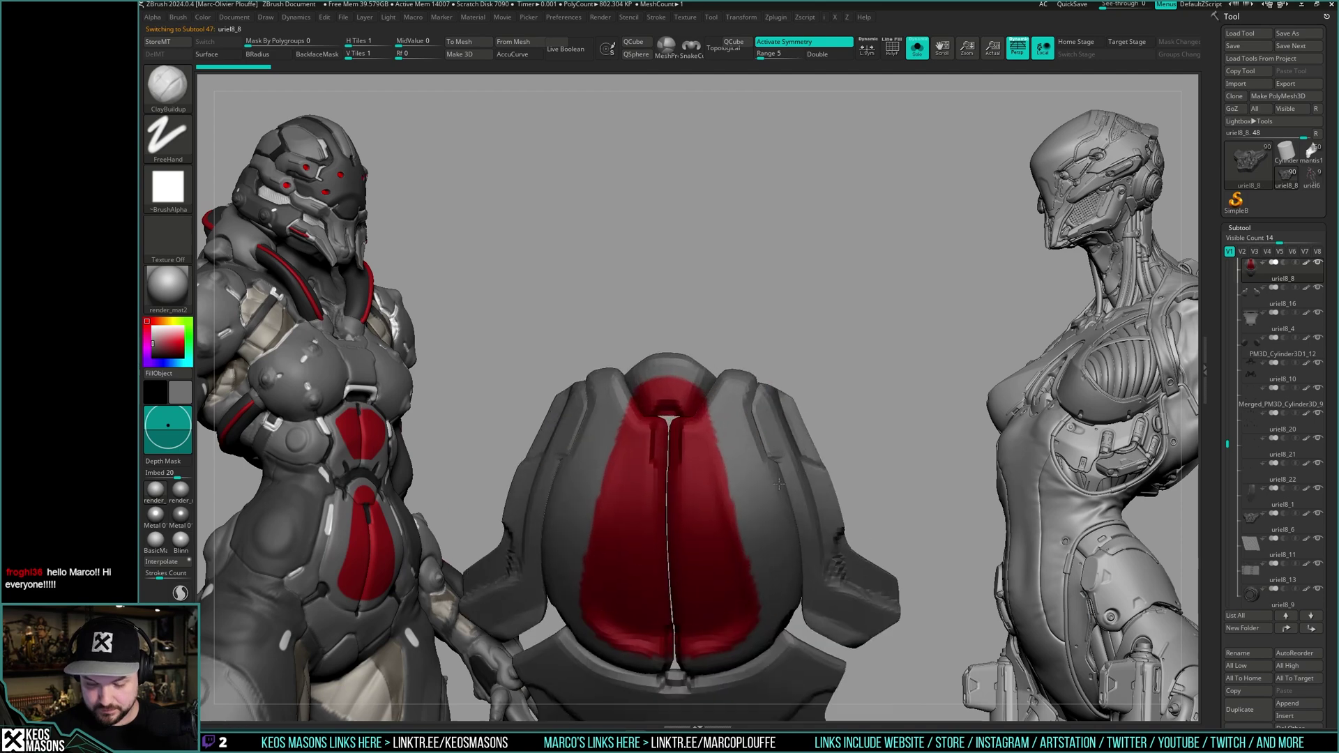
# - Paint mirrored white marks on the upper belly armor beside the red panel with the StandardAirBrush
pyautogui.hotkey('alt', 's')
pyautogui.press('space')
pyautogui.click(766, 403)
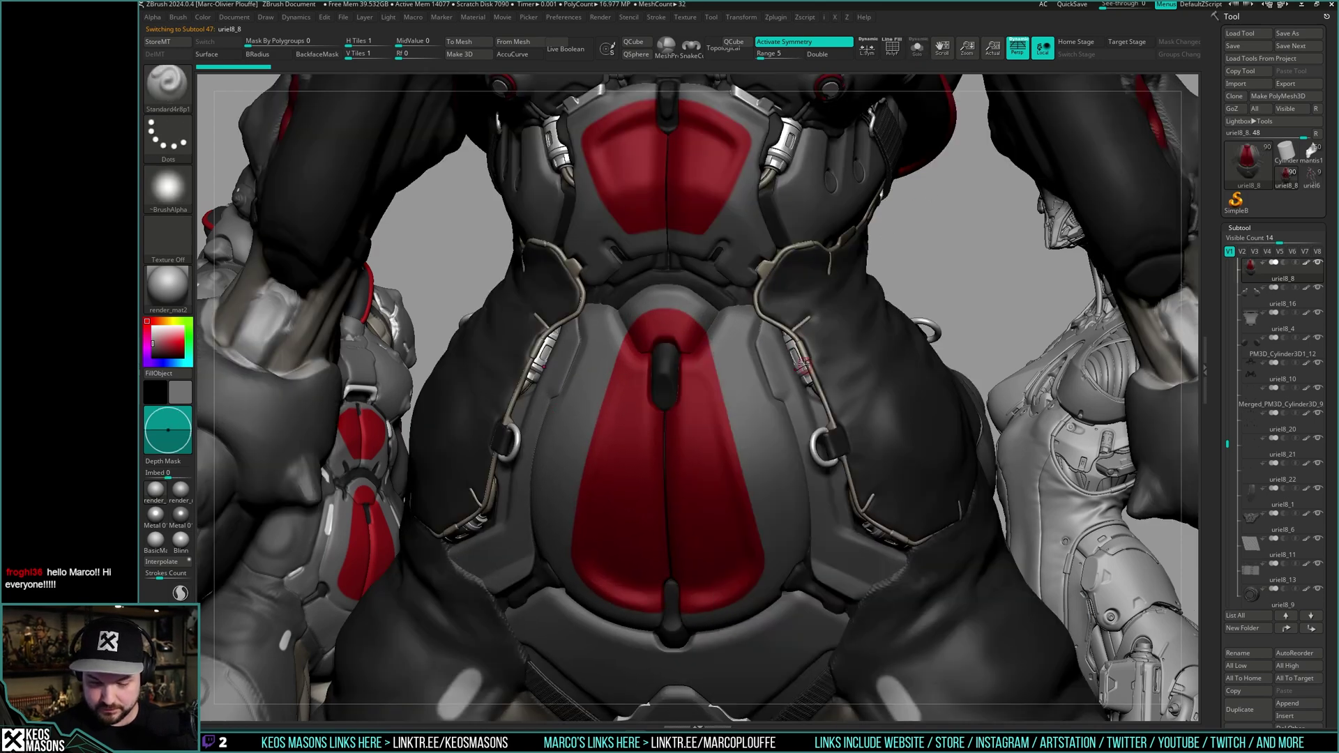
pyautogui.press('c')
pyautogui.press('space')
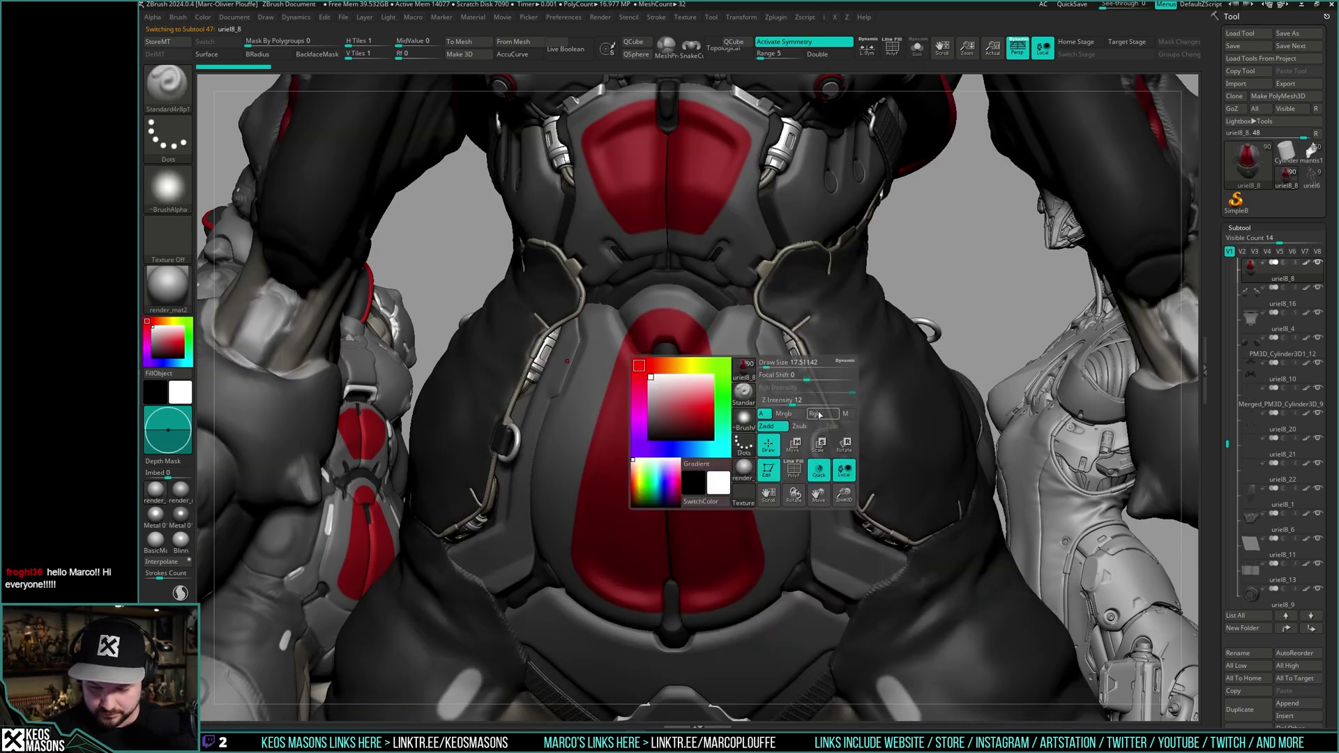
pyautogui.press('space')
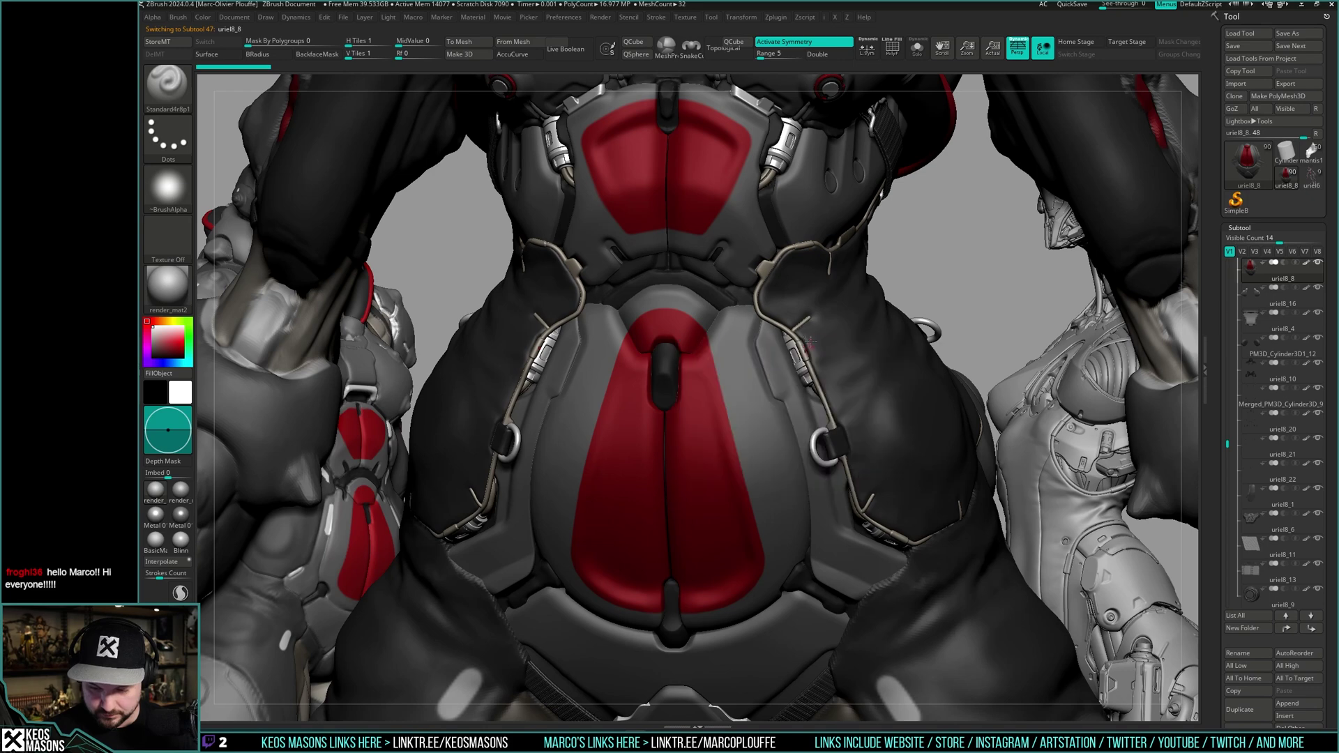
pyautogui.keyDown('ctrl'); pyautogui.moveTo(755, 373); pyautogui.dragTo(749, 387, button='right'); pyautogui.keyUp('ctrl')
pyautogui.press('space')
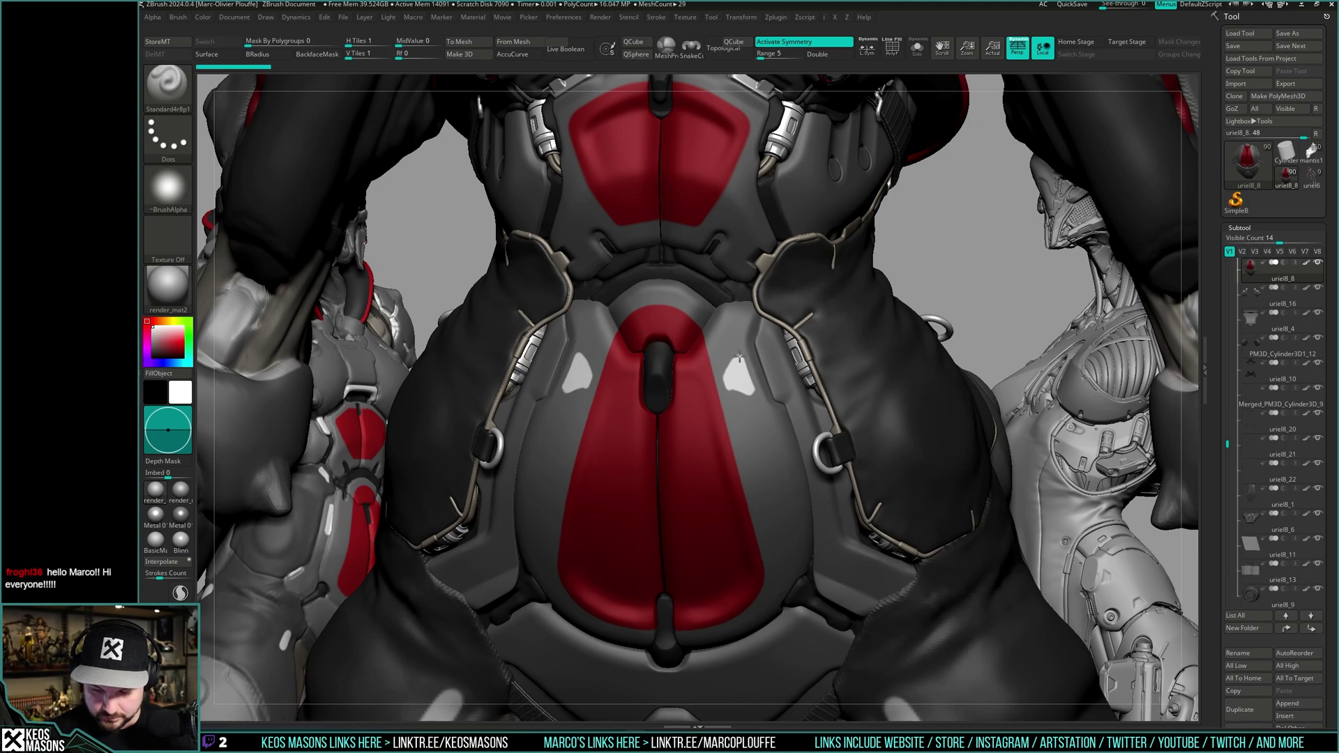
# - Try to paint mirrored white patches on the upper corners of the pelvic plate below the red panel
pyautogui.moveTo(793, 496)
pyautogui.keyDown('alt'); pyautogui.mouseDown(button='right')
pyautogui.moveTo(802, 278)
pyautogui.moveTo(830, 390)
pyautogui.moveTo(852, 364)
pyautogui.moveTo(821, 397)
pyautogui.moveTo(844, 237)
pyautogui.mouseUp(button='right'); pyautogui.keyUp('alt')
pyautogui.moveTo(844, 237)
pyautogui.keyDown('alt'); pyautogui.mouseDown(button='right')
pyautogui.moveTo(919, 343)
pyautogui.moveTo(926, 241)
pyautogui.moveTo(899, 307)
pyautogui.mouseUp(button='right'); pyautogui.keyUp('alt')
pyautogui.moveTo(900, 307); pyautogui.dragTo(870, 385, button='right')
pyautogui.keyDown('alt'); pyautogui.moveTo(870, 384); pyautogui.dragTo(832, 389, button='right'); pyautogui.keyUp('alt')
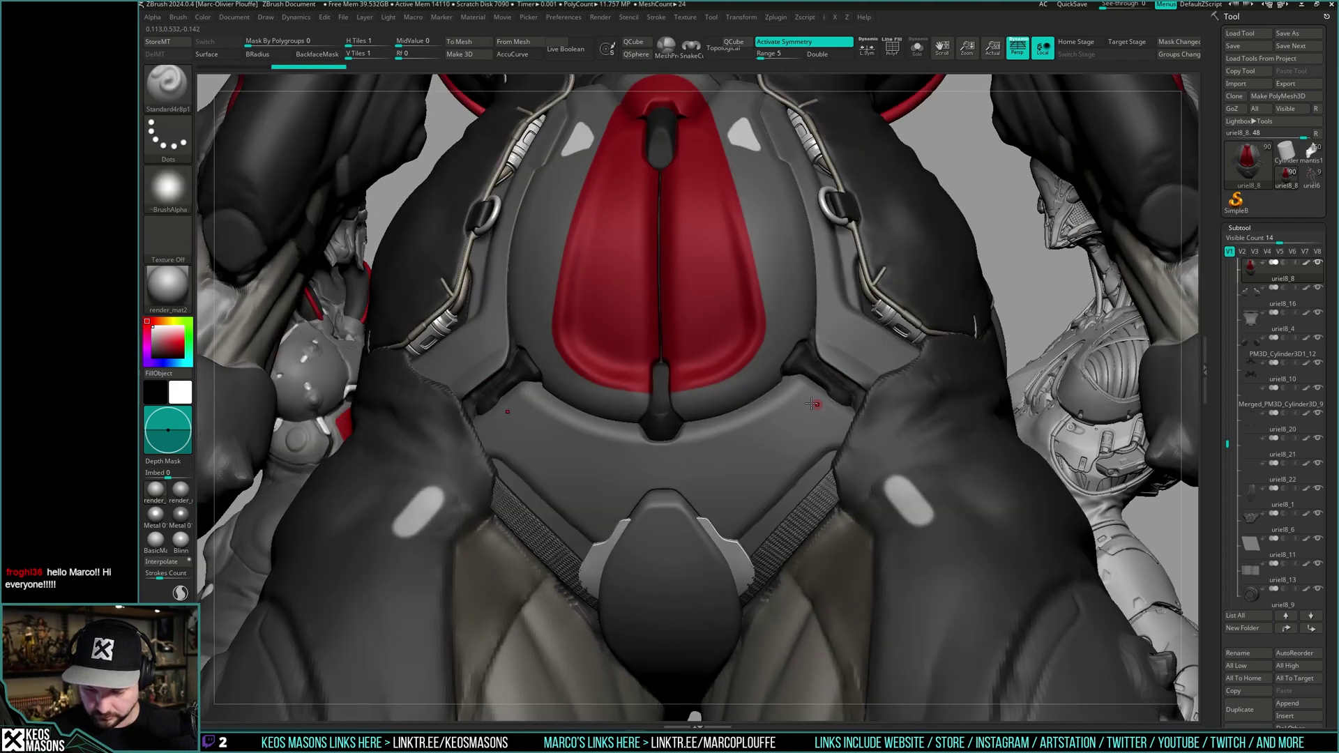
pyautogui.moveTo(807, 404); pyautogui.dragTo(813, 411)
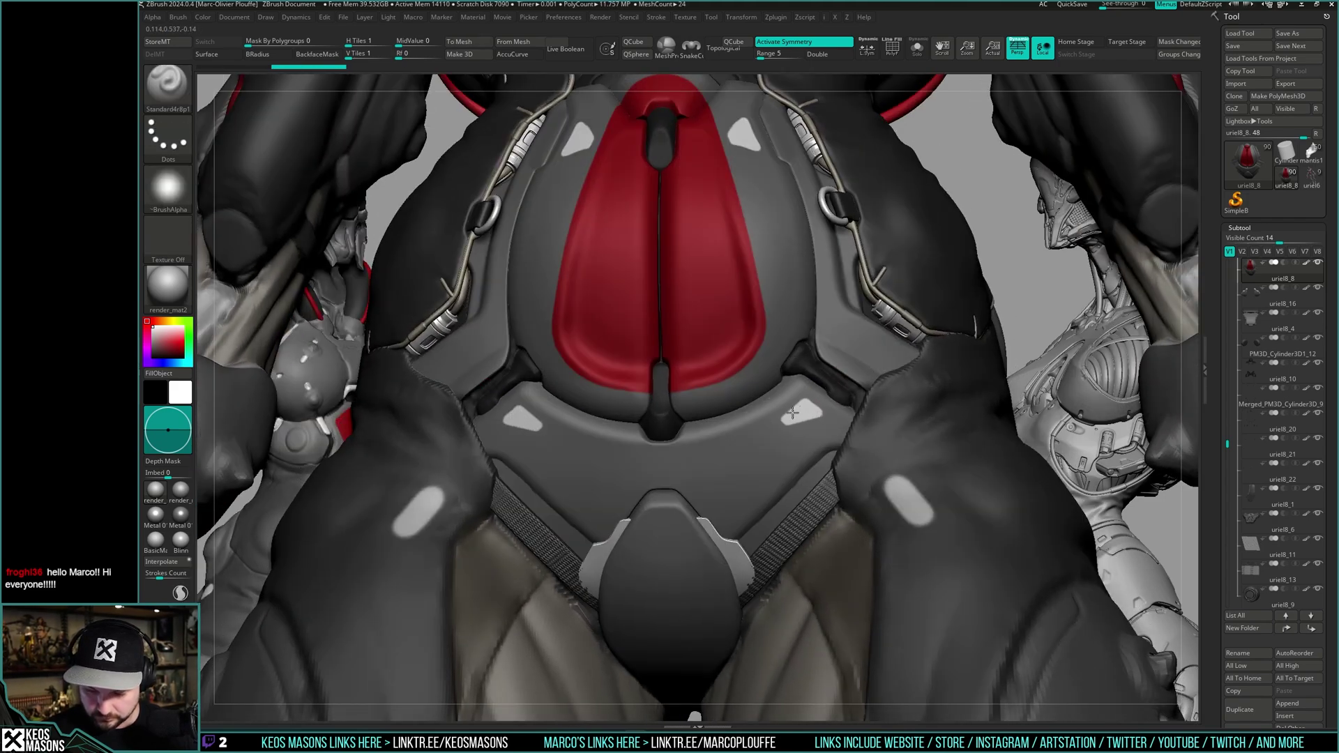
pyautogui.moveTo(823, 414)
pyautogui.keyDown('ctrl'); pyautogui.mouseDown(button='right')
pyautogui.moveTo(824, 364)
pyautogui.moveTo(838, 379)
pyautogui.mouseUp(button='right'); pyautogui.keyUp('ctrl')
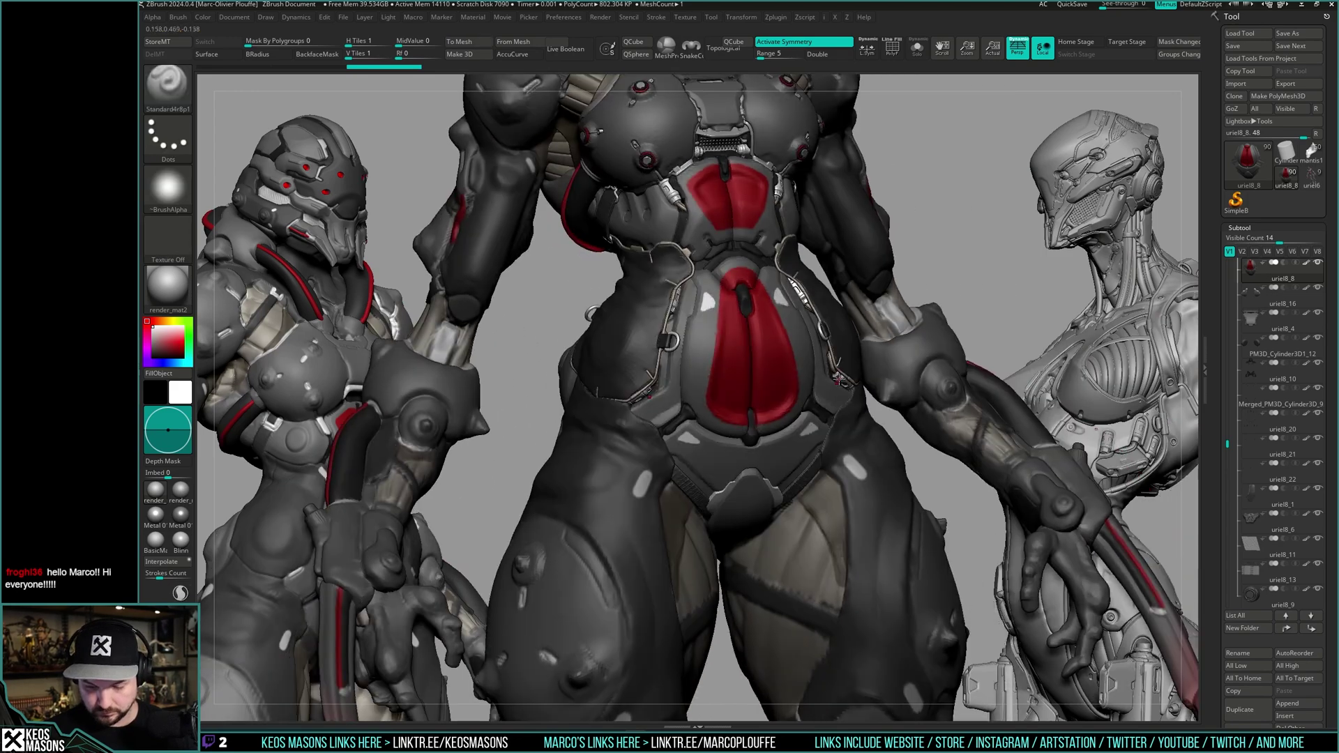
pyautogui.moveTo(977, 315)
pyautogui.mouseDown(button='right')
pyautogui.moveTo(986, 308)
pyautogui.moveTo(966, 339)
pyautogui.mouseUp(button='right')
pyautogui.moveTo(831, 410)
pyautogui.keyDown('alt'); pyautogui.mouseDown(button='right')
pyautogui.moveTo(830, 386)
pyautogui.moveTo(866, 345)
pyautogui.mouseUp(button='right'); pyautogui.keyUp('alt')
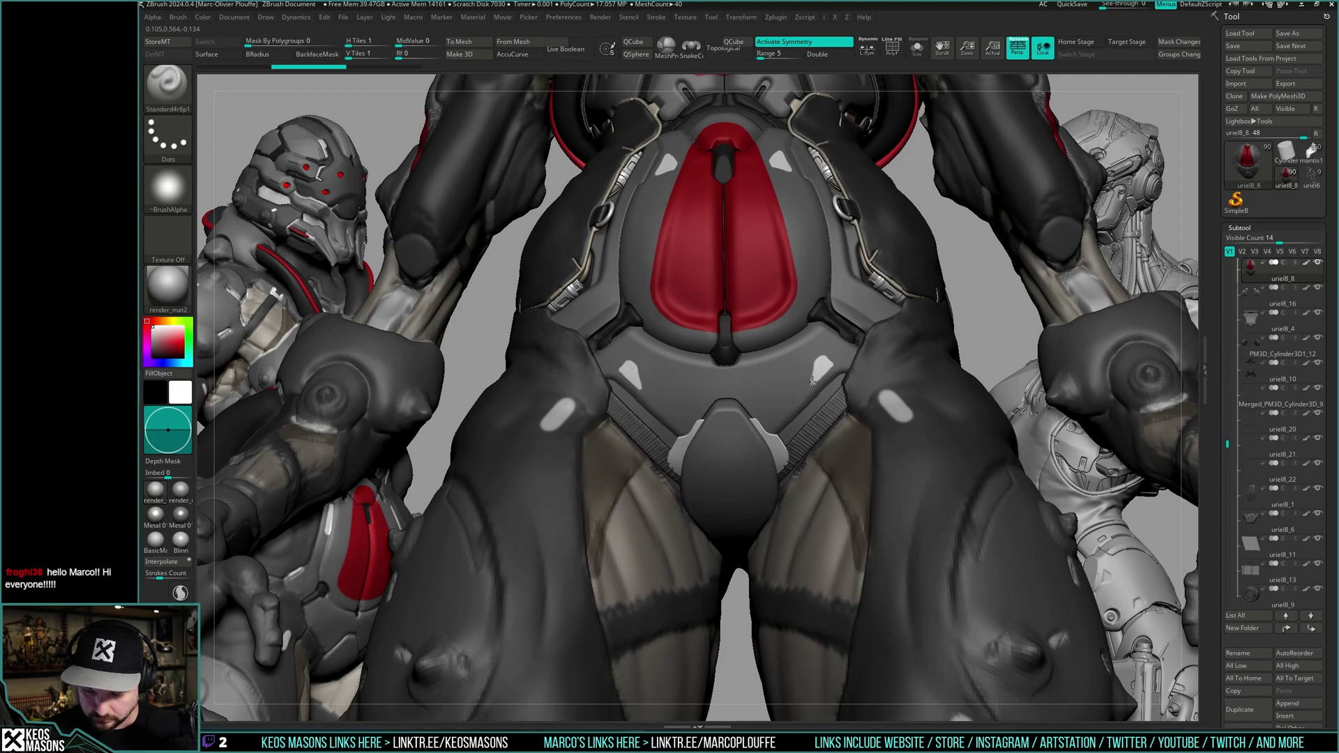
# - Undo the white patches on the pelvic plate and check the whole figure from the front
pyautogui.hotkey('ctrl', 'shift', 'z')
pyautogui.keyDown('ctrl'); pyautogui.moveTo(813, 383); pyautogui.dragTo(960, 352, button='right'); pyautogui.keyUp('ctrl')
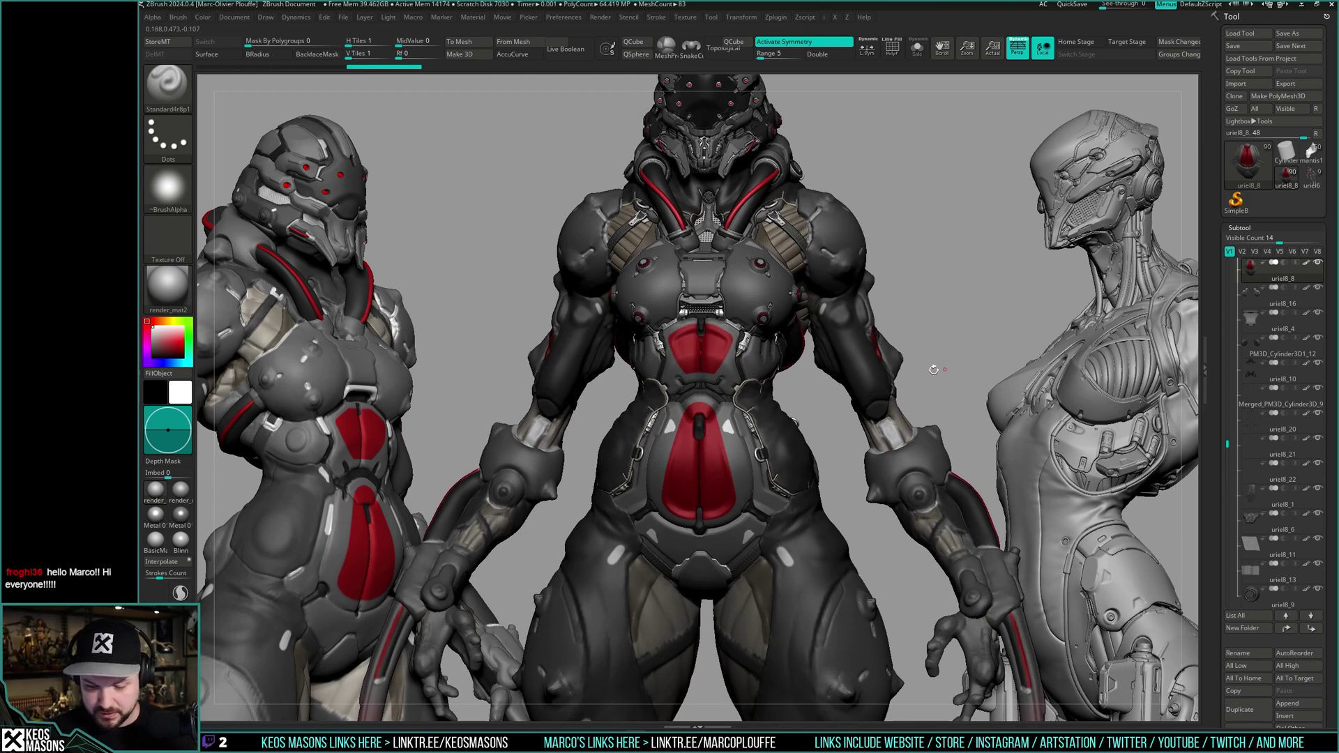
pyautogui.keyDown('ctrl'); pyautogui.moveTo(933, 370); pyautogui.dragTo(937, 412, button='right'); pyautogui.keyUp('ctrl')
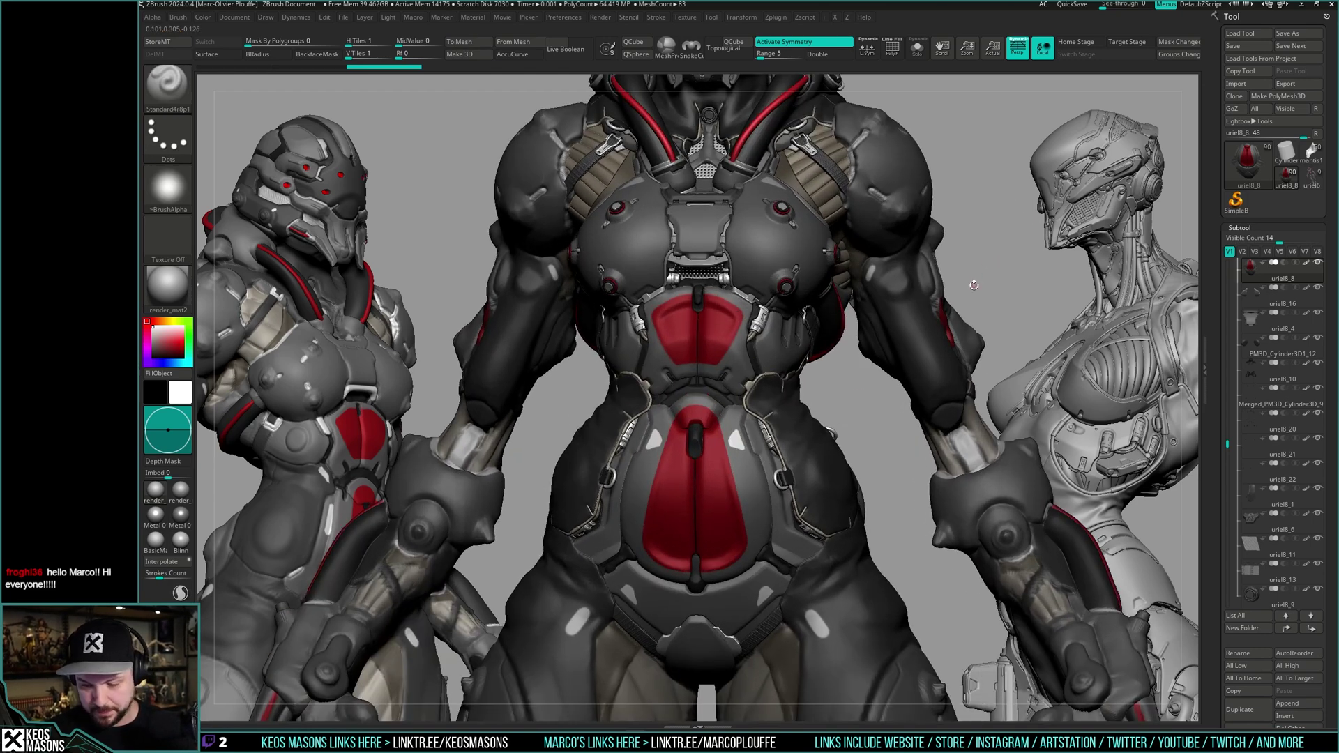
pyautogui.moveTo(986, 246)
pyautogui.keyDown('alt'); pyautogui.mouseDown(button='right')
pyautogui.moveTo(966, 300)
pyautogui.moveTo(965, 279)
pyautogui.mouseUp(button='right'); pyautogui.keyUp('alt')
pyautogui.hotkey('ctrl', 'shift')
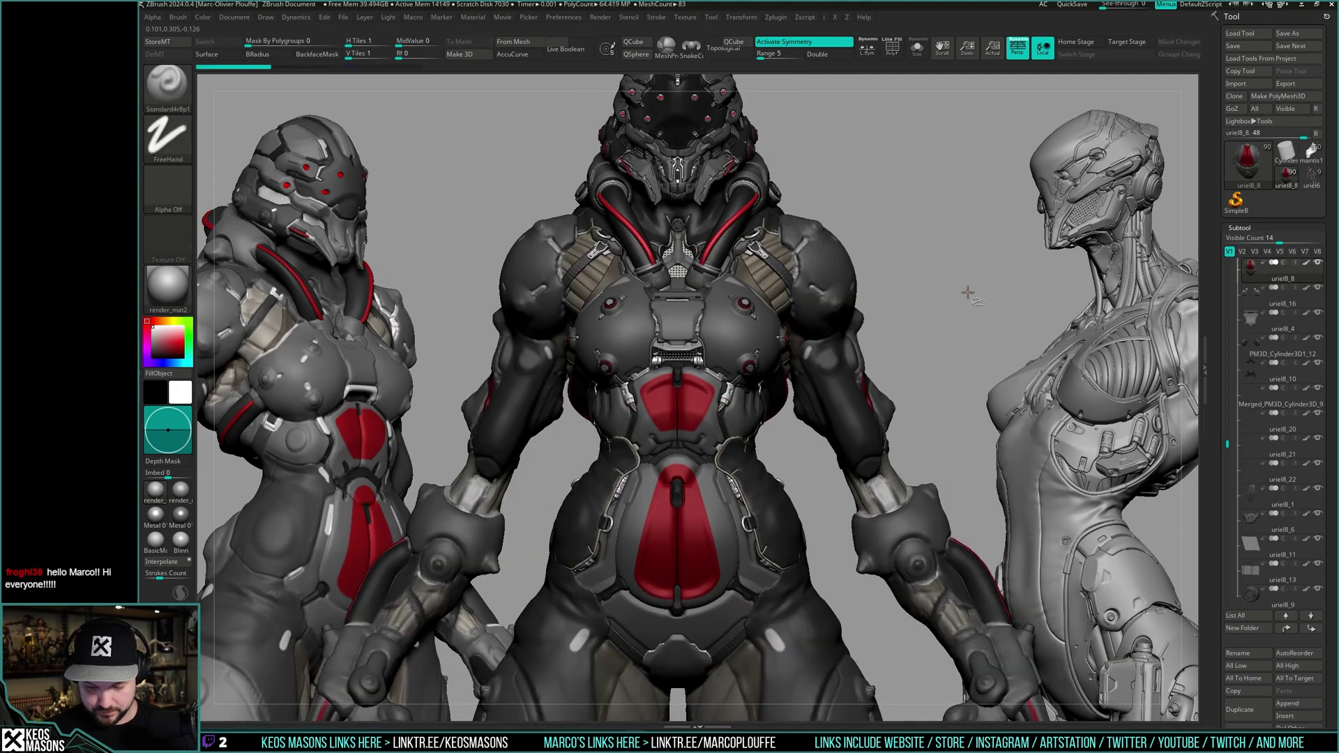
# - Trim the edges of the white upper belly marks with grey sampled from the surrounding plate
pyautogui.moveTo(969, 299)
pyautogui.mouseDown(button='right')
pyautogui.moveTo(976, 292)
pyautogui.moveTo(955, 292)
pyautogui.mouseUp(button='right')
pyautogui.keyDown('alt'); pyautogui.moveTo(781, 378); pyautogui.dragTo(763, 338, button='right'); pyautogui.keyUp('alt')
pyautogui.press('c')
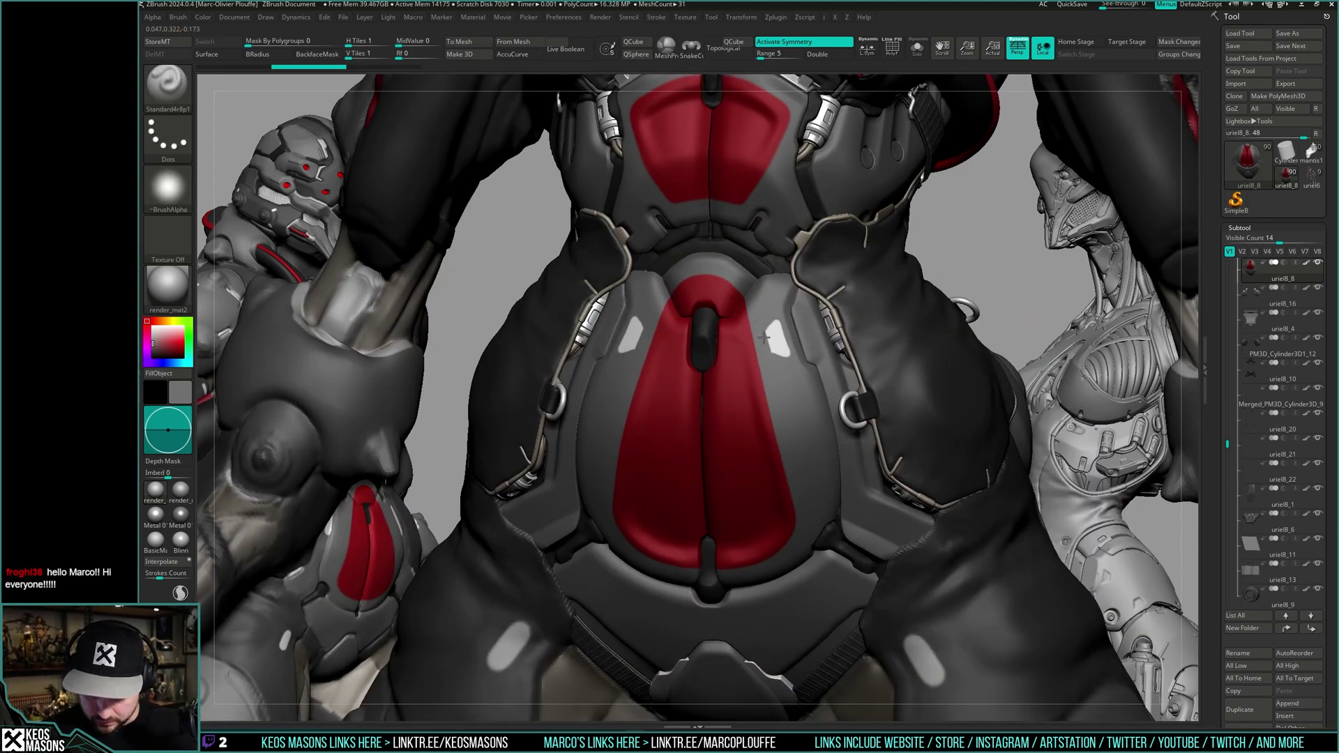
pyautogui.moveTo(763, 342); pyautogui.dragTo(802, 339, button='right')
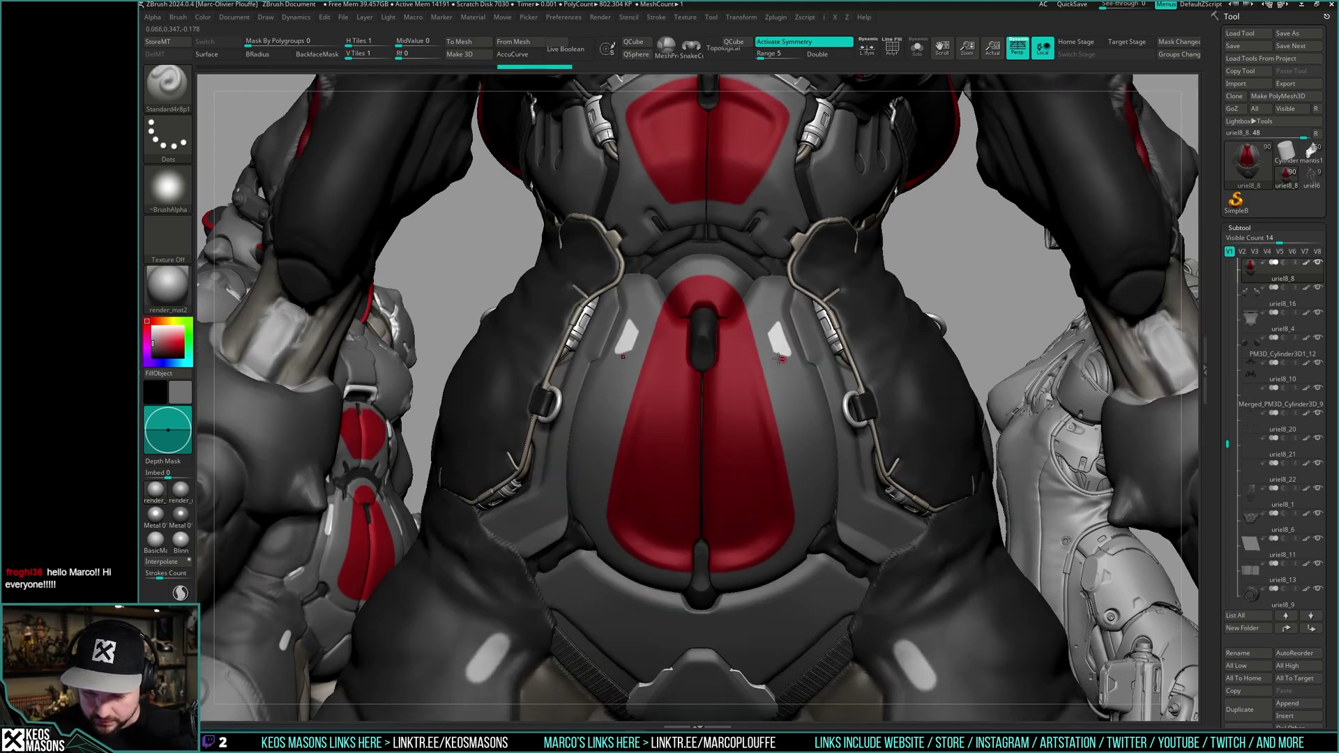
pyautogui.keyDown('ctrl'); pyautogui.moveTo(804, 383); pyautogui.dragTo(927, 338, button='right'); pyautogui.keyUp('ctrl')
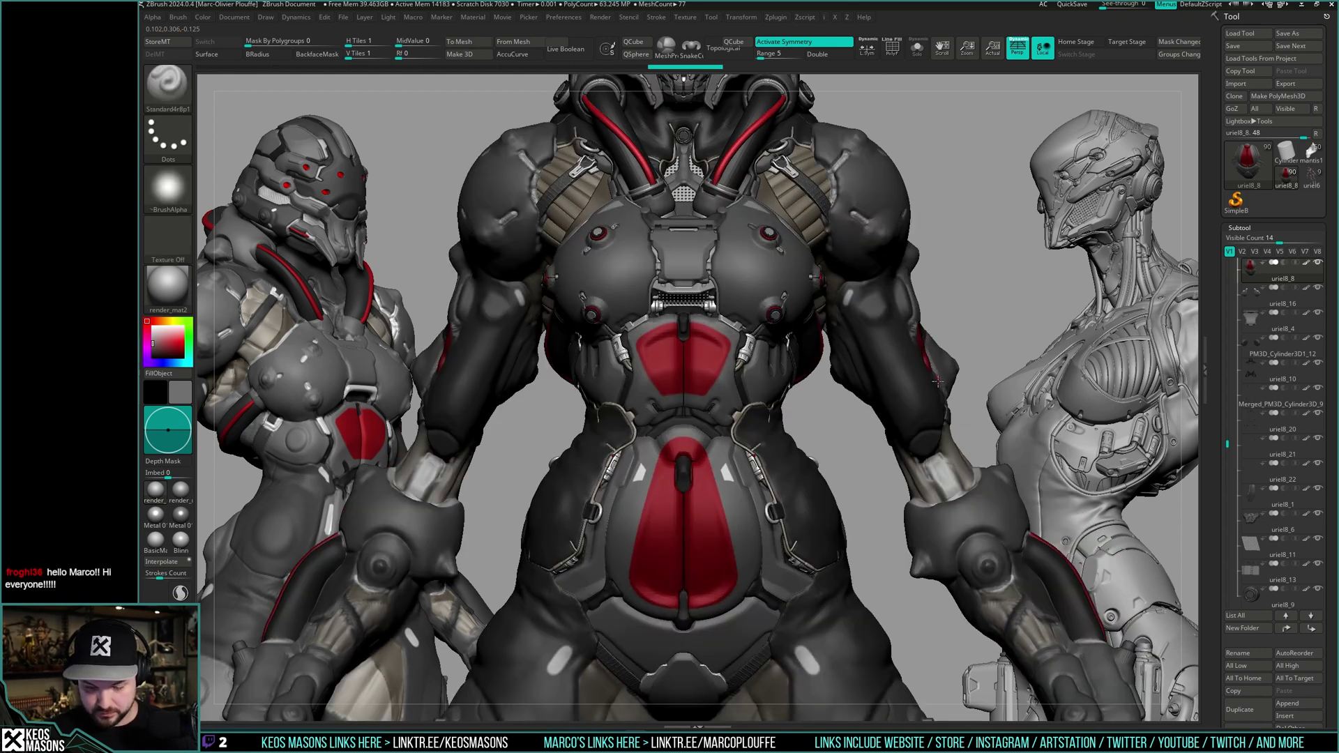
# - Isolate the abdomen armor, paint a white strip on the lower end of the side plate, and show the full figure again
pyautogui.keyDown('alt'); pyautogui.moveTo(819, 486); pyautogui.dragTo(840, 402, button='right'); pyautogui.keyUp('alt')
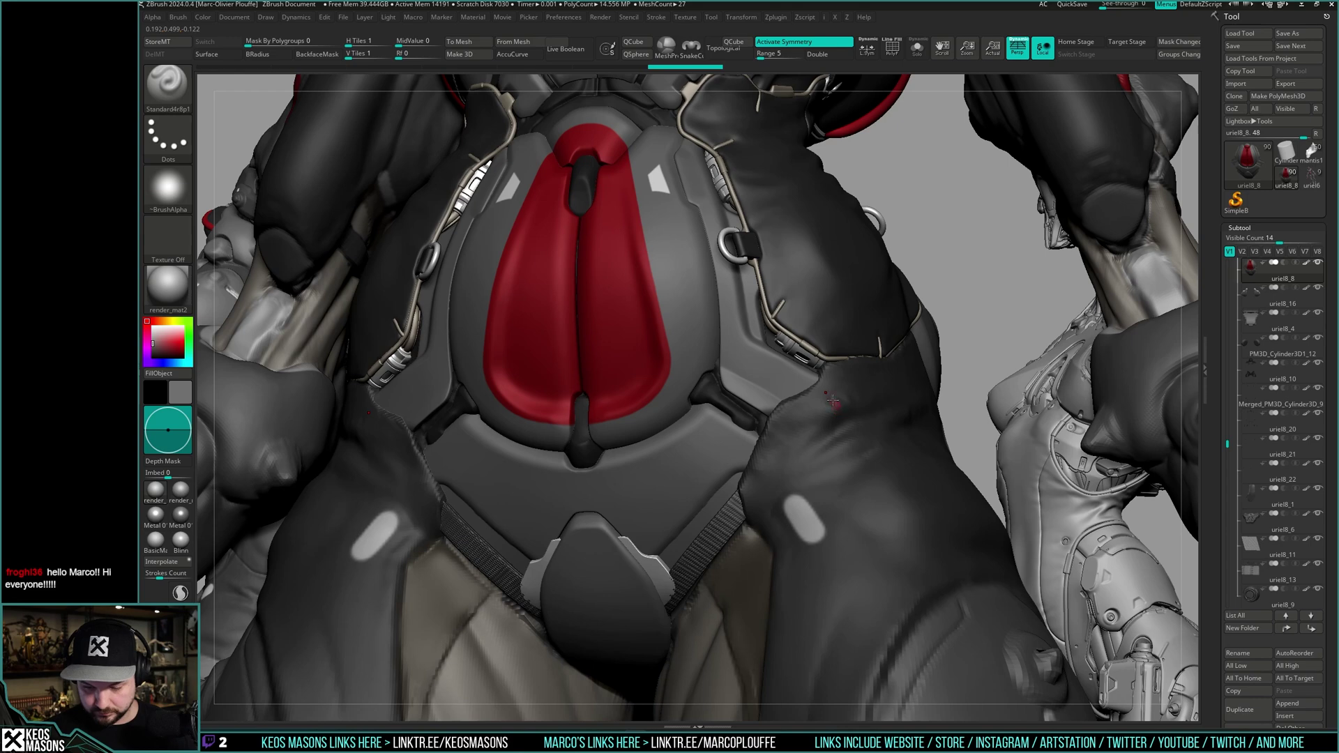
pyautogui.hotkey('alt', 's')
pyautogui.keyDown('alt'); pyautogui.moveTo(797, 313); pyautogui.dragTo(795, 395, button='right'); pyautogui.keyUp('alt')
pyautogui.press('c')
pyautogui.moveTo(768, 382); pyautogui.dragTo(815, 421)
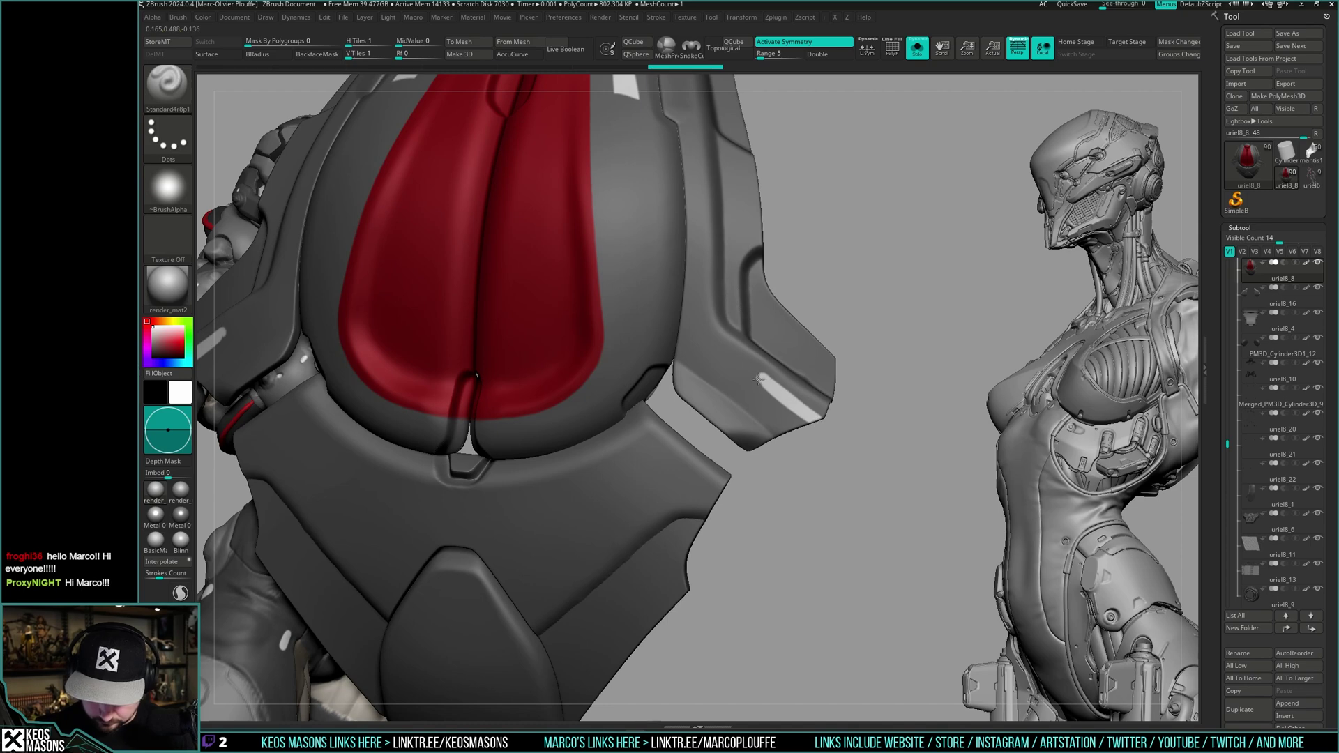
pyautogui.moveTo(758, 378)
pyautogui.mouseDown()
pyautogui.moveTo(765, 407)
pyautogui.moveTo(806, 420)
pyautogui.mouseUp()
pyautogui.moveTo(799, 414)
pyautogui.keyDown('ctrl'); pyautogui.mouseDown(button='right')
pyautogui.moveTo(785, 365)
pyautogui.moveTo(902, 332)
pyautogui.moveTo(884, 370)
pyautogui.moveTo(873, 305)
pyautogui.mouseUp(button='right'); pyautogui.keyUp('ctrl')
pyautogui.hotkey('shift', 's')
# - Select the chest armor and paint mirrored light triangular patches on the upper corners of both breast plates
pyautogui.keyDown('alt'); pyautogui.moveTo(873, 306); pyautogui.dragTo(773, 325, button='right'); pyautogui.keyUp('alt')
pyautogui.keyDown('alt'); pyautogui.click(762, 296); pyautogui.keyUp('alt')
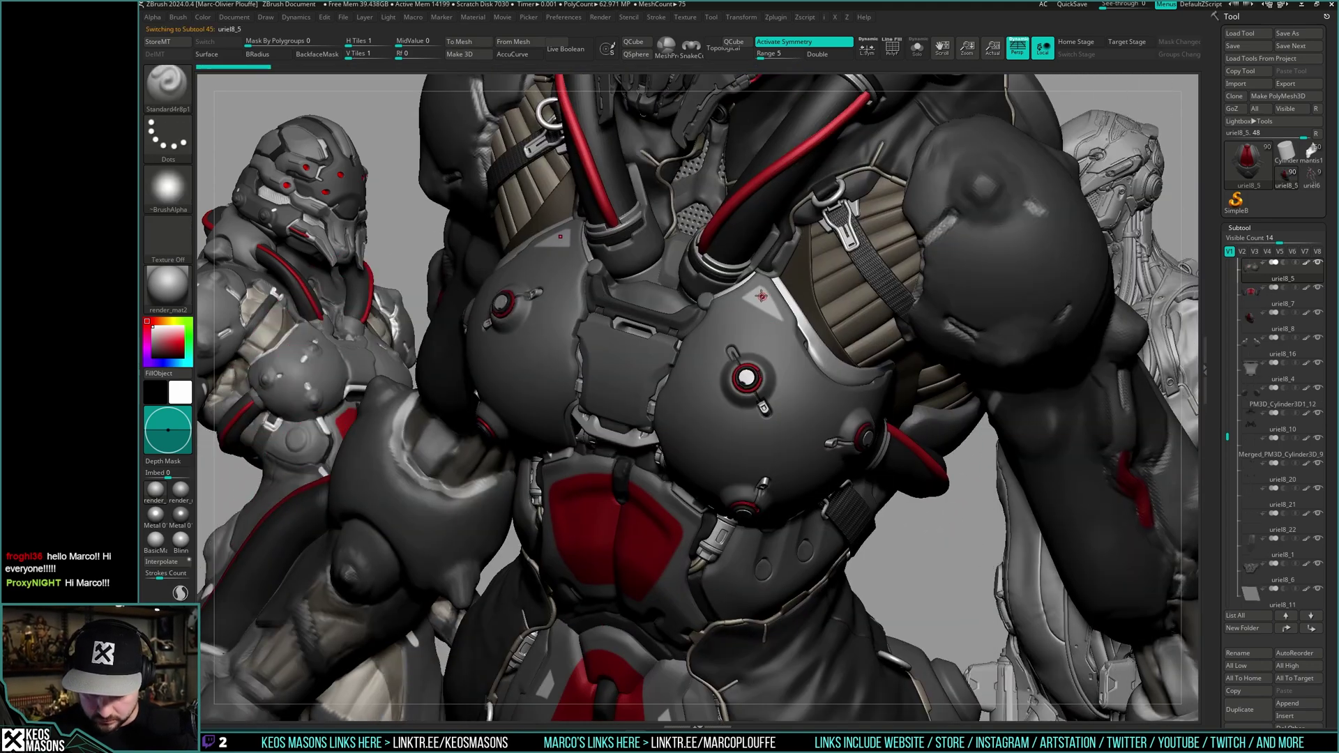
pyautogui.hotkey('ctrl', 'z')
pyautogui.press('c')
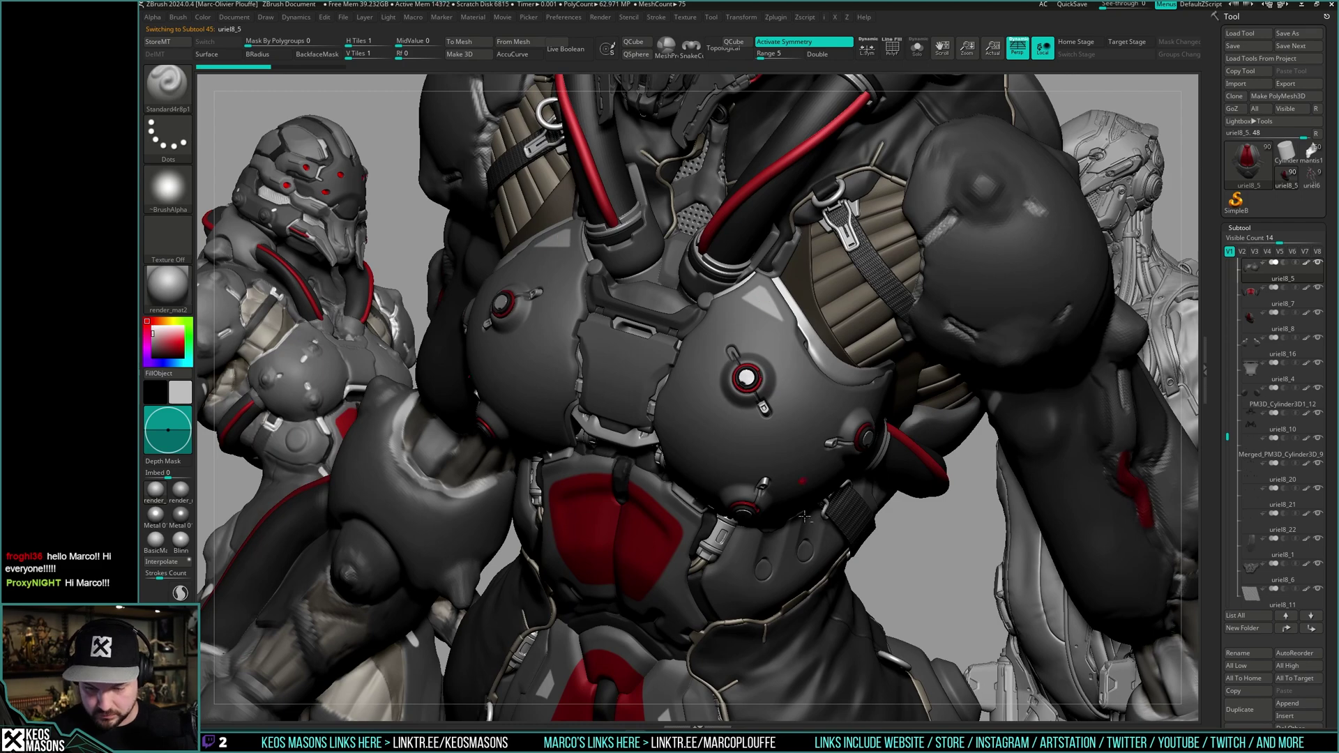
pyautogui.moveTo(796, 613)
pyautogui.keyDown('alt'); pyautogui.mouseDown(button='right')
pyautogui.moveTo(795, 344)
pyautogui.moveTo(845, 382)
pyautogui.moveTo(861, 279)
pyautogui.moveTo(841, 442)
pyautogui.mouseUp(button='right'); pyautogui.keyUp('alt')
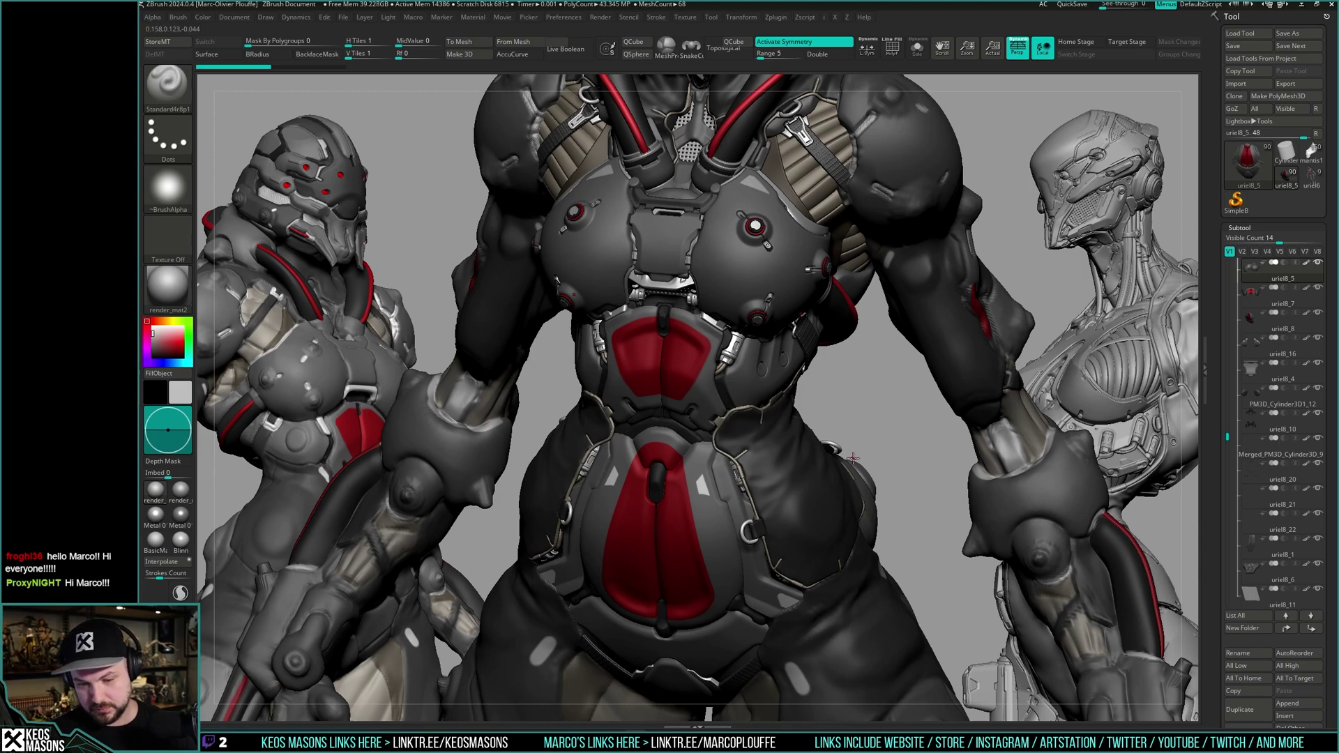
pyautogui.moveTo(847, 468); pyautogui.dragTo(837, 398, button='right')
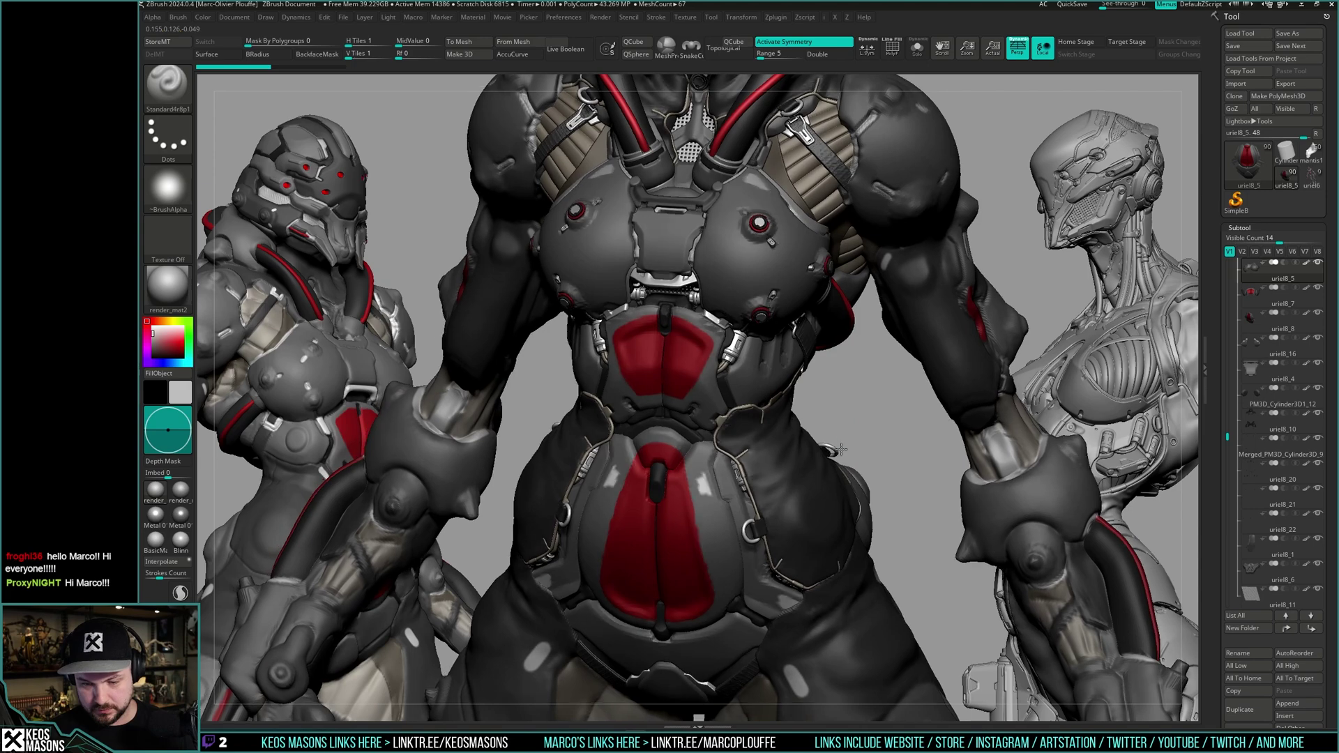
# - Isolate the chest armor and turn off all four of its sculpt layers
pyautogui.hotkey('alt', 's')
pyautogui.keyDown('alt'); pyautogui.moveTo(762, 200); pyautogui.dragTo(765, 278, button='right'); pyautogui.keyUp('alt')
pyautogui.moveTo(765, 279)
pyautogui.keyDown('ctrl'); pyautogui.mouseDown(button='right')
pyautogui.moveTo(777, 367)
pyautogui.moveTo(830, 349)
pyautogui.moveTo(771, 336)
pyautogui.moveTo(806, 342)
pyautogui.mouseUp(button='right'); pyautogui.keyUp('ctrl')
pyautogui.press('z')
pyautogui.click(818, 433)
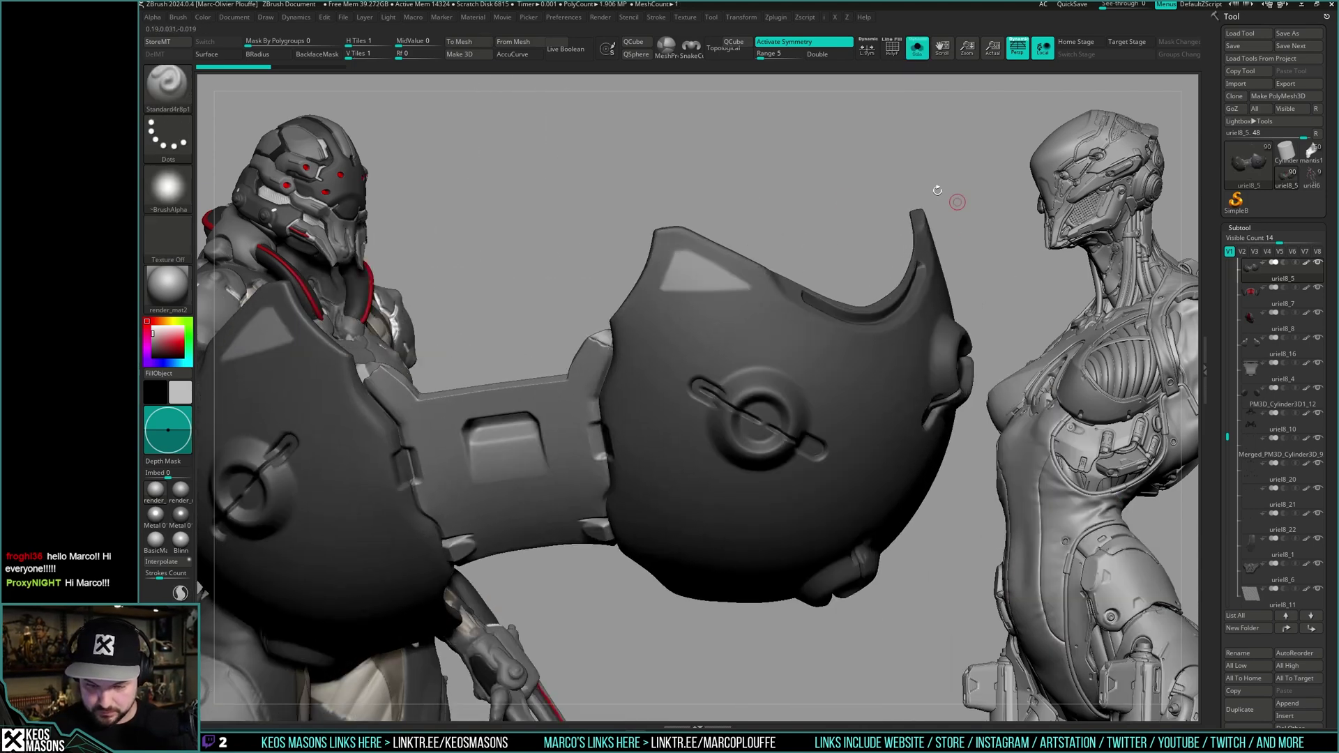
pyautogui.keyDown('ctrl'); pyautogui.moveTo(843, 193); pyautogui.dragTo(677, 545); pyautogui.keyUp('ctrl')
pyautogui.hotkey('ctrl', 'z')
pyautogui.moveTo(770, 260); pyautogui.dragTo(746, 333, button='right')
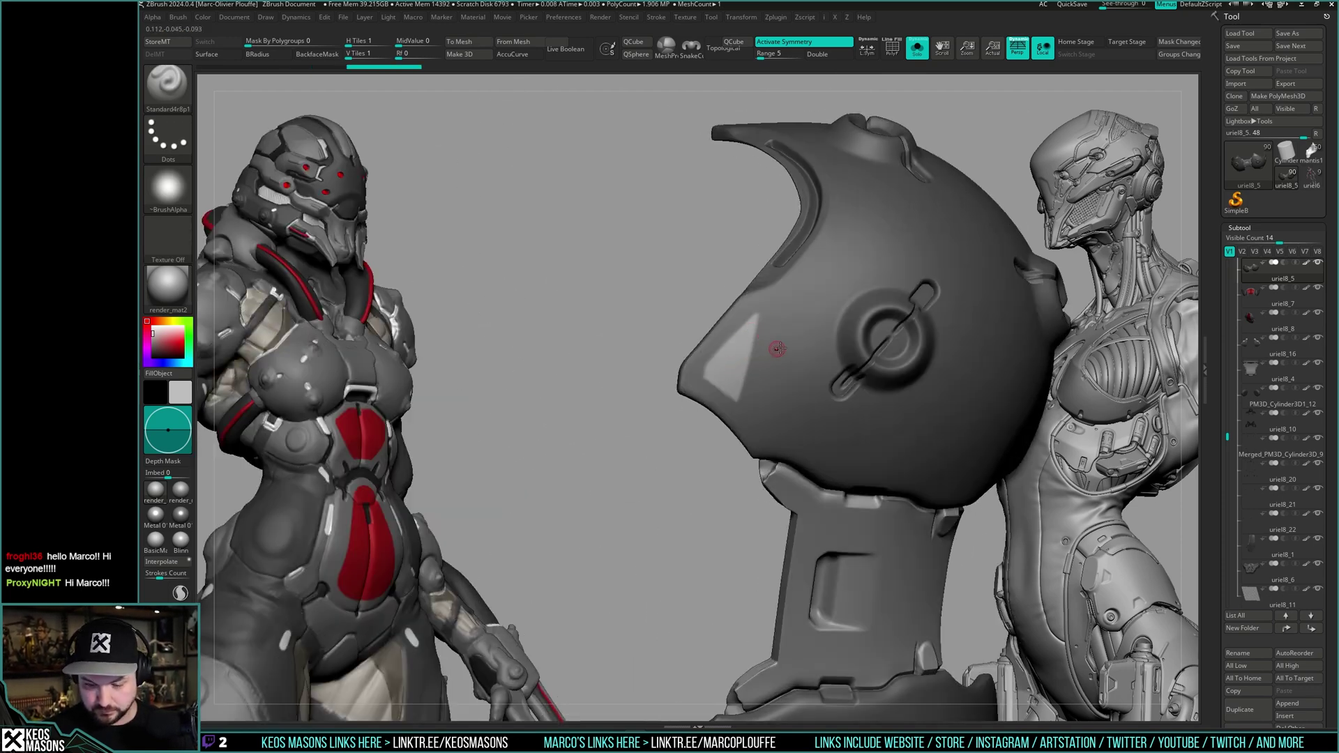
pyautogui.scroll(-10, 1248, 348)
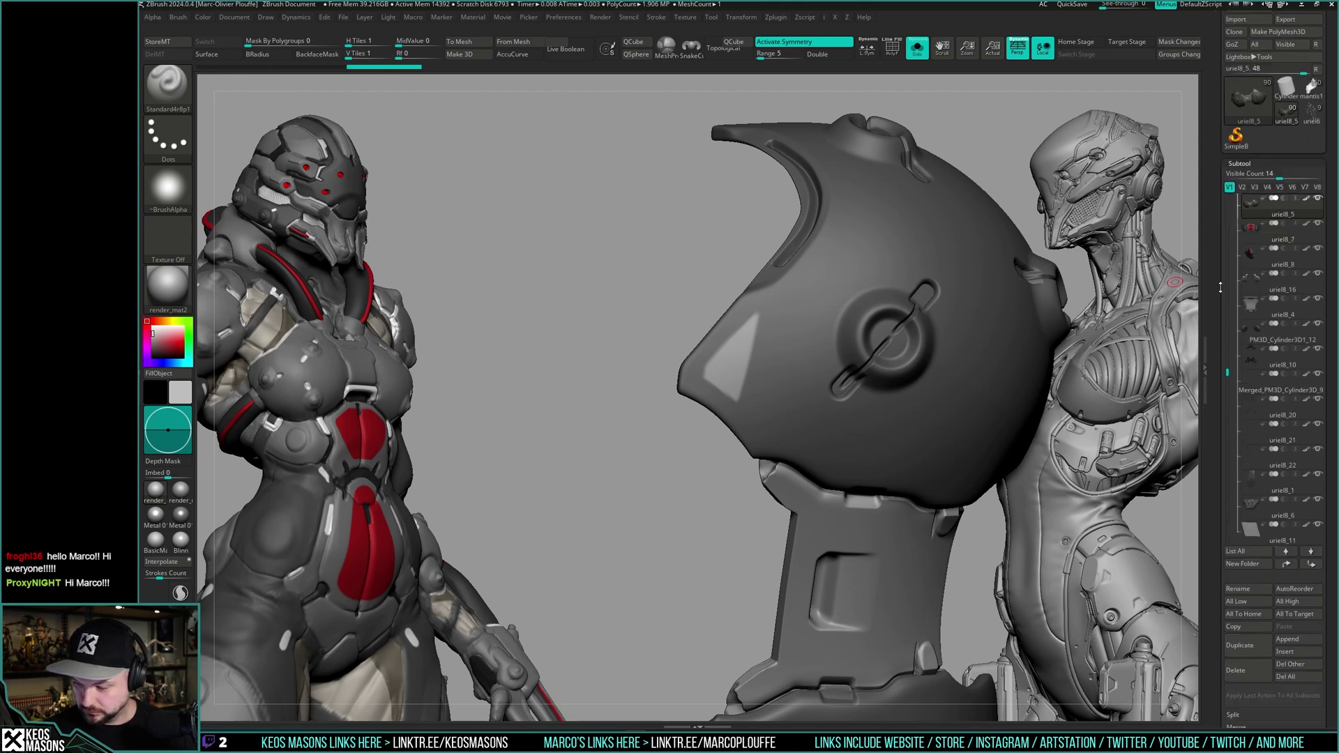
pyautogui.click(1318, 417)
pyautogui.click(1319, 404)
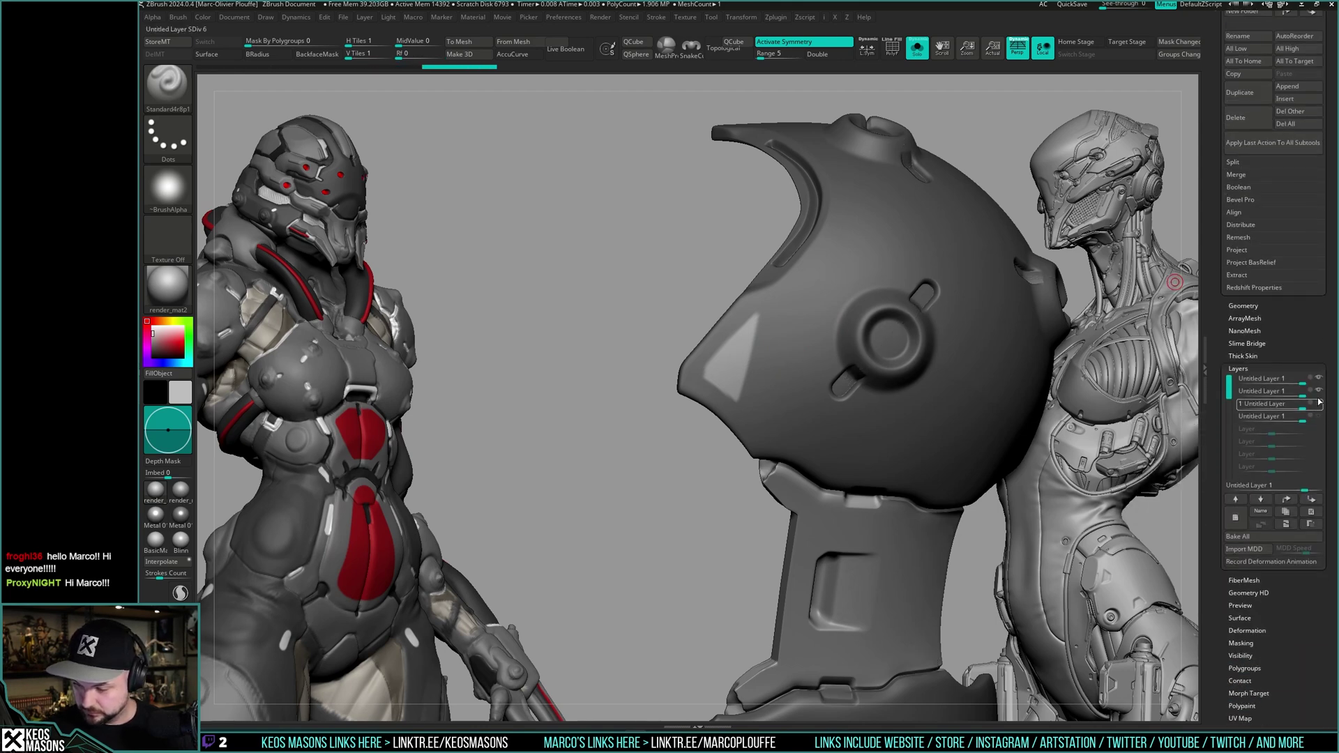
pyautogui.click(1319, 391)
pyautogui.click(1319, 378)
# - Mask the chest plates around the triangular patch and repaint the patch with white sampled from the belly marks
pyautogui.press('z')
pyautogui.click(746, 452)
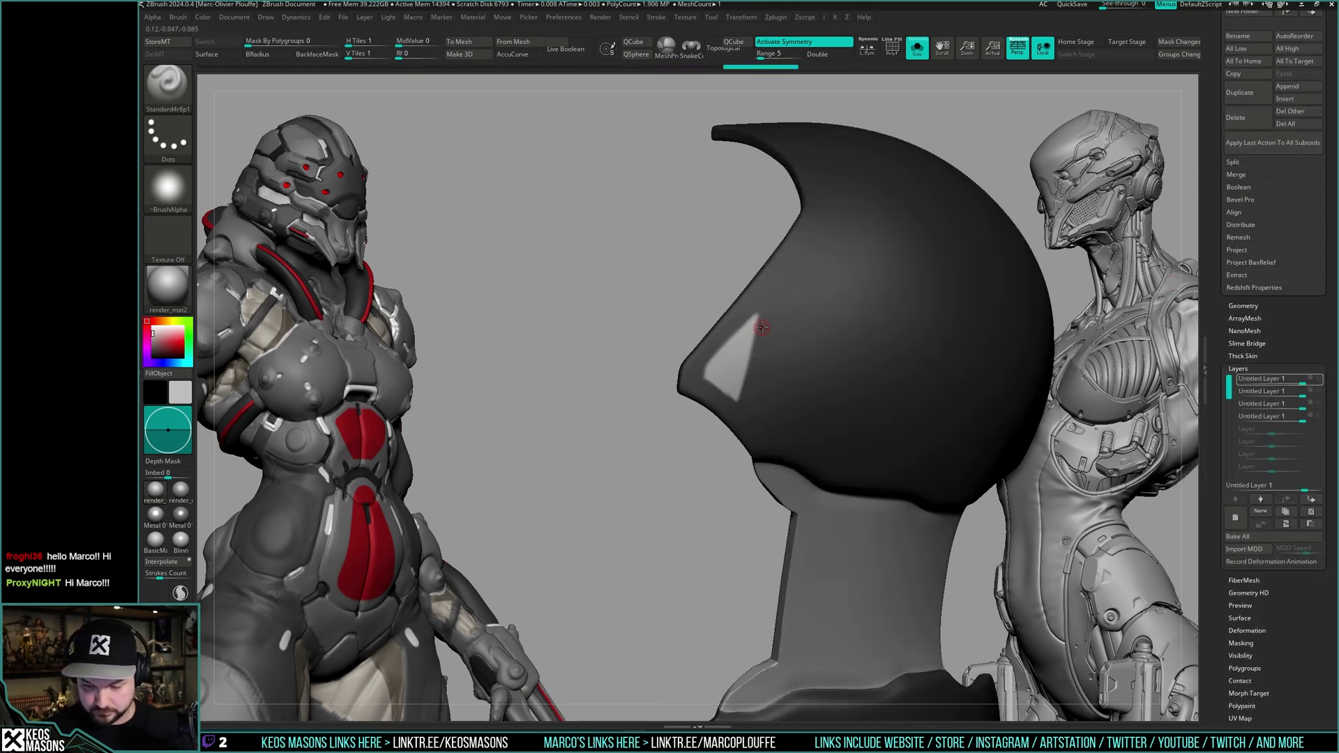
pyautogui.press('space')
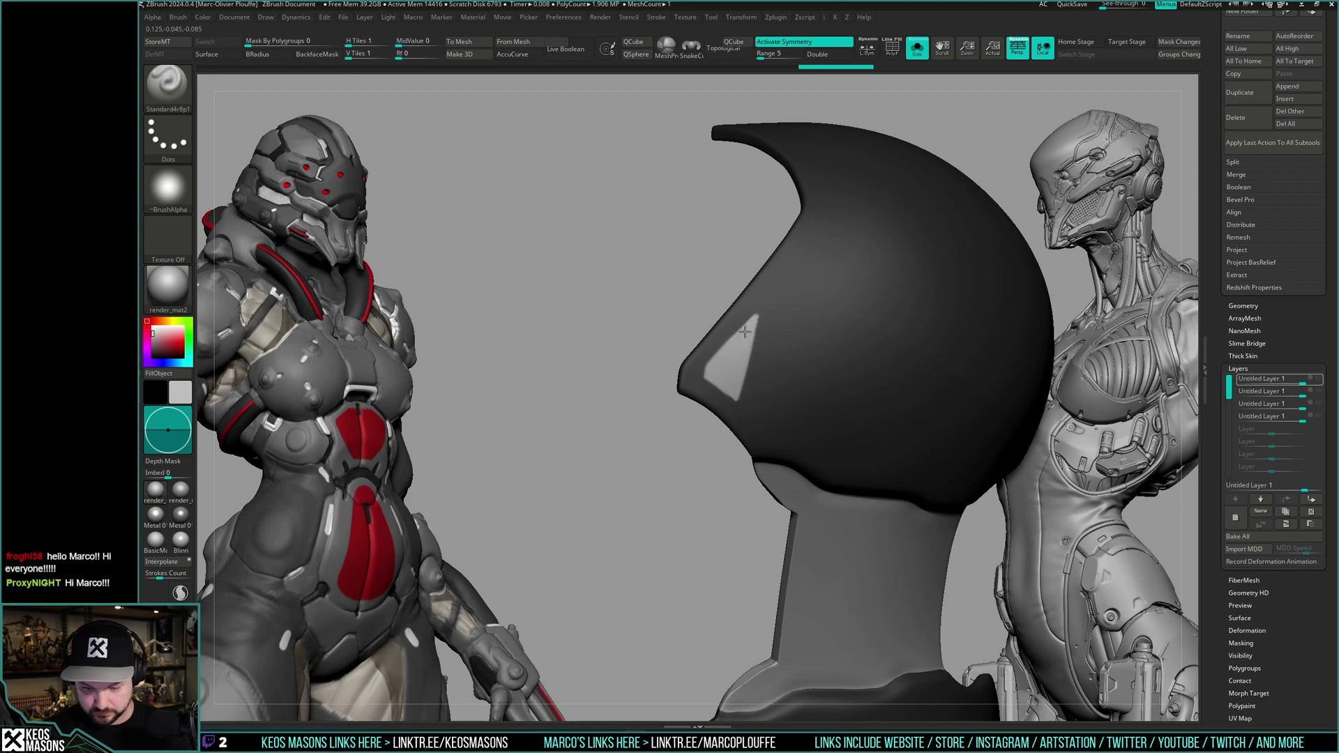
pyautogui.press('space')
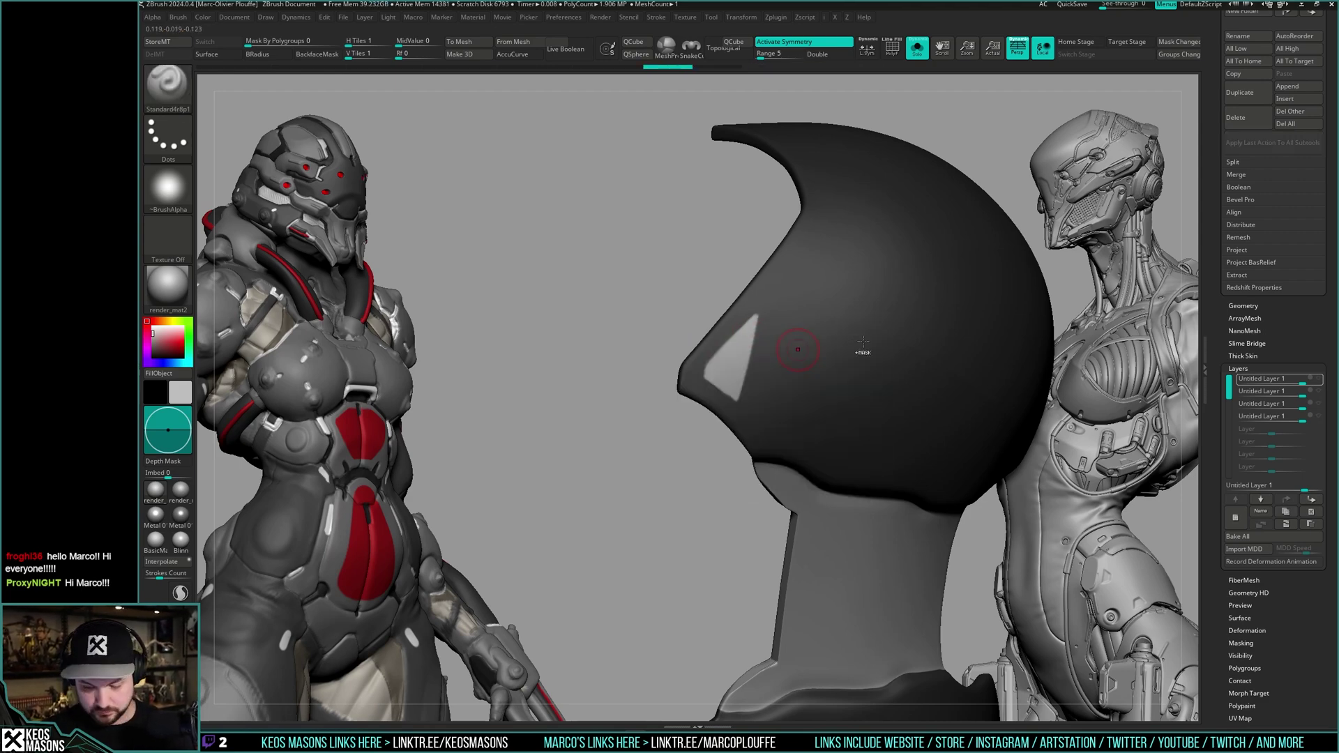
pyautogui.keyDown('ctrl'); pyautogui.moveTo(863, 341); pyautogui.dragTo(950, 452, button='right'); pyautogui.keyUp('ctrl')
pyautogui.press('c')
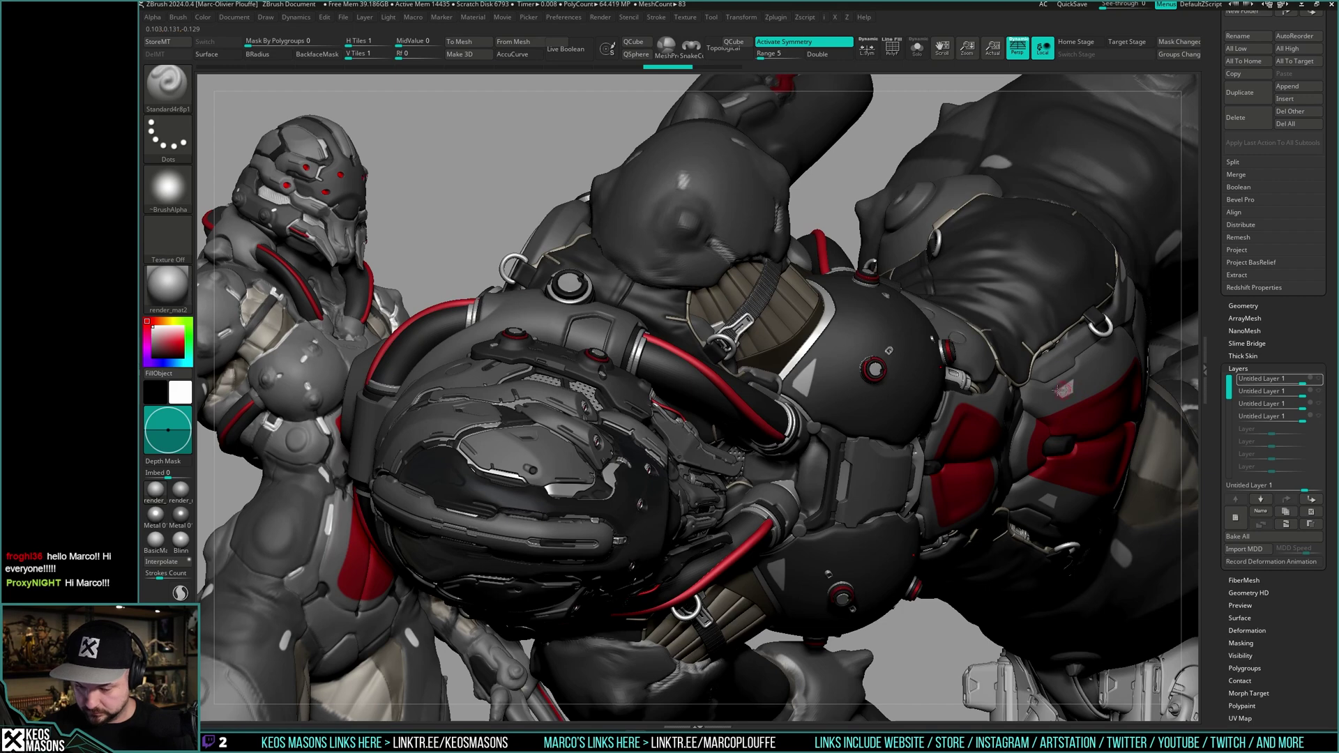
pyautogui.hotkey('shift', 's')
pyautogui.moveTo(842, 355)
pyautogui.mouseDown()
pyautogui.moveTo(819, 402)
pyautogui.moveTo(842, 409)
pyautogui.mouseUp()
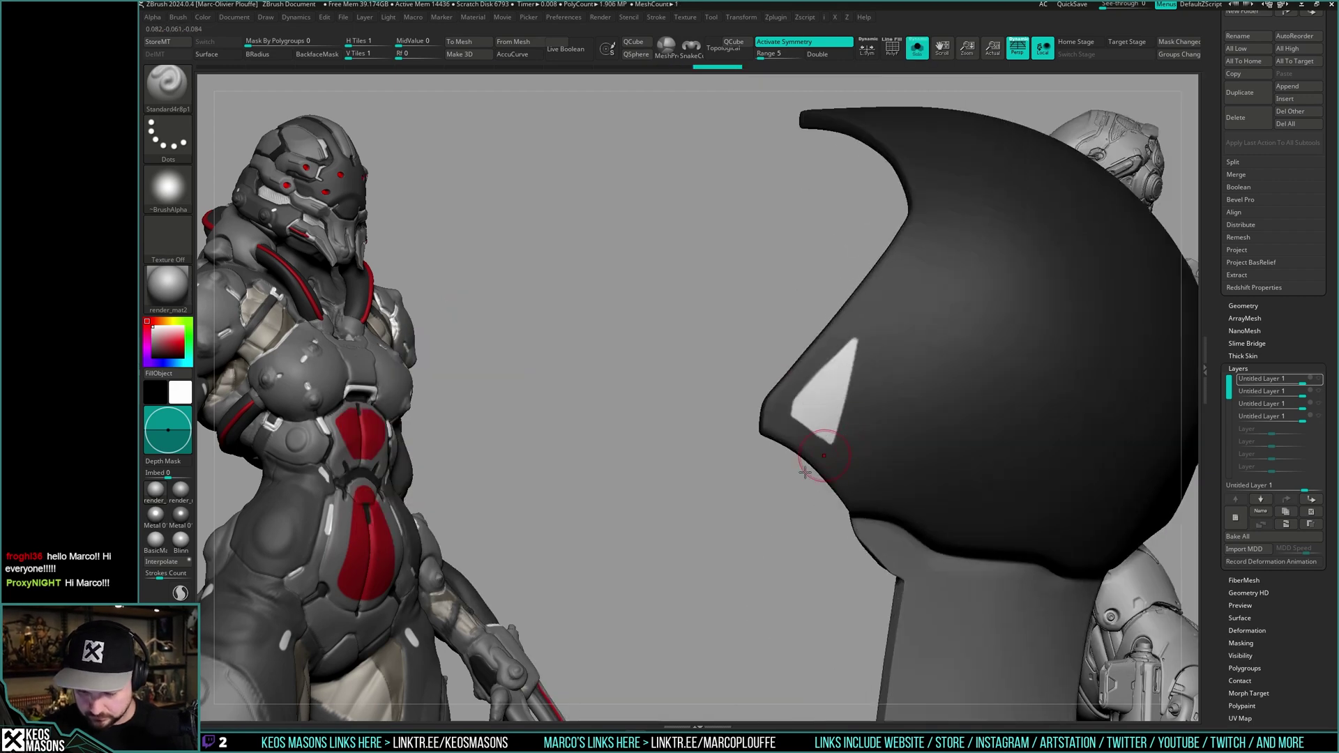
# - Invert the mask, clean up the area around the white triangle with the plate's grey, and clear the mask
pyautogui.keyDown('alt'); pyautogui.moveTo(757, 528); pyautogui.dragTo(739, 505); pyautogui.keyUp('alt')
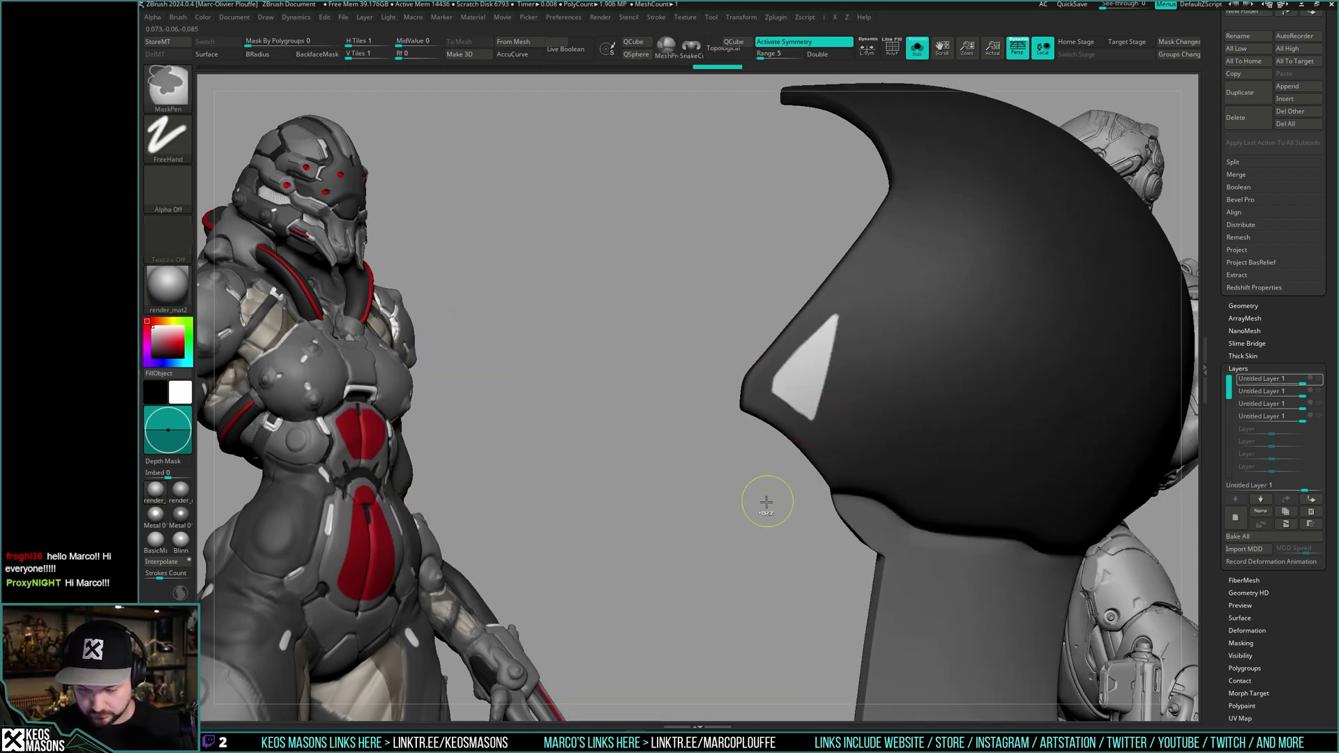
pyautogui.keyDown('ctrl'); pyautogui.click(764, 502); pyautogui.keyUp('ctrl')
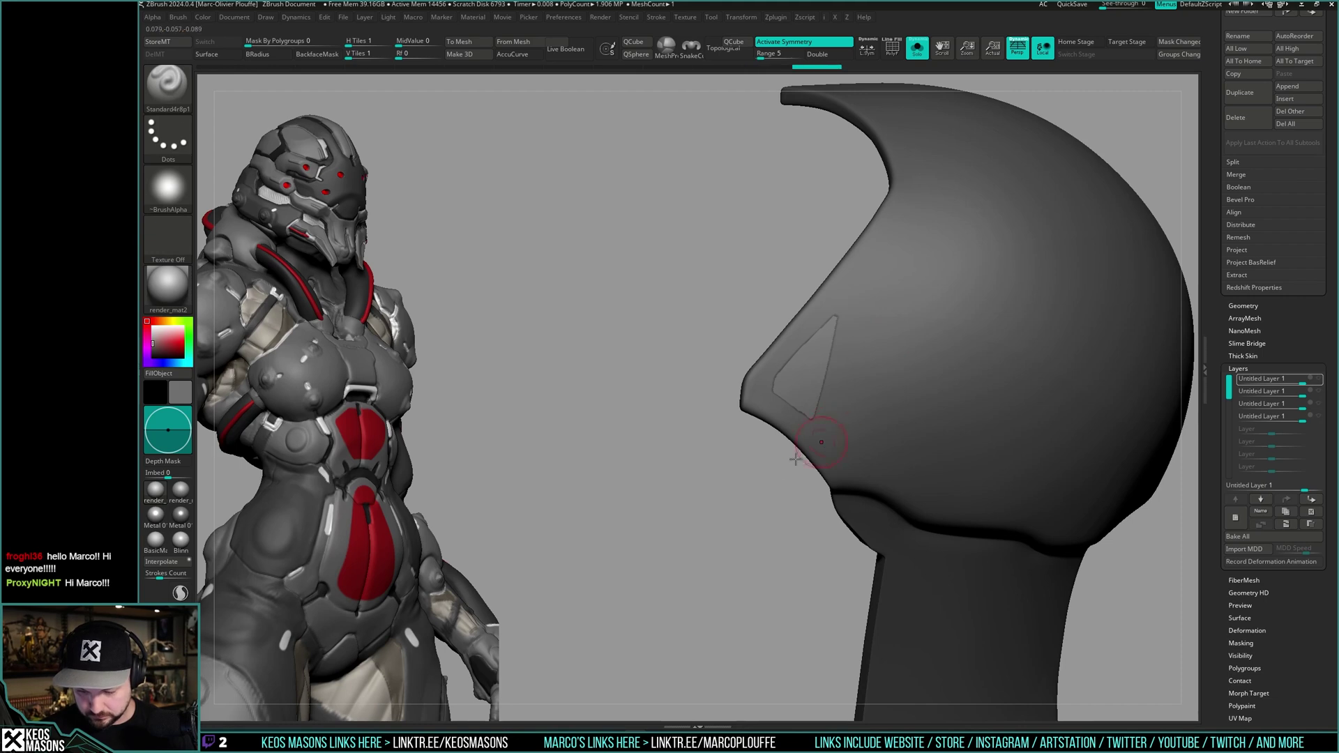
pyautogui.keyDown('ctrl'); pyautogui.moveTo(732, 558); pyautogui.dragTo(705, 600); pyautogui.keyUp('ctrl')
pyautogui.keyDown('ctrl'); pyautogui.moveTo(819, 443); pyautogui.dragTo(858, 354, button='right'); pyautogui.keyUp('ctrl')
pyautogui.keyDown('ctrl'); pyautogui.moveTo(858, 354); pyautogui.dragTo(836, 444, button='right'); pyautogui.keyUp('ctrl')
# - Adjust the Smooth brush's Rgb option and soften the edges of the white triangle on the chest plate
pyautogui.hotkey('shift', 'space')
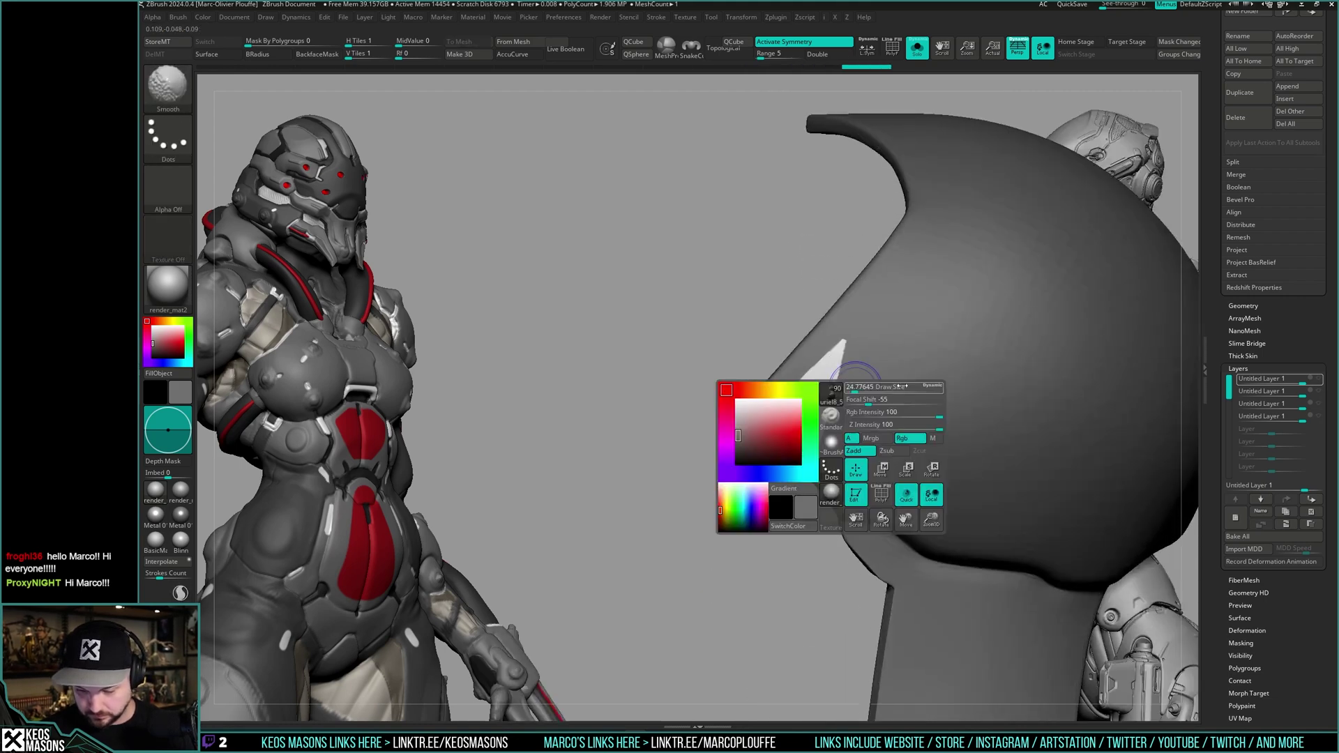
pyautogui.click(910, 439)
pyautogui.click(893, 449)
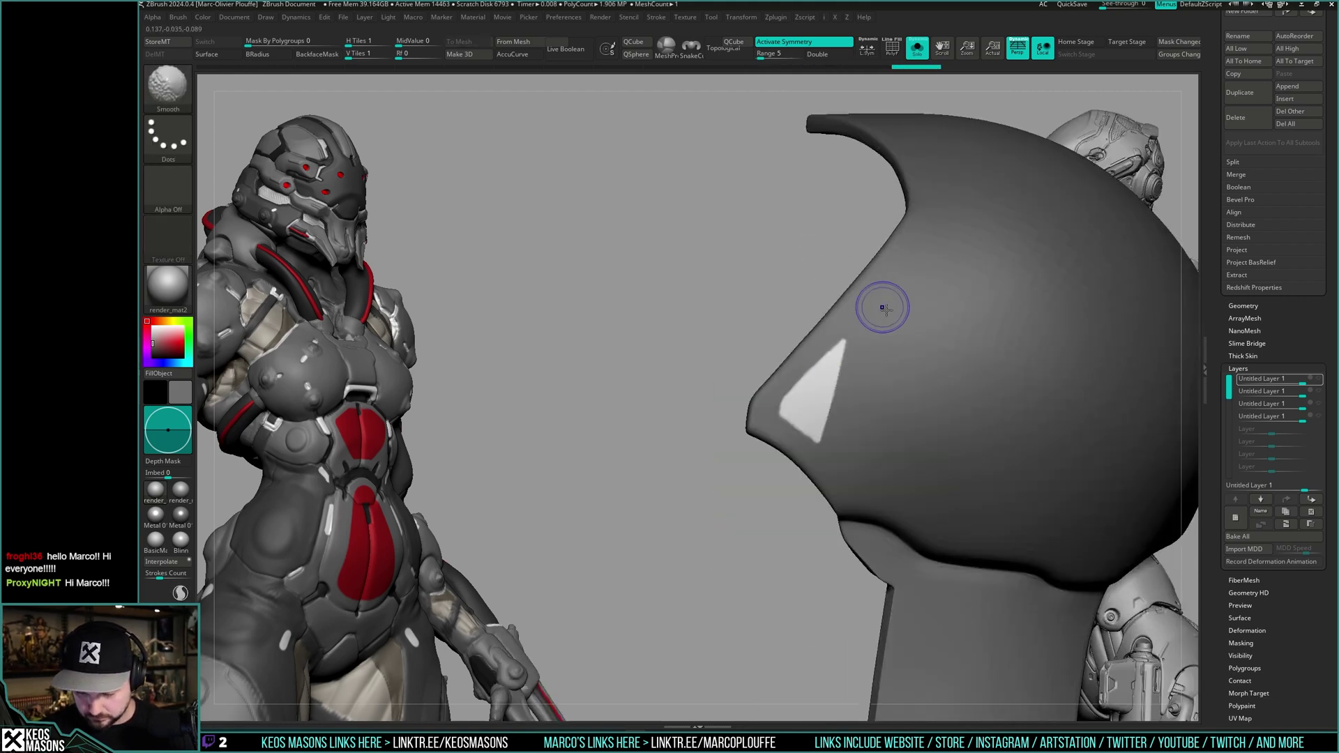
pyautogui.moveTo(870, 349); pyautogui.dragTo(911, 364, button='right')
# - Turn all four sculpt layers of the chest armor back on
pyautogui.hotkey('shift', 'f')
pyautogui.hotkey('shift', 'f')
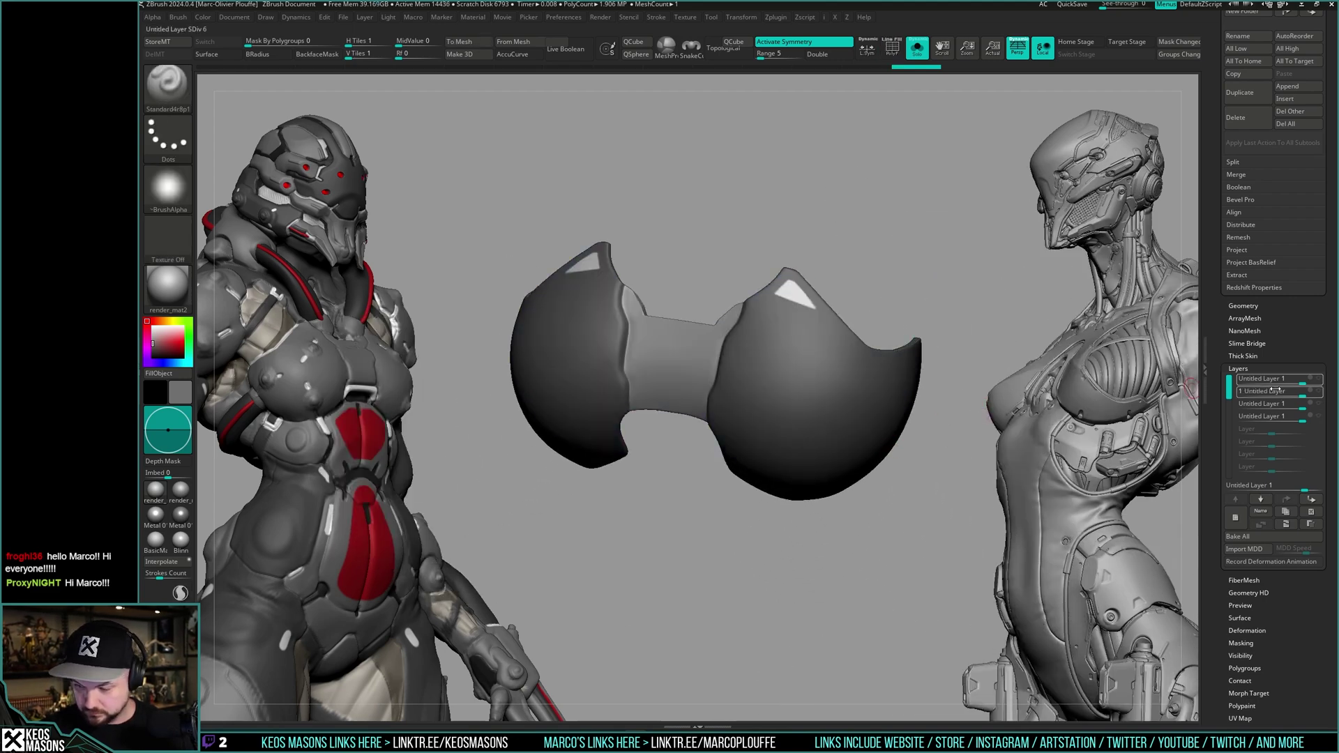
pyautogui.click(1318, 377)
pyautogui.click(1318, 391)
pyautogui.click(1318, 403)
pyautogui.click(1319, 416)
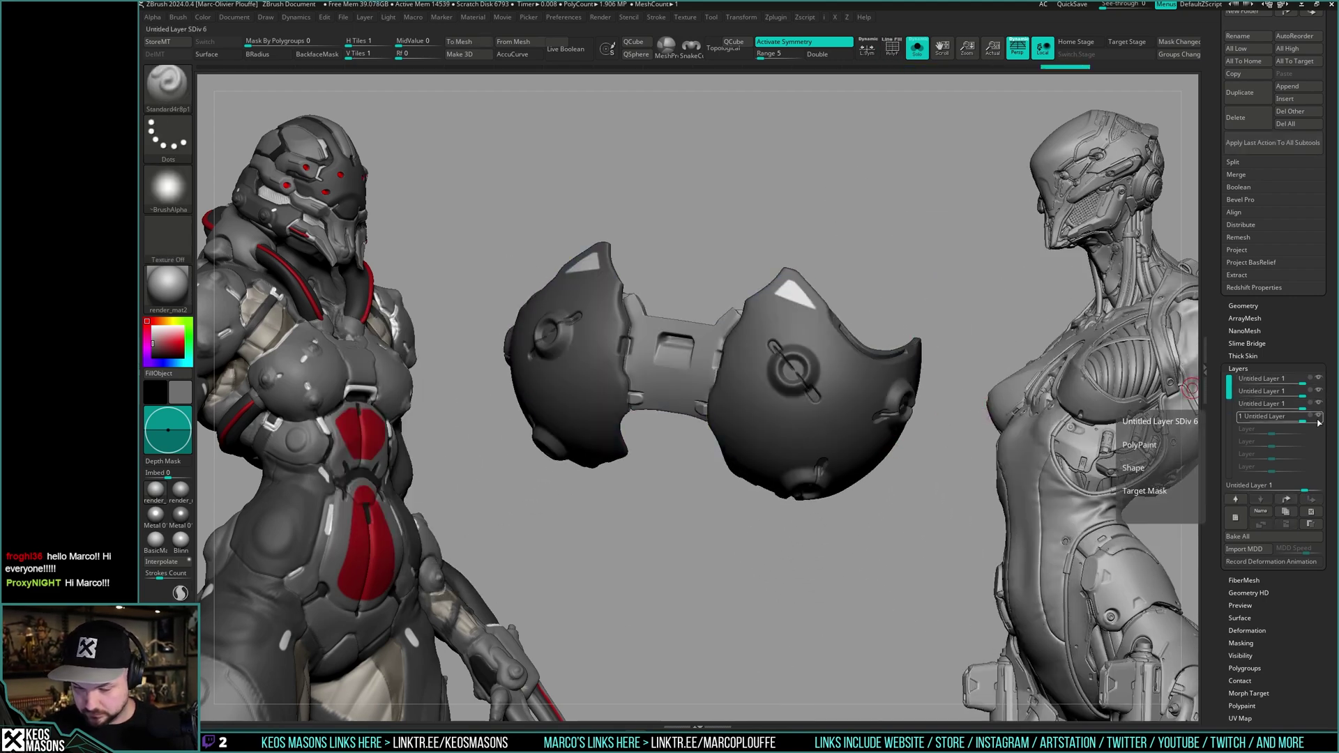
# - Show the whole character again and isolate the ribbed muscle piece beneath the shoulder strap
pyautogui.click(917, 47)
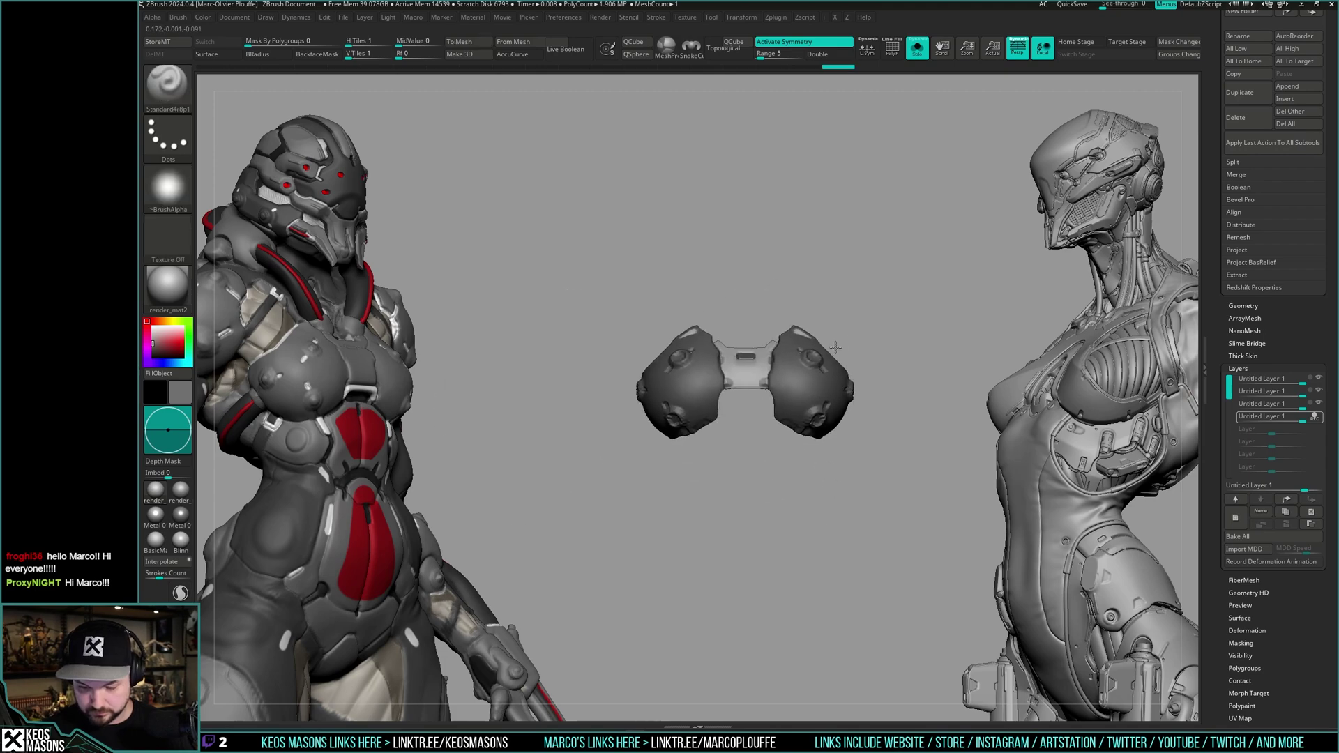
pyautogui.moveTo(905, 375); pyautogui.dragTo(842, 459, button='right')
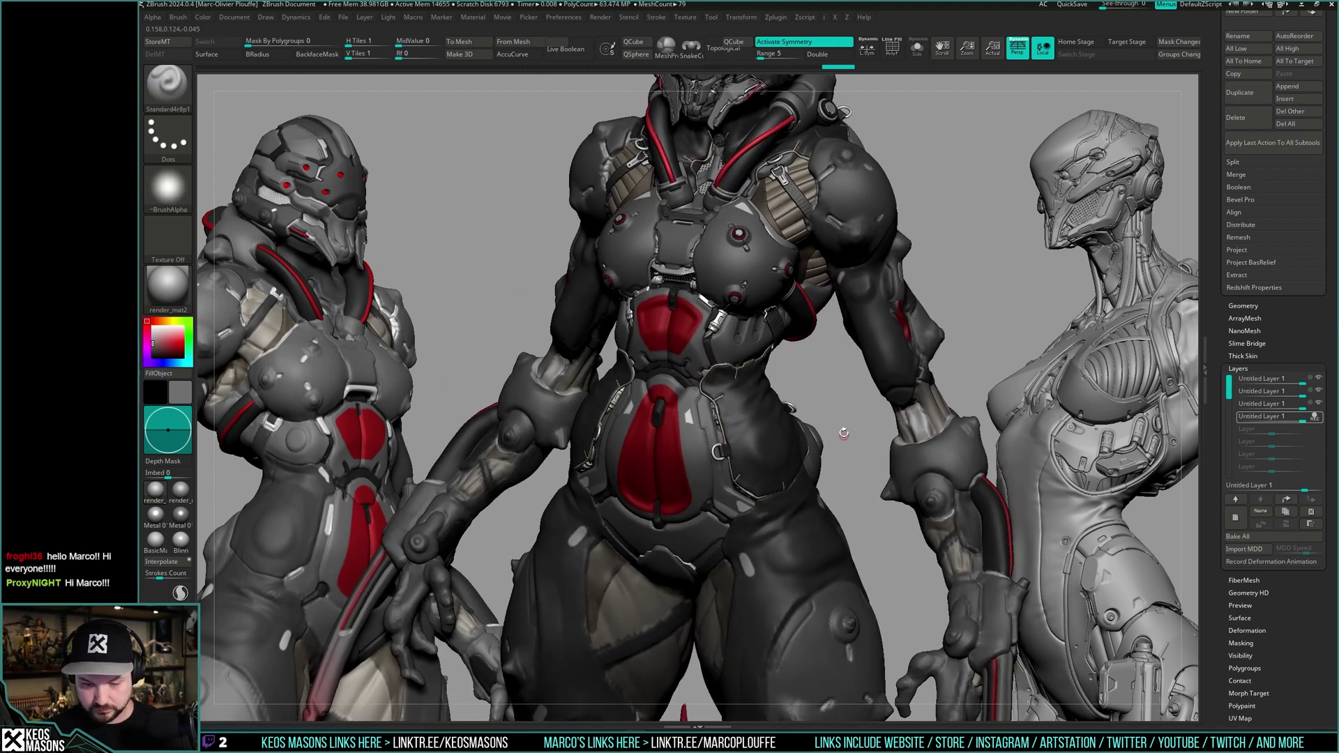
pyautogui.moveTo(836, 399)
pyautogui.mouseDown(button='right')
pyautogui.moveTo(846, 469)
pyautogui.moveTo(863, 383)
pyautogui.moveTo(920, 390)
pyautogui.moveTo(852, 399)
pyautogui.mouseUp(button='right')
pyautogui.press('space')
pyautogui.click(842, 393)
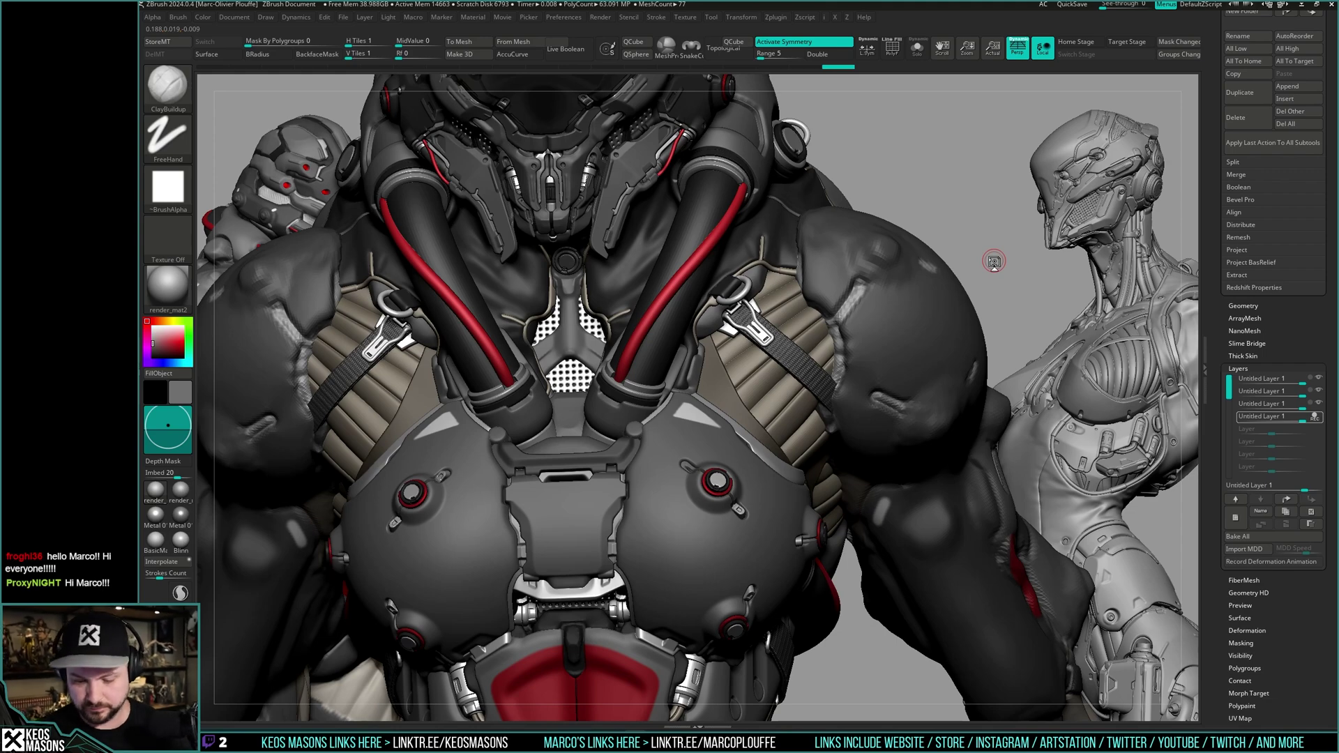
pyautogui.moveTo(990, 296); pyautogui.dragTo(759, 364, button='right')
pyautogui.keyDown('alt'); pyautogui.click(759, 364); pyautogui.keyUp('alt')
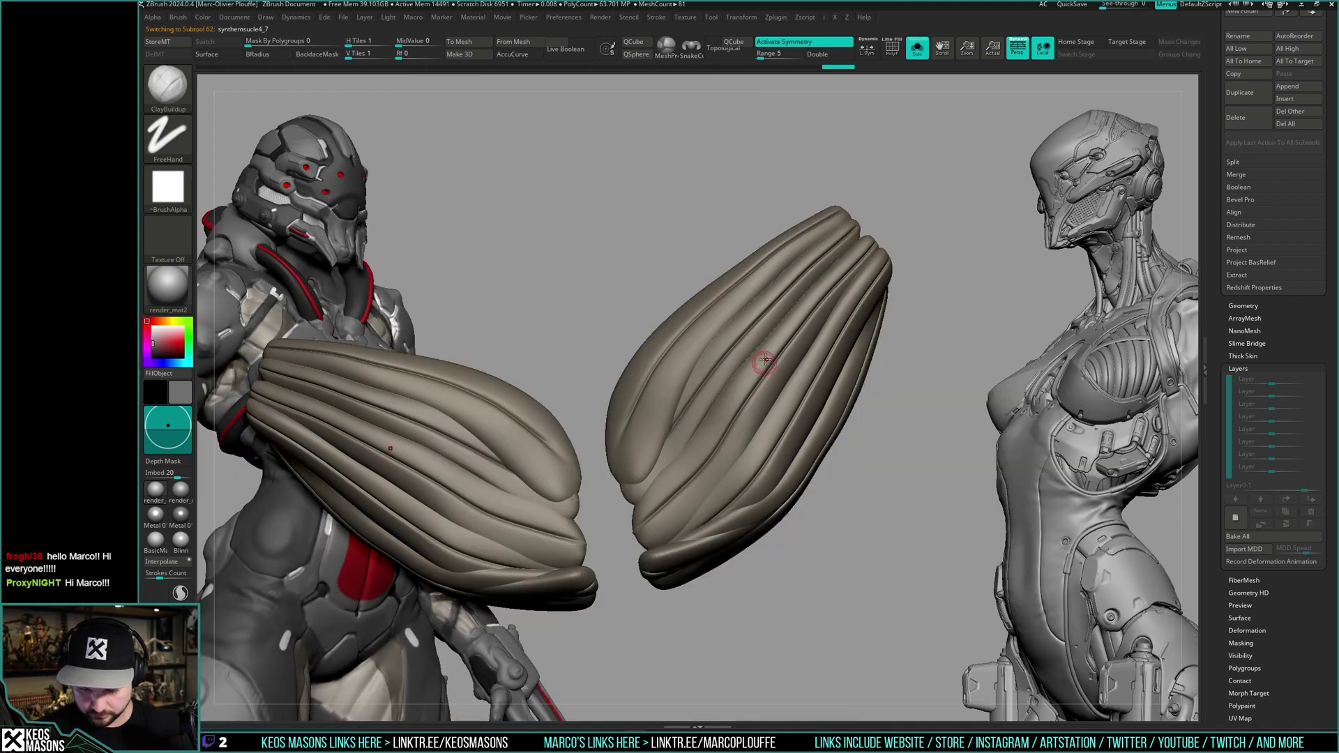
# - Choose the CurveTubeSnap brush and open its curve stroke settings
pyautogui.rightClick(831, 325)
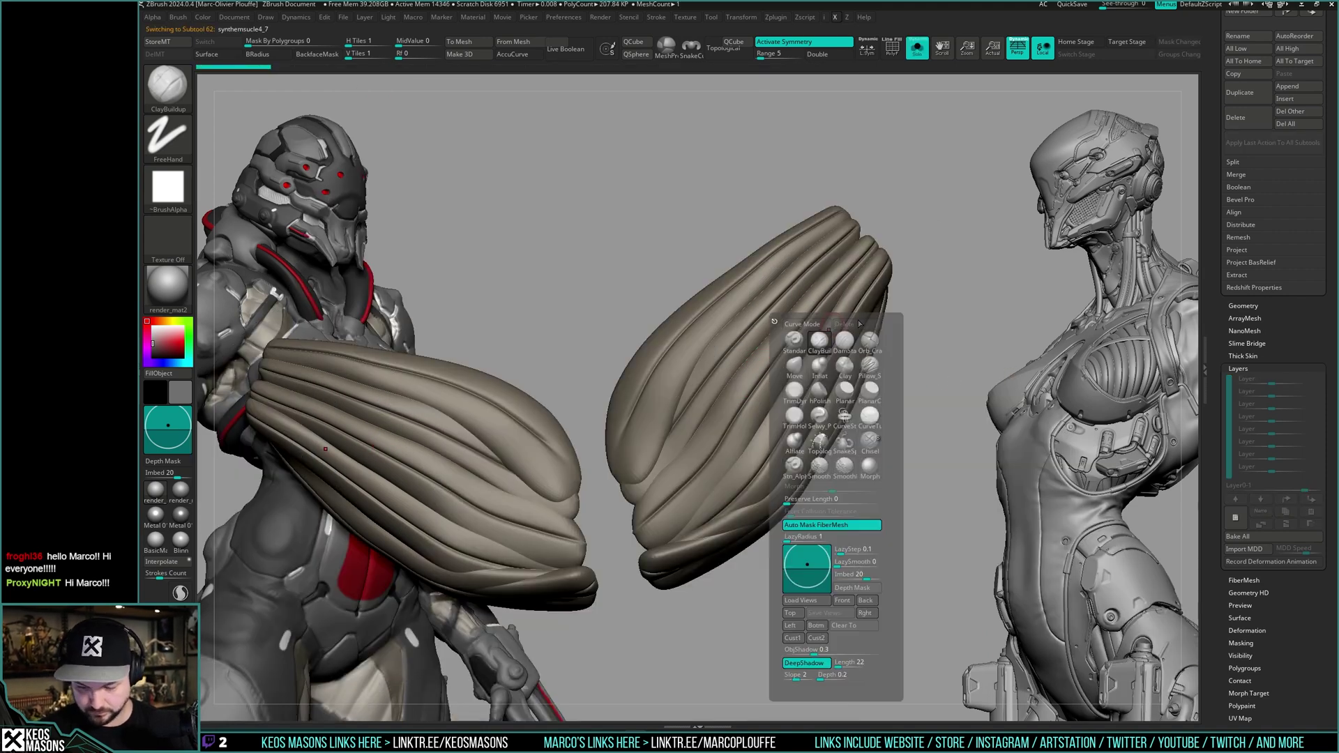
pyautogui.click(869, 416)
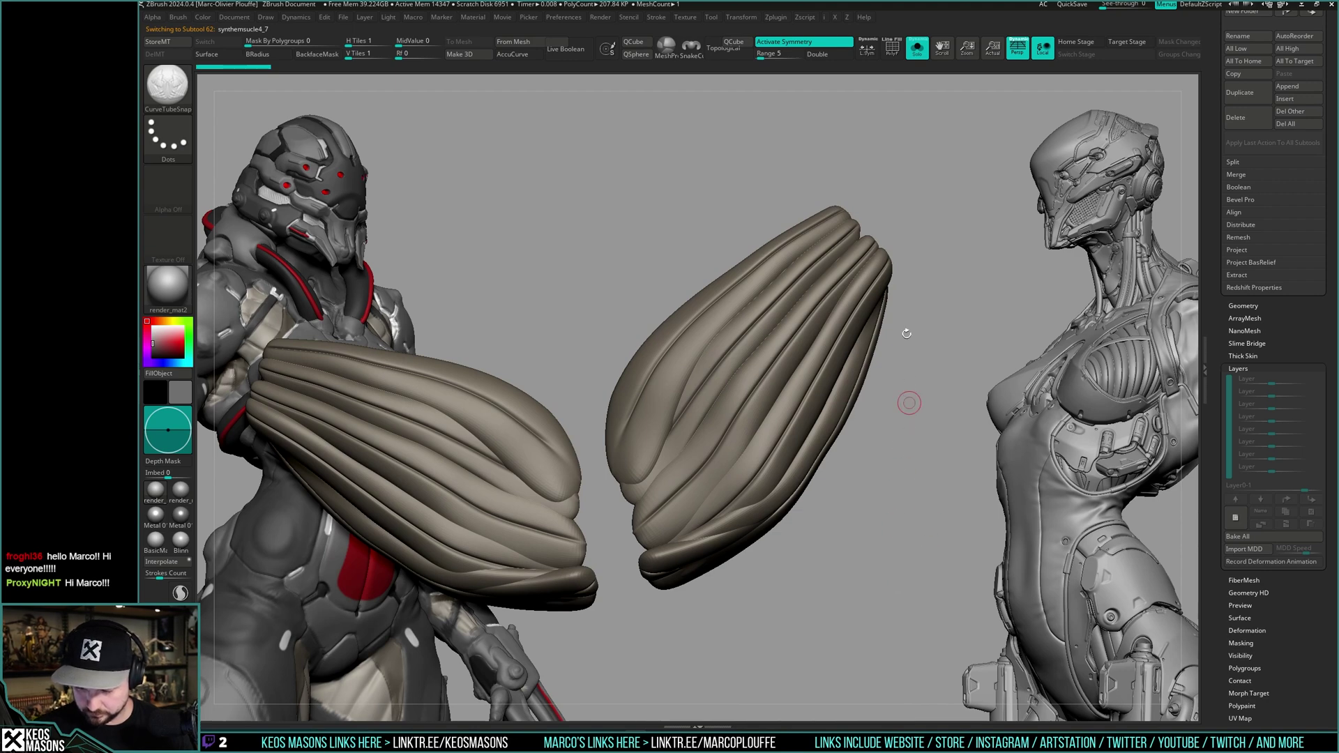
pyautogui.press('F3')
pyautogui.click(821, 480)
pyautogui.keyDown('shift'); pyautogui.click(823, 547); pyautogui.keyUp('shift')
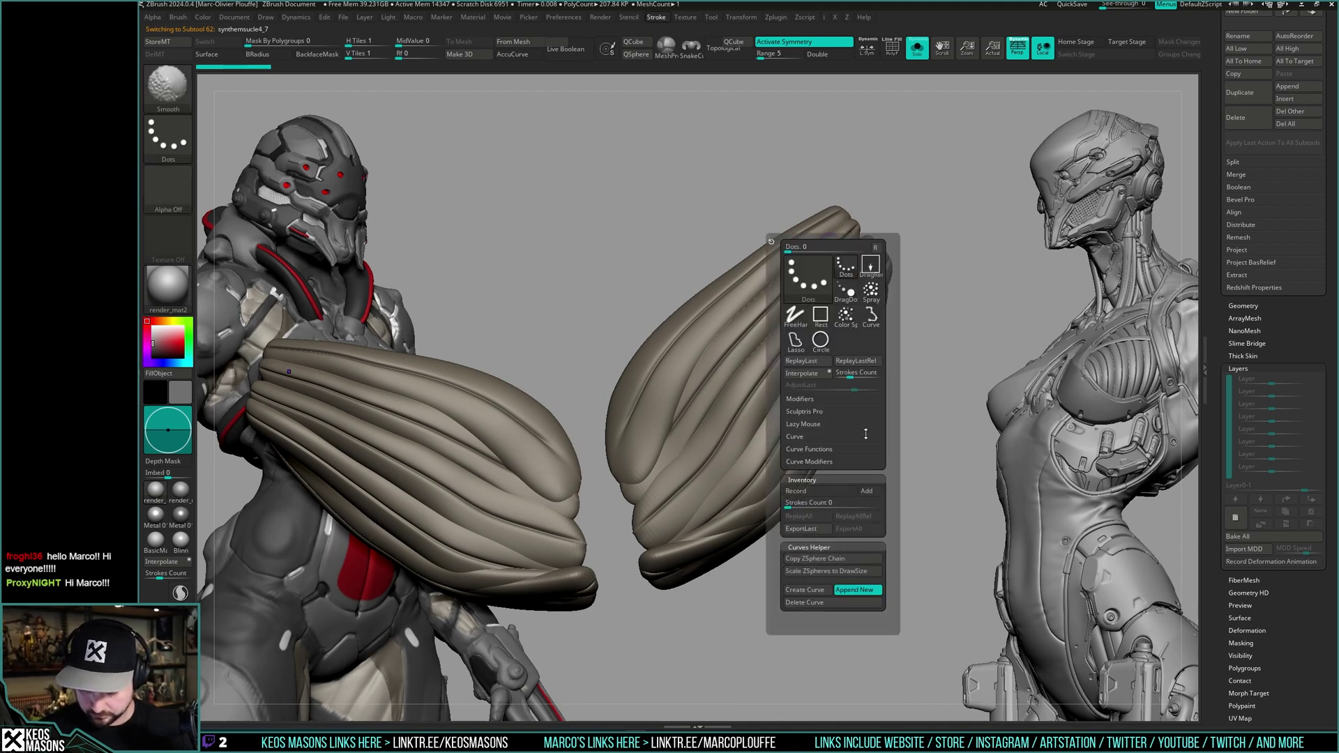
pyautogui.keyDown('shift'); pyautogui.click(832, 435); pyautogui.keyUp('shift')
pyautogui.click(859, 451)
# - Adjust the brush size with the full character shown and try to draw a curve tube on the high-resolution muscle
pyautogui.hotkey('alt', 's')
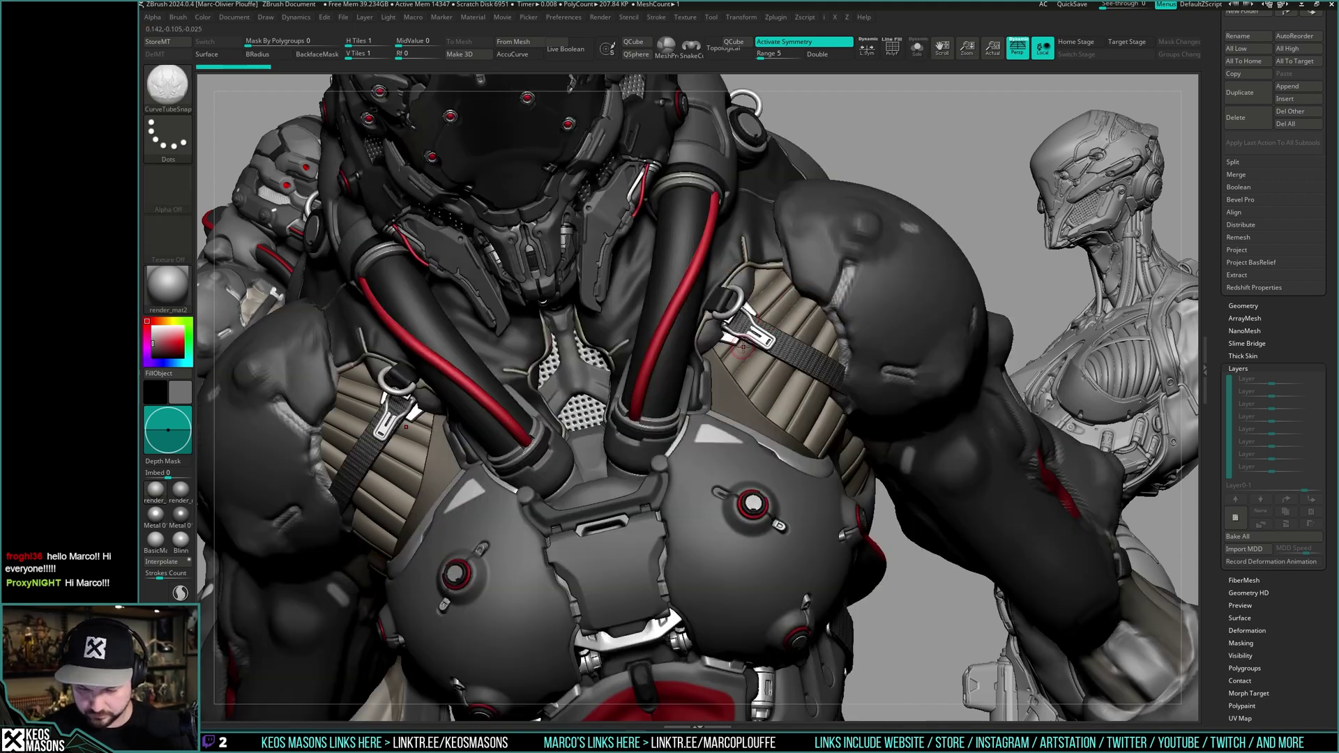
pyautogui.press('space')
pyautogui.moveTo(743, 346); pyautogui.dragTo(733, 346)
pyautogui.hotkey('alt', 's')
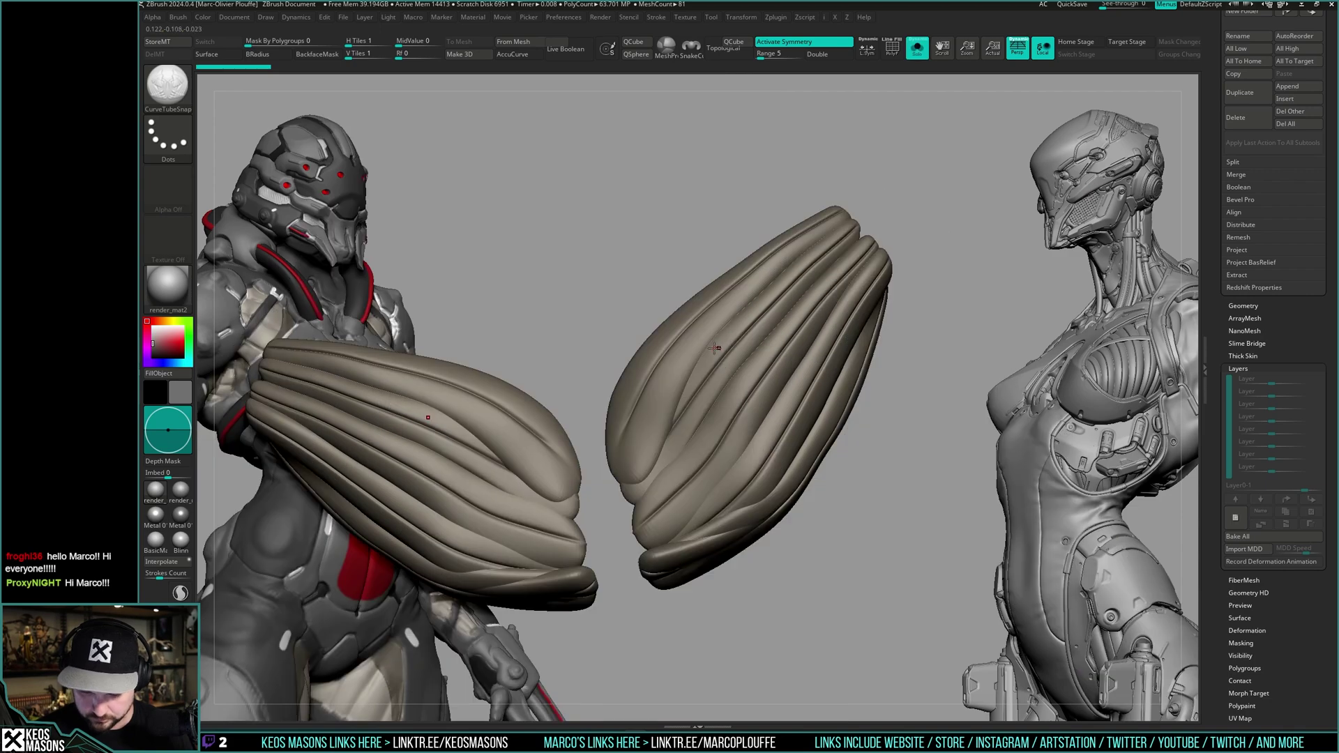
pyautogui.moveTo(797, 300); pyautogui.dragTo(839, 277)
pyautogui.moveTo(887, 343)
pyautogui.mouseDown()
pyautogui.moveTo(866, 322)
pyautogui.moveTo(876, 369)
pyautogui.mouseUp()
pyautogui.keyDown('ctrl'); pyautogui.moveTo(889, 382); pyautogui.dragTo(876, 394); pyautogui.keyUp('ctrl')
pyautogui.press('F3')
pyautogui.press('space')
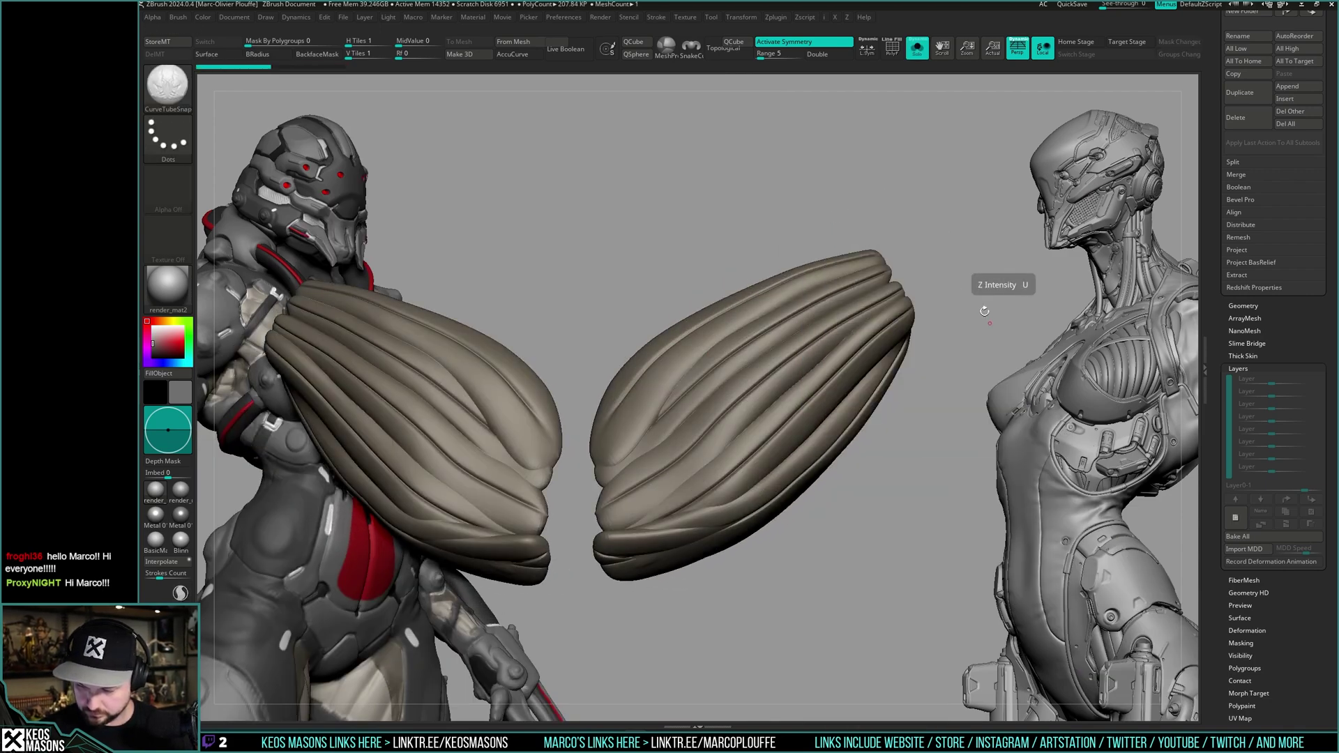
pyautogui.press('s')
pyautogui.press('F3')
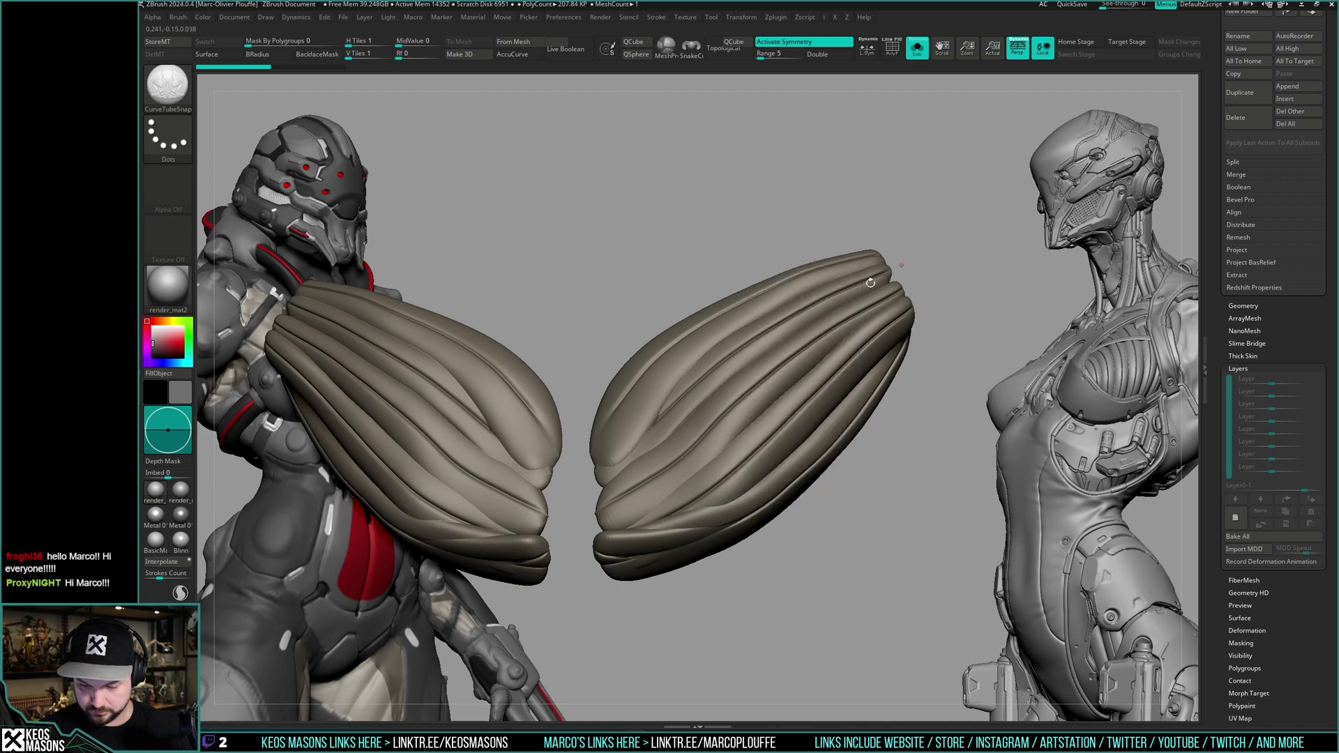
pyautogui.press('F4')
pyautogui.press('F3')
pyautogui.press('F2')
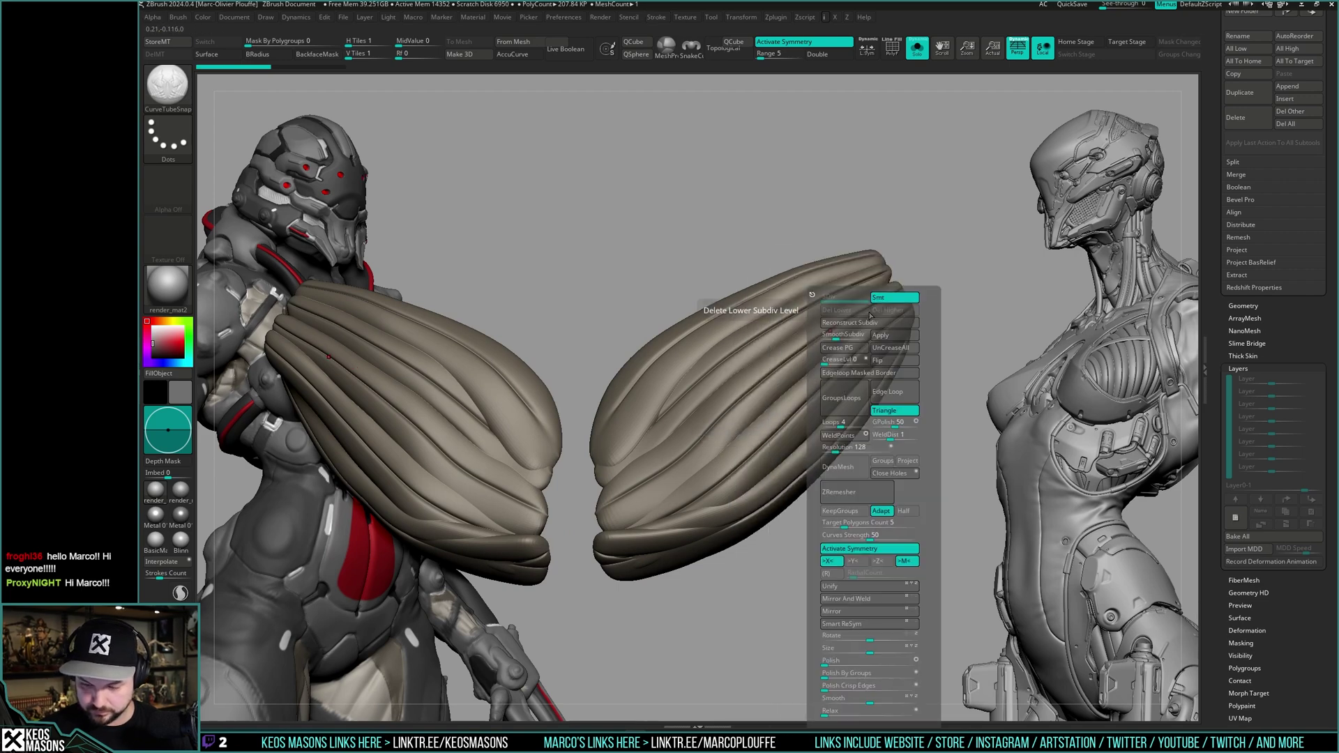
pyautogui.press('space')
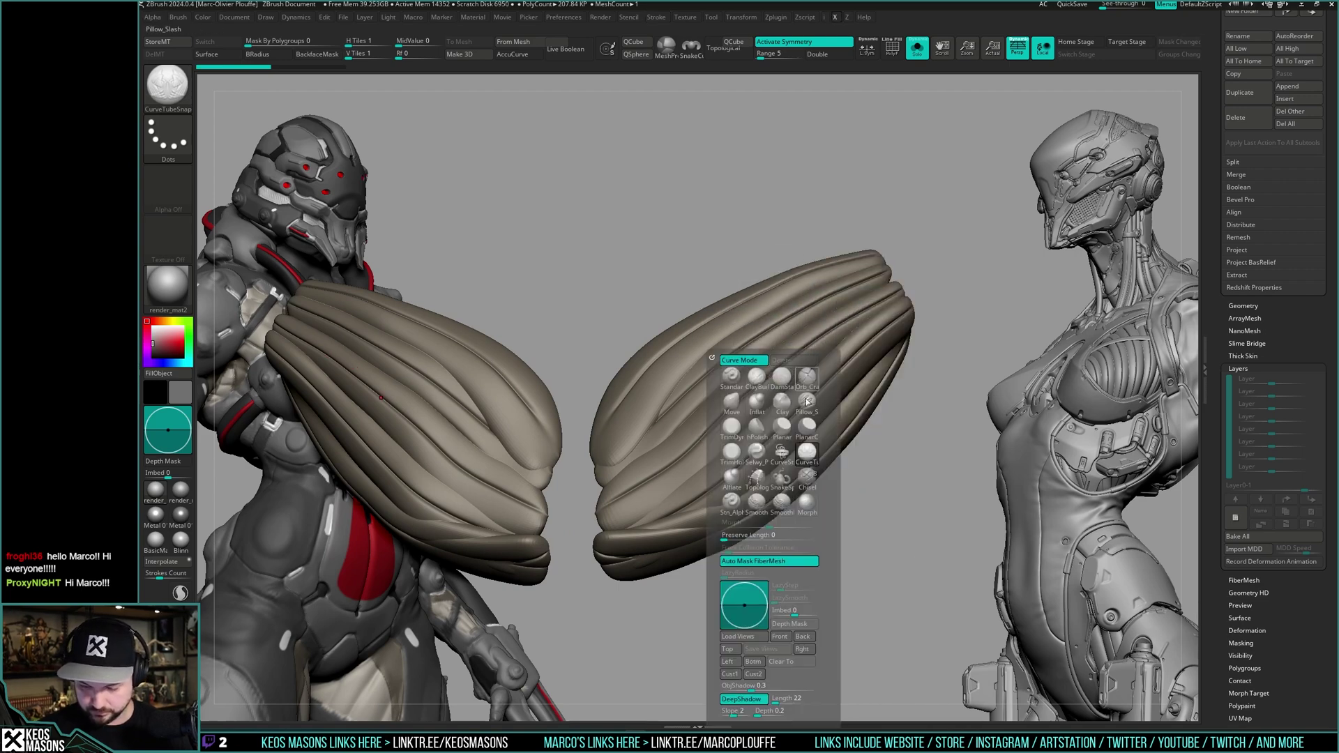
# - Lower the muscle mesh's subdivision level and draw a symmetric curve tube diagonally across its strands with CurveTubeSnap
pyautogui.click(782, 454)
pyautogui.click(806, 453)
pyautogui.moveTo(768, 366)
pyautogui.mouseDown(button='right')
pyautogui.moveTo(791, 385)
pyautogui.moveTo(775, 376)
pyautogui.mouseUp(button='right')
pyautogui.press('F4')
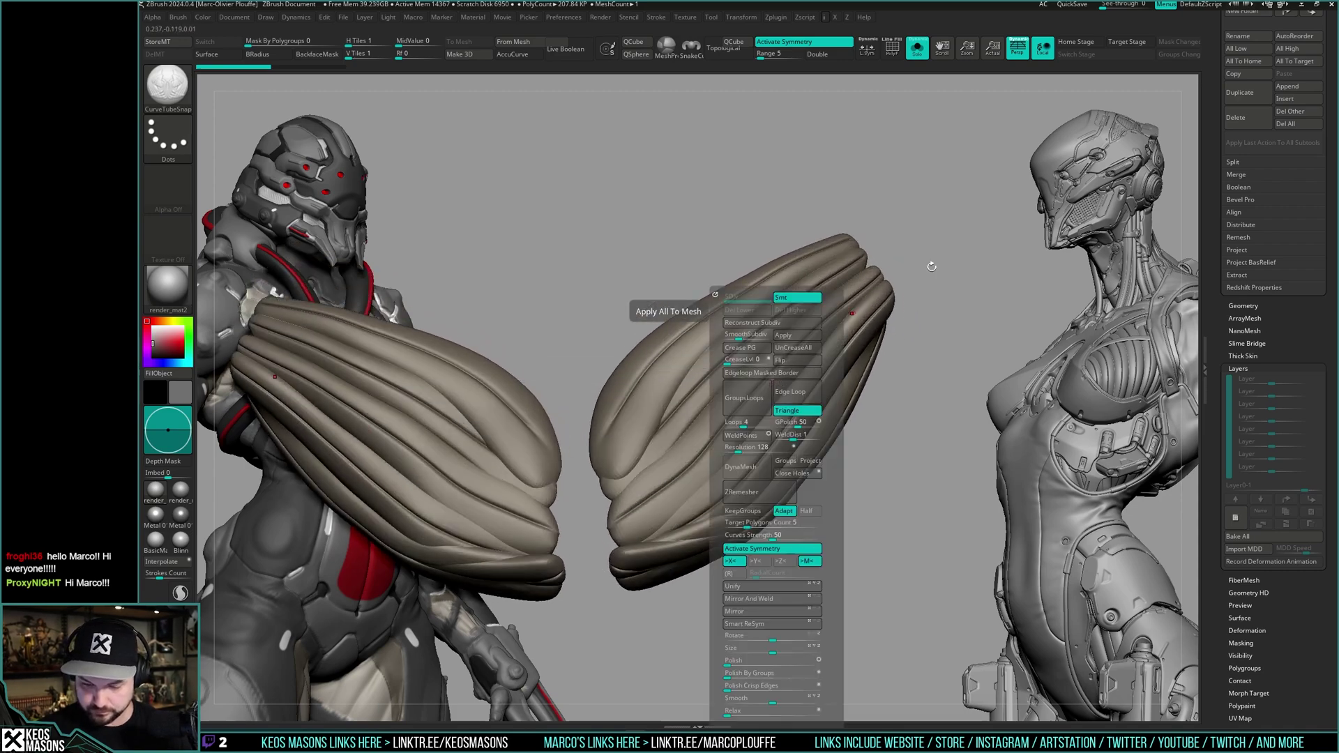
pyautogui.hotkey('shift', 'd')
pyautogui.moveTo(772, 339); pyautogui.dragTo(818, 320)
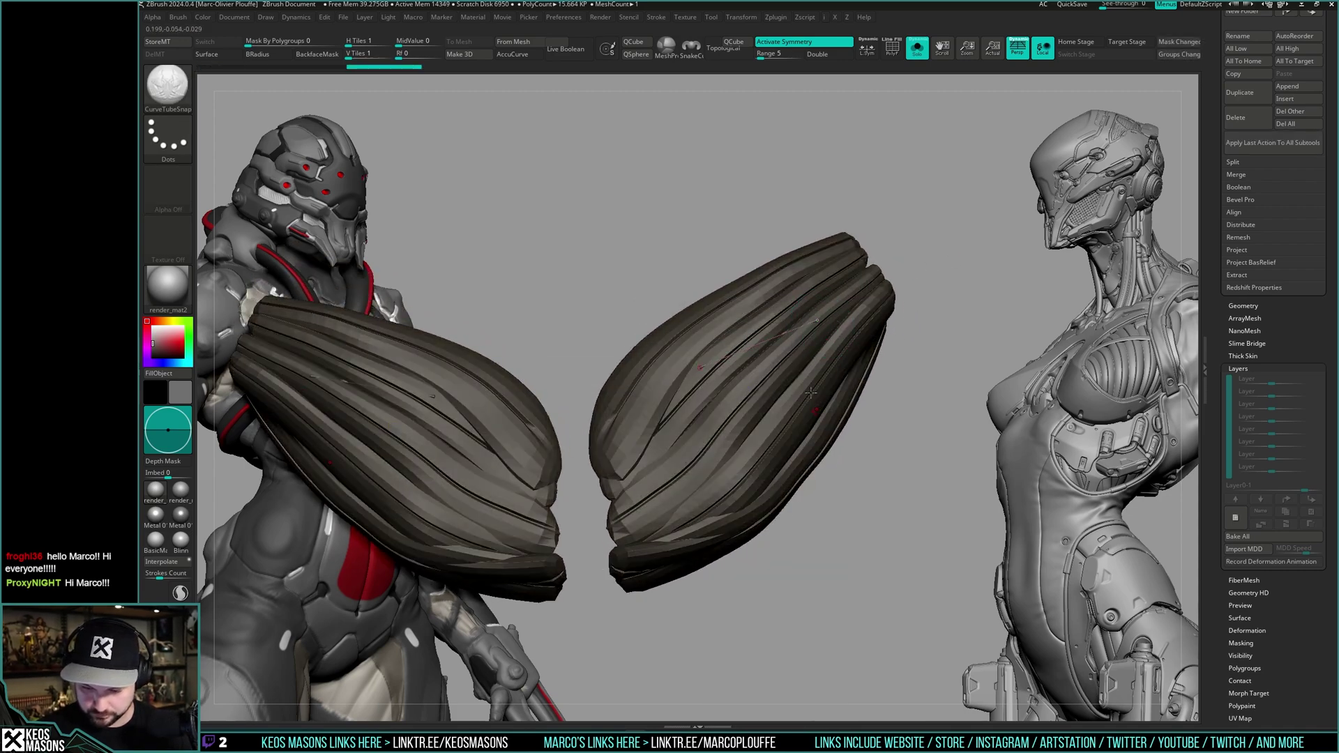
pyautogui.moveTo(810, 393)
pyautogui.keyDown('ctrl'); pyautogui.mouseDown(button='right')
pyautogui.moveTo(804, 498)
pyautogui.moveTo(789, 455)
pyautogui.moveTo(786, 481)
pyautogui.moveTo(800, 421)
pyautogui.mouseUp(button='right'); pyautogui.keyUp('ctrl')
pyautogui.hotkey('alt', 'shift', 's')
pyautogui.hotkey('alt', 'shift', 's')
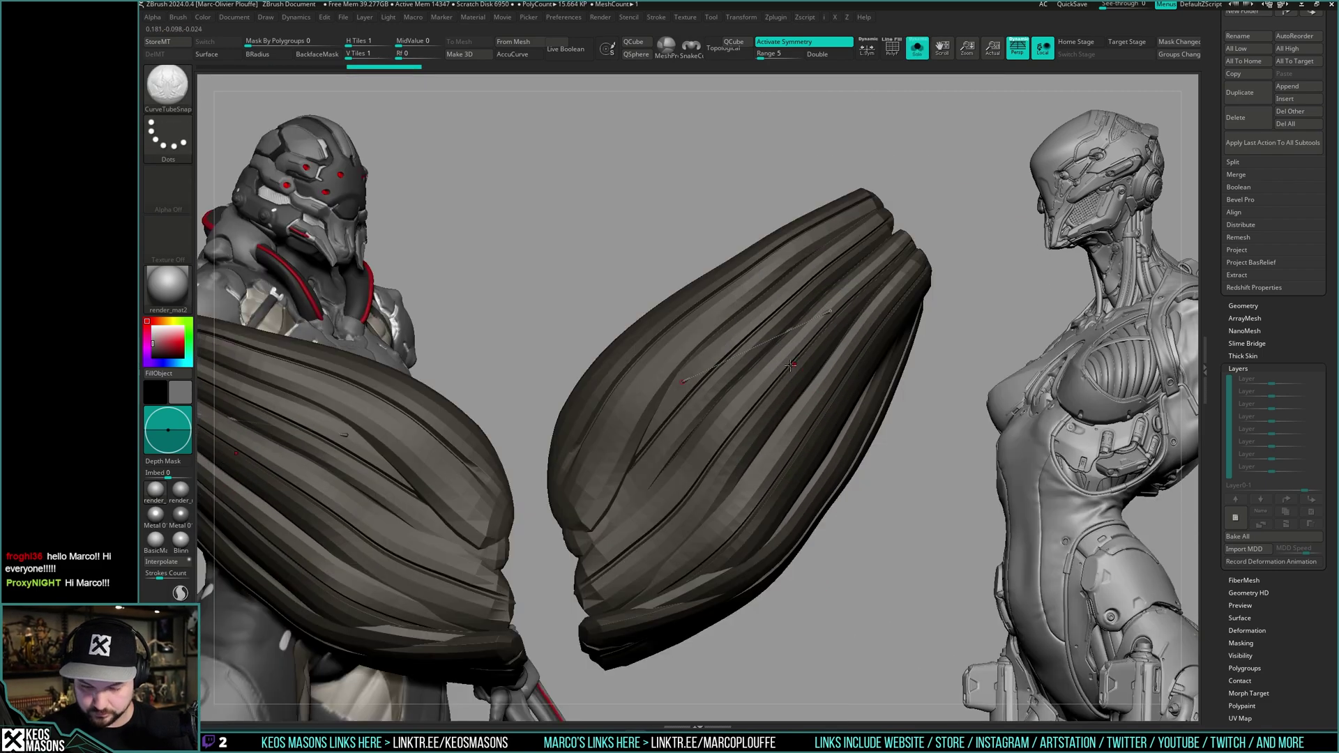
pyautogui.press('space')
pyautogui.moveTo(790, 381); pyautogui.dragTo(791, 381)
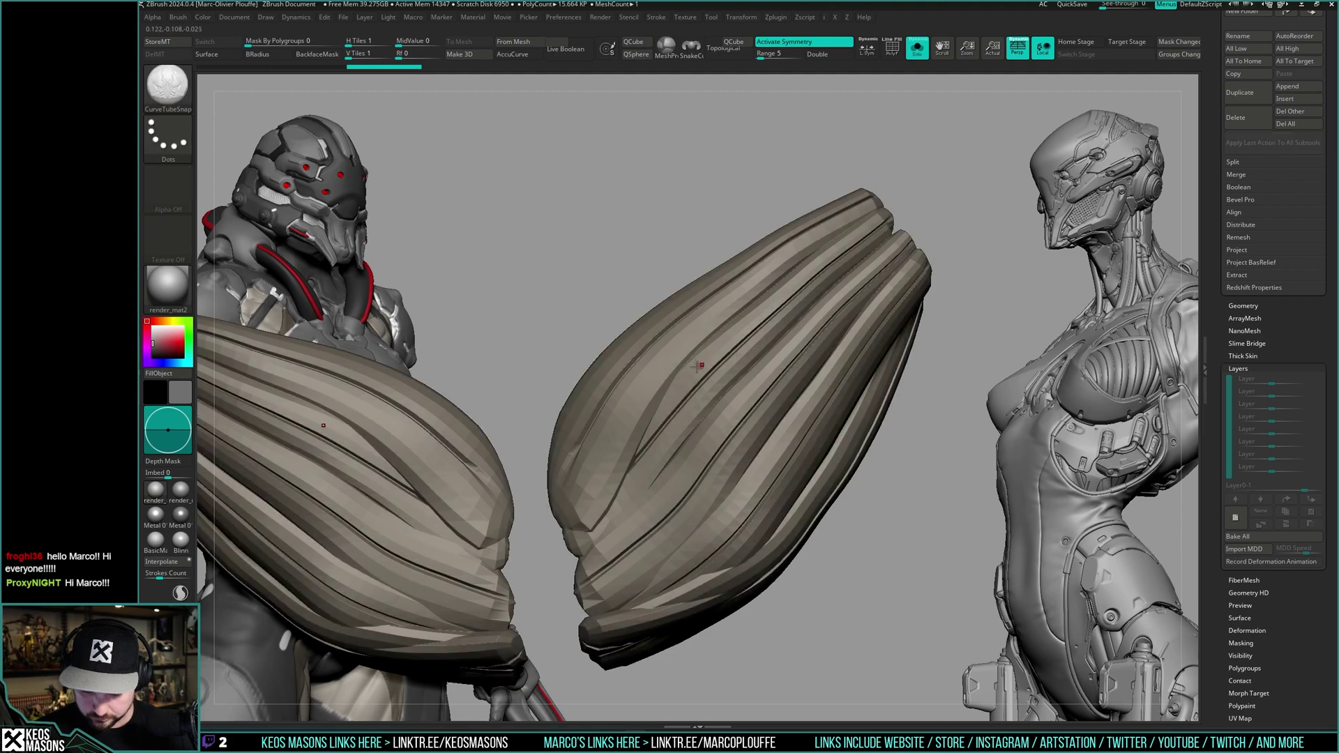
# - Split the curve tube off as its own subtool and restore the muscle's high subdivision level
pyautogui.moveTo(823, 311); pyautogui.dragTo(826, 310)
pyautogui.moveTo(831, 314)
pyautogui.mouseDown(button='right')
pyautogui.moveTo(793, 471)
pyautogui.moveTo(789, 429)
pyautogui.mouseUp(button='right')
pyautogui.hotkey('ctrl', 'shift', 'a')
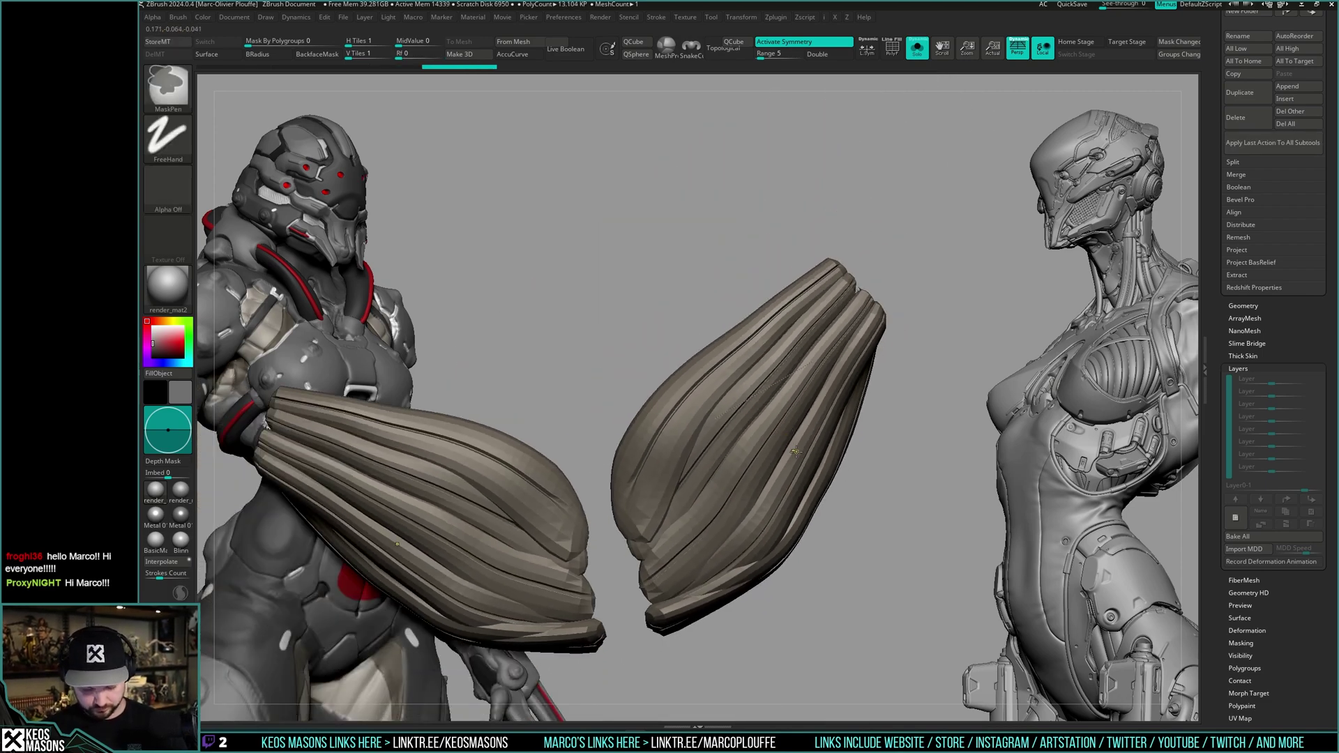
pyautogui.press('d')
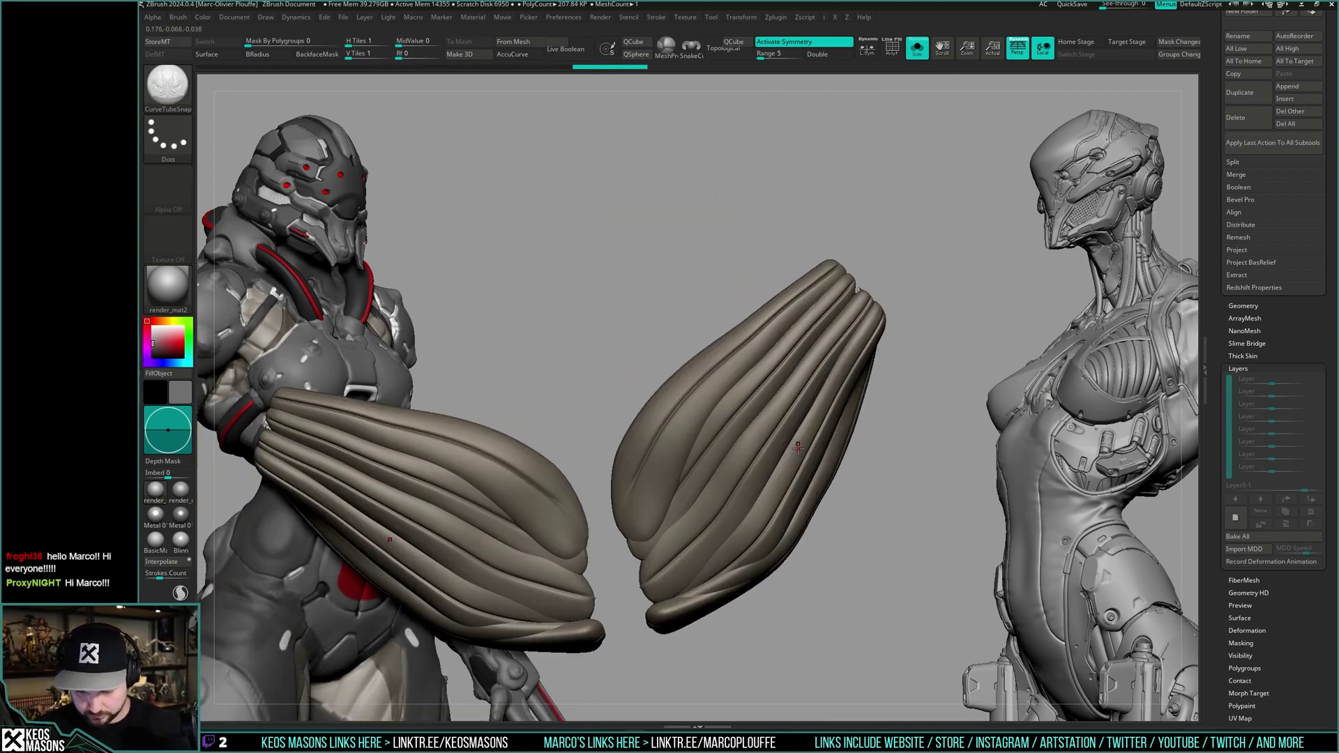
# - Select the separated tube subtool, isolate it and turn on its PolyFrame display
pyautogui.press('Down')
pyautogui.hotkey('alt', 's')
pyautogui.keyDown('ctrl'); pyautogui.moveTo(798, 447); pyautogui.dragTo(801, 409, button='right'); pyautogui.keyUp('ctrl')
pyautogui.hotkey('alt', 's')
pyautogui.hotkey('shift', 'f')
pyautogui.press('w')
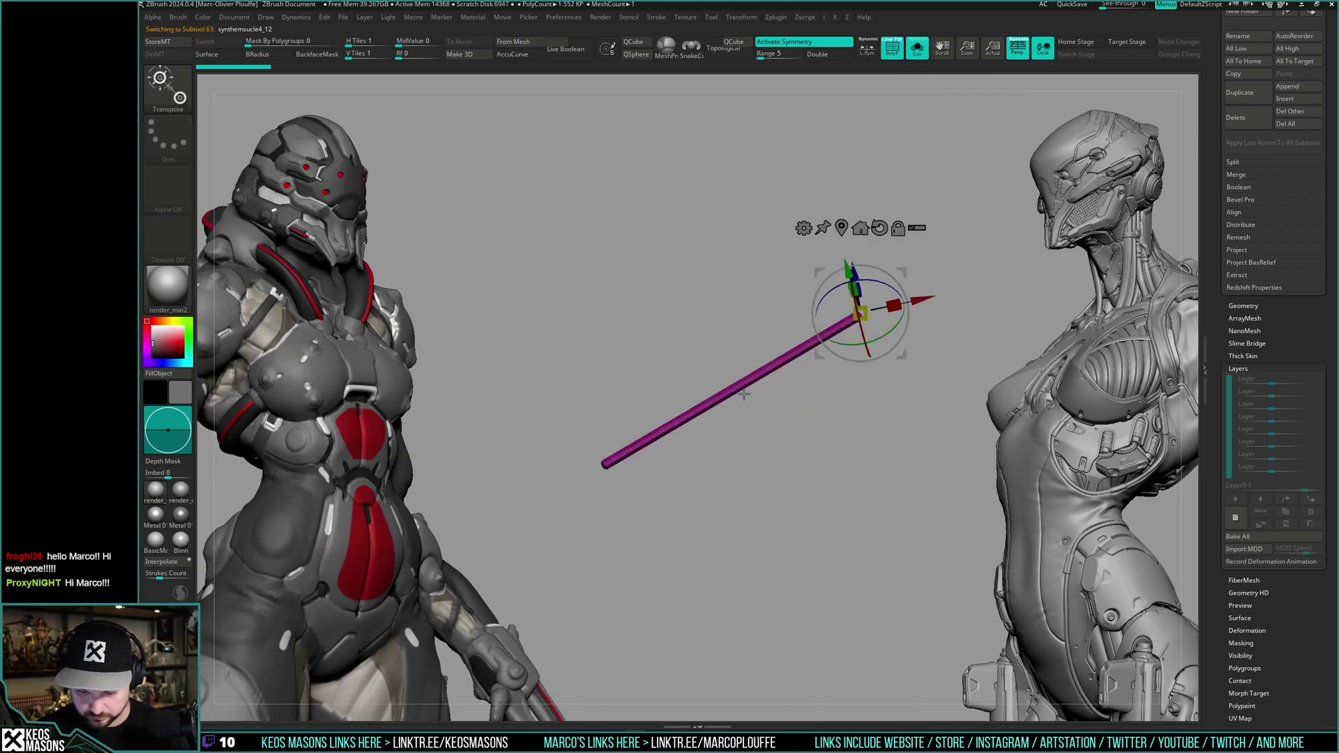
# - Place a transpose line perpendicular to the tube and duplicate it into four parallel tubes
pyautogui.press('y')
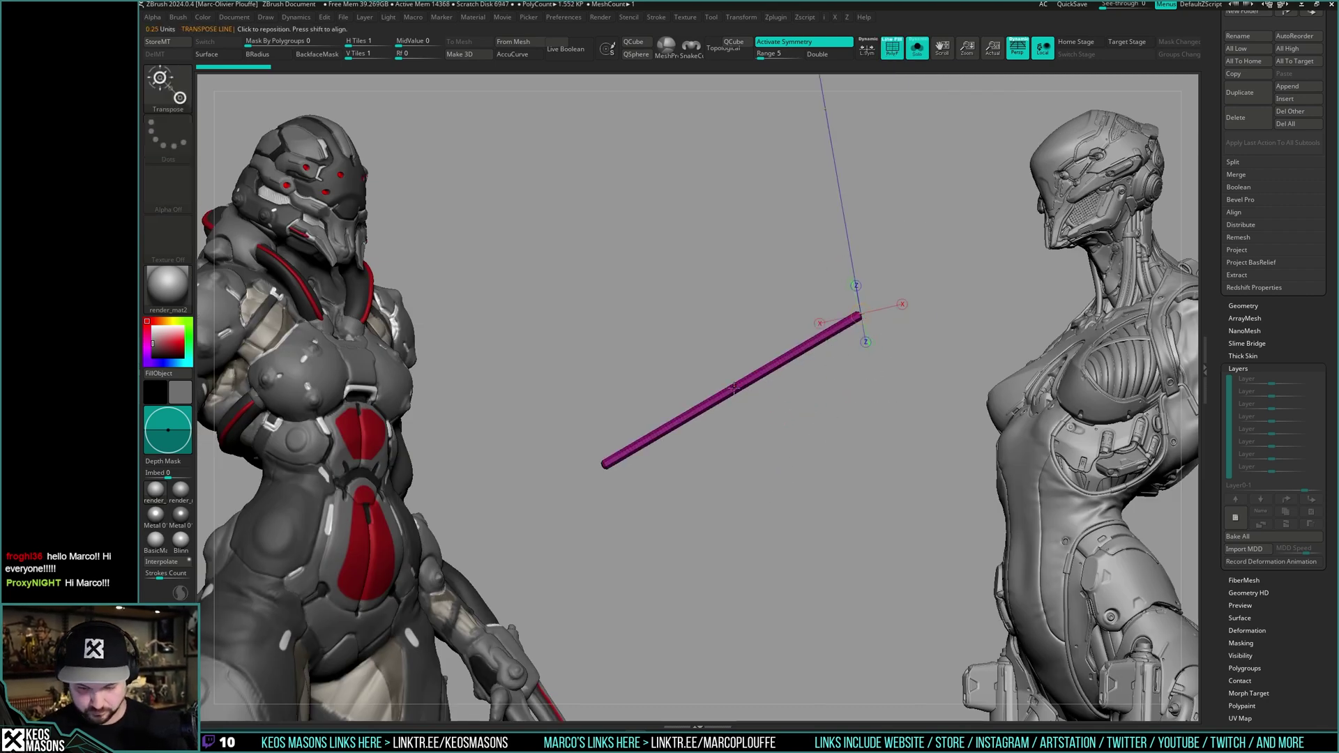
pyautogui.moveTo(725, 394); pyautogui.dragTo(792, 523)
pyautogui.moveTo(758, 457)
pyautogui.keyDown('ctrl'); pyautogui.mouseDown()
pyautogui.moveTo(767, 471)
pyautogui.moveTo(760, 459)
pyautogui.mouseUp(); pyautogui.keyUp('ctrl')
pyautogui.hotkey('ctrl', 'z')
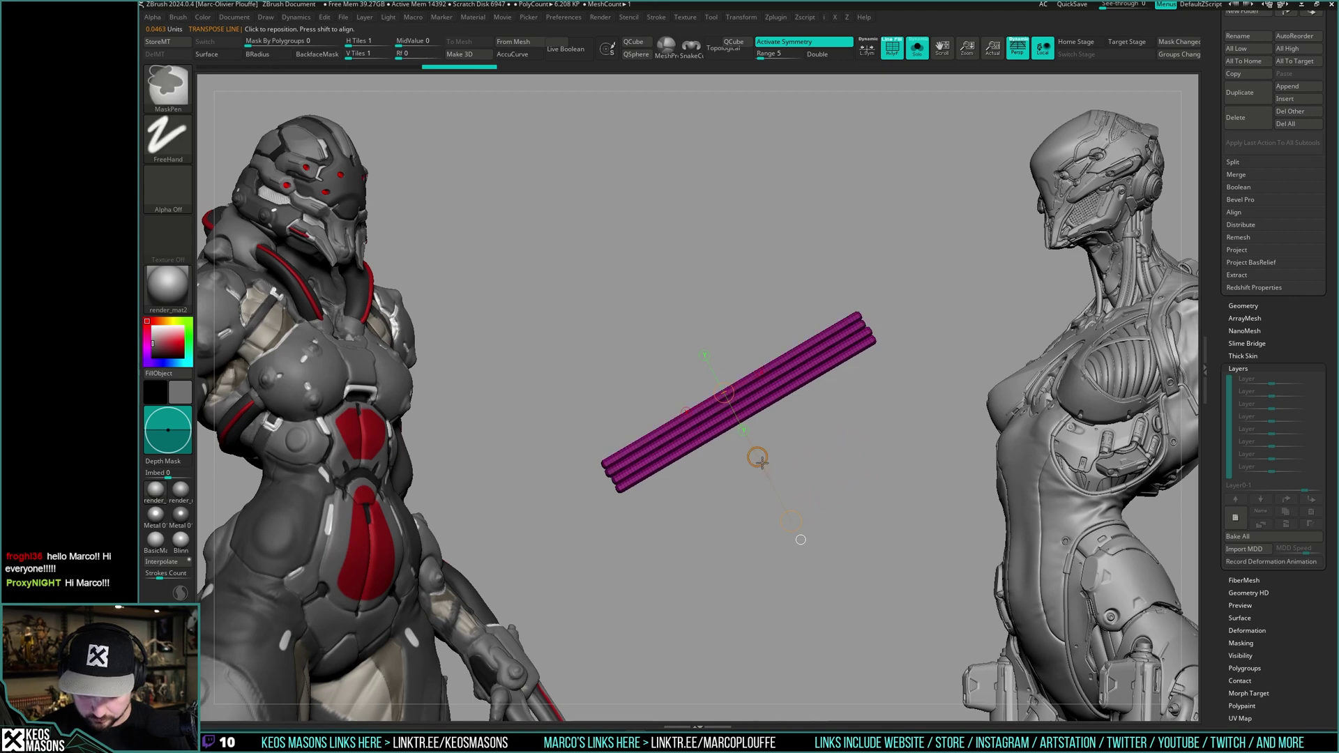
# - Compare the tubes with the chest area and duplicate two more to make a row of six
pyautogui.hotkey('ctrl', 'shift', 's')
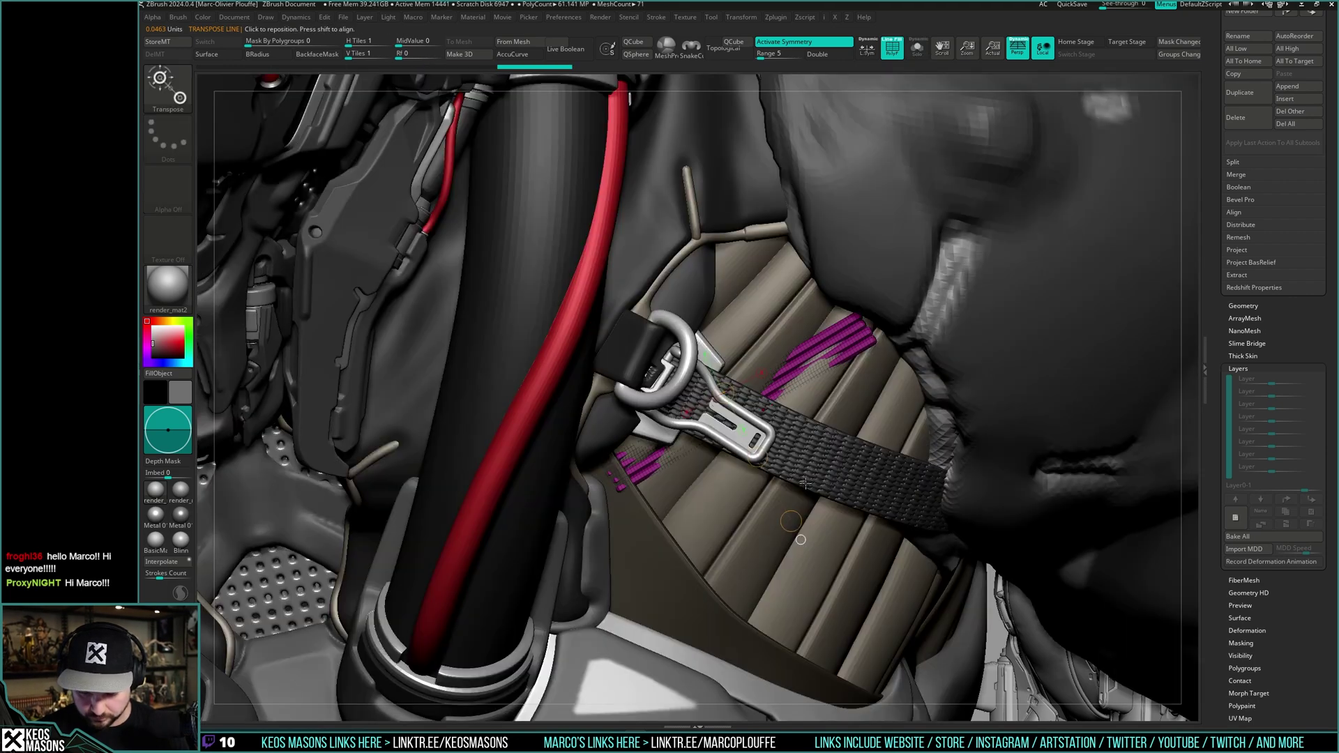
pyautogui.hotkey('alt', 's')
pyautogui.keyDown('ctrl'); pyautogui.moveTo(757, 458); pyautogui.dragTo(768, 475); pyautogui.keyUp('ctrl')
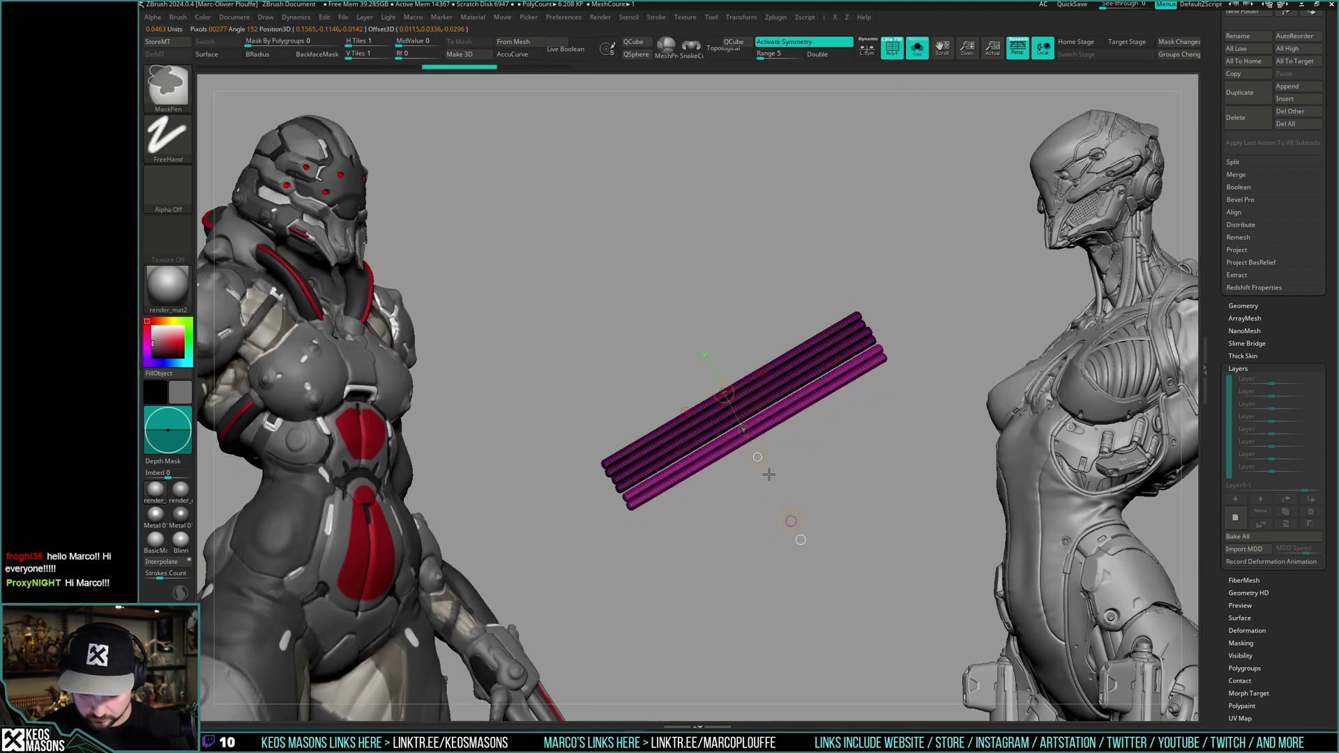
pyautogui.hotkey('alt', 's')
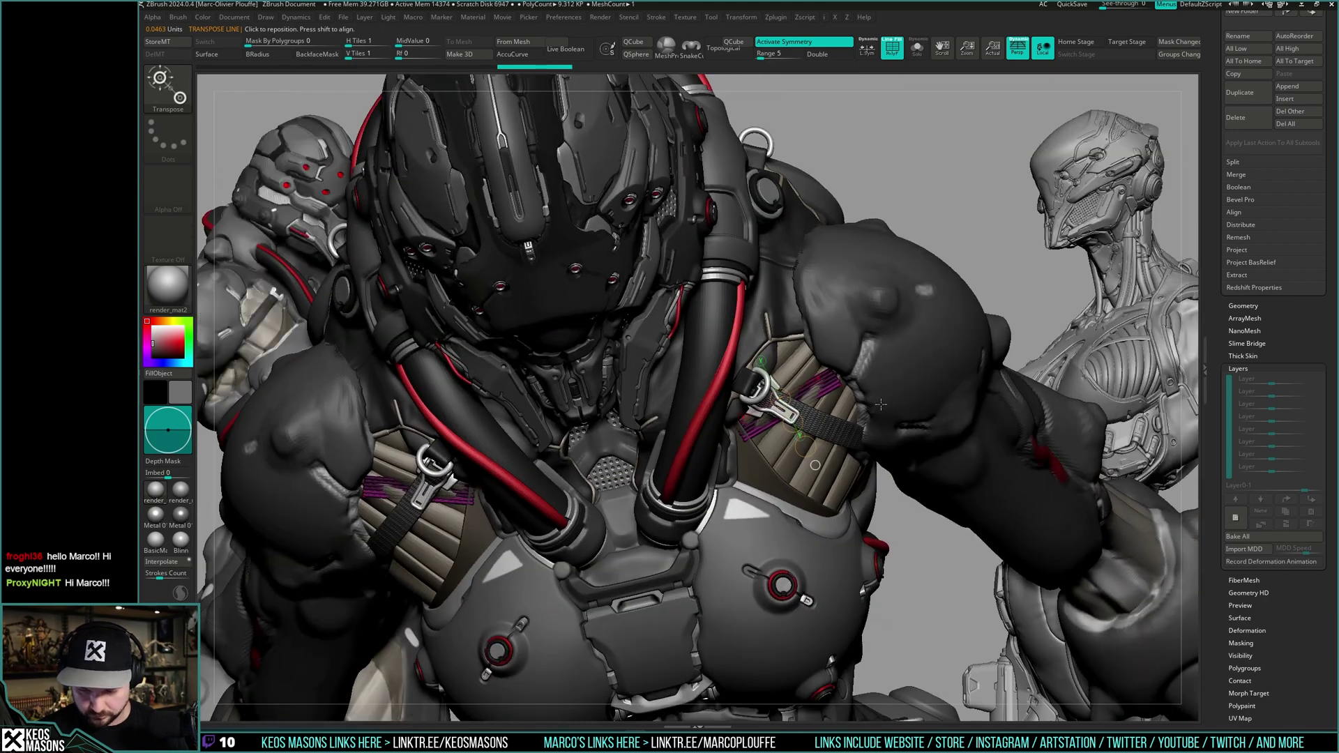
# - Place a transpose line along the purple tubes and shift them along their length across the ribbed fabric under the strap
pyautogui.keyDown('shift'); pyautogui.moveTo(880, 404); pyautogui.dragTo(905, 490, button='right'); pyautogui.keyUp('shift')
pyautogui.hotkey('alt', 's')
pyautogui.hotkey('alt', 's')
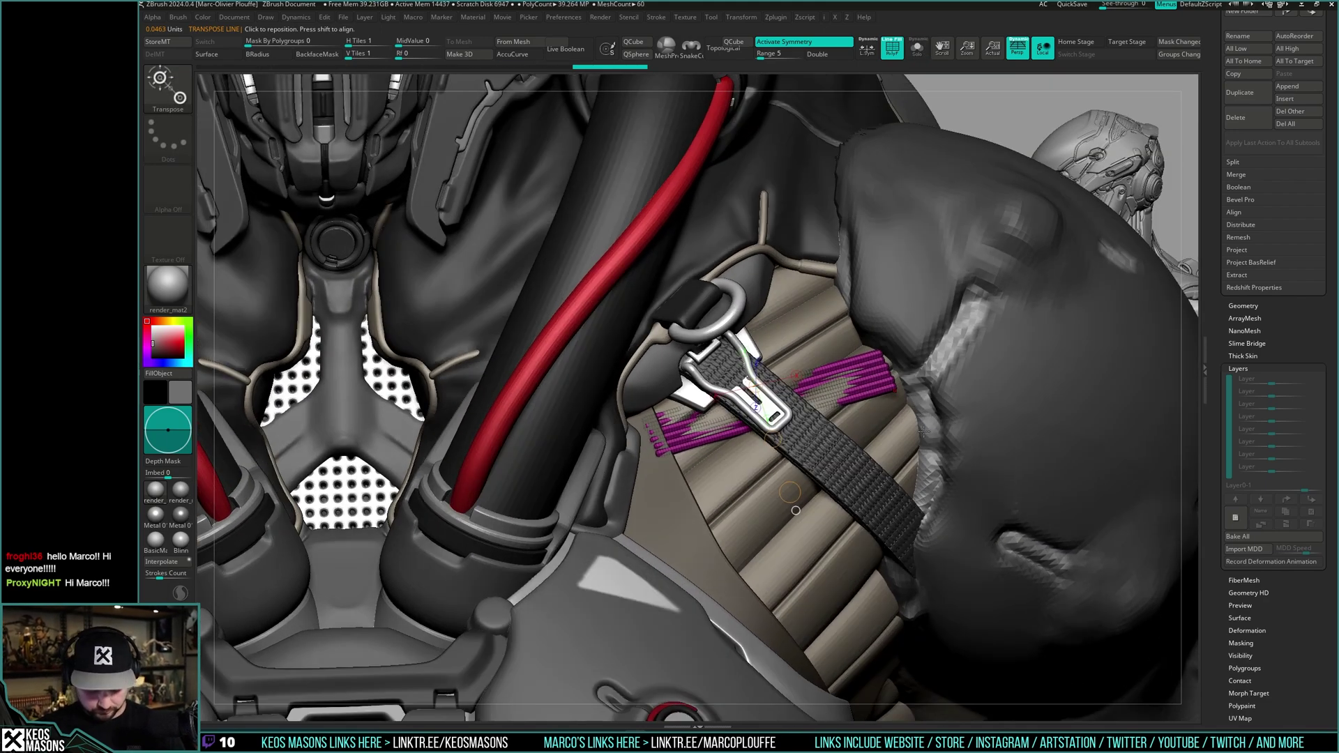
pyautogui.moveTo(689, 422); pyautogui.dragTo(852, 377)
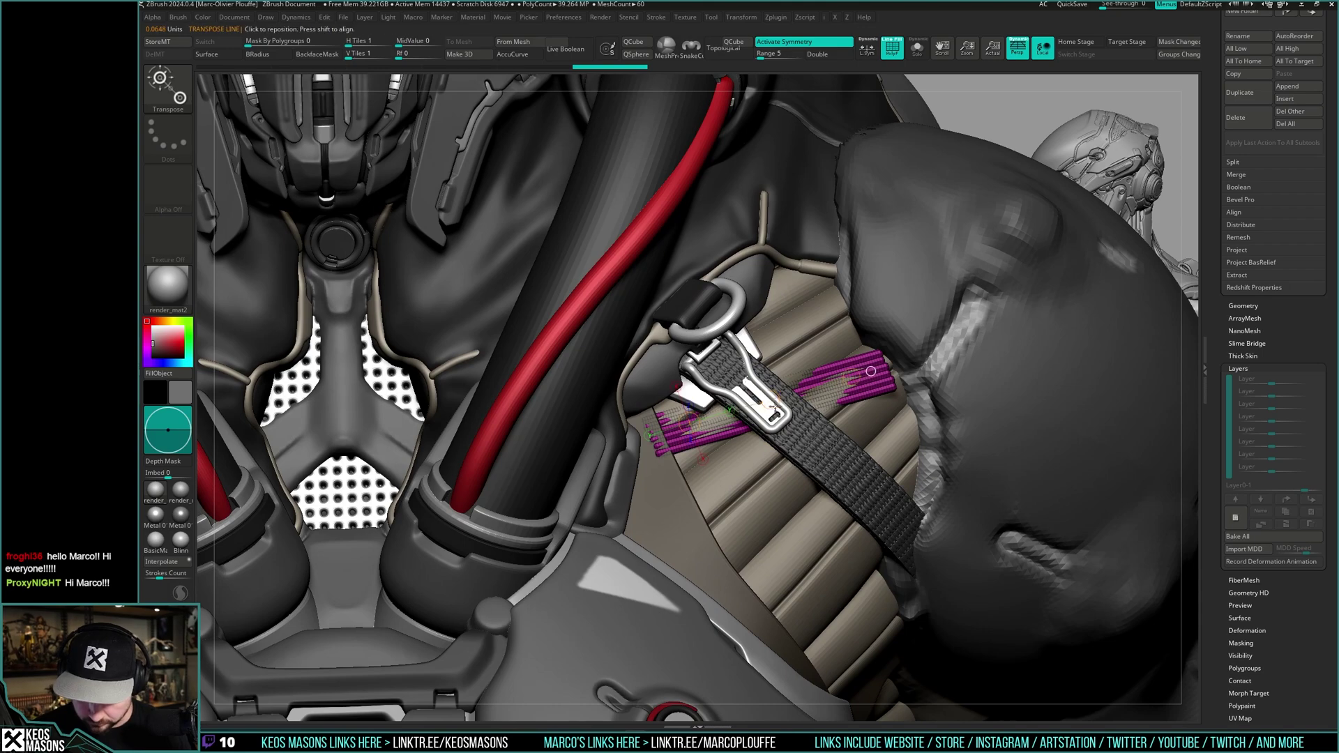
pyautogui.moveTo(770, 399); pyautogui.dragTo(801, 396)
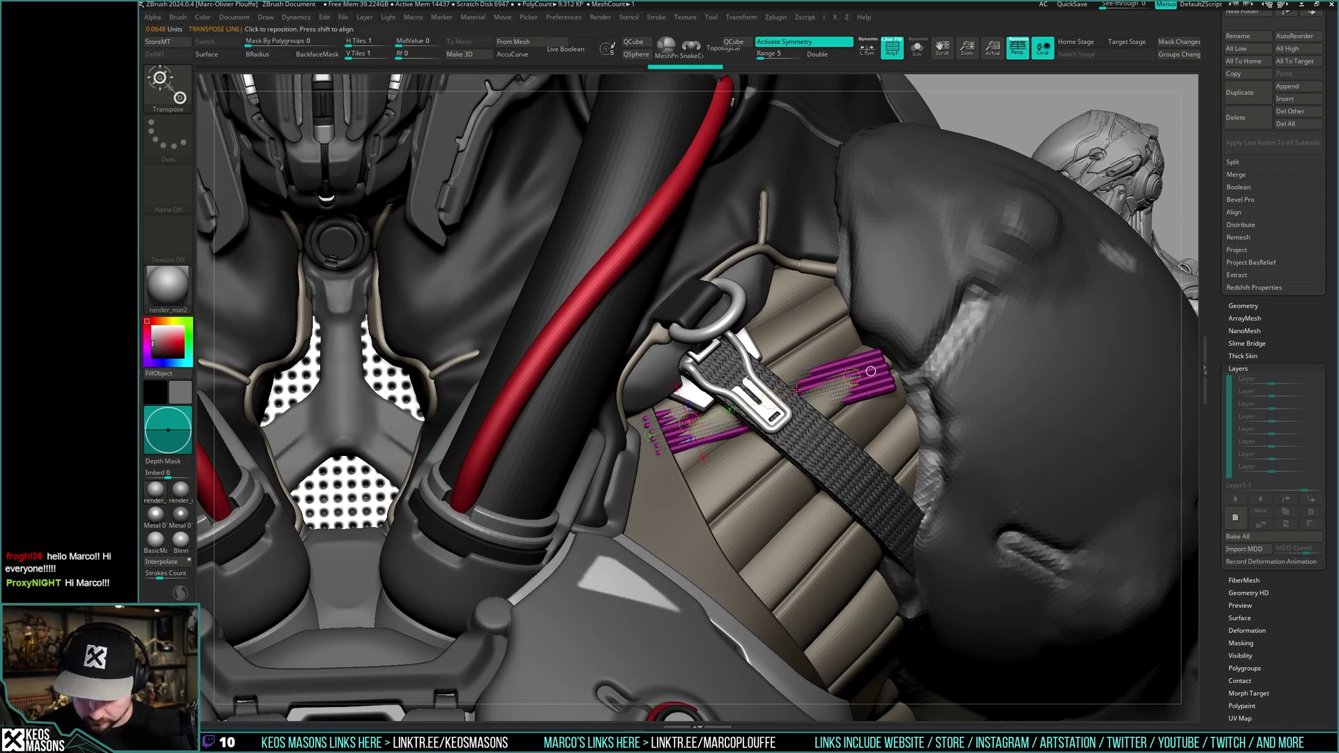
# - Switch to the Move brush and adjust its draw size for shaping the purple tubes
pyautogui.press('q')
pyautogui.moveTo(868, 399)
pyautogui.mouseDown(button='right')
pyautogui.moveTo(900, 391)
pyautogui.moveTo(868, 433)
pyautogui.mouseUp(button='right')
pyautogui.press('1')
pyautogui.click(861, 411)
pyautogui.press('space')
pyautogui.moveTo(973, 424); pyautogui.dragTo(914, 432, button='right')
pyautogui.press('space')
pyautogui.click(946, 366)
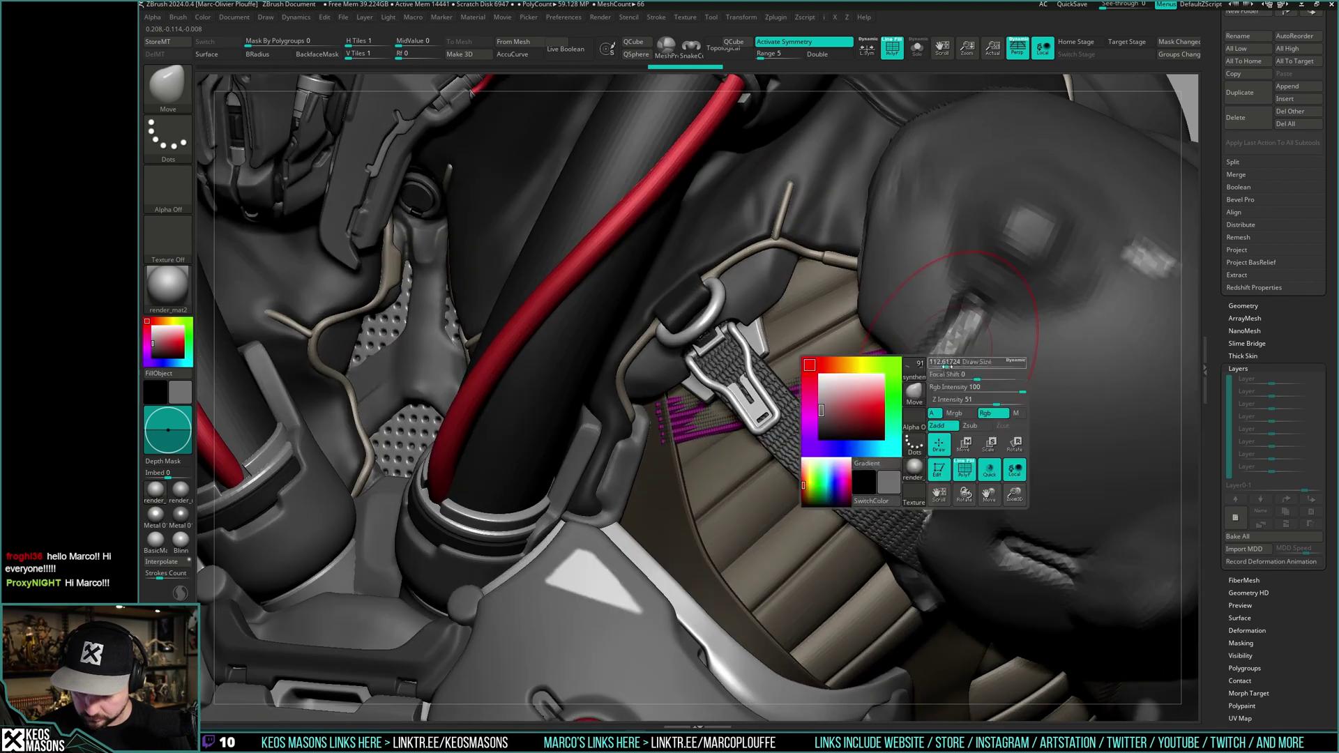
pyautogui.moveTo(980, 358)
pyautogui.mouseDown(button='right')
pyautogui.moveTo(922, 377)
pyautogui.moveTo(977, 355)
pyautogui.moveTo(936, 391)
pyautogui.moveTo(1008, 350)
pyautogui.moveTo(988, 344)
pyautogui.moveTo(1004, 348)
pyautogui.mouseUp(button='right')
pyautogui.rightClick(936, 390)
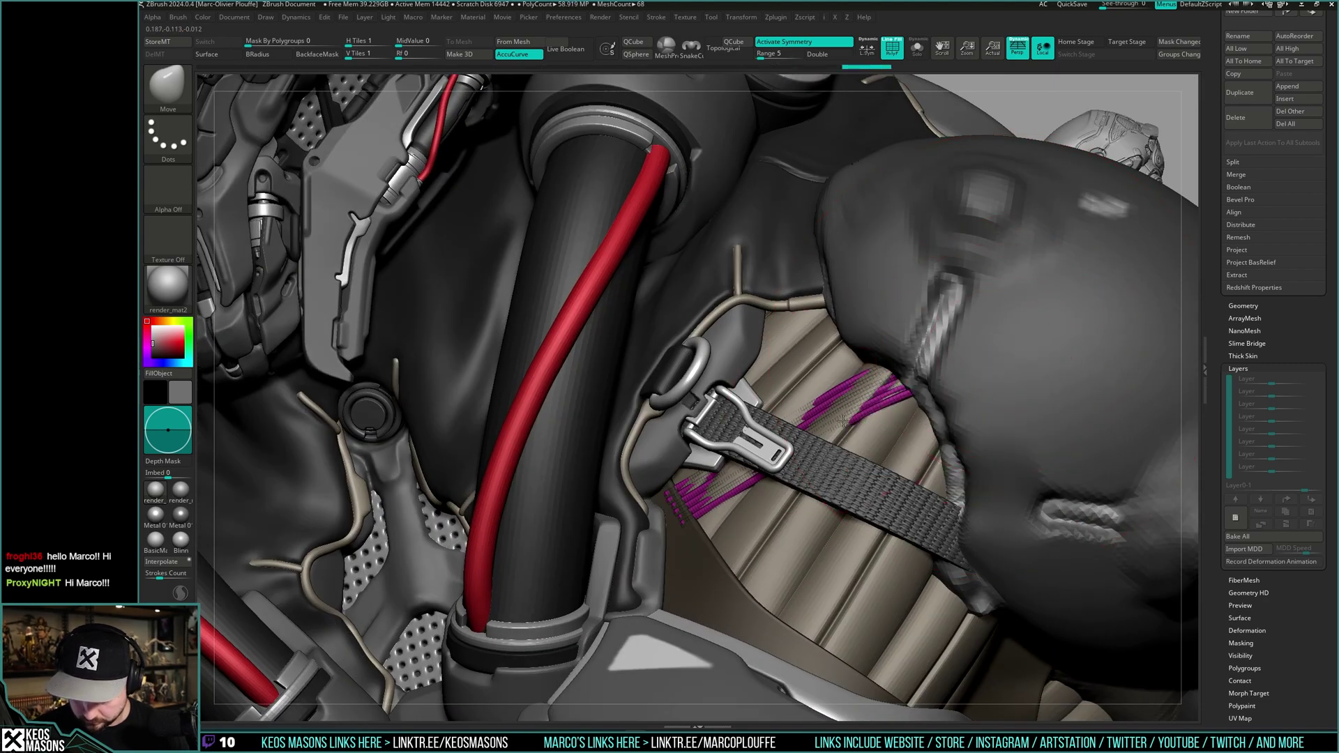
# - Pull the upper part of the purple tubes out over the ribbed fabric, undoing and redoing the first stroke
pyautogui.moveTo(843, 421); pyautogui.dragTo(804, 362, button='right')
pyautogui.rightClick(804, 362)
pyautogui.moveTo(852, 396); pyautogui.dragTo(863, 389)
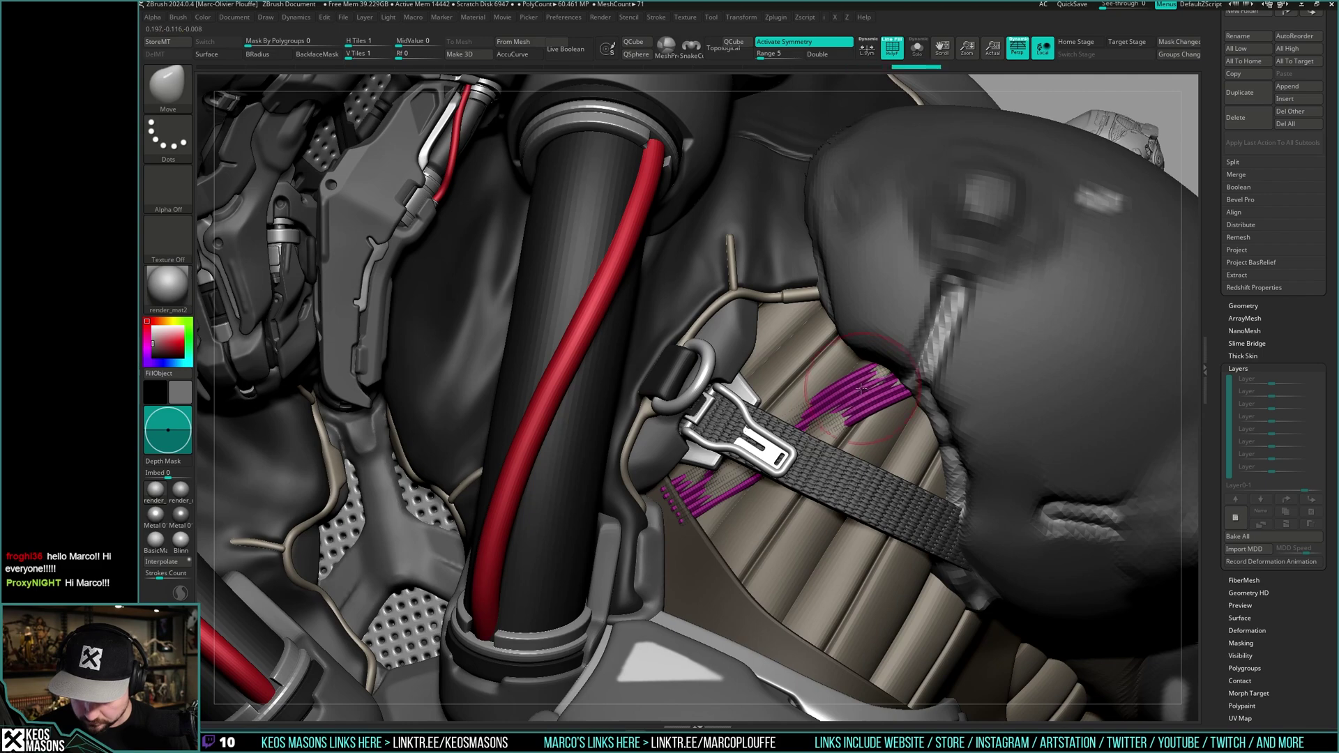
pyautogui.rightClick(865, 386)
pyautogui.hotkey('ctrl', 'z')
pyautogui.rightClick(882, 376)
pyautogui.hotkey('alt', 's')
pyautogui.rightClick(884, 368)
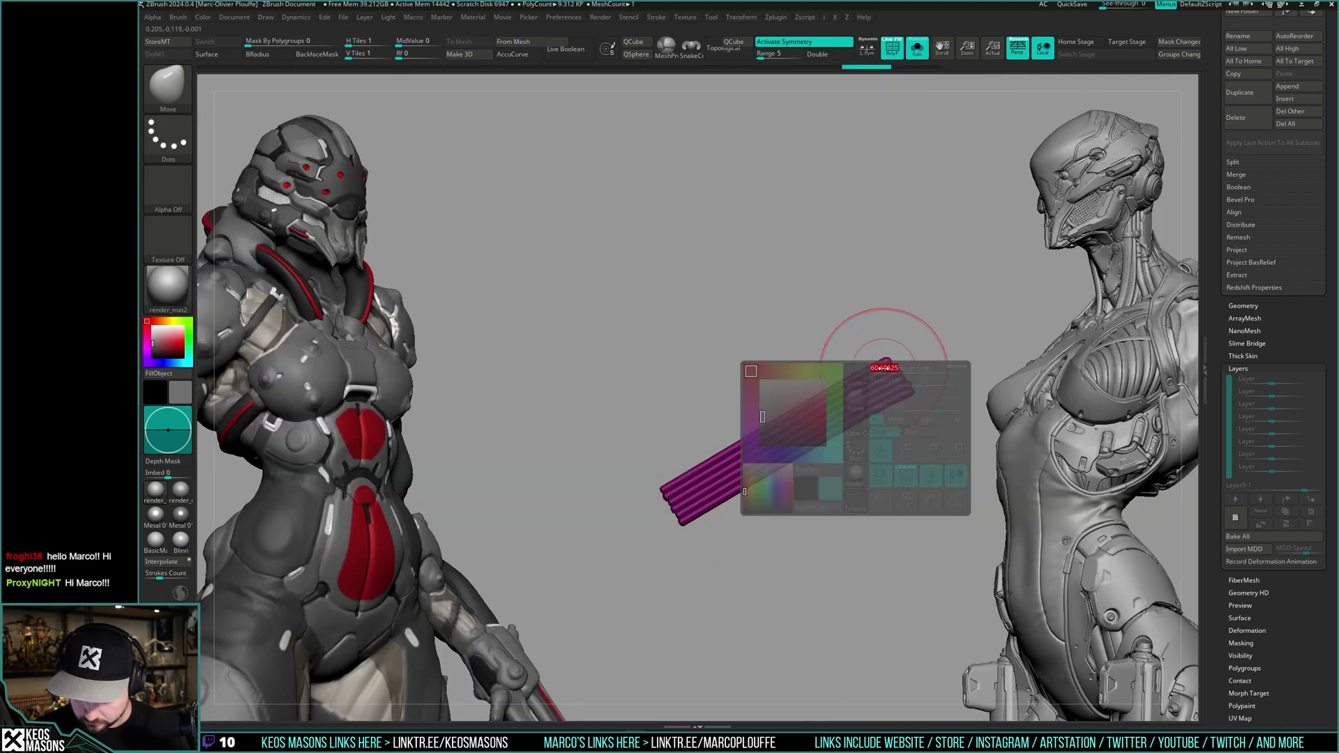
pyautogui.hotkey('alt', 's')
pyautogui.moveTo(856, 395); pyautogui.dragTo(836, 414)
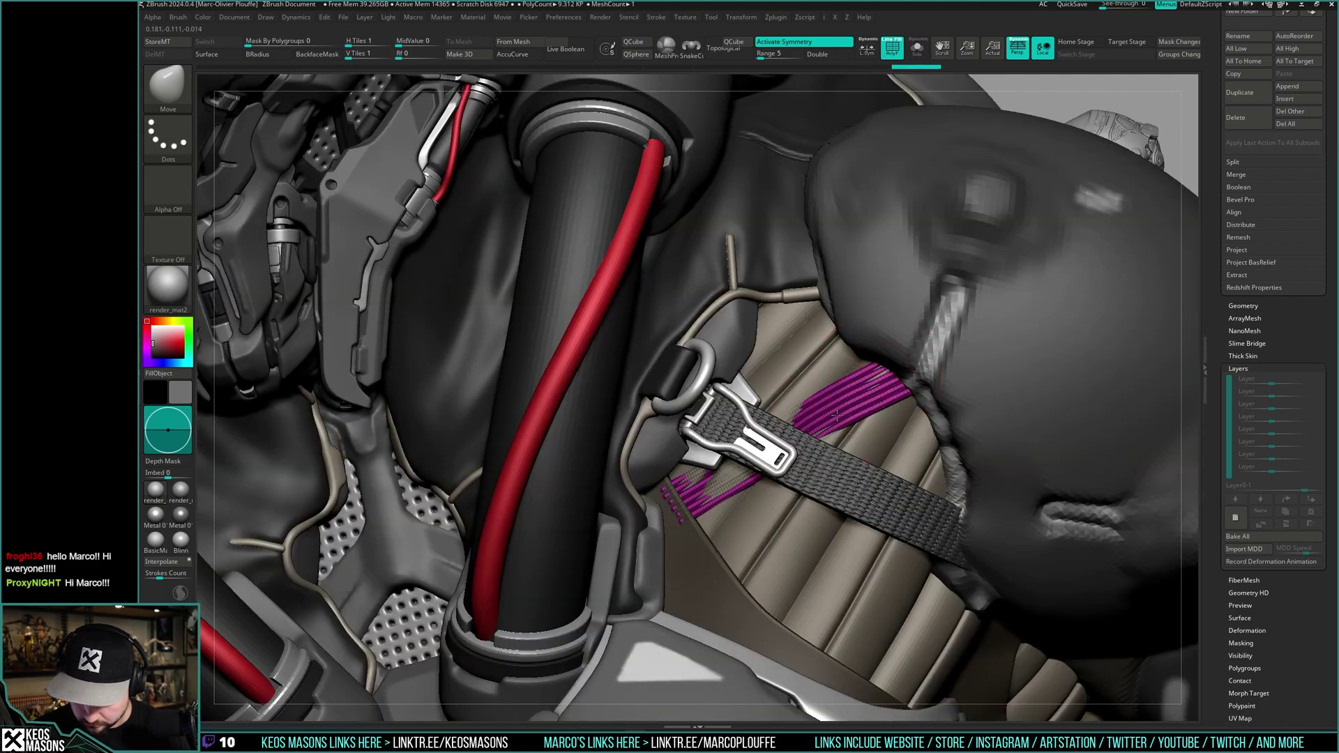
# - Adjust the Move brush and pull the lower ends of the tubes out above the fabric on the strap's other side
pyautogui.moveTo(778, 432); pyautogui.dragTo(771, 420, button='right')
pyautogui.press('space')
pyautogui.click(769, 424)
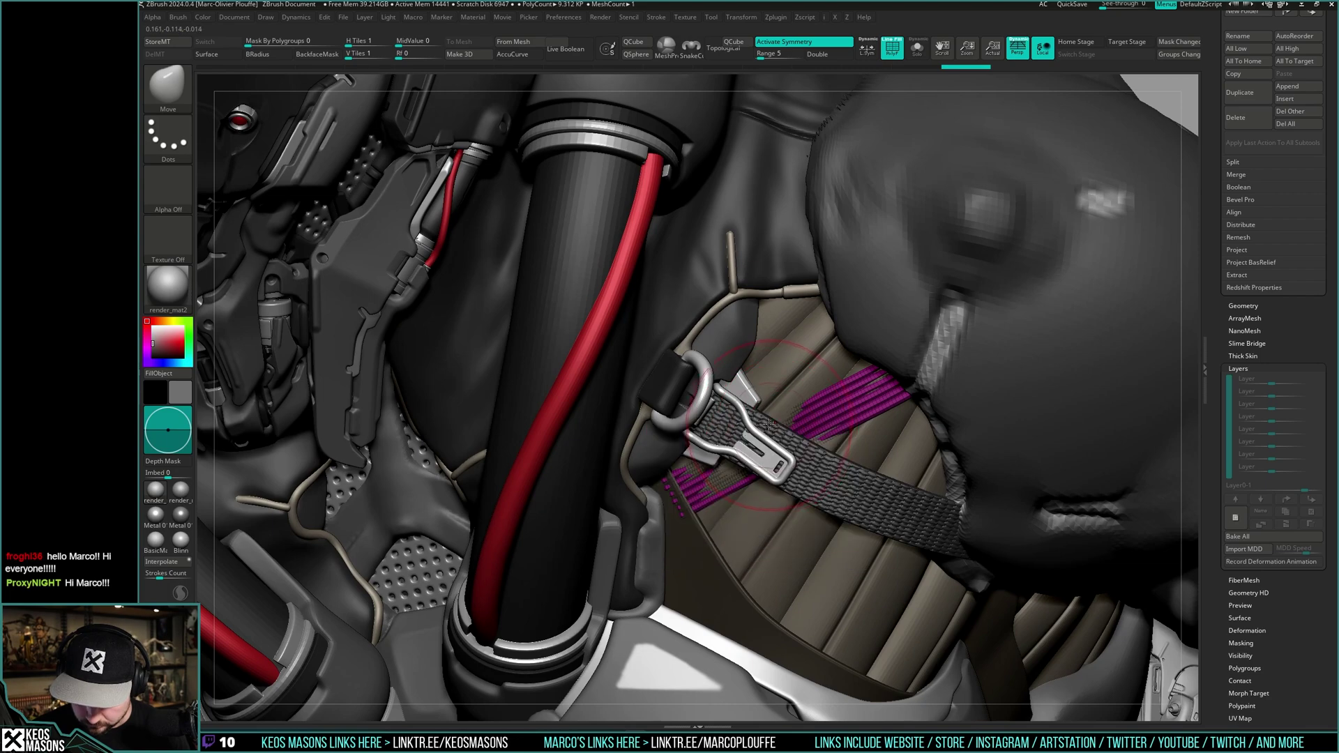
pyautogui.moveTo(845, 399); pyautogui.dragTo(831, 349, button='right')
pyautogui.moveTo(726, 475); pyautogui.dragTo(731, 467)
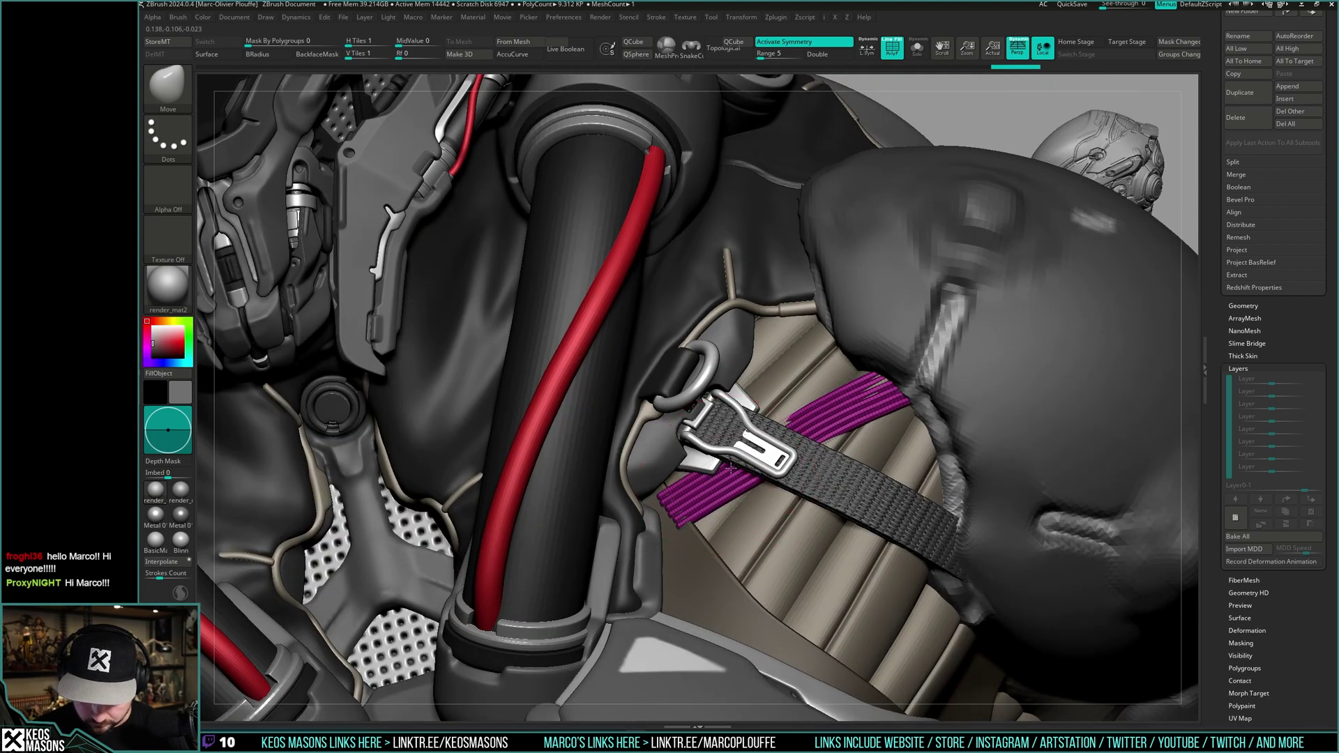
# - Hide the polygroup wireframe and fill the parallel tubes under the strap with the ribbed fabric's beige colour
pyautogui.keyDown('alt'); pyautogui.moveTo(803, 437); pyautogui.dragTo(919, 329, button='right'); pyautogui.keyUp('alt')
pyautogui.moveTo(837, 488); pyautogui.dragTo(807, 379, button='right')
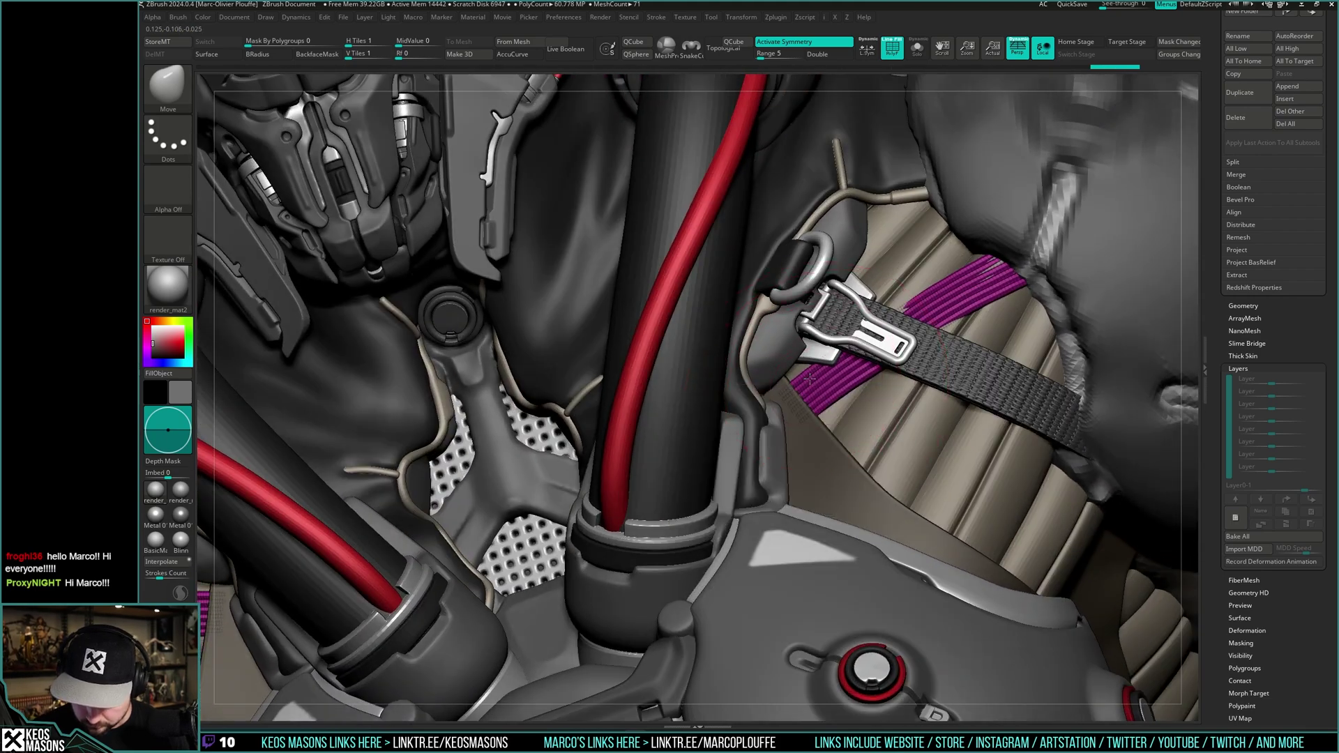
pyautogui.moveTo(932, 329)
pyautogui.mouseDown(button='right')
pyautogui.moveTo(899, 301)
pyautogui.moveTo(889, 315)
pyautogui.moveTo(940, 326)
pyautogui.moveTo(934, 341)
pyautogui.moveTo(966, 312)
pyautogui.moveTo(964, 262)
pyautogui.moveTo(980, 280)
pyautogui.moveTo(951, 288)
pyautogui.moveTo(976, 319)
pyautogui.moveTo(949, 366)
pyautogui.moveTo(990, 357)
pyautogui.moveTo(1048, 408)
pyautogui.moveTo(998, 397)
pyautogui.moveTo(941, 409)
pyautogui.mouseUp(button='right')
pyautogui.rightClick(889, 315)
pyautogui.hotkey('shift', 'f')
pyautogui.keyDown('ctrl'); pyautogui.moveTo(942, 409); pyautogui.dragTo(942, 384, button='right'); pyautogui.keyUp('ctrl')
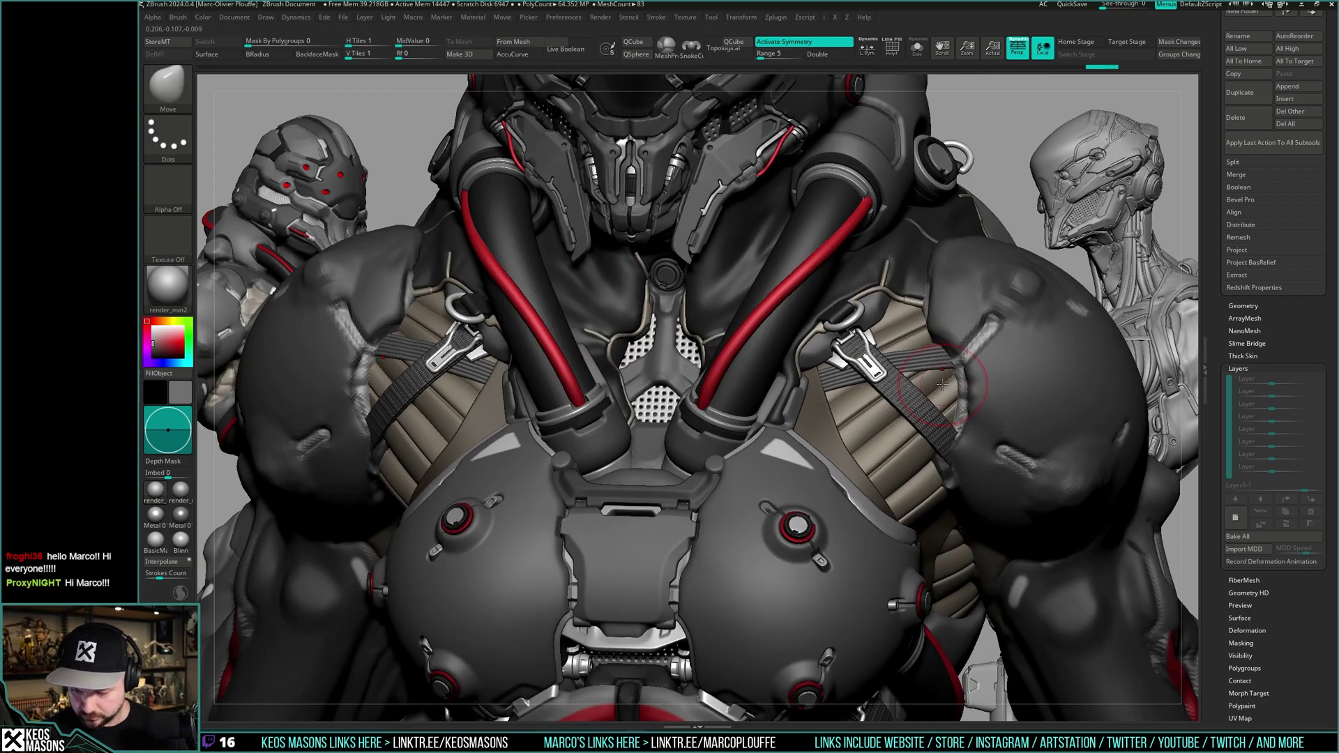
pyautogui.press('space')
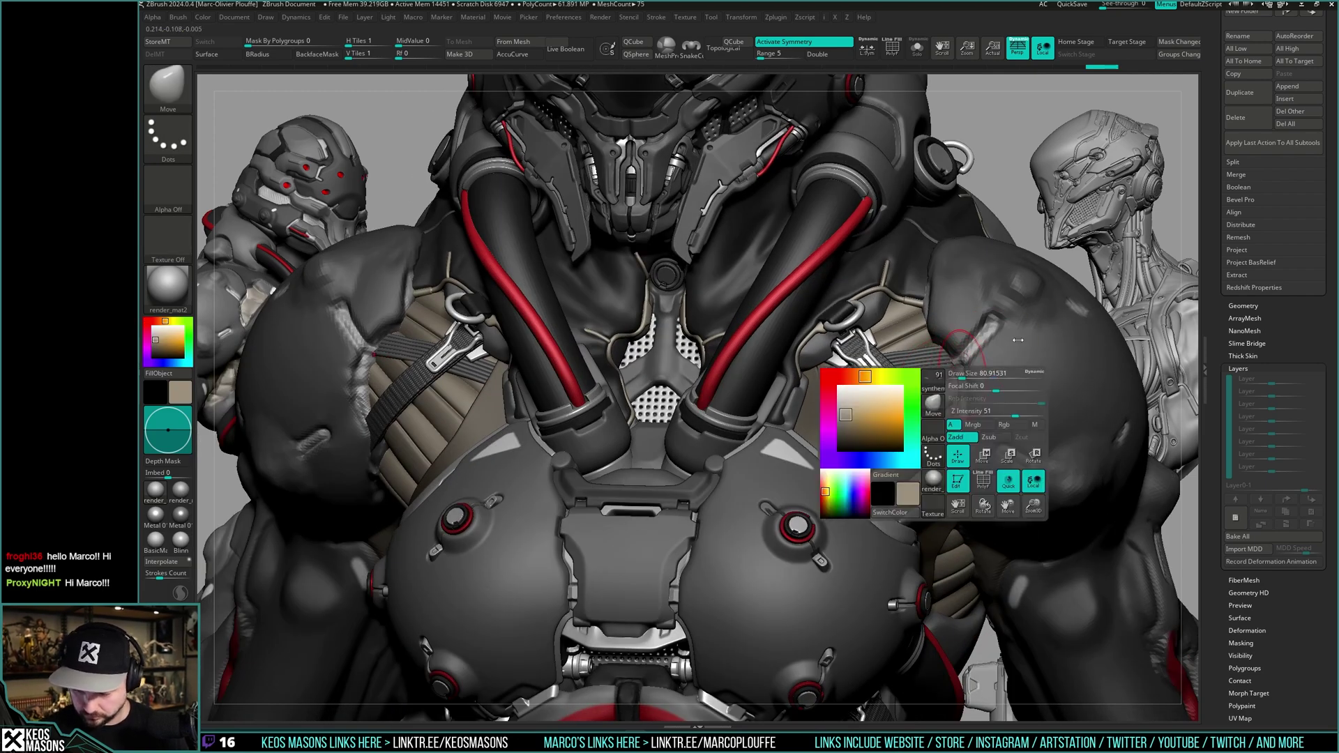
pyautogui.press('space')
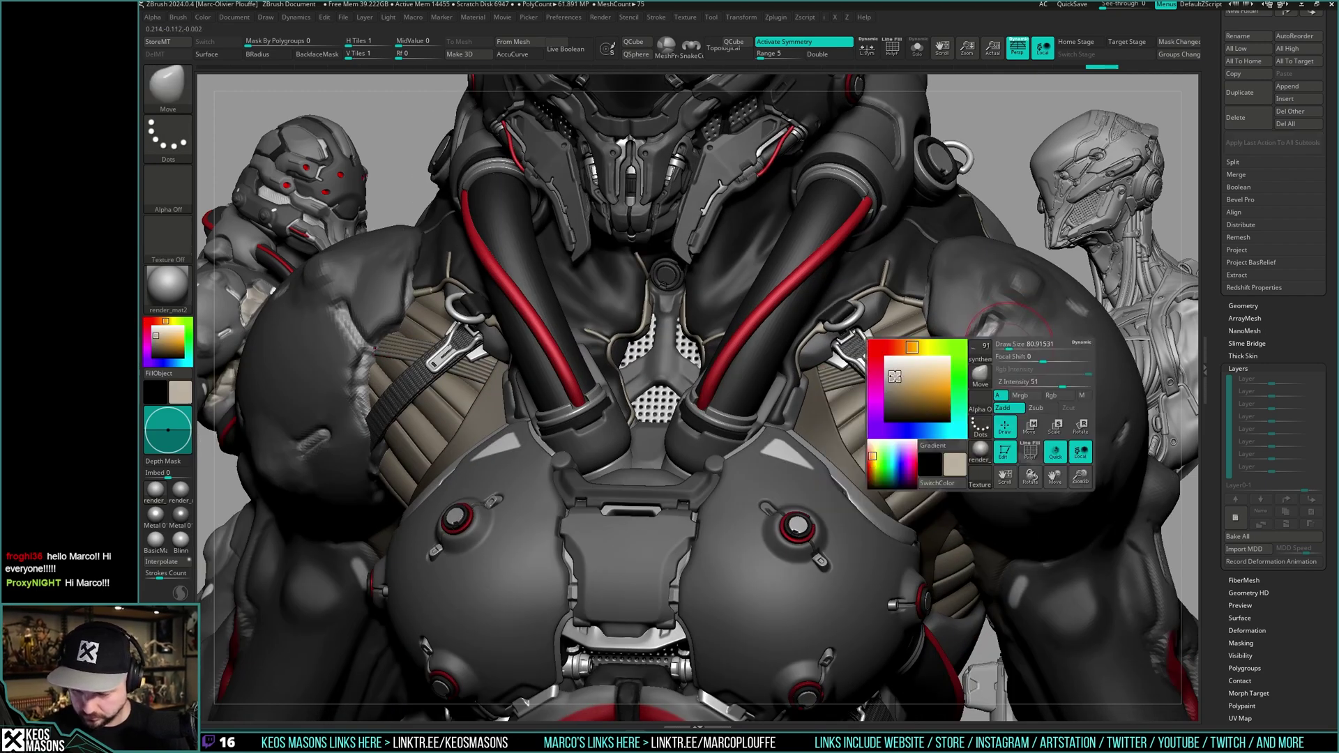
pyautogui.keyDown('shift'); pyautogui.moveTo(1020, 335); pyautogui.dragTo(1074, 342, button='right'); pyautogui.keyUp('shift')
pyautogui.keyDown('ctrl'); pyautogui.moveTo(1074, 342); pyautogui.dragTo(933, 418, button='right'); pyautogui.keyUp('ctrl')
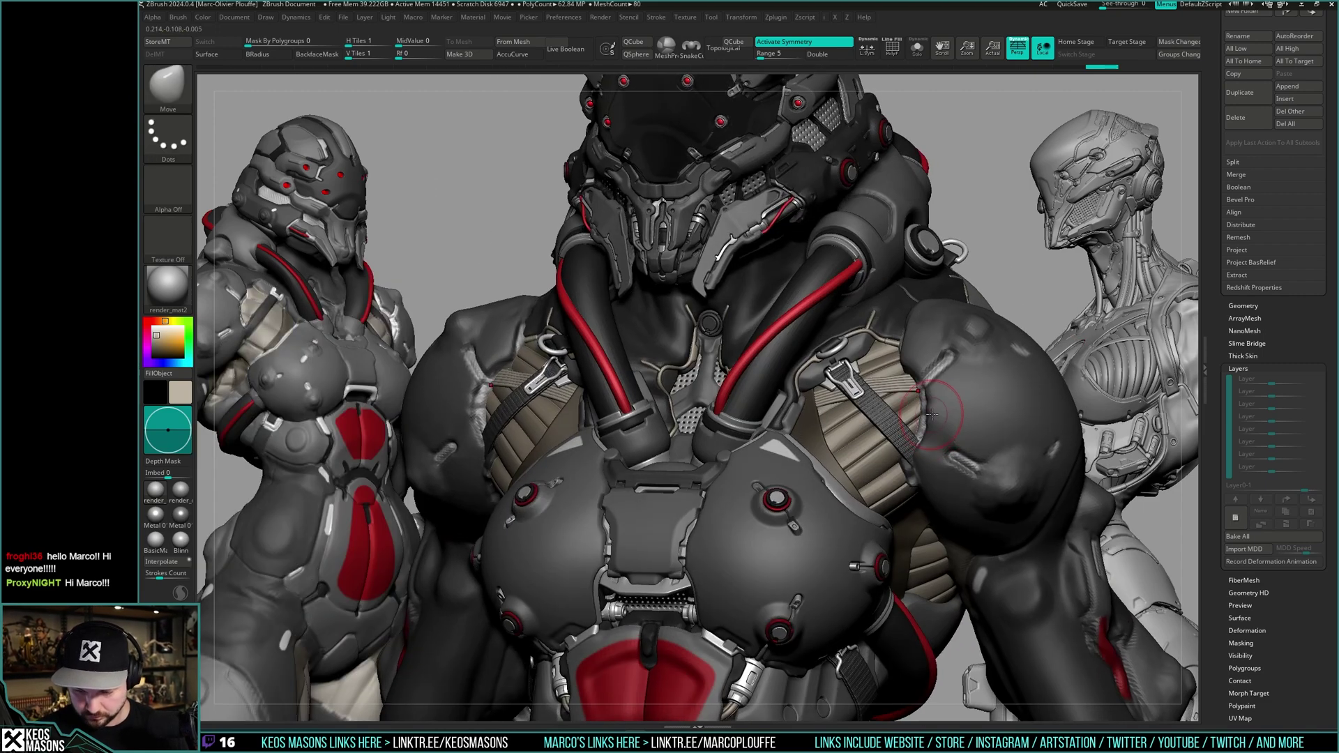
# - Try BasicMaterial and Blinn as the active material, and settle on render_mat for the beige tubes
pyautogui.press('space')
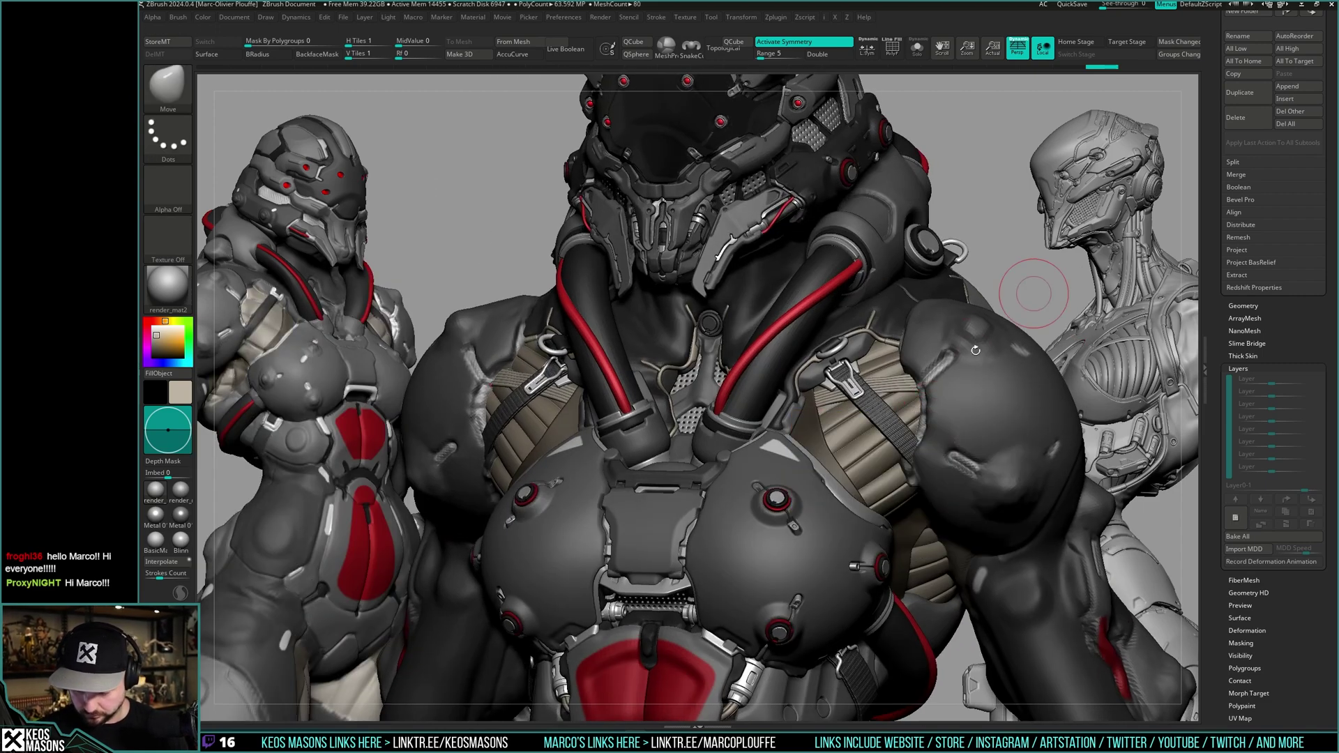
pyautogui.press('space')
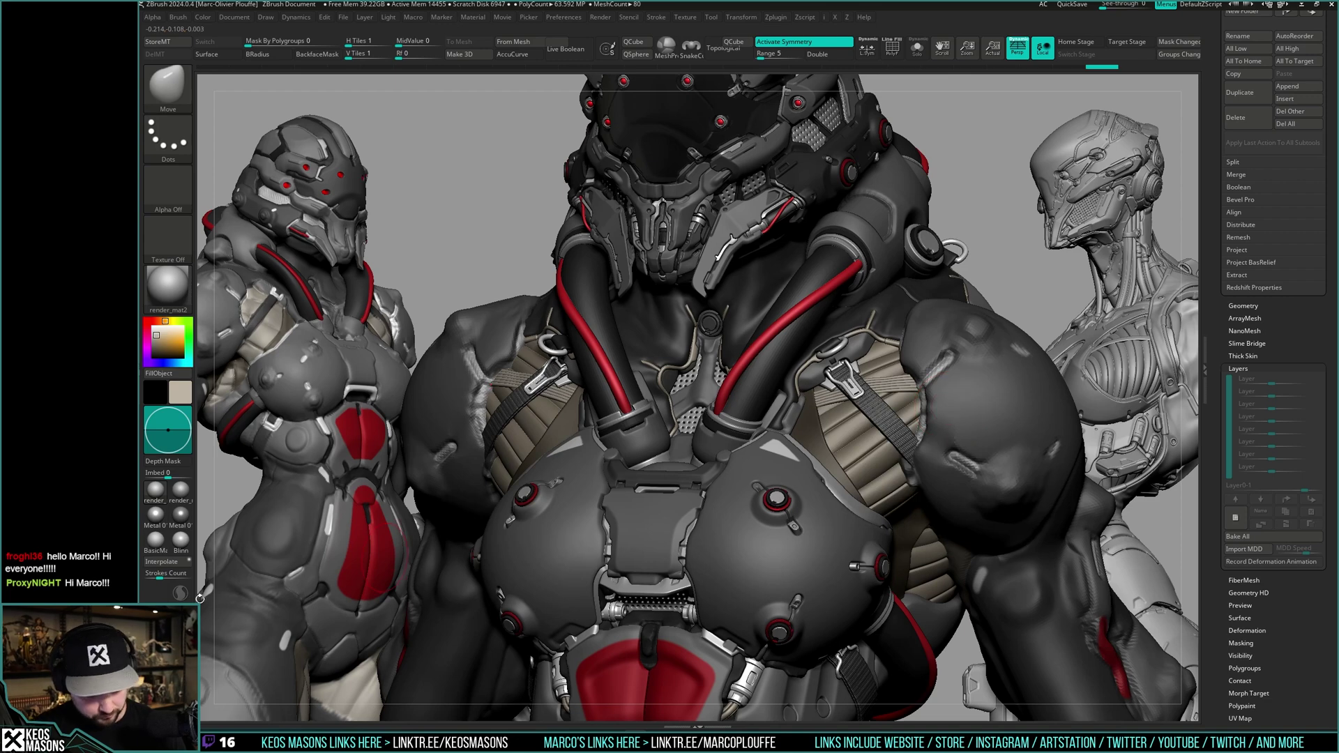
pyautogui.click(162, 545)
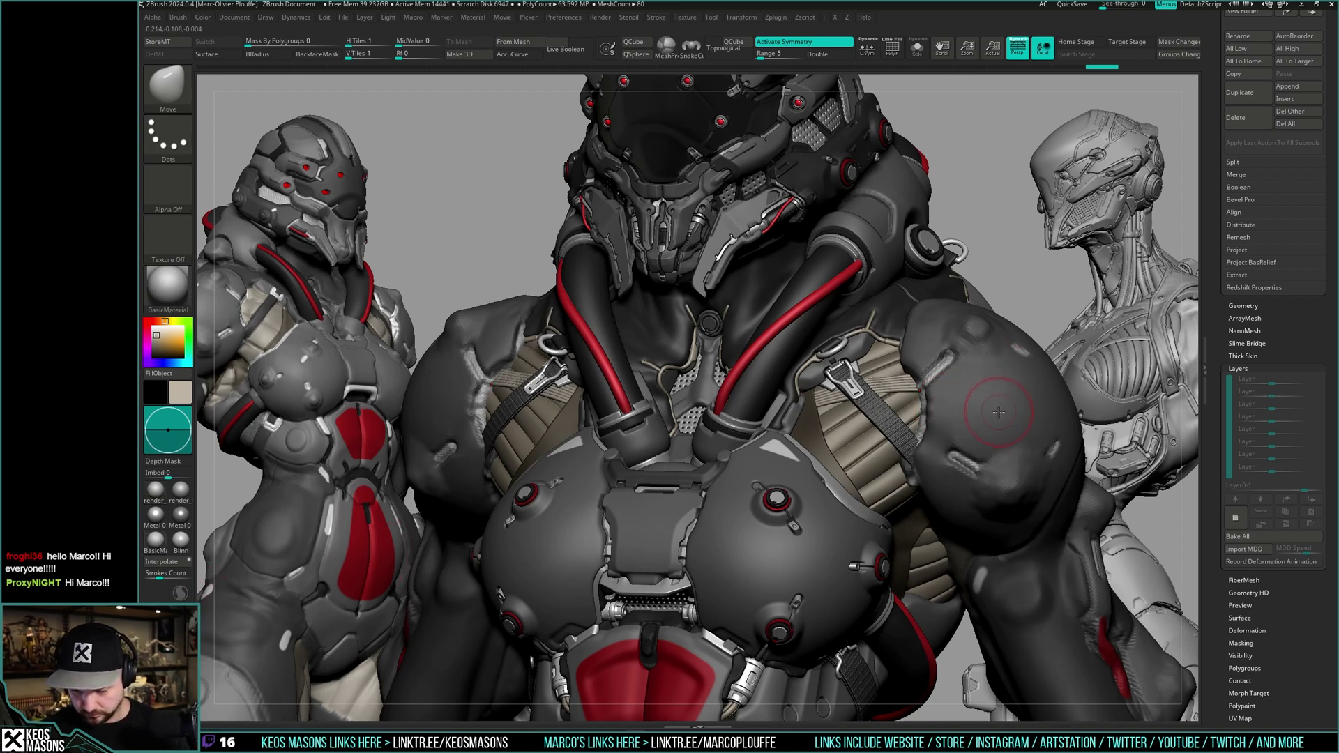
pyautogui.click(181, 540)
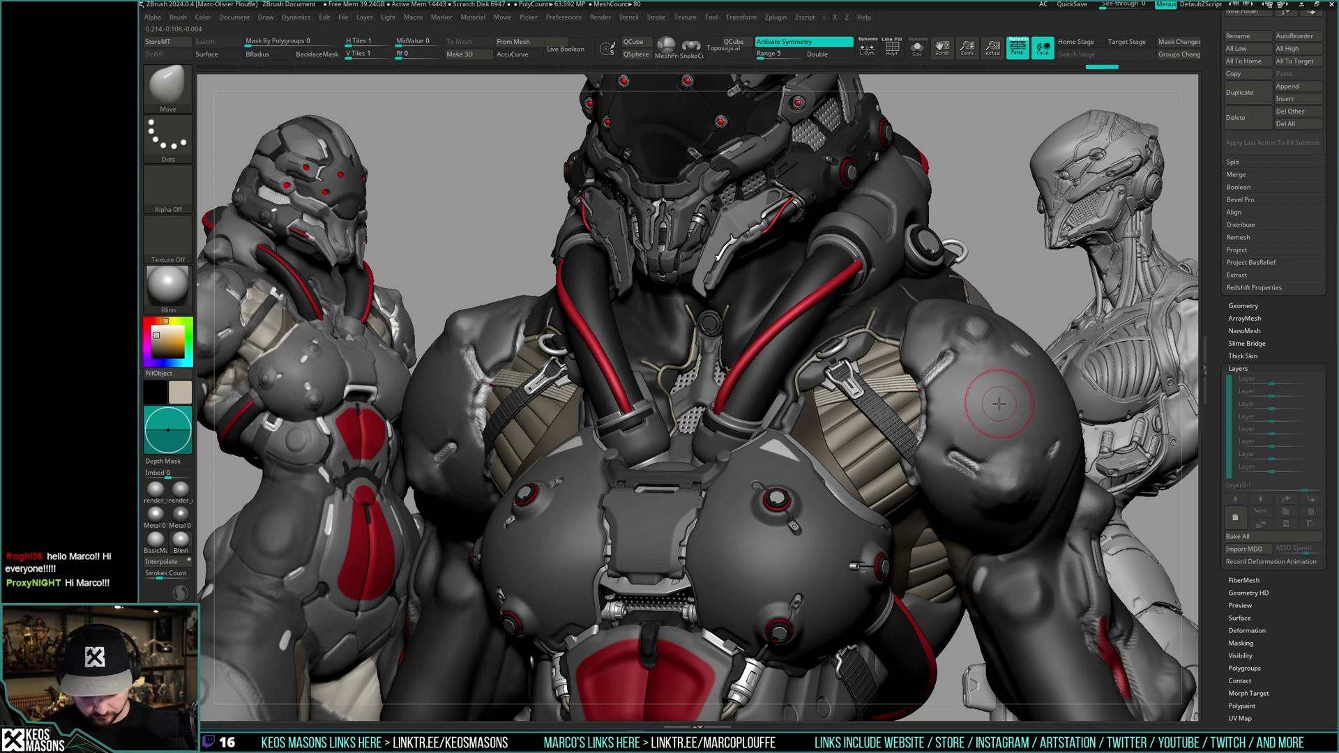
pyautogui.click(185, 493)
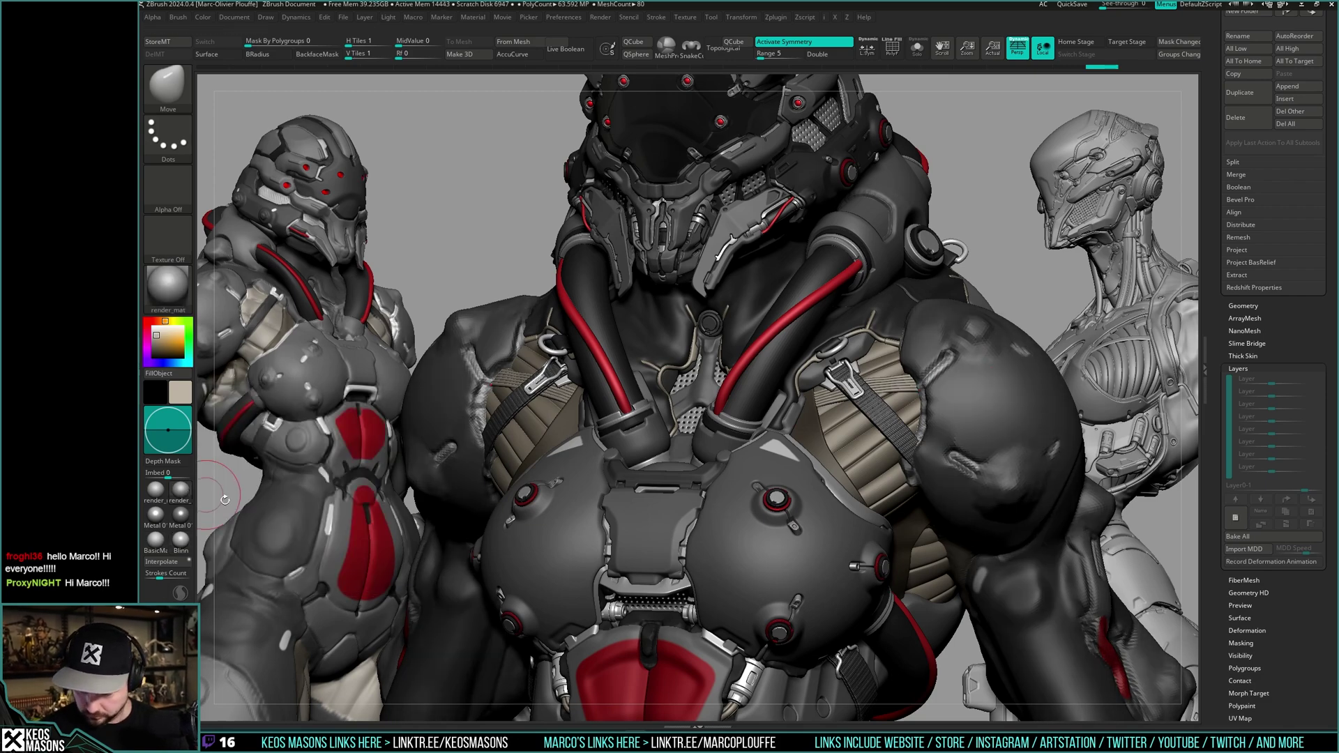
# - Examine from several close angles how the beige tubes sit over the ribbed fabric and under the strap
pyautogui.keyDown('alt'); pyautogui.click(921, 380); pyautogui.keyUp('alt')
pyautogui.moveTo(940, 362)
pyautogui.mouseDown(button='right')
pyautogui.moveTo(972, 368)
pyautogui.moveTo(947, 428)
pyautogui.moveTo(948, 354)
pyautogui.moveTo(941, 417)
pyautogui.moveTo(909, 389)
pyautogui.moveTo(899, 449)
pyautogui.mouseUp(button='right')
pyautogui.hotkey('alt', 's')
pyautogui.hotkey('alt', 's')
pyautogui.moveTo(899, 449)
pyautogui.keyDown('ctrl'); pyautogui.mouseDown(button='right')
pyautogui.moveTo(938, 233)
pyautogui.moveTo(917, 425)
pyautogui.moveTo(898, 392)
pyautogui.mouseUp(button='right'); pyautogui.keyUp('ctrl')
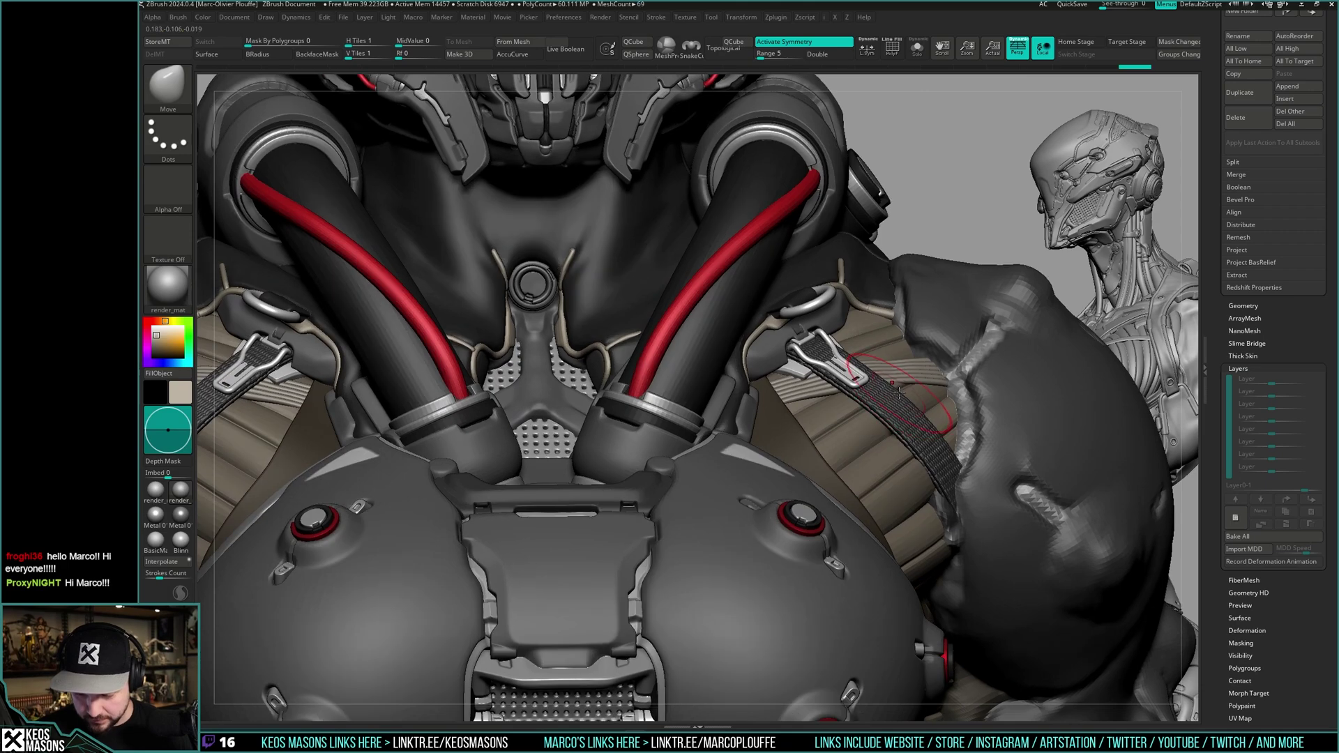
pyautogui.press('space')
pyautogui.moveTo(1046, 220); pyautogui.dragTo(924, 245, button='right')
pyautogui.press('space')
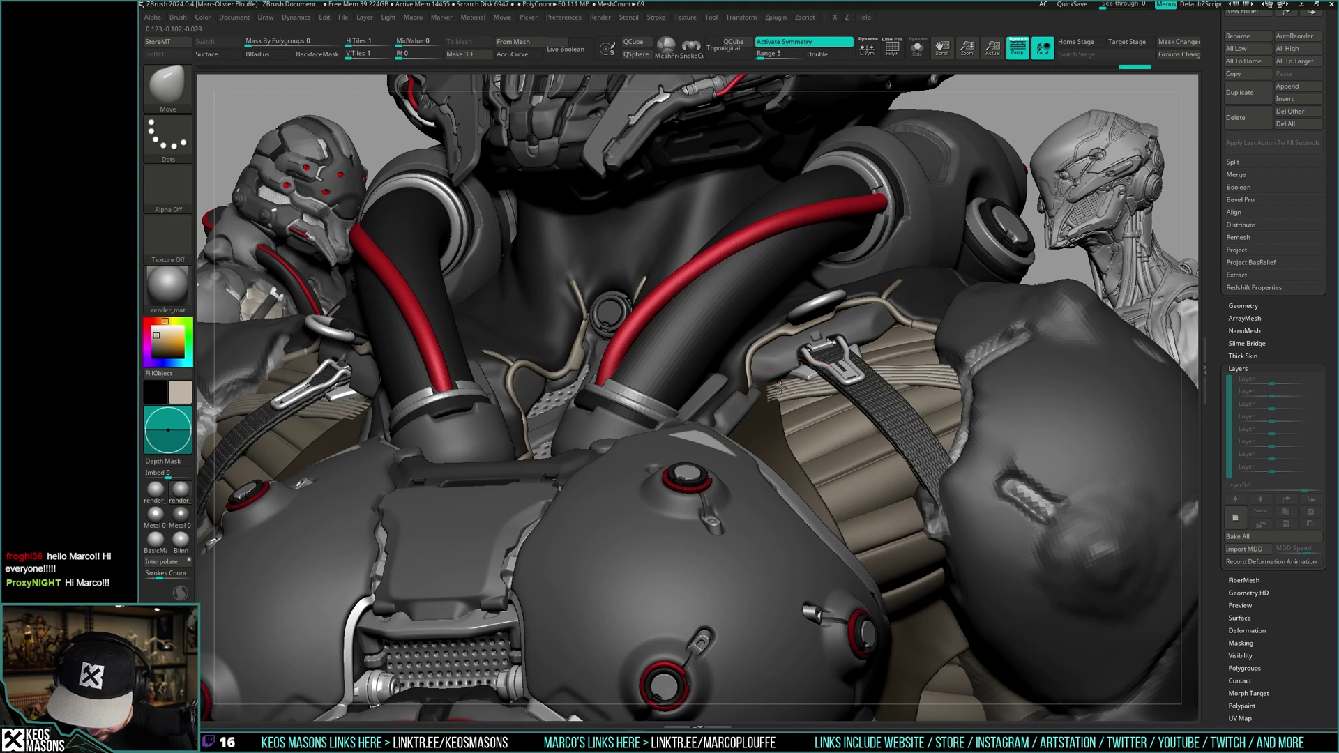
pyautogui.moveTo(754, 395)
pyautogui.mouseDown(button='right')
pyautogui.moveTo(845, 426)
pyautogui.moveTo(864, 450)
pyautogui.moveTo(825, 371)
pyautogui.moveTo(802, 363)
pyautogui.moveTo(953, 363)
pyautogui.moveTo(867, 349)
pyautogui.moveTo(806, 358)
pyautogui.moveTo(852, 331)
pyautogui.moveTo(899, 354)
pyautogui.mouseUp(button='right')
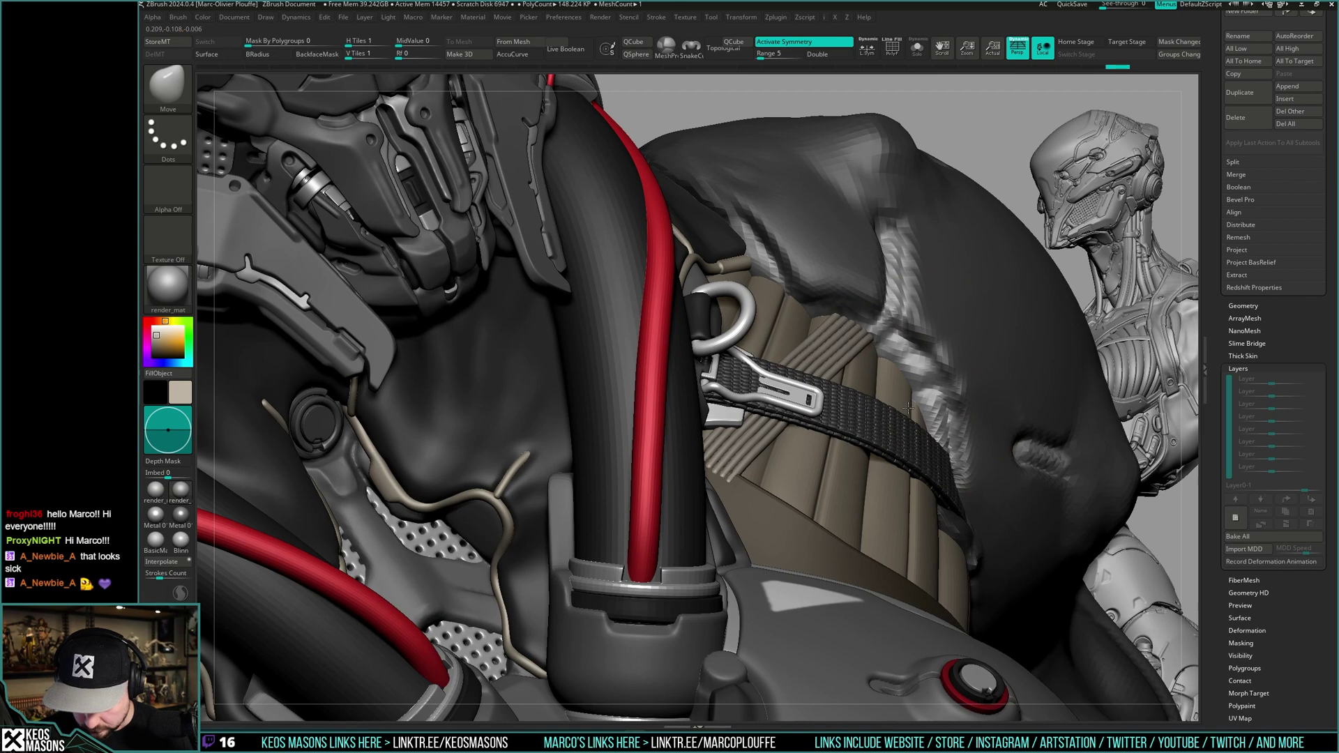
pyautogui.moveTo(892, 398)
pyautogui.mouseDown(button='right')
pyautogui.moveTo(960, 324)
pyautogui.moveTo(937, 405)
pyautogui.moveTo(951, 353)
pyautogui.moveTo(903, 339)
pyautogui.moveTo(950, 334)
pyautogui.mouseUp(button='right')
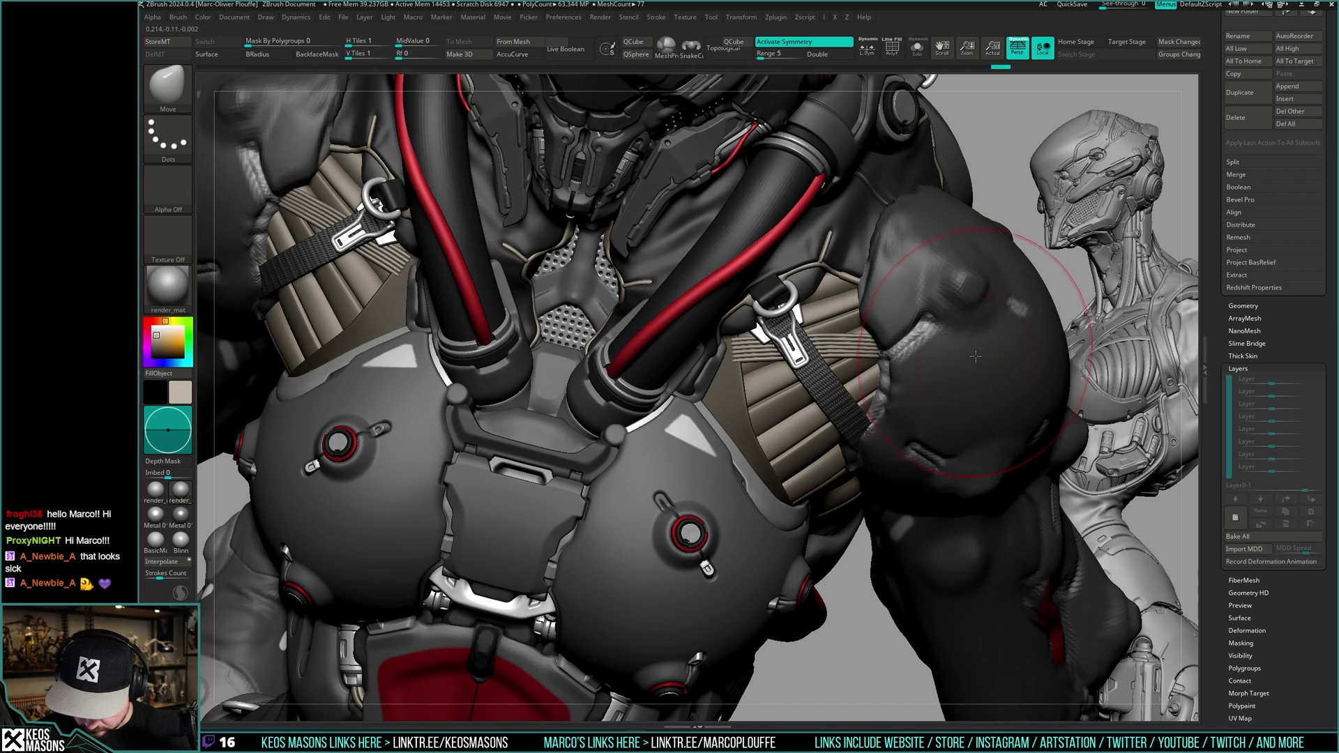
pyautogui.moveTo(978, 377); pyautogui.dragTo(935, 354, button='right')
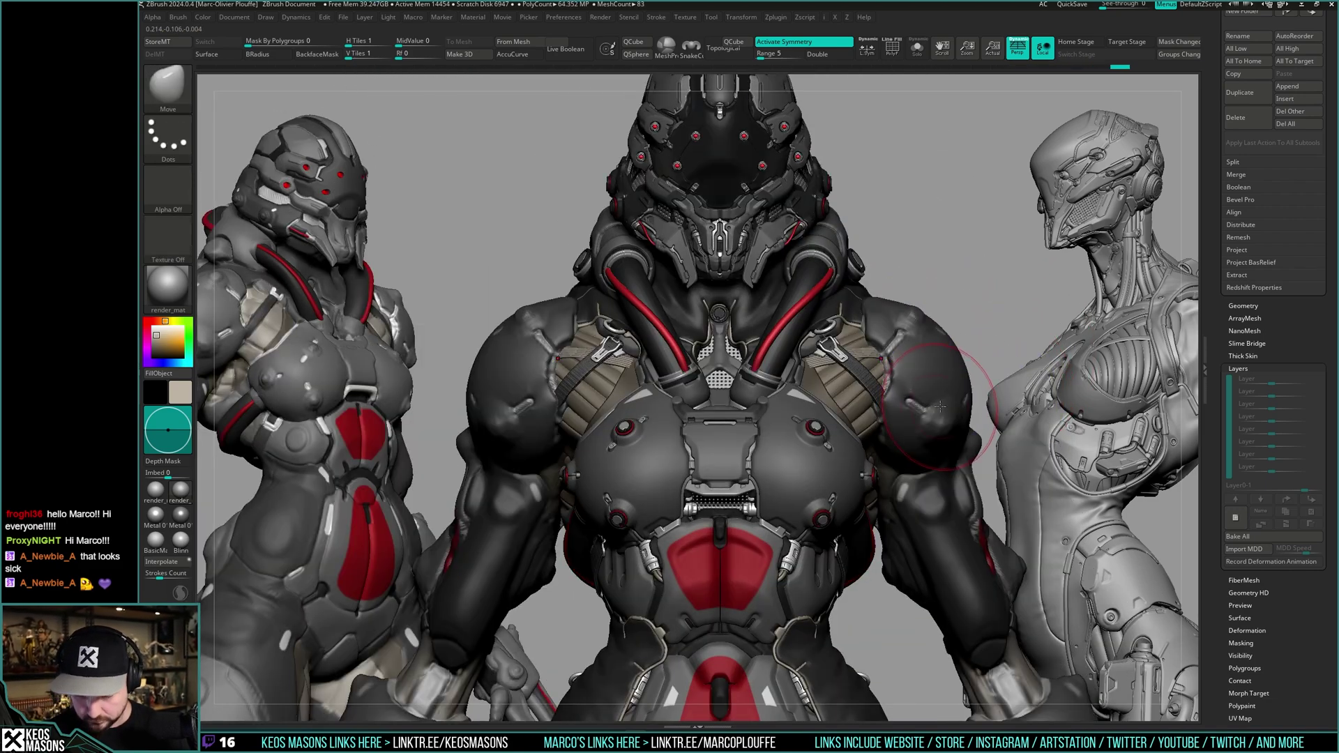
# - Review the tubes on both sides of the chest in relation to the whole upper body
pyautogui.hotkey('shift', 'f')
pyautogui.hotkey('shift', 'f')
pyautogui.keyDown('ctrl'); pyautogui.moveTo(938, 413); pyautogui.dragTo(931, 450, button='right'); pyautogui.keyUp('ctrl')
pyautogui.rightClick(931, 450)
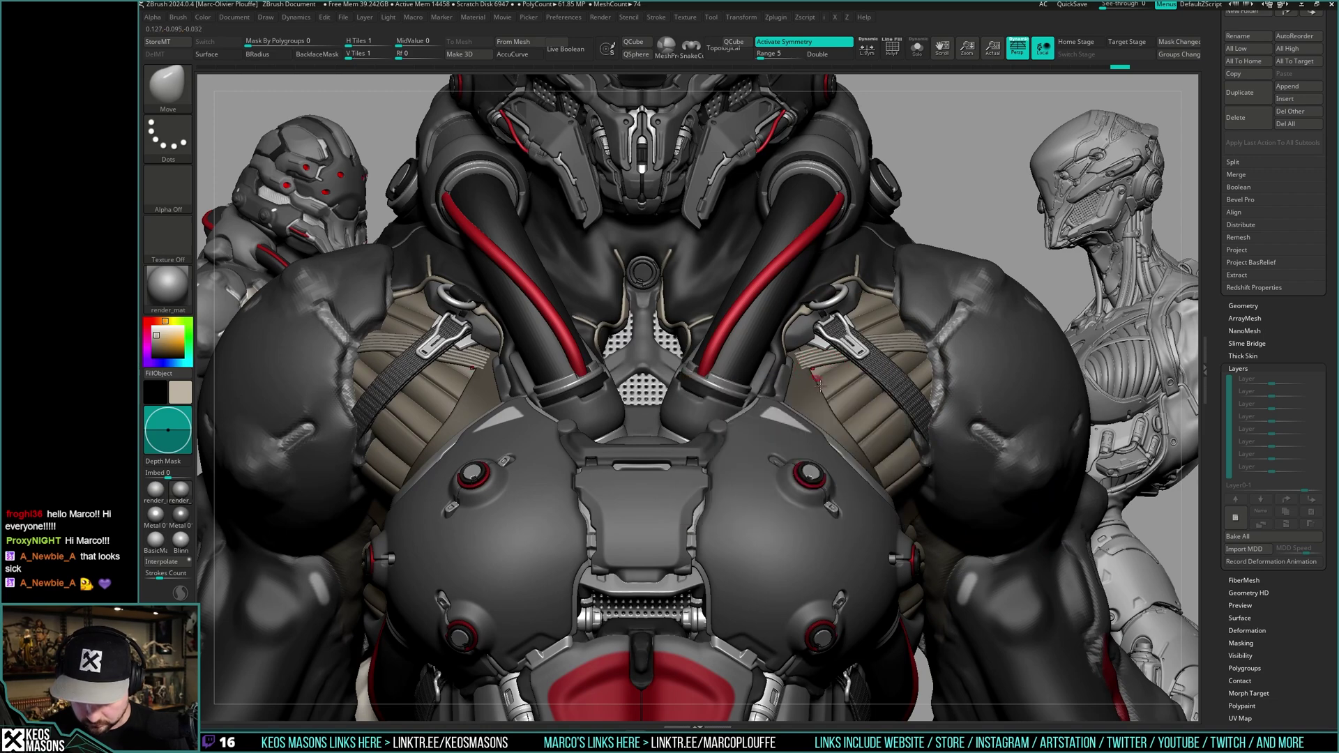
pyautogui.moveTo(1045, 324); pyautogui.dragTo(1009, 302, button='right')
pyautogui.hotkey('shift', 's')
pyautogui.moveTo(979, 368); pyautogui.dragTo(931, 383, button='right')
pyautogui.hotkey('shift', 's')
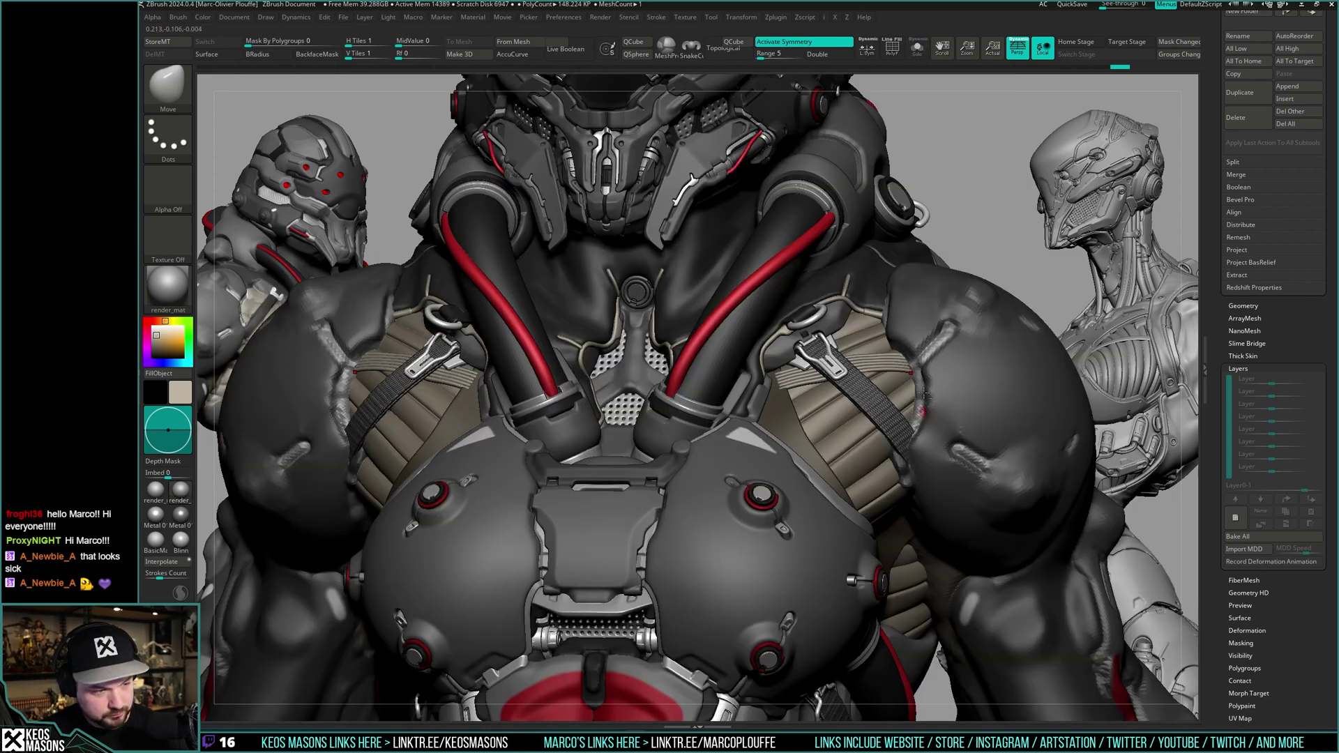
pyautogui.moveTo(847, 349); pyautogui.dragTo(798, 372, button='right')
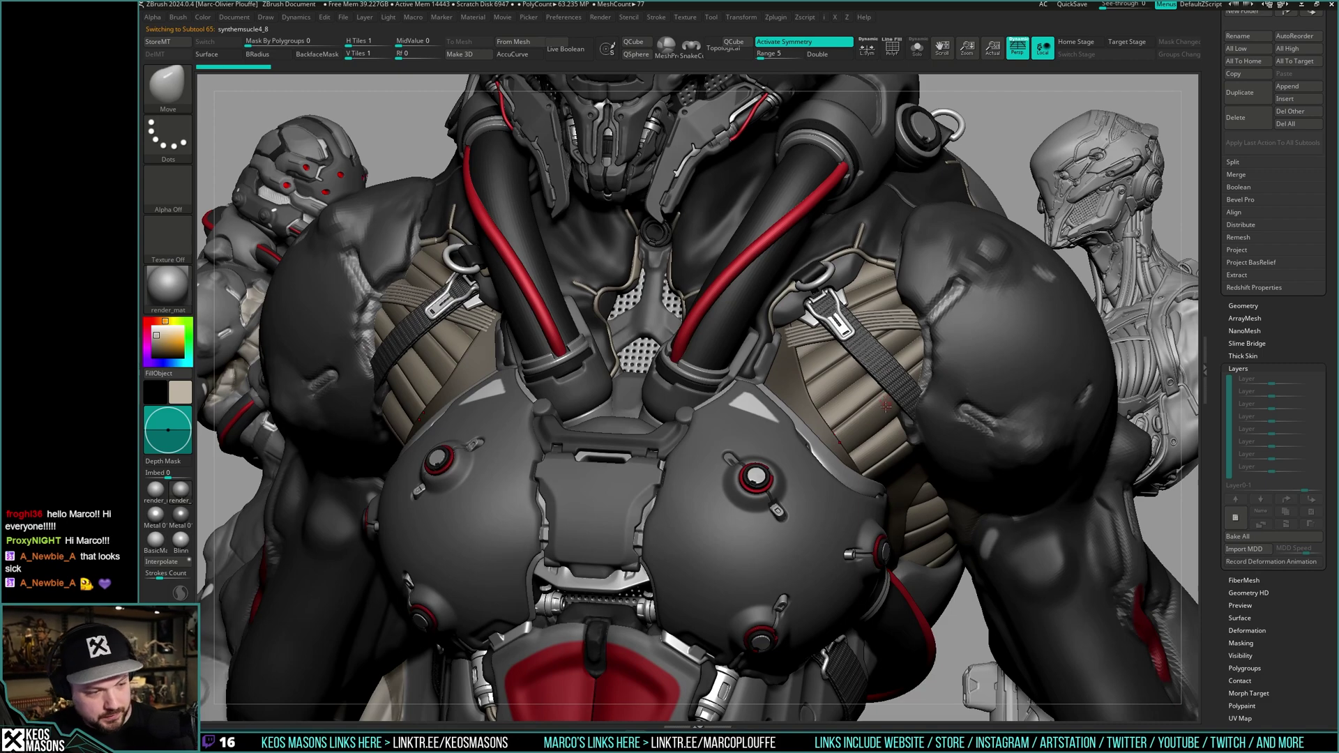
# - Select the flat panels beneath the ribbed fabric, show their polygroup wireframe and isolate them in Solo mode
pyautogui.moveTo(867, 400); pyautogui.dragTo(886, 331, button='right')
pyautogui.hotkey('shift', 's')
pyautogui.moveTo(865, 367); pyautogui.dragTo(871, 462, button='right')
pyautogui.hotkey('shift', 'f')
pyautogui.hotkey('alt', 's')
pyautogui.hotkey('shift', 'f')
pyautogui.hotkey('alt', 's')
pyautogui.moveTo(944, 407)
pyautogui.keyDown('ctrl'); pyautogui.mouseDown(button='right')
pyautogui.moveTo(924, 357)
pyautogui.moveTo(926, 371)
pyautogui.mouseUp(button='right'); pyautogui.keyUp('ctrl')
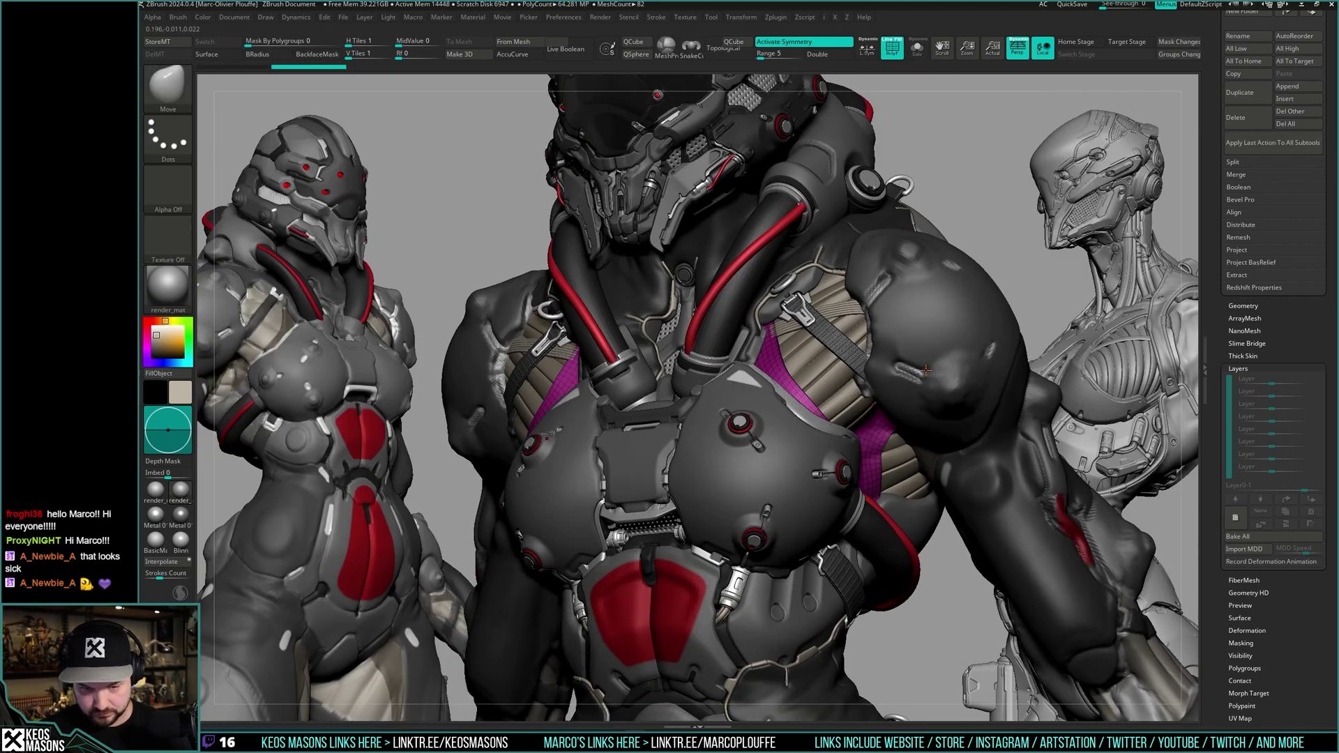
pyautogui.hotkey('alt', 's')
pyautogui.hotkey('shift', 'f')
pyautogui.moveTo(830, 397)
pyautogui.keyDown('ctrl'); pyautogui.mouseDown(button='right')
pyautogui.moveTo(837, 440)
pyautogui.moveTo(837, 419)
pyautogui.mouseUp(button='right'); pyautogui.keyUp('ctrl')
pyautogui.hotkey('shift', 'f')
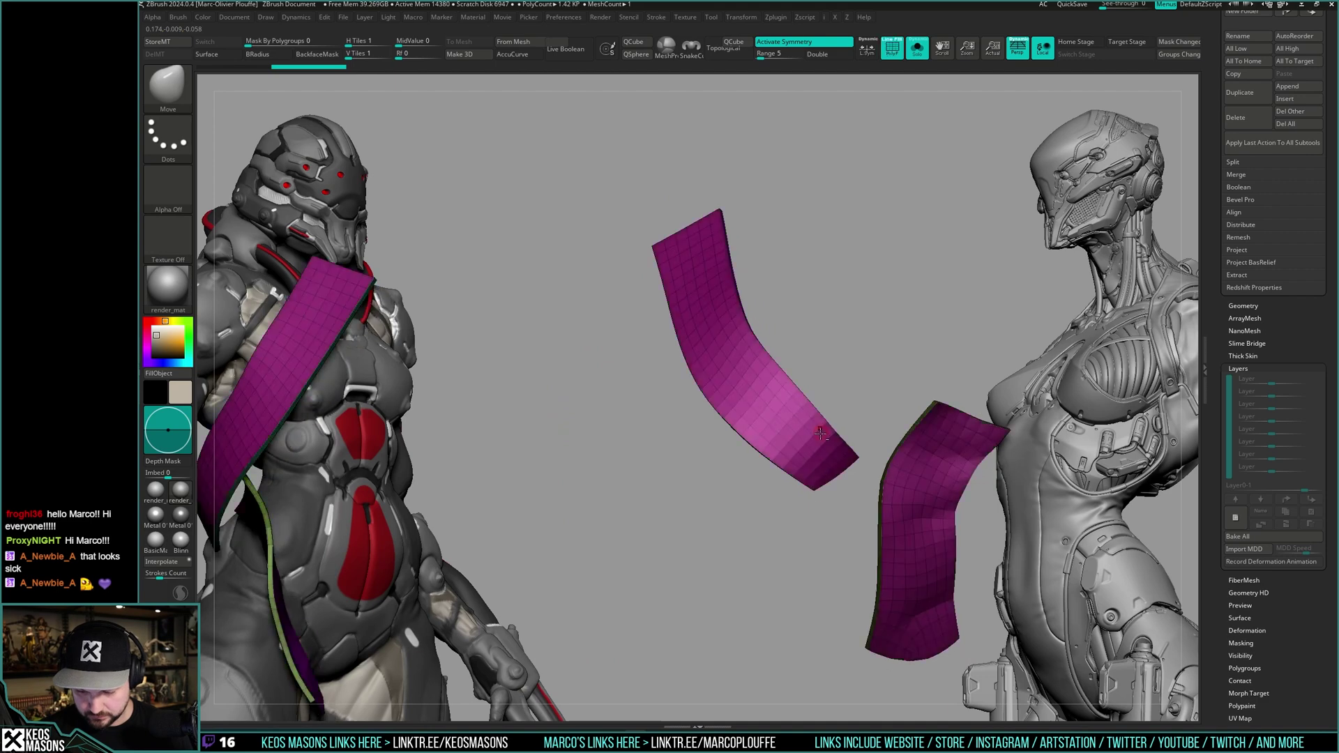
# - Switch to the ZModeler brush and set its edge action to Insert with the Single EdgeLoop target
pyautogui.press('b')
pyautogui.press('z')
pyautogui.press('m')
pyautogui.moveTo(1011, 342)
pyautogui.keyDown('alt'); pyautogui.mouseDown(button='right')
pyautogui.moveTo(966, 320)
pyautogui.moveTo(929, 362)
pyautogui.mouseUp(button='right'); pyautogui.keyUp('alt')
pyautogui.hotkey('alt', 's')
pyautogui.hotkey('alt', 's')
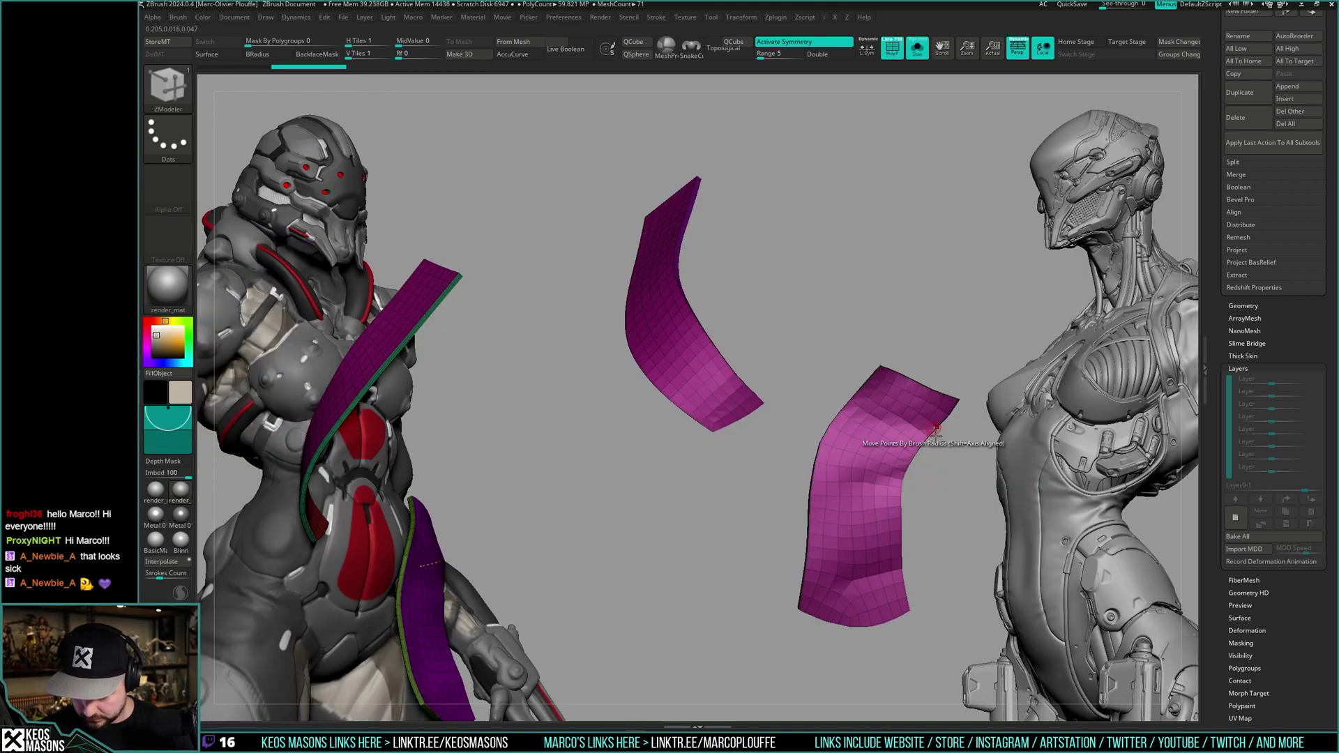
pyautogui.moveTo(881, 442); pyautogui.dragTo(929, 409, button='right')
pyautogui.press('space')
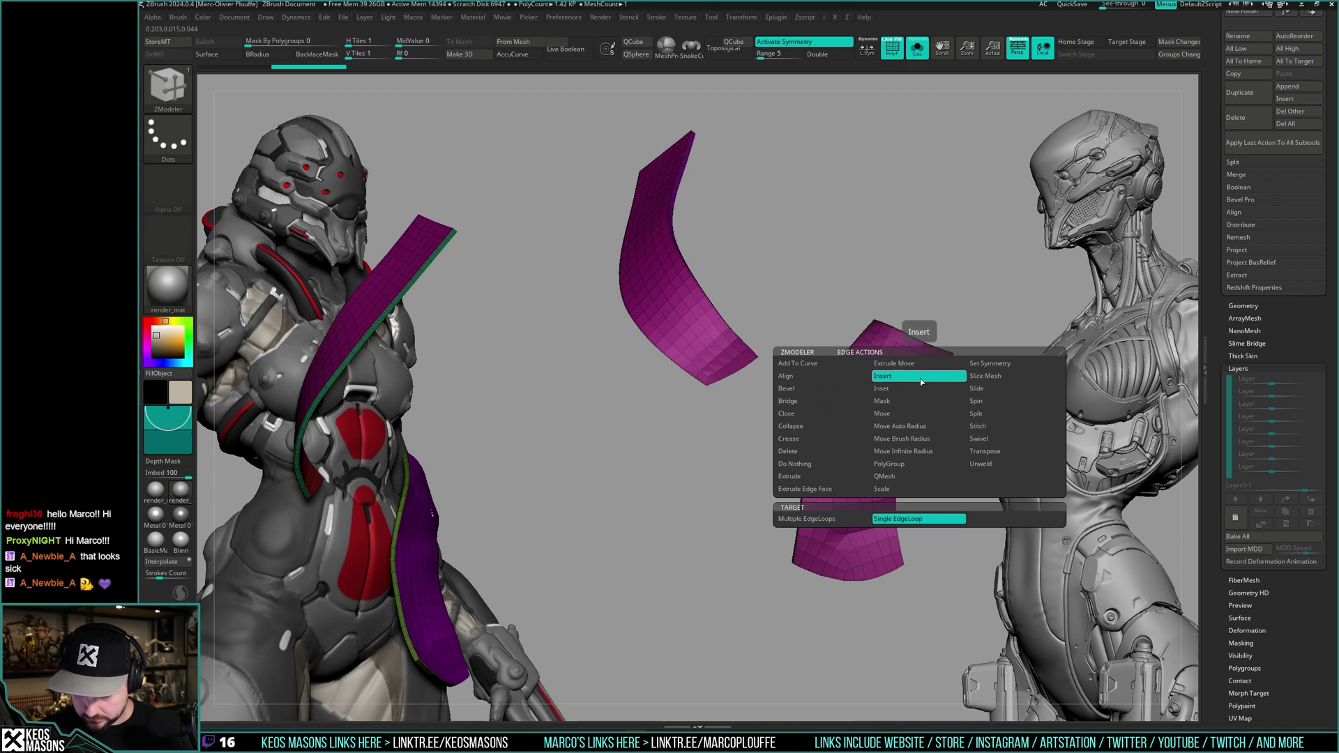
pyautogui.click(919, 378)
# - Try to thin out the isolated panels' topology by deleting edge loops
pyautogui.keyDown('alt'); pyautogui.click(727, 329); pyautogui.keyUp('alt')
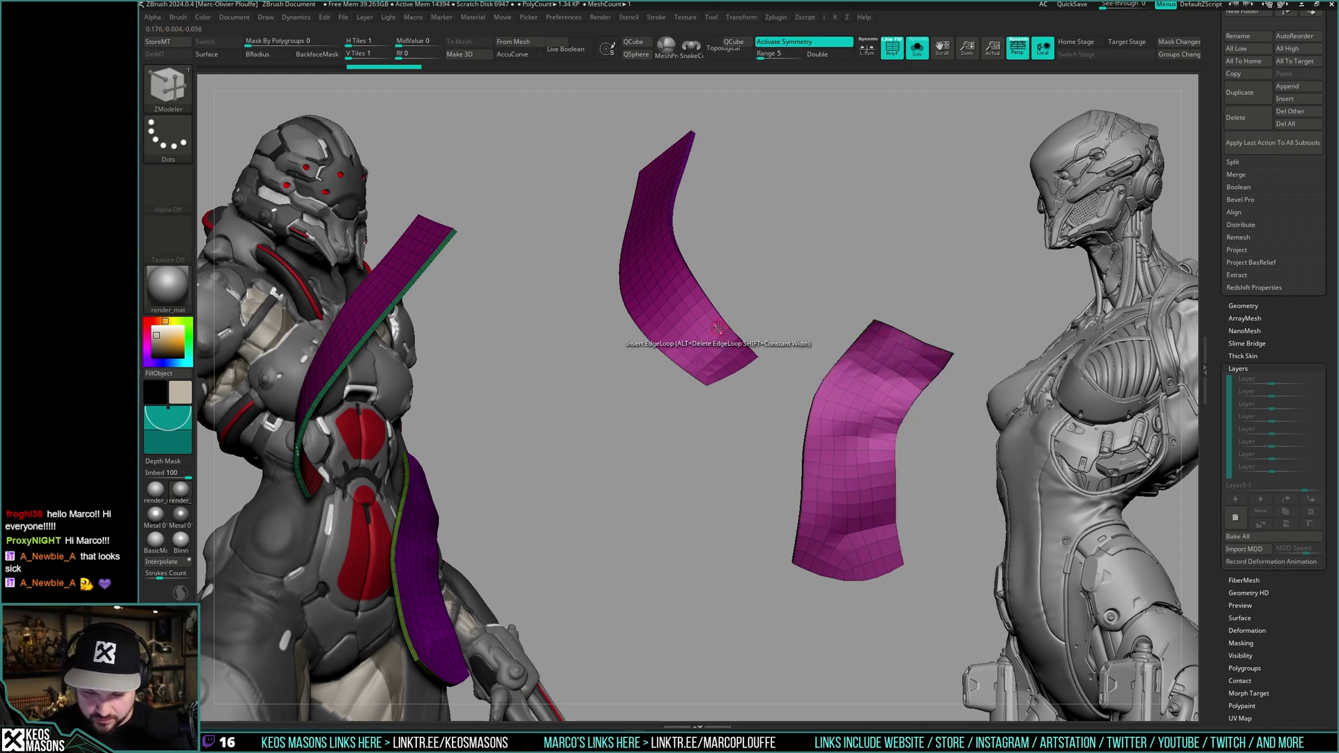
pyautogui.keyDown('alt'); pyautogui.moveTo(721, 313); pyautogui.dragTo(807, 400, button='right'); pyautogui.keyUp('alt')
pyautogui.keyDown('alt'); pyautogui.click(792, 409); pyautogui.keyUp('alt')
pyautogui.moveTo(726, 366); pyautogui.dragTo(735, 372, button='right')
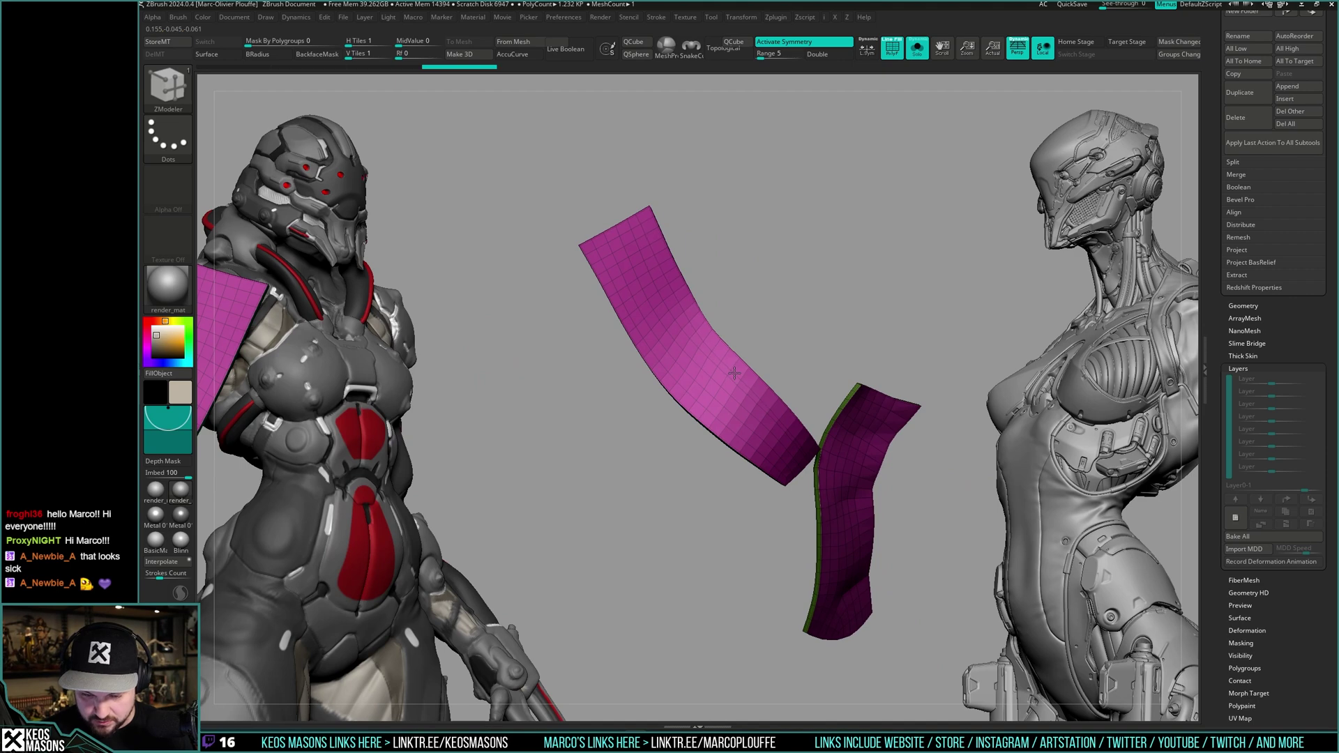
pyautogui.moveTo(965, 412); pyautogui.dragTo(864, 359)
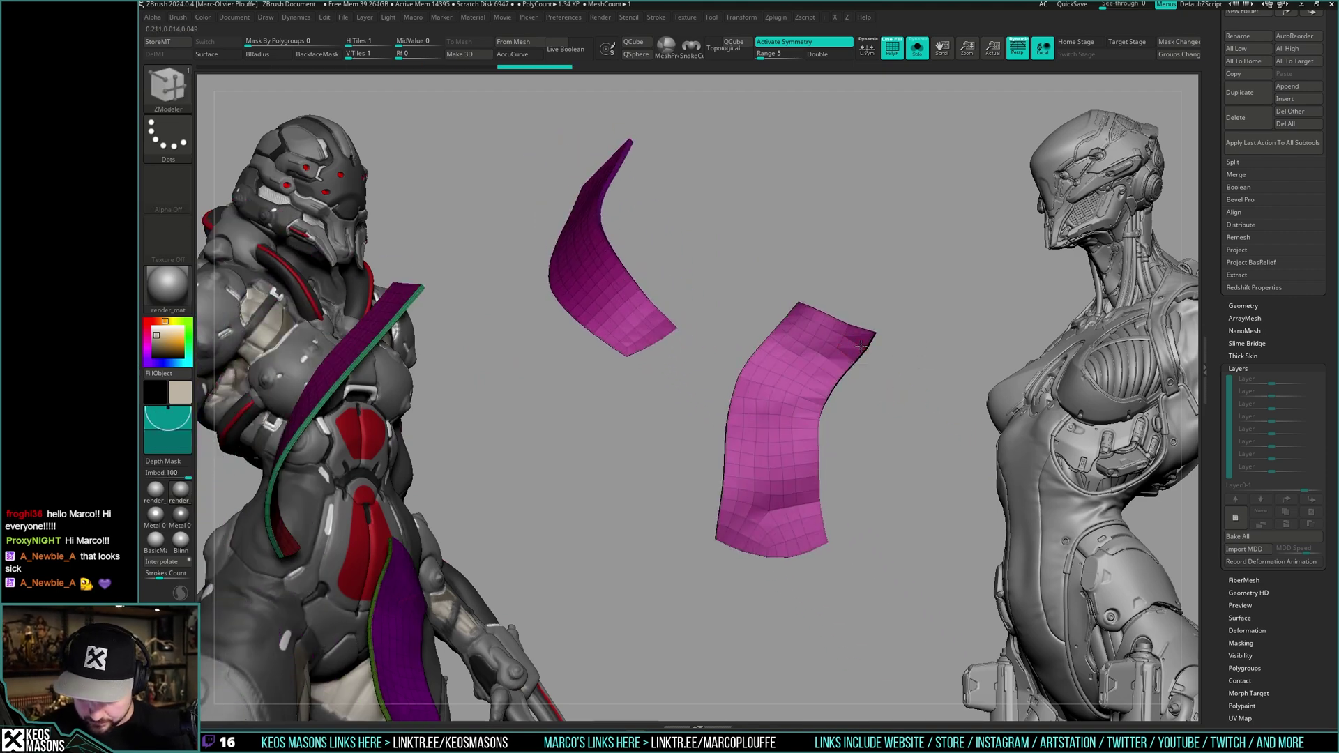
pyautogui.hotkey('ctrl', 'shift', 'z')
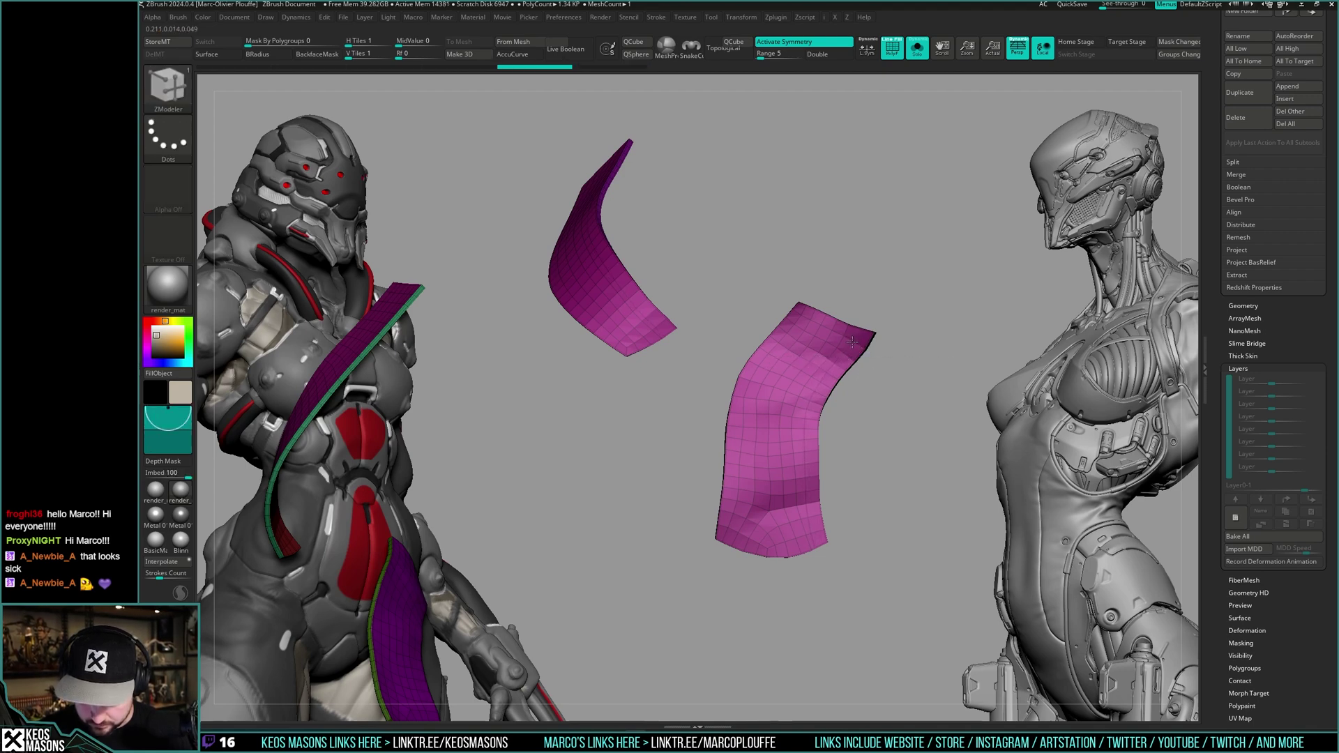
pyautogui.hotkey('ctrl', 'shift', 'z')
# - Try to insert an extra edge loop in the isolated side panel
pyautogui.moveTo(861, 366)
pyautogui.keyDown('alt'); pyautogui.mouseDown()
pyautogui.moveTo(875, 341)
pyautogui.moveTo(840, 384)
pyautogui.mouseUp(); pyautogui.keyUp('alt')
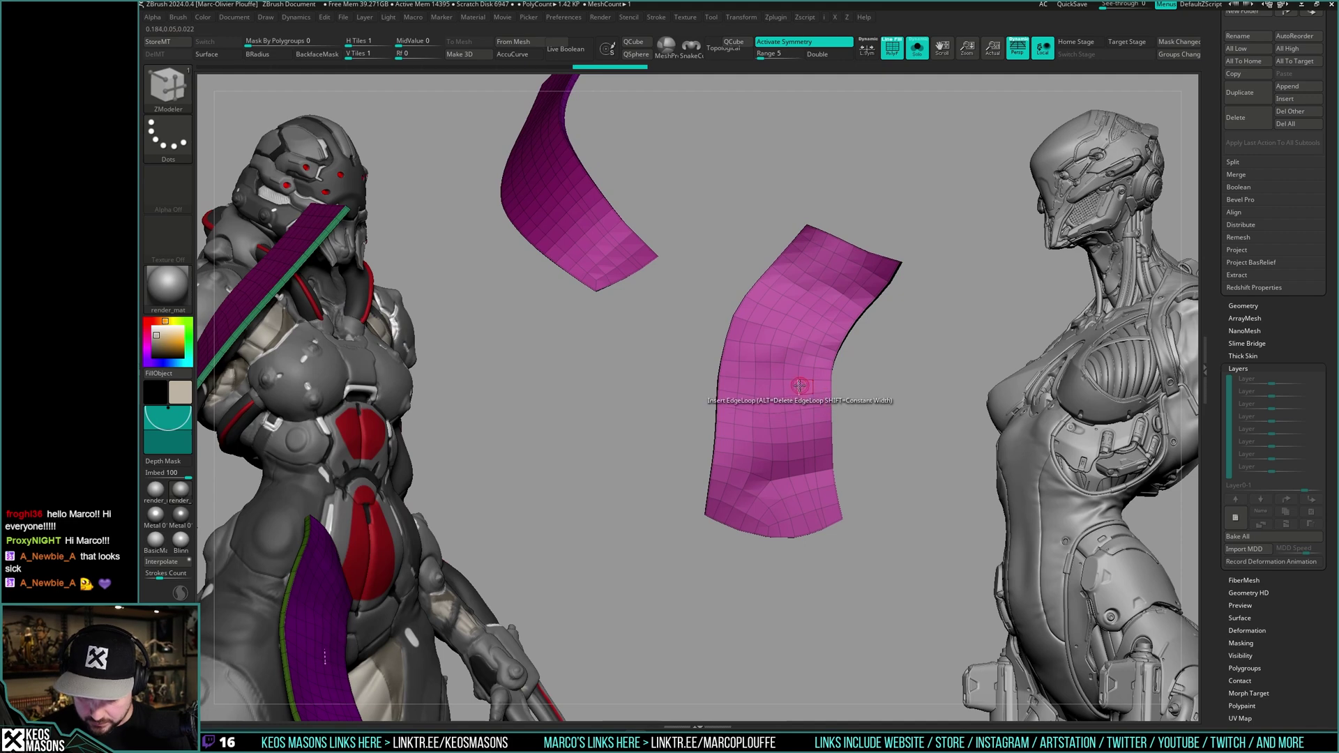
pyautogui.hotkey('ctrl', 'z')
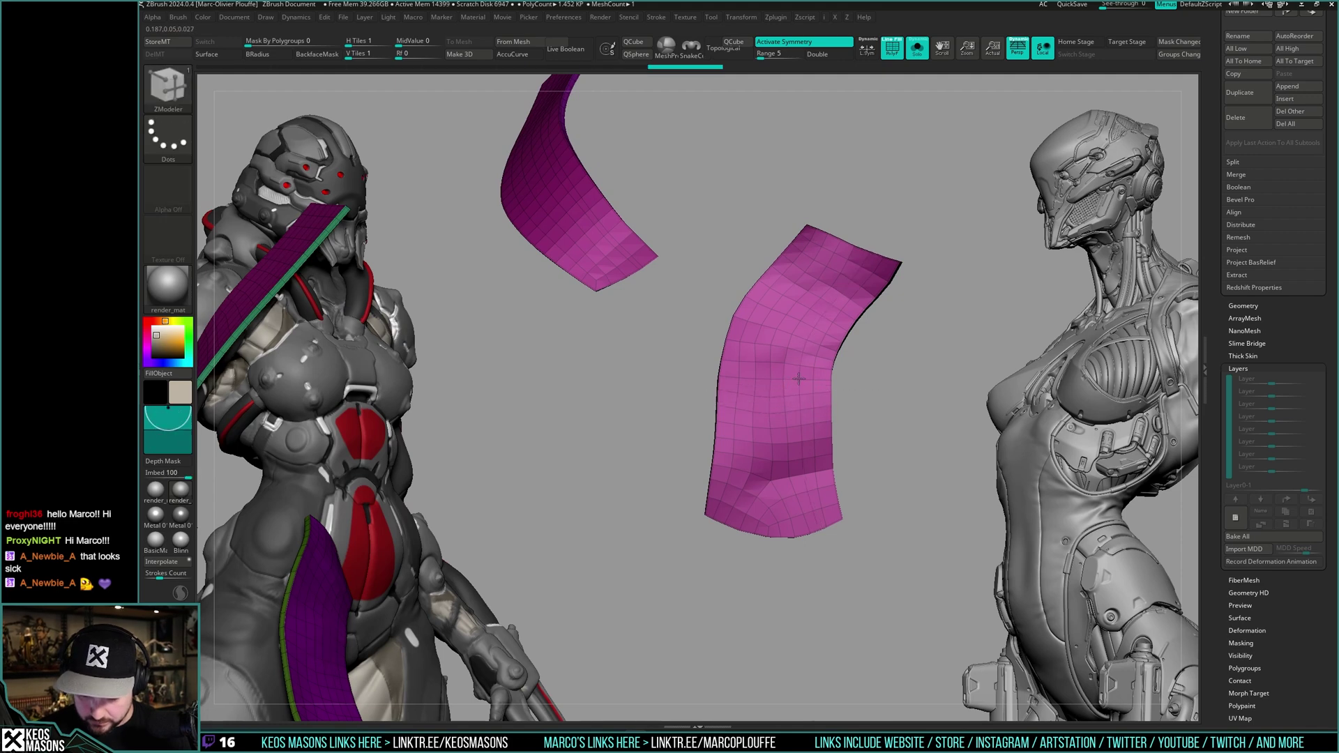
pyautogui.keyDown('alt'); pyautogui.moveTo(808, 362); pyautogui.dragTo(896, 495, button='right'); pyautogui.keyUp('alt')
pyautogui.moveTo(897, 495); pyautogui.dragTo(725, 384)
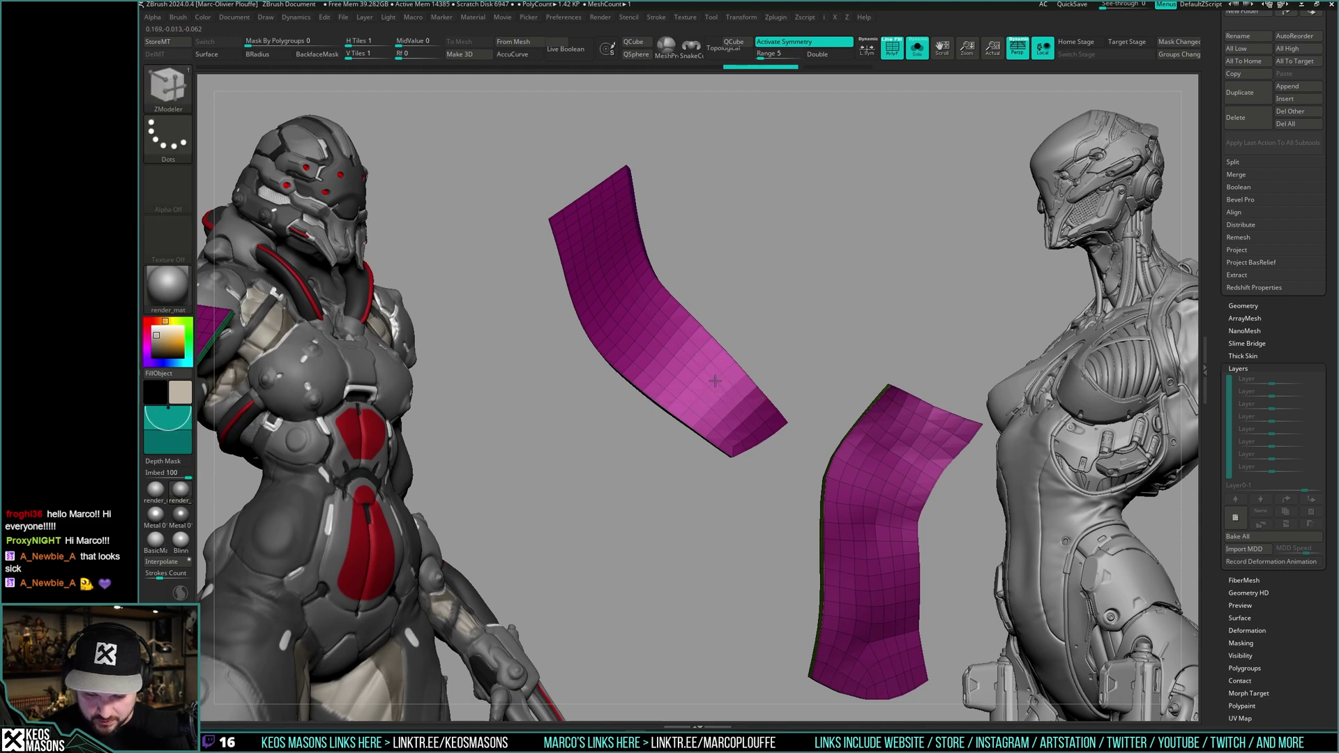
# - Examine the panels in context under the ribbed fabric by toggling Solo mode and the polygroup wireframe
pyautogui.moveTo(807, 349); pyautogui.dragTo(901, 330)
pyautogui.hotkey('shift', 'f')
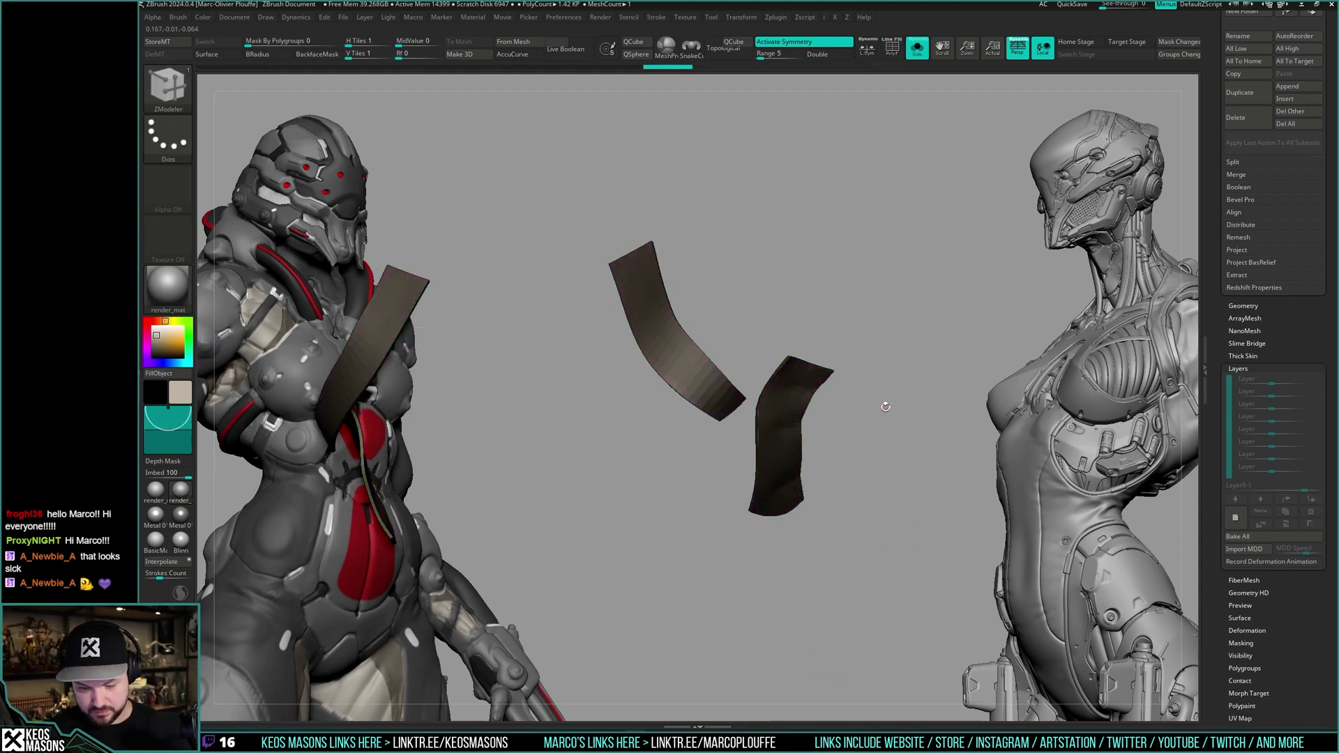
pyautogui.hotkey('shift', 'f')
pyautogui.hotkey('alt', 's')
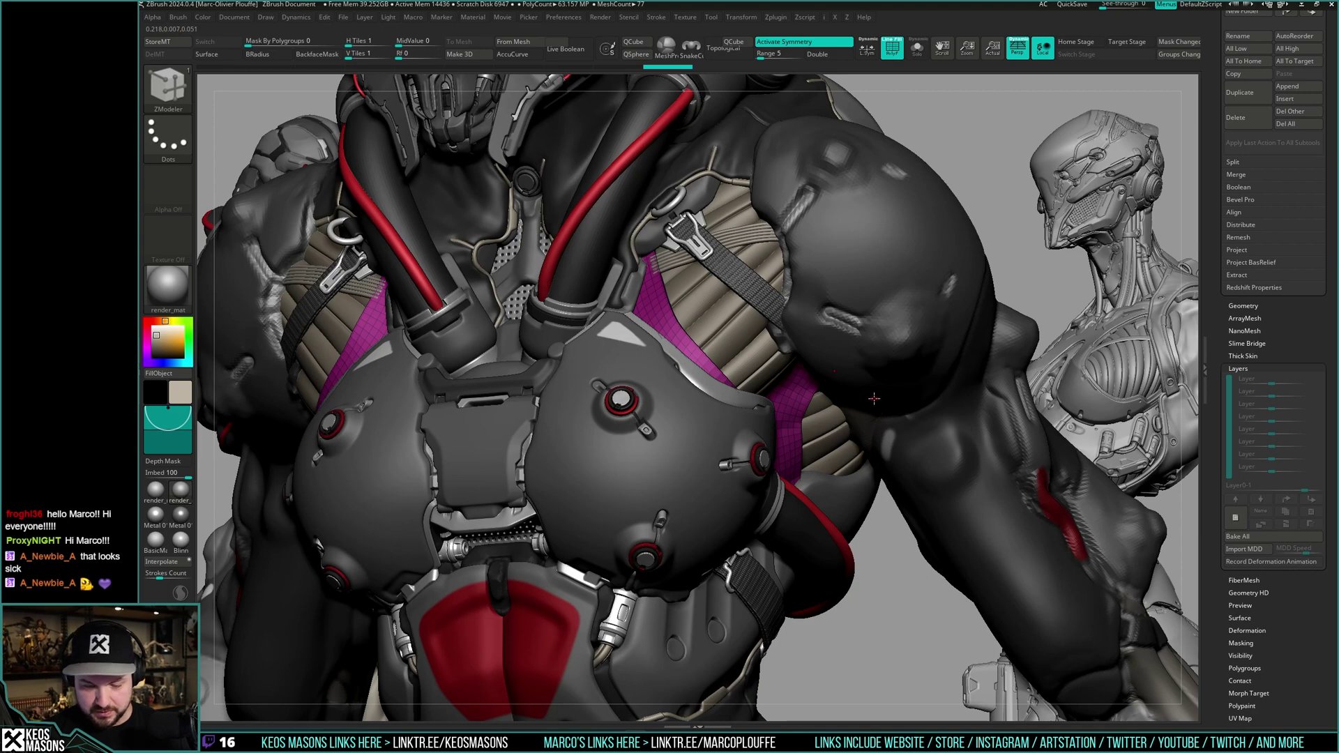
pyautogui.hotkey('alt', 's')
pyautogui.keyDown('alt'); pyautogui.moveTo(874, 398); pyautogui.dragTo(747, 334); pyautogui.keyUp('alt')
pyautogui.hotkey('shift', 'f')
pyautogui.hotkey('shift', 'f')
pyautogui.hotkey('alt', 's')
pyautogui.hotkey('alt', 's')
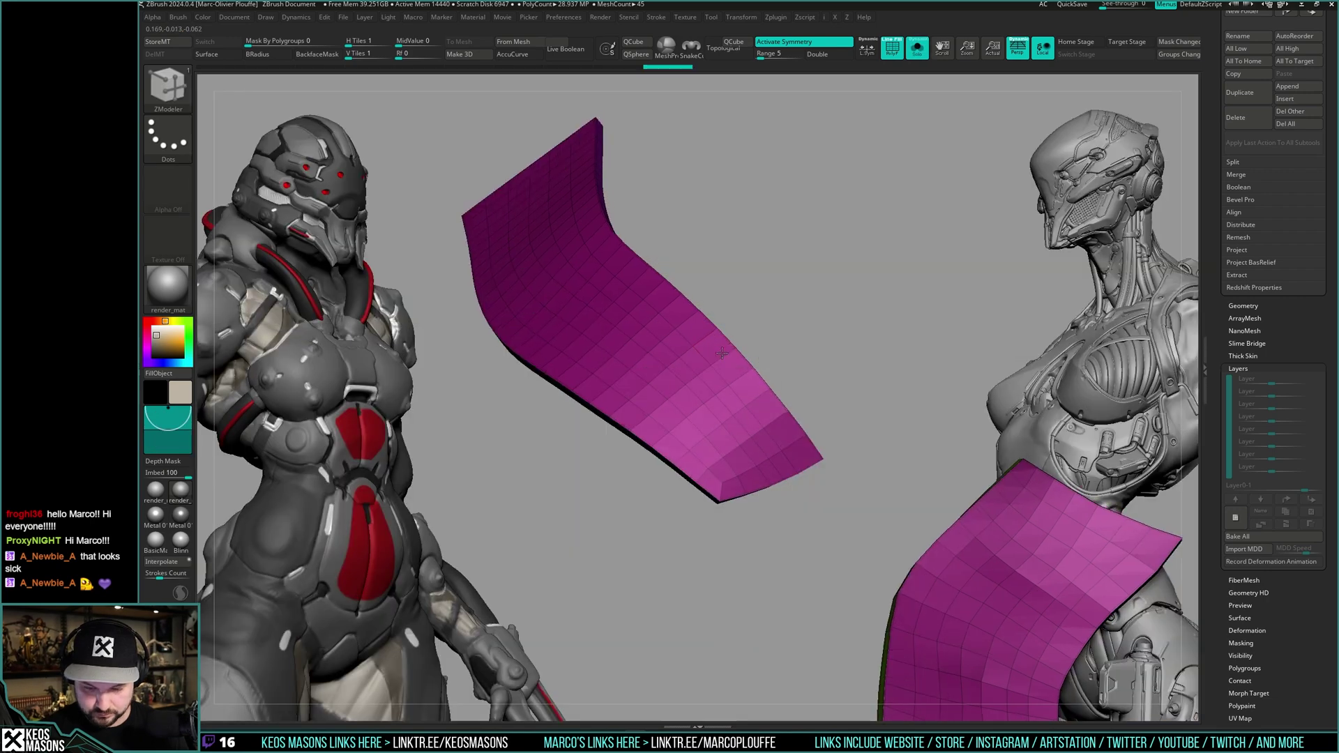
# - Try to add edge loops and smooth the surface on the isolated chest panel
pyautogui.hotkey('alt', 's')
pyautogui.hotkey('alt', 's')
pyautogui.moveTo(721, 353)
pyautogui.mouseDown(button='right')
pyautogui.moveTo(720, 325)
pyautogui.moveTo(717, 365)
pyautogui.mouseUp(button='right')
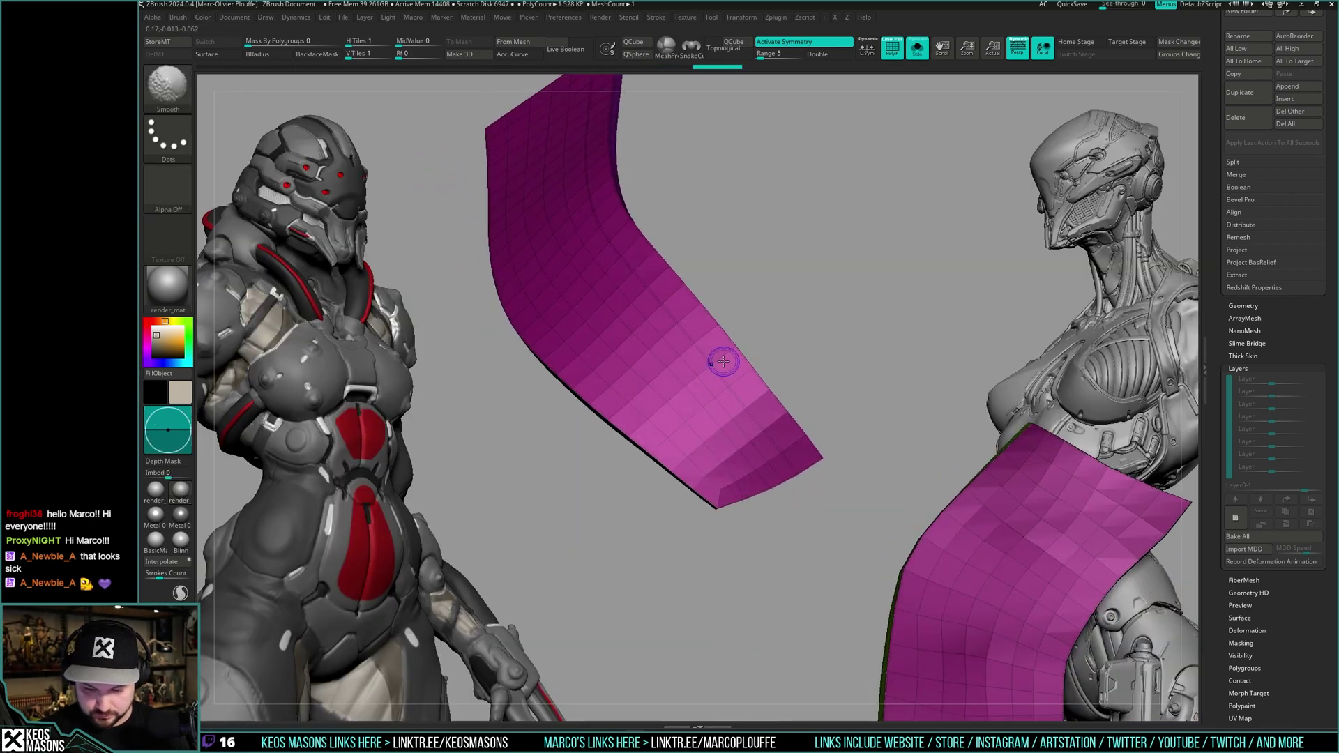
pyautogui.moveTo(718, 365)
pyautogui.mouseDown()
pyautogui.moveTo(792, 311)
pyautogui.moveTo(887, 418)
pyautogui.moveTo(970, 356)
pyautogui.mouseUp()
pyautogui.keyDown('ctrl'); pyautogui.moveTo(969, 357); pyautogui.dragTo(903, 414, button='right'); pyautogui.keyUp('ctrl')
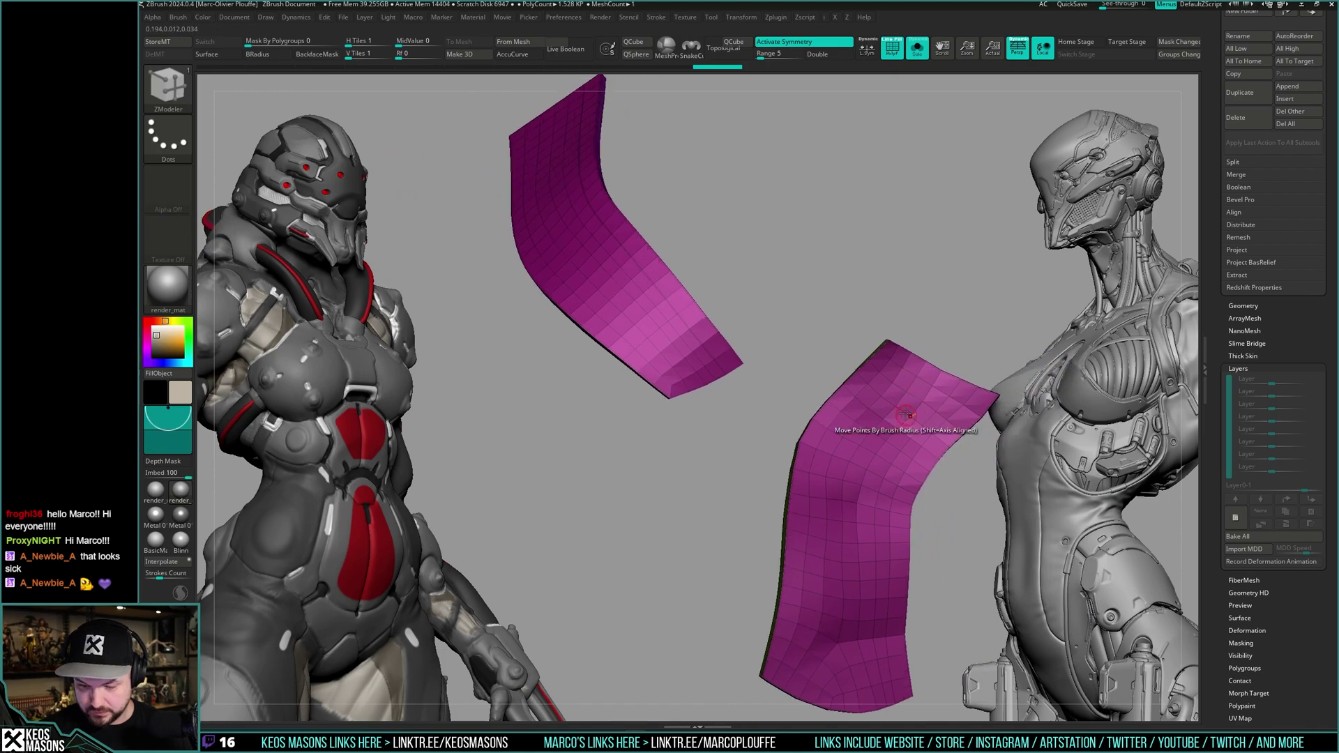
# - Check the isolated chest panels' polygroup wireframe and subdivide the panels twice
pyautogui.hotkey('alt', 's')
pyautogui.keyDown('alt'); pyautogui.moveTo(788, 312); pyautogui.dragTo(798, 420, button='right'); pyautogui.keyUp('alt')
pyautogui.hotkey('alt', 's')
pyautogui.hotkey('shift', 'f')
pyautogui.hotkey('shift', 'f')
pyautogui.press('2')
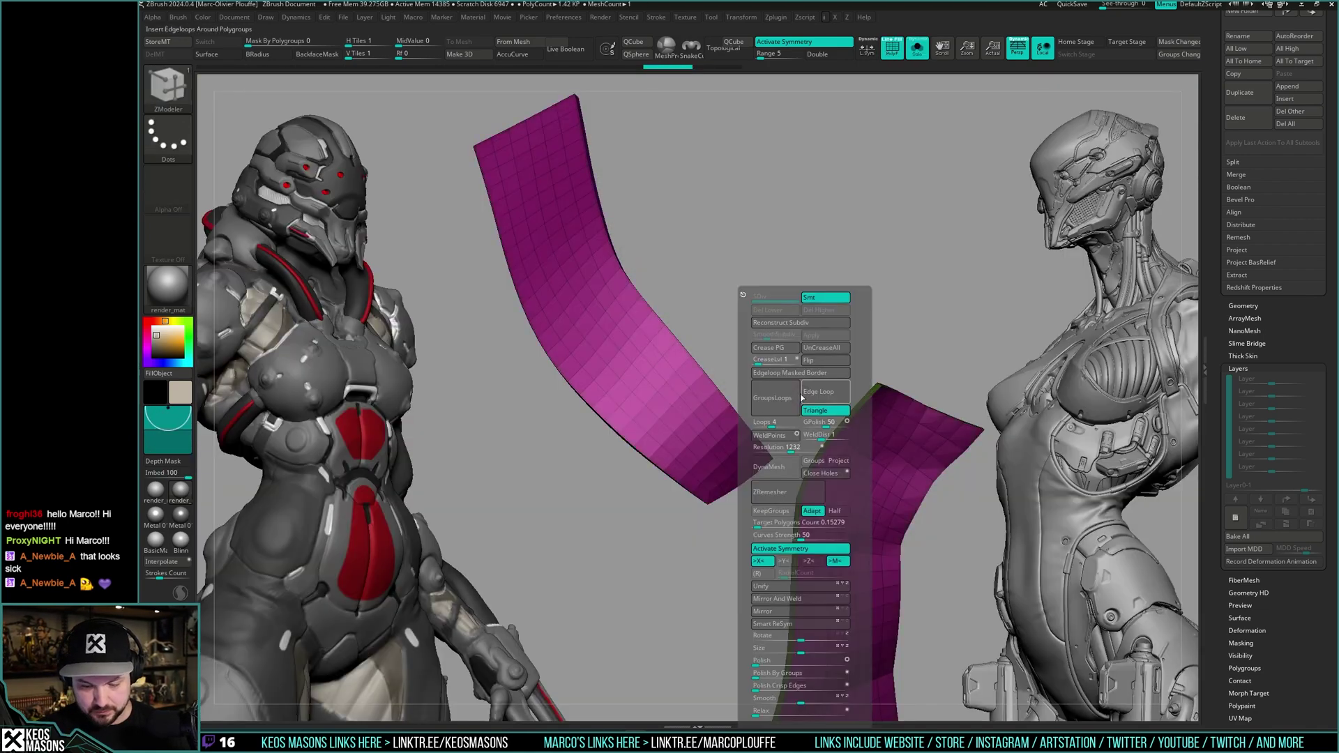
pyautogui.hotkey('shift', 'f')
pyautogui.hotkey('ctrl', 'd')
pyautogui.hotkey('ctrl', 'd')
# - Examine the subdivided panels in context on the chest and in isolation, with and without the polygroup wireframe
pyautogui.moveTo(806, 358); pyautogui.dragTo(795, 365, button='right')
pyautogui.hotkey('alt', 's')
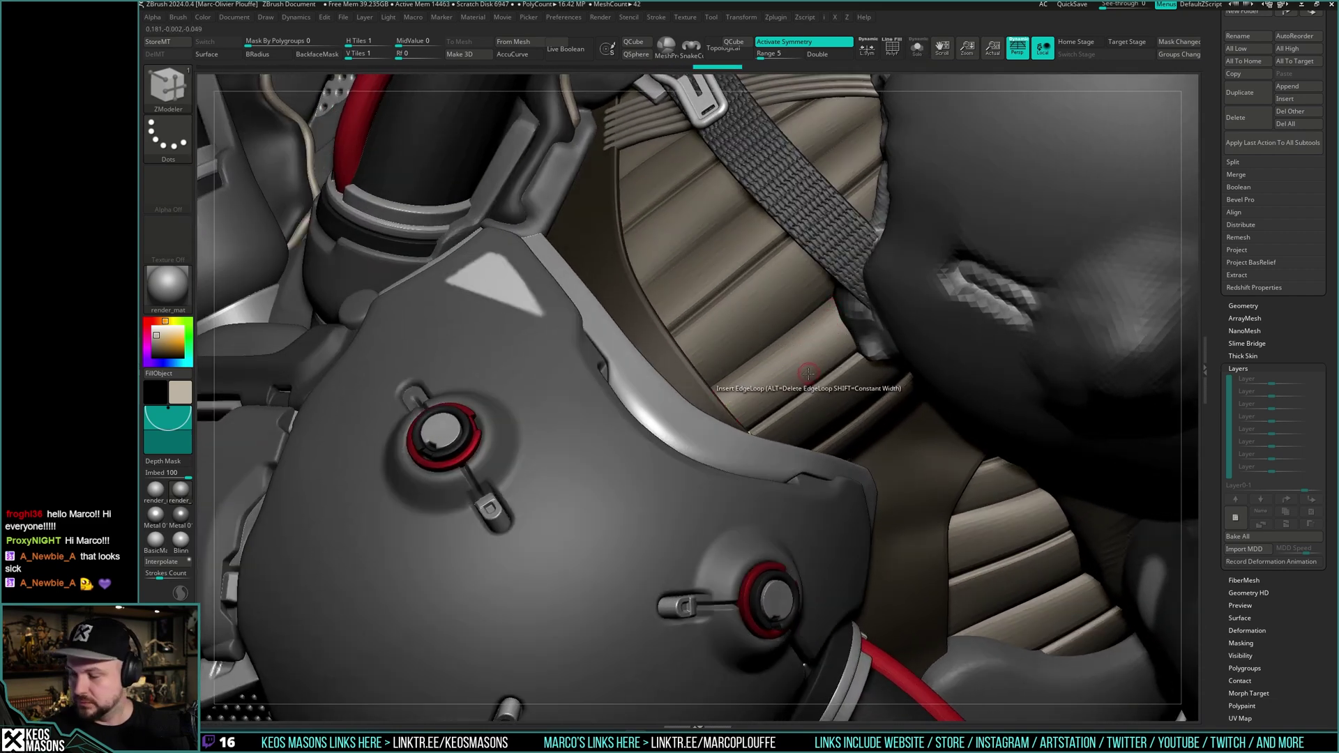
pyautogui.hotkey('shift', 'ctrl', 's')
pyautogui.press('g')
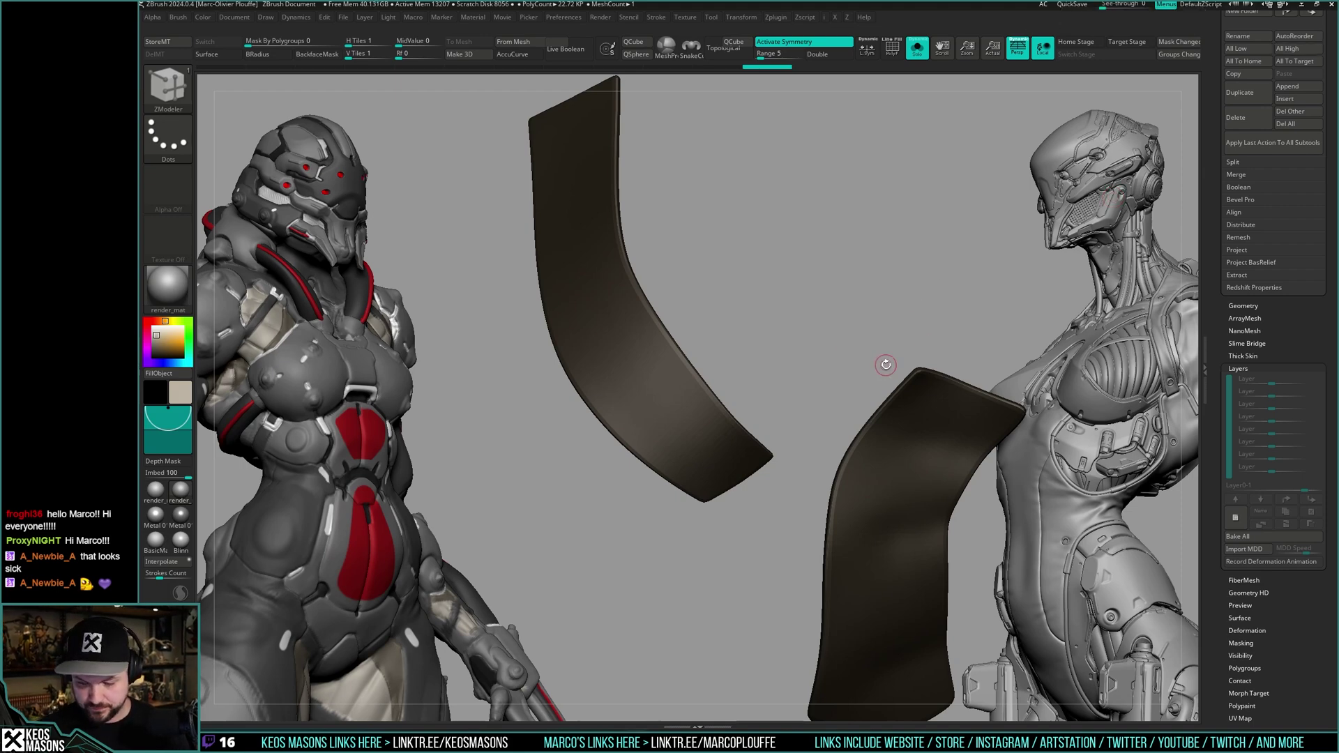
pyautogui.hotkey('alt', 's')
pyautogui.keyDown('alt'); pyautogui.moveTo(992, 478); pyautogui.dragTo(915, 424, button='right'); pyautogui.keyUp('alt')
pyautogui.hotkey('alt', 's')
pyautogui.hotkey('shift', 'f')
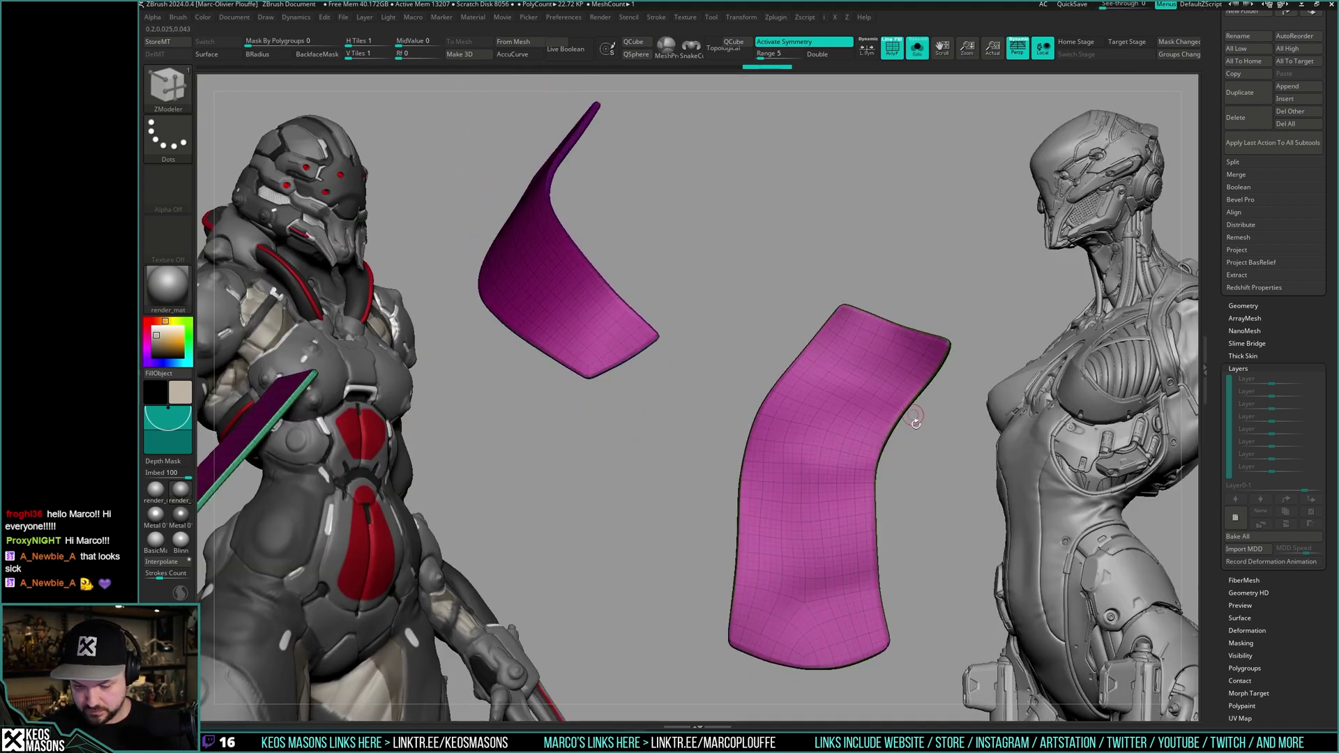
pyautogui.hotkey('shift', 'f')
pyautogui.moveTo(915, 422); pyautogui.dragTo(906, 423)
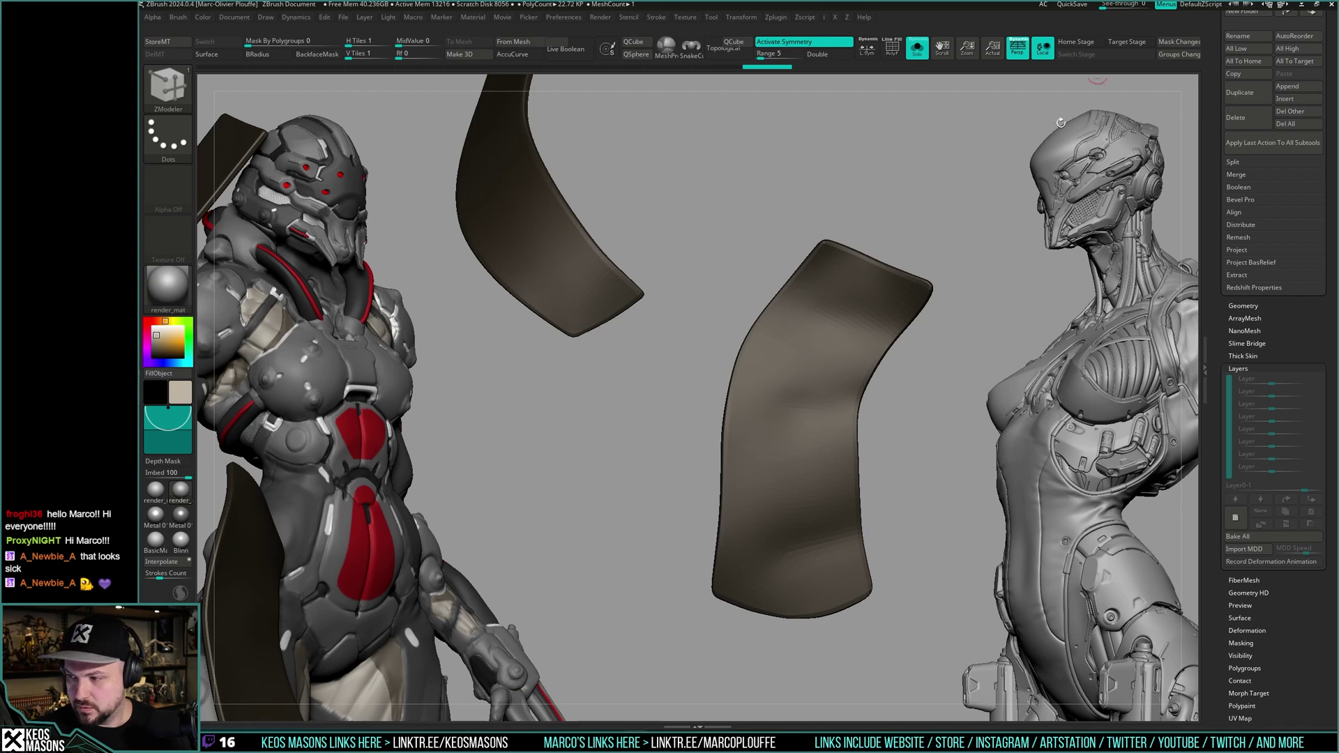
pyautogui.moveTo(944, 381); pyautogui.dragTo(917, 417)
pyautogui.hotkey('shift', 'f')
pyautogui.hotkey('alt', 's')
pyautogui.hotkey('shift', 'f')
pyautogui.hotkey('shift', 'f')
pyautogui.moveTo(743, 304); pyautogui.dragTo(810, 362)
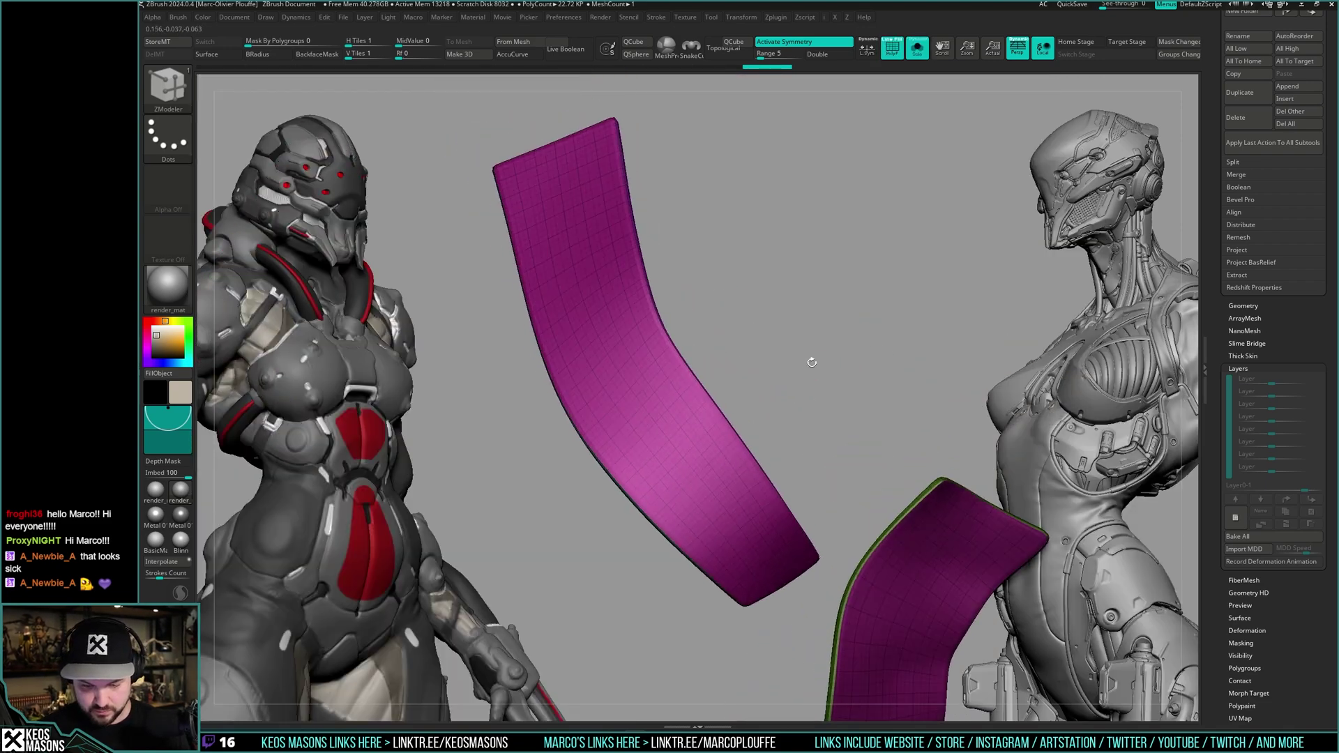
pyautogui.hotkey('shift', 'f')
pyautogui.press('2')
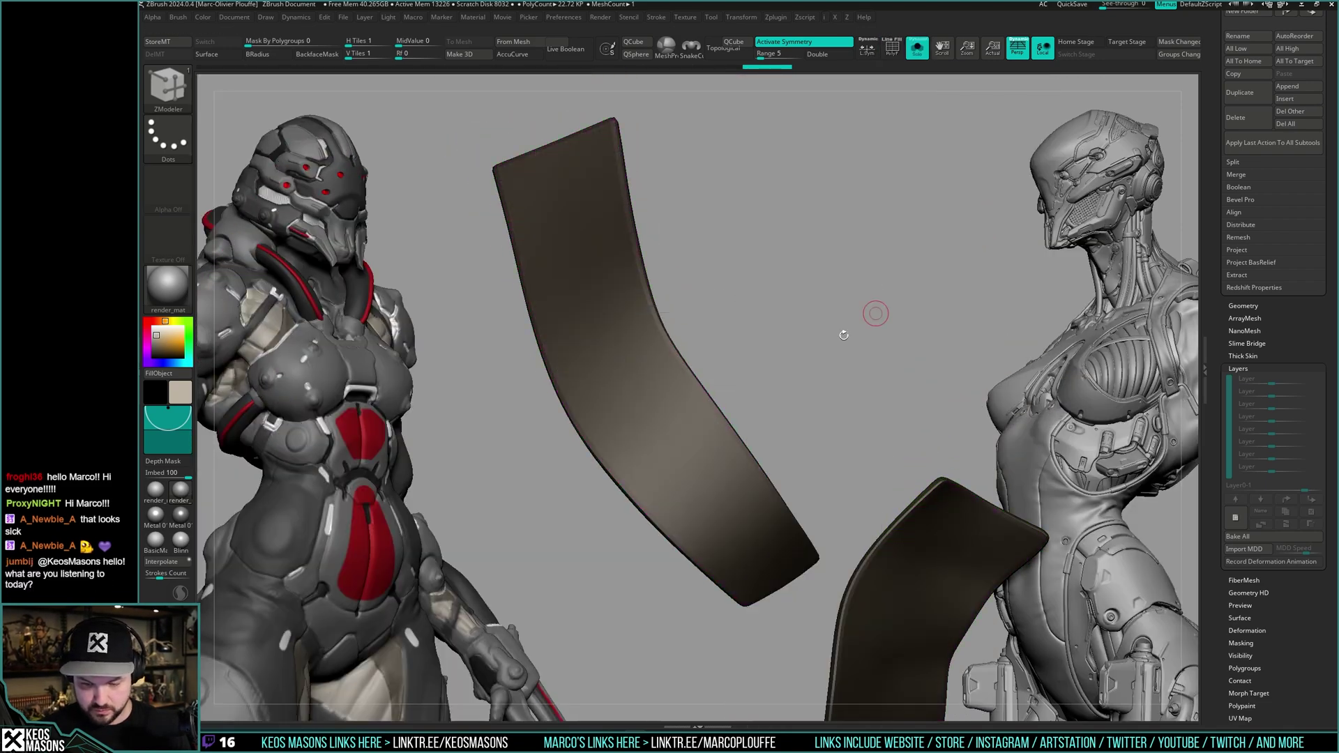
# - Inspect the panels' thin rim polygroup by isolating it and hiding it
pyautogui.hotkey('shift', 'f')
pyautogui.hotkey('shift', 'f')
pyautogui.moveTo(802, 390); pyautogui.dragTo(785, 389)
pyautogui.keyDown('ctrl'); pyautogui.keyDown('shift'); pyautogui.click(707, 391); pyautogui.keyUp('shift'); pyautogui.keyUp('ctrl')
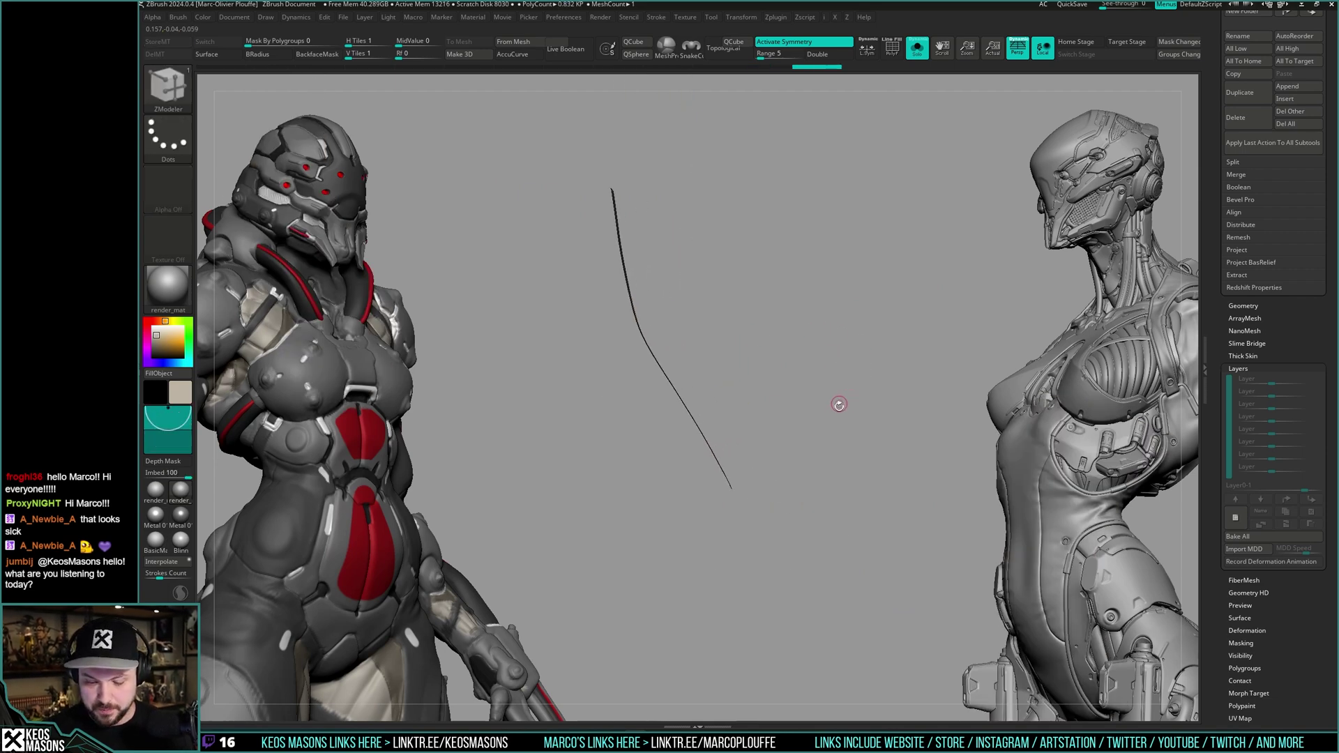
pyautogui.keyDown('alt'); pyautogui.moveTo(839, 405); pyautogui.dragTo(851, 371); pyautogui.keyUp('alt')
pyautogui.hotkey('alt', 's')
pyautogui.hotkey('alt', 's')
pyautogui.keyDown('alt'); pyautogui.moveTo(860, 487); pyautogui.dragTo(840, 387); pyautogui.keyUp('alt')
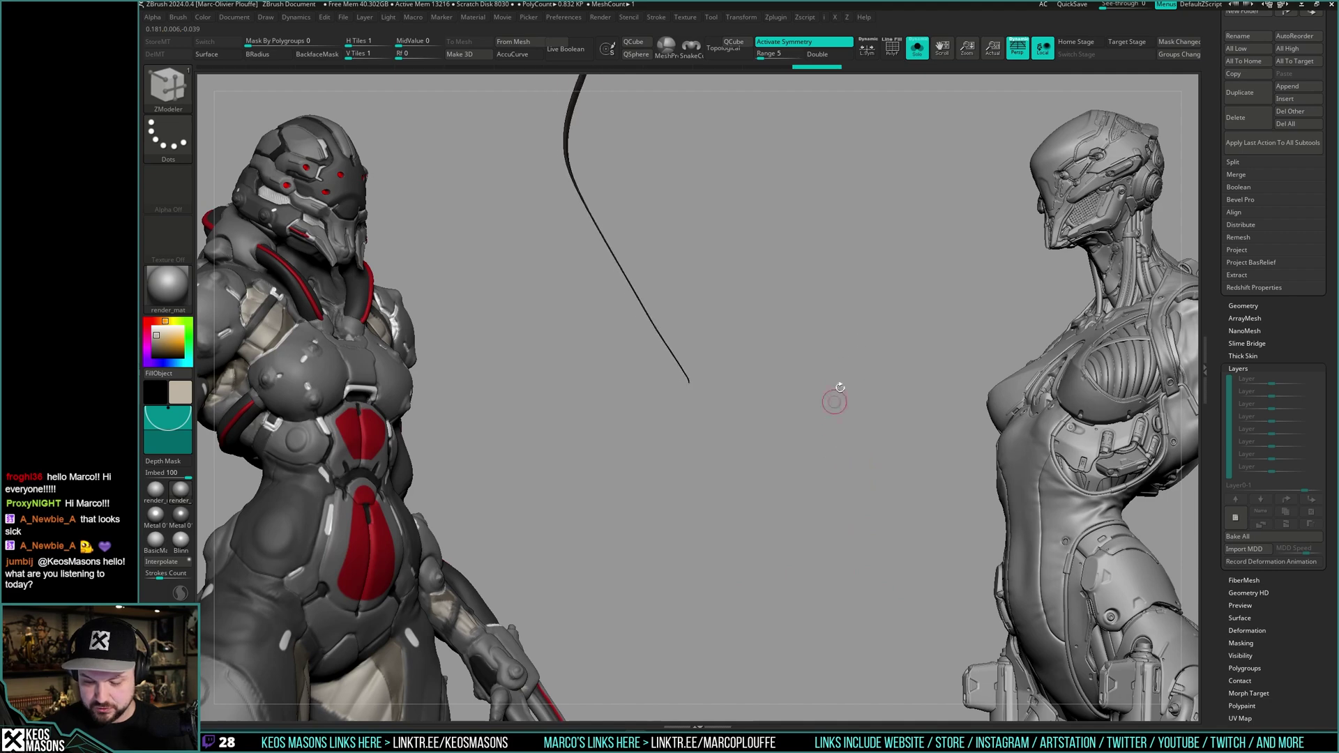
pyautogui.keyDown('ctrl'); pyautogui.keyDown('shift'); pyautogui.click(880, 321); pyautogui.keyUp('shift'); pyautogui.keyUp('ctrl')
pyautogui.keyDown('alt'); pyautogui.moveTo(881, 422); pyautogui.dragTo(884, 340, button='right'); pyautogui.keyUp('alt')
pyautogui.keyDown('ctrl'); pyautogui.keyDown('shift'); pyautogui.click(879, 349); pyautogui.keyUp('shift'); pyautogui.keyUp('ctrl')
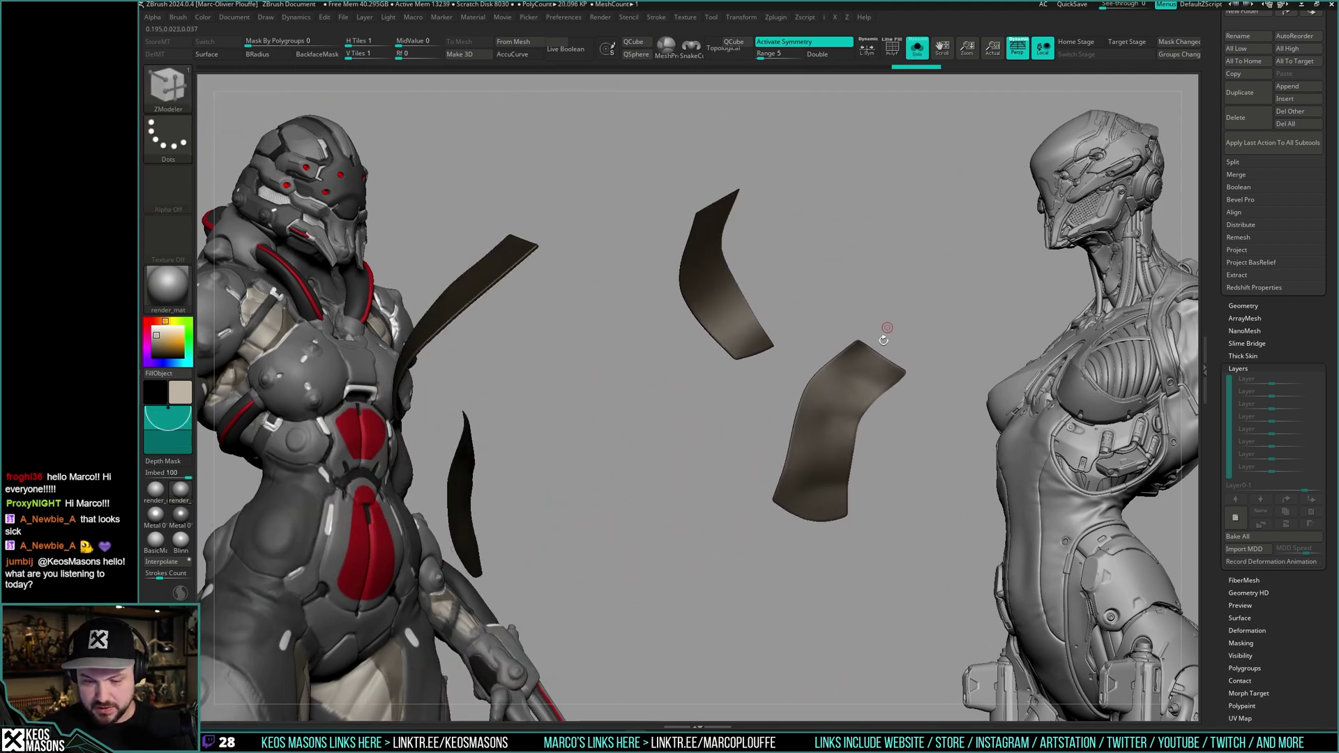
pyautogui.moveTo(884, 339)
pyautogui.mouseDown()
pyautogui.moveTo(875, 362)
pyautogui.moveTo(864, 346)
pyautogui.mouseUp()
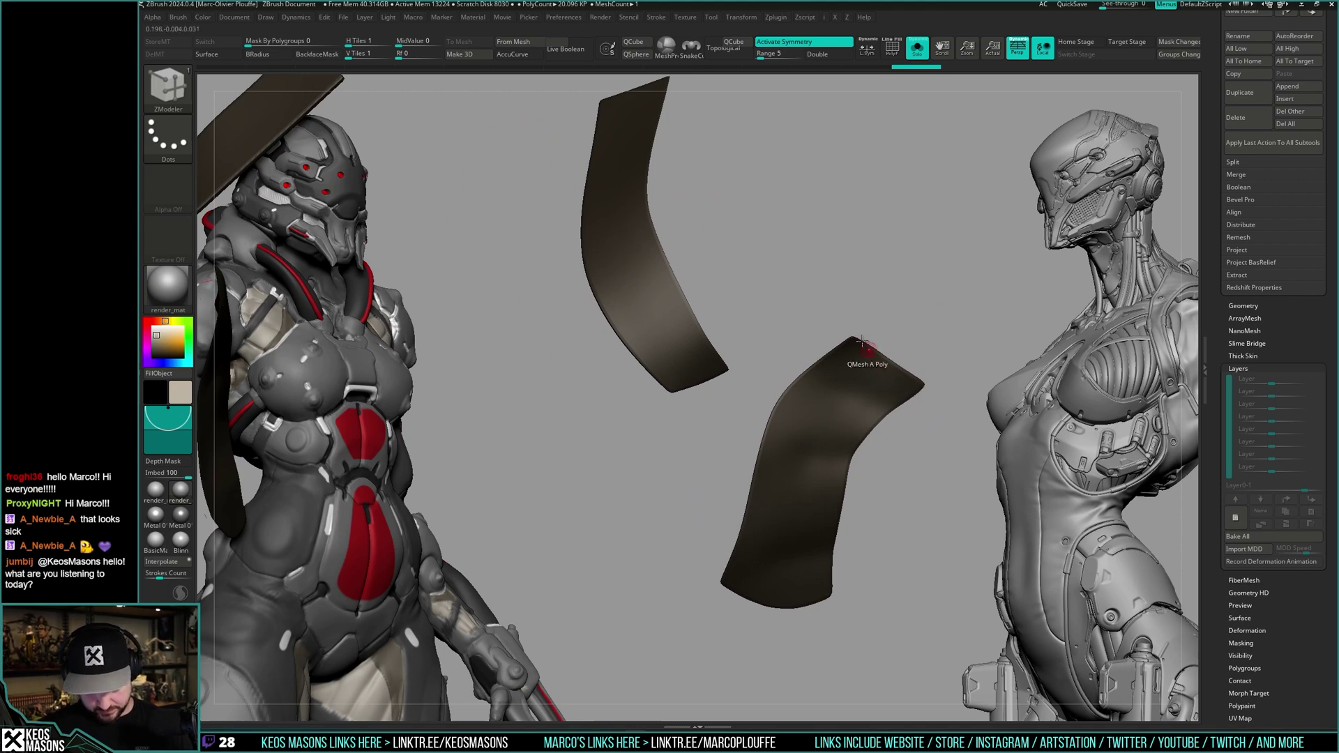
# - Try to shrink the visible area of the panels inward from their rims, and restore full visibility
pyautogui.hotkey('ctrl', 'shift', 's')
pyautogui.hotkey('ctrl', 'shift', 's')
pyautogui.hotkey('ctrl', 'shift', 's')
pyautogui.hotkey('alt', 's')
pyautogui.keyDown('alt'); pyautogui.moveTo(841, 349); pyautogui.dragTo(877, 409, button='right'); pyautogui.keyUp('alt')
pyautogui.hotkey('alt', 's')
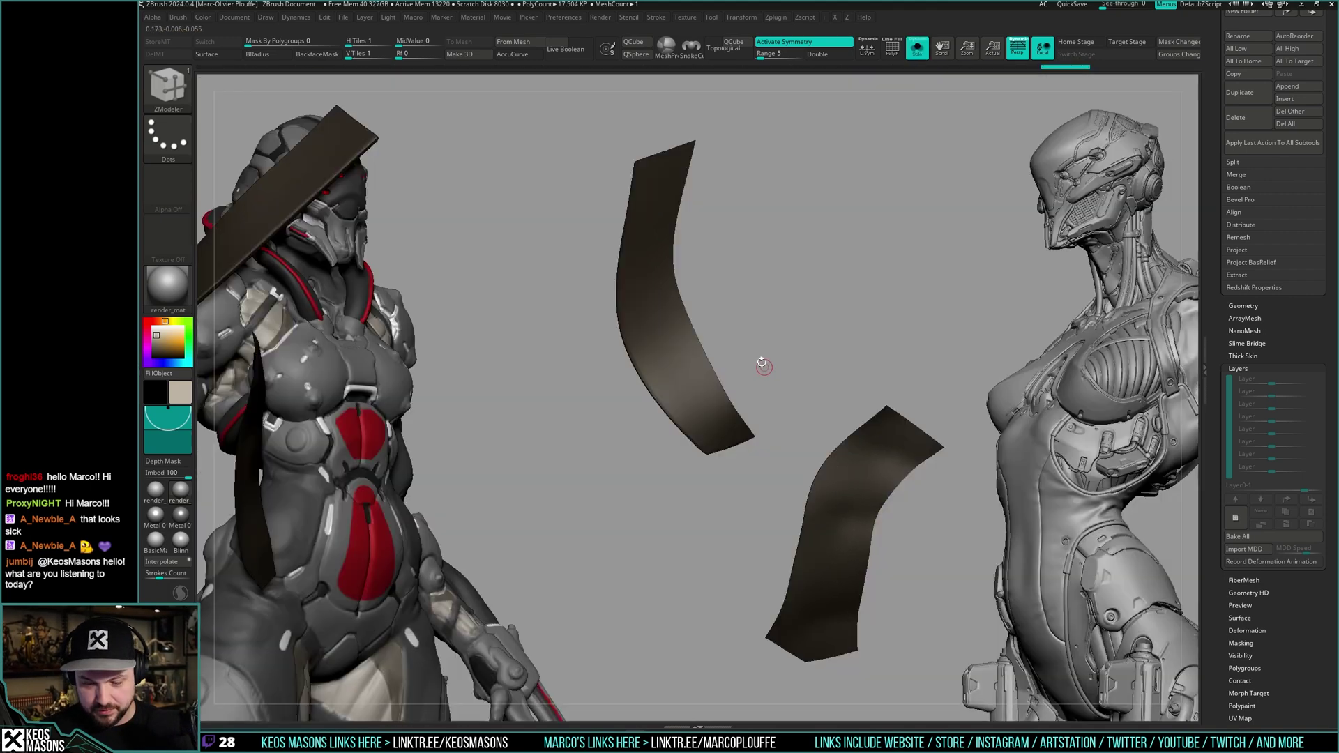
pyautogui.moveTo(764, 367); pyautogui.dragTo(782, 356, button='right')
pyautogui.keyDown('ctrl'); pyautogui.keyDown('shift'); pyautogui.click(783, 356); pyautogui.keyUp('shift'); pyautogui.keyUp('ctrl')
# - Subdivide the isolated chest panels once more
pyautogui.hotkey('shift', 'f')
pyautogui.press('g')
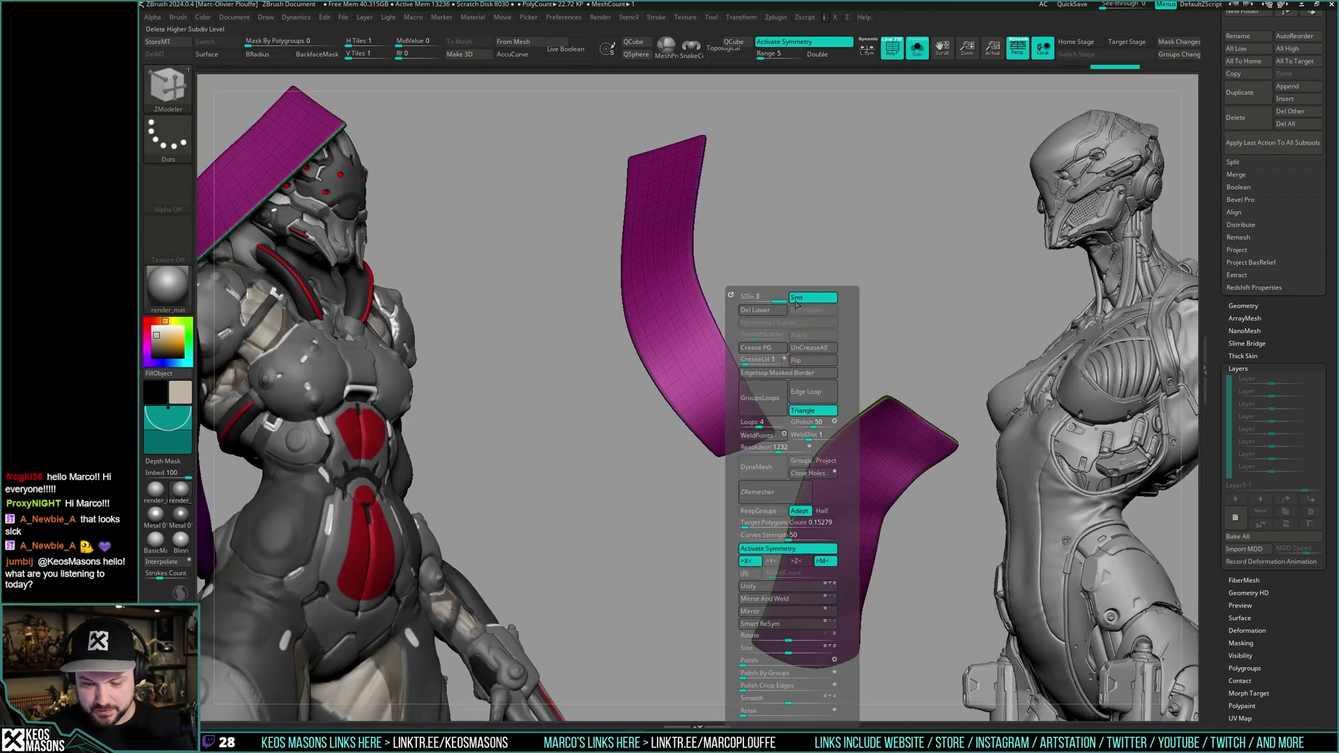
pyautogui.hotkey('shift', 'f')
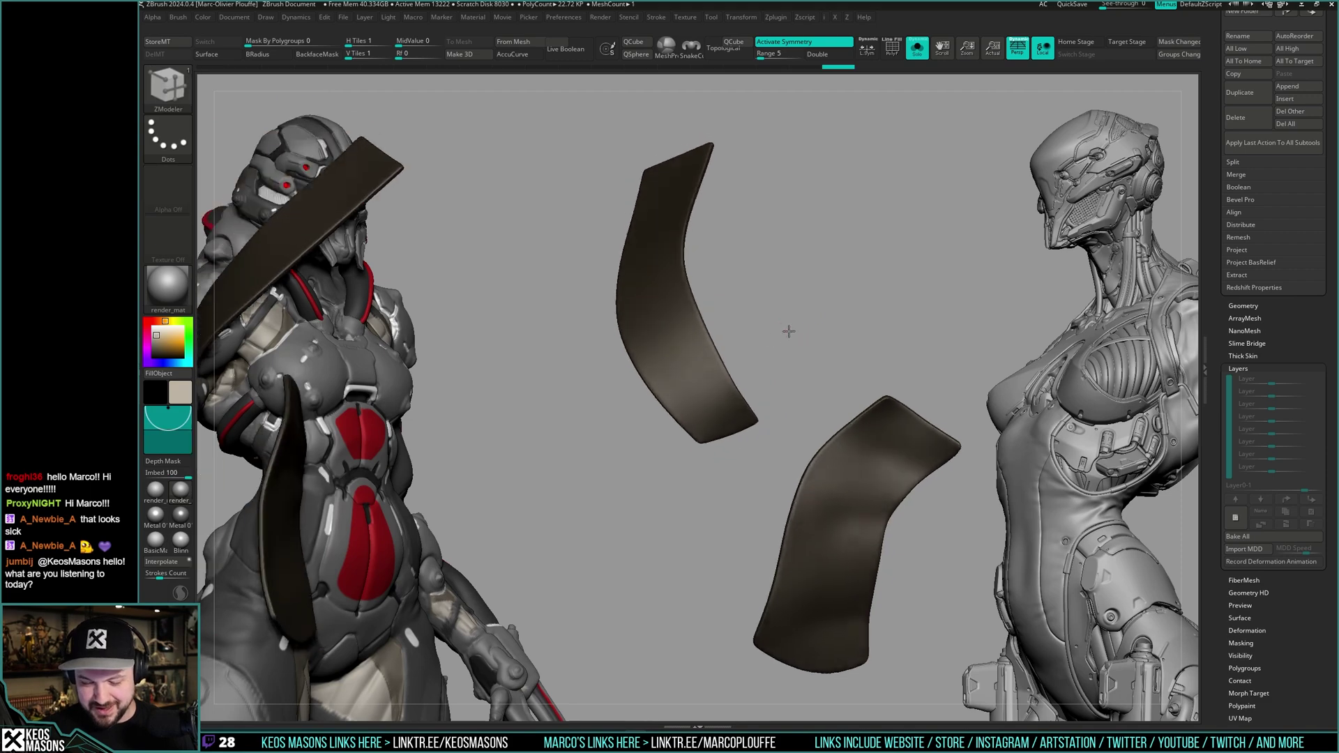
pyautogui.keyDown('ctrl'); pyautogui.moveTo(788, 331); pyautogui.dragTo(756, 387, button='right'); pyautogui.keyUp('ctrl')
pyautogui.hotkey('ctrl', 'd')
pyautogui.hotkey('shift', 'f')
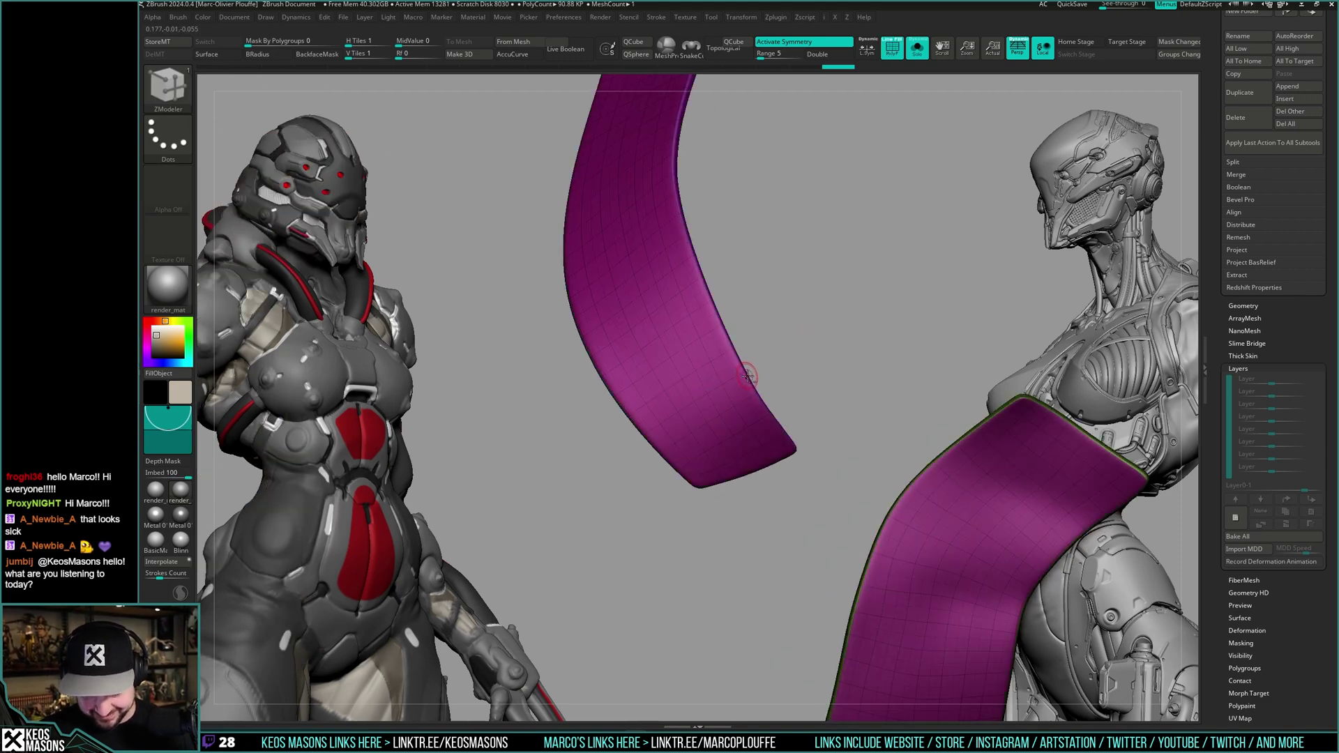
# - Drop the panels to their lowest subdivision level and isolate their side faces by polygroup
pyautogui.hotkey('shift', 'f')
pyautogui.press('g')
pyautogui.click(777, 335)
pyautogui.hotkey('shift', 'f')
pyautogui.moveTo(687, 359); pyautogui.dragTo(733, 346, button='right')
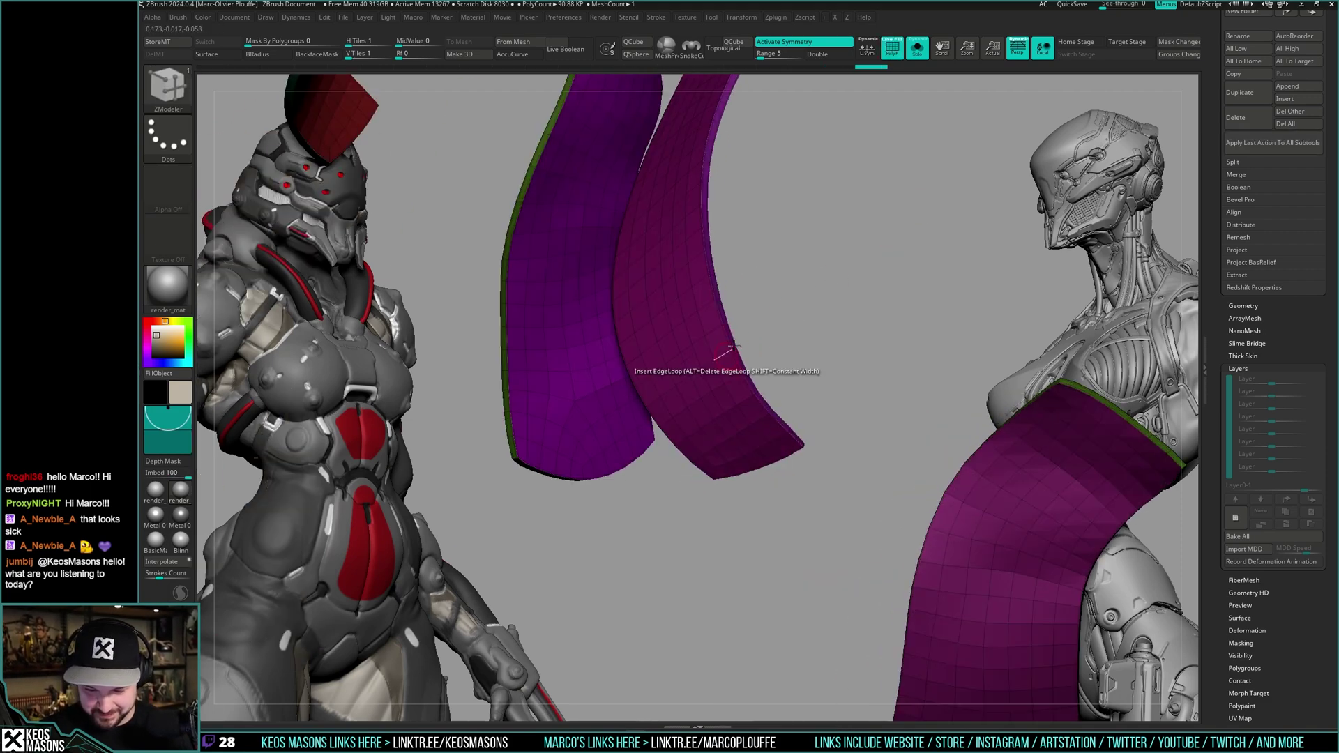
pyautogui.keyDown('ctrl'); pyautogui.keyDown('shift'); pyautogui.click(732, 345); pyautogui.keyUp('shift'); pyautogui.keyUp('ctrl')
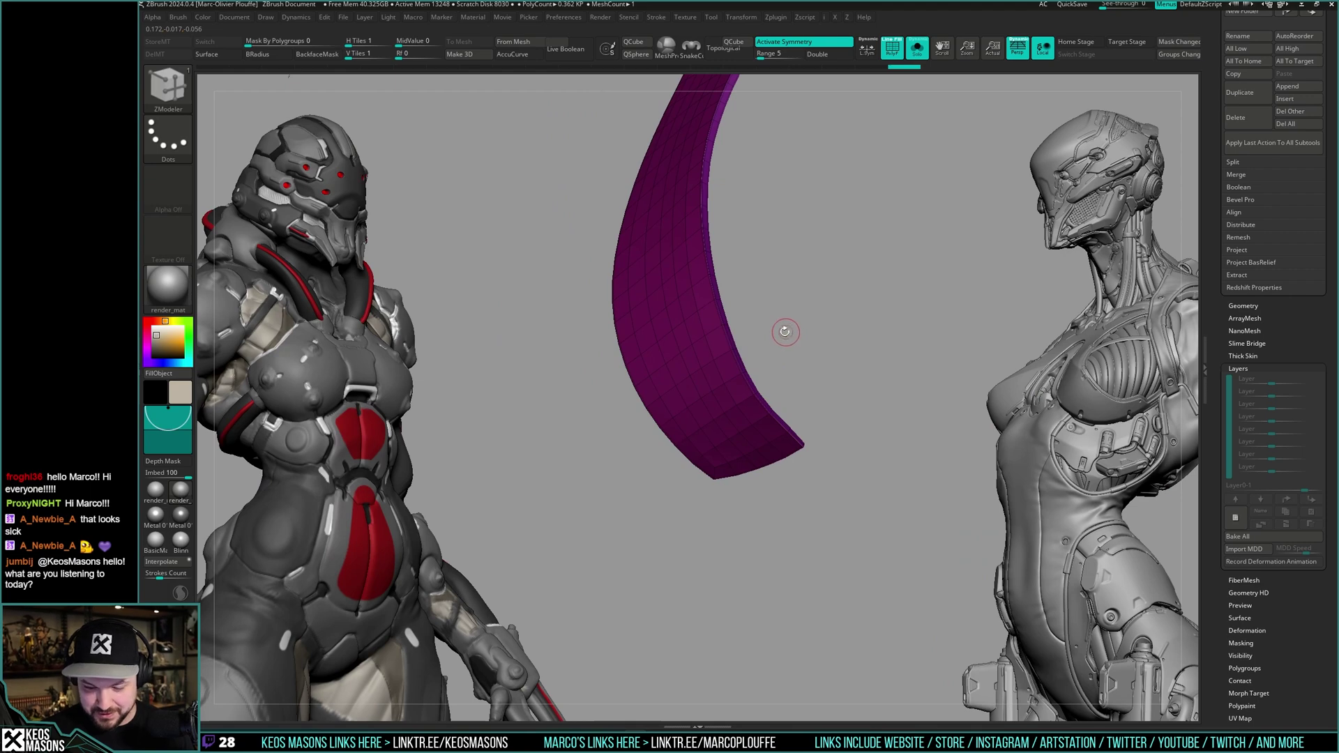
pyautogui.keyDown('ctrl'); pyautogui.keyDown('shift'); pyautogui.click(725, 335); pyautogui.keyUp('shift'); pyautogui.keyUp('ctrl')
pyautogui.keyDown('ctrl'); pyautogui.moveTo(846, 337); pyautogui.dragTo(795, 296, button='right'); pyautogui.keyUp('ctrl')
pyautogui.keyDown('ctrl'); pyautogui.keyDown('shift'); pyautogui.click(920, 303); pyautogui.keyUp('shift'); pyautogui.keyUp('ctrl')
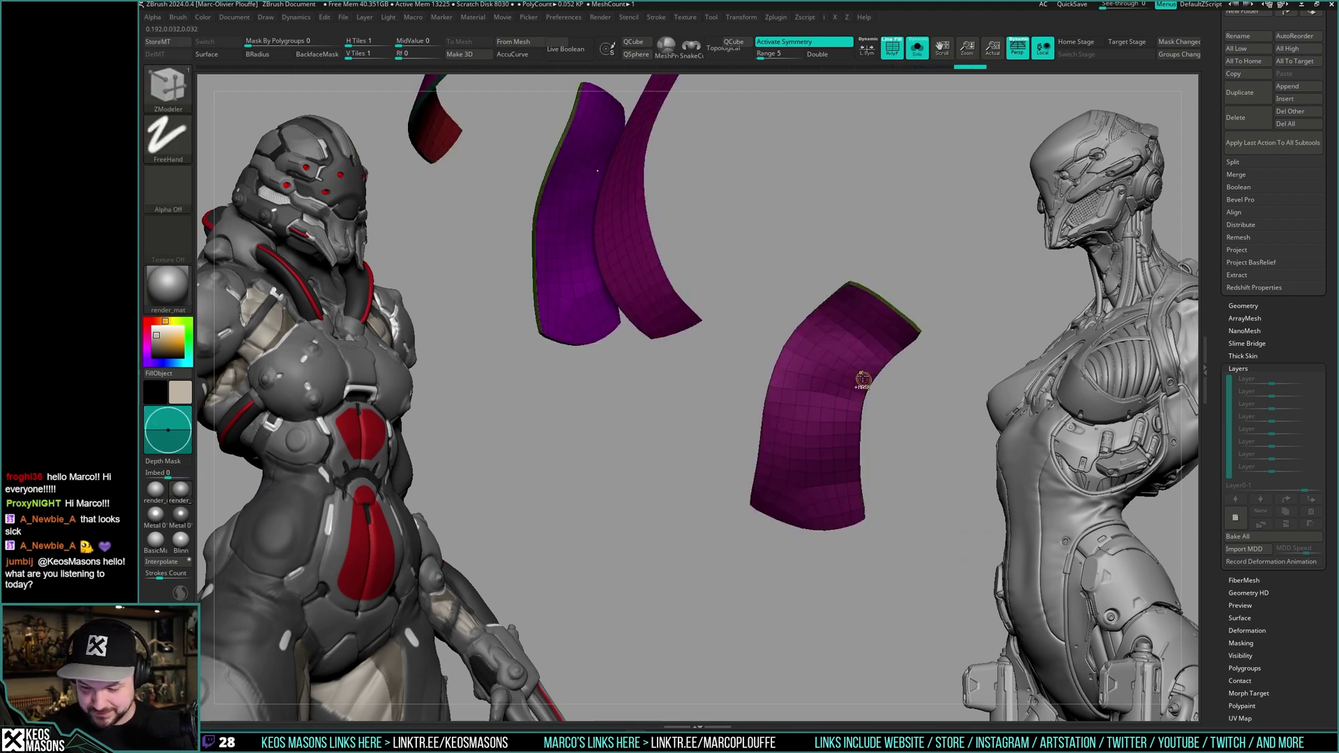
# - Isolate the panels' narrow edge strips, group them as one polygroup, and show the full panels again
pyautogui.moveTo(863, 379); pyautogui.dragTo(890, 380, button='right')
pyautogui.keyDown('ctrl'); pyautogui.moveTo(890, 380); pyautogui.dragTo(932, 397, button='right'); pyautogui.keyUp('ctrl')
pyautogui.keyDown('ctrl'); pyautogui.keyDown('shift'); pyautogui.doubleClick(913, 341); pyautogui.keyUp('shift'); pyautogui.keyUp('ctrl')
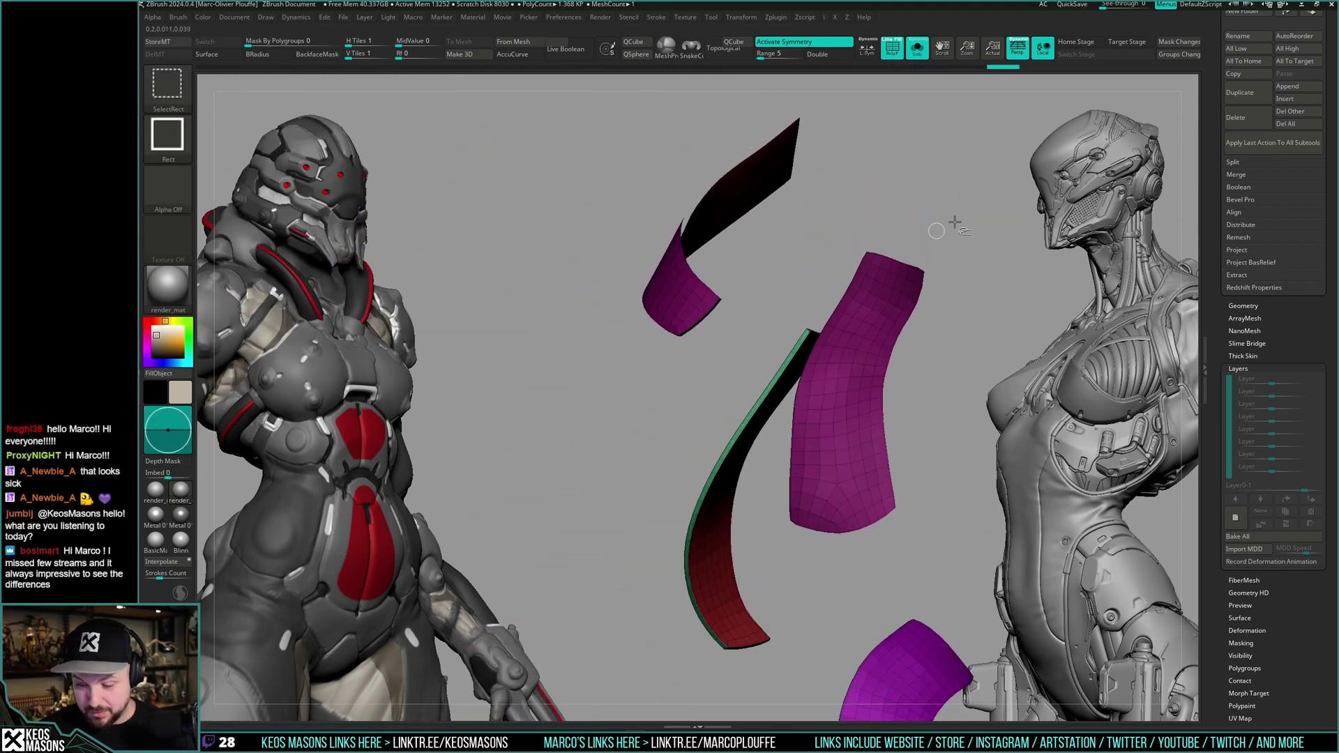
pyautogui.moveTo(956, 222); pyautogui.dragTo(924, 336)
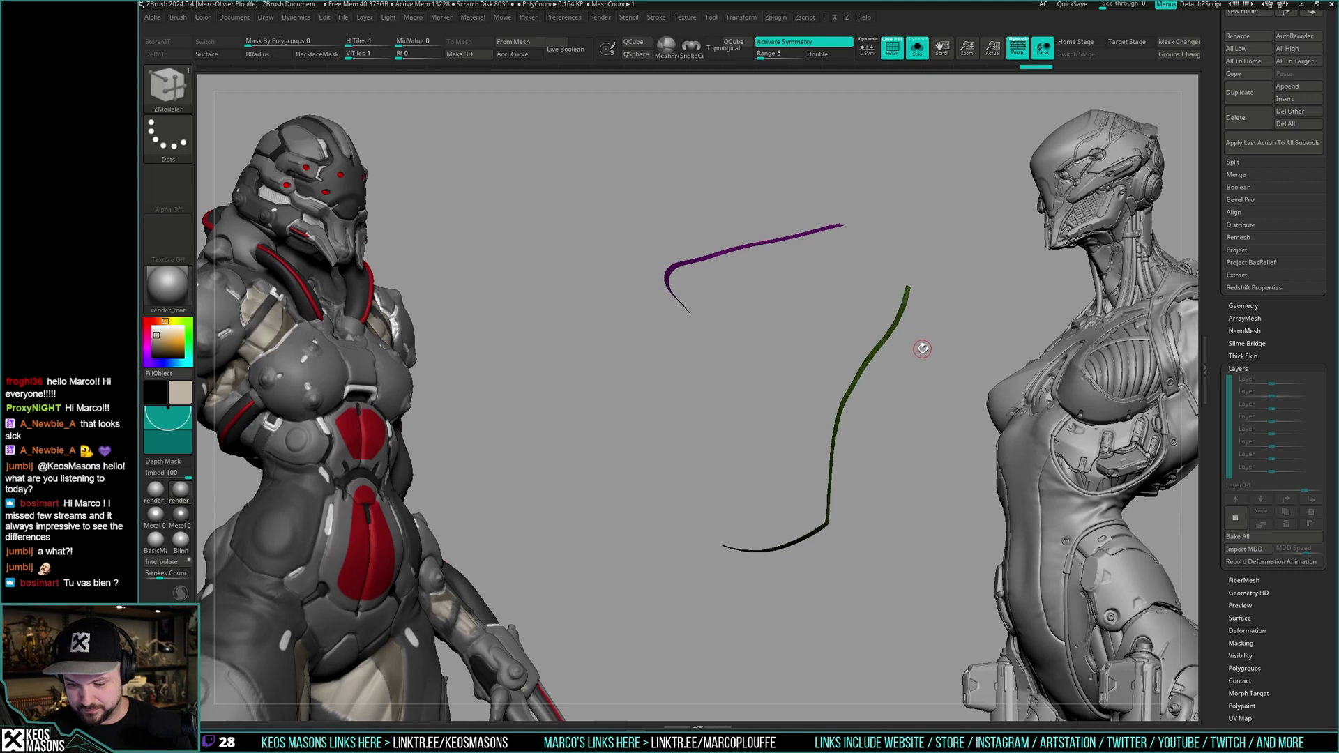
pyautogui.hotkey('ctrl', 'w')
pyautogui.moveTo(919, 347)
pyautogui.mouseDown()
pyautogui.moveTo(944, 388)
pyautogui.moveTo(929, 353)
pyautogui.moveTo(949, 335)
pyautogui.mouseUp()
pyautogui.keyDown('ctrl'); pyautogui.keyDown('shift'); pyautogui.click(948, 327); pyautogui.keyUp('shift'); pyautogui.keyUp('ctrl')
# - Delete the panels' lower subdivision levels from the highest level, and apply Mirror And Weld
pyautogui.press('space')
pyautogui.click(942, 299)
pyautogui.press('g')
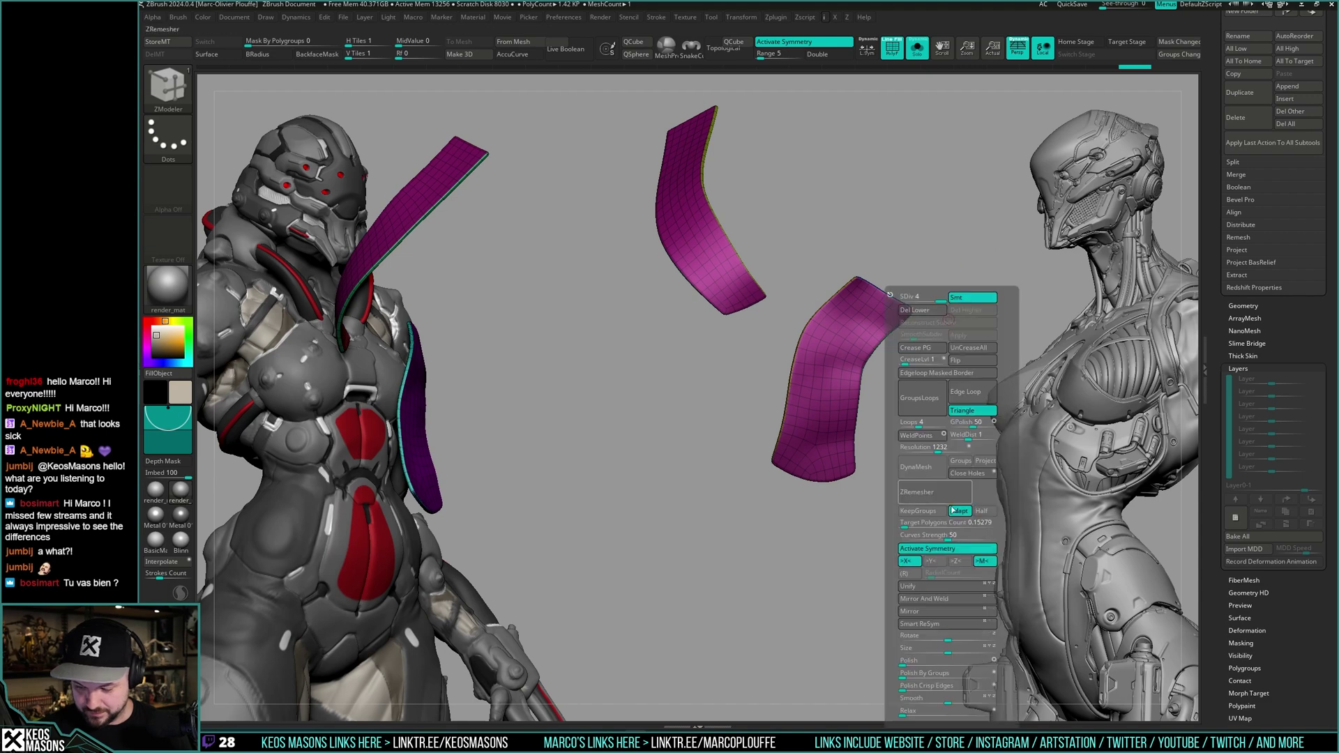
pyautogui.click(934, 598)
pyautogui.press('g')
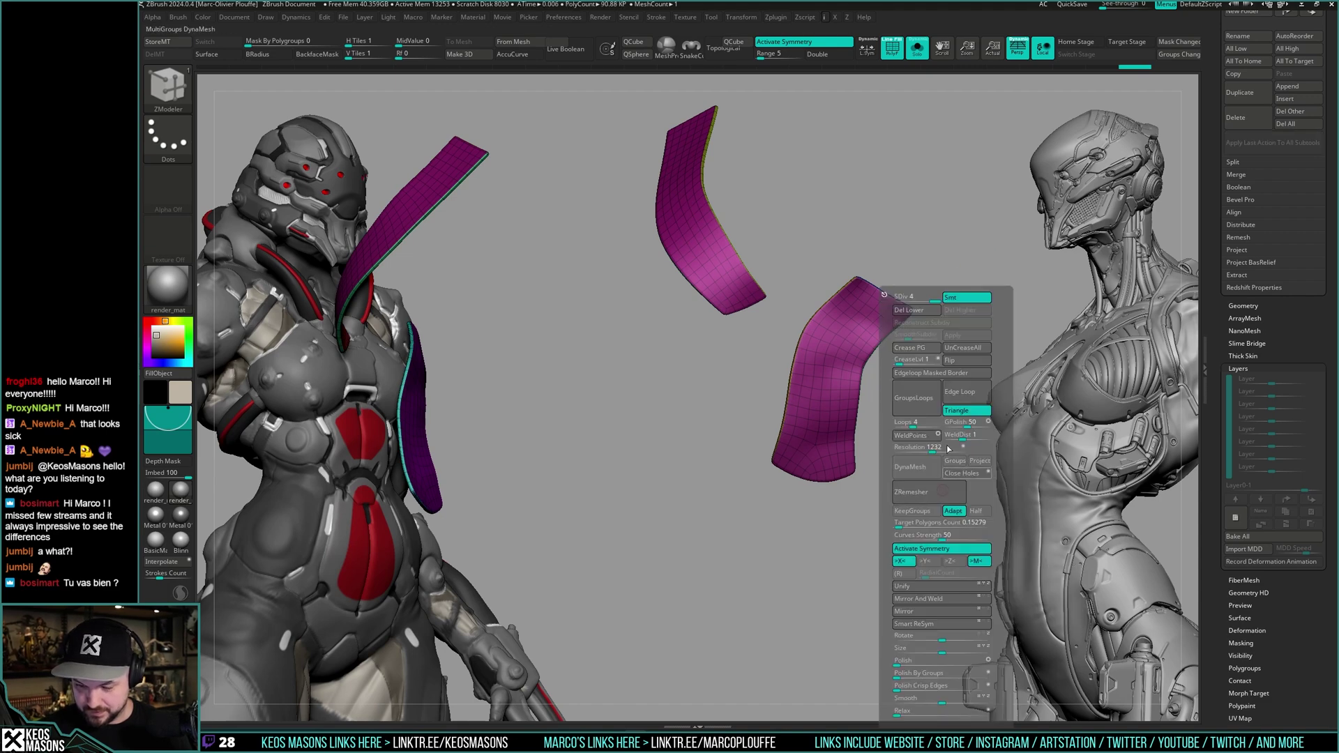
pyautogui.click(909, 310)
pyautogui.press('g')
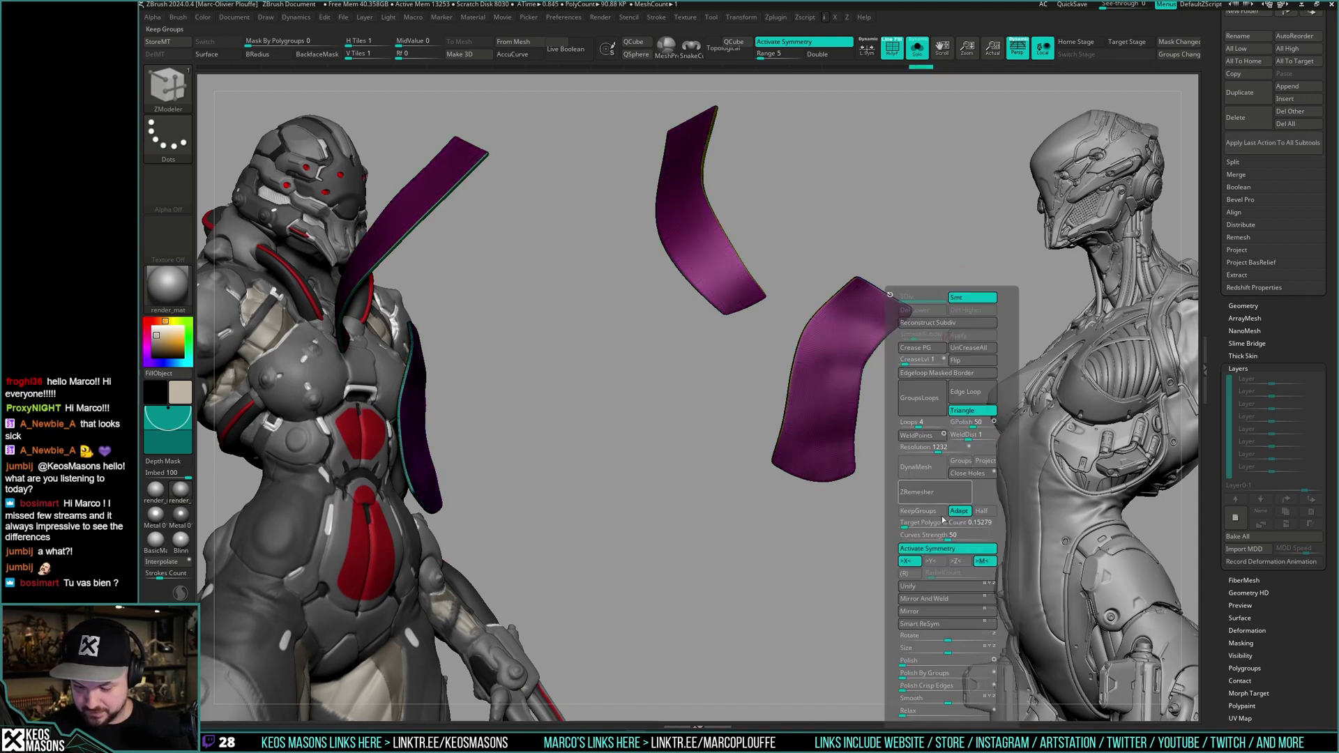
pyautogui.click(948, 601)
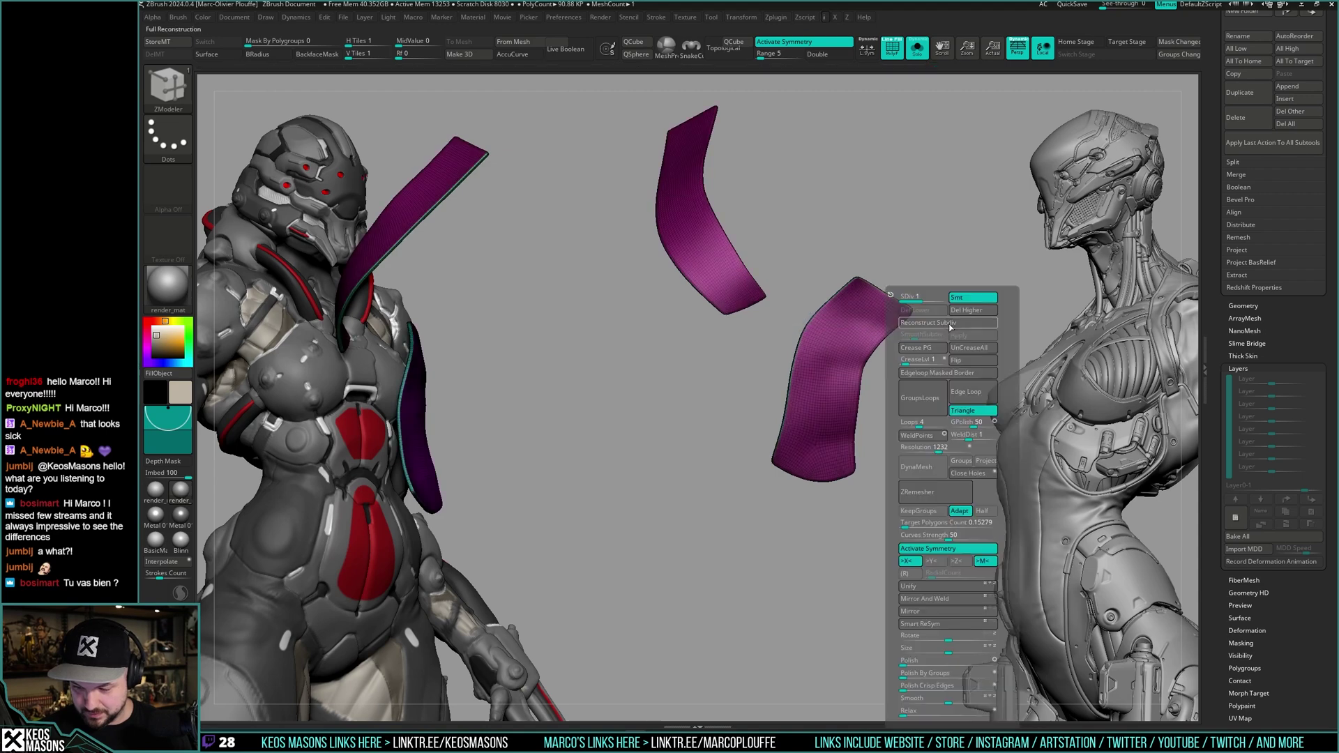
# - Reconstruct the panels' lower subdivision levels and check the surface at different levels
pyautogui.press('g')
pyautogui.click(922, 298)
pyautogui.click(923, 297)
pyautogui.hotkey('shift', 'f')
pyautogui.moveTo(979, 268); pyautogui.dragTo(944, 413, button='right')
pyautogui.hotkey('shift', 'd')
pyautogui.hotkey('shift', 'd')
pyautogui.hotkey('shift', 'f')
pyautogui.hotkey('shift', 'f')
pyautogui.press('g')
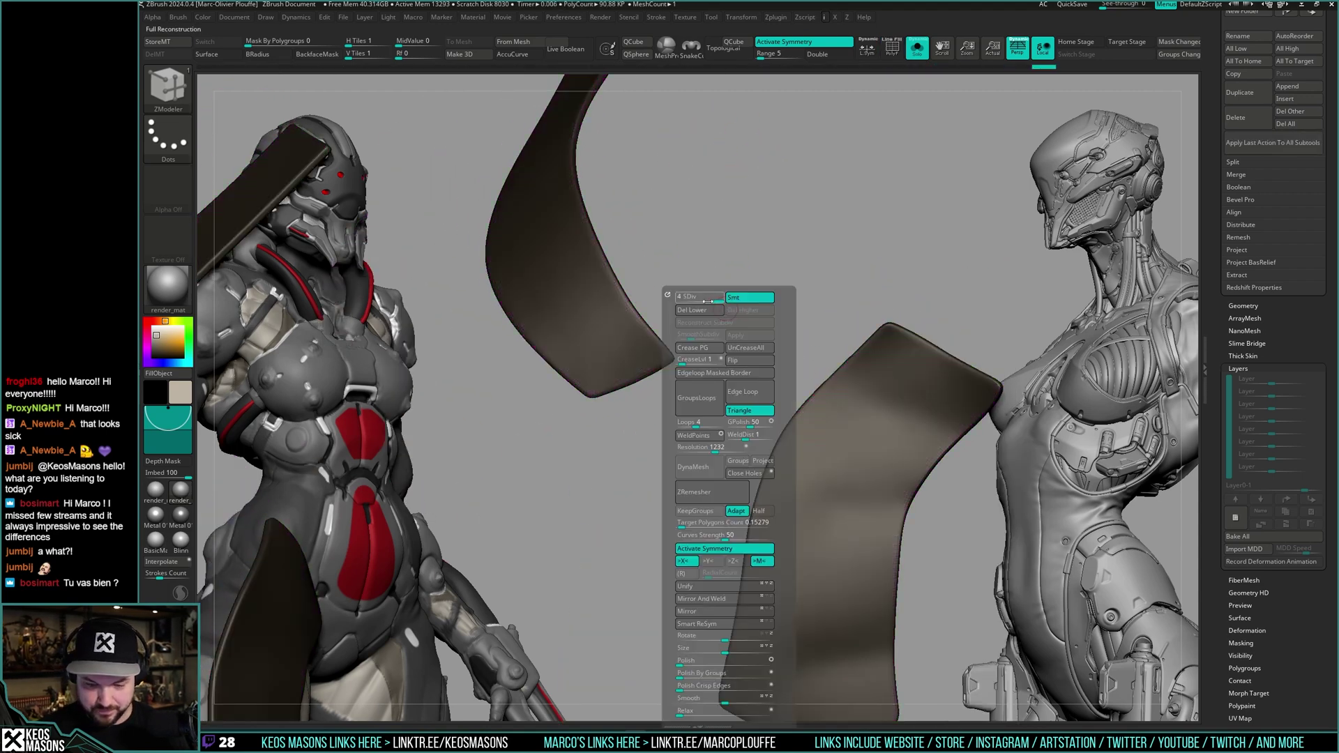
# - At the lowest subdivision level, isolate panel sections by polygroup to separate their edge faces
pyautogui.click(709, 298)
pyautogui.hotkey('shift', 'f')
pyautogui.keyDown('ctrl'); pyautogui.keyDown('shift'); pyautogui.click(649, 299); pyautogui.keyUp('shift'); pyautogui.keyUp('ctrl')
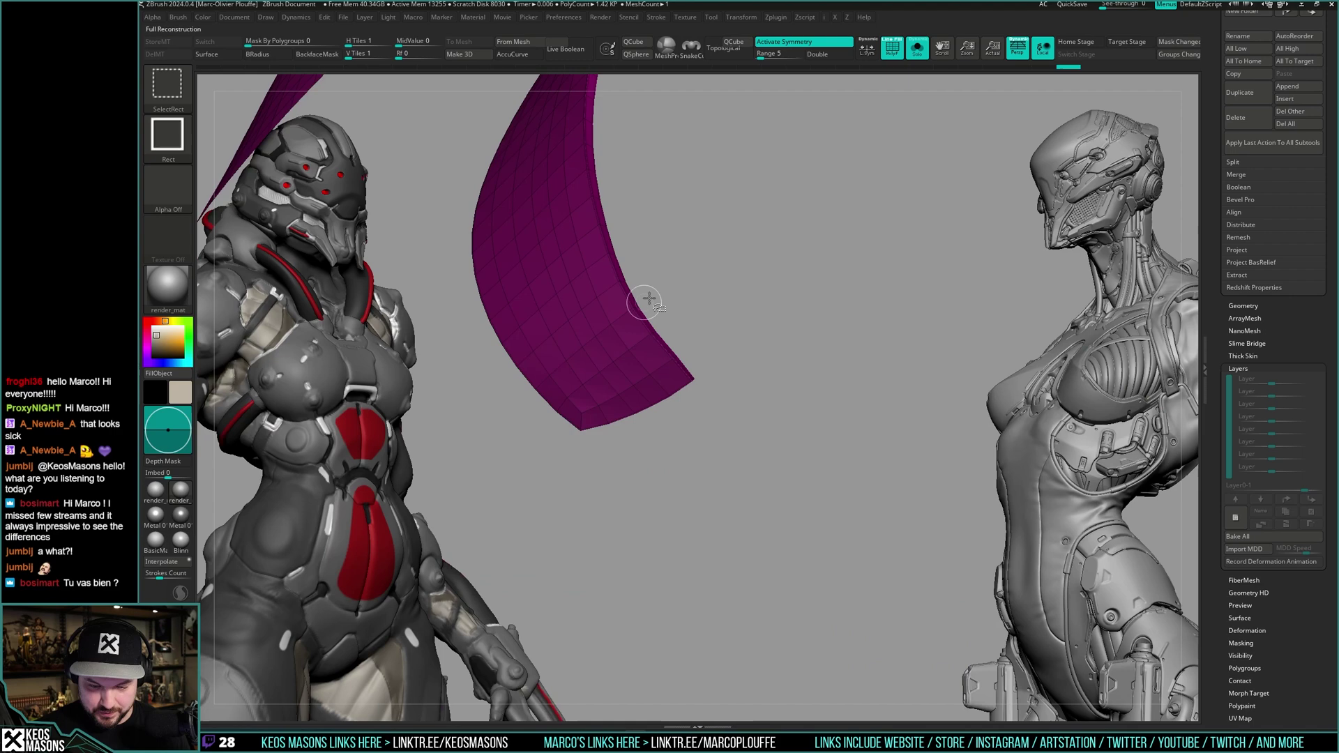
pyautogui.keyDown('ctrl'); pyautogui.keyDown('shift'); pyautogui.click(606, 323); pyautogui.keyUp('shift'); pyautogui.keyUp('ctrl')
pyautogui.moveTo(777, 305); pyautogui.dragTo(878, 314, button='right')
pyautogui.keyDown('ctrl'); pyautogui.keyDown('shift'); pyautogui.moveTo(971, 278); pyautogui.dragTo(865, 353); pyautogui.keyUp('shift'); pyautogui.keyUp('ctrl')
pyautogui.moveTo(864, 355); pyautogui.dragTo(864, 347, button='right')
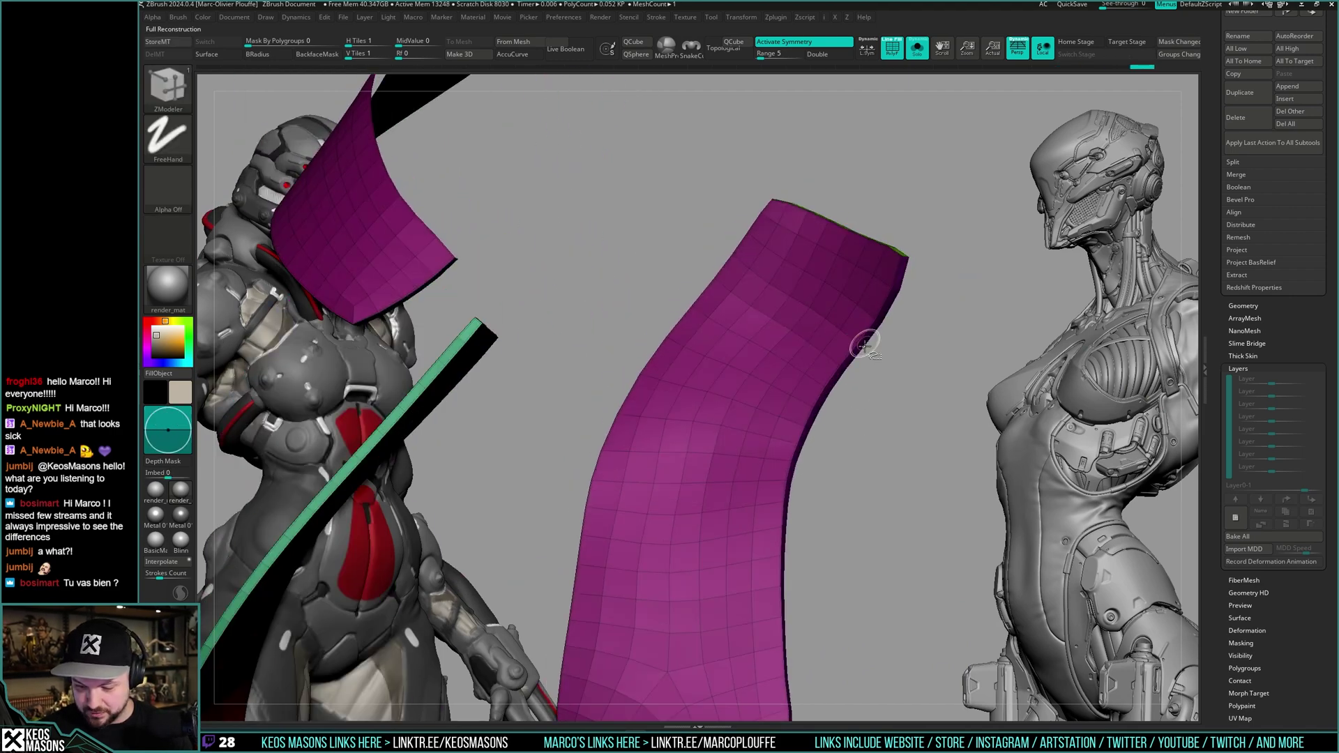
pyautogui.keyDown('ctrl'); pyautogui.keyDown('shift'); pyautogui.click(864, 346); pyautogui.keyUp('shift'); pyautogui.keyUp('ctrl')
pyautogui.keyDown('ctrl'); pyautogui.keyDown('shift'); pyautogui.click(858, 330); pyautogui.keyUp('shift'); pyautogui.keyUp('ctrl')
pyautogui.hotkey('ctrl', 'z')
pyautogui.keyDown('ctrl'); pyautogui.keyDown('shift'); pyautogui.moveTo(1001, 307); pyautogui.dragTo(961, 338); pyautogui.keyUp('shift'); pyautogui.keyUp('ctrl')
pyautogui.moveTo(961, 338)
pyautogui.keyDown('ctrl'); pyautogui.mouseDown(button='right')
pyautogui.moveTo(932, 287)
pyautogui.moveTo(1046, 305)
pyautogui.moveTo(1032, 313)
pyautogui.mouseUp(button='right'); pyautogui.keyUp('ctrl')
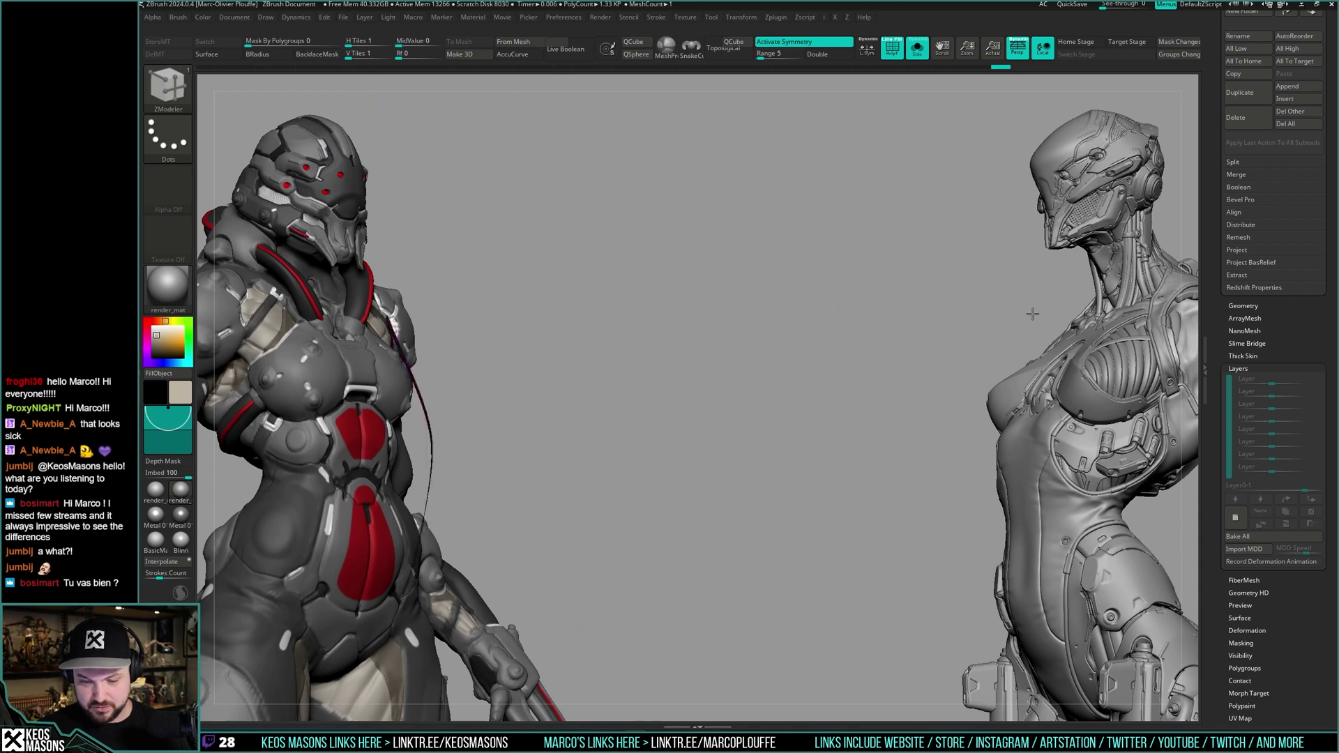
# - Bring the panels back up three subdivision levels
pyautogui.moveTo(1032, 314)
pyautogui.mouseDown()
pyautogui.moveTo(944, 337)
pyautogui.moveTo(1004, 278)
pyautogui.moveTo(951, 337)
pyautogui.moveTo(818, 345)
pyautogui.moveTo(860, 320)
pyautogui.moveTo(795, 299)
pyautogui.moveTo(850, 389)
pyautogui.moveTo(801, 355)
pyautogui.mouseUp()
pyautogui.press('space')
pyautogui.click(789, 297)
pyautogui.moveTo(844, 331)
pyautogui.mouseDown()
pyautogui.moveTo(771, 368)
pyautogui.moveTo(798, 367)
pyautogui.moveTo(803, 345)
pyautogui.moveTo(840, 337)
pyautogui.mouseUp()
pyautogui.hotkey('shift', 'f')
pyautogui.hotkey('ctrl', 'd')
pyautogui.hotkey('ctrl', 'd')
pyautogui.hotkey('ctrl', 'd')
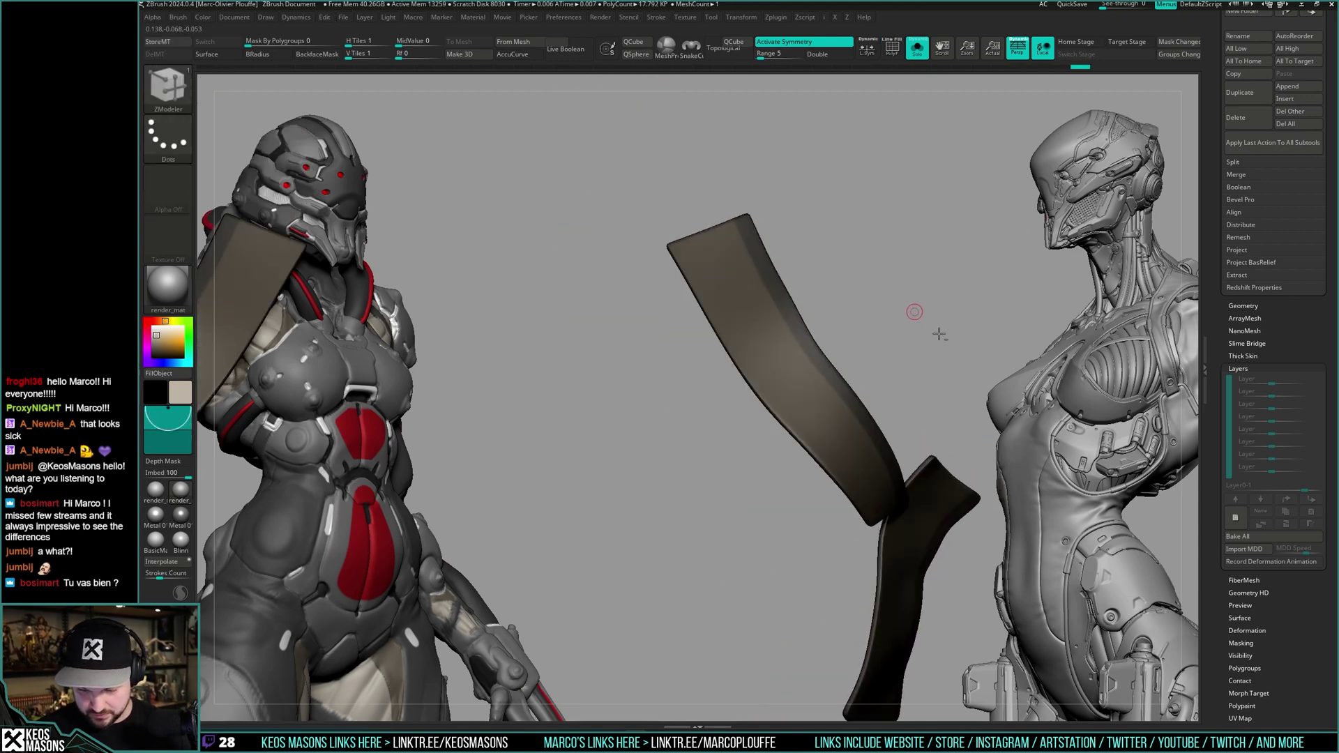
# - Refine the mask on the panels, leaving only the strip along one long edge unmasked
pyautogui.hotkey('shift', 's')
pyautogui.moveTo(913, 335); pyautogui.dragTo(857, 352, button='right')
pyautogui.hotkey('shift', 's')
pyautogui.hotkey('ctrl', 'shift', 'z')
pyautogui.hotkey('ctrl', 'shift', 'z')
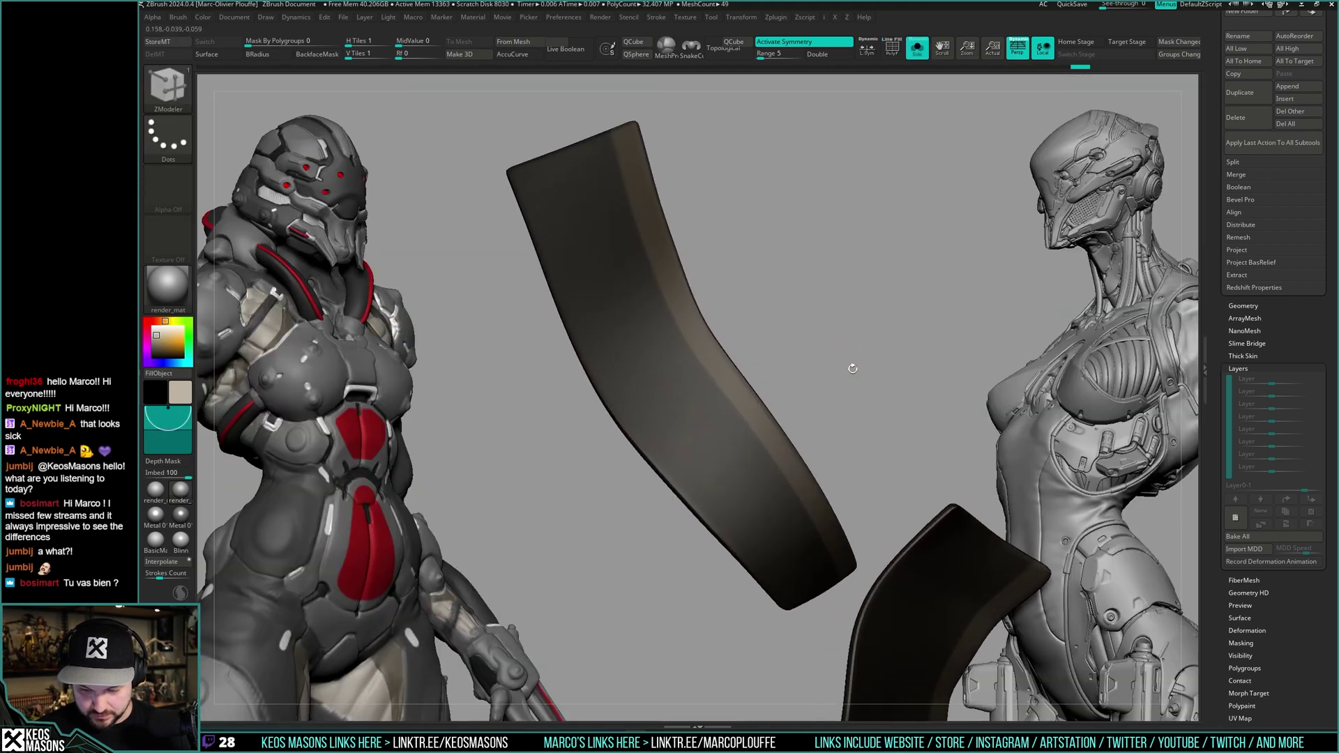
# - Try to offset the unmasked edge strip of the panels with Transpose
pyautogui.moveTo(907, 312); pyautogui.dragTo(907, 313, button='right')
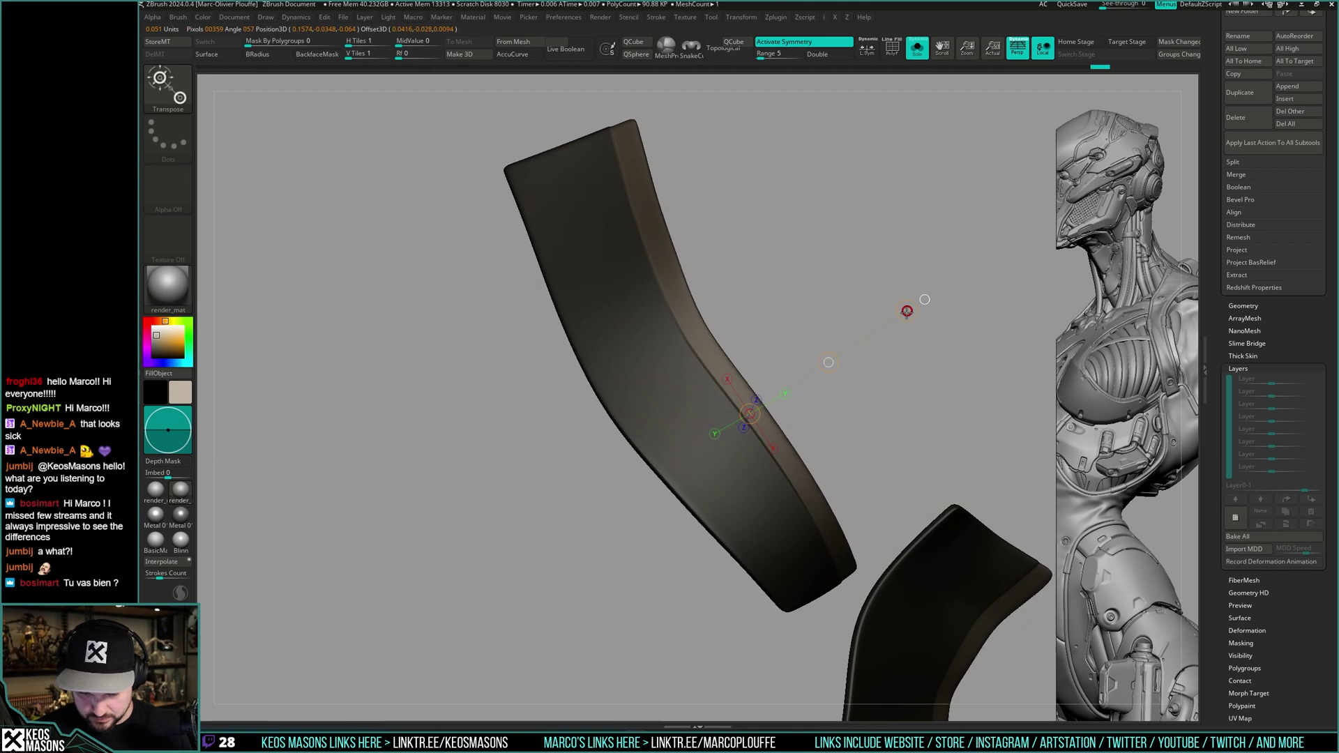
pyautogui.hotkey('ctrl', 'shift', 'z')
pyautogui.hotkey('ctrl', 'shift', 'z')
pyautogui.hotkey('ctrl', 'shift', 'z')
pyautogui.hotkey('ctrl', 'shift', 'z')
pyautogui.hotkey('ctrl', 'shift', 'z')
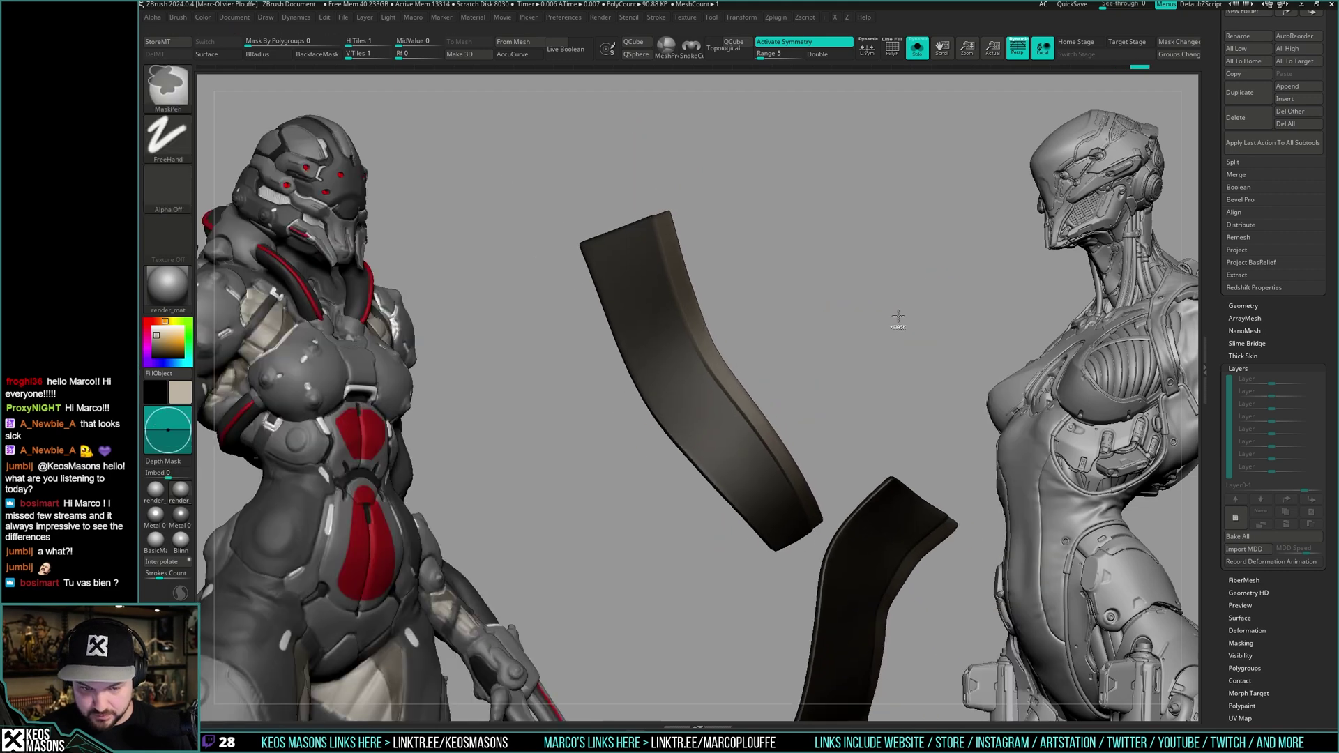
pyautogui.hotkey('ctrl', 'shift', 'z')
pyautogui.hotkey('ctrl', 'shift', 'z')
pyautogui.hotkey('ctrl', 'shift', 'z')
pyautogui.hotkey('ctrl', 'shift', 'z')
pyautogui.hotkey('ctrl', 'shift', 'z')
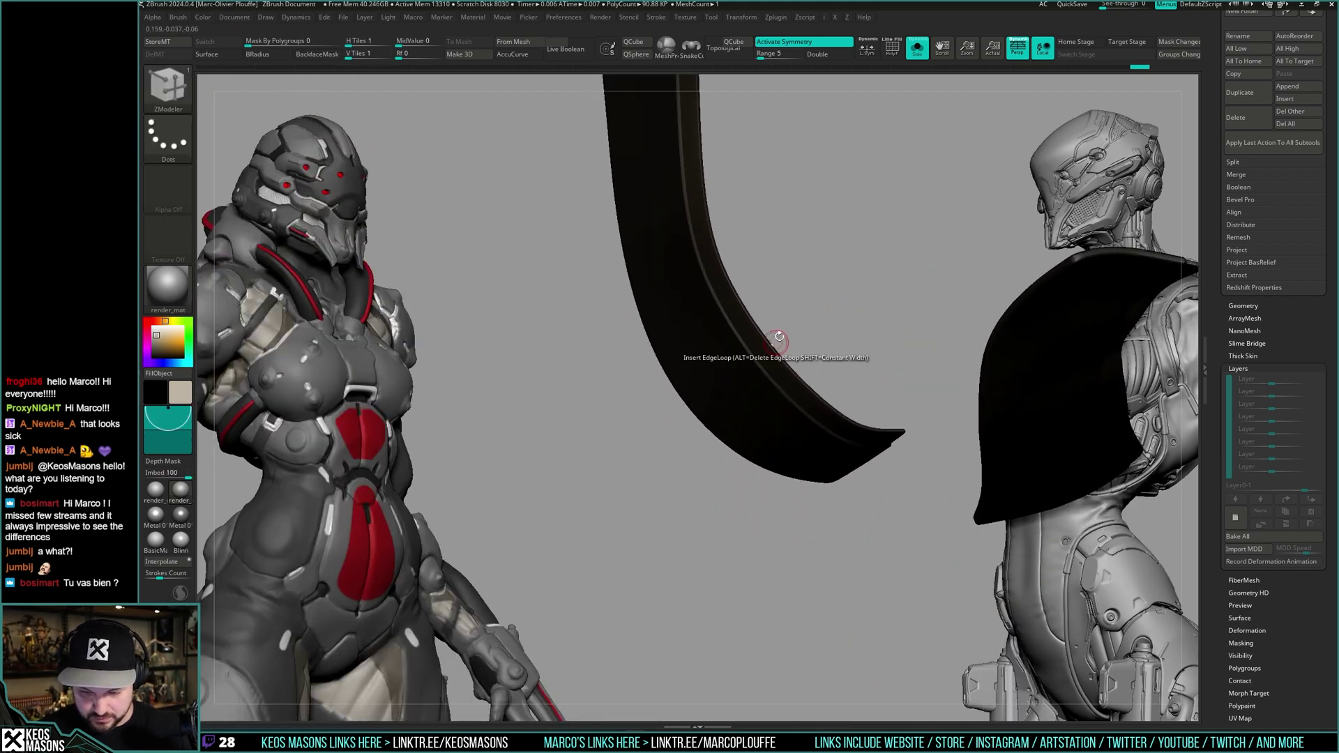
# - Undo the last Transpose offset and masking on the panels' long edge strip
pyautogui.hotkey('ctrl', 'z')
pyautogui.hotkey('ctrl', 'z')
pyautogui.hotkey('ctrl', 'z')
pyautogui.hotkey('ctrl', 'z')
pyautogui.hotkey('ctrl', 'z')
pyautogui.hotkey('ctrl', 'z')
pyautogui.hotkey('ctrl', 'z')
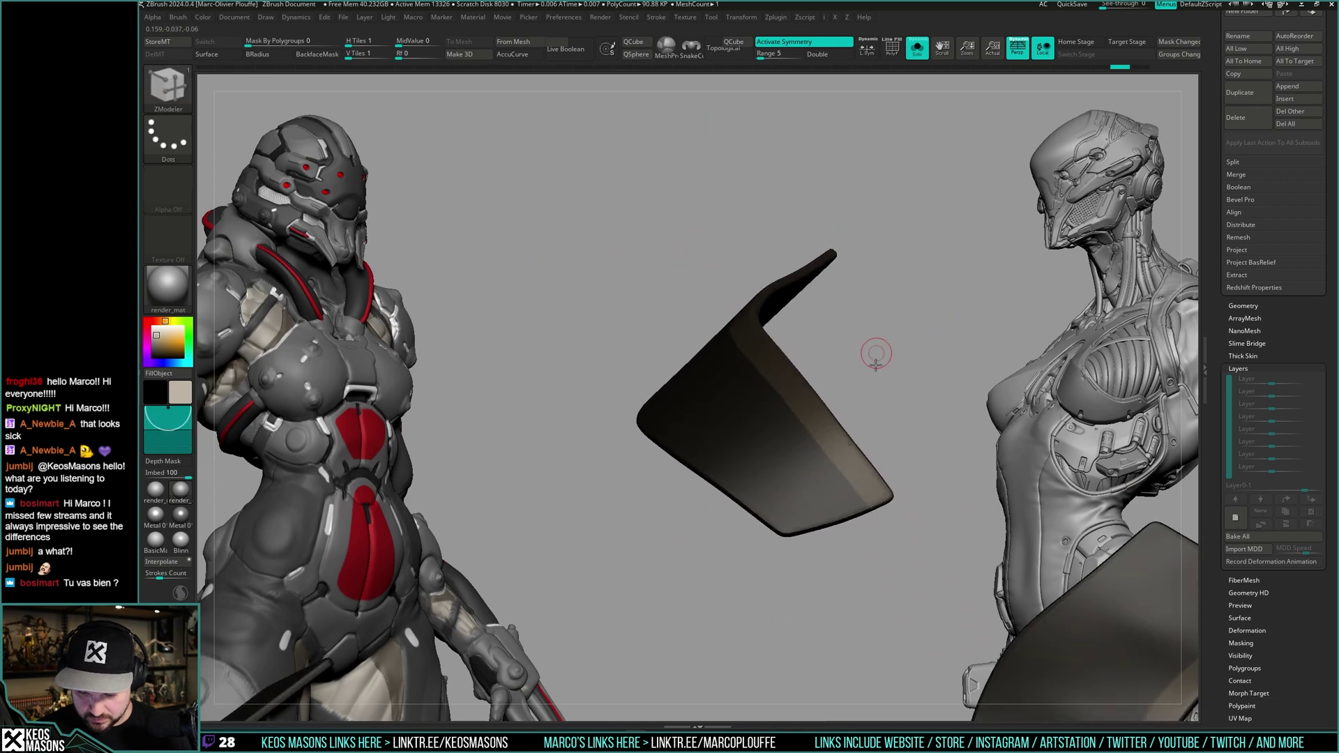
# - Try to move the panels' edge strip with a Transpose line starting on the panel face
pyautogui.moveTo(748, 435); pyautogui.dragTo(951, 250)
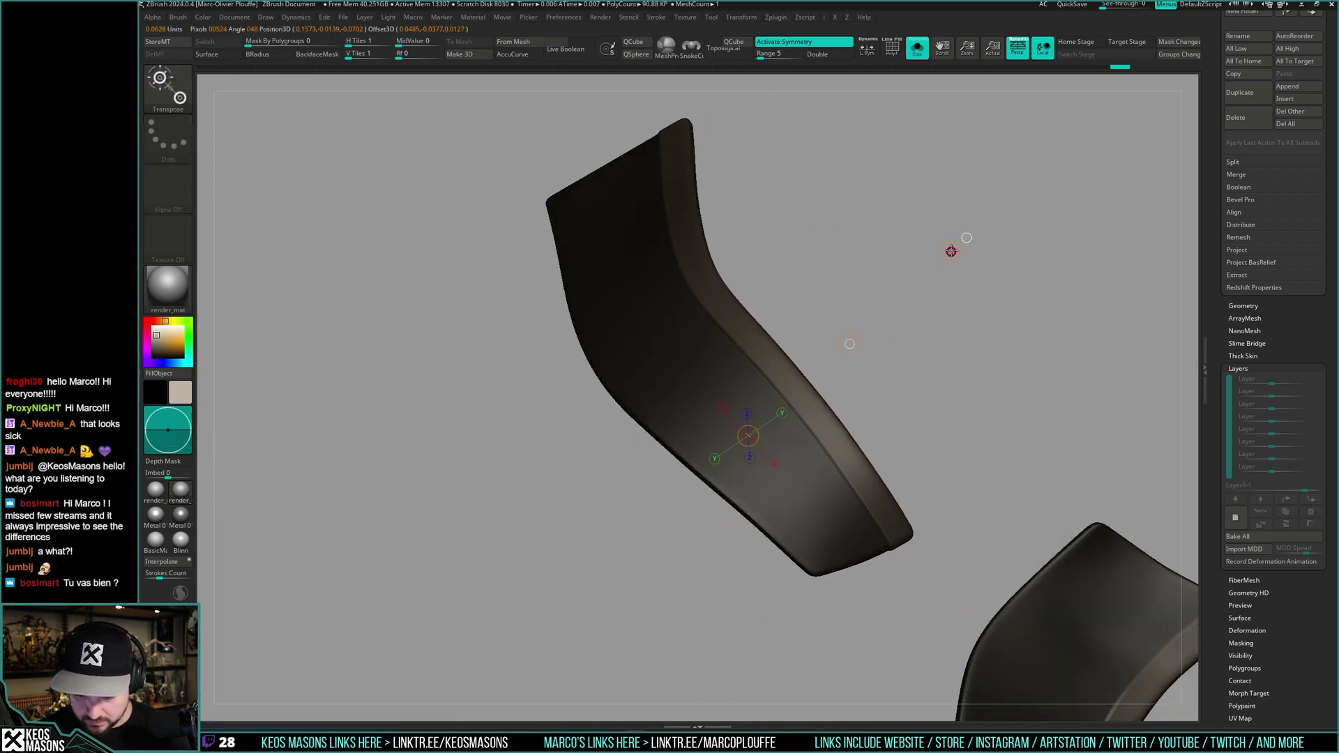
pyautogui.hotkey('ctrl', 'shift', 'z')
pyautogui.hotkey('ctrl', 'shift', 'z')
pyautogui.hotkey('ctrl', 'shift', 'z')
pyautogui.hotkey('ctrl', 'shift', 'z')
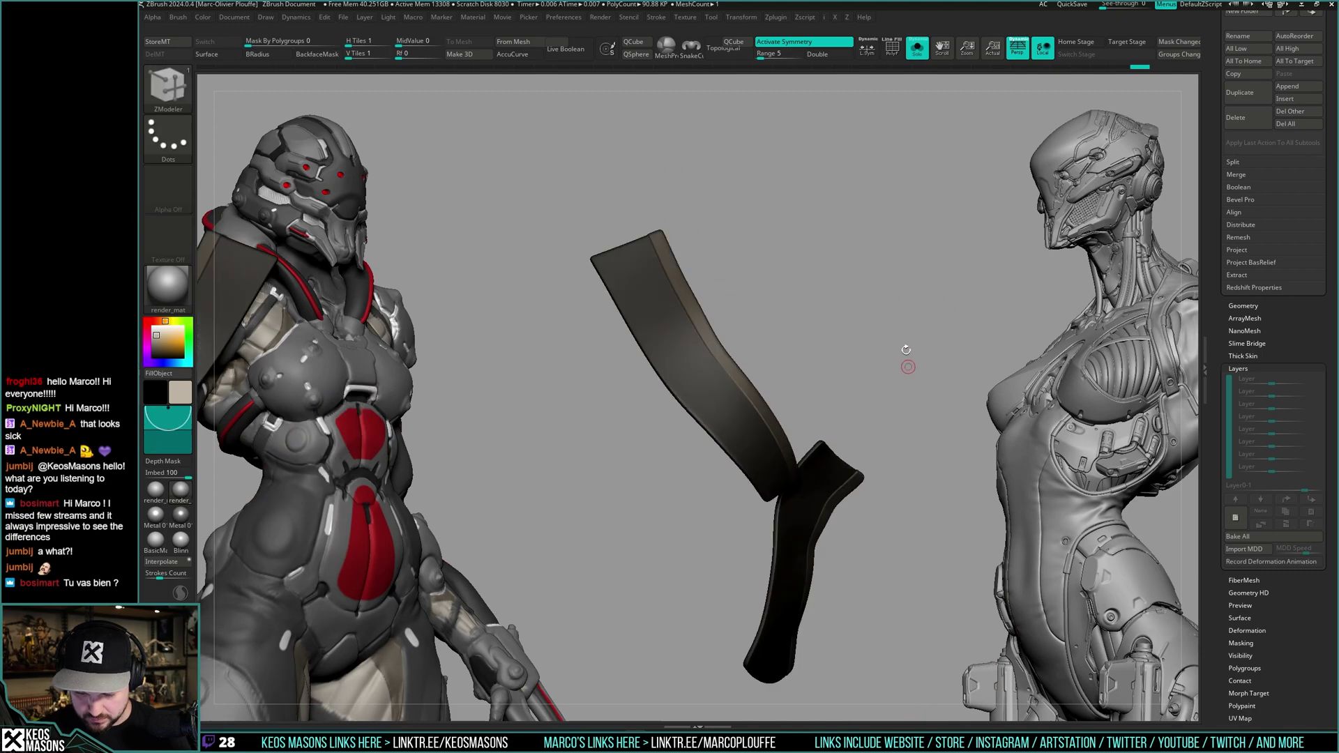
pyautogui.hotkey('ctrl', 'shift', 'z')
# - Examine how the edge strip of the panels sits on the full character's chest
pyautogui.hotkey('shift', 's')
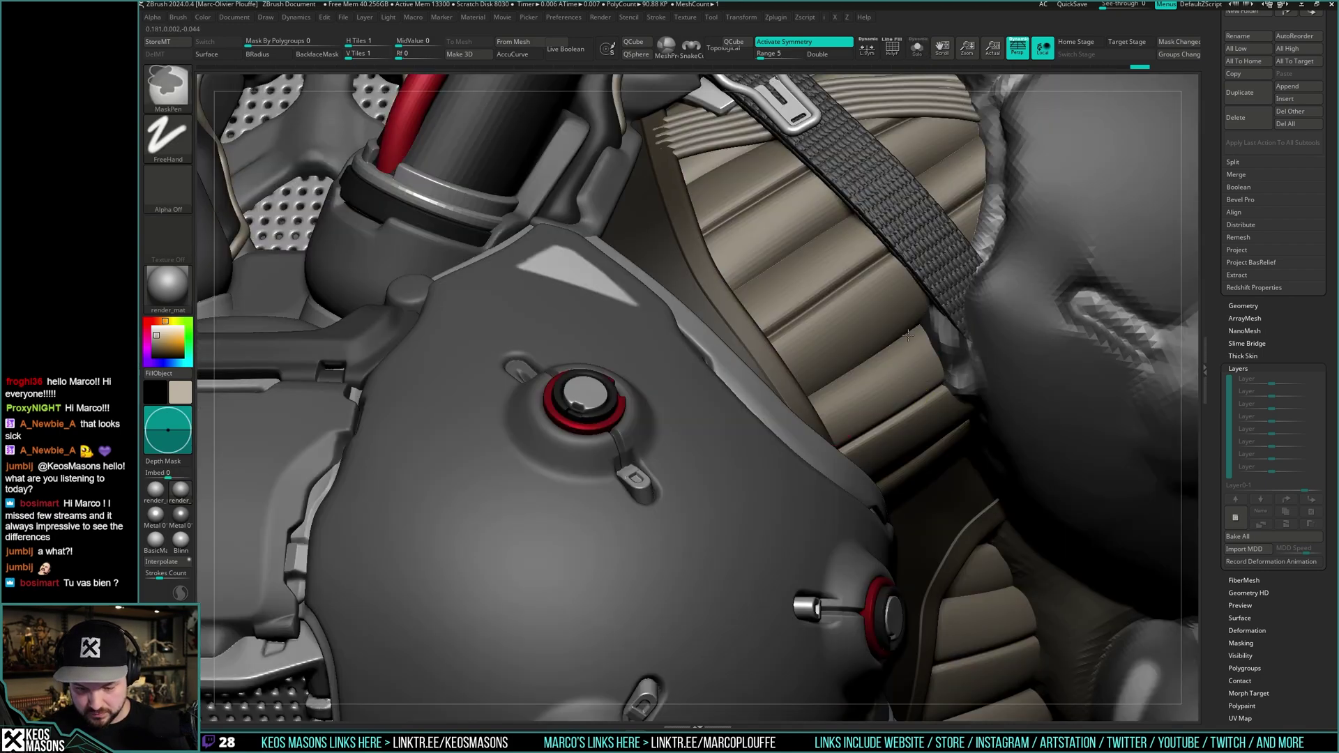
pyautogui.keyDown('ctrl'); pyautogui.moveTo(930, 361); pyautogui.dragTo(918, 397, button='right'); pyautogui.keyUp('ctrl')
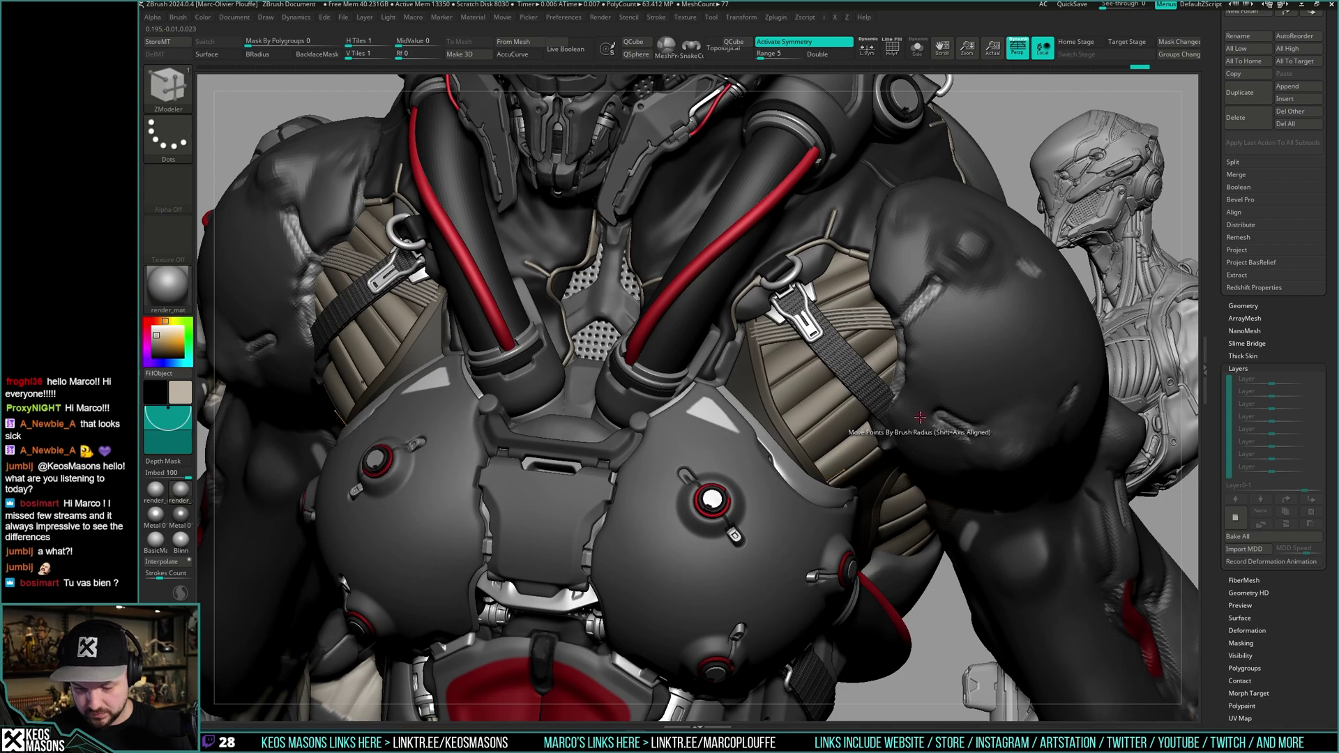
pyautogui.hotkey('ctrl', 'shift', 'z')
pyautogui.hotkey('ctrl', 'shift', 'z')
pyautogui.hotkey('ctrl', 'shift', 'z')
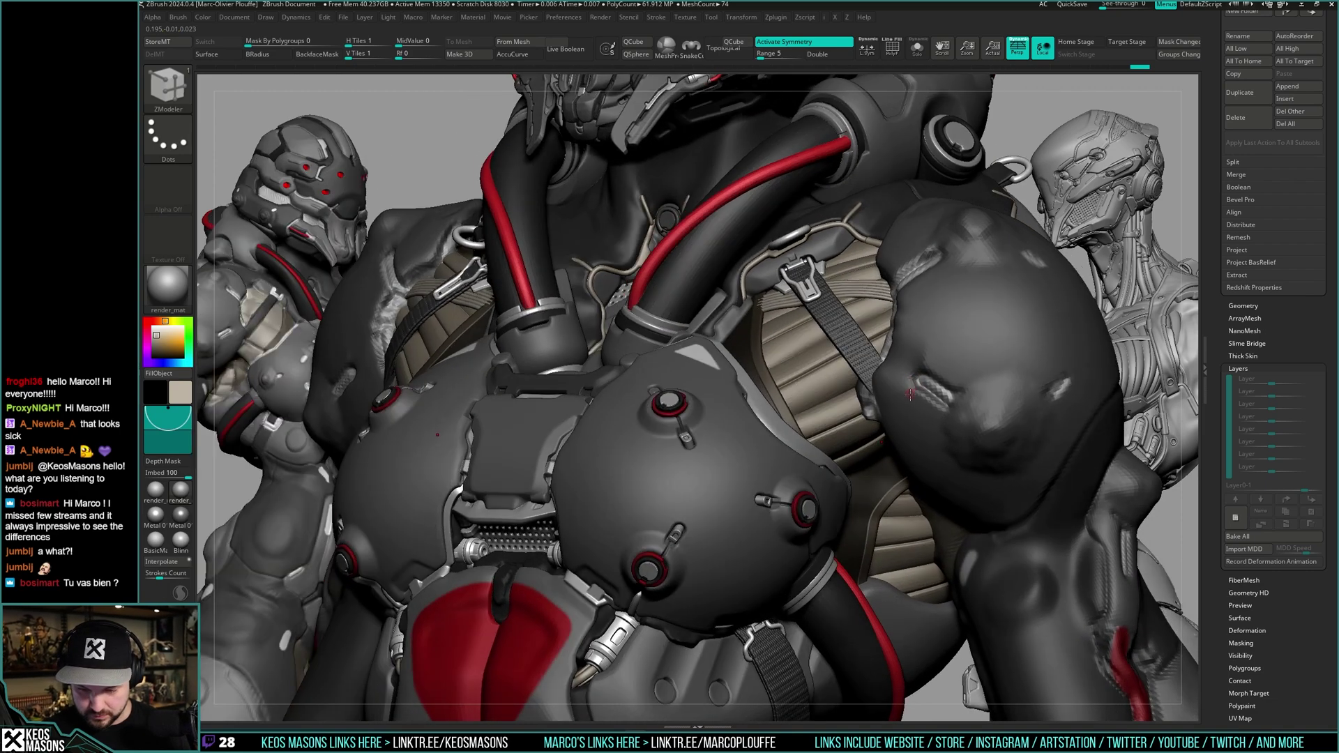
pyautogui.hotkey('shift', 's')
pyautogui.moveTo(913, 403)
pyautogui.mouseDown(button='right')
pyautogui.moveTo(816, 442)
pyautogui.moveTo(789, 430)
pyautogui.moveTo(851, 412)
pyautogui.moveTo(795, 437)
pyautogui.moveTo(812, 427)
pyautogui.mouseUp(button='right')
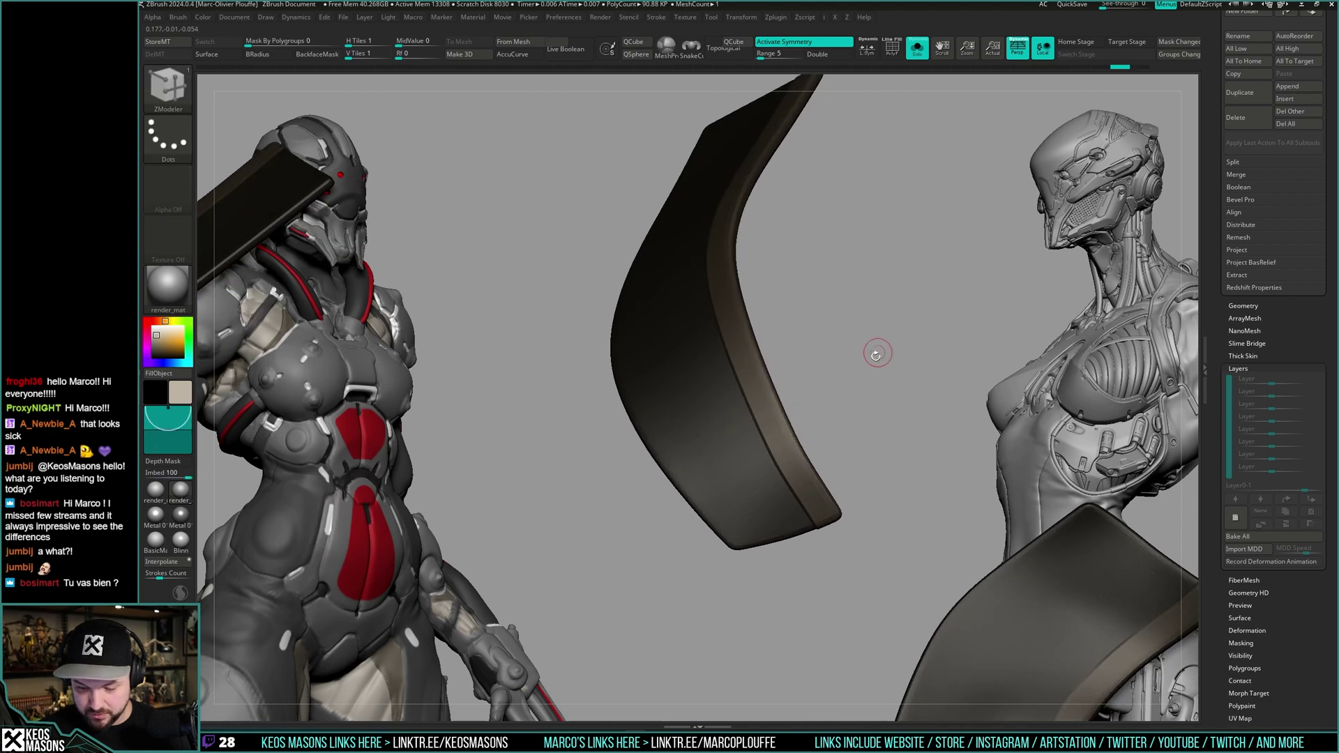
# - Offset the edge strip of the isolated panels with a long Transpose line
pyautogui.press('w')
pyautogui.keyDown('ctrl'); pyautogui.moveTo(876, 353); pyautogui.dragTo(821, 370); pyautogui.keyUp('ctrl')
pyautogui.moveTo(965, 225); pyautogui.dragTo(965, 223)
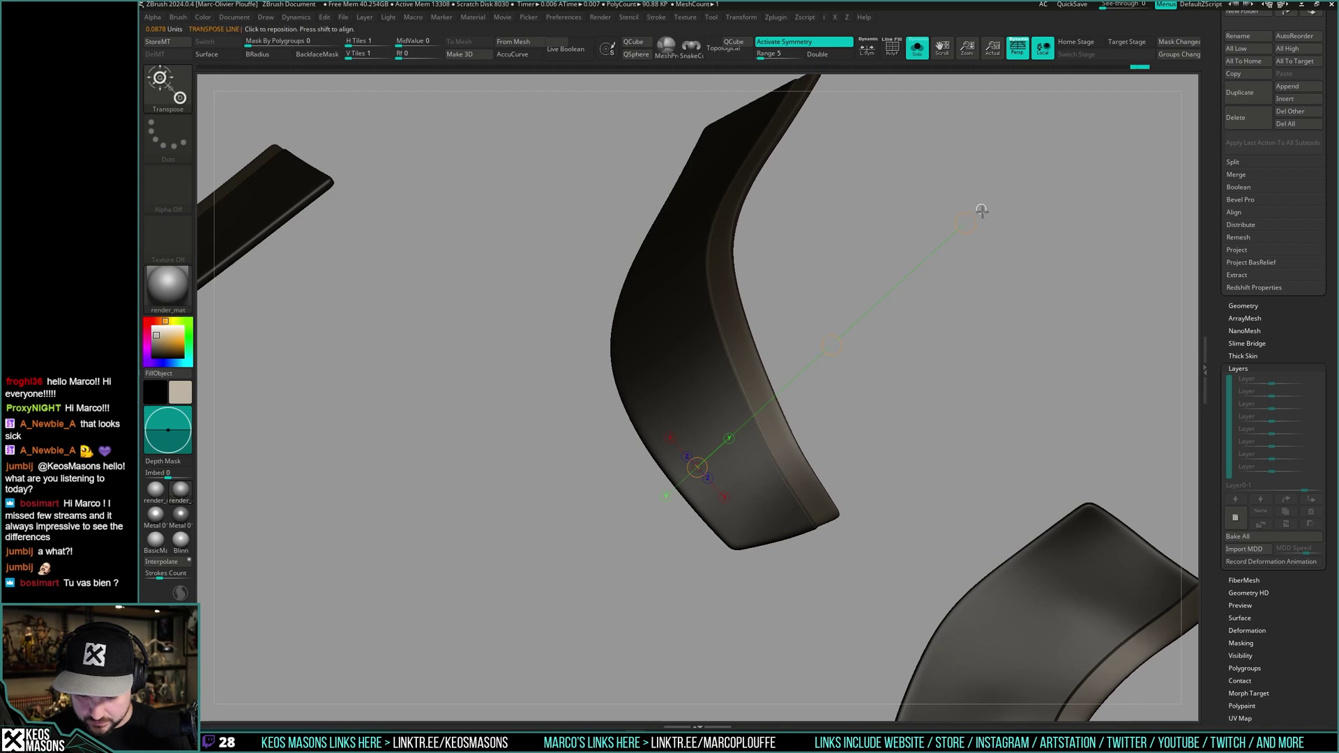
pyautogui.moveTo(1008, 233)
pyautogui.mouseDown()
pyautogui.moveTo(977, 240)
pyautogui.moveTo(920, 296)
pyautogui.moveTo(807, 455)
pyautogui.moveTo(847, 339)
pyautogui.moveTo(919, 343)
pyautogui.moveTo(893, 398)
pyautogui.moveTo(911, 383)
pyautogui.moveTo(885, 356)
pyautogui.moveTo(889, 366)
pyautogui.mouseUp()
pyautogui.press('q')
pyautogui.hotkey('alt', 's')
pyautogui.hotkey('alt', 's')
# - Try to build up the upper panel's edge strip with the Standard brush
pyautogui.press('space')
pyautogui.click(851, 378)
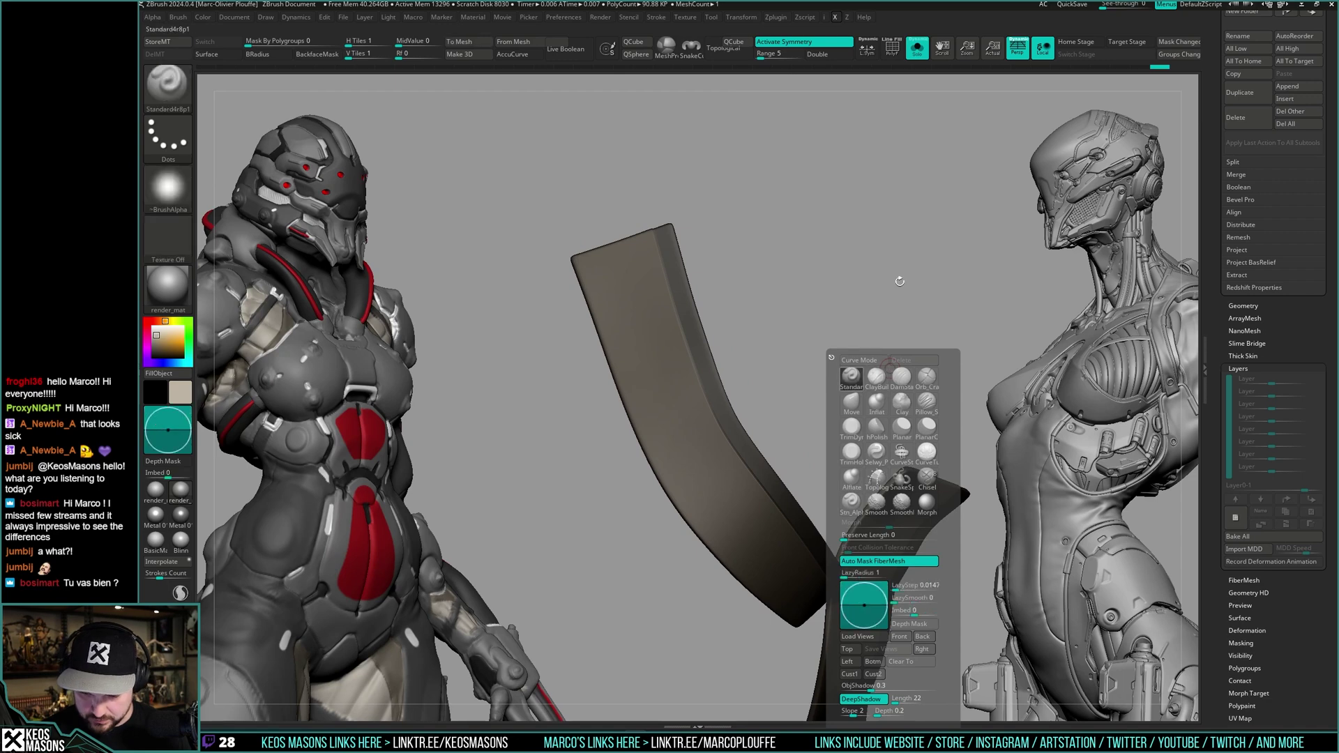
pyautogui.press('space')
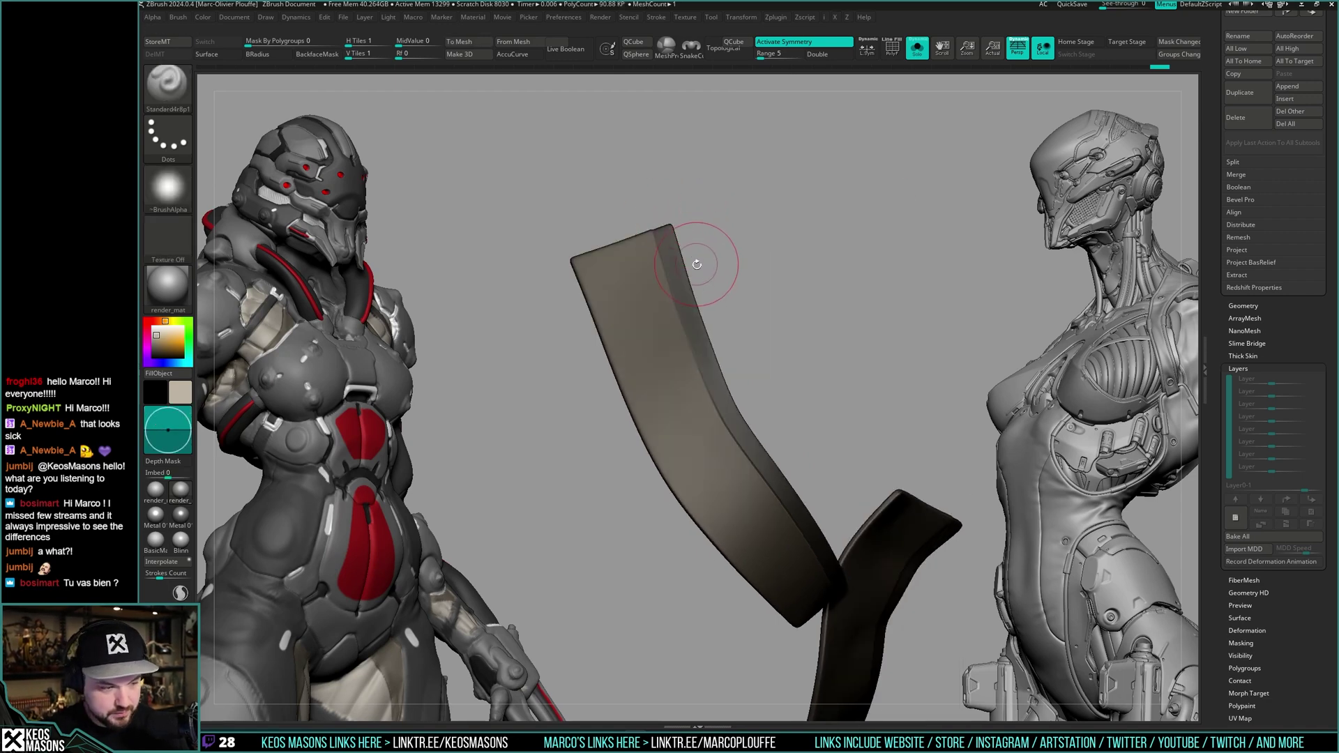
pyautogui.moveTo(697, 264); pyautogui.dragTo(690, 214, button='right')
pyautogui.moveTo(673, 206); pyautogui.dragTo(741, 397)
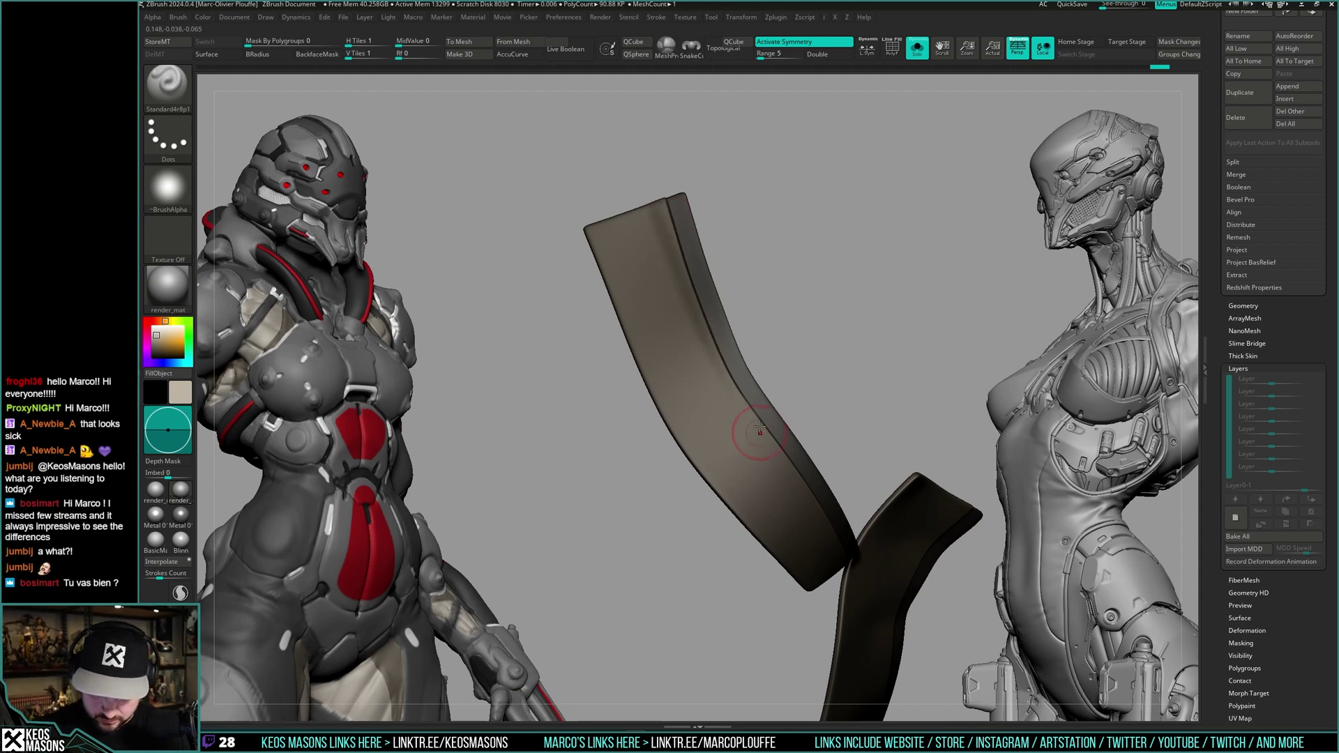
pyautogui.moveTo(743, 377); pyautogui.dragTo(735, 342, button='right')
pyautogui.press('space')
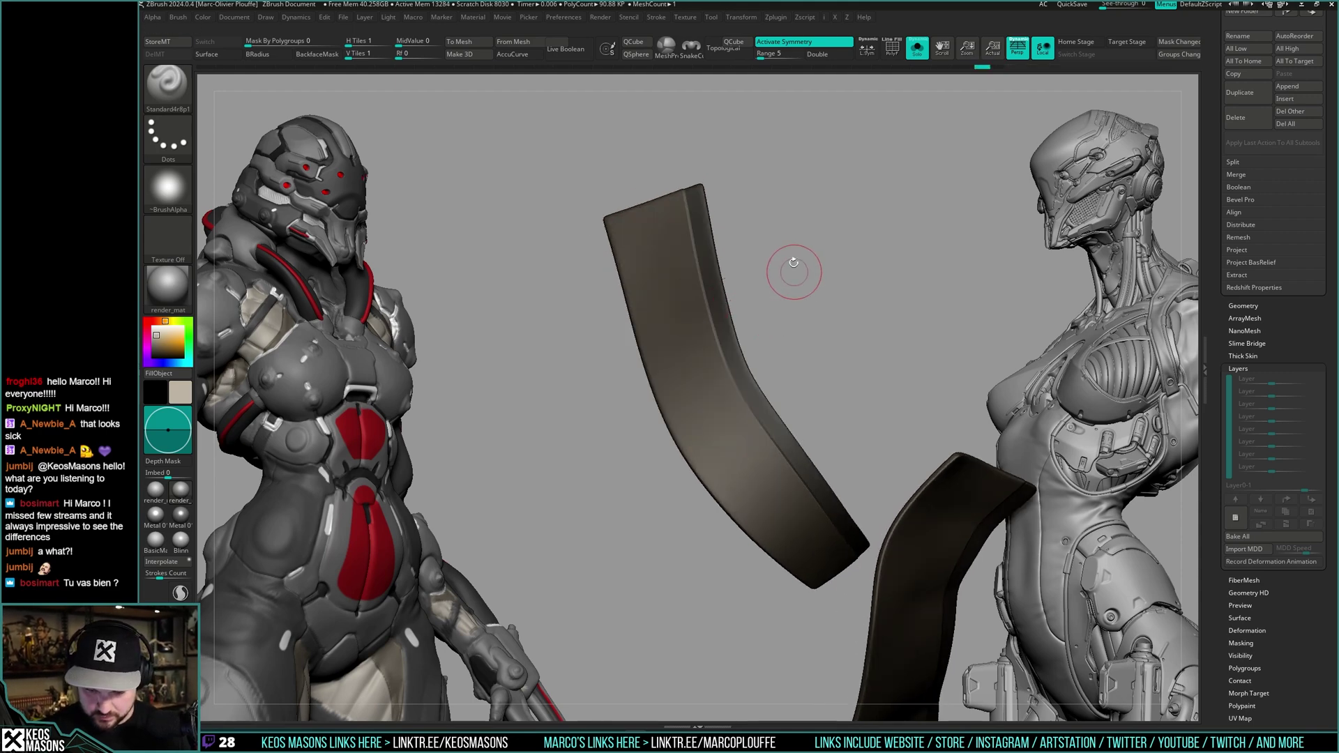
# - Swell the edge strip along the full length of the upper panel with the Inflat brush
pyautogui.moveTo(792, 270); pyautogui.dragTo(795, 283, button='right')
pyautogui.press('b')
pyautogui.press('i')
pyautogui.press('n')
pyautogui.press('space')
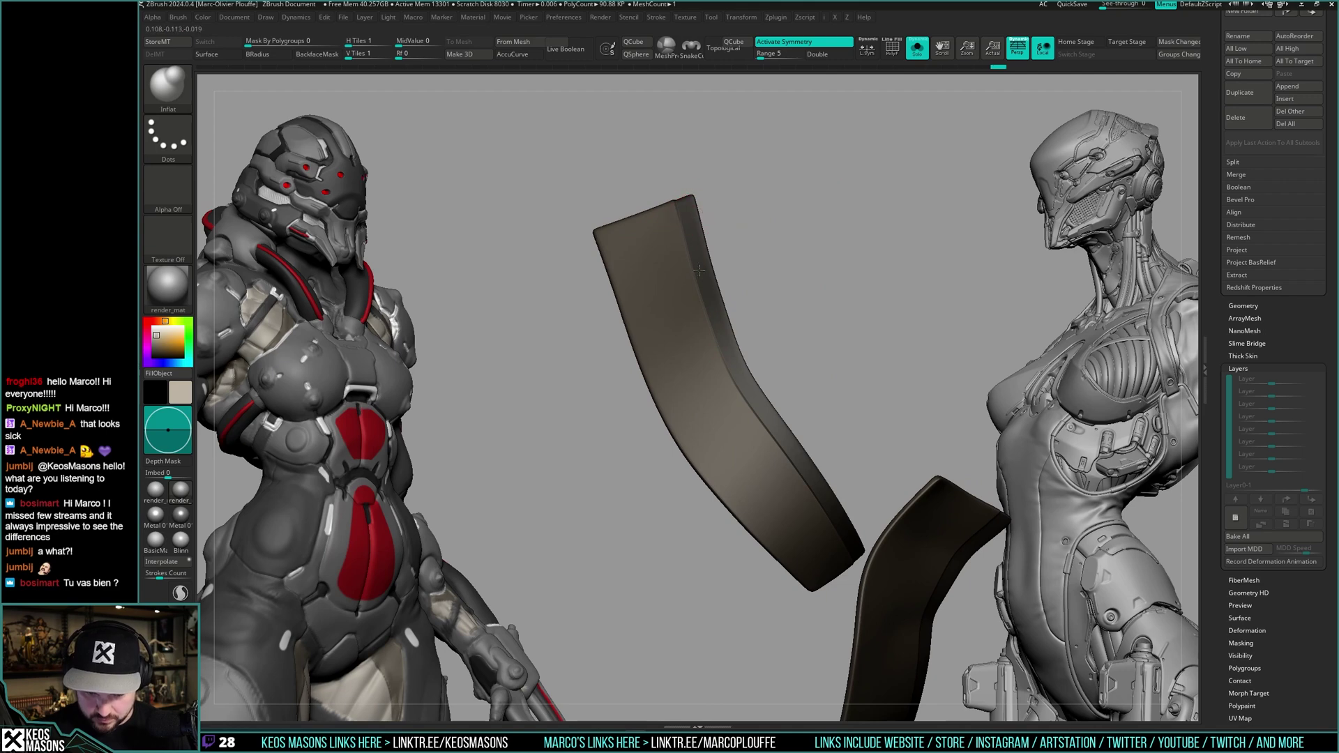
pyautogui.moveTo(692, 270); pyautogui.dragTo(760, 414, button='right')
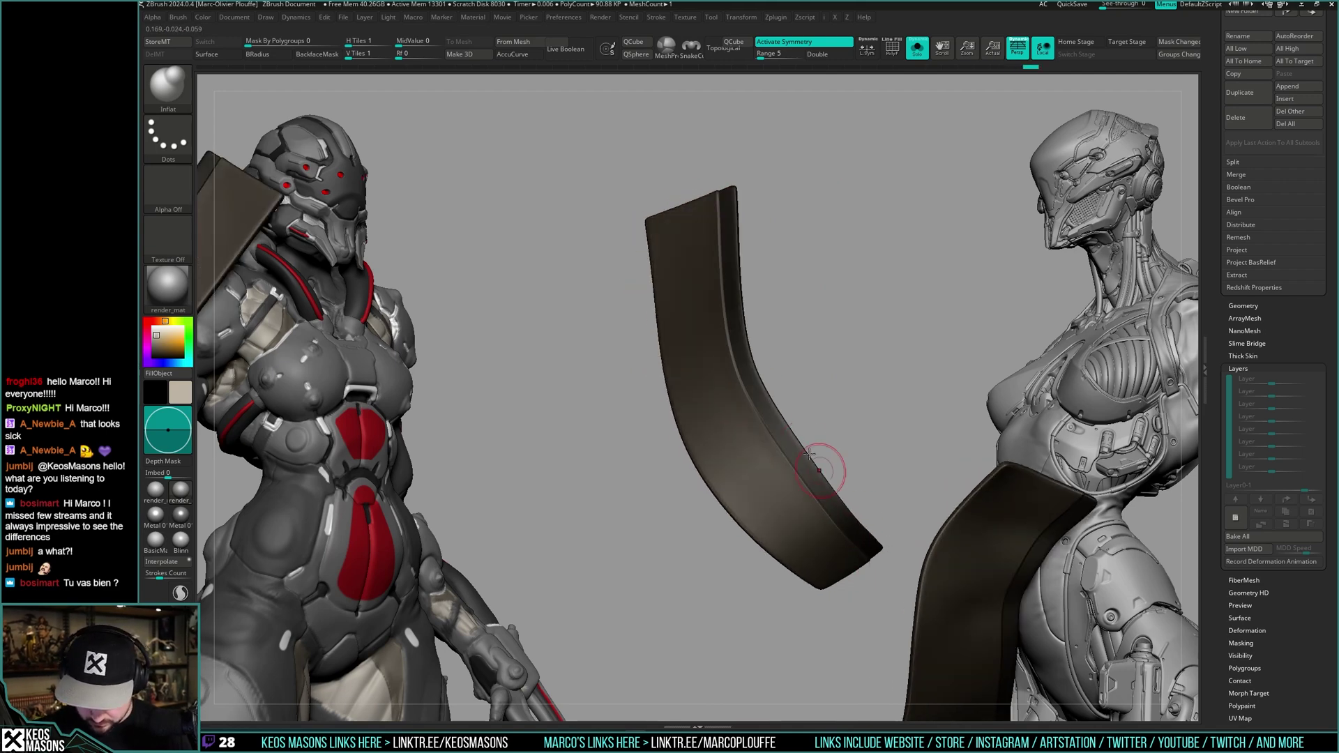
pyautogui.moveTo(876, 567); pyautogui.dragTo(867, 334, button='right')
# - Swell the edge strip along the lower panel with the Inflat brush, checking it against the full character
pyautogui.moveTo(840, 382); pyautogui.dragTo(894, 259, button='right')
pyautogui.moveTo(850, 391)
pyautogui.mouseDown(button='right')
pyautogui.moveTo(835, 375)
pyautogui.moveTo(876, 309)
pyautogui.mouseUp(button='right')
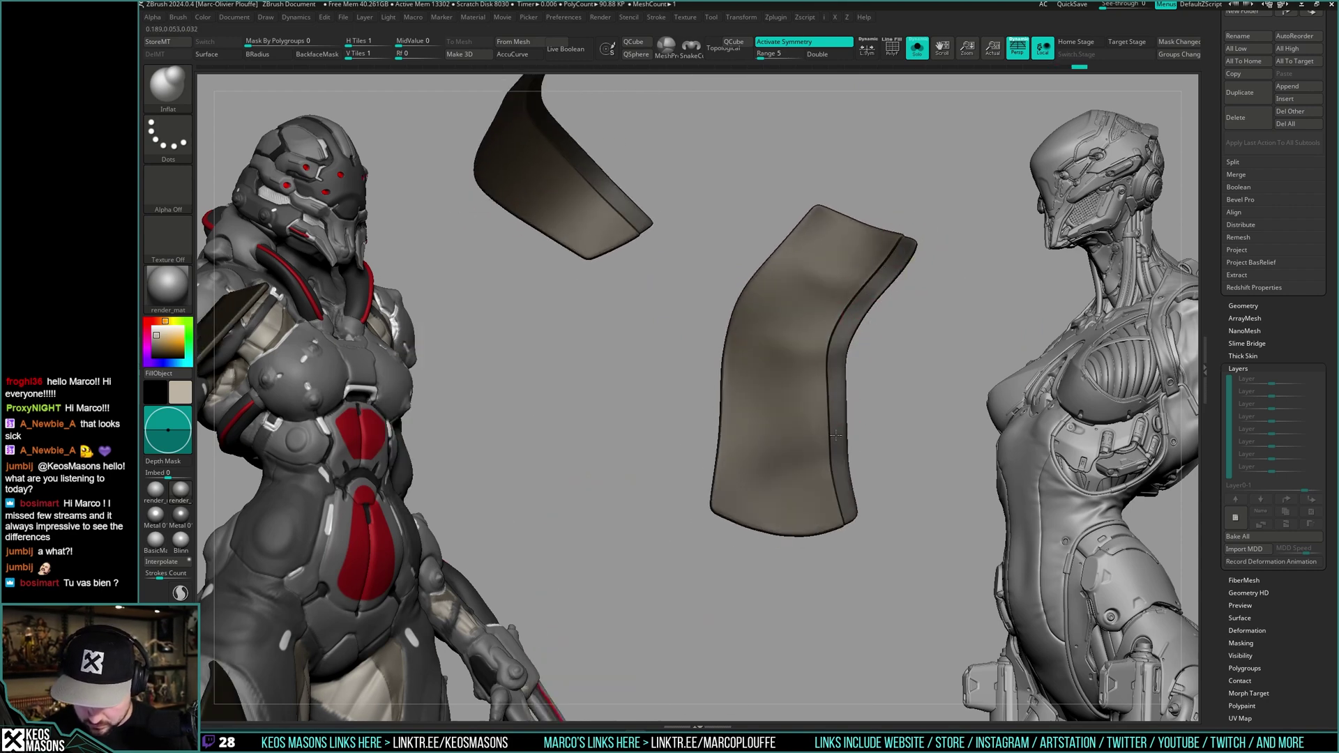
pyautogui.moveTo(866, 561); pyautogui.dragTo(860, 544, button='right')
pyautogui.hotkey('alt', 's')
pyautogui.moveTo(873, 352); pyautogui.dragTo(878, 282, button='right')
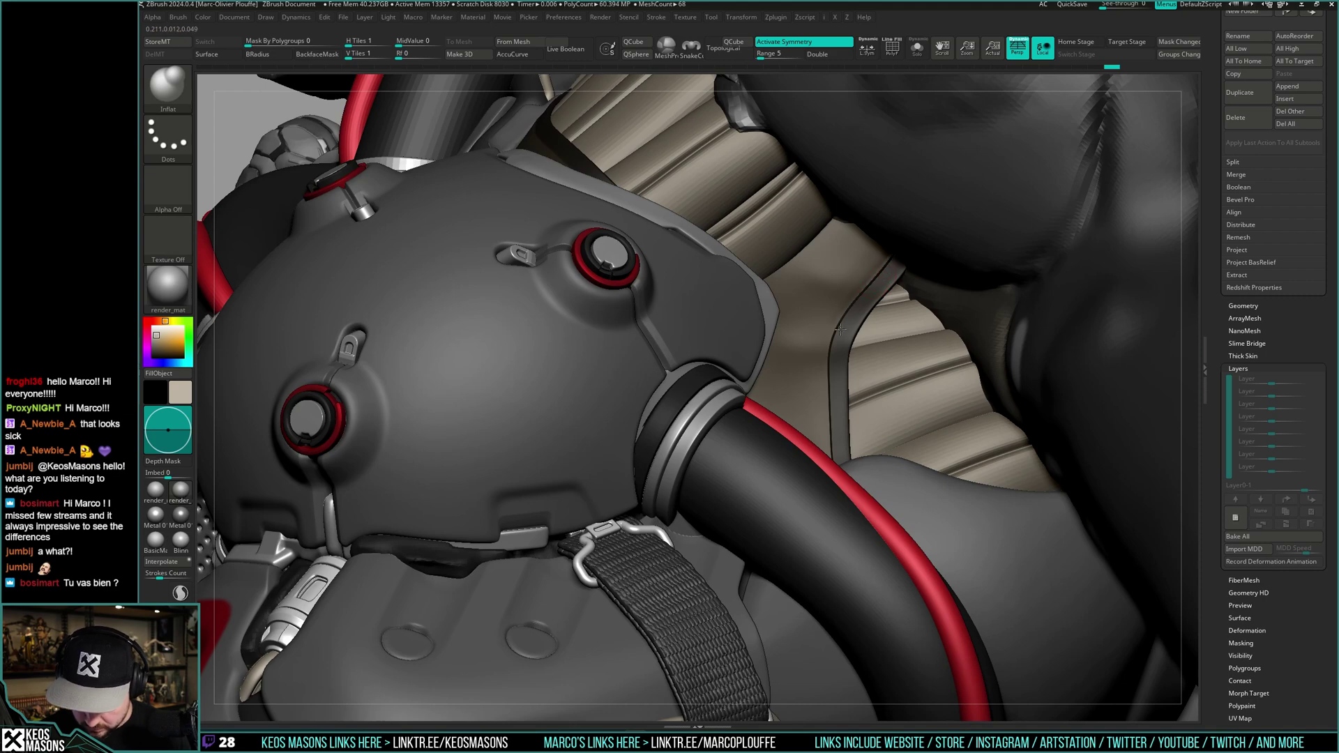
pyautogui.hotkey('alt', 's')
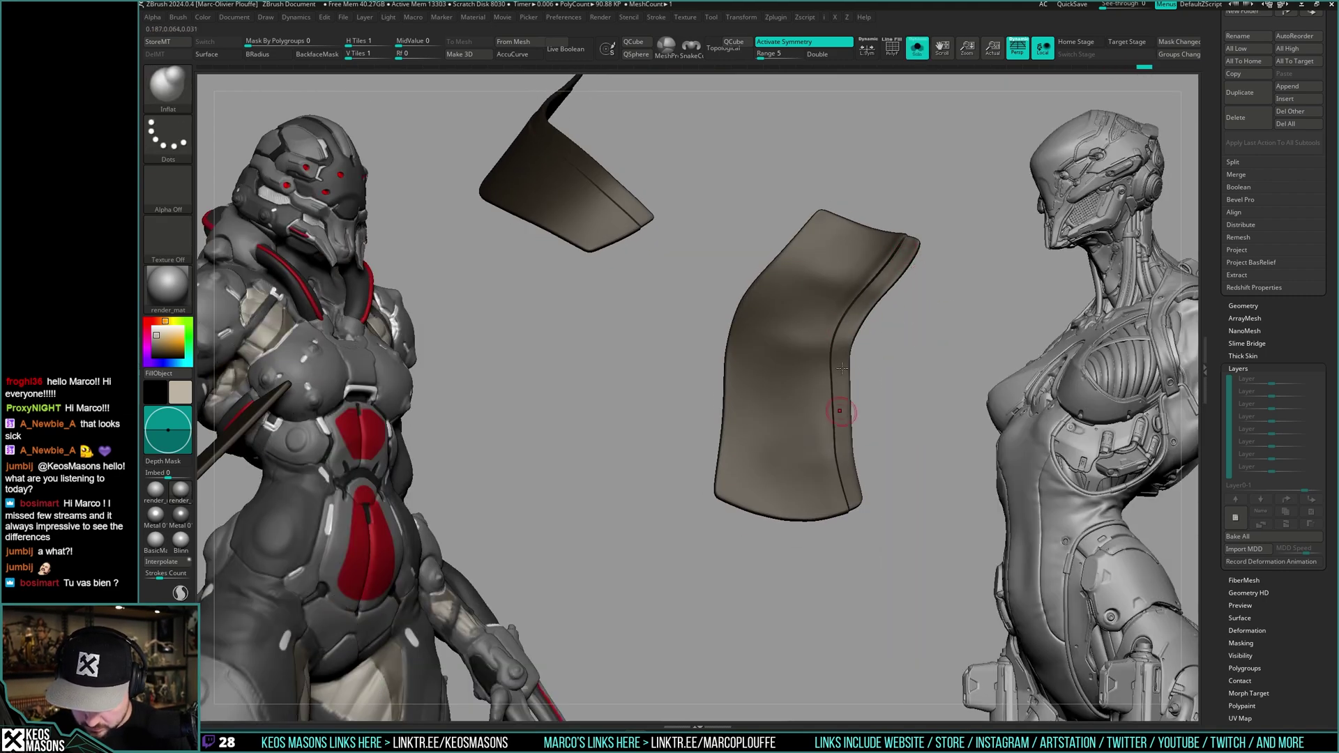
pyautogui.moveTo(855, 522); pyautogui.dragTo(846, 493, button='right')
# - Even out the upper panel's inflated edge strip and check the panels on the full character
pyautogui.moveTo(905, 169); pyautogui.dragTo(682, 170, button='right')
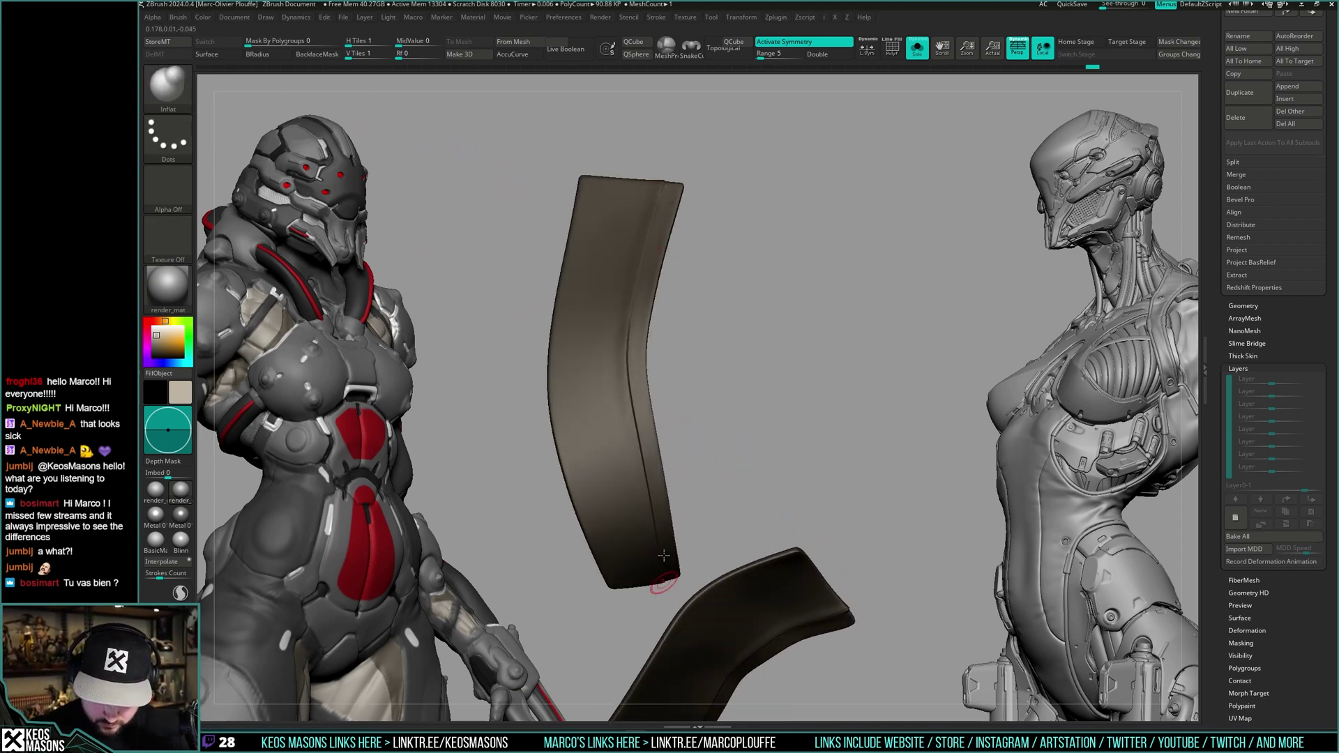
pyautogui.keyDown('ctrl'); pyautogui.moveTo(664, 556); pyautogui.dragTo(847, 425, button='right'); pyautogui.keyUp('ctrl')
pyautogui.hotkey('shift', 's')
pyautogui.moveTo(746, 433); pyautogui.dragTo(749, 480, button='right')
pyautogui.hotkey('shift', 's')
pyautogui.moveTo(851, 441)
pyautogui.mouseDown(button='right')
pyautogui.moveTo(866, 374)
pyautogui.moveTo(906, 388)
pyautogui.moveTo(885, 439)
pyautogui.moveTo(701, 452)
pyautogui.moveTo(757, 412)
pyautogui.moveTo(771, 332)
pyautogui.moveTo(768, 346)
pyautogui.mouseUp(button='right')
# - Raise the panels by one subdivision level and carve the upper part of the strip's seam with DamStandard
pyautogui.hotkey('shift', 'f')
pyautogui.hotkey('shift', 'f')
pyautogui.press('space')
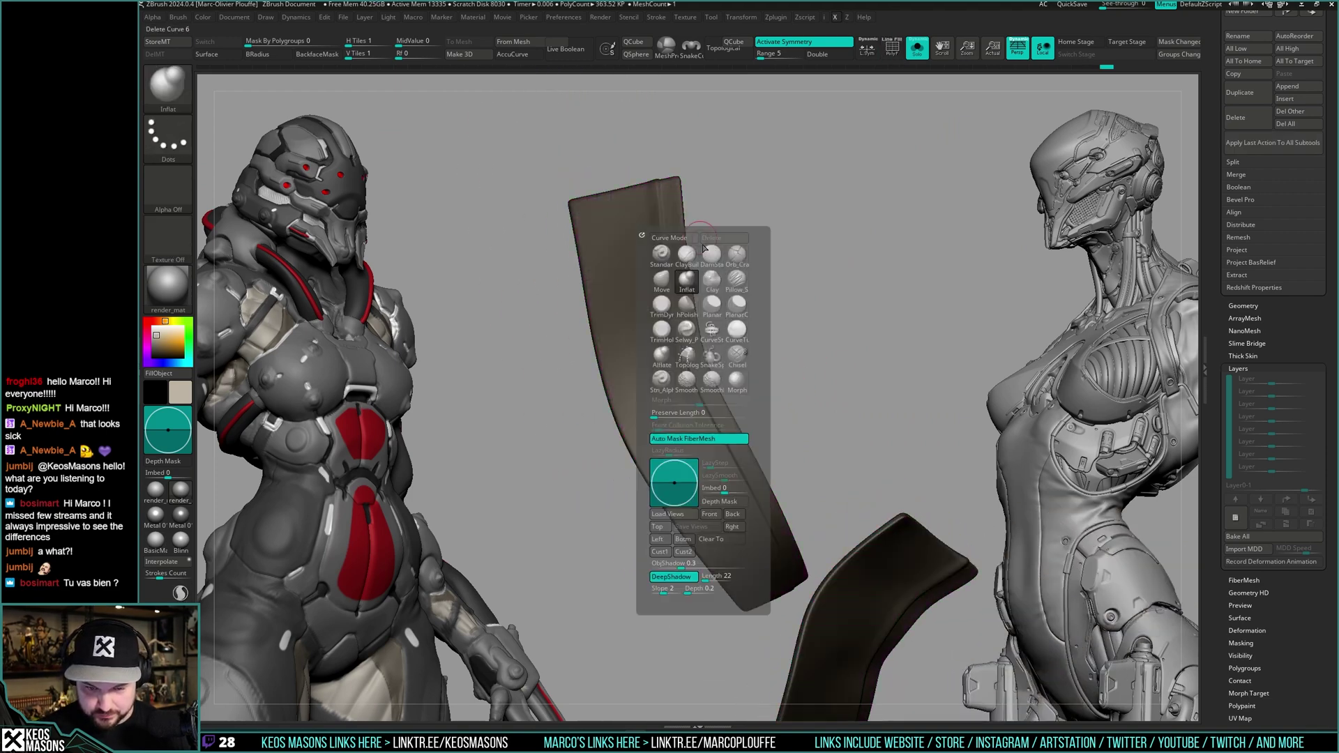
pyautogui.click(718, 254)
pyautogui.keyDown('ctrl'); pyautogui.moveTo(691, 159); pyautogui.dragTo(691, 332, button='right'); pyautogui.keyUp('ctrl')
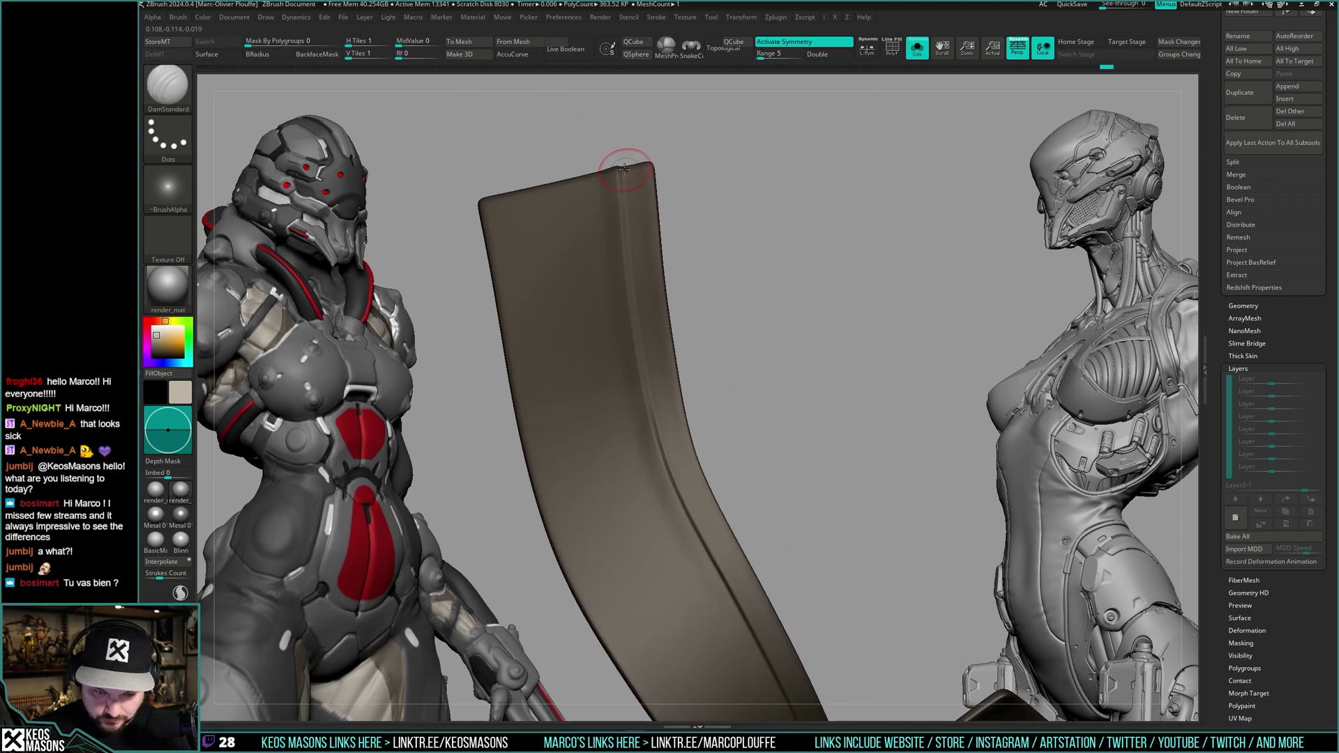
pyautogui.press('space')
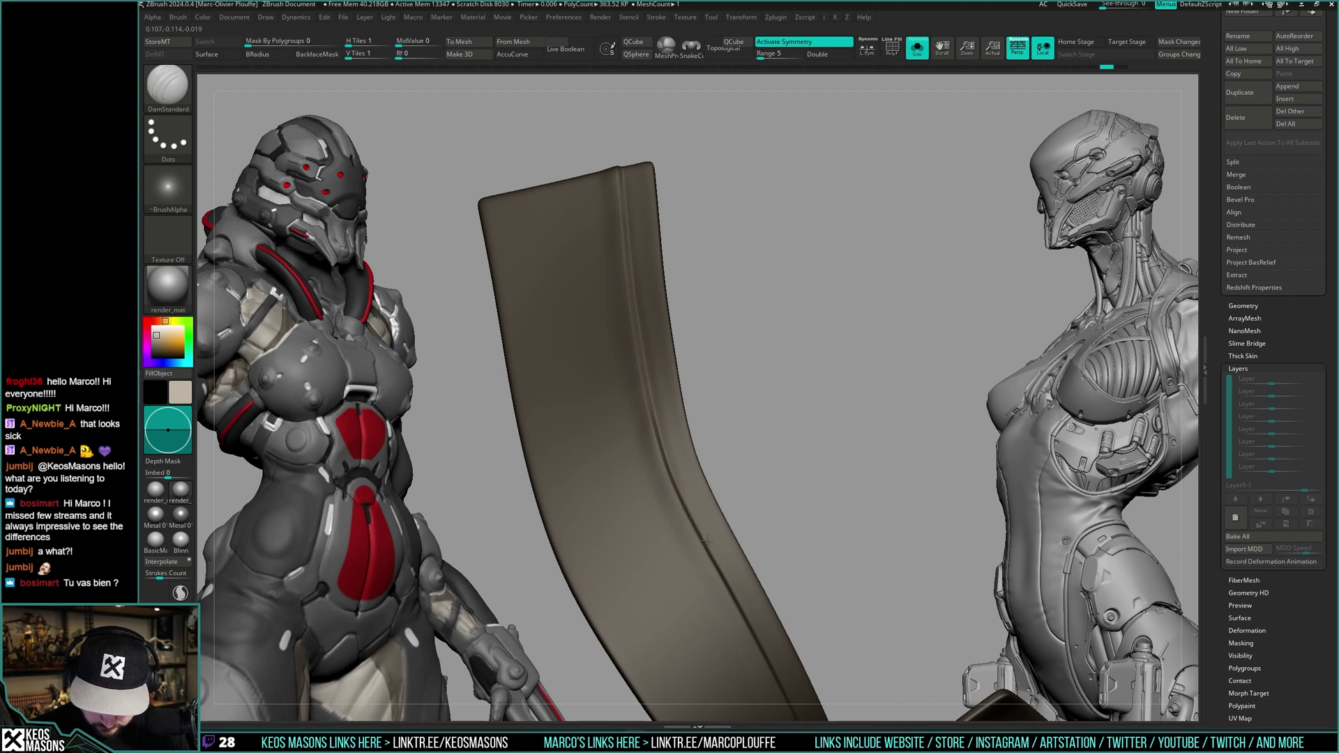
# - Continue the DamStandard crease to the end of the upper panel and along the lower panel's strip seam
pyautogui.moveTo(773, 671); pyautogui.dragTo(701, 278, button='right')
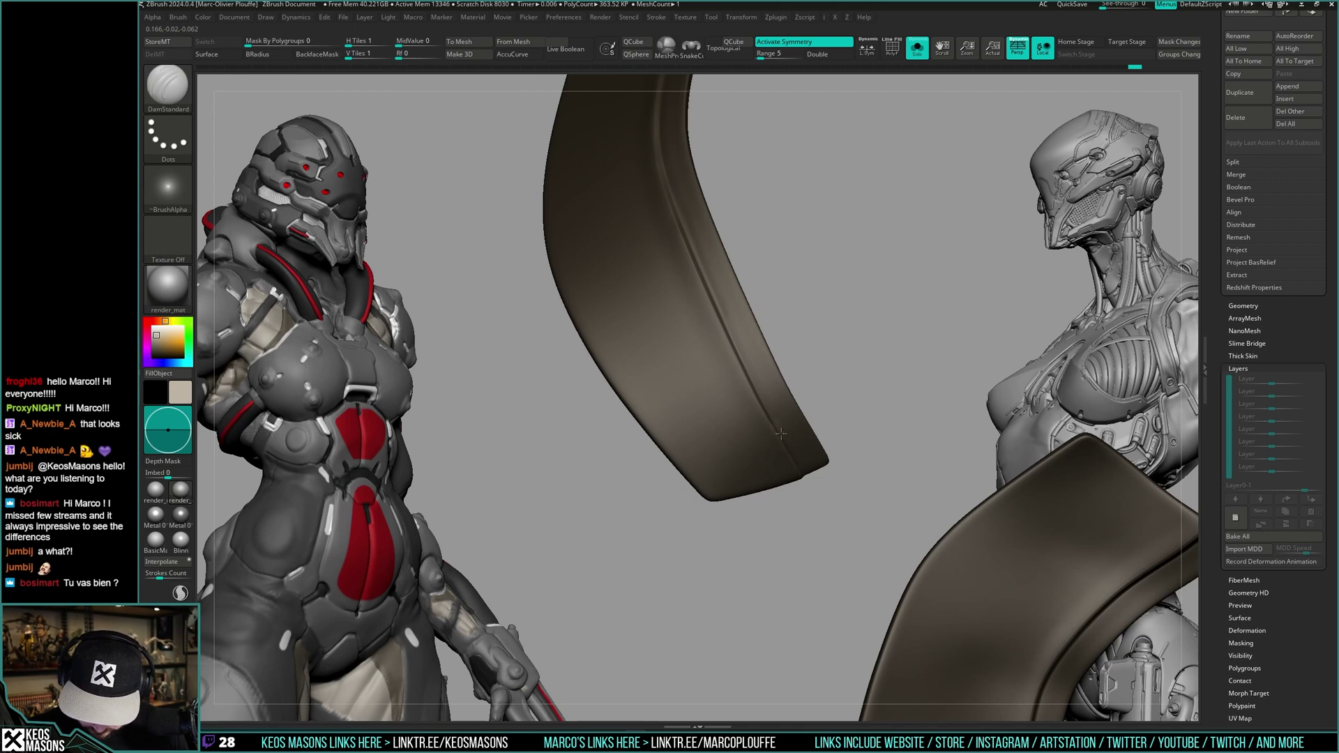
pyautogui.moveTo(823, 497)
pyautogui.keyDown('ctrl'); pyautogui.mouseDown(button='right')
pyautogui.moveTo(857, 433)
pyautogui.moveTo(810, 388)
pyautogui.mouseUp(button='right'); pyautogui.keyUp('ctrl')
pyautogui.keyDown('ctrl'); pyautogui.moveTo(723, 311); pyautogui.dragTo(768, 385, button='right'); pyautogui.keyUp('ctrl')
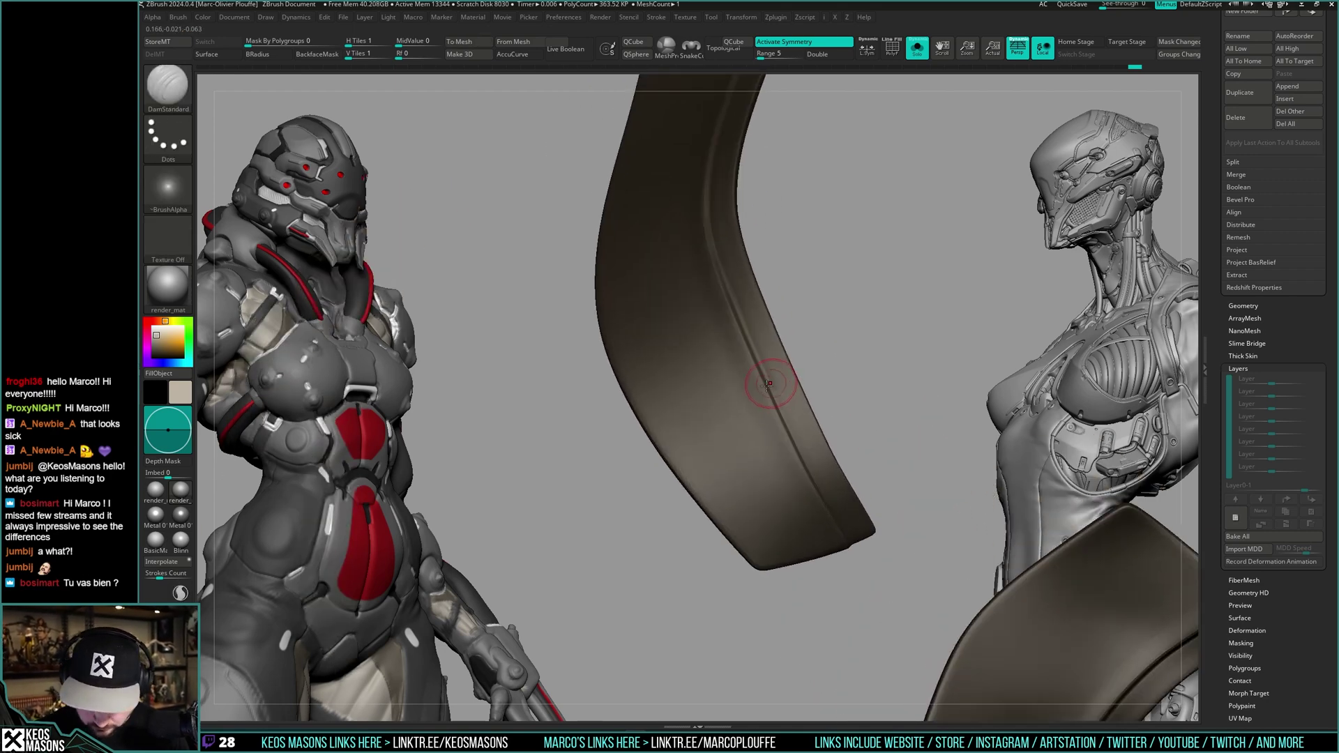
pyautogui.moveTo(807, 467); pyautogui.dragTo(984, 261, button='right')
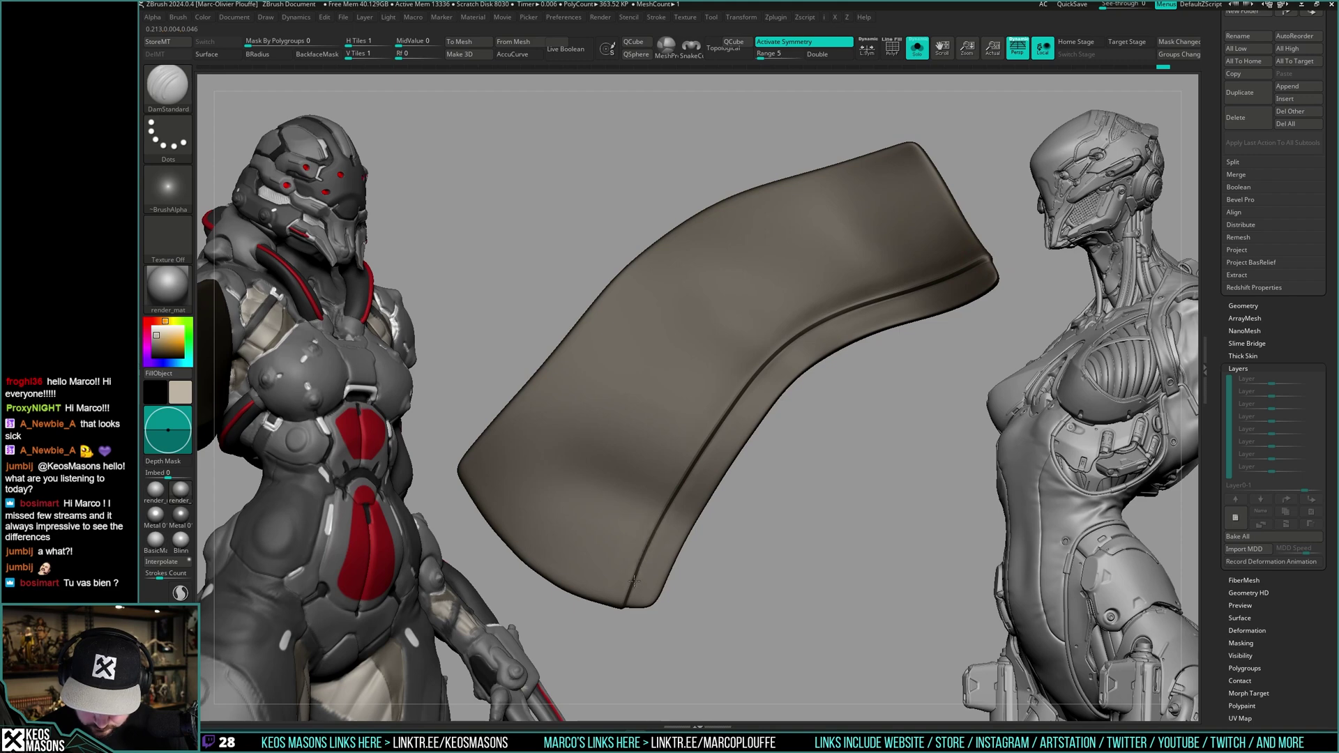
pyautogui.moveTo(756, 463); pyautogui.dragTo(687, 299, button='right')
# - Isolate the narrow side strips of the panels and assign them a single polygroup
pyautogui.keyDown('ctrl'); pyautogui.keyDown('shift'); pyautogui.click(688, 300); pyautogui.keyUp('shift'); pyautogui.keyUp('ctrl')
pyautogui.moveTo(822, 433); pyautogui.dragTo(902, 378, button='right')
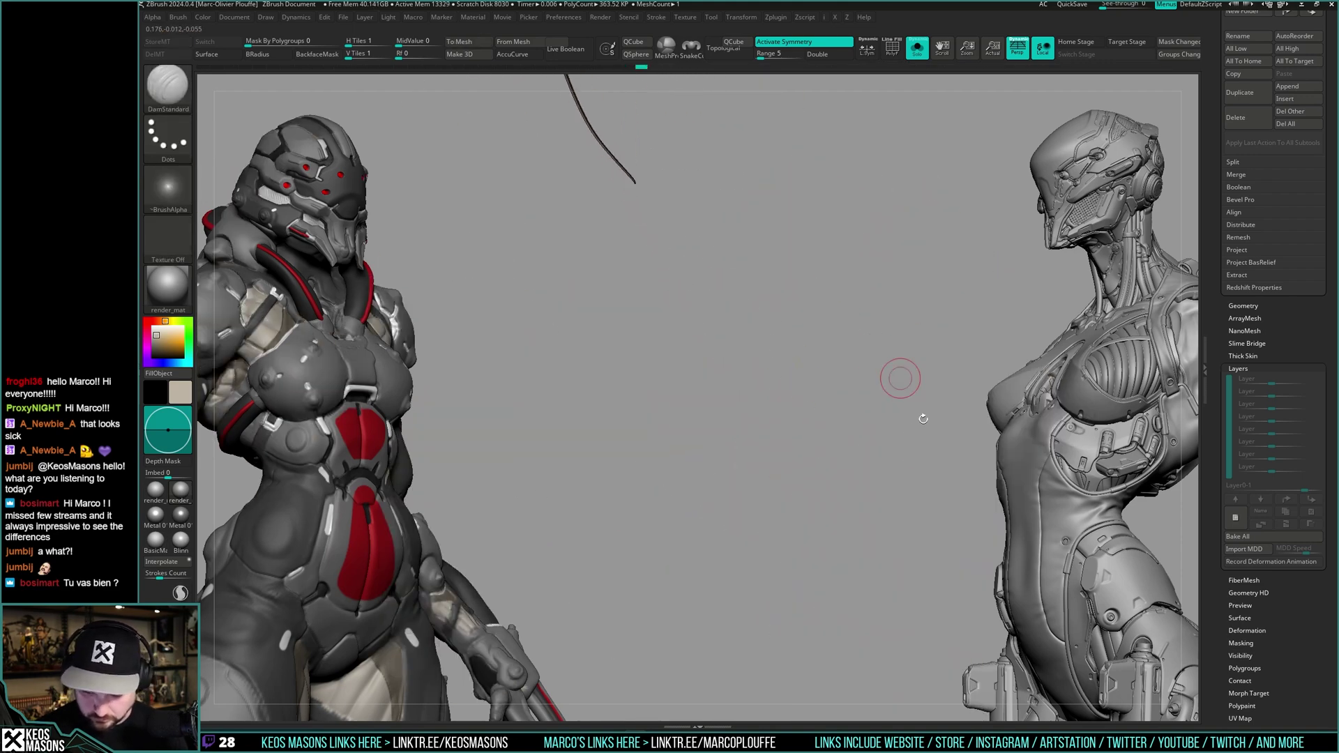
pyautogui.keyDown('ctrl'); pyautogui.keyDown('shift'); pyautogui.moveTo(954, 261); pyautogui.dragTo(941, 292); pyautogui.keyUp('shift'); pyautogui.keyUp('ctrl')
pyautogui.moveTo(939, 314)
pyautogui.mouseDown(button='right')
pyautogui.moveTo(923, 381)
pyautogui.moveTo(889, 328)
pyautogui.moveTo(897, 353)
pyautogui.moveTo(926, 344)
pyautogui.moveTo(921, 364)
pyautogui.moveTo(913, 323)
pyautogui.moveTo(934, 362)
pyautogui.moveTo(918, 400)
pyautogui.moveTo(866, 376)
pyautogui.mouseUp(button='right')
pyautogui.keyDown('ctrl'); pyautogui.keyDown('shift'); pyautogui.click(886, 332); pyautogui.keyUp('shift'); pyautogui.keyUp('ctrl')
pyautogui.hotkey('ctrl', 'w')
# - Fill the isolated strips with dark brown, RGB 27, 23, 17, and bring the rest of the panels back into view
pyautogui.press('space')
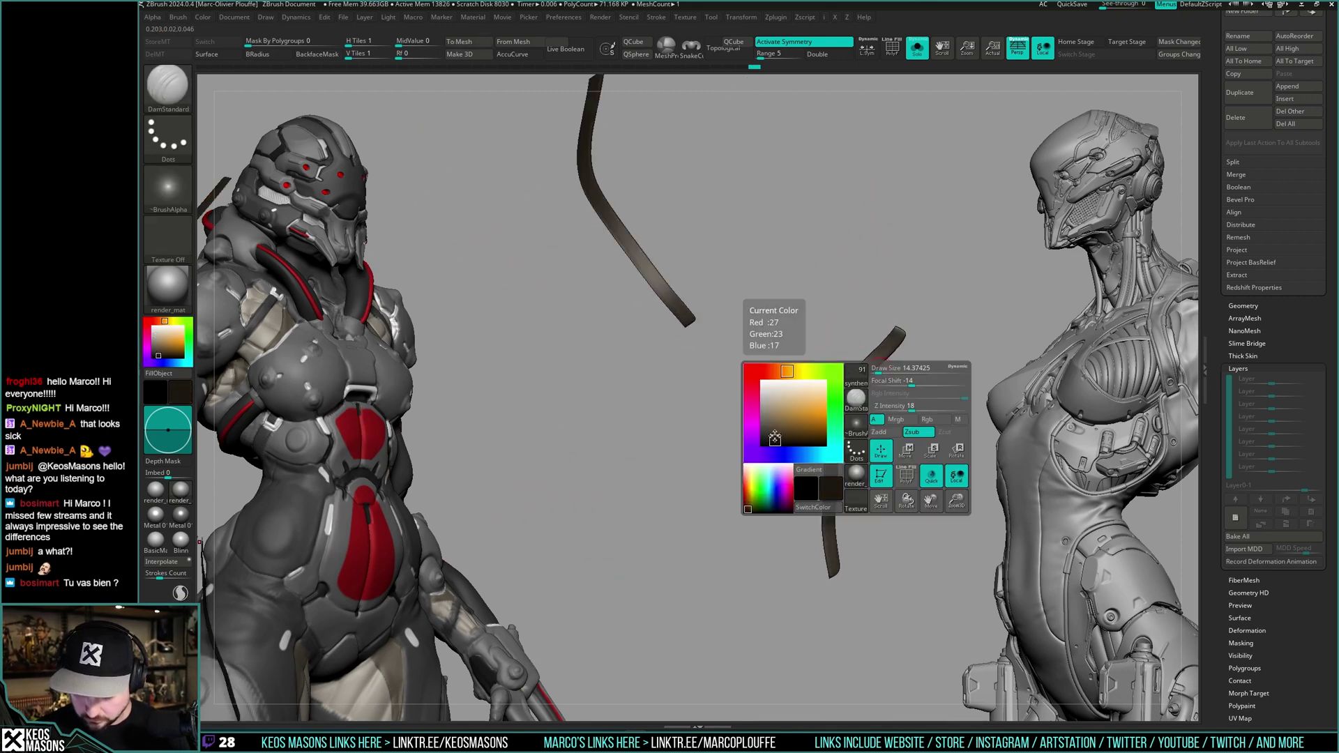
pyautogui.hotkey('ctrl', 'f')
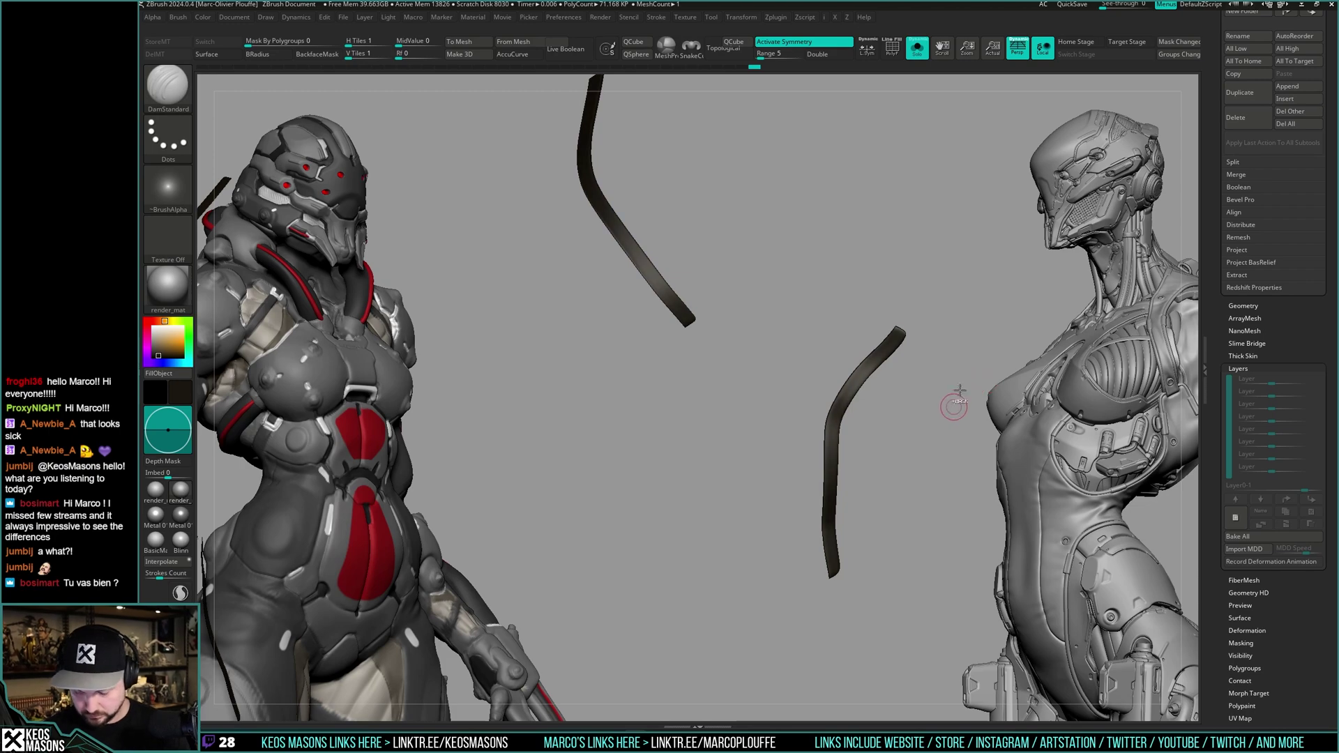
pyautogui.moveTo(956, 401)
pyautogui.keyDown('ctrl'); pyautogui.mouseDown(button='right')
pyautogui.moveTo(950, 388)
pyautogui.moveTo(953, 414)
pyautogui.mouseUp(button='right'); pyautogui.keyUp('ctrl')
pyautogui.hotkey('shift', 's')
pyautogui.hotkey('ctrl', 'shift')
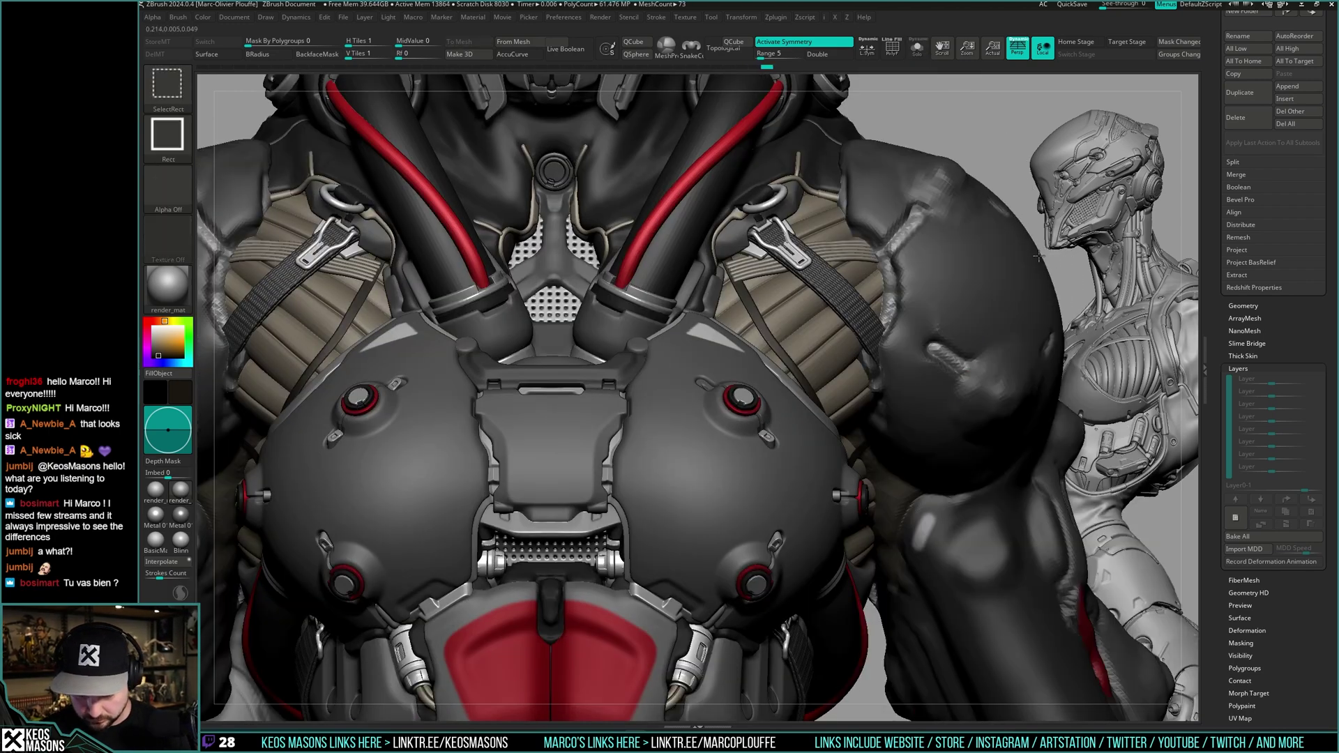
pyautogui.keyDown('ctrl'); pyautogui.keyDown('shift'); pyautogui.click(979, 126); pyautogui.keyUp('shift'); pyautogui.keyUp('ctrl')
# - Dent the inner edges of the upper panels near the shoulder straps with the Standard brush
pyautogui.moveTo(942, 355)
pyautogui.keyDown('ctrl'); pyautogui.mouseDown(button='right')
pyautogui.moveTo(914, 260)
pyautogui.moveTo(972, 350)
pyautogui.moveTo(927, 461)
pyautogui.moveTo(844, 418)
pyautogui.moveTo(847, 453)
pyautogui.mouseUp(button='right'); pyautogui.keyUp('ctrl')
pyautogui.moveTo(847, 453); pyautogui.dragTo(835, 360, button='right')
pyautogui.press('1')
pyautogui.click(802, 373)
pyautogui.press('space')
pyautogui.click(825, 295)
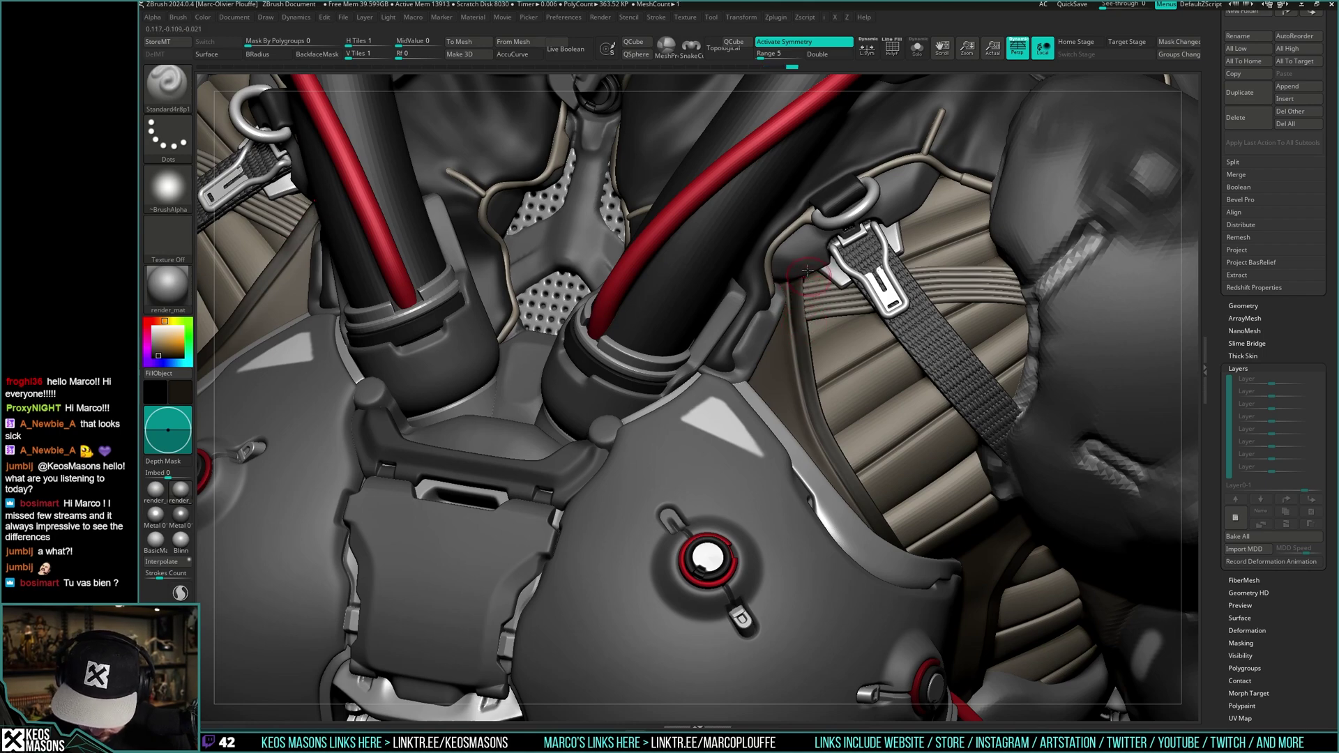
pyautogui.moveTo(825, 334)
pyautogui.mouseDown(button='right')
pyautogui.moveTo(845, 306)
pyautogui.moveTo(829, 318)
pyautogui.moveTo(1011, 369)
pyautogui.moveTo(837, 420)
pyautogui.moveTo(818, 423)
pyautogui.moveTo(813, 408)
pyautogui.mouseUp(button='right')
pyautogui.moveTo(812, 408)
pyautogui.keyDown('shift'); pyautogui.mouseDown(button='right')
pyautogui.moveTo(795, 401)
pyautogui.moveTo(777, 474)
pyautogui.mouseUp(button='right'); pyautogui.keyUp('shift')
pyautogui.hotkey('shift', 'f')
pyautogui.hotkey('shift', 'f')
pyautogui.press('z')
pyautogui.click(798, 492)
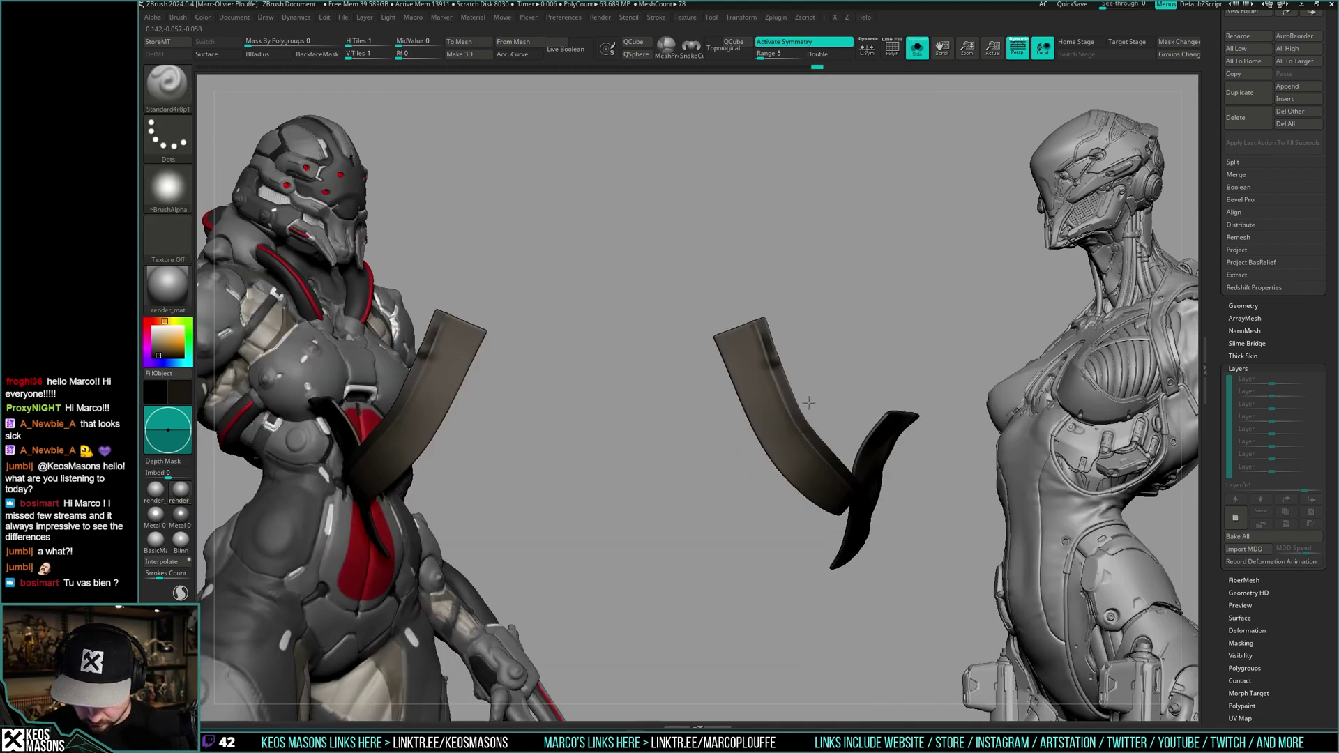
# - Carve a short crease across the middle of the upper panels with DamStandard, soften its outer end, and check it on the character
pyautogui.keyDown('ctrl'); pyautogui.moveTo(806, 403); pyautogui.dragTo(825, 411, button='right'); pyautogui.keyUp('ctrl')
pyautogui.press('x')
pyautogui.click(852, 383)
pyautogui.moveTo(872, 305); pyautogui.dragTo(801, 386, button='right')
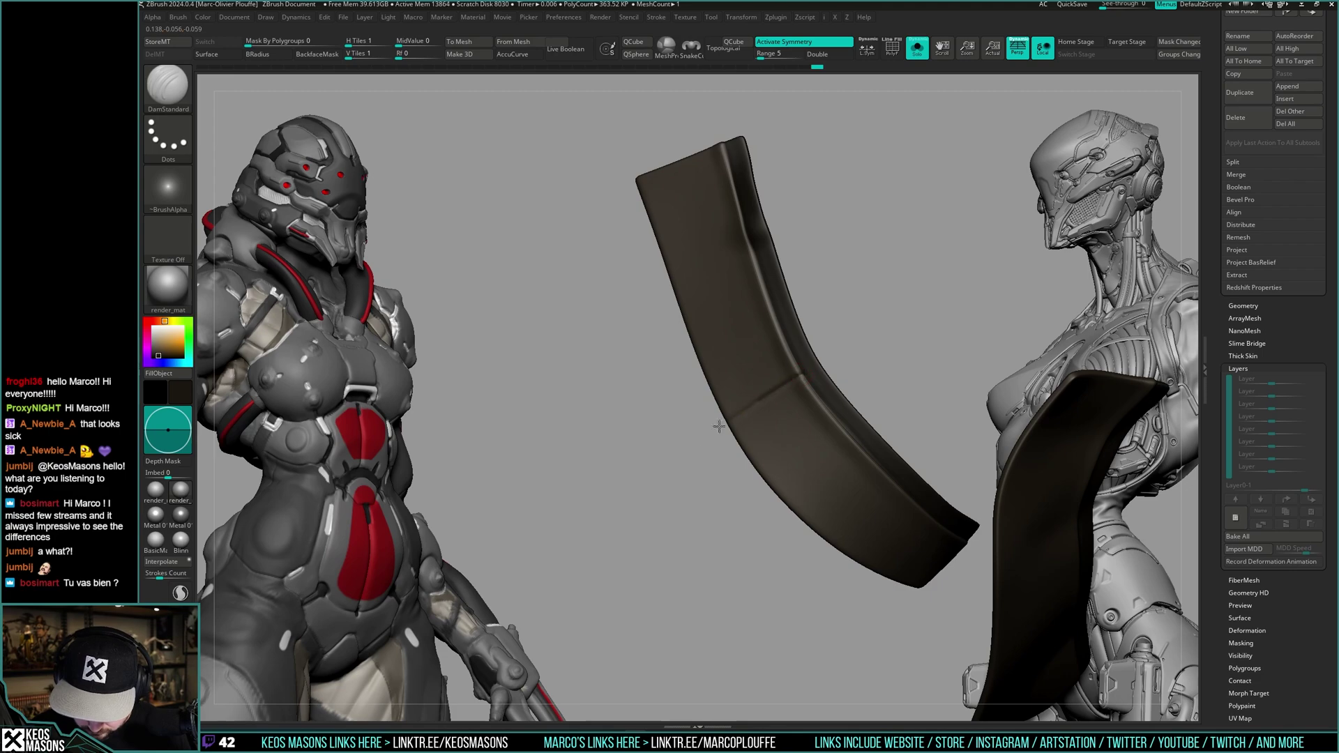
pyautogui.moveTo(719, 426); pyautogui.dragTo(712, 430)
pyautogui.moveTo(753, 418)
pyautogui.mouseDown(button='right')
pyautogui.moveTo(854, 380)
pyautogui.moveTo(852, 348)
pyautogui.moveTo(844, 415)
pyautogui.moveTo(847, 353)
pyautogui.mouseUp(button='right')
pyautogui.press('z')
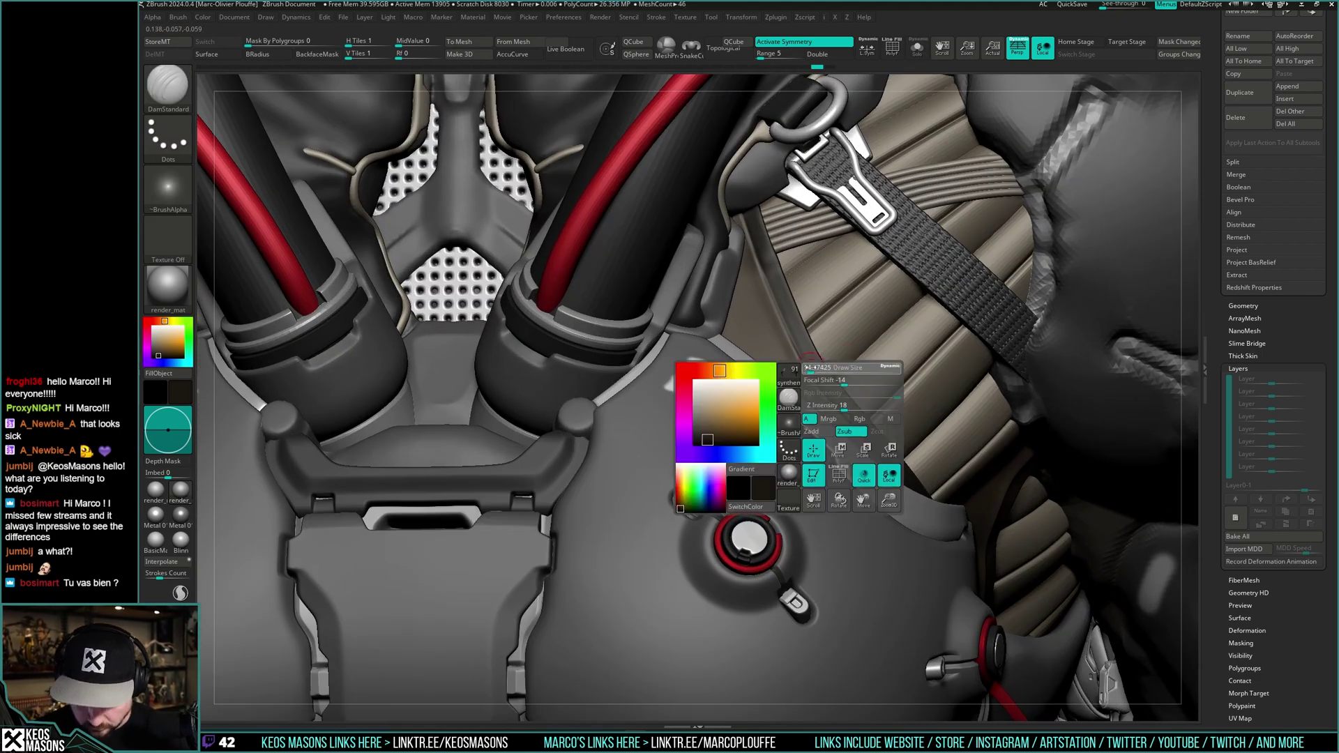
pyautogui.hotkey('ctrl', 'shift', 's')
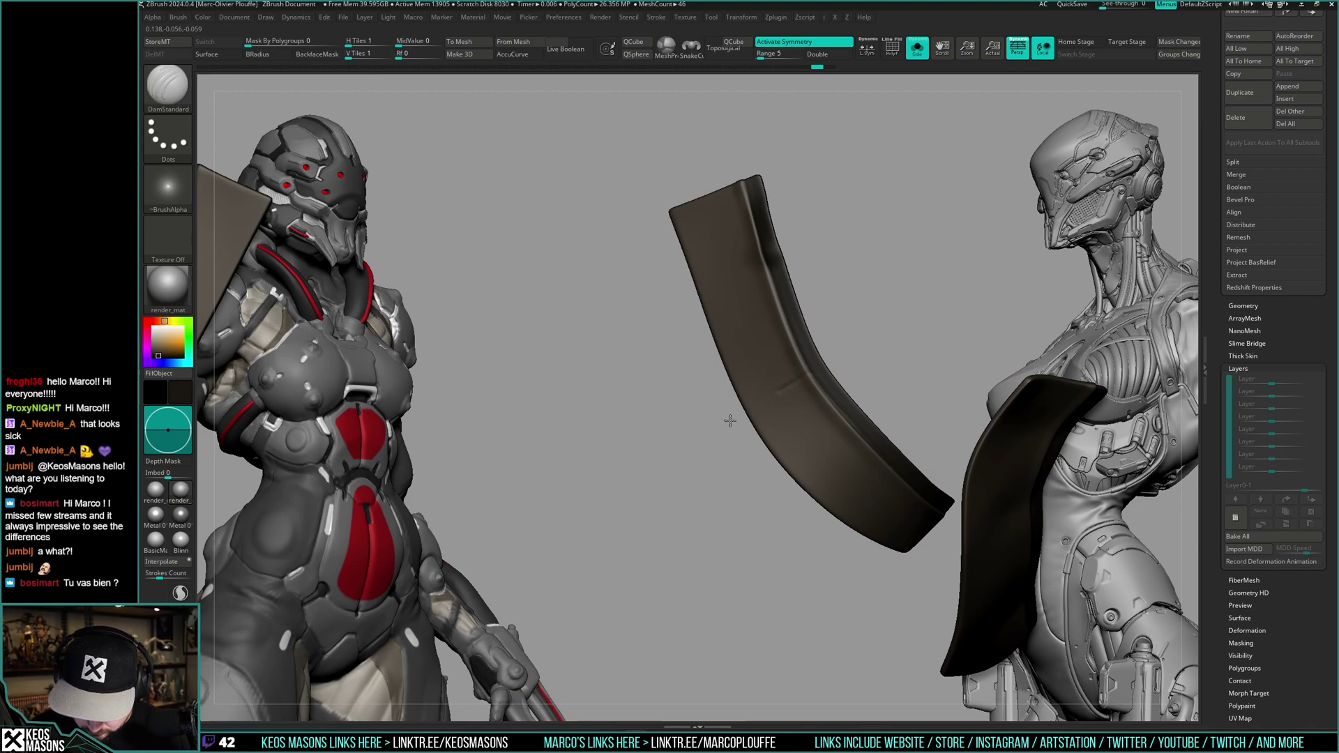
pyautogui.hotkey('ctrl', 'shift', 's')
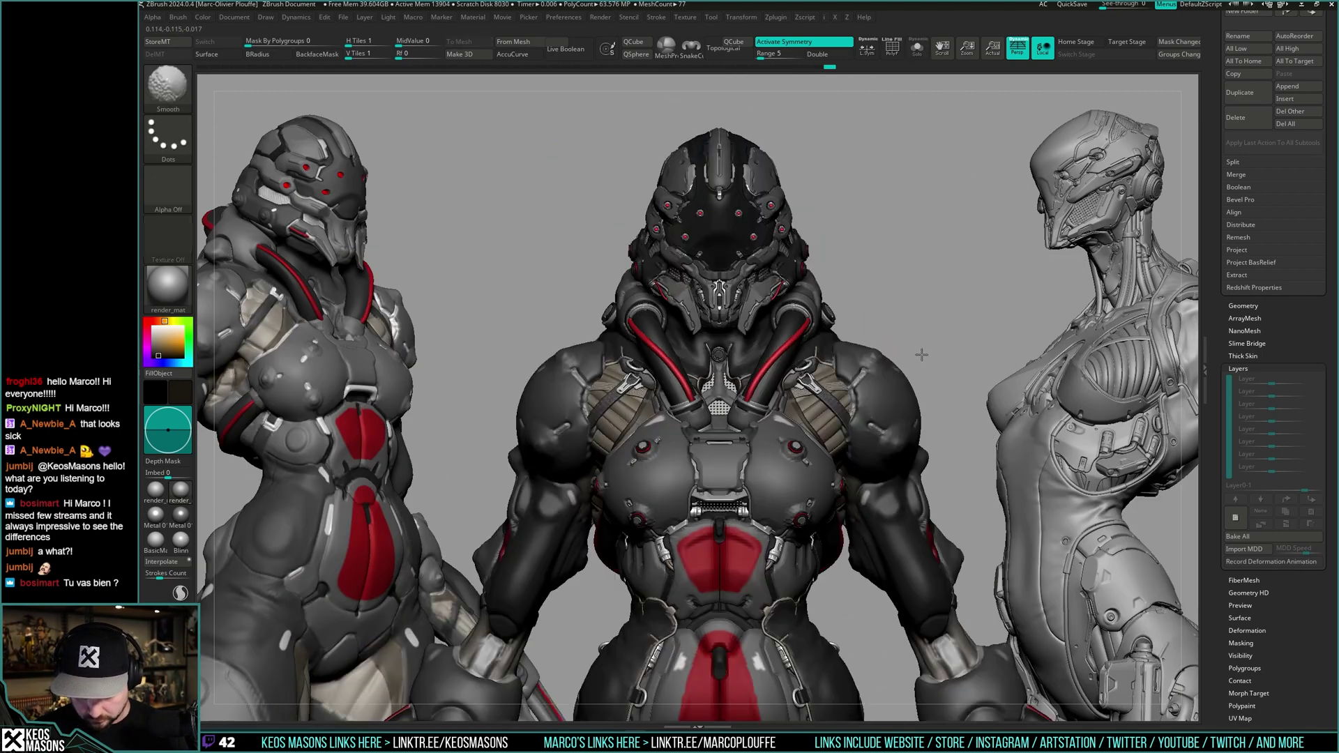
pyautogui.moveTo(921, 355); pyautogui.dragTo(866, 308, button='right')
pyautogui.hotkey('ctrl', 'shift', 's')
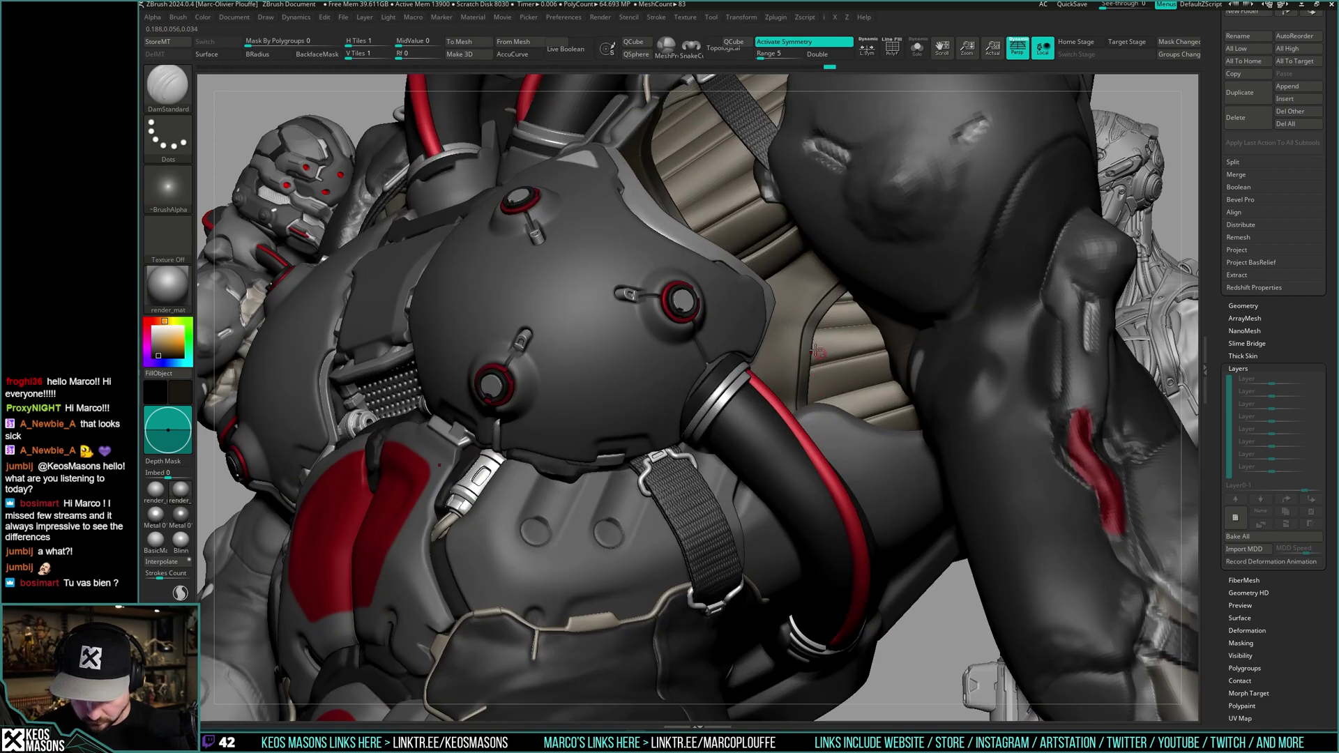
# - Check the creased panels below the shoulder both in isolation and against the complete chest and arm armour
pyautogui.hotkey('ctrl', 'shift', 's')
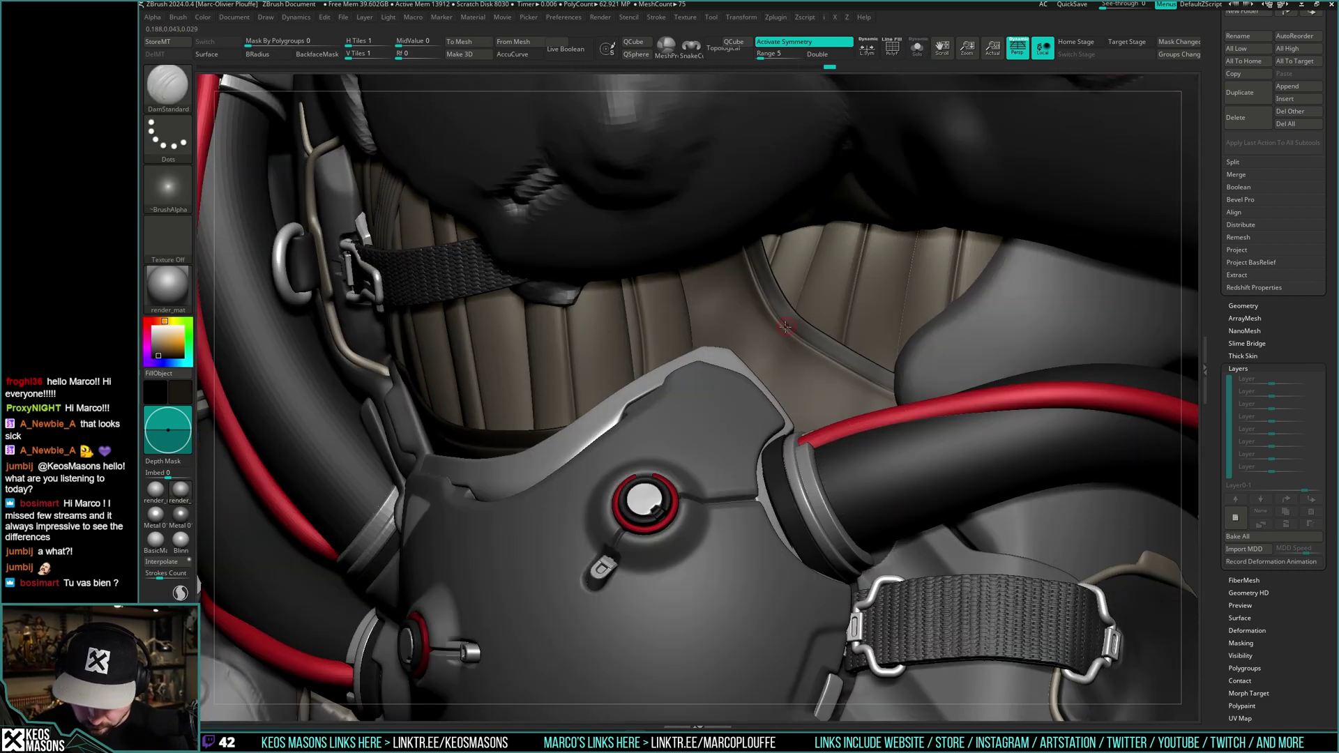
pyautogui.hotkey('ctrl', 'shift', 's')
pyautogui.moveTo(785, 326); pyautogui.dragTo(789, 329, button='right')
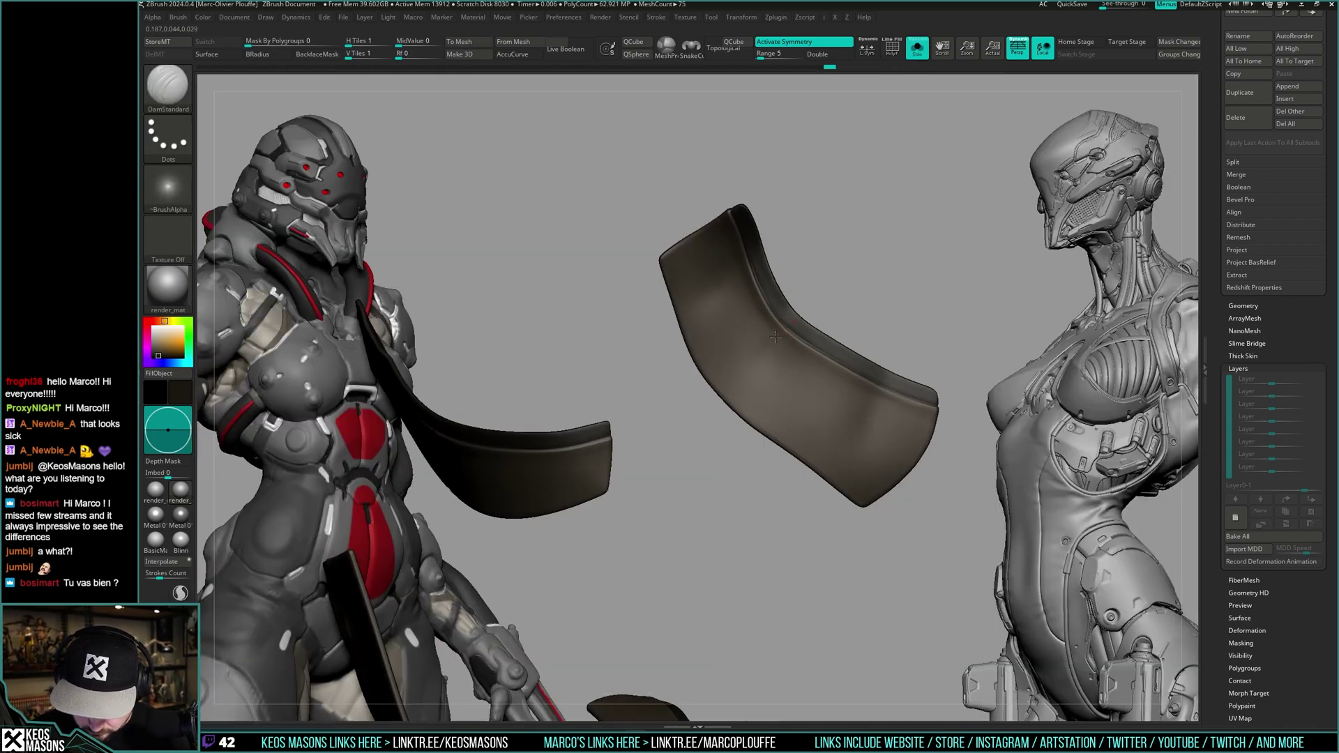
pyautogui.hotkey('ctrl', 'shift', 's')
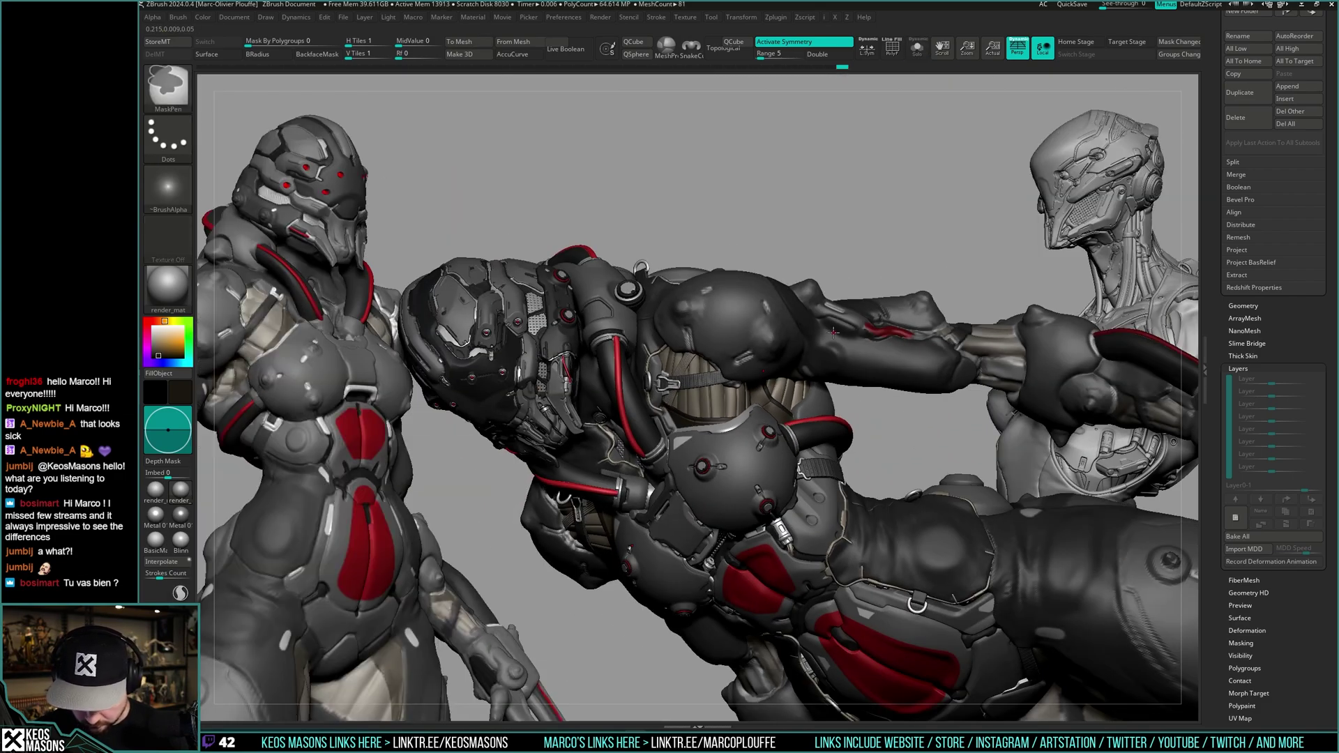
pyautogui.moveTo(833, 333)
pyautogui.mouseDown(button='right')
pyautogui.moveTo(875, 343)
pyautogui.moveTo(933, 301)
pyautogui.moveTo(801, 322)
pyautogui.mouseUp(button='right')
pyautogui.hotkey('ctrl', 'shift', 's')
pyautogui.hotkey('ctrl', 'shift', 's')
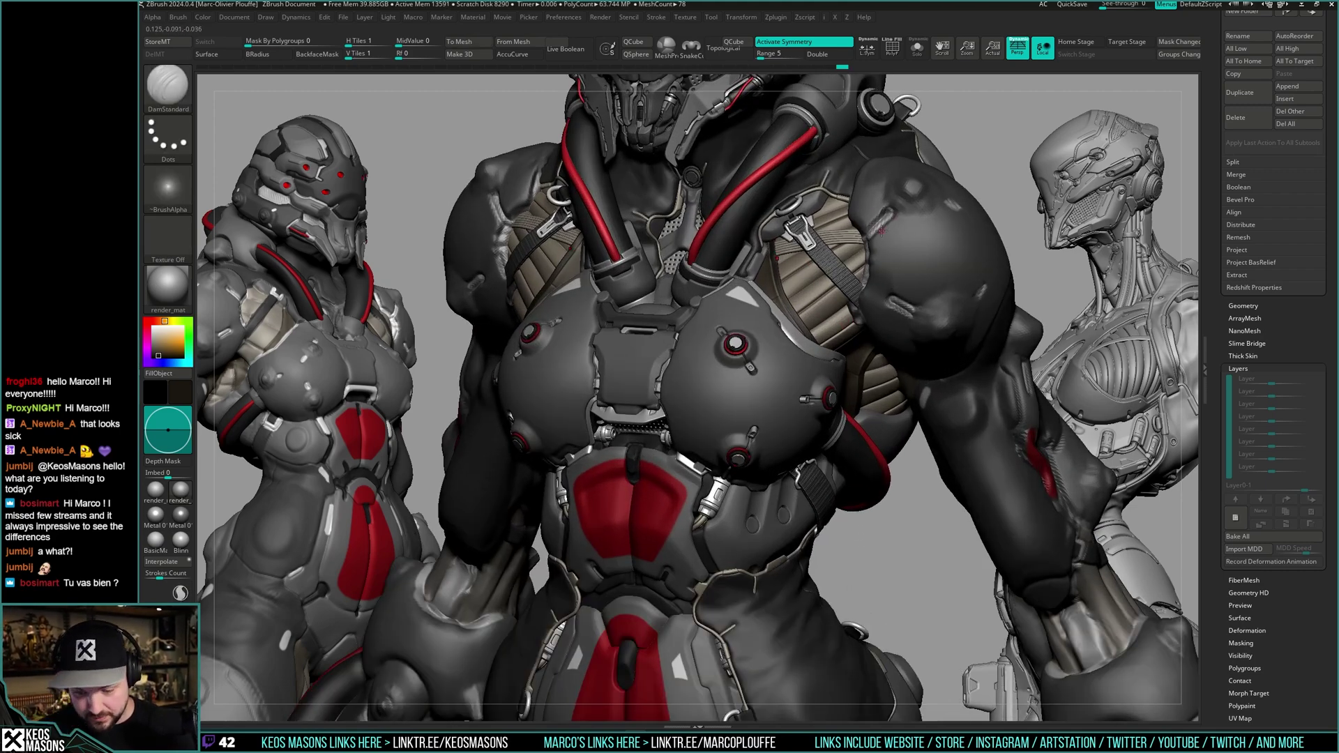
# - Inspect the ribbed fabric pieces at the shoulder and side individually, and compare them with the full torso
pyautogui.keyDown('alt'); pyautogui.click(847, 250); pyautogui.keyUp('alt')
pyautogui.hotkey('shift', 's')
pyautogui.press('f')
pyautogui.press('1')
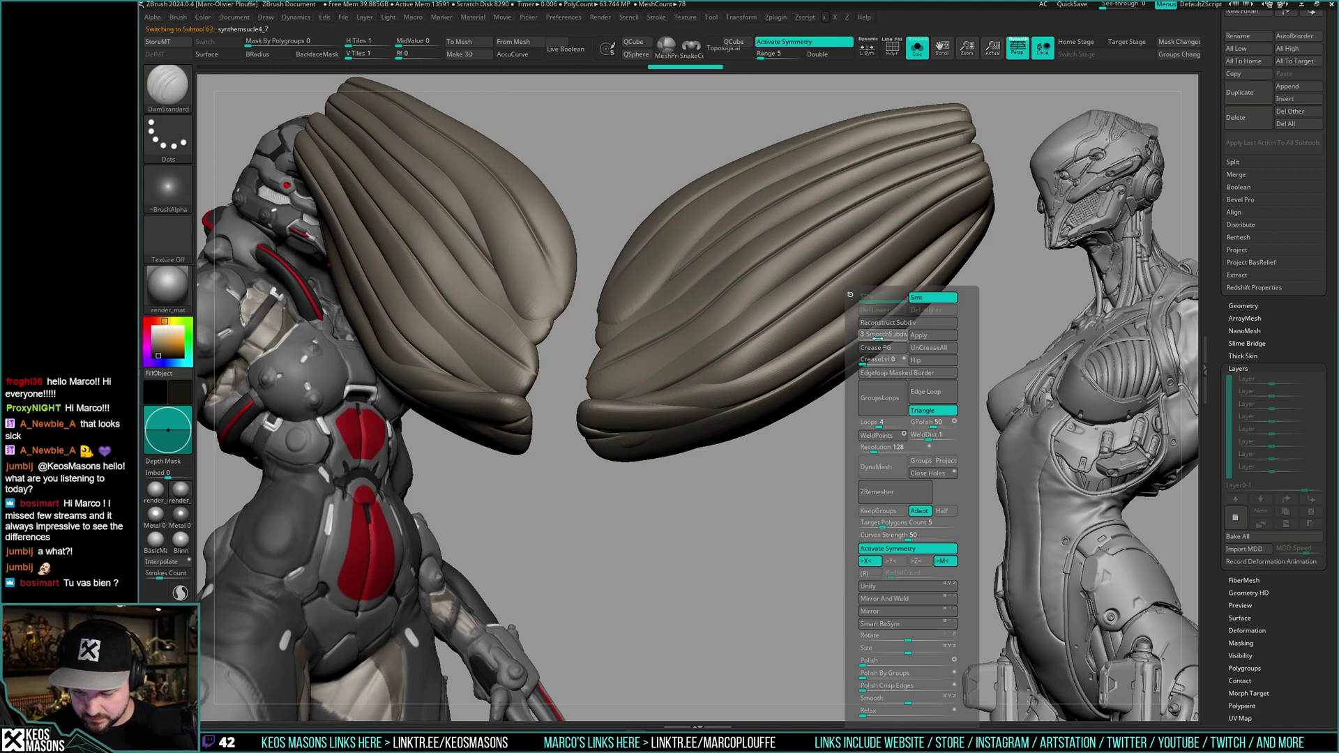
pyautogui.keyDown('alt'); pyautogui.click(857, 385); pyautogui.keyUp('alt')
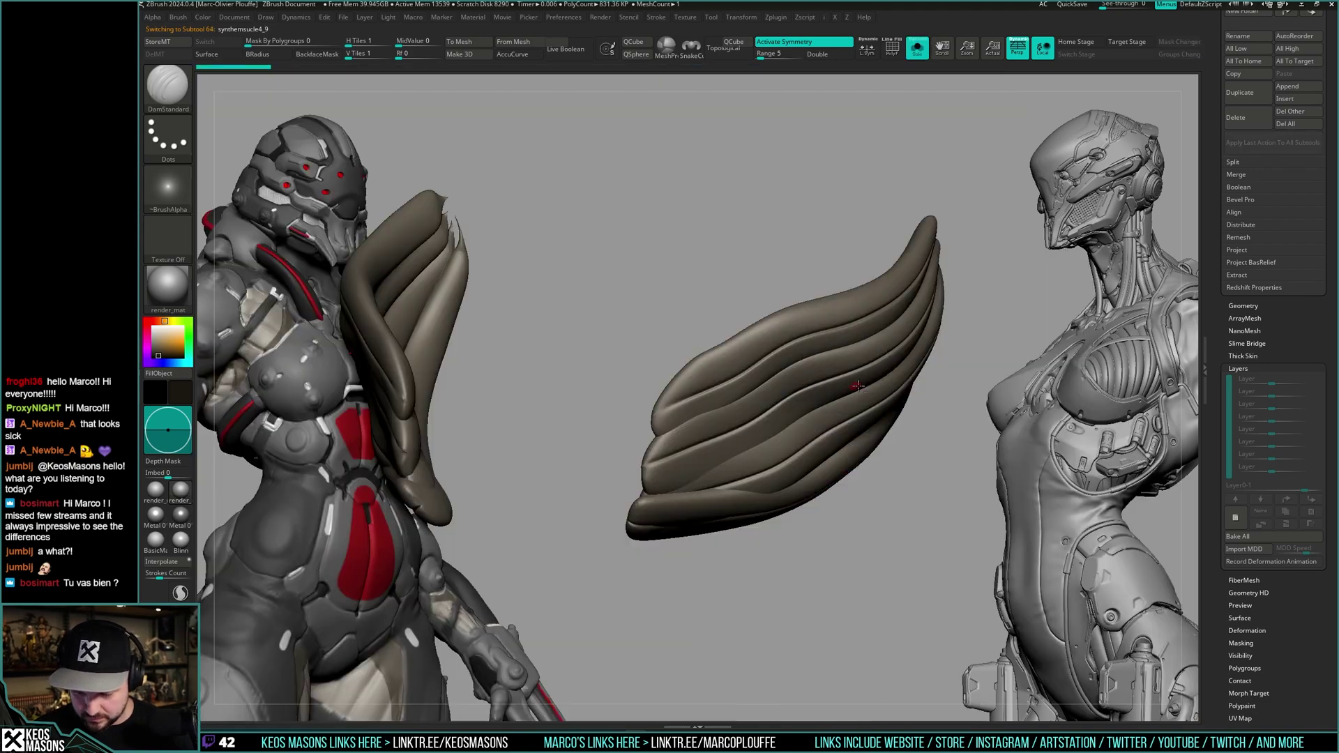
pyautogui.press('g')
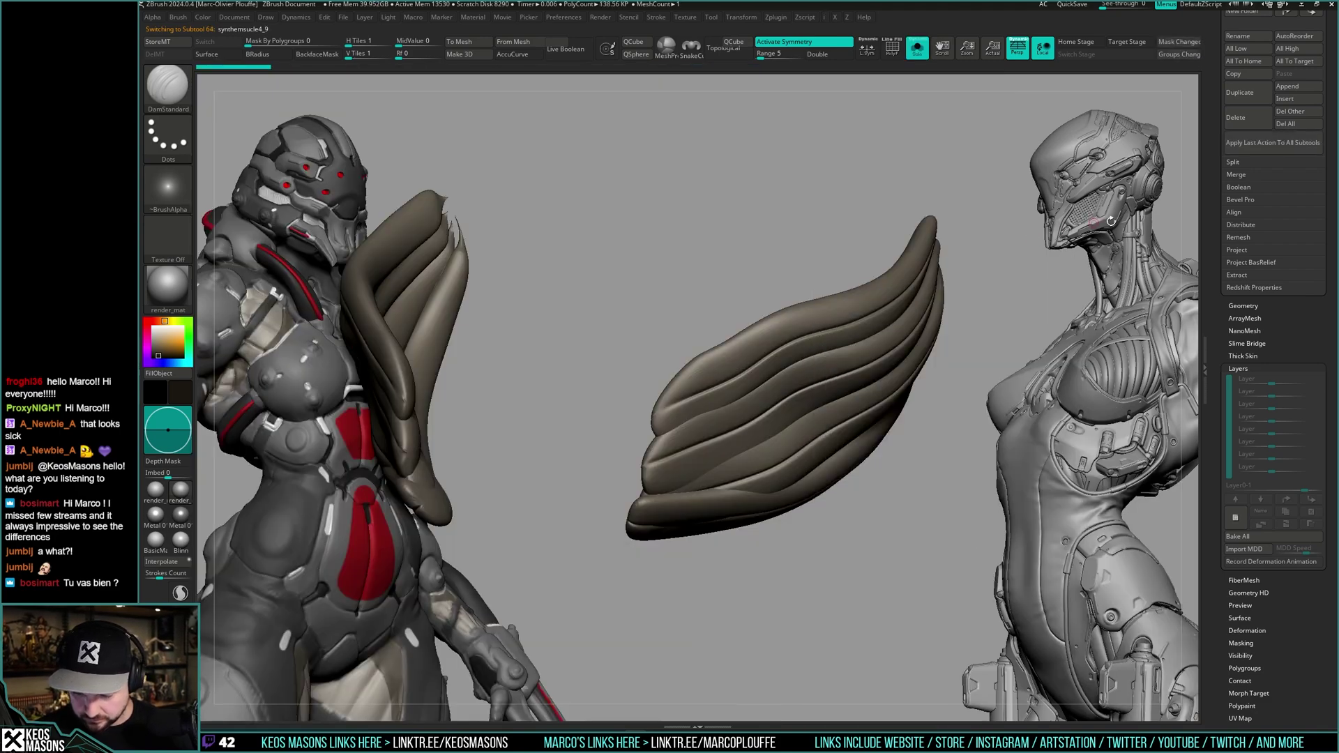
pyautogui.hotkey('shift', 's')
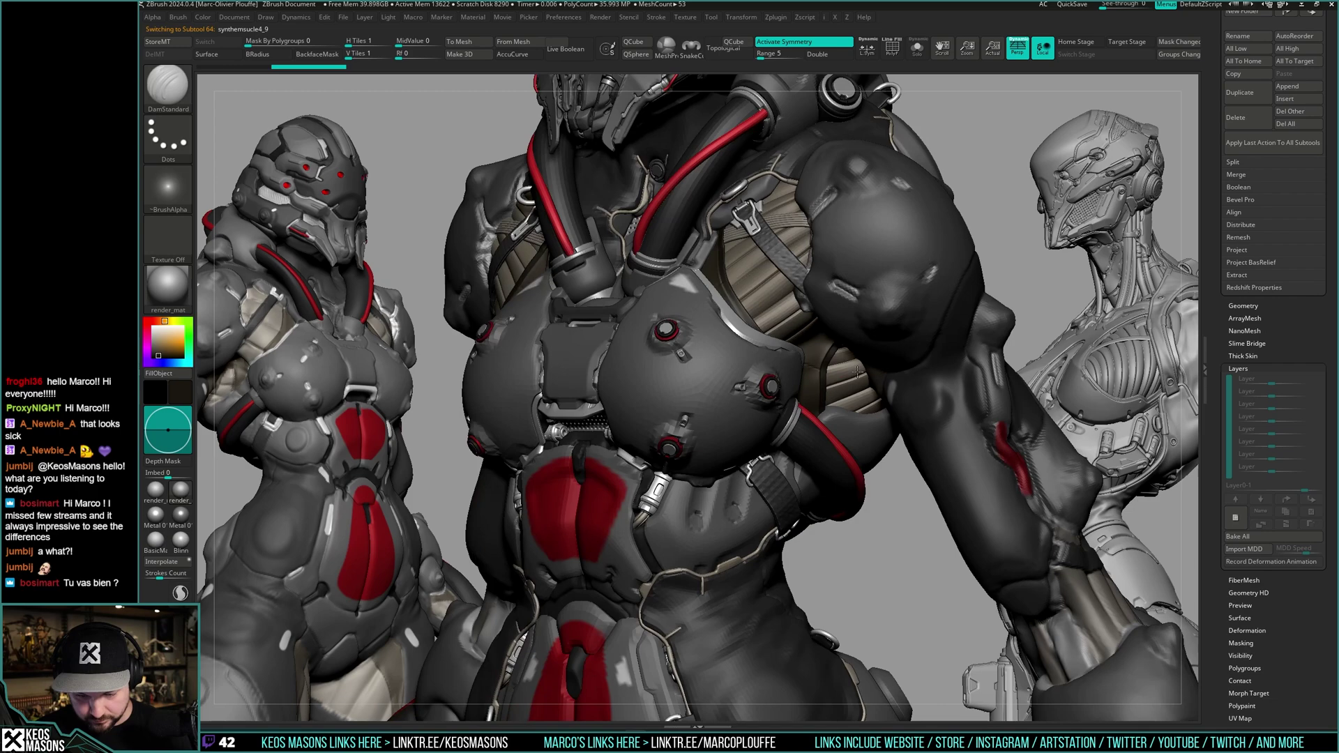
pyautogui.moveTo(857, 372)
pyautogui.mouseDown(button='right')
pyautogui.moveTo(861, 488)
pyautogui.moveTo(843, 365)
pyautogui.mouseUp(button='right')
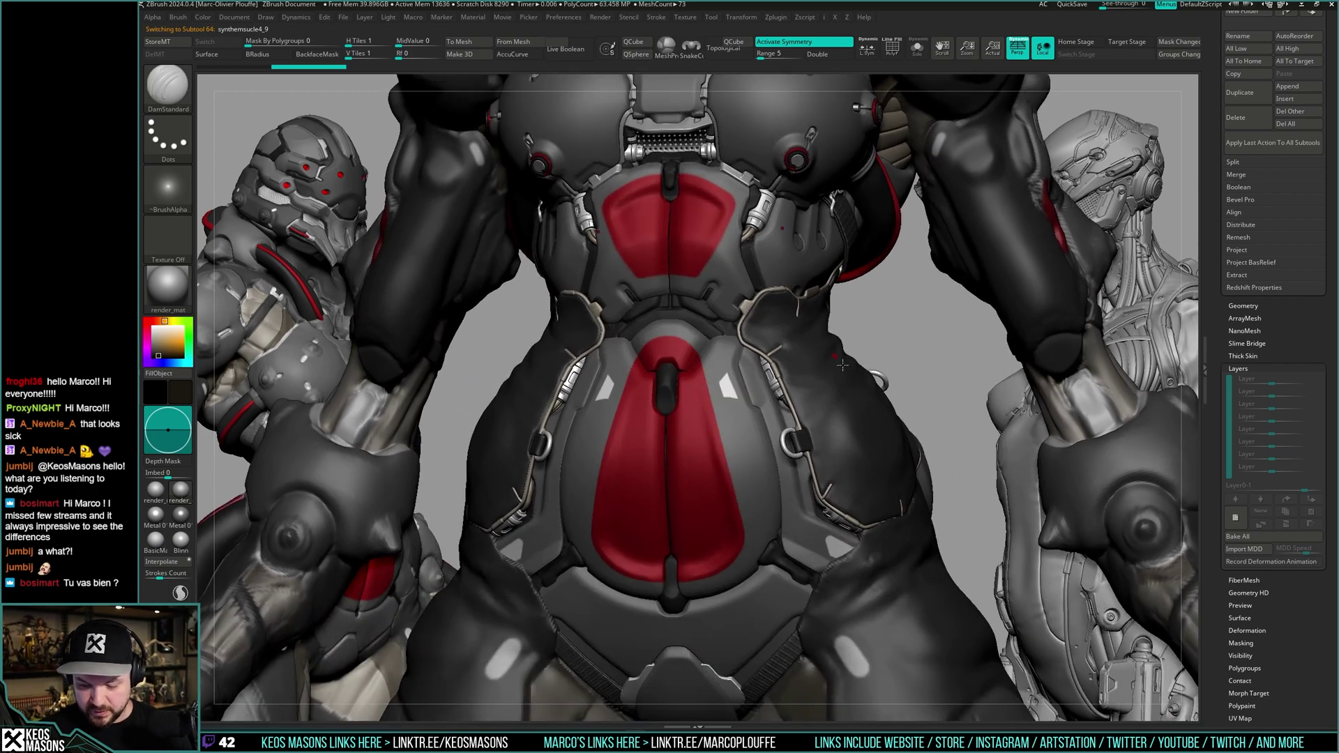
pyautogui.keyDown('alt'); pyautogui.moveTo(842, 365); pyautogui.dragTo(836, 392); pyautogui.keyUp('alt')
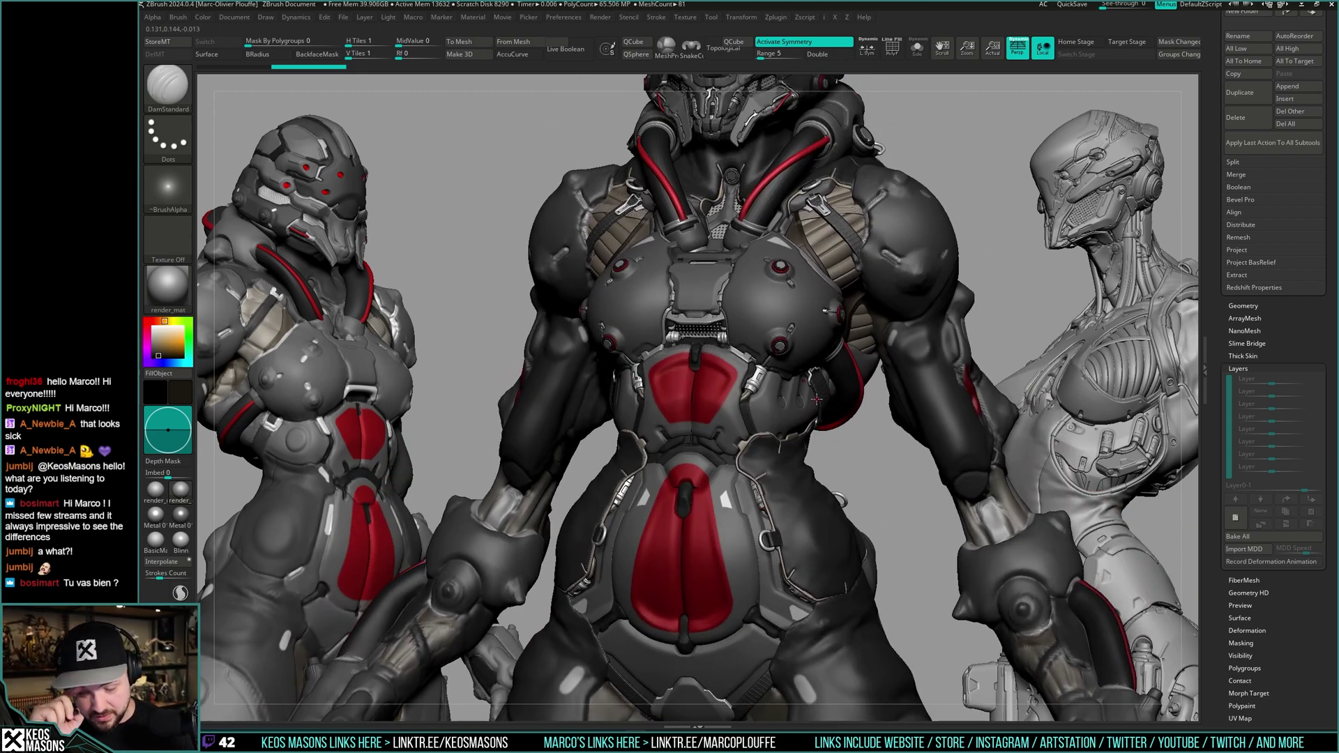
pyautogui.moveTo(815, 399); pyautogui.dragTo(826, 425, button='right')
# - Select the dark torso underlayer beneath the abdominal plates and isolate it, comparing its shape with the assembled body
pyautogui.keyDown('alt'); pyautogui.click(823, 390); pyautogui.keyUp('alt')
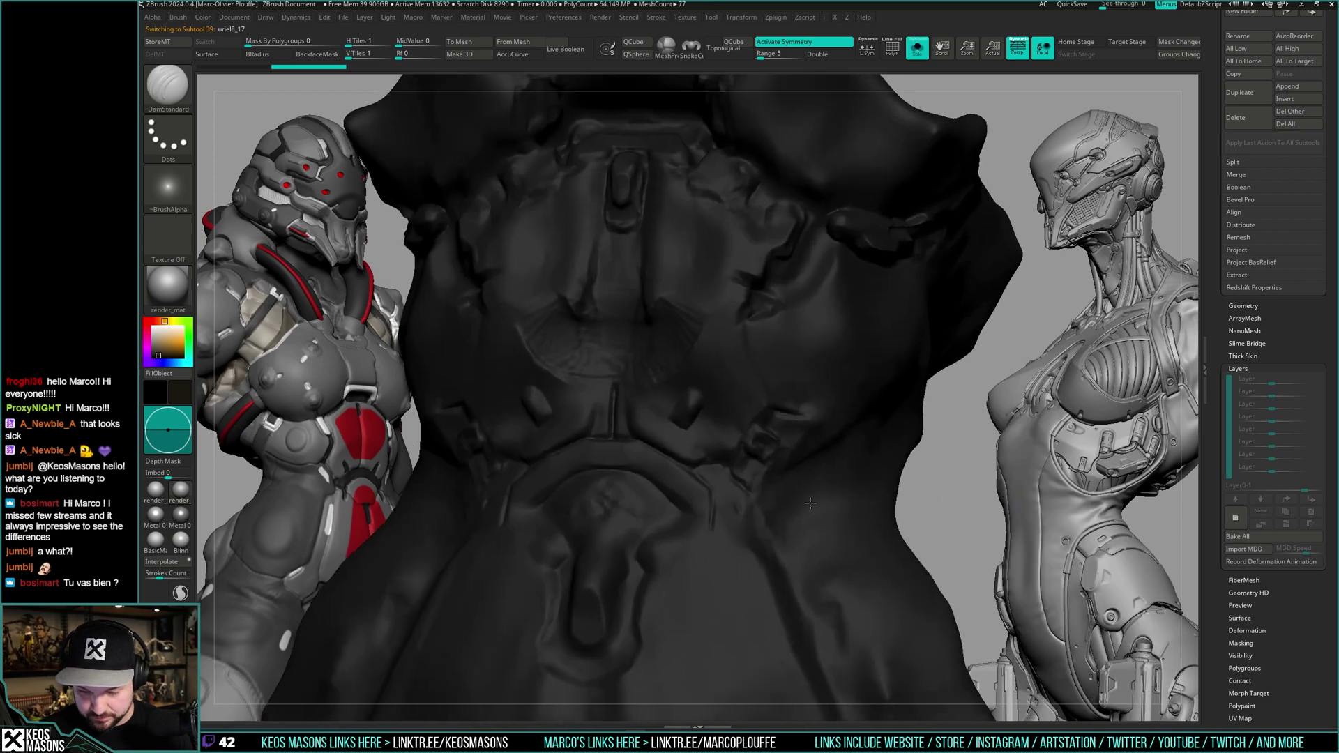
pyautogui.hotkey('shift', 'f')
pyautogui.hotkey('shift', 'f')
pyautogui.keyDown('ctrl'); pyautogui.moveTo(848, 502); pyautogui.dragTo(906, 364, button='right'); pyautogui.keyUp('ctrl')
pyautogui.hotkey('alt', 'shift', 's')
pyautogui.hotkey('shift', 'f')
pyautogui.hotkey('shift', 'f')
pyautogui.hotkey('ctrl', 'shift', 's')
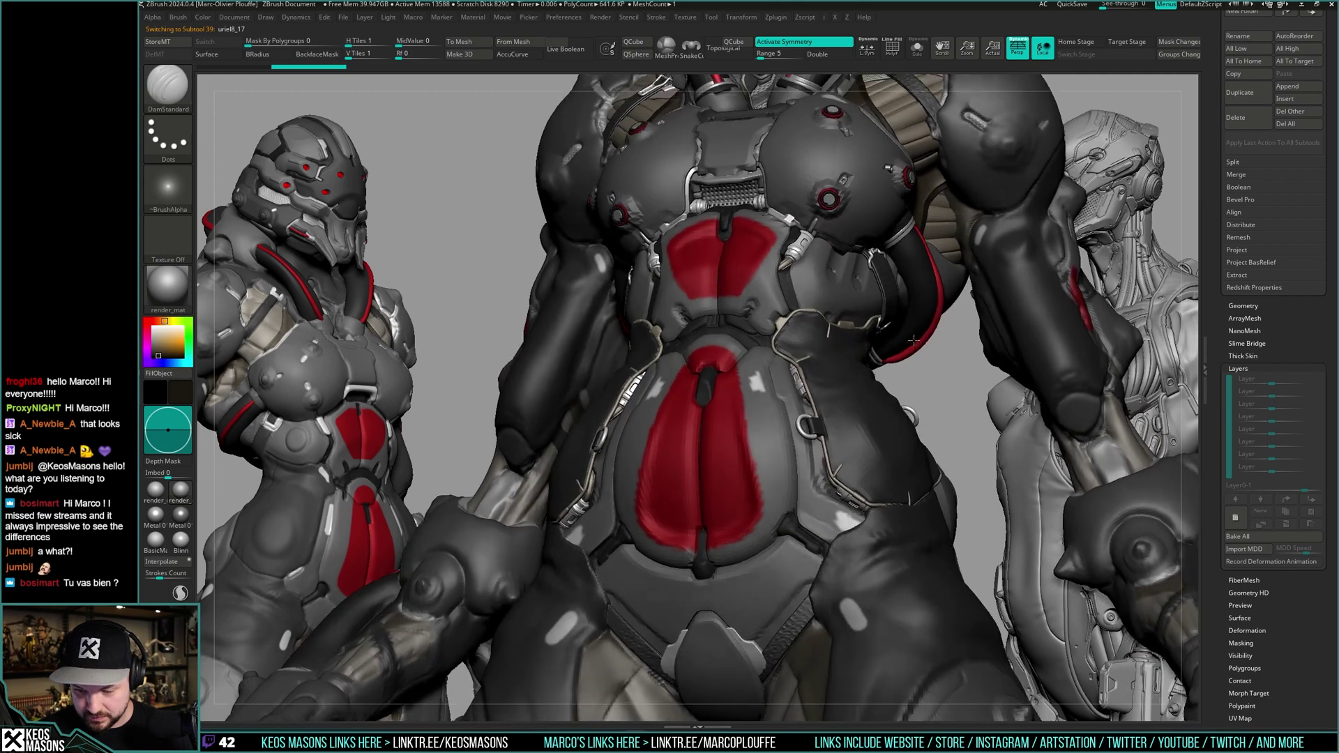
pyautogui.hotkey('ctrl', 'shift', 's')
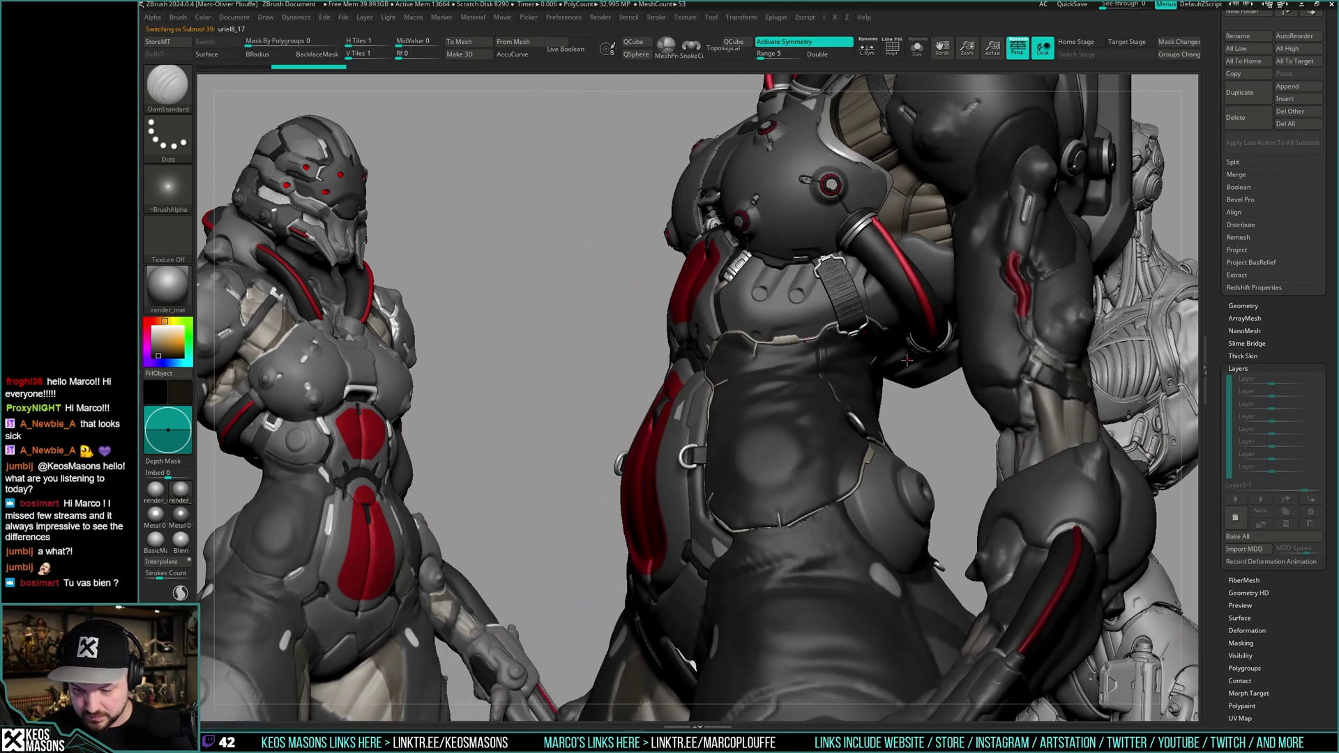
pyautogui.moveTo(907, 366)
pyautogui.mouseDown(button='right')
pyautogui.moveTo(898, 359)
pyautogui.moveTo(913, 360)
pyautogui.mouseUp(button='right')
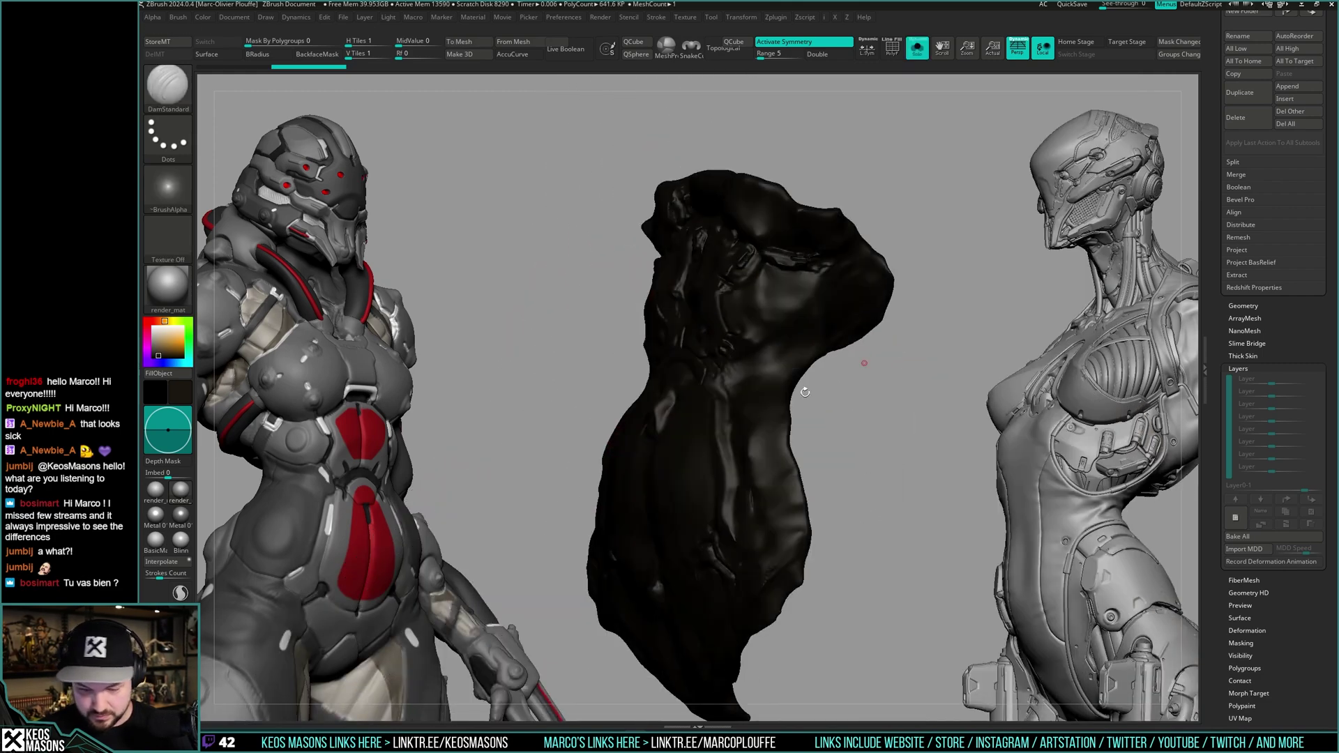
# - Fill the isolated torso underlayer with bright green so its surface is easy to read
pyautogui.press('space')
pyautogui.click(755, 349)
pyautogui.click(775, 343)
pyautogui.hotkey('ctrl', 'shift', 's')
pyautogui.moveTo(989, 271); pyautogui.dragTo(880, 354, button='right')
pyautogui.hotkey('ctrl', 'shift', 's')
pyautogui.press('space')
pyautogui.click(891, 372)
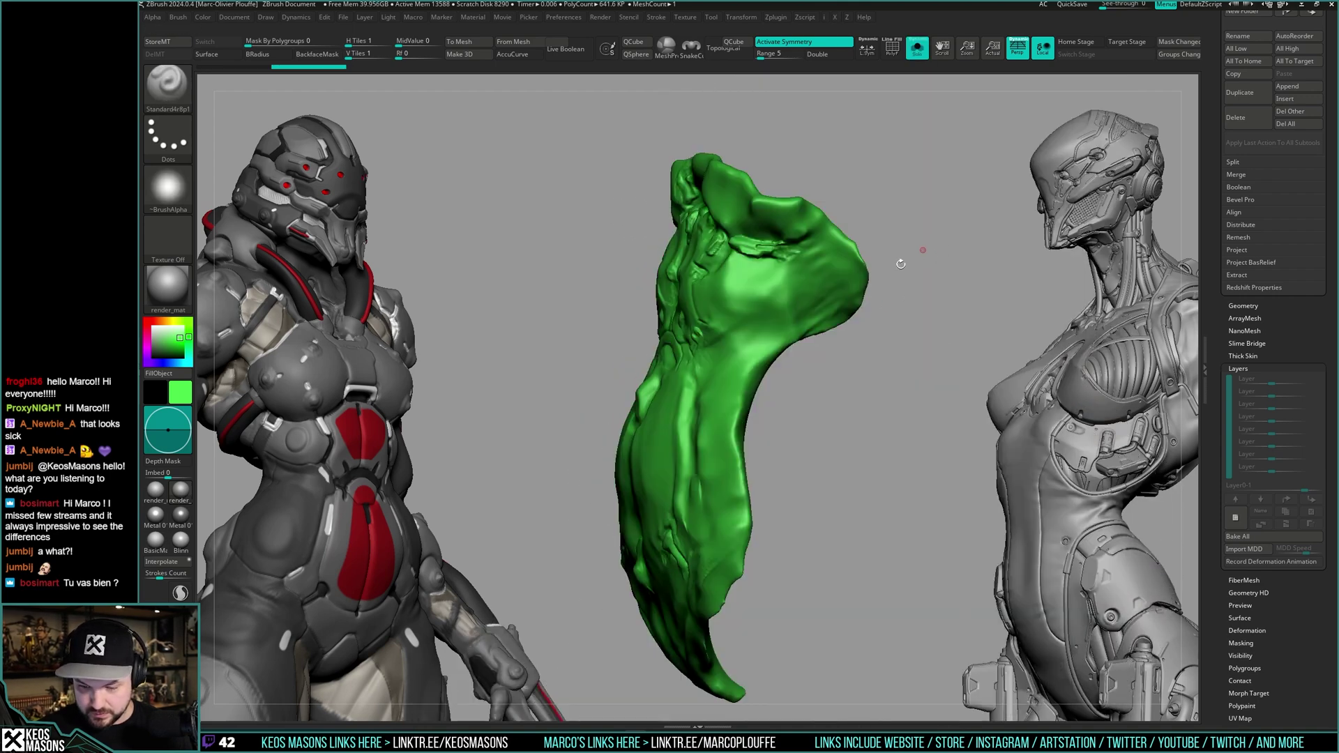
# - Mask along the upper rim of the green torso underlayer, from the centre towards the side flap
pyautogui.moveTo(900, 260); pyautogui.dragTo(861, 342, button='right')
pyautogui.moveTo(810, 276); pyautogui.dragTo(767, 209)
pyautogui.press('ctrl')
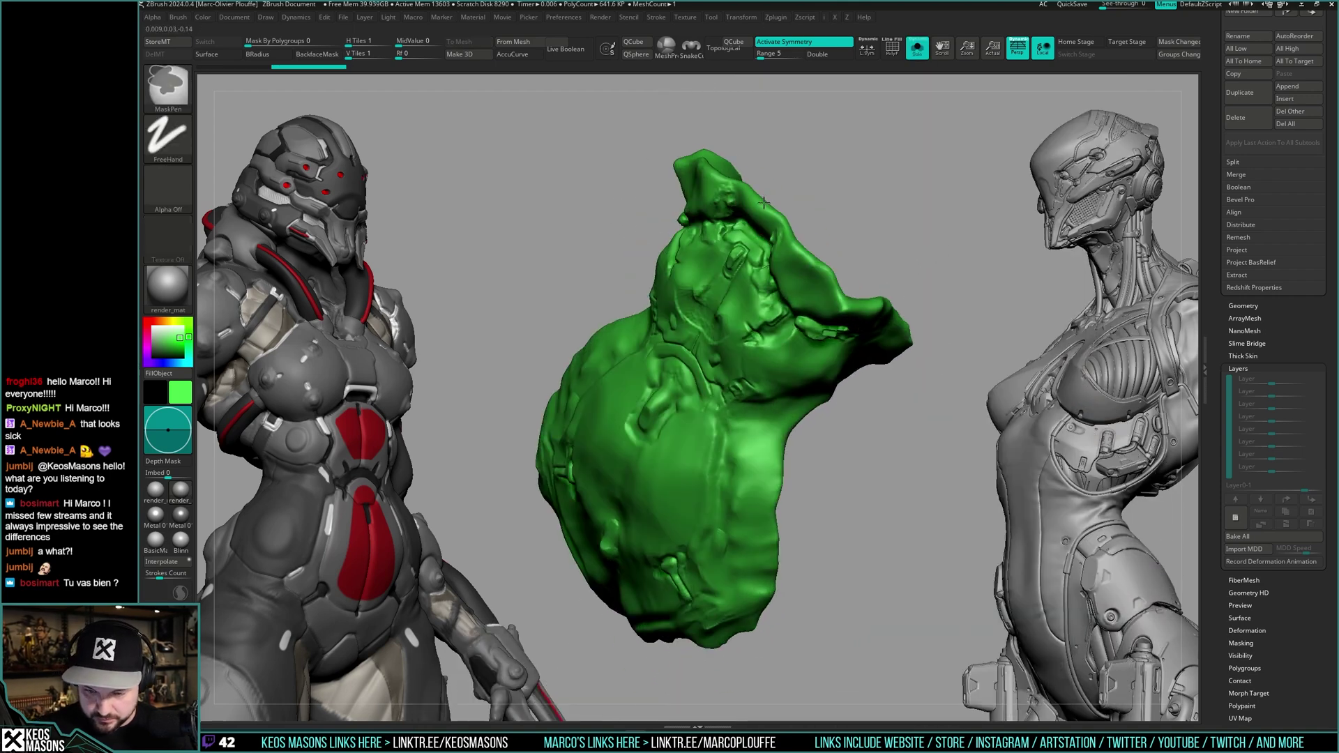
pyautogui.hotkey('ctrl', 'f')
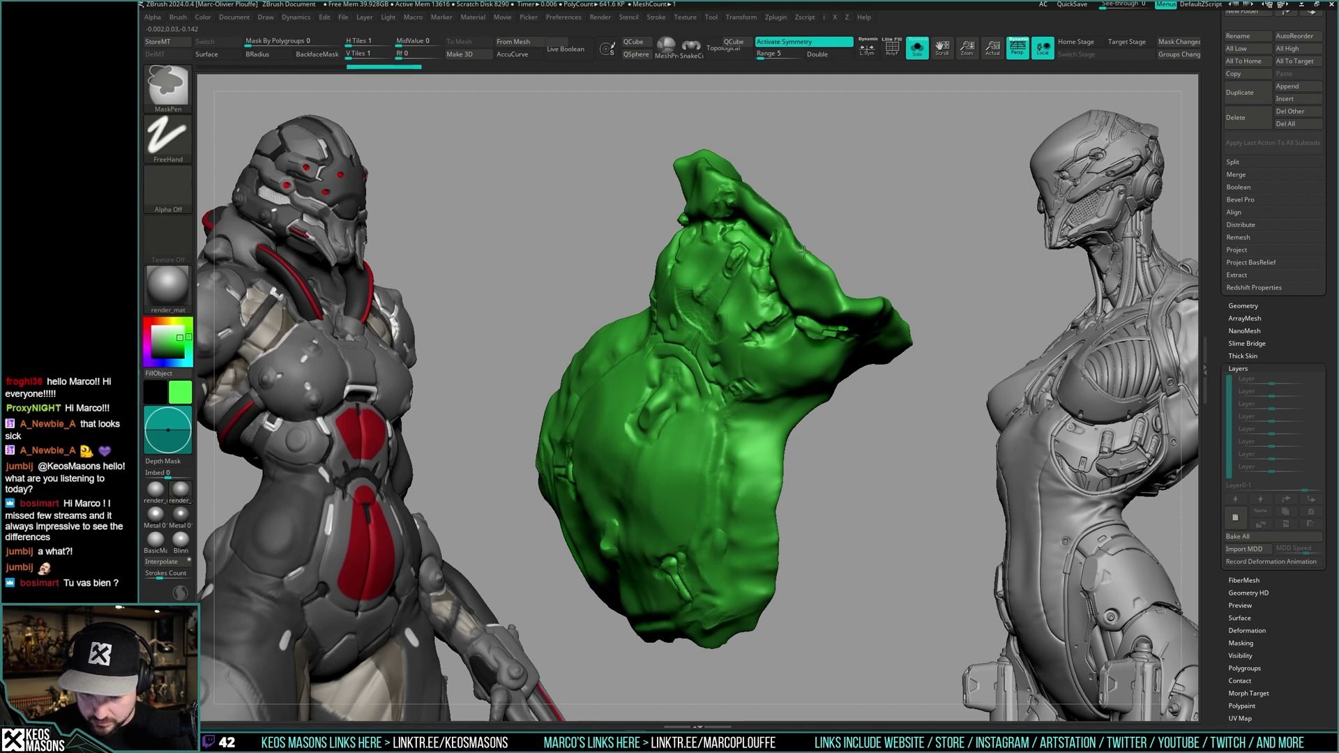
pyautogui.keyDown('ctrl'); pyautogui.moveTo(805, 252); pyautogui.dragTo(830, 275); pyautogui.keyUp('ctrl')
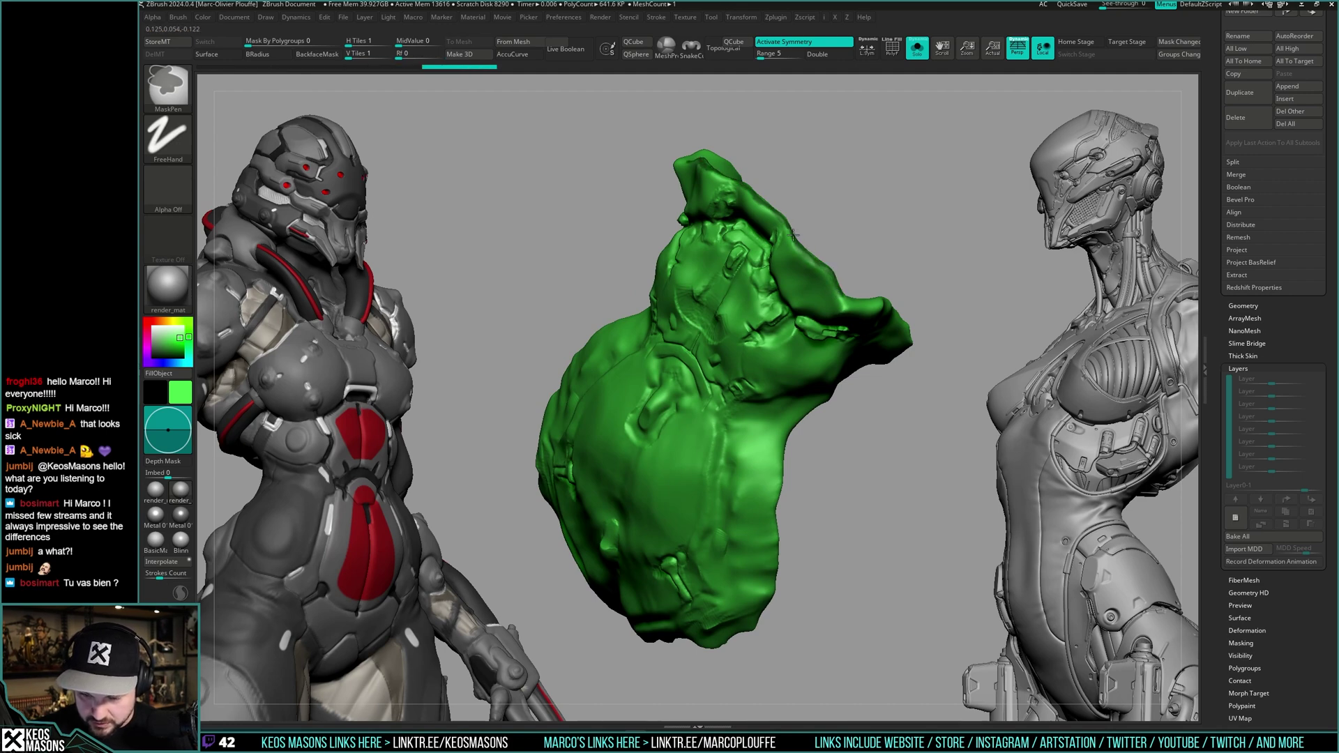
pyautogui.keyDown('ctrl'); pyautogui.moveTo(842, 297); pyautogui.dragTo(855, 295); pyautogui.keyUp('ctrl')
pyautogui.moveTo(855, 296); pyautogui.dragTo(865, 313, button='right')
pyautogui.keyDown('ctrl'); pyautogui.moveTo(861, 321); pyautogui.dragTo(855, 309); pyautogui.keyUp('ctrl')
pyautogui.moveTo(855, 308)
pyautogui.mouseDown(button='right')
pyautogui.moveTo(831, 276)
pyautogui.moveTo(847, 265)
pyautogui.moveTo(833, 245)
pyautogui.mouseUp(button='right')
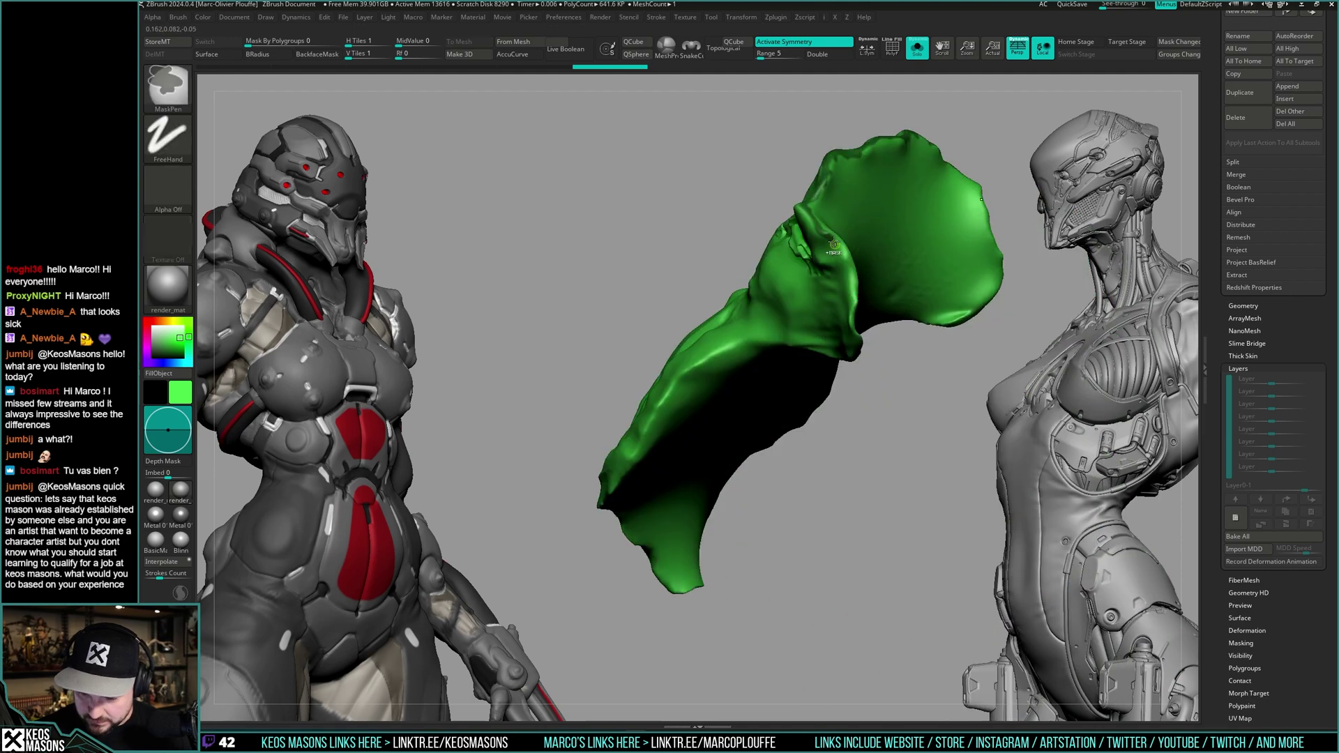
# - Continue the mask around the side flap and along the underlayer's side edge towards its lower tip
pyautogui.keyDown('ctrl'); pyautogui.moveTo(854, 304); pyautogui.dragTo(850, 329); pyautogui.keyUp('ctrl')
pyautogui.moveTo(851, 329)
pyautogui.mouseDown(button='right')
pyautogui.moveTo(868, 345)
pyautogui.moveTo(929, 321)
pyautogui.moveTo(937, 237)
pyautogui.mouseUp(button='right')
pyautogui.keyDown('ctrl'); pyautogui.moveTo(921, 283); pyautogui.dragTo(874, 297); pyautogui.keyUp('ctrl')
pyautogui.moveTo(873, 297); pyautogui.dragTo(878, 302, button='right')
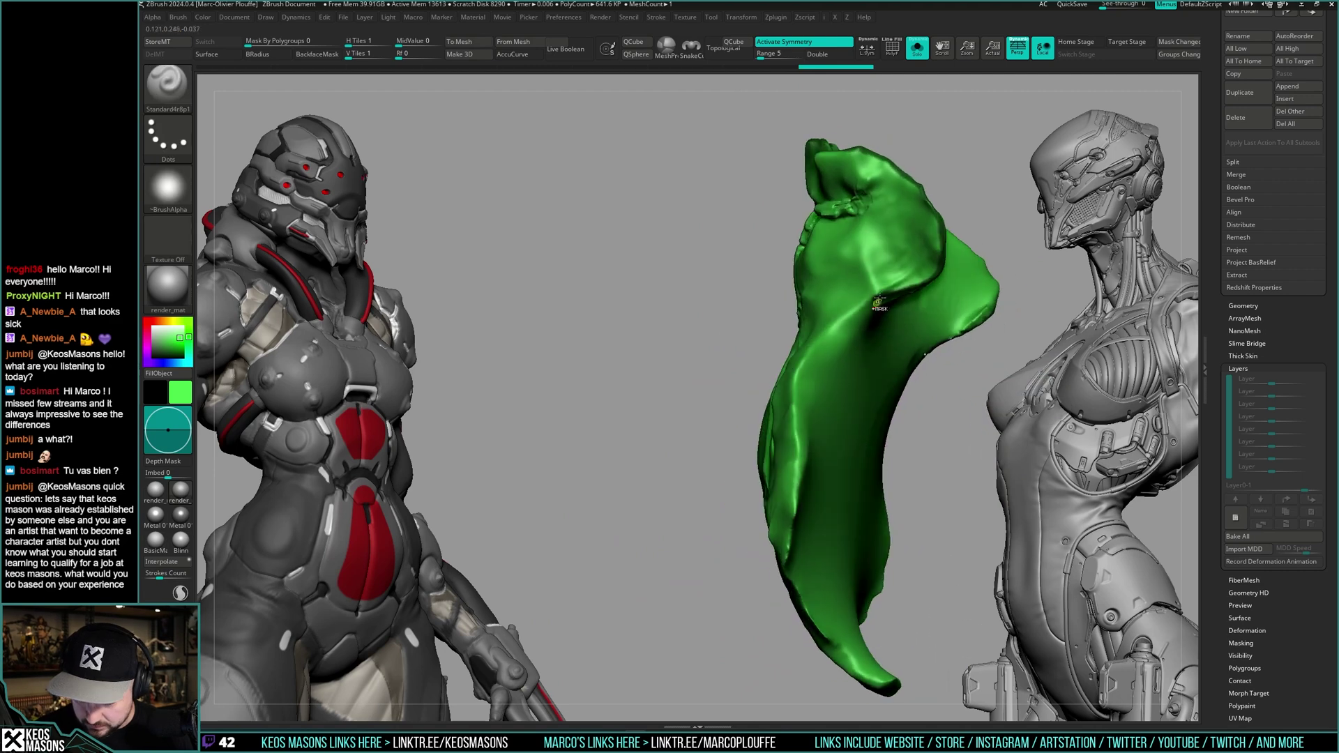
pyautogui.moveTo(868, 301)
pyautogui.keyDown('ctrl'); pyautogui.mouseDown()
pyautogui.moveTo(807, 362)
pyautogui.moveTo(796, 448)
pyautogui.mouseUp(); pyautogui.keyUp('ctrl')
pyautogui.hotkey('ctrl', 'z')
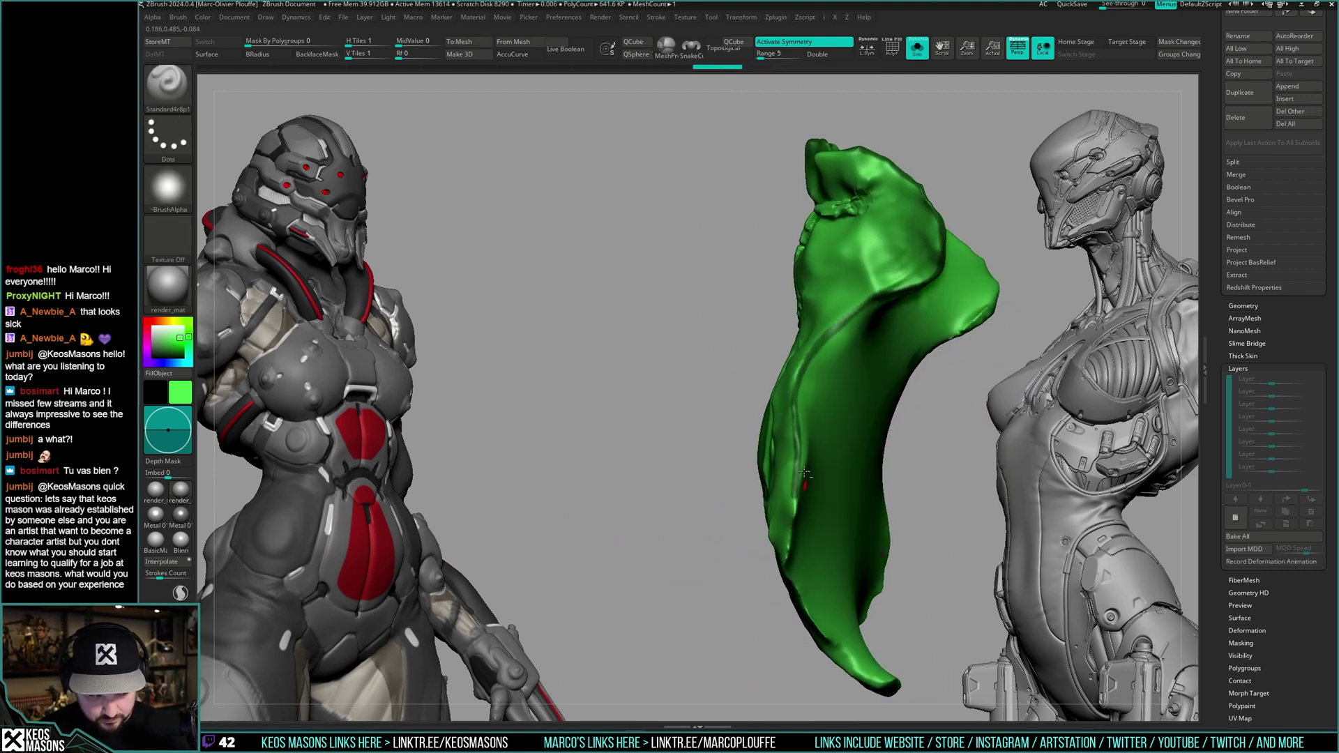
pyautogui.moveTo(795, 479)
pyautogui.mouseDown(button='right')
pyautogui.moveTo(799, 408)
pyautogui.moveTo(747, 471)
pyautogui.moveTo(873, 388)
pyautogui.mouseUp(button='right')
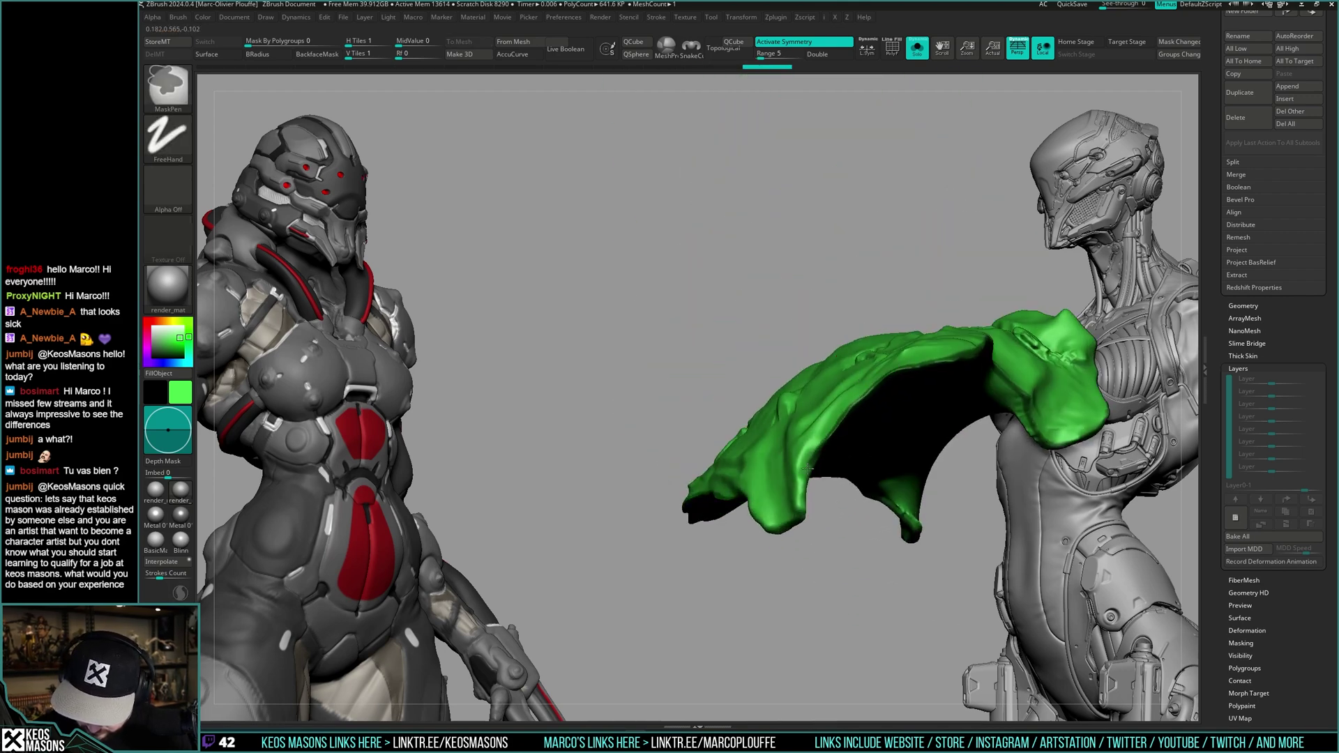
pyautogui.moveTo(785, 528); pyautogui.dragTo(859, 376, button='right')
pyautogui.press('z')
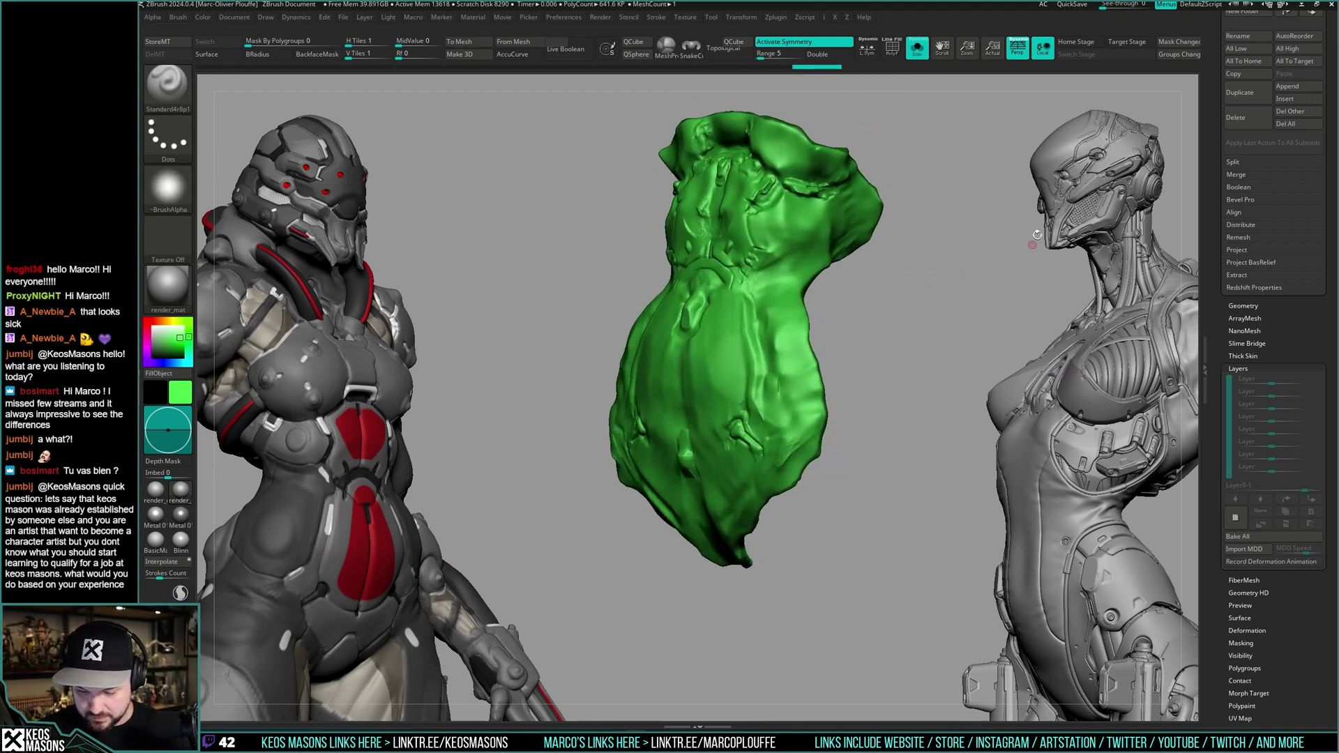
# - Mask the lower edge of the underlayer at a lower subdivision level and return to the highest level
pyautogui.hotkey('ctrl', 'z')
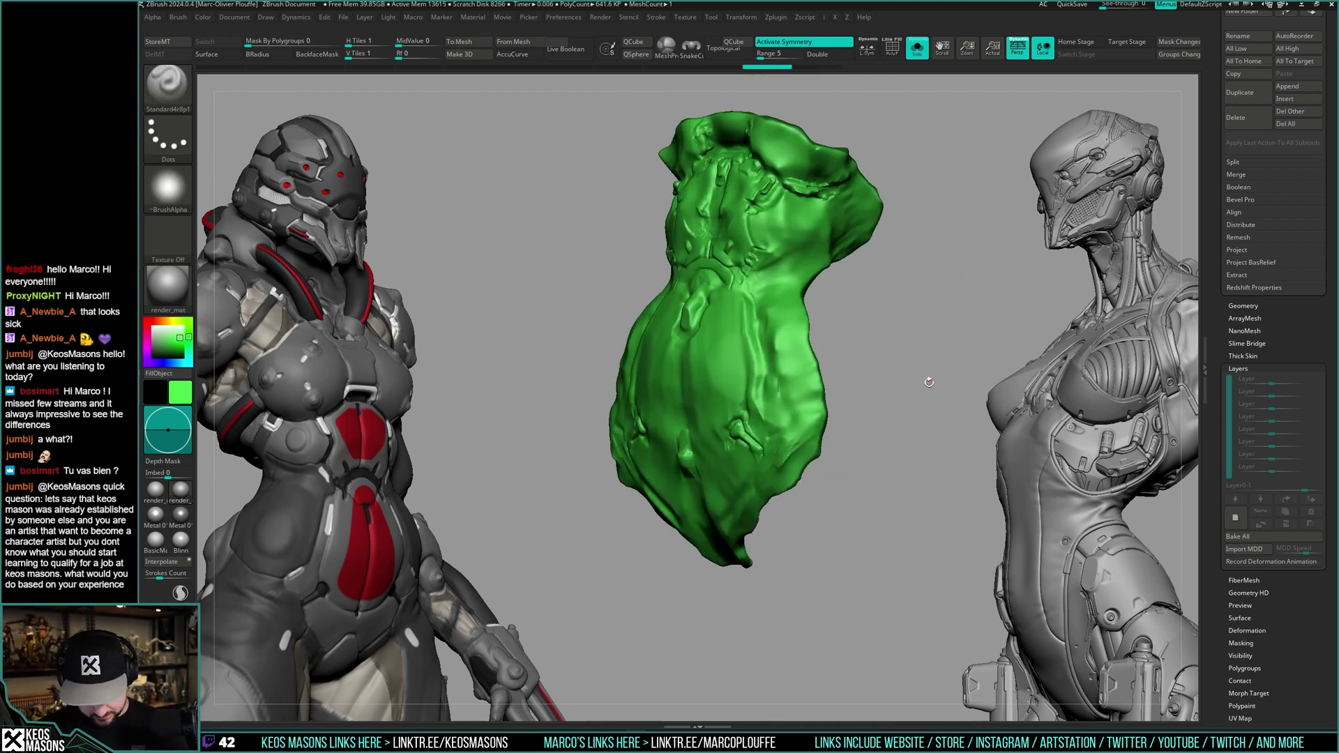
pyautogui.hotkey('shift', 'd')
pyautogui.moveTo(929, 382)
pyautogui.mouseDown(button='right')
pyautogui.moveTo(914, 371)
pyautogui.moveTo(911, 398)
pyautogui.moveTo(914, 314)
pyautogui.mouseUp(button='right')
pyautogui.hotkey('ctrl', 'shift', 'z')
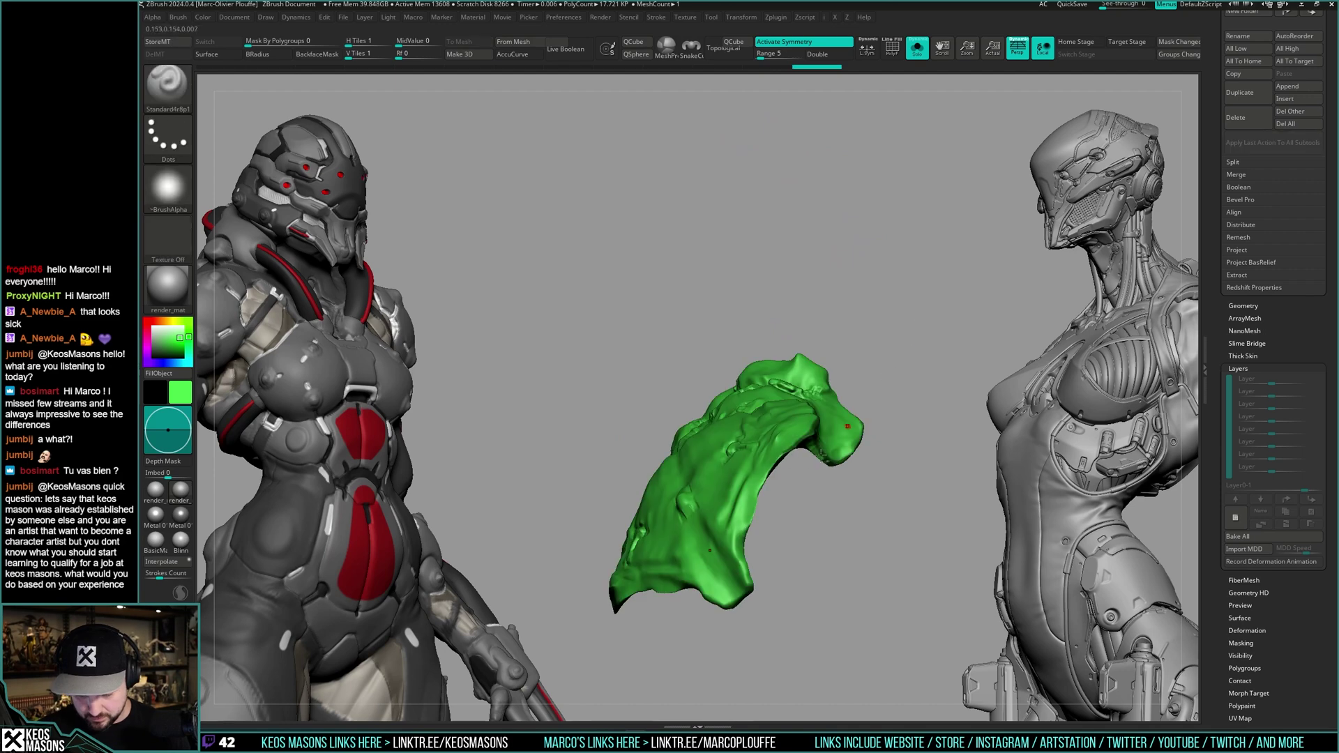
pyautogui.hotkey('ctrl', 'z')
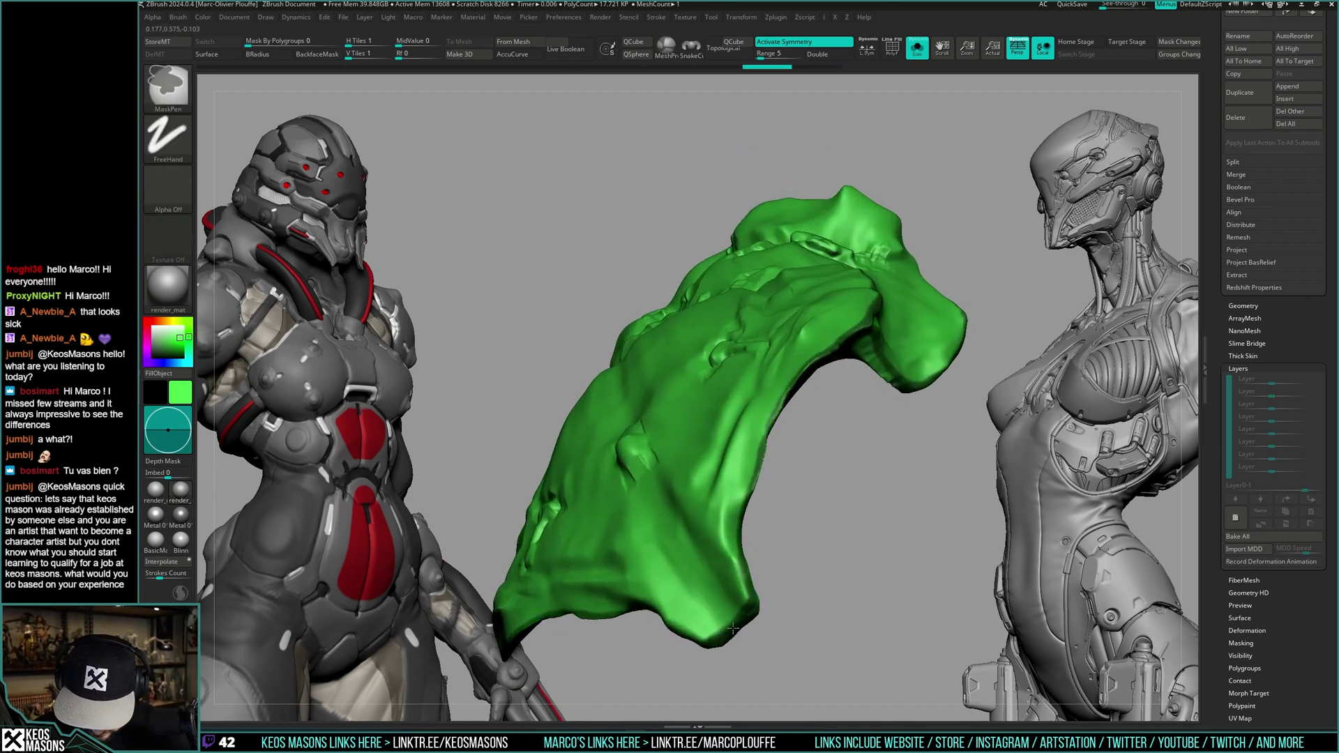
pyautogui.hotkey('ctrl', 'shift', 'z')
pyautogui.keyDown('alt'); pyautogui.moveTo(884, 405); pyautogui.dragTo(835, 416); pyautogui.keyUp('alt')
pyautogui.press('z')
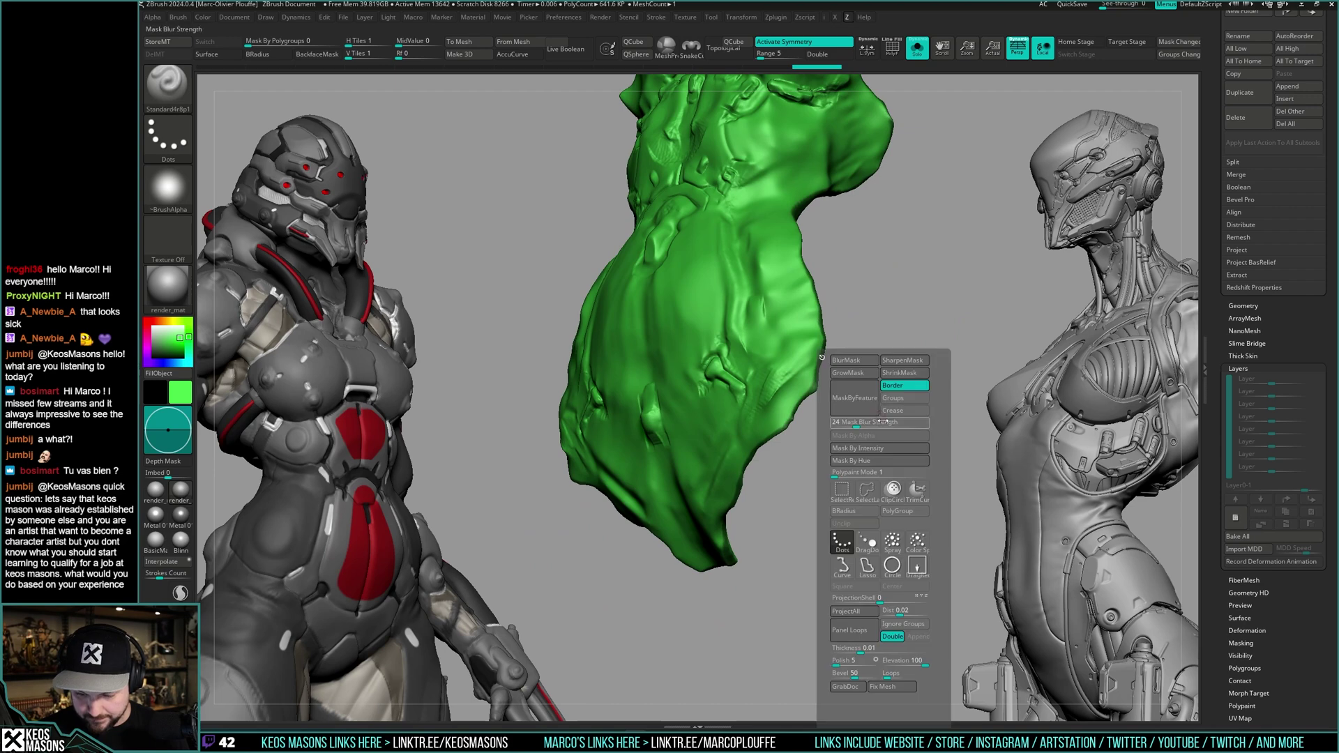
pyautogui.moveTo(935, 382)
pyautogui.mouseDown()
pyautogui.moveTo(920, 358)
pyautogui.moveTo(923, 397)
pyautogui.mouseUp()
pyautogui.hotkey('ctrl', 'shift', 'z')
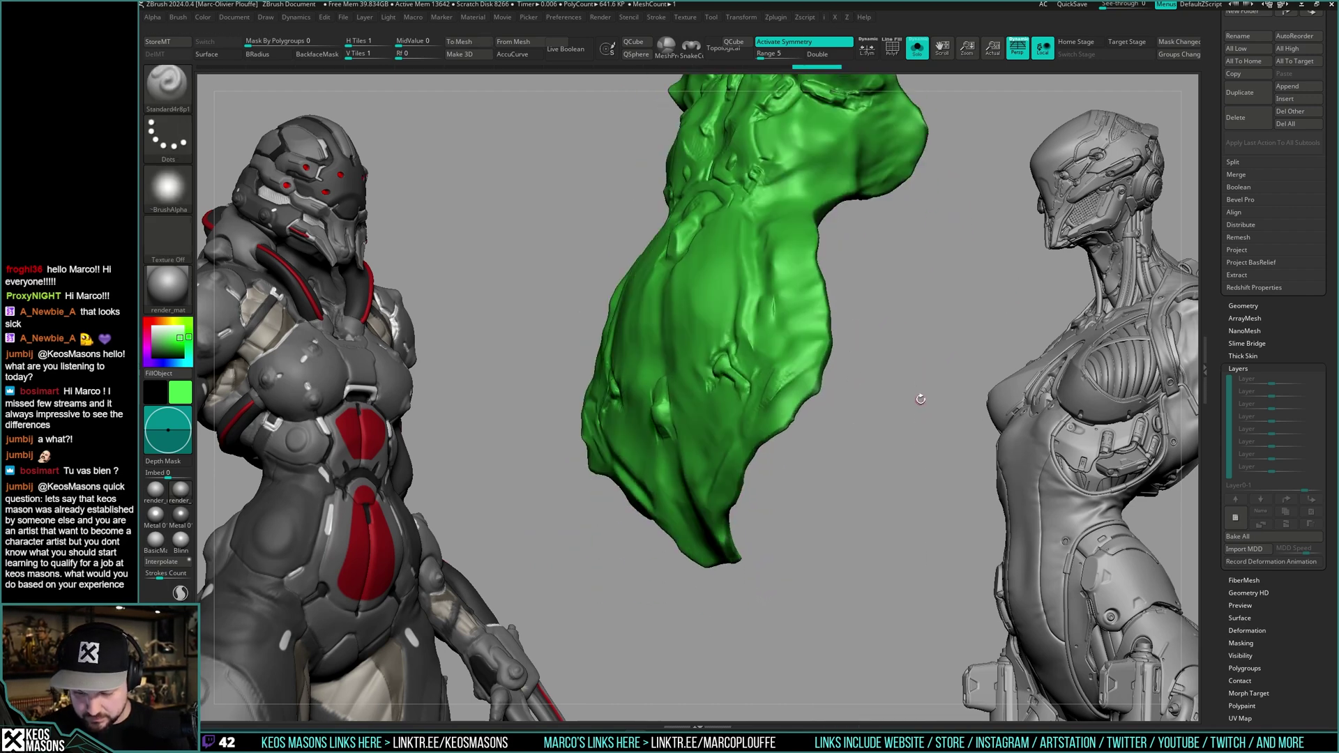
# - Convert the masked area of the underlayer into a polygroup and check the grouping with polyframe
pyautogui.press('z')
pyautogui.moveTo(967, 286)
pyautogui.mouseDown()
pyautogui.moveTo(891, 369)
pyautogui.moveTo(876, 356)
pyautogui.moveTo(907, 391)
pyautogui.moveTo(946, 357)
pyautogui.moveTo(869, 384)
pyautogui.moveTo(920, 362)
pyautogui.moveTo(910, 357)
pyautogui.moveTo(932, 369)
pyautogui.moveTo(914, 352)
pyautogui.mouseUp()
pyautogui.hotkey('ctrl', 'w')
pyautogui.keyDown('ctrl'); pyautogui.keyDown('shift'); pyautogui.click(938, 366); pyautogui.keyUp('shift'); pyautogui.keyUp('ctrl')
pyautogui.hotkey('shift', 'f')
pyautogui.hotkey('ctrl', 'w')
pyautogui.hotkey('shift', 'f')
pyautogui.hotkey('ctrl', 'w')
# - Isolate the outer surface of the torso underlayer and remove the hidden inner geometry
pyautogui.hotkey('shift', 'f')
pyautogui.hotkey('shift', 'f')
pyautogui.hotkey('ctrl', 'shift', 'z')
pyautogui.hotkey('ctrl', 'shift', 'z')
pyautogui.press('space')
pyautogui.click(950, 360)
pyautogui.keyDown('ctrl'); pyautogui.keyDown('shift'); pyautogui.click(918, 340); pyautogui.keyUp('shift'); pyautogui.keyUp('ctrl')
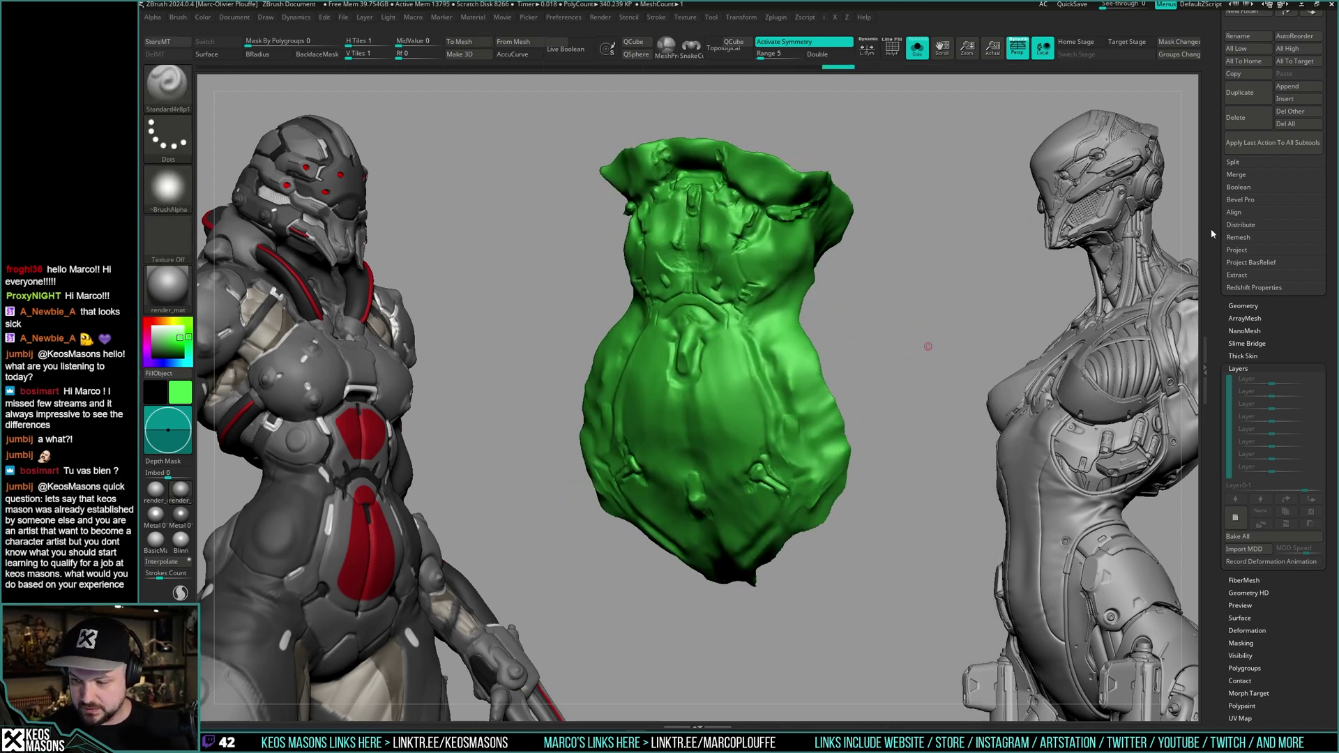
# - Switch to the separate tool holding only the torso underlayer and turn off DynaMesh for it
pyautogui.moveTo(1213, 234); pyautogui.dragTo(1214, 433)
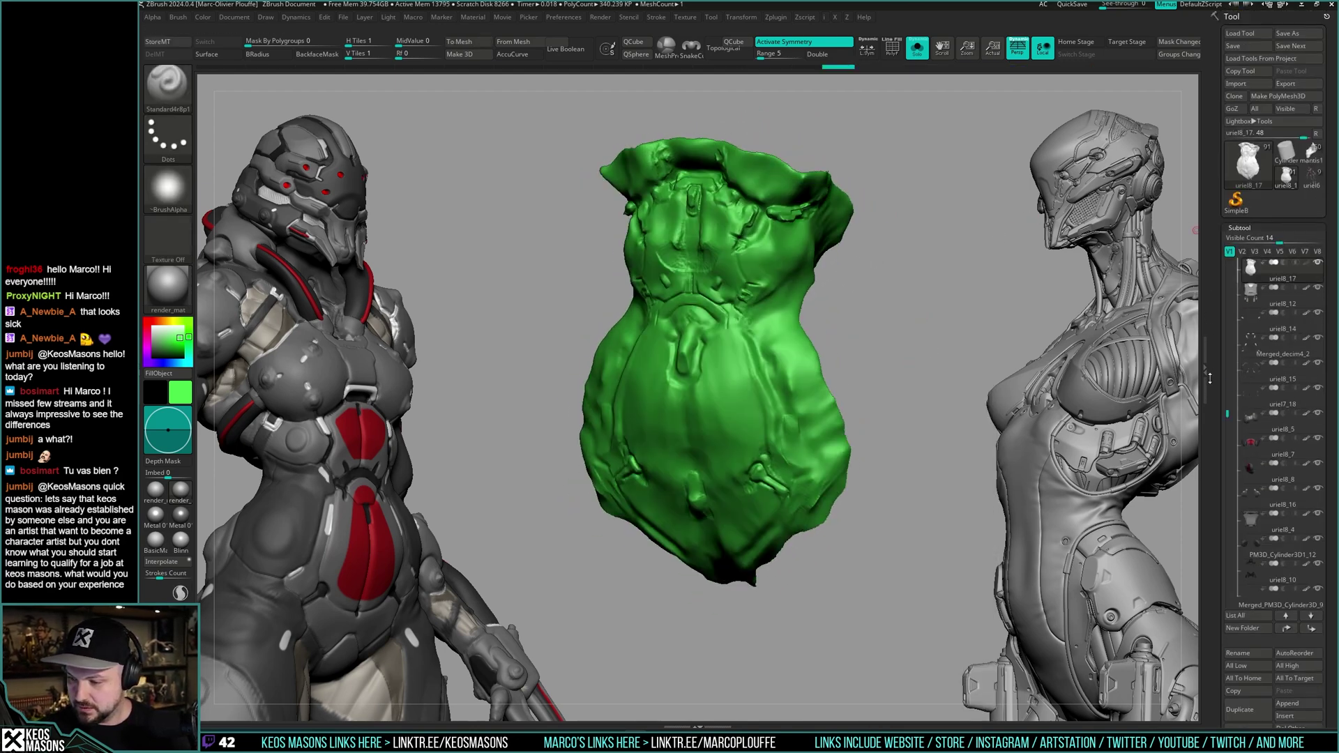
pyautogui.click(1282, 180)
pyautogui.press('space')
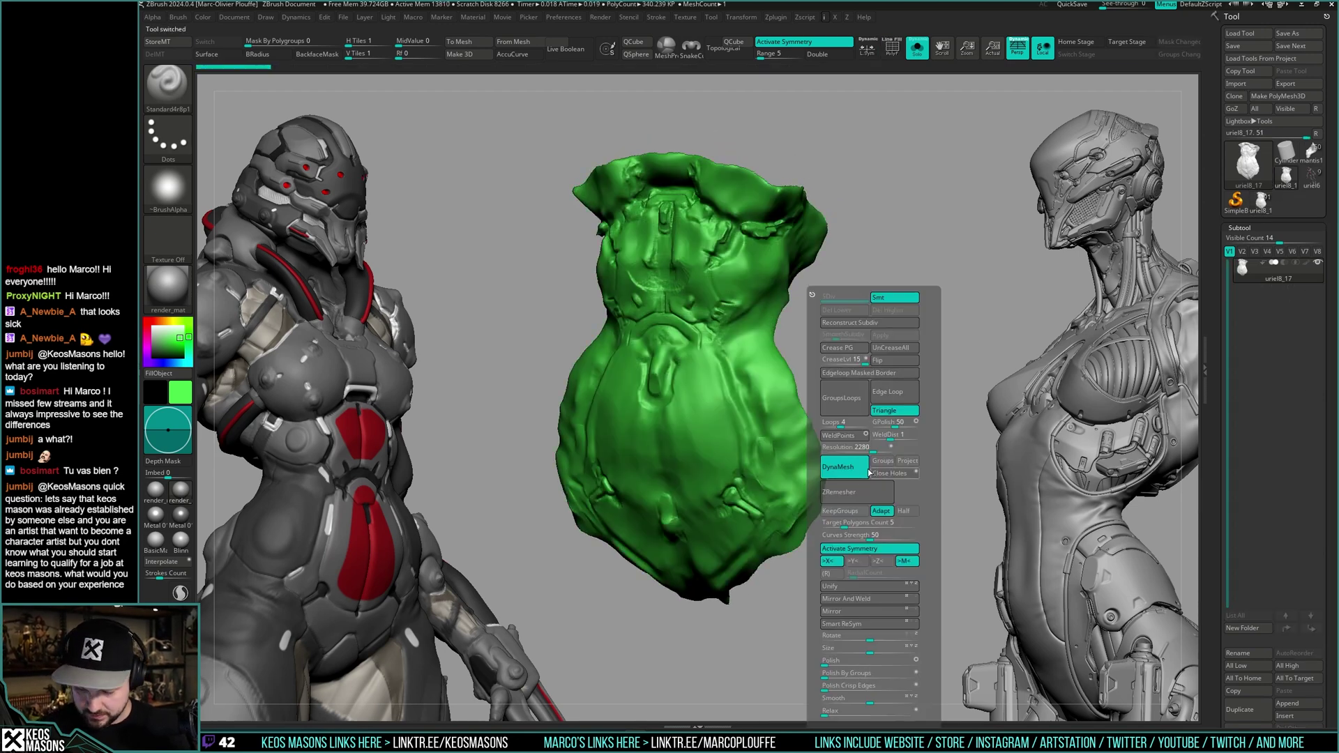
pyautogui.click(846, 467)
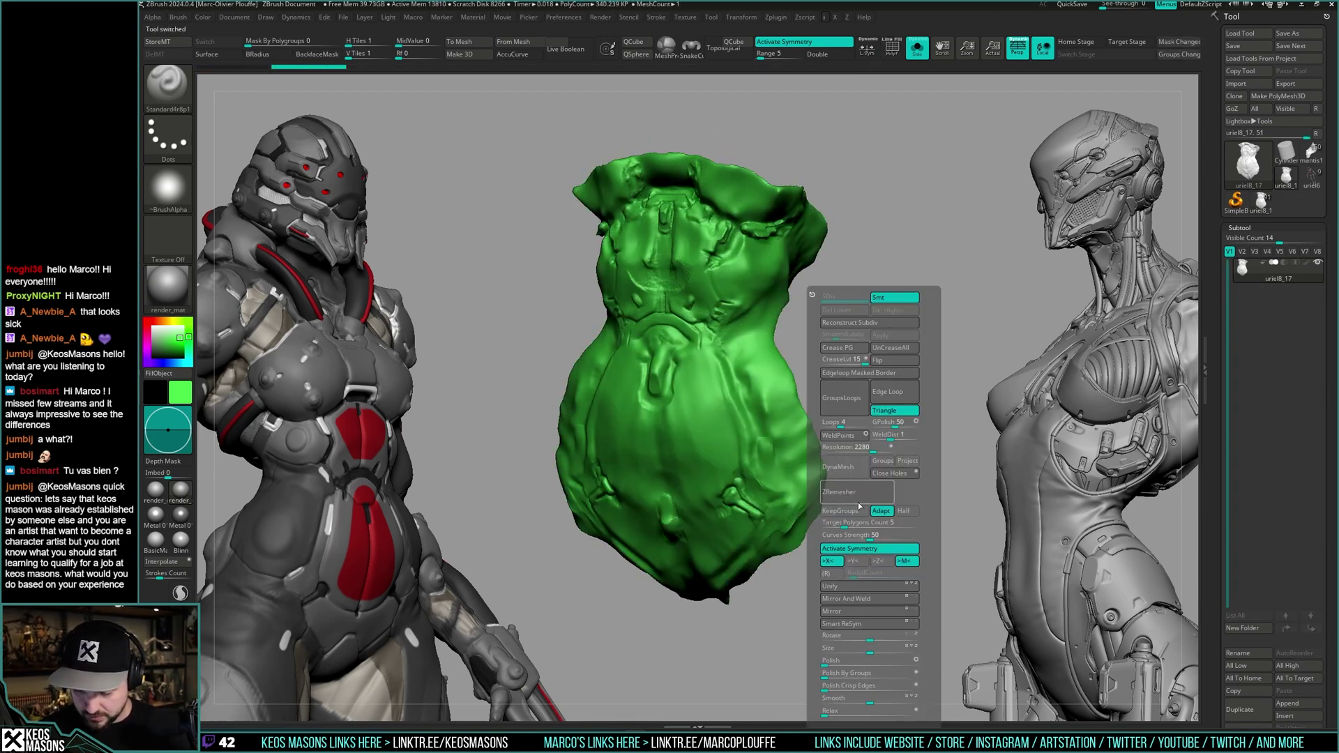
# - Duplicate the torso underlayer, retopologise the copy with ZRemesher, and display its polyframe
pyautogui.click(1240, 710)
pyautogui.press('space')
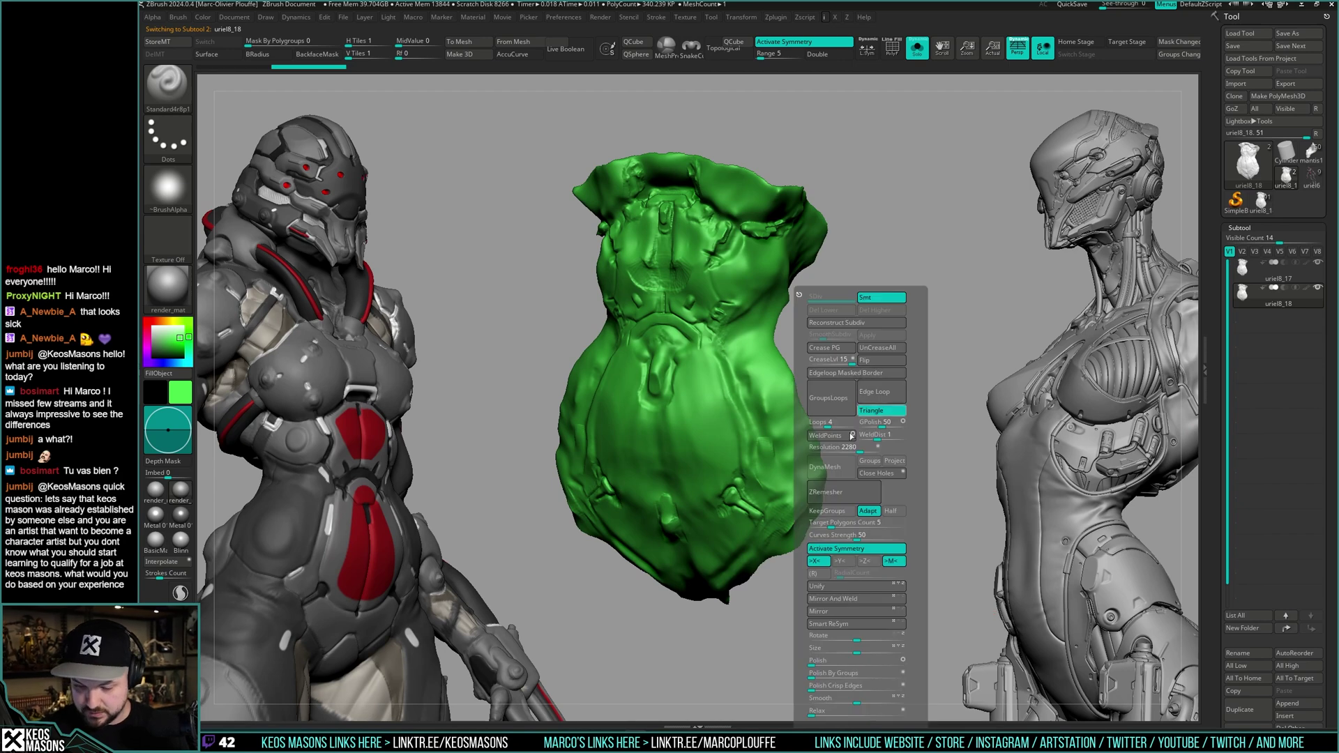
pyautogui.click(834, 499)
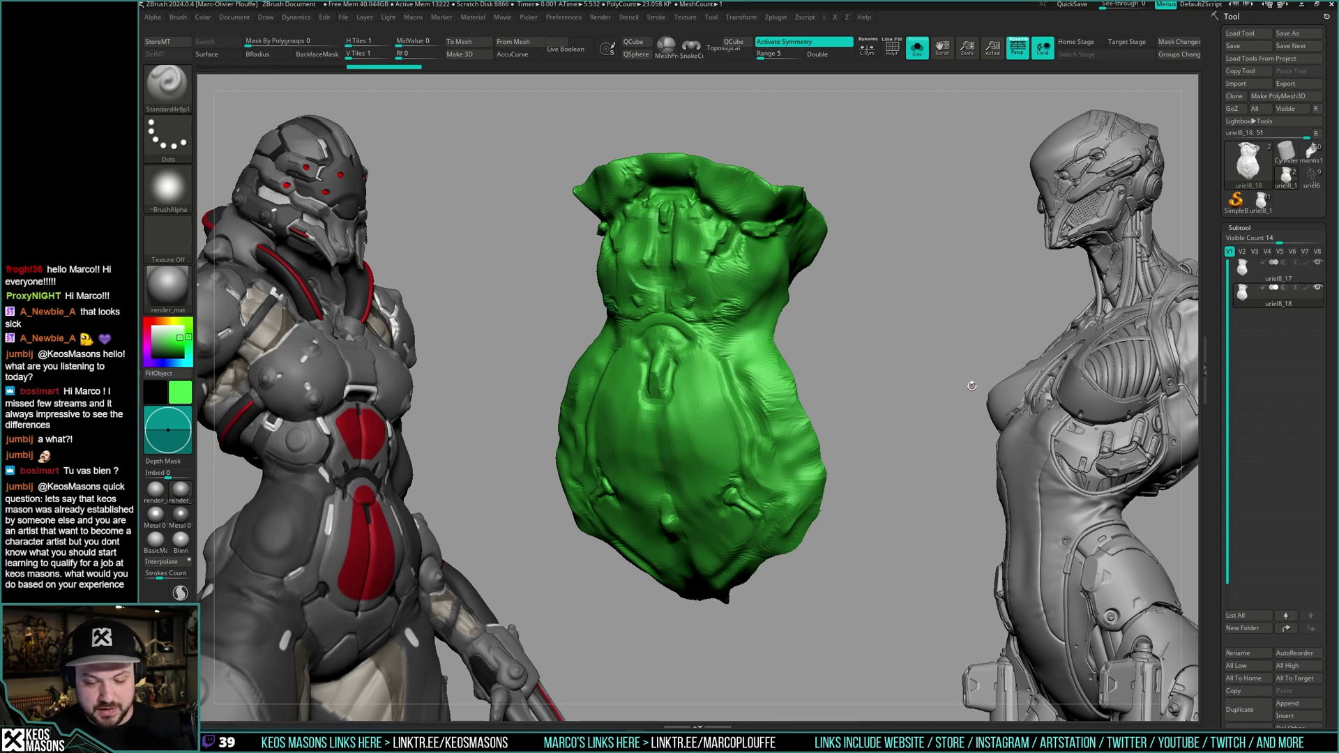
pyautogui.hotkey('shift', 'f')
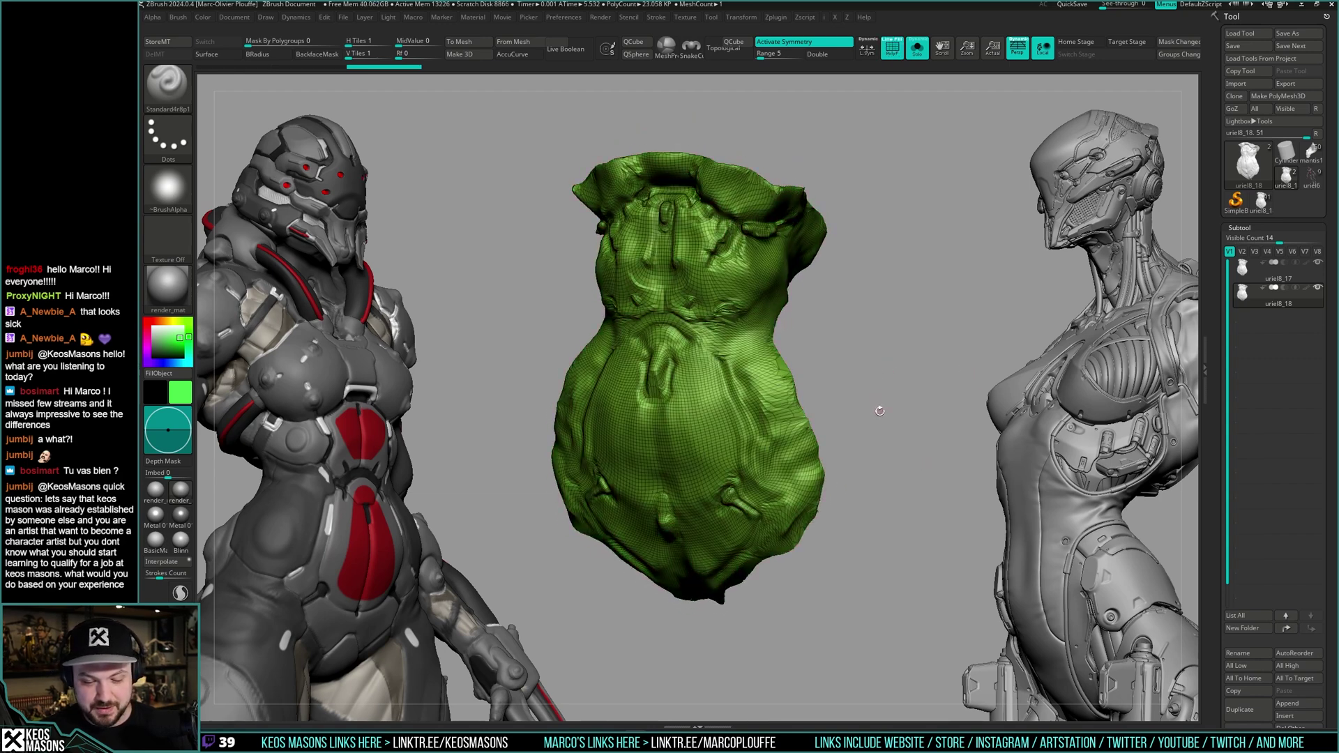
# - Set the ZRemesher target polygon count to 2.875, remesh the torso underlayer copy, and display its polyframe
pyautogui.hotkey('shift', 'f')
pyautogui.press('space')
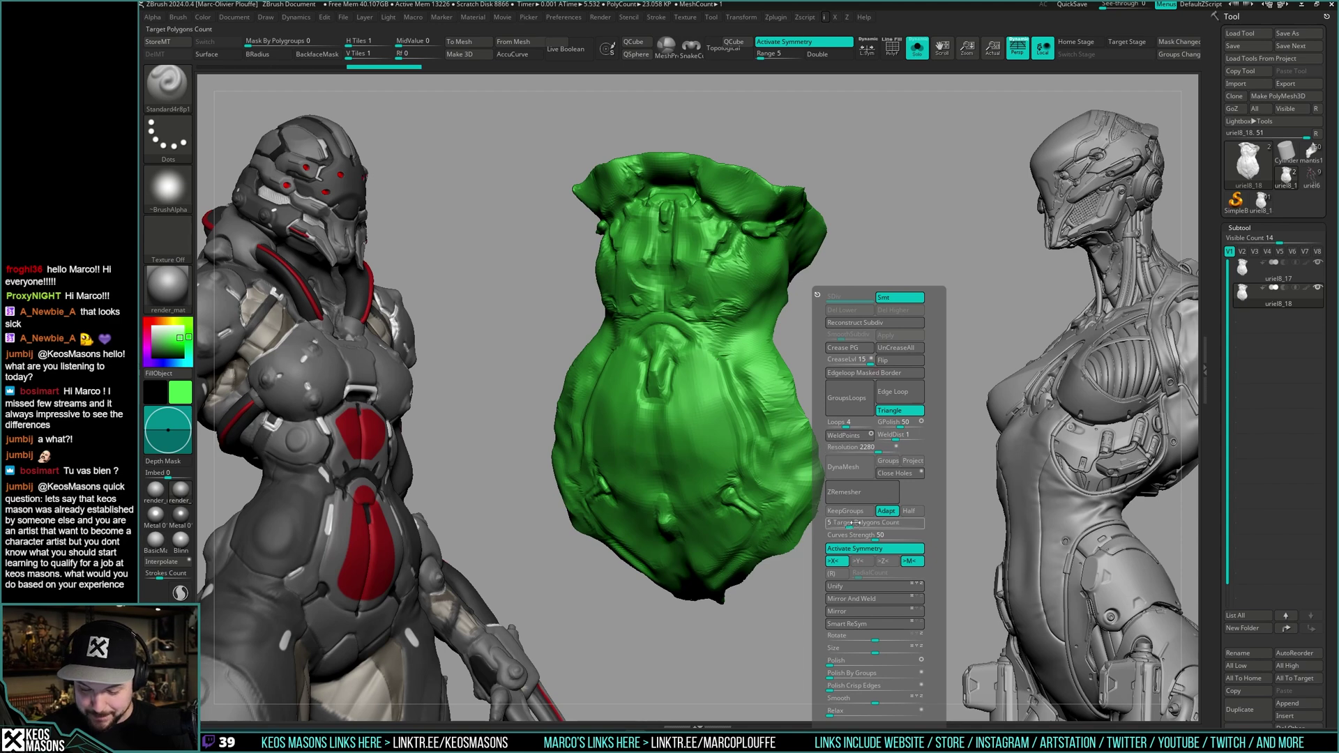
pyautogui.moveTo(842, 524); pyautogui.dragTo(841, 525)
pyautogui.click(856, 495)
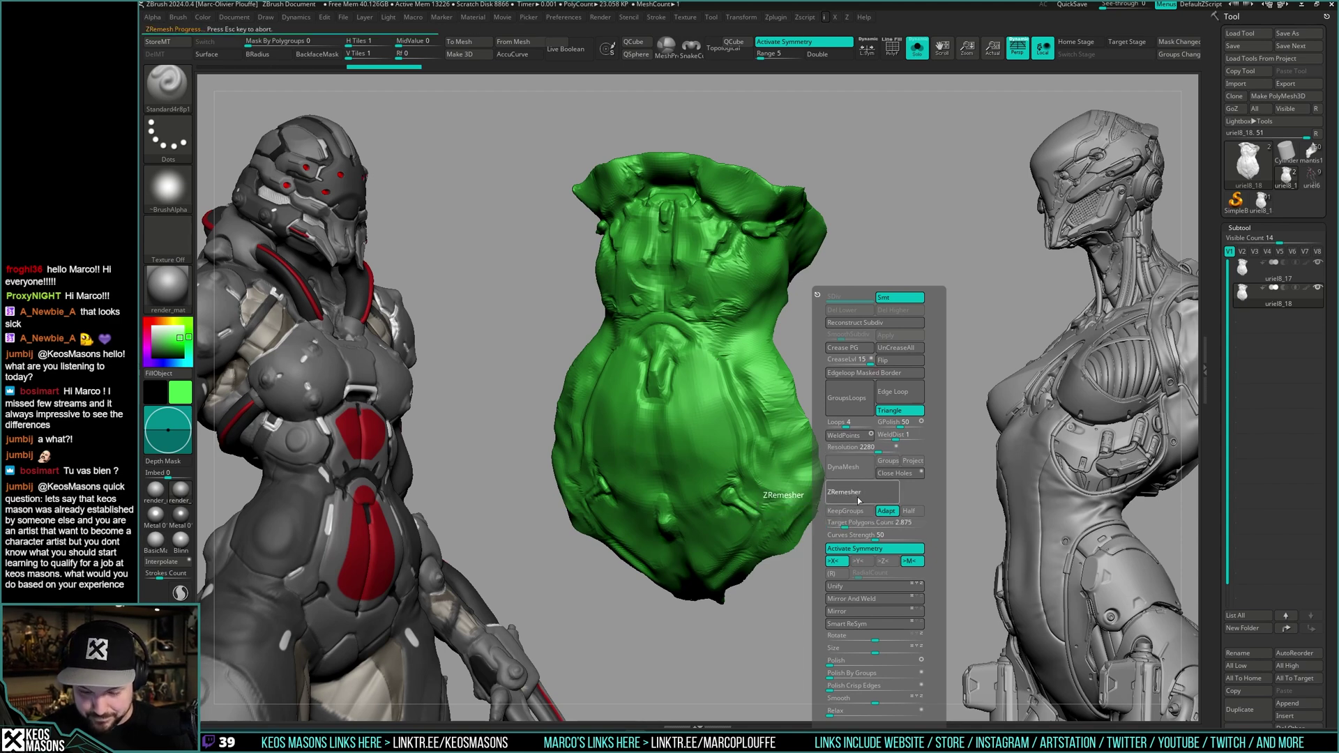
pyautogui.hotkey('shift', 'f')
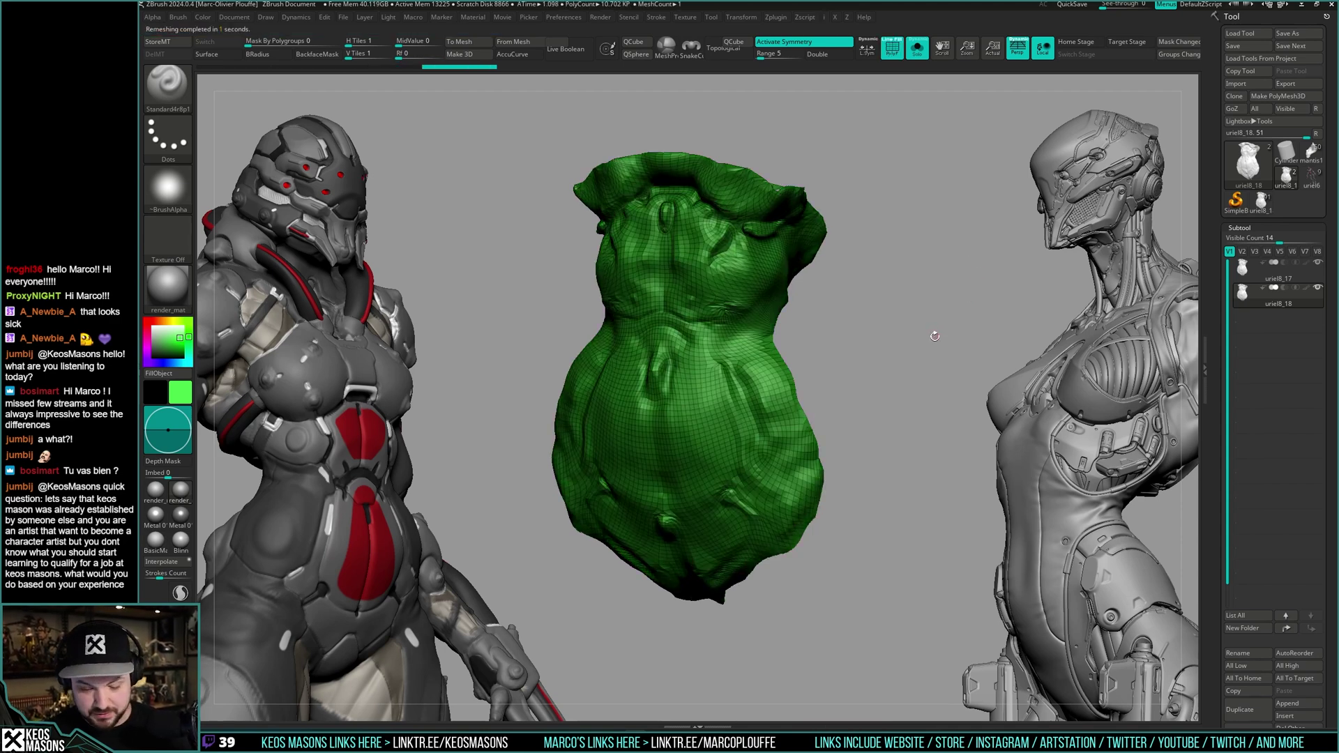
# - Try to remesh the torso underlayer copy again with ZRemesher at the same target count, with the polyframe hidden
pyautogui.hotkey('shift', 'f')
pyautogui.press('space')
pyautogui.click(913, 491)
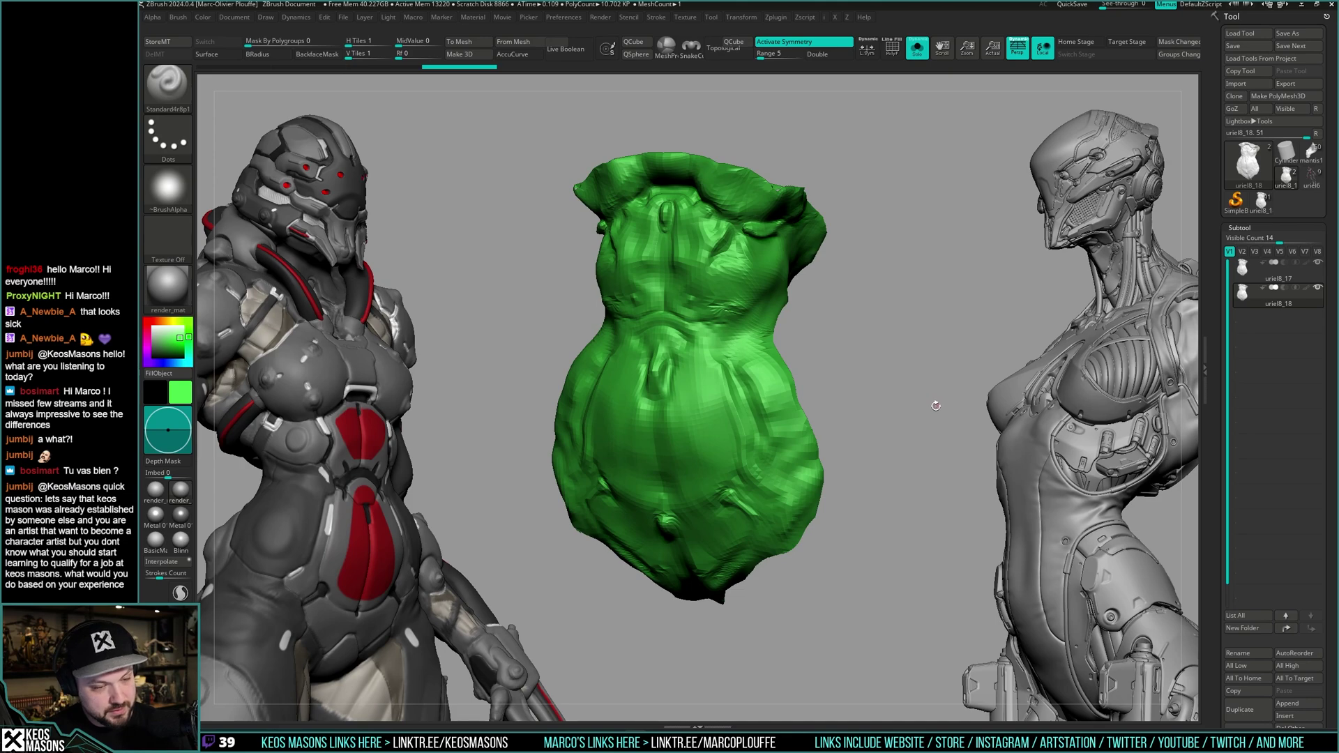
pyautogui.moveTo(926, 383)
pyautogui.mouseDown()
pyautogui.moveTo(914, 420)
pyautogui.moveTo(910, 376)
pyautogui.moveTo(903, 392)
pyautogui.mouseUp()
pyautogui.hotkey('shift', 'f')
pyautogui.hotkey('shift', 'f')
pyautogui.press('space')
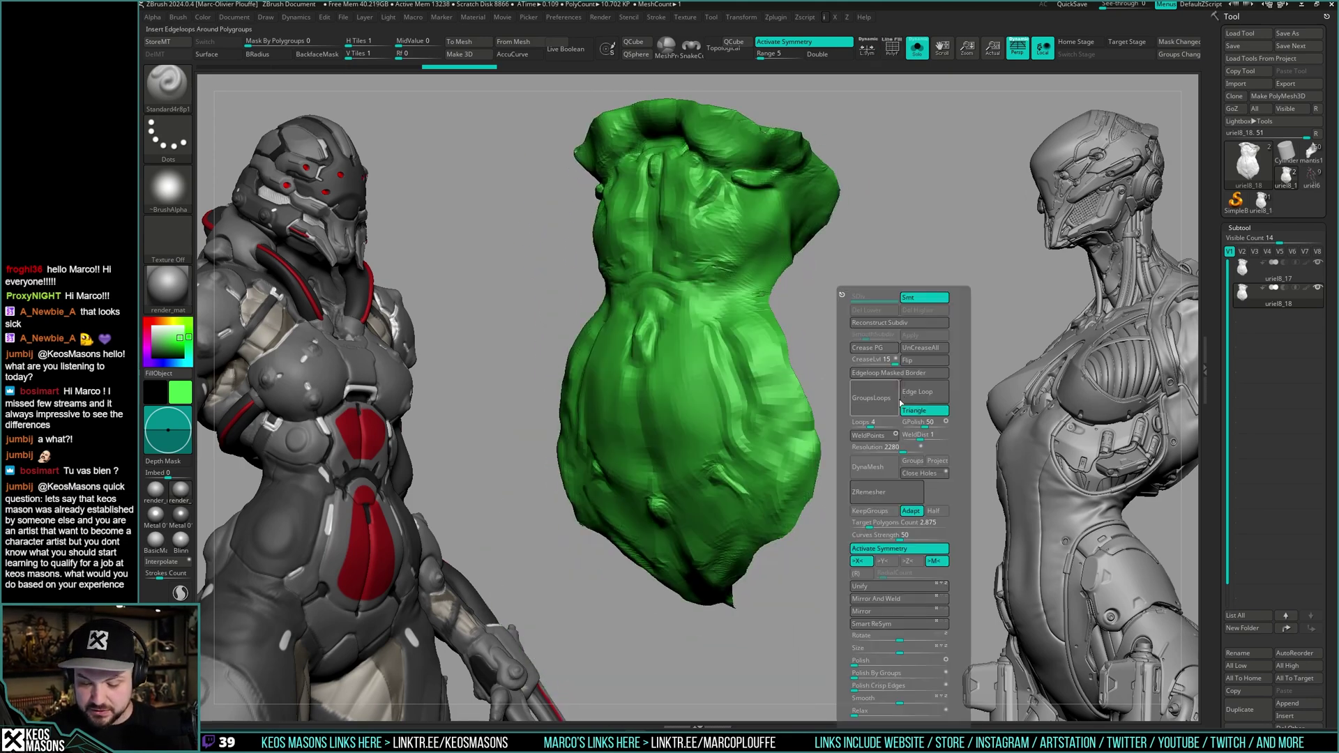
pyautogui.click(882, 492)
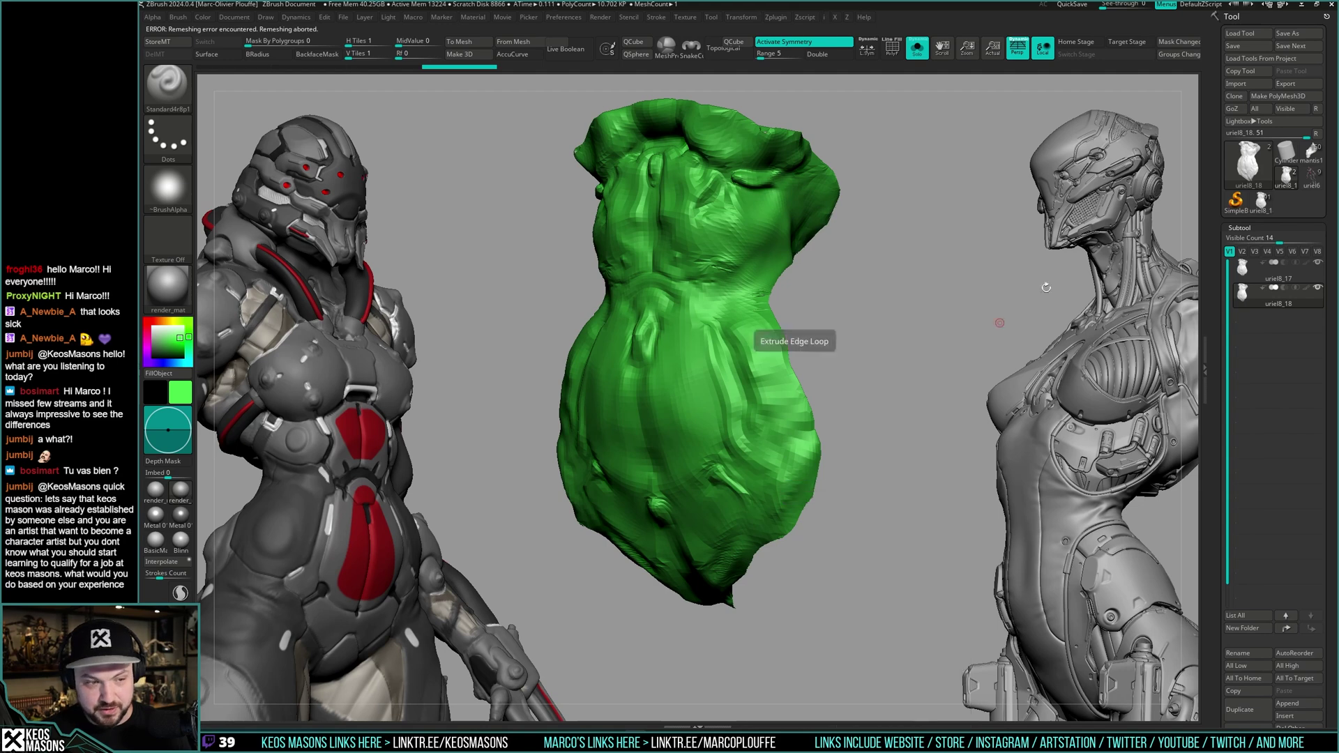
pyautogui.hotkey('ctrl', 'shift')
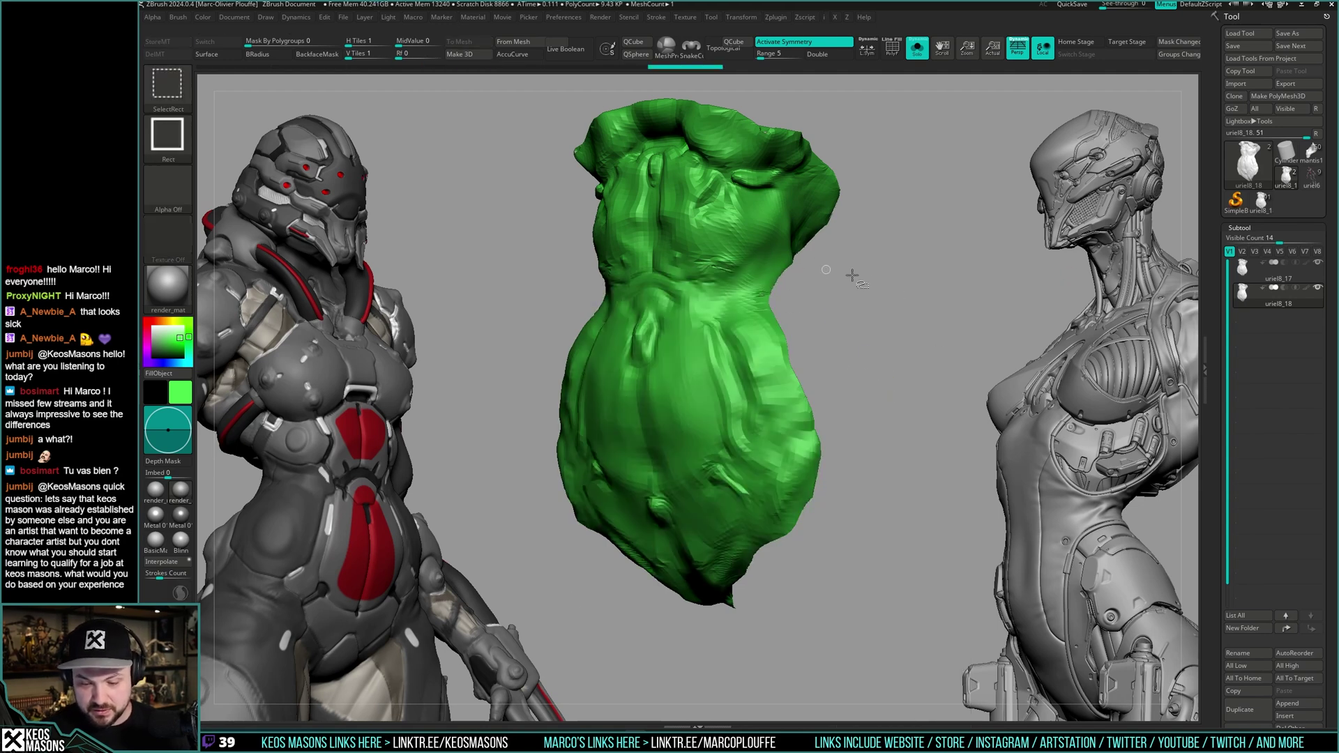
pyautogui.hotkey('shift', 'g')
pyautogui.click(889, 494)
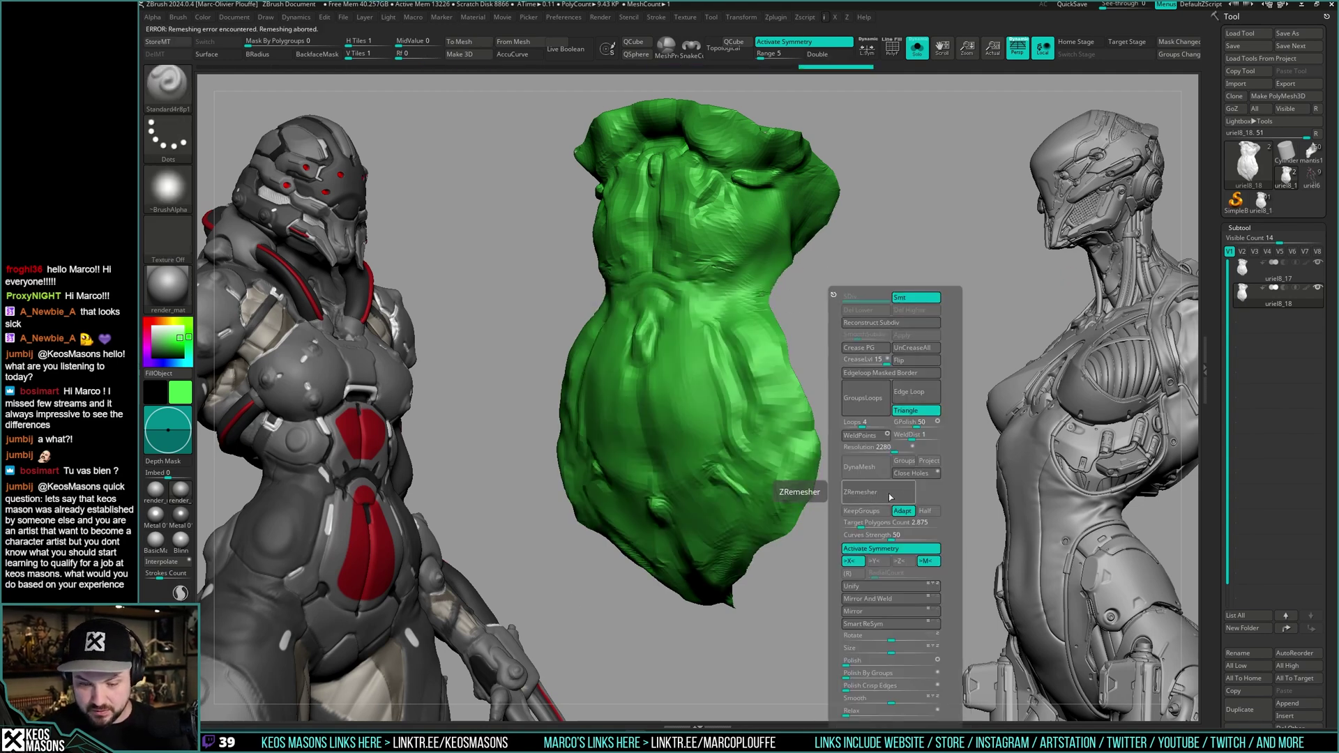
# - Polish the surface of the underlayer copy and rerun ZRemesher on it
pyautogui.moveTo(896, 488); pyautogui.dragTo(872, 426)
pyautogui.hotkey('shift', 'g')
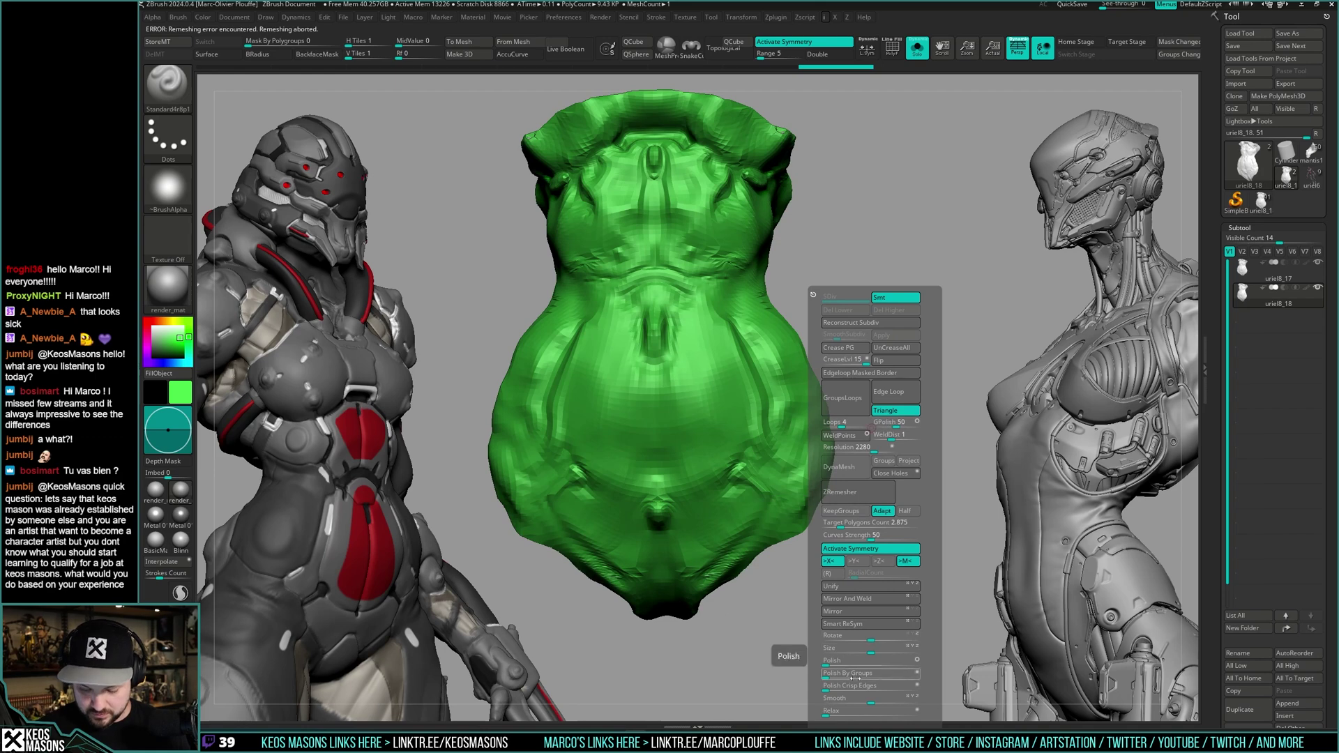
pyautogui.hotkey('shift', 'm')
pyautogui.click(876, 687)
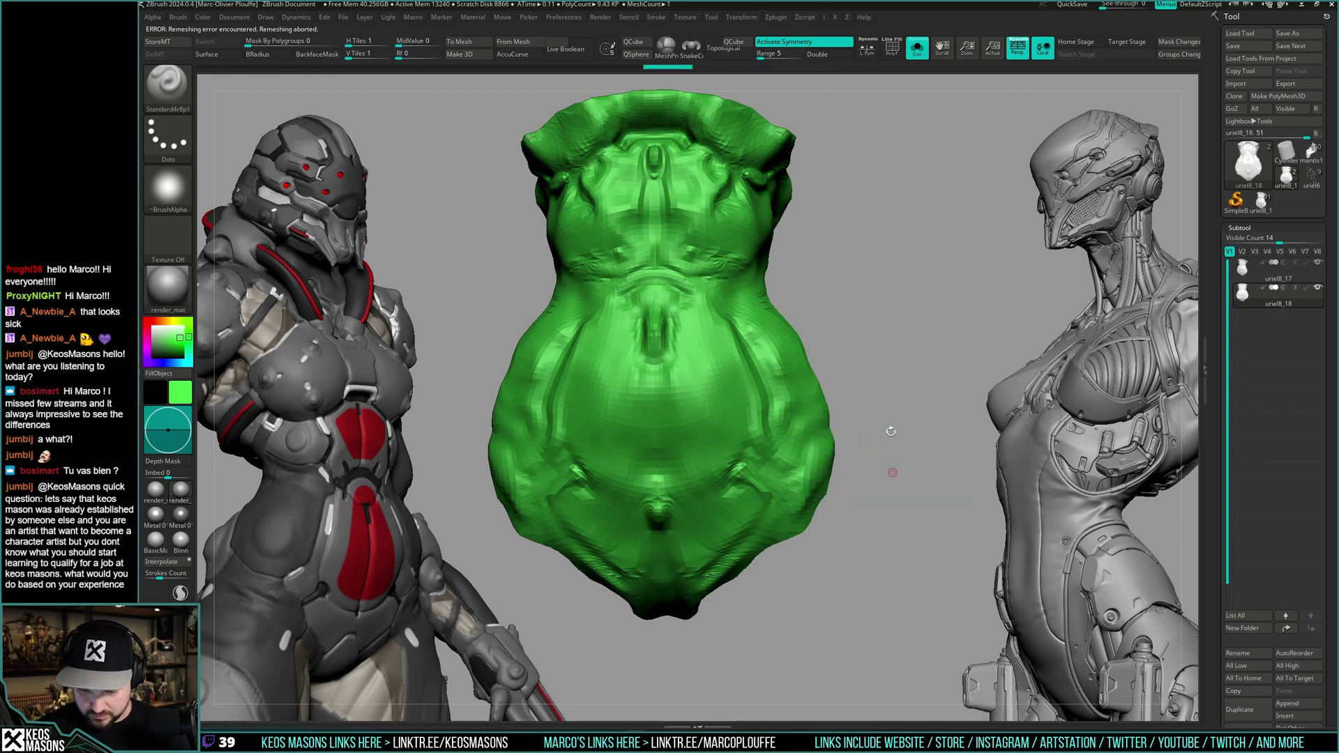
pyautogui.moveTo(890, 428); pyautogui.dragTo(872, 360)
pyautogui.hotkey('shift', 'g')
pyautogui.click(860, 492)
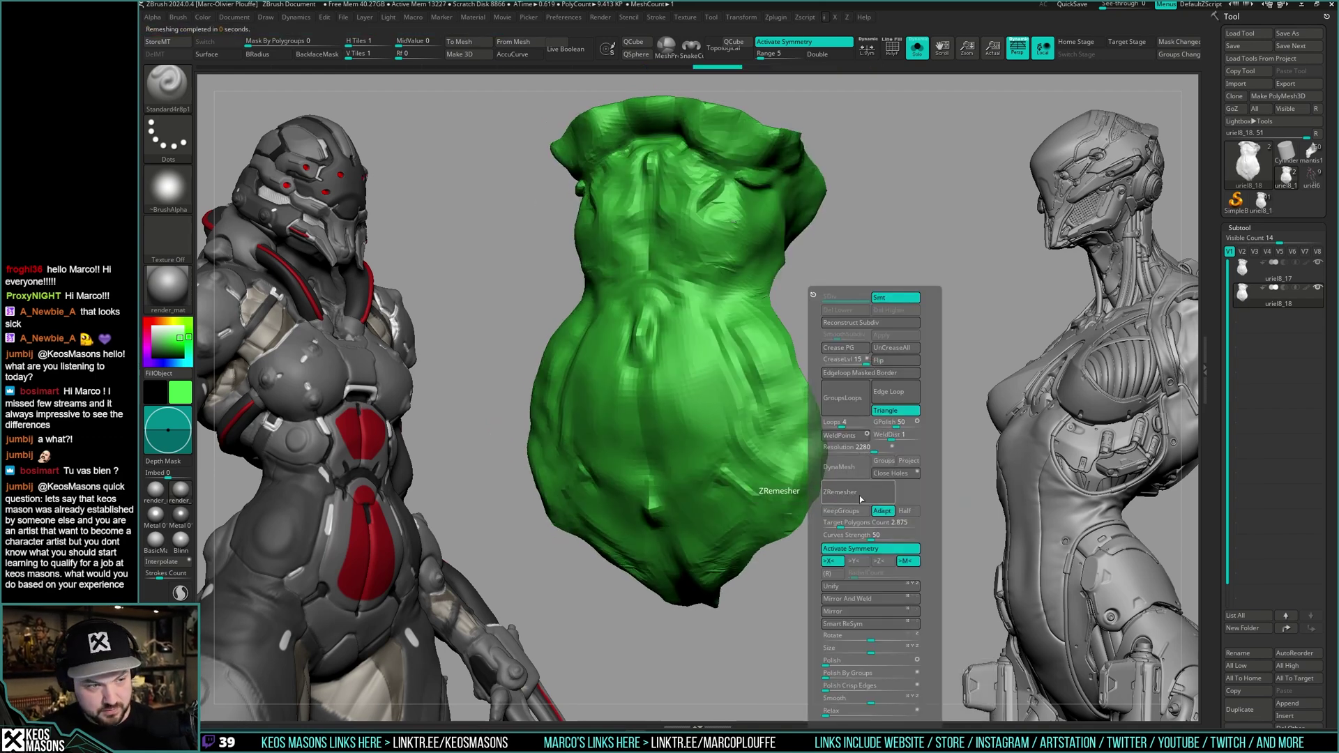
# - Display the polyframe and simplify the underlayer copy further with repeated ZRemesher passes
pyautogui.hotkey('shift', 'f')
pyautogui.hotkey('shift', 'g')
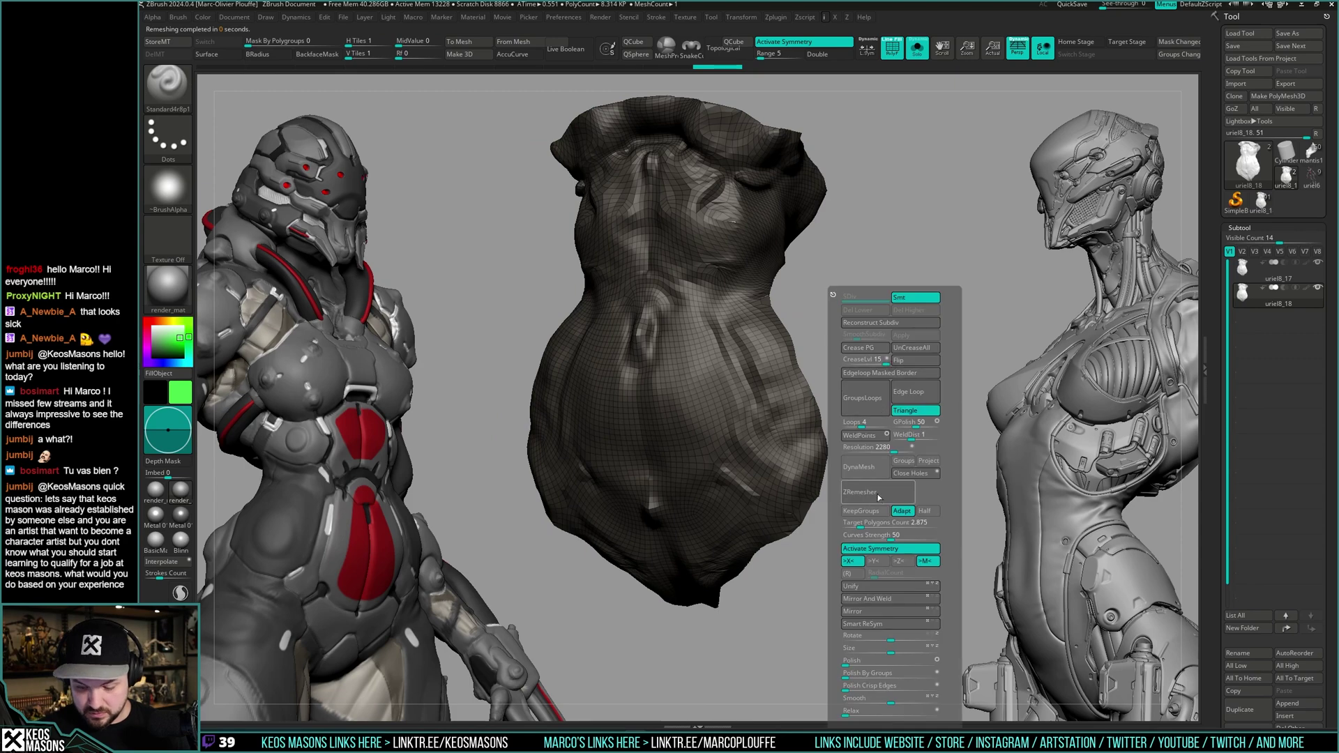
pyautogui.click(877, 494)
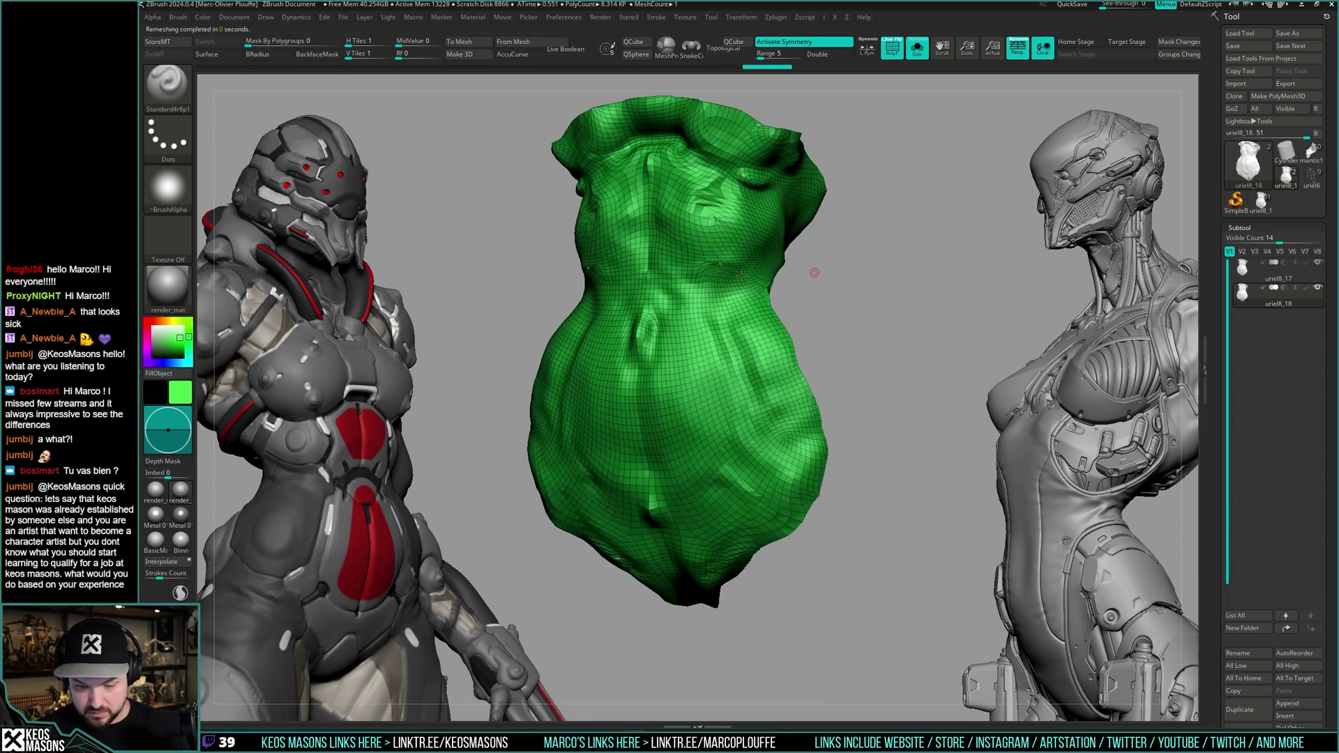
pyautogui.keyDown('ctrl'); pyautogui.moveTo(813, 272); pyautogui.dragTo(716, 258, button='right'); pyautogui.keyUp('ctrl')
pyautogui.keyDown('ctrl'); pyautogui.moveTo(823, 336); pyautogui.dragTo(871, 350, button='right'); pyautogui.keyUp('ctrl')
pyautogui.press('i')
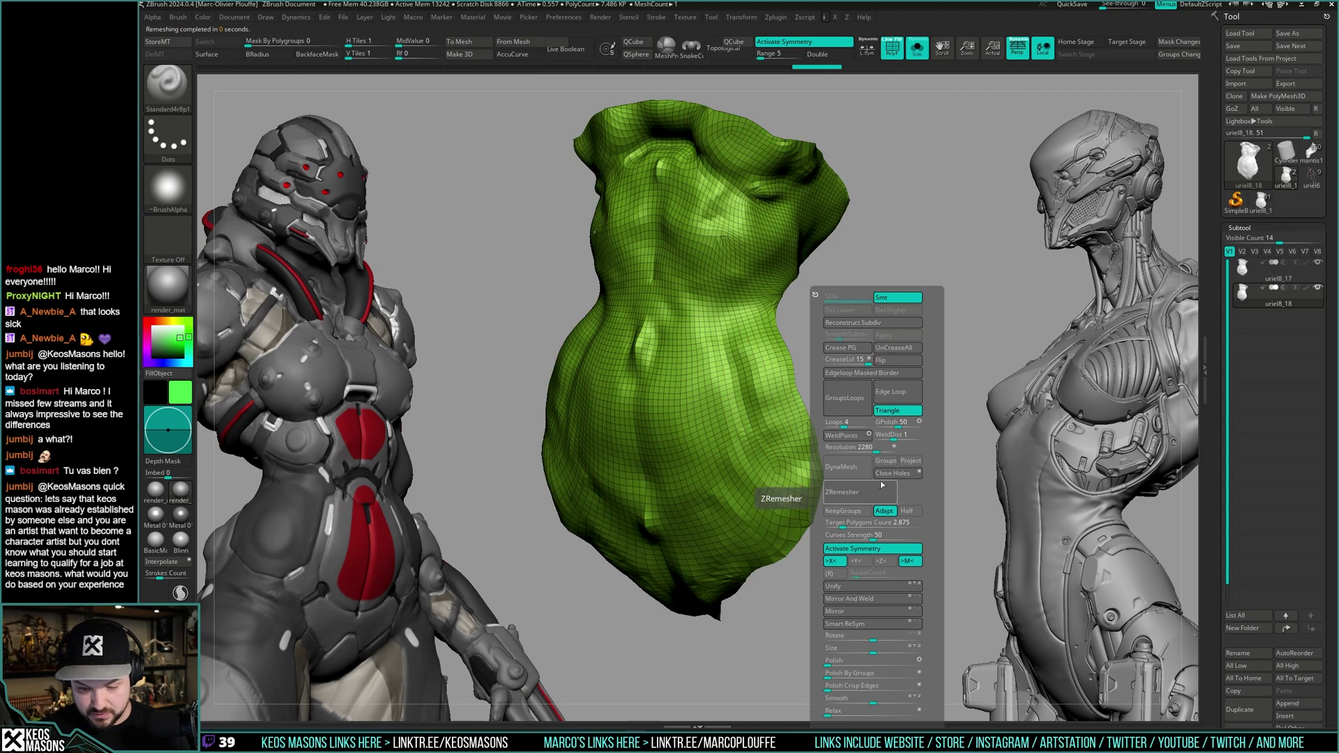
pyautogui.moveTo(891, 392)
pyautogui.mouseDown(button='right')
pyautogui.moveTo(872, 388)
pyautogui.moveTo(884, 383)
pyautogui.moveTo(906, 411)
pyautogui.mouseUp(button='right')
pyautogui.press('i')
pyautogui.moveTo(906, 412); pyautogui.dragTo(860, 367, button='right')
# - Mask the remeshed copy by its border feature, polish the open border, and clear the mask
pyautogui.press('z')
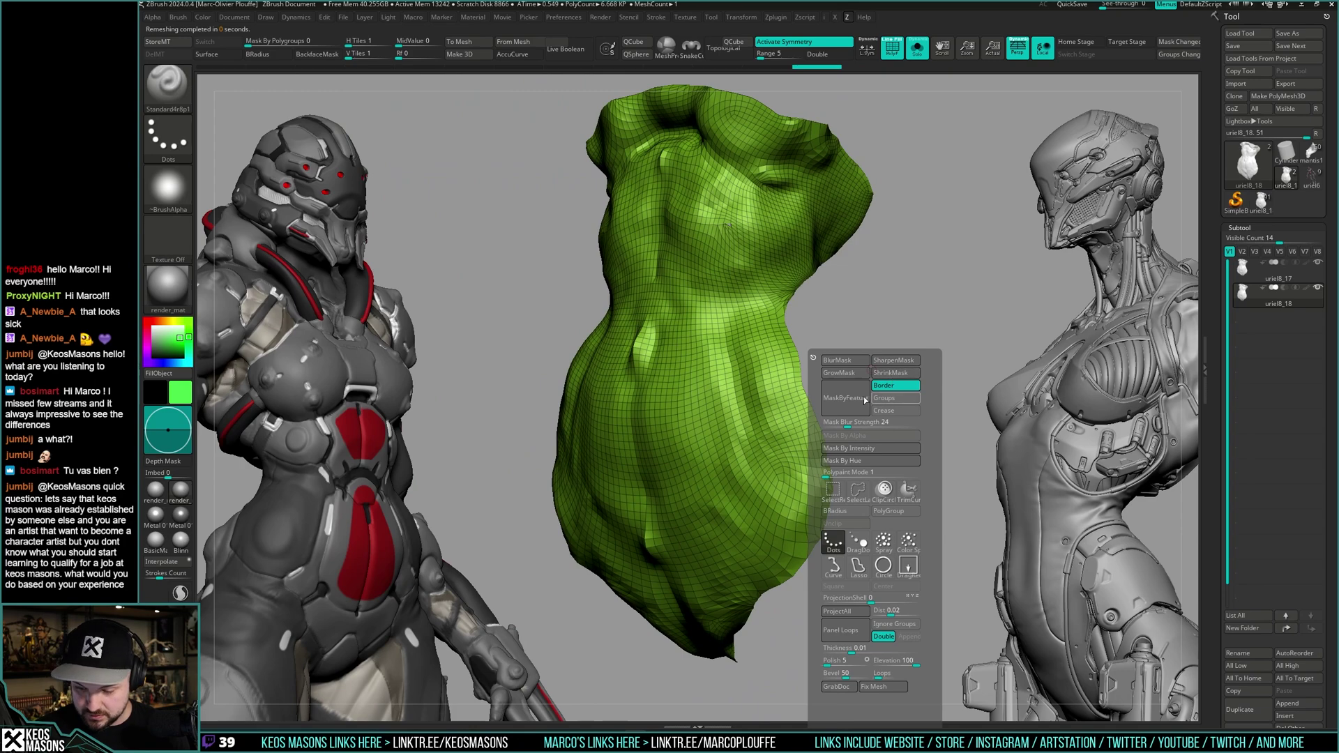
pyautogui.click(865, 399)
pyautogui.press('g')
pyautogui.click(886, 666)
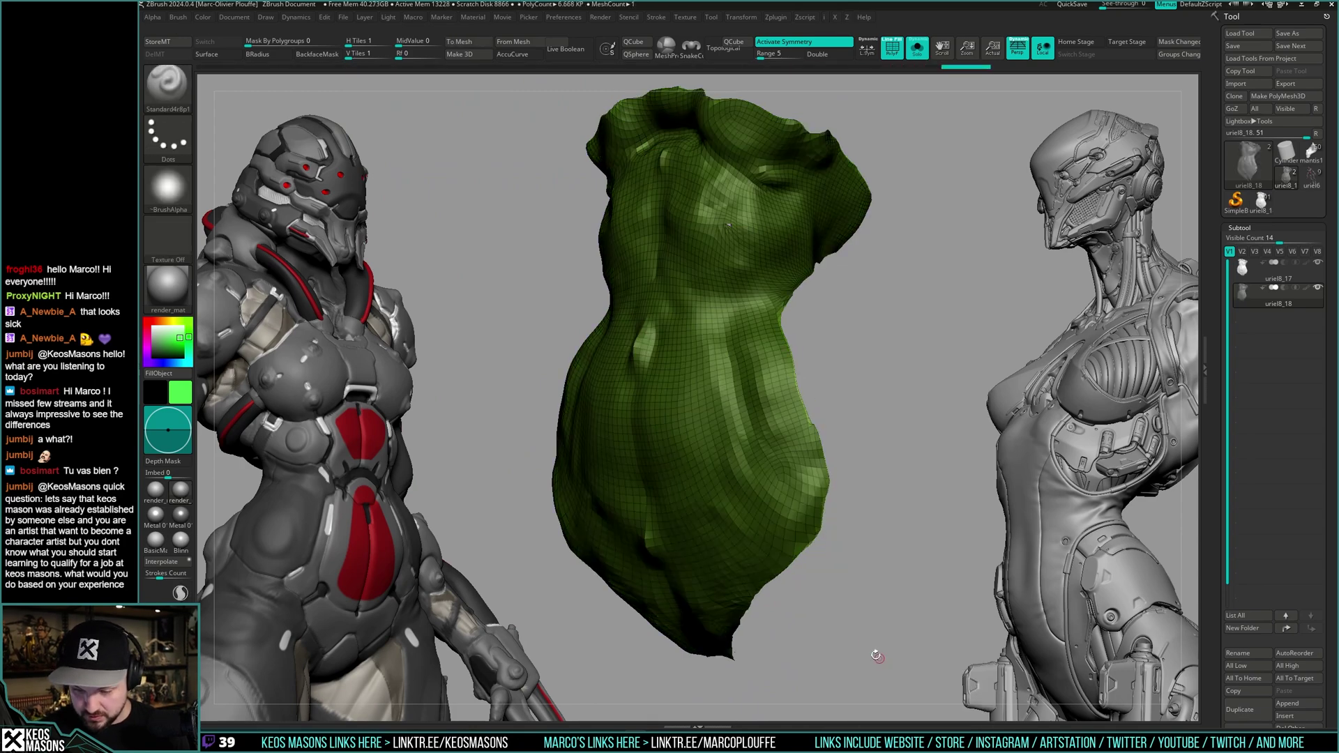
pyautogui.keyDown('ctrl'); pyautogui.moveTo(880, 457); pyautogui.dragTo(899, 425); pyautogui.keyUp('ctrl')
pyautogui.moveTo(899, 424)
pyautogui.mouseDown(button='right')
pyautogui.moveTo(879, 427)
pyautogui.moveTo(903, 410)
pyautogui.mouseUp(button='right')
# - Run ZRemesher several more times on the border-polished copy to even out its topology
pyautogui.press('ctrl')
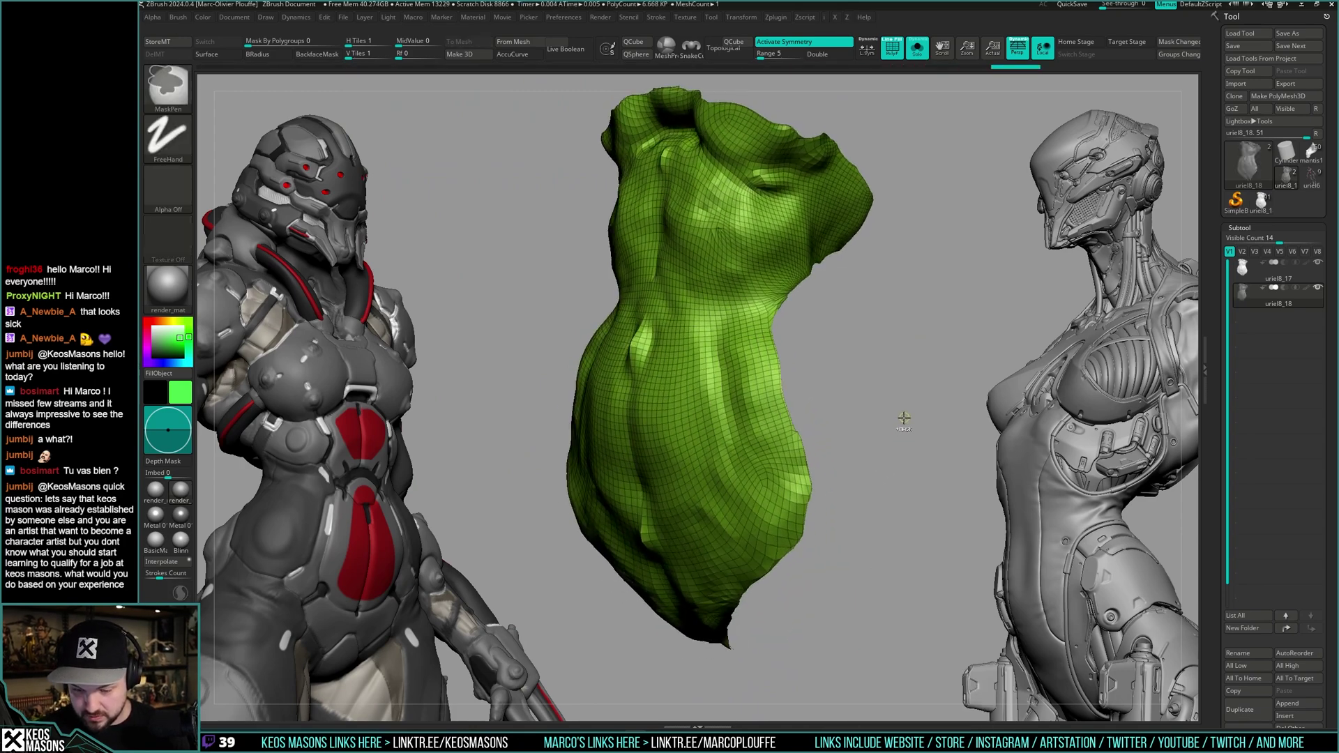
pyautogui.press('g')
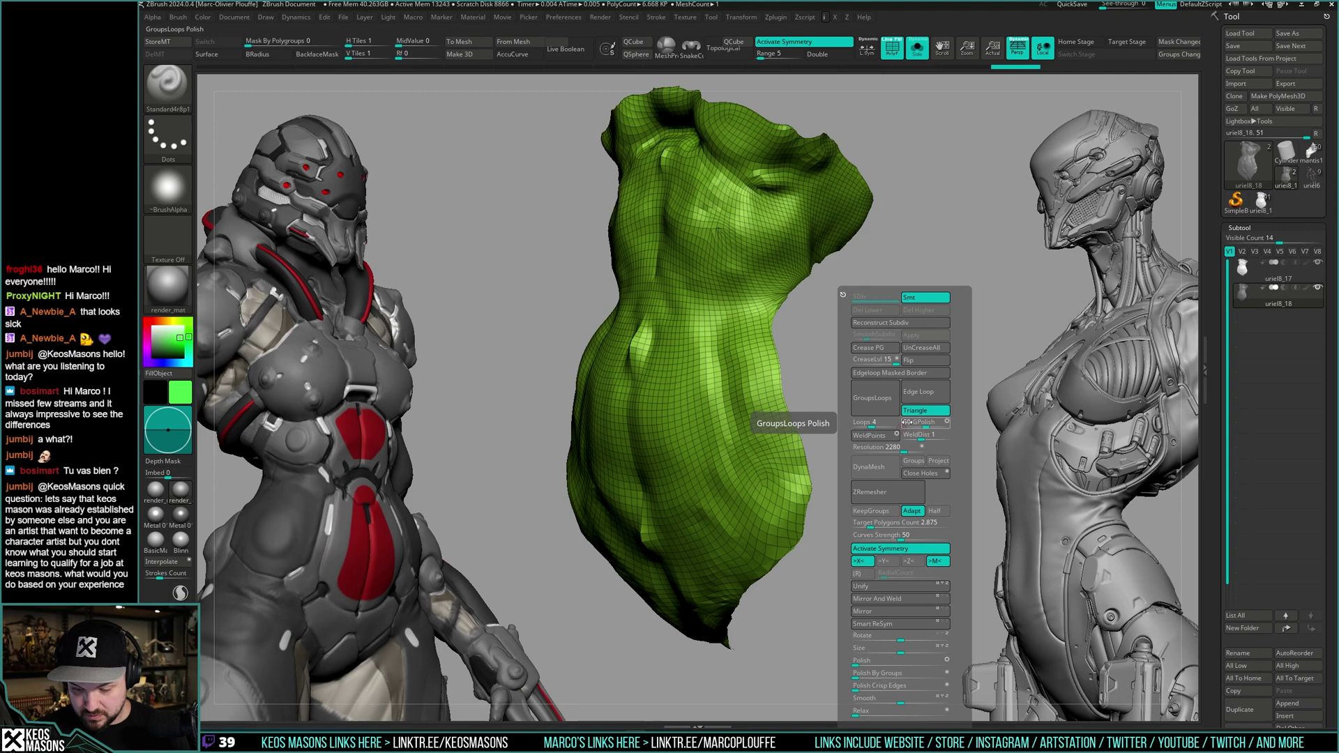
pyautogui.click(897, 492)
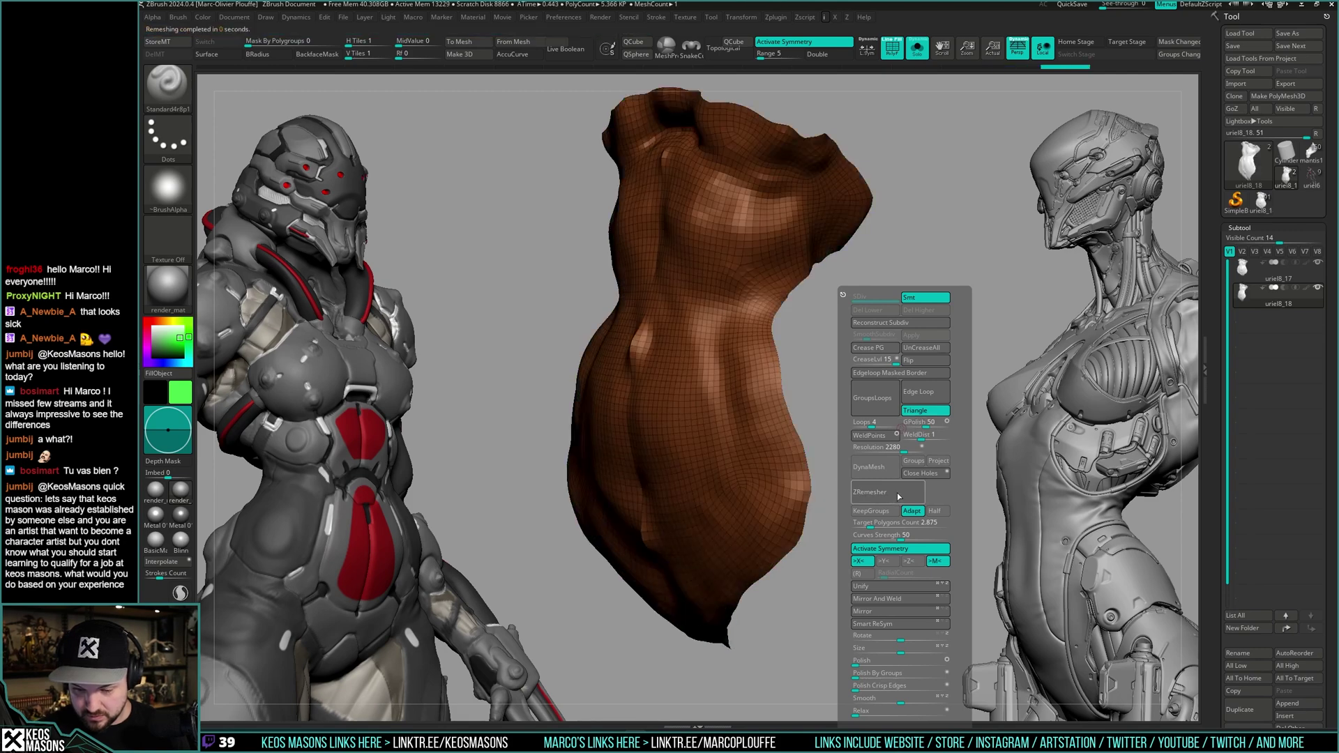
pyautogui.click(897, 493)
pyautogui.click(897, 492)
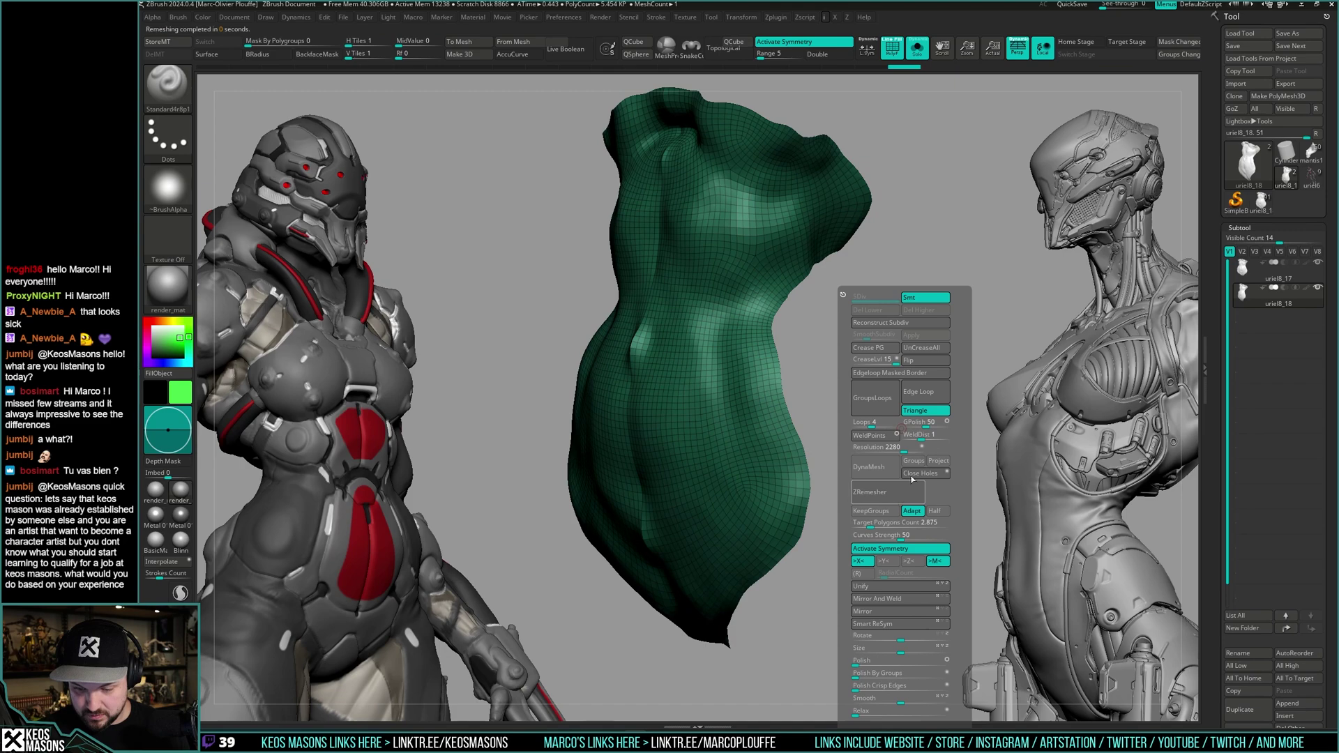
# - Compare the remeshed copy with the original underlayer overlaid and regroup the copy as a single polygroup
pyautogui.hotkey('alt', 's')
pyautogui.keyDown('shift'); pyautogui.moveTo(873, 431); pyautogui.dragTo(898, 423); pyautogui.keyUp('shift')
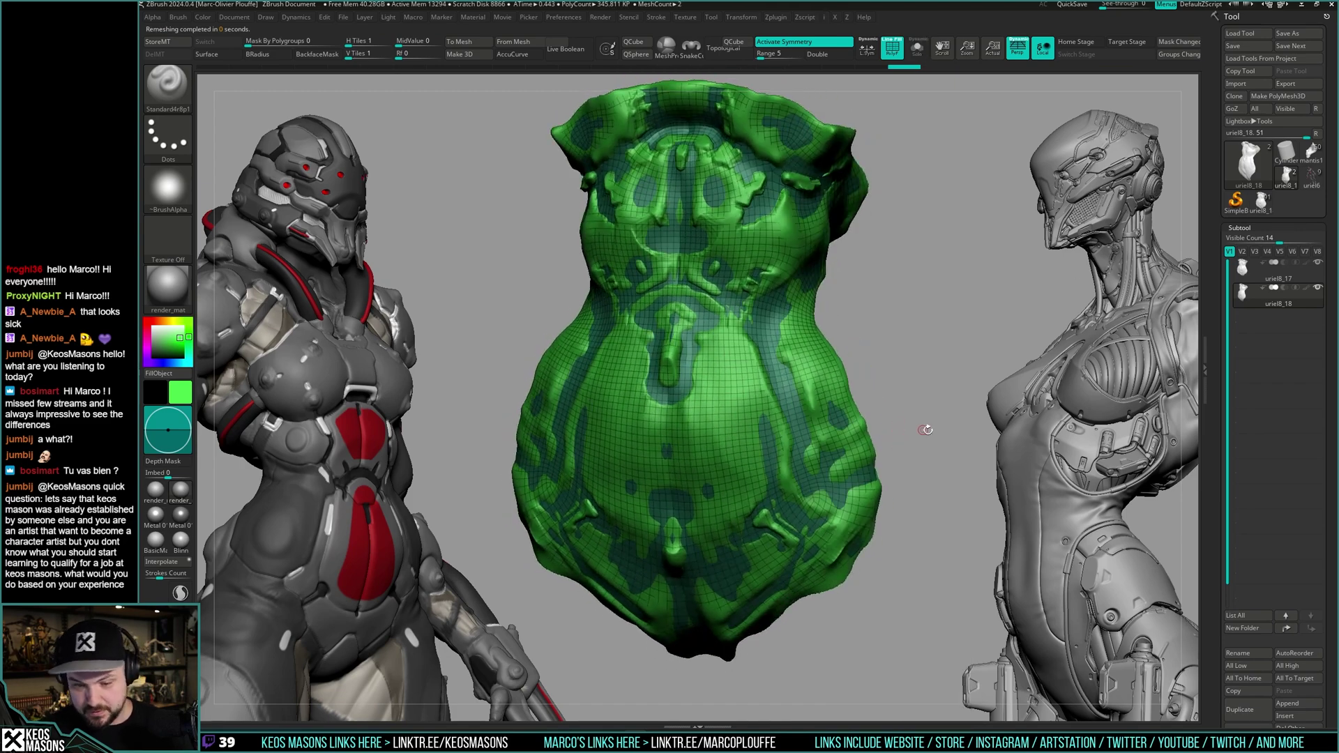
pyautogui.hotkey('alt', 's')
pyautogui.hotkey('shift', 'd')
pyautogui.hotkey('ctrl', 'w')
pyautogui.hotkey('ctrl', 'w')
pyautogui.hotkey('ctrl', 'w')
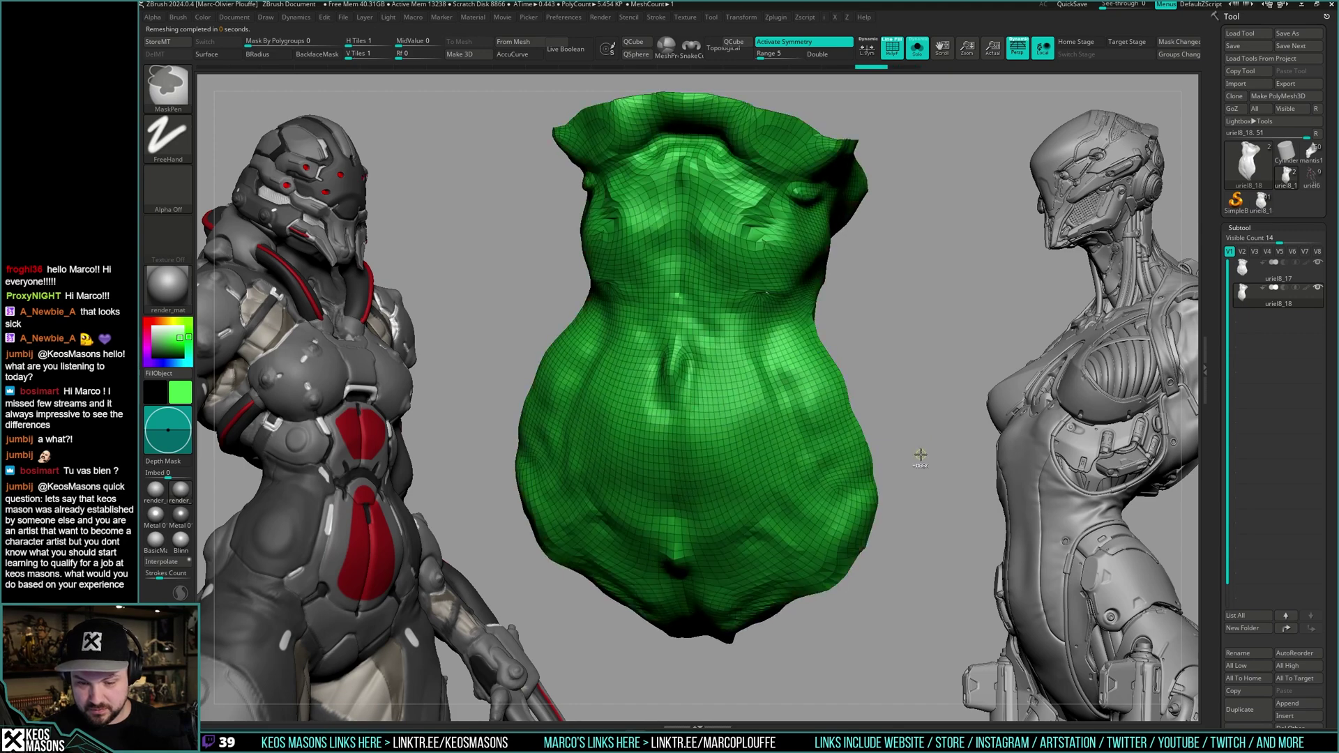
# - Undo the remeshing and polishing of the underlayer copy back to its dense, detailed mesh
pyautogui.hotkey('ctrl', 'z')
pyautogui.hotkey('ctrl', 'z')
pyautogui.hotkey('ctrl', 'z')
pyautogui.hotkey('ctrl', 'z')
pyautogui.hotkey('ctrl', 'z')
pyautogui.hotkey('ctrl', 'z')
pyautogui.hotkey('ctrl', 'z')
pyautogui.hotkey('ctrl', 'z')
pyautogui.hotkey('ctrl', 'z')
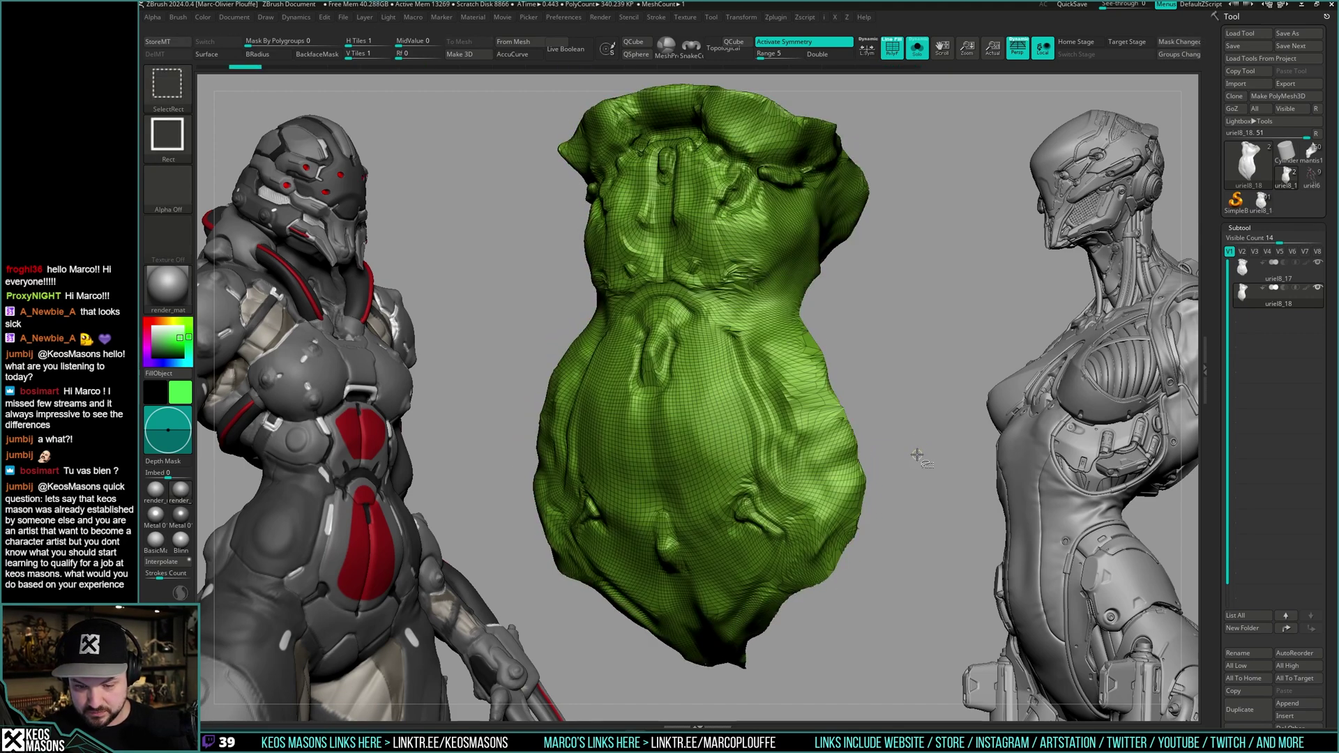
pyautogui.moveTo(917, 452); pyautogui.dragTo(921, 433)
pyautogui.hotkey('ctrl', 'z')
# - Mask the interior of the dense underlayer copy with the polyframe hidden and polish its open border
pyautogui.press('space')
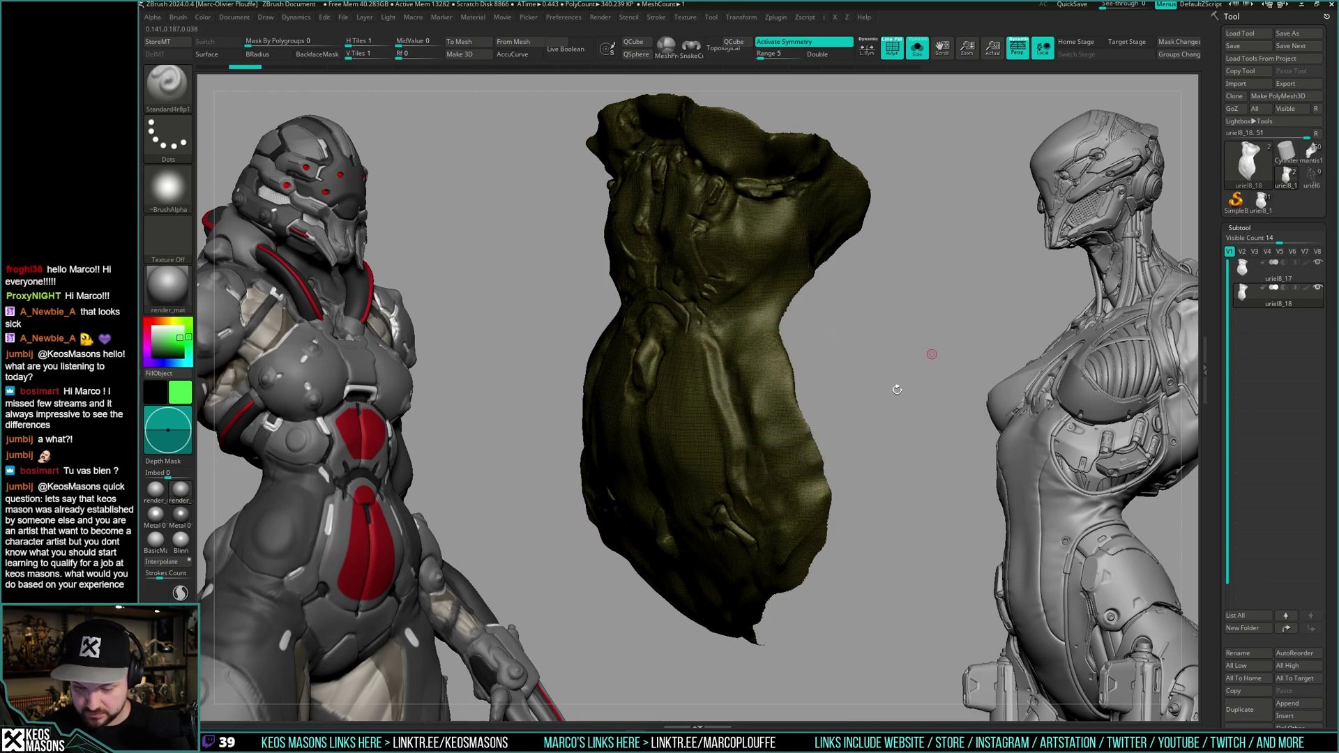
pyautogui.press('space')
pyautogui.keyDown('ctrl'); pyautogui.click(920, 330); pyautogui.keyUp('ctrl')
pyautogui.keyDown('ctrl'); pyautogui.moveTo(909, 336); pyautogui.dragTo(913, 328); pyautogui.keyUp('ctrl')
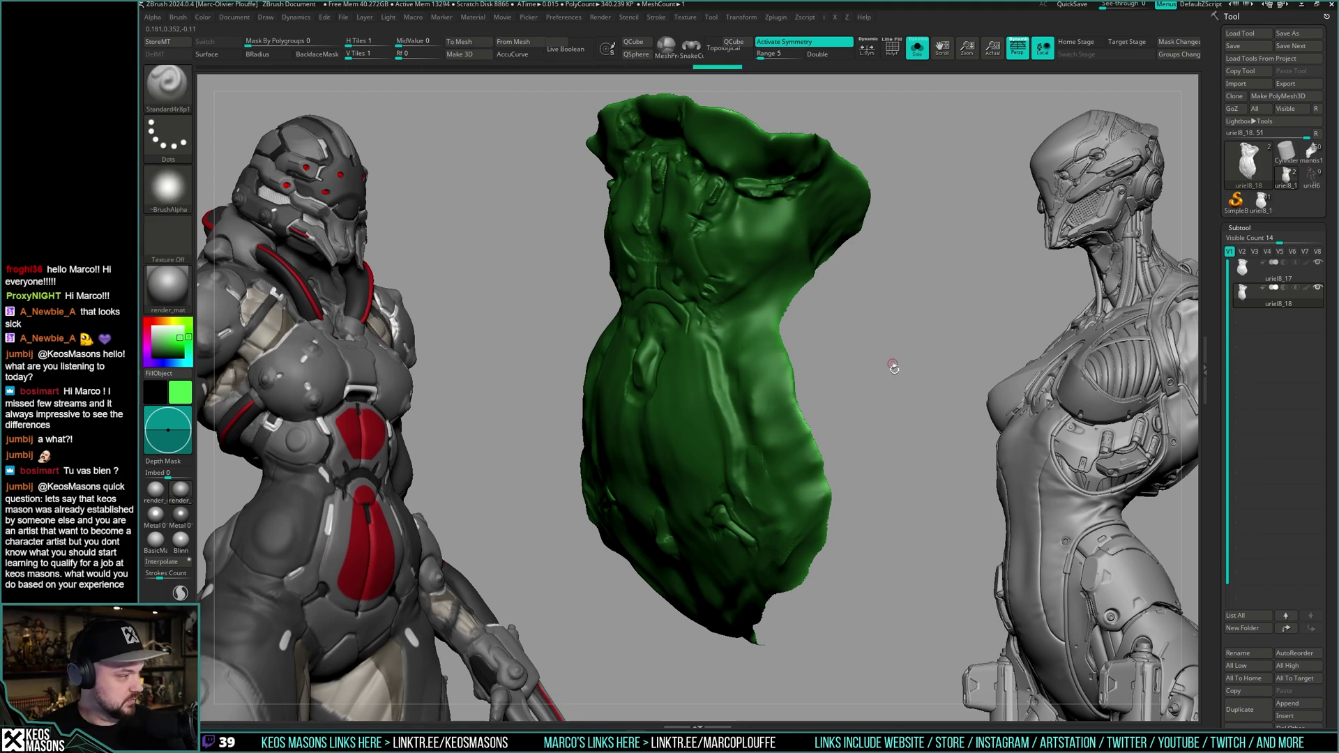
pyautogui.press('space')
pyautogui.click(852, 661)
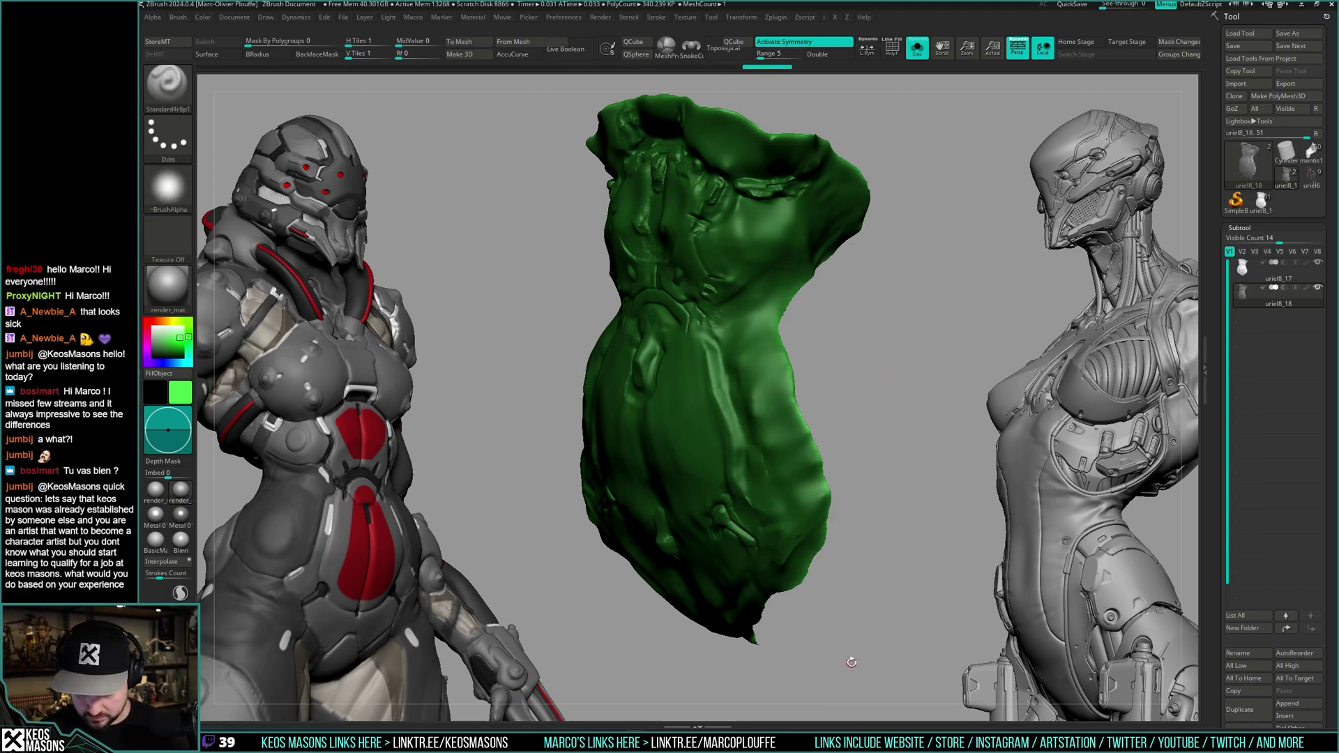
pyautogui.press('space')
pyautogui.click(852, 662)
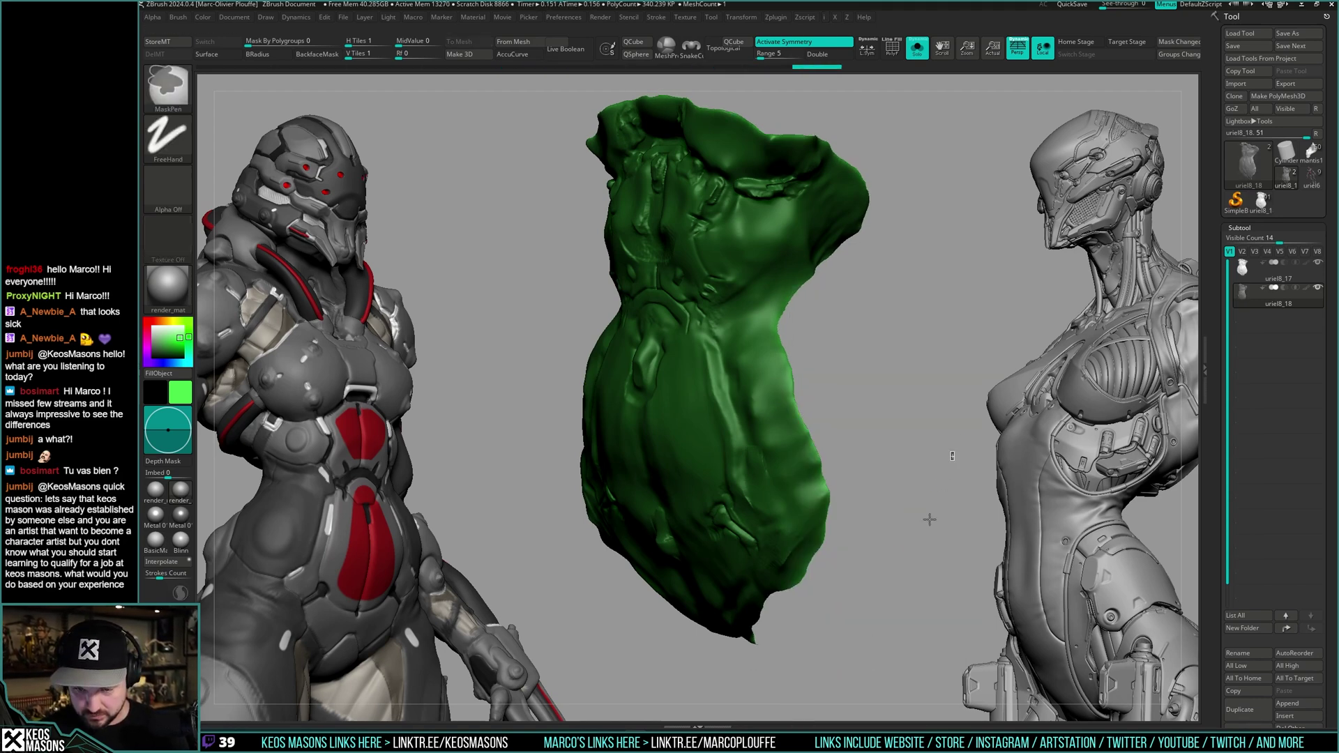
# - Remesh the unmasked copy with ZRemesher at target count 2.875 and check its surface with and without polyframe
pyautogui.press('g')
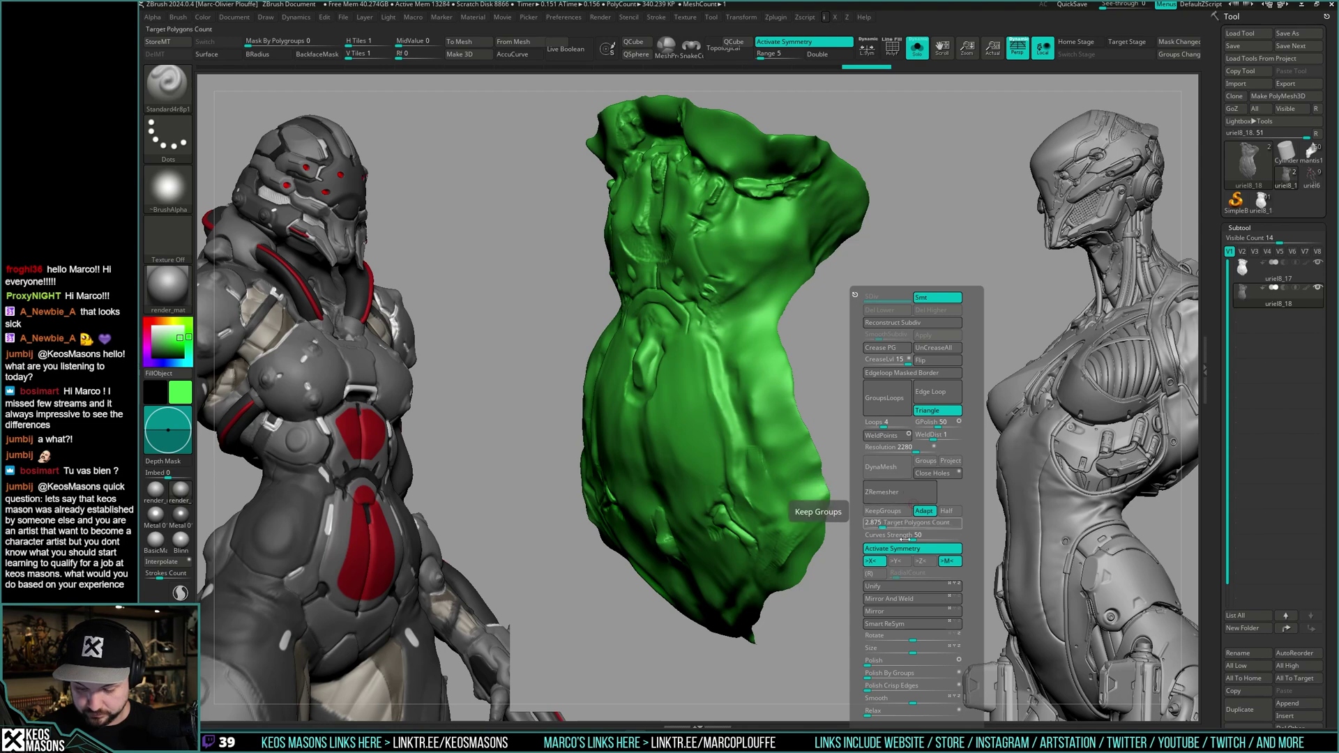
pyautogui.click(894, 494)
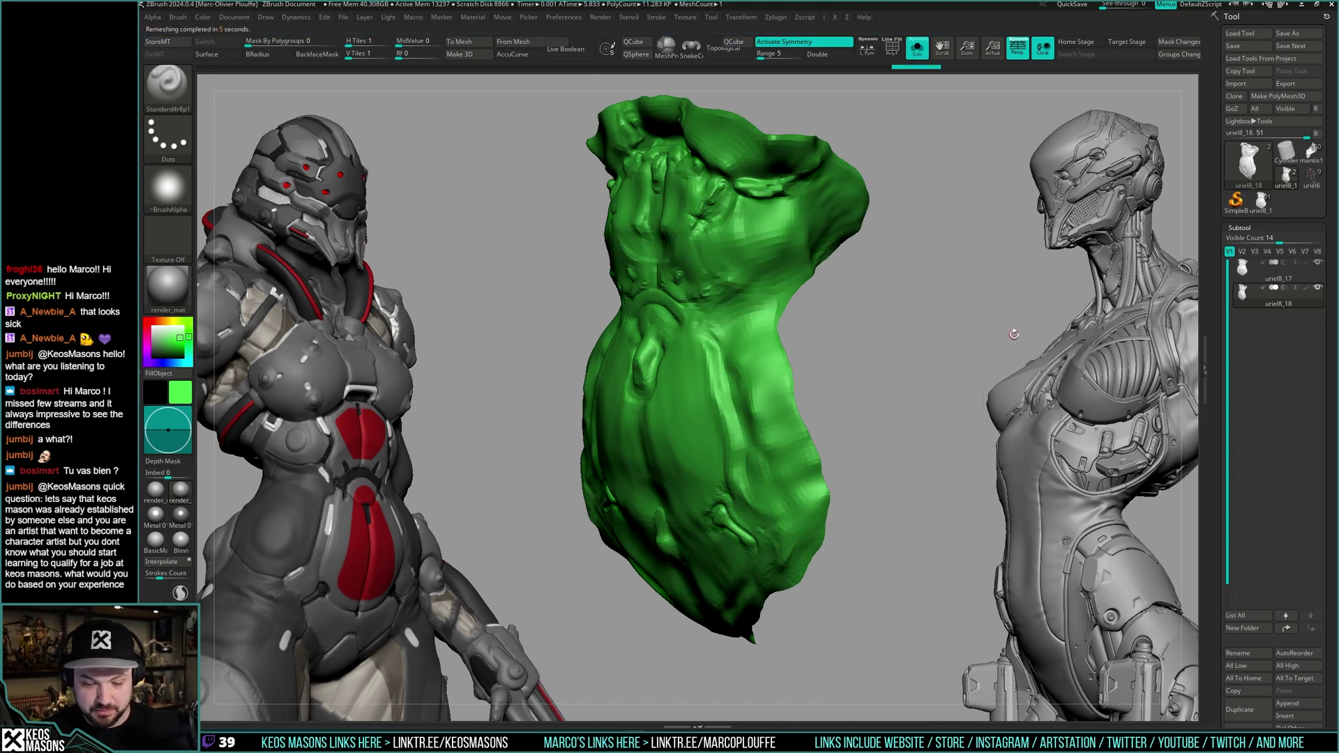
pyautogui.hotkey('shift', 'f')
pyautogui.moveTo(893, 354)
pyautogui.mouseDown()
pyautogui.moveTo(924, 358)
pyautogui.moveTo(915, 397)
pyautogui.moveTo(899, 357)
pyautogui.moveTo(912, 382)
pyautogui.moveTo(901, 364)
pyautogui.moveTo(897, 383)
pyautogui.moveTo(917, 354)
pyautogui.moveTo(914, 378)
pyautogui.moveTo(911, 366)
pyautogui.mouseUp()
pyautogui.hotkey('shift', 'f')
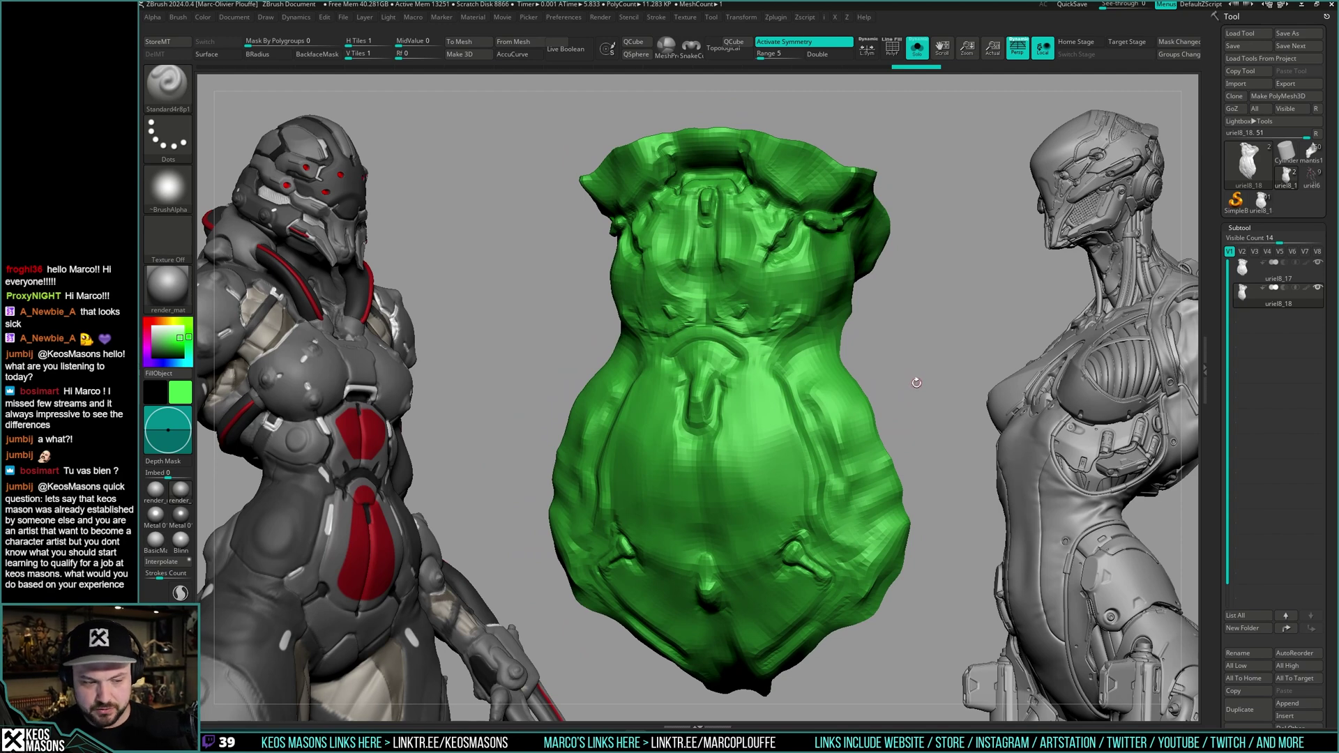
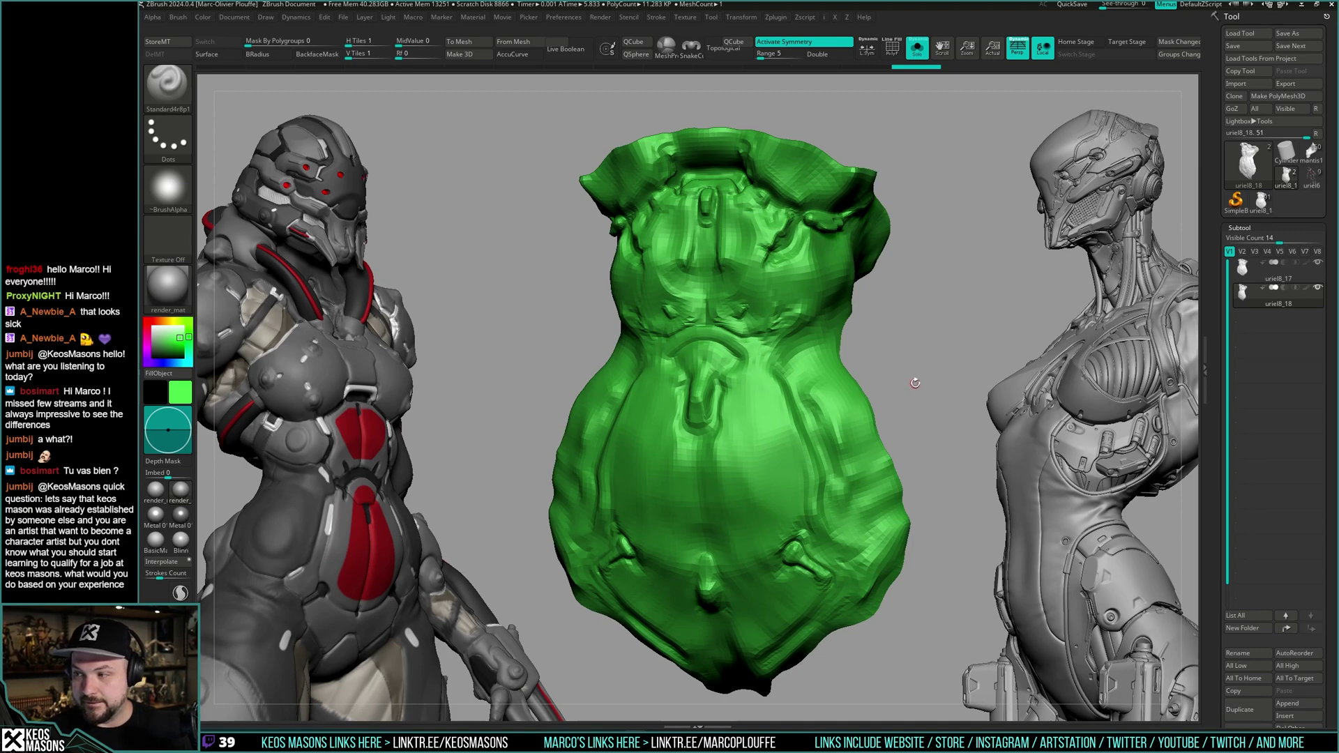
pyautogui.moveTo(921, 365)
pyautogui.mouseDown()
pyautogui.moveTo(901, 364)
pyautogui.moveTo(905, 388)
pyautogui.mouseUp()
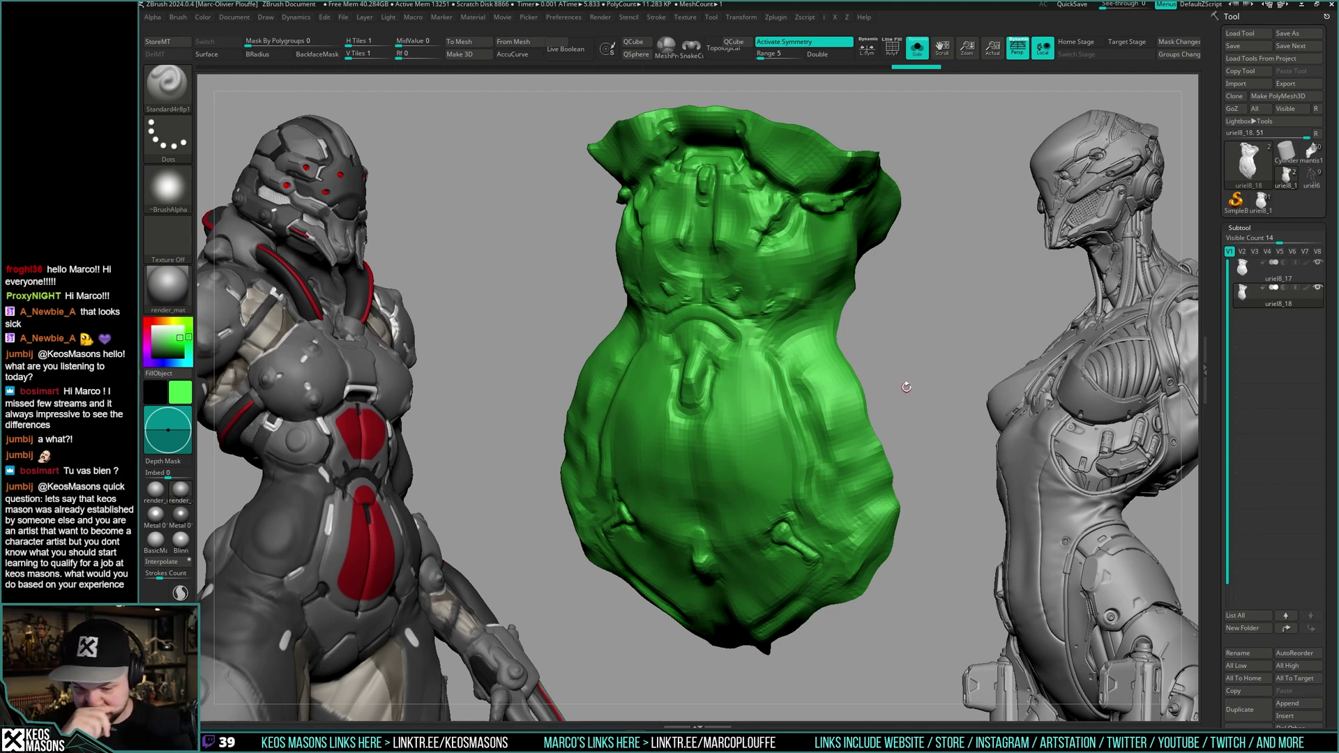
# - Subdivide the remeshed copy and project the original underlayer's detail onto it with a projection shell of 0.01235
pyautogui.click(1261, 206)
pyautogui.click(1295, 182)
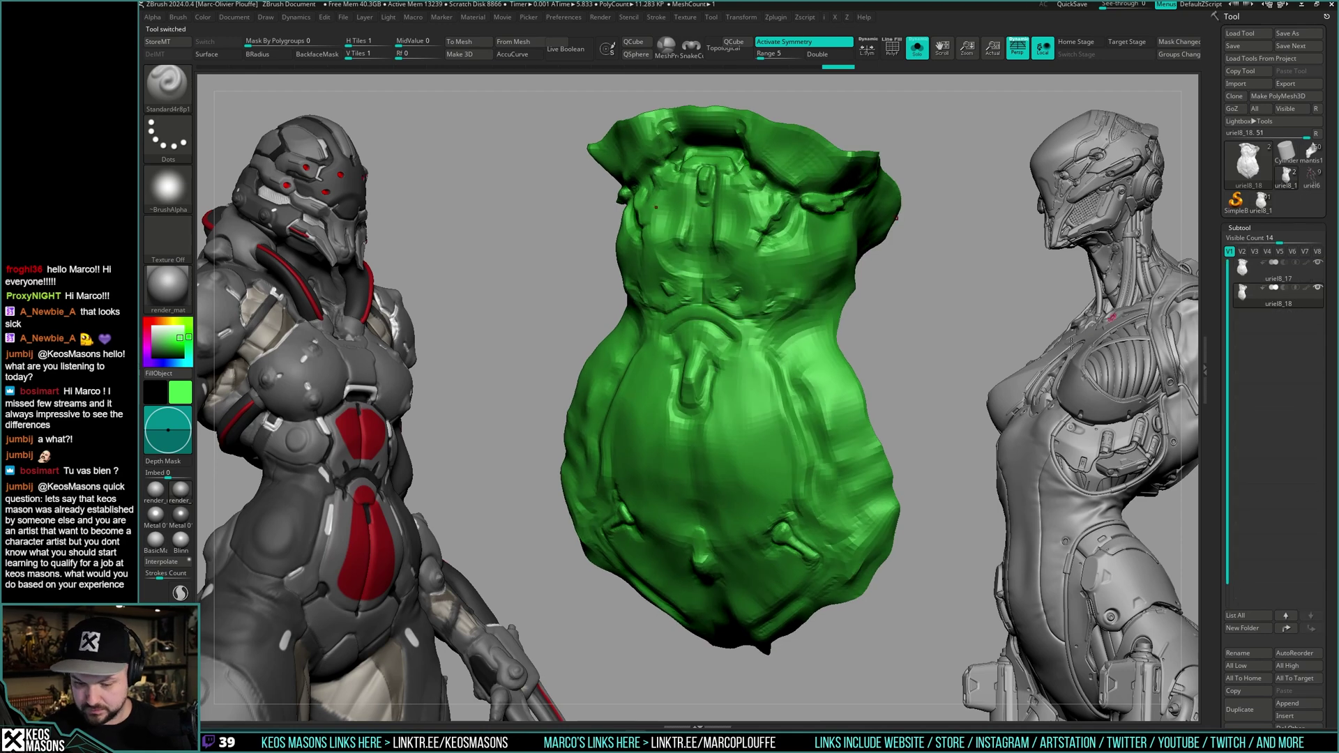
pyautogui.hotkey('ctrl', 'shift')
pyautogui.keyDown('ctrl'); pyautogui.keyDown('shift'); pyautogui.click(920, 419); pyautogui.keyUp('shift'); pyautogui.keyUp('ctrl')
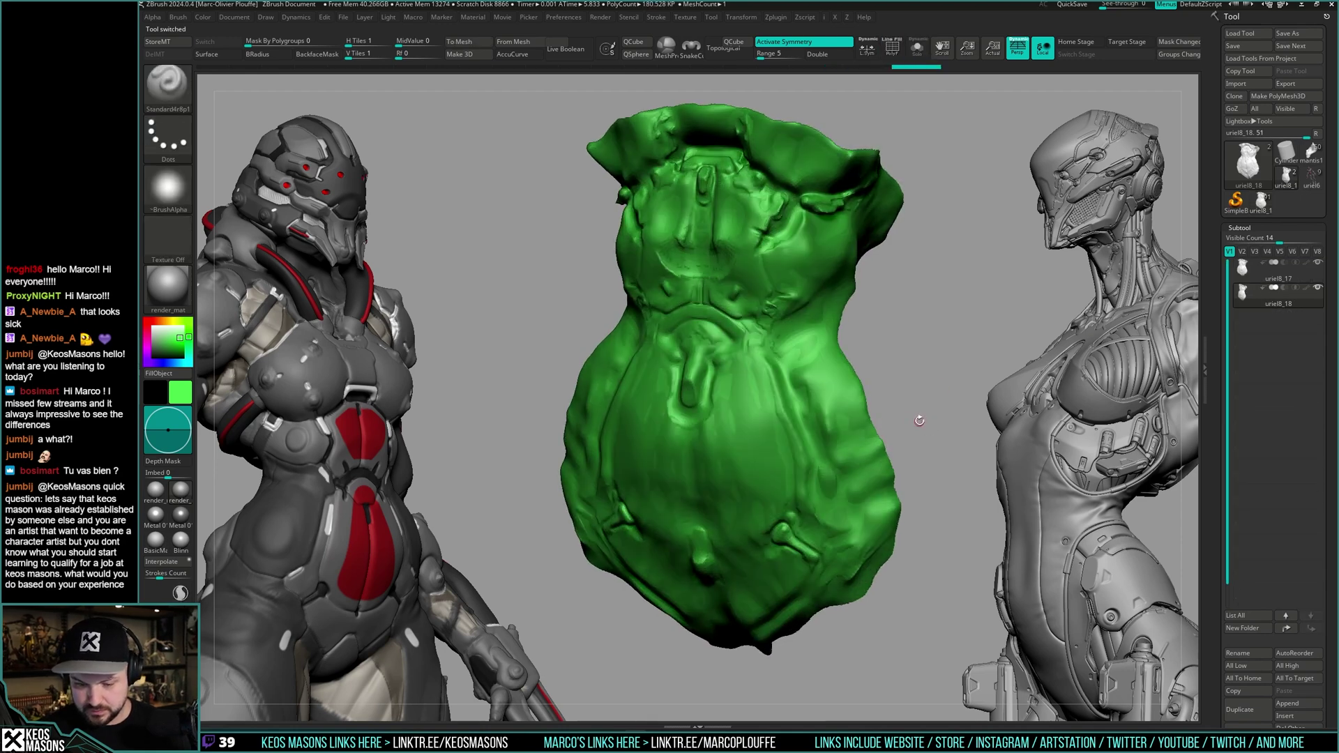
pyautogui.press('c')
pyautogui.press('z')
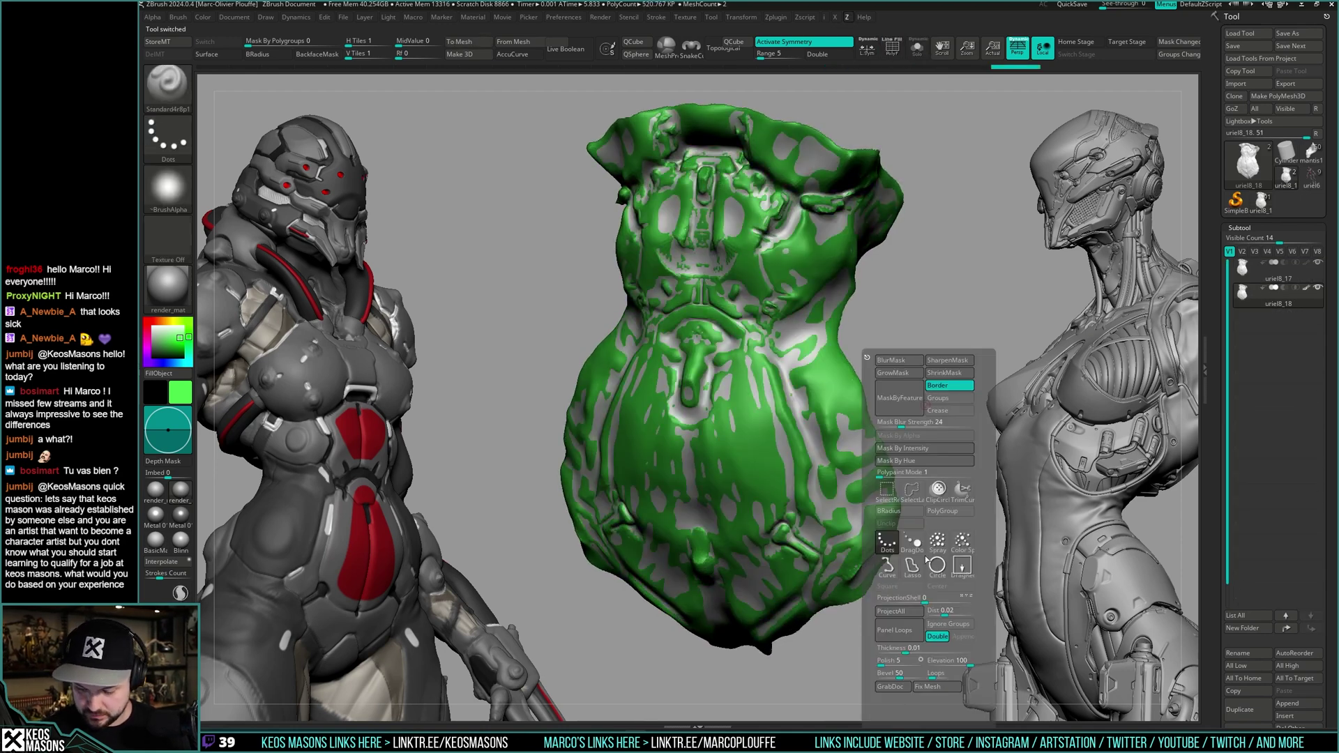
pyautogui.moveTo(930, 601); pyautogui.dragTo(968, 603)
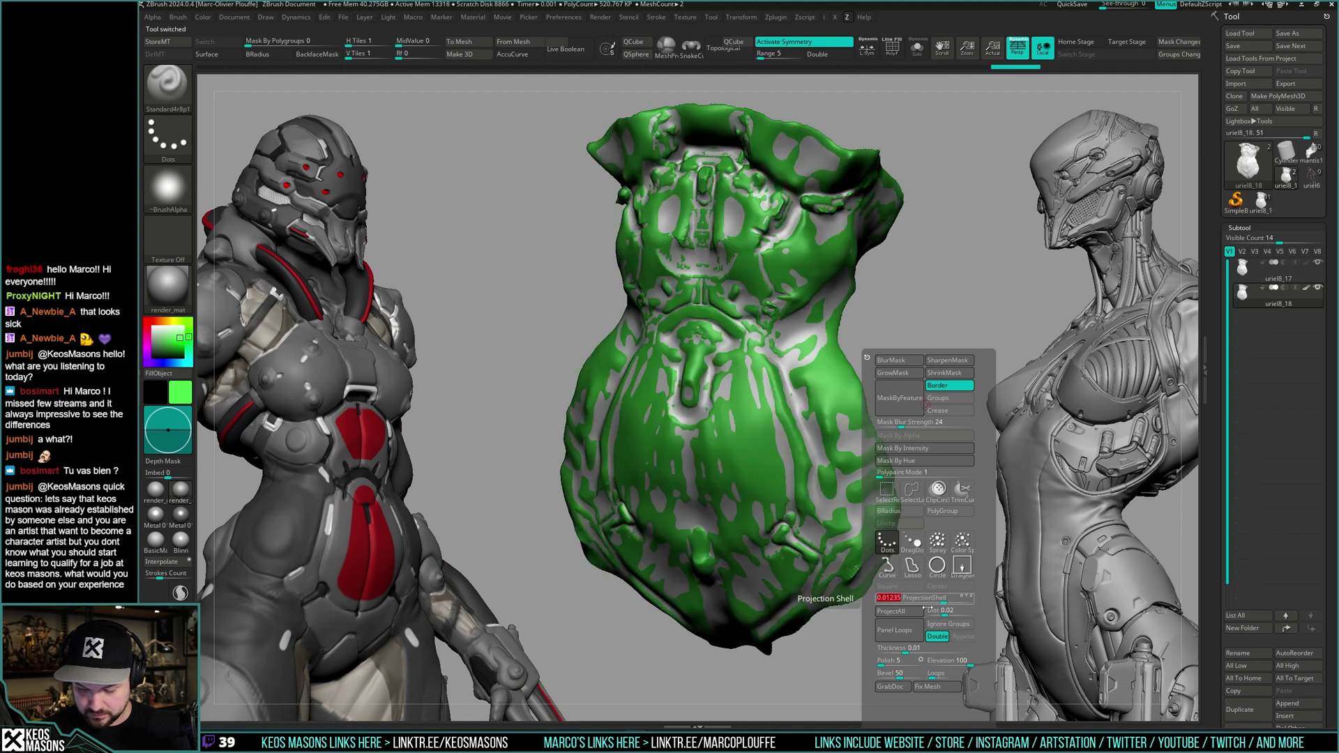
pyautogui.click(919, 610)
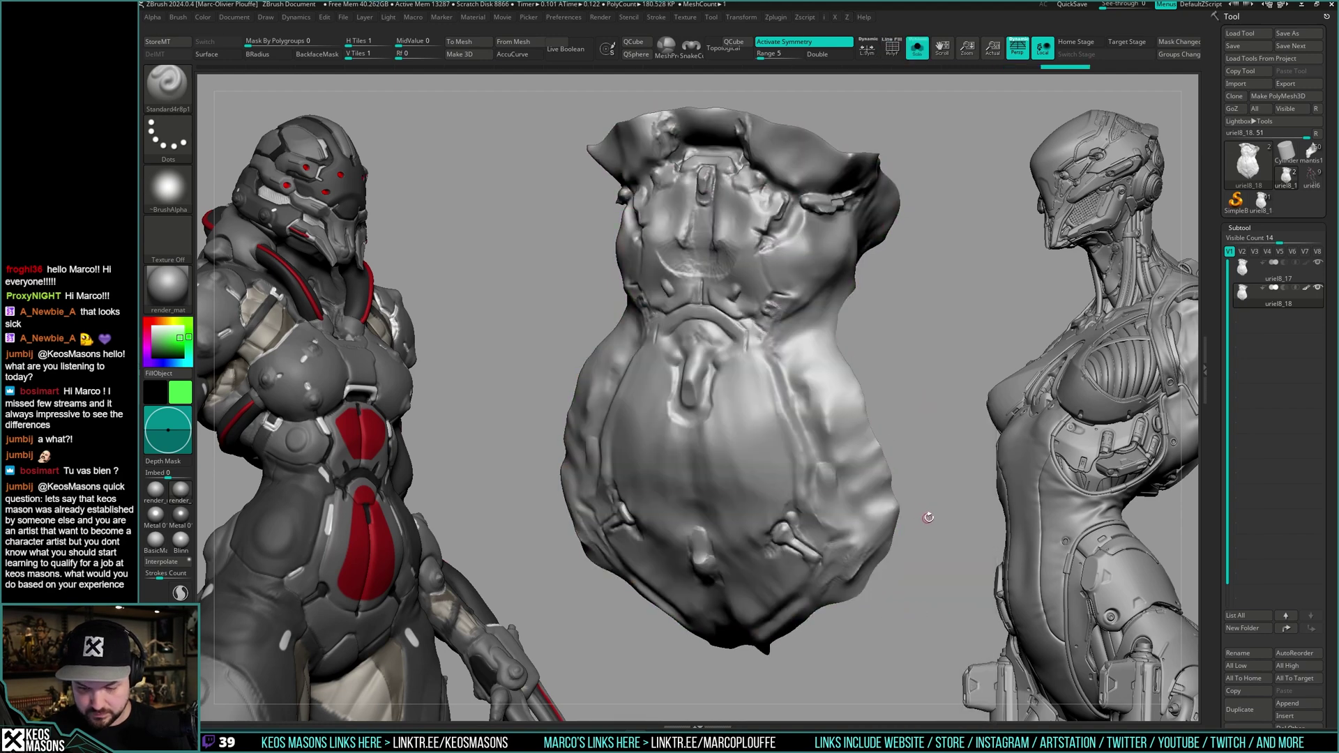
# - Project the original detail onto the further subdivided copy with a projection shell of 0.00114 and inspect the copy on its own
pyautogui.press('m')
pyautogui.moveTo(953, 598); pyautogui.dragTo(948, 601)
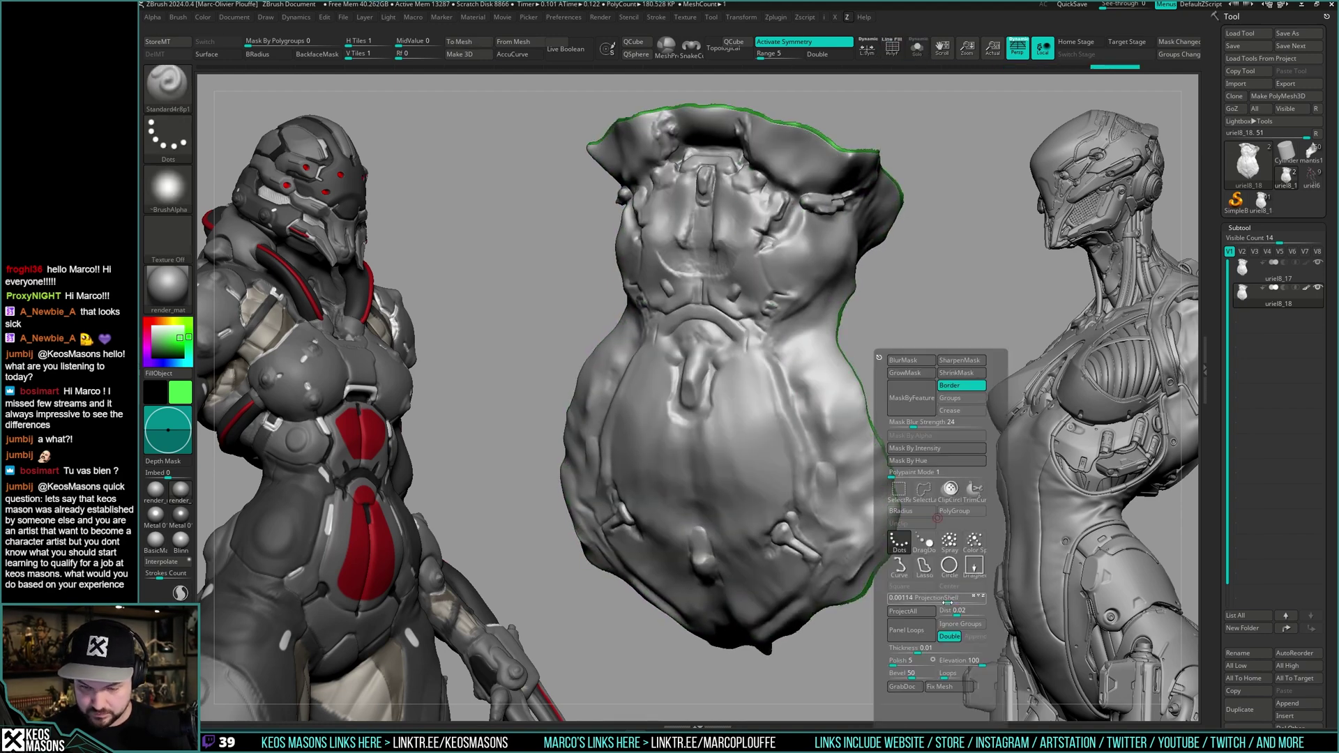
pyautogui.click(928, 613)
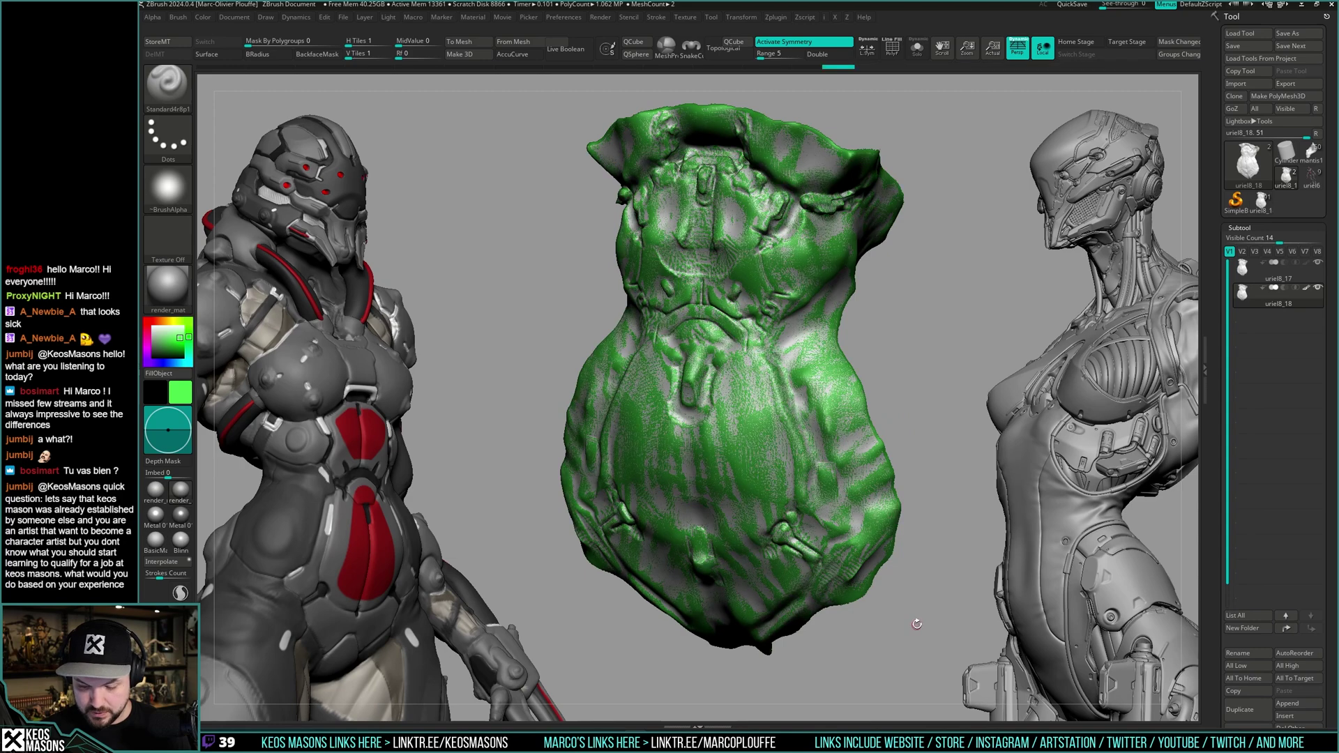
pyautogui.hotkey('alt', 'shift', 's')
pyautogui.hotkey('shift', 'f')
pyautogui.moveTo(781, 297)
pyautogui.keyDown('ctrl'); pyautogui.mouseDown(button='right')
pyautogui.moveTo(788, 422)
pyautogui.moveTo(790, 324)
pyautogui.moveTo(798, 400)
pyautogui.moveTo(802, 359)
pyautogui.mouseUp(button='right'); pyautogui.keyUp('ctrl')
pyautogui.hotkey('shift', 'f')
pyautogui.moveTo(801, 359); pyautogui.dragTo(892, 368, button='right')
pyautogui.scroll(2, 894, 369)
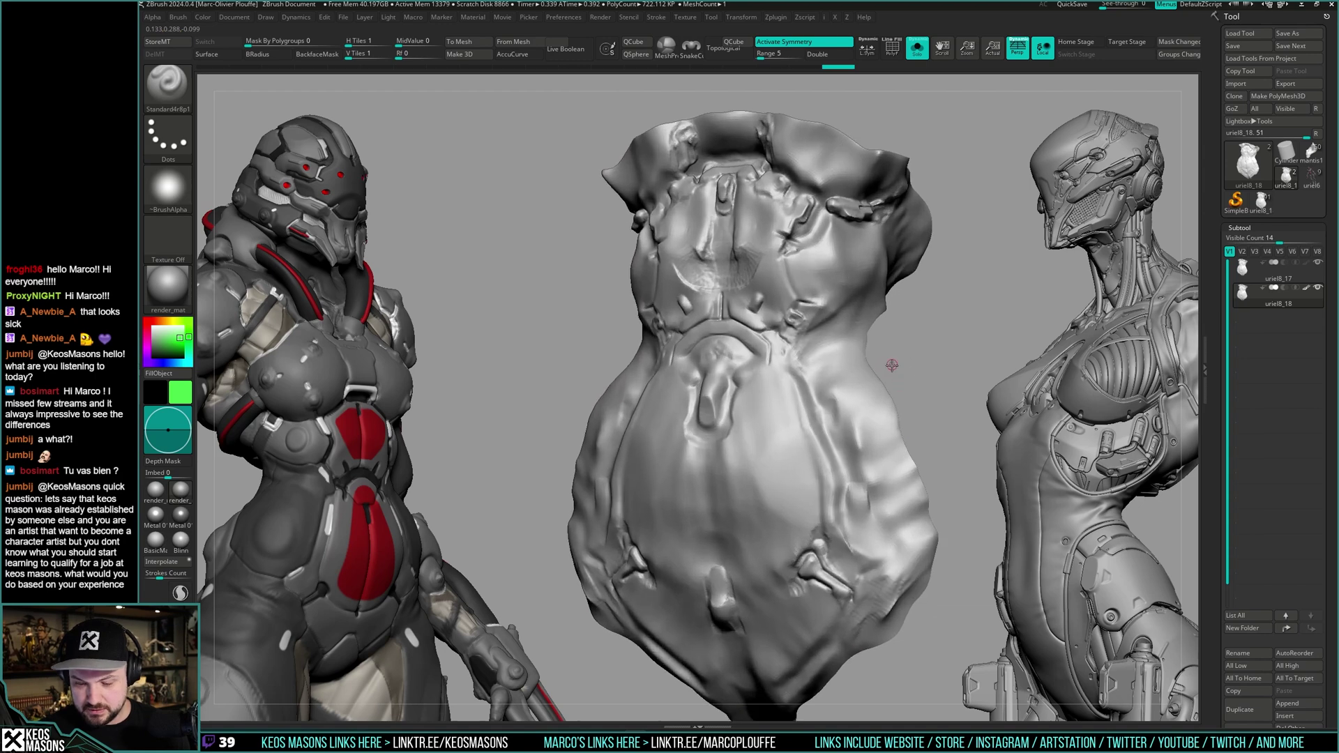
# - Insert the projected underlayer into the full character tool as a subtool and delete the old green underlayer
pyautogui.click(1266, 207)
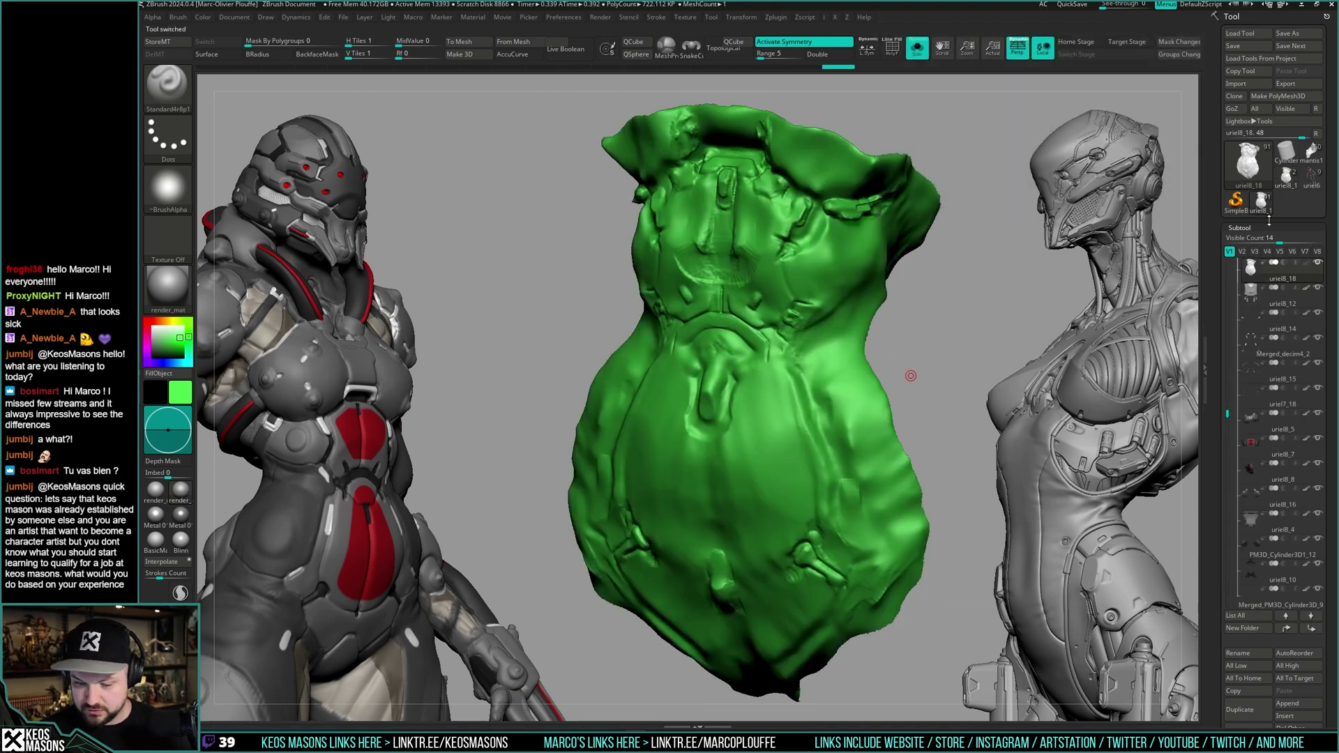
pyautogui.scroll(-4, 1258, 608)
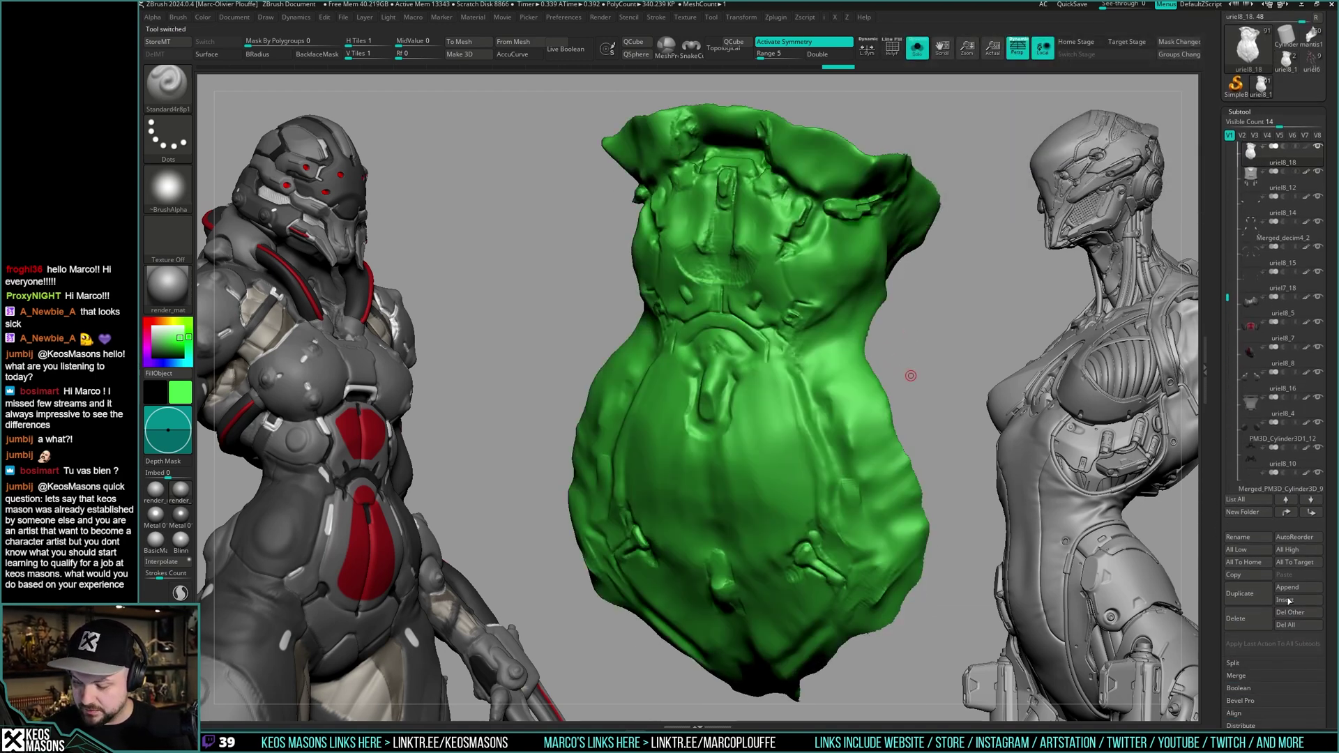
pyautogui.click(1284, 600)
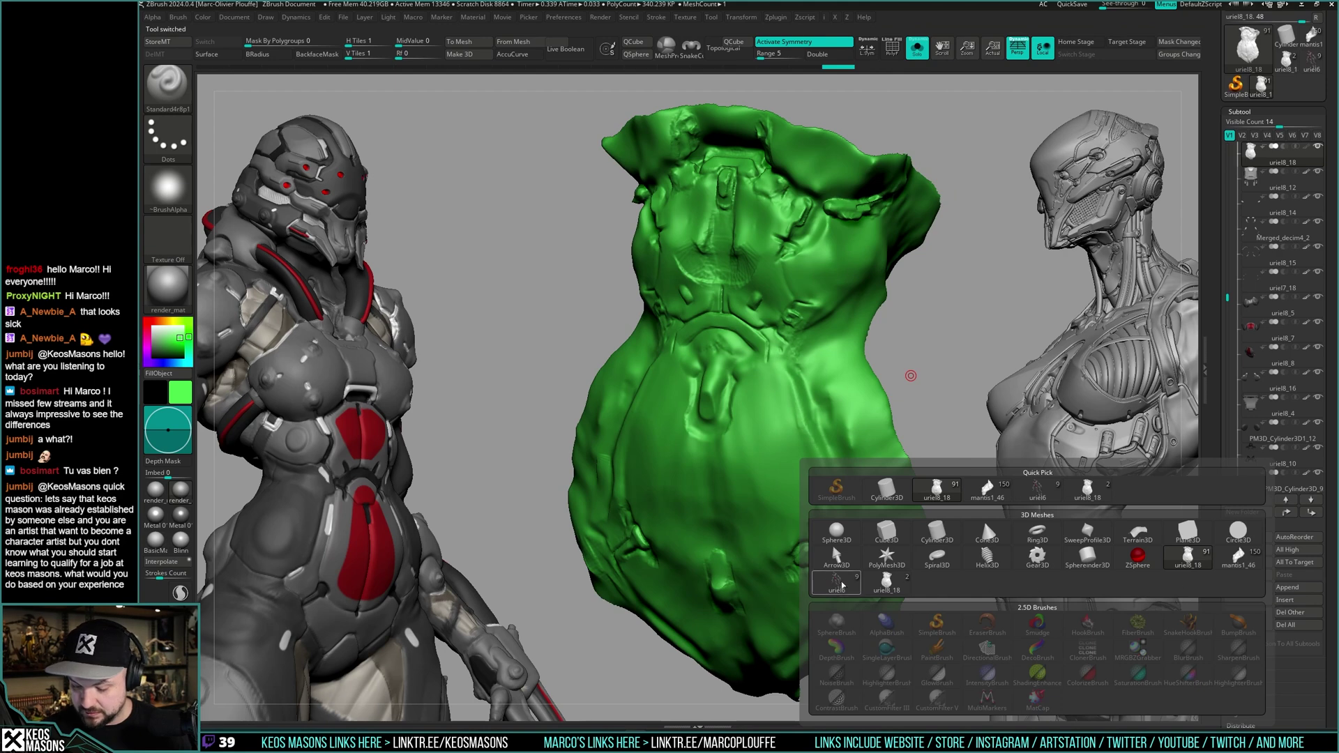
pyautogui.moveTo(886, 582)
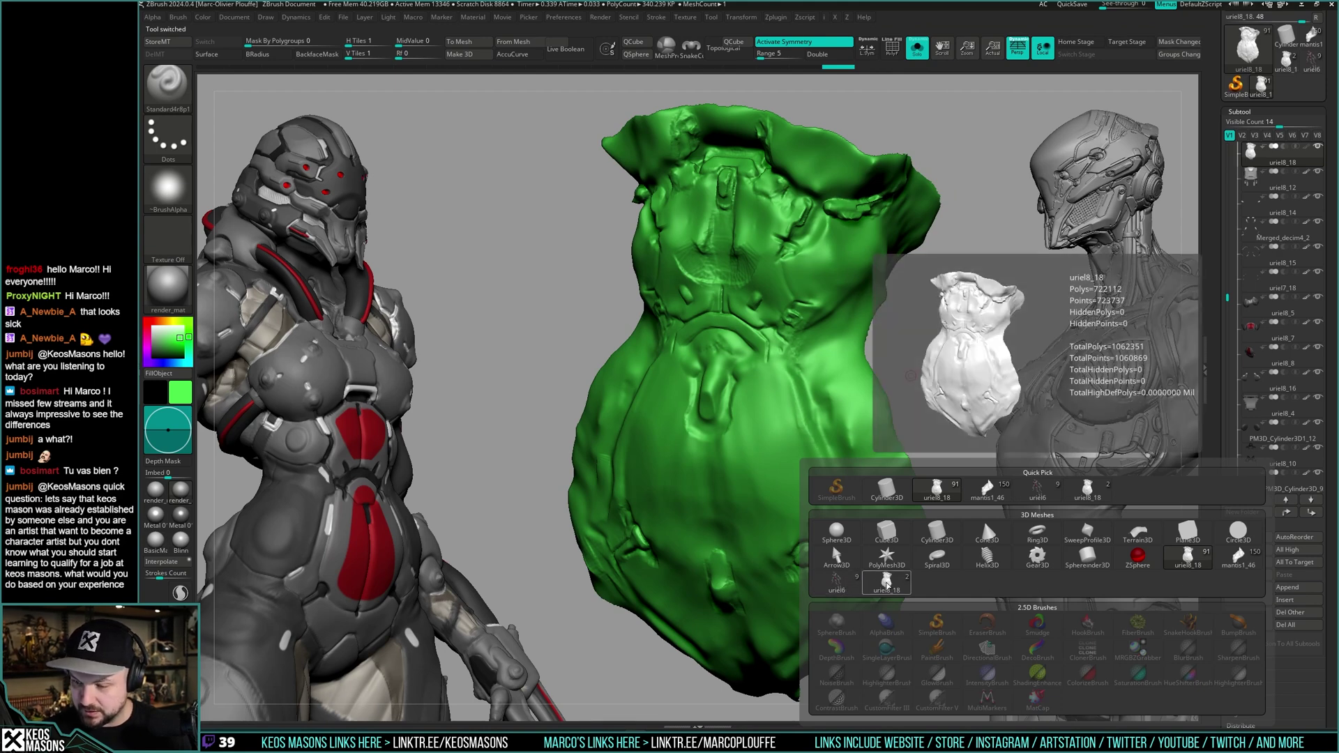
pyautogui.click(886, 588)
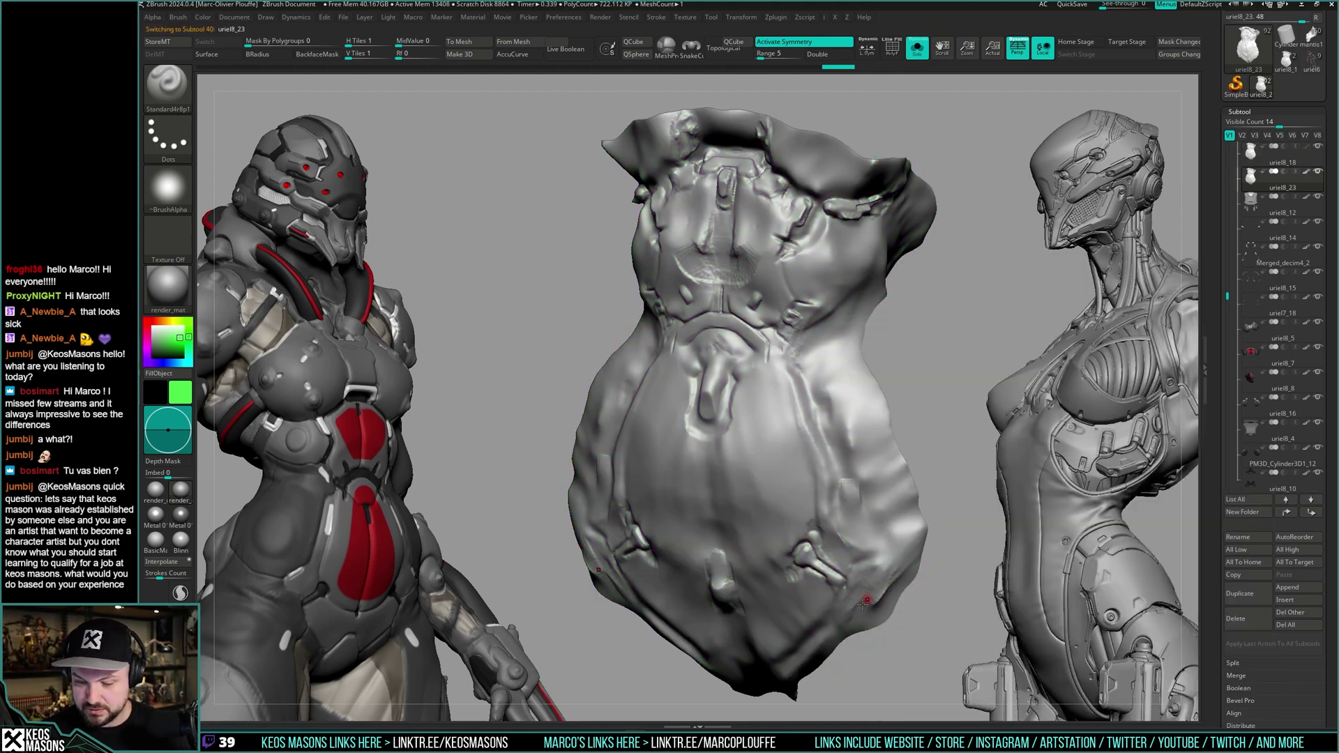
pyautogui.click(1235, 619)
pyautogui.click(1193, 642)
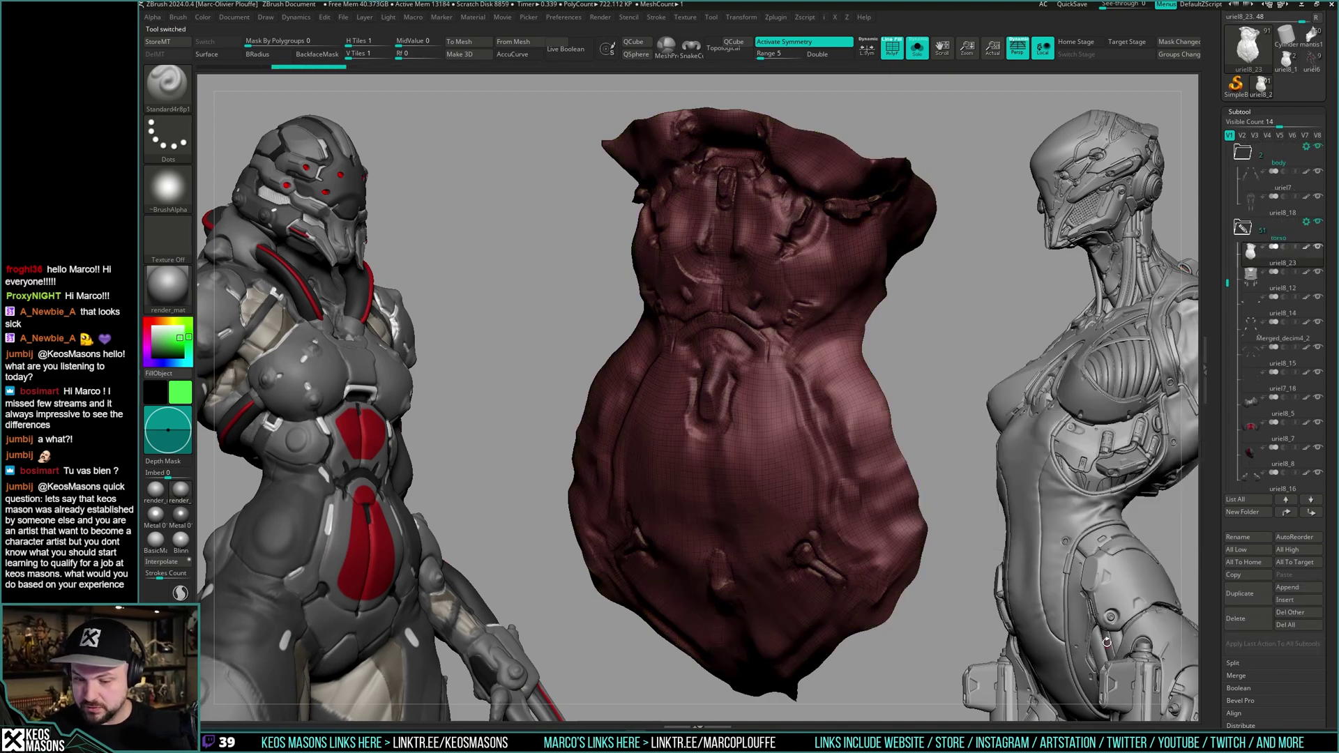
# - Check the inserted underlayer's polyframe and fill the original underlayer in the two-subtool tool with black
pyautogui.hotkey('shift', 'f')
pyautogui.moveTo(976, 446); pyautogui.dragTo(1094, 272)
pyautogui.hotkey('alt', 's')
pyautogui.click(1286, 62)
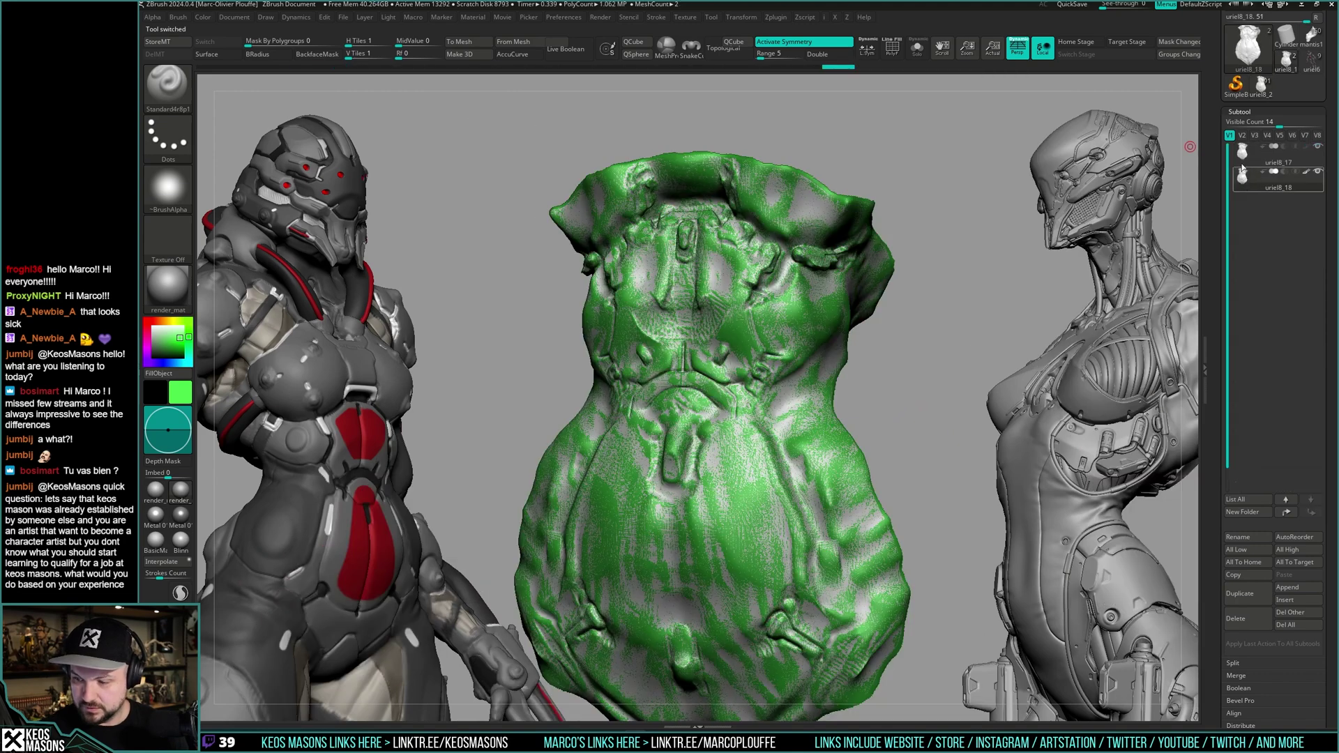
pyautogui.hotkey('shift', 'c')
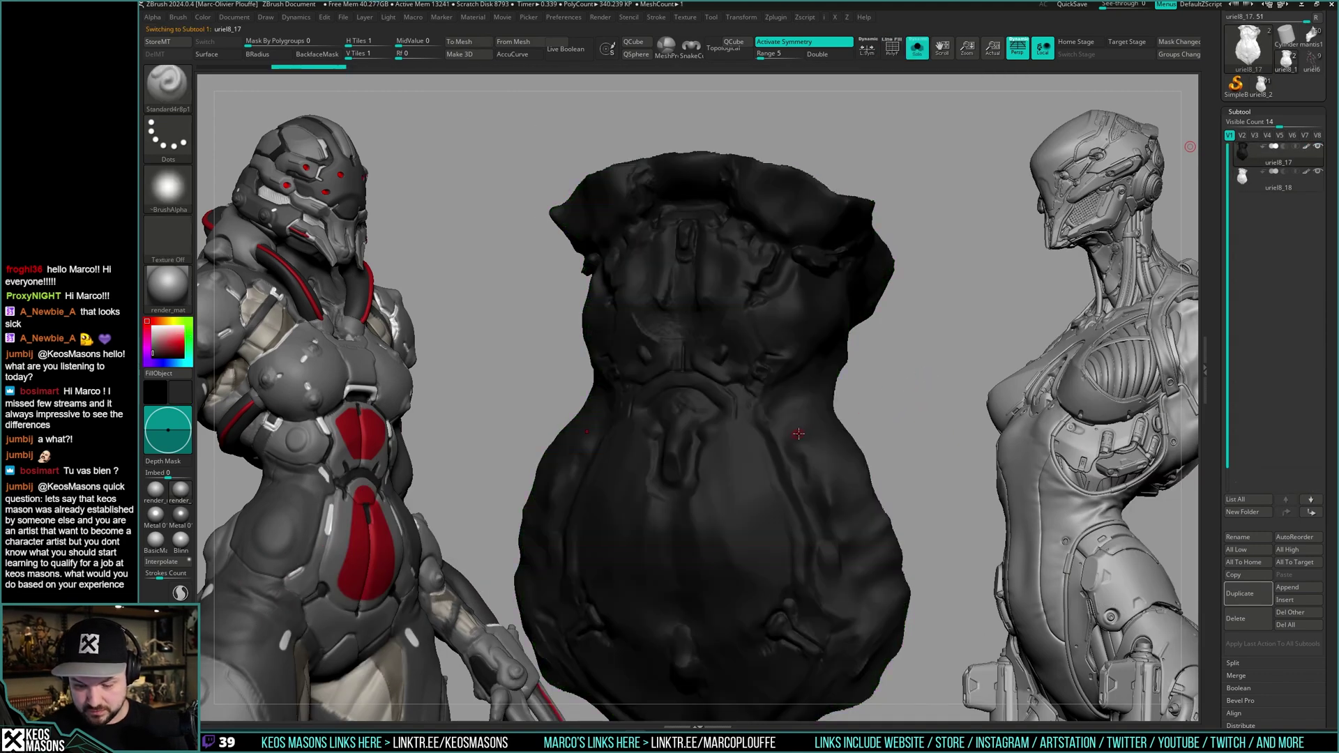
pyautogui.click(1260, 85)
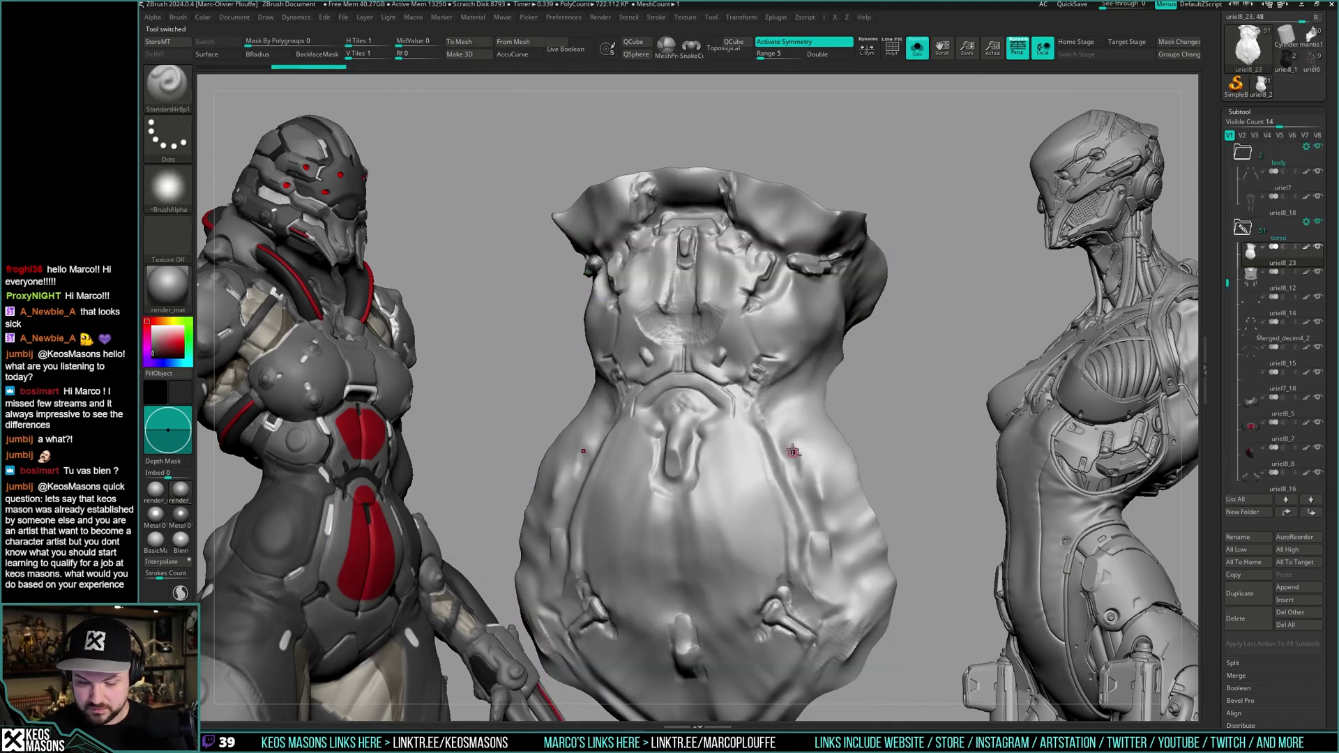
# - Show the full character, apply BasicMaterial to the new underlayer and fill it with black
pyautogui.hotkey('alt', 's')
pyautogui.keyDown('alt'); pyautogui.moveTo(799, 449); pyautogui.dragTo(836, 413, button='right'); pyautogui.keyUp('alt')
pyautogui.press('space')
pyautogui.click(890, 462)
pyautogui.click(155, 541)
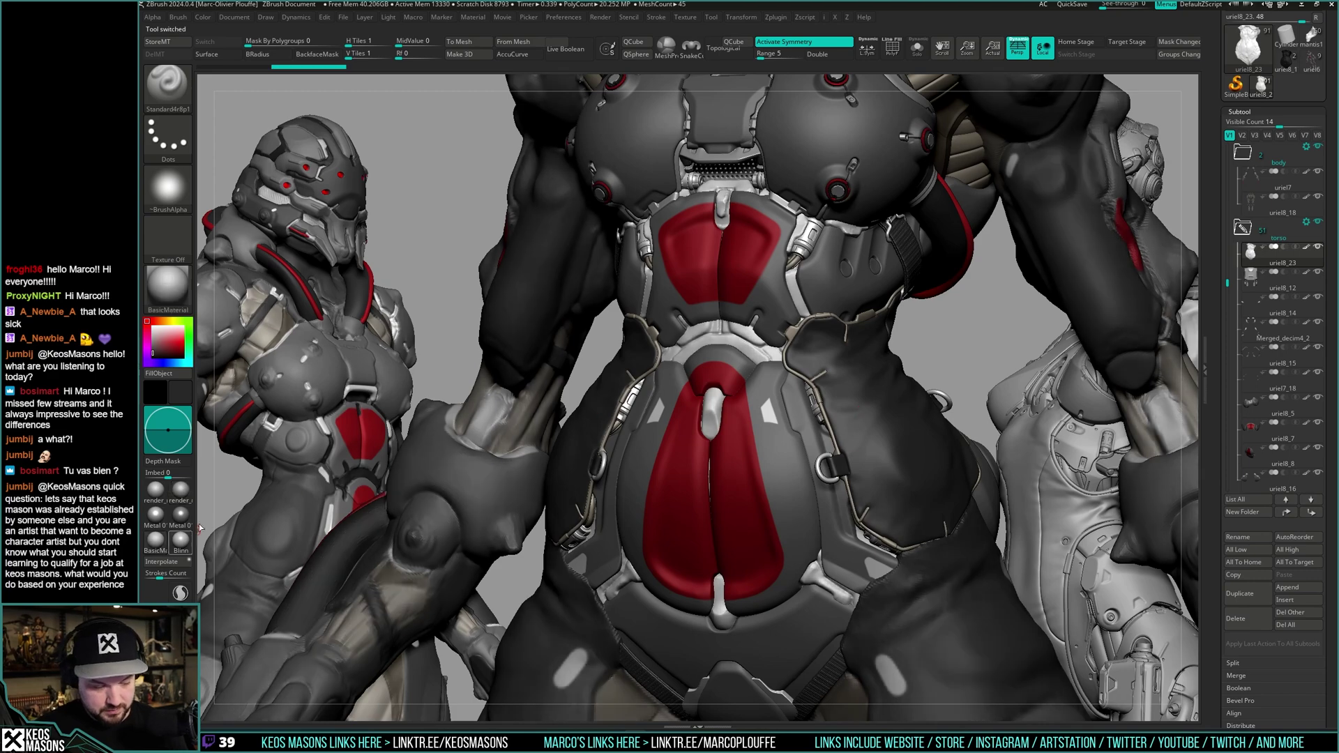
pyautogui.hotkey('shift', 'c')
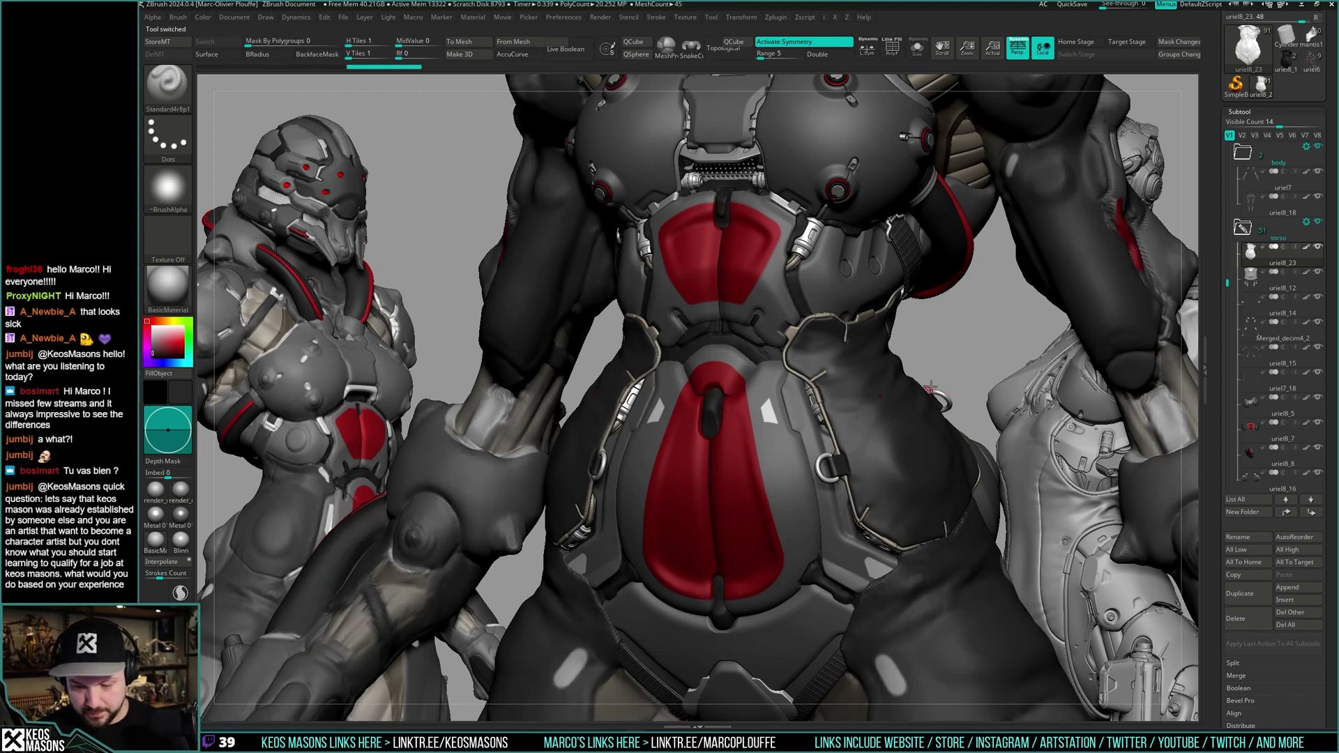
# - Examine the new underlayer on its own and against the full character, with and without polyframe
pyautogui.hotkey('alt', 's')
pyautogui.hotkey('shift', 'f')
pyautogui.hotkey('shift', 'f')
pyautogui.moveTo(923, 386)
pyautogui.mouseDown()
pyautogui.moveTo(912, 367)
pyautogui.moveTo(916, 385)
pyautogui.moveTo(861, 387)
pyautogui.moveTo(947, 382)
pyautogui.moveTo(915, 394)
pyautogui.mouseUp()
pyautogui.hotkey('shift', 'f')
pyautogui.hotkey('shift', 'f')
pyautogui.hotkey('alt', 's')
pyautogui.hotkey('alt', 's')
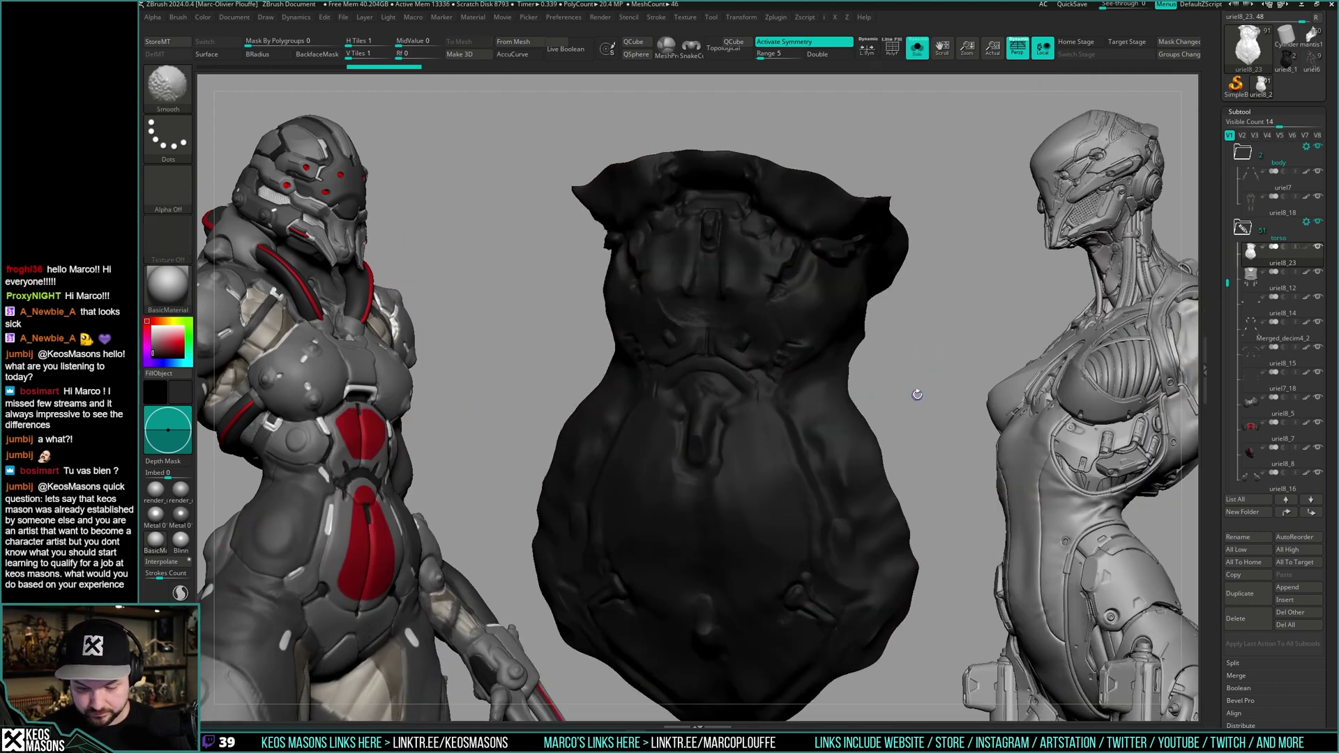
# - Try red, muted pink and beige fill colours on the underlayer beneath the torso armour
pyautogui.press('space')
pyautogui.click(845, 423)
pyautogui.hotkey('ctrl', 'f')
pyautogui.hotkey('alt', 's')
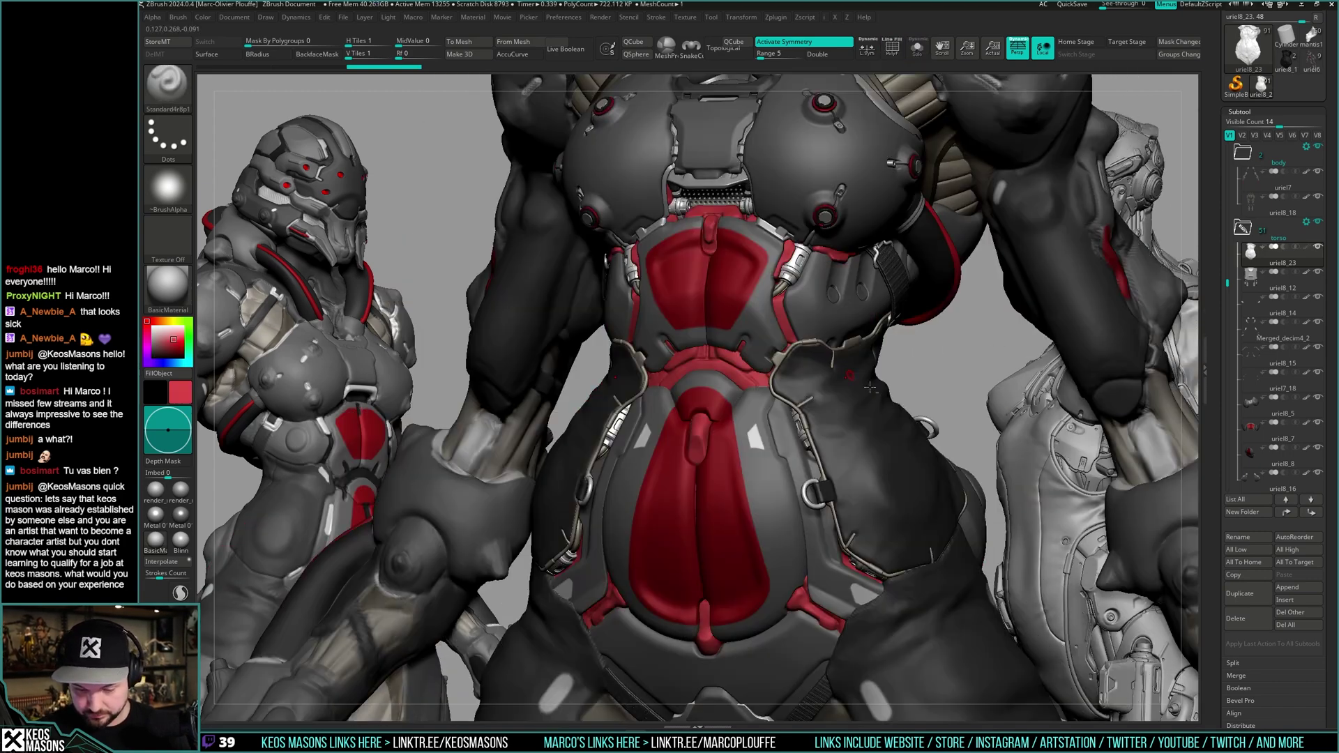
pyautogui.moveTo(845, 423); pyautogui.dragTo(871, 423, button='right')
pyautogui.press('space')
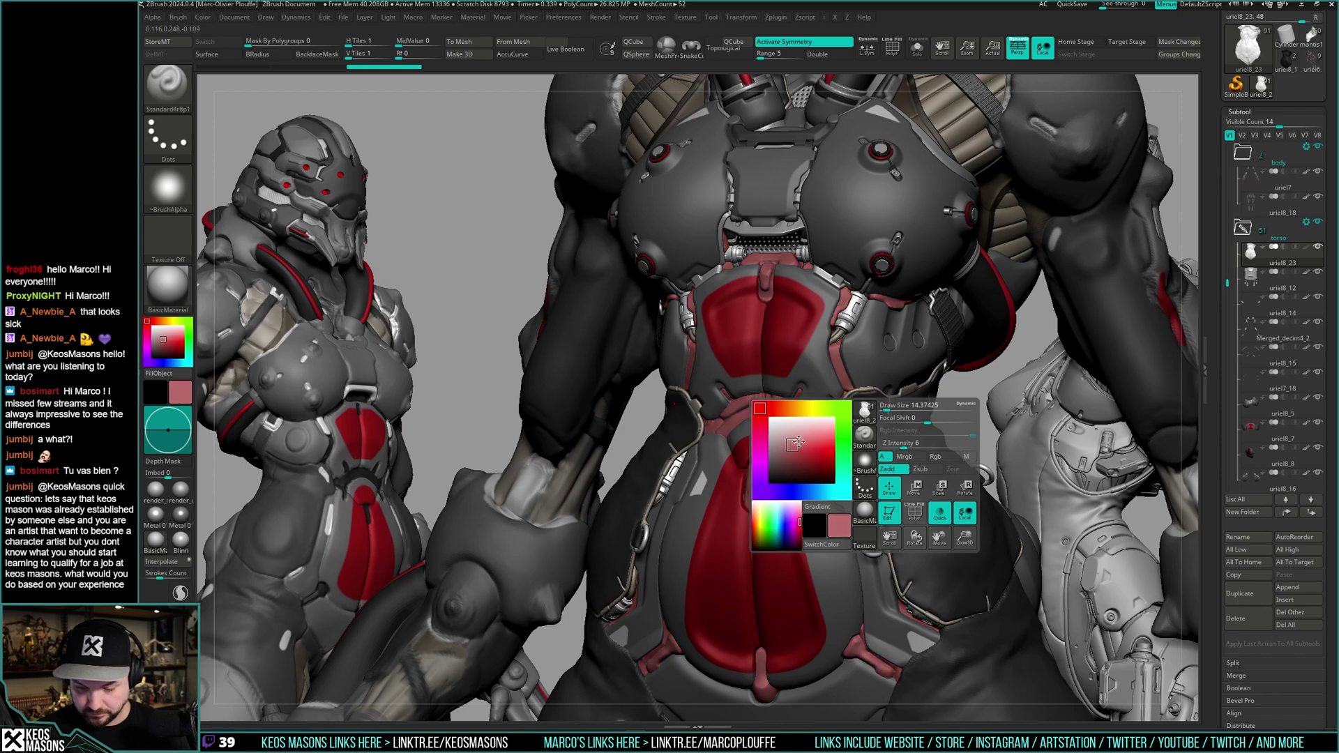
pyautogui.moveTo(802, 446); pyautogui.dragTo(784, 454)
pyautogui.press('c')
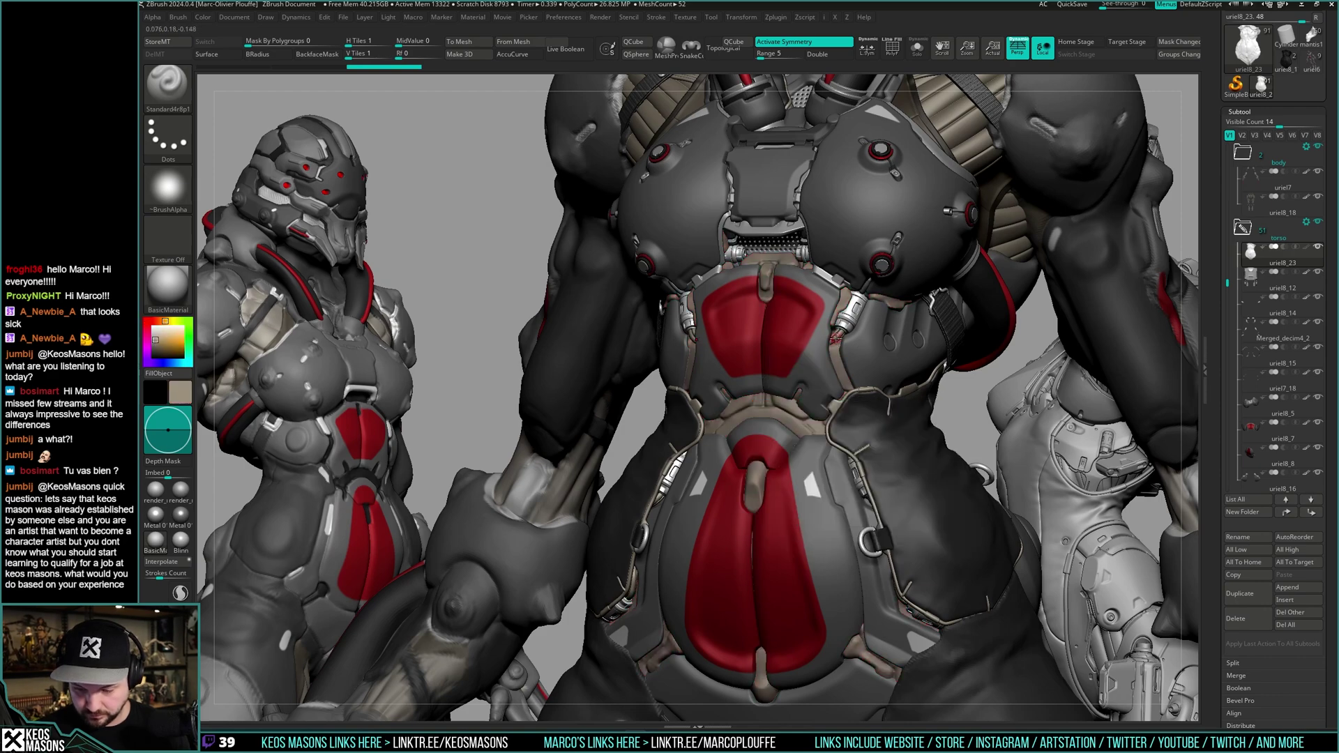
# - Fill the underlayer with light green and check how it reads between the armour plates
pyautogui.moveTo(855, 381); pyautogui.dragTo(880, 412, button='right')
pyautogui.press('space')
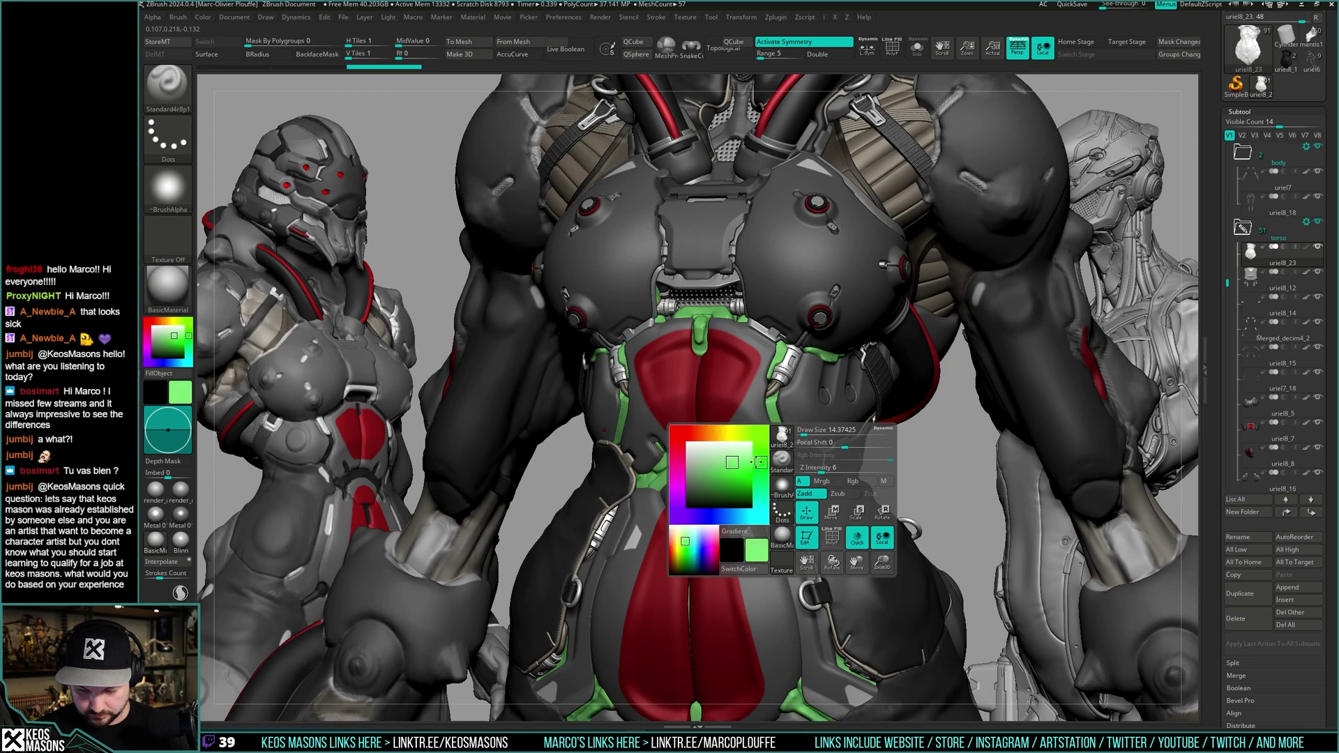
pyautogui.moveTo(776, 430)
pyautogui.keyDown('alt'); pyautogui.mouseDown(button='right')
pyautogui.moveTo(774, 389)
pyautogui.moveTo(711, 342)
pyautogui.moveTo(845, 369)
pyautogui.moveTo(686, 391)
pyautogui.moveTo(855, 354)
pyautogui.moveTo(795, 300)
pyautogui.moveTo(870, 496)
pyautogui.moveTo(859, 341)
pyautogui.moveTo(802, 352)
pyautogui.moveTo(826, 300)
pyautogui.moveTo(781, 318)
pyautogui.moveTo(977, 325)
pyautogui.moveTo(951, 322)
pyautogui.mouseUp(button='right'); pyautogui.keyUp('alt')
pyautogui.click(807, 401)
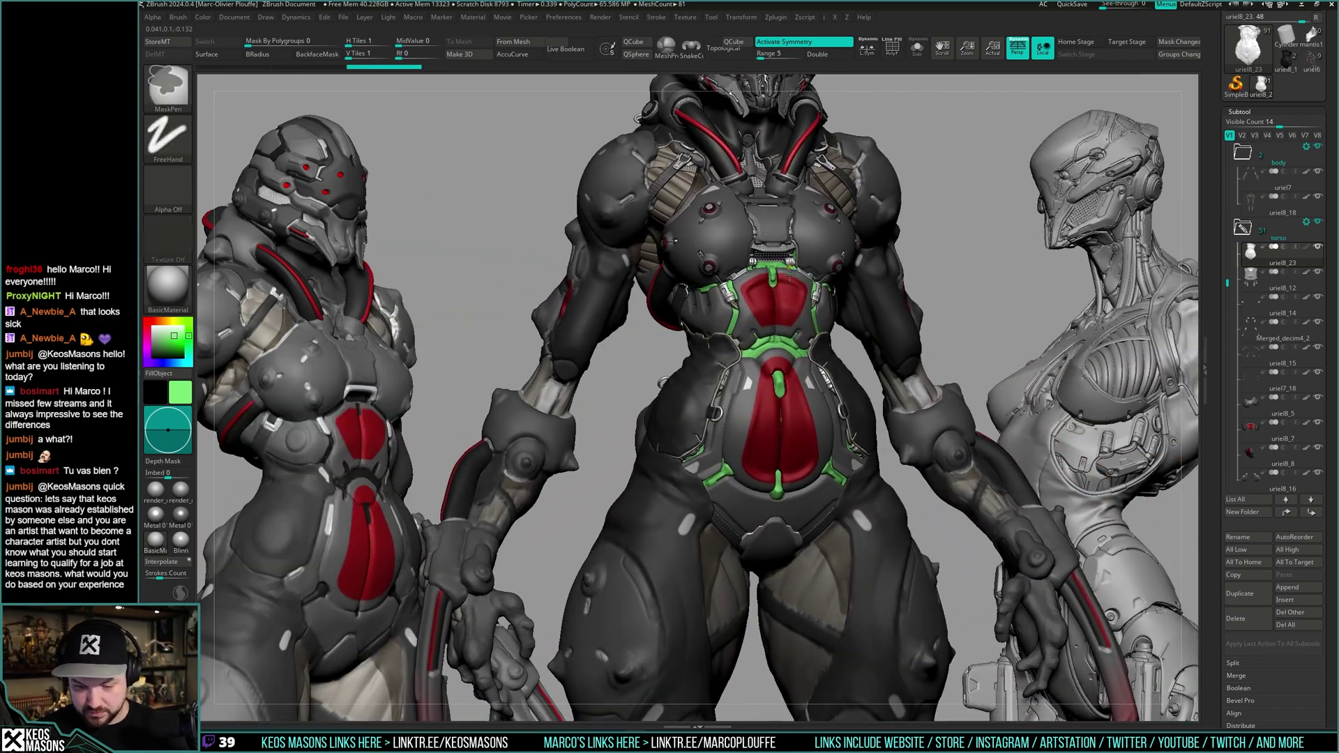
# - Examine the gap beneath the chest armour, enable Rgb for the brush and refill the underlayer with light green
pyautogui.keyDown('ctrl'); pyautogui.moveTo(864, 278); pyautogui.dragTo(877, 349, button='right'); pyautogui.keyUp('ctrl')
pyautogui.moveTo(877, 348)
pyautogui.mouseDown()
pyautogui.moveTo(898, 363)
pyautogui.moveTo(902, 336)
pyautogui.mouseUp()
pyautogui.press('space')
pyautogui.click(896, 376)
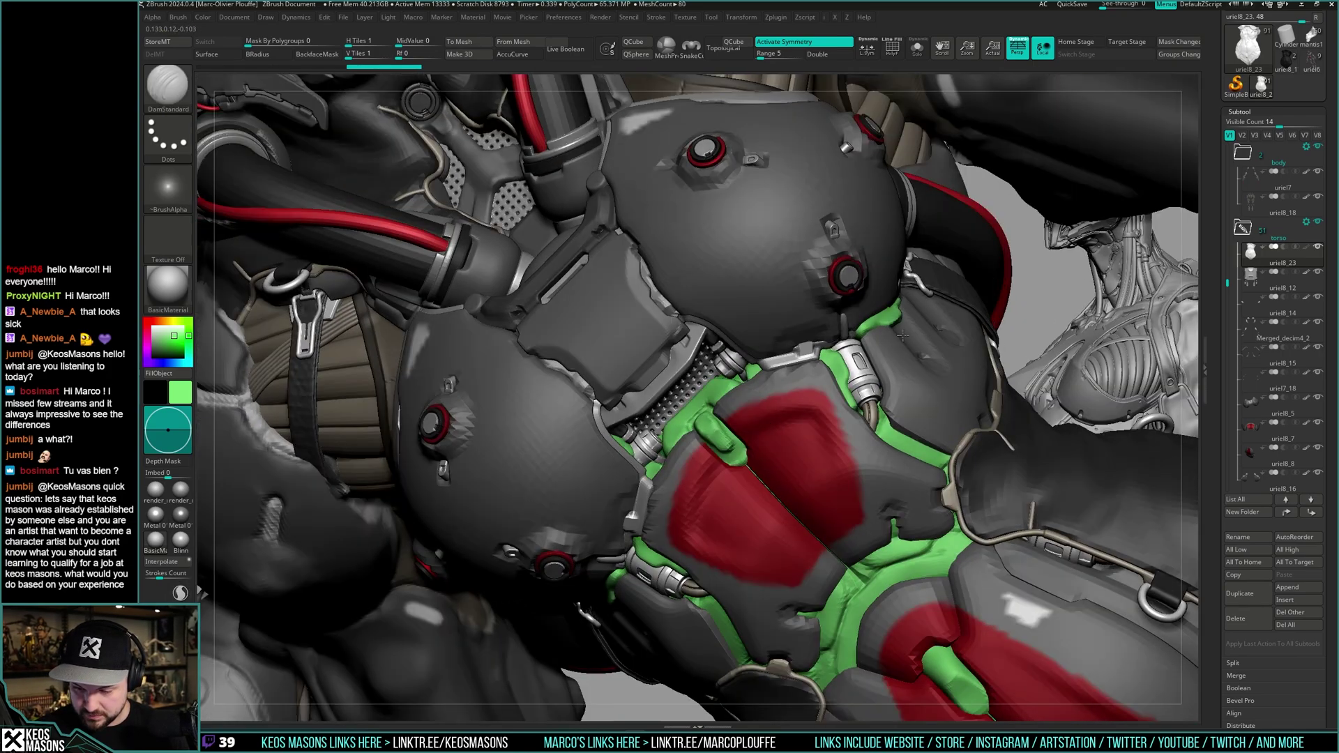
pyautogui.keyDown('ctrl'); pyautogui.moveTo(902, 336); pyautogui.dragTo(890, 382, button='right'); pyautogui.keyUp('ctrl')
pyautogui.press('space')
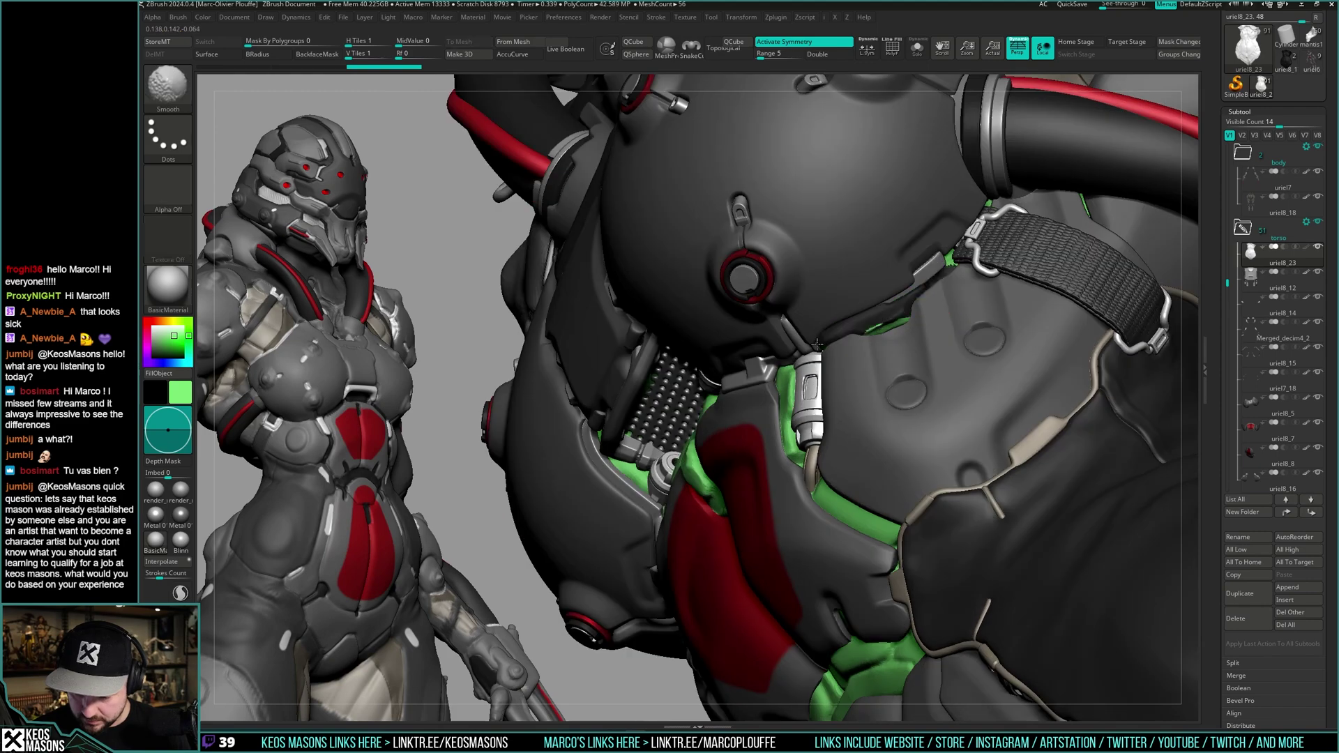
pyautogui.press('space')
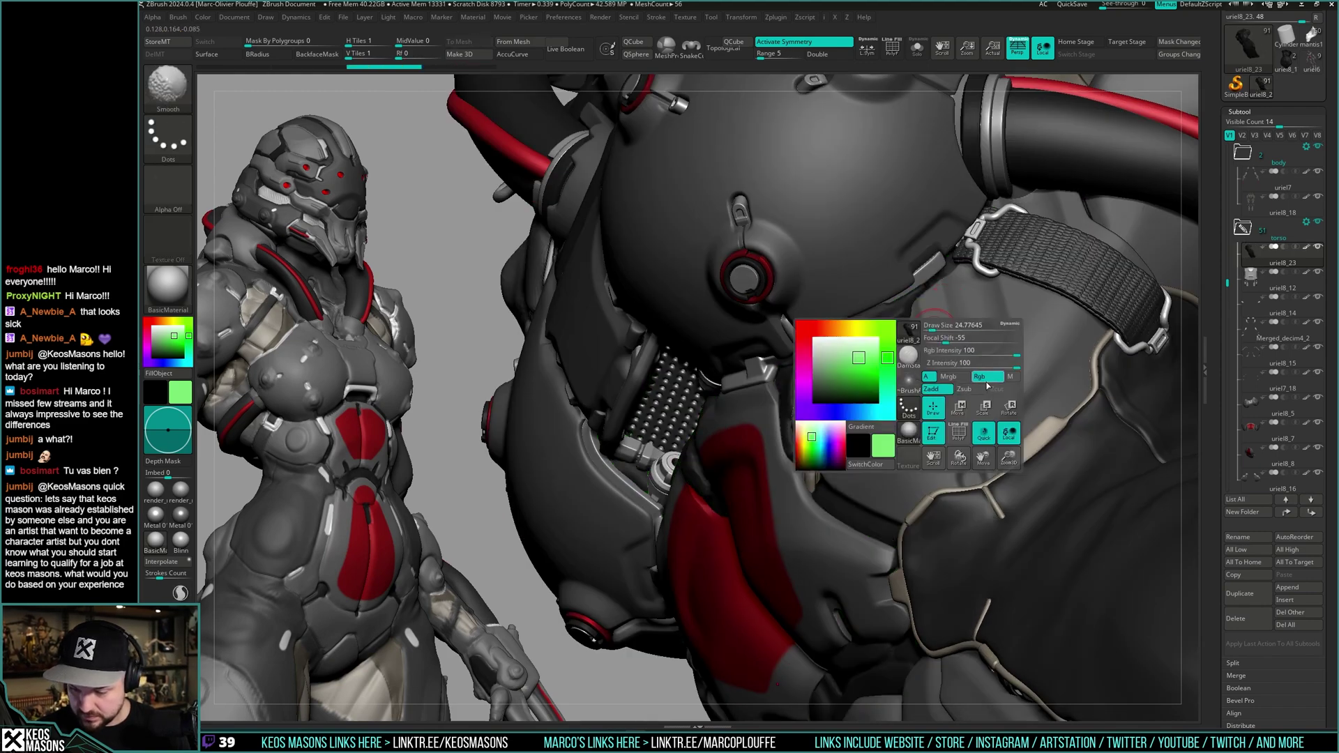
pyautogui.hotkey('shift', 'c')
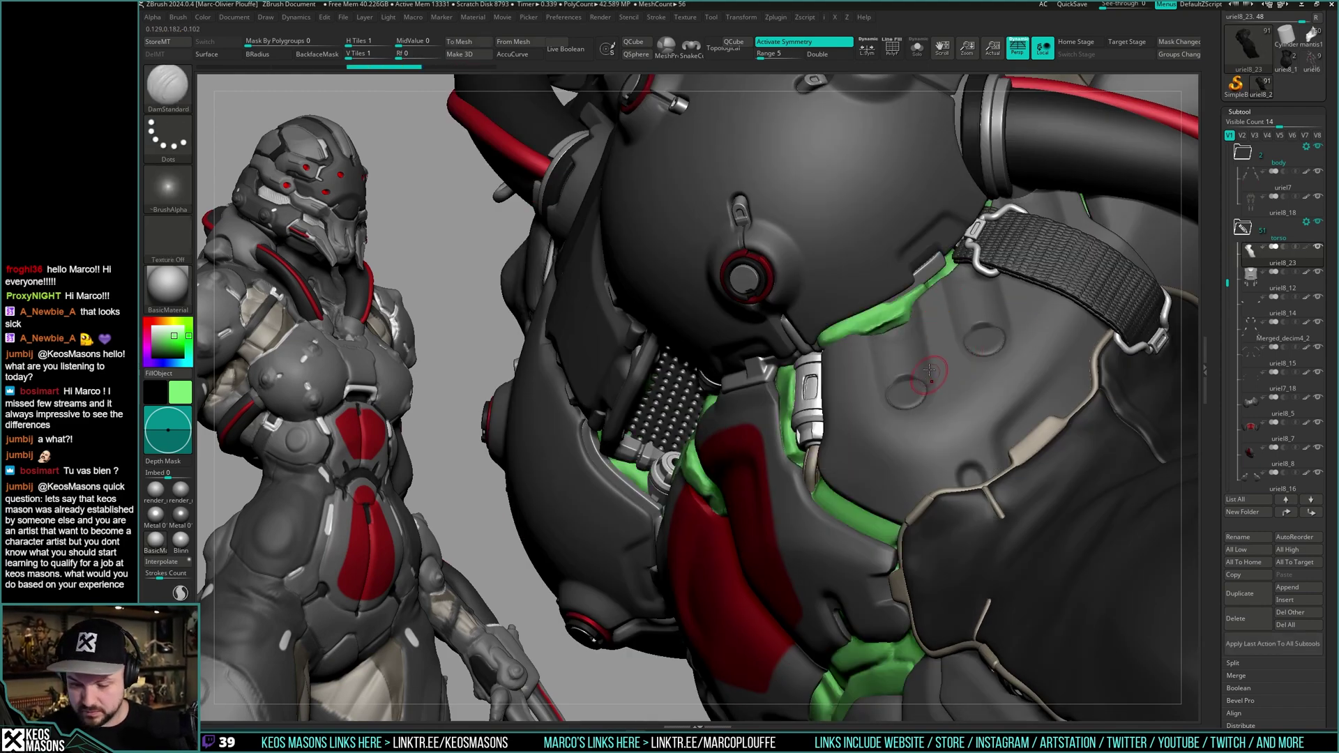
# - Refine the exposed green underlayer strip beneath the chest armour with the DamStandard brush
pyautogui.moveTo(926, 382); pyautogui.dragTo(927, 293, button='right')
pyautogui.moveTo(803, 354); pyautogui.dragTo(929, 341, button='right')
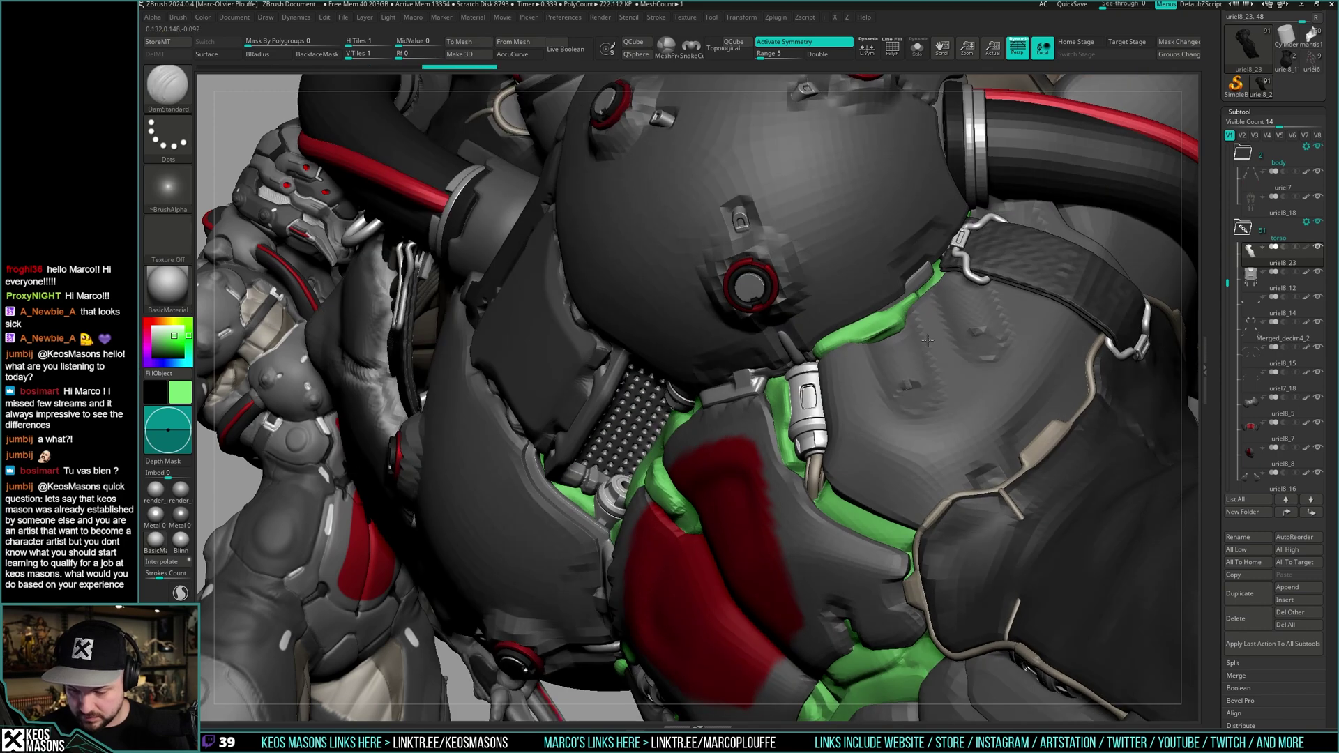
pyautogui.press('space')
pyautogui.click(943, 363)
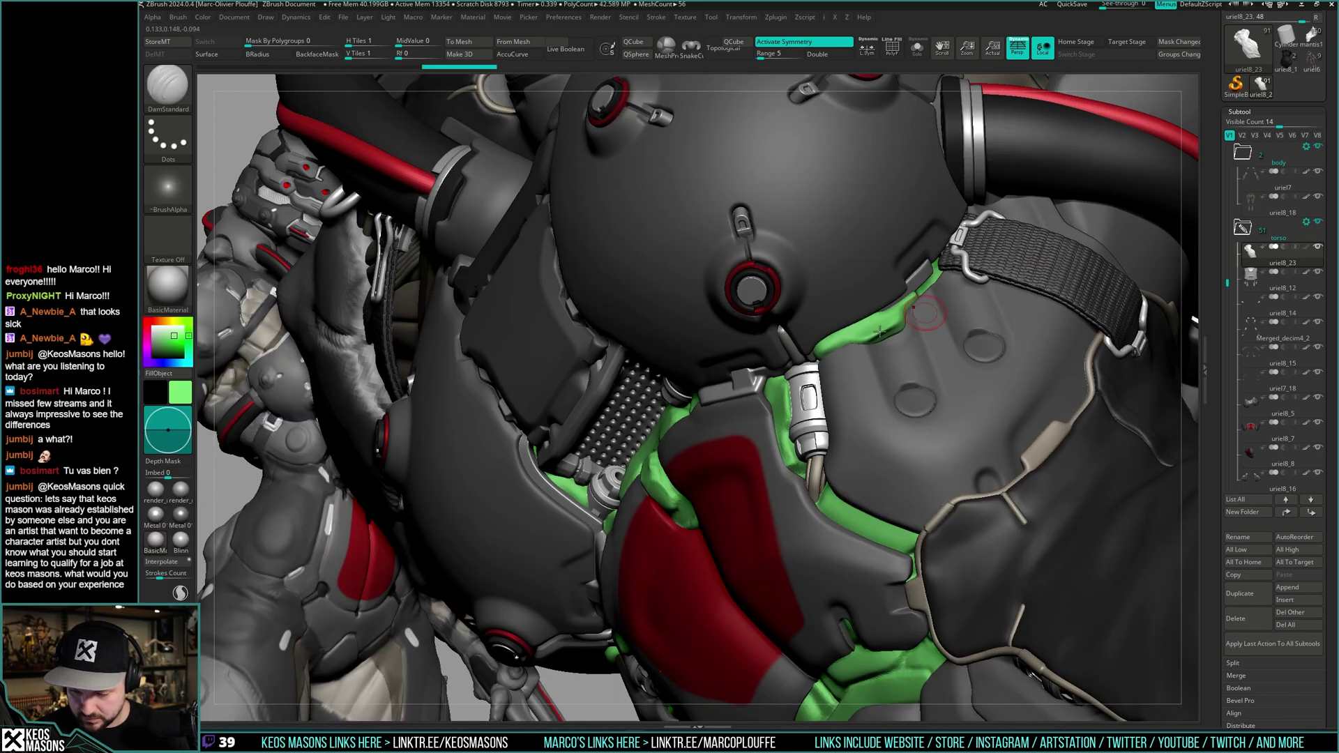
pyautogui.press('space')
pyautogui.moveTo(802, 320); pyautogui.dragTo(855, 347, button='right')
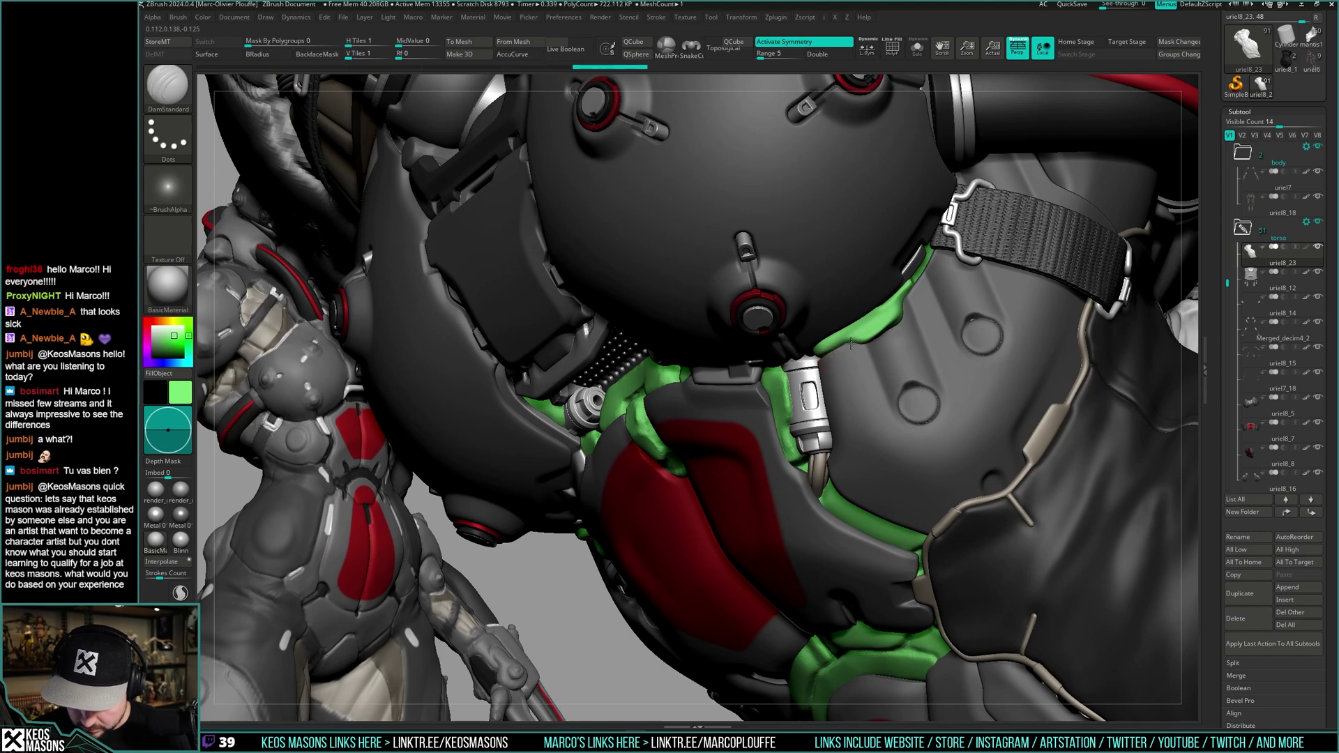
pyautogui.moveTo(812, 362)
pyautogui.mouseDown(button='right')
pyautogui.moveTo(912, 284)
pyautogui.moveTo(892, 304)
pyautogui.moveTo(931, 300)
pyautogui.moveTo(915, 318)
pyautogui.moveTo(870, 324)
pyautogui.moveTo(875, 342)
pyautogui.mouseUp(button='right')
pyautogui.press('space')
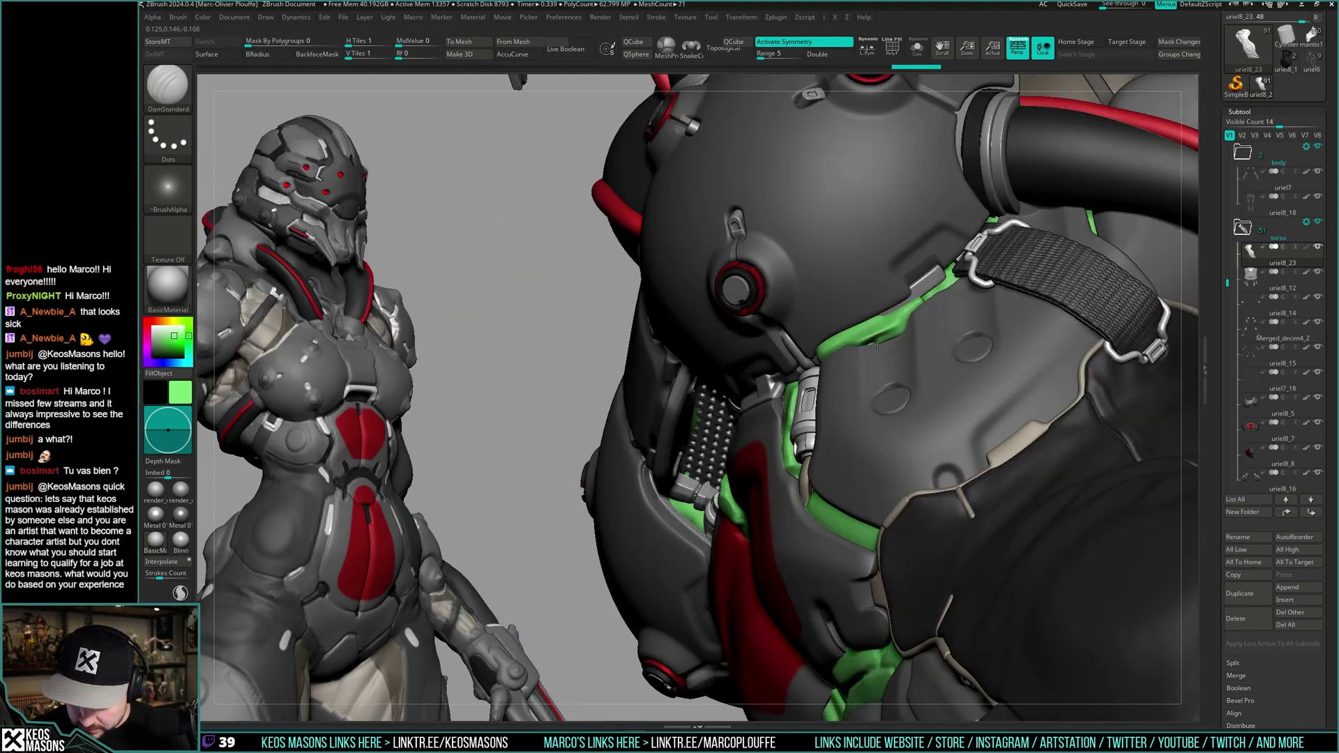
# - Swell the exposed green underlayer strip beneath the chest armour with the Inflate brush
pyautogui.moveTo(885, 348)
pyautogui.mouseDown(button='right')
pyautogui.moveTo(919, 312)
pyautogui.moveTo(882, 358)
pyautogui.mouseUp(button='right')
pyautogui.press('space')
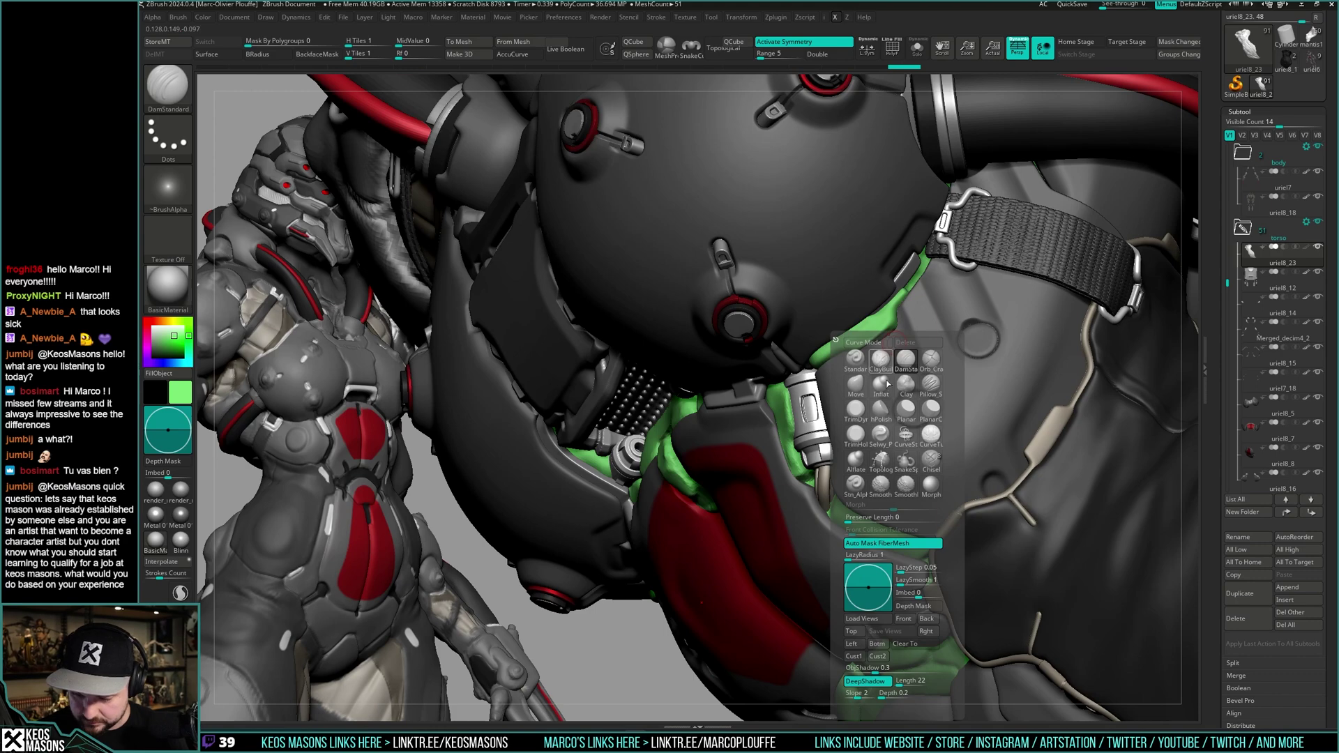
pyautogui.click(881, 384)
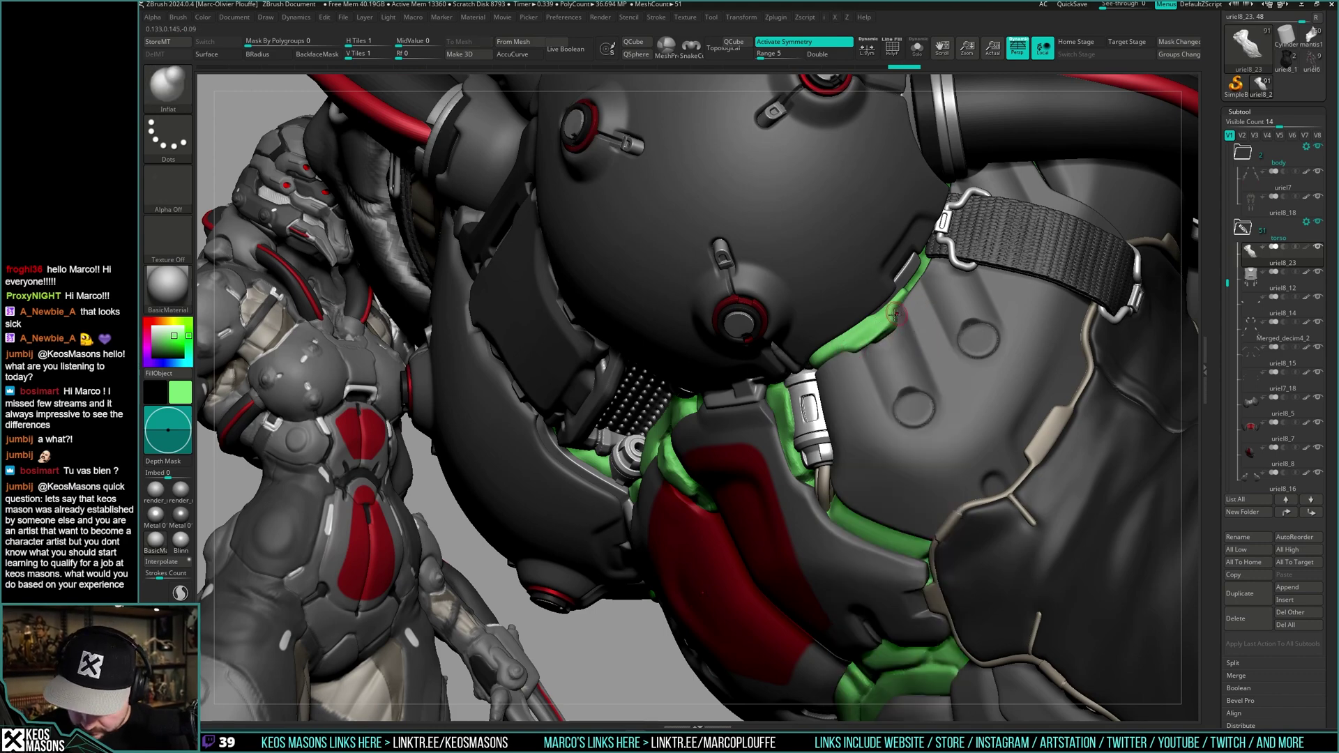
pyautogui.moveTo(895, 314); pyautogui.dragTo(882, 338, button='right')
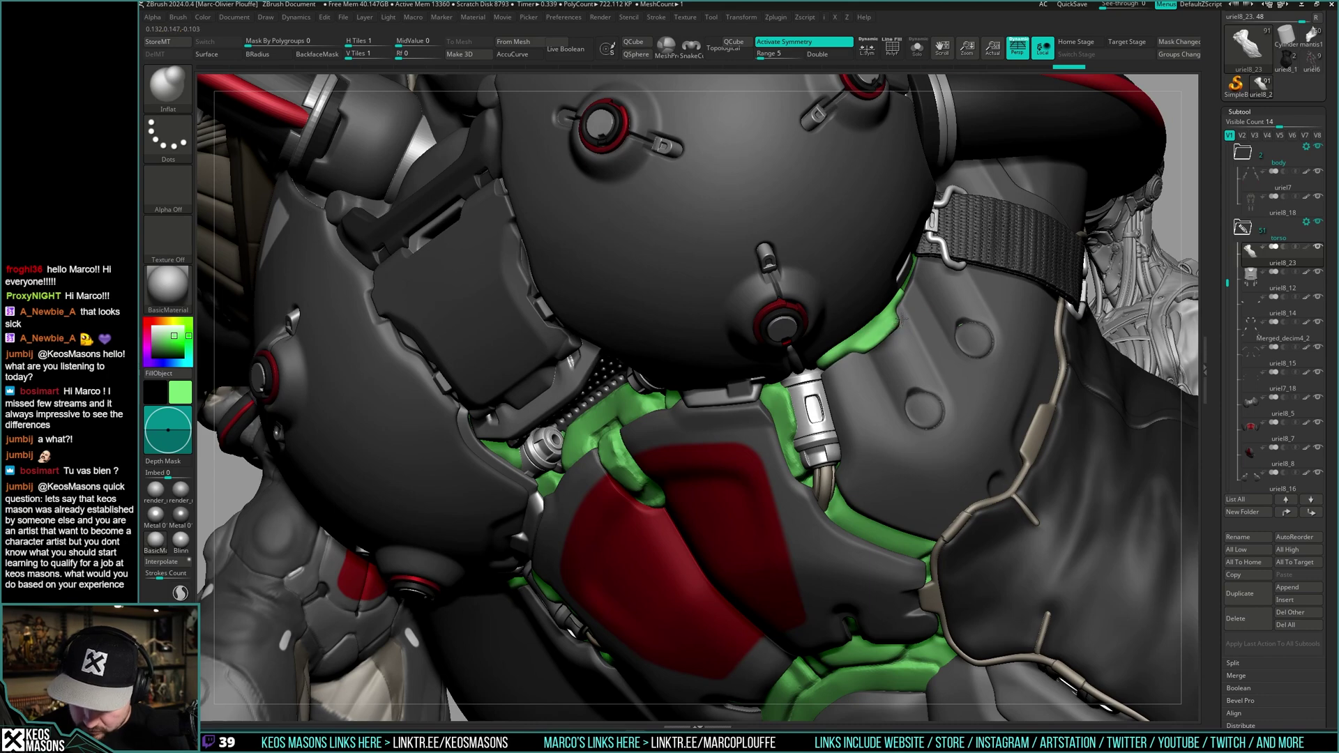
pyautogui.moveTo(898, 323); pyautogui.dragTo(774, 334, button='right')
# - Flatten the swollen green strip beneath the chest armour with the hPolish brush
pyautogui.press('space')
pyautogui.click(918, 402)
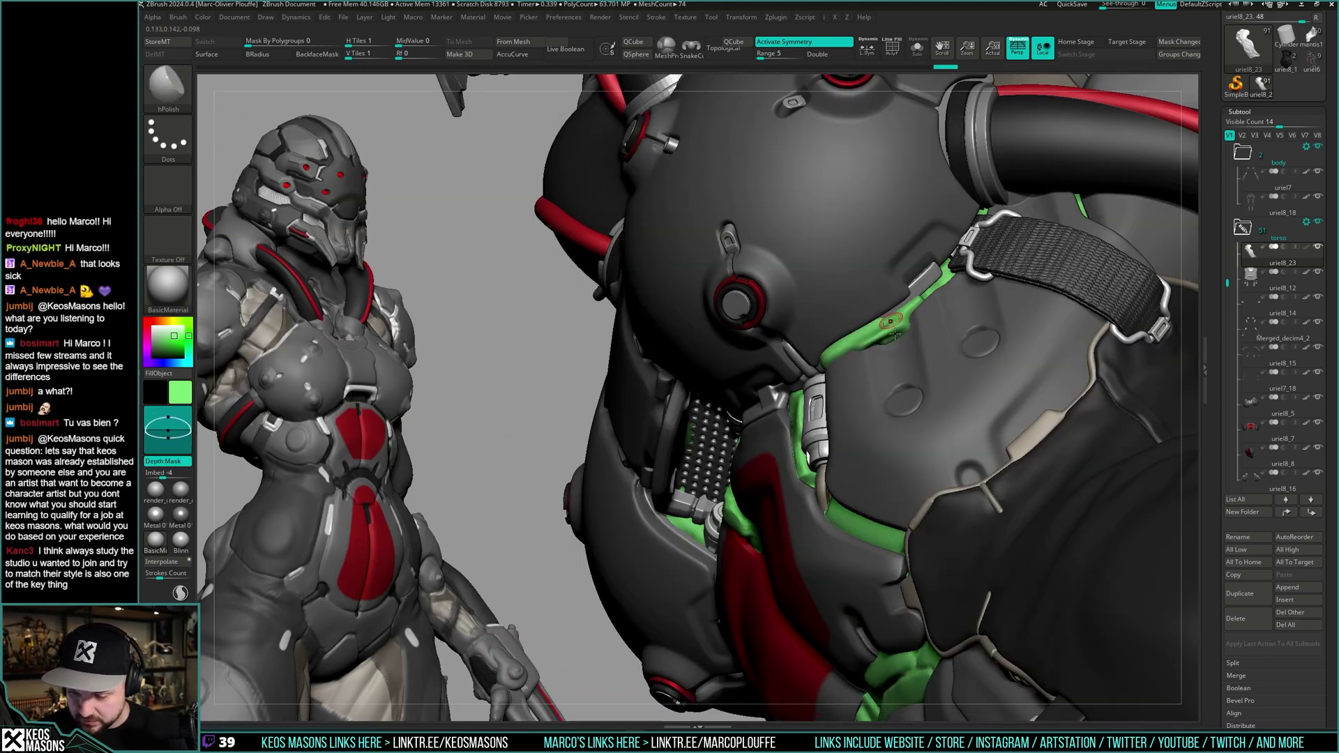
pyautogui.press(']')
pyautogui.moveTo(868, 336)
pyautogui.mouseDown(button='right')
pyautogui.moveTo(919, 306)
pyautogui.moveTo(899, 340)
pyautogui.mouseUp(button='right')
pyautogui.rightClick(899, 340)
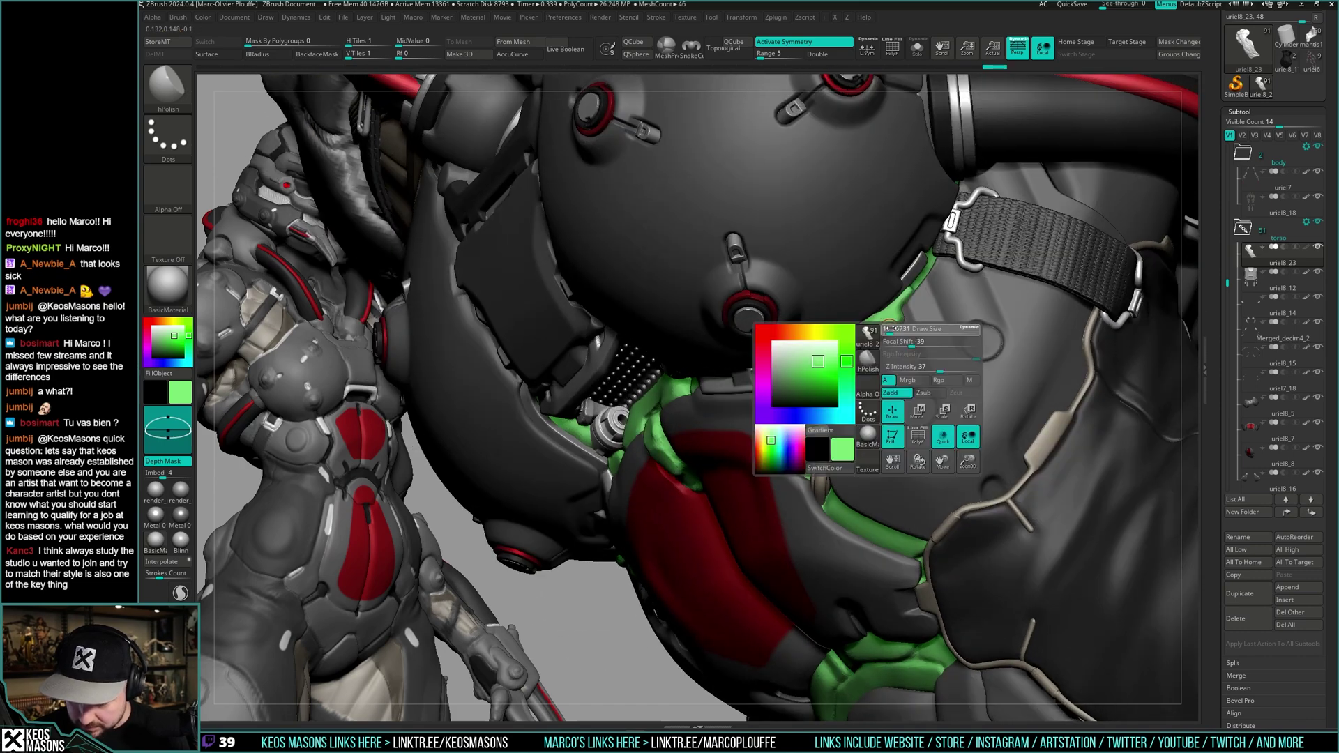
# - Build volume on the green strip beneath the chest with ClayBuildup and smooth its end near the metal connector
pyautogui.press('space')
pyautogui.click(891, 353)
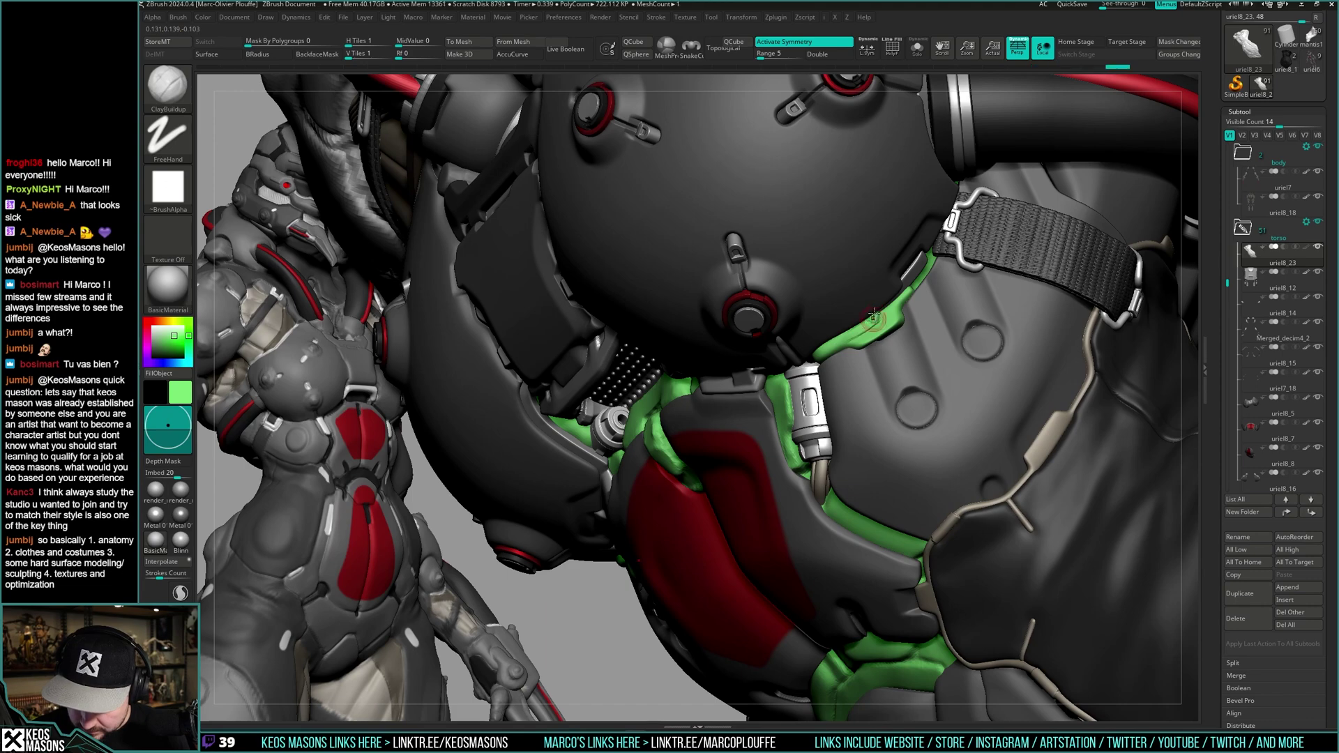
pyautogui.moveTo(854, 329); pyautogui.dragTo(870, 323, button='right')
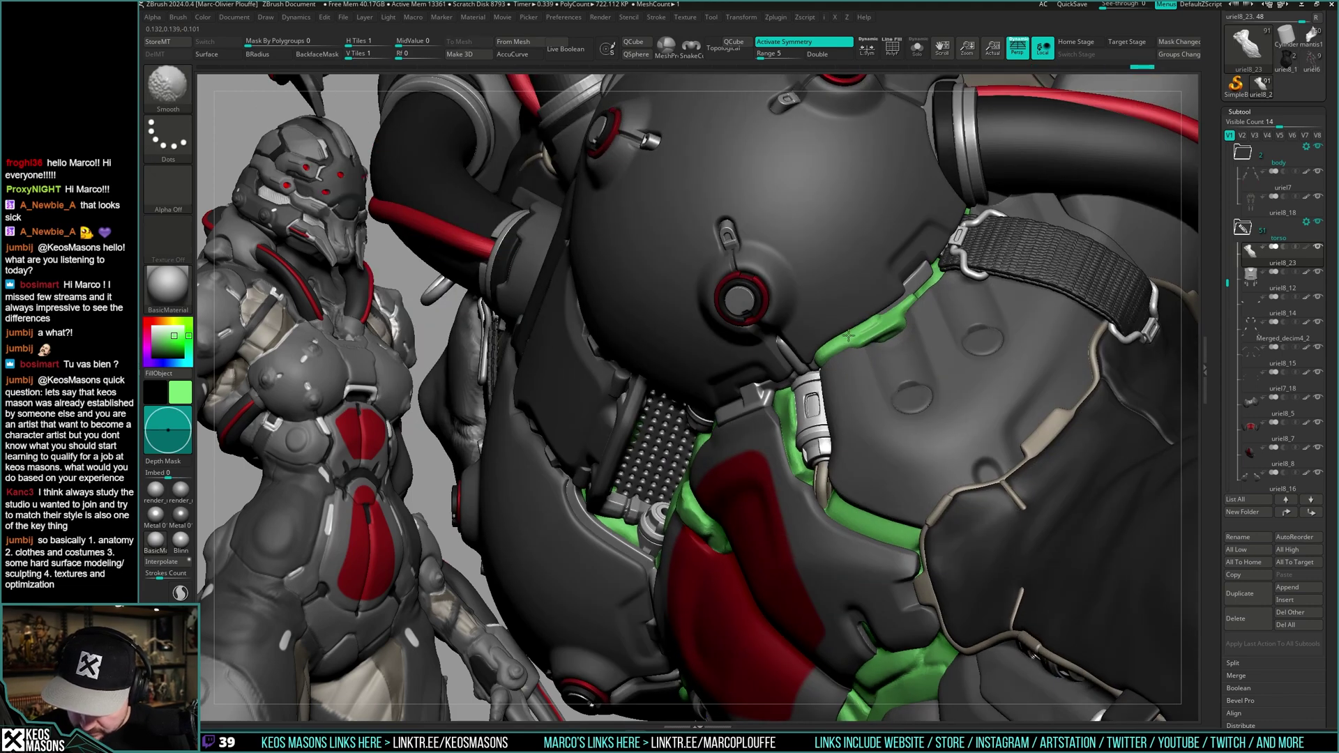
pyautogui.keyDown('shift'); pyautogui.moveTo(848, 336); pyautogui.dragTo(823, 351); pyautogui.keyUp('shift')
pyautogui.moveTo(840, 336); pyautogui.dragTo(884, 353, button='right')
# - Crease the green strip beneath the chest with the DamStandard brush and check it from several angles
pyautogui.press('space')
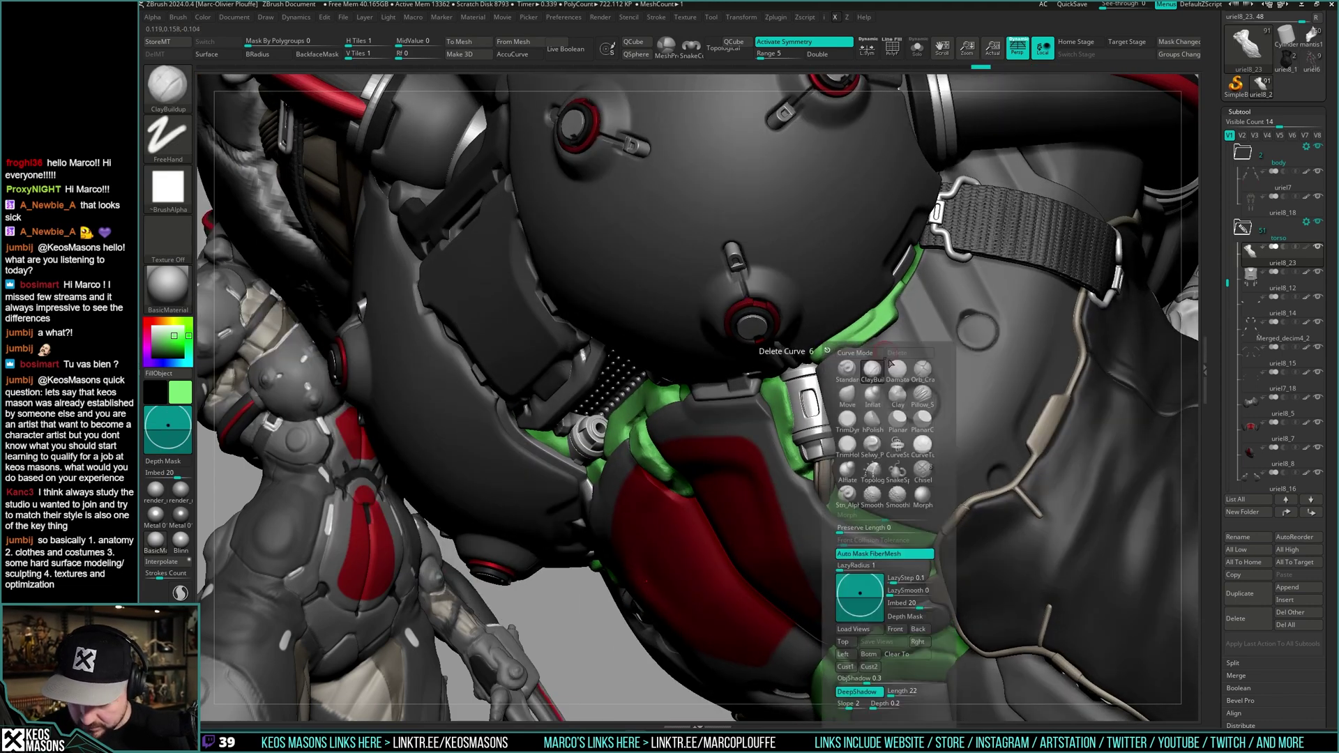
pyautogui.click(896, 369)
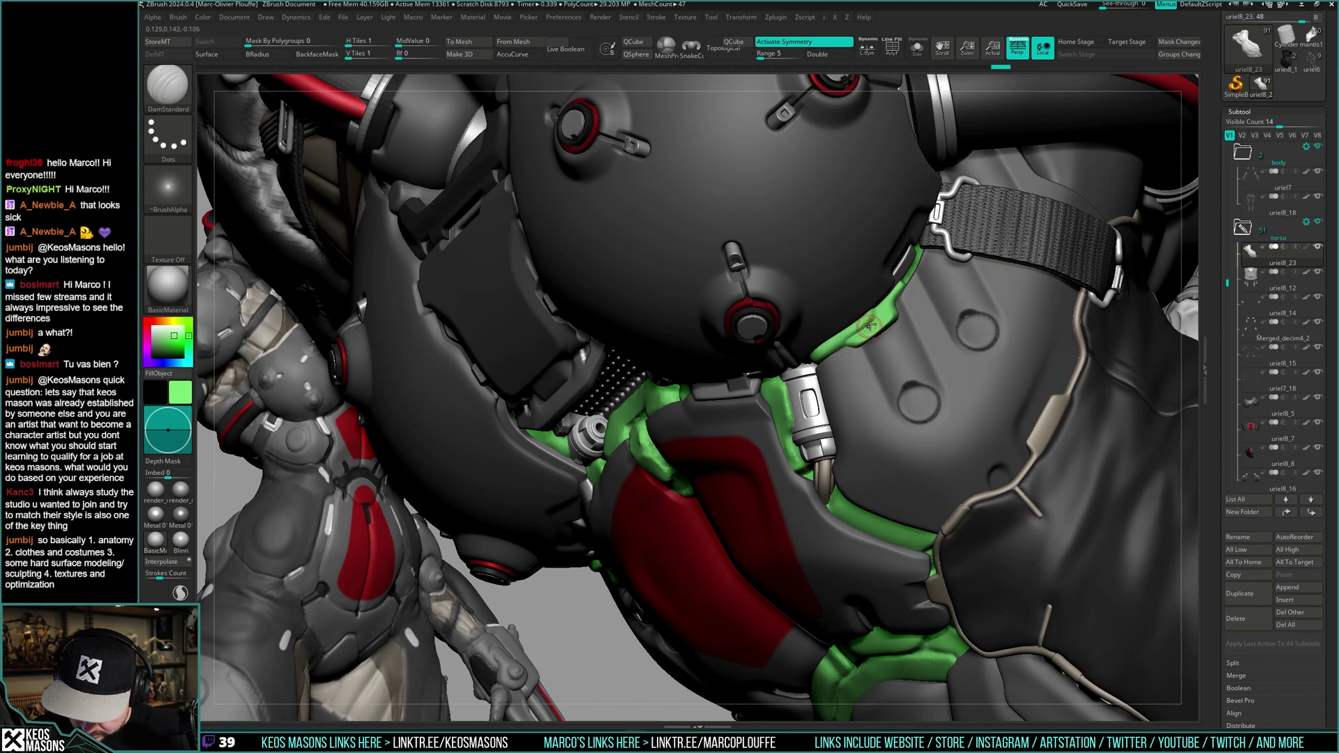
pyautogui.moveTo(845, 365); pyautogui.dragTo(866, 325, button='right')
pyautogui.moveTo(876, 318)
pyautogui.mouseDown()
pyautogui.moveTo(859, 333)
pyautogui.moveTo(872, 327)
pyautogui.mouseUp()
pyautogui.keyDown('ctrl'); pyautogui.moveTo(871, 326); pyautogui.dragTo(886, 307, button='right'); pyautogui.keyUp('ctrl')
pyautogui.moveTo(885, 307)
pyautogui.keyDown('shift'); pyautogui.mouseDown(button='right')
pyautogui.moveTo(939, 364)
pyautogui.moveTo(907, 383)
pyautogui.moveTo(864, 360)
pyautogui.moveTo(847, 378)
pyautogui.moveTo(813, 372)
pyautogui.moveTo(877, 400)
pyautogui.mouseUp(button='right'); pyautogui.keyUp('shift')
pyautogui.hotkey('ctrl', 't')
pyautogui.hotkey('ctrl', 't')
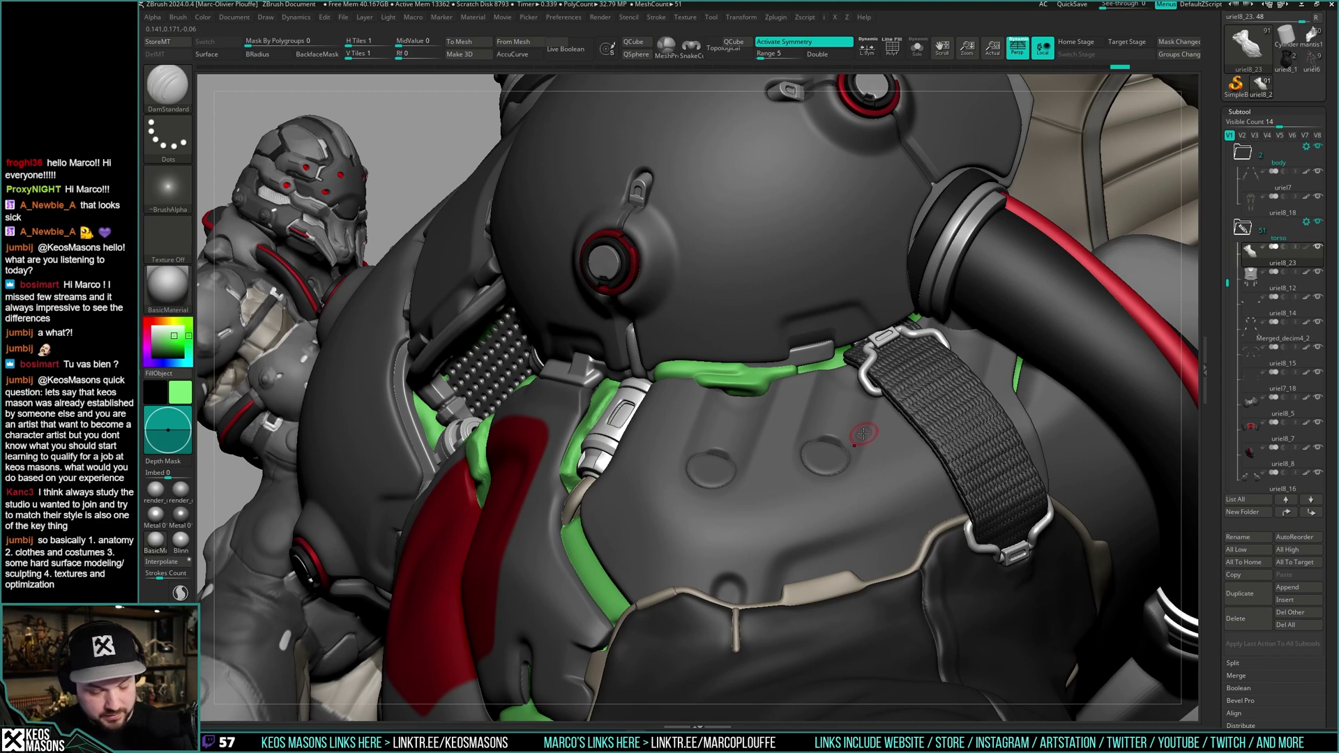
# - Select the woven side strap, choose the Move brush and switch off the strap's detail layer
pyautogui.moveTo(863, 434)
pyautogui.mouseDown(button='right')
pyautogui.moveTo(915, 359)
pyautogui.moveTo(905, 371)
pyautogui.moveTo(903, 338)
pyautogui.moveTo(898, 399)
pyautogui.moveTo(921, 375)
pyautogui.moveTo(897, 373)
pyautogui.mouseUp(button='right')
pyautogui.keyDown('alt'); pyautogui.click(895, 371); pyautogui.keyUp('alt')
pyautogui.press('space')
pyautogui.click(914, 402)
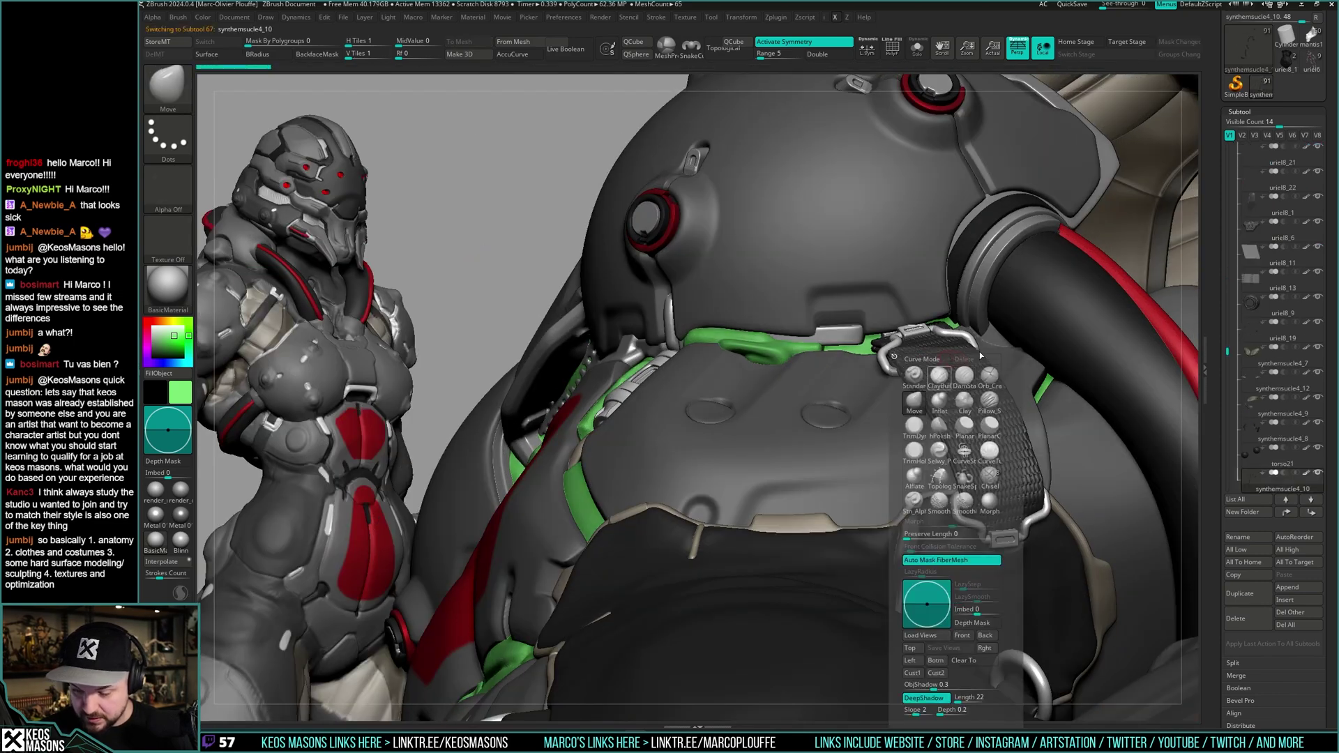
pyautogui.scroll(-10, 1311, 412)
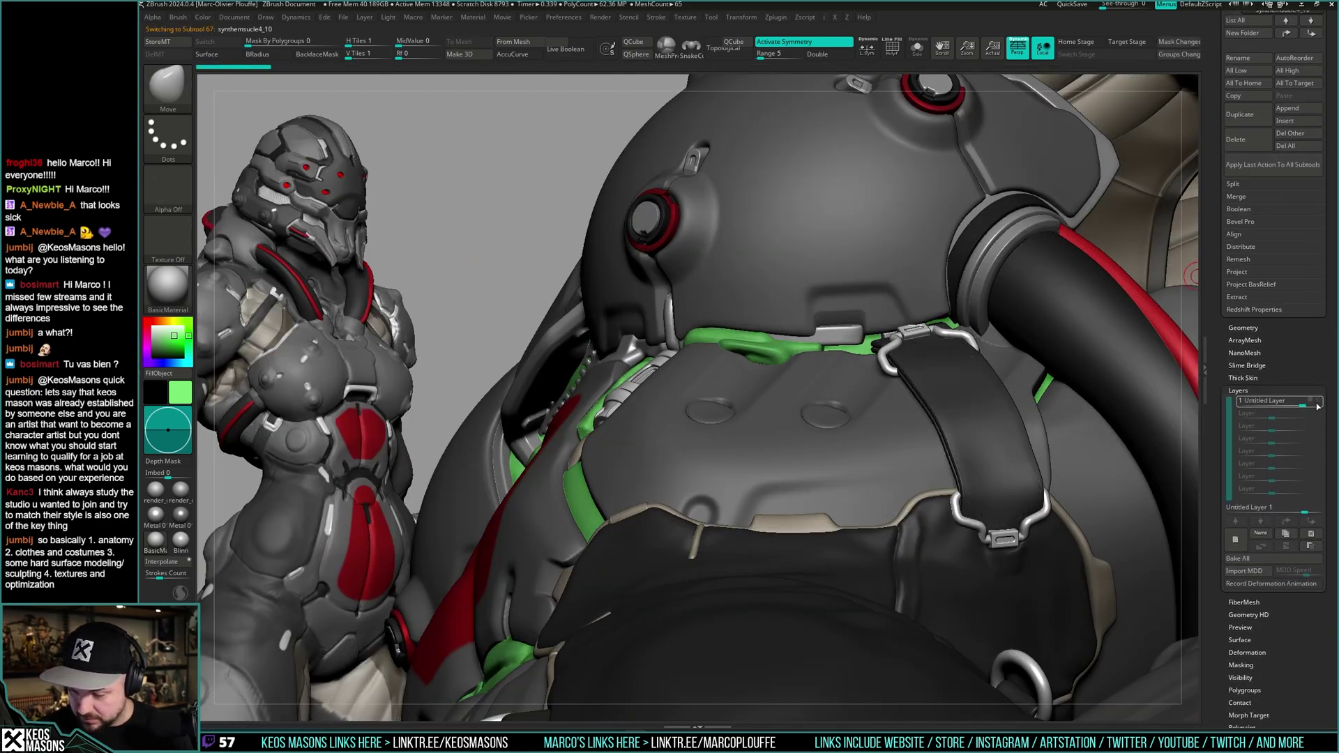
pyautogui.click(1317, 403)
# - Sculpt the plain side strap around its upper buckle with the Standard airbrush
pyautogui.moveTo(830, 363)
pyautogui.mouseDown(button='right')
pyautogui.moveTo(900, 380)
pyautogui.moveTo(889, 341)
pyautogui.mouseUp(button='right')
pyautogui.press('space')
pyautogui.click(914, 409)
pyautogui.press('space')
pyautogui.moveTo(889, 341); pyautogui.dragTo(888, 343)
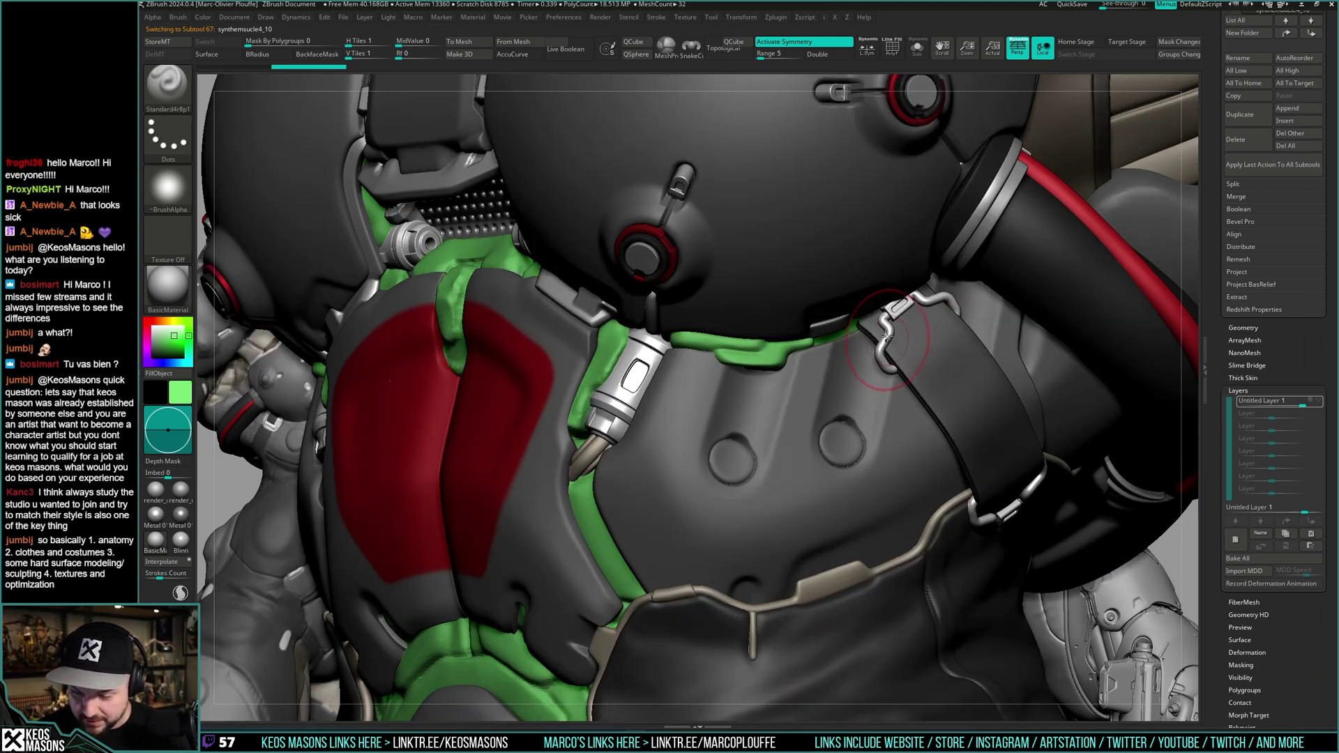
pyautogui.moveTo(895, 346); pyautogui.dragTo(896, 354, button='right')
pyautogui.press('space')
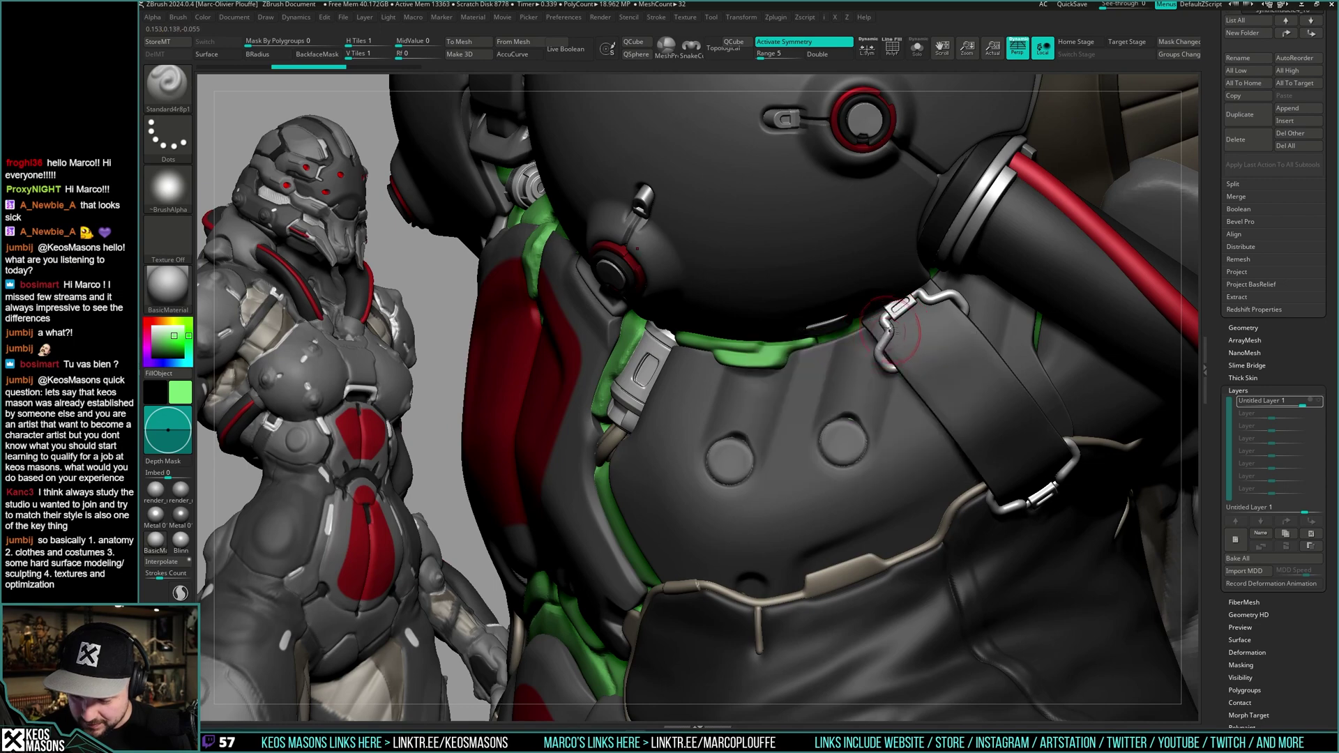
# - Shape the side strap's lower end near the buckle and raise the brush's Z Intensity for further strokes
pyautogui.moveTo(956, 291); pyautogui.dragTo(960, 329, button='right')
pyautogui.moveTo(1037, 453)
pyautogui.mouseDown(button='right')
pyautogui.moveTo(1019, 404)
pyautogui.moveTo(1032, 390)
pyautogui.mouseUp(button='right')
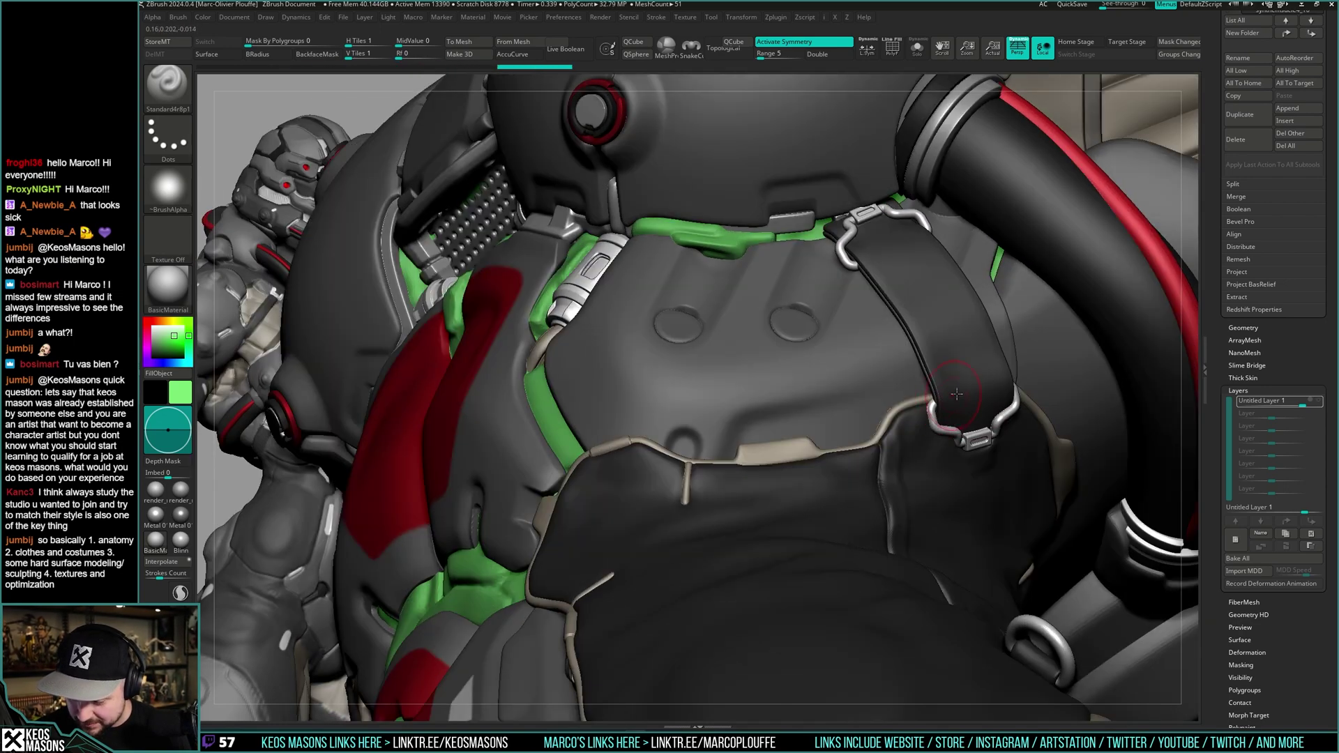
pyautogui.moveTo(933, 416); pyautogui.dragTo(915, 425)
pyautogui.moveTo(1032, 390); pyautogui.dragTo(1014, 382, button='right')
pyautogui.moveTo(1019, 398); pyautogui.dragTo(1027, 392)
pyautogui.moveTo(997, 390)
pyautogui.mouseDown(button='right')
pyautogui.moveTo(1015, 378)
pyautogui.moveTo(1046, 391)
pyautogui.mouseUp(button='right')
pyautogui.press('space')
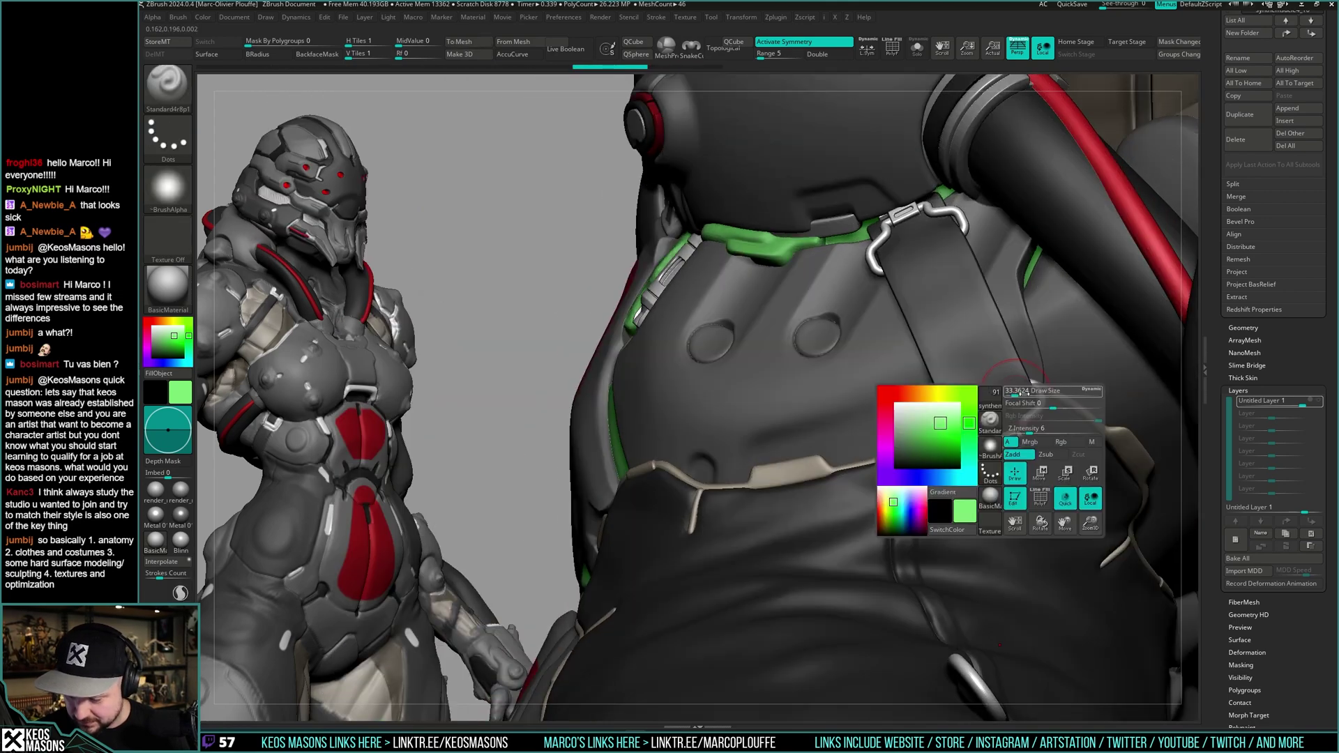
pyautogui.moveTo(1039, 429); pyautogui.dragTo(1054, 429)
pyautogui.moveTo(1052, 380); pyautogui.dragTo(1096, 375, button='right')
pyautogui.moveTo(990, 208); pyautogui.dragTo(1185, 306, button='right')
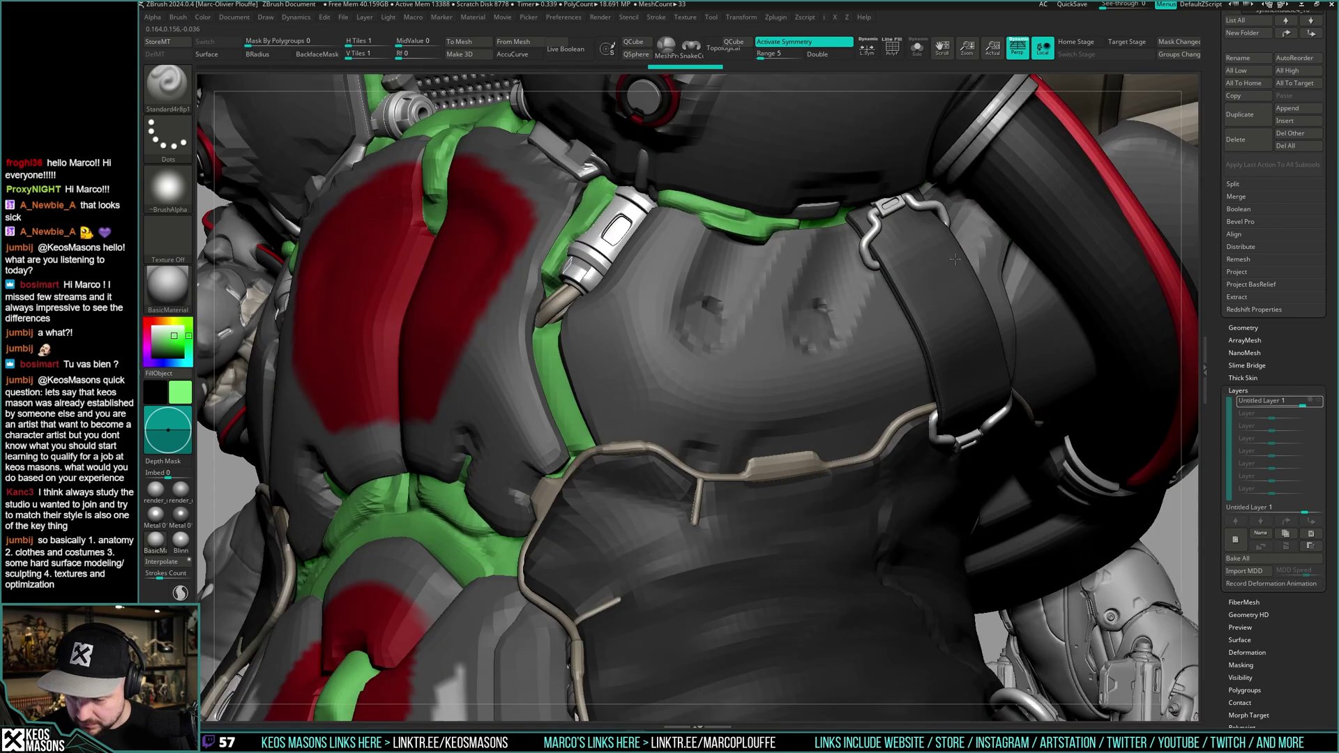
# - Restore the strap's woven detail layer, check it against the armour and switch to the Move brush
pyautogui.click(1317, 403)
pyautogui.moveTo(861, 342); pyautogui.dragTo(870, 279, button='right')
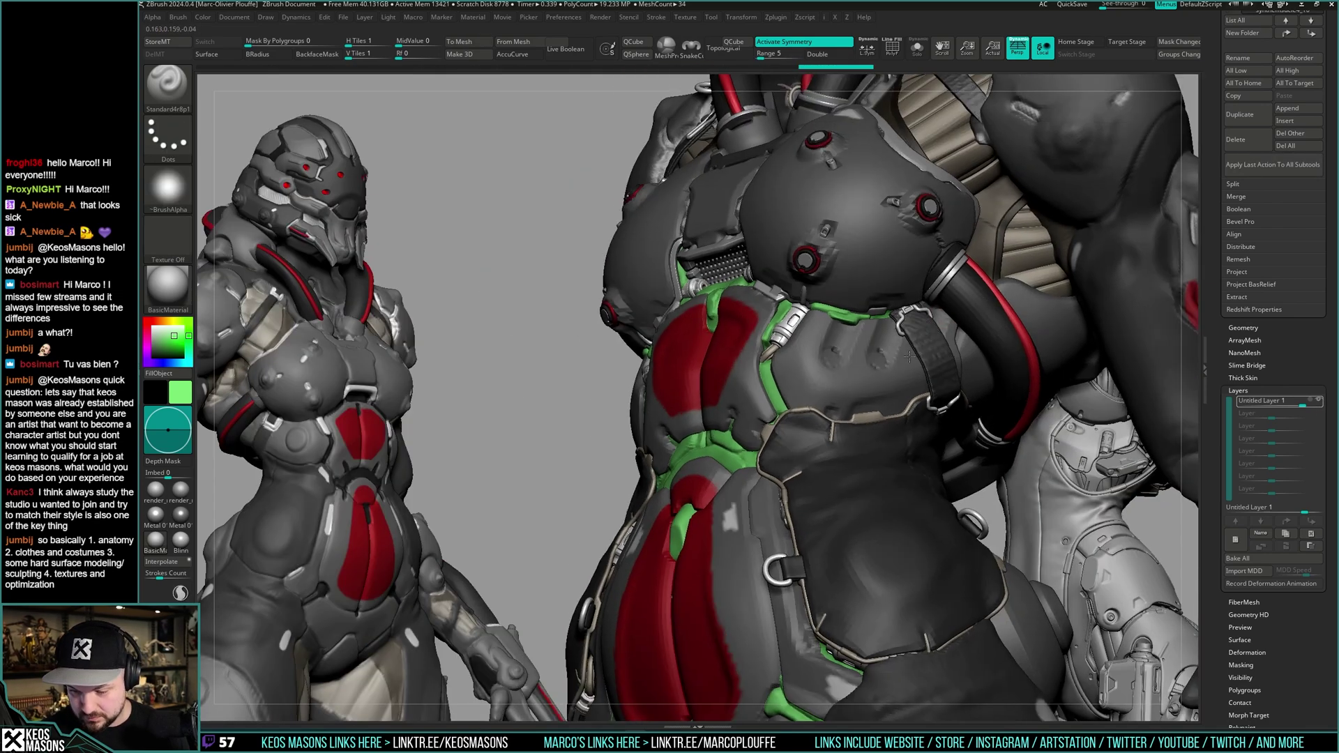
pyautogui.moveTo(927, 314)
pyautogui.mouseDown(button='right')
pyautogui.moveTo(872, 320)
pyautogui.moveTo(949, 325)
pyautogui.moveTo(885, 314)
pyautogui.moveTo(900, 343)
pyautogui.moveTo(933, 339)
pyautogui.moveTo(894, 355)
pyautogui.mouseUp(button='right')
pyautogui.hotkey('shift', 's')
pyautogui.hotkey('shift', 's')
pyautogui.press('x')
pyautogui.click(905, 382)
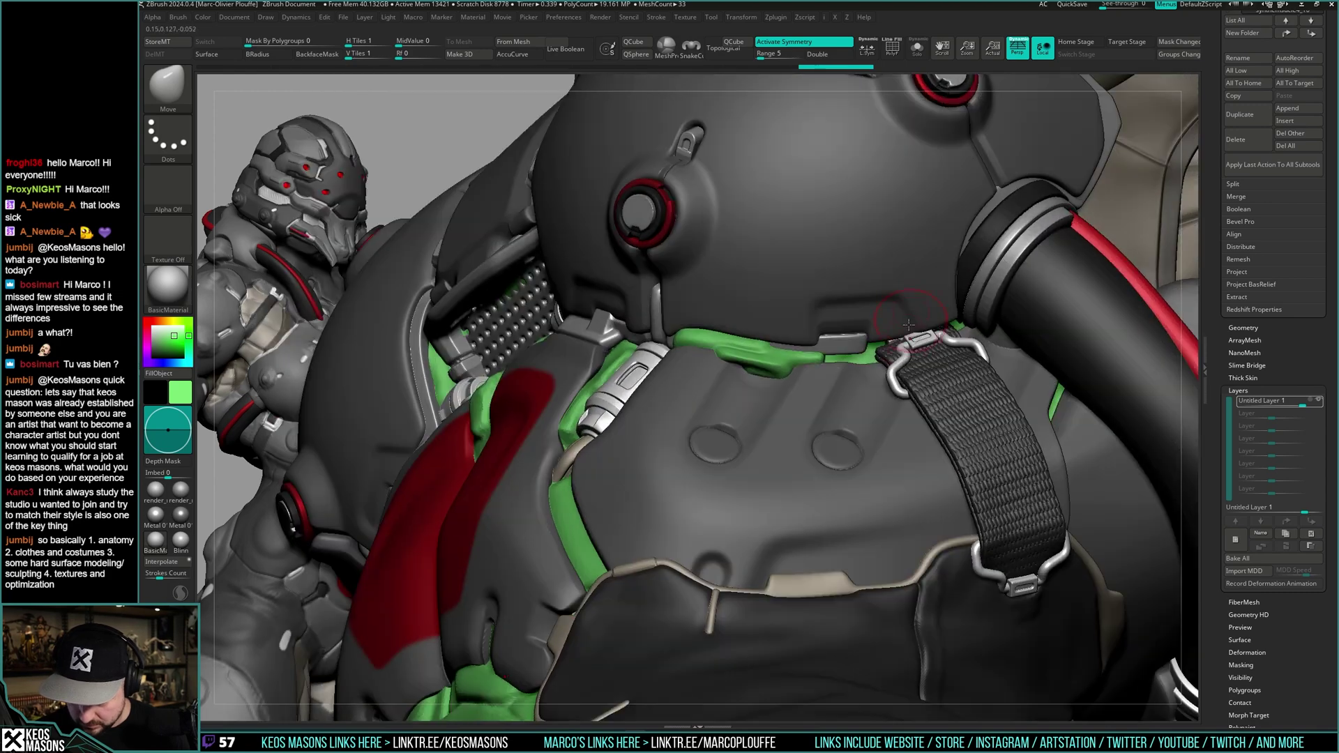
# - Select the green underlayer and build up its strip beside the strap's upper buckle with ClayBuildup
pyautogui.press('space')
pyautogui.keyDown('alt'); pyautogui.click(865, 358); pyautogui.keyUp('alt')
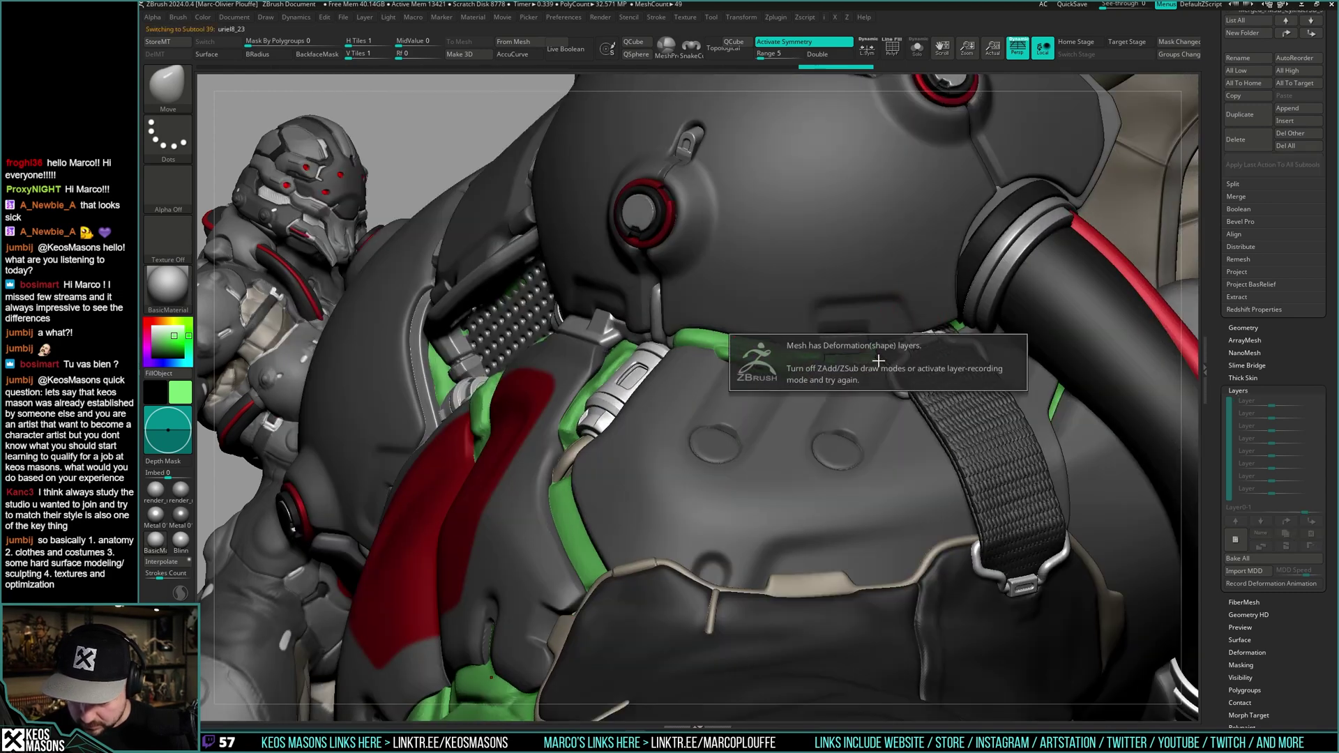
pyautogui.hotkey('shift', 's')
pyautogui.hotkey('shift', 's')
pyautogui.press('b')
pyautogui.press('c')
pyautogui.press('b')
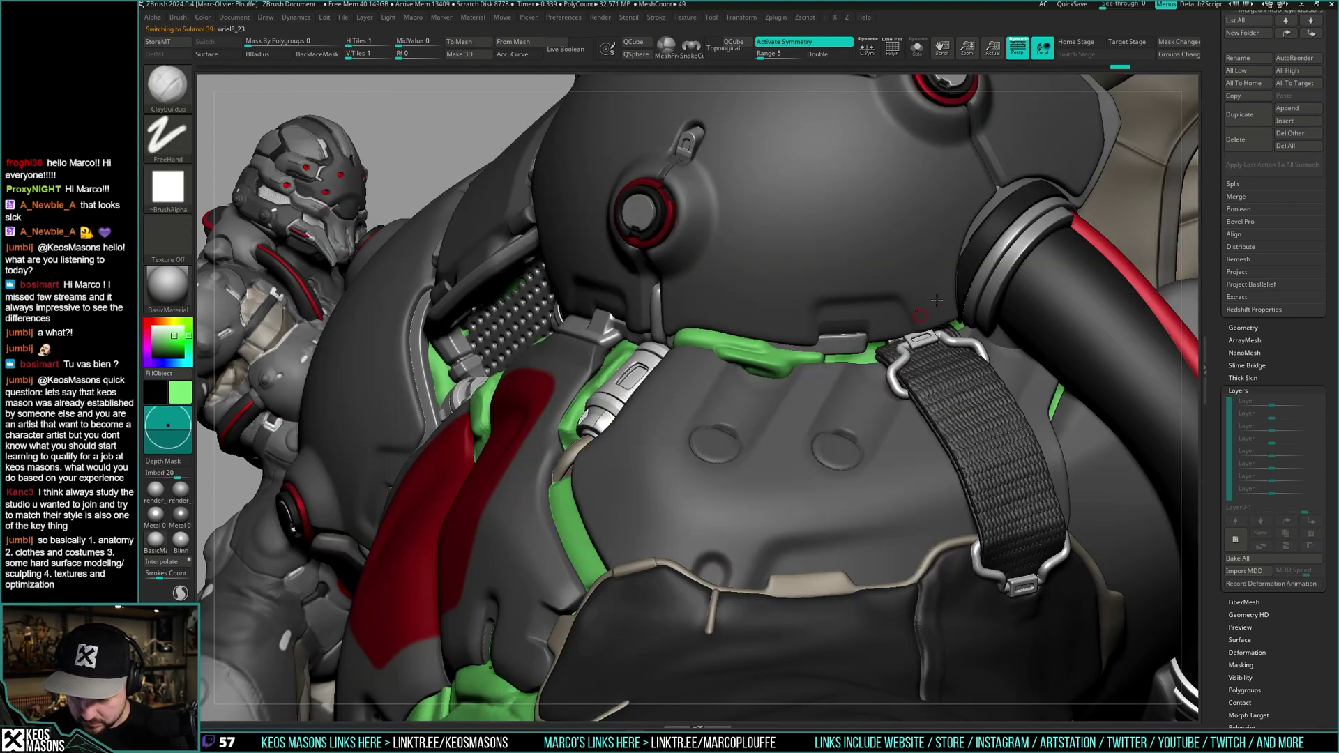
pyautogui.moveTo(877, 356); pyautogui.dragTo(875, 352, button='right')
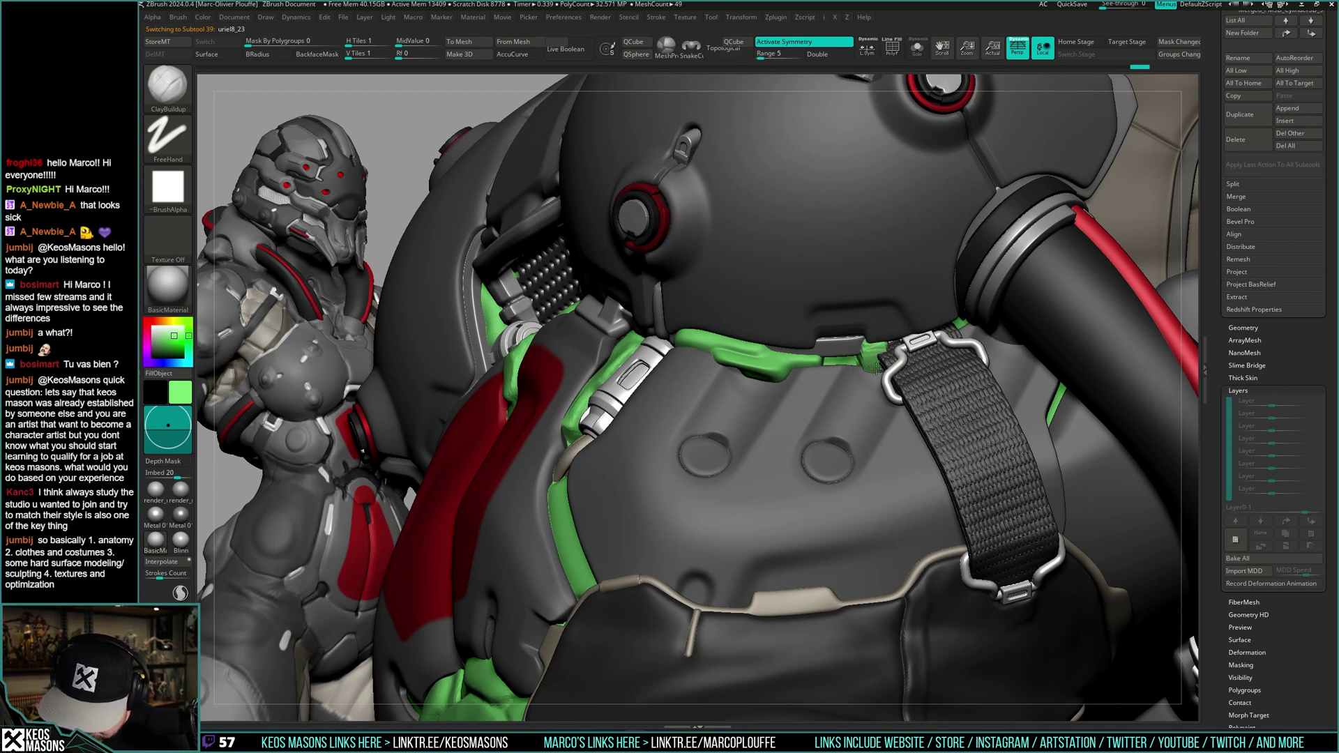
pyautogui.press('space')
pyautogui.moveTo(875, 366); pyautogui.dragTo(861, 369)
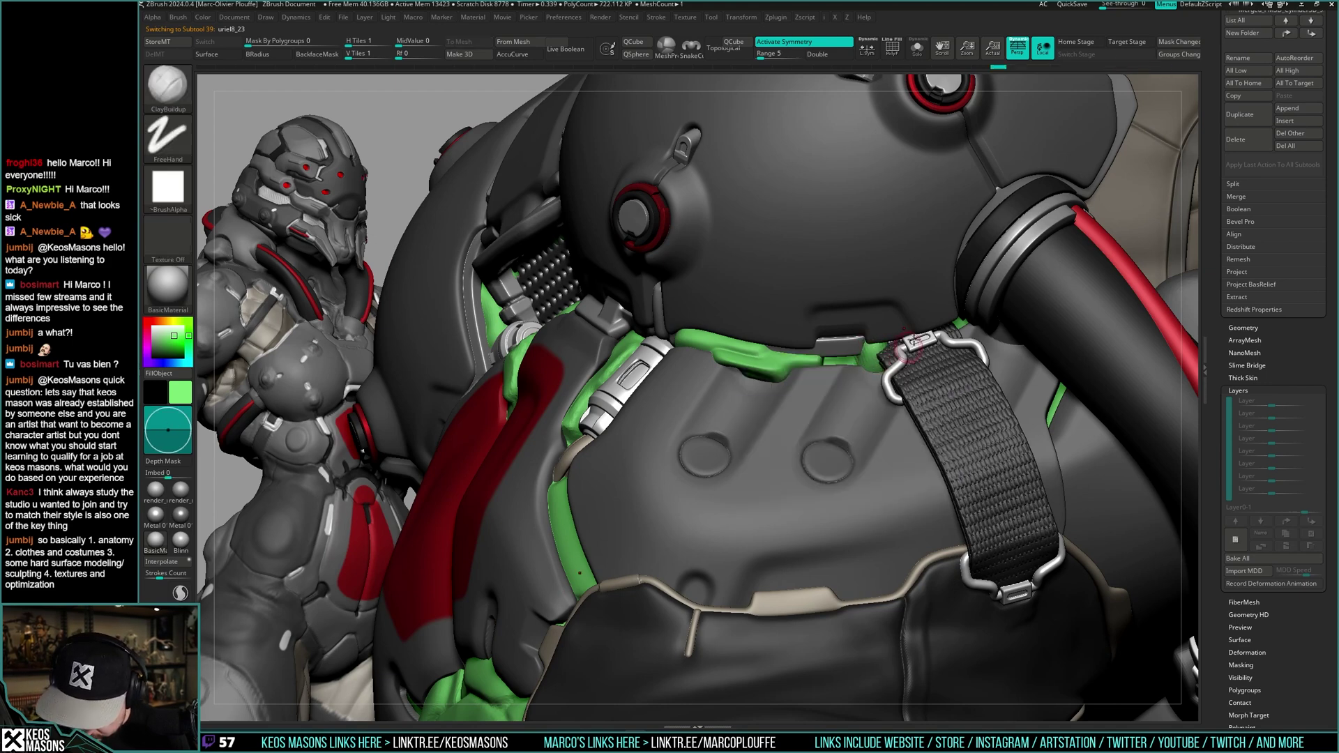
# - Carve a crease with DamStandard in the underlayer beside the upper buckle, checking it through the ghosted armour
pyautogui.press('b')
pyautogui.click(886, 354)
pyautogui.moveTo(884, 347); pyautogui.dragTo(881, 355, button='right')
pyautogui.press('space')
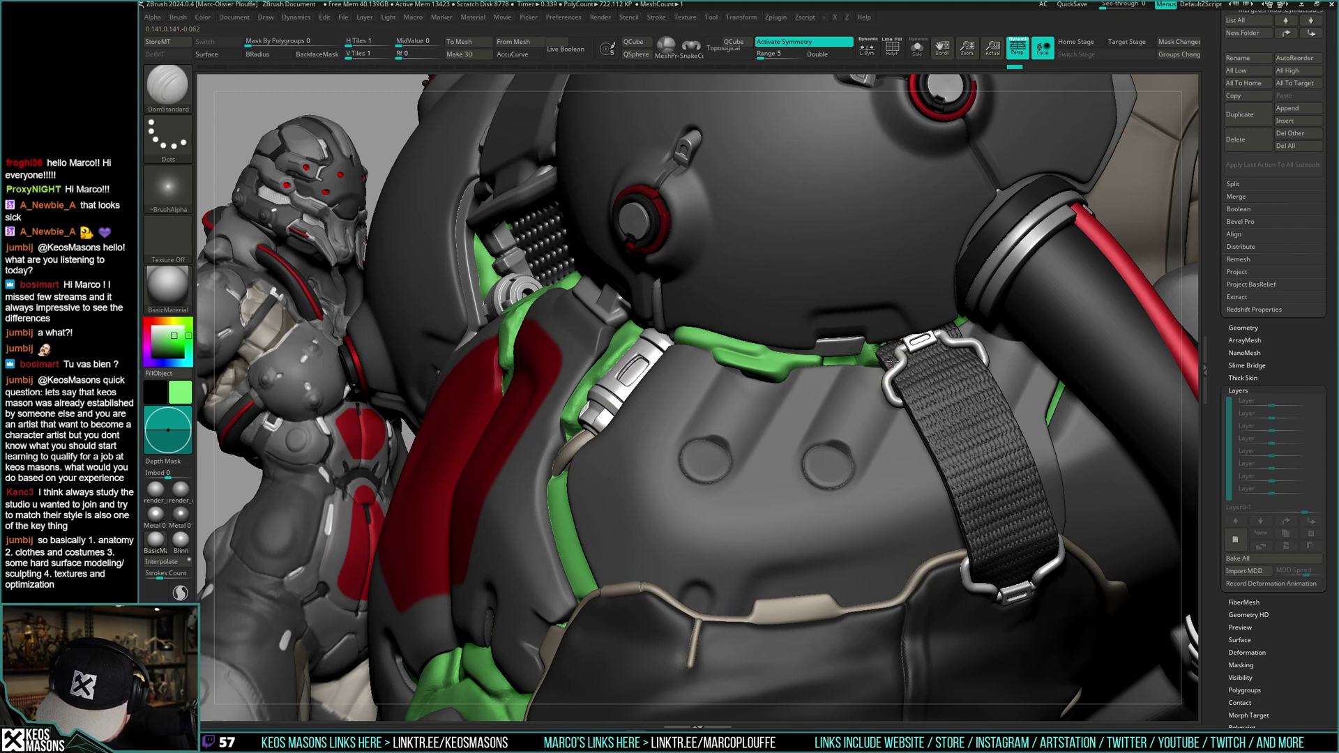
pyautogui.moveTo(891, 359)
pyautogui.mouseDown(button='right')
pyautogui.moveTo(938, 341)
pyautogui.moveTo(880, 363)
pyautogui.mouseUp(button='right')
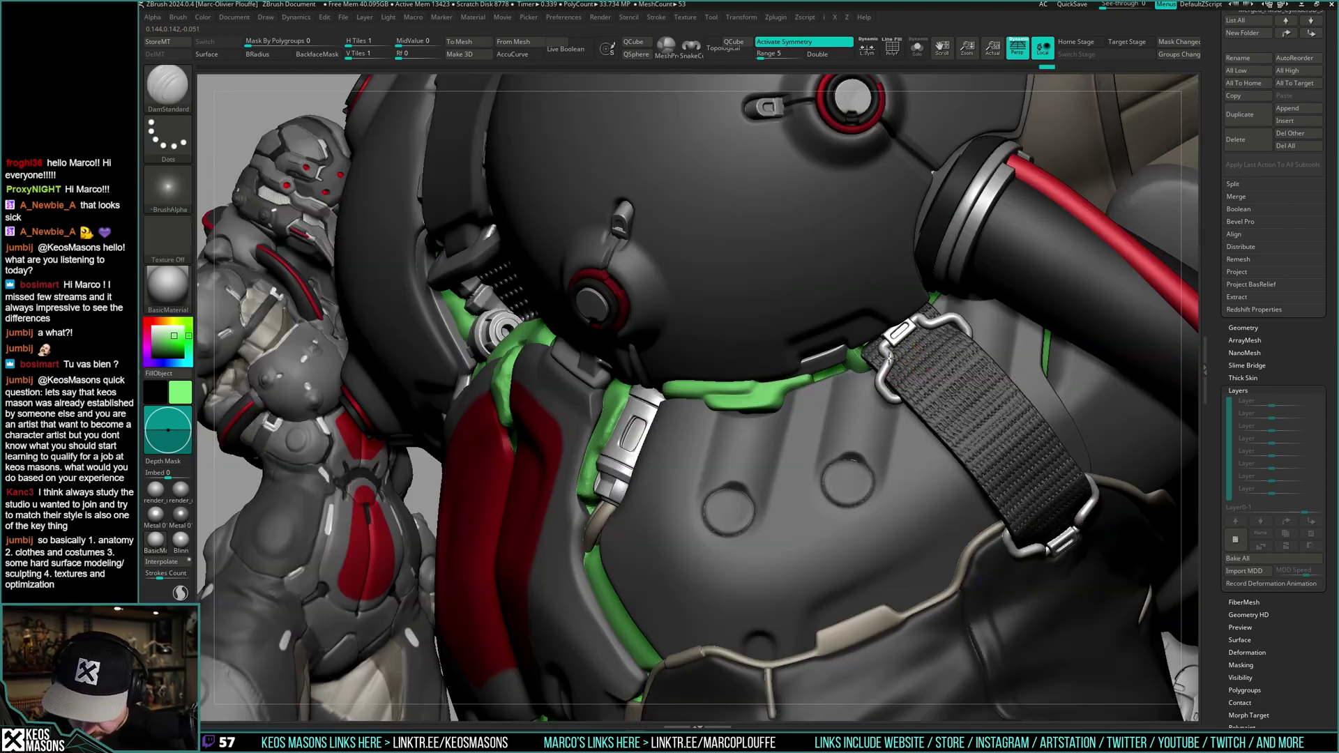
pyautogui.hotkey('ctrl', 't')
pyautogui.press('space')
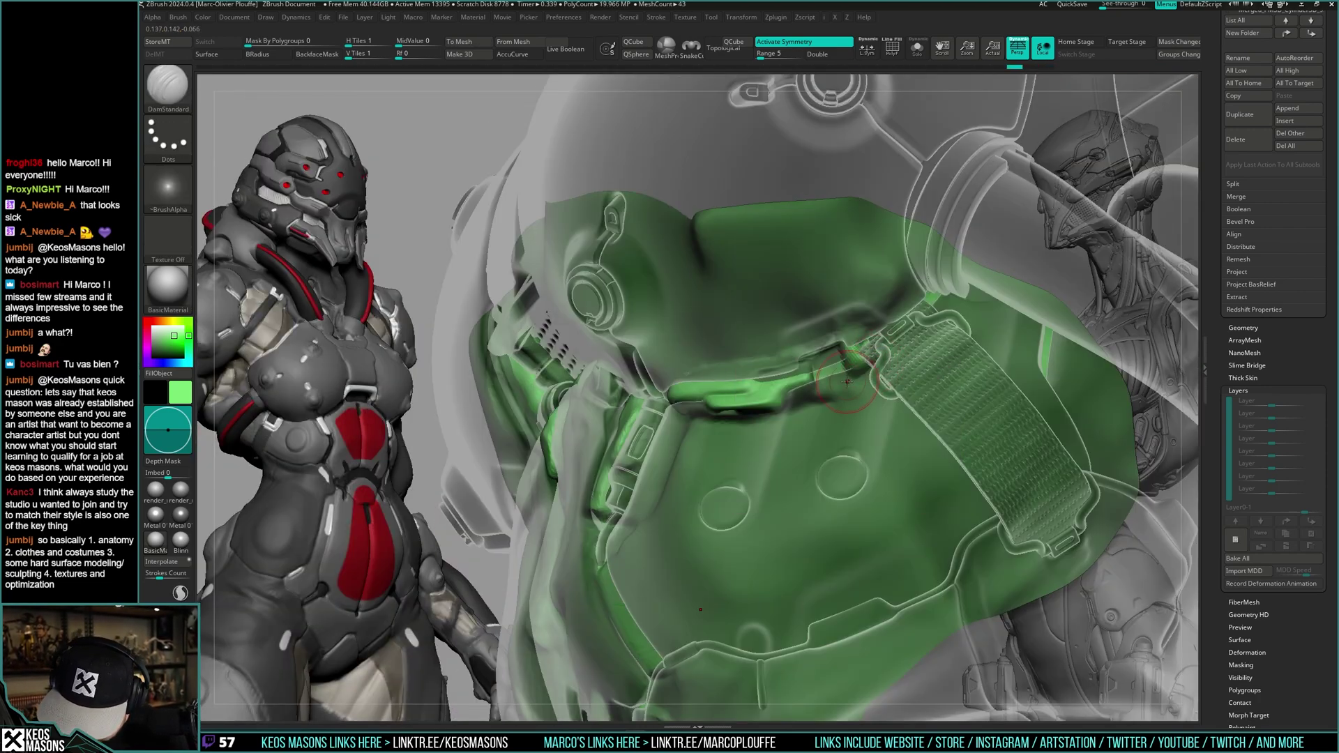
pyautogui.press('space')
pyautogui.moveTo(877, 354); pyautogui.dragTo(856, 362)
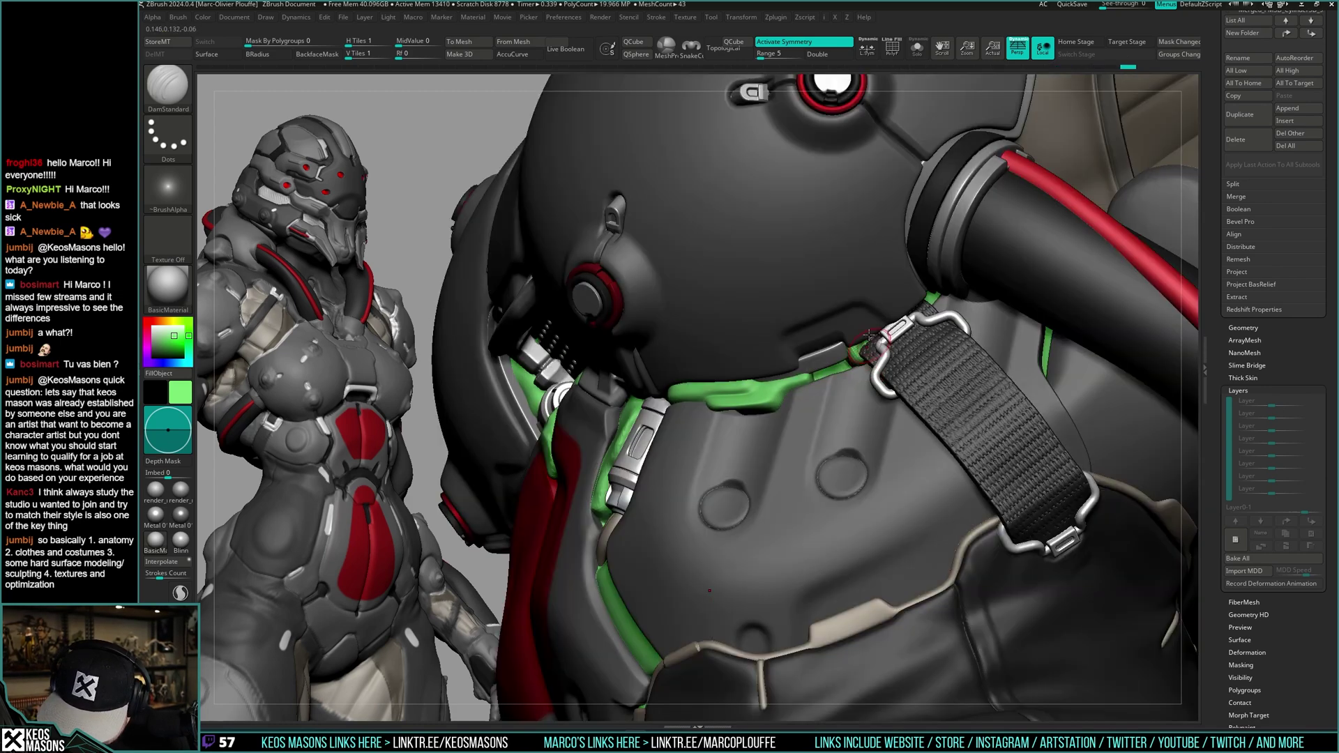
# - Adjust the DamStandard brush and sharpen the small green fold next to the strap's upper buckle
pyautogui.moveTo(864, 369); pyautogui.dragTo(868, 353, button='right')
pyautogui.press('space')
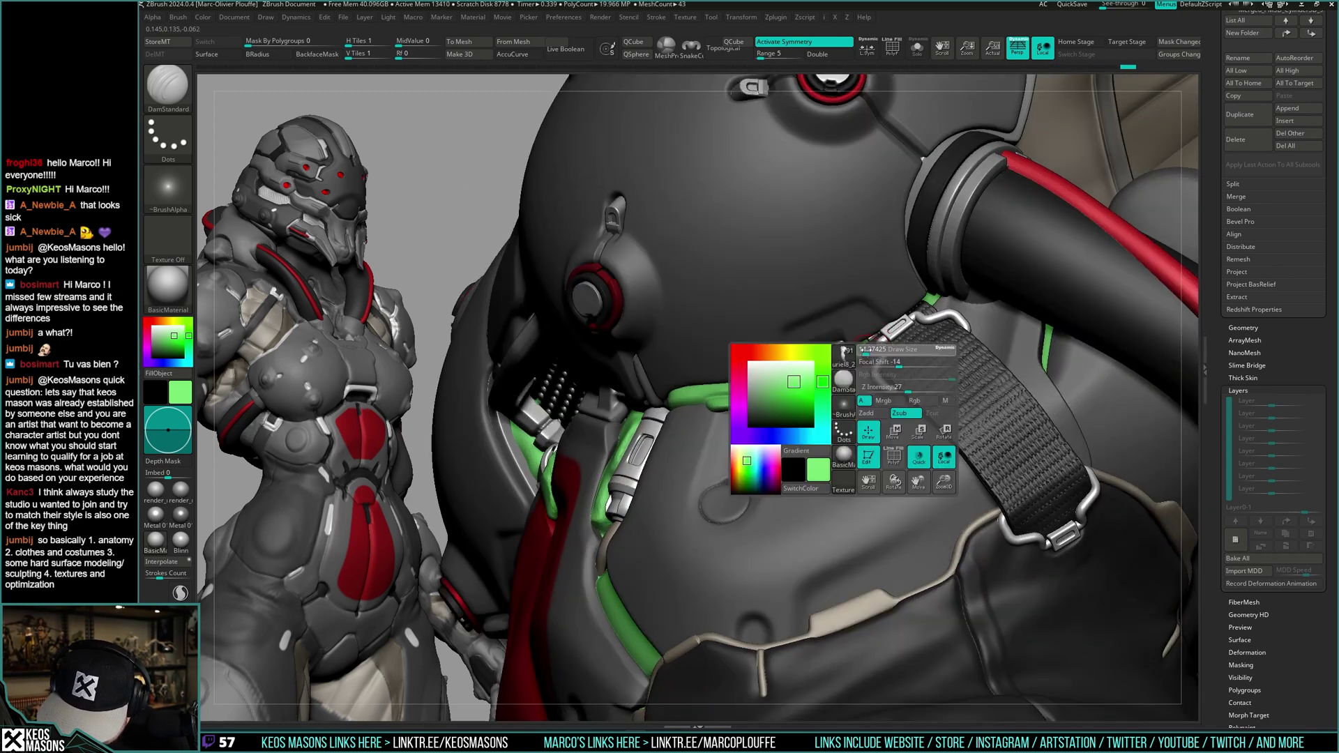
pyautogui.keyDown('alt'); pyautogui.click(869, 332); pyautogui.keyUp('alt')
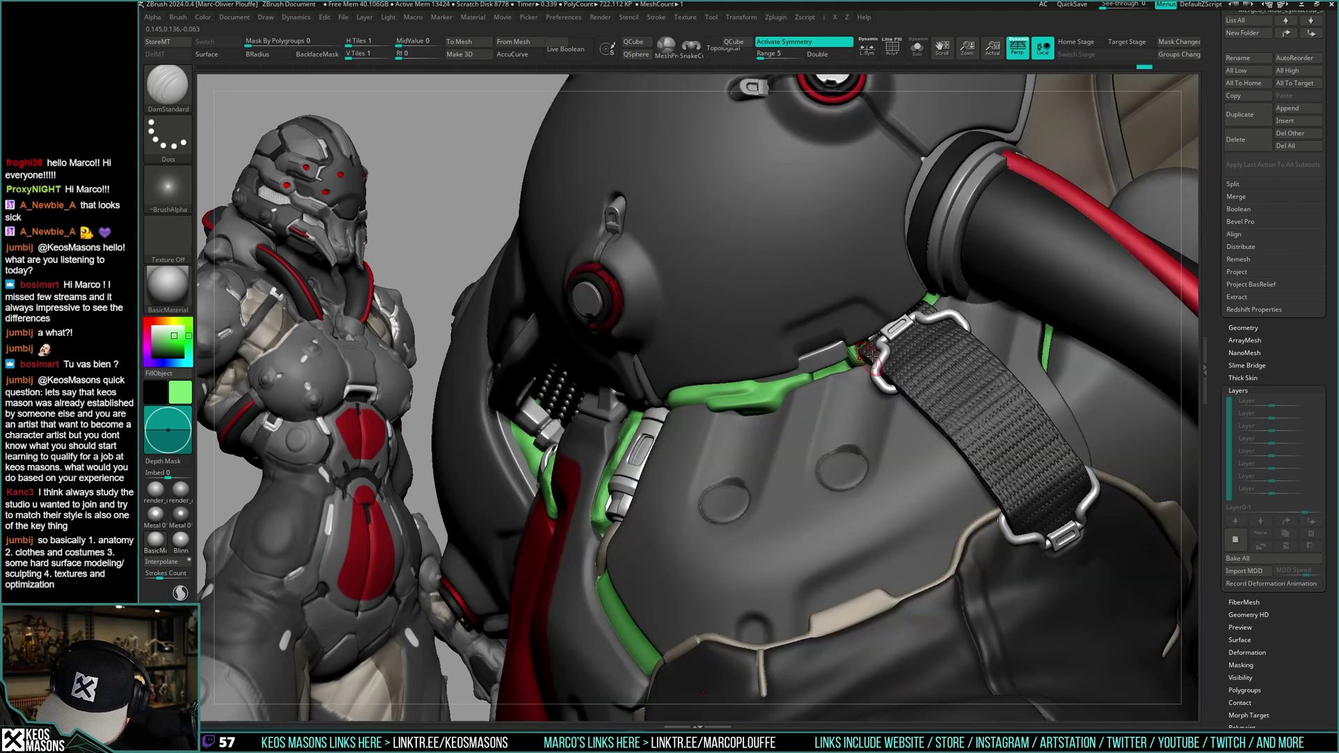
pyautogui.moveTo(875, 349)
pyautogui.mouseDown(button='right')
pyautogui.moveTo(862, 380)
pyautogui.moveTo(860, 327)
pyautogui.moveTo(856, 387)
pyautogui.moveTo(877, 414)
pyautogui.moveTo(829, 446)
pyautogui.mouseUp(button='right')
pyautogui.keyDown('alt'); pyautogui.click(856, 384); pyautogui.keyUp('alt')
pyautogui.press('space')
pyautogui.press('space')
pyautogui.keyDown('ctrl'); pyautogui.moveTo(833, 349); pyautogui.dragTo(848, 388, button='right'); pyautogui.keyUp('ctrl')
# - Smooth the green fold between the chest plate and the strap's upper buckle
pyautogui.hotkey('shift', 't')
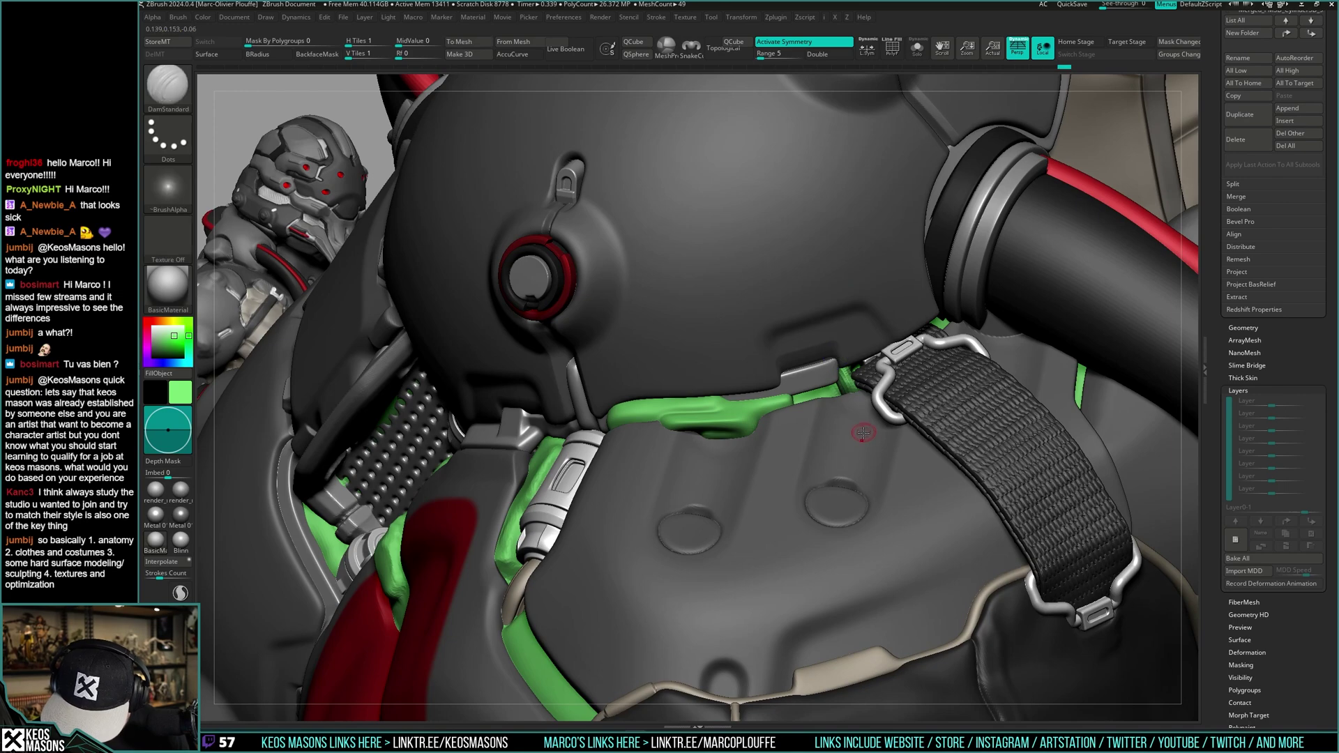
pyautogui.keyDown('shift'); pyautogui.moveTo(846, 364); pyautogui.dragTo(872, 448); pyautogui.keyUp('shift')
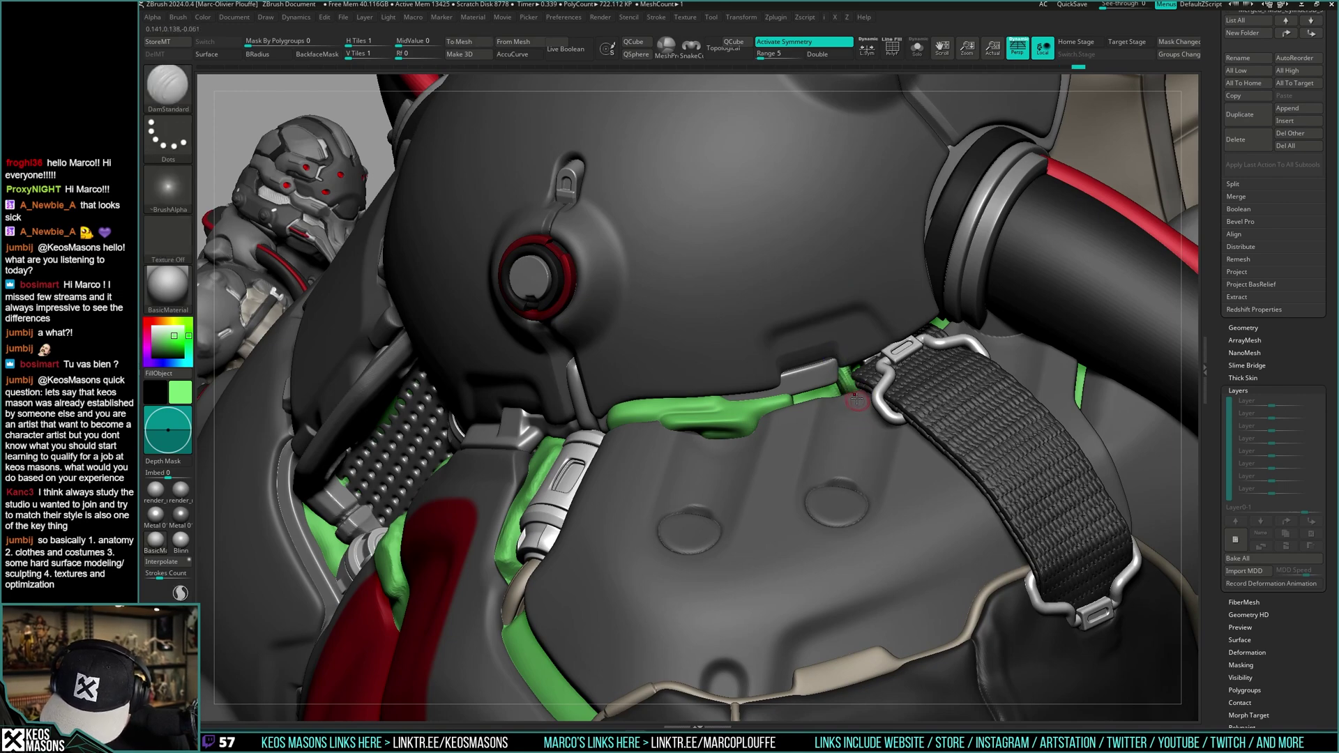
pyautogui.moveTo(848, 380)
pyautogui.mouseDown(button='right')
pyautogui.moveTo(859, 398)
pyautogui.moveTo(831, 387)
pyautogui.mouseUp(button='right')
pyautogui.keyDown('shift'); pyautogui.moveTo(839, 376); pyautogui.dragTo(844, 390); pyautogui.keyUp('shift')
pyautogui.moveTo(837, 382)
pyautogui.mouseDown(button='right')
pyautogui.moveTo(859, 377)
pyautogui.moveTo(857, 357)
pyautogui.mouseUp(button='right')
pyautogui.moveTo(856, 357)
pyautogui.mouseDown(button='right')
pyautogui.moveTo(809, 370)
pyautogui.moveTo(946, 390)
pyautogui.moveTo(893, 298)
pyautogui.moveTo(840, 314)
pyautogui.moveTo(907, 391)
pyautogui.moveTo(916, 326)
pyautogui.mouseUp(button='right')
# - Build up the small underlayer patch exposed behind the side strap, beneath the arm, with ClayBuildup
pyautogui.rightClick(906, 397)
pyautogui.press('b')
pyautogui.press('c')
pyautogui.press('b')
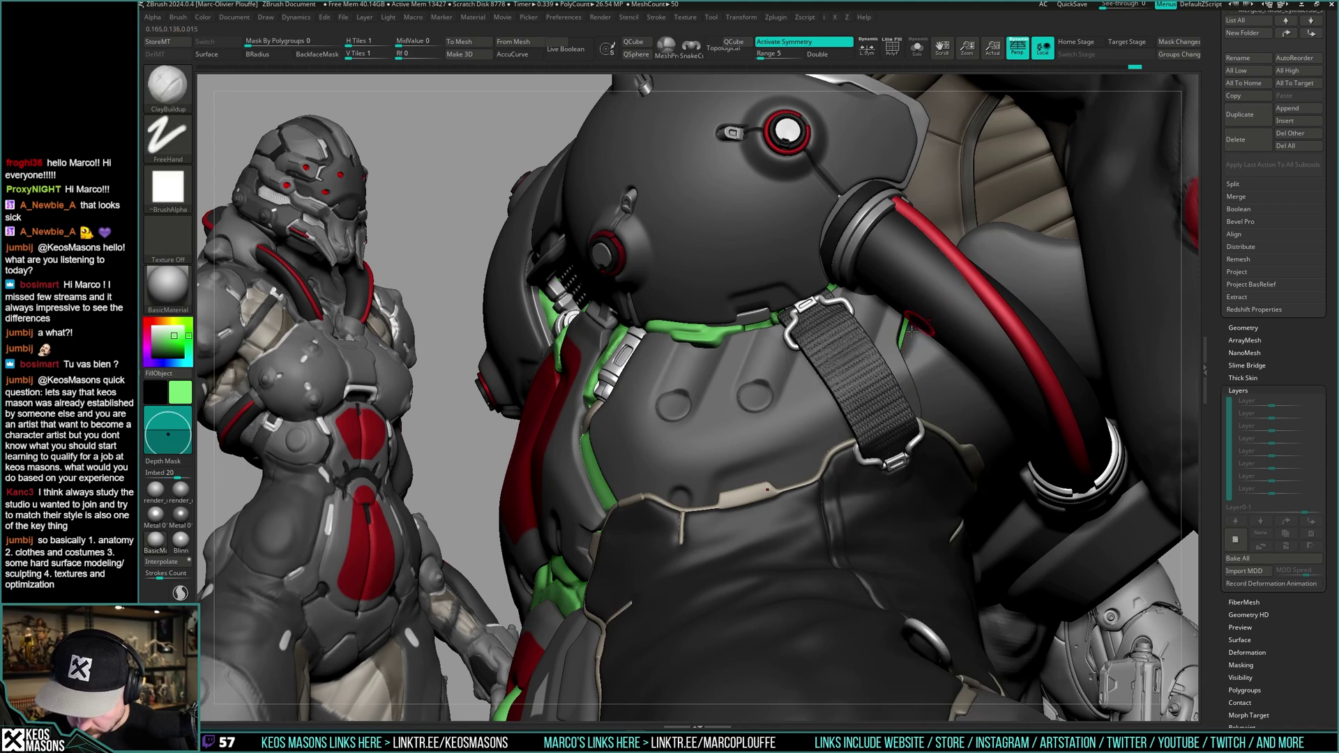
pyautogui.press('space')
pyautogui.click(905, 399)
pyautogui.press('space')
pyautogui.click(903, 397)
pyautogui.press('space')
pyautogui.click(899, 395)
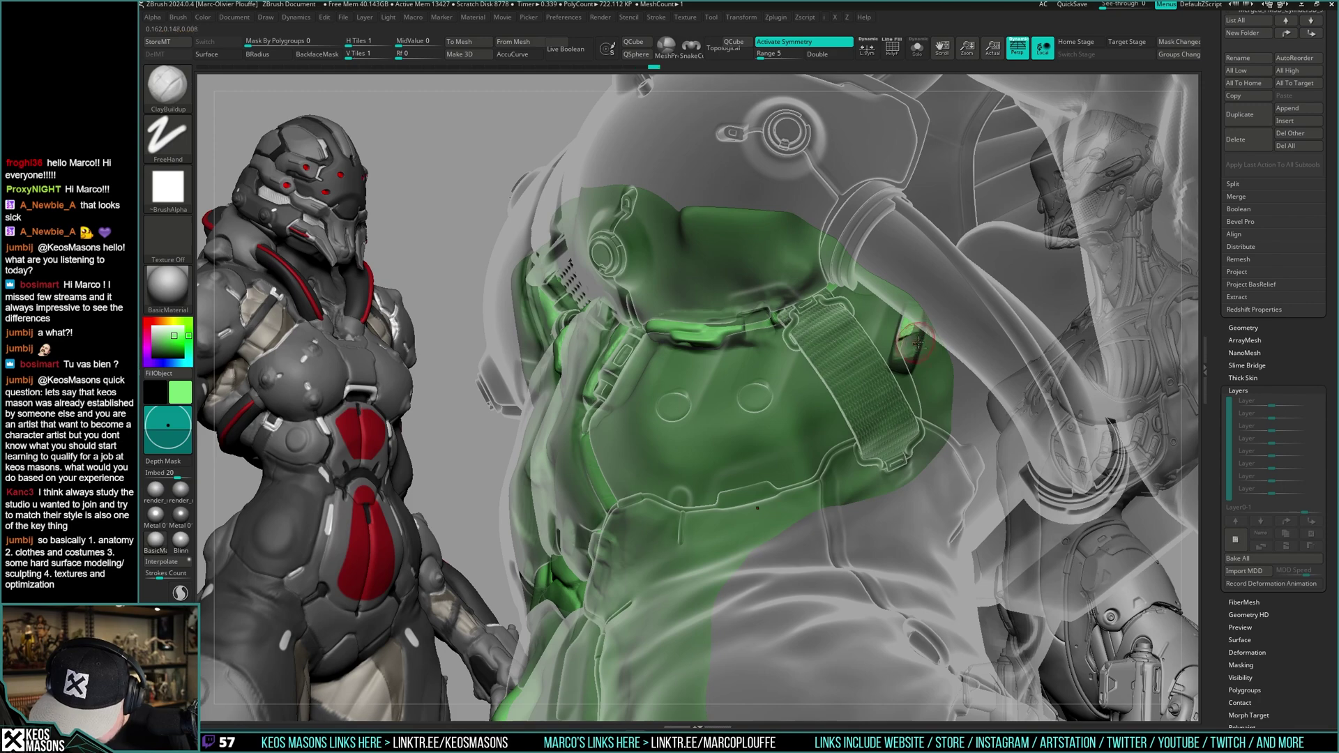
pyautogui.press('space')
pyautogui.click(916, 342)
# - Switch to DamStandard, inspect the underlayer's front through the ghosted armour and isolate the underlayer
pyautogui.moveTo(916, 342); pyautogui.dragTo(948, 341, button='right')
pyautogui.moveTo(739, 370)
pyautogui.mouseDown(button='right')
pyautogui.moveTo(800, 375)
pyautogui.moveTo(813, 426)
pyautogui.moveTo(756, 394)
pyautogui.moveTo(690, 383)
pyautogui.moveTo(833, 401)
pyautogui.mouseUp(button='right')
pyautogui.press('space')
pyautogui.press('space')
pyautogui.click(849, 378)
pyautogui.moveTo(833, 401); pyautogui.dragTo(794, 393, button='right')
pyautogui.hotkey('shift', 't')
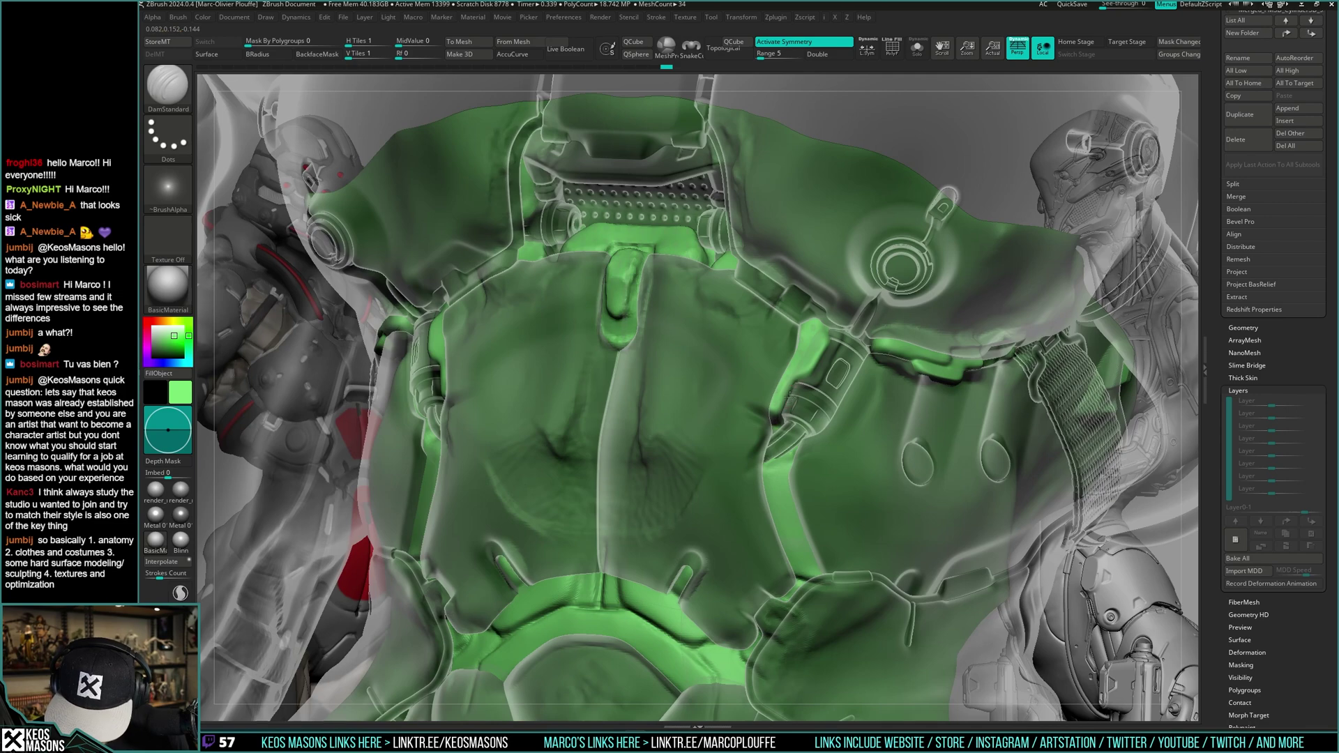
pyautogui.moveTo(815, 377); pyautogui.dragTo(790, 401, button='right')
pyautogui.hotkey('alt', 's')
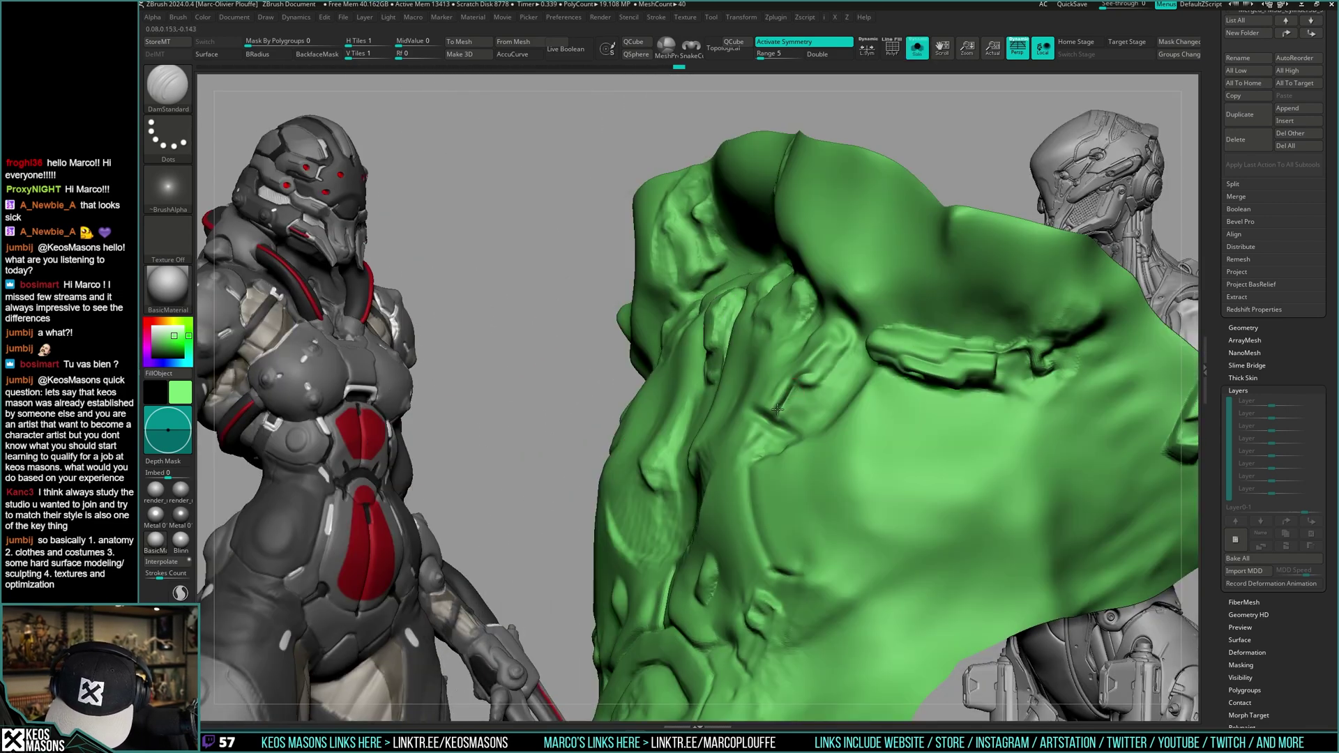
# - Switch to ClayBuildup and start building up the underlayer behind the cable of the cylindrical connector beside the red abdominal plate
pyautogui.hotkey('ctrl', 'shift', 's')
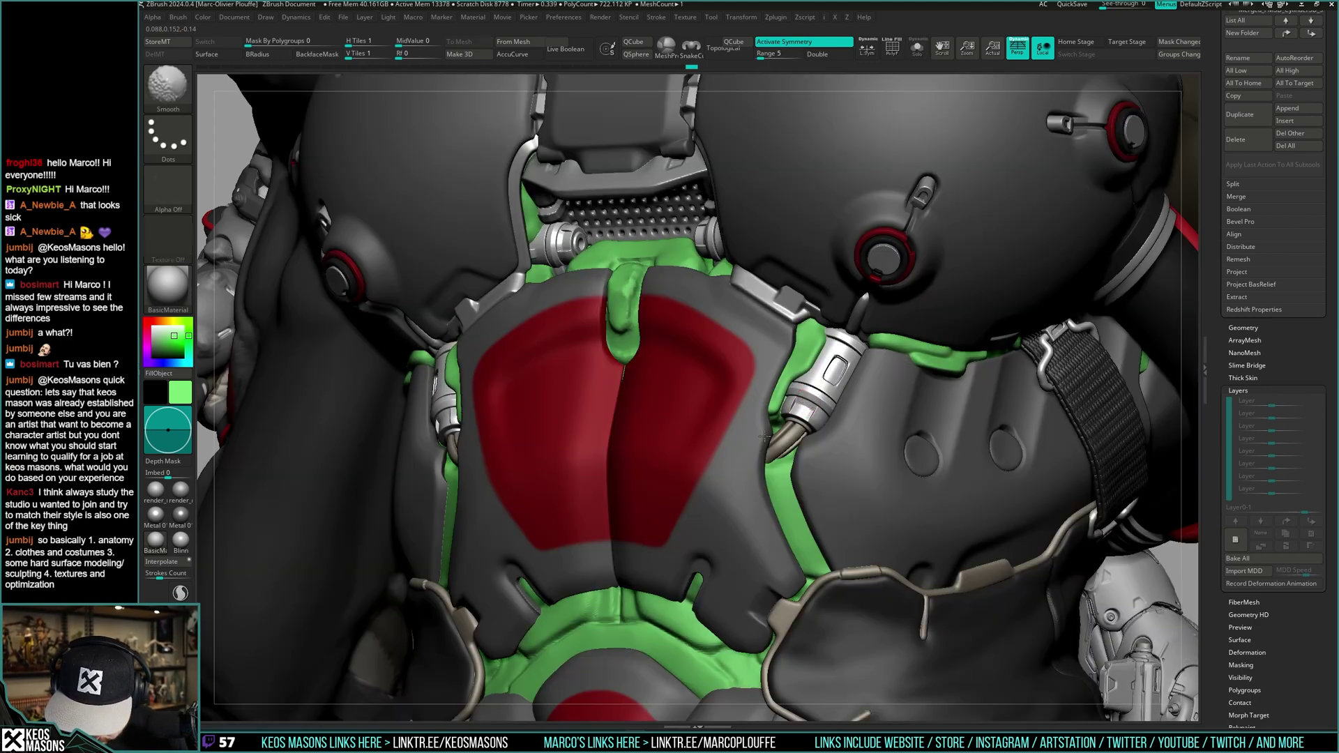
pyautogui.moveTo(765, 436); pyautogui.dragTo(794, 401, button='right')
pyautogui.hotkey('shift', 's')
pyautogui.press('space')
pyautogui.click(781, 377)
pyautogui.rightClick(764, 450)
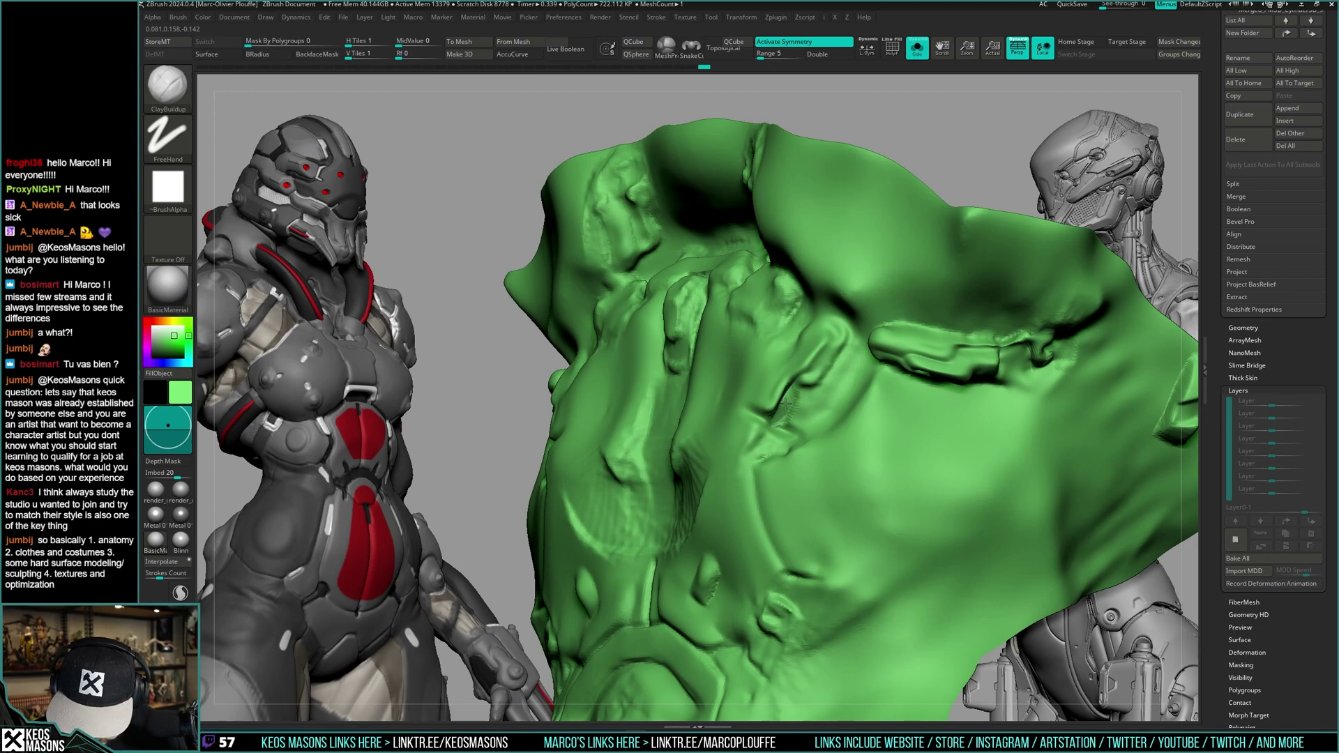
pyautogui.hotkey('ctrl', 'shift', 's')
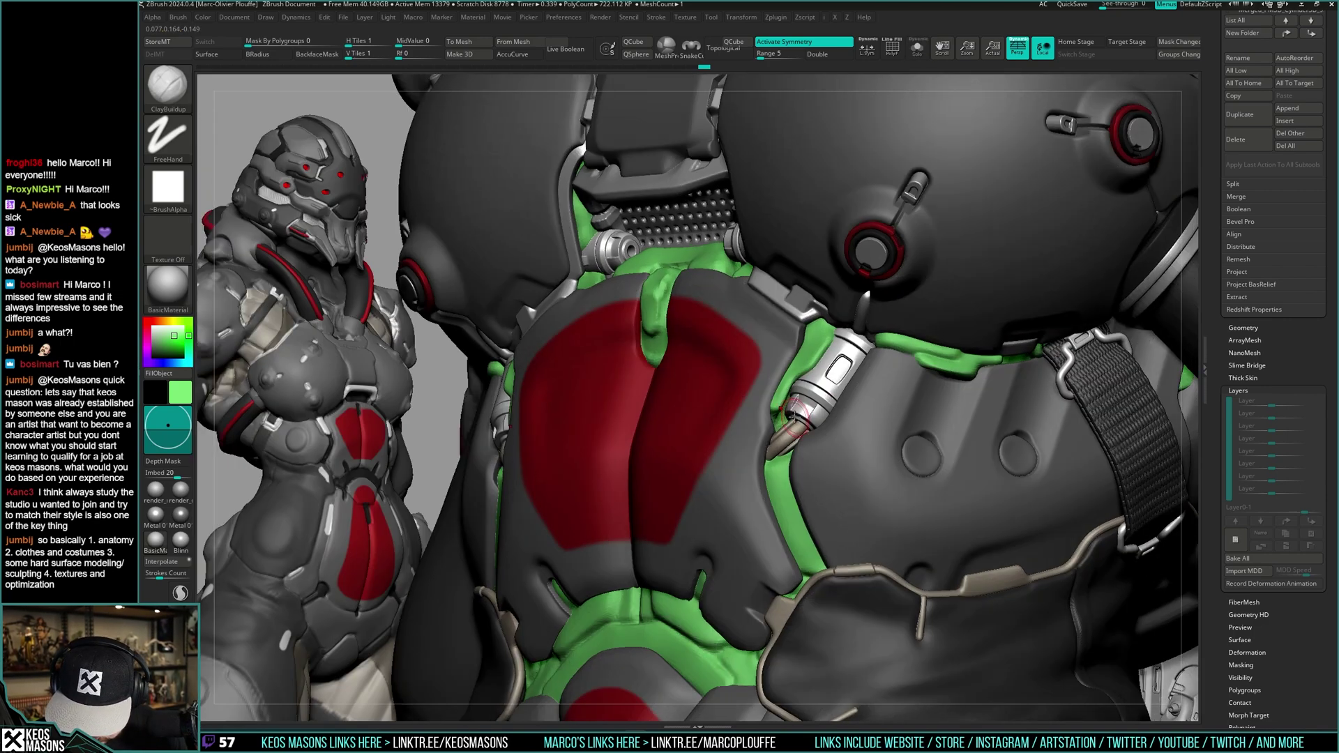
pyautogui.hotkey('ctrl', 'shift', 's')
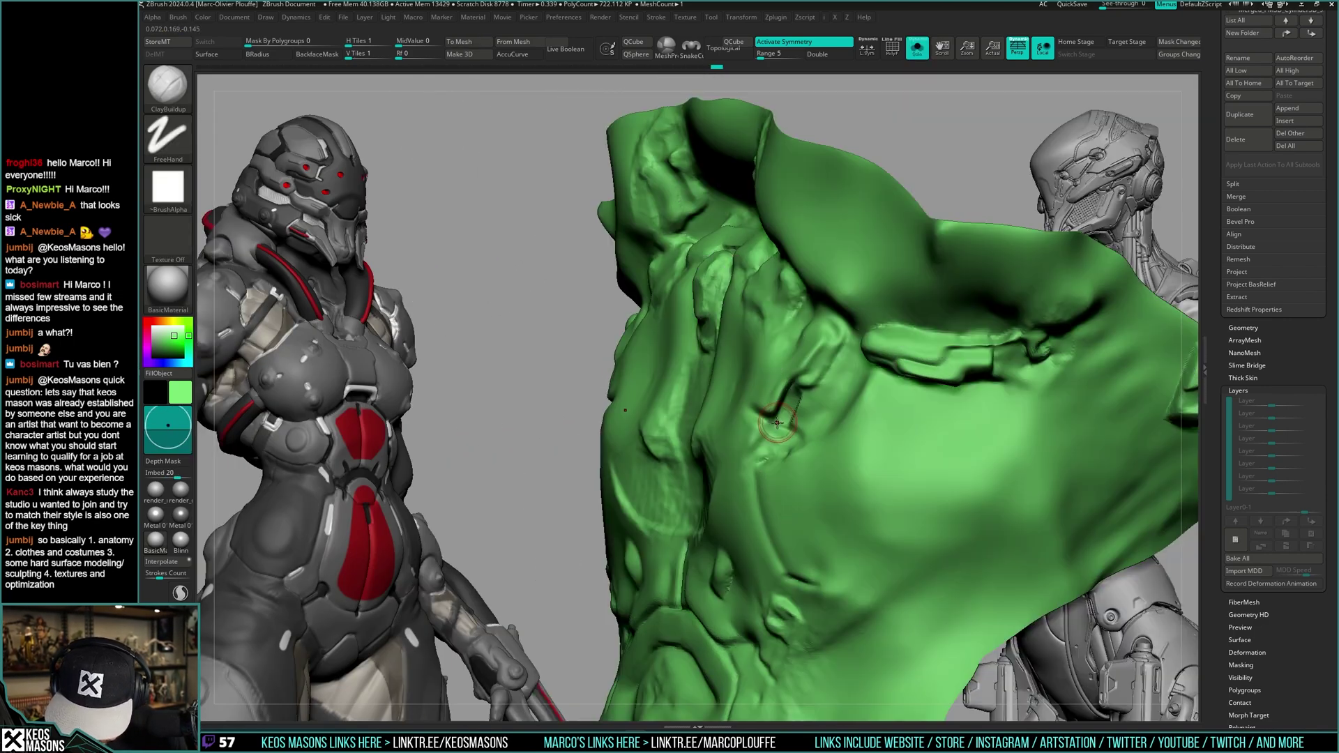
pyautogui.hotkey('ctrl', 'shift', 's')
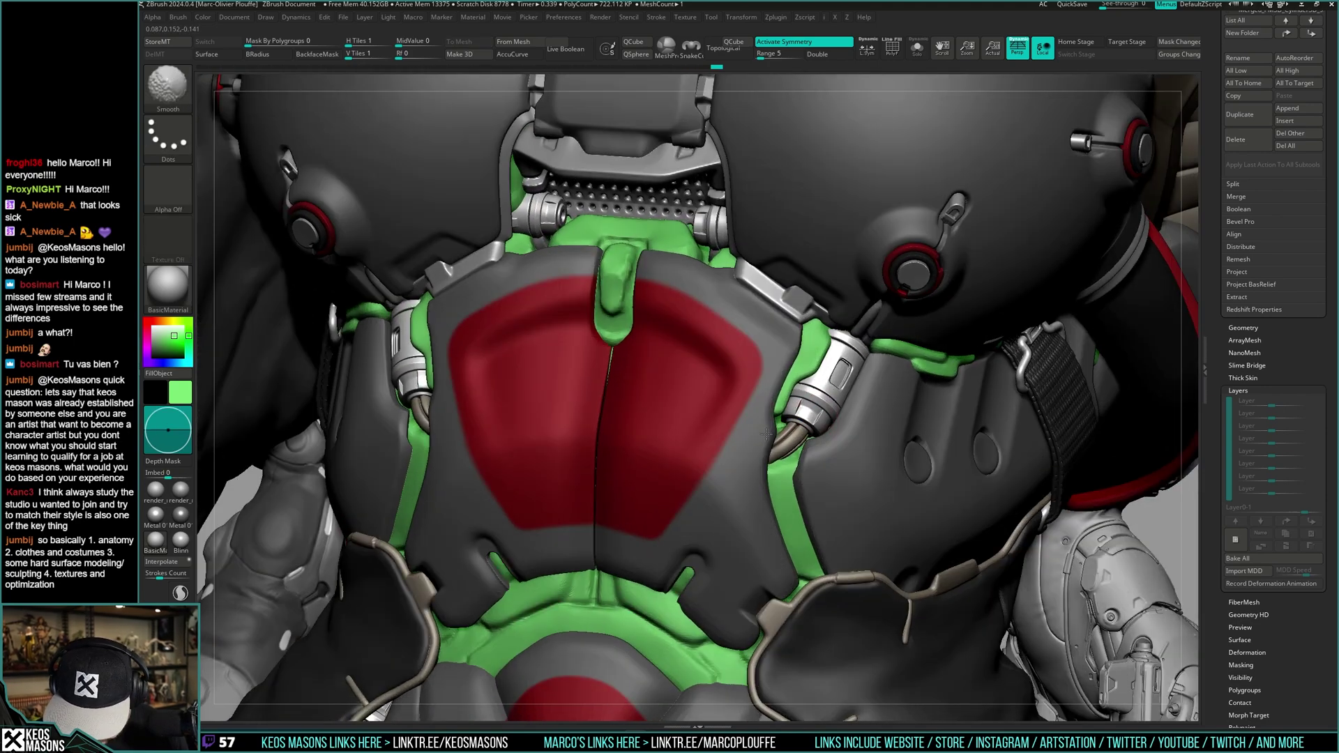
# - Fill the underlayer hollow behind the connector's cable with clay strokes and smooth the filled area
pyautogui.moveTo(767, 433)
pyautogui.keyDown('ctrl'); pyautogui.mouseDown(button='right')
pyautogui.moveTo(784, 322)
pyautogui.moveTo(789, 369)
pyautogui.mouseUp(button='right'); pyautogui.keyUp('ctrl')
pyautogui.hotkey('ctrl', 'shift', 's')
pyautogui.press('space')
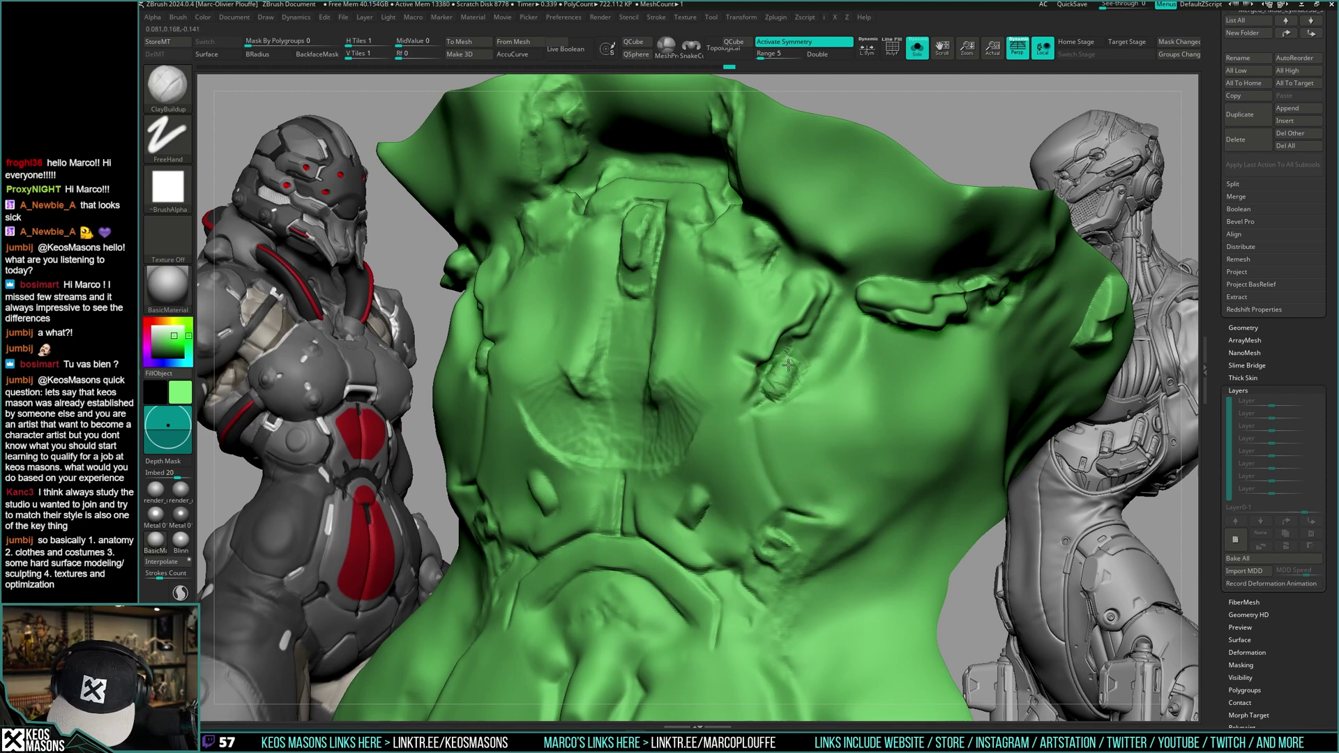
pyautogui.hotkey('ctrl', 'shift', 's')
pyautogui.hotkey('ctrl', 'shift', 's')
pyautogui.press('space')
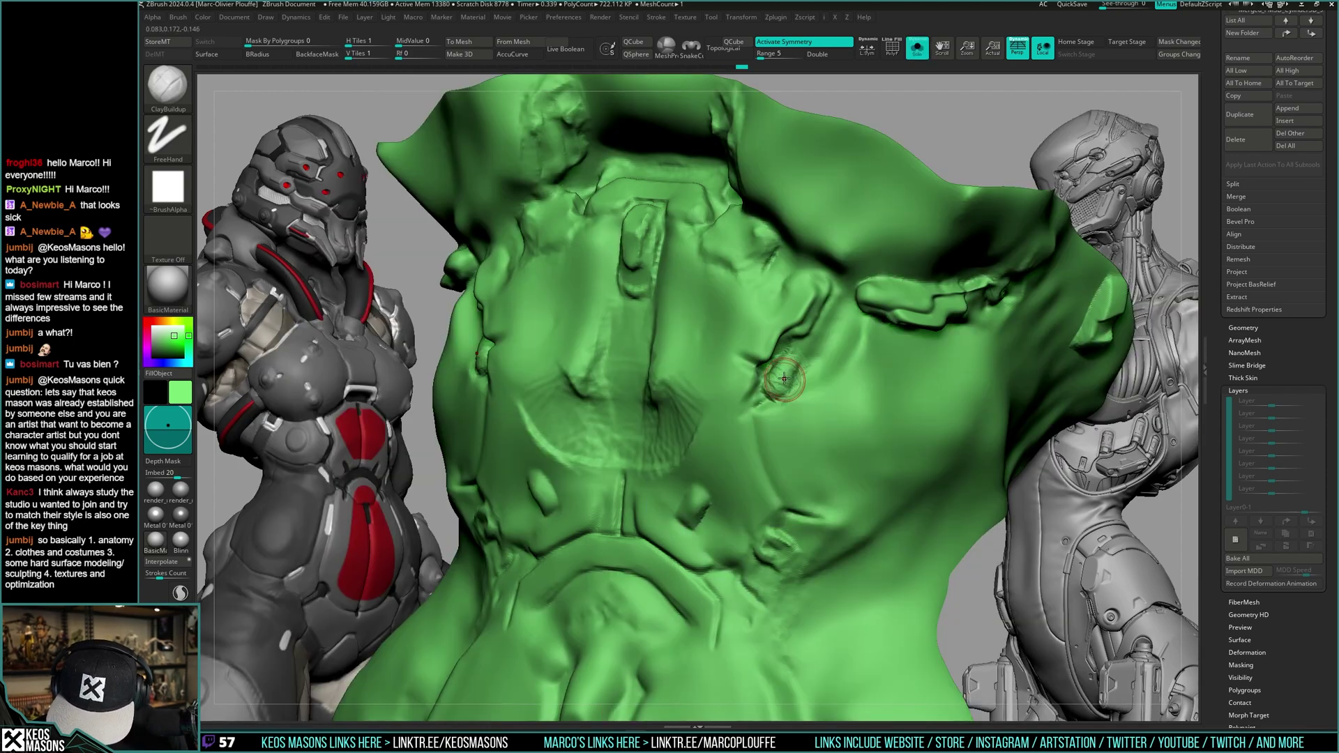
pyautogui.press('shift')
pyautogui.hotkey('ctrl', 'shift', 's')
pyautogui.press('space')
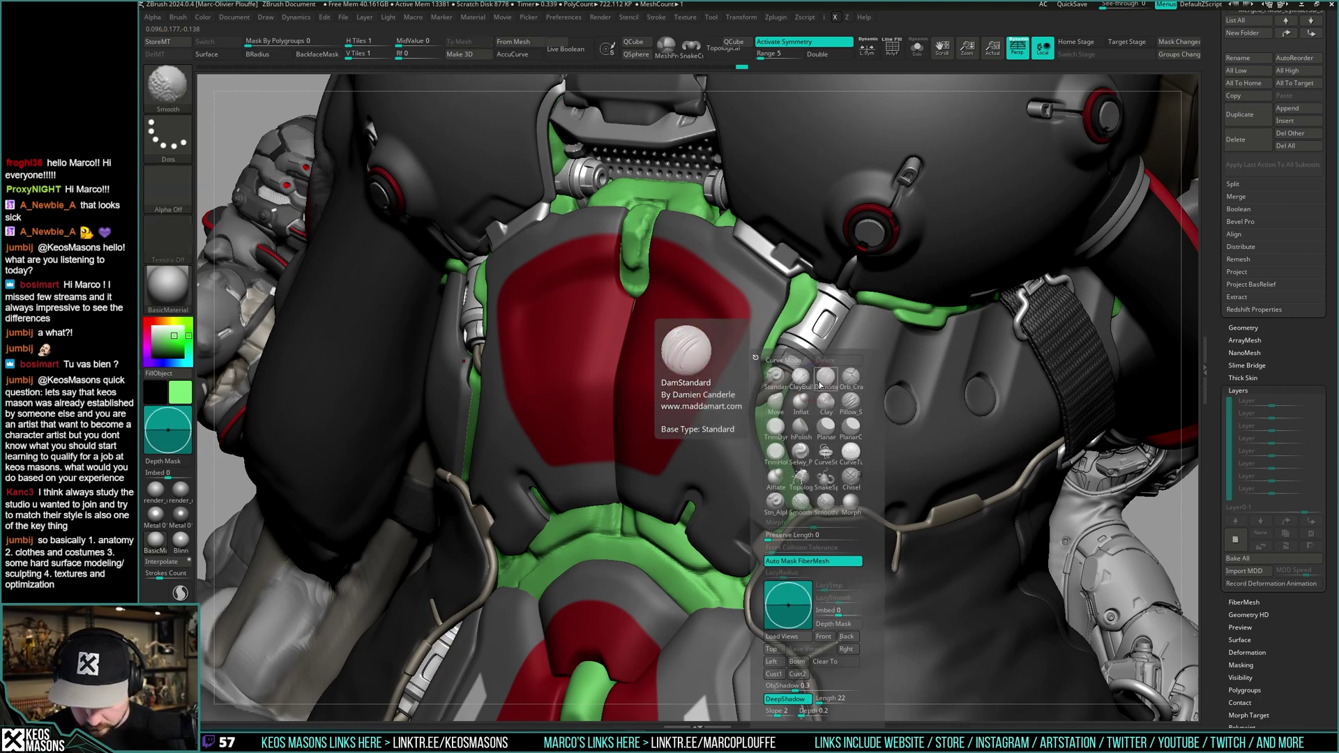
pyautogui.hotkey('ctrl', 'shift', 's')
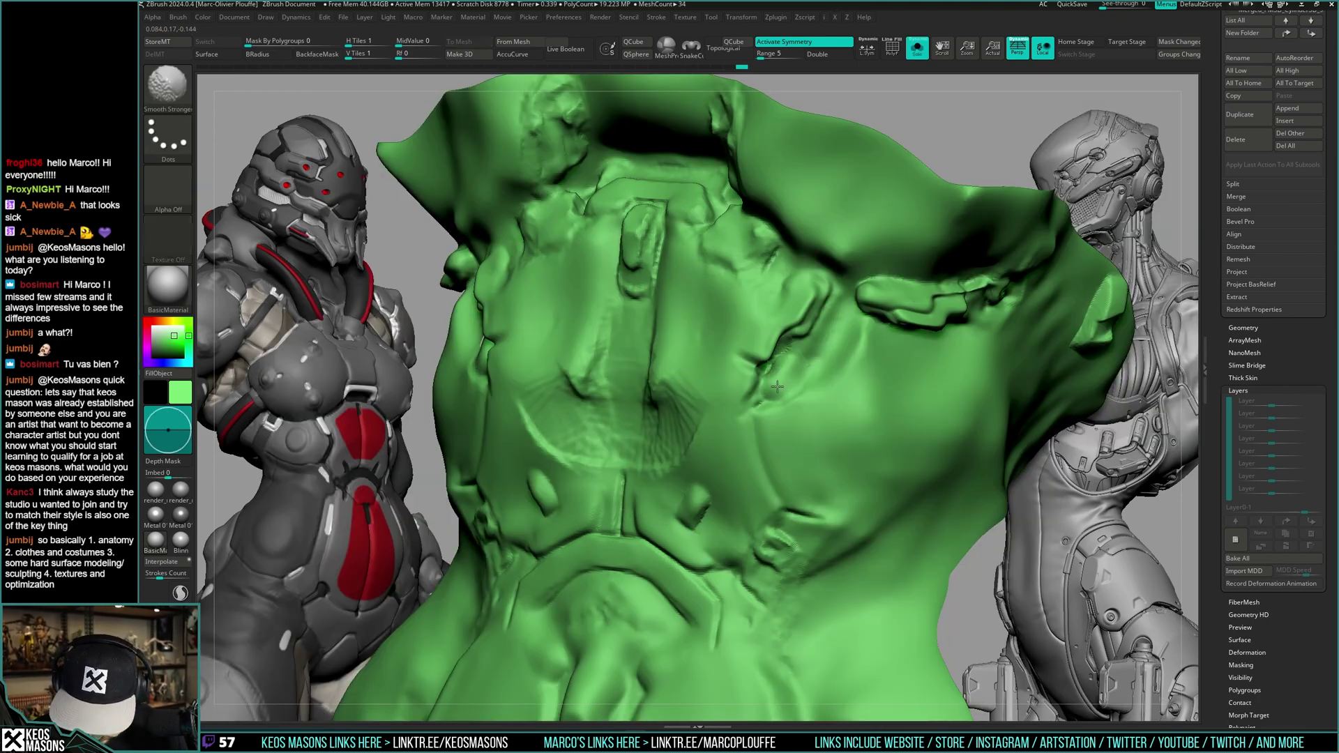
pyautogui.hotkey('ctrl', 'shift', 's')
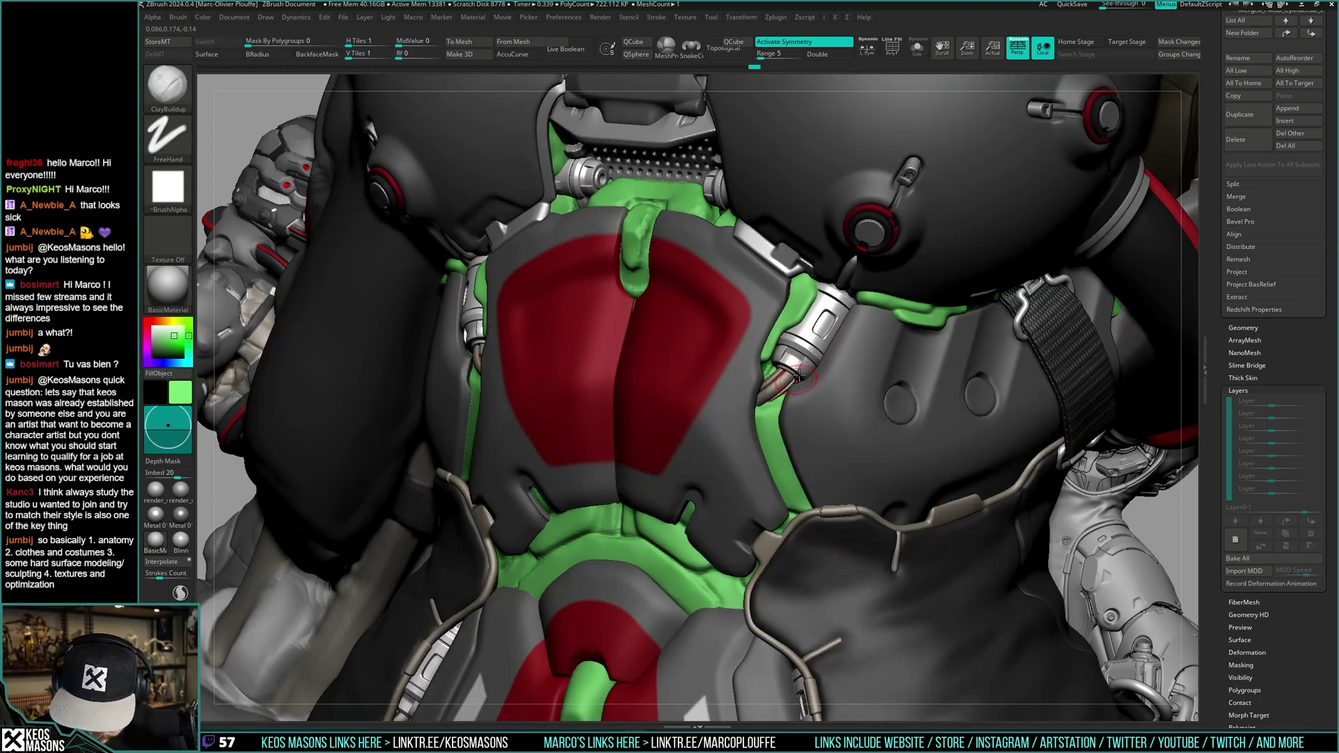
# - Add another ClayBuildup stroke behind the connector's cable and compare the isolated underlayer with the armoured view
pyautogui.moveTo(791, 385)
pyautogui.mouseDown(button='right')
pyautogui.moveTo(840, 411)
pyautogui.moveTo(798, 394)
pyautogui.mouseUp(button='right')
pyautogui.hotkey('ctrl', 'shift', 's')
pyautogui.moveTo(779, 394); pyautogui.dragTo(788, 366)
pyautogui.hotkey('ctrl', 'shift', 's')
pyautogui.hotkey('ctrl', 'shift', 's')
pyautogui.hotkey('ctrl', 'shift', 's')
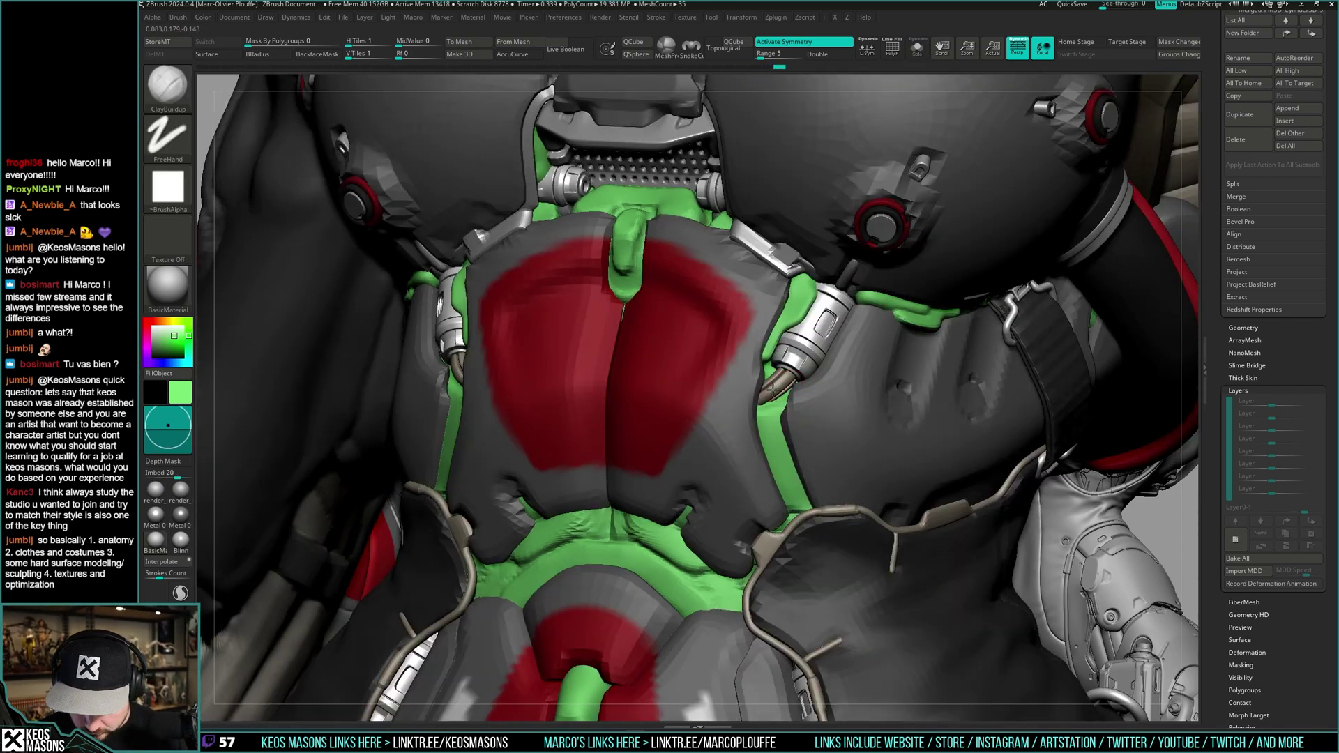
# - Ghost the armour, build up the upper end of the green strip below the connector's cable and smooth it
pyautogui.moveTo(812, 356)
pyautogui.mouseDown(button='right')
pyautogui.moveTo(750, 357)
pyautogui.moveTo(812, 351)
pyautogui.moveTo(833, 370)
pyautogui.mouseUp(button='right')
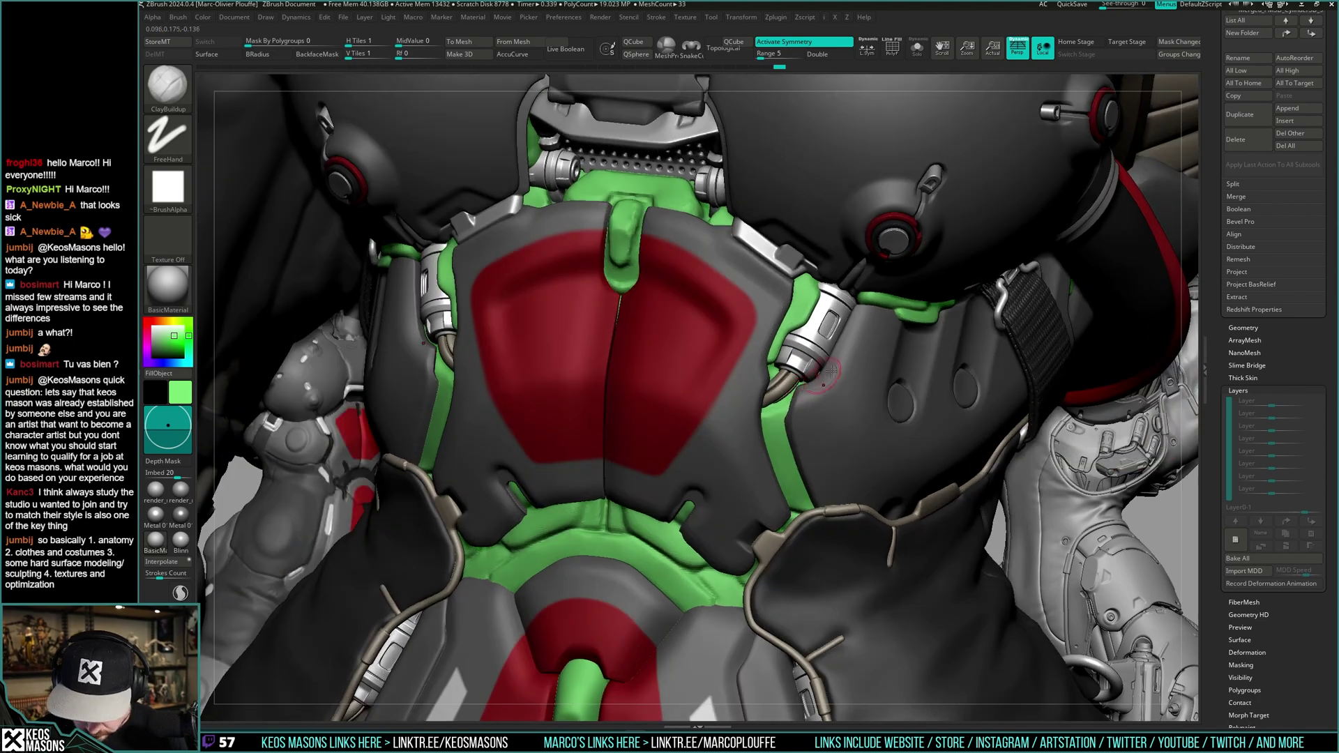
pyautogui.moveTo(809, 416); pyautogui.dragTo(806, 350, button='right')
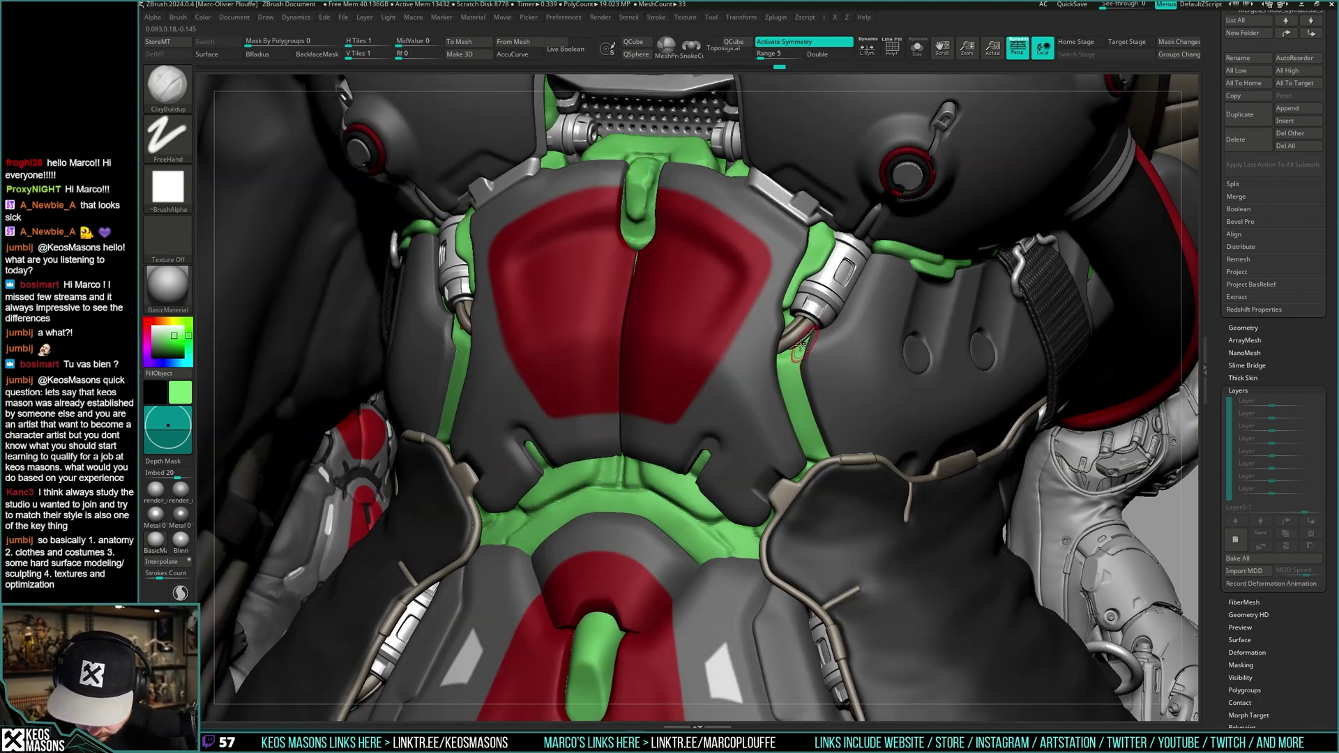
pyautogui.hotkey('ctrl', 'shift', 't')
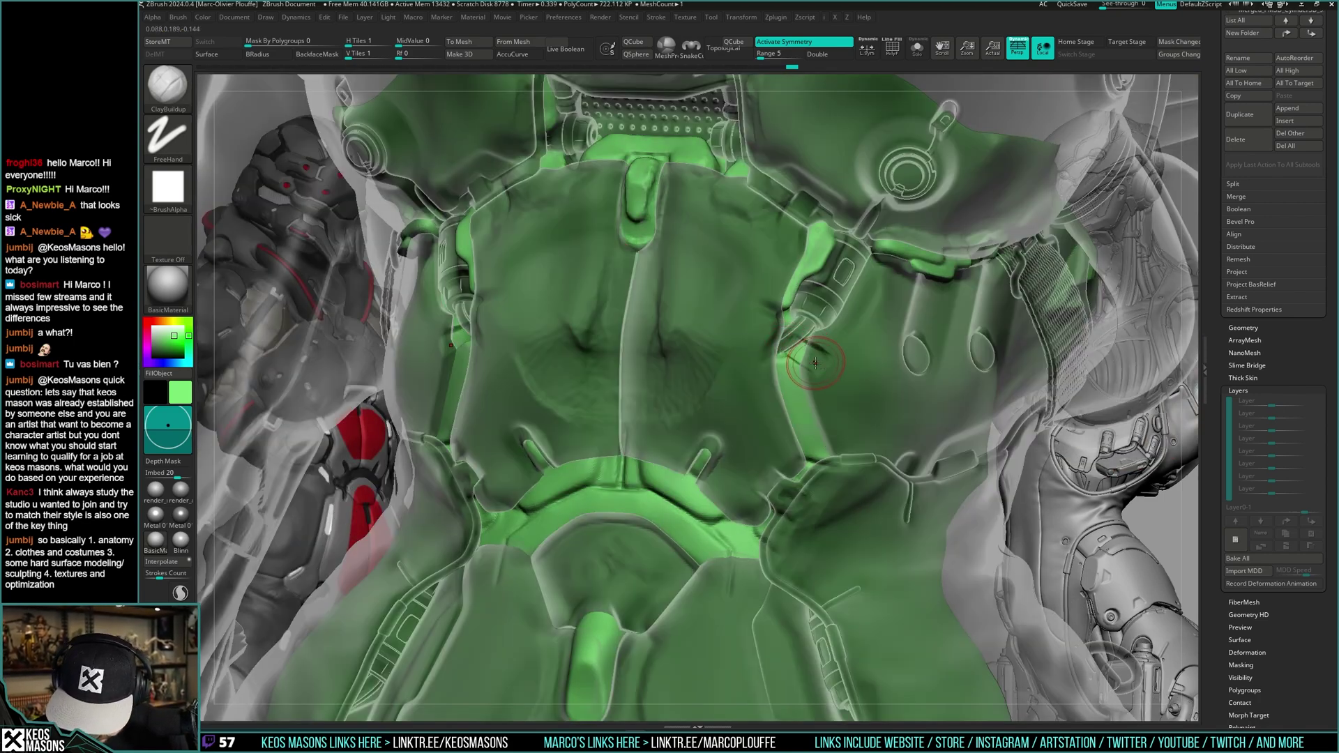
pyautogui.moveTo(824, 347); pyautogui.dragTo(804, 336)
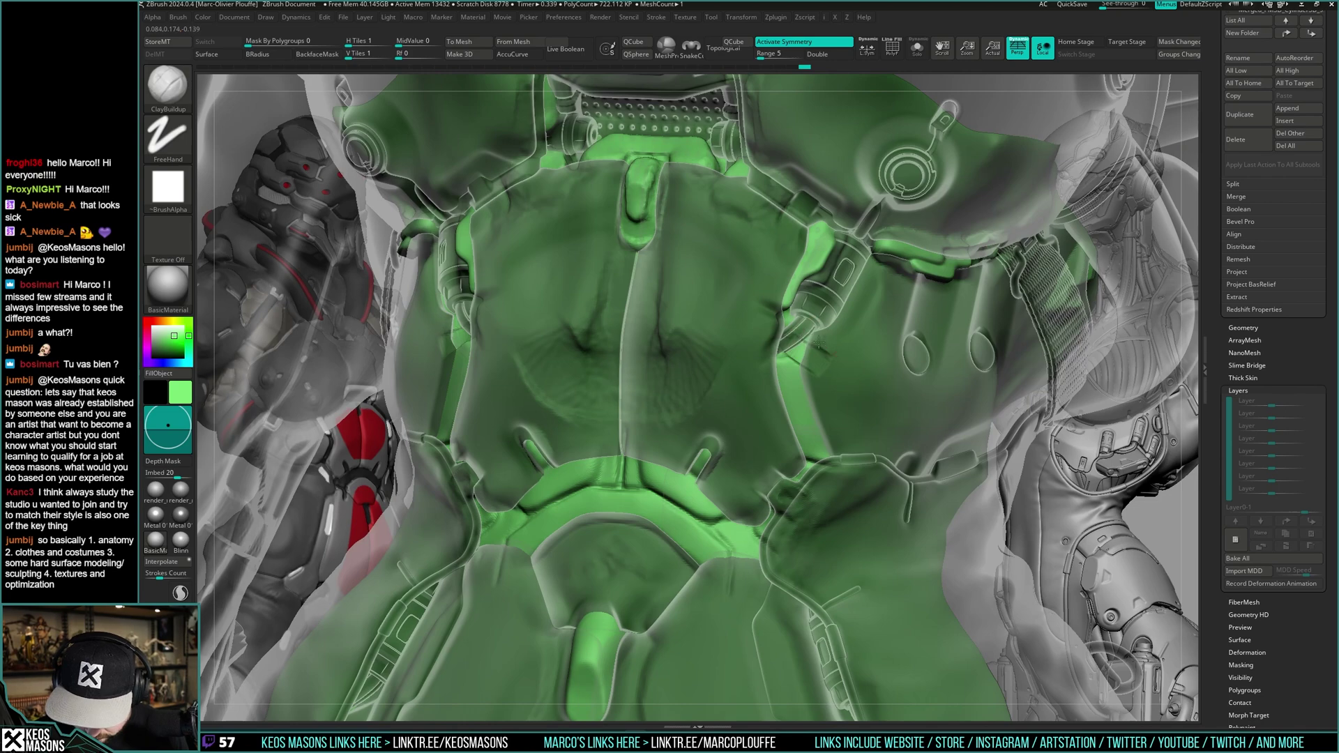
pyautogui.press('shift')
# - Switch to DamStandard and carve a crease across the upper end of the green strip below the connector's cable
pyautogui.press('b')
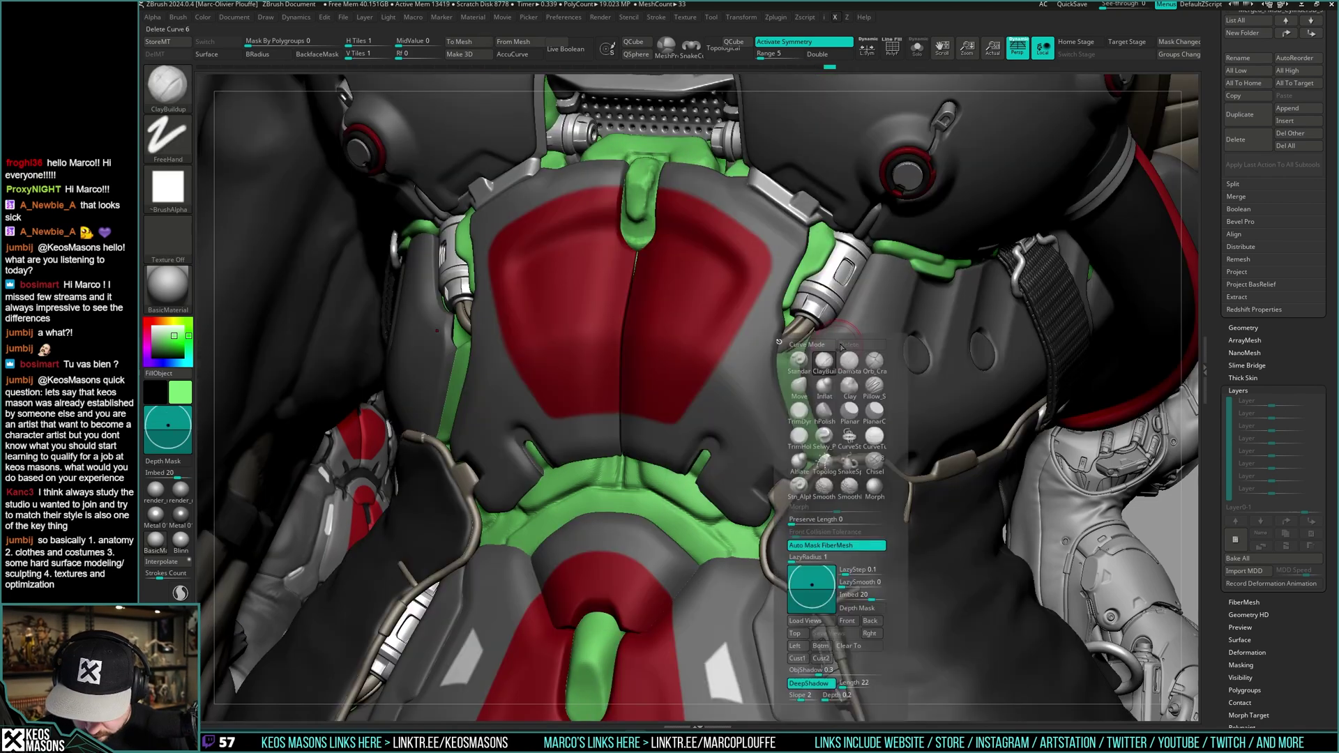
pyautogui.click(809, 388)
pyautogui.moveTo(779, 376); pyautogui.dragTo(795, 365, button='right')
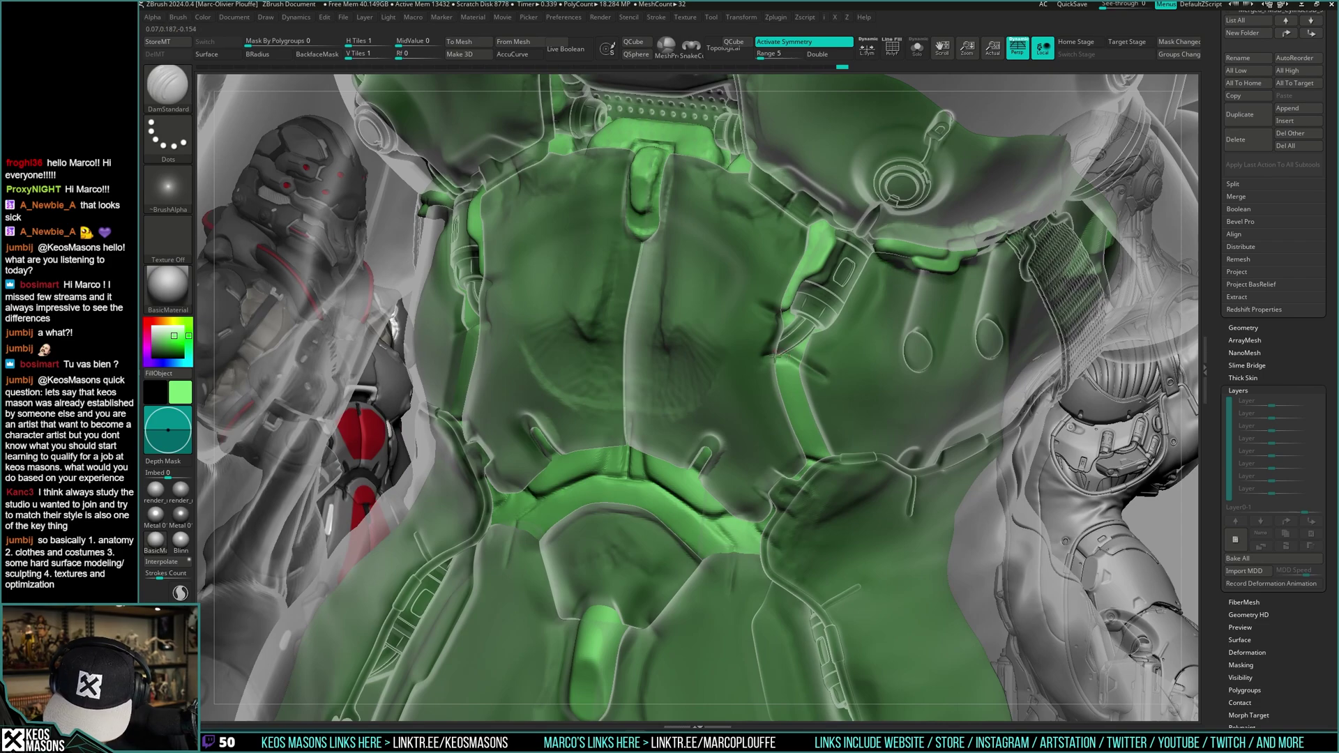
pyautogui.moveTo(776, 357); pyautogui.dragTo(815, 368)
pyautogui.moveTo(860, 343)
pyautogui.mouseDown(button='right')
pyautogui.moveTo(838, 368)
pyautogui.moveTo(767, 387)
pyautogui.moveTo(821, 395)
pyautogui.moveTo(804, 322)
pyautogui.mouseUp(button='right')
pyautogui.moveTo(826, 391); pyautogui.dragTo(795, 319, button='right')
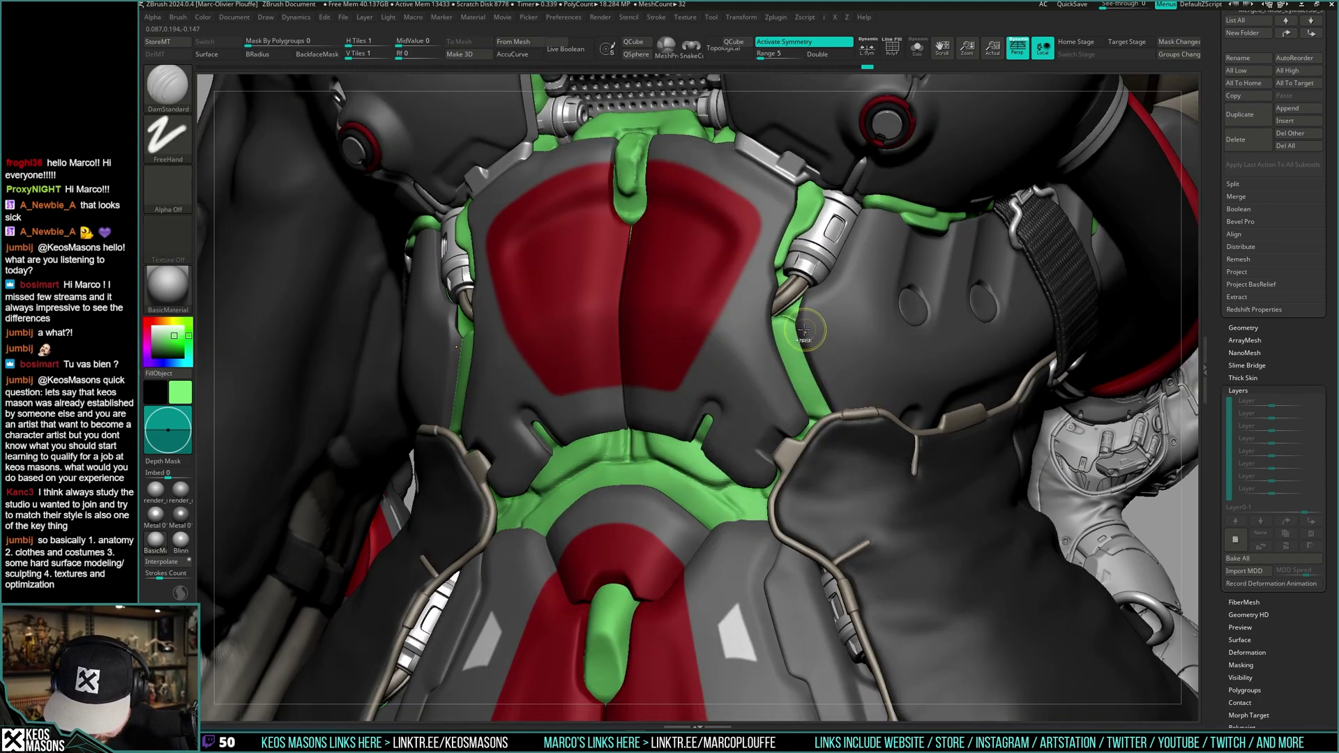
pyautogui.moveTo(825, 380); pyautogui.dragTo(804, 325, button='right')
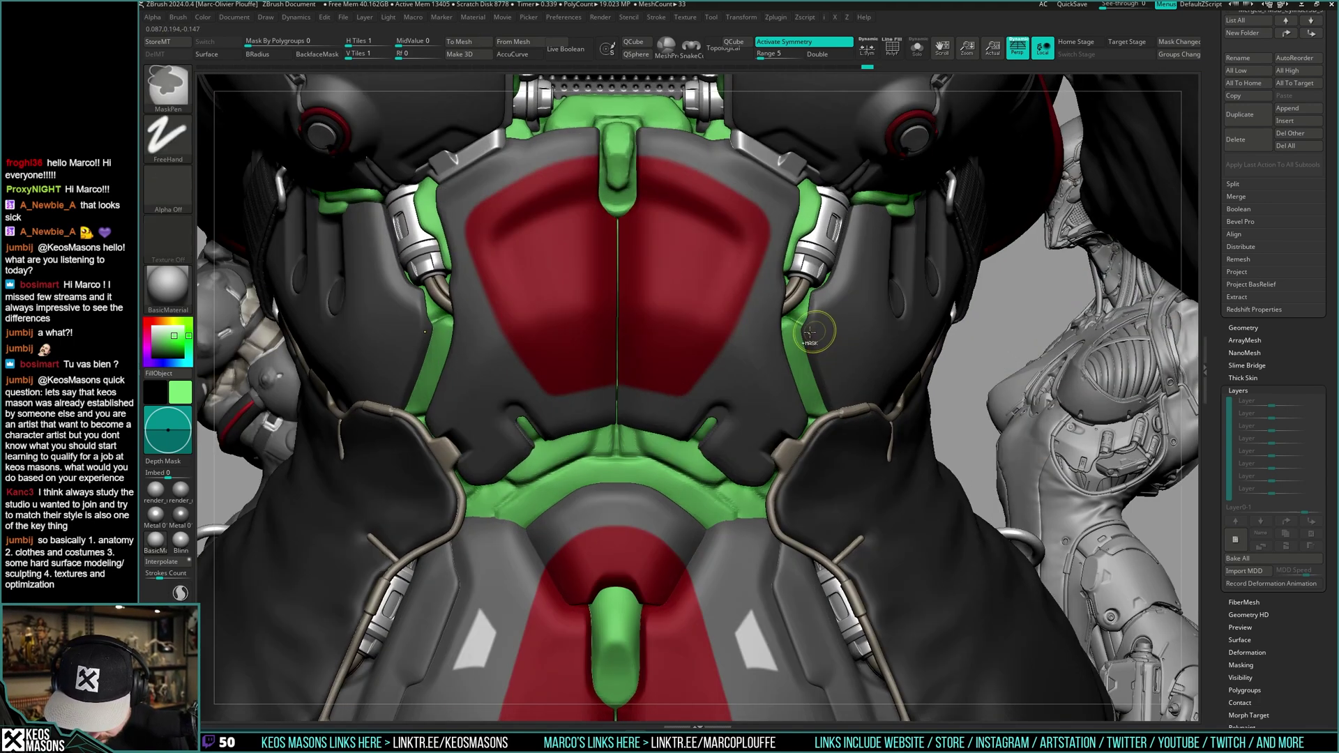
pyautogui.moveTo(837, 424); pyautogui.dragTo(774, 266, button='right')
# - Refine the green side strip's crease with DamStandard, checking it through the ghosted armour and against the full torso
pyautogui.hotkey('alt', 's')
pyautogui.hotkey('alt', 's')
pyautogui.press('space')
pyautogui.press('t')
pyautogui.press('space')
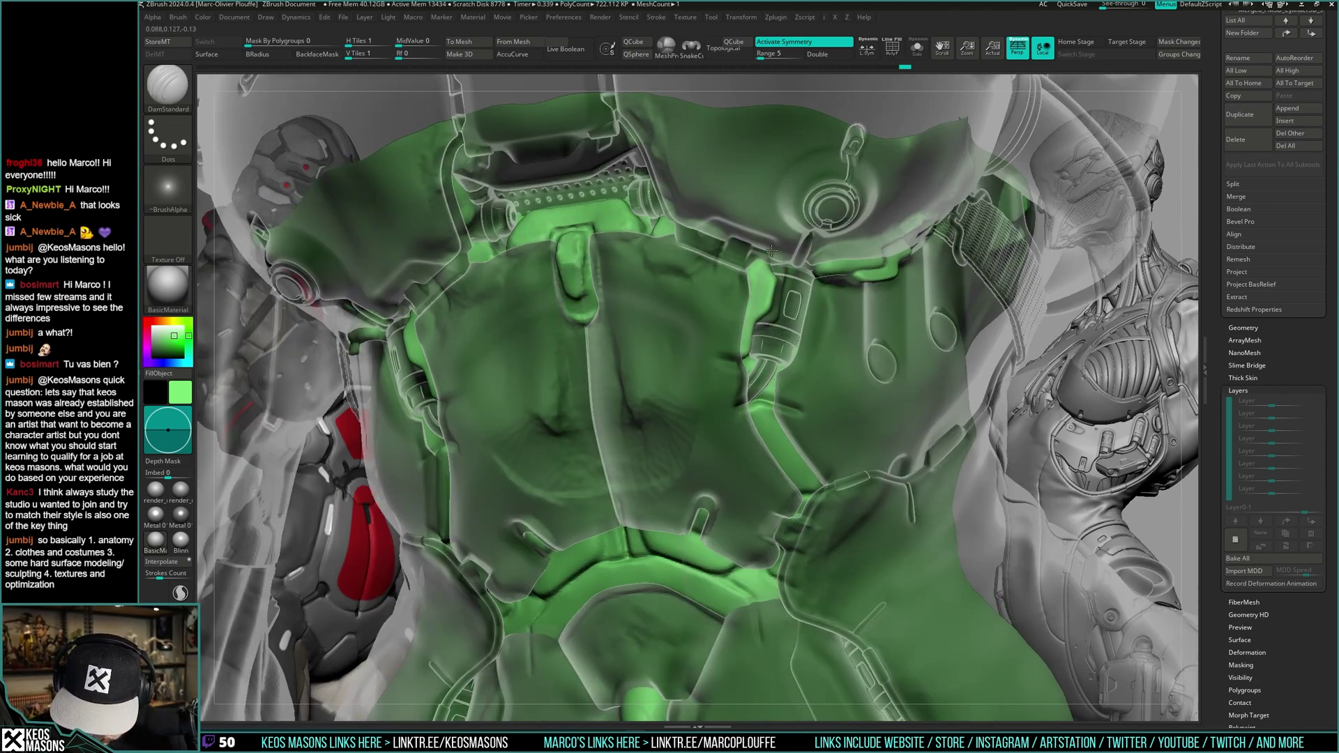
pyautogui.press('t')
pyautogui.keyDown('ctrl'); pyautogui.moveTo(786, 288); pyautogui.dragTo(843, 361, button='right'); pyautogui.keyUp('ctrl')
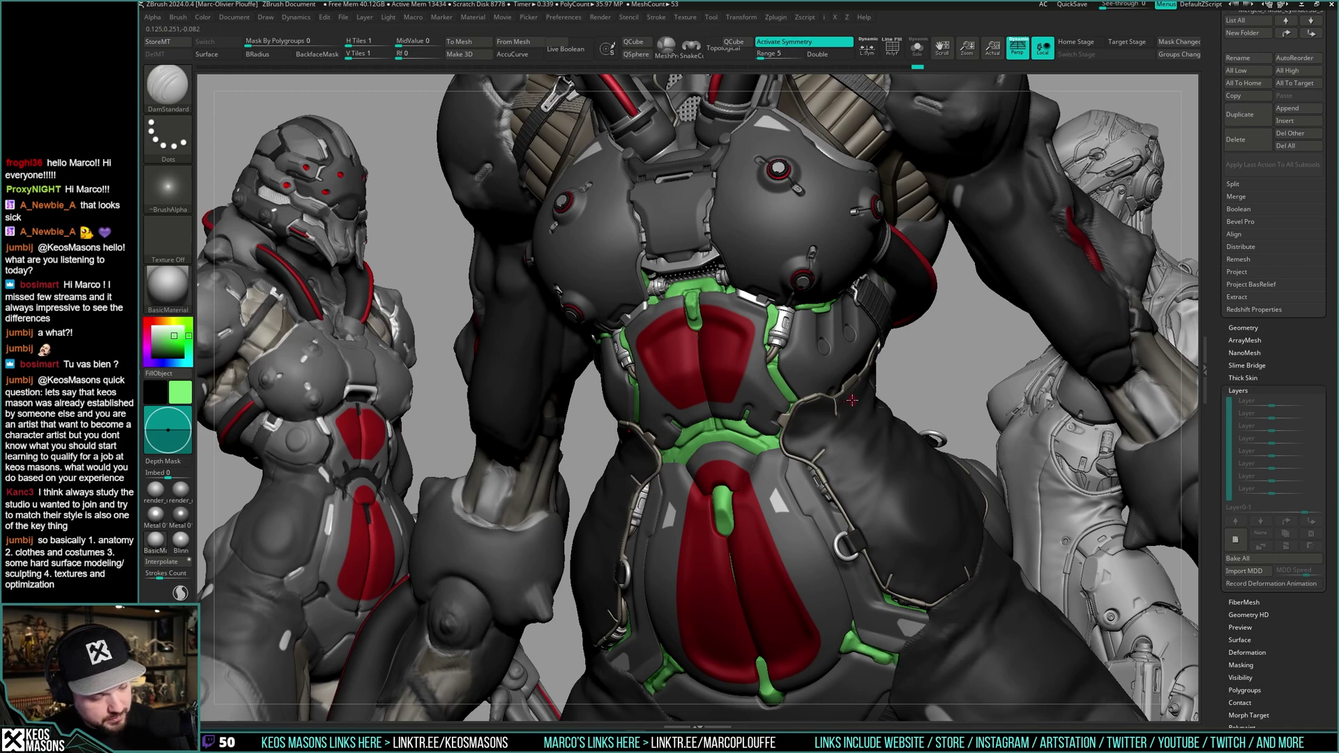
# - Isolate the underlayer, sharpen the folds beside the cylindrical connector and check them against the armour
pyautogui.moveTo(852, 400)
pyautogui.mouseDown(button='right')
pyautogui.moveTo(776, 346)
pyautogui.moveTo(763, 363)
pyautogui.moveTo(805, 324)
pyautogui.mouseUp(button='right')
pyautogui.hotkey('alt', 's')
pyautogui.press('space')
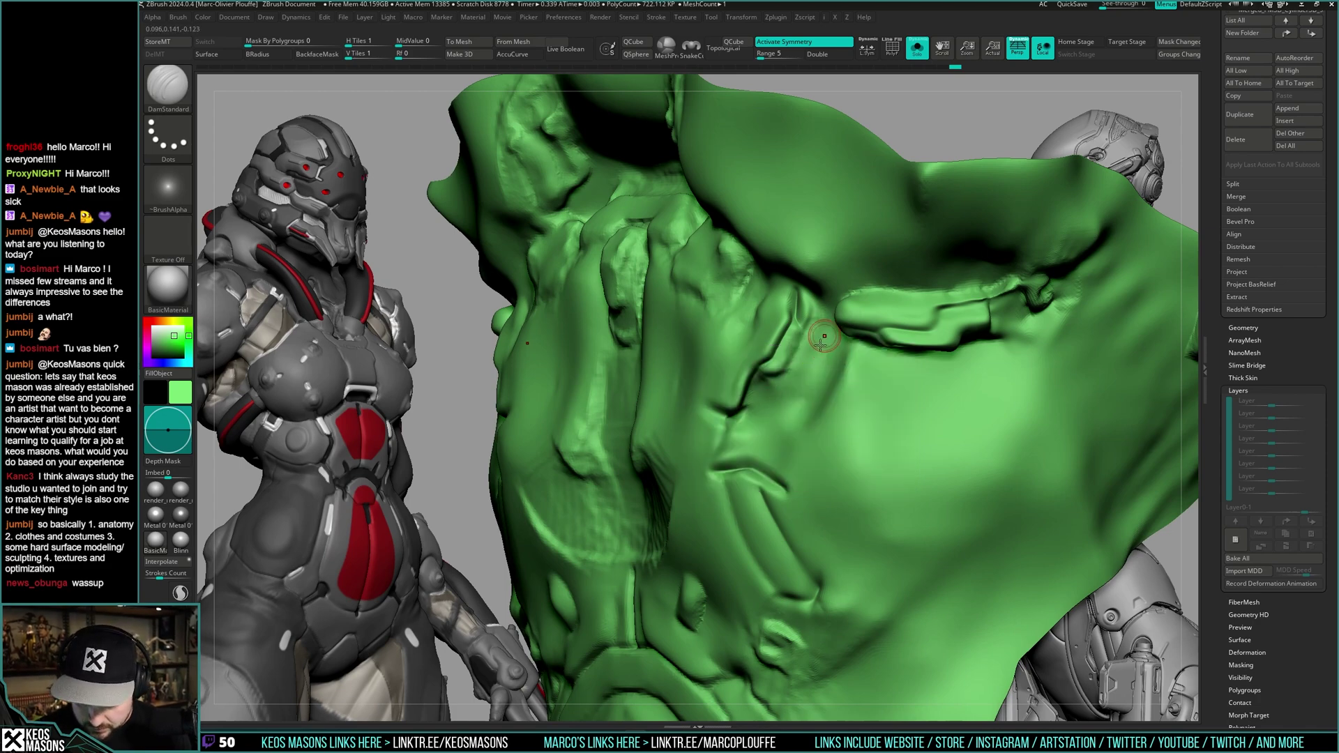
pyautogui.moveTo(780, 417)
pyautogui.mouseDown(button='right')
pyautogui.moveTo(813, 401)
pyautogui.moveTo(803, 411)
pyautogui.moveTo(793, 363)
pyautogui.moveTo(757, 348)
pyautogui.mouseUp(button='right')
pyautogui.hotkey('shift', 's')
pyautogui.press('space')
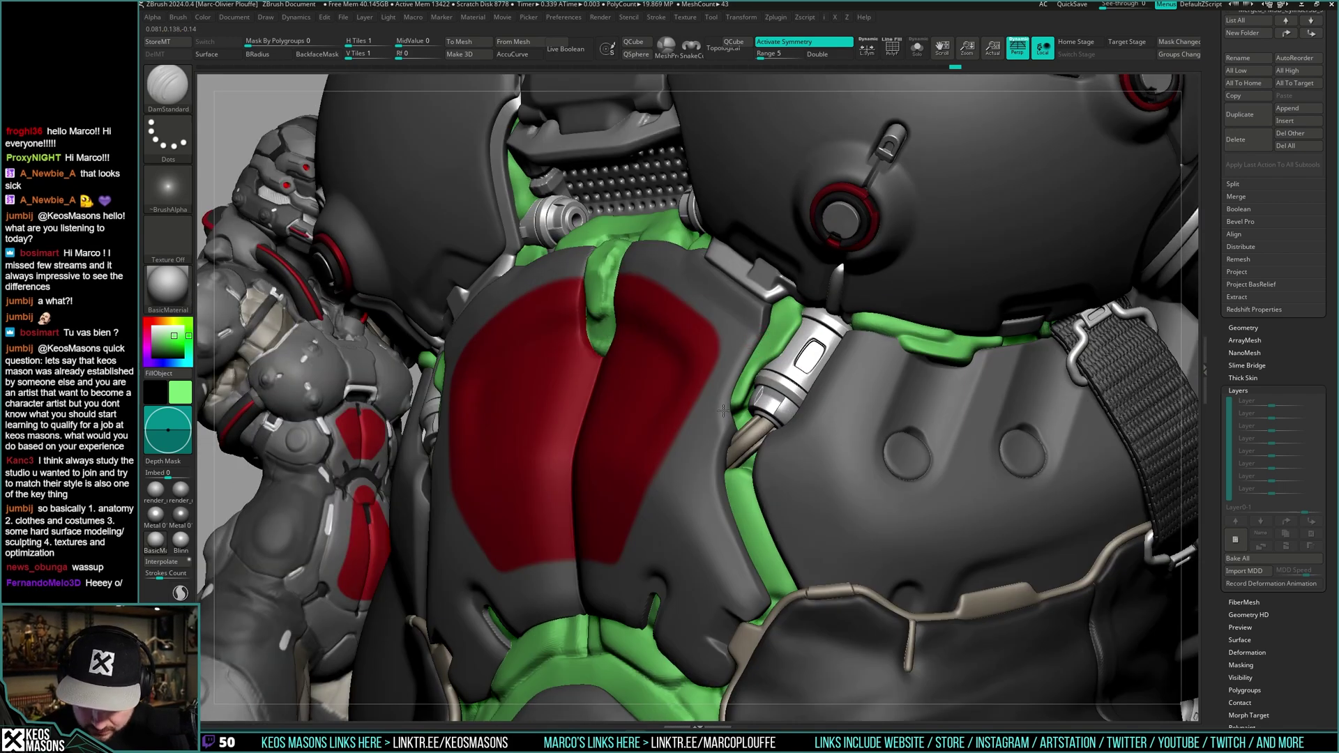
pyautogui.moveTo(724, 410); pyautogui.dragTo(733, 406, button='right')
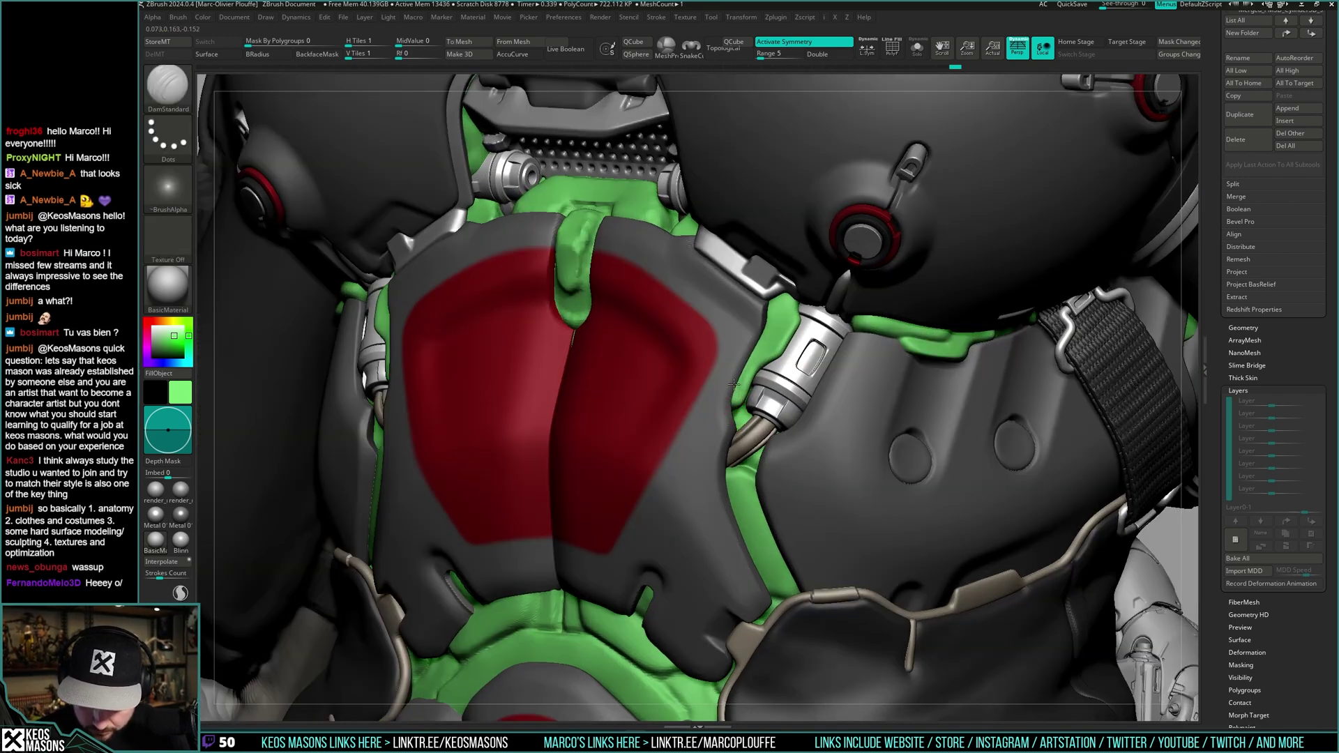
# - Define the border of the green patch between the abdominal plate and the cylindrical connector with DamStandard
pyautogui.moveTo(765, 318)
pyautogui.mouseDown(button='right')
pyautogui.moveTo(805, 318)
pyautogui.moveTo(775, 325)
pyautogui.moveTo(781, 412)
pyautogui.moveTo(839, 428)
pyautogui.moveTo(825, 453)
pyautogui.moveTo(796, 371)
pyautogui.moveTo(786, 383)
pyautogui.moveTo(804, 384)
pyautogui.mouseUp(button='right')
pyautogui.keyDown('alt'); pyautogui.click(839, 428); pyautogui.keyUp('alt')
pyautogui.press('b')
pyautogui.click(820, 426)
pyautogui.press('space')
pyautogui.press('space')
pyautogui.click(873, 378)
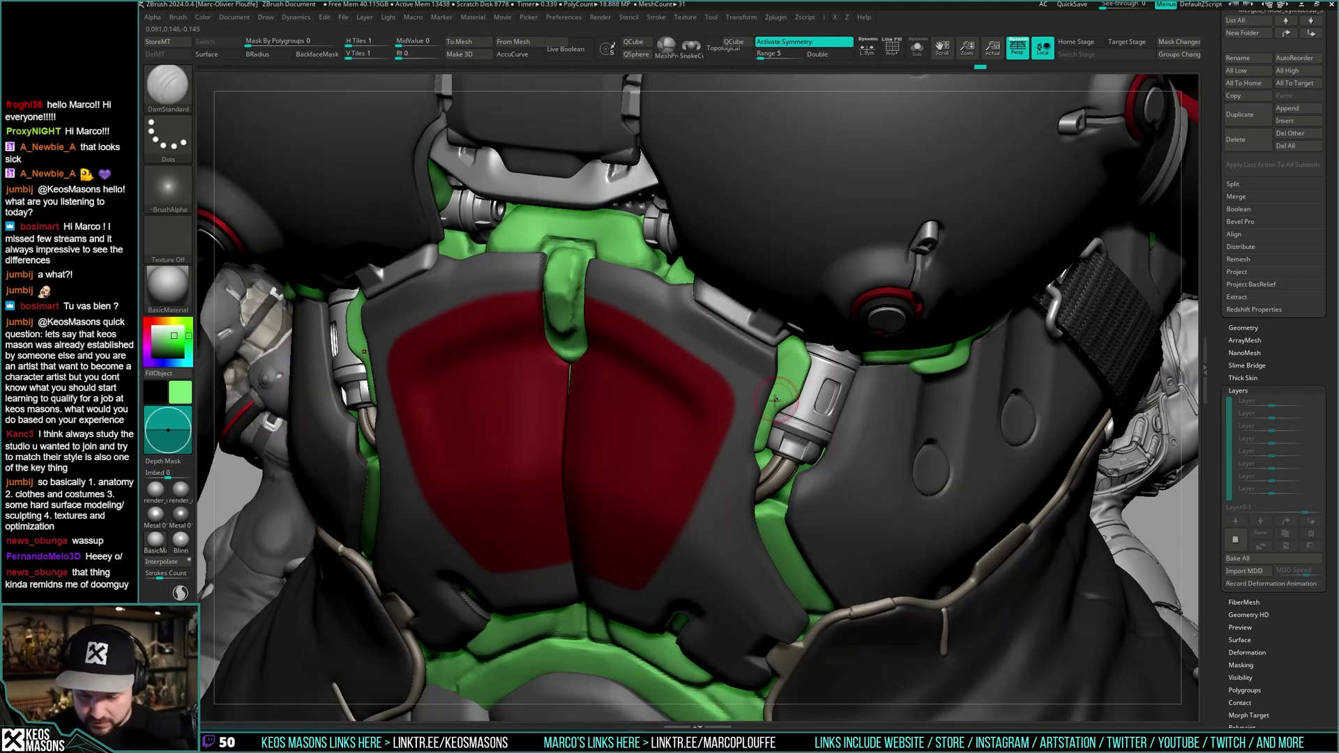
pyautogui.press('space')
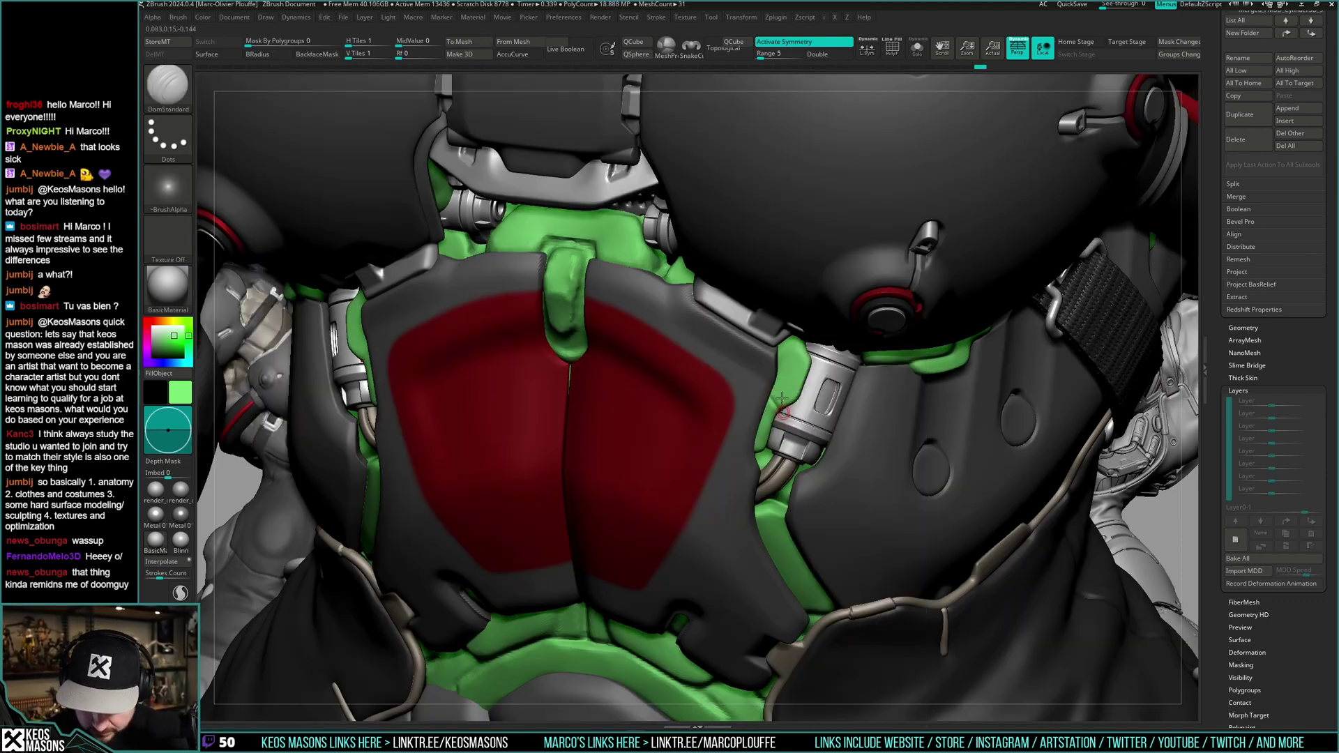
pyautogui.moveTo(782, 398); pyautogui.dragTo(834, 376, button='right')
pyautogui.hotkey('alt', 's')
pyautogui.hotkey('alt', 's')
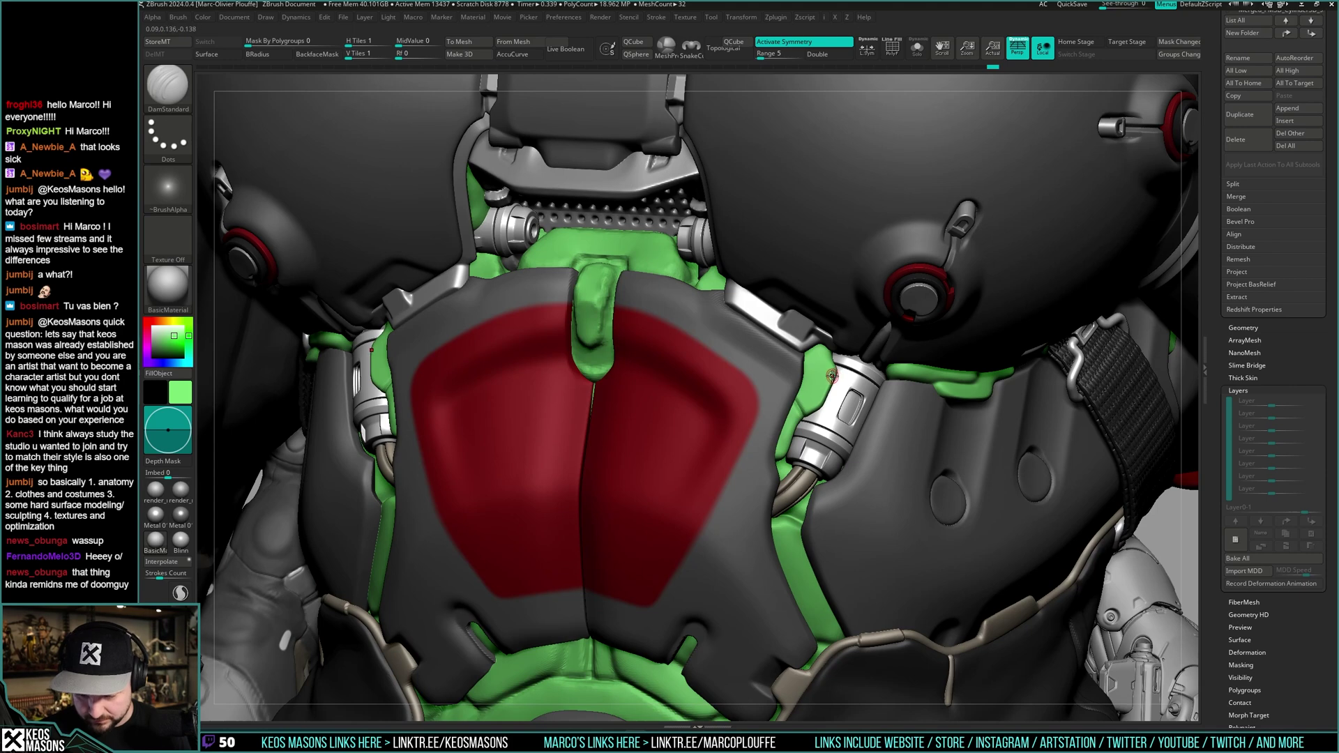
# - Mask the centre of the green patch beside the cylindrical connector and check the mask on the isolated underlayer
pyautogui.press('ctrl')
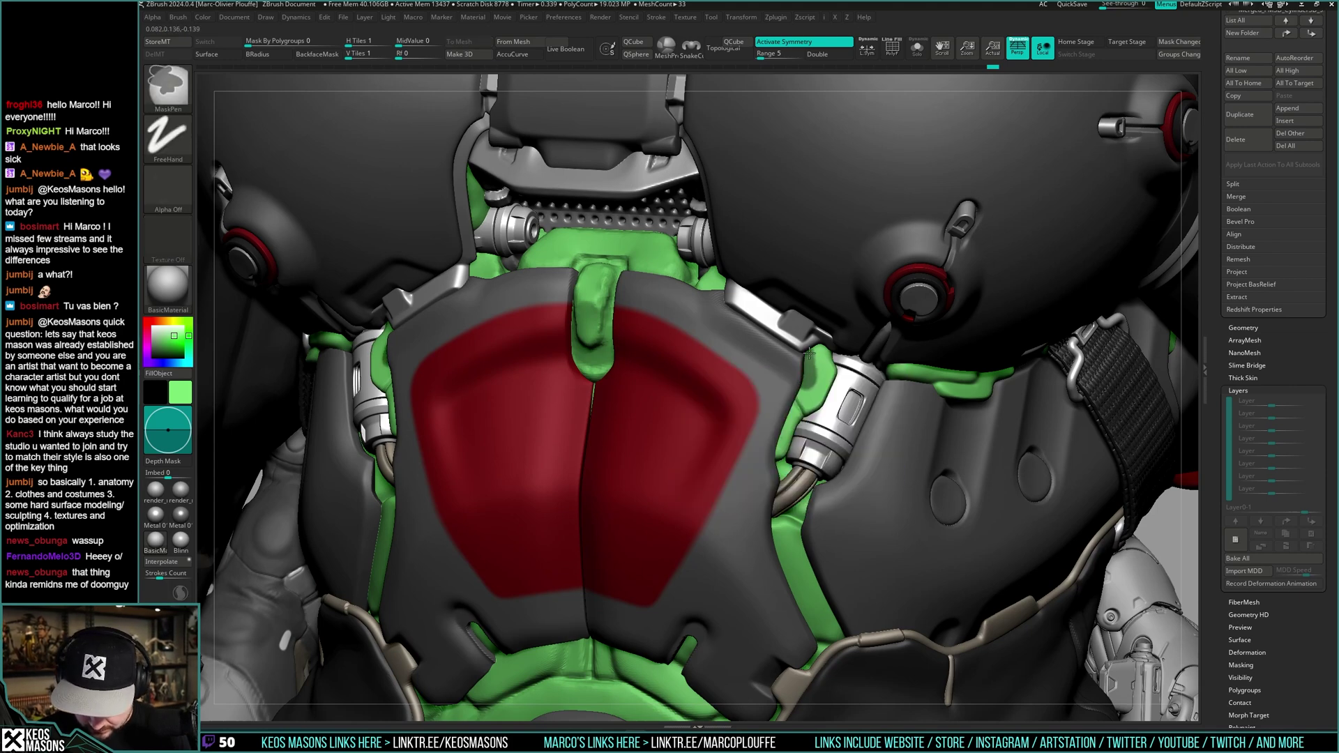
pyautogui.keyDown('ctrl'); pyautogui.click(816, 370); pyautogui.keyUp('ctrl')
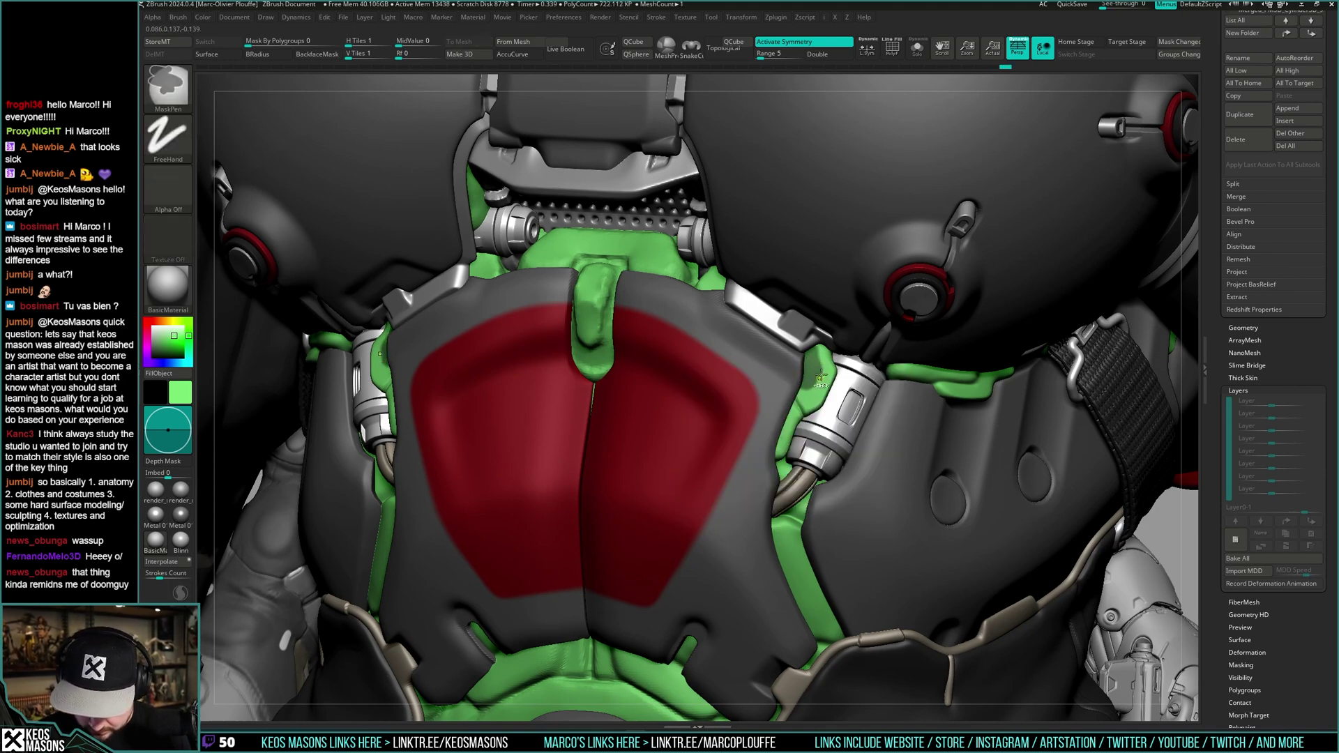
pyautogui.rightClick(805, 411)
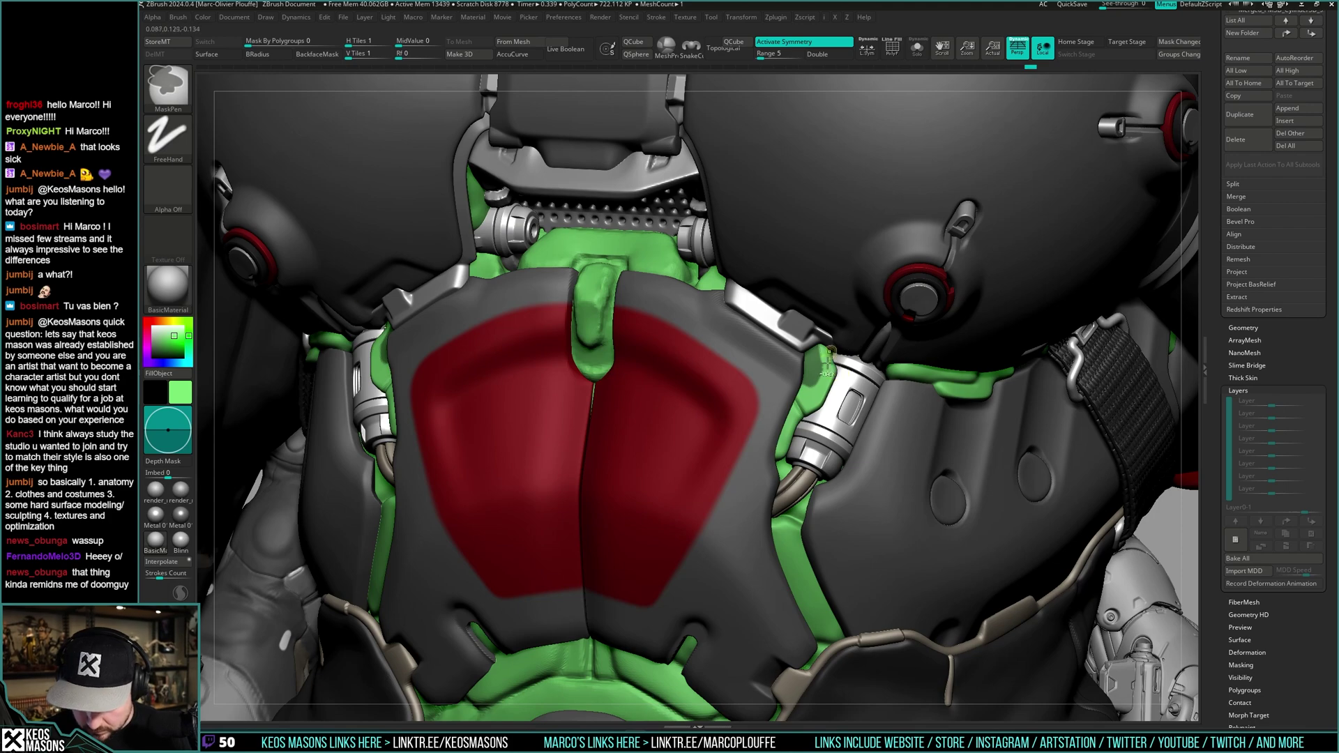
pyautogui.moveTo(840, 383); pyautogui.dragTo(798, 373, button='right')
pyautogui.hotkey('alt', 's')
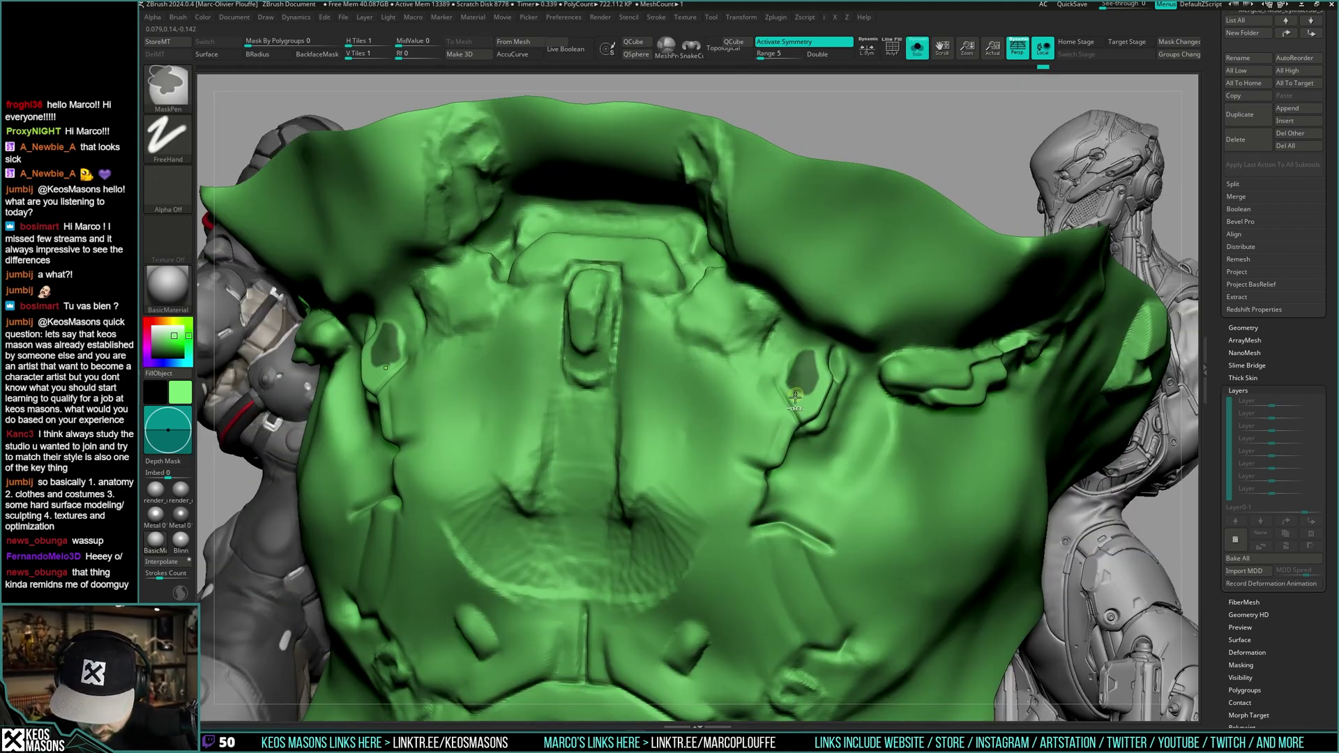
pyautogui.hotkey('ctrl', 'shift', 's')
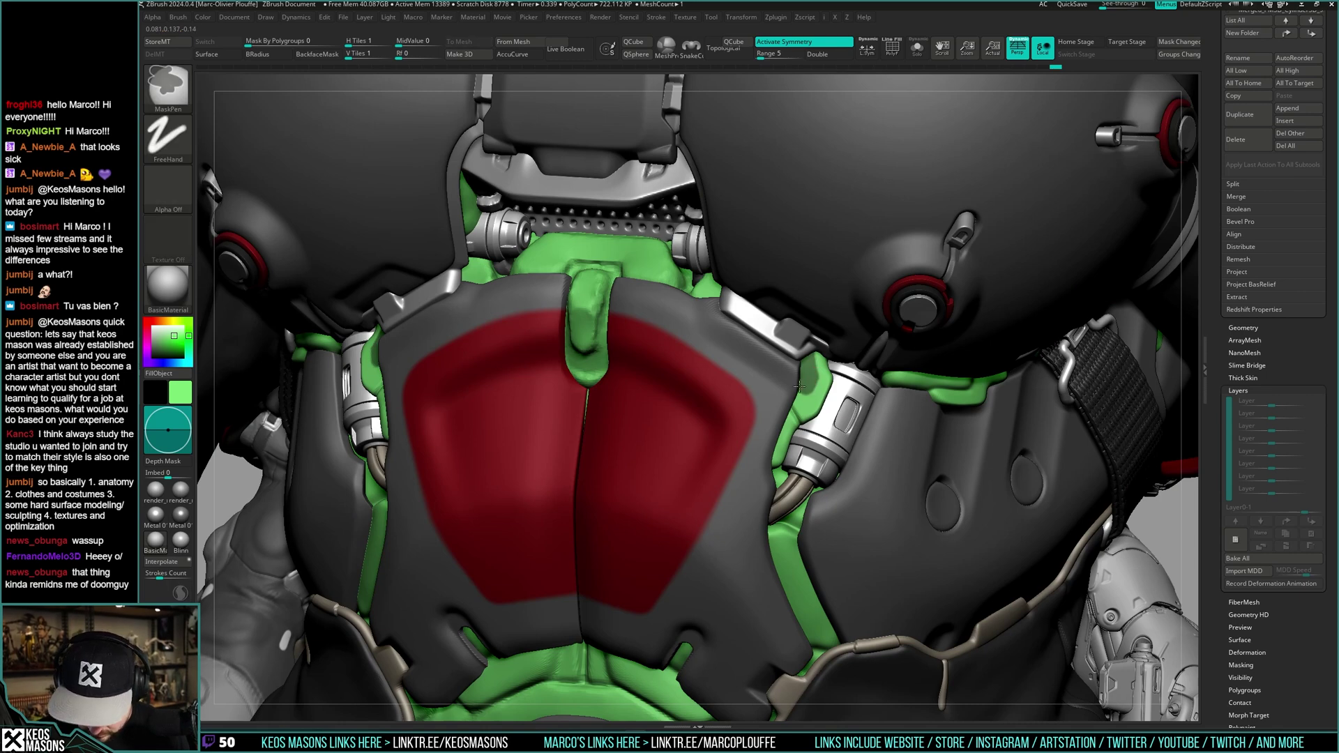
pyautogui.hotkey('ctrl', 'shift', 's')
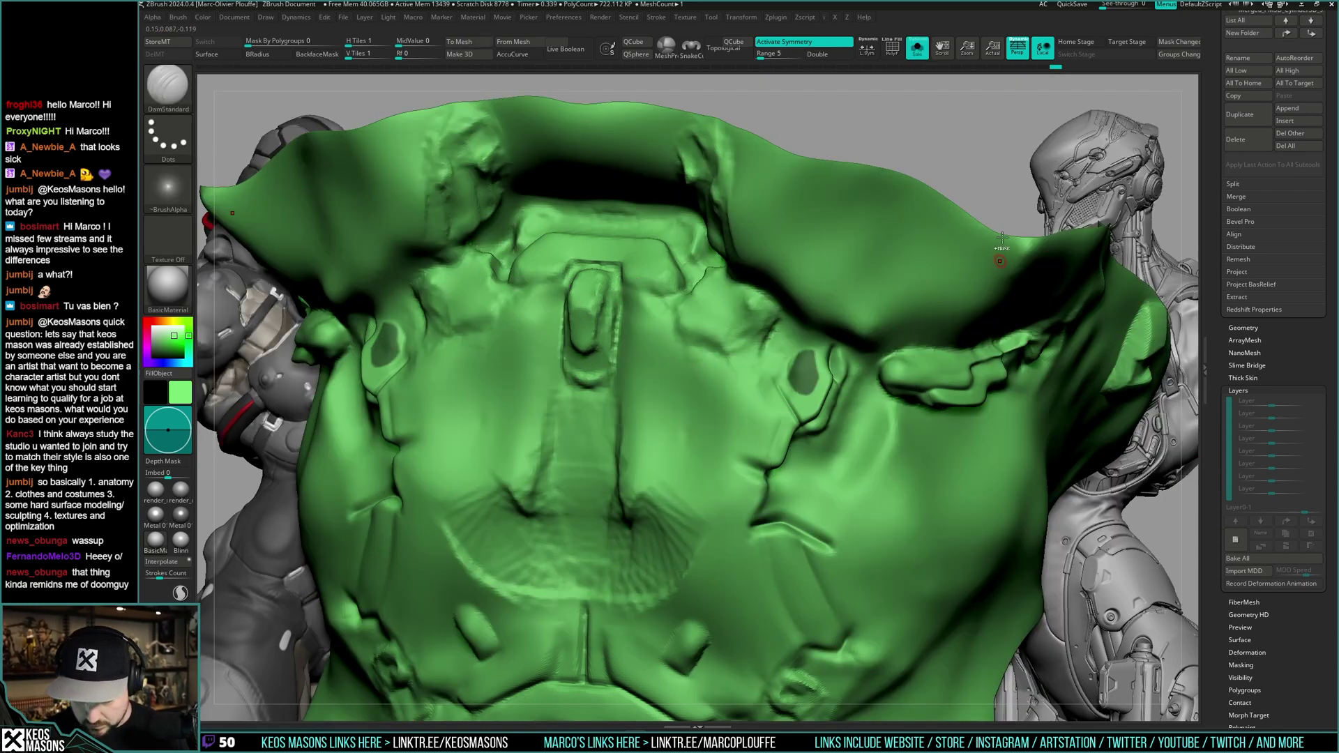
# - Invert the mask, reshape the green patch's centre with the Move brush and clear the mask
pyautogui.hotkey('ctrl', 'shift', 's')
pyautogui.press('b')
pyautogui.click(814, 387)
pyautogui.press('space')
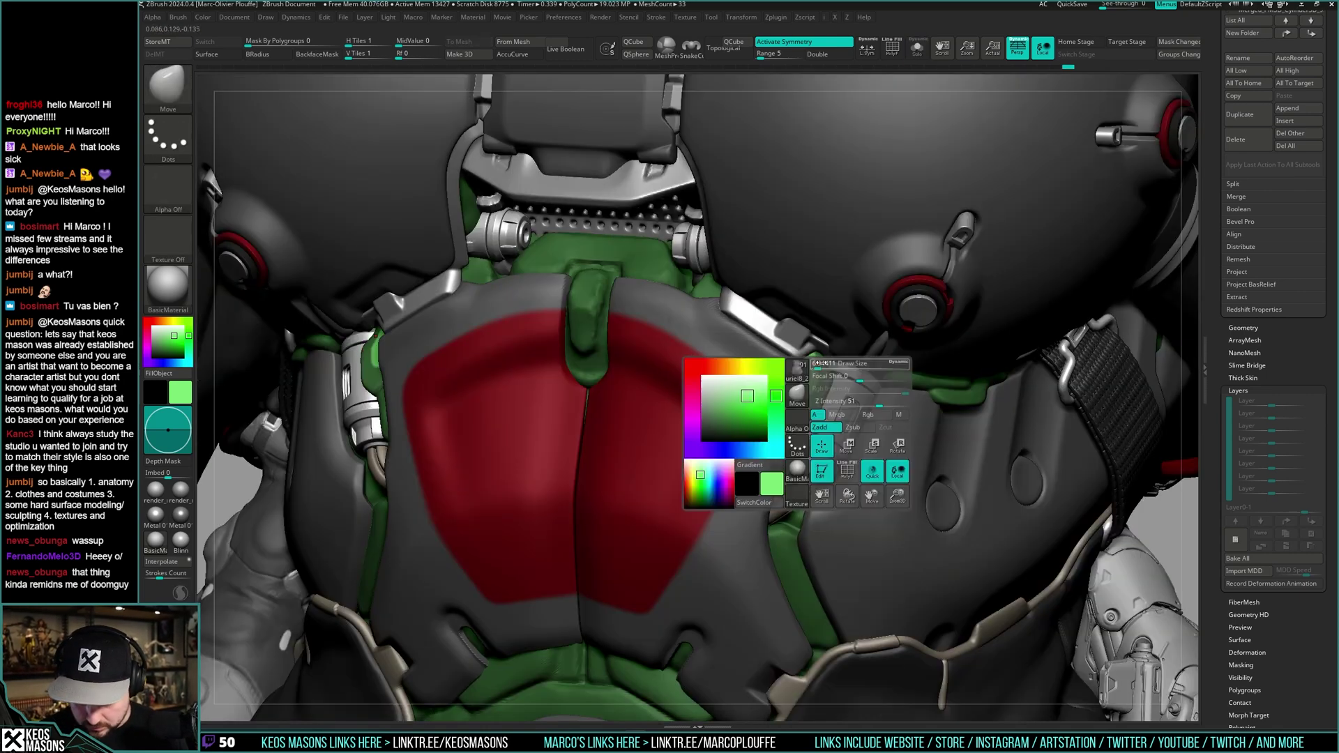
pyautogui.press('space')
pyautogui.moveTo(817, 372); pyautogui.dragTo(805, 380)
pyautogui.hotkey('ctrl', 'shift', 's')
pyautogui.keyDown('ctrl'); pyautogui.moveTo(993, 188); pyautogui.dragTo(1010, 209); pyautogui.keyUp('ctrl')
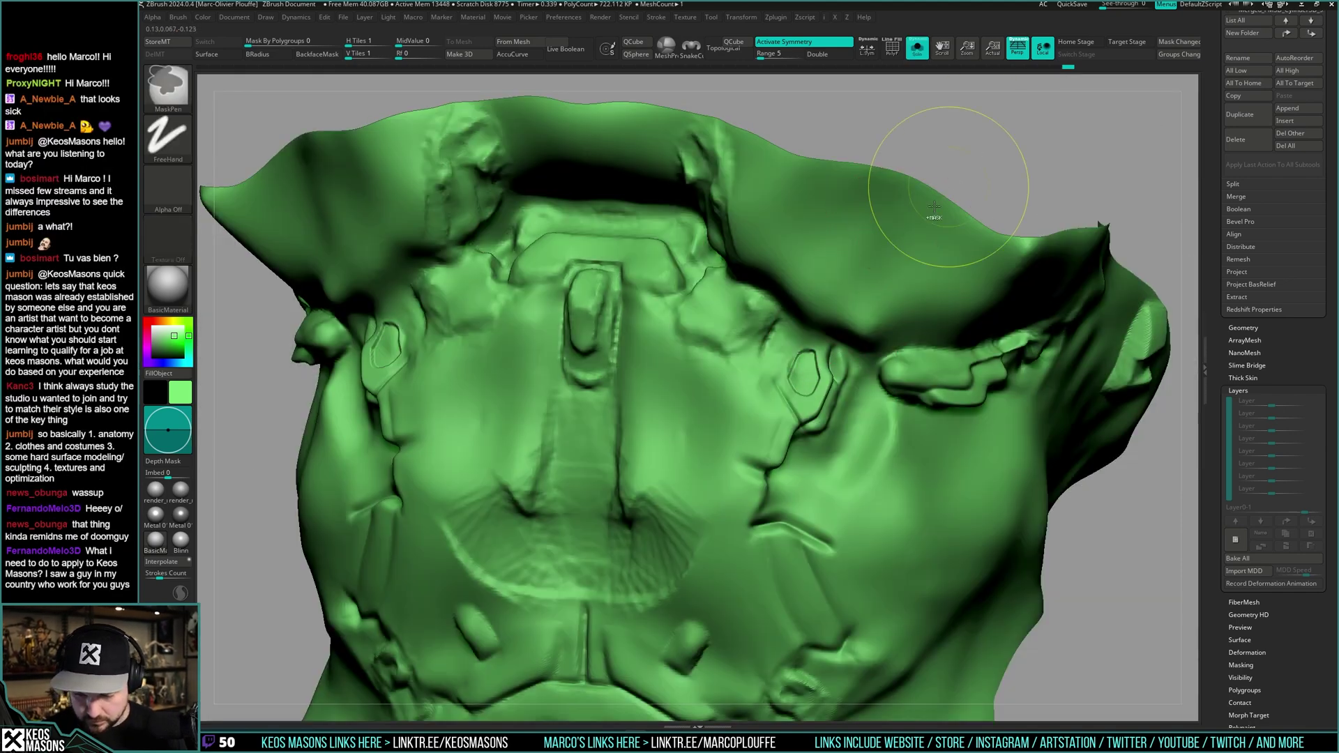
# - Show the full character again and carve the edge of the green patch beside the cylindrical connector with the Orb_Cracks brush
pyautogui.hotkey('ctrl', 'shift', 's')
pyautogui.press('space')
pyautogui.moveTo(805, 418)
pyautogui.keyDown('ctrl'); pyautogui.mouseDown(button='right')
pyautogui.moveTo(801, 306)
pyautogui.moveTo(797, 431)
pyautogui.moveTo(798, 348)
pyautogui.moveTo(877, 348)
pyautogui.mouseUp(button='right'); pyautogui.keyUp('ctrl')
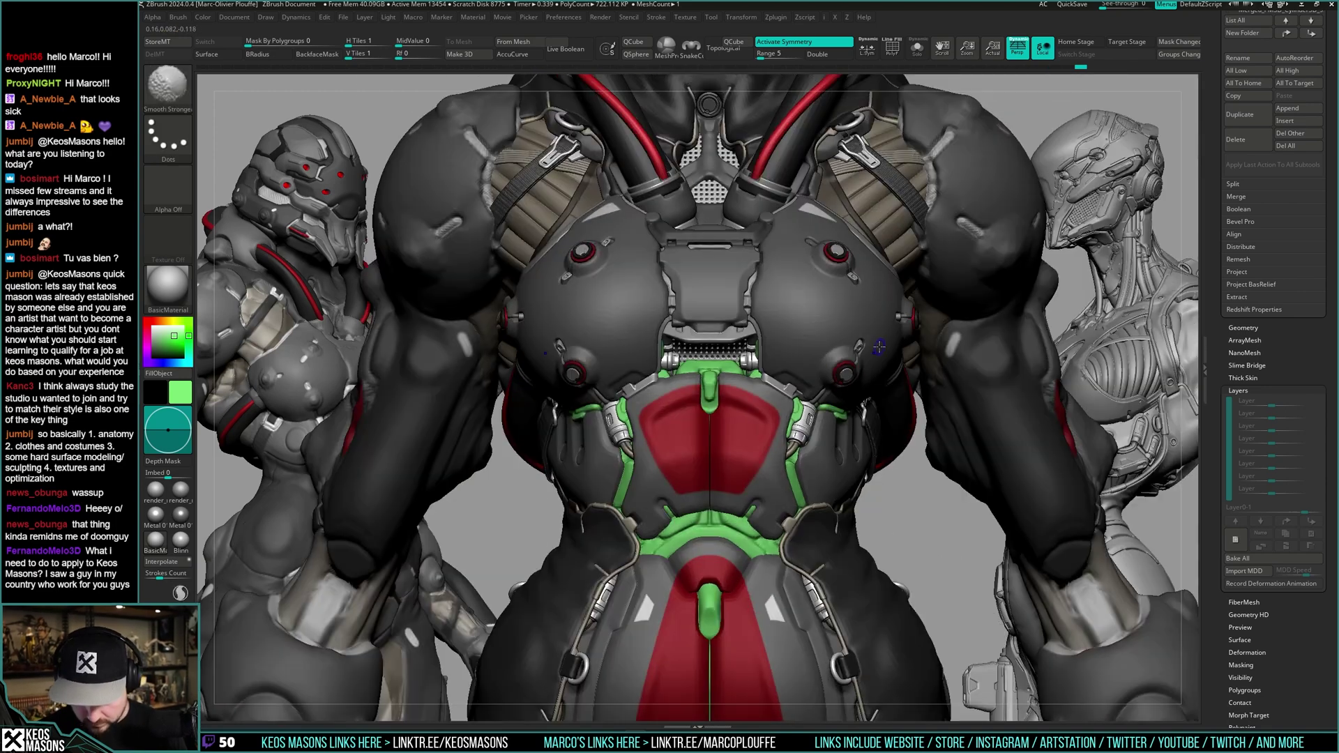
pyautogui.moveTo(871, 410)
pyautogui.keyDown('ctrl'); pyautogui.mouseDown(button='right')
pyautogui.moveTo(870, 469)
pyautogui.moveTo(803, 412)
pyautogui.moveTo(852, 390)
pyautogui.moveTo(850, 411)
pyautogui.moveTo(820, 410)
pyautogui.mouseUp(button='right'); pyautogui.keyUp('ctrl')
pyautogui.press('space')
pyautogui.press('b')
pyautogui.click(831, 379)
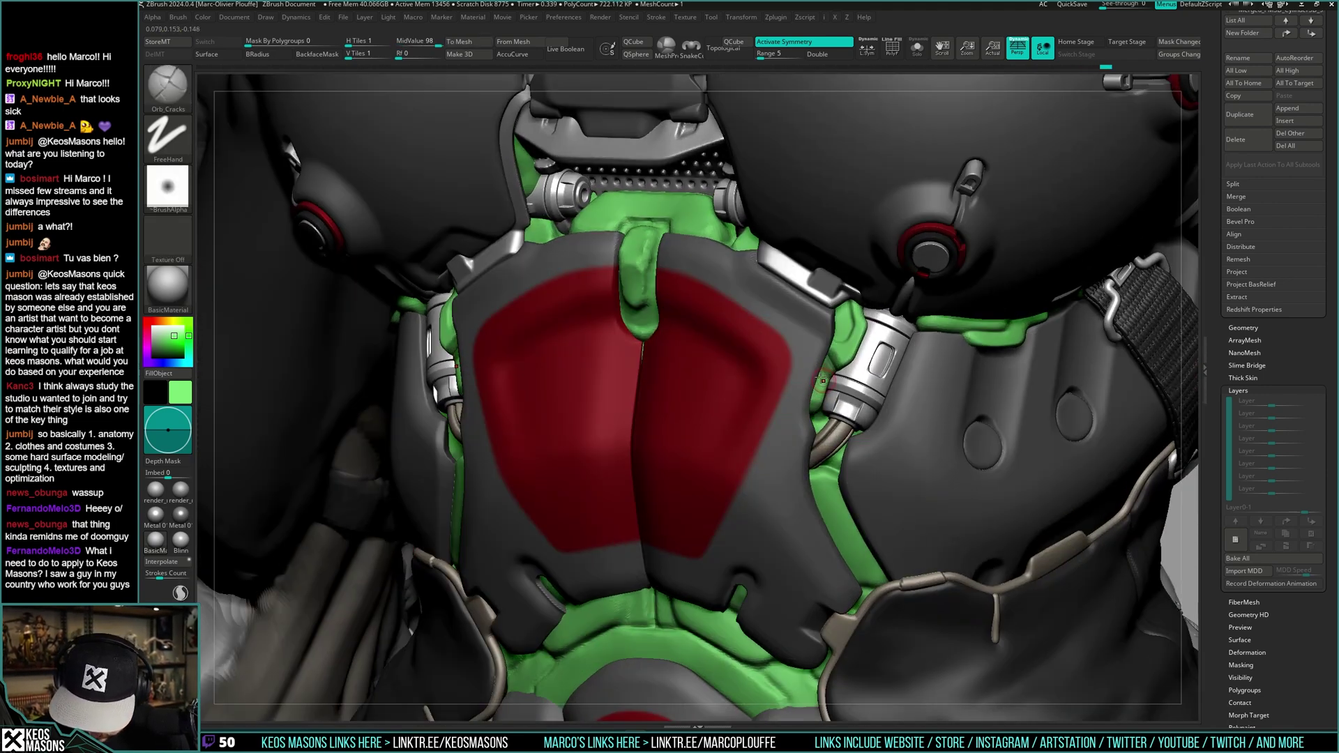
pyautogui.moveTo(822, 381)
pyautogui.mouseDown(button='right')
pyautogui.moveTo(797, 384)
pyautogui.moveTo(820, 377)
pyautogui.mouseUp(button='right')
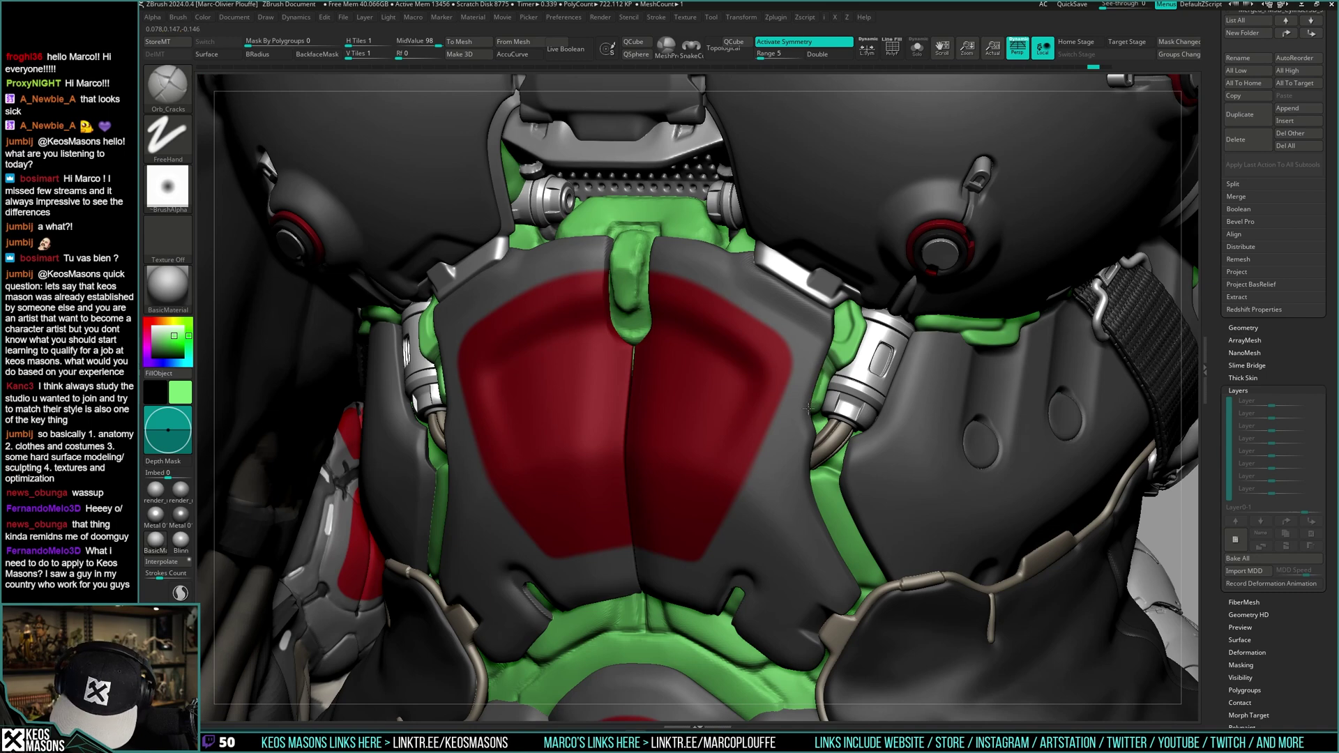
pyautogui.press('ctrl')
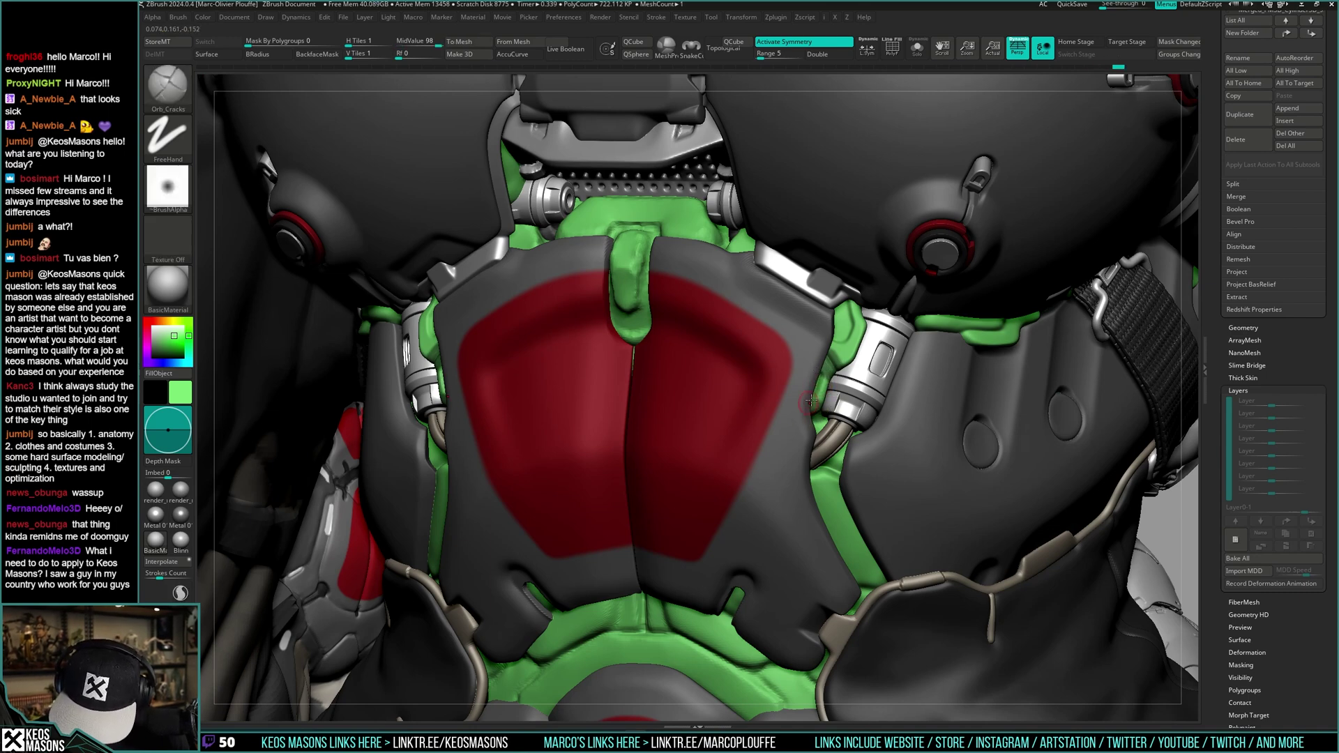
pyautogui.hotkey('ctrl', 'z')
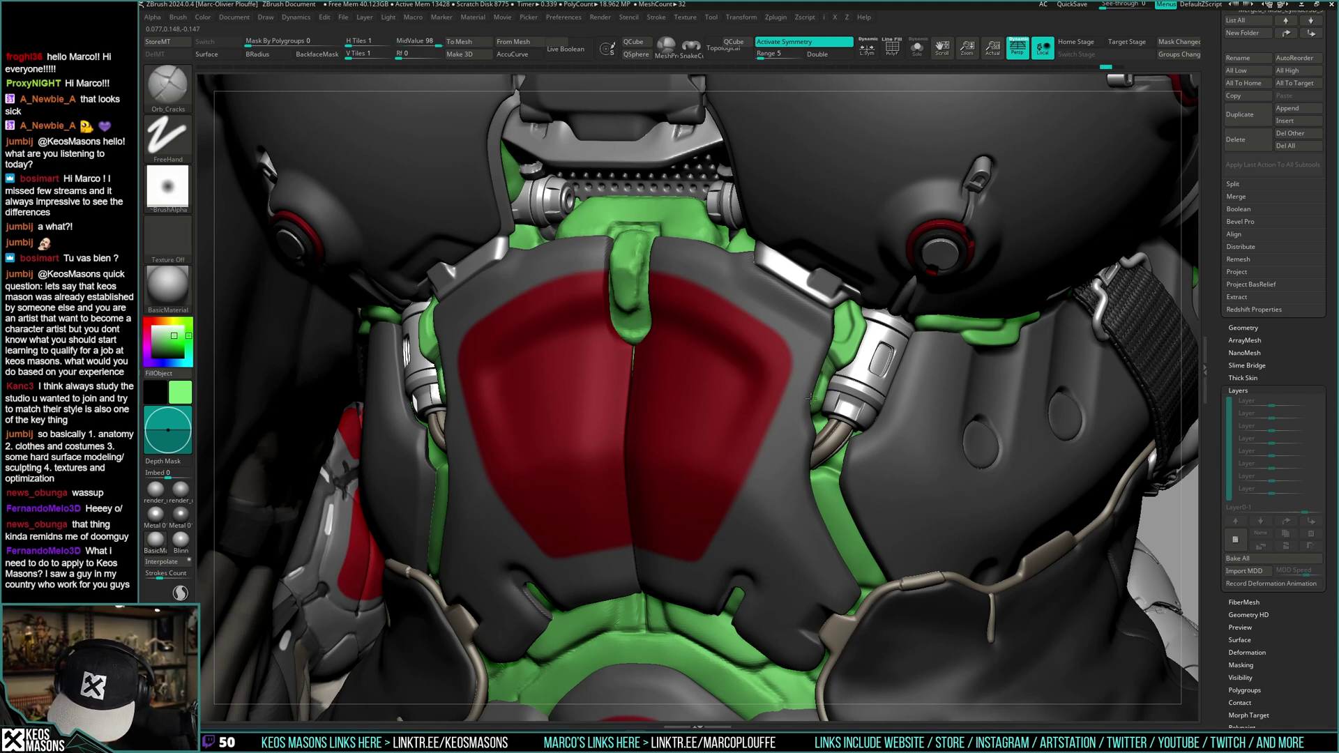
pyautogui.press('ctrl')
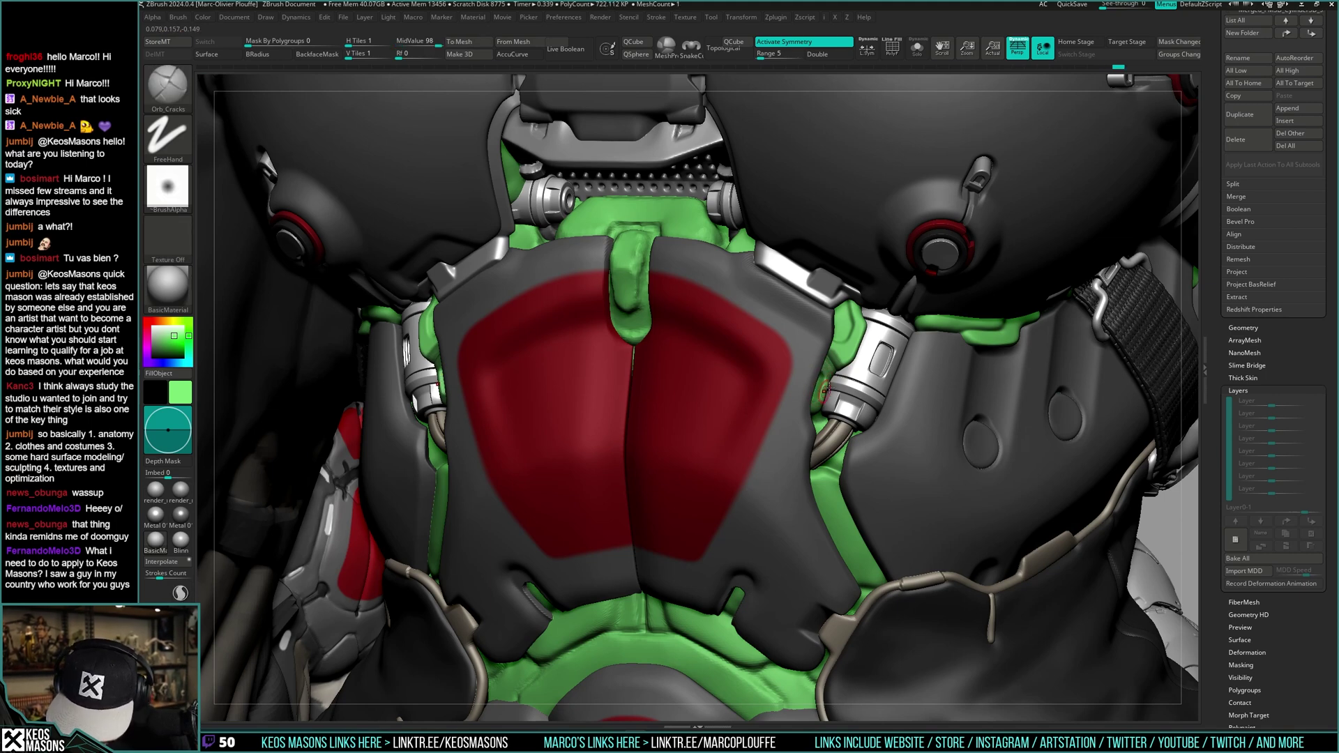
pyautogui.press('ctrl')
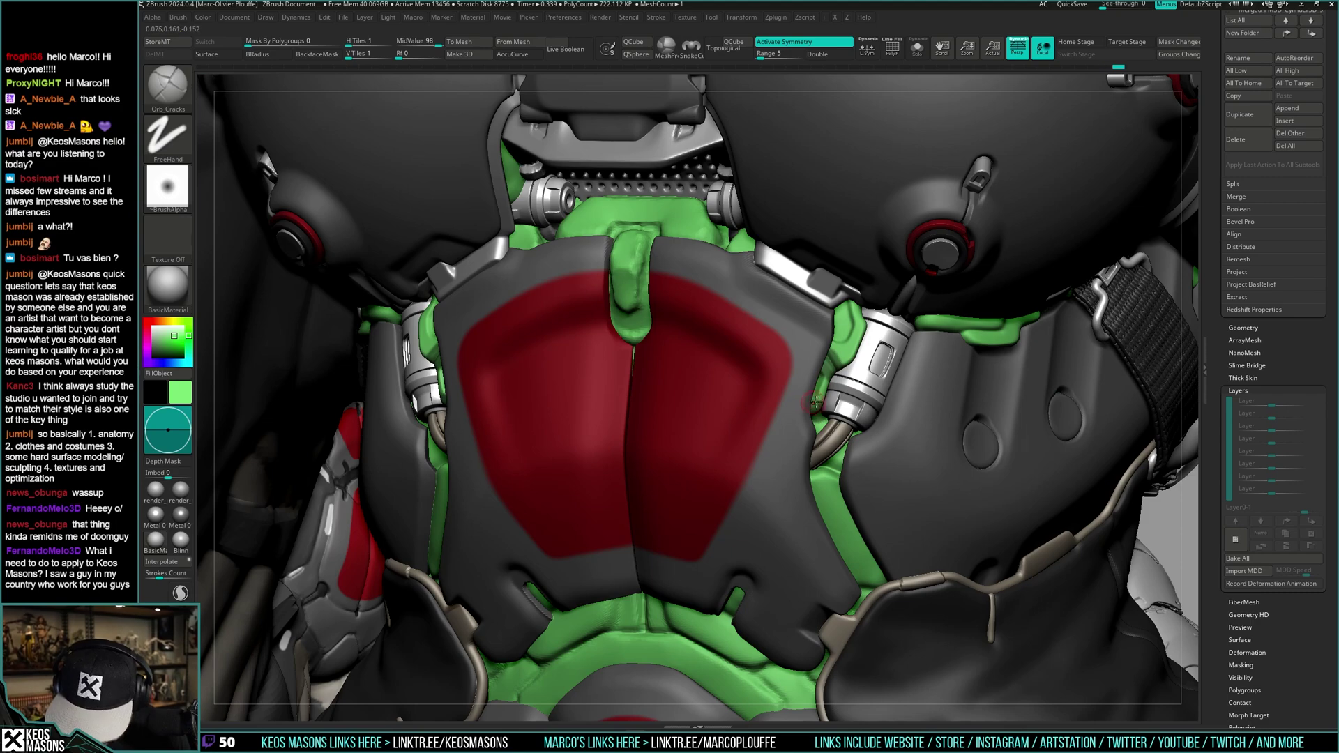
# - Adjust the green patch between the abdominal plate and the cylindrical connector with the Move brush
pyautogui.hotkey('ctrl', 'shift', 's')
pyautogui.hotkey('ctrl', 'shift', 's')
pyautogui.moveTo(801, 391); pyautogui.dragTo(832, 389, button='right')
pyautogui.press('space')
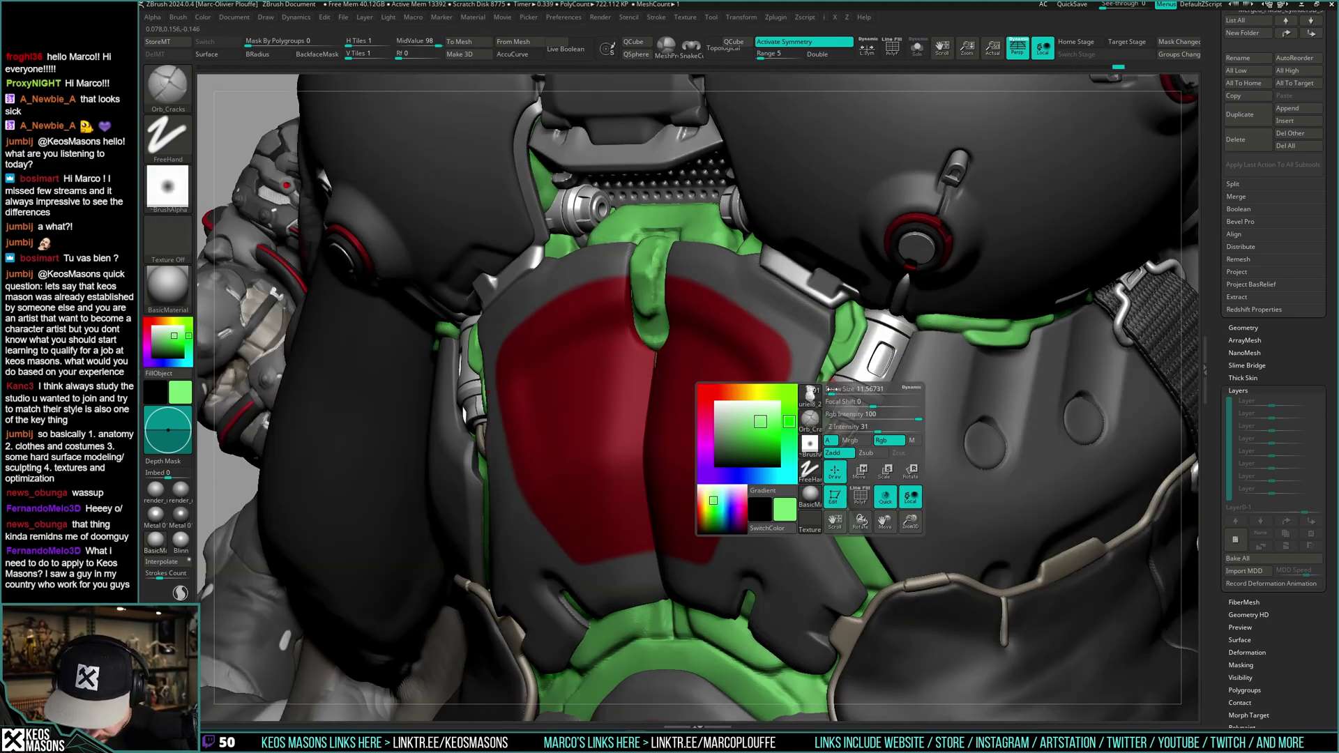
pyautogui.press('b')
pyautogui.press('m')
pyautogui.press('v')
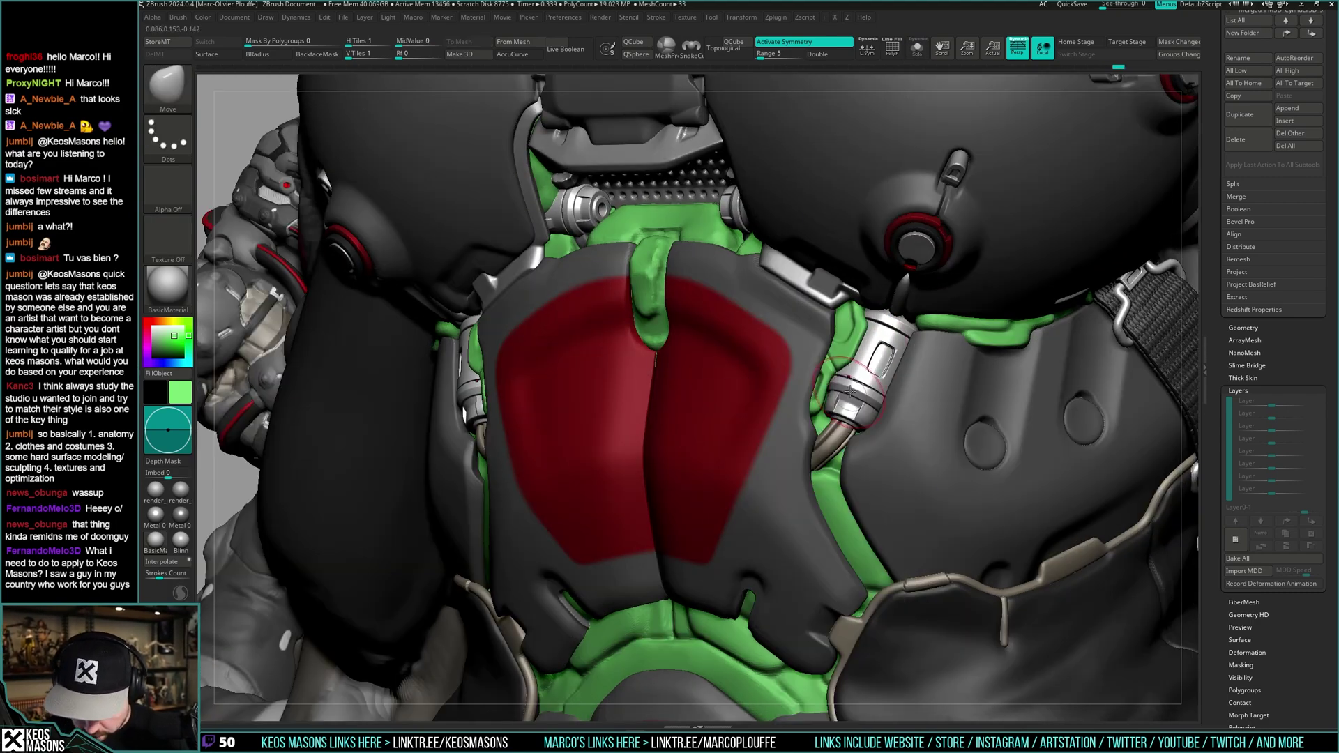
pyautogui.press('space')
pyautogui.moveTo(850, 392); pyautogui.dragTo(846, 392)
pyautogui.press('space')
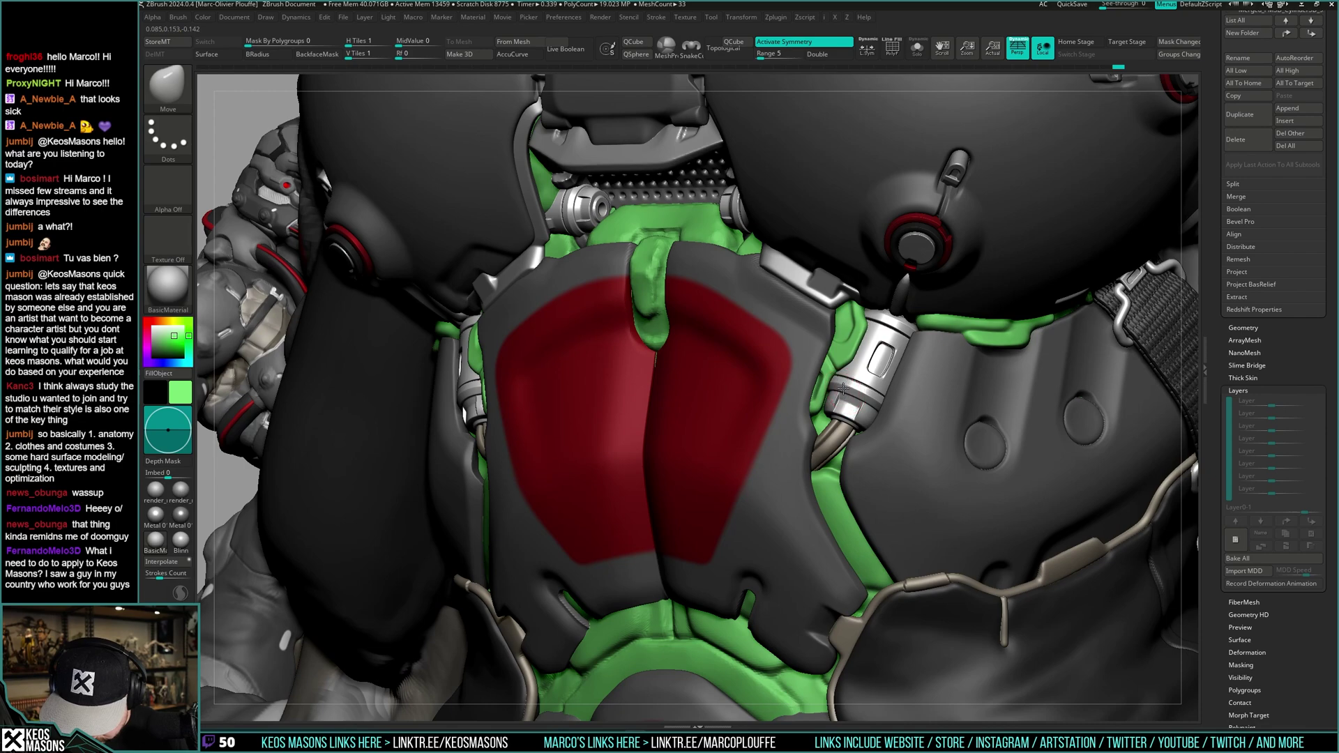
pyautogui.keyDown('alt'); pyautogui.click(838, 396); pyautogui.keyUp('alt')
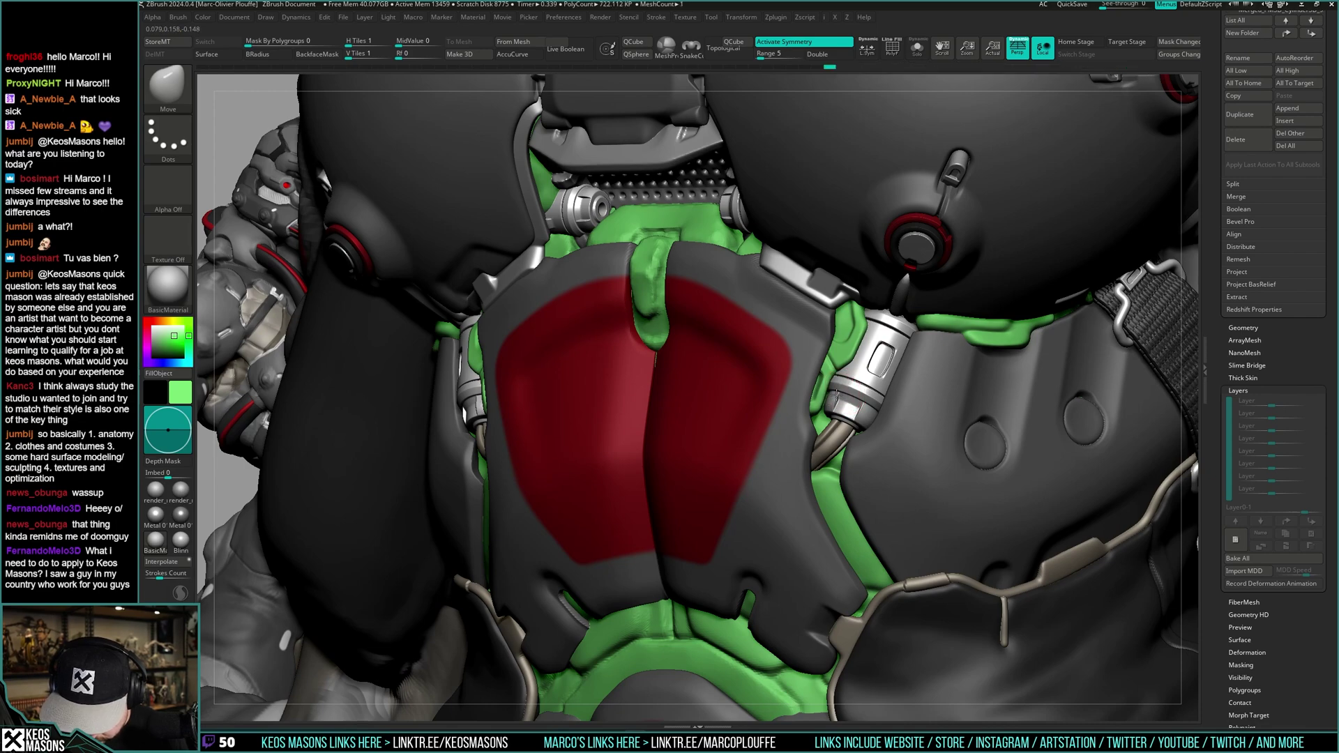
# - Ghost the surrounding armour and start building up the green area beside the small connectors below the chest plate with ClayBuildup
pyautogui.moveTo(838, 385)
pyautogui.keyDown('shift'); pyautogui.mouseDown(button='right')
pyautogui.moveTo(872, 379)
pyautogui.moveTo(893, 346)
pyautogui.moveTo(978, 326)
pyautogui.moveTo(843, 396)
pyautogui.moveTo(834, 384)
pyautogui.moveTo(831, 434)
pyautogui.moveTo(808, 402)
pyautogui.moveTo(831, 385)
pyautogui.moveTo(812, 380)
pyautogui.mouseUp(button='right'); pyautogui.keyUp('shift')
pyautogui.press('1')
pyautogui.click(792, 377)
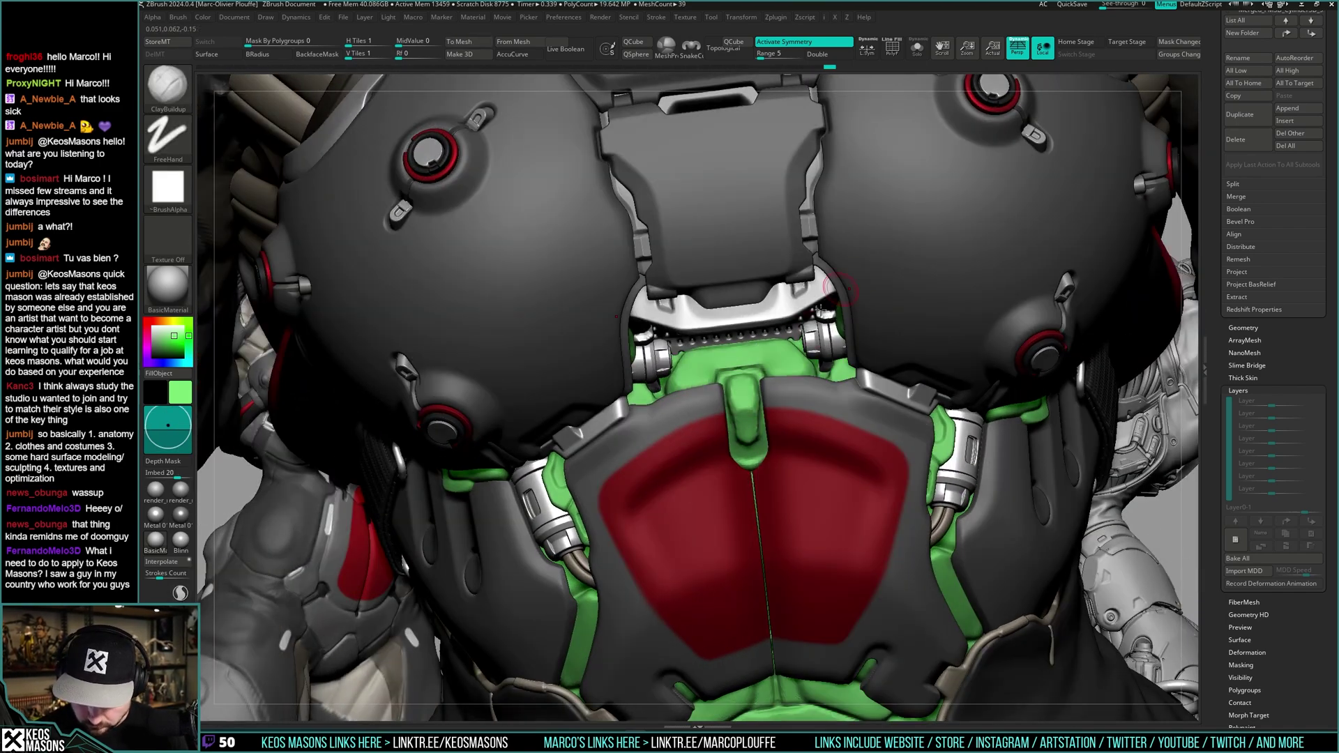
pyautogui.press('t')
pyautogui.press('space')
pyautogui.click(806, 335)
pyautogui.moveTo(806, 335); pyautogui.dragTo(806, 337, button='right')
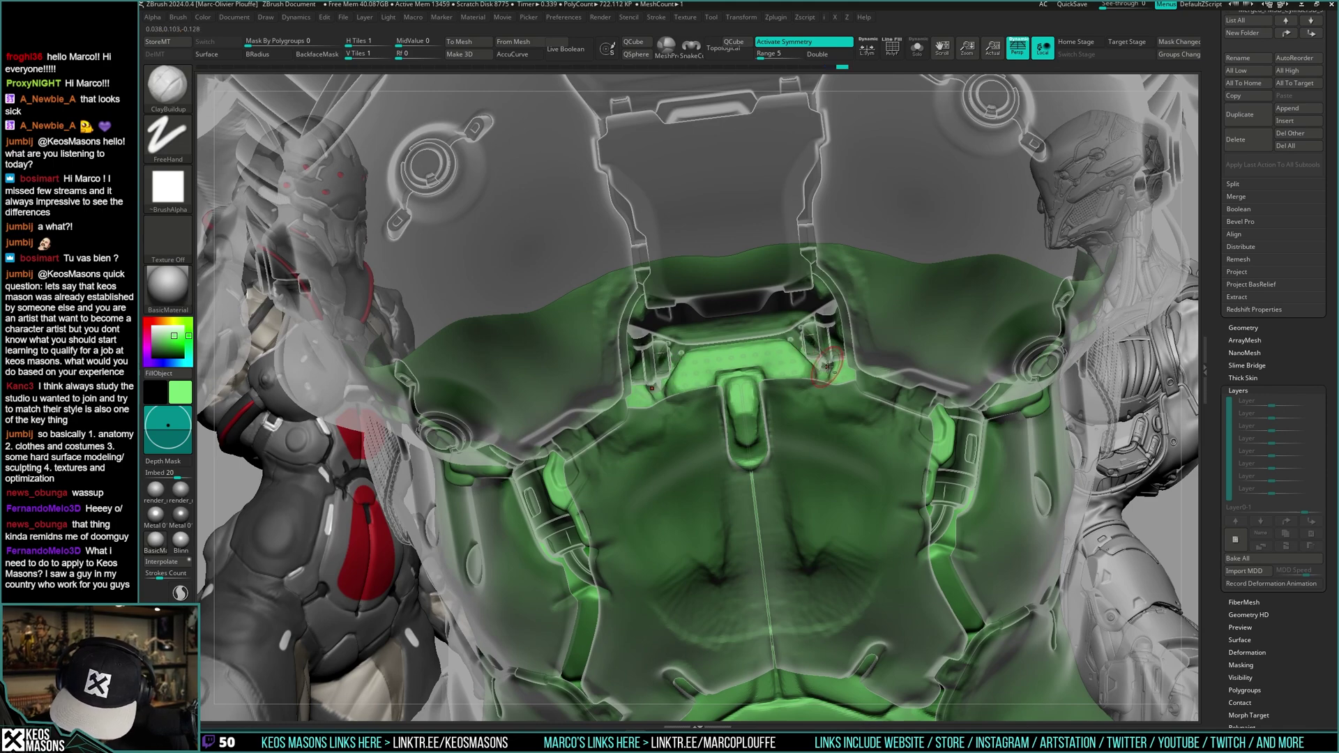
# - Smooth the green undersuit patch next to the metal cylinder below the chest plate
pyautogui.press('t')
pyautogui.moveTo(831, 364)
pyautogui.mouseDown(button='right')
pyautogui.moveTo(854, 347)
pyautogui.moveTo(833, 351)
pyautogui.moveTo(849, 375)
pyautogui.mouseUp(button='right')
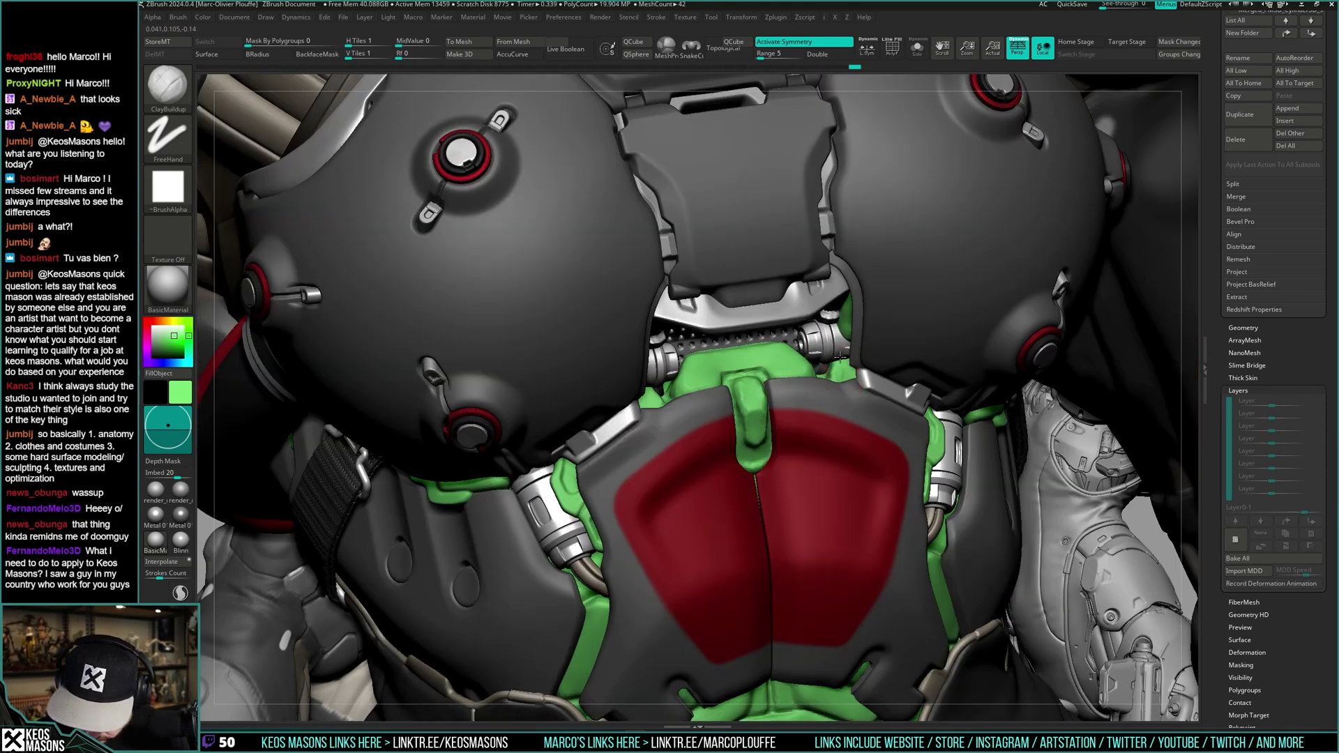
pyautogui.keyDown('shift'); pyautogui.moveTo(839, 377); pyautogui.dragTo(845, 366); pyautogui.keyUp('shift')
pyautogui.moveTo(845, 366)
pyautogui.mouseDown(button='right')
pyautogui.moveTo(831, 377)
pyautogui.moveTo(830, 355)
pyautogui.moveTo(829, 399)
pyautogui.moveTo(845, 406)
pyautogui.moveTo(851, 370)
pyautogui.moveTo(833, 393)
pyautogui.mouseUp(button='right')
pyautogui.press('t')
pyautogui.press('t')
pyautogui.rightClick(834, 394)
pyautogui.press('b')
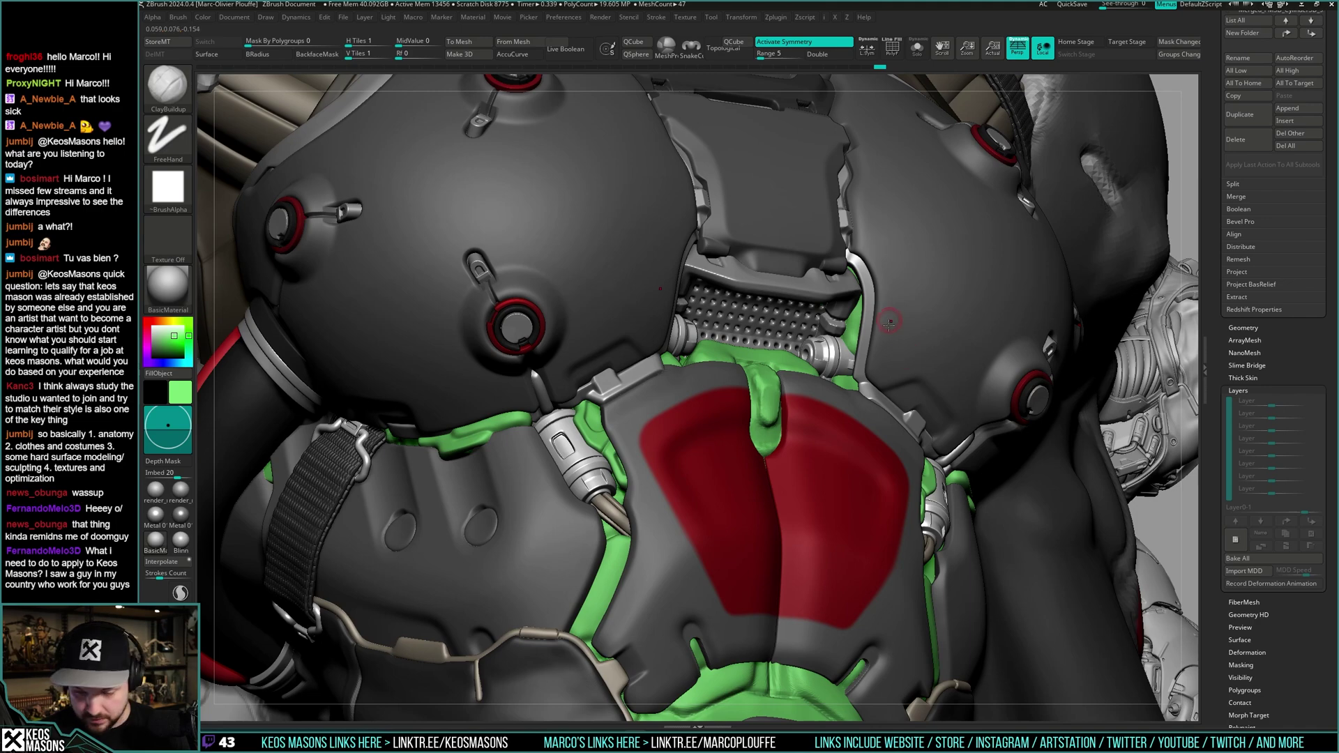
# - Build up the narrow green strip beside the perforated chest grille with ClayBuildup and smooth its surface
pyautogui.rightClick(875, 338)
pyautogui.moveTo(888, 324)
pyautogui.mouseDown(button='right')
pyautogui.moveTo(840, 331)
pyautogui.moveTo(871, 307)
pyautogui.mouseUp(button='right')
pyautogui.keyDown('ctrl'); pyautogui.moveTo(871, 307); pyautogui.dragTo(864, 326, button='right'); pyautogui.keyUp('ctrl')
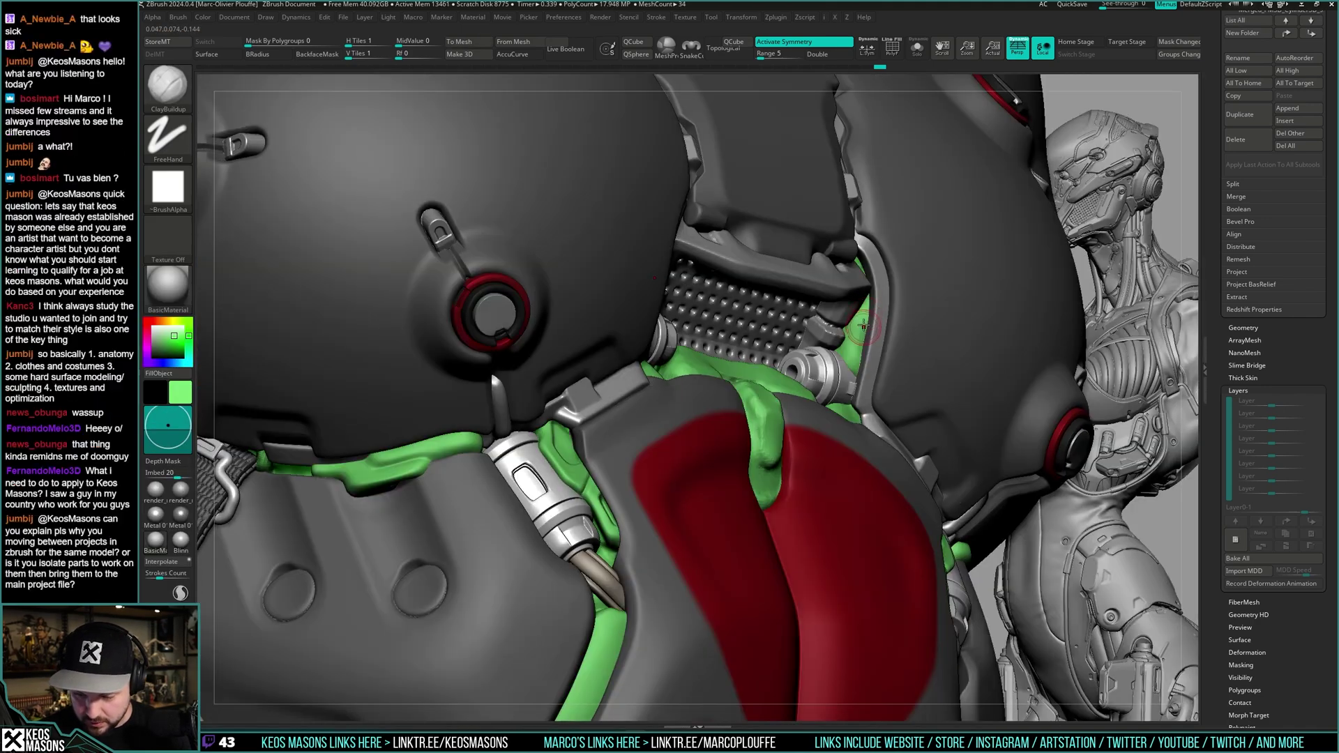
pyautogui.moveTo(864, 311); pyautogui.dragTo(856, 368)
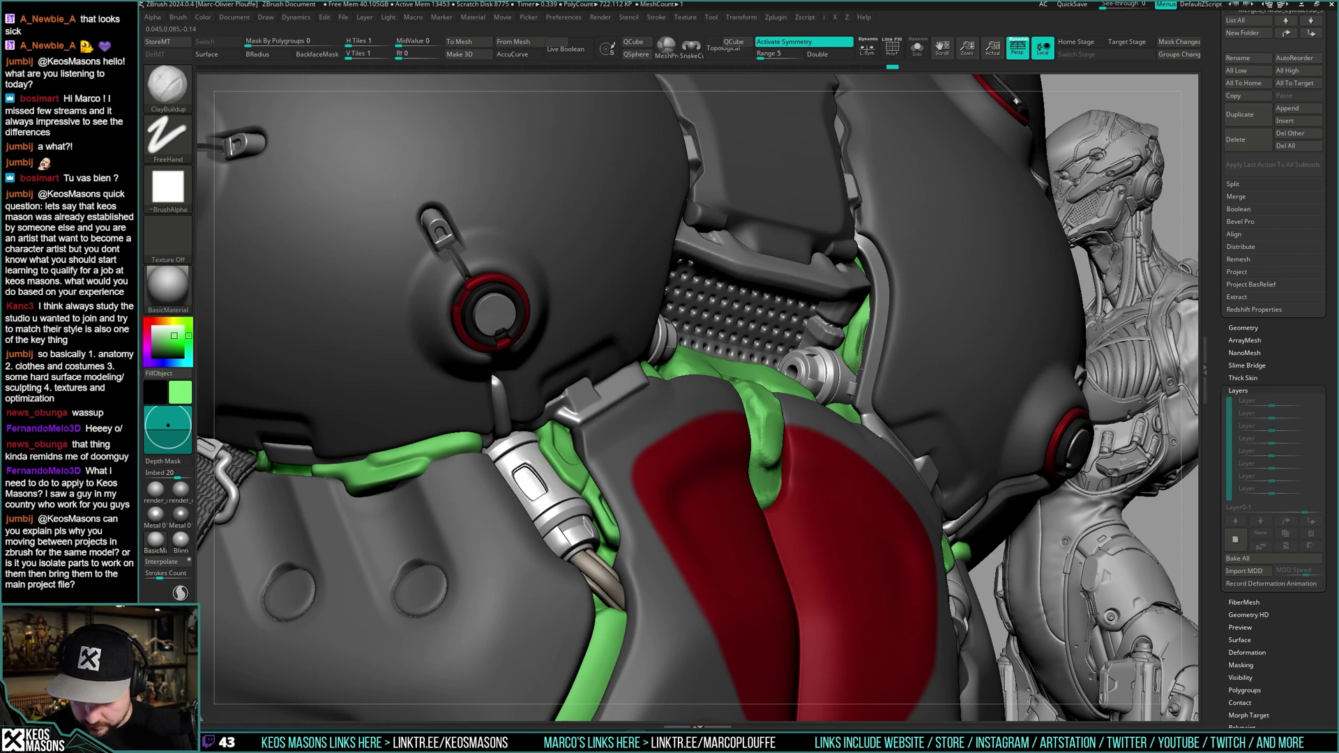
pyautogui.press('shift')
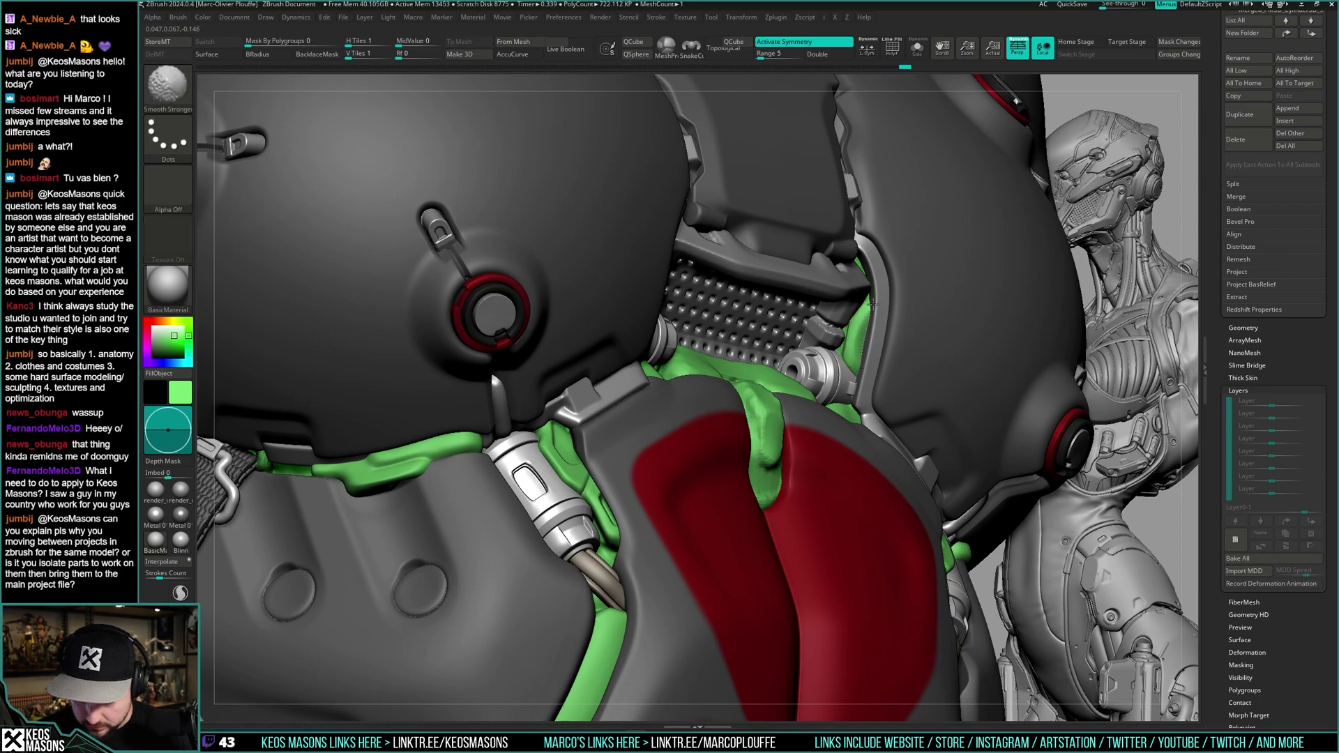
pyautogui.keyDown('shift'); pyautogui.moveTo(873, 304); pyautogui.dragTo(866, 380); pyautogui.keyUp('shift')
# - Smooth the lower end of the green strip where it meets the metal cylinder
pyautogui.moveTo(864, 366)
pyautogui.mouseDown(button='right')
pyautogui.moveTo(809, 341)
pyautogui.moveTo(834, 361)
pyautogui.moveTo(792, 350)
pyautogui.mouseUp(button='right')
pyautogui.press('t')
pyautogui.press('t')
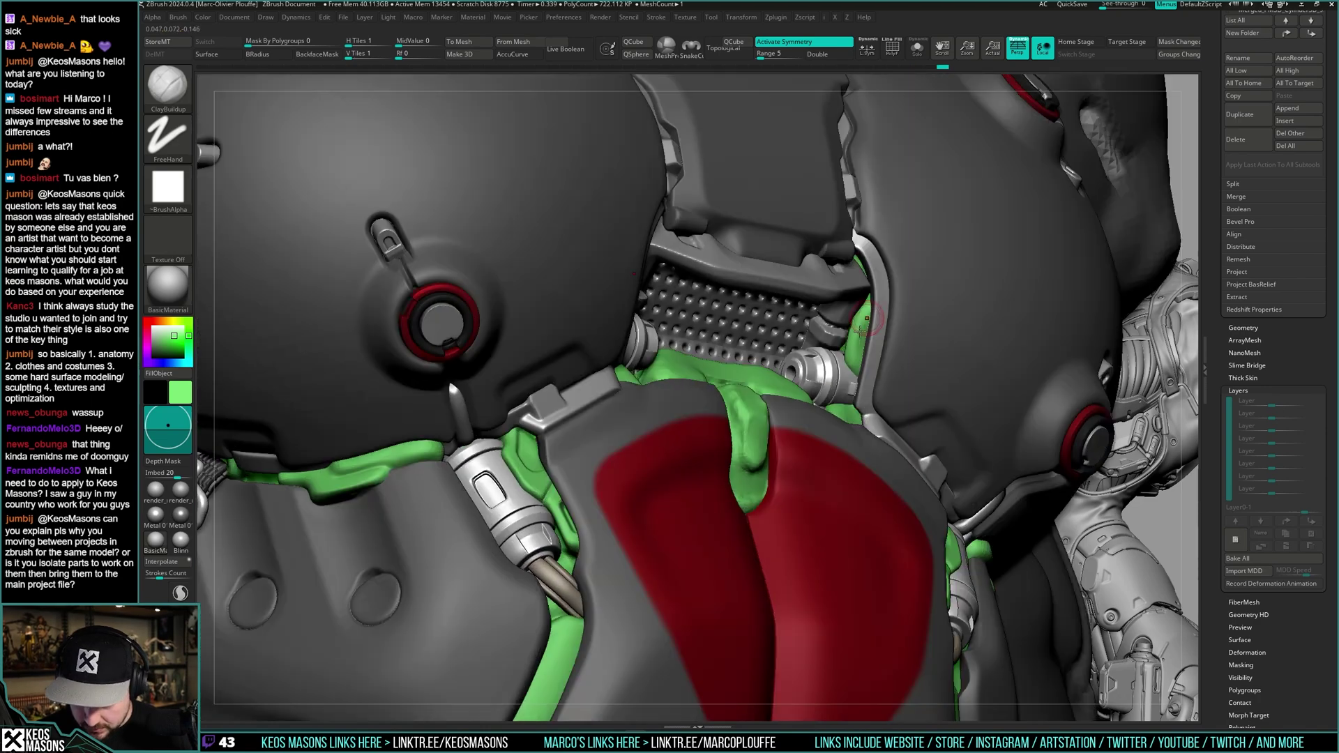
pyautogui.keyDown('shift'); pyautogui.moveTo(845, 371); pyautogui.dragTo(839, 395); pyautogui.keyUp('shift')
pyautogui.moveTo(813, 352)
pyautogui.mouseDown(button='right')
pyautogui.moveTo(863, 355)
pyautogui.moveTo(815, 329)
pyautogui.mouseUp(button='right')
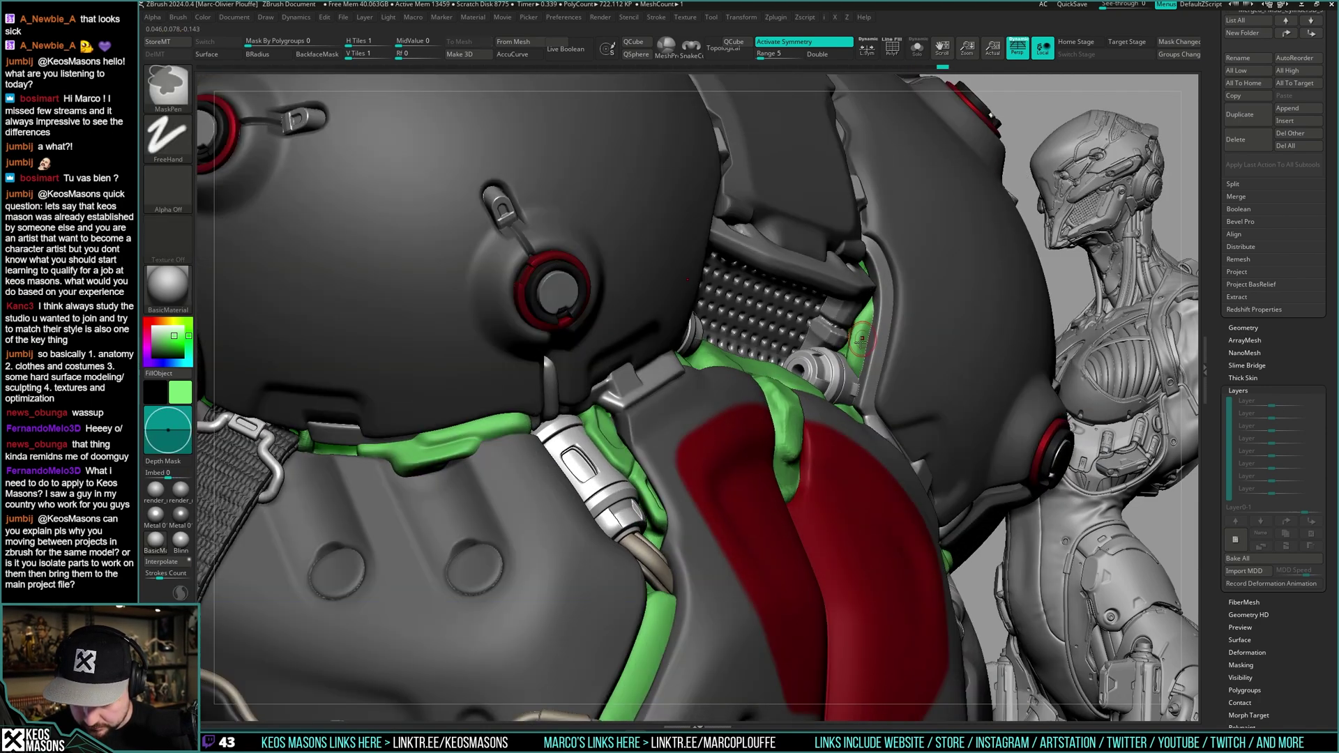
pyautogui.keyDown('shift'); pyautogui.moveTo(849, 342); pyautogui.dragTo(848, 370); pyautogui.keyUp('shift')
# - Isolate the green undersuit to examine the sculpted forms beside the grille, and restore the full model
pyautogui.moveTo(819, 352); pyautogui.dragTo(858, 377, button='right')
pyautogui.hotkey('alt', 's')
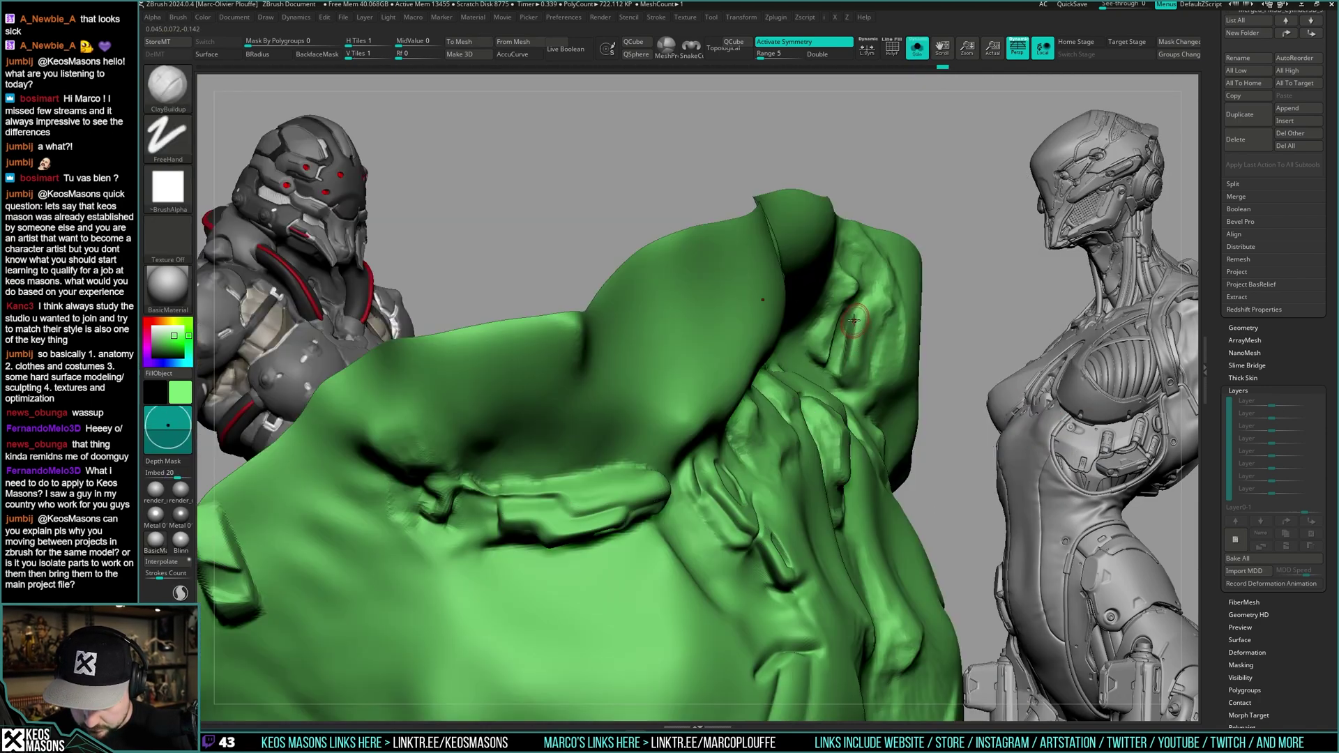
pyautogui.hotkey('ctrl', 'shift', 's')
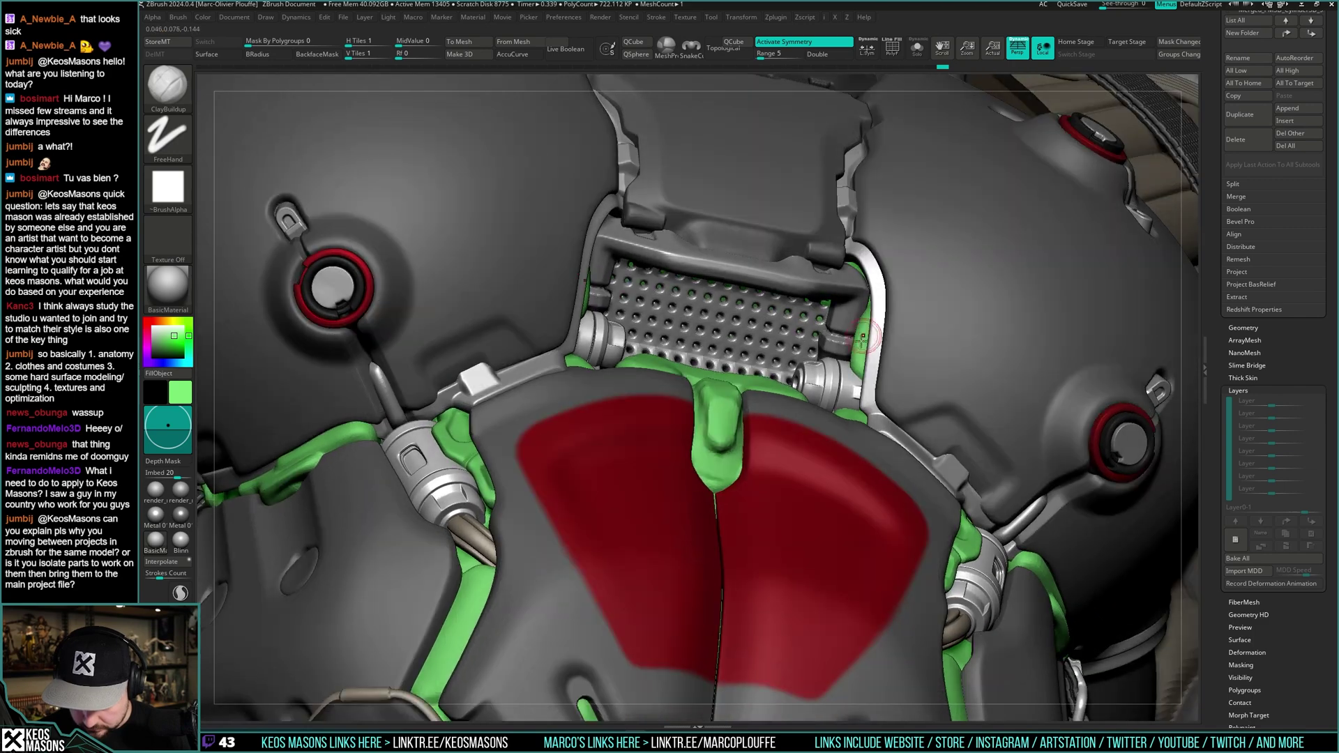
pyautogui.press('shift')
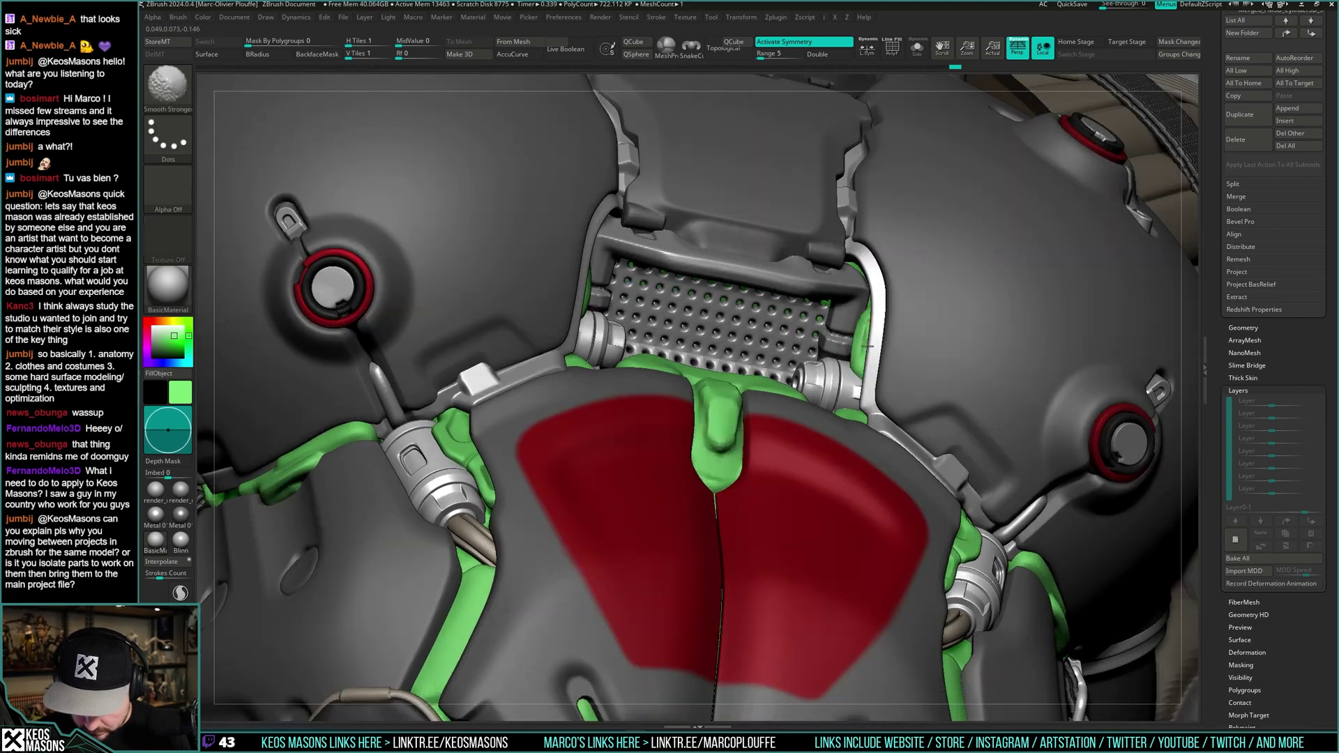
pyautogui.hotkey('ctrl', 'shift', 's')
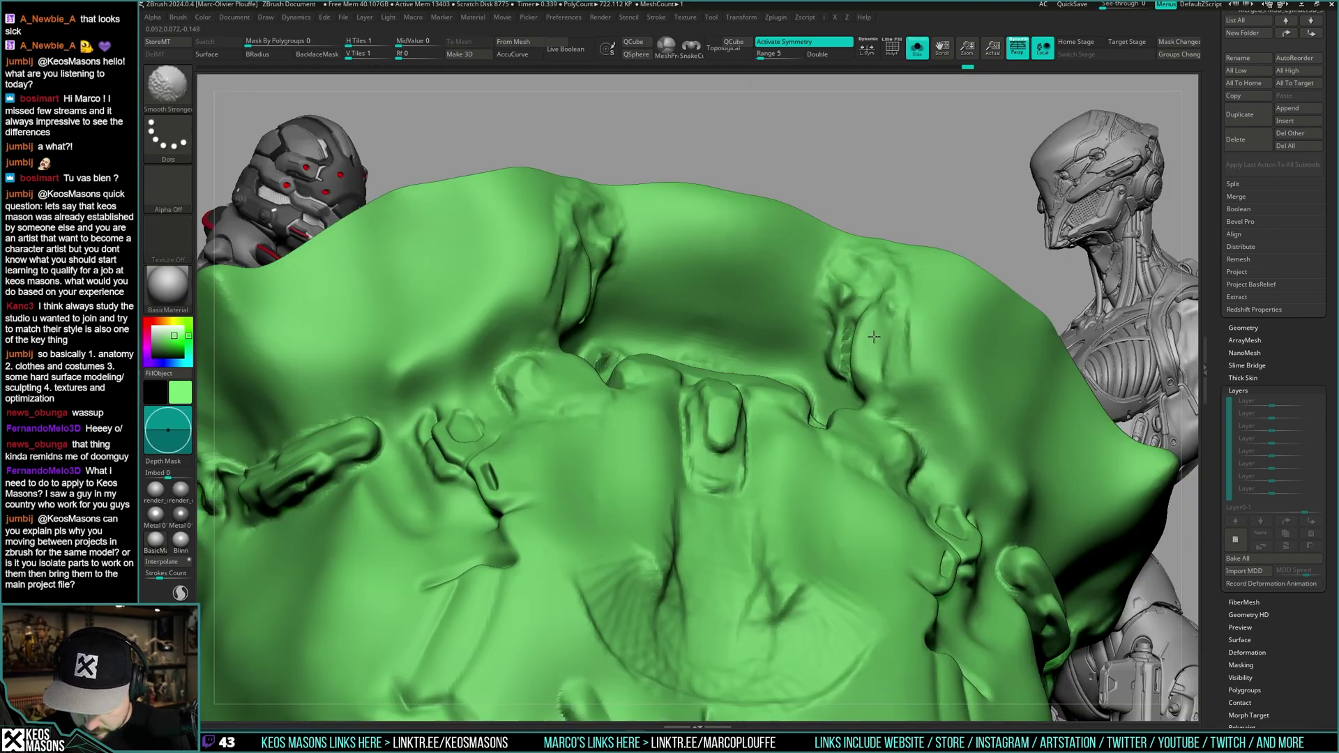
pyautogui.hotkey('ctrl', 'shift', 's')
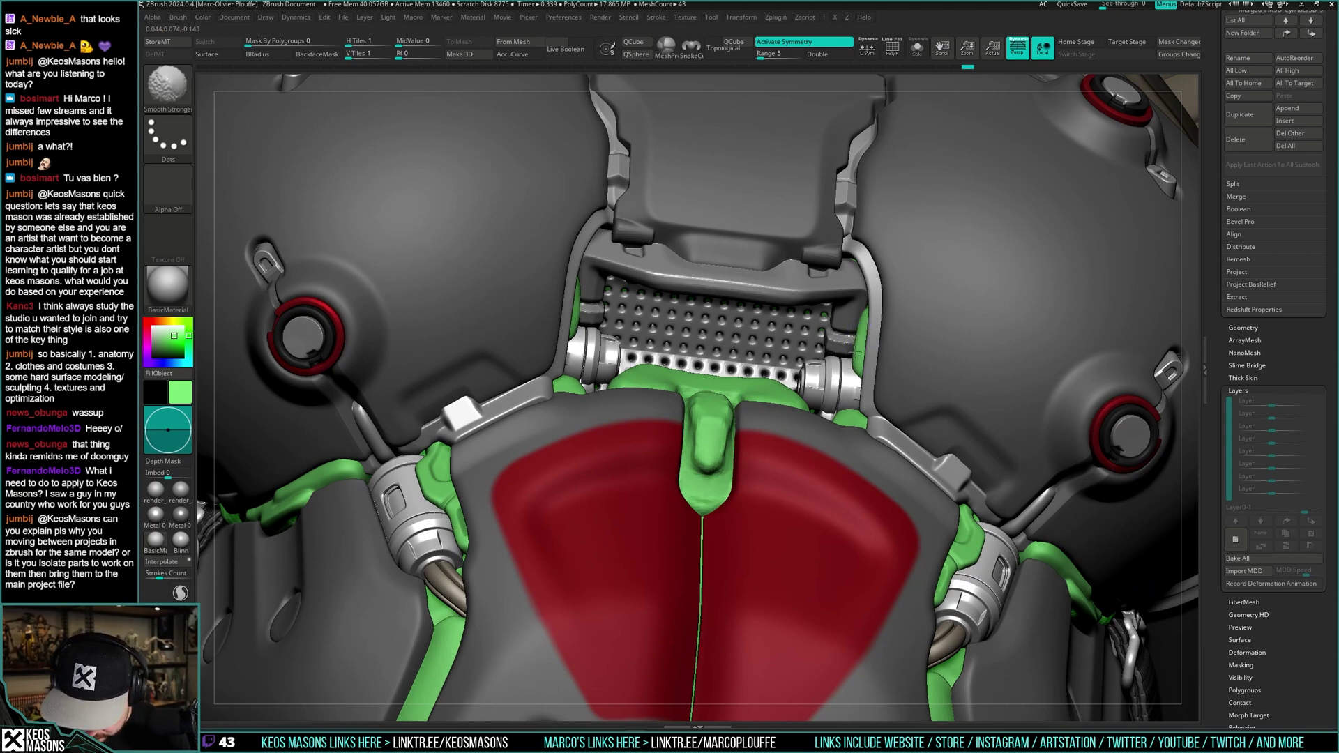
pyautogui.keyDown('alt'); pyautogui.click(852, 376); pyautogui.keyUp('alt')
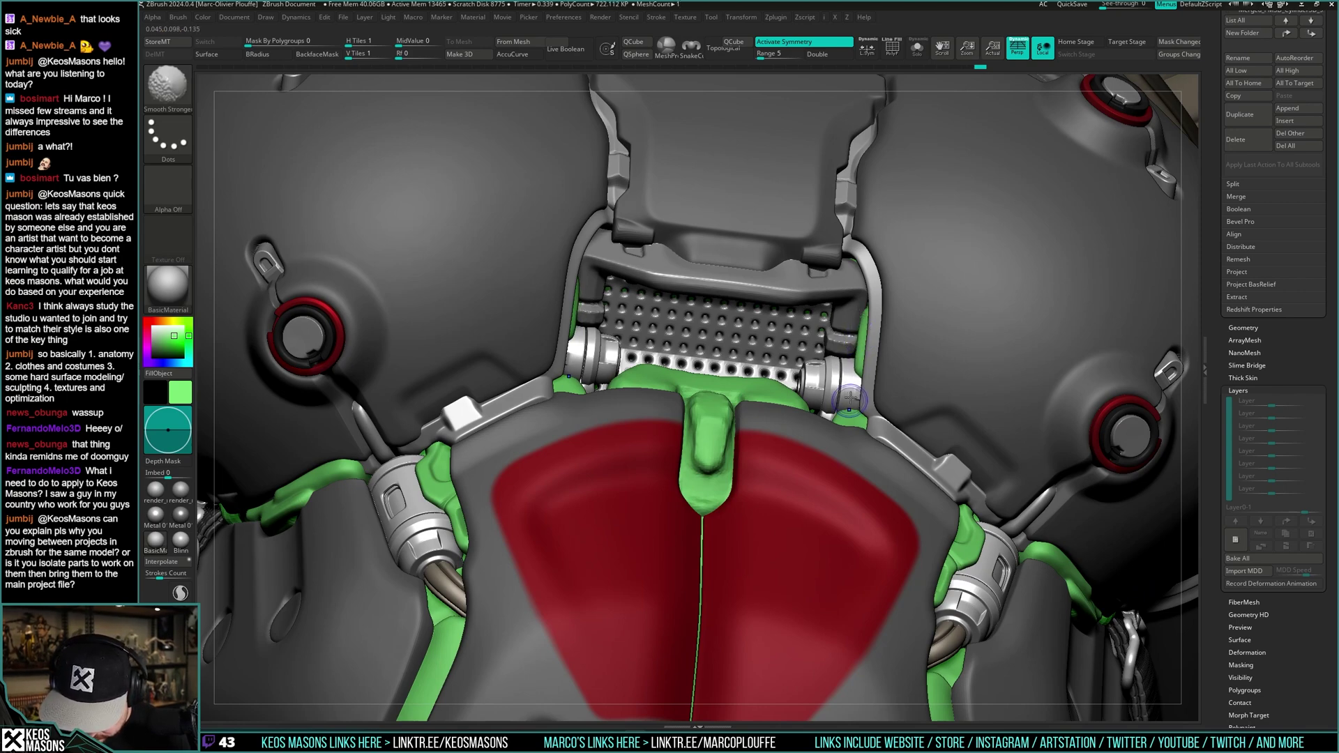
# - Adjust the green strips on both sides of the chest grille with the Move brush
pyautogui.moveTo(850, 397)
pyautogui.mouseDown(button='right')
pyautogui.moveTo(879, 342)
pyautogui.moveTo(874, 311)
pyautogui.mouseUp(button='right')
pyautogui.press('space')
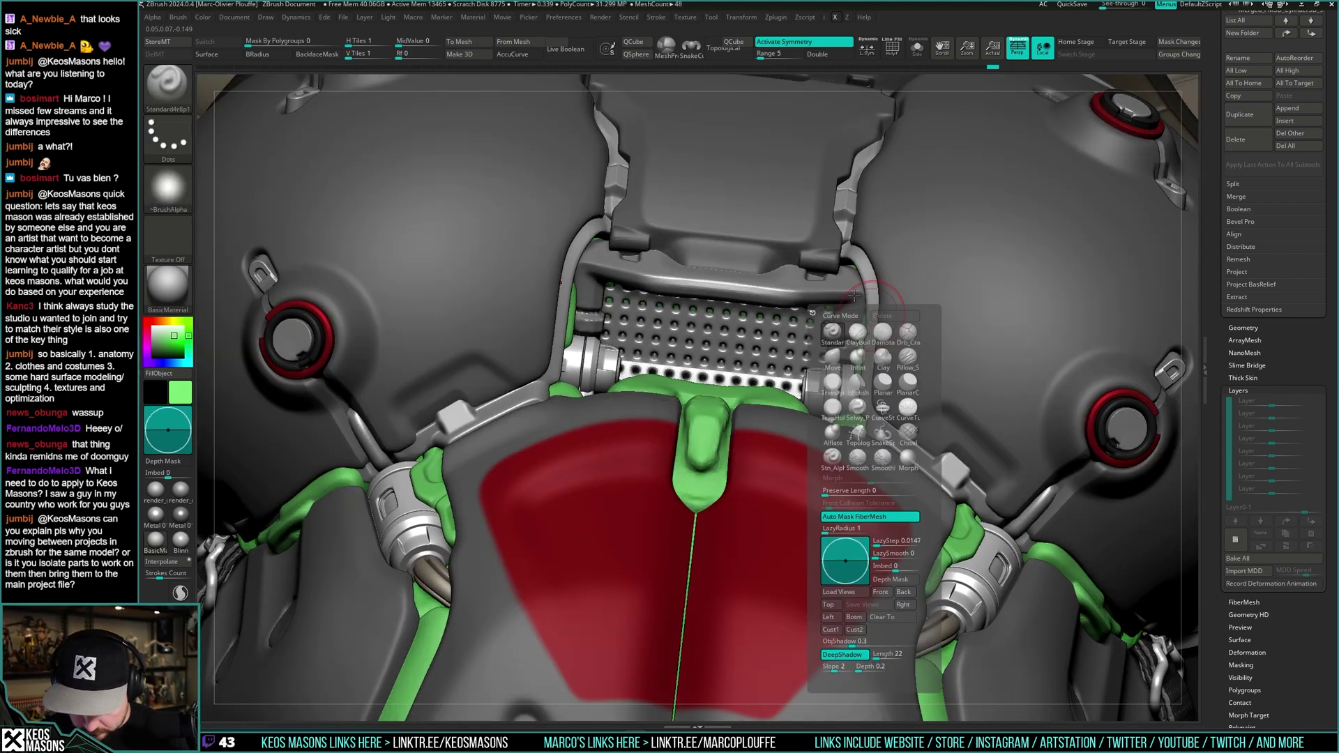
pyautogui.click(832, 357)
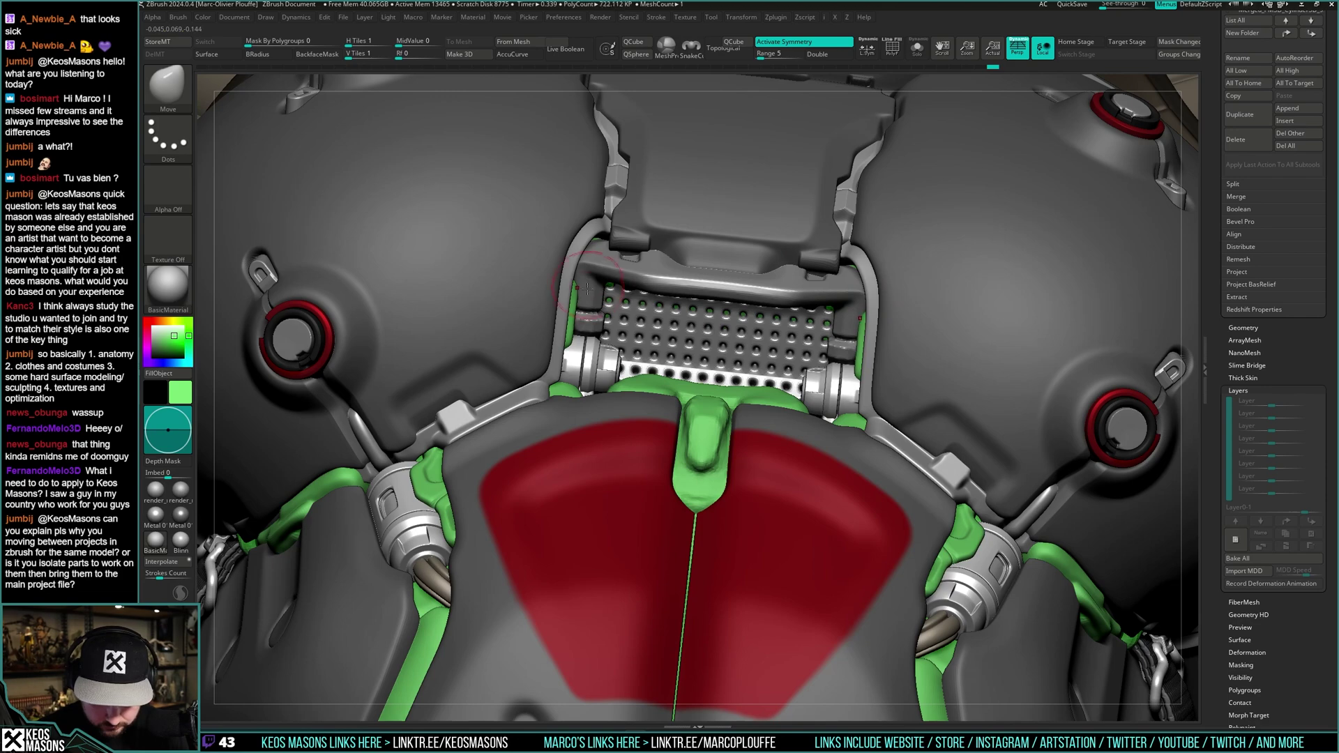
pyautogui.moveTo(582, 285); pyautogui.dragTo(426, 296, button='right')
pyautogui.moveTo(630, 339); pyautogui.dragTo(919, 347, button='right')
# - Sharpen the edges of the green strip beside the grille with the Orb_Cracks brush
pyautogui.press('space')
pyautogui.click(958, 363)
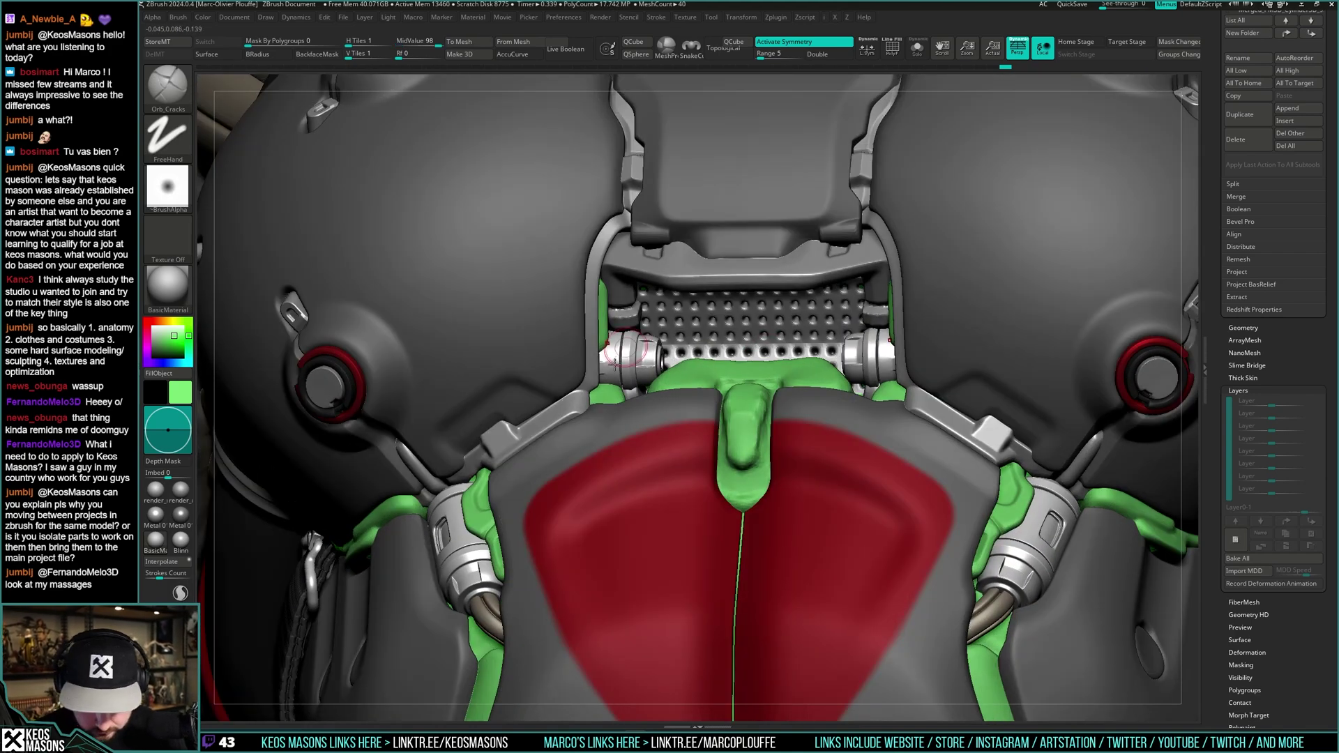
pyautogui.moveTo(615, 363)
pyautogui.mouseDown(button='right')
pyautogui.moveTo(554, 336)
pyautogui.moveTo(657, 330)
pyautogui.moveTo(880, 364)
pyautogui.moveTo(872, 398)
pyautogui.mouseUp(button='right')
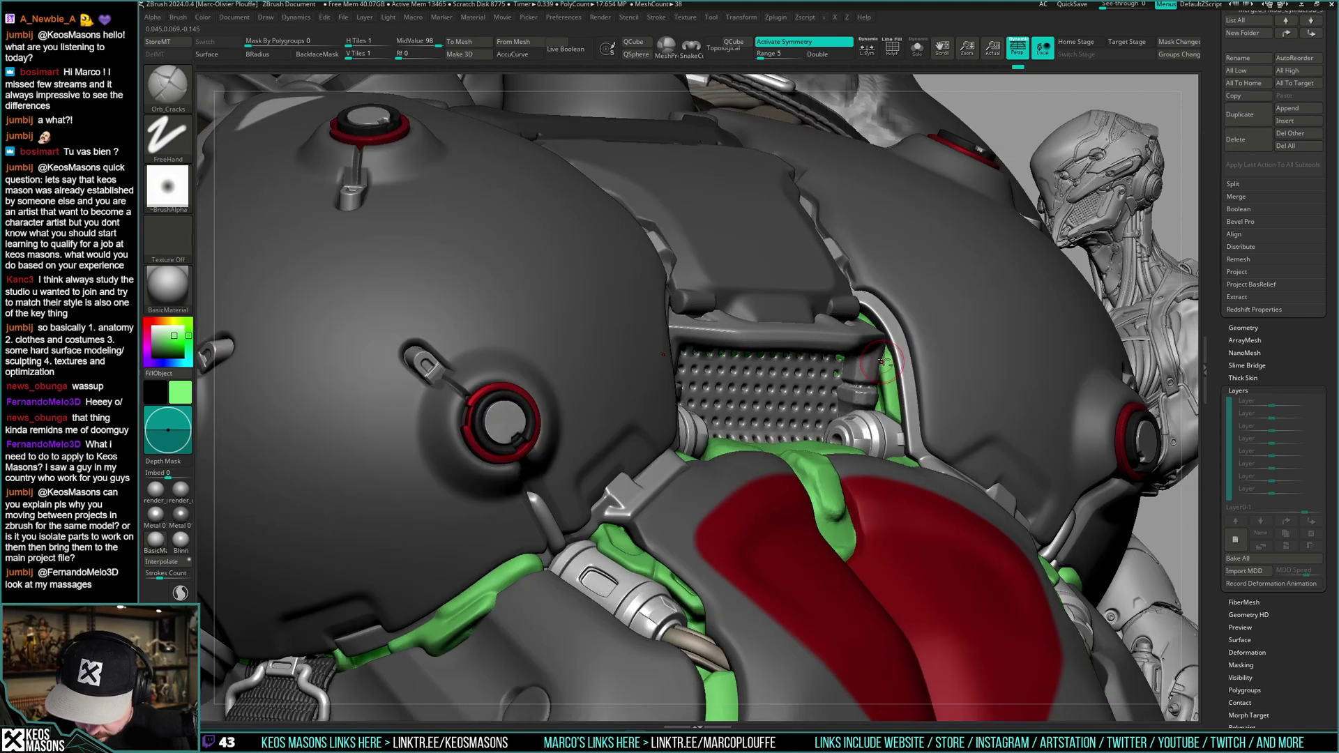
pyautogui.press('space')
pyautogui.click(900, 452)
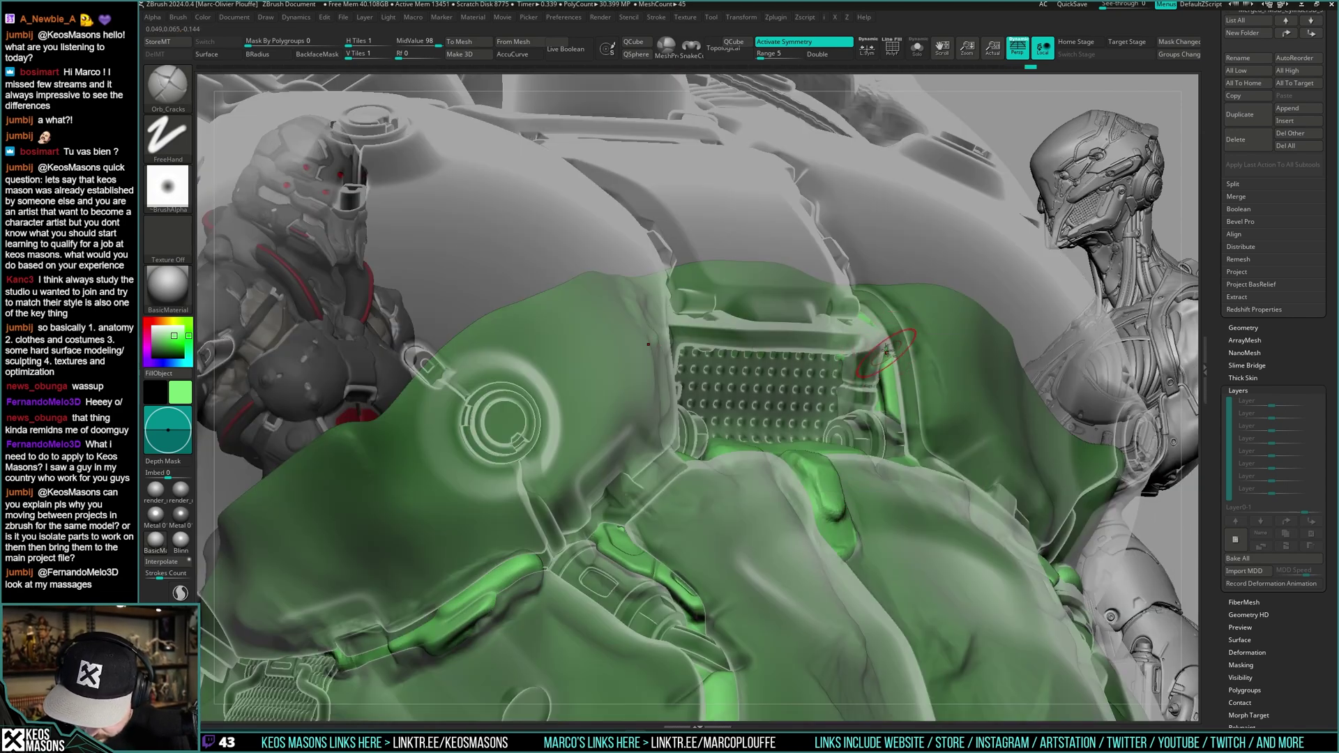
pyautogui.moveTo(887, 352)
pyautogui.mouseDown(button='right')
pyautogui.moveTo(847, 338)
pyautogui.moveTo(942, 331)
pyautogui.moveTo(872, 370)
pyautogui.mouseUp(button='right')
# - Adjust the Orb_Cracks draw size and undo the last stroke on the undersuit below the strip
pyautogui.press('space')
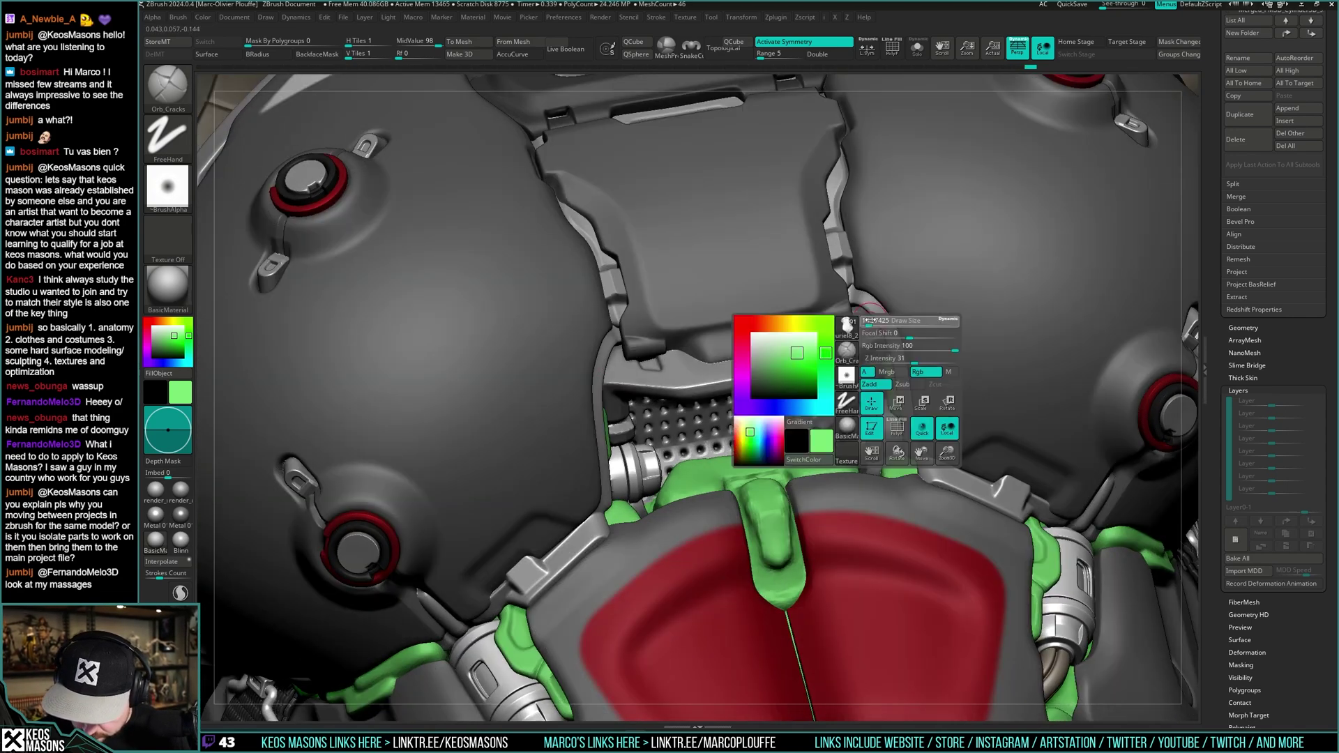
pyautogui.moveTo(869, 320); pyautogui.dragTo(874, 320)
pyautogui.moveTo(864, 348)
pyautogui.mouseDown(button='right')
pyautogui.moveTo(875, 315)
pyautogui.moveTo(956, 352)
pyautogui.moveTo(894, 361)
pyautogui.moveTo(847, 299)
pyautogui.mouseUp(button='right')
pyautogui.moveTo(847, 299); pyautogui.dragTo(858, 457, button='right')
pyautogui.keyDown('alt'); pyautogui.click(805, 373); pyautogui.keyUp('alt')
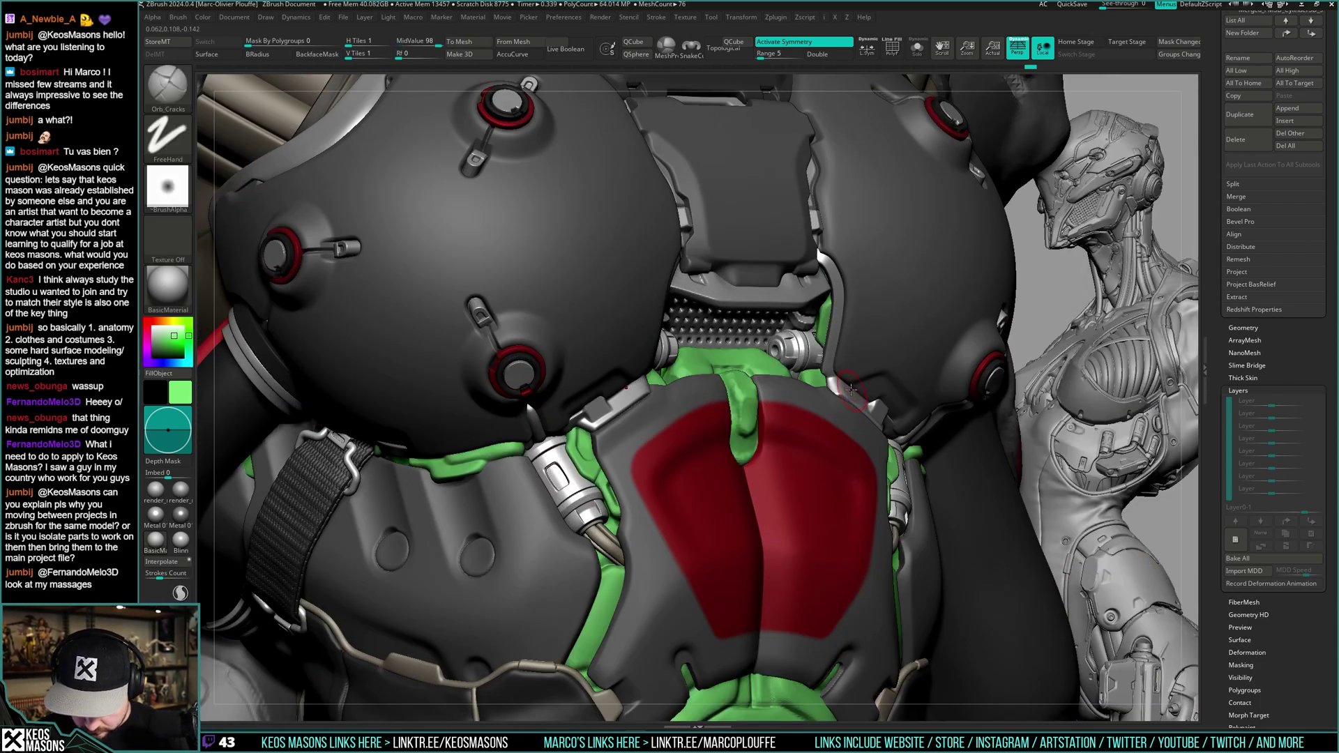
pyautogui.moveTo(809, 362)
pyautogui.keyDown('ctrl'); pyautogui.mouseDown(button='right')
pyautogui.moveTo(812, 419)
pyautogui.moveTo(812, 345)
pyautogui.mouseUp(button='right'); pyautogui.keyUp('ctrl')
pyautogui.hotkey('alt', 'shift', 's')
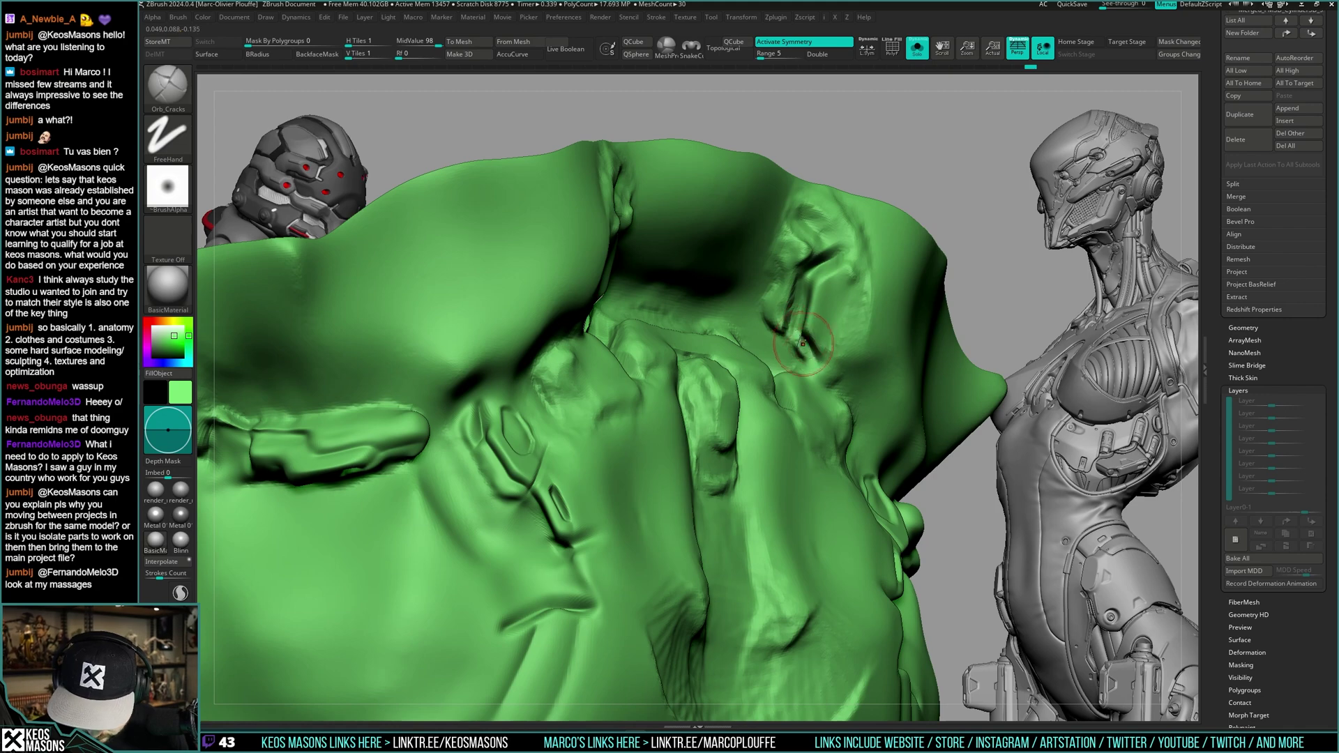
pyautogui.hotkey('alt', 'shift', 's')
pyautogui.hotkey('ctrl', 'z')
pyautogui.hotkey('alt', 'shift', 's')
# - Soften the pinched crease at the lower end of the raised strip on the isolated undersuit
pyautogui.moveTo(807, 336); pyautogui.dragTo(813, 348, button='right')
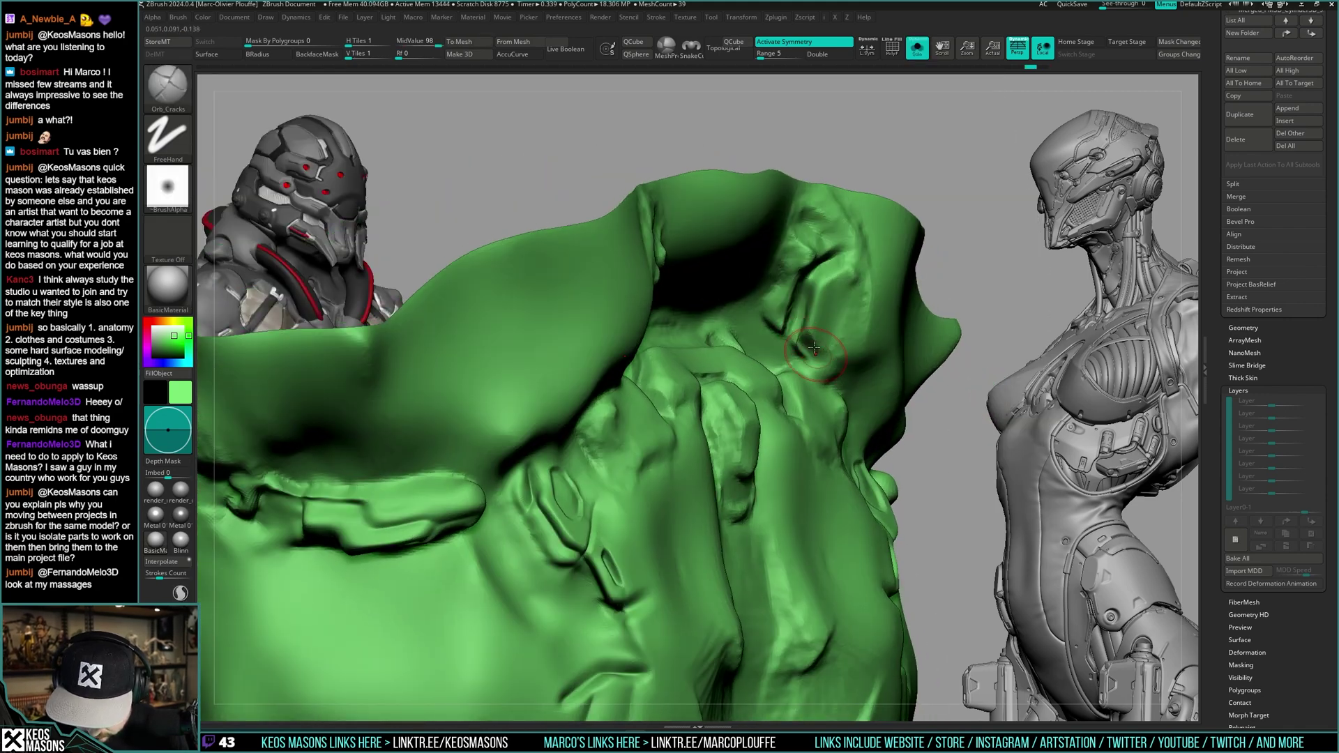
pyautogui.moveTo(802, 346)
pyautogui.mouseDown()
pyautogui.moveTo(808, 299)
pyautogui.moveTo(799, 343)
pyautogui.mouseUp()
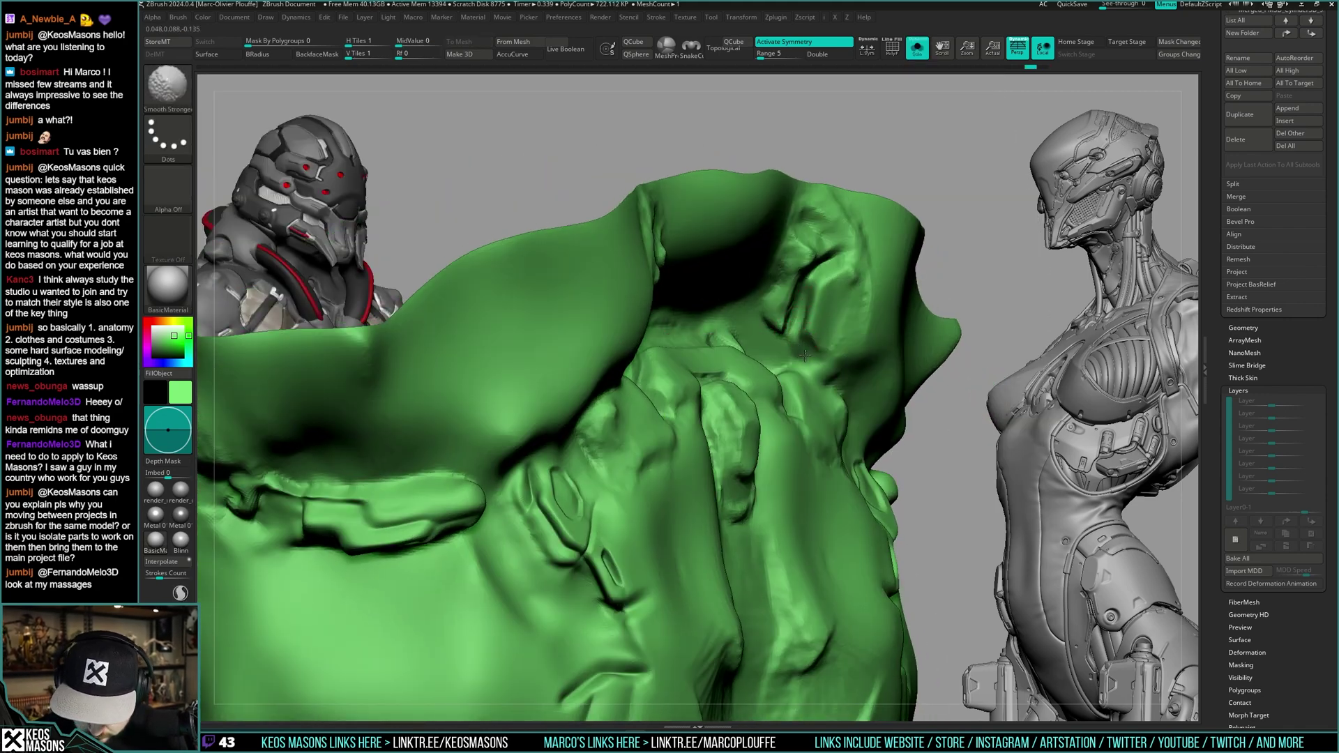
pyautogui.rightClick(806, 354)
pyautogui.moveTo(807, 351); pyautogui.dragTo(804, 307, button='right')
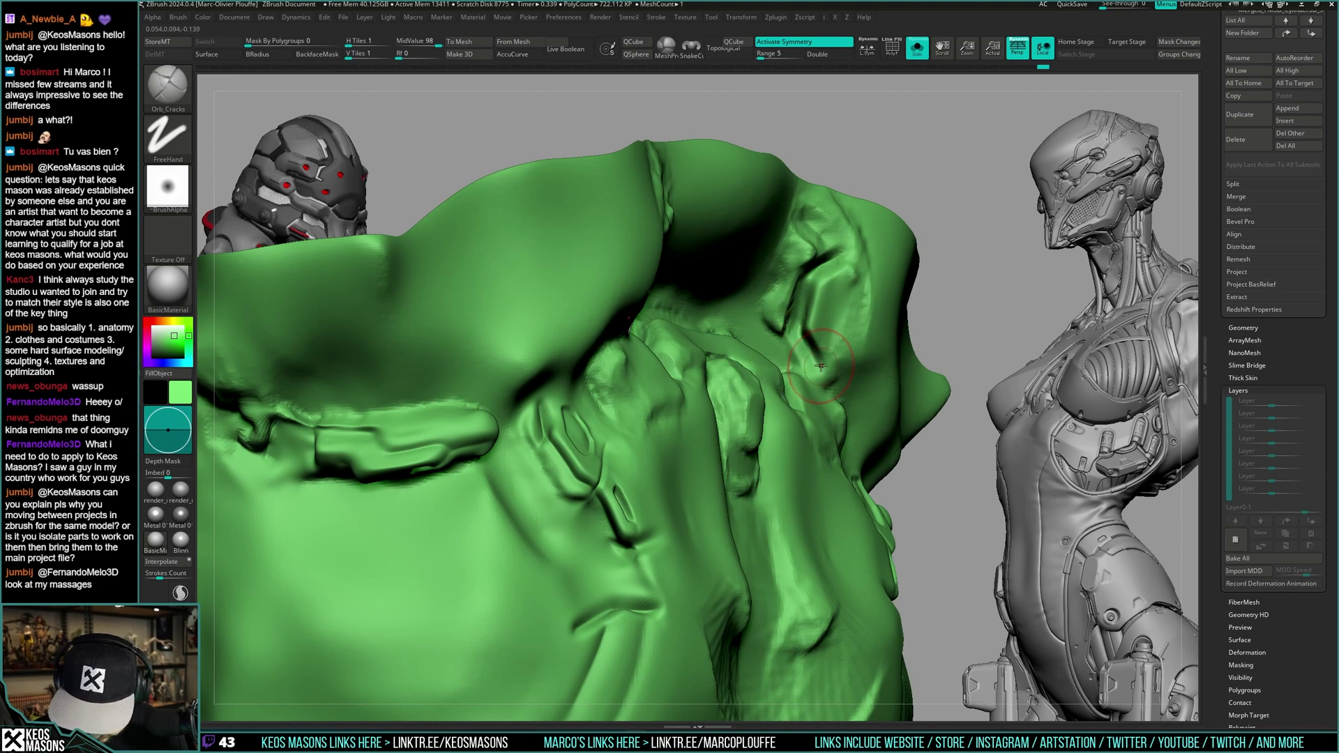
pyautogui.hotkey('alt', 'shift', 's')
pyautogui.moveTo(822, 366)
pyautogui.mouseDown(button='right')
pyautogui.moveTo(775, 385)
pyautogui.moveTo(802, 314)
pyautogui.mouseUp(button='right')
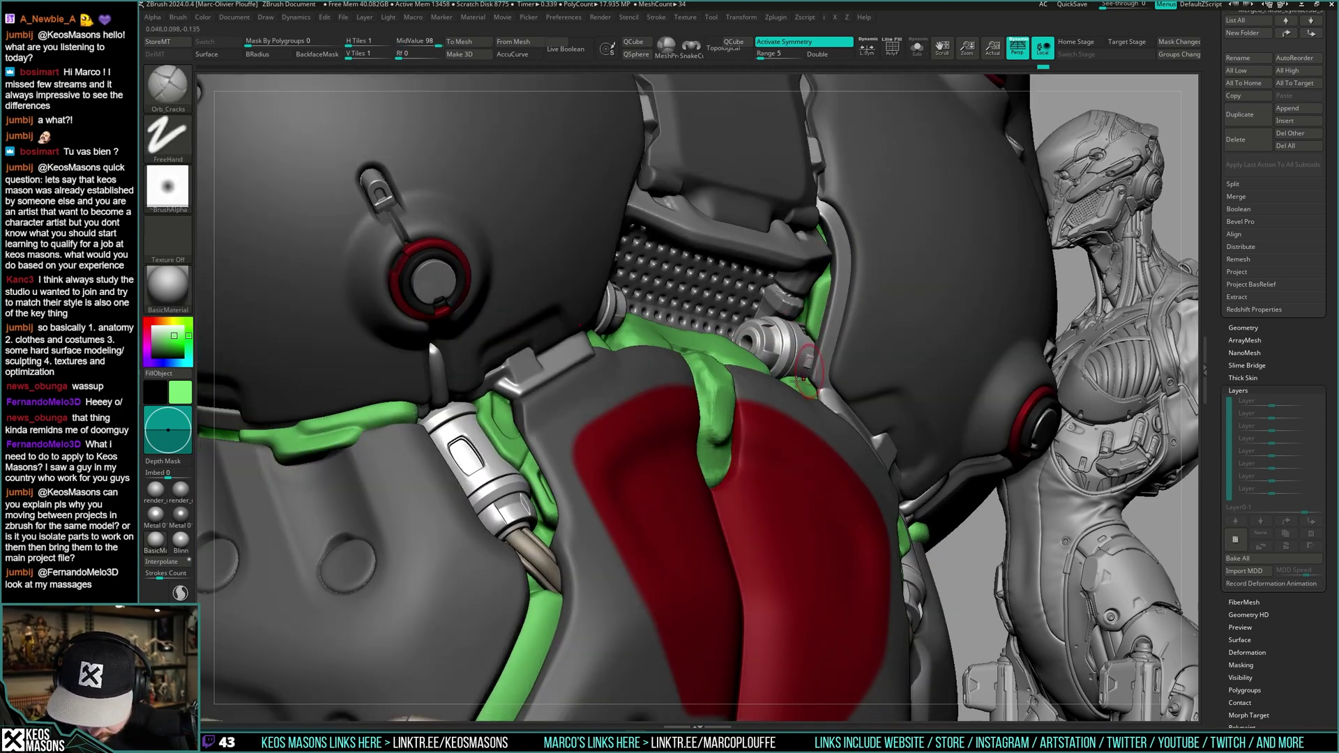
# - Sculpt the green undersuit around the bases of the two metal cylinders with ClayBuildup and smooth it
pyautogui.moveTo(798, 381)
pyautogui.mouseDown(button='right')
pyautogui.moveTo(760, 380)
pyautogui.moveTo(821, 399)
pyautogui.moveTo(823, 382)
pyautogui.moveTo(796, 375)
pyautogui.moveTo(826, 380)
pyautogui.mouseUp(button='right')
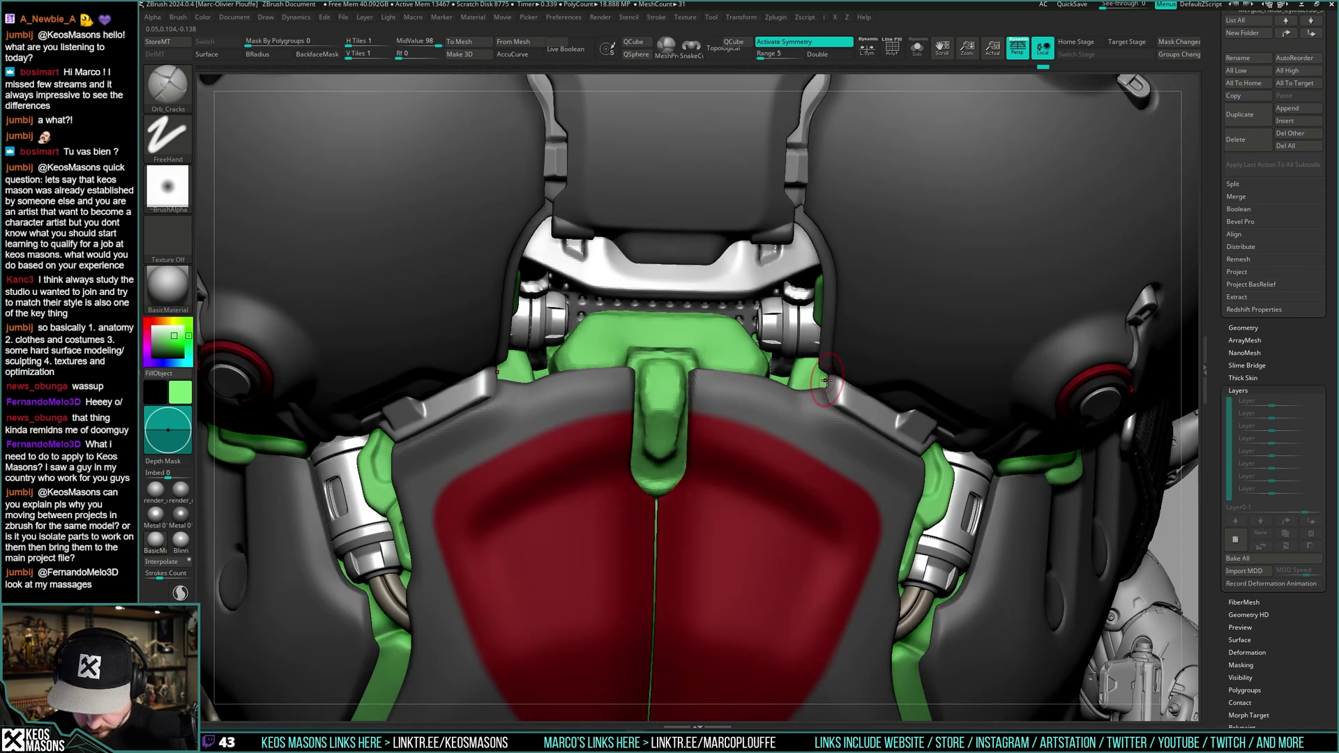
pyautogui.press('b')
pyautogui.press('c')
pyautogui.press('b')
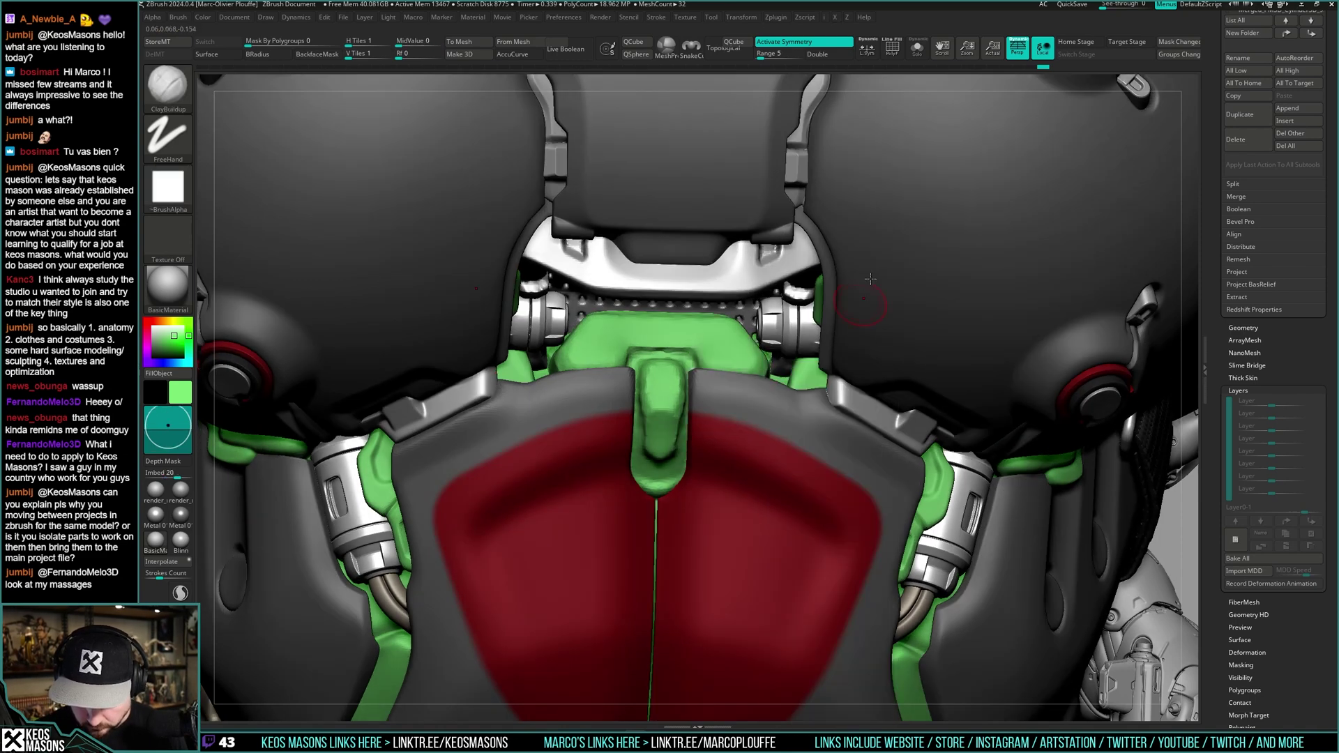
pyautogui.hotkey('shift', 's')
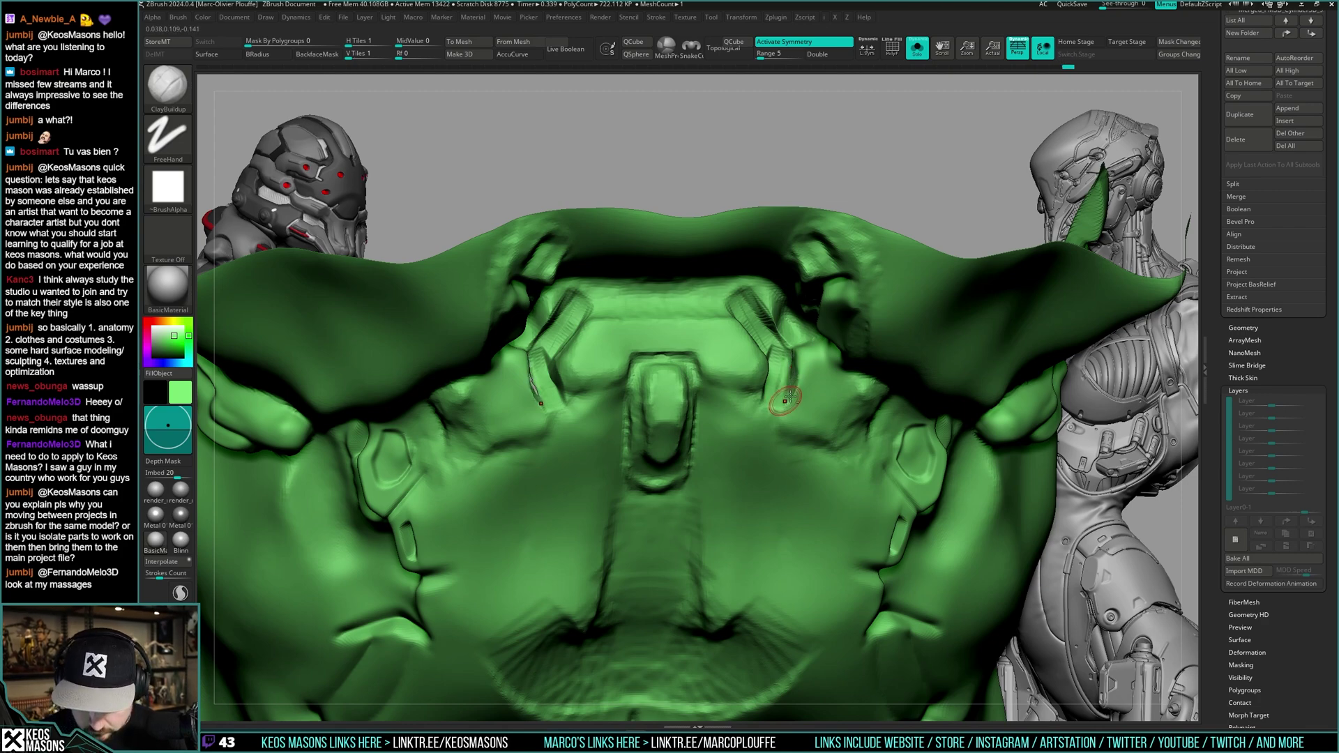
pyautogui.hotkey('shift', 's')
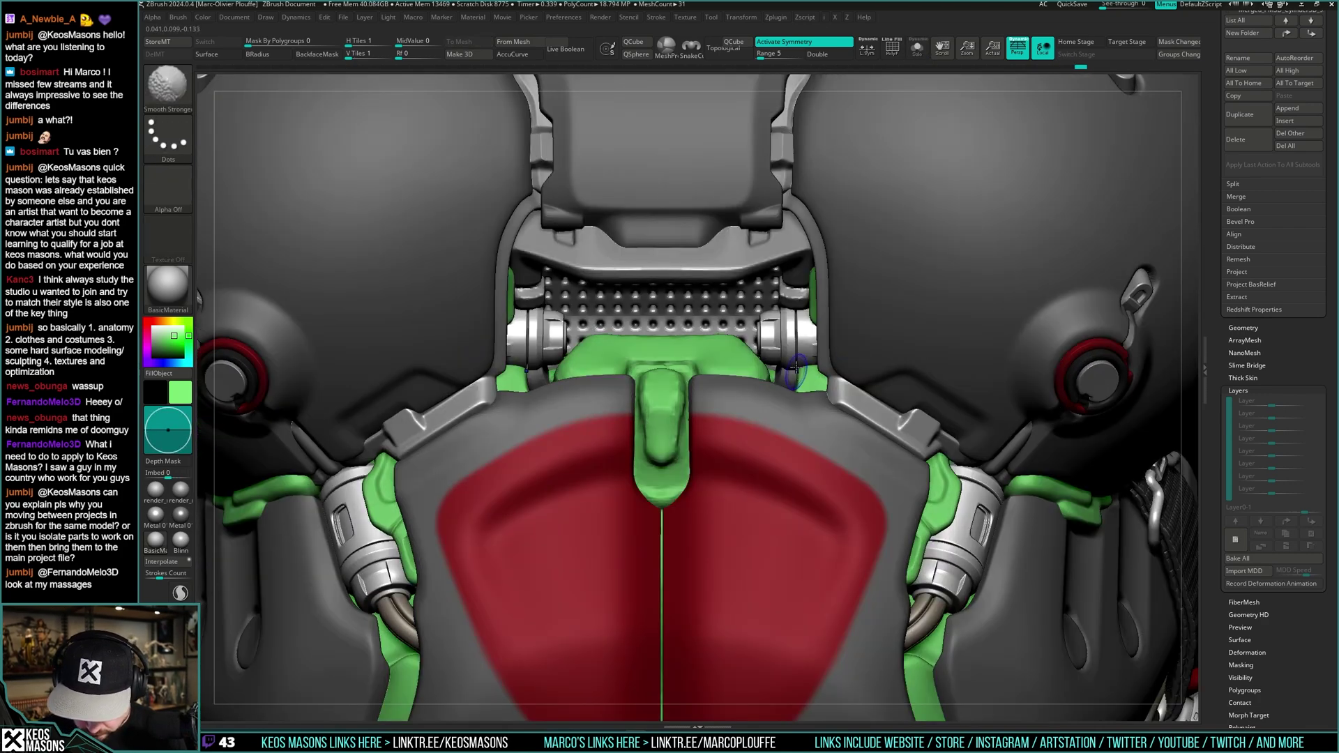
pyautogui.moveTo(796, 369)
pyautogui.mouseDown(button='right')
pyautogui.moveTo(809, 401)
pyautogui.moveTo(825, 380)
pyautogui.moveTo(811, 365)
pyautogui.mouseUp(button='right')
# - Flatten the undersuit patches beside the cylinder recesses with the hPolish brush
pyautogui.press('1')
pyautogui.click(823, 381)
pyautogui.hotkey('shift', 's')
pyautogui.press('space')
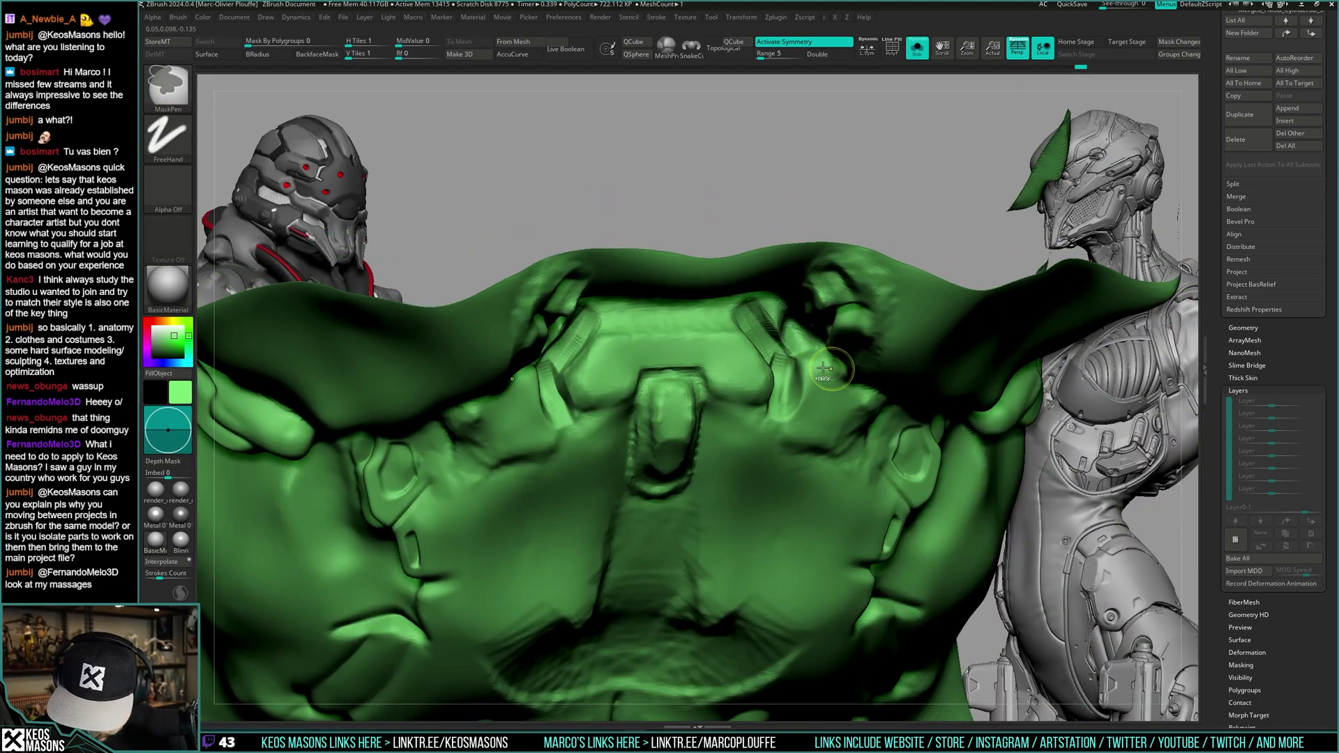
pyautogui.press('space')
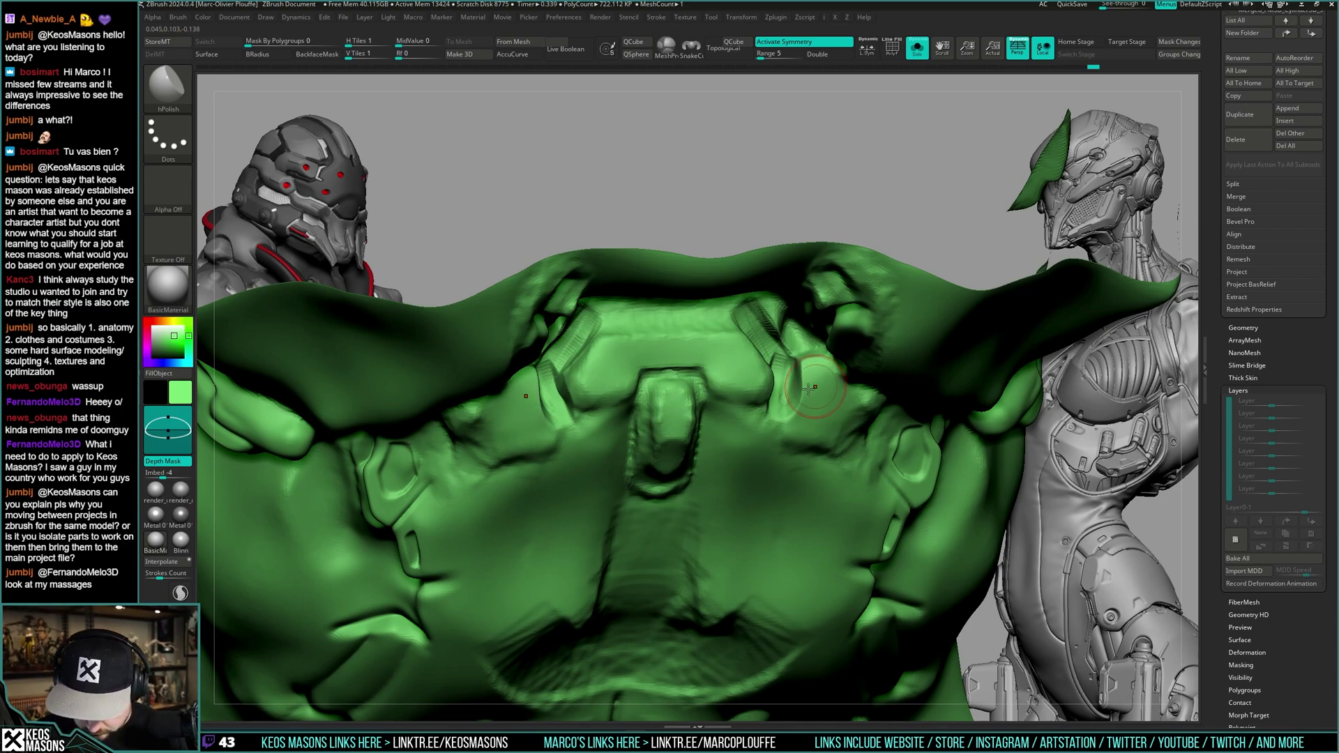
pyautogui.moveTo(817, 413); pyautogui.dragTo(913, 326, button='right')
pyautogui.hotkey('shift', 's')
pyautogui.hotkey('shift', 's')
pyautogui.hotkey('shift', 's')
# - Refine the small green patch at the chest-frame corner with Orb_Cracks, using the transparent view as a guide
pyautogui.press('space')
pyautogui.click(949, 340)
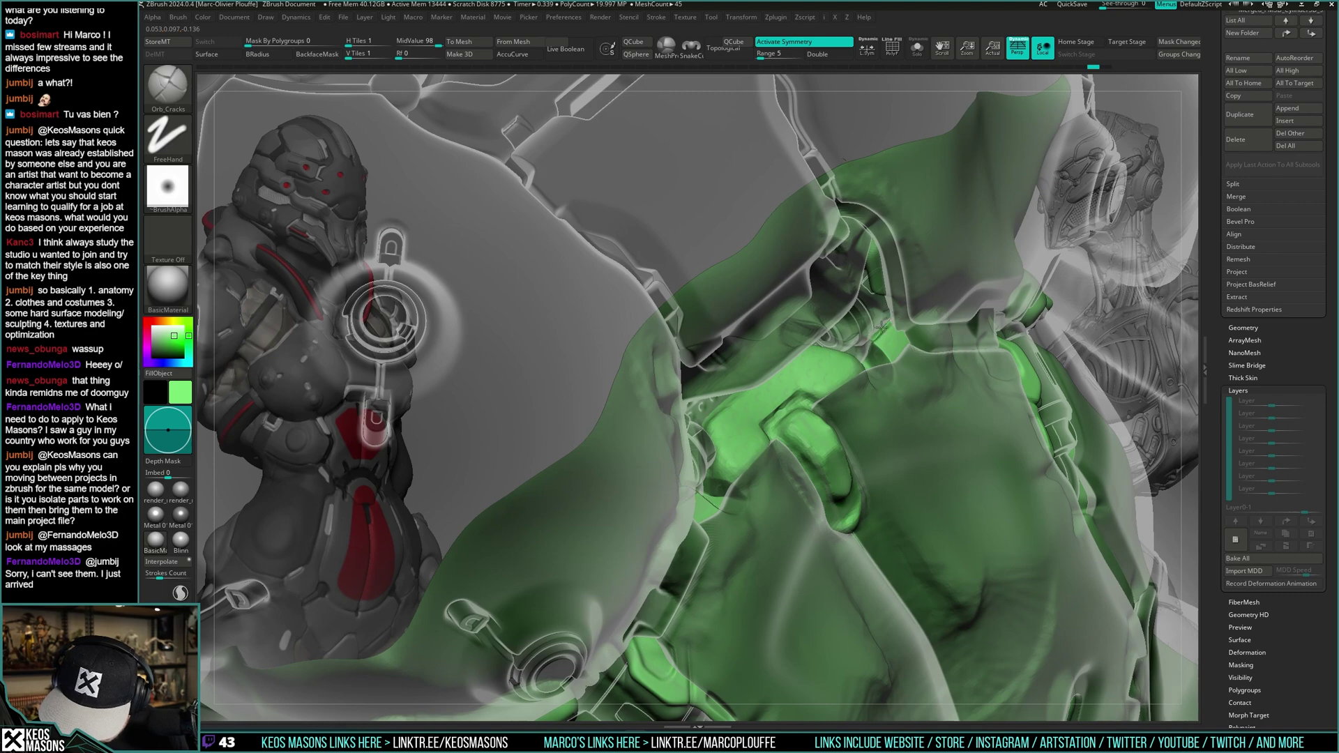
pyautogui.hotkey('shift', 't')
pyautogui.moveTo(884, 328); pyautogui.dragTo(868, 340, button='right')
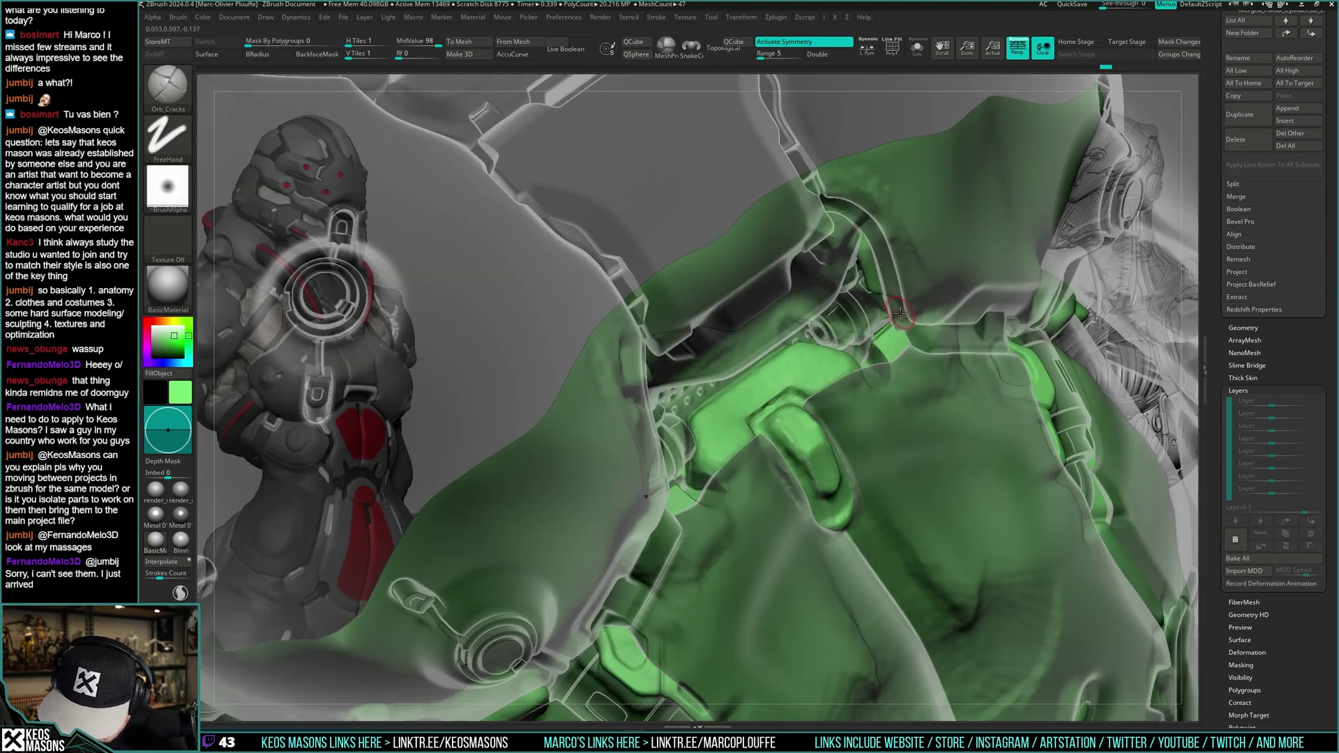
pyautogui.press('shift')
pyautogui.moveTo(910, 307)
pyautogui.mouseDown(button='right')
pyautogui.moveTo(966, 216)
pyautogui.moveTo(876, 339)
pyautogui.moveTo(899, 317)
pyautogui.moveTo(874, 357)
pyautogui.moveTo(894, 372)
pyautogui.moveTo(886, 276)
pyautogui.mouseUp(button='right')
# - Smooth the undersuit around the cylinder recess while the green mesh is isolated
pyautogui.press('s')
pyautogui.press('s')
pyautogui.moveTo(887, 276)
pyautogui.keyDown('shift'); pyautogui.mouseDown(button='right')
pyautogui.moveTo(905, 293)
pyautogui.moveTo(906, 380)
pyautogui.moveTo(919, 379)
pyautogui.moveTo(919, 342)
pyautogui.mouseUp(button='right'); pyautogui.keyUp('shift')
pyautogui.press('s')
pyautogui.keyDown('shift'); pyautogui.moveTo(880, 343); pyautogui.dragTo(889, 352); pyautogui.keyUp('shift')
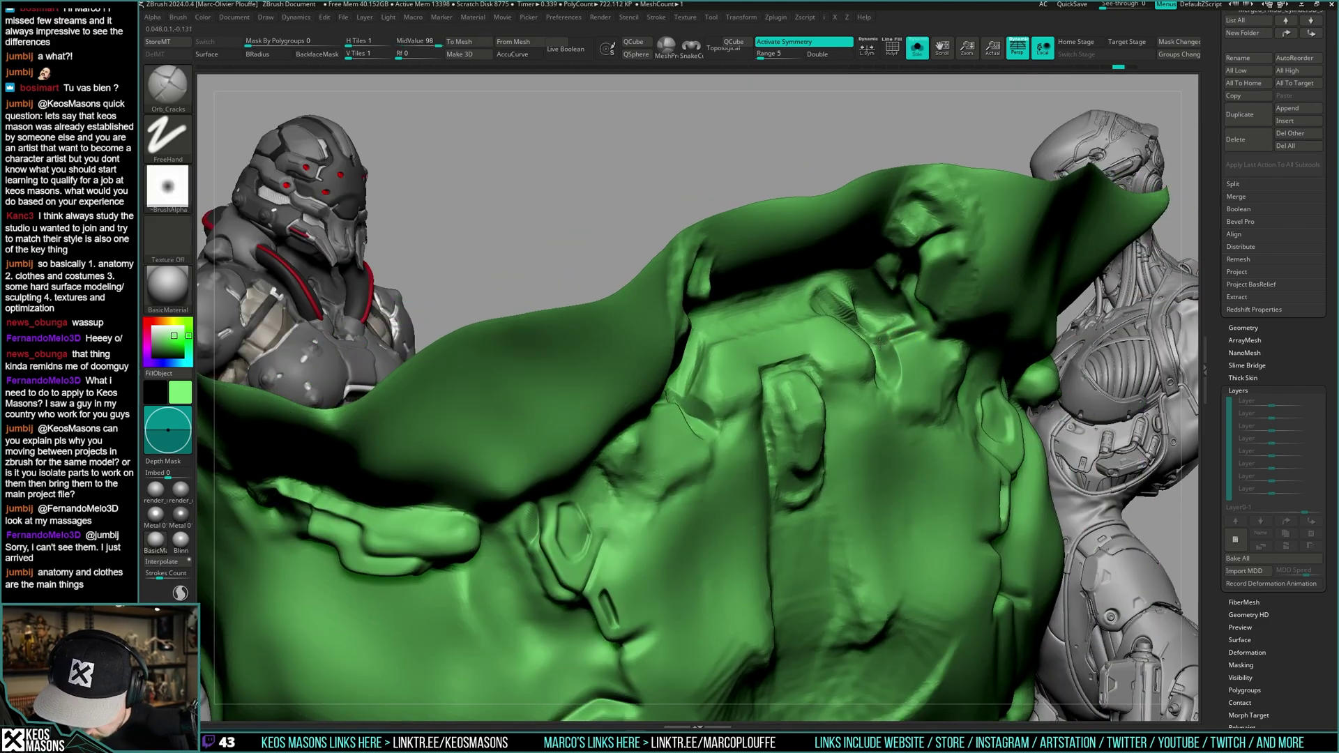
pyautogui.moveTo(874, 346)
pyautogui.mouseDown(button='right')
pyautogui.moveTo(950, 322)
pyautogui.moveTo(914, 331)
pyautogui.moveTo(889, 314)
pyautogui.moveTo(898, 340)
pyautogui.mouseUp(button='right')
# - Reshape the green undersuit patches below the perforated grille with the Move brush and smooth them
pyautogui.press('s')
pyautogui.keyDown('alt'); pyautogui.click(889, 314); pyautogui.keyUp('alt')
pyautogui.press('space')
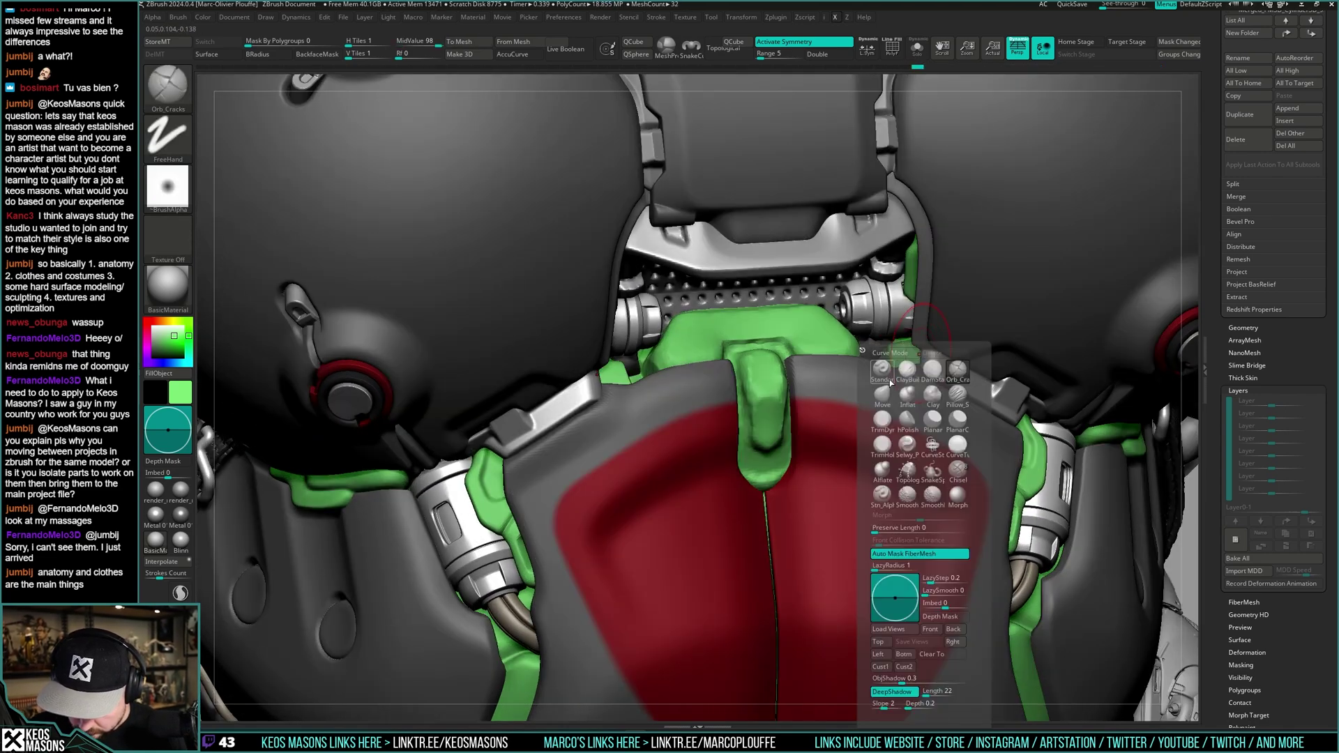
pyautogui.click(891, 382)
pyautogui.press('a')
pyautogui.moveTo(887, 341); pyautogui.dragTo(891, 335)
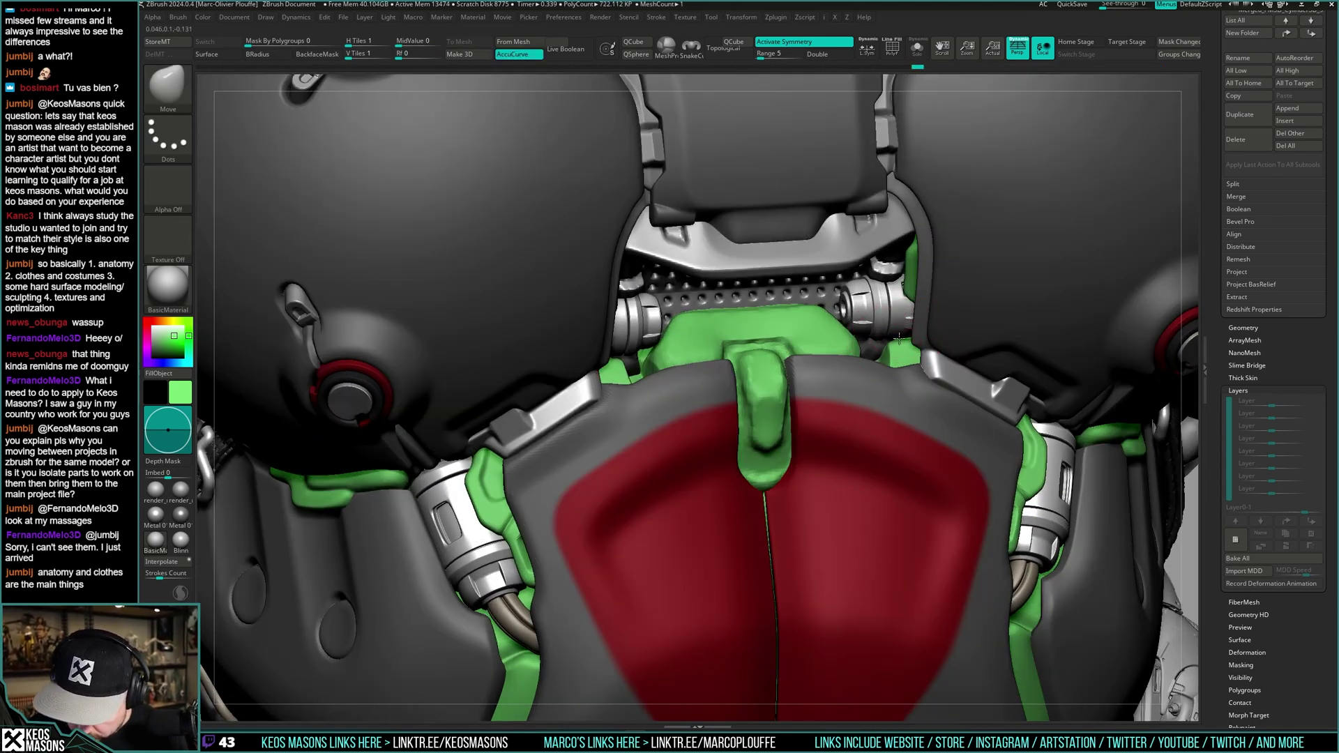
pyautogui.moveTo(891, 335)
pyautogui.mouseDown(button='right')
pyautogui.moveTo(966, 315)
pyautogui.moveTo(788, 380)
pyautogui.moveTo(783, 336)
pyautogui.mouseUp(button='right')
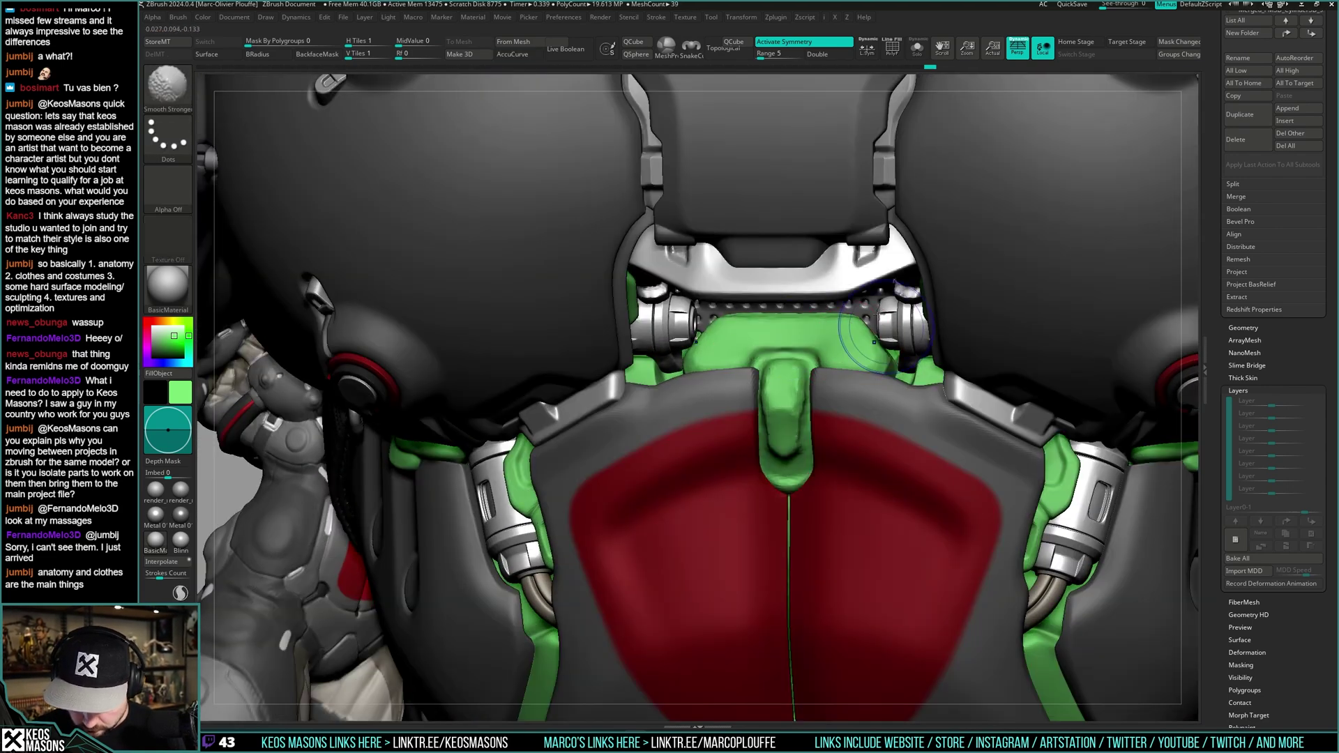
pyautogui.moveTo(868, 420)
pyautogui.mouseDown(button='right')
pyautogui.moveTo(852, 368)
pyautogui.moveTo(893, 347)
pyautogui.moveTo(961, 340)
pyautogui.moveTo(943, 353)
pyautogui.moveTo(955, 345)
pyautogui.moveTo(931, 320)
pyautogui.moveTo(856, 374)
pyautogui.mouseUp(button='right')
# - Crease the edges of the raised green patch below the grille with Orb_Cracks
pyautogui.rightClick(945, 356)
pyautogui.click(983, 374)
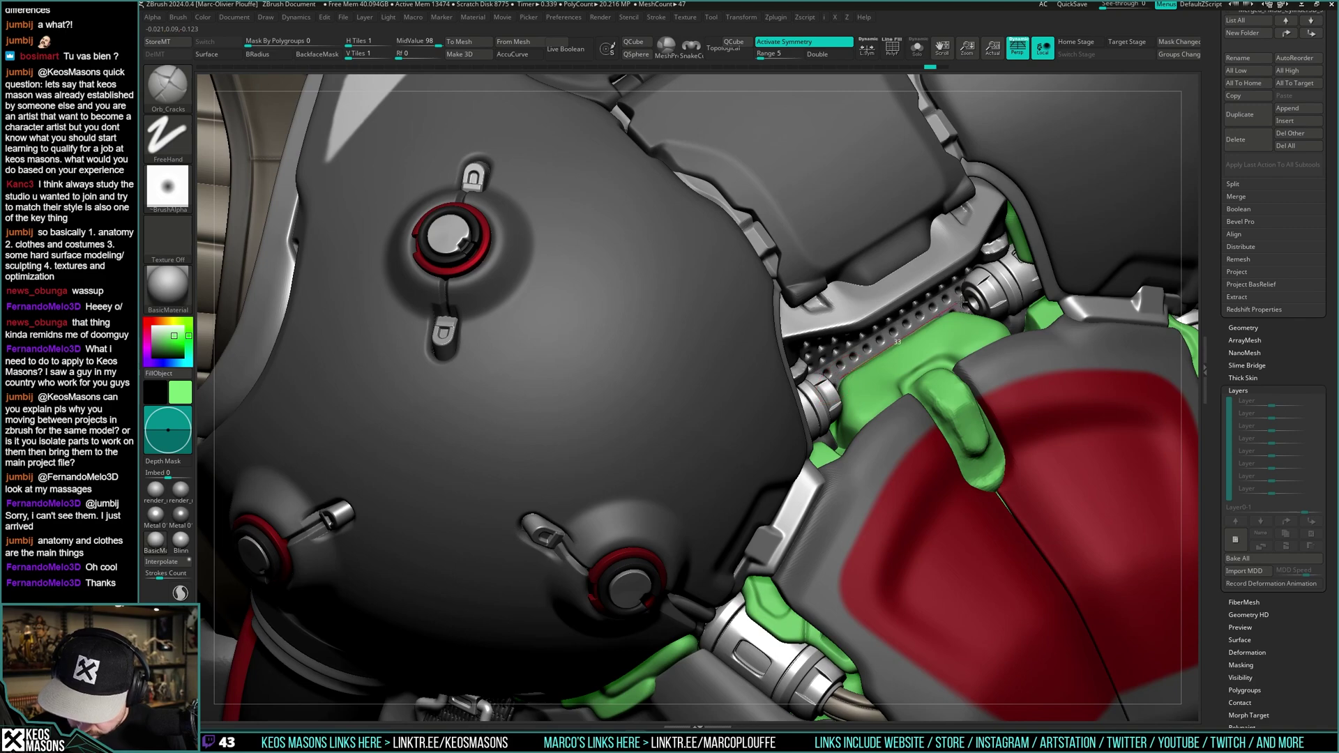
pyautogui.moveTo(968, 301)
pyautogui.mouseDown(button='right')
pyautogui.moveTo(872, 380)
pyautogui.moveTo(899, 379)
pyautogui.mouseUp(button='right')
pyautogui.press('space')
pyautogui.press('space')
pyautogui.press('s')
# - Flatten the border of the raised patch with hPolish while the green mesh is isolated
pyautogui.press('space')
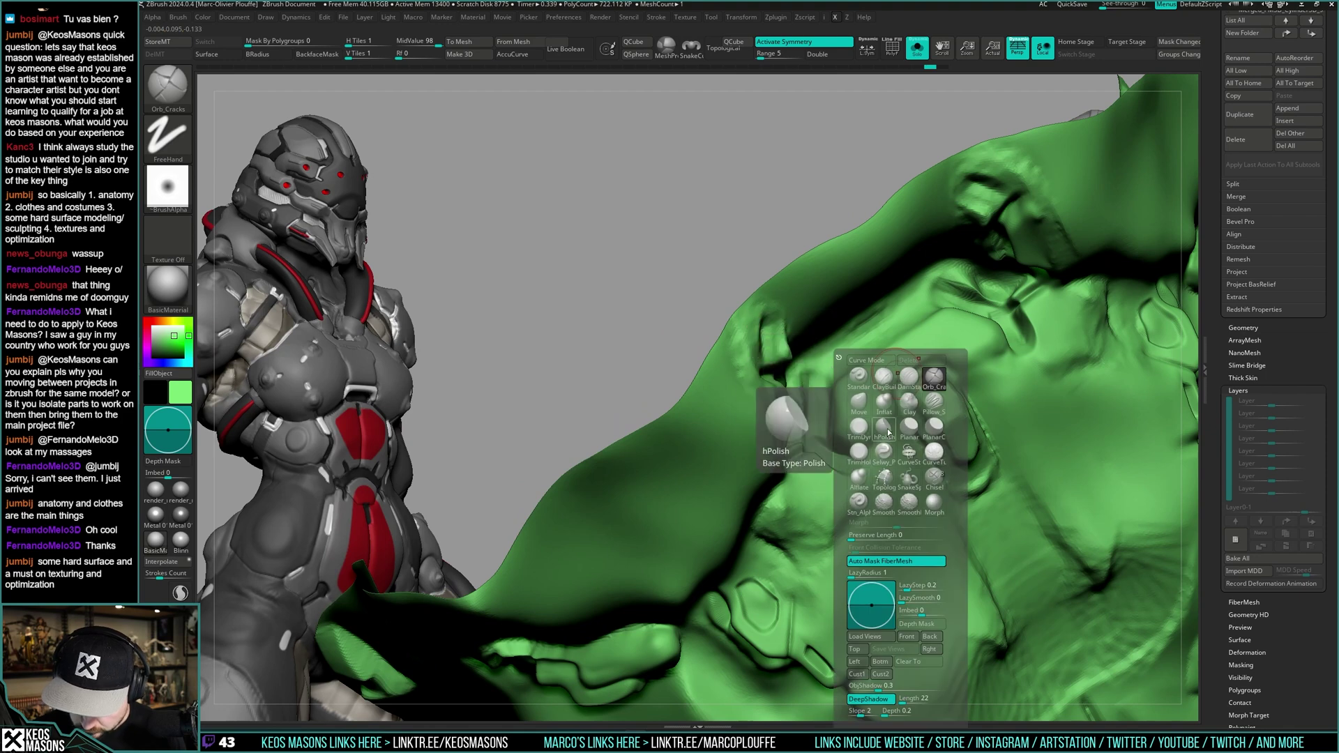
pyautogui.click(887, 427)
pyautogui.press('space')
pyautogui.moveTo(873, 359); pyautogui.dragTo(846, 372)
pyautogui.press('space')
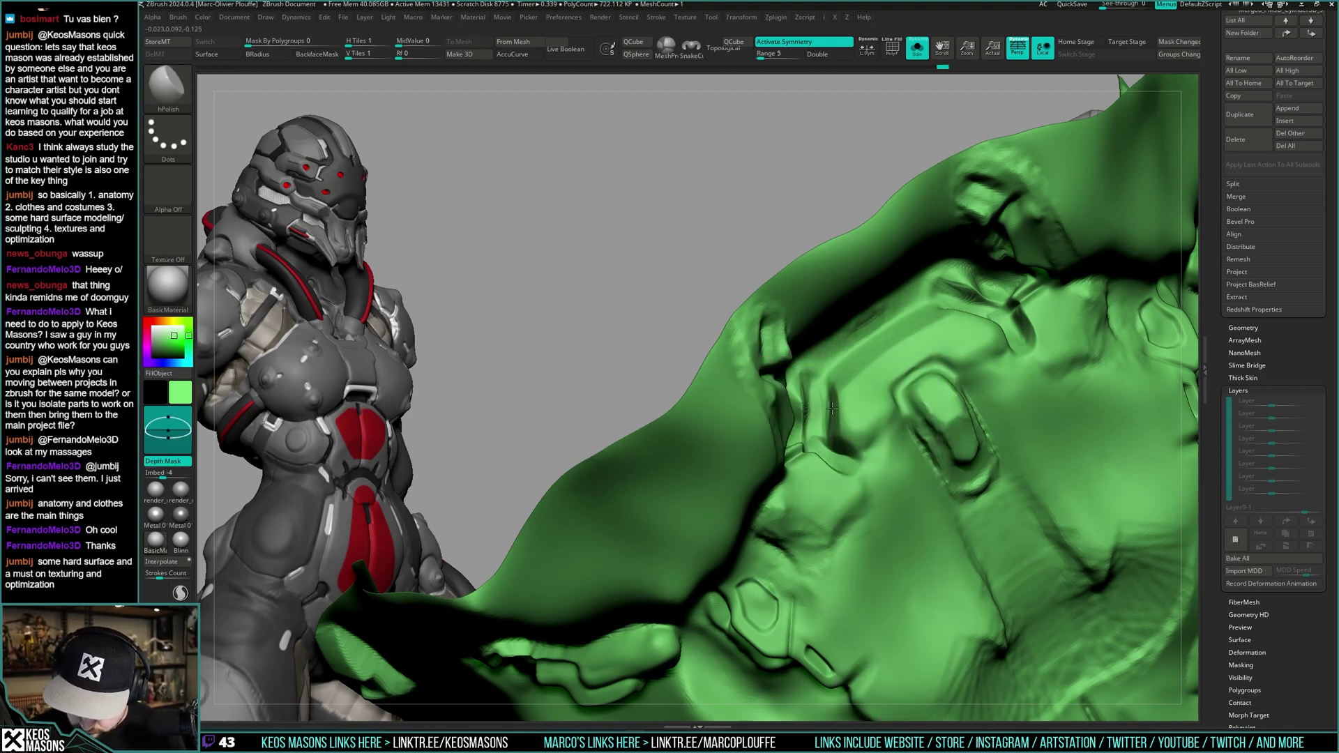
pyautogui.moveTo(841, 373); pyautogui.dragTo(920, 323)
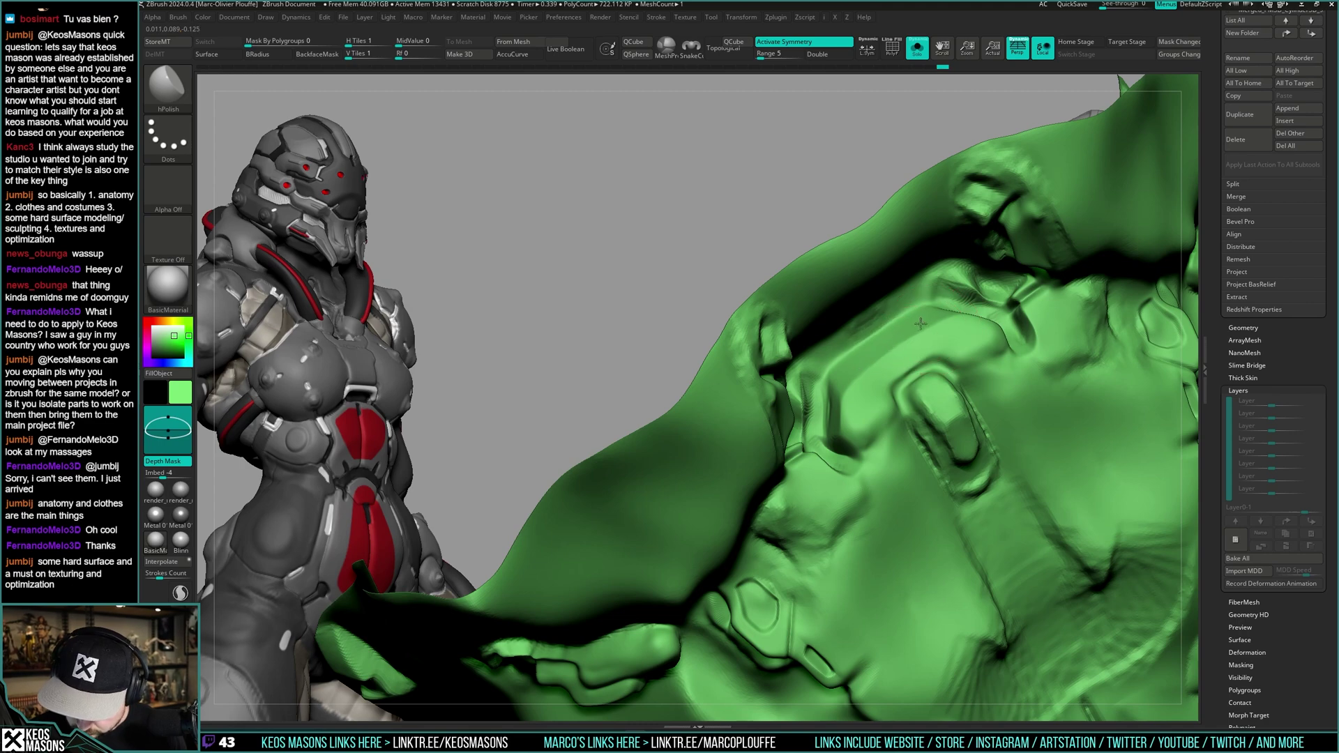
# - Polish the raised patch's top face toward its far end, comparing it against the surrounding armor
pyautogui.moveTo(916, 323); pyautogui.dragTo(886, 302, button='right')
pyautogui.moveTo(847, 333); pyautogui.dragTo(909, 300)
pyautogui.moveTo(909, 299); pyautogui.dragTo(895, 322, button='right')
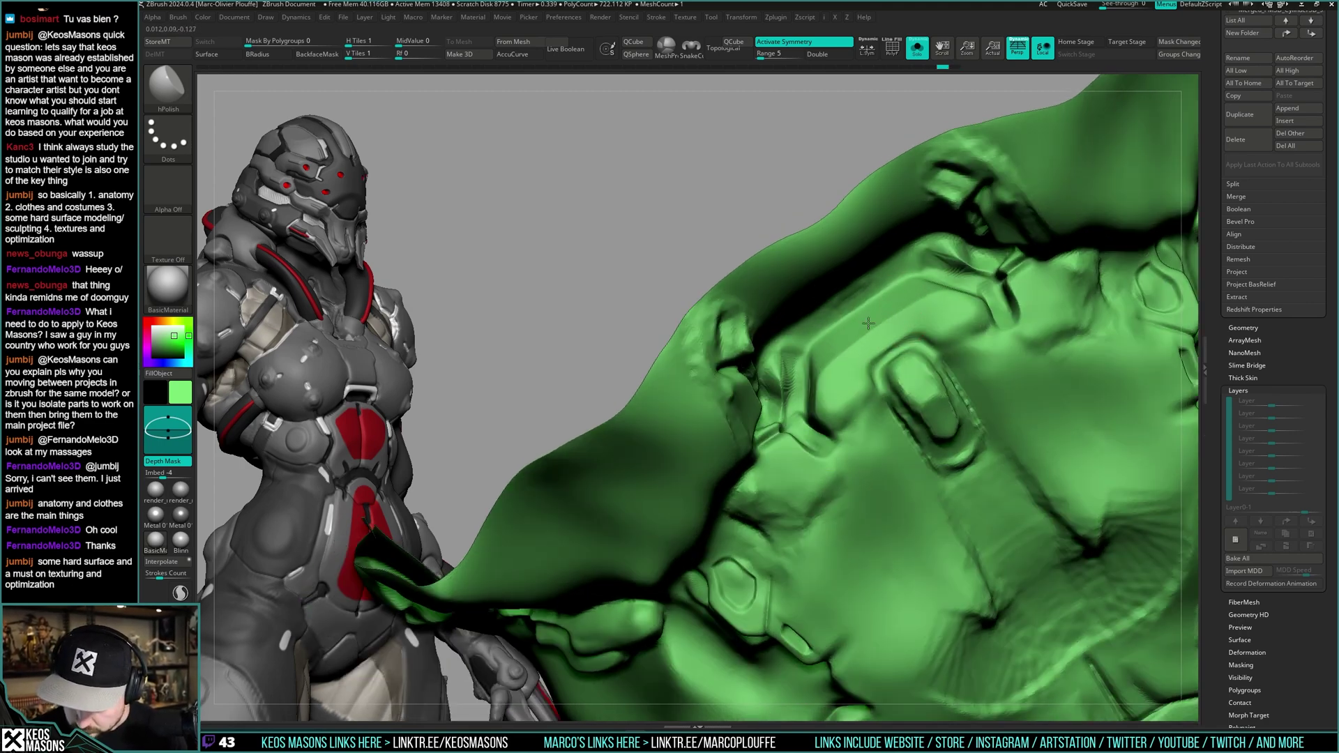
pyautogui.moveTo(926, 286); pyautogui.dragTo(946, 286)
pyautogui.hotkey('alt', 's')
pyautogui.moveTo(948, 335); pyautogui.dragTo(937, 314, button='right')
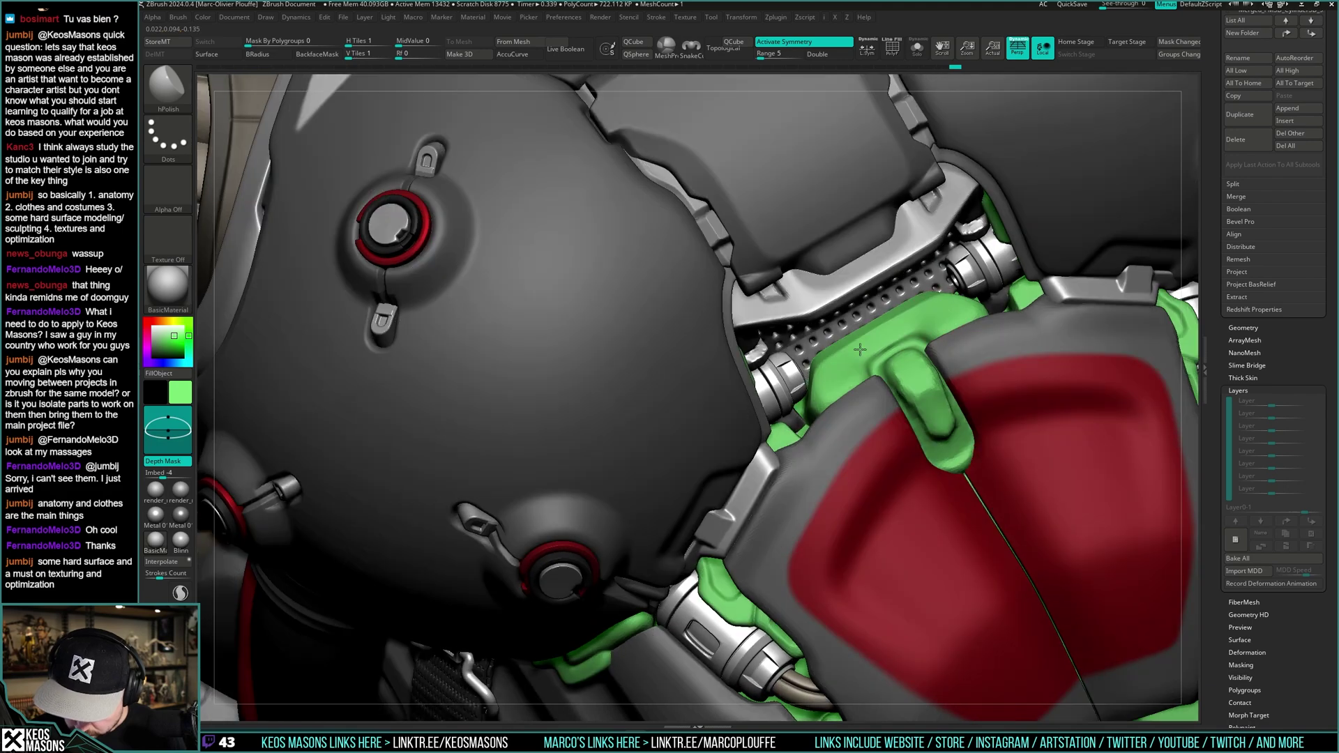
pyautogui.moveTo(847, 367); pyautogui.dragTo(955, 315, button='right')
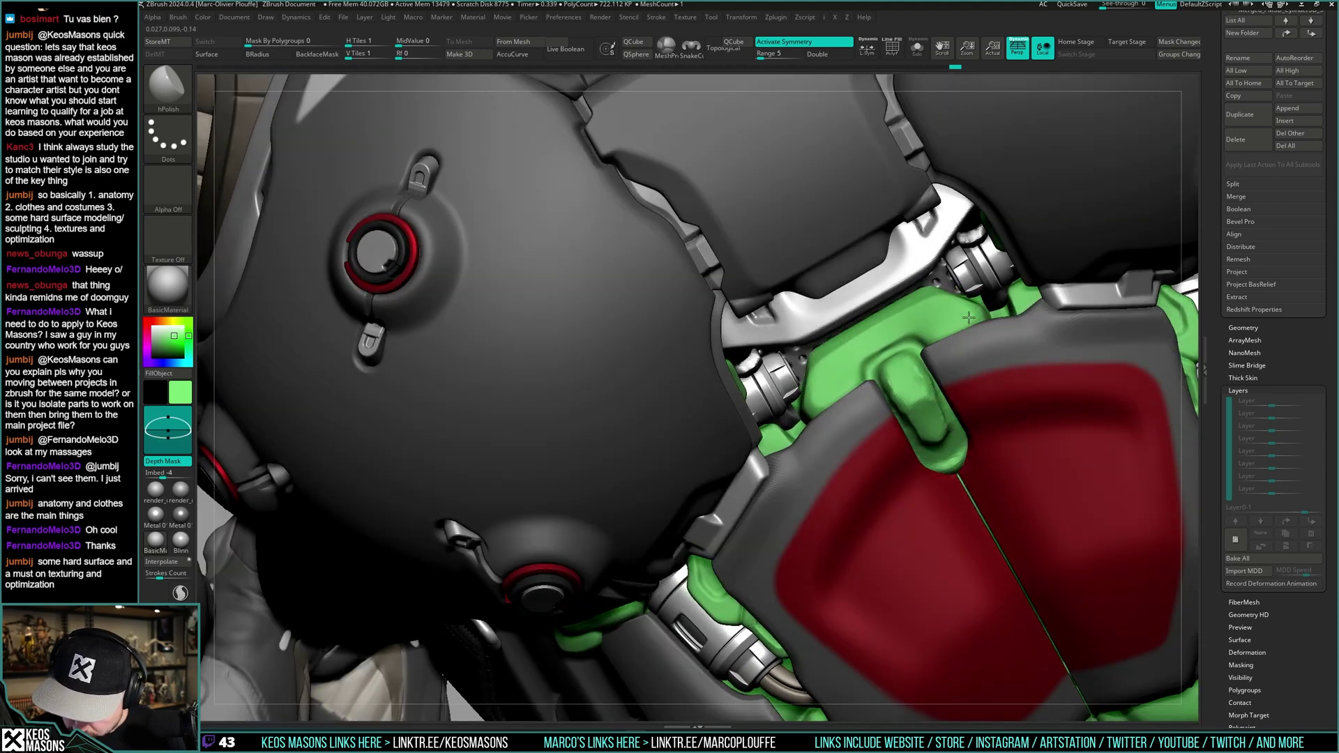
pyautogui.hotkey('alt', 's')
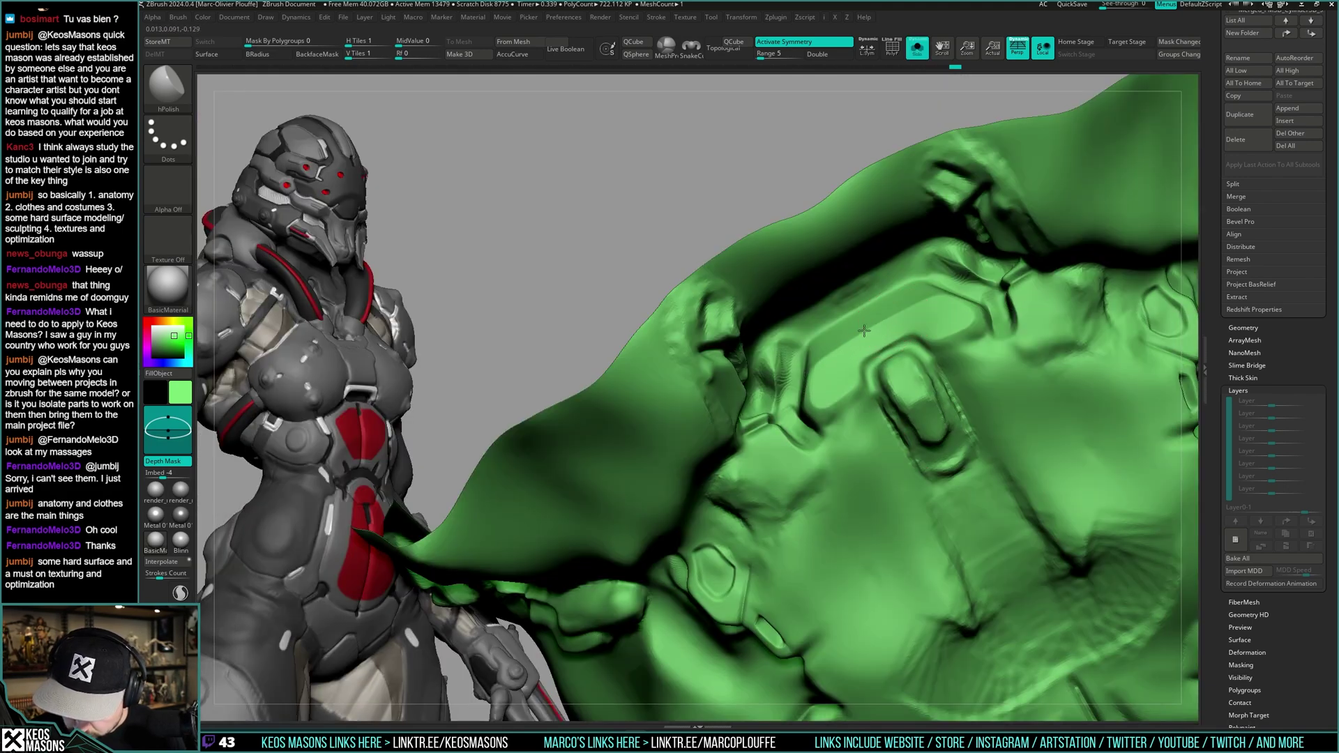
pyautogui.hotkey('alt', 's')
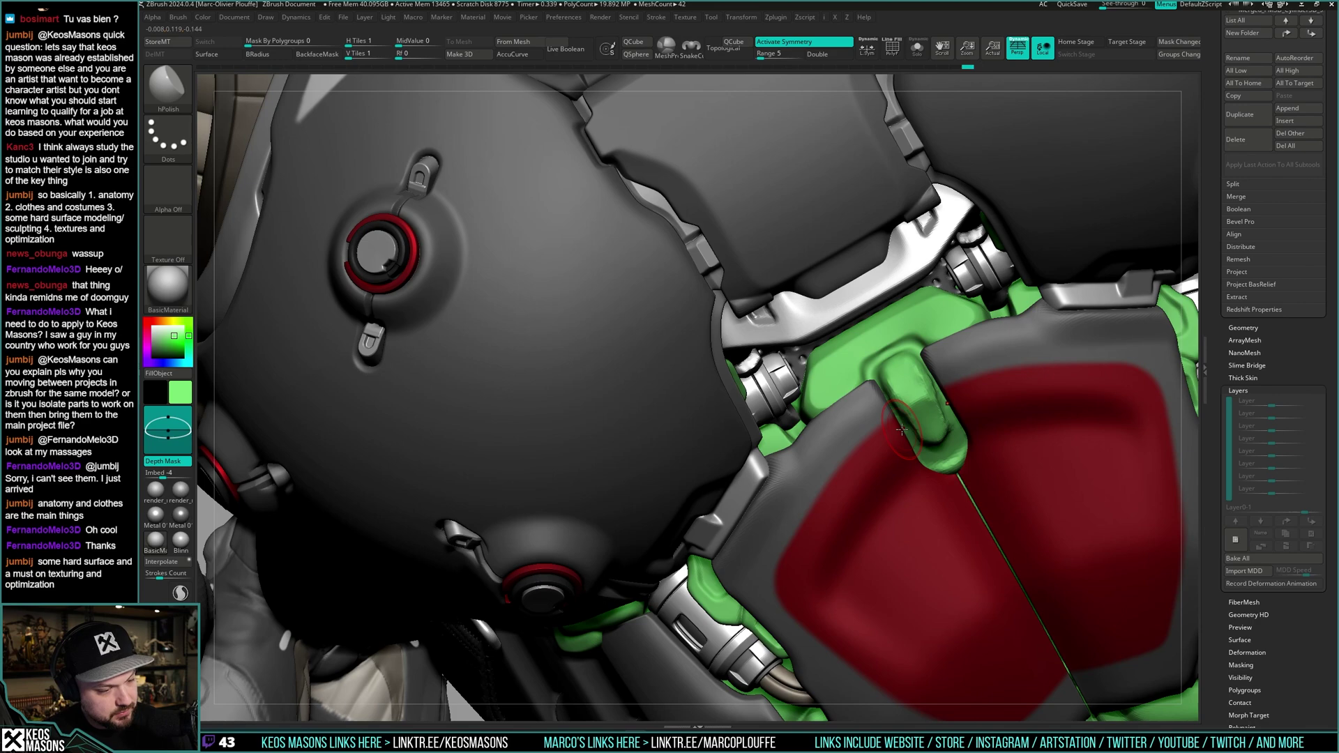
# - Polish and smooth the green tab that overlaps the top of the red abdominal plate
pyautogui.moveTo(902, 362); pyautogui.dragTo(905, 338, button='right')
pyautogui.moveTo(899, 349); pyautogui.dragTo(909, 383)
pyautogui.moveTo(909, 383); pyautogui.dragTo(901, 408, button='right')
pyautogui.keyDown('shift'); pyautogui.moveTo(919, 380); pyautogui.dragTo(934, 452); pyautogui.keyUp('shift')
pyautogui.moveTo(924, 394)
pyautogui.mouseDown(button='right')
pyautogui.moveTo(879, 345)
pyautogui.moveTo(830, 383)
pyautogui.mouseUp(button='right')
pyautogui.hotkey('alt', 's')
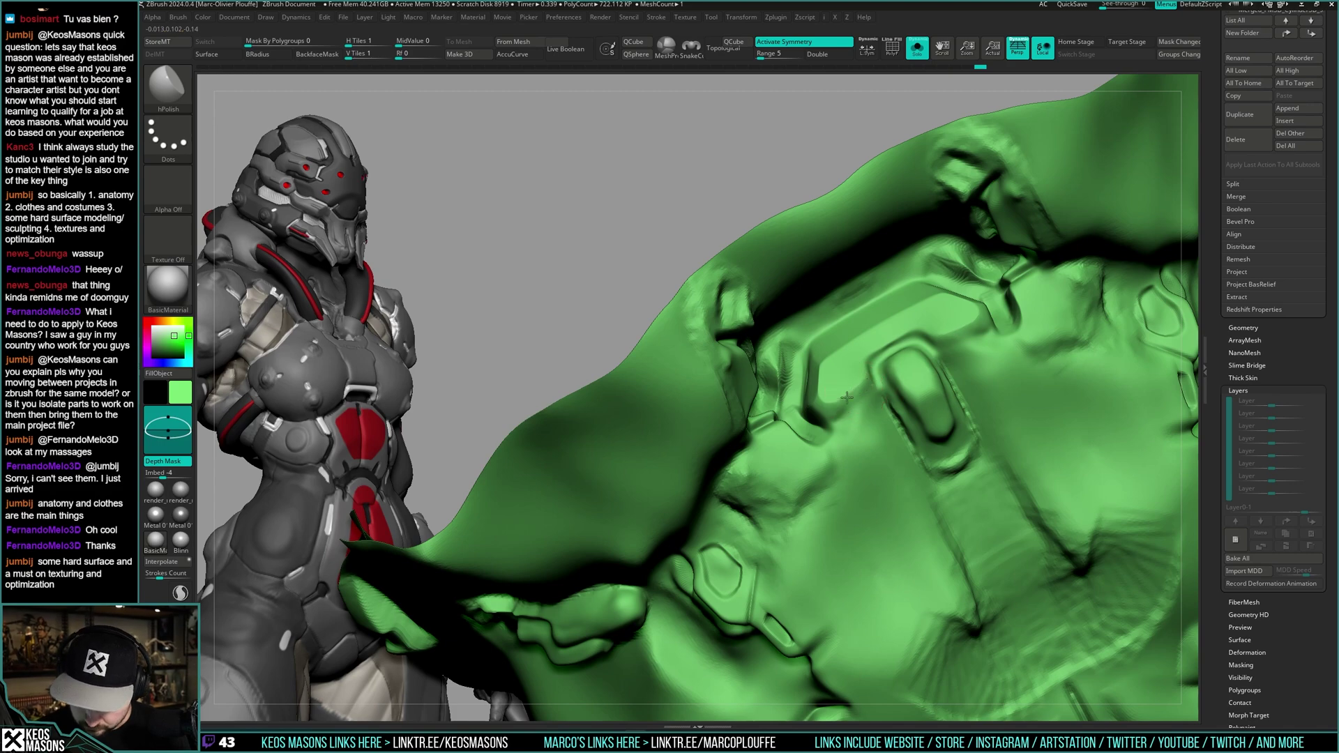
# - Flatten the far corner of the raised patch beside the tab with hPolish, checking it with the armor shown
pyautogui.moveTo(850, 407)
pyautogui.mouseDown(button='right')
pyautogui.moveTo(843, 377)
pyautogui.moveTo(847, 396)
pyautogui.mouseUp(button='right')
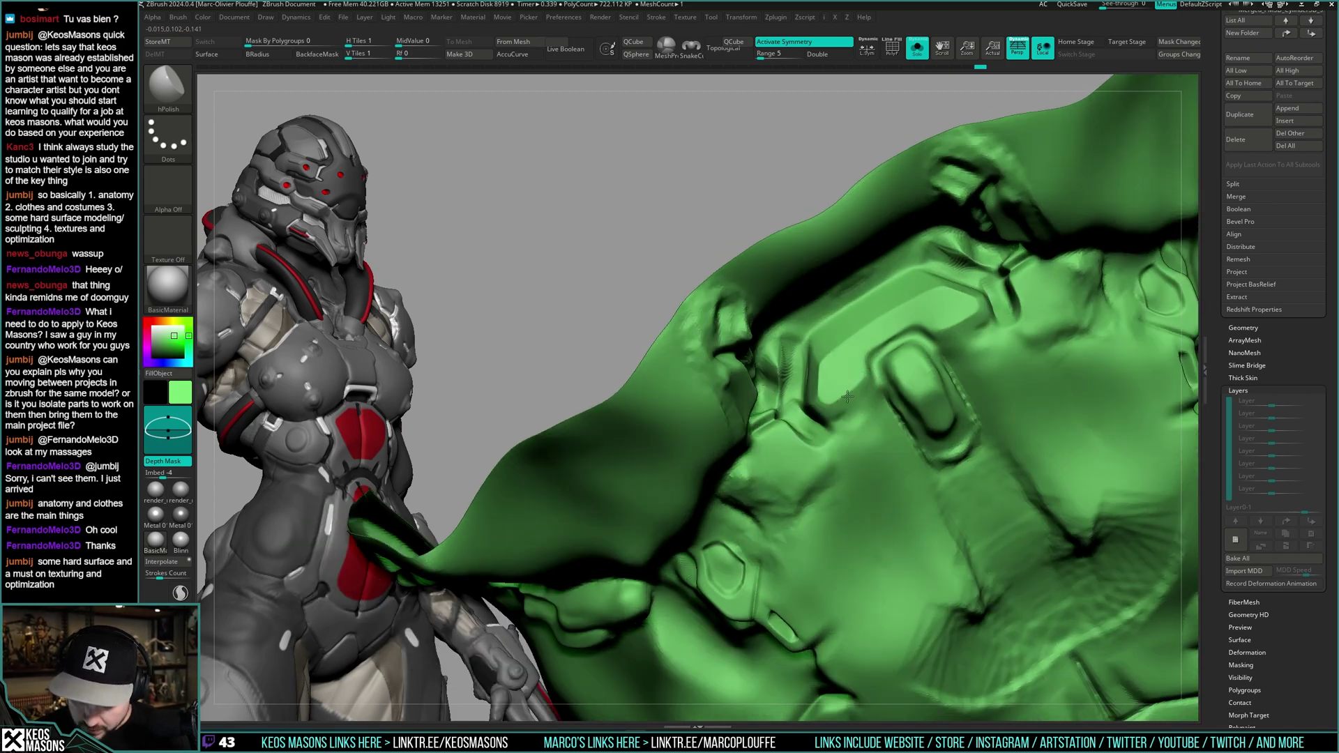
pyautogui.hotkey('shift', 's')
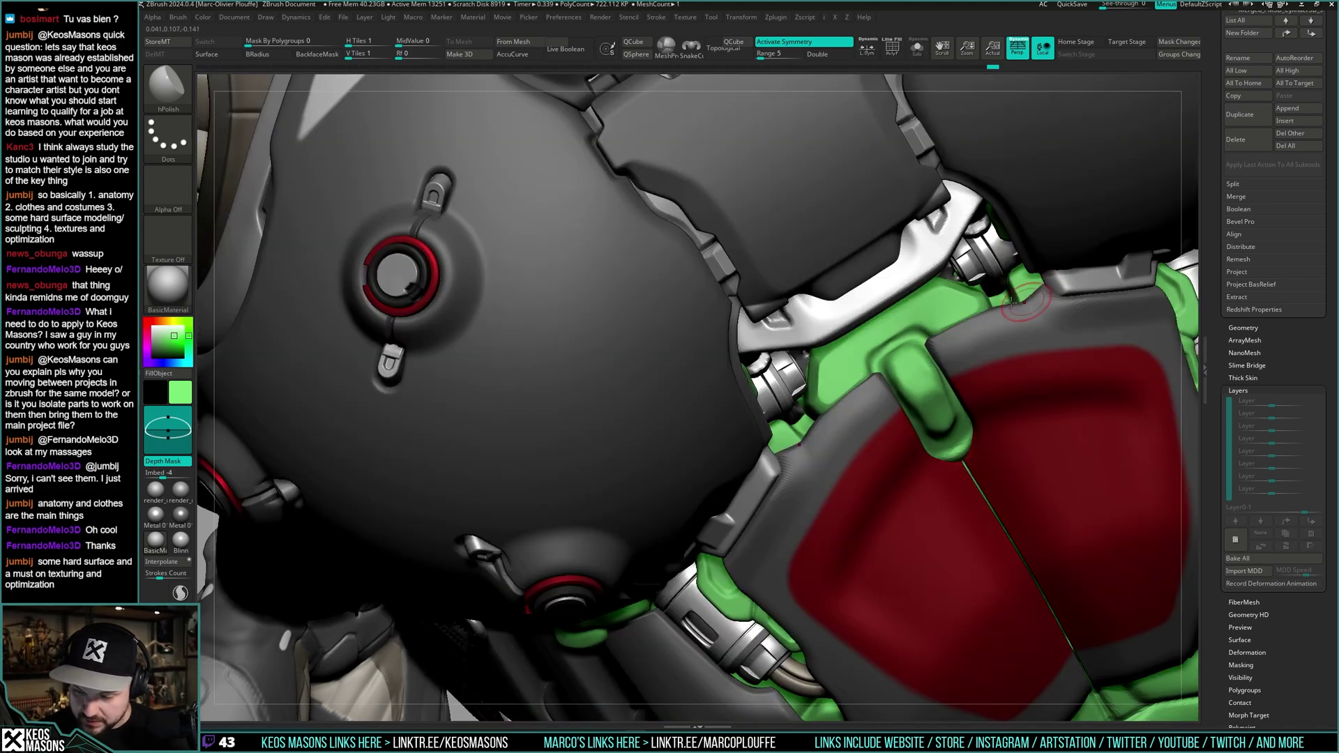
pyautogui.moveTo(976, 311)
pyautogui.mouseDown(button='right')
pyautogui.moveTo(975, 324)
pyautogui.moveTo(985, 316)
pyautogui.mouseUp(button='right')
pyautogui.hotkey('shift', 's')
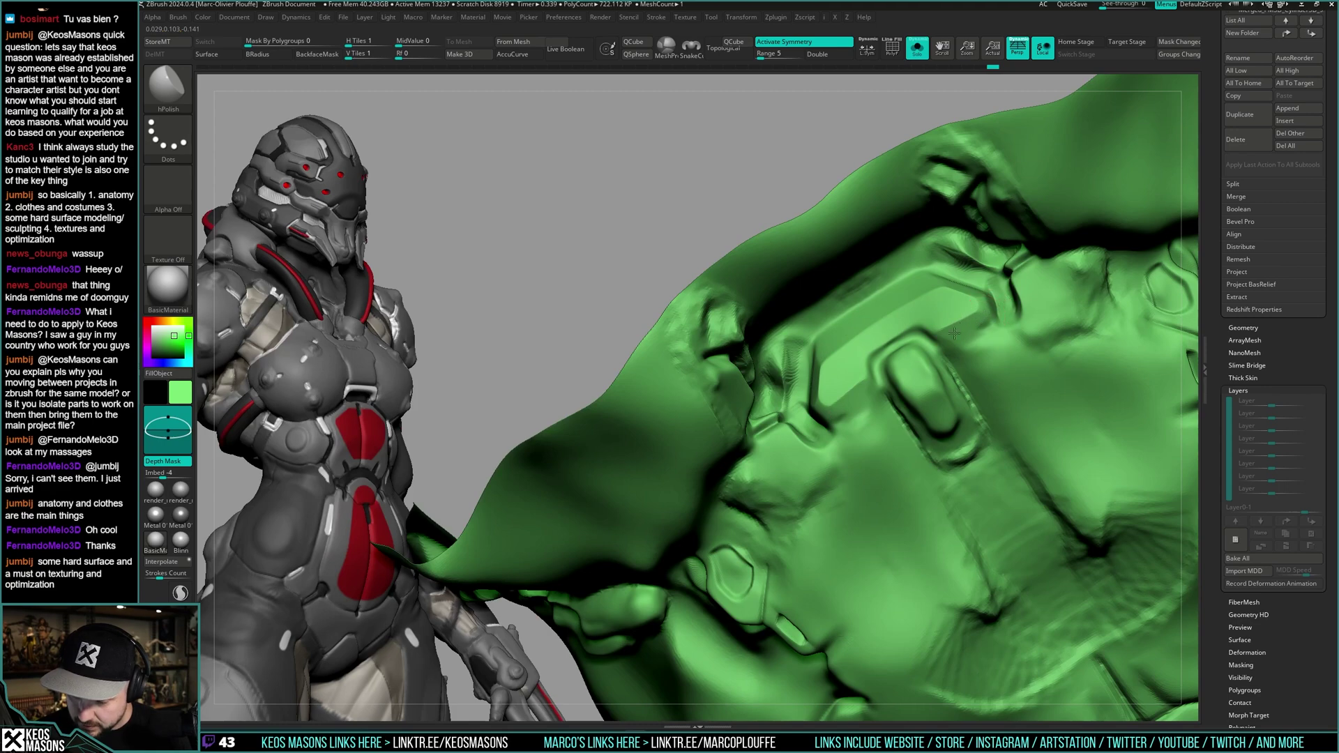
pyautogui.moveTo(979, 302); pyautogui.dragTo(979, 330)
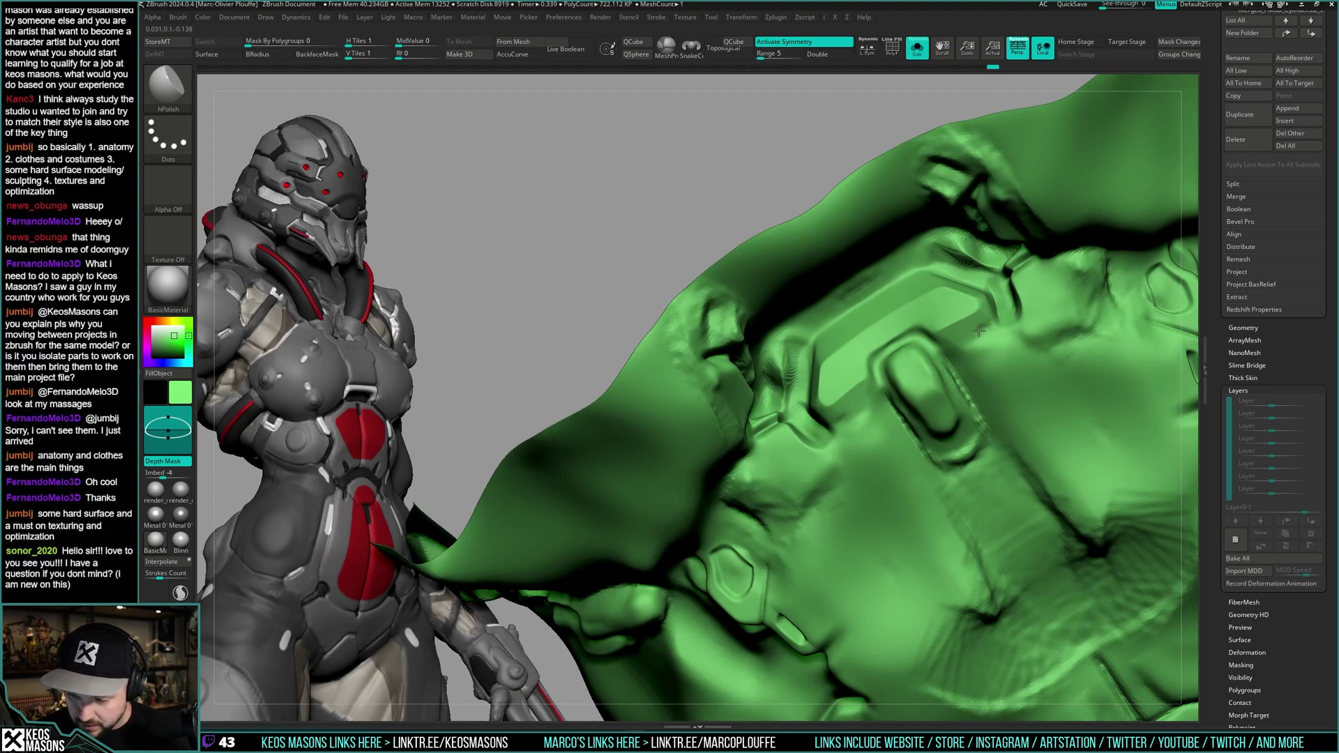
pyautogui.hotkey('shift', 's')
pyautogui.moveTo(990, 314)
pyautogui.mouseDown(button='right')
pyautogui.moveTo(941, 348)
pyautogui.moveTo(900, 320)
pyautogui.moveTo(931, 342)
pyautogui.moveTo(890, 365)
pyautogui.moveTo(911, 310)
pyautogui.moveTo(941, 301)
pyautogui.mouseUp(button='right')
pyautogui.hotkey('shift', 's')
# - Crease the raised patch's upper border with Orb_Cracks, using the transparent view as a guide
pyautogui.rightClick(909, 346)
pyautogui.click(945, 361)
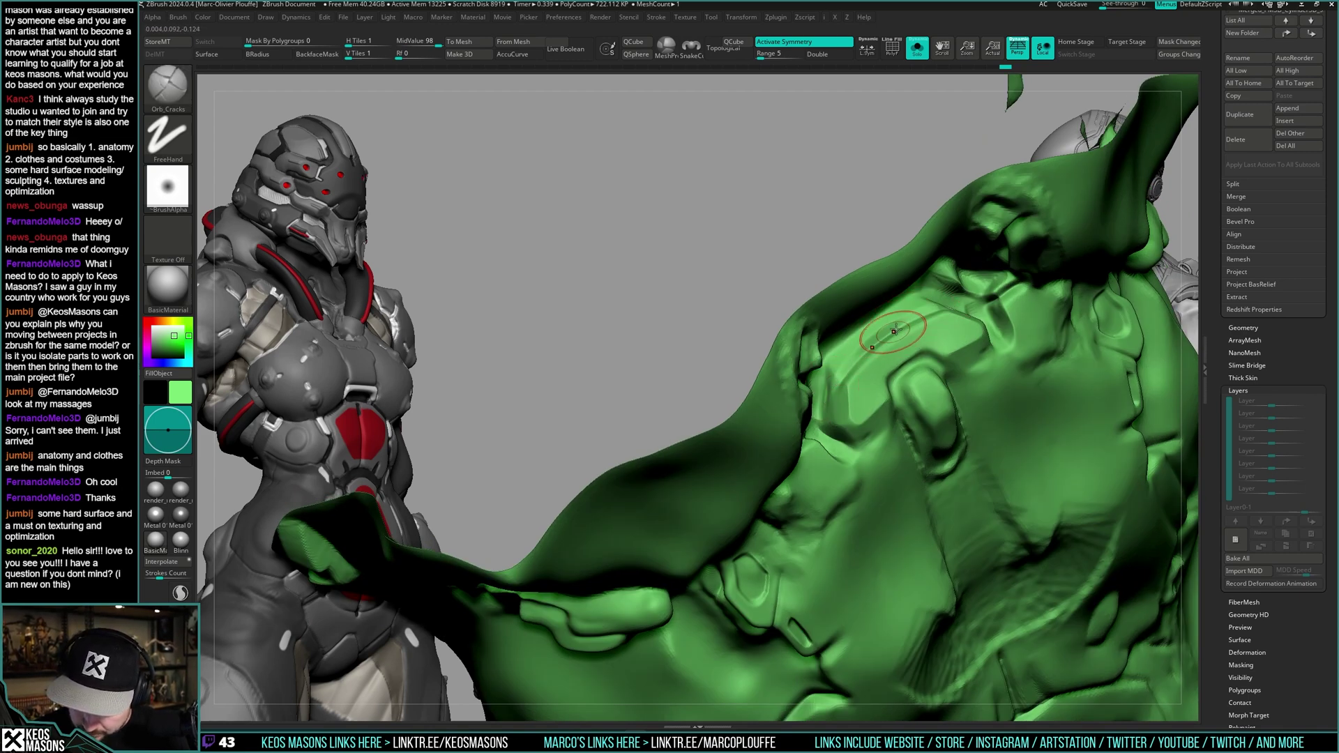
pyautogui.hotkey('alt', 's')
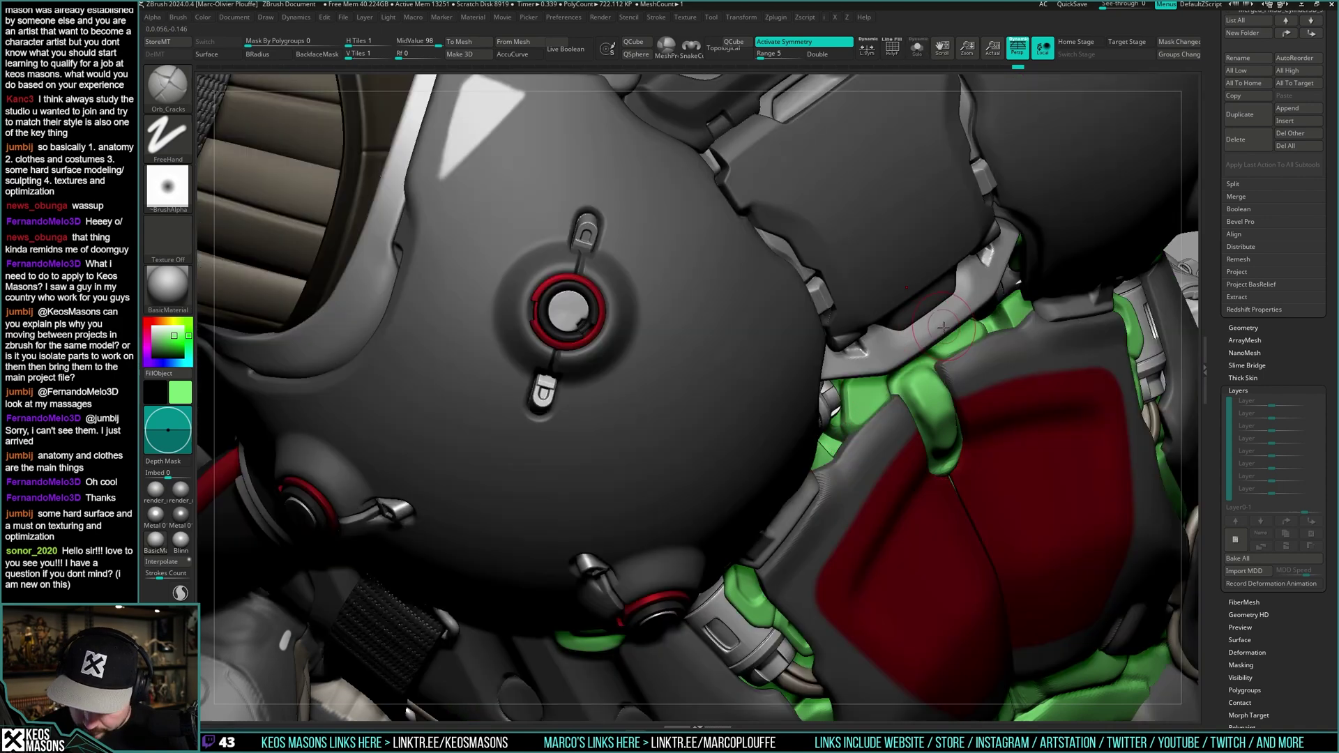
pyautogui.moveTo(941, 397)
pyautogui.mouseDown(button='right')
pyautogui.moveTo(931, 338)
pyautogui.moveTo(923, 370)
pyautogui.moveTo(893, 340)
pyautogui.mouseUp(button='right')
pyautogui.hotkey('alt', 's')
pyautogui.hotkey('alt', 's')
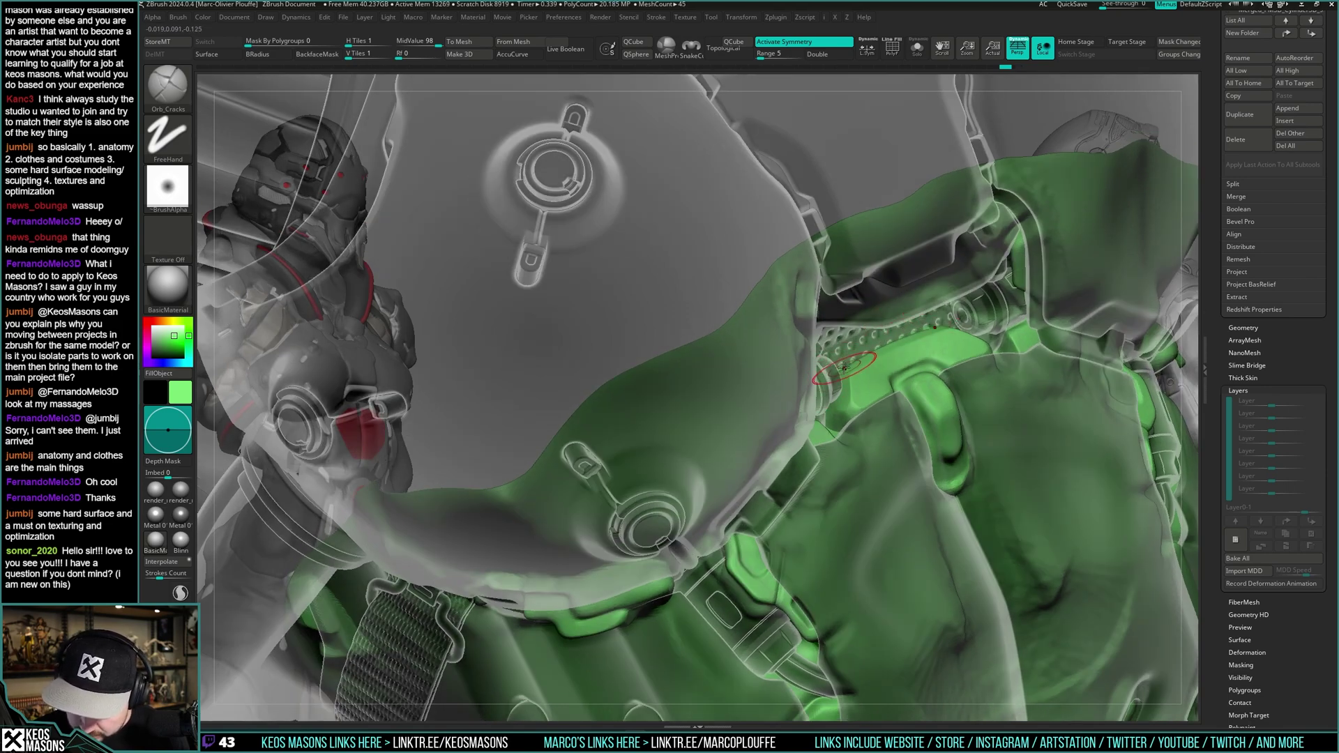
pyautogui.moveTo(830, 378); pyautogui.dragTo(889, 335, button='right')
# - Sharpen the crease at the raised patch's near end beside the cylinder recess with Orb_Cracks
pyautogui.hotkey('shift', 's')
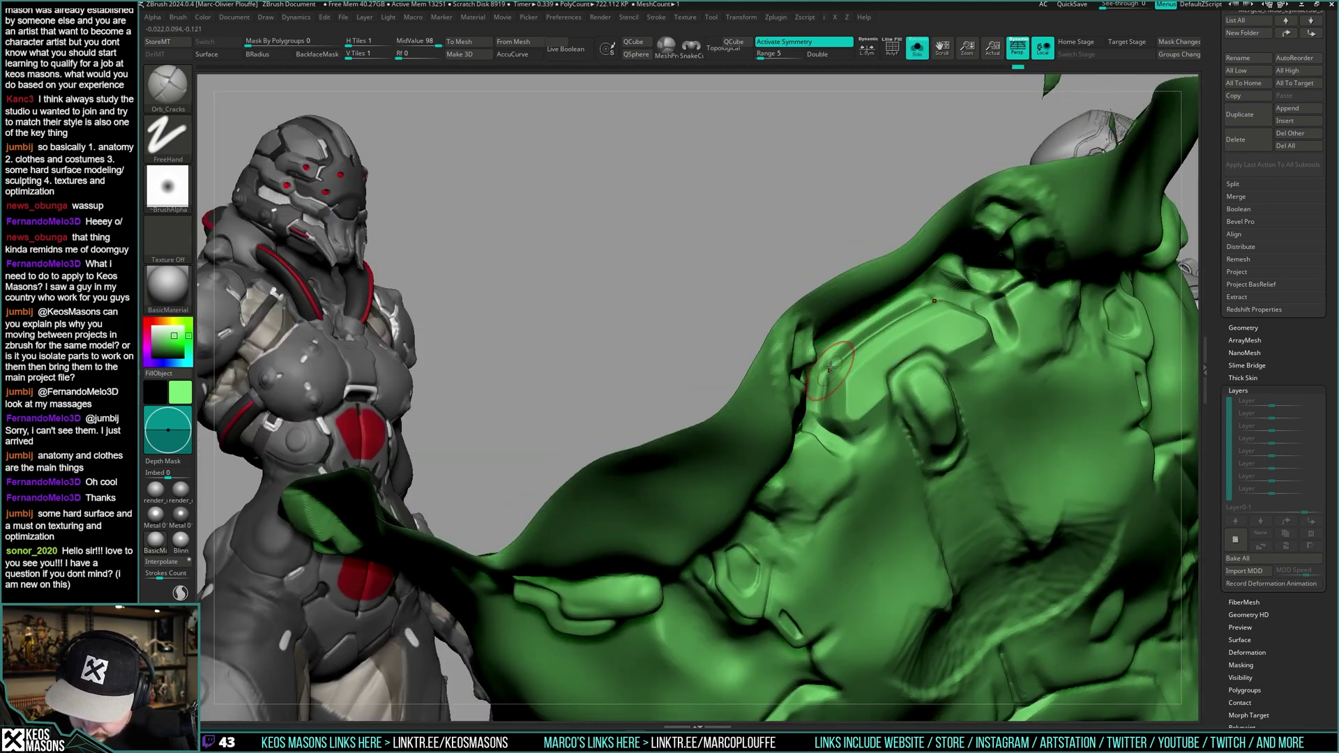
pyautogui.moveTo(830, 367); pyautogui.dragTo(829, 380, button='right')
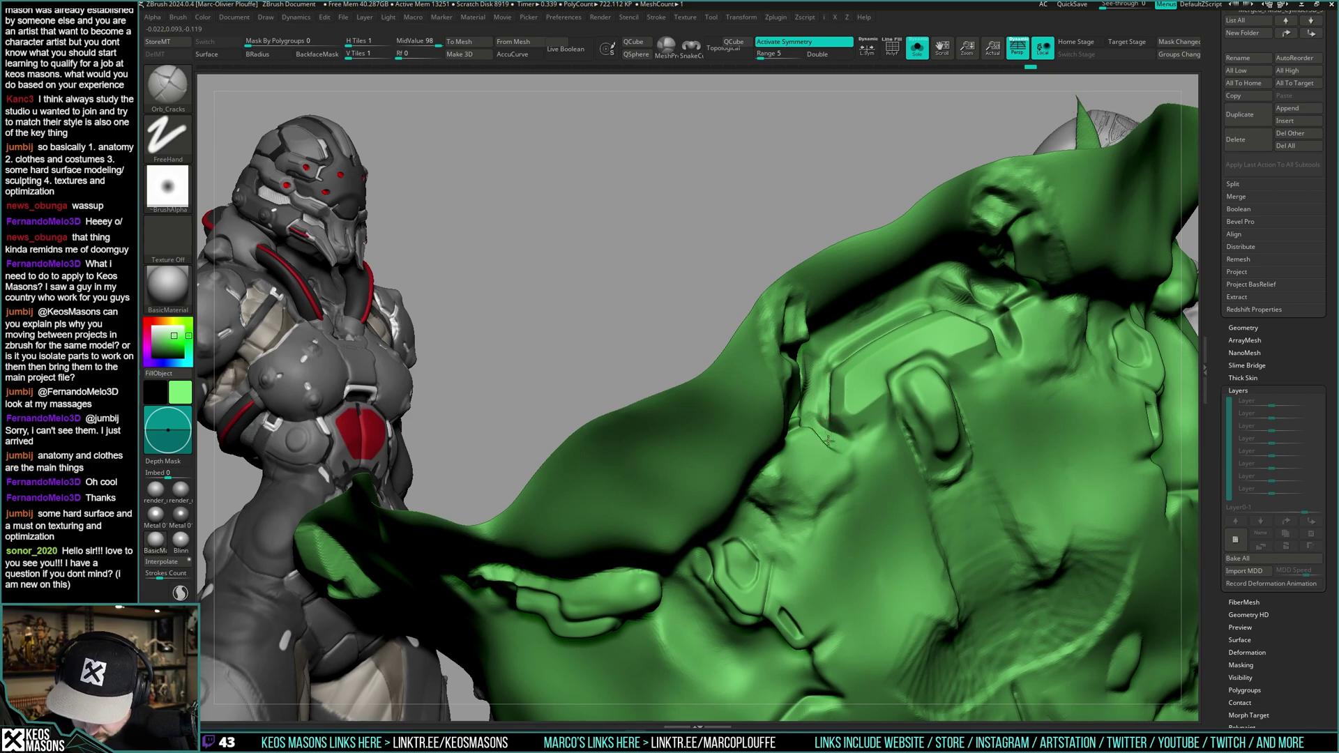
pyautogui.moveTo(827, 440); pyautogui.dragTo(858, 422, button='right')
pyautogui.hotkey('shift', 's')
pyautogui.moveTo(898, 369)
pyautogui.mouseDown(button='right')
pyautogui.moveTo(875, 377)
pyautogui.moveTo(914, 399)
pyautogui.mouseUp(button='right')
# - Flatten the bevel along the raised patch's upper border with the hPolish brush
pyautogui.press('space')
pyautogui.click(891, 430)
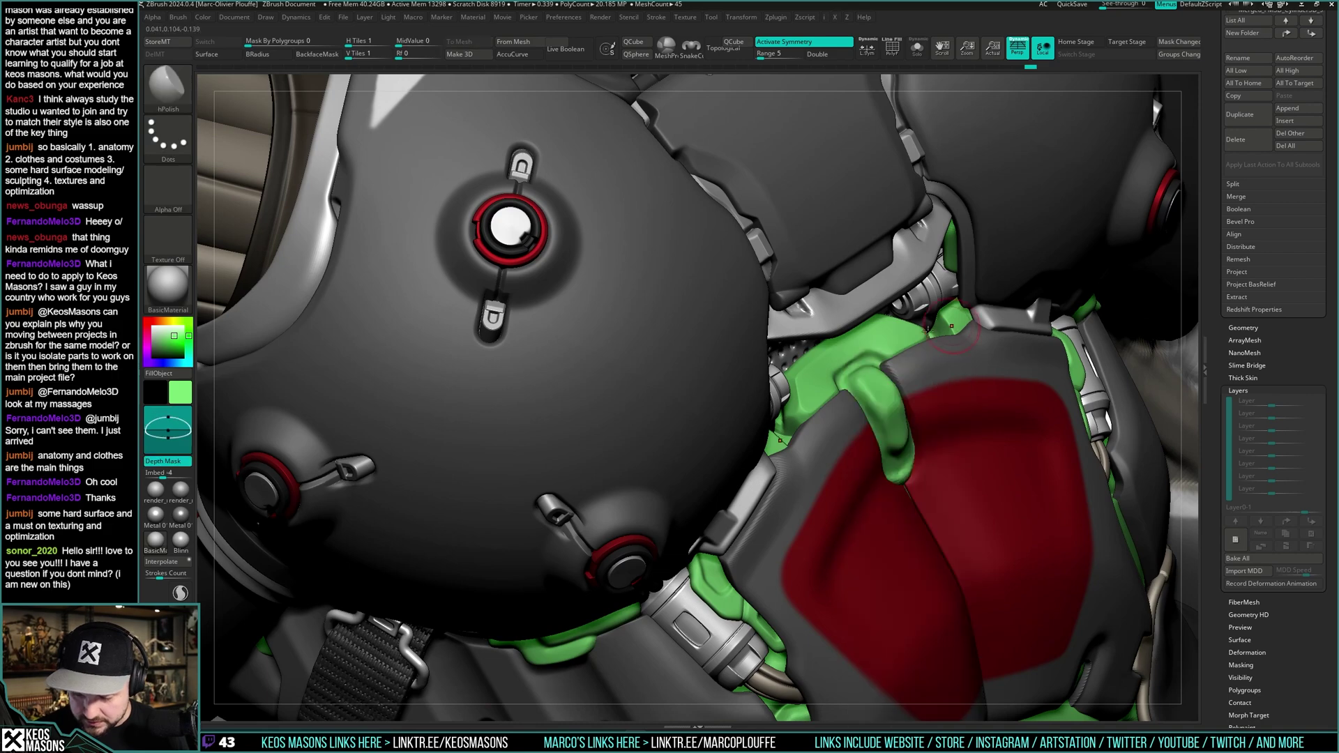
pyautogui.hotkey('shift', 's')
pyautogui.moveTo(801, 388)
pyautogui.mouseDown(button='right')
pyautogui.moveTo(811, 360)
pyautogui.moveTo(838, 377)
pyautogui.mouseUp(button='right')
pyautogui.press('space')
pyautogui.moveTo(900, 298)
pyautogui.mouseDown(button='right')
pyautogui.moveTo(868, 301)
pyautogui.moveTo(895, 304)
pyautogui.mouseUp(button='right')
pyautogui.moveTo(826, 367); pyautogui.dragTo(906, 278)
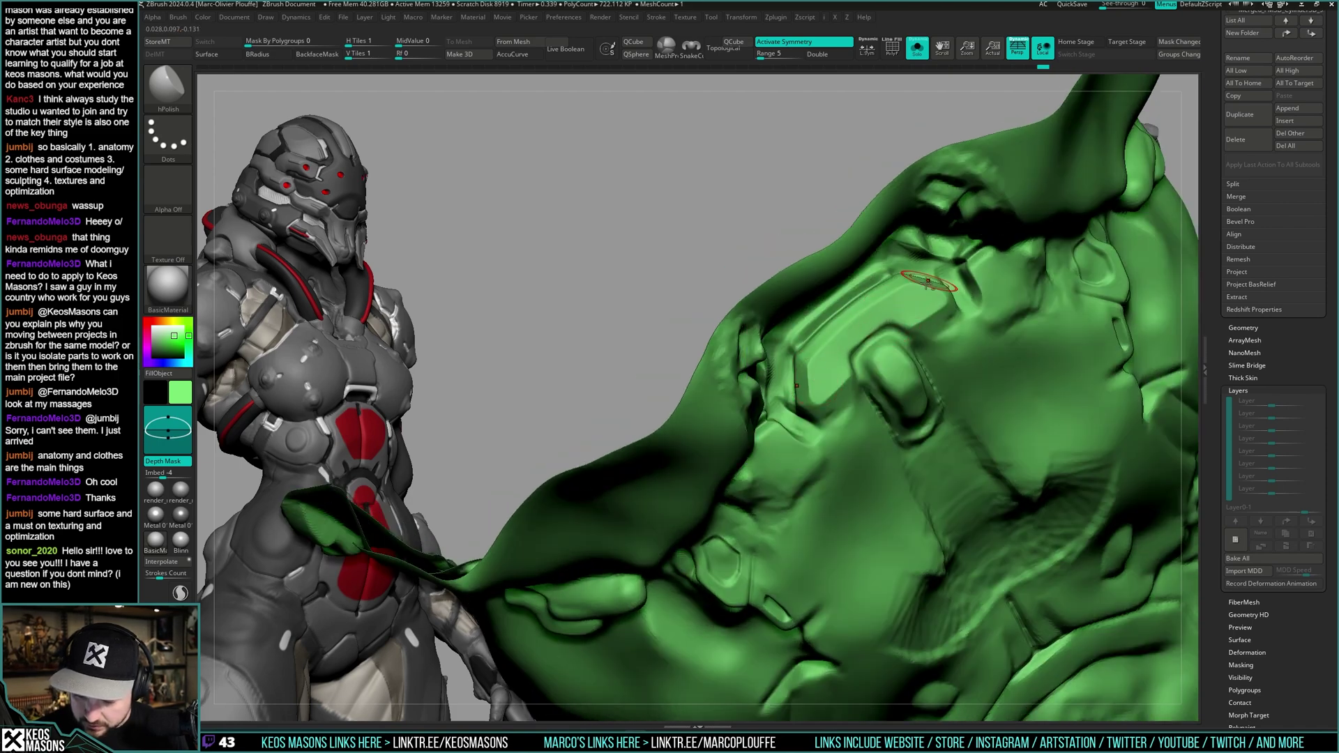
pyautogui.moveTo(828, 371); pyautogui.dragTo(838, 382, button='right')
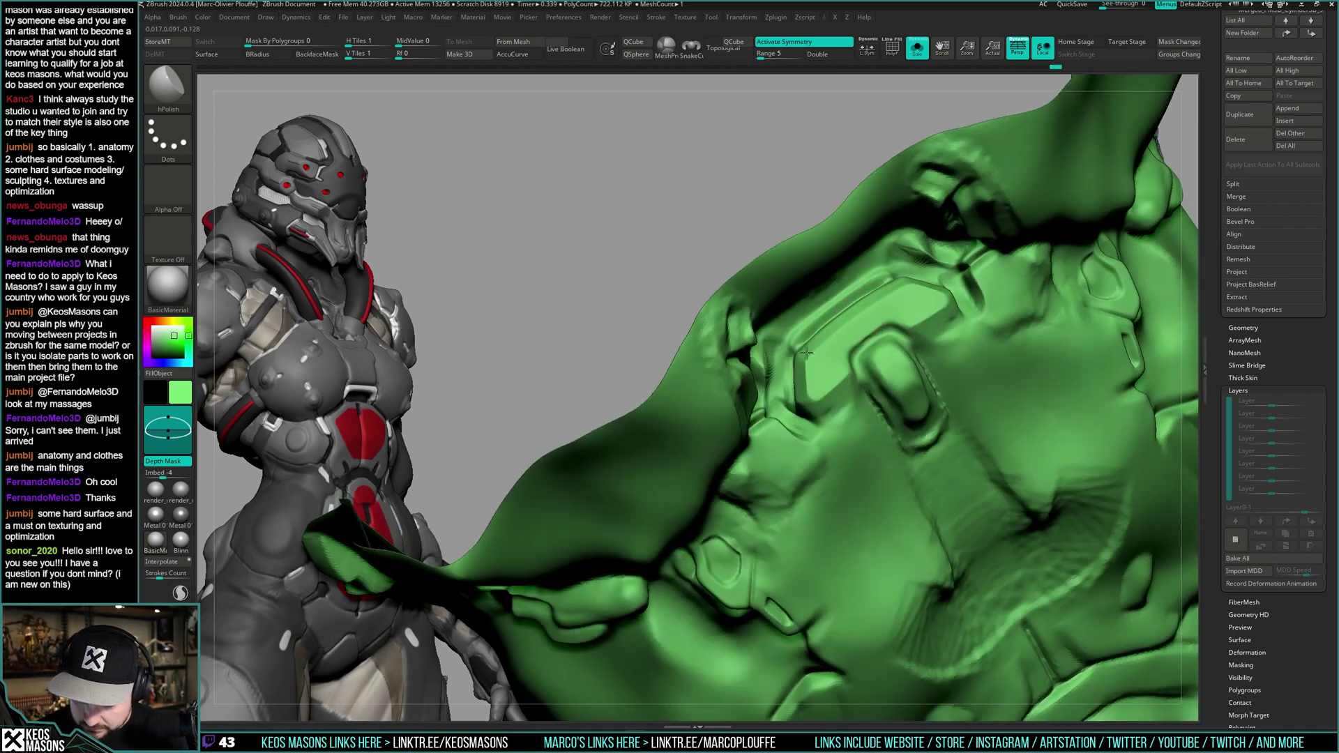
# - Polish the near end of the raised patch's face next to the tab, alternating between isolated and full views
pyautogui.hotkey('shift', 'alt', 's')
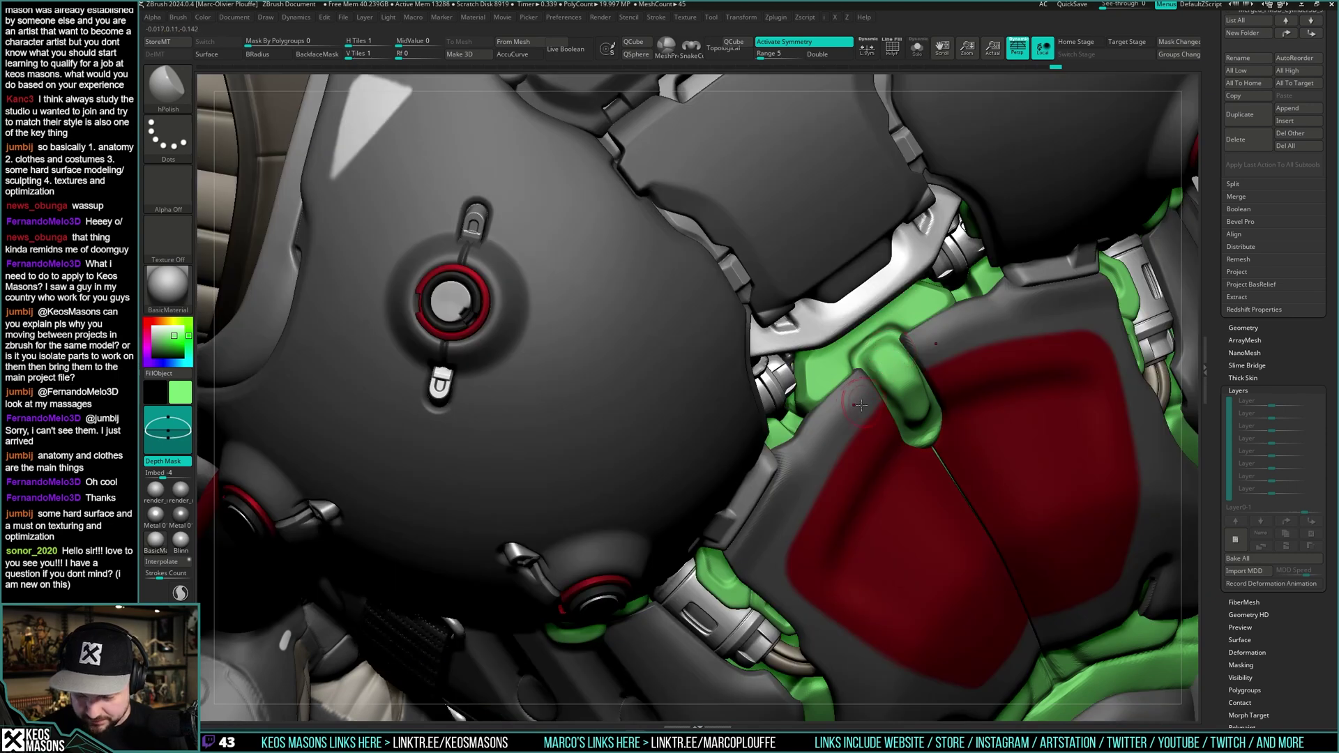
pyautogui.moveTo(885, 370)
pyautogui.mouseDown(button='right')
pyautogui.moveTo(861, 343)
pyautogui.moveTo(867, 382)
pyautogui.mouseUp(button='right')
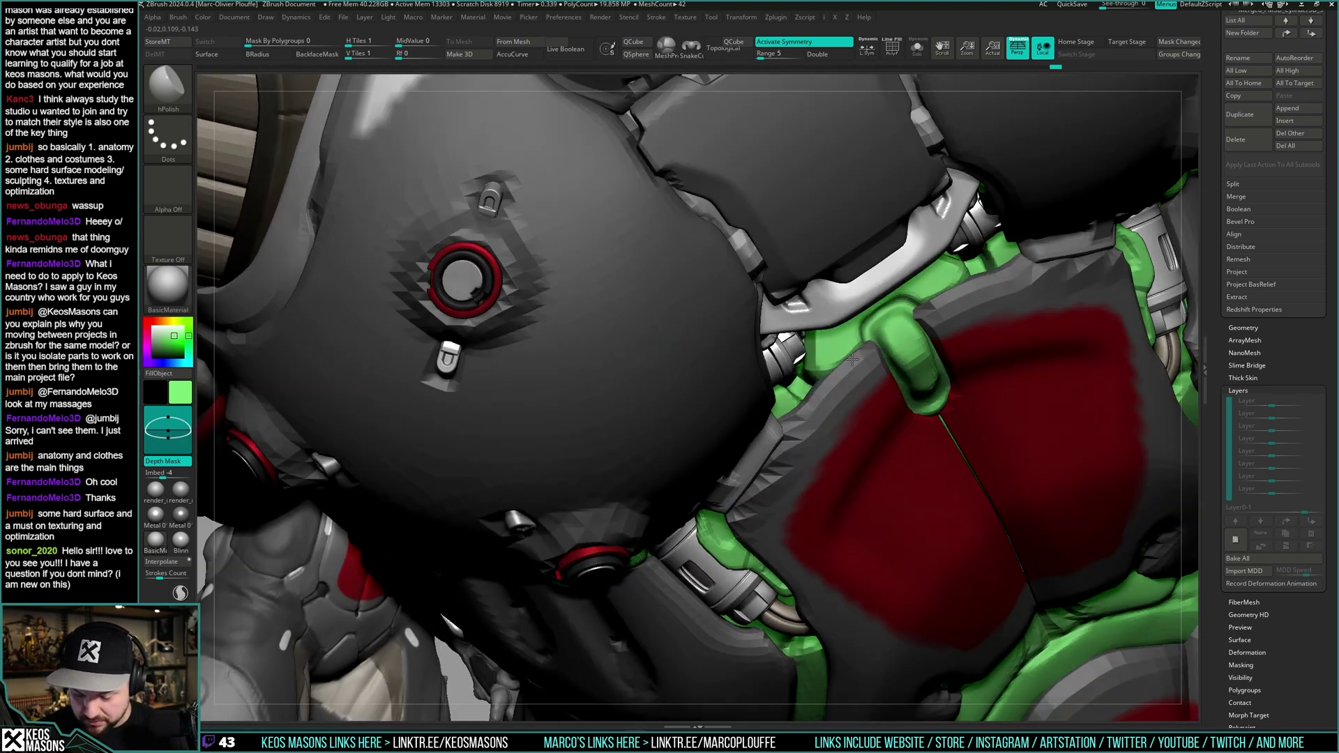
pyautogui.hotkey('shift', 's')
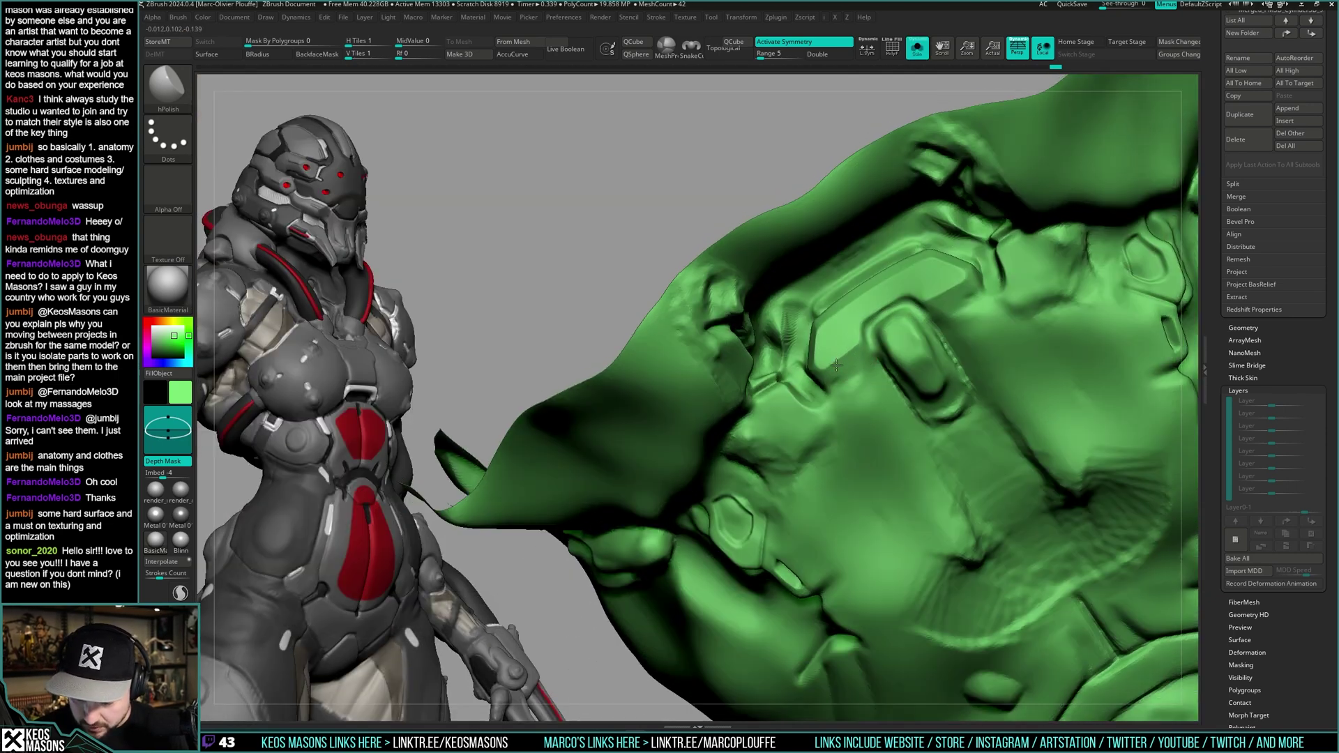
pyautogui.hotkey('shift', 'alt', 's')
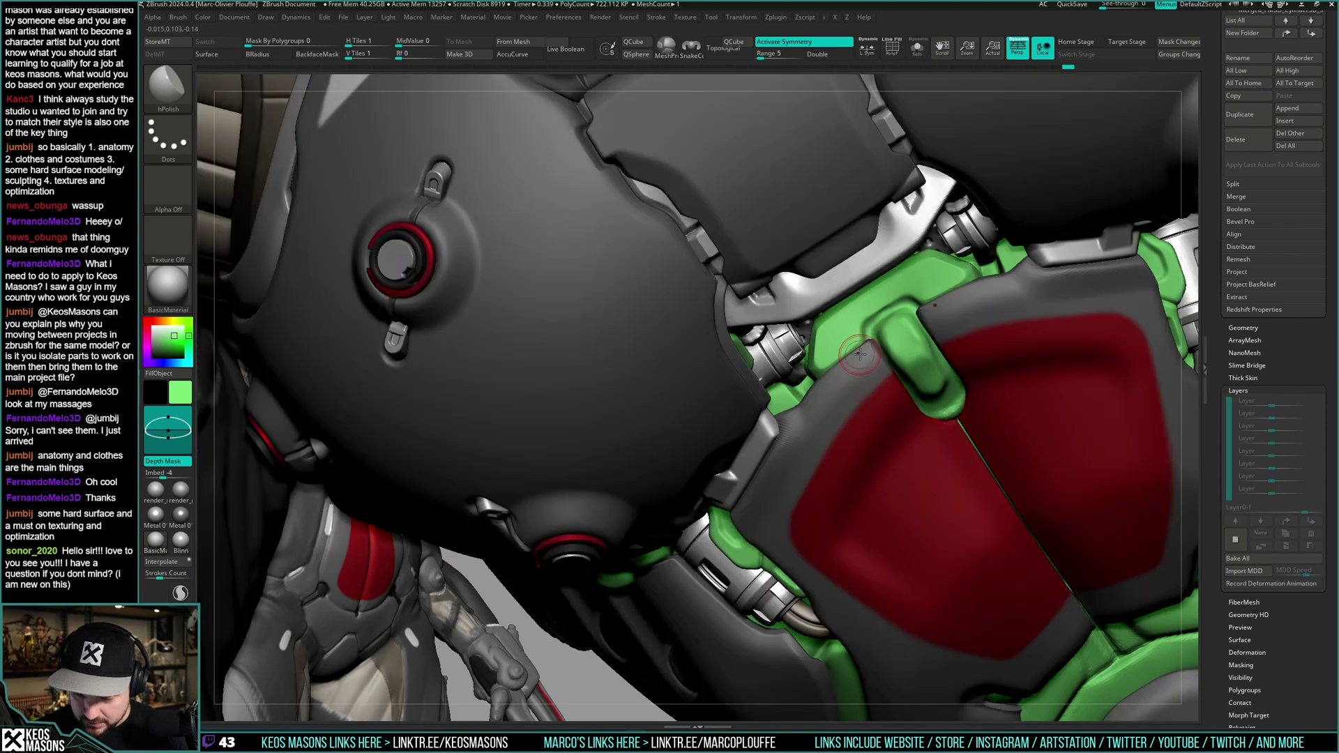
pyautogui.hotkey('shift', 'alt', 's')
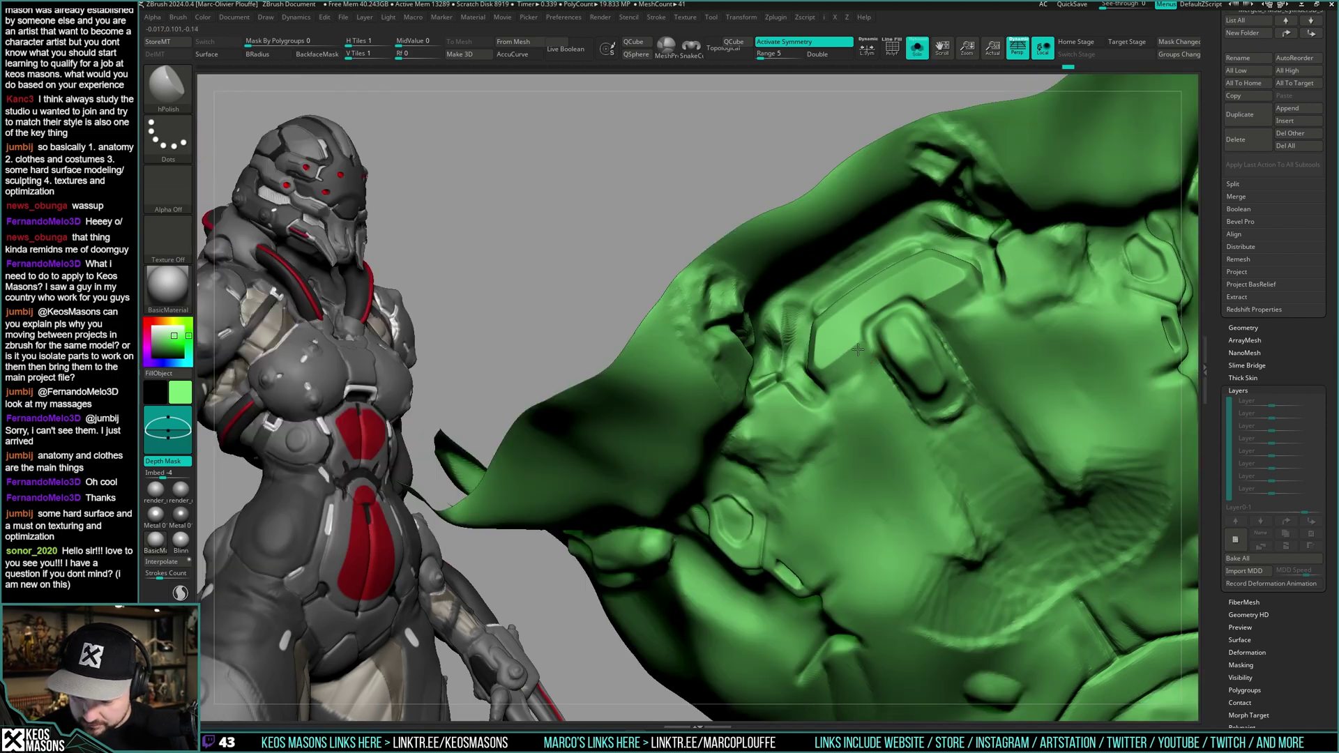
pyautogui.moveTo(857, 350); pyautogui.dragTo(845, 356)
pyautogui.hotkey('shift', 'alt', 's')
# - Smooth the near corner of the raised patch beside the metal cylinder and inspect the isolated mesh
pyautogui.moveTo(854, 366); pyautogui.dragTo(840, 349, button='right')
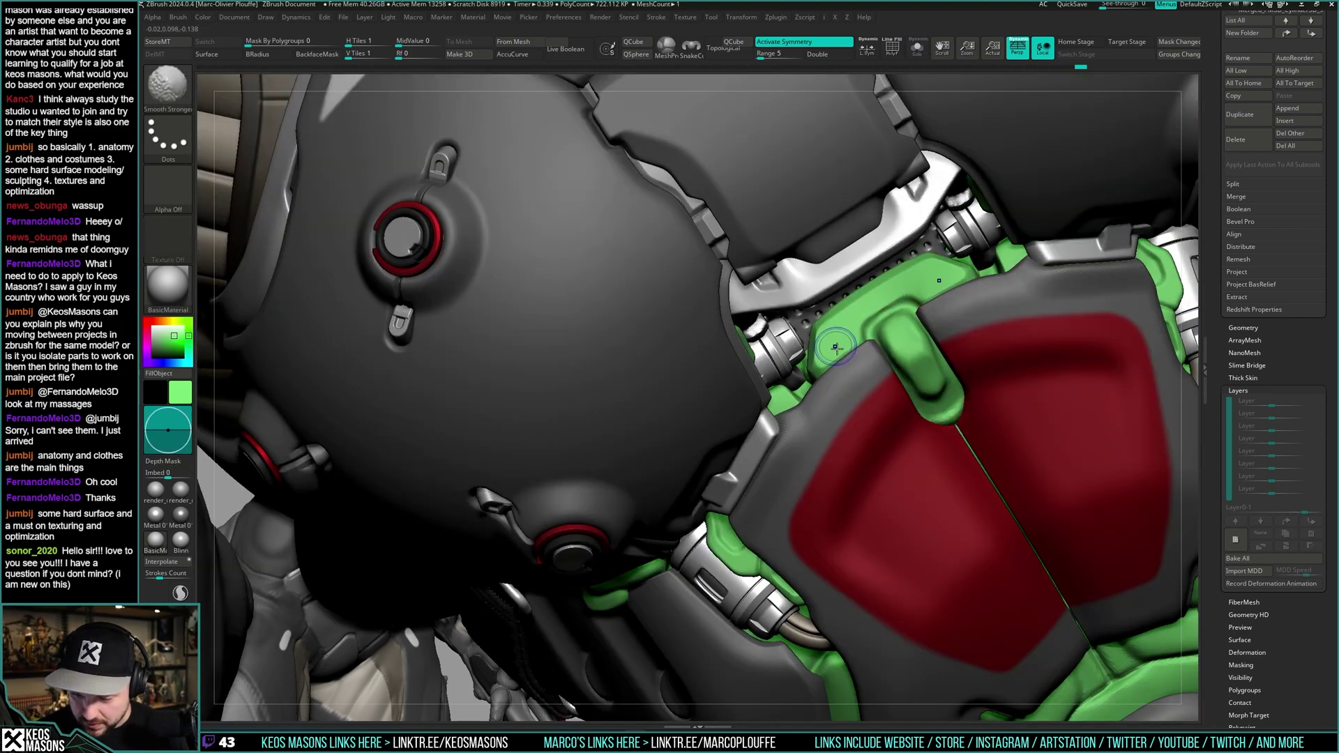
pyautogui.moveTo(835, 347)
pyautogui.keyDown('shift'); pyautogui.mouseDown()
pyautogui.moveTo(938, 267)
pyautogui.moveTo(836, 324)
pyautogui.mouseUp(); pyautogui.keyUp('shift')
pyautogui.moveTo(828, 326)
pyautogui.mouseDown(button='right')
pyautogui.moveTo(849, 312)
pyautogui.moveTo(854, 355)
pyautogui.moveTo(816, 359)
pyautogui.mouseUp(button='right')
pyautogui.hotkey('shift', 's')
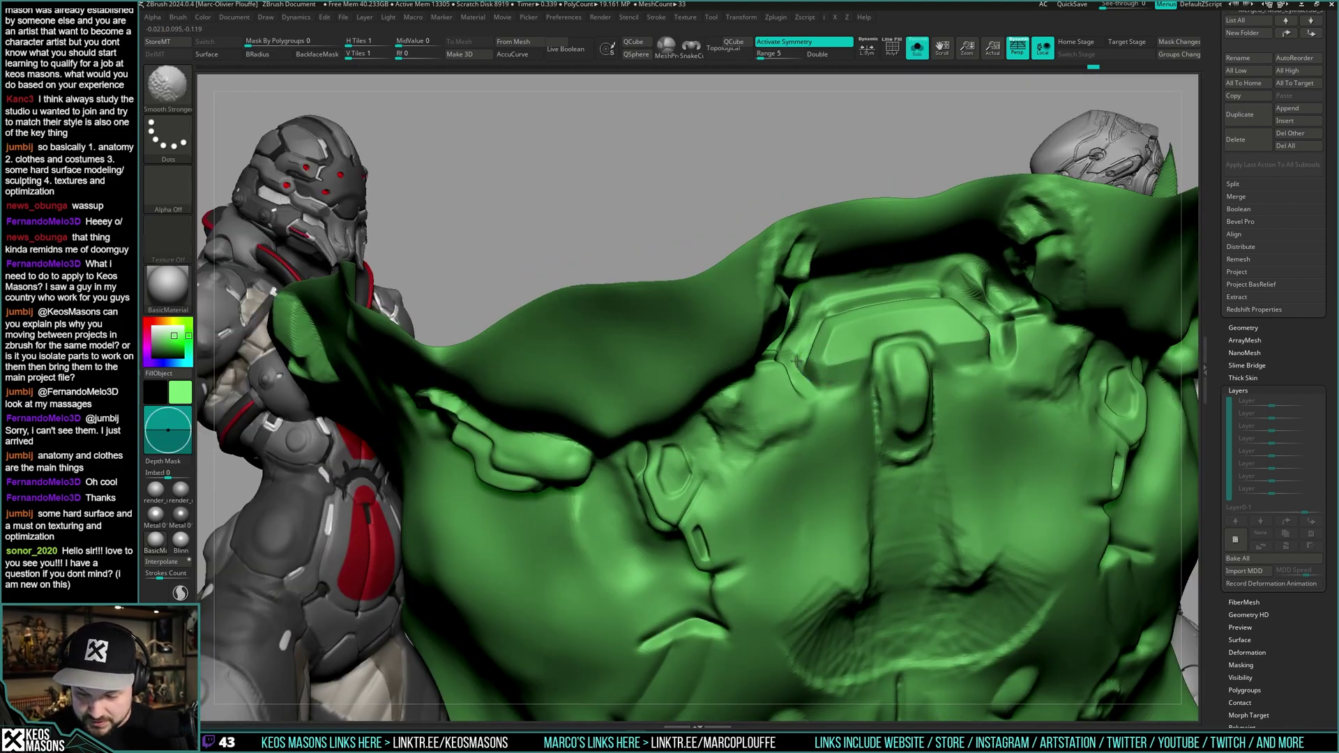
pyautogui.hotkey('shift', 's')
# - Refine the crease between the raised patch and the cylinder recess with Orb_Cracks on the isolated undersuit
pyautogui.press('space')
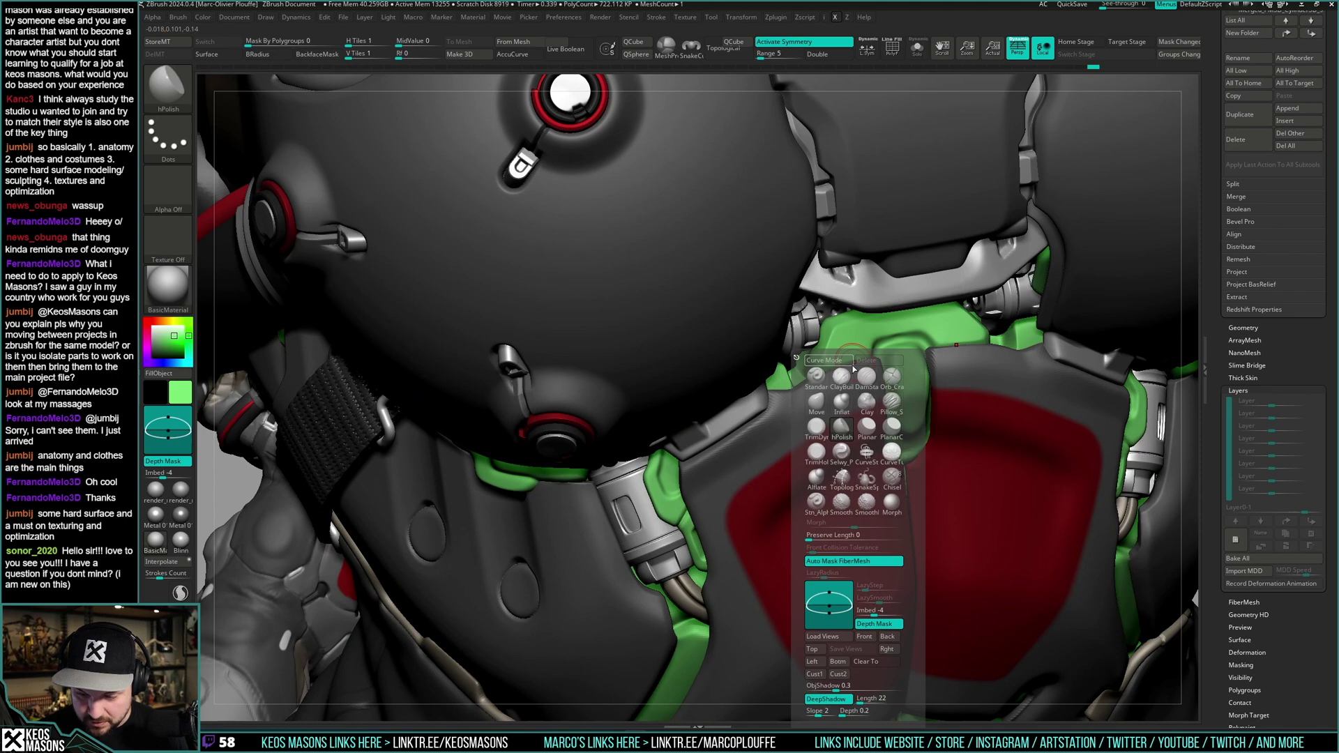
pyautogui.click(890, 379)
pyautogui.hotkey('shift', 's')
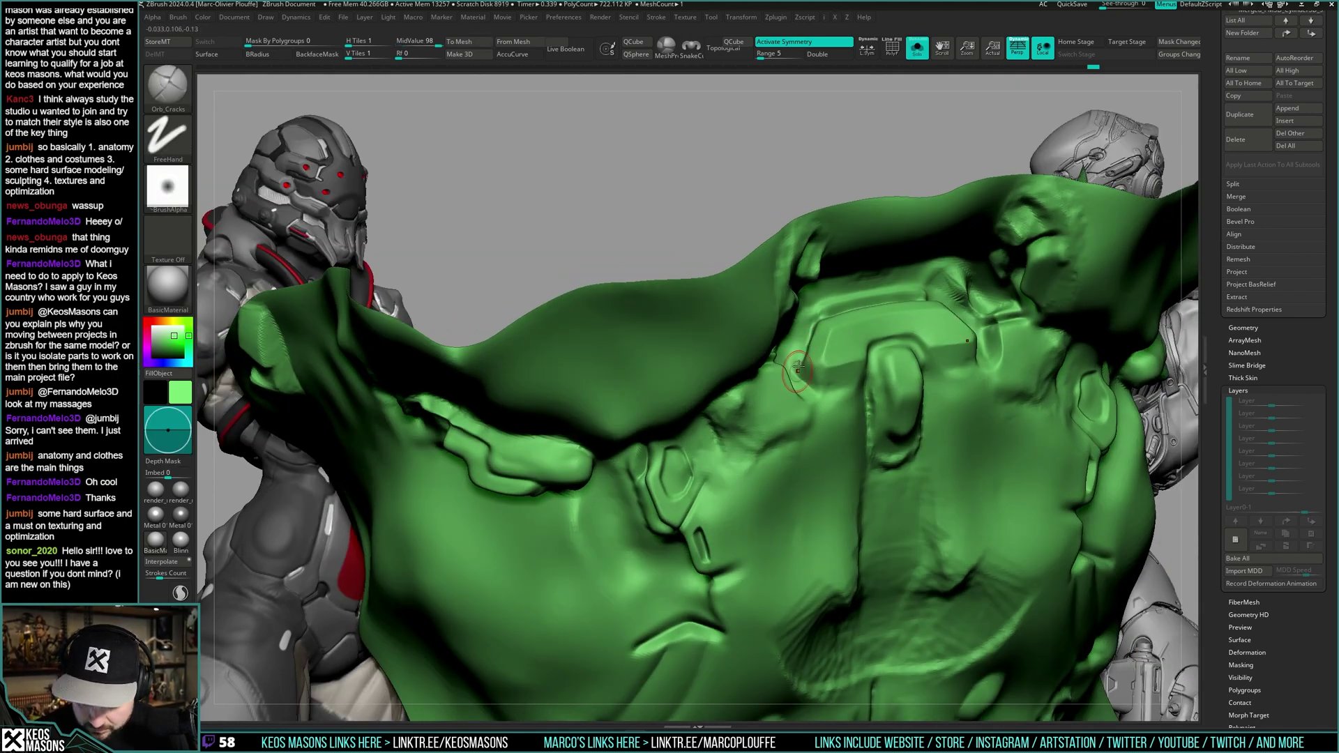
pyautogui.moveTo(802, 374)
pyautogui.mouseDown(button='right')
pyautogui.moveTo(854, 311)
pyautogui.moveTo(846, 380)
pyautogui.mouseUp(button='right')
# - Build up the undersuit beside the raised patch's lower corners with the ClayBuildup brush, checking the shape against the full armor
pyautogui.hotkey('shift', 's')
pyautogui.press('space')
pyautogui.click(801, 379)
pyautogui.hotkey('shift', 's')
pyautogui.press('space')
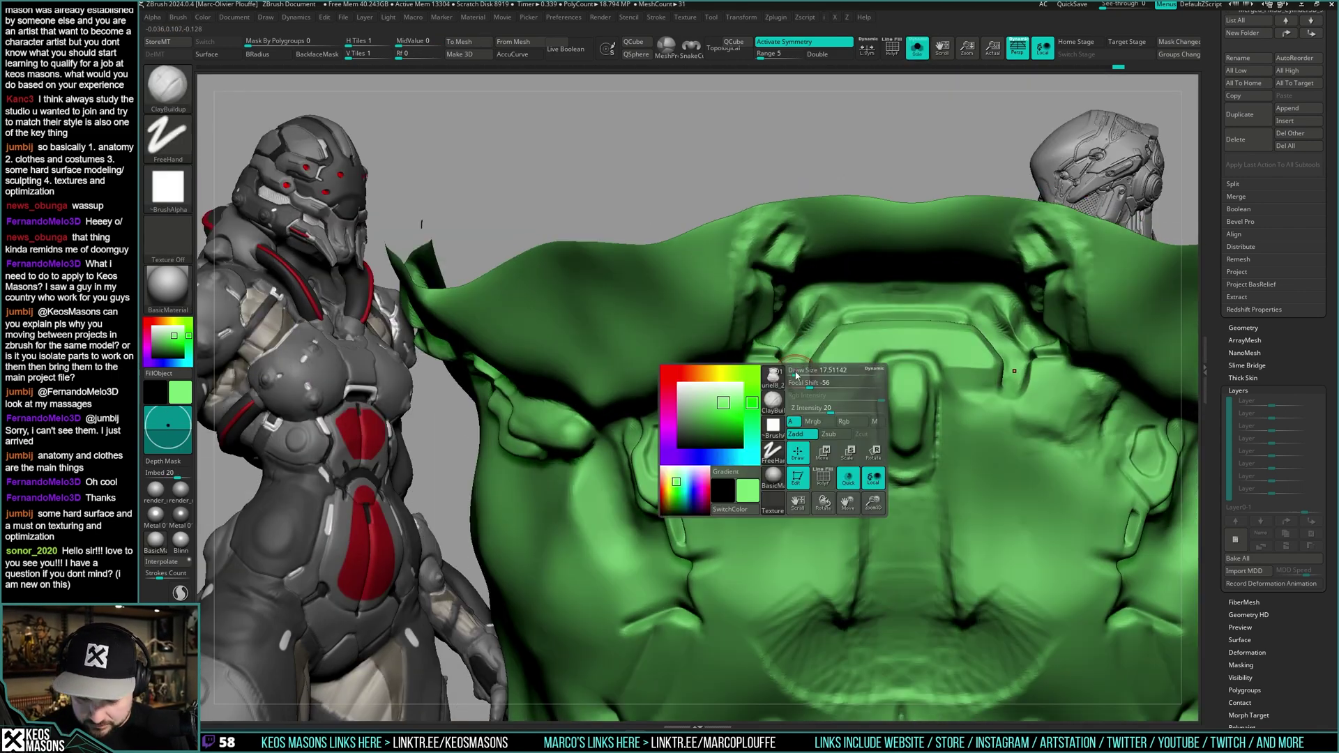
pyautogui.hotkey('shift', 's')
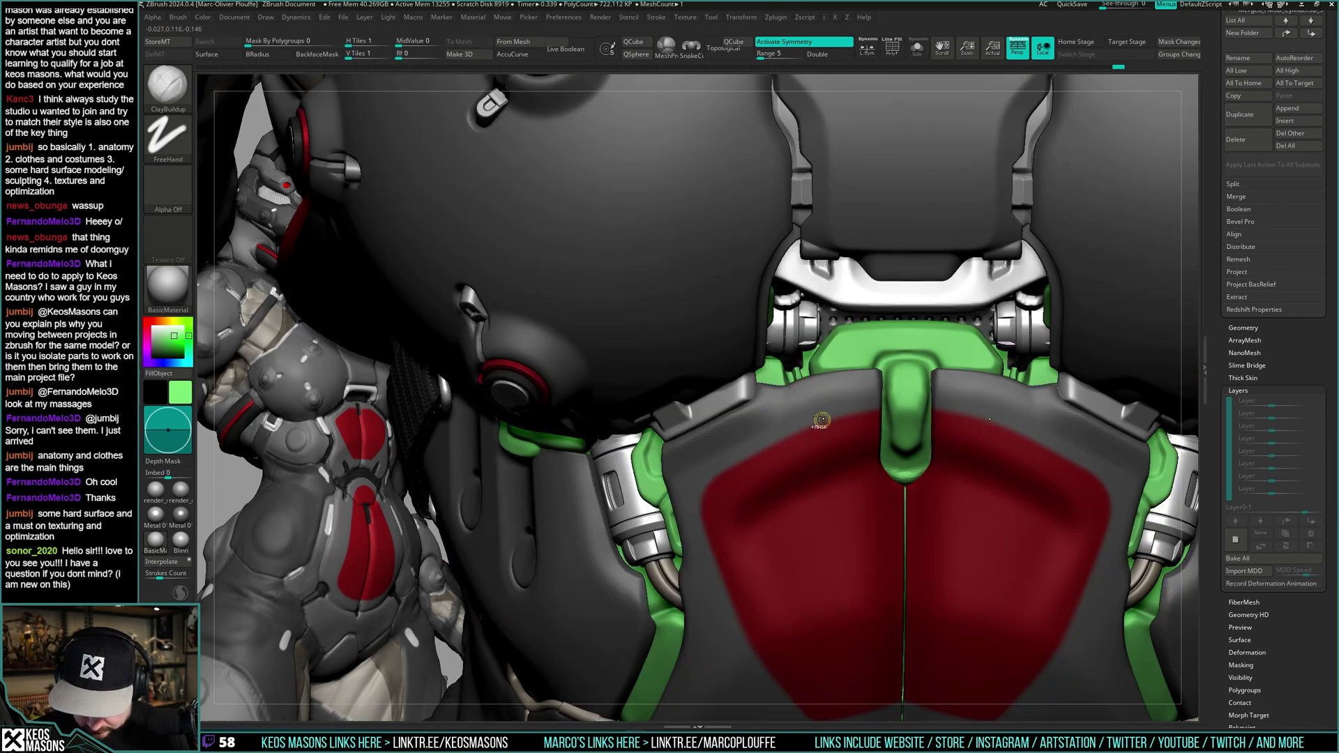
pyautogui.keyDown('ctrl'); pyautogui.moveTo(822, 420); pyautogui.dragTo(899, 457, button='right'); pyautogui.keyUp('ctrl')
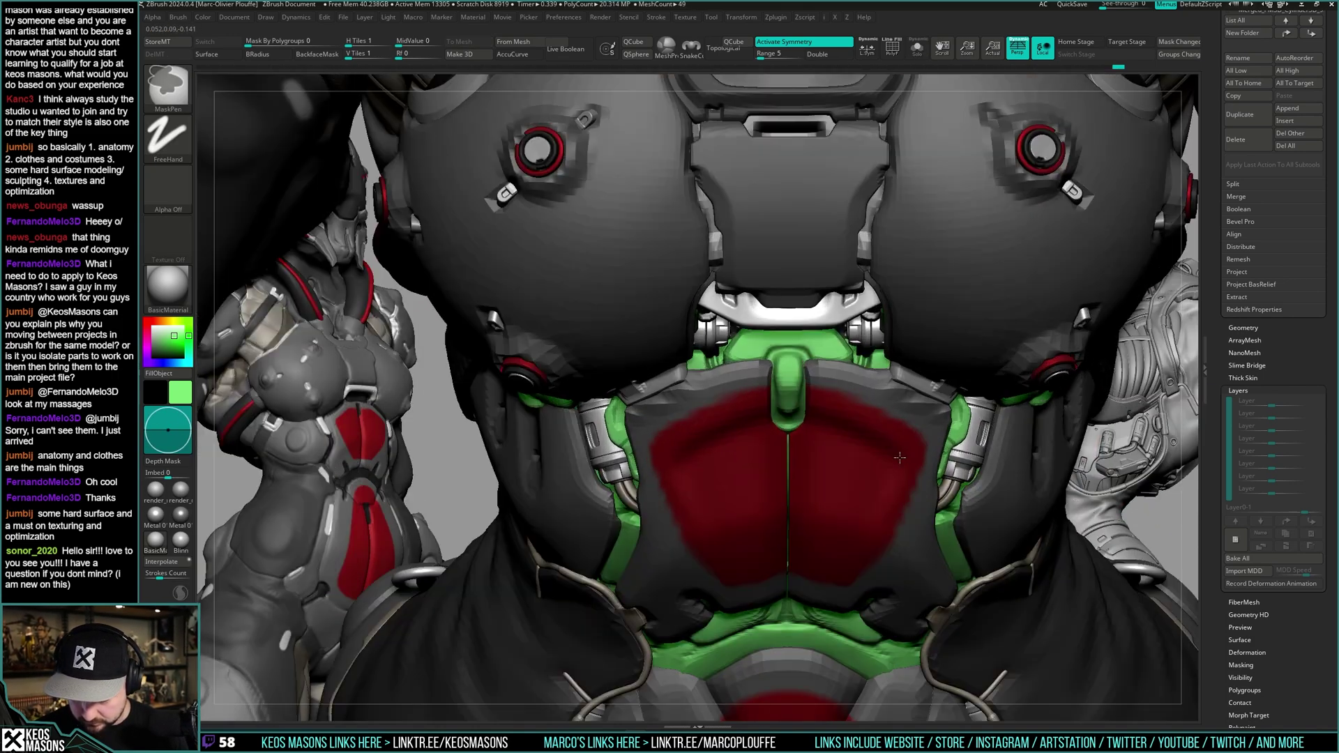
pyautogui.hotkey('shift', 's')
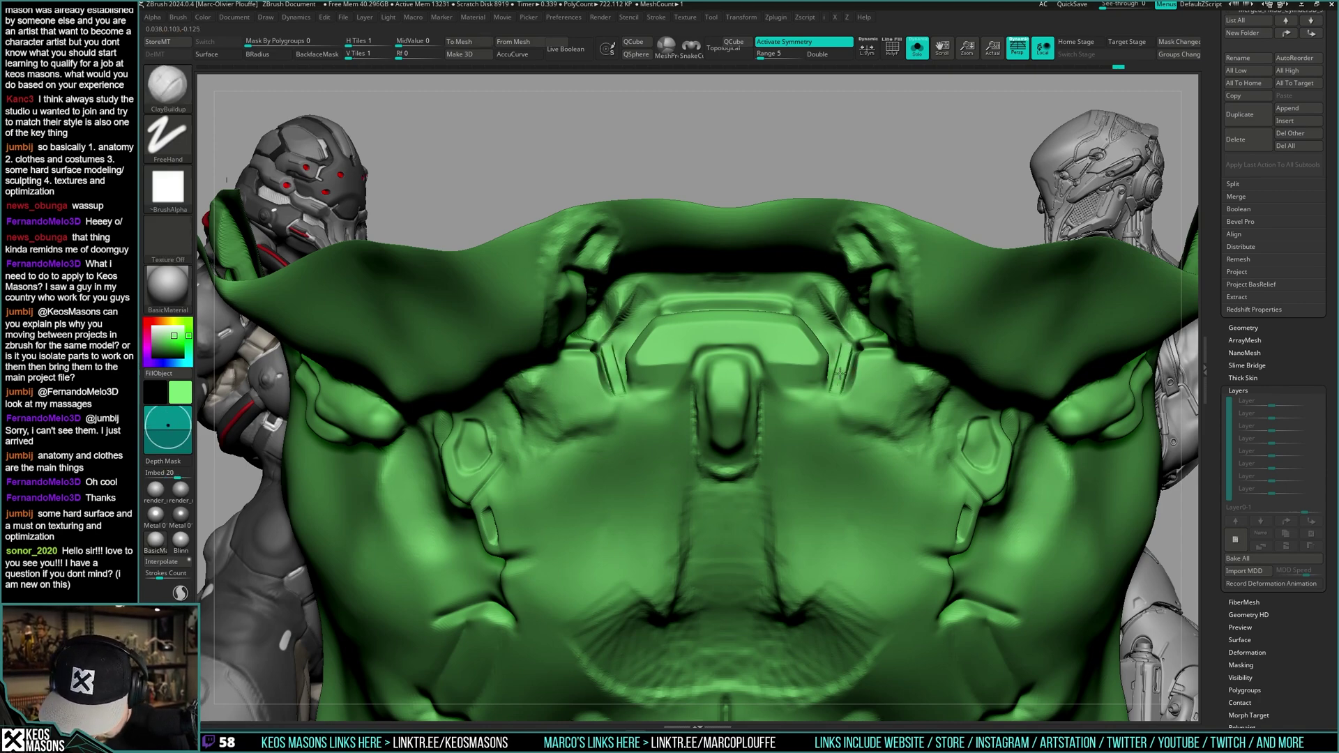
# - Sharpen the narrow groove beside the raised patch's lower corner with Orb_Cracks on the isolated undersuit
pyautogui.hotkey('shift', 's')
pyautogui.moveTo(844, 340); pyautogui.dragTo(847, 357, button='right')
pyautogui.hotkey('shift', 's')
pyautogui.press('x')
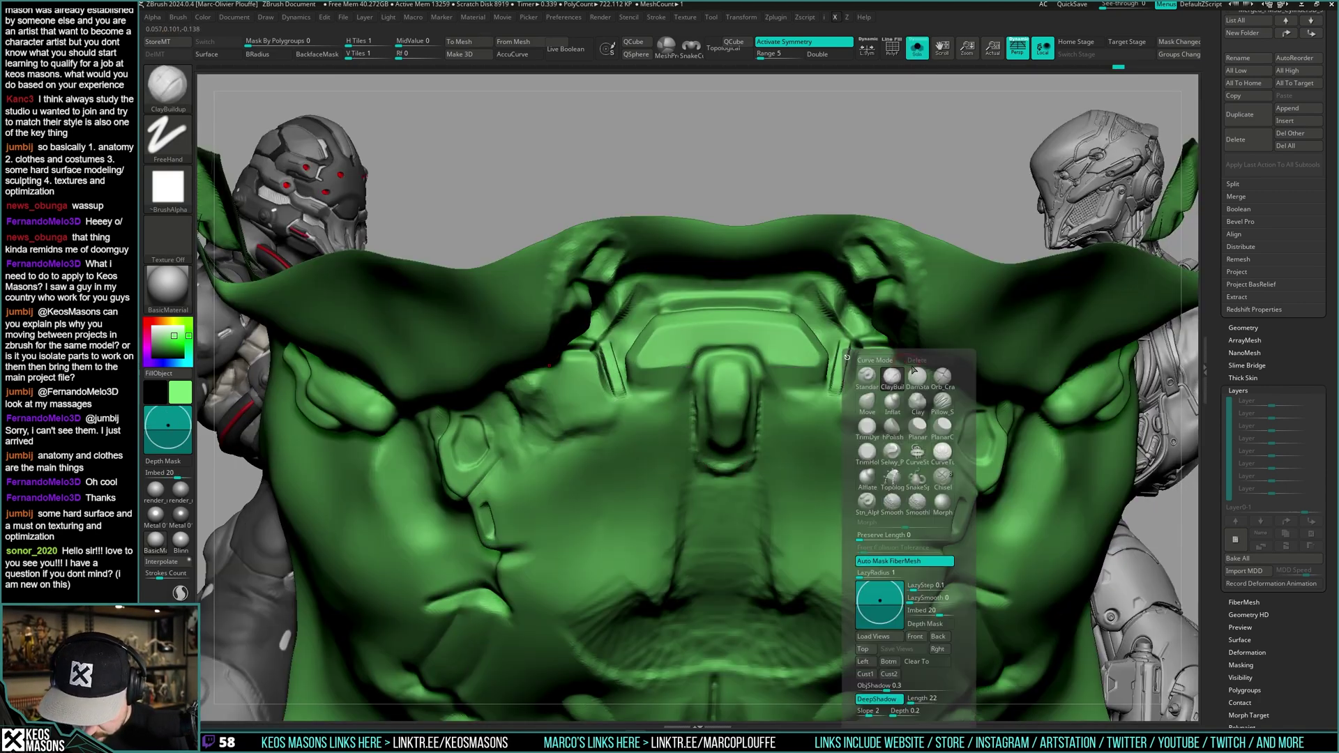
pyautogui.click(942, 377)
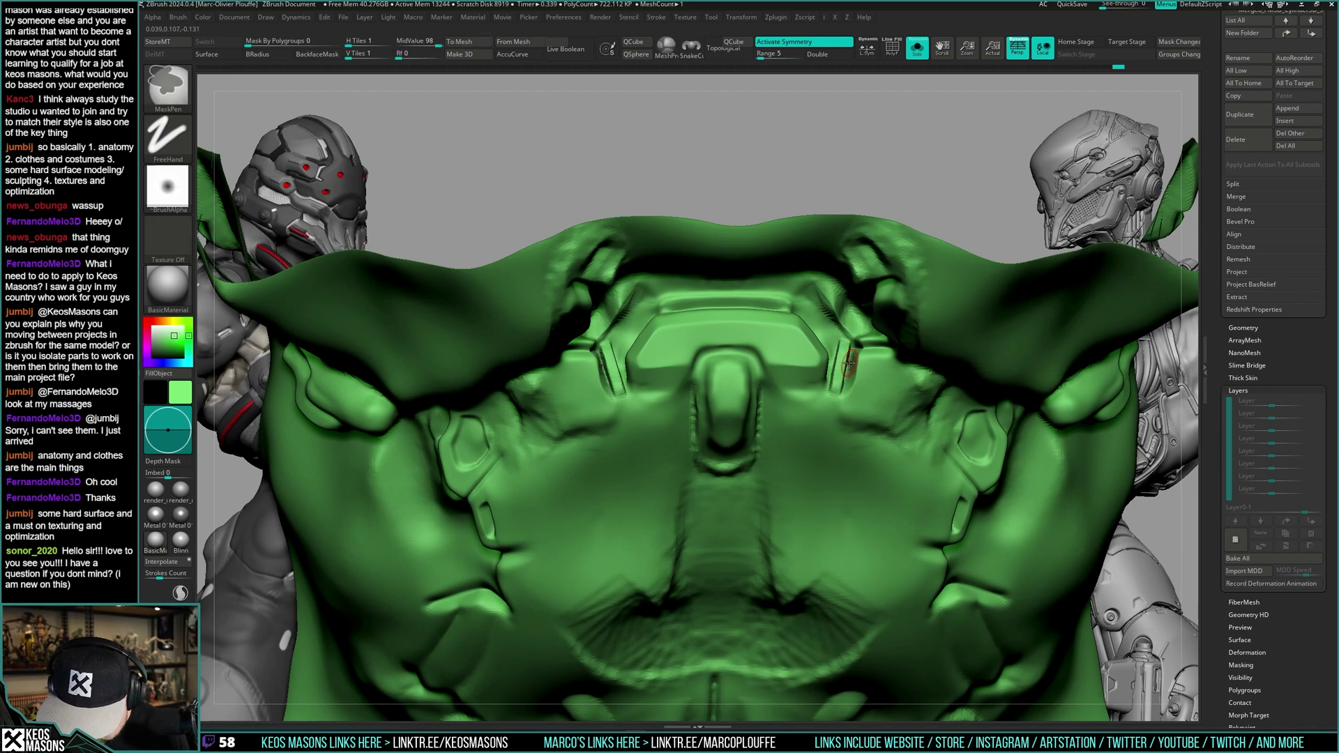
pyautogui.moveTo(852, 342); pyautogui.dragTo(837, 412)
pyautogui.hotkey('ctrl', 'z')
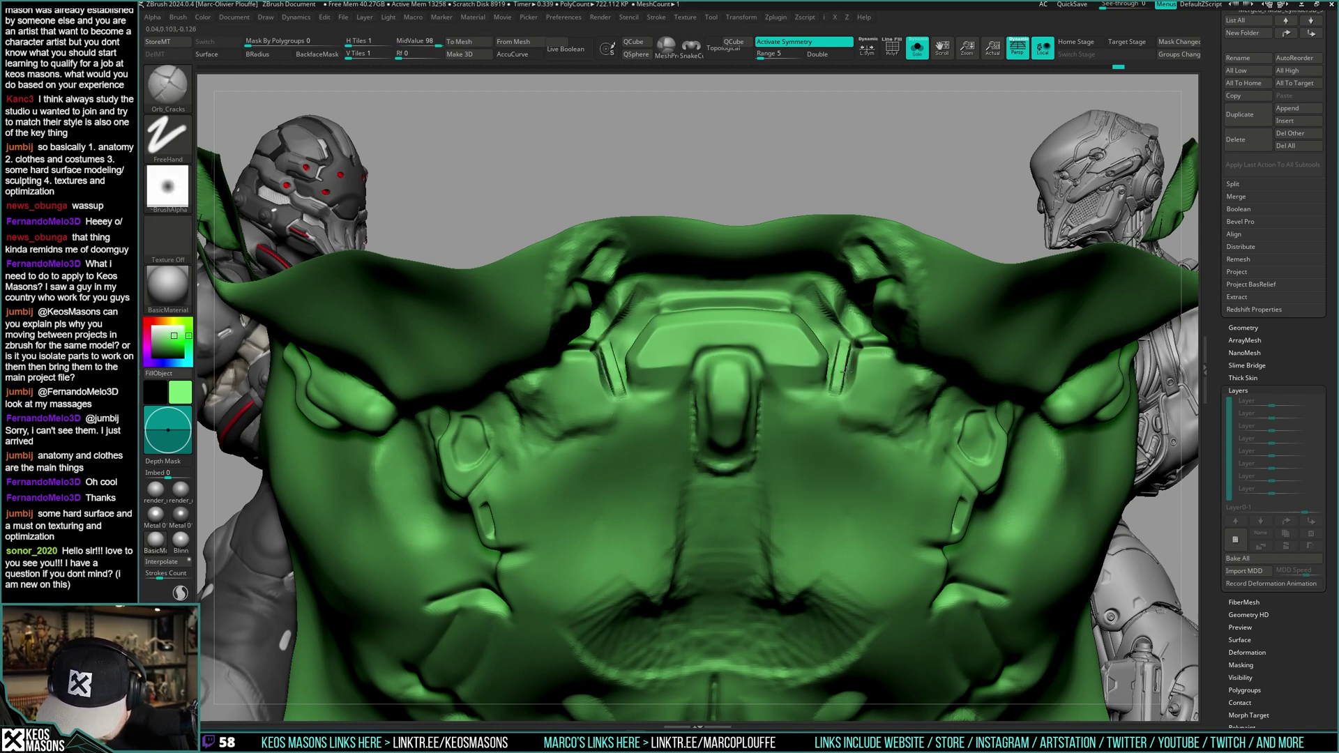
pyautogui.press('space')
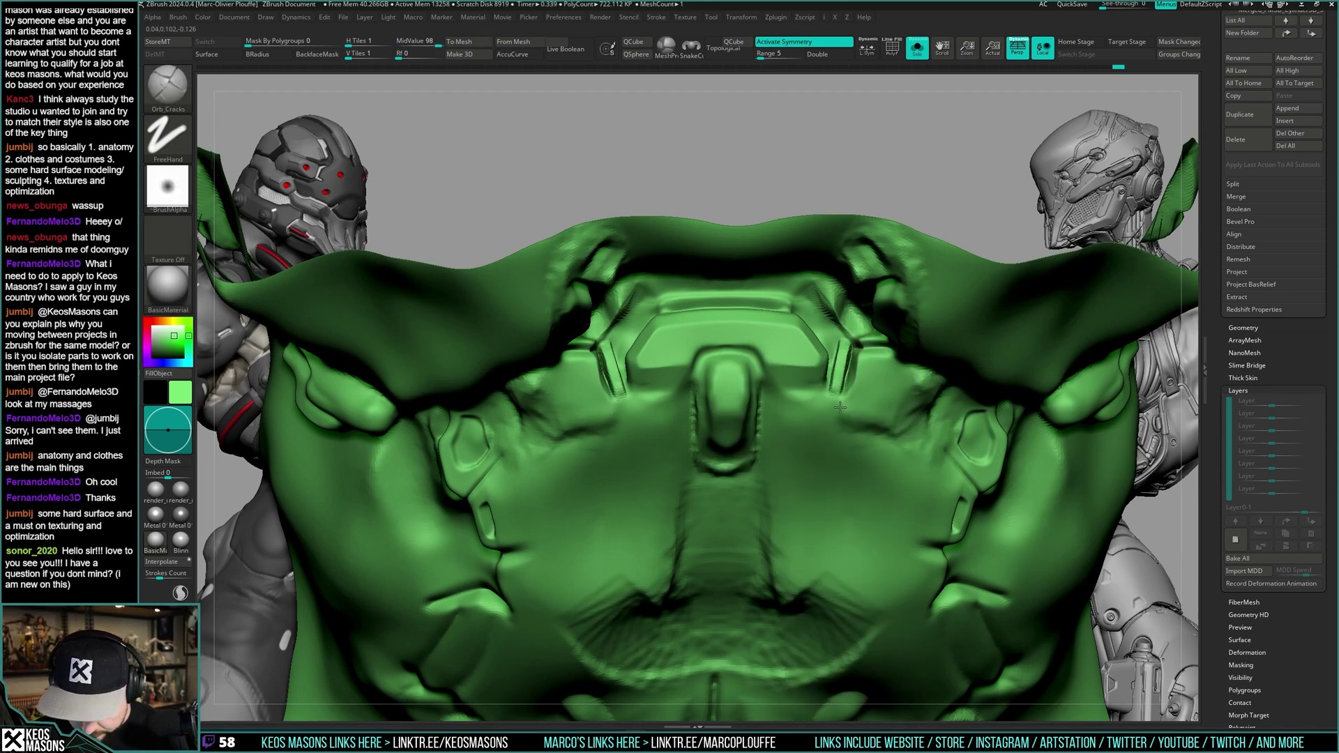
# - Examine how the grooves beside the raised patch fit under the chest armor, alternating between full and isolated views
pyautogui.hotkey('alt', 'q')
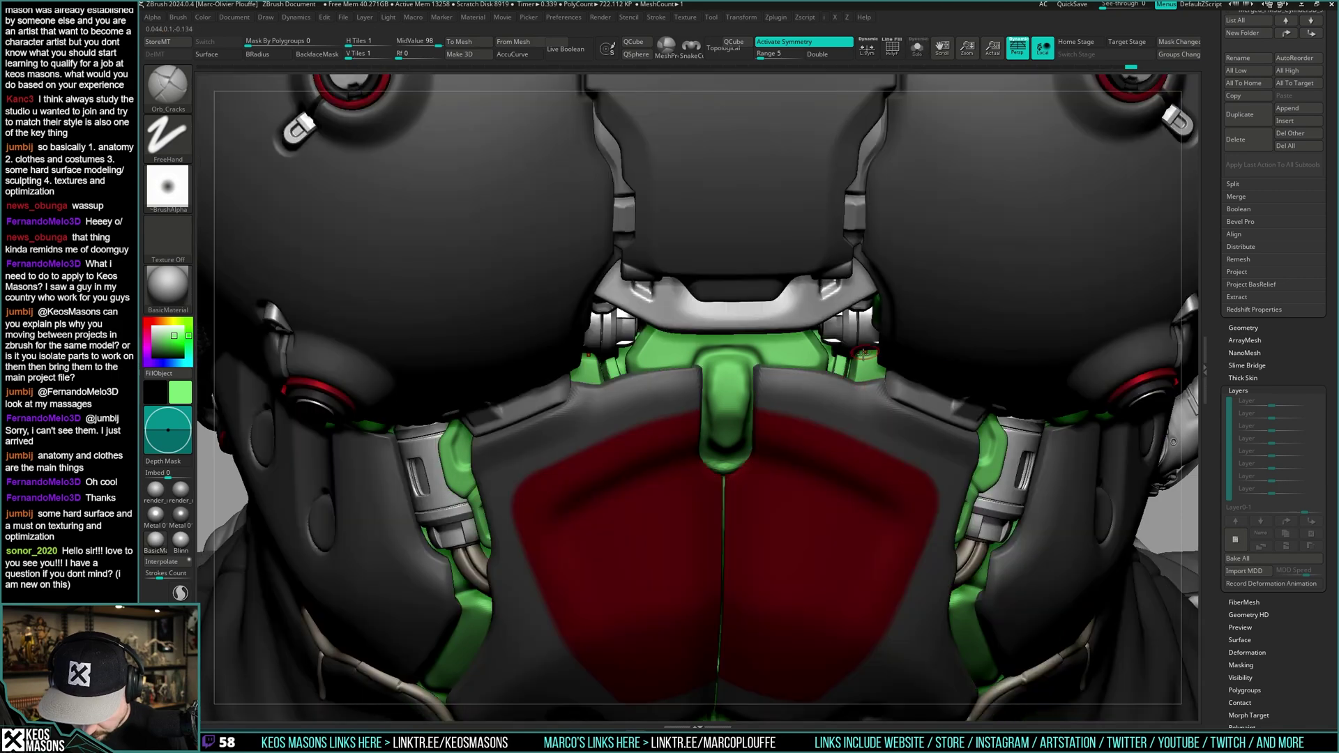
pyautogui.moveTo(838, 414)
pyautogui.mouseDown(button='right')
pyautogui.moveTo(847, 422)
pyautogui.moveTo(831, 394)
pyautogui.moveTo(852, 369)
pyautogui.moveTo(863, 296)
pyautogui.moveTo(913, 374)
pyautogui.moveTo(867, 344)
pyautogui.moveTo(868, 388)
pyautogui.moveTo(870, 356)
pyautogui.mouseUp(button='right')
pyautogui.hotkey('alt', 'q')
pyautogui.hotkey('alt', 'q')
pyautogui.hotkey('shift', 's')
pyautogui.hotkey('shift', 's')
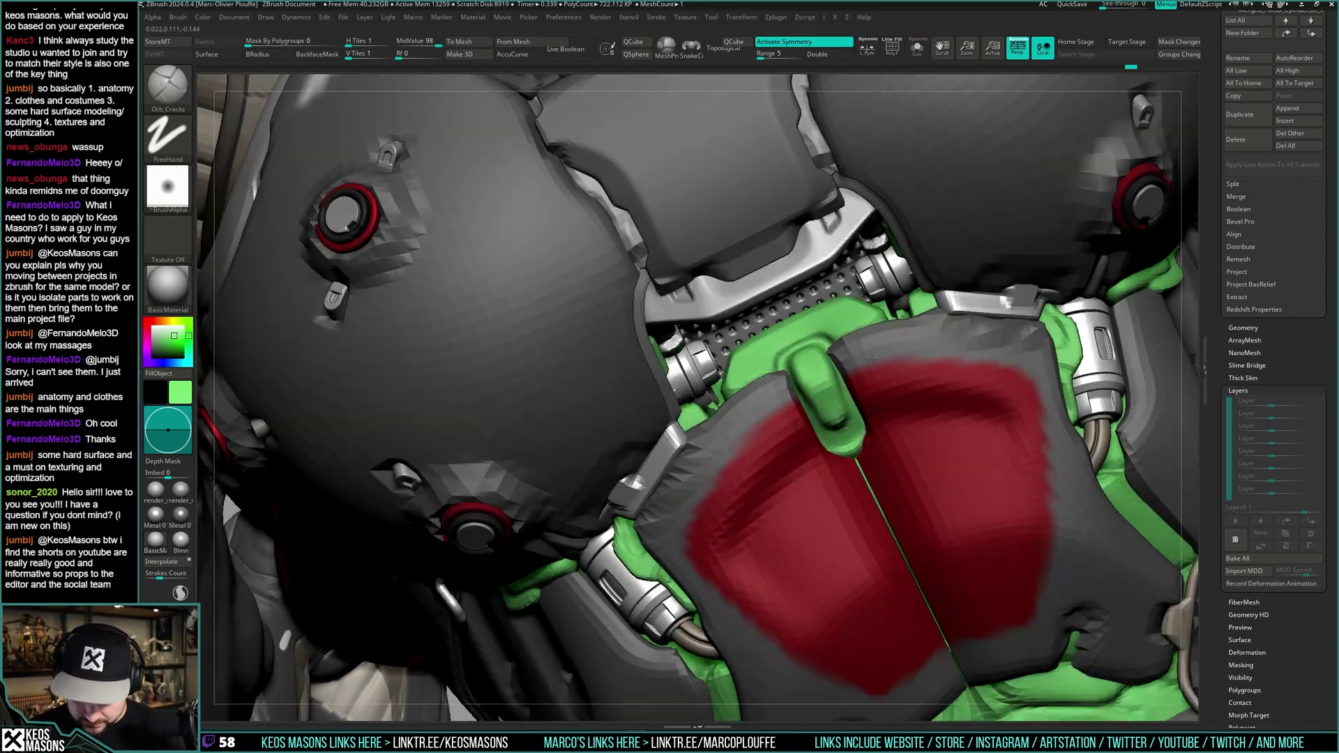
pyautogui.hotkey('ctrl', 'shift', 's')
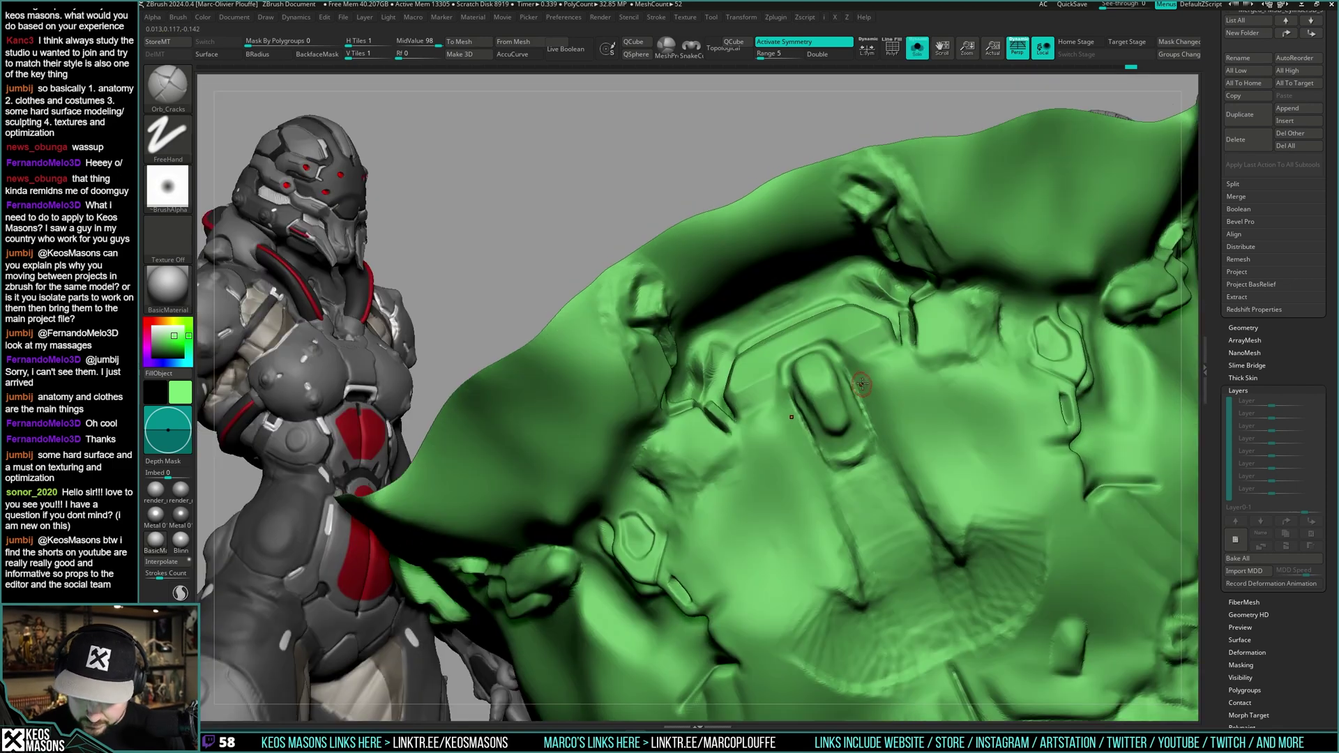
# - Polish the raised patch's face and border above the tab with the hPolish brush on the isolated undersuit
pyautogui.press('space')
pyautogui.click(863, 399)
pyautogui.rightClick(737, 387)
pyautogui.moveTo(774, 398)
pyautogui.mouseDown(button='right')
pyautogui.moveTo(738, 387)
pyautogui.moveTo(758, 375)
pyautogui.moveTo(777, 386)
pyautogui.moveTo(793, 349)
pyautogui.moveTo(822, 341)
pyautogui.mouseUp(button='right')
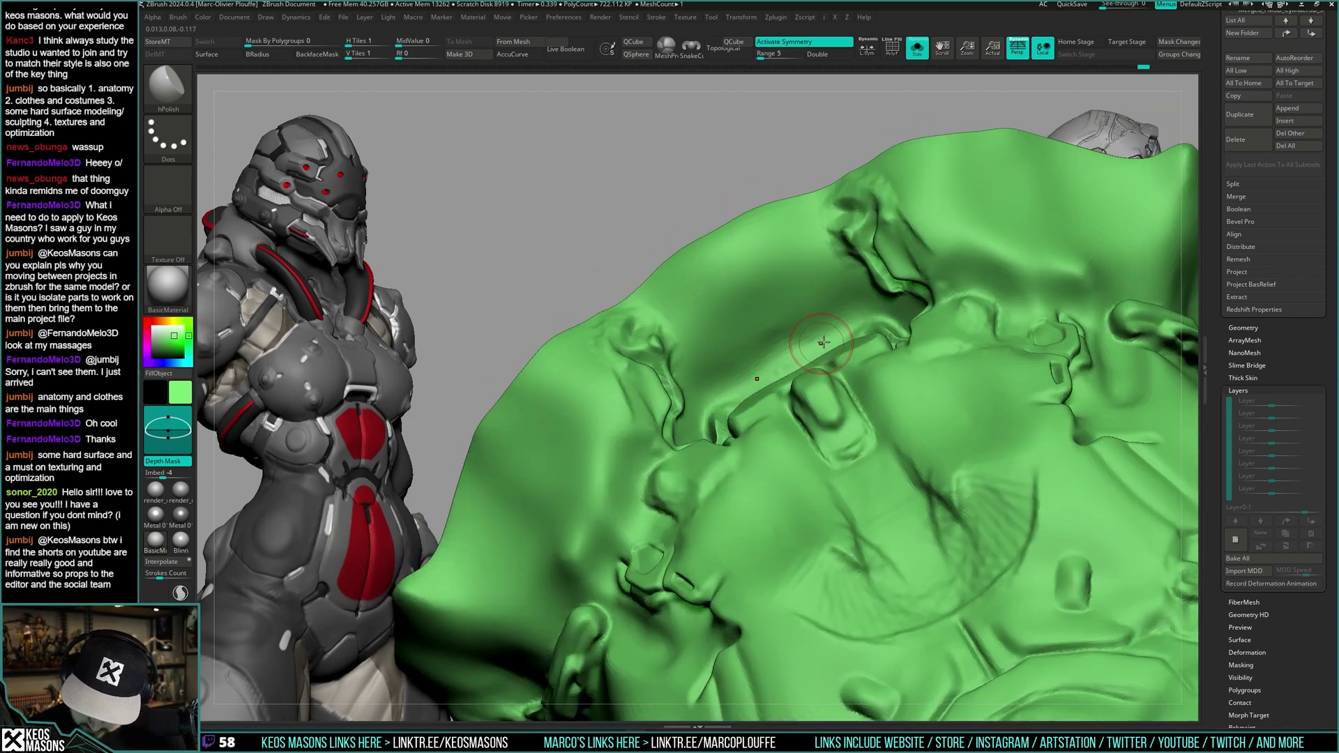
pyautogui.rightClick(741, 450)
pyautogui.moveTo(795, 385); pyautogui.dragTo(746, 373, button='right')
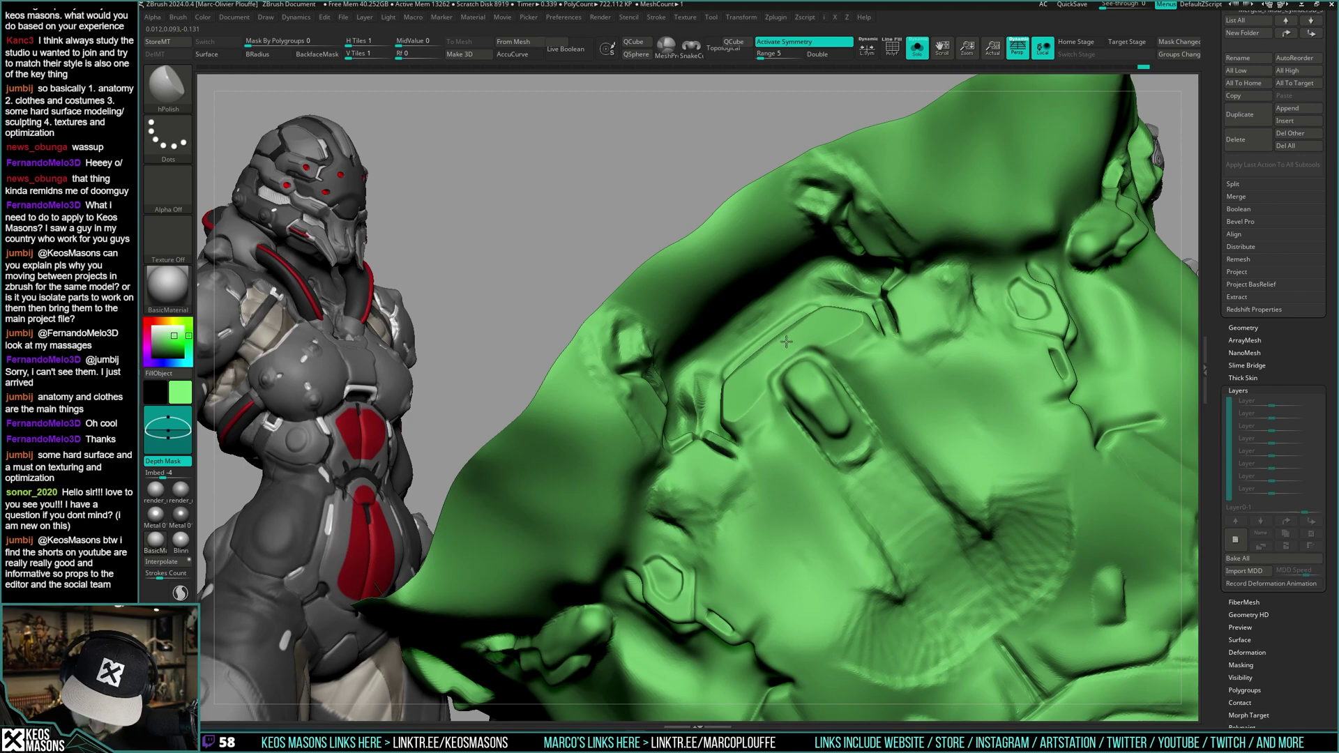
pyautogui.moveTo(806, 327); pyautogui.dragTo(802, 346, button='right')
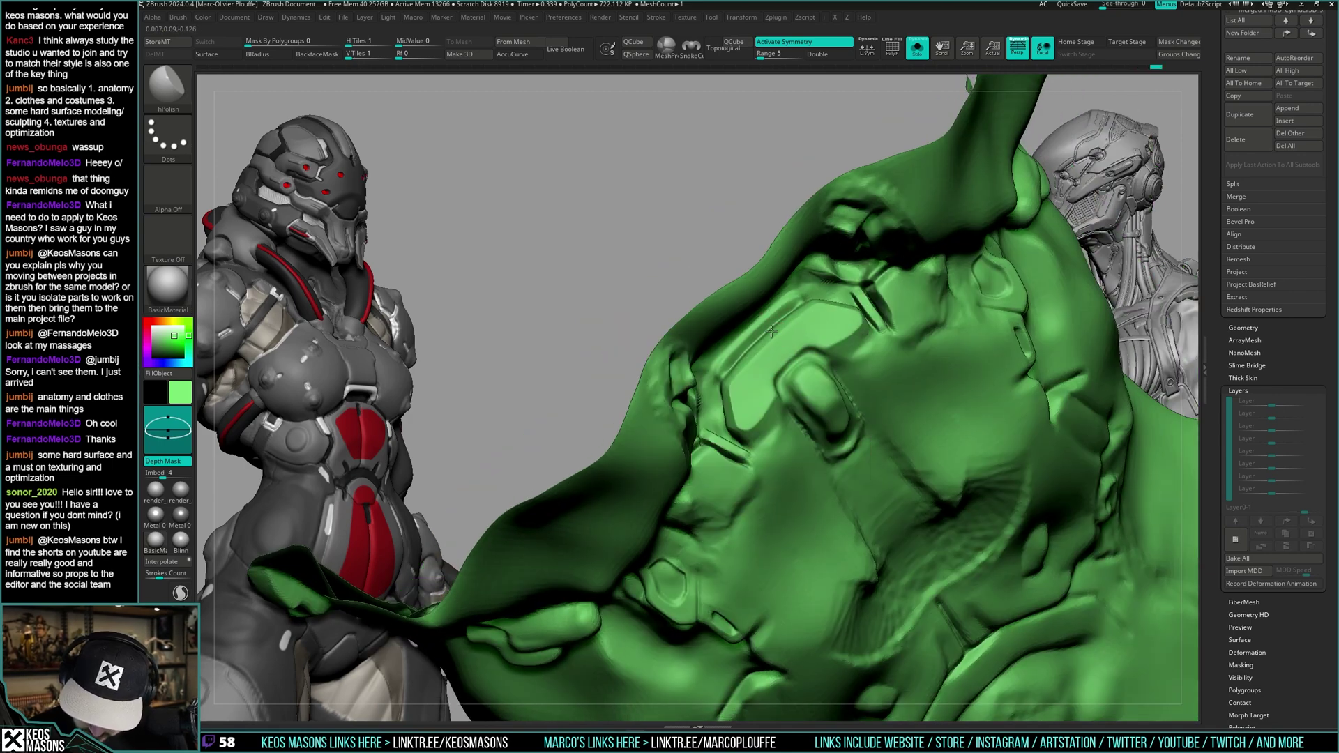
# - Examine the raised patch, tab and grille recess from several angles, comparing the isolated undersuit with the full armor
pyautogui.press('s')
pyautogui.moveTo(826, 320)
pyautogui.mouseDown(button='right')
pyautogui.moveTo(786, 363)
pyautogui.moveTo(859, 398)
pyautogui.moveTo(778, 335)
pyautogui.mouseUp(button='right')
pyautogui.moveTo(832, 291)
pyautogui.mouseDown(button='right')
pyautogui.moveTo(752, 267)
pyautogui.moveTo(728, 300)
pyautogui.mouseUp(button='right')
pyautogui.rightClick(728, 299)
pyautogui.hotkey('alt', 's')
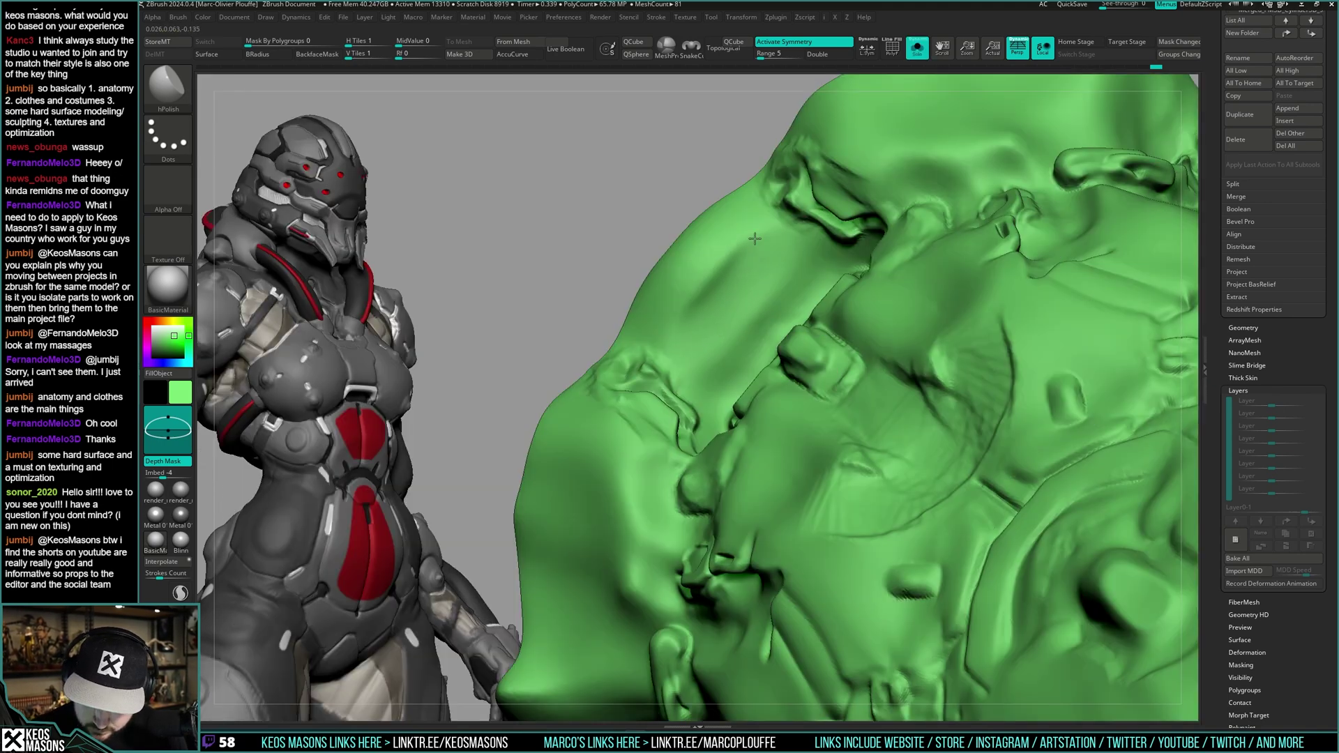
pyautogui.hotkey('alt', 's')
pyautogui.hotkey('ctrl', 'shift', 's')
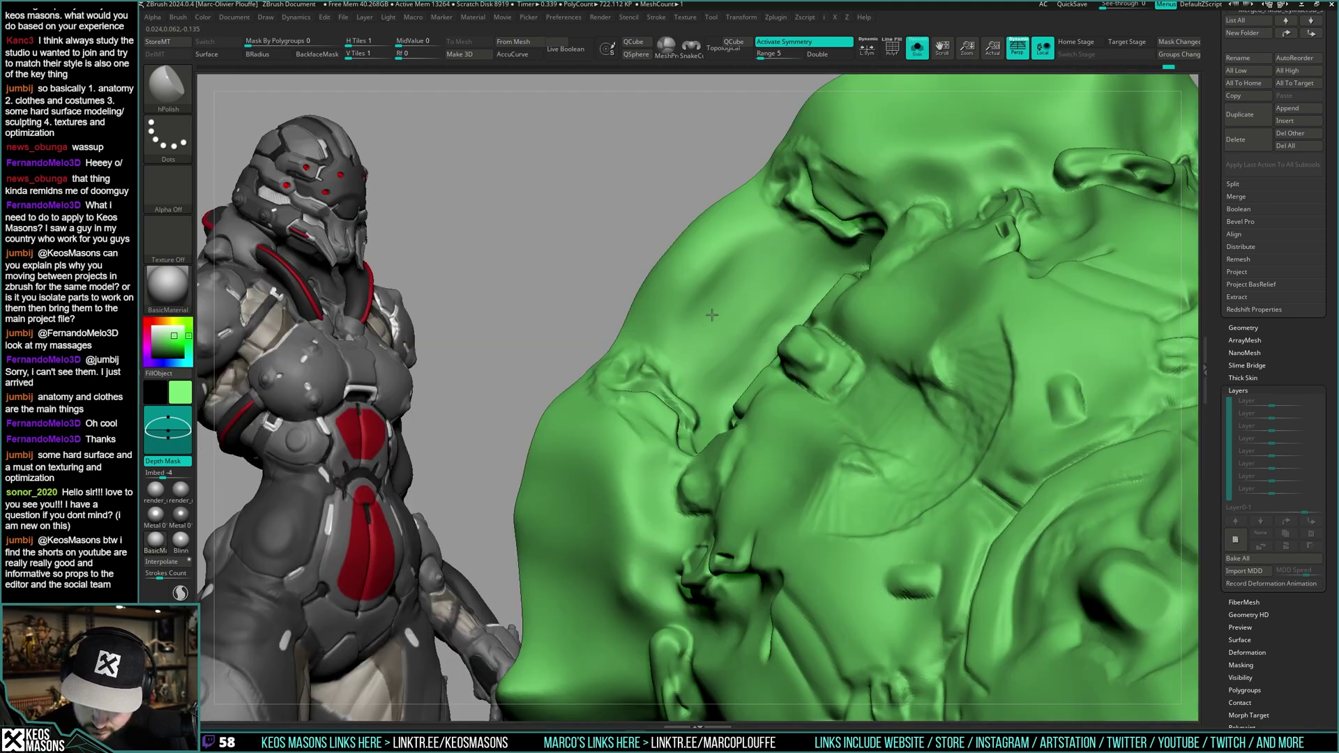
pyautogui.hotkey('ctrl', 'shift', 's')
pyautogui.hotkey('ctrl', 'shift', 's')
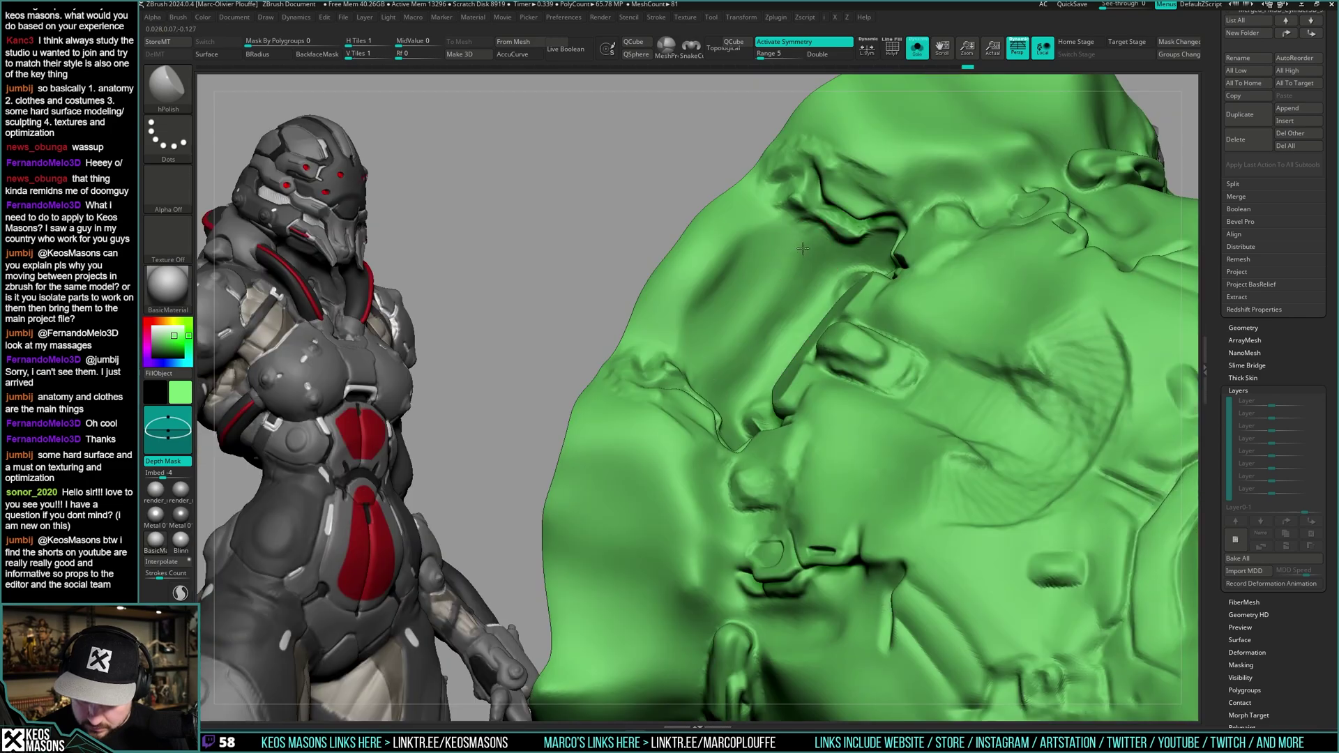
pyautogui.hotkey('ctrl', 'shift', 's')
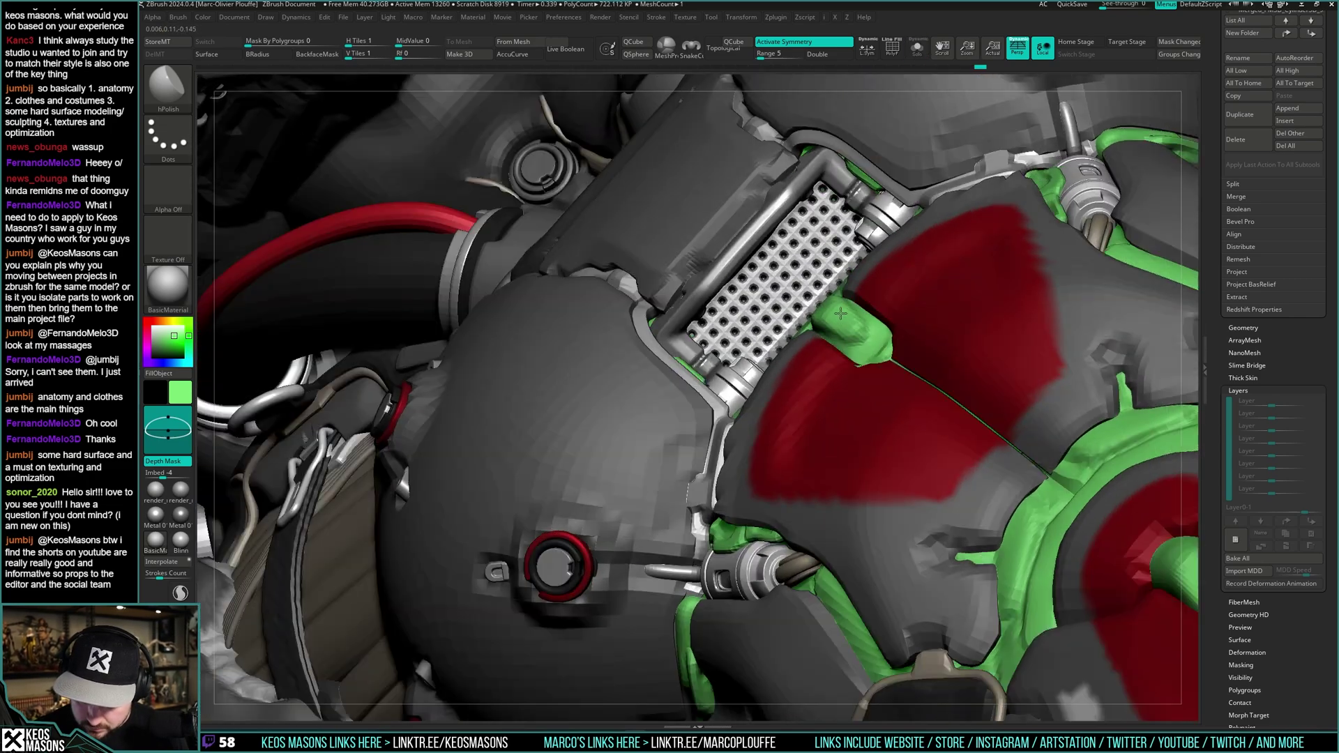
pyautogui.hotkey('ctrl', 'shift', 's')
pyautogui.hotkey('ctrl', 'shift', 's')
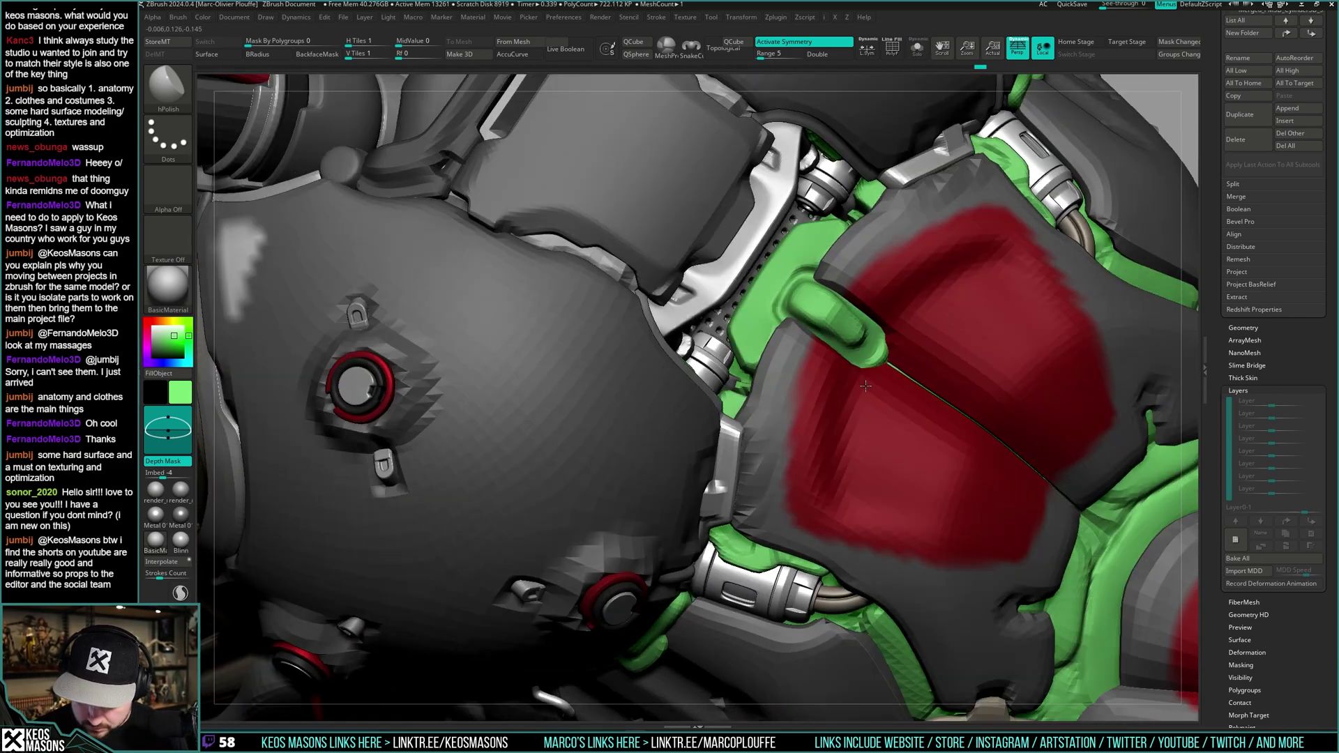
# - Resize the hPolish brush and polish the raised tab's ridge toward its lower end with the armor shown
pyautogui.moveTo(866, 386)
pyautogui.mouseDown(button='right')
pyautogui.moveTo(873, 399)
pyautogui.moveTo(862, 354)
pyautogui.moveTo(788, 349)
pyautogui.mouseUp(button='right')
pyautogui.rightClick(784, 344)
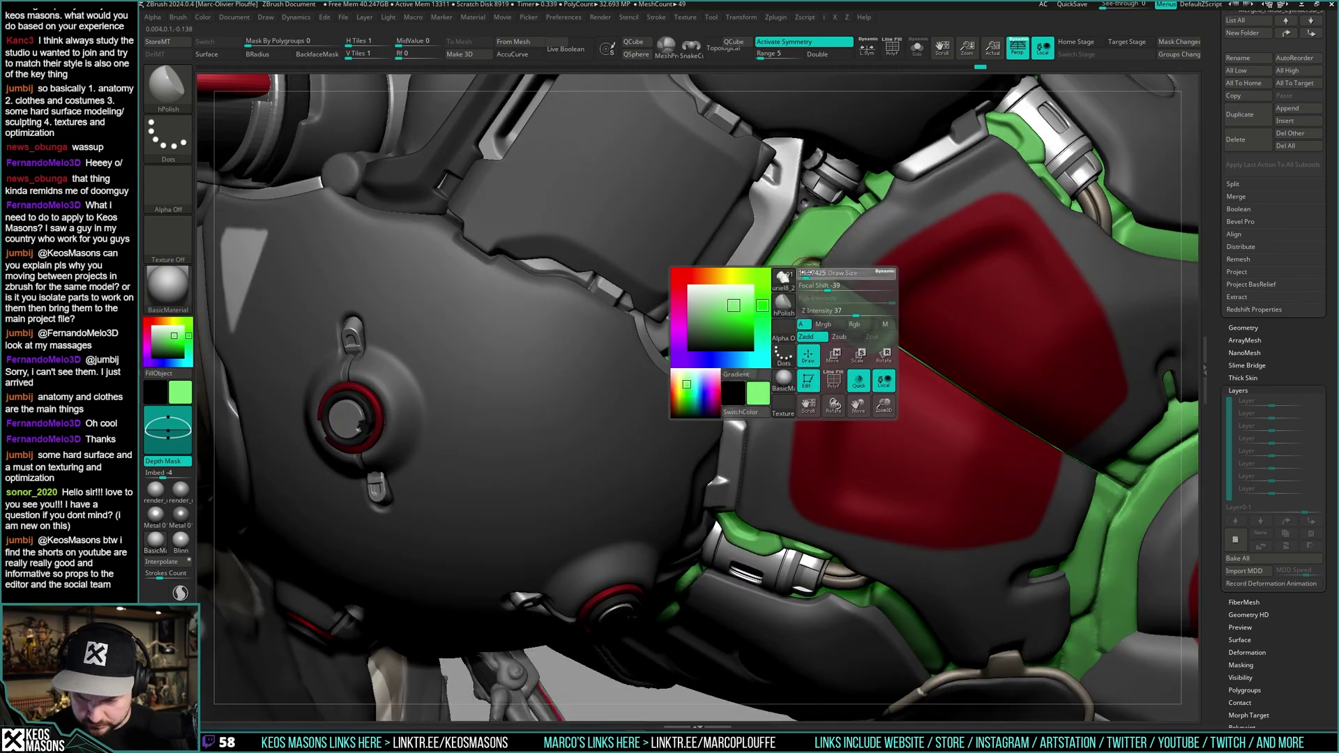
pyautogui.moveTo(797, 278); pyautogui.dragTo(830, 279, button='right')
pyautogui.moveTo(834, 285); pyautogui.dragTo(859, 343)
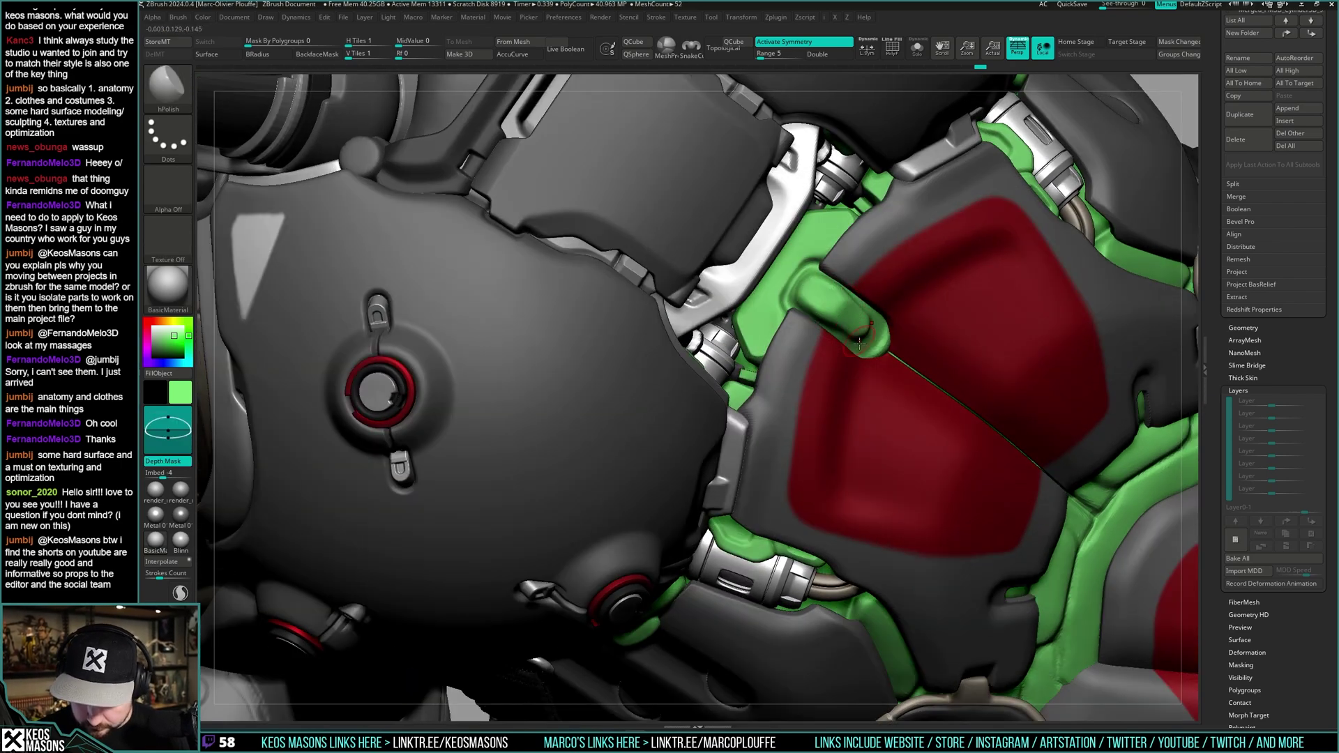
pyautogui.moveTo(854, 383)
pyautogui.keyDown('ctrl'); pyautogui.mouseDown(button='right')
pyautogui.moveTo(852, 340)
pyautogui.moveTo(823, 370)
pyautogui.moveTo(862, 380)
pyautogui.moveTo(838, 388)
pyautogui.moveTo(834, 408)
pyautogui.moveTo(812, 355)
pyautogui.moveTo(850, 295)
pyautogui.moveTo(850, 391)
pyautogui.mouseUp(button='right'); pyautogui.keyUp('ctrl')
pyautogui.hotkey('ctrl', 'shift', 's')
pyautogui.hotkey('ctrl', 'shift', 's')
pyautogui.rightClick(849, 404)
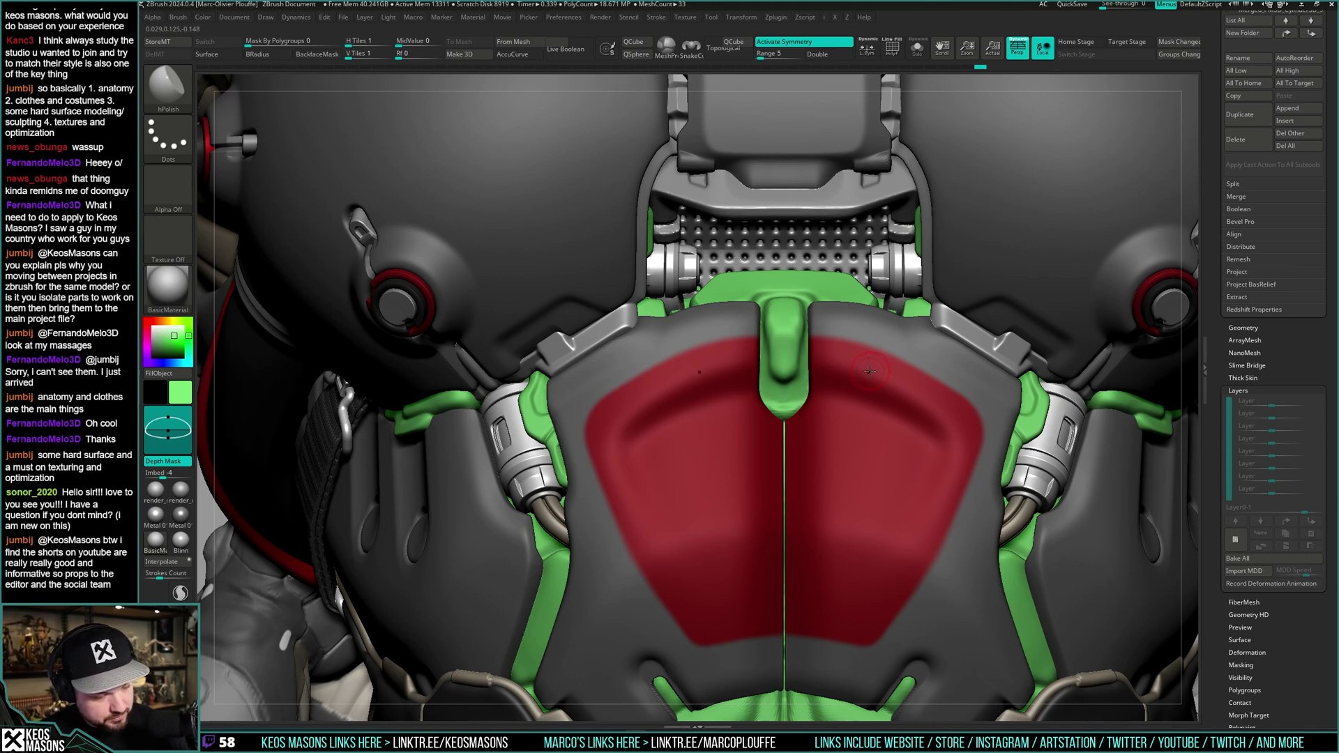
pyautogui.moveTo(872, 362); pyautogui.dragTo(823, 334, button='right')
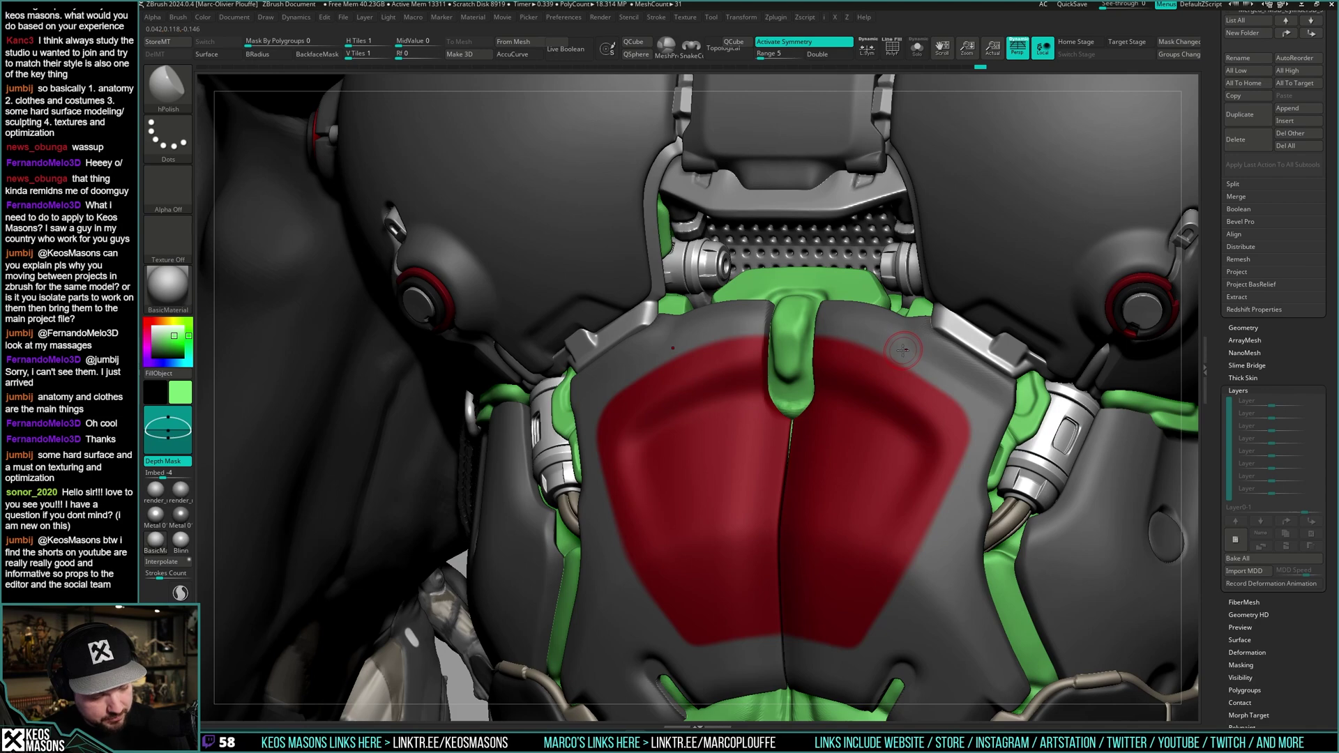
# - Flatten the raised tab's surface and lower rim with hPolish, alternating between the isolated undersuit and the full armor
pyautogui.hotkey('alt', 's')
pyautogui.keyDown('ctrl'); pyautogui.moveTo(812, 310); pyautogui.dragTo(801, 322, button='right'); pyautogui.keyUp('ctrl')
pyautogui.moveTo(805, 311); pyautogui.dragTo(803, 363)
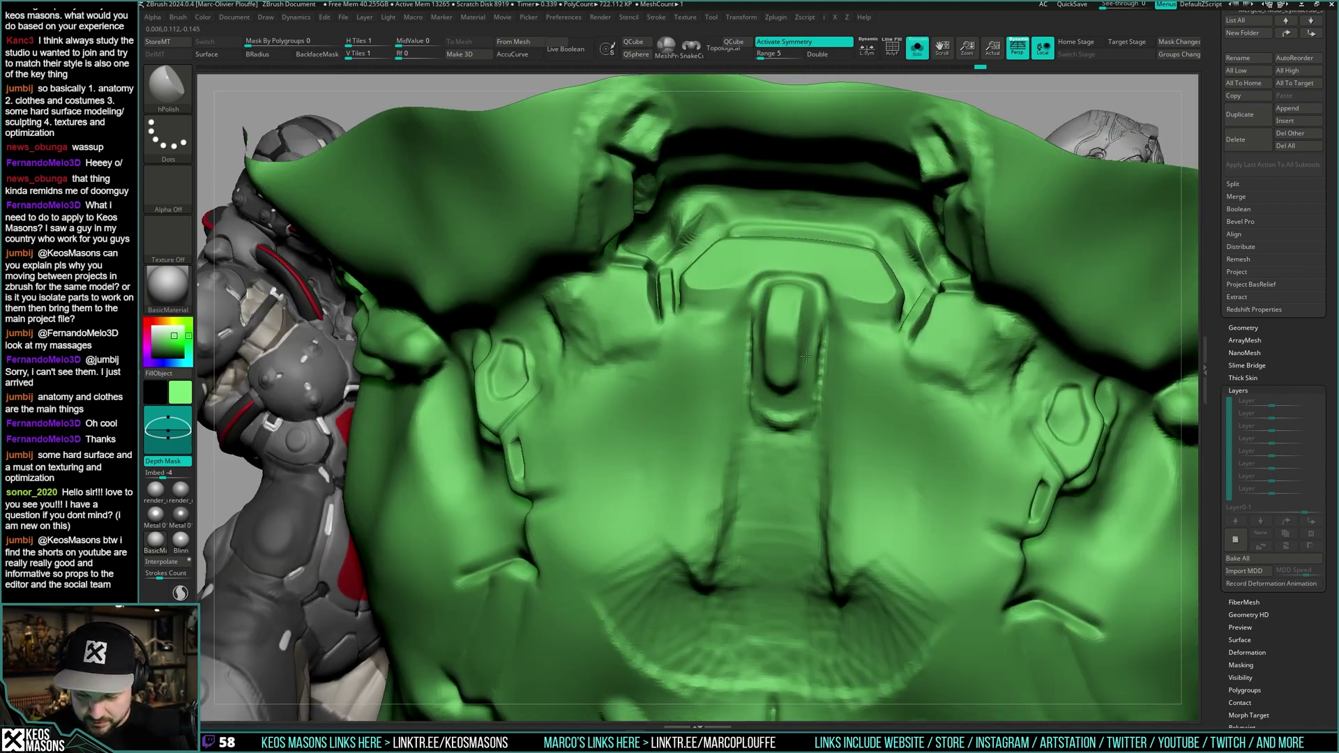
pyautogui.hotkey('alt', 's')
pyautogui.moveTo(805, 356); pyautogui.dragTo(770, 405, button='right')
pyautogui.hotkey('alt', 's')
pyautogui.press('space')
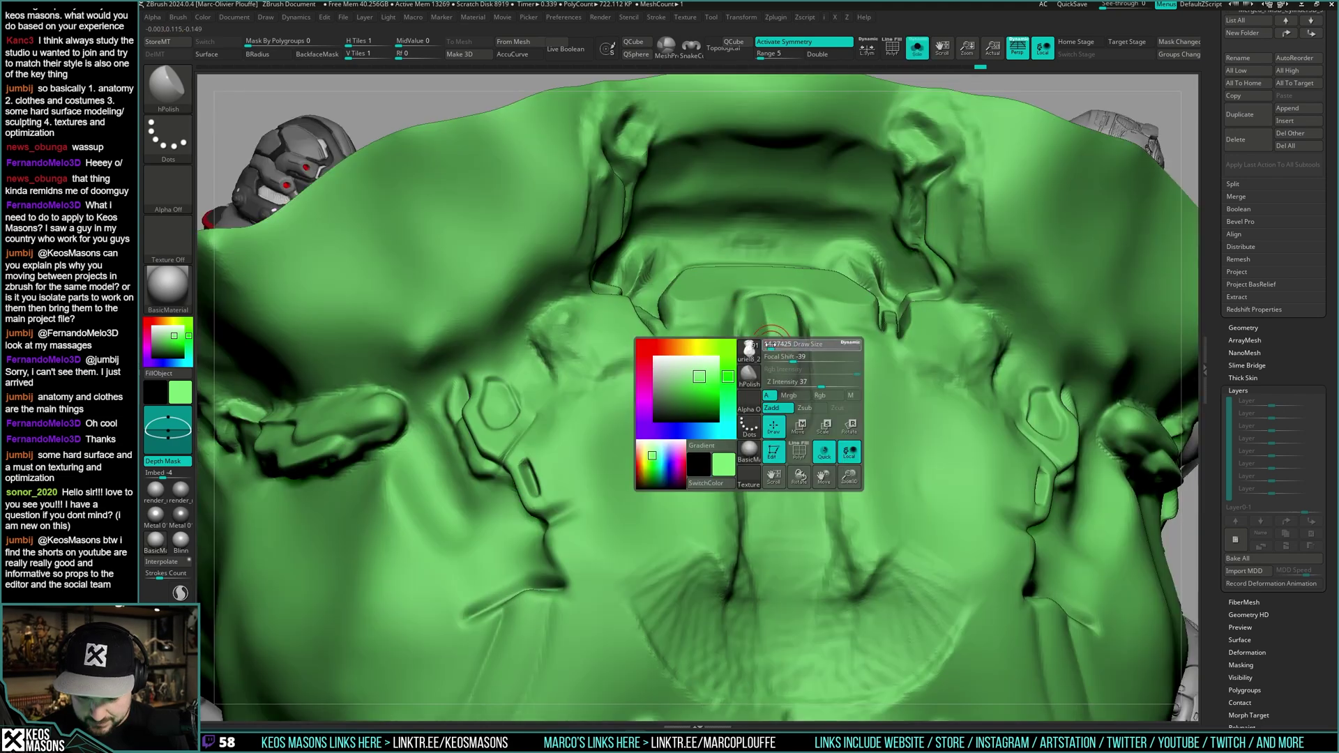
pyautogui.moveTo(770, 342)
pyautogui.mouseDown(button='right')
pyautogui.moveTo(767, 362)
pyautogui.moveTo(817, 315)
pyautogui.moveTo(842, 328)
pyautogui.mouseUp(button='right')
pyautogui.hotkey('alt', 's')
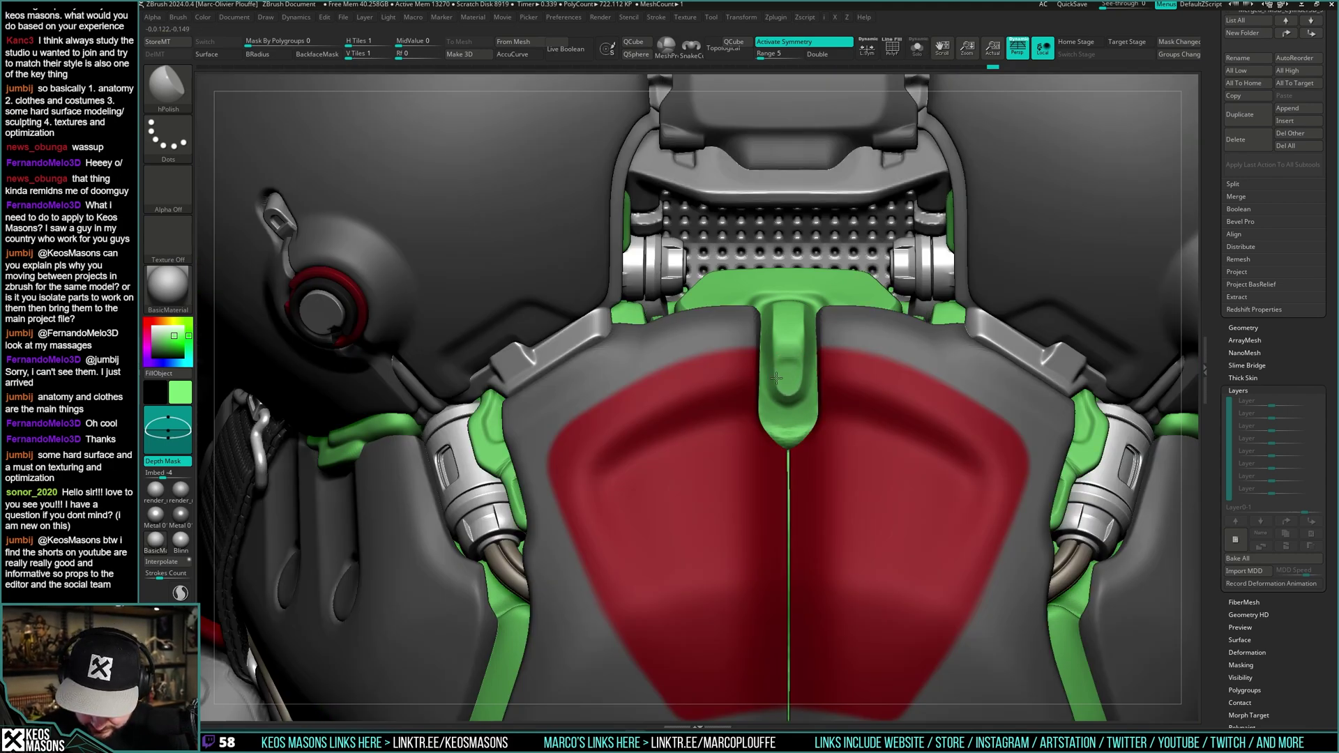
# - Flatten the tab's lower end into a pointed tip meeting the center seam of the red panel with hPolish
pyautogui.moveTo(798, 359)
pyautogui.mouseDown(button='right')
pyautogui.moveTo(834, 374)
pyautogui.moveTo(830, 314)
pyautogui.moveTo(823, 376)
pyautogui.moveTo(798, 377)
pyautogui.moveTo(834, 315)
pyautogui.mouseUp(button='right')
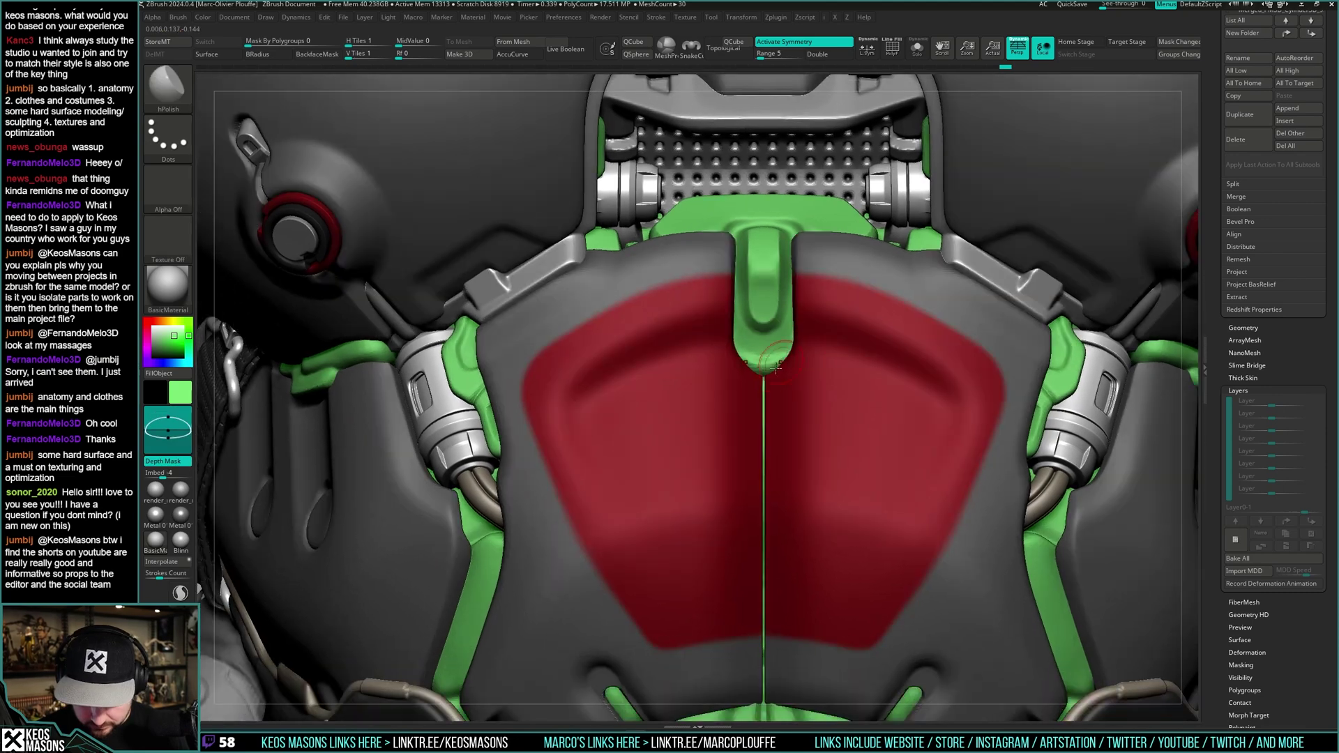
pyautogui.moveTo(774, 353)
pyautogui.mouseDown(button='right')
pyautogui.moveTo(814, 350)
pyautogui.moveTo(755, 344)
pyautogui.mouseUp(button='right')
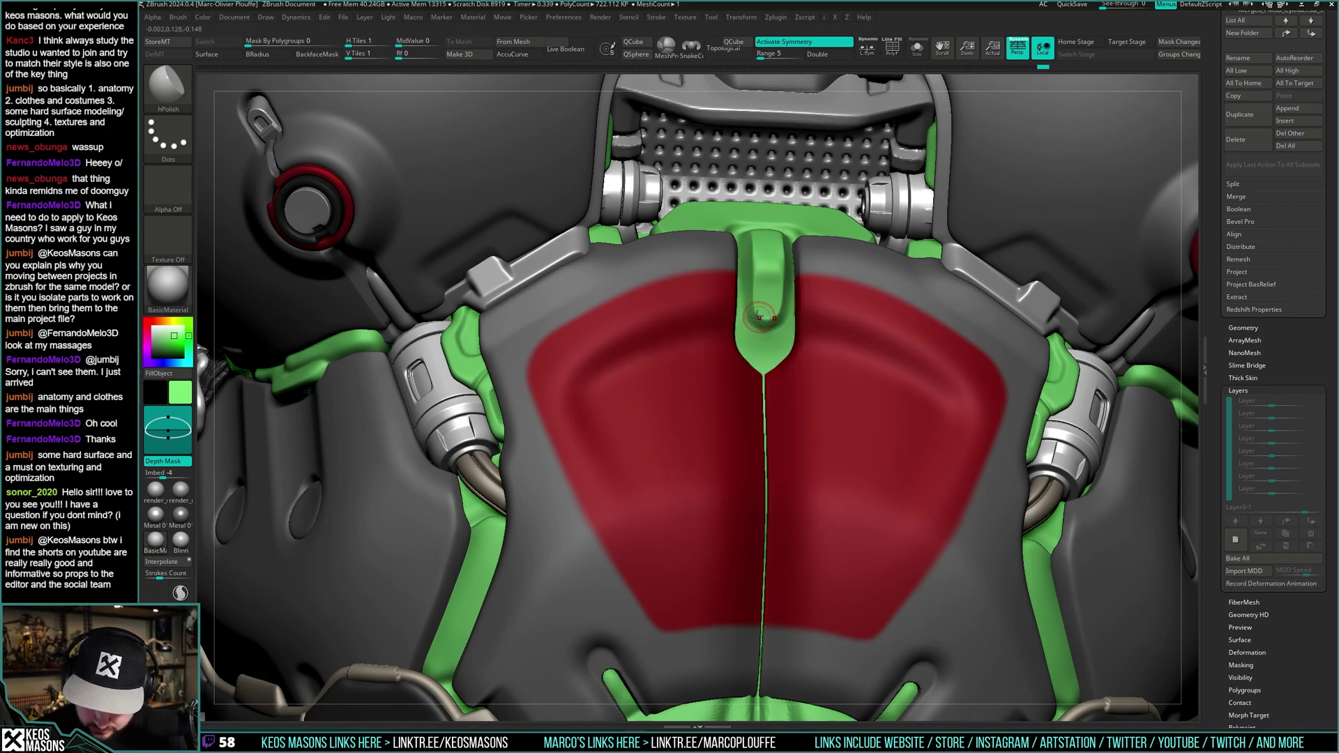
pyautogui.moveTo(769, 316); pyautogui.dragTo(784, 314, button='right')
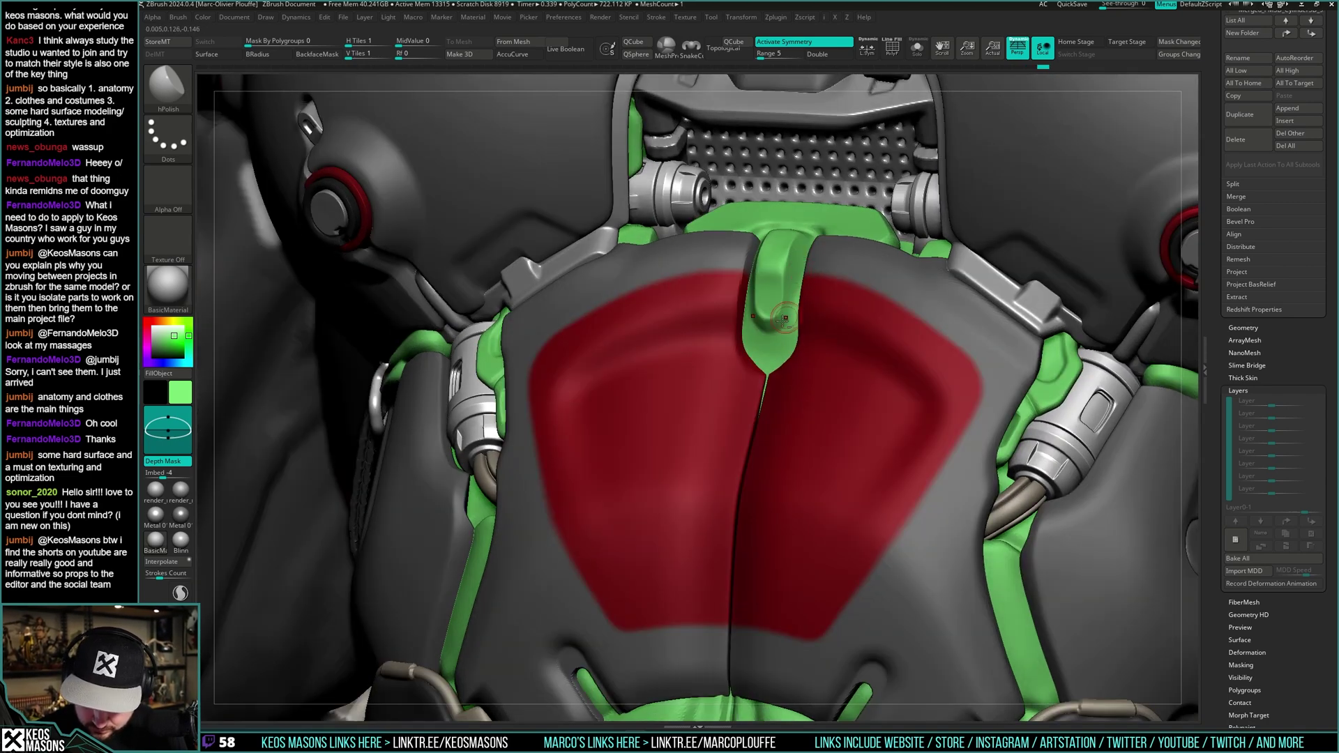
pyautogui.keyDown('shift'); pyautogui.moveTo(797, 264); pyautogui.dragTo(789, 346, button='right'); pyautogui.keyUp('shift')
# - Polish the raised tab's upper face and ridge with hPolish, adjusting the brush size and undoing one stroke
pyautogui.rightClick(738, 360)
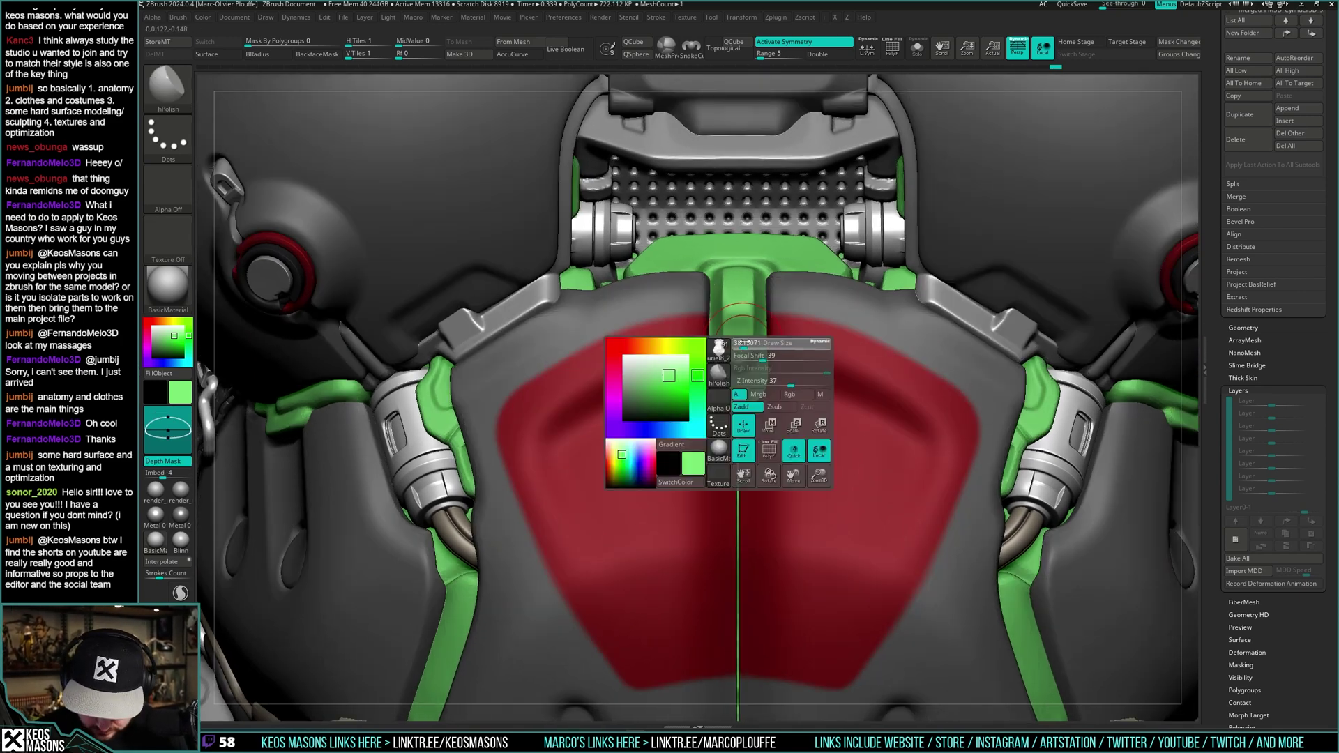
pyautogui.rightClick(733, 367)
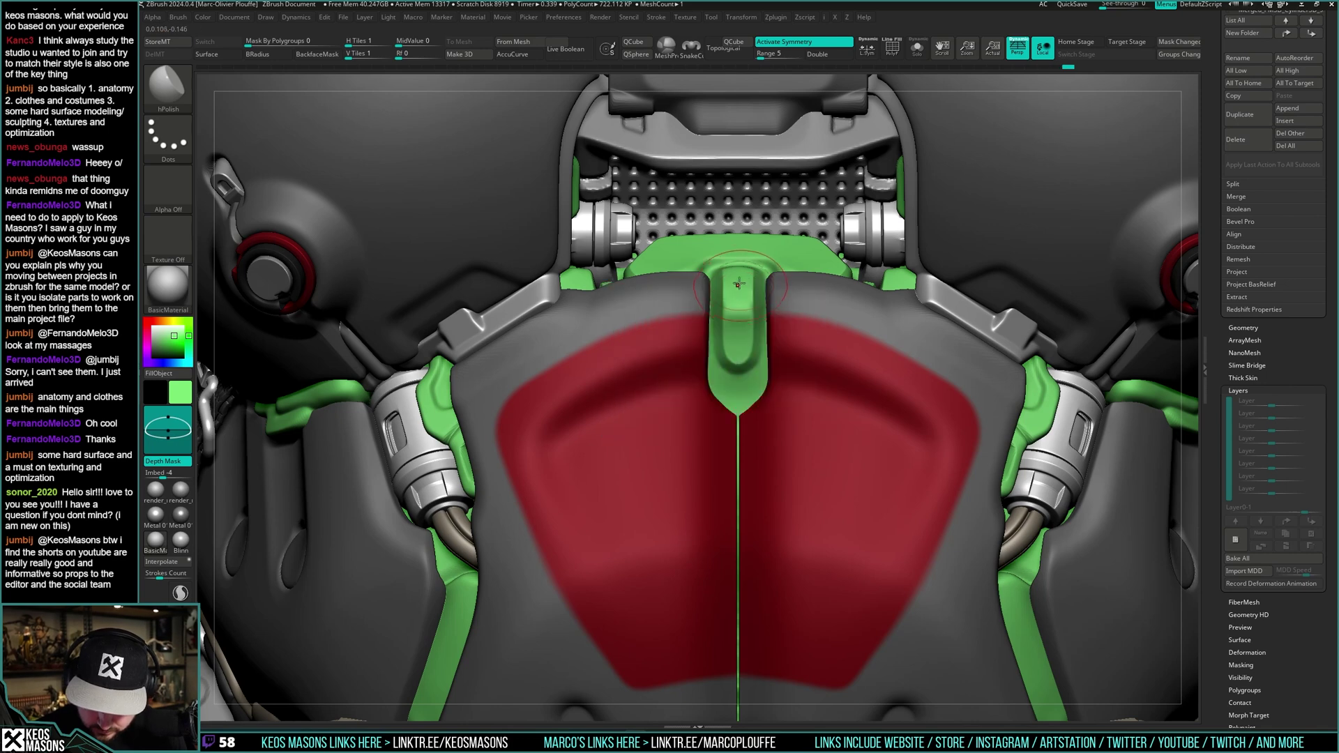
pyautogui.hotkey('ctrl', 'z')
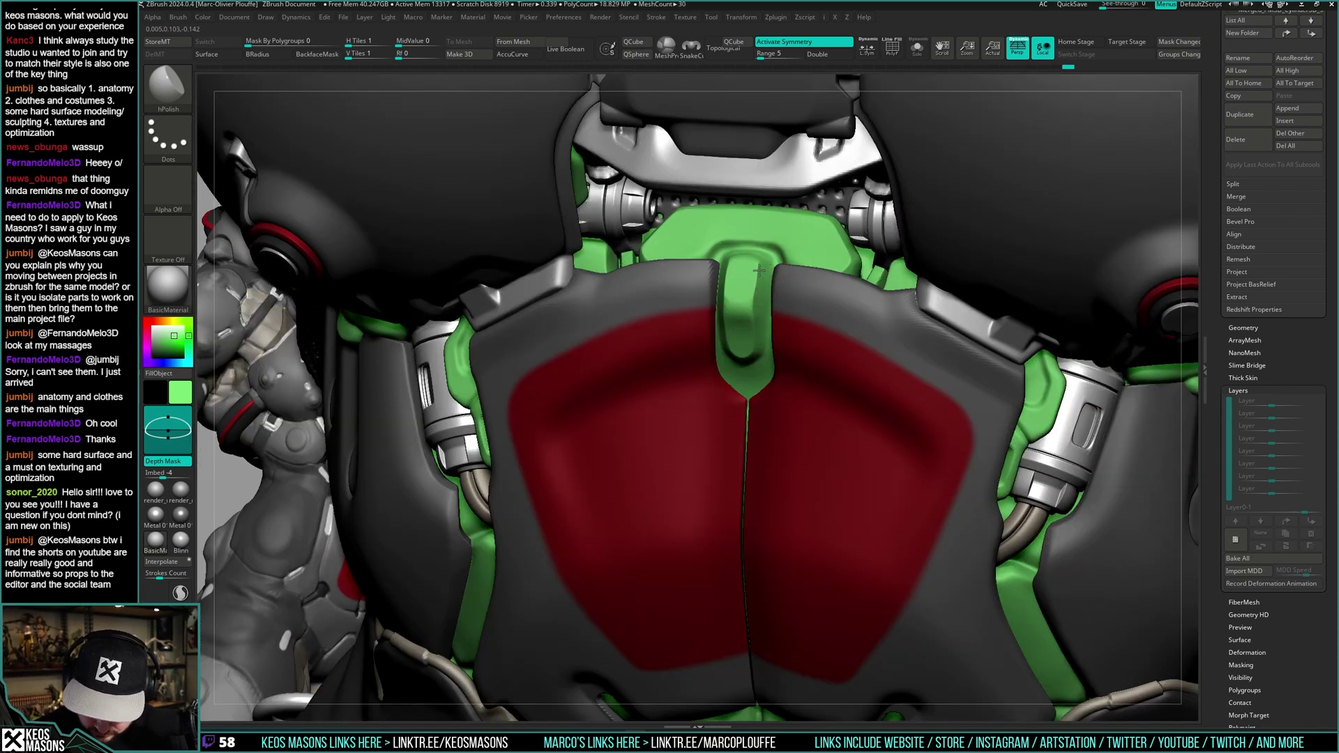
pyautogui.moveTo(756, 281); pyautogui.dragTo(749, 296)
pyautogui.press('space')
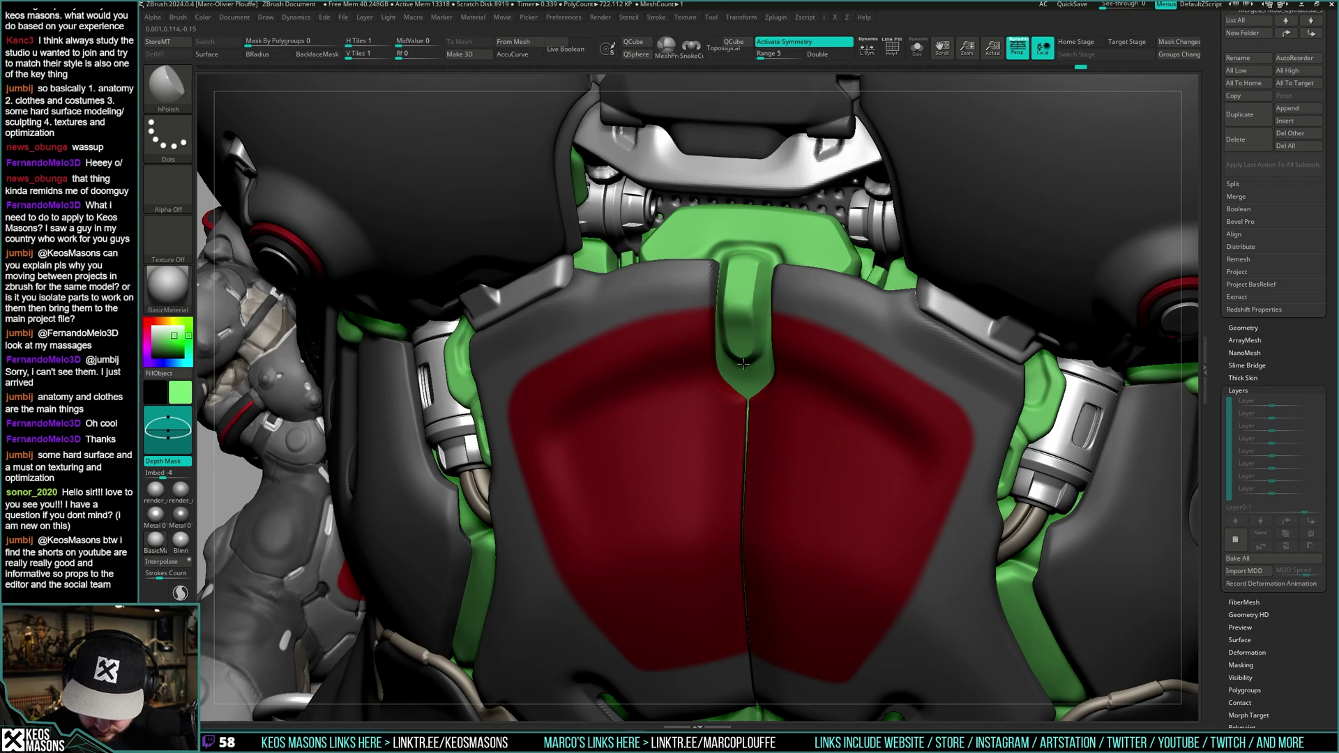
pyautogui.moveTo(743, 362); pyautogui.dragTo(745, 296, button='right')
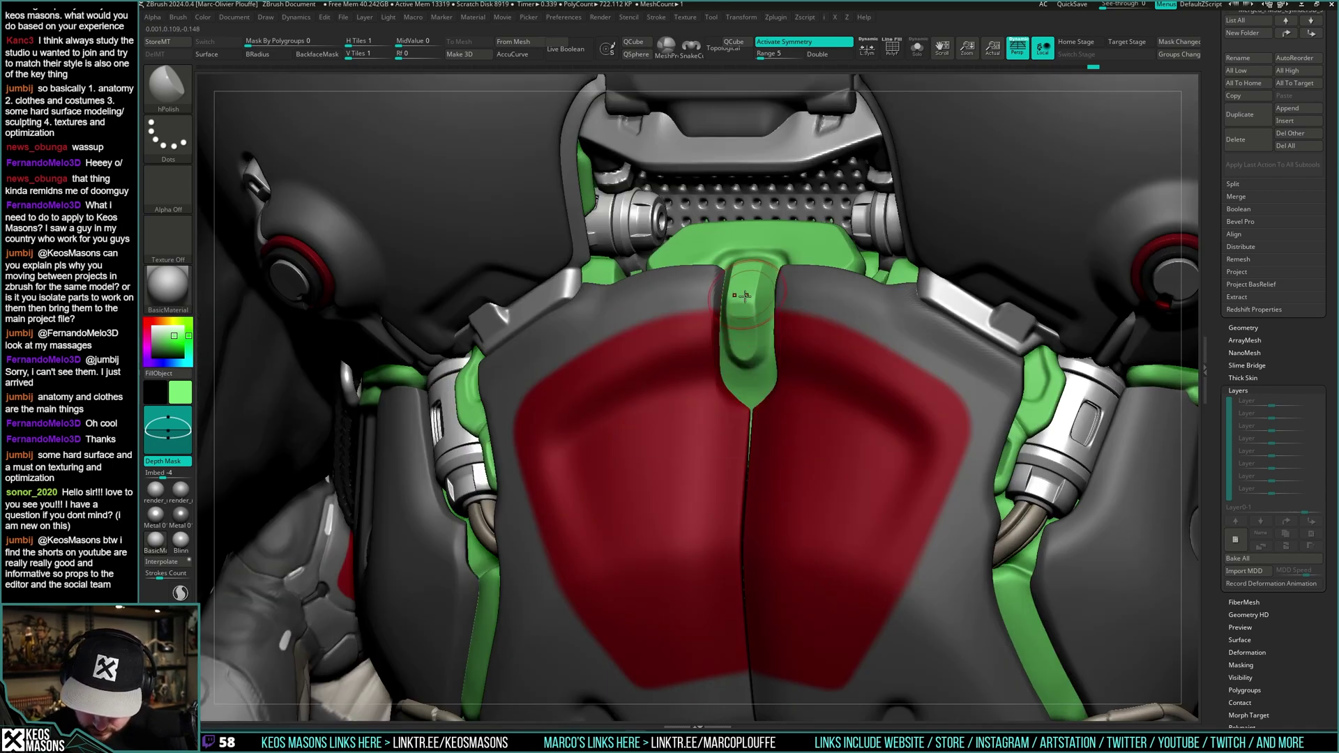
pyautogui.moveTo(756, 344); pyautogui.dragTo(737, 375, button='right')
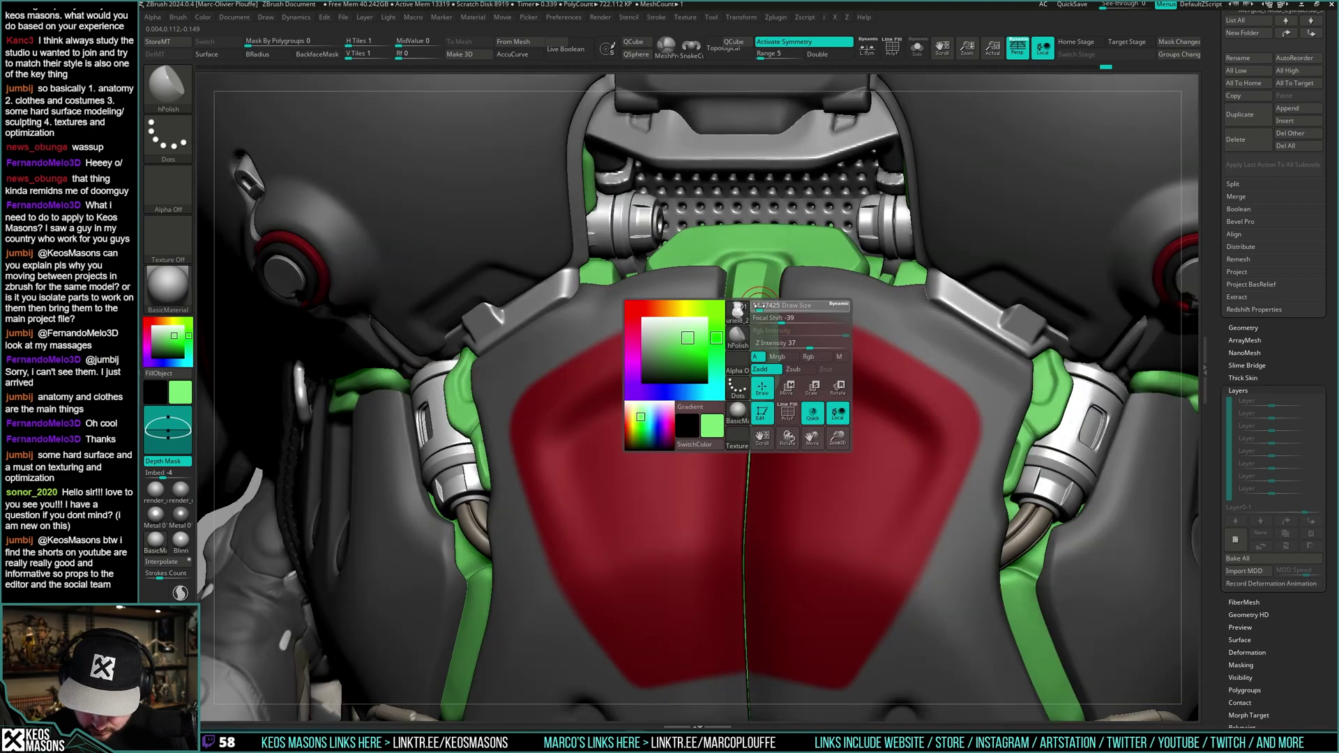
pyautogui.moveTo(748, 318)
pyautogui.mouseDown(button='right')
pyautogui.moveTo(801, 311)
pyautogui.moveTo(670, 324)
pyautogui.moveTo(739, 316)
pyautogui.mouseUp(button='right')
pyautogui.rightClick(739, 316)
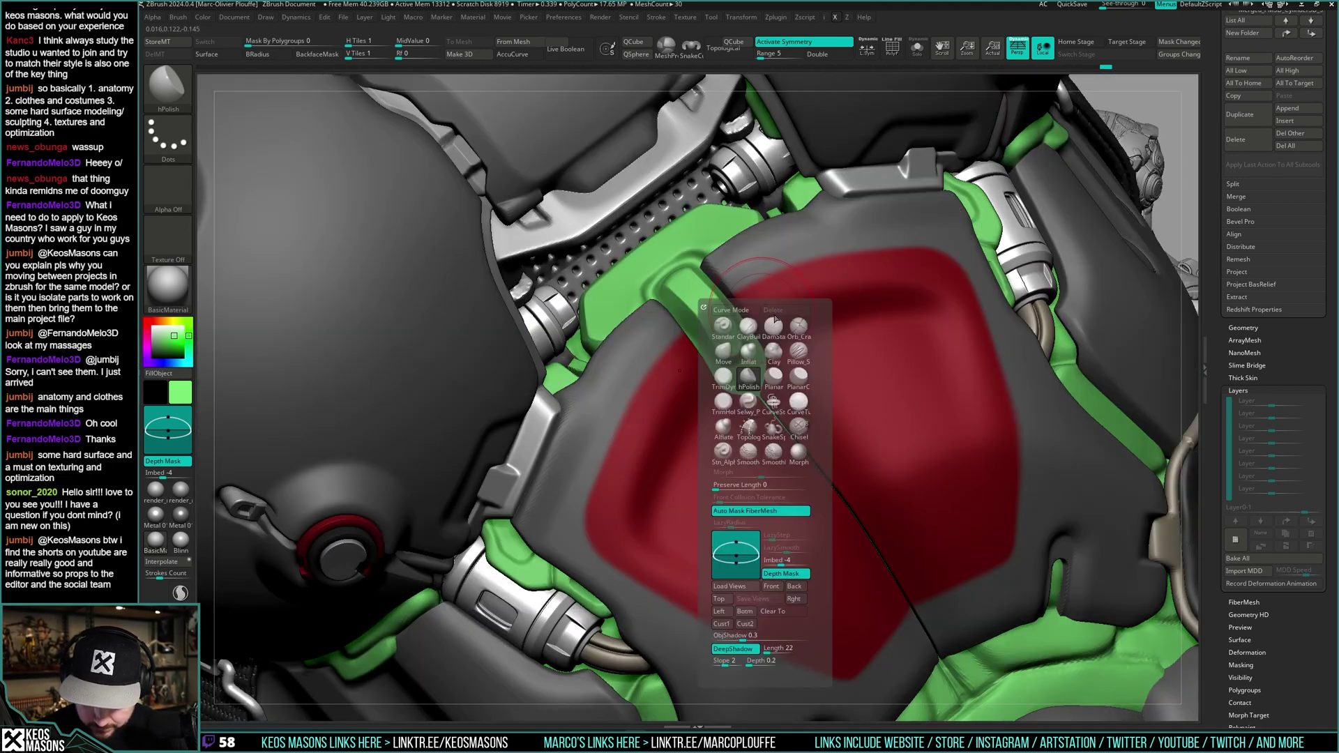
# - Switch to the Orb_Cracks brush, resize it and sharpen the side and lower edges of the tab's ridge
pyautogui.click(800, 326)
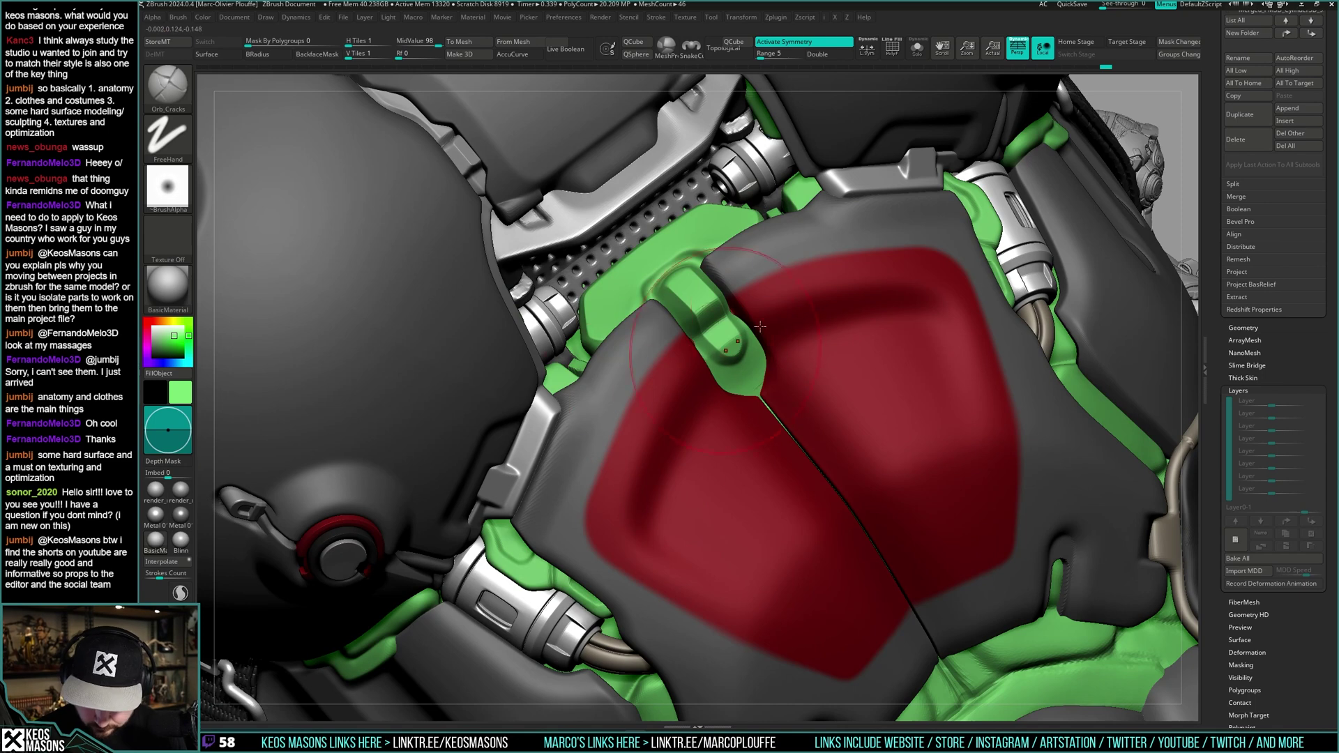
pyautogui.press('space')
pyautogui.click(809, 367)
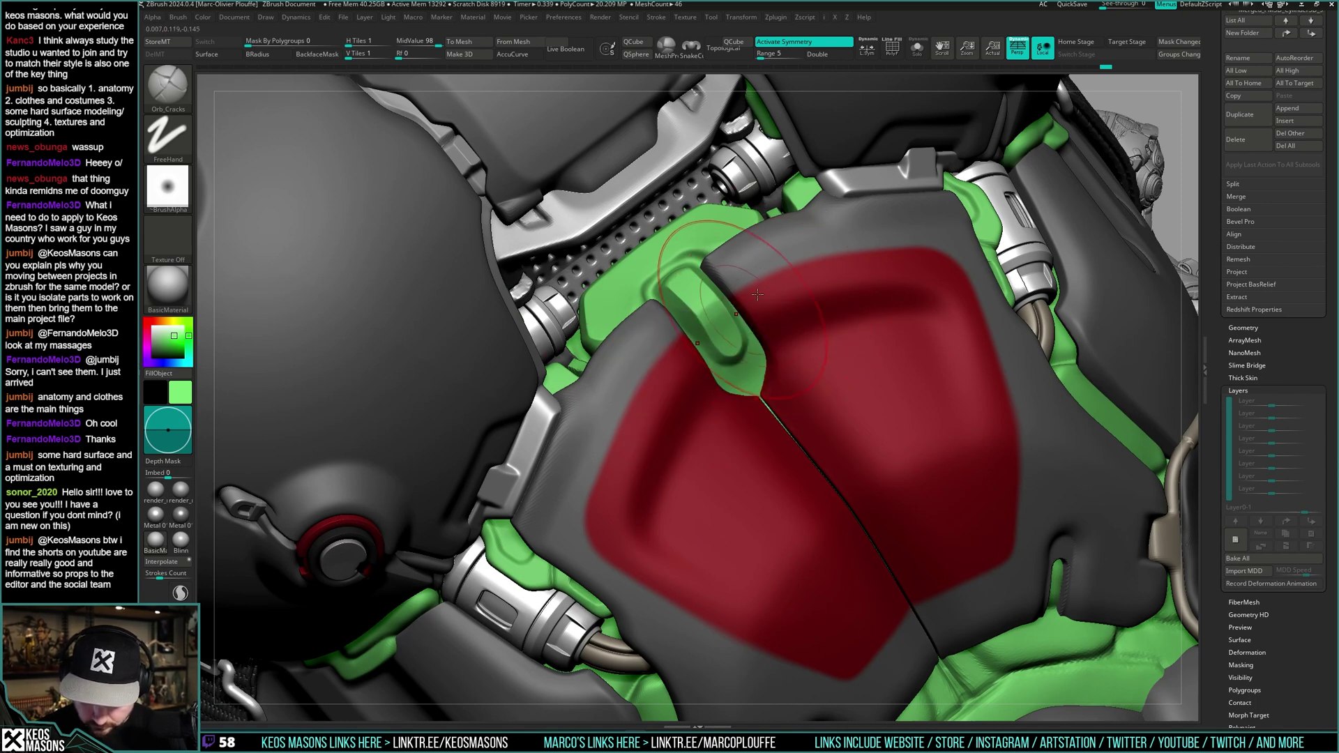
pyautogui.press('space')
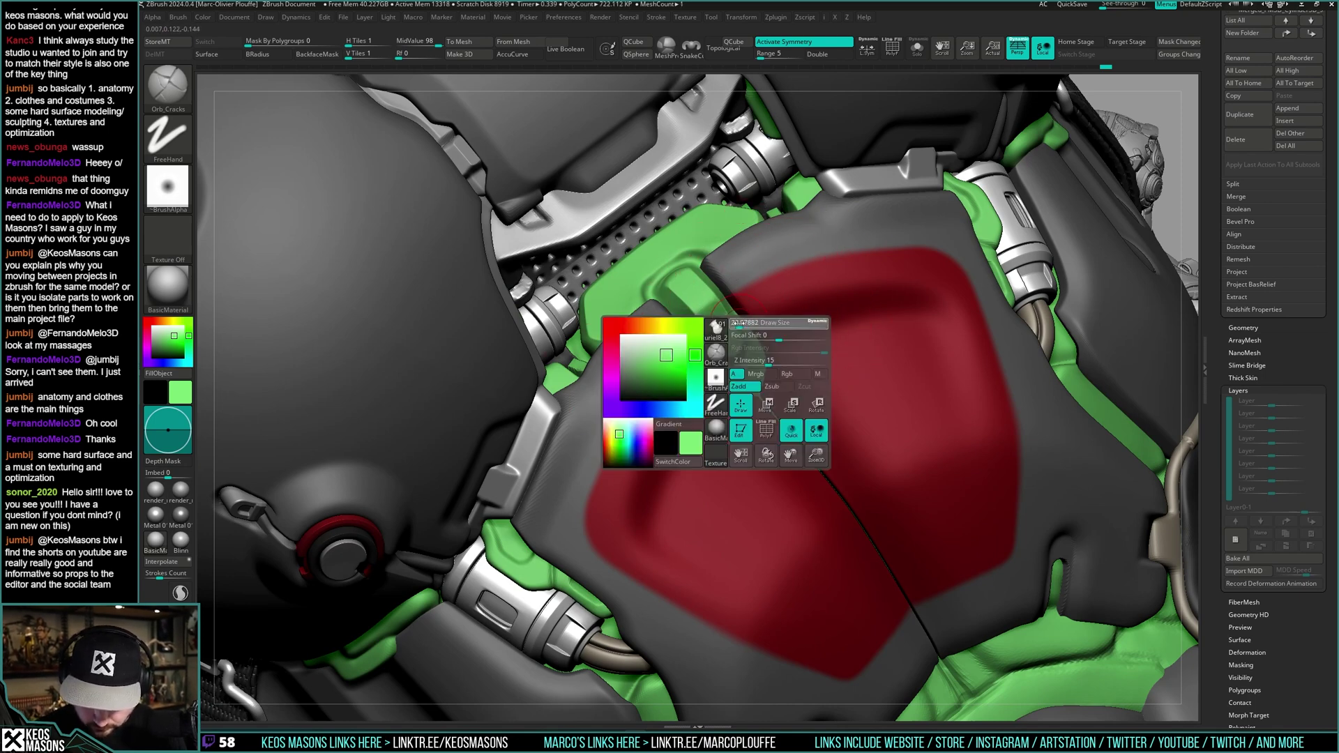
pyautogui.moveTo(765, 369); pyautogui.dragTo(743, 328, button='right')
# - Return to hPolish and flatten the lower end of the tab's ridge
pyautogui.press('space')
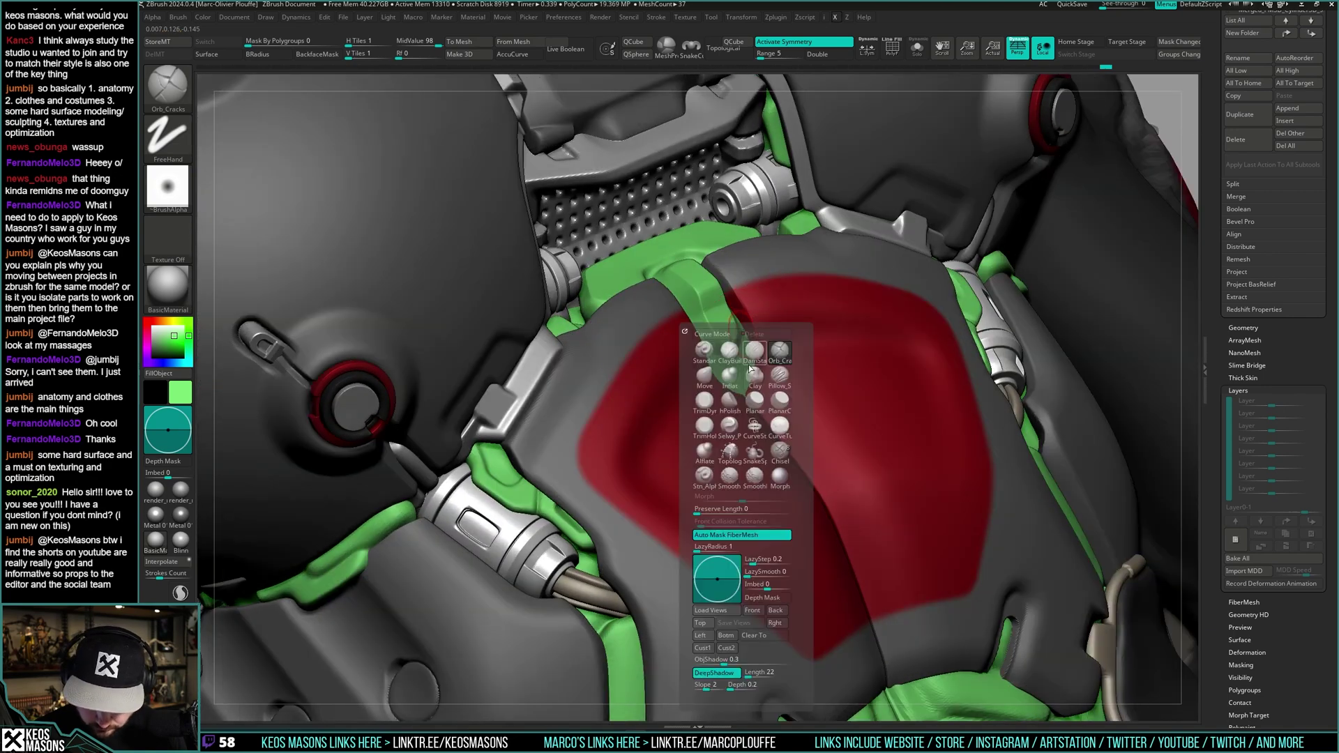
pyautogui.click(745, 377)
pyautogui.moveTo(750, 373)
pyautogui.mouseDown(button='right')
pyautogui.moveTo(739, 313)
pyautogui.moveTo(730, 328)
pyautogui.mouseUp(button='right')
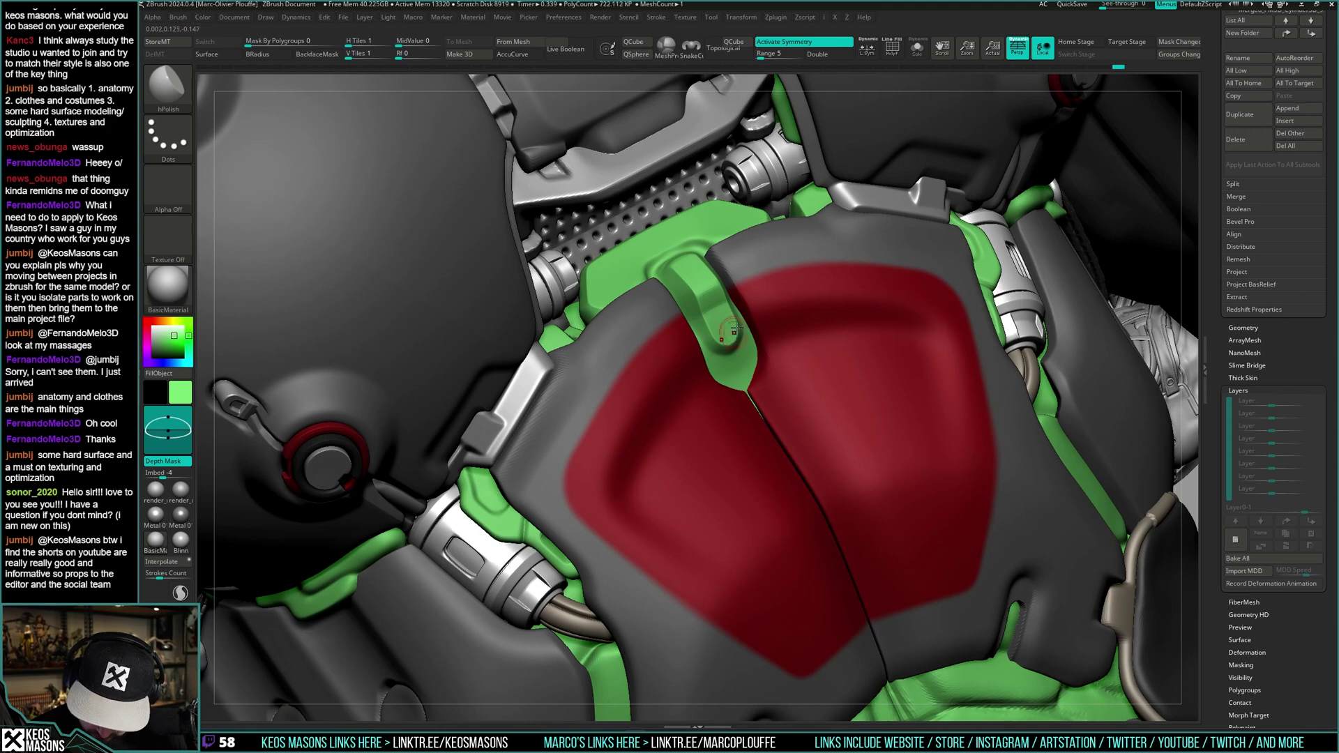
pyautogui.moveTo(734, 327)
pyautogui.keyDown('shift'); pyautogui.mouseDown(button='right')
pyautogui.moveTo(802, 370)
pyautogui.moveTo(776, 380)
pyautogui.moveTo(777, 394)
pyautogui.moveTo(812, 405)
pyautogui.moveTo(782, 383)
pyautogui.moveTo(759, 314)
pyautogui.moveTo(774, 328)
pyautogui.moveTo(767, 369)
pyautogui.moveTo(782, 340)
pyautogui.moveTo(764, 342)
pyautogui.mouseUp(button='right'); pyautogui.keyUp('shift')
# - Isolate the undersuit and carve the crease around the tab's upper end with DamStandard, softening it with Smooth Stronger
pyautogui.hotkey('alt', 's')
pyautogui.press('space')
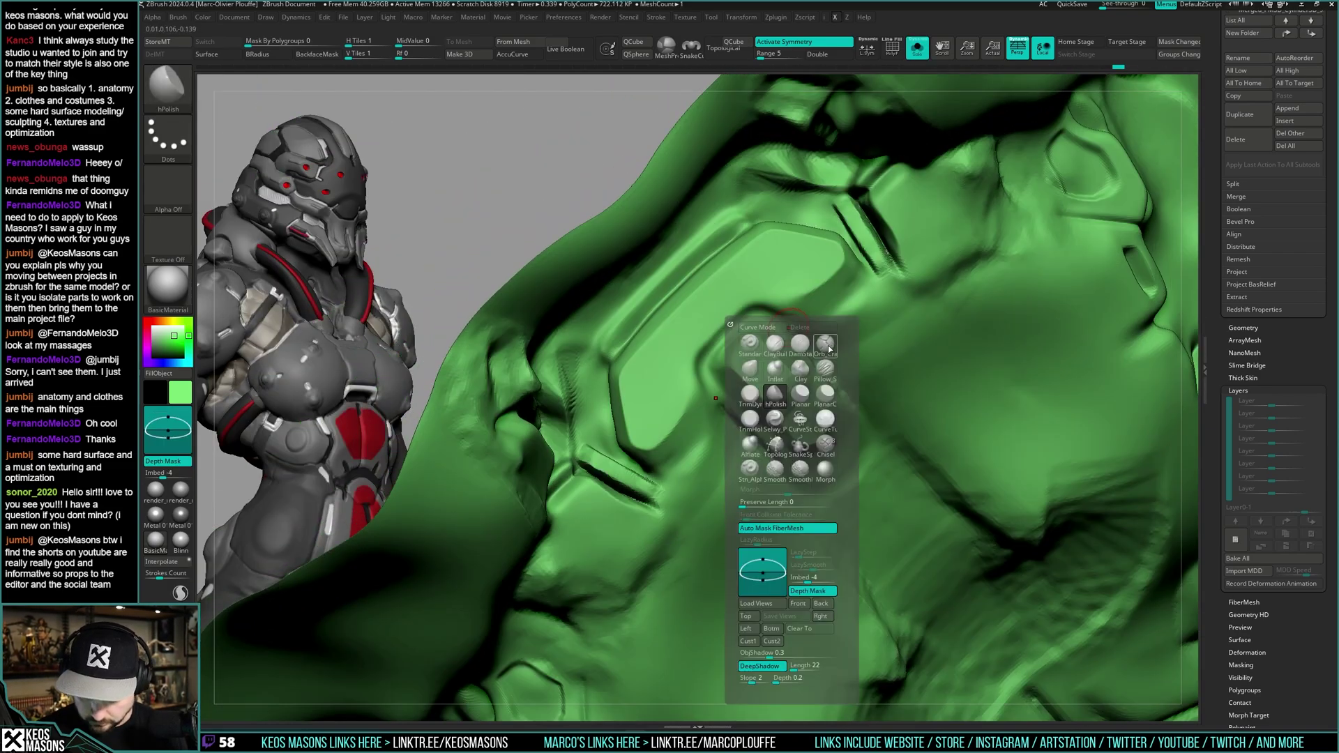
pyautogui.click(755, 340)
pyautogui.press('b')
pyautogui.press('d')
pyautogui.press('s')
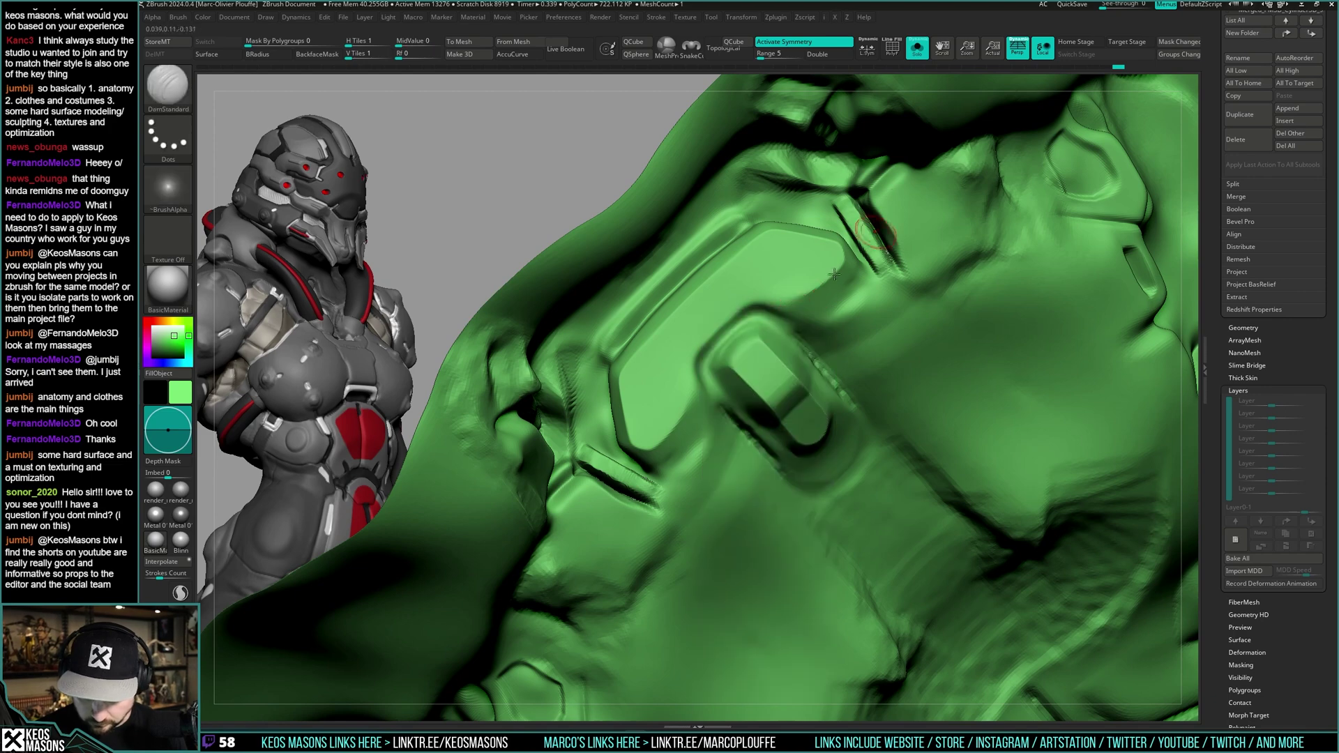
pyautogui.moveTo(759, 320); pyautogui.dragTo(870, 269, button='right')
pyautogui.hotkey('alt', 's')
pyautogui.hotkey('alt', 's')
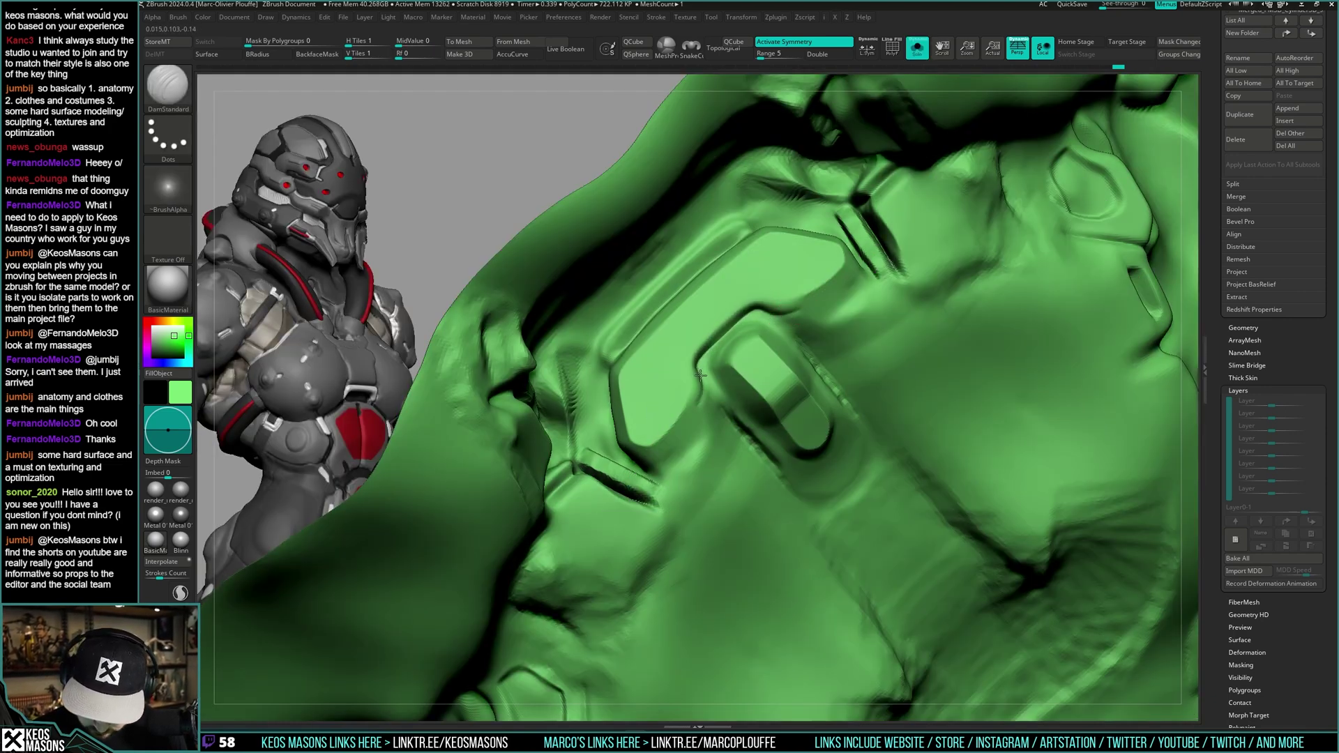
pyautogui.hotkey('shift', 'ctrl', 's')
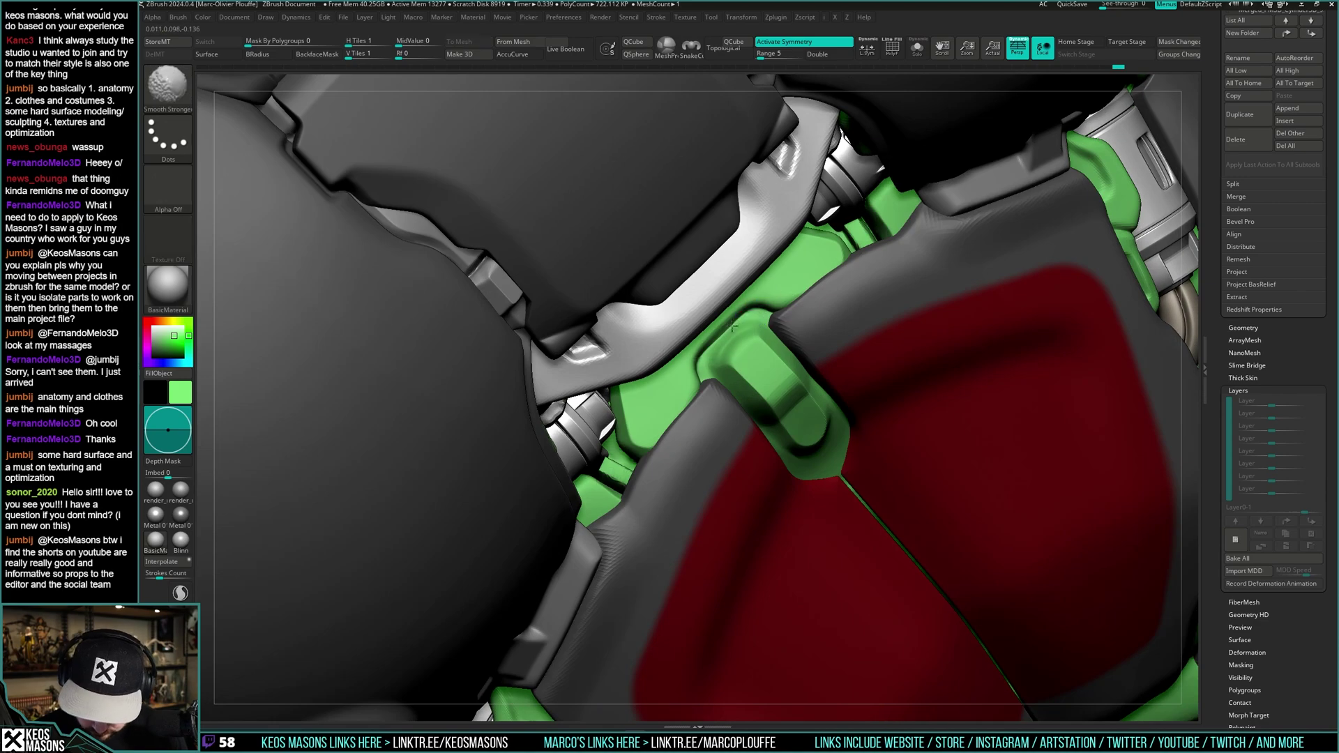
# - Refine the crease where the tab's upper end meets the raised patch with DamStandard, comparing the isolated undersuit with the full armor
pyautogui.moveTo(756, 344)
pyautogui.mouseDown(button='right')
pyautogui.moveTo(803, 297)
pyautogui.moveTo(712, 427)
pyautogui.moveTo(737, 331)
pyautogui.mouseUp(button='right')
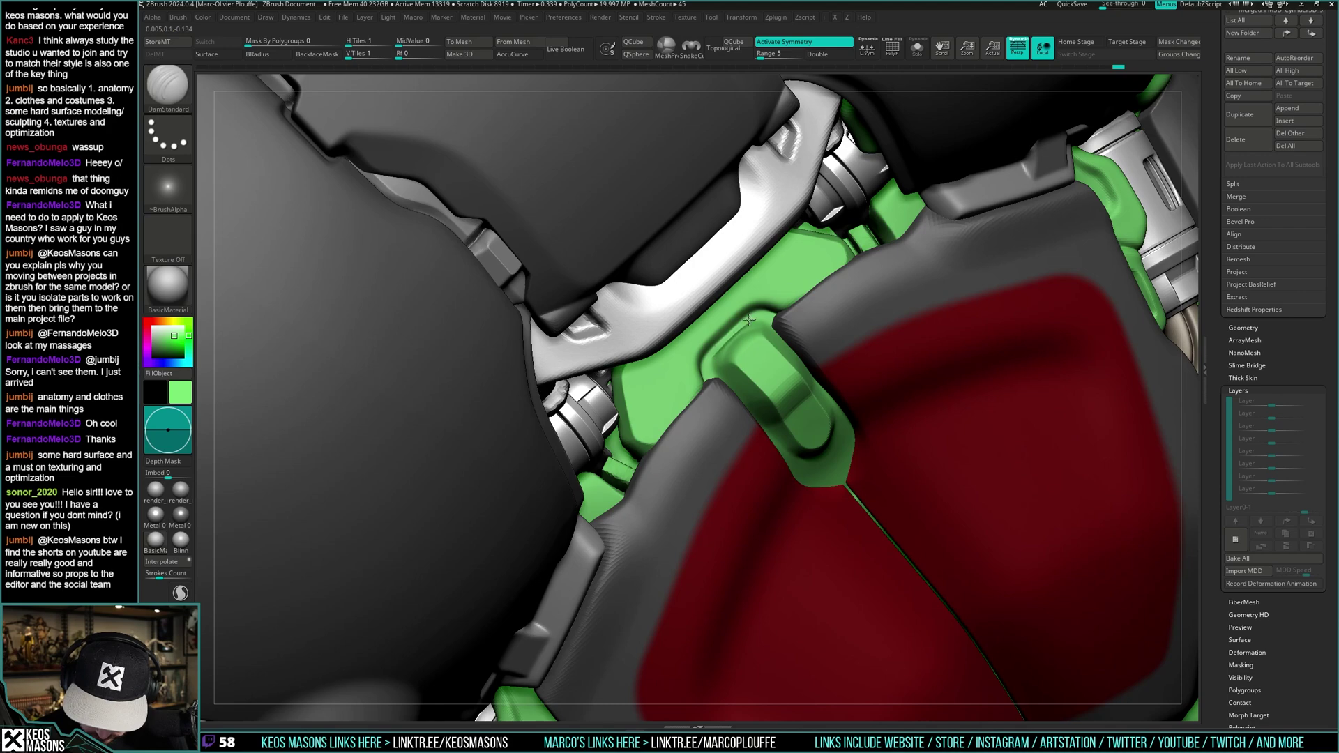
pyautogui.hotkey('alt', 's')
pyautogui.moveTo(725, 363); pyautogui.dragTo(716, 358, button='right')
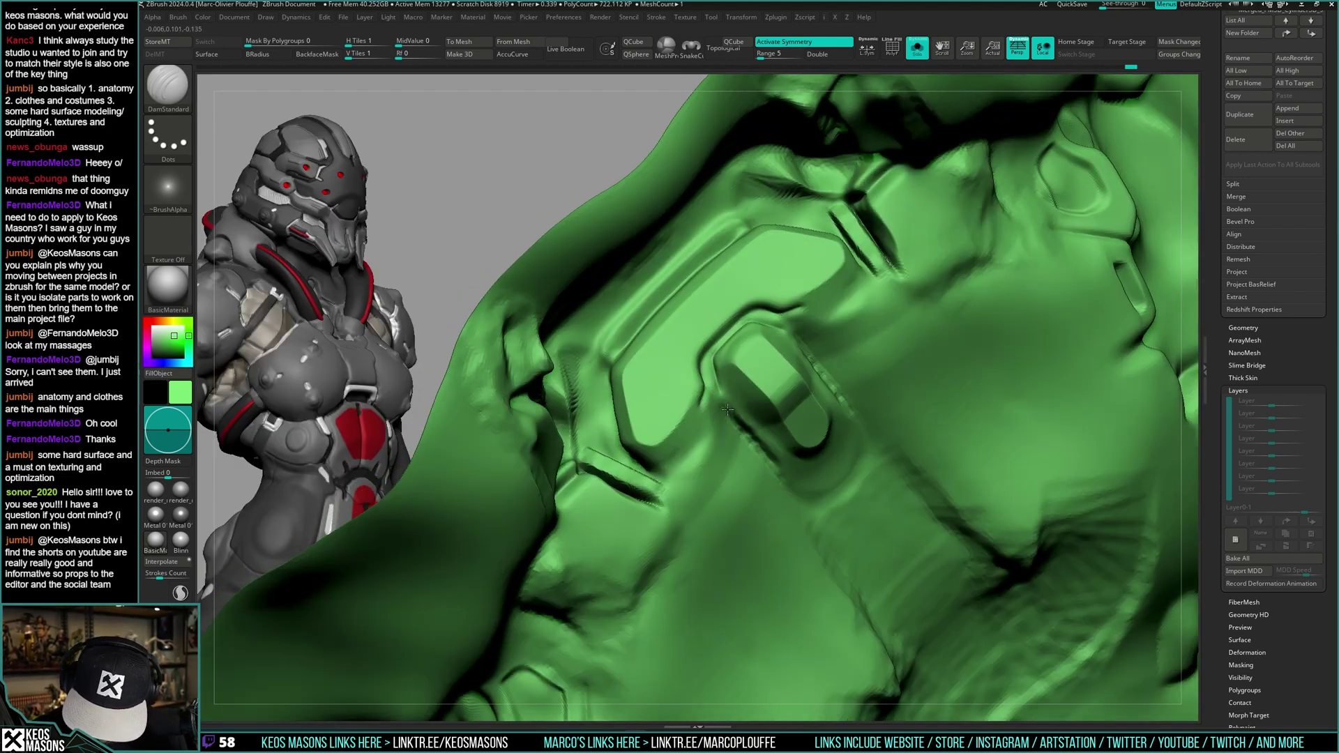
pyautogui.moveTo(727, 410); pyautogui.dragTo(725, 326, button='right')
pyautogui.hotkey('alt', 's')
pyautogui.hotkey('alt', 's')
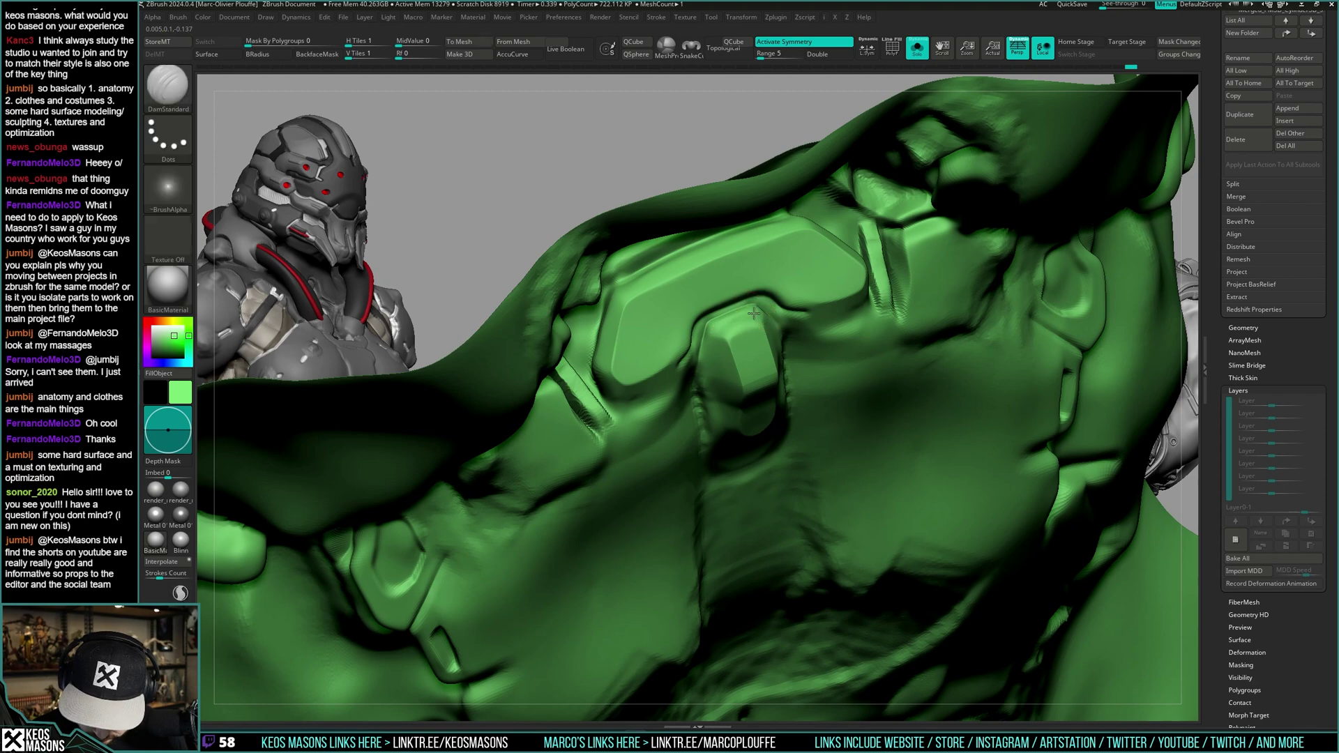
pyautogui.moveTo(708, 382); pyautogui.dragTo(726, 326, button='right')
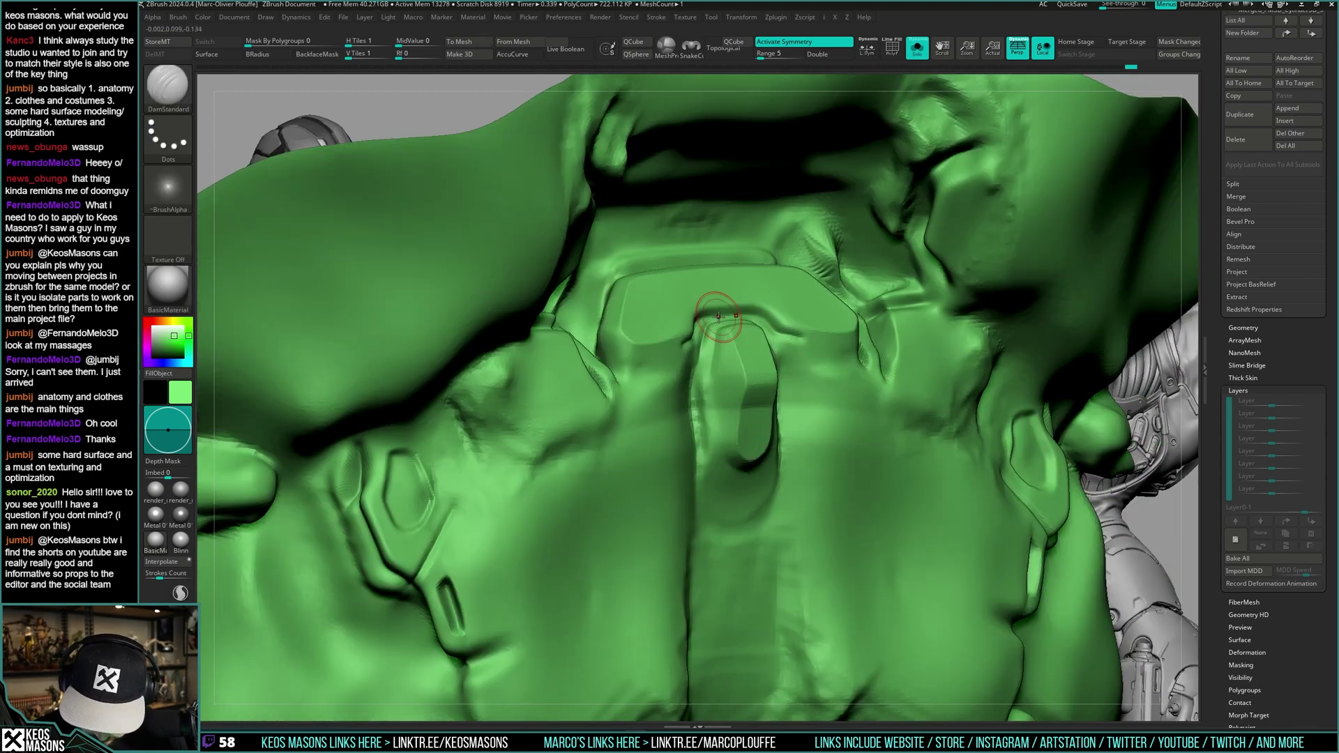
pyautogui.hotkey('alt', 's')
# - Cut symmetrical grooves along both sides of the tab with Orb_Cracks on the isolated undersuit and check them against the armor
pyautogui.moveTo(807, 359)
pyautogui.mouseDown(button='right')
pyautogui.moveTo(774, 439)
pyautogui.moveTo(772, 397)
pyautogui.moveTo(776, 464)
pyautogui.moveTo(826, 401)
pyautogui.moveTo(796, 423)
pyautogui.moveTo(801, 378)
pyautogui.moveTo(805, 392)
pyautogui.mouseUp(button='right')
pyautogui.rightClick(806, 392)
pyautogui.press('x')
pyautogui.click(841, 378)
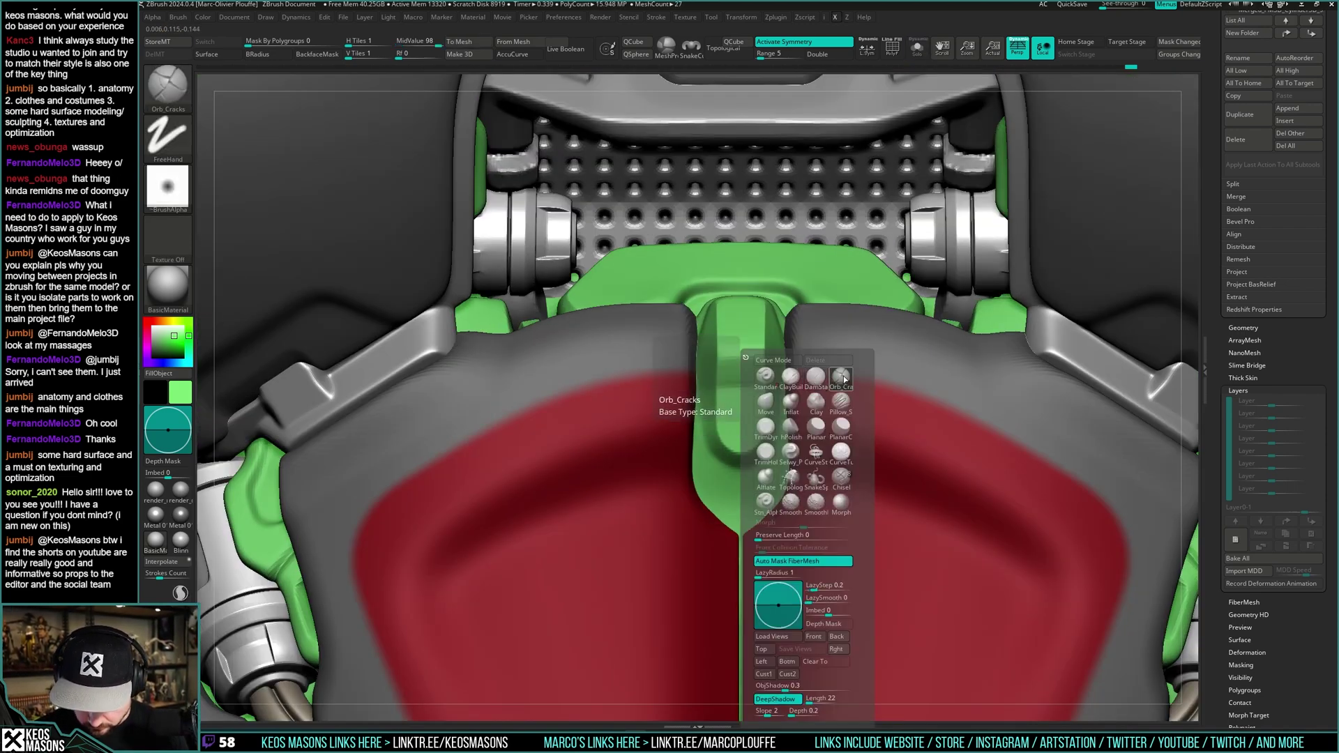
pyautogui.moveTo(896, 363); pyautogui.dragTo(863, 350, button='right')
pyautogui.hotkey('alt', 's')
pyautogui.moveTo(790, 333); pyautogui.dragTo(784, 404)
pyautogui.moveTo(783, 404); pyautogui.dragTo(787, 337, button='right')
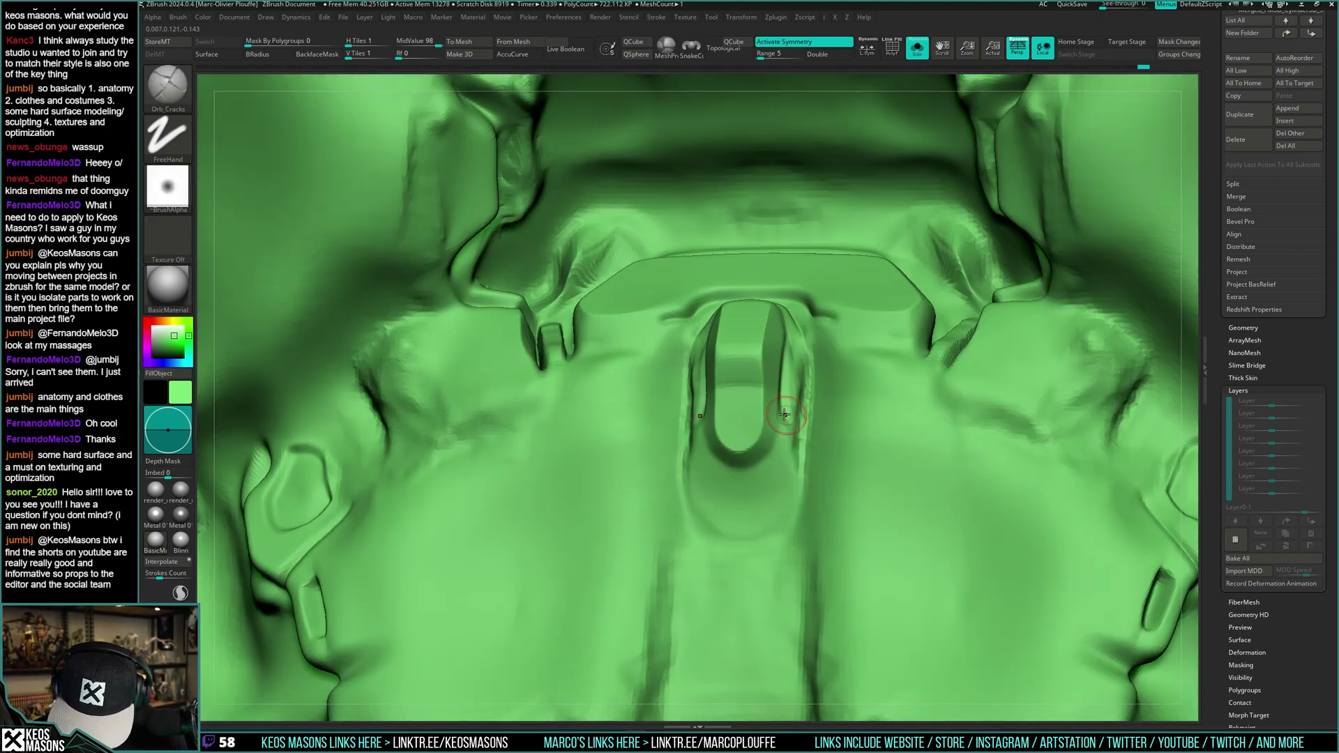
pyautogui.hotkey('shift', 'alt', 's')
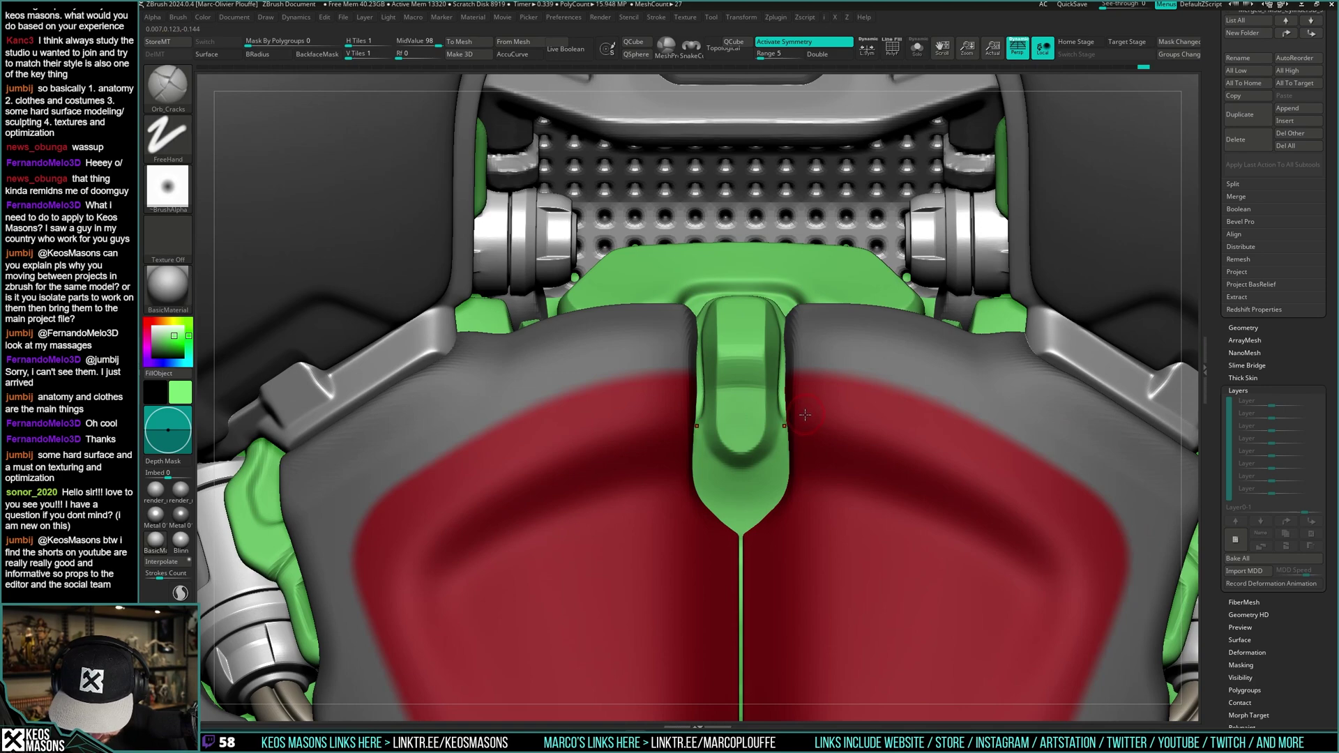
pyautogui.moveTo(800, 406); pyautogui.dragTo(795, 406, button='right')
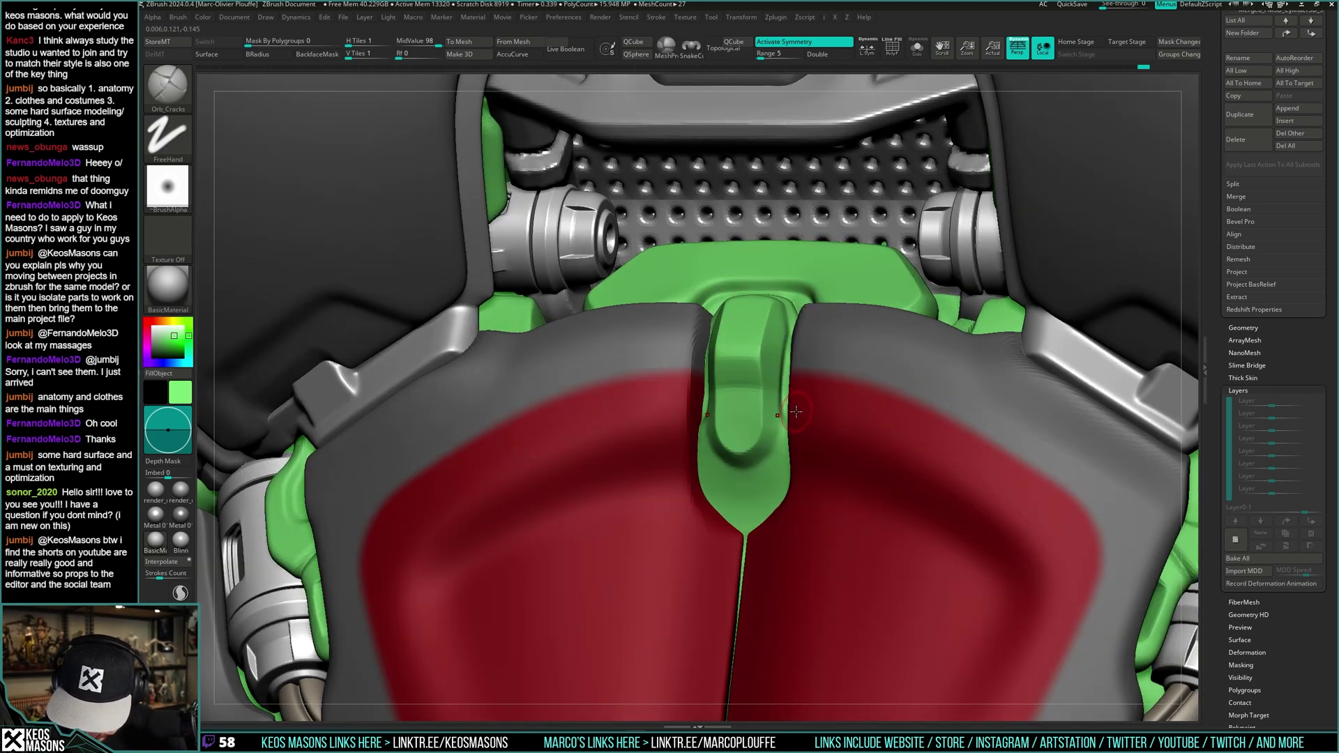
# - Adjust the tab's side walls and outline with the Move brush so they fit the notch in the chest armor
pyautogui.press('b')
pyautogui.click(781, 403)
pyautogui.moveTo(847, 351); pyautogui.dragTo(787, 388, button='right')
pyautogui.press('space')
pyautogui.moveTo(783, 388); pyautogui.dragTo(792, 388)
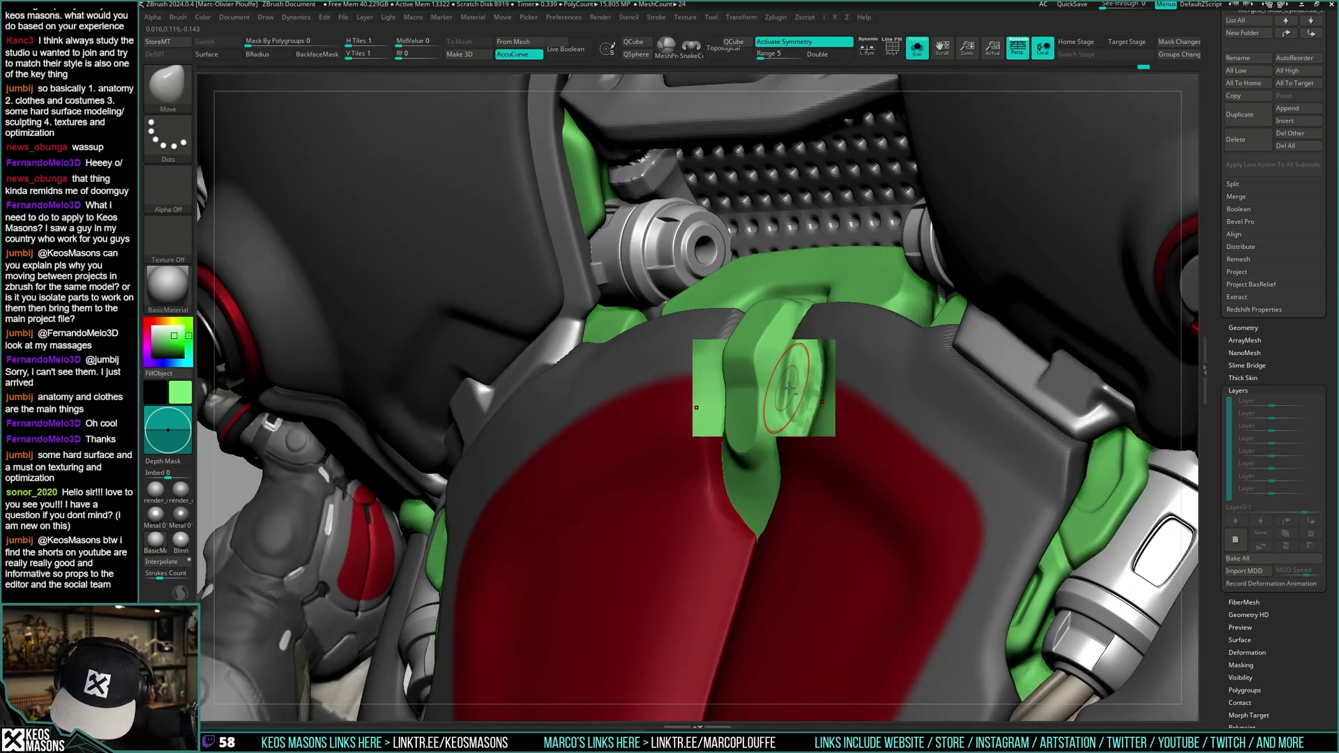
pyautogui.hotkey('shift', 'alt', 's')
pyautogui.moveTo(787, 396)
pyautogui.mouseDown(button='right')
pyautogui.moveTo(783, 411)
pyautogui.moveTo(789, 382)
pyautogui.mouseUp(button='right')
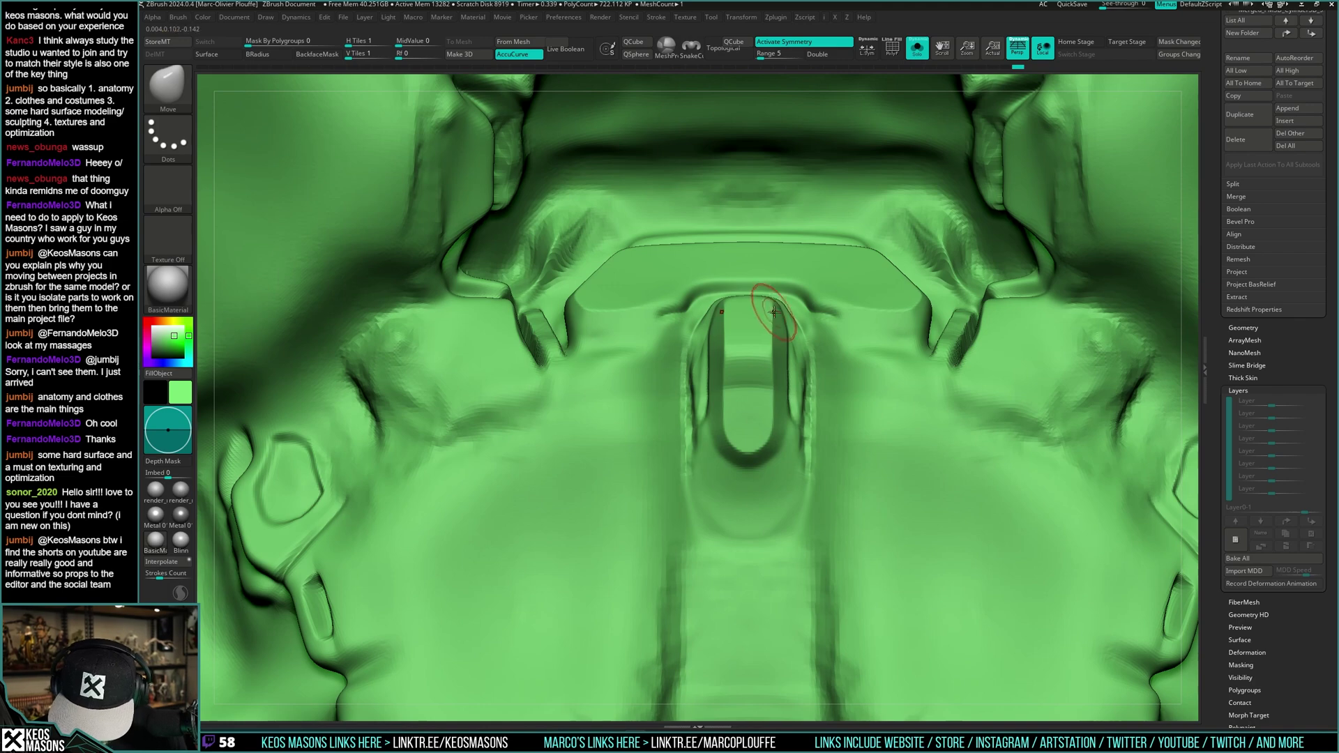
pyautogui.hotkey('alt', 's')
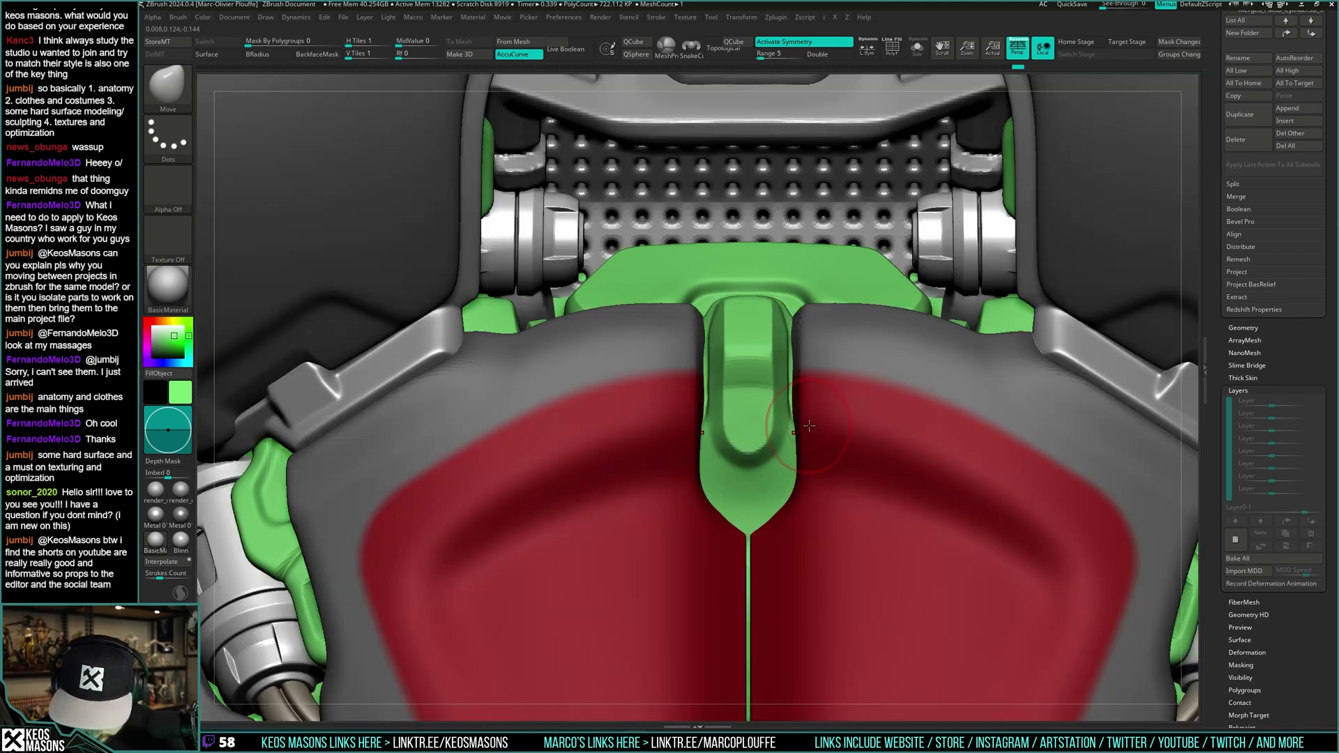
pyautogui.keyDown('alt'); pyautogui.moveTo(778, 483); pyautogui.dragTo(774, 447, button='right'); pyautogui.keyUp('alt')
pyautogui.rightClick(771, 453)
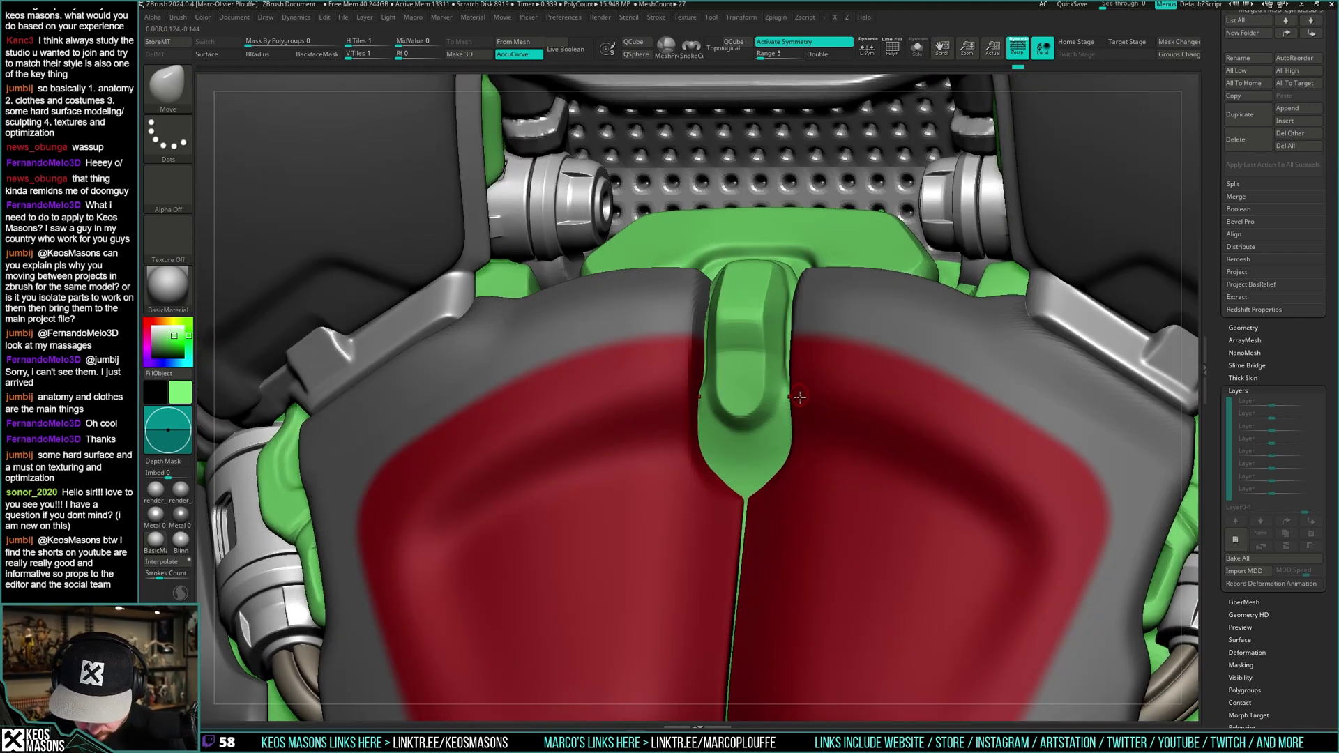
# - Deepen and clean up the grooves beside the tab with a smaller DamStandard brush on the isolated undersuit
pyautogui.press('s')
pyautogui.press('space')
pyautogui.click(811, 386)
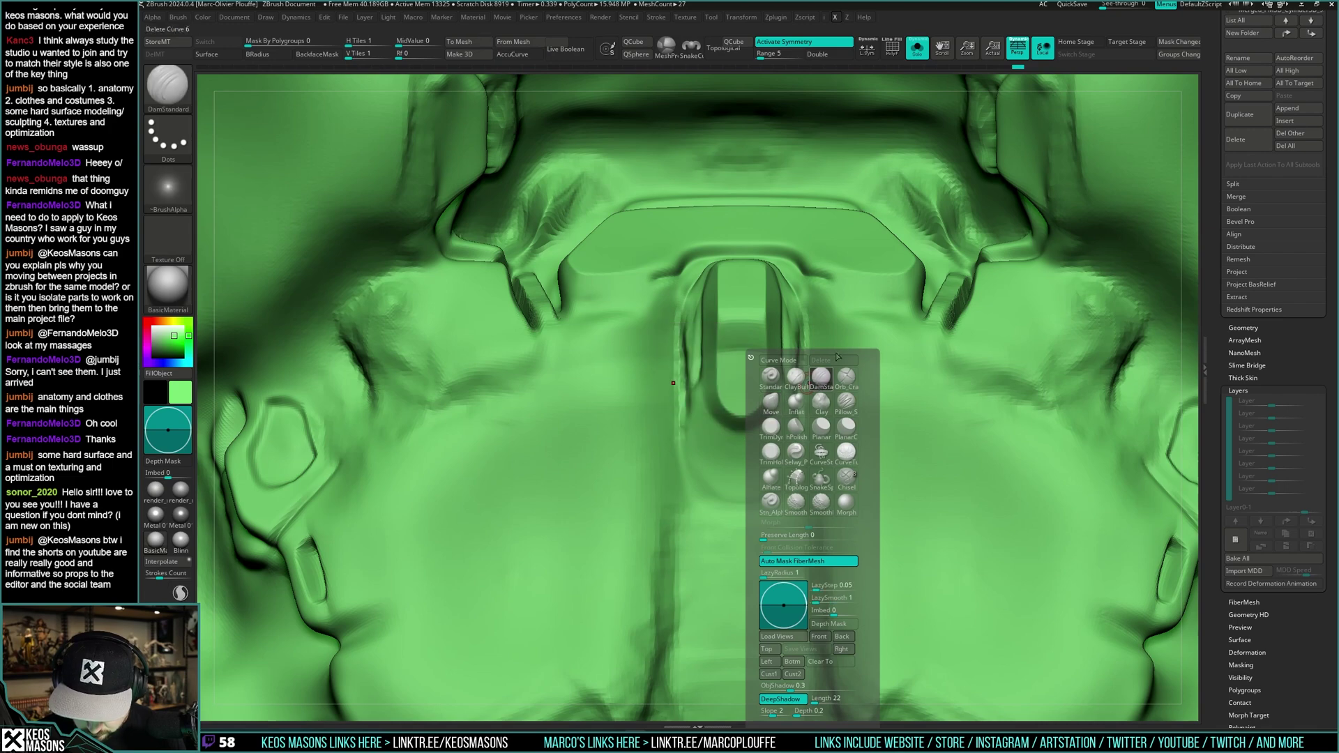
pyautogui.moveTo(799, 360)
pyautogui.mouseDown(button='right')
pyautogui.moveTo(774, 351)
pyautogui.moveTo(776, 369)
pyautogui.moveTo(771, 323)
pyautogui.moveTo(786, 299)
pyautogui.mouseUp(button='right')
pyautogui.press('shift')
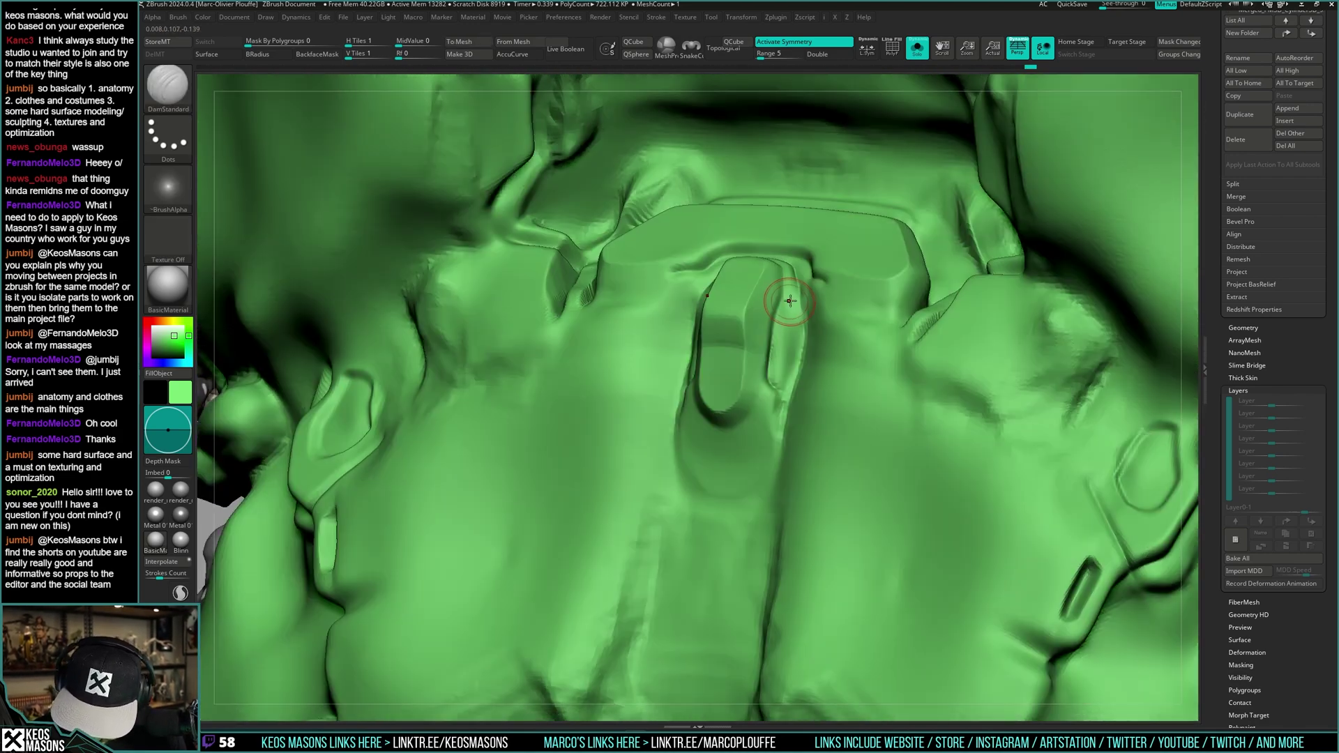
pyautogui.press('space')
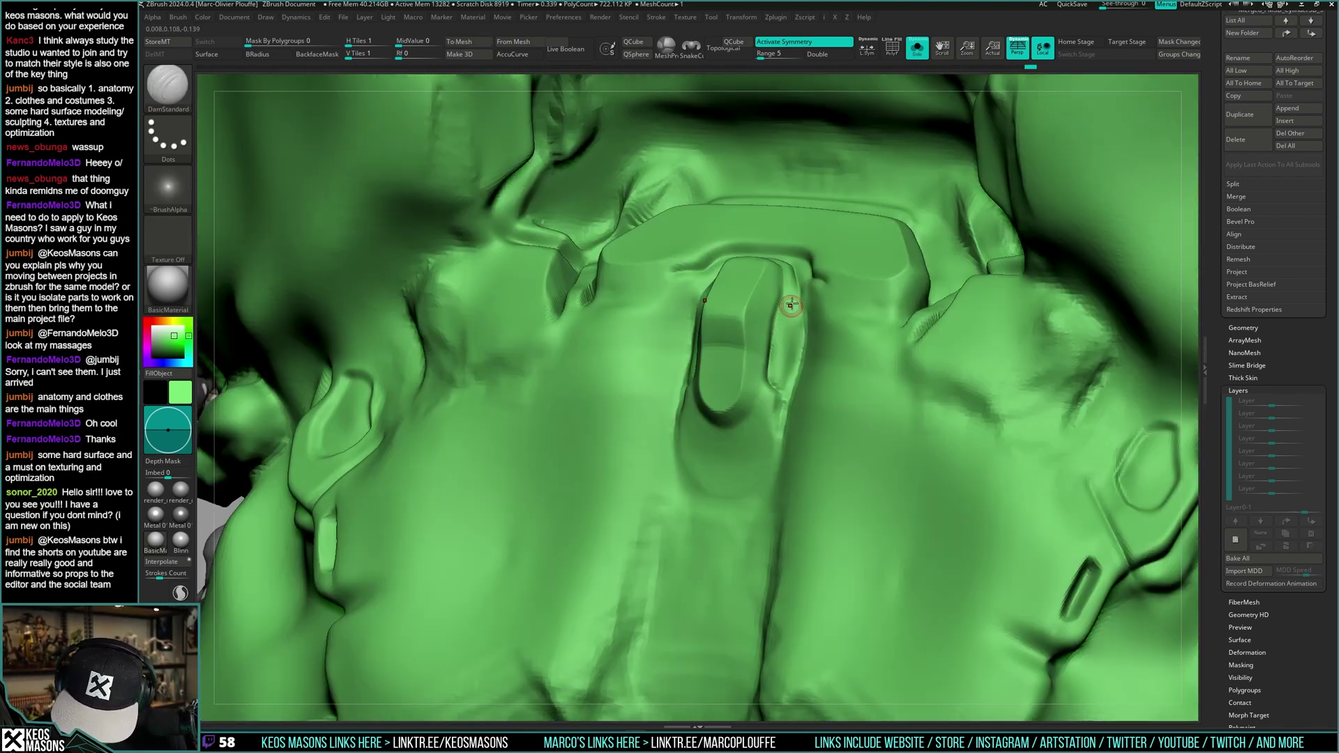
pyautogui.moveTo(786, 398)
pyautogui.mouseDown(button='right')
pyautogui.moveTo(781, 312)
pyautogui.moveTo(863, 275)
pyautogui.mouseUp(button='right')
pyautogui.hotkey('shift', 'alt', 's')
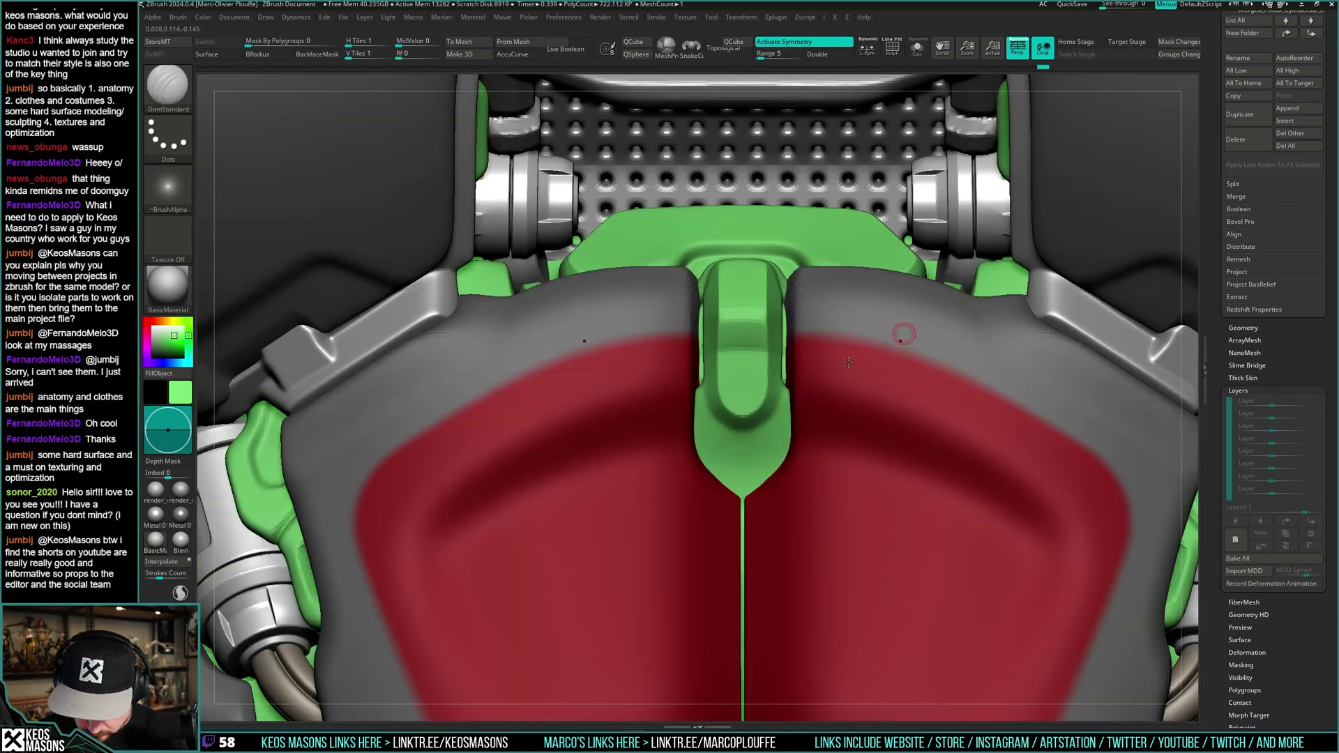
# - Reshape the tab's pointed lower end into a rounded tip and define its edge with Orb_Cracks, checking the fit in transparent view
pyautogui.moveTo(804, 348)
pyautogui.mouseDown(button='right')
pyautogui.moveTo(836, 346)
pyautogui.moveTo(766, 343)
pyautogui.moveTo(804, 355)
pyautogui.moveTo(807, 377)
pyautogui.moveTo(822, 258)
pyautogui.moveTo(836, 376)
pyautogui.mouseUp(button='right')
pyautogui.press('space')
pyautogui.moveTo(837, 377)
pyautogui.mouseDown(button='right')
pyautogui.moveTo(811, 390)
pyautogui.moveTo(809, 353)
pyautogui.moveTo(802, 377)
pyautogui.moveTo(843, 359)
pyautogui.moveTo(840, 310)
pyautogui.mouseUp(button='right')
pyautogui.hotkey('alt', 's')
pyautogui.press('space')
pyautogui.click(817, 399)
pyautogui.hotkey('alt', 's')
pyautogui.keyDown('ctrl'); pyautogui.moveTo(845, 377); pyautogui.dragTo(802, 372, button='right'); pyautogui.keyUp('ctrl')
pyautogui.press('space')
pyautogui.click(804, 383)
pyautogui.hotkey('alt', 't')
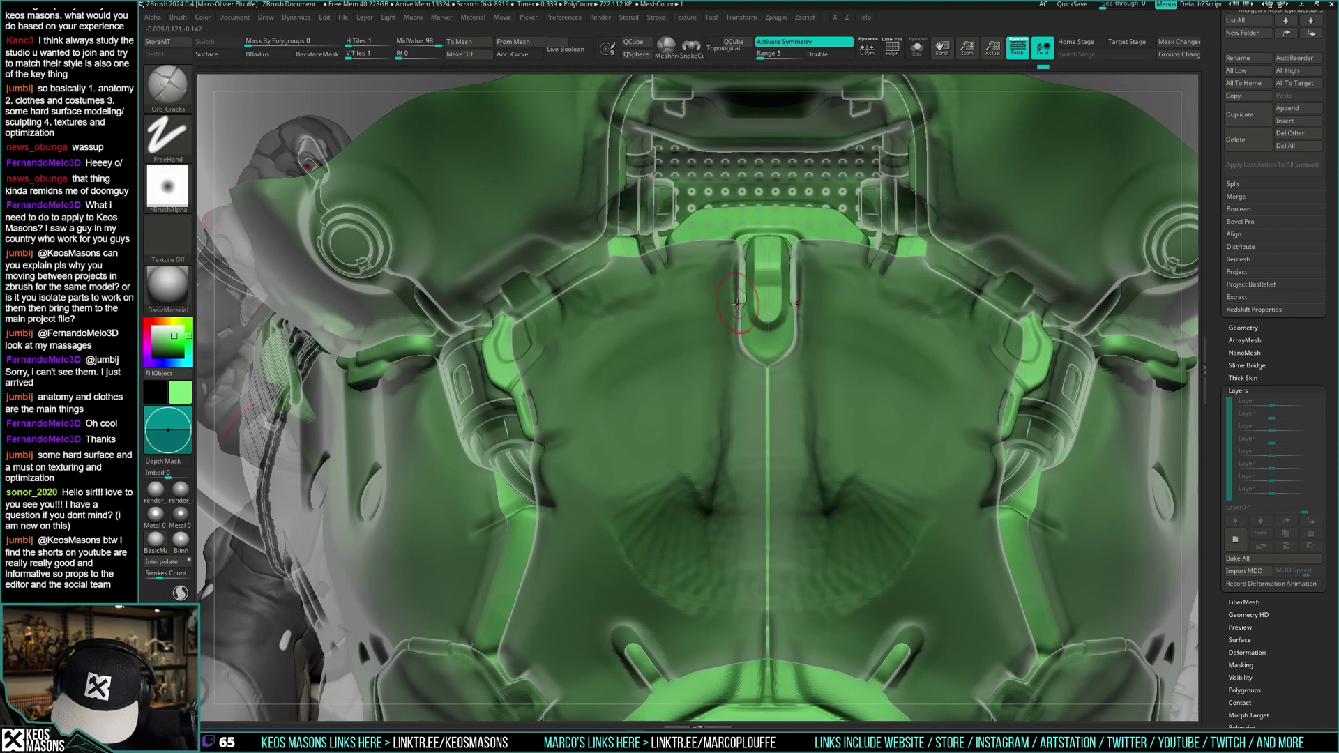
pyautogui.hotkey('alt', 't')
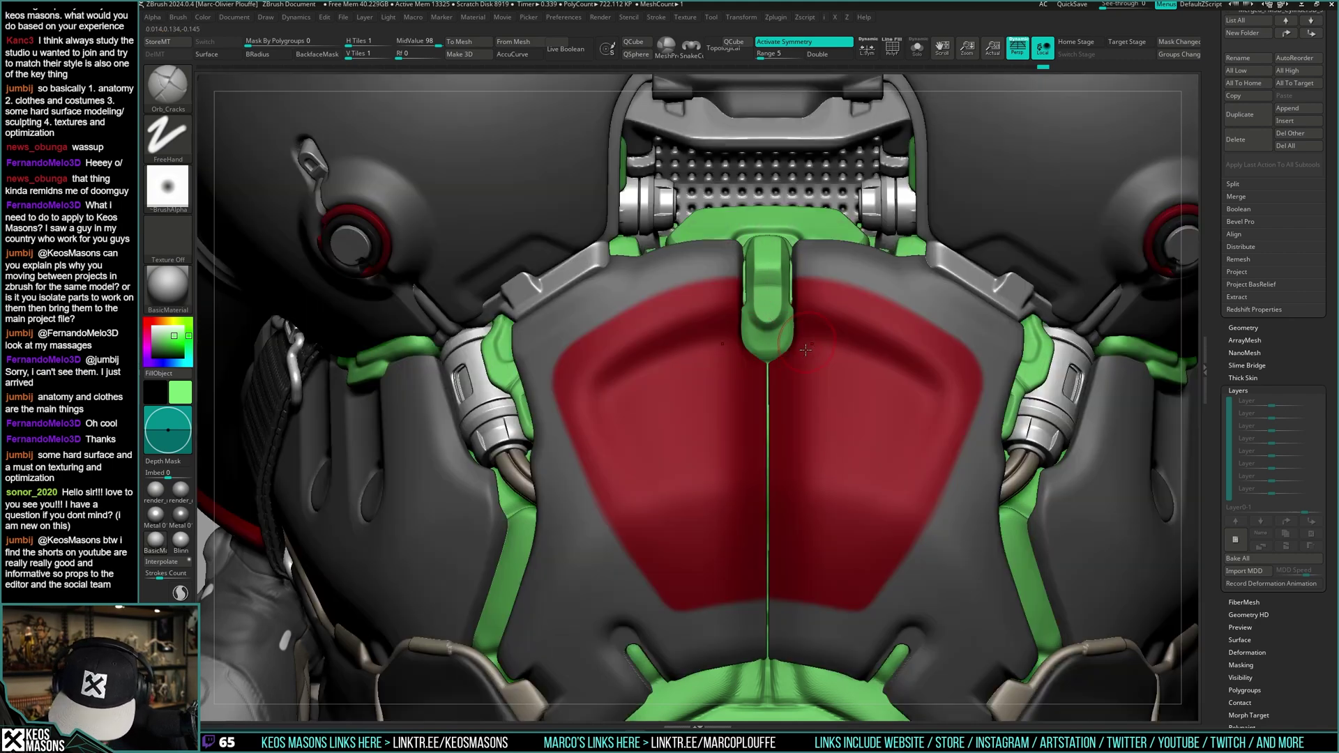
pyautogui.moveTo(783, 362); pyautogui.dragTo(858, 343, button='right')
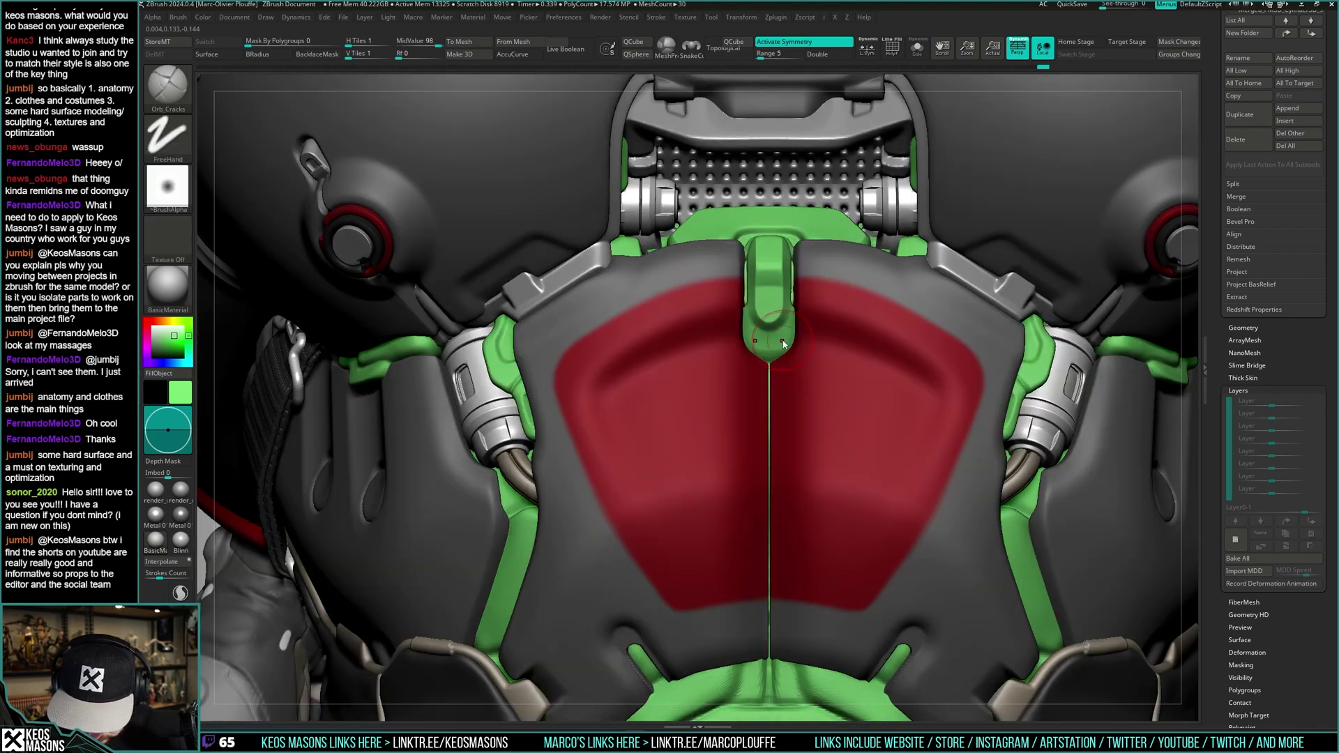
# - Flatten the tab's side wall and rounded lower end with hPolish on the isolated undersuit, checking the fit against the chest armor
pyautogui.press('space')
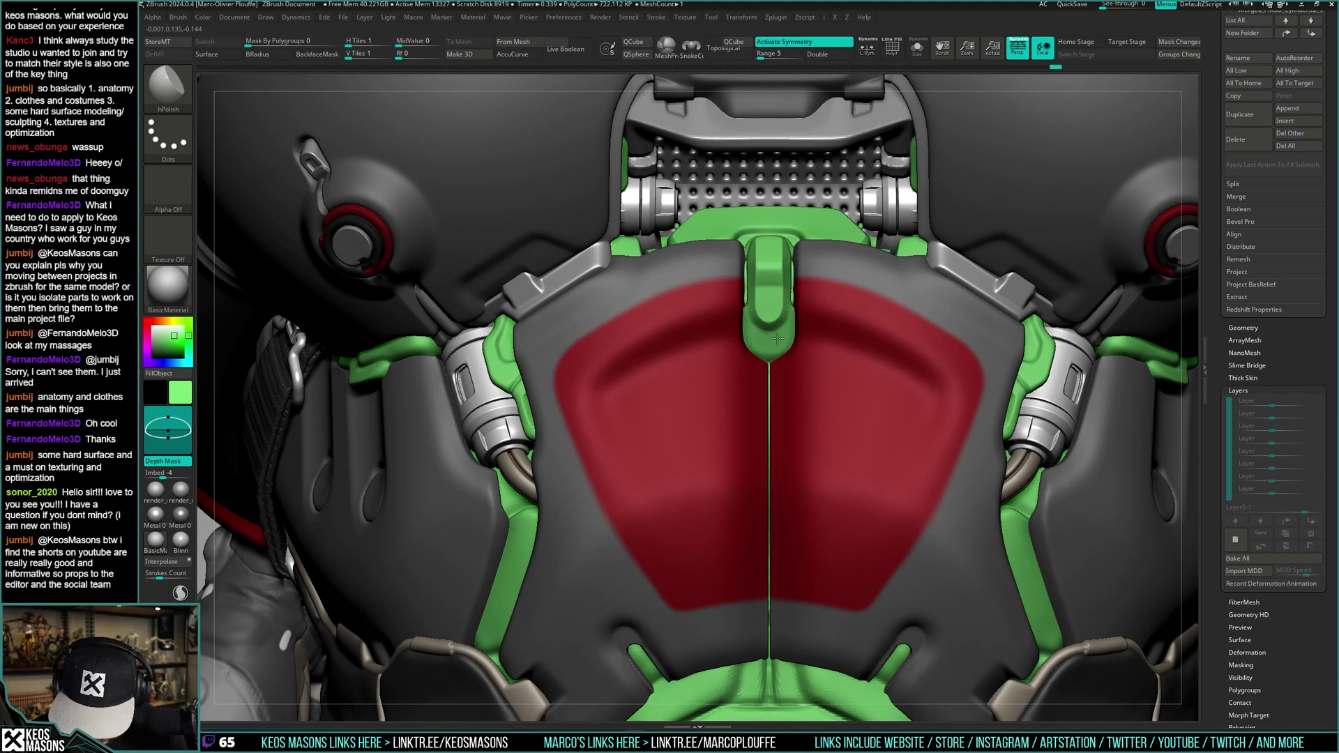
pyautogui.hotkey('alt', 's')
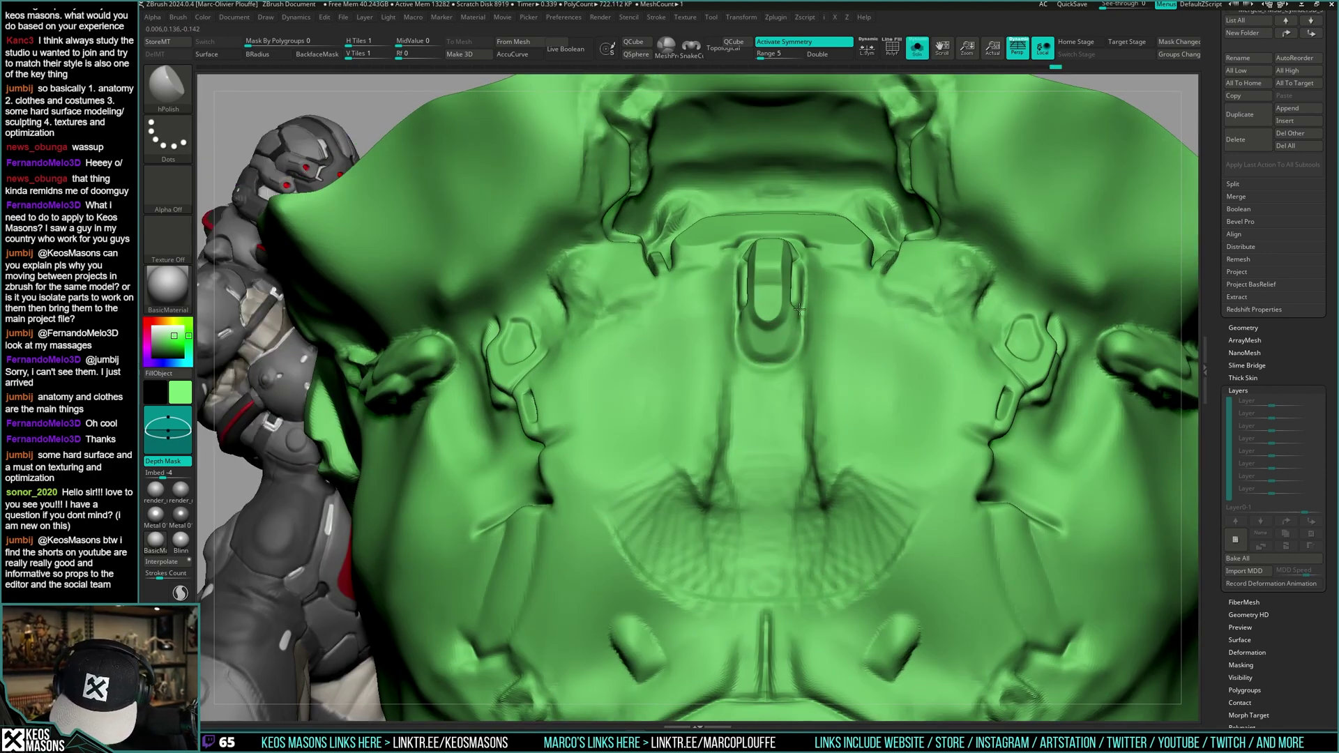
pyautogui.moveTo(799, 308); pyautogui.dragTo(797, 348)
pyautogui.moveTo(796, 356); pyautogui.dragTo(792, 376, button='right')
pyautogui.moveTo(797, 340); pyautogui.dragTo(782, 353)
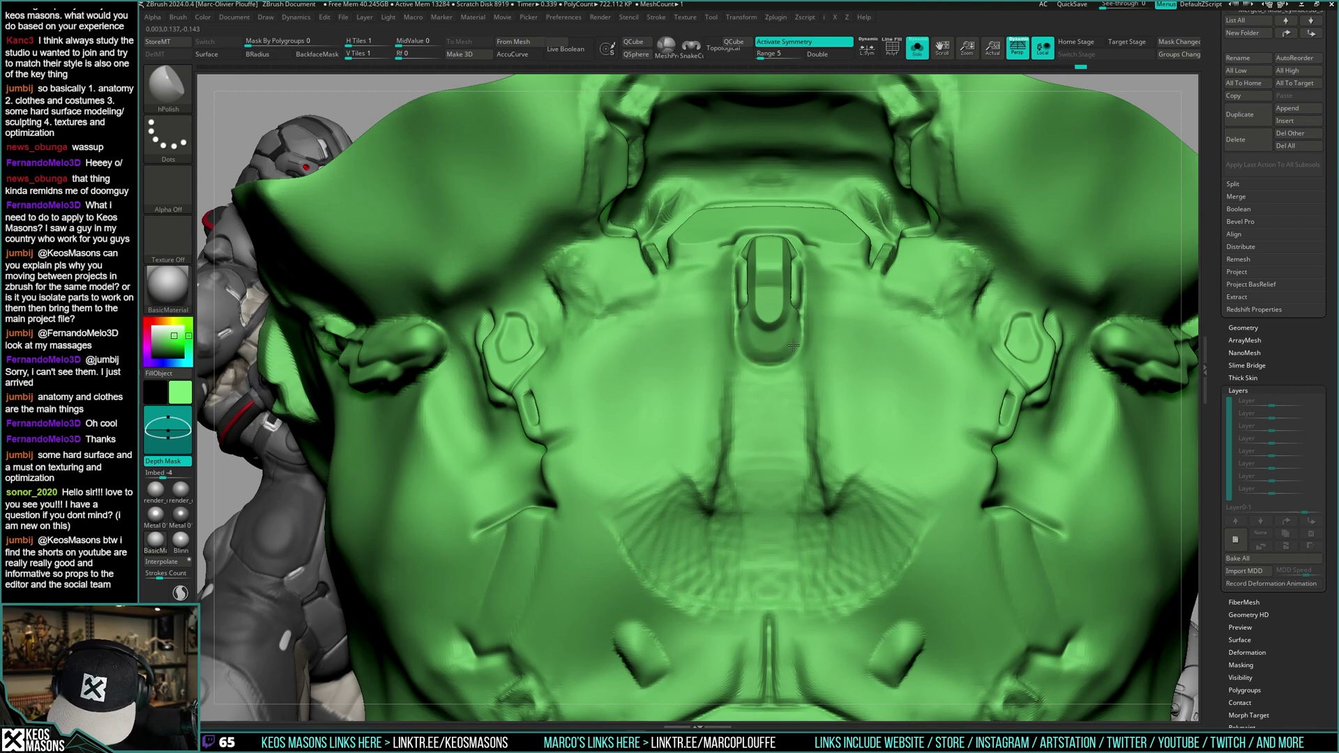
pyautogui.hotkey('ctrl', 'shift', 's')
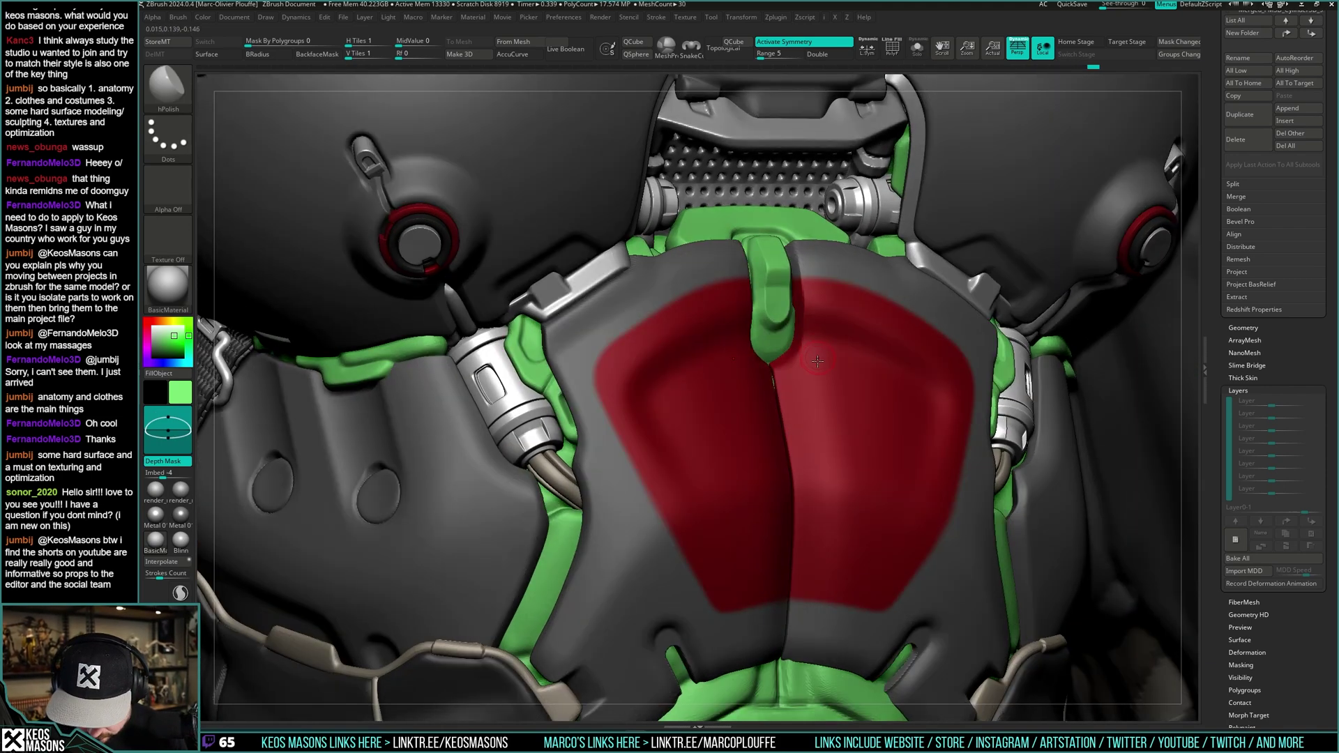
pyautogui.moveTo(805, 372); pyautogui.dragTo(792, 411, button='right')
pyautogui.hotkey('ctrl', 'z')
pyautogui.hotkey('alt', 's')
pyautogui.hotkey('shift', 'f')
pyautogui.hotkey('alt', 's')
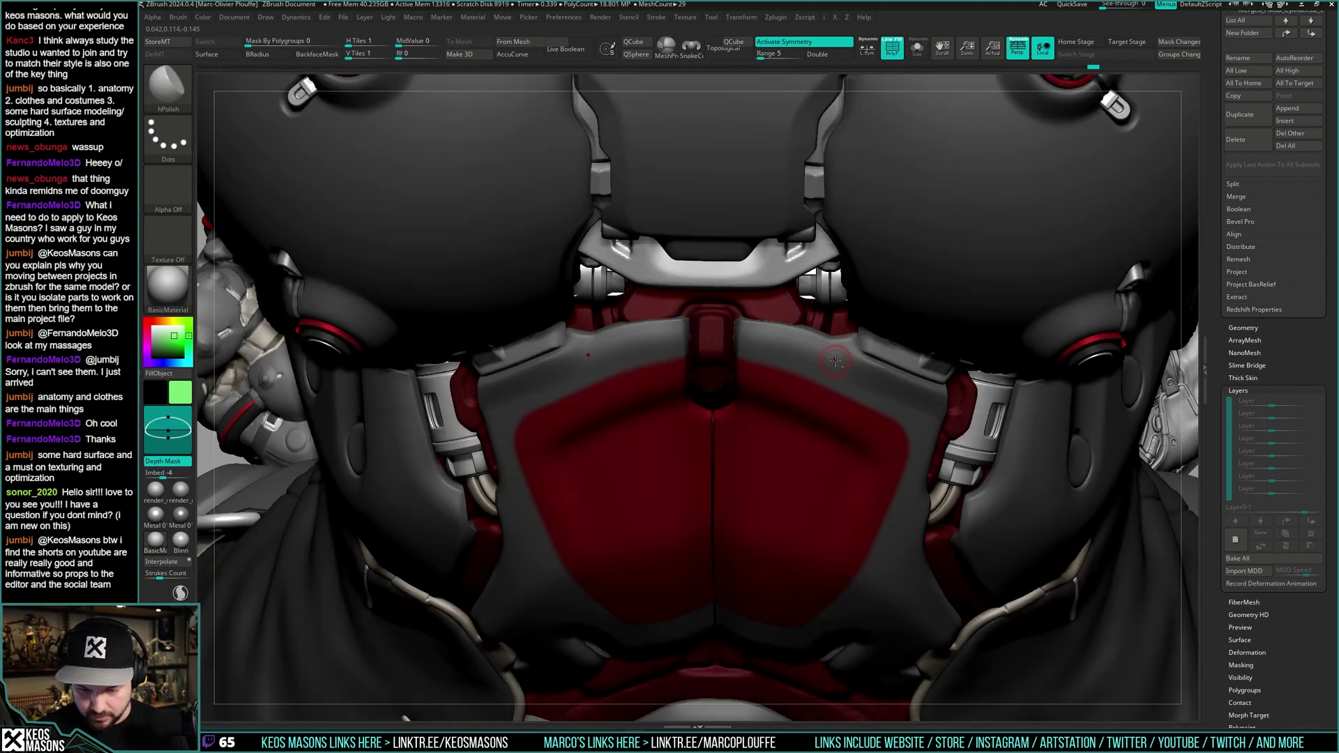
pyautogui.hotkey('shift', 'f')
# - Define the raised patch's lower edge beside the tab with symmetrical Orb_Cracks strokes on the isolated undersuit
pyautogui.keyDown('alt'); pyautogui.click(830, 328); pyautogui.keyUp('alt')
pyautogui.moveTo(831, 334)
pyautogui.mouseDown(button='right')
pyautogui.moveTo(875, 352)
pyautogui.moveTo(861, 362)
pyautogui.moveTo(845, 349)
pyautogui.mouseUp(button='right')
pyautogui.hotkey('alt', 's')
pyautogui.press('space')
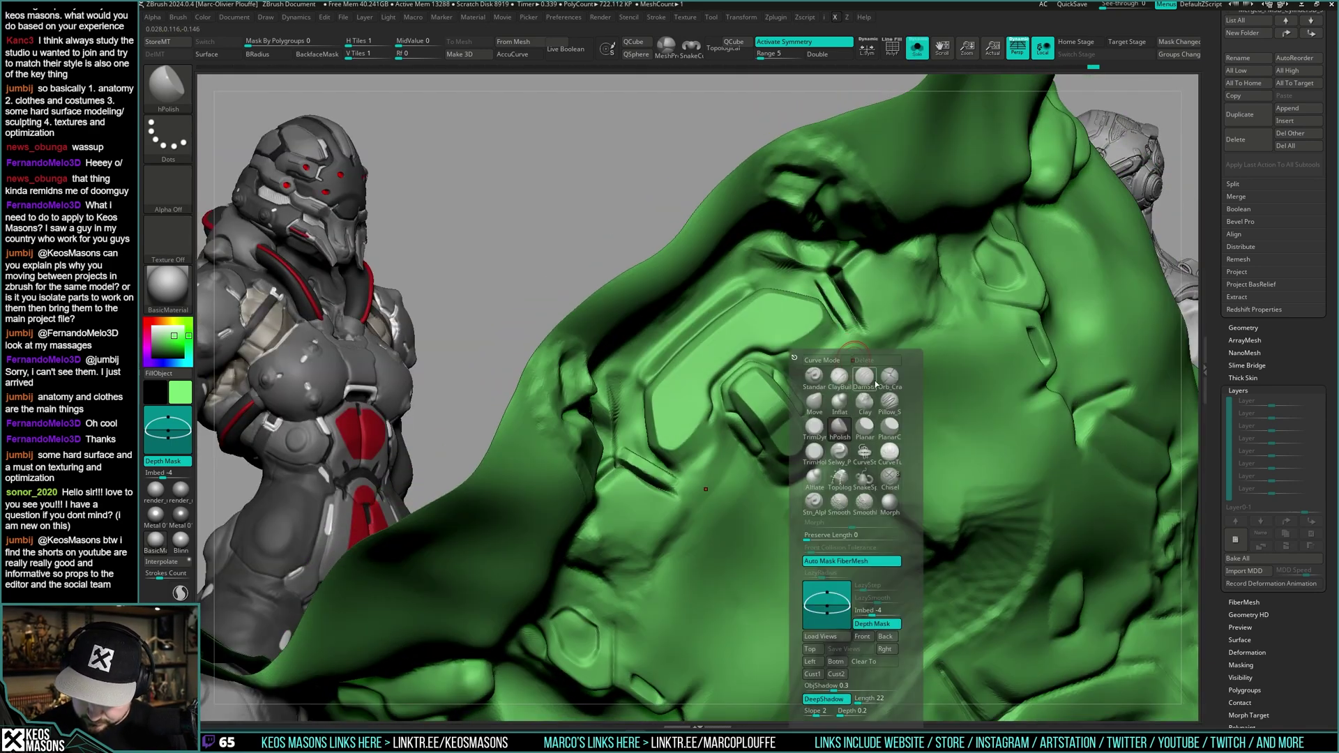
pyautogui.click(873, 381)
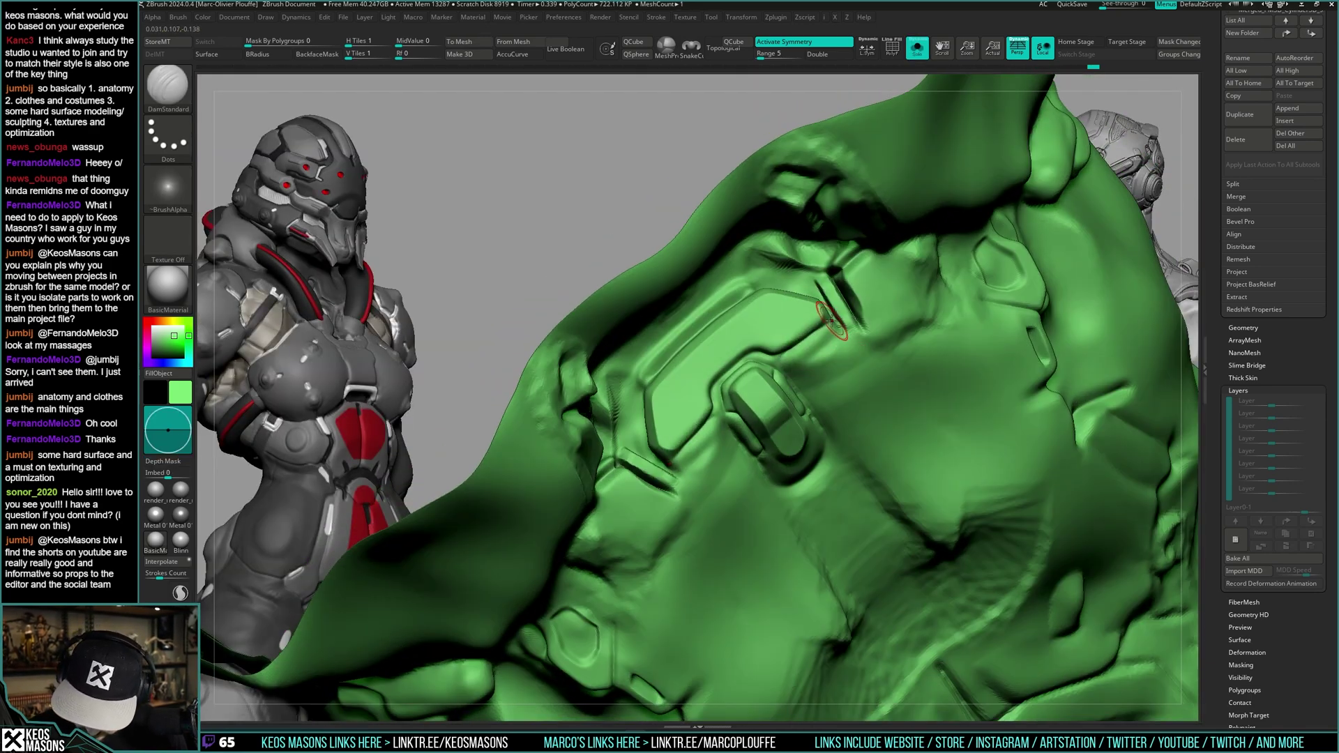
pyautogui.hotkey('alt', 's')
pyautogui.press('space')
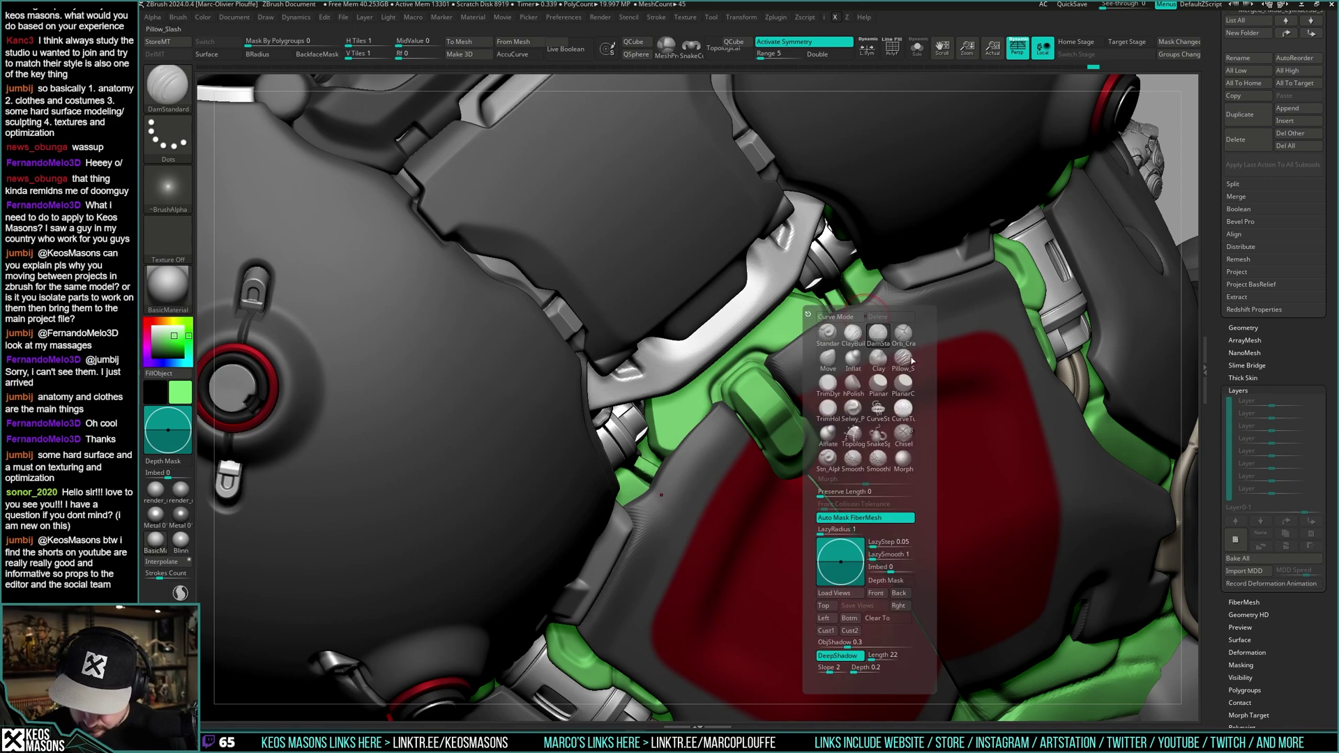
pyautogui.click(905, 336)
pyautogui.hotkey('alt', 't')
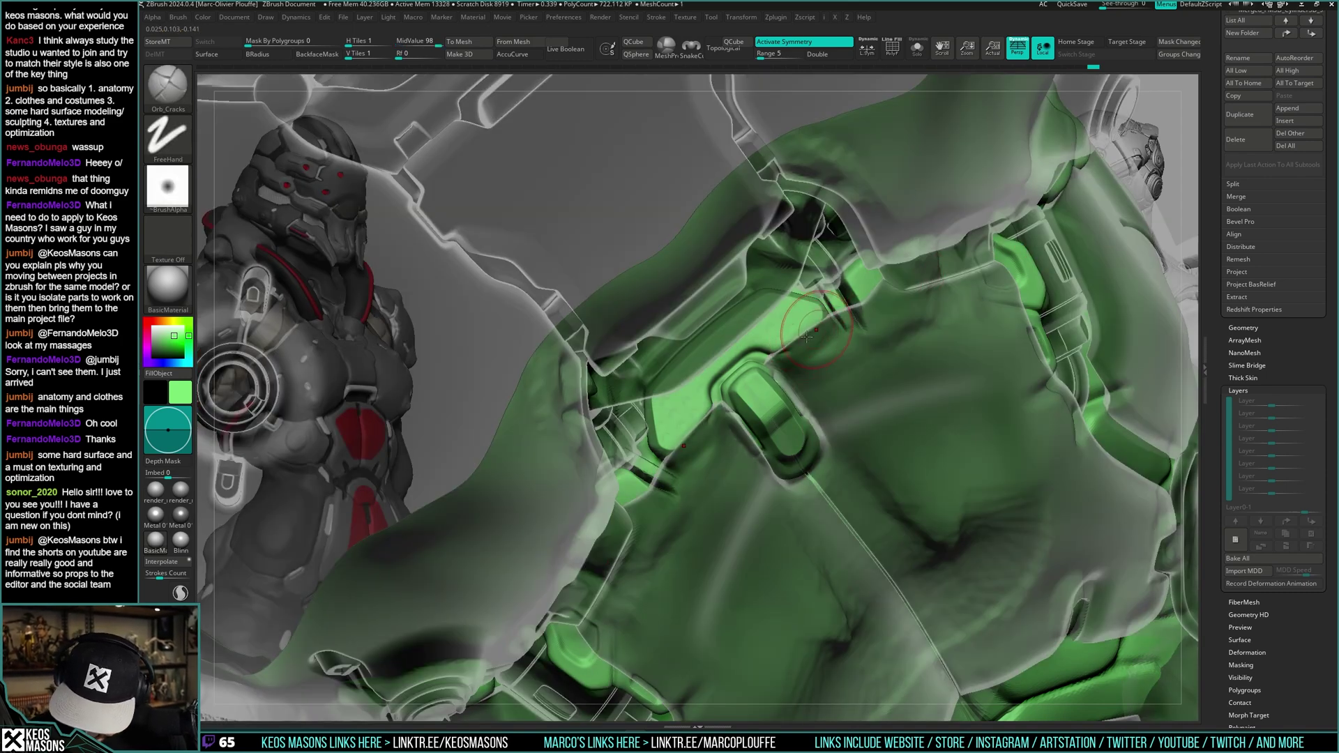
pyautogui.hotkey('alt', 't')
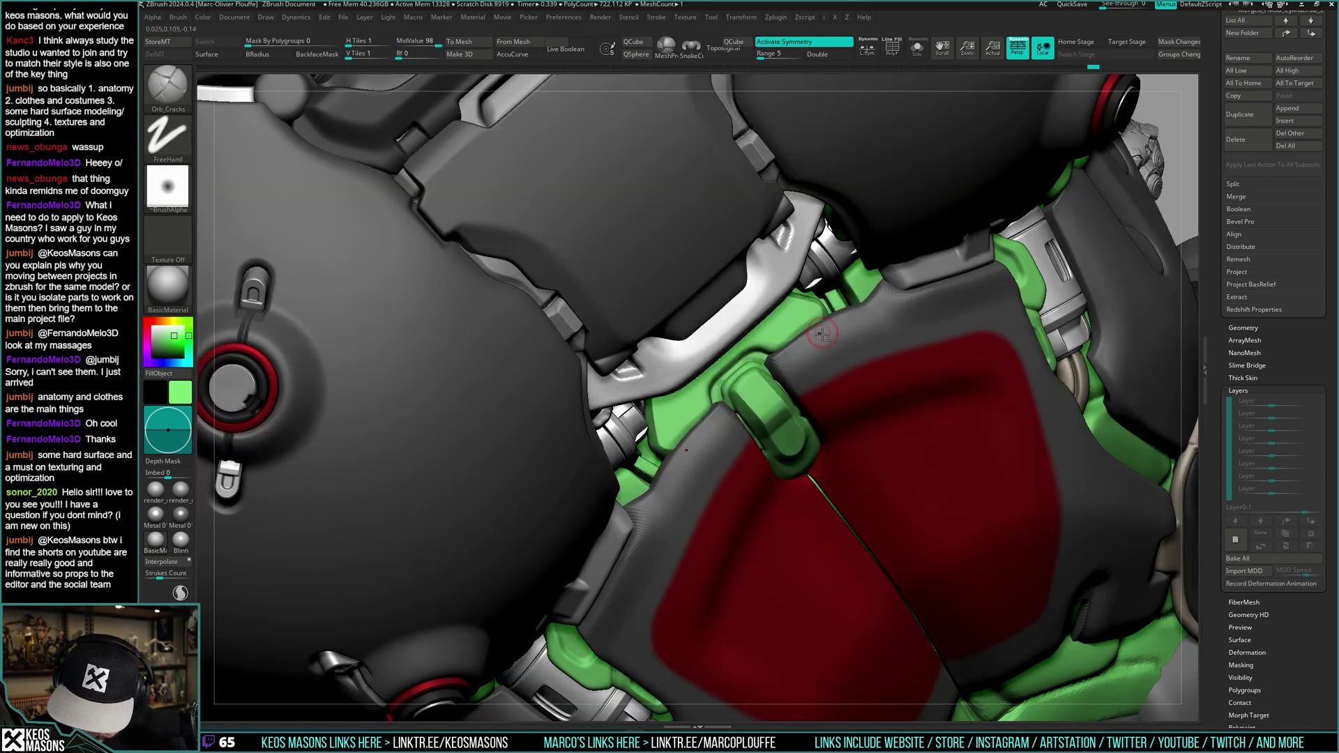
pyautogui.hotkey('alt', 's')
pyautogui.moveTo(787, 353); pyautogui.dragTo(822, 330)
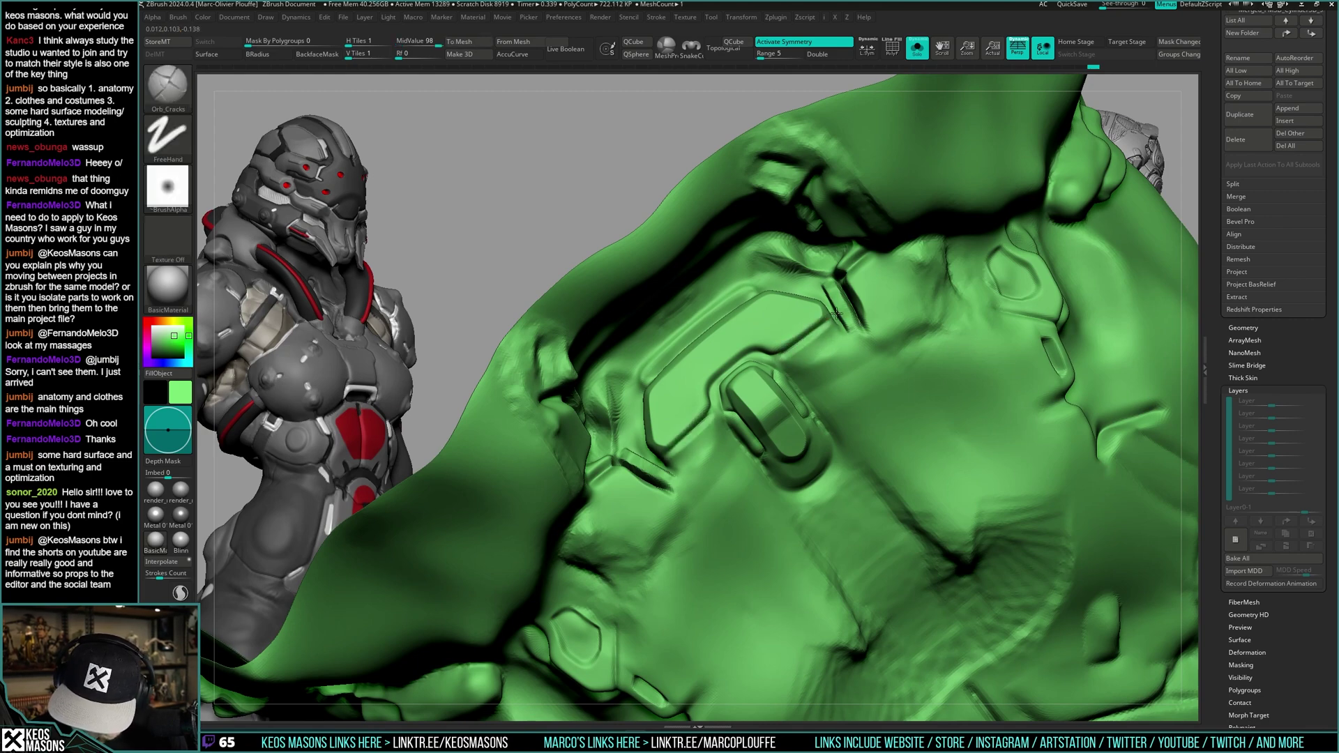
pyautogui.moveTo(836, 314); pyautogui.dragTo(813, 337)
# - Touch up the patch's edge near the tab's upper corner and compare it with the surrounding armor
pyautogui.hotkey('alt', 's')
pyautogui.moveTo(813, 349); pyautogui.dragTo(784, 349, button='right')
pyautogui.hotkey('alt', 's')
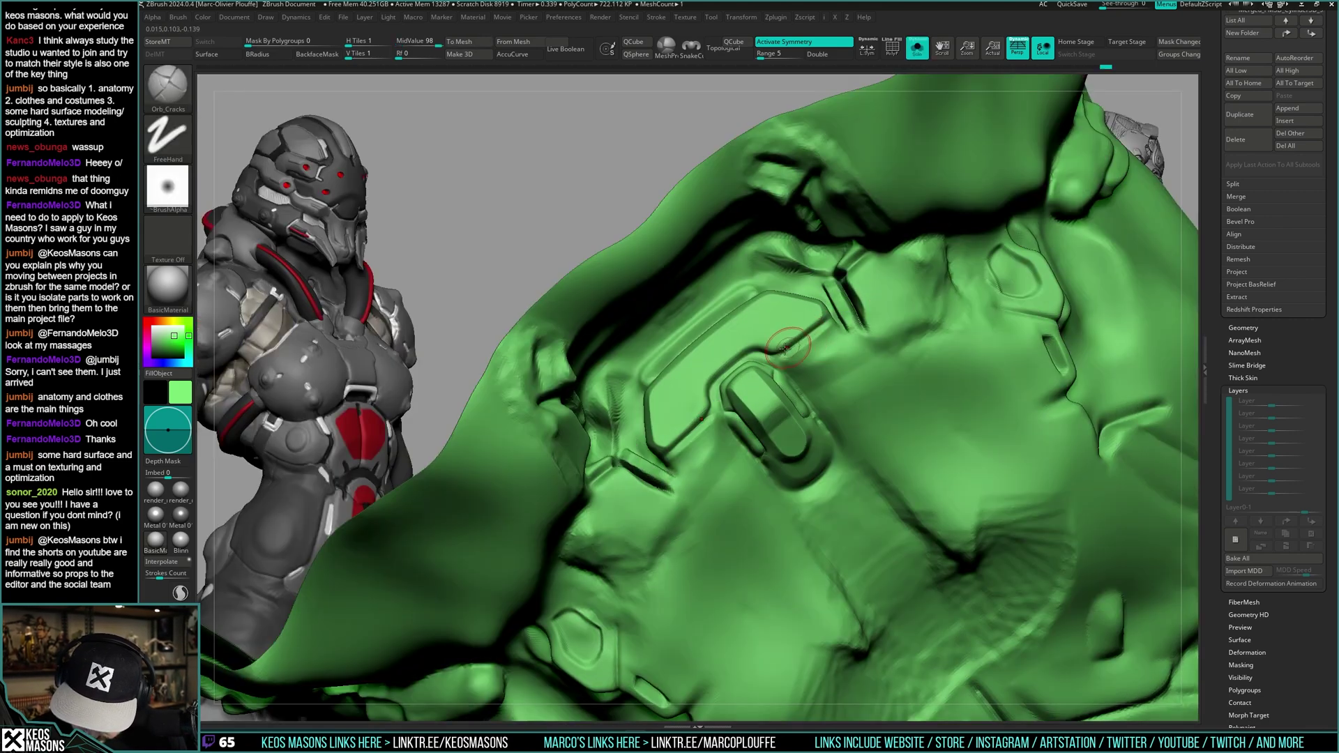
pyautogui.moveTo(807, 335); pyautogui.dragTo(805, 336)
pyautogui.hotkey('alt', 's')
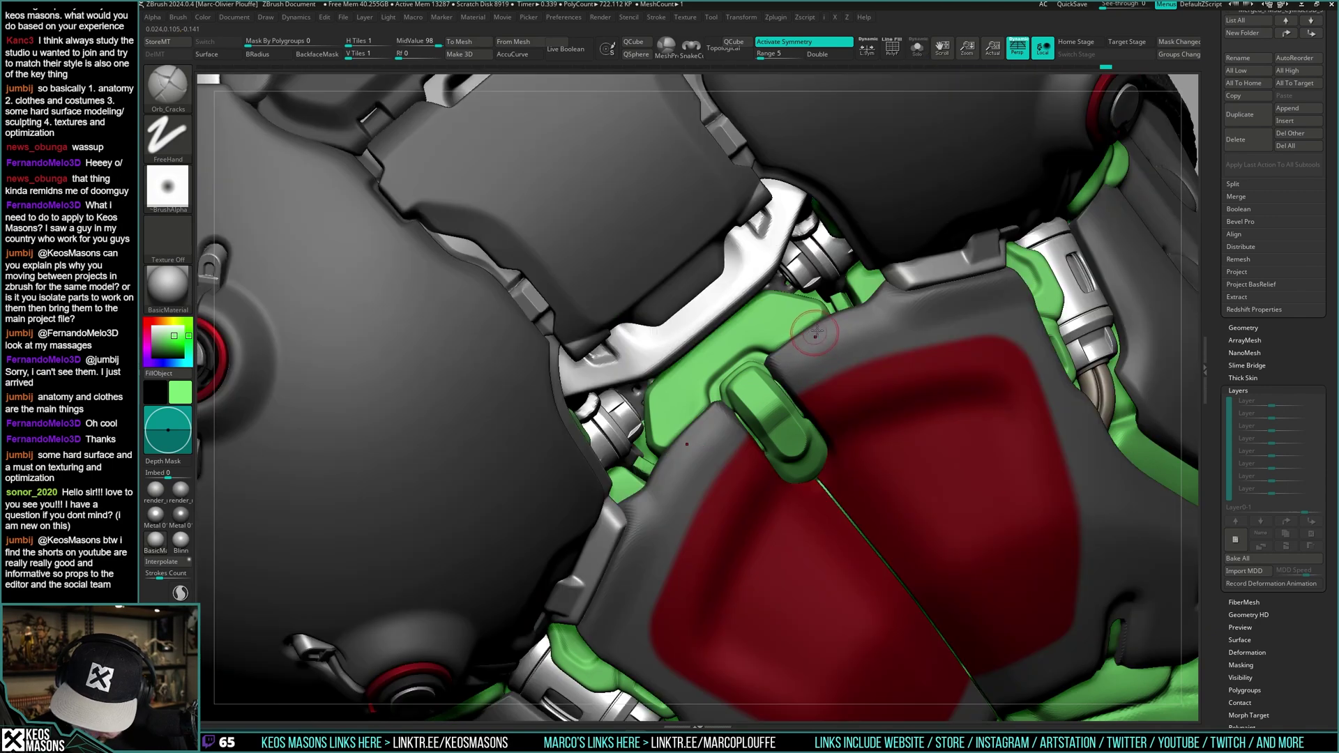
# - Select the Stn_Alpha brush and import all the images from the spider project's alphas folder as alphas
pyautogui.moveTo(821, 381)
pyautogui.keyDown('ctrl'); pyautogui.mouseDown(button='right')
pyautogui.moveTo(817, 334)
pyautogui.moveTo(856, 376)
pyautogui.moveTo(864, 364)
pyautogui.mouseUp(button='right'); pyautogui.keyUp('ctrl')
pyautogui.press('space')
pyautogui.click(828, 504)
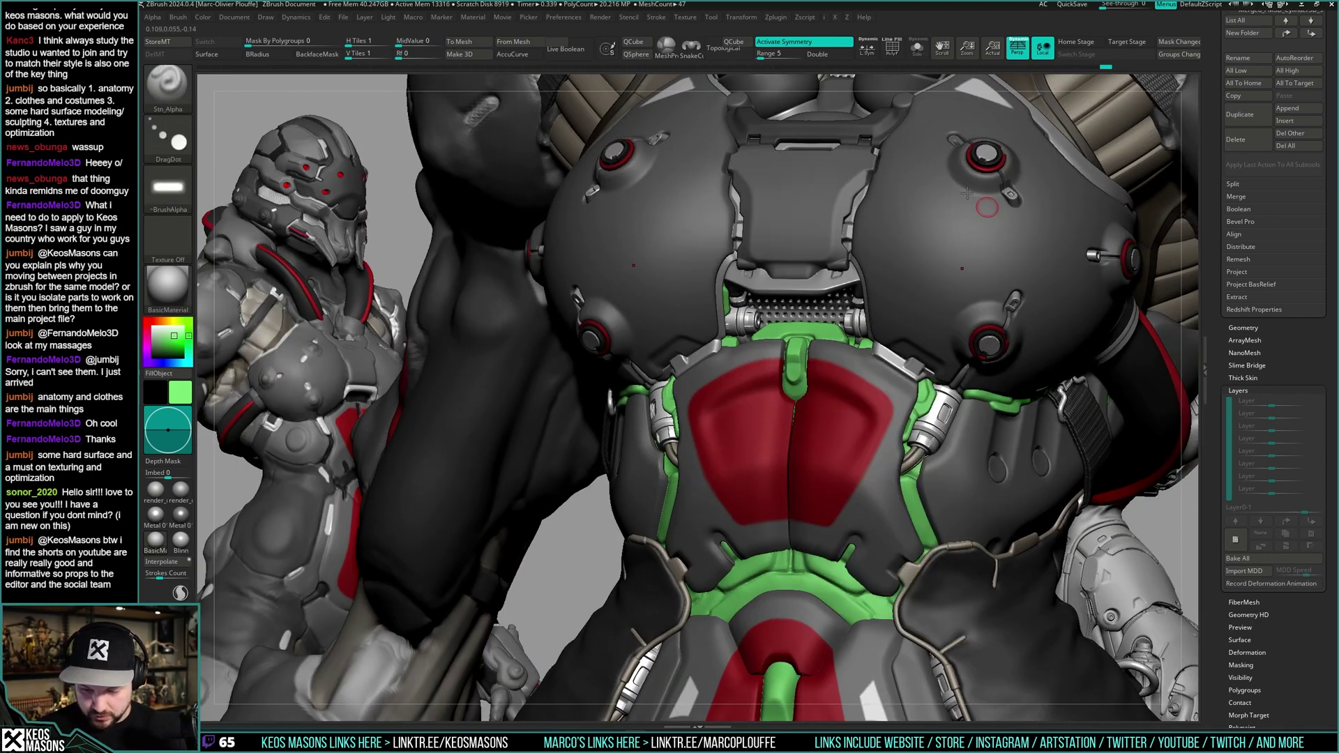
pyautogui.press('a')
pyautogui.click(771, 287)
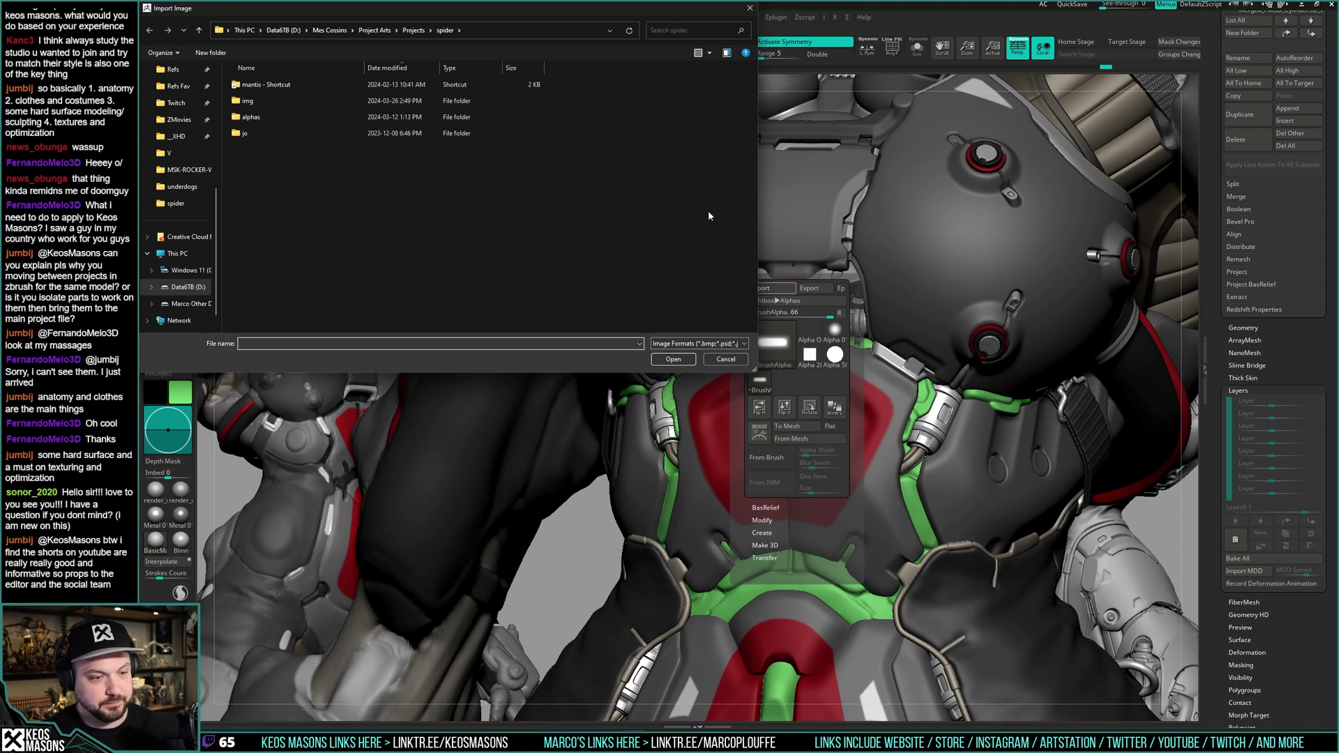
pyautogui.doubleClick(251, 116)
pyautogui.hotkey('ctrl', 'a')
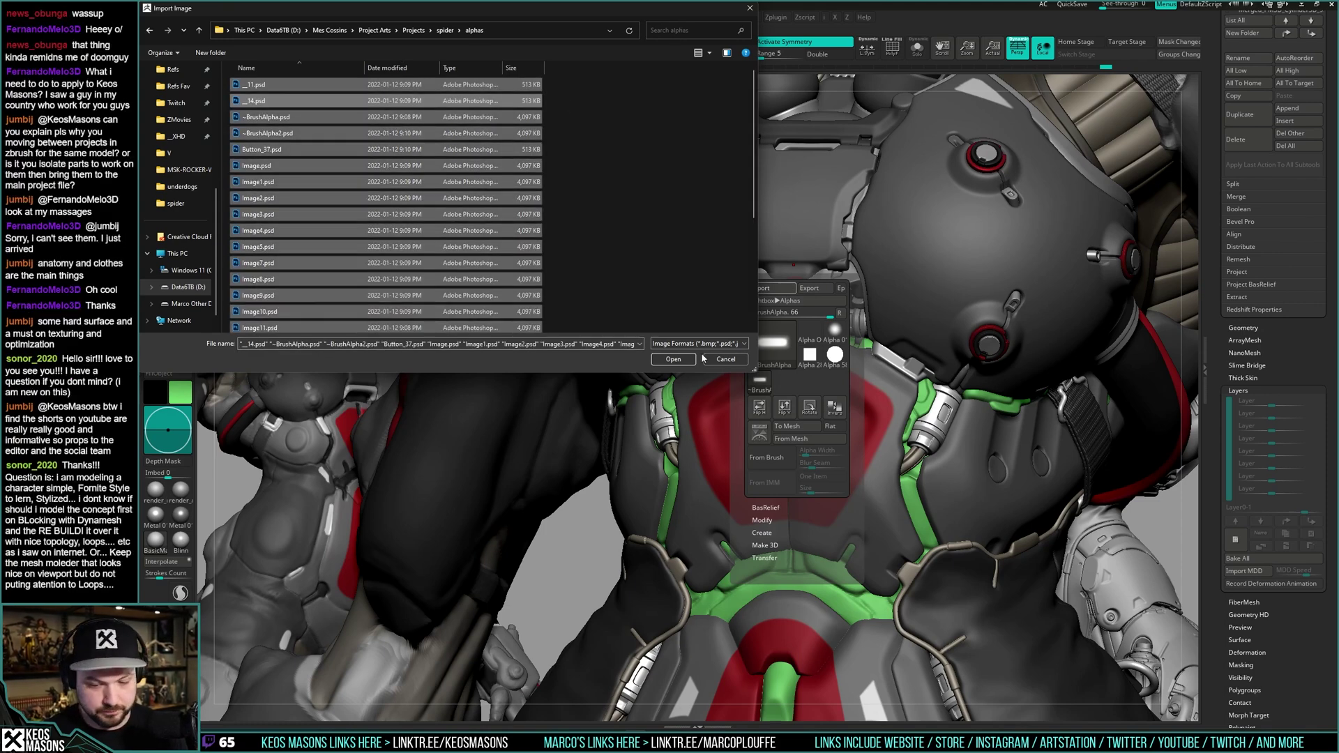
pyautogui.click(673, 359)
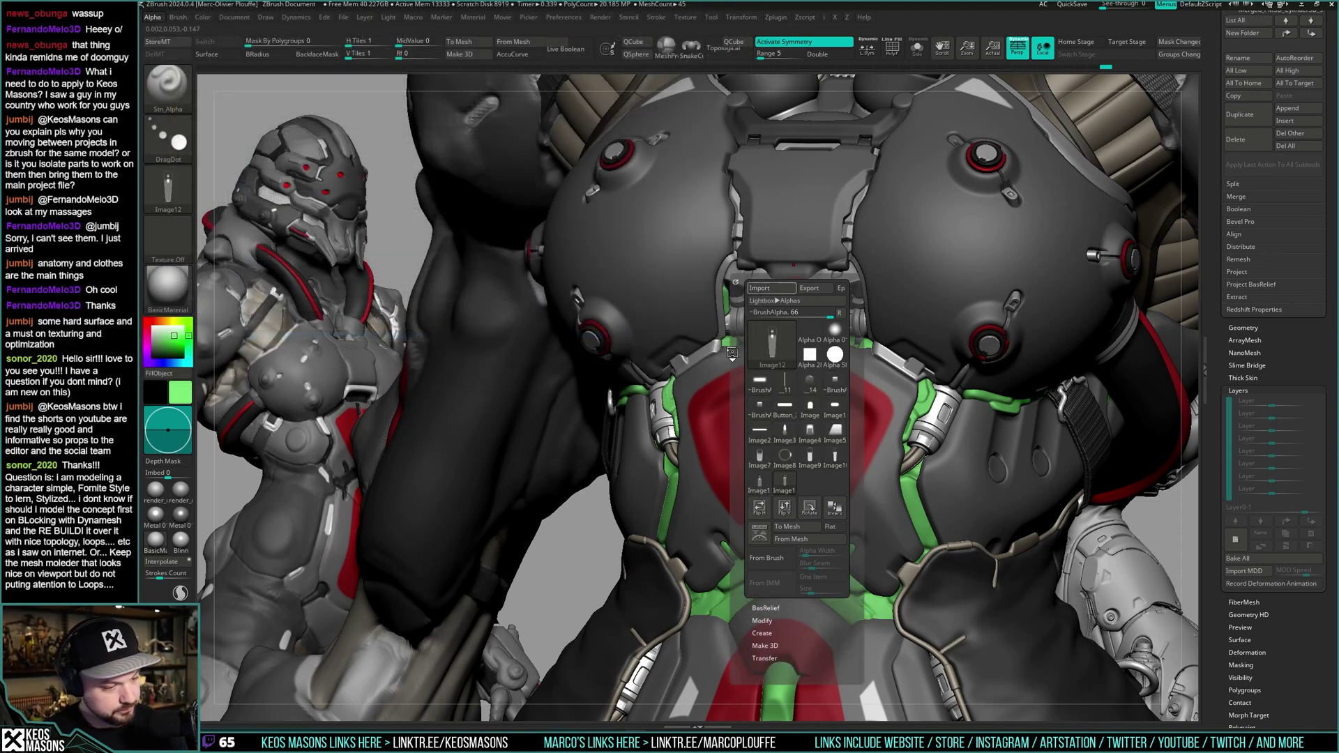
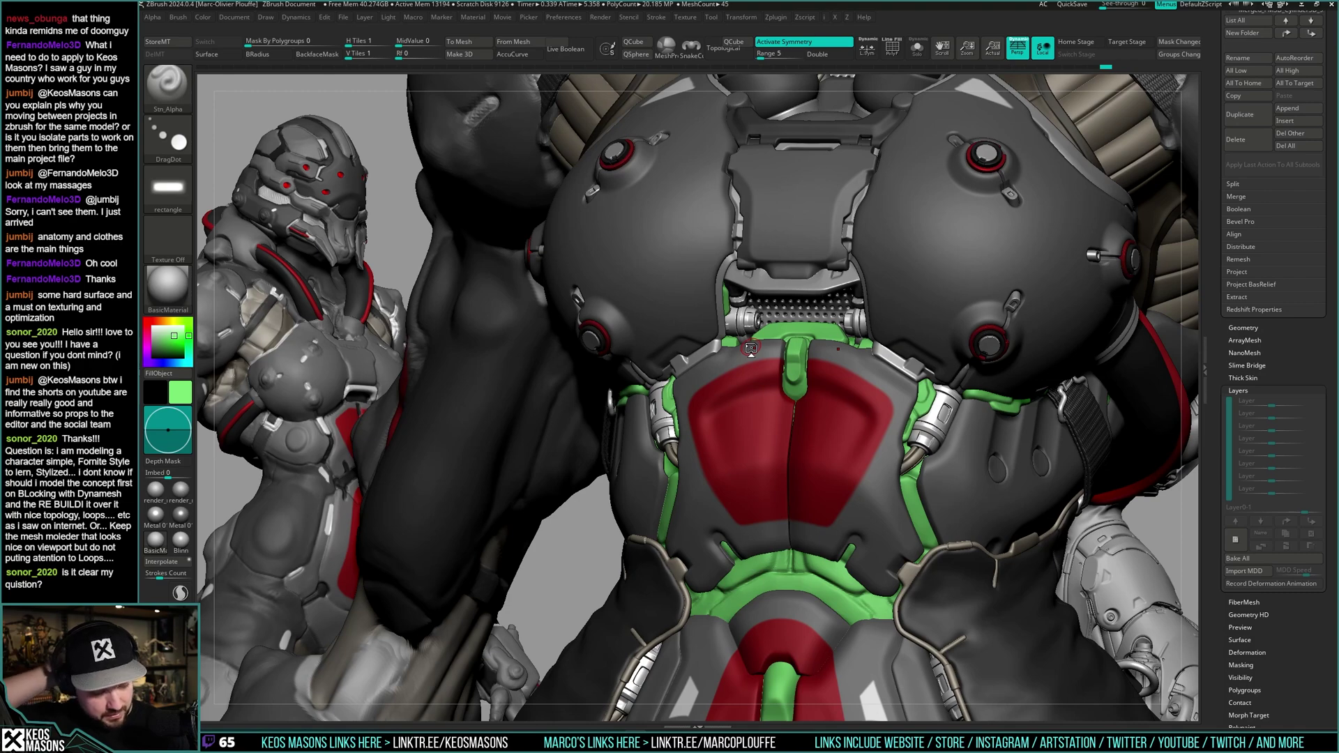
# - Fill in the side of the tab's upper end with ClayBuildup on the isolated undersuit and check it against the armor
pyautogui.moveTo(829, 391); pyautogui.dragTo(801, 418, button='right')
pyautogui.hotkey('shift', 's')
pyautogui.keyDown('ctrl'); pyautogui.moveTo(795, 327); pyautogui.dragTo(791, 370, button='right'); pyautogui.keyUp('ctrl')
pyautogui.press('b')
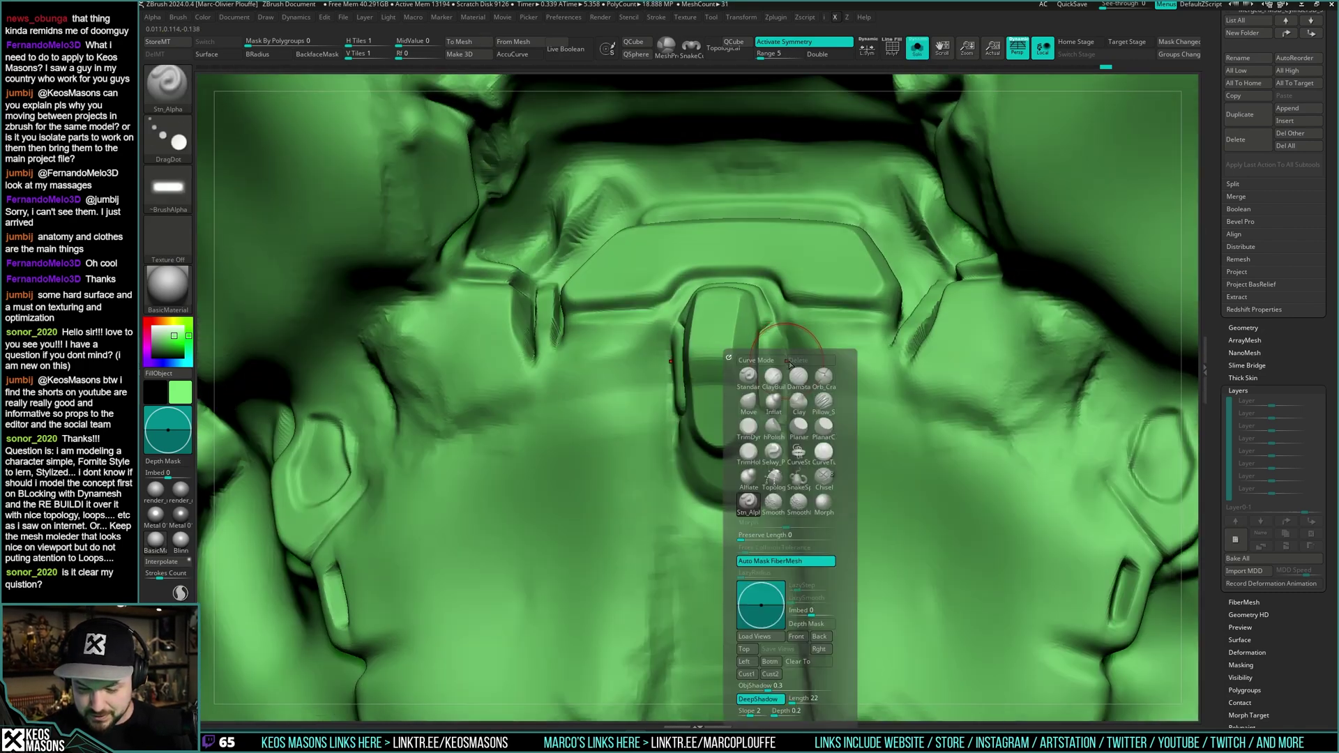
pyautogui.click(852, 355)
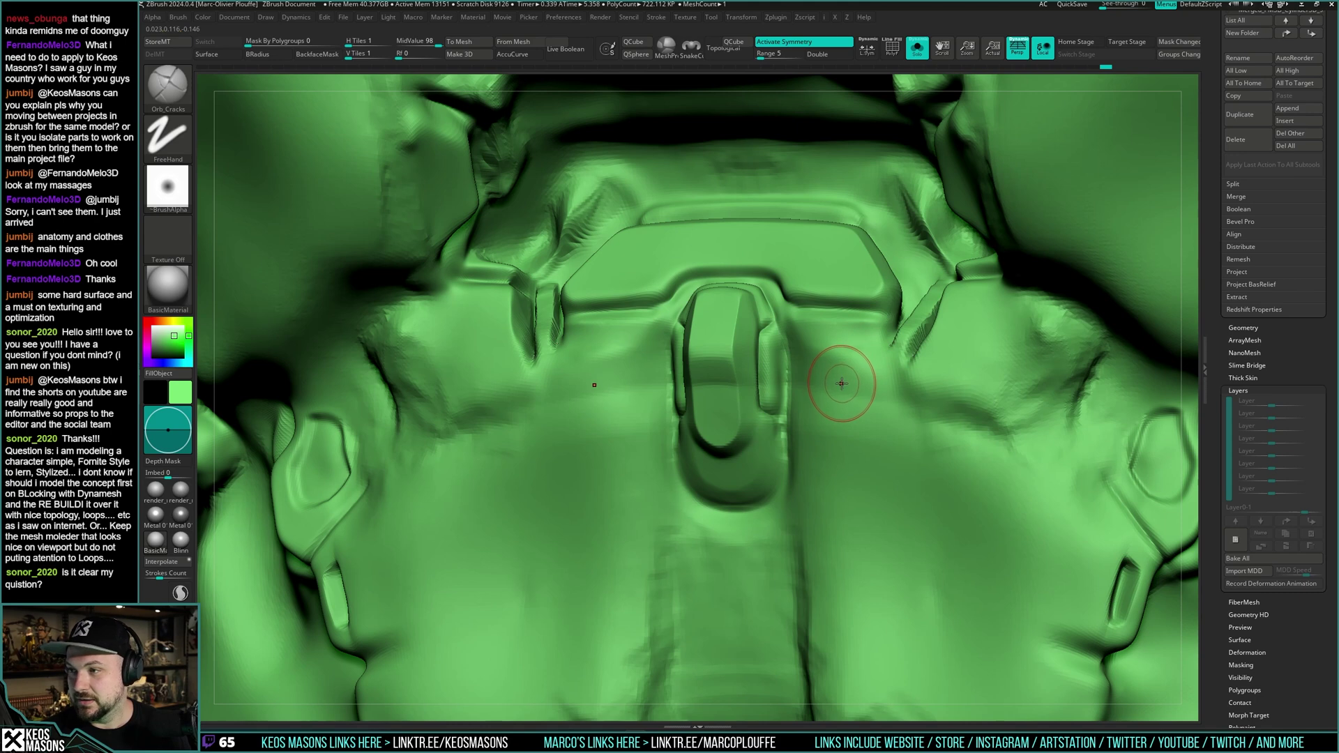
pyautogui.rightClick(830, 363)
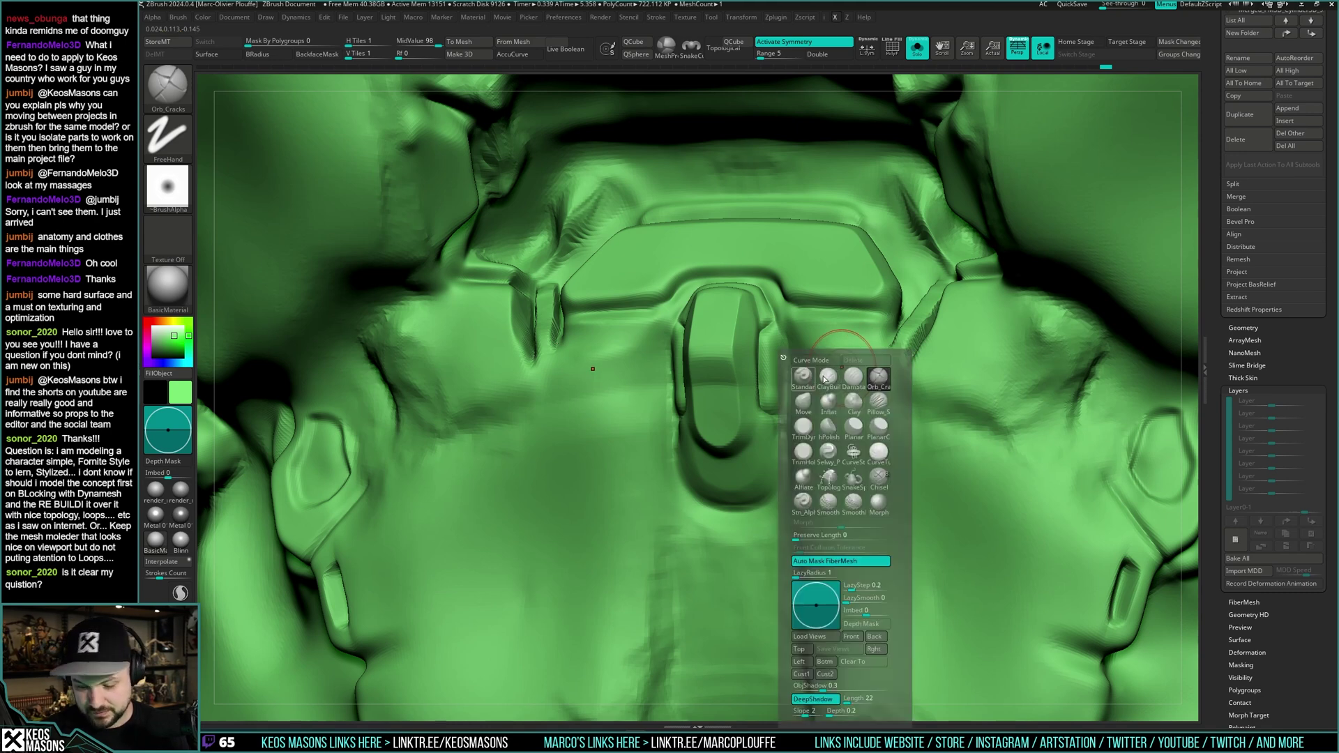
pyautogui.click(827, 377)
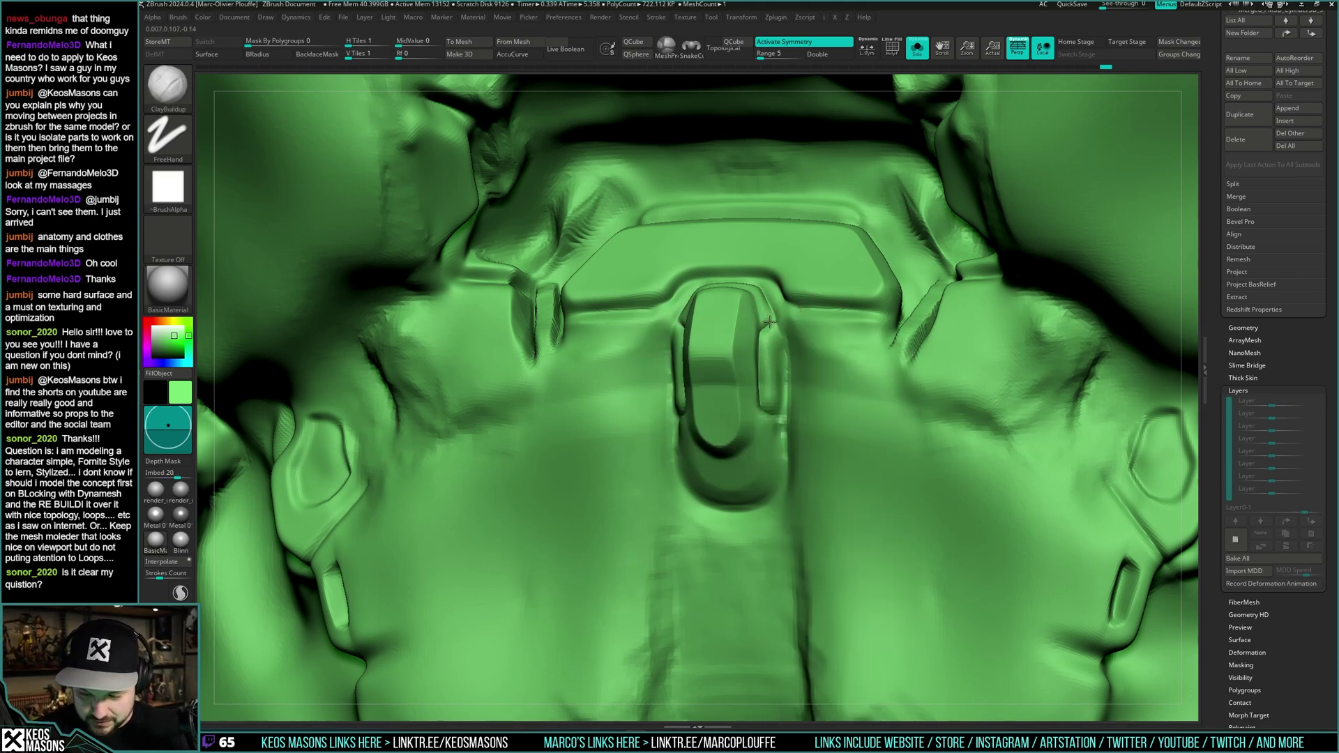
pyautogui.moveTo(762, 328); pyautogui.dragTo(771, 311)
pyautogui.hotkey('alt', 's')
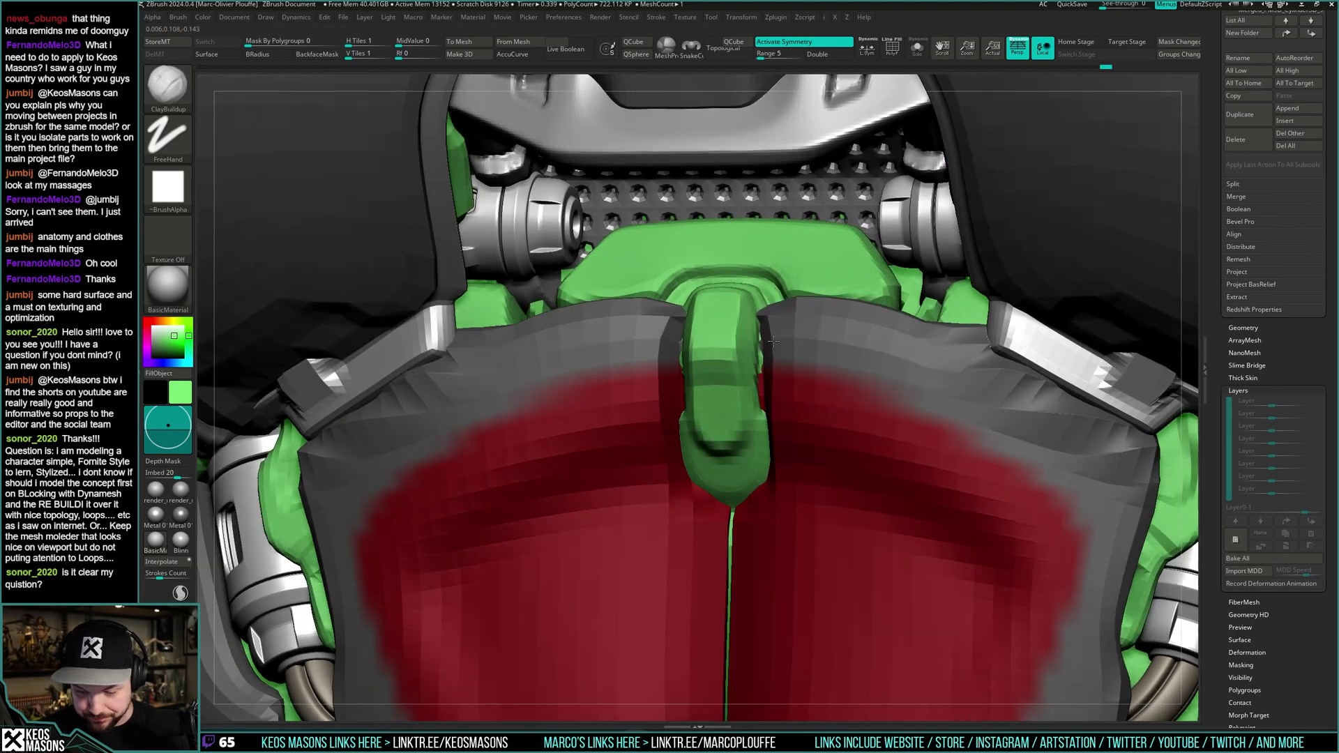
pyautogui.hotkey('alt', 's')
# - Sharpen the upper ends of the tab's side grooves with DamStandard and check them against the armor
pyautogui.rightClick(768, 324)
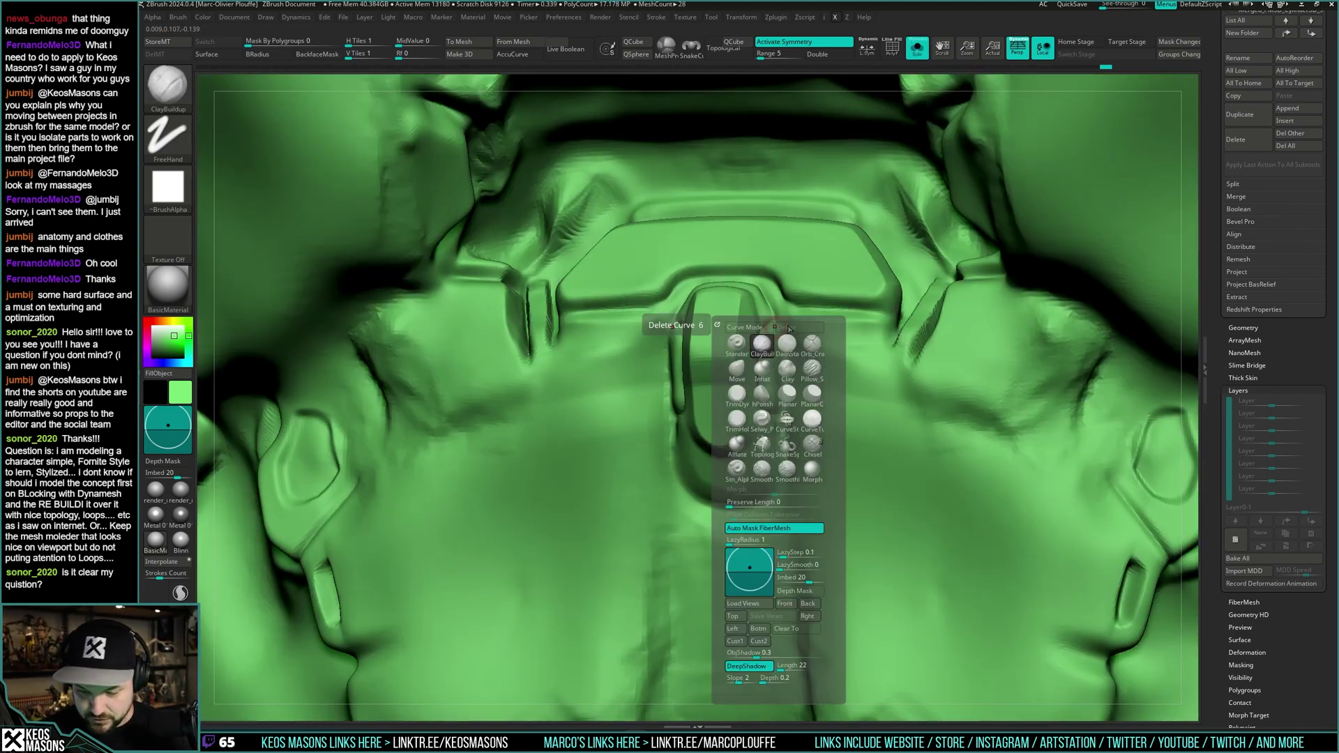
pyautogui.click(762, 340)
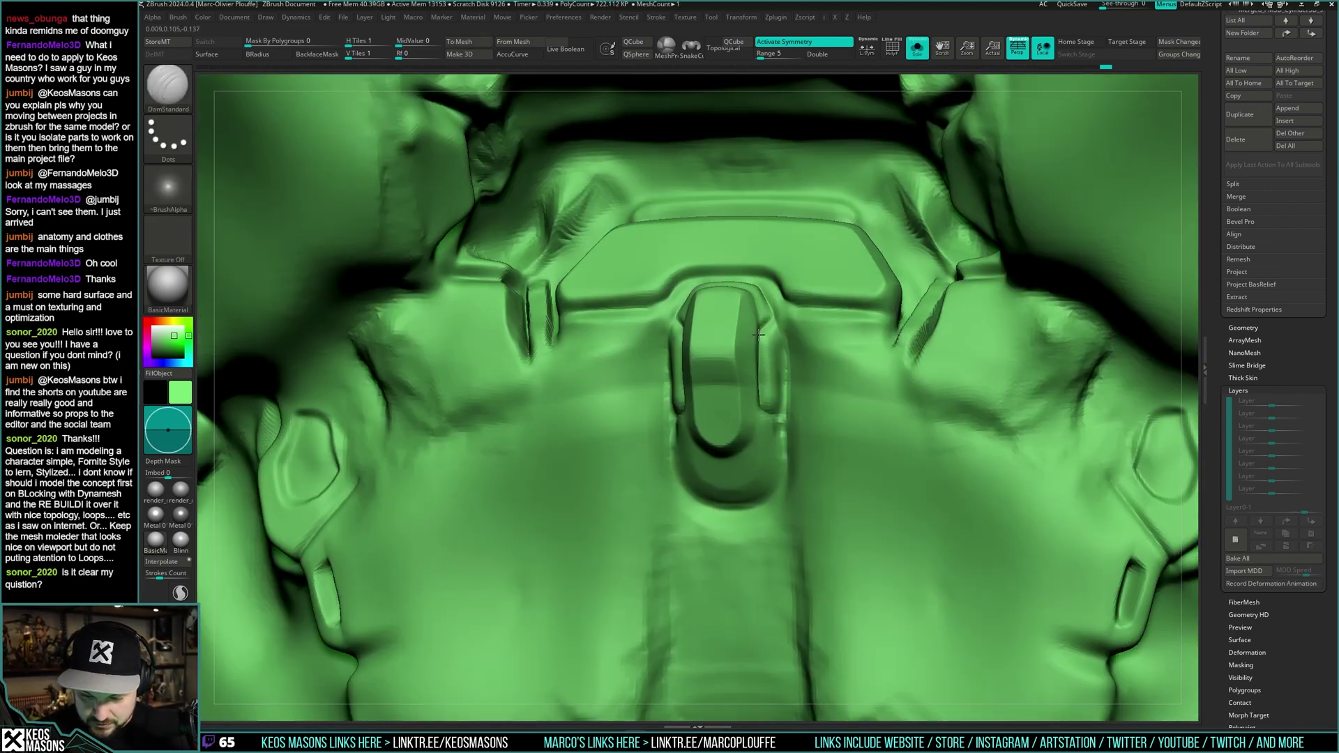
pyautogui.moveTo(758, 334)
pyautogui.mouseDown(button='right')
pyautogui.moveTo(762, 345)
pyautogui.moveTo(768, 328)
pyautogui.mouseUp(button='right')
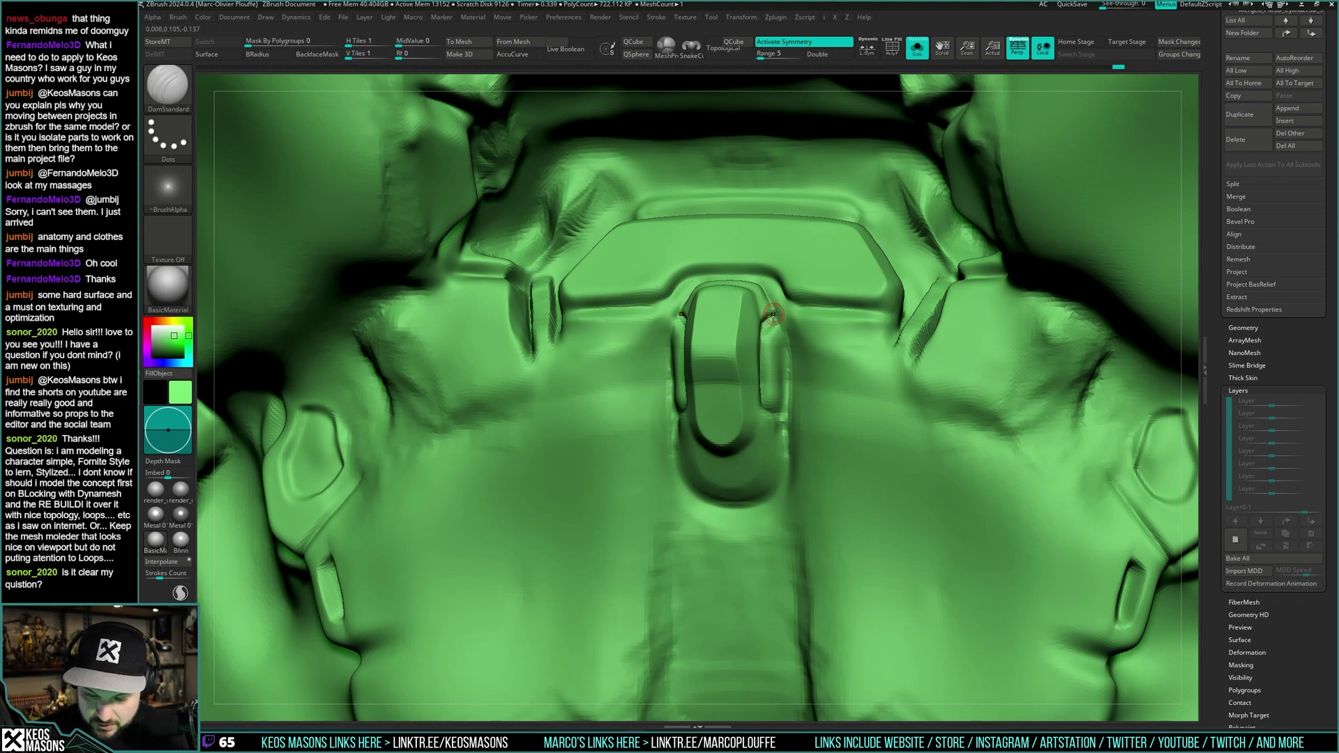
pyautogui.hotkey('alt', 's')
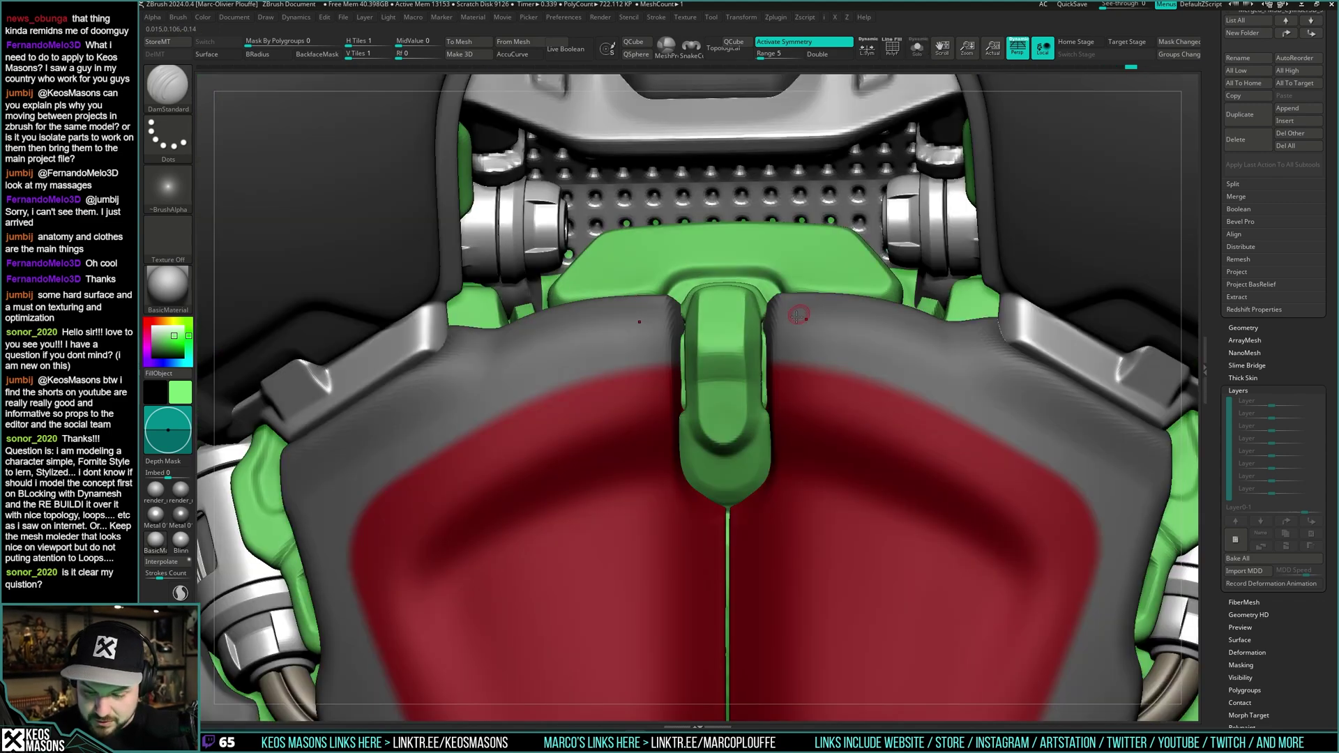
pyautogui.hotkey('alt', 's')
pyautogui.press('ctrl')
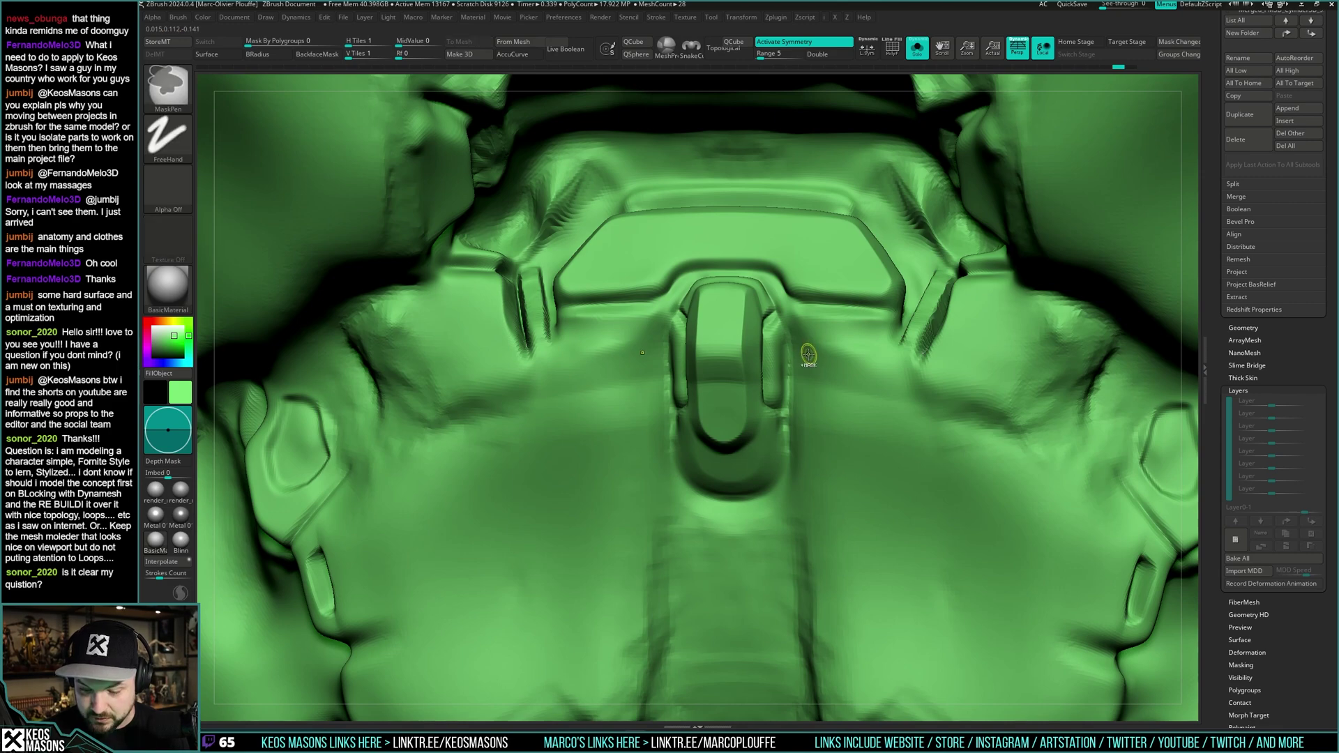
pyautogui.moveTo(798, 364)
pyautogui.mouseDown(button='right')
pyautogui.moveTo(768, 288)
pyautogui.moveTo(783, 293)
pyautogui.moveTo(781, 307)
pyautogui.moveTo(760, 295)
pyautogui.moveTo(769, 329)
pyautogui.moveTo(776, 319)
pyautogui.moveTo(759, 360)
pyautogui.moveTo(775, 328)
pyautogui.moveTo(868, 383)
pyautogui.moveTo(828, 389)
pyautogui.moveTo(865, 443)
pyautogui.moveTo(860, 507)
pyautogui.moveTo(828, 439)
pyautogui.moveTo(756, 397)
pyautogui.moveTo(735, 418)
pyautogui.mouseUp(button='right')
pyautogui.hotkey('alt', 's')
# - Examine the undersuit strips around the waist and beside the abdominal plate, in solid and transparent view
pyautogui.keyDown('ctrl'); pyautogui.moveTo(736, 418); pyautogui.dragTo(838, 347, button='right'); pyautogui.keyUp('ctrl')
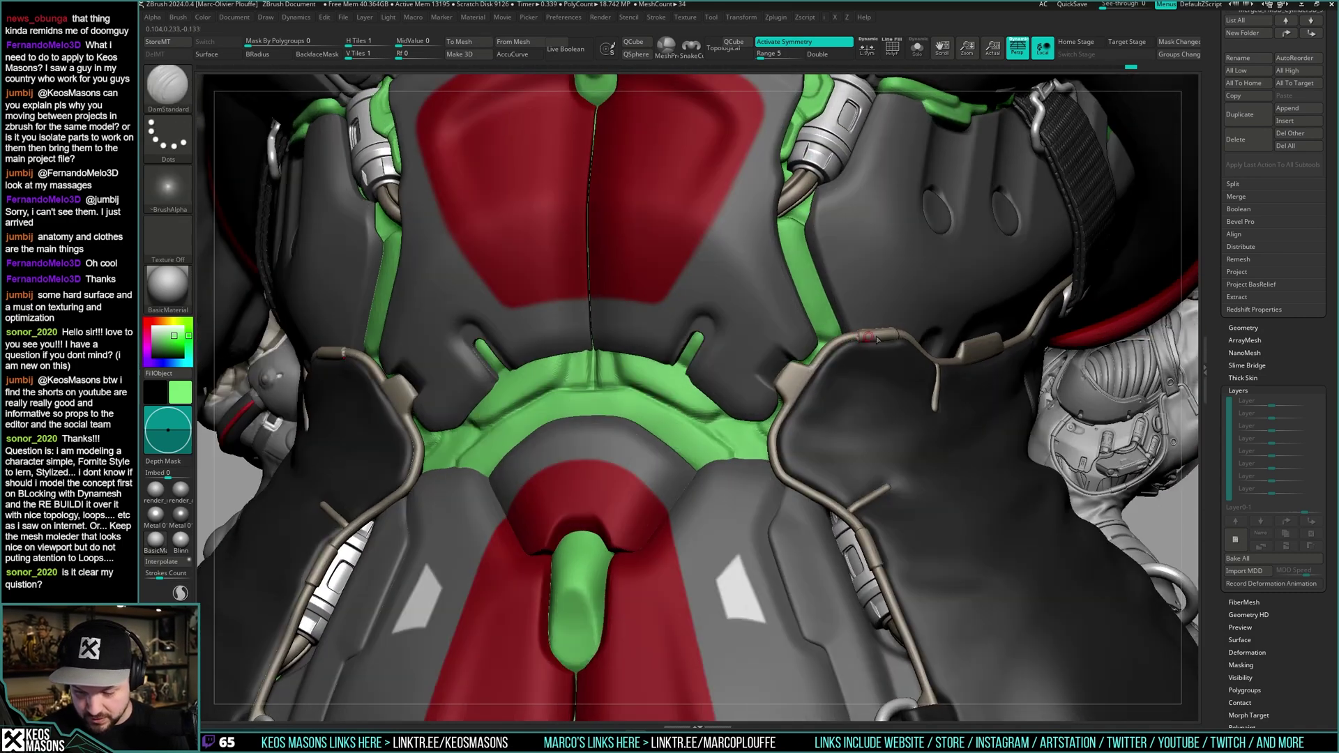
pyautogui.press('space')
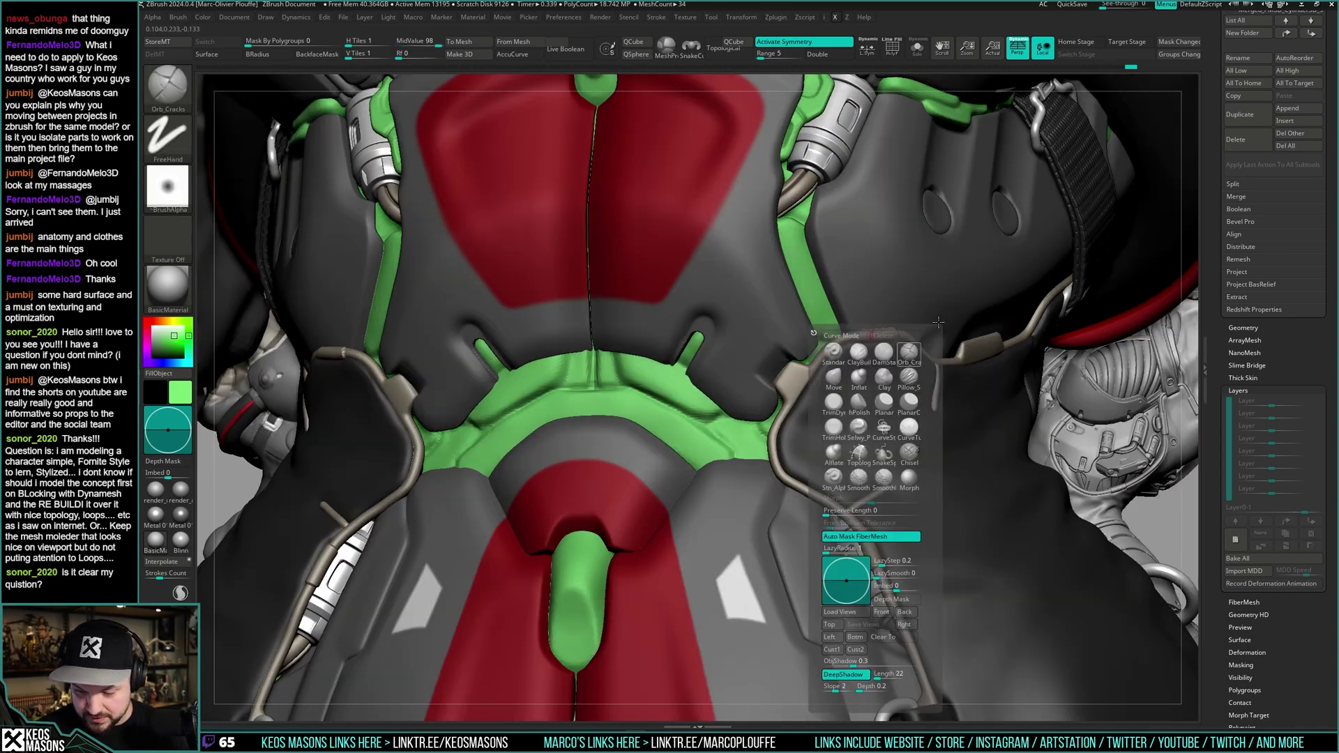
pyautogui.press('space')
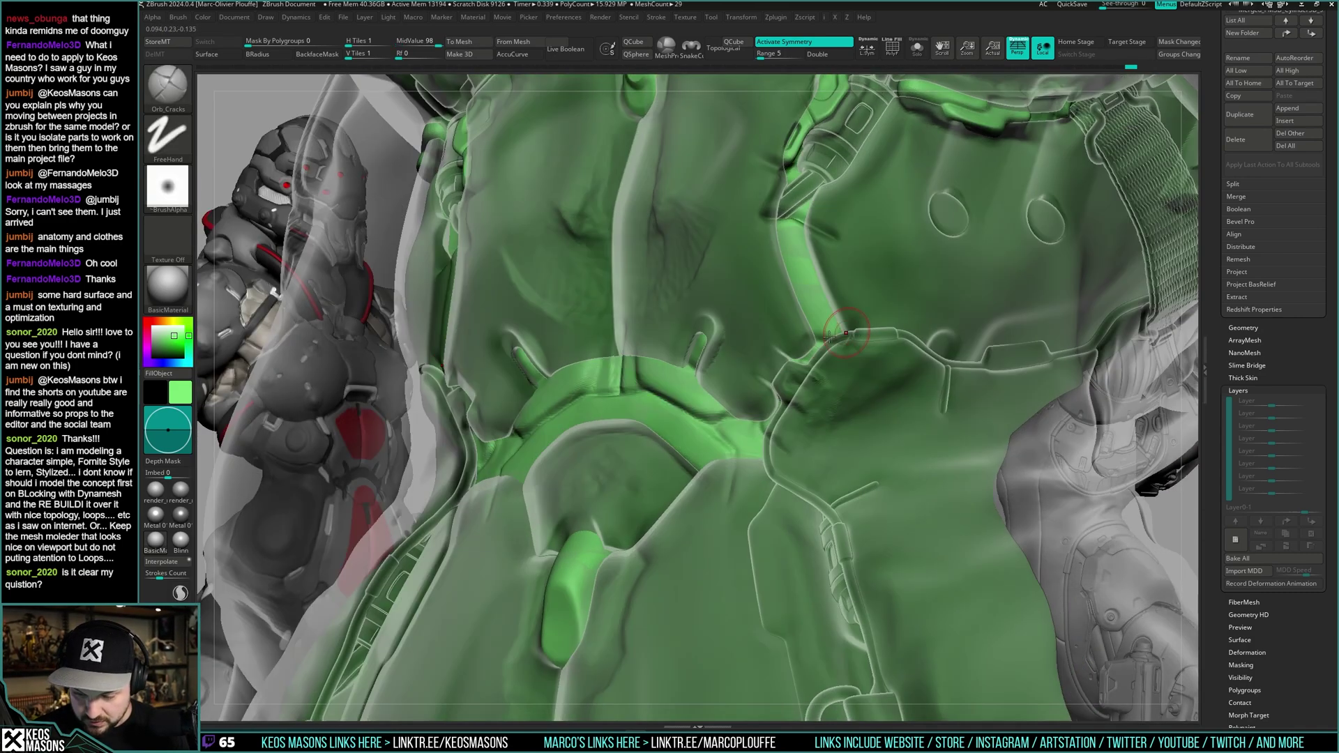
pyautogui.press('ctrl')
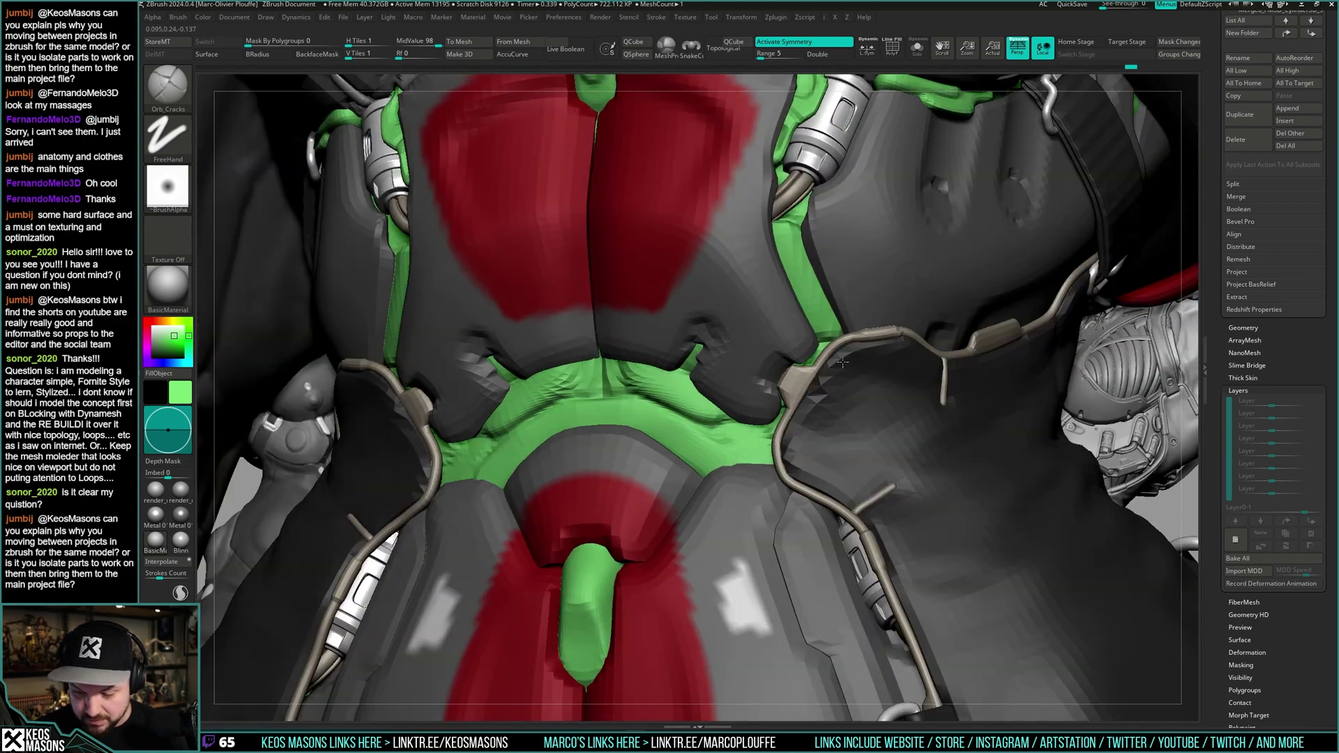
pyautogui.moveTo(842, 362); pyautogui.dragTo(807, 255, button='right')
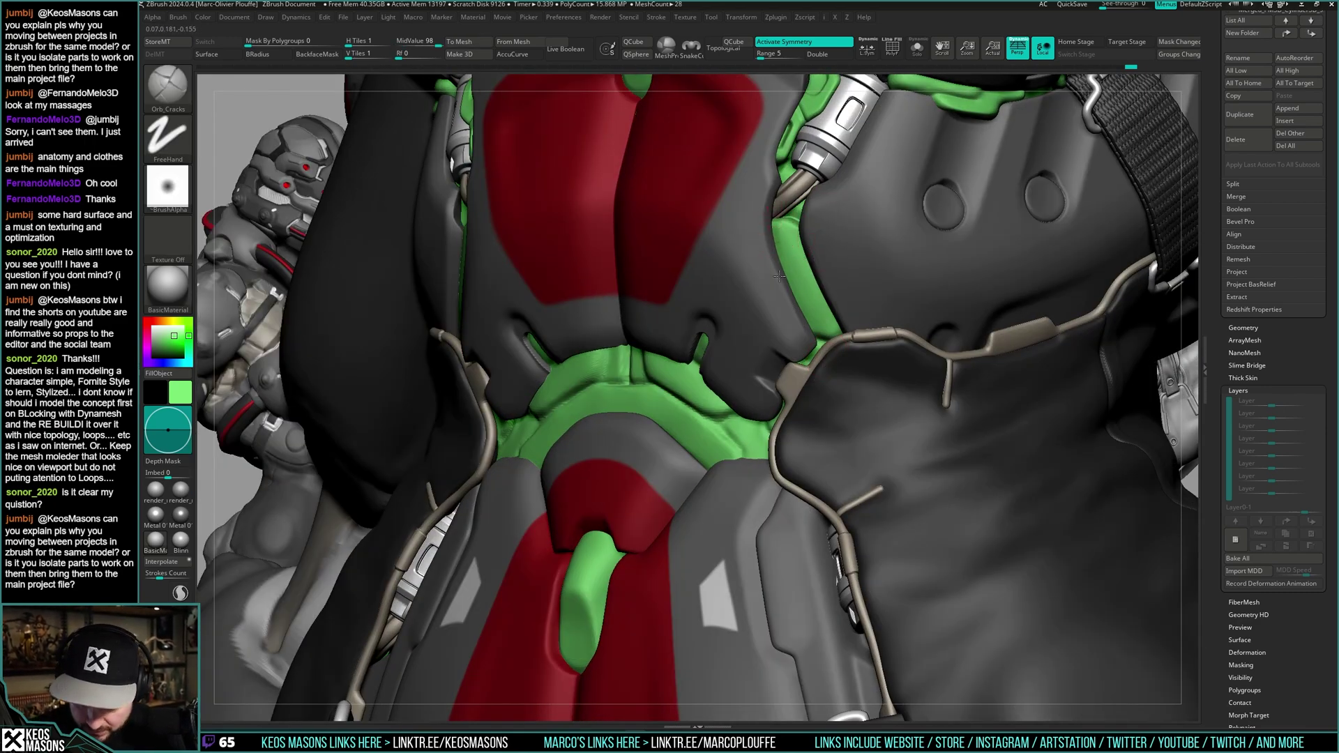
pyautogui.moveTo(822, 353)
pyautogui.mouseDown(button='right')
pyautogui.moveTo(697, 341)
pyautogui.moveTo(866, 287)
pyautogui.moveTo(836, 216)
pyautogui.moveTo(816, 376)
pyautogui.moveTo(801, 342)
pyautogui.mouseUp(button='right')
pyautogui.hotkey('shift', 'f')
pyautogui.hotkey('shift', 'f')
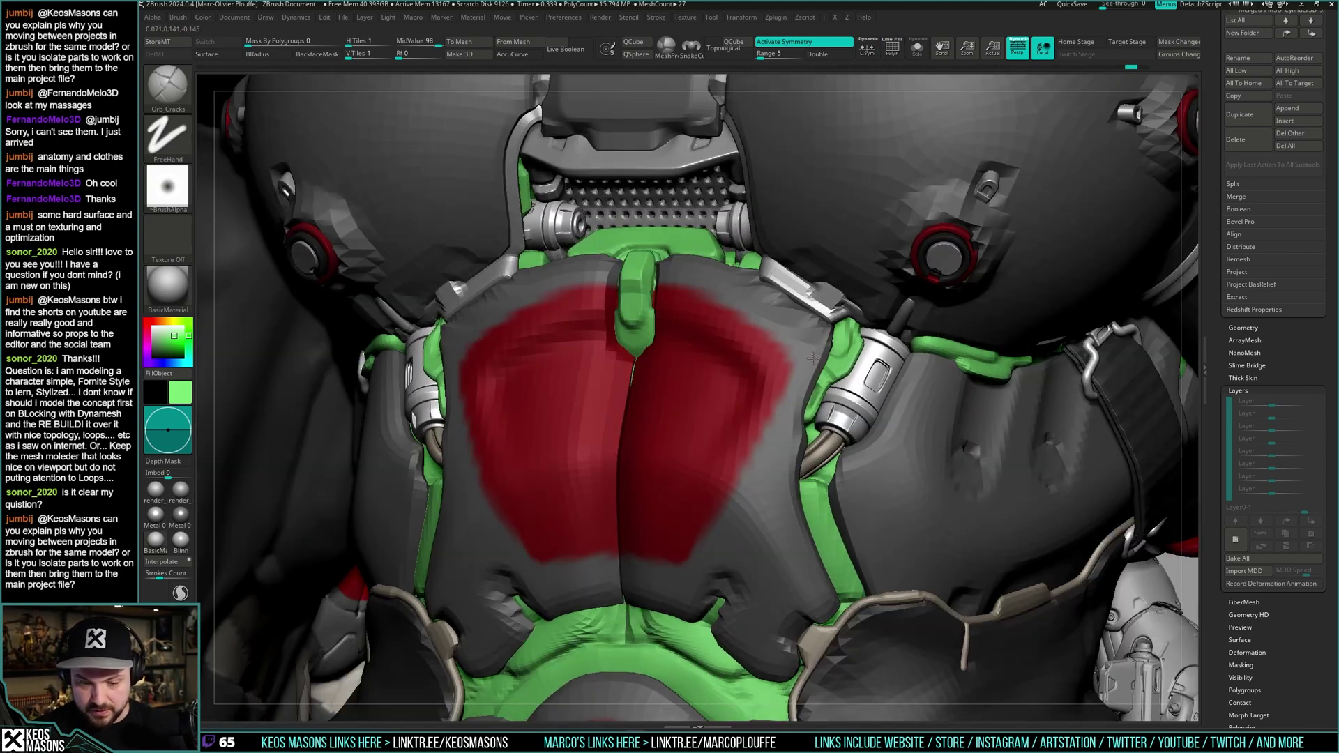
# - Select the Stn_Alpha brush and assign it the Image18 alpha for the green patch below the chest grille
pyautogui.press('space')
pyautogui.click(763, 495)
pyautogui.moveTo(897, 172)
pyautogui.mouseDown(button='right')
pyautogui.moveTo(865, 258)
pyautogui.moveTo(798, 354)
pyautogui.mouseUp(button='right')
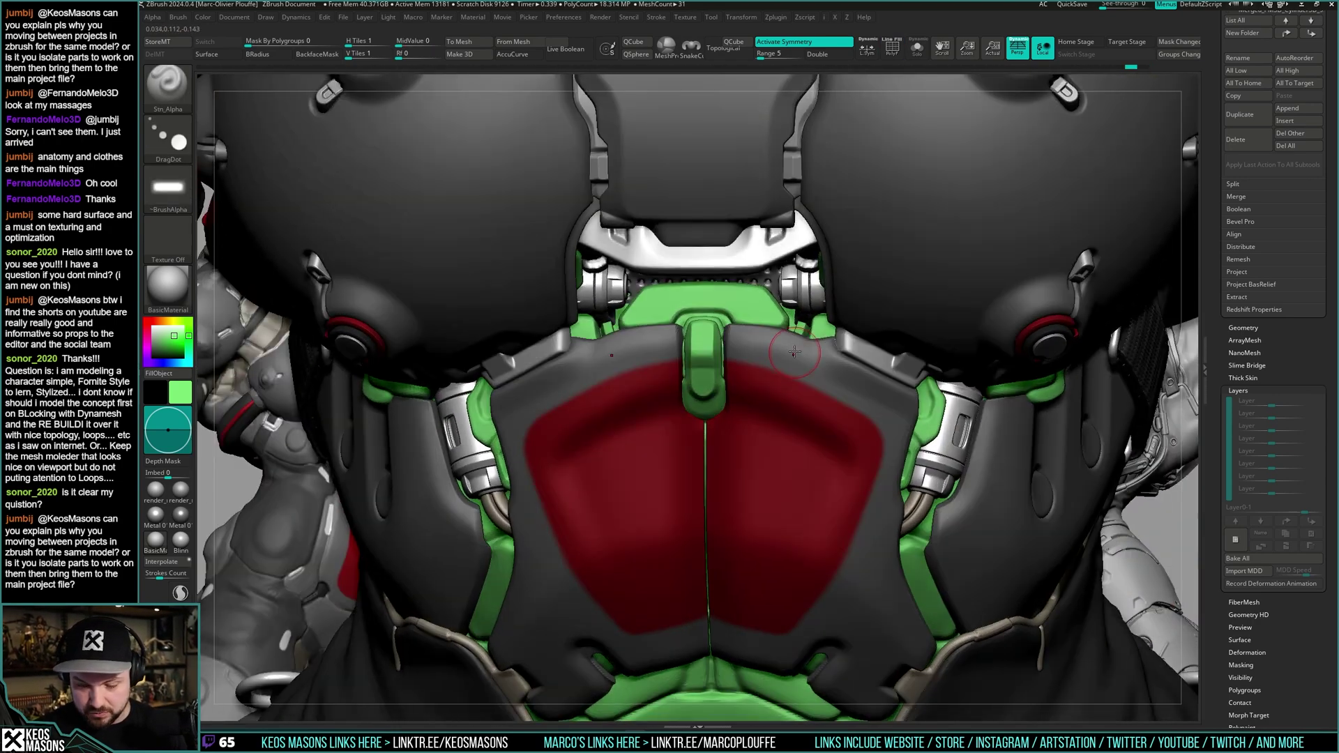
pyautogui.press('F4')
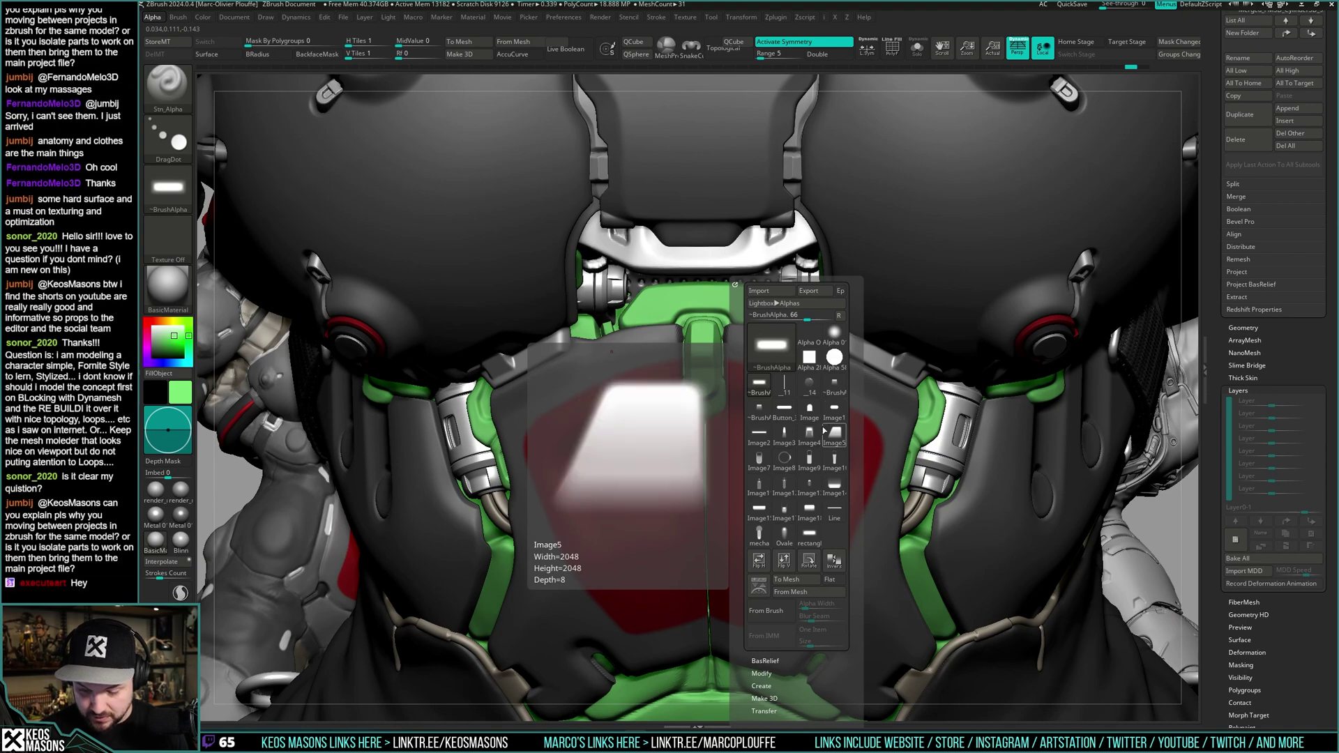
pyautogui.click(813, 510)
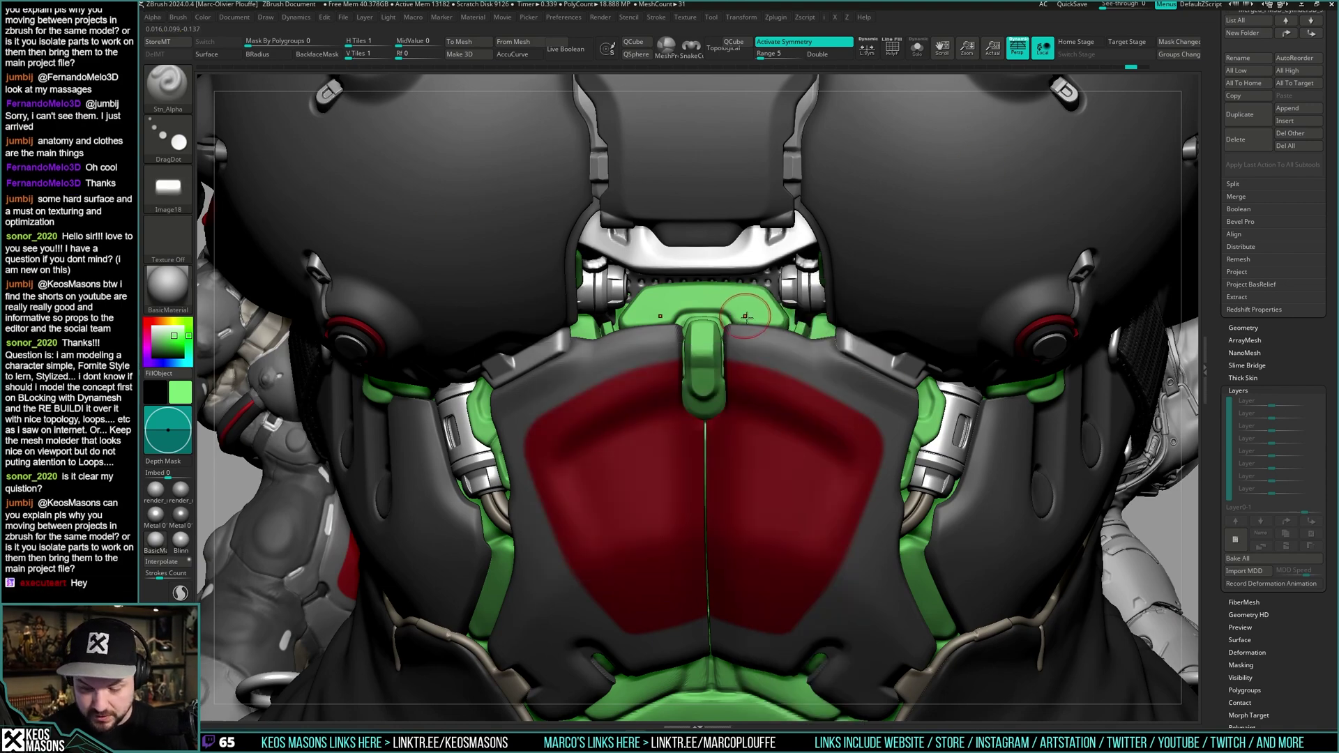
pyautogui.moveTo(813, 509)
pyautogui.mouseDown(button='right')
pyautogui.moveTo(749, 481)
pyautogui.moveTo(736, 384)
pyautogui.mouseUp(button='right')
# - Try stamping a rectangular recess on the sides of the raised patch with the Image18 alpha, in solid and transparent view, and undo it
pyautogui.press('space')
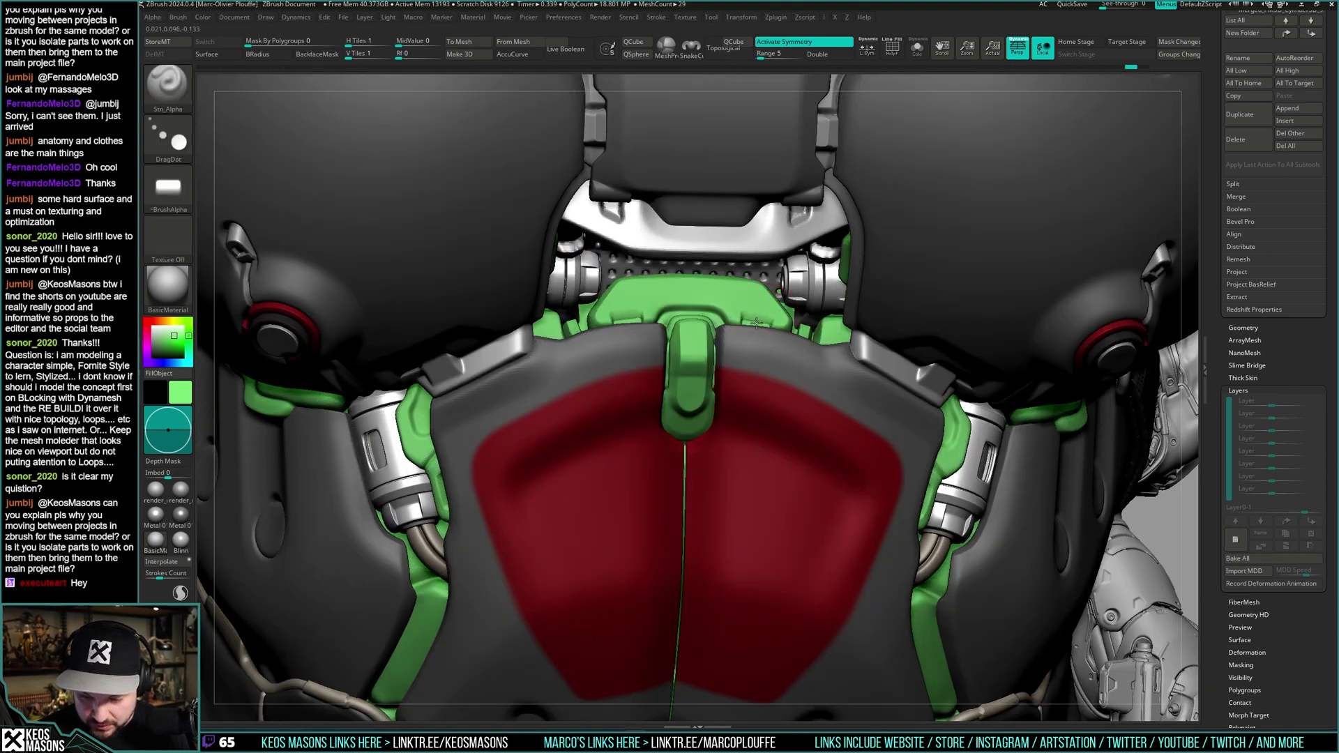
pyautogui.moveTo(759, 304); pyautogui.dragTo(809, 377, button='right')
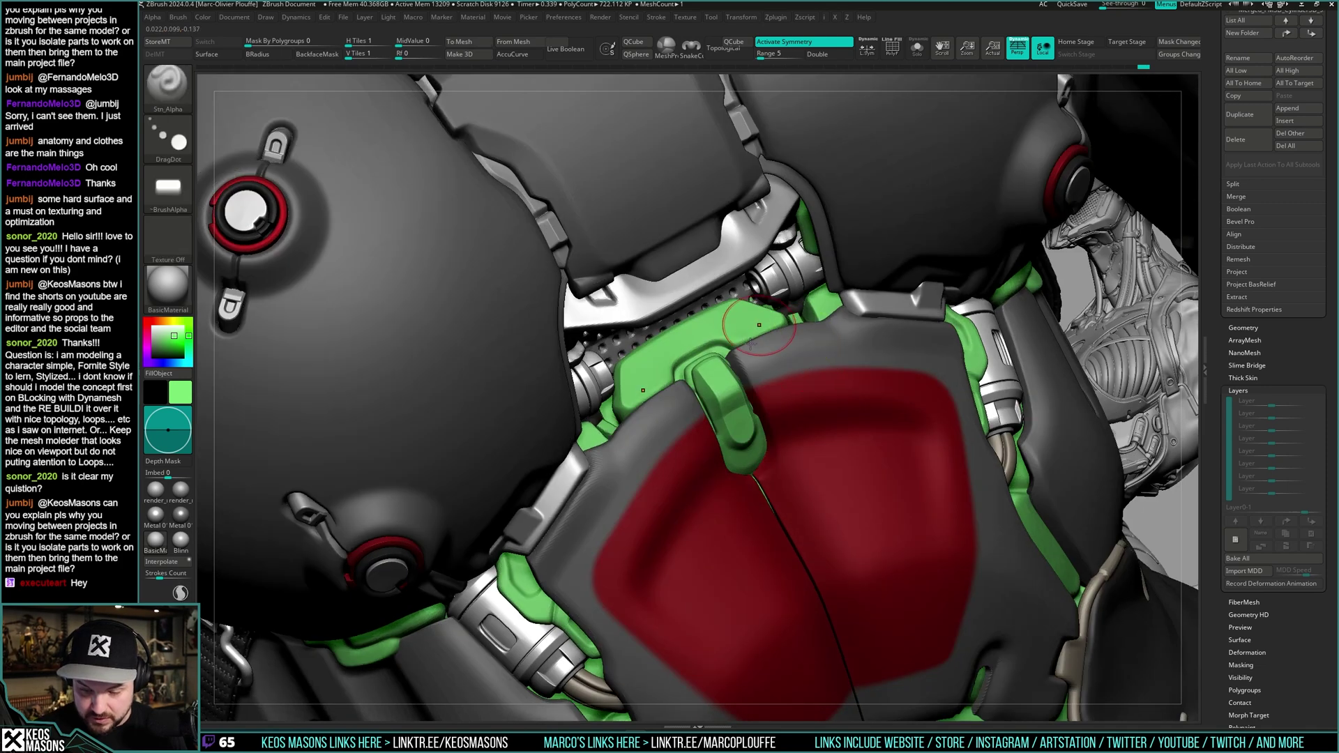
pyautogui.moveTo(774, 335); pyautogui.dragTo(743, 377, button='right')
pyautogui.rightClick(737, 385)
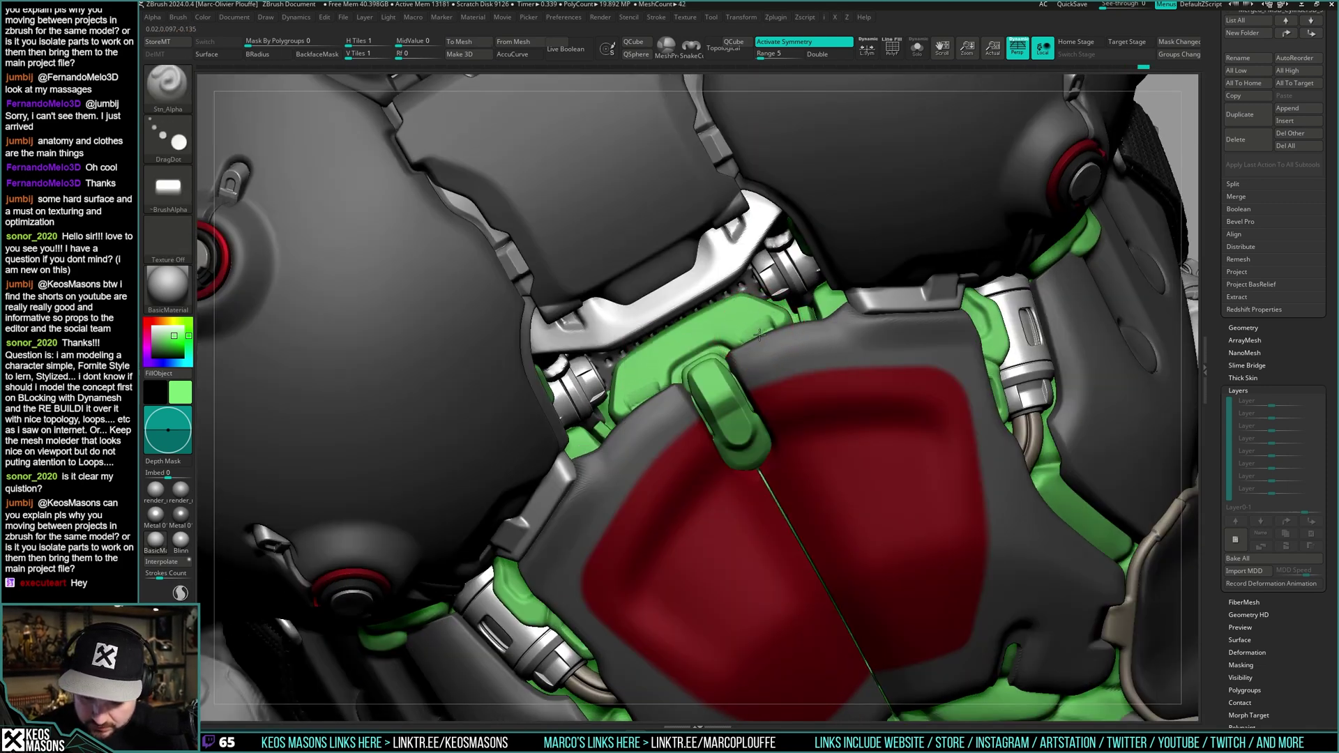
pyautogui.keyDown('alt'); pyautogui.click(750, 320); pyautogui.keyUp('alt')
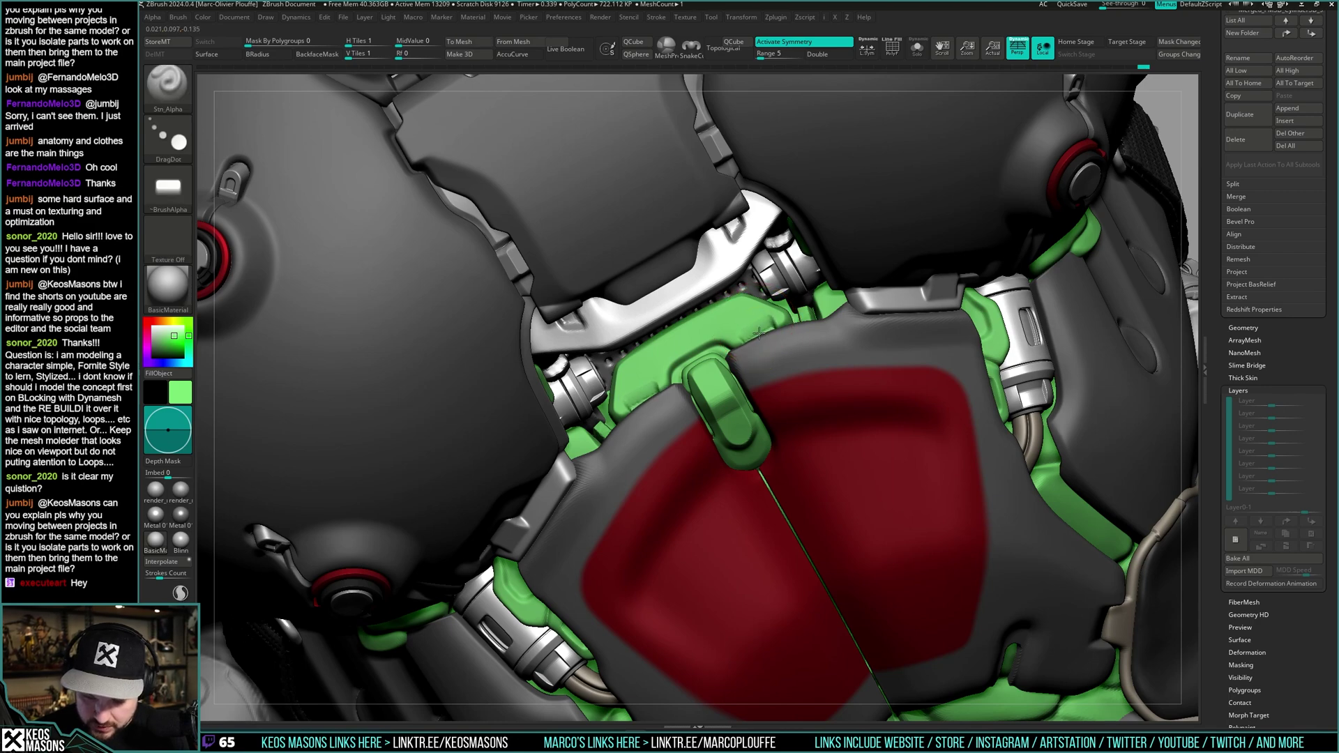
pyautogui.keyDown('shift'); pyautogui.moveTo(788, 312); pyautogui.dragTo(775, 326, button='right'); pyautogui.keyUp('shift')
pyautogui.hotkey('shift', 't')
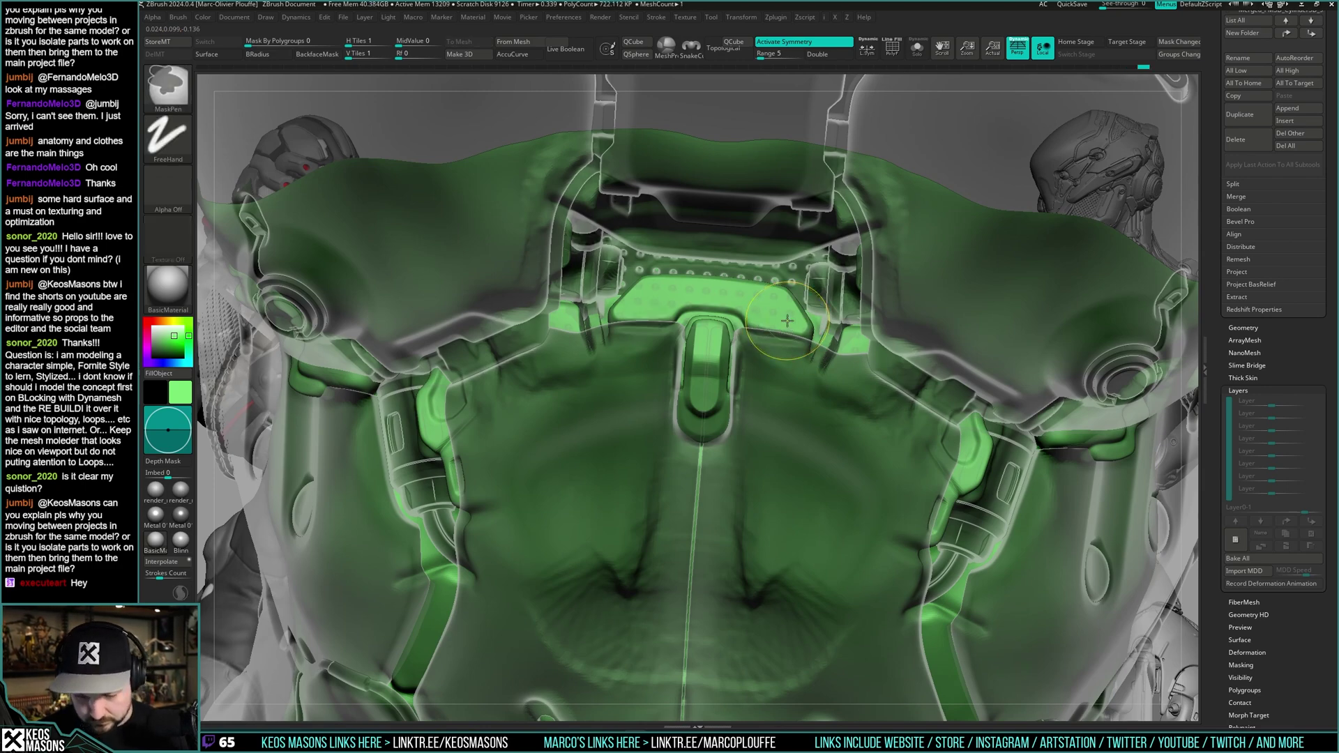
pyautogui.hotkey('ctrl', 'shift', 's')
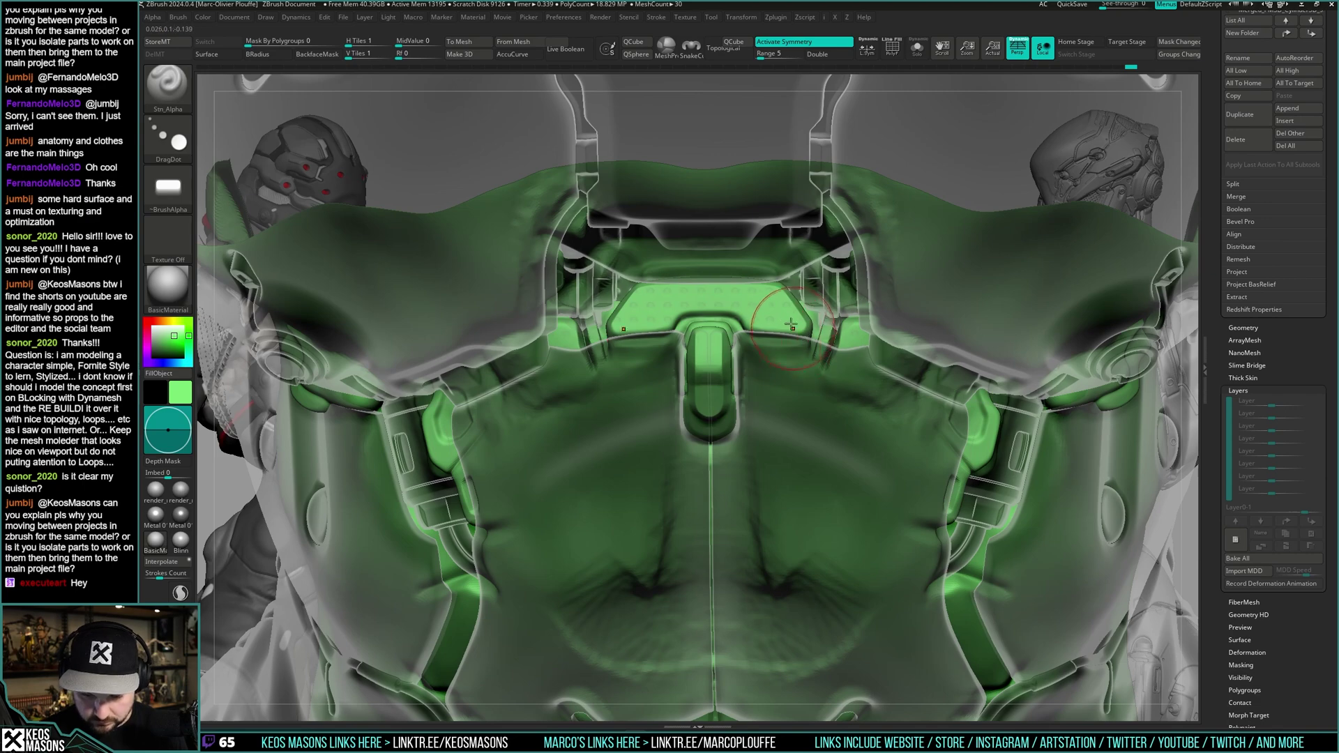
pyautogui.moveTo(810, 317); pyautogui.dragTo(854, 387, button='right')
pyautogui.moveTo(679, 392)
pyautogui.mouseDown()
pyautogui.moveTo(666, 404)
pyautogui.moveTo(670, 368)
pyautogui.mouseUp()
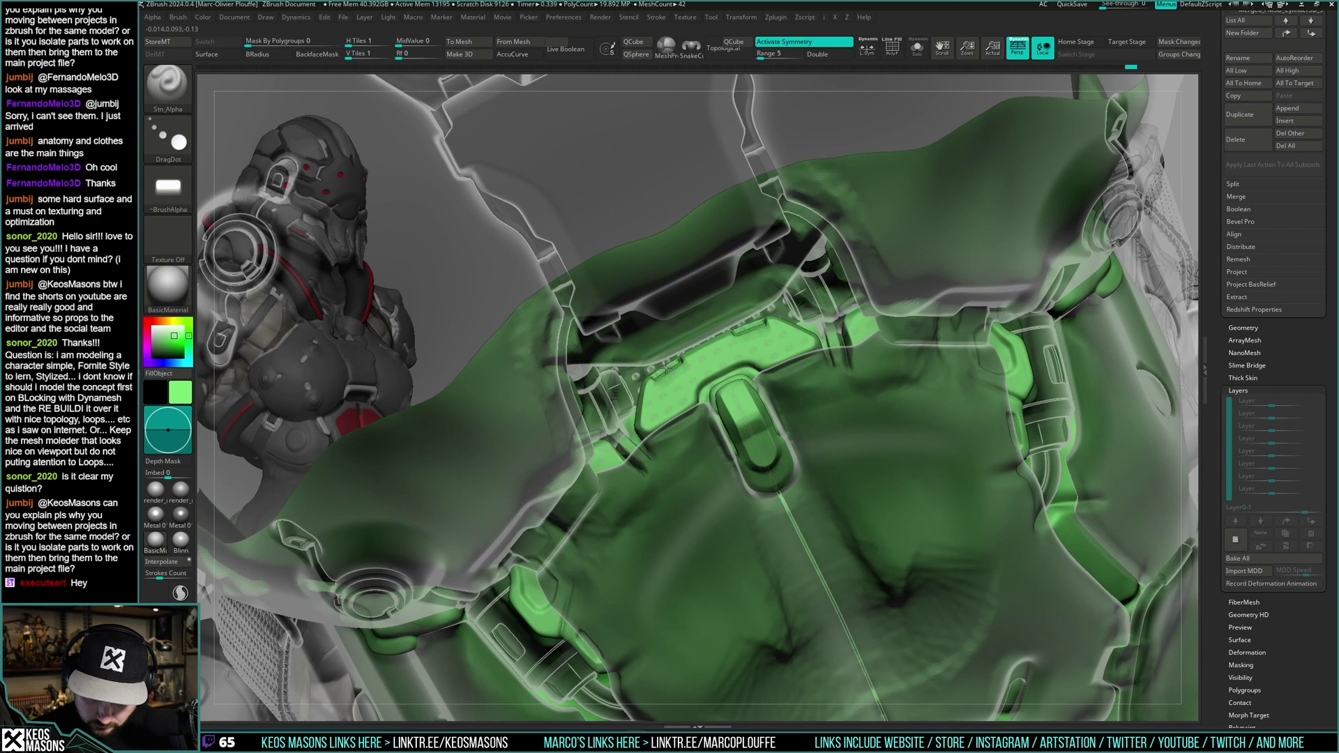
pyautogui.moveTo(666, 367); pyautogui.dragTo(792, 386, button='right')
pyautogui.hotkey('shift', 't')
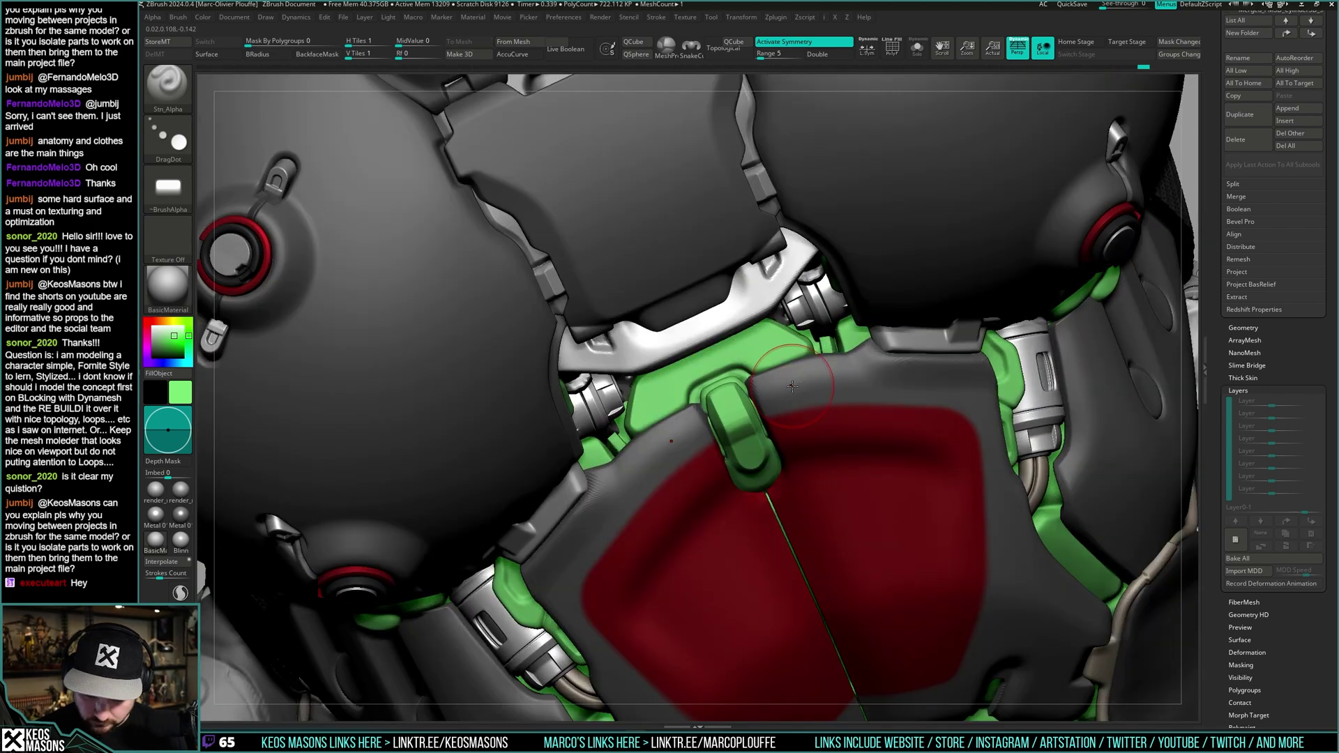
pyautogui.hotkey('ctrl', 'z')
# - Try stamping the ~BrushAlpha2 alpha onto the sides of the raised patch in transparent view
pyautogui.hotkey('shift', 't')
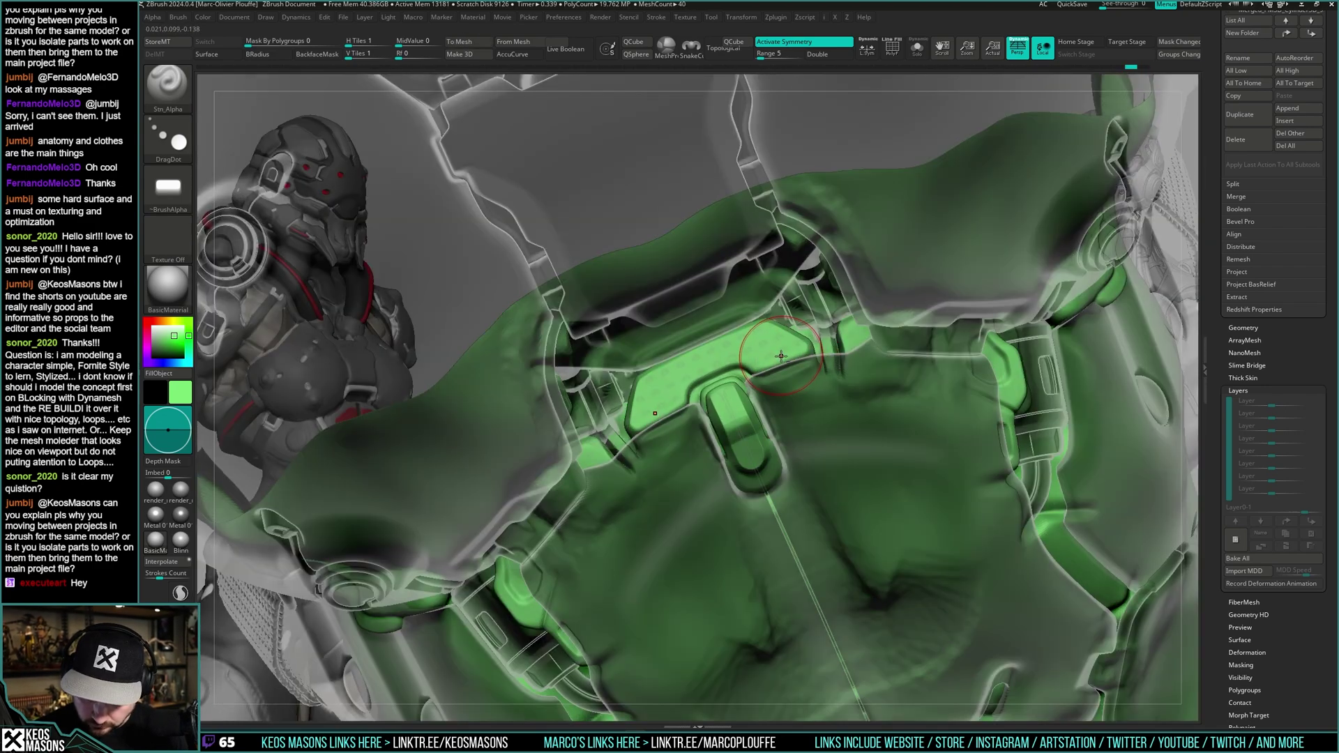
pyautogui.press('a')
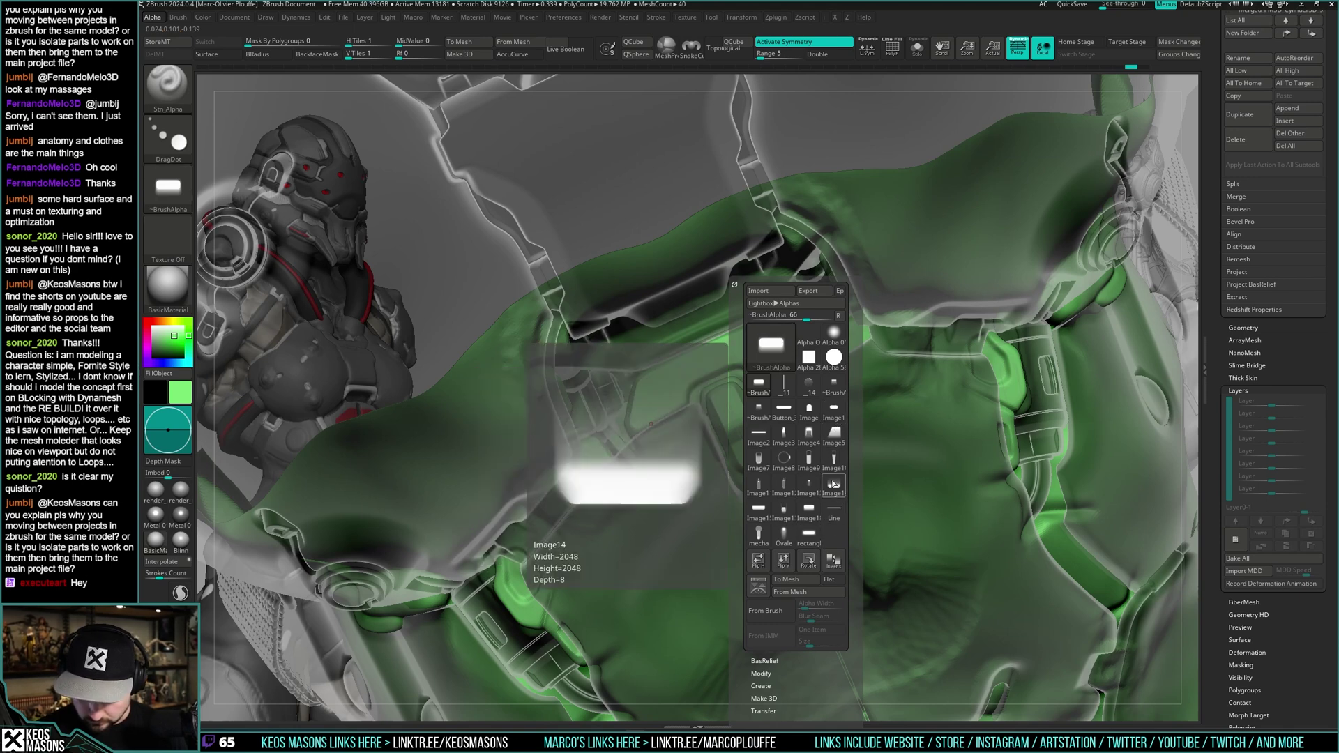
pyautogui.click(834, 385)
pyautogui.press('space')
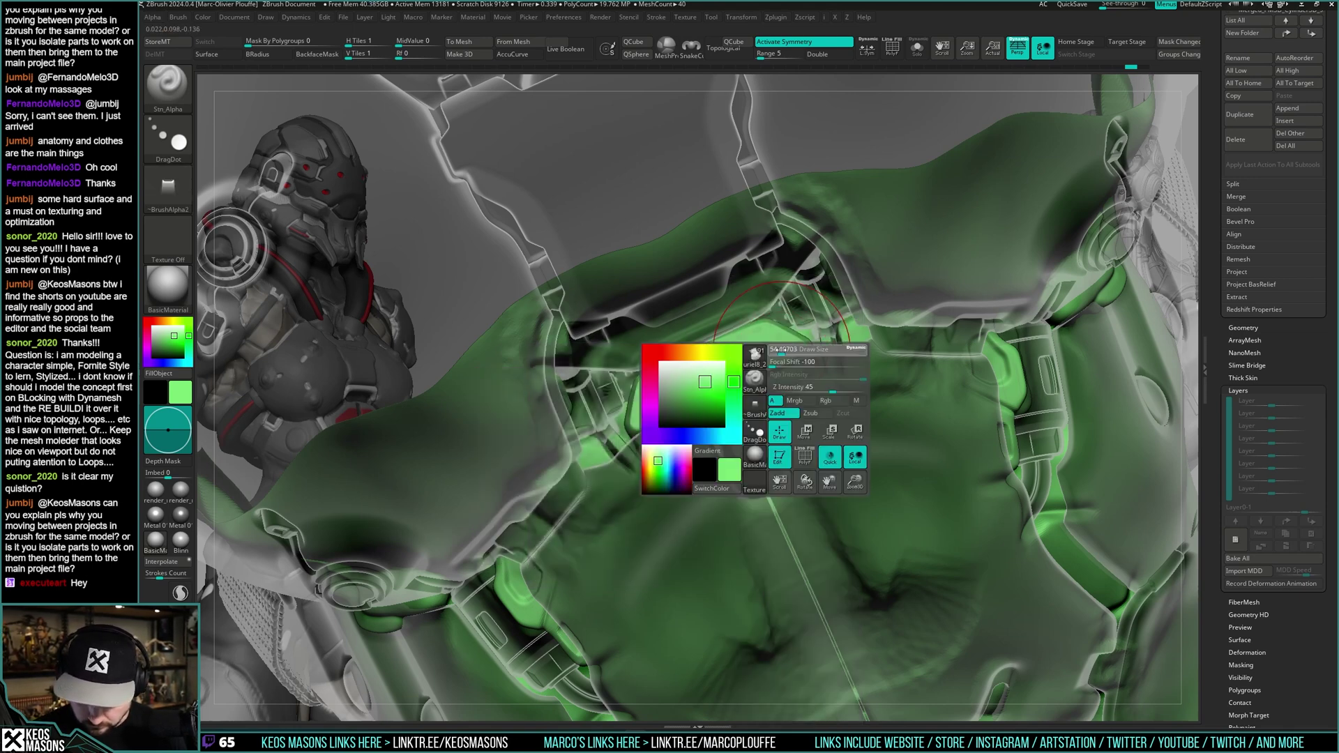
pyautogui.moveTo(786, 347); pyautogui.dragTo(781, 346)
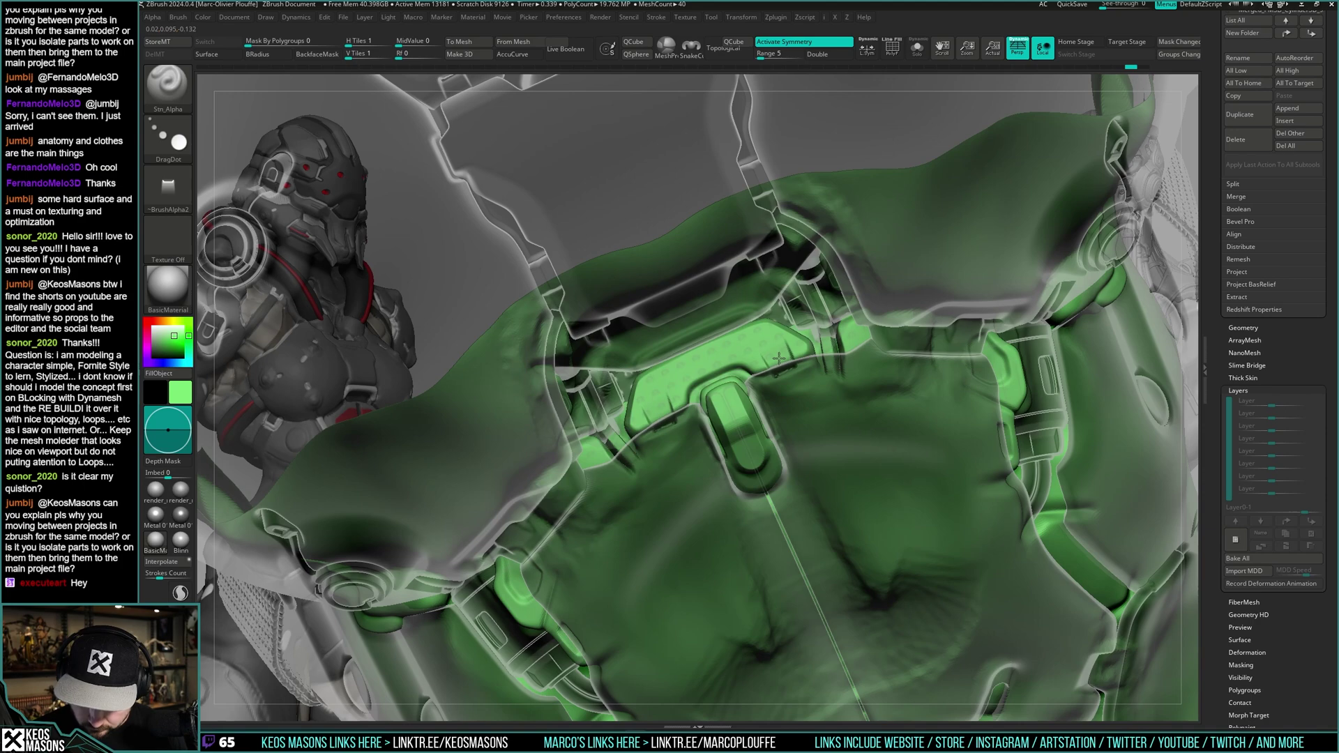
pyautogui.moveTo(779, 358)
pyautogui.mouseDown(button='right')
pyautogui.moveTo(809, 369)
pyautogui.moveTo(802, 380)
pyautogui.moveTo(783, 353)
pyautogui.mouseUp(button='right')
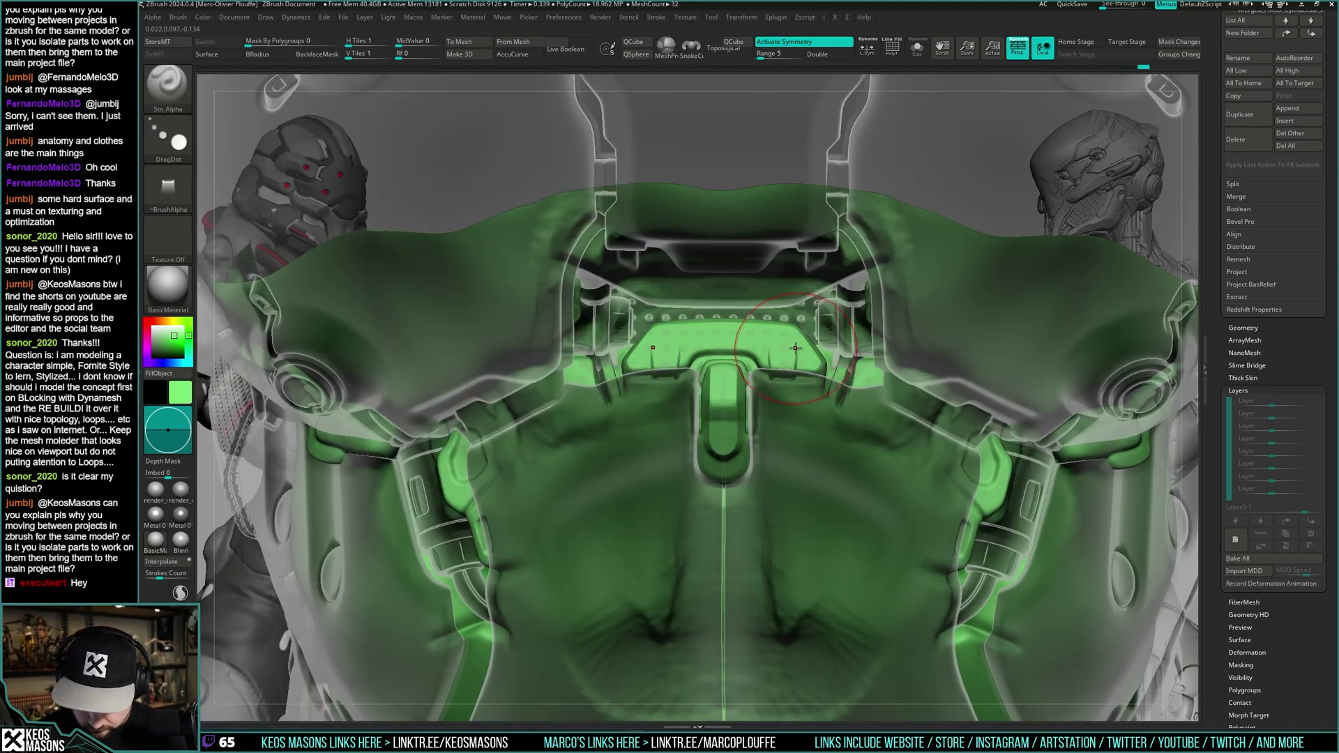
# - Stamp mirrored rectangular recesses along the lower edge of the raised patch with the Image18 alpha
pyautogui.press('F4')
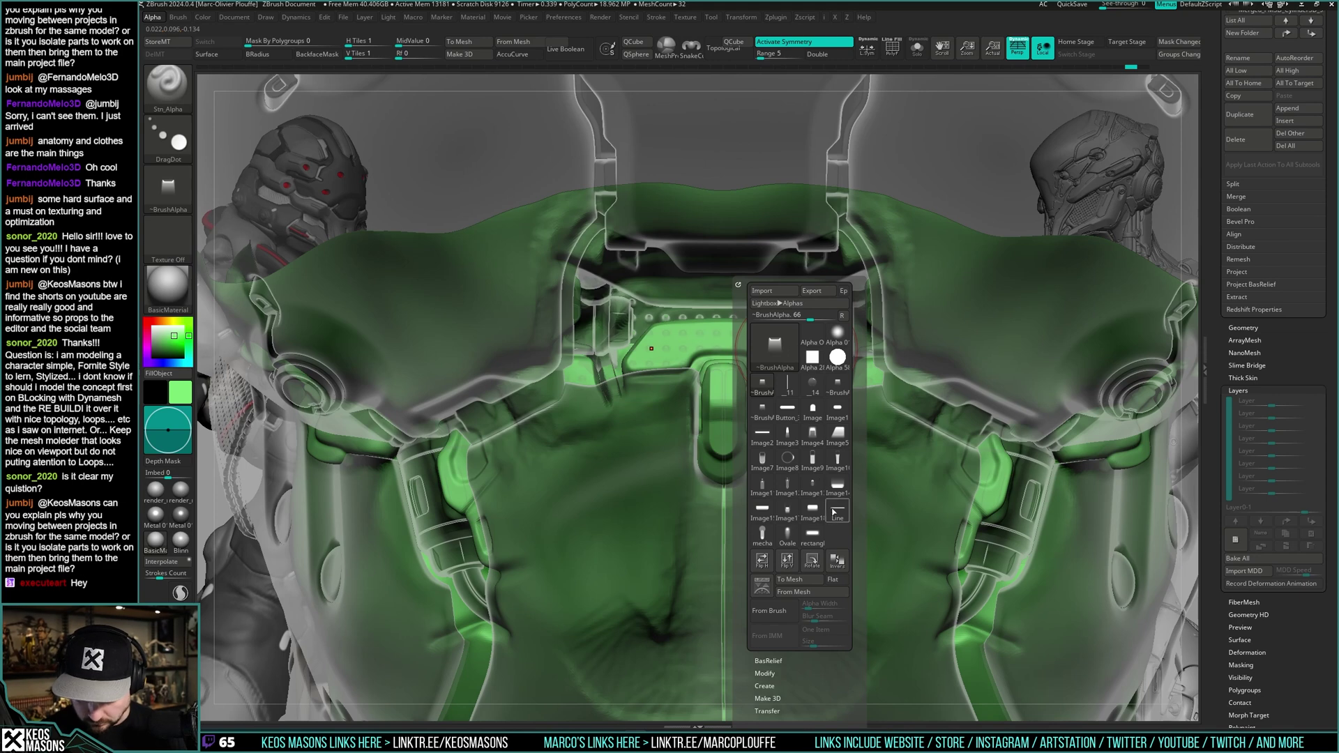
pyautogui.moveTo(824, 483)
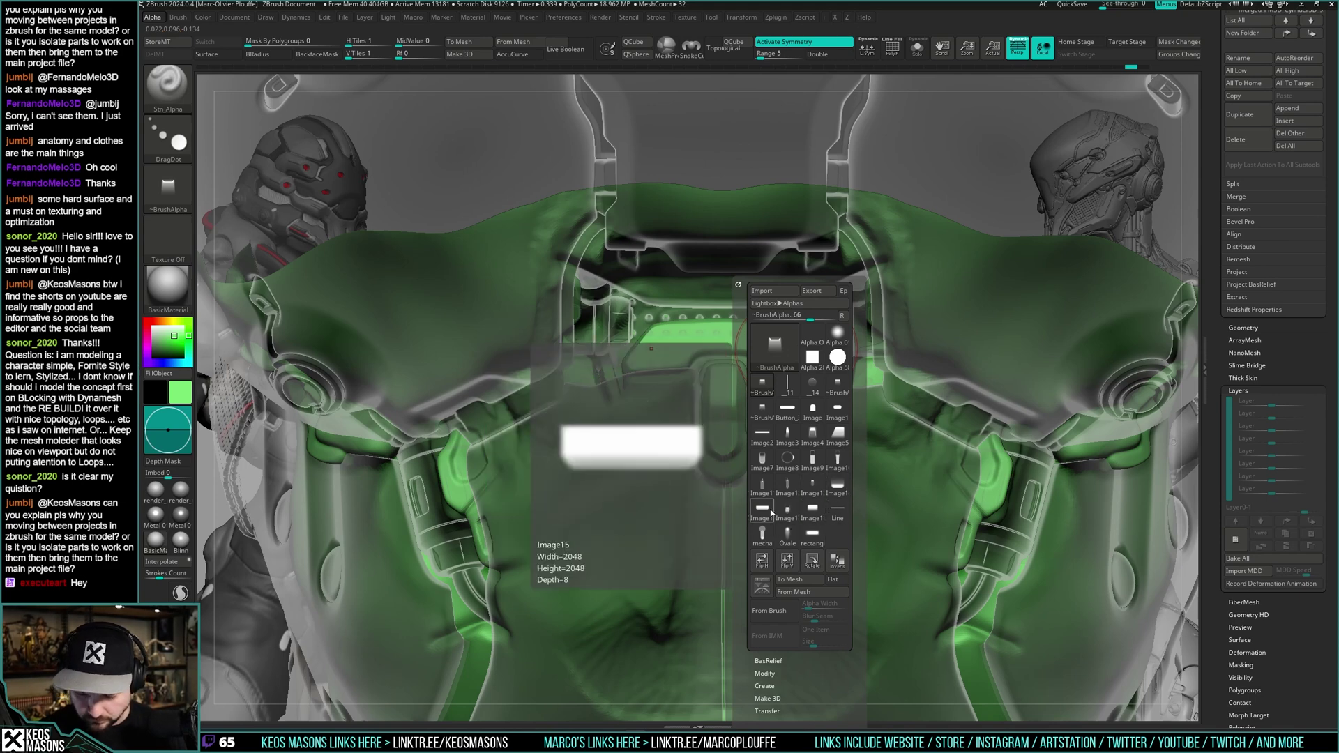
pyautogui.click(812, 510)
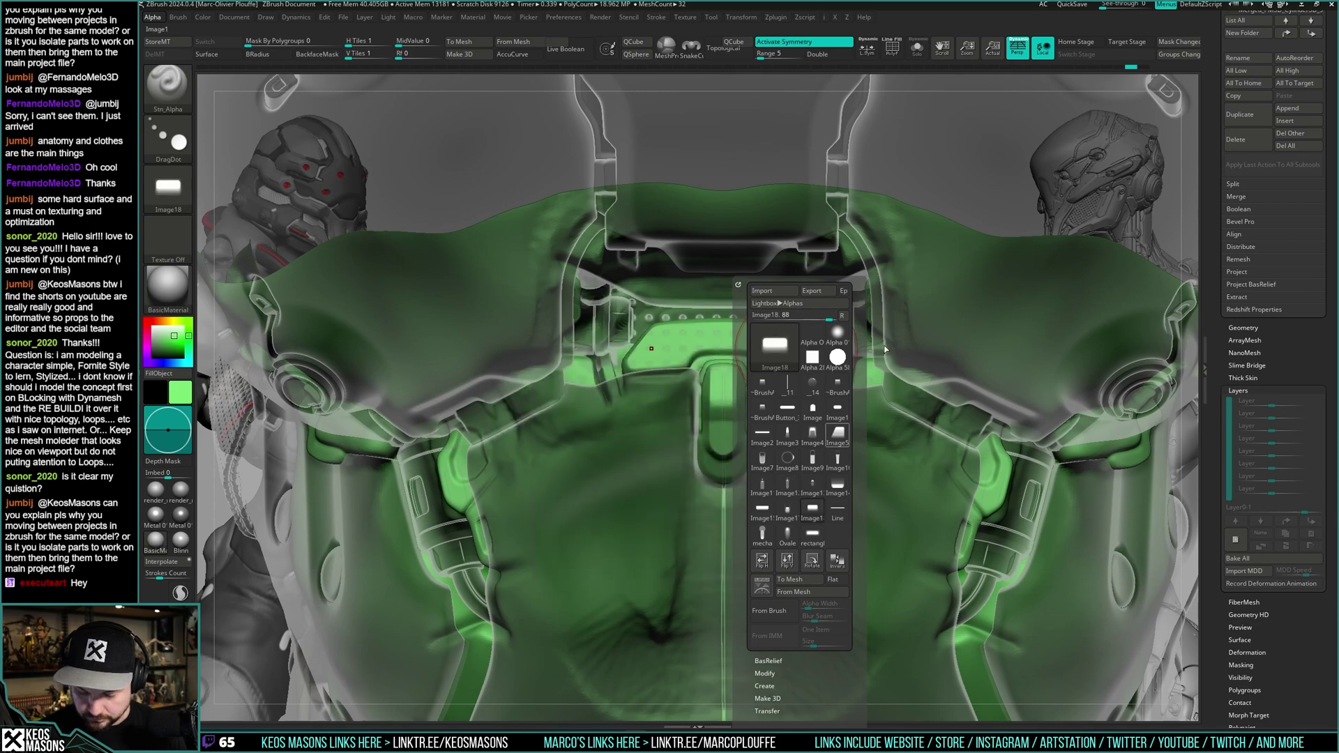
pyautogui.rightClick(767, 422)
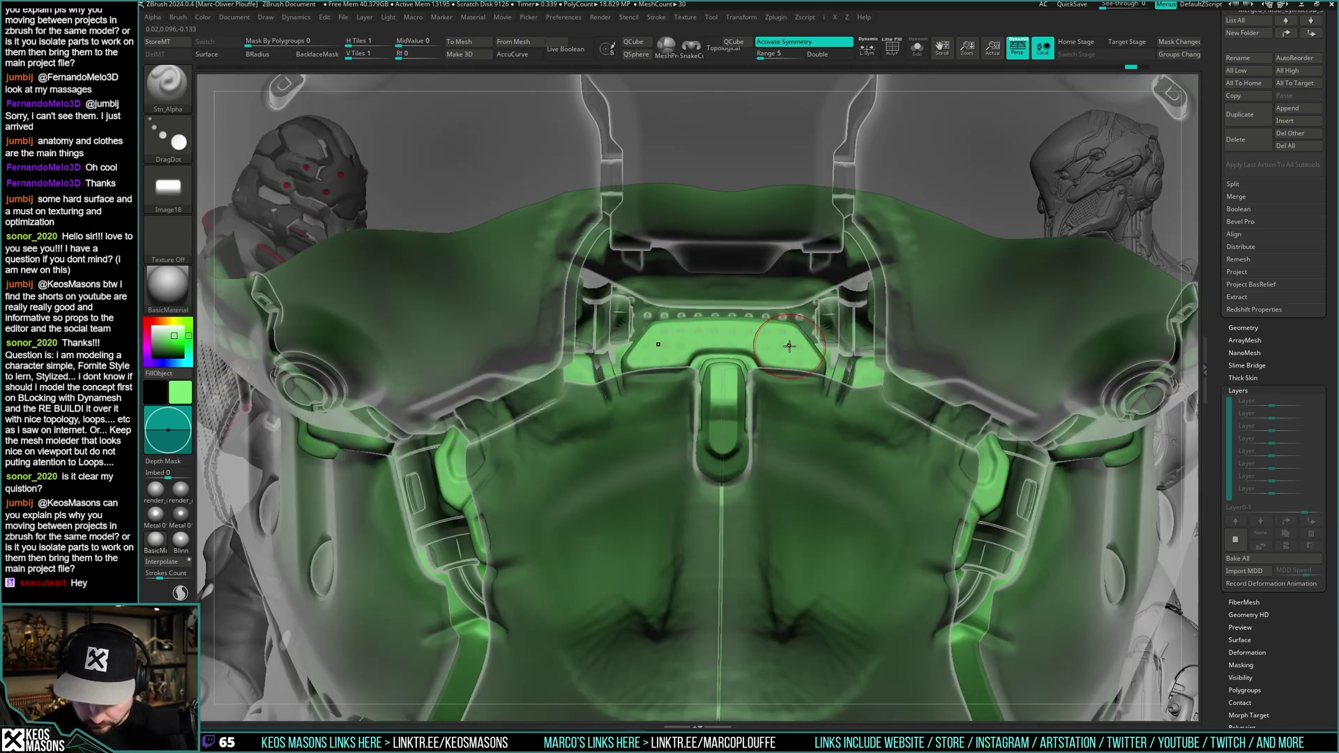
pyautogui.moveTo(792, 350); pyautogui.dragTo(788, 365)
pyautogui.moveTo(818, 388)
pyautogui.keyDown('ctrl'); pyautogui.mouseDown(button='right')
pyautogui.moveTo(816, 300)
pyautogui.moveTo(813, 463)
pyautogui.moveTo(809, 430)
pyautogui.mouseUp(button='right'); pyautogui.keyUp('ctrl')
# - Try other alphas on the green tab and stamp a small notched recess into its upper end with a ~BrushAlpha alpha
pyautogui.press('a')
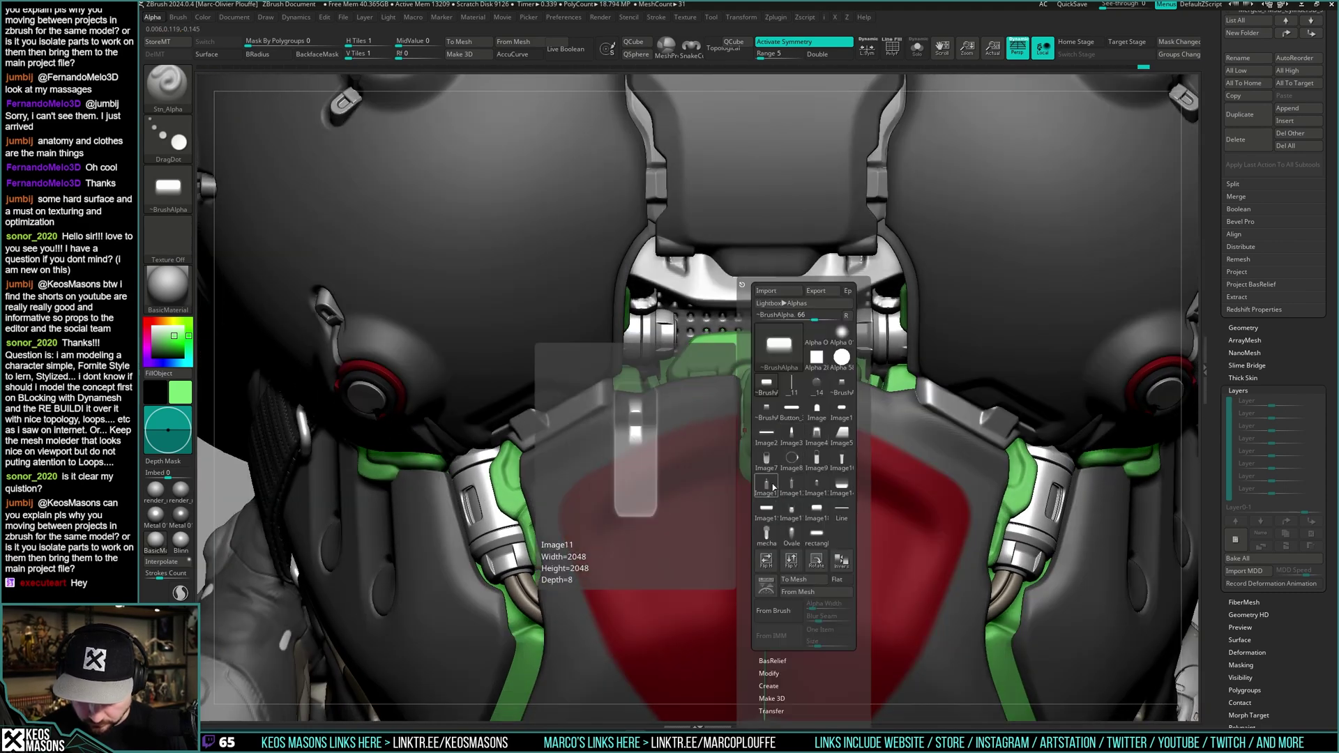
pyautogui.click(791, 511)
pyautogui.moveTo(877, 370); pyautogui.dragTo(871, 334, button='right')
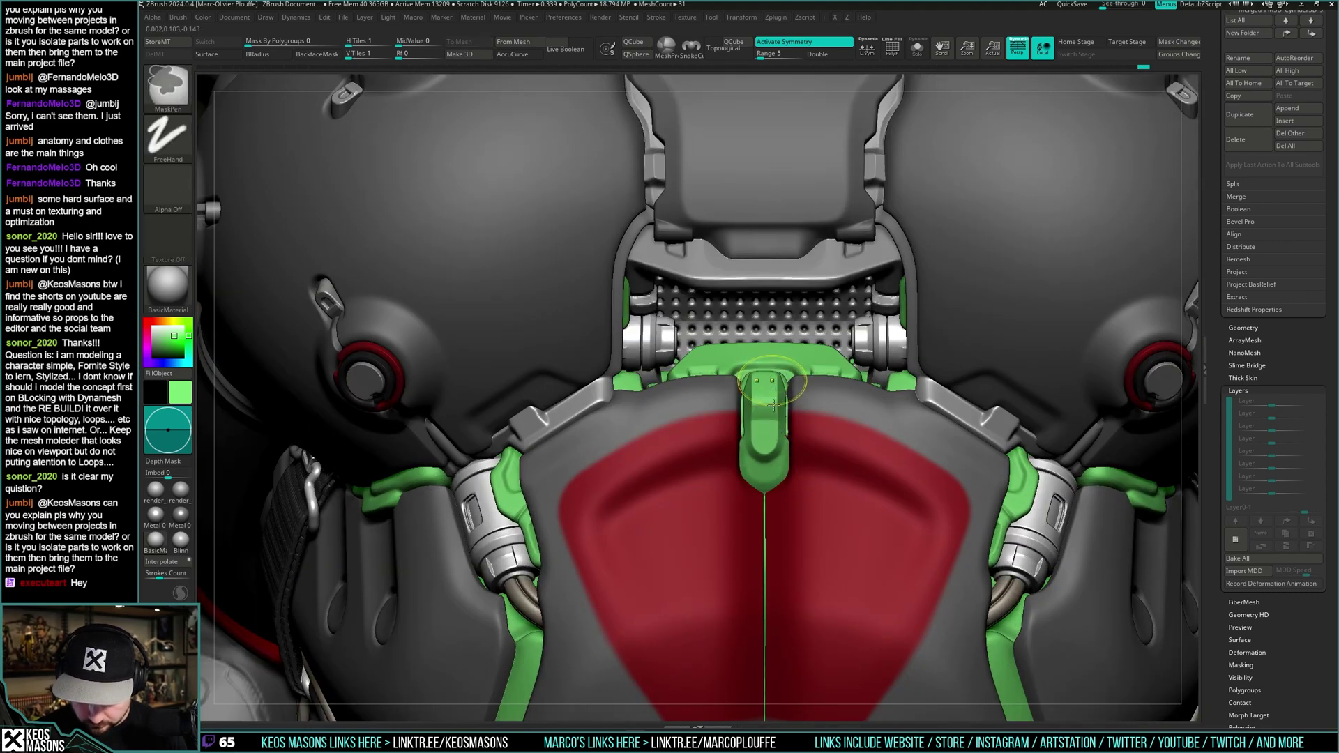
pyautogui.keyDown('ctrl'); pyautogui.moveTo(785, 370); pyautogui.dragTo(790, 418, button='right'); pyautogui.keyUp('ctrl')
pyautogui.press('a')
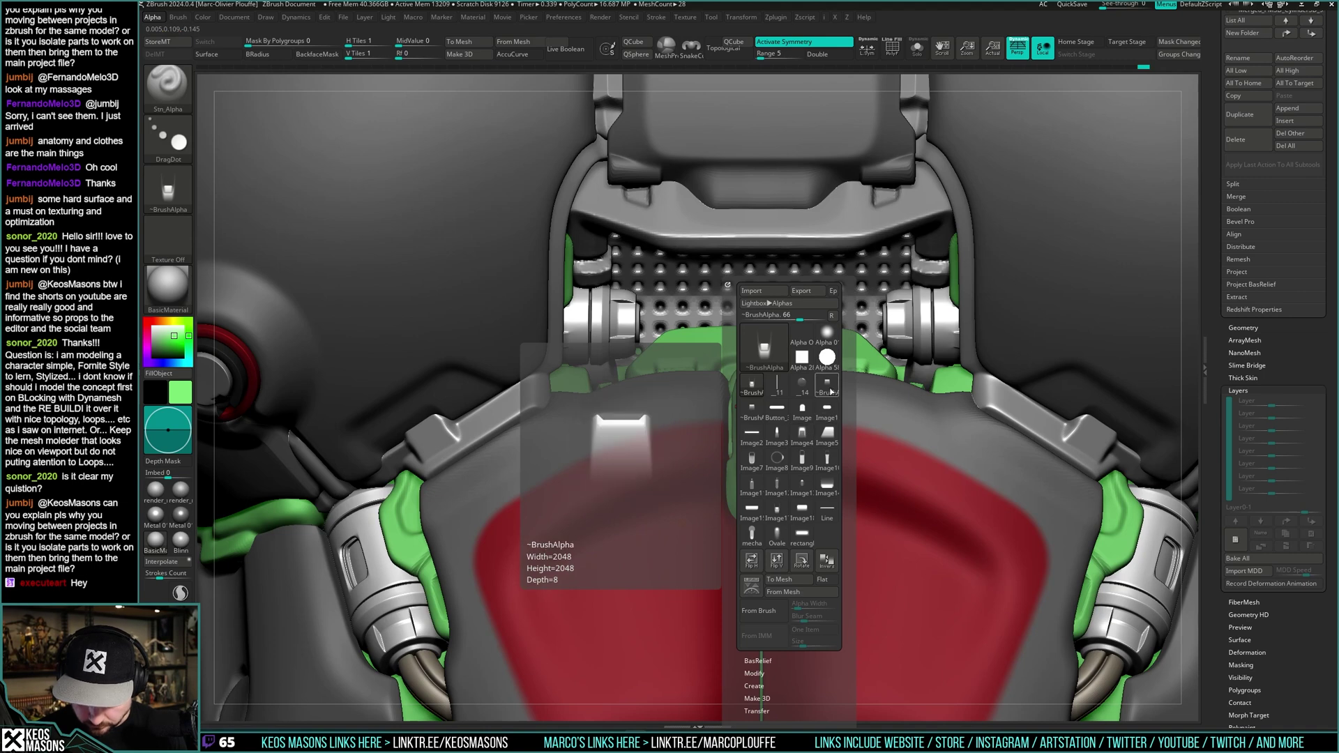
pyautogui.press('space')
pyautogui.moveTo(769, 349); pyautogui.dragTo(767, 385, button='right')
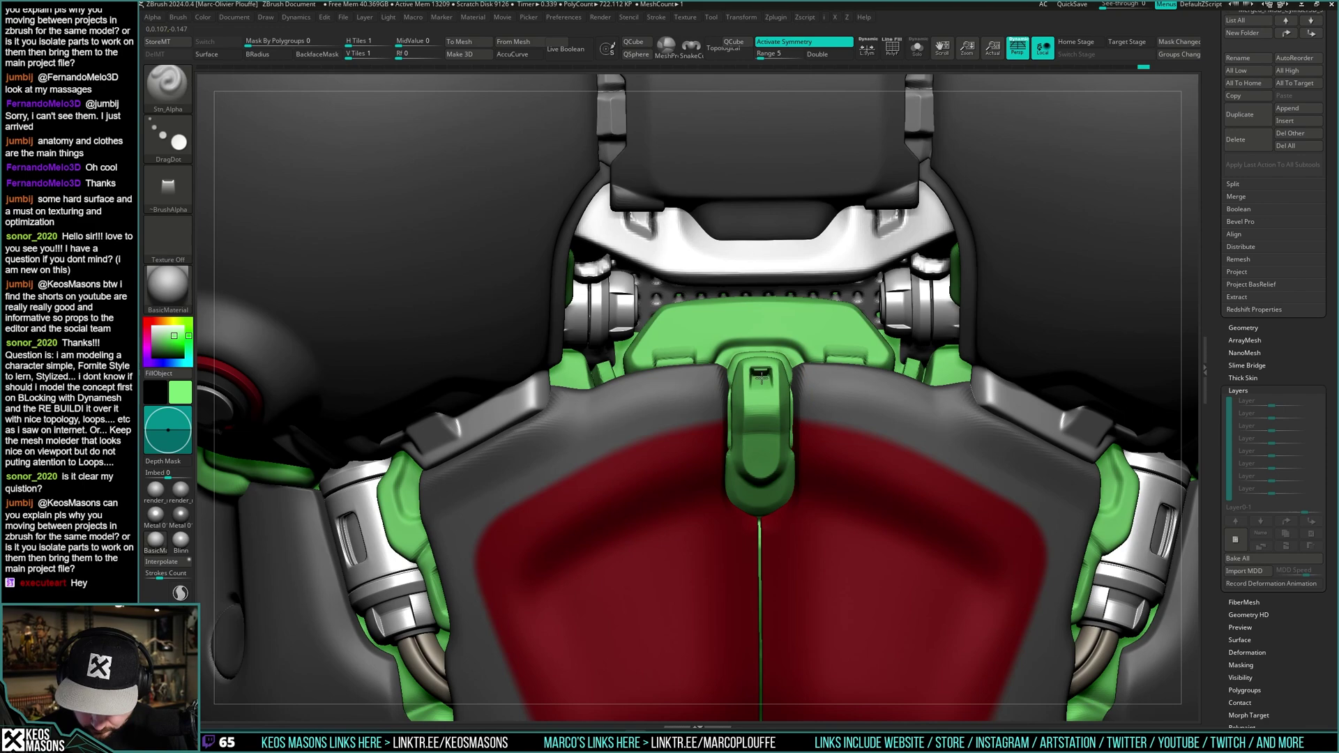
pyautogui.moveTo(763, 373); pyautogui.dragTo(767, 314, button='right')
# - Choose the __11 line alpha and cut mirrored diagonal notches into the lower end of the green tab
pyautogui.keyDown('ctrl'); pyautogui.moveTo(861, 328); pyautogui.dragTo(812, 396, button='right'); pyautogui.keyUp('ctrl')
pyautogui.press('F4')
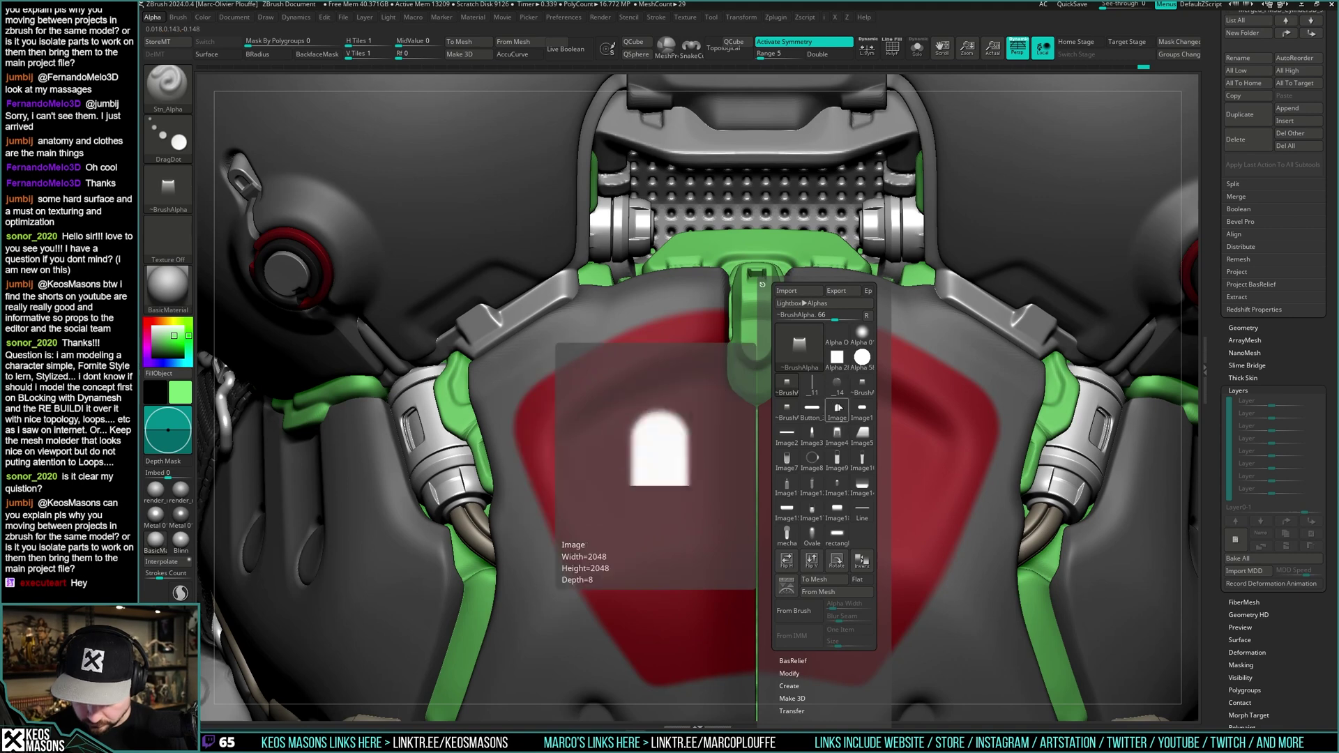
pyautogui.click(812, 411)
pyautogui.click(815, 389)
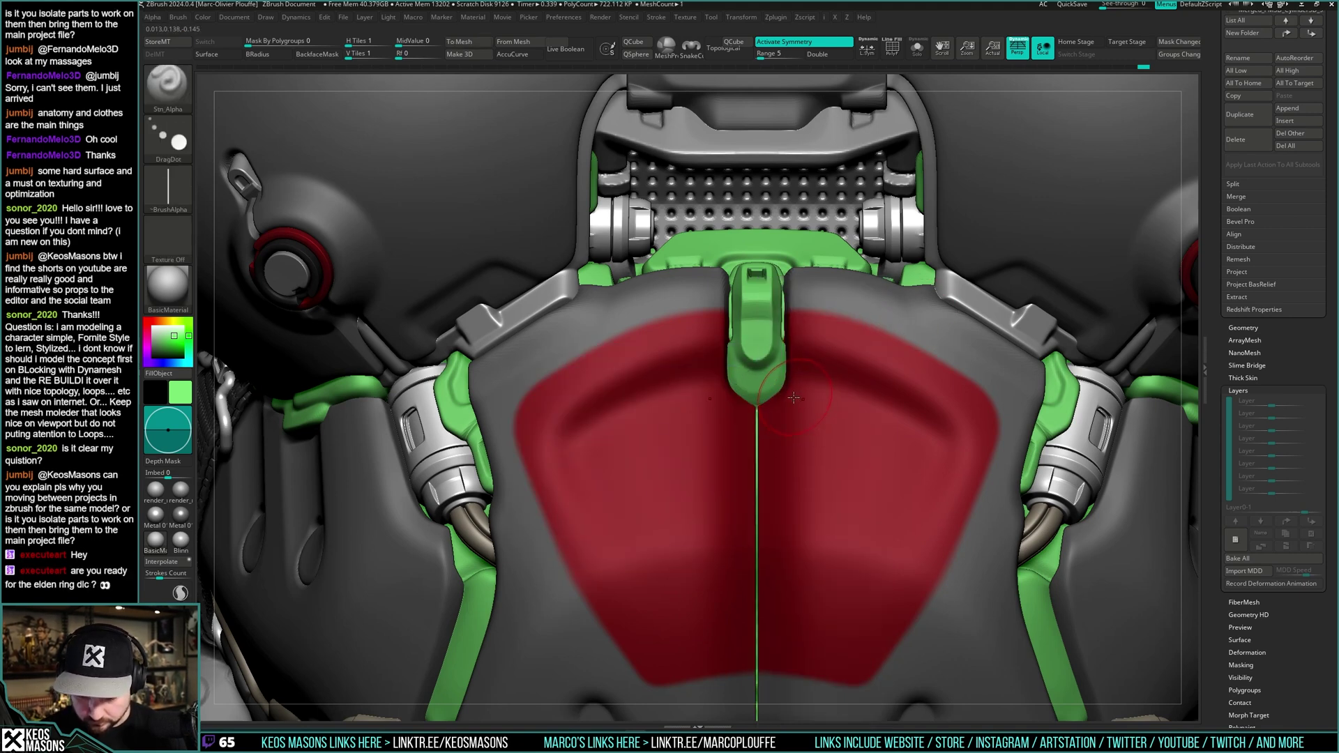
pyautogui.press('space')
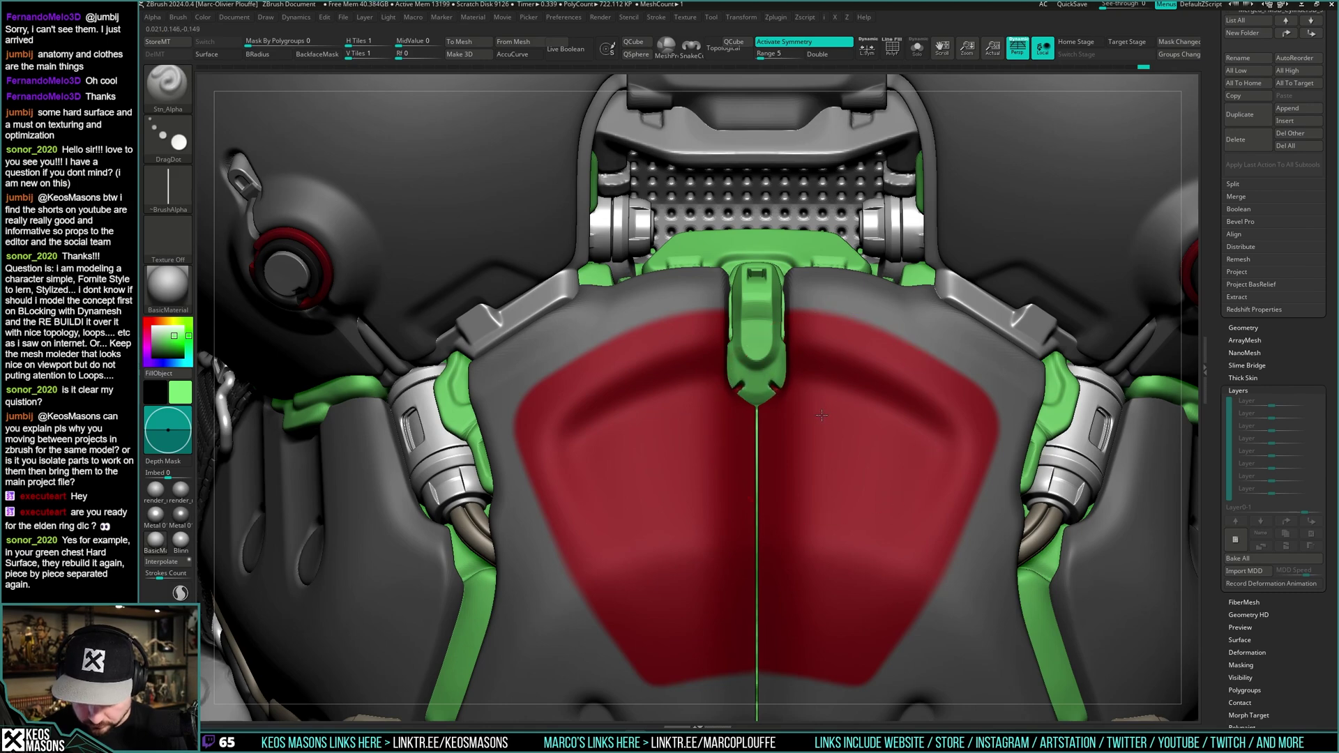
pyautogui.moveTo(861, 356)
pyautogui.keyDown('ctrl'); pyautogui.mouseDown(button='right')
pyautogui.moveTo(886, 279)
pyautogui.moveTo(941, 369)
pyautogui.moveTo(914, 360)
pyautogui.moveTo(816, 409)
pyautogui.moveTo(767, 401)
pyautogui.mouseUp(button='right'); pyautogui.keyUp('ctrl')
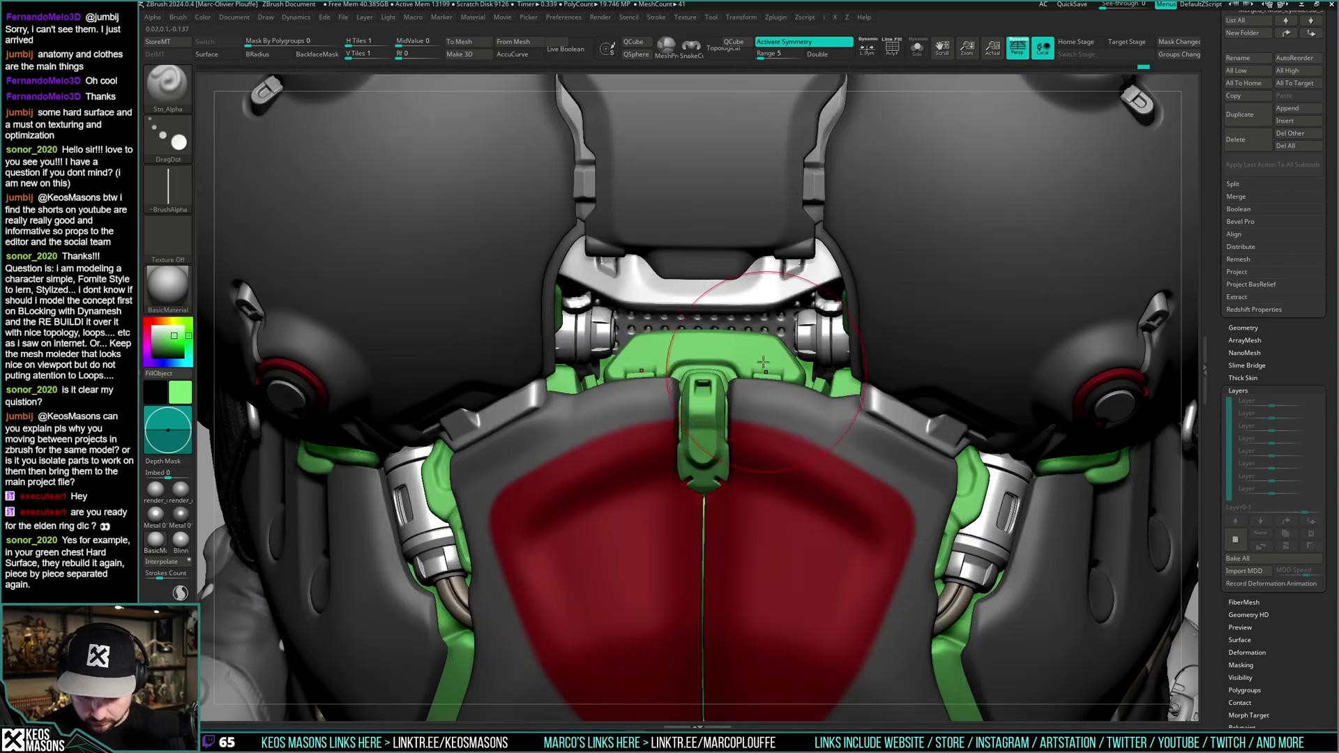
# - Isolate the undersuit and stamp mirrored vertical line grooves into the raised patch with the line alpha, redoing the first attempt
pyautogui.hotkey('alt', 's')
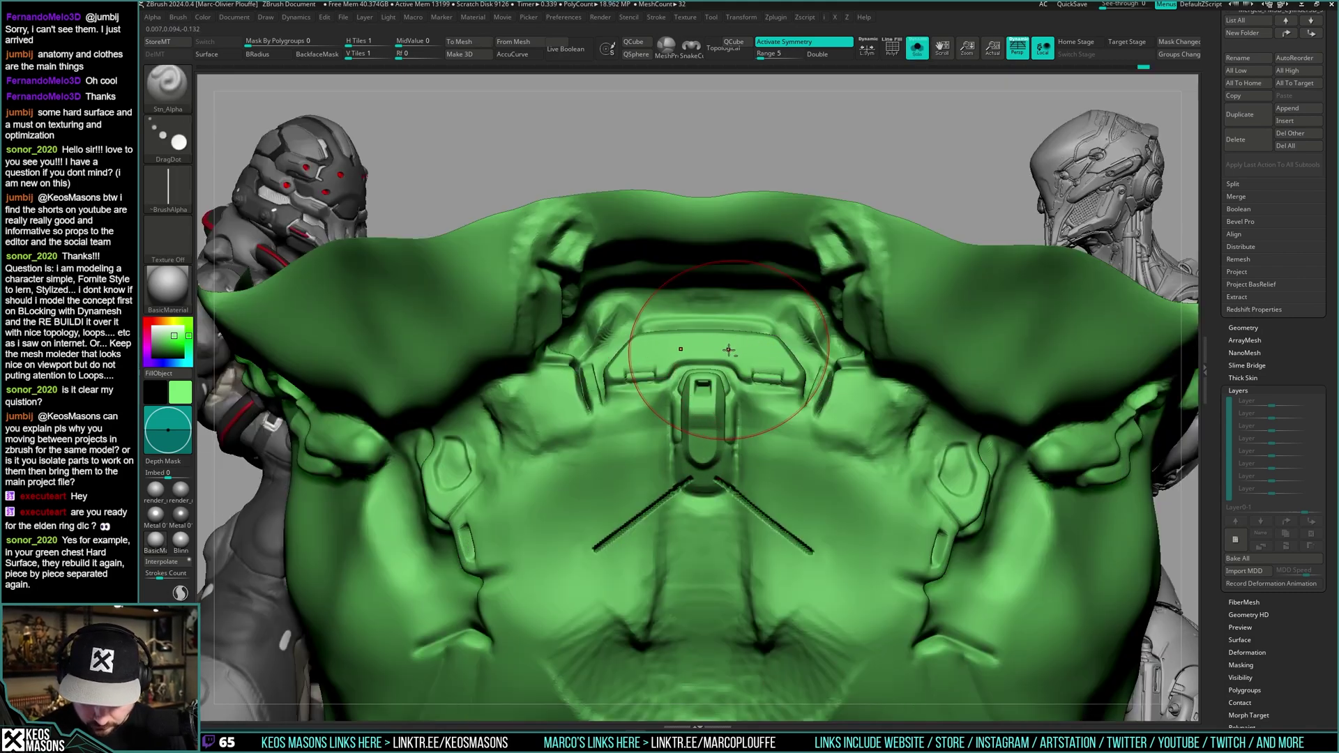
pyautogui.moveTo(729, 349); pyautogui.dragTo(734, 301)
pyautogui.hotkey('ctrl', 'z')
pyautogui.moveTo(746, 279); pyautogui.dragTo(775, 303, button='right')
pyautogui.press('space')
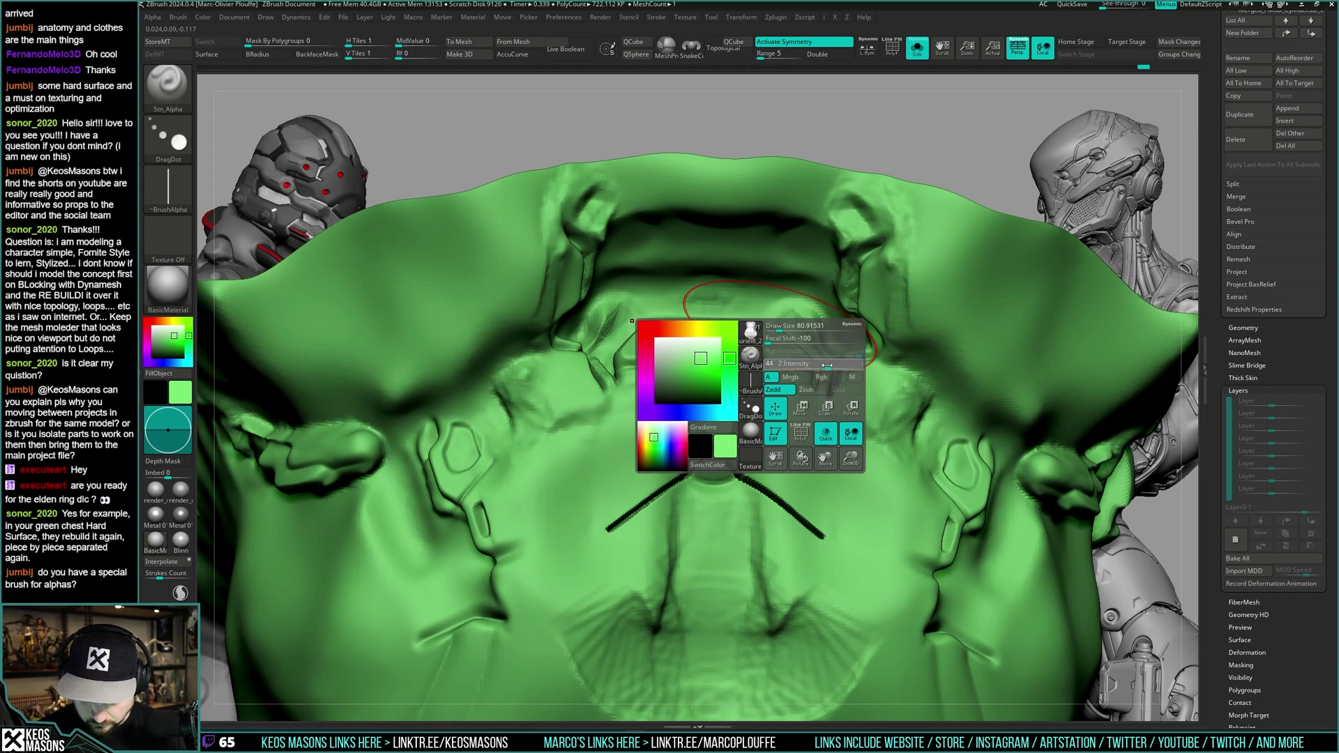
pyautogui.moveTo(827, 365)
pyautogui.mouseDown(button='right')
pyautogui.moveTo(733, 347)
pyautogui.moveTo(822, 390)
pyautogui.moveTo(871, 314)
pyautogui.moveTo(882, 478)
pyautogui.moveTo(704, 377)
pyautogui.mouseUp(button='right')
pyautogui.hotkey('alt', 's')
# - Switch to the DamStandard brush, adjust its draw size and check the patch's grooves on the isolated undersuit and against the armor
pyautogui.press('space')
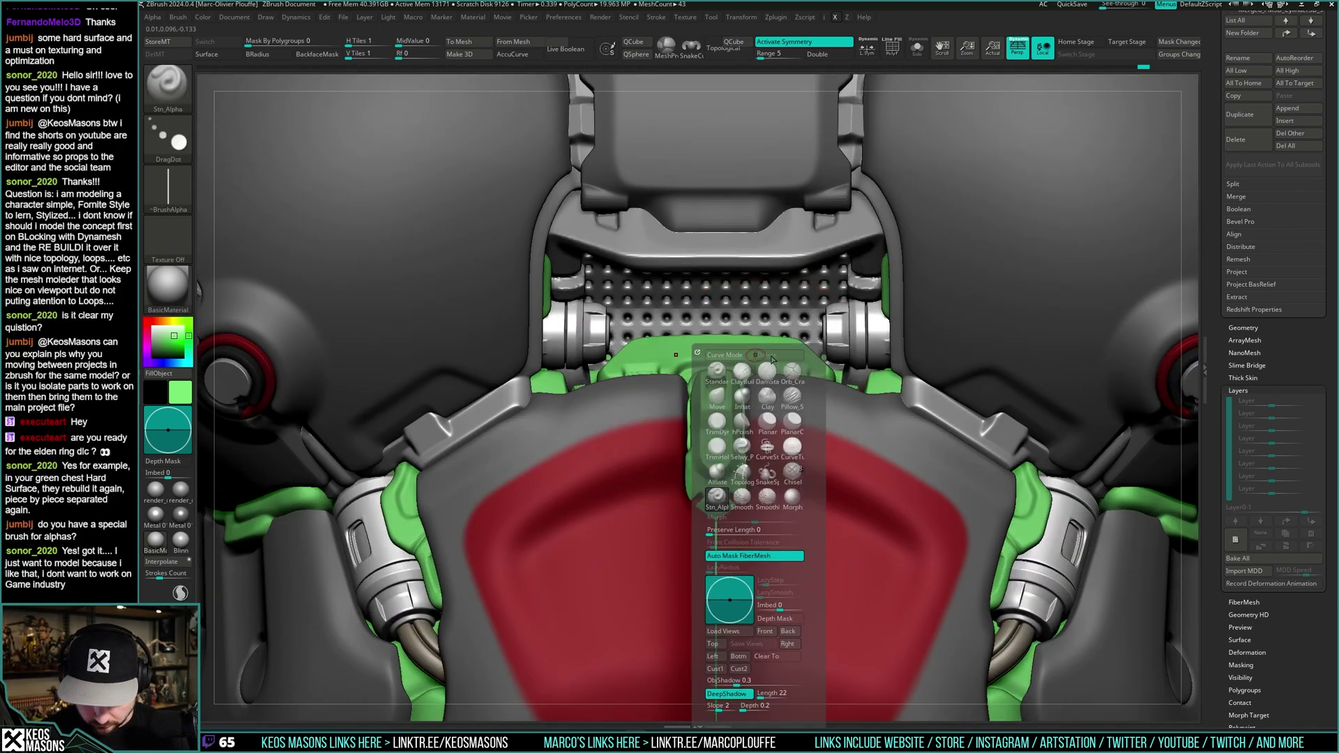
pyautogui.click(776, 374)
pyautogui.press('space')
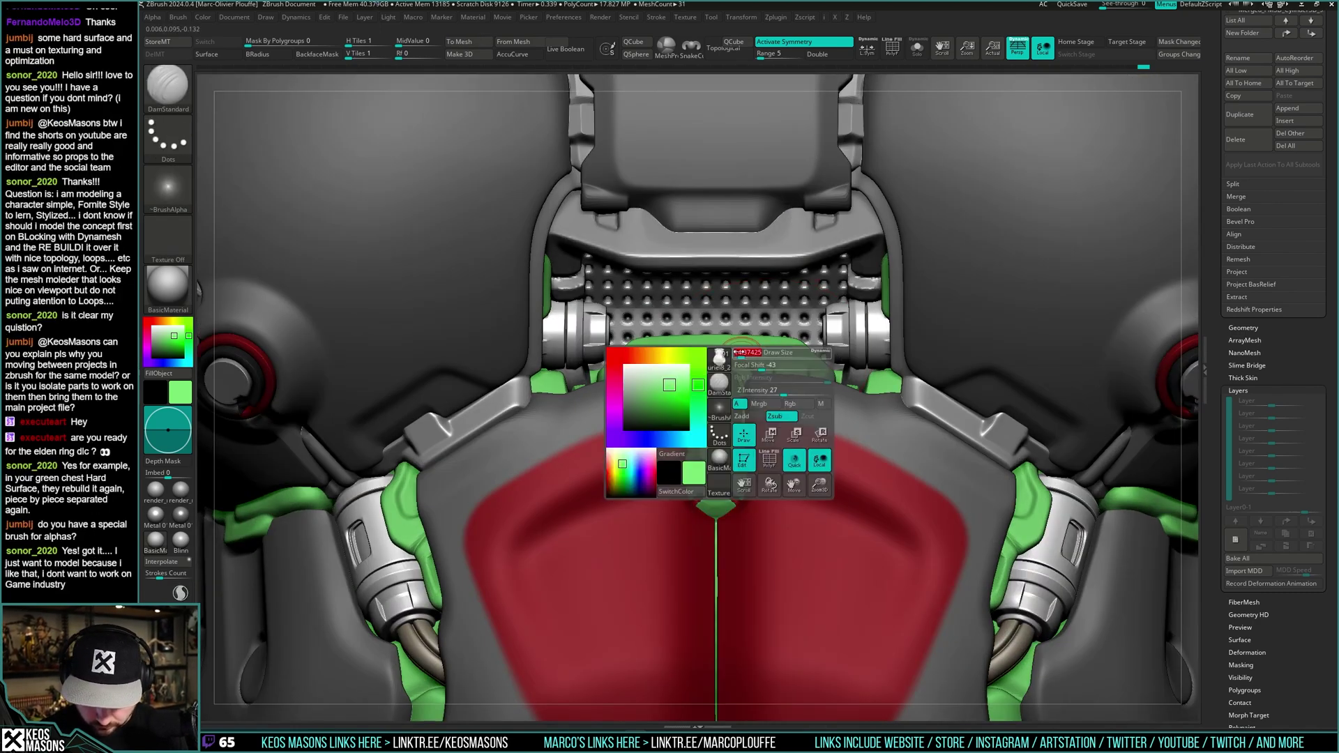
pyautogui.click(742, 353)
pyautogui.hotkey('alt', 's')
pyautogui.hotkey('shift', 'd')
pyautogui.press('d')
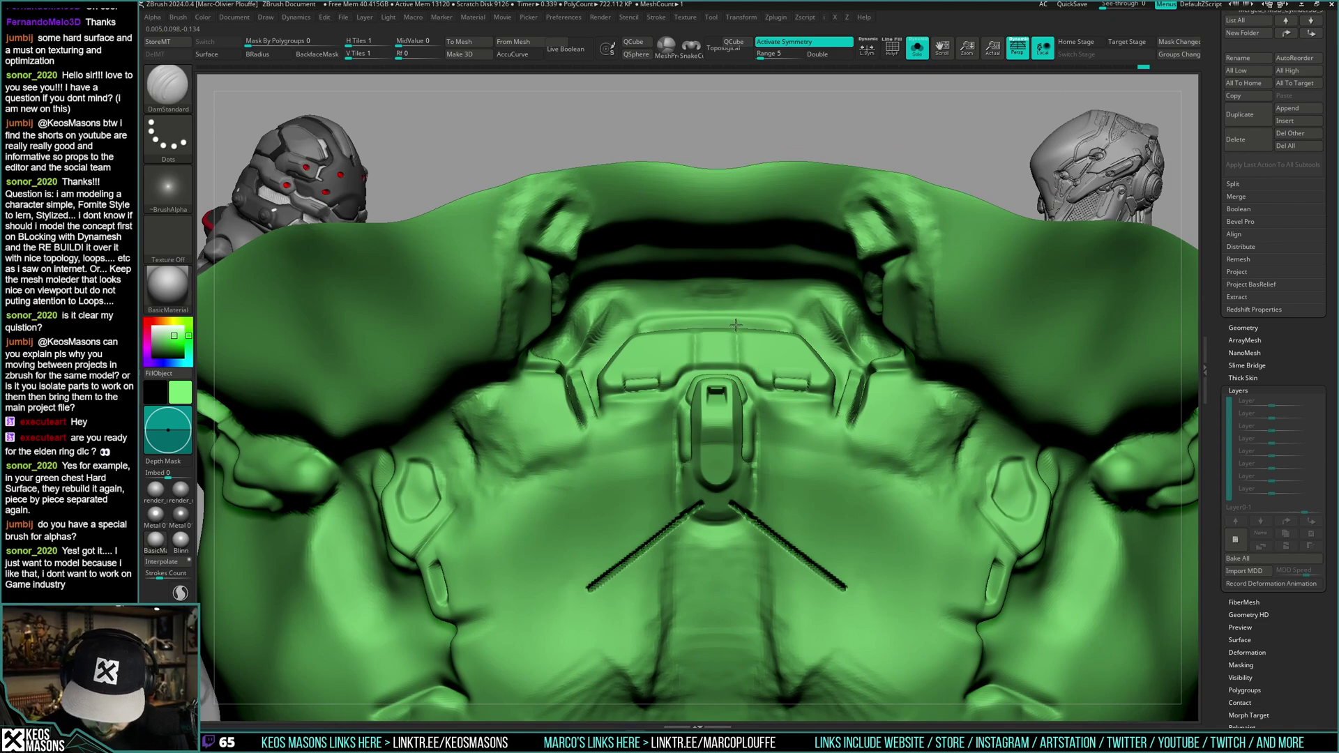
pyautogui.moveTo(736, 324); pyautogui.dragTo(753, 268, button='right')
pyautogui.hotkey('alt', 's')
# - Examine the abdominal plate's lower edge and the green undersuit bands below it, with and without the polyframe
pyautogui.moveTo(845, 432)
pyautogui.keyDown('ctrl'); pyautogui.mouseDown(button='right')
pyautogui.moveTo(849, 363)
pyautogui.moveTo(834, 373)
pyautogui.moveTo(834, 430)
pyautogui.mouseUp(button='right'); pyautogui.keyUp('ctrl')
pyautogui.moveTo(852, 395); pyautogui.dragTo(879, 378, button='right')
pyautogui.hotkey('shift', 'f')
pyautogui.hotkey('shift', 'f')
pyautogui.keyDown('ctrl'); pyautogui.moveTo(921, 436); pyautogui.dragTo(893, 376, button='right'); pyautogui.keyUp('ctrl')
pyautogui.press('space')
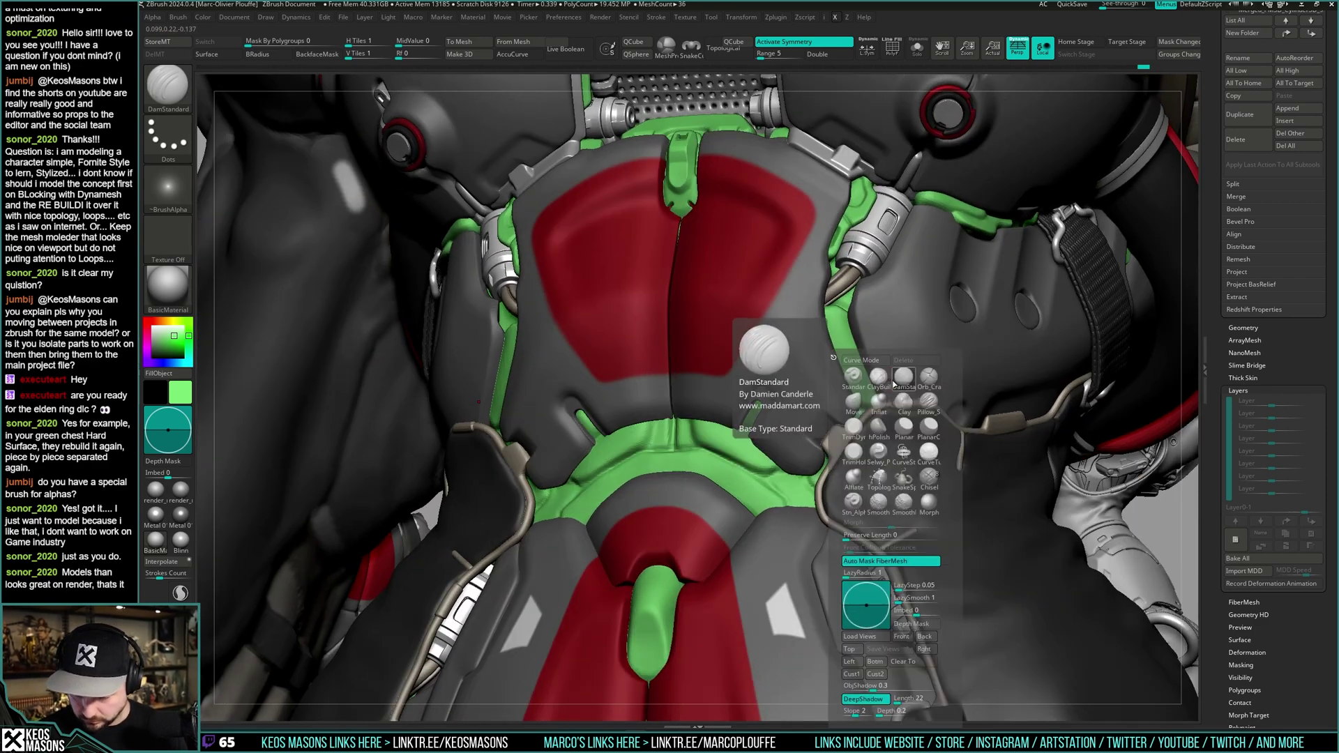
pyautogui.moveTo(895, 385)
pyautogui.mouseDown(button='right')
pyautogui.moveTo(802, 380)
pyautogui.moveTo(904, 388)
pyautogui.moveTo(904, 377)
pyautogui.mouseUp(button='right')
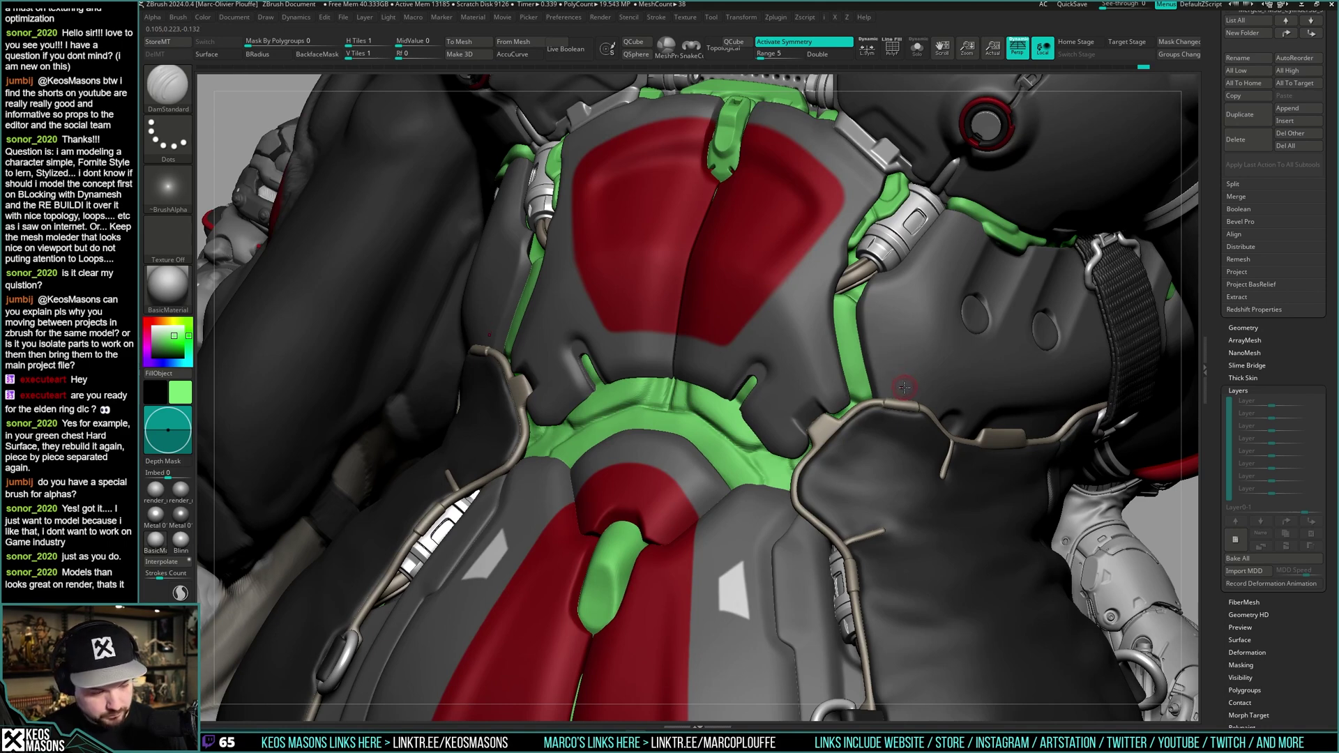
# - Try carving a mirrored groove down the green side strips beside the abdominal plate with the Orb_Cracks brush
pyautogui.press('space')
pyautogui.click(870, 378)
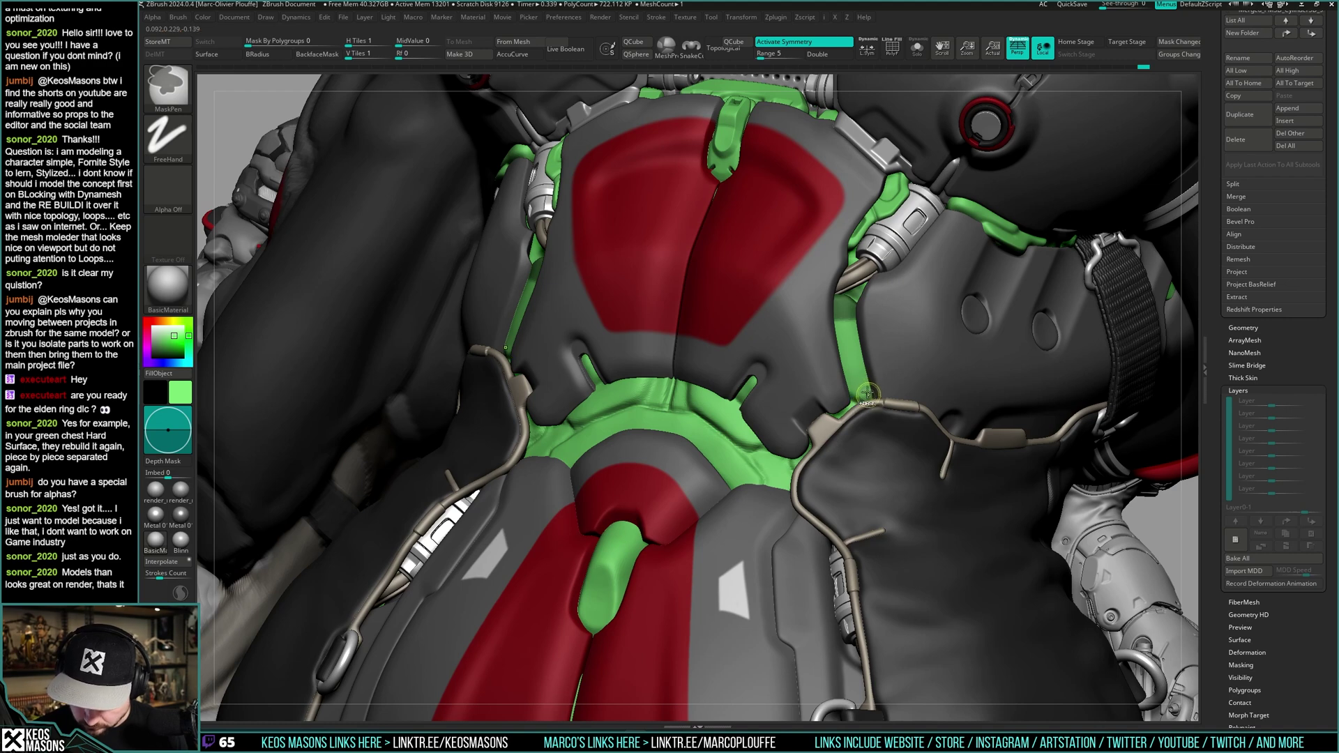
pyautogui.press('ctrl')
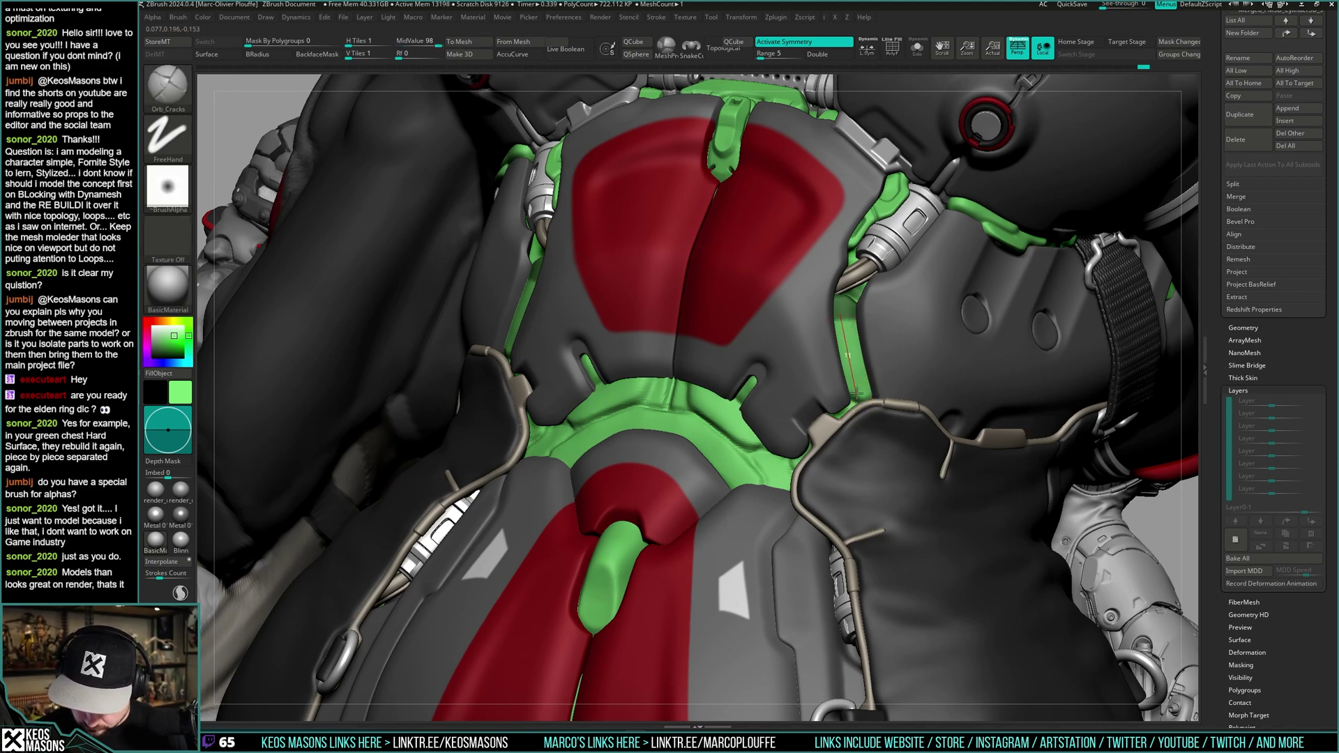
pyautogui.press('space')
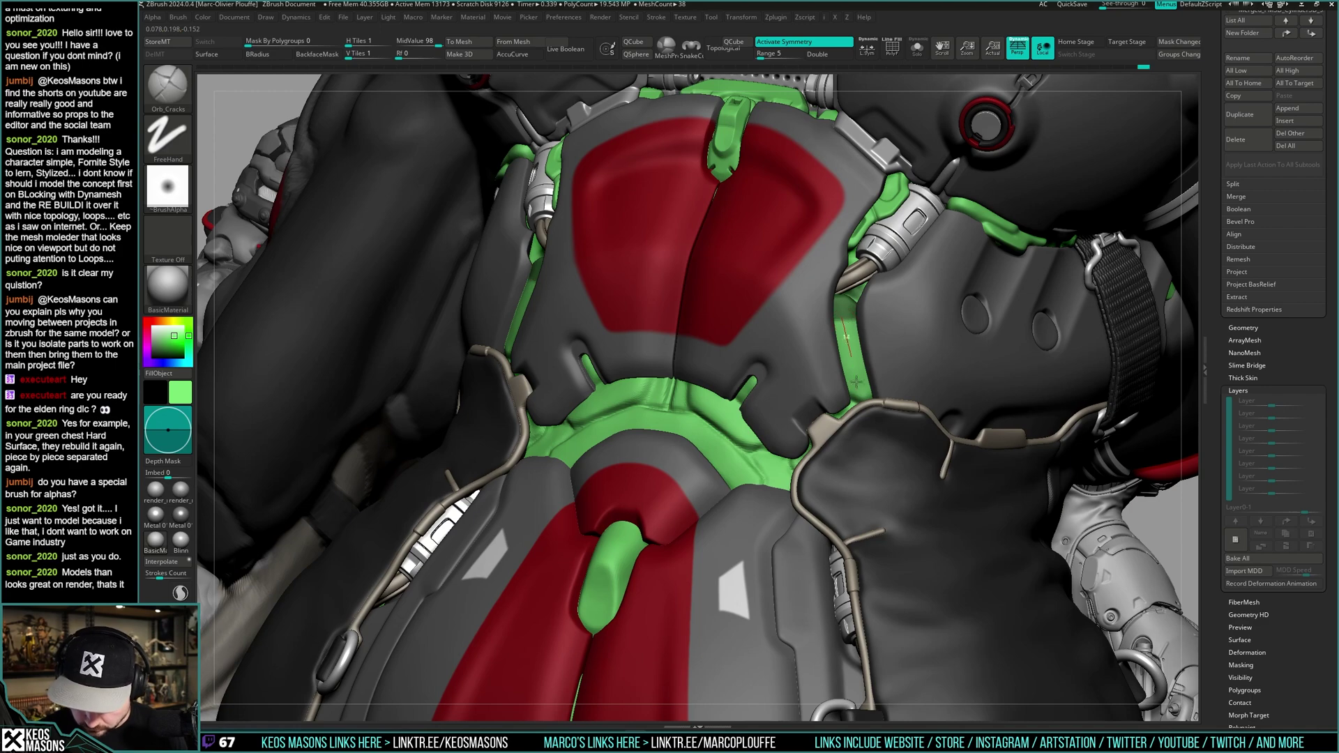
pyautogui.moveTo(857, 390); pyautogui.dragTo(855, 400)
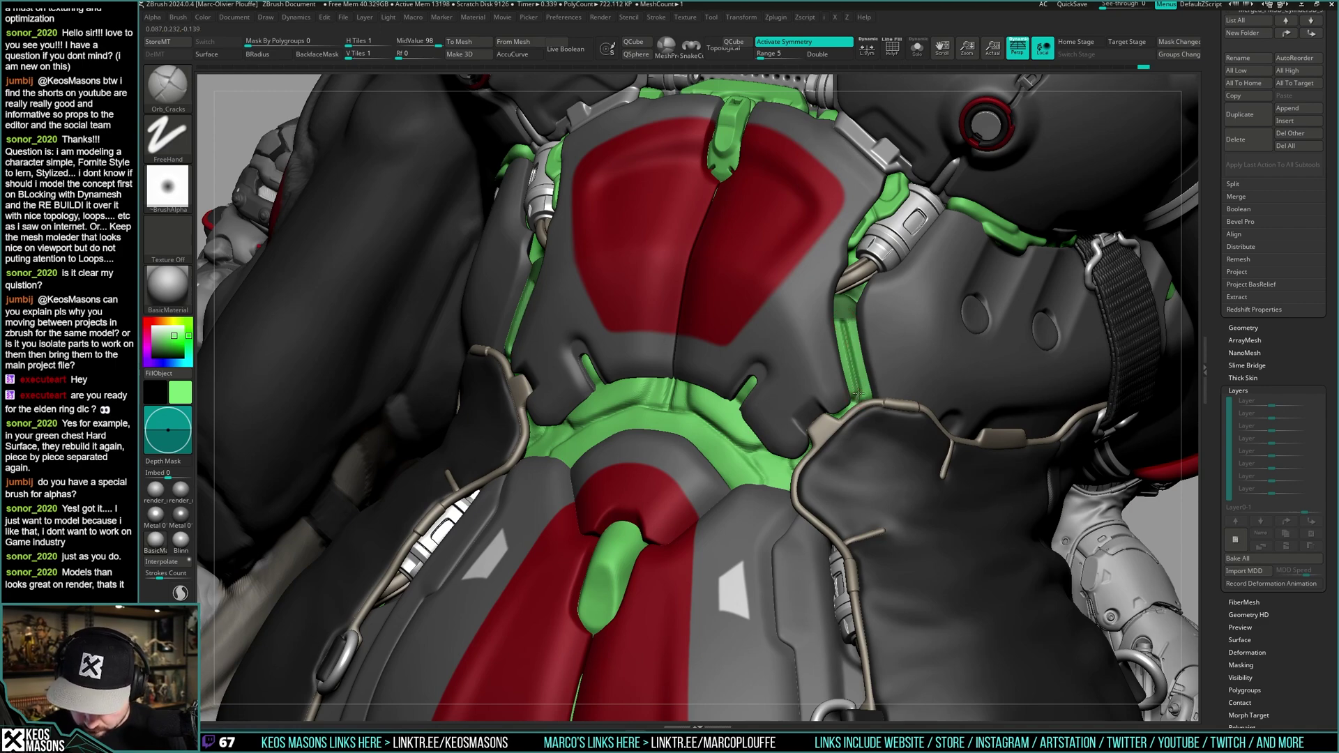
pyautogui.moveTo(844, 321); pyautogui.dragTo(843, 318)
# - Switch to a Standard-type brush with dots stroke and carve a mirrored recess down the green side strips
pyautogui.moveTo(854, 334)
pyautogui.mouseDown(button='right')
pyautogui.moveTo(938, 364)
pyautogui.moveTo(897, 360)
pyautogui.moveTo(996, 323)
pyautogui.moveTo(1016, 336)
pyautogui.moveTo(994, 347)
pyautogui.mouseUp(button='right')
pyautogui.moveTo(848, 370)
pyautogui.keyDown('ctrl'); pyautogui.mouseDown(button='right')
pyautogui.moveTo(880, 414)
pyautogui.moveTo(901, 380)
pyautogui.moveTo(915, 392)
pyautogui.mouseUp(button='right'); pyautogui.keyUp('ctrl')
pyautogui.moveTo(1178, 352)
pyautogui.keyDown('alt'); pyautogui.mouseDown(button='right')
pyautogui.moveTo(857, 387)
pyautogui.moveTo(864, 403)
pyautogui.moveTo(833, 364)
pyautogui.moveTo(857, 432)
pyautogui.mouseUp(button='right'); pyautogui.keyUp('alt')
pyautogui.press('space')
pyautogui.rightClick(837, 363)
pyautogui.press('space')
pyautogui.moveTo(812, 349); pyautogui.dragTo(861, 337, button='right')
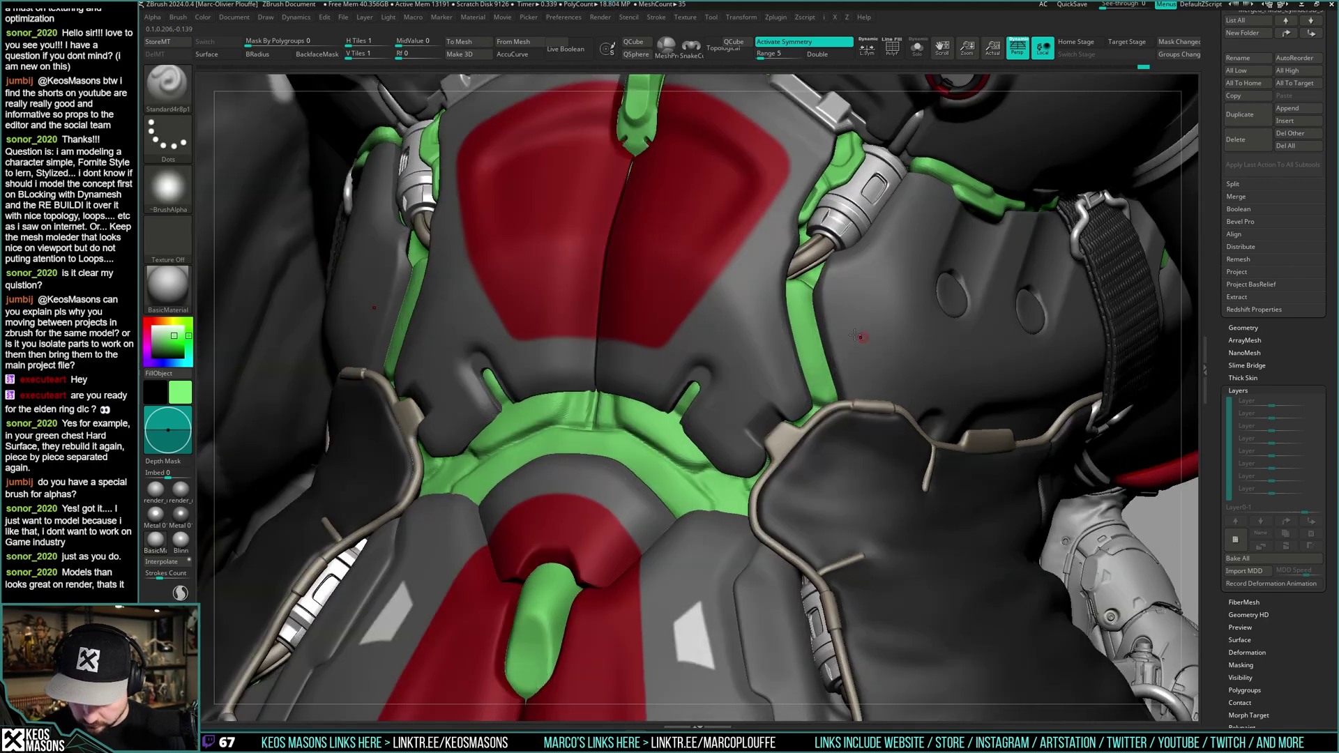
pyautogui.press('space')
pyautogui.press('space')
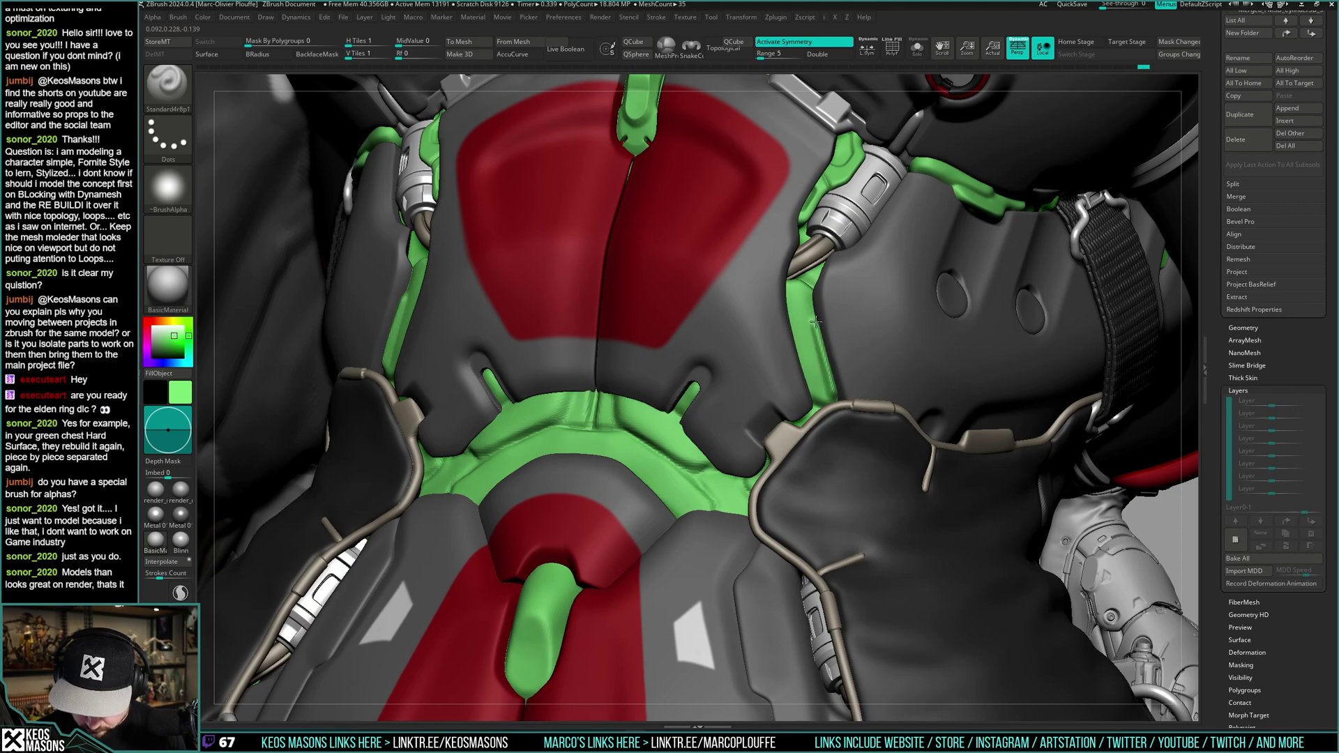
# - Define the green side strips' edges with the DamStandard brush and check them with the surrounding armor transparent and solid
pyautogui.moveTo(830, 387); pyautogui.dragTo(862, 367, button='right')
pyautogui.moveTo(861, 366)
pyautogui.keyDown('ctrl'); pyautogui.mouseDown(button='right')
pyautogui.moveTo(854, 293)
pyautogui.moveTo(858, 356)
pyautogui.moveTo(872, 230)
pyautogui.moveTo(865, 404)
pyautogui.mouseUp(button='right'); pyautogui.keyUp('ctrl')
pyautogui.press('space')
pyautogui.hotkey('shift', 't')
pyautogui.moveTo(904, 309)
pyautogui.mouseDown(button='right')
pyautogui.moveTo(823, 335)
pyautogui.moveTo(832, 324)
pyautogui.mouseUp(button='right')
pyautogui.press('space')
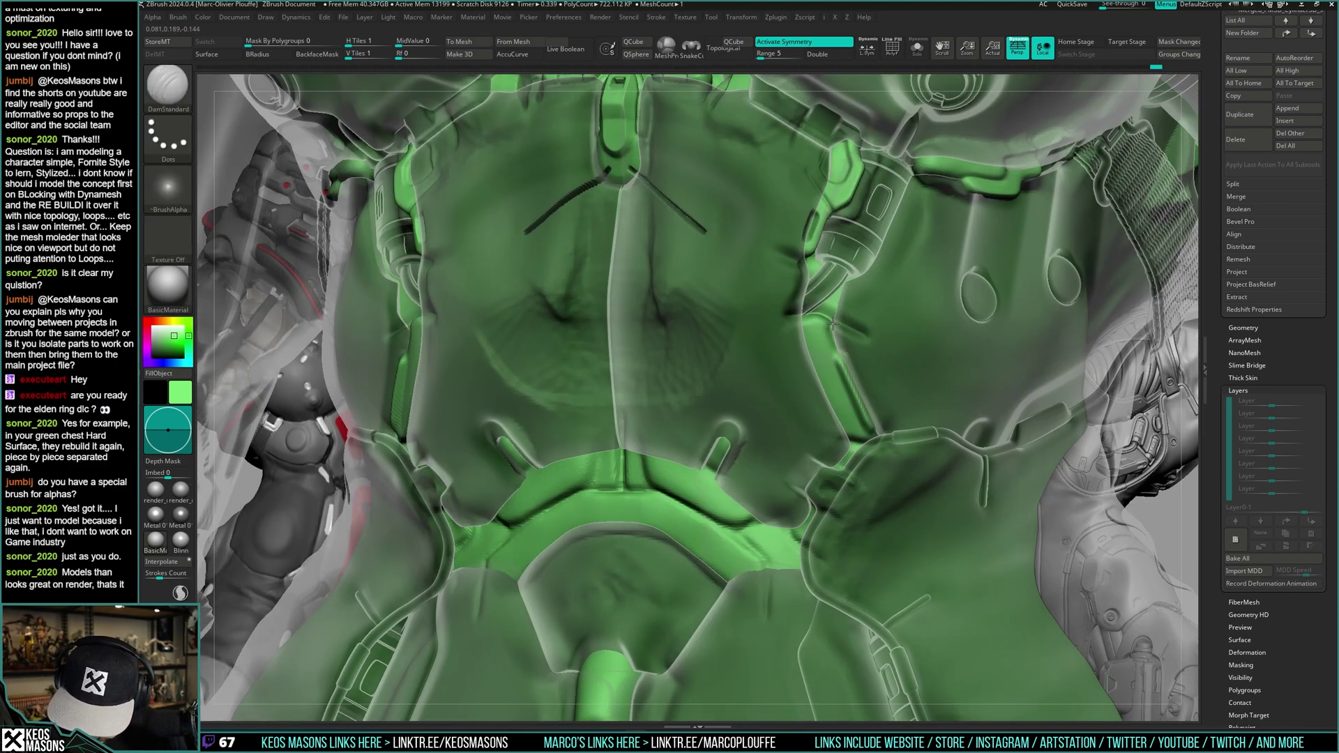
pyautogui.moveTo(838, 352)
pyautogui.mouseDown(button='right')
pyautogui.moveTo(833, 310)
pyautogui.moveTo(833, 387)
pyautogui.moveTo(861, 345)
pyautogui.moveTo(864, 356)
pyautogui.moveTo(839, 344)
pyautogui.moveTo(846, 329)
pyautogui.moveTo(861, 354)
pyautogui.moveTo(899, 361)
pyautogui.moveTo(837, 382)
pyautogui.moveTo(836, 405)
pyautogui.mouseUp(button='right')
pyautogui.hotkey('shift', 't')
pyautogui.rightClick(831, 389)
pyautogui.press('ctrl')
pyautogui.hotkey('shift', 't')
pyautogui.hotkey('shift', 't')
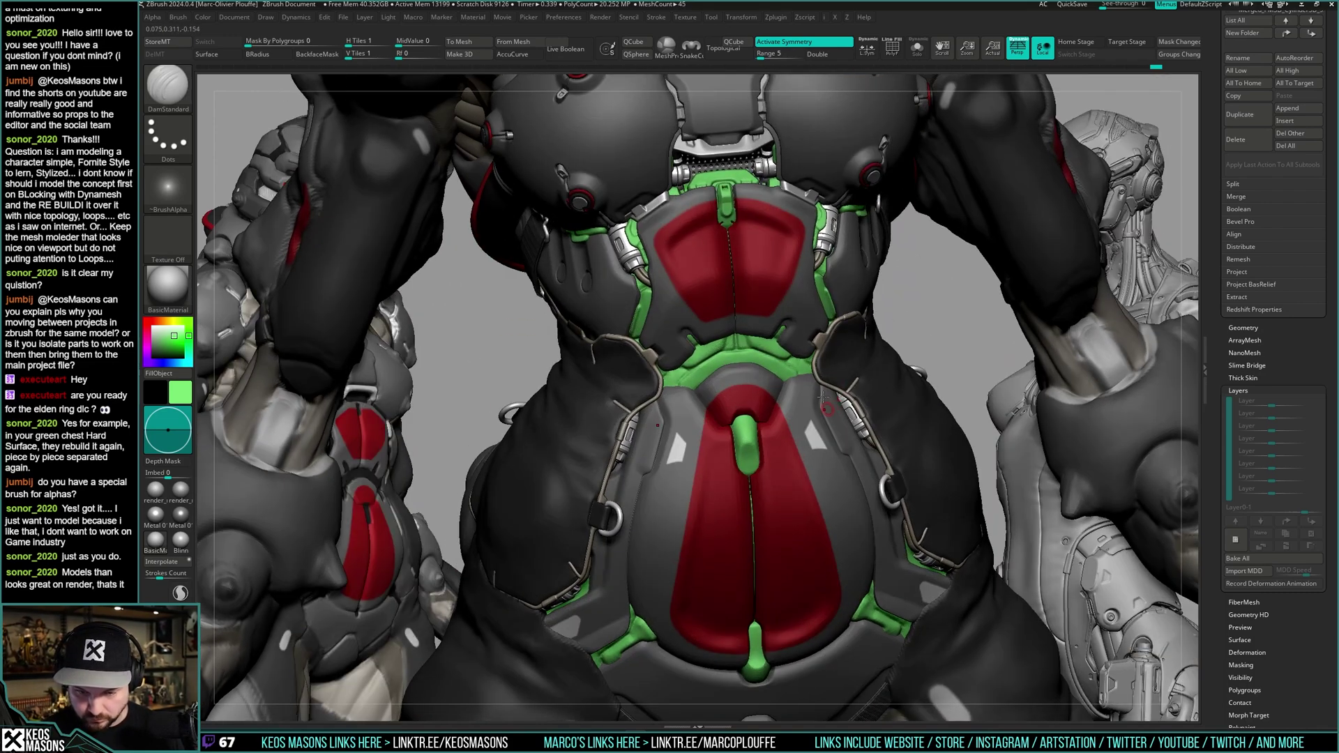
# - Isolate the abdominal plate, choose the TrimHole brush and activate the plate's second sculpt layer for editing
pyautogui.keyDown('ctrl'); pyautogui.moveTo(741, 279); pyautogui.dragTo(785, 363, button='right'); pyautogui.keyUp('ctrl')
pyautogui.keyDown('alt'); pyautogui.click(767, 320); pyautogui.keyUp('alt')
pyautogui.hotkey('alt', 's')
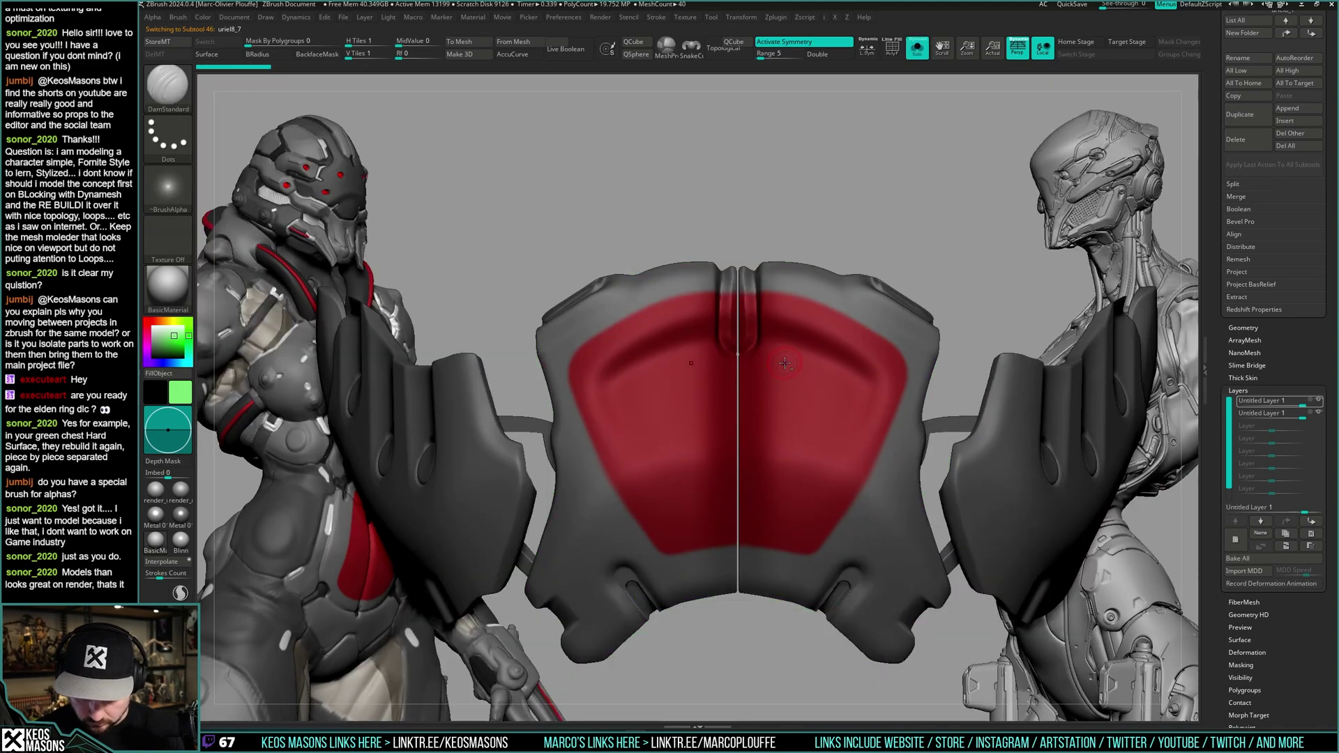
pyautogui.press('b')
pyautogui.press('t')
pyautogui.press('h')
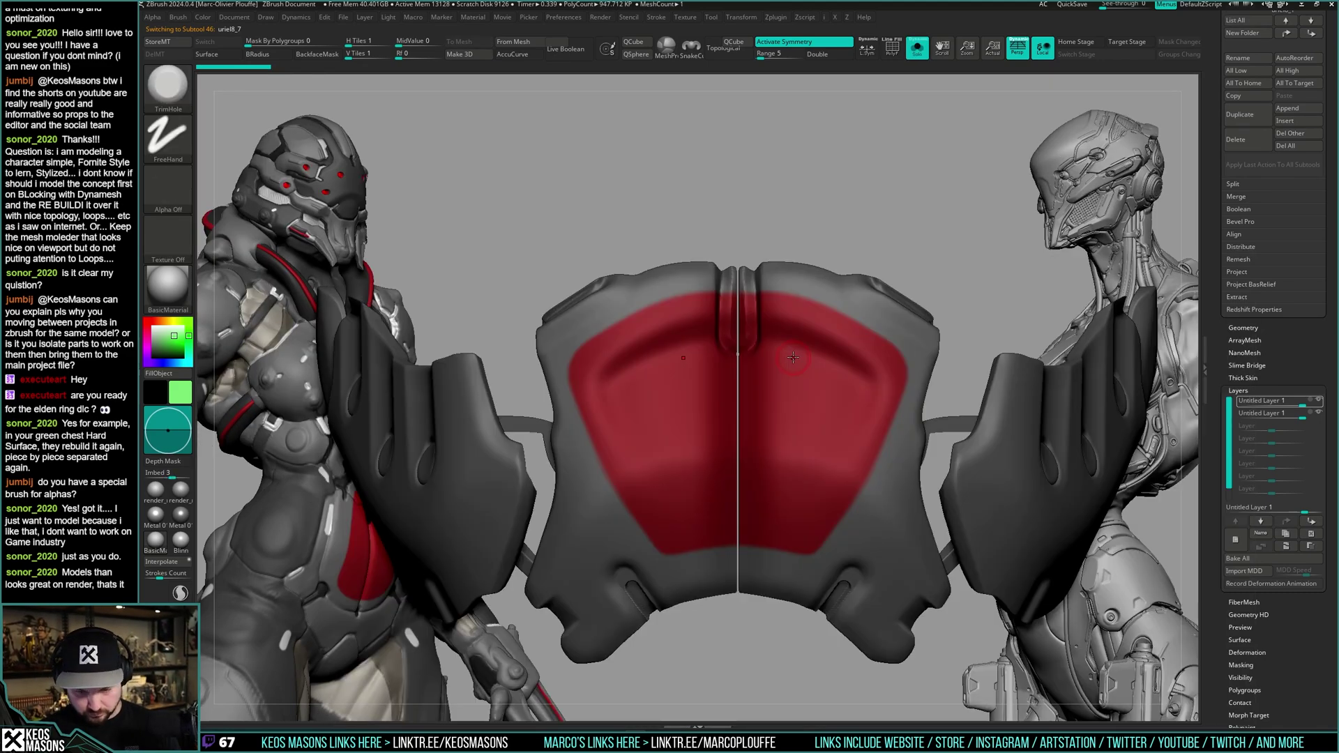
pyautogui.click(1318, 414)
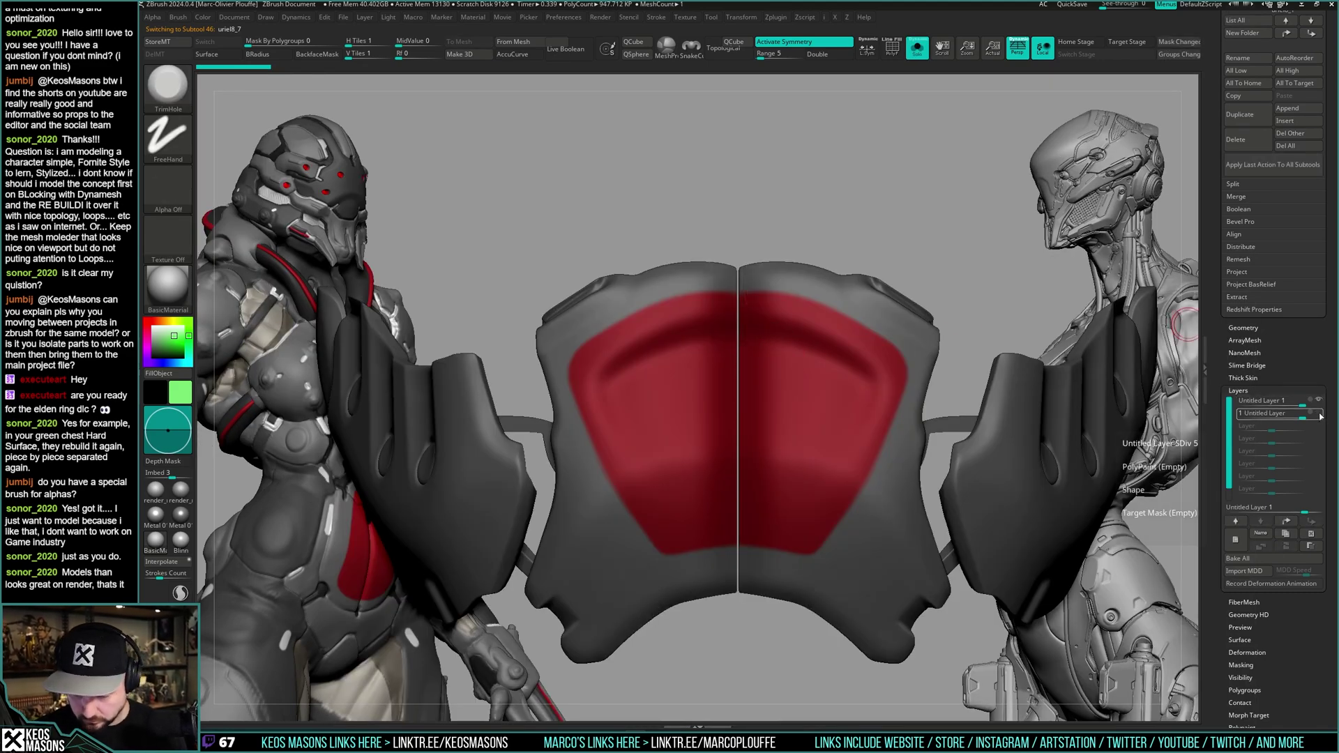
pyautogui.keyDown('ctrl'); pyautogui.moveTo(739, 314); pyautogui.dragTo(739, 340, button='right'); pyautogui.keyUp('ctrl')
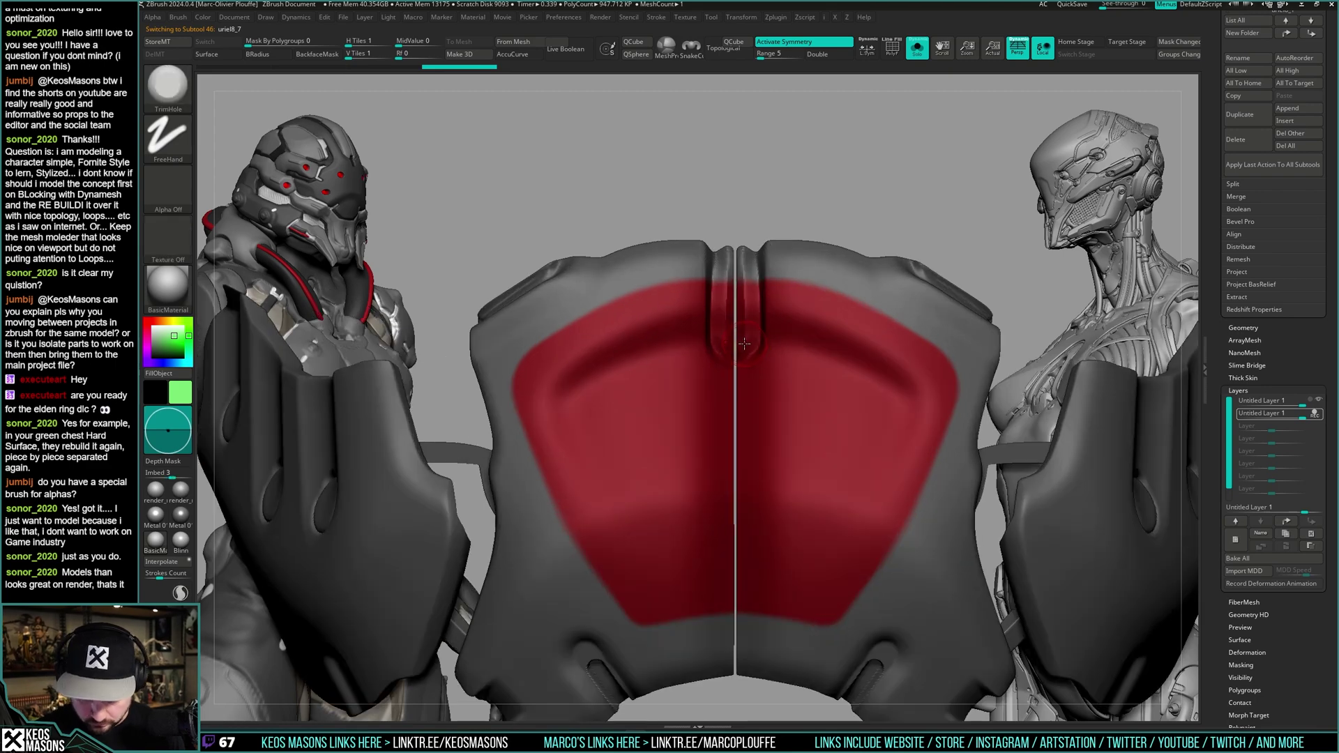
# - Bring back the other parts and trim the abdominal plate's centre groove around the green tab's lower end with the TrimHole brush
pyautogui.hotkey('alt', 's')
pyautogui.press('space')
pyautogui.press('space')
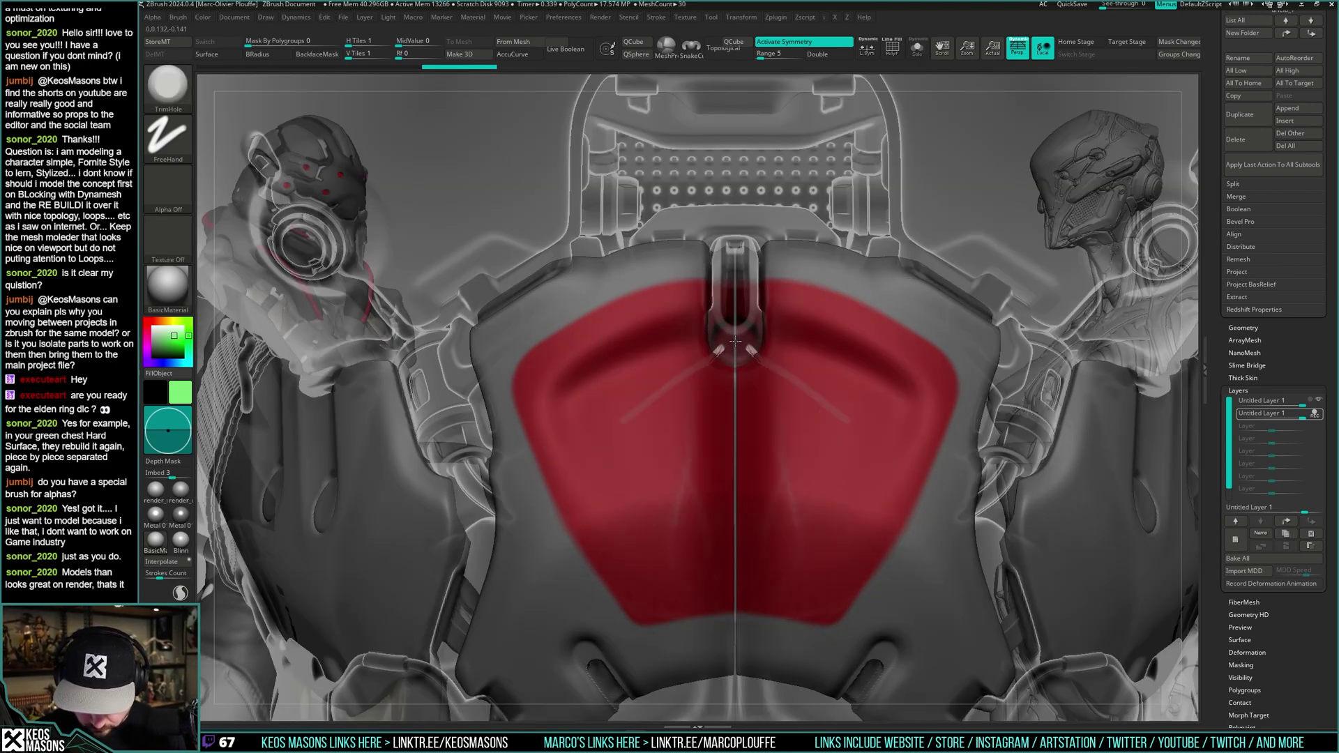
pyautogui.moveTo(735, 342); pyautogui.dragTo(734, 338)
pyautogui.hotkey('alt', 't')
pyautogui.moveTo(825, 389)
pyautogui.keyDown('ctrl'); pyautogui.mouseDown(button='right')
pyautogui.moveTo(808, 328)
pyautogui.moveTo(794, 374)
pyautogui.moveTo(795, 341)
pyautogui.mouseUp(button='right'); pyautogui.keyUp('ctrl')
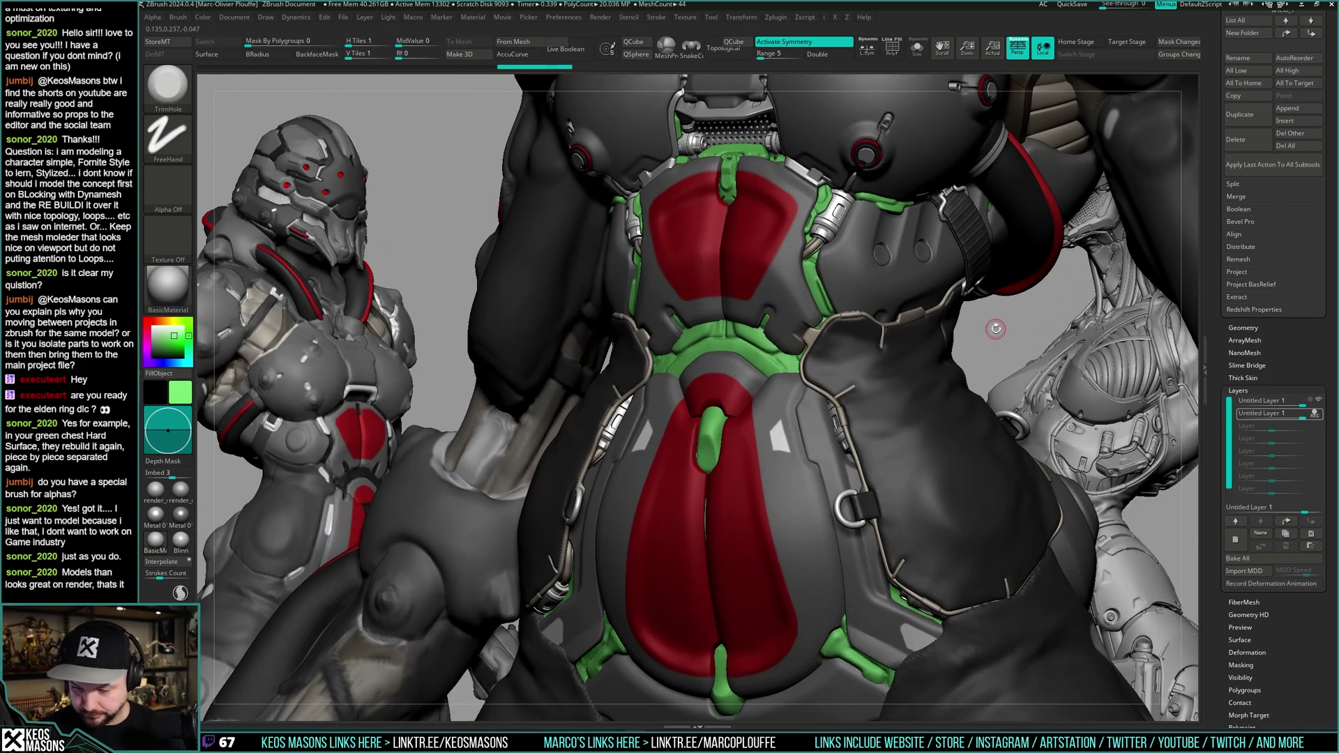
# - Switch to the ClayBuildup brush and make the green undersuit the active subtool in a straight front view
pyautogui.press('b')
pyautogui.press('c')
pyautogui.press('b')
pyautogui.moveTo(814, 288); pyautogui.dragTo(829, 285, button='right')
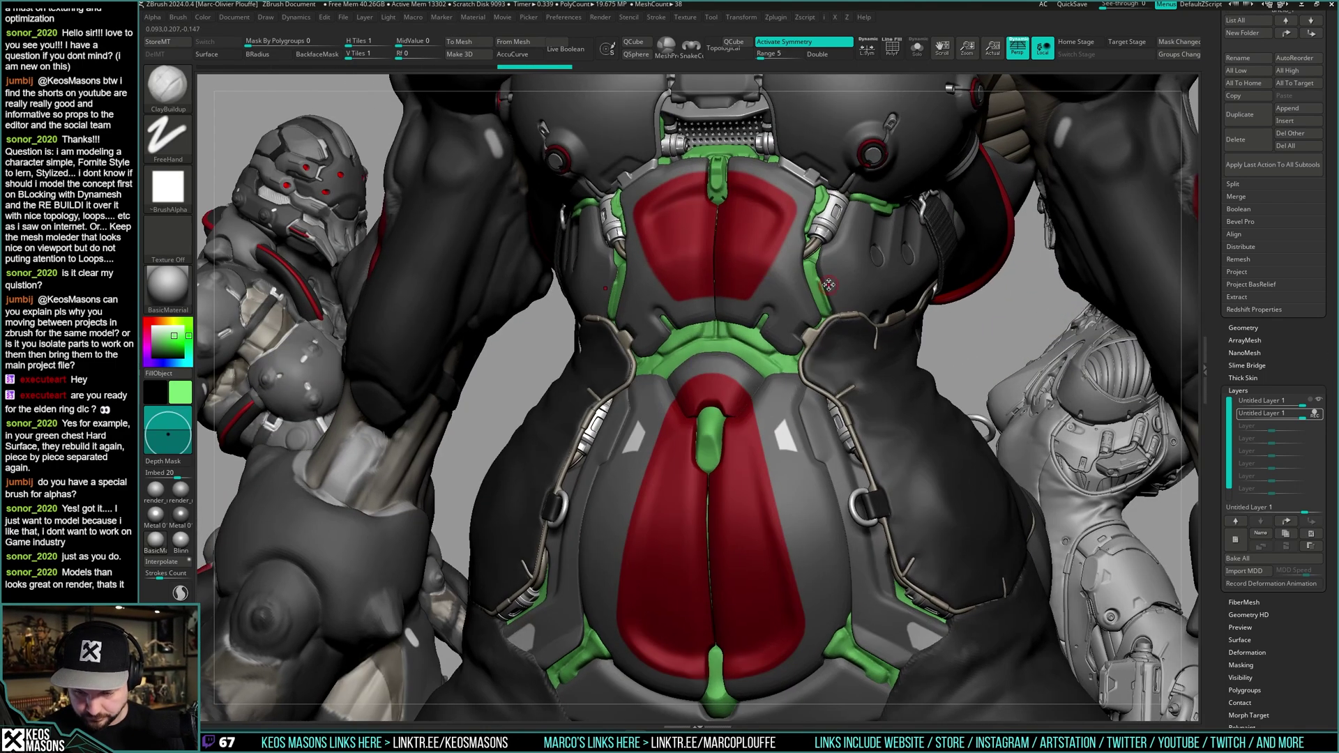
pyautogui.keyDown('alt'); pyautogui.click(707, 347); pyautogui.keyUp('alt')
pyautogui.keyDown('shift'); pyautogui.moveTo(707, 346); pyautogui.dragTo(793, 308, button='right'); pyautogui.keyUp('shift')
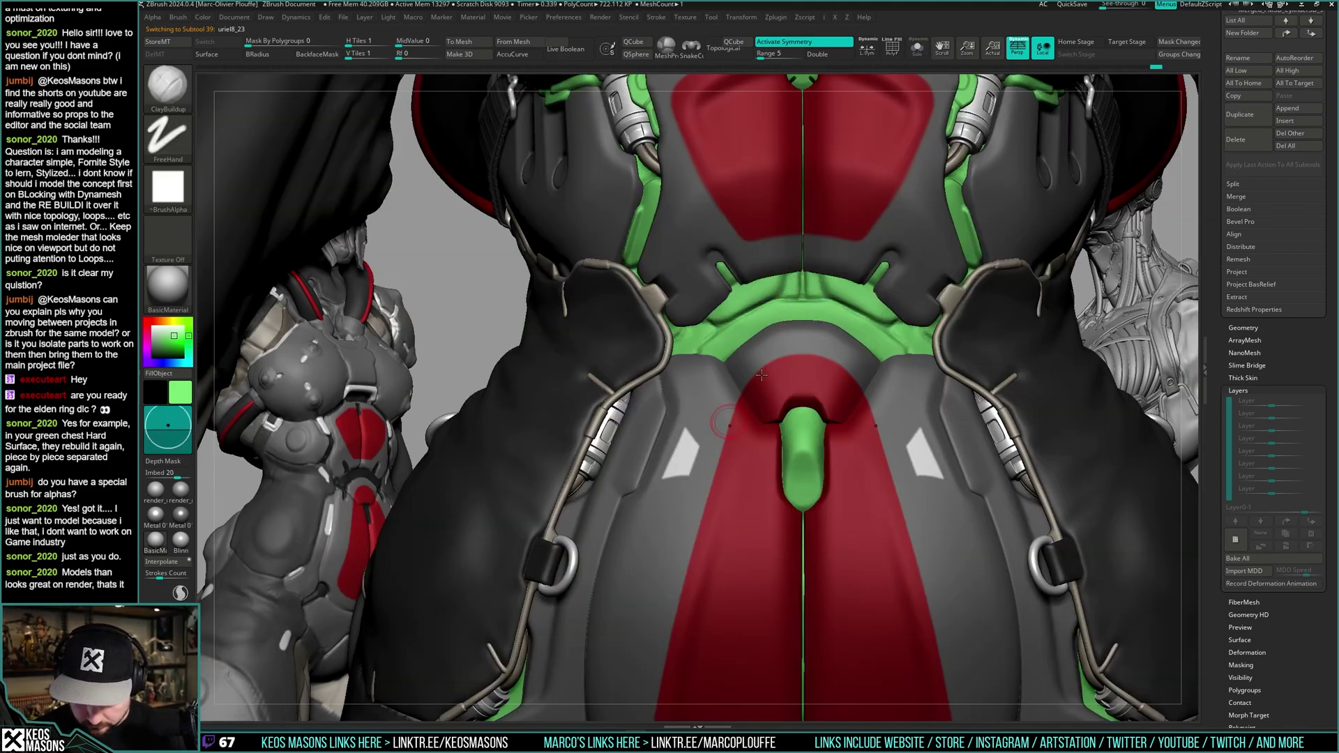
# - Carve mirrored creases along the curved green band below the abdominal plate with the DamStandard brush
pyautogui.keyDown('ctrl'); pyautogui.moveTo(823, 313); pyautogui.dragTo(830, 327, button='right'); pyautogui.keyUp('ctrl')
pyautogui.press('space')
pyautogui.click(849, 357)
pyautogui.keyDown('ctrl'); pyautogui.moveTo(852, 275); pyautogui.dragTo(829, 307, button='right'); pyautogui.keyUp('ctrl')
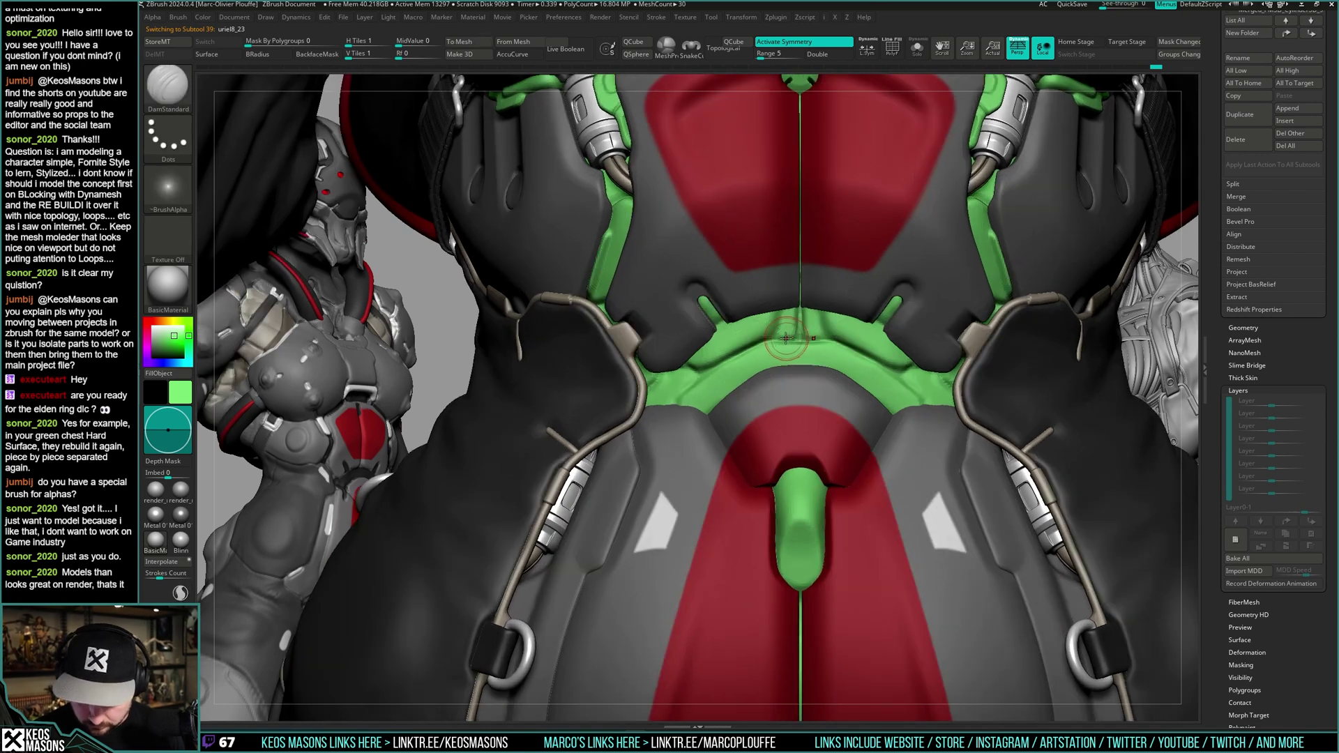
pyautogui.moveTo(780, 343)
pyautogui.mouseDown()
pyautogui.moveTo(799, 339)
pyautogui.moveTo(801, 308)
pyautogui.moveTo(825, 328)
pyautogui.mouseUp()
pyautogui.moveTo(825, 332)
pyautogui.mouseDown(button='right')
pyautogui.moveTo(854, 334)
pyautogui.moveTo(839, 367)
pyautogui.moveTo(890, 327)
pyautogui.mouseUp(button='right')
pyautogui.hotkey('ctrl', 'shift', 'z')
pyautogui.hotkey('alt', 's')
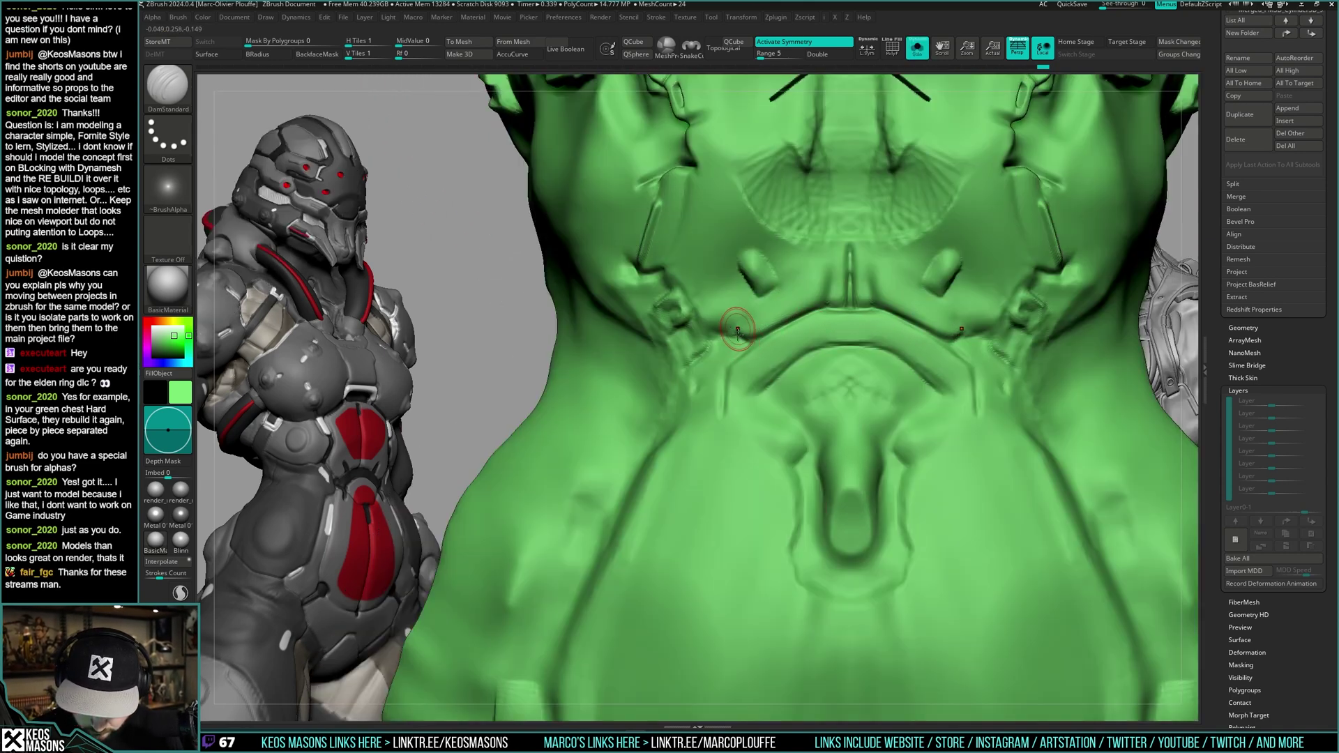
# - Isolate the undersuit and deepen the angled crease running down each outer end of the curved green band
pyautogui.hotkey('alt', 's')
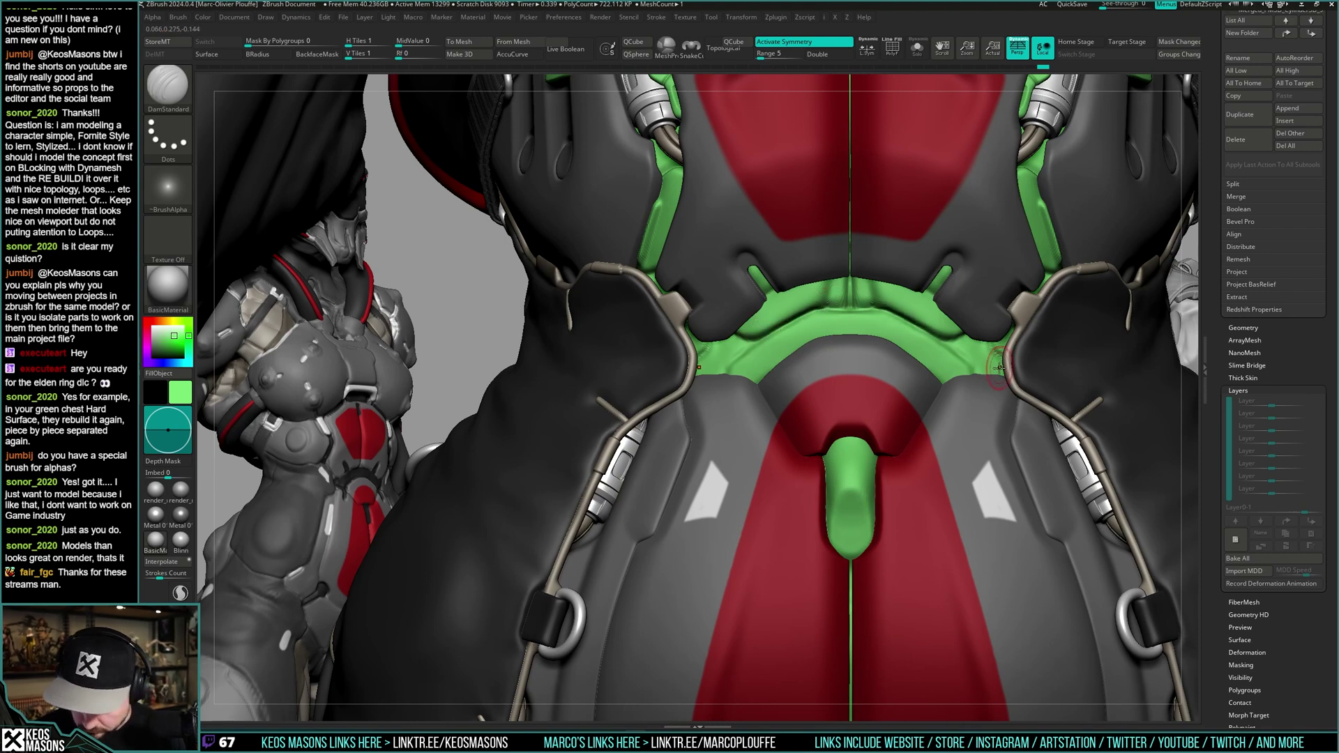
pyautogui.keyDown('alt'); pyautogui.moveTo(843, 348); pyautogui.dragTo(882, 342, button='right'); pyautogui.keyUp('alt')
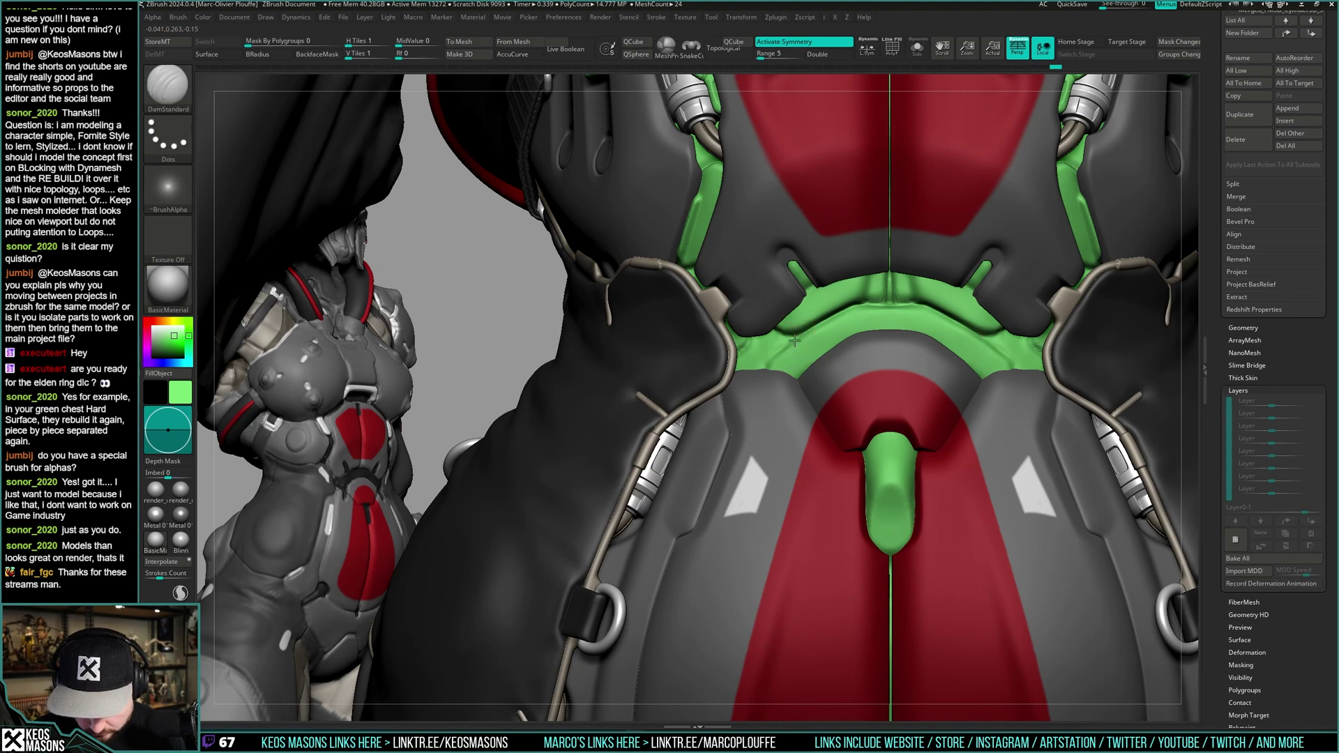
pyautogui.hotkey('alt', 's')
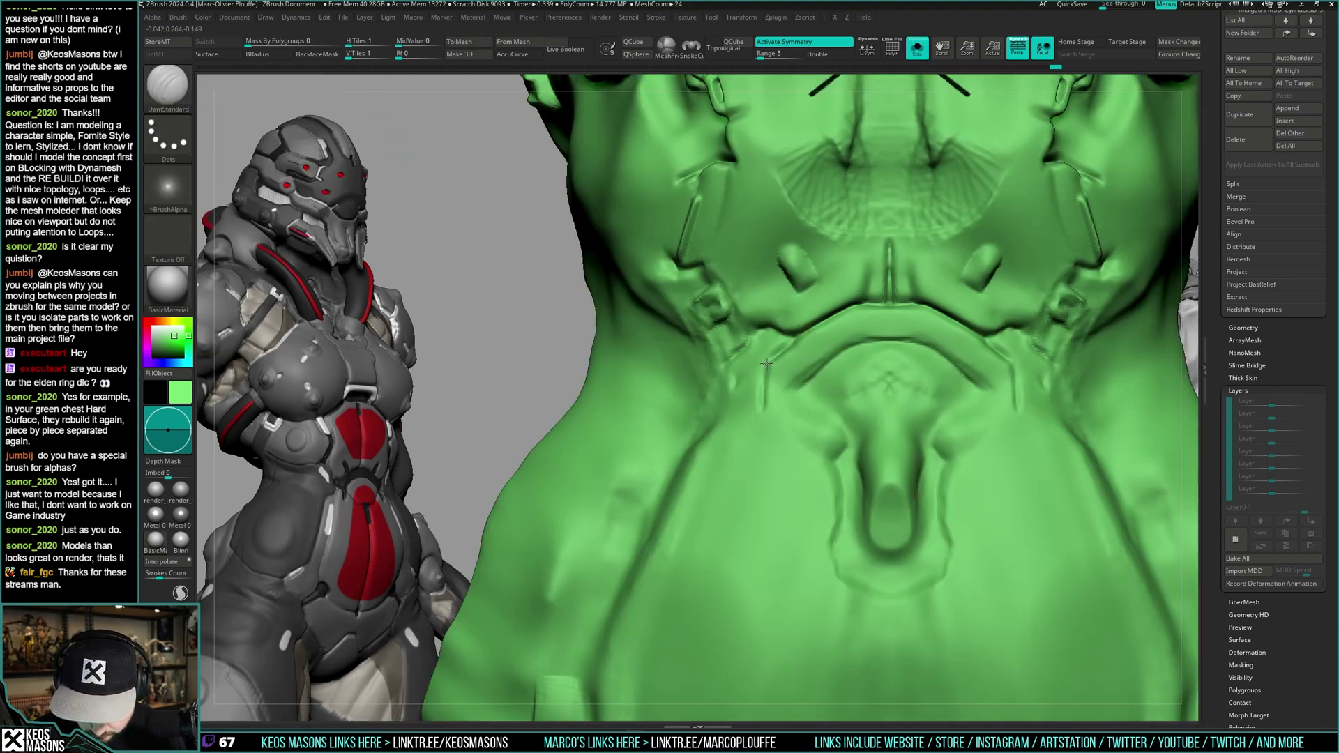
pyautogui.moveTo(766, 364); pyautogui.dragTo(764, 402)
pyautogui.moveTo(794, 341)
pyautogui.mouseDown()
pyautogui.moveTo(767, 366)
pyautogui.moveTo(763, 406)
pyautogui.mouseUp()
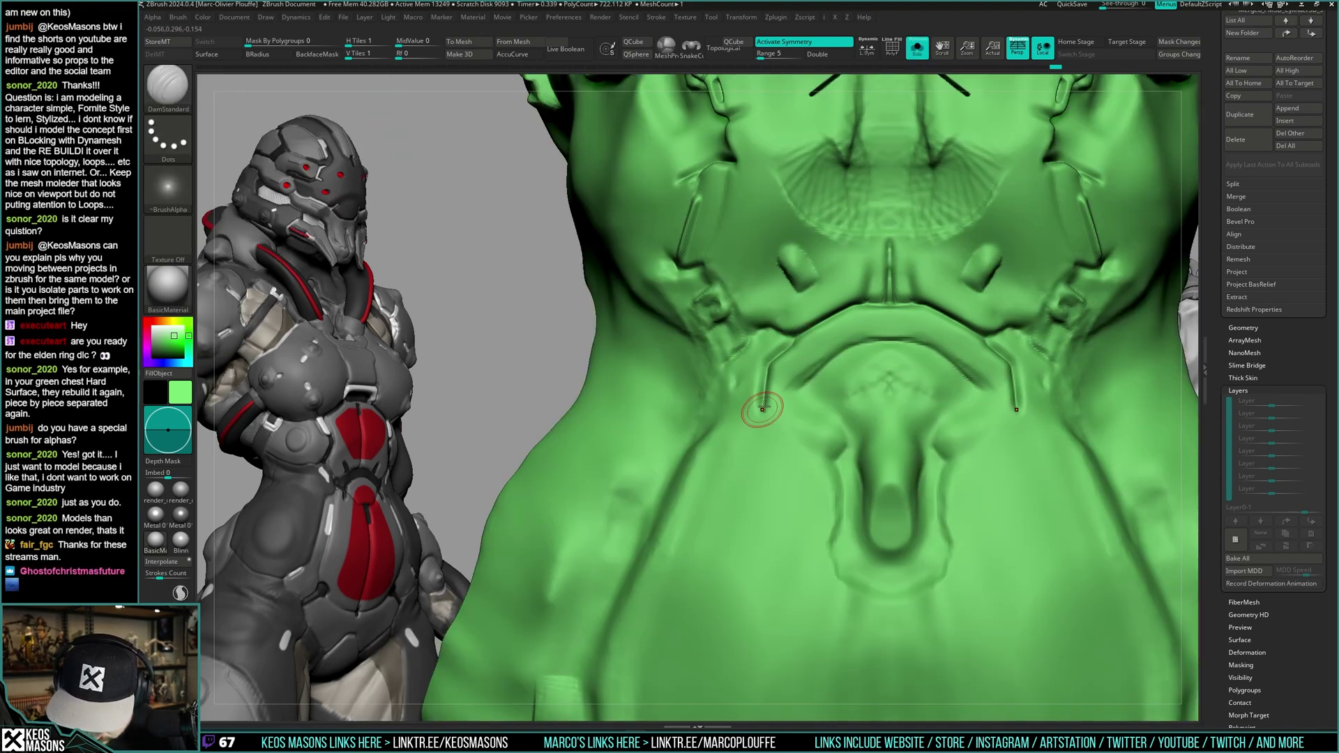
pyautogui.hotkey('ctrl', 'shift', 's')
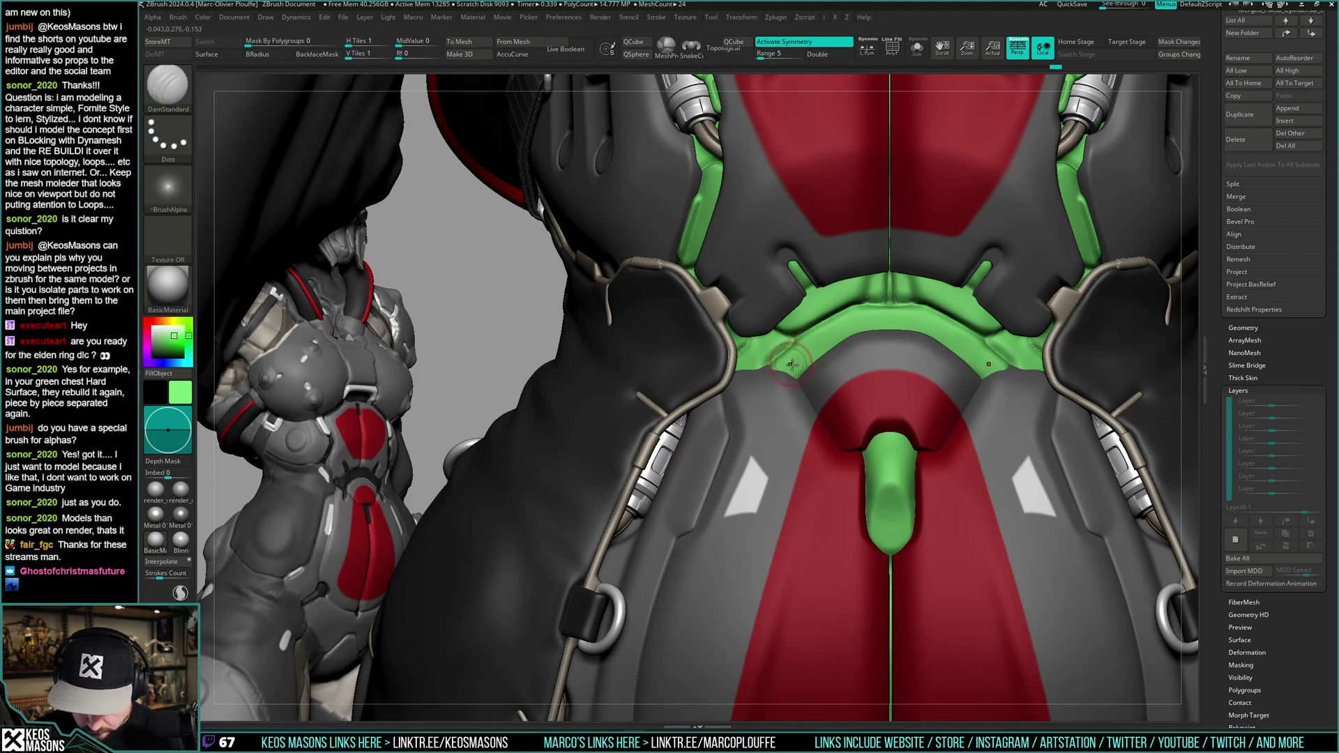
# - Refine and smooth the curved band's outer ends near the side pouches with the surrounding armor transparent
pyautogui.moveTo(792, 364); pyautogui.dragTo(848, 337, button='right')
pyautogui.hotkey('shift', 't')
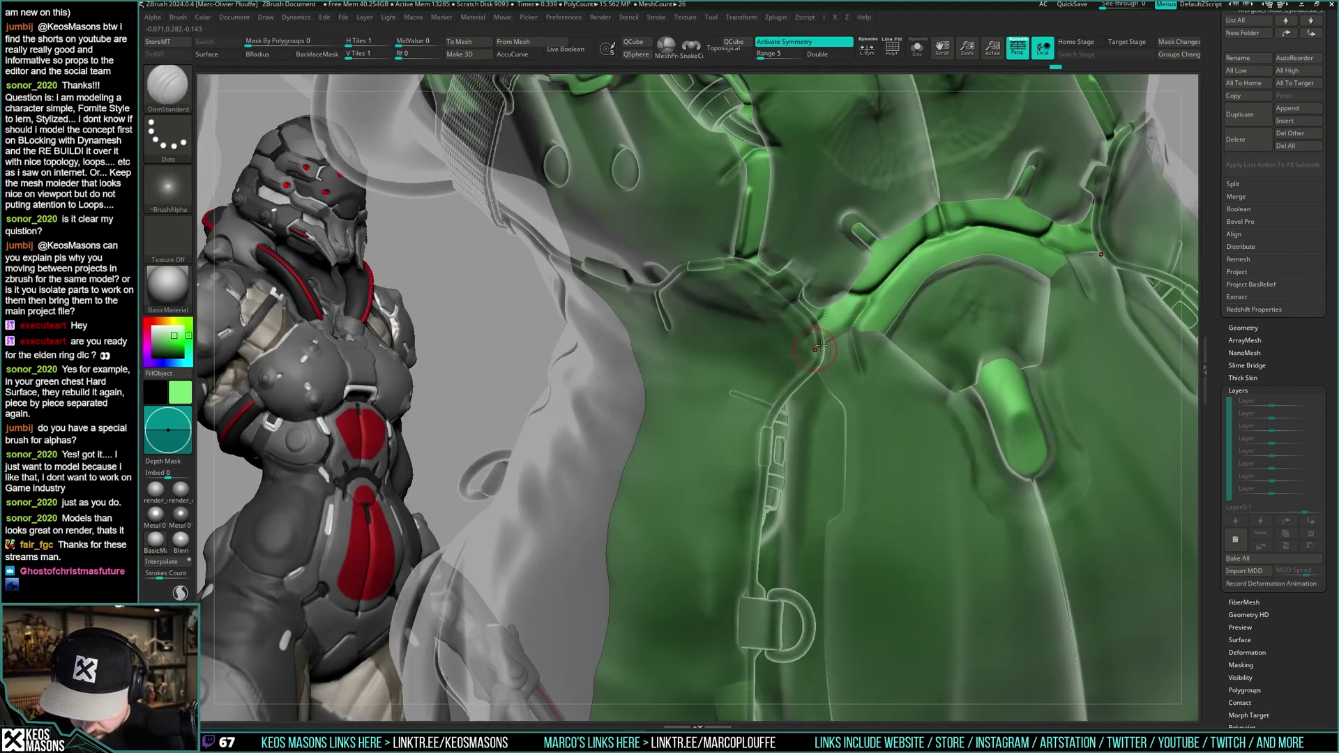
pyautogui.hotkey('shift', 't')
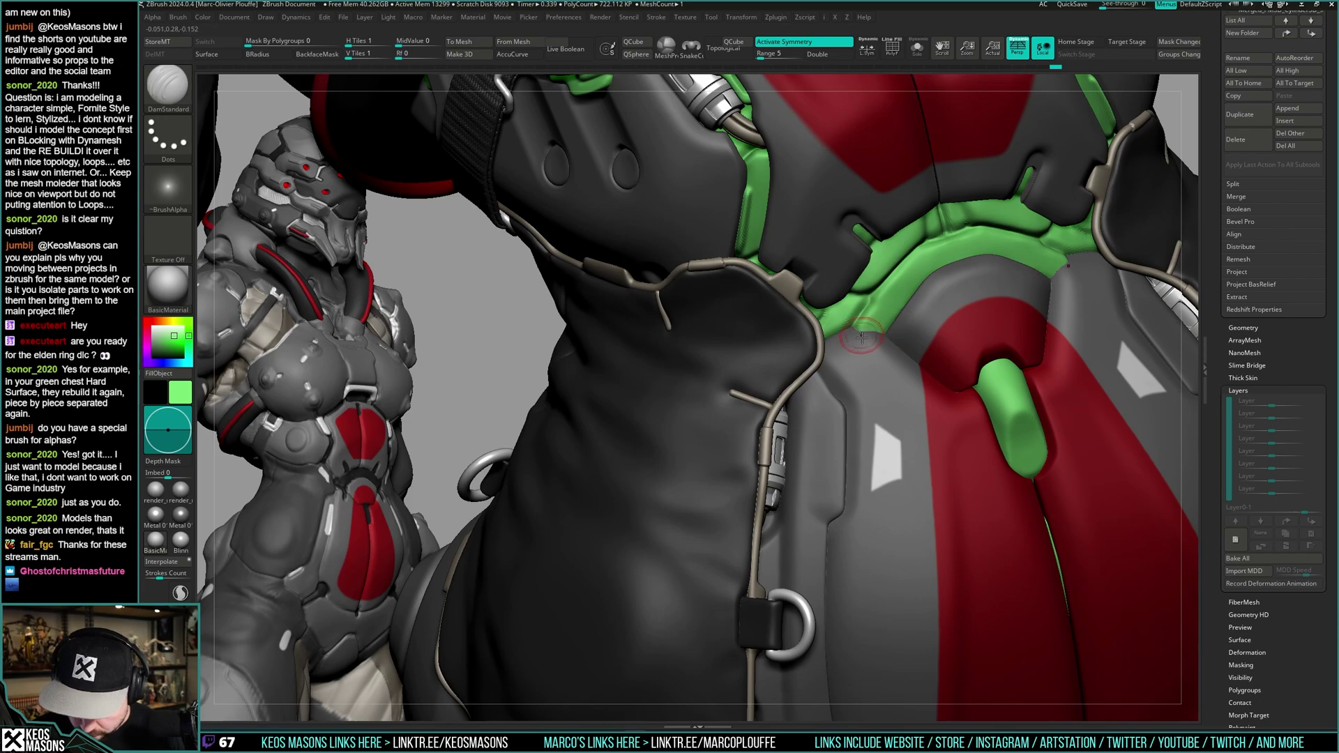
pyautogui.moveTo(862, 338); pyautogui.dragTo(757, 329, button='right')
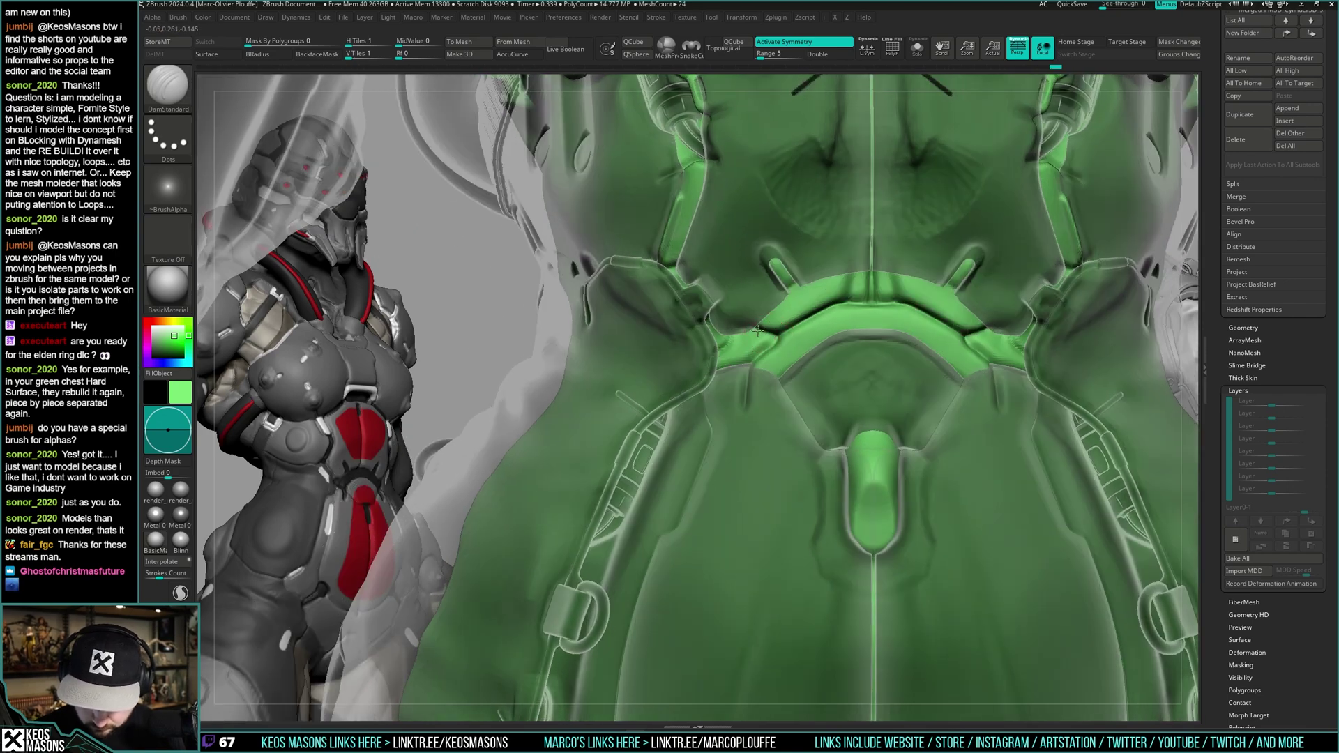
pyautogui.moveTo(777, 339); pyautogui.dragTo(759, 357)
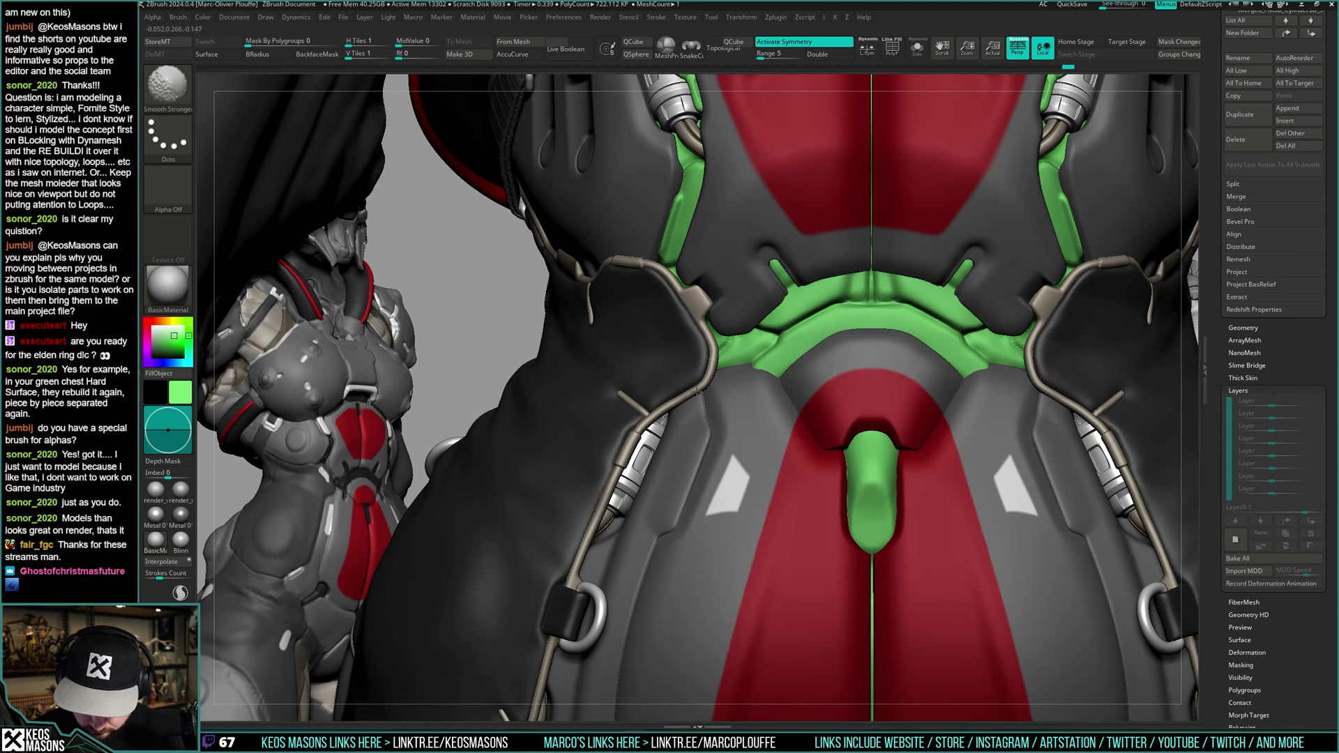
# - Examine the curved band in transparent view and against the whole torso, with the undersuit in dark and in green
pyautogui.keyDown('alt'); pyautogui.moveTo(1067, 327); pyautogui.dragTo(899, 348, button='right'); pyautogui.keyUp('alt')
pyautogui.press('space')
pyautogui.press('space')
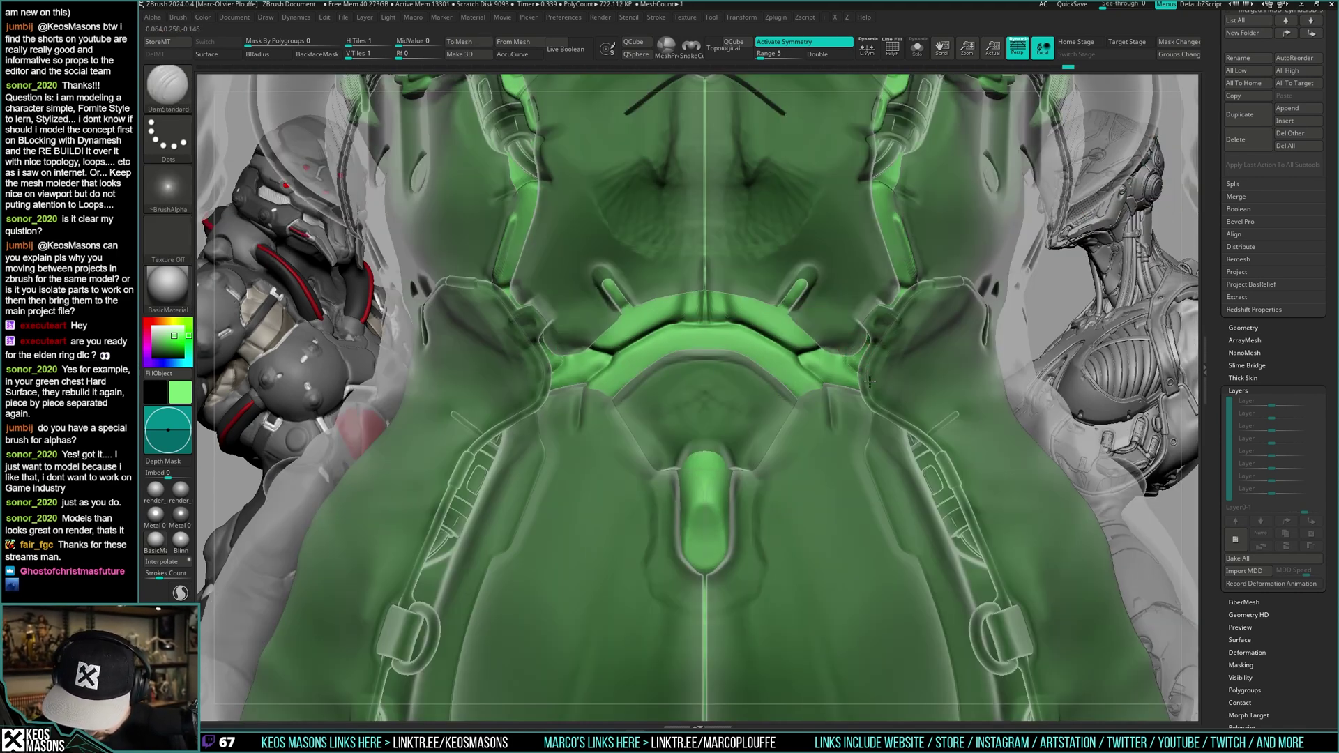
pyautogui.hotkey('shift', 't')
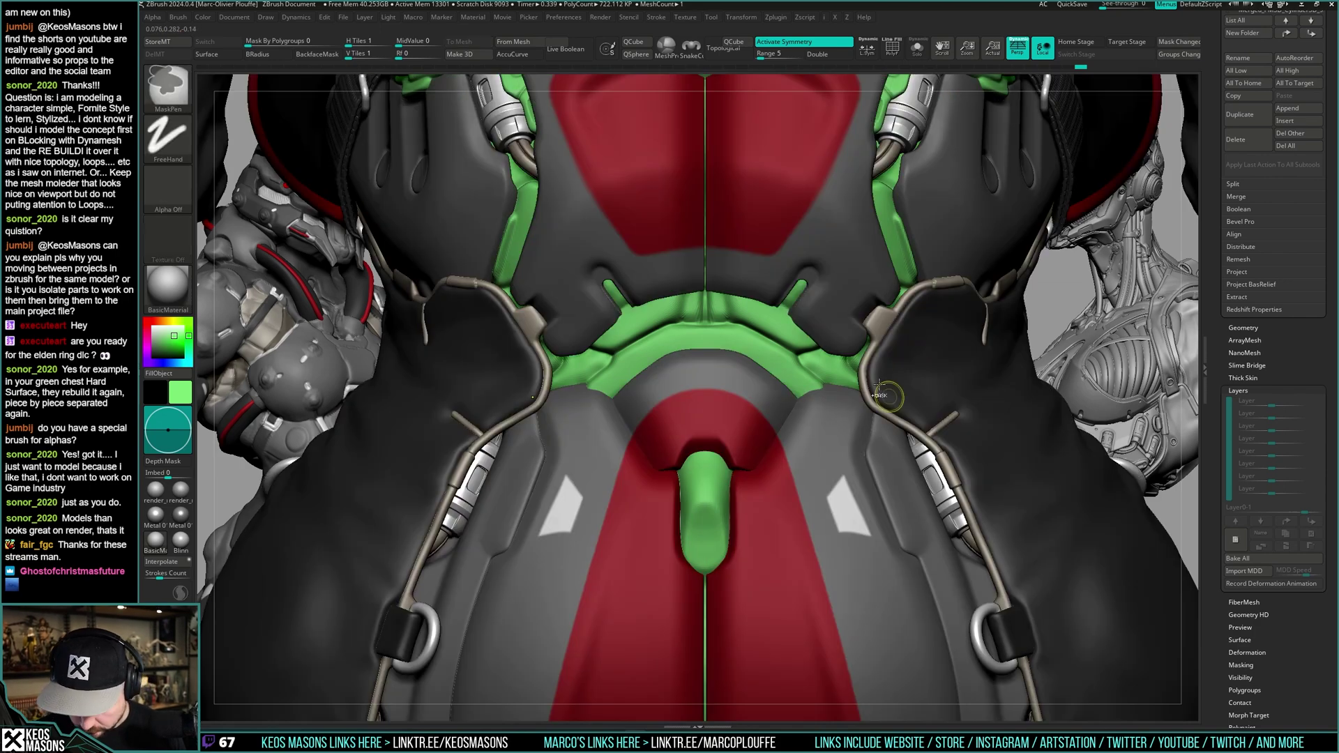
pyautogui.keyDown('ctrl'); pyautogui.moveTo(884, 381); pyautogui.dragTo(909, 371, button='right'); pyautogui.keyUp('ctrl')
pyautogui.hotkey('ctrl', 'z')
pyautogui.keyDown('ctrl'); pyautogui.moveTo(891, 397); pyautogui.dragTo(880, 502, button='right'); pyautogui.keyUp('ctrl')
pyautogui.keyDown('shift'); pyautogui.moveTo(880, 390); pyautogui.dragTo(896, 353, button='right'); pyautogui.keyUp('shift')
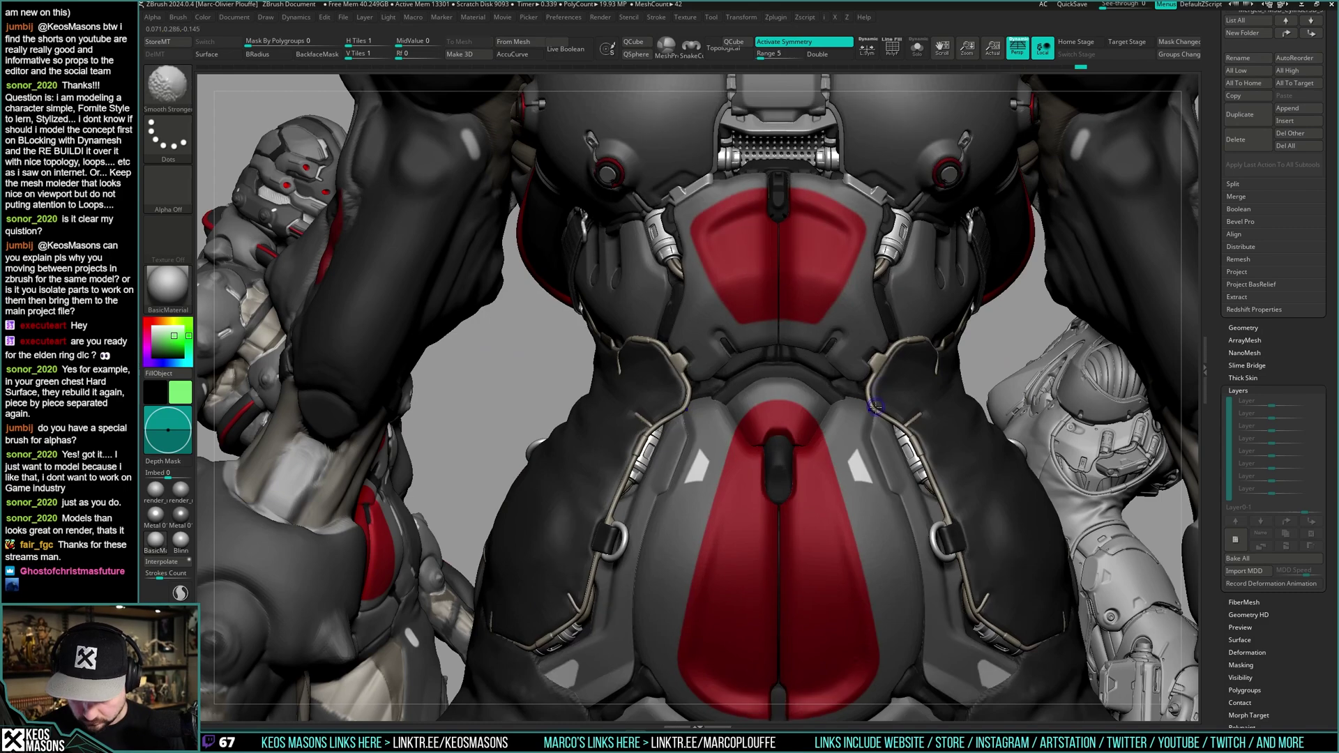
pyautogui.moveTo(875, 405)
pyautogui.keyDown('alt'); pyautogui.mouseDown(button='right')
pyautogui.moveTo(874, 380)
pyautogui.moveTo(870, 415)
pyautogui.mouseUp(button='right'); pyautogui.keyUp('alt')
pyautogui.hotkey('ctrl', 'shift', 'z')
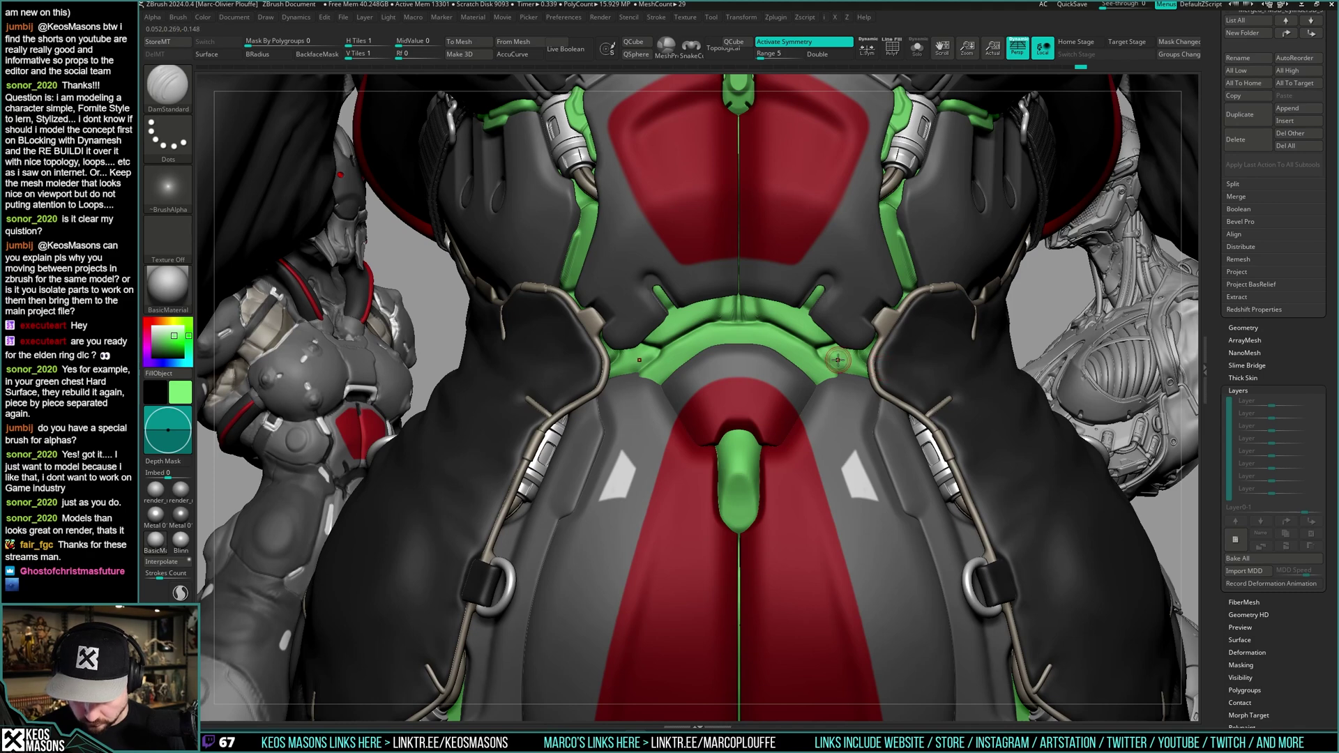
# - Smooth the outer ends of the curved green band beside the side pouches
pyautogui.press('shift')
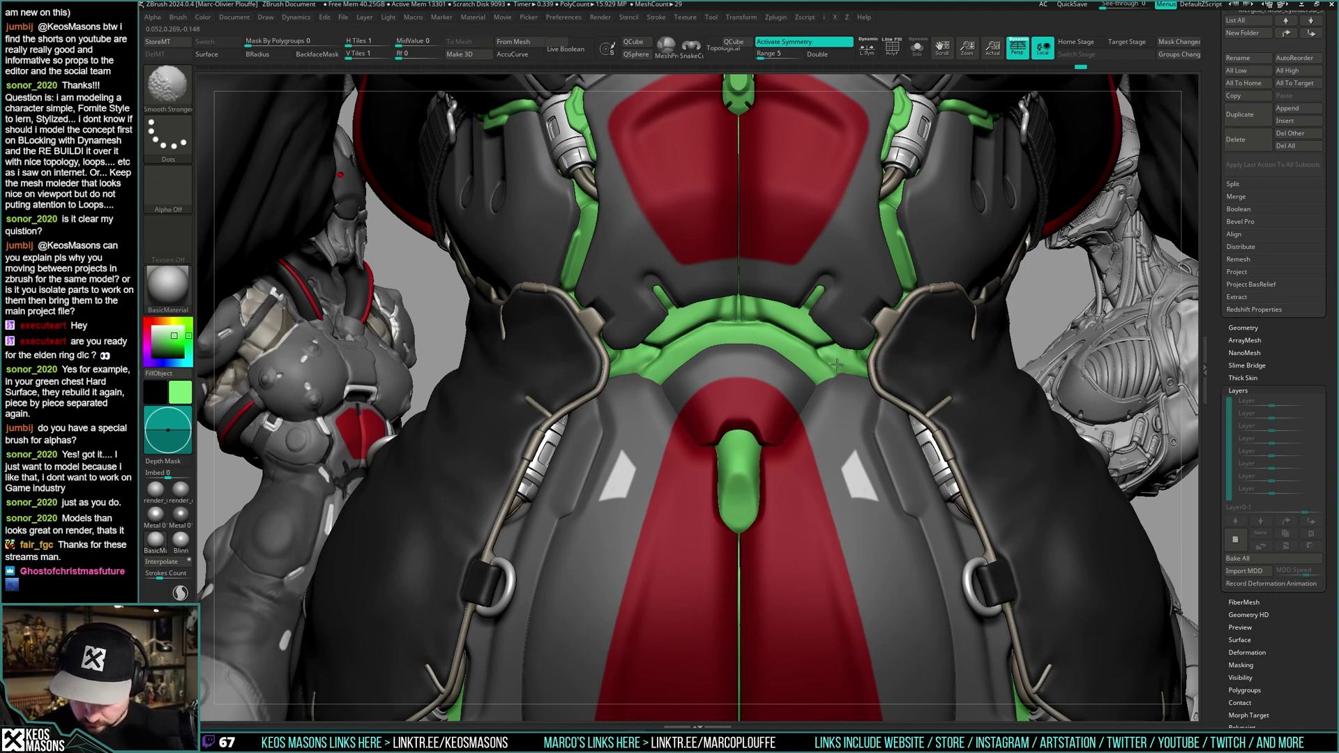
pyautogui.press('ctrl')
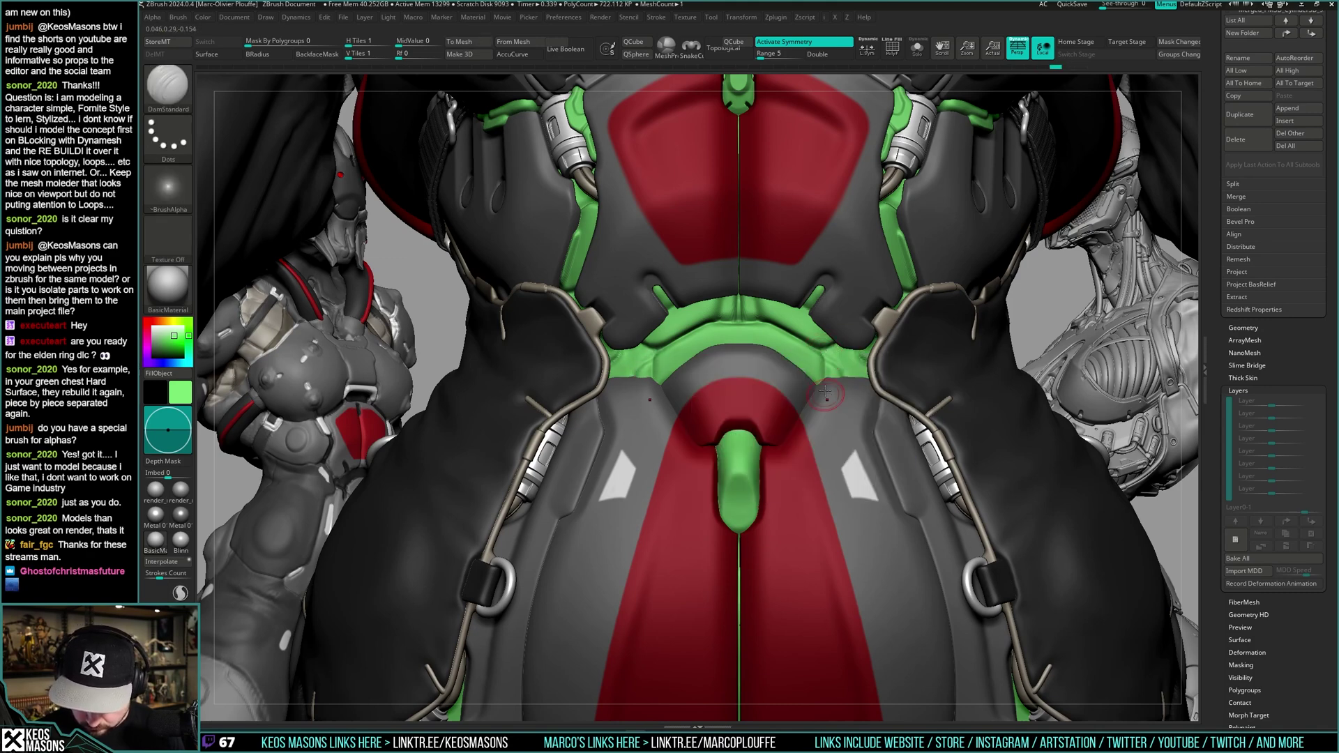
pyautogui.press('shift')
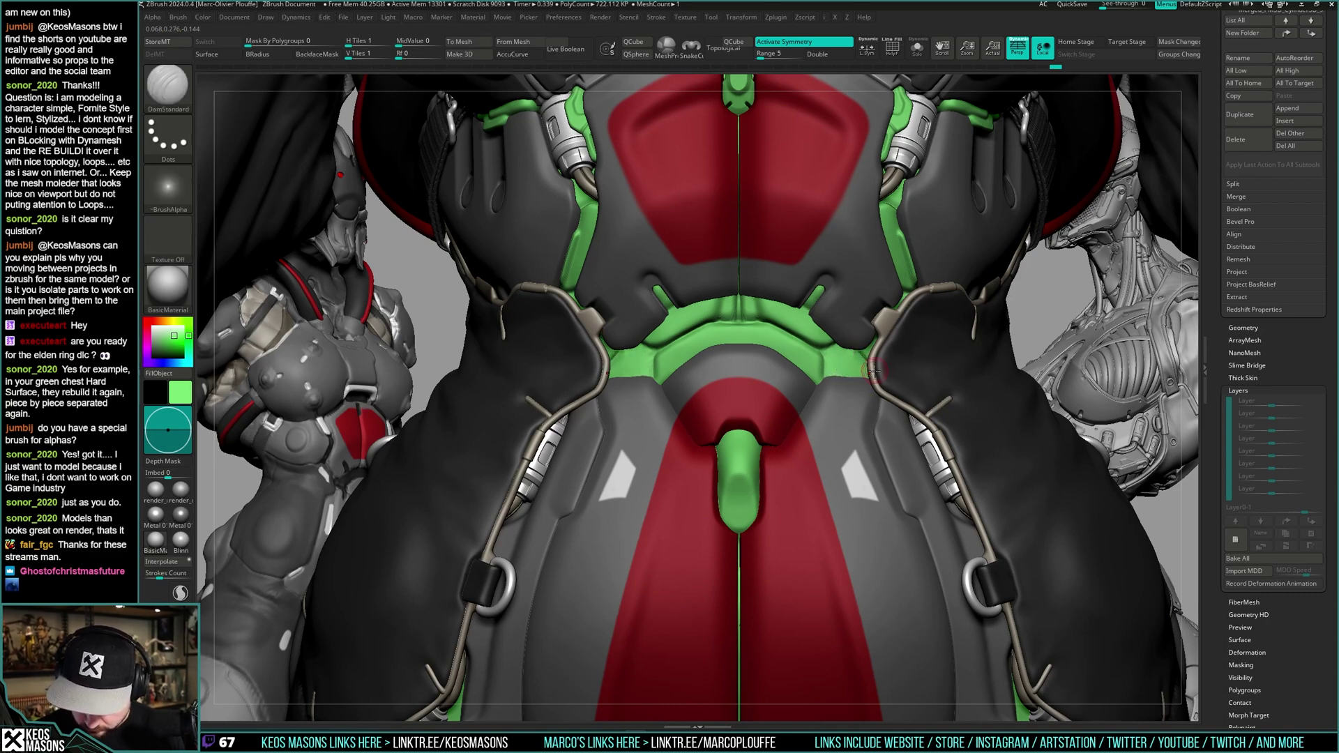
# - Carve a mirrored crease along the curved band's upper edge beneath the abdominal plate with the DamStandard brush
pyautogui.moveTo(876, 364)
pyautogui.keyDown('ctrl'); pyautogui.mouseDown(button='right')
pyautogui.moveTo(865, 279)
pyautogui.moveTo(906, 300)
pyautogui.moveTo(887, 454)
pyautogui.moveTo(873, 349)
pyautogui.mouseUp(button='right'); pyautogui.keyUp('ctrl')
pyautogui.hotkey('alt', 's')
pyautogui.hotkey('alt', 's')
pyautogui.rightClick(802, 383)
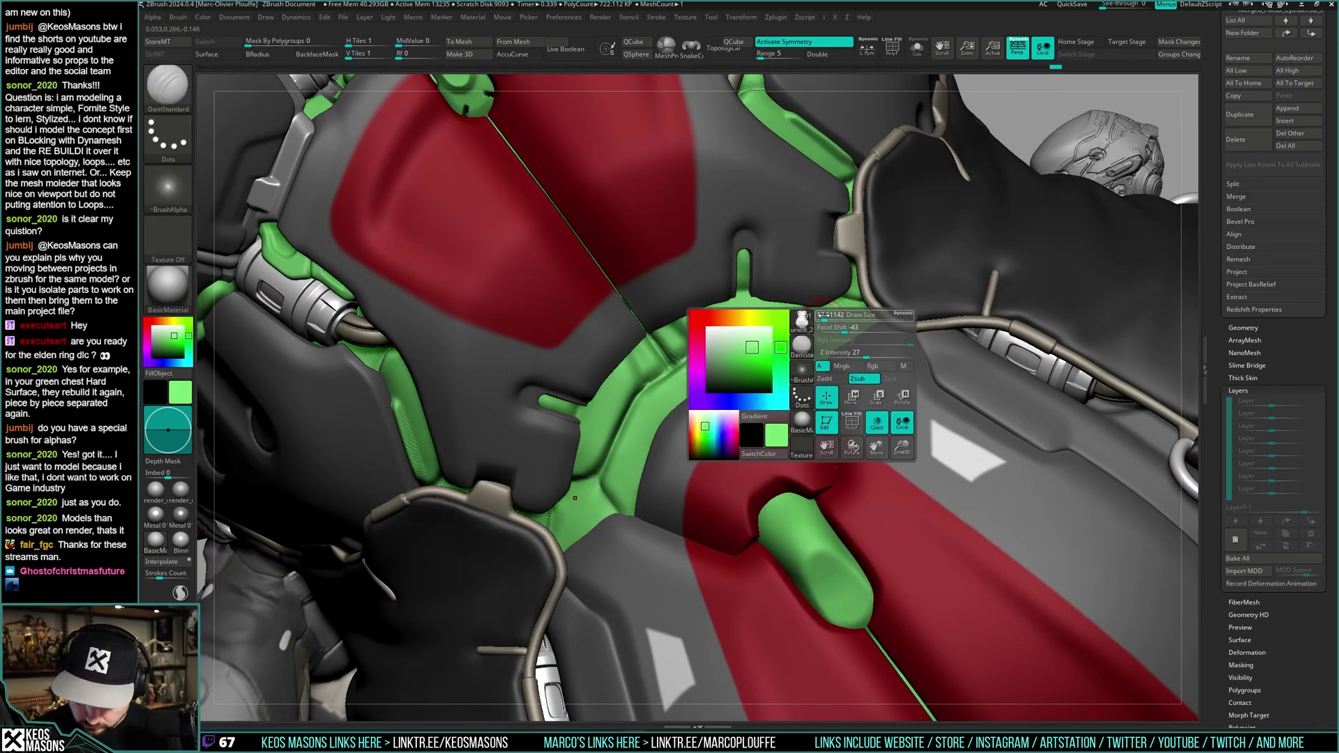
pyautogui.moveTo(802, 383); pyautogui.dragTo(809, 323, button='right')
pyautogui.rightClick(785, 385)
pyautogui.hotkey('alt', 's')
pyautogui.rightClick(773, 390)
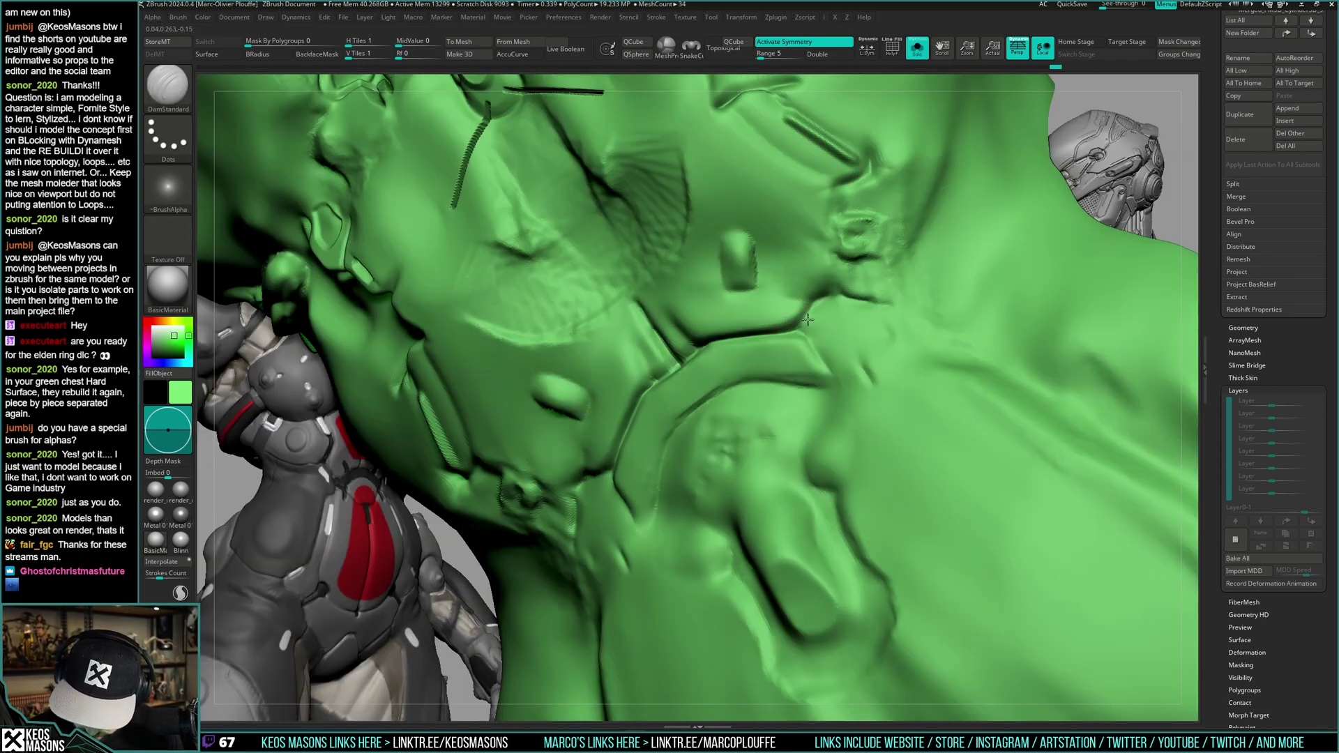
pyautogui.moveTo(803, 325); pyautogui.dragTo(817, 289)
pyautogui.hotkey('alt', 's')
# - Extend the upper crease with an angled segment towards each outer end of the curved band
pyautogui.moveTo(798, 342)
pyautogui.mouseDown(button='right')
pyautogui.moveTo(855, 307)
pyautogui.moveTo(847, 349)
pyautogui.mouseUp(button='right')
pyautogui.rightClick(831, 377)
pyautogui.moveTo(855, 306); pyautogui.dragTo(864, 308)
pyautogui.moveTo(871, 307)
pyautogui.mouseDown(button='right')
pyautogui.moveTo(811, 296)
pyautogui.moveTo(811, 318)
pyautogui.moveTo(797, 303)
pyautogui.mouseUp(button='right')
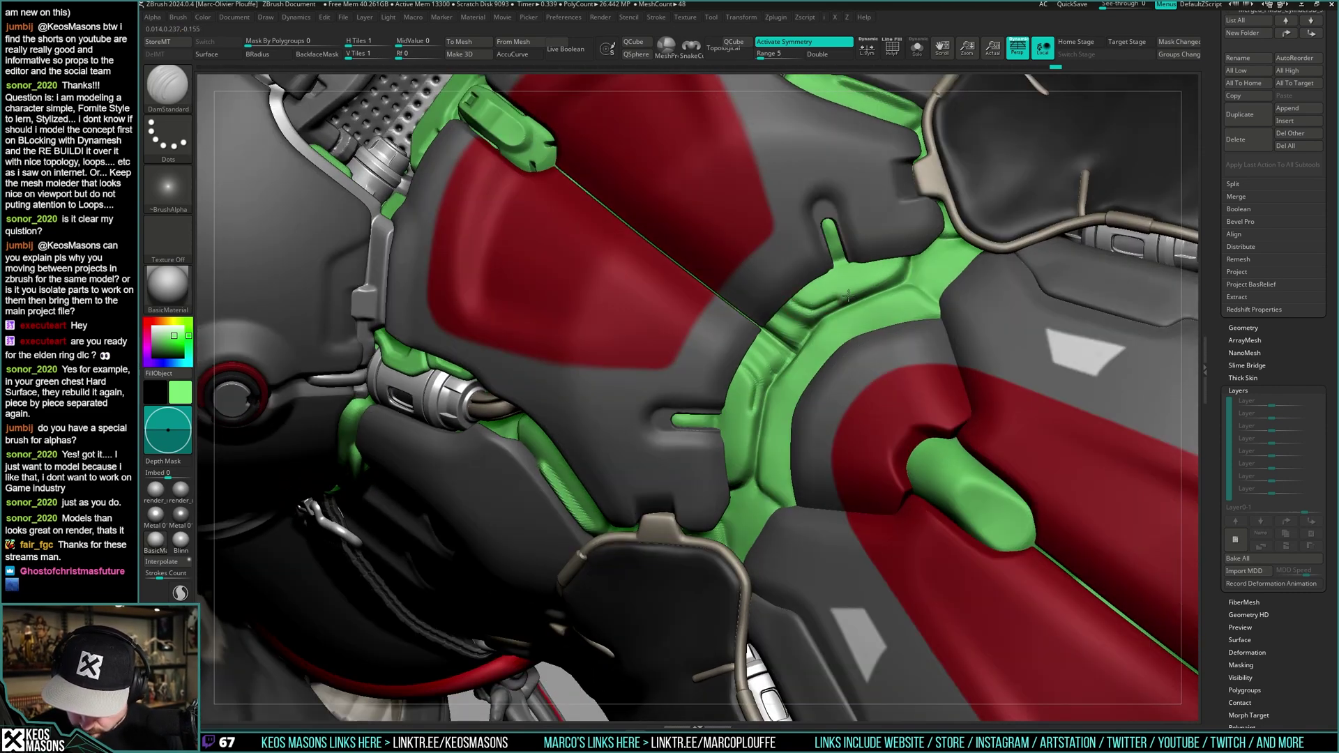
pyautogui.moveTo(906, 253); pyautogui.dragTo(878, 286)
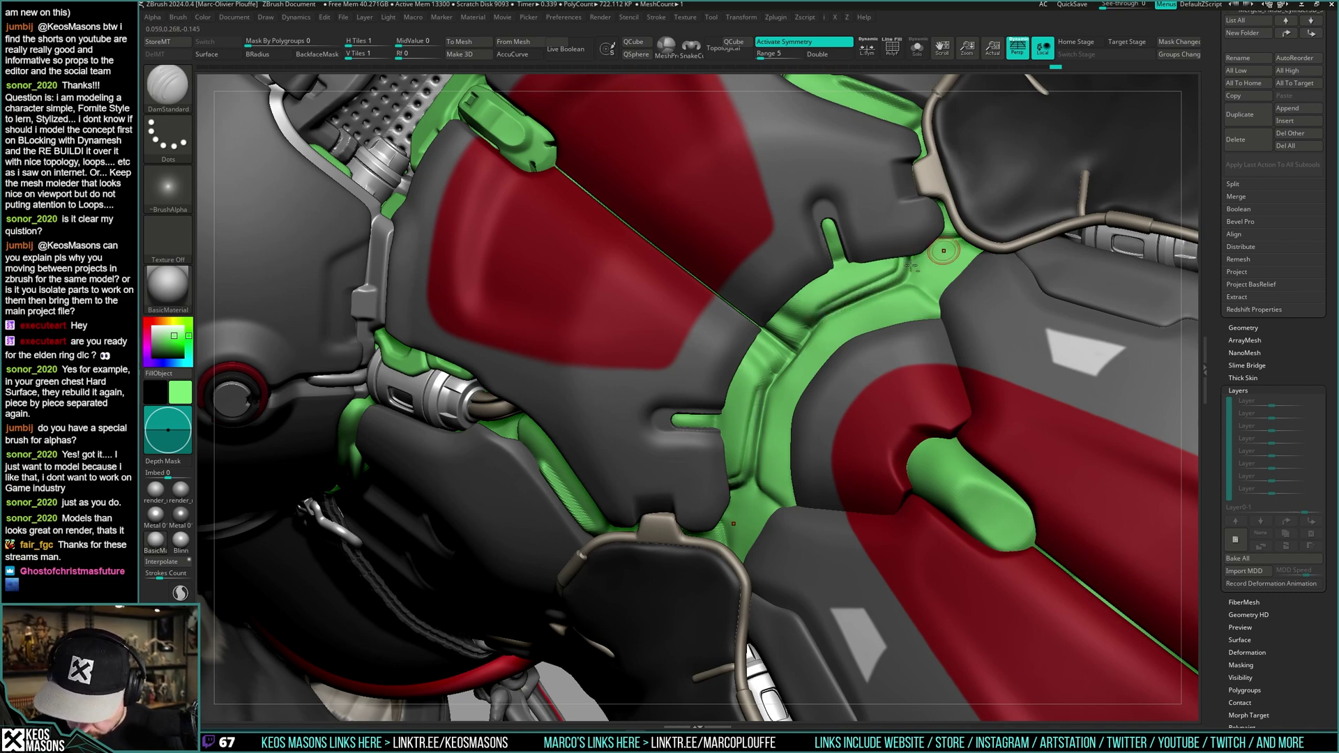
pyautogui.press('s')
pyautogui.moveTo(905, 250)
pyautogui.mouseDown()
pyautogui.moveTo(823, 309)
pyautogui.moveTo(899, 271)
pyautogui.mouseUp()
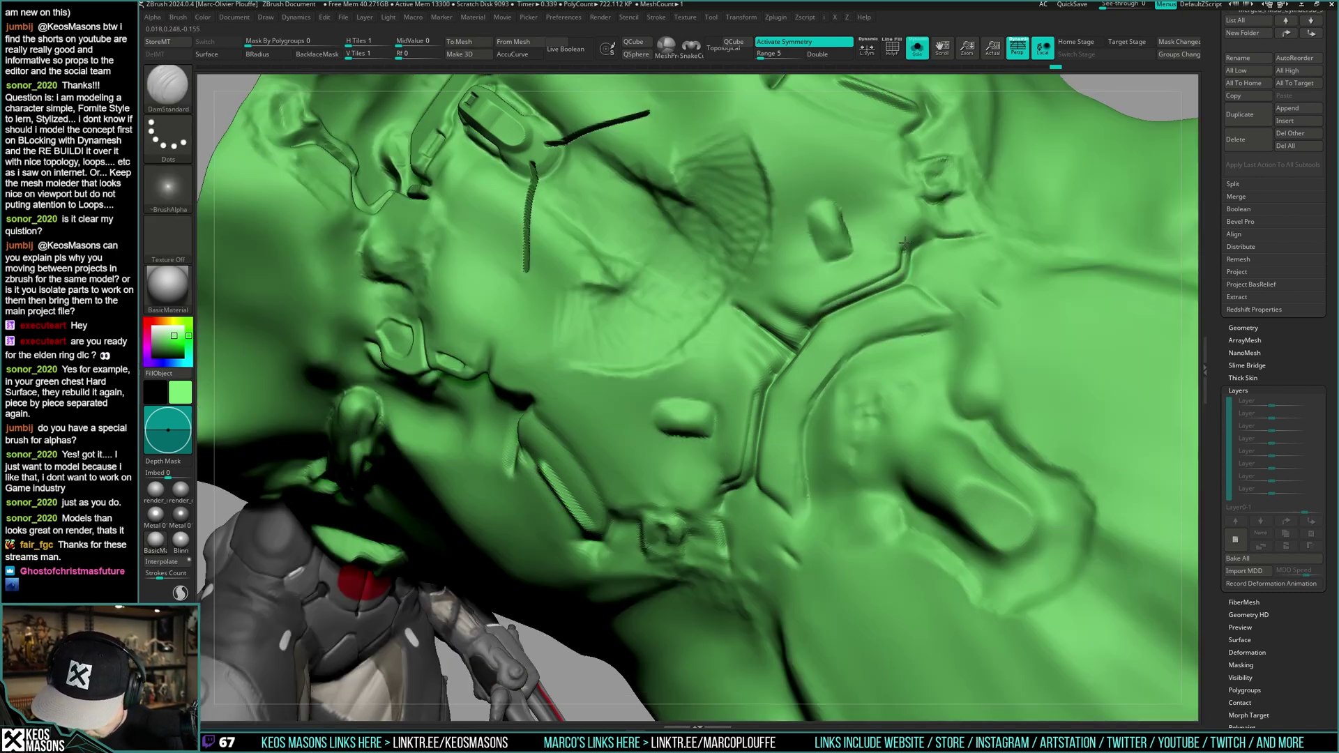
# - Isolate the undersuit and carve mirrored vertical creases on both sides of the central groove above the curved band
pyautogui.hotkey('alt', 's')
pyautogui.hotkey('alt', 's')
pyautogui.moveTo(827, 371); pyautogui.dragTo(866, 313, button='right')
pyautogui.hotkey('alt', 's')
pyautogui.moveTo(867, 359); pyautogui.dragTo(846, 375, button='right')
pyautogui.hotkey('alt', 's')
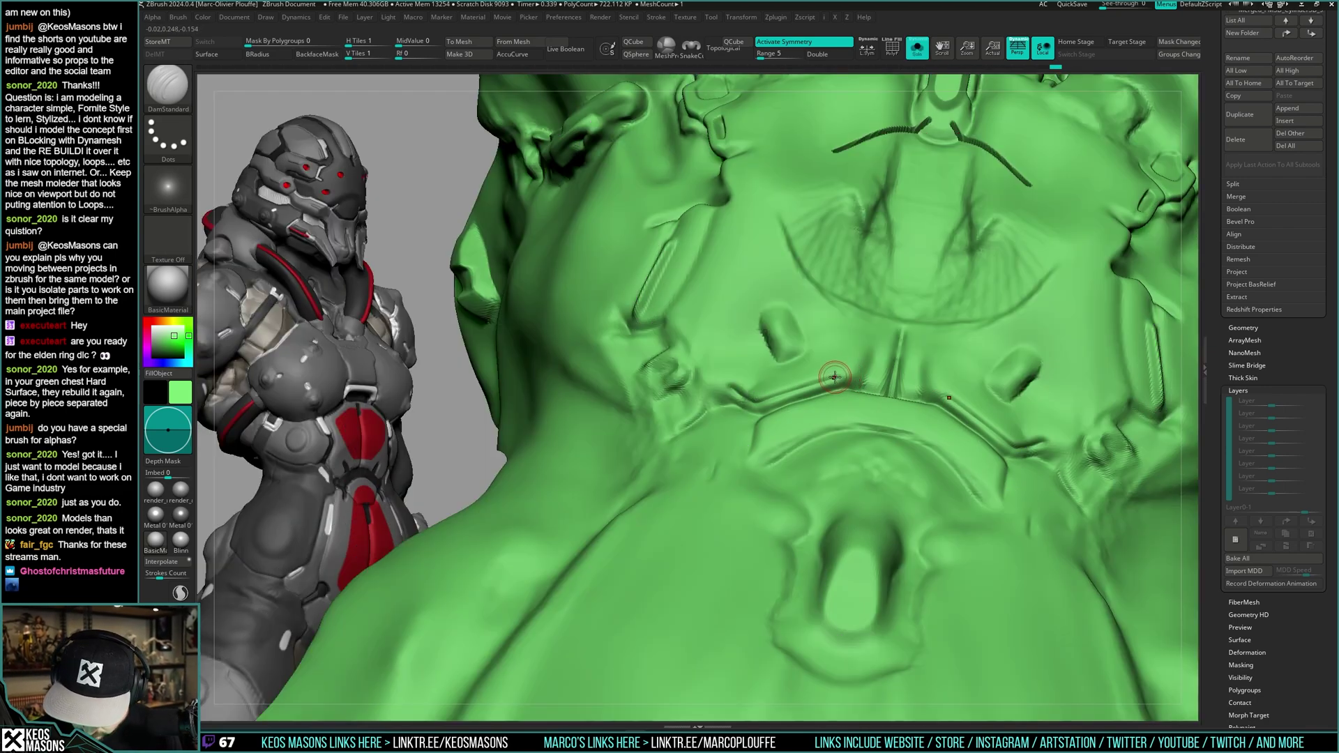
pyautogui.press('ctrl')
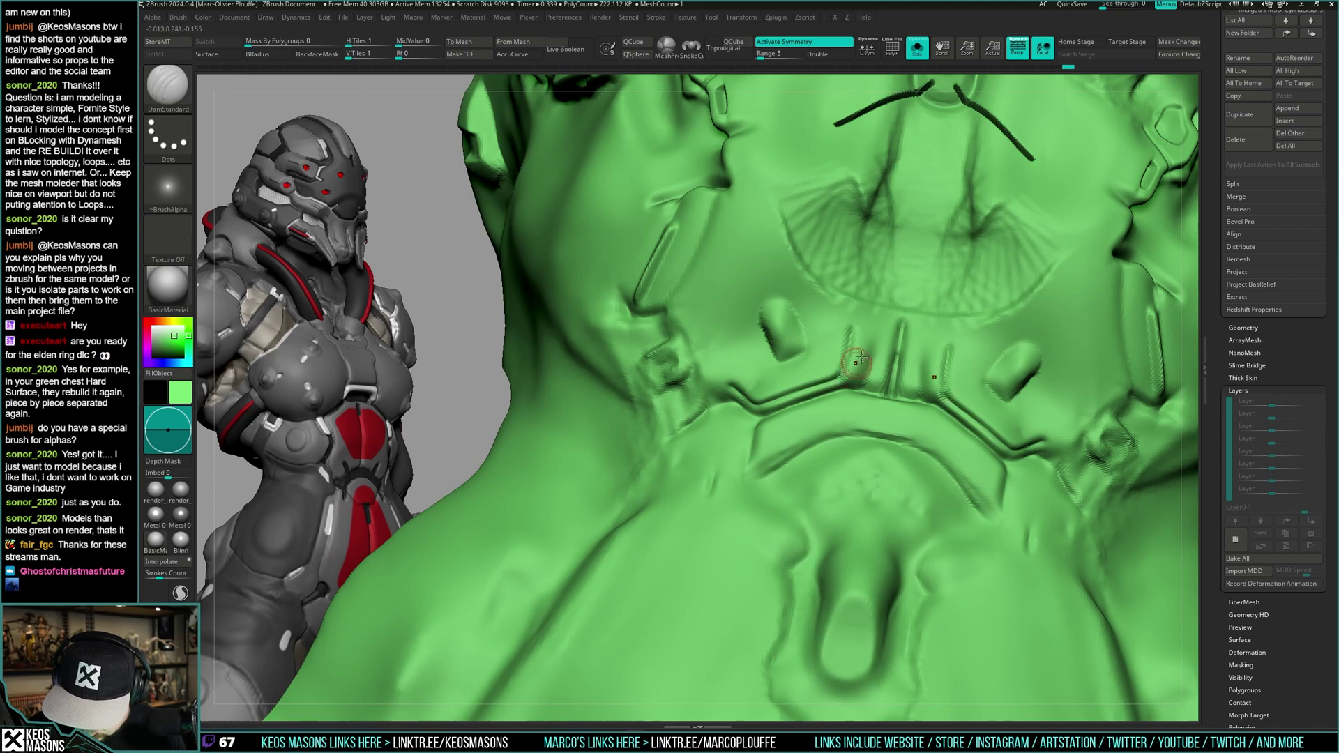
pyautogui.hotkey('alt', 's')
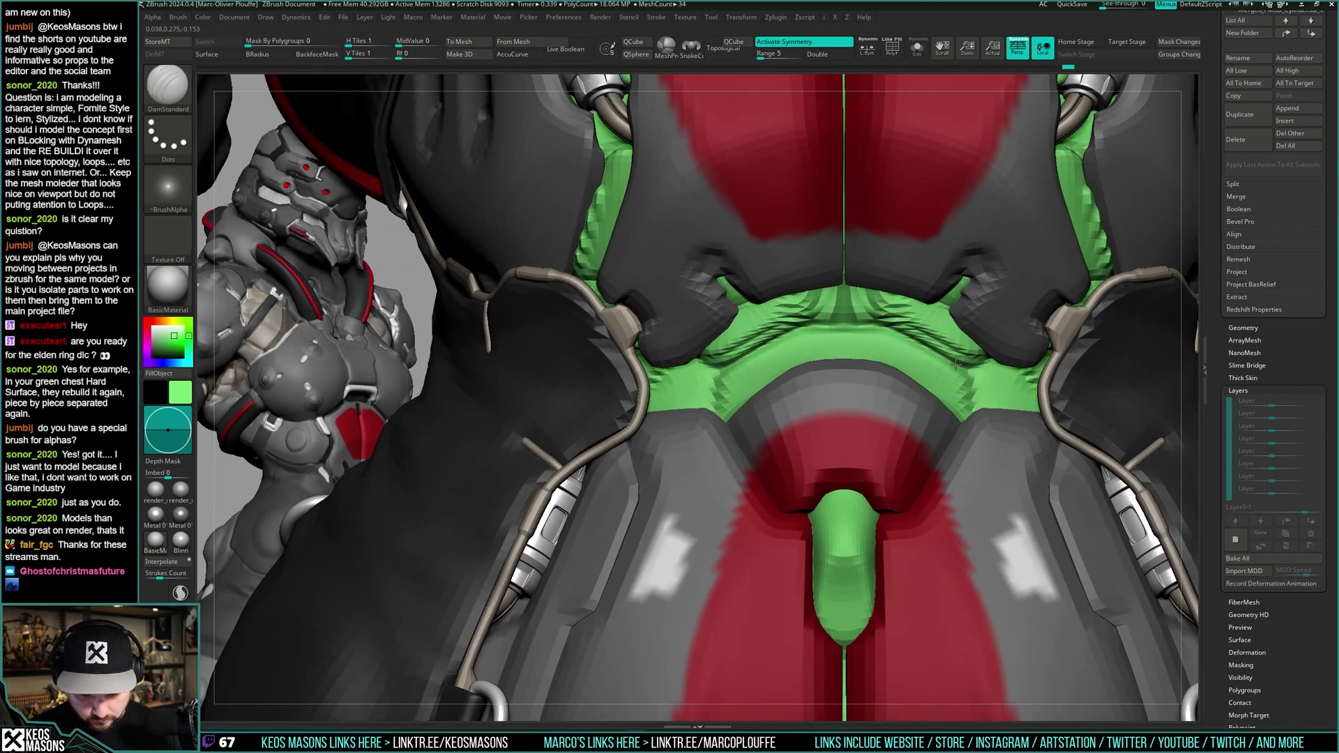
# - Refine the crease across the base of the central vertical grooves with the surrounding armor shown
pyautogui.moveTo(955, 364); pyautogui.dragTo(838, 319, button='right')
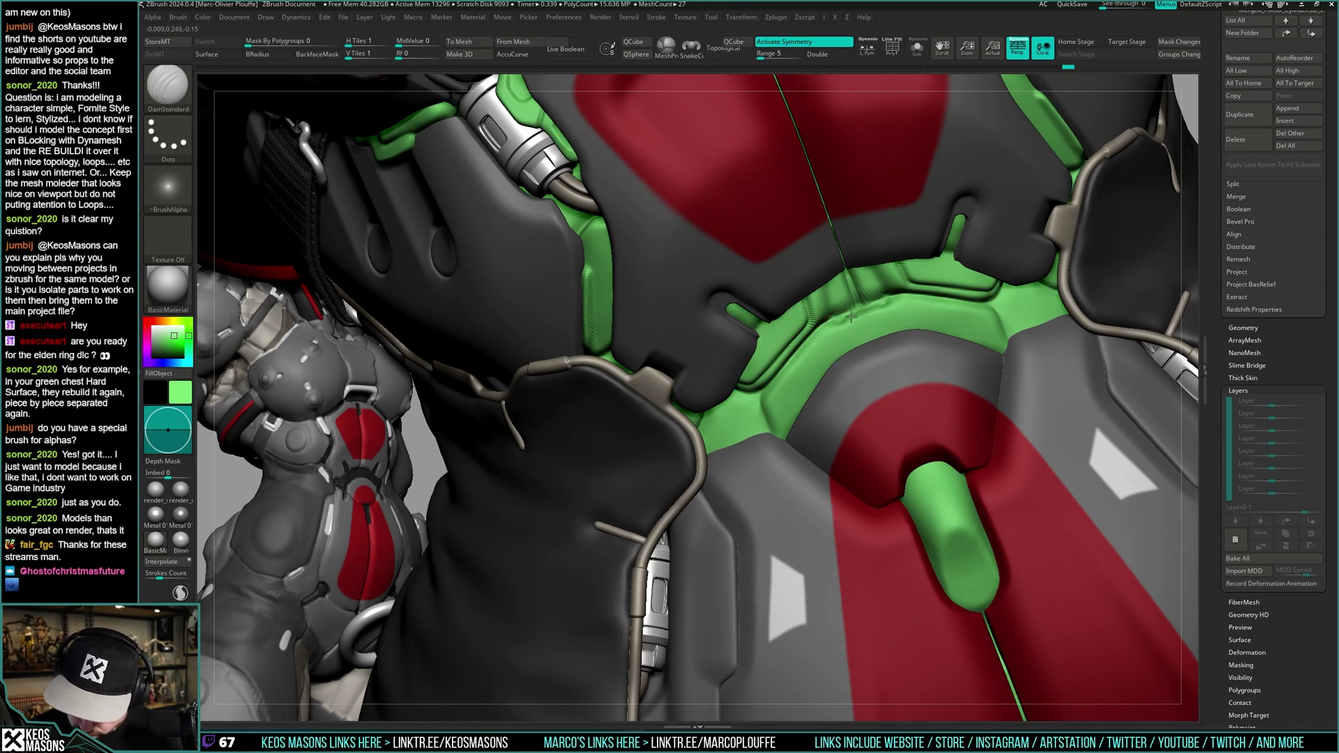
pyautogui.moveTo(861, 313); pyautogui.dragTo(836, 320)
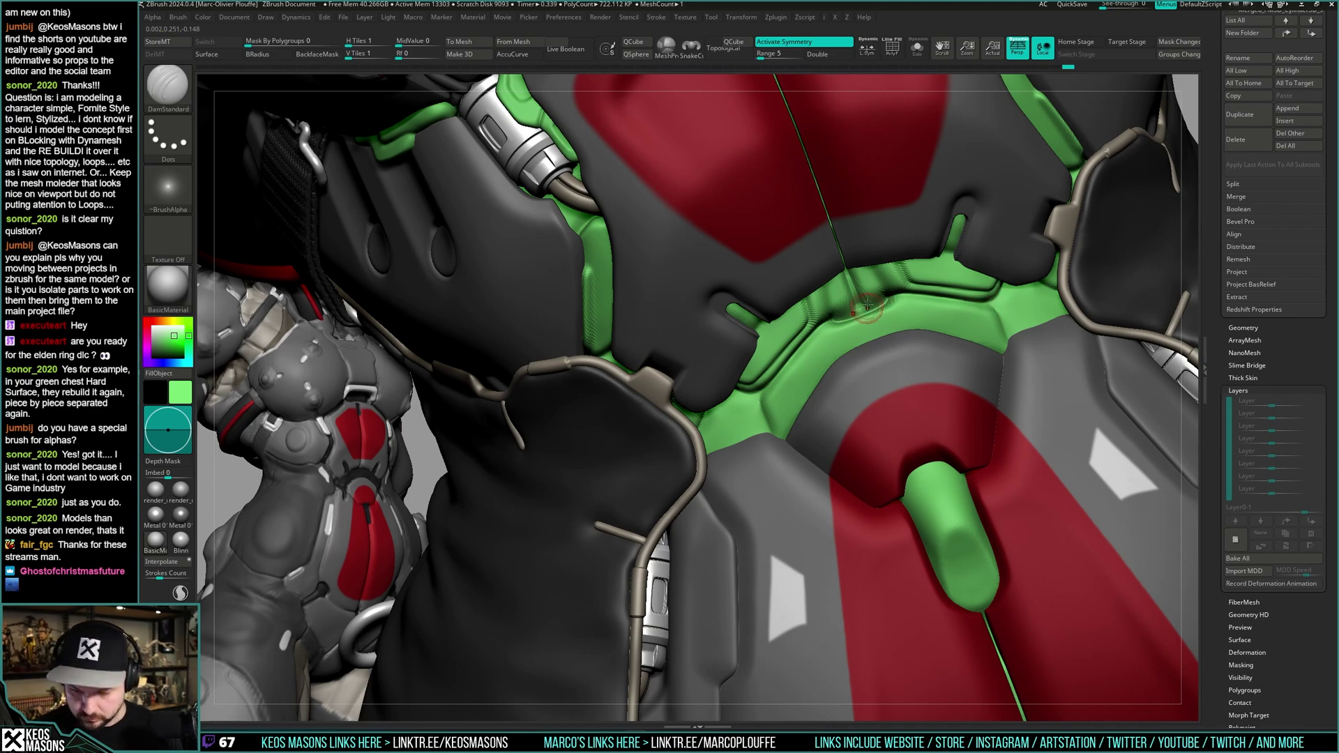
pyautogui.moveTo(856, 296); pyautogui.dragTo(843, 275, button='right')
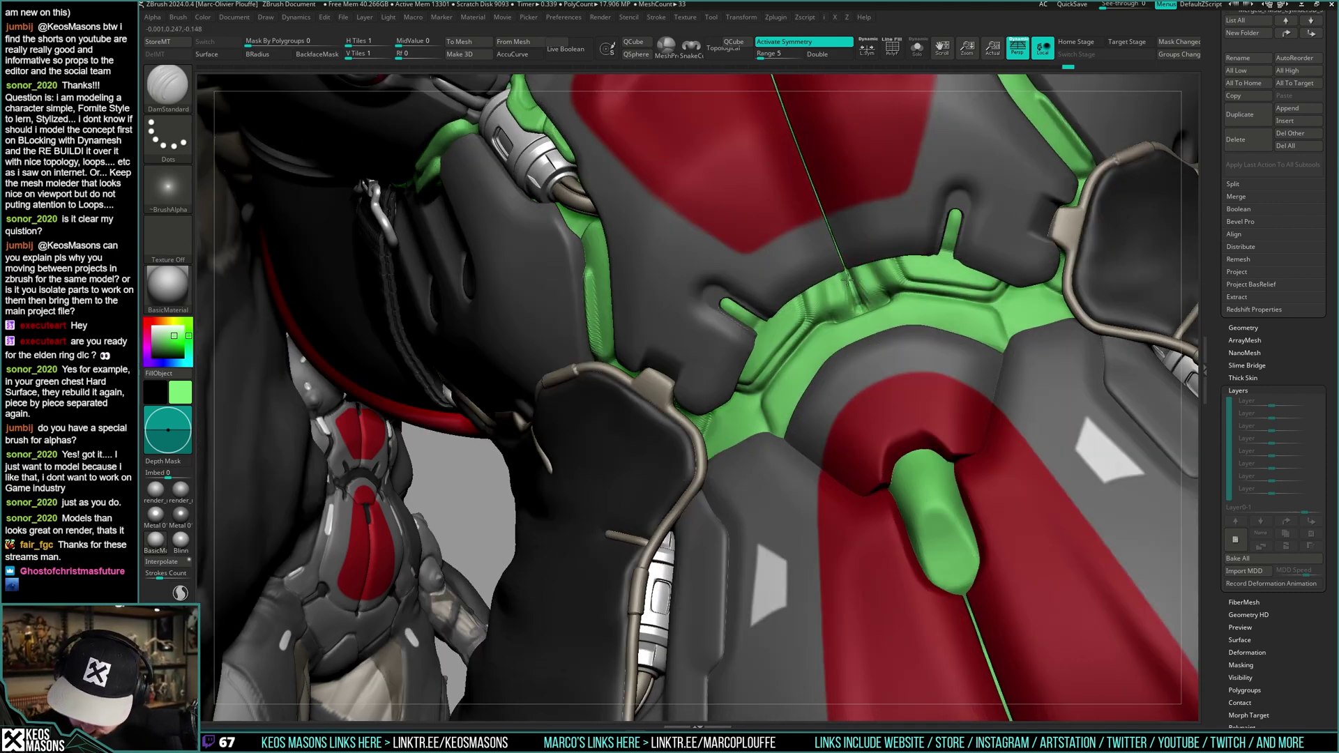
pyautogui.moveTo(860, 350); pyautogui.dragTo(863, 363, button='right')
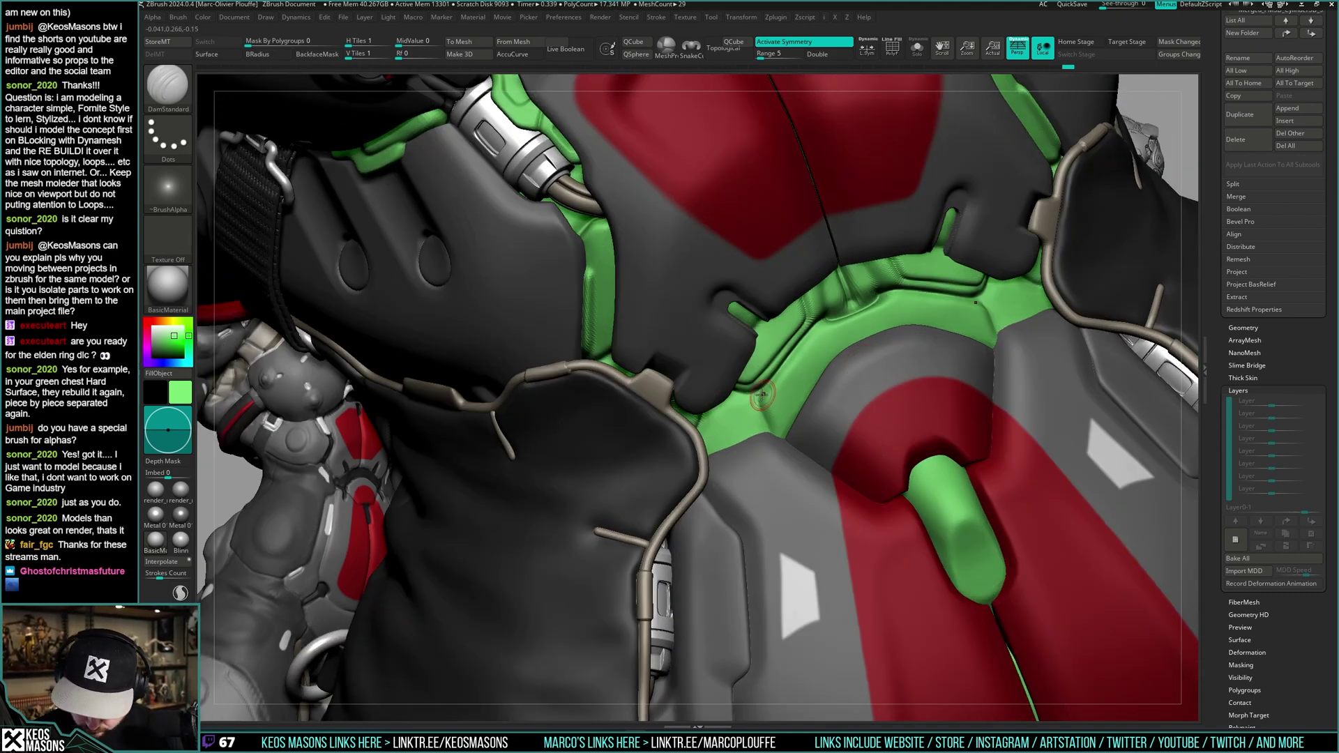
# - Sharpen the outer corners of the upper crease and the end edges of the curved band on both sides
pyautogui.hotkey('alt', 's')
pyautogui.hotkey('shift', 'ctrl', 's')
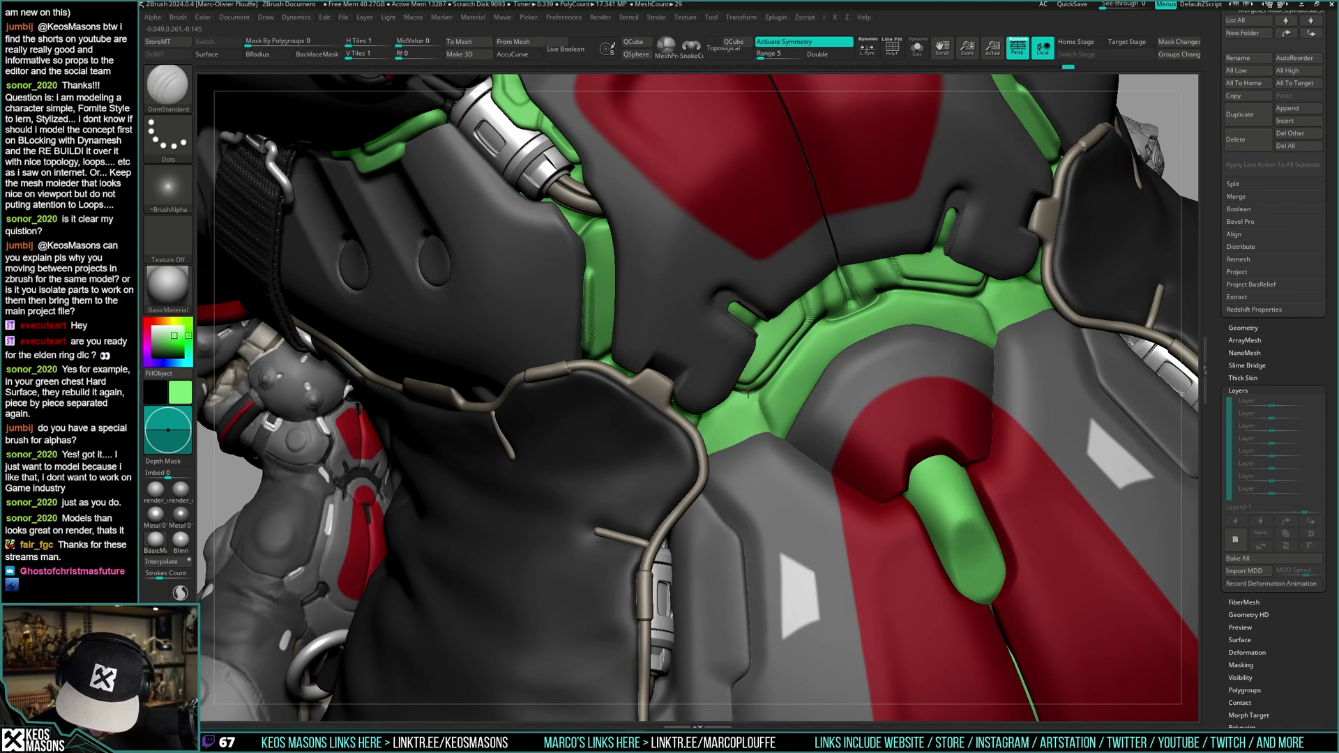
pyautogui.moveTo(746, 389); pyautogui.dragTo(783, 370)
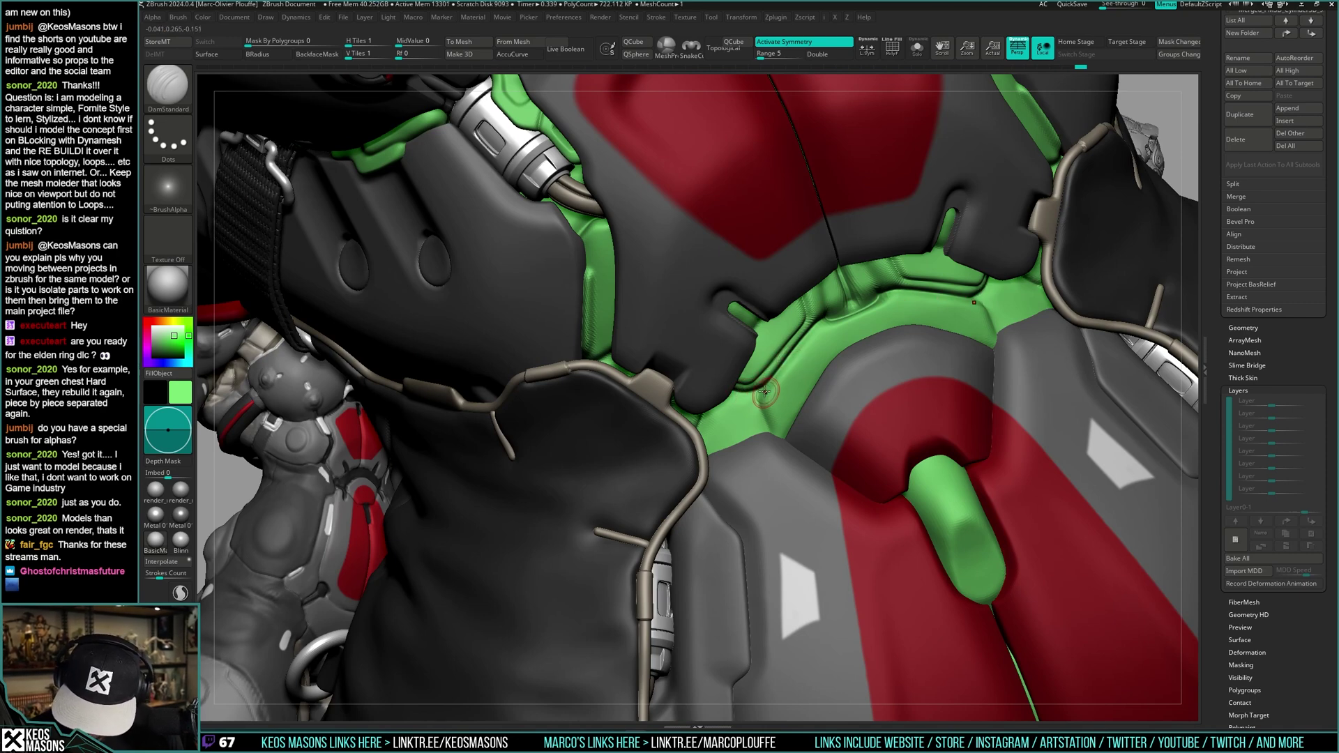
pyautogui.hotkey('shift', 'ctrl', 's')
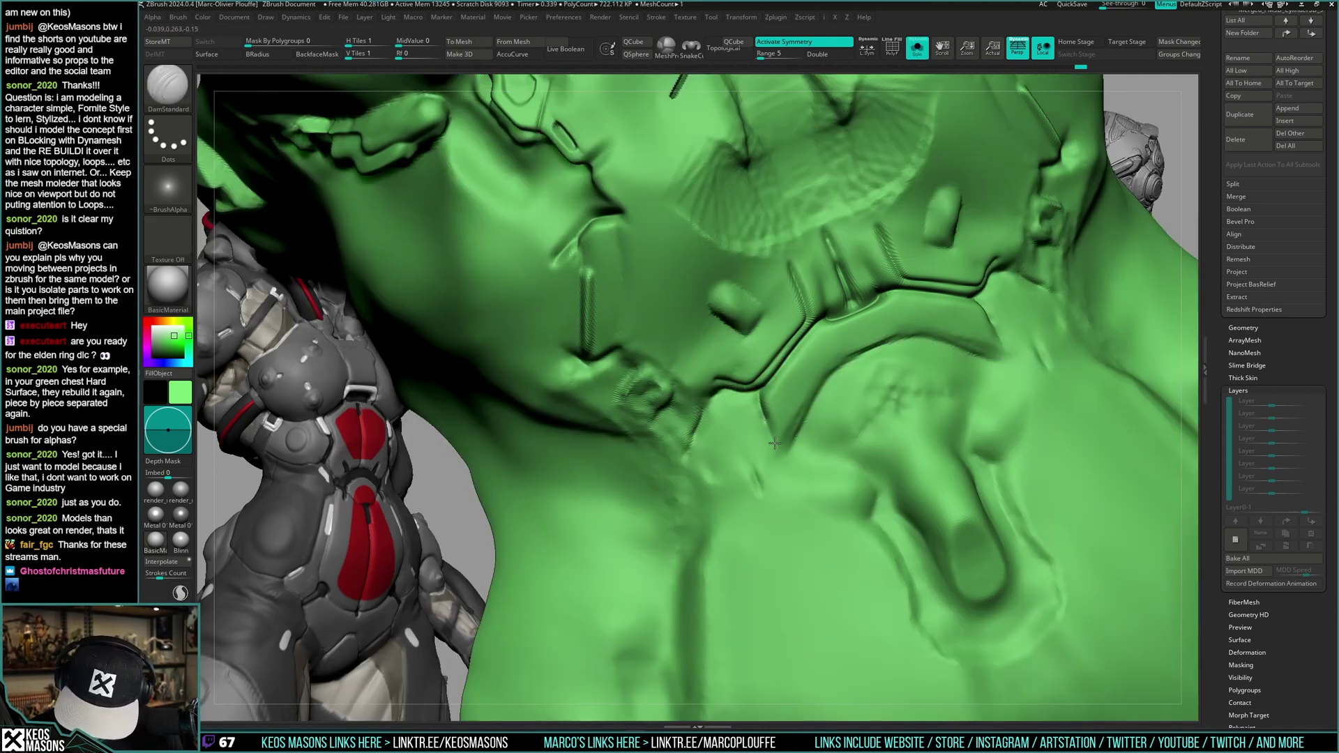
pyautogui.moveTo(764, 388); pyautogui.dragTo(782, 457)
pyautogui.keyDown('ctrl'); pyautogui.moveTo(782, 460); pyautogui.dragTo(809, 390, button='right'); pyautogui.keyUp('ctrl')
pyautogui.hotkey('ctrl', 'shift', 's')
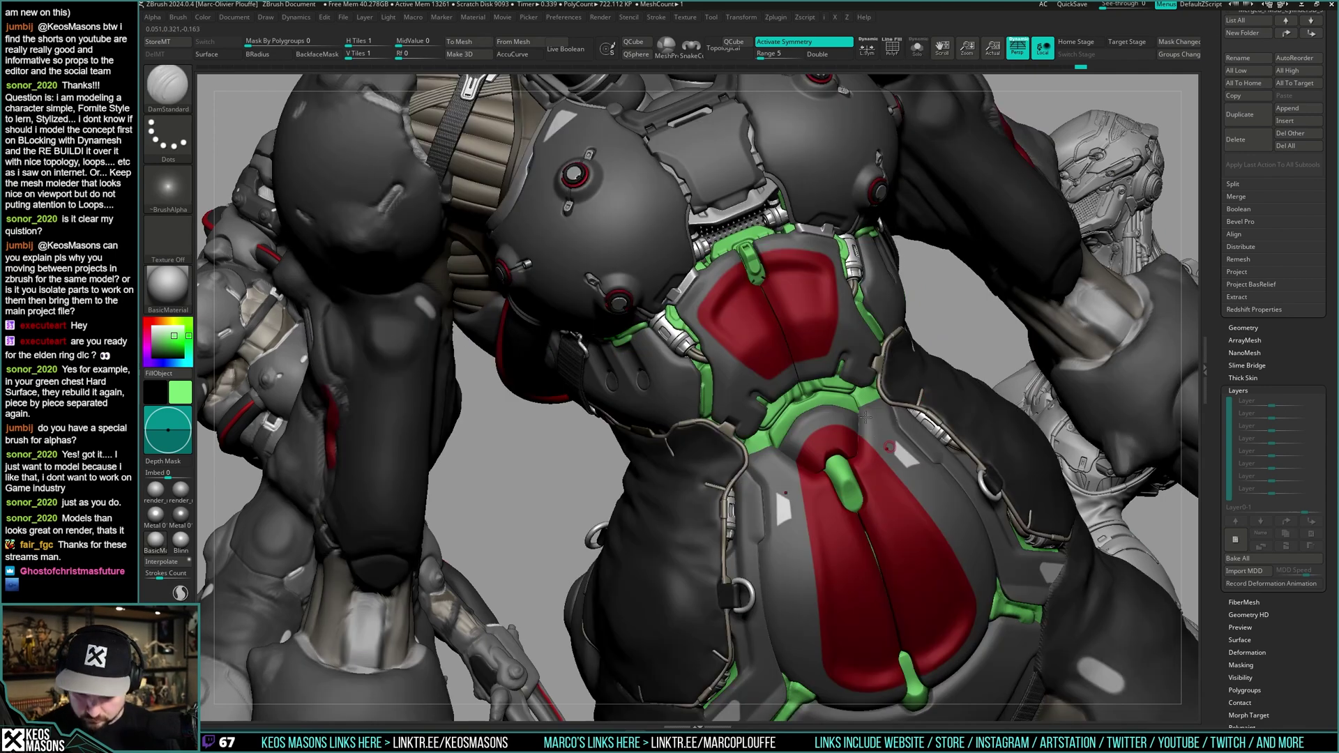
pyautogui.moveTo(876, 450)
pyautogui.mouseDown(button='right')
pyautogui.moveTo(850, 413)
pyautogui.moveTo(884, 388)
pyautogui.mouseUp(button='right')
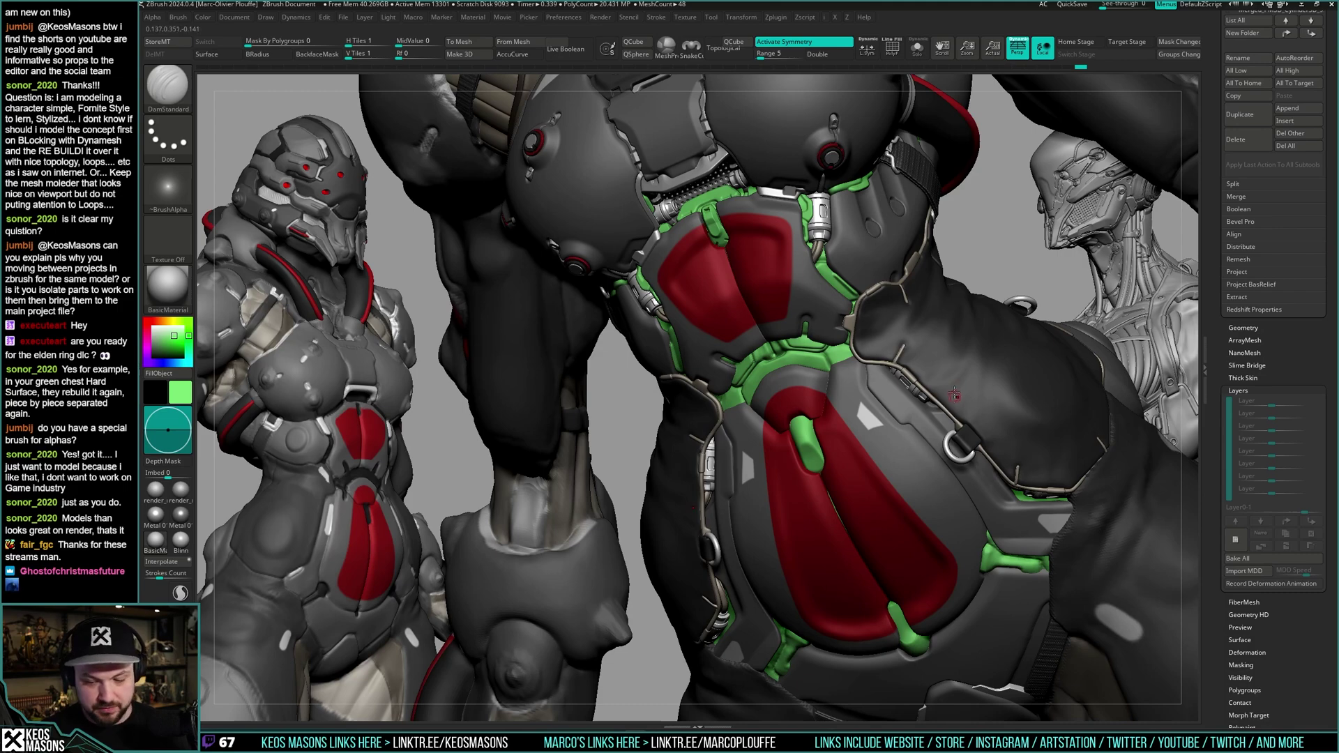
pyautogui.moveTo(788, 362); pyautogui.dragTo(837, 359, button='right')
pyautogui.hotkey('alt', 's')
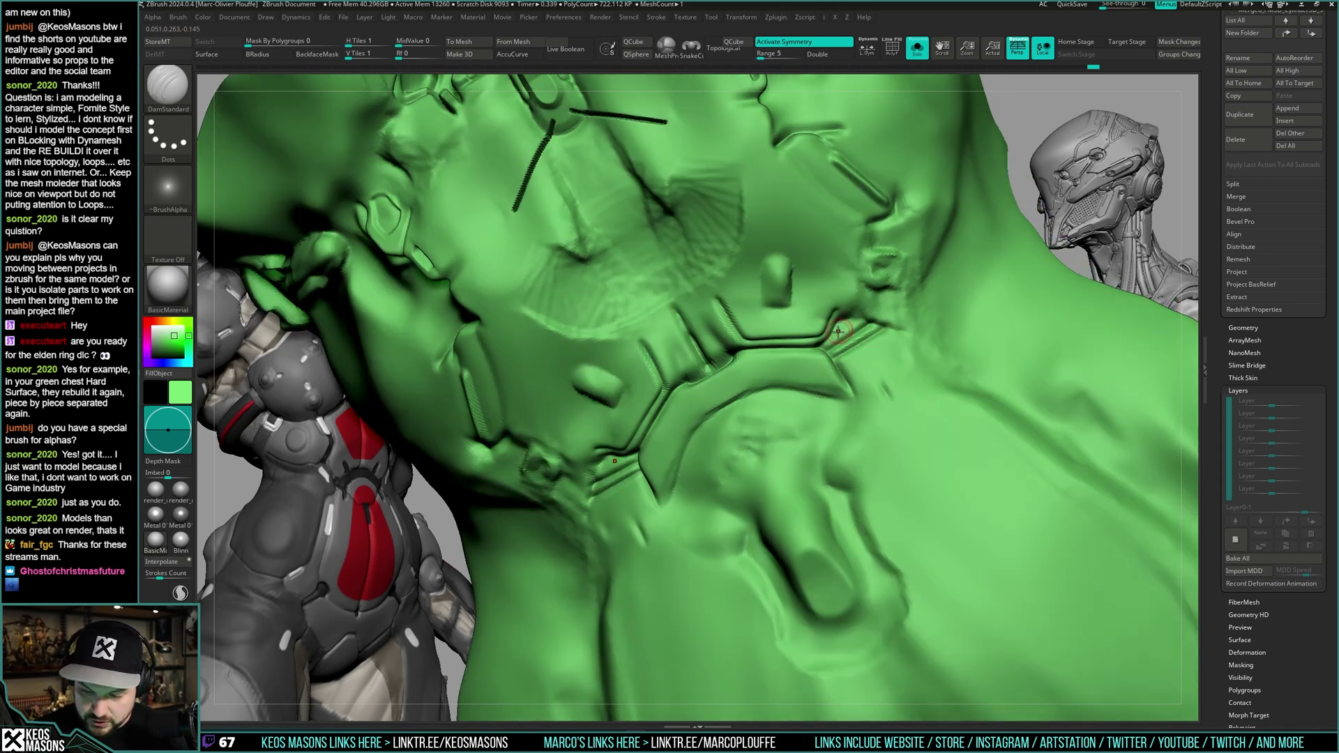
pyautogui.press('ctrl')
pyautogui.hotkey('ctrl', 'shift', 's')
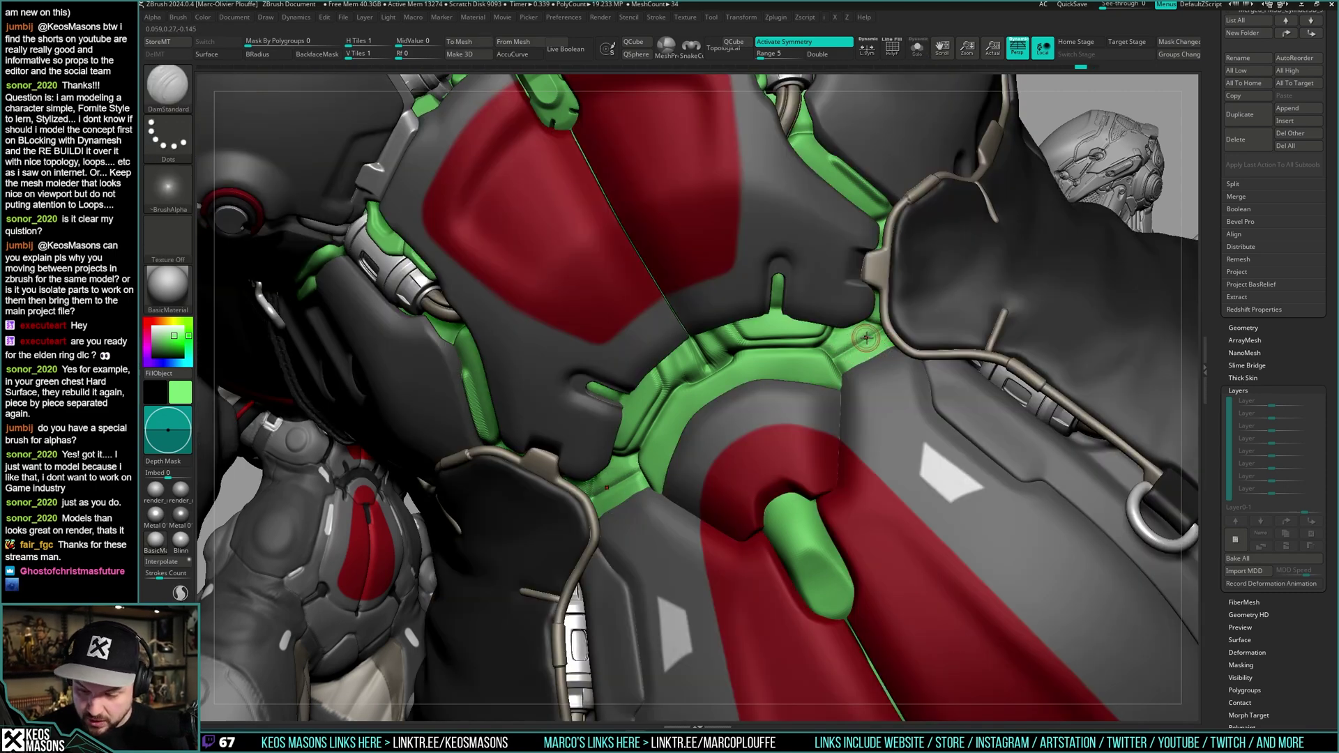
pyautogui.hotkey('alt', 's')
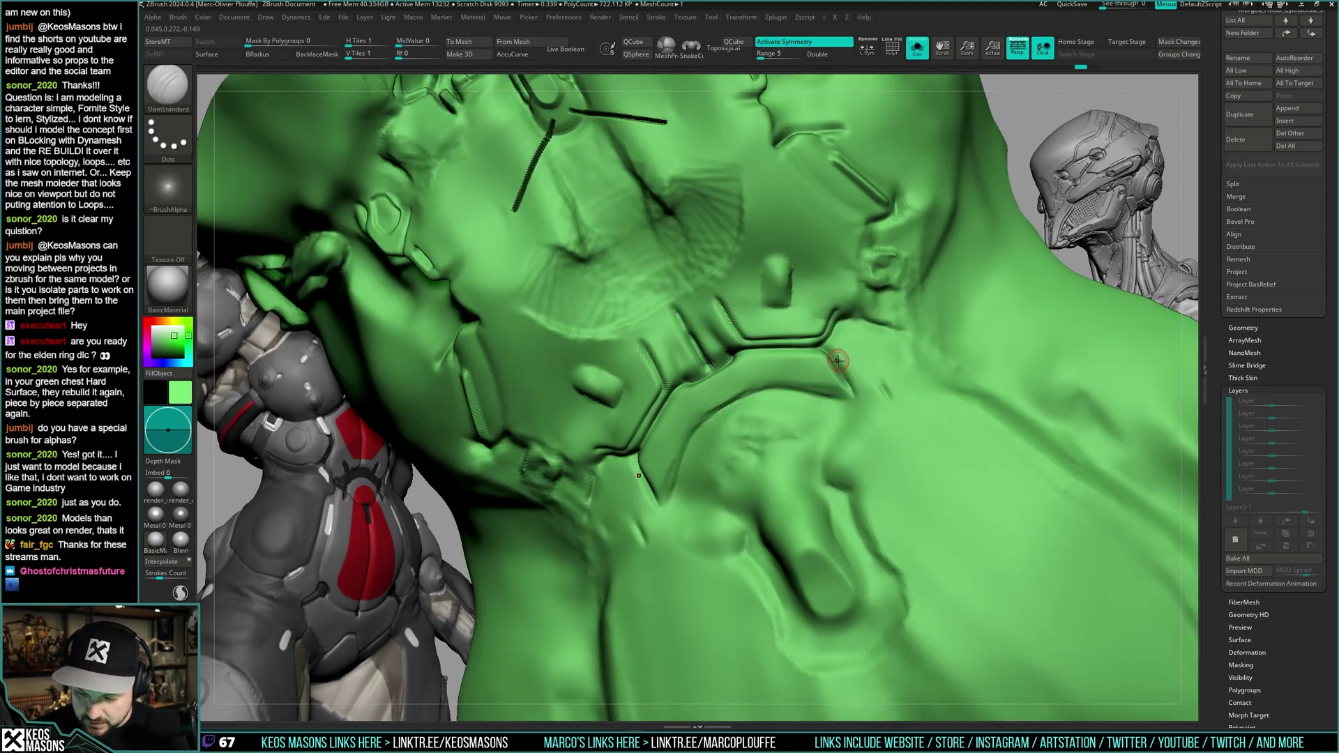
# - Carve the first mirrored diagonal grooves outward from the curved band's ends on the isolated undersuit
pyautogui.moveTo(846, 354); pyautogui.dragTo(890, 355, button='right')
pyautogui.hotkey('alt', 's')
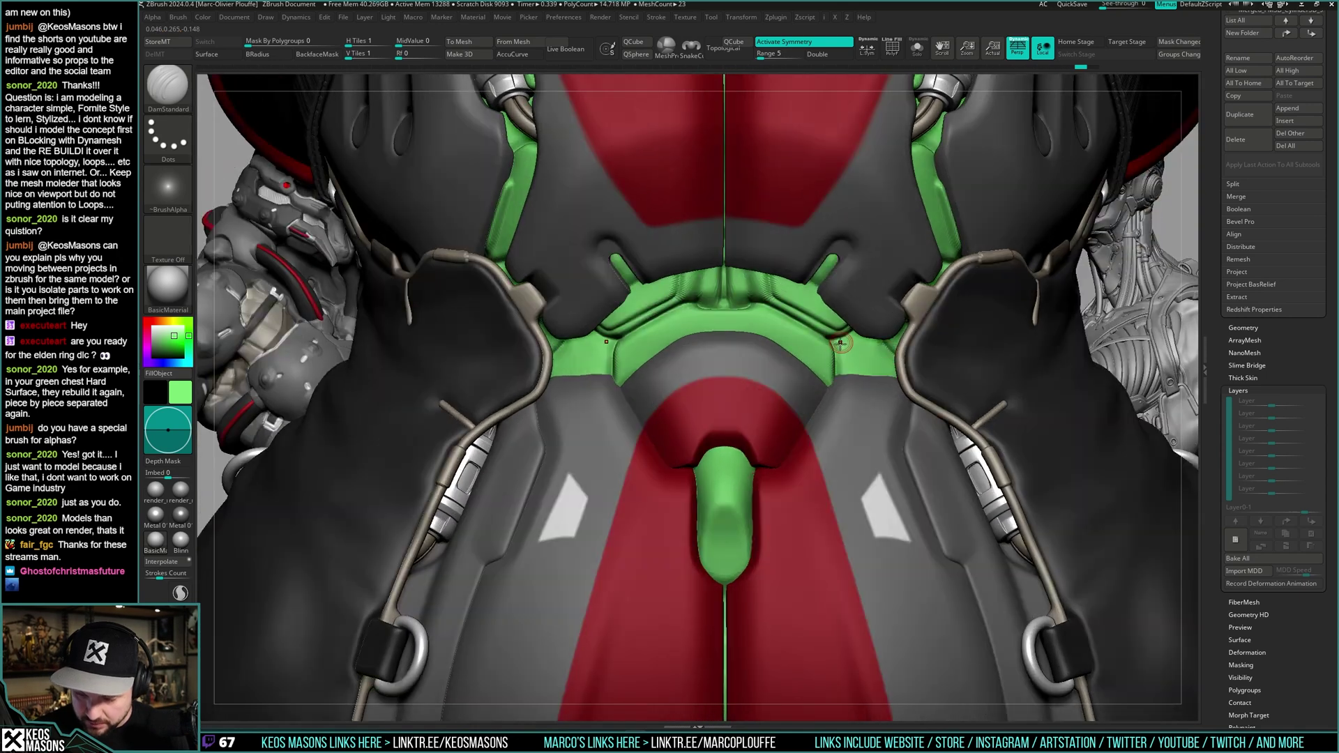
pyautogui.hotkey('alt', 's')
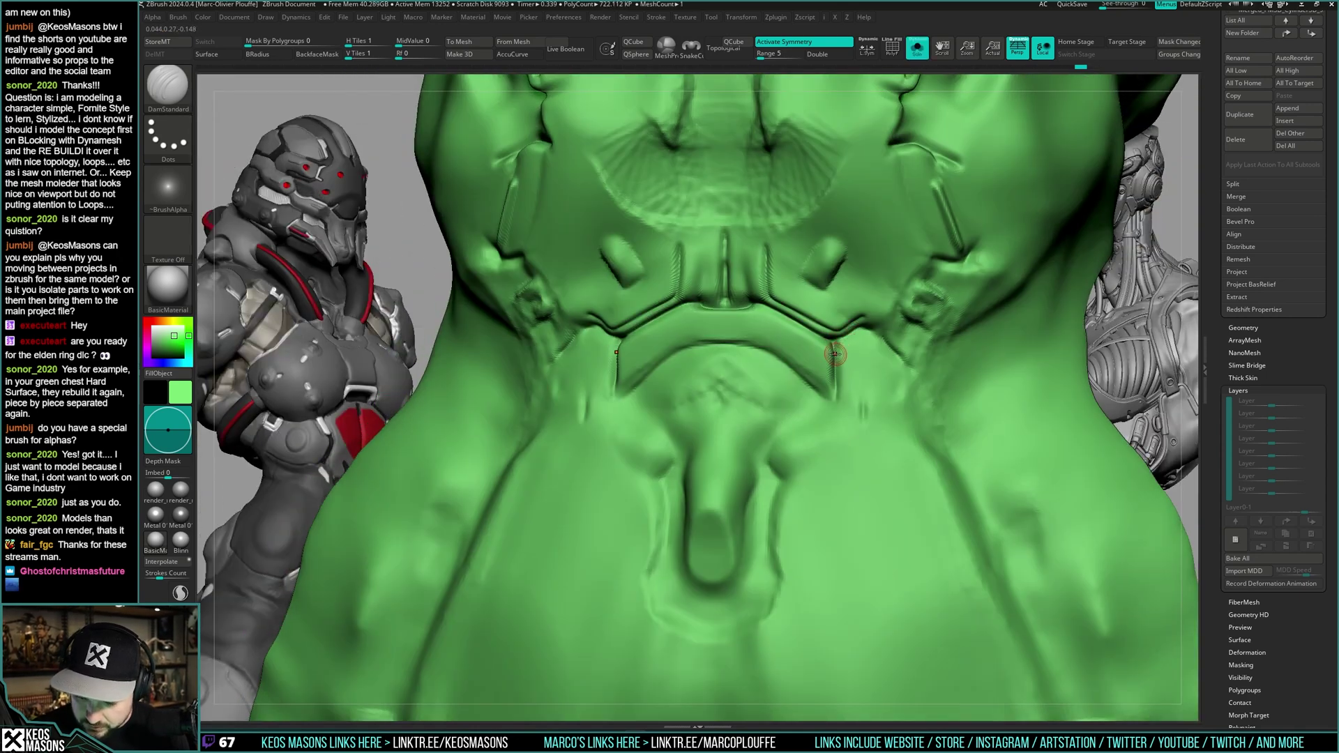
pyautogui.moveTo(839, 350); pyautogui.dragTo(885, 332)
pyautogui.moveTo(843, 379)
pyautogui.mouseDown(button='right')
pyautogui.moveTo(930, 334)
pyautogui.moveTo(875, 364)
pyautogui.mouseUp(button='right')
pyautogui.moveTo(844, 377); pyautogui.dragTo(895, 345)
pyautogui.hotkey('ctrl', 'z')
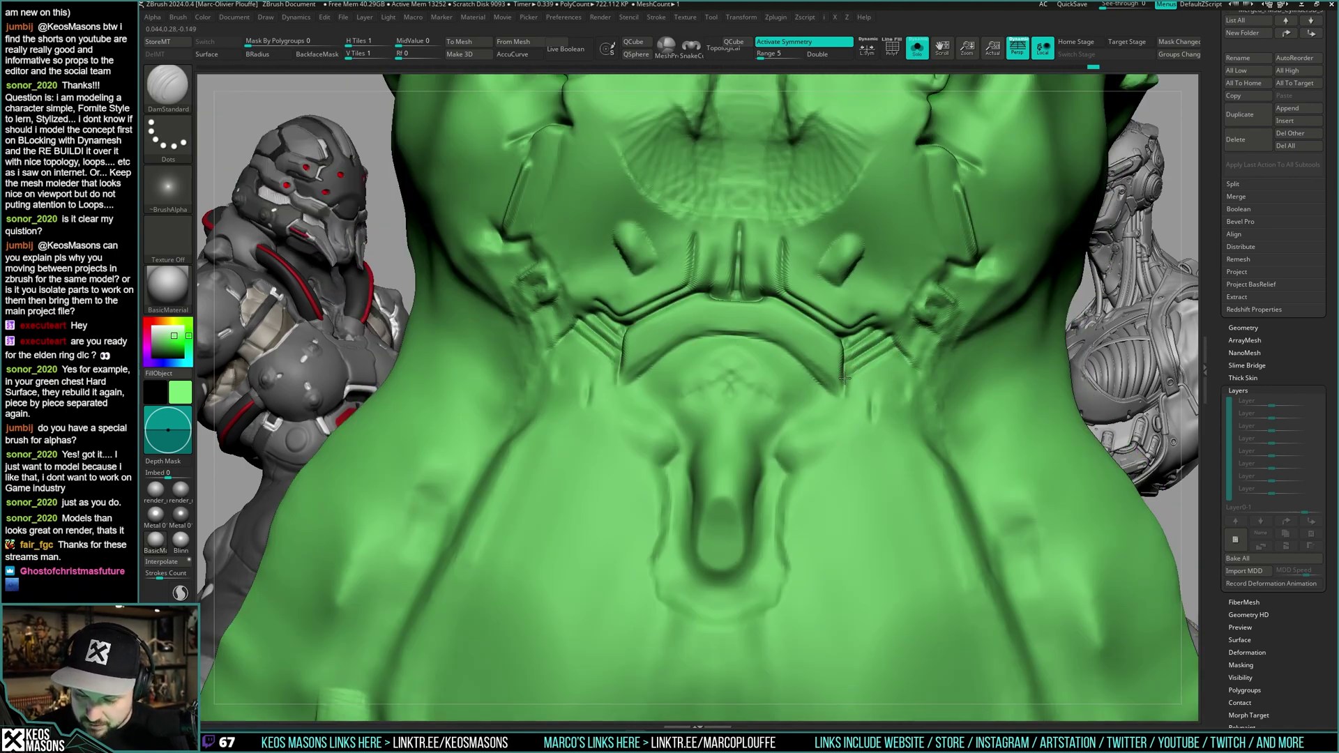
# - Add more parallel diagonal grooves below the first ones to fill both outer end areas of the band
pyautogui.moveTo(844, 392); pyautogui.dragTo(904, 355)
pyautogui.hotkey('shift', 's')
pyautogui.moveTo(959, 352); pyautogui.dragTo(860, 356, button='right')
pyautogui.hotkey('shift', 's')
pyautogui.moveTo(806, 382); pyautogui.dragTo(860, 343)
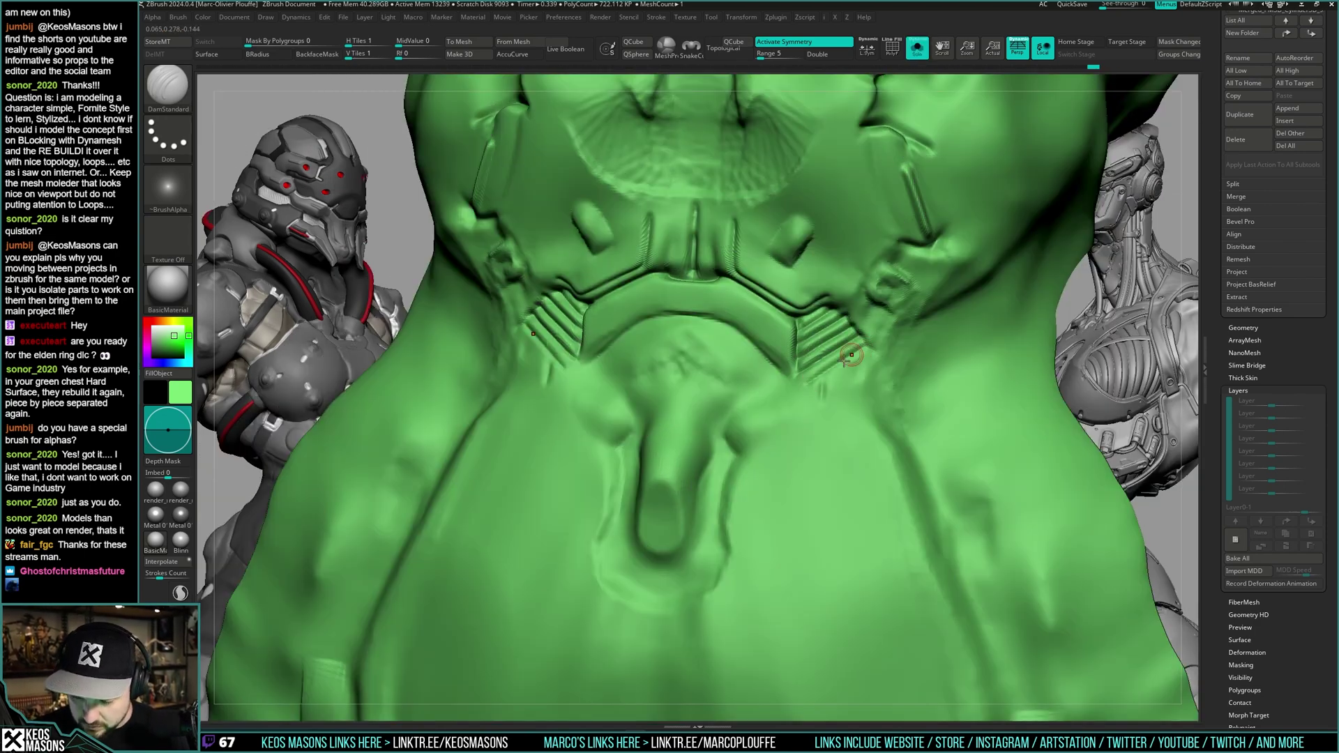
pyautogui.moveTo(810, 382); pyautogui.dragTo(866, 346)
pyautogui.moveTo(809, 382); pyautogui.dragTo(870, 345)
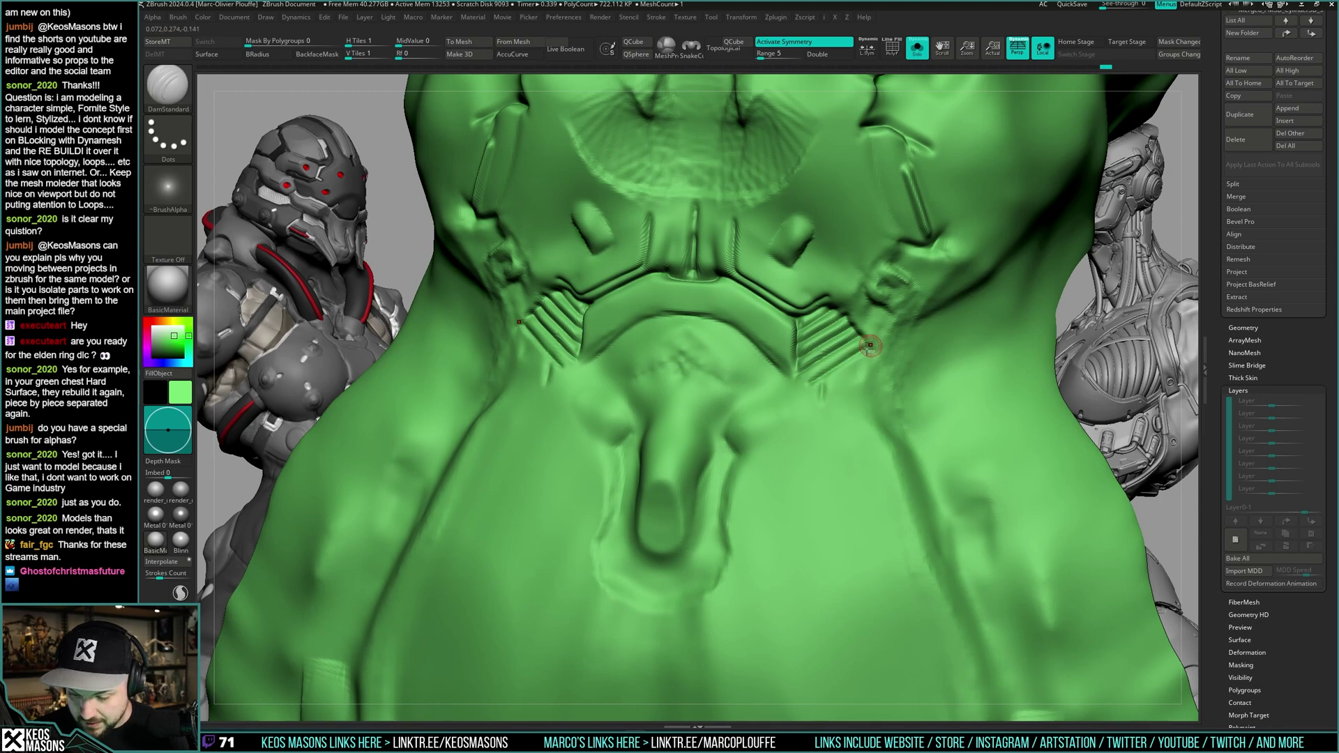
pyautogui.moveTo(824, 391); pyautogui.dragTo(877, 357)
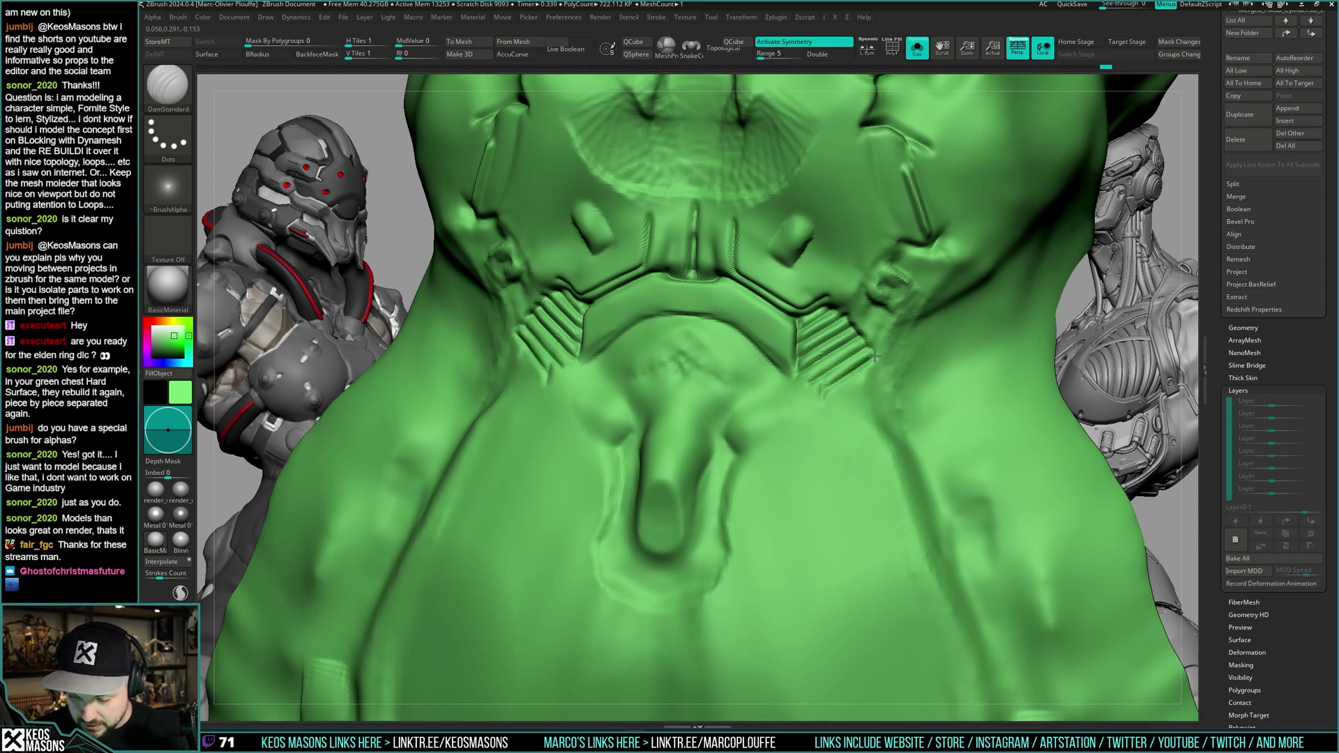
# - Examine the diagonal grooves on the isolated undersuit and against the surrounding armor and whole torso
pyautogui.moveTo(880, 372)
pyautogui.mouseDown(button='right')
pyautogui.moveTo(877, 314)
pyautogui.moveTo(851, 333)
pyautogui.moveTo(927, 361)
pyautogui.mouseUp(button='right')
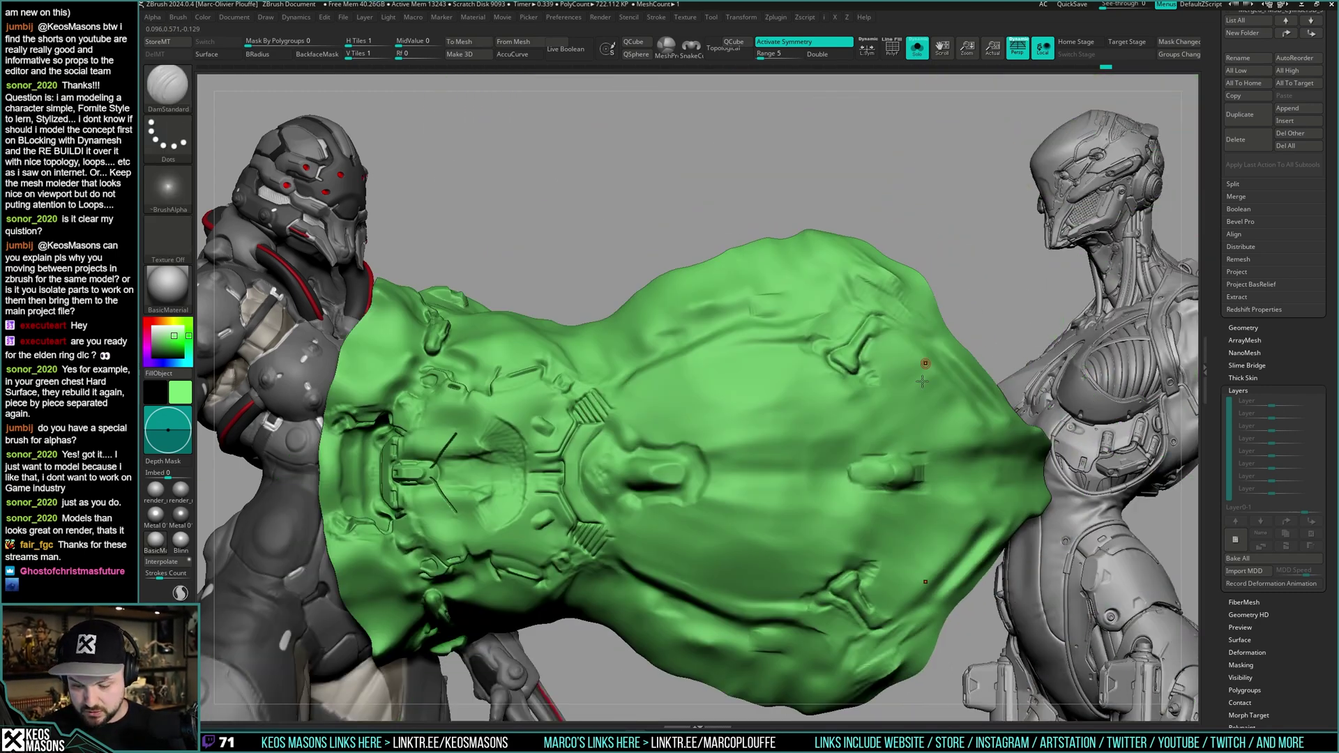
pyautogui.moveTo(881, 423)
pyautogui.mouseDown(button='right')
pyautogui.moveTo(818, 440)
pyautogui.moveTo(947, 349)
pyautogui.moveTo(849, 468)
pyautogui.mouseUp(button='right')
pyautogui.hotkey('alt', 'shift', 's')
pyautogui.hotkey('ctrl', 'z')
pyautogui.hotkey('ctrl', 'z')
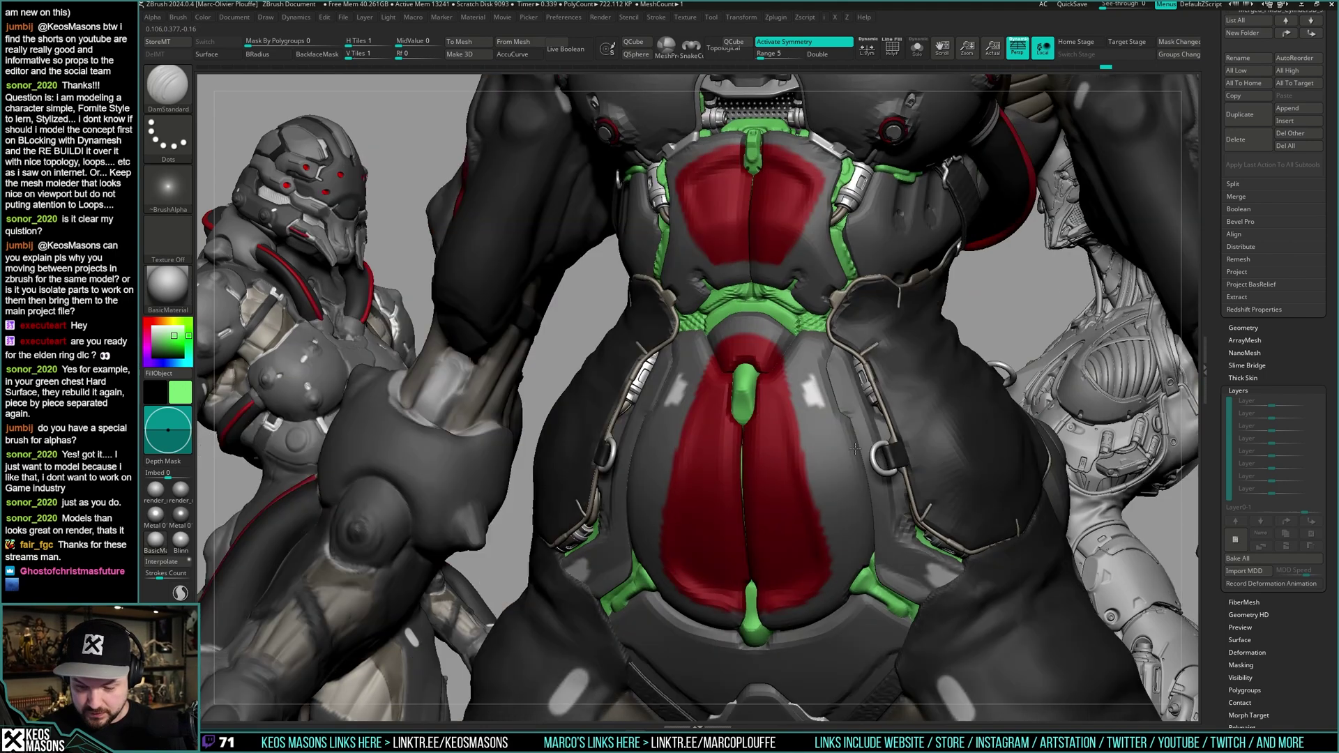
pyautogui.hotkey('ctrl', 'z')
pyautogui.hotkey('ctrl', 'z')
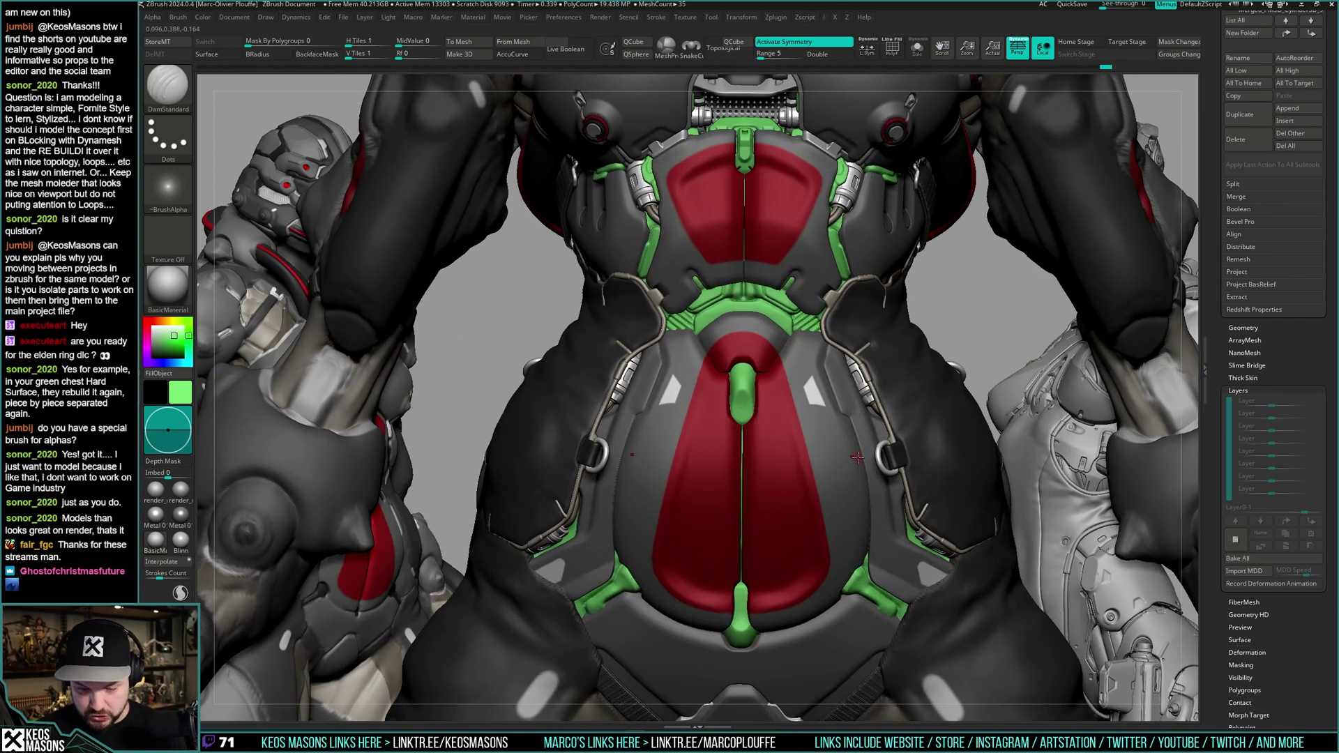
pyautogui.hotkey('ctrl', 'z')
pyautogui.hotkey('ctrl', 'z')
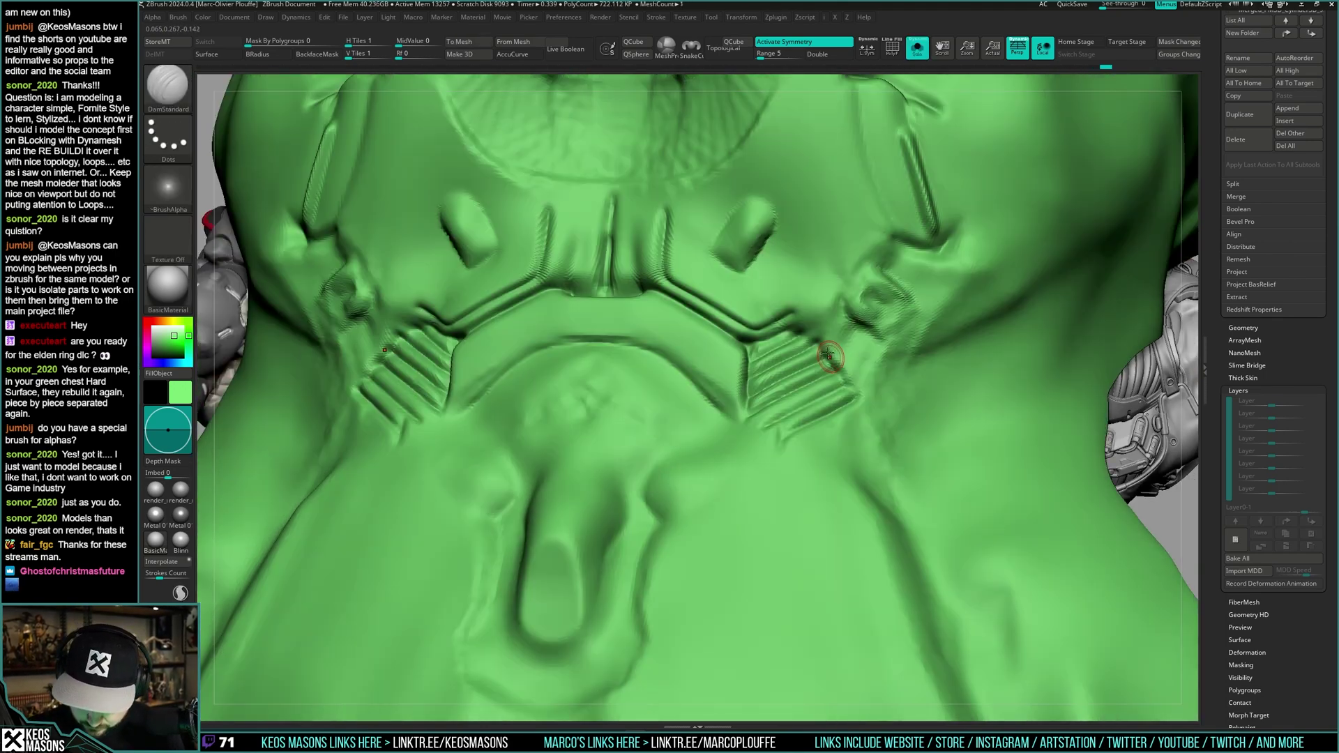
pyautogui.hotkey('ctrl', 'z')
pyautogui.hotkey('ctrl', 'z')
pyautogui.hotkey('ctrl', 'z')
pyautogui.hotkey('ctrl', 'z')
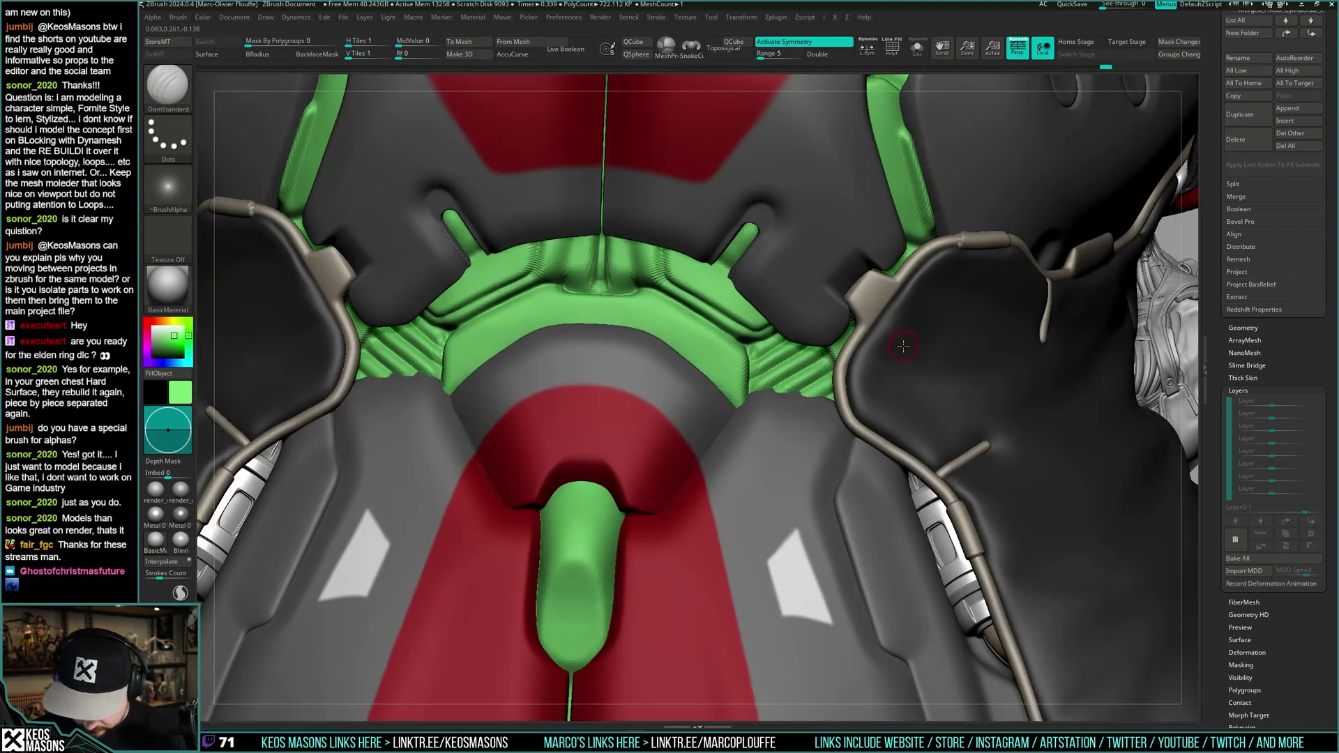
pyautogui.hotkey('ctrl', 'z')
pyautogui.hotkey('ctrl', 'z')
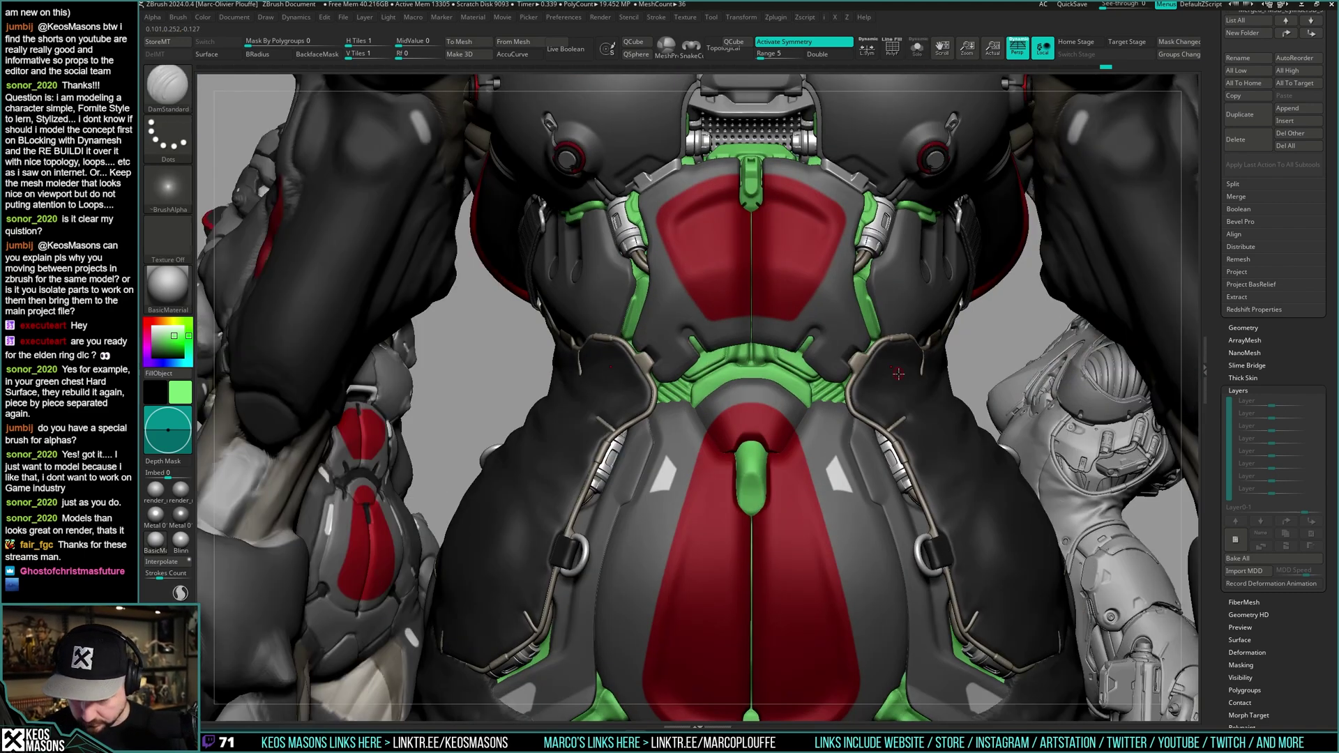
# - Undo the last edit and examine the undersuit grooves within the waist armor from close up and from the whole torso
pyautogui.hotkey('ctrl', 'z')
pyautogui.keyDown('ctrl'); pyautogui.moveTo(898, 374); pyautogui.dragTo(875, 382, button='right'); pyautogui.keyUp('ctrl')
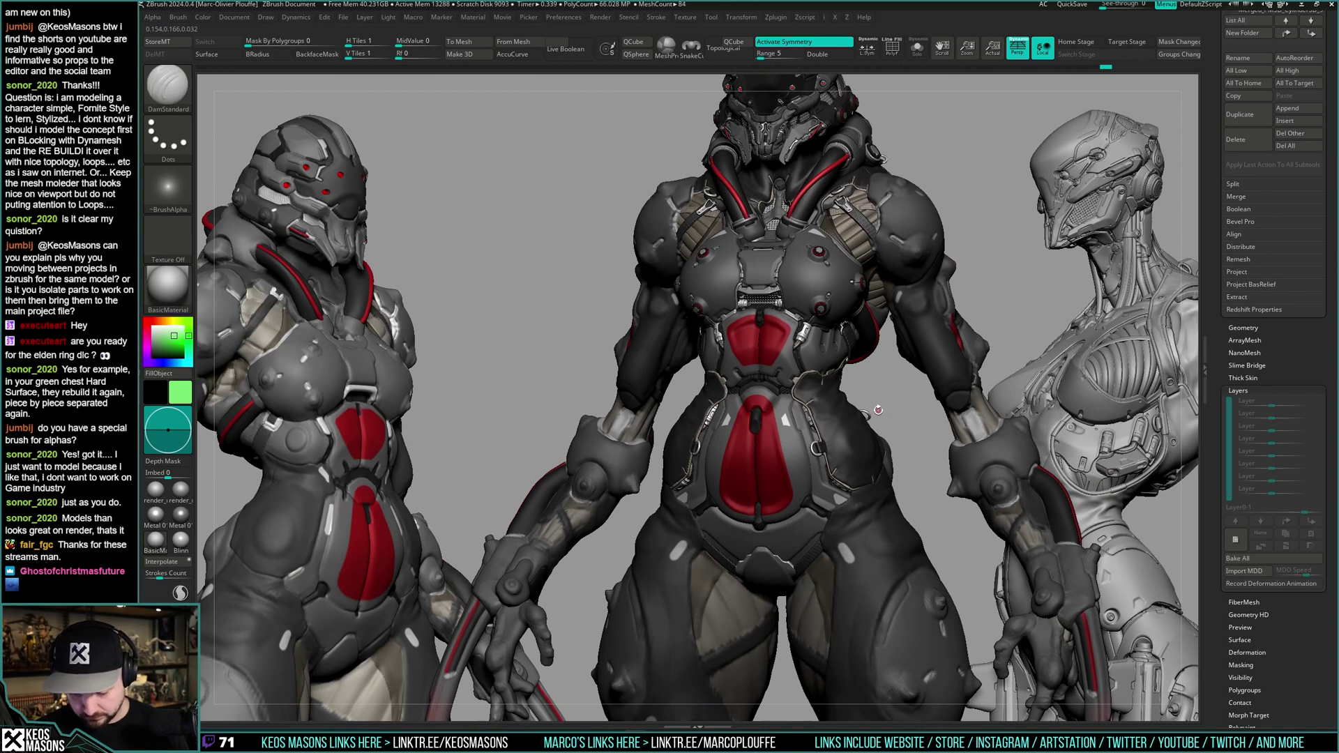
pyautogui.press('shift')
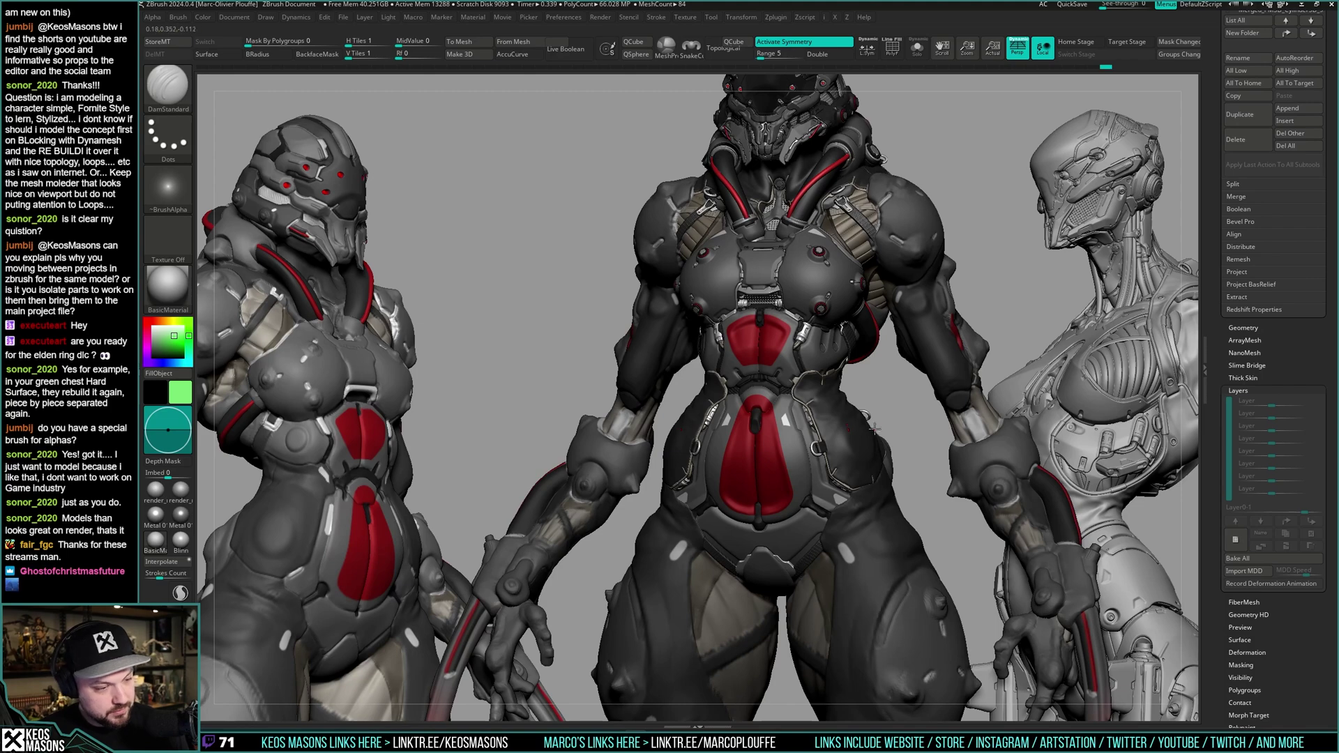
pyautogui.keyDown('shift'); pyautogui.moveTo(864, 392); pyautogui.dragTo(858, 320, button='right'); pyautogui.keyUp('shift')
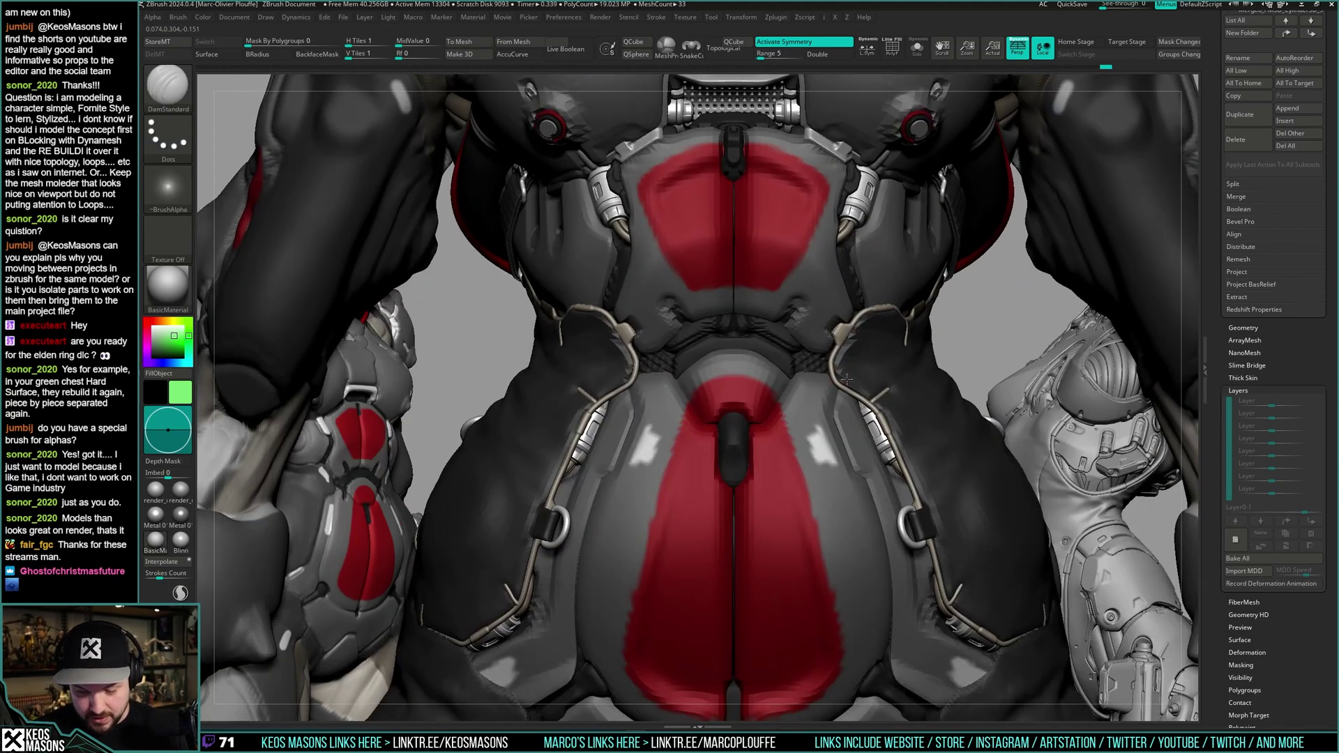
pyautogui.moveTo(843, 404)
pyautogui.mouseDown(button='right')
pyautogui.moveTo(835, 425)
pyautogui.moveTo(834, 402)
pyautogui.mouseUp(button='right')
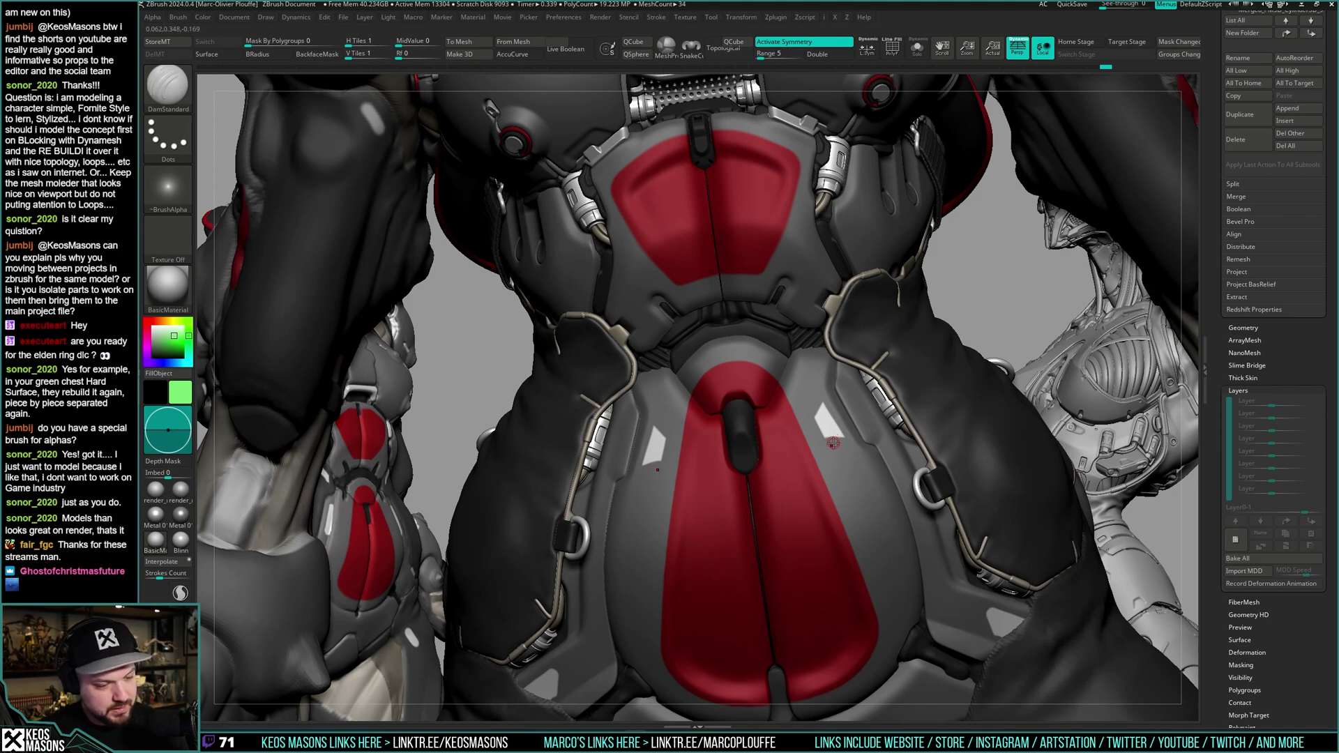
pyautogui.keyDown('ctrl'); pyautogui.moveTo(836, 441); pyautogui.dragTo(830, 473, button='right'); pyautogui.keyUp('ctrl')
pyautogui.scroll(-5, 826, 476)
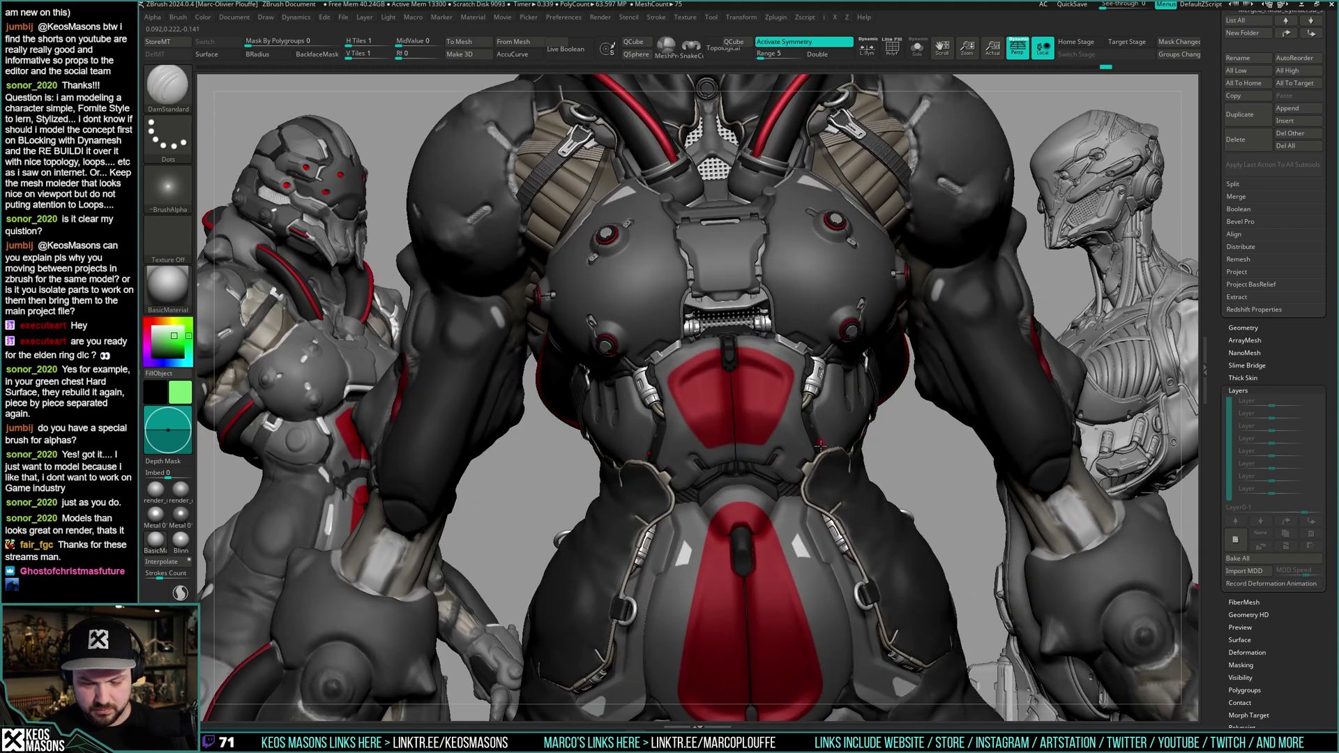
pyautogui.moveTo(821, 446); pyautogui.dragTo(836, 481, button='right')
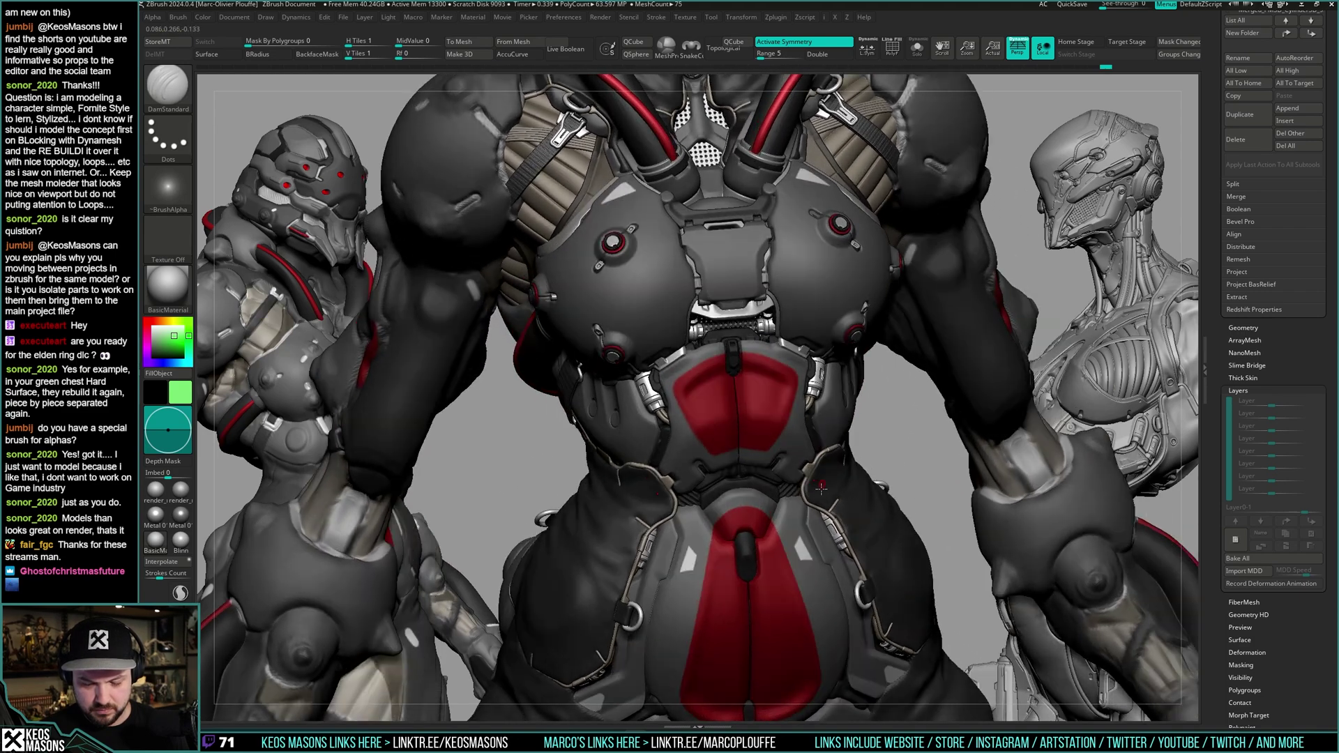
pyautogui.keyDown('alt'); pyautogui.moveTo(827, 538); pyautogui.dragTo(824, 467, button='right'); pyautogui.keyUp('alt')
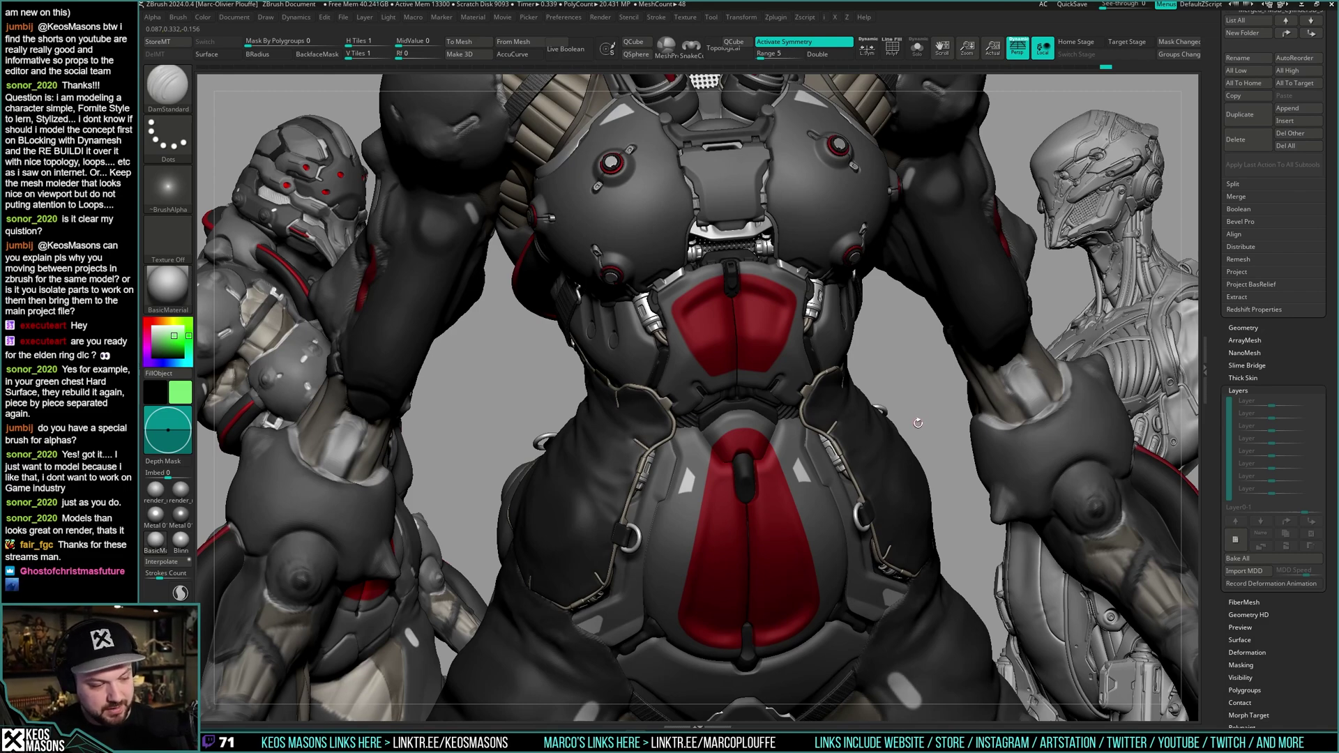
pyautogui.moveTo(840, 486); pyautogui.dragTo(815, 404, button='right')
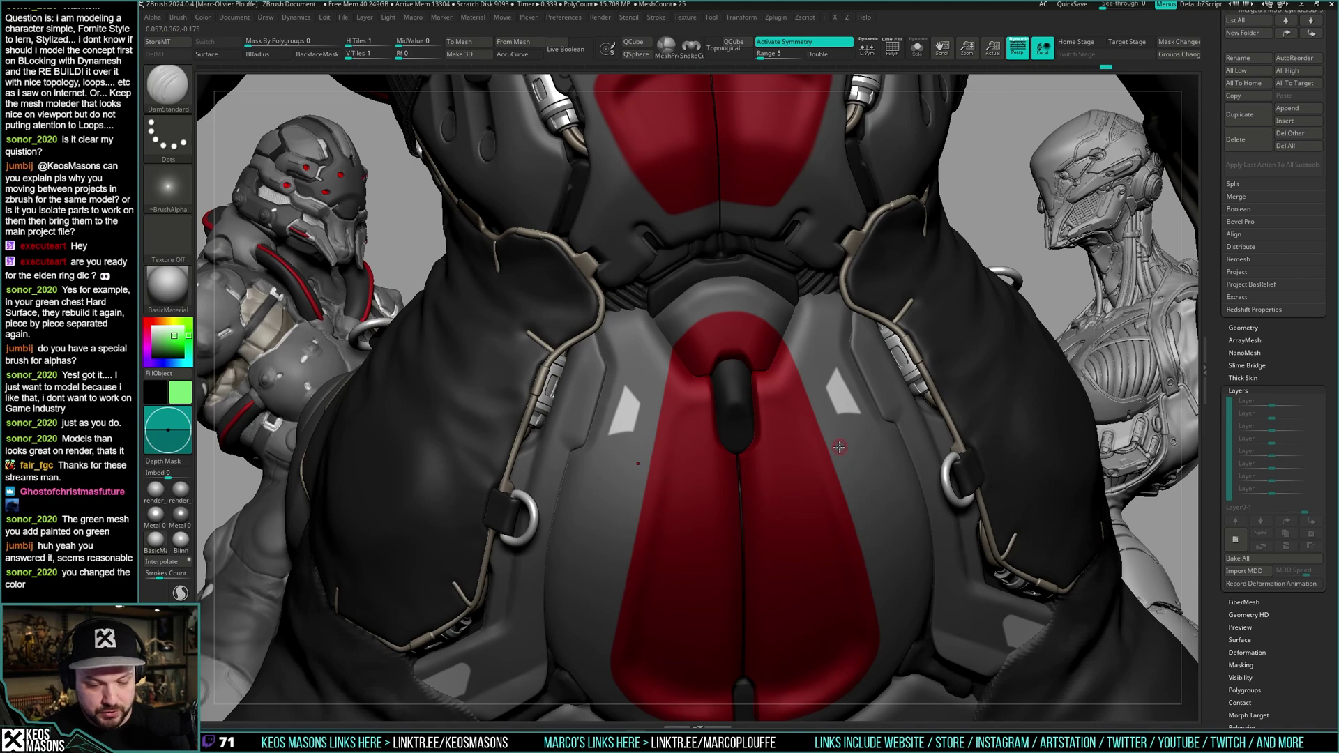
pyautogui.moveTo(839, 447); pyautogui.dragTo(841, 407, button='right')
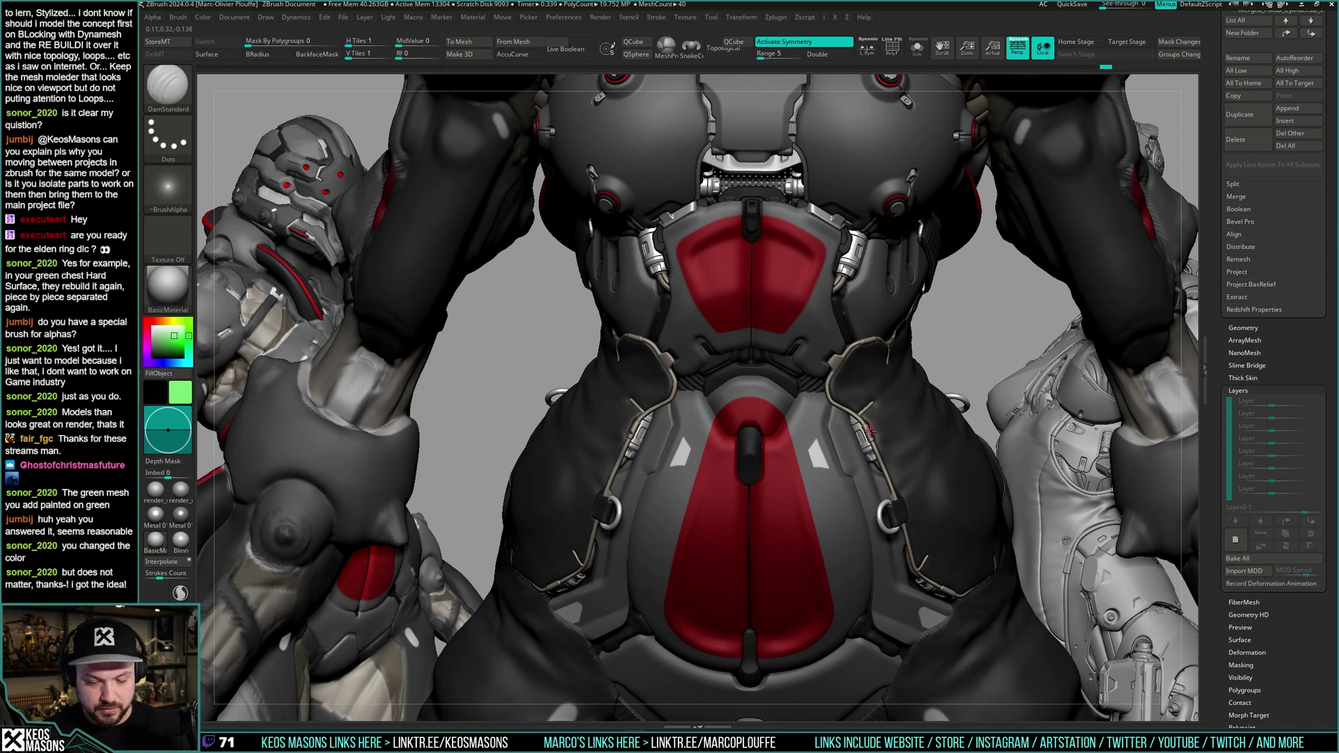
# - Switch to the lower abdominal plate, choose the Orb_Cracks brush and turn on transparency for the surrounding parts
pyautogui.moveTo(833, 386)
pyautogui.mouseDown(button='right')
pyautogui.moveTo(864, 341)
pyautogui.moveTo(787, 369)
pyautogui.moveTo(862, 372)
pyautogui.moveTo(837, 398)
pyautogui.moveTo(863, 397)
pyautogui.moveTo(852, 357)
pyautogui.mouseUp(button='right')
pyautogui.keyDown('alt'); pyautogui.click(861, 371); pyautogui.keyUp('alt')
pyautogui.press('1')
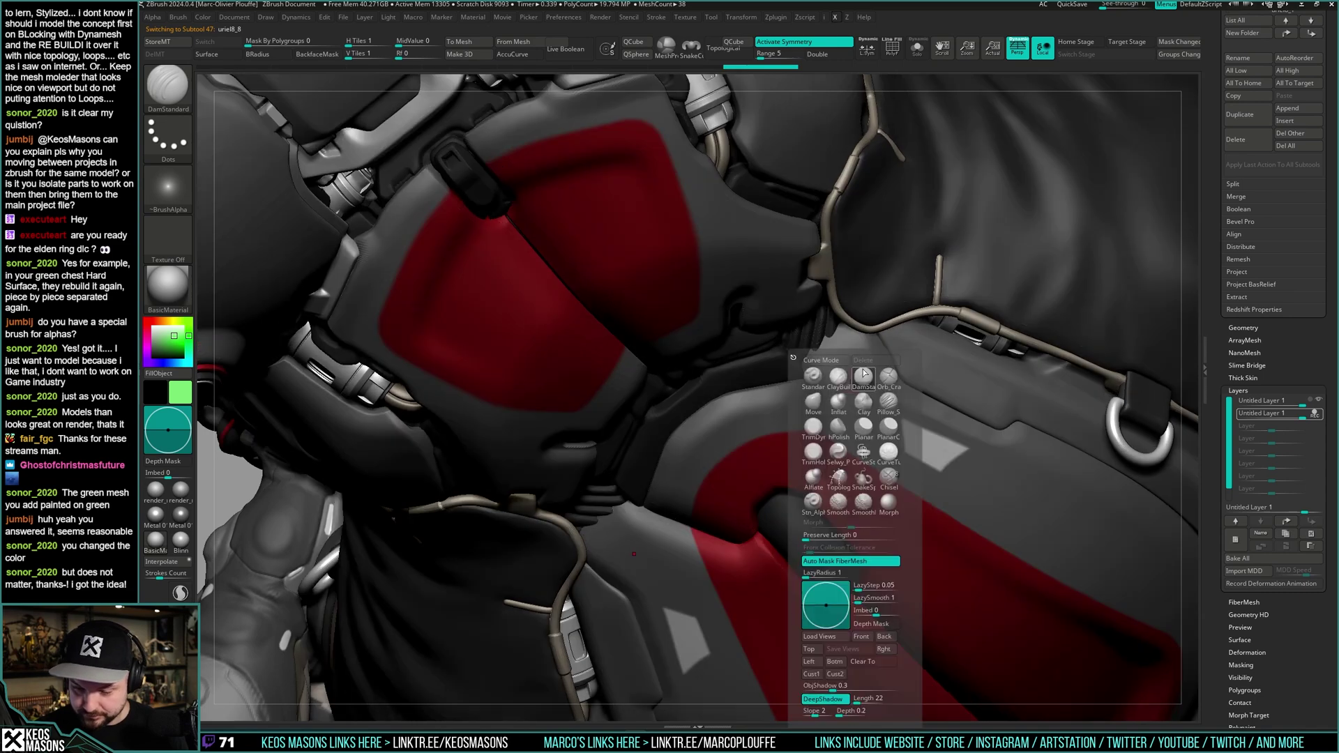
pyautogui.click(877, 380)
pyautogui.hotkey('shift', 't')
pyautogui.press('space')
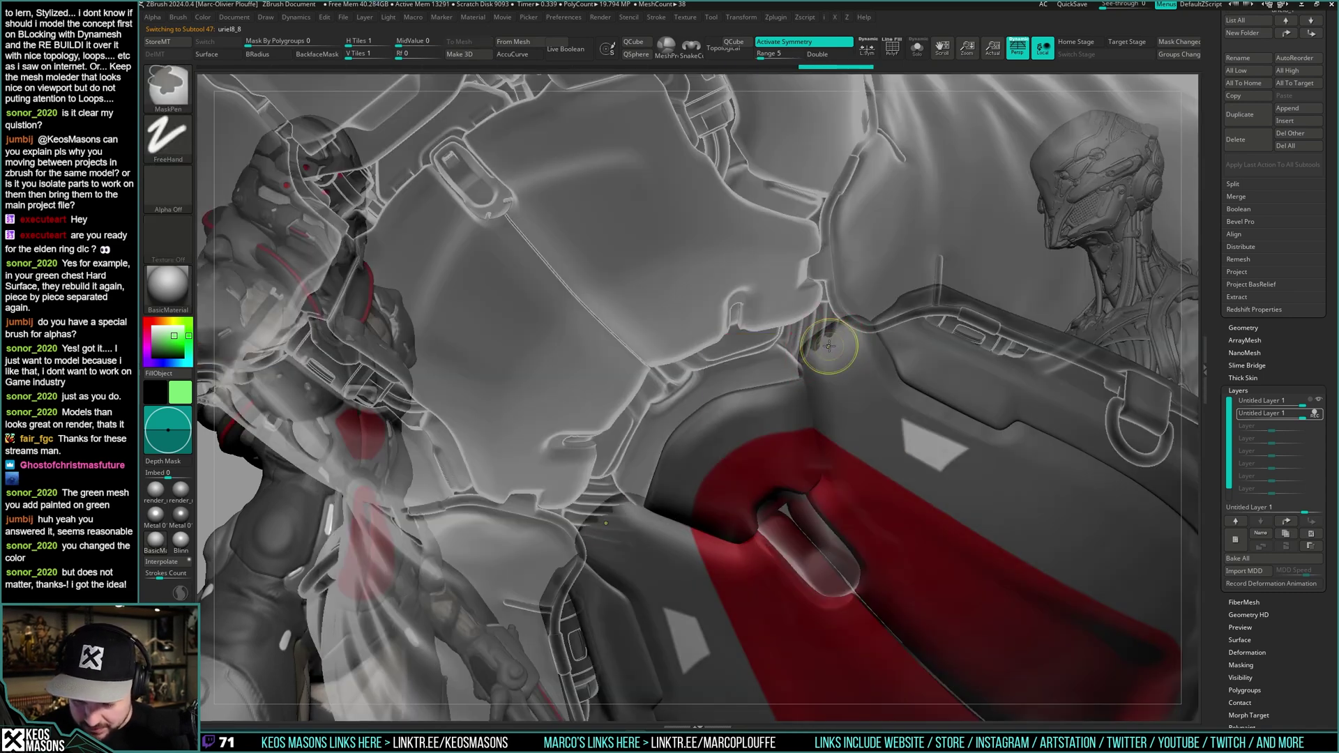
pyautogui.moveTo(830, 338); pyautogui.dragTo(808, 367, button='right')
pyautogui.hotkey('shift', 't')
pyautogui.moveTo(809, 368); pyautogui.dragTo(808, 361, button='right')
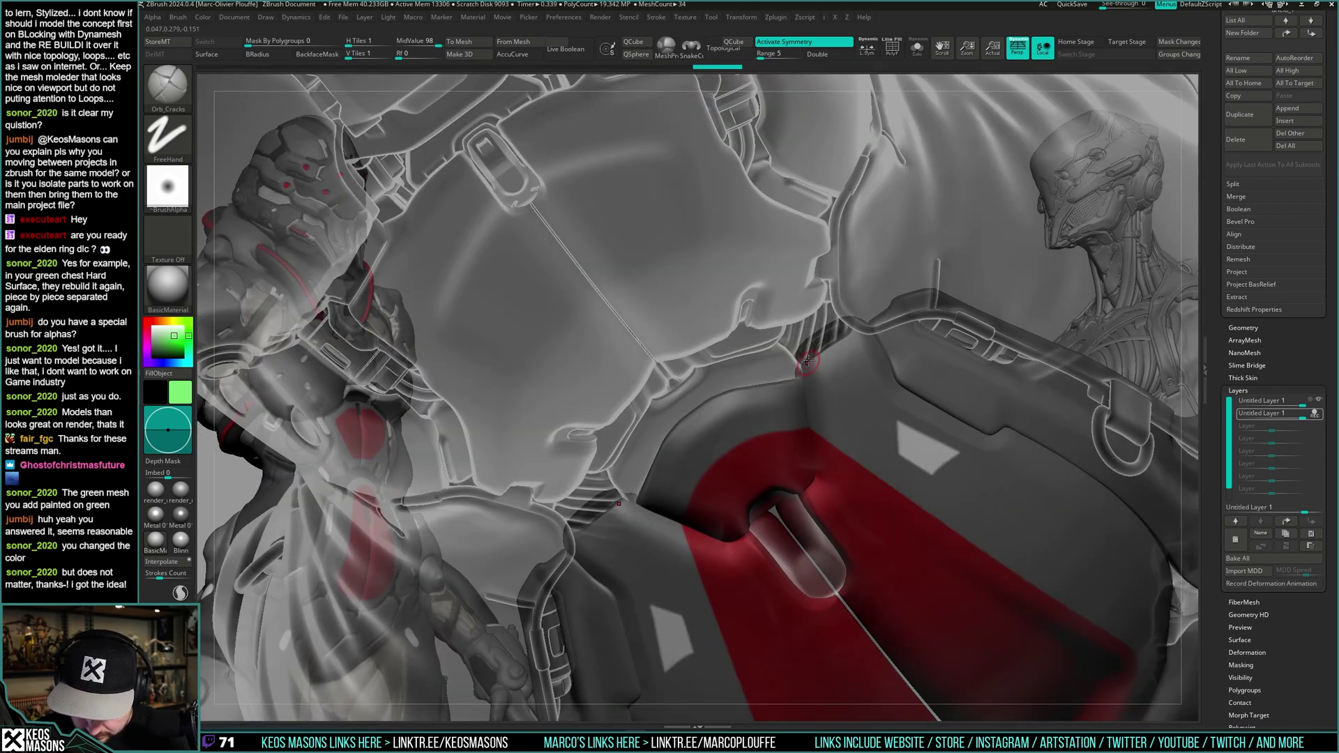
# - Check the plate's polygroups and mask the central arch and outer strips, leaving the two panels beside the arch editable
pyautogui.hotkey('shift', 'f')
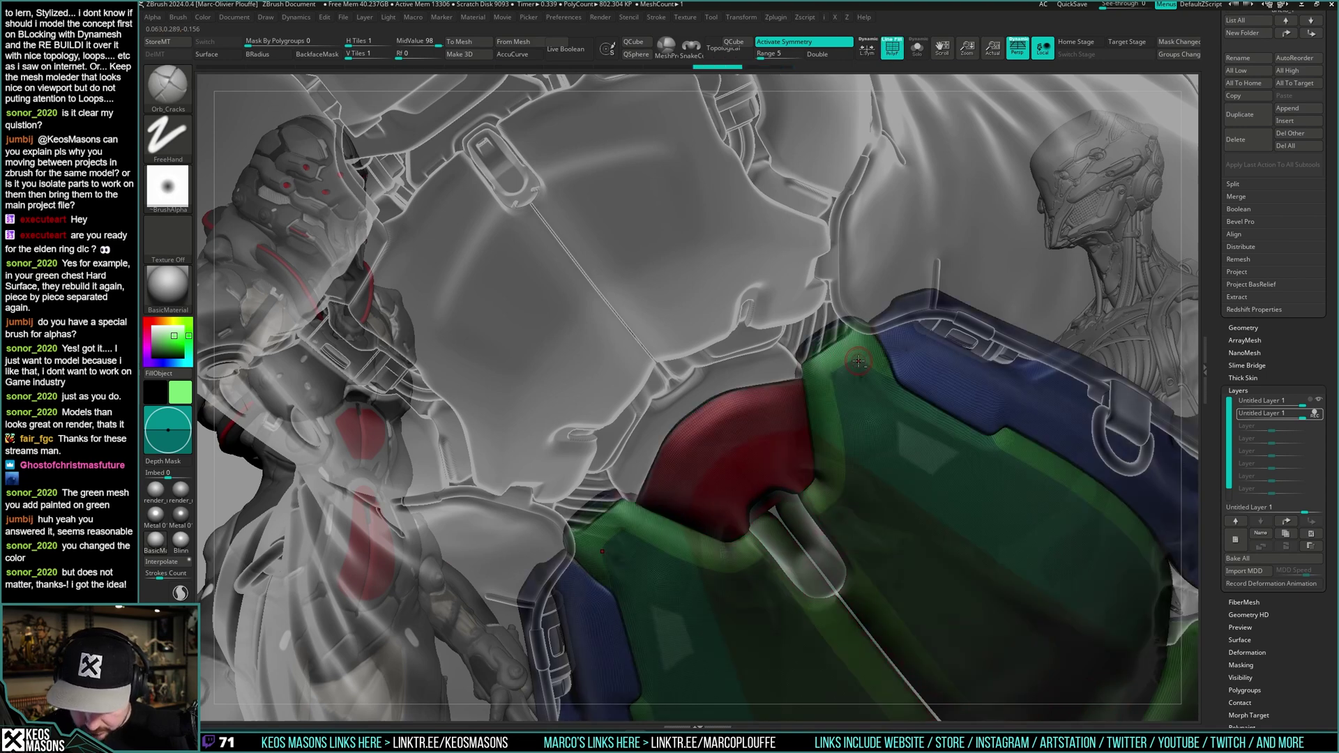
pyautogui.hotkey('shift', 'f')
pyautogui.press('w')
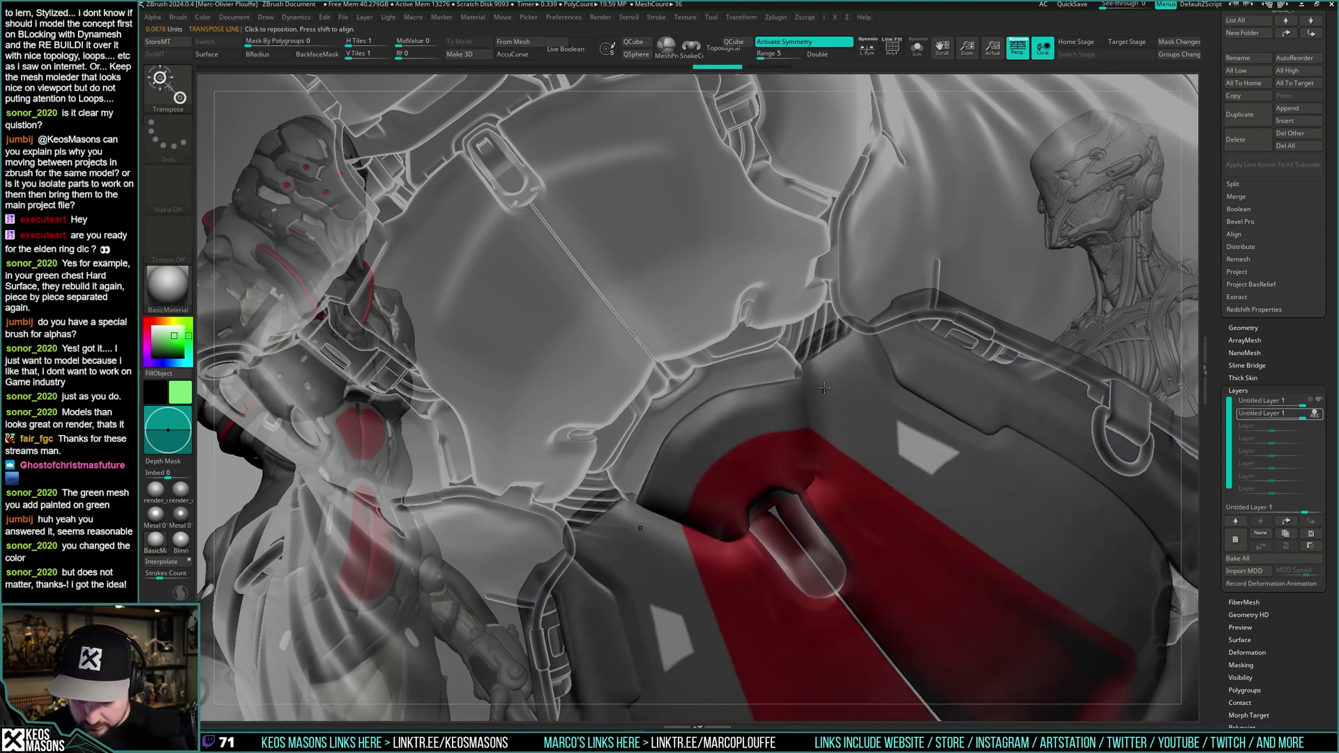
pyautogui.keyDown('ctrl'); pyautogui.moveTo(830, 370); pyautogui.dragTo(774, 425); pyautogui.keyUp('ctrl')
pyautogui.press('q')
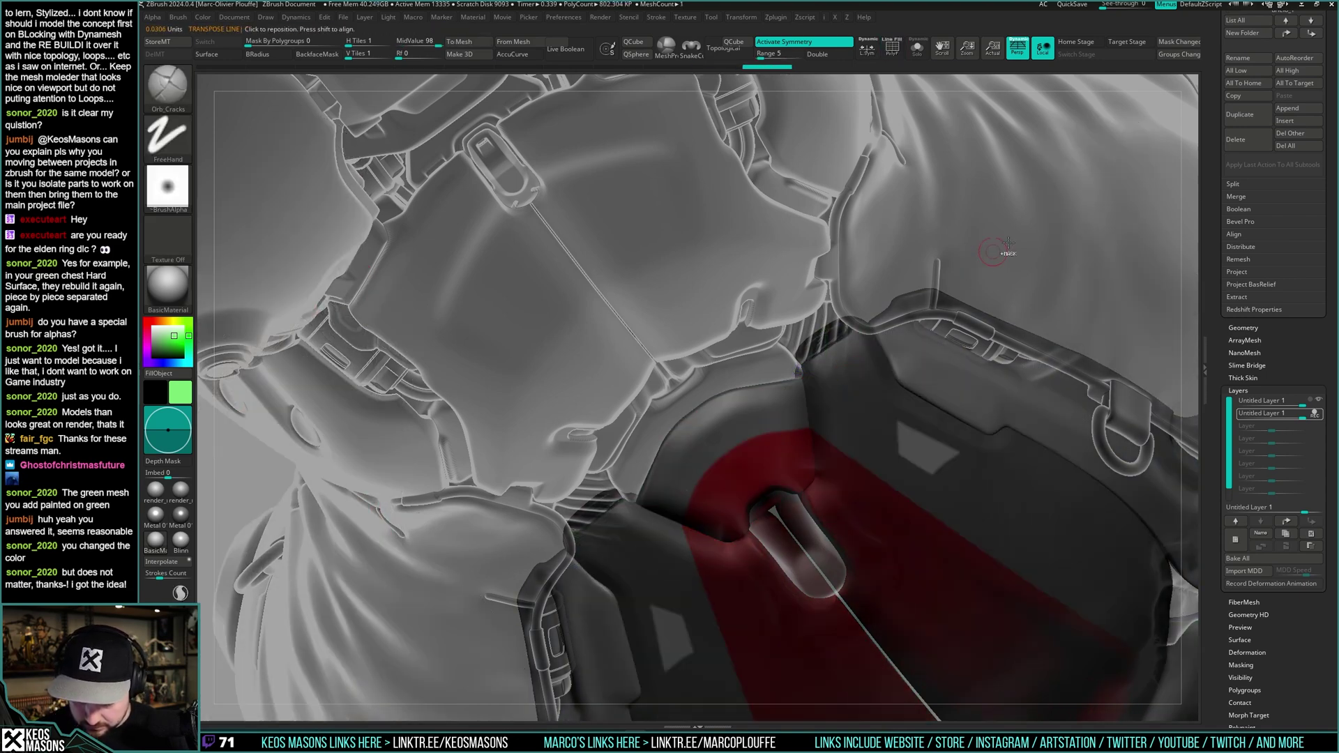
pyautogui.keyDown('ctrl'); pyautogui.click(1008, 253); pyautogui.keyUp('ctrl')
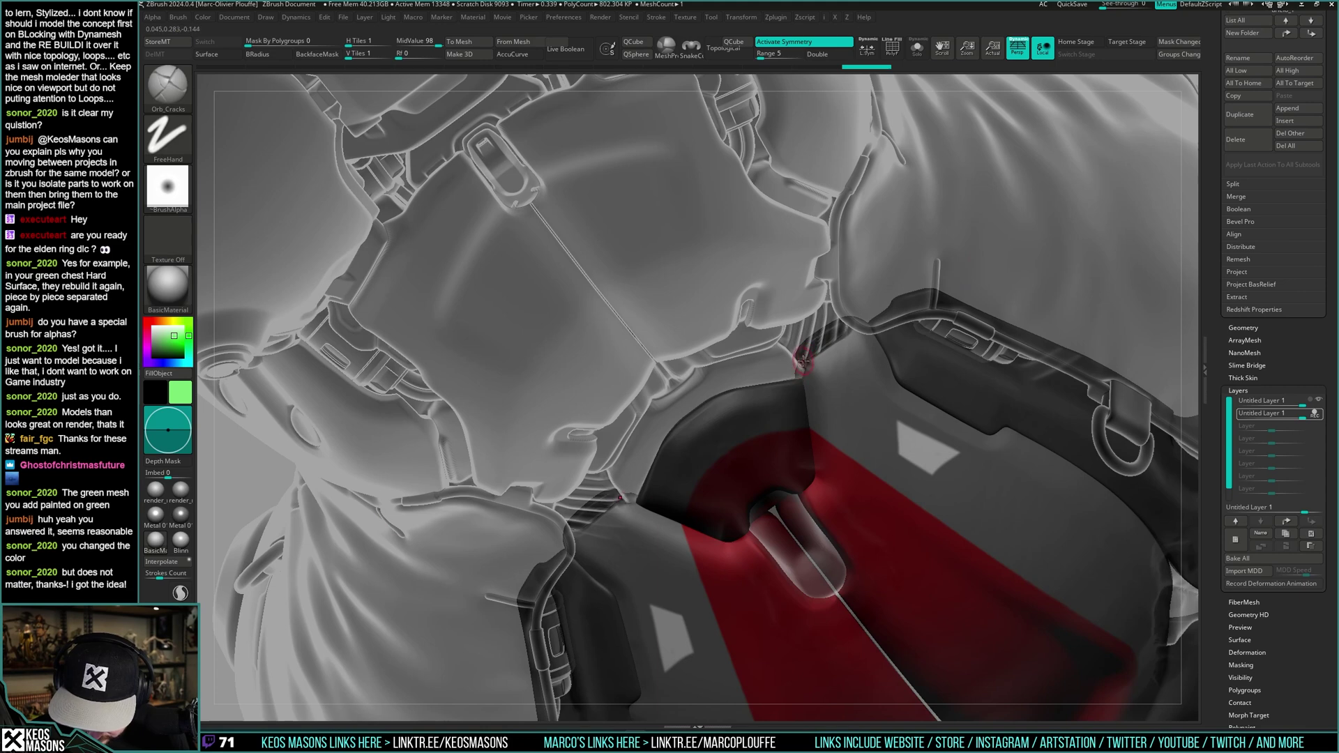
# - Sharpen the upper inner corners of the panels beside the arch, stepping through the edit history to compare the strokes
pyautogui.hotkey('ctrl', 'z')
pyautogui.moveTo(806, 370); pyautogui.dragTo(799, 367, button='right')
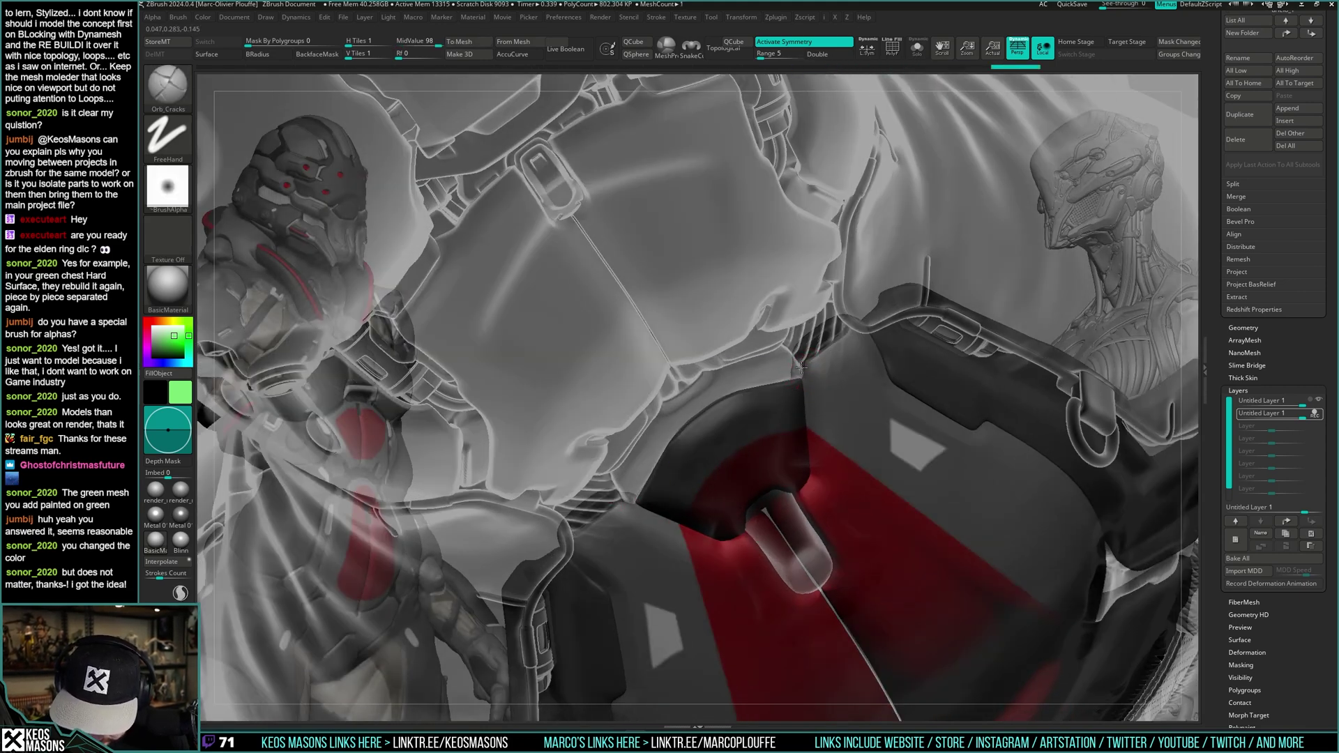
pyautogui.moveTo(801, 367); pyautogui.dragTo(819, 343, button='right')
pyautogui.hotkey('ctrl', 'z')
pyautogui.hotkey('alt', 's')
pyautogui.hotkey('ctrl', 'shift', 'z')
pyautogui.hotkey('ctrl', 'shift', 'z')
pyautogui.hotkey('ctrl', 'shift', 'z')
pyautogui.hotkey('ctrl', 'shift', 'z')
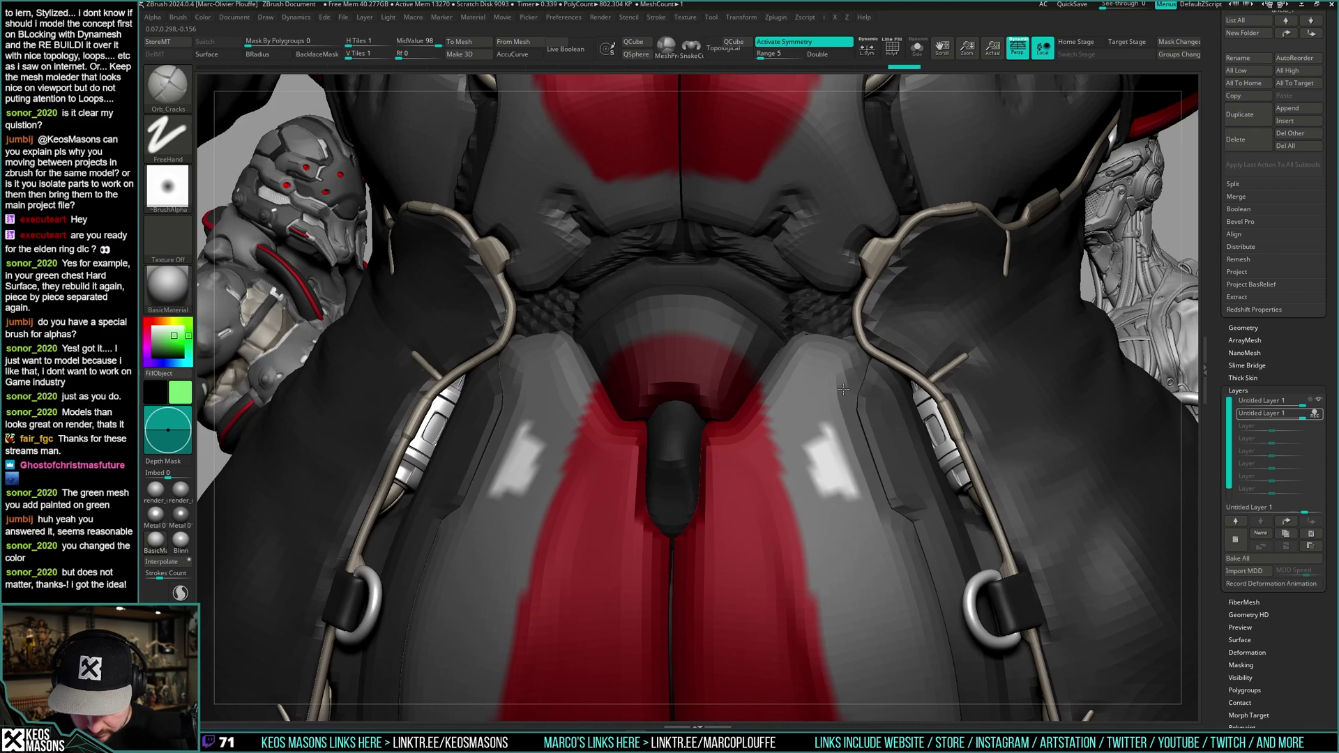
# - Inspect the panel corners on the isolated abdominal plate and switch to the hPolish brush for the central arch
pyautogui.moveTo(843, 389); pyautogui.dragTo(835, 400, button='right')
pyautogui.hotkey('alt', 's')
pyautogui.moveTo(897, 311)
pyautogui.mouseDown(button='right')
pyautogui.moveTo(902, 267)
pyautogui.moveTo(924, 302)
pyautogui.moveTo(888, 320)
pyautogui.mouseUp(button='right')
pyautogui.rightClick(890, 319)
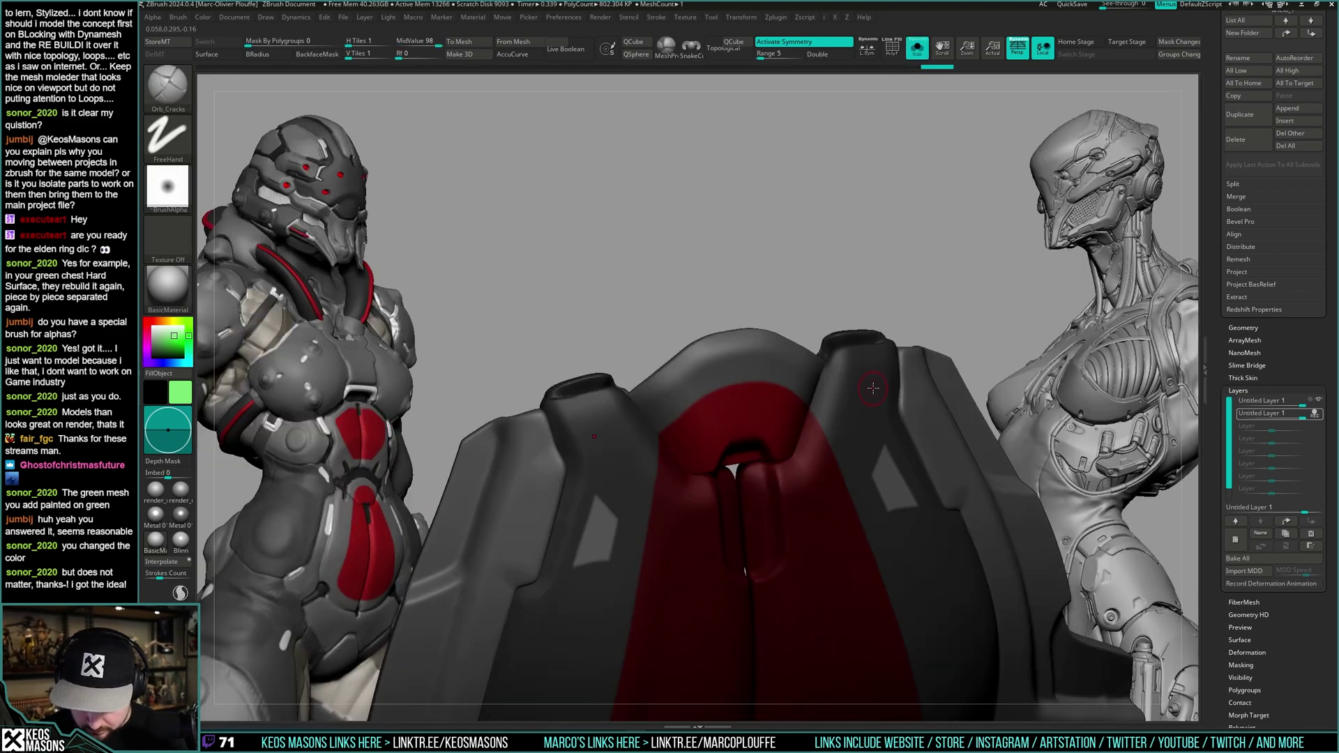
pyautogui.rightClick(887, 359)
pyautogui.click(870, 425)
pyautogui.hotkey('alt', 's')
pyautogui.hotkey('ctrl', 'shift', 'z')
pyautogui.hotkey('ctrl', 'shift', 'z')
pyautogui.hotkey('ctrl', 'shift', 'z')
pyautogui.hotkey('ctrl', 'shift', 'z')
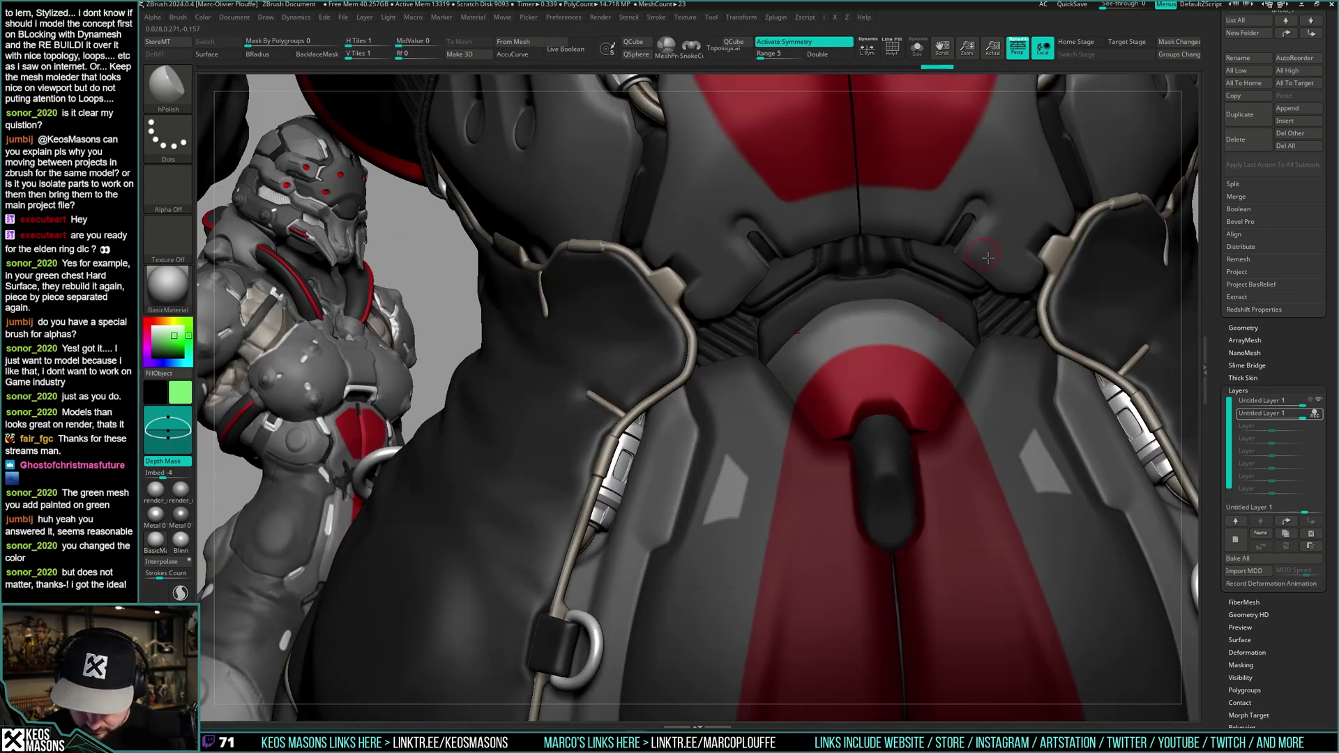
# - Isolate the abdominal plate and polish and smooth the rounded upper rim of its central arch
pyautogui.hotkey('ctrl', 'z')
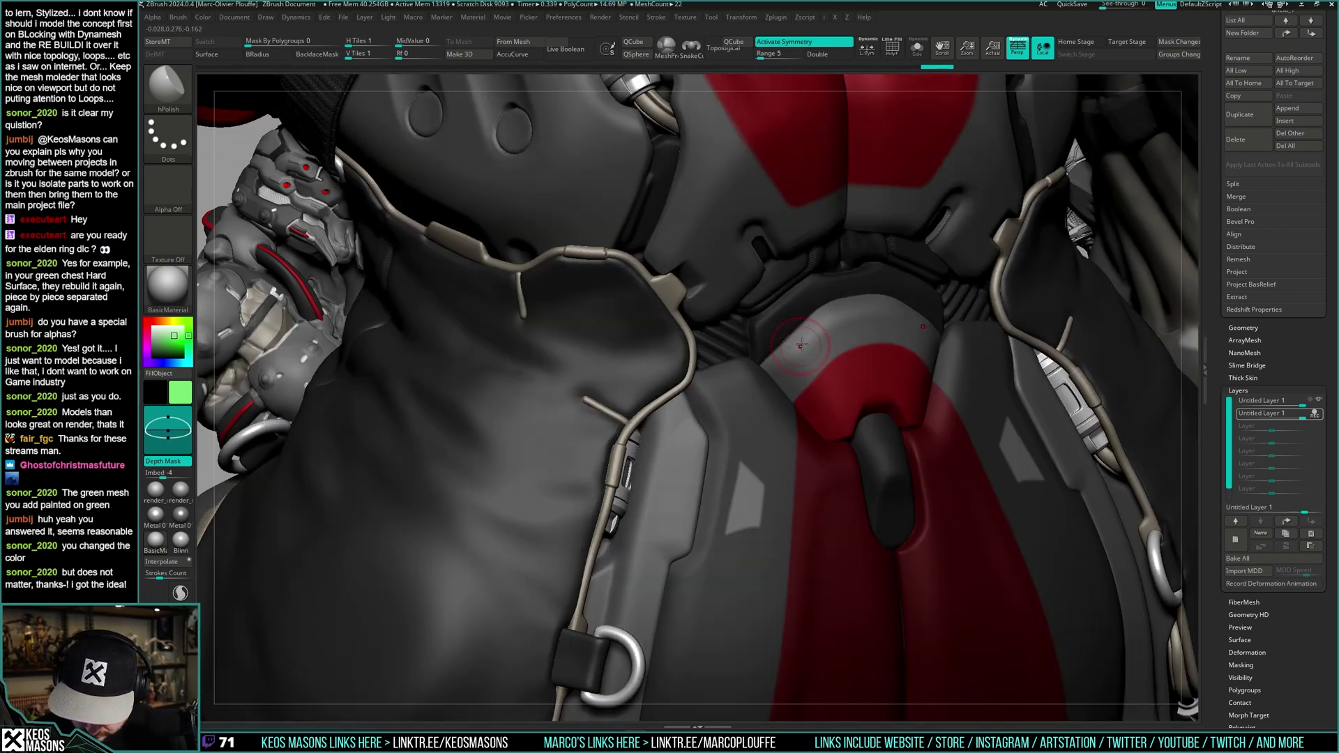
pyautogui.hotkey('alt', 's')
pyautogui.moveTo(787, 350); pyautogui.dragTo(777, 355, button='right')
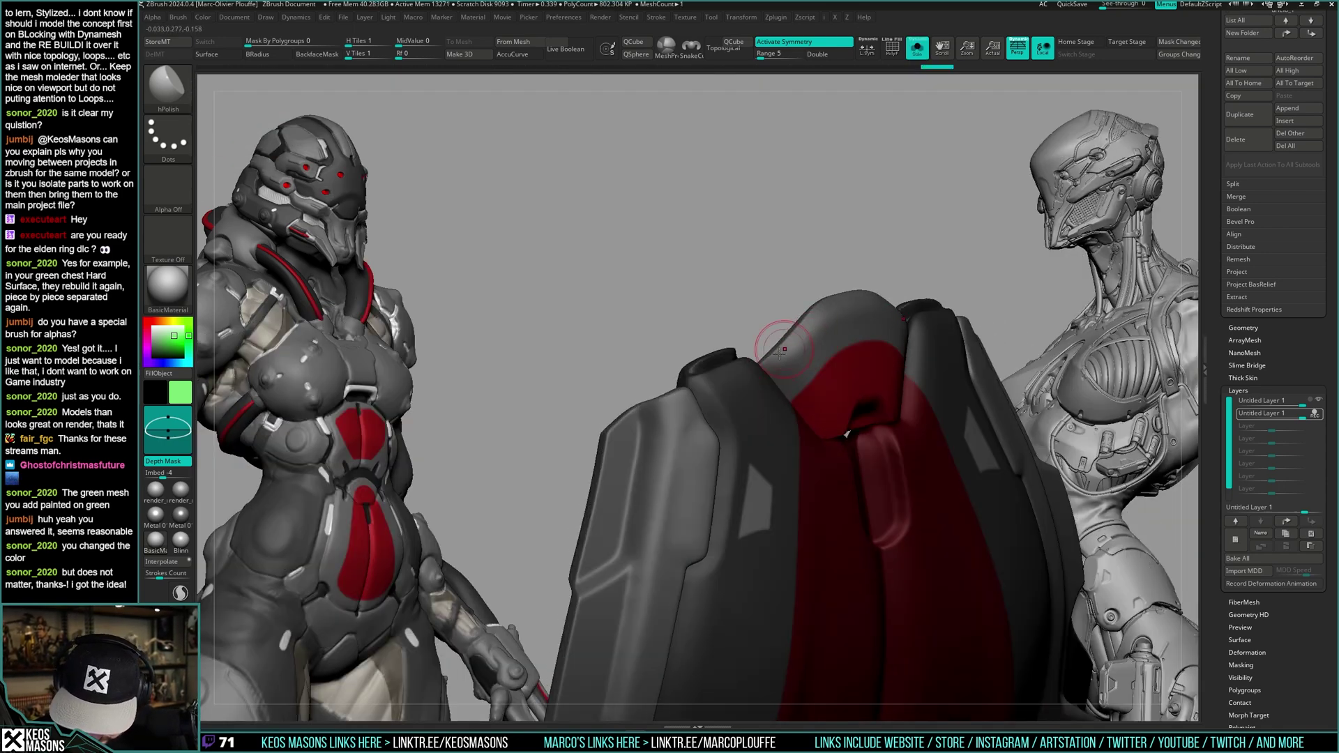
pyautogui.moveTo(829, 301); pyautogui.dragTo(799, 338, button='right')
pyautogui.hotkey('ctrl', 'z')
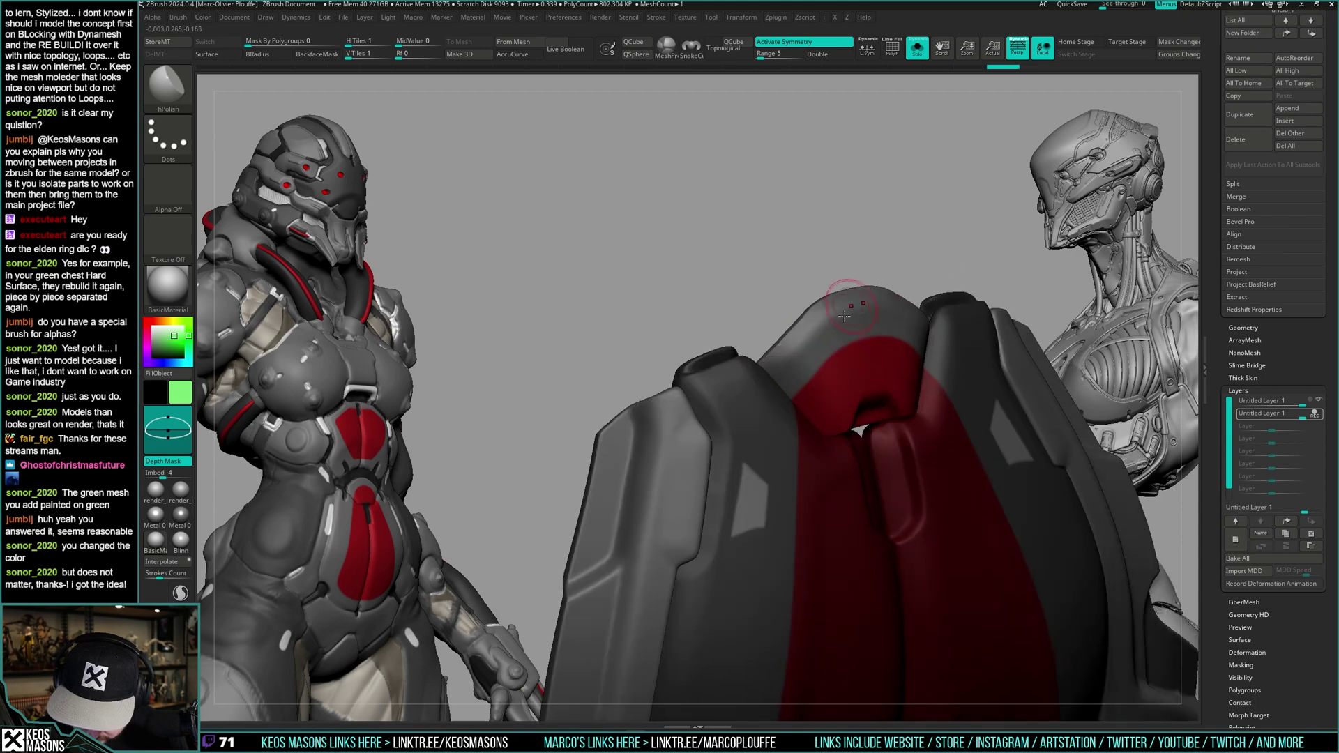
pyautogui.moveTo(856, 299); pyautogui.dragTo(830, 315)
pyautogui.keyDown('shift'); pyautogui.moveTo(771, 388); pyautogui.dragTo(809, 334); pyautogui.keyUp('shift')
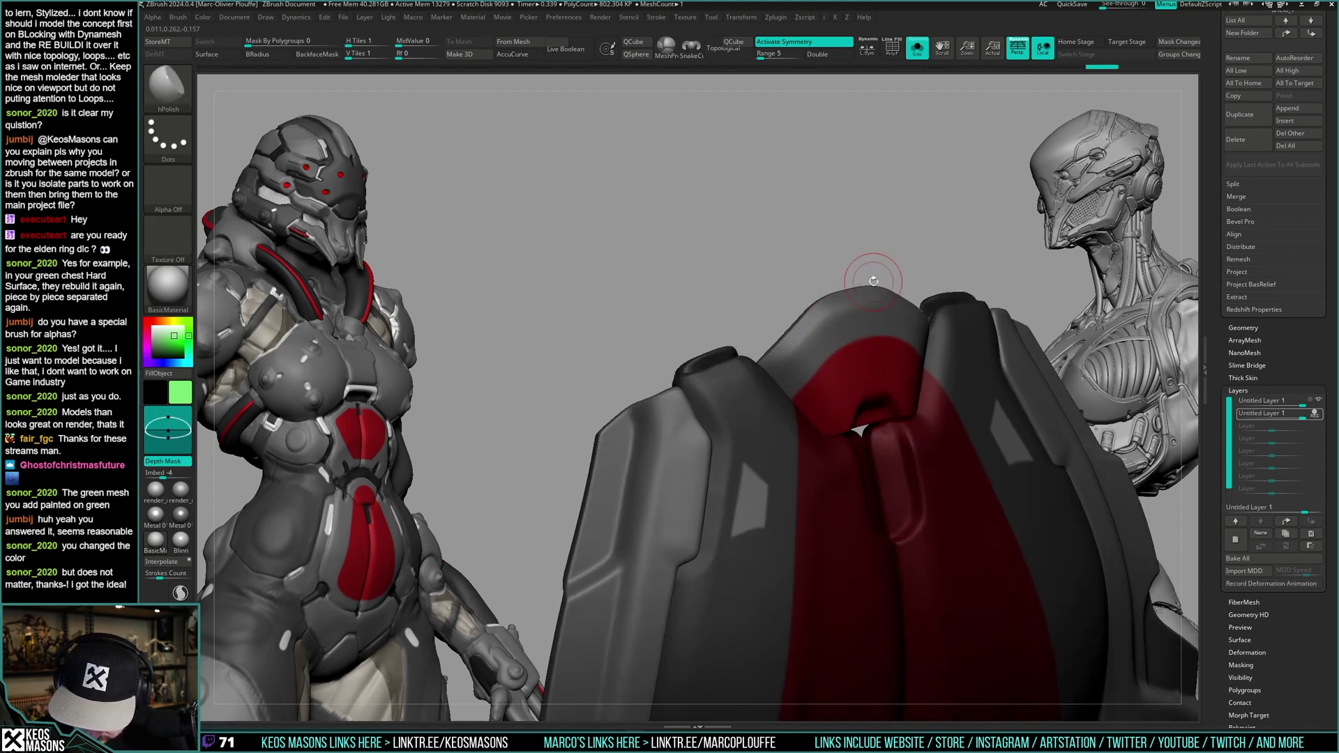
# - Compare the arch rim edits through undo and redo, and bring back the surrounding armor
pyautogui.moveTo(874, 270); pyautogui.dragTo(818, 357, button='right')
pyautogui.hotkey('ctrl', 'z')
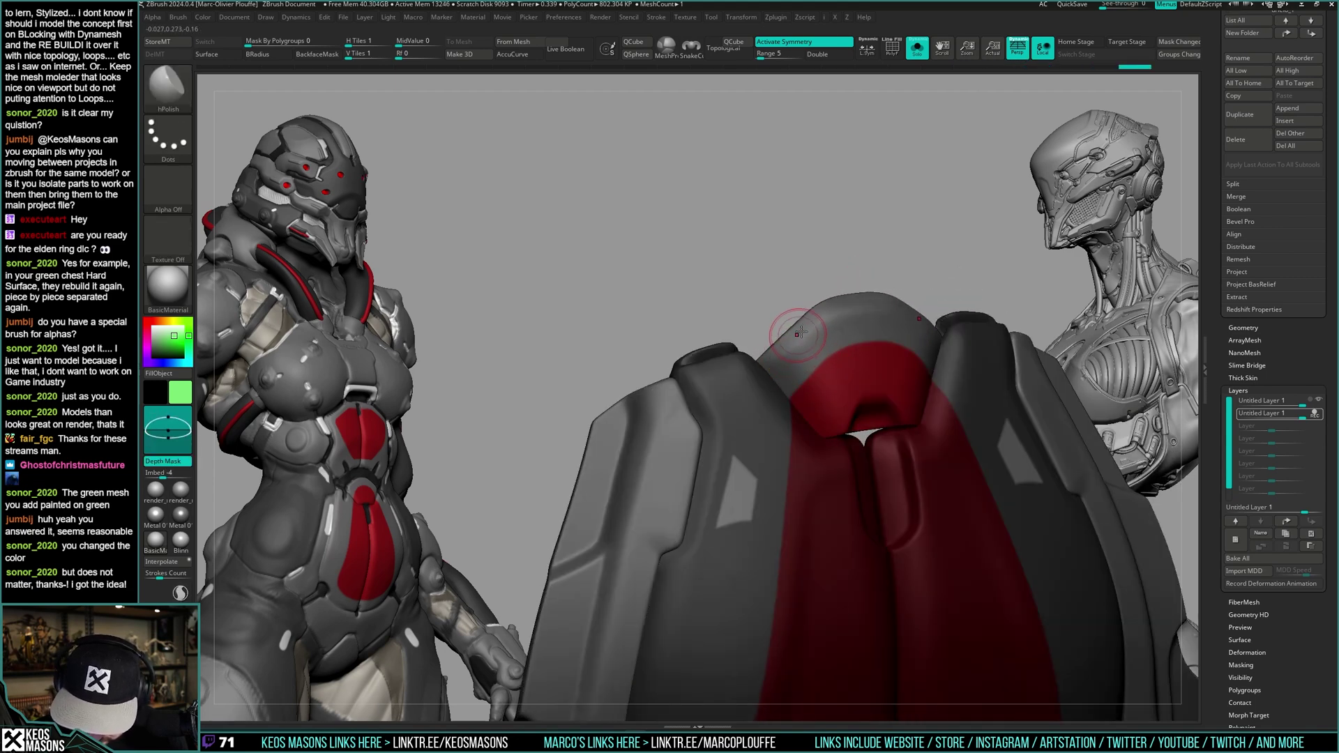
pyautogui.hotkey('ctrl', 'z')
pyautogui.hotkey('ctrl', 'shift', 'z')
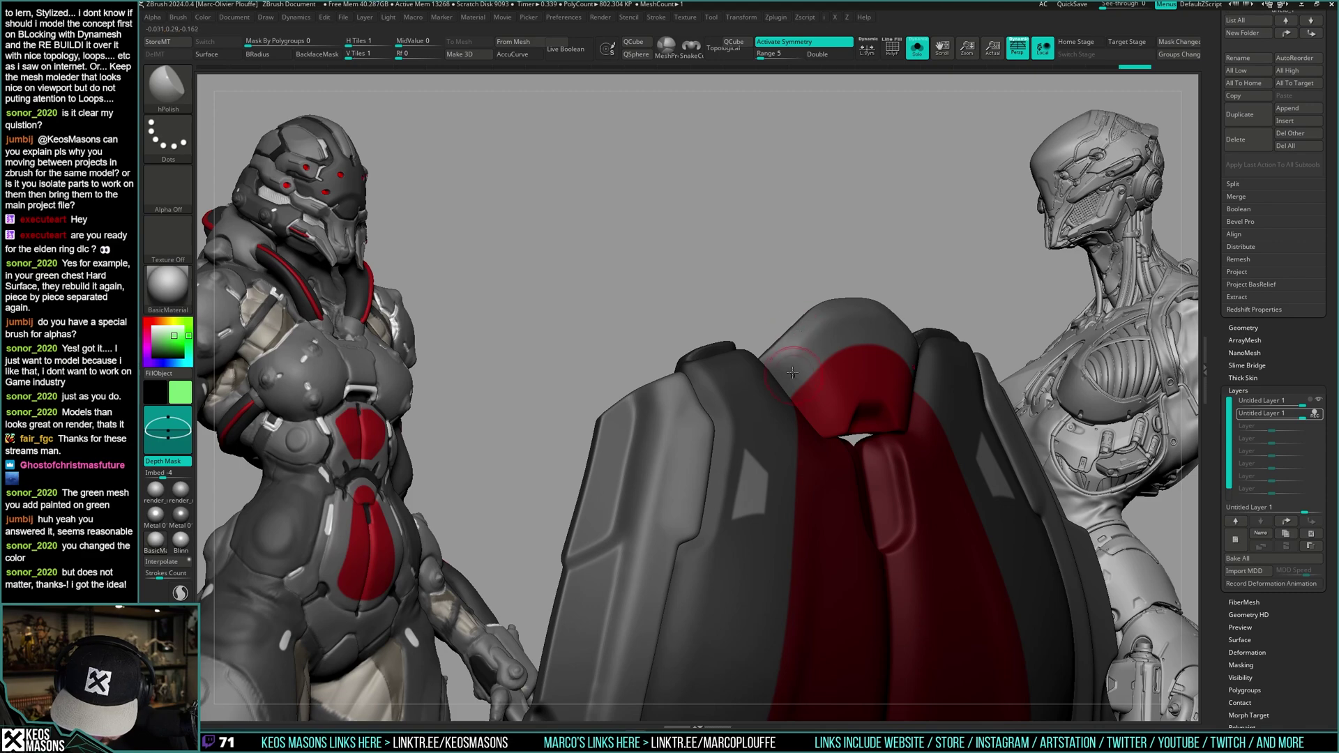
pyautogui.moveTo(882, 269)
pyautogui.mouseDown()
pyautogui.moveTo(843, 262)
pyautogui.moveTo(971, 331)
pyautogui.mouseUp()
pyautogui.hotkey('alt', 's')
pyautogui.moveTo(994, 342)
pyautogui.mouseDown(button='right')
pyautogui.moveTo(894, 366)
pyautogui.moveTo(877, 419)
pyautogui.mouseUp(button='right')
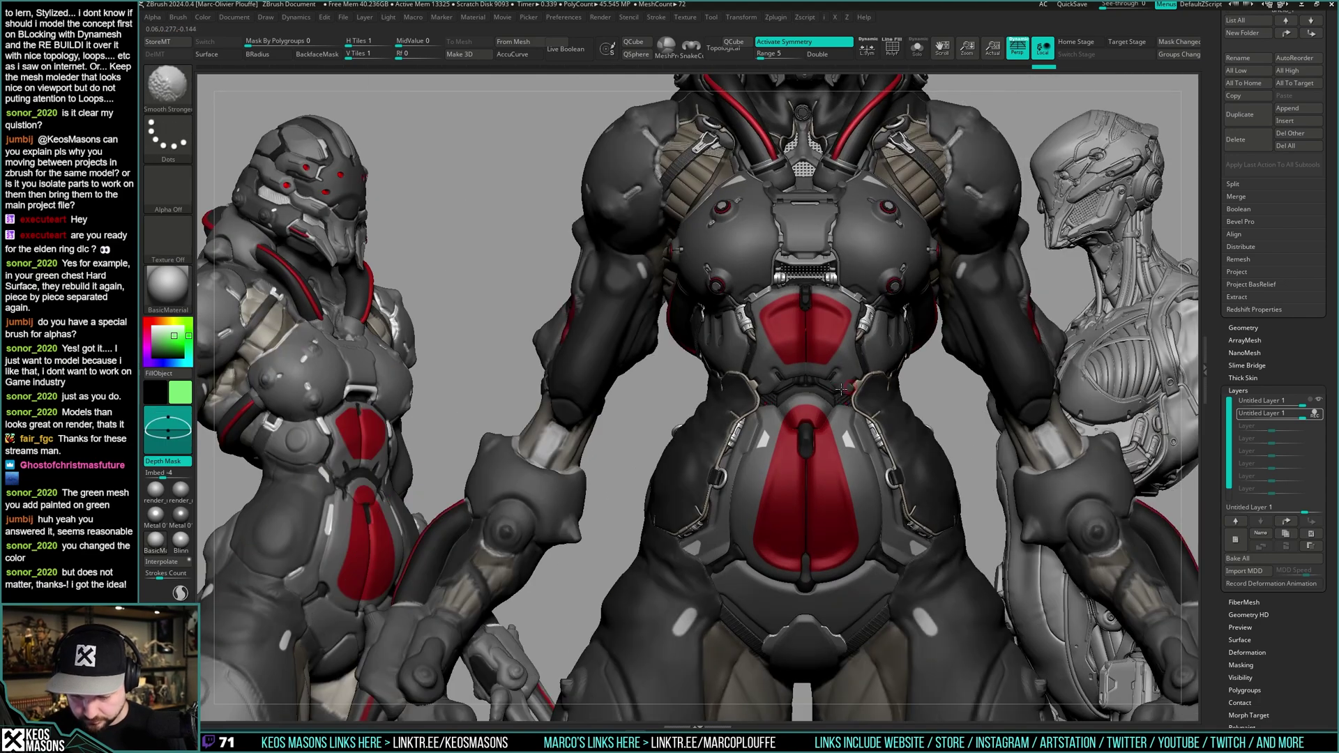
# - Select the green undersuit and nudge the lower outer end of its curved band with the Move brush
pyautogui.keyDown('alt'); pyautogui.click(845, 397); pyautogui.keyUp('alt')
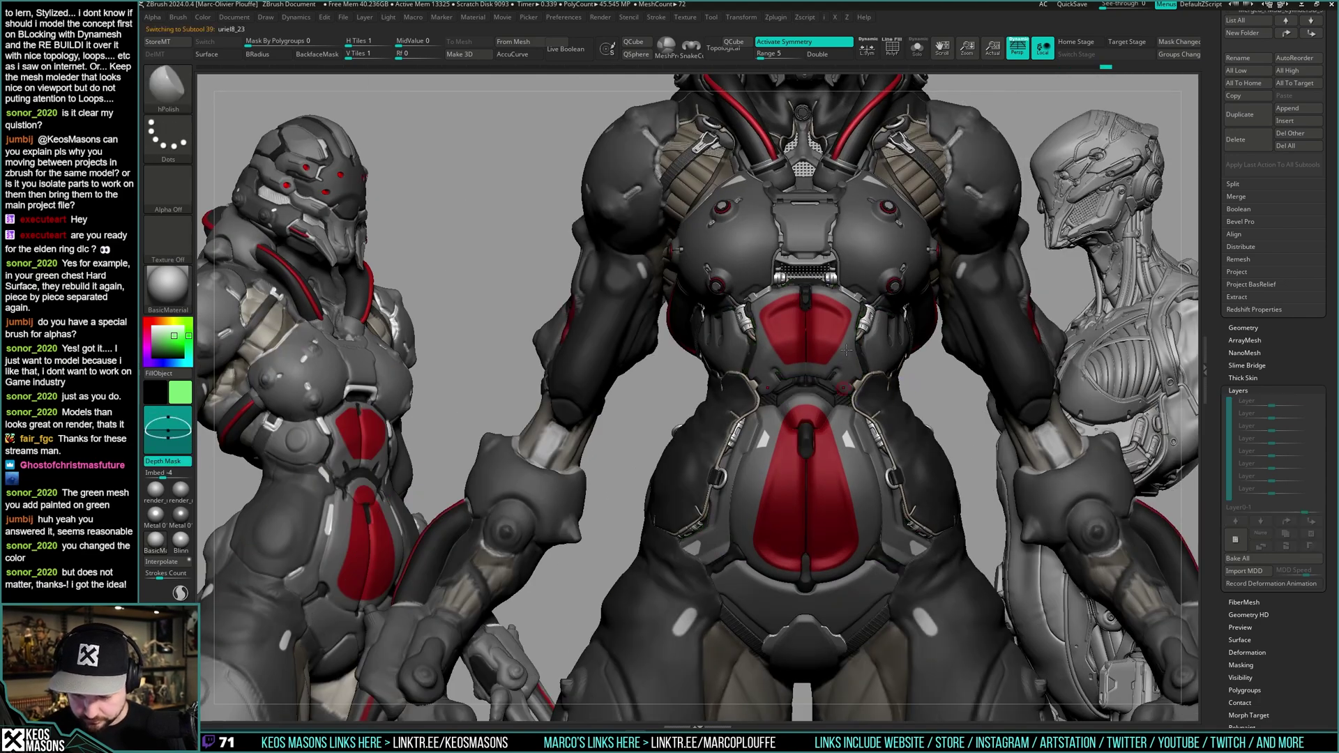
pyautogui.keyDown('ctrl'); pyautogui.moveTo(842, 415); pyautogui.dragTo(855, 407, button='right'); pyautogui.keyUp('ctrl')
pyautogui.press('b')
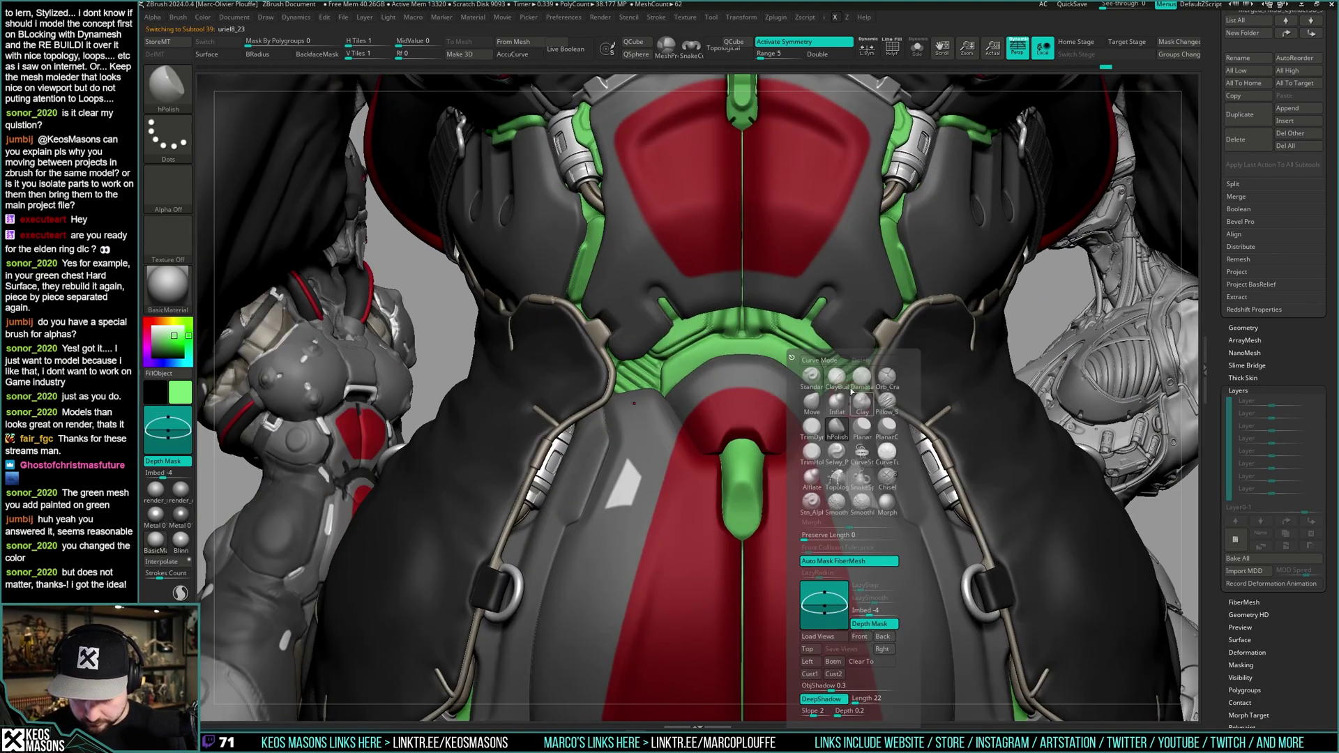
pyautogui.click(814, 426)
pyautogui.press('space')
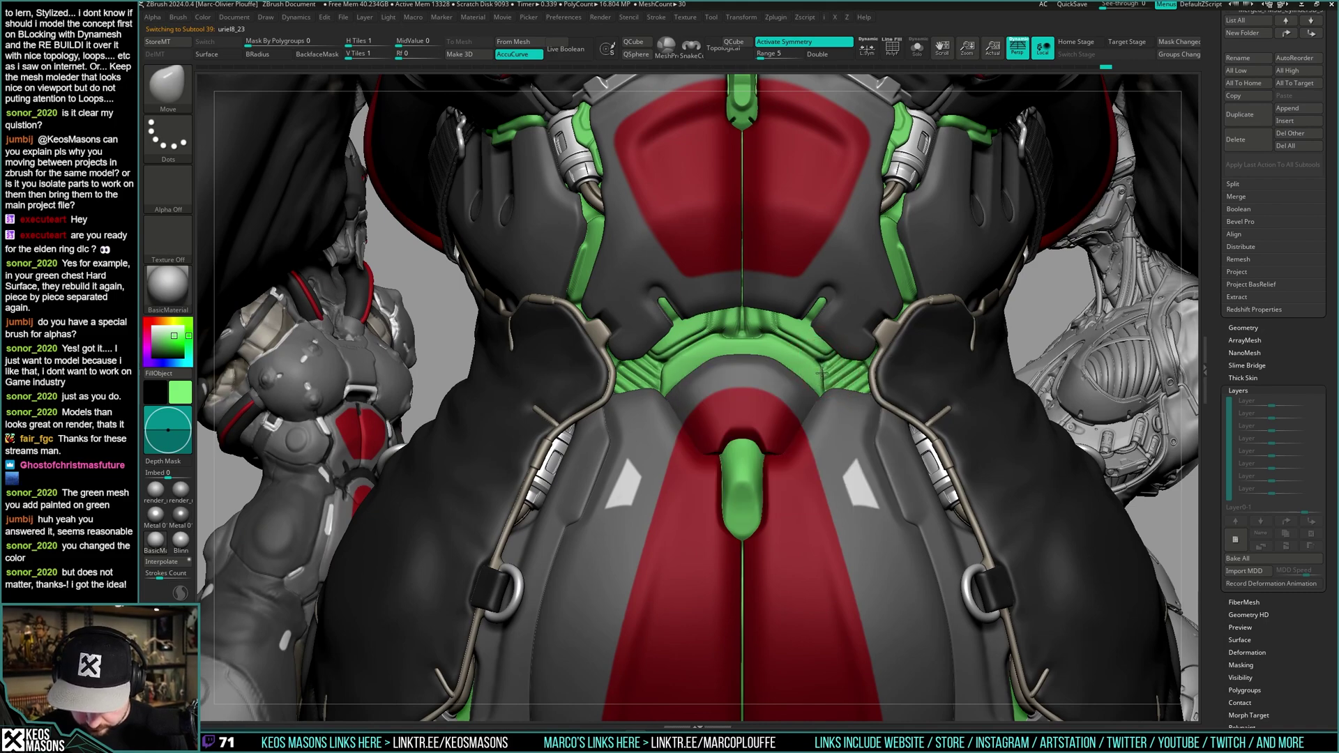
pyautogui.moveTo(814, 357); pyautogui.dragTo(815, 361)
pyautogui.moveTo(815, 361)
pyautogui.keyDown('ctrl'); pyautogui.mouseDown(button='right')
pyautogui.moveTo(835, 408)
pyautogui.moveTo(822, 395)
pyautogui.moveTo(845, 401)
pyautogui.moveTo(802, 356)
pyautogui.mouseUp(button='right'); pyautogui.keyUp('ctrl')
# - Carve a short vertical notch at the center of the green undersuit's curved band with the DamStandard brush
pyautogui.press('space')
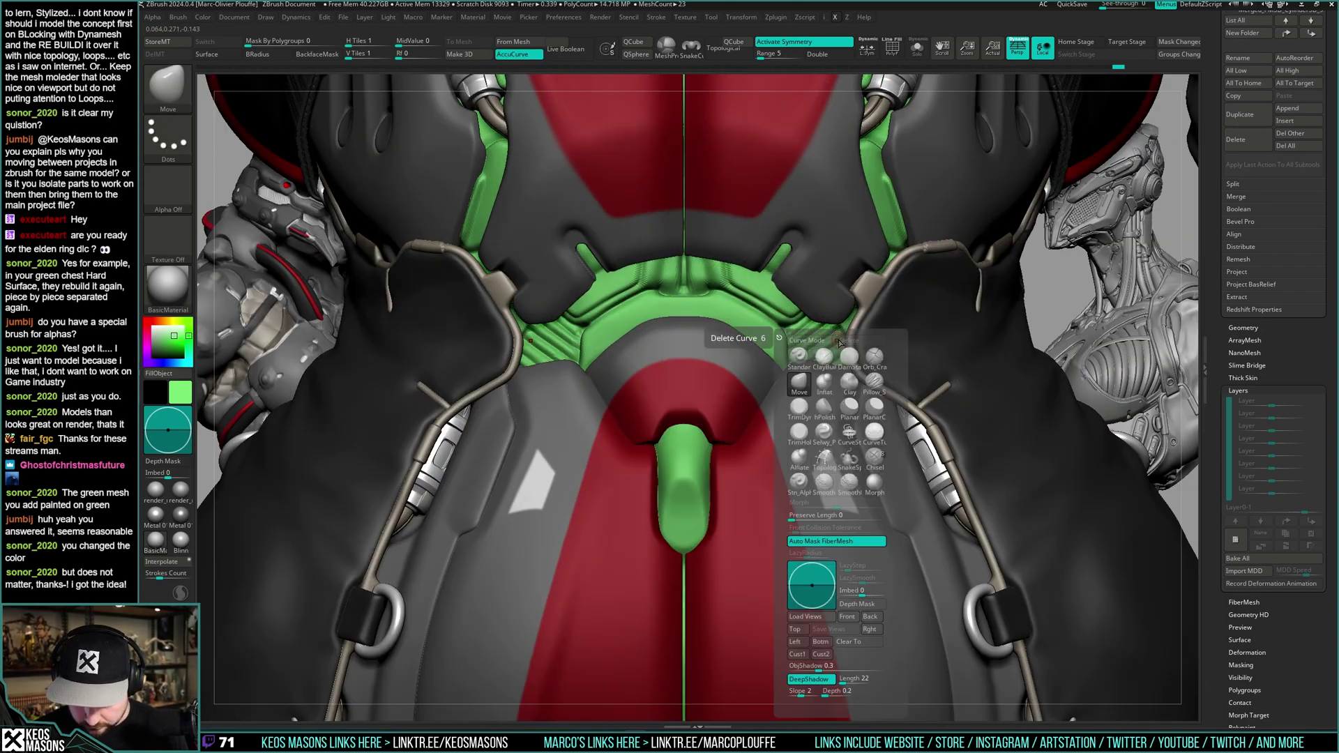
pyautogui.click(850, 357)
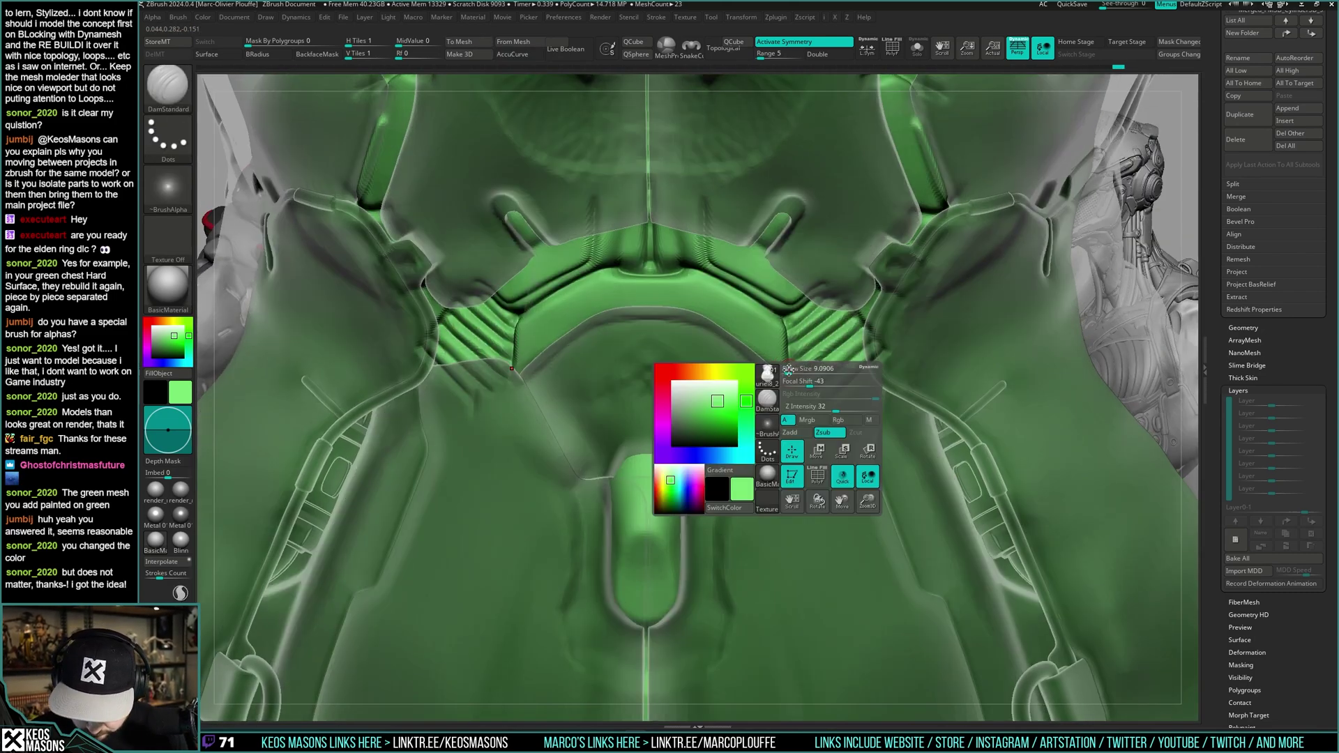
pyautogui.hotkey('shift', 't')
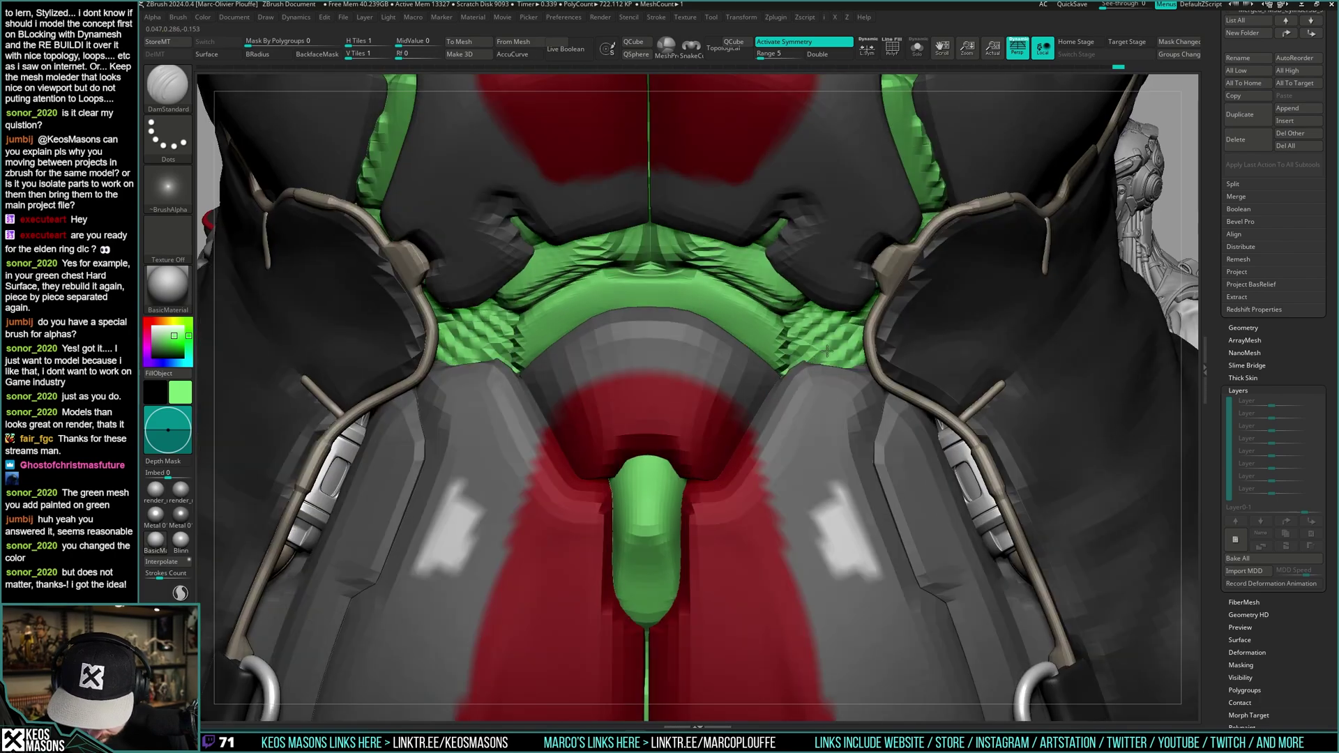
pyautogui.keyDown('ctrl'); pyautogui.moveTo(778, 393); pyautogui.dragTo(862, 383, button='right'); pyautogui.keyUp('ctrl')
pyautogui.keyDown('ctrl'); pyautogui.moveTo(861, 383); pyautogui.dragTo(898, 328, button='right'); pyautogui.keyUp('ctrl')
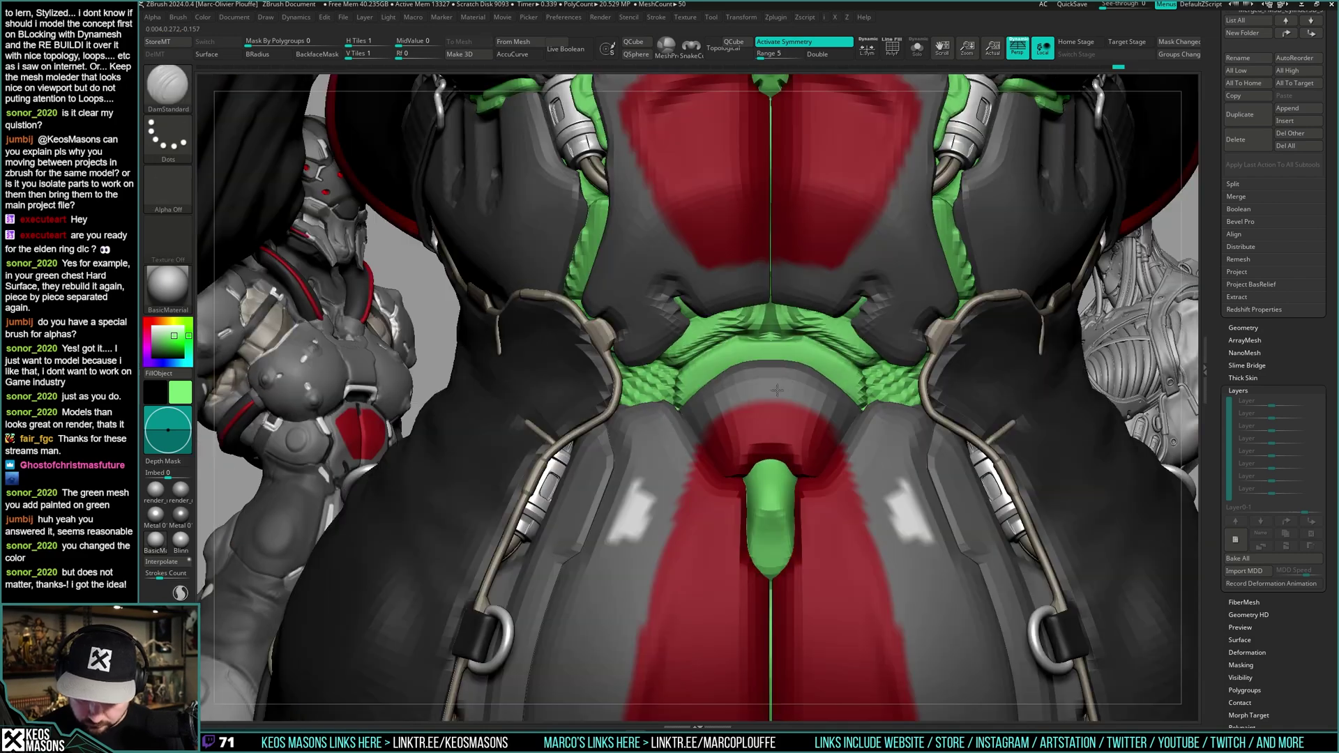
pyautogui.hotkey('alt', 's')
pyautogui.press('space')
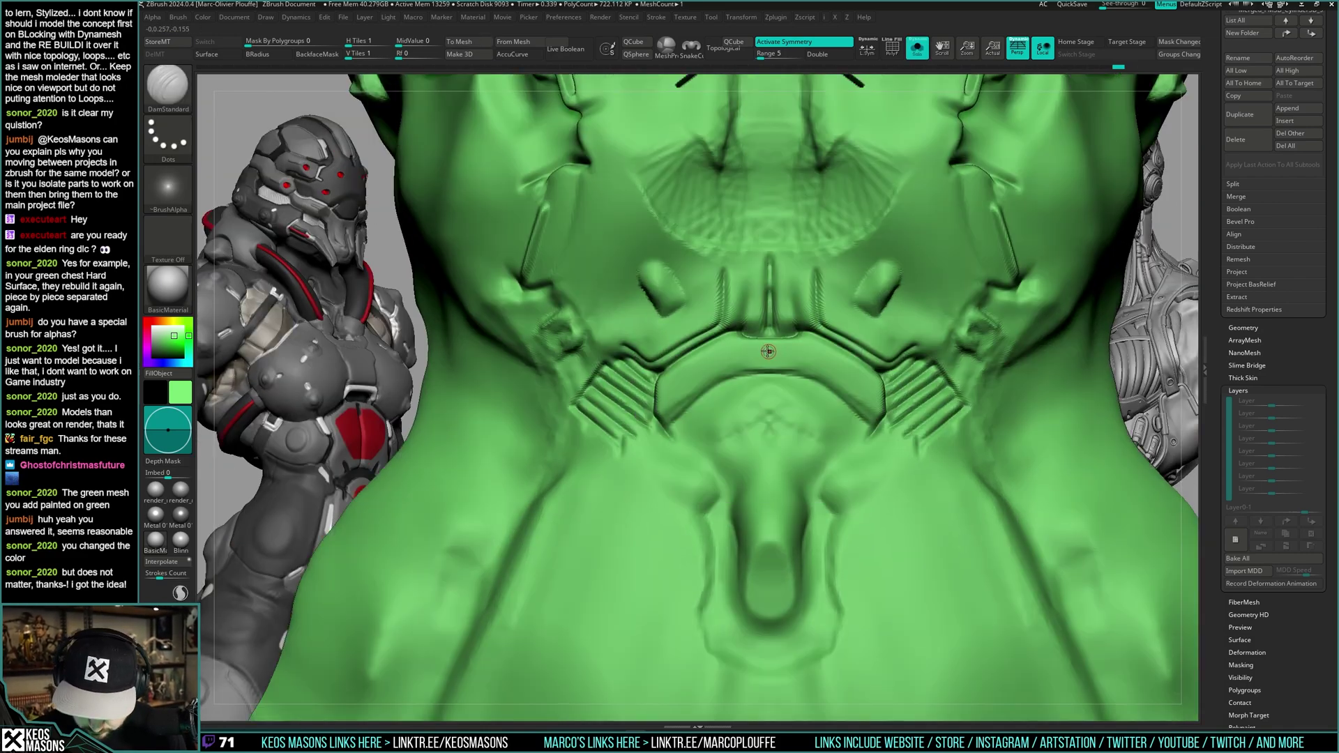
pyautogui.hotkey('alt', 's')
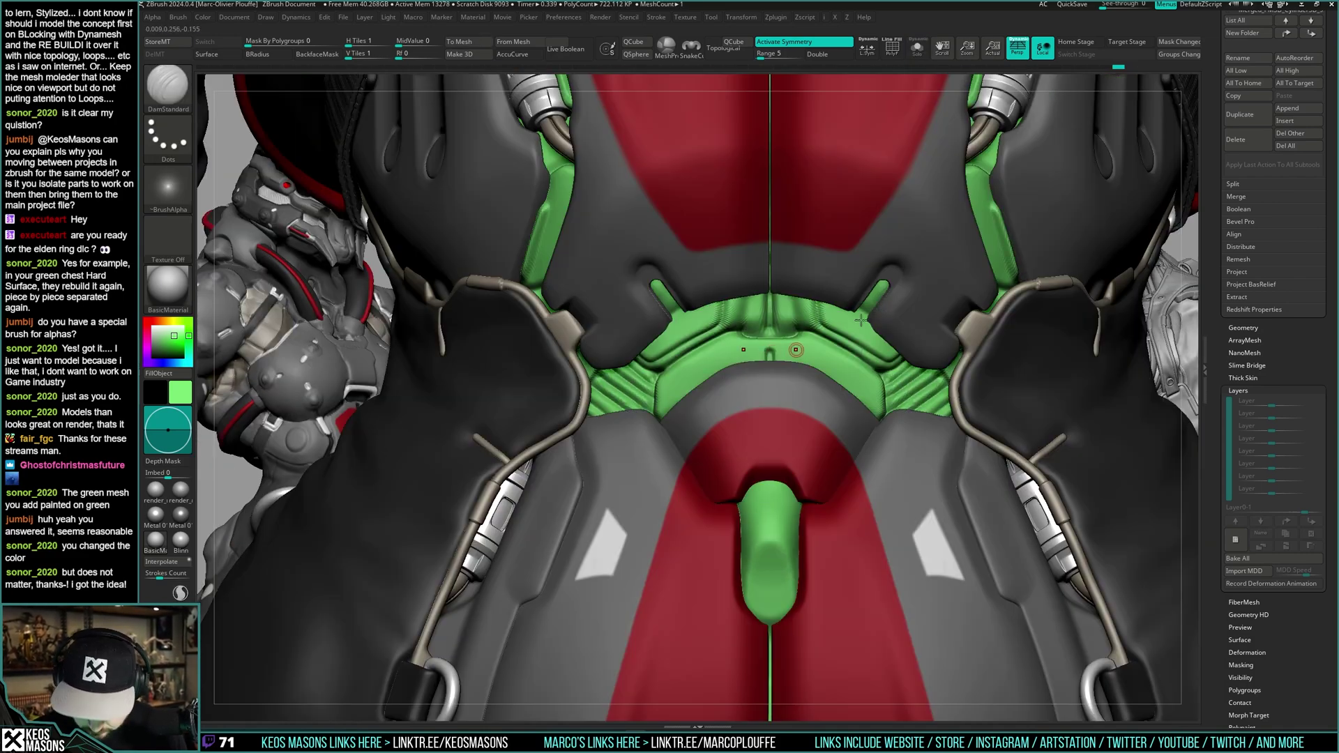
# - Add short notches near both outer ends of the undersuit's curved band with the DamStandard brush
pyautogui.keyDown('ctrl'); pyautogui.moveTo(795, 353); pyautogui.dragTo(899, 425, button='right'); pyautogui.keyUp('ctrl')
pyautogui.moveTo(899, 425); pyautogui.dragTo(826, 342, button='right')
pyautogui.press('space')
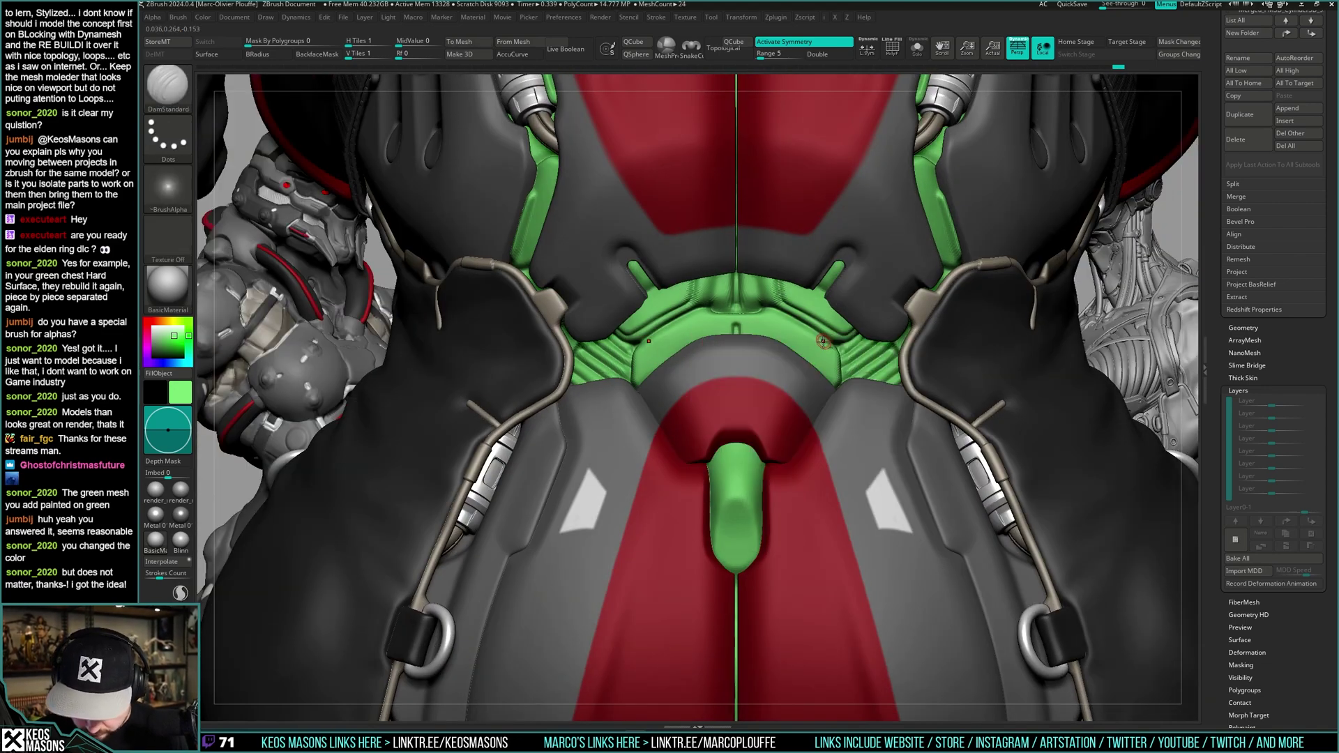
pyautogui.hotkey('shift', 'ctrl', 's')
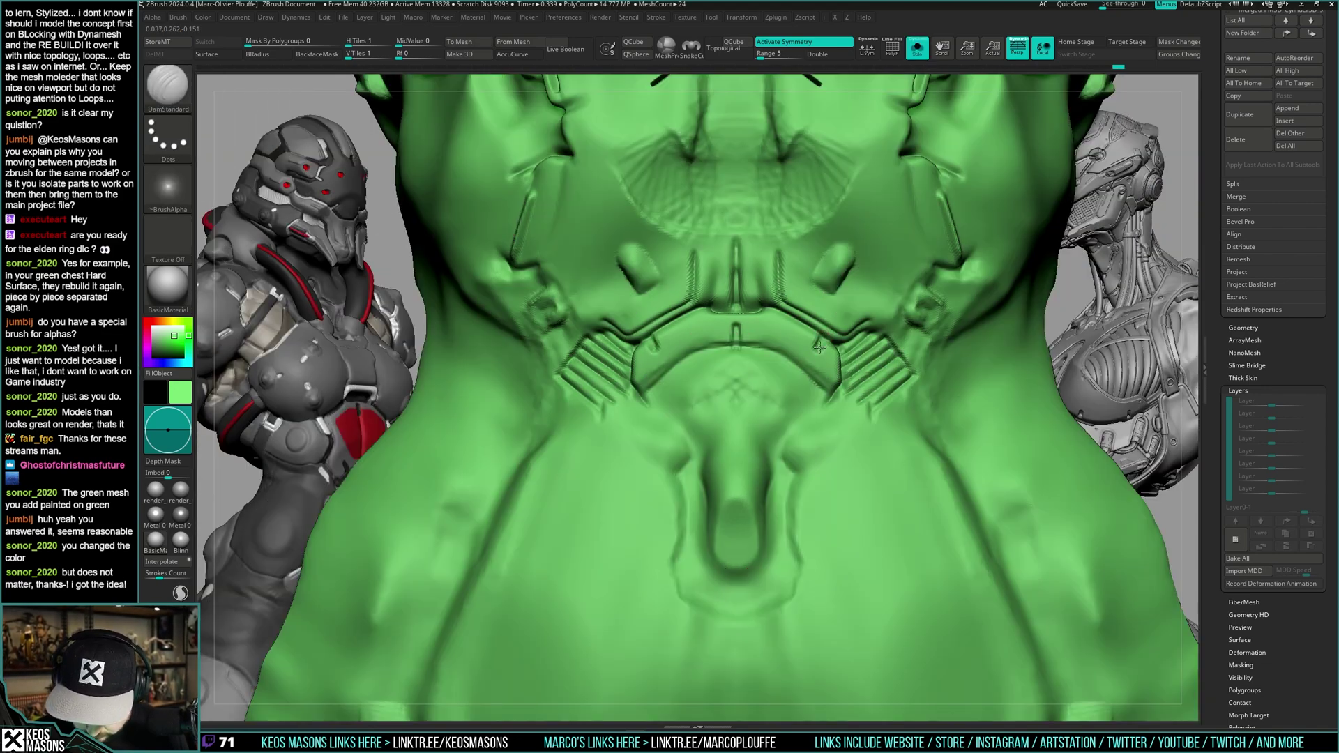
pyautogui.hotkey('shift', 'ctrl', 's')
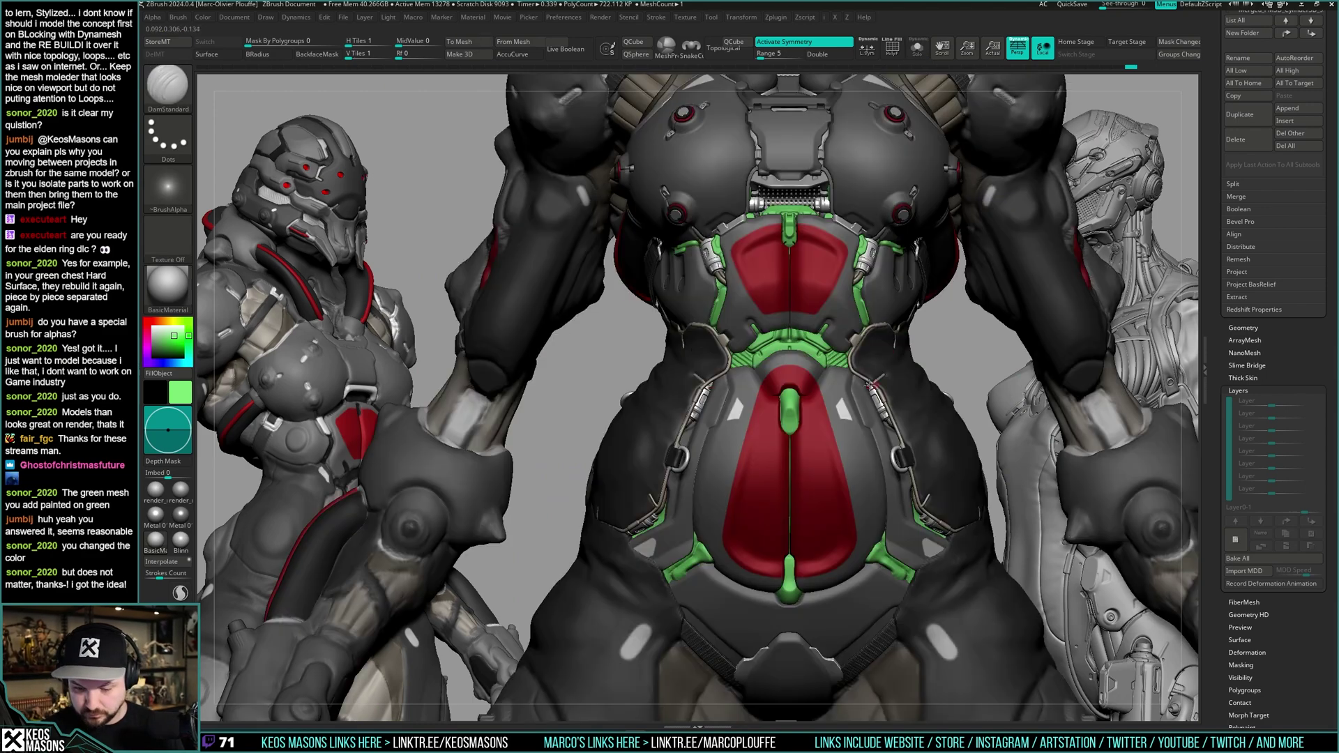
# - Check the notched band against the surrounding armor in ghosted view and return the green undersuit to its dark color
pyautogui.keyDown('alt'); pyautogui.moveTo(889, 398); pyautogui.dragTo(844, 369, button='right'); pyautogui.keyUp('alt')
pyautogui.hotkey('shift', 't')
pyautogui.hotkey('shift', 't')
pyautogui.rightClick(820, 421)
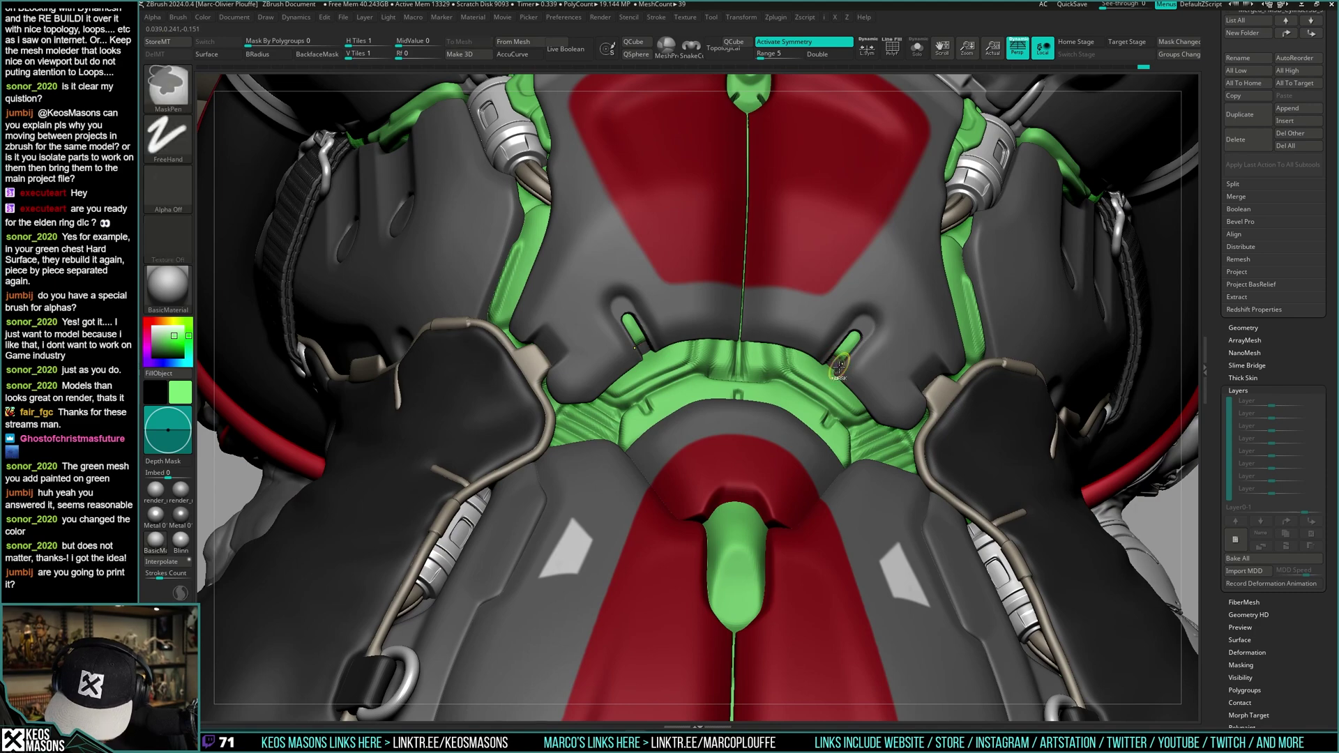
pyautogui.hotkey('shift', 'v')
pyautogui.press('t')
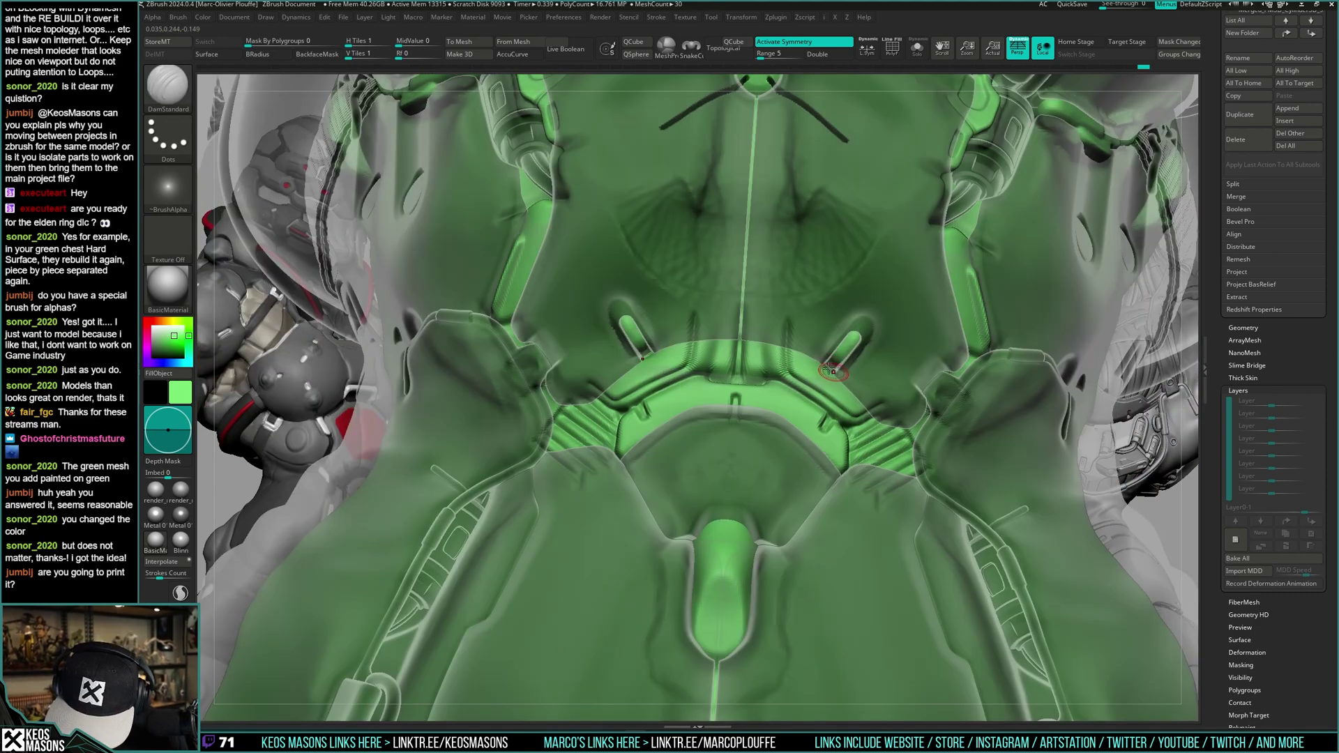
pyautogui.press('t')
pyautogui.moveTo(839, 376)
pyautogui.mouseDown(button='right')
pyautogui.moveTo(839, 354)
pyautogui.moveTo(854, 373)
pyautogui.moveTo(793, 242)
pyautogui.moveTo(787, 182)
pyautogui.mouseUp(button='right')
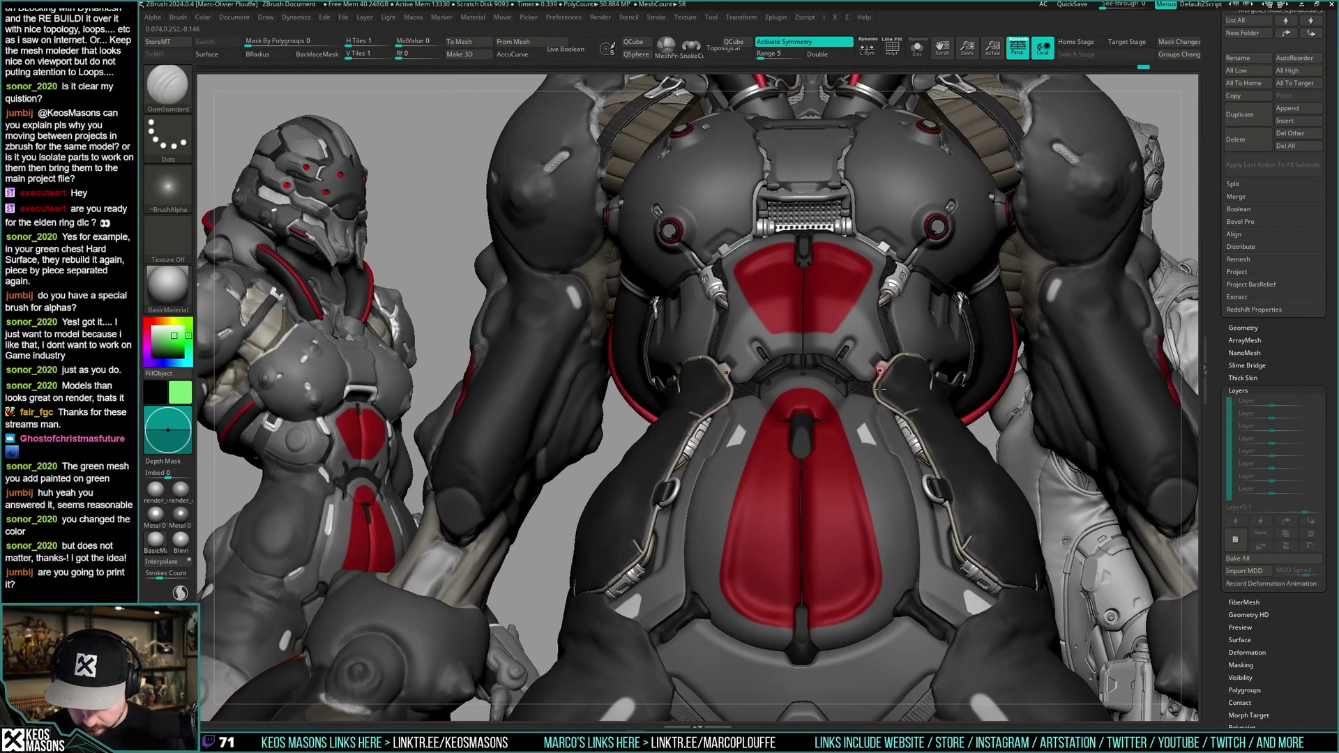
pyautogui.moveTo(881, 388)
pyautogui.keyDown('shift'); pyautogui.mouseDown(button='right')
pyautogui.moveTo(882, 412)
pyautogui.moveTo(853, 422)
pyautogui.moveTo(830, 400)
pyautogui.moveTo(801, 439)
pyautogui.mouseUp(button='right'); pyautogui.keyUp('shift')
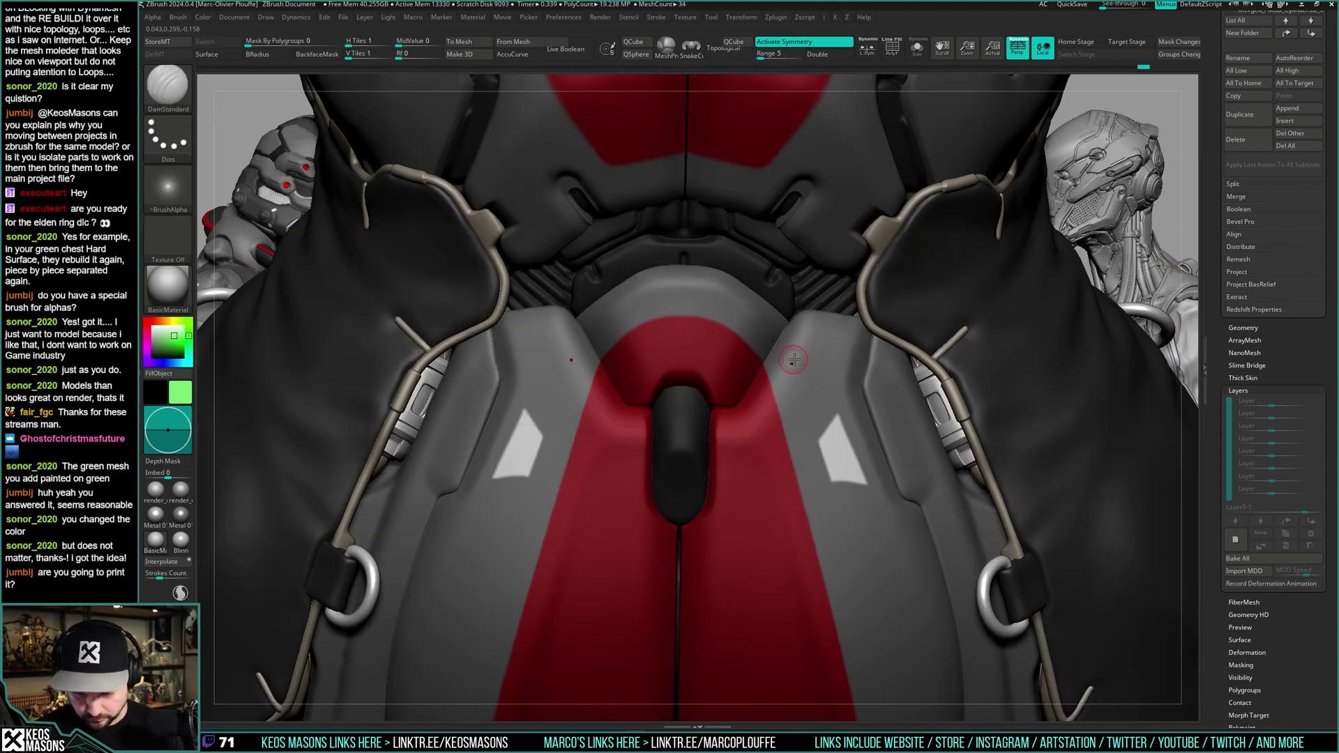
# - Isolate the lower abdominal plate and mask everything except its front panels, leaving the central arch protected
pyautogui.keyDown('alt'); pyautogui.click(798, 362); pyautogui.keyUp('alt')
pyautogui.hotkey('alt', 's')
pyautogui.hotkey('shift', 'f')
pyautogui.moveTo(798, 363); pyautogui.dragTo(805, 351, button='right')
pyautogui.hotkey('shift', 'f')
pyautogui.press('w')
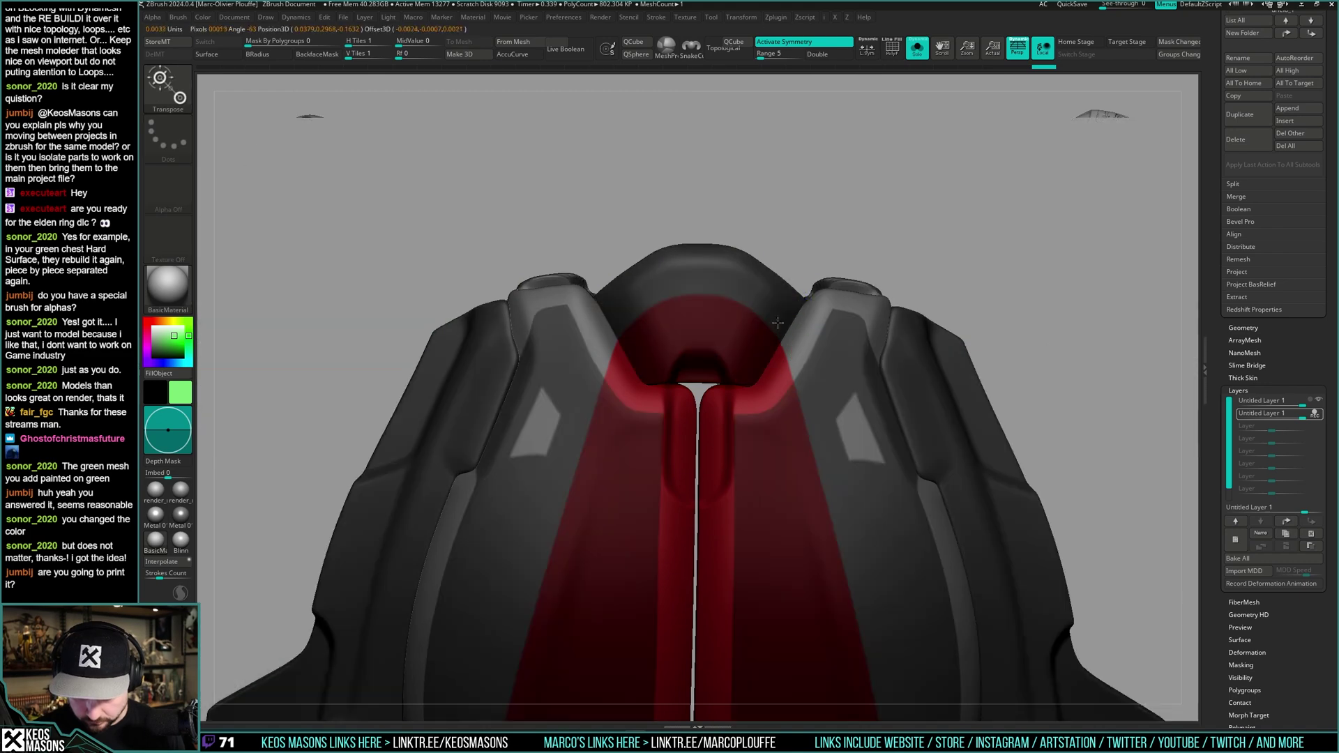
pyautogui.press('q')
pyautogui.keyDown('ctrl'); pyautogui.moveTo(910, 292); pyautogui.dragTo(942, 276); pyautogui.keyUp('ctrl')
pyautogui.hotkey('alt', 's')
pyautogui.press('x')
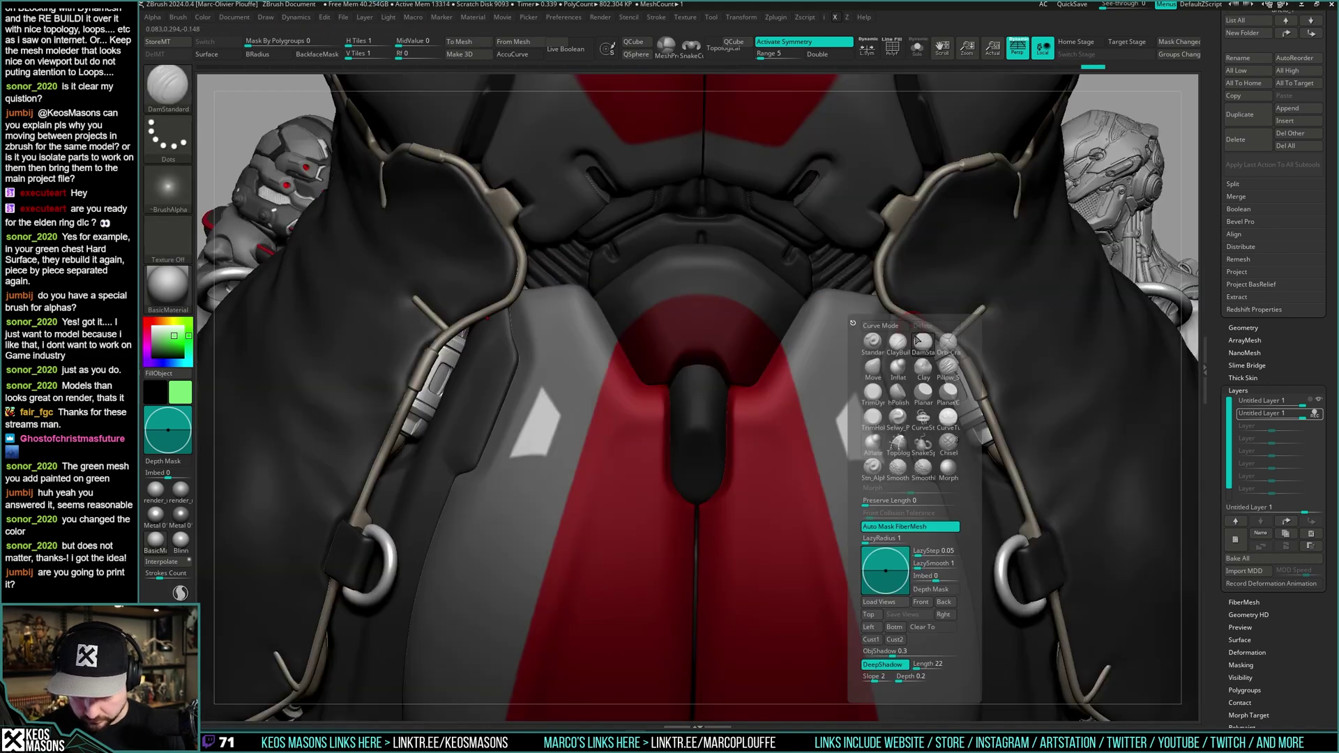
# - Stamp small rectangular notches into the front panels' inner edges beside the arch, using the alpha stamp brush with Image15
pyautogui.click(882, 469)
pyautogui.press('a')
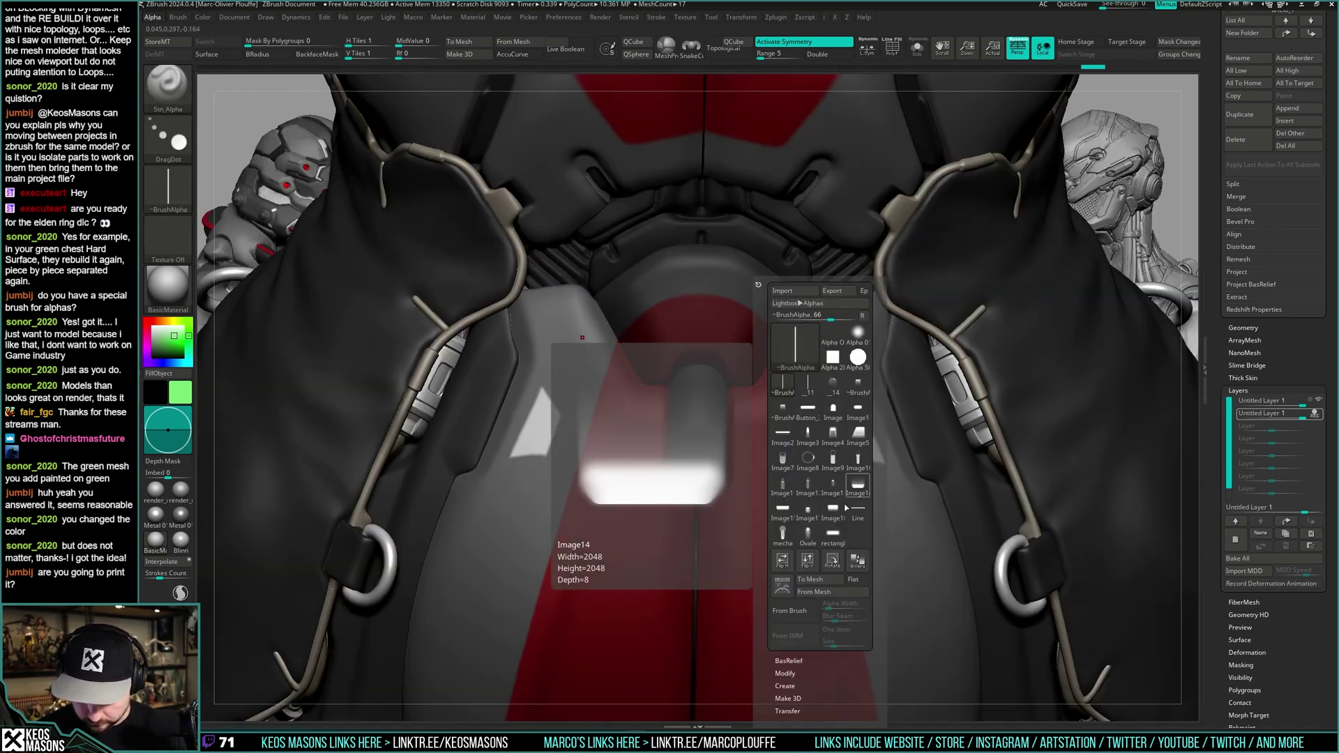
pyautogui.click(783, 509)
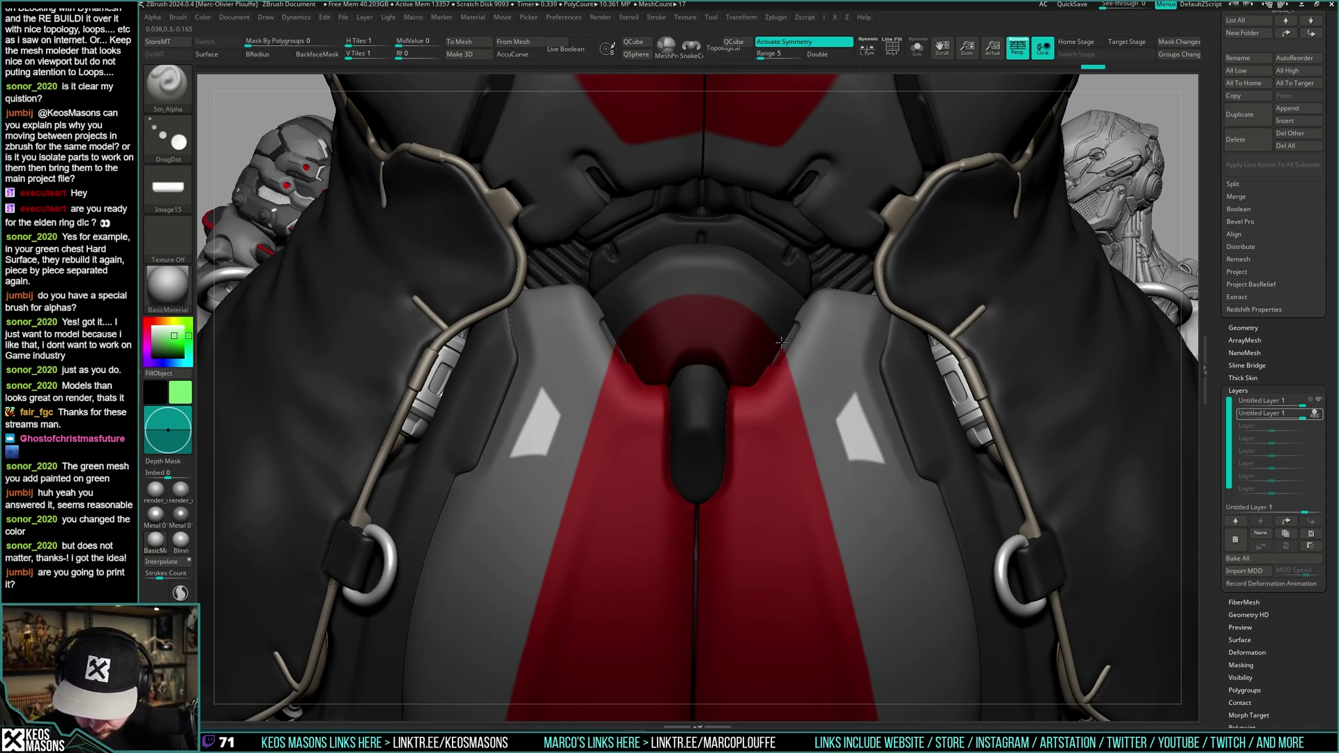
pyautogui.moveTo(781, 342)
pyautogui.mouseDown(button='right')
pyautogui.moveTo(704, 348)
pyautogui.moveTo(814, 355)
pyautogui.moveTo(800, 368)
pyautogui.moveTo(806, 354)
pyautogui.moveTo(782, 345)
pyautogui.moveTo(778, 364)
pyautogui.mouseUp(button='right')
pyautogui.rightClick(806, 359)
# - Try stamping small raised blocks on both sides of the isolated plate's central arch
pyautogui.hotkey('shift', 's')
pyautogui.keyDown('ctrl'); pyautogui.click(1015, 227); pyautogui.keyUp('ctrl')
pyautogui.rightClick(779, 363)
pyautogui.rightClick(780, 363)
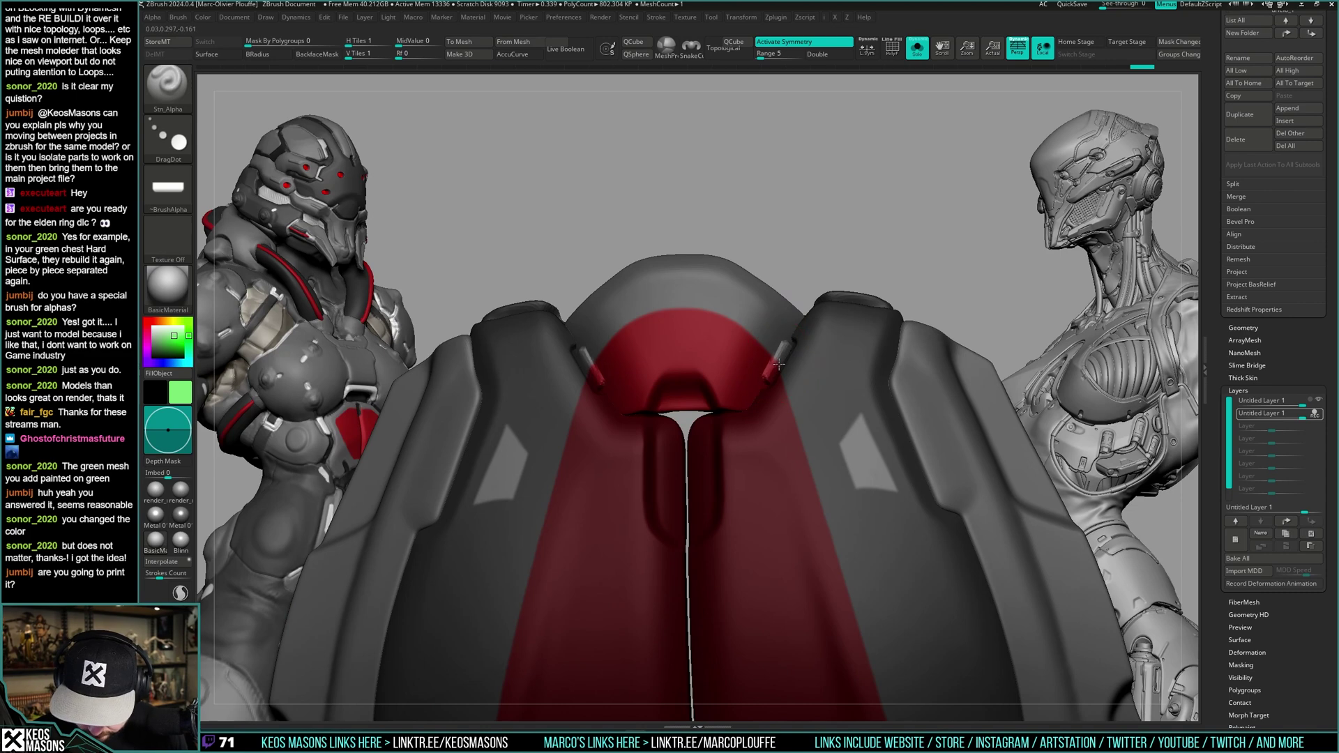
pyautogui.hotkey('ctrl', 'z')
pyautogui.moveTo(775, 353); pyautogui.dragTo(773, 360)
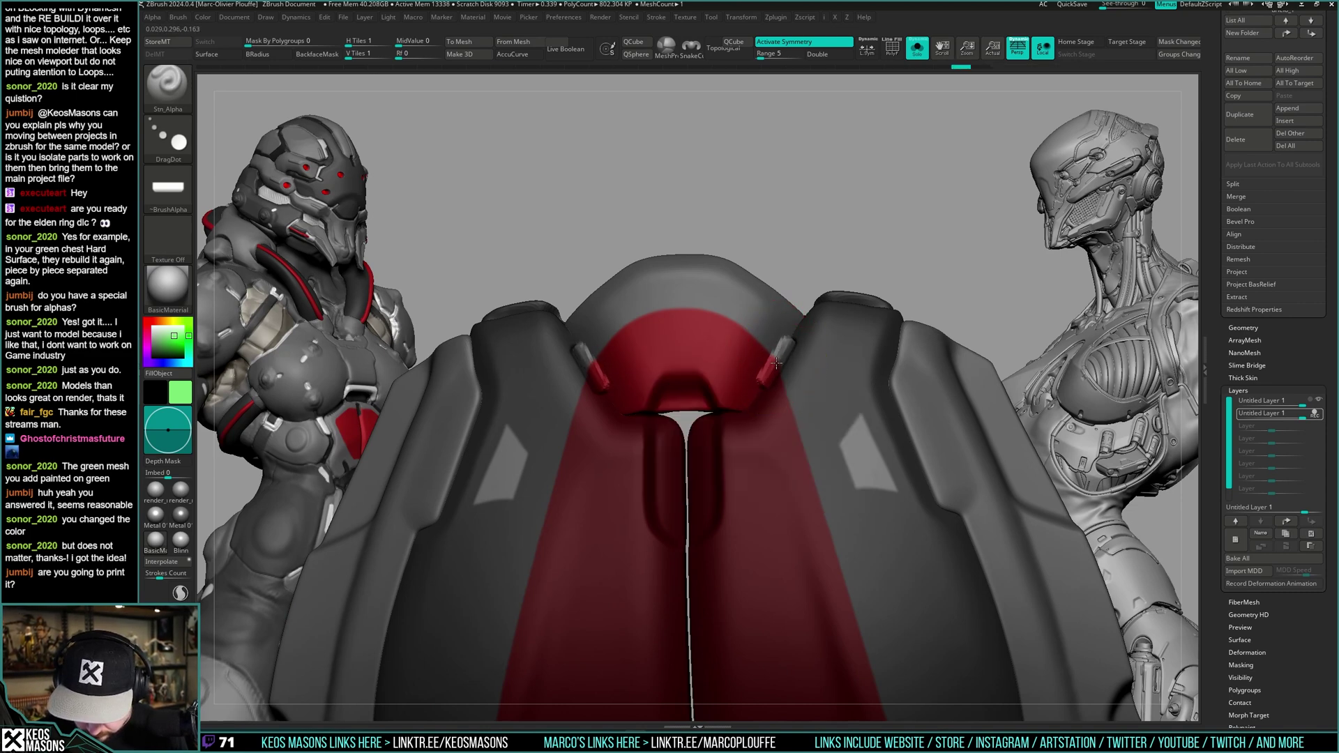
pyautogui.moveTo(778, 363); pyautogui.dragTo(798, 373, button='right')
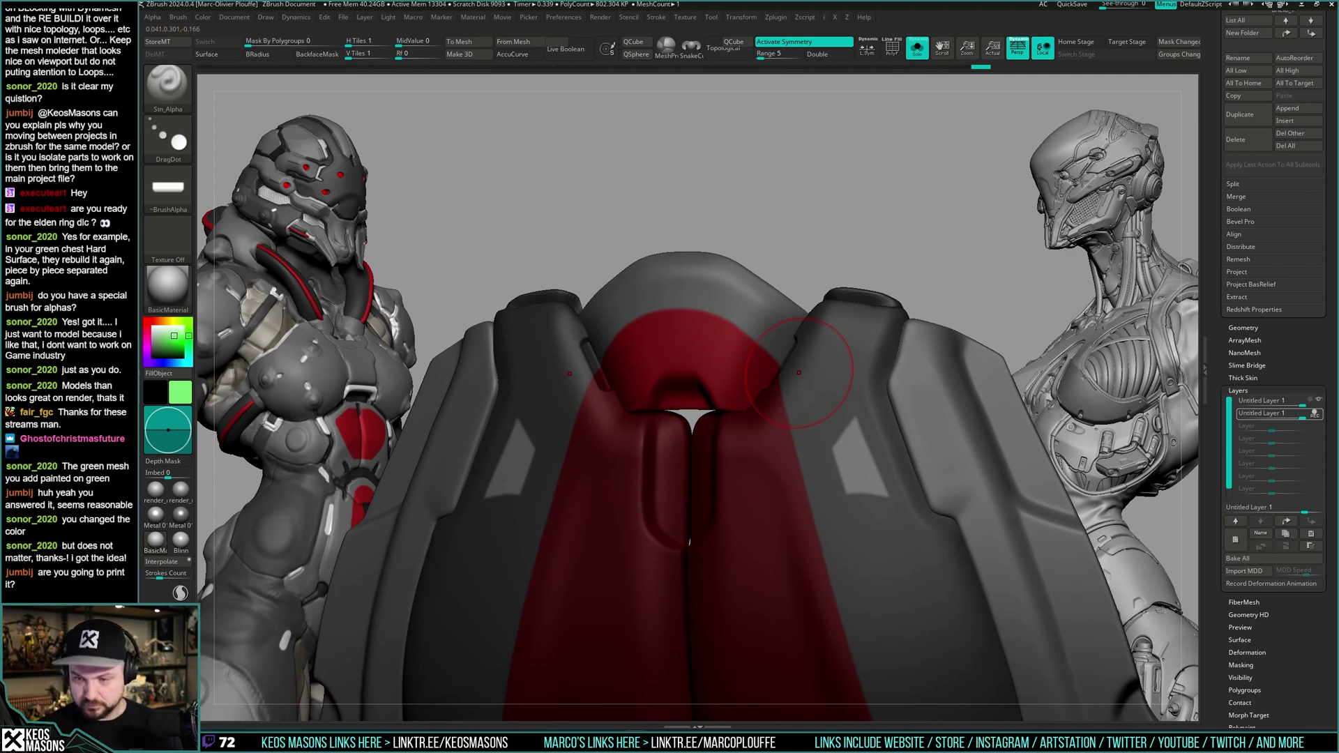
# - Examine the abdominal plate's polygroup boundaries and panel notches, both isolated and with the surrounding armor
pyautogui.hotkey('shift', 'f')
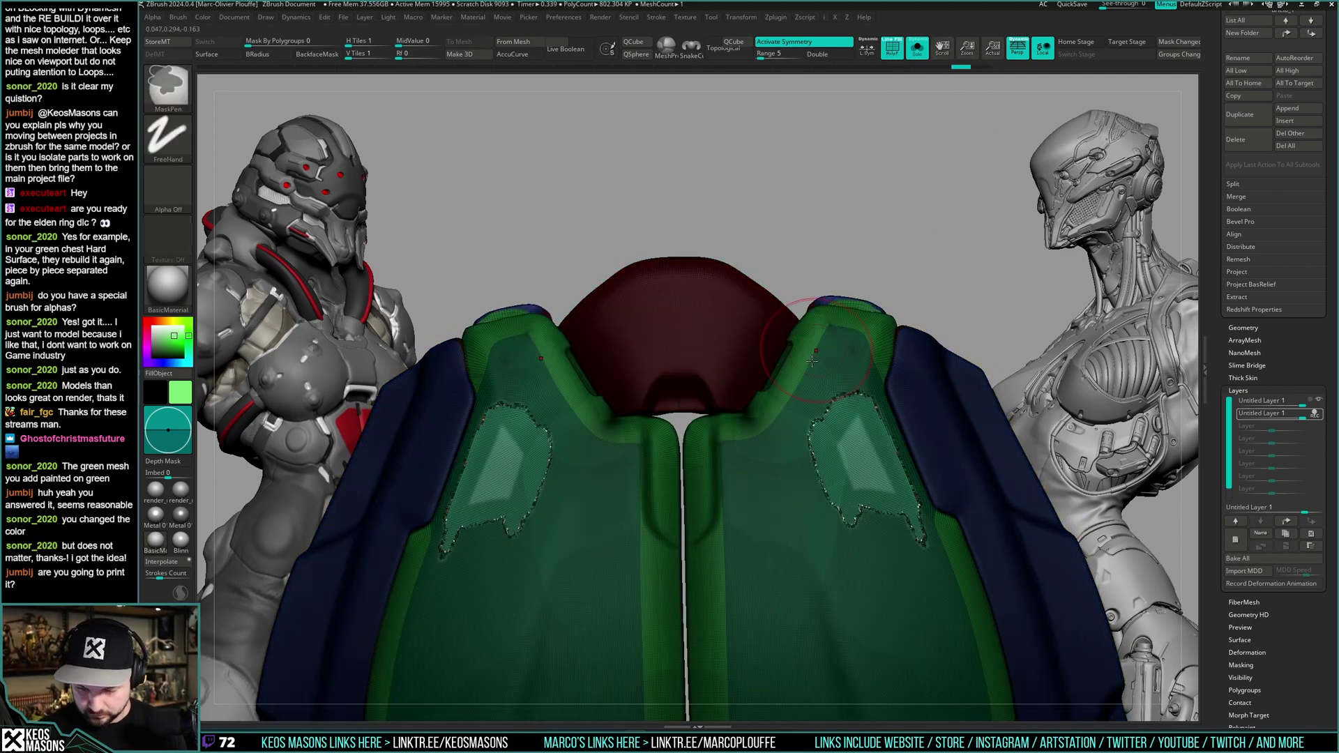
pyautogui.hotkey('shift', 'f')
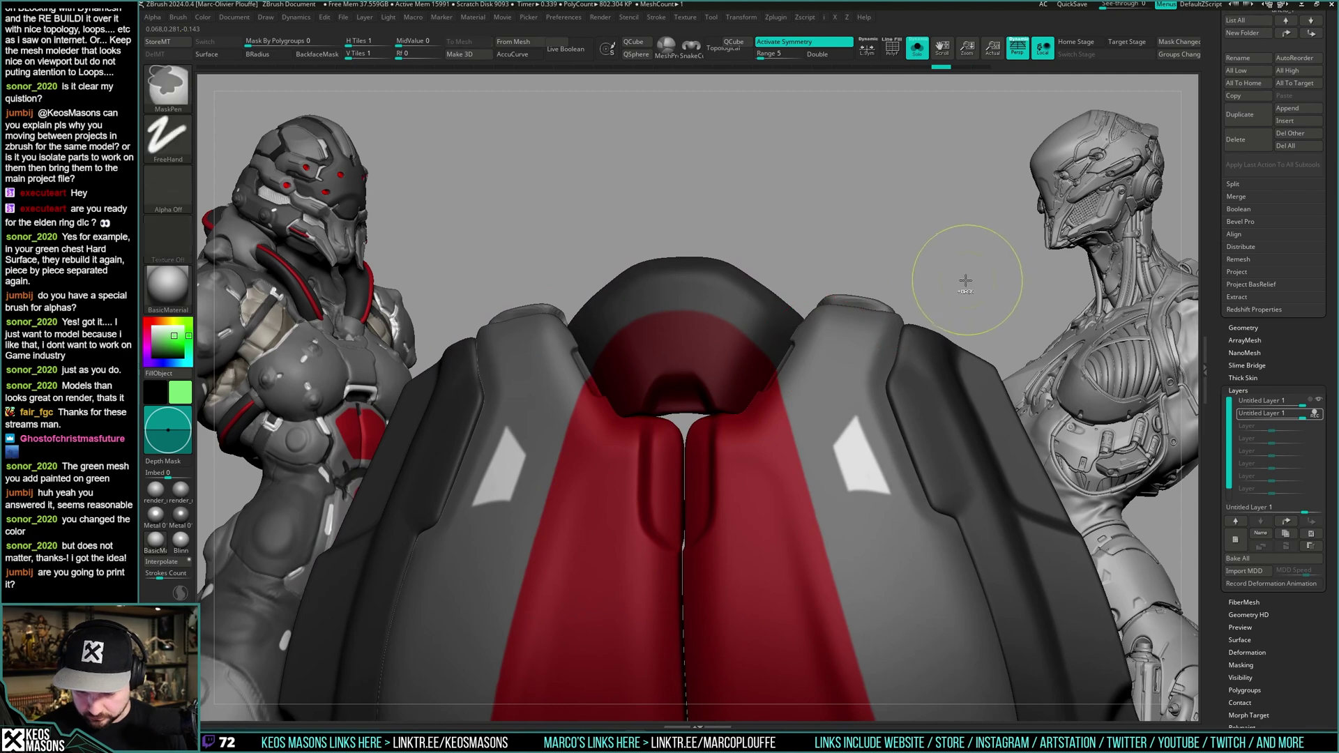
pyautogui.moveTo(911, 283)
pyautogui.mouseDown(button='right')
pyautogui.moveTo(866, 299)
pyautogui.moveTo(781, 366)
pyautogui.moveTo(774, 227)
pyautogui.mouseUp(button='right')
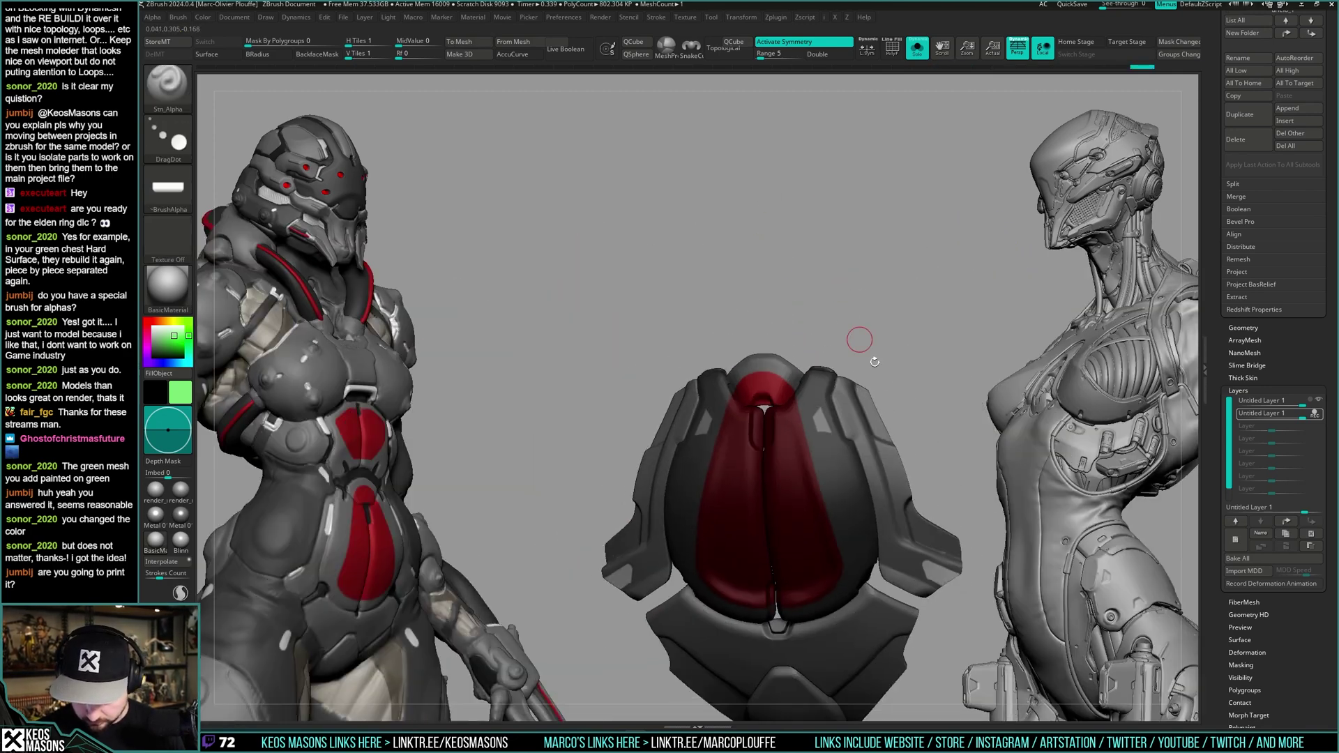
pyautogui.moveTo(861, 337)
pyautogui.keyDown('ctrl'); pyautogui.mouseDown(button='right')
pyautogui.moveTo(900, 418)
pyautogui.moveTo(927, 325)
pyautogui.moveTo(814, 402)
pyautogui.moveTo(730, 363)
pyautogui.mouseUp(button='right'); pyautogui.keyUp('ctrl')
pyautogui.hotkey('shift', 'f')
pyautogui.hotkey('shift', 'f')
pyautogui.rightClick(731, 363)
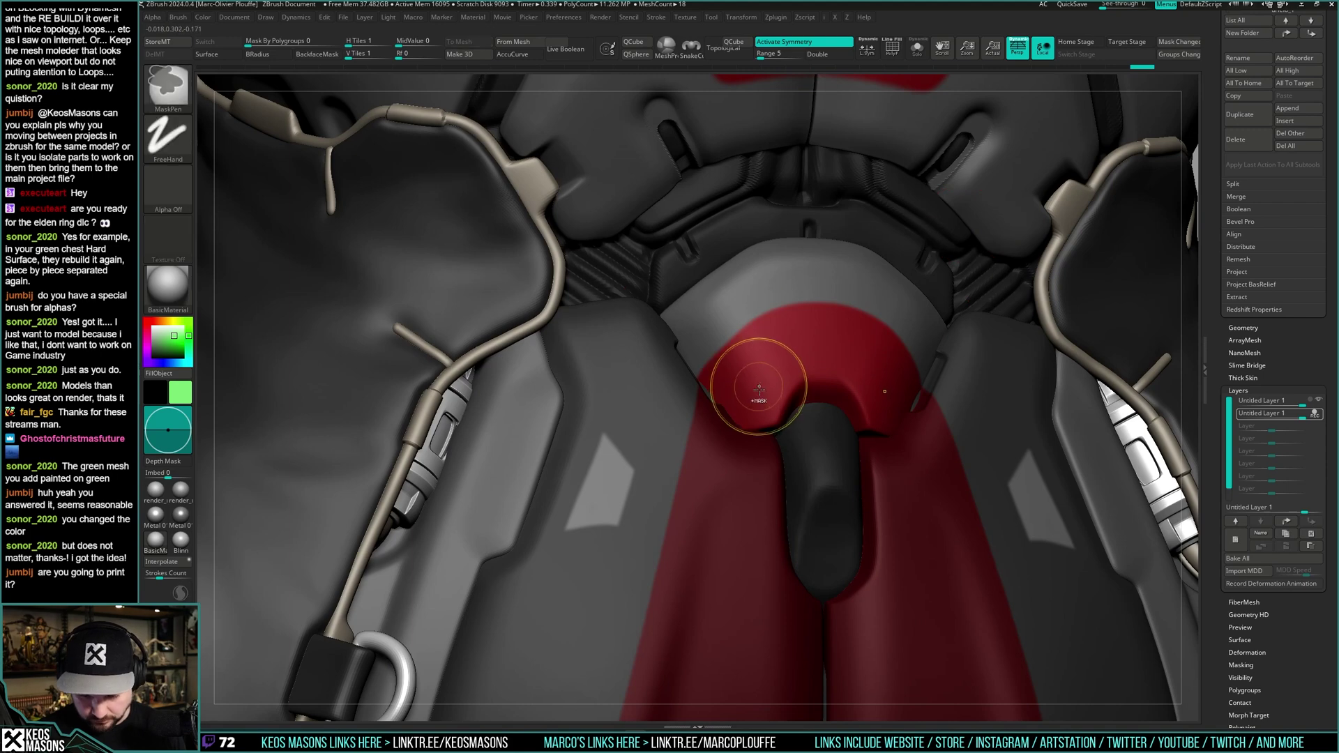
# - Stamp symmetrical raised rectangular blocks on the lower sides of the central arch, lined up with the panel notches
pyautogui.keyDown('alt'); pyautogui.click(718, 469); pyautogui.keyUp('alt')
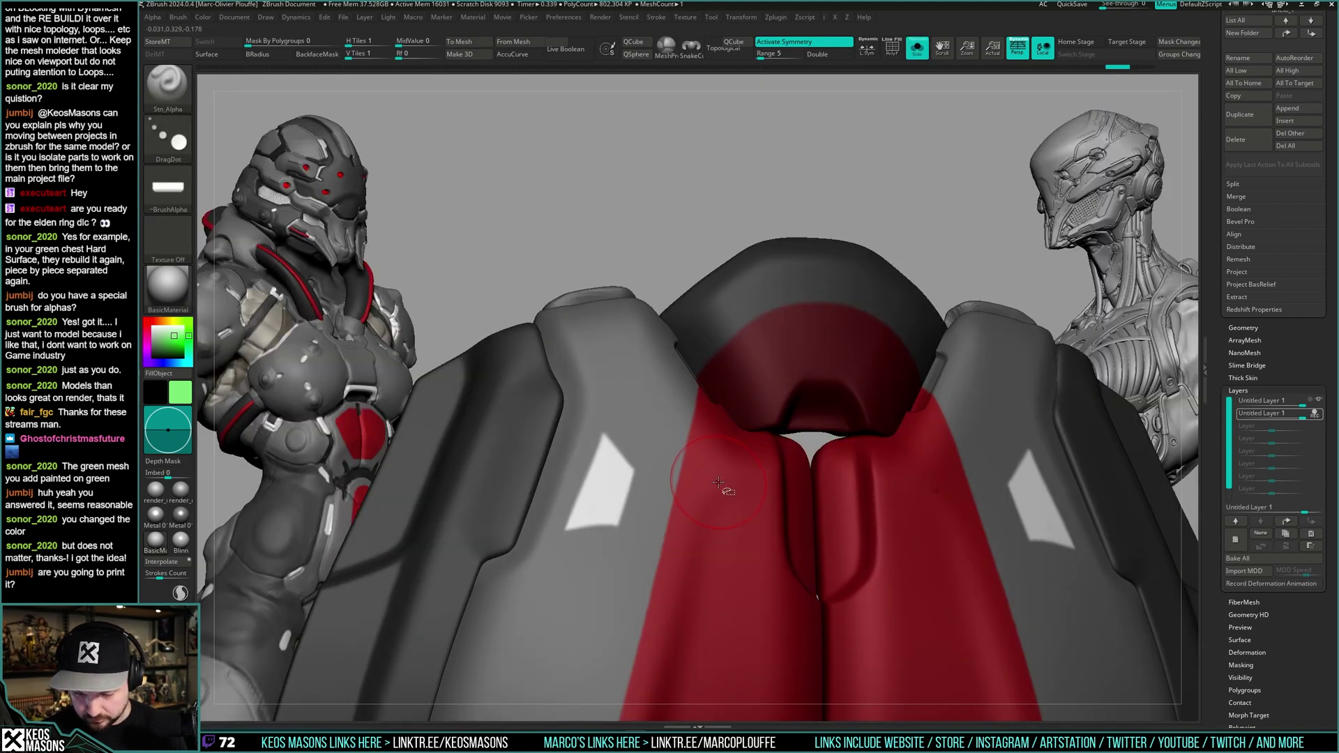
pyautogui.keyDown('alt'); pyautogui.click(717, 484); pyautogui.keyUp('alt')
pyautogui.rightClick(718, 483)
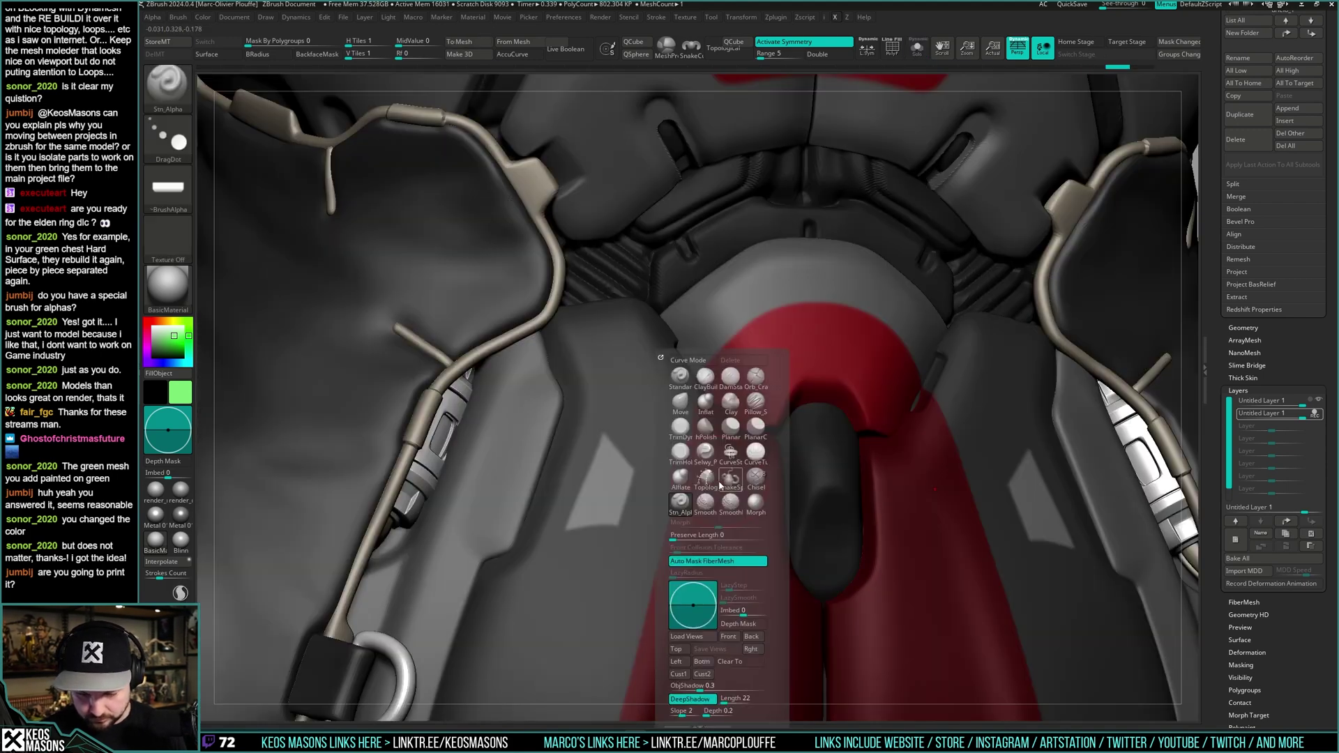
pyautogui.click(701, 504)
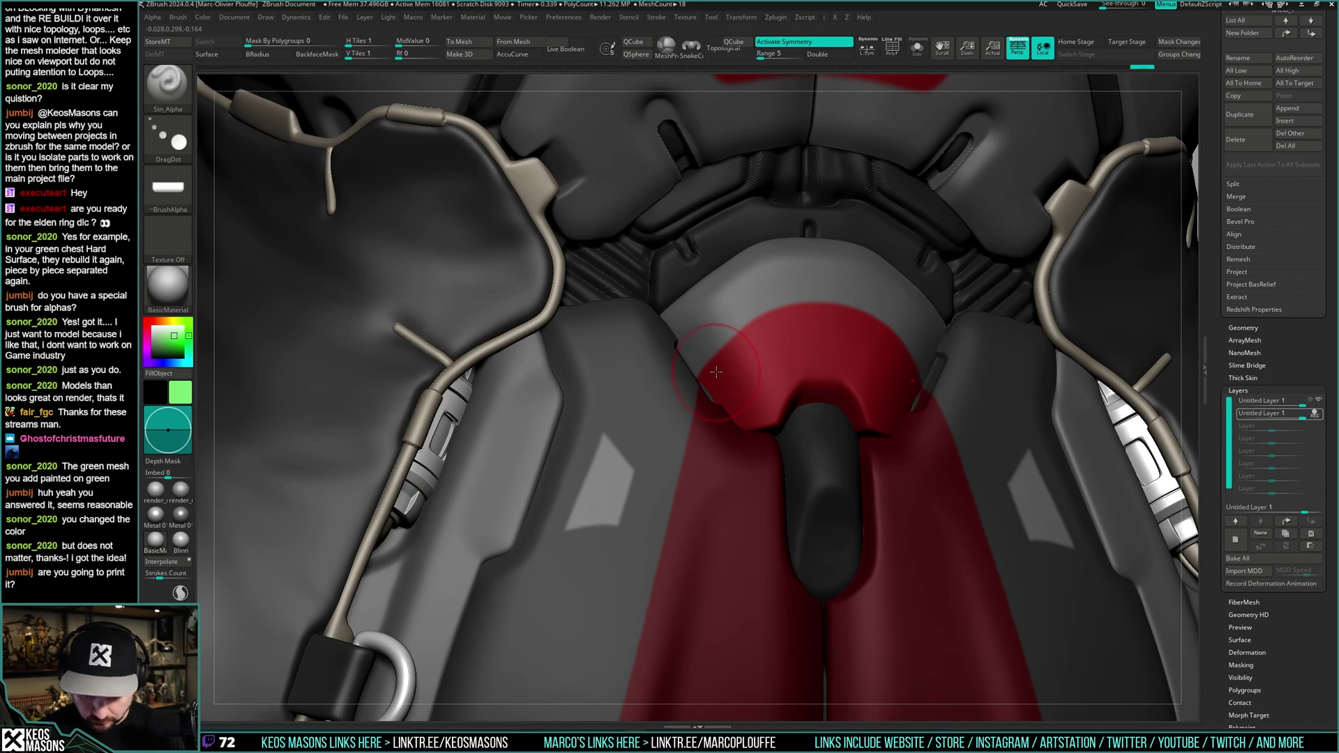
pyautogui.press('a')
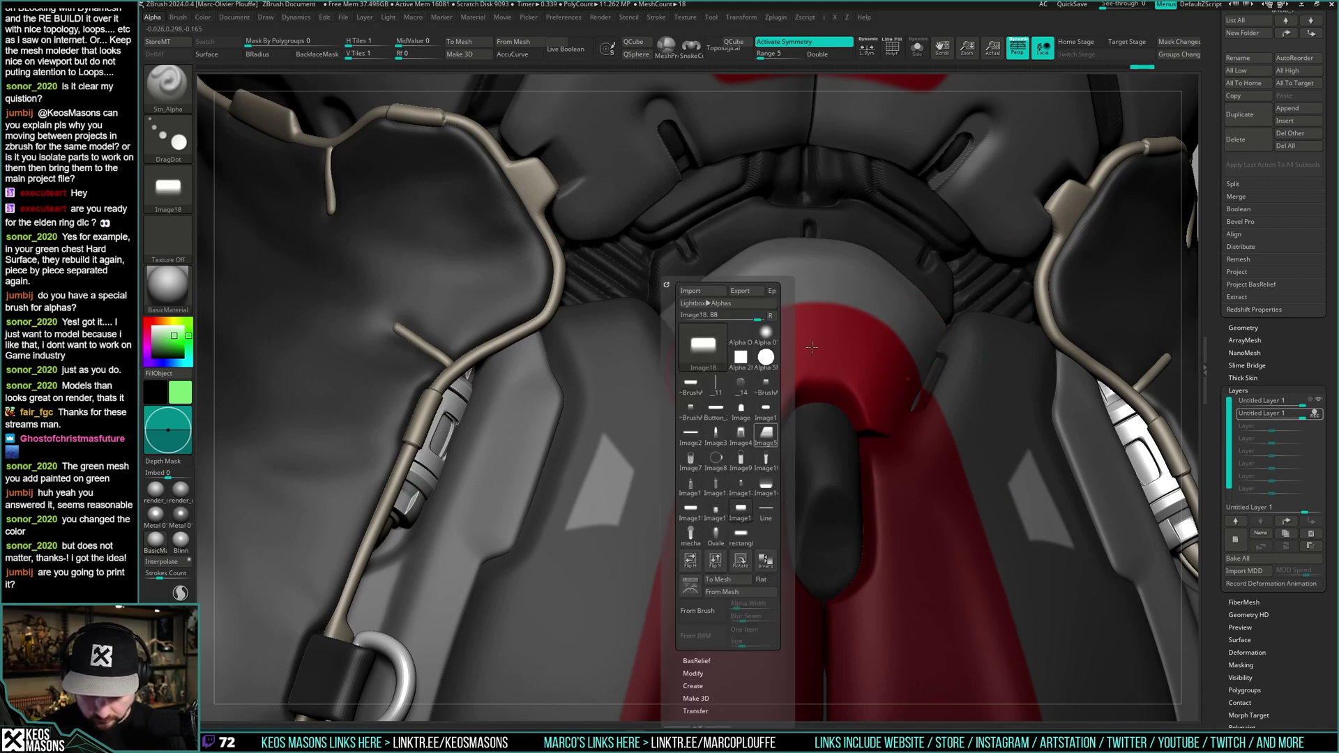
pyautogui.press('space')
pyautogui.press('space')
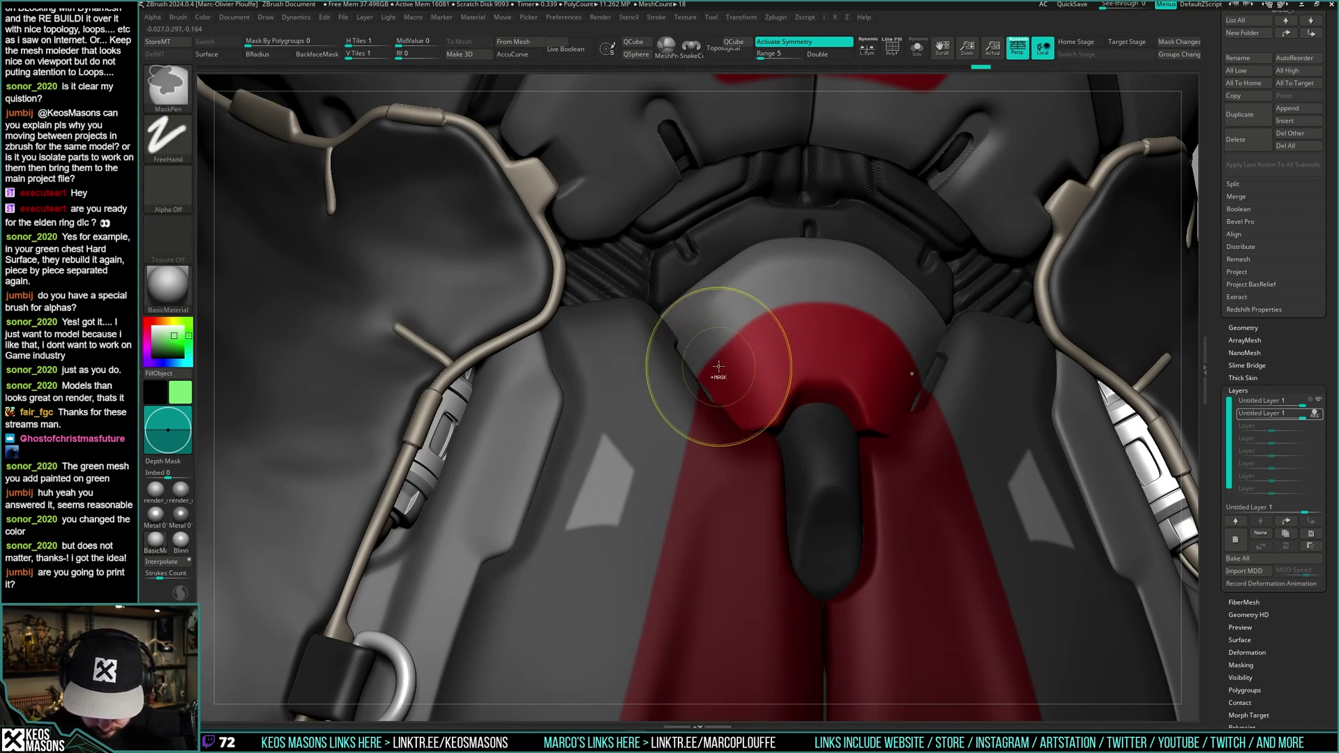
pyautogui.moveTo(718, 366); pyautogui.dragTo(702, 367)
pyautogui.hotkey('ctrl', 'z')
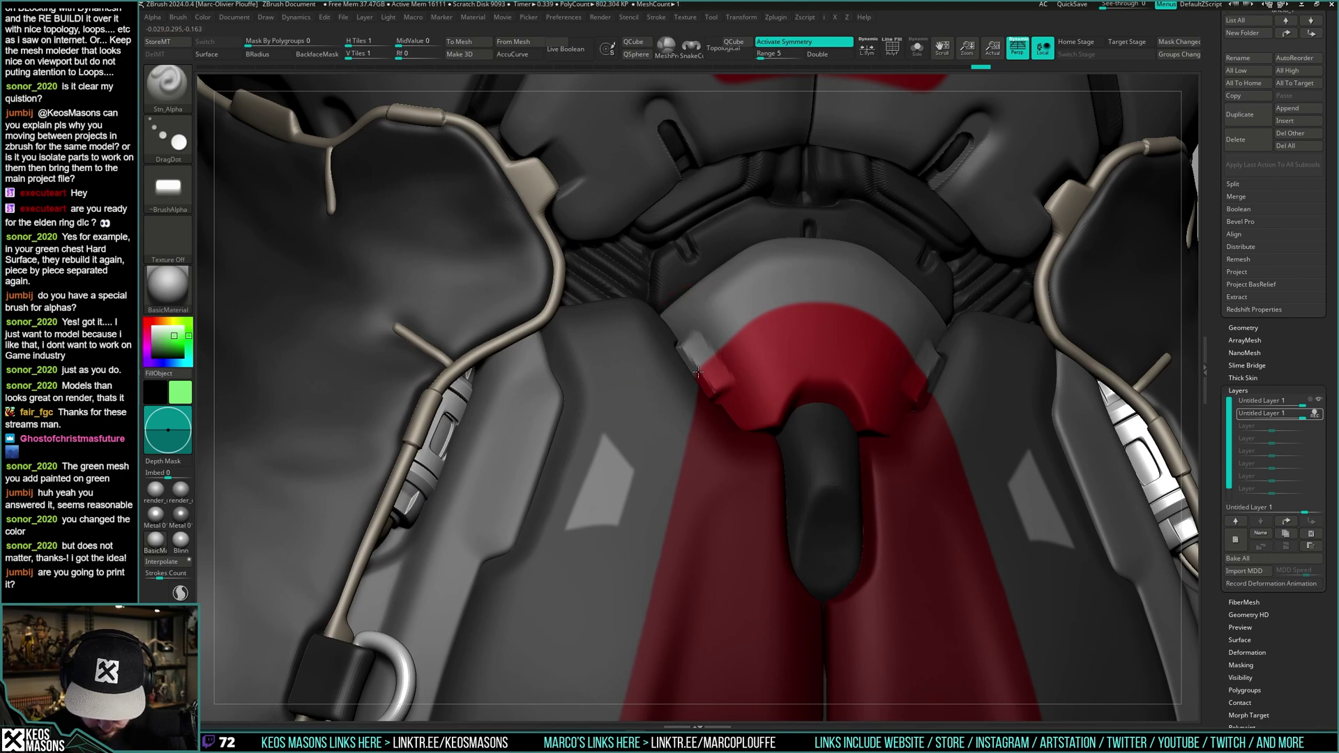
# - Review the arch's new side blocks against the whole torso from near and far
pyautogui.keyDown('ctrl'); pyautogui.moveTo(702, 372); pyautogui.dragTo(906, 327, button='right'); pyautogui.keyUp('ctrl')
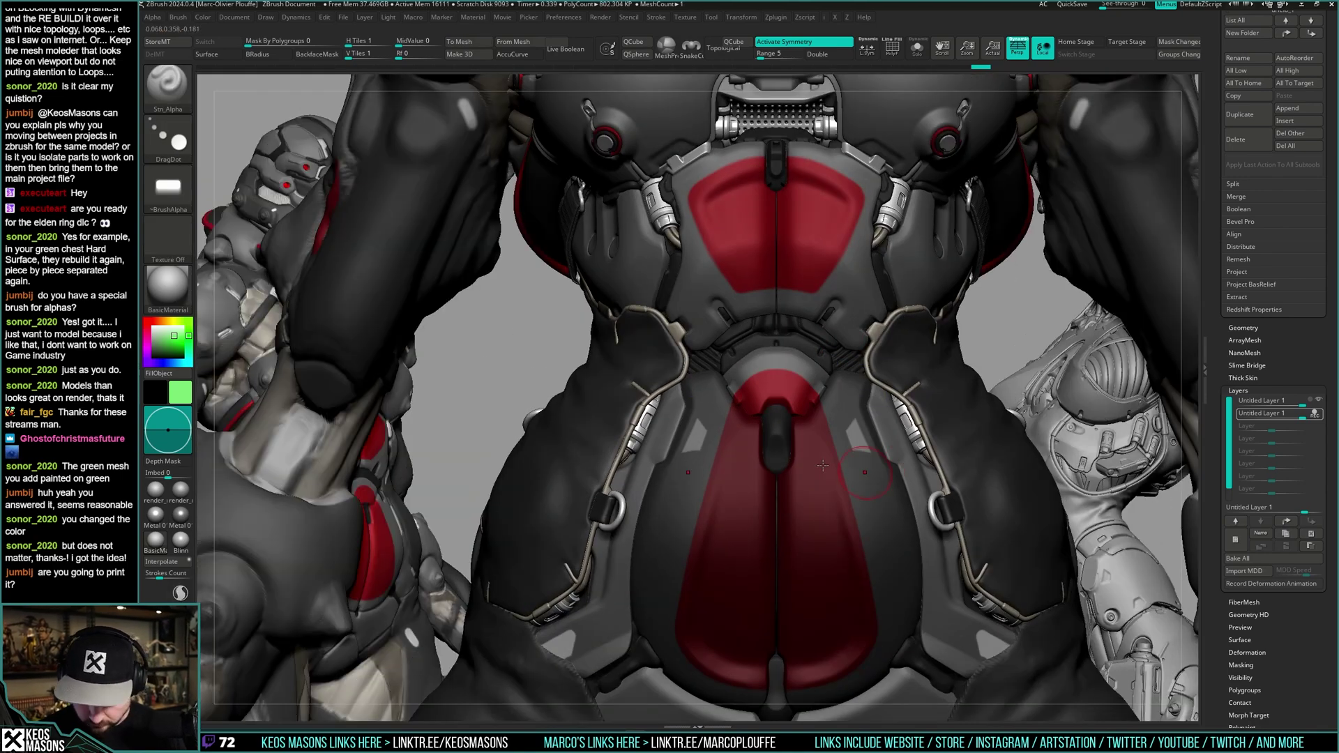
pyautogui.moveTo(1032, 316)
pyautogui.keyDown('alt'); pyautogui.mouseDown(button='right')
pyautogui.moveTo(959, 308)
pyautogui.moveTo(912, 370)
pyautogui.mouseUp(button='right'); pyautogui.keyUp('alt')
pyautogui.moveTo(897, 459)
pyautogui.keyDown('alt'); pyautogui.mouseDown(button='right')
pyautogui.moveTo(907, 435)
pyautogui.moveTo(892, 447)
pyautogui.mouseUp(button='right'); pyautogui.keyUp('alt')
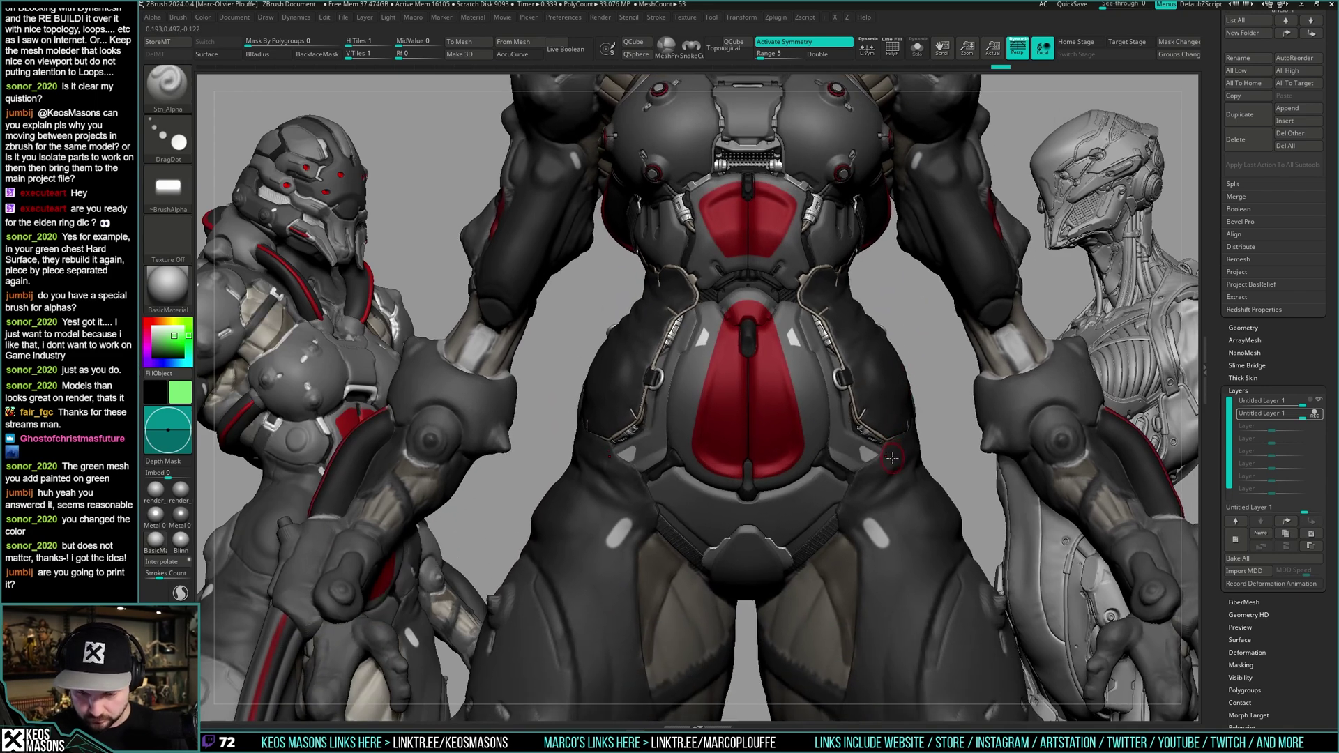
pyautogui.moveTo(786, 321)
pyautogui.keyDown('ctrl'); pyautogui.mouseDown(button='right')
pyautogui.moveTo(805, 255)
pyautogui.moveTo(788, 504)
pyautogui.moveTo(769, 321)
pyautogui.moveTo(806, 371)
pyautogui.moveTo(764, 483)
pyautogui.mouseUp(button='right'); pyautogui.keyUp('ctrl')
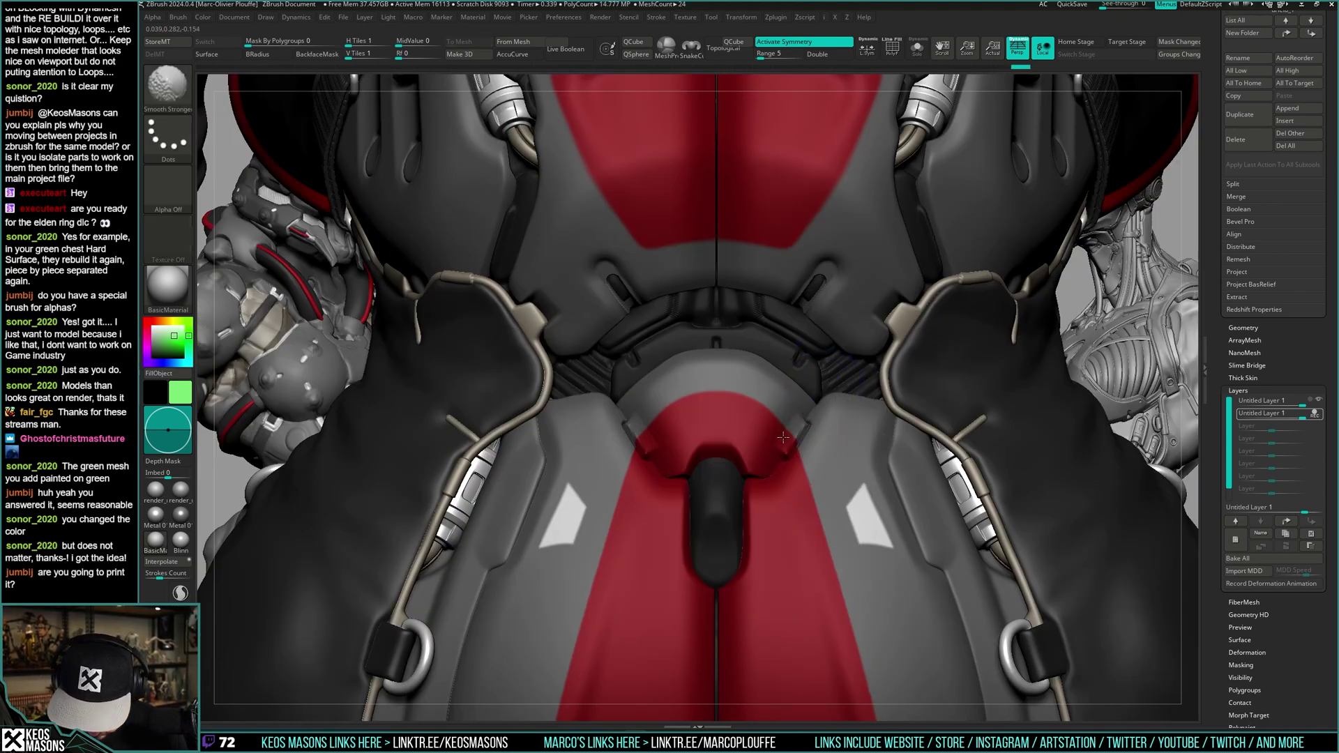
pyautogui.keyDown('ctrl'); pyautogui.moveTo(754, 498); pyautogui.dragTo(810, 538, button='right'); pyautogui.keyUp('ctrl')
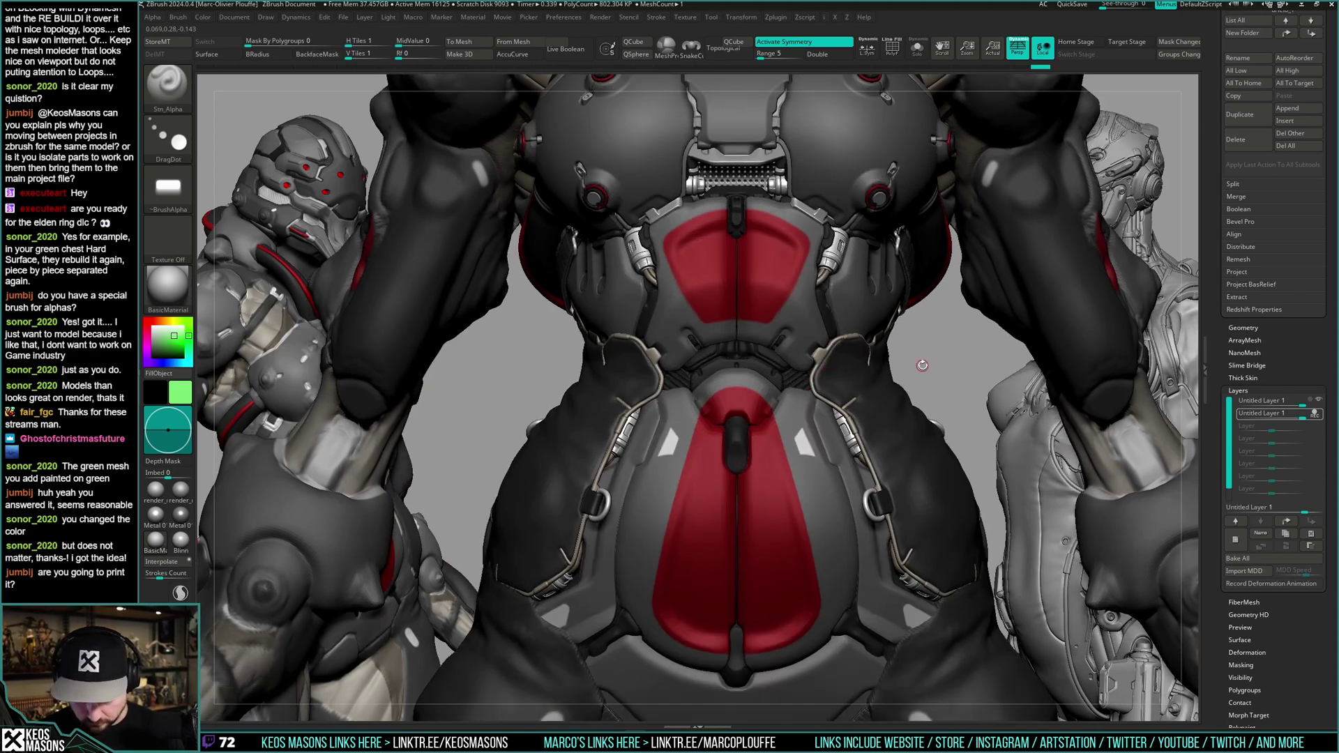
pyautogui.keyDown('ctrl'); pyautogui.moveTo(818, 392); pyautogui.dragTo(818, 543, button='right'); pyautogui.keyUp('ctrl')
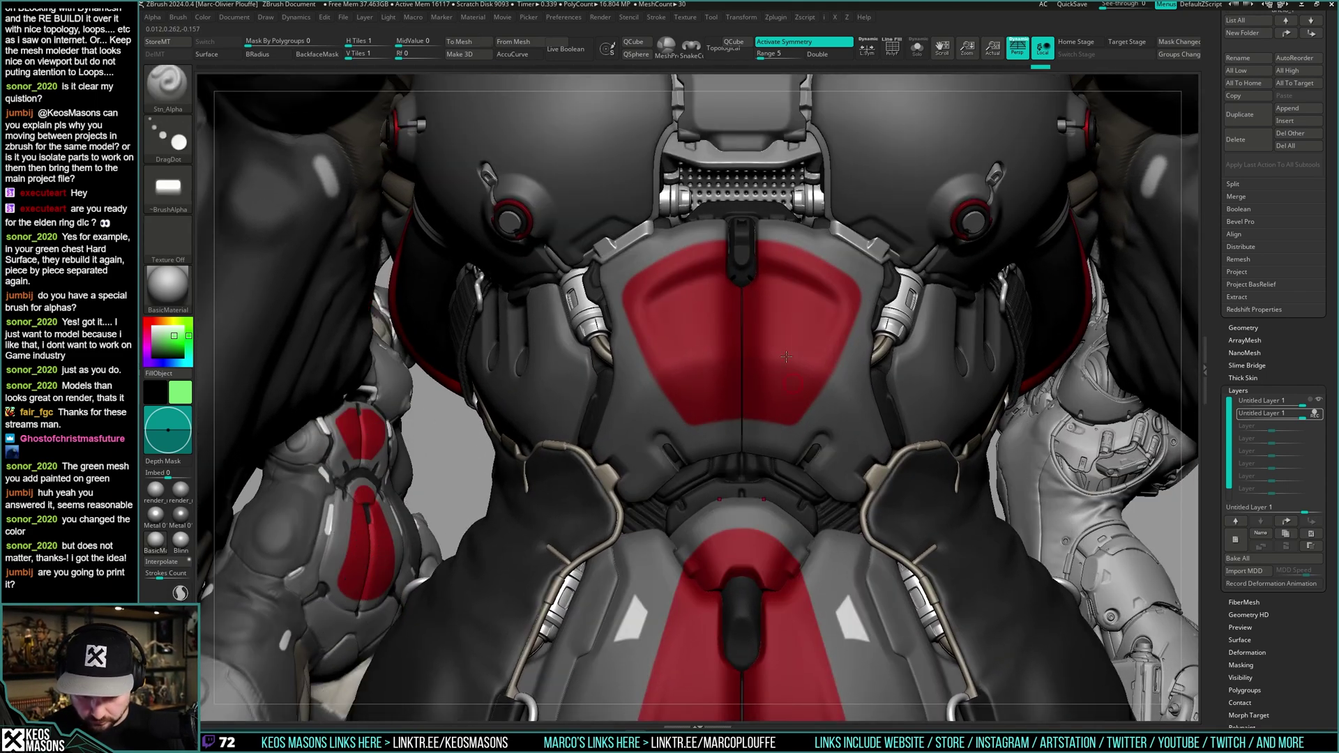
# - Mask a narrow strip beside the center seam at the lower end of the isolated abdominal plate and invert the mask
pyautogui.keyDown('ctrl'); pyautogui.moveTo(775, 412); pyautogui.dragTo(753, 345, button='right'); pyautogui.keyUp('ctrl')
pyautogui.press('s')
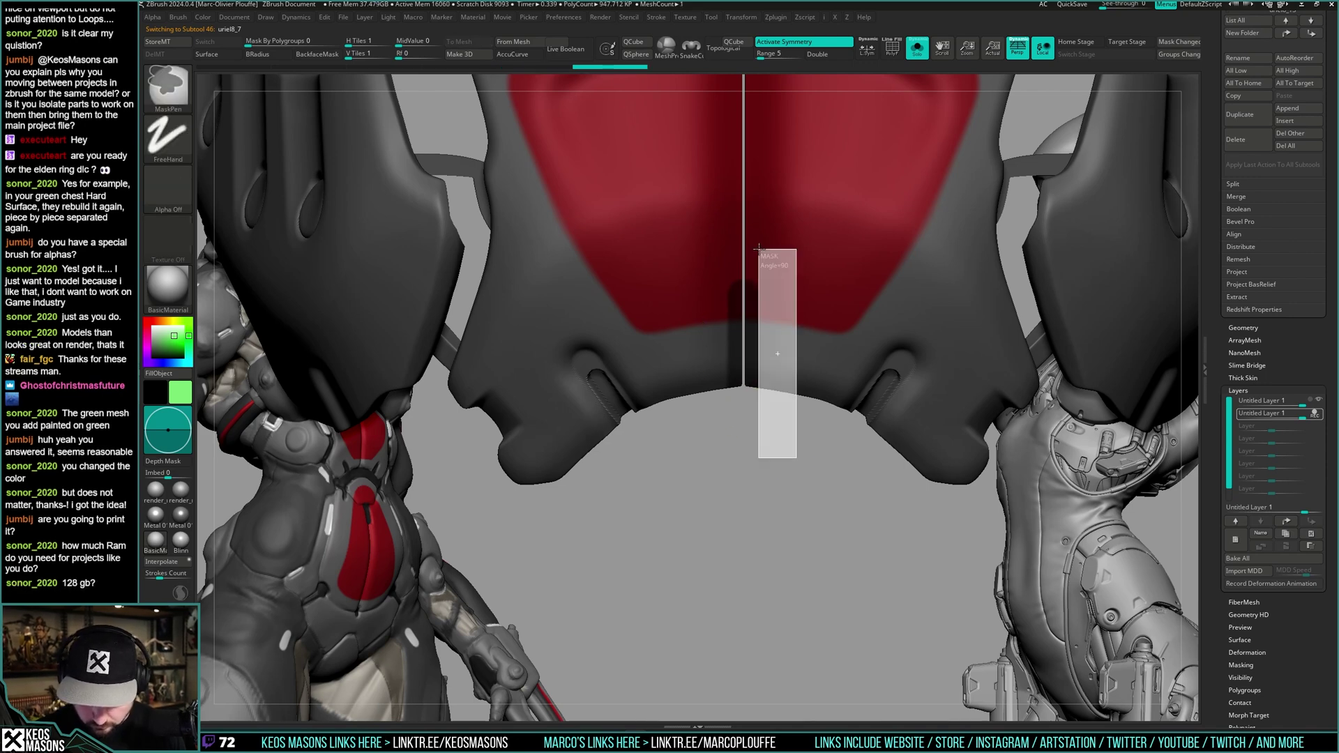
pyautogui.keyDown('ctrl'); pyautogui.moveTo(785, 266); pyautogui.dragTo(766, 187, button='right'); pyautogui.keyUp('ctrl')
pyautogui.press('s')
pyautogui.keyDown('alt'); pyautogui.moveTo(868, 435); pyautogui.dragTo(899, 419, button='right'); pyautogui.keyUp('alt')
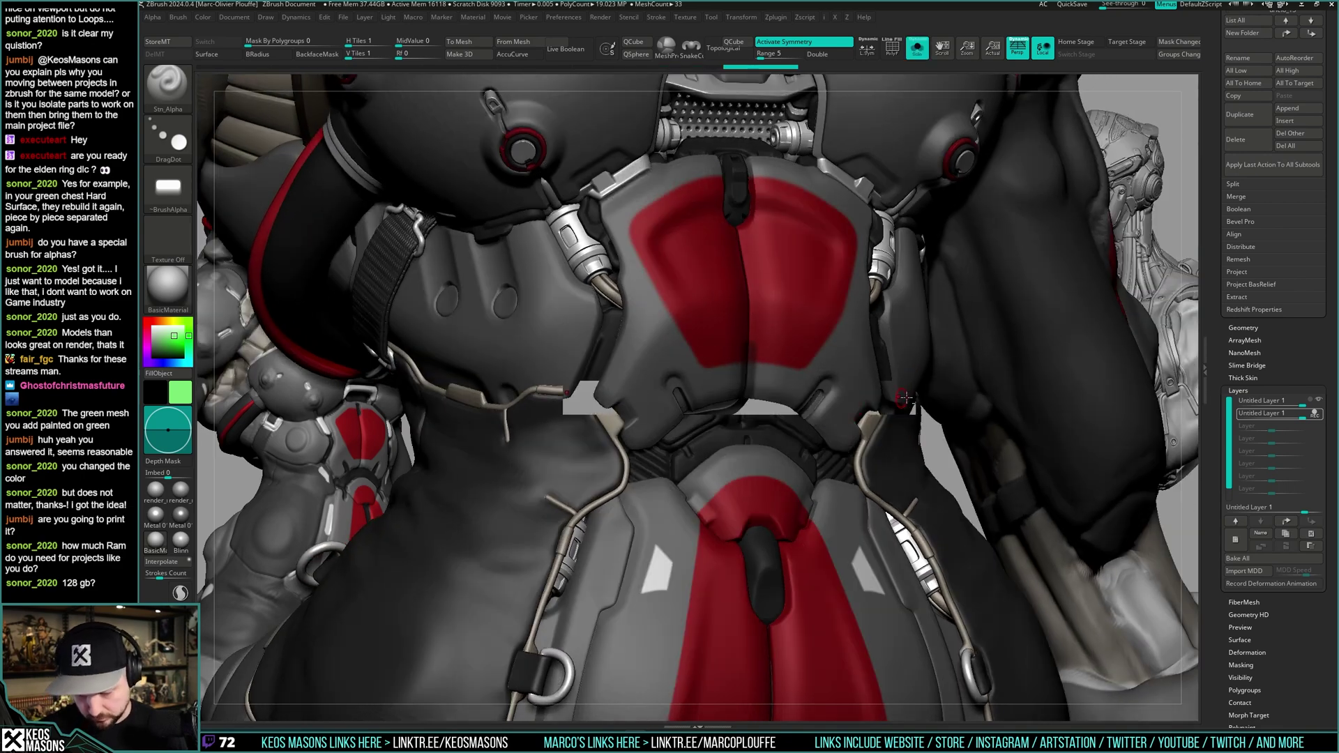
pyautogui.press('s')
pyautogui.keyDown('ctrl'); pyautogui.click(962, 365); pyautogui.keyUp('ctrl')
# - Align a transpose line with the plate's center seam and push the unmasked strip inward as a shallow channel
pyautogui.keyDown('ctrl'); pyautogui.moveTo(770, 349); pyautogui.dragTo(797, 386, button='right'); pyautogui.keyUp('ctrl')
pyautogui.press('w')
pyautogui.press('s')
pyautogui.keyDown('alt'); pyautogui.moveTo(812, 410); pyautogui.dragTo(825, 410, button='right'); pyautogui.keyUp('alt')
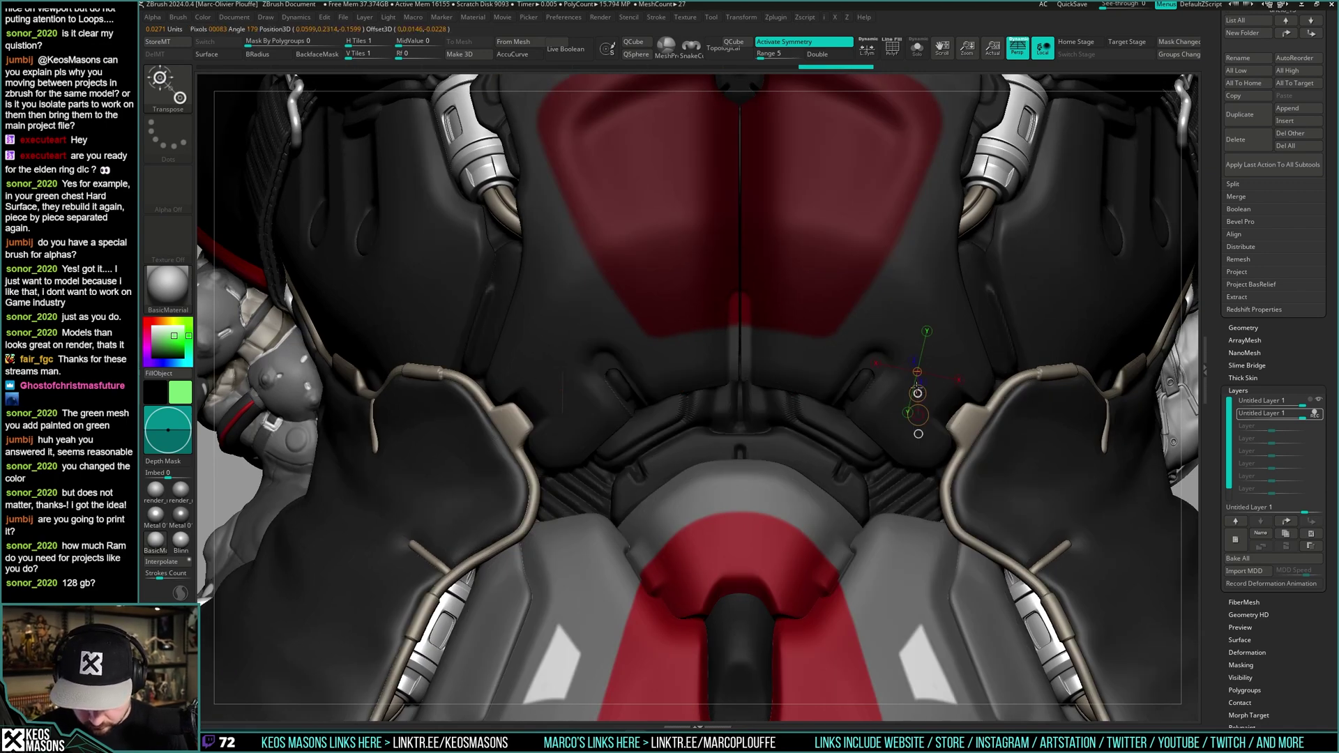
pyautogui.press('q')
pyautogui.moveTo(906, 391)
pyautogui.keyDown('ctrl'); pyautogui.mouseDown(button='right')
pyautogui.moveTo(847, 370)
pyautogui.moveTo(815, 403)
pyautogui.moveTo(826, 352)
pyautogui.moveTo(864, 314)
pyautogui.mouseUp(button='right'); pyautogui.keyUp('ctrl')
pyautogui.hotkey('alt', 's')
pyautogui.moveTo(865, 314); pyautogui.dragTo(837, 348, button='right')
pyautogui.press('w')
pyautogui.keyDown('shift'); pyautogui.moveTo(814, 268); pyautogui.dragTo(813, 429); pyautogui.keyUp('shift')
pyautogui.hotkey('alt', 's')
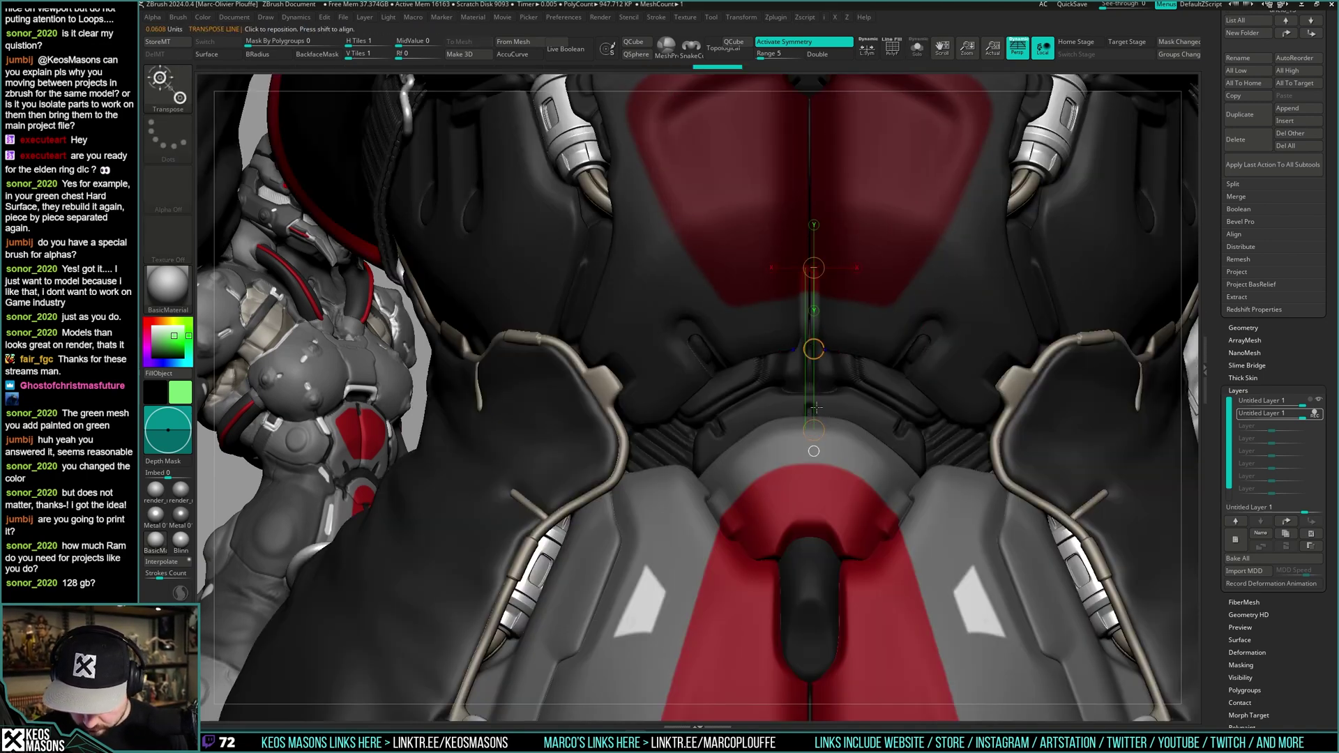
# - Refine the seam channel's lower end where the abdominal plate meets the undersuit's curved band
pyautogui.press('q')
pyautogui.moveTo(813, 411)
pyautogui.mouseDown(button='right')
pyautogui.moveTo(858, 350)
pyautogui.moveTo(855, 331)
pyautogui.moveTo(930, 345)
pyautogui.moveTo(842, 354)
pyautogui.mouseUp(button='right')
pyautogui.rightClick(842, 354)
pyautogui.keyDown('ctrl'); pyautogui.moveTo(806, 287); pyautogui.dragTo(802, 281); pyautogui.keyUp('ctrl')
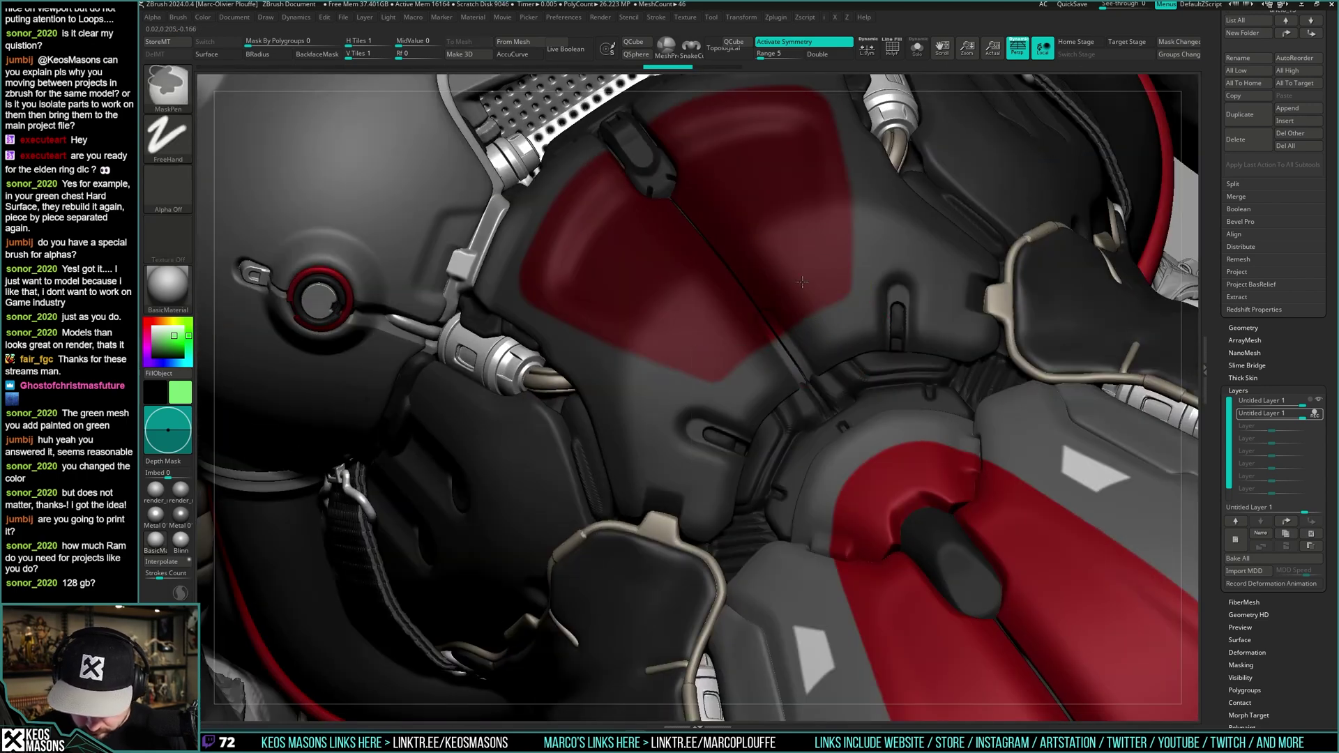
pyautogui.keyDown('ctrl'); pyautogui.moveTo(705, 376); pyautogui.dragTo(673, 401); pyautogui.keyUp('ctrl')
pyautogui.moveTo(823, 336)
pyautogui.keyDown('ctrl'); pyautogui.mouseDown(button='right')
pyautogui.moveTo(836, 376)
pyautogui.moveTo(820, 389)
pyautogui.mouseUp(button='right'); pyautogui.keyUp('ctrl')
pyautogui.rightClick(831, 369)
pyautogui.press('1')
pyautogui.click(892, 377)
pyautogui.keyDown('ctrl'); pyautogui.keyDown('shift'); pyautogui.moveTo(827, 362); pyautogui.dragTo(785, 389); pyautogui.keyUp('shift'); pyautogui.keyUp('ctrl')
pyautogui.keyDown('ctrl'); pyautogui.keyDown('shift'); pyautogui.moveTo(732, 429); pyautogui.dragTo(729, 431); pyautogui.keyUp('shift'); pyautogui.keyUp('ctrl')
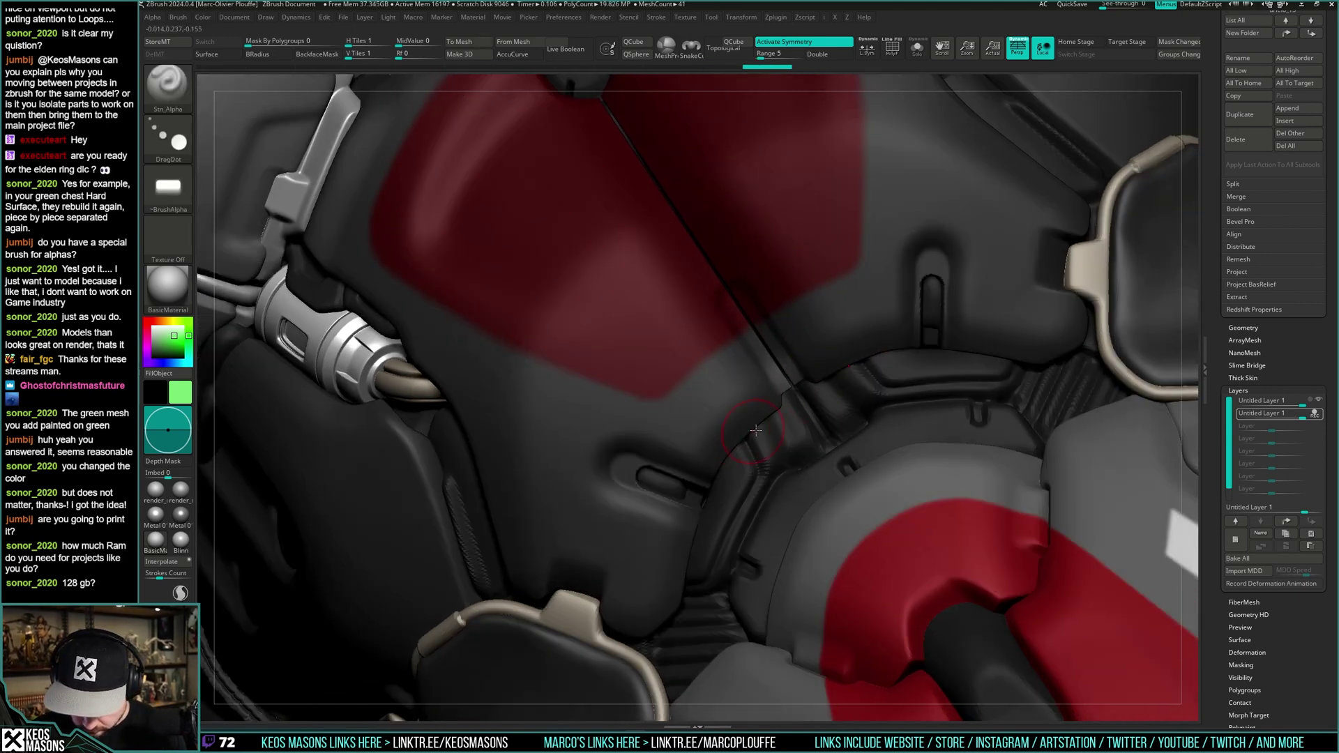
# - Smooth the channel's lower corners, clear the plate's mask and soften the channel along the center seam
pyautogui.moveTo(769, 431)
pyautogui.mouseDown(button='right')
pyautogui.moveTo(802, 410)
pyautogui.moveTo(790, 386)
pyautogui.mouseUp(button='right')
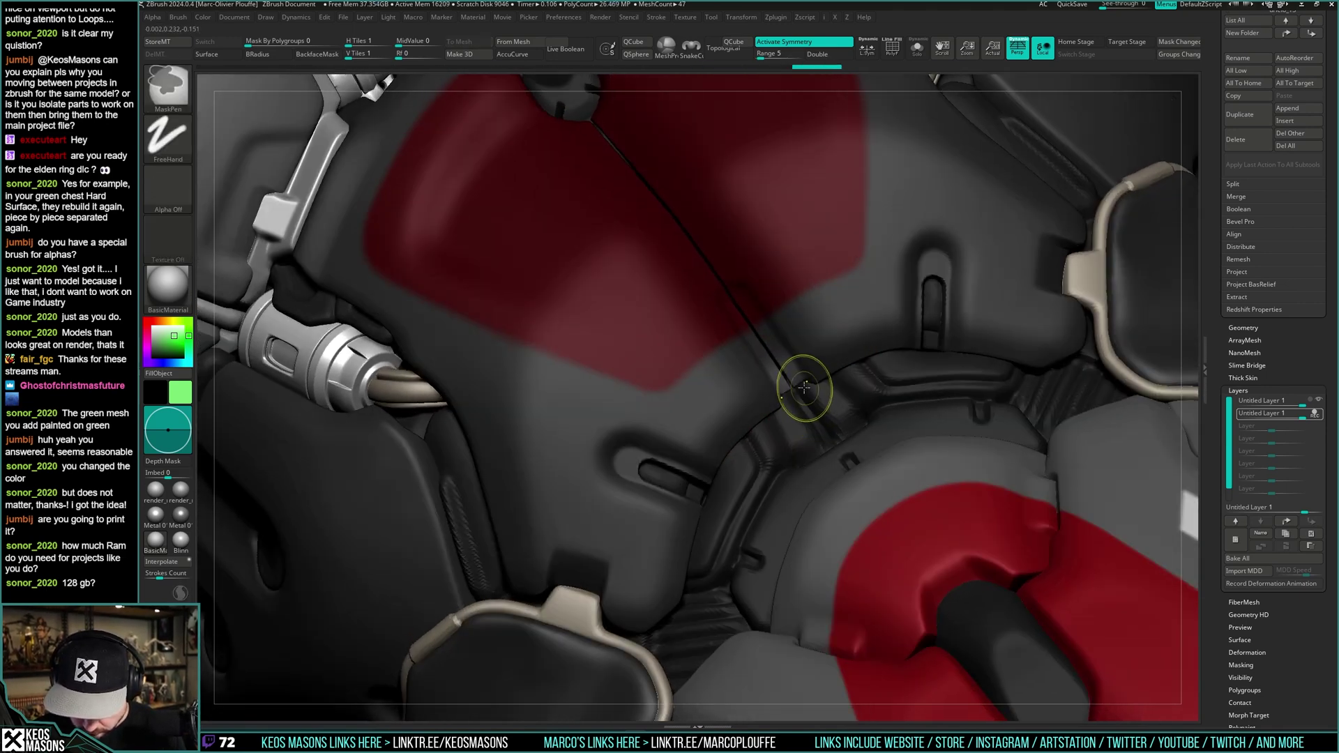
pyautogui.hotkey('ctrl', 'shift')
pyautogui.keyDown('ctrl'); pyautogui.keyDown('shift'); pyautogui.moveTo(790, 386); pyautogui.dragTo(744, 427); pyautogui.keyUp('shift'); pyautogui.keyUp('ctrl')
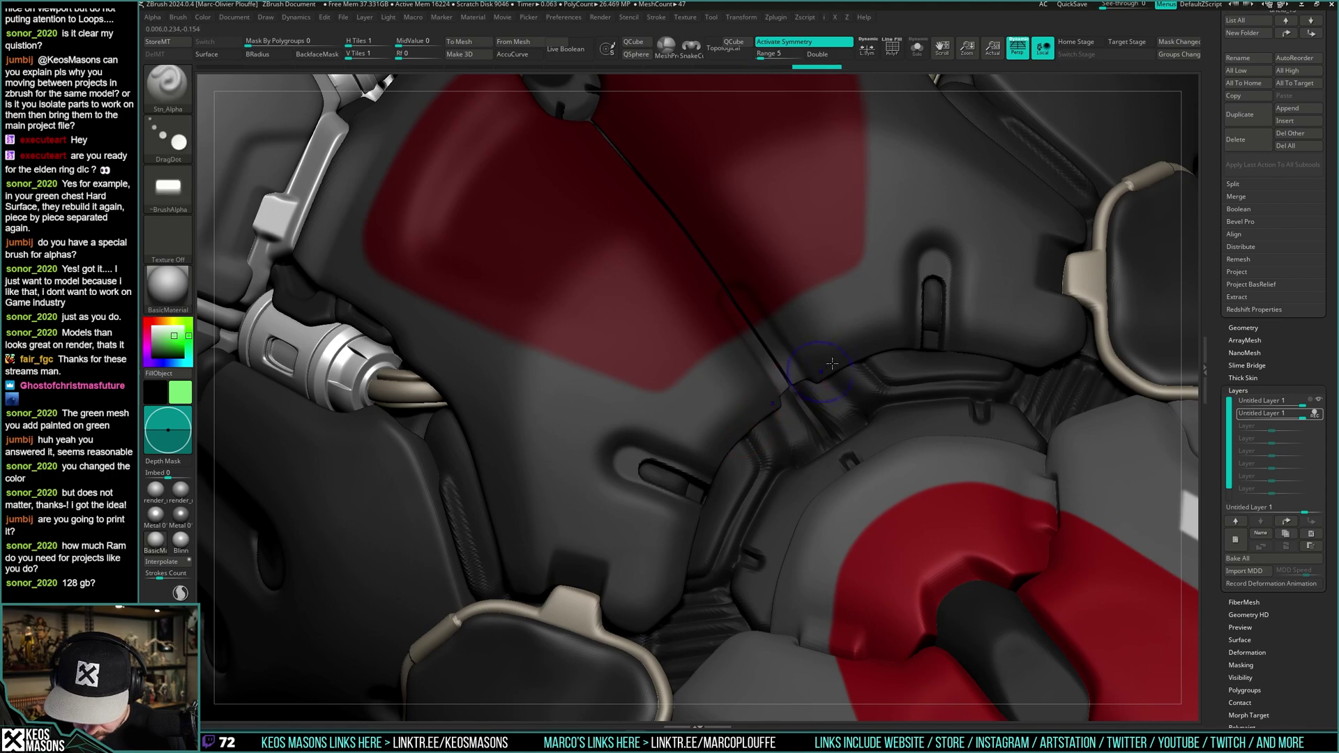
pyautogui.keyDown('shift'); pyautogui.moveTo(781, 381); pyautogui.dragTo(732, 453); pyautogui.keyUp('shift')
pyautogui.moveTo(732, 453)
pyautogui.keyDown('ctrl'); pyautogui.mouseDown(button='right')
pyautogui.moveTo(764, 401)
pyautogui.moveTo(871, 358)
pyautogui.moveTo(745, 283)
pyautogui.mouseUp(button='right'); pyautogui.keyUp('ctrl')
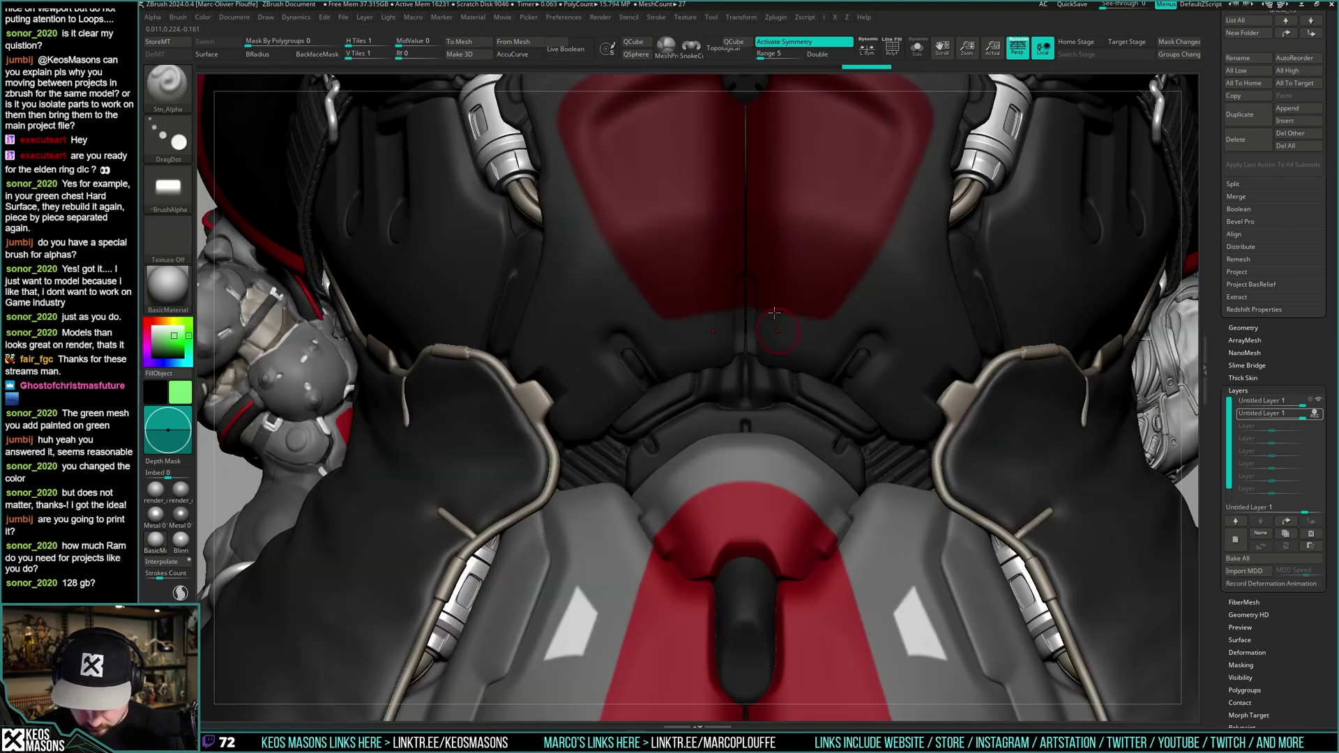
pyautogui.hotkey('alt', 's')
pyautogui.keyDown('ctrl'); pyautogui.moveTo(770, 465); pyautogui.dragTo(780, 505); pyautogui.keyUp('ctrl')
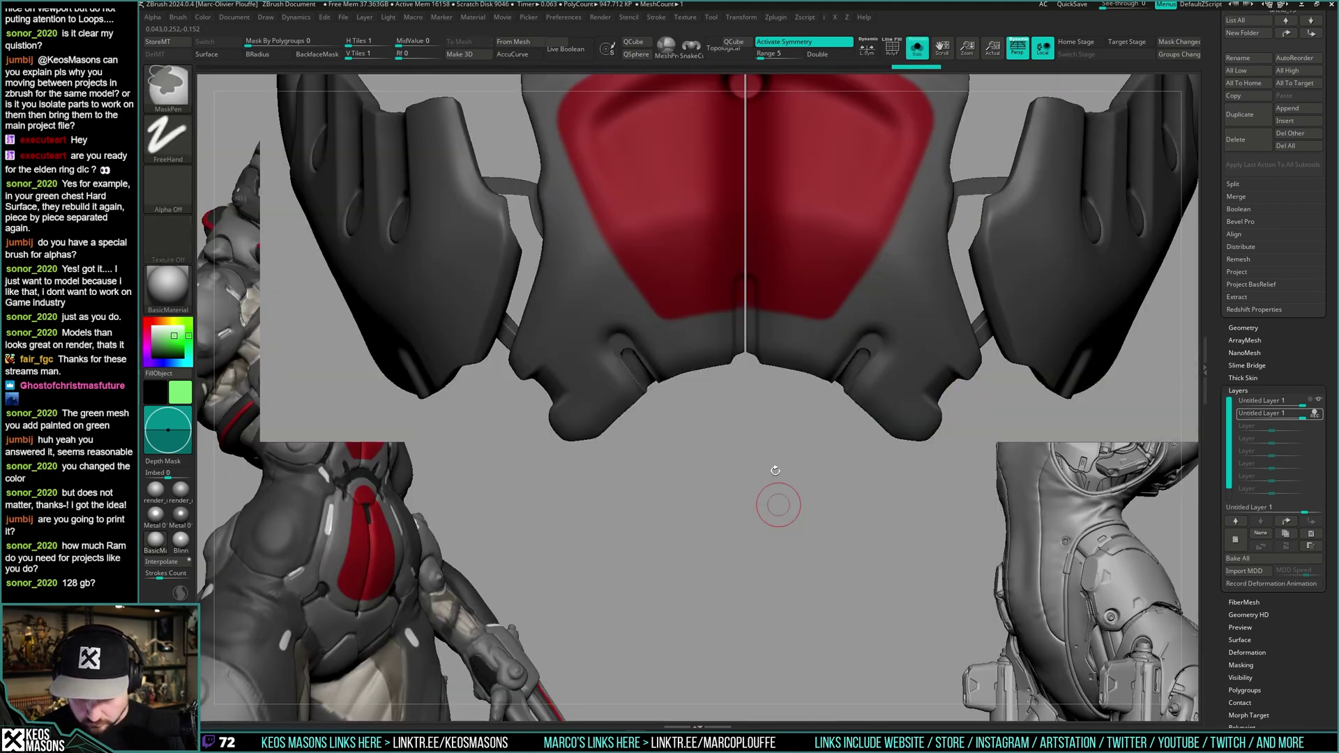
pyautogui.keyDown('ctrl'); pyautogui.moveTo(743, 286); pyautogui.dragTo(740, 348, button='right'); pyautogui.keyUp('ctrl')
pyautogui.keyDown('shift'); pyautogui.moveTo(745, 261); pyautogui.dragTo(751, 467); pyautogui.keyUp('shift')
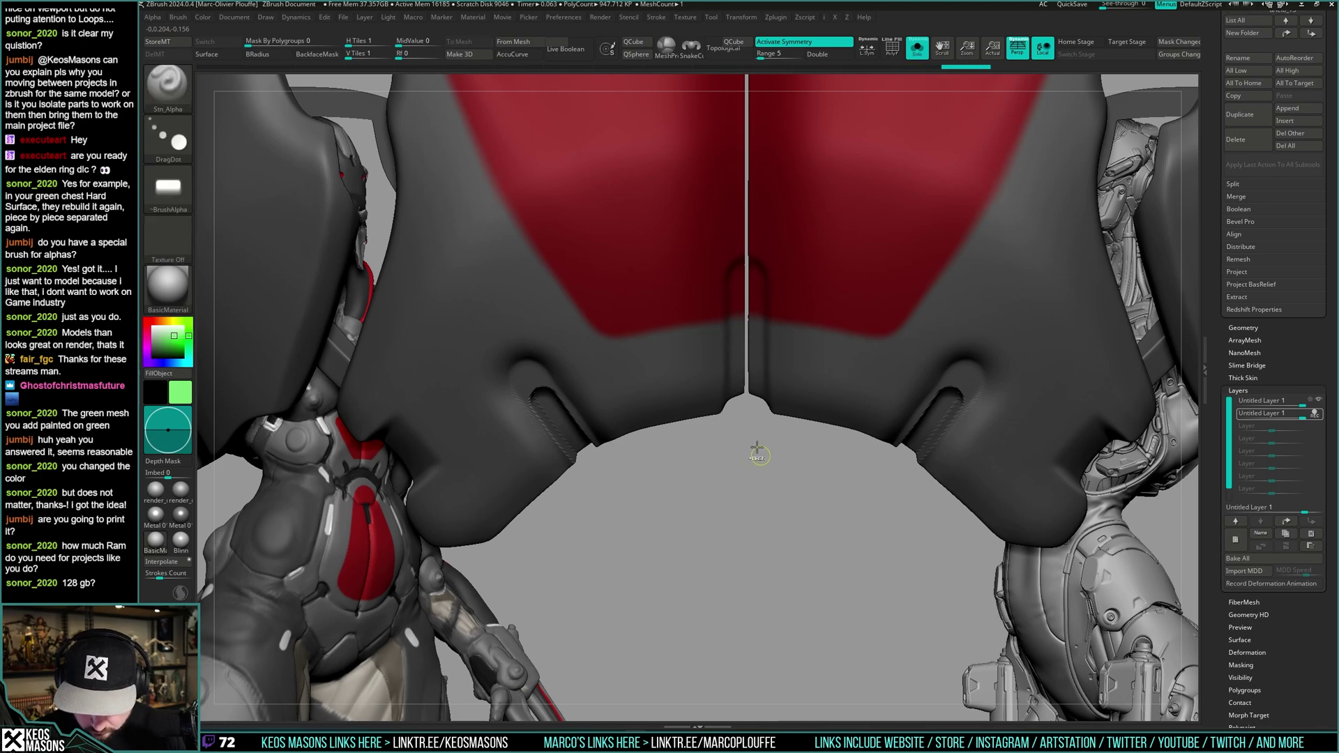
# - Examine the seam channel in the context of the full torso, then the undersuit and pelvis area from near and far
pyautogui.hotkey('alt', 's')
pyautogui.moveTo(756, 454)
pyautogui.keyDown('ctrl'); pyautogui.mouseDown(button='right')
pyautogui.moveTo(774, 391)
pyautogui.moveTo(837, 342)
pyautogui.mouseUp(button='right'); pyautogui.keyUp('ctrl')
pyautogui.keyDown('alt'); pyautogui.moveTo(836, 341); pyautogui.dragTo(836, 445, button='right'); pyautogui.keyUp('alt')
pyautogui.keyDown('alt'); pyautogui.moveTo(905, 523); pyautogui.dragTo(857, 432, button='right'); pyautogui.keyUp('alt')
pyautogui.keyDown('ctrl'); pyautogui.moveTo(849, 487); pyautogui.dragTo(850, 460, button='right'); pyautogui.keyUp('ctrl')
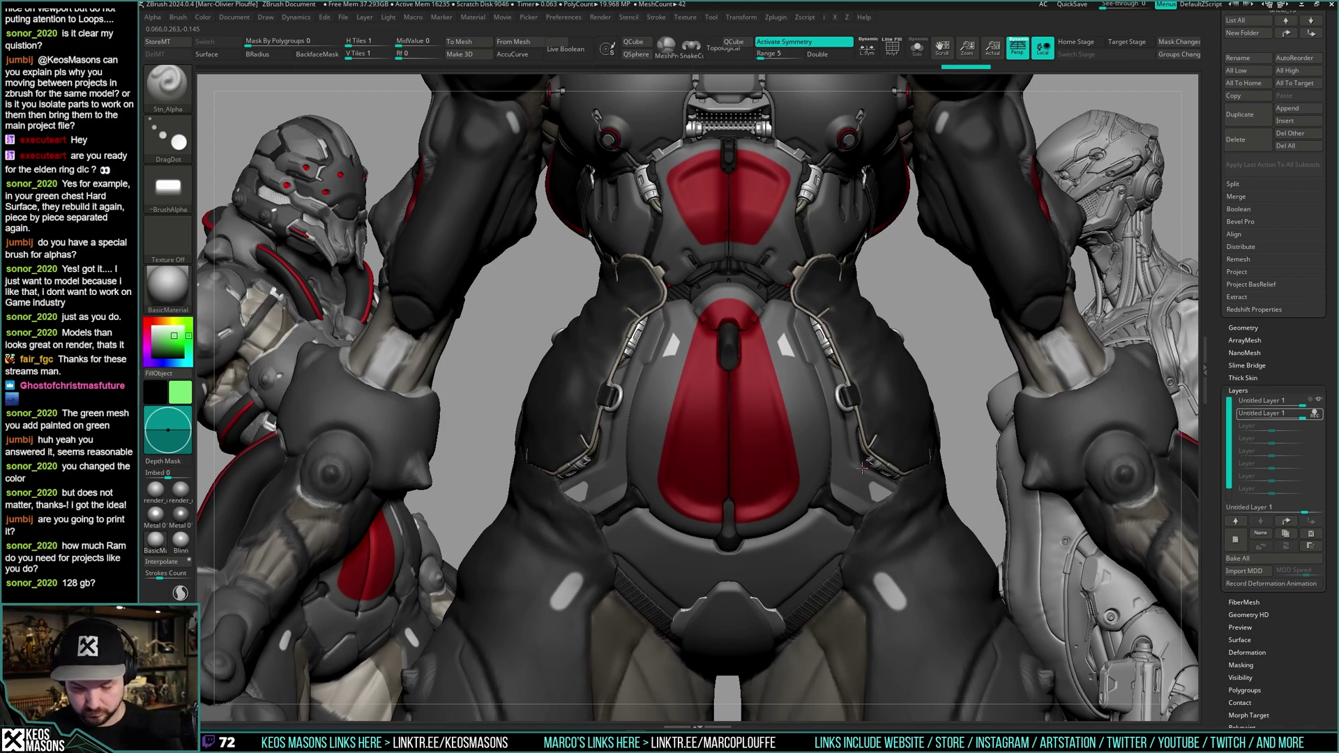
pyautogui.keyDown('ctrl'); pyautogui.moveTo(858, 476); pyautogui.dragTo(863, 426, button='right'); pyautogui.keyUp('ctrl')
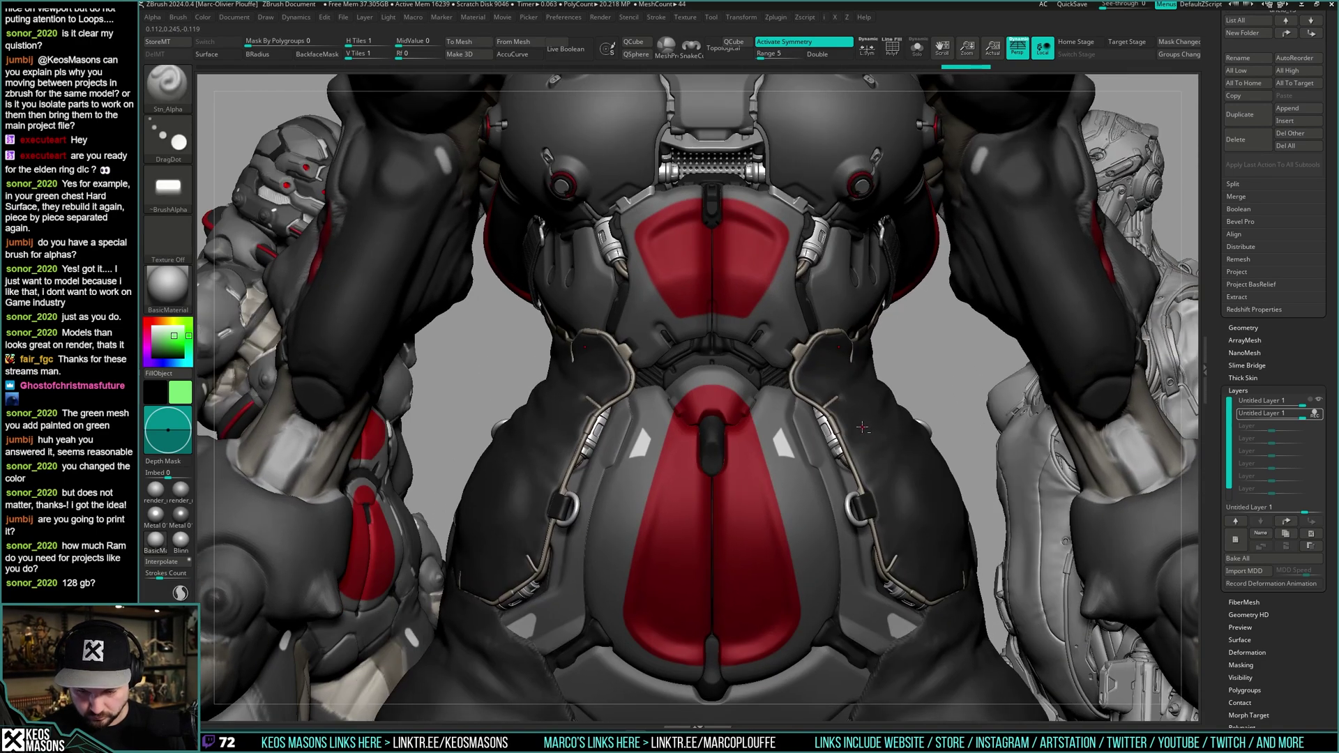
pyautogui.keyDown('alt'); pyautogui.click(760, 371); pyautogui.keyUp('alt')
pyautogui.keyDown('alt'); pyautogui.moveTo(760, 372); pyautogui.dragTo(743, 223, button='right'); pyautogui.keyUp('alt')
pyautogui.moveTo(864, 418)
pyautogui.keyDown('alt'); pyautogui.mouseDown(button='right')
pyautogui.moveTo(836, 358)
pyautogui.moveTo(801, 343)
pyautogui.moveTo(850, 350)
pyautogui.mouseUp(button='right'); pyautogui.keyUp('alt')
pyautogui.press('space')
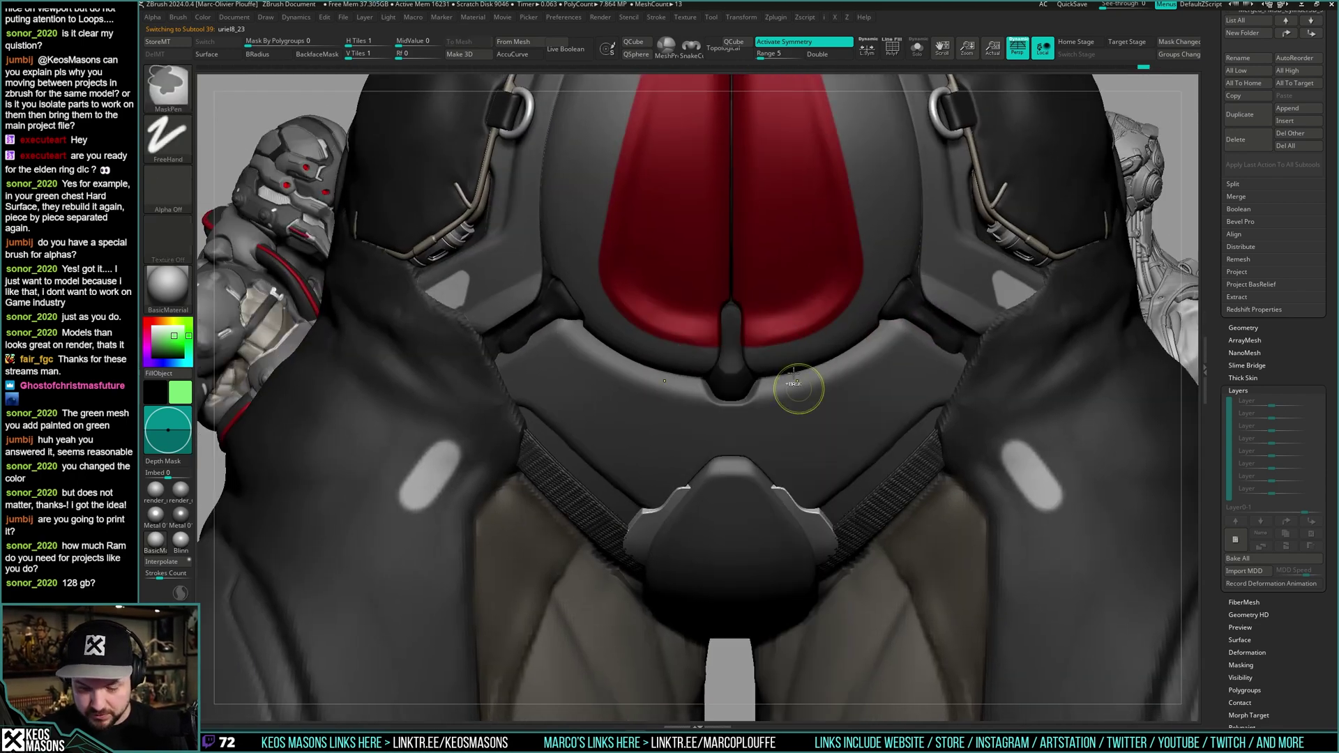
pyautogui.moveTo(800, 391)
pyautogui.keyDown('ctrl'); pyautogui.mouseDown(button='right')
pyautogui.moveTo(809, 281)
pyautogui.moveTo(767, 335)
pyautogui.moveTo(806, 371)
pyautogui.mouseUp(button='right'); pyautogui.keyUp('ctrl')
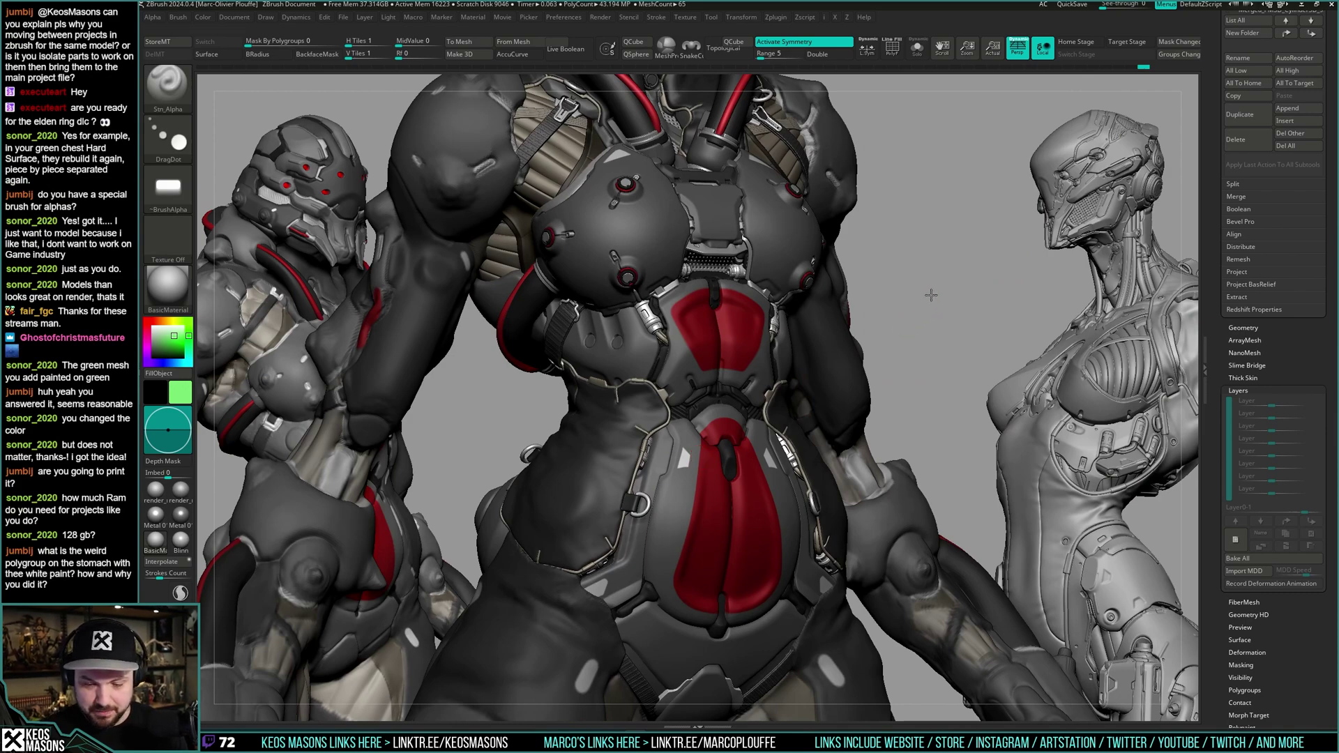
pyautogui.moveTo(930, 295); pyautogui.dragTo(755, 323, button='right')
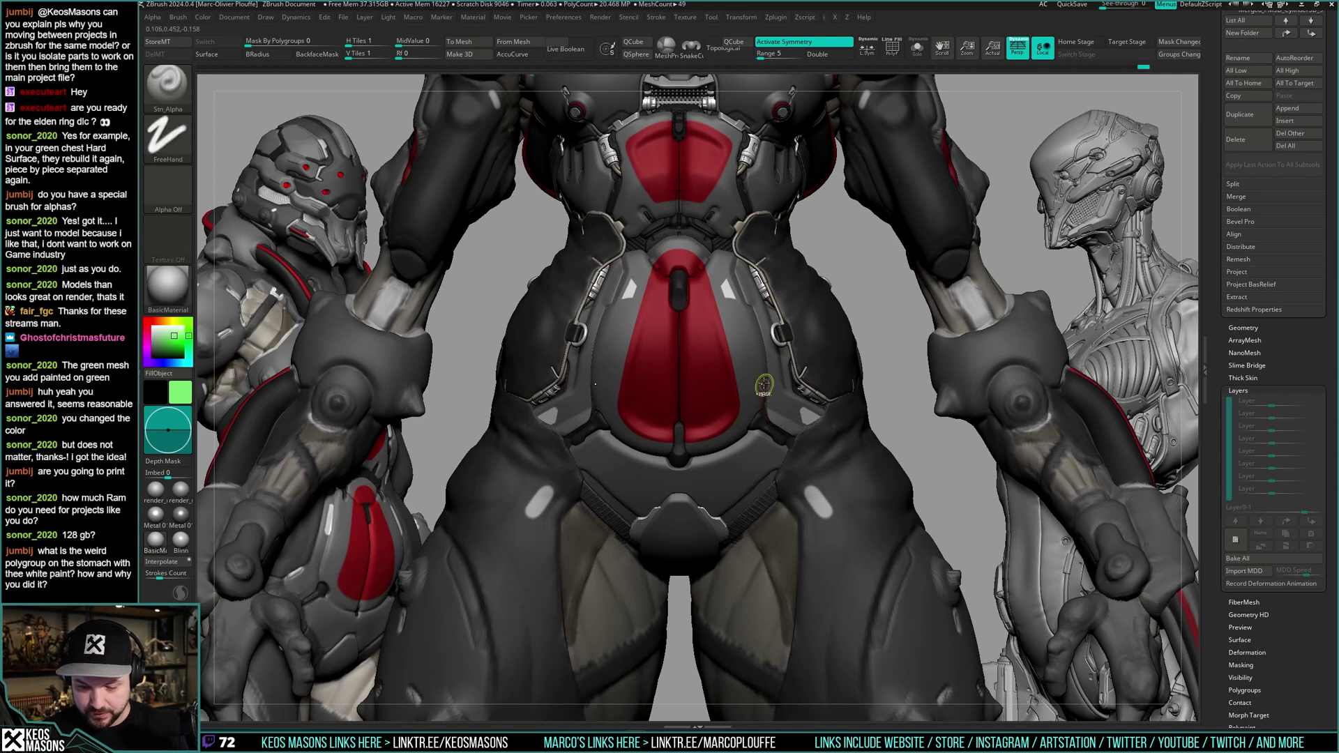
pyautogui.scroll(6, 781, 426)
pyautogui.moveTo(771, 425); pyautogui.dragTo(747, 276, button='right')
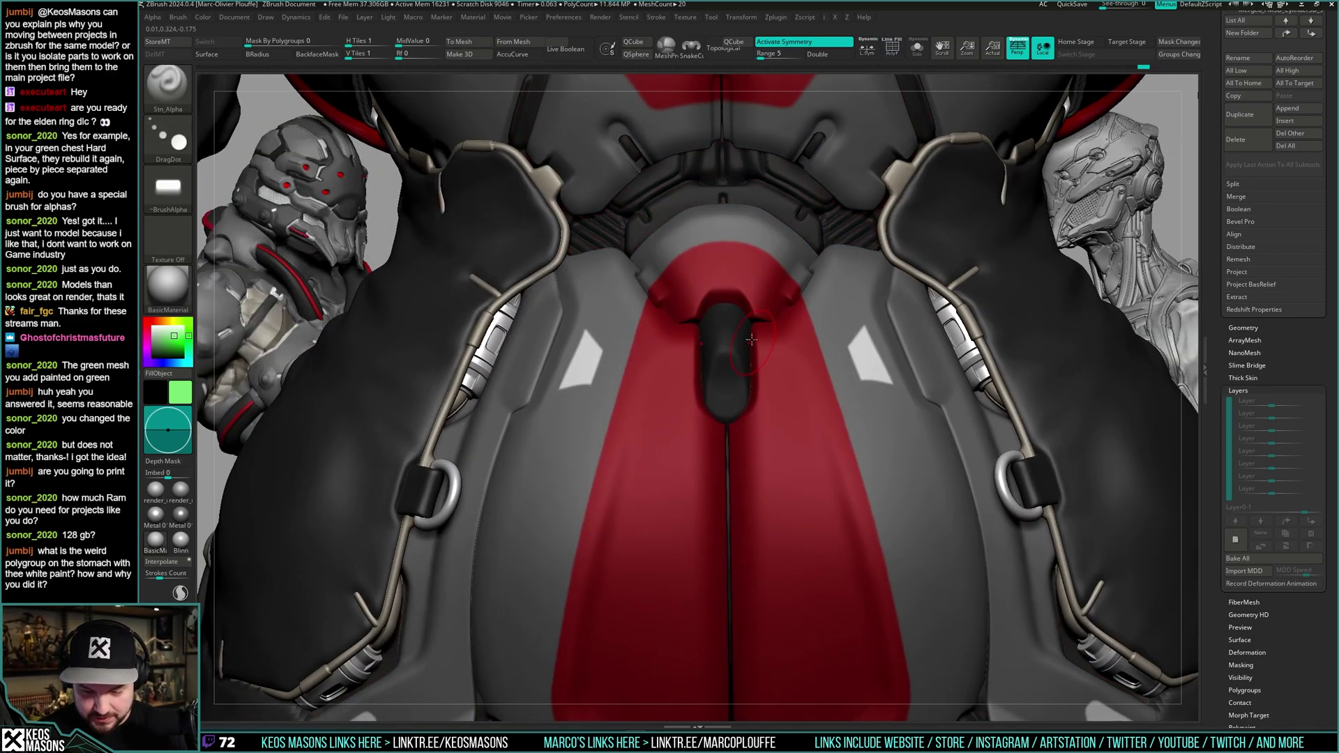
pyautogui.moveTo(758, 398); pyautogui.dragTo(758, 359, button='right')
# - Select the undersuit and reshape the oblong knob below the red dome with the Move brush
pyautogui.press('space')
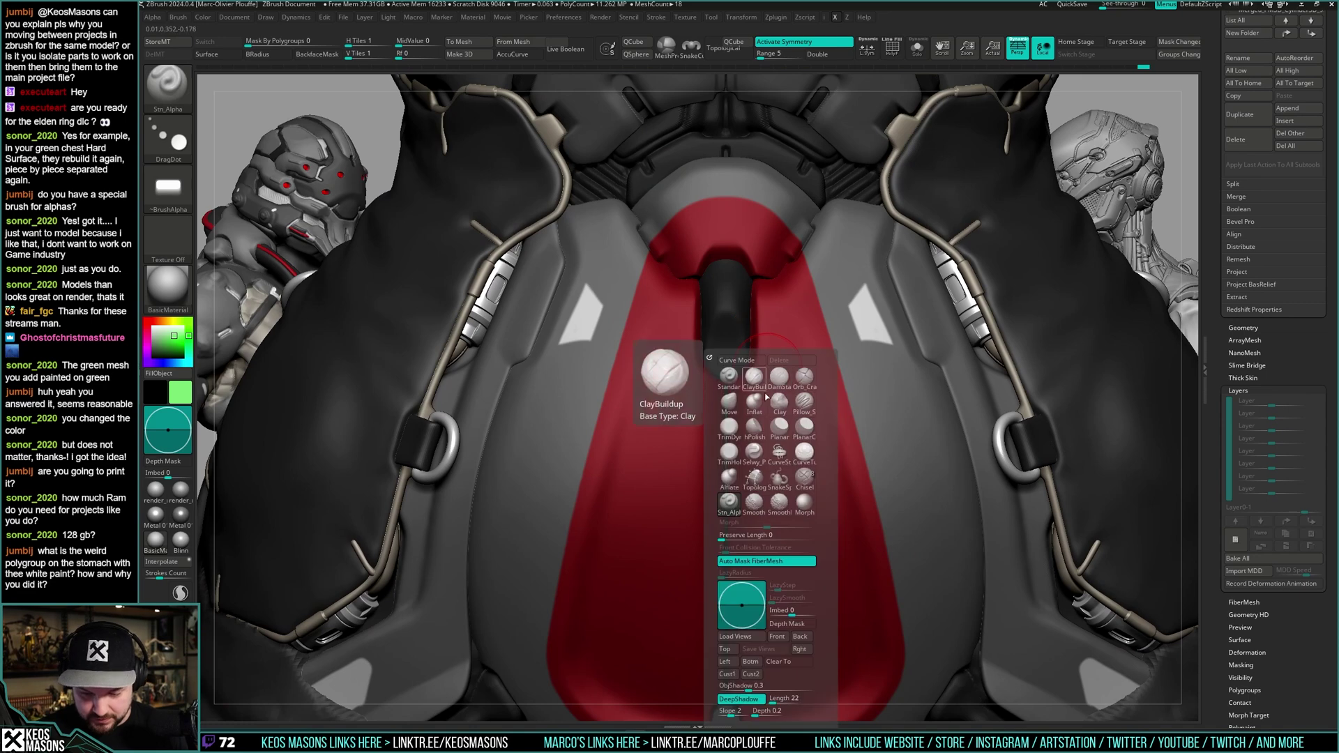
pyautogui.click(729, 402)
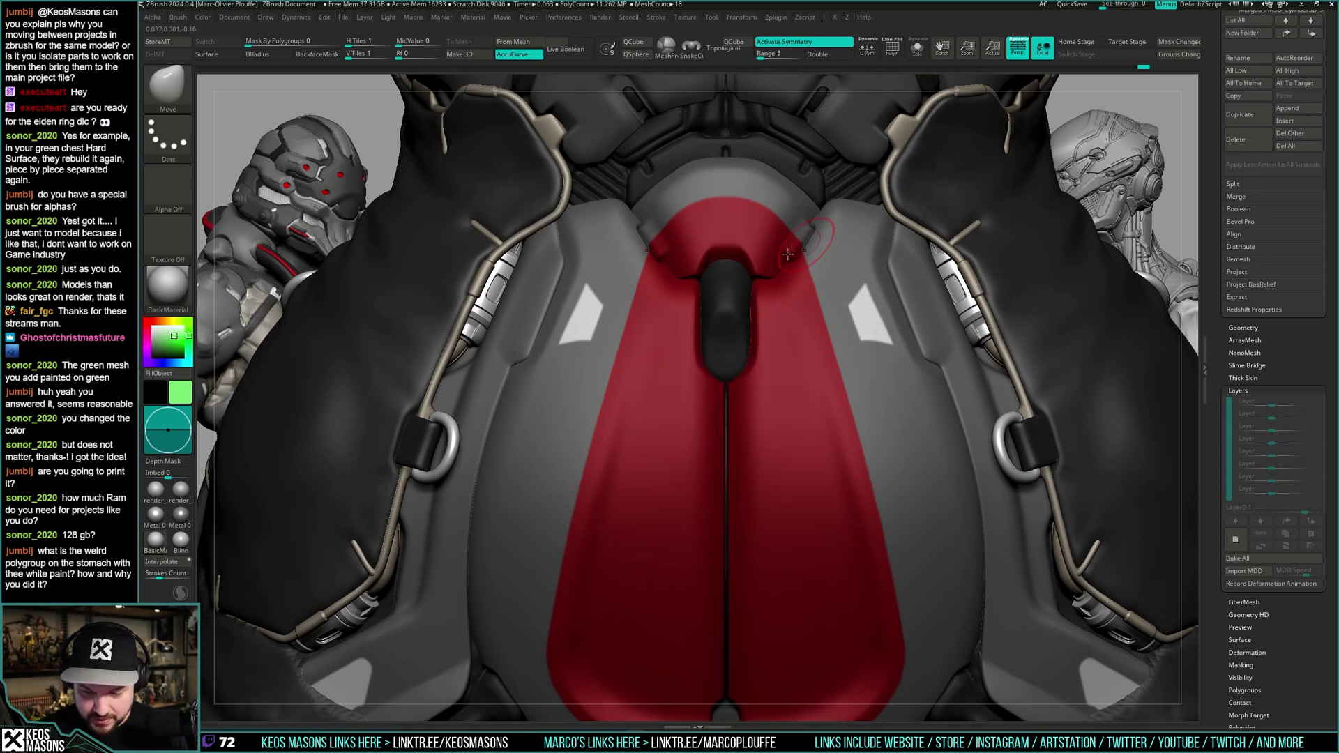
pyautogui.keyDown('alt'); pyautogui.click(732, 307); pyautogui.keyUp('alt')
pyautogui.press('space')
pyautogui.press('space')
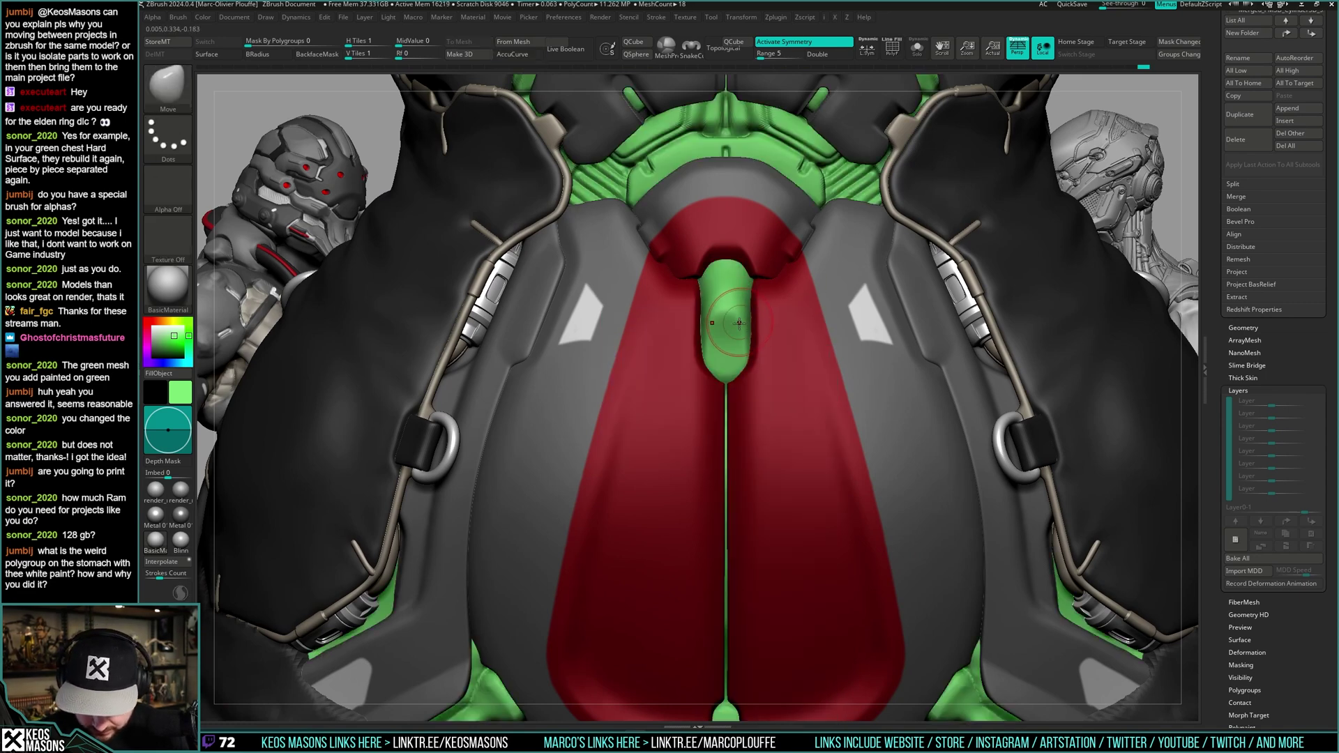
pyautogui.moveTo(738, 323); pyautogui.dragTo(757, 282)
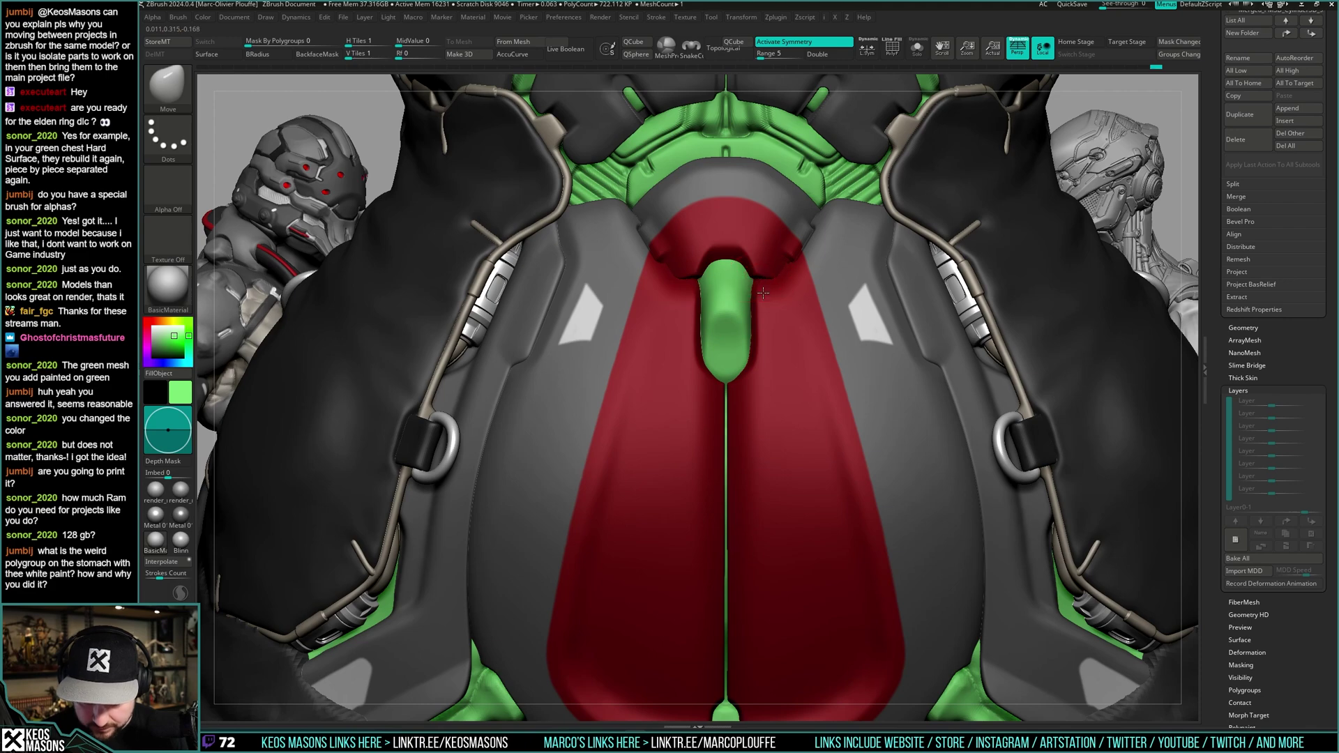
# - Carve a symmetrical crease down the sides of the oblong knob with the DamStandard brush
pyautogui.press('b')
pyautogui.press('d')
pyautogui.press('s')
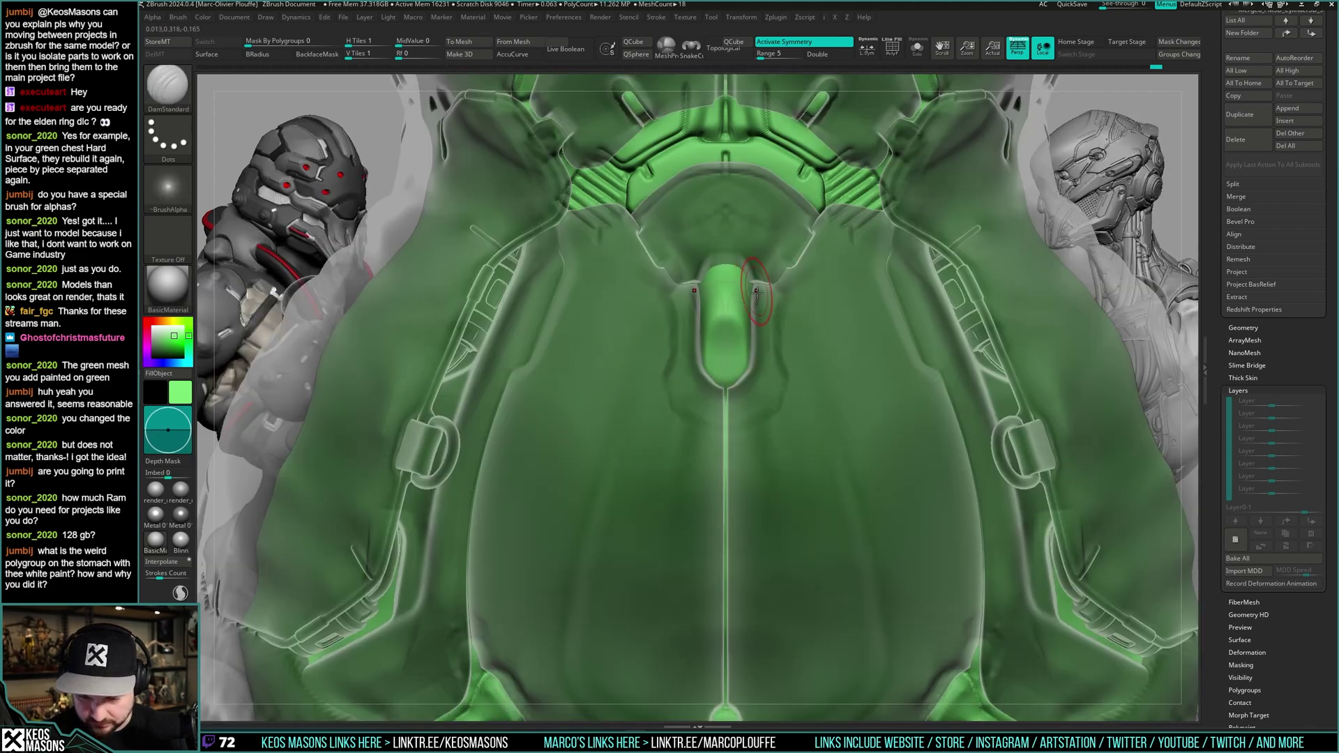
pyautogui.moveTo(752, 270); pyautogui.dragTo(747, 357)
pyautogui.hotkey('shift', 't')
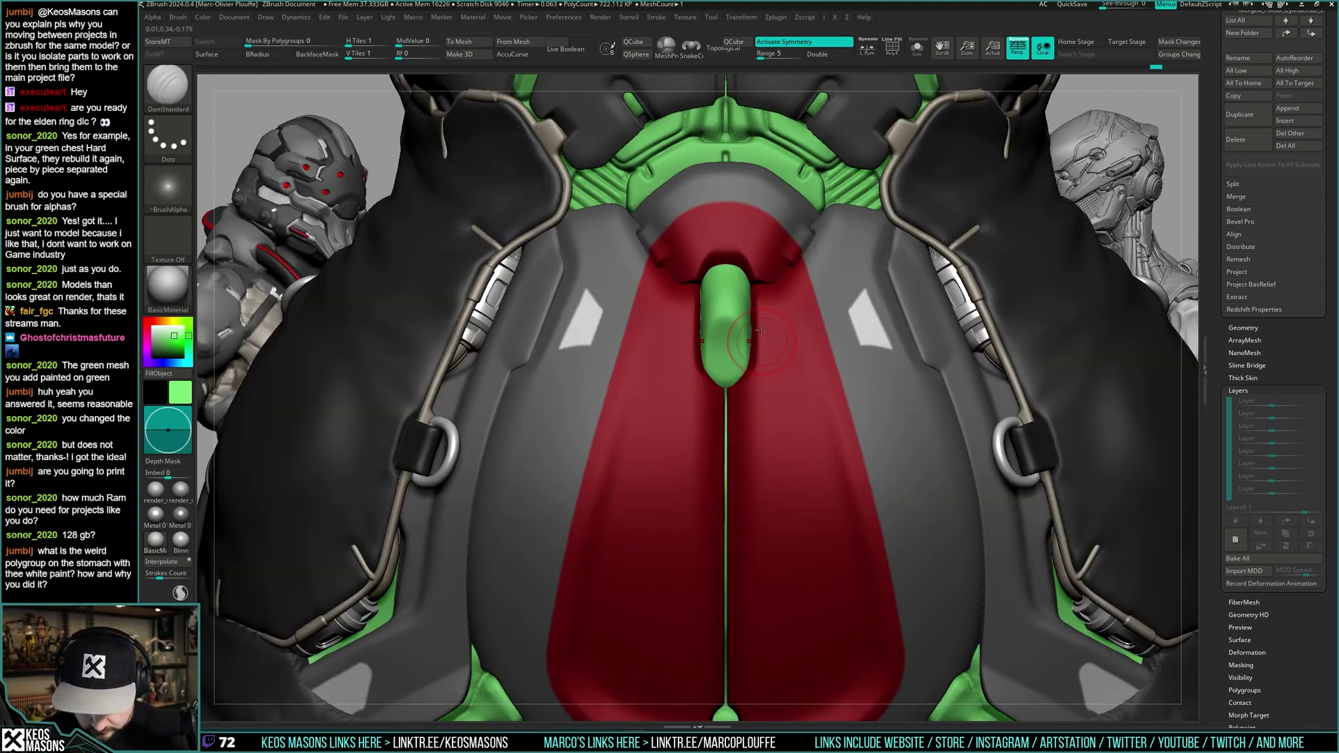
# - Refine the crease around the lower end of the green abdominal insert with the DamStandard brush, checking it in transparent view
pyautogui.moveTo(753, 259)
pyautogui.mouseDown(button='right')
pyautogui.moveTo(767, 297)
pyautogui.moveTo(756, 295)
pyautogui.moveTo(776, 286)
pyautogui.moveTo(769, 300)
pyautogui.mouseUp(button='right')
pyautogui.keyDown('alt'); pyautogui.moveTo(769, 350); pyautogui.dragTo(780, 301, button='right'); pyautogui.keyUp('alt')
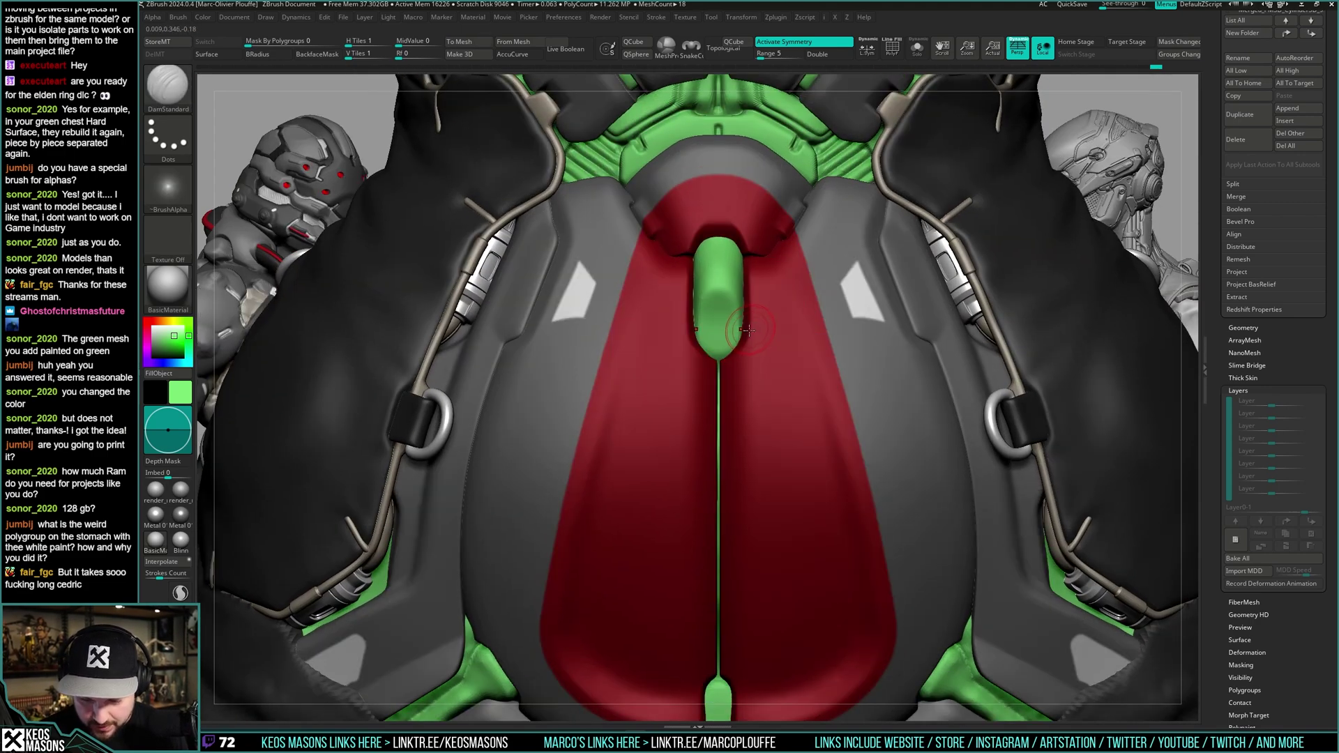
pyautogui.hotkey('shift', 't')
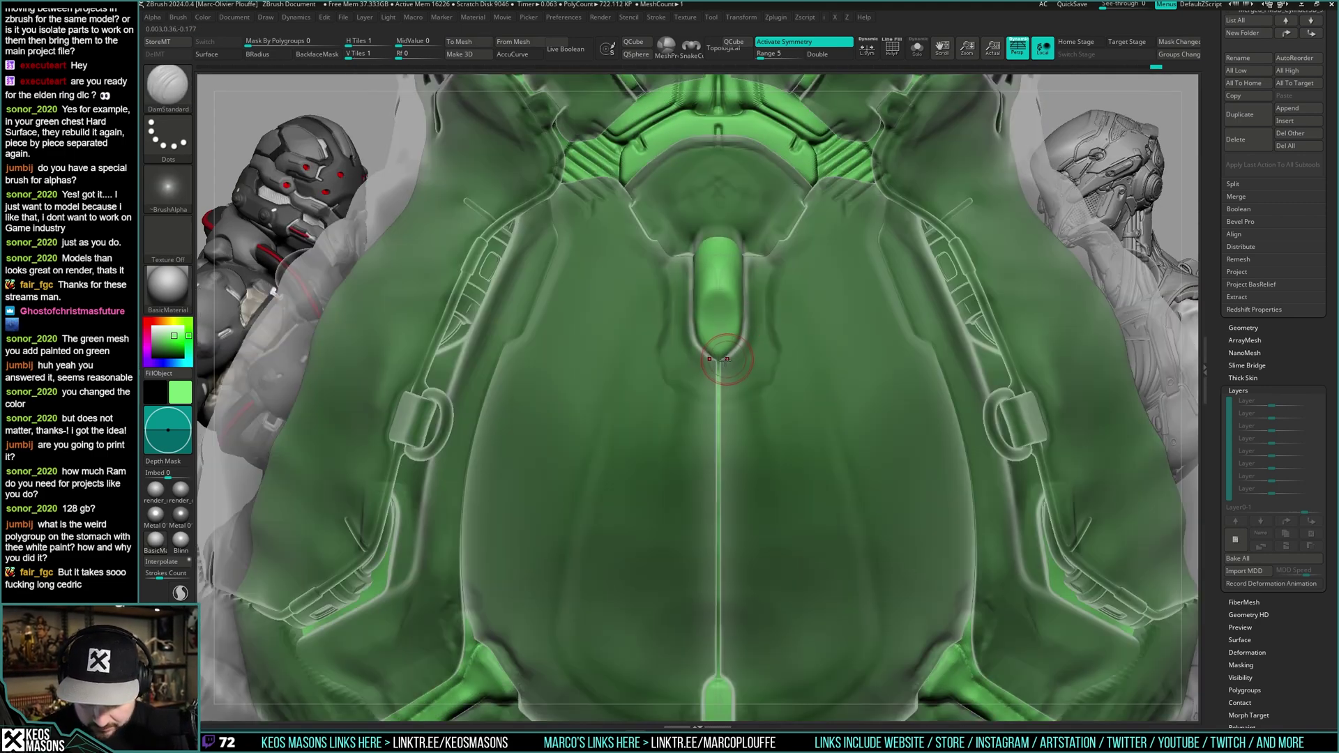
pyautogui.hotkey('shift', 't')
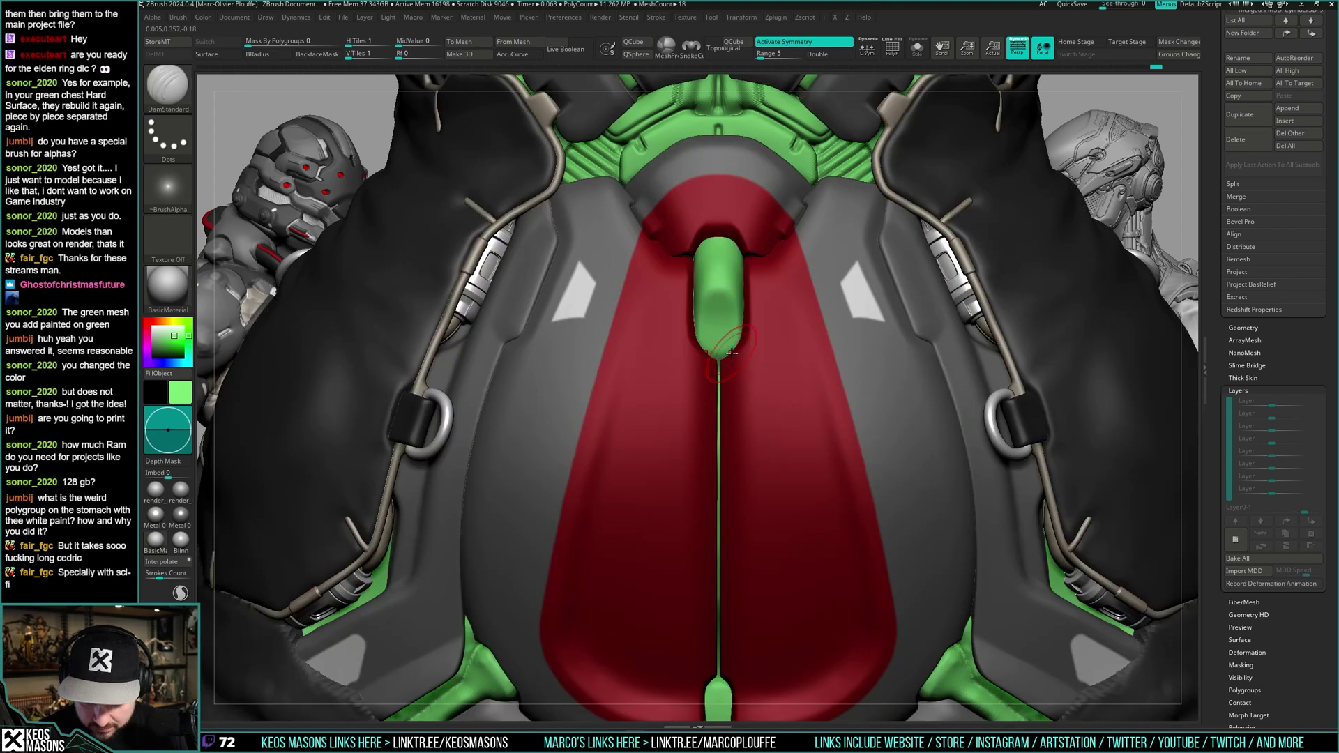
pyautogui.press('space')
pyautogui.hotkey('shift', 't')
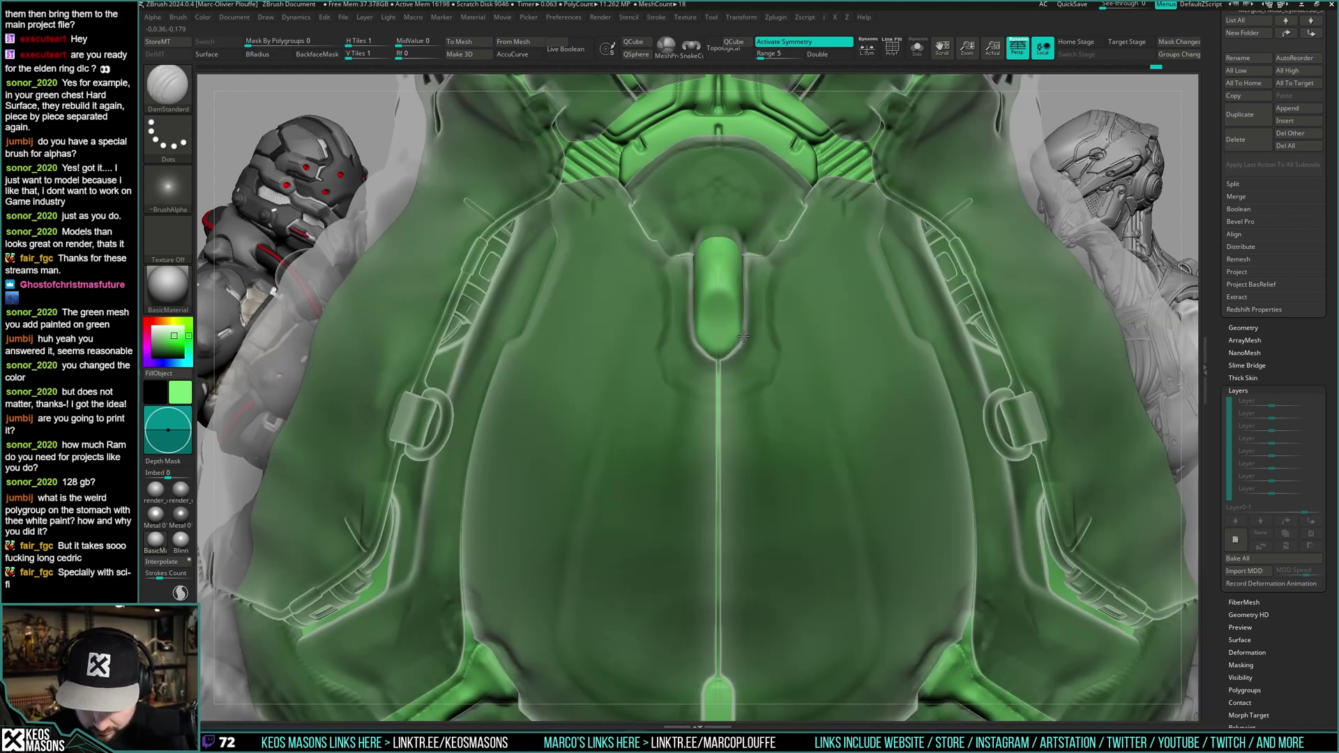
pyautogui.moveTo(746, 319)
pyautogui.mouseDown(button='right')
pyautogui.moveTo(823, 335)
pyautogui.moveTo(768, 353)
pyautogui.moveTo(935, 353)
pyautogui.moveTo(921, 269)
pyautogui.moveTo(762, 365)
pyautogui.mouseUp(button='right')
pyautogui.hotkey('shift', 't')
# - Flatten the lower face of the green abdominal insert with the hPolish brush and isolate the green mesh to check it
pyautogui.press('1')
pyautogui.click(722, 420)
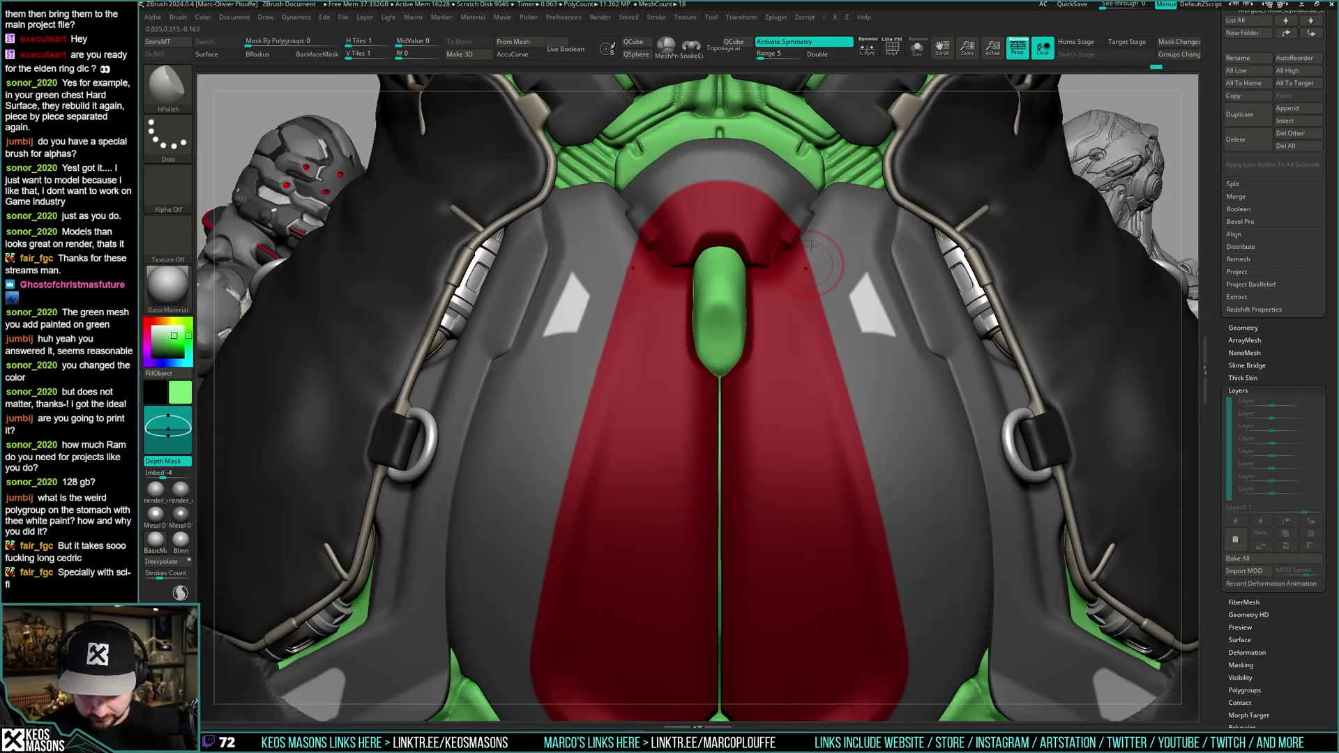
pyautogui.press('space')
pyautogui.click(722, 322)
pyautogui.moveTo(722, 293)
pyautogui.mouseDown(button='right')
pyautogui.moveTo(740, 305)
pyautogui.moveTo(716, 314)
pyautogui.mouseUp(button='right')
pyautogui.press('space')
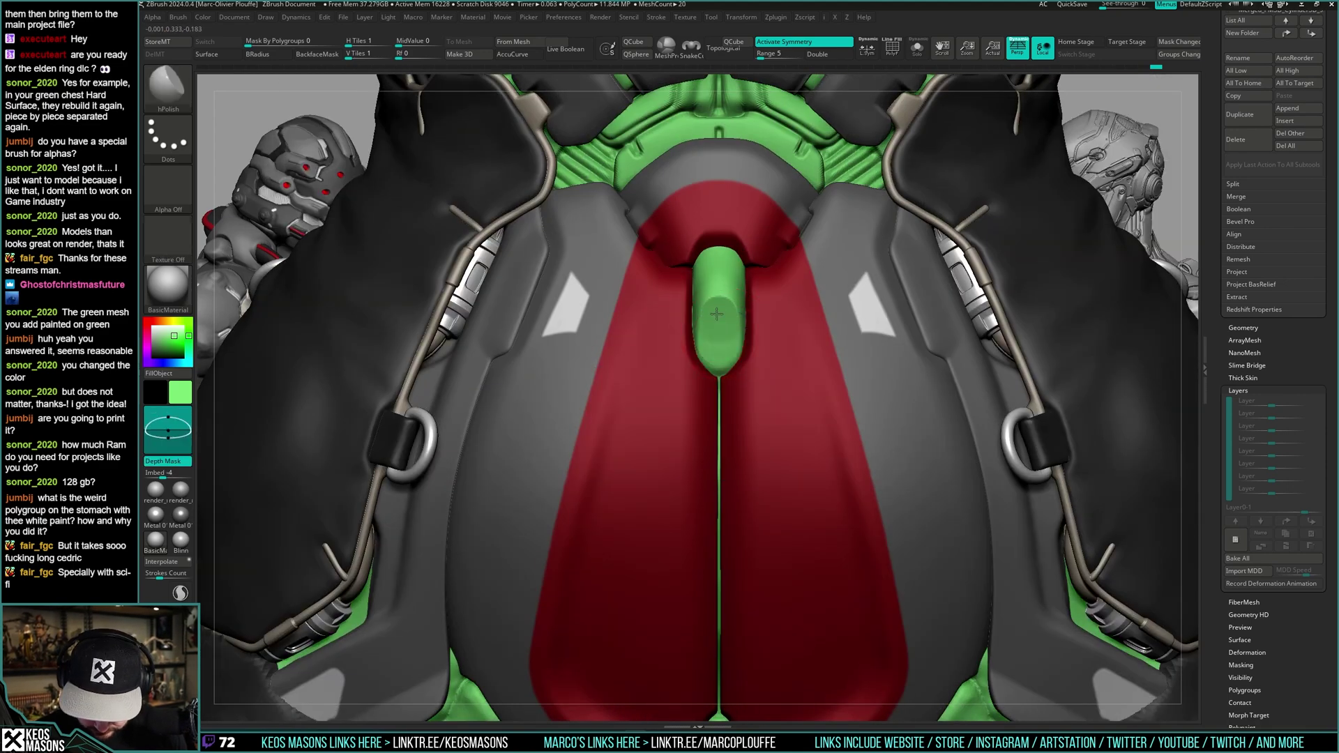
pyautogui.moveTo(718, 315); pyautogui.dragTo(718, 357)
pyautogui.hotkey('shift', 's')
pyautogui.press('space')
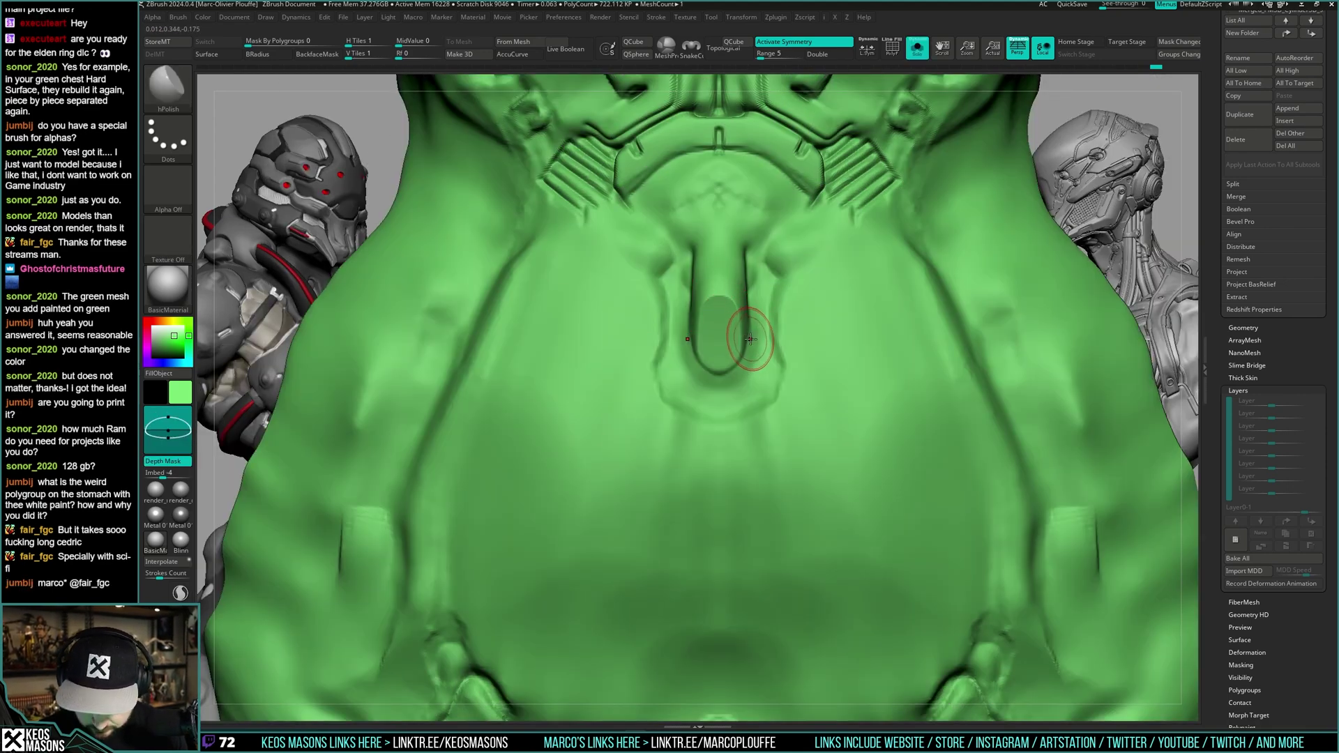
# - Show all parts again and adjust the shape of the upper green insert with the Move brush
pyautogui.hotkey('shift', 's')
pyautogui.press('b')
pyautogui.press('m')
pyautogui.press('v')
pyautogui.press('space')
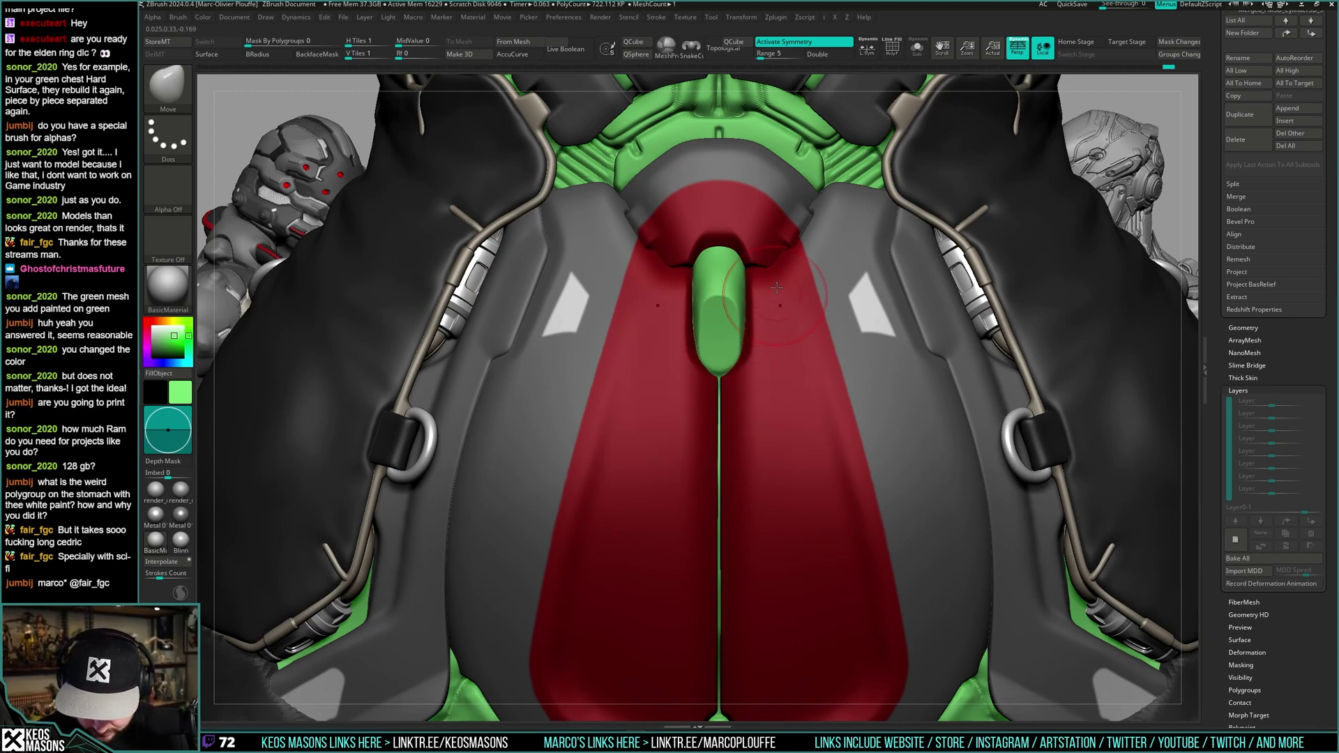
pyautogui.moveTo(772, 305)
pyautogui.mouseDown(button='right')
pyautogui.moveTo(779, 349)
pyautogui.moveTo(767, 279)
pyautogui.moveTo(825, 442)
pyautogui.moveTo(971, 295)
pyautogui.moveTo(913, 314)
pyautogui.moveTo(798, 502)
pyautogui.moveTo(779, 361)
pyautogui.moveTo(750, 346)
pyautogui.moveTo(750, 328)
pyautogui.mouseUp(button='right')
# - Try to punch a small hole into the insert's flattened lower face with the TrimHole brush
pyautogui.press('b')
pyautogui.click(817, 275)
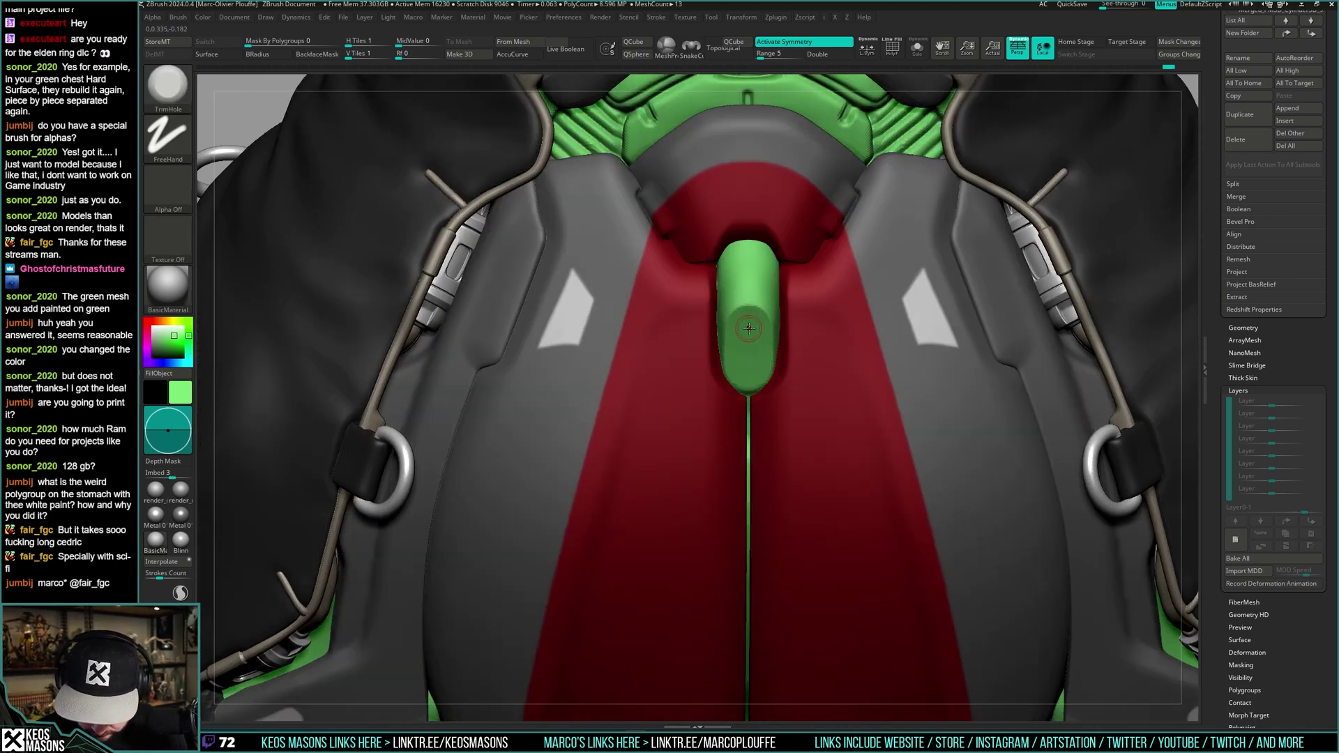
pyautogui.moveTo(749, 330); pyautogui.dragTo(746, 358)
pyautogui.moveTo(747, 358)
pyautogui.keyDown('ctrl'); pyautogui.mouseDown(button='right')
pyautogui.moveTo(898, 338)
pyautogui.moveTo(915, 351)
pyautogui.moveTo(744, 376)
pyautogui.mouseUp(button='right'); pyautogui.keyUp('ctrl')
pyautogui.hotkey('ctrl', 'z')
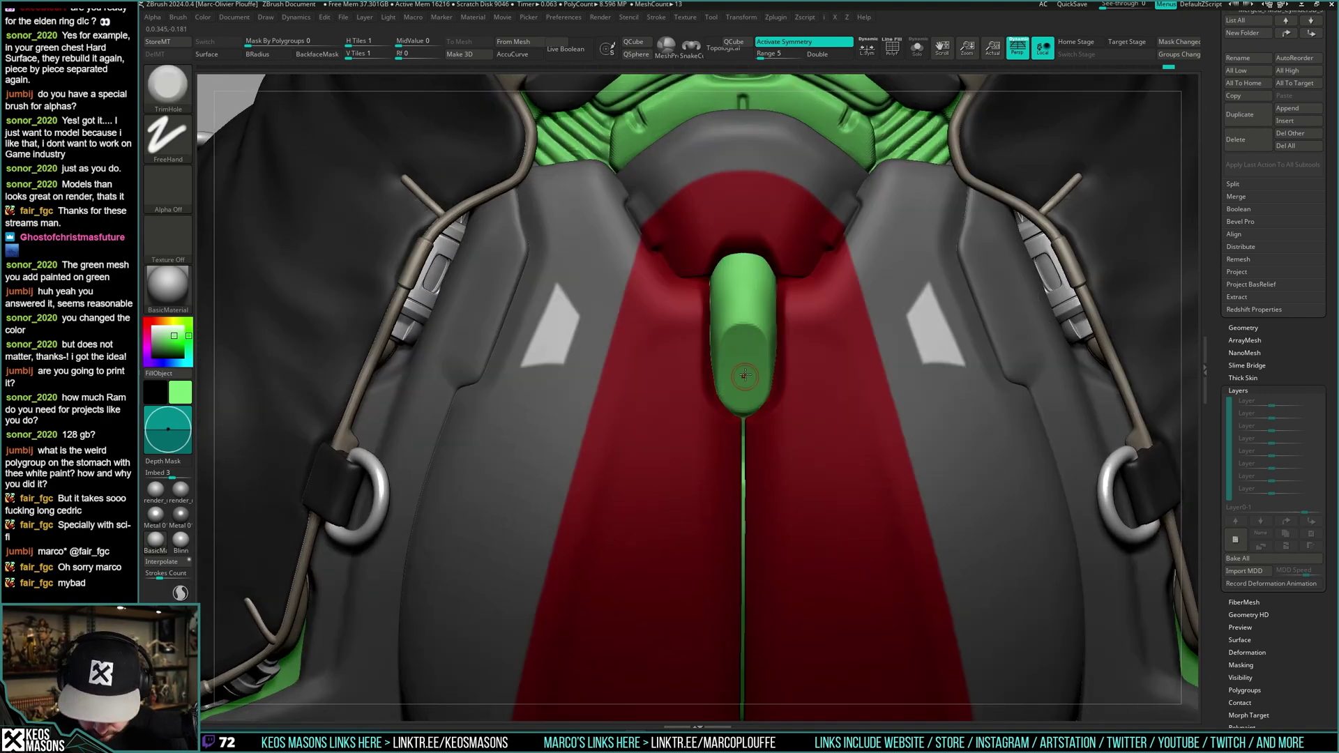
pyautogui.moveTo(742, 382); pyautogui.dragTo(744, 390)
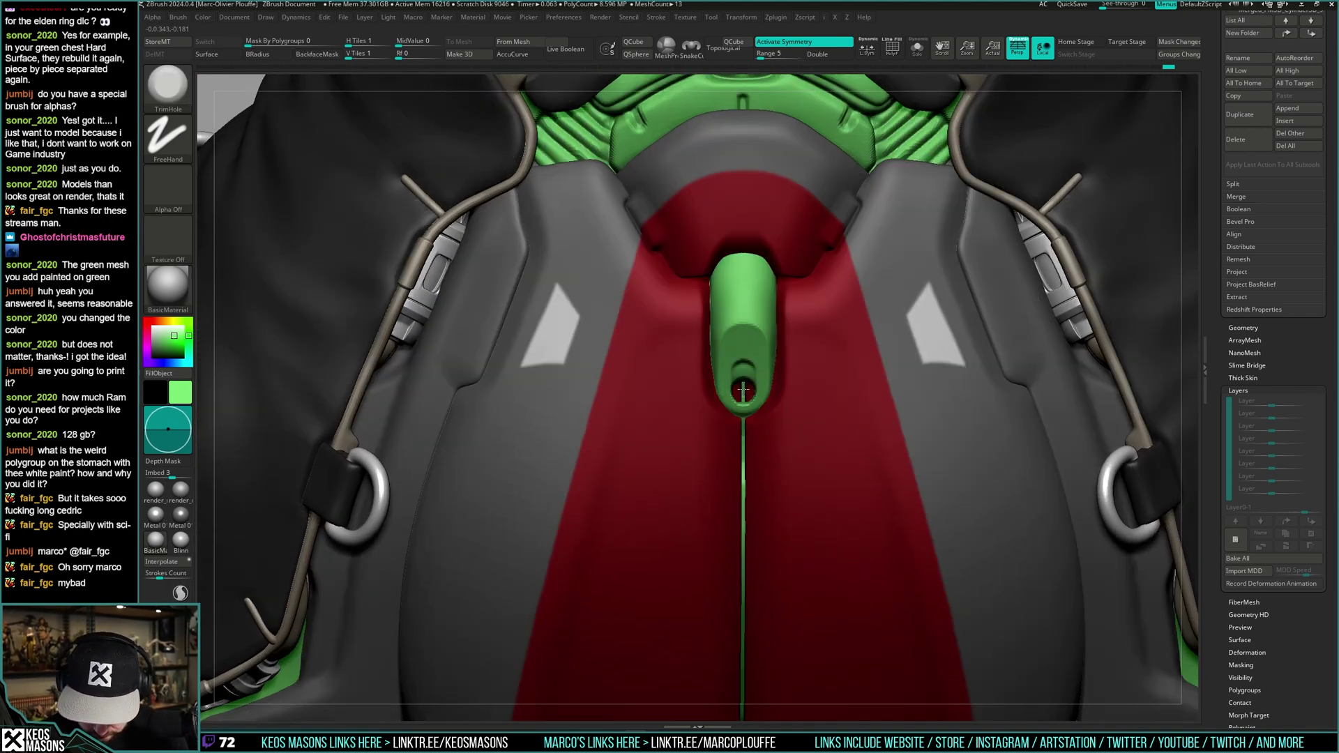
pyautogui.keyDown('ctrl'); pyautogui.moveTo(742, 390); pyautogui.dragTo(847, 345, button='right'); pyautogui.keyUp('ctrl')
pyautogui.moveTo(847, 345); pyautogui.dragTo(901, 317, button='right')
pyautogui.keyDown('shift'); pyautogui.moveTo(970, 291); pyautogui.dragTo(800, 412, button='right'); pyautogui.keyUp('shift')
pyautogui.hotkey('ctrl', 'z')
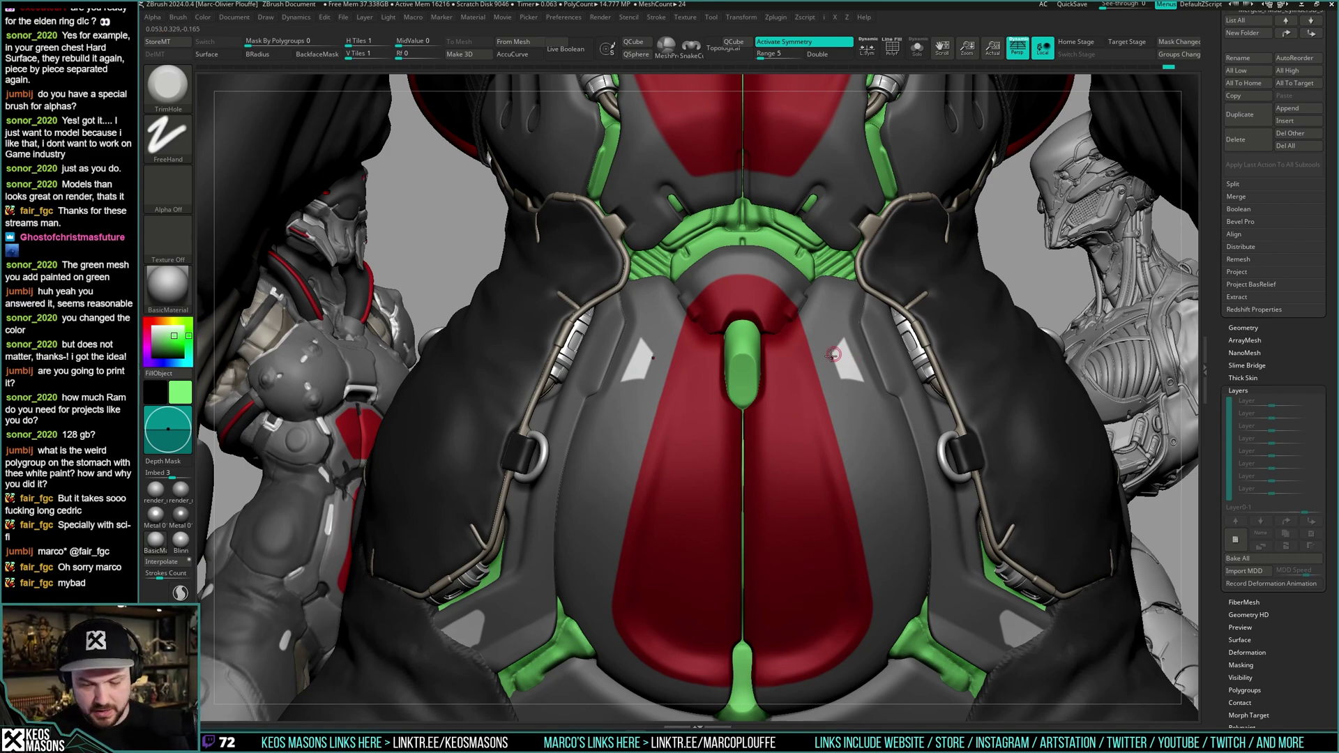
# - Isolate the green mesh and polish the insert's slanted lower face and its edges with the hPolish brush
pyautogui.moveTo(832, 356)
pyautogui.mouseDown(button='right')
pyautogui.moveTo(875, 362)
pyautogui.moveTo(830, 363)
pyautogui.moveTo(785, 390)
pyautogui.moveTo(777, 347)
pyautogui.moveTo(738, 349)
pyautogui.moveTo(751, 332)
pyautogui.mouseUp(button='right')
pyautogui.hotkey('alt', 's')
pyautogui.press('space')
pyautogui.click(763, 417)
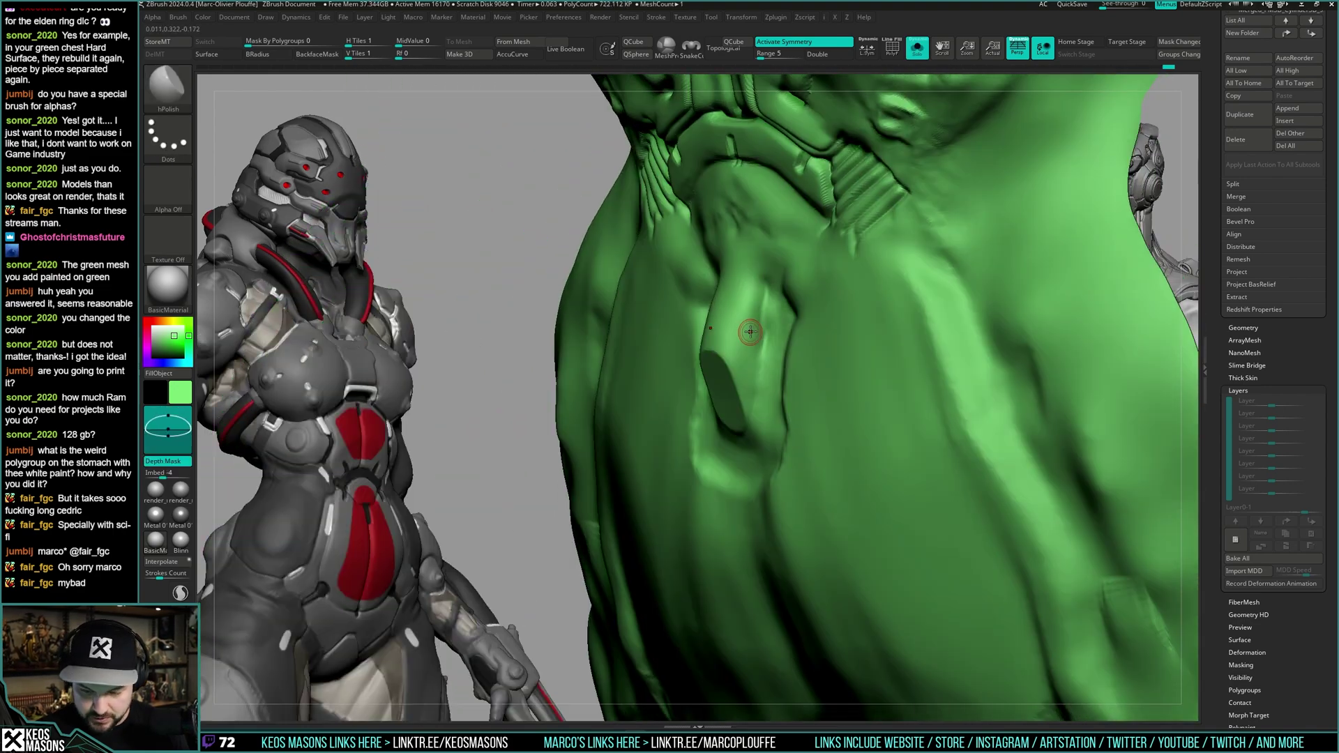
pyautogui.press('space')
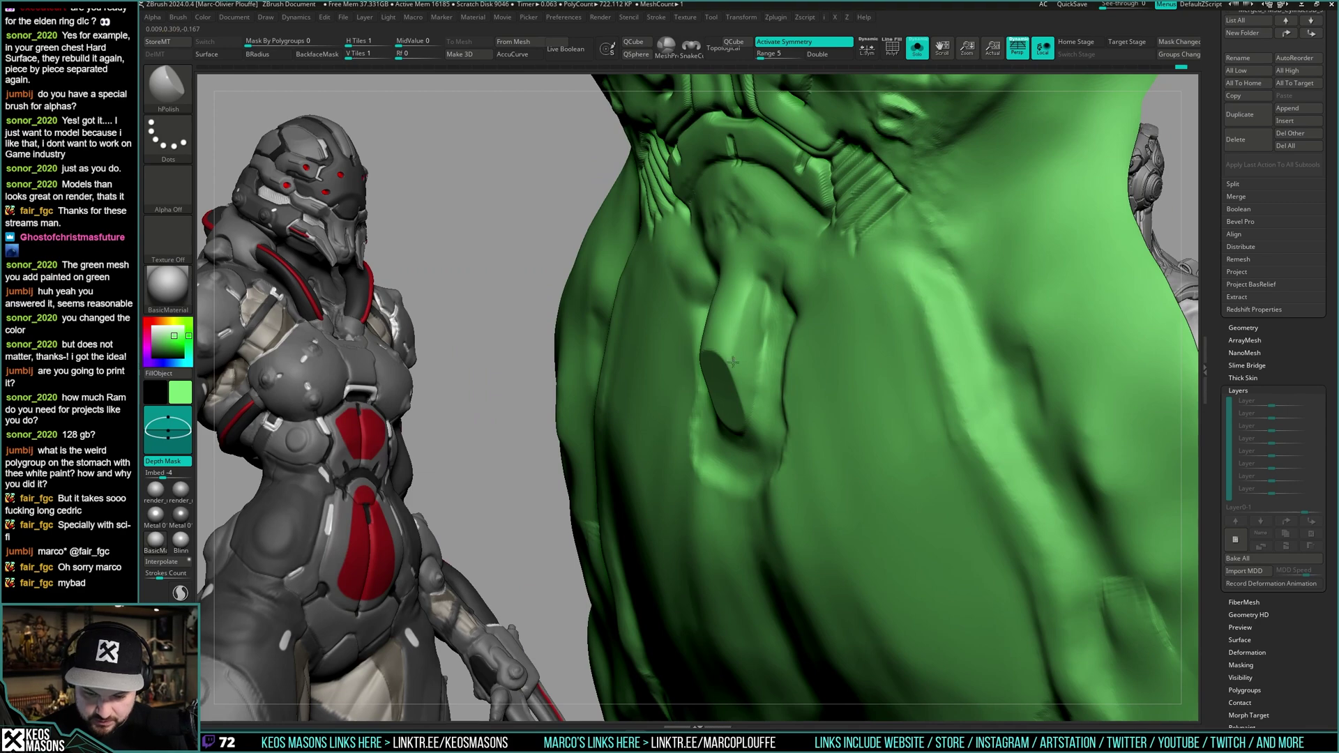
pyautogui.moveTo(747, 375); pyautogui.dragTo(755, 328, button='right')
pyautogui.hotkey('alt', 's')
pyautogui.hotkey('alt', 's')
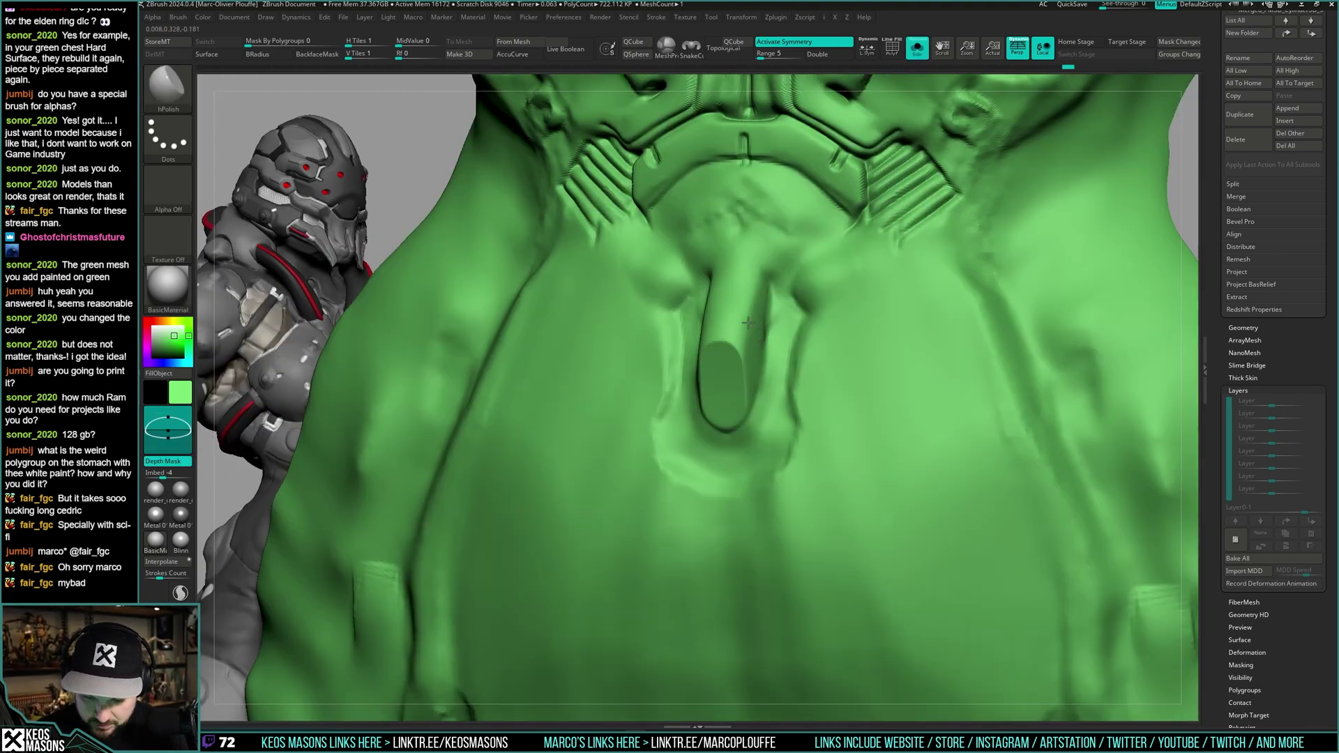
pyautogui.moveTo(746, 308)
pyautogui.mouseDown()
pyautogui.moveTo(754, 281)
pyautogui.moveTo(750, 313)
pyautogui.mouseUp()
pyautogui.keyDown('shift'); pyautogui.moveTo(750, 314); pyautogui.dragTo(760, 301, button='right'); pyautogui.keyUp('shift')
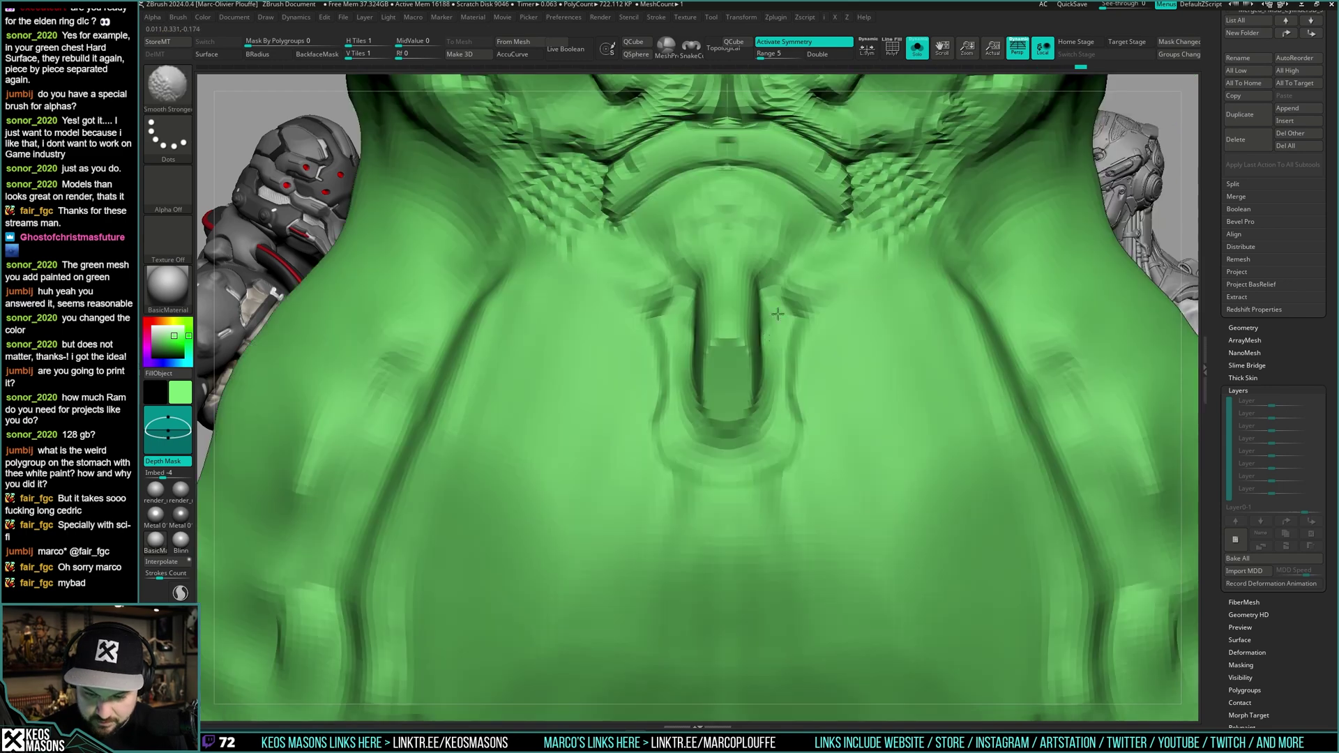
pyautogui.hotkey('alt', 's')
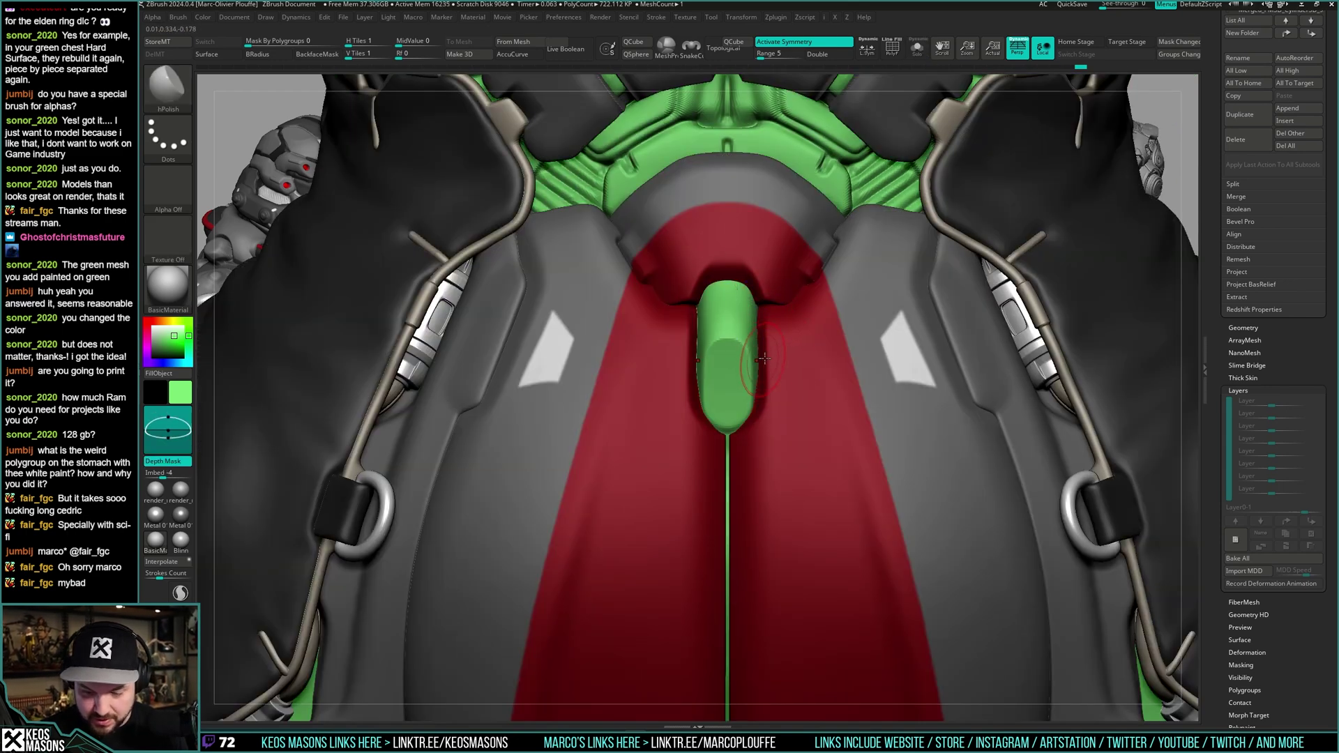
# - Try to carve a groove along the insert's U-shaped outline on the isolated green mesh with the Orb_Cracks brush
pyautogui.hotkey('alt', 's')
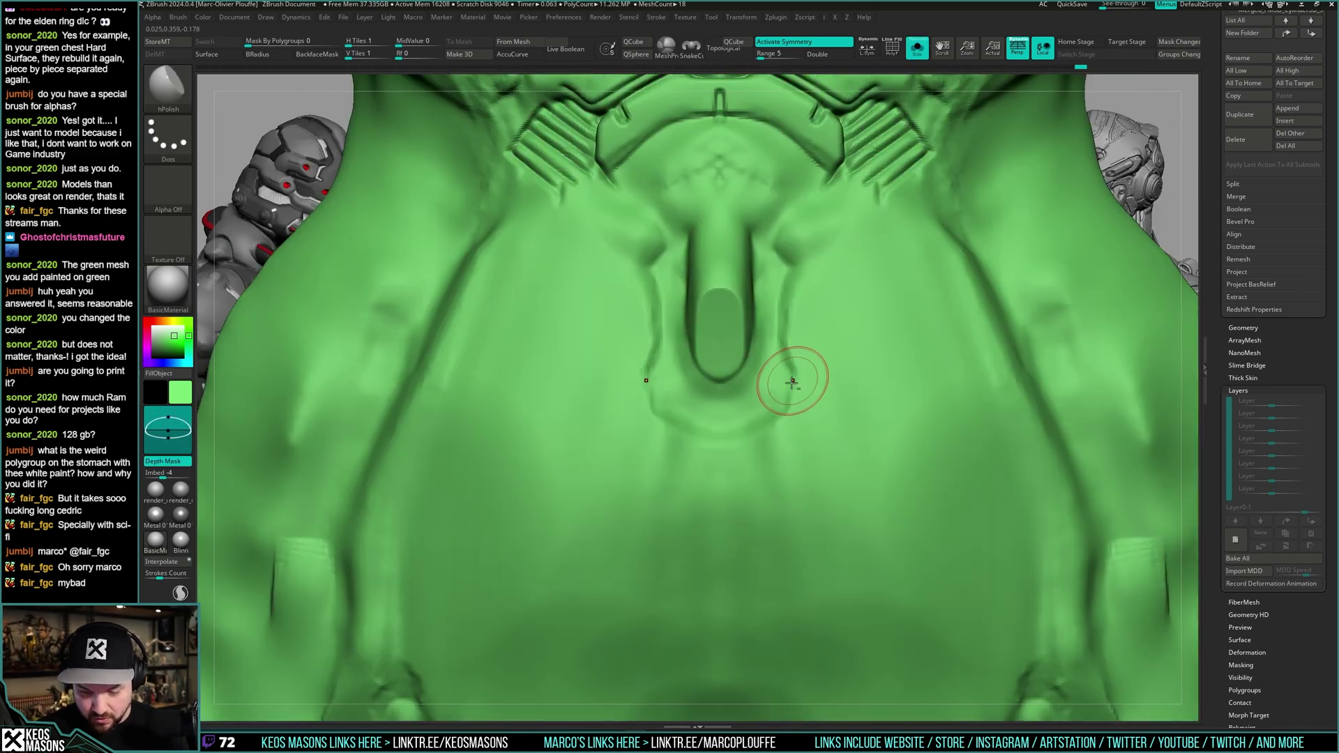
pyautogui.press('b')
pyautogui.click(830, 379)
pyautogui.press('space')
pyautogui.click(725, 385)
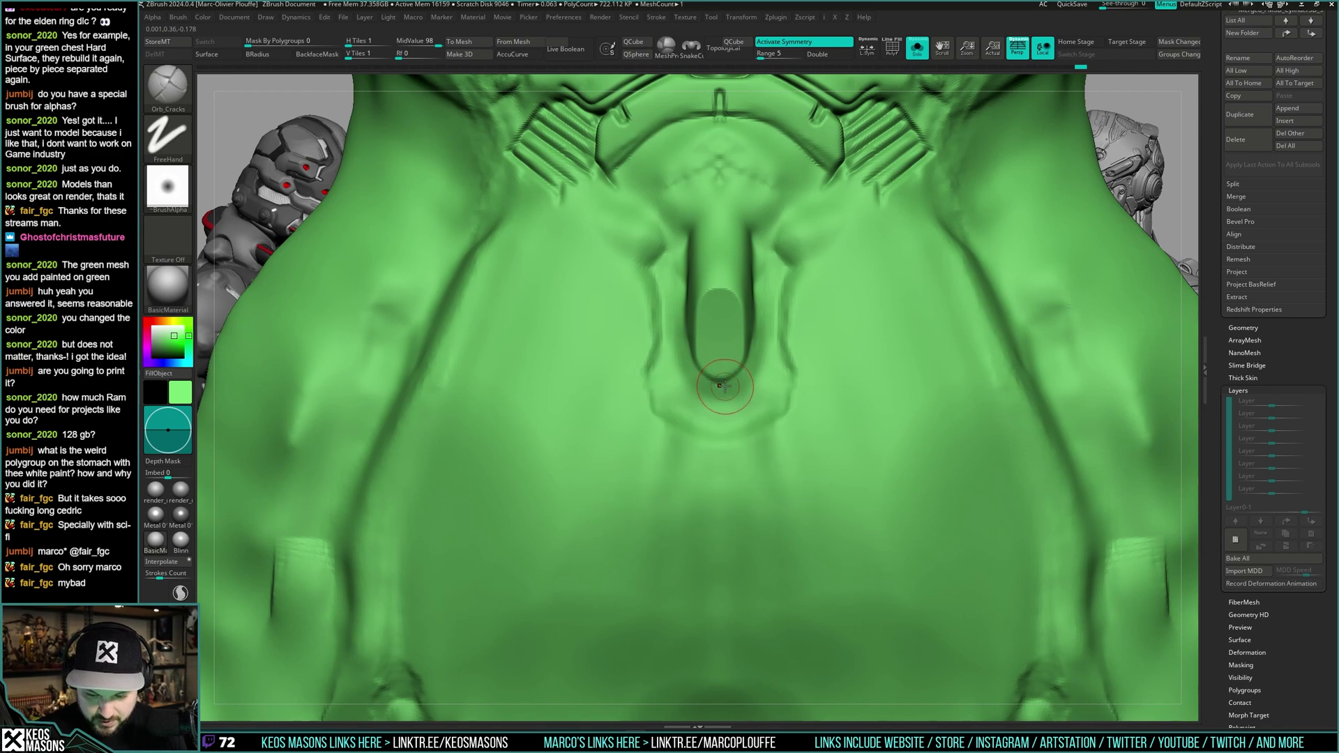
pyautogui.press('space')
pyautogui.moveTo(720, 383)
pyautogui.mouseDown()
pyautogui.moveTo(751, 361)
pyautogui.moveTo(760, 320)
pyautogui.mouseUp()
pyautogui.hotkey('ctrl', 'z')
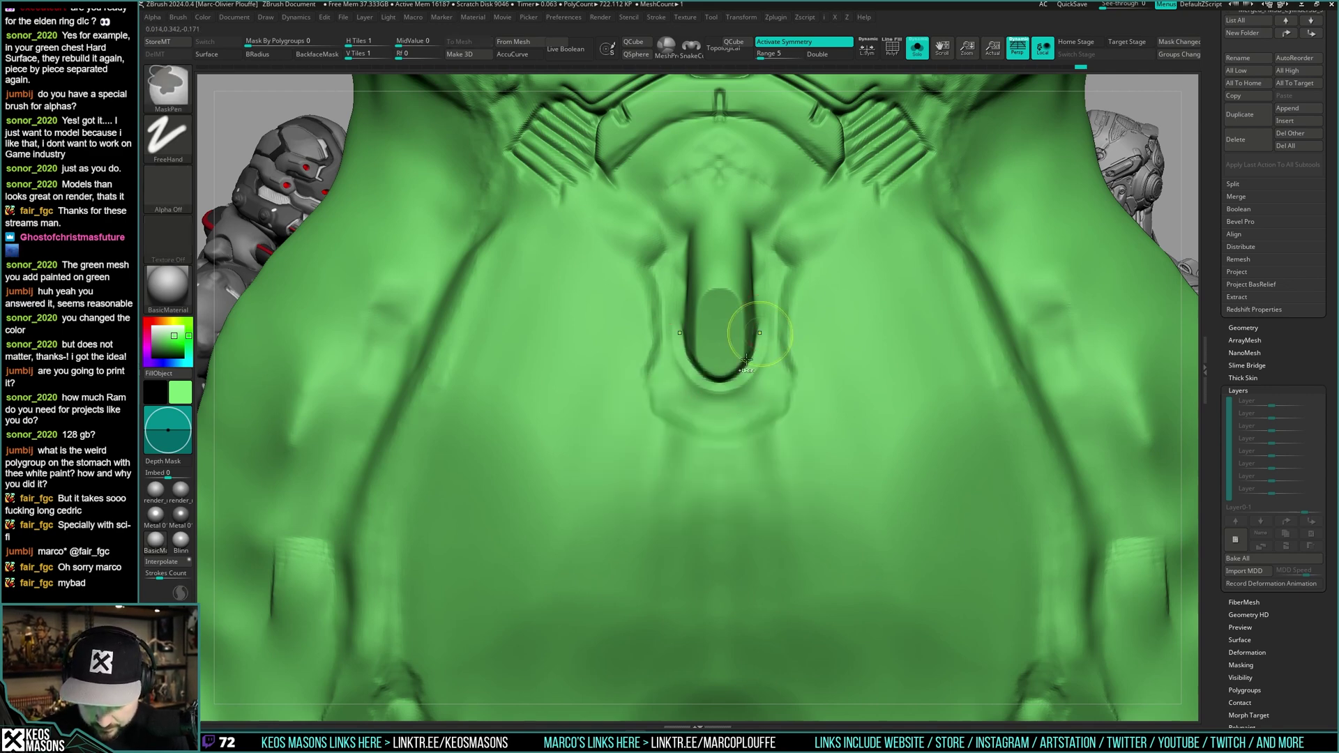
pyautogui.hotkey('ctrl', 'z')
pyautogui.moveTo(720, 381)
pyautogui.mouseDown()
pyautogui.moveTo(757, 348)
pyautogui.moveTo(761, 305)
pyautogui.mouseUp()
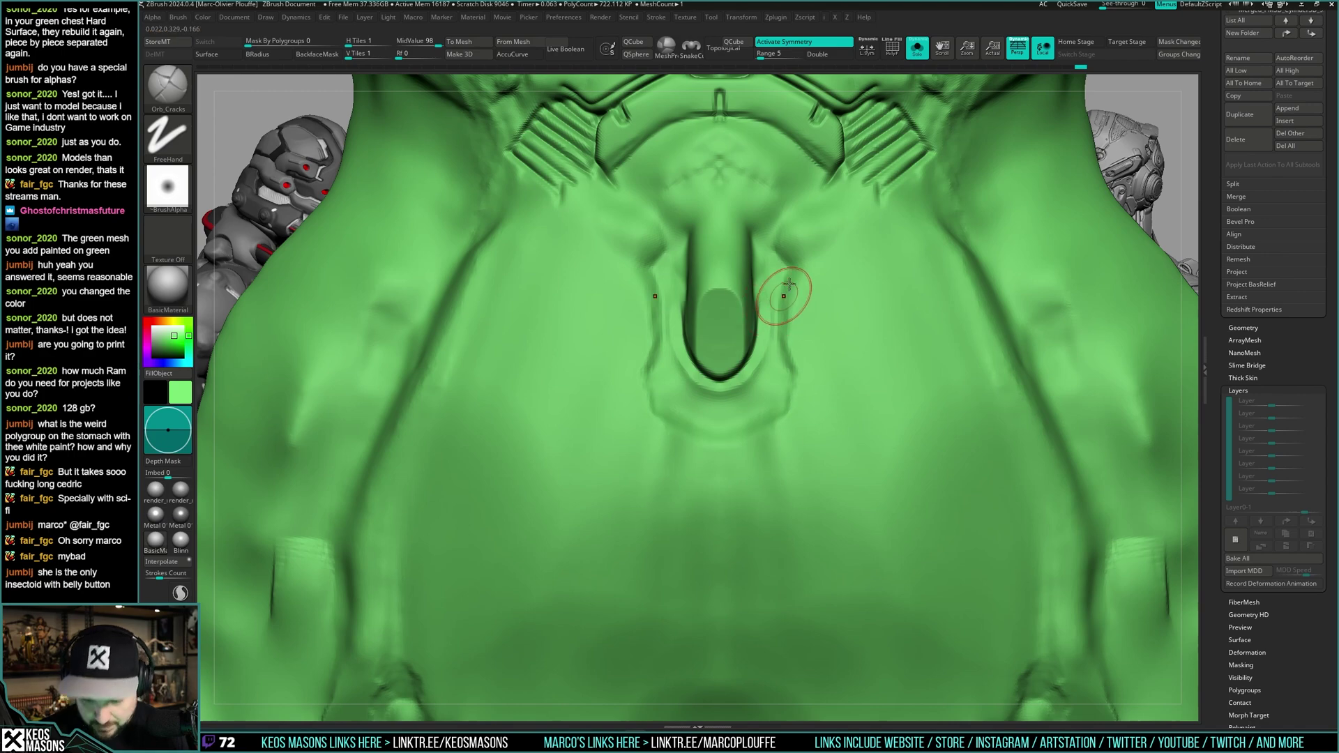
pyautogui.hotkey('ctrl', 'z')
pyautogui.moveTo(756, 228); pyautogui.dragTo(761, 357)
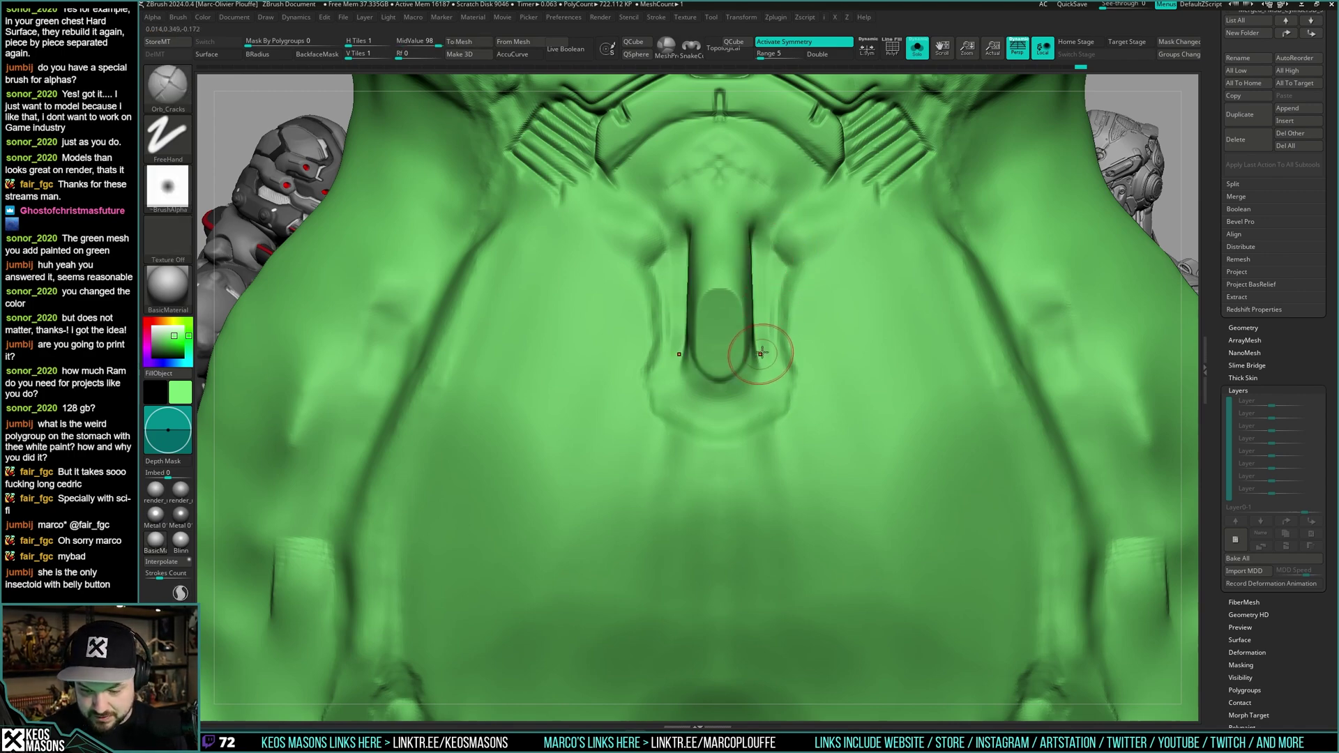
pyautogui.hotkey('ctrl', 'z')
# - Bring back the surrounding plates and define the insert's lower outline with the DamStandard brush, comparing it in transparent view
pyautogui.moveTo(770, 350)
pyautogui.mouseDown(button='right')
pyautogui.moveTo(788, 380)
pyautogui.moveTo(778, 365)
pyautogui.moveTo(725, 379)
pyautogui.moveTo(761, 340)
pyautogui.mouseUp(button='right')
pyautogui.hotkey('shift', 's')
pyautogui.press('space')
pyautogui.click(746, 377)
pyautogui.hotkey('shift', 't')
pyautogui.press('space')
pyautogui.click(743, 377)
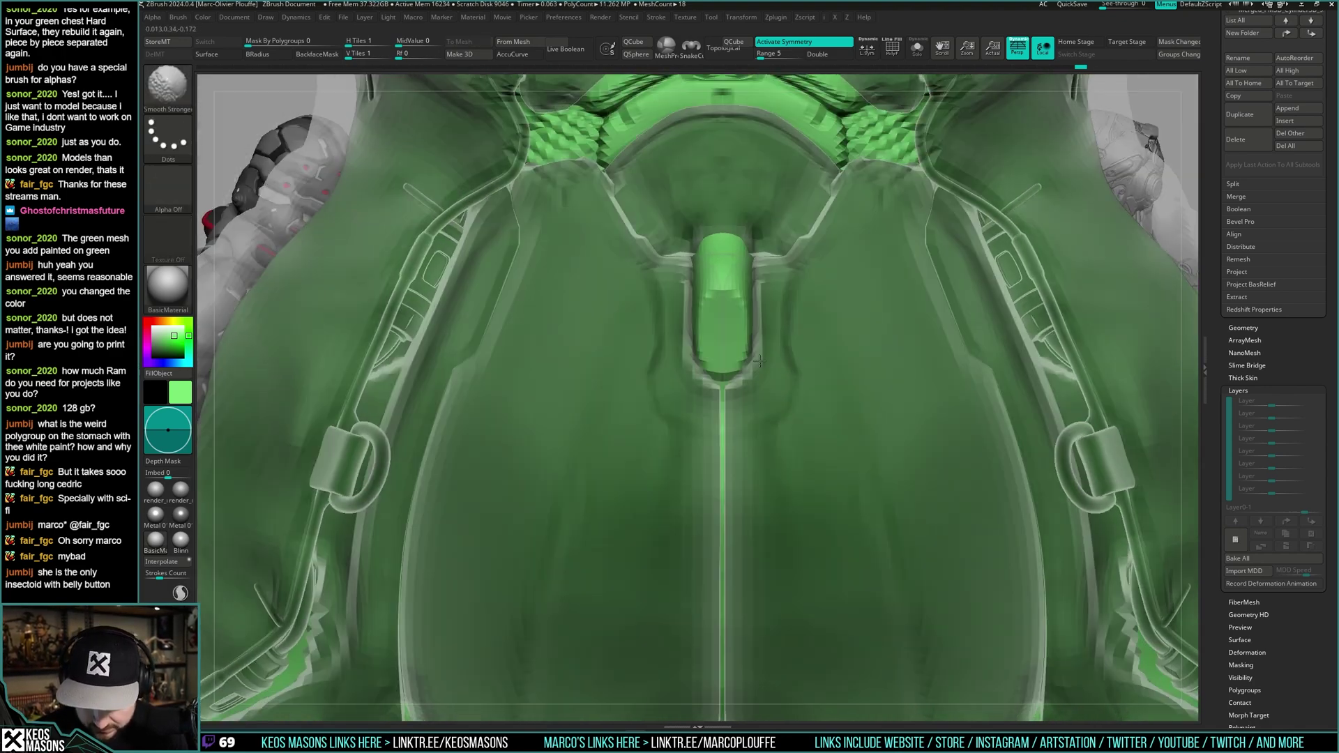
pyautogui.hotkey('shift', 's')
pyautogui.hotkey('shift', 's')
pyautogui.moveTo(790, 399)
pyautogui.keyDown('ctrl'); pyautogui.mouseDown(button='right')
pyautogui.moveTo(783, 362)
pyautogui.moveTo(796, 379)
pyautogui.mouseUp(button='right'); pyautogui.keyUp('ctrl')
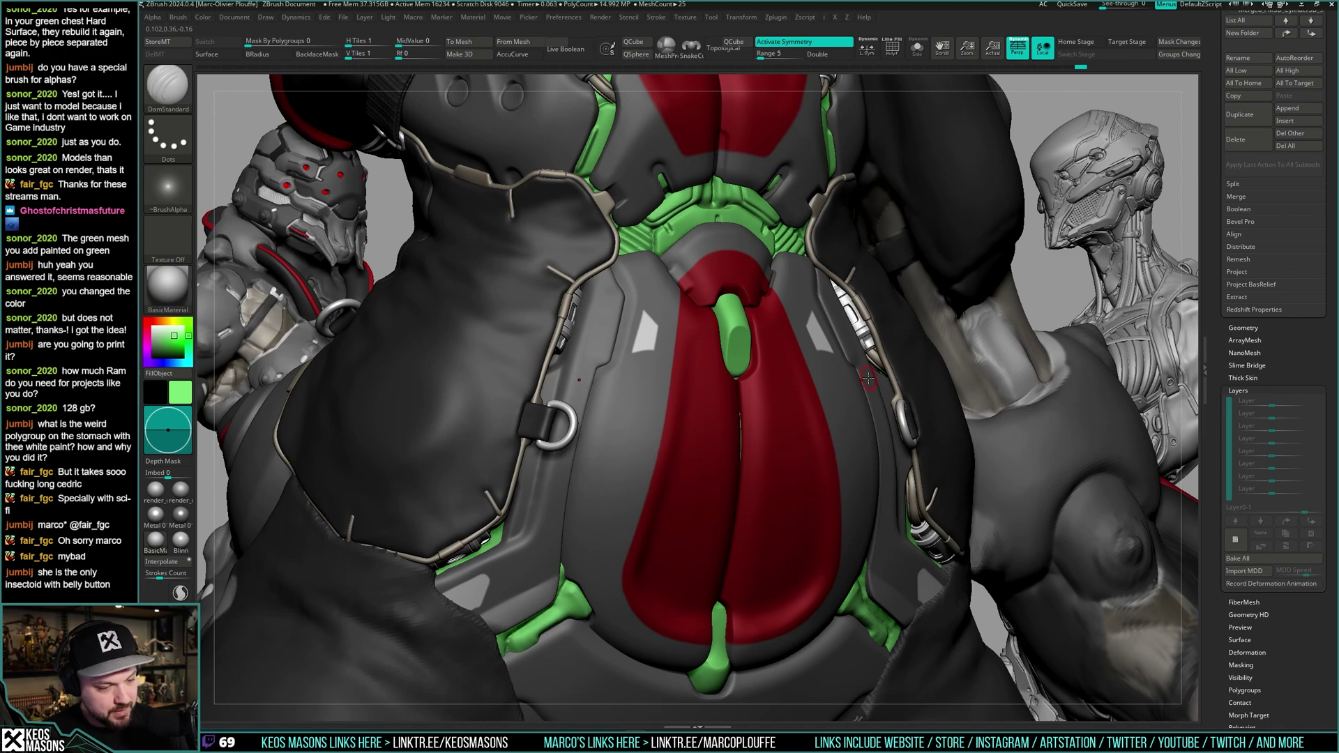
# - Examine the abdomen armour and its central green insert from the front, both close up and together with the chest
pyautogui.keyDown('shift'); pyautogui.moveTo(868, 377); pyautogui.dragTo(839, 374, button='right'); pyautogui.keyUp('shift')
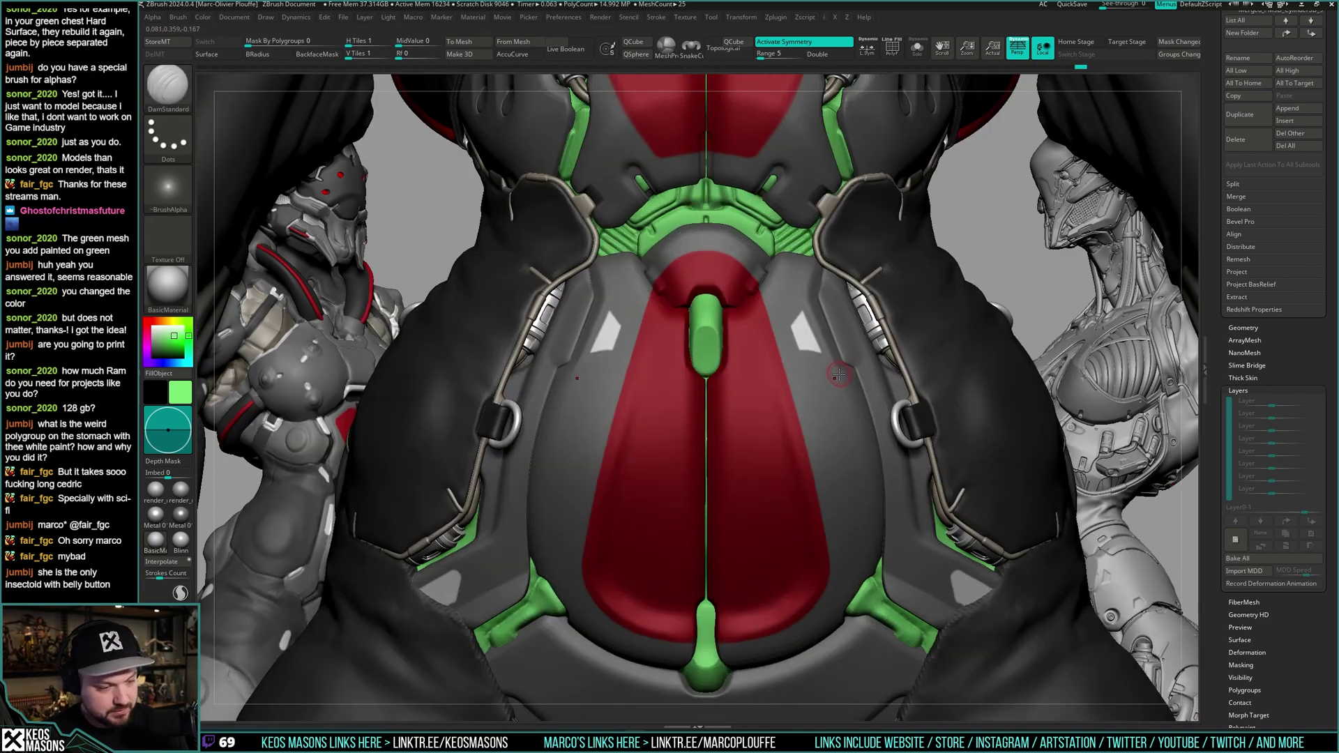
pyautogui.keyDown('ctrl'); pyautogui.moveTo(757, 361); pyautogui.dragTo(775, 362, button='right'); pyautogui.keyUp('ctrl')
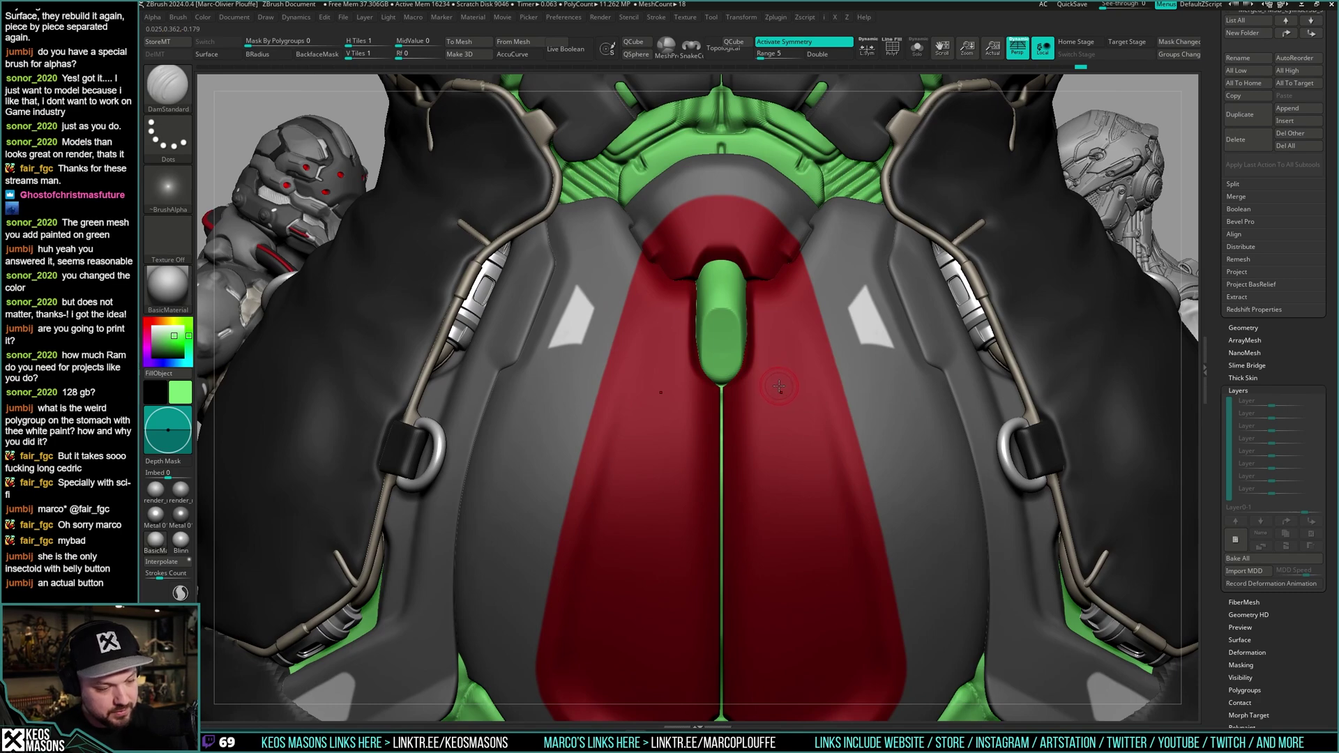
pyautogui.keyDown('ctrl'); pyautogui.moveTo(929, 334); pyautogui.dragTo(959, 280, button='right'); pyautogui.keyUp('ctrl')
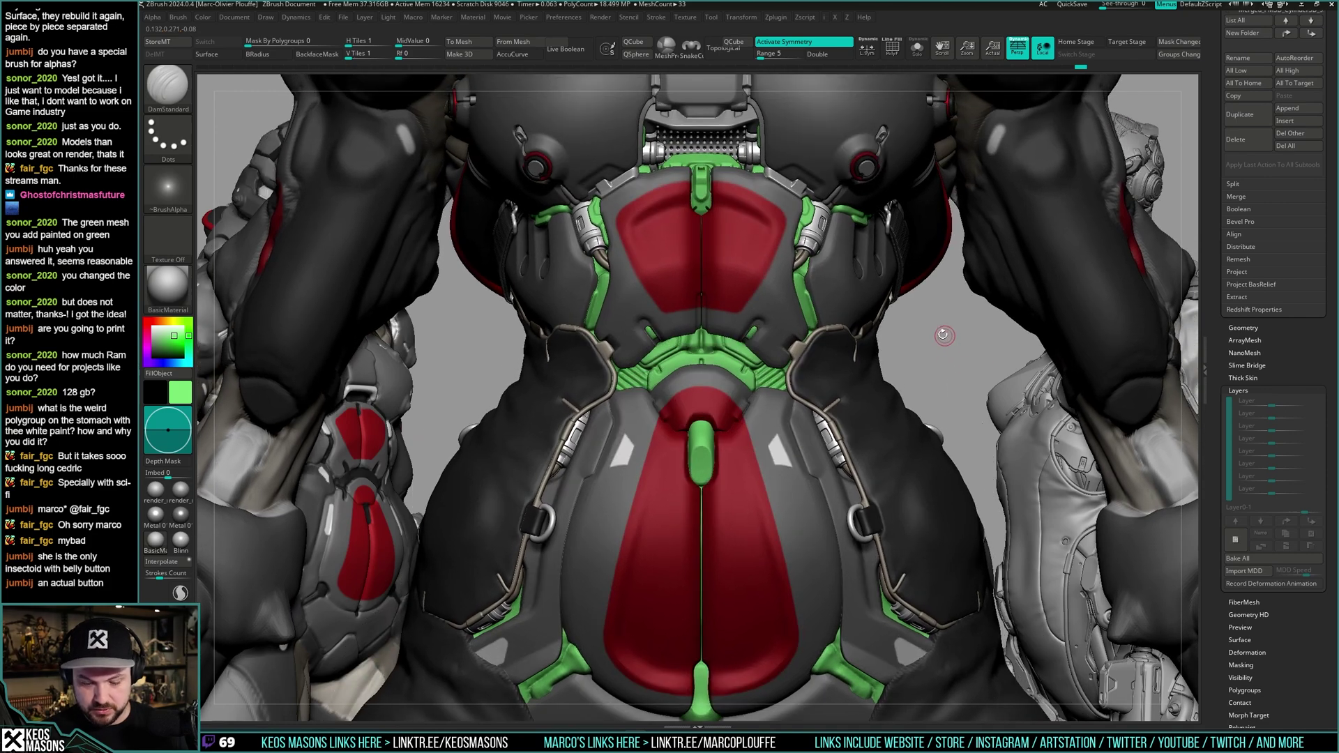
pyautogui.moveTo(898, 371)
pyautogui.keyDown('alt'); pyautogui.mouseDown()
pyautogui.moveTo(906, 281)
pyautogui.moveTo(924, 300)
pyautogui.moveTo(934, 278)
pyautogui.mouseUp(); pyautogui.keyUp('alt')
pyautogui.press('ctrl')
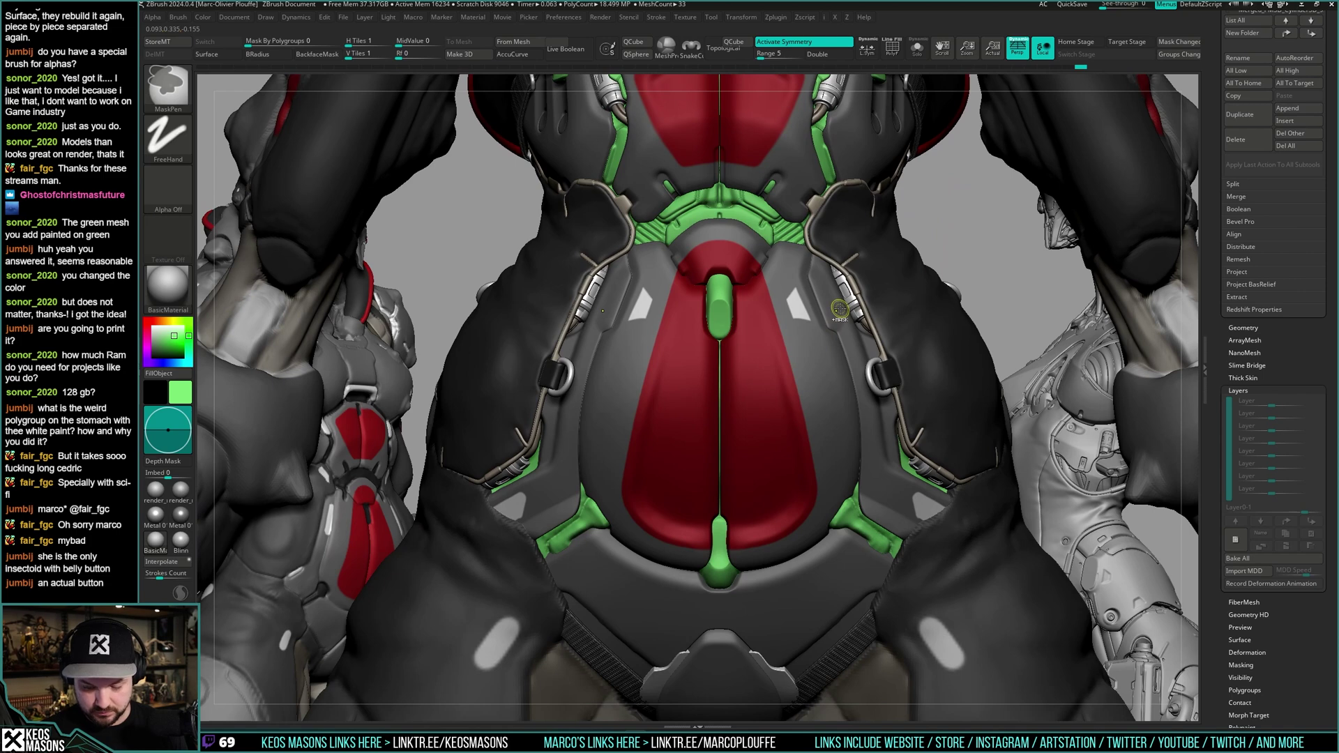
pyautogui.keyDown('ctrl'); pyautogui.moveTo(806, 333); pyautogui.dragTo(813, 370, button='right'); pyautogui.keyUp('ctrl')
pyautogui.keyDown('alt'); pyautogui.moveTo(755, 408); pyautogui.dragTo(835, 375, button='right'); pyautogui.keyUp('alt')
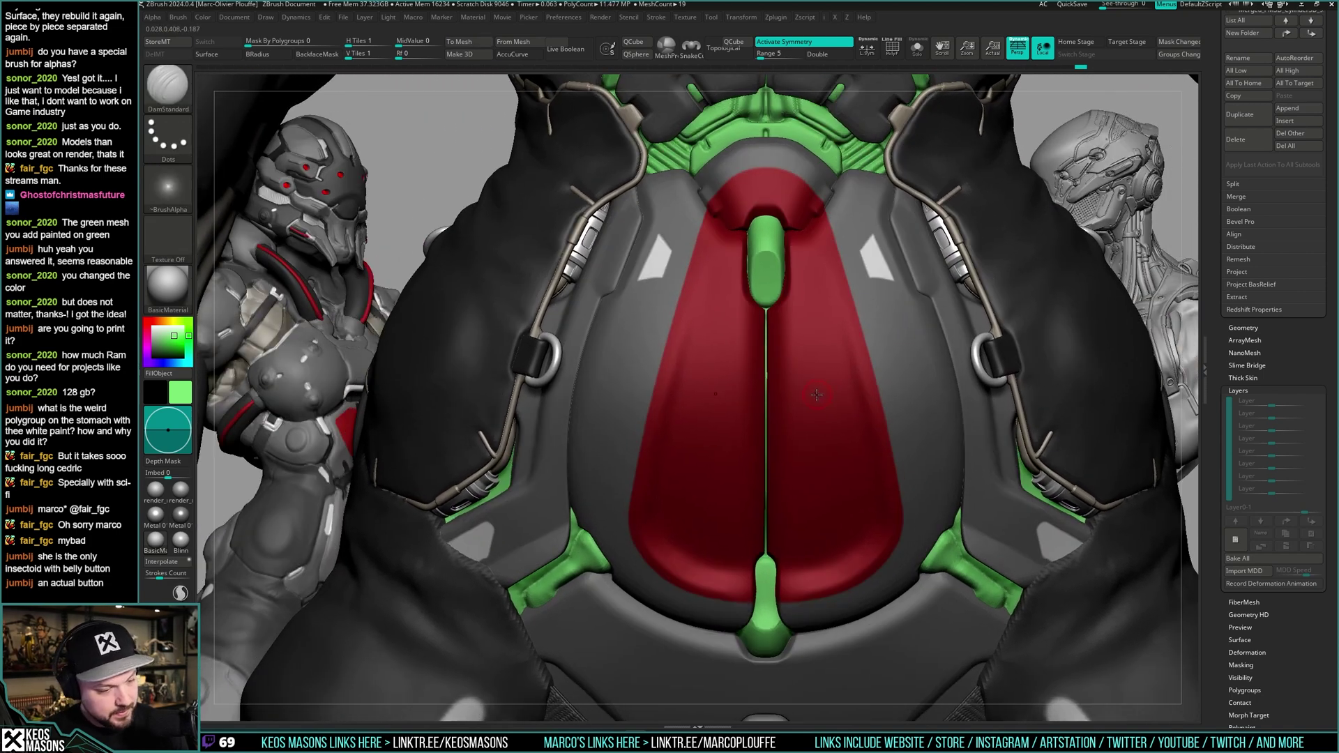
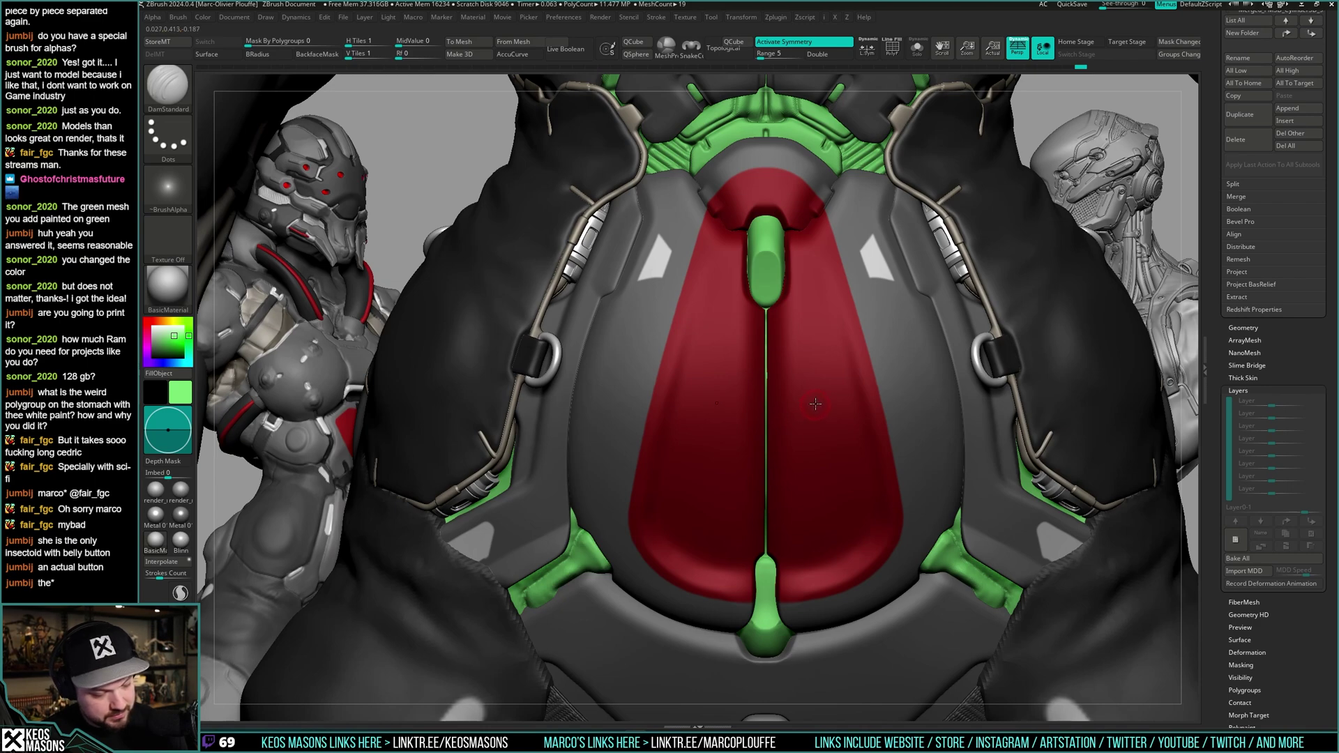
pyautogui.rightClick(864, 340)
# - Examine the small connector below the red belly plates with the base body mesh isolated and in transparent view
pyautogui.keyDown('ctrl'); pyautogui.moveTo(857, 340); pyautogui.dragTo(814, 255, button='right'); pyautogui.keyUp('ctrl')
pyautogui.keyDown('alt'); pyautogui.moveTo(814, 256); pyautogui.dragTo(773, 343, button='right'); pyautogui.keyUp('alt')
pyautogui.hotkey('ctrl', 'z')
pyautogui.moveTo(756, 398); pyautogui.dragTo(756, 362, button='right')
pyautogui.press('space')
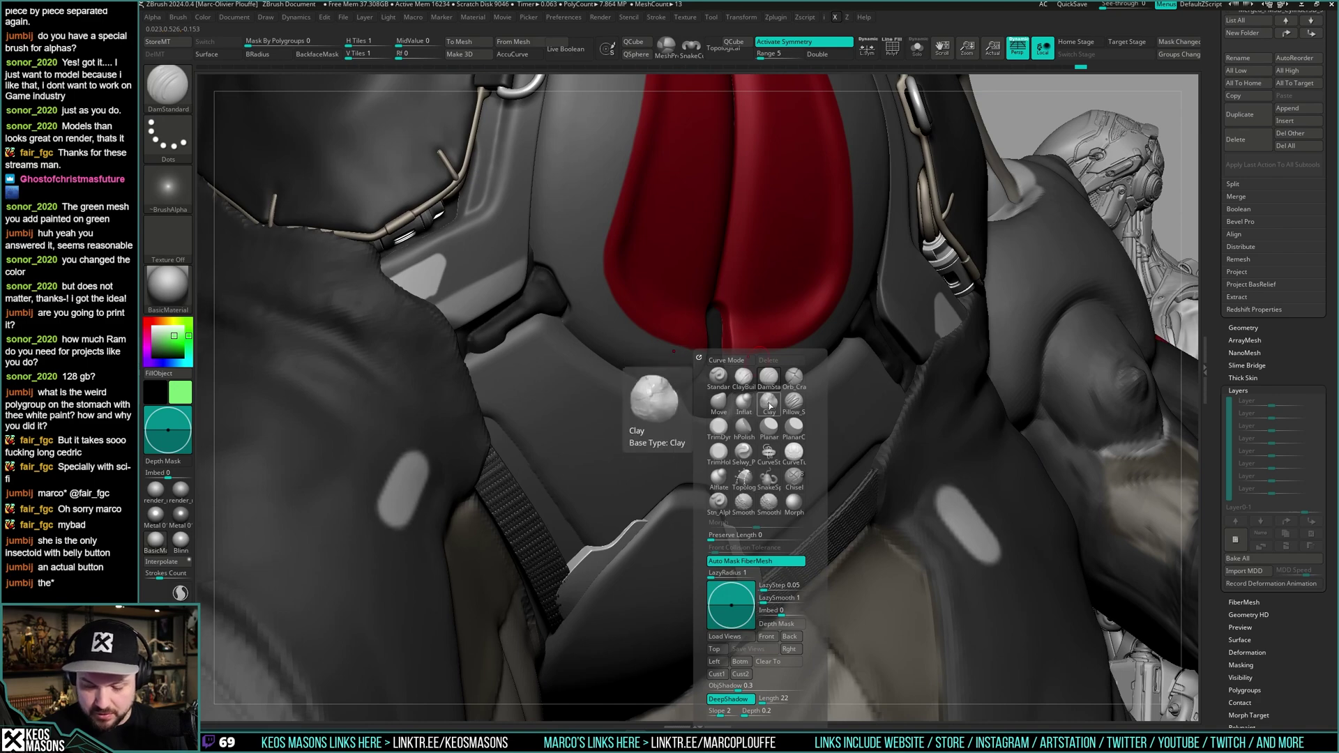
pyautogui.moveTo(875, 278); pyautogui.dragTo(815, 322, button='right')
pyautogui.press('s')
pyautogui.press('x')
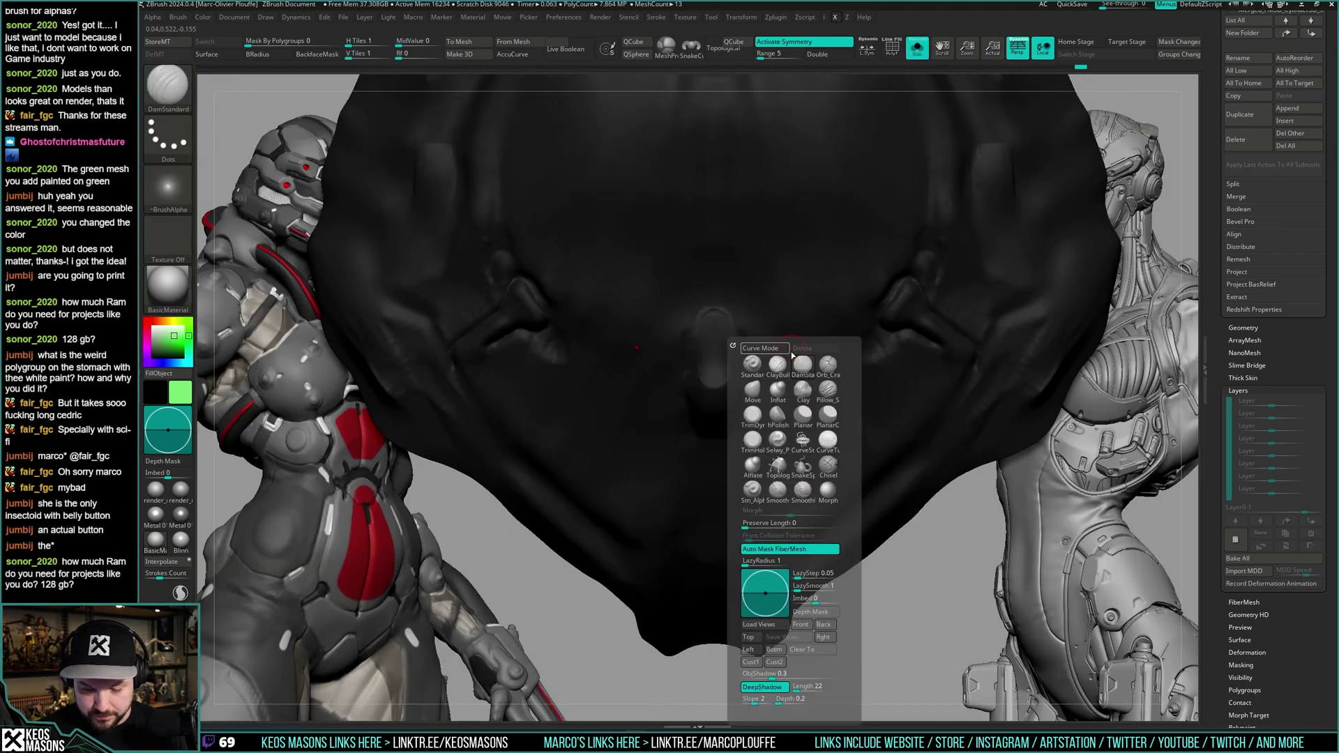
pyautogui.press('b')
pyautogui.press('Escape')
pyautogui.press('s')
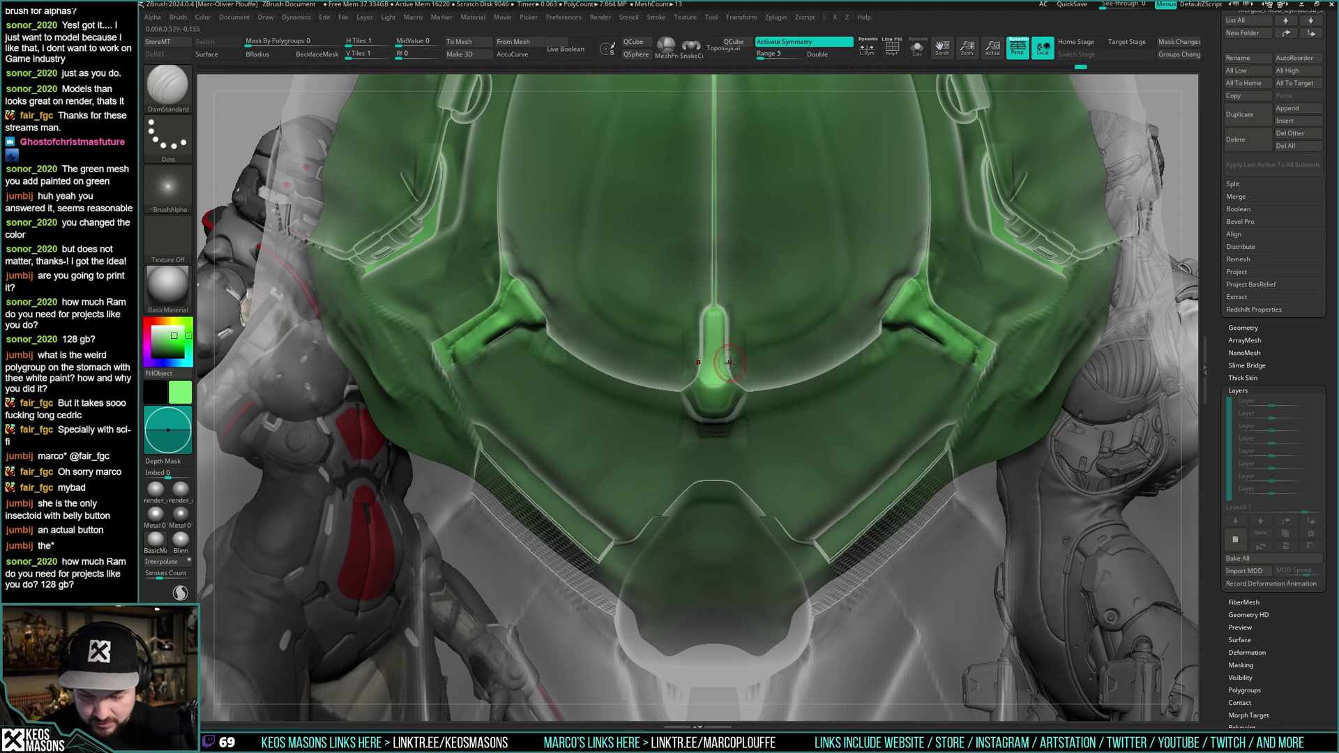
# - Try to smooth the side of the lower green connector below the red belly plates
pyautogui.keyDown('shift'); pyautogui.moveTo(729, 350); pyautogui.dragTo(727, 309); pyautogui.keyUp('shift')
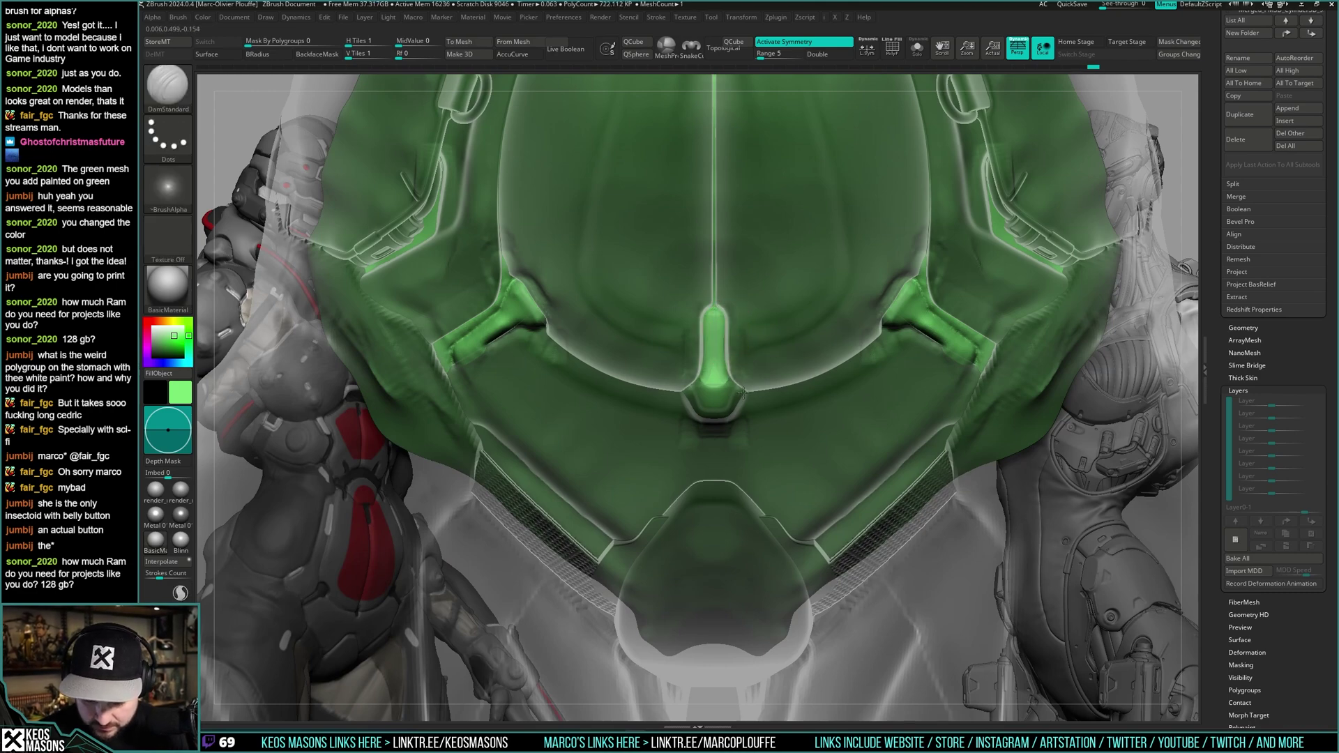
pyautogui.hotkey('ctrl', 'z')
pyautogui.press('t')
pyautogui.moveTo(743, 393)
pyautogui.mouseDown(button='right')
pyautogui.moveTo(725, 395)
pyautogui.moveTo(745, 382)
pyautogui.mouseUp(button='right')
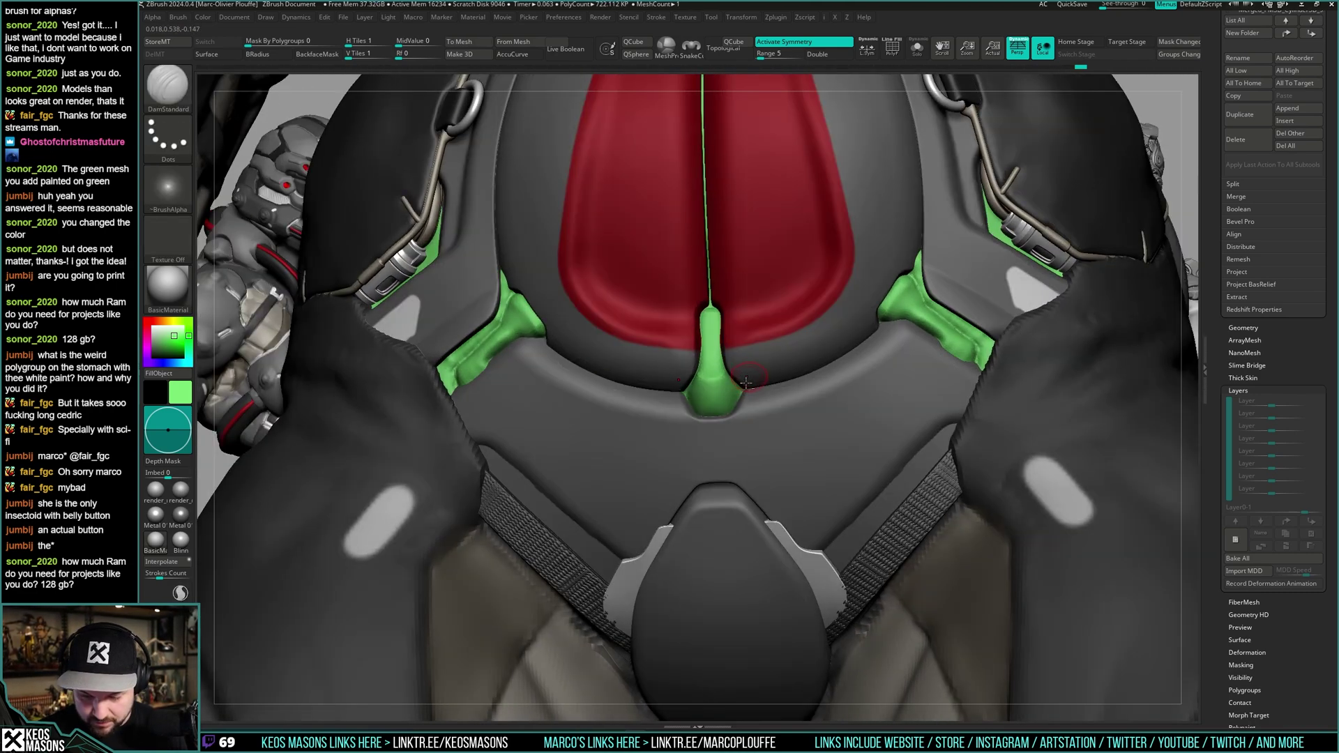
# - Flatten the front face of the lower green connector below the red belly plates with the hPolish brush
pyautogui.hotkey('shift', 'alt', 't')
pyautogui.hotkey('shift', 'alt', 't')
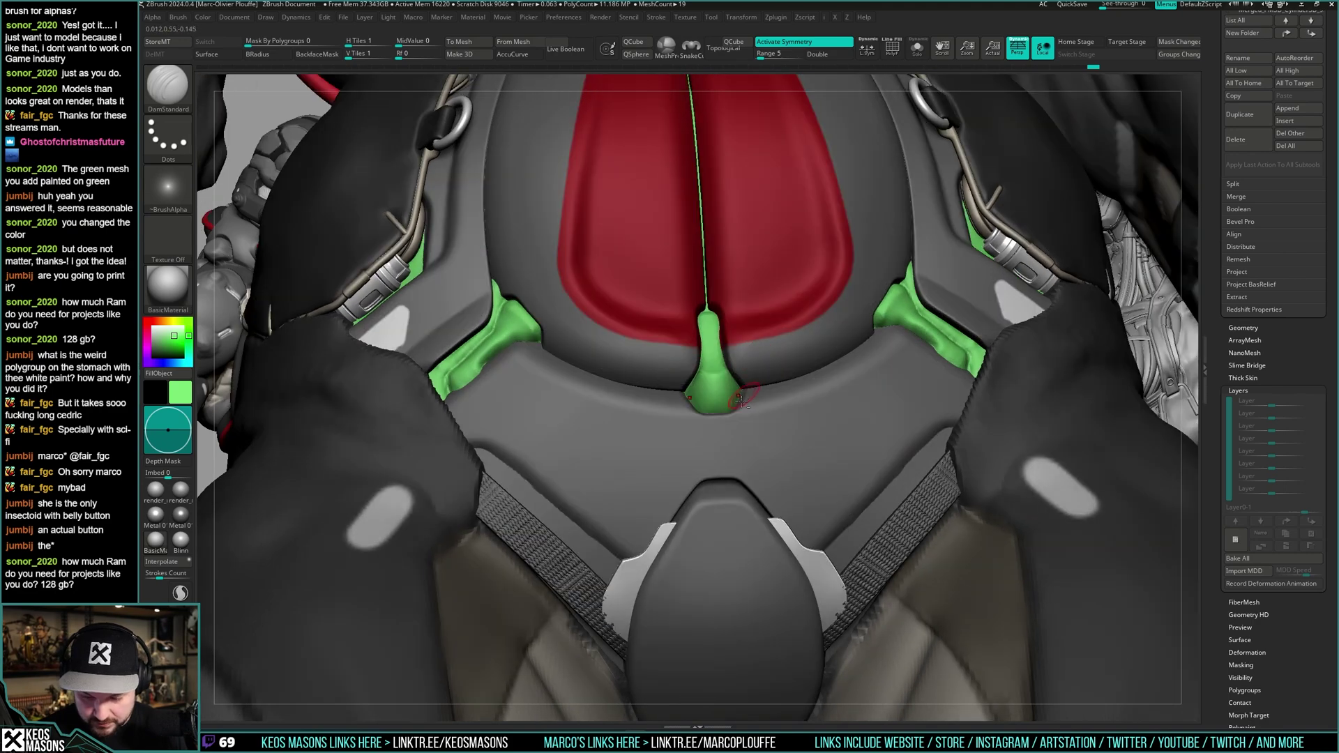
pyautogui.hotkey('shift', 'alt', 't')
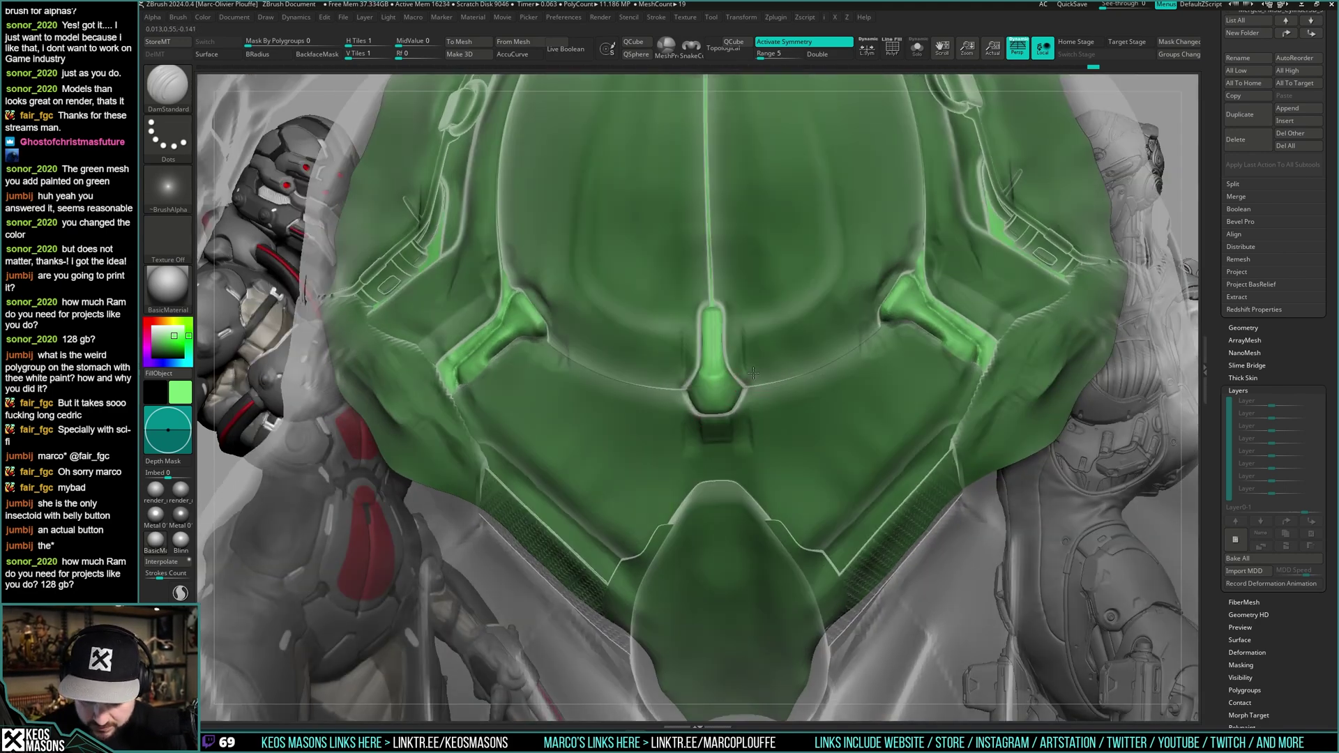
pyautogui.hotkey('shift', 'alt', 't')
pyautogui.moveTo(753, 373); pyautogui.dragTo(768, 360, button='right')
pyautogui.press('b')
pyautogui.press('h')
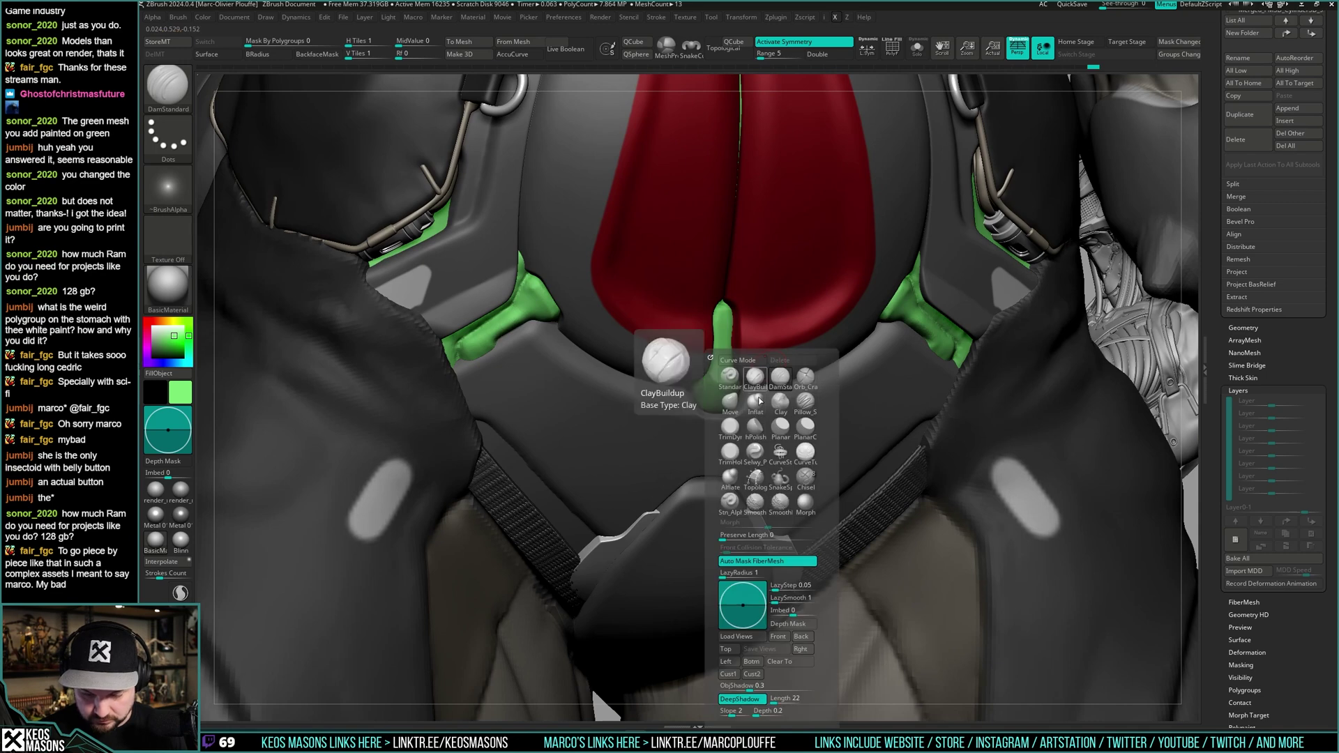
pyautogui.press('p')
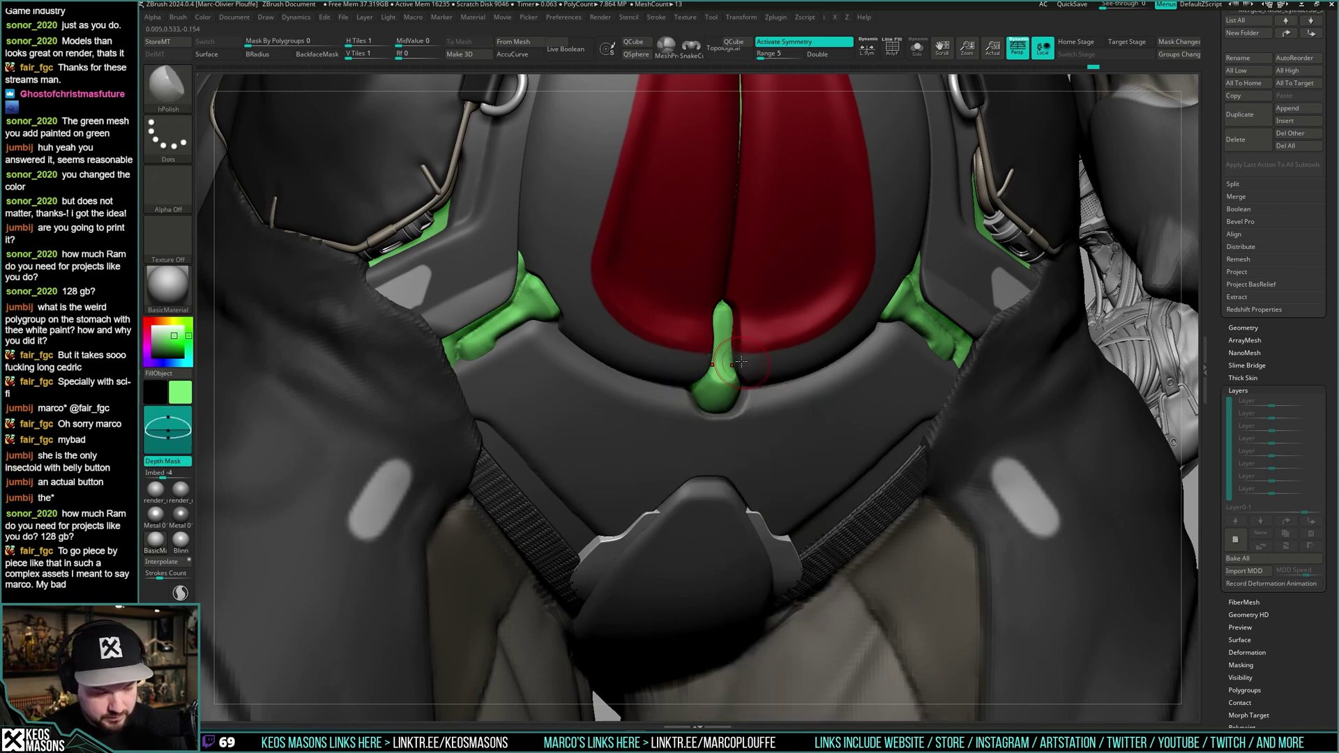
pyautogui.moveTo(742, 356); pyautogui.dragTo(734, 358, button='right')
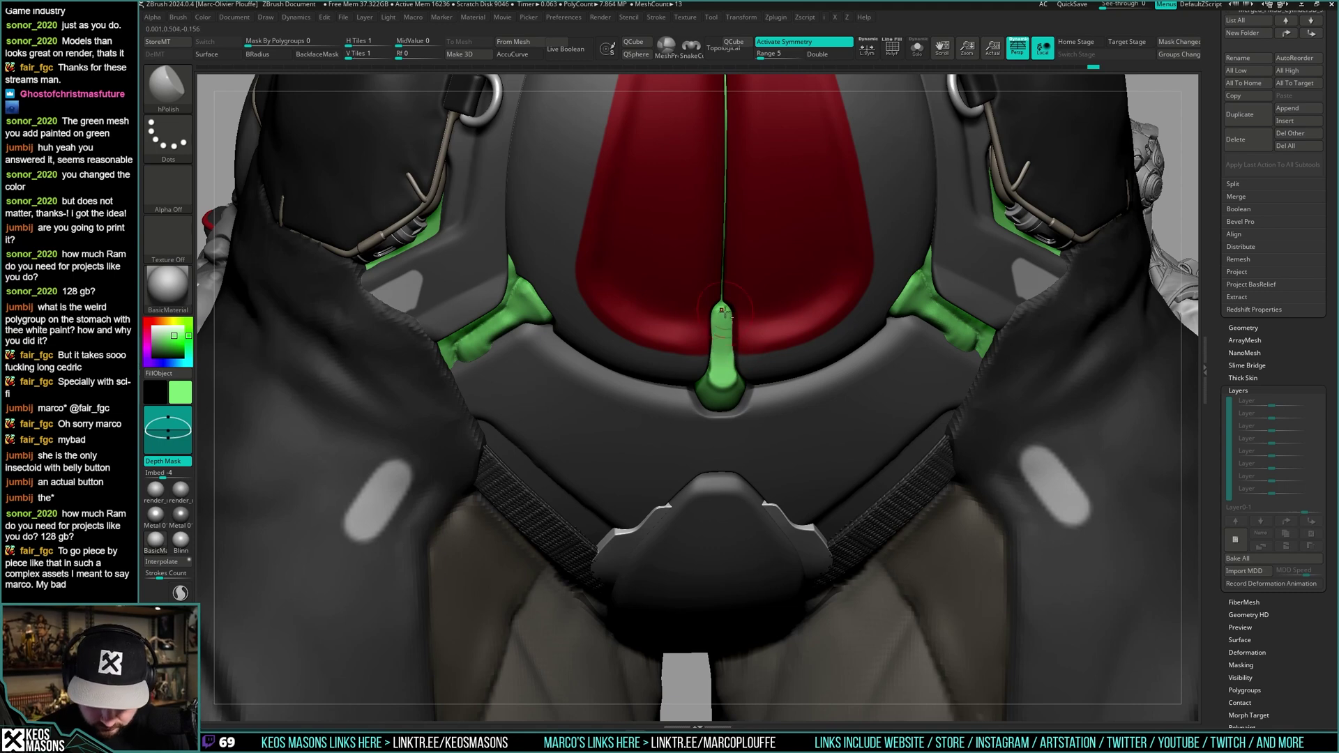
pyautogui.moveTo(723, 310); pyautogui.dragTo(726, 322, button='right')
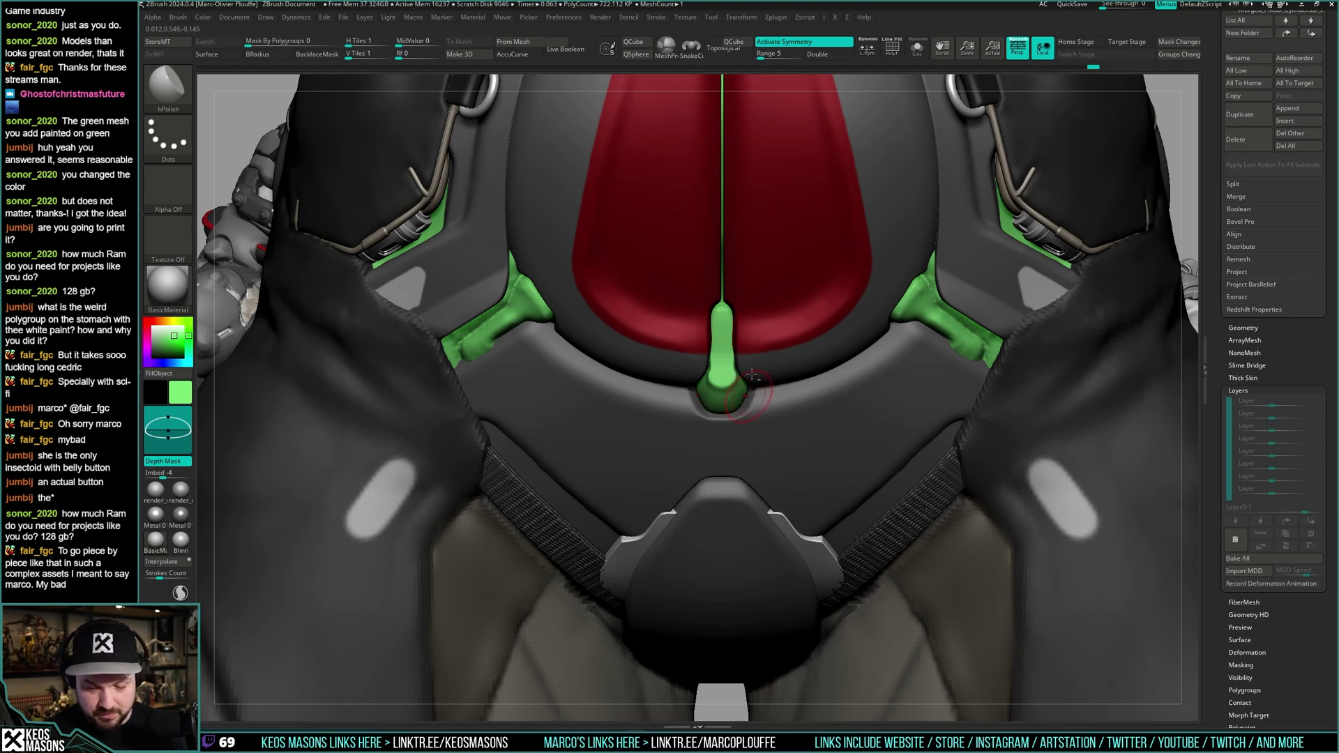
# - Isolate the green base mesh, polish the lower connector's stem down to its rounded base, and bring back the surrounding plates
pyautogui.hotkey('alt', 's')
pyautogui.moveTo(751, 375); pyautogui.dragTo(710, 444, button='right')
pyautogui.rightClick(710, 443)
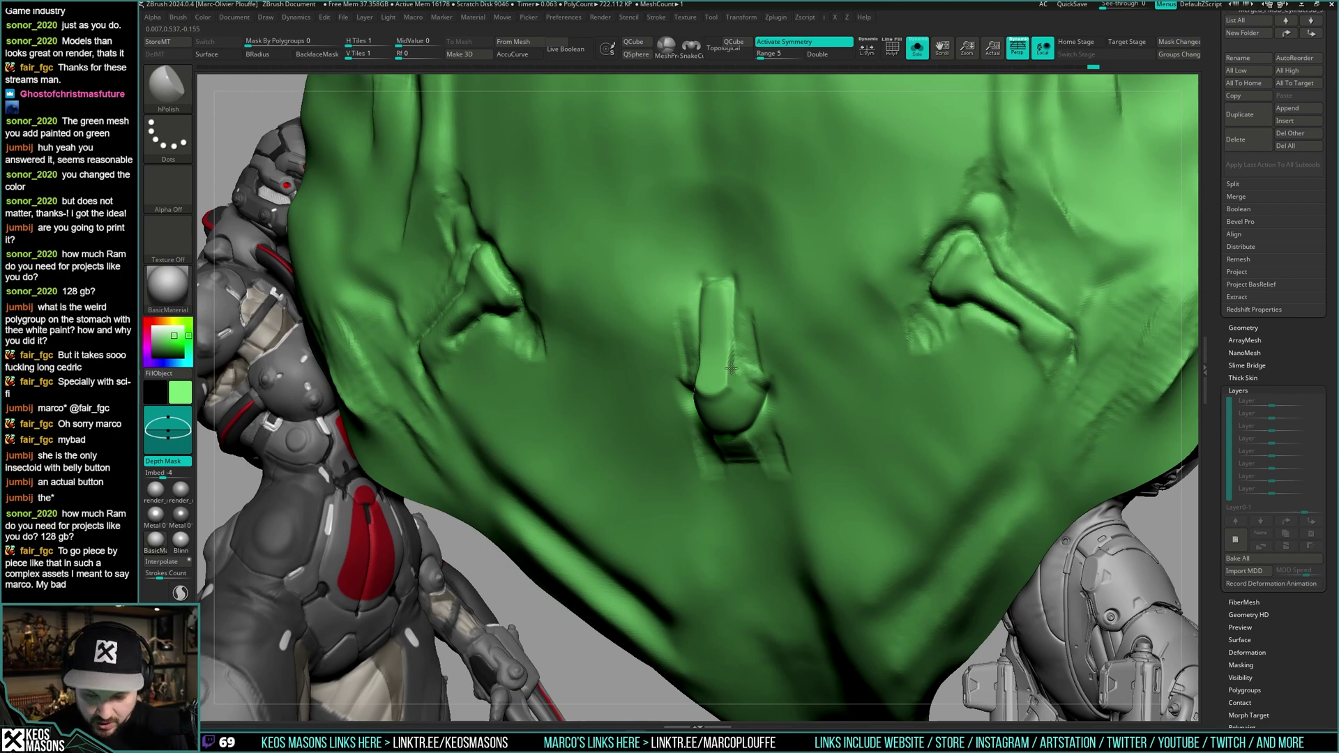
pyautogui.keyDown('shift'); pyautogui.moveTo(730, 369); pyautogui.dragTo(755, 358, button='right'); pyautogui.keyUp('shift')
pyautogui.moveTo(735, 349); pyautogui.dragTo(732, 392)
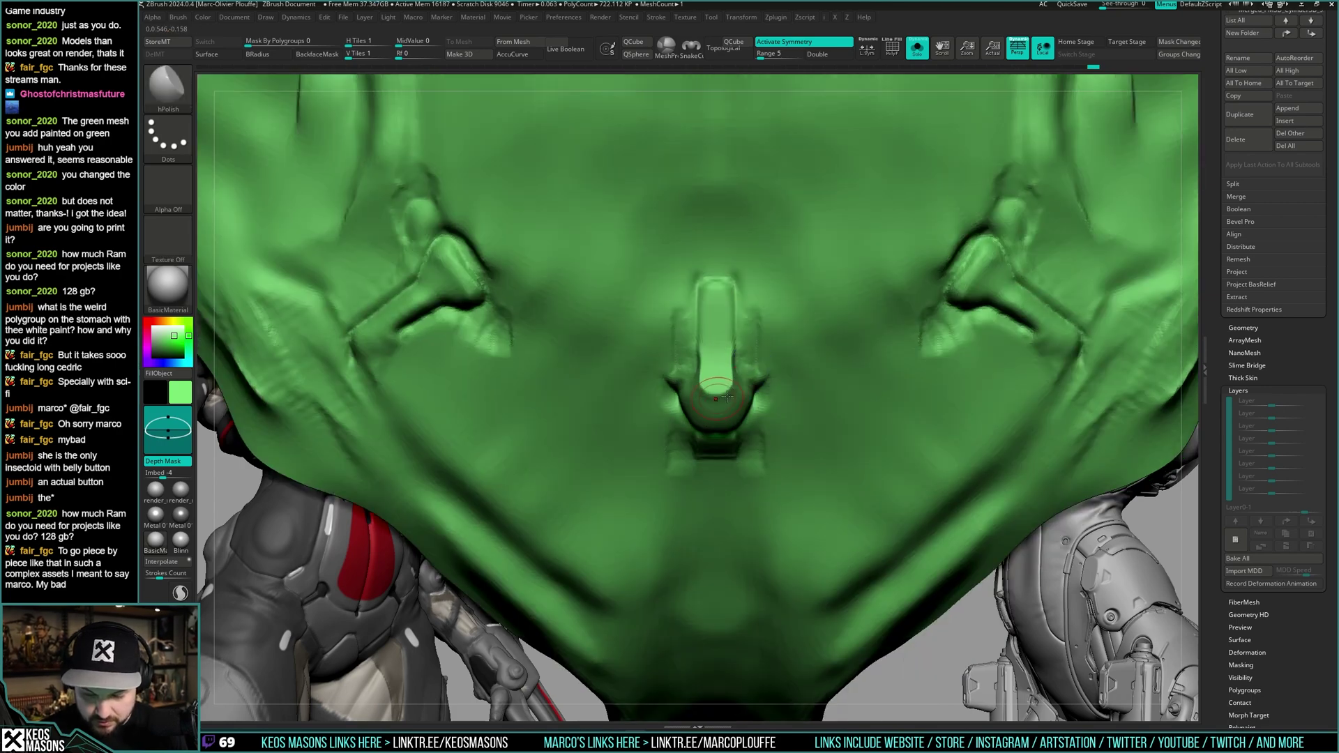
pyautogui.hotkey('shift', 's')
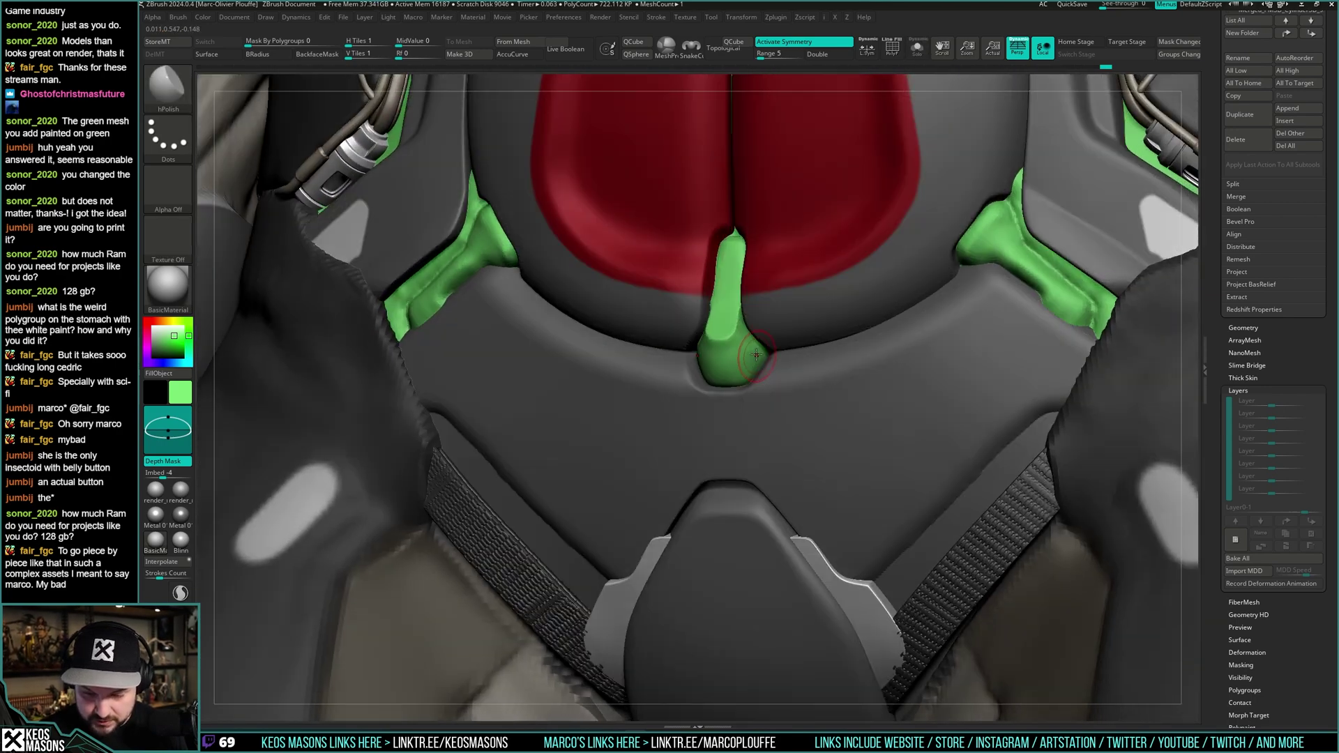
# - Sharpen the transition between the lower connector's stem and rounded base with the DamStandard brush, checking the base mesh in isolation
pyautogui.rightClick(761, 345)
pyautogui.click(779, 364)
pyautogui.hotkey('shift', 's')
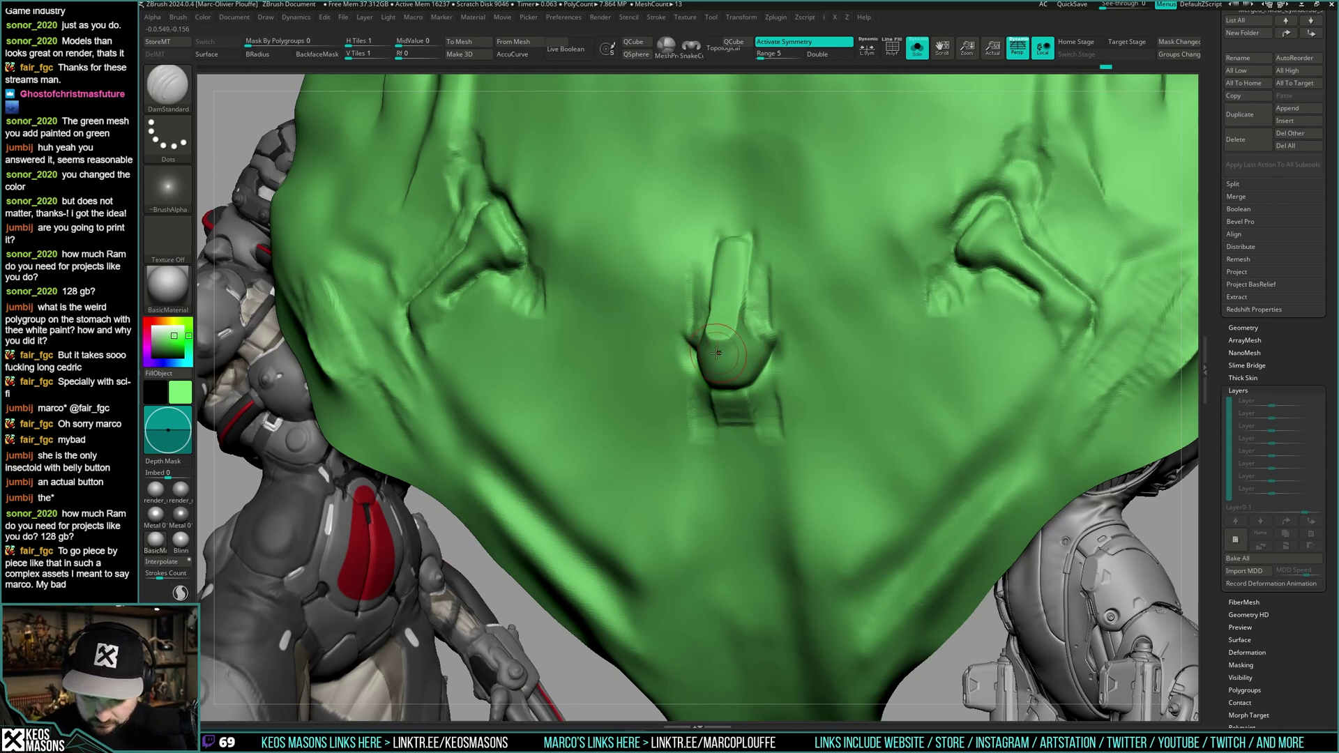
pyautogui.hotkey('shift', 's')
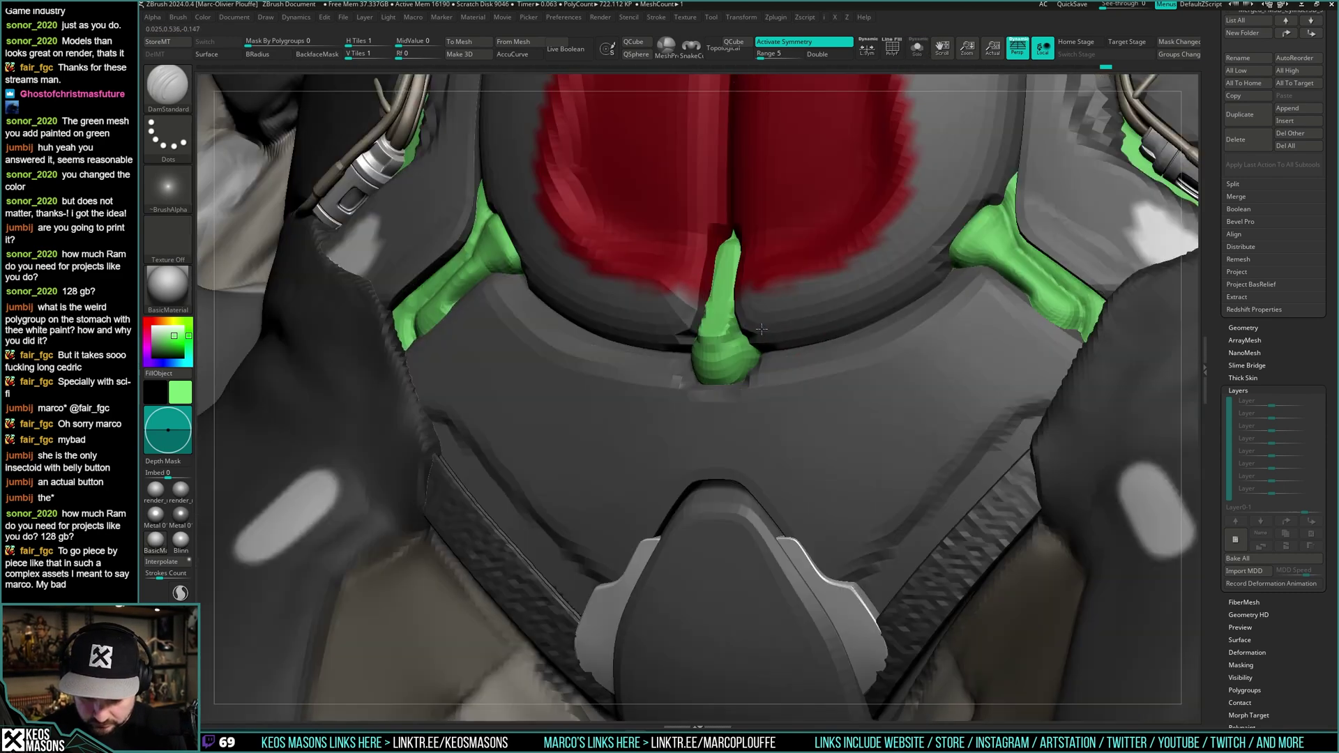
pyautogui.press('shift')
pyautogui.moveTo(729, 365)
pyautogui.keyDown('shift'); pyautogui.mouseDown(button='right')
pyautogui.moveTo(804, 332)
pyautogui.moveTo(786, 320)
pyautogui.moveTo(822, 323)
pyautogui.moveTo(812, 315)
pyautogui.moveTo(748, 422)
pyautogui.mouseUp(button='right'); pyautogui.keyUp('shift')
pyautogui.press('shift')
pyautogui.hotkey('alt', 's')
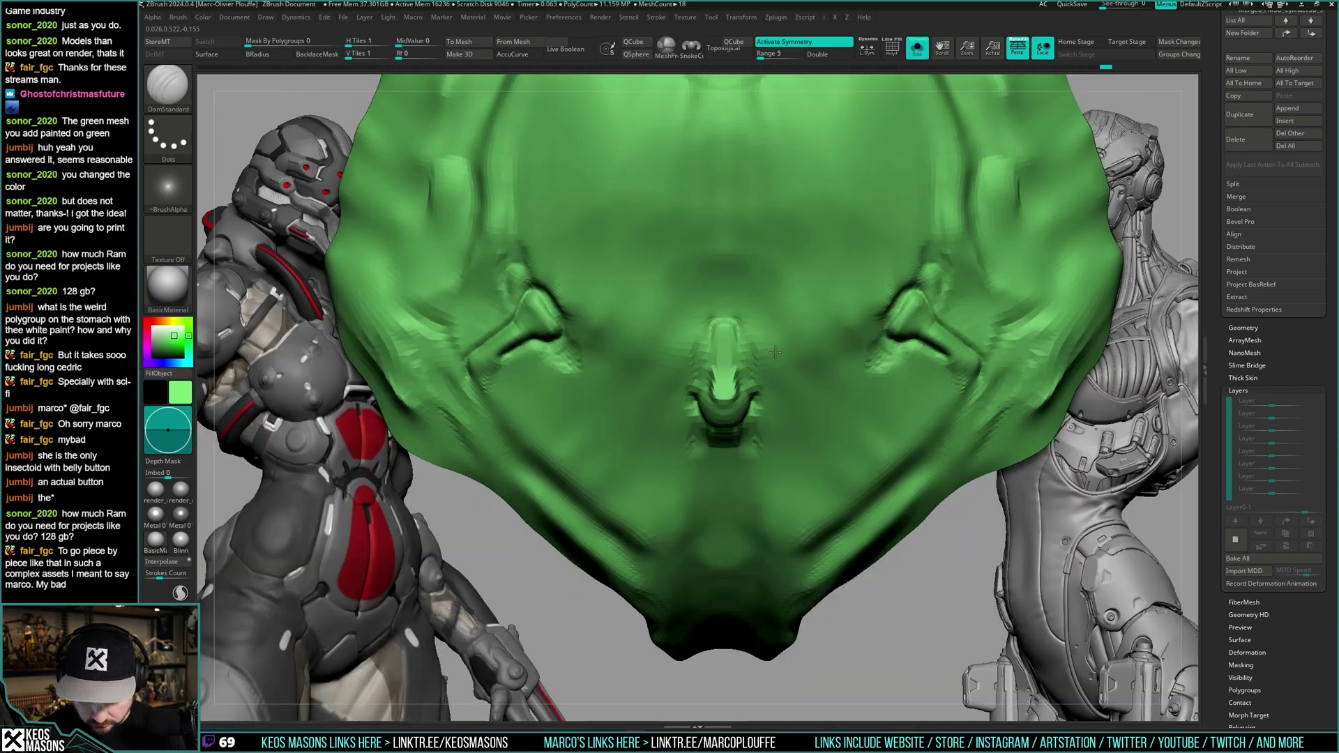
# - Refine the lower connector's outline with the Orb_Cracks brush and compare it with the surrounding plates in transparent view
pyautogui.keyDown('ctrl'); pyautogui.moveTo(779, 350); pyautogui.dragTo(774, 365, button='right'); pyautogui.keyUp('ctrl')
pyautogui.press('b')
pyautogui.click(777, 308)
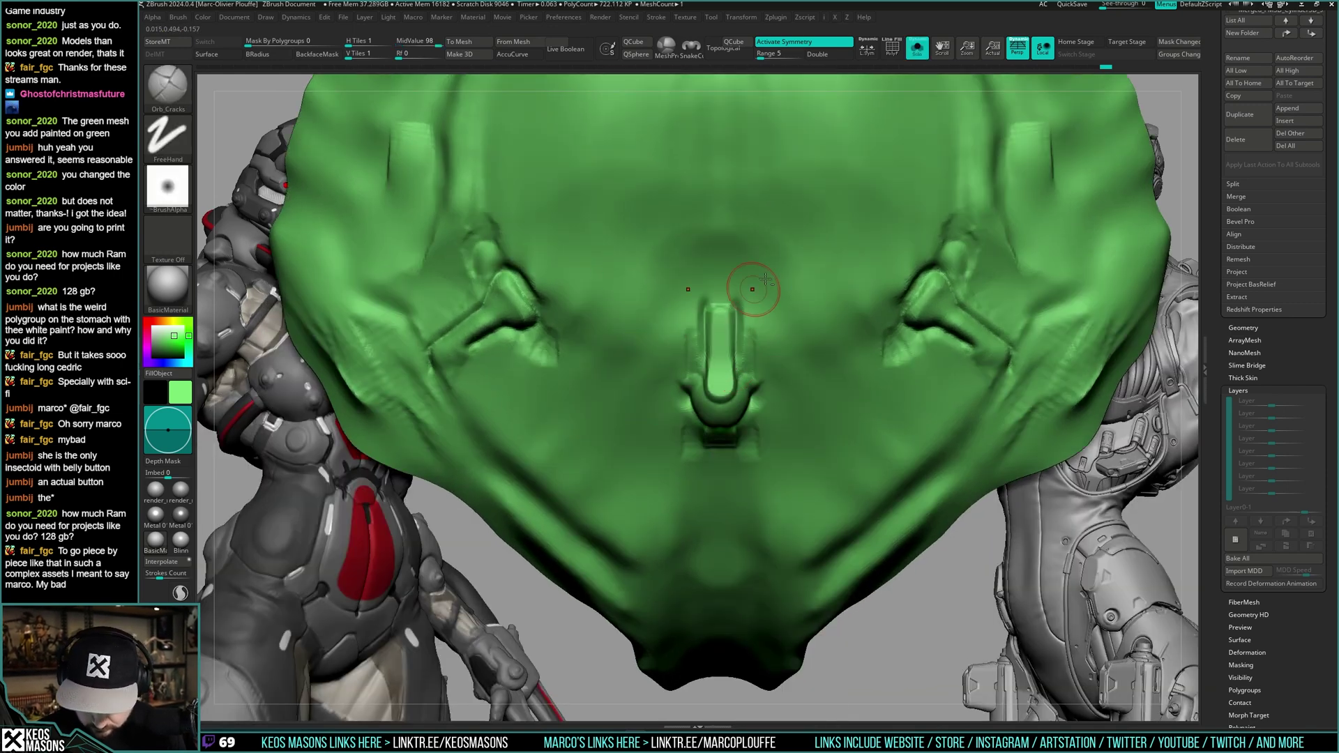
pyautogui.hotkey('alt', 's')
pyautogui.moveTo(746, 367); pyautogui.dragTo(727, 326, button='right')
pyautogui.keyDown('alt'); pyautogui.click(781, 349); pyautogui.keyUp('alt')
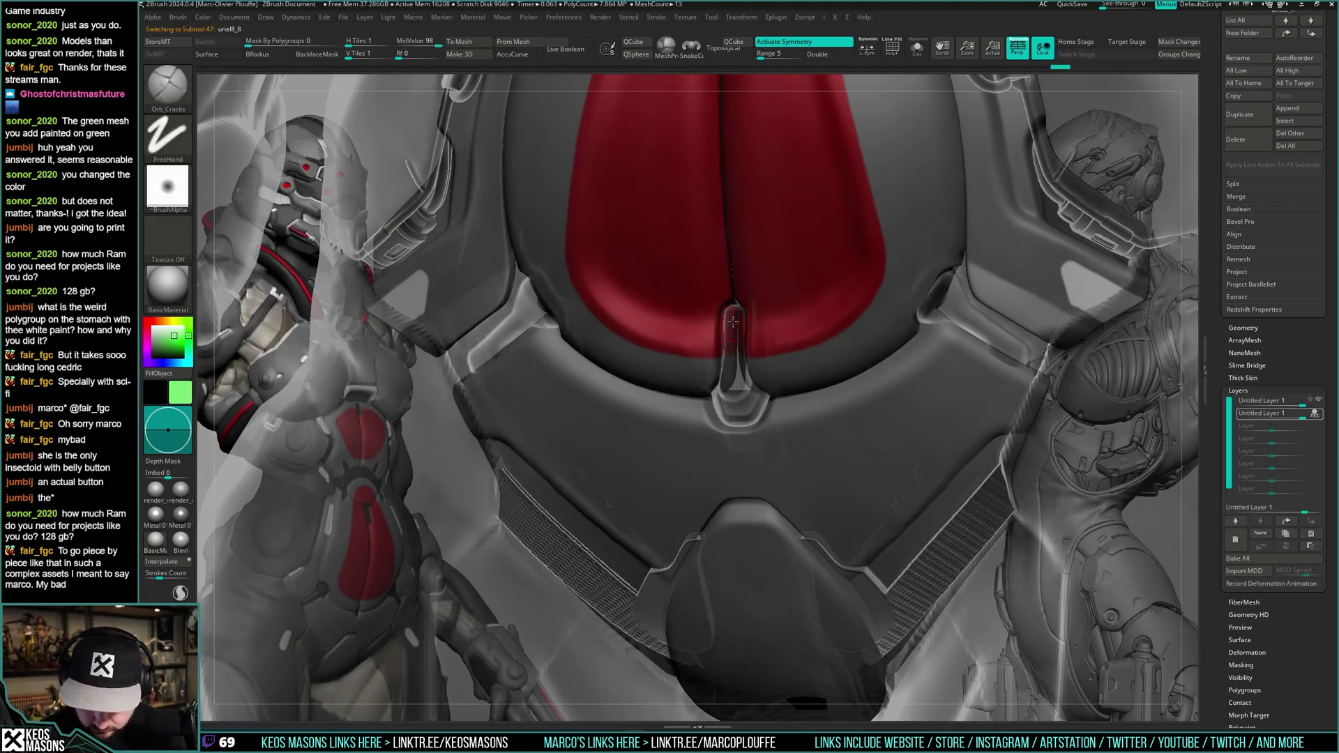
pyautogui.moveTo(714, 370)
pyautogui.mouseDown(button='right')
pyautogui.moveTo(697, 348)
pyautogui.moveTo(800, 316)
pyautogui.moveTo(772, 313)
pyautogui.moveTo(715, 348)
pyautogui.mouseUp(button='right')
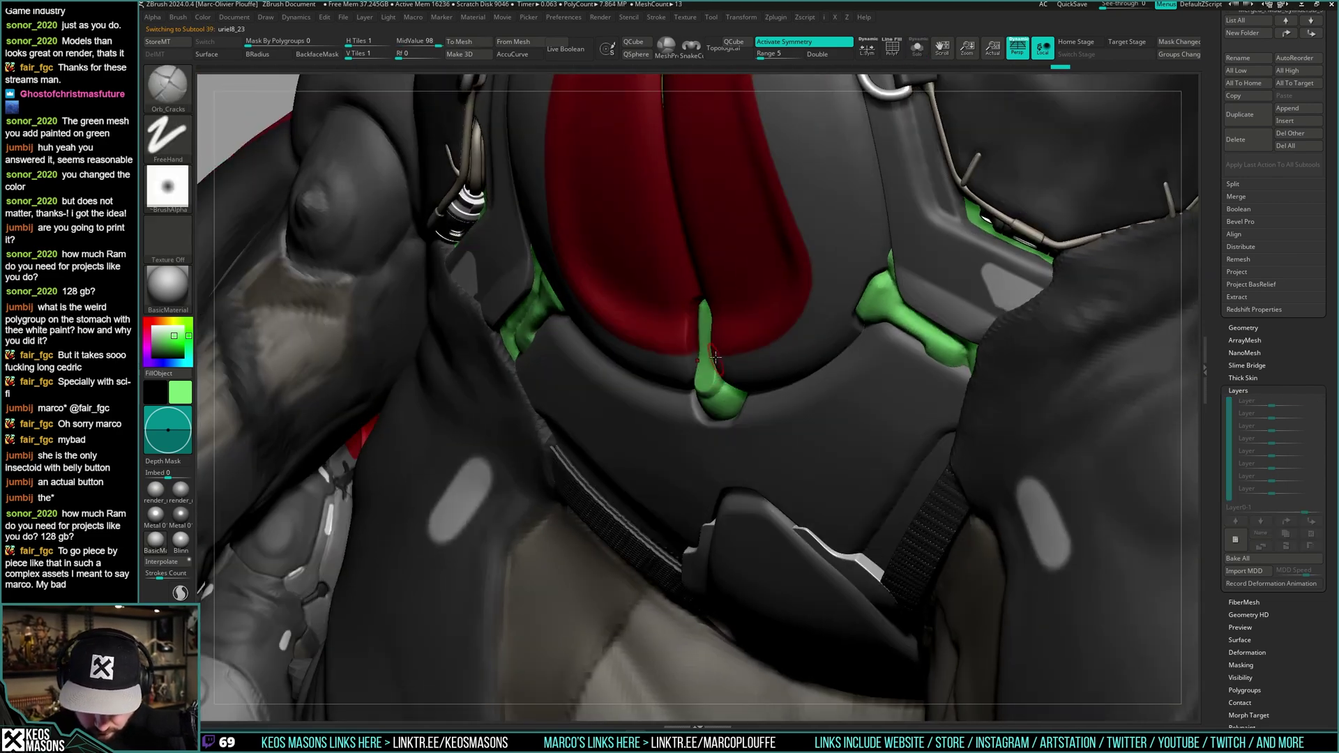
# - Carve the side of the lower green connector with the DamStandard brush from an angled view, adjusting the brush size
pyautogui.press('b')
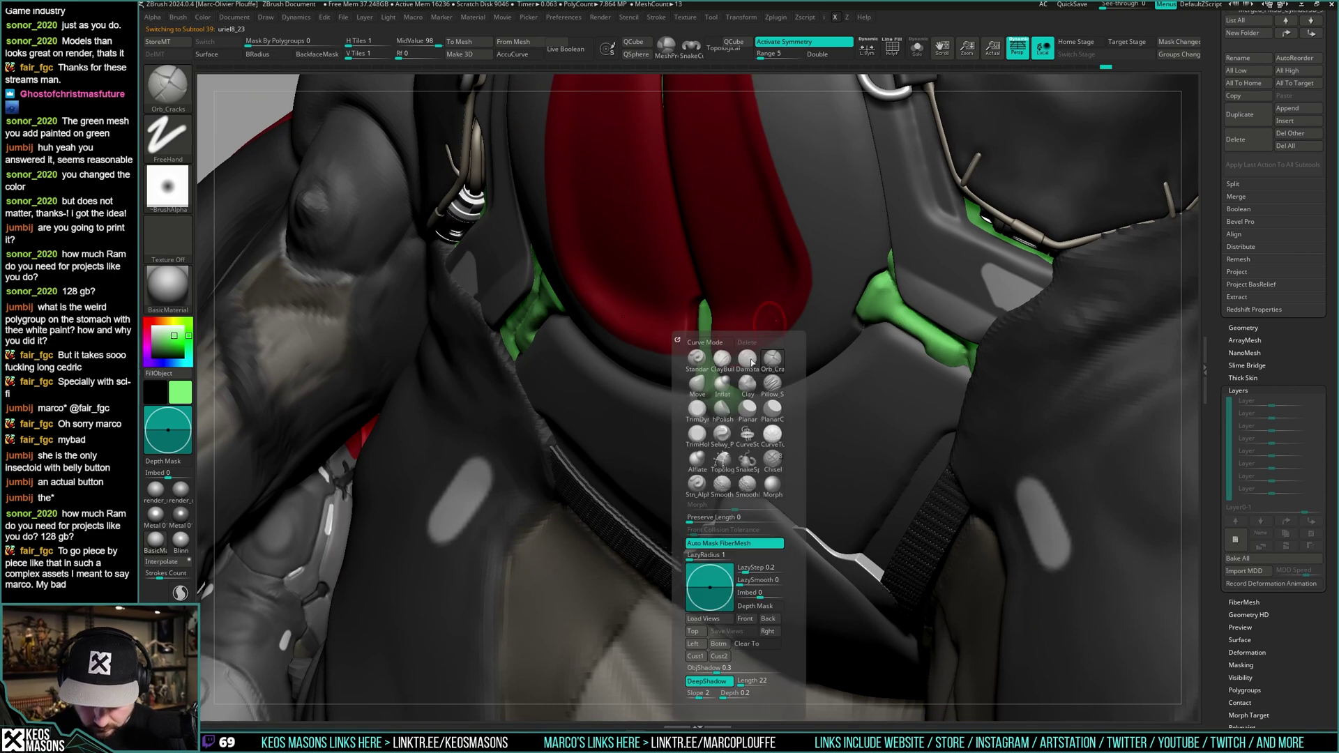
pyautogui.click(746, 361)
pyautogui.press('space')
pyautogui.moveTo(732, 364); pyautogui.dragTo(745, 363)
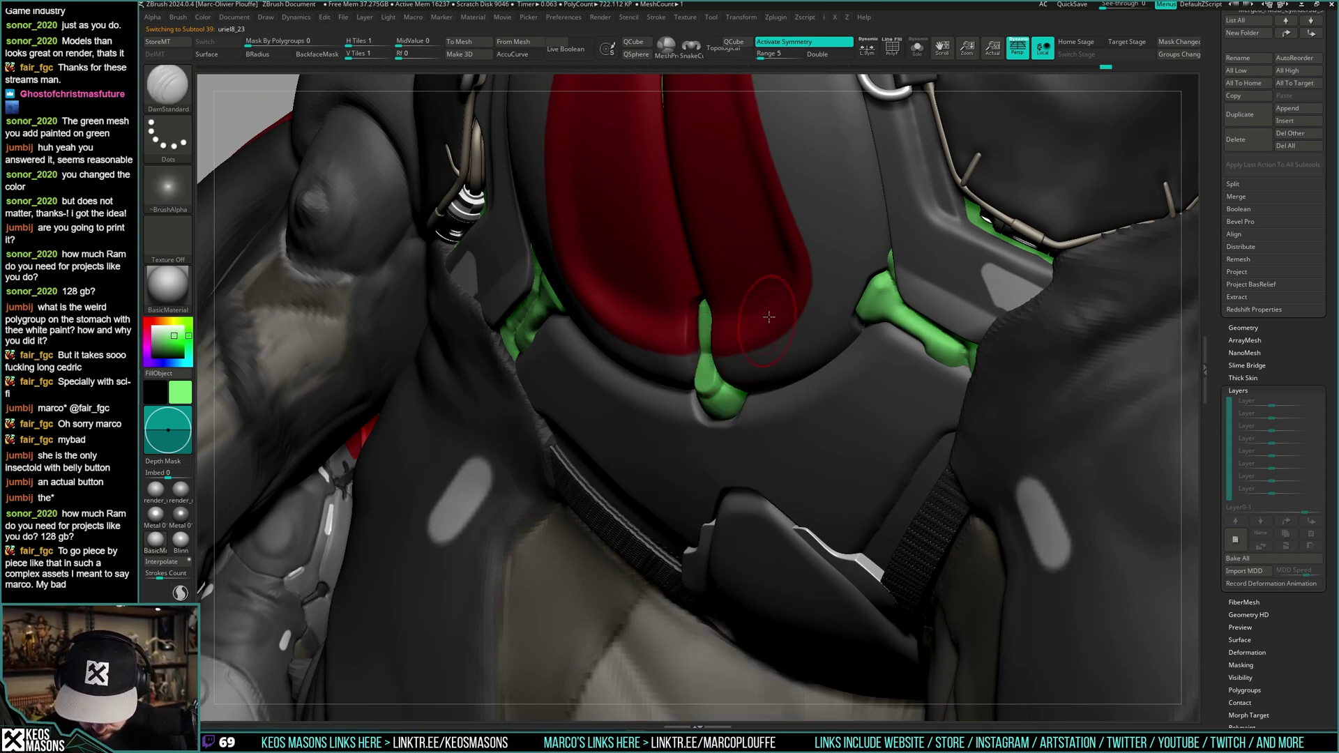
pyautogui.moveTo(729, 335)
pyautogui.mouseDown(button='right')
pyautogui.moveTo(684, 335)
pyautogui.moveTo(745, 340)
pyautogui.mouseUp(button='right')
pyautogui.press('space')
pyautogui.moveTo(744, 347); pyautogui.dragTo(735, 347)
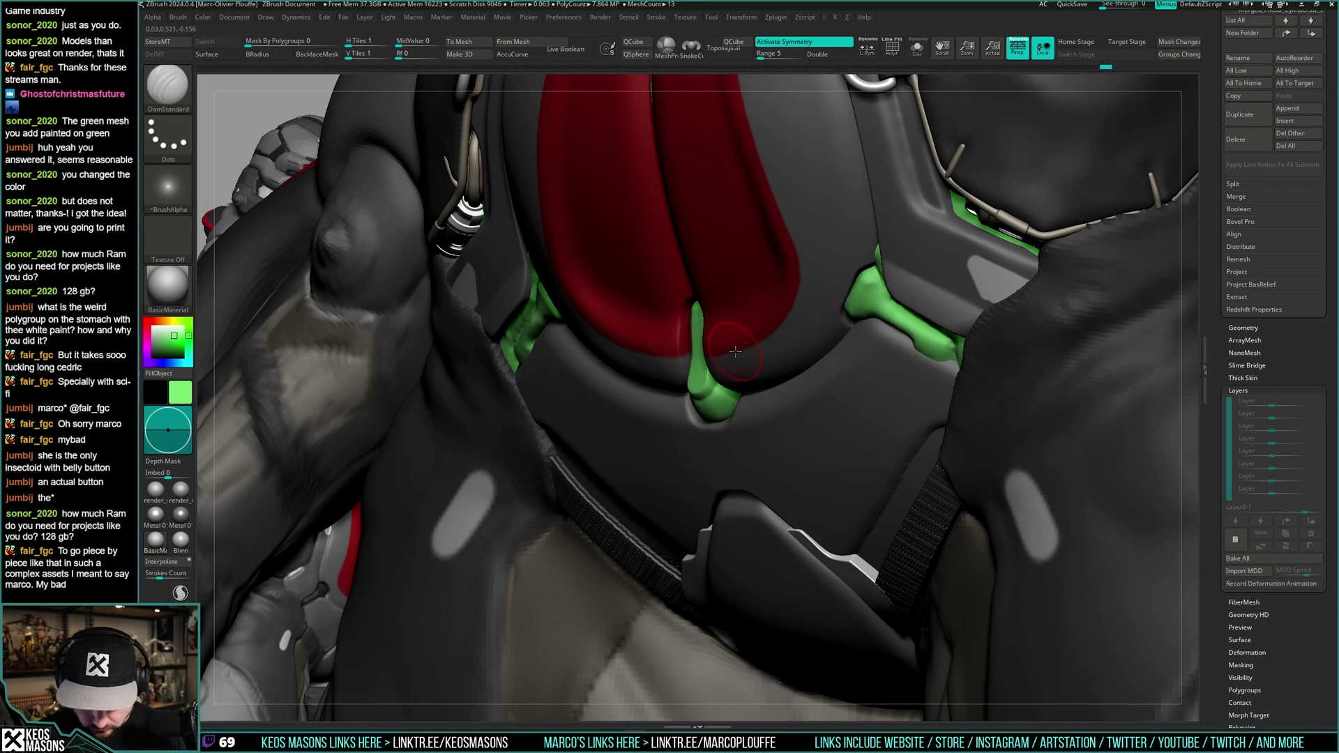
# - Tighten the side contour of the lower connector with the Orb_Cracks brush, using transparent view to see past the plates
pyautogui.press('space')
pyautogui.click(774, 375)
pyautogui.press('t')
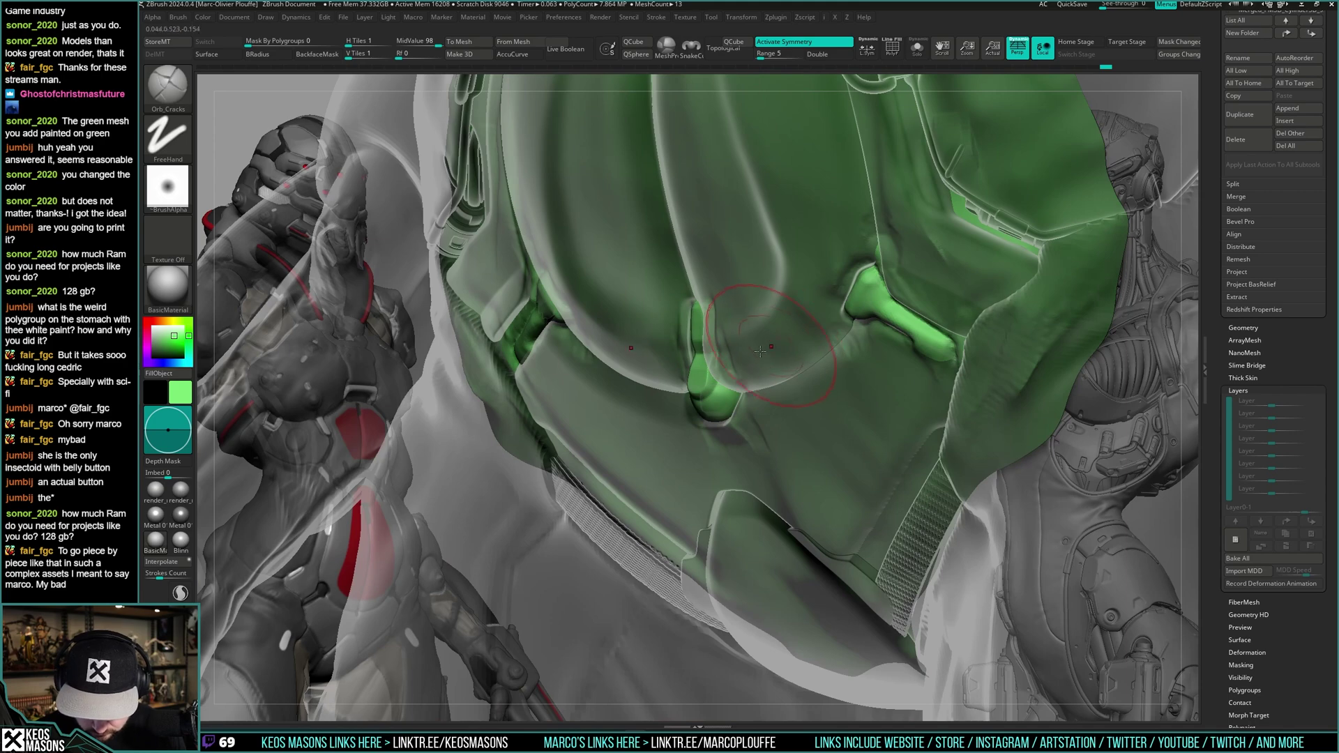
pyautogui.moveTo(770, 340)
pyautogui.keyDown('shift'); pyautogui.mouseDown(button='right')
pyautogui.moveTo(790, 322)
pyautogui.moveTo(835, 323)
pyautogui.mouseUp(button='right'); pyautogui.keyUp('shift')
pyautogui.press('t')
pyautogui.rightClick(712, 410)
pyautogui.moveTo(713, 410); pyautogui.dragTo(798, 380, button='right')
# - Flatten the side of the lower connector's rounded end with the hPolish brush on the isolated base mesh
pyautogui.press('space')
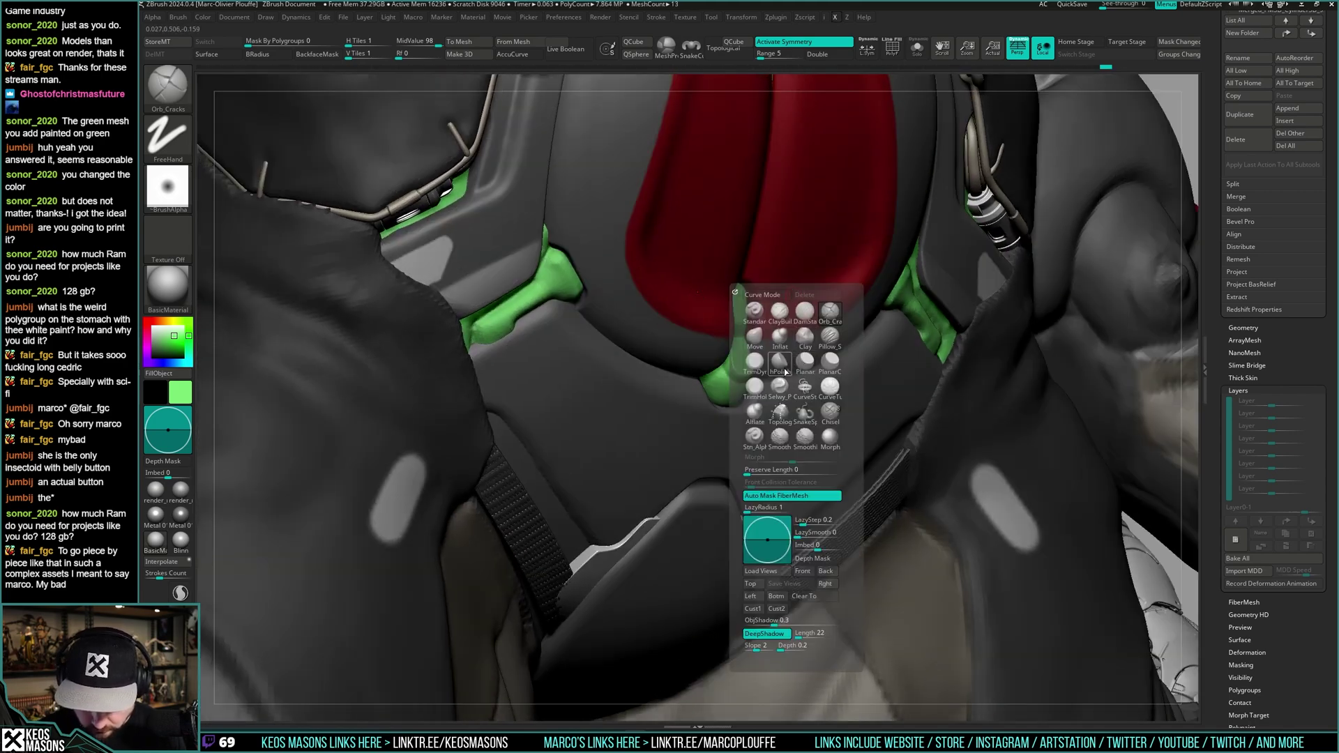
pyautogui.click(785, 371)
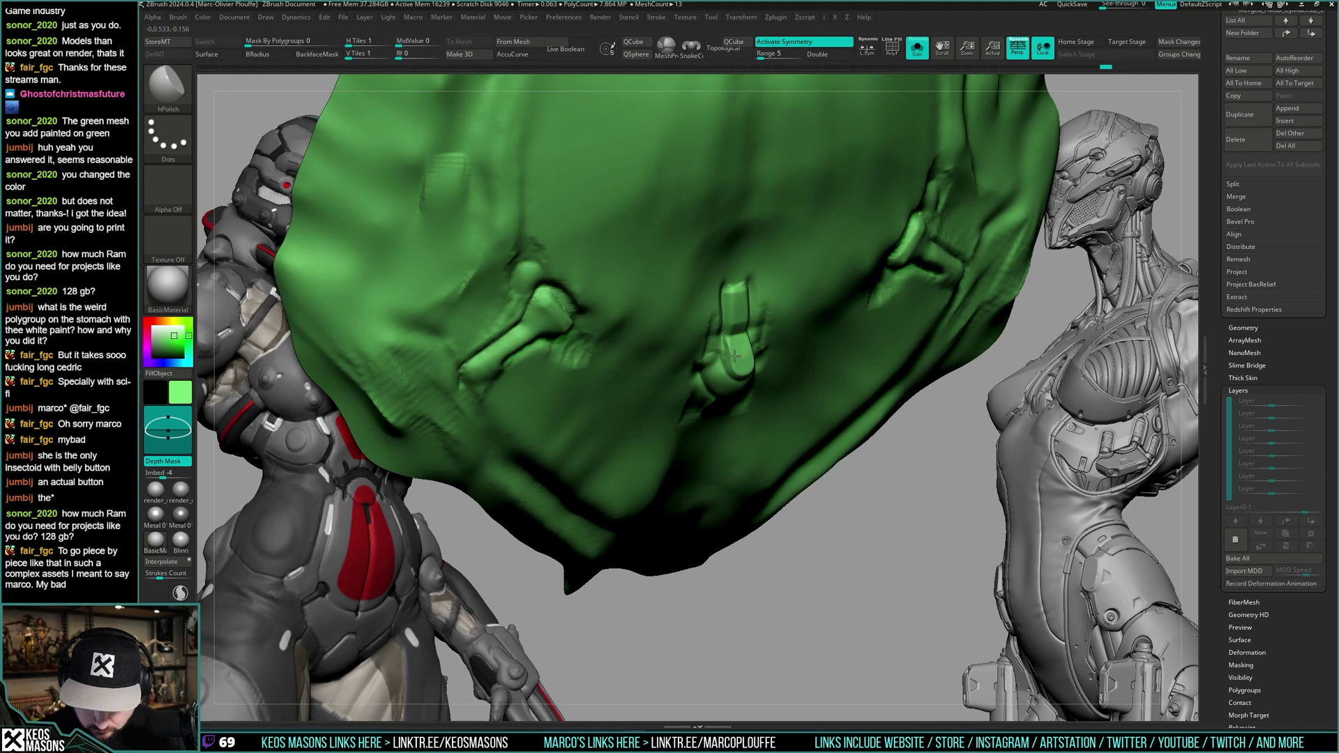
pyautogui.moveTo(742, 349)
pyautogui.keyDown('shift'); pyautogui.mouseDown(button='right')
pyautogui.moveTo(754, 318)
pyautogui.moveTo(779, 327)
pyautogui.moveTo(748, 338)
pyautogui.moveTo(760, 380)
pyautogui.moveTo(788, 332)
pyautogui.mouseUp(button='right'); pyautogui.keyUp('shift')
pyautogui.keyDown('alt'); pyautogui.click(779, 324); pyautogui.keyUp('alt')
pyautogui.press('space')
pyautogui.click(771, 332)
pyautogui.hotkey('alt', 's')
pyautogui.hotkey('alt', 's')
# - Check the abdomen armour's polygroups from the front and flatten the green side connector beside the lower belly plate with the hPolish brush
pyautogui.keyDown('alt'); pyautogui.moveTo(789, 332); pyautogui.dragTo(762, 409, button='right'); pyautogui.keyUp('alt')
pyautogui.moveTo(761, 408)
pyautogui.mouseDown(button='right')
pyautogui.moveTo(739, 383)
pyautogui.moveTo(726, 297)
pyautogui.mouseUp(button='right')
pyautogui.hotkey('shift', 'f')
pyautogui.hotkey('shift', 'f')
pyautogui.keyDown('alt'); pyautogui.click(754, 325); pyautogui.keyUp('alt')
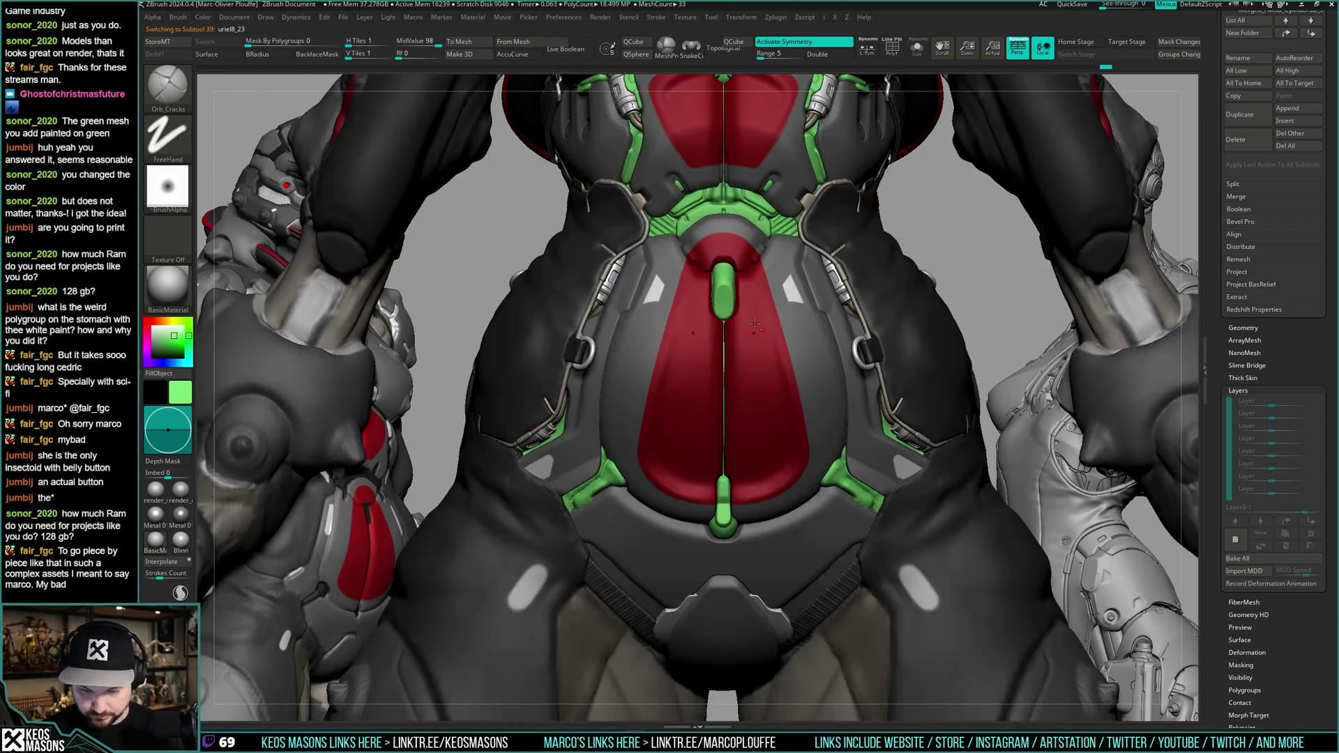
pyautogui.moveTo(806, 350)
pyautogui.keyDown('ctrl'); pyautogui.mouseDown(button='right')
pyautogui.moveTo(805, 454)
pyautogui.moveTo(824, 340)
pyautogui.mouseUp(button='right'); pyautogui.keyUp('ctrl')
pyautogui.press('space')
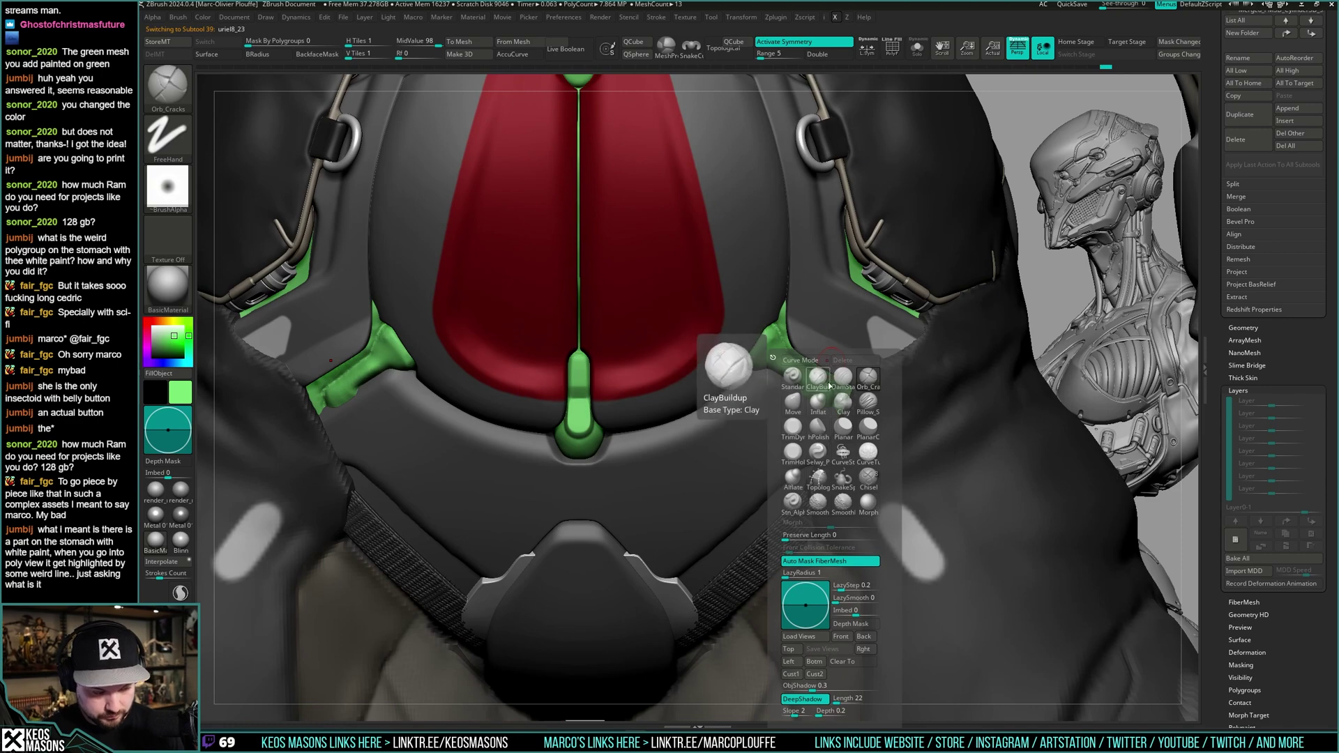
pyautogui.click(819, 432)
pyautogui.moveTo(819, 366); pyautogui.dragTo(776, 327, button='right')
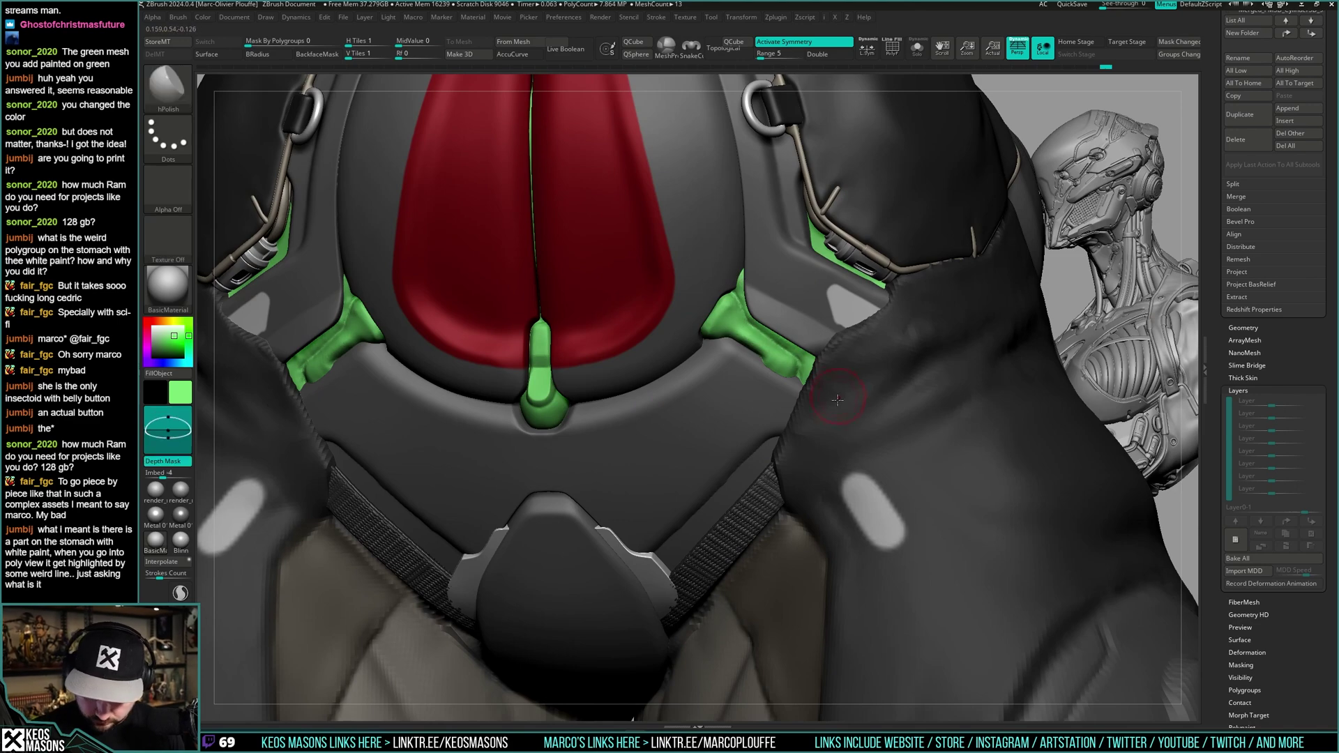
pyautogui.moveTo(756, 322); pyautogui.dragTo(791, 337)
pyautogui.keyDown('alt'); pyautogui.moveTo(791, 337); pyautogui.dragTo(776, 333, button='right'); pyautogui.keyUp('alt')
# - Carve the long edge of the green side connector with the DamStandard brush and smooth it in transparent view
pyautogui.press('space')
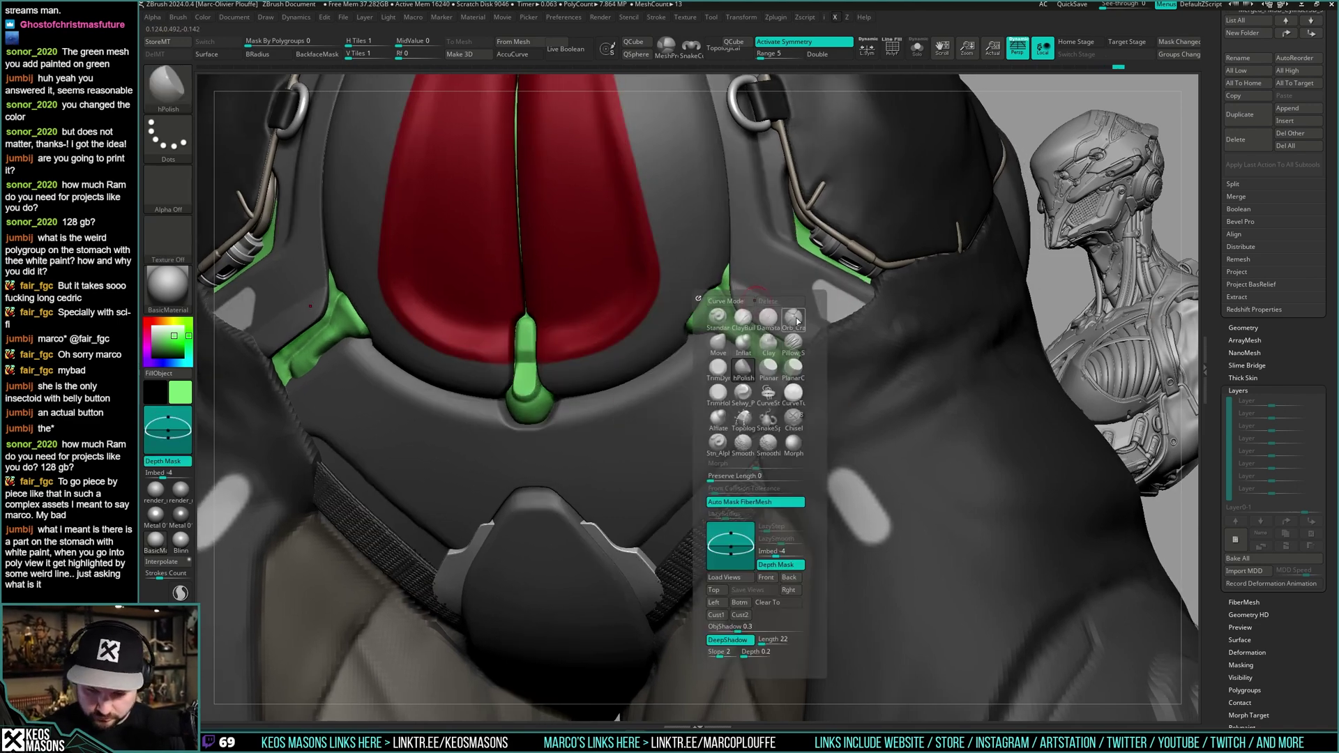
pyautogui.click(726, 322)
pyautogui.moveTo(727, 296)
pyautogui.mouseDown(button='right')
pyautogui.moveTo(736, 276)
pyautogui.moveTo(753, 284)
pyautogui.moveTo(706, 276)
pyautogui.moveTo(726, 260)
pyautogui.mouseUp(button='right')
pyautogui.rightClick(754, 285)
pyautogui.moveTo(729, 248); pyautogui.dragTo(731, 274)
pyautogui.moveTo(732, 271)
pyautogui.mouseDown(button='right')
pyautogui.moveTo(725, 241)
pyautogui.moveTo(718, 299)
pyautogui.moveTo(816, 299)
pyautogui.mouseUp(button='right')
pyautogui.hotkey('shift', 't')
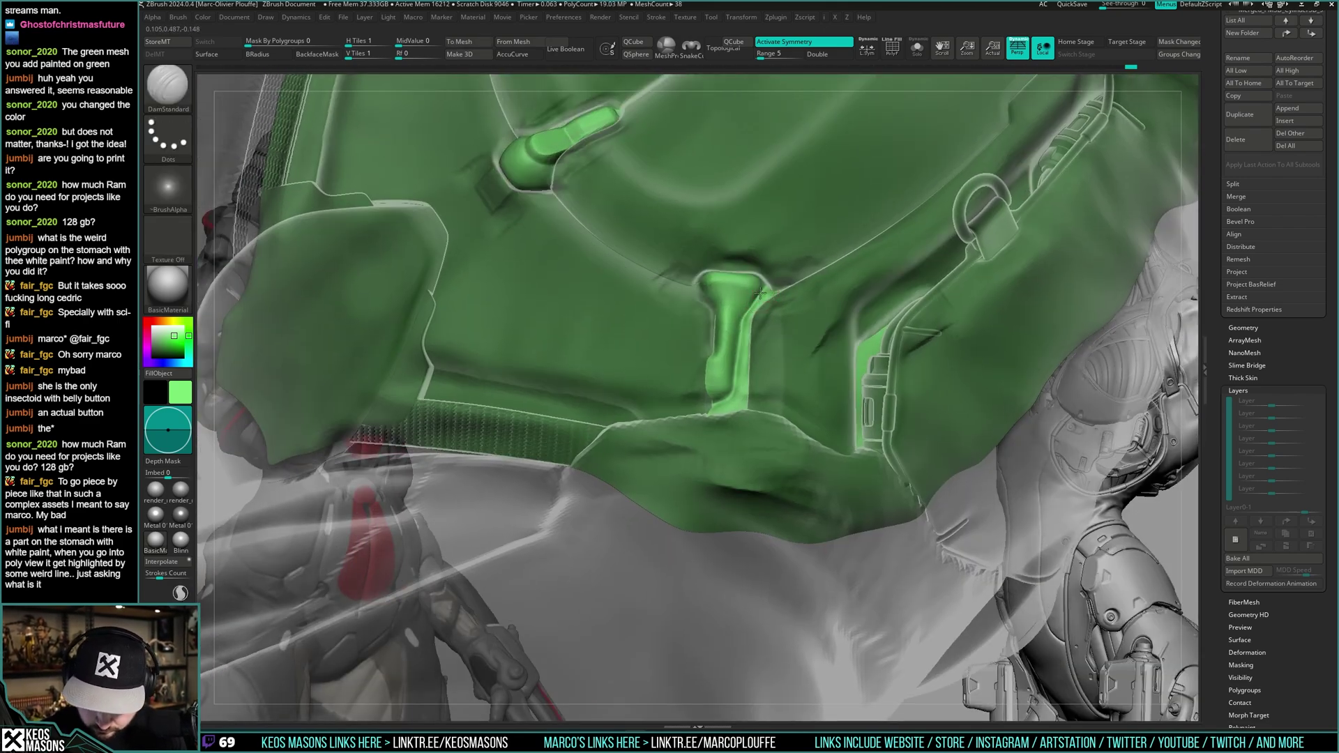
pyautogui.moveTo(739, 326); pyautogui.dragTo(737, 341)
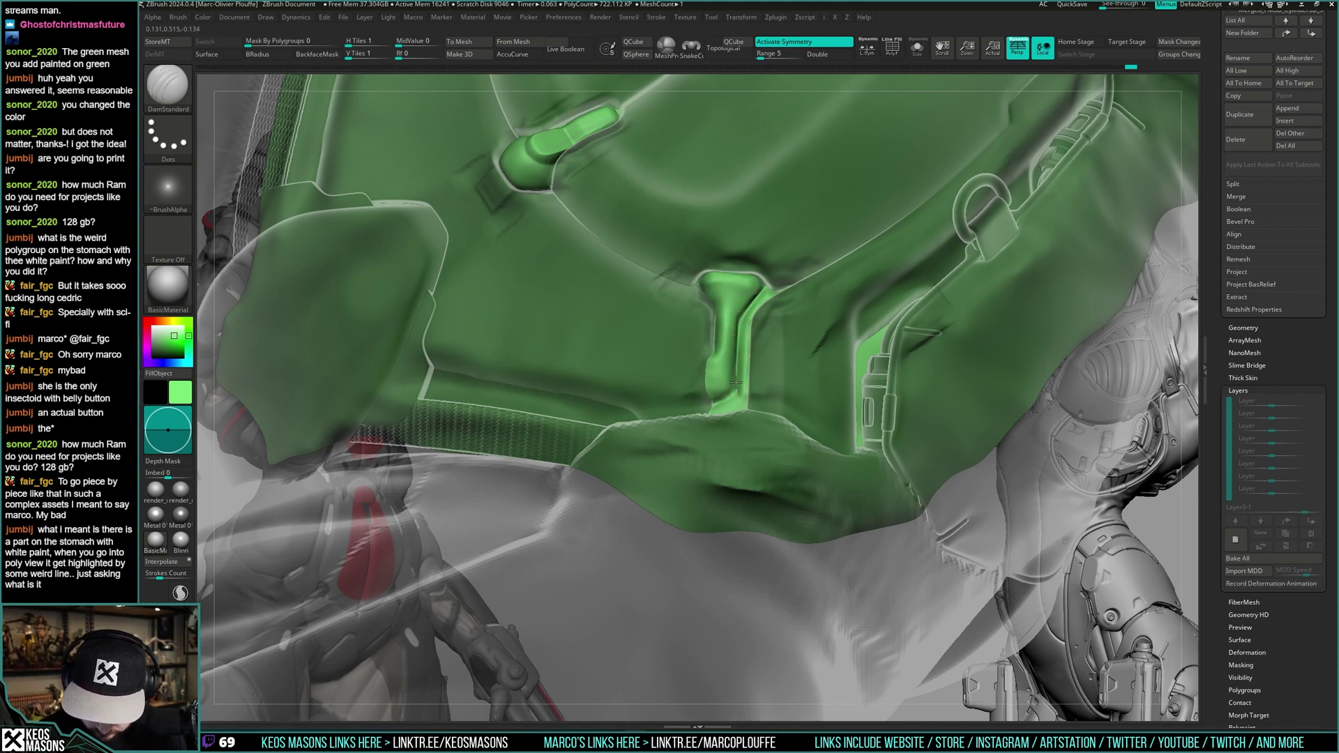
pyautogui.moveTo(712, 404); pyautogui.dragTo(736, 388)
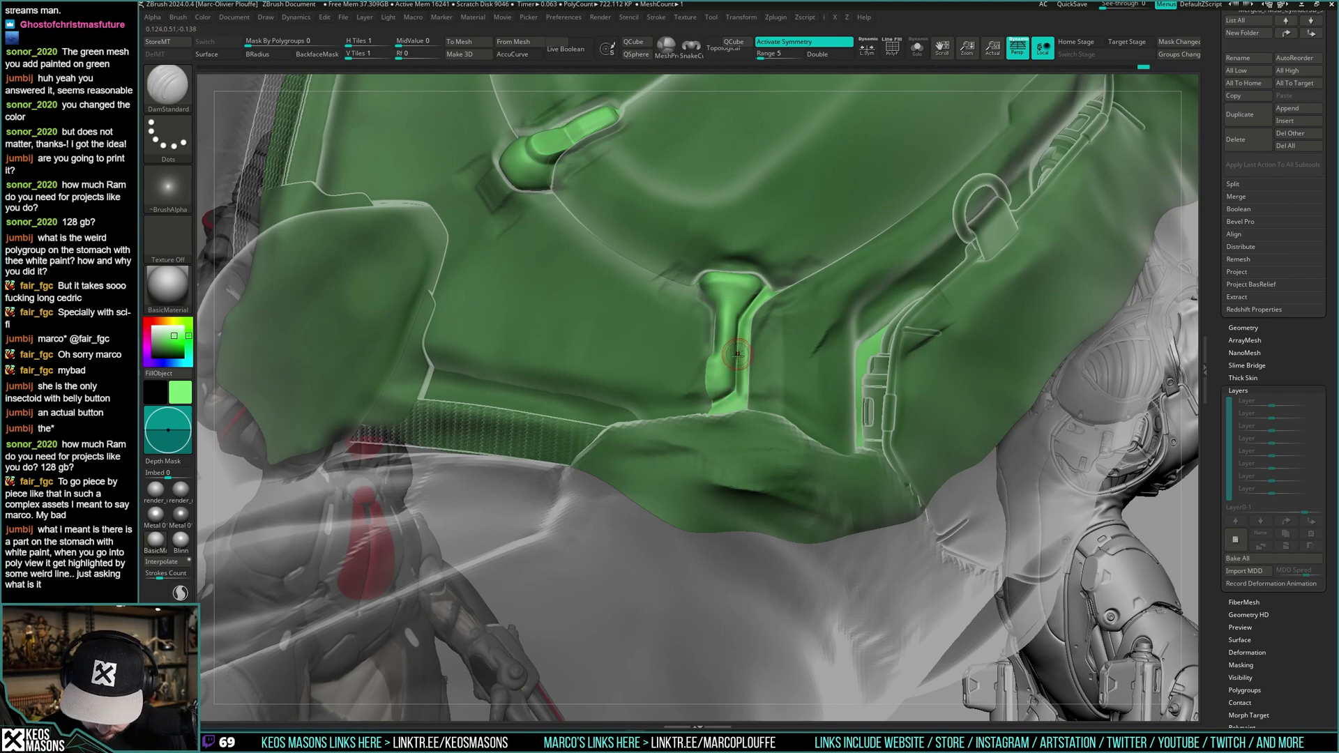
pyautogui.moveTo(735, 351)
pyautogui.mouseDown(button='right')
pyautogui.moveTo(731, 324)
pyautogui.moveTo(755, 386)
pyautogui.mouseUp(button='right')
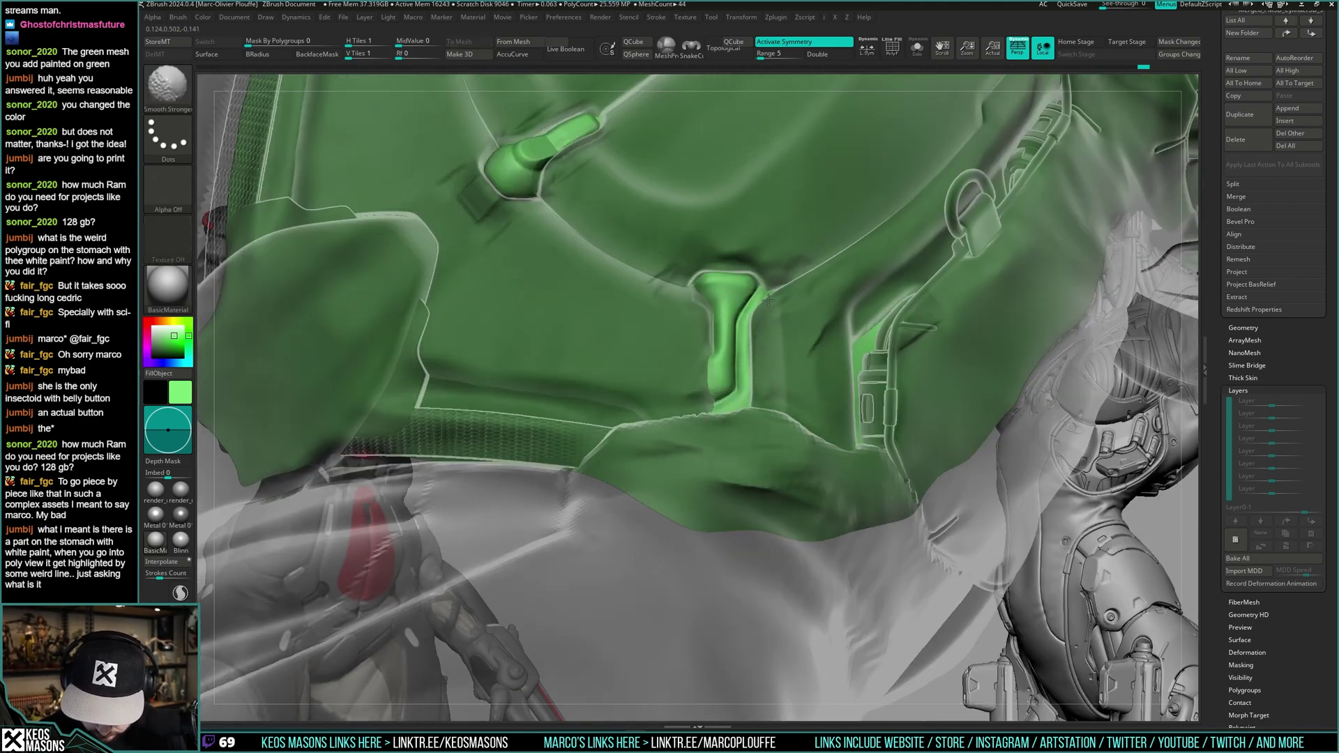
# - Review the armour from the front, pick the Orb_Cracks brush and target the small green strip beneath the side cable
pyautogui.moveTo(756, 424)
pyautogui.keyDown('ctrl'); pyautogui.mouseDown(button='right')
pyautogui.moveTo(869, 304)
pyautogui.moveTo(767, 383)
pyautogui.moveTo(795, 412)
pyautogui.mouseUp(button='right'); pyautogui.keyUp('ctrl')
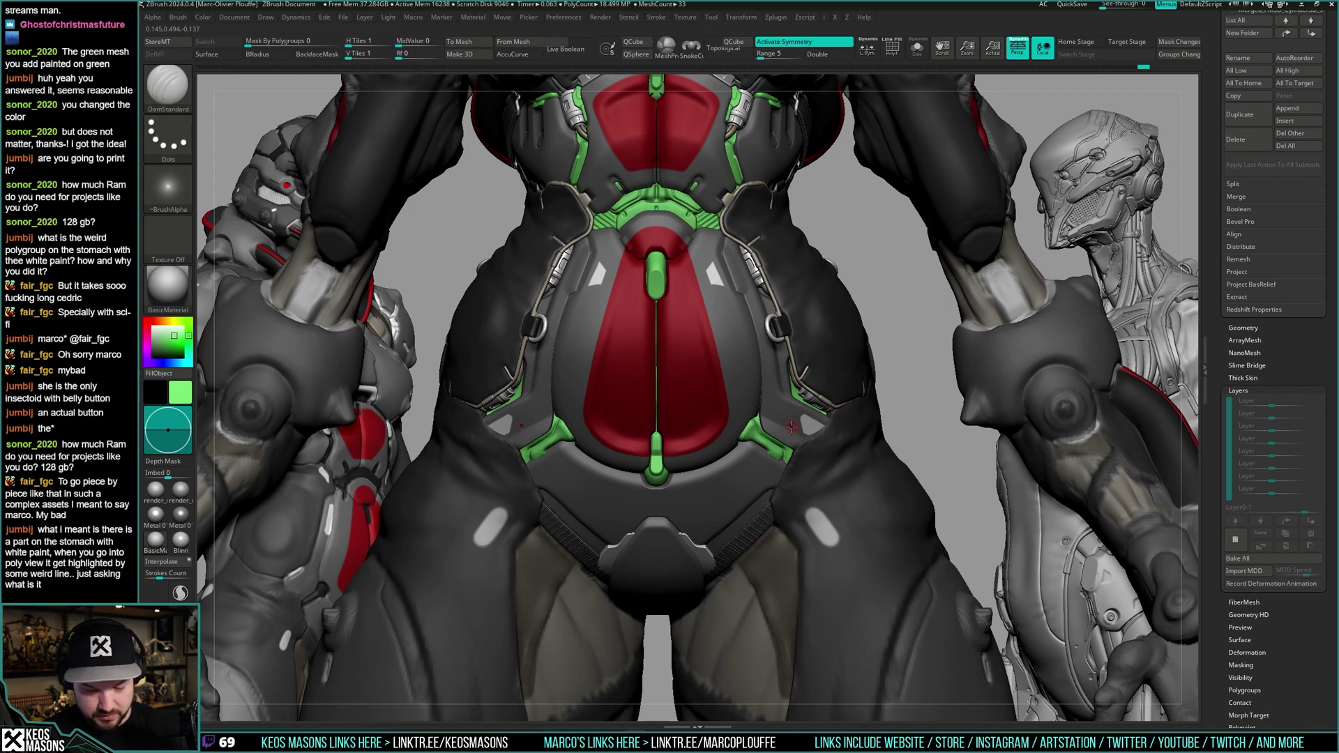
pyautogui.moveTo(786, 422)
pyautogui.mouseDown(button='right')
pyautogui.moveTo(725, 415)
pyautogui.moveTo(808, 408)
pyautogui.moveTo(772, 396)
pyautogui.moveTo(804, 398)
pyautogui.moveTo(765, 416)
pyautogui.mouseUp(button='right')
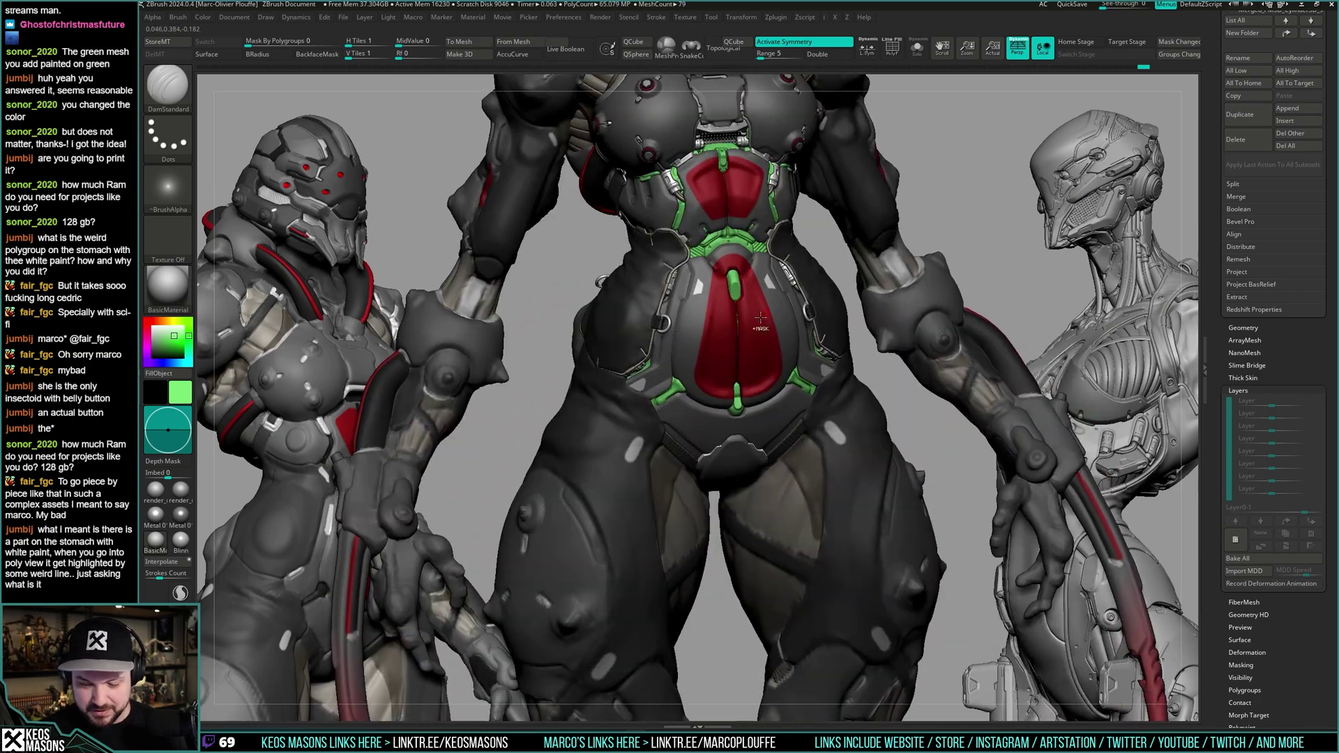
pyautogui.moveTo(760, 317)
pyautogui.keyDown('ctrl'); pyautogui.mouseDown(button='right')
pyautogui.moveTo(831, 385)
pyautogui.moveTo(860, 314)
pyautogui.moveTo(884, 353)
pyautogui.moveTo(890, 328)
pyautogui.moveTo(817, 458)
pyautogui.moveTo(796, 390)
pyautogui.moveTo(815, 369)
pyautogui.moveTo(767, 312)
pyautogui.mouseUp(button='right'); pyautogui.keyUp('ctrl')
pyautogui.press('space')
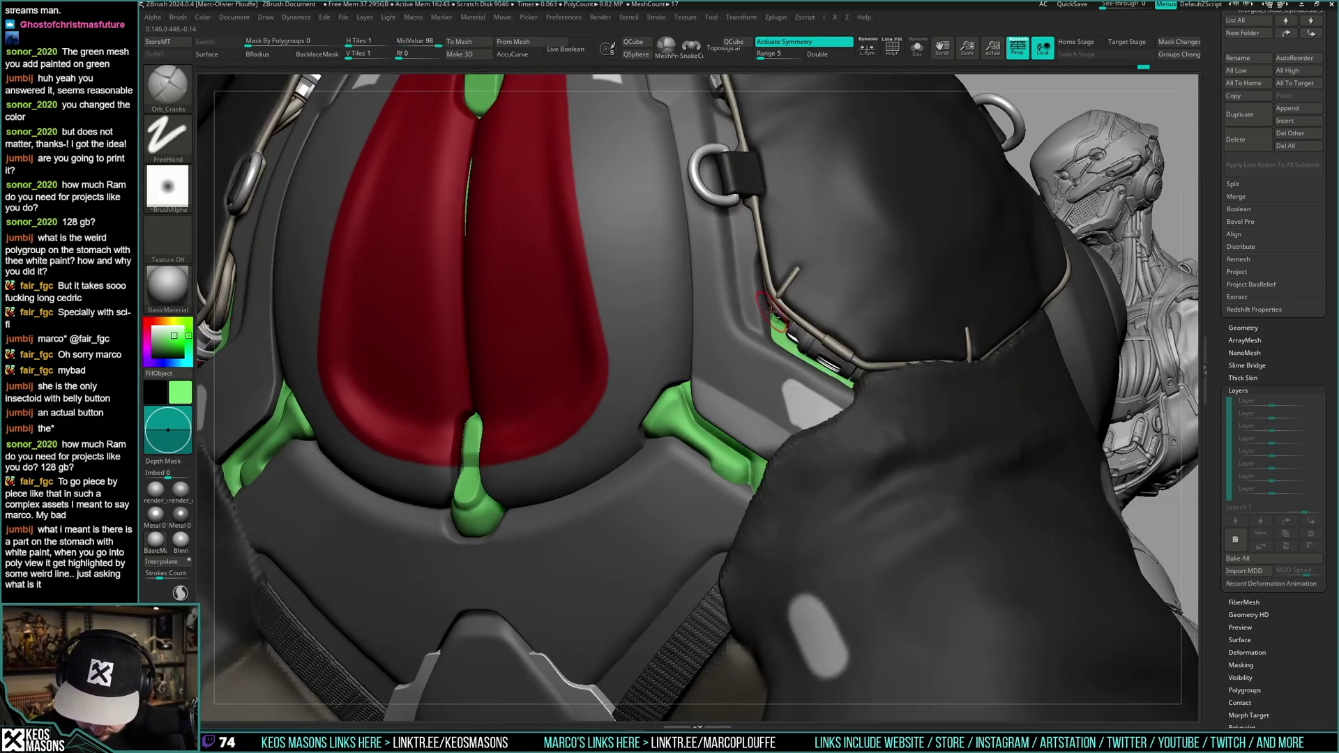
pyautogui.keyDown('alt'); pyautogui.click(770, 311); pyautogui.keyUp('alt')
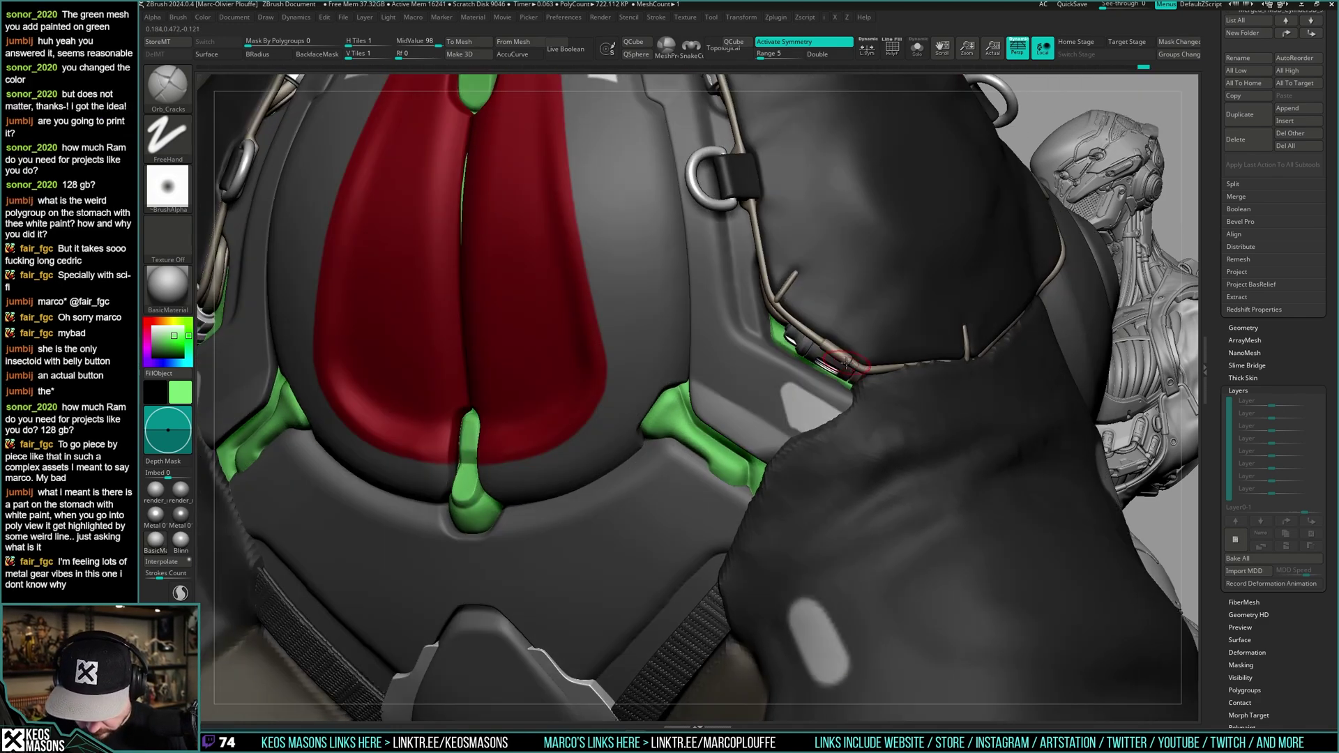
# - Build up a small raised block on the green strip beneath the side cable with the ClayBuildup brush, checking it in transparent view
pyautogui.moveTo(846, 363); pyautogui.dragTo(847, 343, button='right')
pyautogui.press('b')
pyautogui.press('c')
pyautogui.press('b')
pyautogui.press('space')
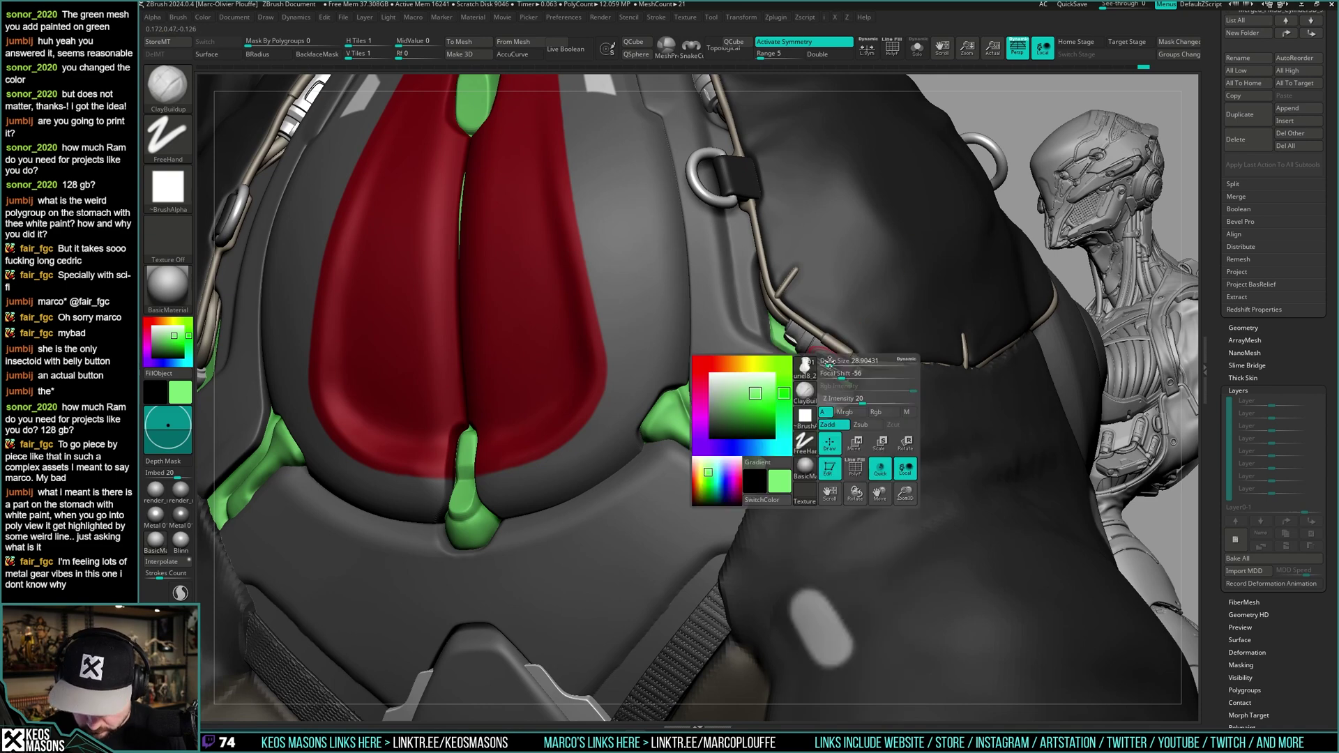
pyautogui.keyDown('alt'); pyautogui.moveTo(829, 356); pyautogui.dragTo(827, 364); pyautogui.keyUp('alt')
pyautogui.press('space')
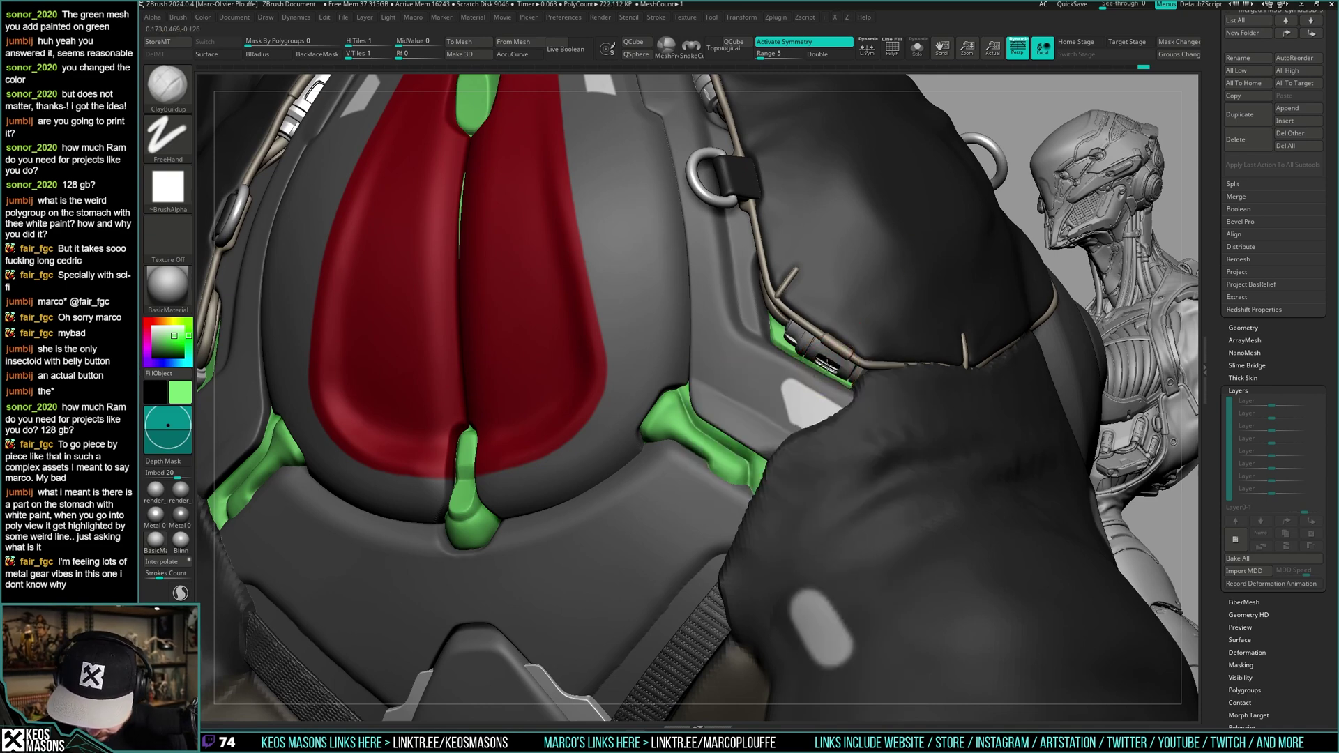
pyautogui.moveTo(821, 377)
pyautogui.mouseDown(button='right')
pyautogui.moveTo(802, 411)
pyautogui.moveTo(836, 387)
pyautogui.moveTo(805, 391)
pyautogui.moveTo(844, 349)
pyautogui.moveTo(845, 394)
pyautogui.mouseUp(button='right')
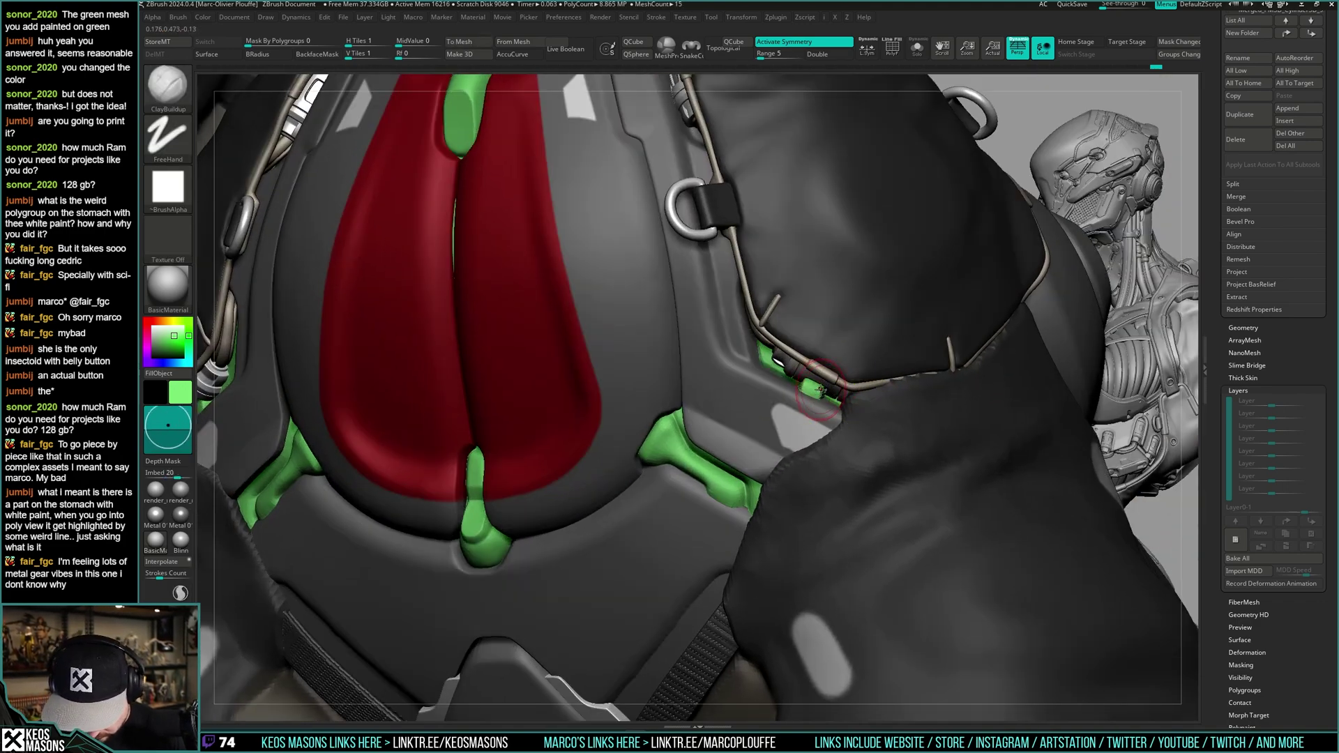
pyautogui.hotkey('ctrl', 'z')
pyautogui.press('t')
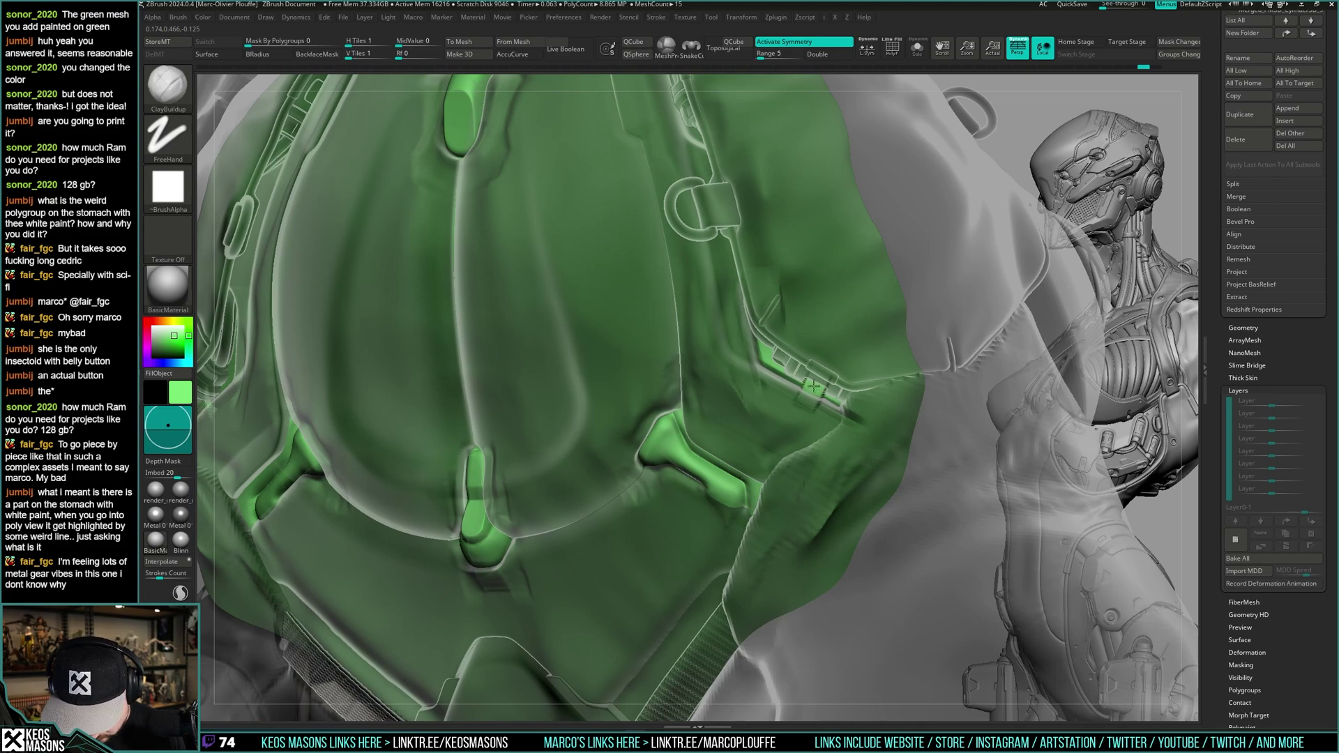
pyautogui.press('t')
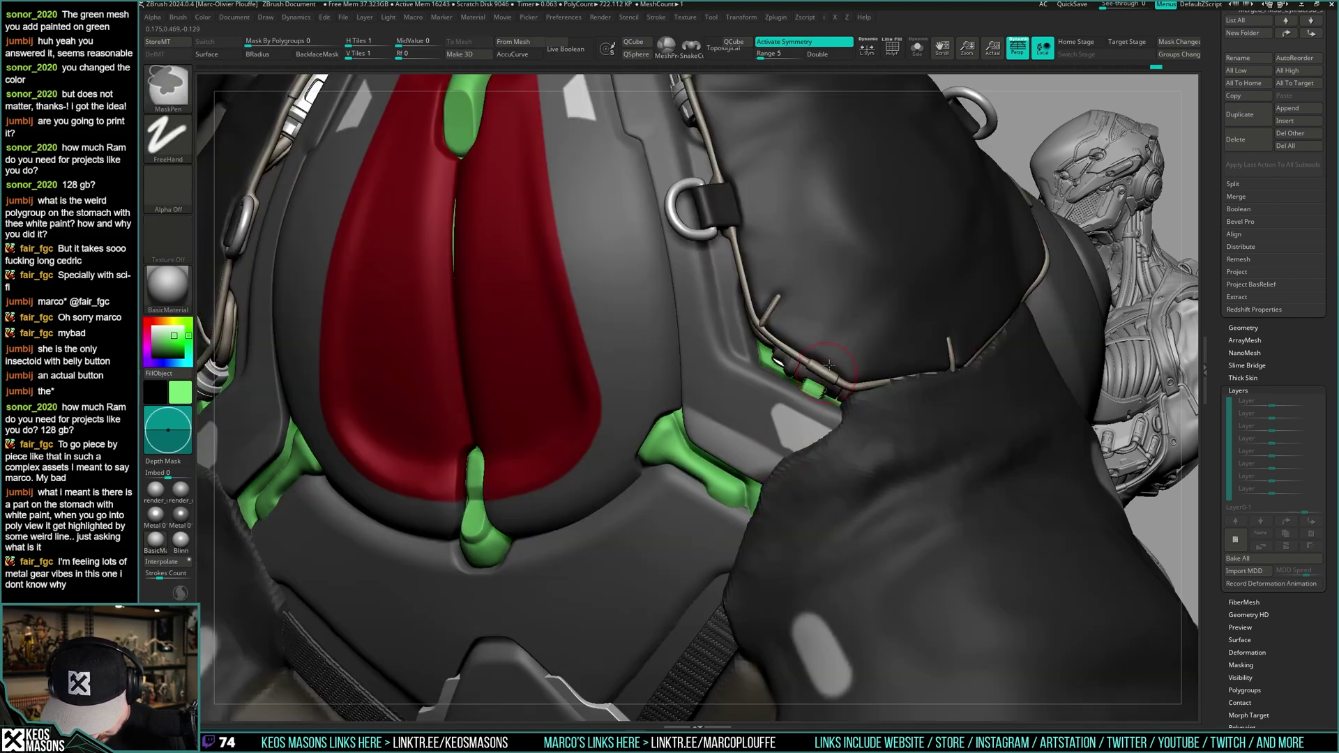
# - Pick the DamStandard brush, undo the last stroke on the green side connector and bring the opposite connector into close view
pyautogui.press('f')
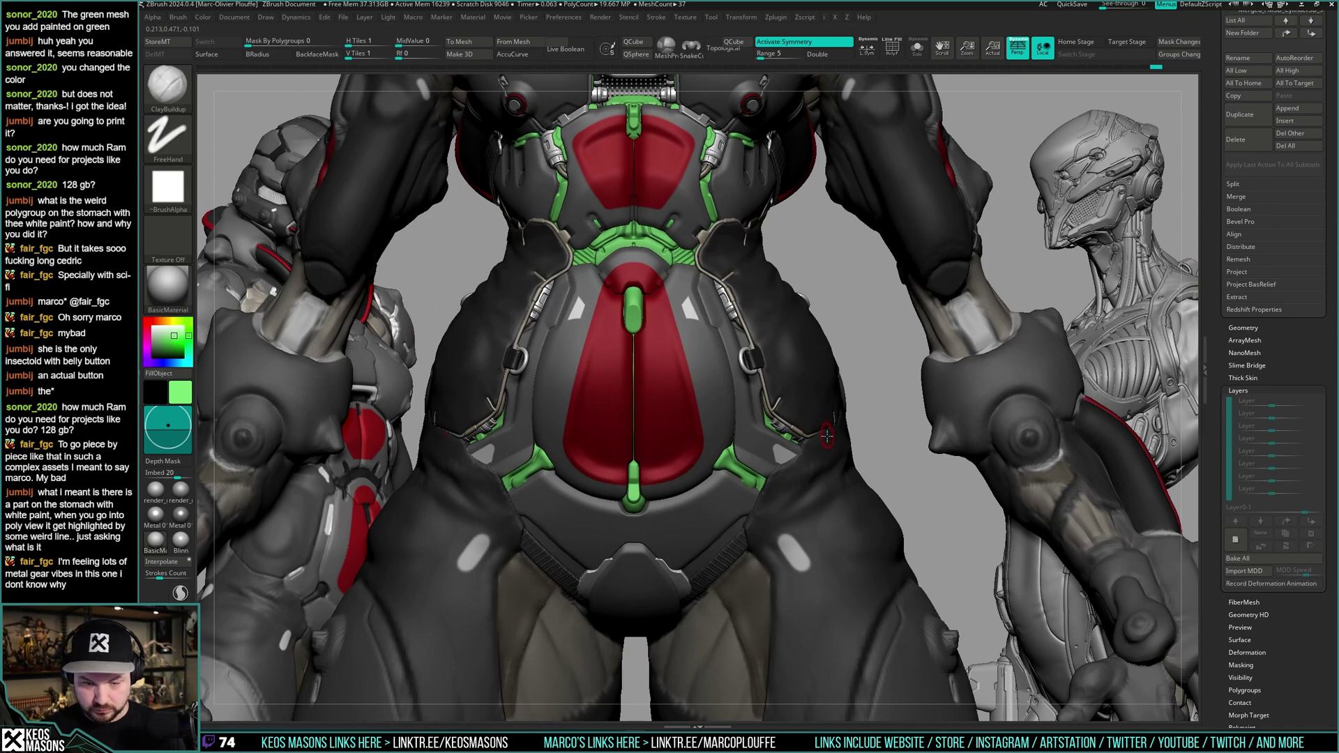
pyautogui.moveTo(798, 485)
pyautogui.keyDown('alt'); pyautogui.mouseDown(button='right')
pyautogui.moveTo(813, 426)
pyautogui.moveTo(704, 412)
pyautogui.moveTo(826, 432)
pyautogui.moveTo(868, 418)
pyautogui.moveTo(839, 403)
pyautogui.moveTo(815, 447)
pyautogui.mouseUp(button='right'); pyautogui.keyUp('alt')
pyautogui.press('space')
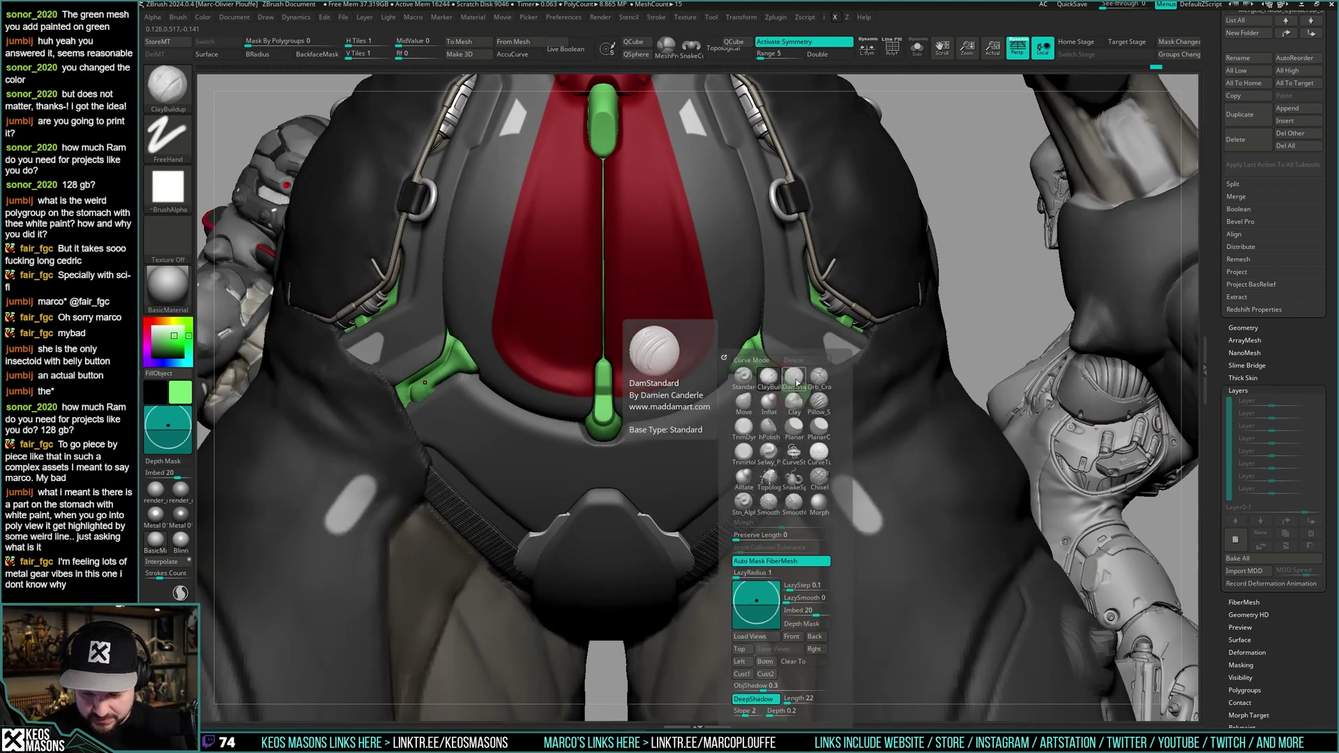
pyautogui.click(748, 378)
pyautogui.keyDown('ctrl'); pyautogui.moveTo(771, 328); pyautogui.dragTo(764, 367, button='right'); pyautogui.keyUp('ctrl')
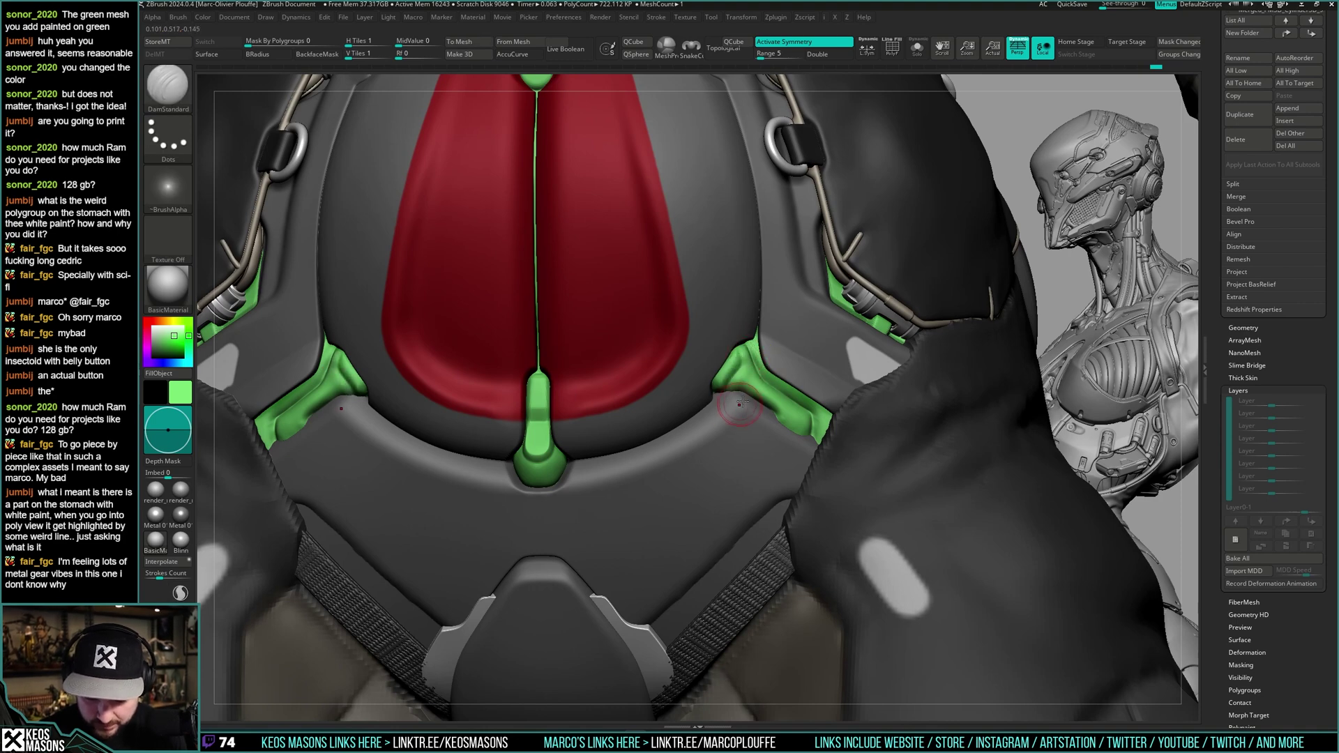
pyautogui.hotkey('ctrl', 'z')
pyautogui.keyDown('alt'); pyautogui.moveTo(800, 323); pyautogui.dragTo(1157, 268, button='right'); pyautogui.keyUp('alt')
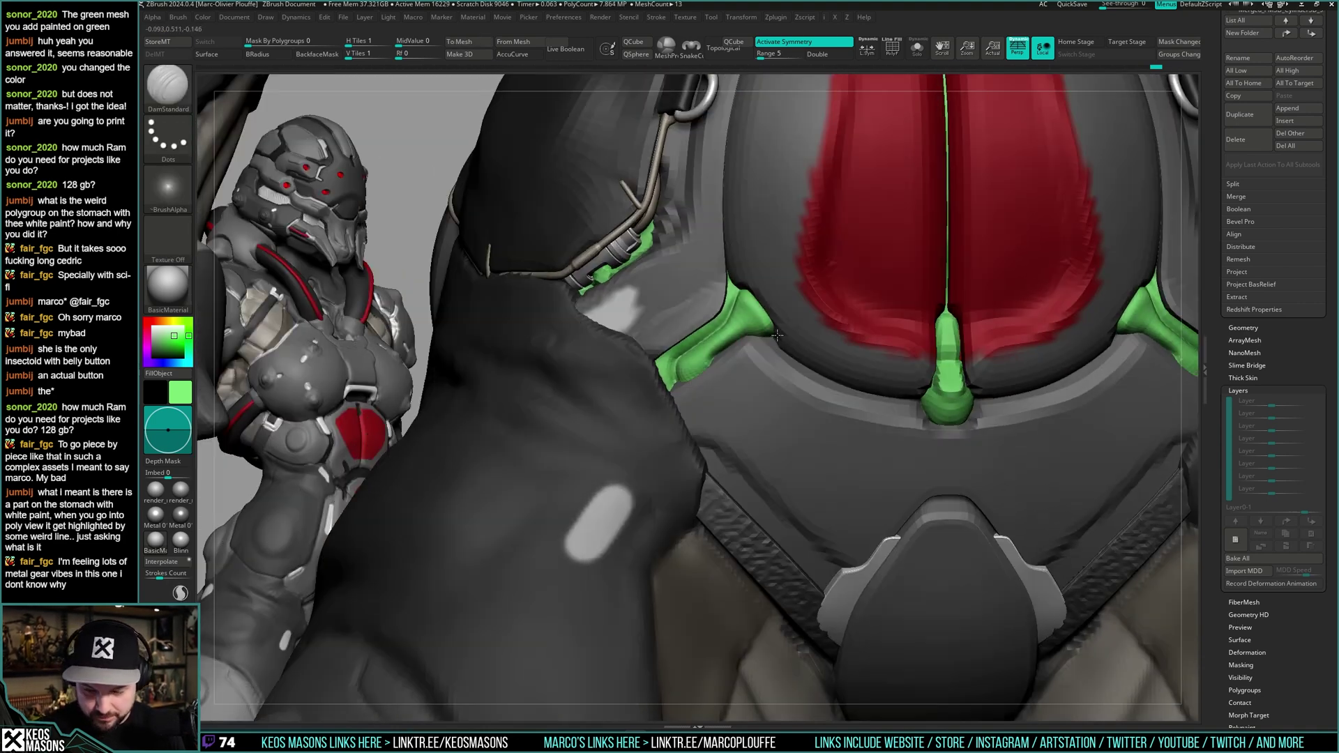
pyautogui.moveTo(739, 364)
pyautogui.mouseDown(button='right')
pyautogui.moveTo(758, 342)
pyautogui.moveTo(706, 344)
pyautogui.moveTo(743, 325)
pyautogui.mouseUp(button='right')
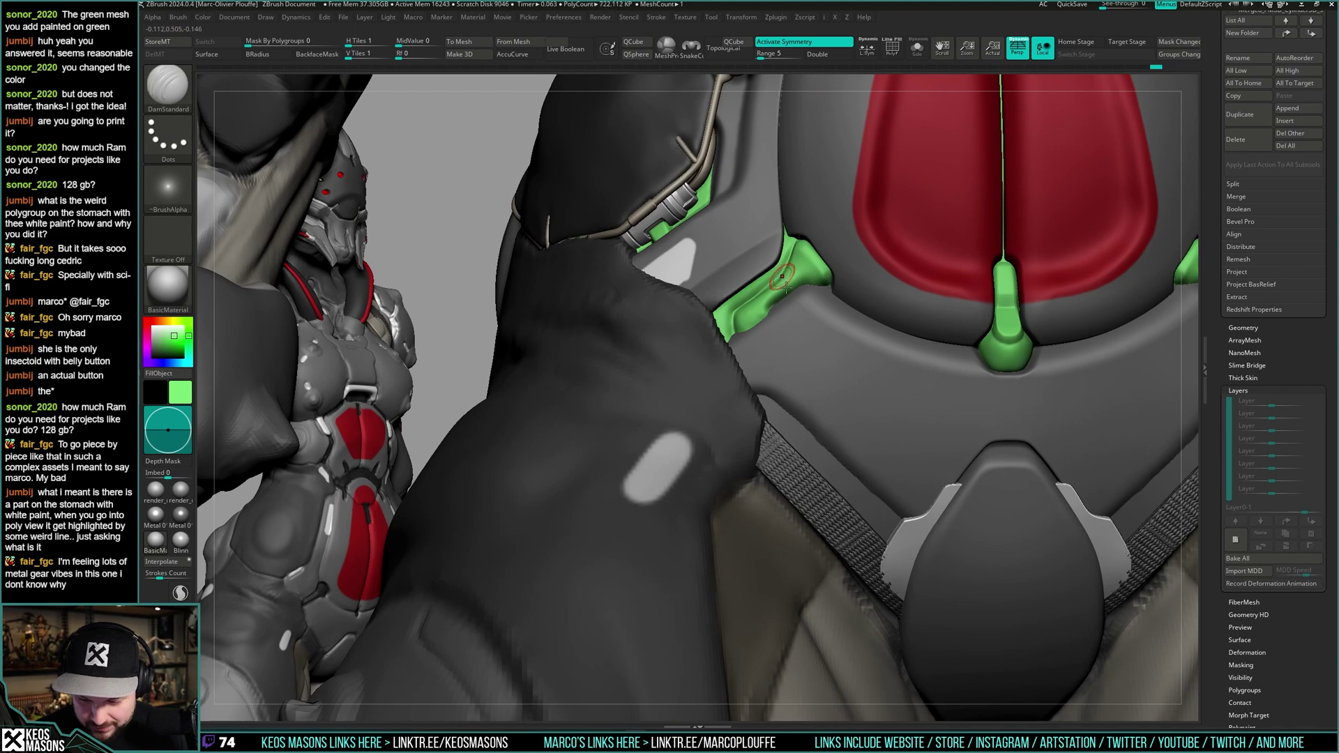
pyautogui.moveTo(782, 276); pyautogui.dragTo(753, 298, button='right')
pyautogui.moveTo(735, 343); pyautogui.dragTo(747, 309, button='right')
# - Carve the inner edge of the green side connector with the DamStandard brush in transparent view and smooth it
pyautogui.hotkey('shift', 't')
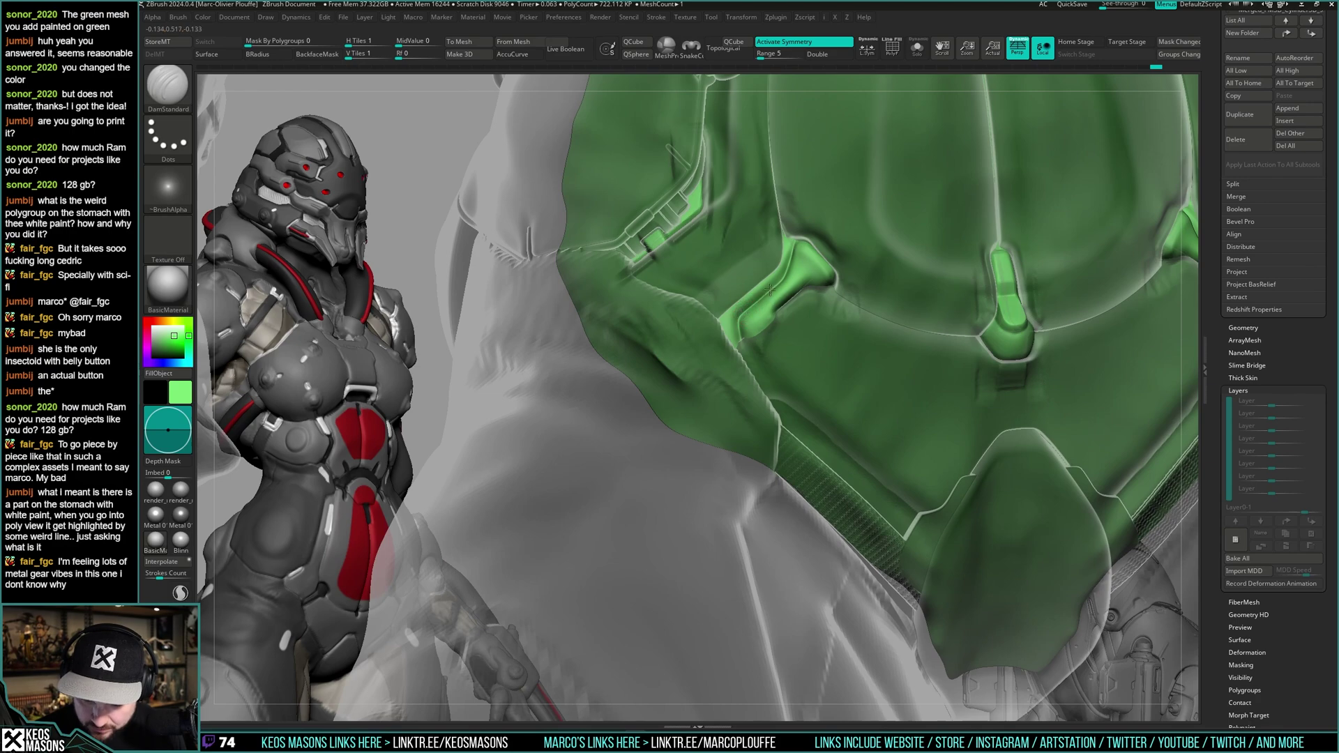
pyautogui.moveTo(770, 290); pyautogui.dragTo(786, 269)
pyautogui.moveTo(786, 273); pyautogui.dragTo(791, 255, button='right')
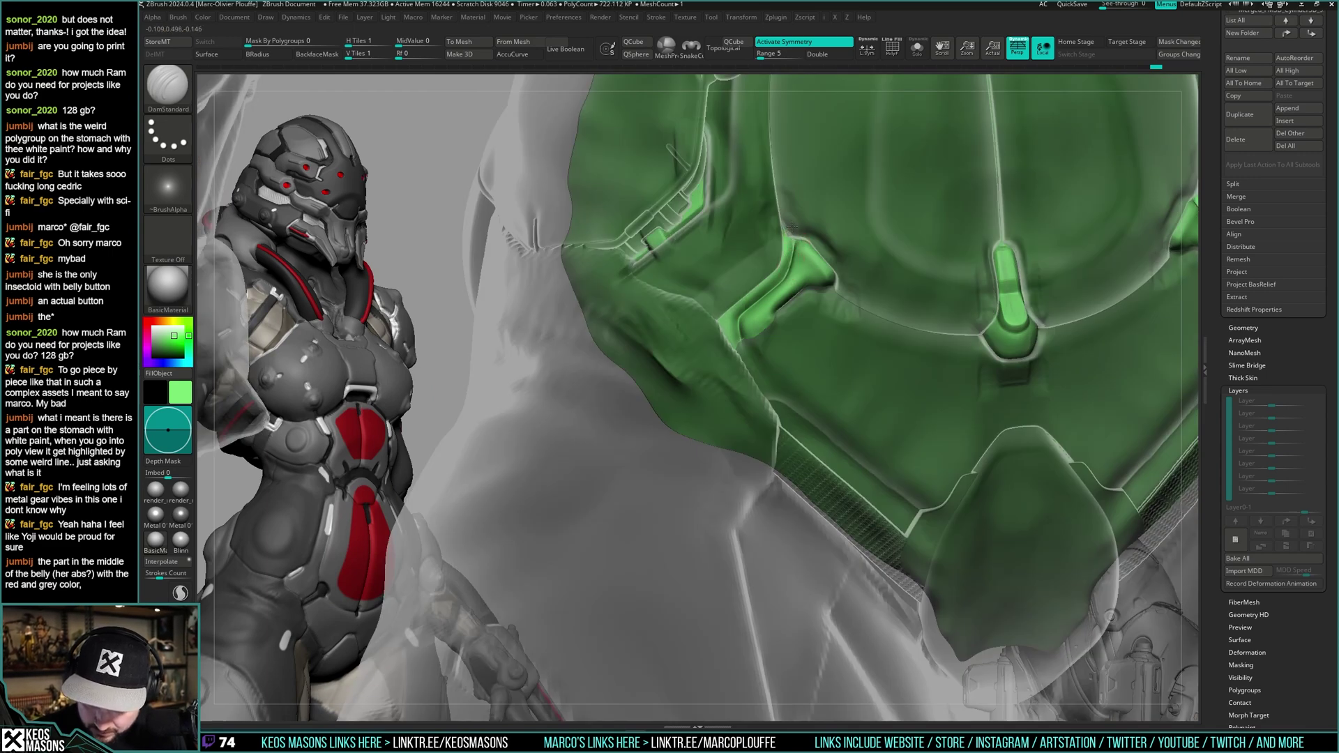
pyautogui.moveTo(799, 236)
pyautogui.mouseDown(button='right')
pyautogui.moveTo(823, 235)
pyautogui.moveTo(800, 310)
pyautogui.moveTo(772, 284)
pyautogui.mouseUp(button='right')
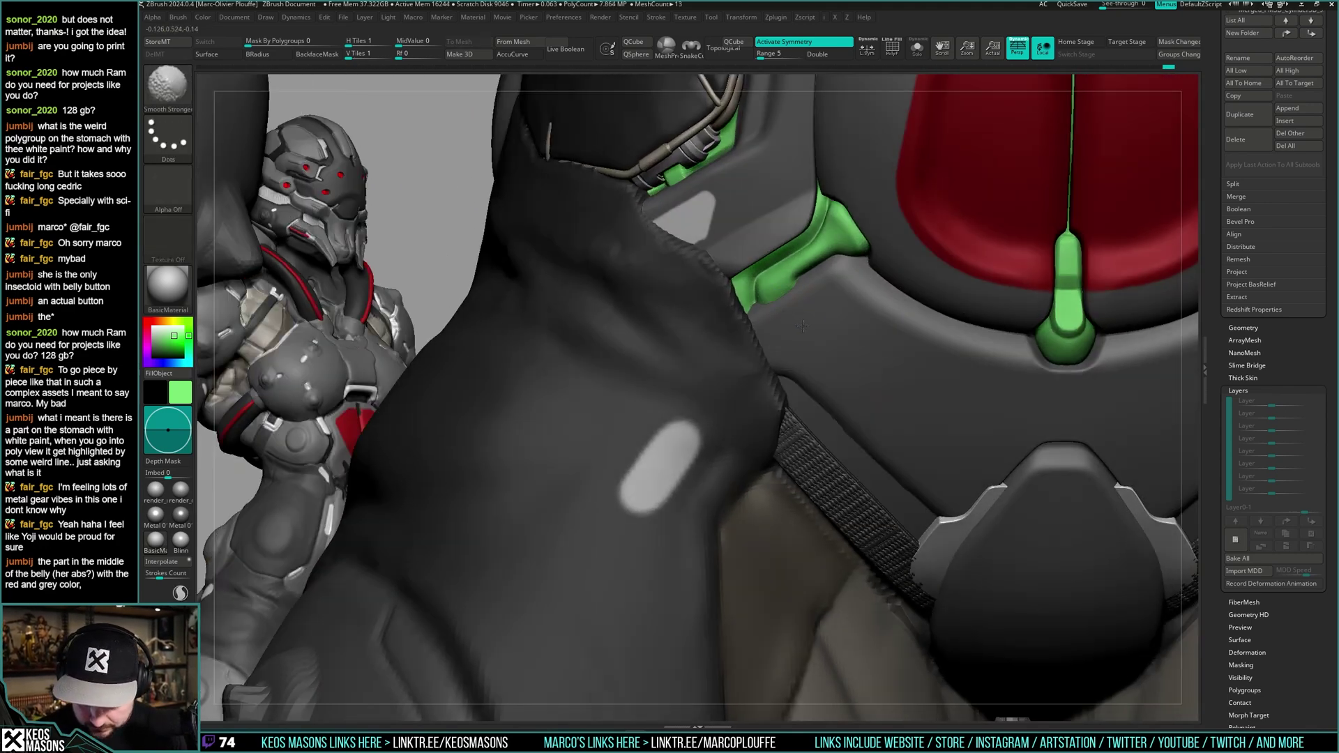
pyautogui.hotkey('shift', 't')
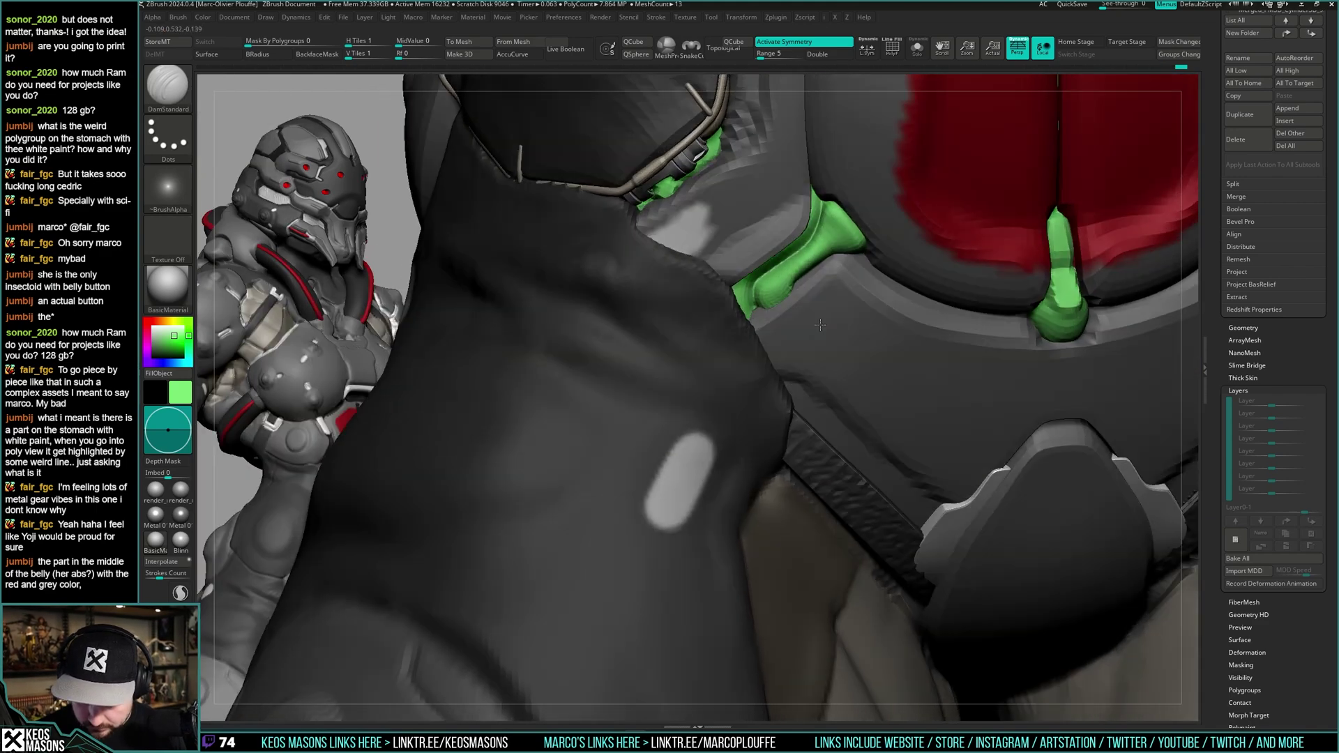
# - Select the lower belly plate, pick the Orb_Cracks brush and mask two patches beside the green side connector
pyautogui.keyDown('alt'); pyautogui.click(817, 297); pyautogui.keyUp('alt')
pyautogui.press('b')
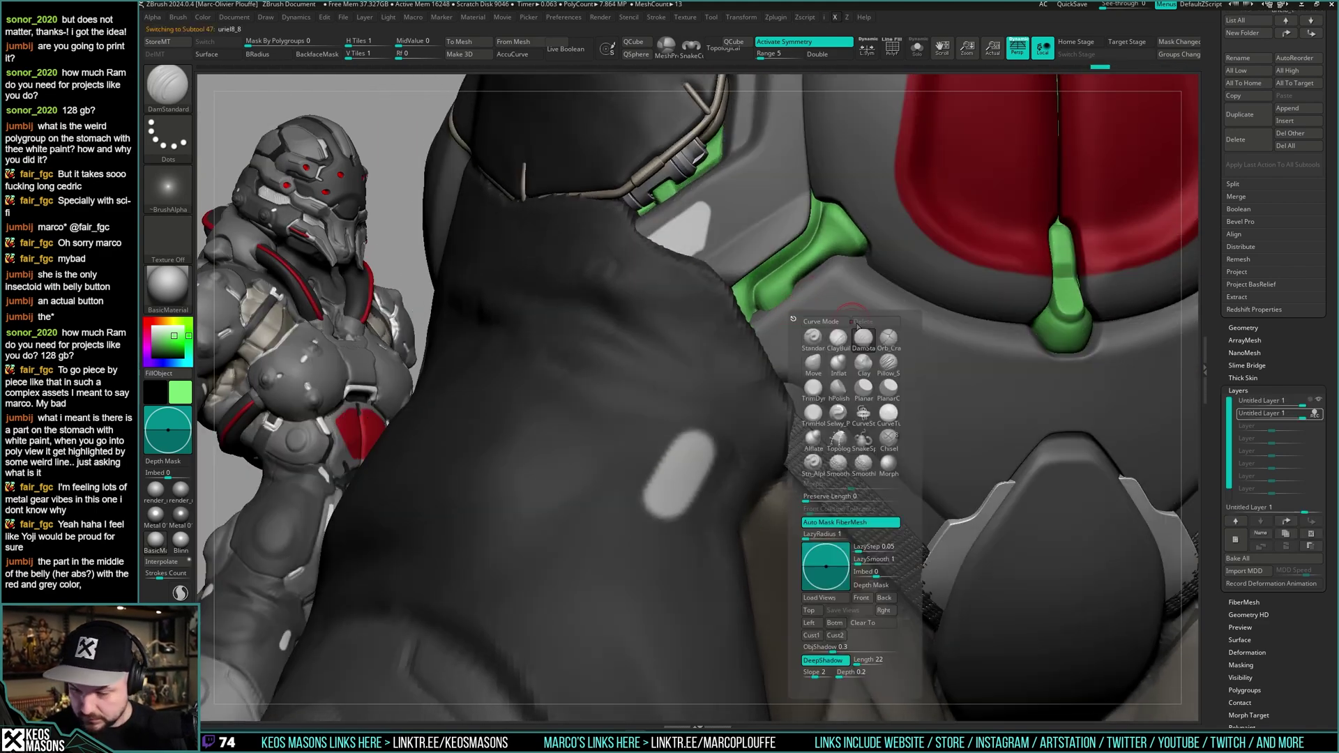
pyautogui.click(837, 355)
pyautogui.press('space')
pyautogui.press('ctrl')
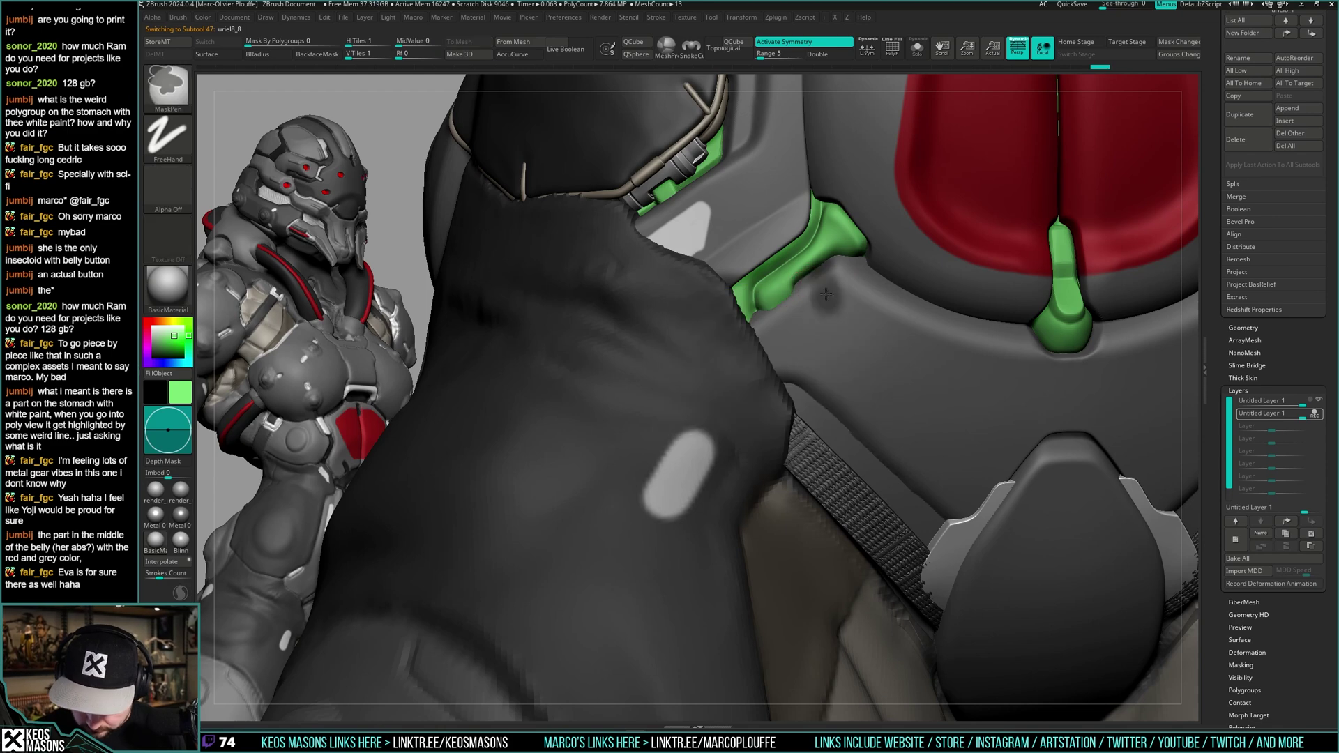
pyautogui.moveTo(823, 301)
pyautogui.keyDown('ctrl'); pyautogui.mouseDown()
pyautogui.moveTo(747, 336)
pyautogui.moveTo(774, 348)
pyautogui.mouseUp(); pyautogui.keyUp('ctrl')
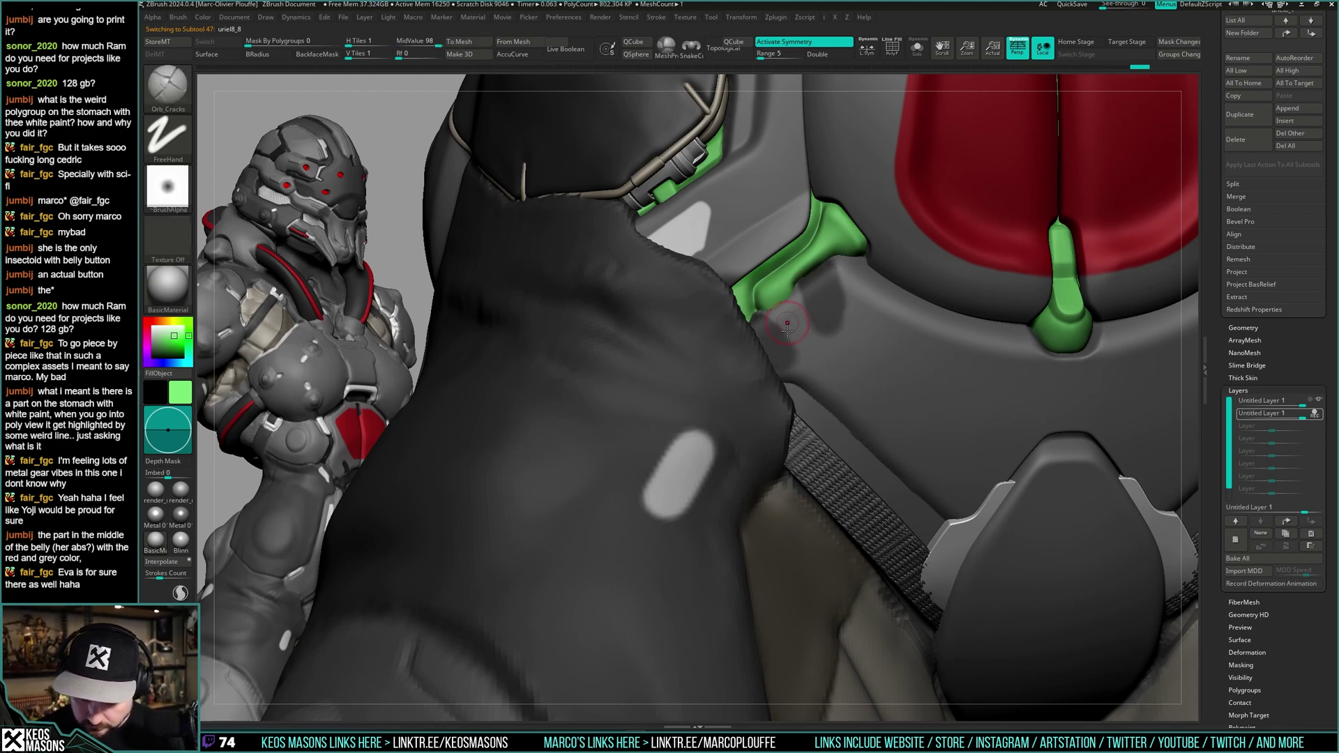
# - Carve a notch into the belly plate's edge between the two masked patches with the Orb_Cracks brush
pyautogui.moveTo(774, 348); pyautogui.dragTo(753, 329, button='right')
pyautogui.hotkey('shift', 's')
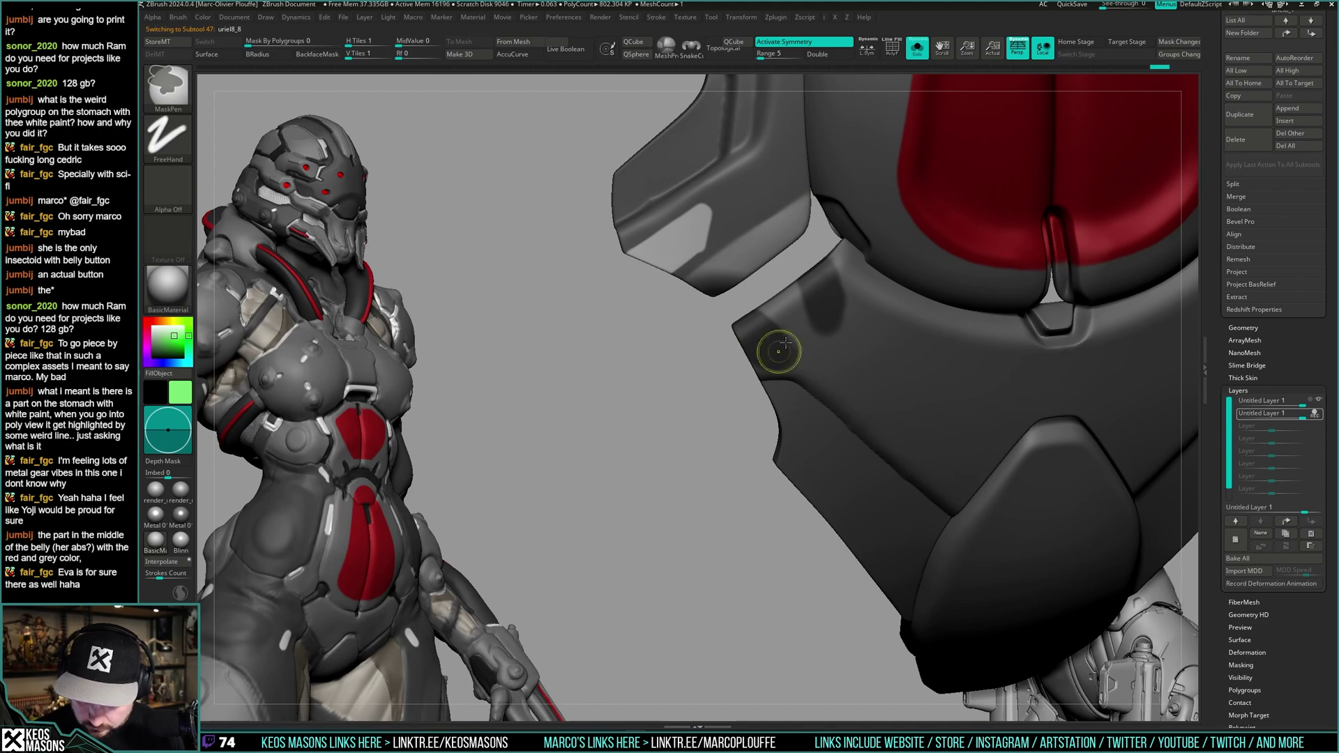
pyautogui.hotkey('ctrl', 'shift', 's')
pyautogui.press('space')
pyautogui.moveTo(794, 296); pyautogui.dragTo(866, 253, button='right')
pyautogui.moveTo(827, 302); pyautogui.dragTo(810, 289, button='right')
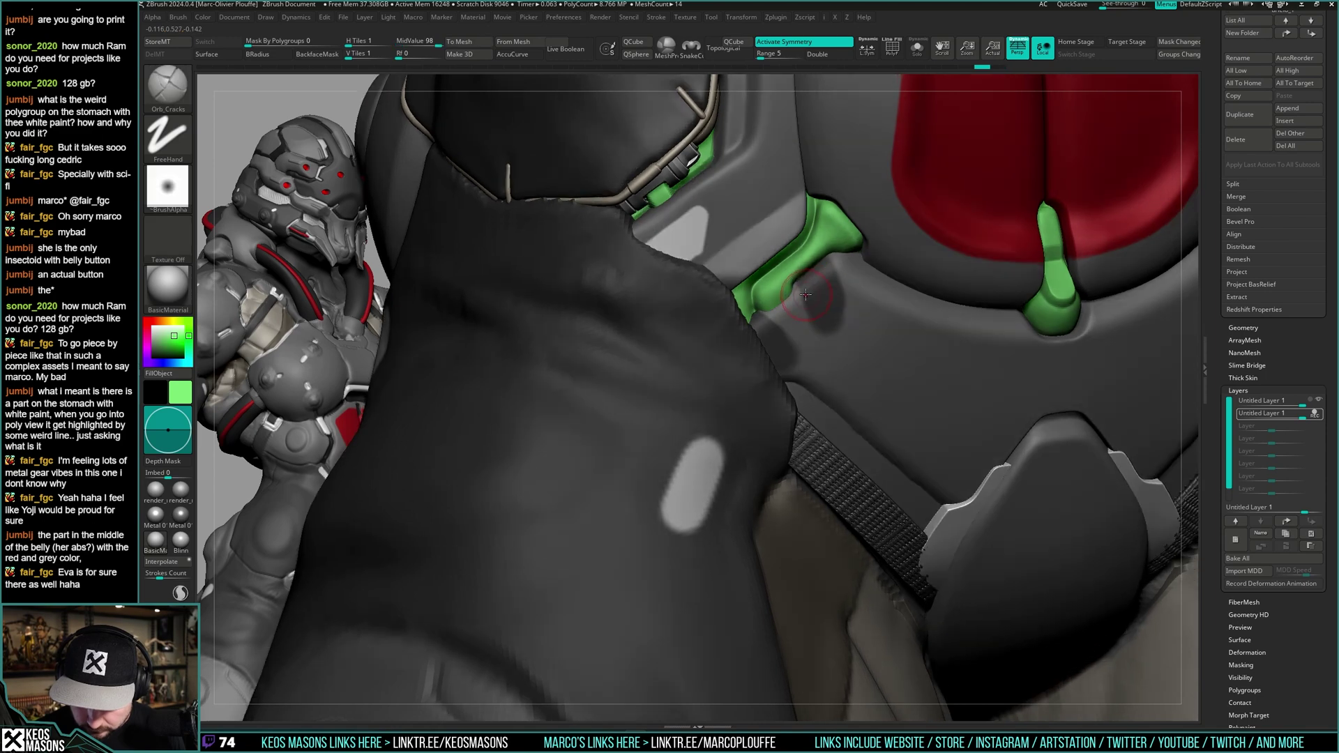
pyautogui.press('space')
pyautogui.press('space')
pyautogui.keyDown('alt'); pyautogui.click(805, 278); pyautogui.keyUp('alt')
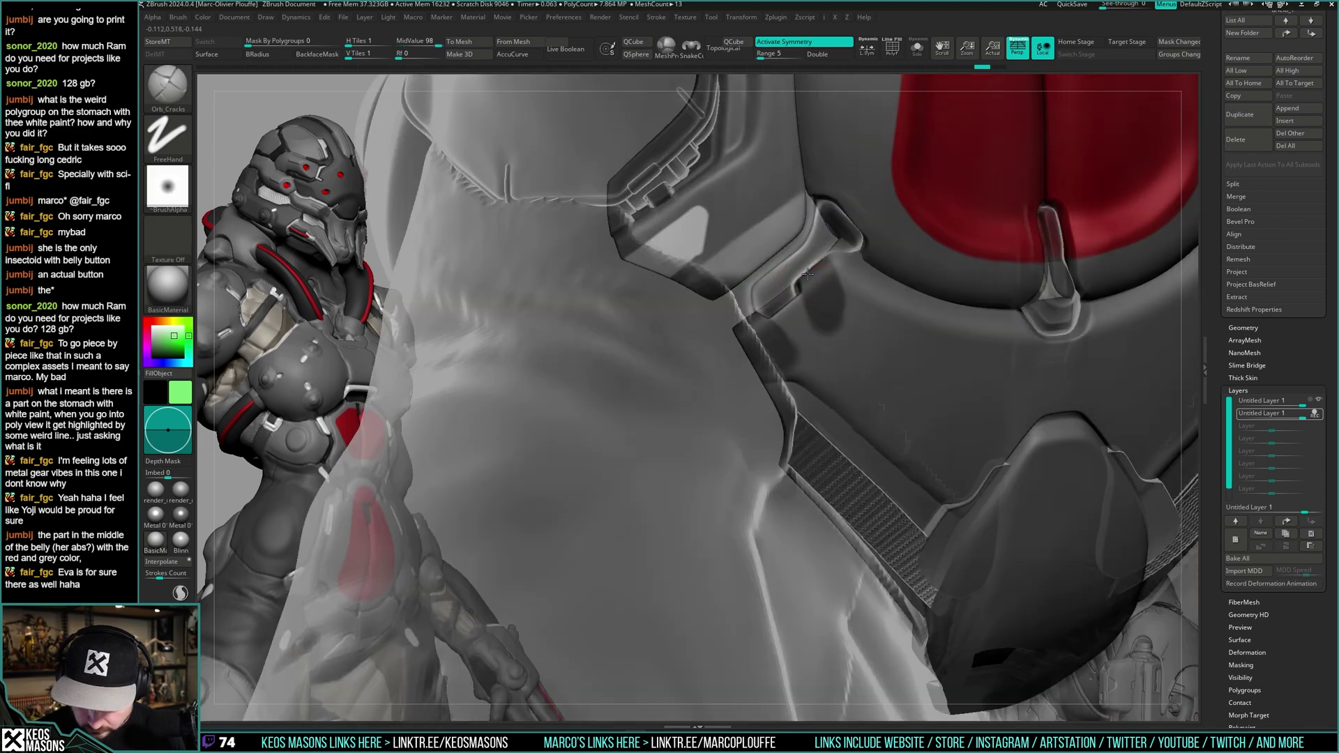
pyautogui.keyDown('alt'); pyautogui.click(806, 277); pyautogui.keyUp('alt')
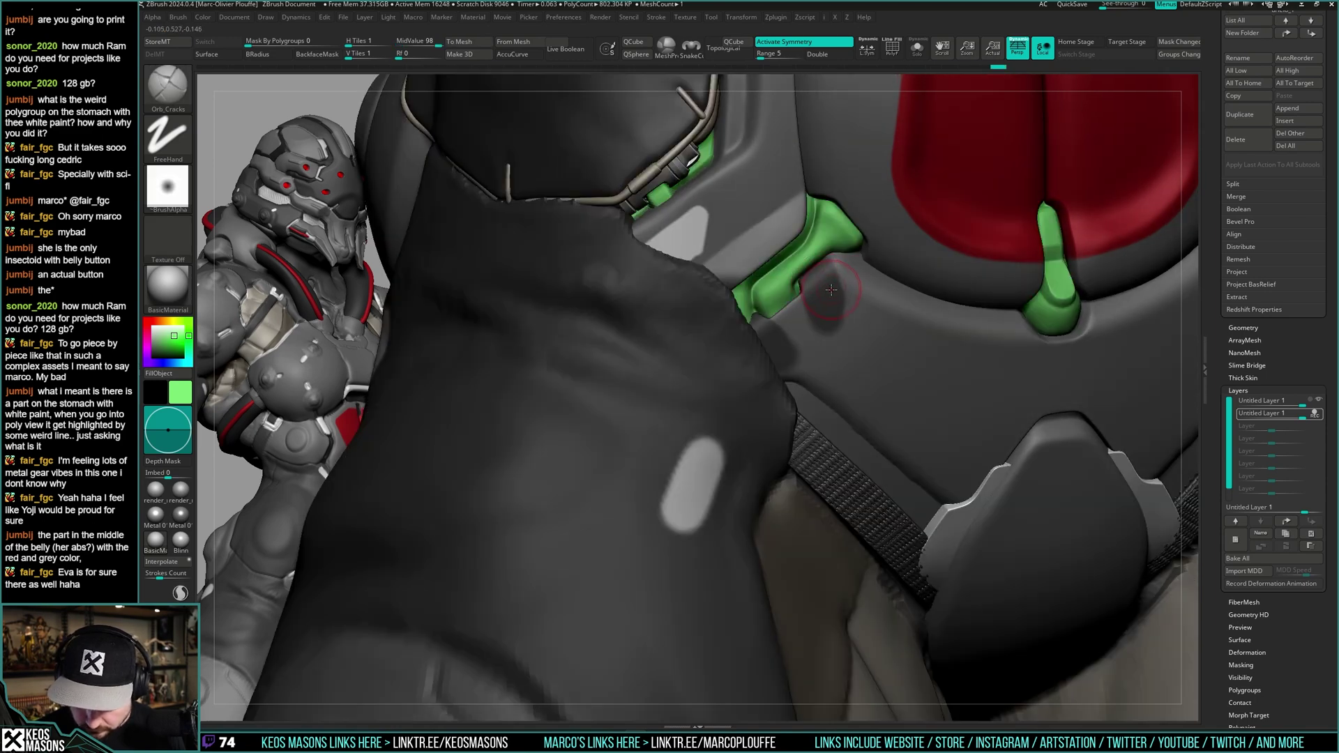
pyautogui.keyDown('alt'); pyautogui.click(795, 287); pyautogui.keyUp('alt')
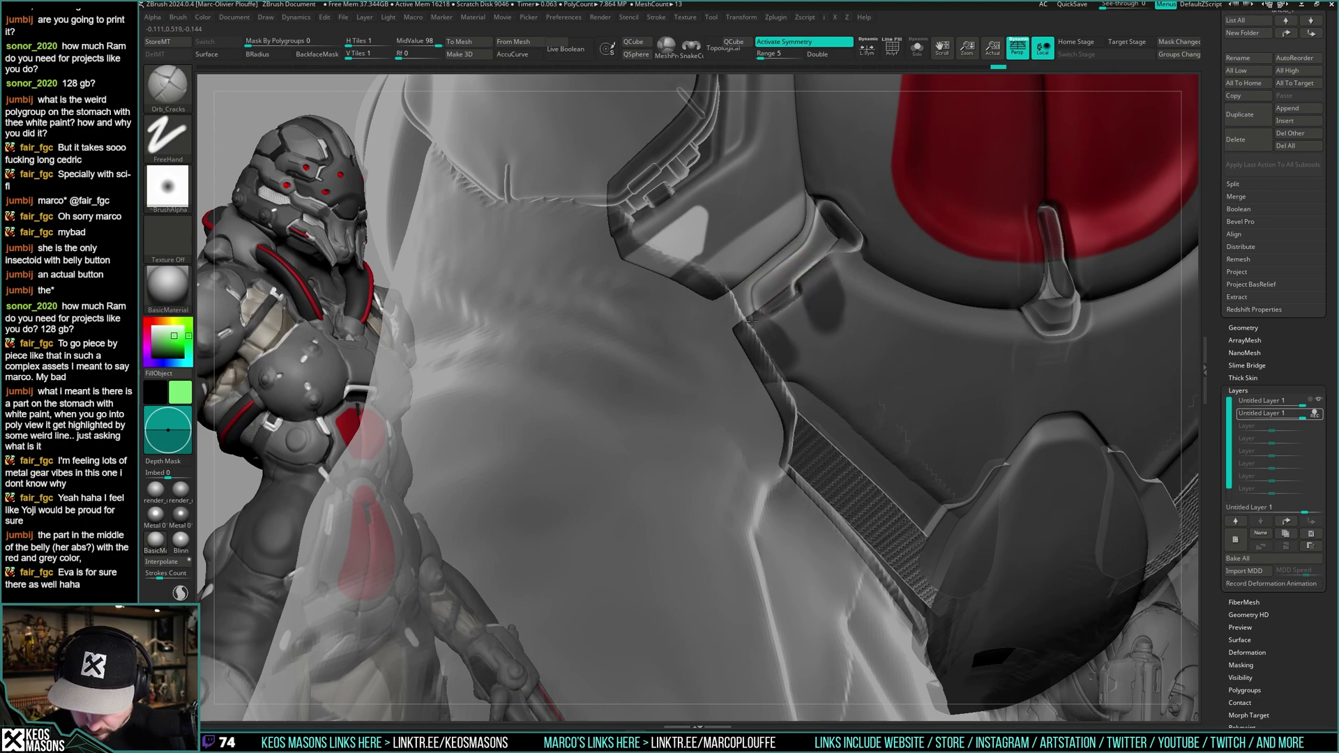
# - Clear the belly plate's mask and check the notch beside the side connector from the front
pyautogui.moveTo(808, 276); pyautogui.dragTo(726, 412, button='right')
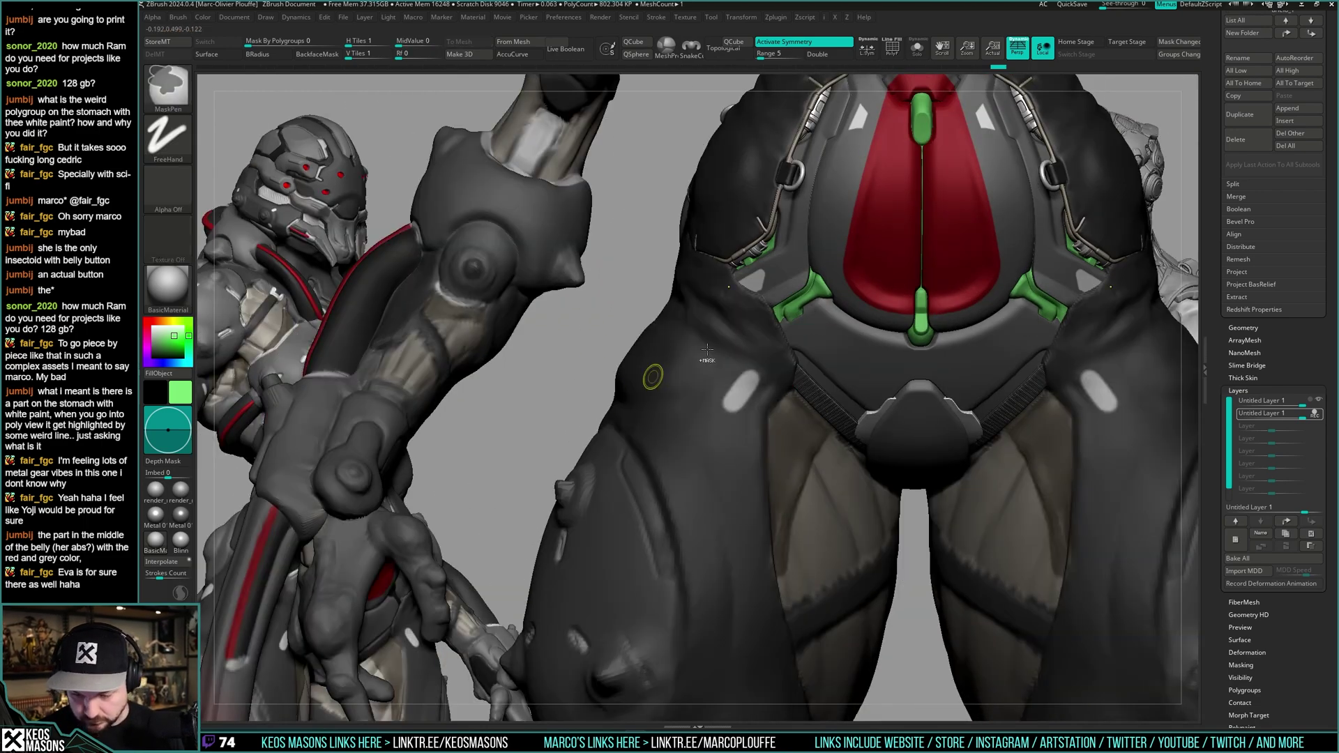
pyautogui.keyDown('ctrl'); pyautogui.moveTo(652, 376); pyautogui.dragTo(823, 223, button='right'); pyautogui.keyUp('ctrl')
pyautogui.keyDown('alt'); pyautogui.moveTo(908, 427); pyautogui.dragTo(783, 500, button='right'); pyautogui.keyUp('alt')
pyautogui.moveTo(758, 551)
pyautogui.keyDown('ctrl'); pyautogui.mouseDown(button='right')
pyautogui.moveTo(750, 336)
pyautogui.moveTo(792, 282)
pyautogui.moveTo(777, 341)
pyautogui.moveTo(800, 340)
pyautogui.moveTo(803, 304)
pyautogui.mouseUp(button='right'); pyautogui.keyUp('ctrl')
# - Select the green base mesh and build up the side connector's lower end into the plate notch with the ClayBuildup brush
pyautogui.keyDown('alt'); pyautogui.click(750, 336); pyautogui.keyUp('alt')
pyautogui.press('space')
pyautogui.click(762, 364)
pyautogui.press('space')
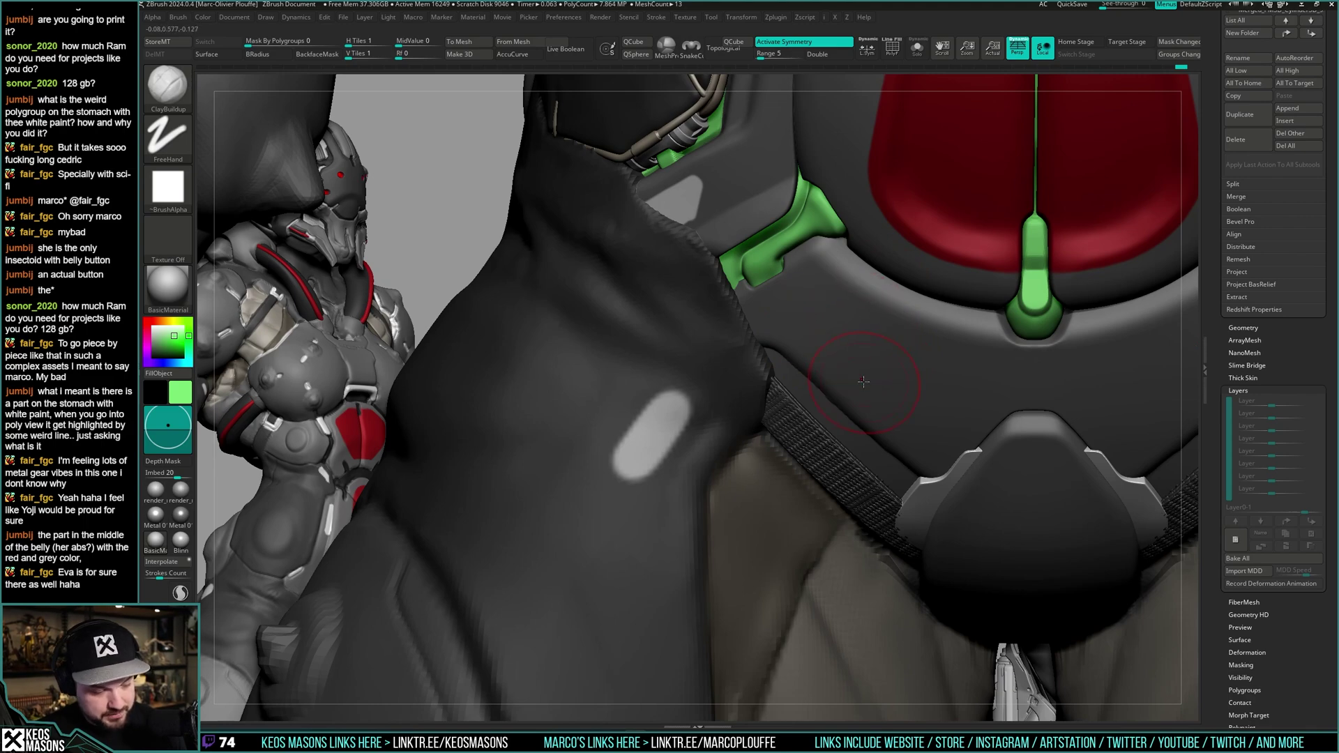
pyautogui.keyDown('ctrl'); pyautogui.moveTo(863, 315); pyautogui.dragTo(899, 266, button='right'); pyautogui.keyUp('ctrl')
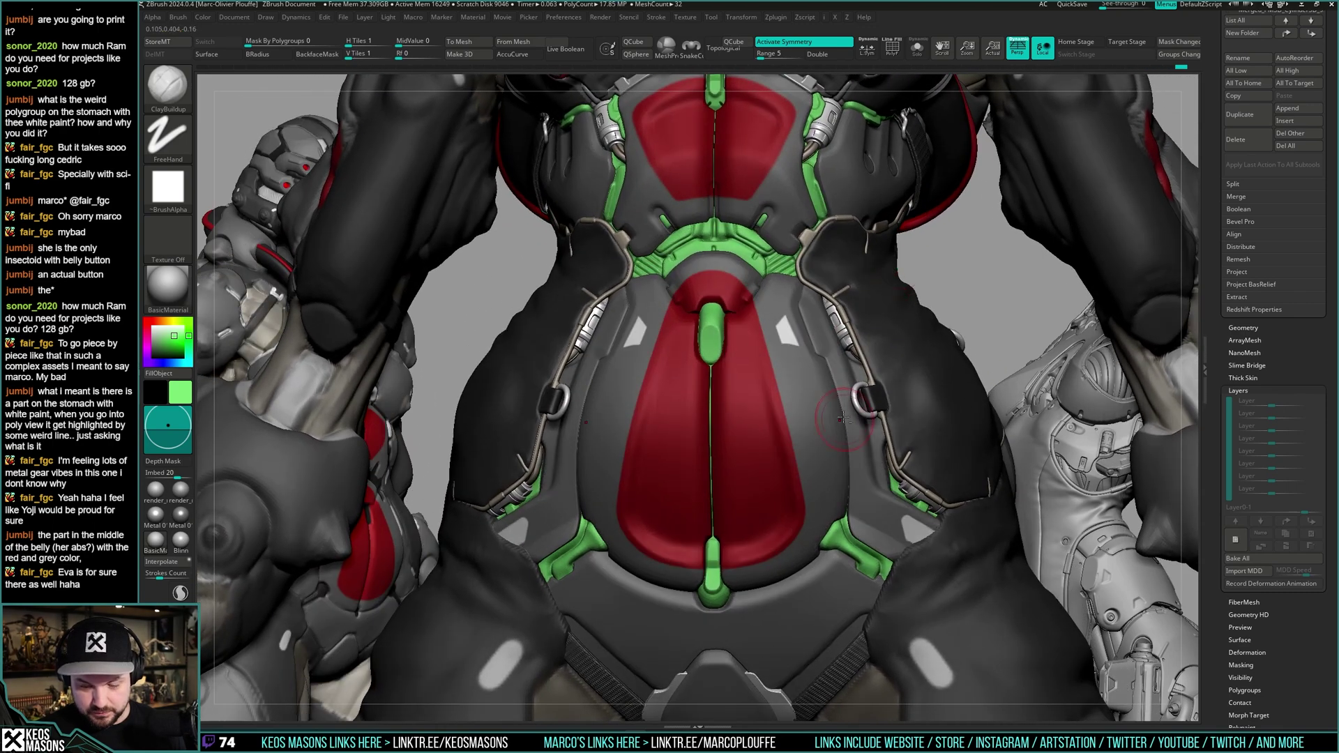
pyautogui.keyDown('alt'); pyautogui.moveTo(844, 418); pyautogui.dragTo(878, 321, button='right'); pyautogui.keyUp('alt')
pyautogui.keyDown('alt'); pyautogui.moveTo(670, 453); pyautogui.dragTo(717, 336, button='right'); pyautogui.keyUp('alt')
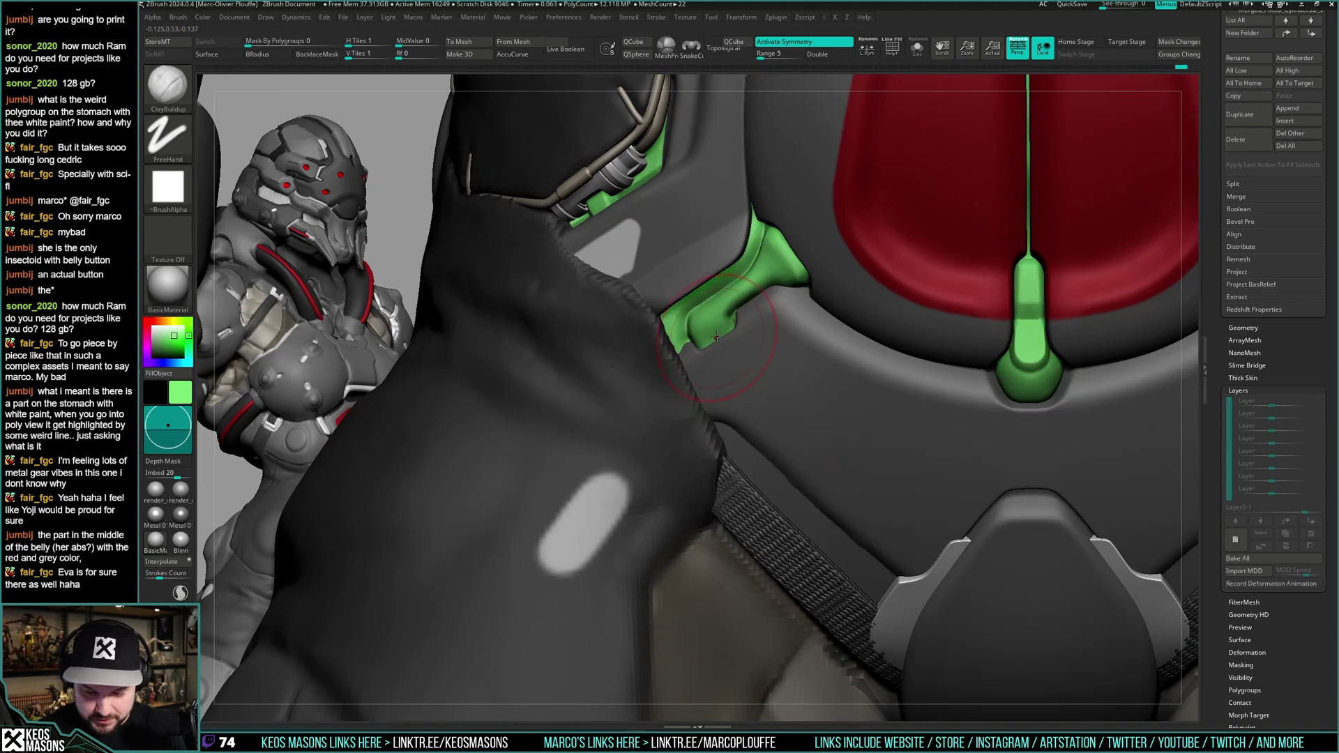
pyautogui.moveTo(729, 346); pyautogui.dragTo(726, 360)
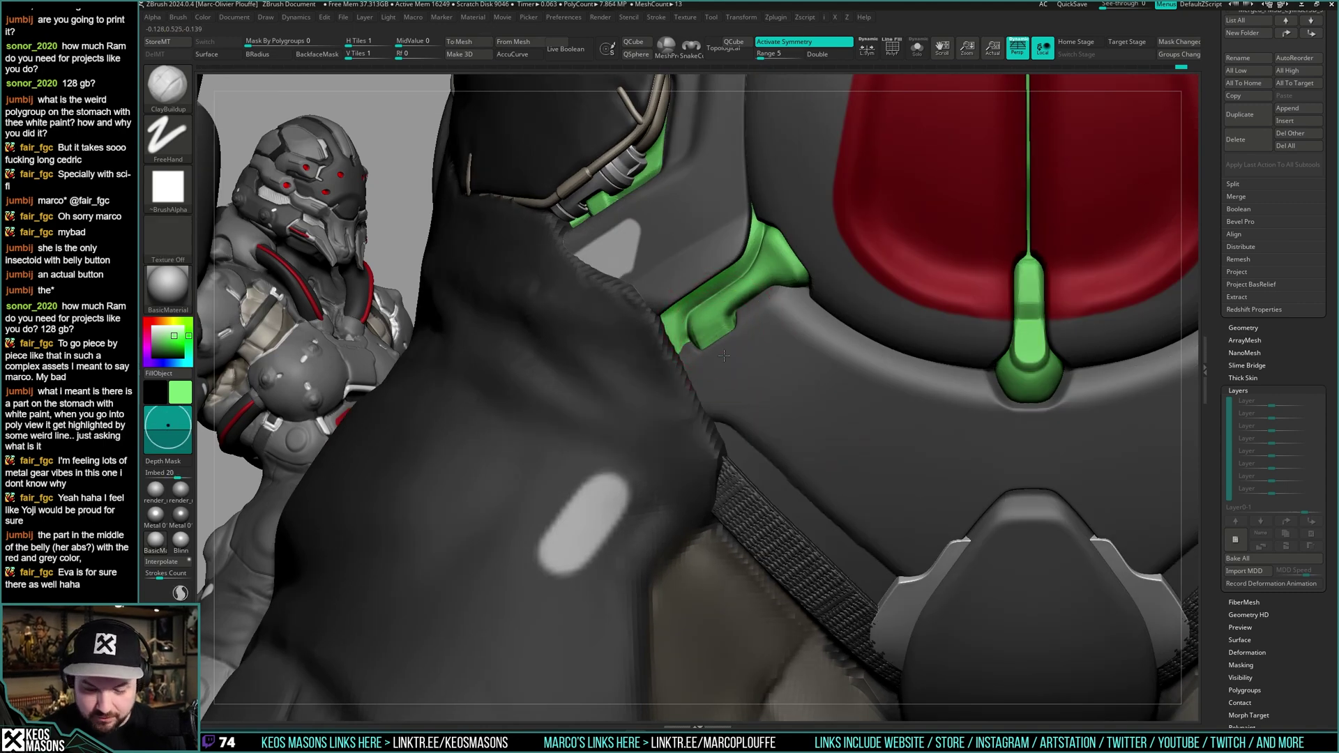
# - Undo the last stroke on the connector's lower end and rework the end with ClayBuildup on the isolated green mesh
pyautogui.keyDown('alt'); pyautogui.moveTo(1110, 378); pyautogui.dragTo(813, 364, button='right'); pyautogui.keyUp('alt')
pyautogui.keyDown('alt'); pyautogui.moveTo(1052, 323); pyautogui.dragTo(866, 290, button='right'); pyautogui.keyUp('alt')
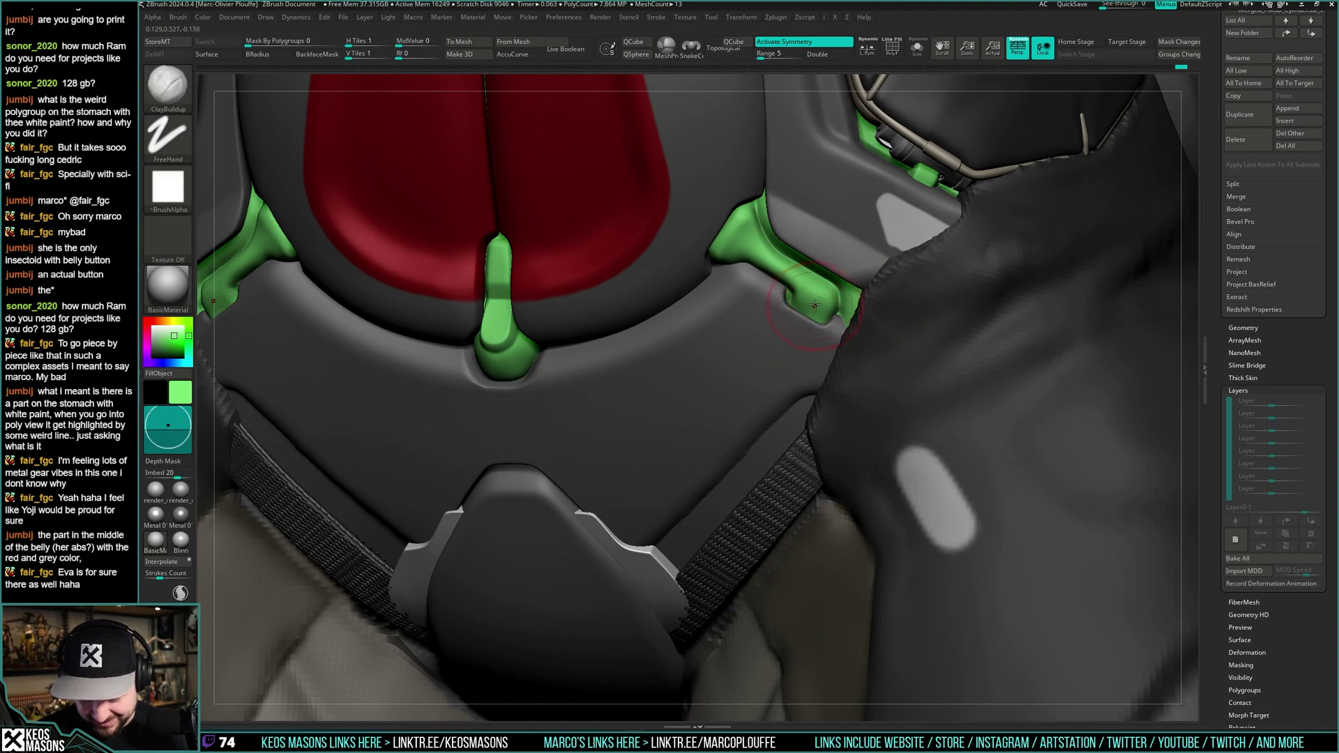
pyautogui.keyDown('alt'); pyautogui.click(814, 305); pyautogui.keyUp('alt')
pyautogui.moveTo(803, 309); pyautogui.dragTo(814, 299, button='right')
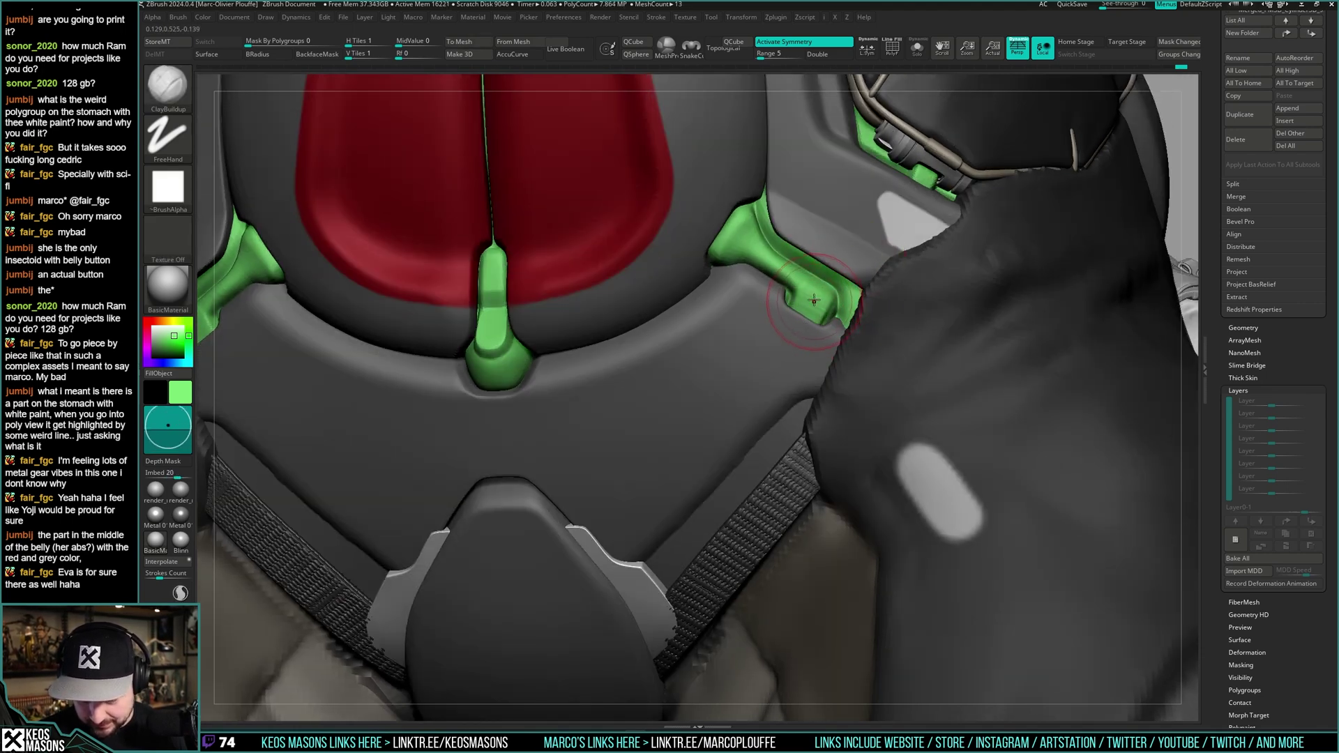
pyautogui.hotkey('ctrl', 'z')
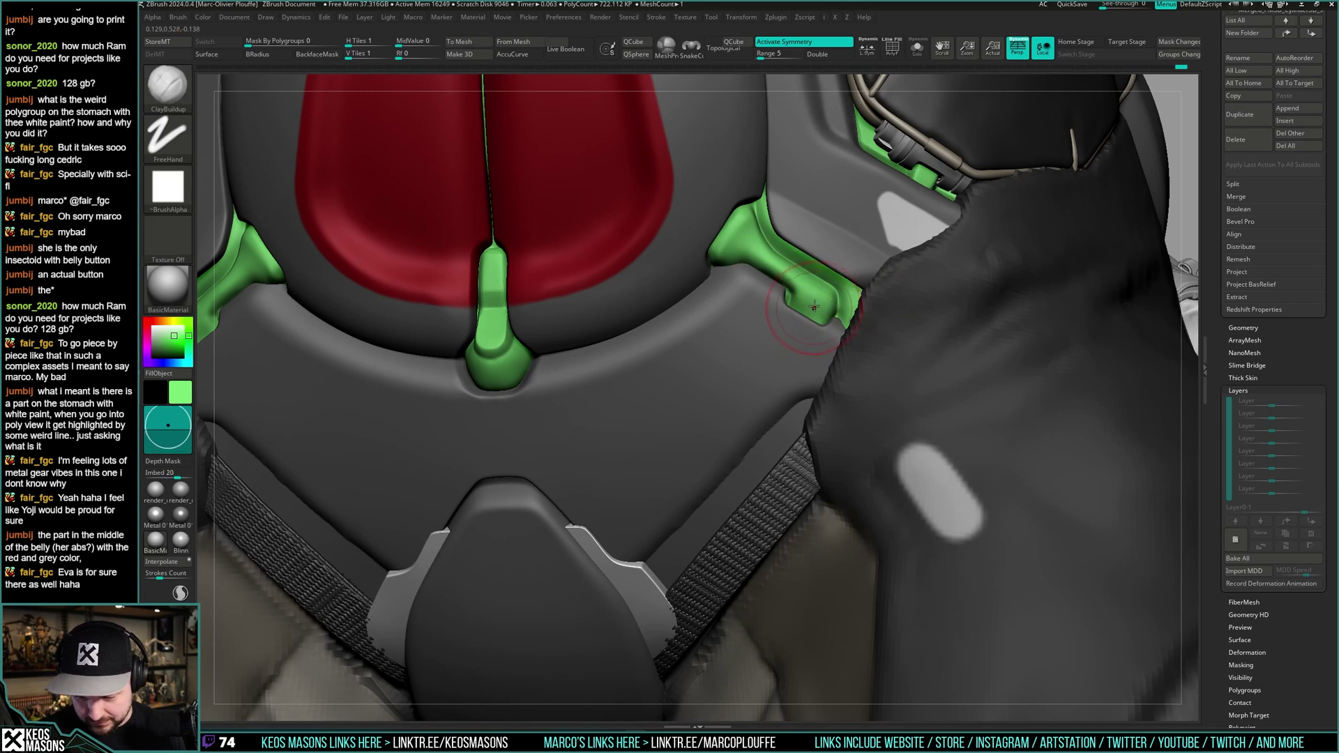
pyautogui.hotkey('alt', 's')
pyautogui.moveTo(793, 333); pyautogui.dragTo(810, 308)
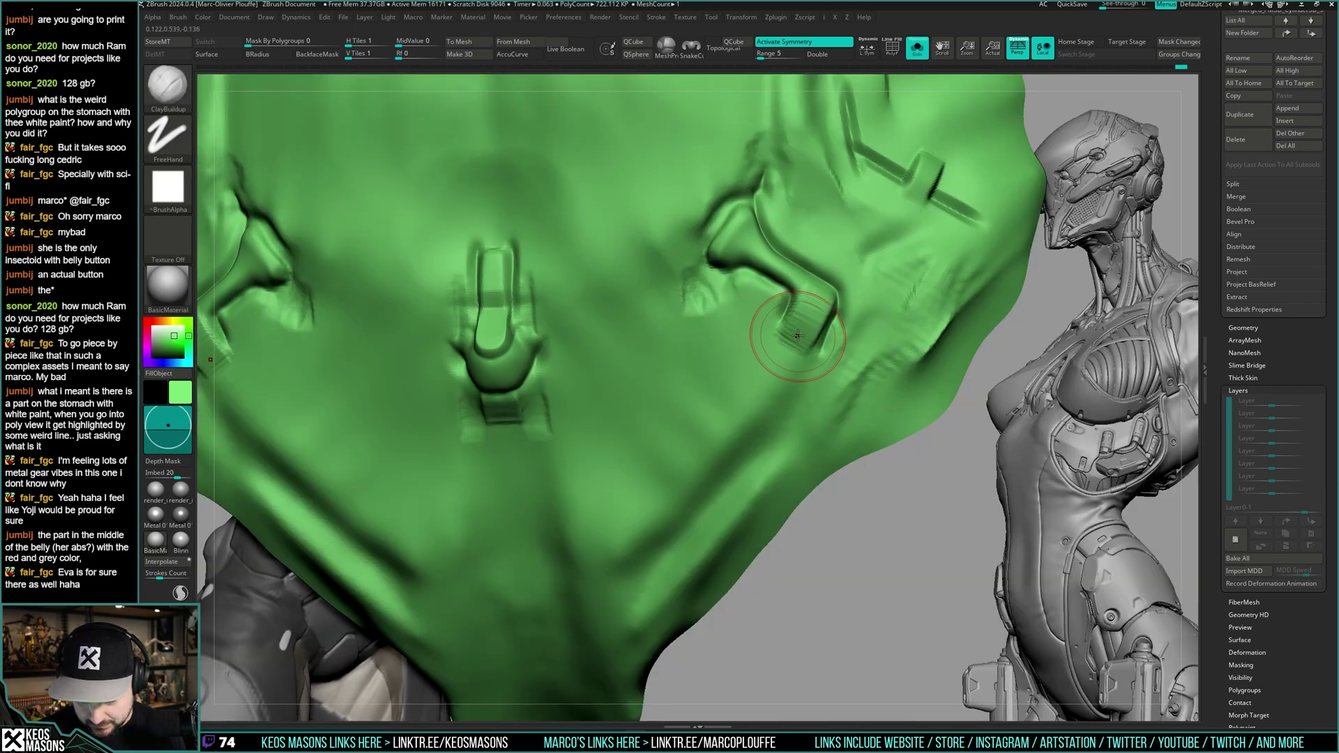
pyautogui.hotkey('shift', 's')
# - Smooth the side connector's lower end and sharpen its edges with the DamStandard brush on the isolated green mesh
pyautogui.press('space')
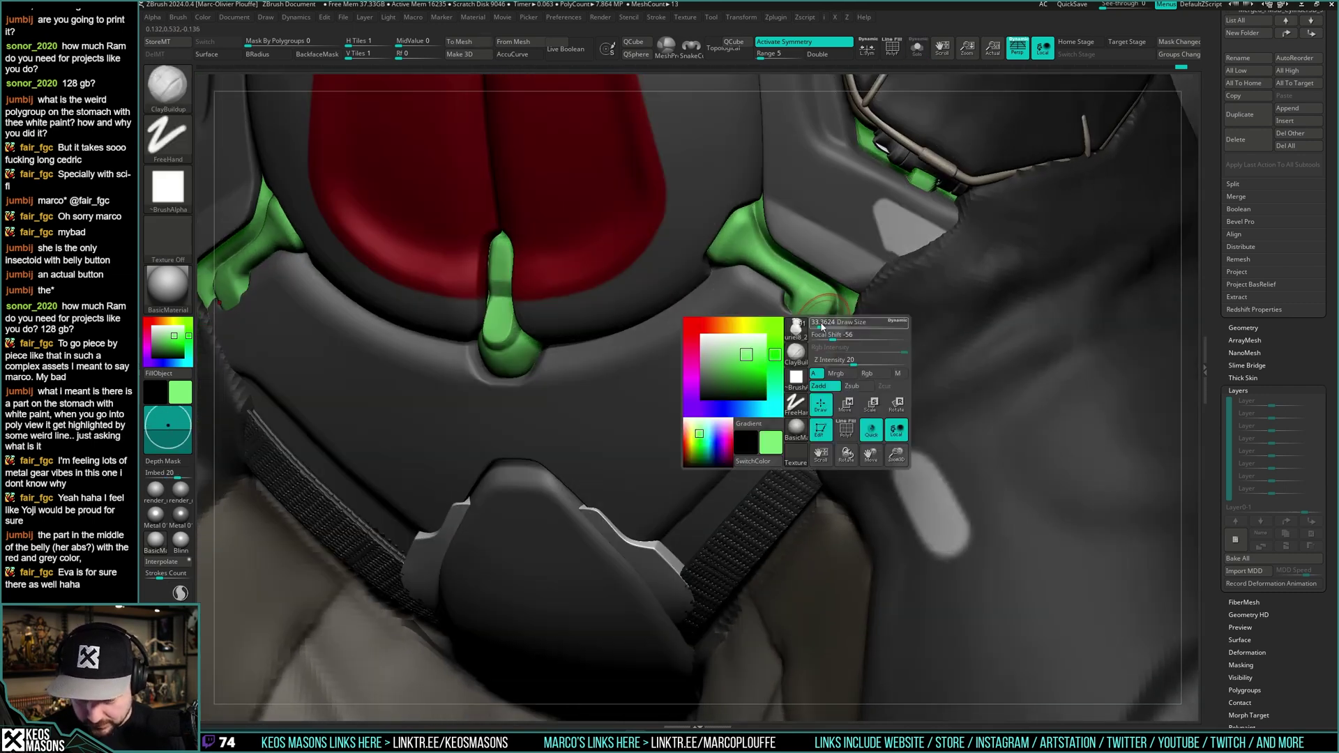
pyautogui.moveTo(821, 326); pyautogui.dragTo(834, 314, button='right')
pyautogui.press('b')
pyautogui.click(845, 325)
pyautogui.keyDown('shift'); pyautogui.moveTo(814, 300); pyautogui.dragTo(806, 290); pyautogui.keyUp('shift')
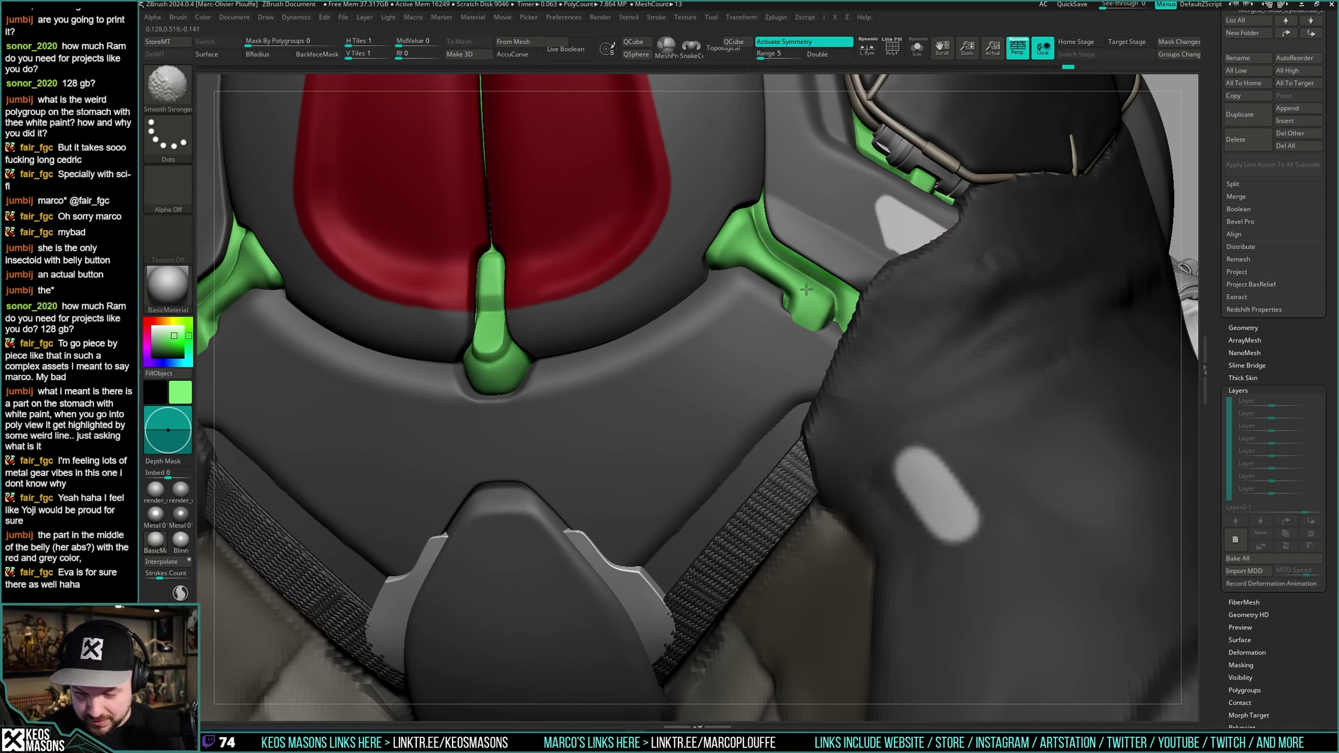
pyautogui.moveTo(807, 358); pyautogui.dragTo(839, 314, button='right')
pyautogui.hotkey('shift', 's')
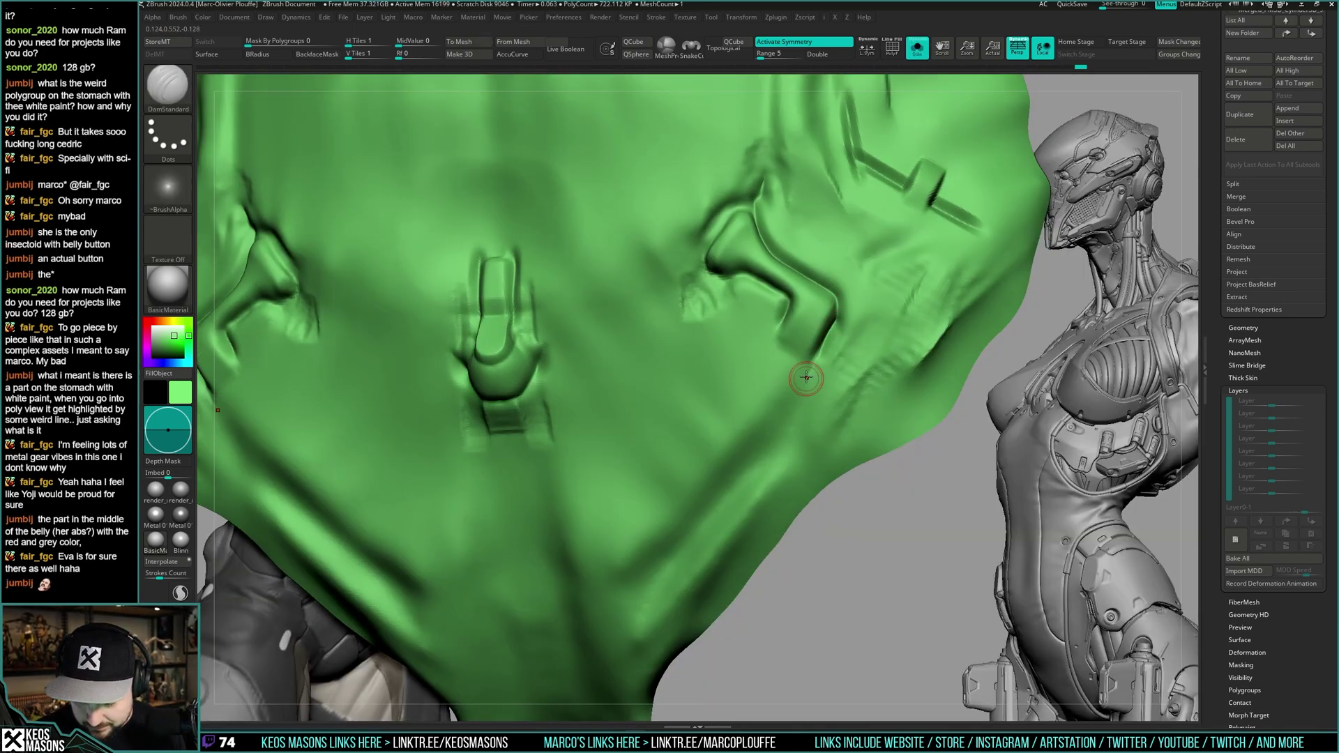
pyautogui.hotkey('shift', 's')
pyautogui.hotkey('shift', 's')
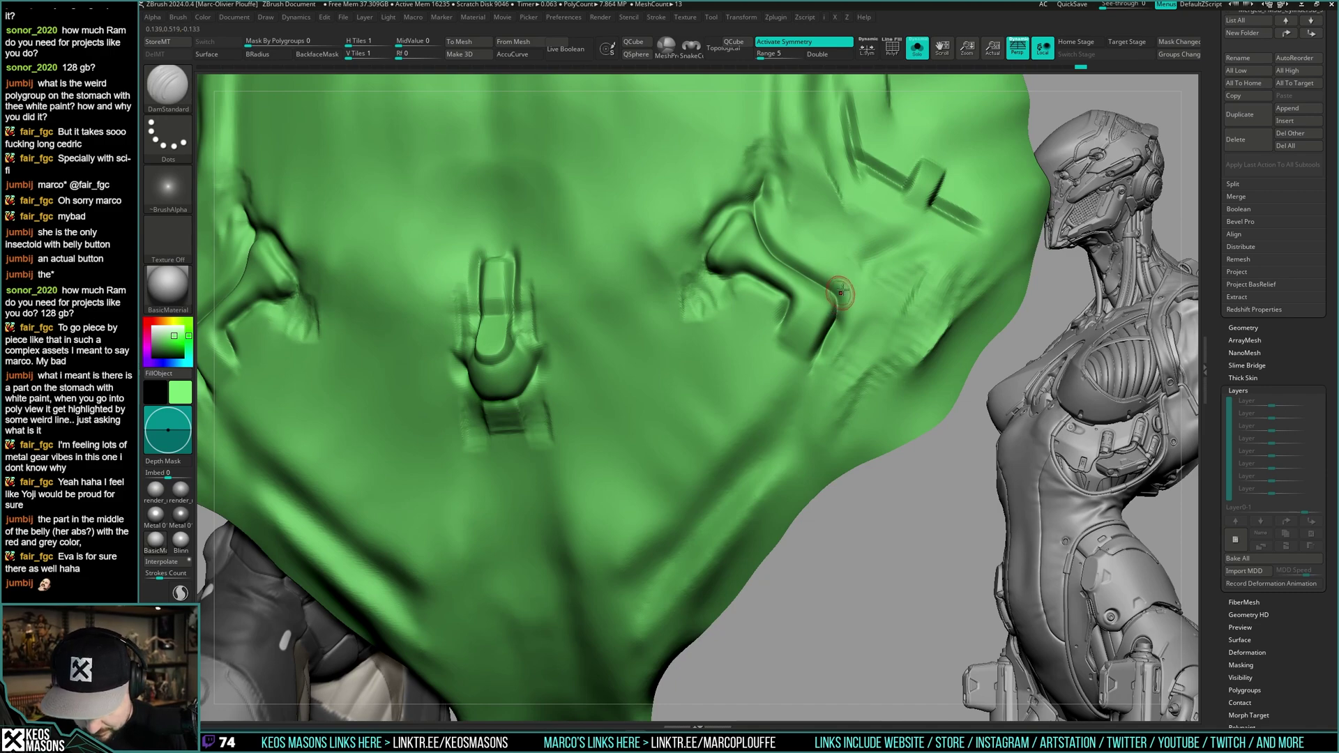
# - Review the side connector in isolation and on the full figure, and restore the base mesh's green fill
pyautogui.hotkey('shift', 's')
pyautogui.hotkey('shift', 's')
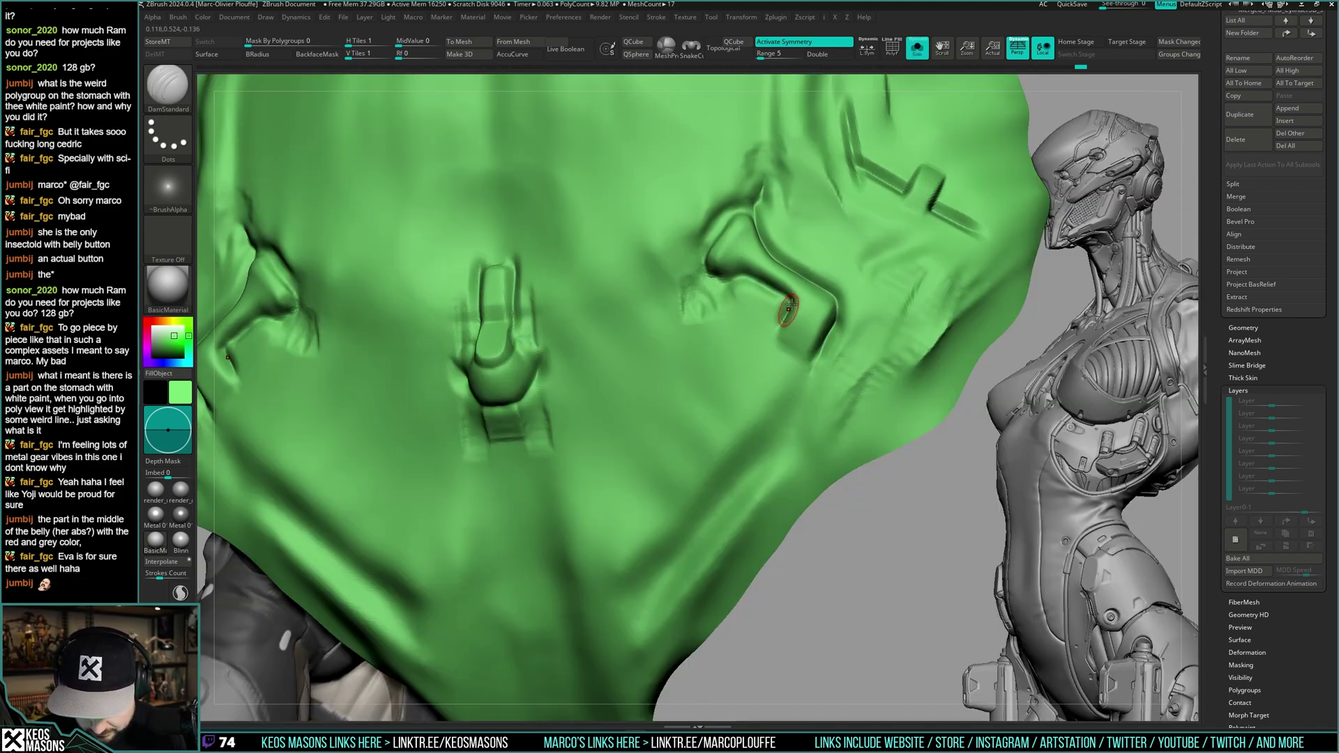
pyautogui.moveTo(775, 333); pyautogui.dragTo(816, 434, button='right')
pyautogui.hotkey('shift', 's')
pyautogui.moveTo(812, 381)
pyautogui.mouseDown(button='right')
pyautogui.moveTo(836, 360)
pyautogui.moveTo(822, 424)
pyautogui.moveTo(871, 370)
pyautogui.moveTo(846, 354)
pyautogui.moveTo(864, 335)
pyautogui.moveTo(851, 357)
pyautogui.mouseUp(button='right')
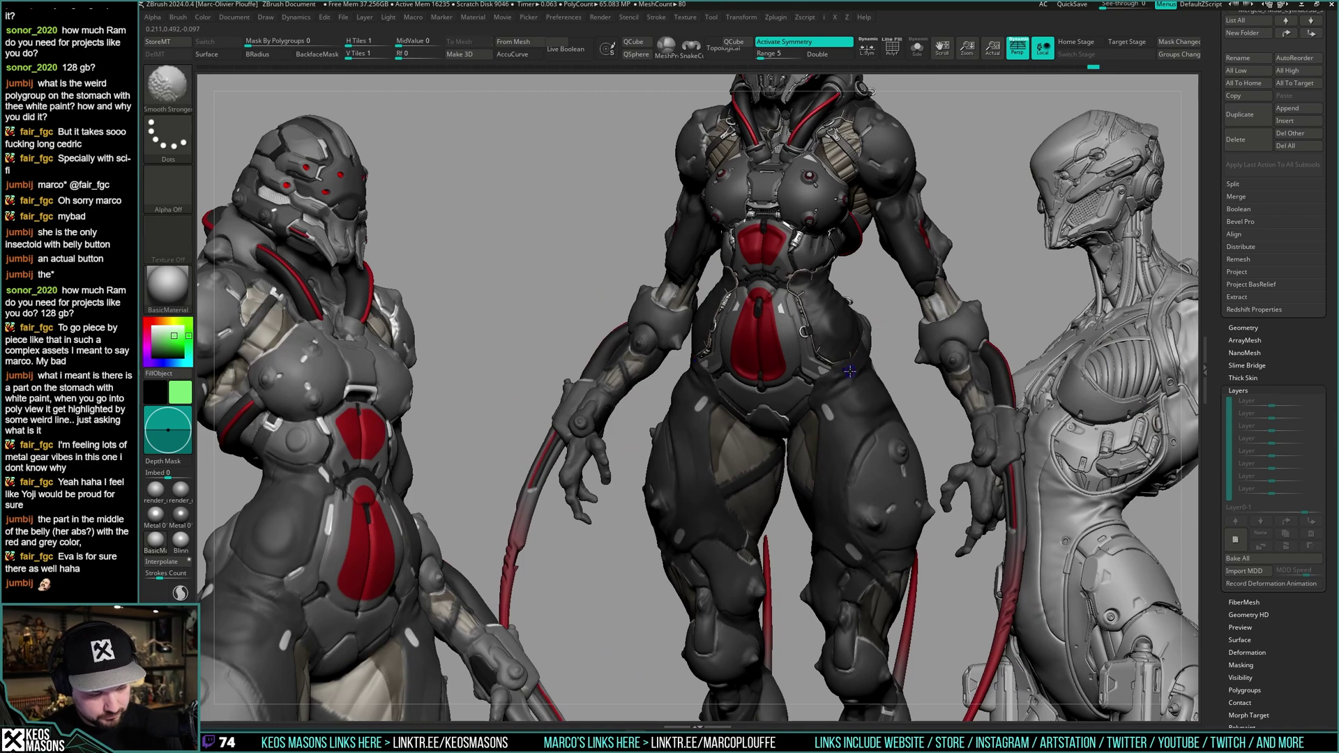
pyautogui.hotkey('ctrl', 'f')
pyautogui.moveTo(852, 366)
pyautogui.keyDown('ctrl'); pyautogui.mouseDown(button='right')
pyautogui.moveTo(846, 391)
pyautogui.moveTo(834, 325)
pyautogui.moveTo(782, 334)
pyautogui.moveTo(778, 353)
pyautogui.moveTo(773, 341)
pyautogui.mouseUp(button='right'); pyautogui.keyUp('ctrl')
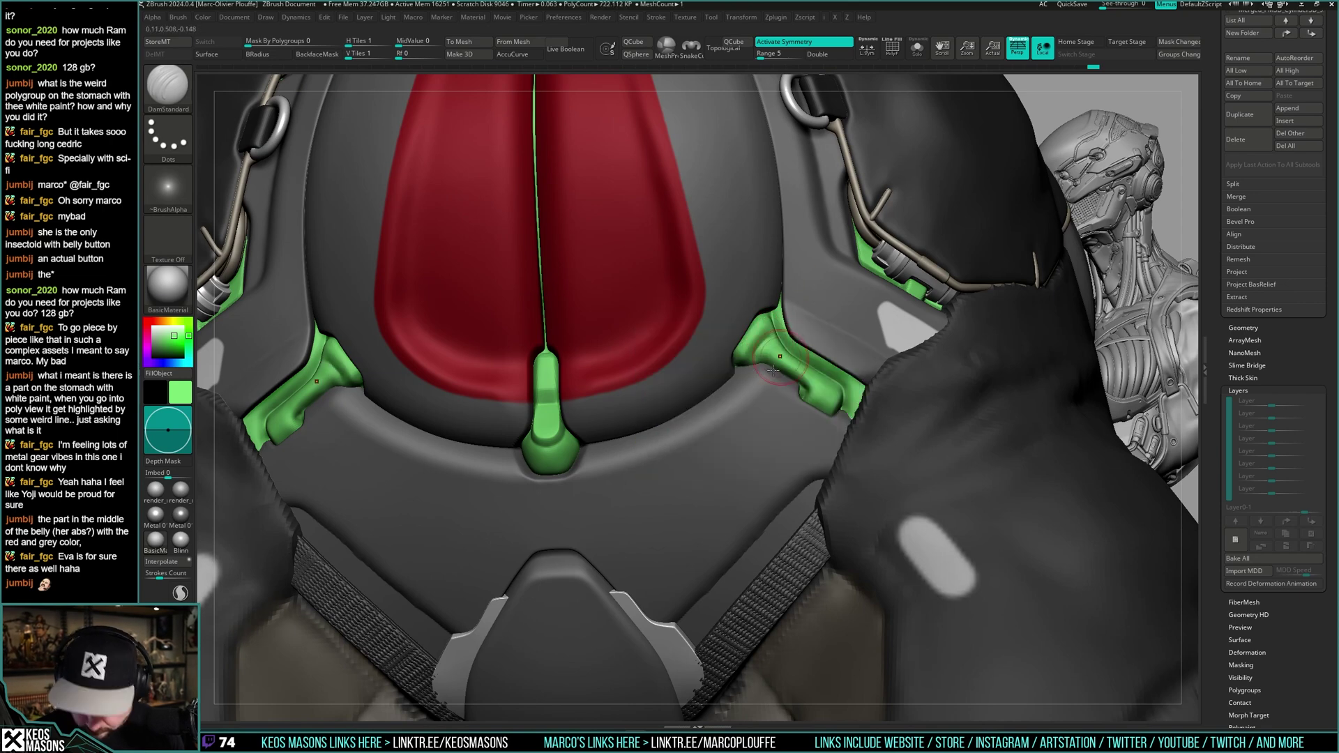
# - Undo the last stroke on the side connector's upper end and recut its crease with the DamStandard brush
pyautogui.moveTo(773, 371)
pyautogui.mouseDown(button='right')
pyautogui.moveTo(687, 388)
pyautogui.moveTo(735, 354)
pyautogui.moveTo(714, 360)
pyautogui.mouseUp(button='right')
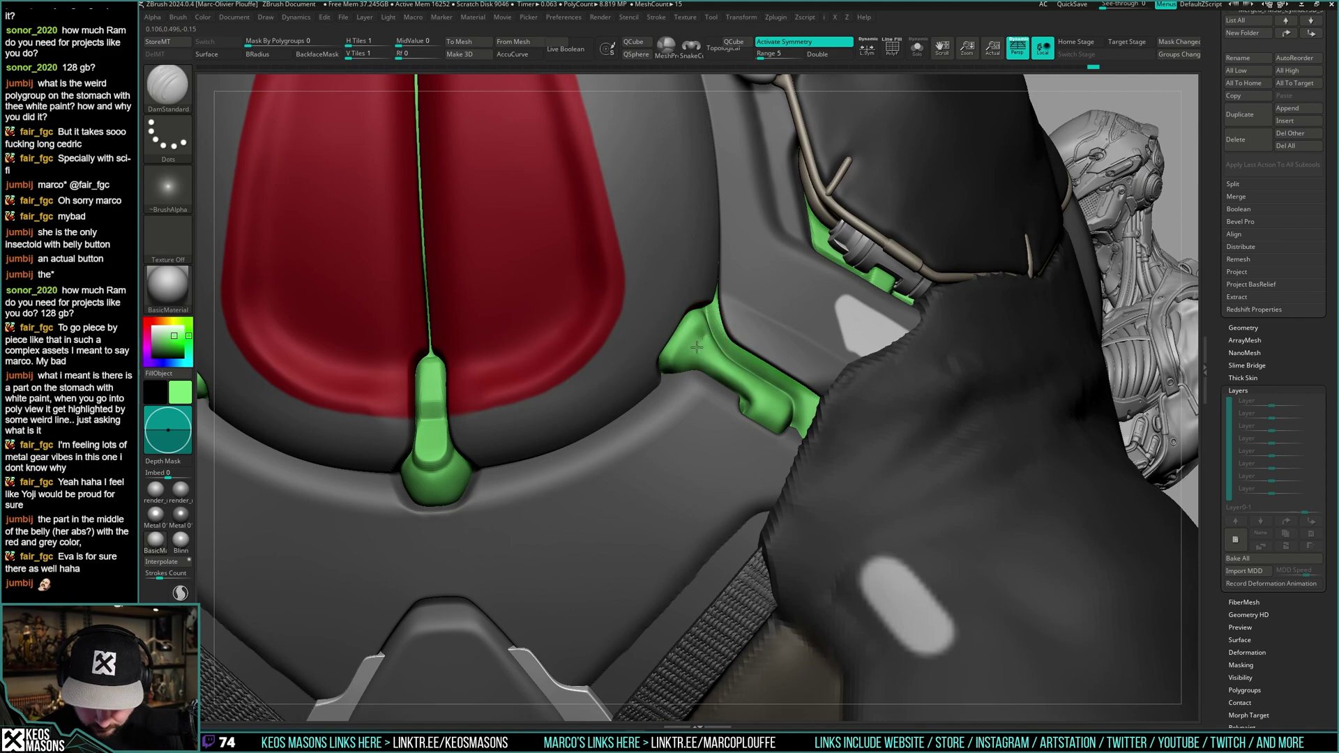
pyautogui.hotkey('ctrl', 'z')
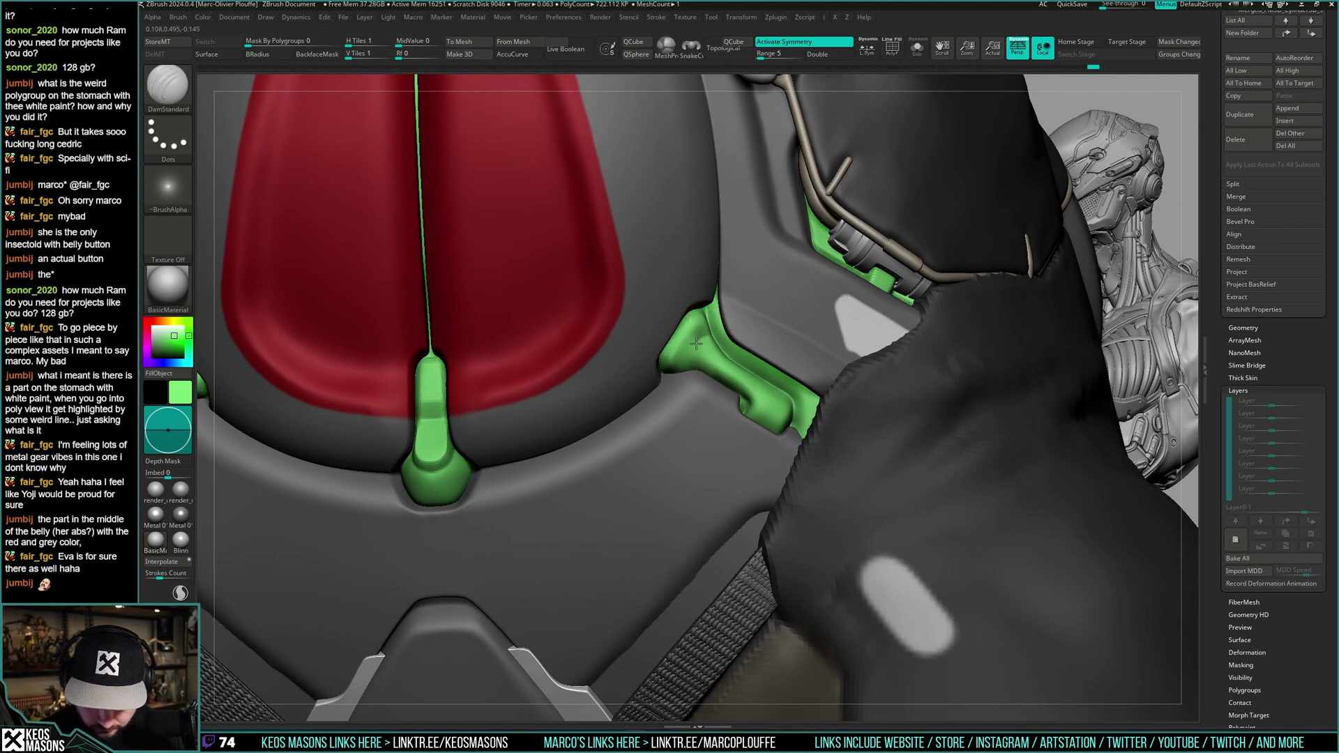
pyautogui.moveTo(688, 380)
pyautogui.mouseDown(button='right')
pyautogui.moveTo(676, 424)
pyautogui.moveTo(727, 294)
pyautogui.moveTo(747, 298)
pyautogui.moveTo(776, 380)
pyautogui.moveTo(739, 368)
pyautogui.mouseUp(button='right')
pyautogui.rightClick(676, 424)
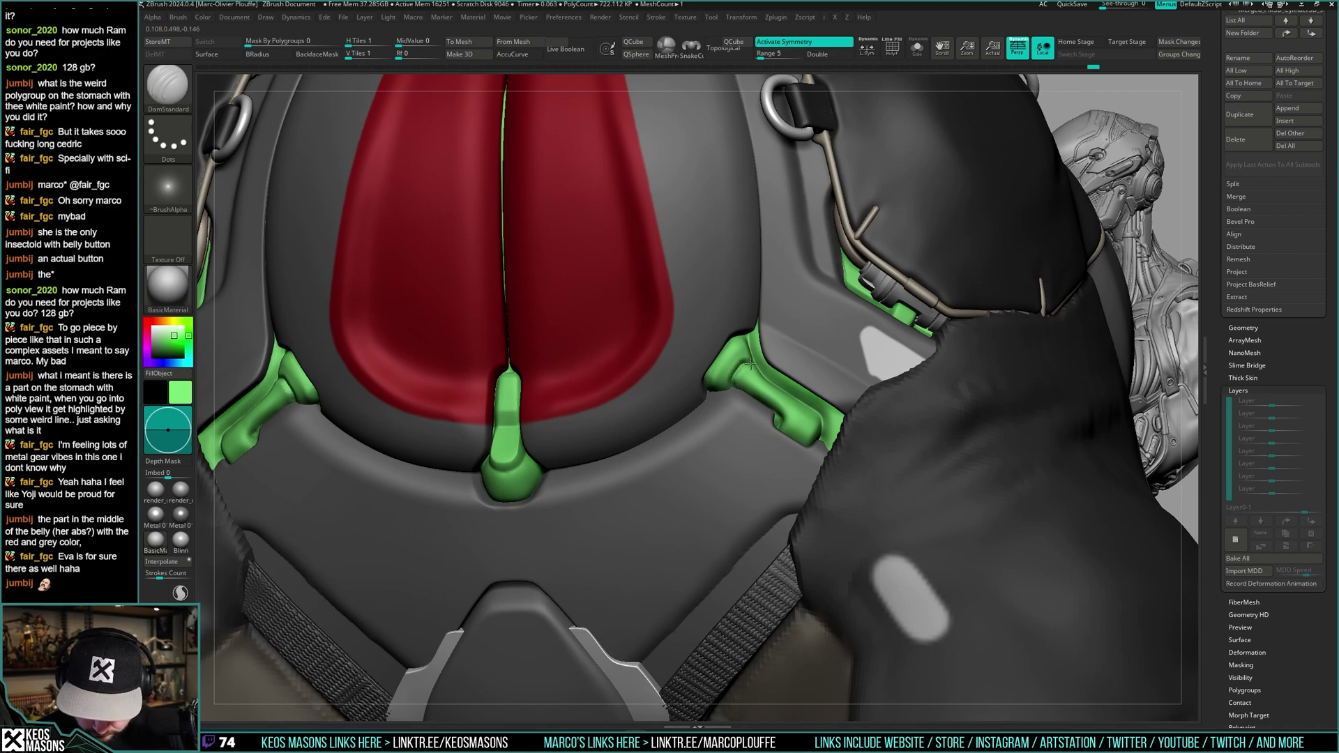
# - Deepen the inner crease of the side connector's upper end with DamStandard while the surrounding plates are ghosted
pyautogui.moveTo(750, 363); pyautogui.dragTo(755, 335, button='right')
pyautogui.press('s')
pyautogui.click(698, 349)
pyautogui.hotkey('shift', 't')
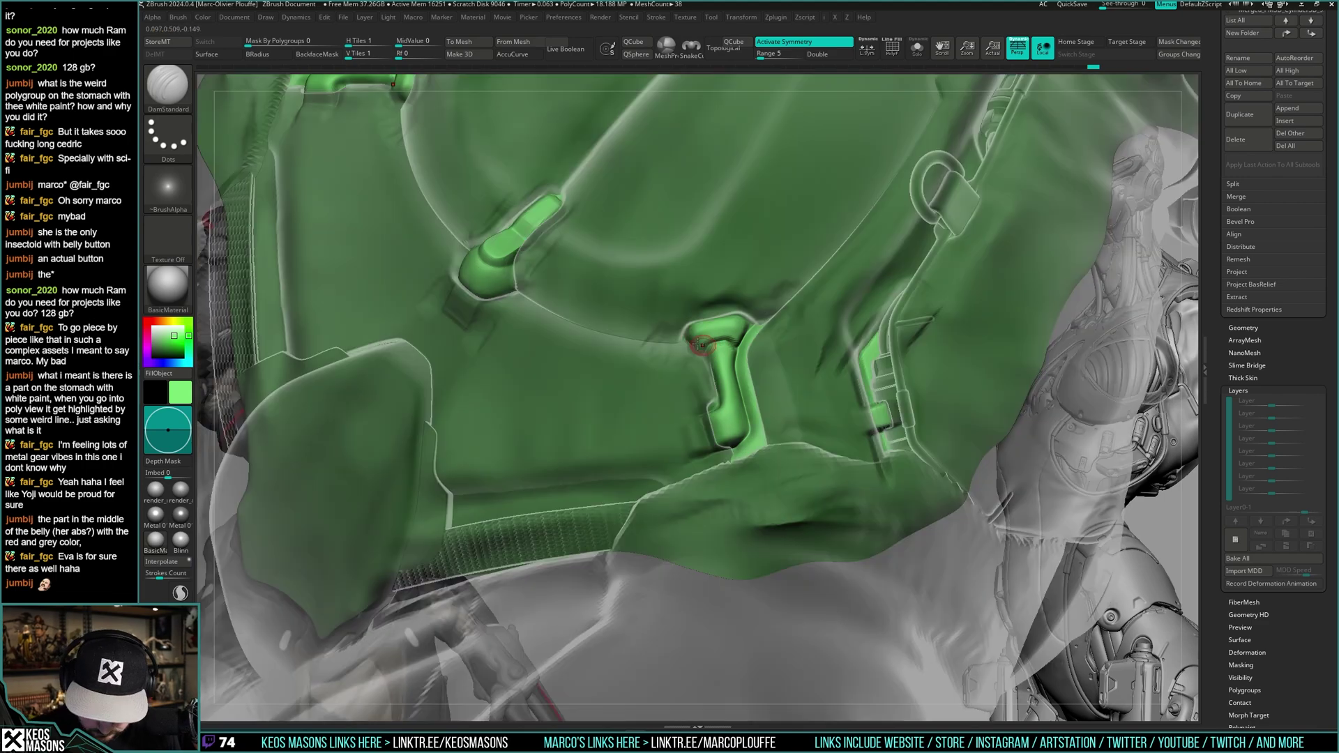
pyautogui.moveTo(696, 348); pyautogui.dragTo(703, 352)
pyautogui.hotkey('shift', 't')
pyautogui.moveTo(706, 338)
pyautogui.mouseDown(button='right')
pyautogui.moveTo(697, 314)
pyautogui.moveTo(686, 363)
pyautogui.moveTo(718, 339)
pyautogui.mouseUp(button='right')
pyautogui.press('s')
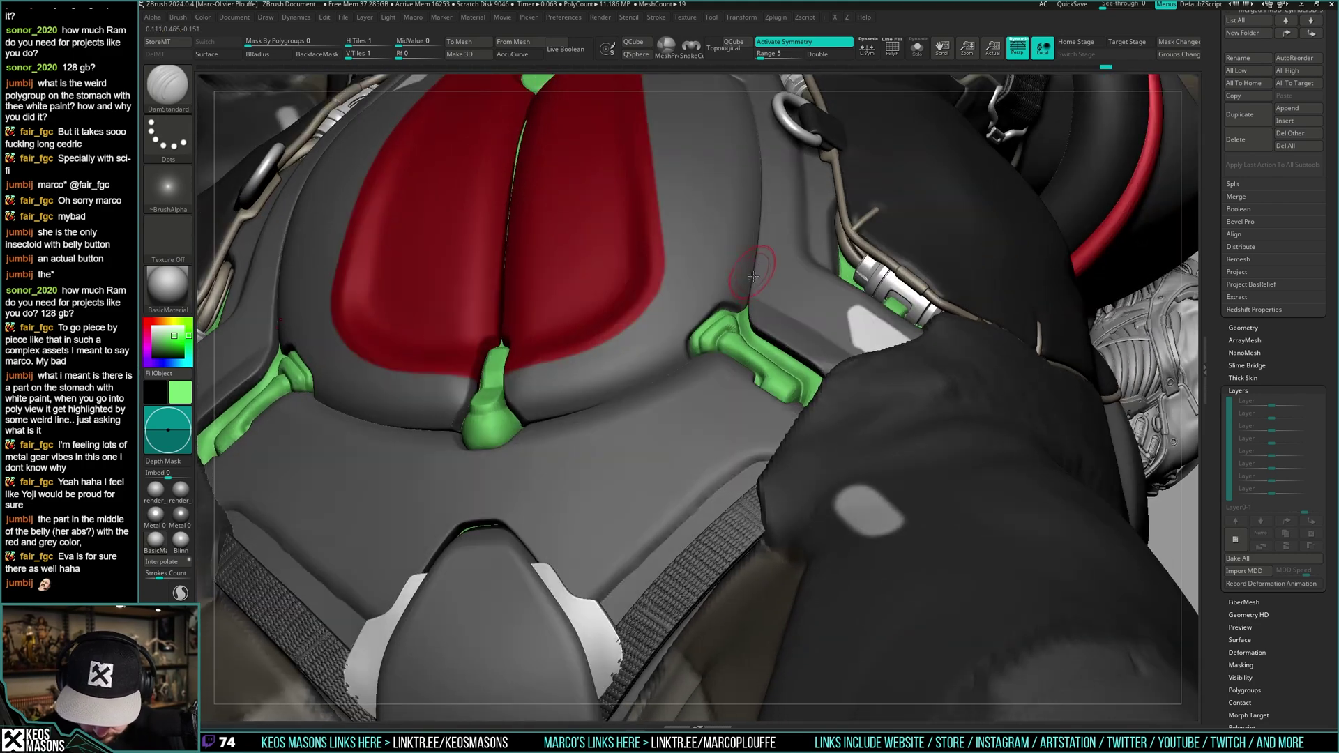
# - Nudge the tip of the side connector's upper end slightly outward with the Move brush
pyautogui.press('space')
pyautogui.click(729, 335)
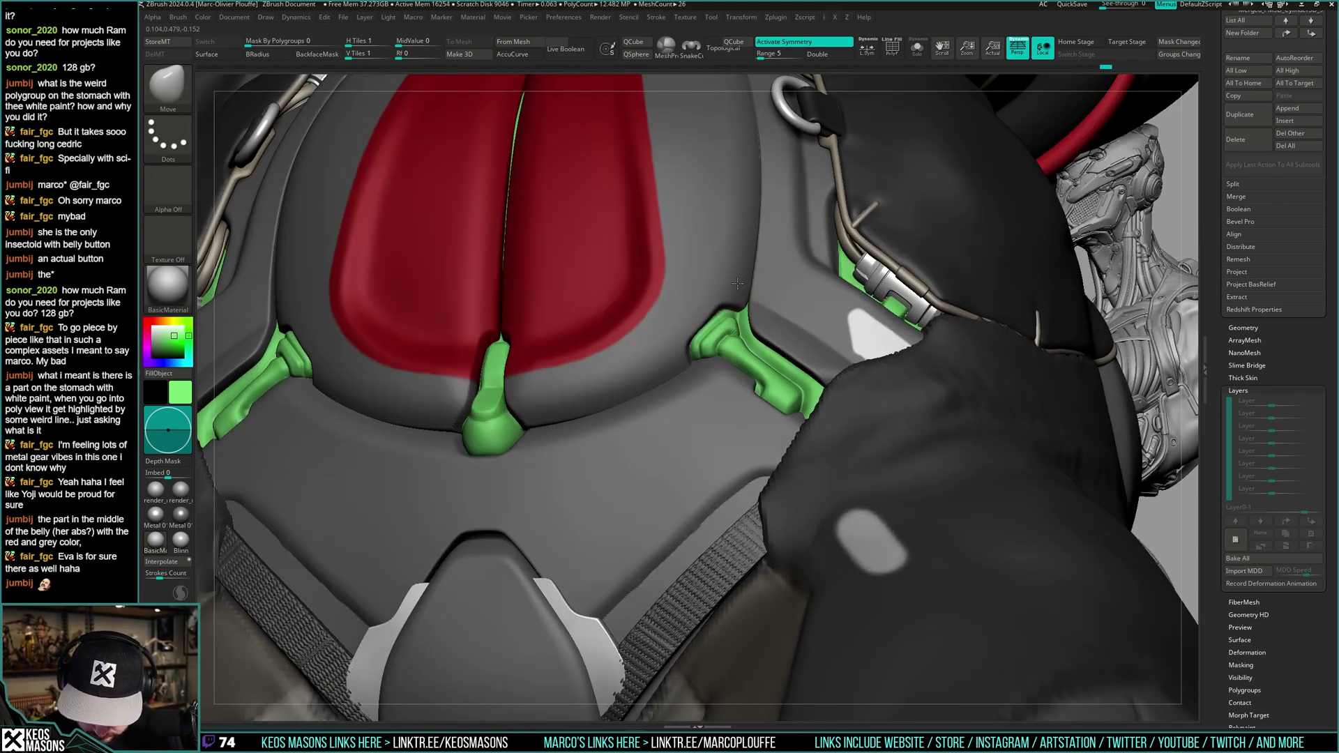
pyautogui.moveTo(737, 283)
pyautogui.mouseDown(button='right')
pyautogui.moveTo(682, 347)
pyautogui.moveTo(669, 407)
pyautogui.mouseUp(button='right')
pyautogui.rightClick(669, 409)
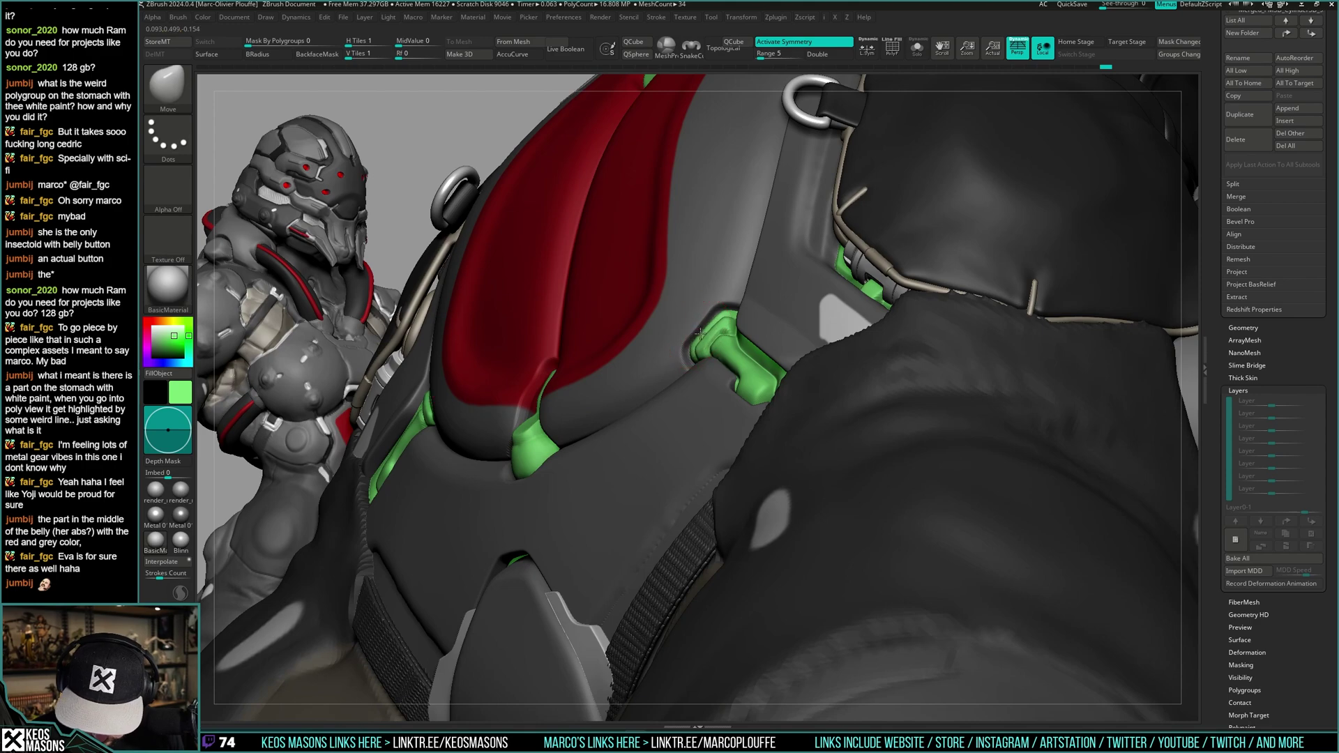
pyautogui.moveTo(720, 306); pyautogui.dragTo(718, 299)
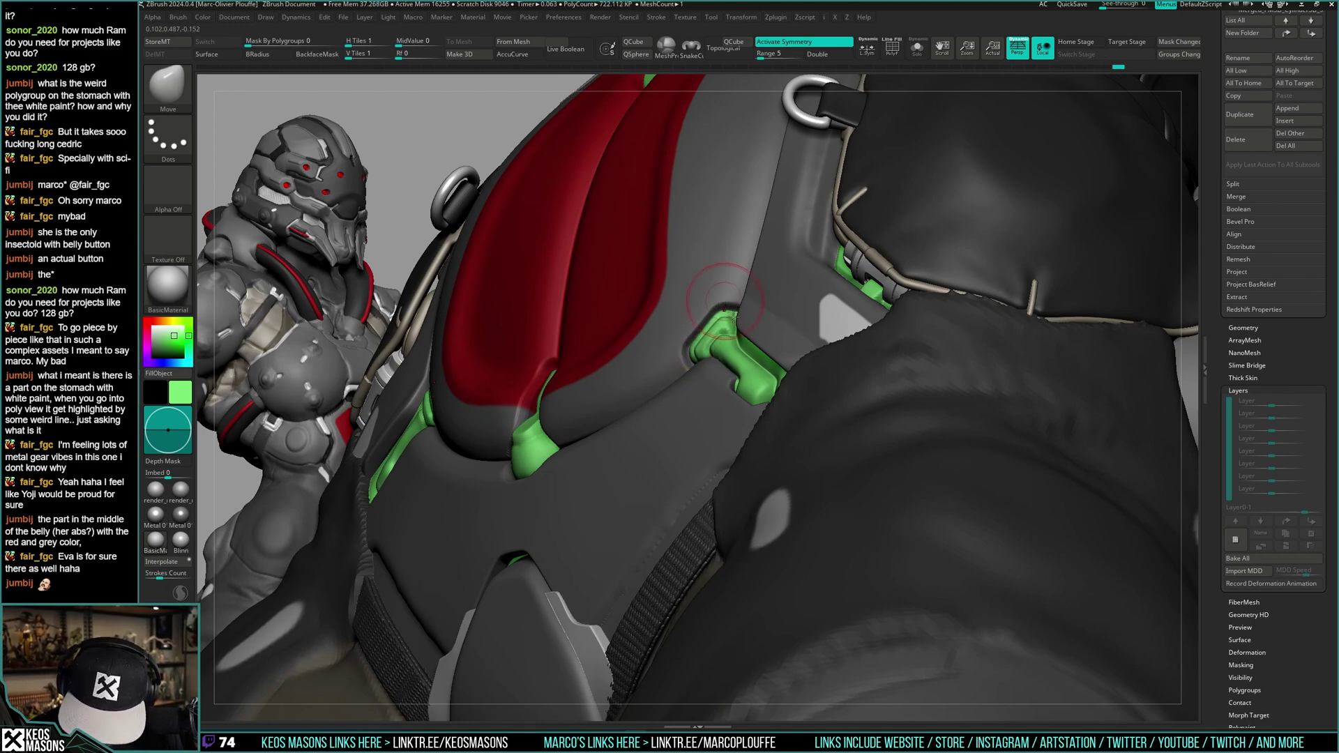
pyautogui.moveTo(724, 310)
pyautogui.mouseDown(button='right')
pyautogui.moveTo(691, 377)
pyautogui.moveTo(707, 293)
pyautogui.mouseUp(button='right')
# - Select the base mesh, check it with the polyframe display, and fill it with green again
pyautogui.keyDown('alt'); pyautogui.click(769, 399); pyautogui.keyUp('alt')
pyautogui.moveTo(757, 342)
pyautogui.keyDown('ctrl'); pyautogui.mouseDown(button='right')
pyautogui.moveTo(708, 411)
pyautogui.moveTo(700, 394)
pyautogui.moveTo(718, 349)
pyautogui.moveTo(757, 371)
pyautogui.mouseUp(button='right'); pyautogui.keyUp('ctrl')
pyautogui.rightClick(699, 394)
pyautogui.rightClick(732, 352)
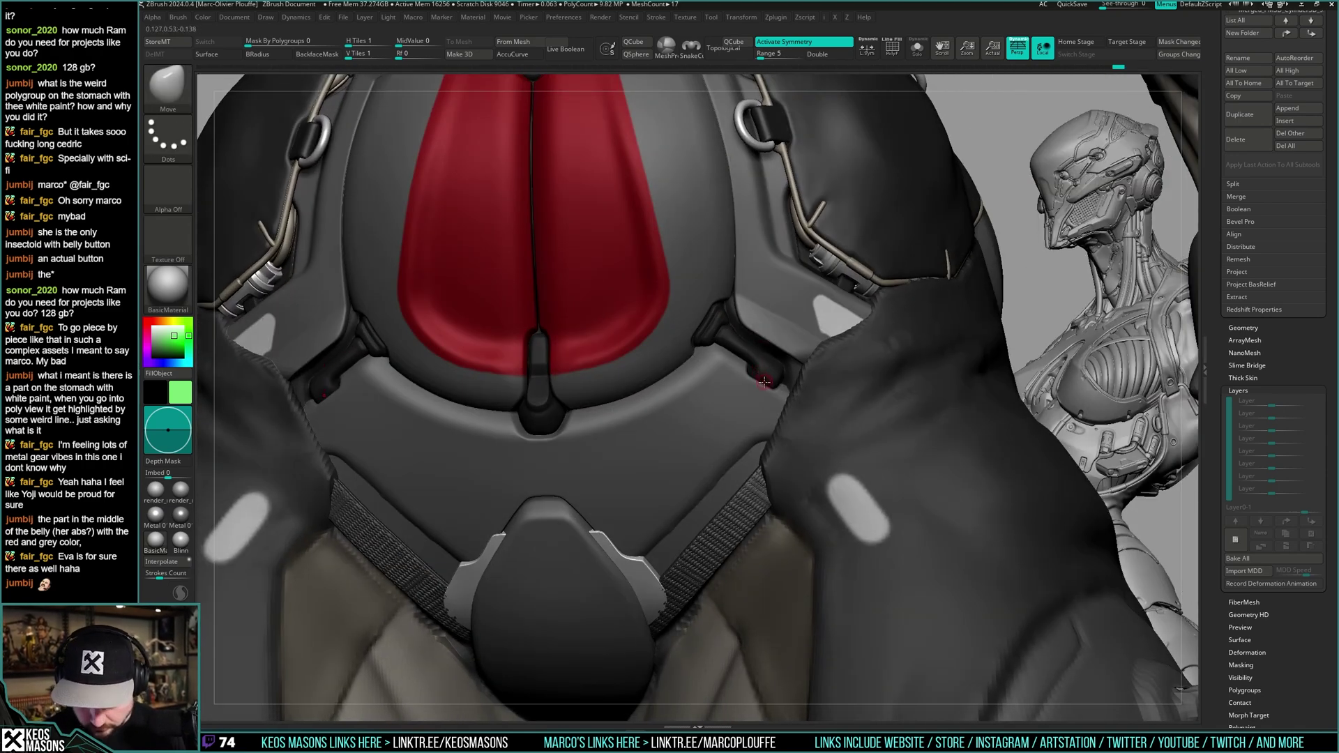
pyautogui.rightClick(766, 380)
pyautogui.hotkey('shift', 'f')
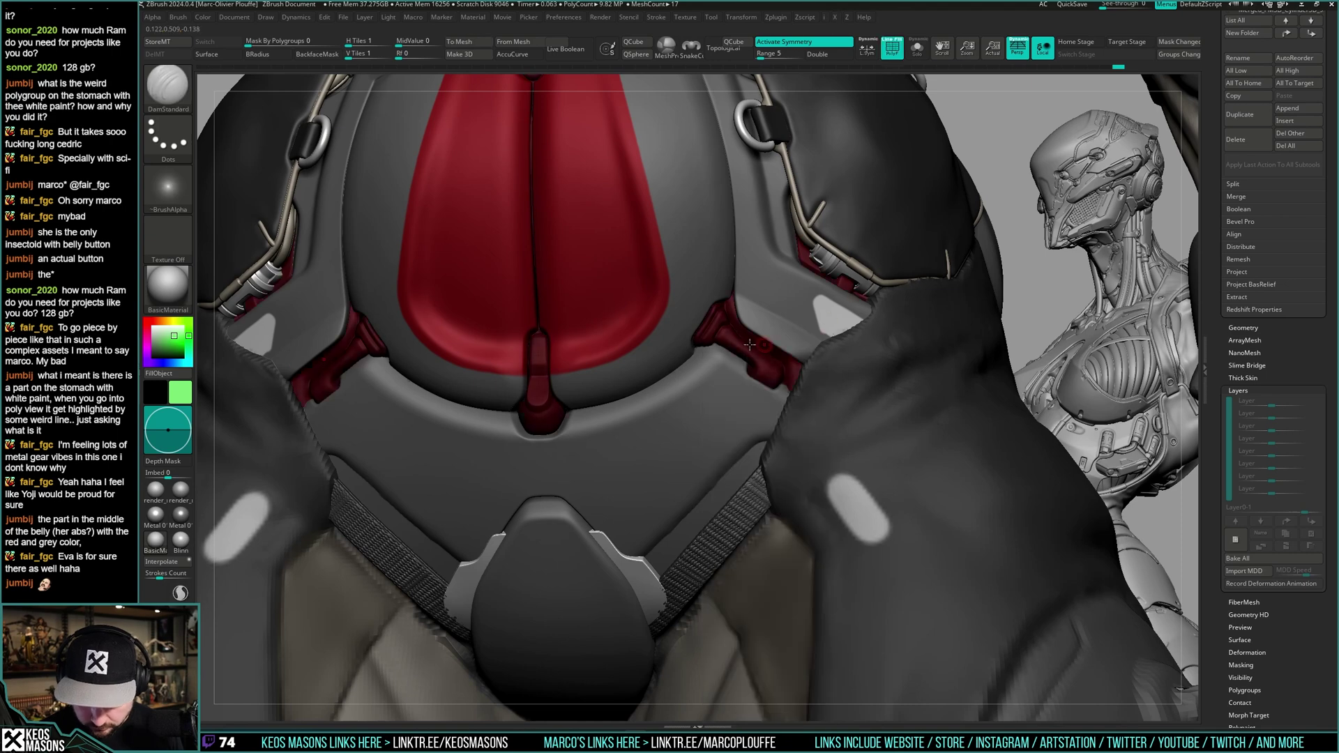
pyautogui.keyDown('ctrl'); pyautogui.moveTo(753, 300); pyautogui.dragTo(746, 325, button='right'); pyautogui.keyUp('ctrl')
pyautogui.hotkey('shift', 'f')
pyautogui.hotkey('ctrl', 'f')
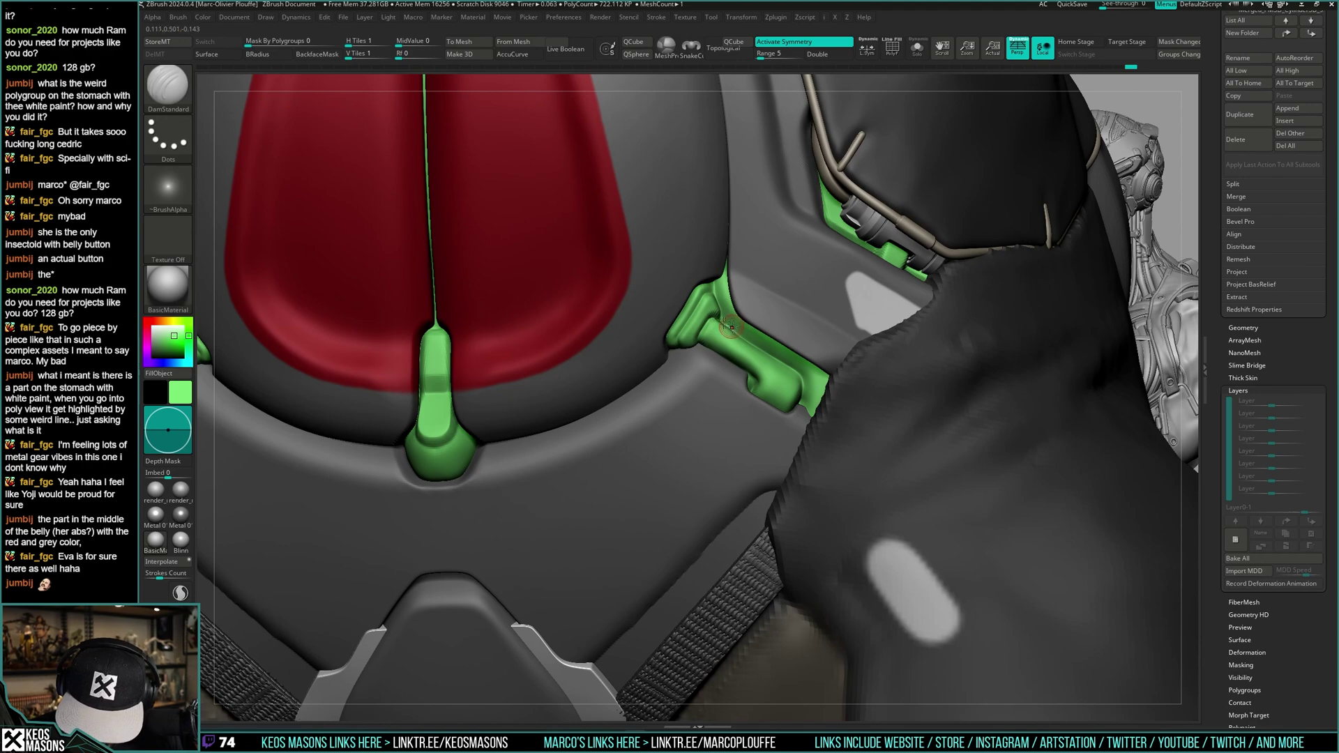
# - Rework the inner corner of the side connector's lower end with a small ClayBuildup brush on the isolated green mesh
pyautogui.moveTo(730, 326); pyautogui.dragTo(718, 318, button='right')
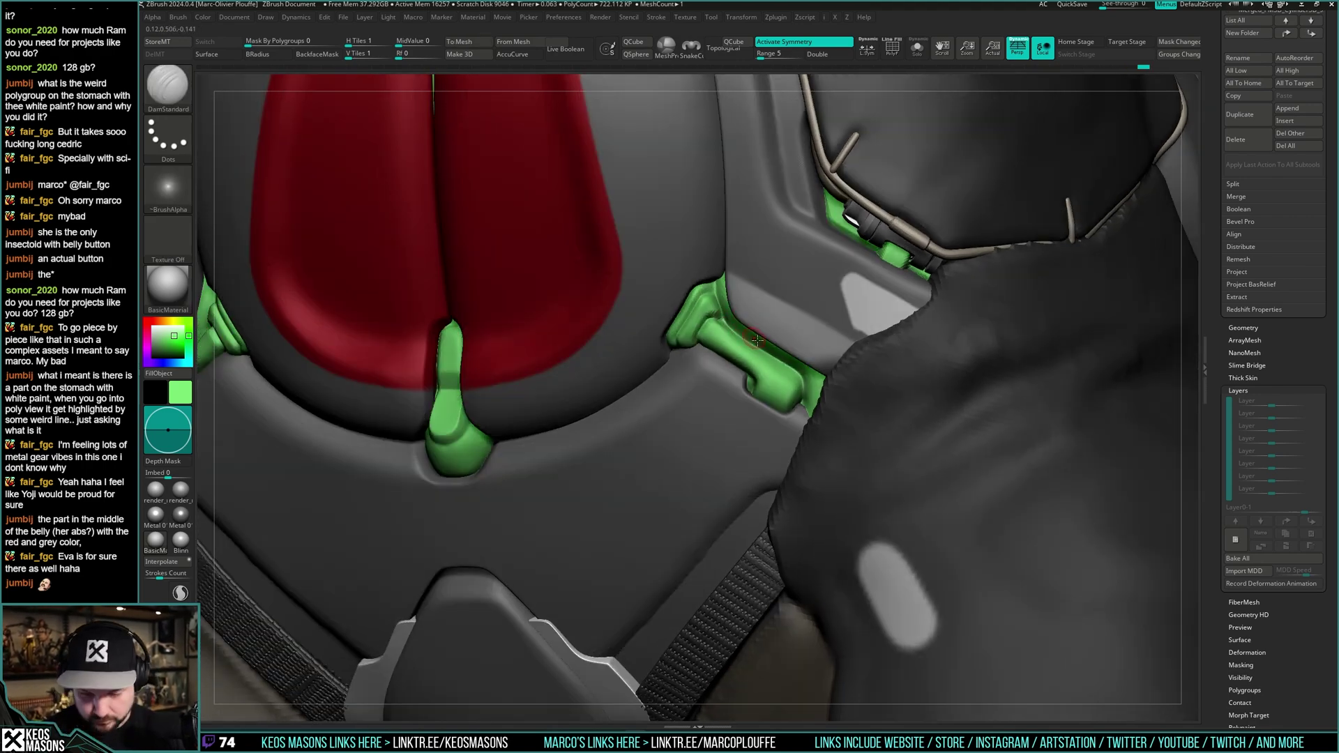
pyautogui.moveTo(757, 340)
pyautogui.mouseDown(button='right')
pyautogui.moveTo(812, 345)
pyautogui.moveTo(782, 425)
pyautogui.moveTo(792, 358)
pyautogui.mouseUp(button='right')
pyautogui.hotkey('alt', 's')
pyautogui.press('b')
pyautogui.click(806, 371)
pyautogui.press('space')
pyautogui.press('space')
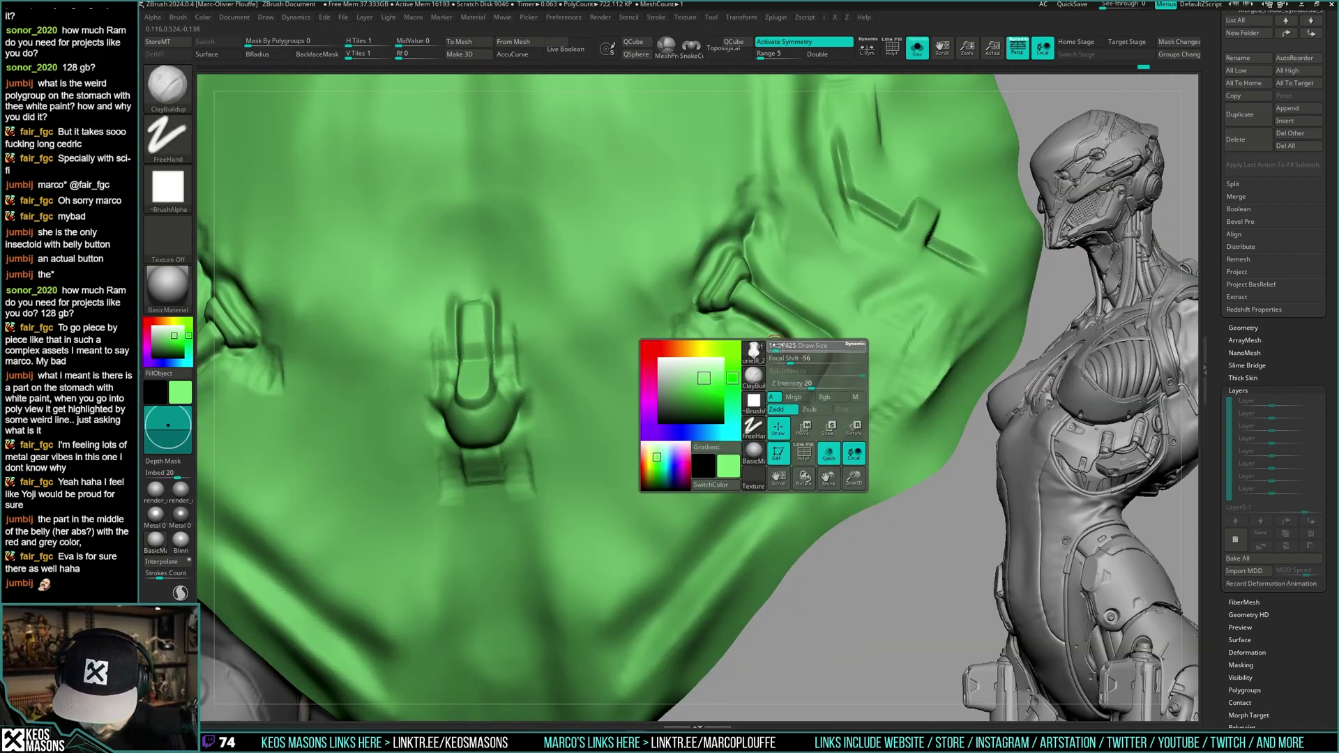
pyautogui.hotkey('alt', 's')
pyautogui.keyDown('ctrl'); pyautogui.moveTo(832, 308); pyautogui.dragTo(807, 394, button='right'); pyautogui.keyUp('ctrl')
pyautogui.hotkey('alt', 's')
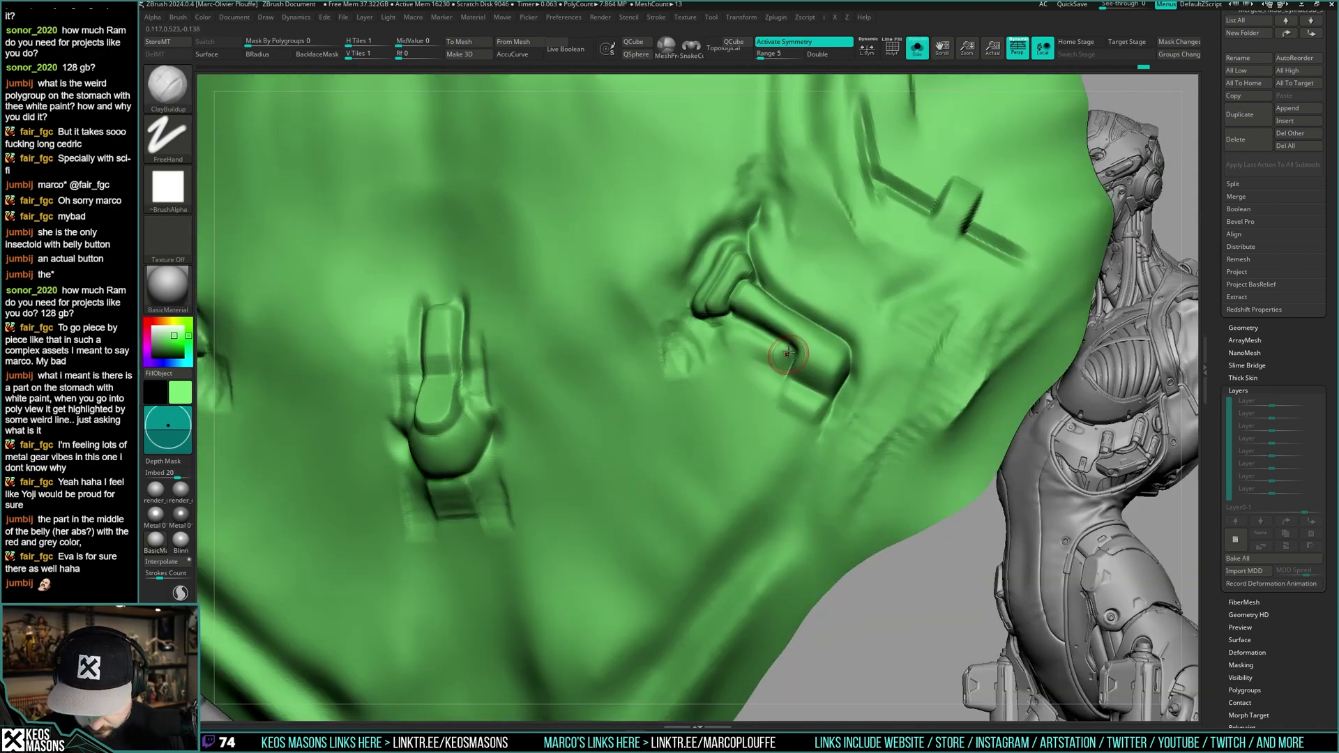
pyautogui.moveTo(781, 365); pyautogui.dragTo(772, 388)
pyautogui.hotkey('alt', 's')
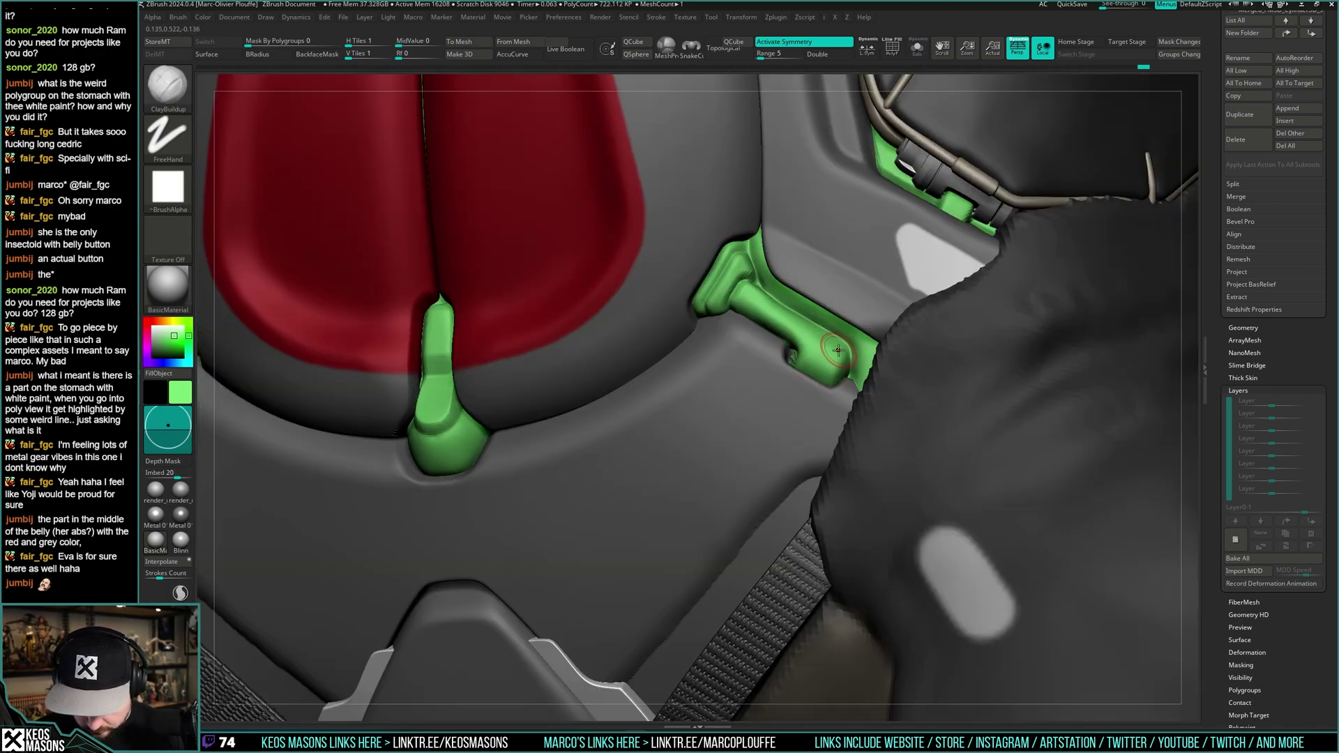
# - Refine the connector's inner lower corner with ClayBuildup and smooth it, checking the fit with the surrounding plates ghosted
pyautogui.moveTo(841, 350)
pyautogui.keyDown('ctrl'); pyautogui.mouseDown(button='right')
pyautogui.moveTo(846, 314)
pyautogui.moveTo(858, 367)
pyautogui.moveTo(812, 371)
pyautogui.moveTo(823, 419)
pyautogui.moveTo(802, 365)
pyautogui.mouseUp(button='right'); pyautogui.keyUp('ctrl')
pyautogui.hotkey('alt', 's')
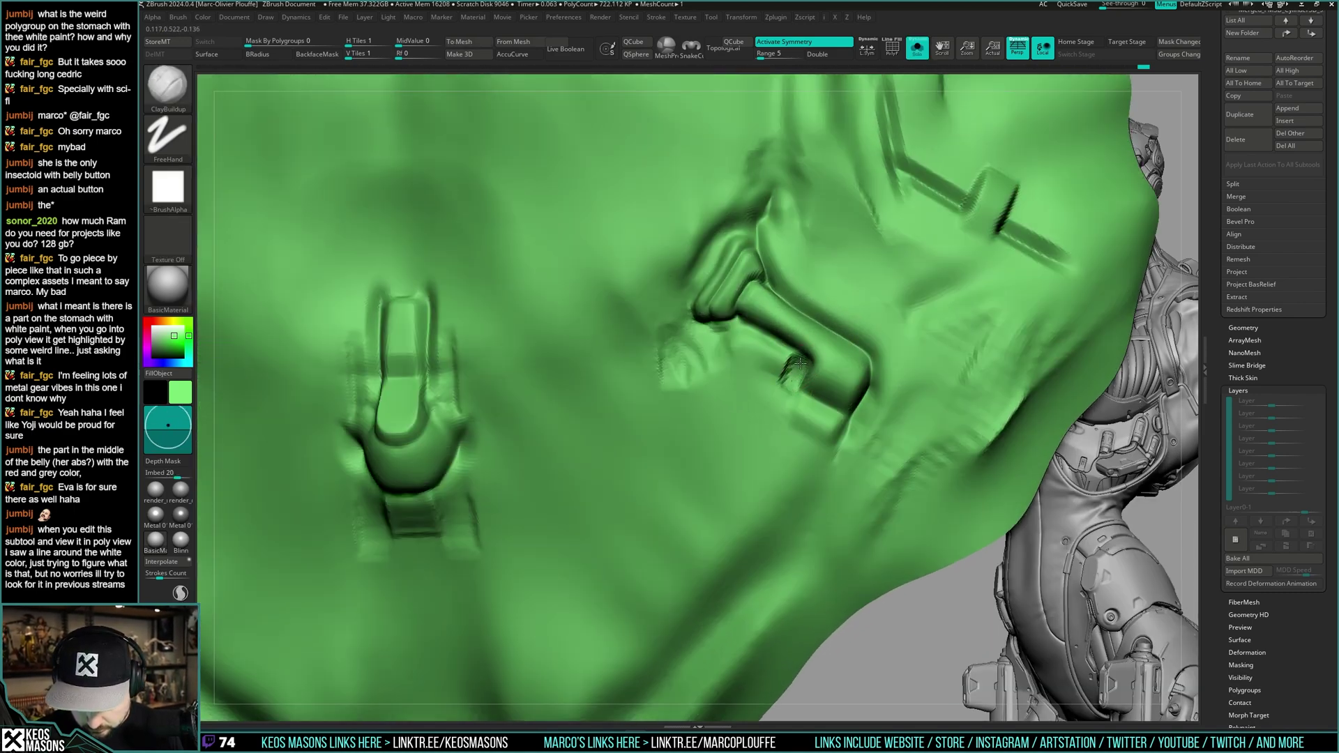
pyautogui.hotkey('shift', 'alt', 's')
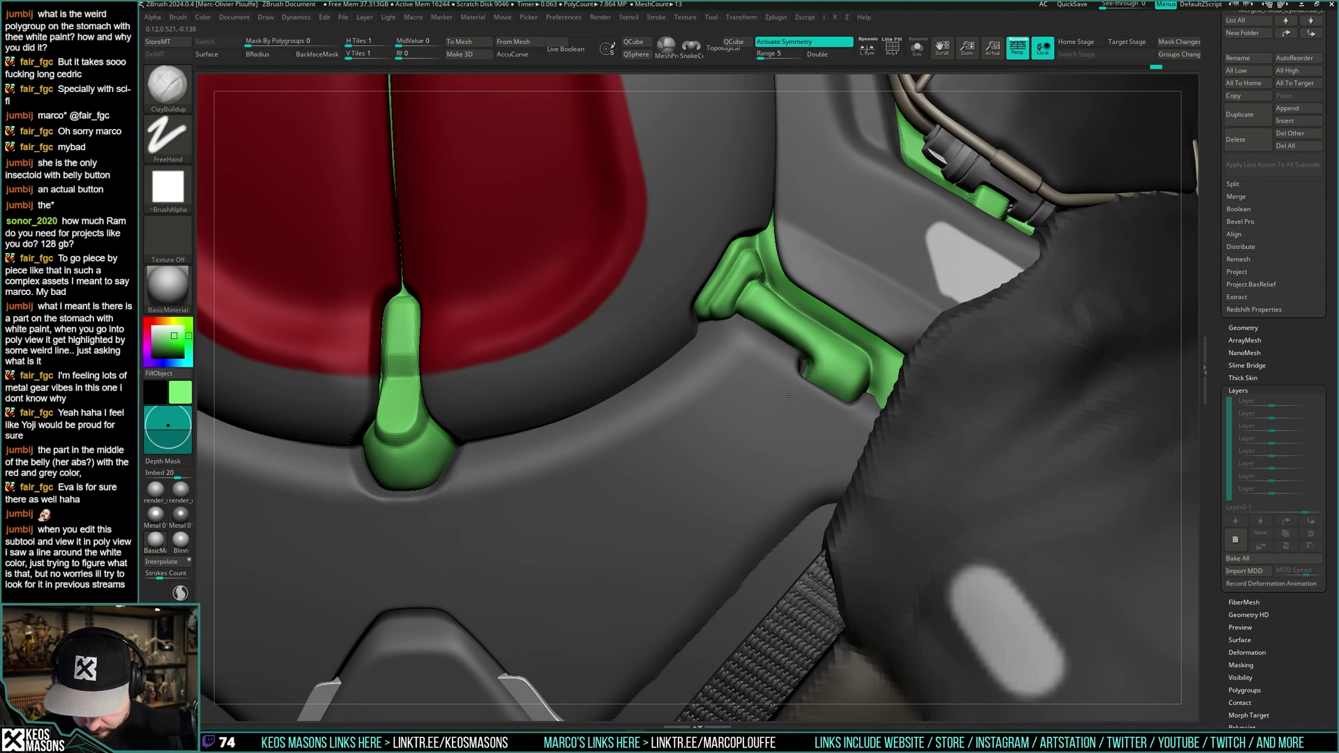
pyautogui.press('space')
pyautogui.click(866, 362)
pyautogui.hotkey('alt', 't')
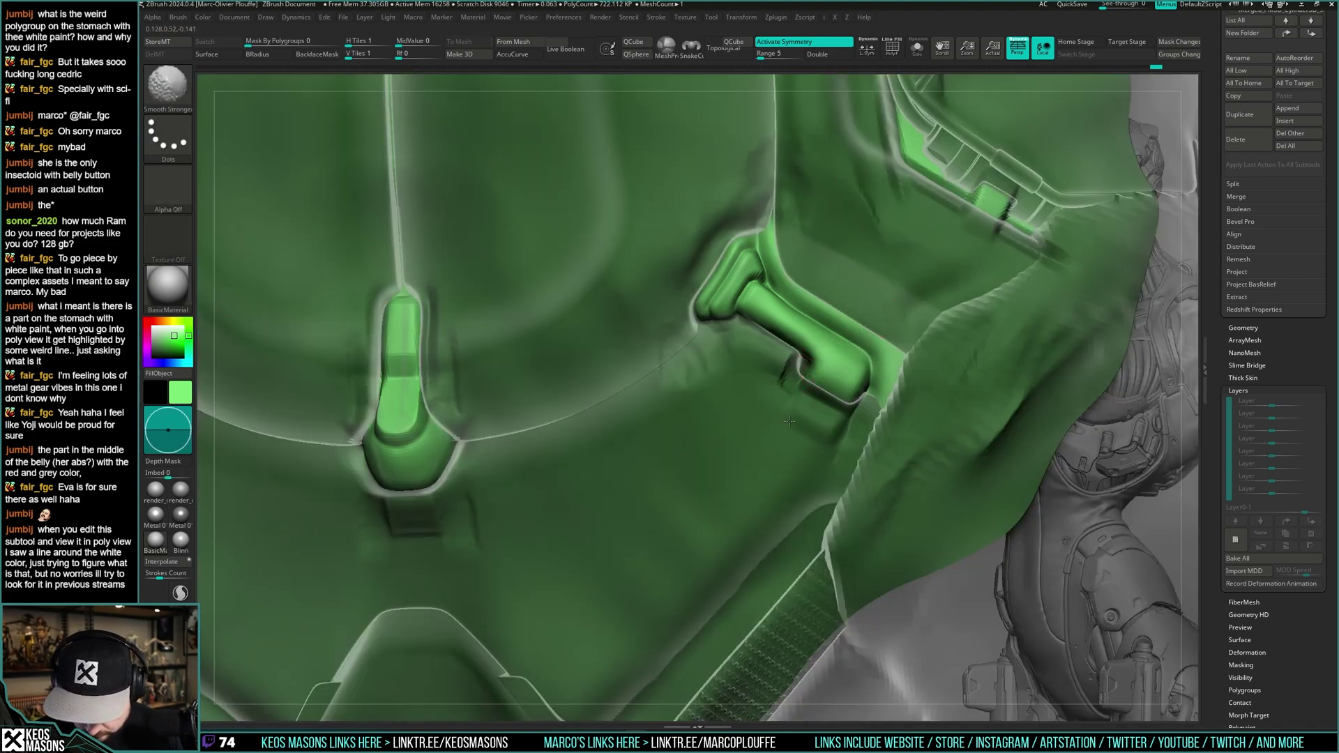
# - Sharpen the outer edges of the side connector's lower end with DamStandard, checking them isolated, assembled and with ghosted plates
pyautogui.hotkey('shift', 'alt', 's')
pyautogui.hotkey('shift', 'alt', 's')
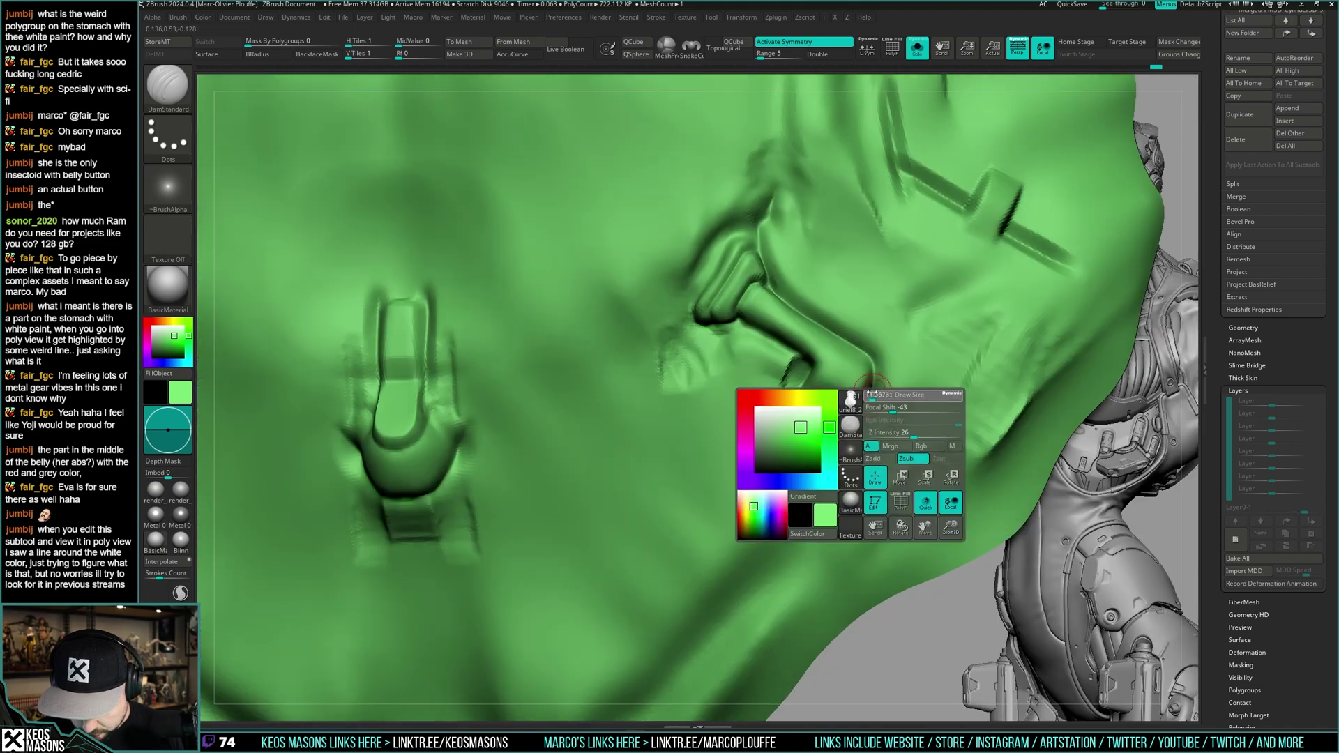
pyautogui.hotkey('shift', 'alt', 's')
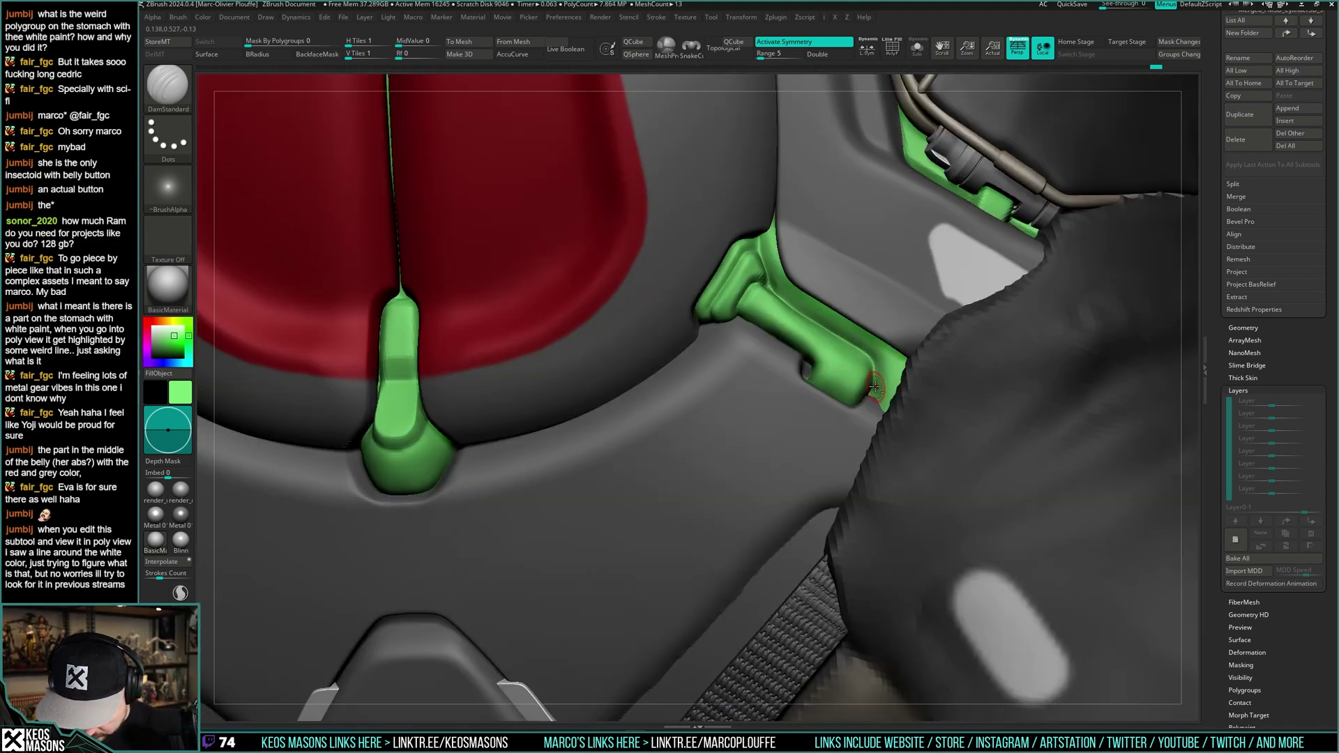
pyautogui.hotkey('shift', 'alt', 's')
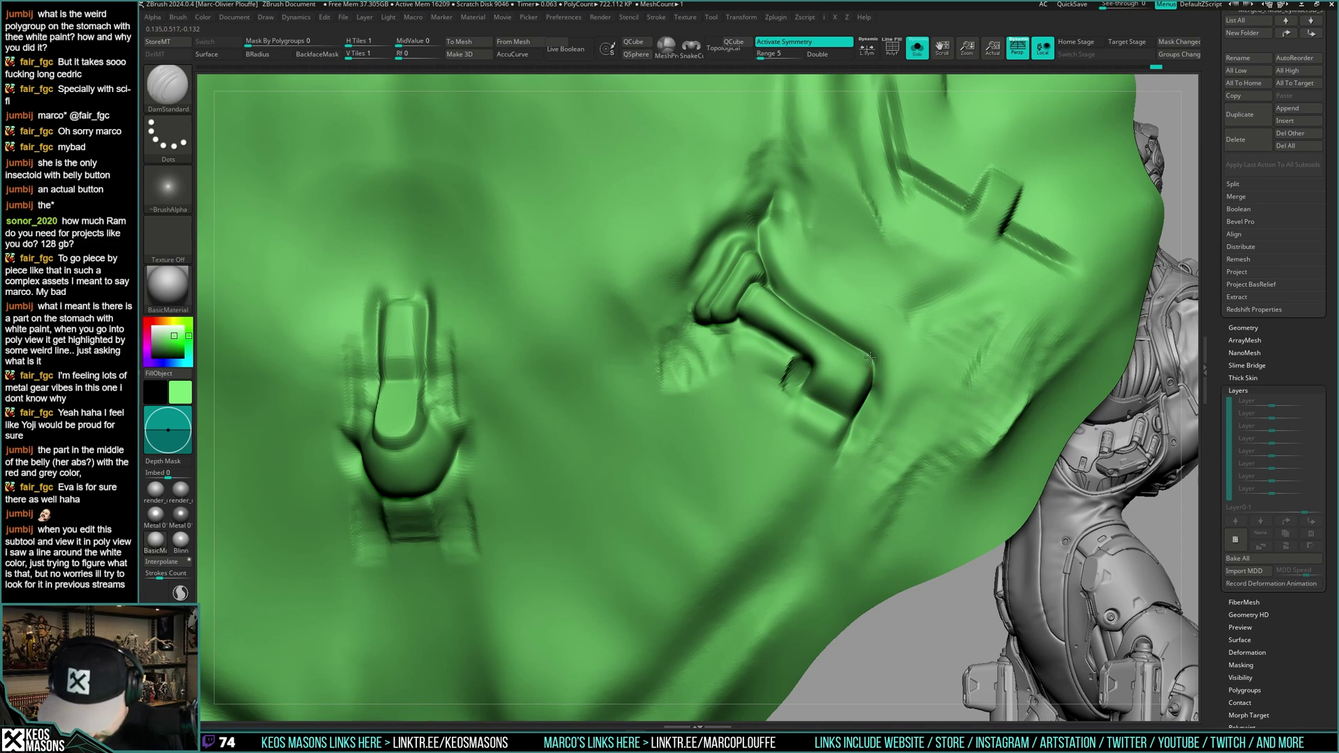
pyautogui.hotkey('shift', 'alt', 's')
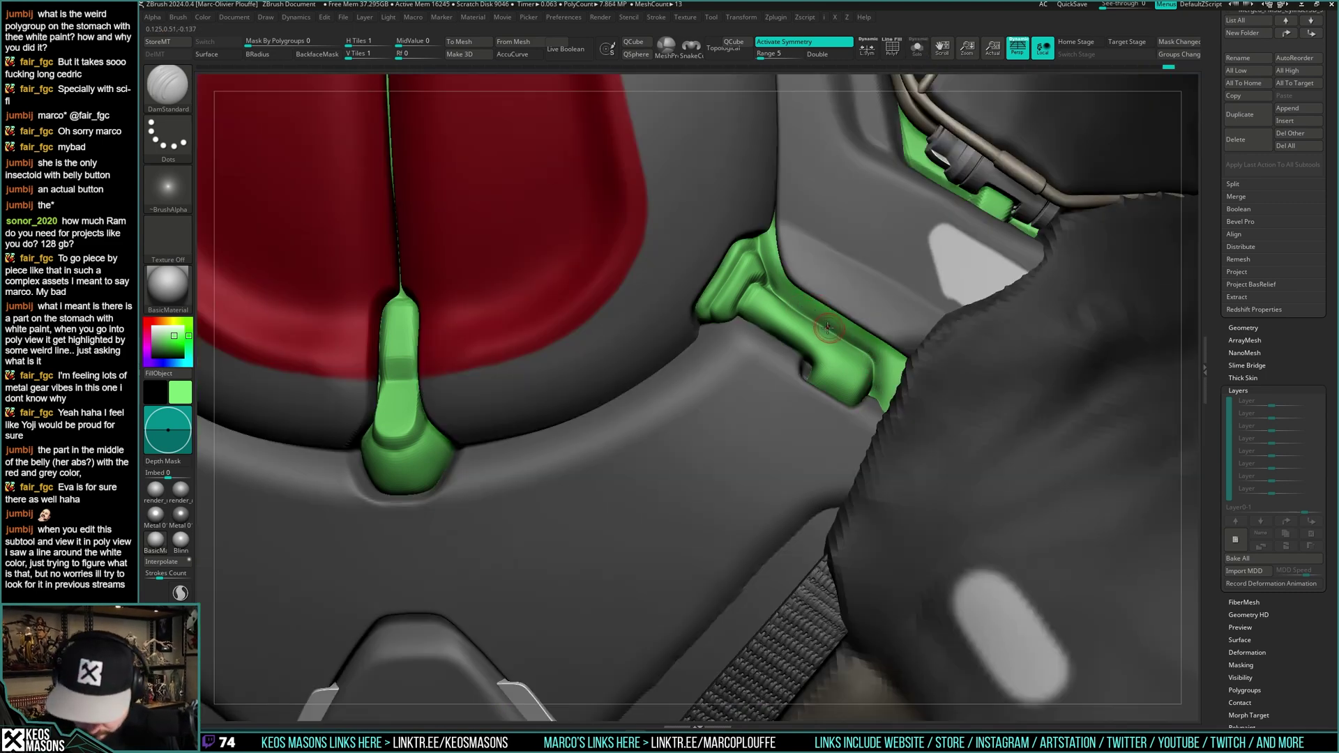
pyautogui.hotkey('shift', 'alt', 't')
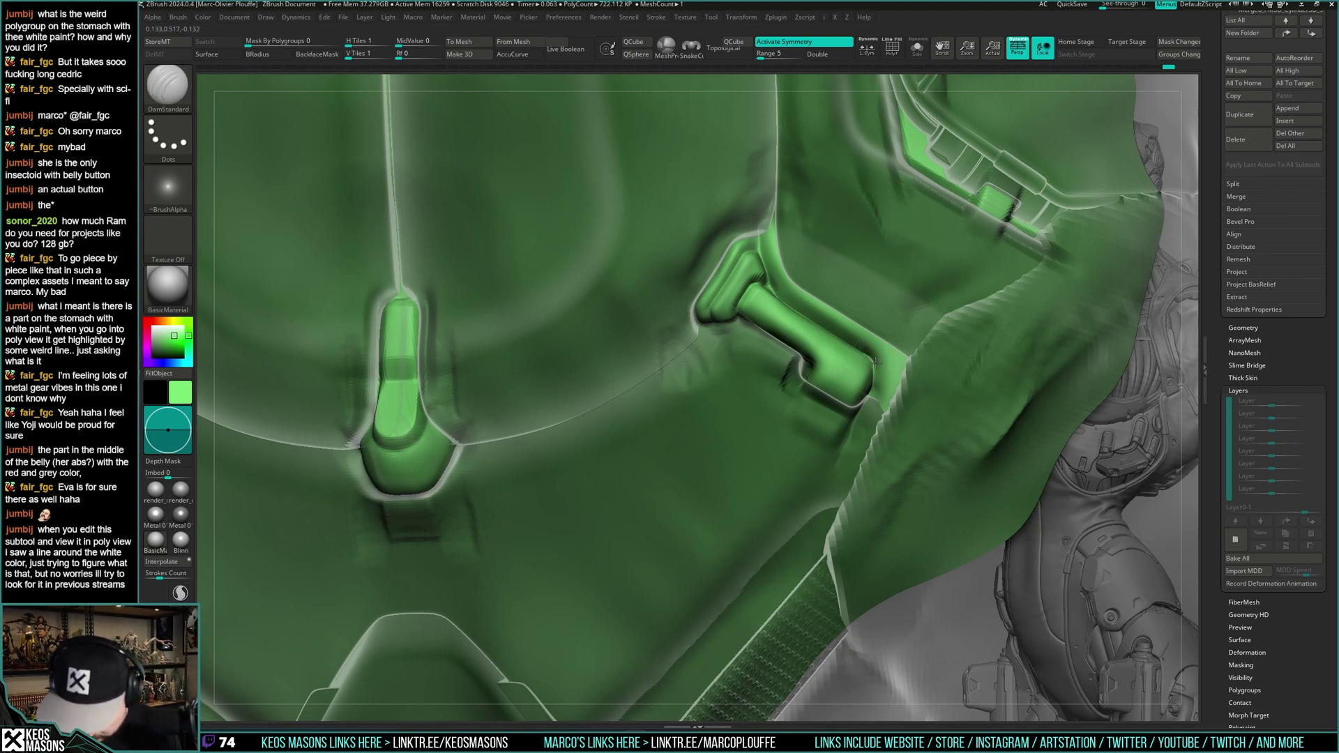
pyautogui.moveTo(875, 362)
pyautogui.mouseDown(button='right')
pyautogui.moveTo(915, 365)
pyautogui.moveTo(863, 354)
pyautogui.mouseUp(button='right')
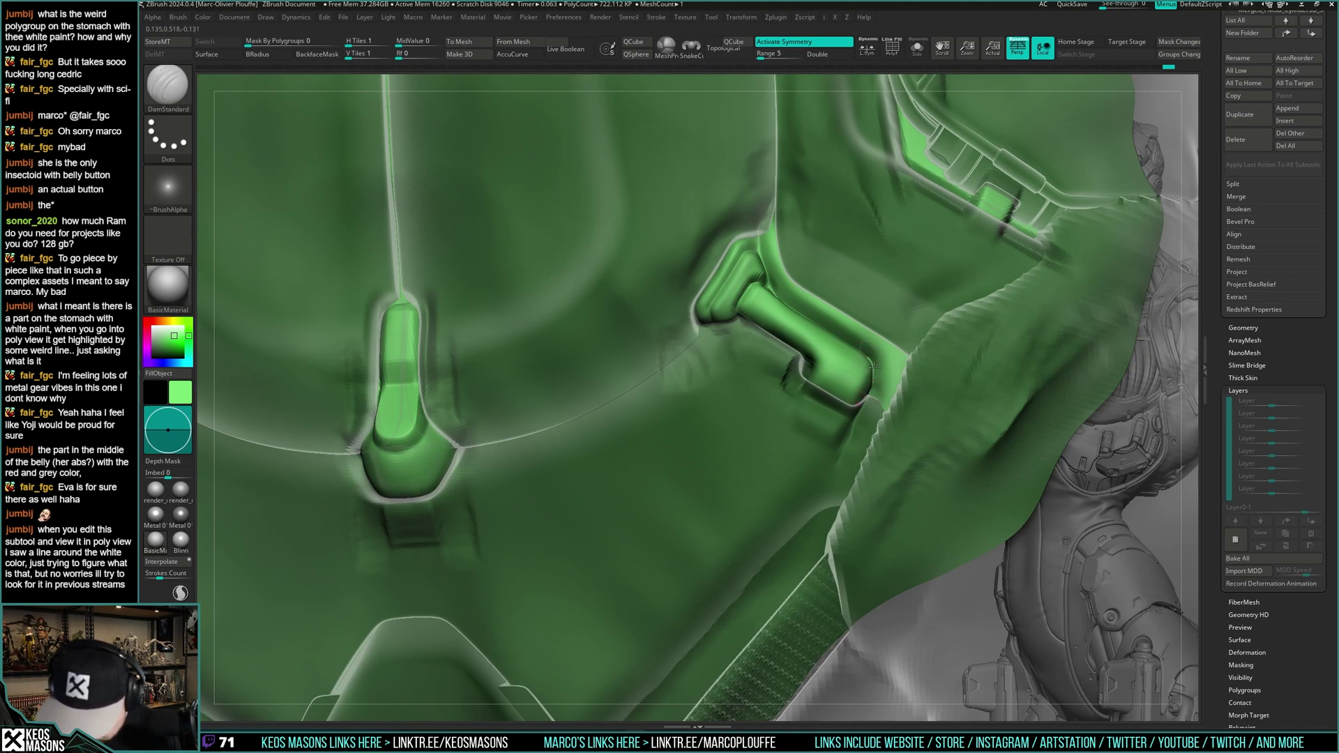
pyautogui.hotkey('shift', 't')
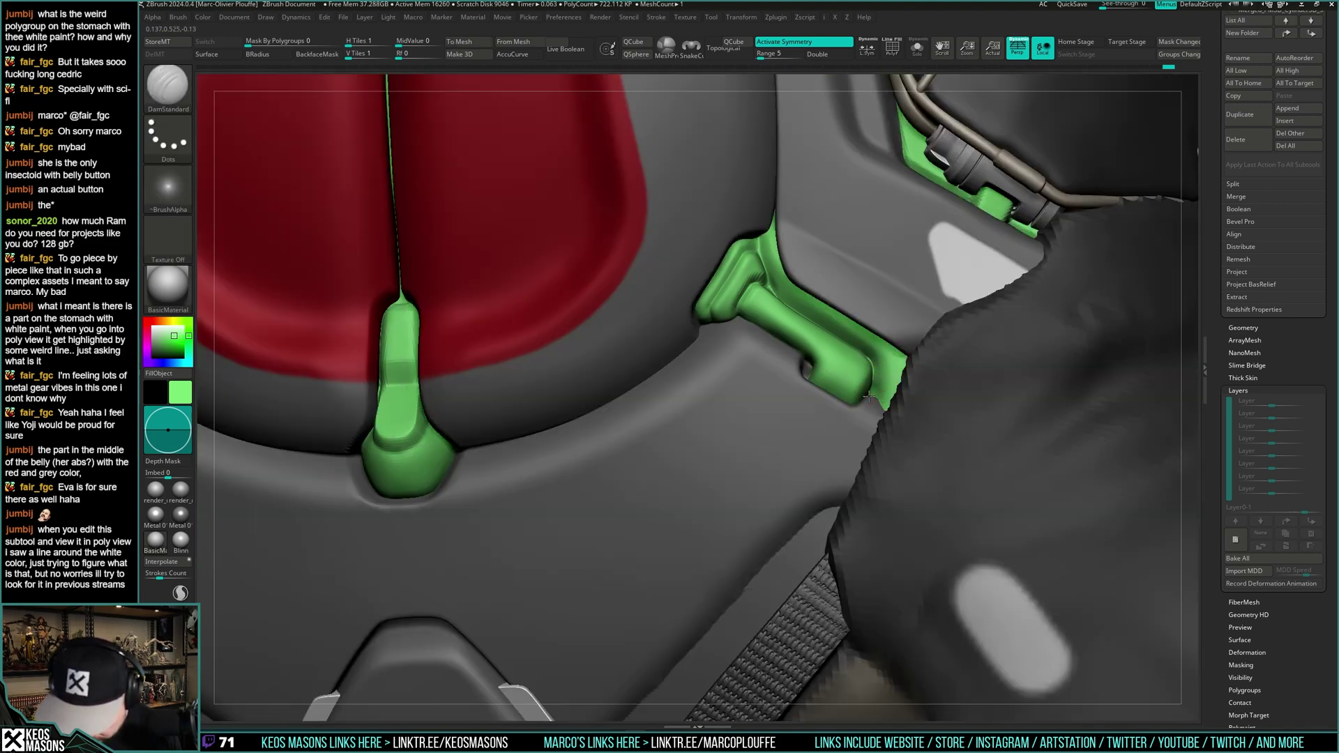
# - Flatten the green surface beside the side connector's lower end with the hPolish brush and smooth it
pyautogui.moveTo(871, 296)
pyautogui.keyDown('ctrl'); pyautogui.mouseDown(button='right')
pyautogui.moveTo(872, 235)
pyautogui.moveTo(908, 361)
pyautogui.moveTo(881, 342)
pyautogui.moveTo(879, 363)
pyautogui.moveTo(914, 357)
pyautogui.moveTo(888, 347)
pyautogui.mouseUp(button='right'); pyautogui.keyUp('ctrl')
pyautogui.press('space')
pyautogui.hotkey('alt', 's')
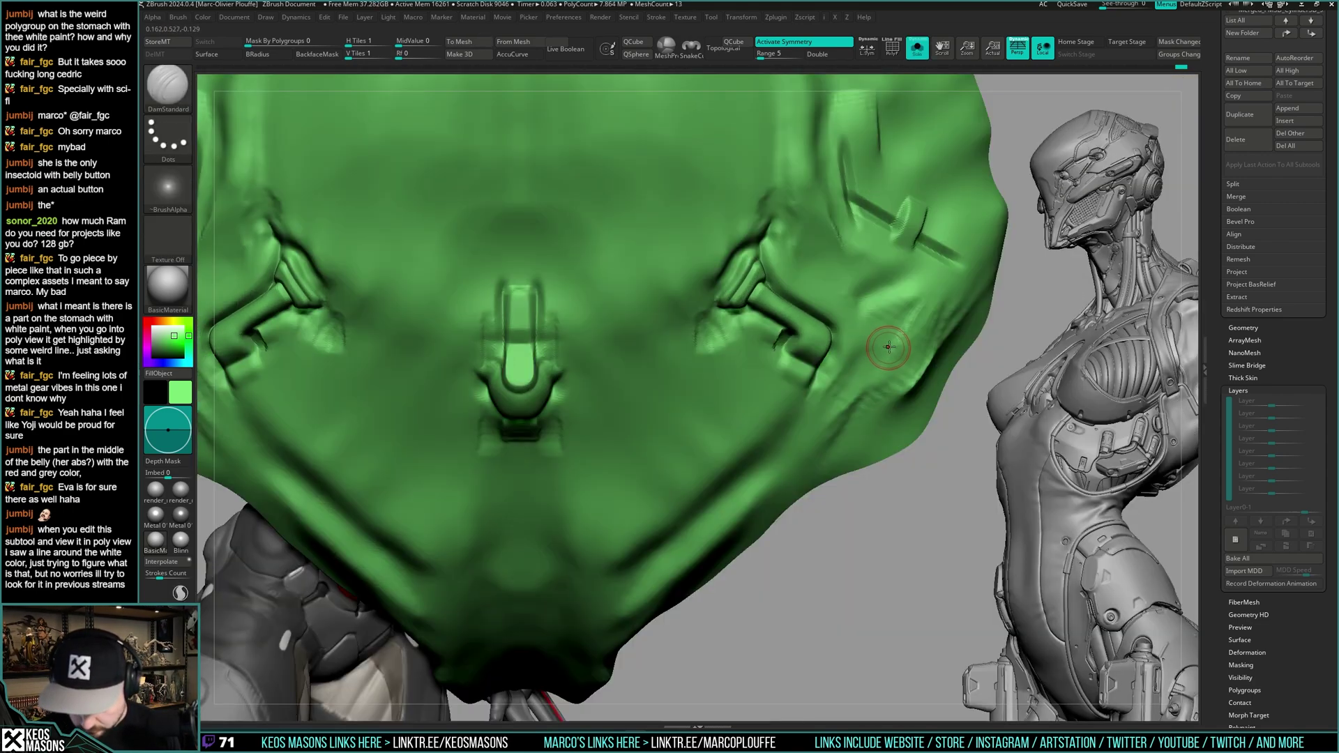
pyautogui.press('space')
pyautogui.click(852, 412)
pyautogui.press('space')
pyautogui.click(871, 414)
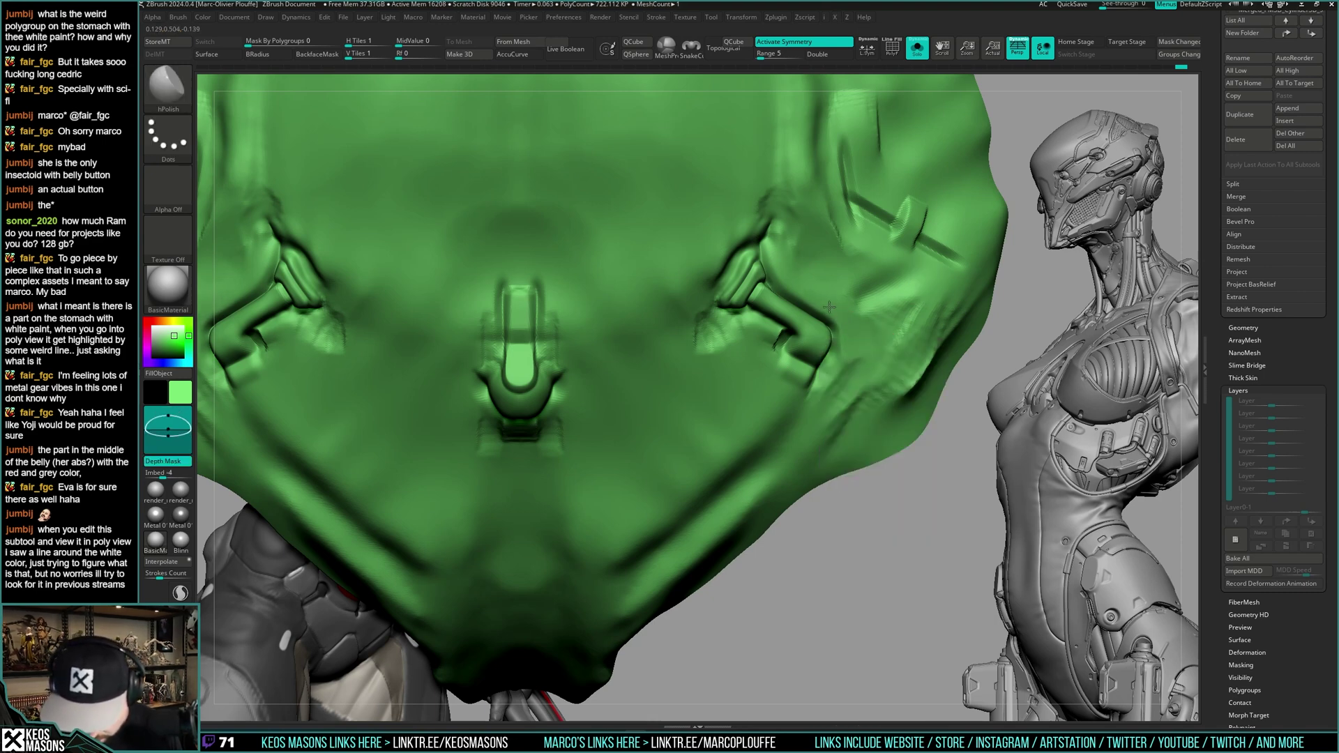
pyautogui.hotkey('alt', 's')
pyautogui.keyDown('shift'); pyautogui.moveTo(856, 317); pyautogui.dragTo(845, 309); pyautogui.keyUp('shift')
pyautogui.moveTo(819, 328); pyautogui.dragTo(844, 332, button='right')
# - Try cutting a thin line beside the side connector's lower end with the Orb_Cracks brush
pyautogui.press('space')
pyautogui.press('1')
pyautogui.click(852, 376)
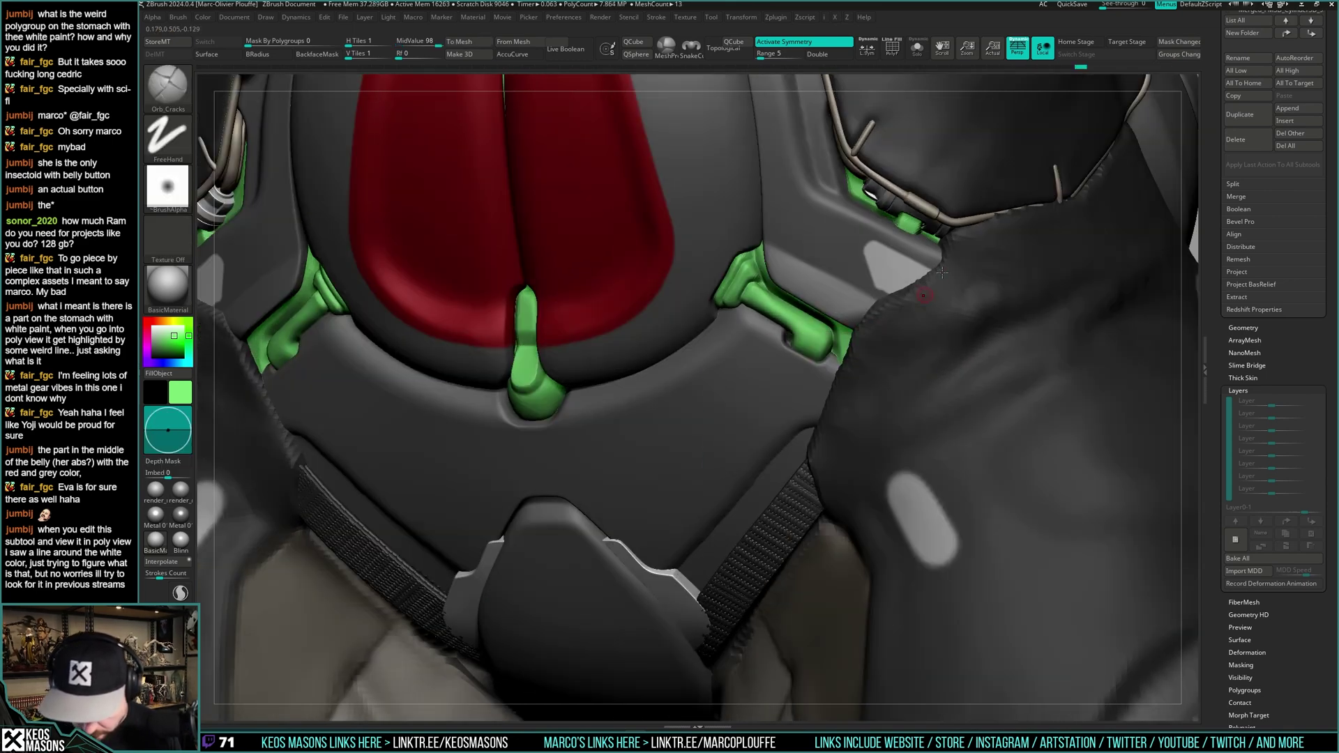
pyautogui.keyDown('ctrl'); pyautogui.moveTo(927, 293); pyautogui.dragTo(840, 349, button='right'); pyautogui.keyUp('ctrl')
pyautogui.hotkey('shift', 't')
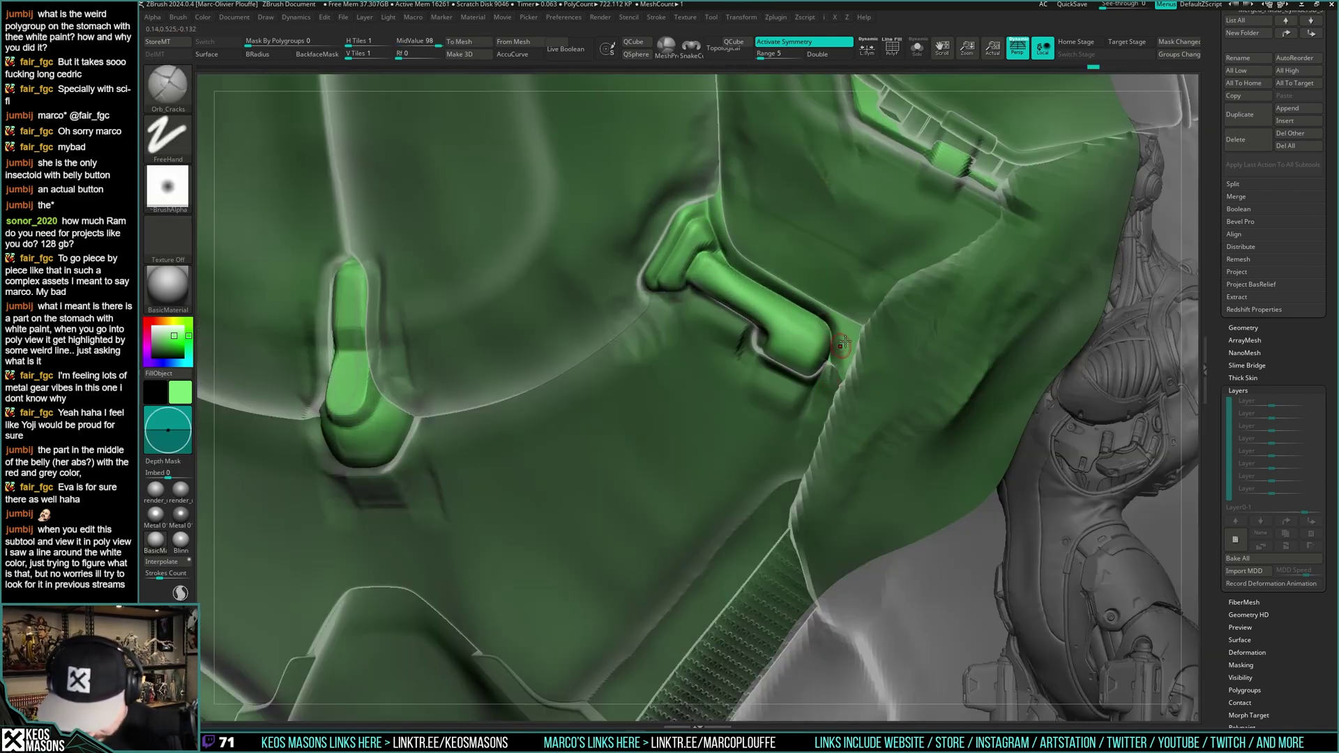
pyautogui.hotkey('ctrl', 'z')
# - Carve the edge around the side connector's lower end with DamStandard while the surrounding plates are ghosted
pyautogui.press('1')
pyautogui.click(878, 385)
pyautogui.press('space')
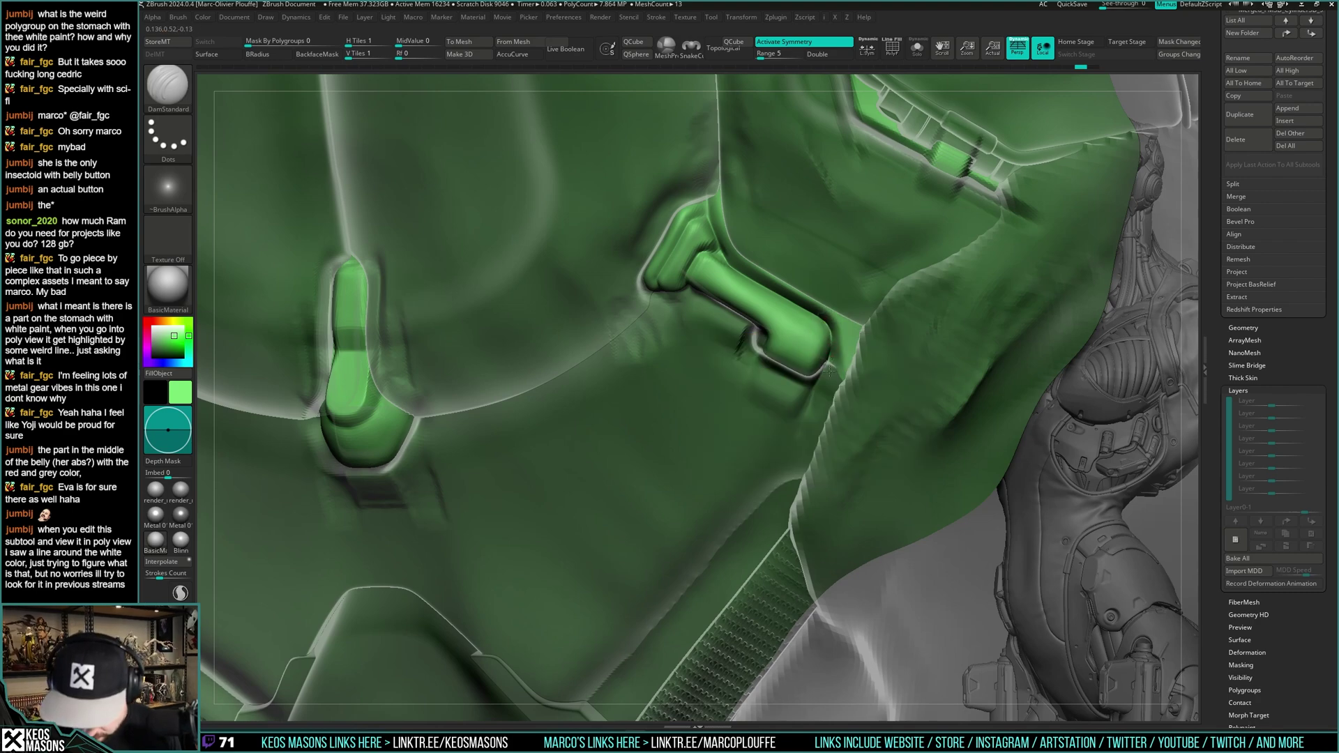
pyautogui.moveTo(827, 386)
pyautogui.keyDown('ctrl'); pyautogui.mouseDown(button='right')
pyautogui.moveTo(867, 311)
pyautogui.moveTo(825, 368)
pyautogui.mouseUp(button='right'); pyautogui.keyUp('ctrl')
pyautogui.hotkey('shift', 't')
# - Cut a thin line outward from the side connector's lower end with the Orb_Cracks brush, checking it ghosted and assembled
pyautogui.hotkey('shift', 't')
pyautogui.press('1')
pyautogui.click(919, 382)
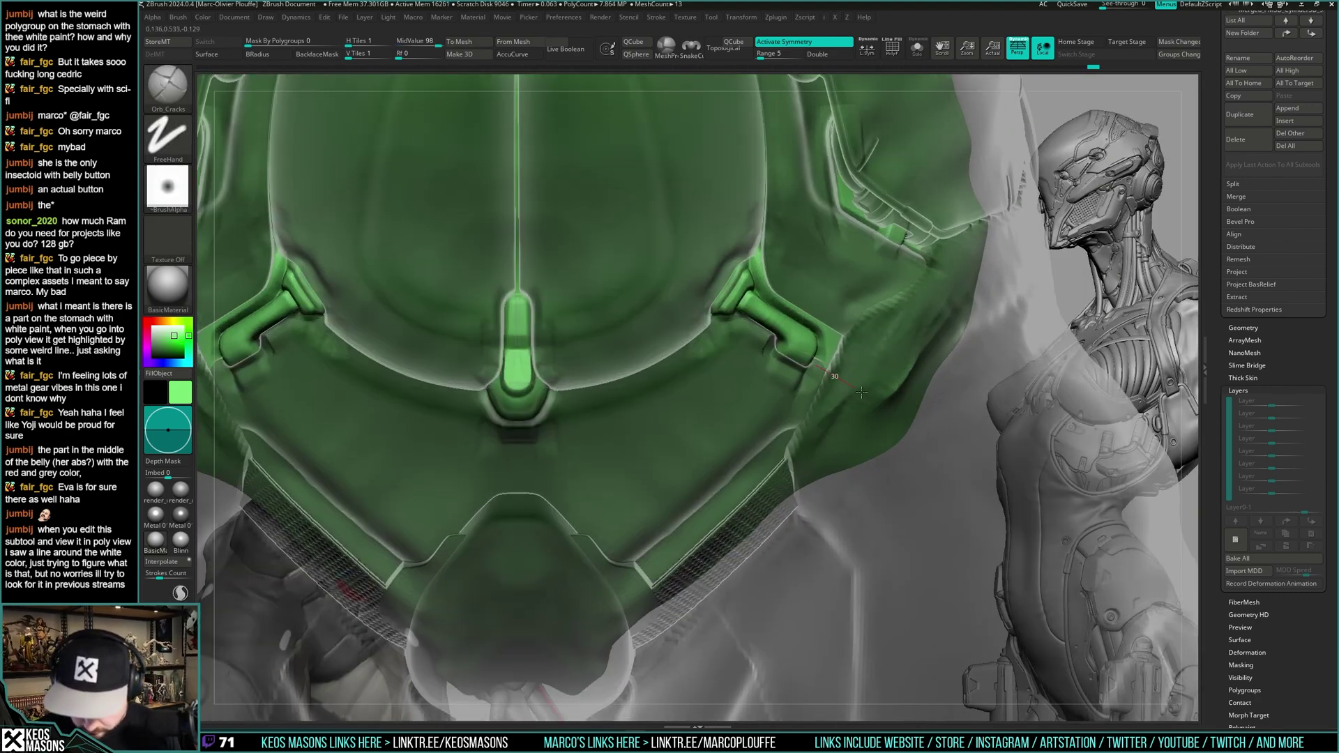
pyautogui.moveTo(864, 393); pyautogui.dragTo(877, 403)
pyautogui.hotkey('ctrl', 'z')
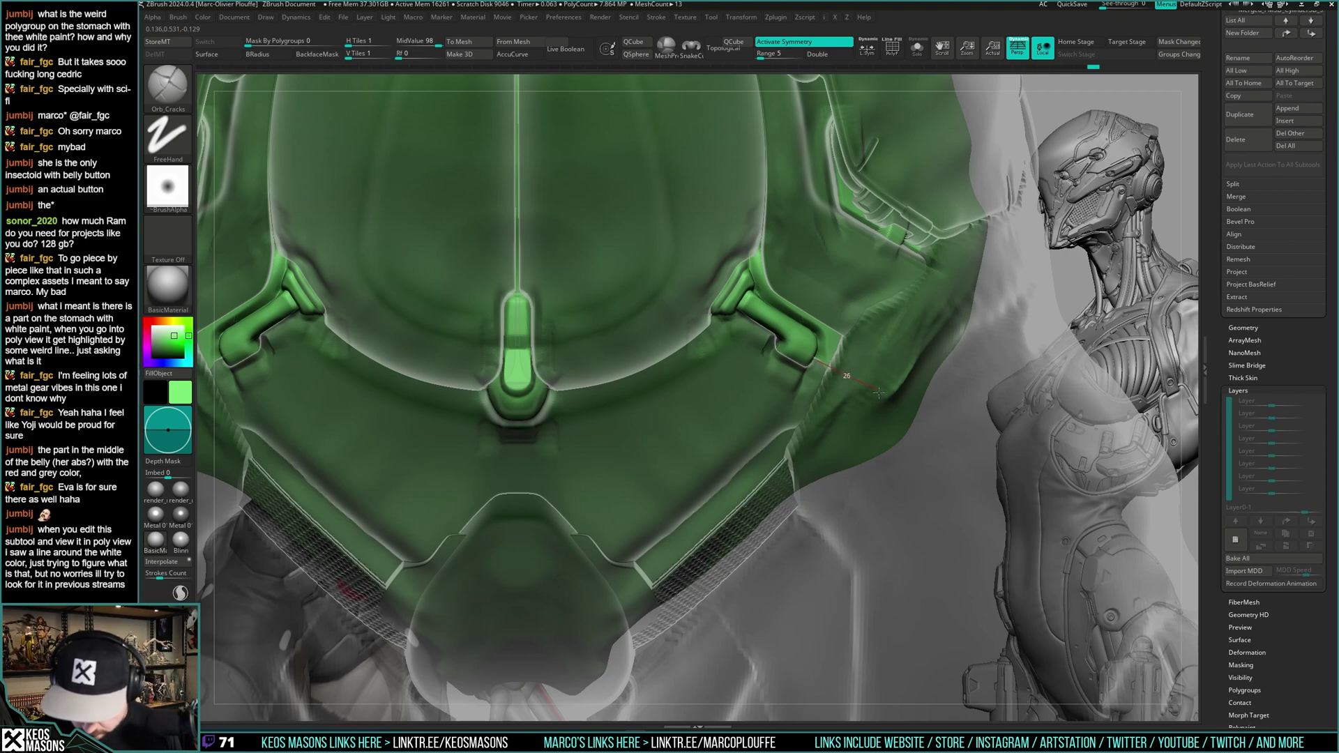
pyautogui.hotkey('shift', 't')
pyautogui.keyDown('ctrl'); pyautogui.moveTo(866, 391); pyautogui.dragTo(868, 322, button='right'); pyautogui.keyUp('ctrl')
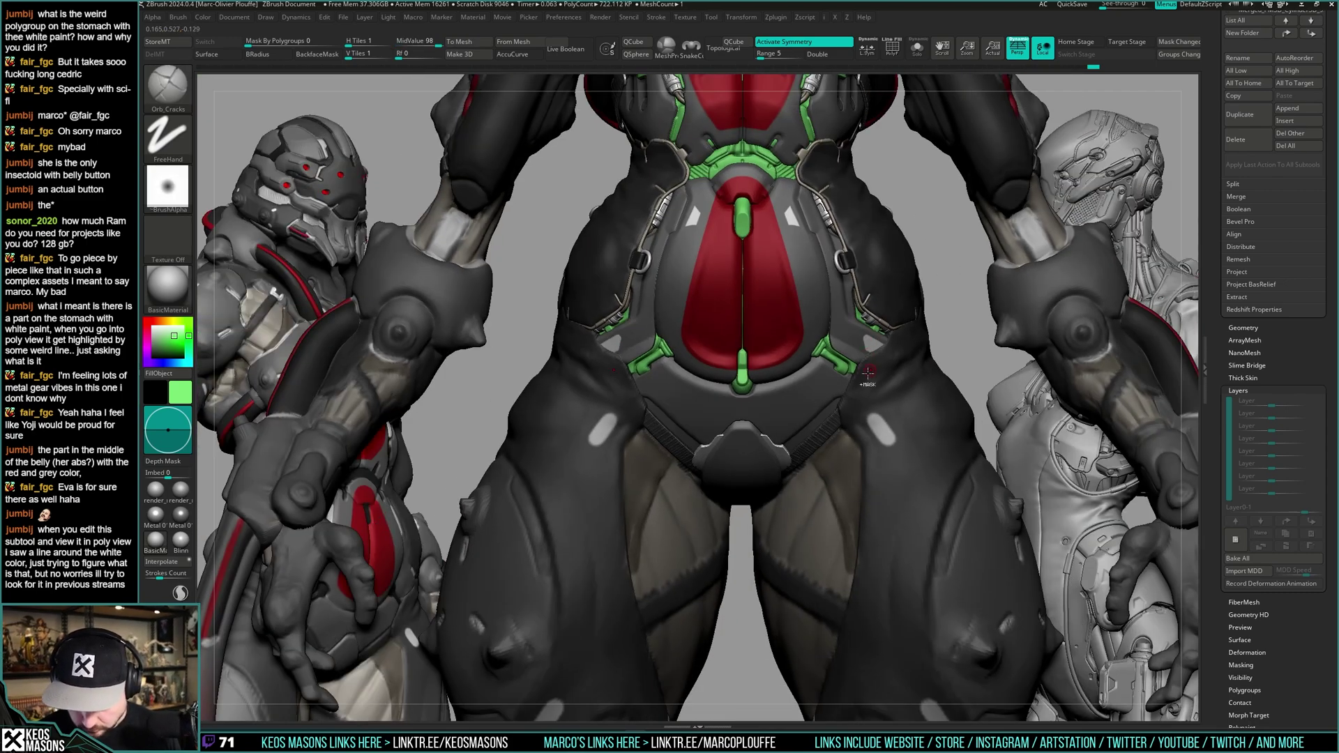
pyautogui.keyDown('ctrl'); pyautogui.moveTo(856, 446); pyautogui.dragTo(853, 480, button='right'); pyautogui.keyUp('ctrl')
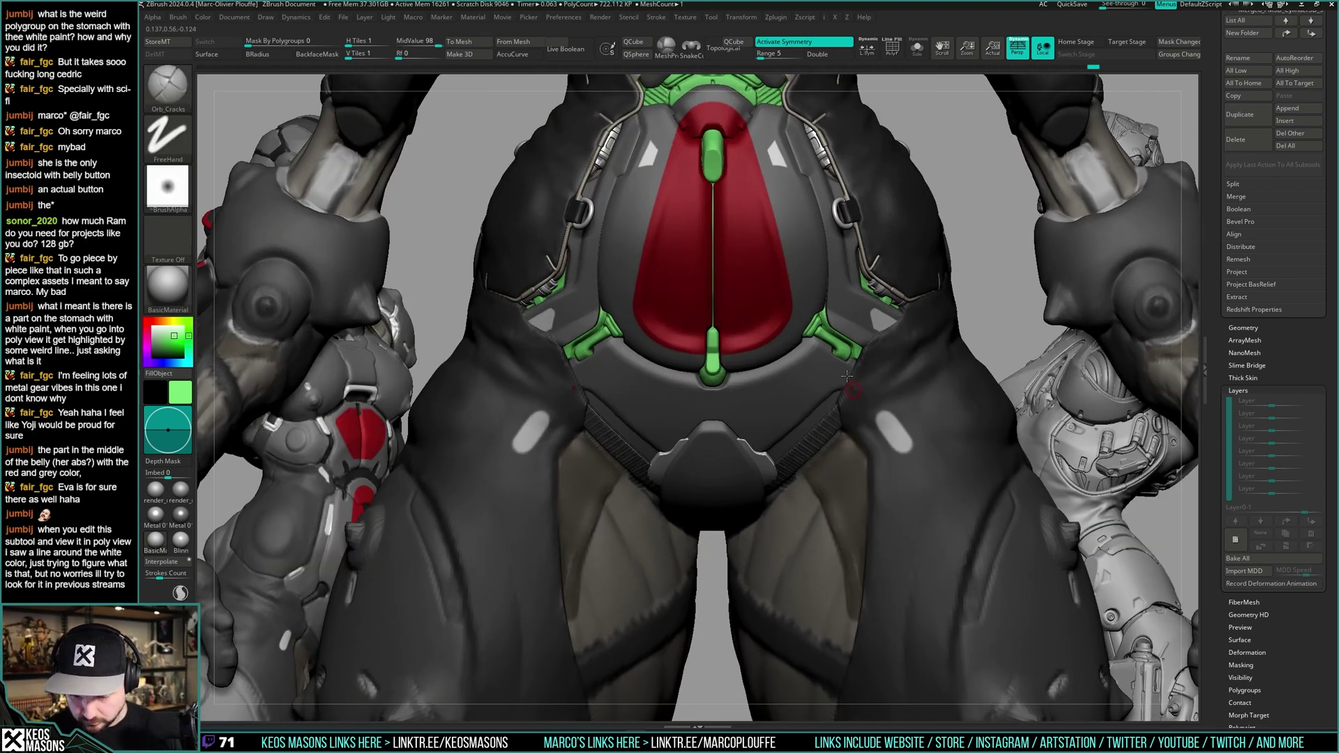
pyautogui.moveTo(846, 376)
pyautogui.keyDown('ctrl'); pyautogui.mouseDown(button='right')
pyautogui.moveTo(856, 411)
pyautogui.moveTo(867, 297)
pyautogui.moveTo(852, 307)
pyautogui.moveTo(876, 331)
pyautogui.mouseUp(button='right'); pyautogui.keyUp('ctrl')
# - Carve the edge beside the side connector's upper end with DamStandard while the surrounding plates are ghosted
pyautogui.press('x')
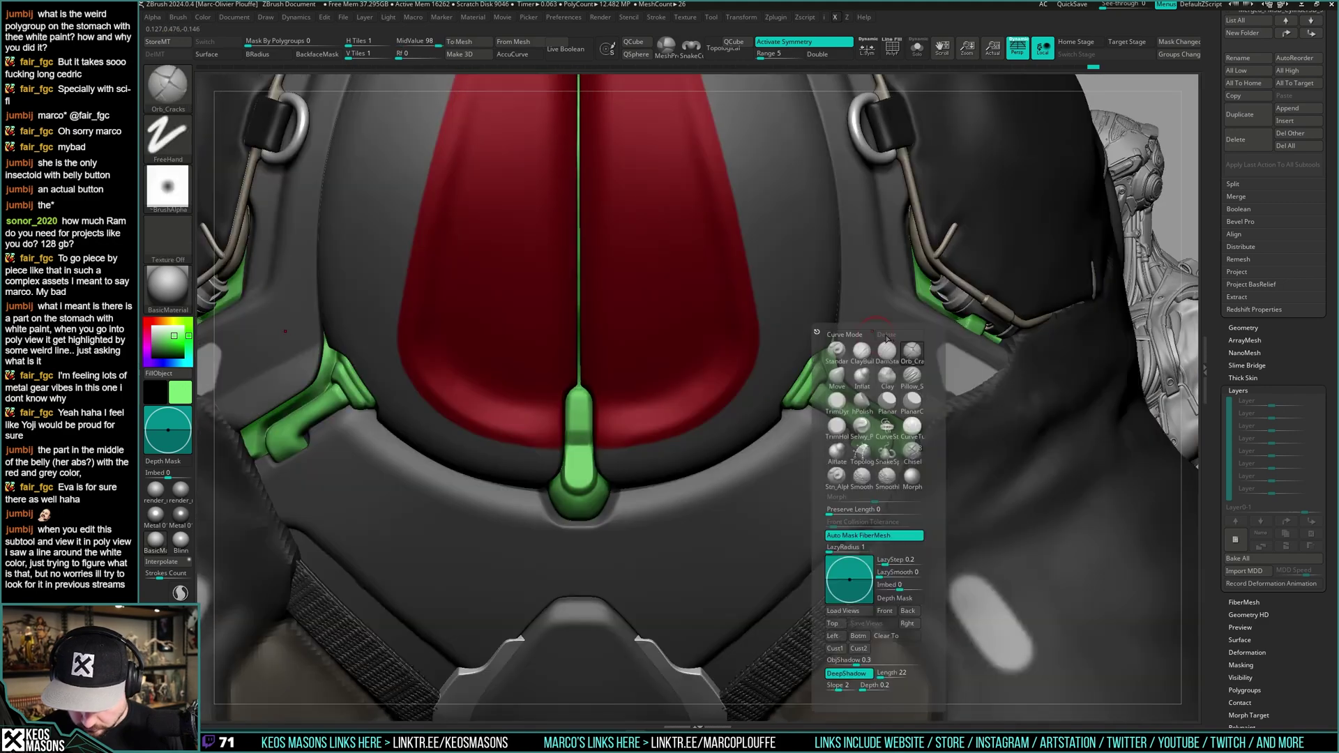
pyautogui.click(886, 351)
pyautogui.hotkey('shift', 't')
pyautogui.rightClick(870, 341)
pyautogui.moveTo(834, 341); pyautogui.dragTo(852, 340)
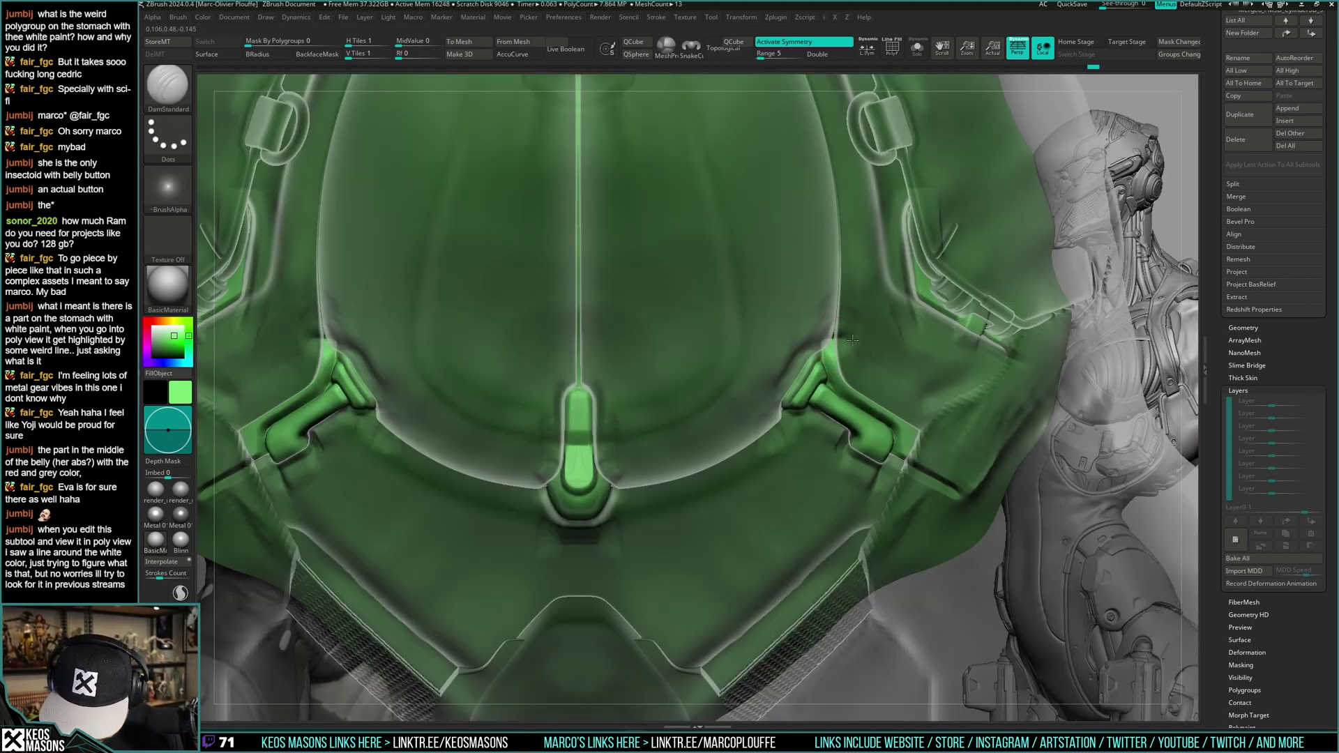
pyautogui.hotkey('shift', 't')
pyautogui.keyDown('ctrl'); pyautogui.moveTo(846, 368); pyautogui.dragTo(848, 285, button='right'); pyautogui.keyUp('ctrl')
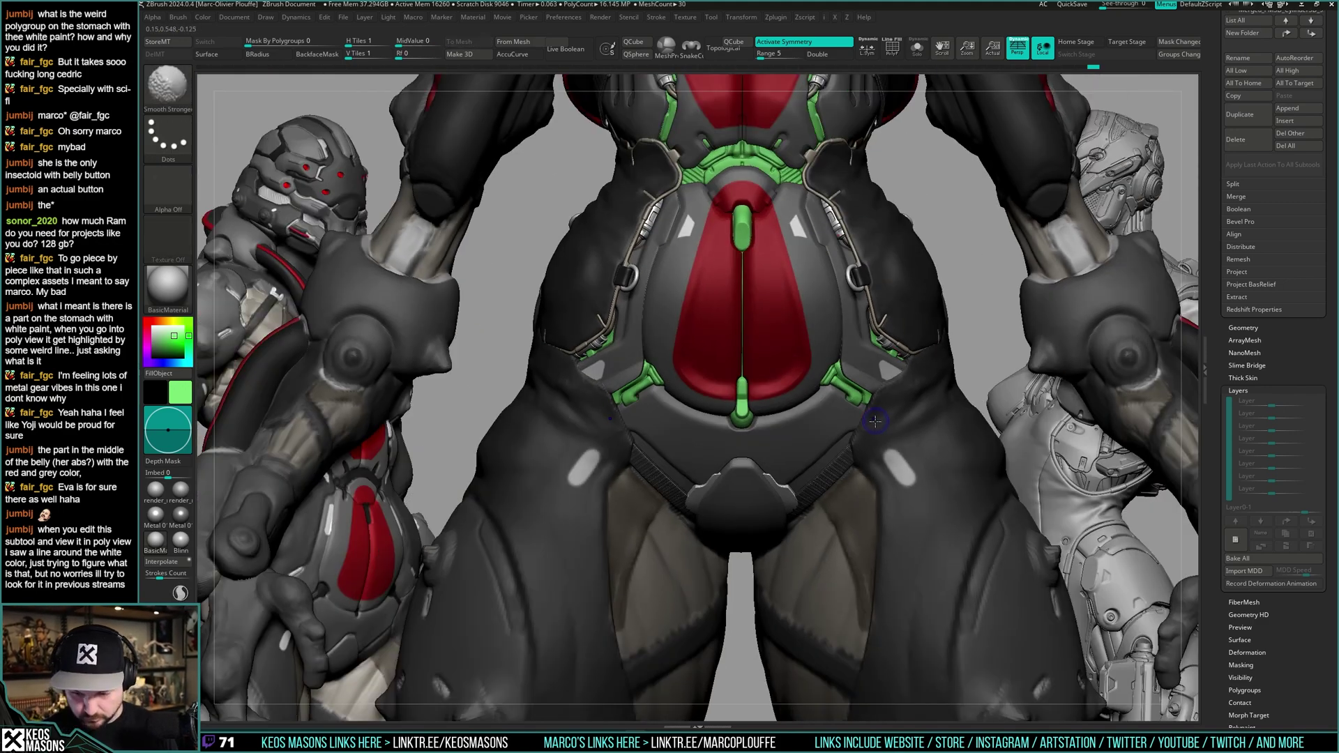
# - Cut a short groove across the side connector's arm with the Orb_Cracks brush
pyautogui.keyDown('alt'); pyautogui.click(891, 400); pyautogui.keyUp('alt')
pyautogui.moveTo(891, 401)
pyautogui.keyDown('alt'); pyautogui.mouseDown(button='right')
pyautogui.moveTo(857, 341)
pyautogui.moveTo(838, 396)
pyautogui.mouseUp(button='right'); pyautogui.keyUp('alt')
pyautogui.hotkey('shift', 'f')
pyautogui.rightClick(837, 364)
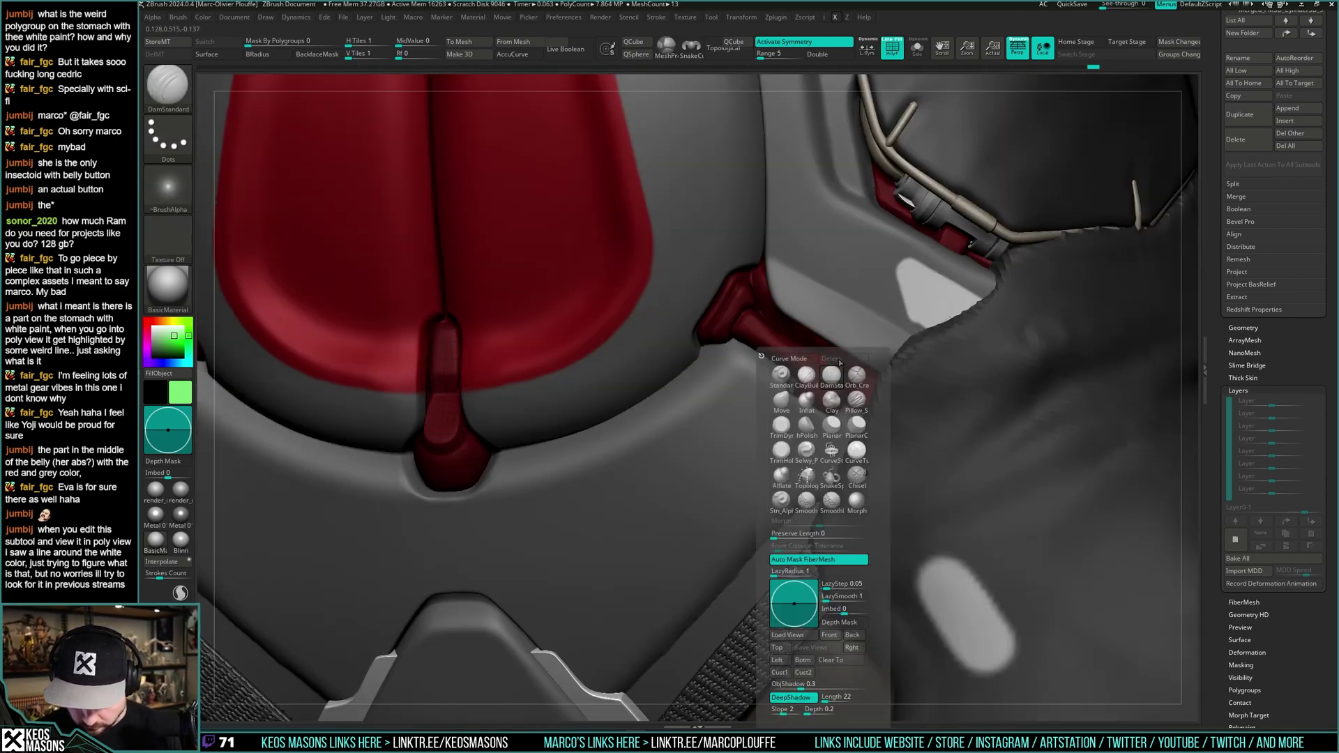
pyautogui.click(856, 377)
pyautogui.hotkey('shift', 'f')
pyautogui.keyDown('ctrl'); pyautogui.moveTo(829, 335); pyautogui.dragTo(798, 337, button='right'); pyautogui.keyUp('ctrl')
pyautogui.keyDown('alt'); pyautogui.click(815, 347); pyautogui.keyUp('alt')
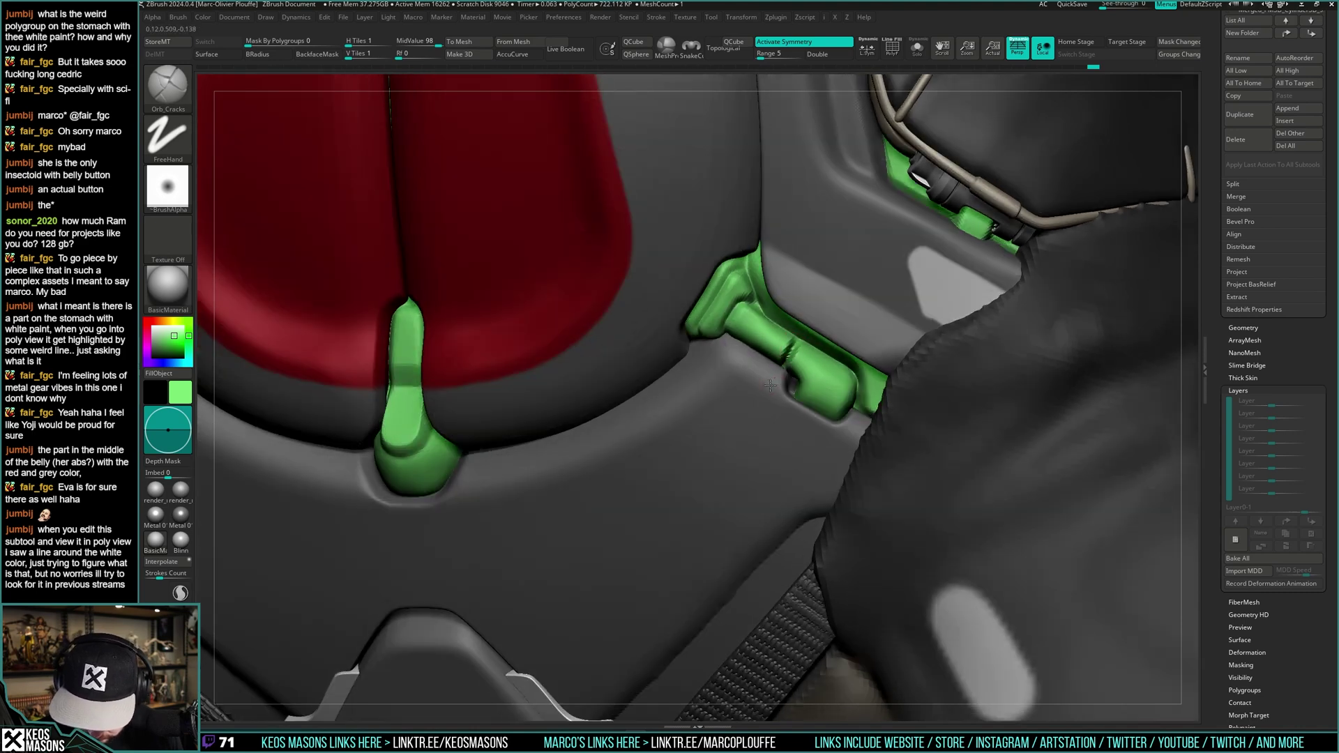
pyautogui.moveTo(769, 385); pyautogui.dragTo(871, 322, button='right')
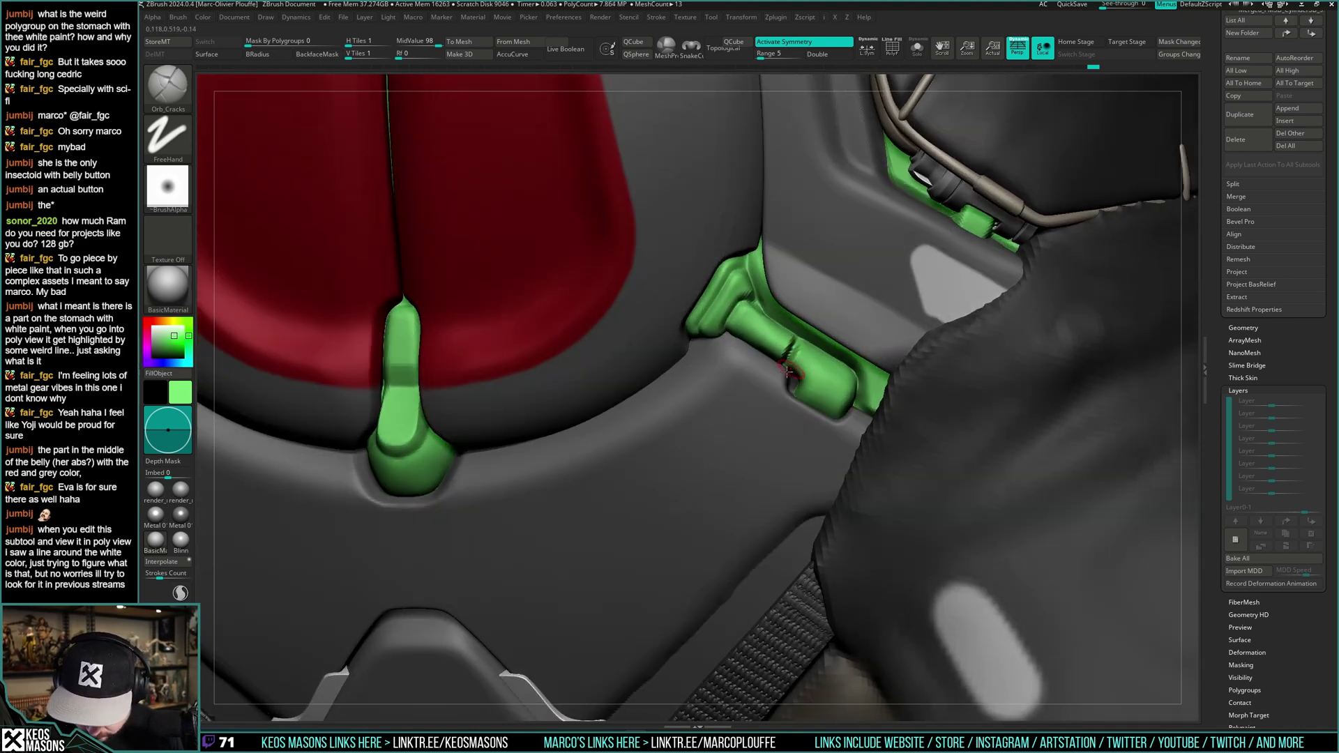
pyautogui.hotkey('shift', 'f')
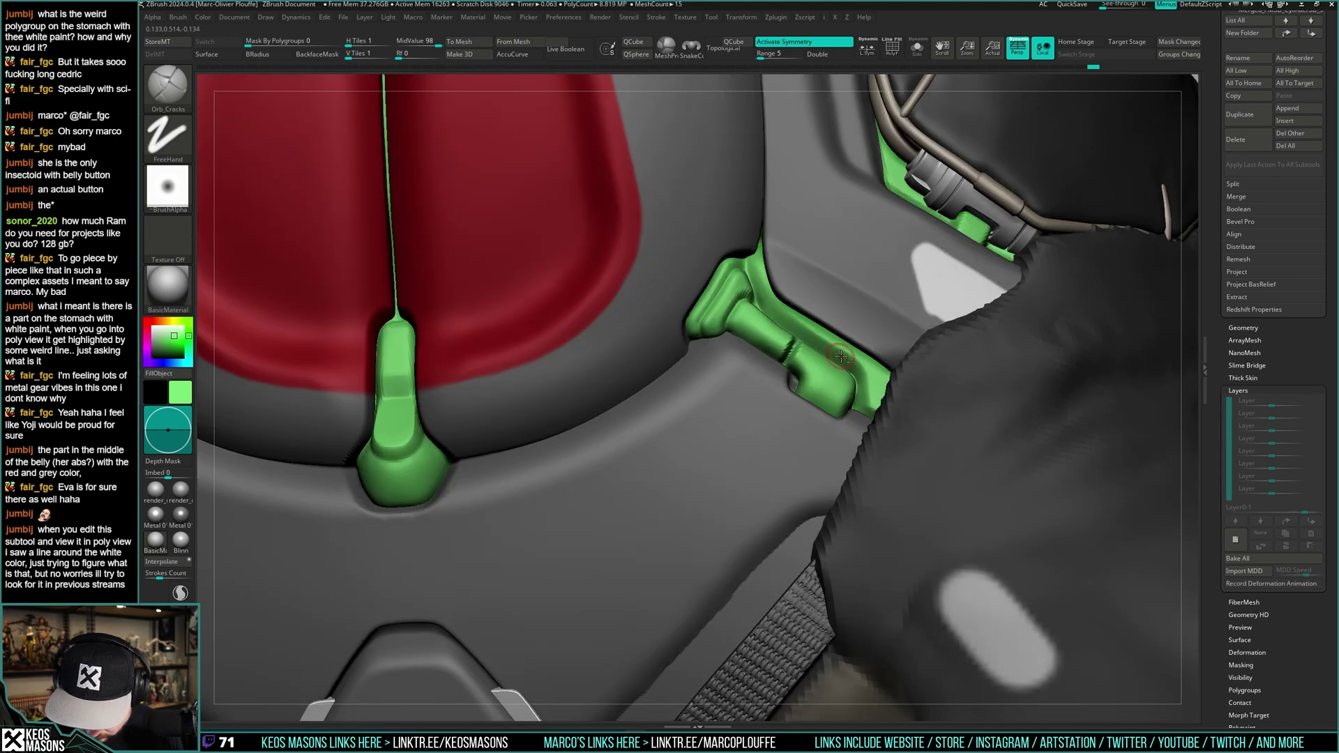
# - Cut a short line above the side connector's lower end on the isolated green mesh and check it assembled
pyautogui.hotkey('alt', 's')
pyautogui.hotkey('shift', 'f')
pyautogui.moveTo(837, 358); pyautogui.dragTo(837, 364)
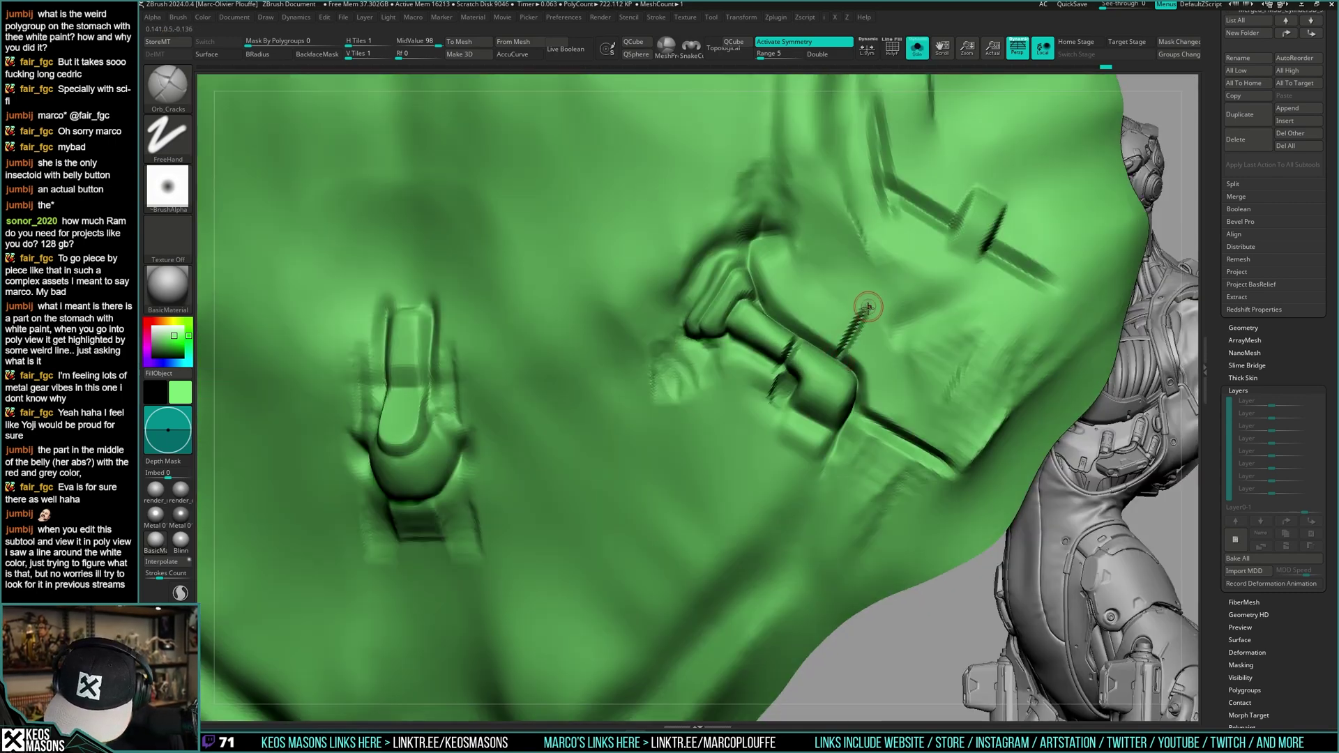
pyautogui.hotkey('alt', 's')
pyautogui.keyDown('ctrl'); pyautogui.moveTo(891, 329); pyautogui.dragTo(774, 273, button='right'); pyautogui.keyUp('ctrl')
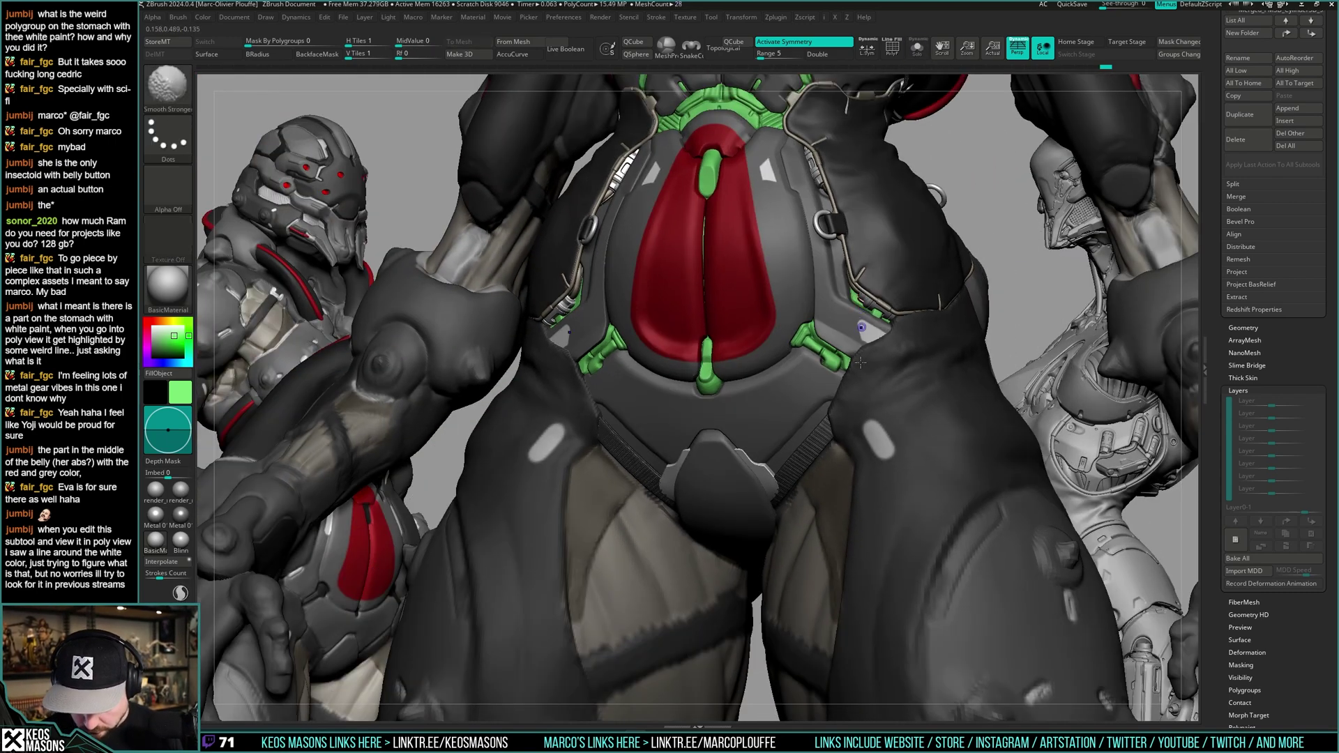
# - Adjust the shape around the side connector's upper end with the Move brush so it fits the adjoining plates
pyautogui.moveTo(899, 279)
pyautogui.keyDown('shift'); pyautogui.mouseDown(button='right')
pyautogui.moveTo(962, 275)
pyautogui.moveTo(935, 314)
pyautogui.moveTo(973, 377)
pyautogui.moveTo(955, 373)
pyautogui.mouseUp(button='right'); pyautogui.keyUp('shift')
pyautogui.press('space')
pyautogui.click(811, 396)
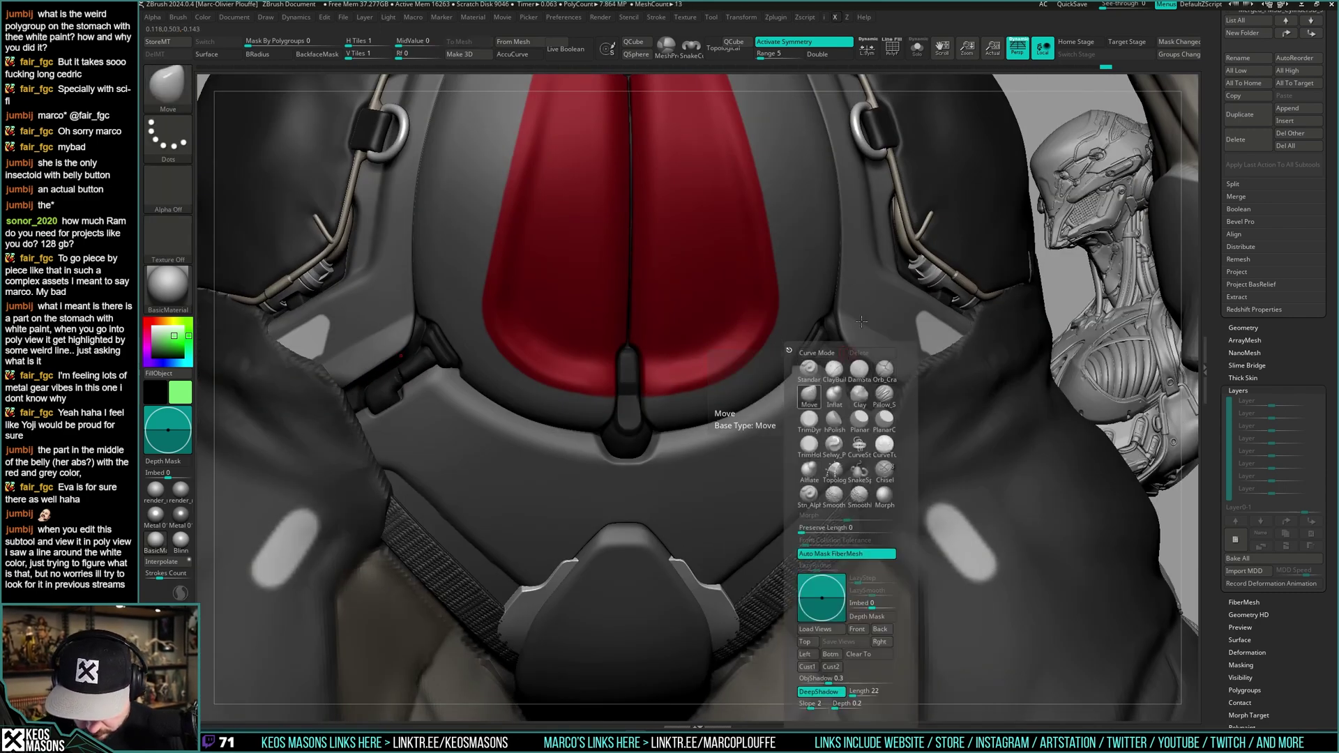
pyautogui.press('space')
pyautogui.moveTo(825, 347); pyautogui.dragTo(826, 347)
pyautogui.moveTo(826, 347); pyautogui.dragTo(818, 346, button='right')
pyautogui.press('space')
pyautogui.moveTo(818, 346); pyautogui.dragTo(823, 341)
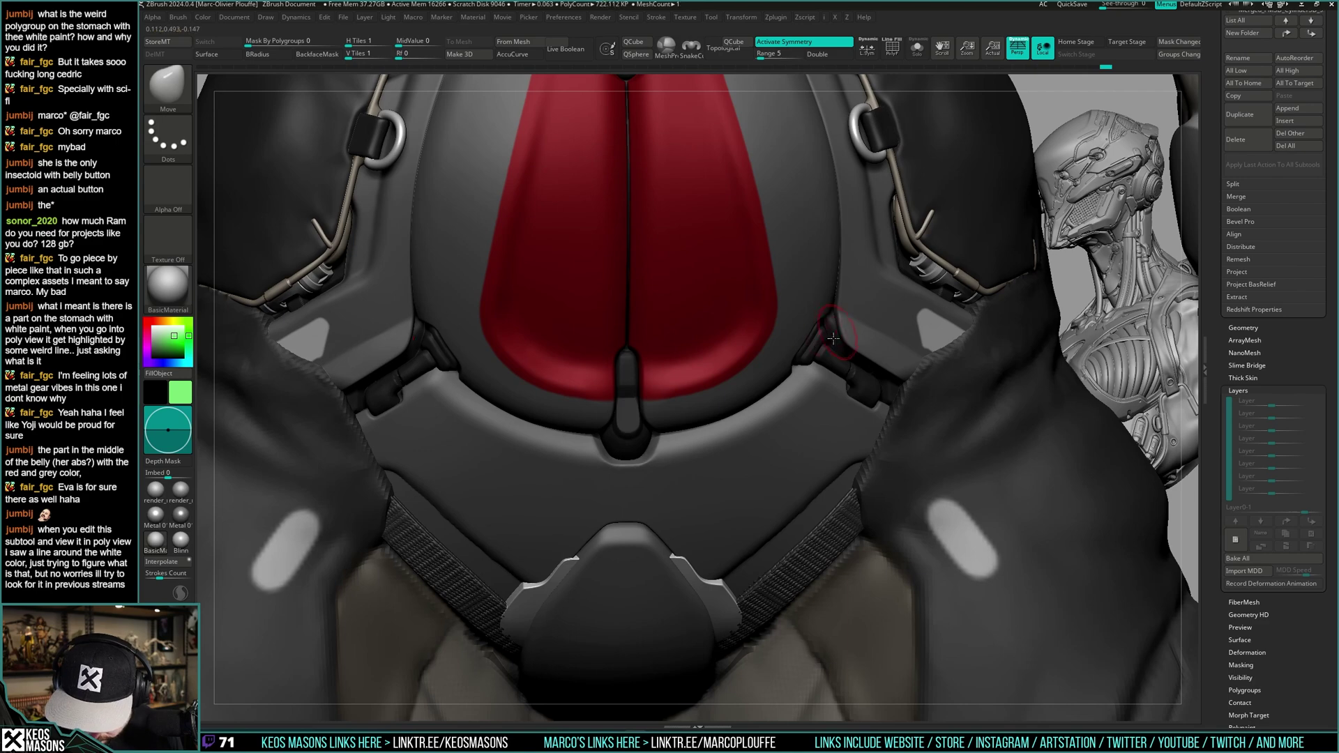
pyautogui.keyDown('ctrl'); pyautogui.moveTo(820, 349); pyautogui.dragTo(840, 276, button='right'); pyautogui.keyUp('ctrl')
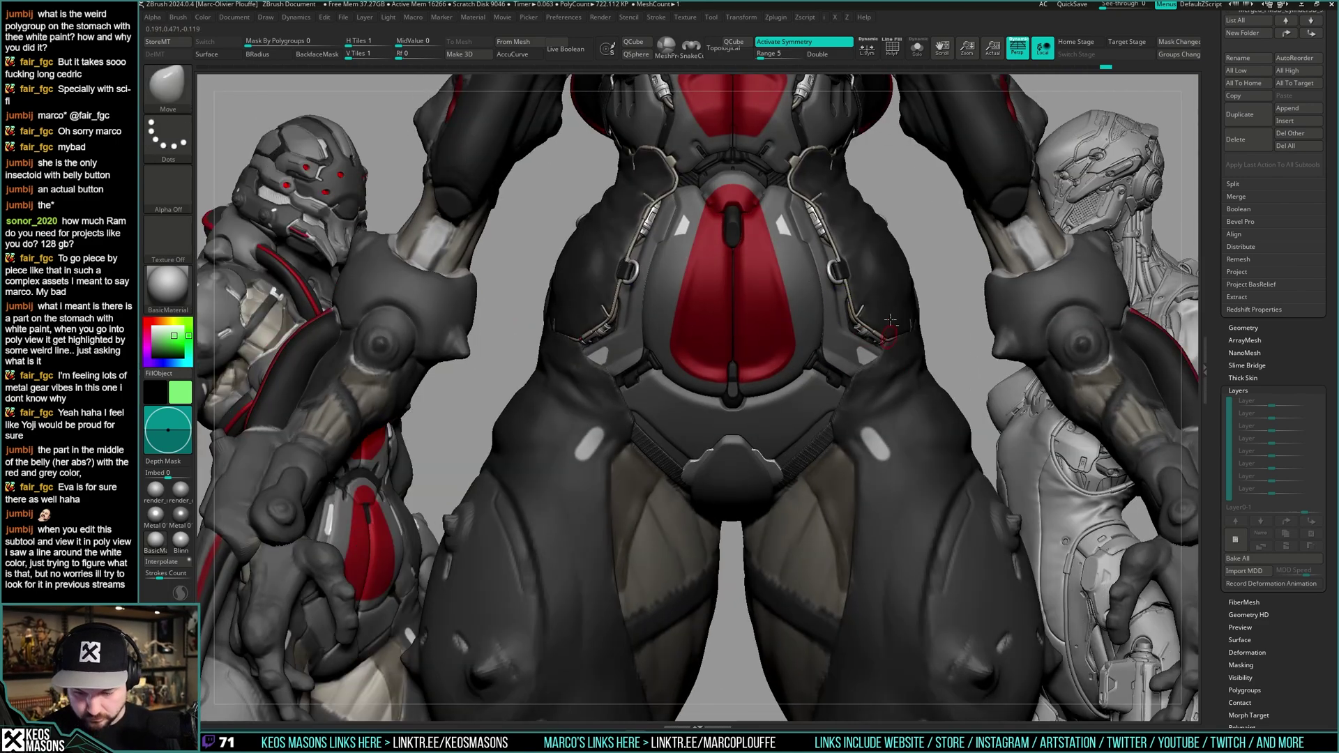
# - Try an Orb_Cracks stroke beside the lower central insert, then undo it
pyautogui.keyDown('alt'); pyautogui.moveTo(887, 313); pyautogui.dragTo(867, 364, button='right'); pyautogui.keyUp('alt')
pyautogui.keyDown('alt'); pyautogui.click(714, 413); pyautogui.keyUp('alt')
pyautogui.keyDown('alt'); pyautogui.moveTo(722, 410); pyautogui.dragTo(752, 400, button='right'); pyautogui.keyUp('alt')
pyautogui.press('space')
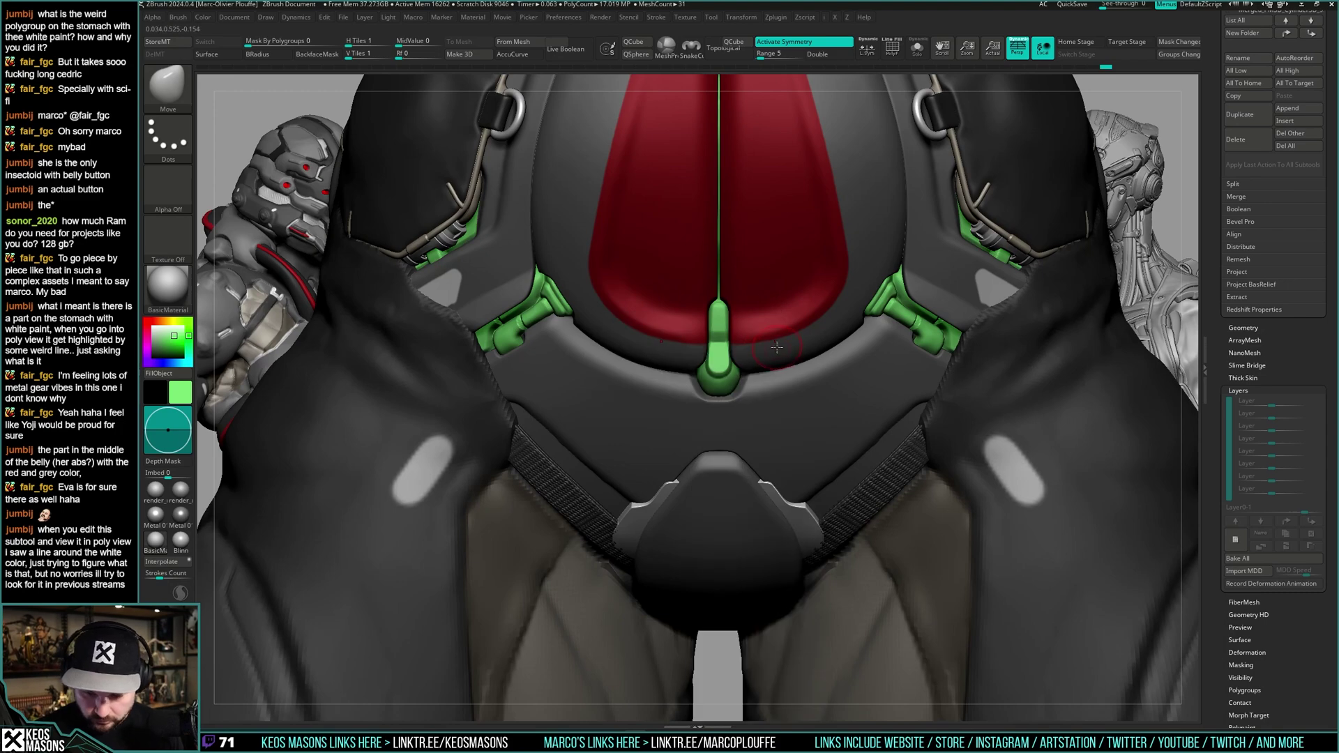
pyautogui.keyDown('ctrl'); pyautogui.moveTo(756, 285); pyautogui.dragTo(763, 315, button='right'); pyautogui.keyUp('ctrl')
pyautogui.press('space')
pyautogui.click(798, 338)
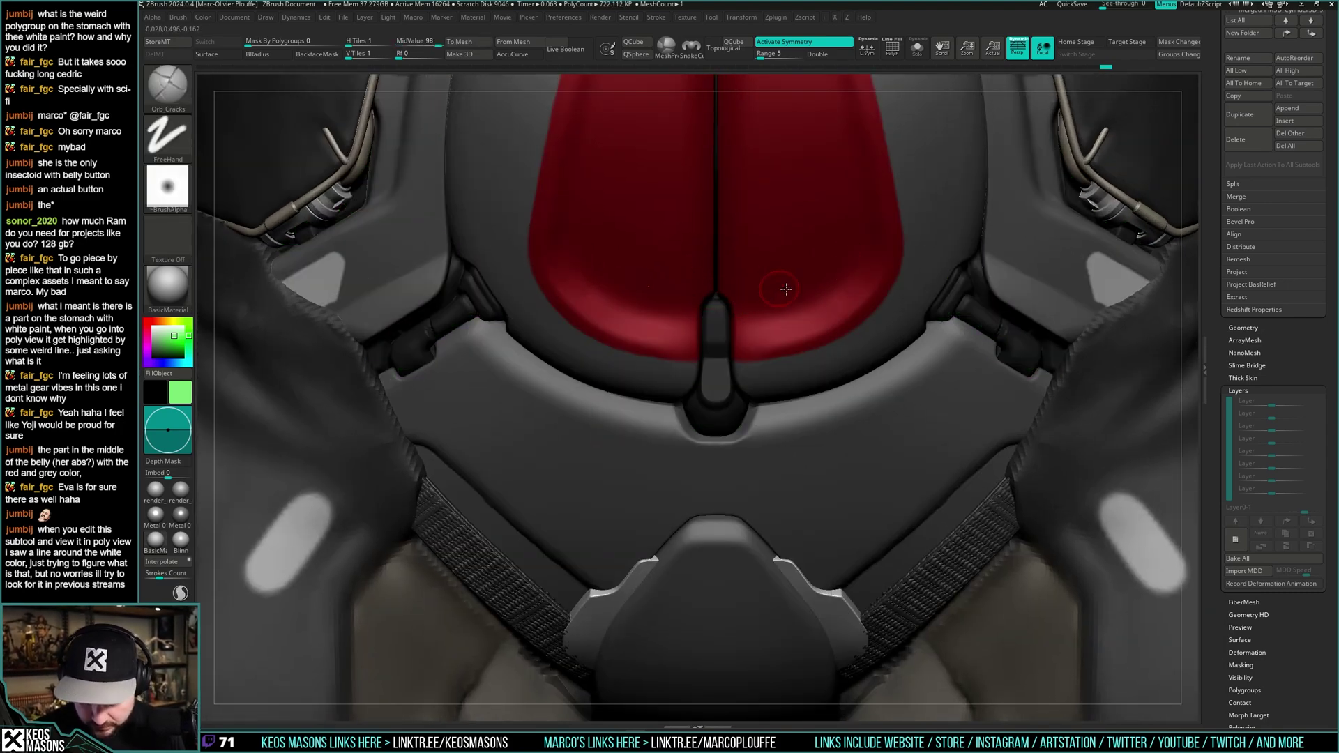
pyautogui.hotkey('ctrl', 'z')
# - Flatten the front faces of the lower central insert with the hPolish brush
pyautogui.moveTo(756, 326); pyautogui.dragTo(765, 301, button='right')
pyautogui.press('space')
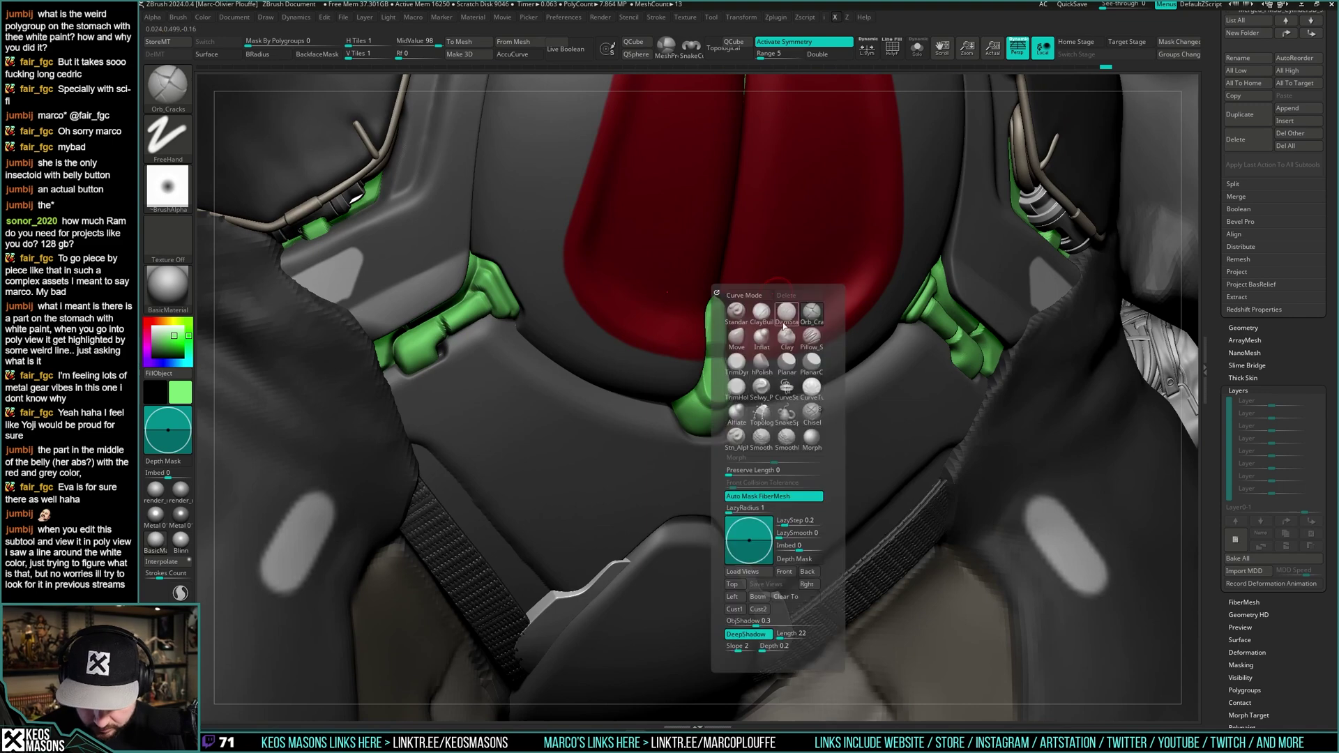
pyautogui.click(768, 359)
pyautogui.press('space')
pyautogui.click(813, 372)
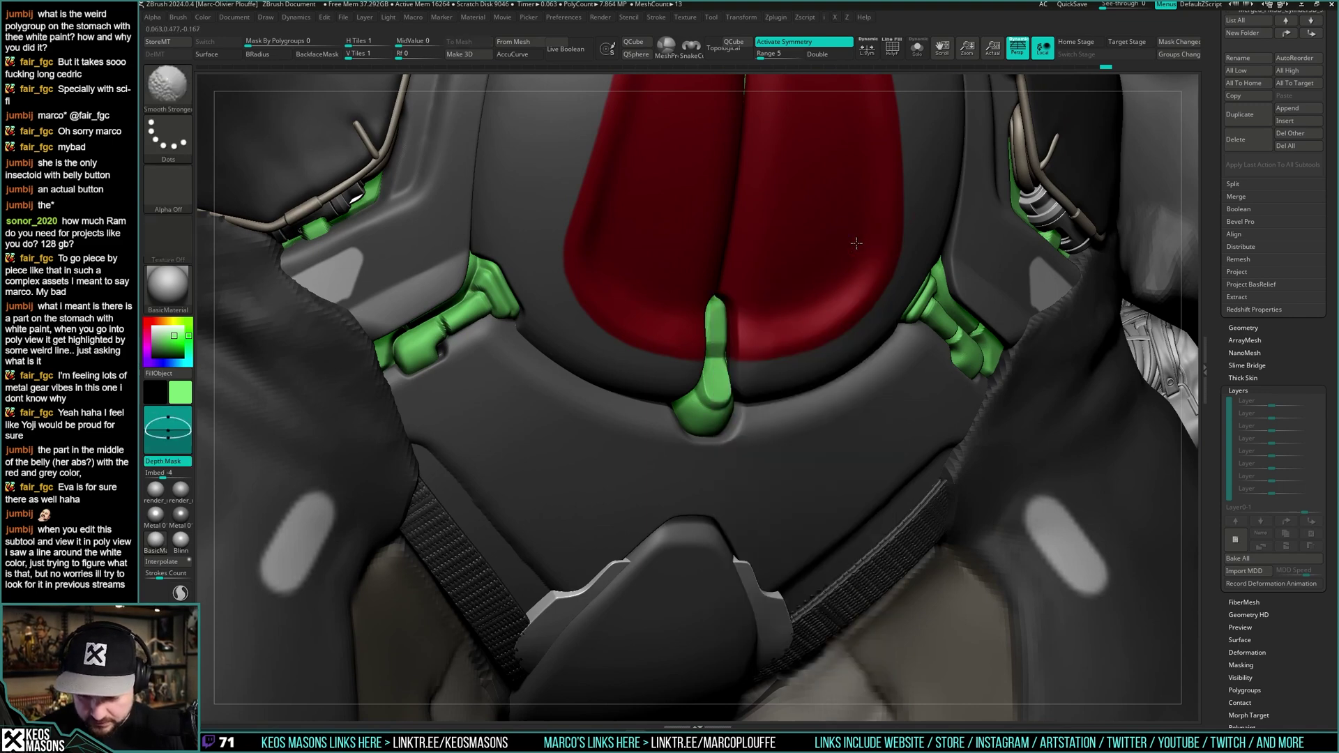
pyautogui.keyDown('shift'); pyautogui.moveTo(855, 245); pyautogui.dragTo(840, 248, button='right'); pyautogui.keyUp('shift')
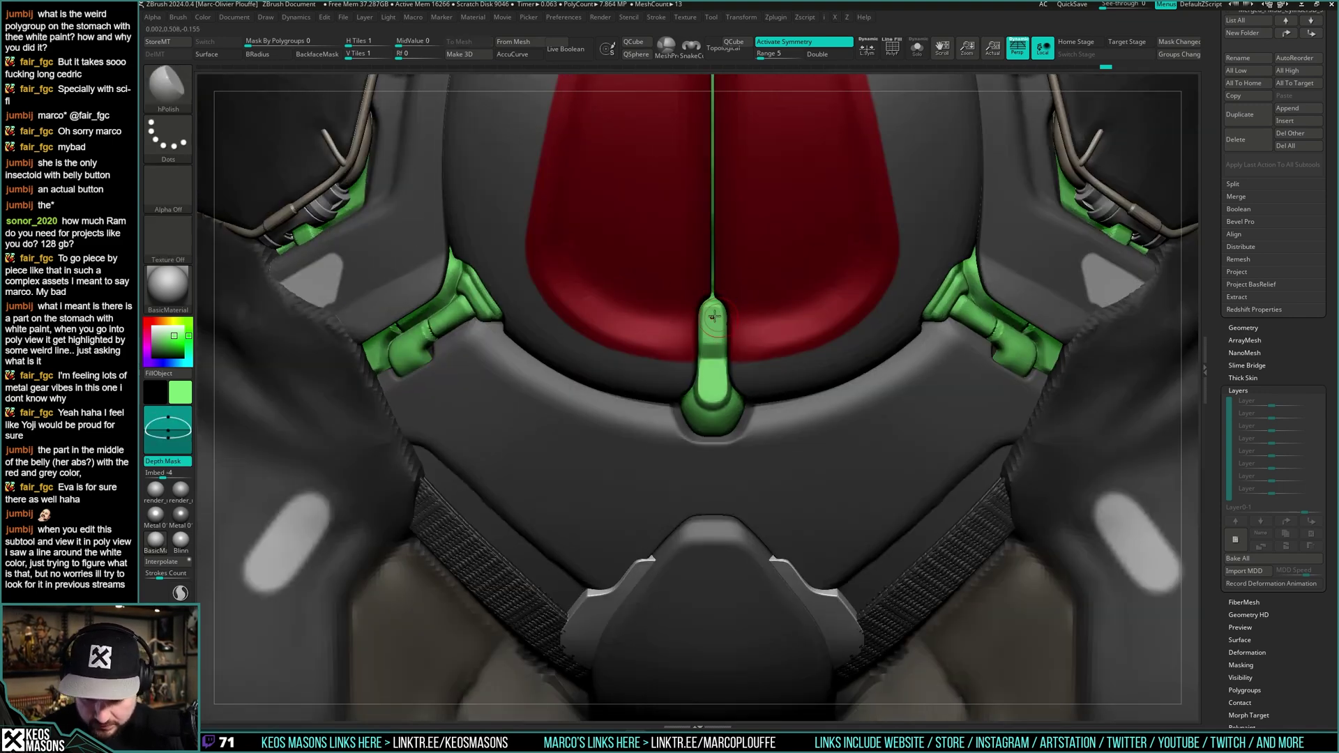
pyautogui.moveTo(714, 317)
pyautogui.mouseDown(button='right')
pyautogui.moveTo(704, 362)
pyautogui.moveTo(738, 300)
pyautogui.mouseUp(button='right')
pyautogui.hotkey('shift', 's')
# - Polish the lower central insert's narrow upper part, alternating between the isolated mesh and the assembled armour
pyautogui.press('space')
pyautogui.moveTo(725, 323)
pyautogui.mouseDown(button='right')
pyautogui.moveTo(715, 317)
pyautogui.moveTo(788, 245)
pyautogui.mouseUp(button='right')
pyautogui.press('s')
pyautogui.press('s')
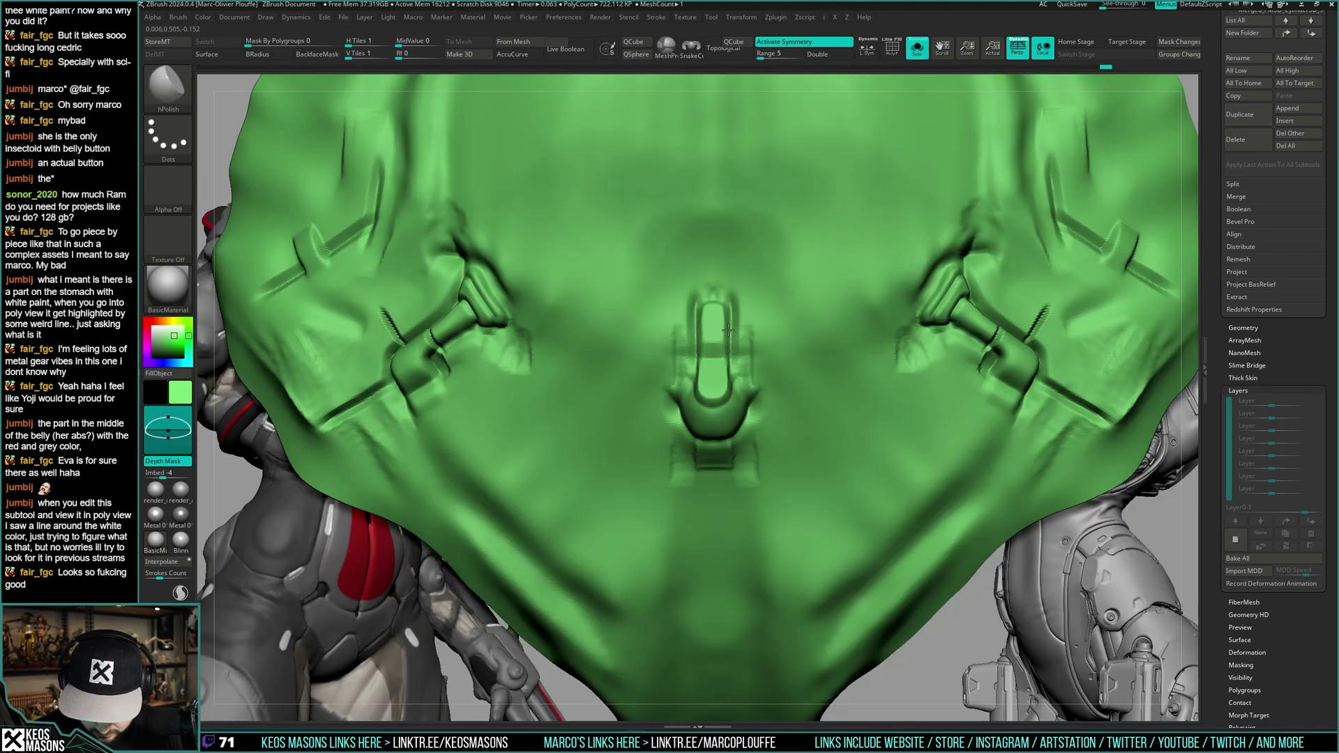
pyautogui.keyDown('alt'); pyautogui.moveTo(732, 354); pyautogui.dragTo(734, 315, button='right'); pyautogui.keyUp('alt')
pyautogui.press('s')
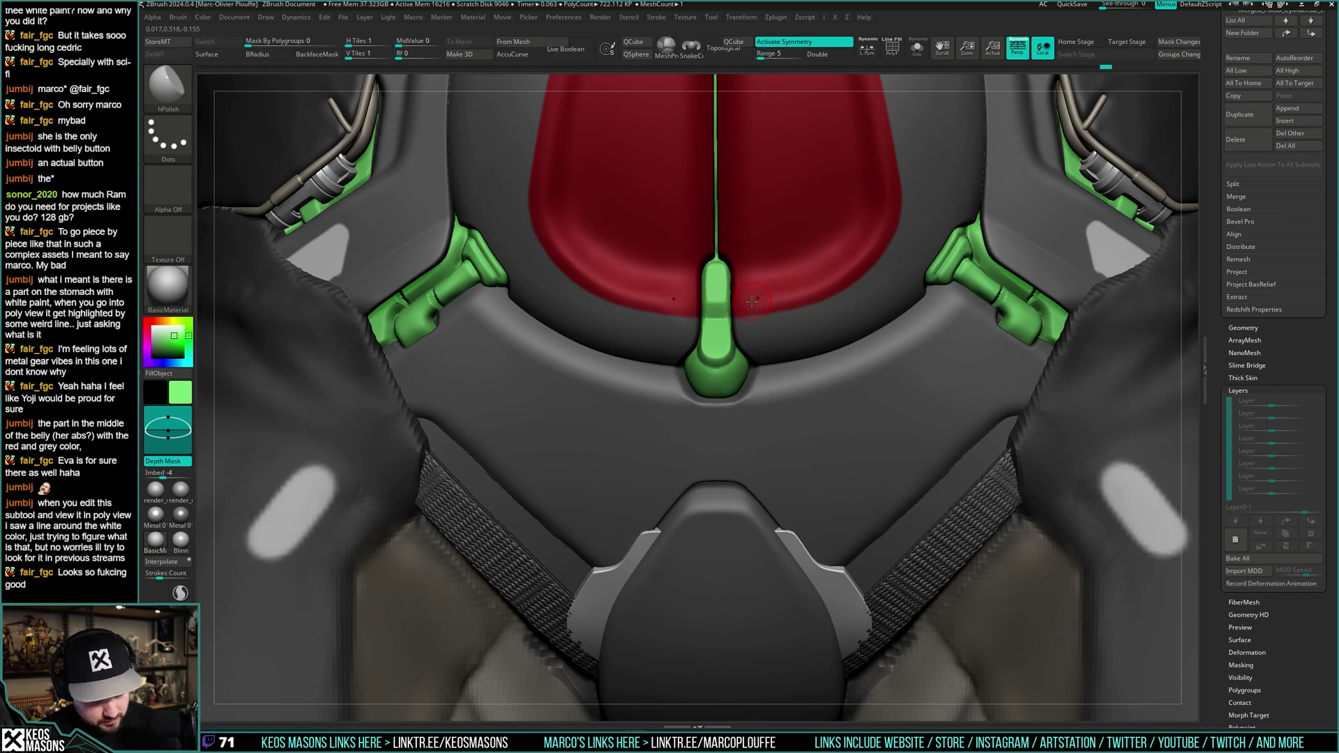
pyautogui.moveTo(794, 379); pyautogui.dragTo(765, 351, button='right')
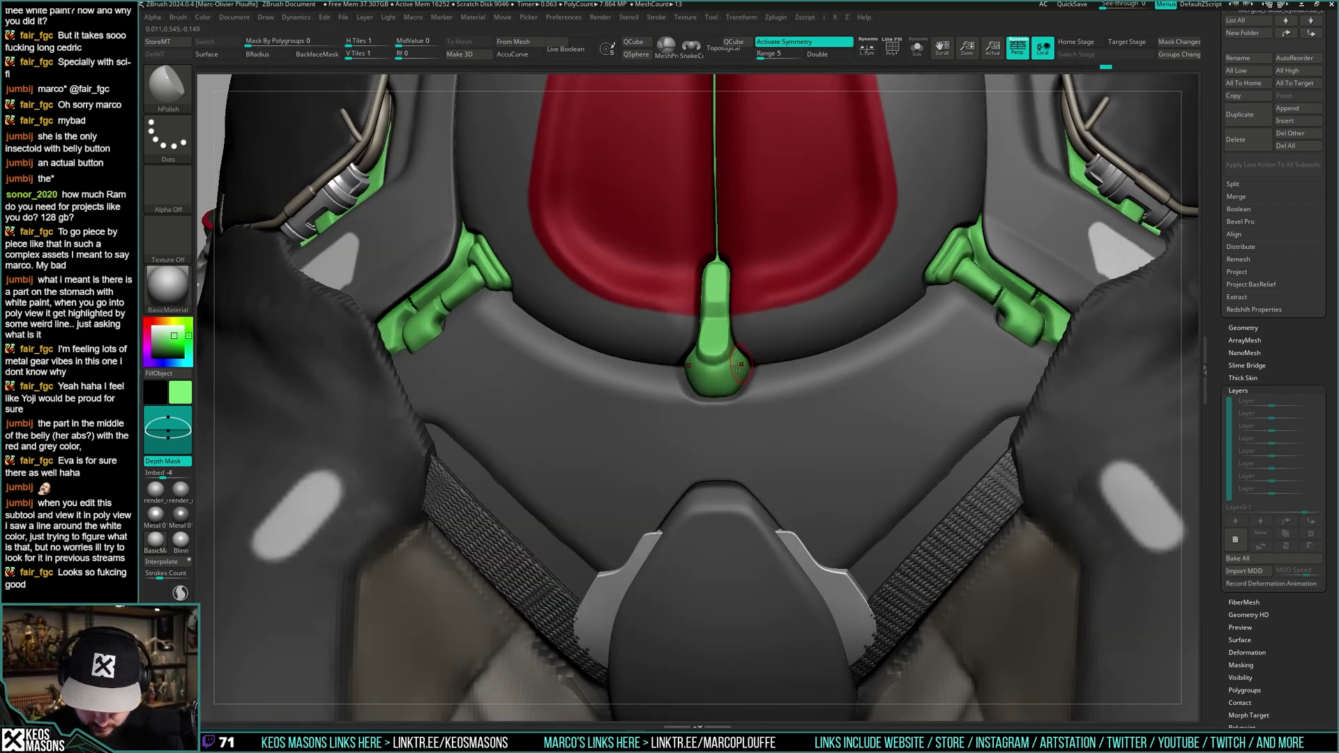
# - Refine the area around the central insert's rounded lower end with Orb_Cracks and smoothing, using ghosted plates for reference
pyautogui.press('1')
pyautogui.click(781, 378)
pyautogui.press('t')
pyautogui.press('space')
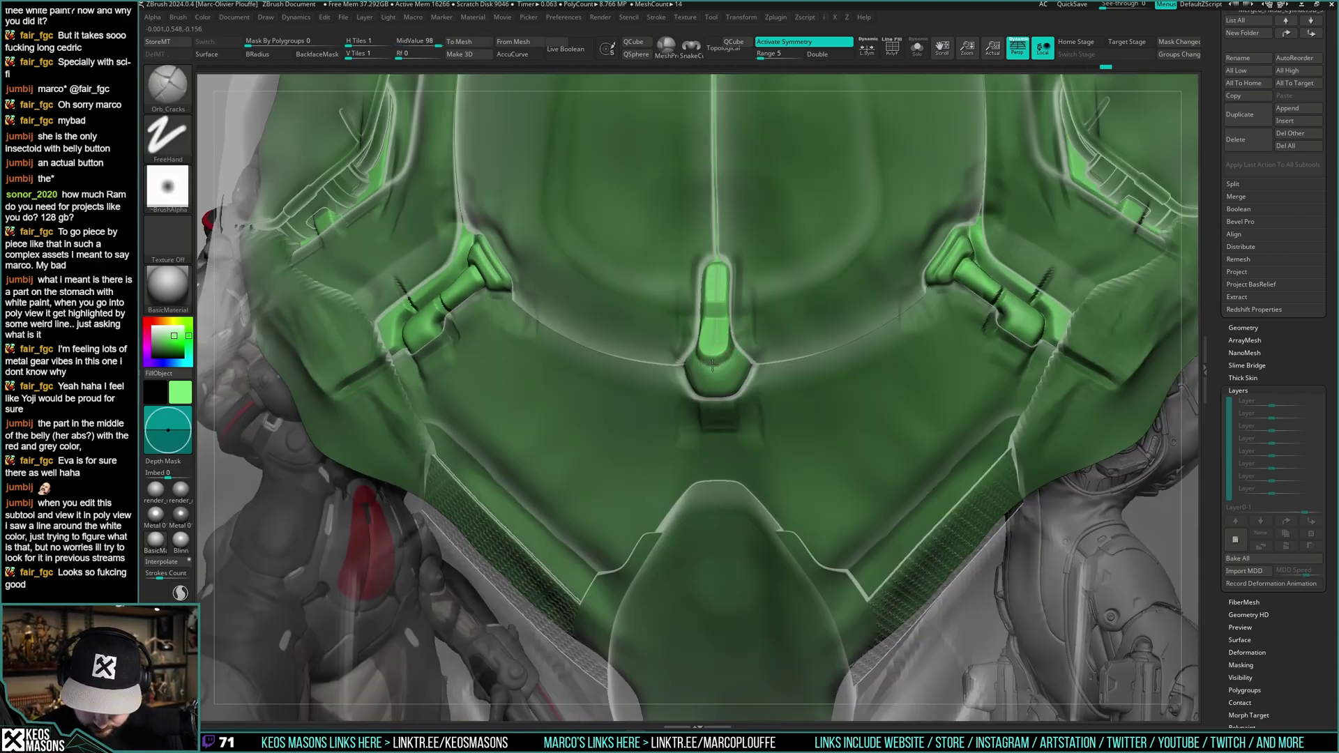
pyautogui.keyDown('ctrl'); pyautogui.moveTo(739, 343); pyautogui.dragTo(753, 278, button='right'); pyautogui.keyUp('ctrl')
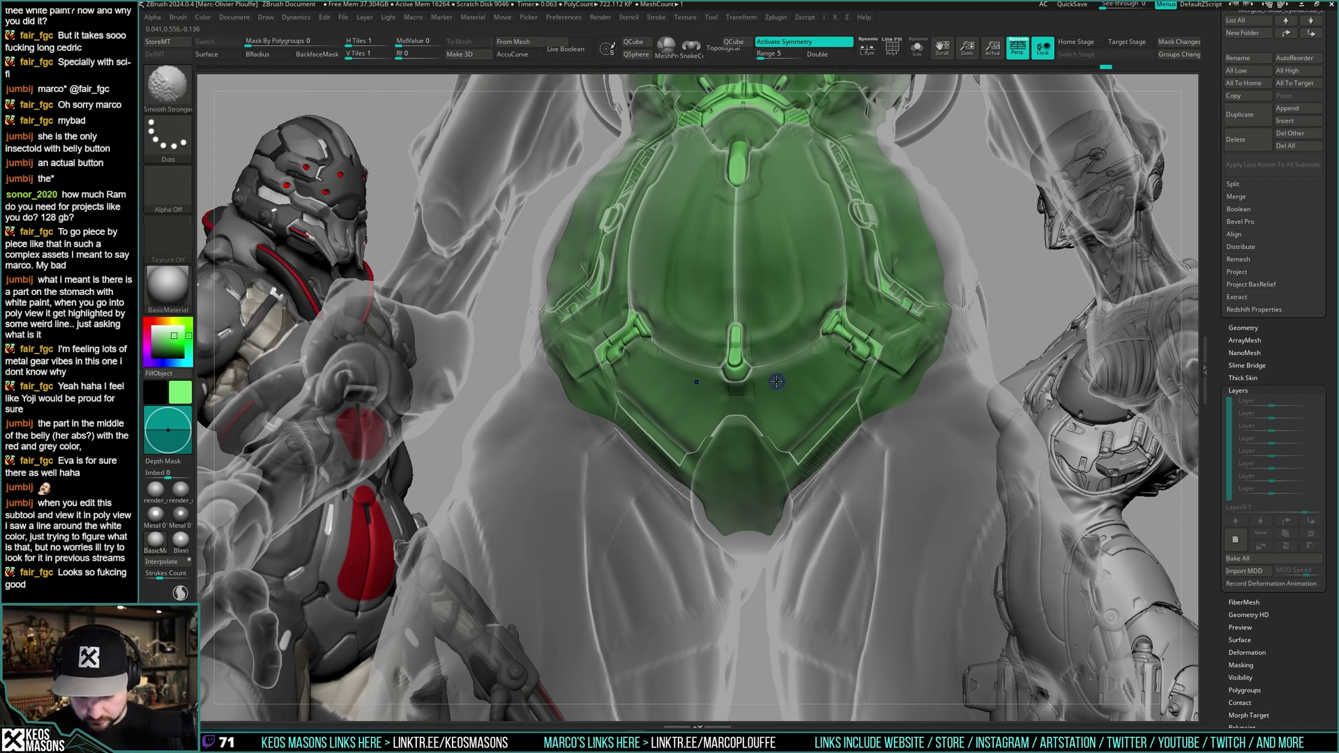
pyautogui.keyDown('shift'); pyautogui.moveTo(770, 399); pyautogui.dragTo(766, 418); pyautogui.keyUp('shift')
pyautogui.hotkey('shift', 'f')
pyautogui.hotkey('shift', 'f')
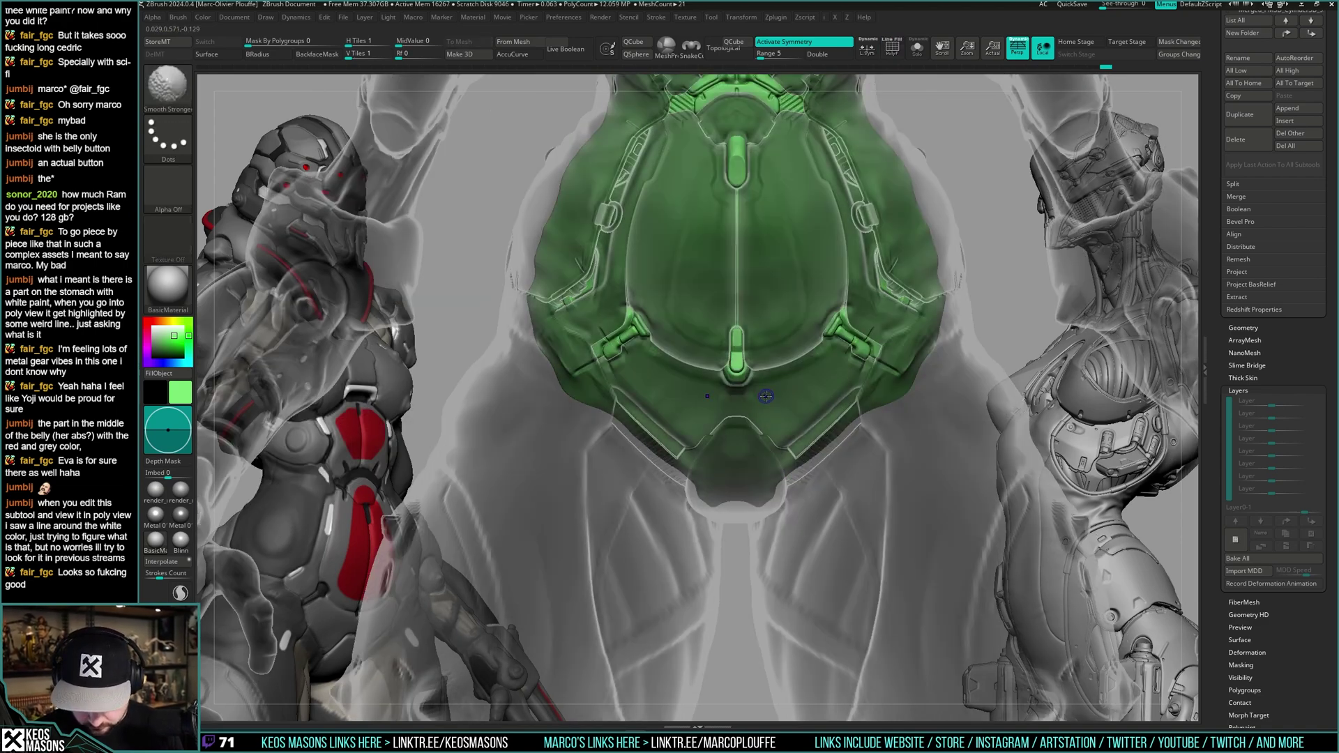
pyautogui.keyDown('alt'); pyautogui.click(765, 396); pyautogui.keyUp('alt')
pyautogui.press('t')
pyautogui.moveTo(765, 394)
pyautogui.keyDown('ctrl'); pyautogui.mouseDown(button='right')
pyautogui.moveTo(765, 422)
pyautogui.moveTo(797, 352)
pyautogui.moveTo(781, 394)
pyautogui.mouseUp(button='right'); pyautogui.keyUp('ctrl')
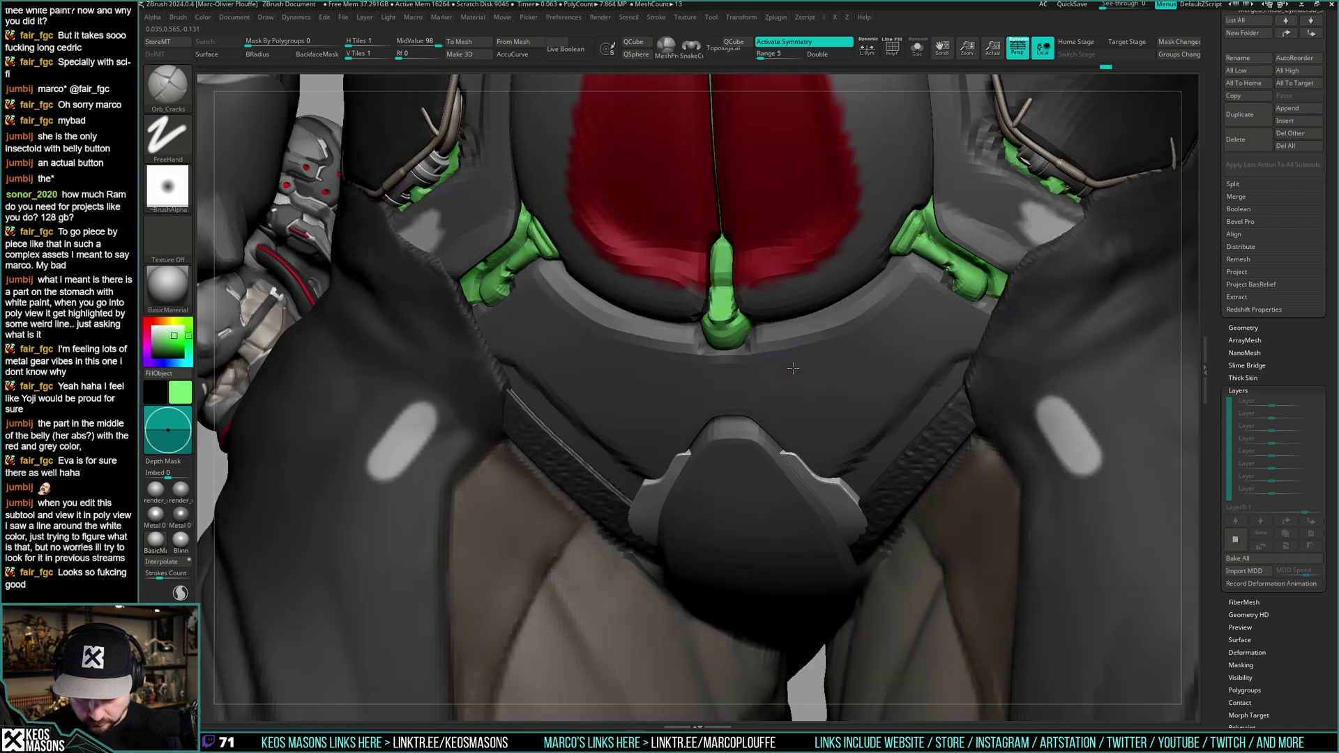
# - Set up the alpha stamping brush with the DragDot stroke and the Button_37 alpha
pyautogui.press('b')
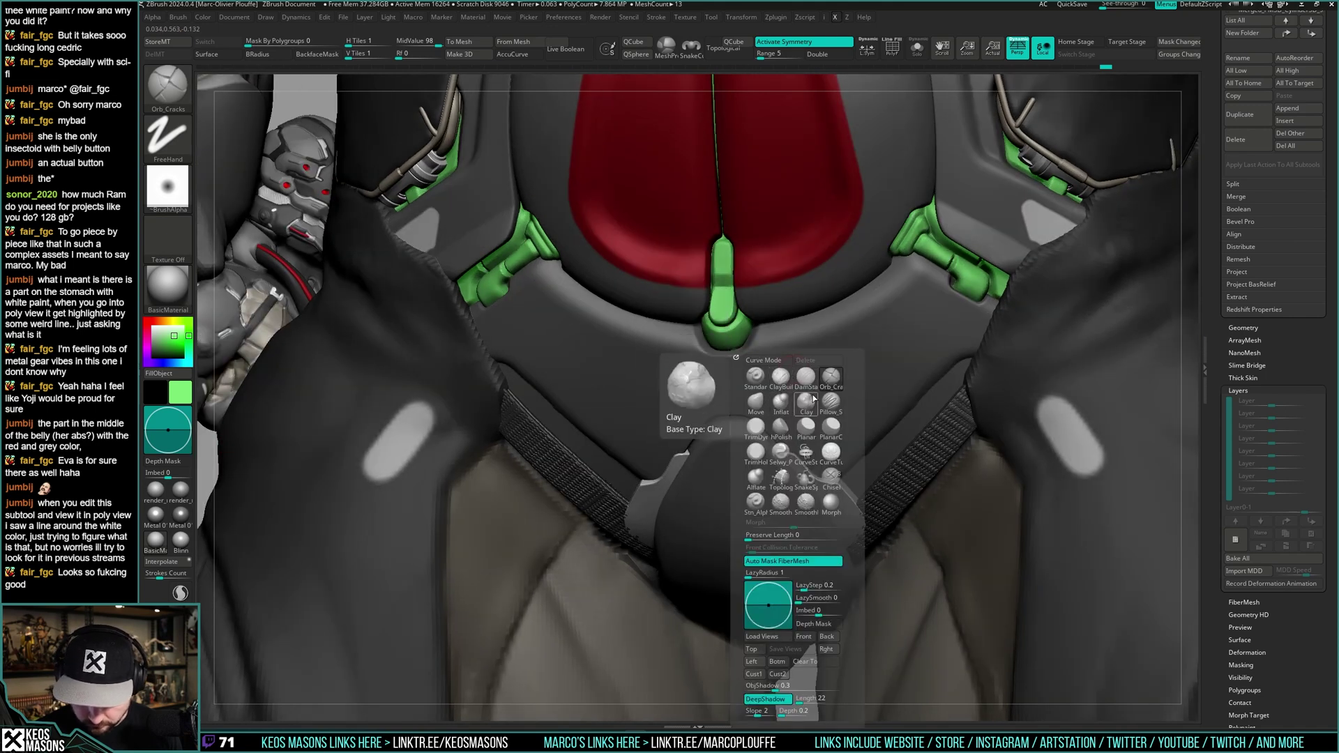
pyautogui.click(756, 502)
pyautogui.press('a')
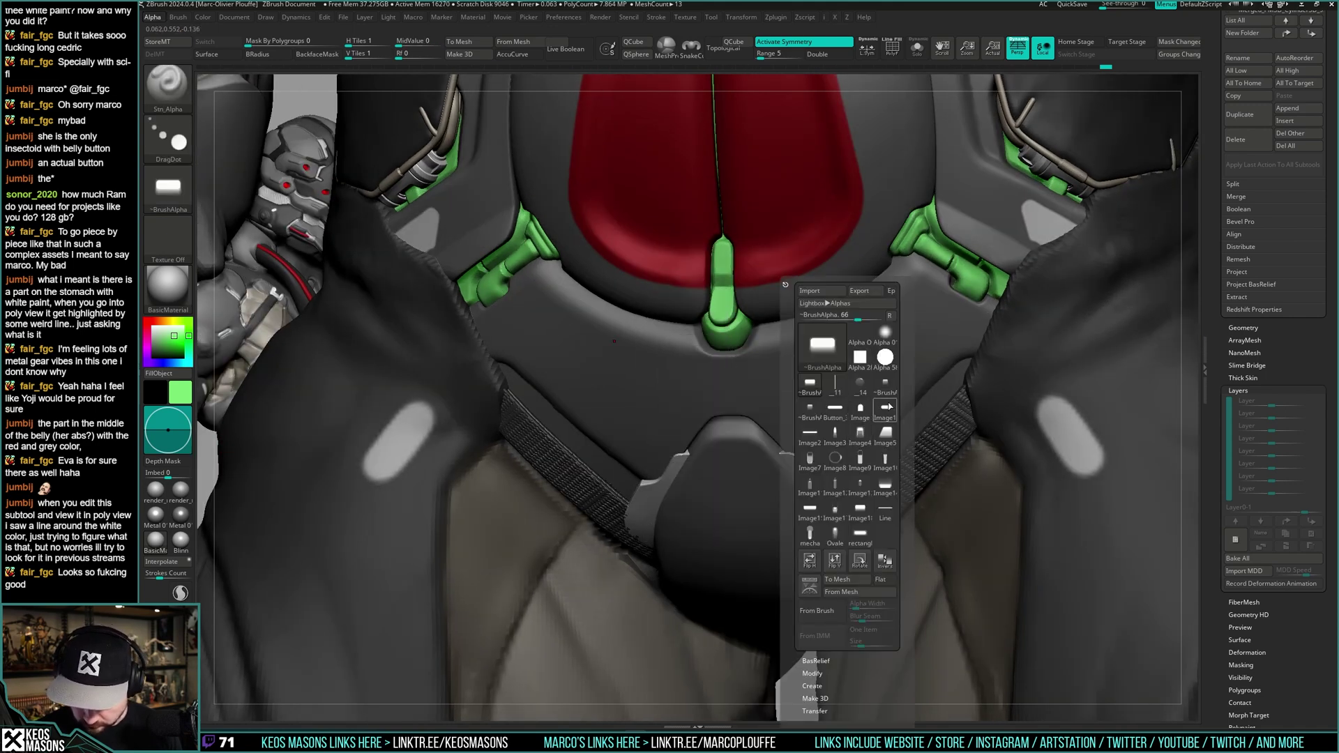
pyautogui.click(834, 410)
# - Try stamping the elongated button alpha onto the central insert's rounded lower end, then undo the stamps
pyautogui.hotkey('shift', 's')
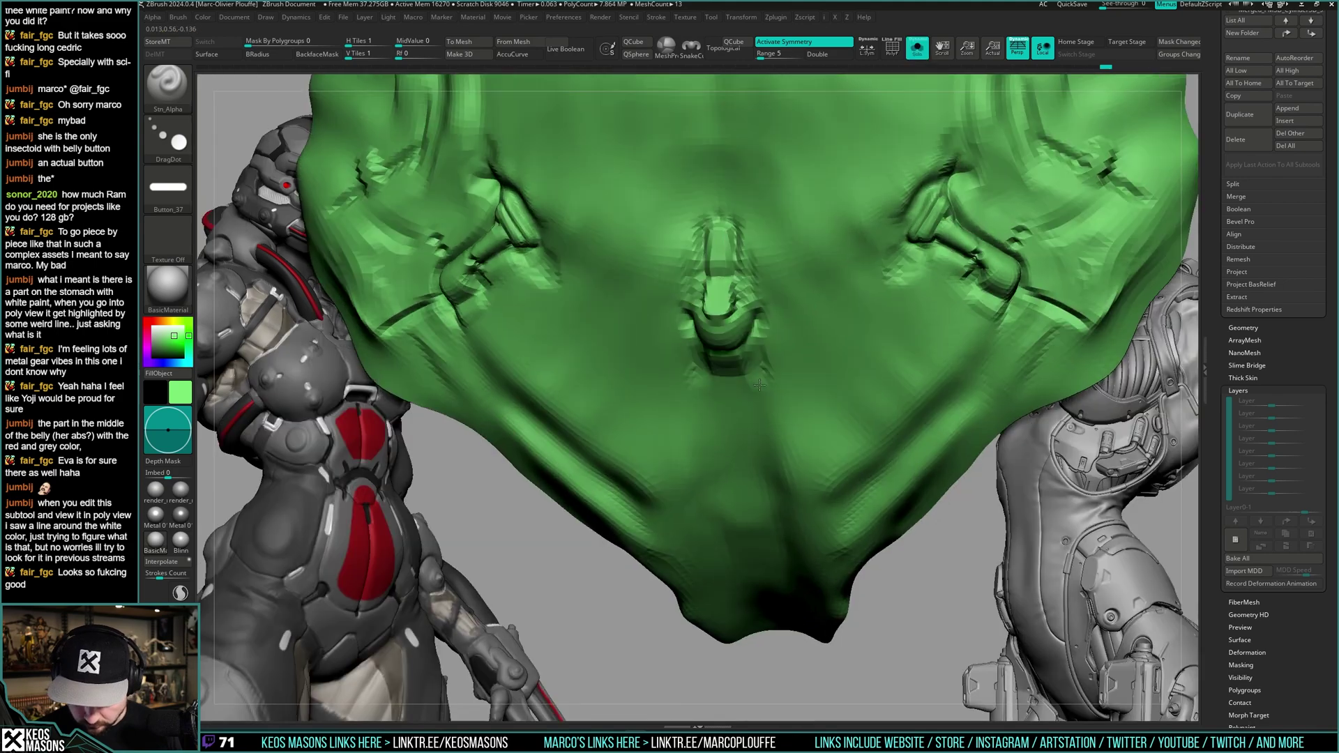
pyautogui.keyDown('ctrl'); pyautogui.moveTo(744, 388); pyautogui.dragTo(734, 417, button='right'); pyautogui.keyUp('ctrl')
pyautogui.press('space')
pyautogui.moveTo(766, 327); pyautogui.dragTo(745, 340)
pyautogui.hotkey('ctrl', 'z')
pyautogui.hotkey('ctrl', 'shift', 's')
pyautogui.press('shift')
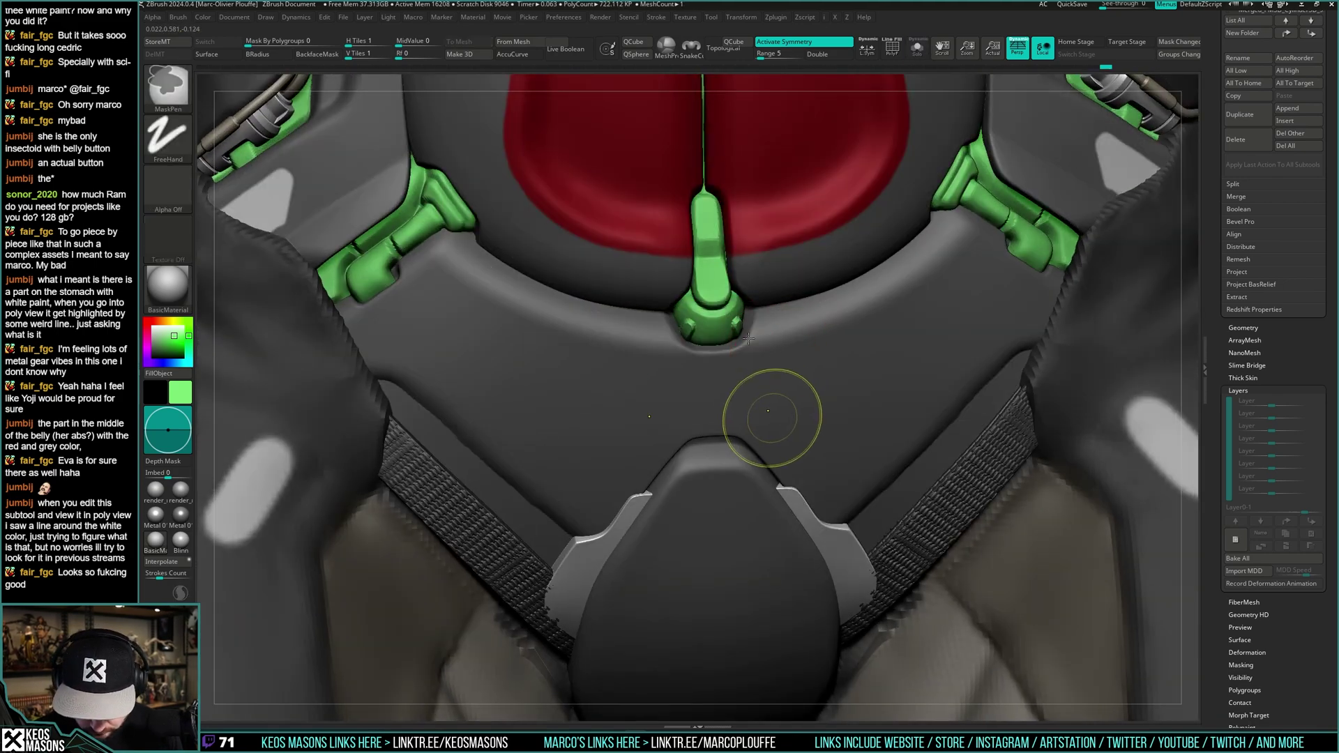
pyautogui.moveTo(800, 376)
pyautogui.keyDown('ctrl'); pyautogui.mouseDown(button='right')
pyautogui.moveTo(785, 412)
pyautogui.moveTo(761, 372)
pyautogui.mouseUp(button='right'); pyautogui.keyUp('ctrl')
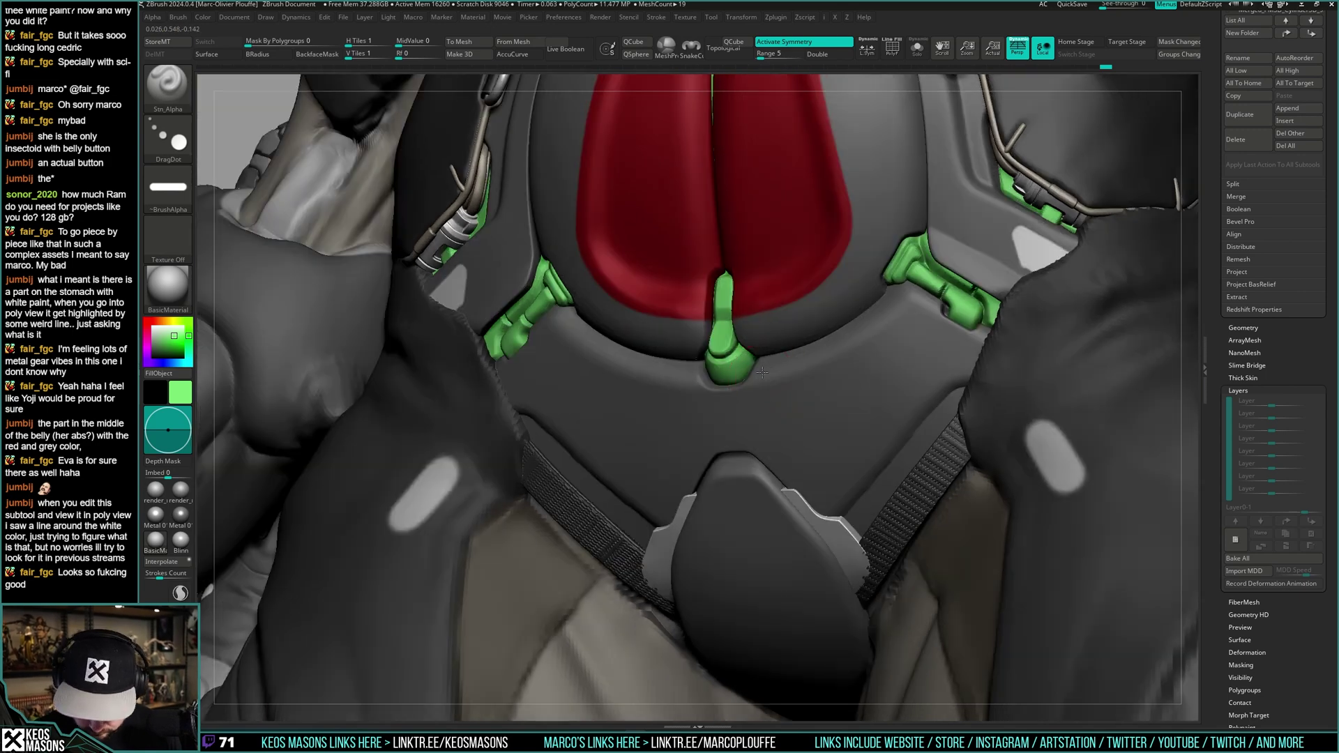
pyautogui.hotkey('ctrl', 'z')
# - Rotate the elongated button alpha upright and try stamping it on the lower central insert, then undo the attempt
pyautogui.press('a')
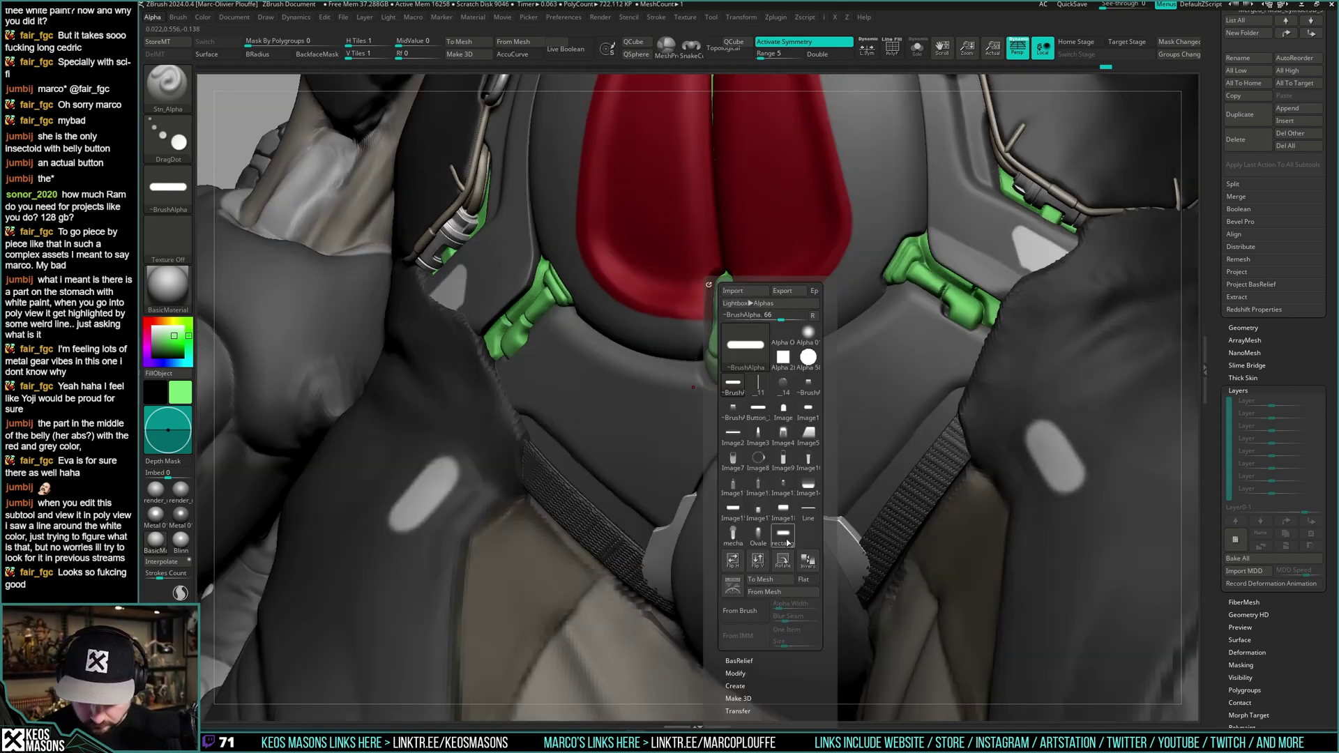
pyautogui.click(782, 560)
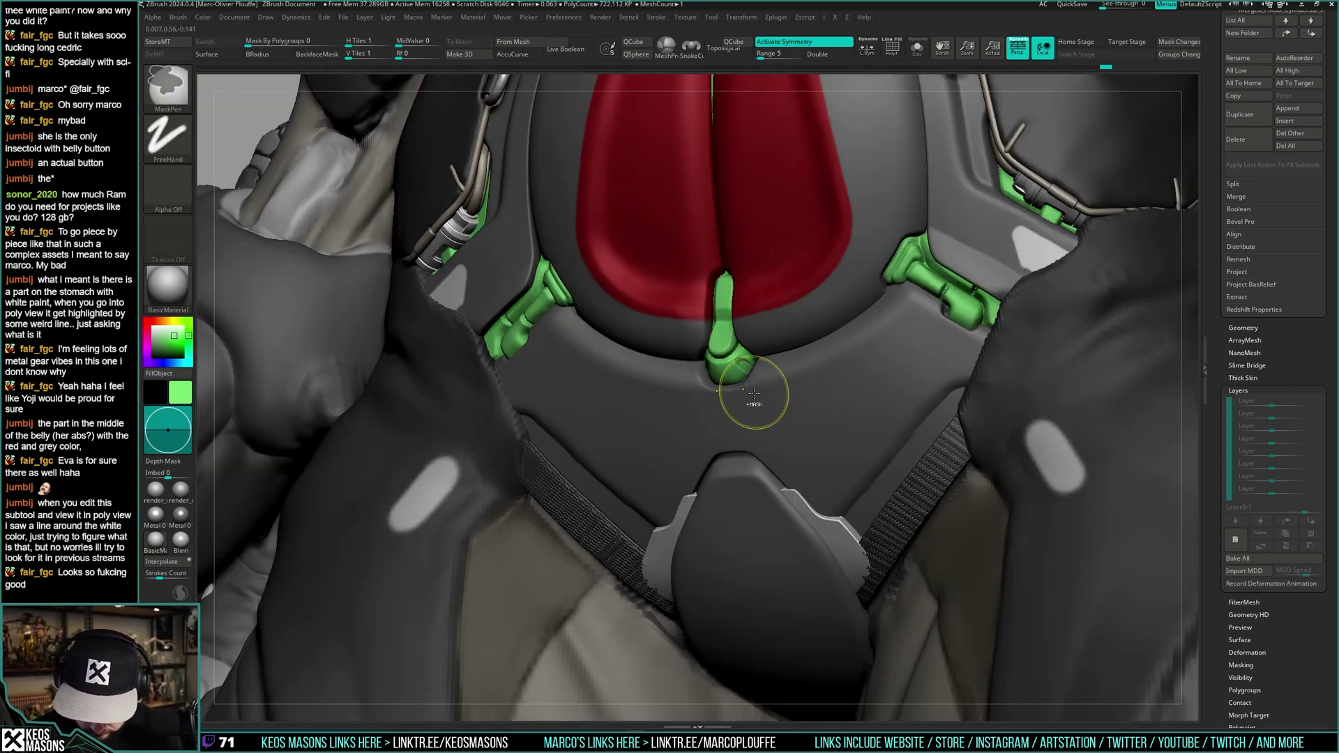
pyautogui.moveTo(745, 363)
pyautogui.mouseDown(button='right')
pyautogui.moveTo(766, 357)
pyautogui.moveTo(768, 391)
pyautogui.moveTo(760, 341)
pyautogui.moveTo(746, 363)
pyautogui.mouseUp(button='right')
pyautogui.hotkey('alt', 's')
pyautogui.hotkey('alt', 's')
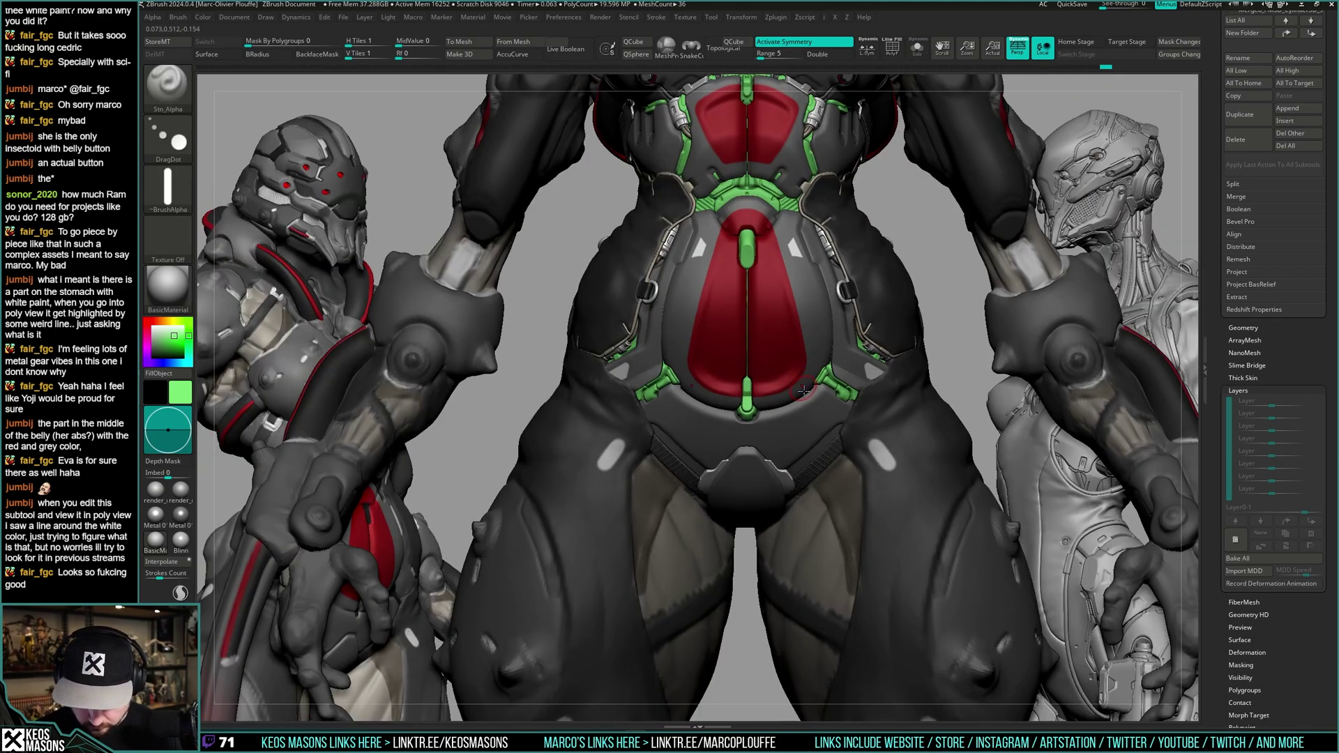
pyautogui.hotkey('ctrl', 'z')
# - Inspect the upper and lower central inserts from several angles, both isolated and within the assembled armour
pyautogui.moveTo(746, 419)
pyautogui.mouseDown(button='right')
pyautogui.moveTo(795, 453)
pyautogui.moveTo(799, 402)
pyautogui.moveTo(770, 405)
pyautogui.moveTo(770, 373)
pyautogui.moveTo(729, 391)
pyautogui.moveTo(780, 404)
pyautogui.moveTo(800, 276)
pyautogui.mouseUp(button='right')
pyautogui.keyDown('alt'); pyautogui.click(788, 439); pyautogui.keyUp('alt')
pyautogui.hotkey('alt', 's')
pyautogui.hotkey('alt', 's')
pyautogui.keyDown('ctrl'); pyautogui.moveTo(739, 602); pyautogui.dragTo(748, 317, button='right'); pyautogui.keyUp('ctrl')
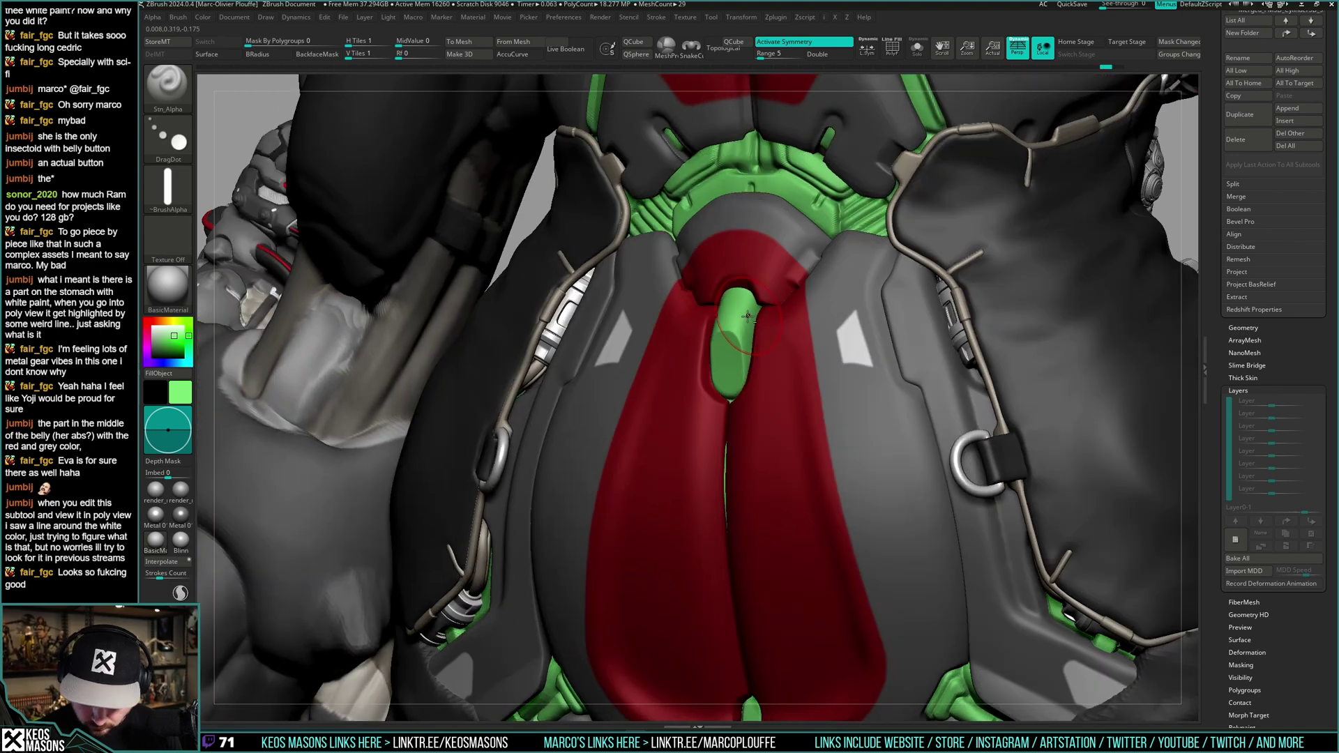
pyautogui.hotkey('ctrl', 'shift', 's')
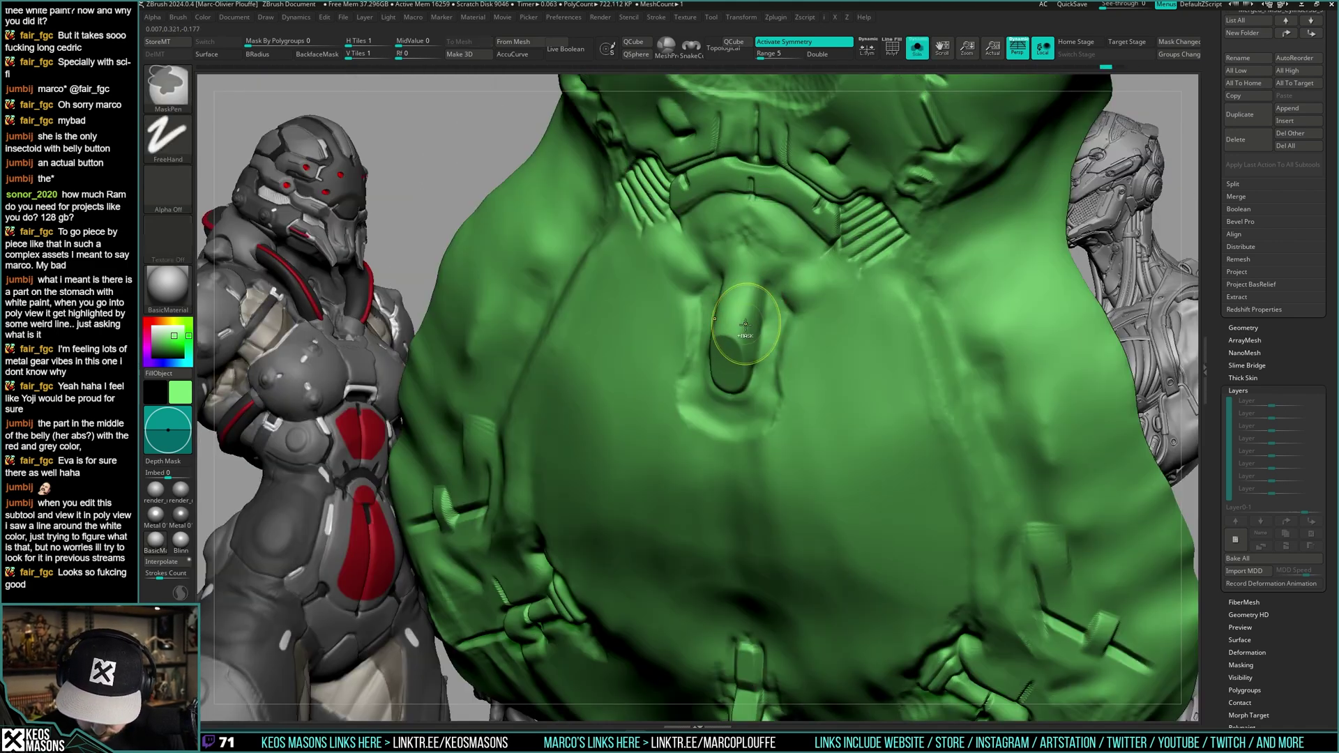
pyautogui.keyDown('shift'); pyautogui.moveTo(755, 279); pyautogui.dragTo(762, 398, button='right'); pyautogui.keyUp('shift')
pyautogui.hotkey('ctrl', 'shift', 's')
# - Stamp thin grooves into the lower central insert's rounded end with the __11 line alpha, rotating the alpha between horizontal and vertical
pyautogui.press('a')
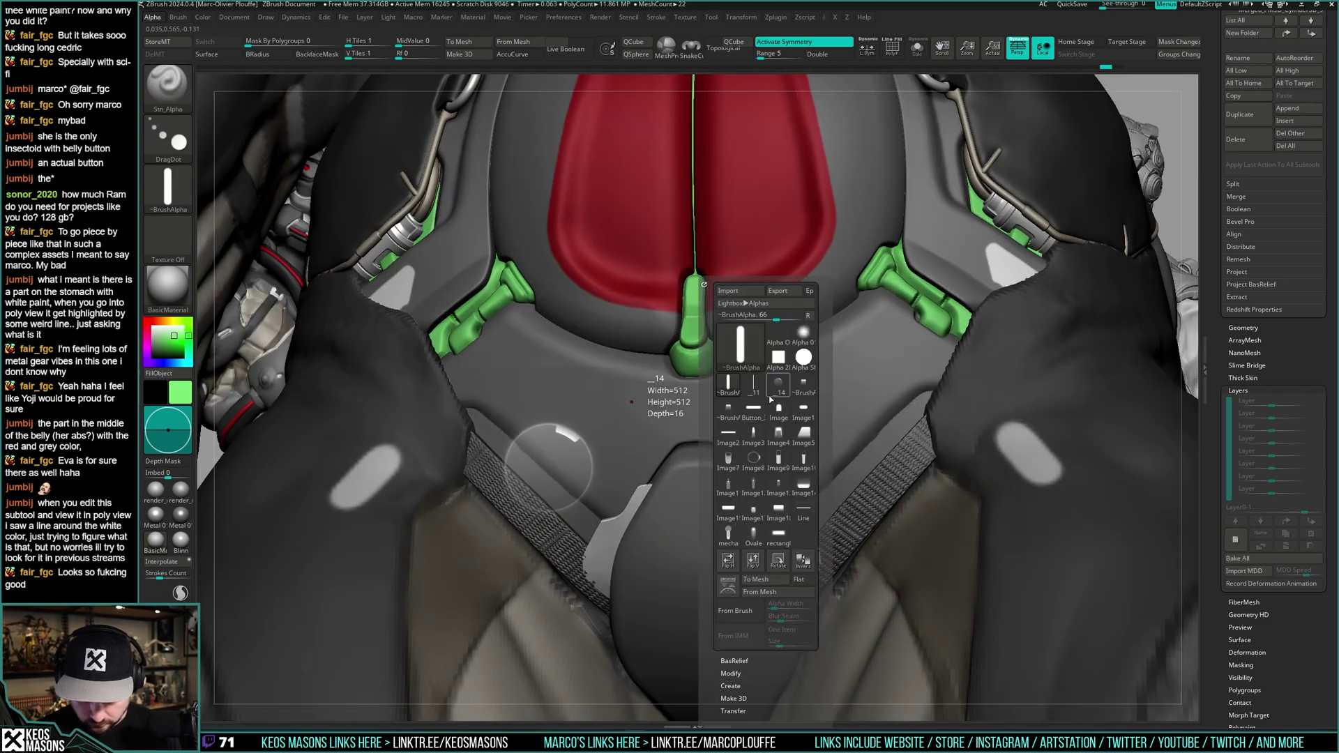
pyautogui.click(753, 382)
pyautogui.hotkey('alt', 'a')
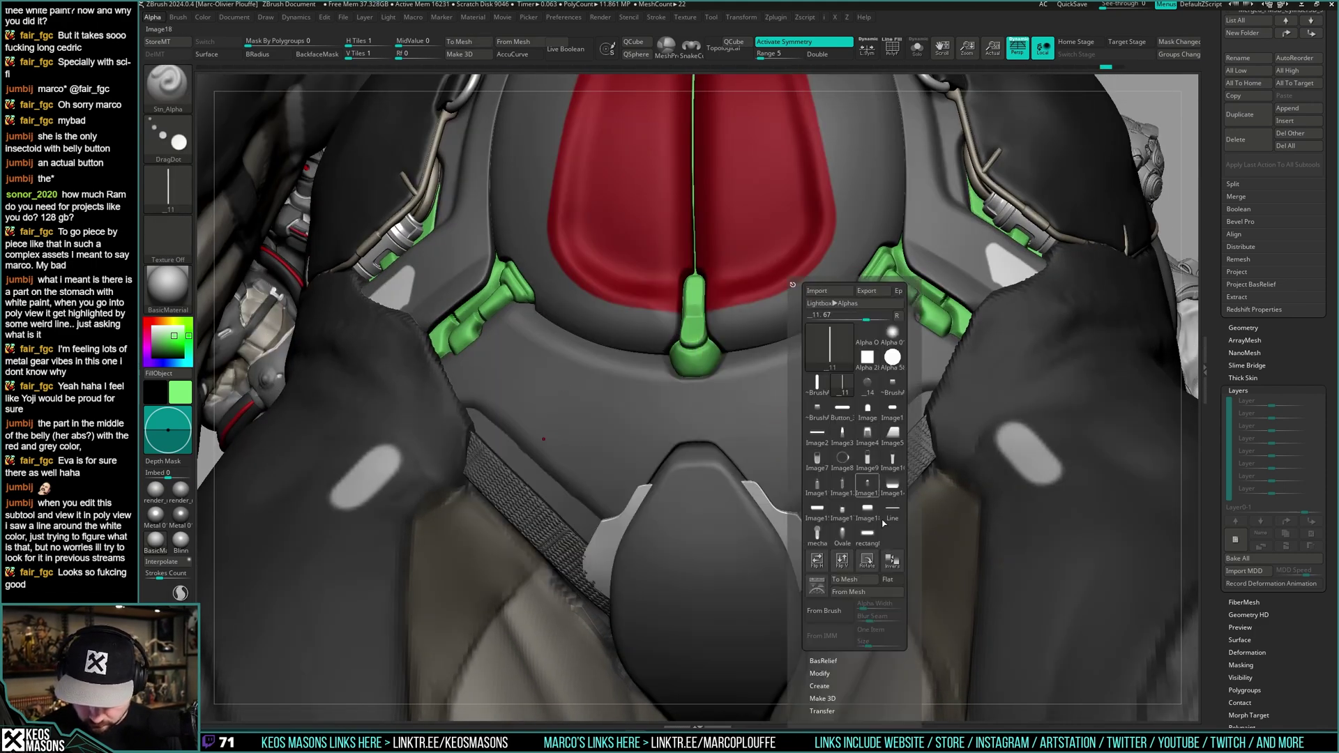
pyautogui.click(867, 560)
pyautogui.keyDown('ctrl'); pyautogui.moveTo(781, 297); pyautogui.dragTo(726, 389, button='right'); pyautogui.keyUp('ctrl')
pyautogui.press('t')
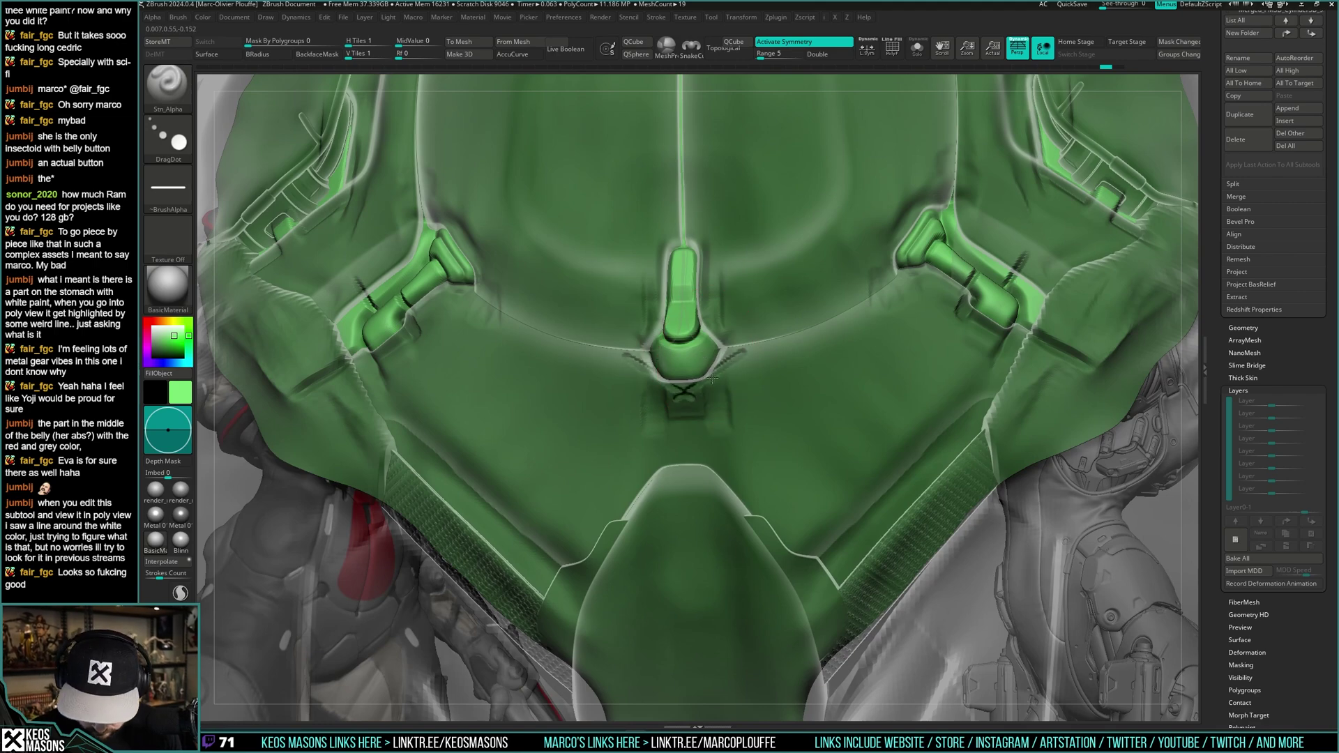
pyautogui.hotkey('ctrl', 'z')
pyautogui.moveTo(712, 378); pyautogui.dragTo(705, 364)
pyautogui.hotkey('alt', 'a')
pyautogui.click(772, 560)
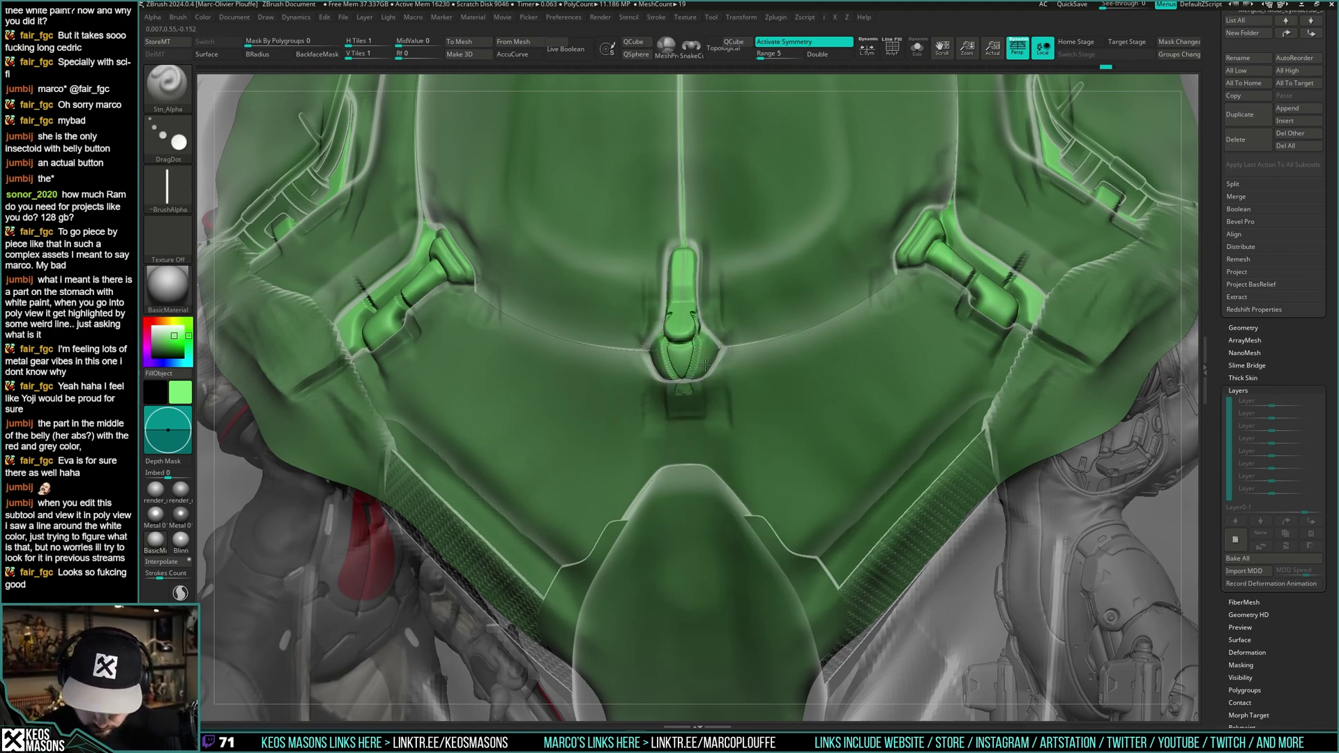
# - Stamp the vertical line alpha along the sides of the upper central insert, using ghosted plates for reference
pyautogui.press('t')
pyautogui.moveTo(716, 389)
pyautogui.keyDown('ctrl'); pyautogui.mouseDown(button='right')
pyautogui.moveTo(714, 300)
pyautogui.moveTo(728, 411)
pyautogui.moveTo(715, 288)
pyautogui.moveTo(712, 363)
pyautogui.mouseUp(button='right'); pyautogui.keyUp('ctrl')
pyautogui.press('t')
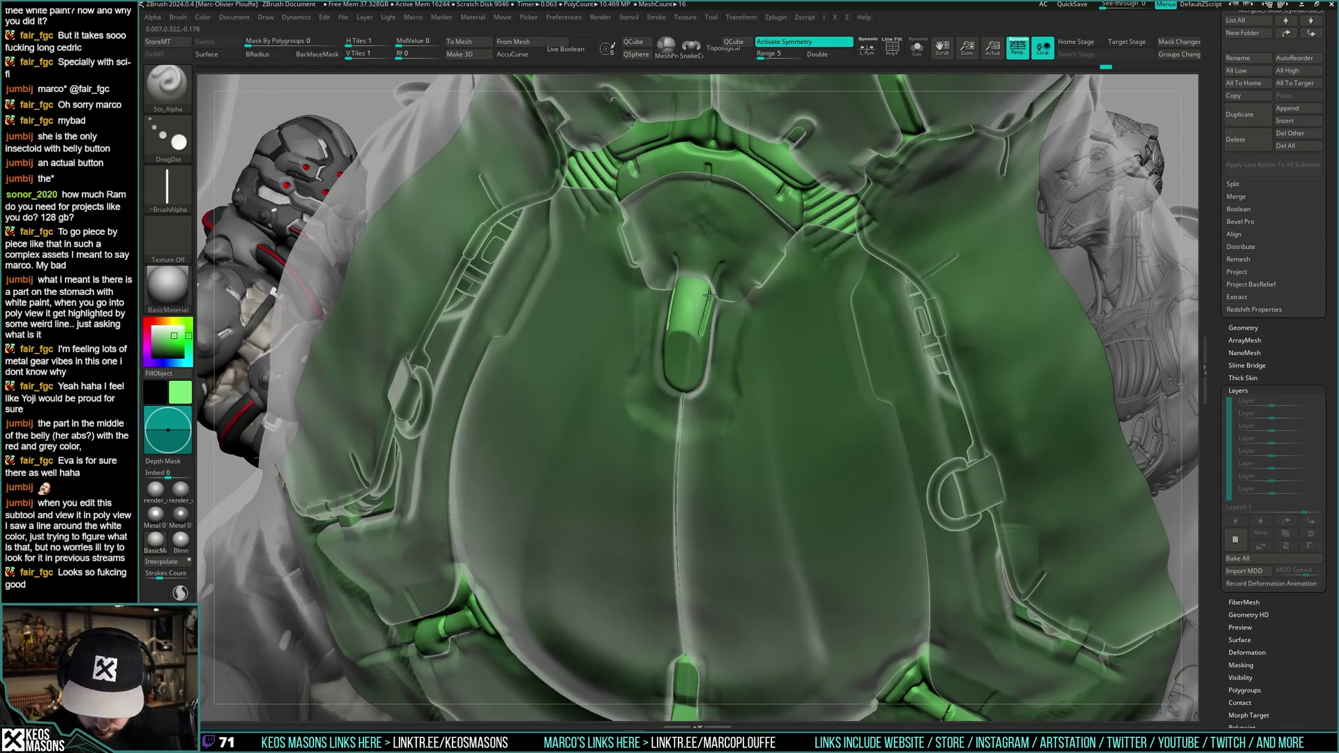
pyautogui.hotkey('ctrl', 'z')
pyautogui.moveTo(712, 298); pyautogui.dragTo(705, 300)
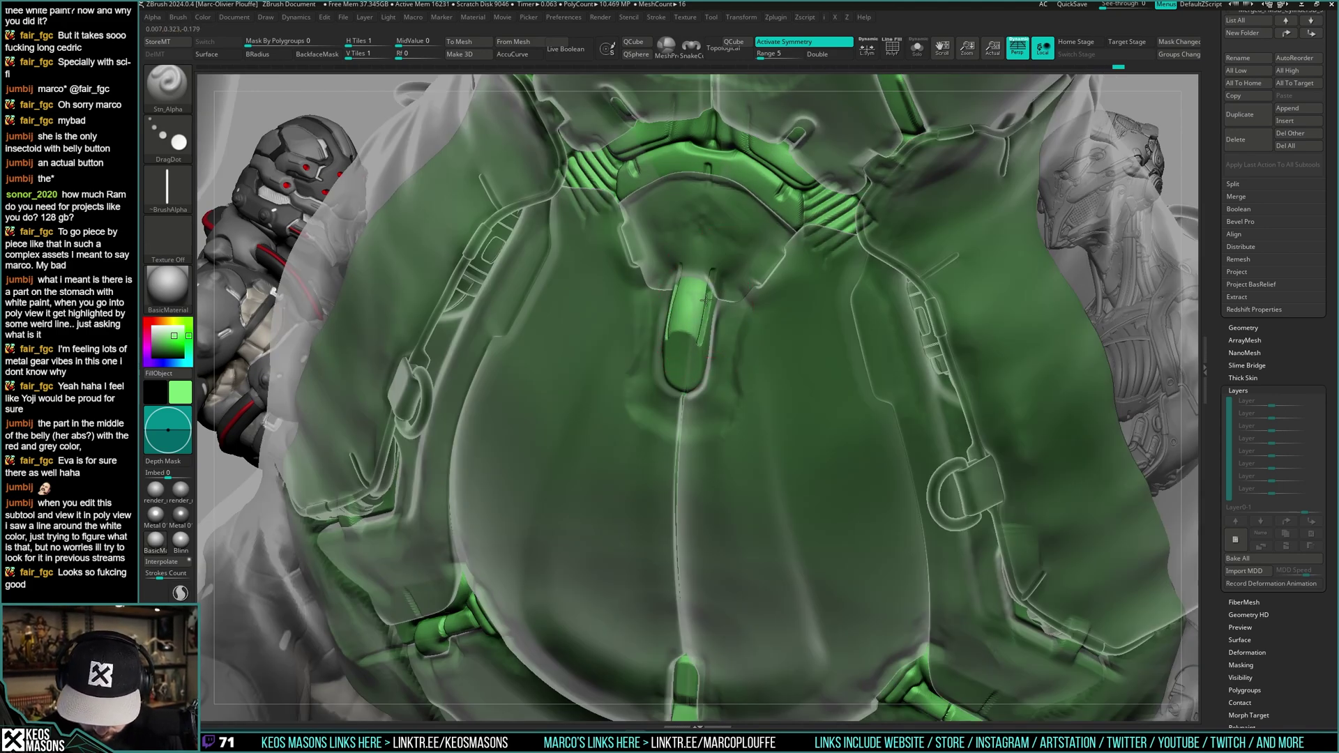
pyautogui.moveTo(709, 286)
pyautogui.mouseDown(button='right')
pyautogui.moveTo(734, 293)
pyautogui.moveTo(716, 286)
pyautogui.mouseUp(button='right')
pyautogui.moveTo(715, 286); pyautogui.dragTo(691, 317)
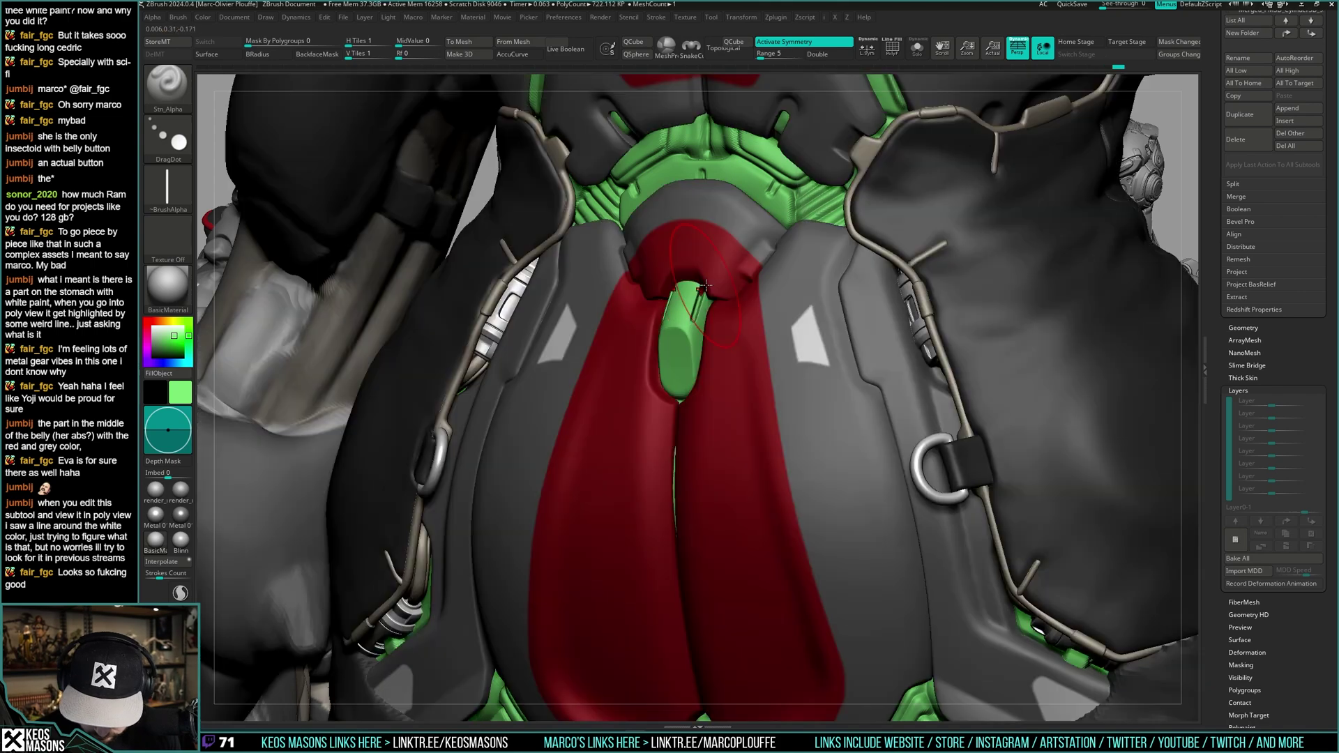
# - Redo the line groove near the upper insert's top end and check it on the isolated mesh
pyautogui.moveTo(701, 287)
pyautogui.mouseDown(button='right')
pyautogui.moveTo(751, 281)
pyautogui.moveTo(699, 304)
pyautogui.mouseUp(button='right')
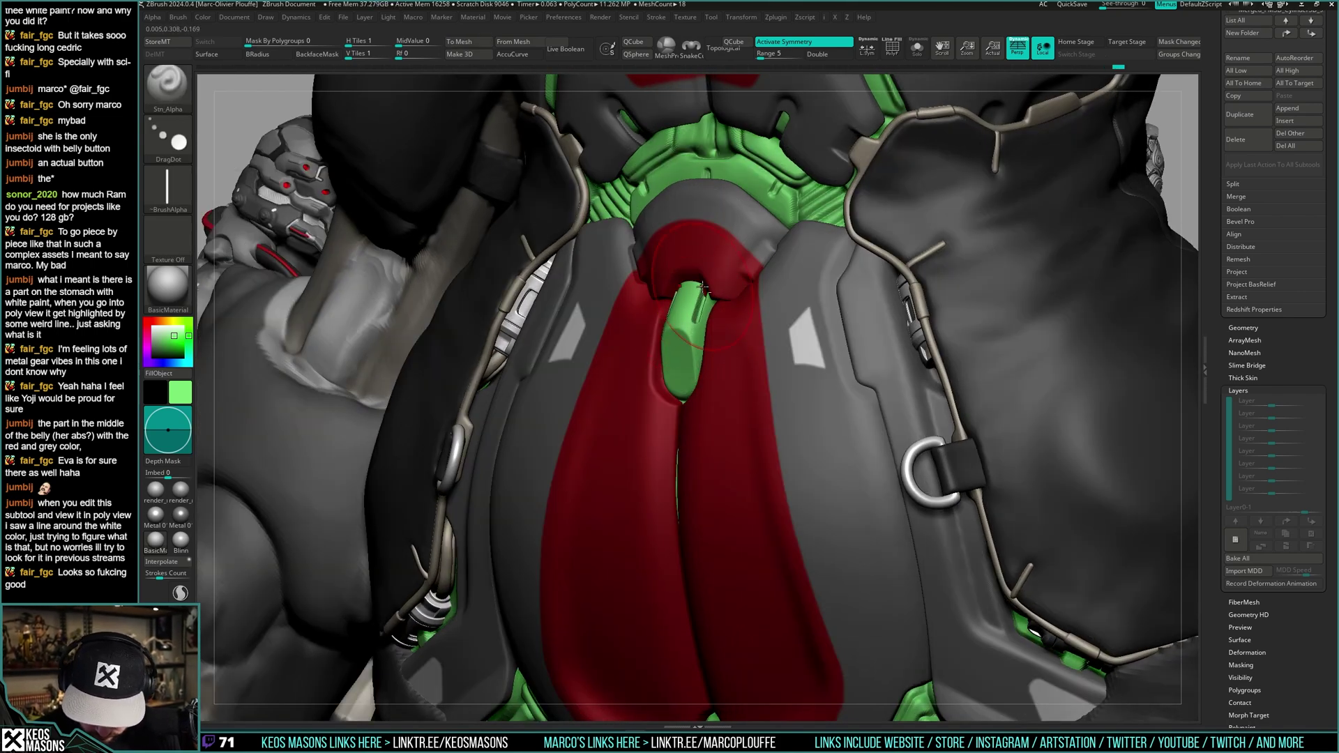
pyautogui.hotkey('ctrl', 'z')
pyautogui.moveTo(699, 292)
pyautogui.mouseDown()
pyautogui.moveTo(694, 308)
pyautogui.moveTo(703, 281)
pyautogui.mouseUp()
pyautogui.keyDown('shift'); pyautogui.moveTo(704, 264); pyautogui.dragTo(689, 321, button='right'); pyautogui.keyUp('shift')
pyautogui.hotkey('alt', 's')
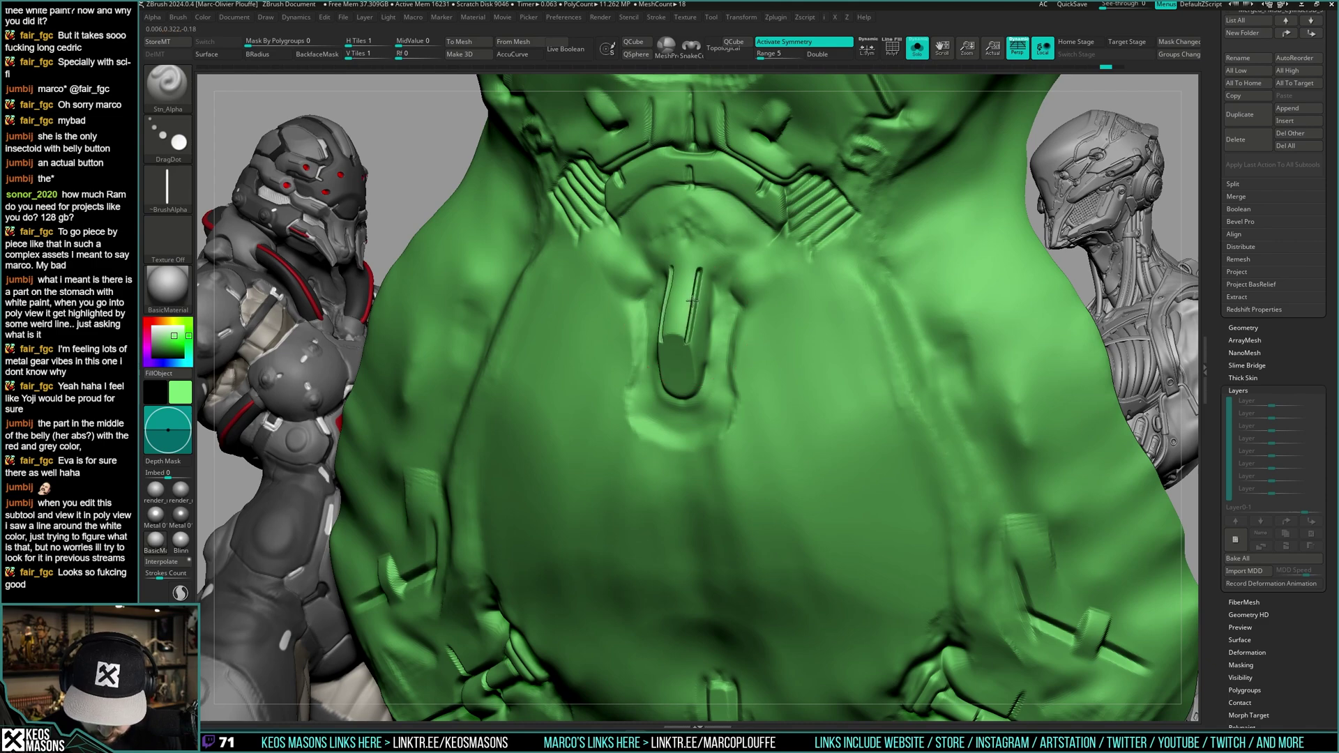
pyautogui.hotkey('ctrl', 'shift', 's')
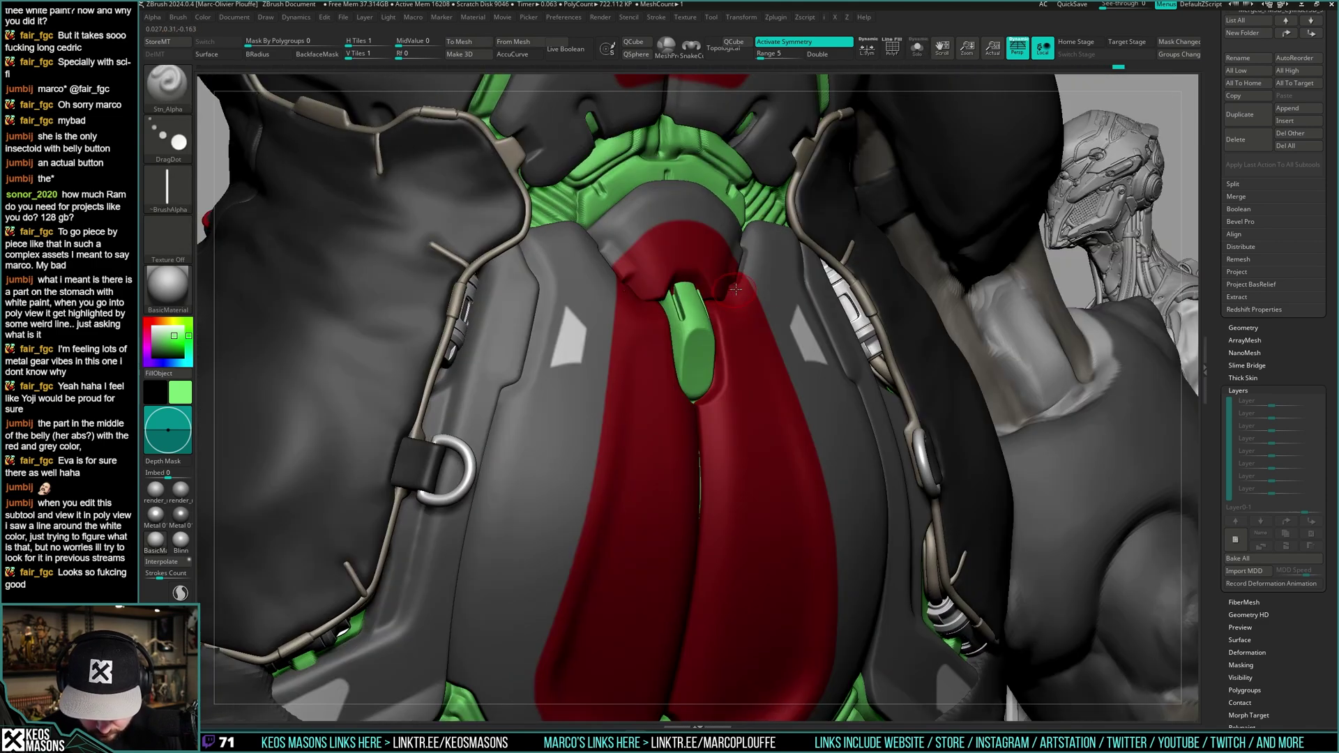
# - Select the red abdomen plate, switch to TrimHole and check the opening around the upper insert against the ghosted parts
pyautogui.moveTo(736, 289); pyautogui.dragTo(764, 361, button='right')
pyautogui.keyDown('alt'); pyautogui.click(738, 329); pyautogui.keyUp('alt')
pyautogui.hotkey('alt', 's')
pyautogui.hotkey('ctrl', 'shift', 's')
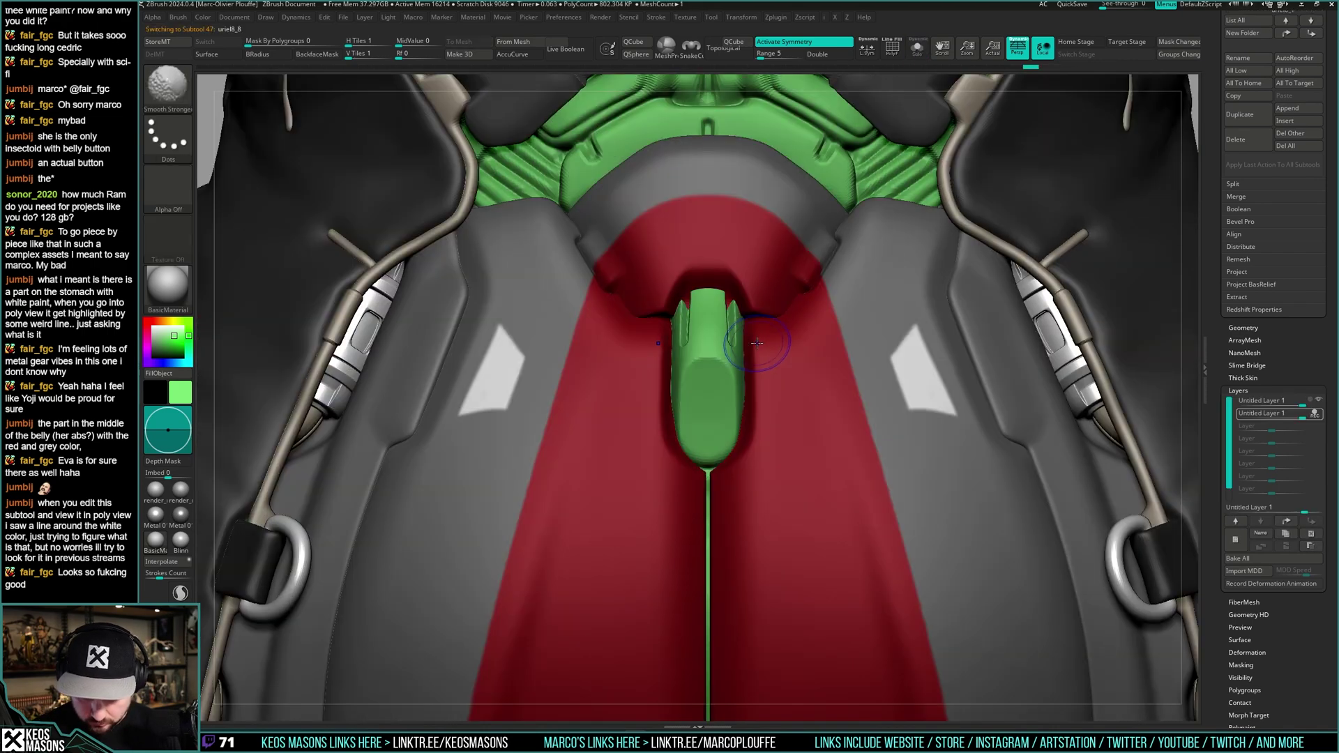
pyautogui.press('b')
pyautogui.press('t')
pyautogui.press('h')
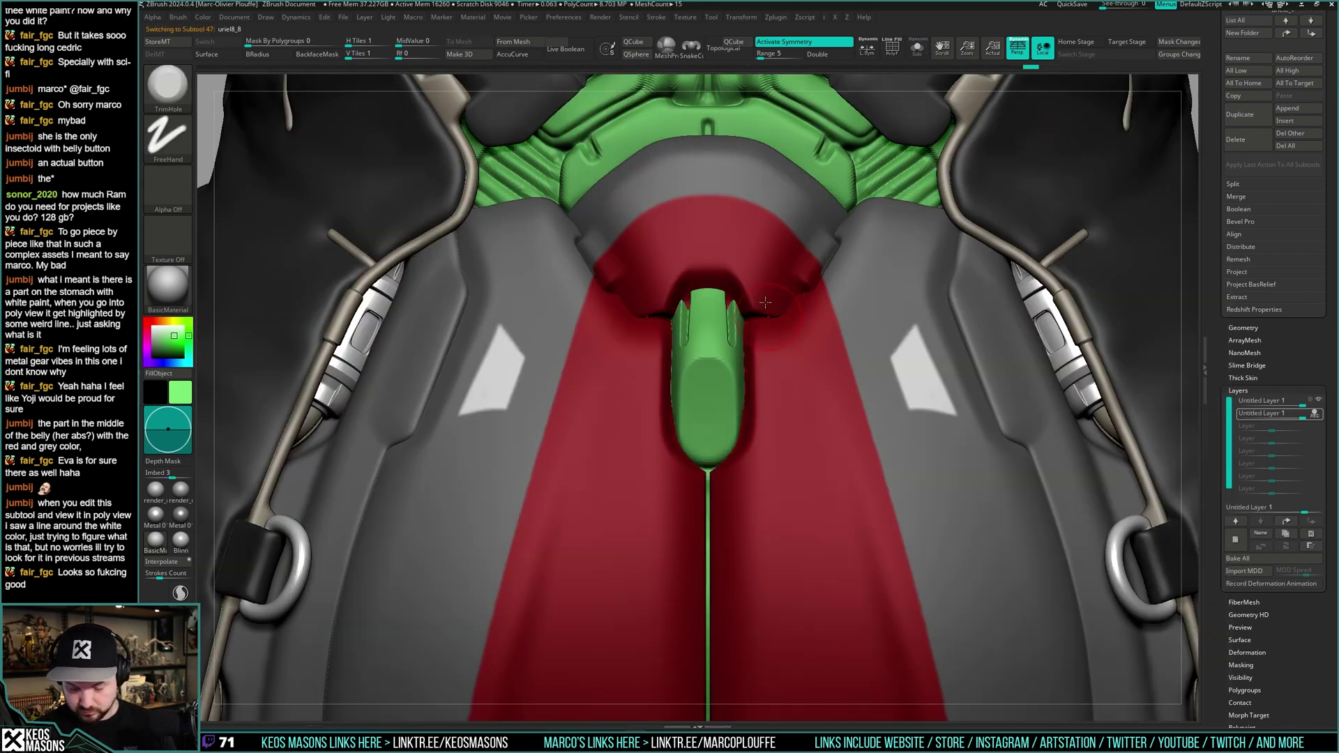
pyautogui.hotkey('shift', 't')
pyautogui.press('space')
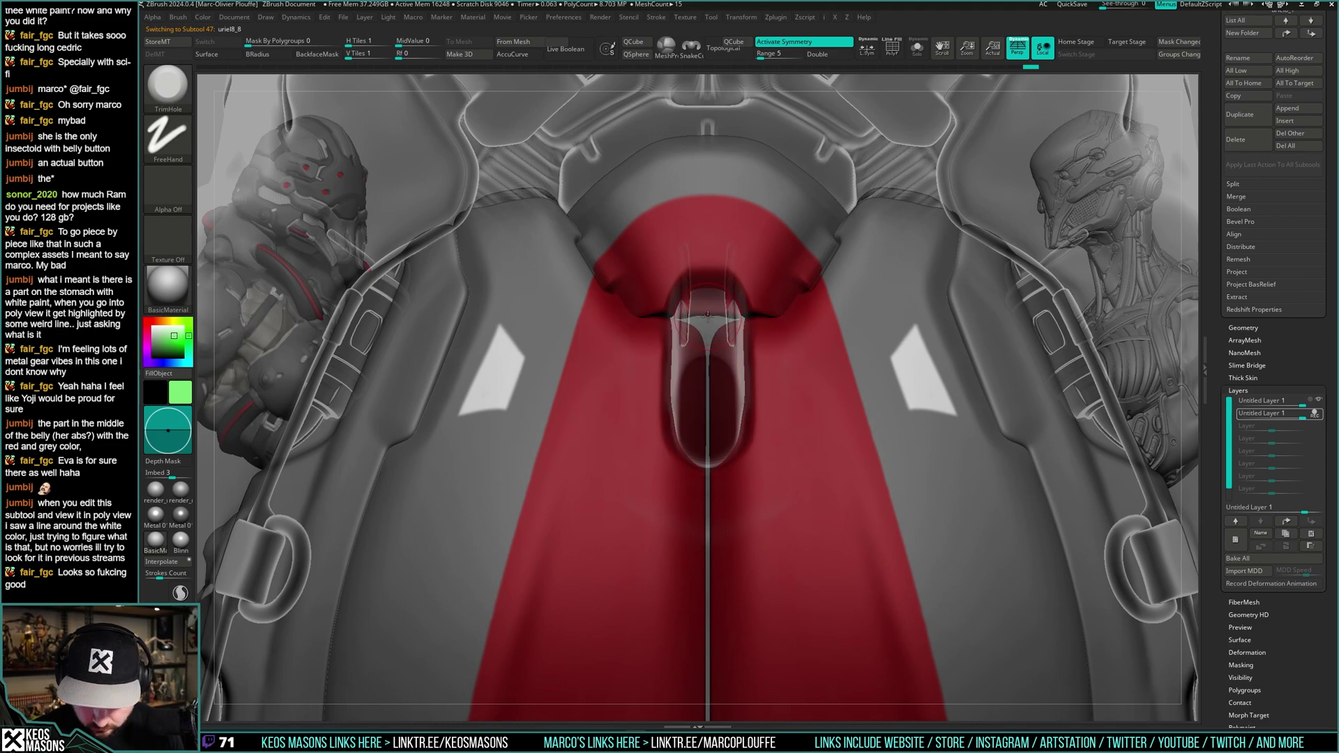
pyautogui.hotkey('shift', 't')
# - Review the whole abdomen from the front and reselect the green insert mesh
pyautogui.keyDown('ctrl'); pyautogui.moveTo(719, 320); pyautogui.dragTo(733, 209, button='right'); pyautogui.keyUp('ctrl')
pyautogui.moveTo(826, 380); pyautogui.dragTo(770, 370, button='right')
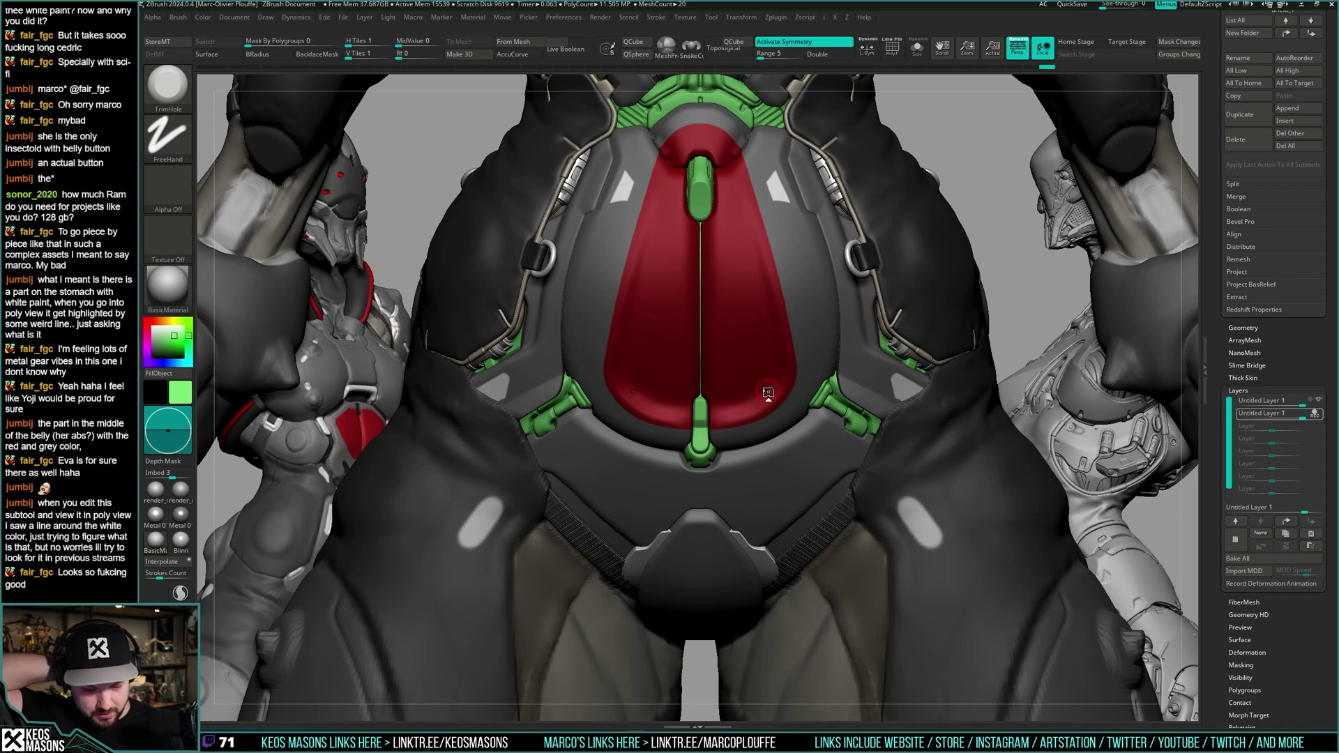
pyautogui.moveTo(848, 318)
pyautogui.mouseDown(button='right')
pyautogui.moveTo(849, 274)
pyautogui.moveTo(832, 323)
pyautogui.mouseUp(button='right')
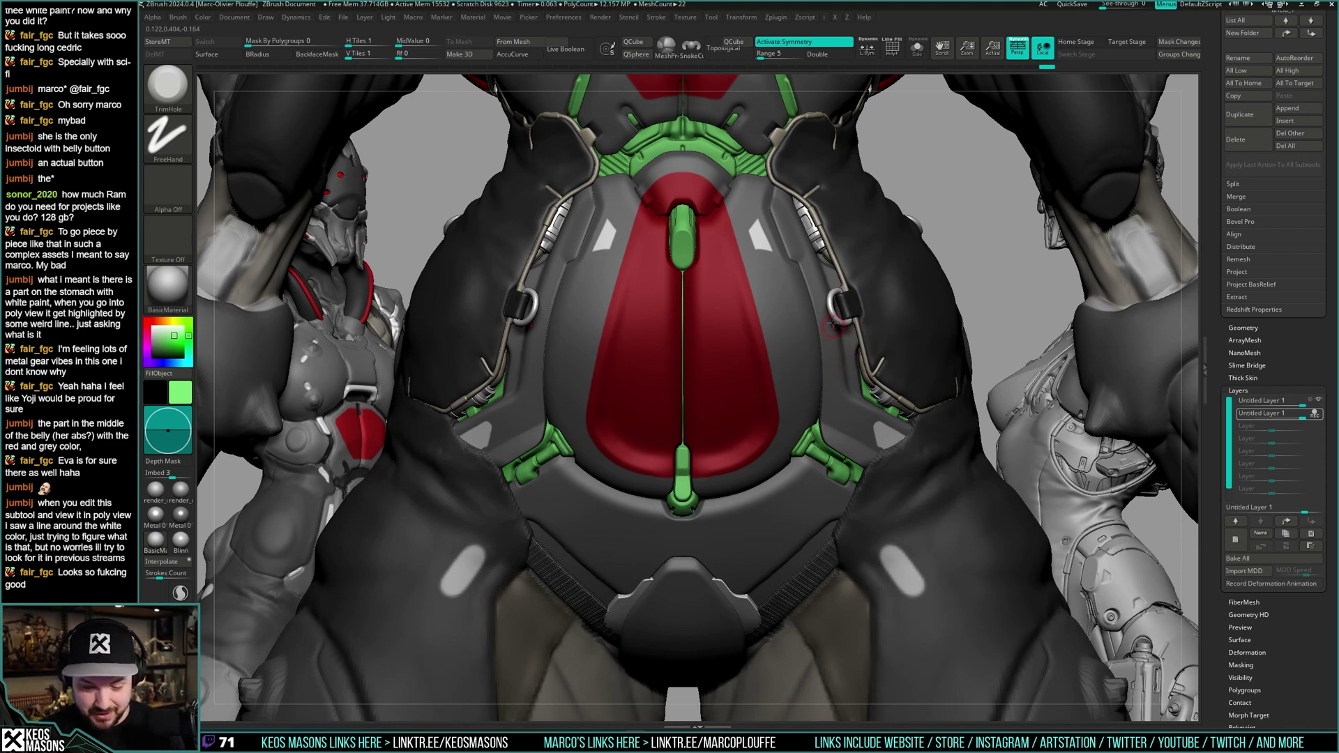
pyautogui.moveTo(832, 324)
pyautogui.mouseDown(button='right')
pyautogui.moveTo(831, 293)
pyautogui.moveTo(845, 335)
pyautogui.moveTo(788, 307)
pyautogui.moveTo(735, 324)
pyautogui.moveTo(740, 357)
pyautogui.moveTo(767, 377)
pyautogui.mouseUp(button='right')
pyautogui.keyDown('alt'); pyautogui.click(742, 331); pyautogui.keyUp('alt')
pyautogui.keyDown('alt'); pyautogui.click(733, 345); pyautogui.keyUp('alt')
# - Try stamping the Image13 alpha on the upper central insert with the TrimHole brush, then remove the alpha from that brush
pyautogui.press('space')
pyautogui.press('F4')
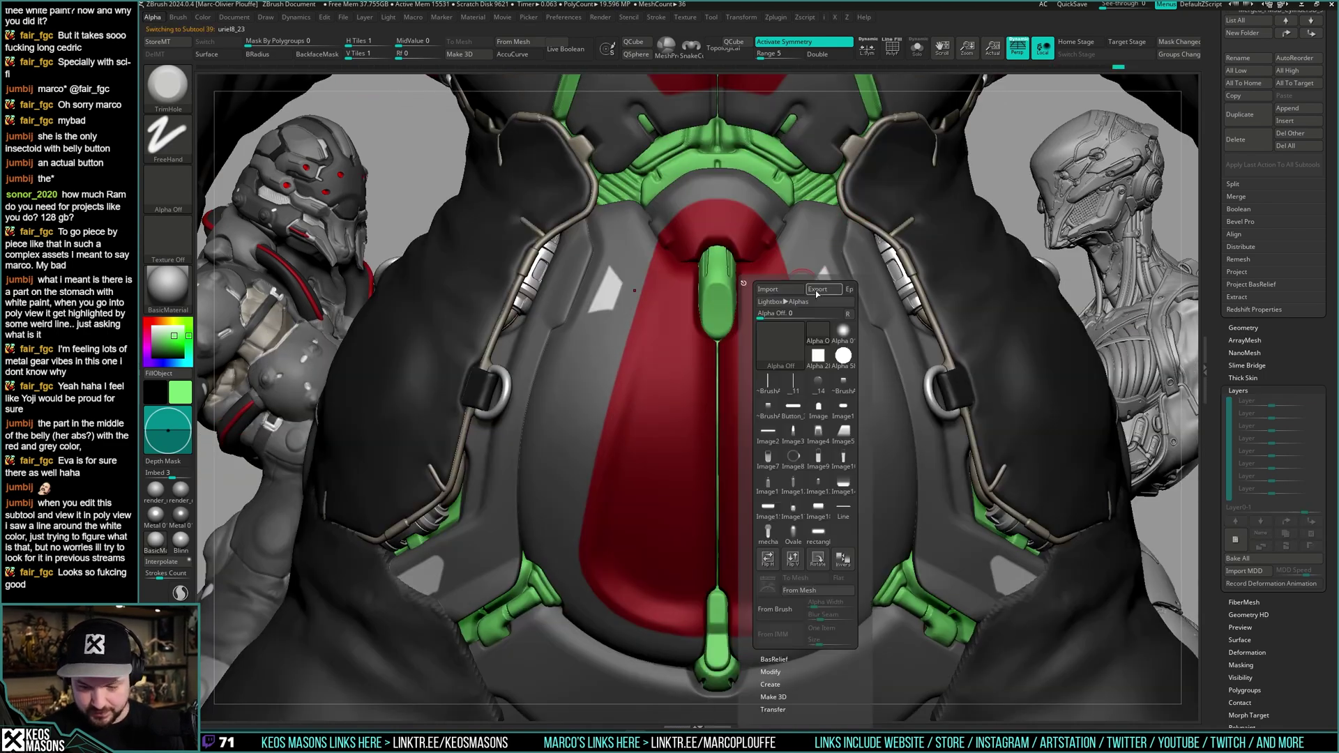
pyautogui.click(828, 489)
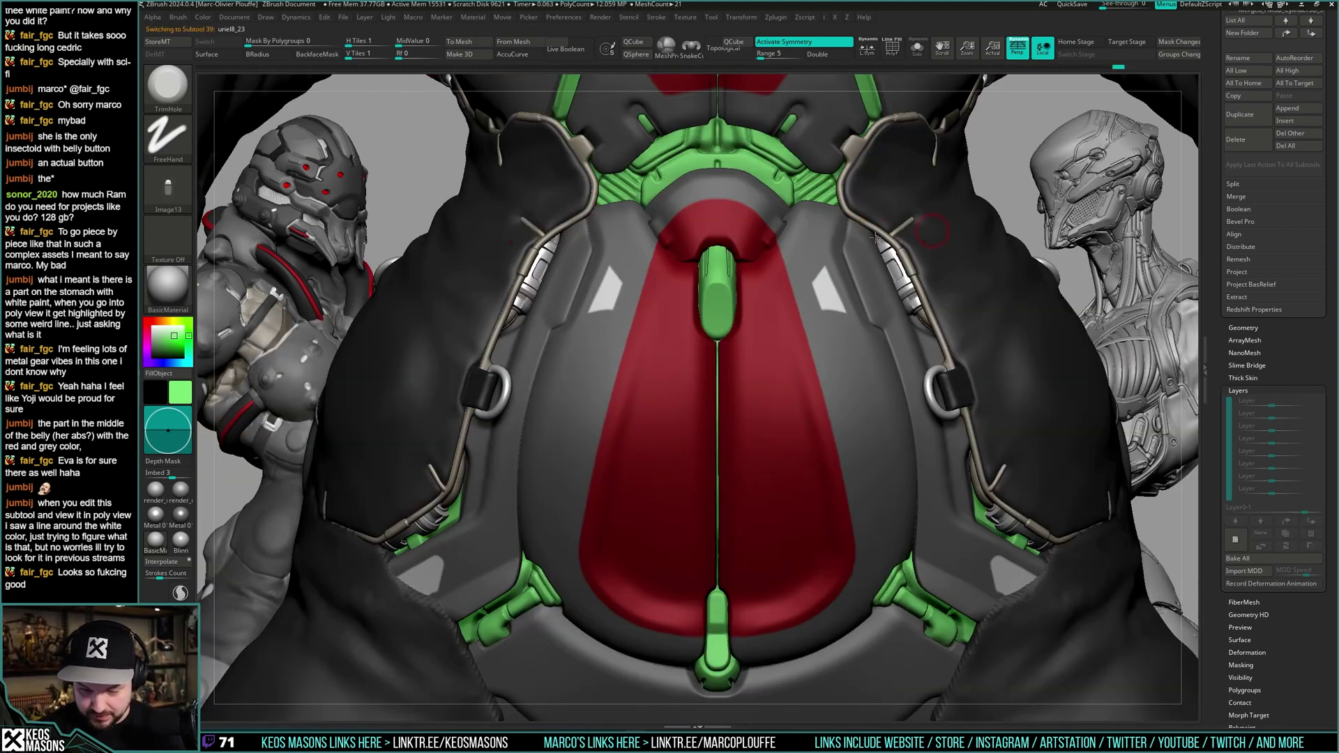
pyautogui.keyDown('ctrl'); pyautogui.moveTo(705, 359); pyautogui.dragTo(697, 388, button='right'); pyautogui.keyUp('ctrl')
pyautogui.press('space')
pyautogui.moveTo(717, 339); pyautogui.dragTo(716, 324)
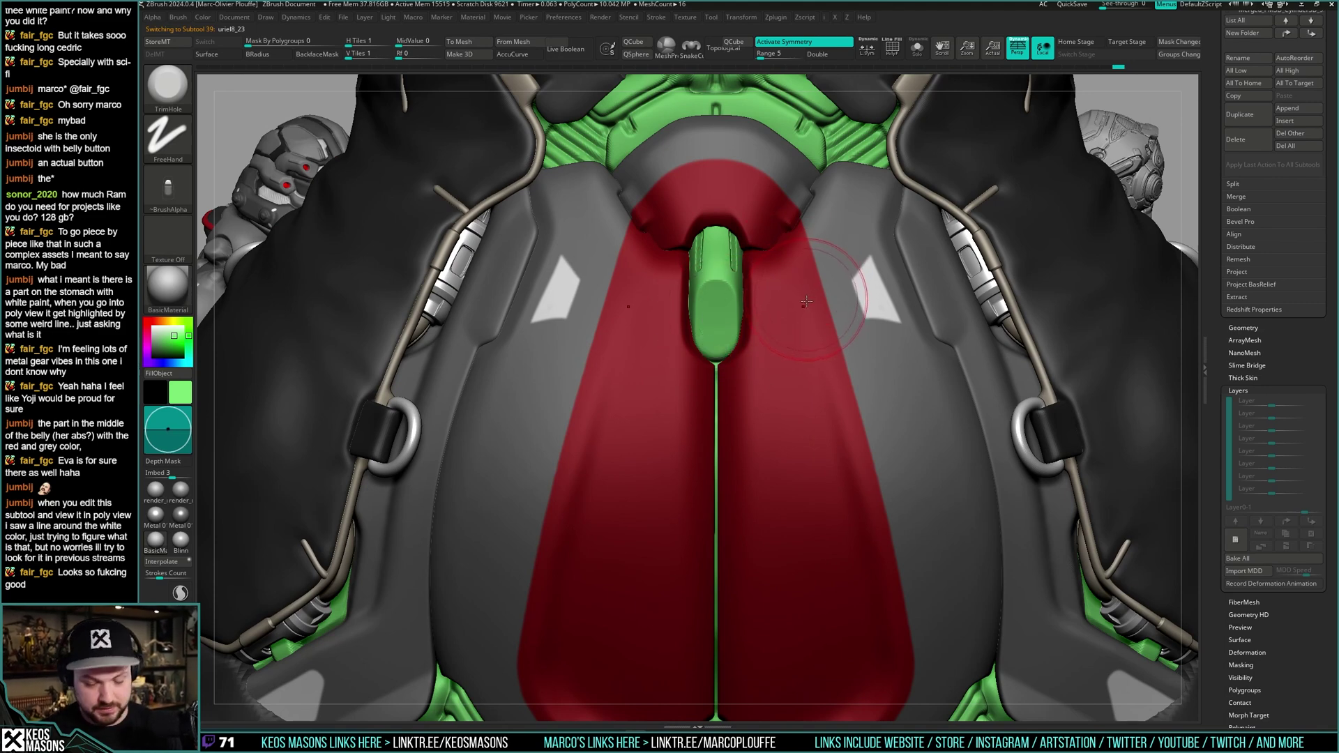
pyautogui.press('F4')
pyautogui.click(827, 332)
# - Return to the alpha stamping brush with the DragDot stroke and load the Image13 alpha
pyautogui.press('space')
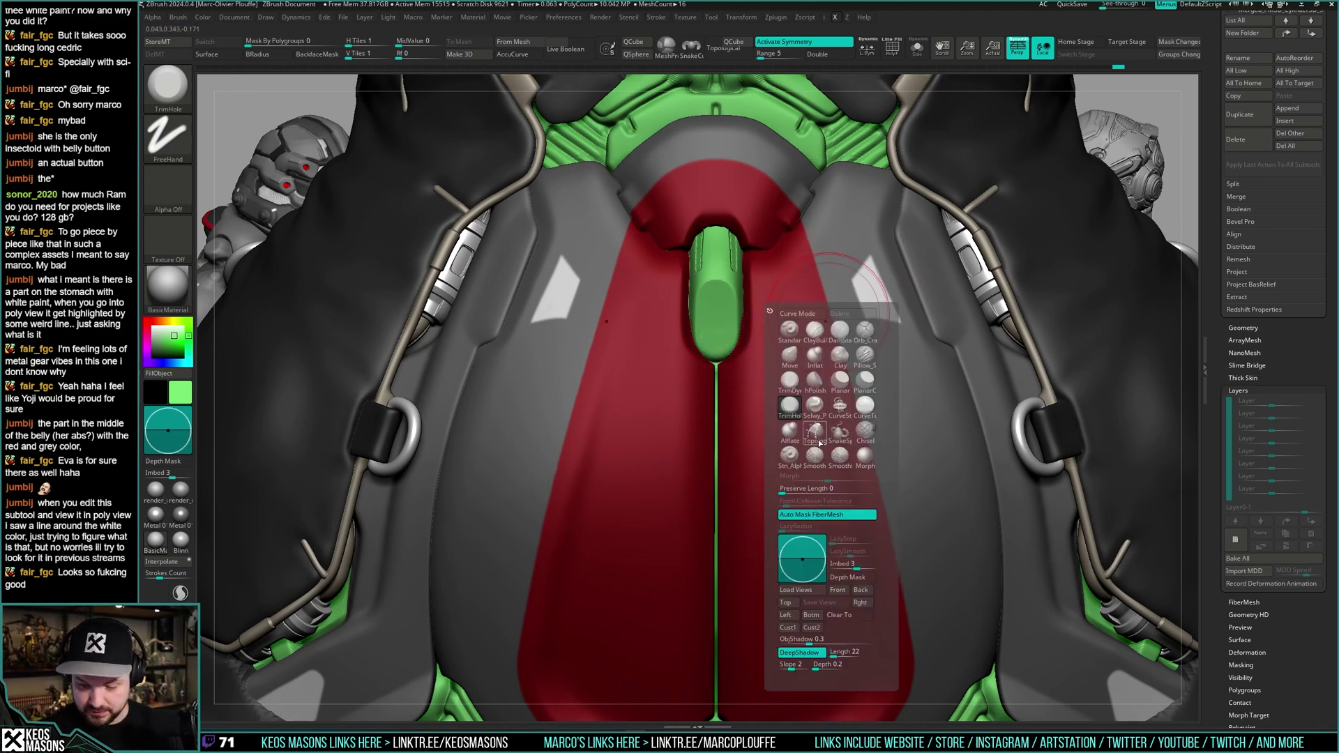
pyautogui.click(790, 456)
pyautogui.press('a')
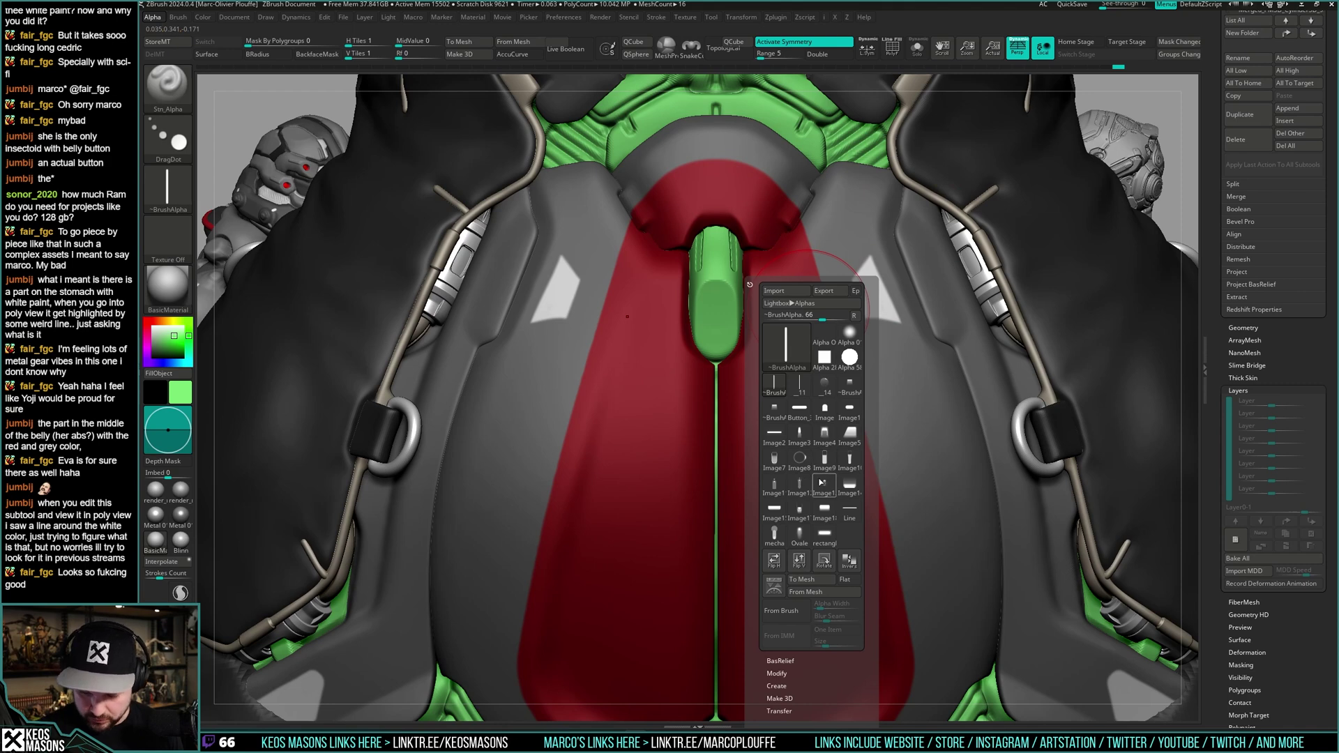
pyautogui.click(822, 482)
# - Try stamping the Image13 alpha onto the upper insert's lower face and the lower insert's narrow part
pyautogui.moveTo(716, 293)
pyautogui.mouseDown()
pyautogui.moveTo(716, 338)
pyautogui.moveTo(717, 317)
pyautogui.mouseUp()
pyautogui.hotkey('ctrl', 'z')
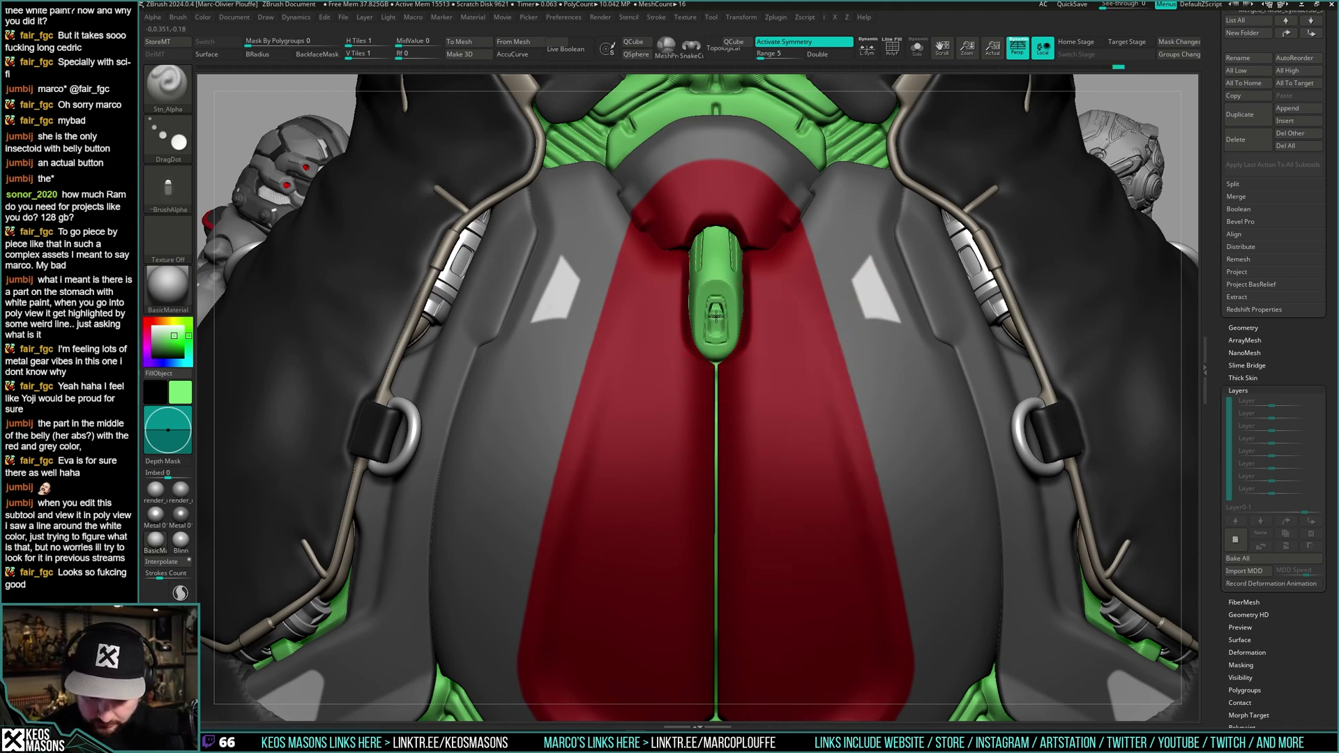
pyautogui.keyDown('ctrl'); pyautogui.moveTo(716, 317); pyautogui.dragTo(807, 388, button='right'); pyautogui.keyUp('ctrl')
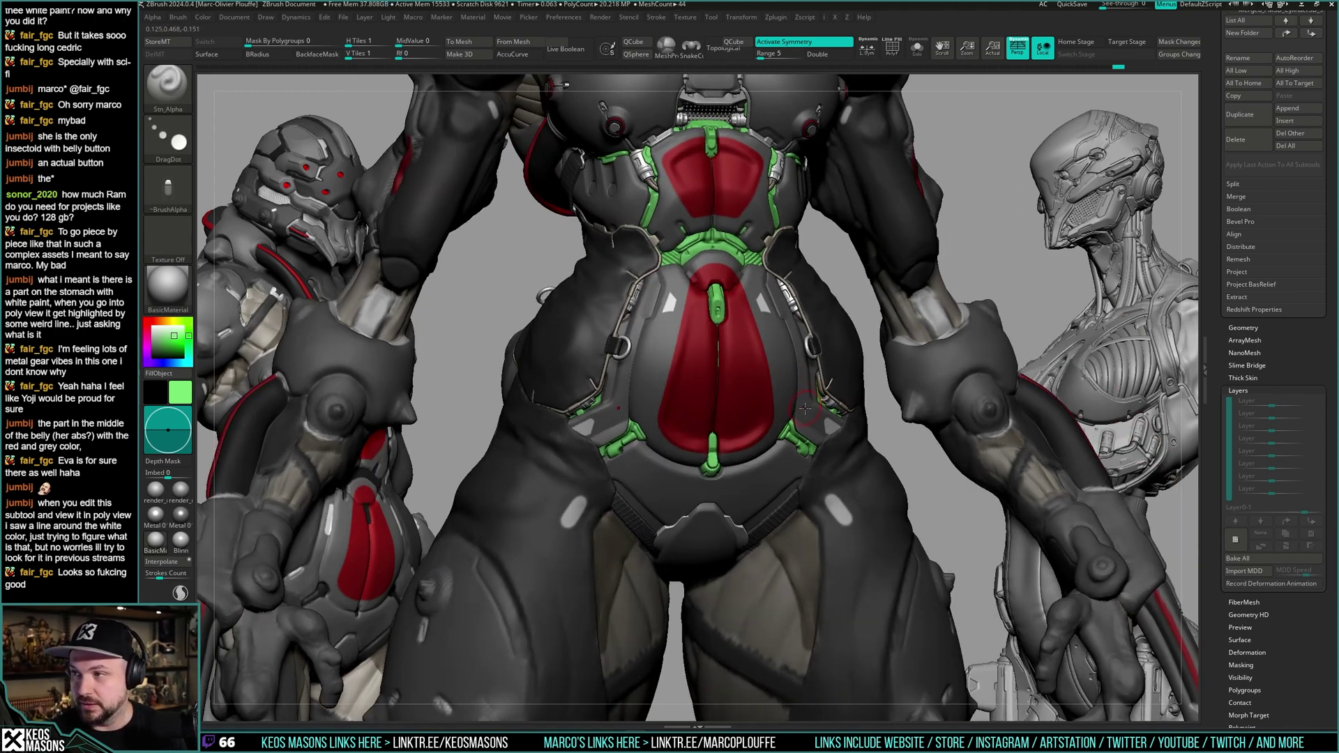
pyautogui.keyDown('ctrl'); pyautogui.moveTo(792, 377); pyautogui.dragTo(818, 371, button='right'); pyautogui.keyUp('ctrl')
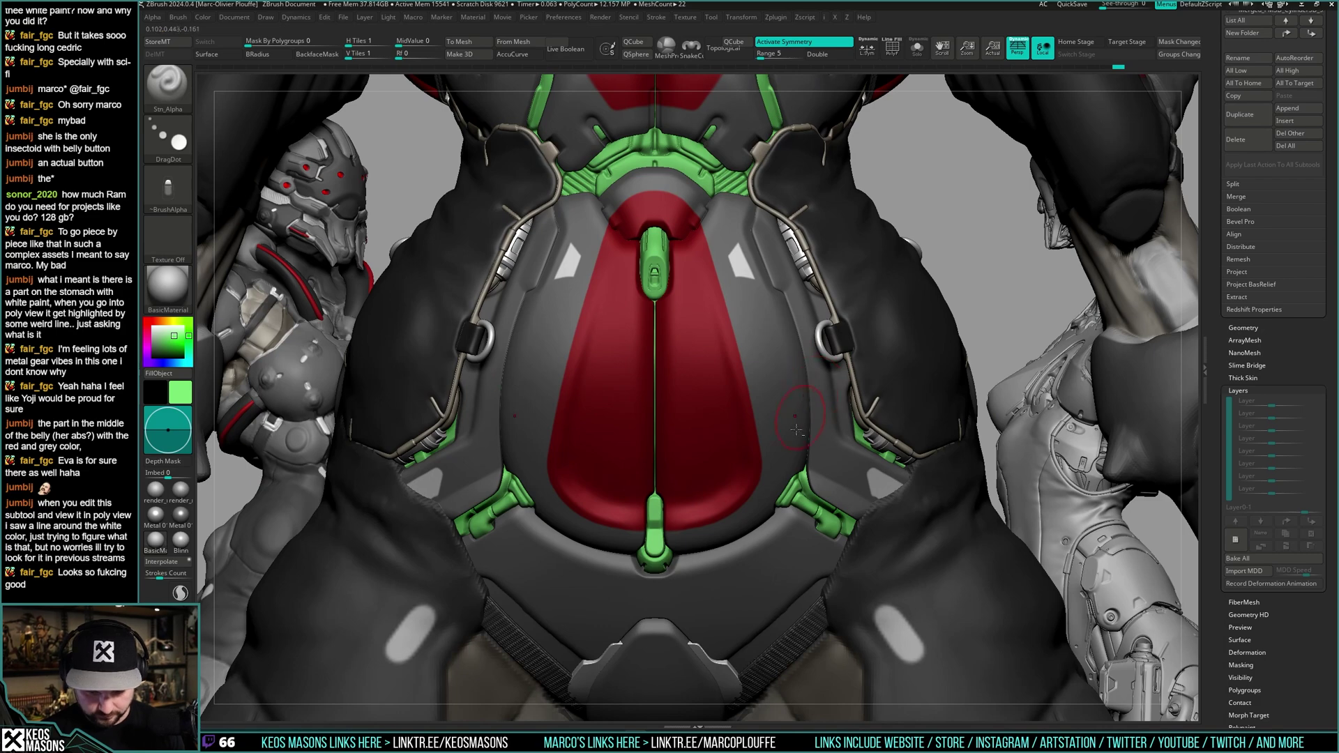
pyautogui.keyDown('alt'); pyautogui.moveTo(659, 540); pyautogui.dragTo(722, 350, button='right'); pyautogui.keyUp('alt')
pyautogui.press('space')
pyautogui.moveTo(715, 326); pyautogui.dragTo(714, 339)
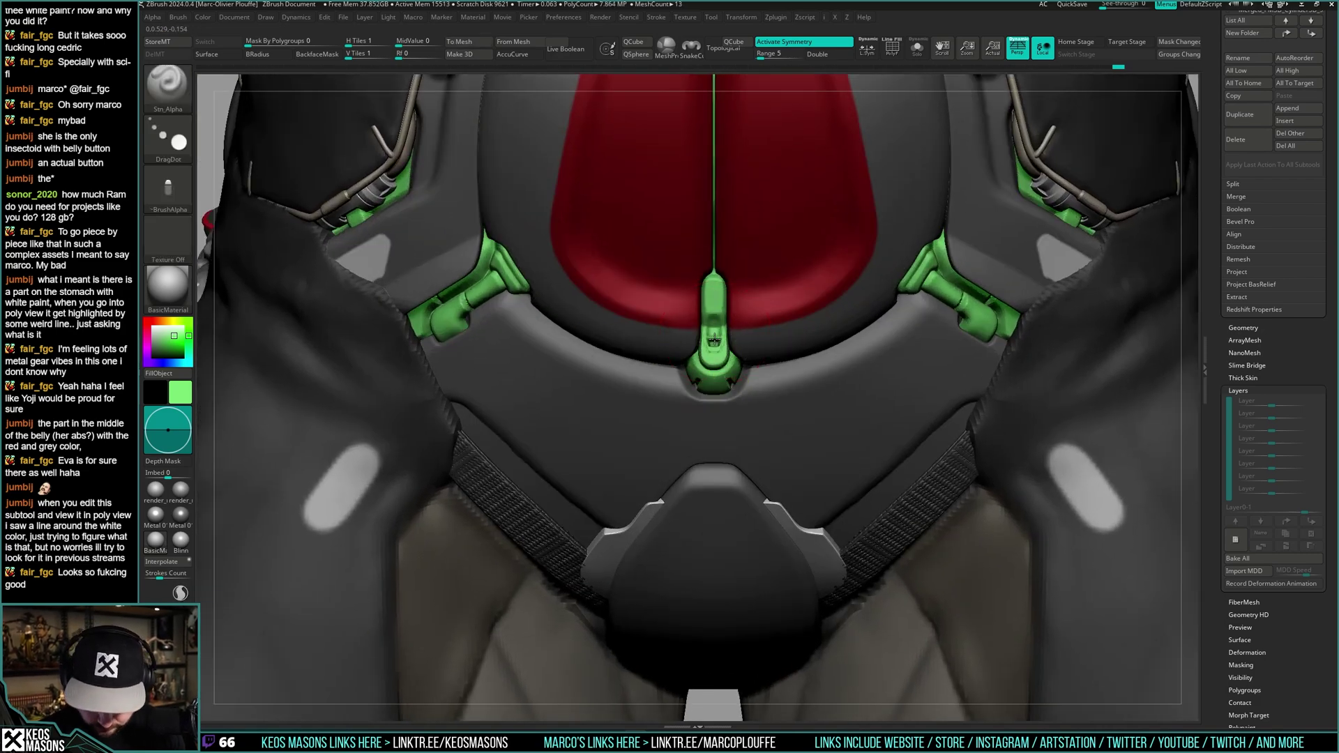
pyautogui.keyDown('ctrl'); pyautogui.moveTo(888, 400); pyautogui.dragTo(774, 390, button='right'); pyautogui.keyUp('ctrl')
# - Stamp the round-topped Image alpha into the upper central insert's lower face, adjusting the brush size between attempts
pyautogui.press('F6')
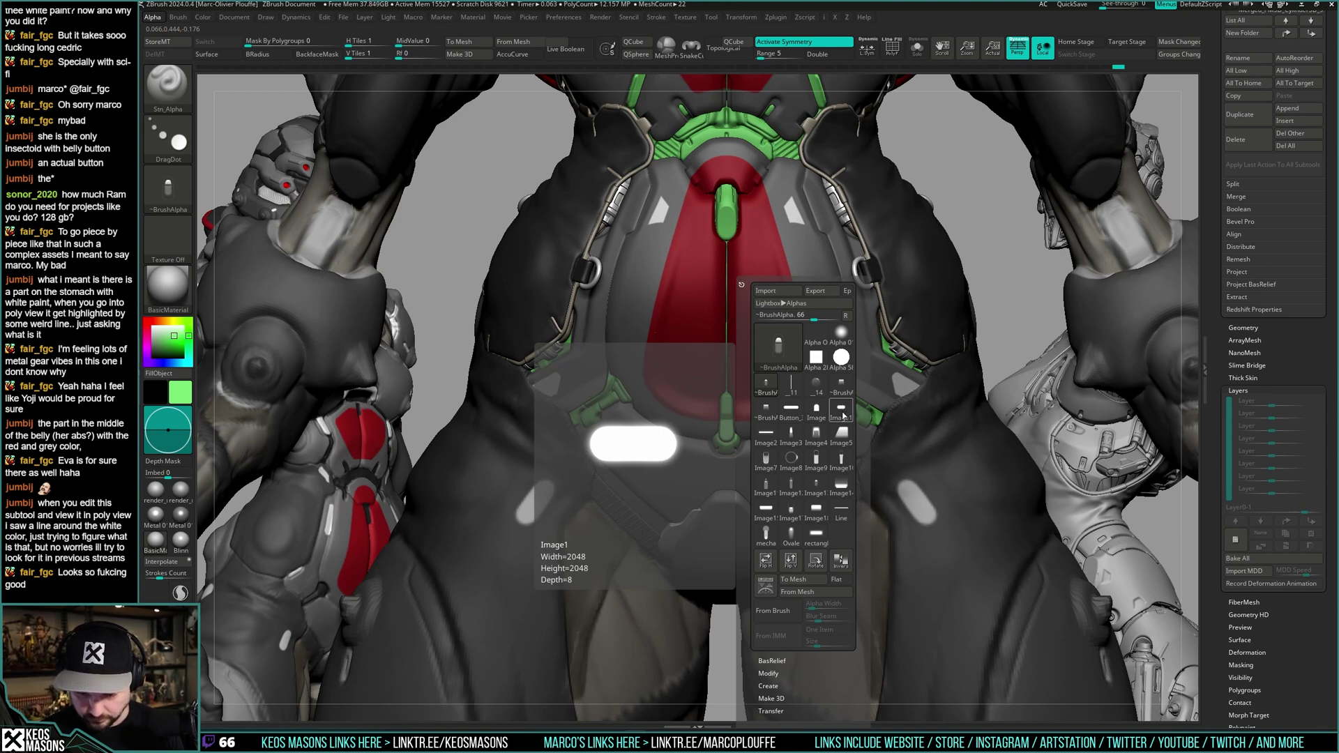
pyautogui.click(822, 416)
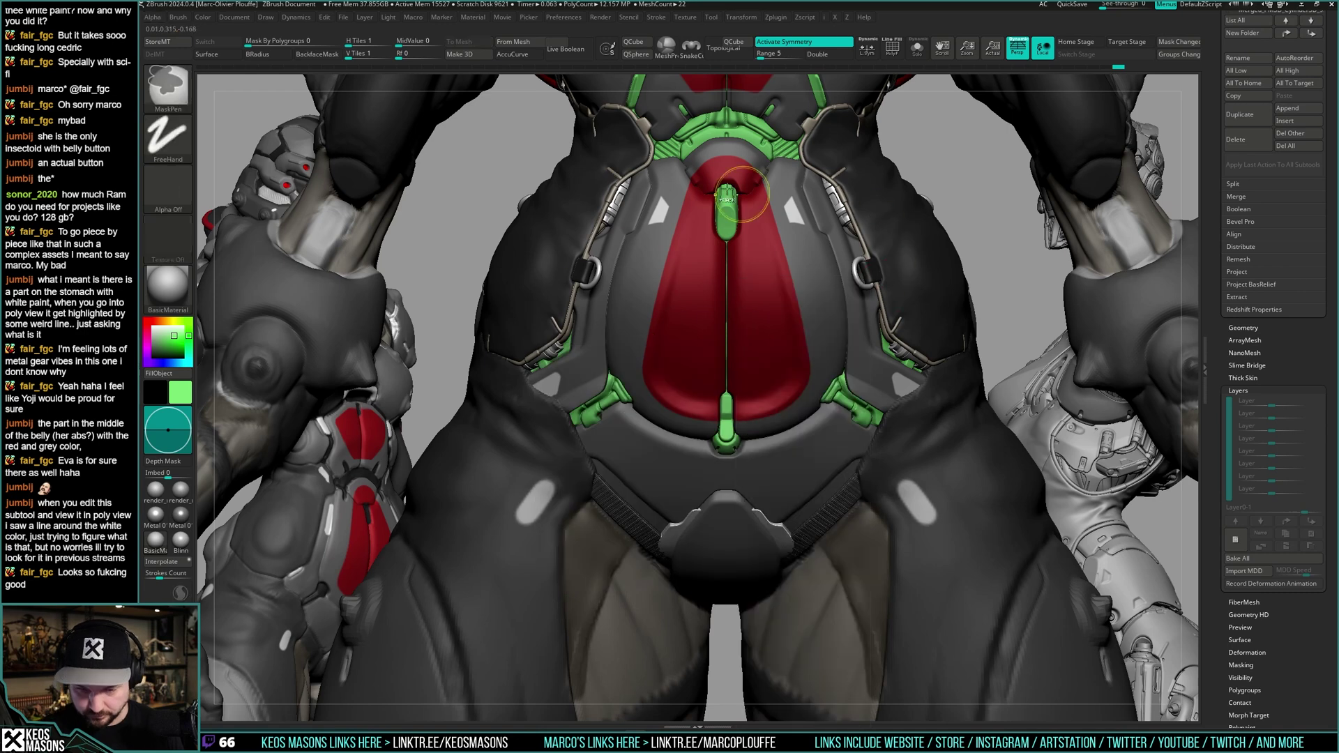
pyautogui.keyDown('ctrl'); pyautogui.moveTo(732, 185); pyautogui.dragTo(727, 241, button='right'); pyautogui.keyUp('ctrl')
pyautogui.moveTo(726, 241)
pyautogui.mouseDown()
pyautogui.moveTo(728, 266)
pyautogui.moveTo(727, 249)
pyautogui.mouseUp()
pyautogui.hotkey('ctrl', 'z')
pyautogui.press('space')
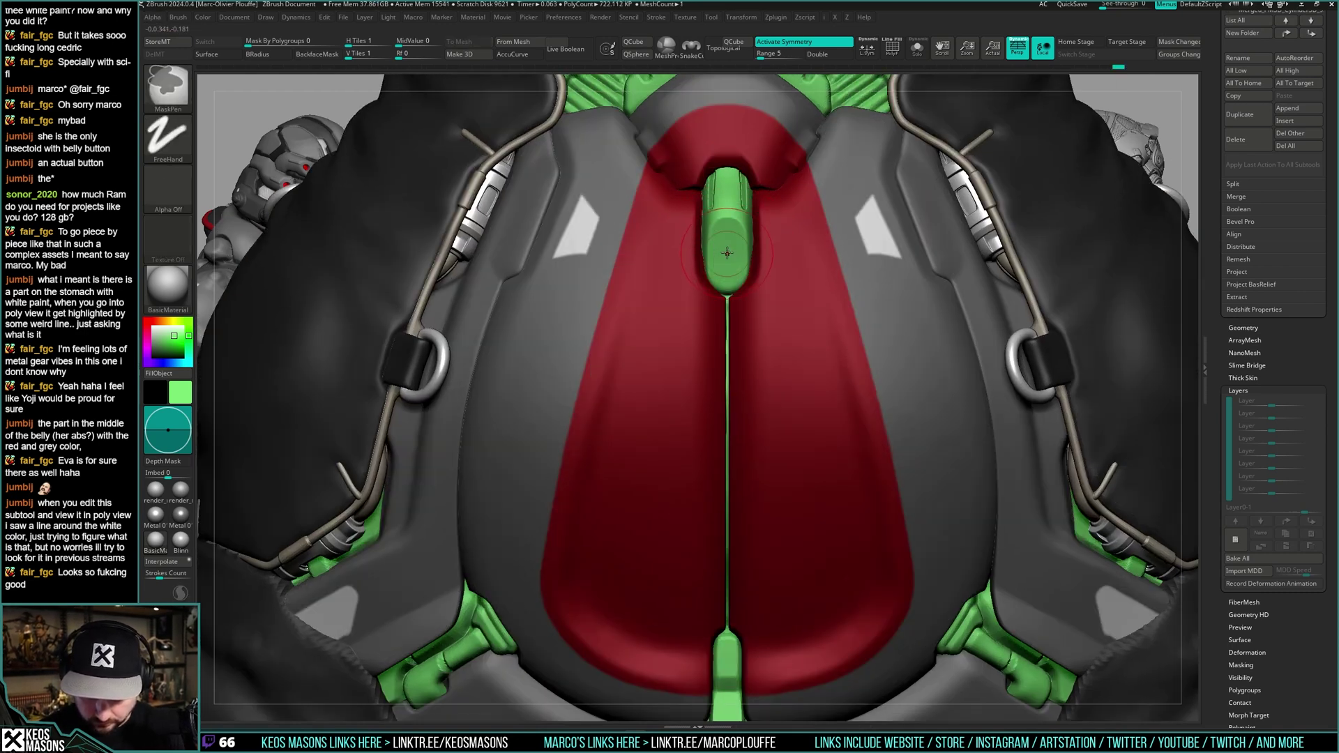
pyautogui.press('ctrl')
pyautogui.press('space')
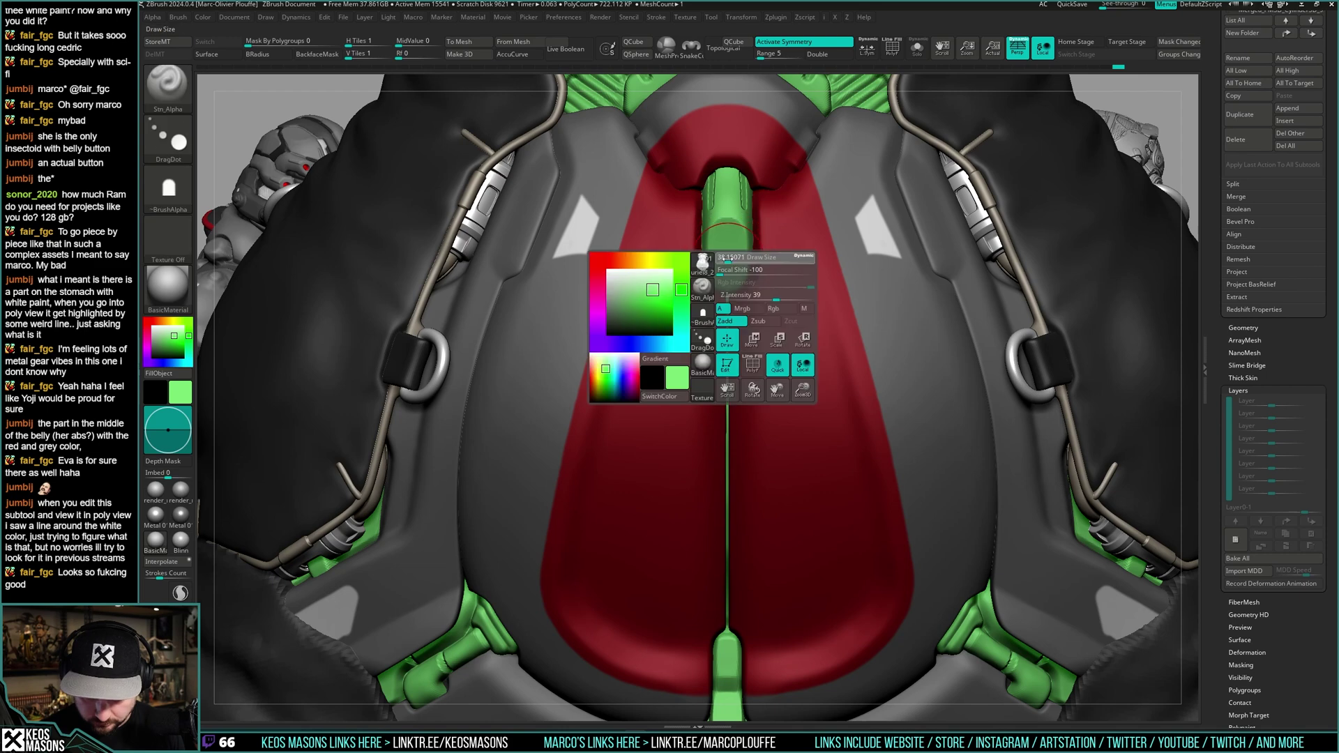
pyautogui.press('space')
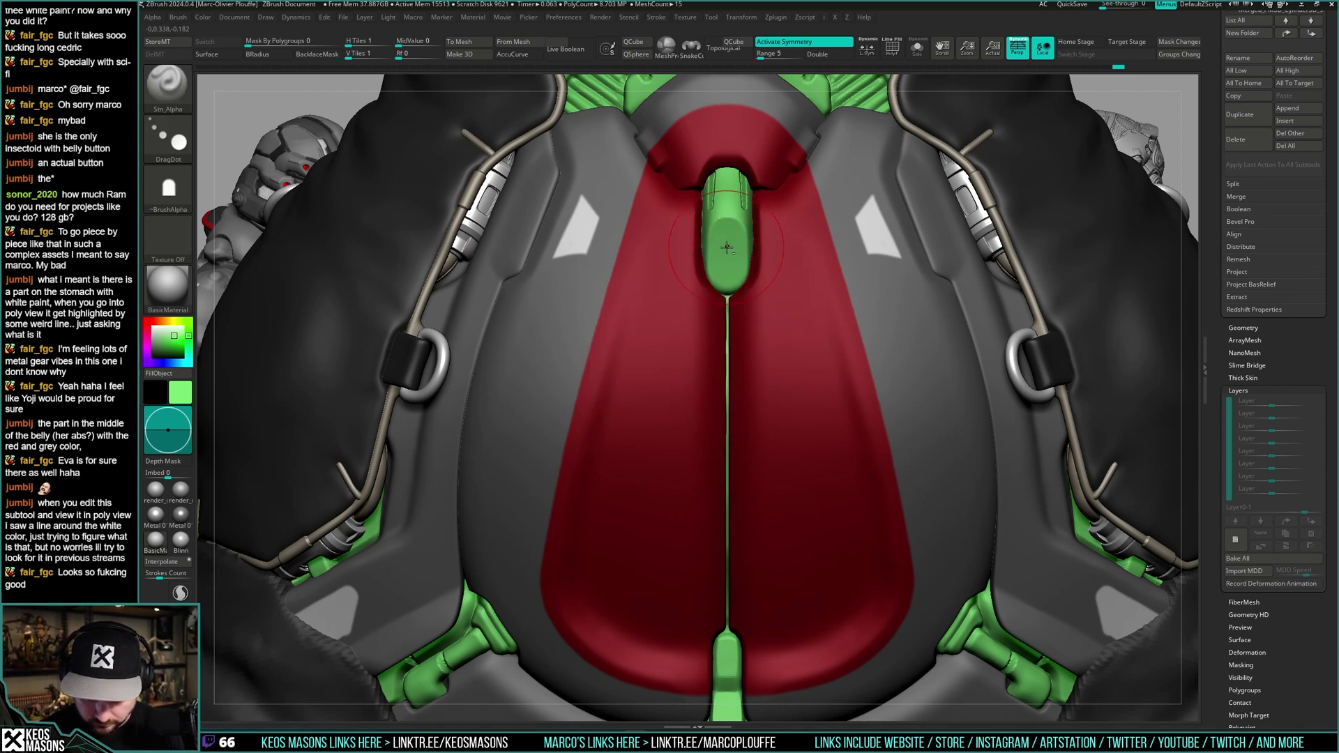
pyautogui.hotkey('ctrl', 'z')
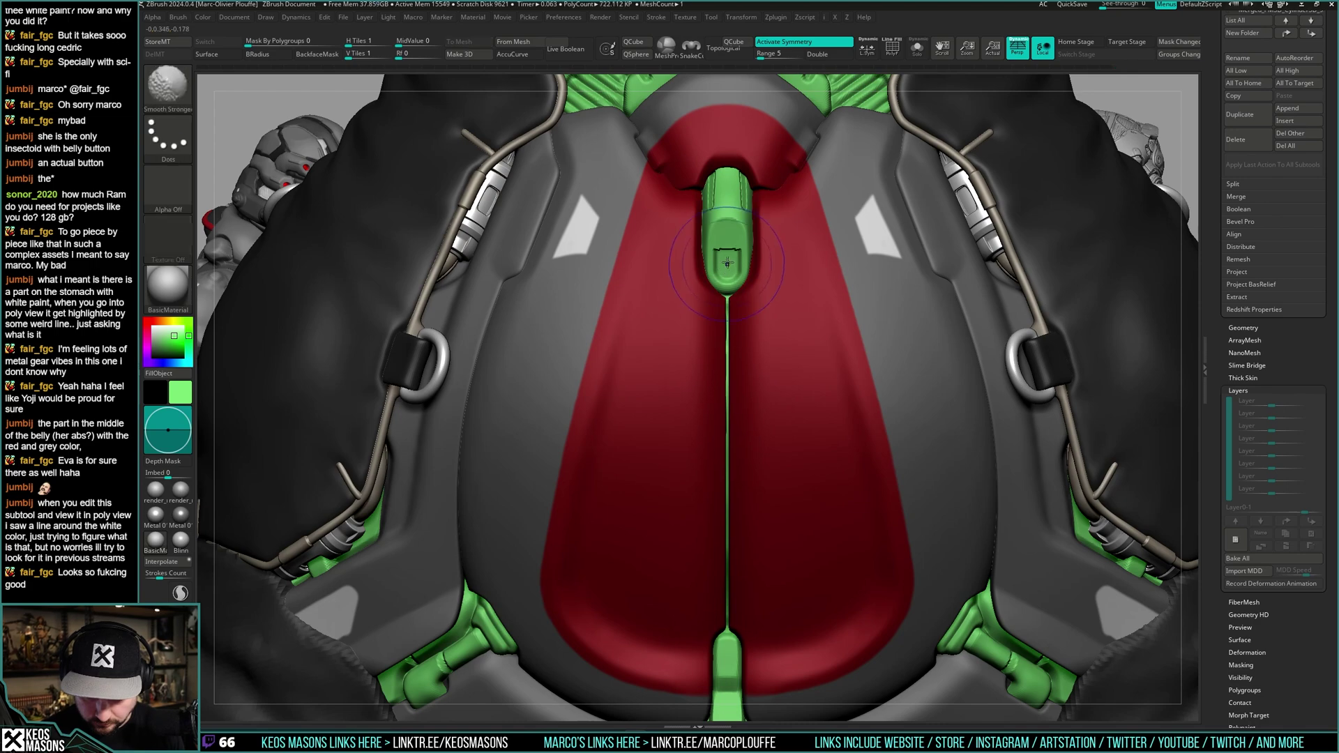
# - Try resizing the alpha stamp on the upper central insert's lower face and undo the attempt
pyautogui.press('space')
pyautogui.click(726, 259)
pyautogui.hotkey('ctrl', 'z')
pyautogui.moveTo(732, 265)
pyautogui.keyDown('ctrl'); pyautogui.mouseDown(button='right')
pyautogui.moveTo(754, 140)
pyautogui.moveTo(794, 410)
pyautogui.moveTo(779, 446)
pyautogui.moveTo(795, 481)
pyautogui.moveTo(781, 434)
pyautogui.moveTo(771, 446)
pyautogui.mouseUp(button='right'); pyautogui.keyUp('ctrl')
pyautogui.hotkey('ctrl', 'z')
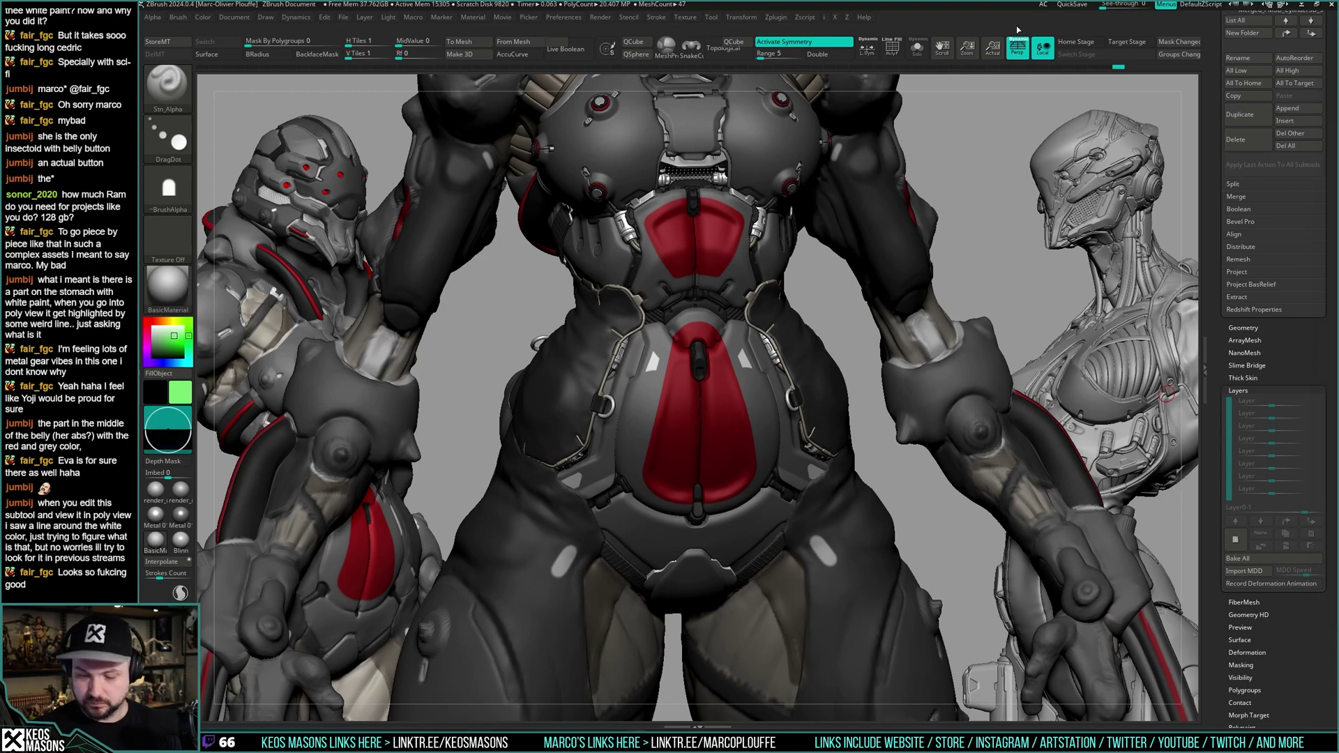
# - Load the notched rectangular alpha, adjust the brush size and intensity, and stamp it onto the rounded ends of the lower side inserts
pyautogui.keyDown('shift'); pyautogui.moveTo(823, 460); pyautogui.dragTo(770, 447, button='right'); pyautogui.keyUp('shift')
pyautogui.press('s')
pyautogui.keyDown('ctrl'); pyautogui.moveTo(753, 384); pyautogui.dragTo(711, 370, button='right'); pyautogui.keyUp('ctrl')
pyautogui.moveTo(711, 370); pyautogui.dragTo(748, 380, button='right')
pyautogui.keyDown('shift'); pyautogui.moveTo(989, 257); pyautogui.dragTo(972, 257); pyautogui.keyUp('shift')
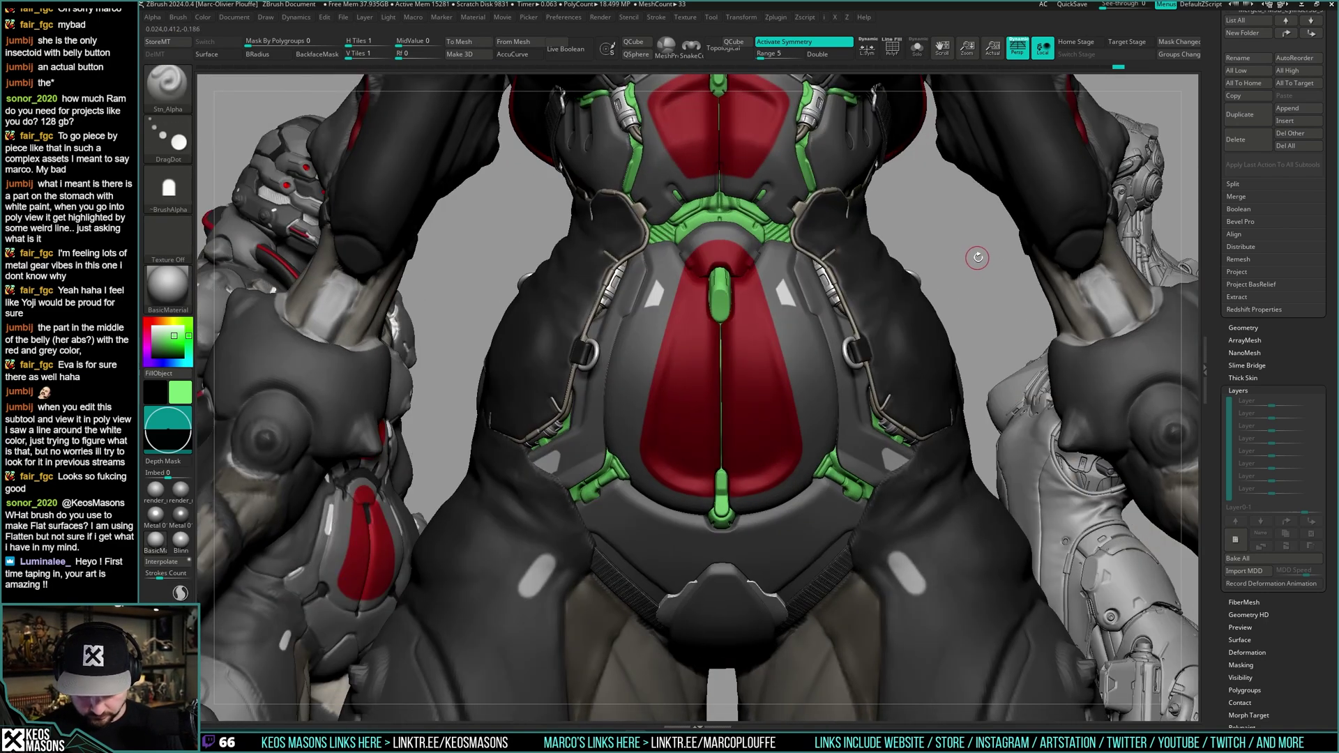
pyautogui.press('s')
pyautogui.keyDown('alt'); pyautogui.moveTo(940, 367); pyautogui.dragTo(837, 342, button='right'); pyautogui.keyUp('alt')
pyautogui.press('a')
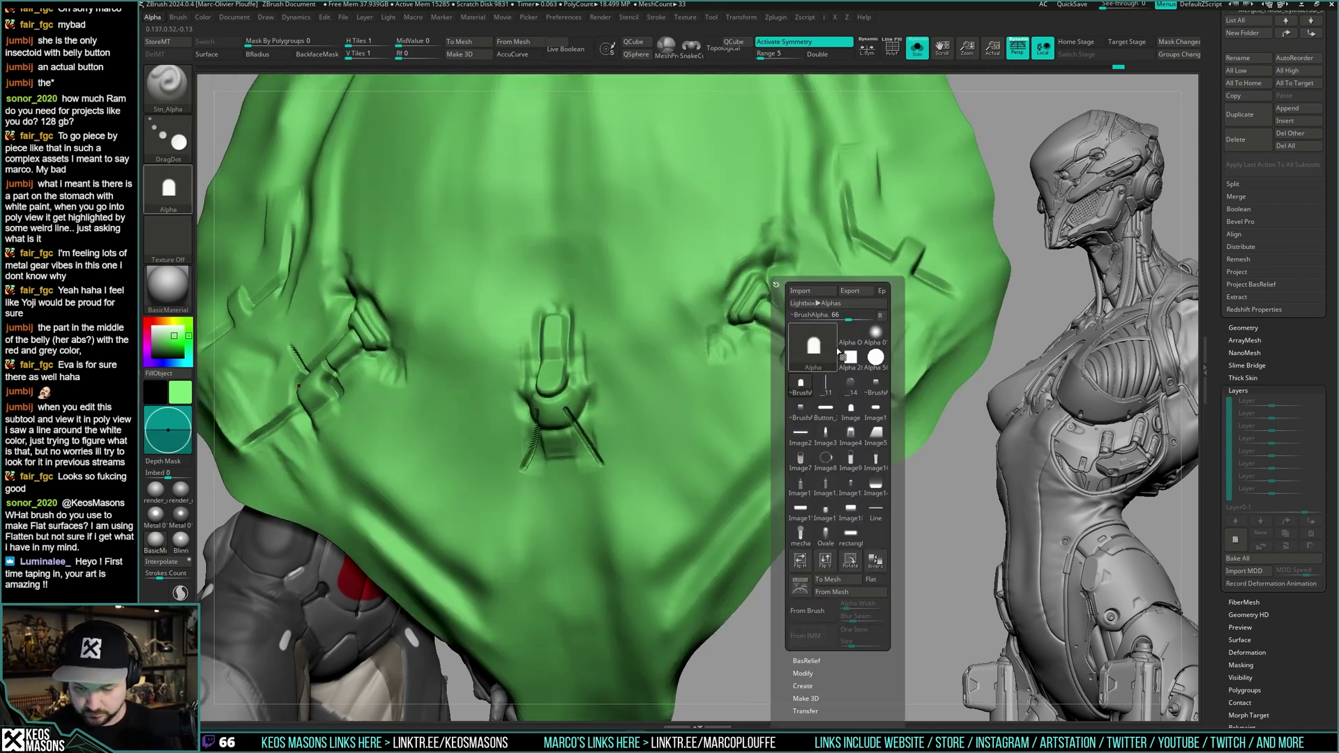
pyautogui.click(873, 412)
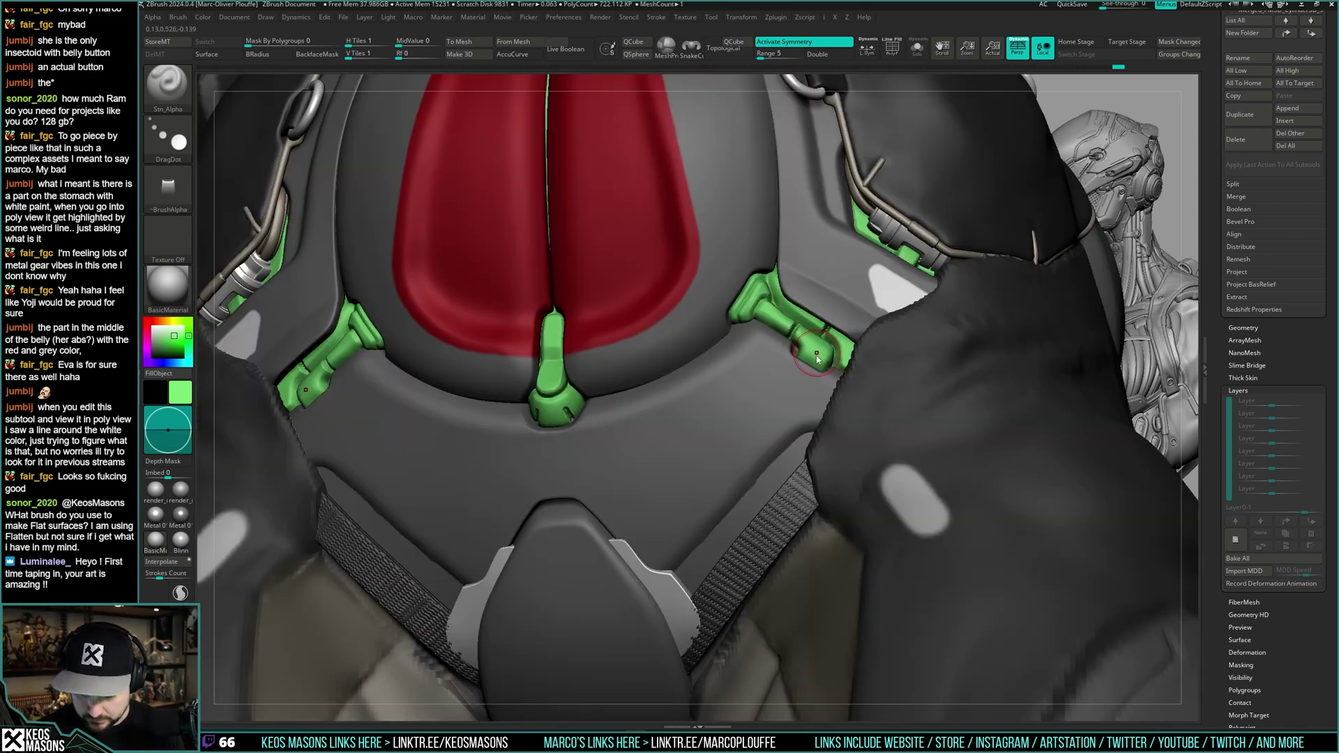
pyautogui.press('space')
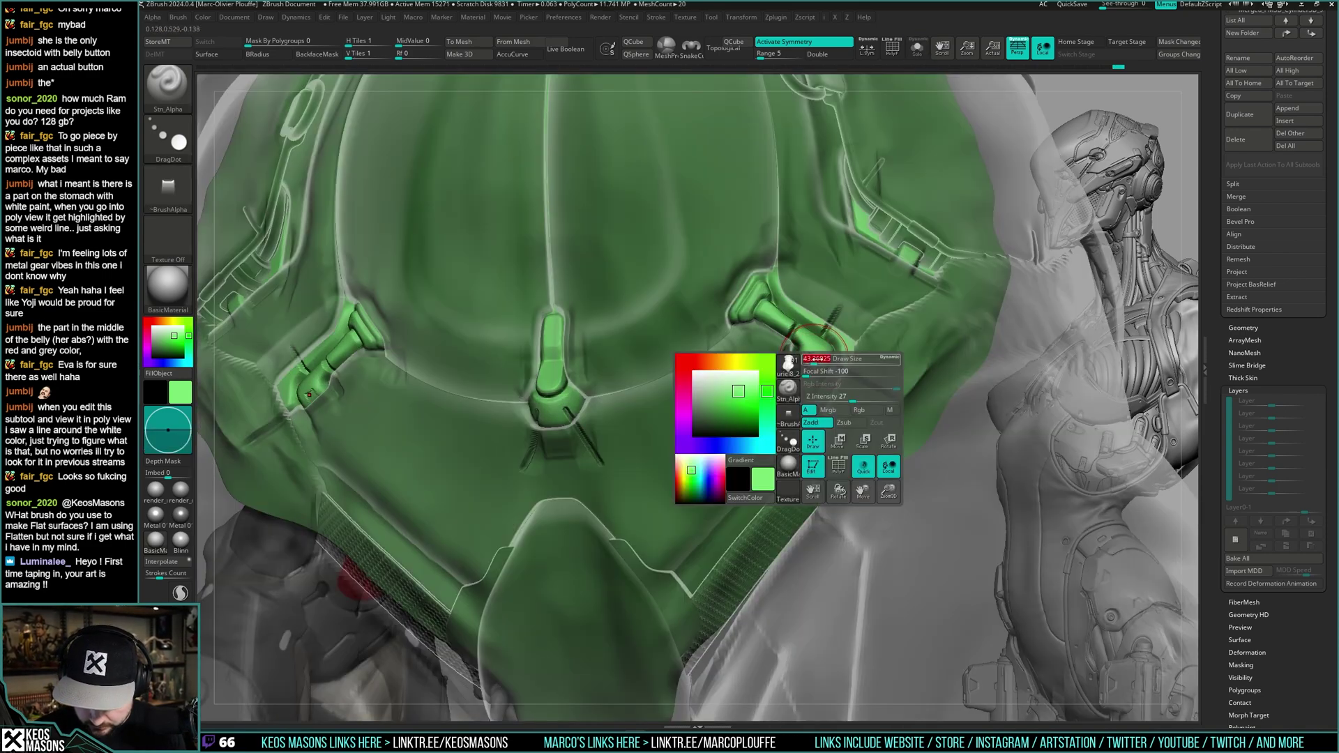
pyautogui.click(856, 393)
pyautogui.moveTo(809, 366); pyautogui.dragTo(810, 360)
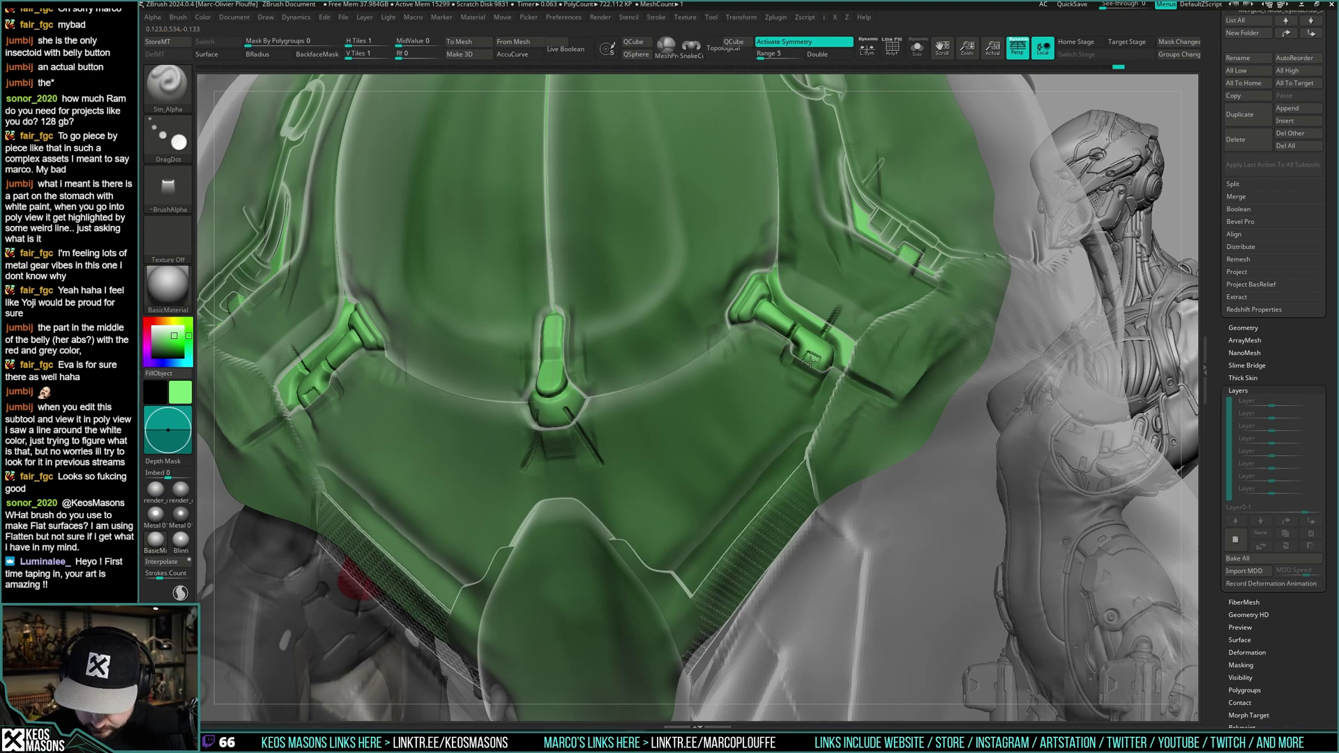
pyautogui.press('space')
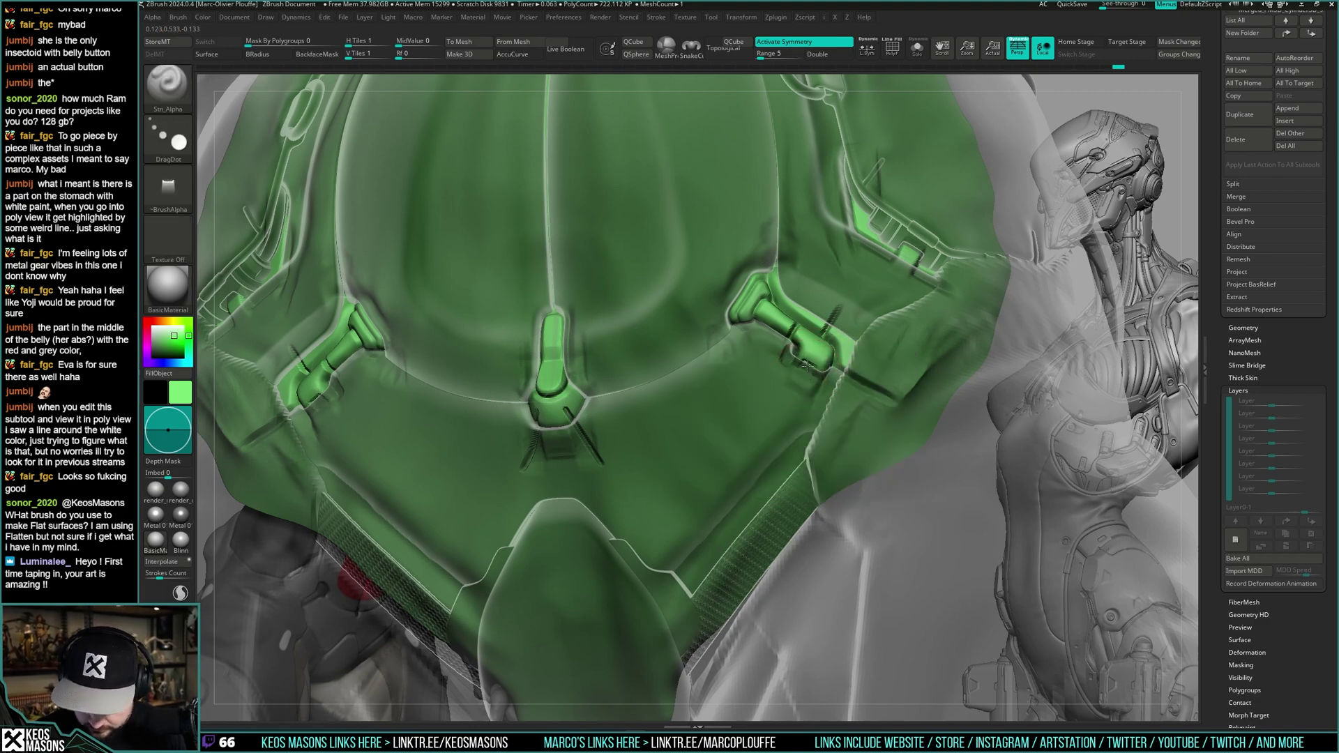
# - Stamp the same notched alpha onto the lower part of the upper side inserts, undoing and retrying its placement
pyautogui.moveTo(810, 362); pyautogui.dragTo(766, 374, button='right')
pyautogui.moveTo(796, 315)
pyautogui.keyDown('ctrl'); pyautogui.mouseDown(button='right')
pyautogui.moveTo(799, 349)
pyautogui.moveTo(817, 300)
pyautogui.moveTo(807, 311)
pyautogui.mouseUp(button='right'); pyautogui.keyUp('ctrl')
pyautogui.hotkey('shift', 't')
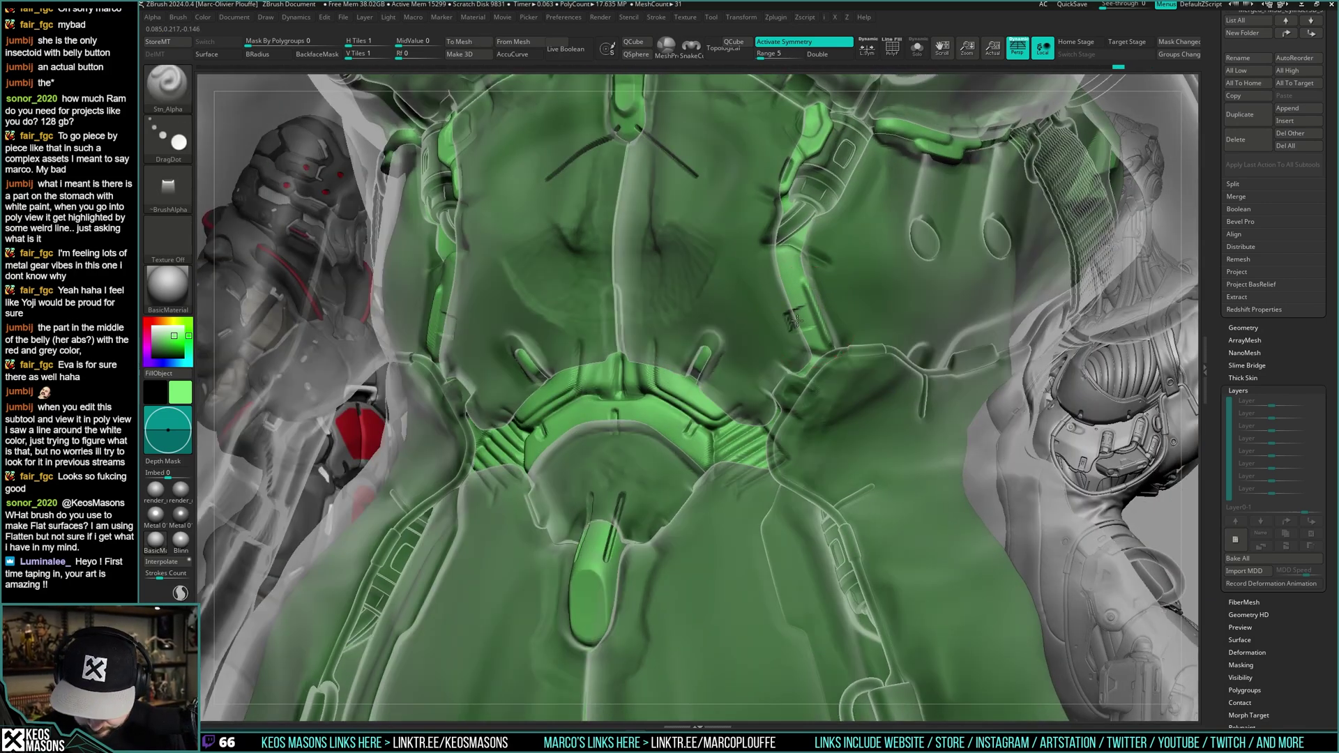
pyautogui.hotkey('shift', 't')
pyautogui.hotkey('ctrl', 'z')
pyautogui.hotkey('shift', 't')
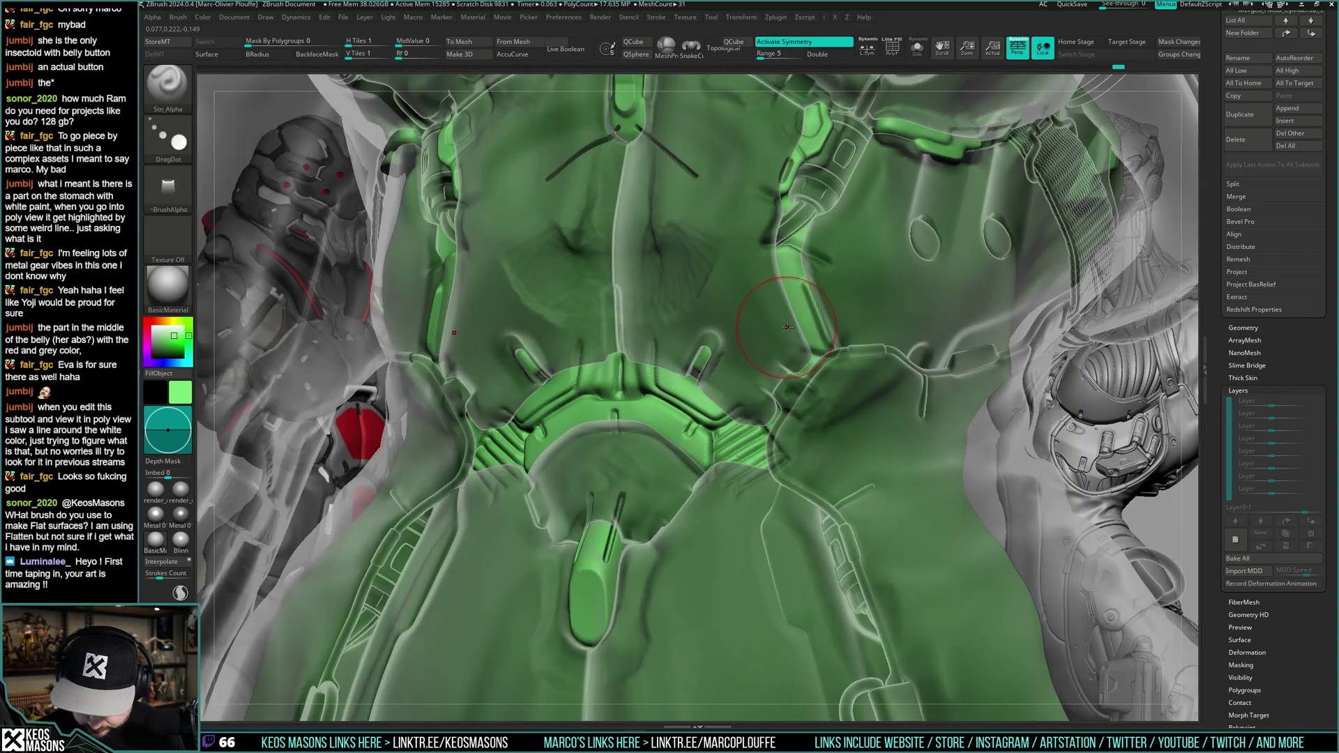
pyautogui.hotkey('shift', 't')
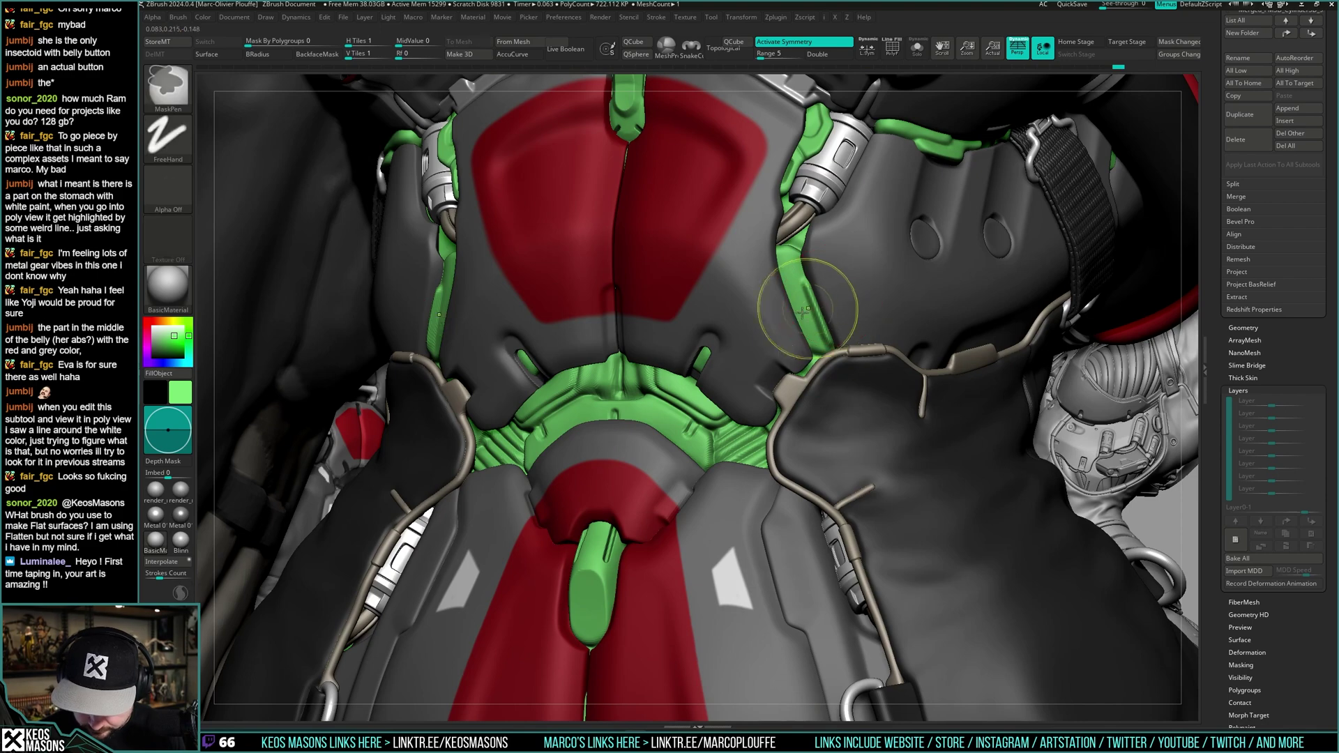
pyautogui.hotkey('shift', 't')
pyautogui.moveTo(790, 304); pyautogui.dragTo(792, 303)
pyautogui.hotkey('shift', 't')
# - Cut short mirrored grooves into the green insert plate below the chest with the Orb_Cracks brush
pyautogui.keyDown('ctrl'); pyautogui.moveTo(801, 362); pyautogui.dragTo(816, 279, button='right'); pyautogui.keyUp('ctrl')
pyautogui.moveTo(816, 279)
pyautogui.keyDown('shift'); pyautogui.mouseDown(button='right')
pyautogui.moveTo(847, 363)
pyautogui.moveTo(764, 313)
pyautogui.mouseUp(button='right'); pyautogui.keyUp('shift')
pyautogui.press('space')
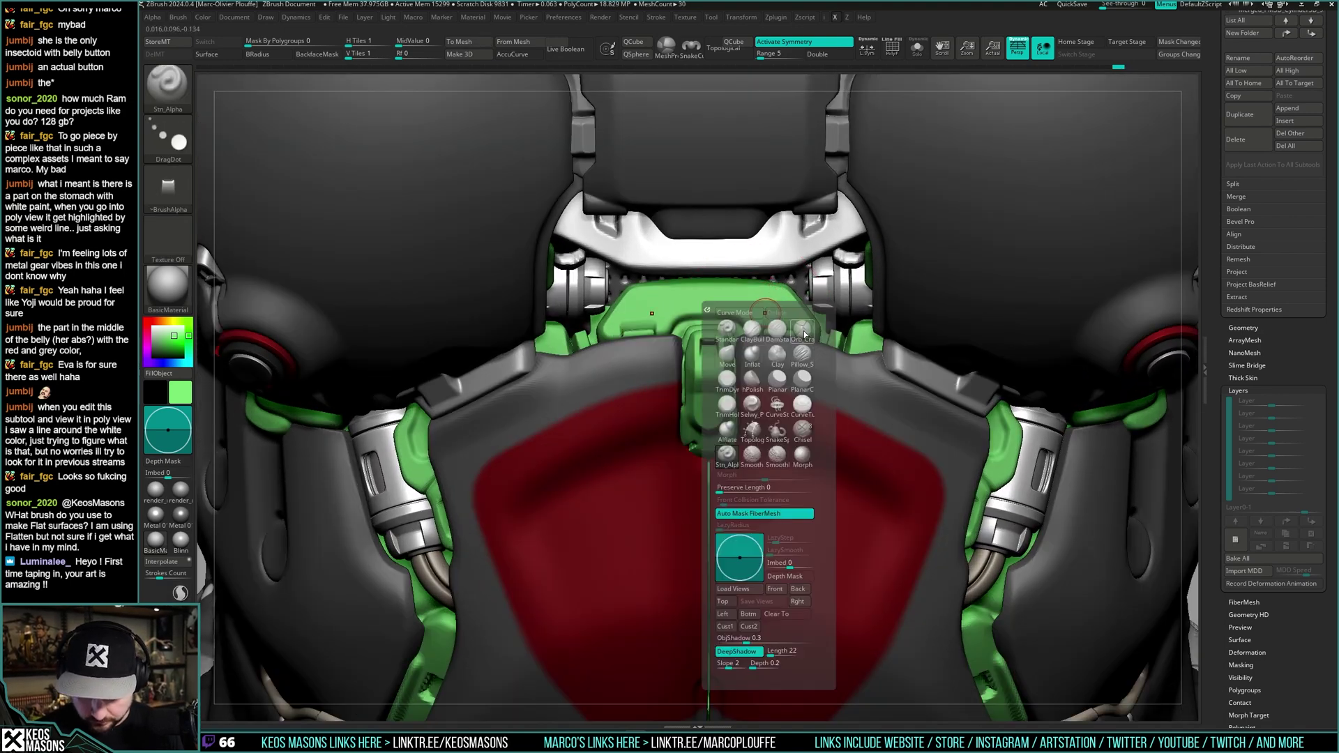
pyautogui.click(803, 333)
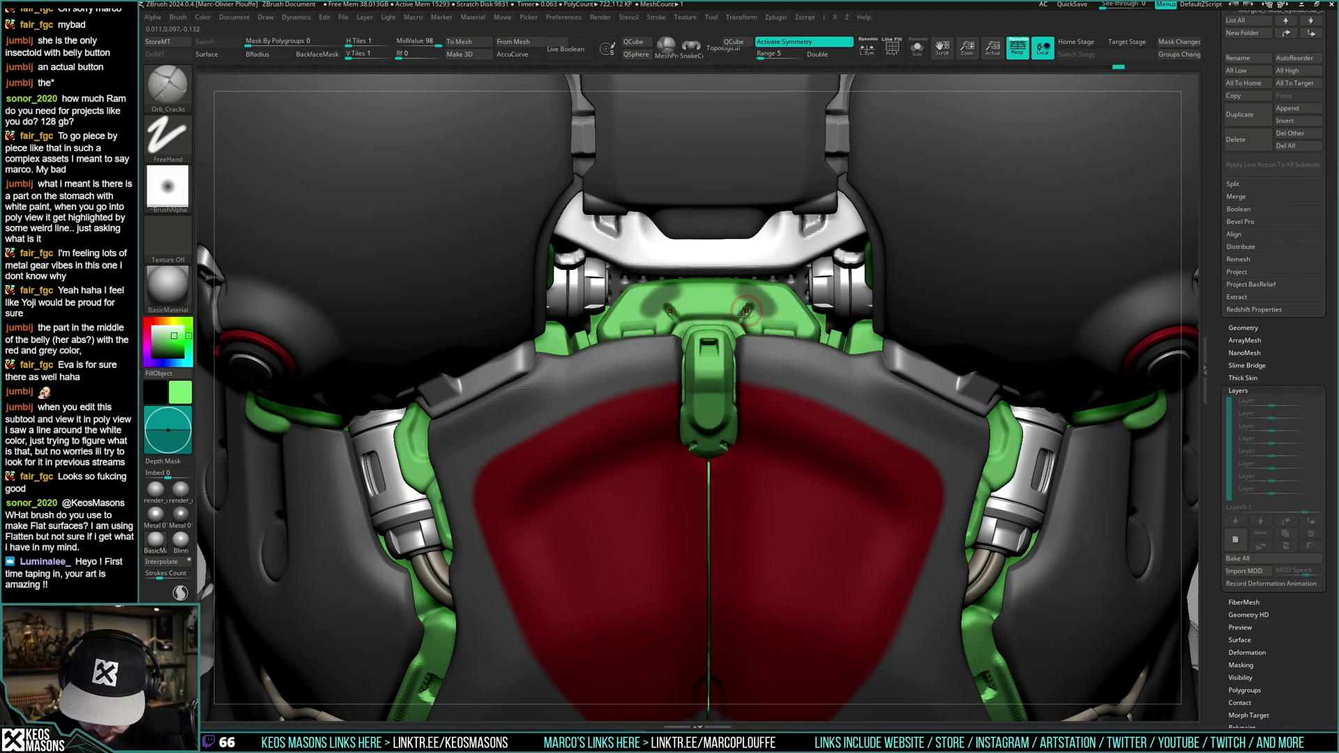
pyautogui.keyDown('ctrl'); pyautogui.moveTo(762, 295); pyautogui.dragTo(583, 480, button='right'); pyautogui.keyUp('ctrl')
pyautogui.moveTo(627, 530); pyautogui.dragTo(592, 523, button='right')
pyautogui.keyDown('alt'); pyautogui.moveTo(593, 523); pyautogui.dragTo(579, 425, button='right'); pyautogui.keyUp('alt')
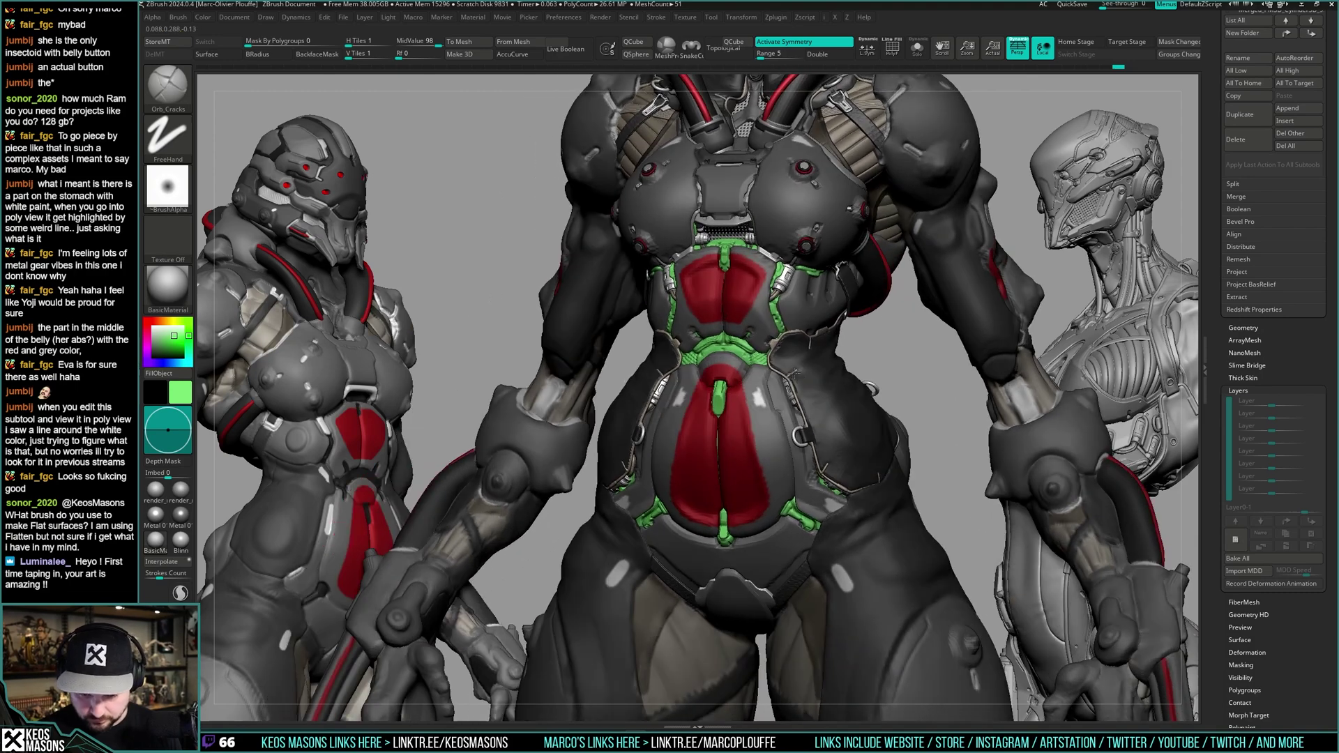
# - Carve a rounded hollow into the upper central insert's lower face with the TrimHole brush and smooth around it
pyautogui.moveTo(770, 475)
pyautogui.keyDown('alt'); pyautogui.mouseDown(button='right')
pyautogui.moveTo(794, 358)
pyautogui.moveTo(814, 360)
pyautogui.moveTo(795, 484)
pyautogui.mouseUp(button='right'); pyautogui.keyUp('alt')
pyautogui.keyDown('ctrl'); pyautogui.moveTo(772, 340); pyautogui.dragTo(729, 307, button='right'); pyautogui.keyUp('ctrl')
pyautogui.moveTo(776, 352)
pyautogui.keyDown('shift'); pyautogui.mouseDown(button='right')
pyautogui.moveTo(796, 307)
pyautogui.moveTo(753, 355)
pyautogui.moveTo(748, 317)
pyautogui.mouseUp(button='right'); pyautogui.keyUp('shift')
pyautogui.press('b')
pyautogui.press('t')
pyautogui.press('h')
pyautogui.press('space')
pyautogui.press('space')
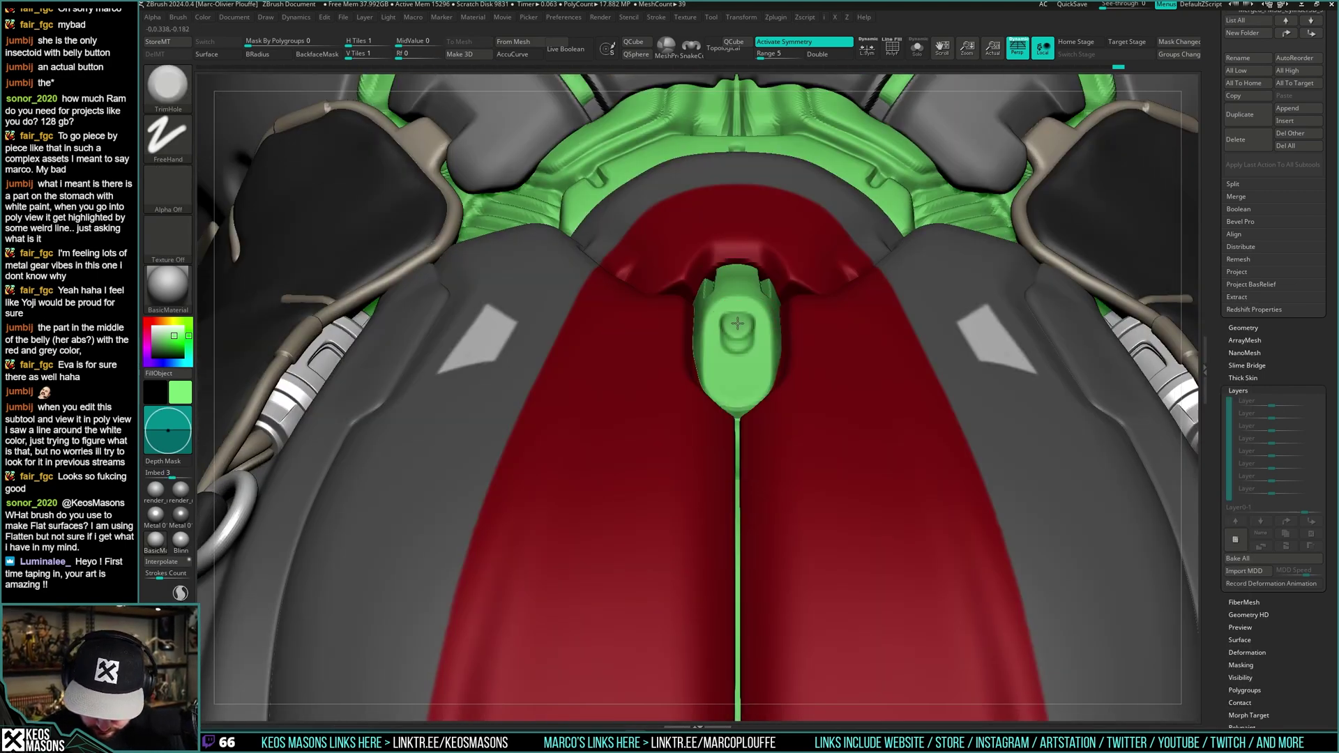
pyautogui.moveTo(737, 324); pyautogui.dragTo(747, 352, button='right')
pyautogui.keyDown('shift'); pyautogui.moveTo(770, 307); pyautogui.dragTo(765, 339); pyautogui.keyUp('shift')
# - Change the abdomen inserts from green back to their dark colour
pyautogui.keyDown('shift'); pyautogui.moveTo(757, 314); pyautogui.dragTo(725, 285, button='right'); pyautogui.keyUp('shift')
pyautogui.keyDown('ctrl'); pyautogui.moveTo(725, 286); pyautogui.dragTo(700, 149, button='right'); pyautogui.keyUp('ctrl')
pyautogui.keyDown('alt'); pyautogui.click(788, 404); pyautogui.keyUp('alt')
pyautogui.moveTo(788, 408)
pyautogui.mouseDown(button='right')
pyautogui.moveTo(854, 420)
pyautogui.moveTo(806, 422)
pyautogui.moveTo(772, 375)
pyautogui.moveTo(755, 377)
pyautogui.moveTo(868, 325)
pyautogui.moveTo(876, 376)
pyautogui.moveTo(839, 366)
pyautogui.moveTo(865, 351)
pyautogui.moveTo(806, 403)
pyautogui.mouseUp(button='right')
pyautogui.keyDown('alt'); pyautogui.click(773, 377); pyautogui.keyUp('alt')
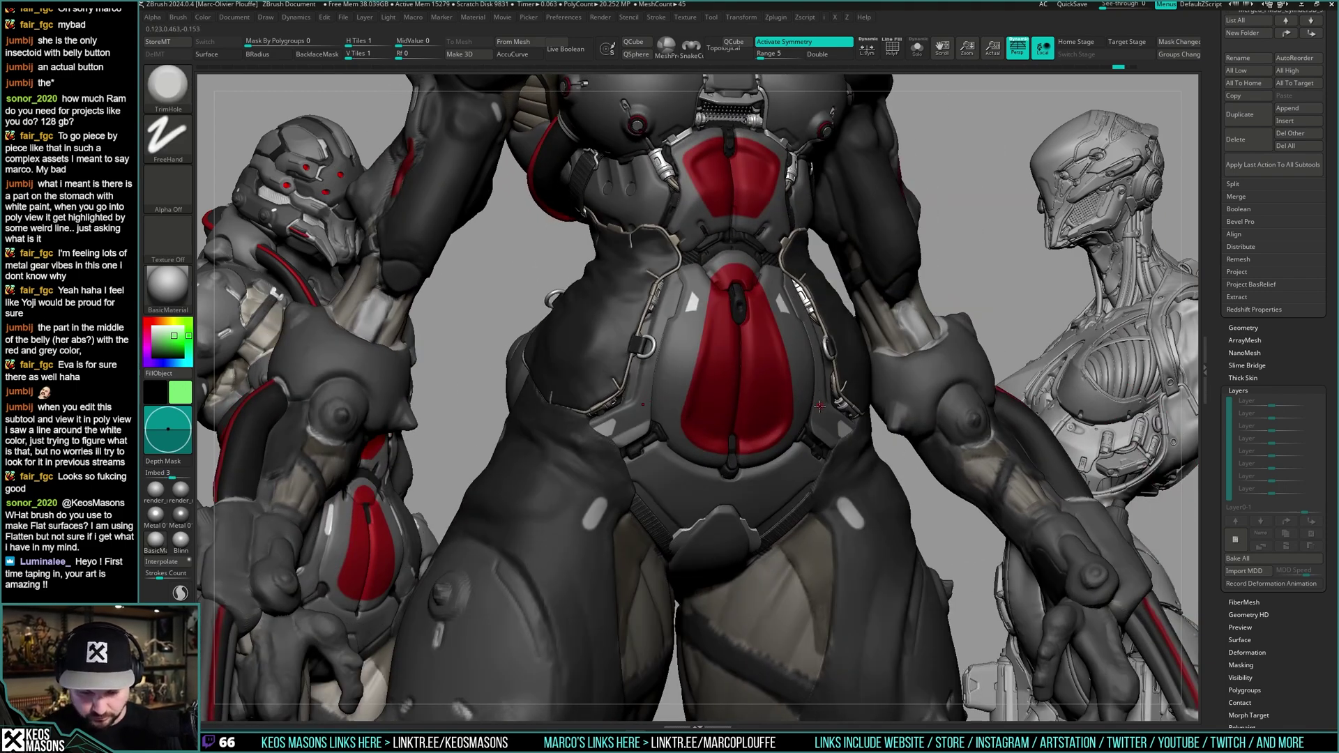
# - Select the Standard brush with the Dots stroke for painting the abdomen inserts
pyautogui.moveTo(821, 421)
pyautogui.mouseDown(button='right')
pyautogui.moveTo(723, 366)
pyautogui.moveTo(781, 446)
pyautogui.mouseUp(button='right')
pyautogui.hotkey('alt', 's')
pyautogui.hotkey('alt', 's')
pyautogui.press('space')
pyautogui.click(774, 370)
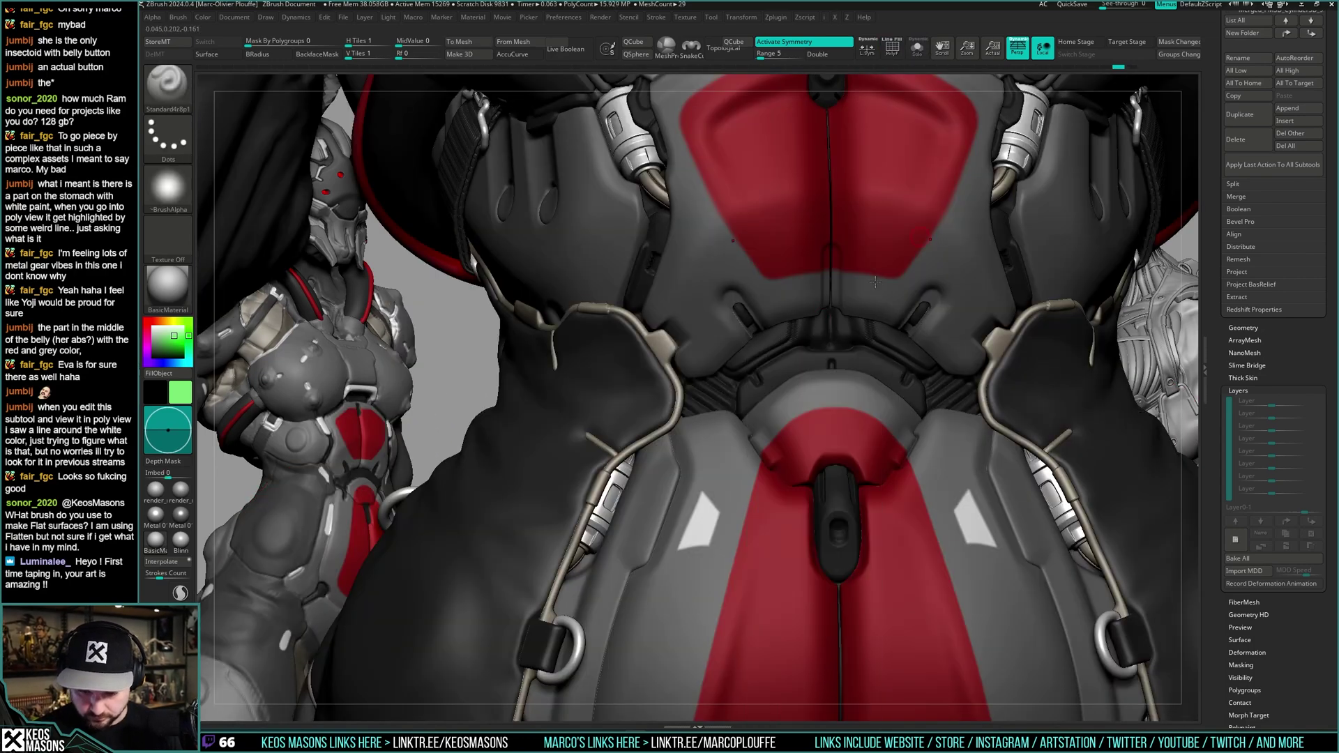
# - Sample the grey armour colour (72, 72, 72) and set the brush to paint colour only, with Rgb on and Zadd off
pyautogui.moveTo(802, 327)
pyautogui.mouseDown(button='right')
pyautogui.moveTo(800, 354)
pyautogui.moveTo(827, 357)
pyautogui.moveTo(797, 357)
pyautogui.mouseUp(button='right')
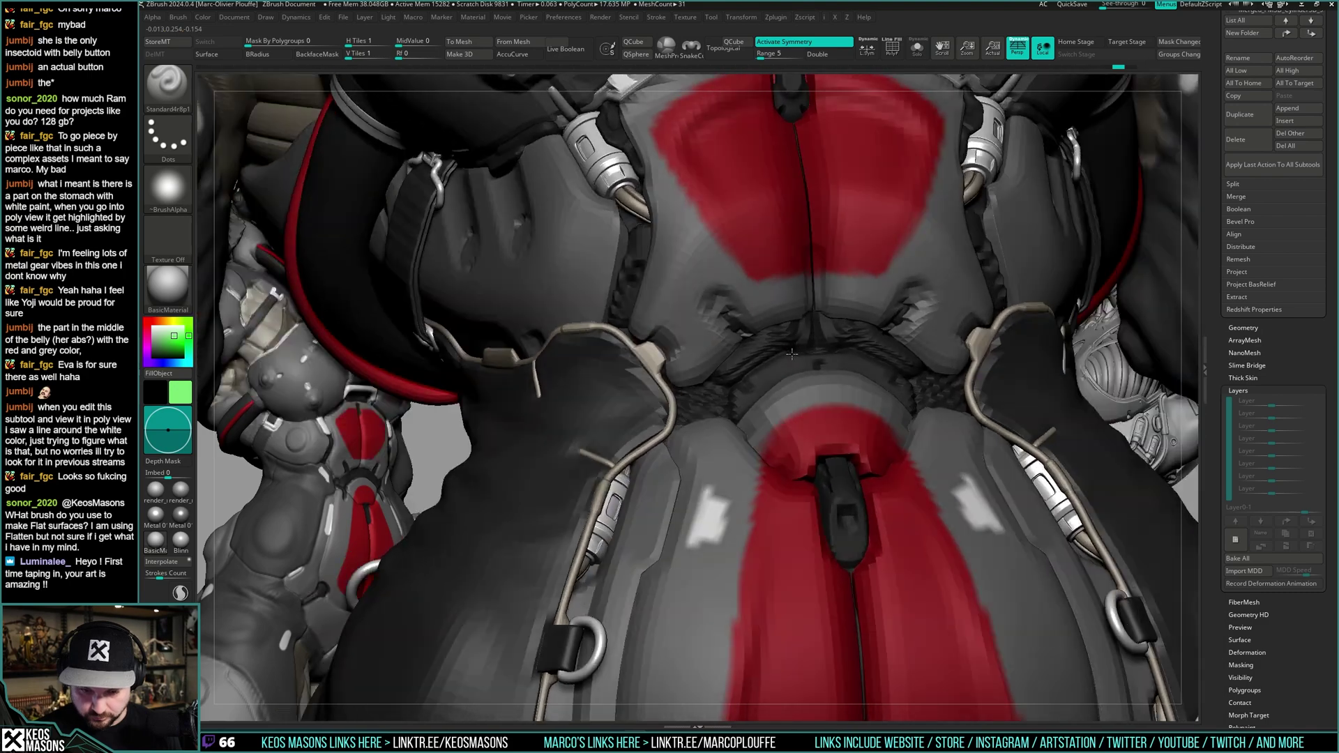
pyautogui.press('c')
pyautogui.press('space')
pyautogui.click(784, 355)
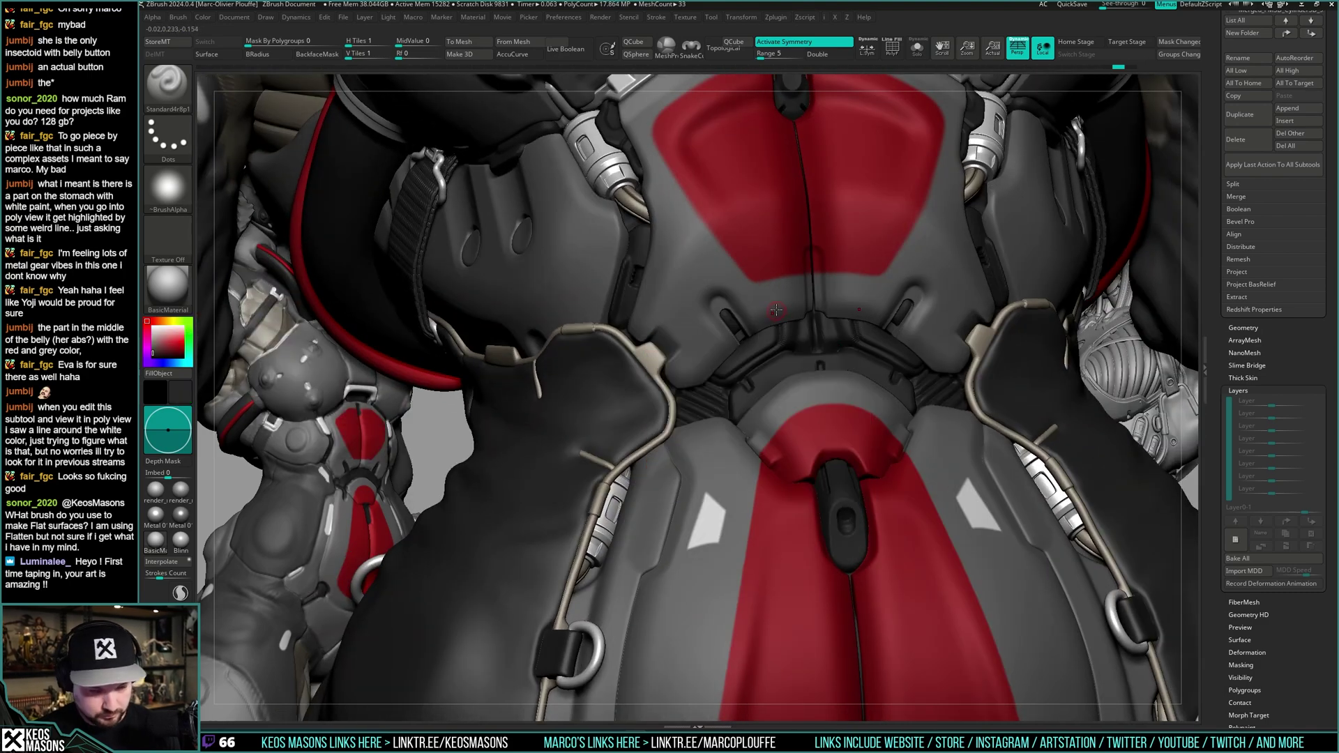
pyautogui.press('c')
pyautogui.press('space')
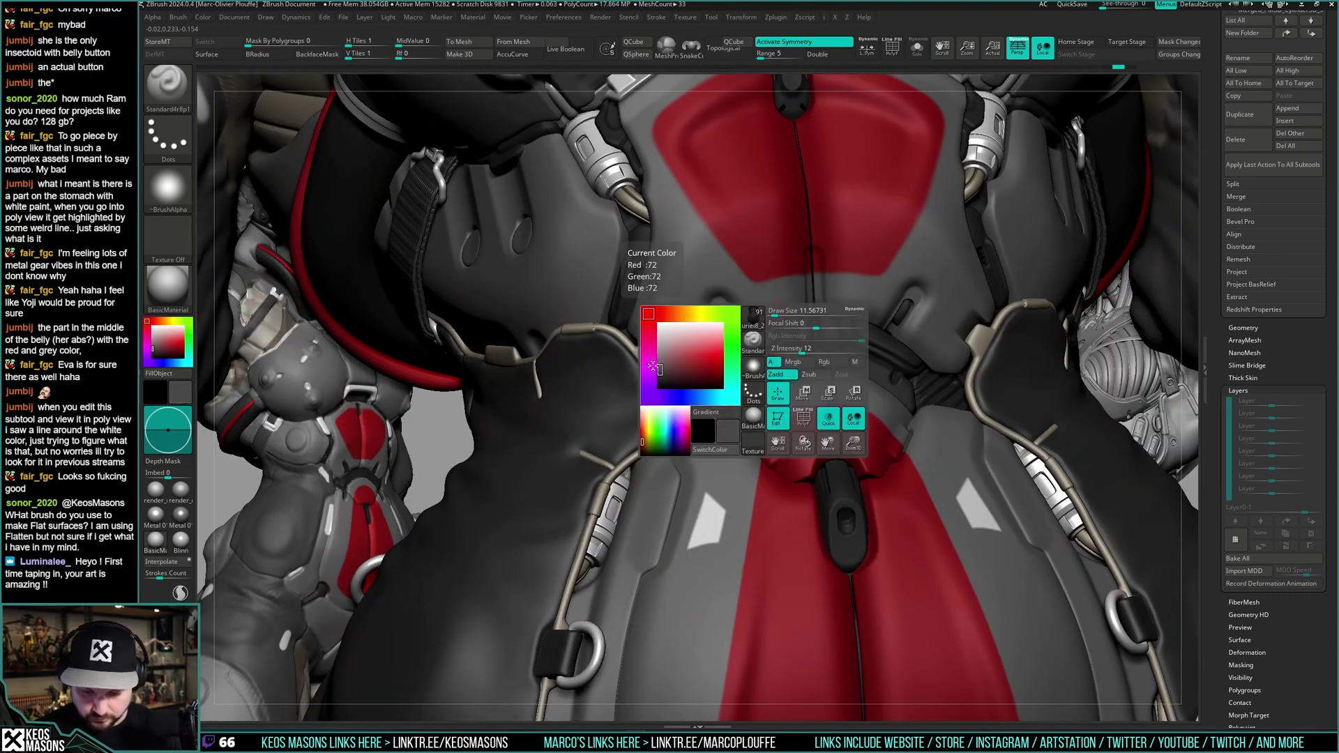
pyautogui.click(834, 365)
pyautogui.click(781, 374)
# - Paint grey along the raised rim at the side of the waist arc insert and soften the stroke's end
pyautogui.keyDown('ctrl'); pyautogui.moveTo(761, 331); pyautogui.dragTo(743, 363, button='right'); pyautogui.keyUp('ctrl')
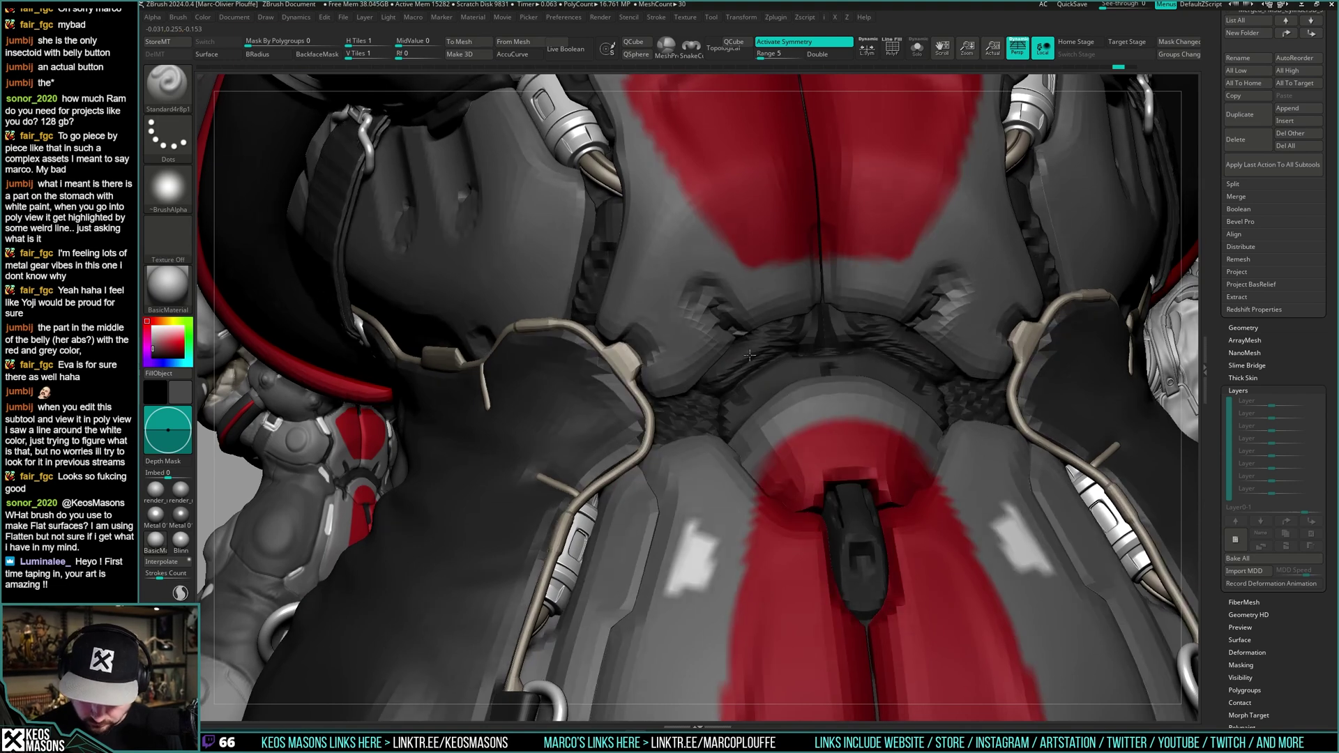
pyautogui.rightClick(742, 366)
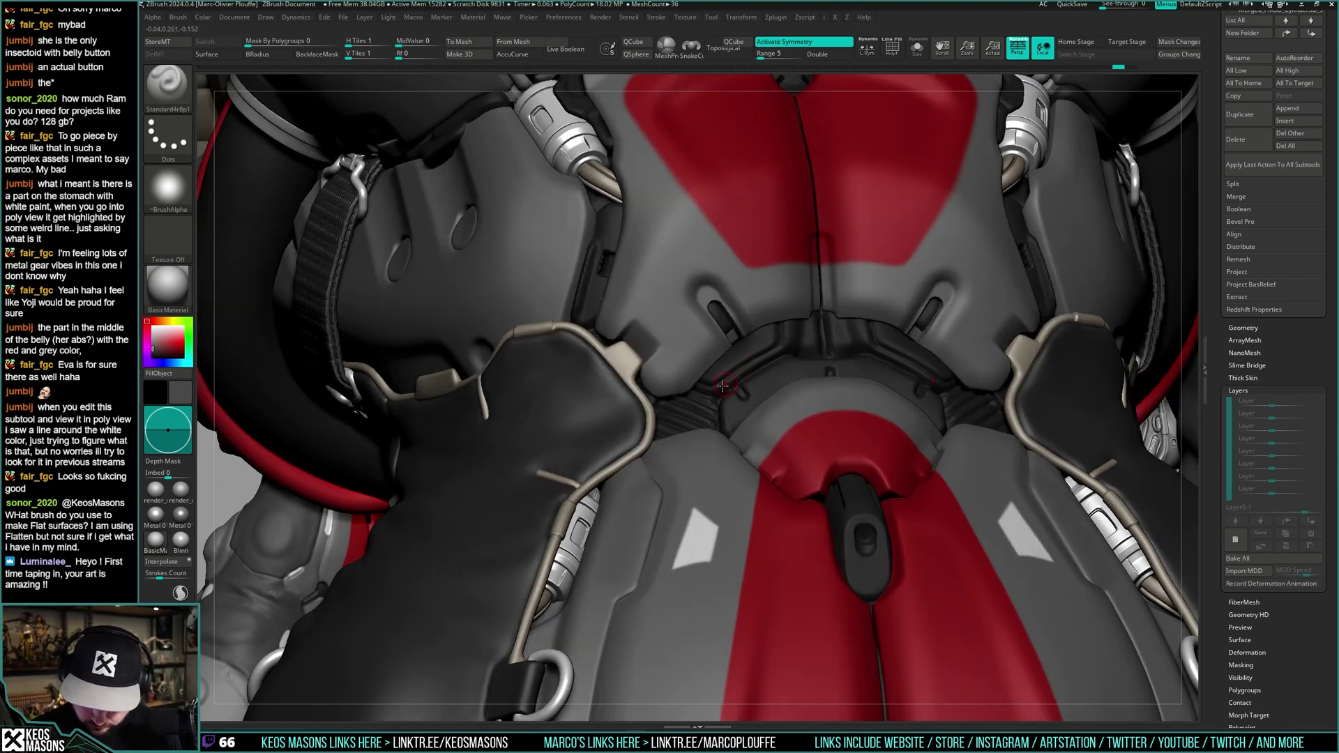
pyautogui.keyDown('shift'); pyautogui.moveTo(721, 393); pyautogui.dragTo(699, 388); pyautogui.keyUp('shift')
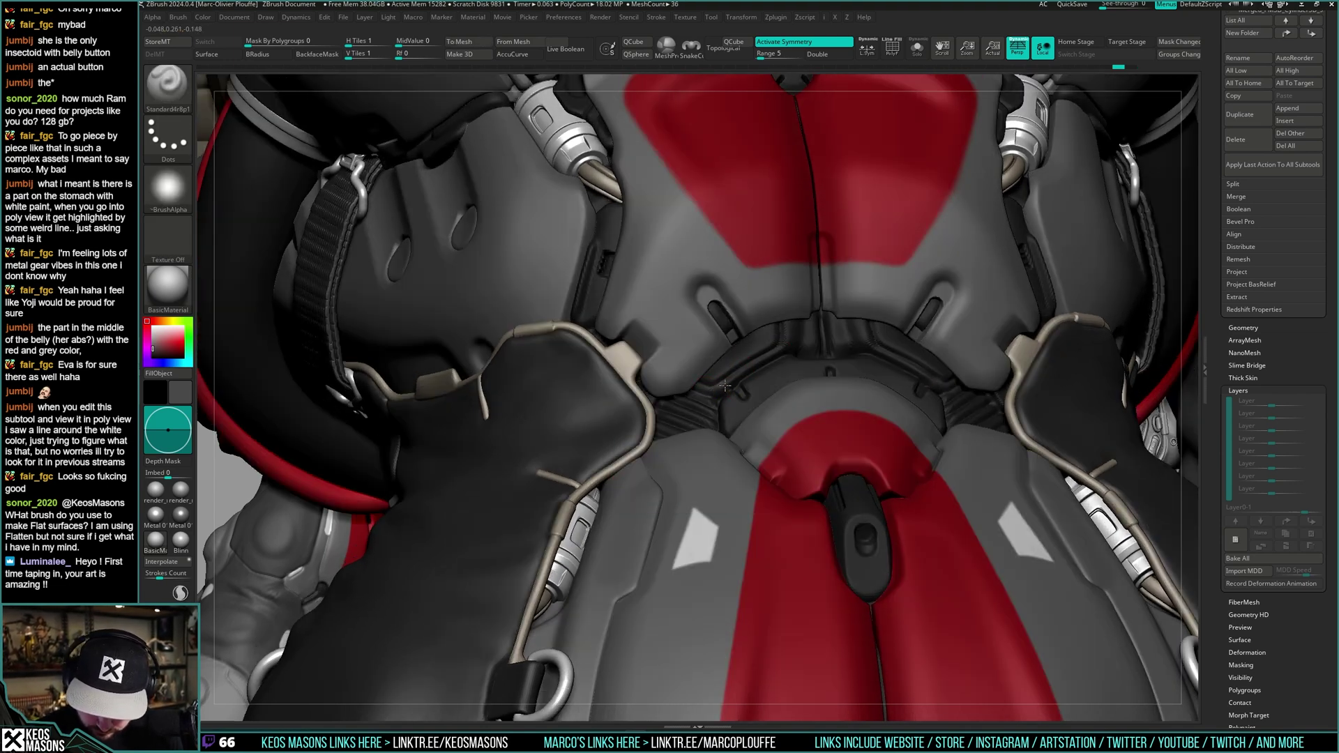
pyautogui.moveTo(726, 385); pyautogui.dragTo(757, 358, button='right')
pyautogui.press('space')
pyautogui.press('space')
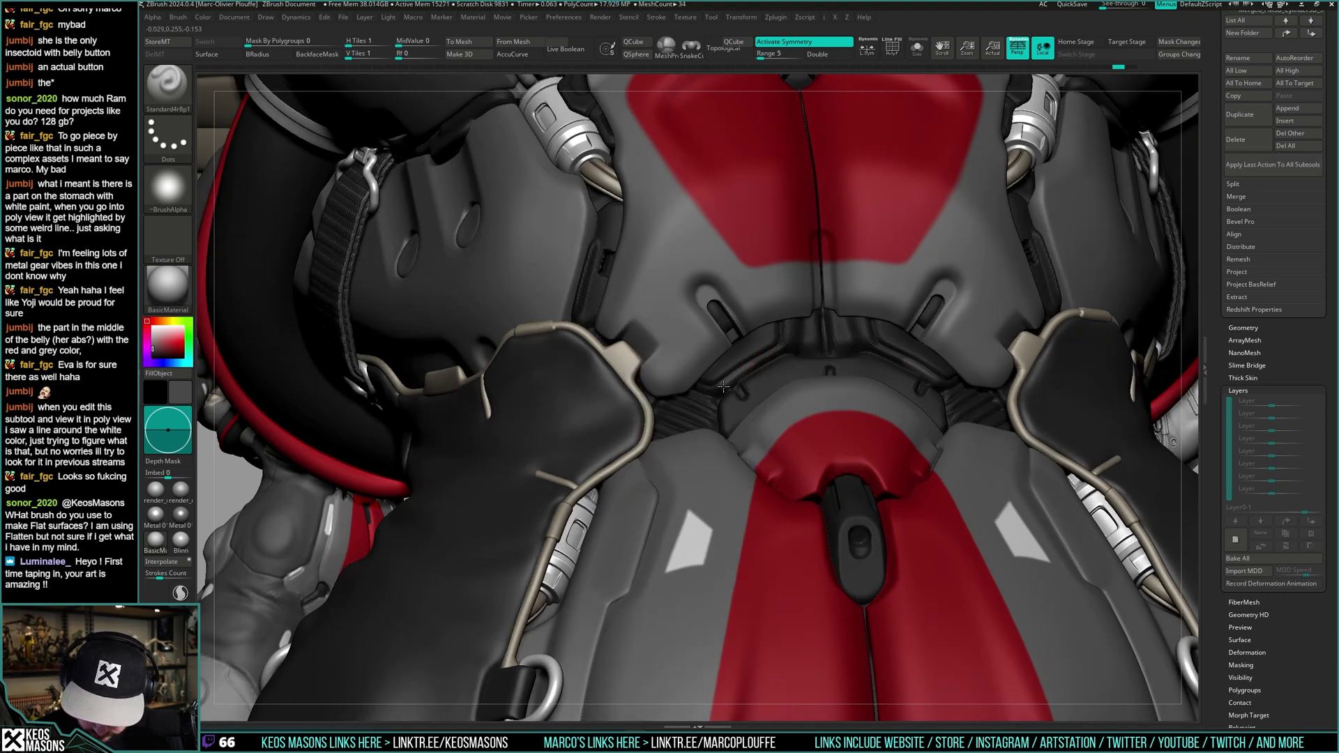
# - Isolate the insert mesh and paint grey onto the rim and centre tab above the waist arc
pyautogui.moveTo(781, 345); pyautogui.dragTo(899, 394, button='right')
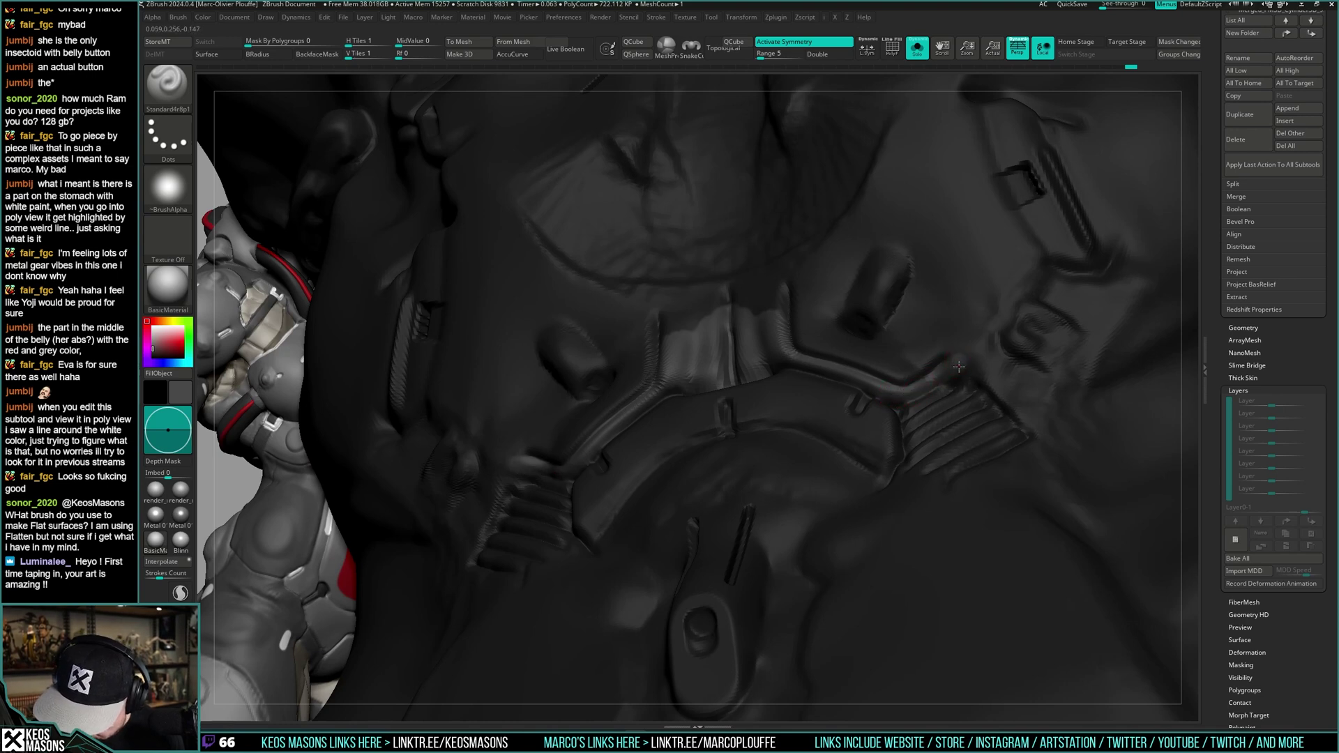
pyautogui.moveTo(960, 364); pyautogui.dragTo(884, 390, button='right')
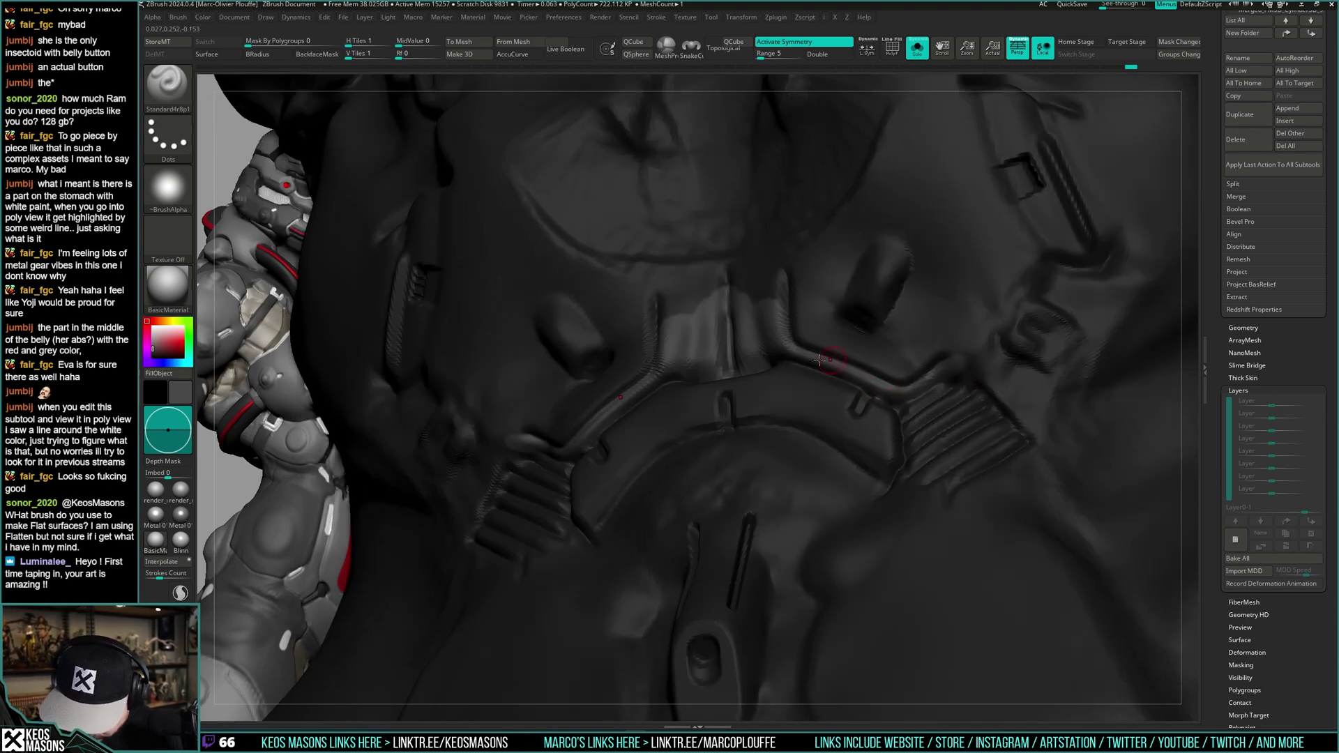
pyautogui.moveTo(885, 396); pyautogui.dragTo(942, 415, button='right')
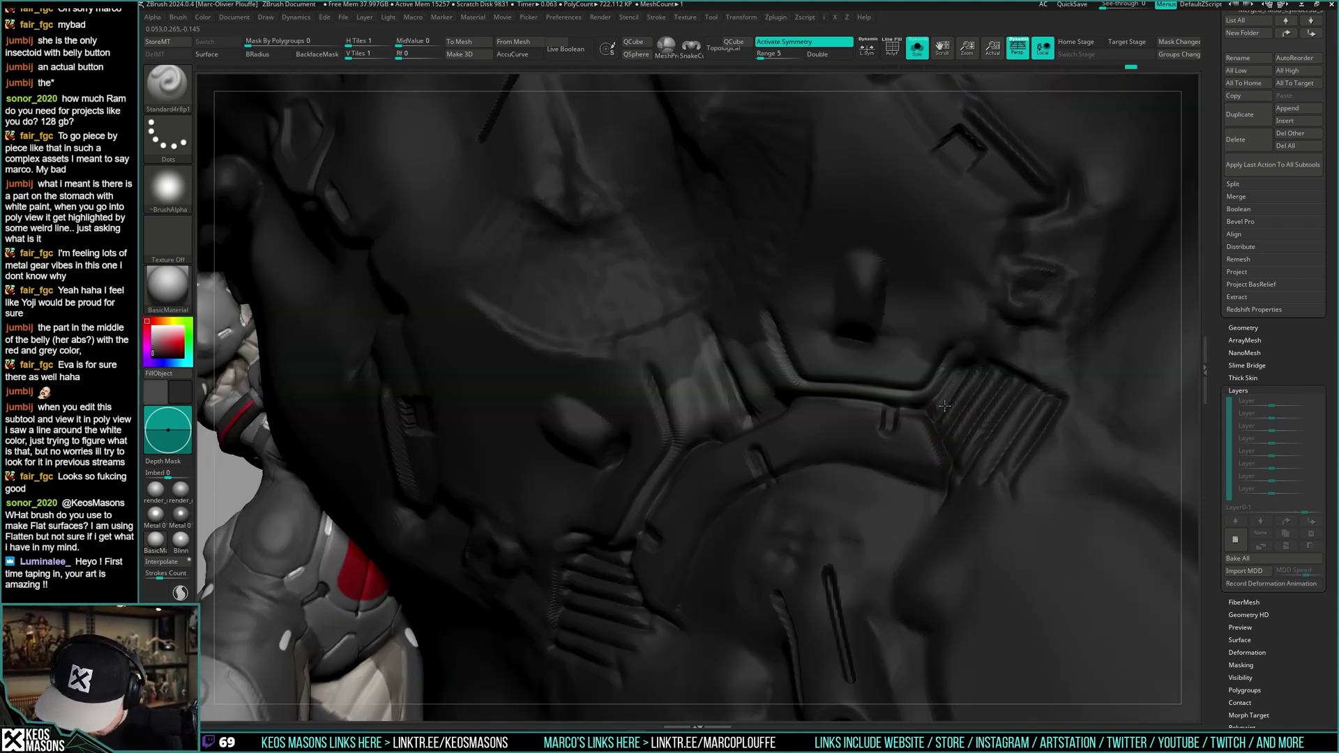
pyautogui.moveTo(944, 402); pyautogui.dragTo(902, 372, button='right')
# - Enable the depth mask and extend the grey paint up both faces of the arc's centre tab, swapping colours between strokes
pyautogui.press('d')
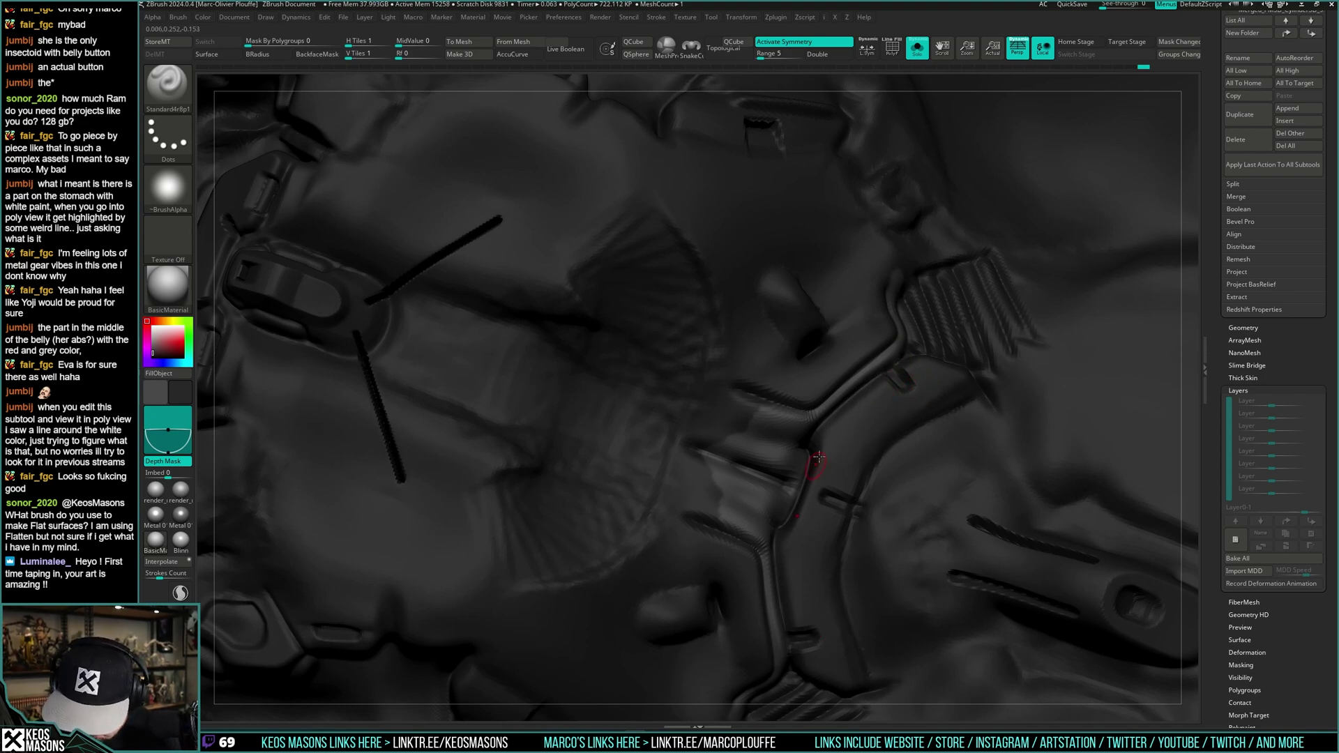
pyautogui.moveTo(817, 458); pyautogui.dragTo(805, 433, button='right')
pyautogui.press('v')
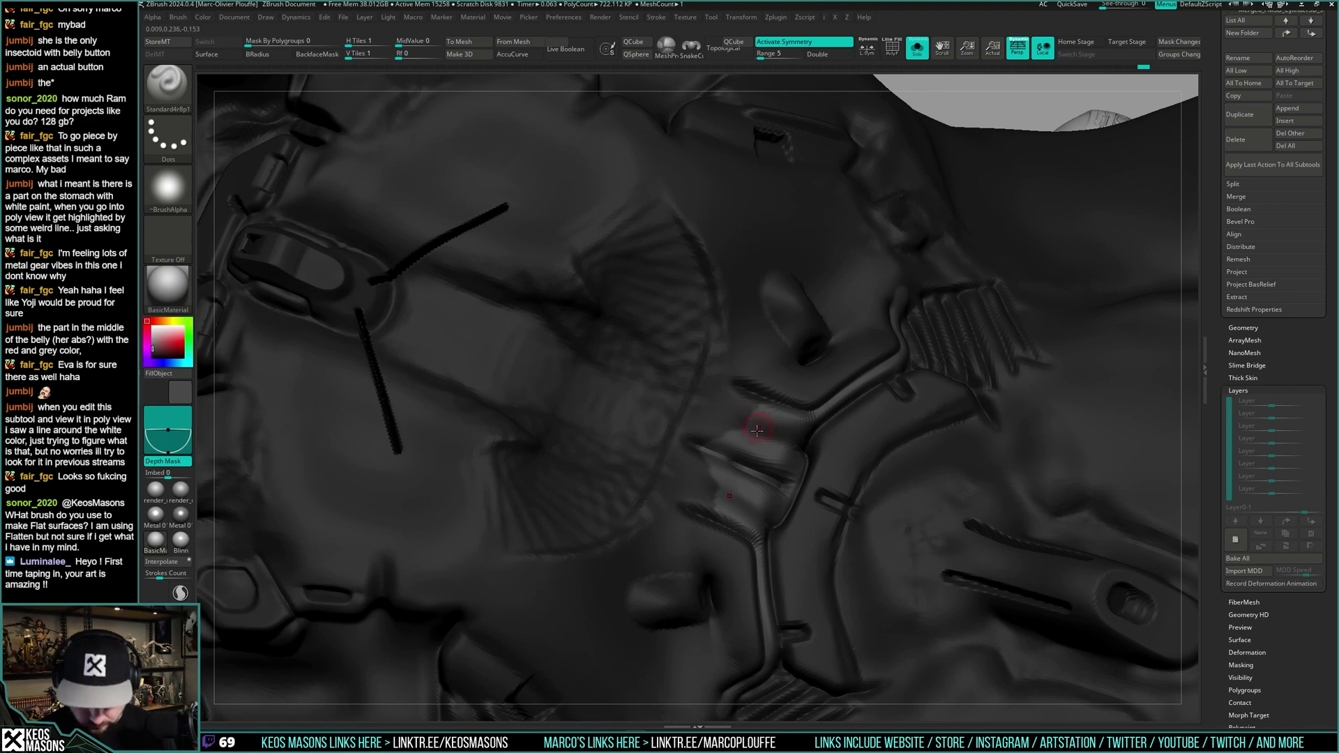
pyautogui.moveTo(764, 425)
pyautogui.mouseDown()
pyautogui.moveTo(723, 420)
pyautogui.moveTo(699, 434)
pyautogui.mouseUp()
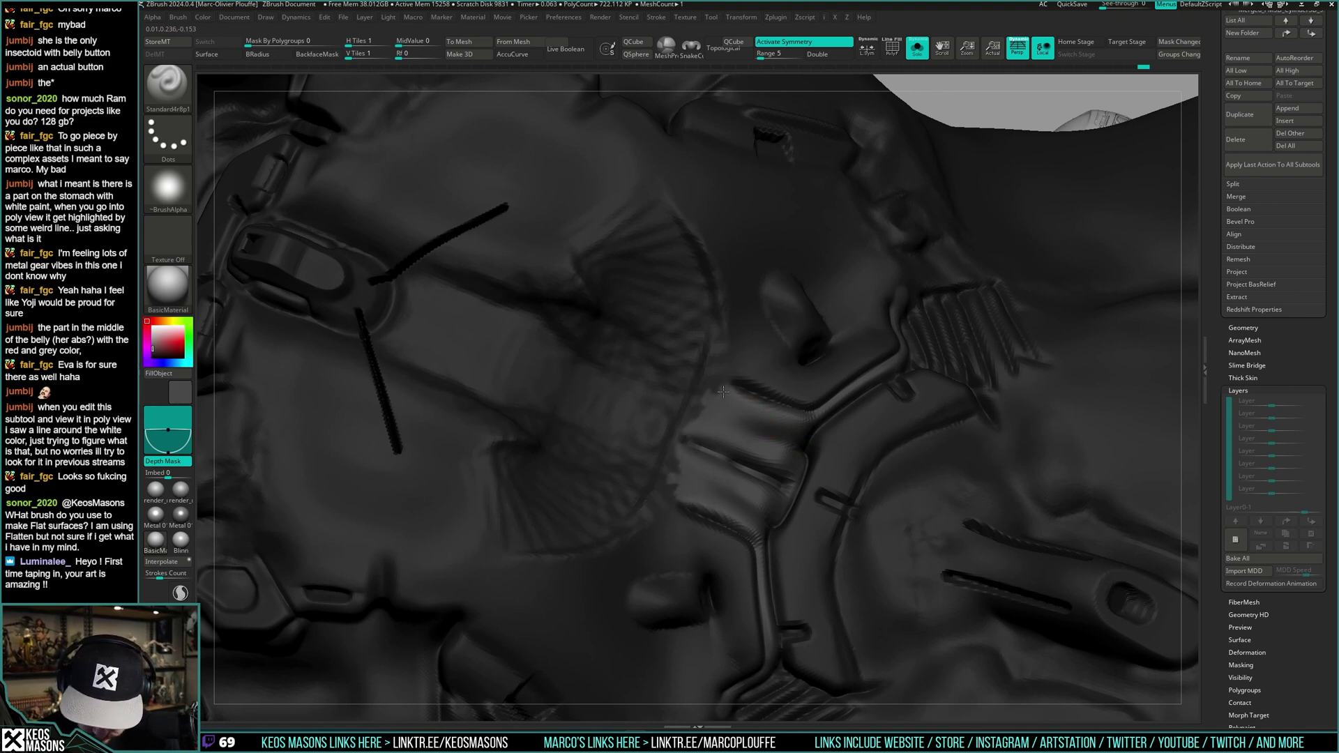
pyautogui.moveTo(699, 435); pyautogui.dragTo(823, 411, button='right')
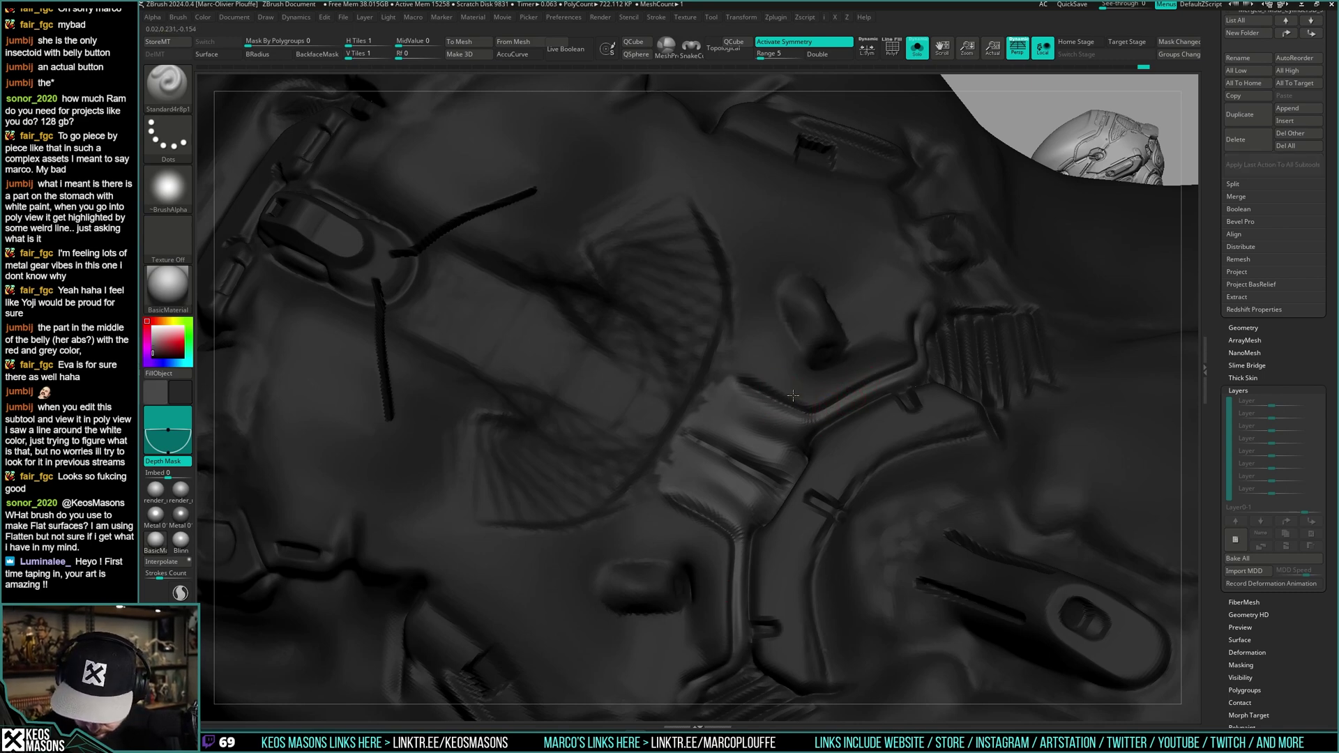
# - Show the full model again and paint the flared head of the lower side insert, swapping colours to correct its edge
pyautogui.moveTo(906, 354)
pyautogui.keyDown('ctrl'); pyautogui.mouseDown(button='right')
pyautogui.moveTo(553, 394)
pyautogui.moveTo(944, 337)
pyautogui.moveTo(886, 349)
pyautogui.mouseUp(button='right'); pyautogui.keyUp('ctrl')
pyautogui.hotkey('alt', 's')
pyautogui.keyDown('ctrl'); pyautogui.moveTo(883, 400); pyautogui.dragTo(865, 488, button='right'); pyautogui.keyUp('ctrl')
pyautogui.moveTo(864, 488); pyautogui.dragTo(783, 341, button='right')
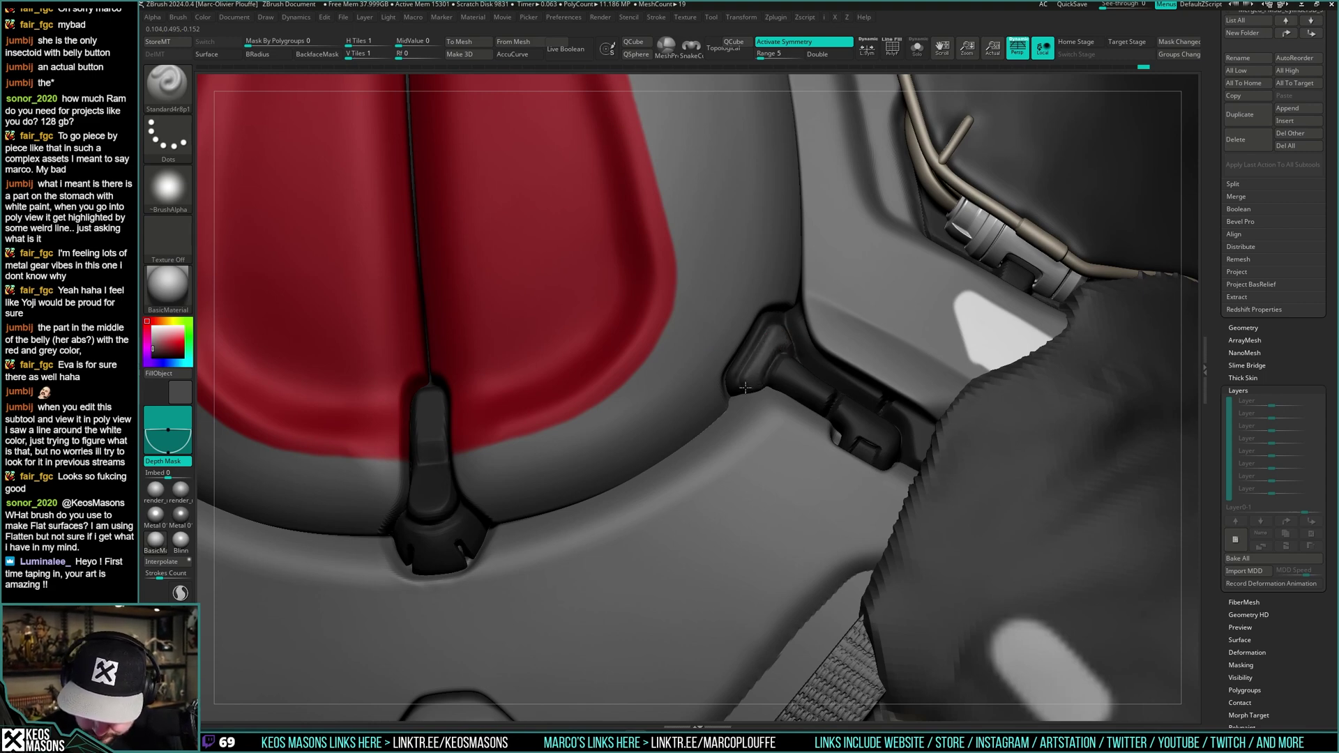
pyautogui.moveTo(774, 340); pyautogui.dragTo(780, 355)
pyautogui.press('v')
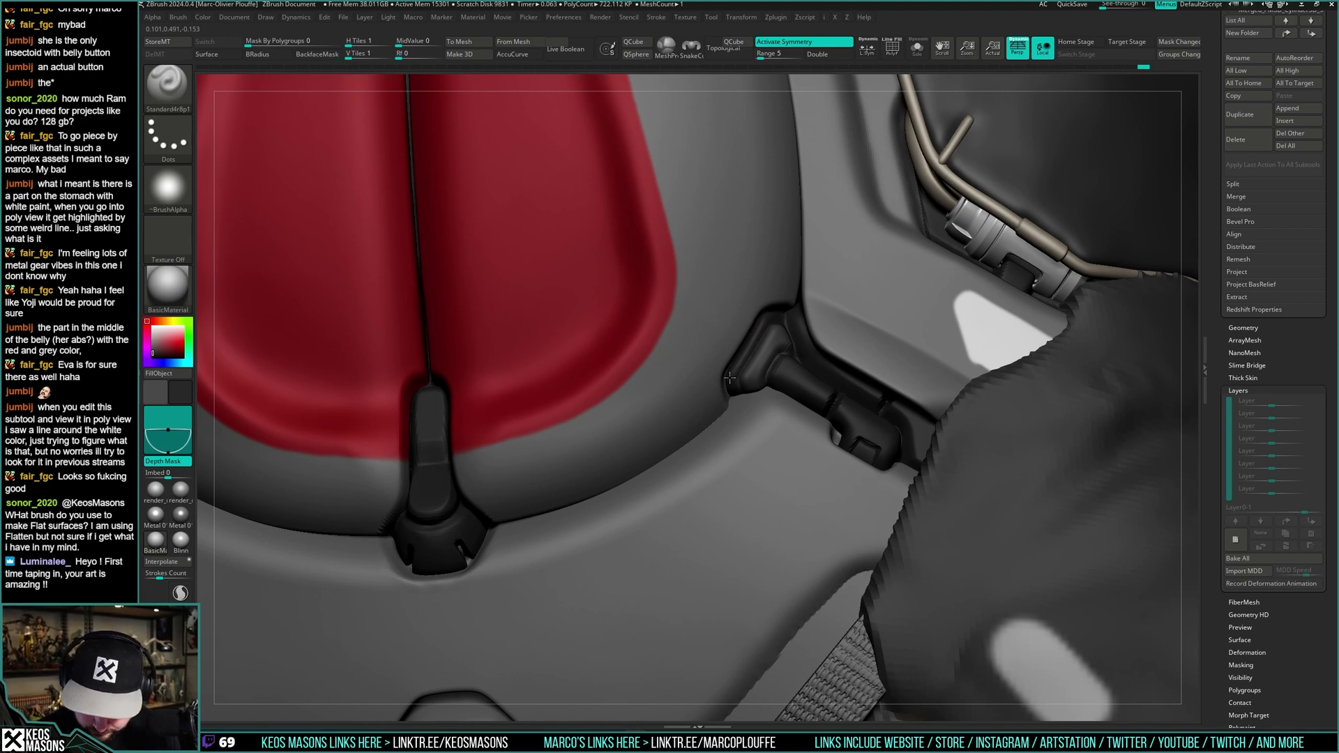
pyautogui.moveTo(739, 399); pyautogui.dragTo(744, 392, button='right')
# - Switch the brush from Rgb painting to Zadd sculpting
pyautogui.moveTo(795, 320); pyautogui.dragTo(774, 374, button='right')
pyautogui.keyDown('ctrl'); pyautogui.moveTo(734, 425); pyautogui.dragTo(746, 334, button='right'); pyautogui.keyUp('ctrl')
pyautogui.keyDown('shift'); pyautogui.moveTo(746, 334); pyautogui.dragTo(788, 362, button='right'); pyautogui.keyUp('shift')
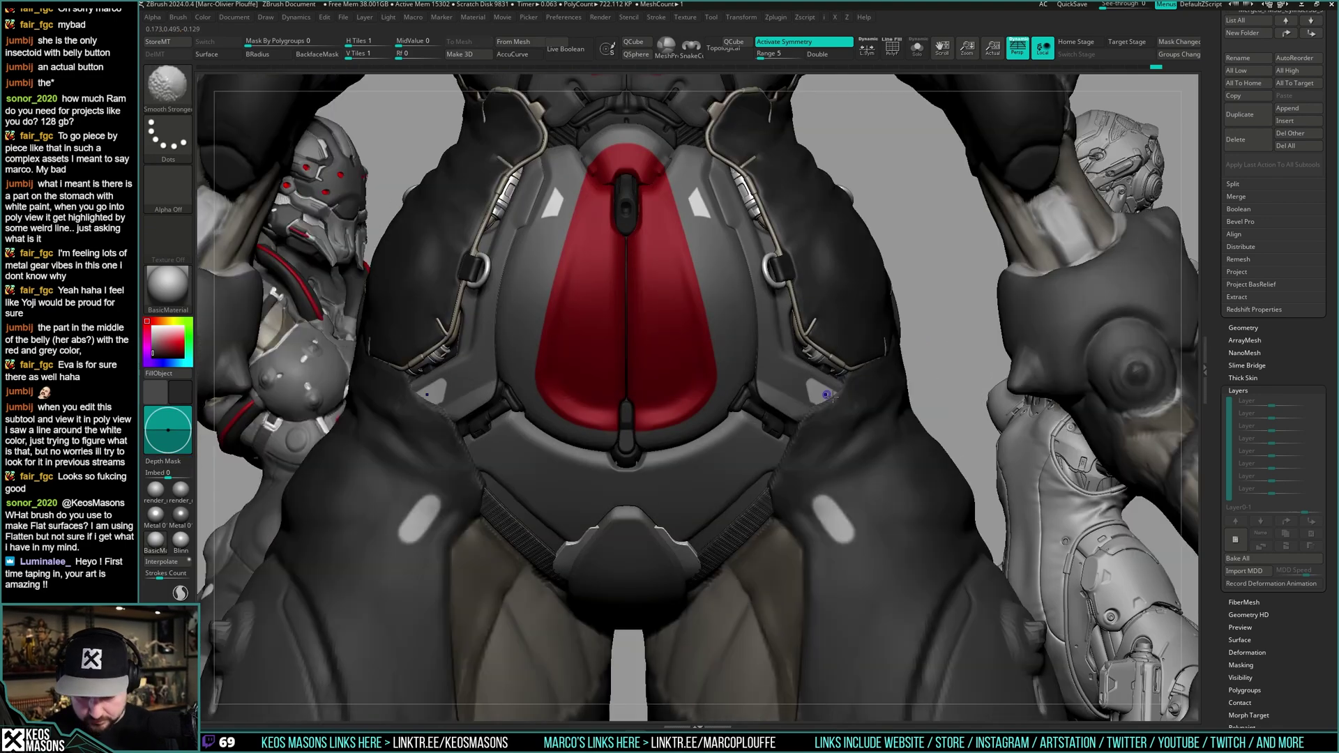
pyautogui.moveTo(825, 457)
pyautogui.mouseDown(button='right')
pyautogui.moveTo(795, 481)
pyautogui.moveTo(792, 446)
pyautogui.moveTo(827, 441)
pyautogui.moveTo(811, 456)
pyautogui.moveTo(823, 450)
pyautogui.moveTo(822, 478)
pyautogui.moveTo(821, 453)
pyautogui.mouseUp(button='right')
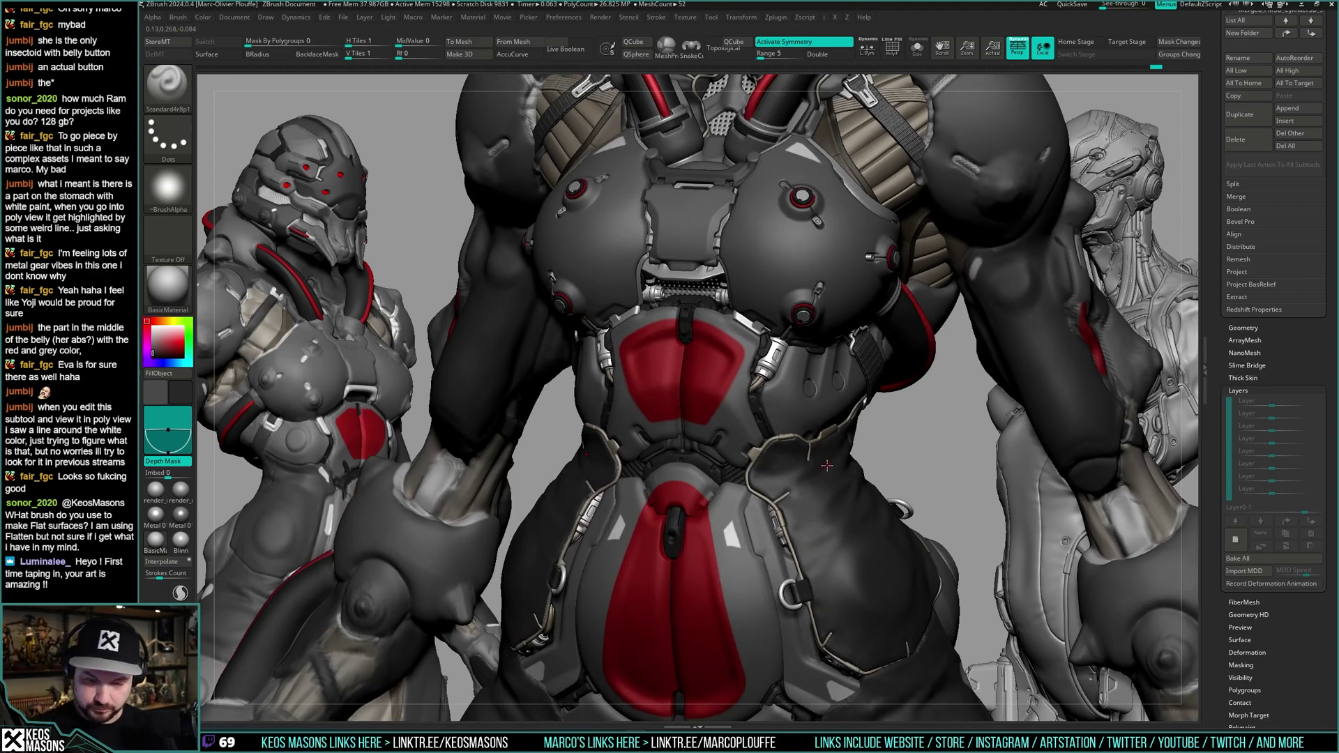
pyautogui.moveTo(825, 468); pyautogui.dragTo(831, 418, button='right')
pyautogui.moveTo(823, 551)
pyautogui.keyDown('alt'); pyautogui.mouseDown(button='right')
pyautogui.moveTo(785, 433)
pyautogui.moveTo(808, 447)
pyautogui.mouseUp(button='right'); pyautogui.keyUp('alt')
pyautogui.press('space')
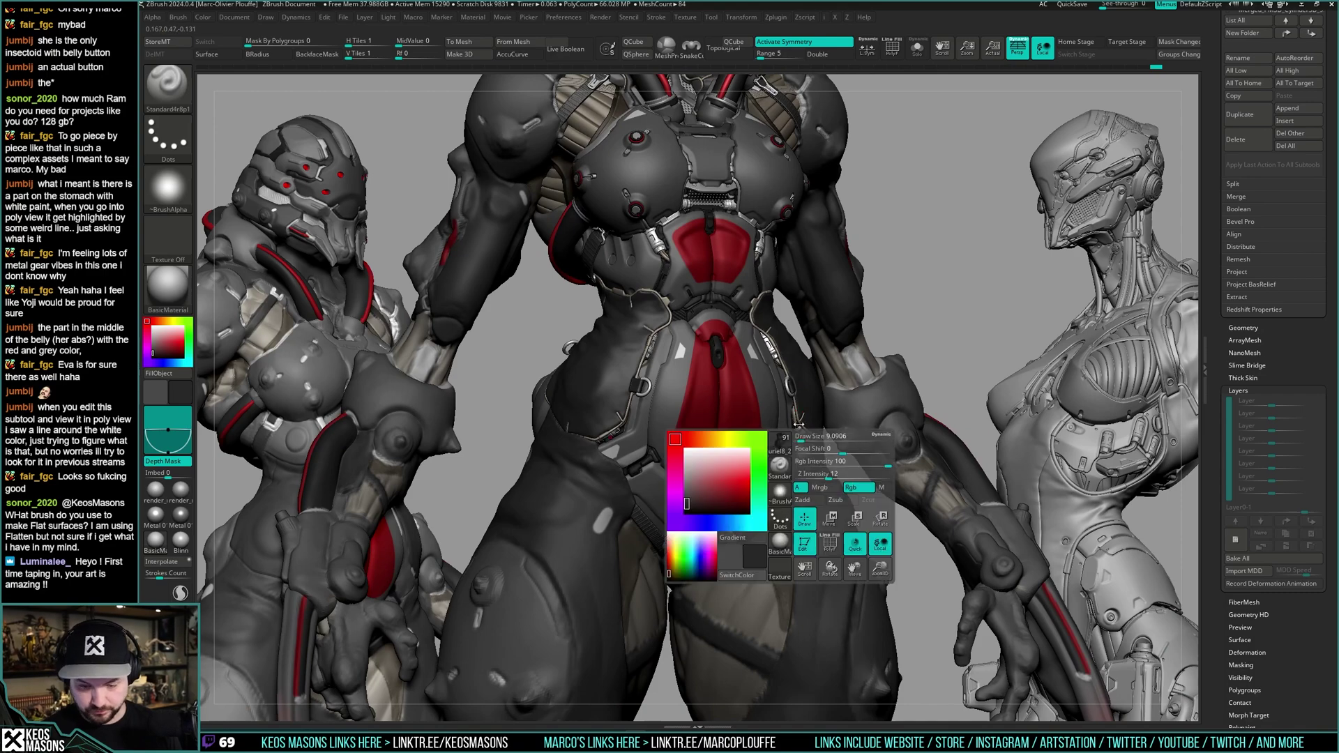
pyautogui.click(858, 487)
pyautogui.click(809, 500)
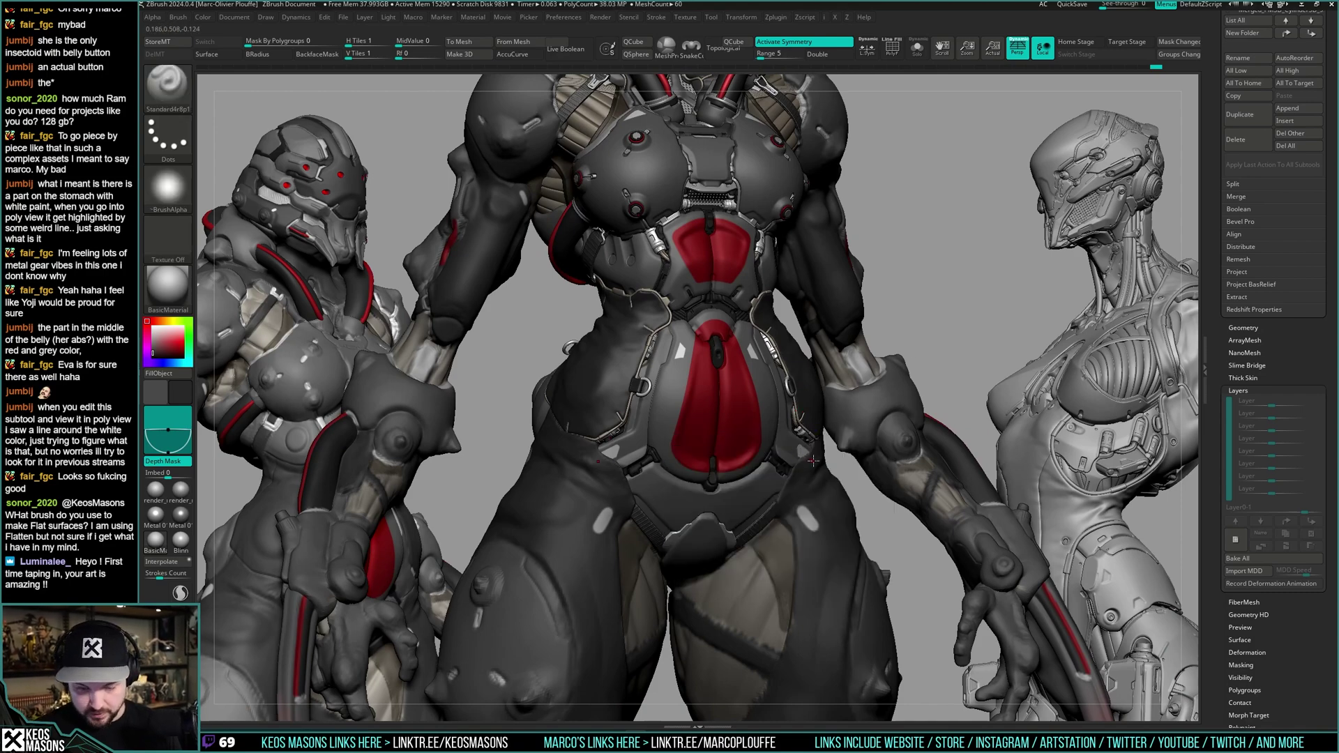
# - Face the figure from the front and pick a light green as the active colour
pyautogui.keyDown('shift'); pyautogui.moveTo(813, 461); pyautogui.dragTo(814, 454, button='right'); pyautogui.keyUp('shift')
pyautogui.press('space')
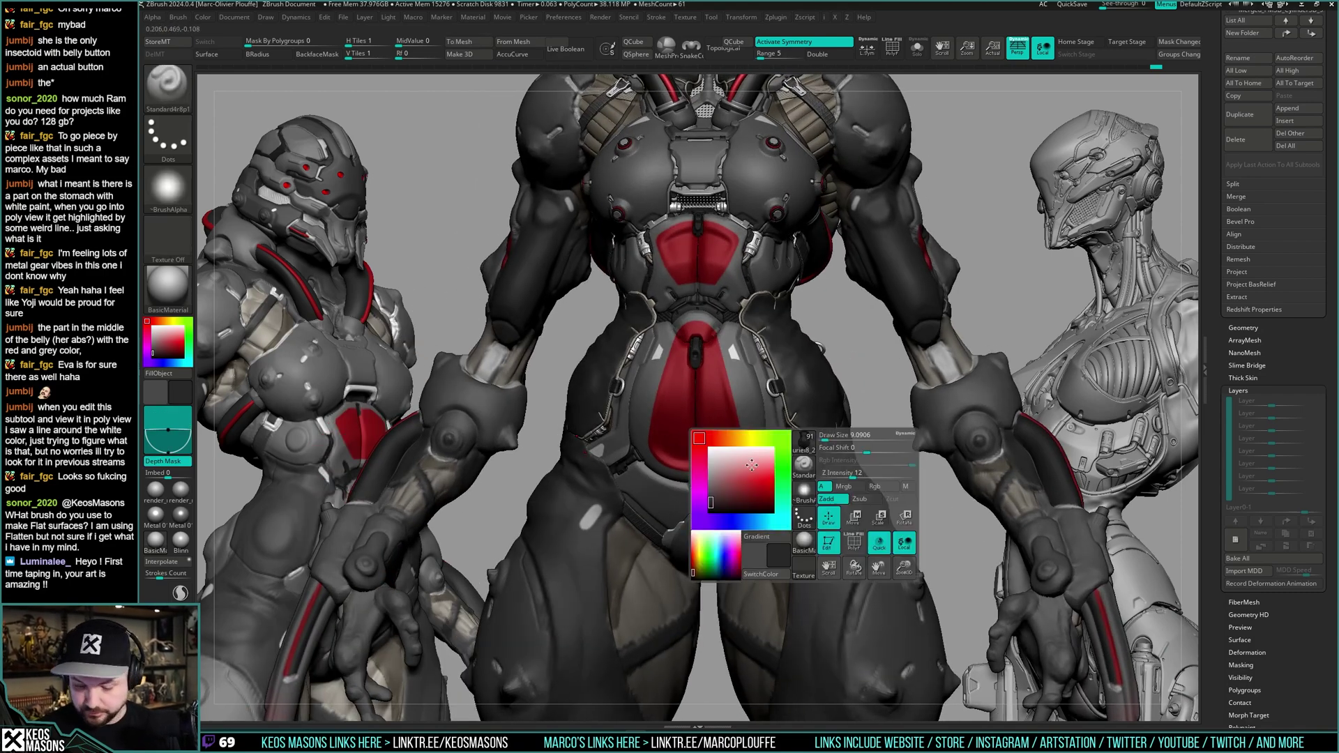
pyautogui.click(759, 464)
pyautogui.click(783, 465)
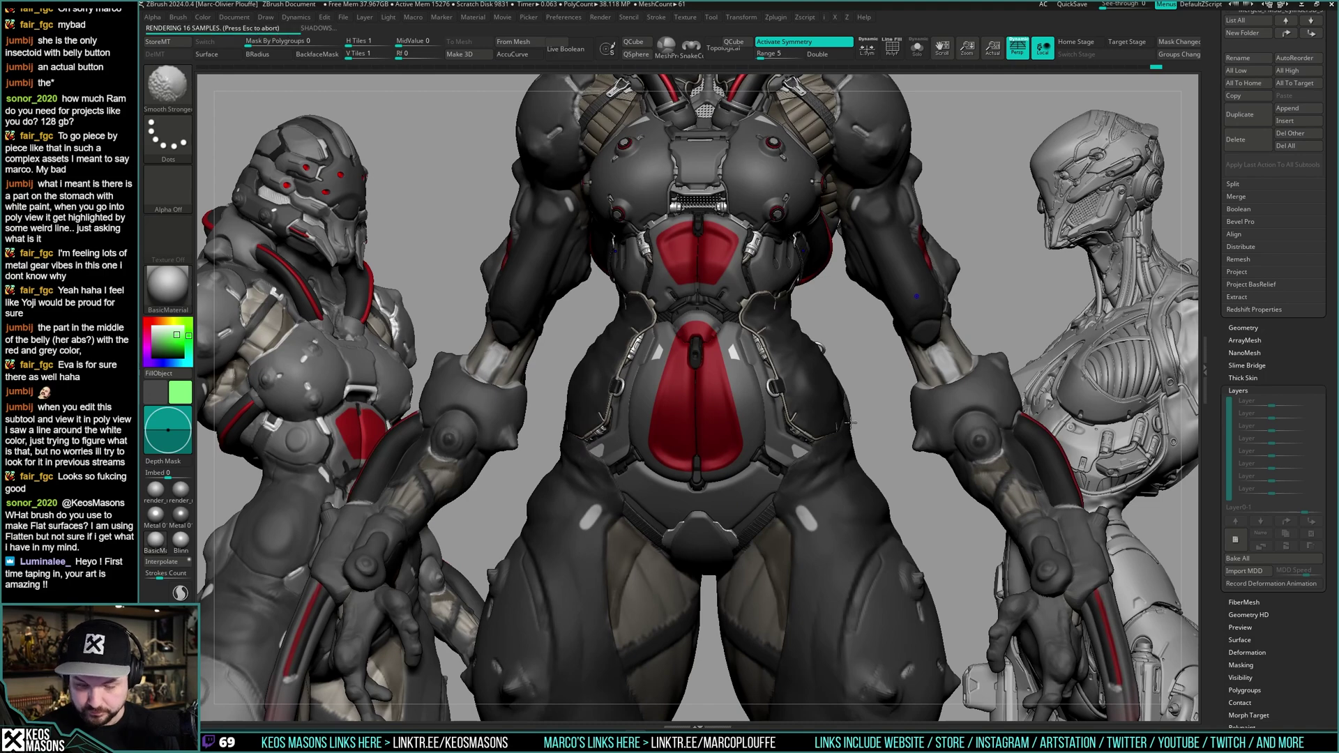
# - Examine the torso armour from several distances and switch to the ClayBuildup brush
pyautogui.moveTo(852, 423); pyautogui.dragTo(806, 460)
pyautogui.moveTo(806, 460)
pyautogui.mouseDown(button='right')
pyautogui.moveTo(823, 478)
pyautogui.moveTo(819, 430)
pyautogui.mouseUp(button='right')
pyautogui.press('x')
pyautogui.click(812, 378)
pyautogui.moveTo(817, 263)
pyautogui.keyDown('alt'); pyautogui.mouseDown(button='right')
pyautogui.moveTo(802, 445)
pyautogui.moveTo(798, 266)
pyautogui.mouseUp(button='right'); pyautogui.keyUp('alt')
pyautogui.moveTo(797, 265); pyautogui.dragTo(802, 327)
pyautogui.keyDown('shift'); pyautogui.moveTo(802, 328); pyautogui.dragTo(824, 366, button='right'); pyautogui.keyUp('shift')
pyautogui.hotkey('shift', 'f')
pyautogui.hotkey('shift', 'f')
pyautogui.moveTo(823, 365); pyautogui.dragTo(697, 563)
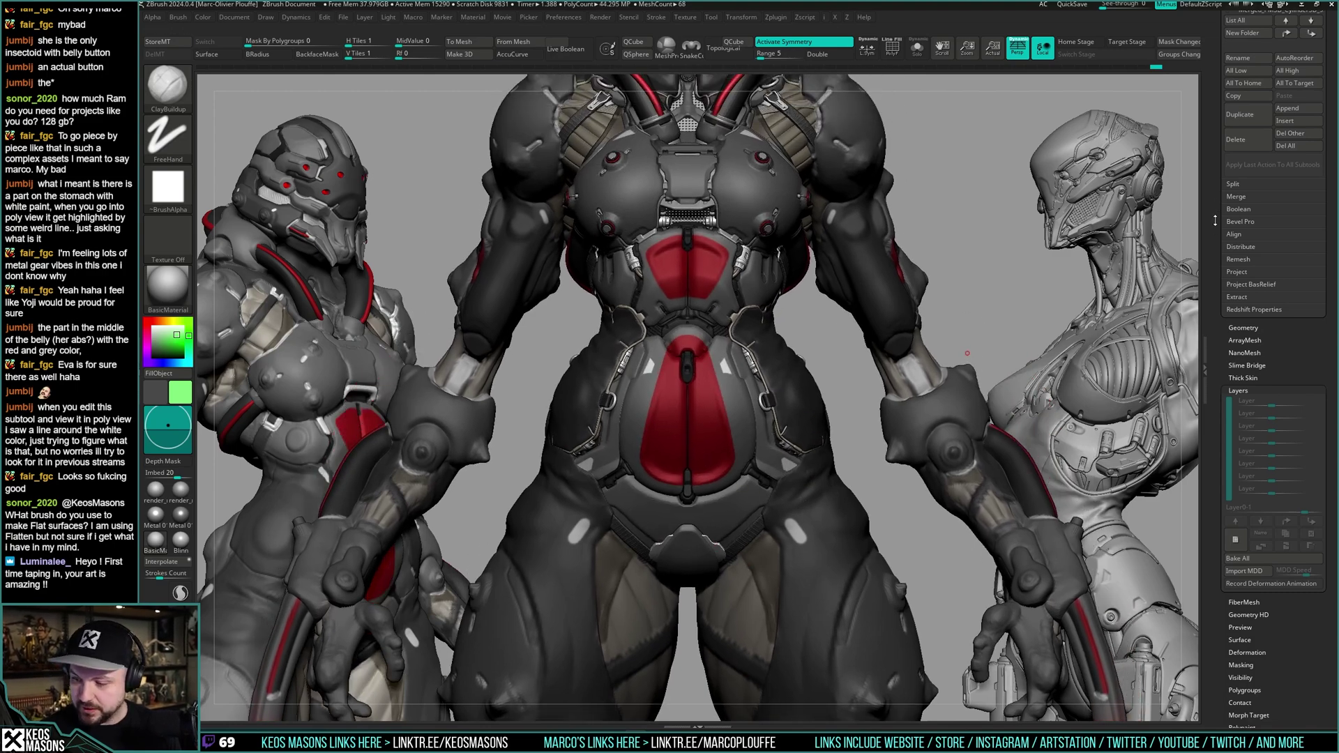
# - Hide the body folder's subtools so that the torso stands without arms and legs
pyautogui.moveTo(1215, 220); pyautogui.dragTo(1239, 318)
pyautogui.click(1316, 355)
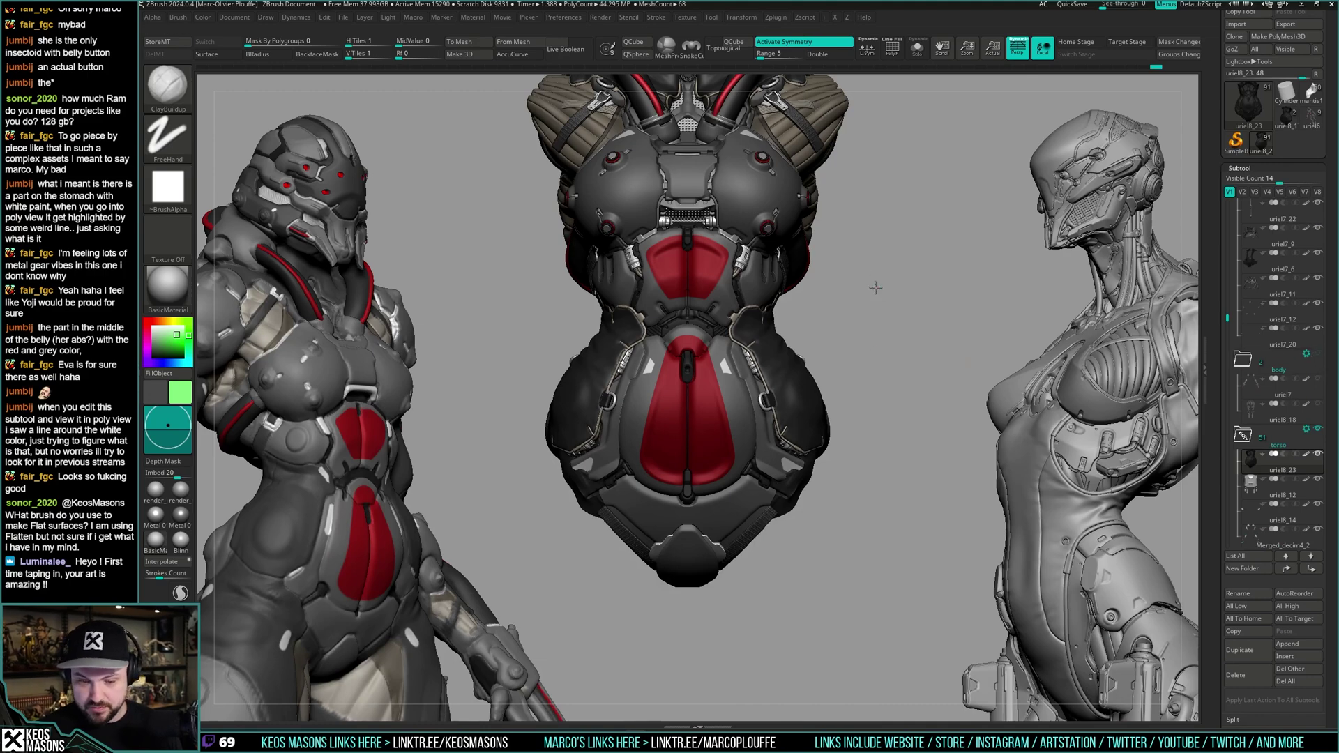
pyautogui.moveTo(875, 287); pyautogui.dragTo(863, 382)
pyautogui.moveTo(850, 446); pyautogui.dragTo(818, 337)
pyautogui.keyDown('alt'); pyautogui.moveTo(737, 418); pyautogui.dragTo(777, 423, button='right'); pyautogui.keyUp('alt')
pyautogui.rightClick(788, 389)
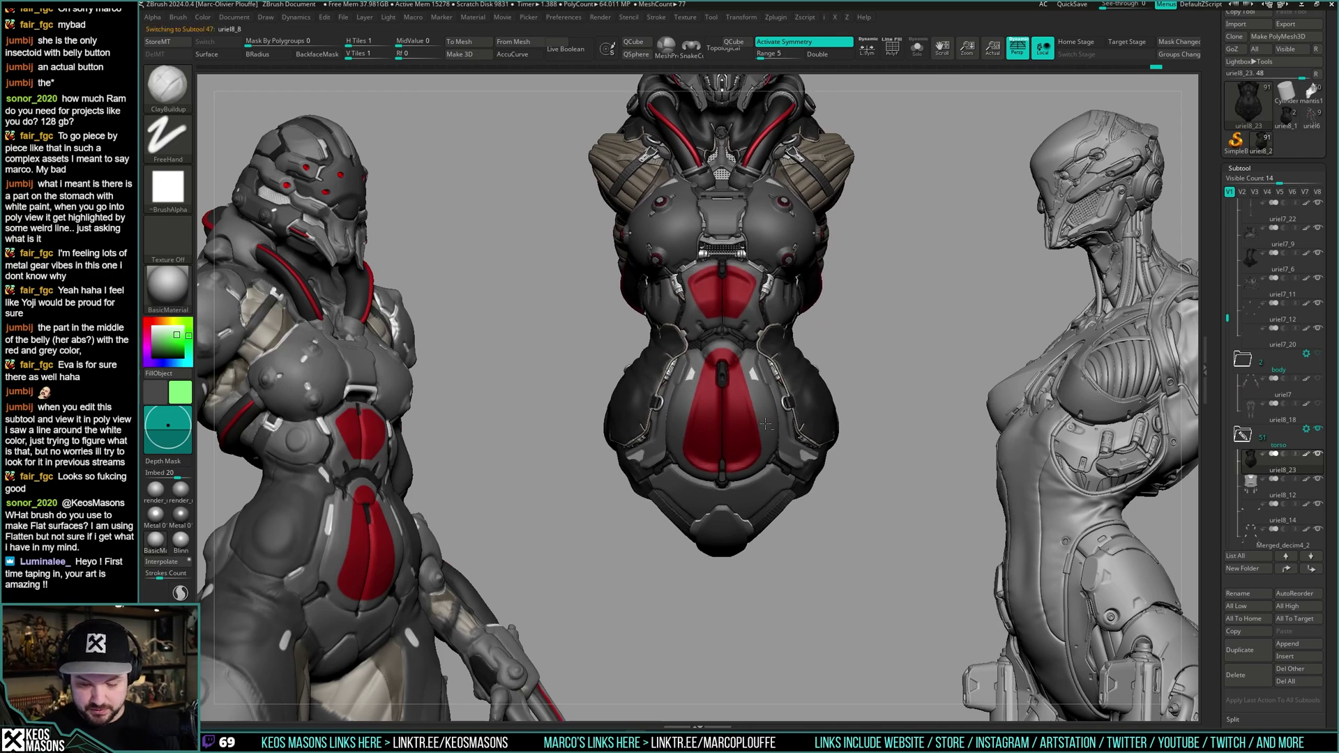
# - Turn off the polypaint display on the lower belly armour and the upper abdomen plates
pyautogui.keyDown('alt'); pyautogui.click(770, 490); pyautogui.keyUp('alt')
pyautogui.keyDown('alt'); pyautogui.moveTo(881, 357); pyautogui.dragTo(885, 460, button='right'); pyautogui.keyUp('alt')
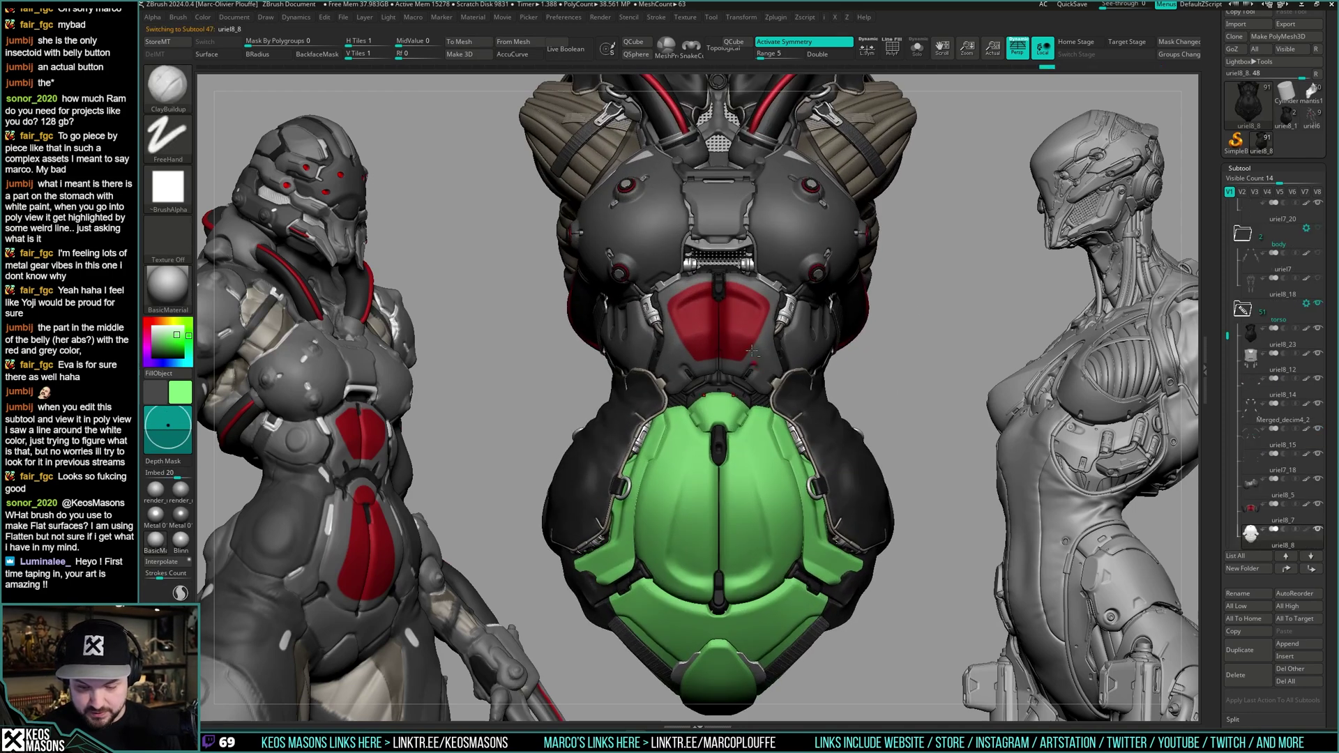
pyautogui.keyDown('alt'); pyautogui.click(785, 321); pyautogui.keyUp('alt')
pyautogui.hotkey('shift', 'c')
pyautogui.keyDown('alt'); pyautogui.moveTo(886, 299); pyautogui.dragTo(875, 384, button='right'); pyautogui.keyUp('alt')
pyautogui.moveTo(875, 385); pyautogui.dragTo(896, 322)
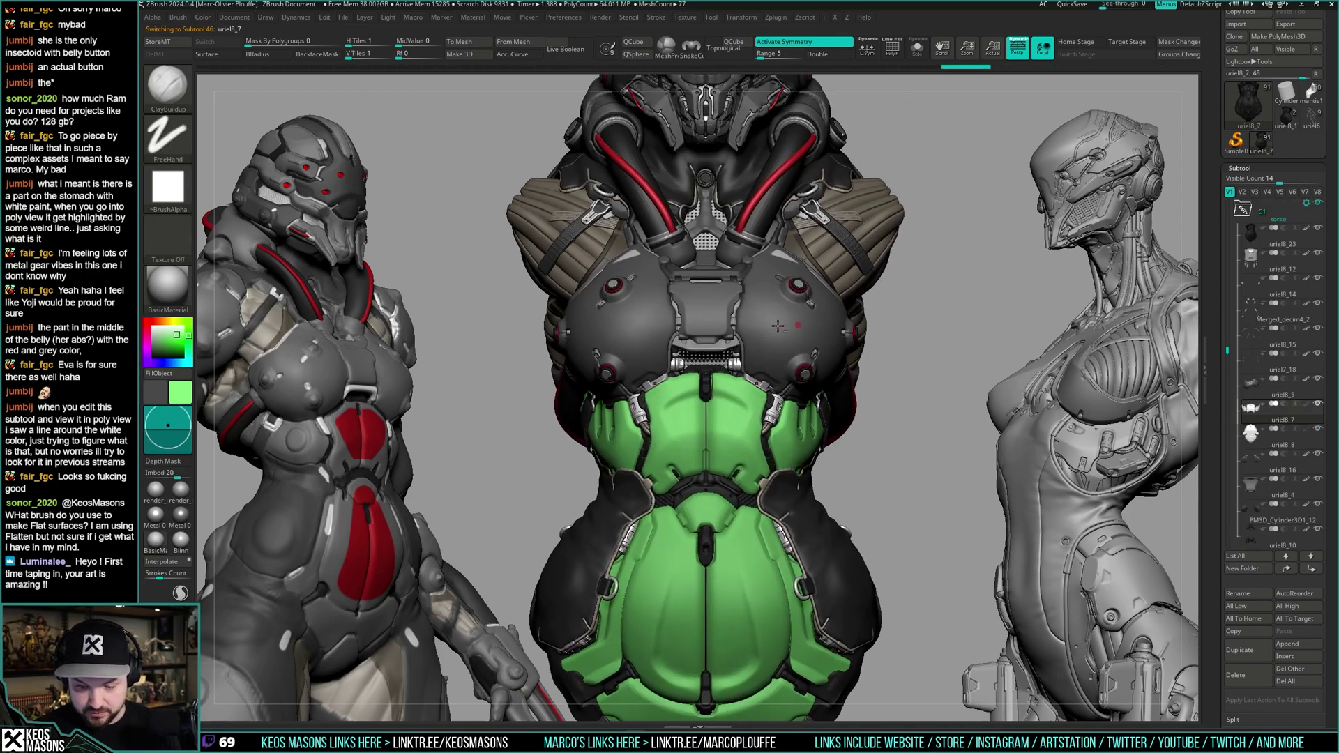
# - Turn off the polypaint display on the rounded chest armour and the sternum plate between them
pyautogui.keyDown('alt'); pyautogui.click(778, 326); pyautogui.keyUp('alt')
pyautogui.hotkey('shift', 'c')
pyautogui.keyDown('alt'); pyautogui.click(732, 317); pyautogui.keyUp('alt')
pyautogui.hotkey('shift', 'c')
pyautogui.keyDown('alt'); pyautogui.moveTo(750, 288); pyautogui.dragTo(750, 348, button='right'); pyautogui.keyUp('alt')
# - Turn off the polypaint display on the collar cuffs and the two neck hoses
pyautogui.keyDown('alt'); pyautogui.click(765, 309); pyautogui.keyUp('alt')
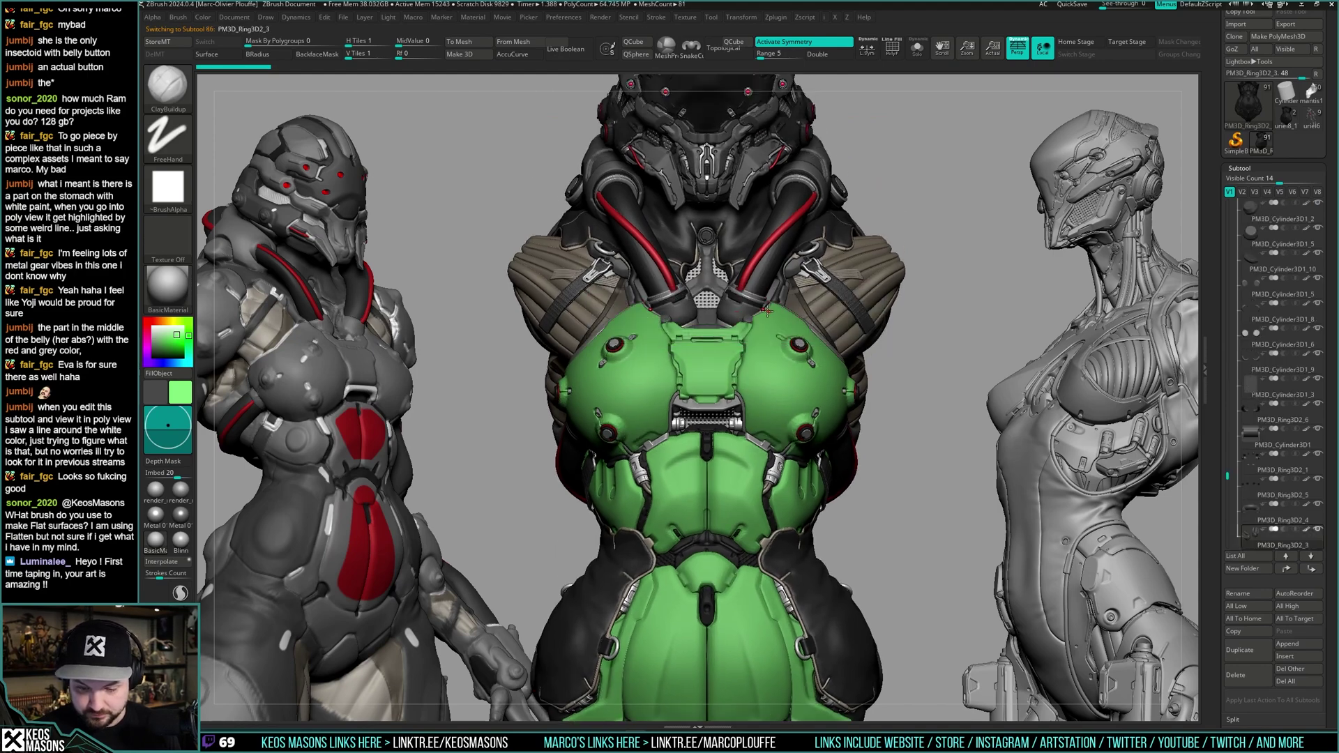
pyautogui.keyDown('alt'); pyautogui.click(772, 262); pyautogui.keyUp('alt')
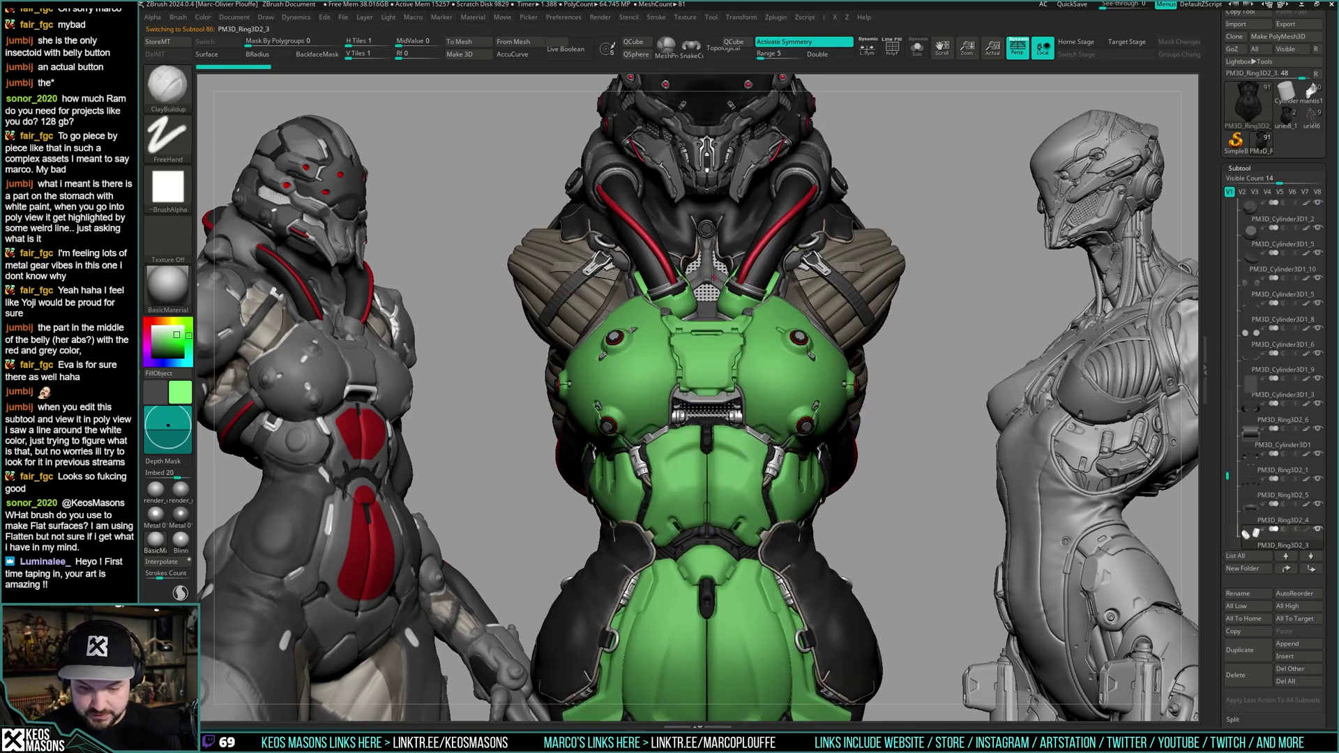
pyautogui.keyDown('alt'); pyautogui.click(772, 262); pyautogui.keyUp('alt')
pyautogui.keyDown('alt'); pyautogui.moveTo(941, 235); pyautogui.dragTo(918, 309, button='right'); pyautogui.keyUp('alt')
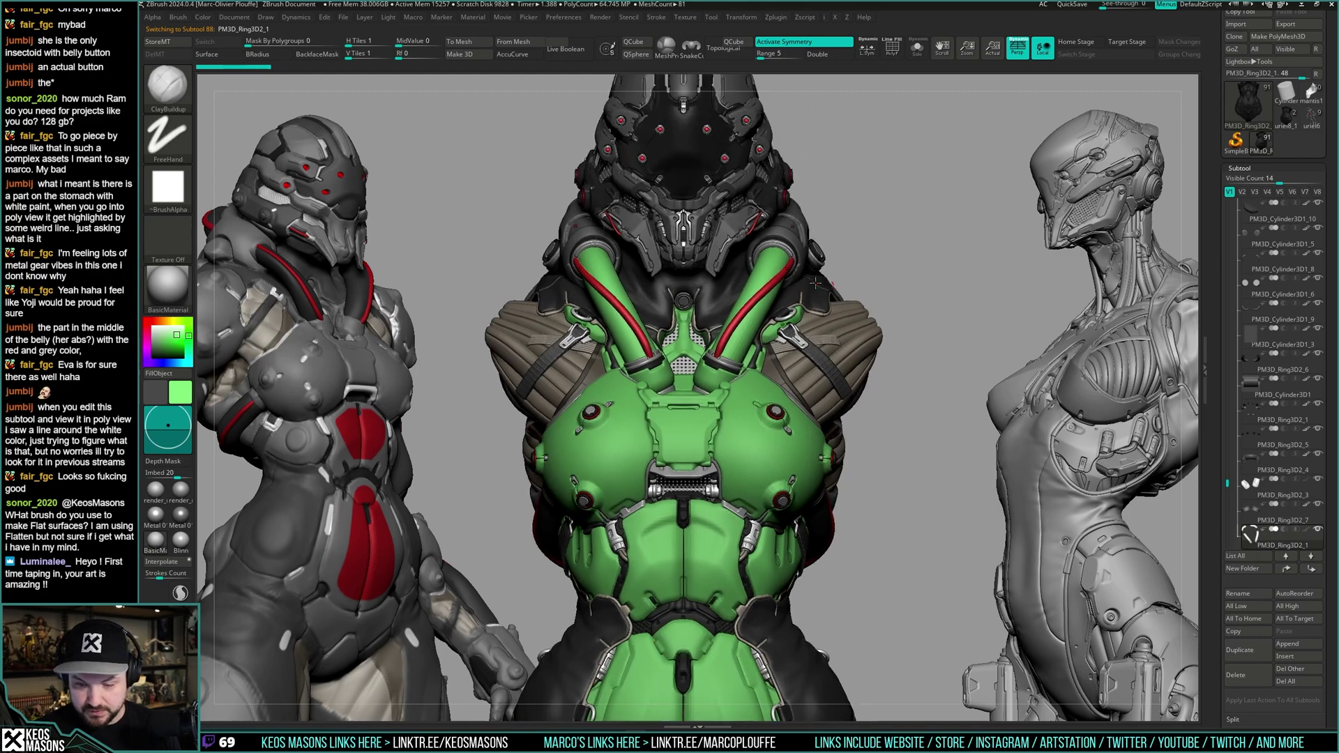
# - Turn off the polypaint display on the thick shoulder hoses and the cylinder piece behind them
pyautogui.moveTo(873, 241); pyautogui.dragTo(788, 244)
pyautogui.keyDown('alt'); pyautogui.click(908, 226); pyautogui.keyUp('alt')
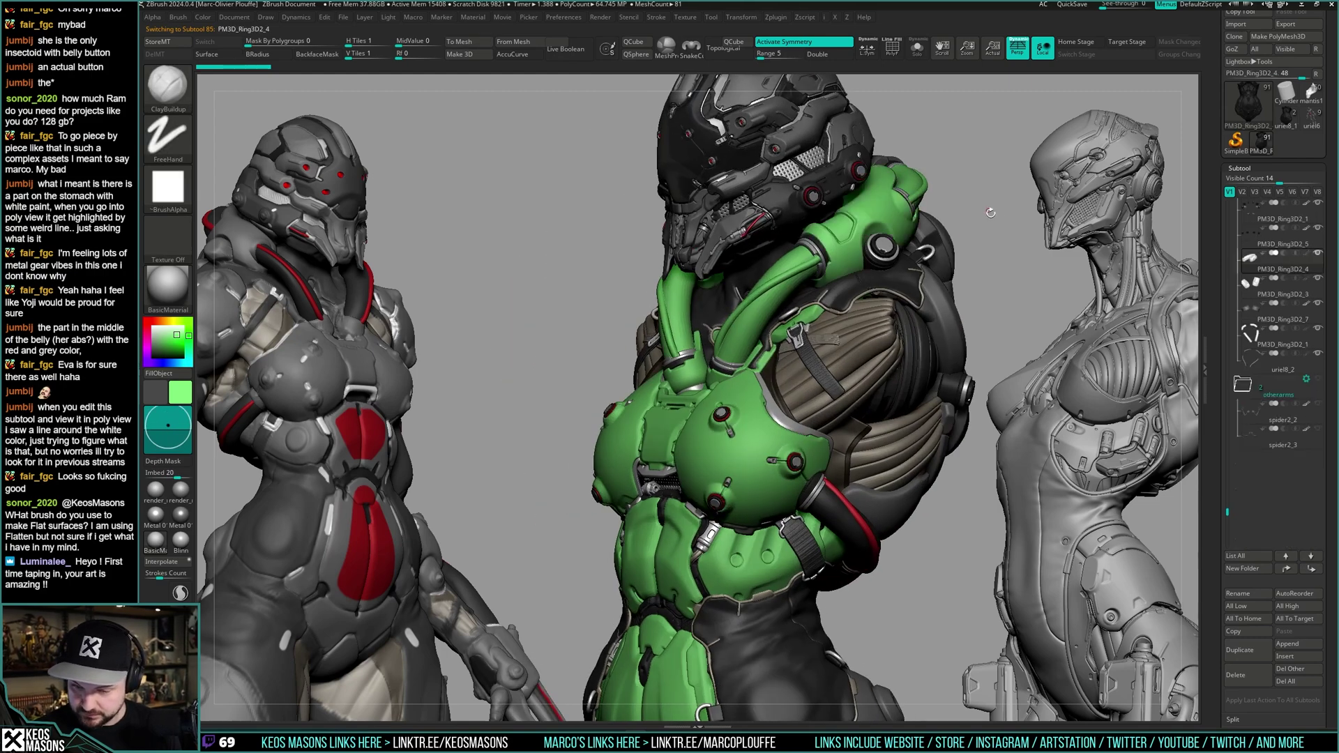
pyautogui.moveTo(969, 238); pyautogui.dragTo(925, 187)
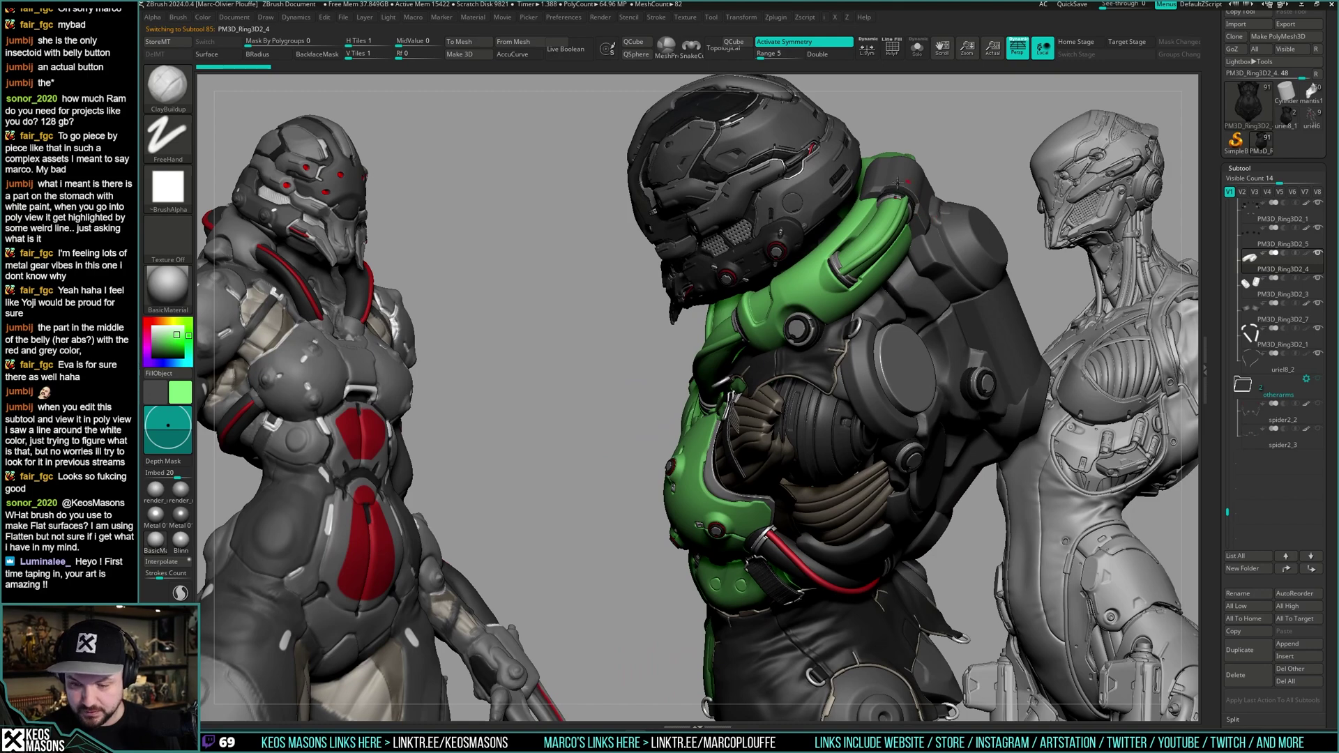
pyautogui.keyDown('alt'); pyautogui.click(912, 184); pyautogui.keyUp('alt')
pyautogui.moveTo(998, 205); pyautogui.dragTo(933, 276)
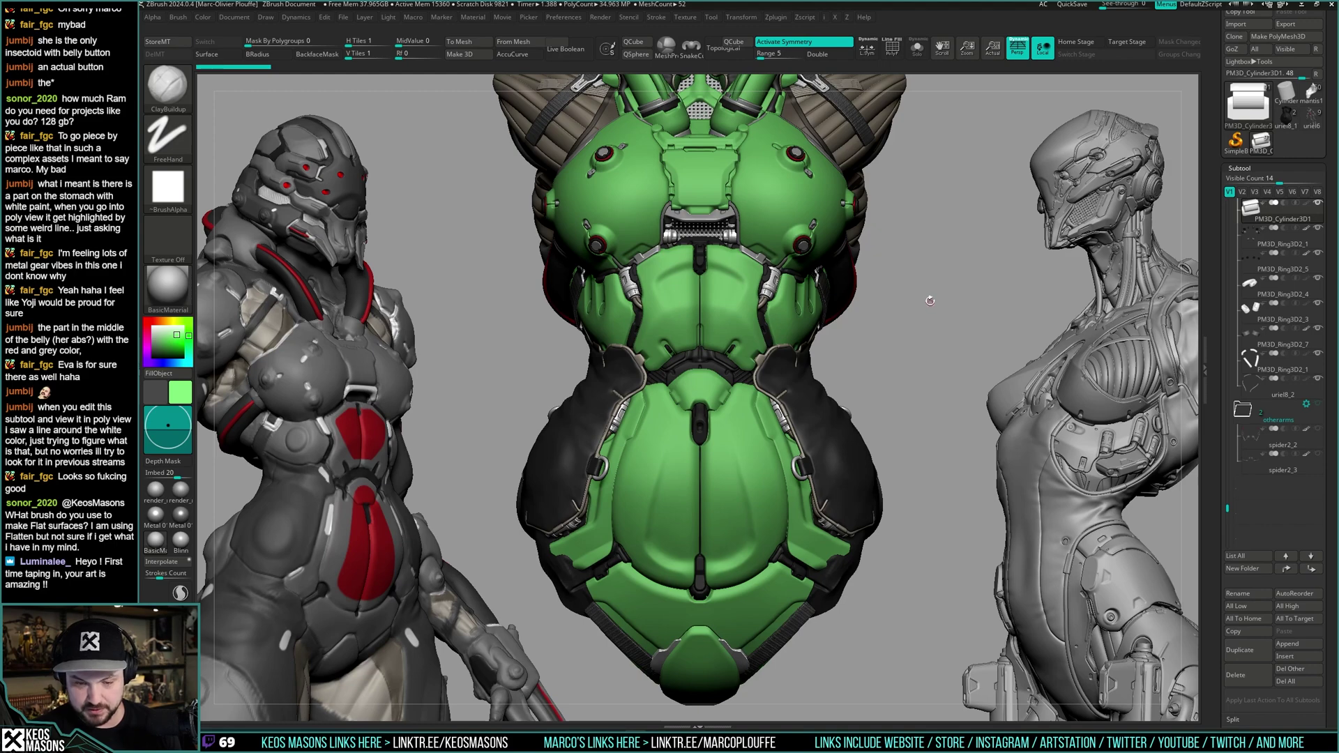
# - Select the synthetic muscle mesh by the crotch plate, choose the Move brush and show the mesh's layers
pyautogui.moveTo(915, 389); pyautogui.dragTo(795, 395)
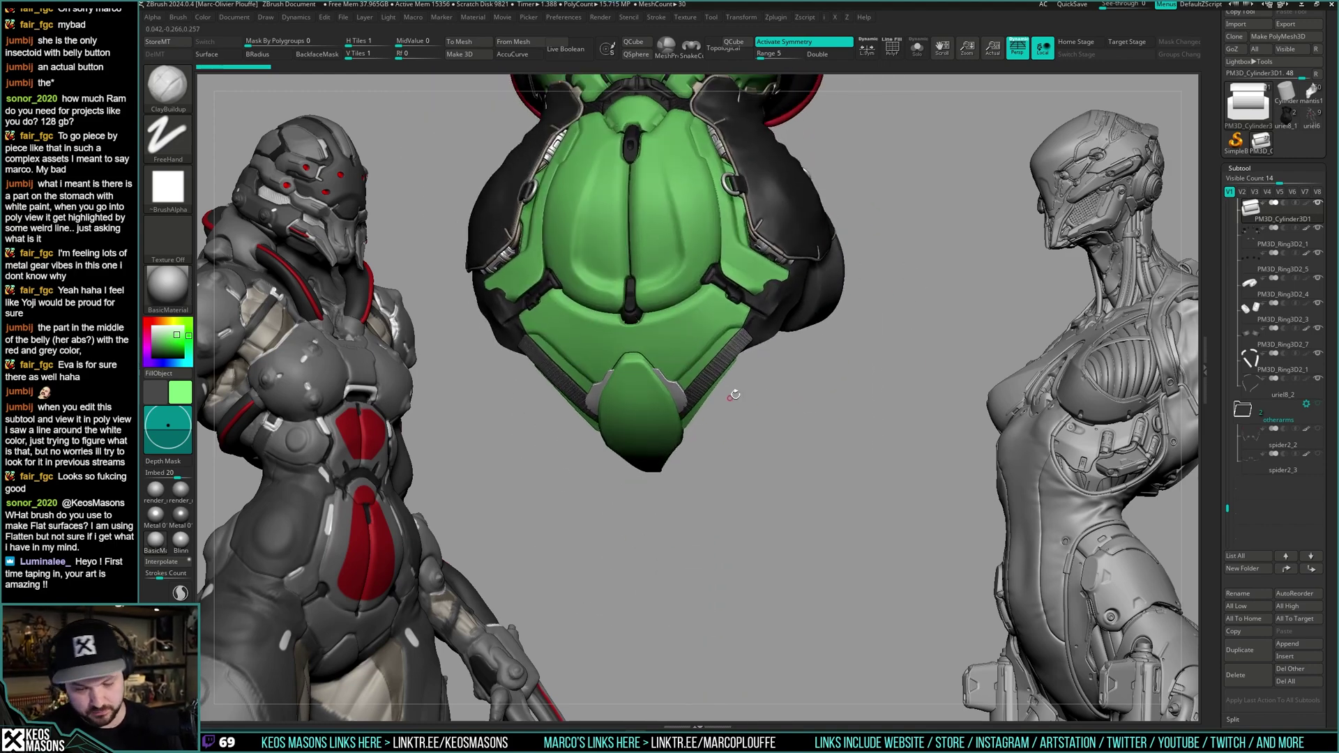
pyautogui.hotkey('alt', 's')
pyautogui.hotkey('alt', 's')
pyautogui.keyDown('alt'); pyautogui.moveTo(722, 388); pyautogui.dragTo(741, 361); pyautogui.keyUp('alt')
pyautogui.keyDown('alt'); pyautogui.click(704, 380); pyautogui.keyUp('alt')
pyautogui.moveTo(706, 422)
pyautogui.keyDown('alt'); pyautogui.mouseDown()
pyautogui.moveTo(723, 373)
pyautogui.moveTo(752, 360)
pyautogui.moveTo(731, 317)
pyautogui.moveTo(738, 328)
pyautogui.mouseUp(); pyautogui.keyUp('alt')
pyautogui.press('space')
pyautogui.click(757, 386)
pyautogui.press('space')
pyautogui.keyDown('alt'); pyautogui.click(731, 317); pyautogui.keyUp('alt')
pyautogui.click(723, 321)
pyautogui.moveTo(1228, 538); pyautogui.dragTo(1229, 97)
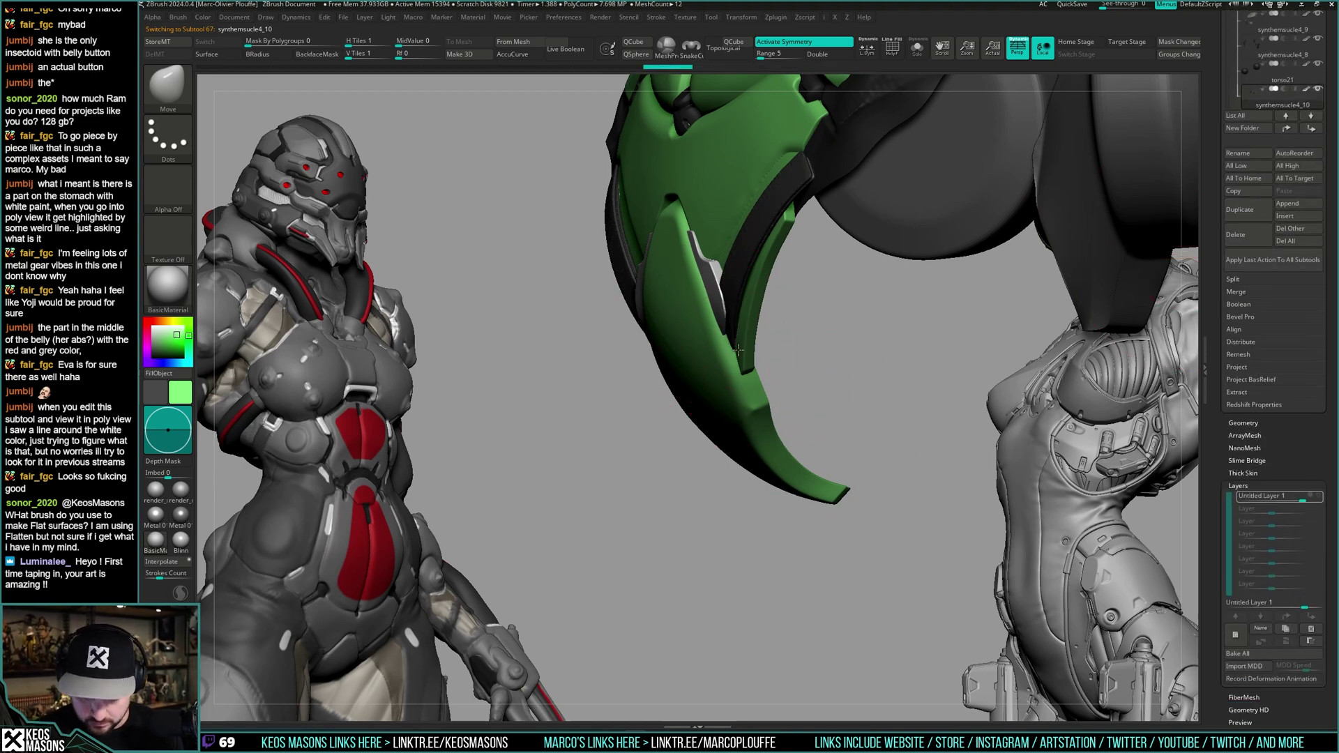
# - Toggle the muscle mesh's untitled layer, check the crotch area and switch back to the ClayBuildup brush
pyautogui.moveTo(744, 363); pyautogui.dragTo(760, 409, button='right')
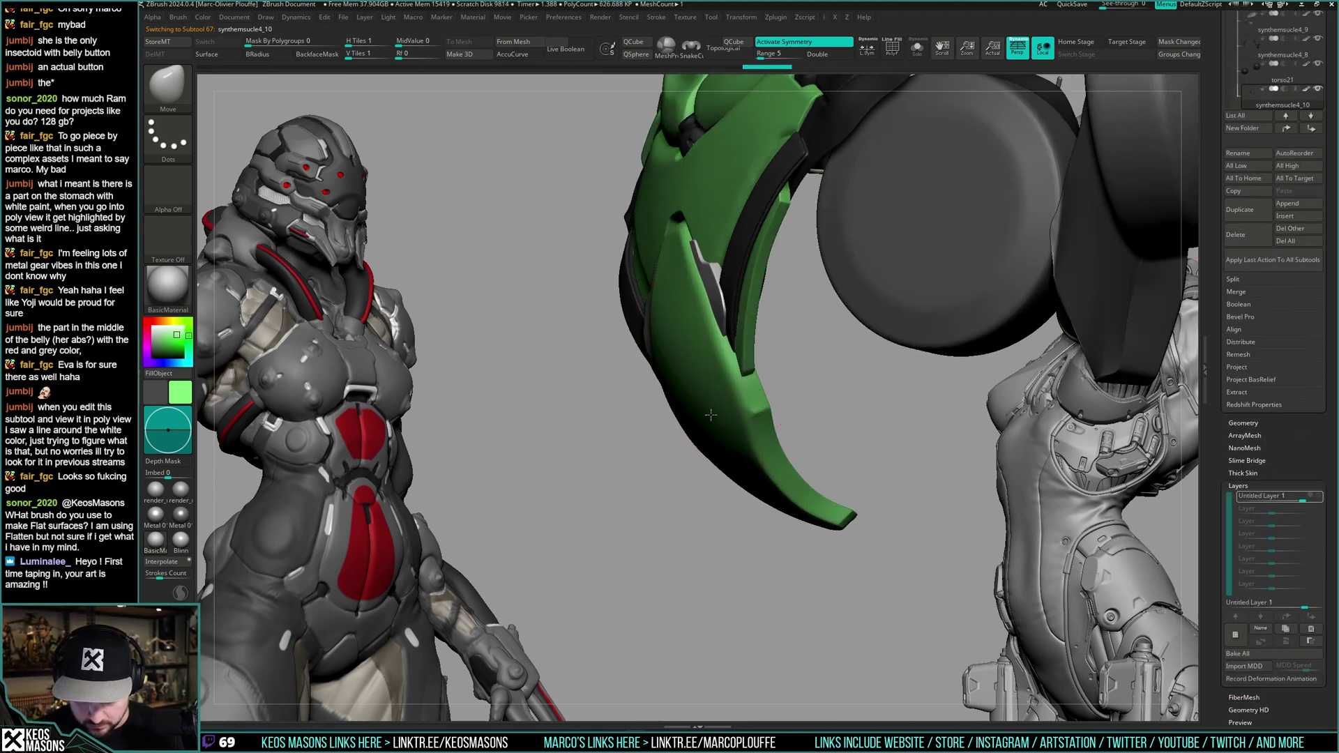
pyautogui.moveTo(710, 415); pyautogui.dragTo(697, 331)
pyautogui.press('space')
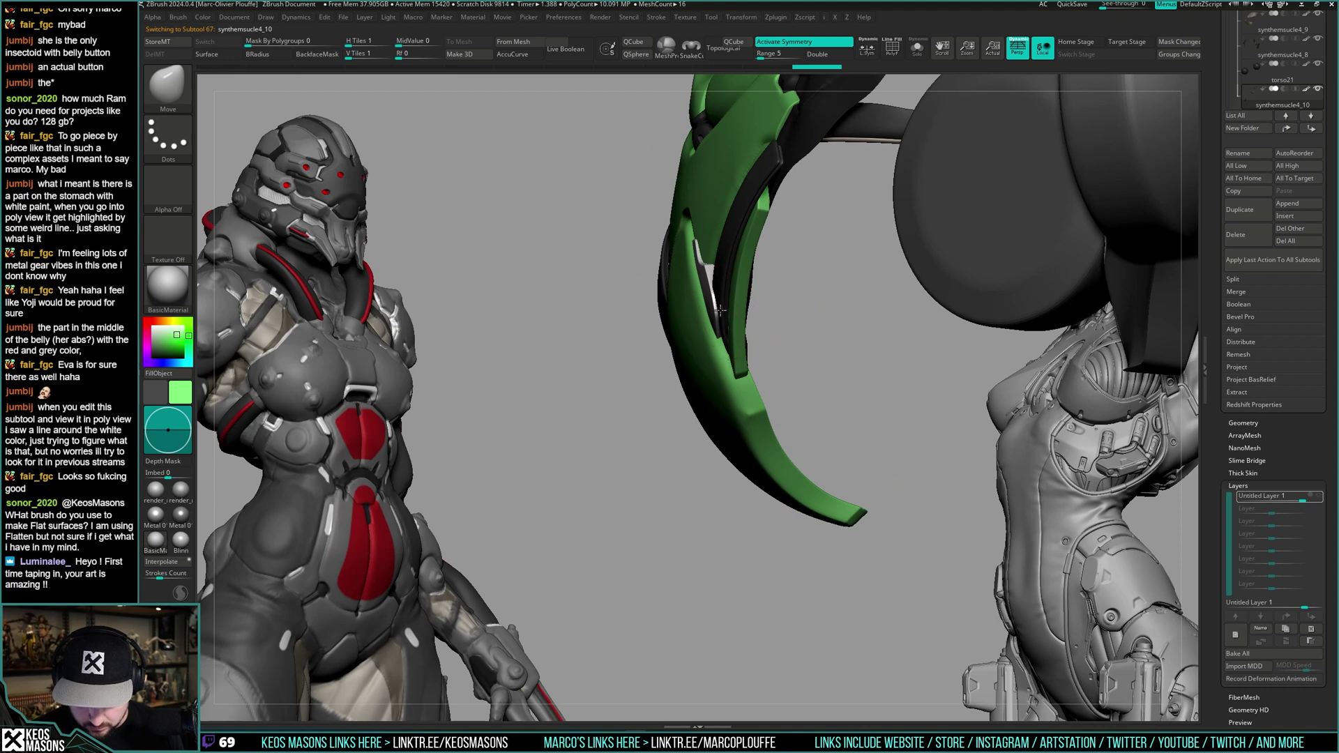
pyautogui.moveTo(720, 309)
pyautogui.mouseDown(button='right')
pyautogui.moveTo(798, 363)
pyautogui.moveTo(799, 404)
pyautogui.moveTo(822, 412)
pyautogui.moveTo(786, 469)
pyautogui.moveTo(803, 558)
pyautogui.mouseUp(button='right')
pyautogui.click(1317, 497)
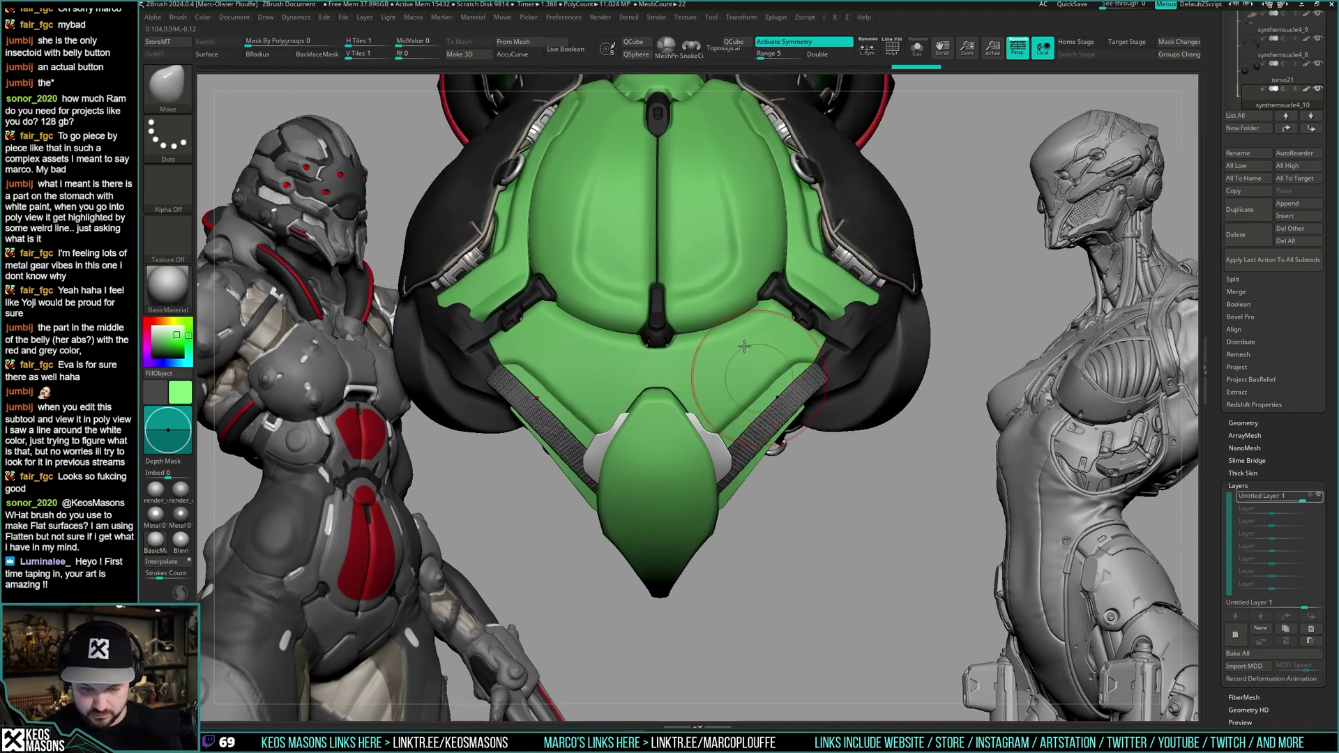
pyautogui.press('space')
pyautogui.moveTo(726, 308); pyautogui.dragTo(720, 308)
pyautogui.keyDown('ctrl'); pyautogui.moveTo(725, 317); pyautogui.dragTo(760, 391, button='right'); pyautogui.keyUp('ctrl')
pyautogui.press('1')
pyautogui.click(746, 394)
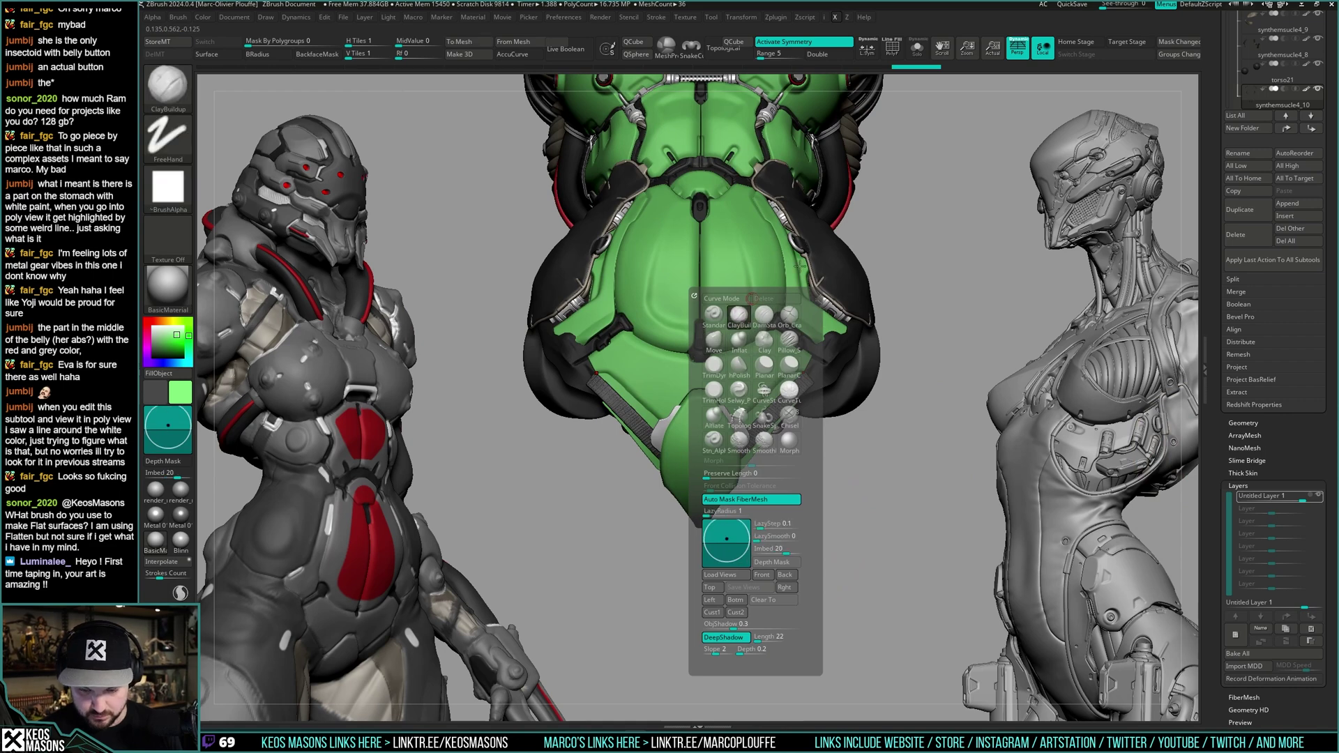
pyautogui.keyDown('shift'); pyautogui.moveTo(953, 209); pyautogui.dragTo(937, 250, button='right'); pyautogui.keyUp('shift')
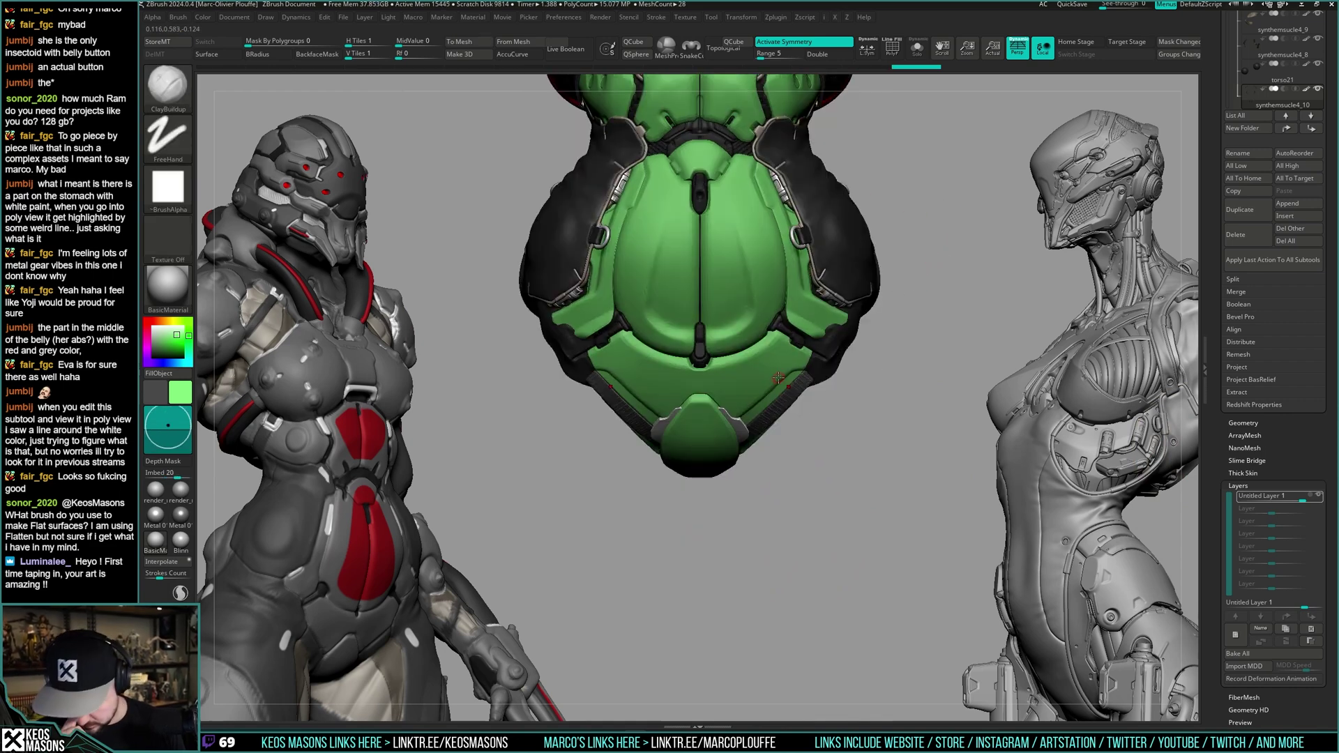
pyautogui.moveTo(767, 382); pyautogui.dragTo(716, 371, button='right')
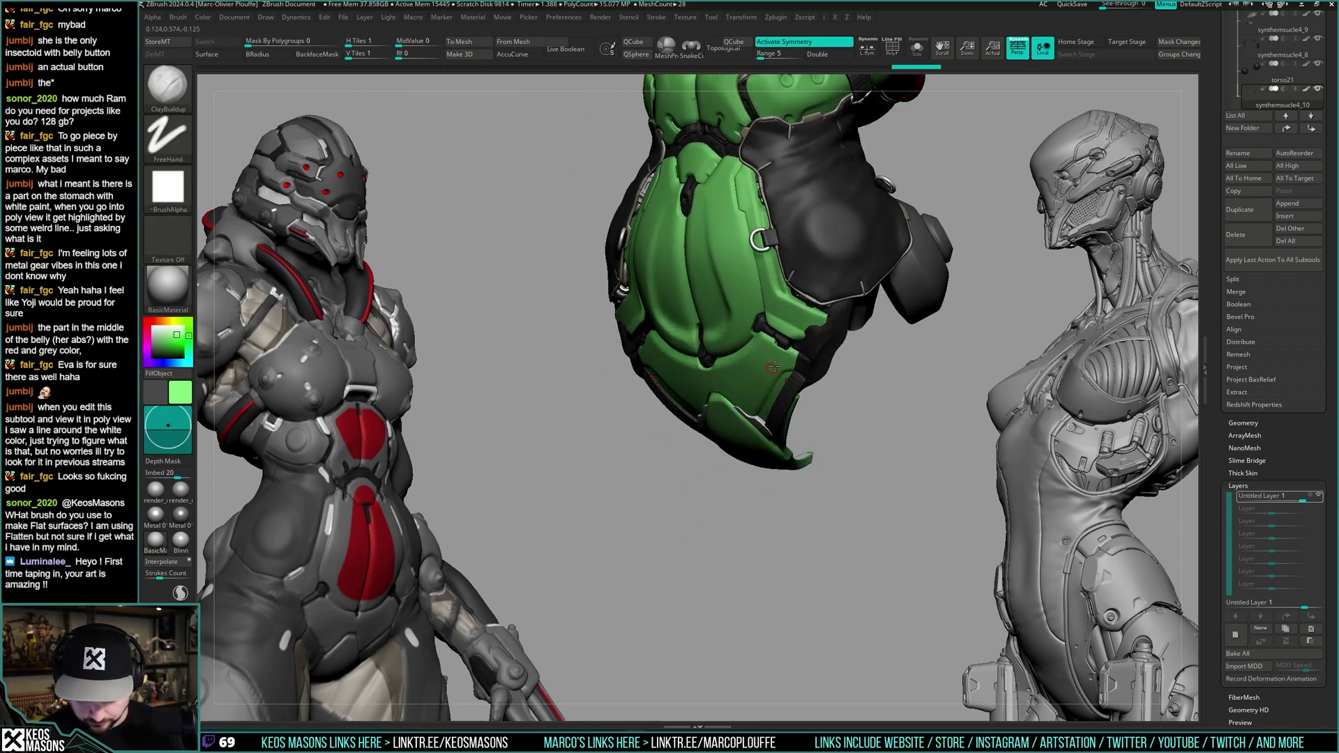
# - Select the grey edge trim around the chest armour, choose the hPolish brush and isolate the trim
pyautogui.keyDown('alt'); pyautogui.click(759, 376); pyautogui.keyUp('alt')
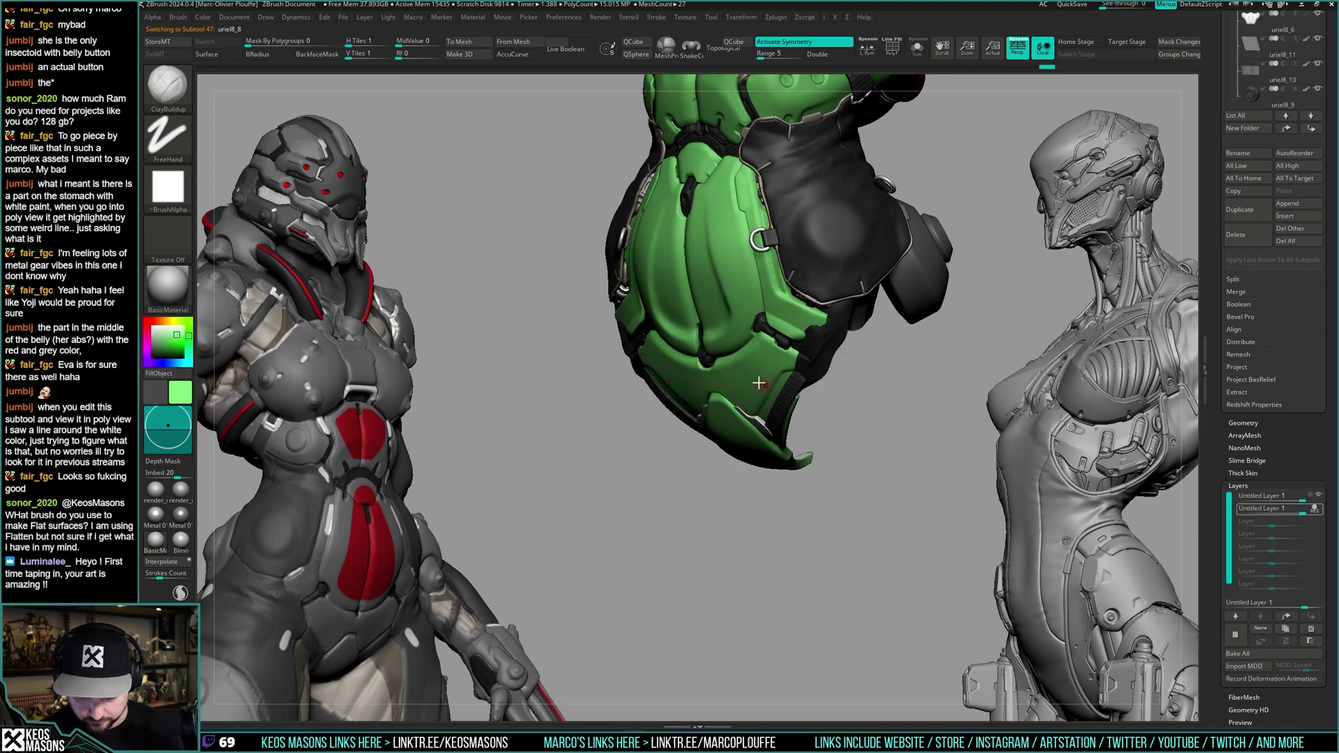
pyautogui.keyDown('shift'); pyautogui.moveTo(836, 300); pyautogui.dragTo(864, 286, button='right'); pyautogui.keyUp('shift')
pyautogui.moveTo(865, 286)
pyautogui.keyDown('alt'); pyautogui.mouseDown(button='right')
pyautogui.moveTo(852, 330)
pyautogui.moveTo(885, 265)
pyautogui.moveTo(891, 324)
pyautogui.moveTo(801, 344)
pyautogui.moveTo(860, 367)
pyautogui.moveTo(812, 384)
pyautogui.moveTo(814, 363)
pyautogui.moveTo(849, 367)
pyautogui.moveTo(774, 359)
pyautogui.mouseUp(button='right'); pyautogui.keyUp('alt')
pyautogui.keyDown('alt'); pyautogui.click(796, 357); pyautogui.keyUp('alt')
pyautogui.press('space')
pyautogui.click(817, 390)
pyautogui.hotkey('shift', 'alt', 's')
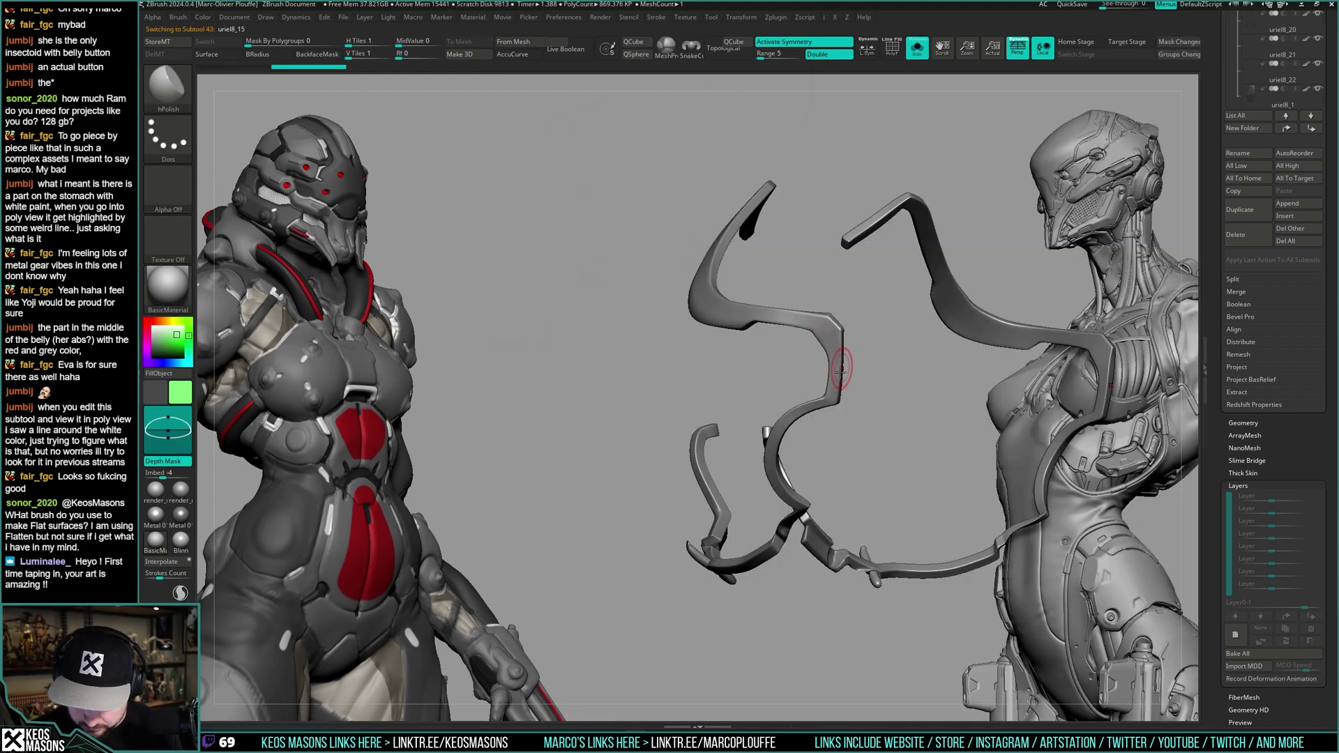
# - Polish the front face of the isolated trim along its armhole curve, comparing it with the full model
pyautogui.hotkey('ctrl', 'shift', 's')
pyautogui.keyDown('ctrl'); pyautogui.moveTo(848, 361); pyautogui.dragTo(816, 387, button='right'); pyautogui.keyUp('ctrl')
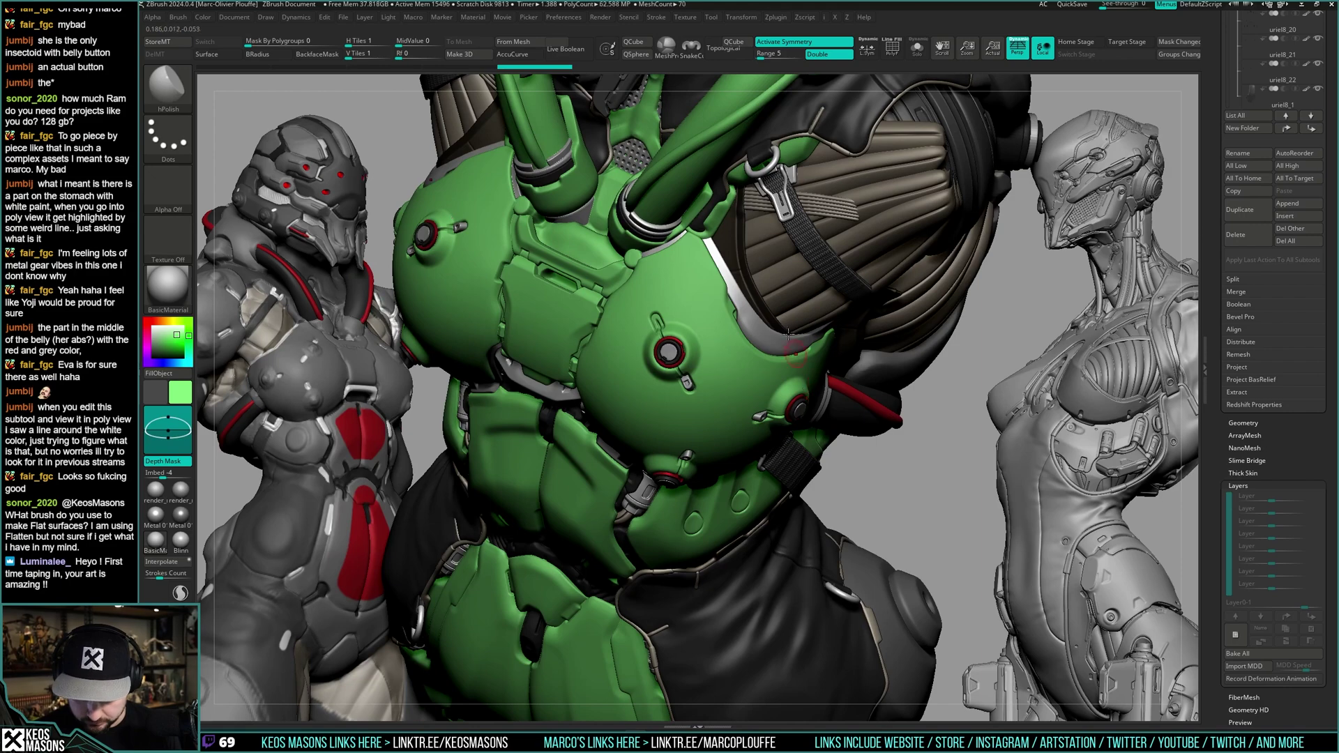
pyautogui.hotkey('ctrl', 'shift', 's')
pyautogui.moveTo(765, 327); pyautogui.dragTo(760, 326, button='right')
pyautogui.moveTo(723, 273); pyautogui.dragTo(726, 293)
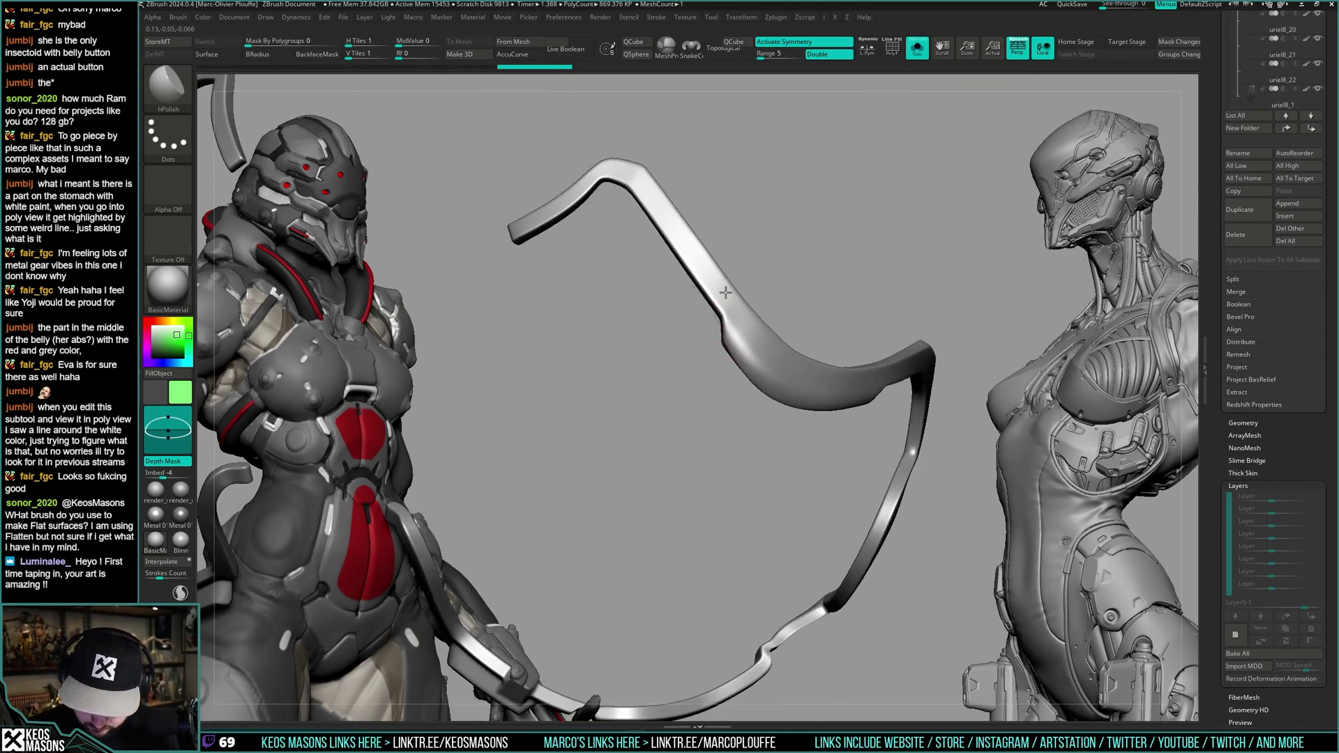
pyautogui.moveTo(768, 342); pyautogui.dragTo(672, 293, button='right')
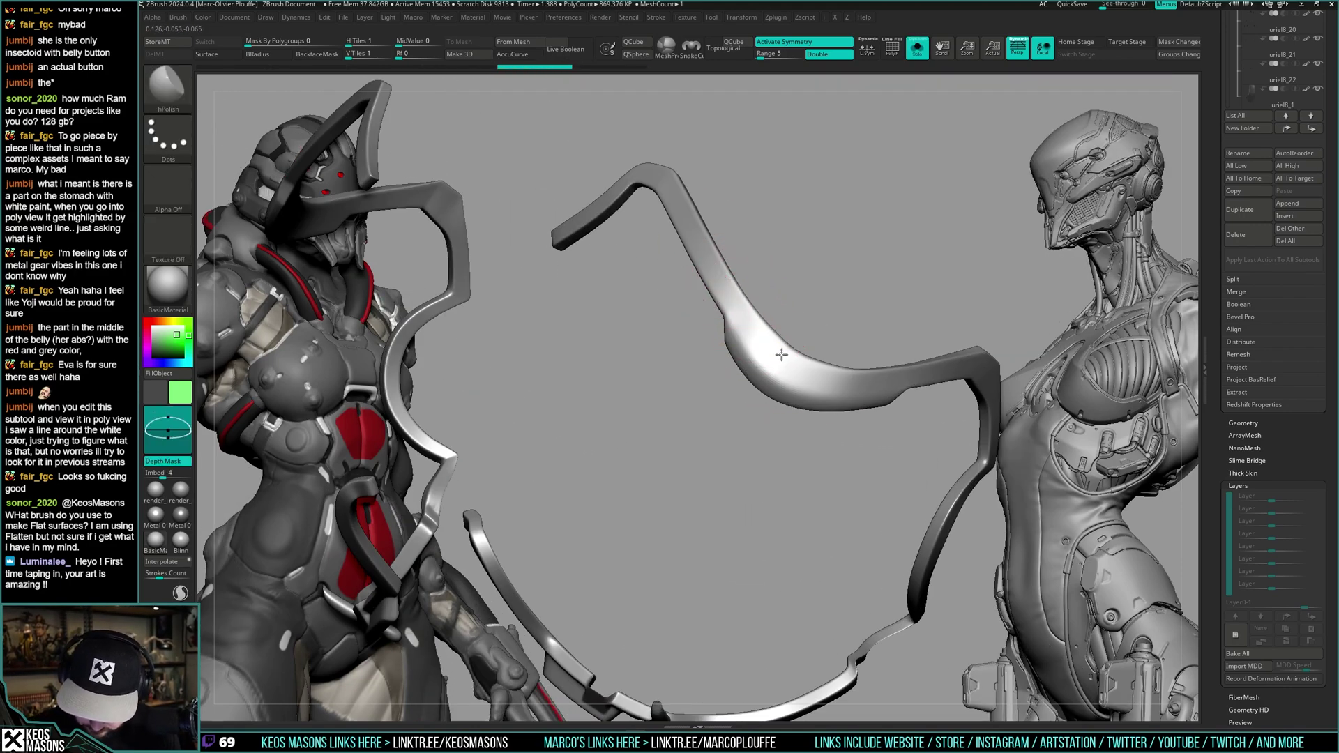
pyautogui.moveTo(776, 346); pyautogui.dragTo(857, 380, button='right')
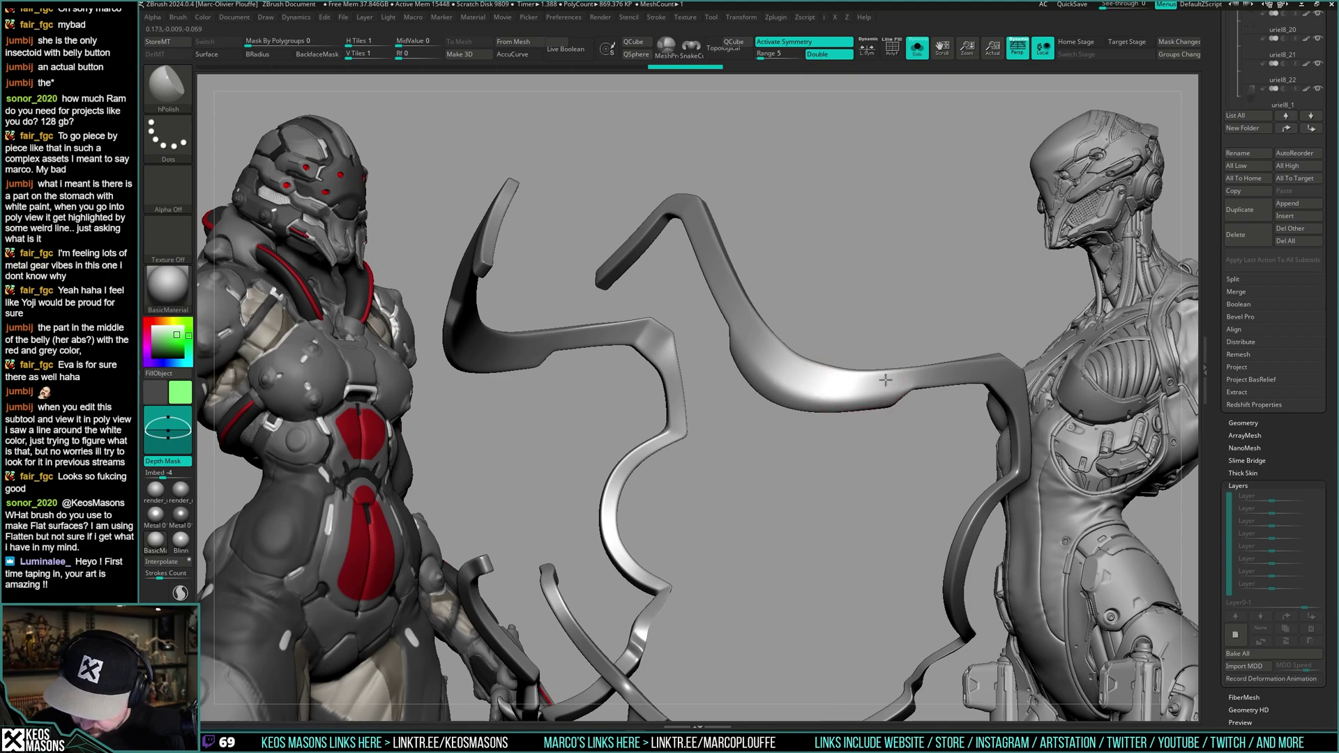
pyautogui.moveTo(955, 377); pyautogui.dragTo(976, 369, button='right')
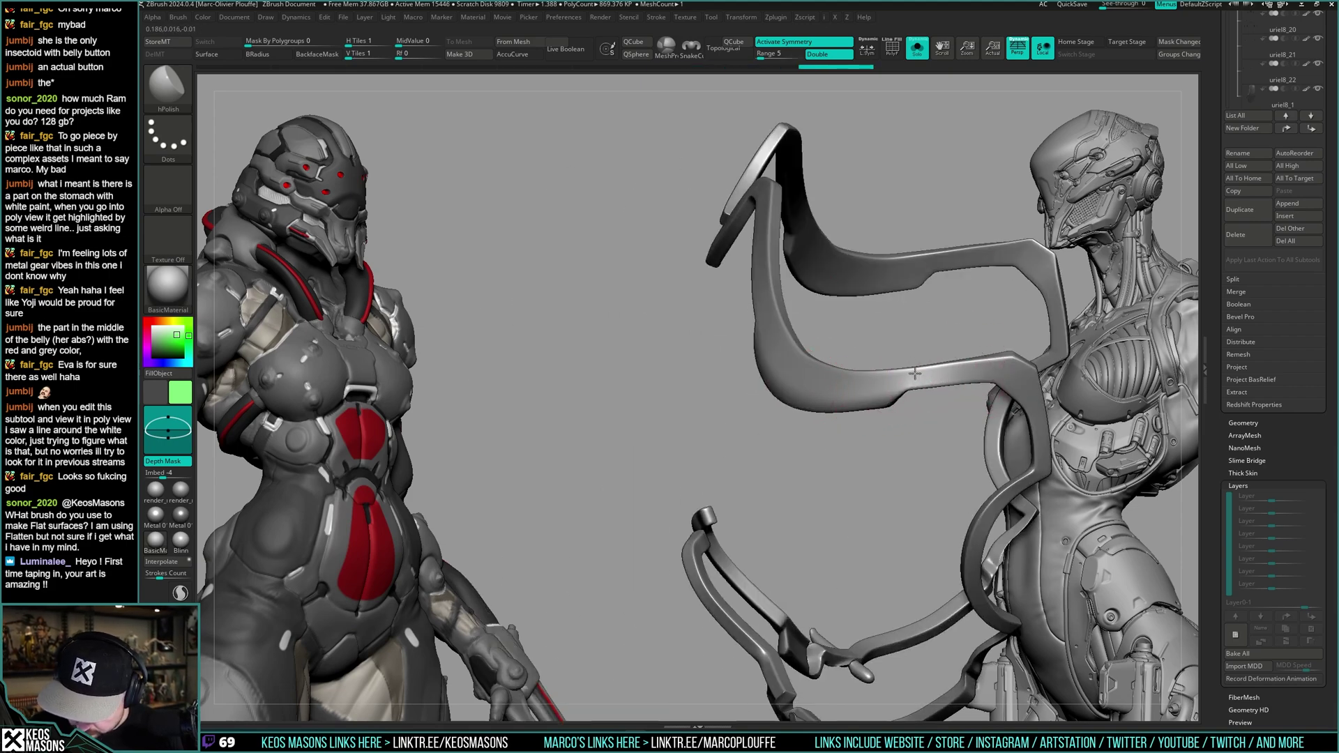
pyautogui.moveTo(867, 388); pyautogui.dragTo(846, 369, button='right')
# - Compare the isolated chest trim with the full coloured model and inspect its armhole curve from several angles
pyautogui.hotkey('alt', 's')
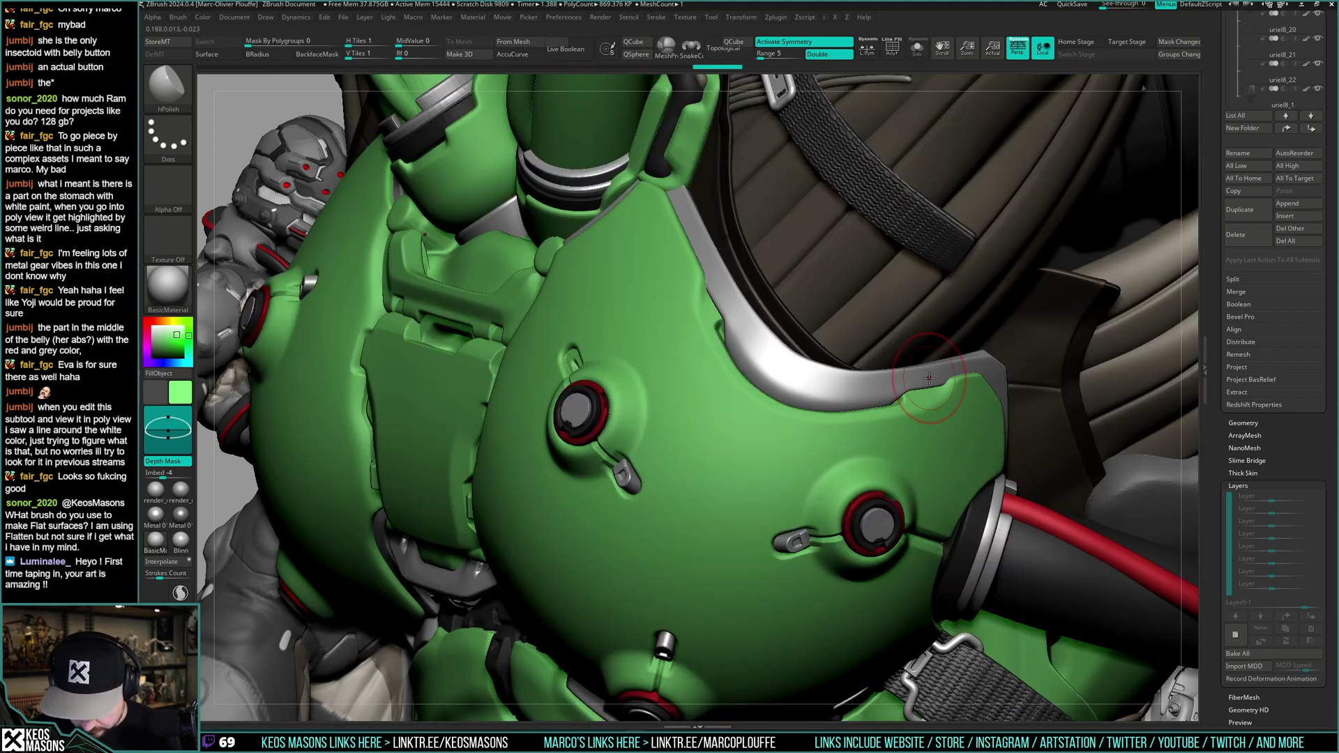
pyautogui.keyDown('ctrl'); pyautogui.moveTo(904, 422); pyautogui.dragTo(854, 453, button='right'); pyautogui.keyUp('ctrl')
pyautogui.hotkey('alt', 's')
pyautogui.moveTo(847, 359); pyautogui.dragTo(813, 299, button='right')
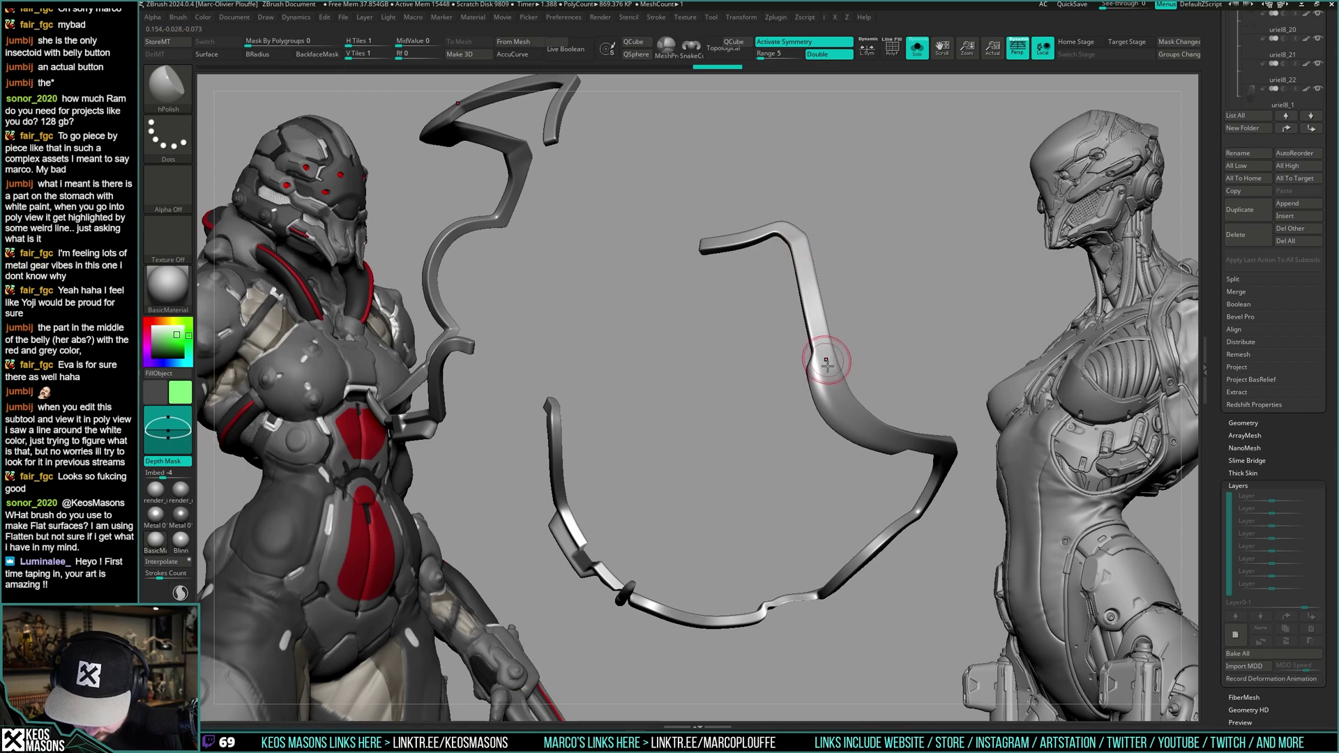
pyautogui.moveTo(826, 362); pyautogui.dragTo(797, 250, button='right')
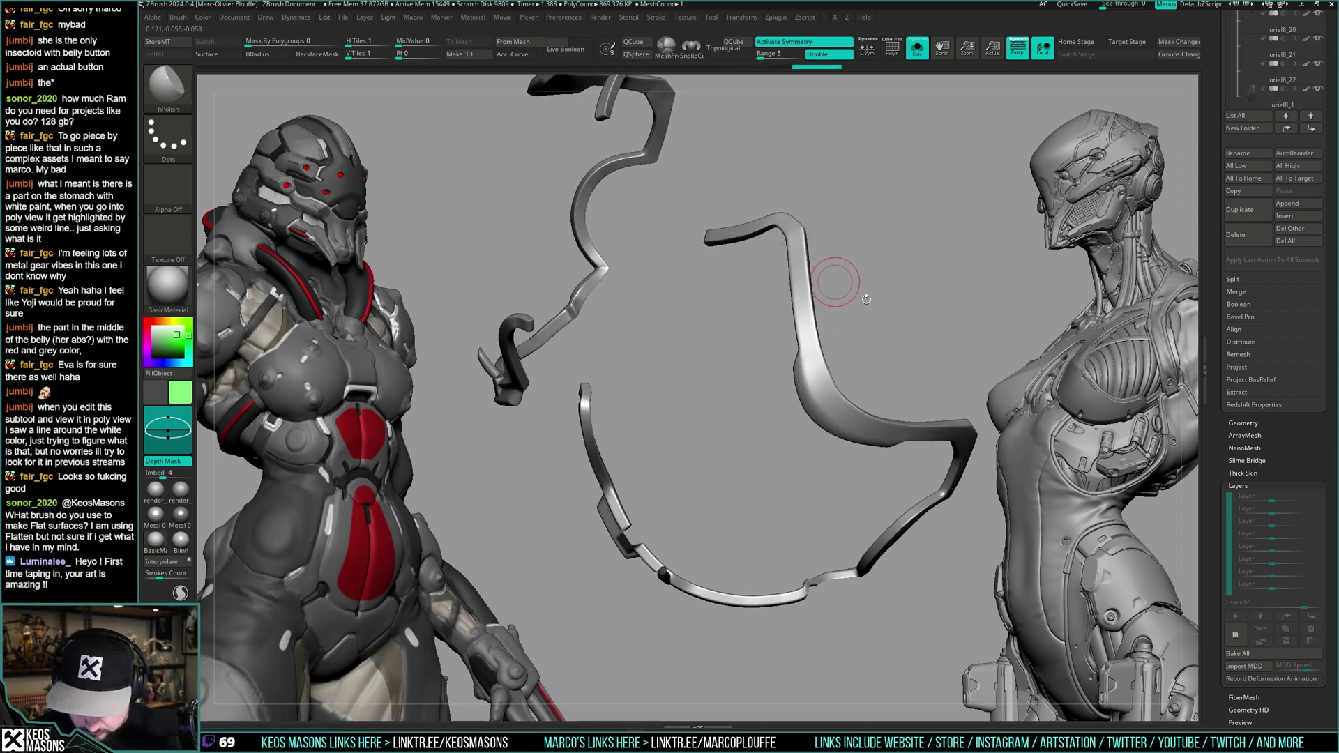
pyautogui.hotkey('shift', 's')
pyautogui.moveTo(866, 300); pyautogui.dragTo(814, 311, button='right')
pyautogui.hotkey('alt', 's')
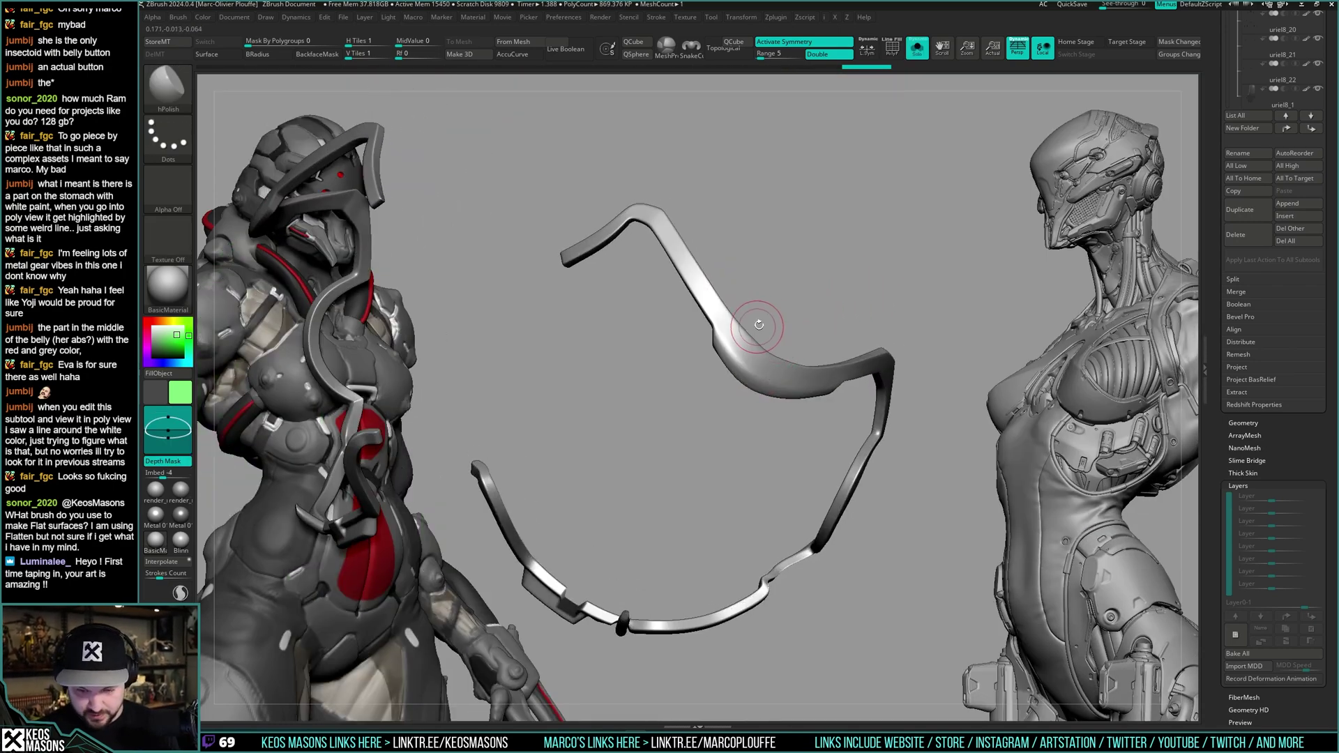
# - Cut the inner edge of the trim's armhole curve with the ClipCurve brush and check it on the full torso
pyautogui.hotkey('ctrl', 'shift')
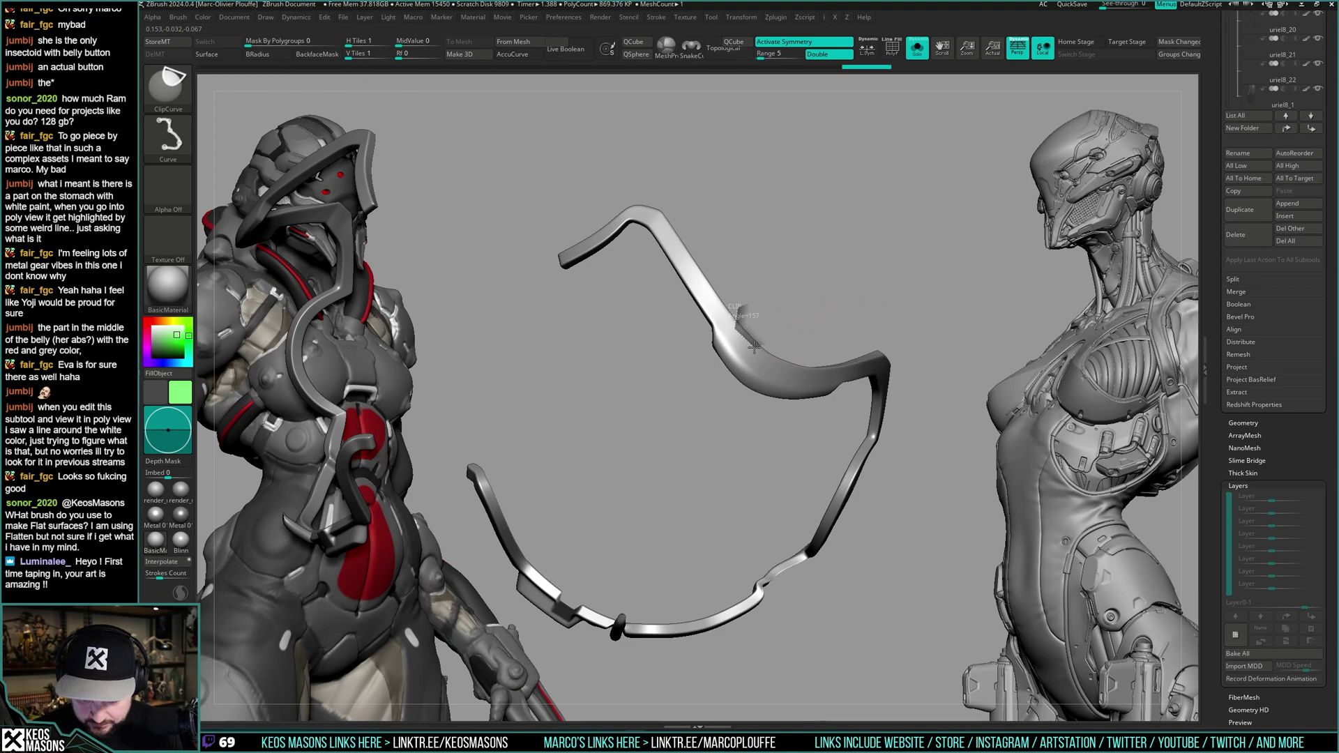
pyautogui.keyDown('ctrl'); pyautogui.keyDown('shift'); pyautogui.moveTo(770, 343); pyautogui.dragTo(773, 341); pyautogui.keyUp('shift'); pyautogui.keyUp('ctrl')
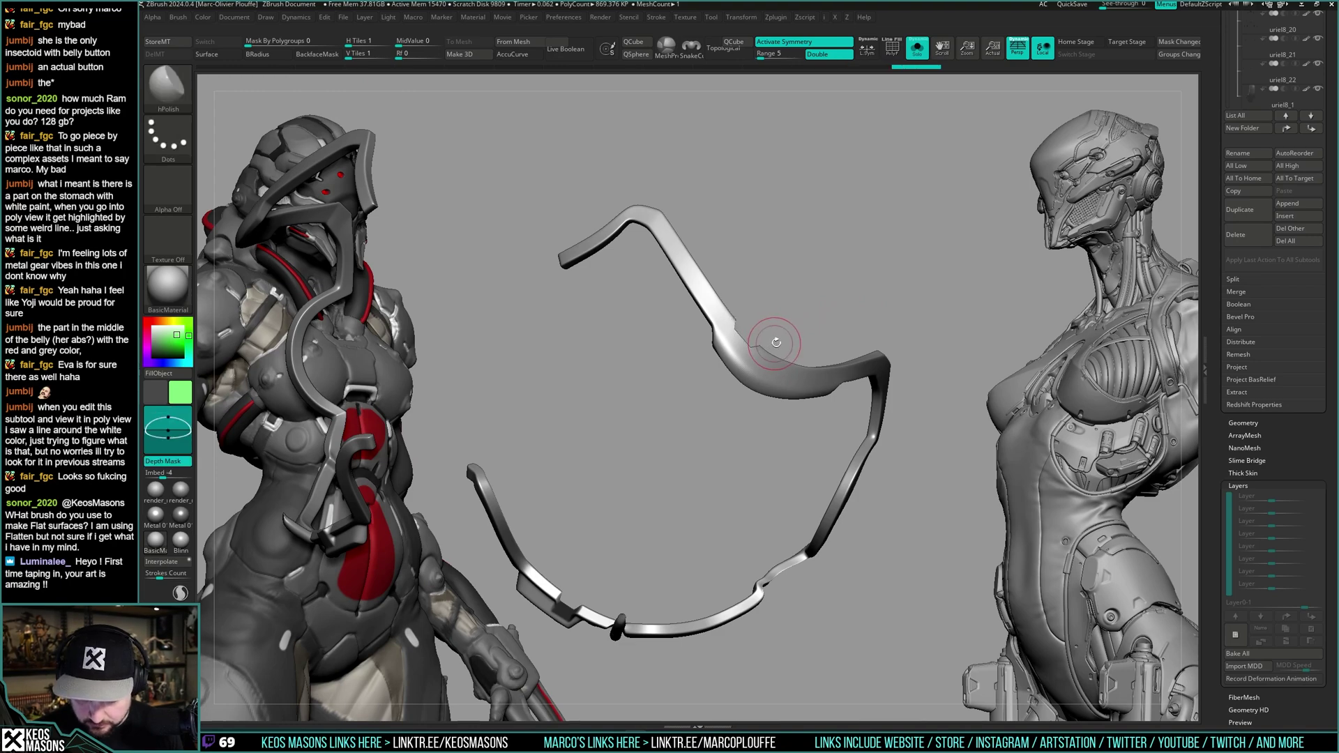
pyautogui.hotkey('alt', 's')
pyautogui.moveTo(796, 319); pyautogui.dragTo(930, 282, button='right')
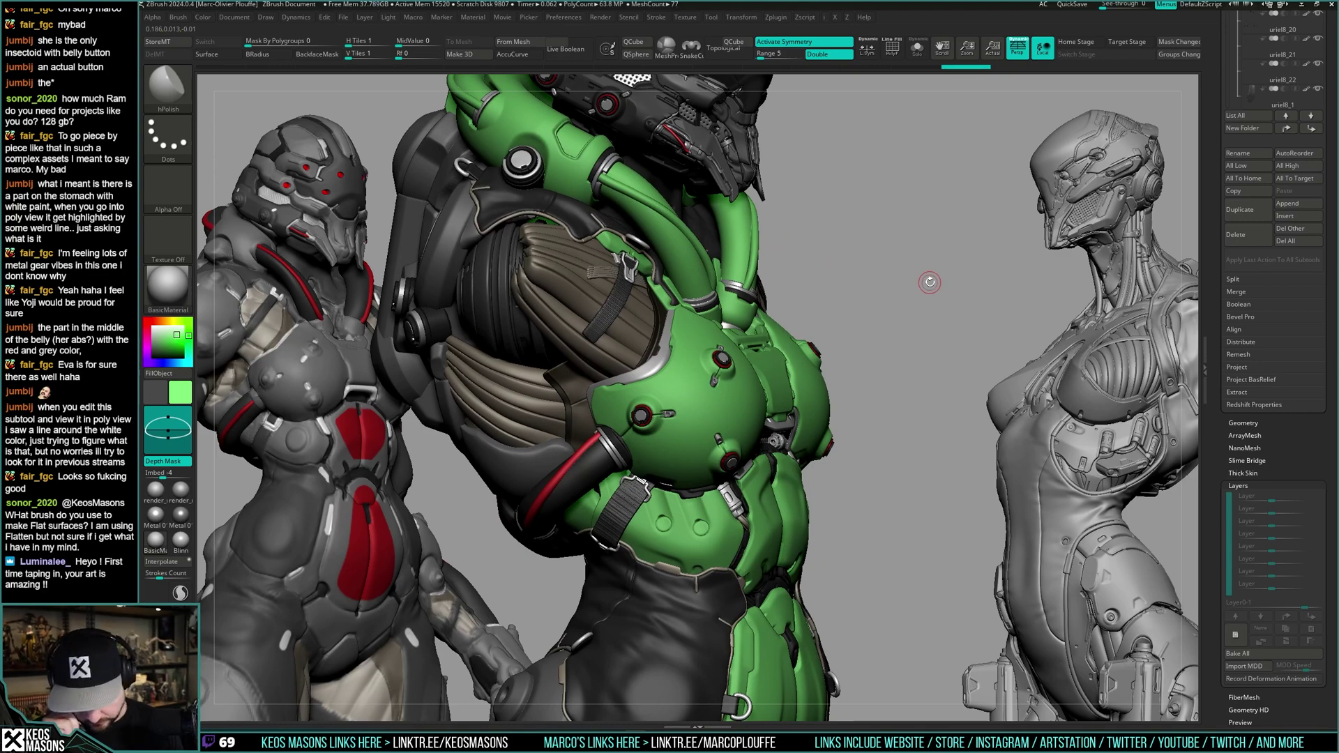
pyautogui.moveTo(929, 281); pyautogui.dragTo(899, 317)
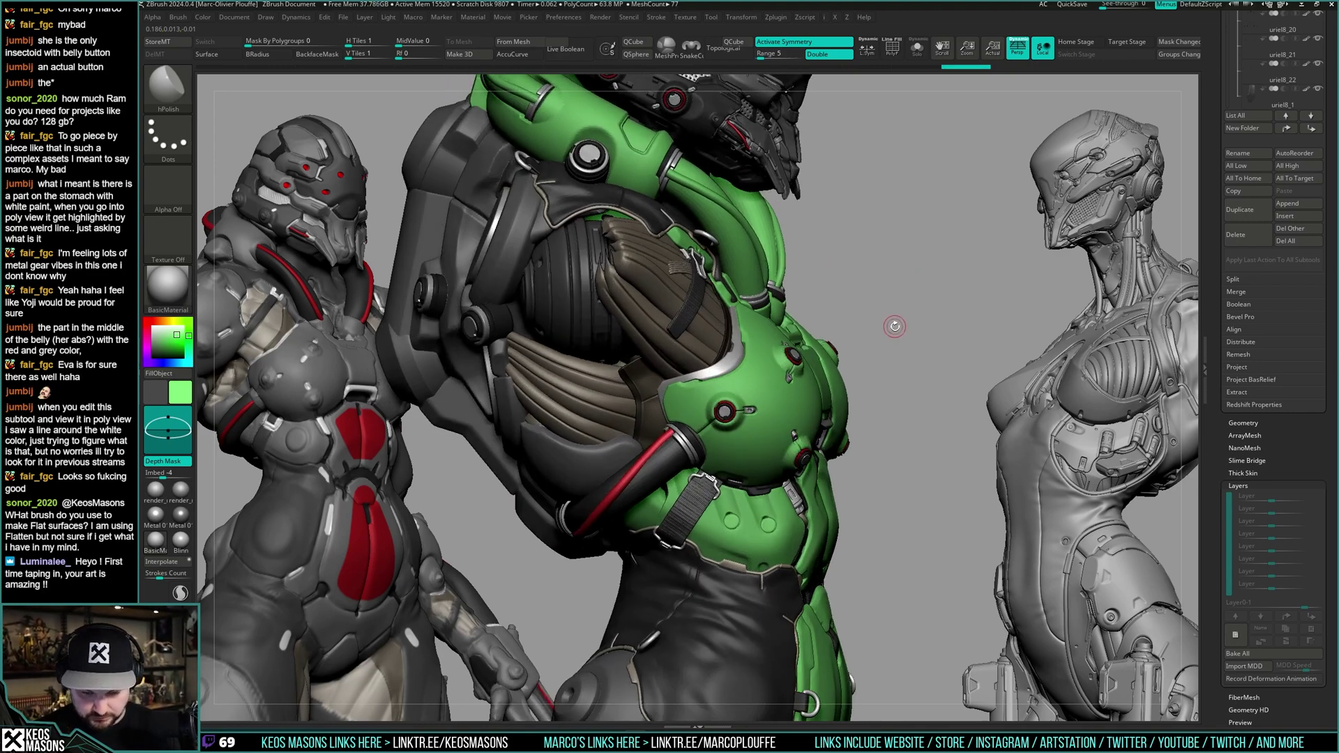
# - Clip the rear end of the trim's armhole curve with ClipCurve and review it on the whole torso
pyautogui.keyDown('ctrl'); pyautogui.moveTo(844, 347); pyautogui.dragTo(788, 425, button='right'); pyautogui.keyUp('ctrl')
pyautogui.hotkey('alt', 's')
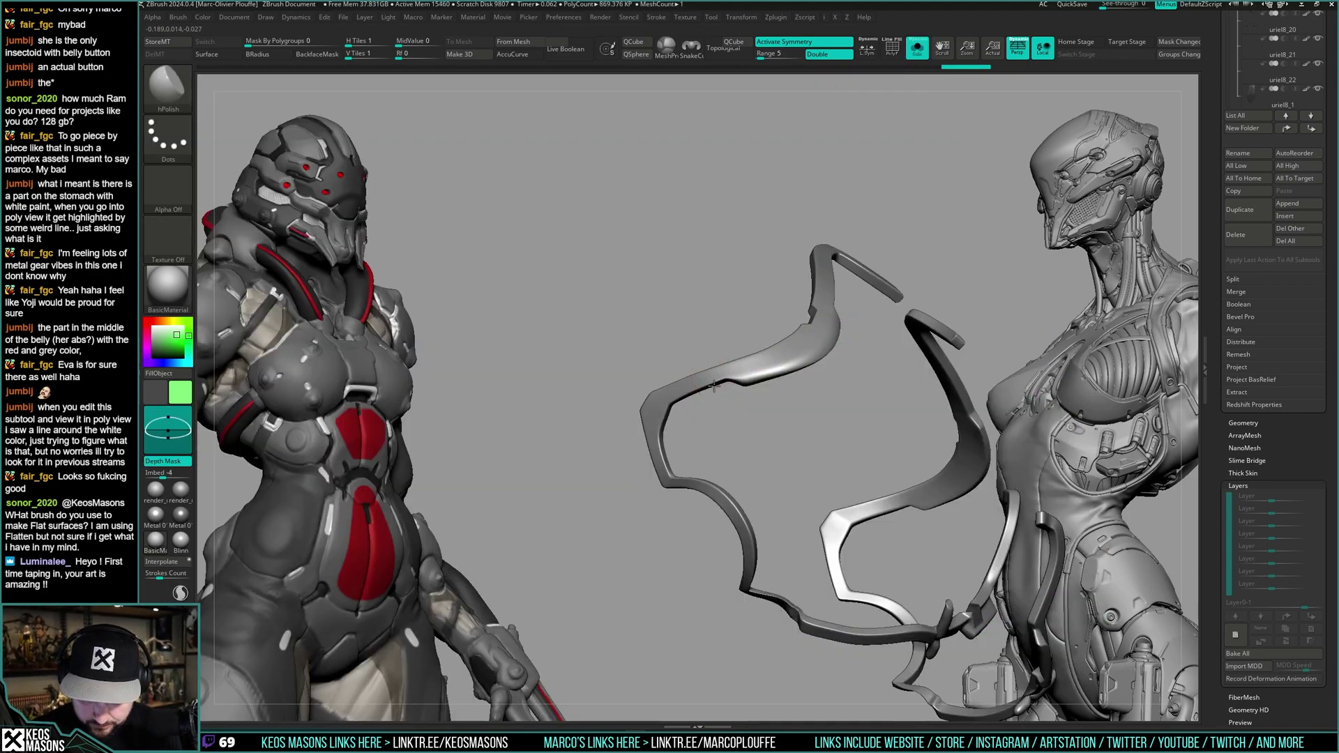
pyautogui.hotkey('alt', 's')
pyautogui.hotkey('ctrl', 'shift')
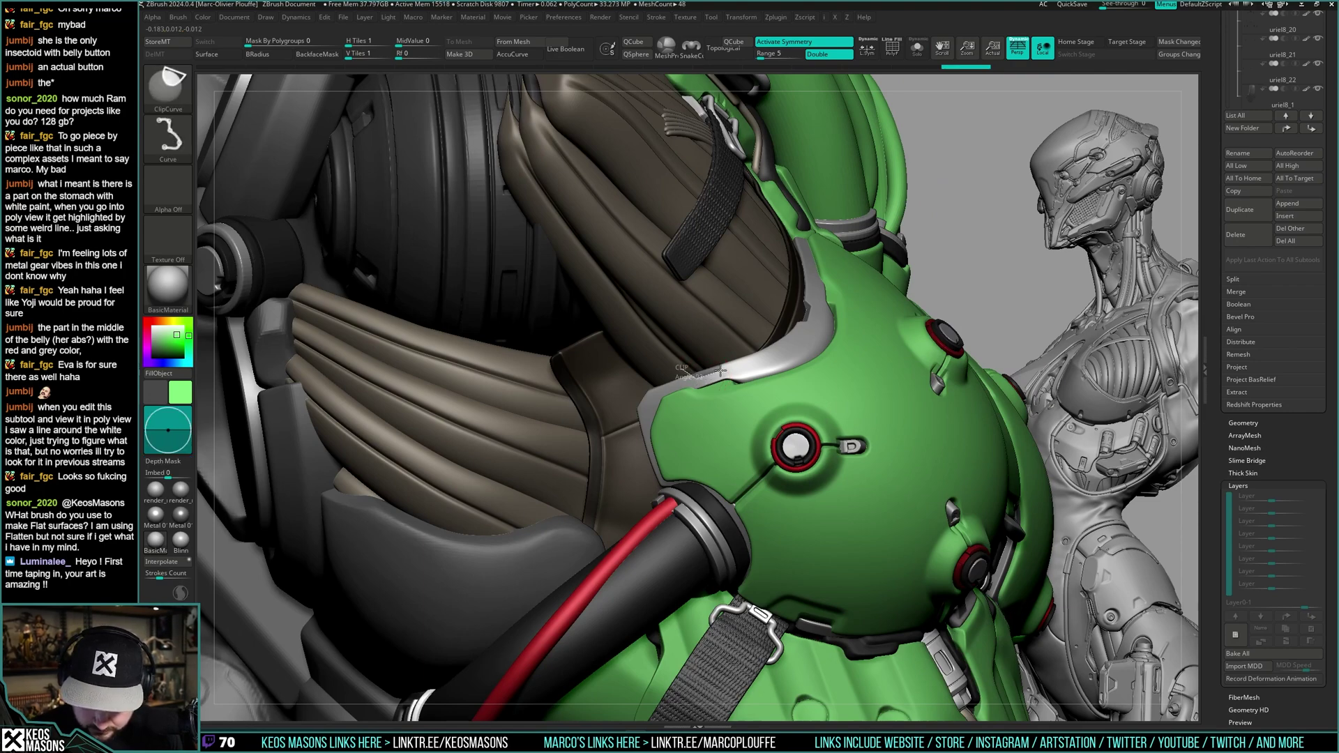
pyautogui.moveTo(726, 372); pyautogui.dragTo(855, 251, button='right')
pyautogui.moveTo(855, 250); pyautogui.dragTo(919, 320)
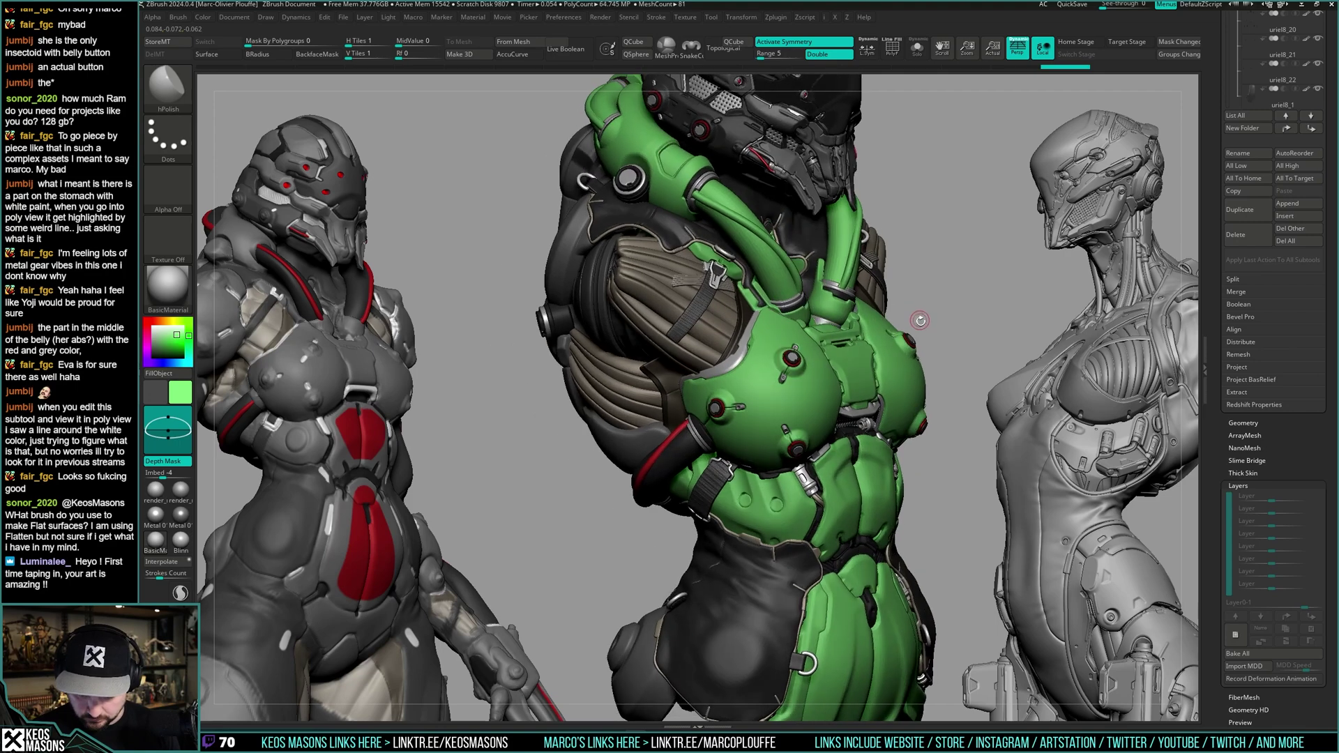
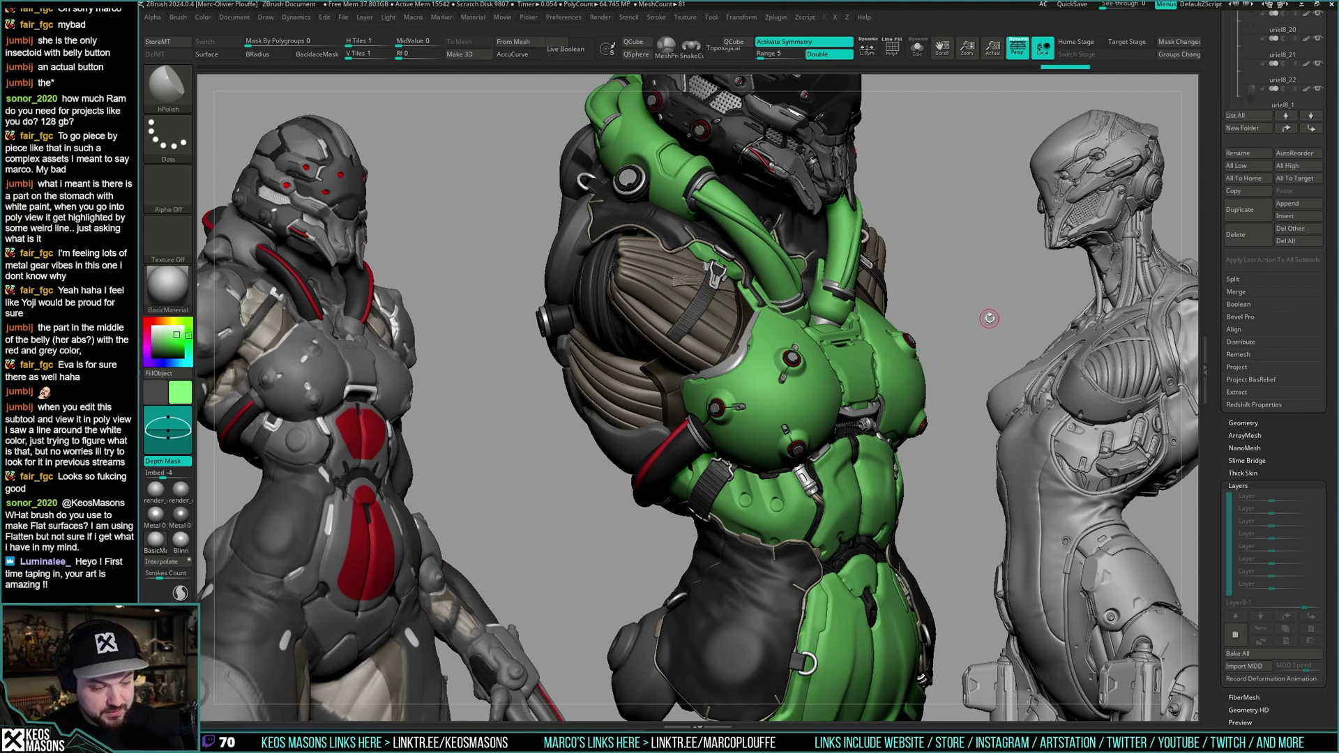
# - Set the armour's preview colour to a muted green of red 161, green 207, blue 159
pyautogui.moveTo(989, 318); pyautogui.dragTo(861, 312)
pyautogui.press('space')
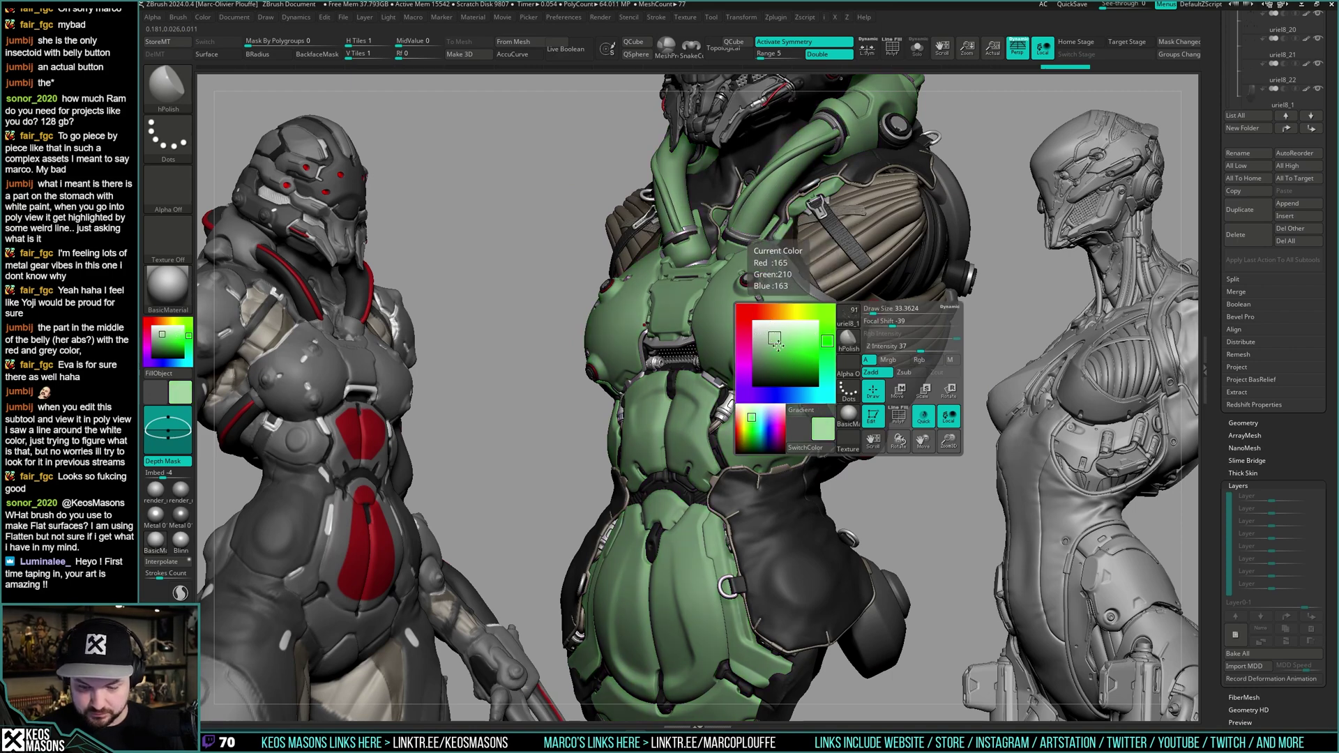
pyautogui.click(770, 342)
pyautogui.click(774, 339)
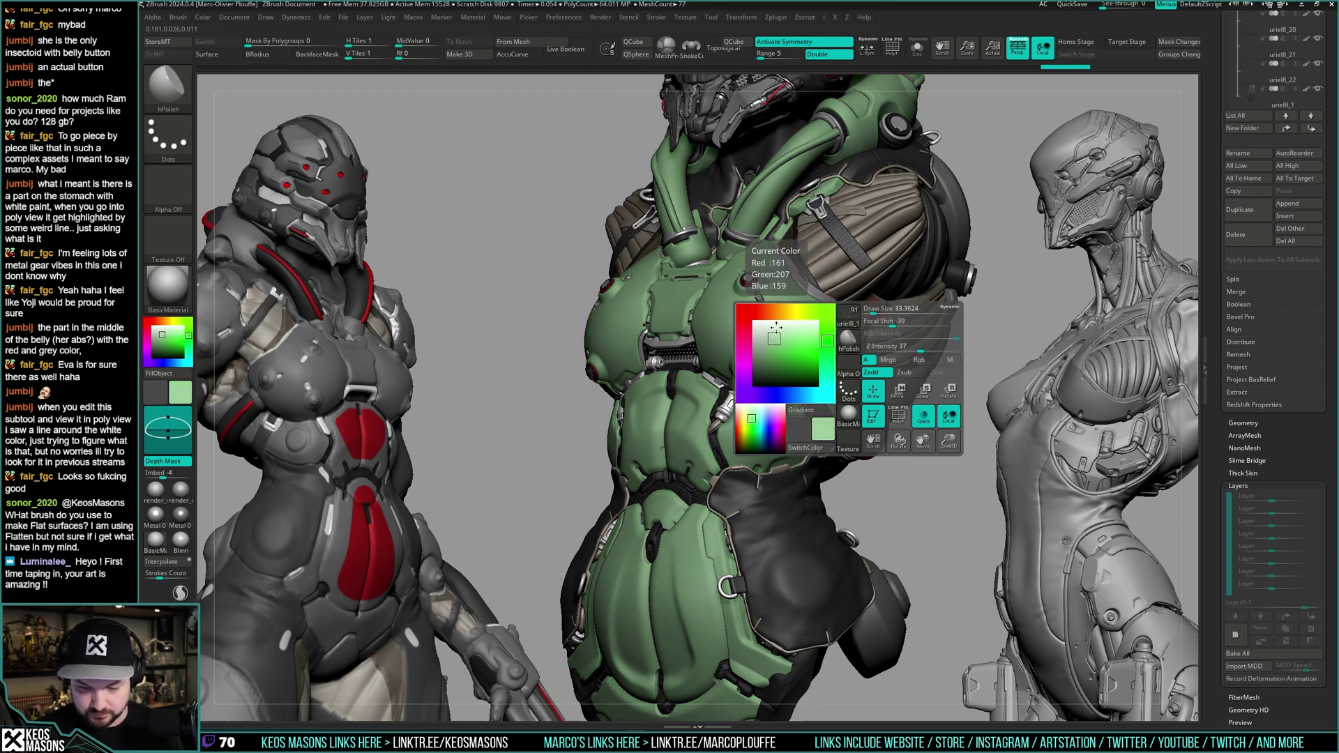
# - Try cyan, orange and tan hues as the preview colour of the armour plates
pyautogui.click(763, 311)
pyautogui.click(828, 395)
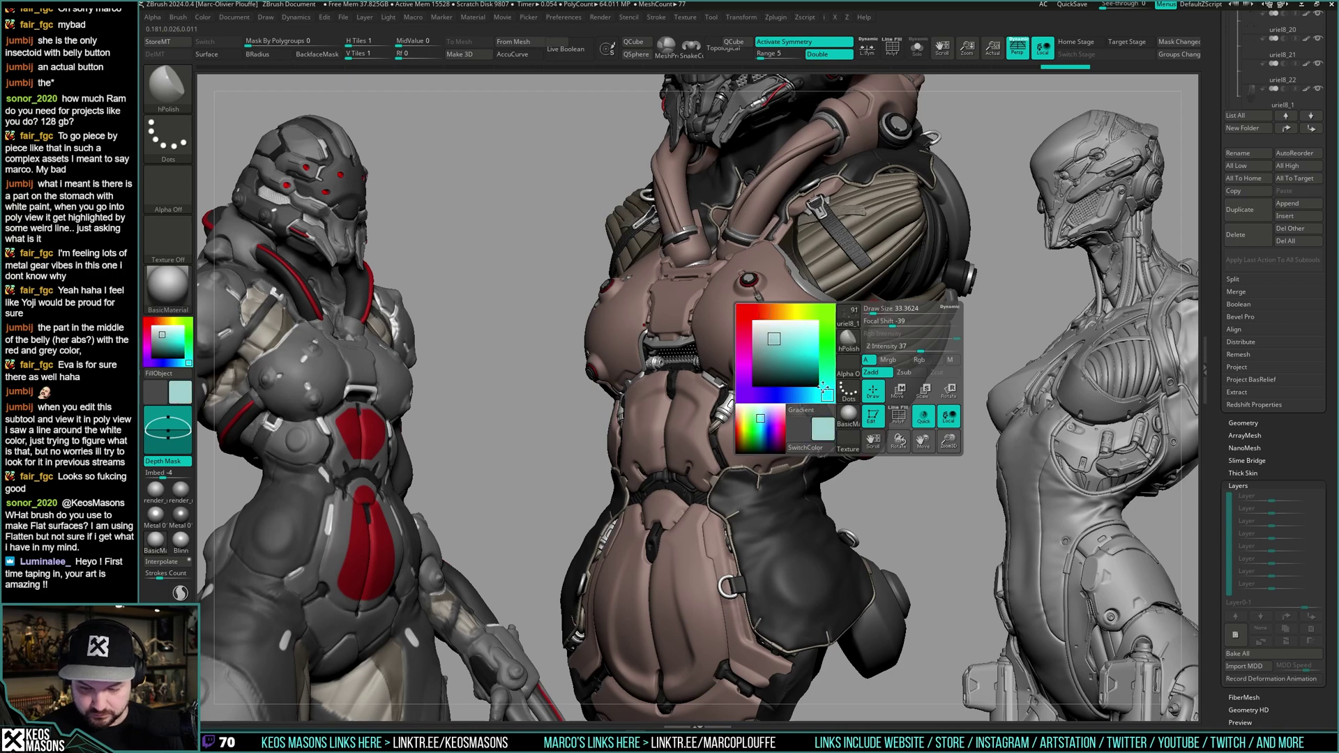
pyautogui.click(783, 395)
pyautogui.click(755, 396)
pyautogui.moveTo(754, 395); pyautogui.dragTo(745, 362)
pyautogui.click(770, 312)
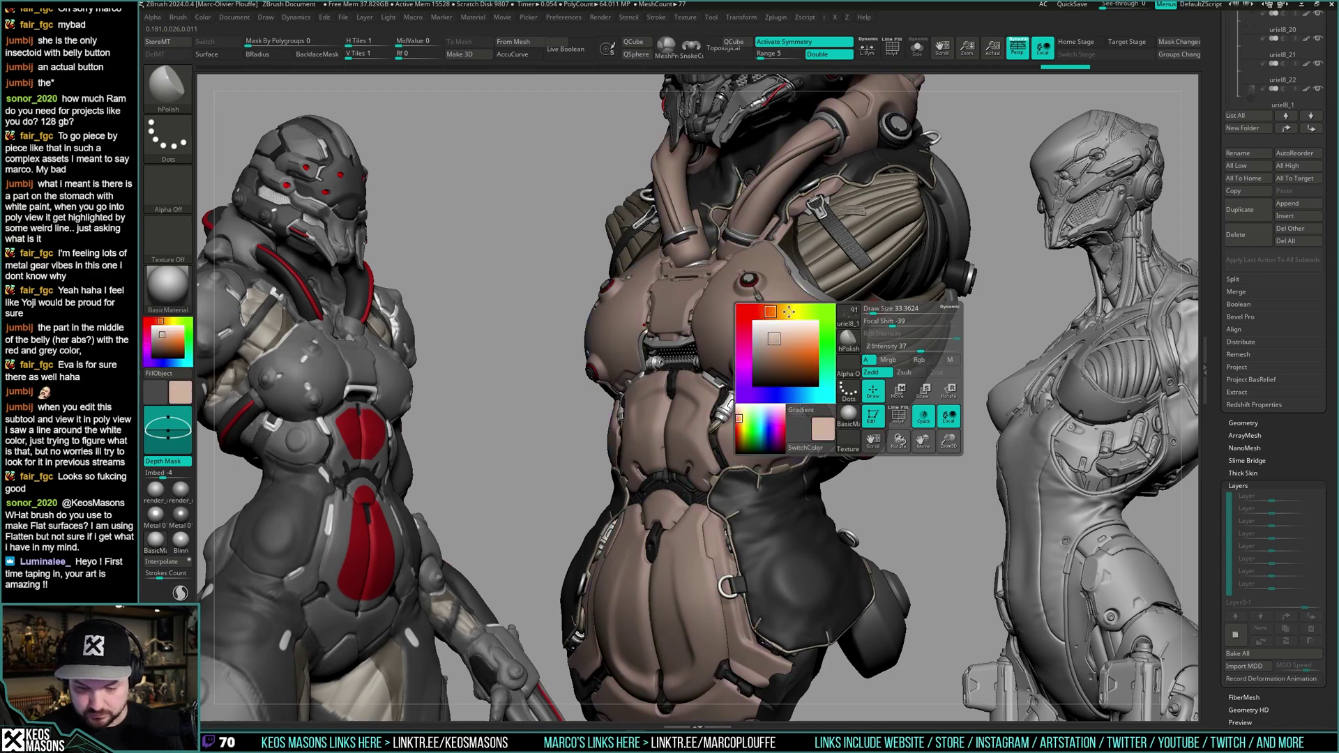
pyautogui.click(781, 312)
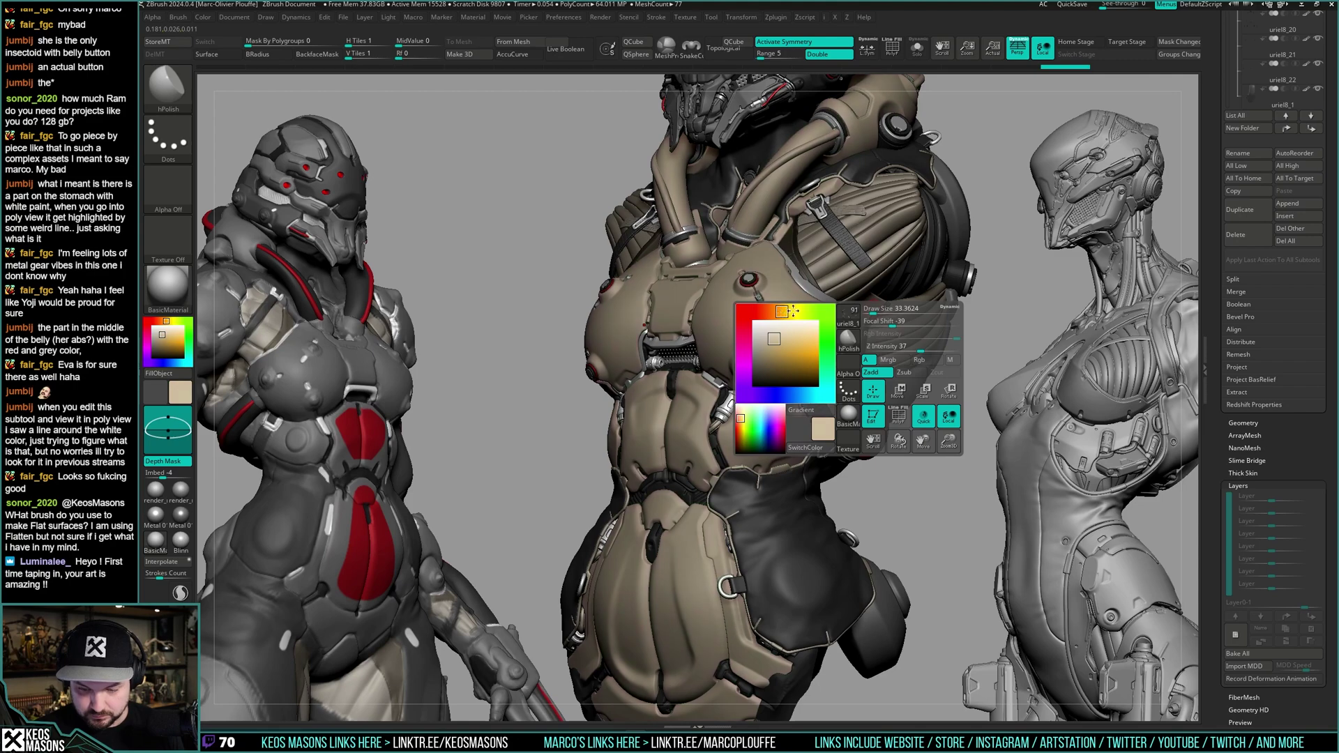
# - Set the armour's preview colour to a muted yellowish green and switch the material to render_mat2
pyautogui.click(828, 326)
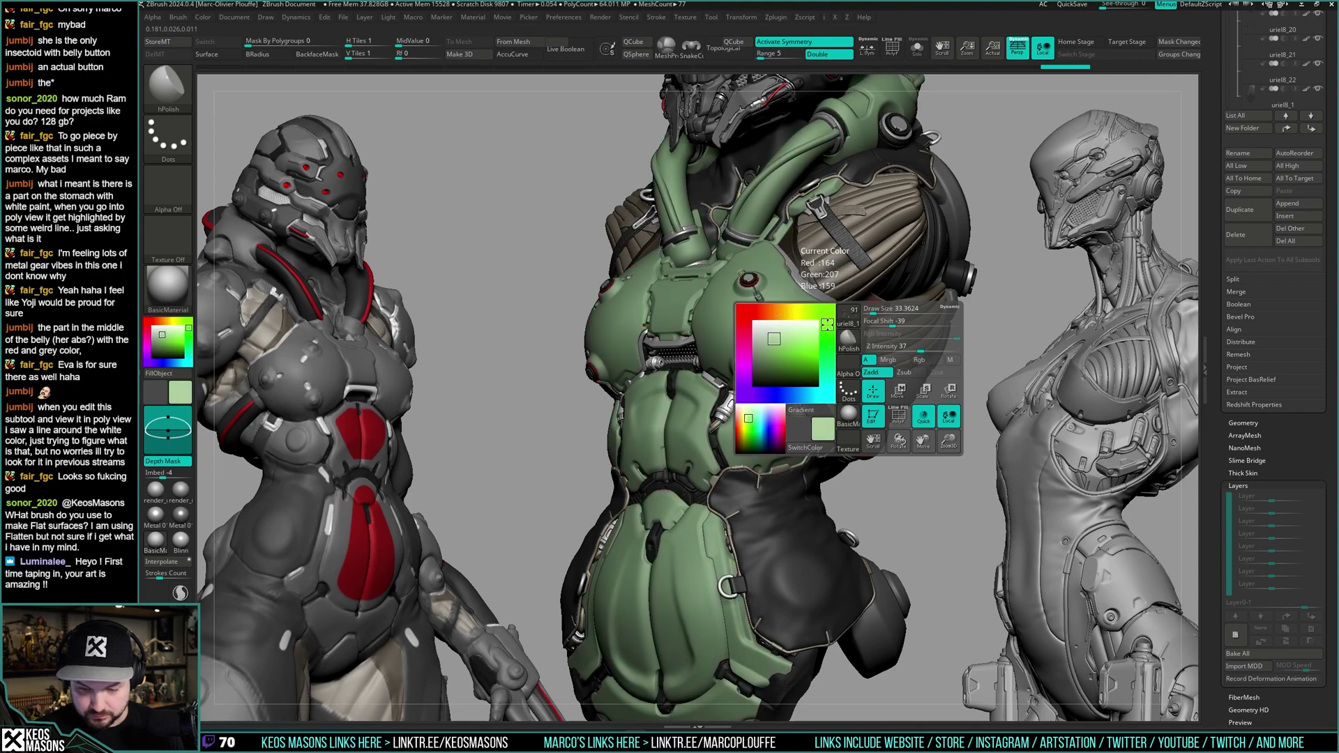
pyautogui.moveTo(862, 315); pyautogui.dragTo(865, 488, button='right')
pyautogui.click(167, 496)
pyautogui.hotkey('alt', 's')
pyautogui.hotkey('alt', 's')
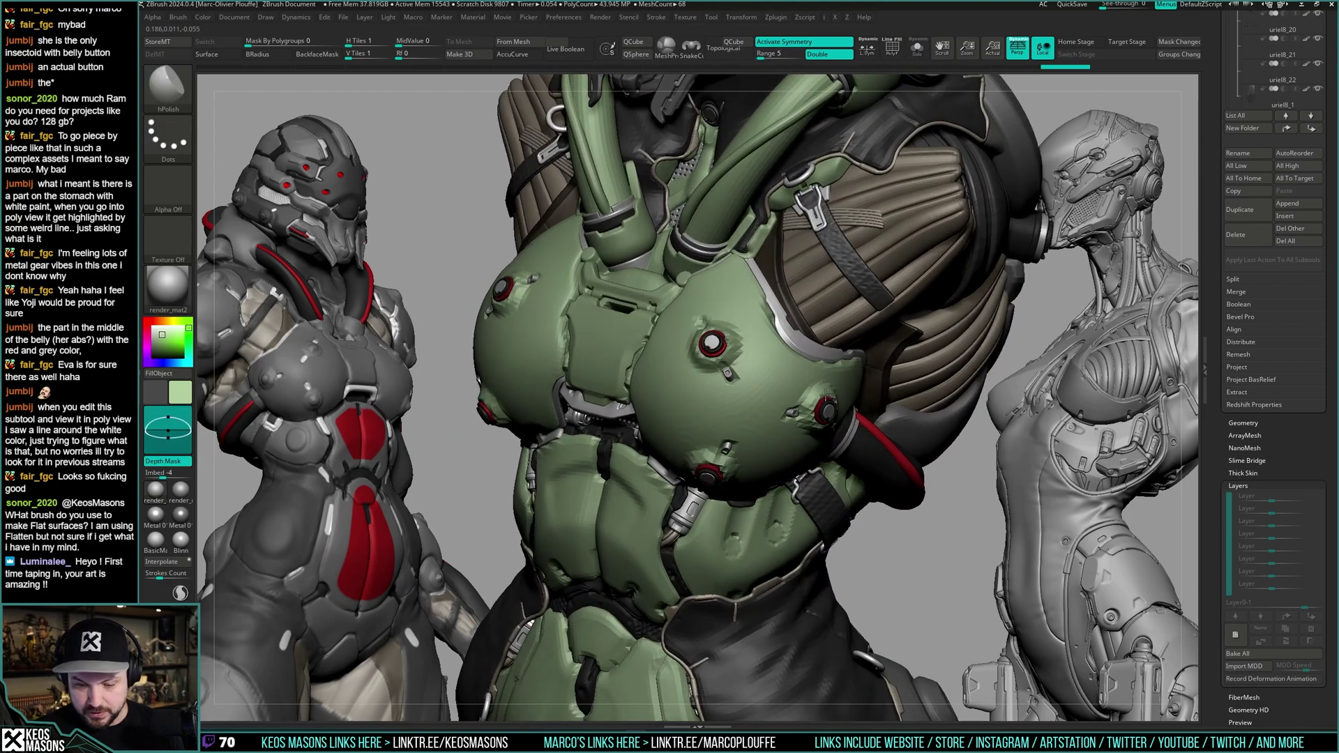
# - Choose the ClayBuildup brush and select the subtool uriel8_6 on the full front view of the character
pyautogui.moveTo(824, 395); pyautogui.dragTo(839, 348, button='right')
pyautogui.press('x')
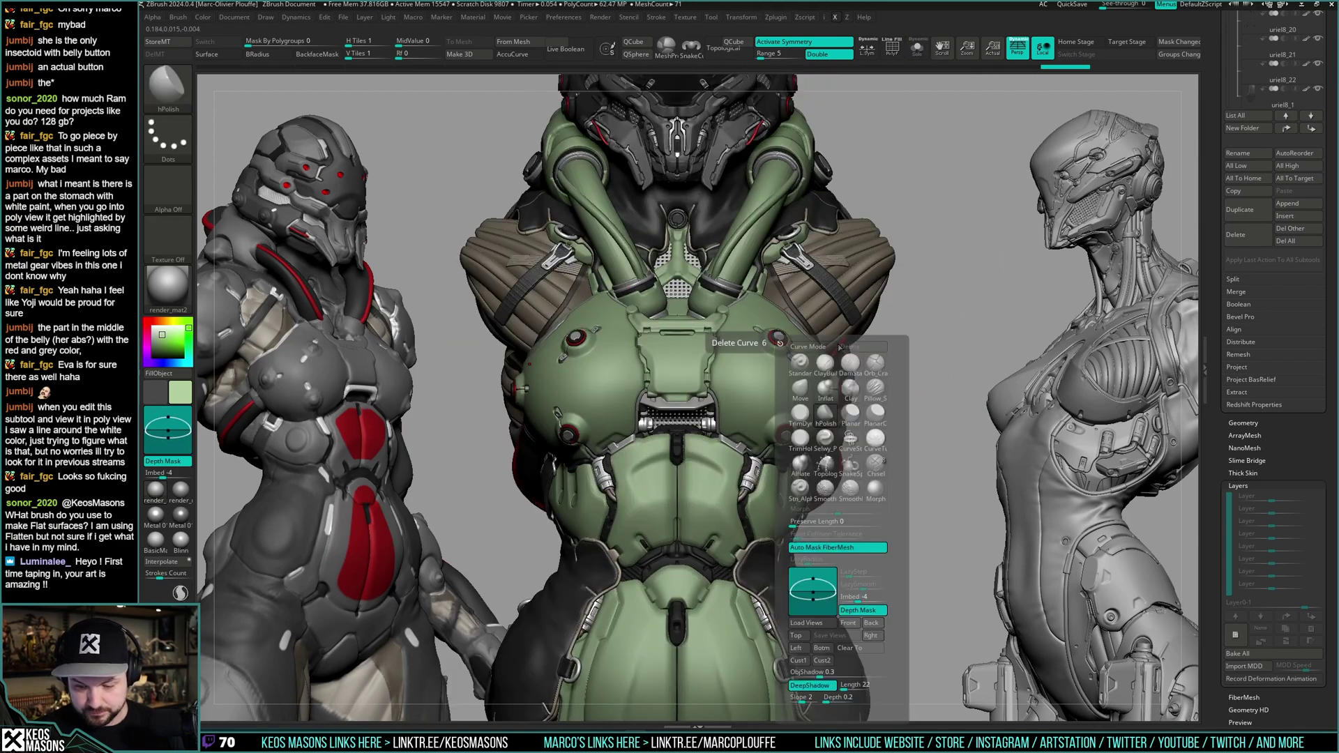
pyautogui.click(825, 362)
pyautogui.hotkey('alt', 's')
pyautogui.keyDown('alt'); pyautogui.moveTo(830, 241); pyautogui.dragTo(908, 355, button='right'); pyautogui.keyUp('alt')
pyautogui.hotkey('alt', 's')
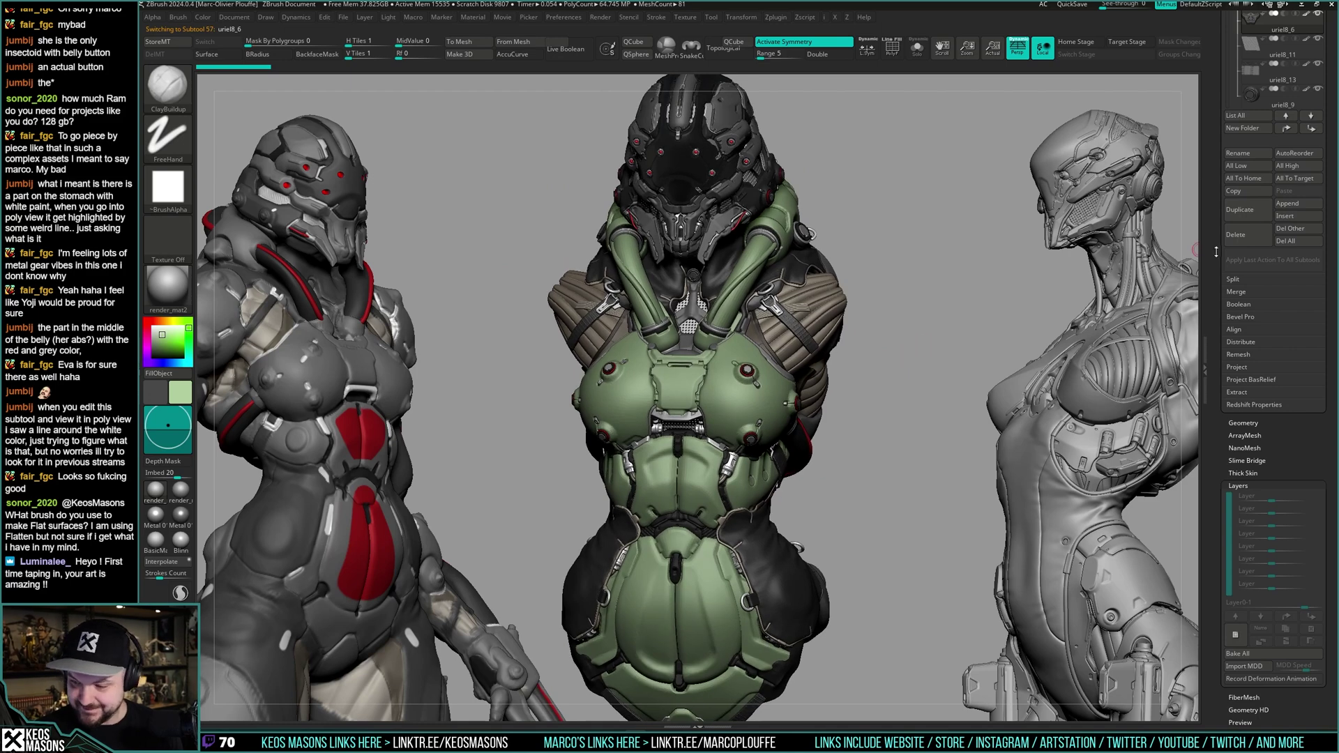
# - Isolate the uriel8_6 slab, clone it as a separate tool and open the clone
pyautogui.moveTo(1213, 244); pyautogui.dragTo(1214, 336)
pyautogui.scroll(3, 1214, 337)
pyautogui.click(917, 48)
pyautogui.moveTo(867, 361)
pyautogui.mouseDown(button='right')
pyautogui.moveTo(865, 405)
pyautogui.moveTo(868, 386)
pyautogui.mouseUp(button='right')
pyautogui.moveTo(1236, 117); pyautogui.dragTo(1236, 221)
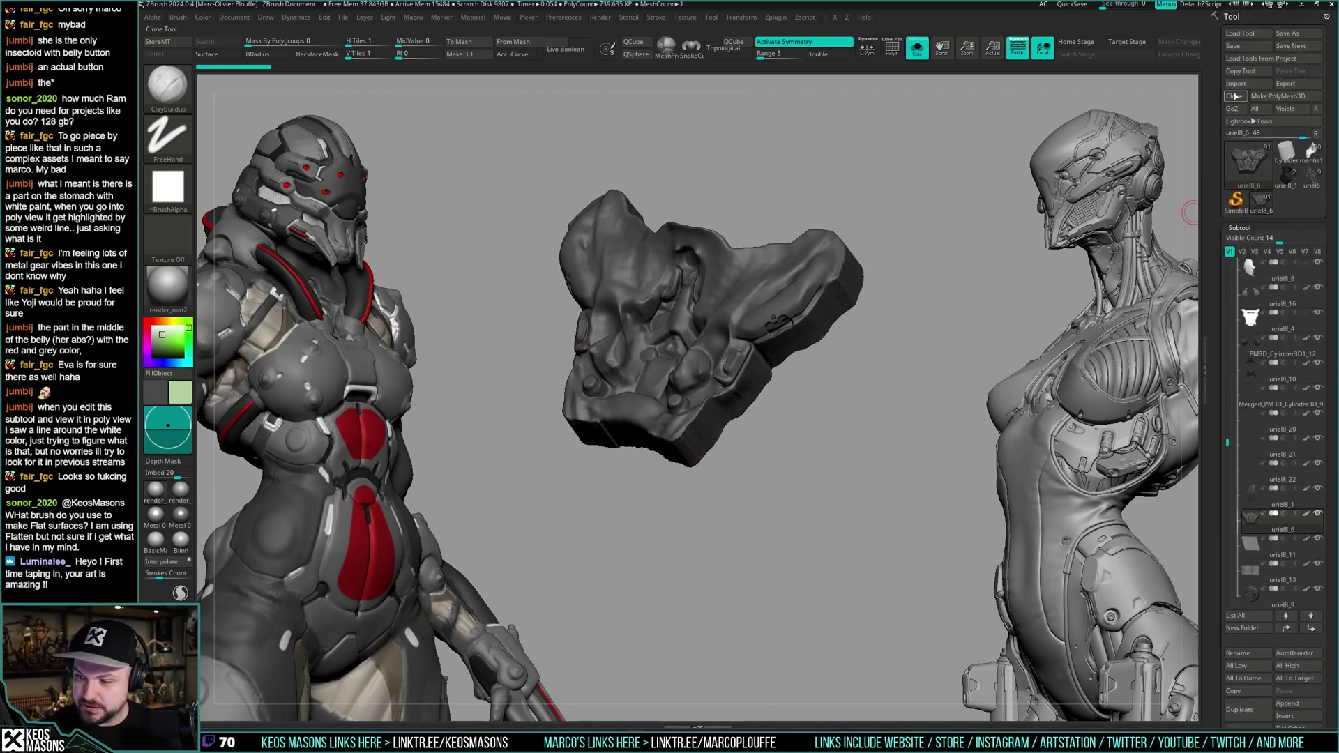
pyautogui.click(1235, 96)
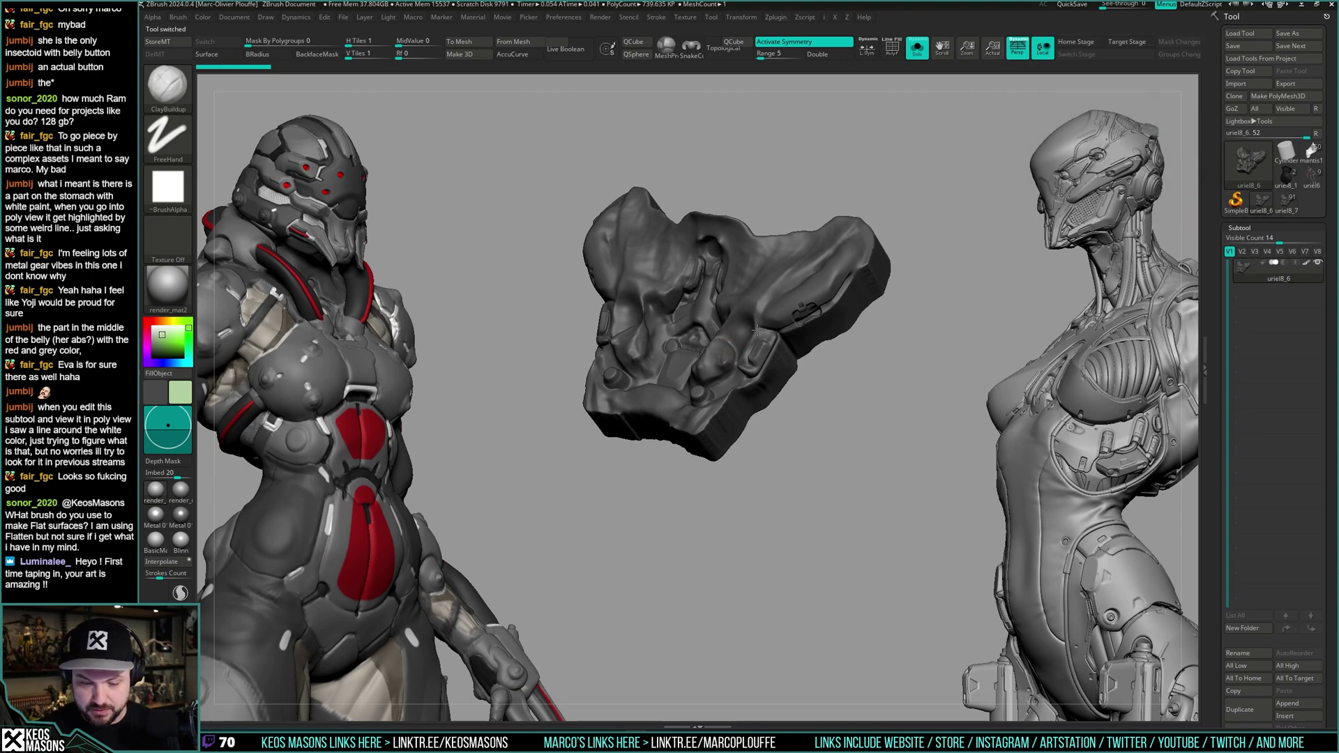
# - Paint a mask over the thick side walls around the cloned slab with the MaskPen brush
pyautogui.hotkey('shift', 'f')
pyautogui.moveTo(796, 390)
pyautogui.mouseDown(button='right')
pyautogui.moveTo(768, 350)
pyautogui.moveTo(862, 306)
pyautogui.mouseUp(button='right')
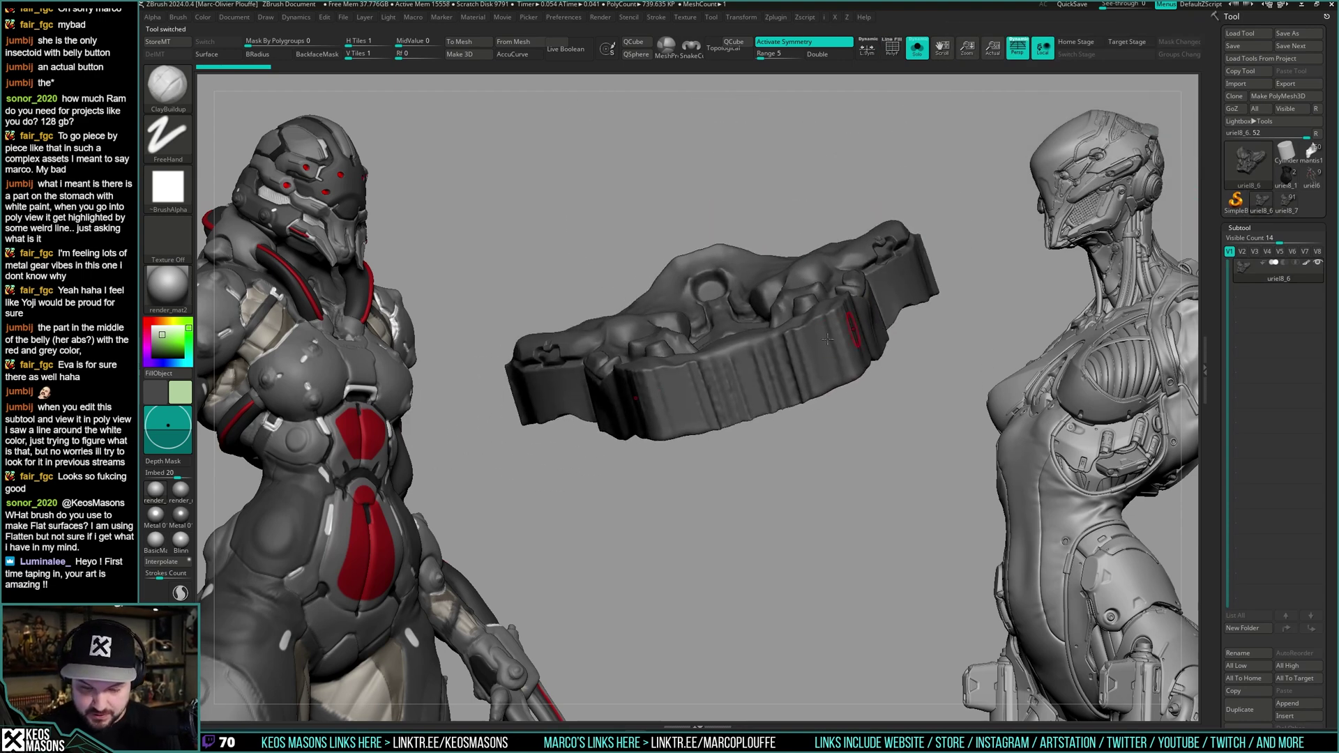
pyautogui.keyDown('ctrl'); pyautogui.moveTo(795, 354); pyautogui.dragTo(747, 369); pyautogui.keyUp('ctrl')
pyautogui.moveTo(829, 332); pyautogui.dragTo(863, 312, button='right')
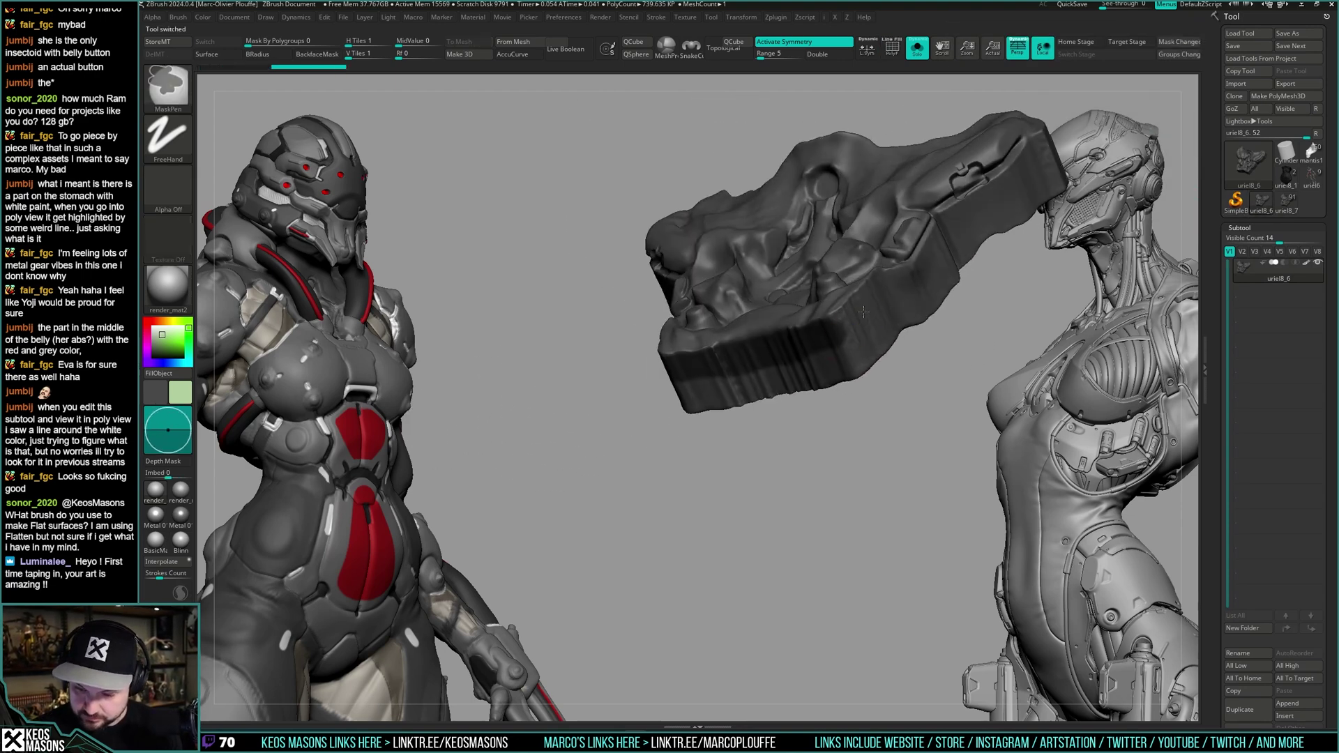
pyautogui.moveTo(917, 275); pyautogui.dragTo(832, 366, button='right')
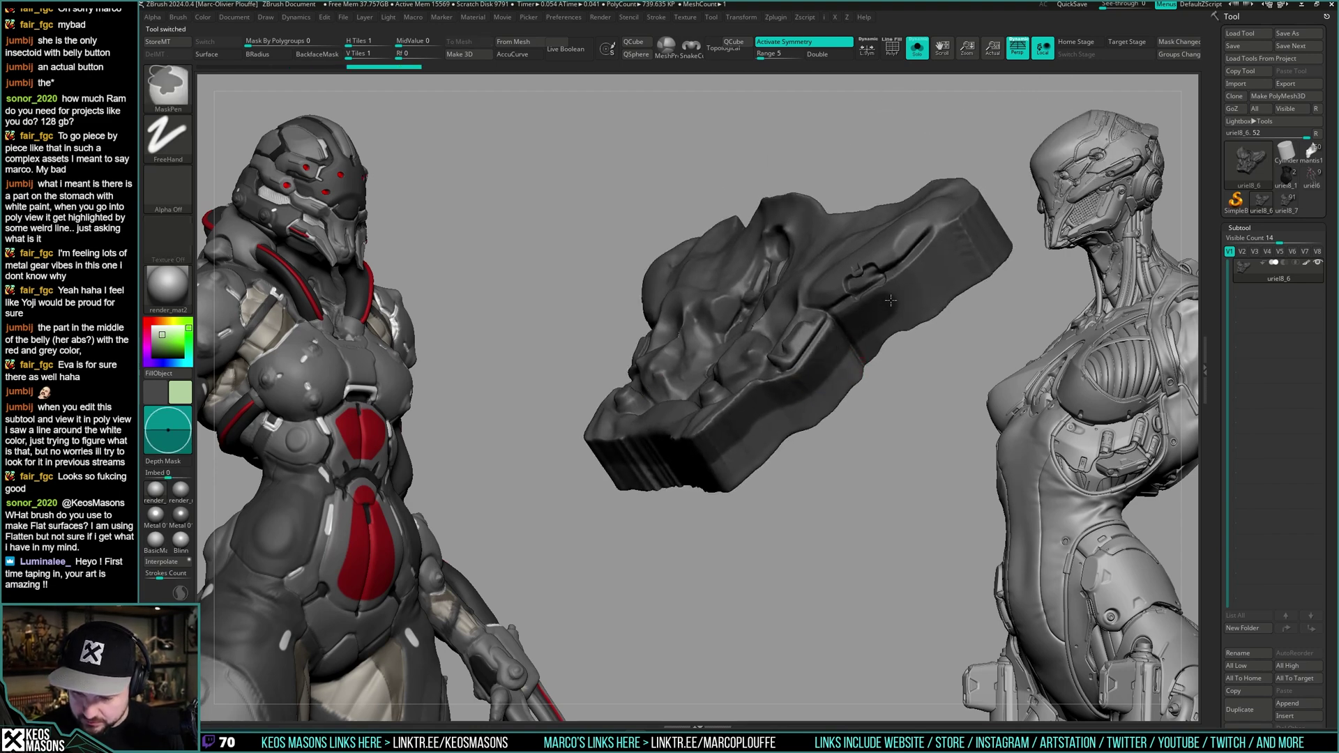
pyautogui.moveTo(943, 260); pyautogui.dragTo(781, 422, button='right')
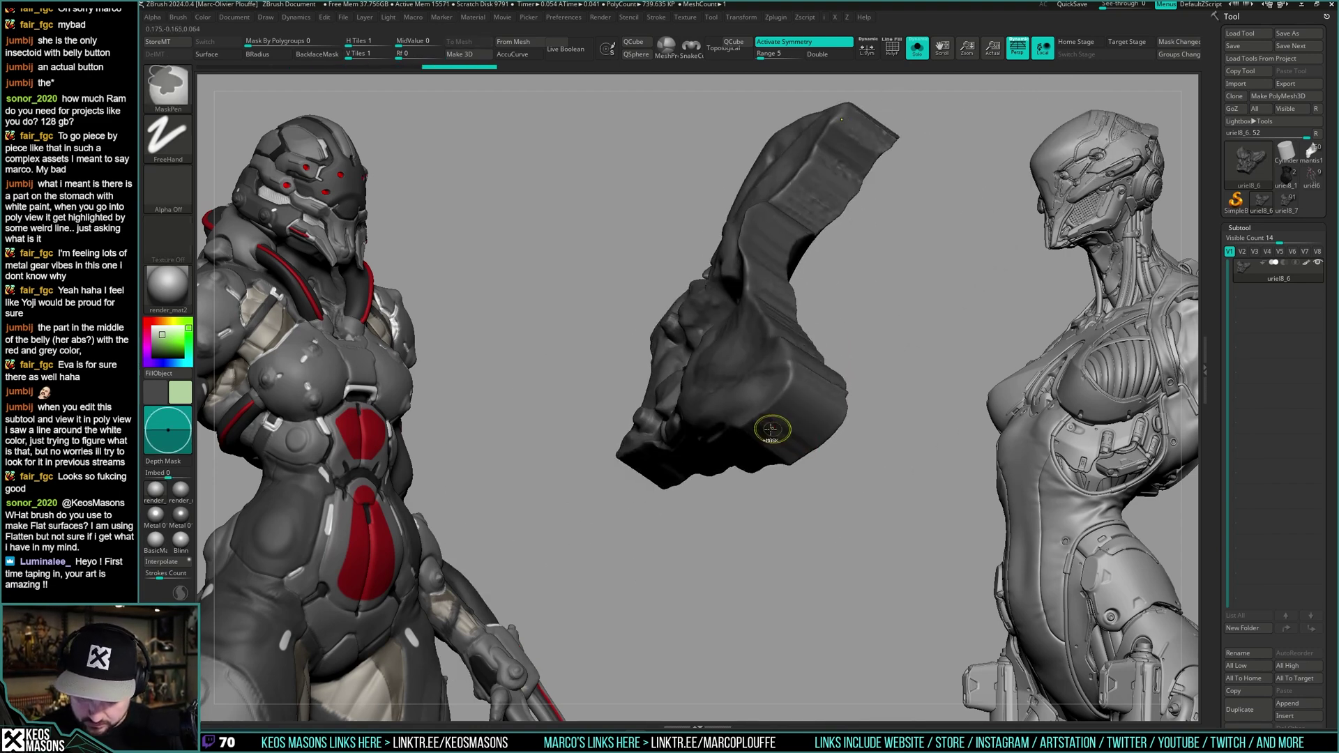
pyautogui.keyDown('ctrl'); pyautogui.click(807, 377); pyautogui.keyUp('ctrl')
pyautogui.moveTo(807, 377); pyautogui.dragTo(806, 382, button='right')
pyautogui.keyDown('ctrl'); pyautogui.moveTo(801, 322); pyautogui.dragTo(785, 200); pyautogui.keyUp('ctrl')
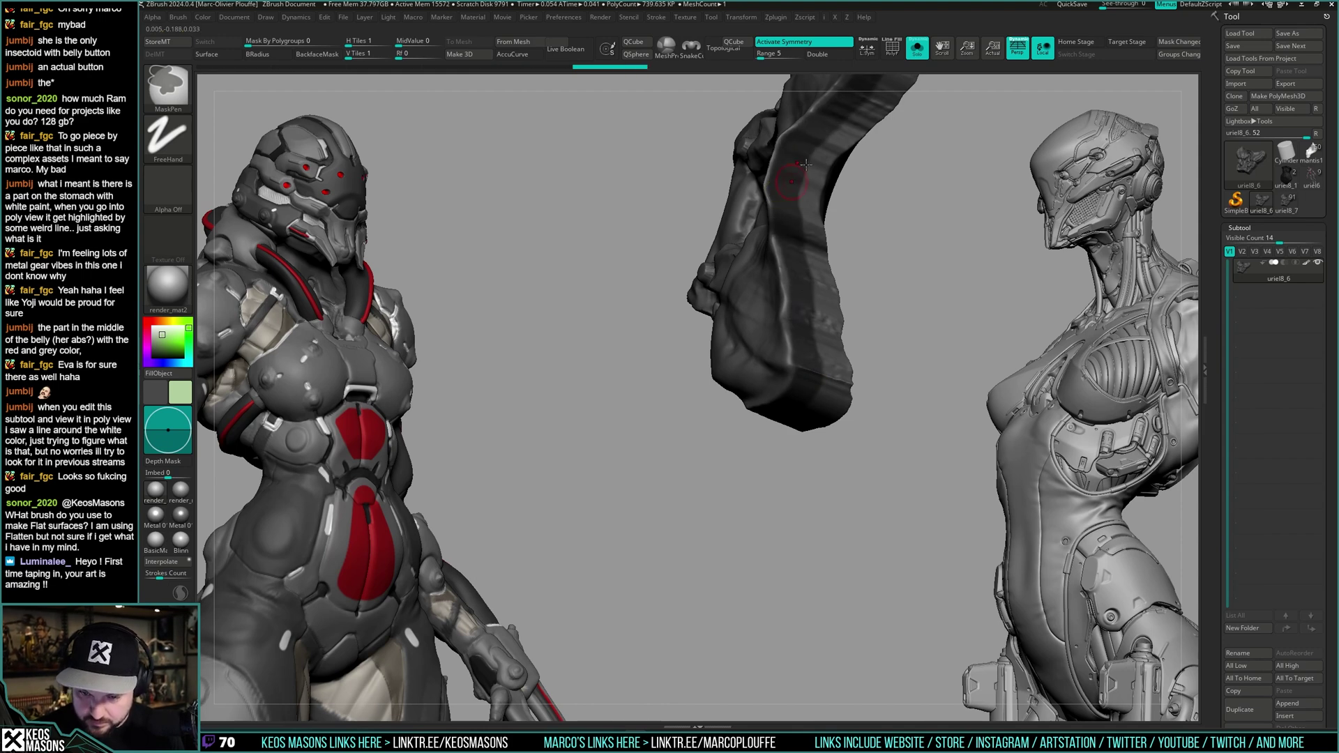
pyautogui.moveTo(805, 165); pyautogui.dragTo(928, 274, button='right')
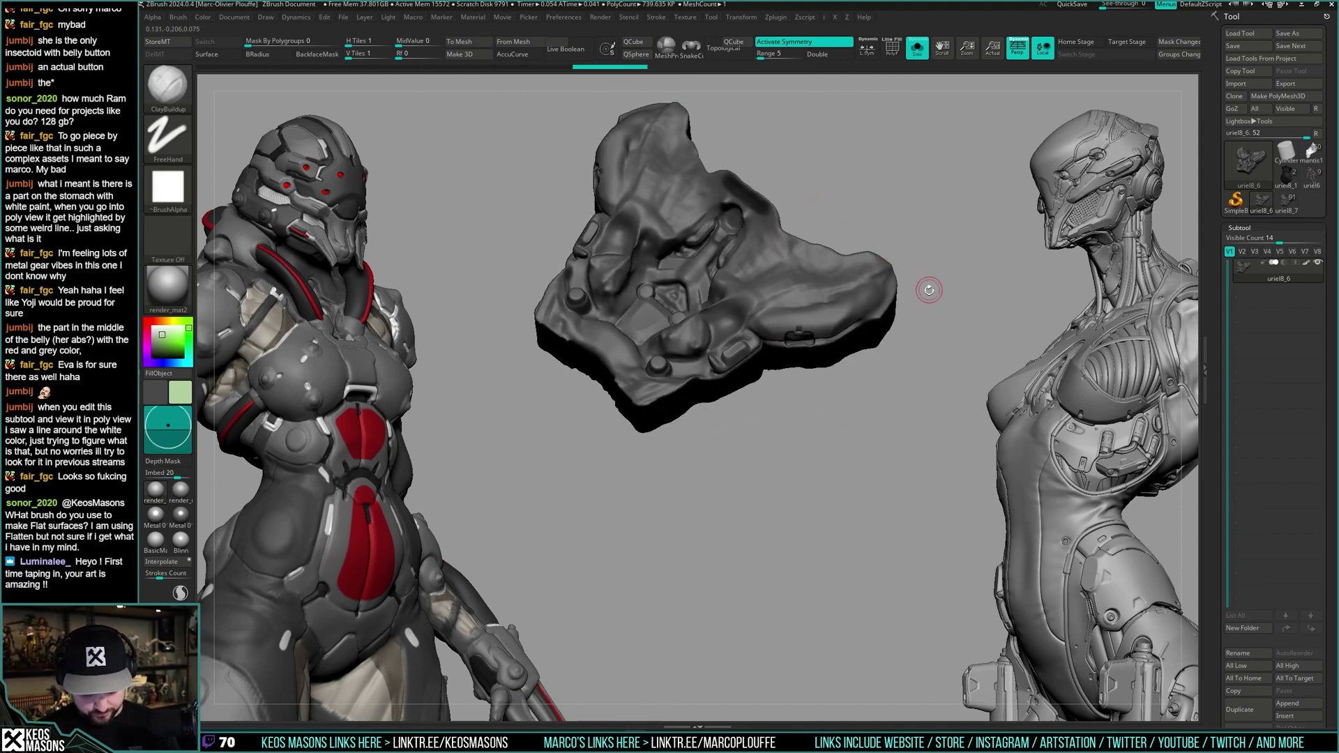
# - Hide the cloned slab's side walls and stray pieces so that only its detailed front surface stays visible
pyautogui.keyDown('ctrl'); pyautogui.keyDown('shift'); pyautogui.moveTo(929, 290); pyautogui.dragTo(930, 305); pyautogui.keyUp('shift'); pyautogui.keyUp('ctrl')
pyautogui.moveTo(930, 305)
pyautogui.mouseDown(button='right')
pyautogui.moveTo(918, 278)
pyautogui.moveTo(865, 298)
pyautogui.moveTo(898, 304)
pyautogui.mouseUp(button='right')
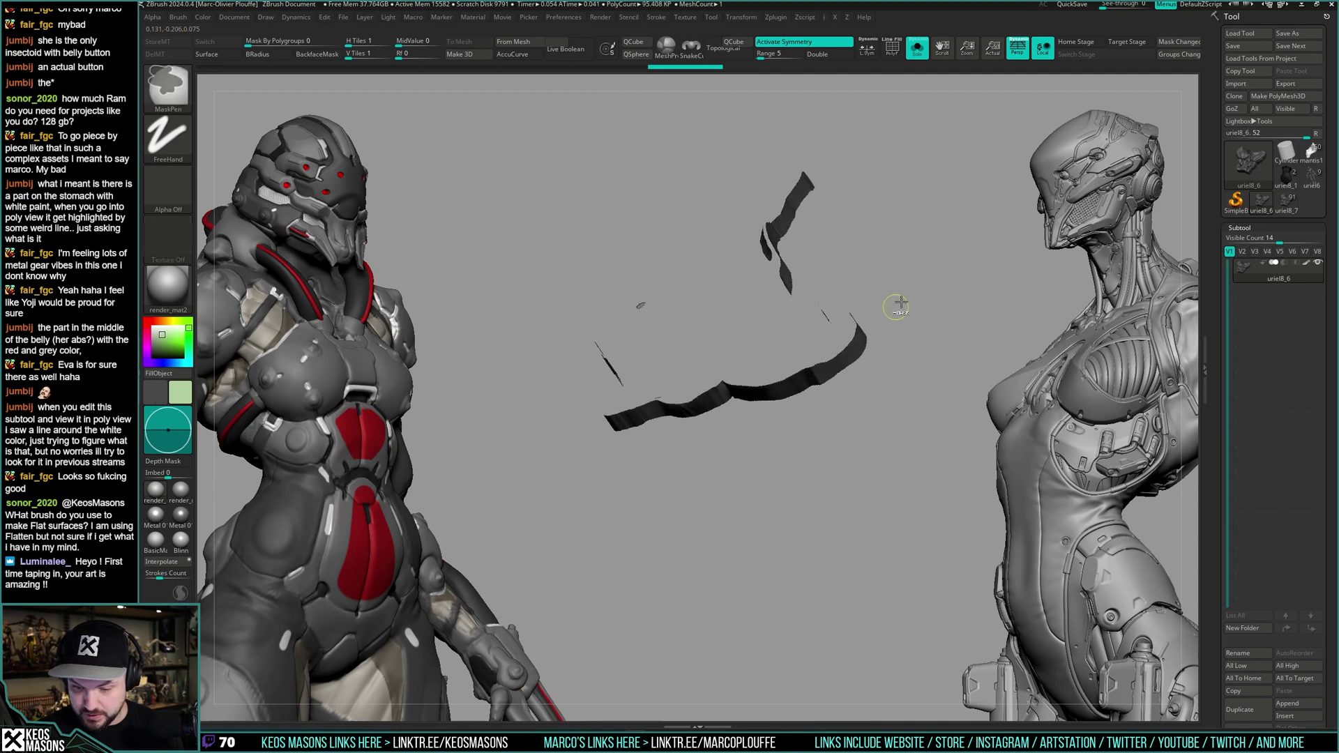
pyautogui.keyDown('ctrl'); pyautogui.keyDown('shift'); pyautogui.click(913, 303); pyautogui.keyUp('shift'); pyautogui.keyUp('ctrl')
pyautogui.keyDown('ctrl'); pyautogui.keyDown('shift'); pyautogui.click(865, 338); pyautogui.keyUp('shift'); pyautogui.keyUp('ctrl')
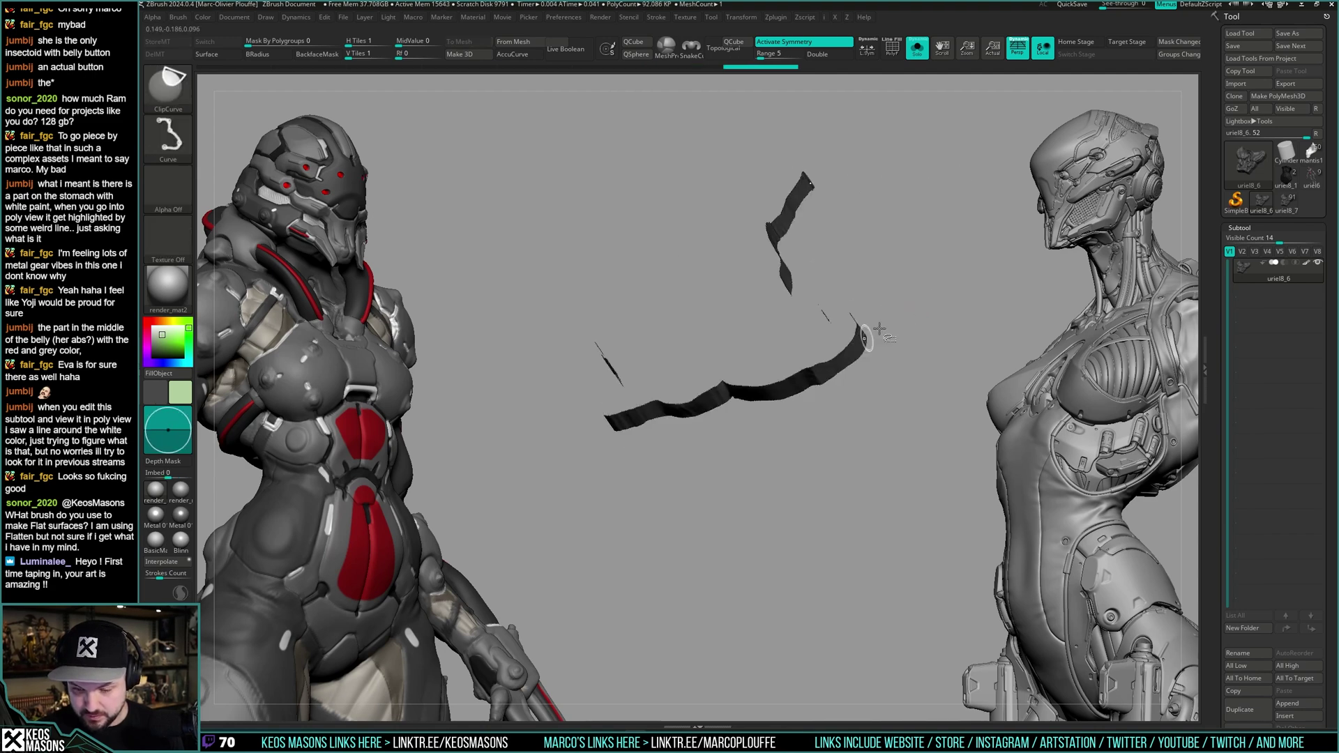
pyautogui.keyDown('ctrl'); pyautogui.keyDown('shift'); pyautogui.click(942, 289); pyautogui.keyUp('shift'); pyautogui.keyUp('ctrl')
pyautogui.moveTo(942, 293)
pyautogui.mouseDown(button='right')
pyautogui.moveTo(927, 278)
pyautogui.moveTo(946, 291)
pyautogui.moveTo(926, 278)
pyautogui.moveTo(906, 338)
pyautogui.moveTo(894, 328)
pyautogui.mouseUp(button='right')
pyautogui.hotkey('ctrl', 'shift', 'z')
# - Group the visible front surface into a single polygroup and check it in PolyFrame display
pyautogui.hotkey('shift', 'f')
pyautogui.hotkey('shift', 'f')
pyautogui.rightClick(896, 328)
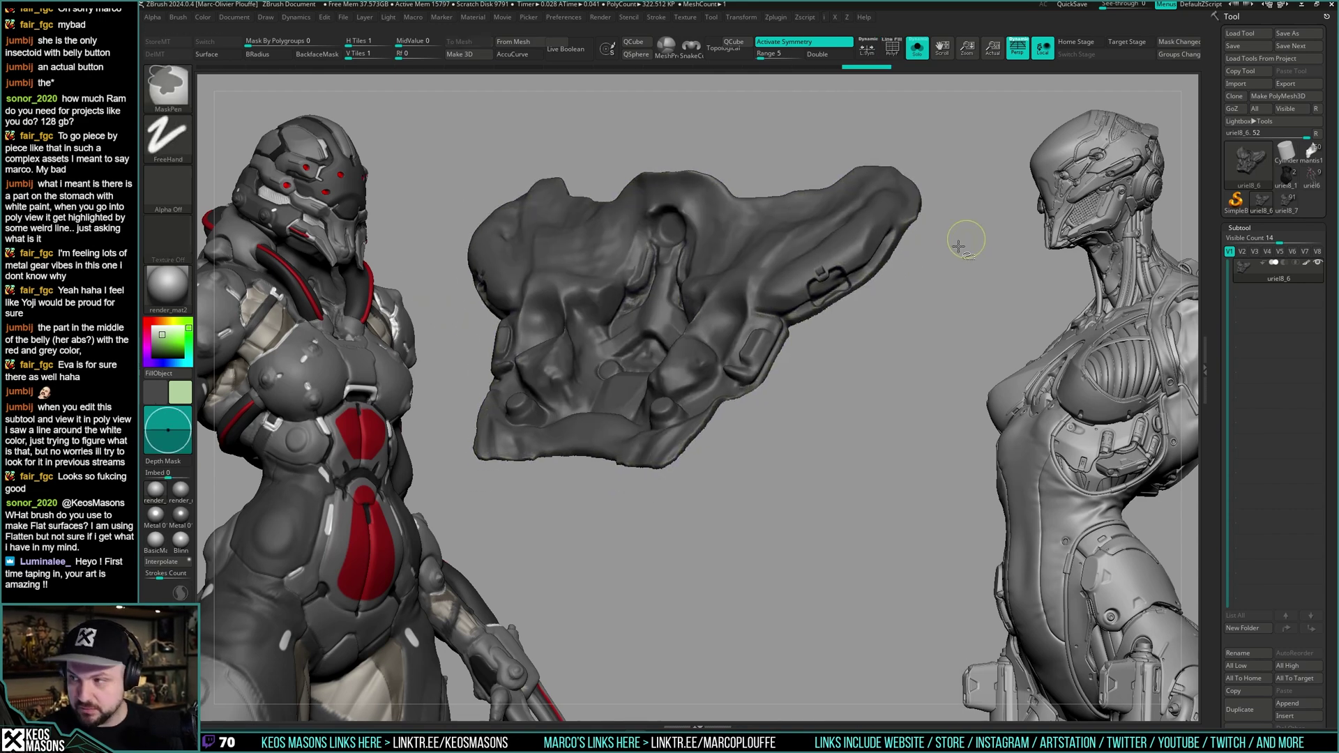
pyautogui.hotkey('ctrl', 'w')
pyautogui.hotkey('shift', 'f')
pyautogui.keyDown('alt'); pyautogui.moveTo(850, 417); pyautogui.dragTo(858, 388, button='right'); pyautogui.keyUp('alt')
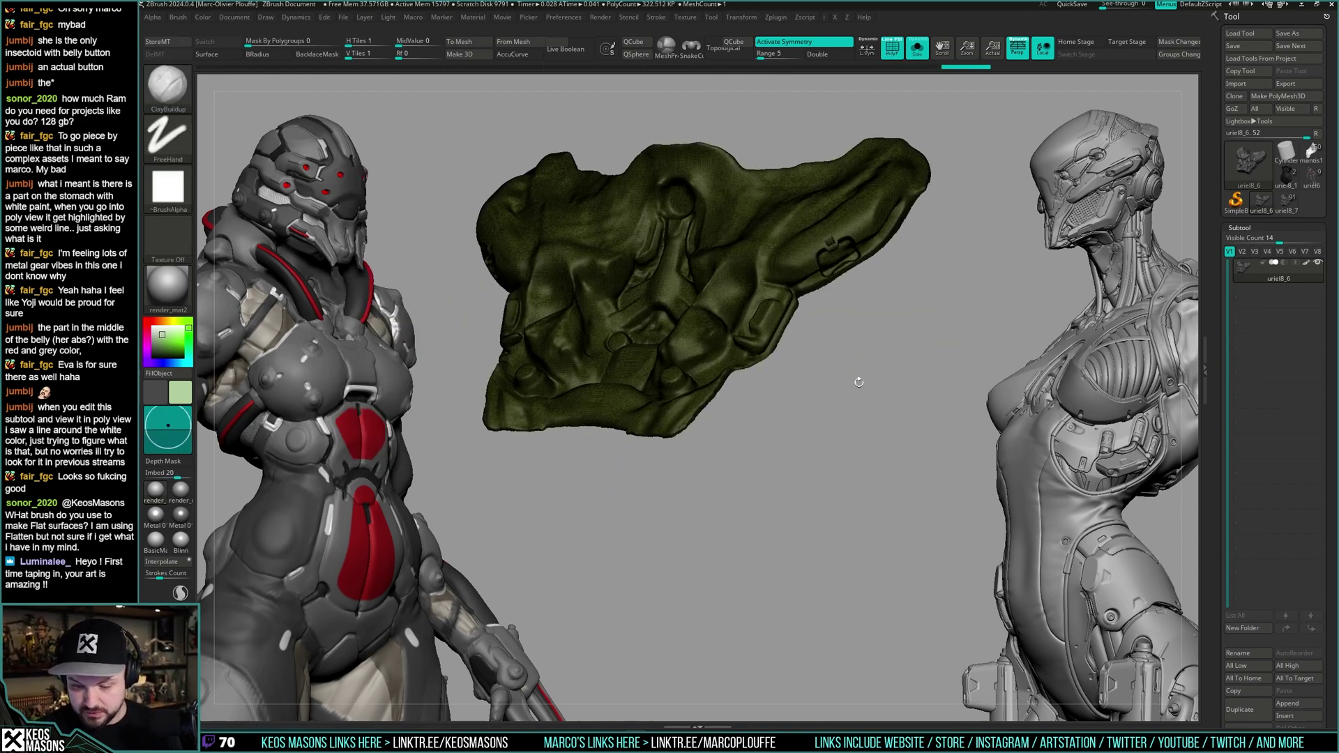
# - Mask the front surface by its Border feature, then invert and blur the mask
pyautogui.hotkey('shift', 'f')
pyautogui.press('z')
pyautogui.click(873, 386)
pyautogui.click(873, 386)
pyautogui.click(844, 396)
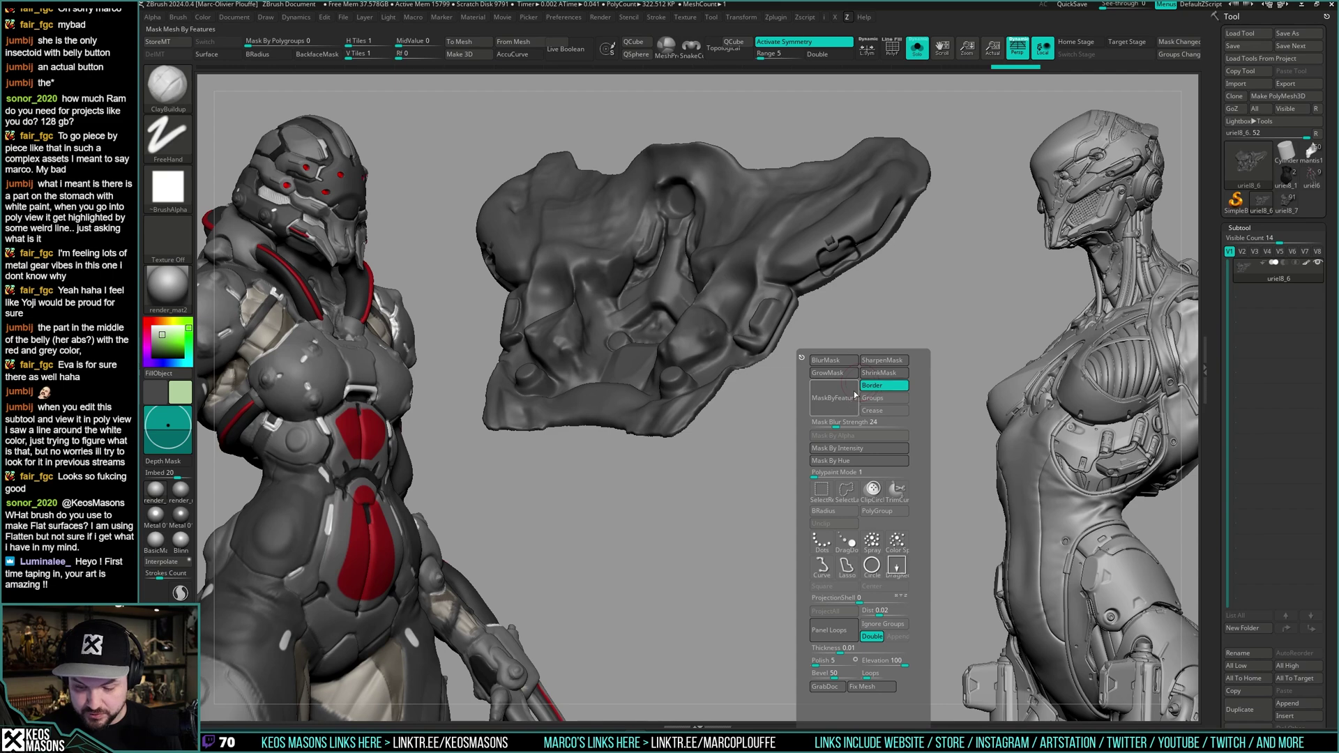
pyautogui.keyDown('ctrl'); pyautogui.click(915, 344); pyautogui.keyUp('ctrl')
pyautogui.keyDown('ctrl'); pyautogui.click(773, 308); pyautogui.keyUp('ctrl')
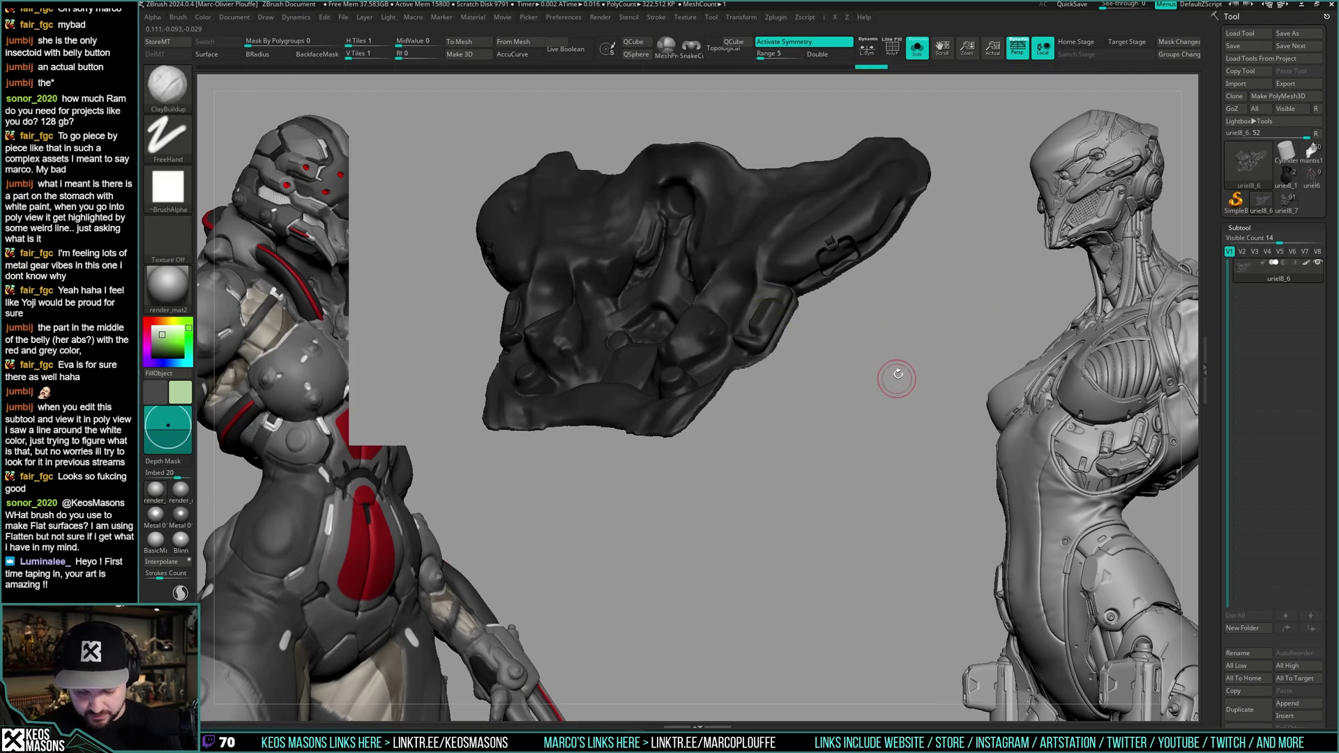
# - Polish the unmasked border of the cloned front surface, then clear the mask
pyautogui.press('x')
pyautogui.moveTo(850, 661)
pyautogui.mouseDown()
pyautogui.moveTo(863, 665)
pyautogui.moveTo(830, 659)
pyautogui.mouseUp()
pyautogui.press('x')
pyautogui.keyDown('ctrl'); pyautogui.moveTo(956, 332); pyautogui.dragTo(965, 370); pyautogui.keyUp('ctrl')
pyautogui.moveTo(934, 397); pyautogui.dragTo(858, 446)
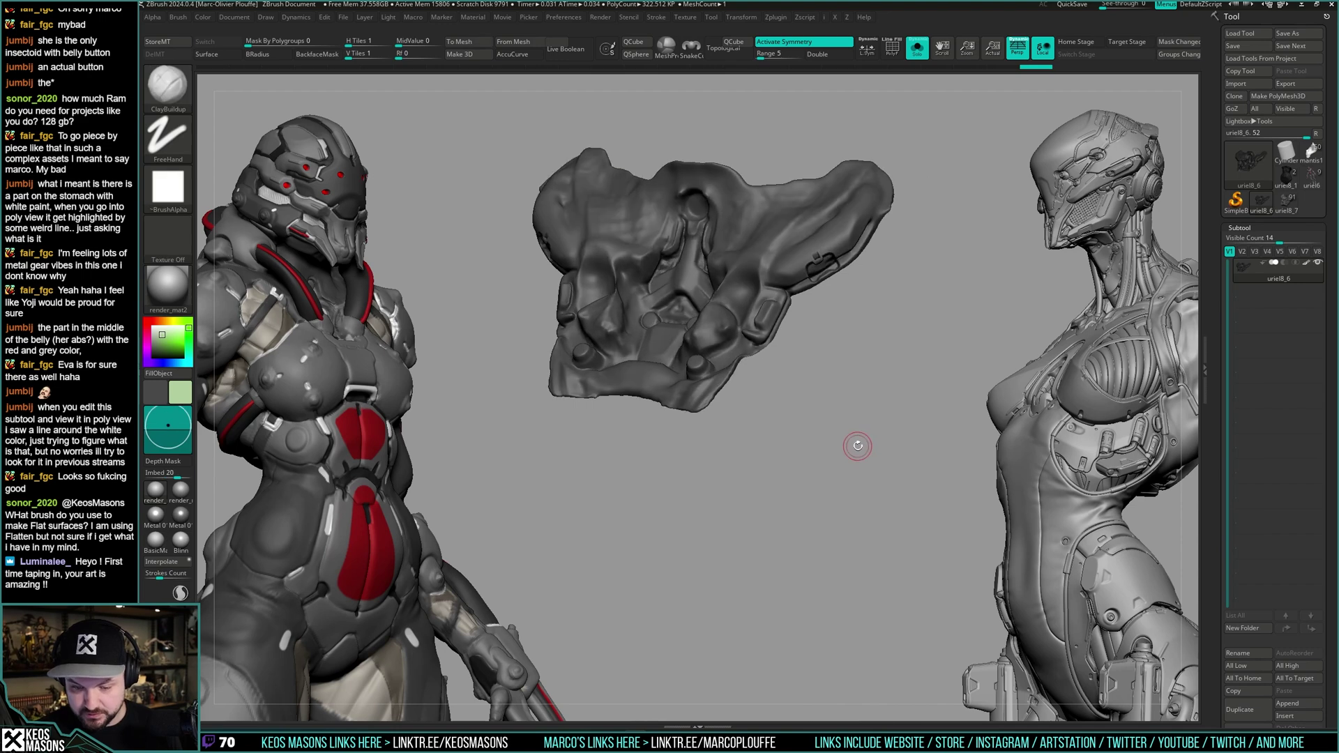
# - Duplicate the front surface subtool and try to ZRemesh the copy with a Target Polygons Count of 3.06967
pyautogui.hotkey('shift', 'f')
pyautogui.hotkey('shift', 'f')
pyautogui.click(1239, 709)
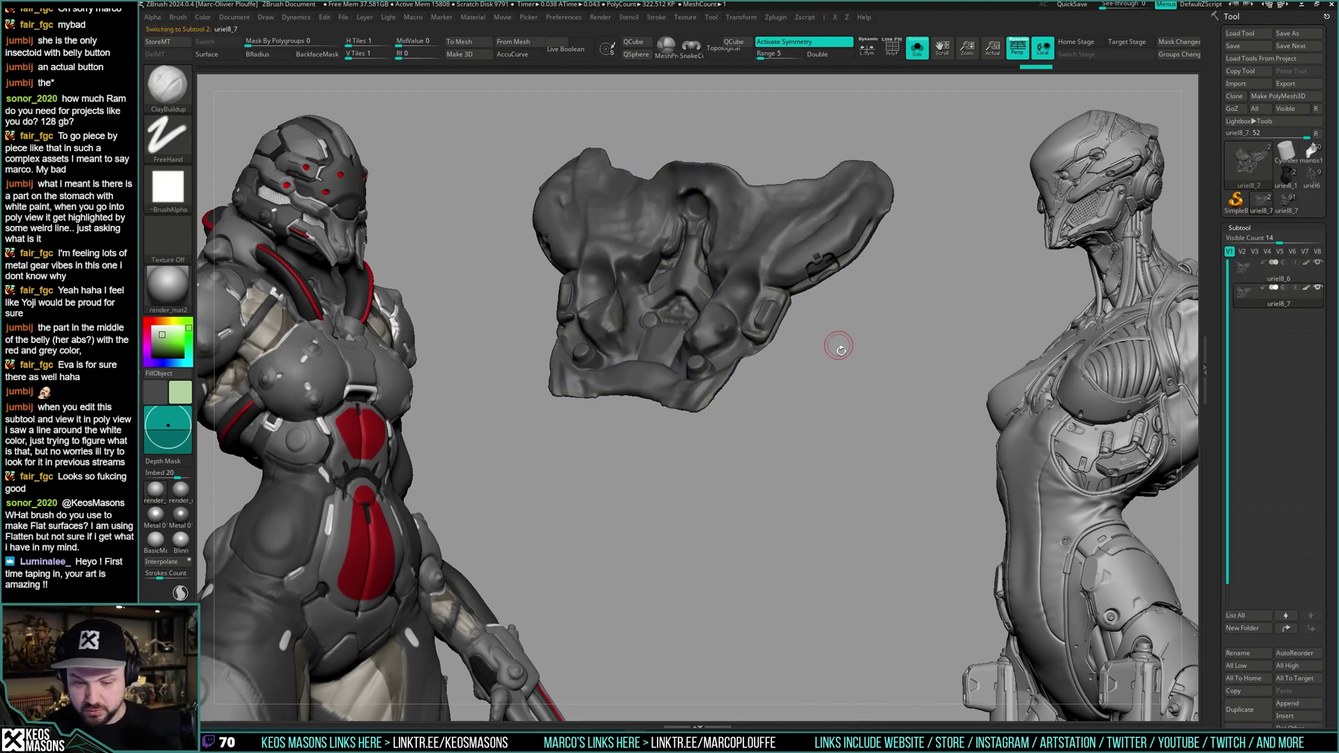
pyautogui.press('x')
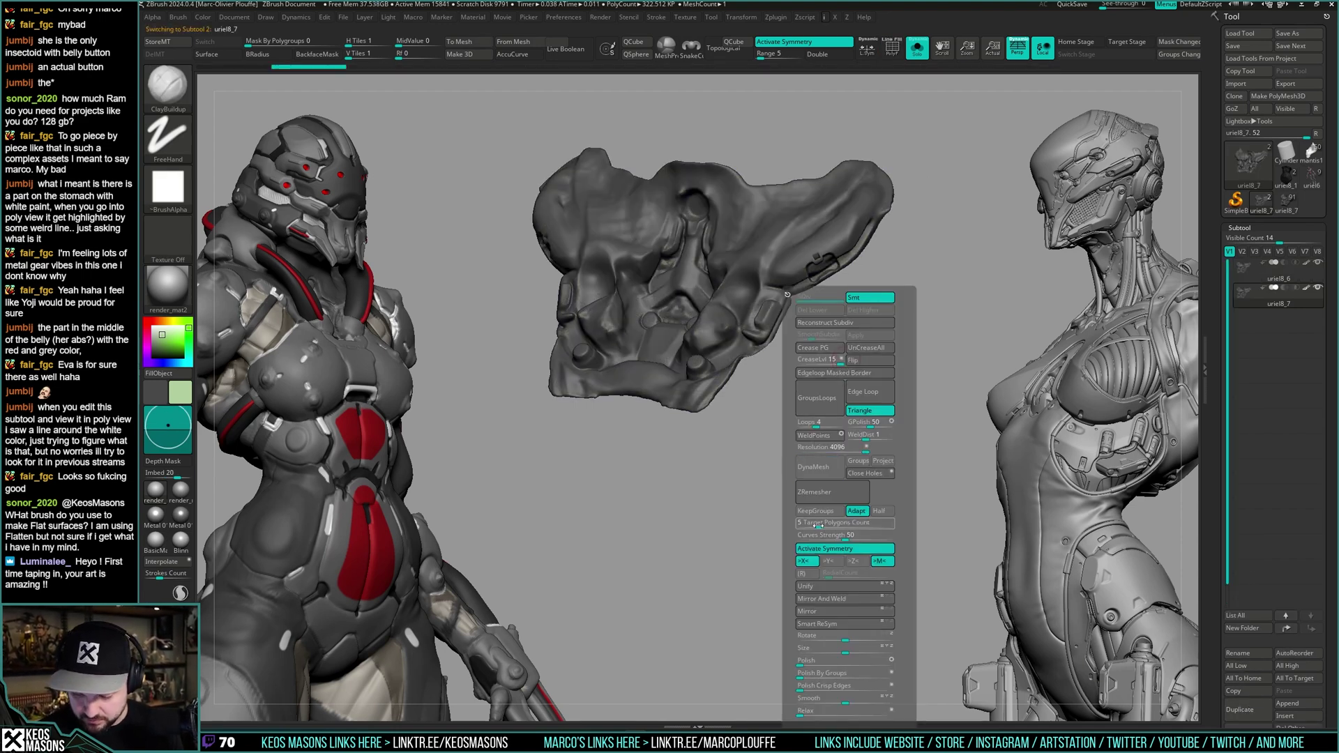
pyautogui.moveTo(814, 527); pyautogui.dragTo(826, 522)
pyautogui.click(831, 493)
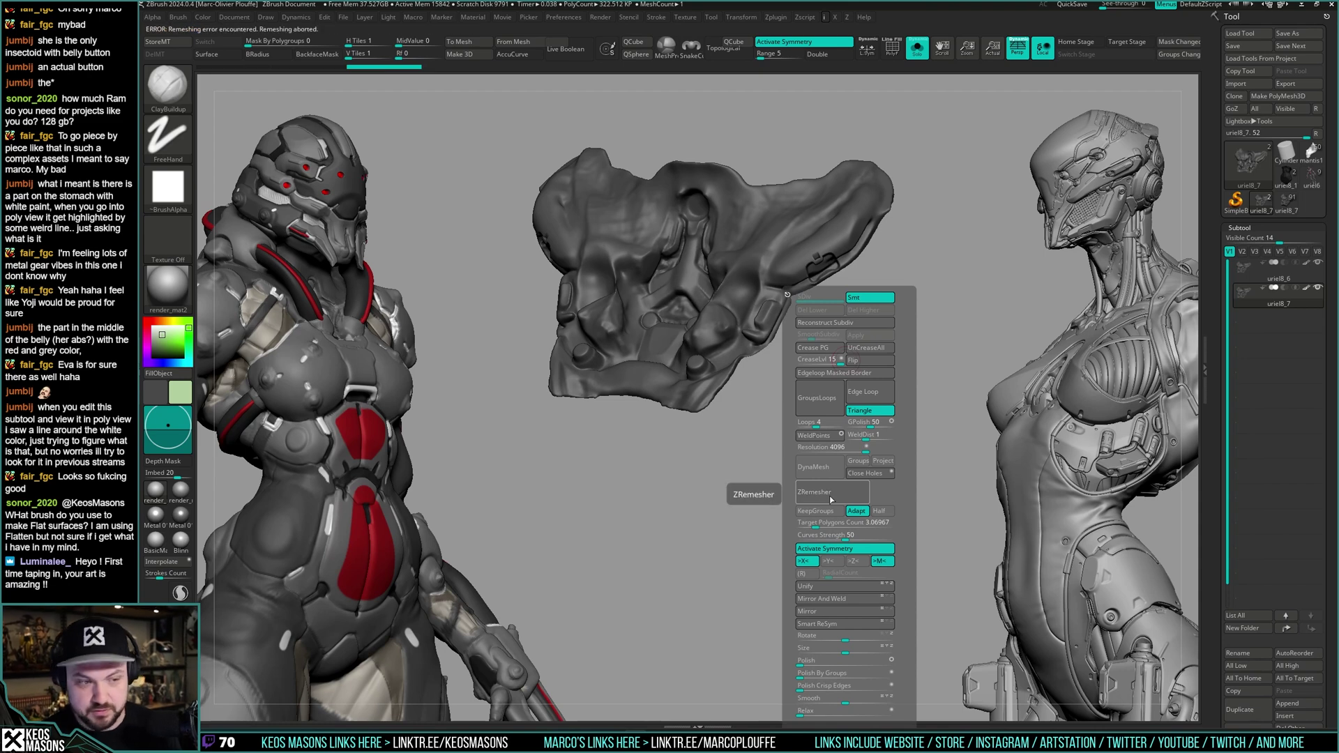
# - Inspect the duplicated surface's wireframe and run a mesh integrity check on it
pyautogui.moveTo(917, 316); pyautogui.dragTo(851, 353)
pyautogui.hotkey('shift', 'f')
pyautogui.moveTo(850, 351)
pyautogui.keyDown('ctrl'); pyautogui.mouseDown(button='right')
pyautogui.moveTo(852, 366)
pyautogui.moveTo(866, 349)
pyautogui.mouseUp(button='right'); pyautogui.keyUp('ctrl')
pyautogui.hotkey('shift', 'f')
pyautogui.press('z')
pyautogui.click(873, 687)
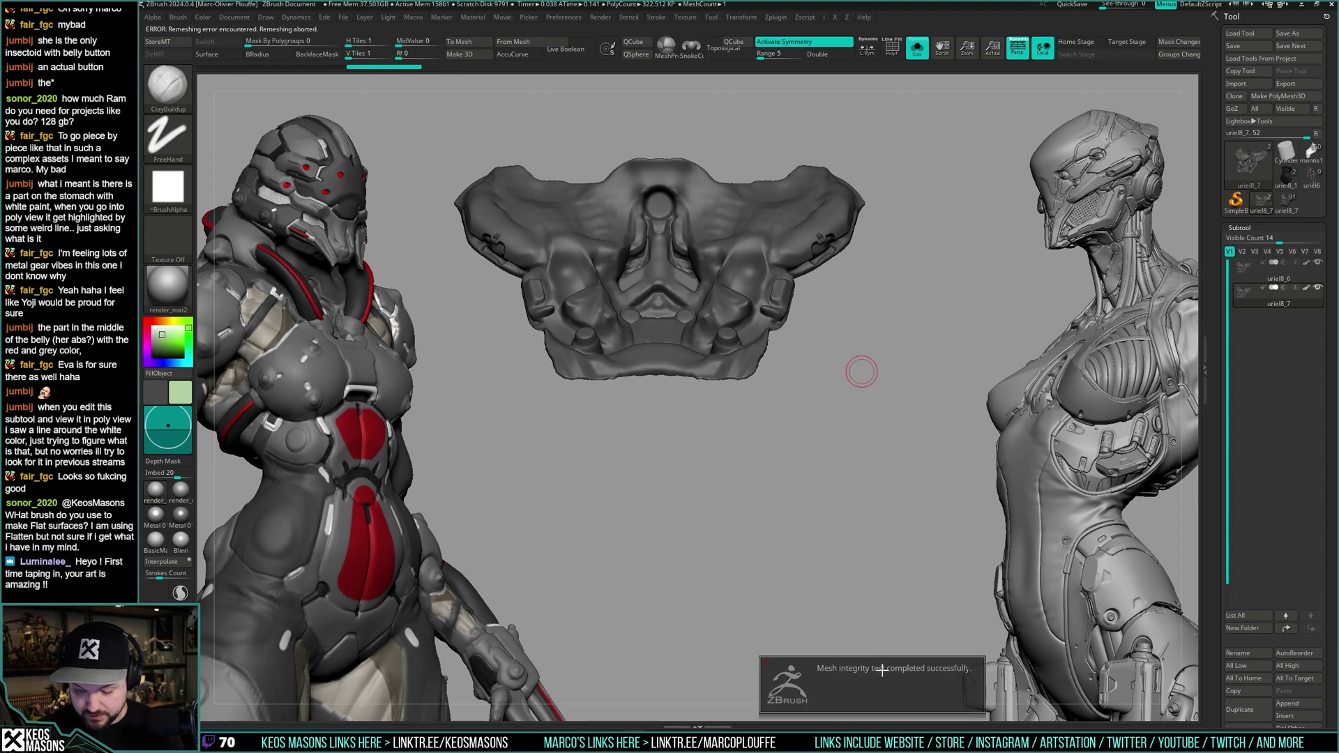
# - Repair the duplicated surface's mesh and ZRemesh it with a Target Polygons Count of 3.06967
pyautogui.moveTo(882, 404); pyautogui.dragTo(856, 375)
pyautogui.press('i')
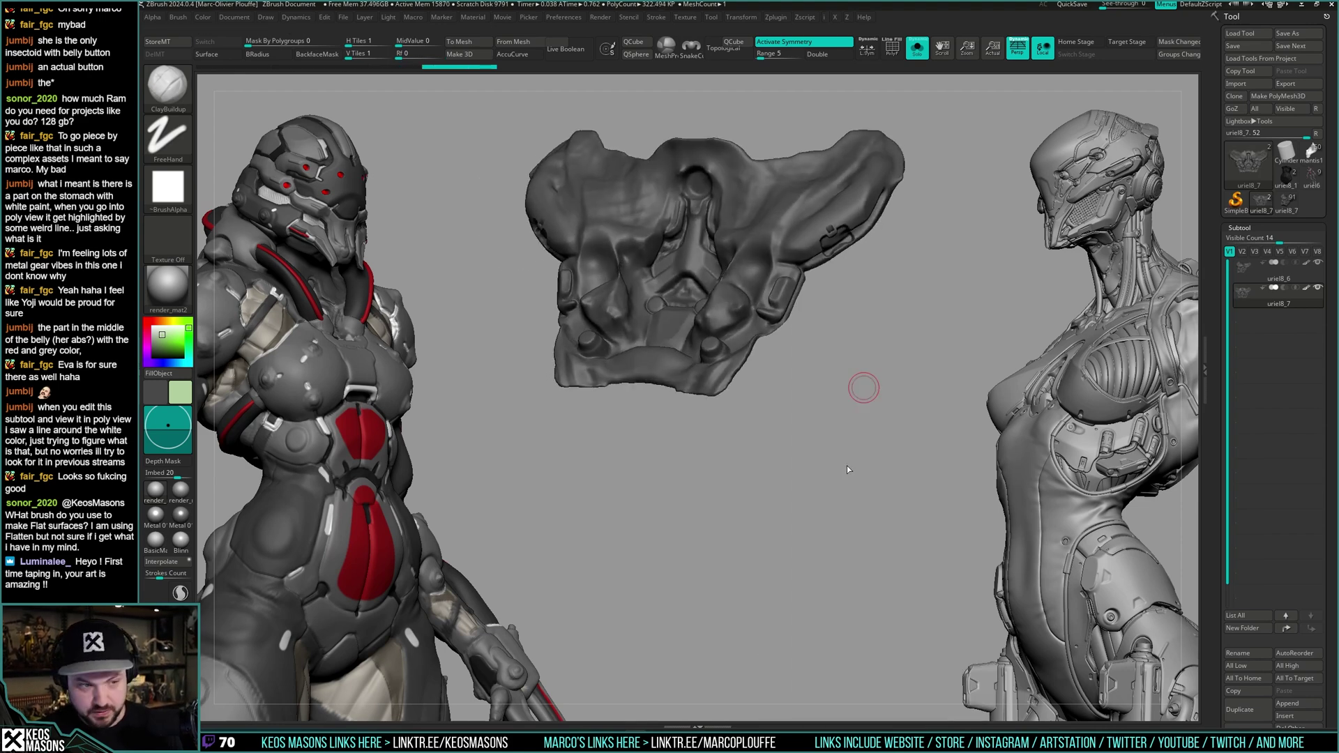
pyautogui.hotkey('shift', 'f')
pyautogui.hotkey('shift', 'f')
pyautogui.press('i')
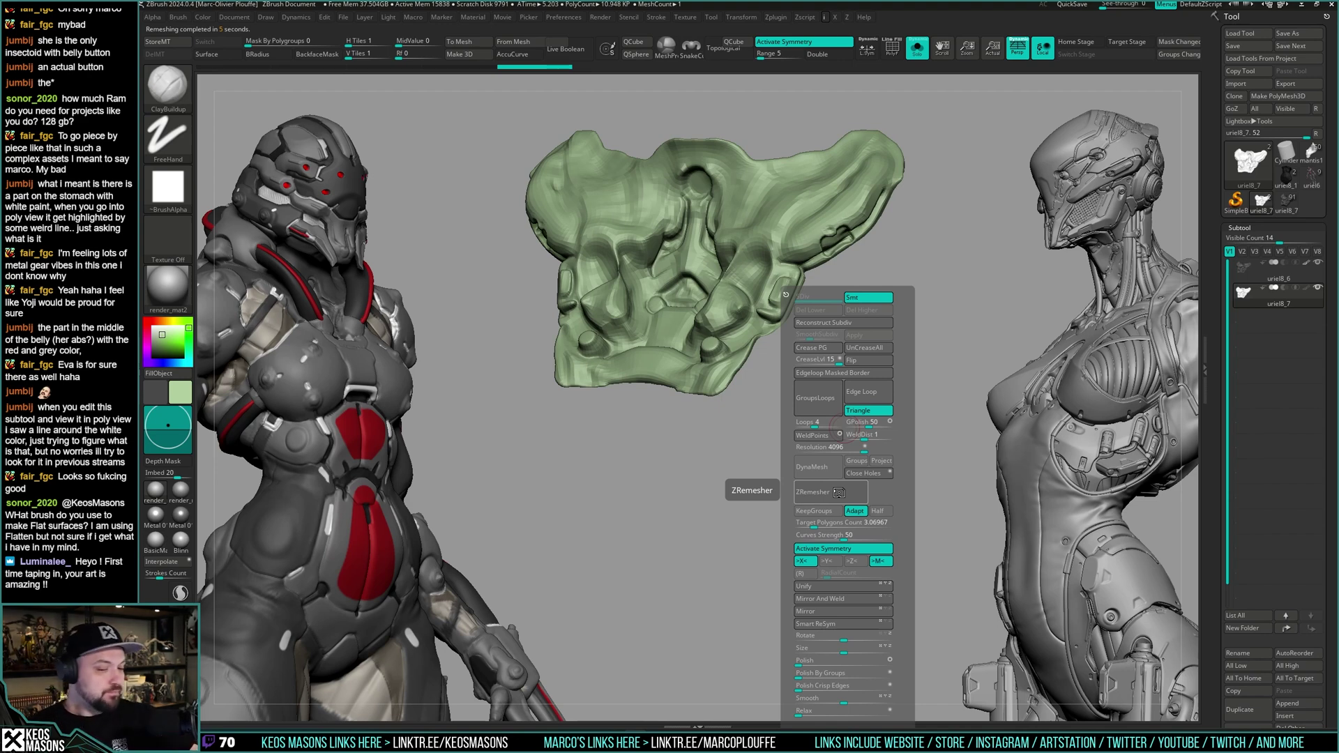
# - Subdivide the remeshed surface and project the source surface's detail onto it with ProjectionShell at 0.00647
pyautogui.moveTo(1012, 174); pyautogui.dragTo(880, 389)
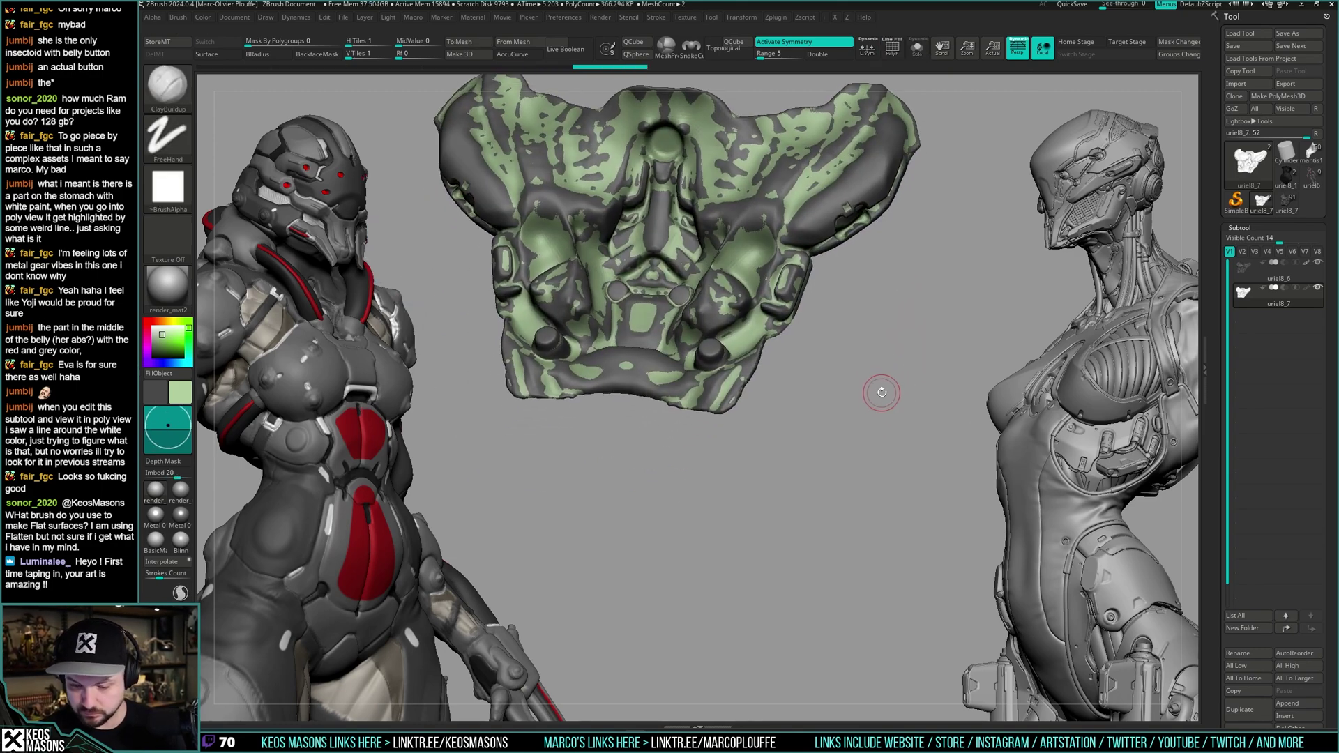
pyautogui.press('space')
pyautogui.moveTo(889, 600); pyautogui.dragTo(897, 600)
pyautogui.keyDown('alt'); pyautogui.moveTo(848, 281); pyautogui.dragTo(840, 380); pyautogui.keyUp('alt')
pyautogui.press('space')
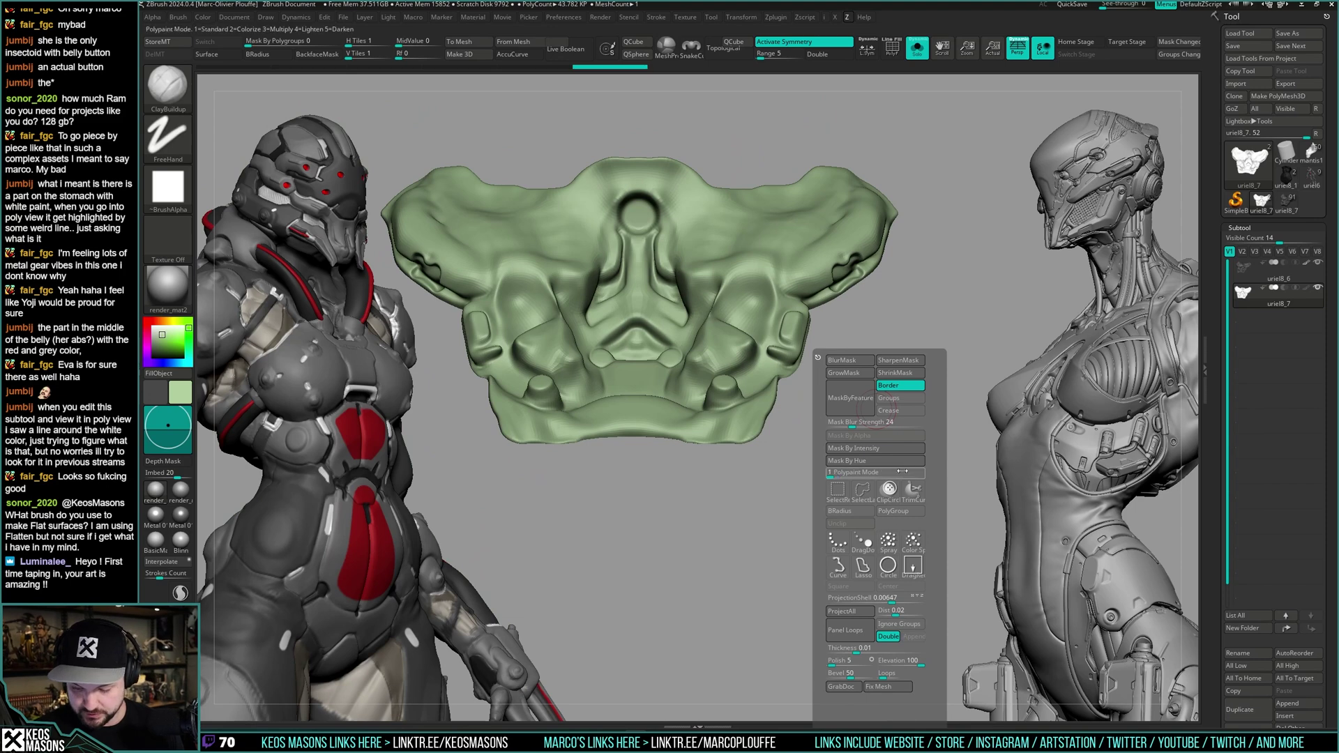
# - Close the holes of the remeshed surface at its undivided base resolution
pyautogui.press('i')
pyautogui.click(946, 475)
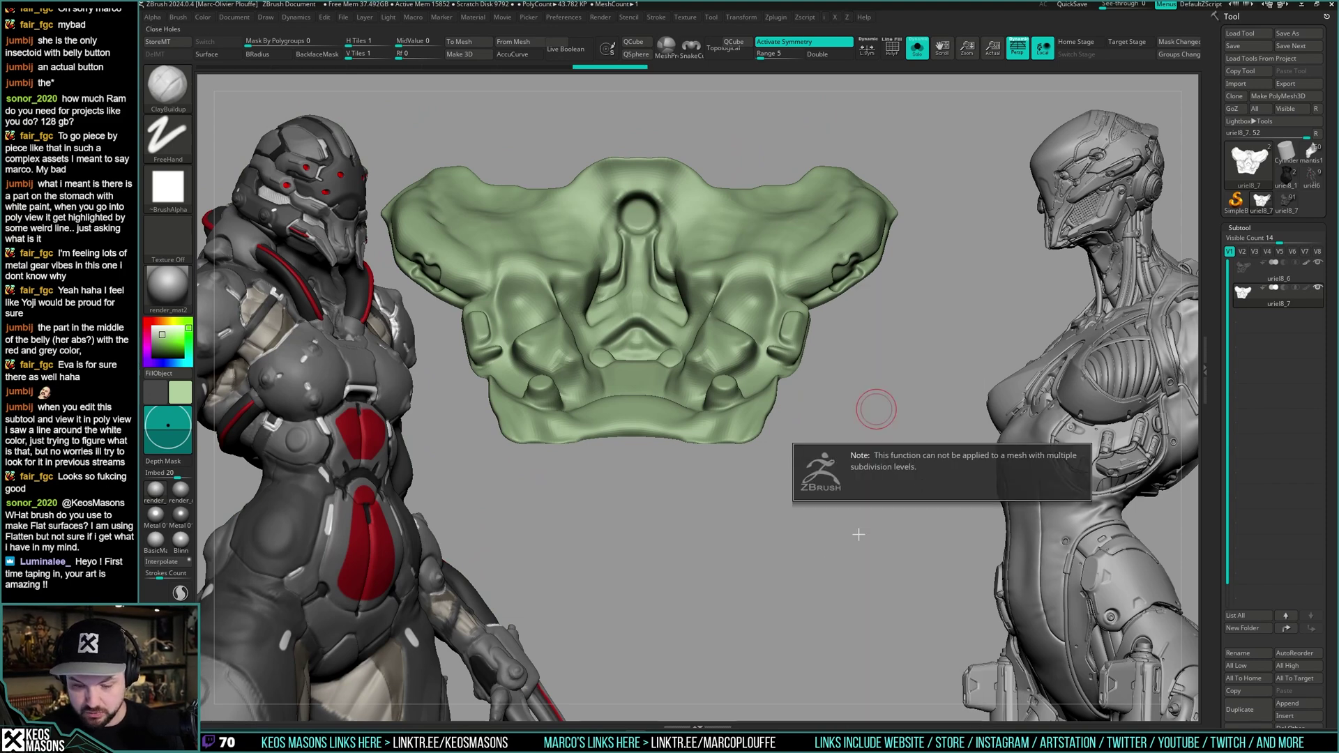
pyautogui.press('space')
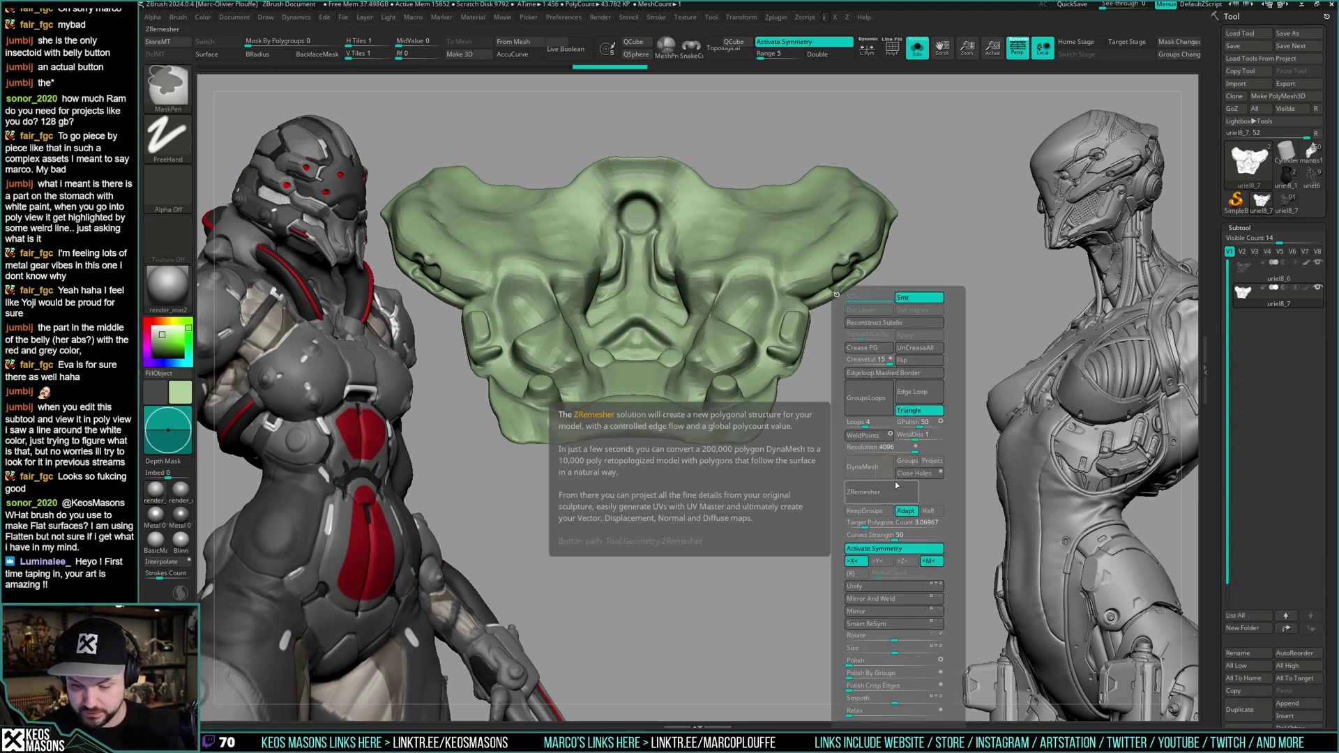
pyautogui.press('space')
pyautogui.click(921, 477)
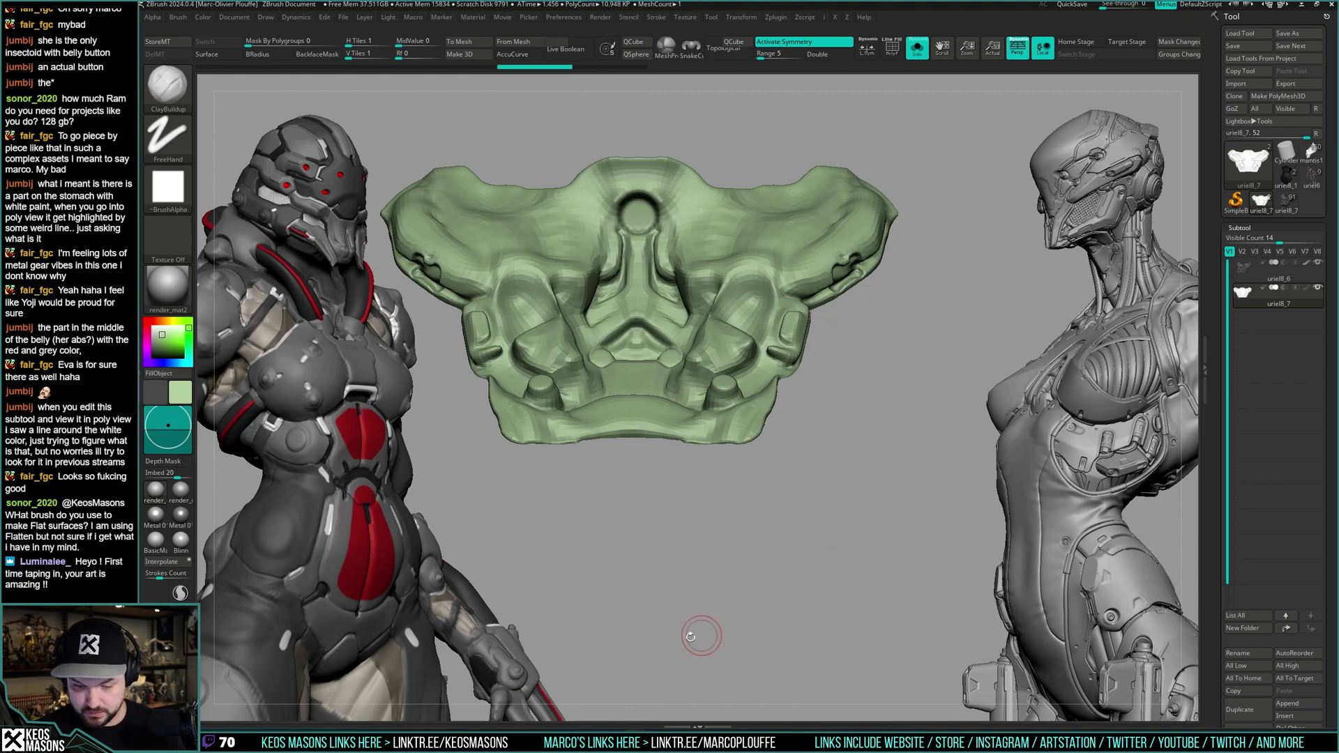
# - Isolate the cap that closes the back in PolyFrame display, then invert visibility to keep only the front surface
pyautogui.hotkey('shift', 'f')
pyautogui.moveTo(912, 383); pyautogui.dragTo(840, 299)
pyautogui.keyDown('ctrl'); pyautogui.keyDown('shift'); pyautogui.click(854, 285); pyautogui.keyUp('shift'); pyautogui.keyUp('ctrl')
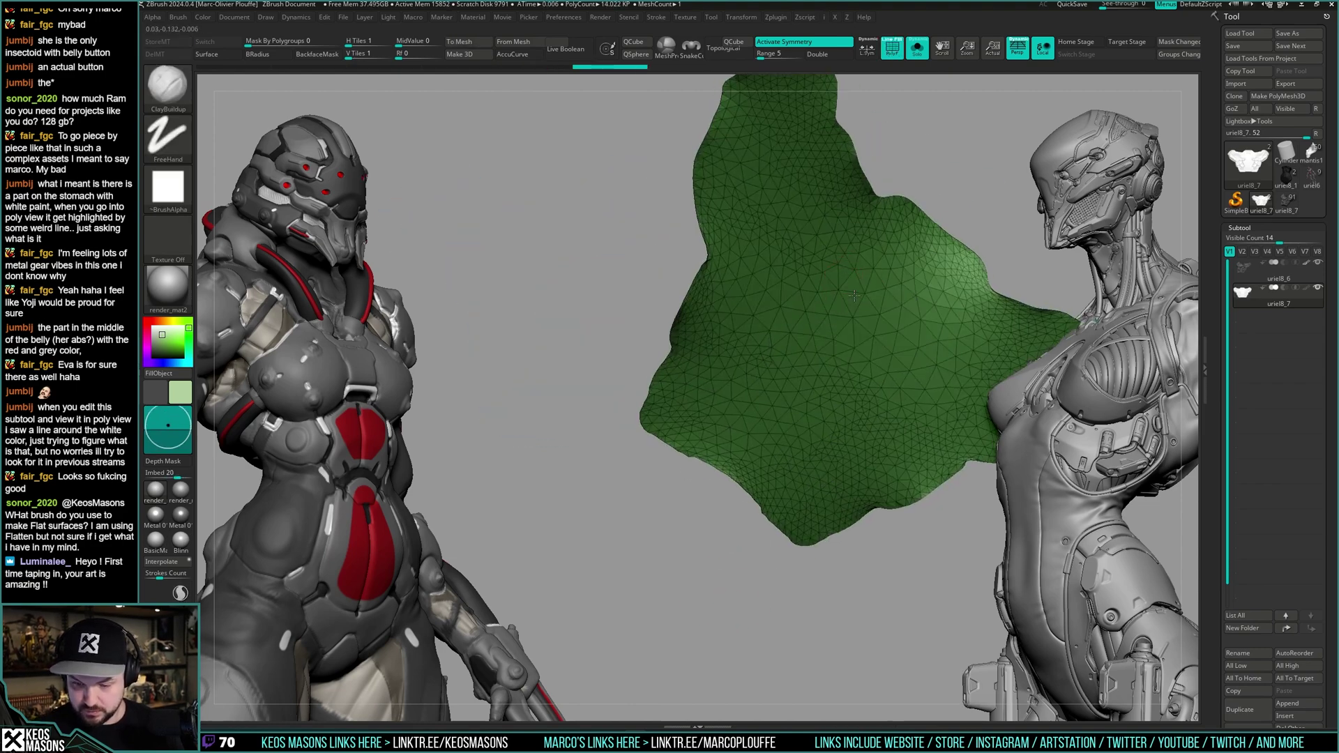
pyautogui.keyDown('ctrl'); pyautogui.keyDown('shift'); pyautogui.click(855, 300); pyautogui.keyUp('shift'); pyautogui.keyUp('ctrl')
pyautogui.keyDown('ctrl'); pyautogui.click(881, 496); pyautogui.keyUp('ctrl')
pyautogui.keyDown('ctrl'); pyautogui.keyDown('shift'); pyautogui.click(879, 502); pyautogui.keyUp('shift'); pyautogui.keyUp('ctrl')
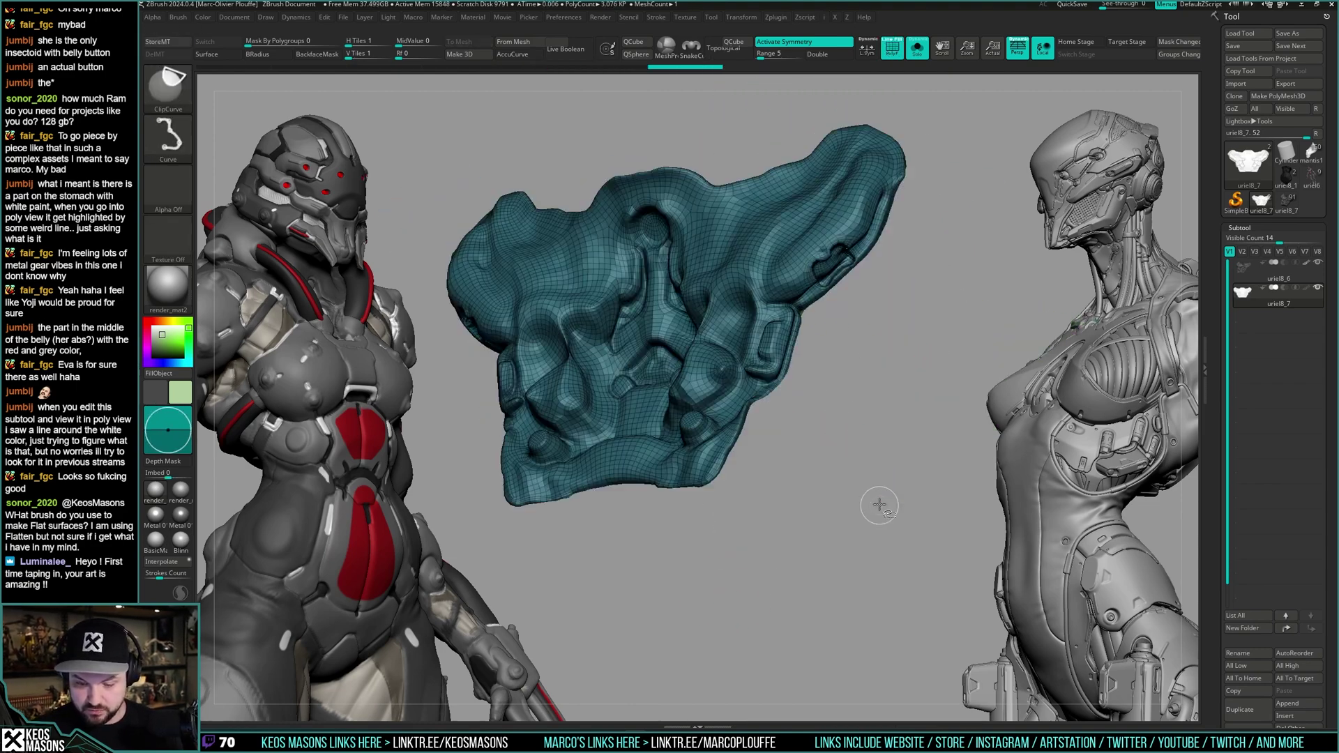
pyautogui.keyDown('ctrl'); pyautogui.click(881, 496); pyautogui.keyUp('ctrl')
pyautogui.moveTo(883, 488); pyautogui.dragTo(851, 415)
pyautogui.keyDown('ctrl'); pyautogui.keyDown('shift'); pyautogui.click(793, 307); pyautogui.keyUp('shift'); pyautogui.keyUp('ctrl')
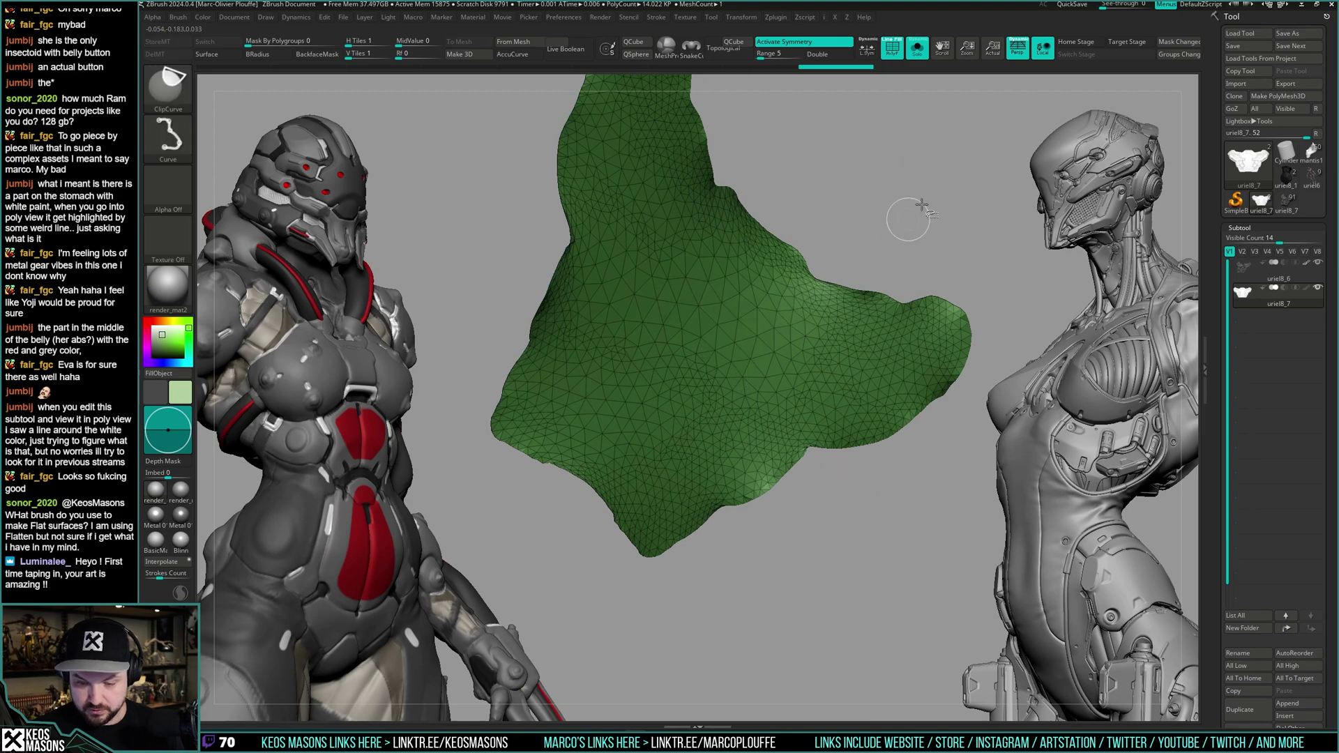
pyautogui.keyDown('ctrl'); pyautogui.keyDown('shift'); pyautogui.moveTo(920, 203); pyautogui.dragTo(944, 221); pyautogui.keyUp('shift'); pyautogui.keyUp('ctrl')
pyautogui.keyDown('ctrl'); pyautogui.click(943, 224); pyautogui.keyUp('ctrl')
# - Group the visible front surface into one polygroup and apply Mirror And Weld to it
pyautogui.moveTo(753, 376); pyautogui.dragTo(893, 440)
pyautogui.hotkey('ctrl', 'w')
pyautogui.press('i')
pyautogui.click(877, 599)
pyautogui.hotkey('shift', 'f')
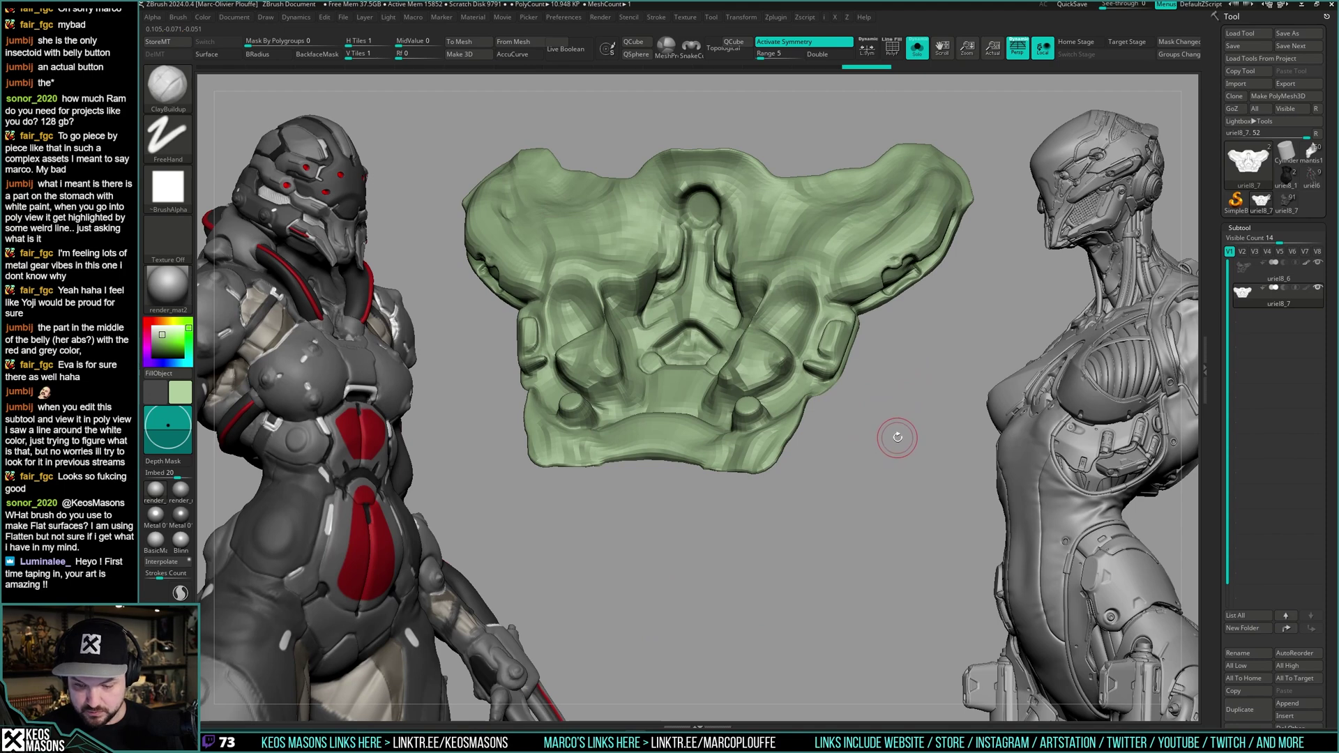
# - Subdivide the mirrored surface in stages, adjusting the projection shell and projecting the source detail onto it at each level
pyautogui.hotkey('ctrl', 'shift')
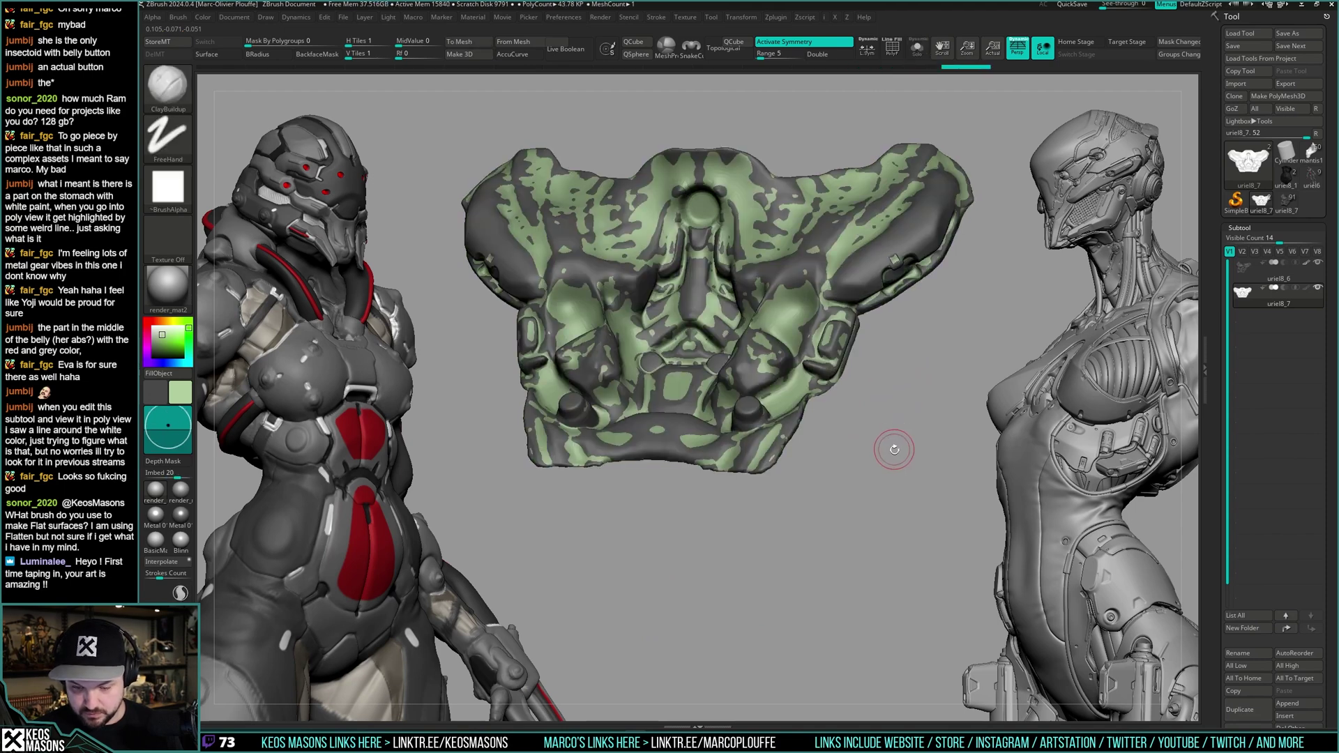
pyautogui.press('space')
pyautogui.moveTo(913, 599); pyautogui.dragTo(909, 601)
pyautogui.click(868, 613)
pyautogui.click(842, 634)
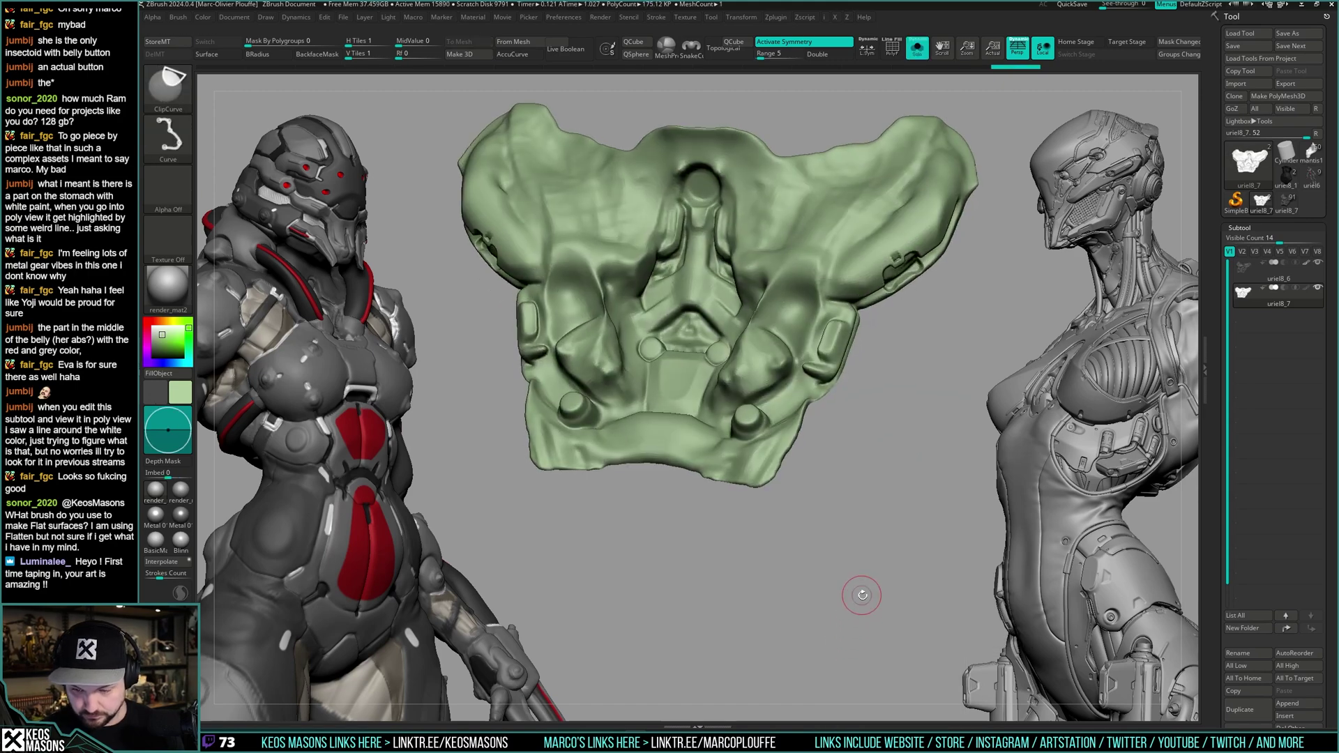
pyautogui.press('space')
pyautogui.moveTo(885, 601); pyautogui.dragTo(883, 601)
pyautogui.click(862, 615)
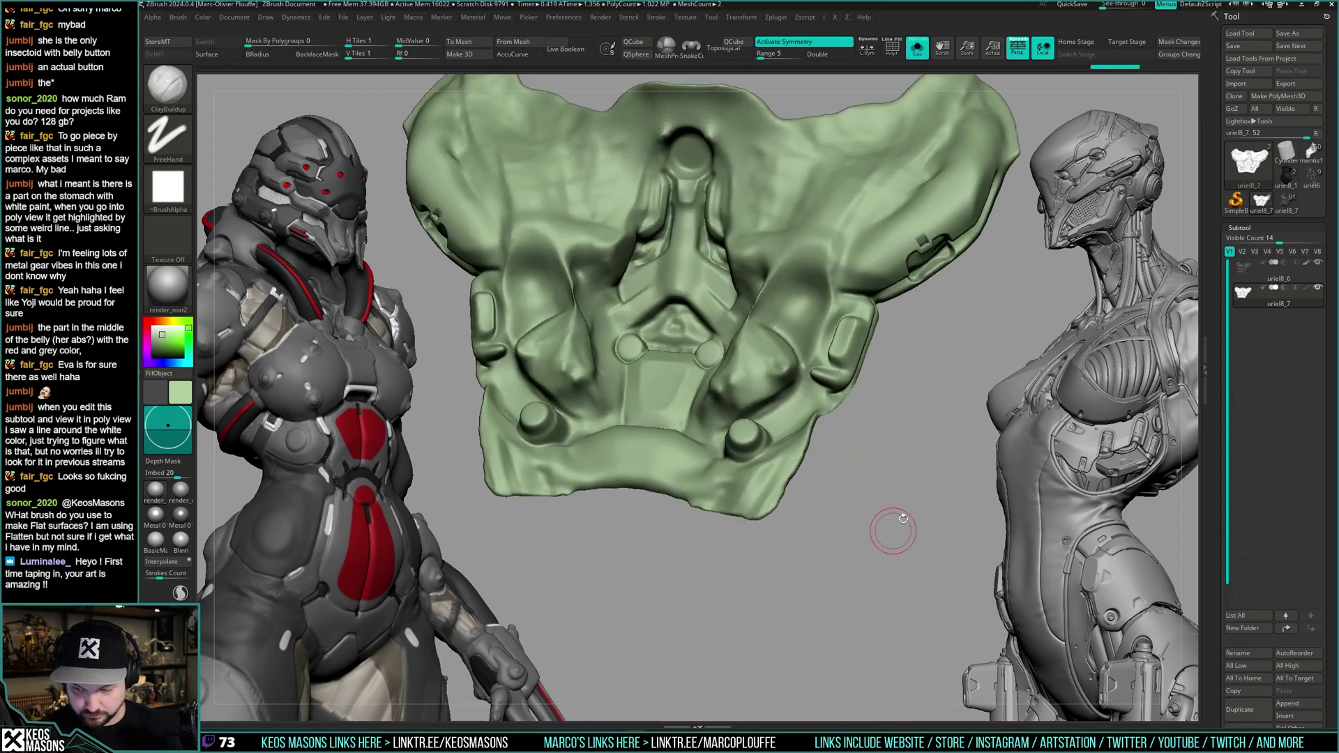
# - Select the reprojected uriel8_7 surface and insert it into the full character tool in place of the old slab
pyautogui.click(1248, 268)
pyautogui.click(1262, 295)
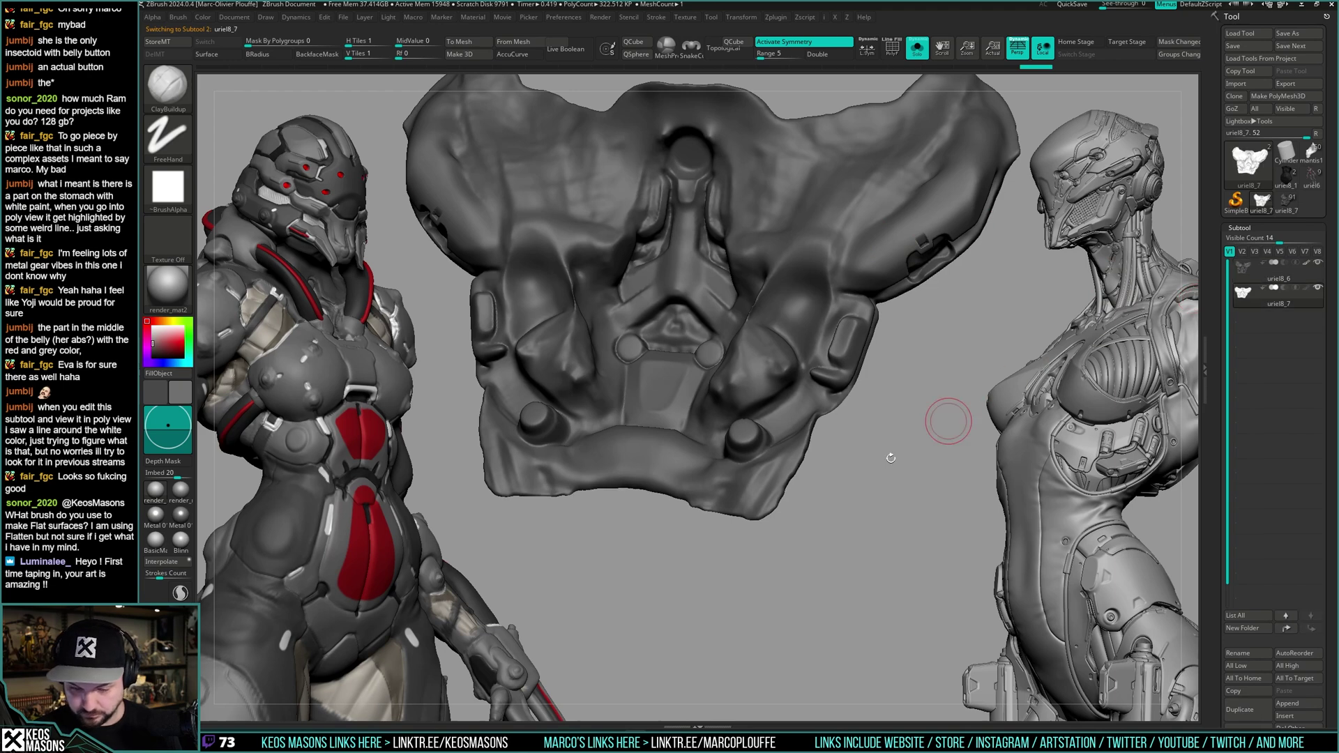
pyautogui.rightClick(864, 450)
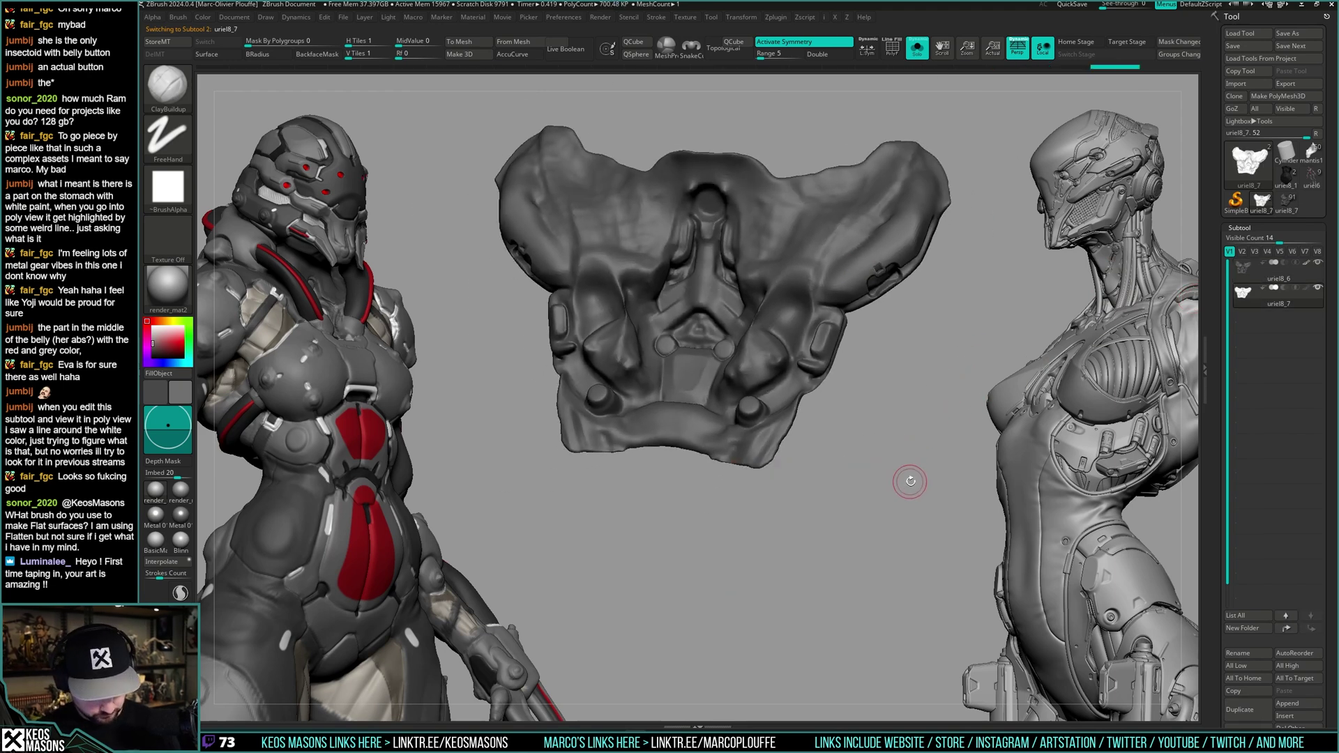
pyautogui.moveTo(894, 509); pyautogui.dragTo(889, 512)
pyautogui.click(1287, 208)
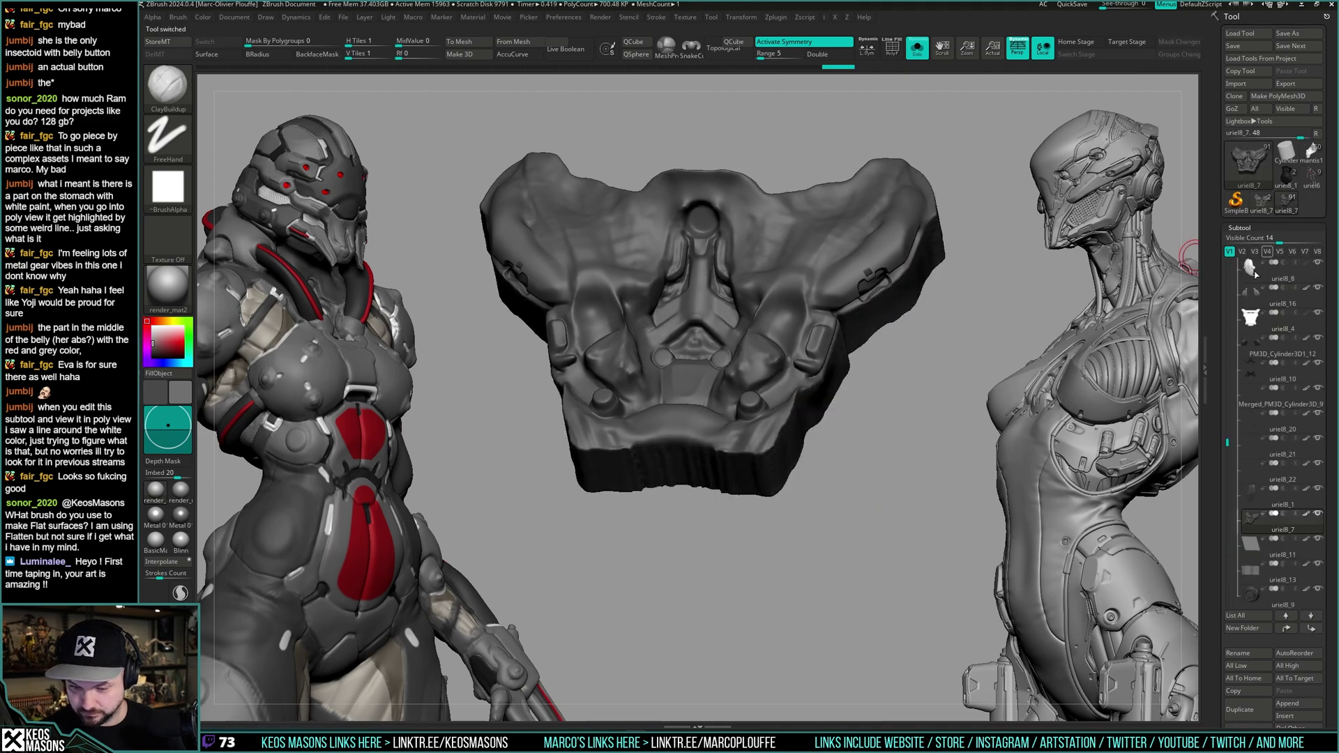
pyautogui.scroll(-3, 1211, 562)
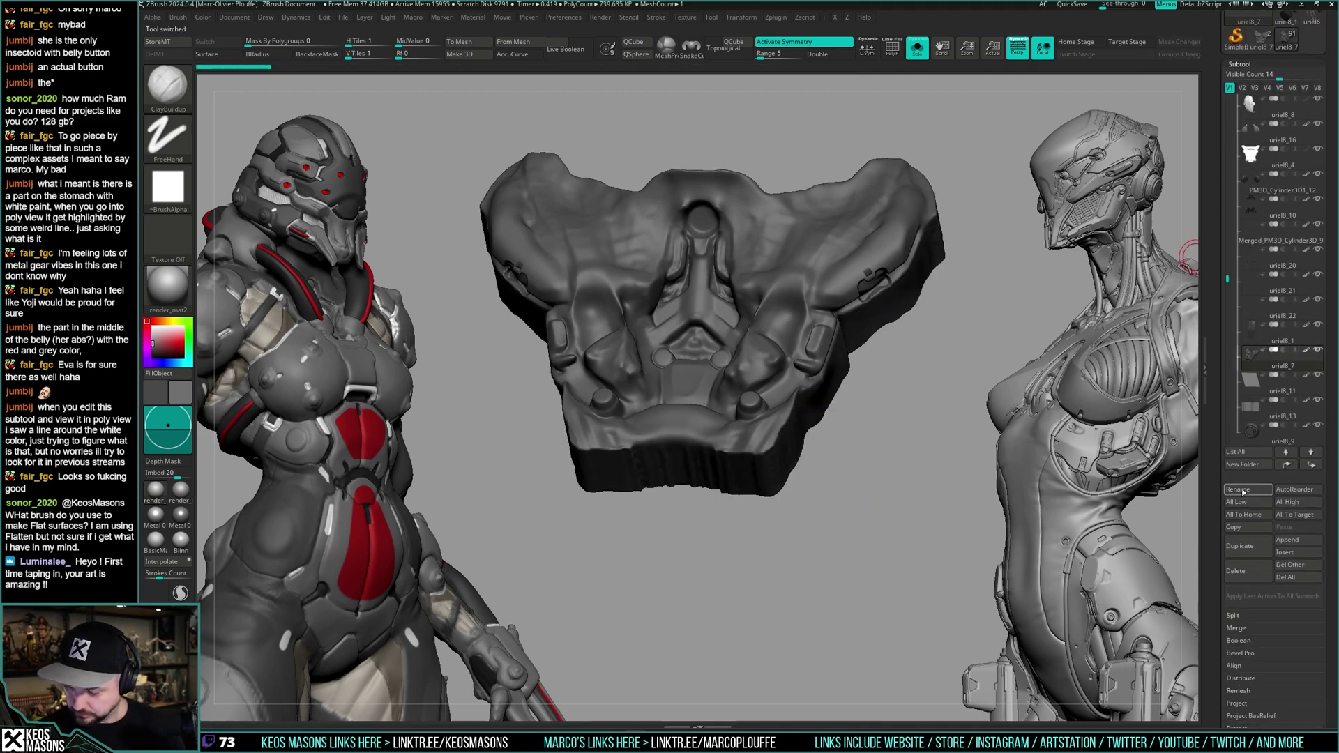
pyautogui.click(1285, 553)
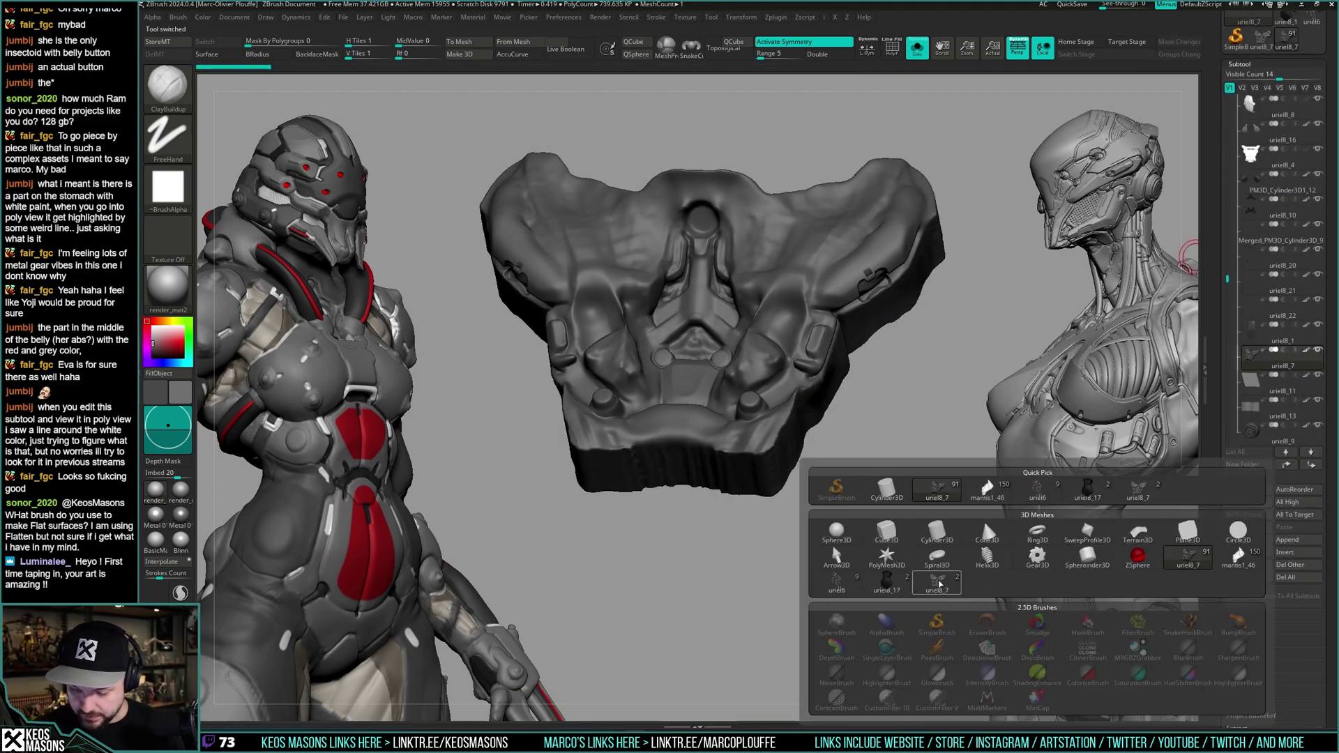
pyautogui.click(937, 583)
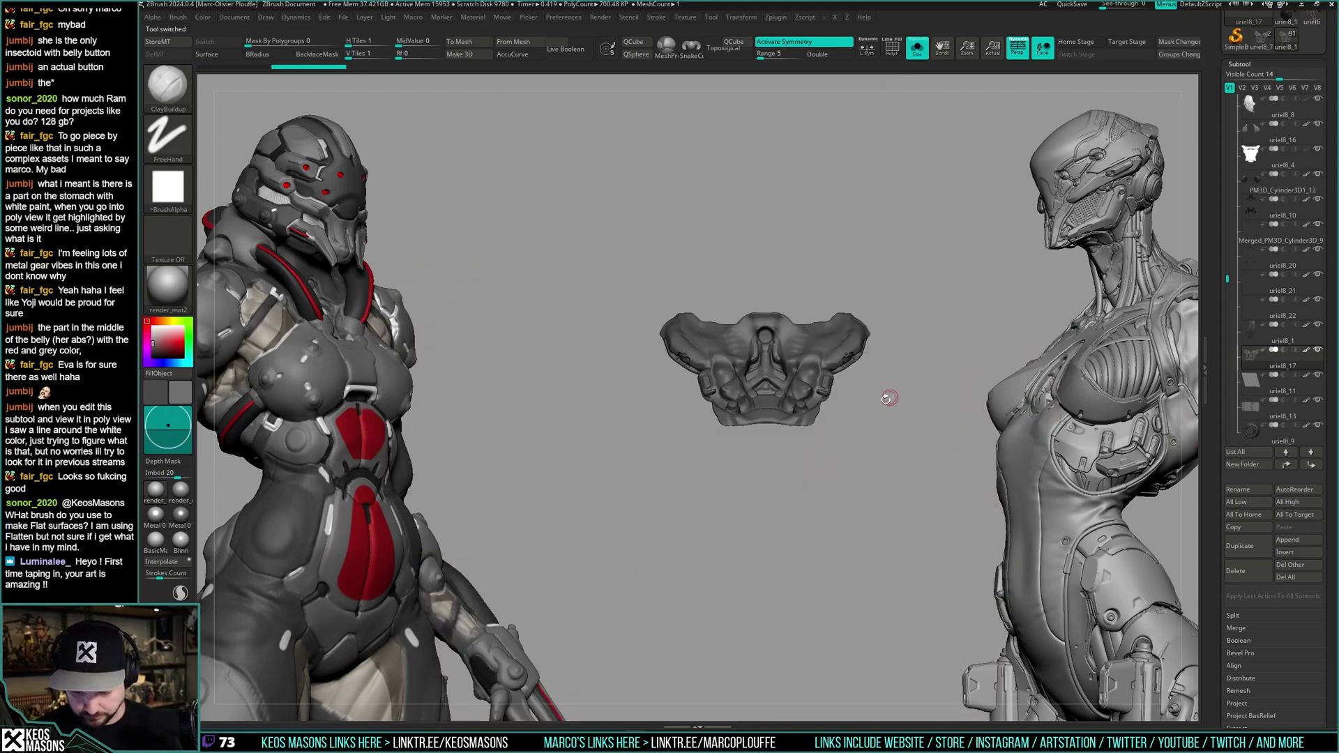
# - Check the inserted surface within the torso, test a bright green armour colour and change it to a muted green
pyautogui.moveTo(886, 398); pyautogui.dragTo(865, 377)
pyautogui.moveTo(773, 316); pyautogui.dragTo(734, 328, button='right')
pyautogui.press('shift')
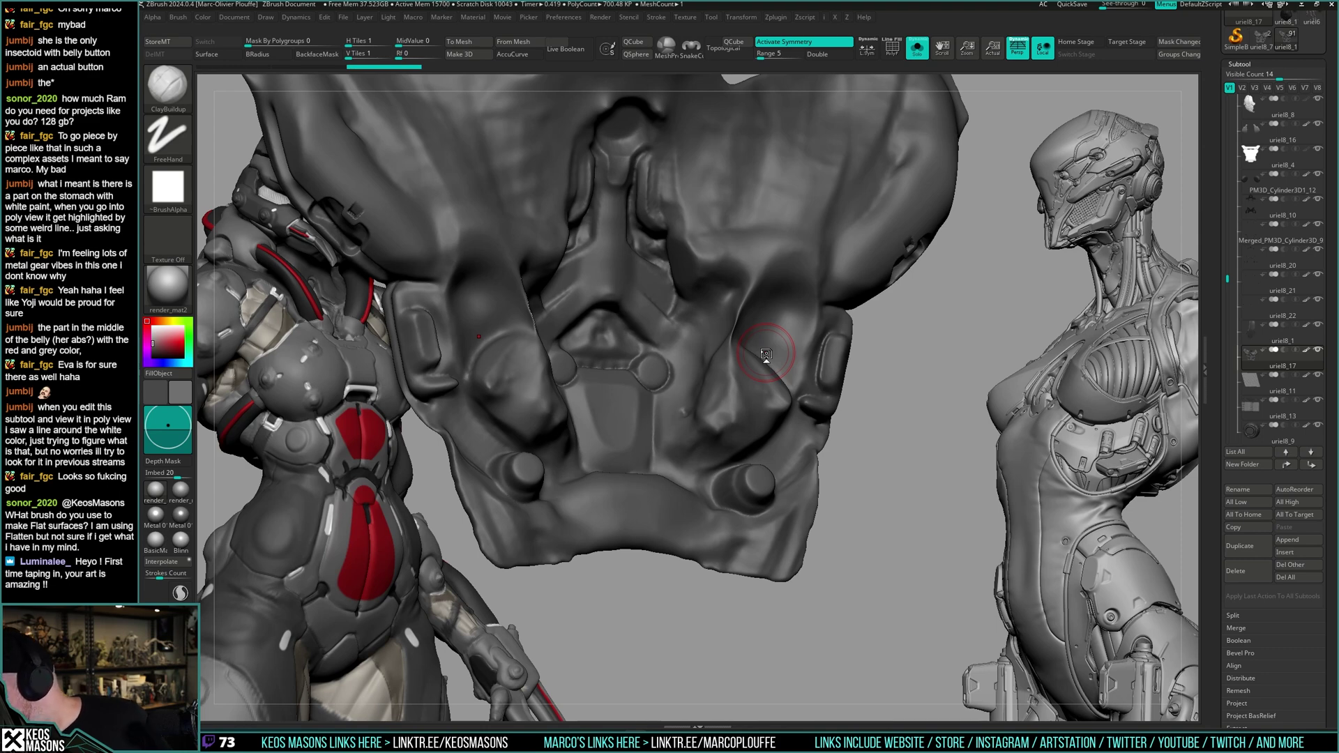
pyautogui.moveTo(868, 380); pyautogui.dragTo(848, 334)
pyautogui.hotkey('alt', 's')
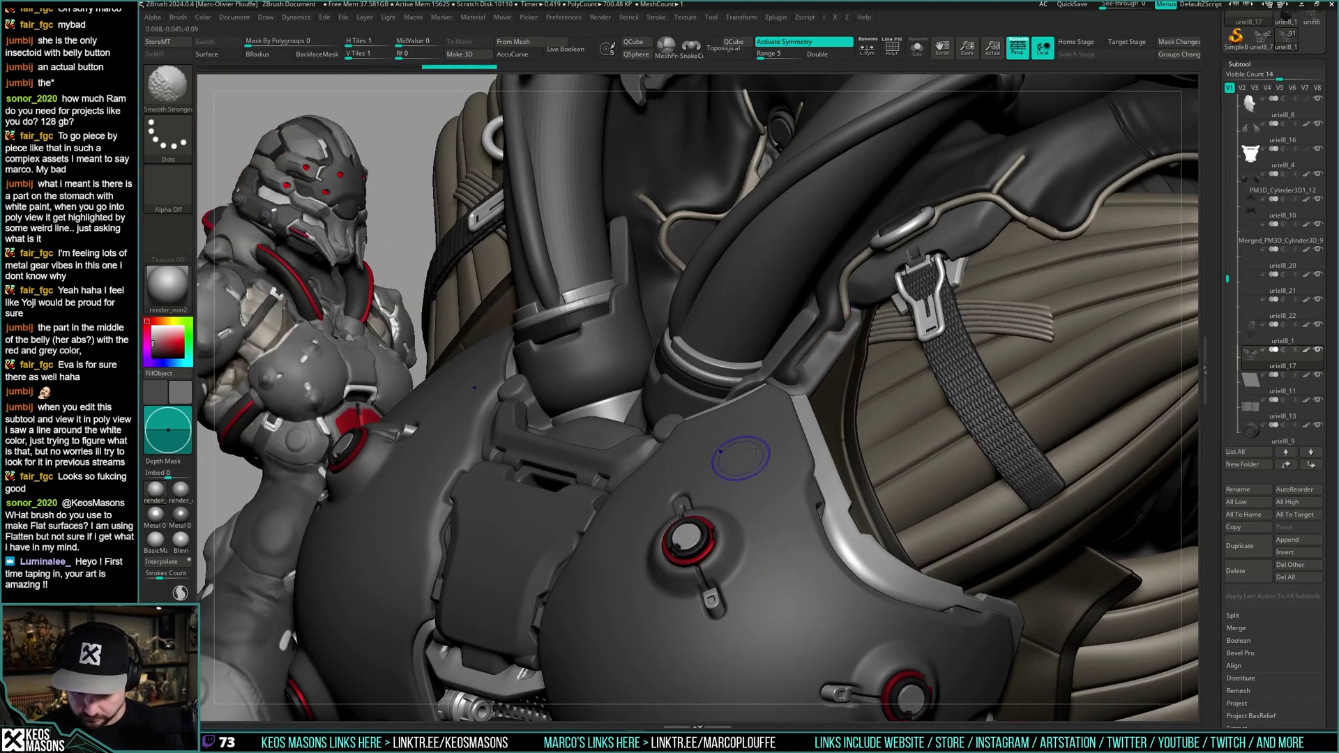
pyautogui.moveTo(741, 460)
pyautogui.keyDown('ctrl'); pyautogui.mouseDown(button='right')
pyautogui.moveTo(802, 376)
pyautogui.moveTo(885, 397)
pyautogui.moveTo(889, 342)
pyautogui.moveTo(938, 341)
pyautogui.moveTo(893, 334)
pyautogui.moveTo(817, 356)
pyautogui.moveTo(821, 395)
pyautogui.mouseUp(button='right'); pyautogui.keyUp('ctrl')
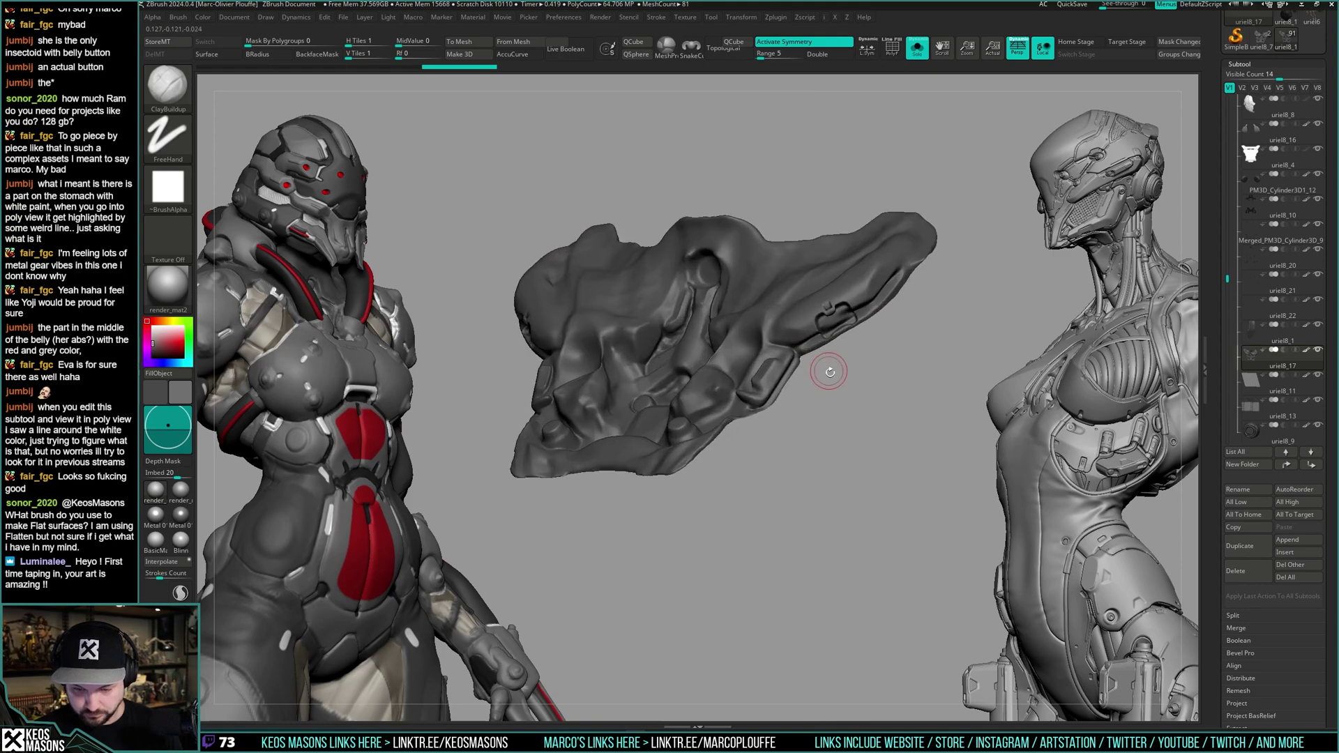
pyautogui.press('space')
pyautogui.click(780, 397)
pyautogui.click(767, 419)
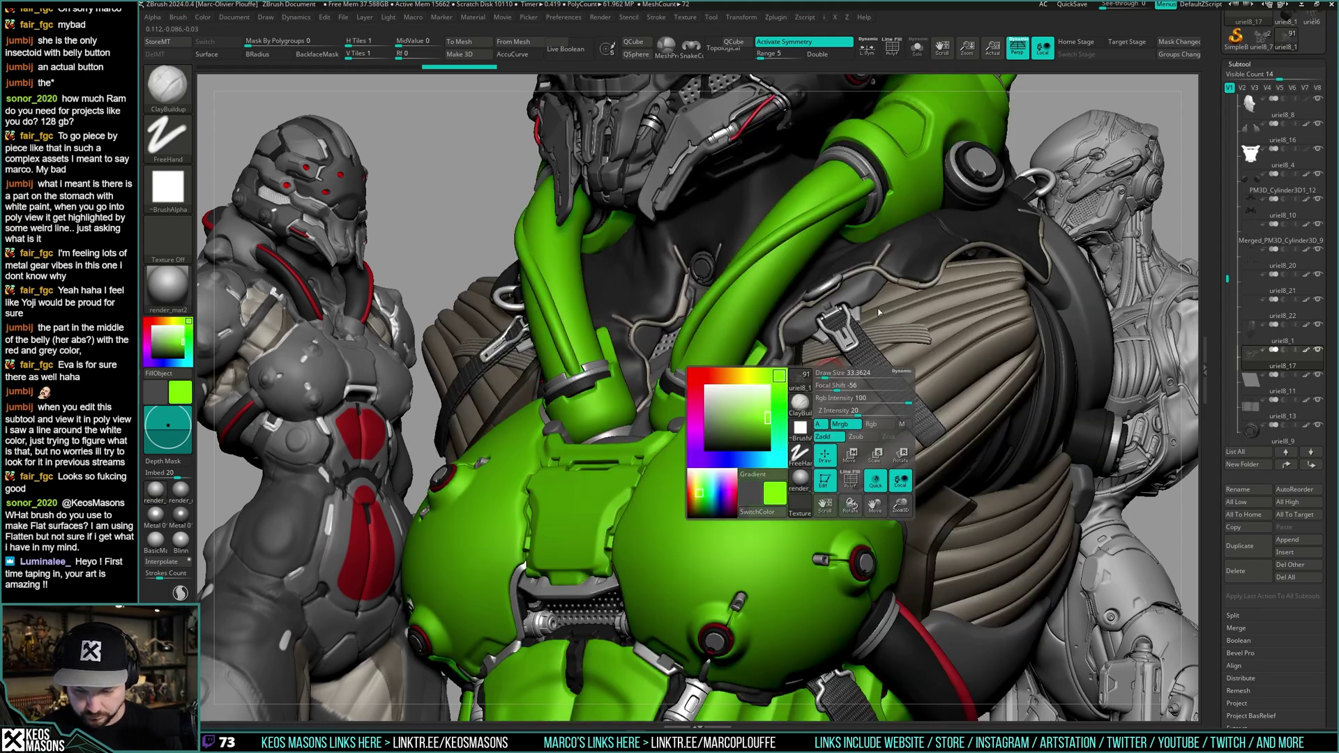
pyautogui.moveTo(774, 411)
pyautogui.mouseDown(button='right')
pyautogui.moveTo(831, 404)
pyautogui.moveTo(816, 408)
pyautogui.moveTo(814, 383)
pyautogui.moveTo(830, 338)
pyautogui.moveTo(819, 356)
pyautogui.mouseUp(button='right')
pyautogui.press('b')
pyautogui.press('space')
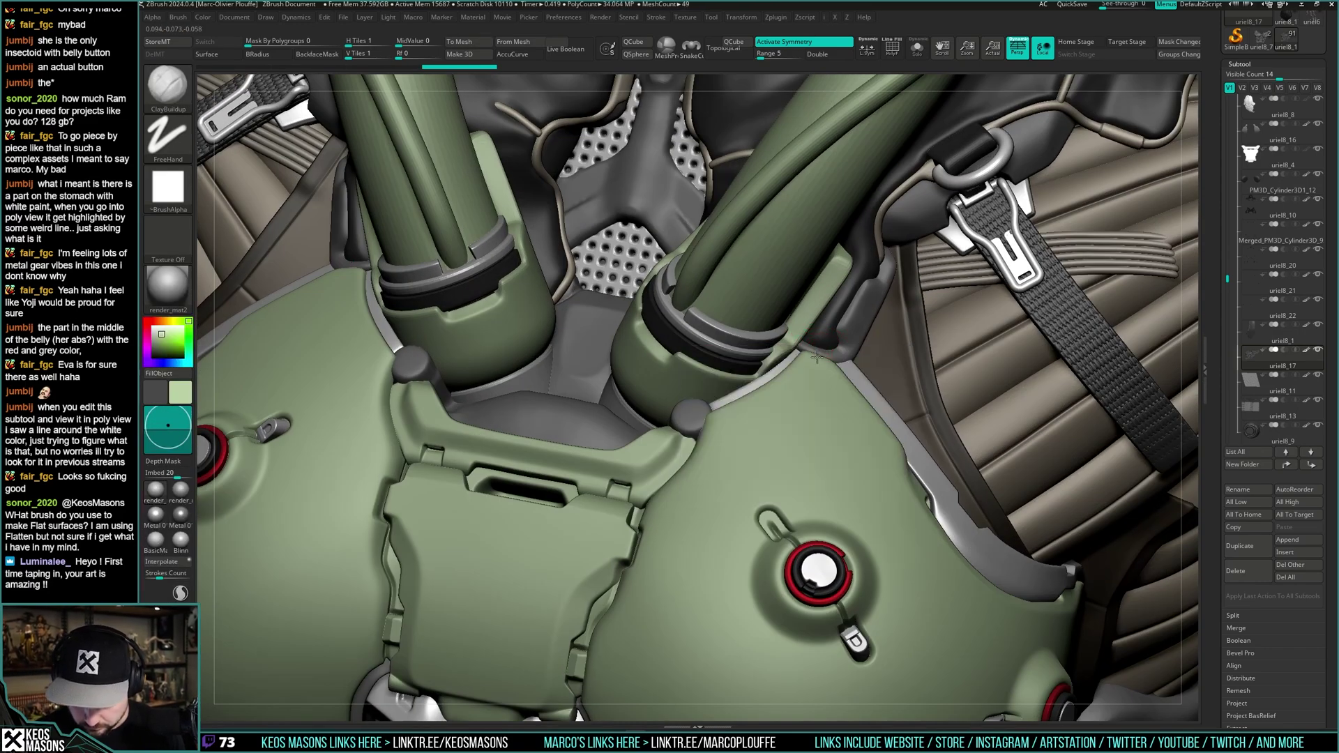
# - Try the bPolish brush at the upper corner of the chest armour beside the strap
pyautogui.moveTo(819, 348); pyautogui.dragTo(821, 348)
pyautogui.rightClick(820, 349)
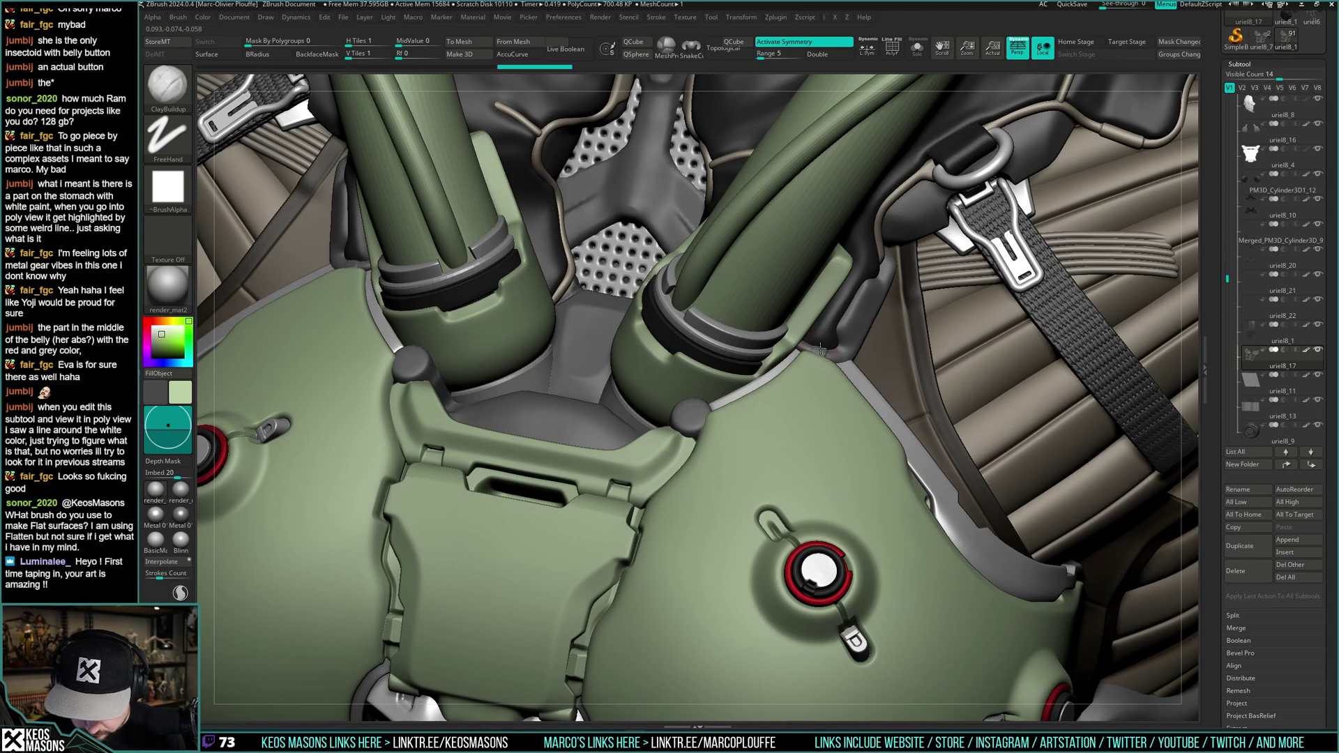
pyautogui.moveTo(817, 353); pyautogui.dragTo(822, 352)
pyautogui.moveTo(821, 352)
pyautogui.keyDown('ctrl'); pyautogui.mouseDown(button='right')
pyautogui.moveTo(840, 314)
pyautogui.moveTo(889, 281)
pyautogui.moveTo(861, 278)
pyautogui.moveTo(858, 342)
pyautogui.mouseUp(button='right'); pyautogui.keyUp('ctrl')
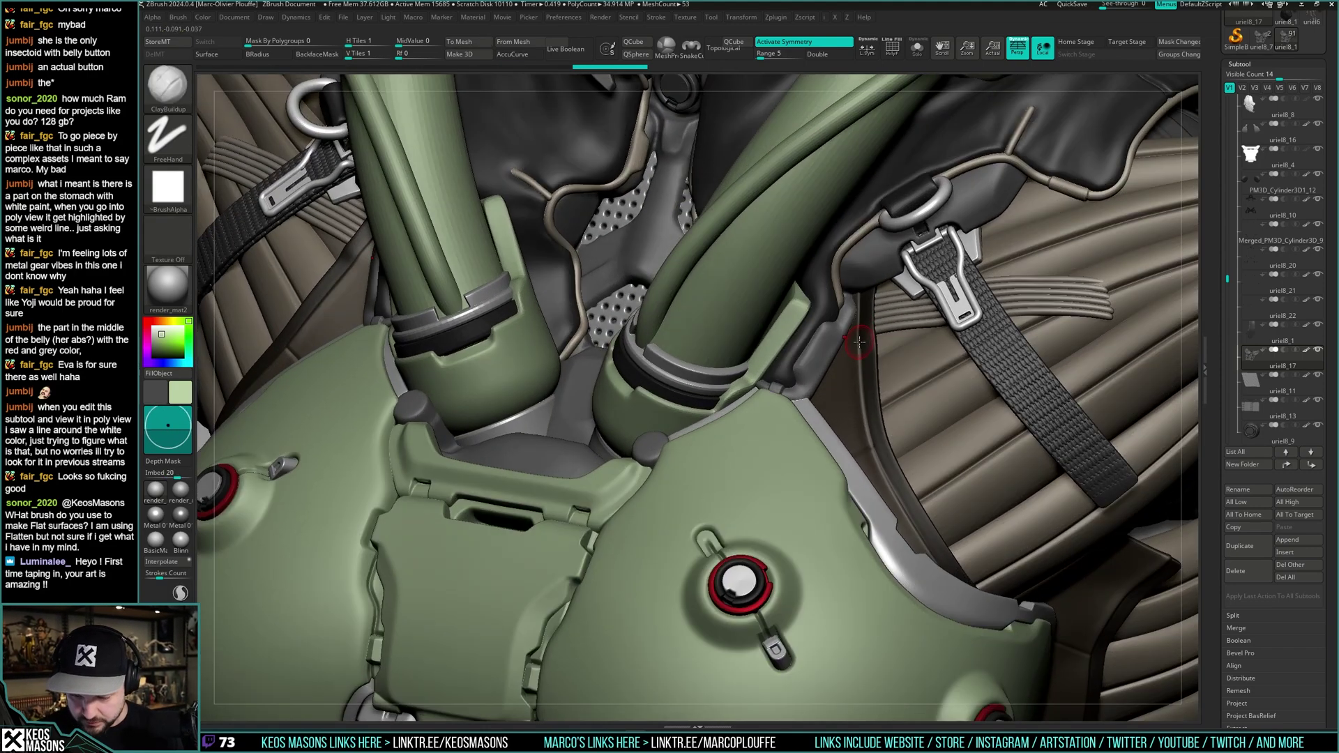
pyautogui.press('b')
pyautogui.press('h')
pyautogui.press('p')
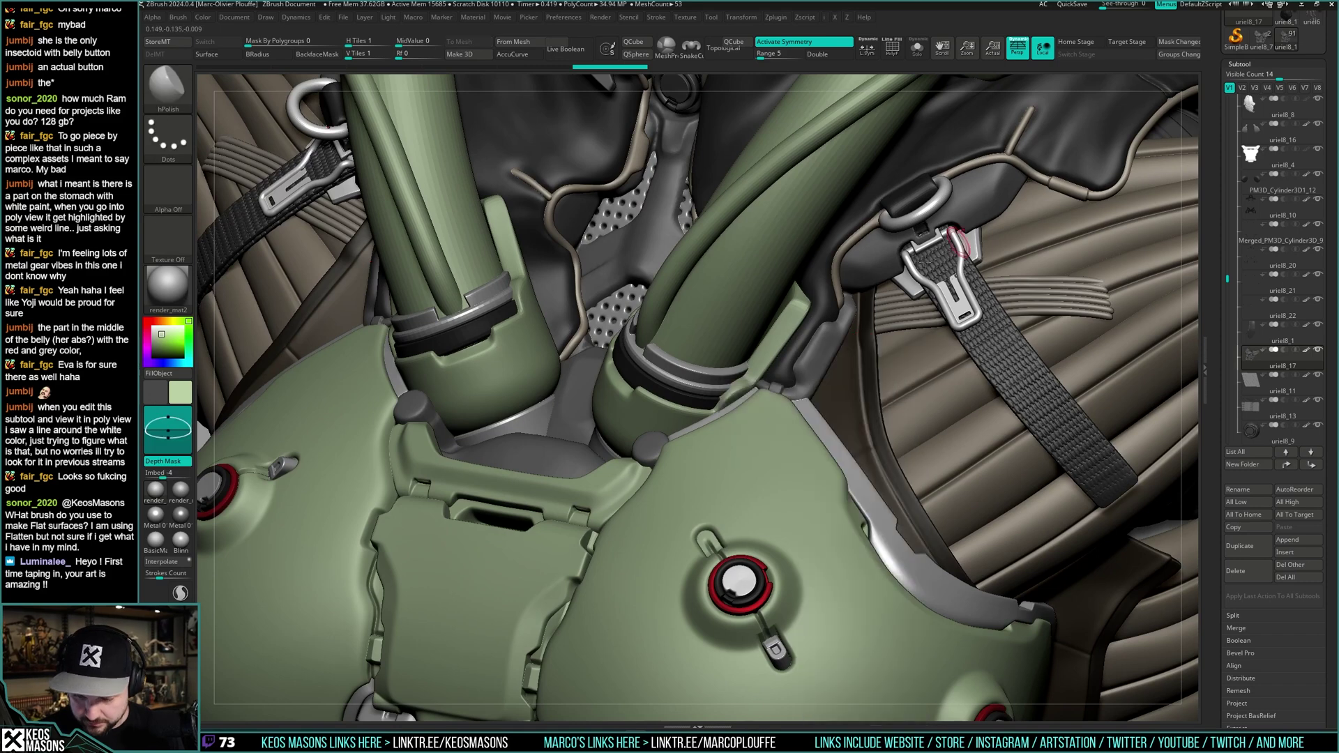
# - Stamp raised detail onto the dark vest's corner beside the chest armour using the standard alpha brush with the Image18 alpha
pyautogui.press('b')
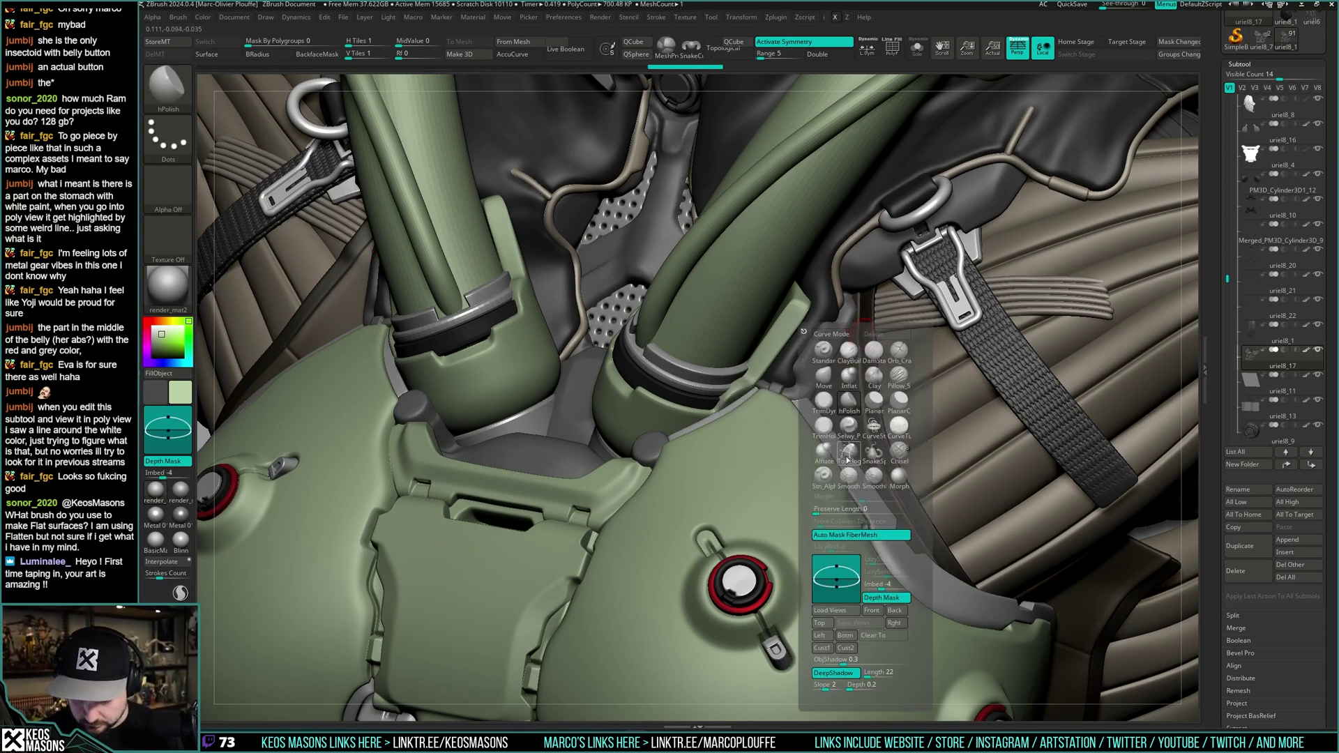
pyautogui.click(849, 454)
pyautogui.press('a')
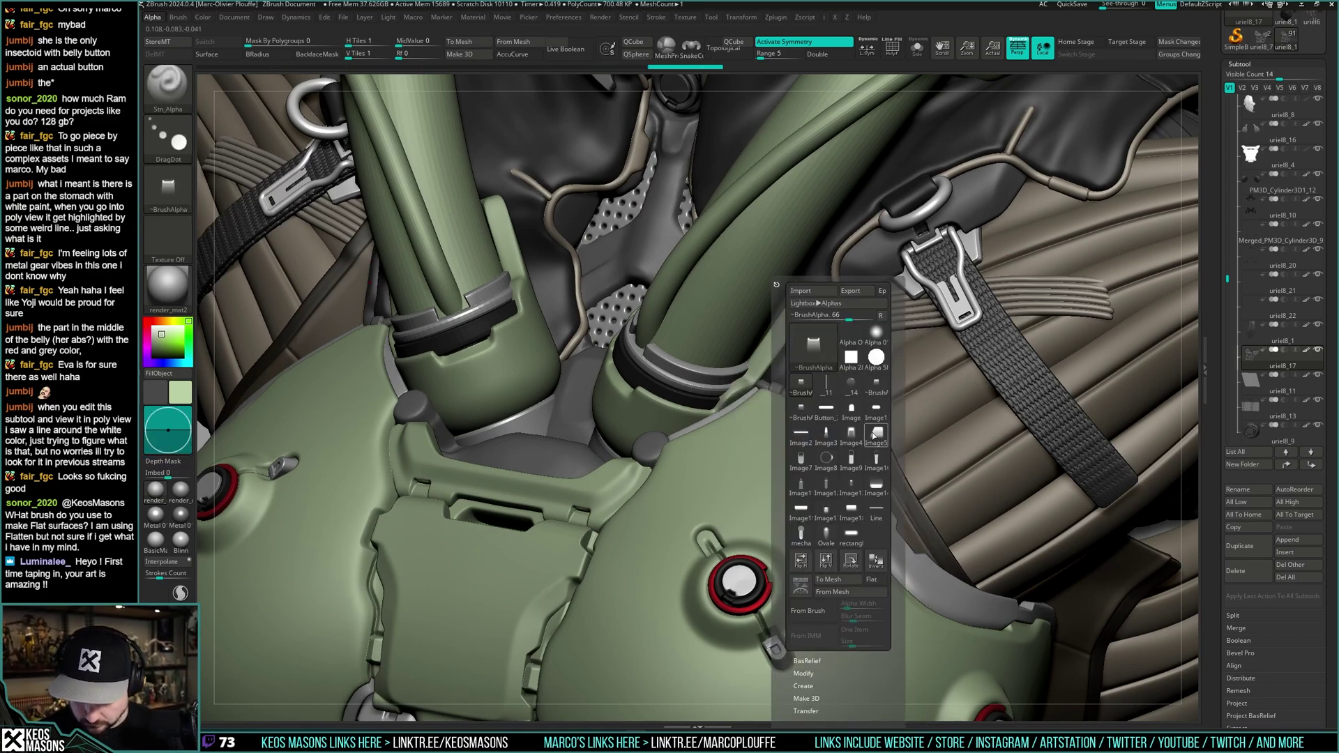
pyautogui.click(876, 516)
pyautogui.press('space')
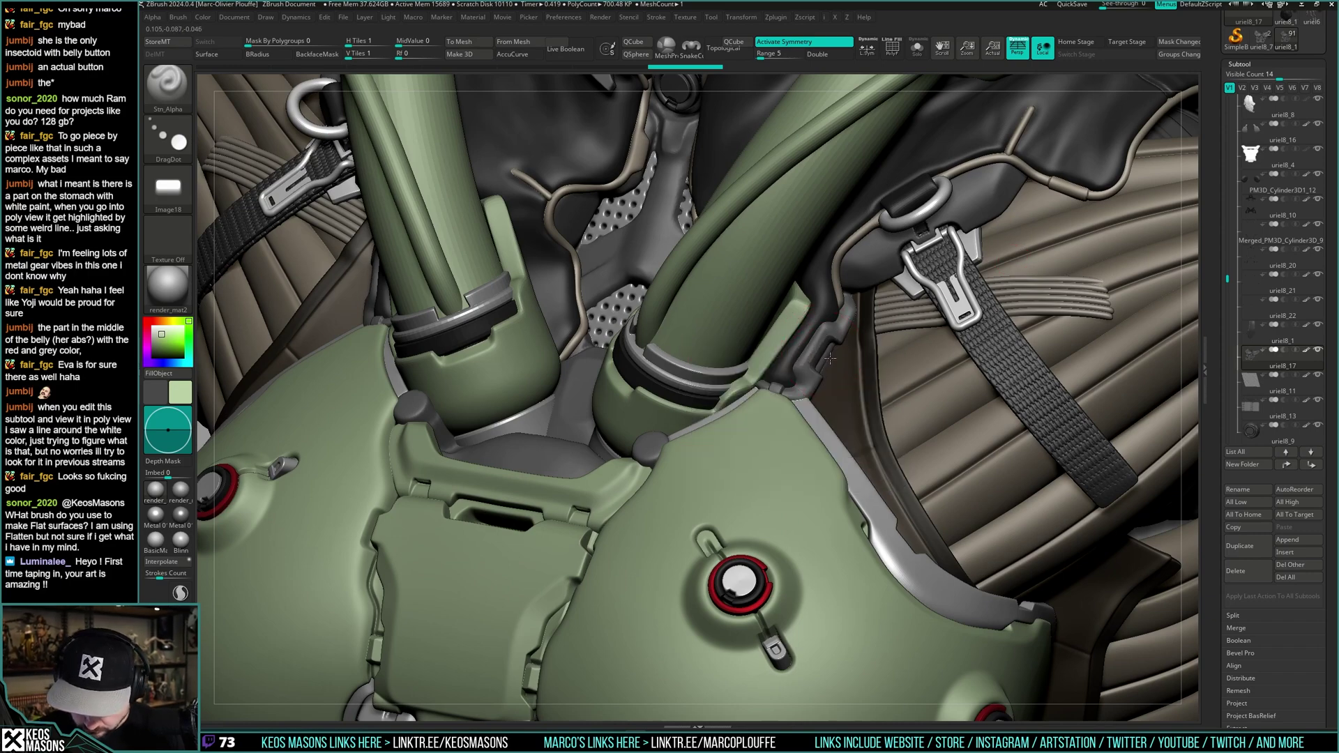
pyautogui.press('f')
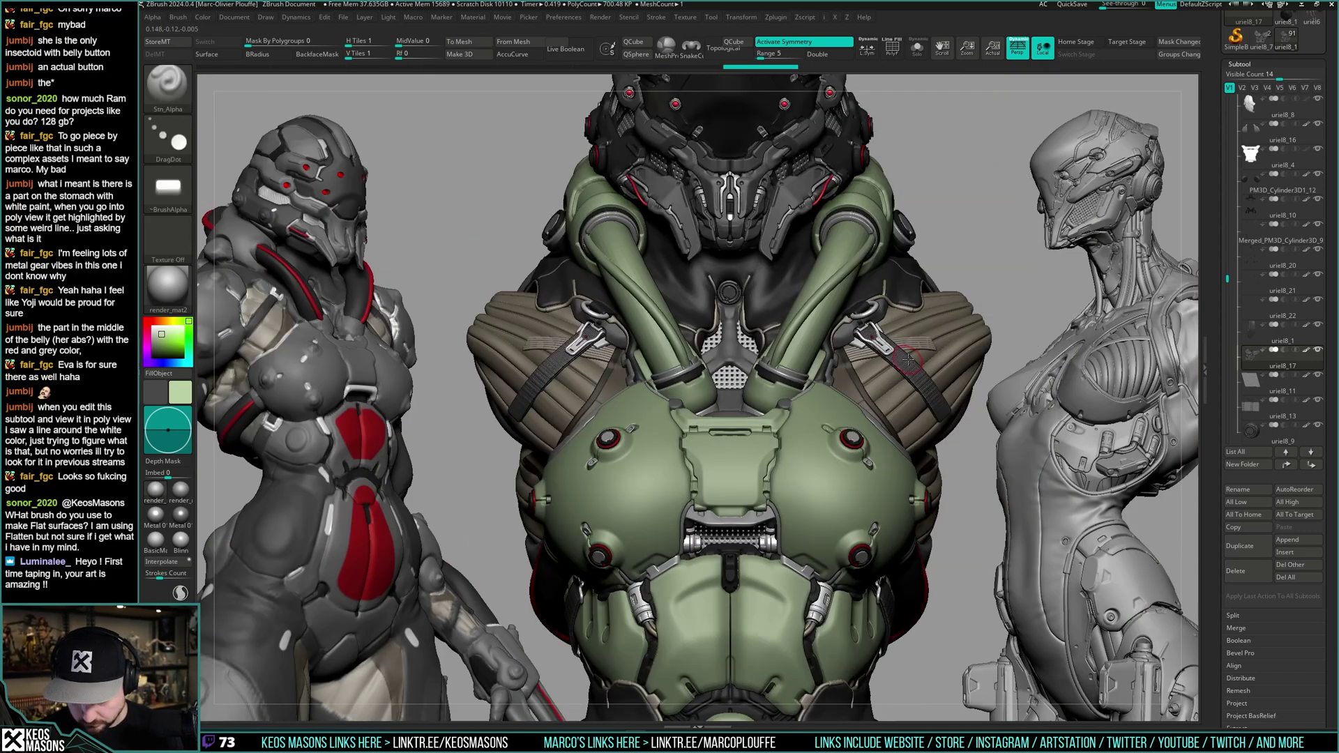
pyautogui.moveTo(909, 365)
pyautogui.mouseDown(button='right')
pyautogui.moveTo(856, 380)
pyautogui.moveTo(851, 414)
pyautogui.moveTo(850, 390)
pyautogui.mouseUp(button='right')
pyautogui.press('space')
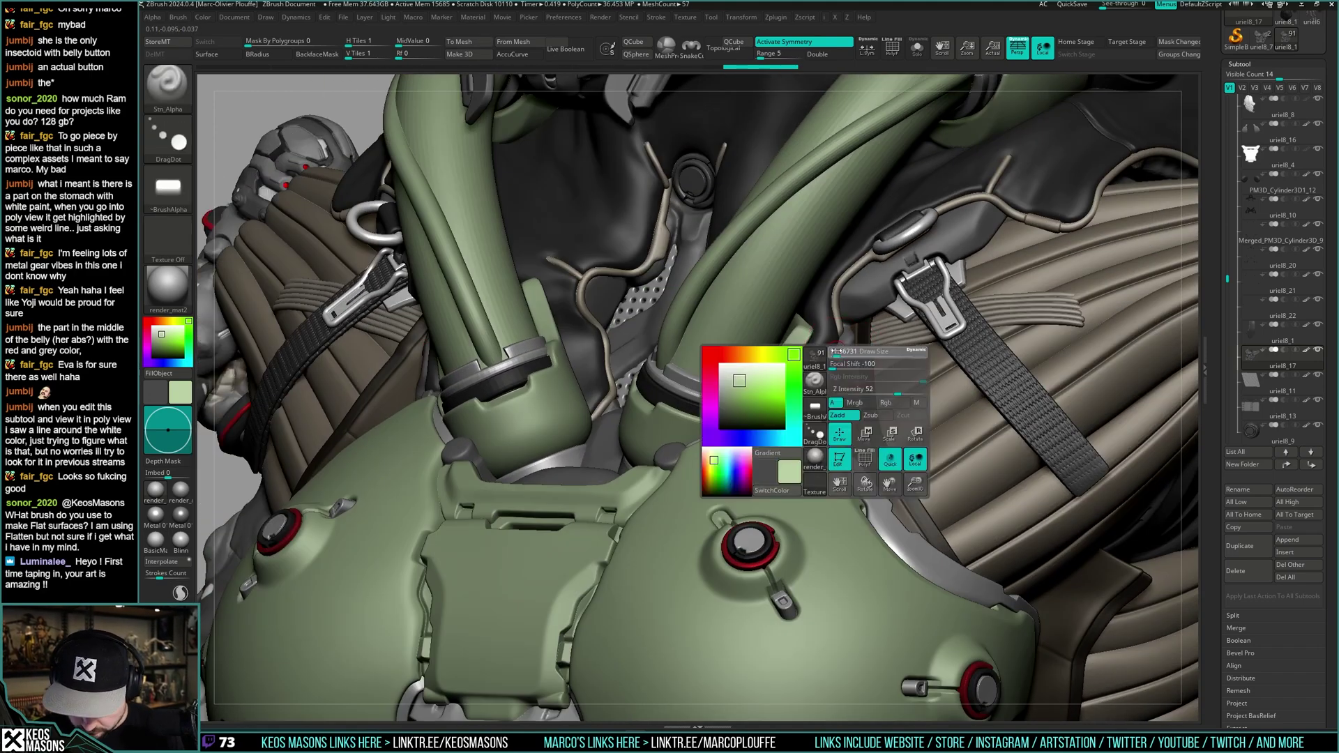
pyautogui.click(850, 365)
# - Carve creases around the stamped detail on the vest's corner with the Orb_Cracks brush, checking the piece in isolation and in context
pyautogui.press('space')
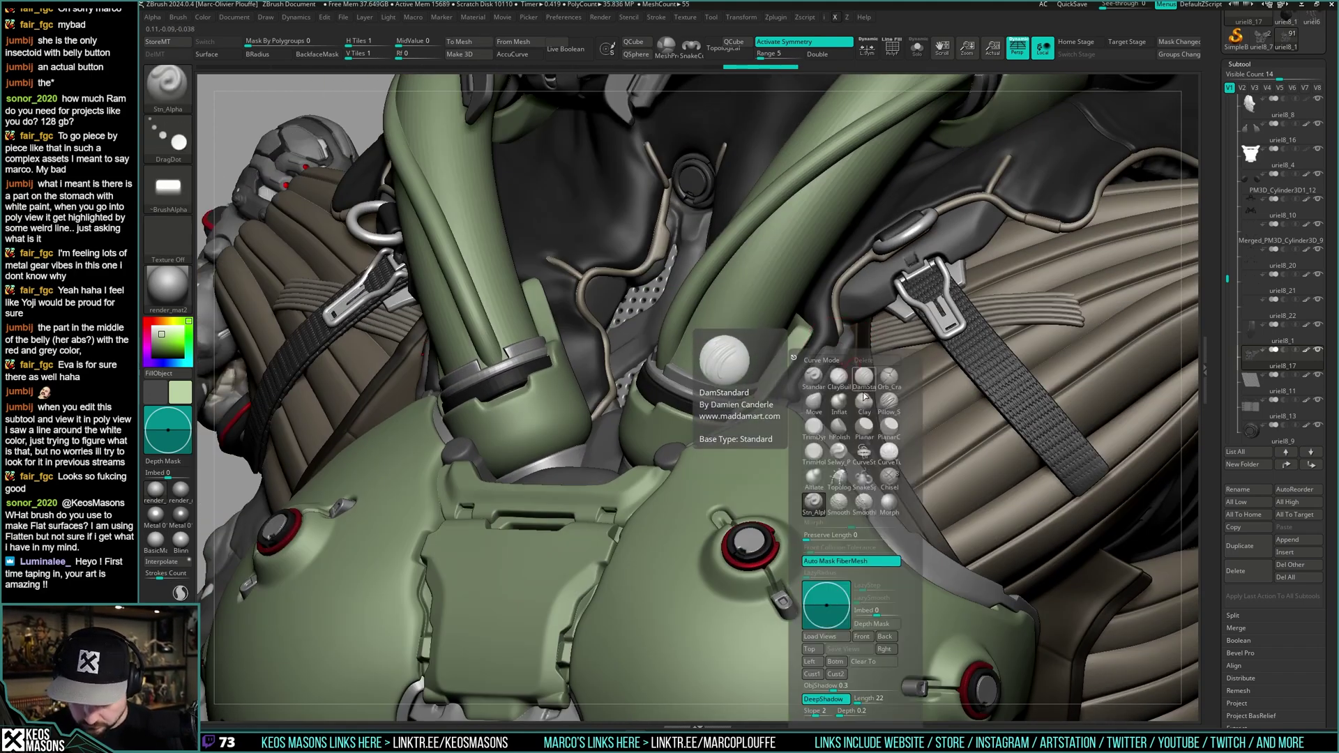
pyautogui.click(888, 381)
pyautogui.keyDown('ctrl'); pyautogui.moveTo(814, 399); pyautogui.dragTo(812, 413, button='right'); pyautogui.keyUp('ctrl')
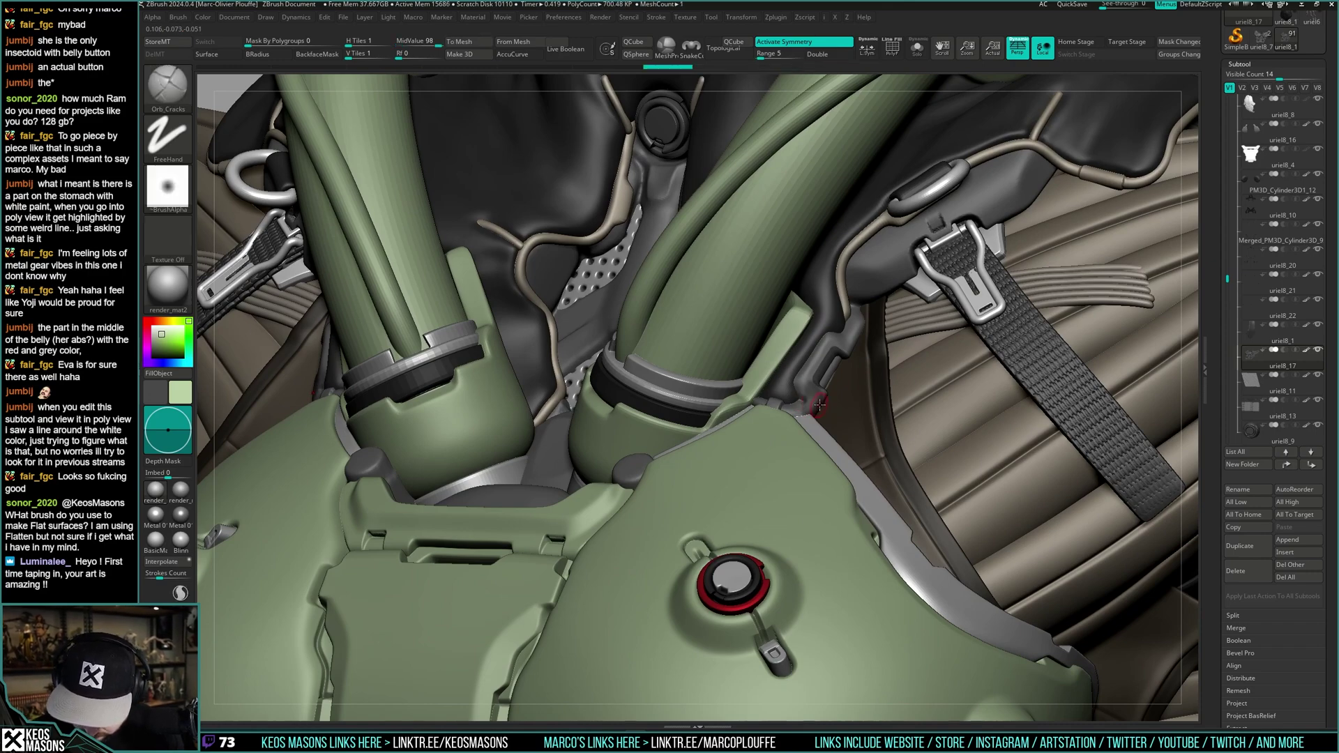
pyautogui.hotkey('shift', 's')
pyautogui.moveTo(807, 403); pyautogui.dragTo(810, 392, button='right')
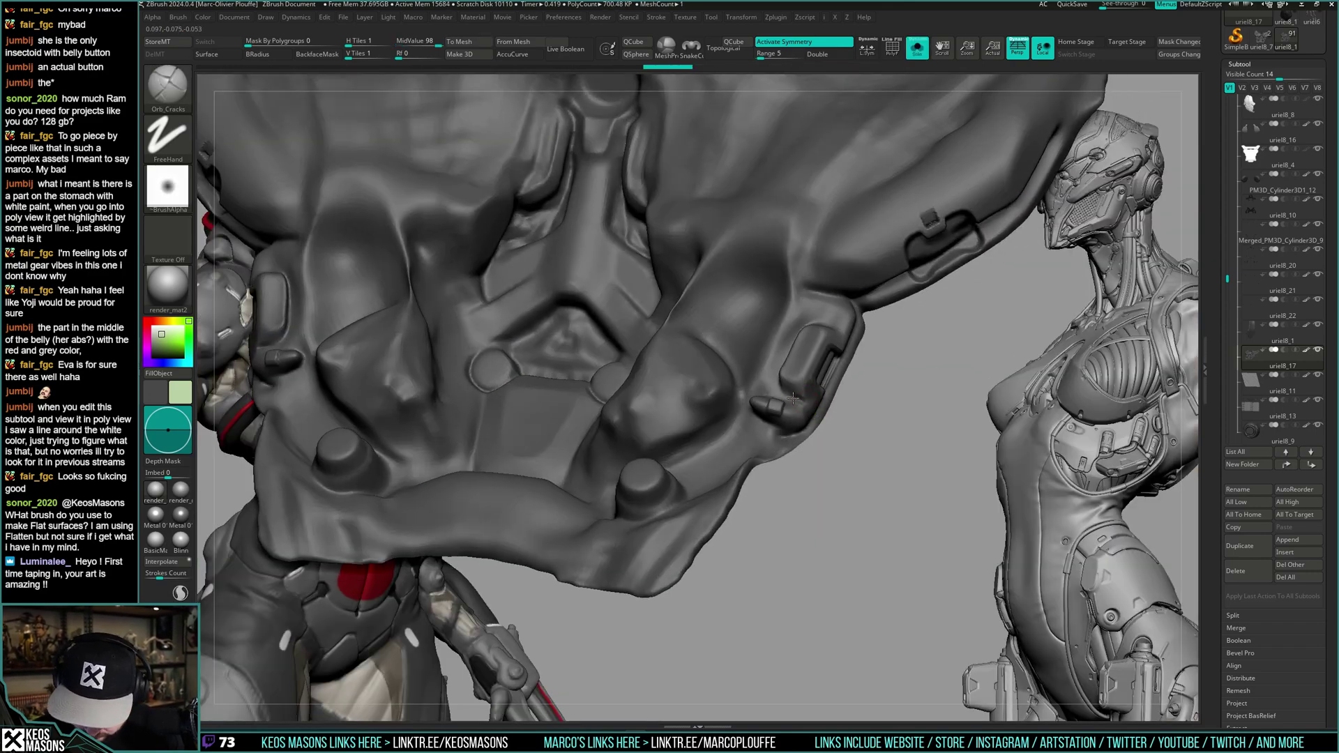
pyautogui.hotkey('alt', 's')
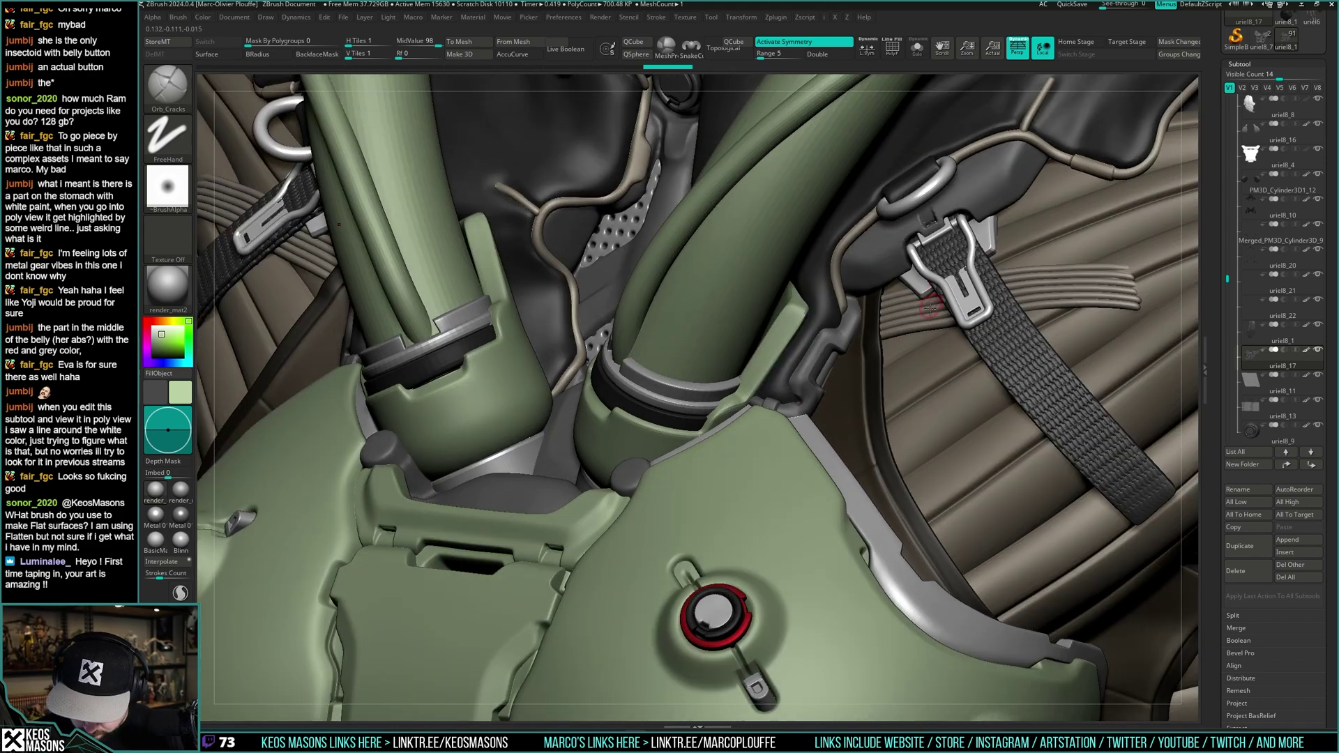
pyautogui.moveTo(844, 308); pyautogui.dragTo(847, 340, button='right')
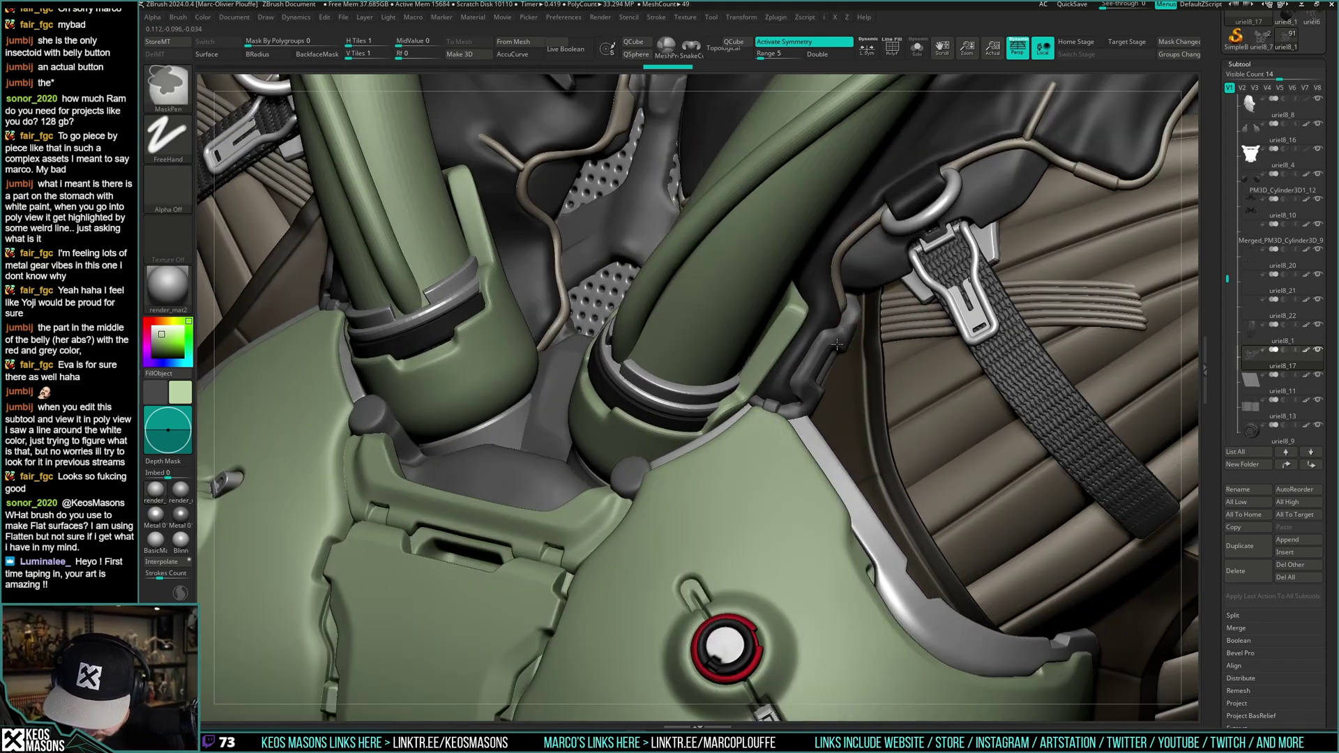
pyautogui.hotkey('alt', 's')
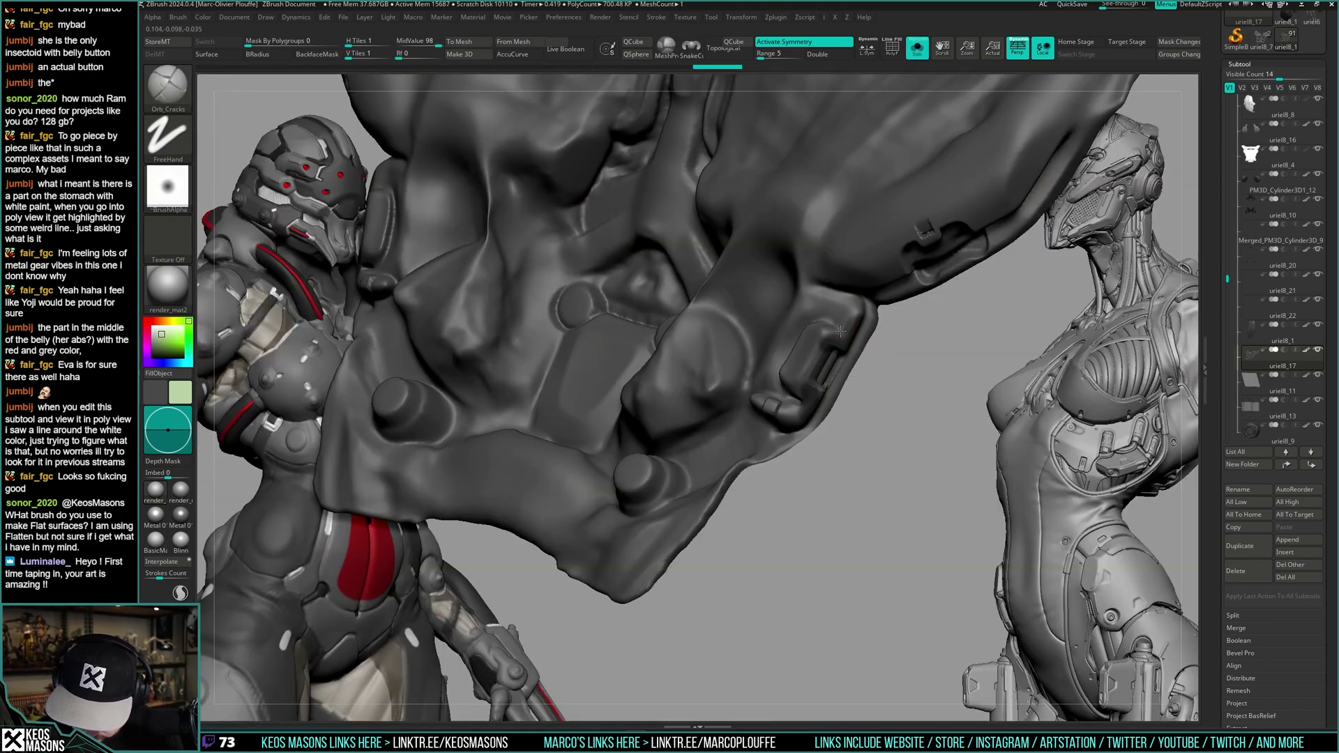
pyautogui.hotkey('alt', 's')
pyautogui.moveTo(851, 322); pyautogui.dragTo(910, 387, button='right')
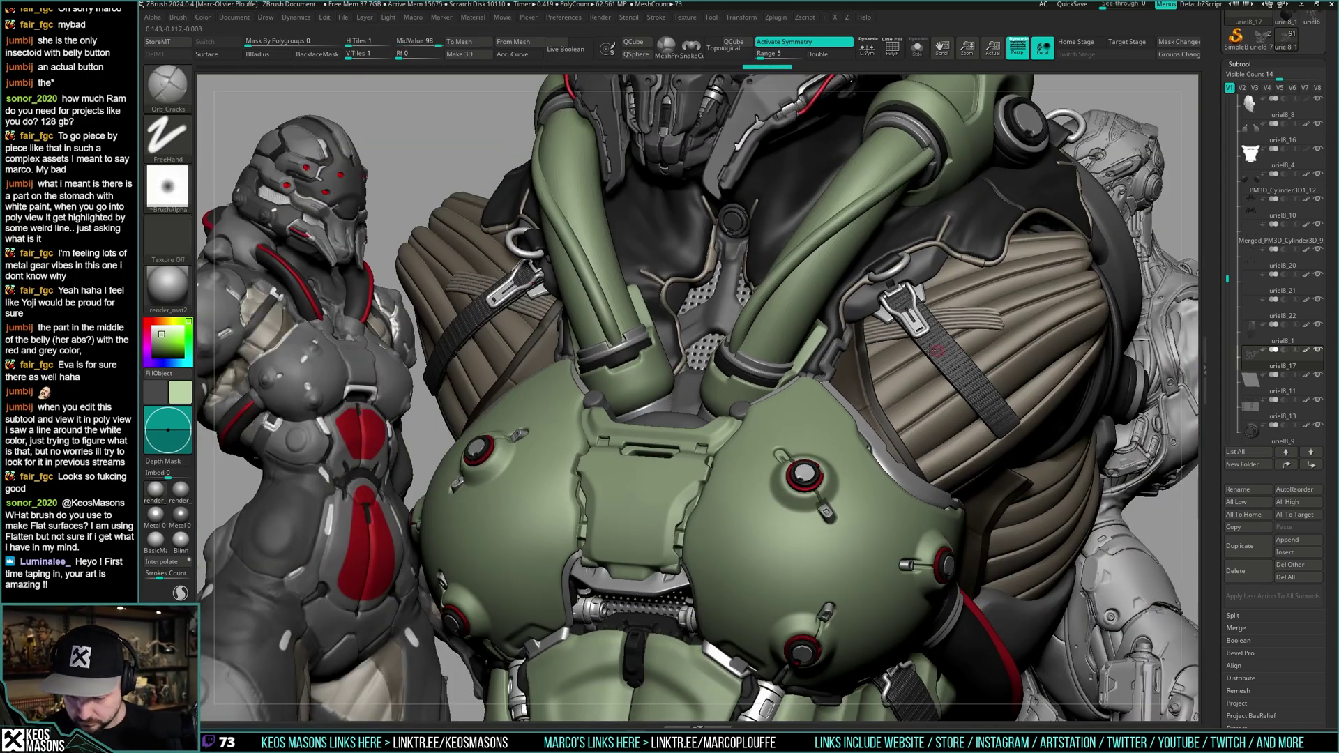
# - Polish the edges around the stamped clasp on the vest's corner with the hPolish brush, checking the piece isolated and in context
pyautogui.moveTo(855, 323)
pyautogui.mouseDown(button='right')
pyautogui.moveTo(862, 408)
pyautogui.moveTo(872, 363)
pyautogui.mouseUp(button='right')
pyautogui.press('space')
pyautogui.click(857, 427)
pyautogui.hotkey('alt', 's')
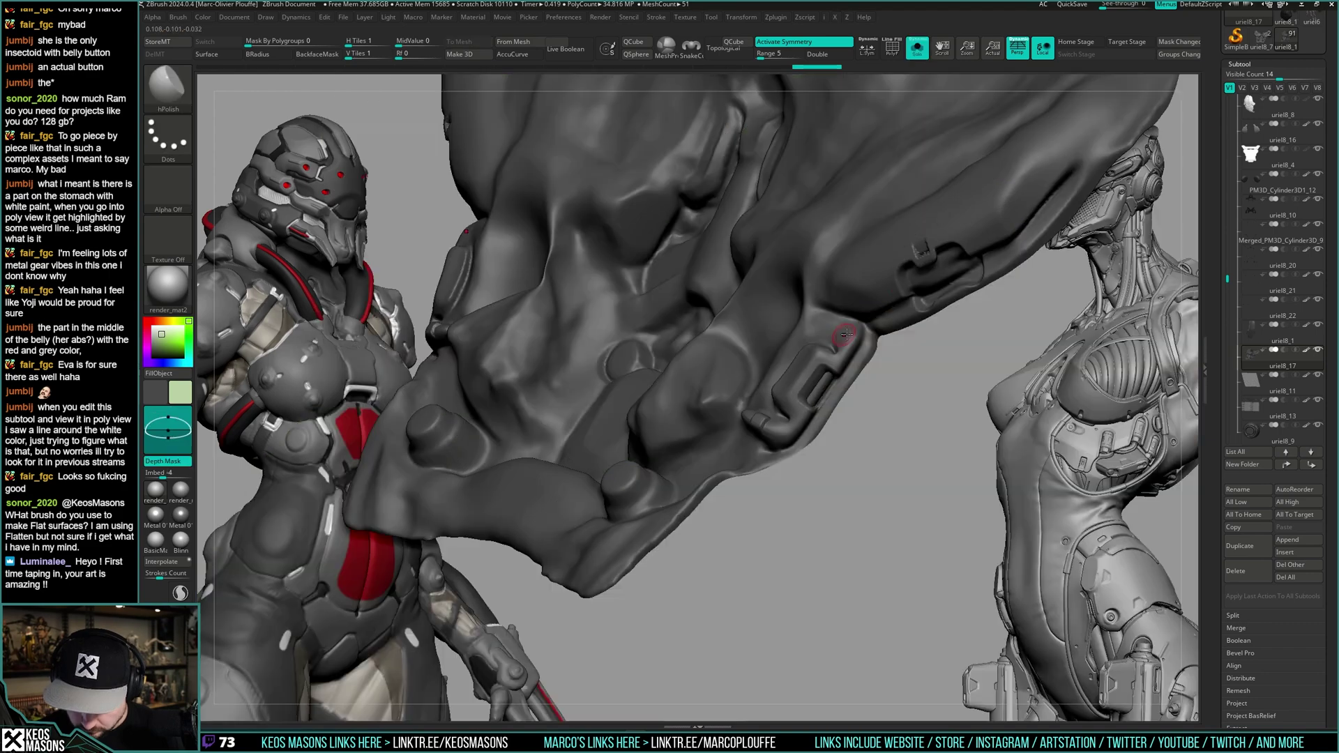
pyautogui.hotkey('alt', 's')
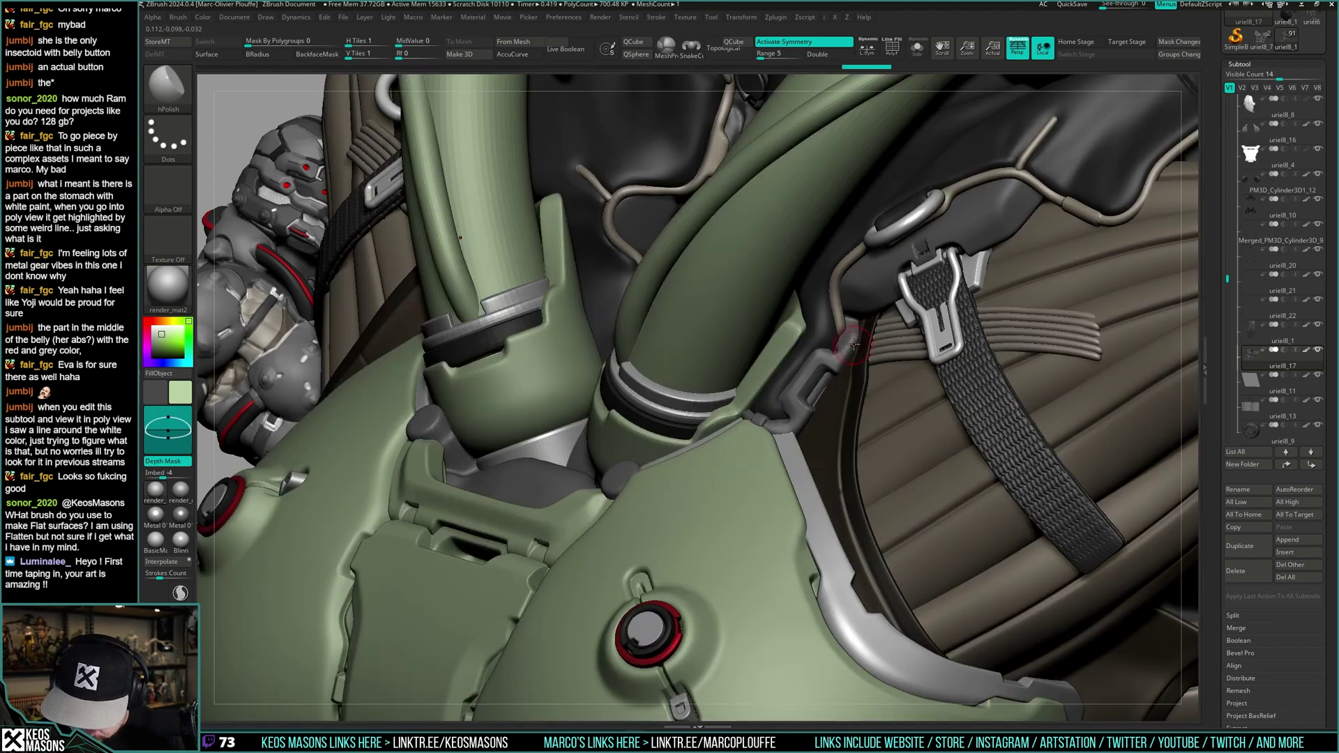
pyautogui.moveTo(855, 349)
pyautogui.mouseDown(button='right')
pyautogui.moveTo(856, 325)
pyautogui.moveTo(895, 357)
pyautogui.mouseUp(button='right')
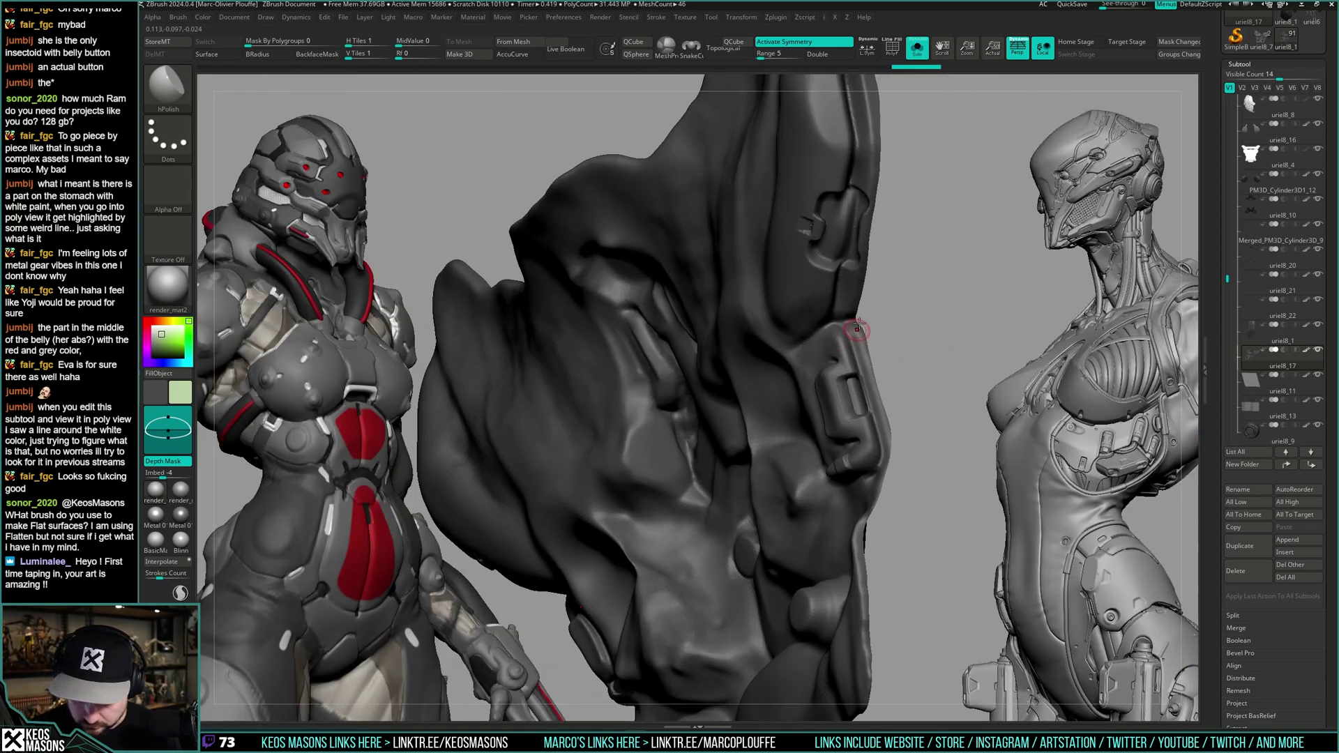
# - Carve a groove along the vest's outer edge between the strap buckle recess and the stamped clasp with the Orb_Cracks brush
pyautogui.press('b')
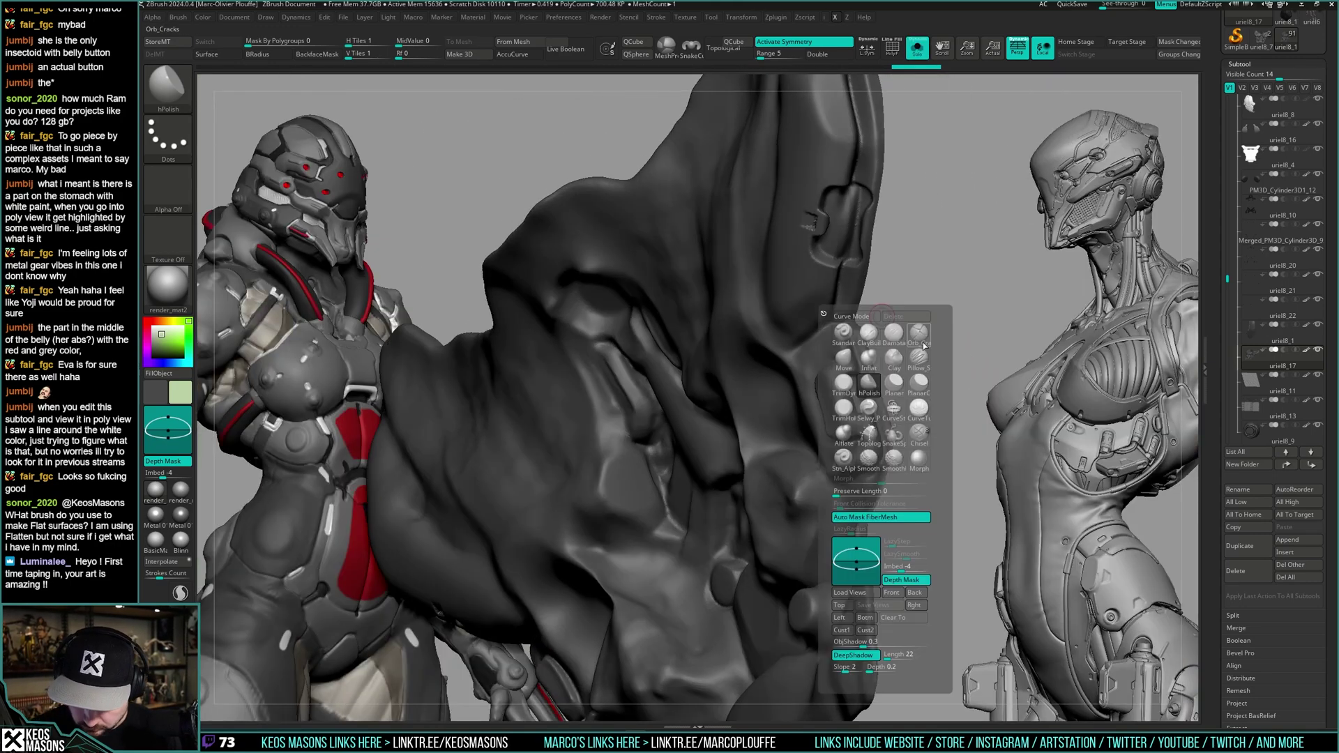
pyautogui.moveTo(864, 297); pyautogui.dragTo(838, 320, button='right')
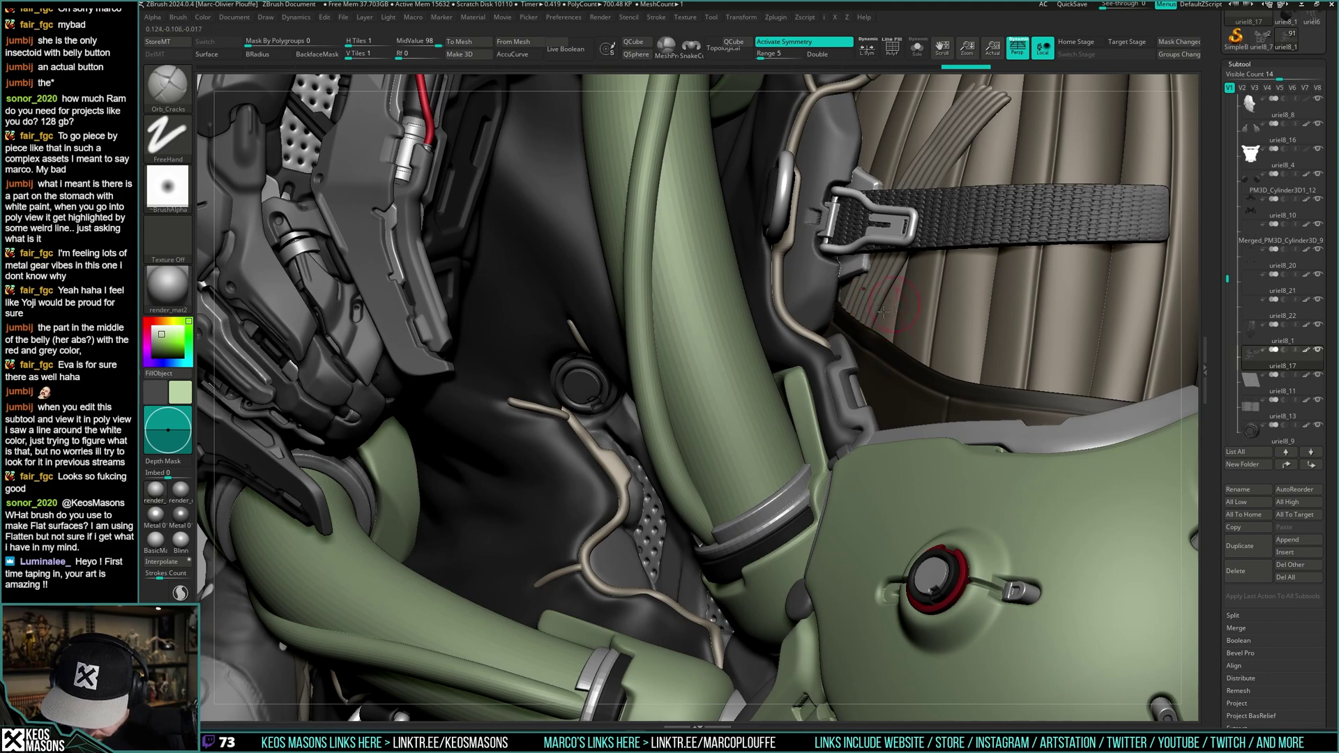
pyautogui.moveTo(883, 312); pyautogui.dragTo(844, 323, button='right')
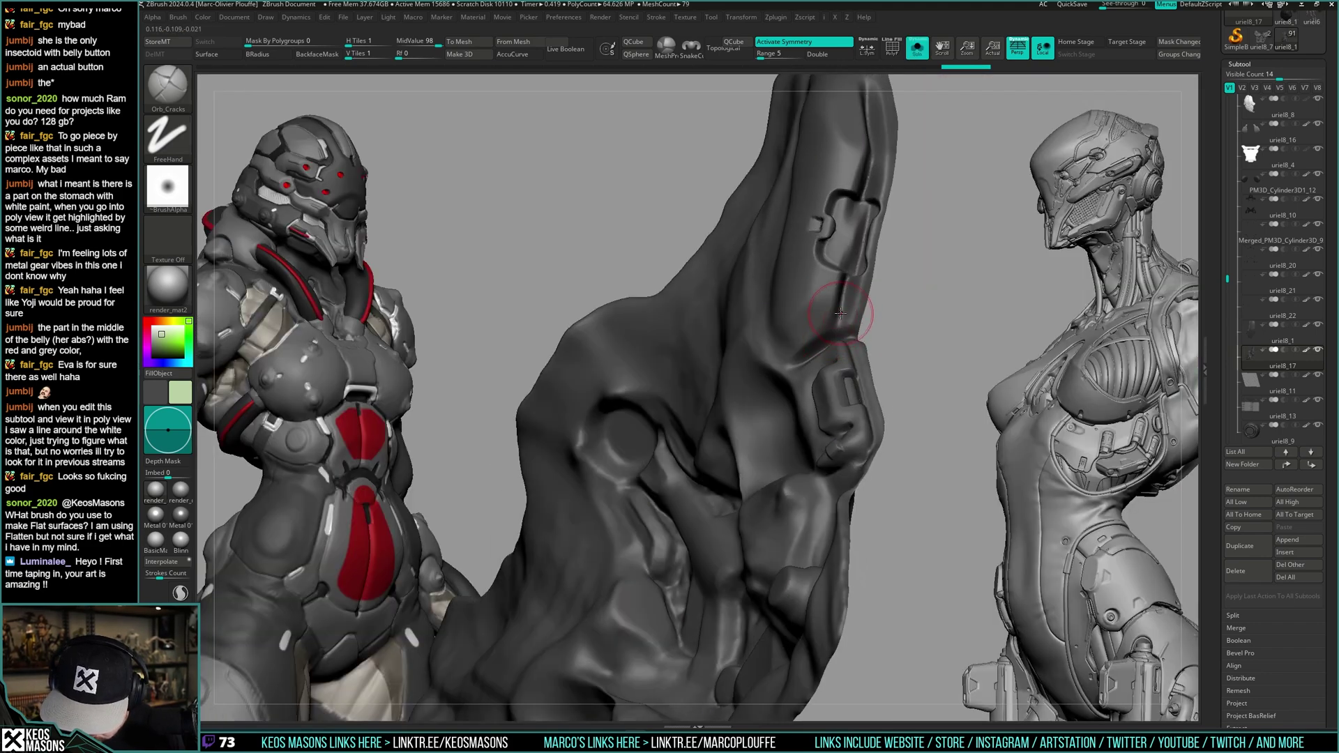
# - Carve a short crack line below the collar piece's recessed panel with the Orb_Cracks brush, and bring the full model back
pyautogui.moveTo(840, 314)
pyautogui.mouseDown(button='right')
pyautogui.moveTo(847, 327)
pyautogui.moveTo(837, 325)
pyautogui.mouseUp(button='right')
pyautogui.moveTo(813, 357); pyautogui.dragTo(840, 341)
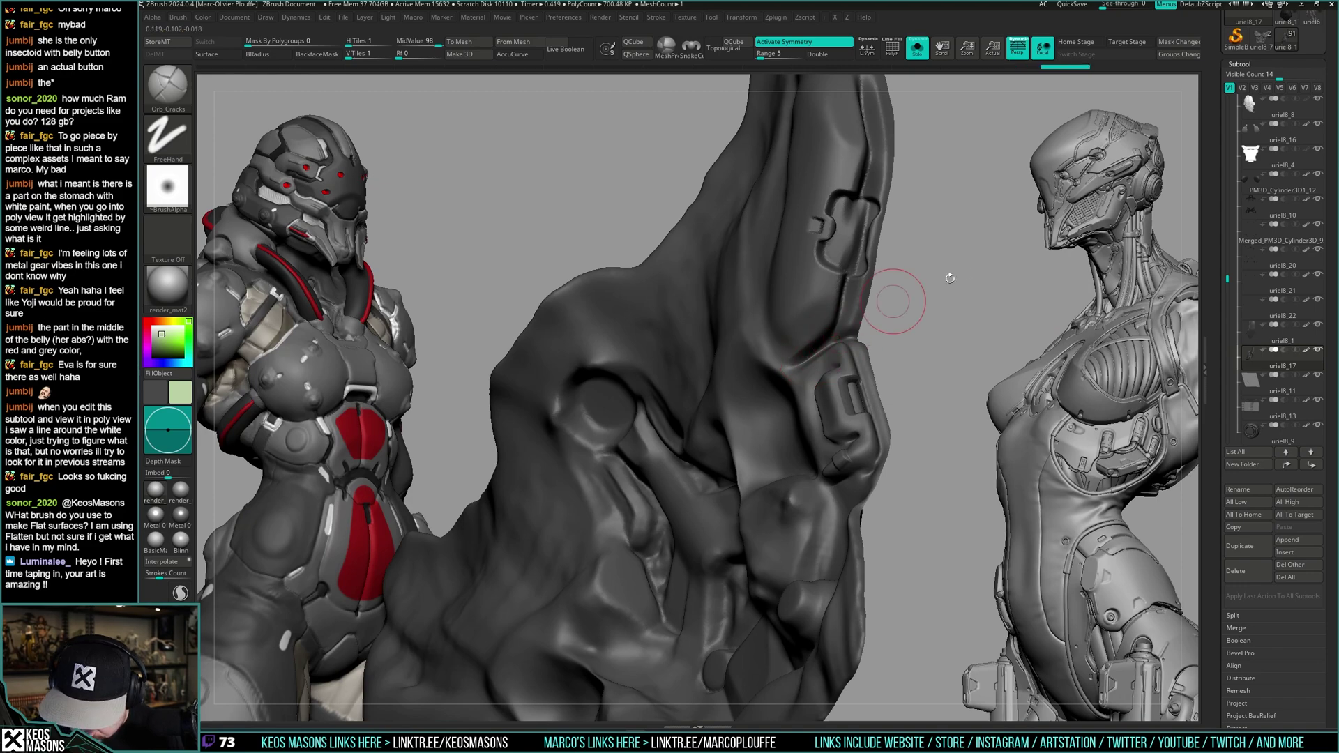
pyautogui.click(956, 275)
pyautogui.moveTo(970, 274)
pyautogui.mouseDown(button='right')
pyautogui.moveTo(923, 405)
pyautogui.moveTo(877, 398)
pyautogui.moveTo(861, 410)
pyautogui.mouseUp(button='right')
pyautogui.rightClick(845, 446)
pyautogui.hotkey('alt', 's')
pyautogui.hotkey('alt', 's')
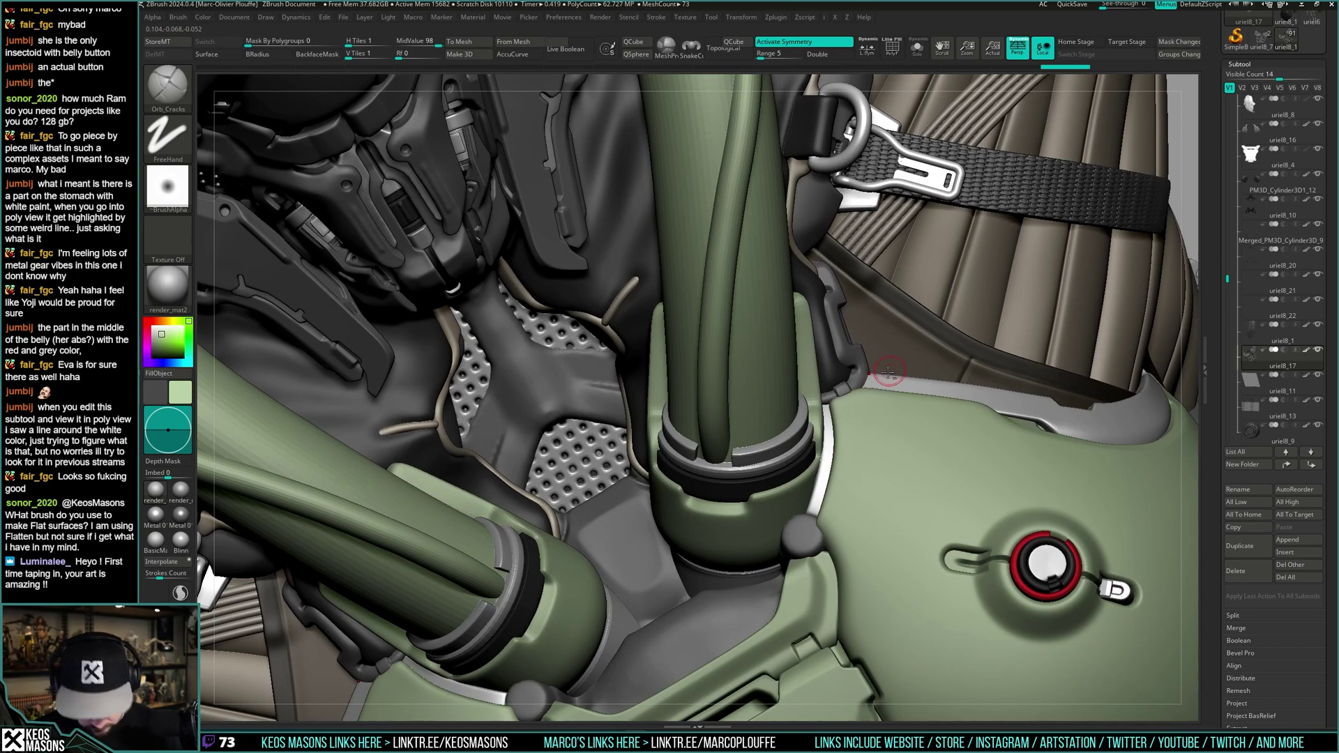
# - Select the metal trim strip around the chest plate's edge and switch to the DamStandard brush
pyautogui.moveTo(889, 372); pyautogui.dragTo(921, 354, button='right')
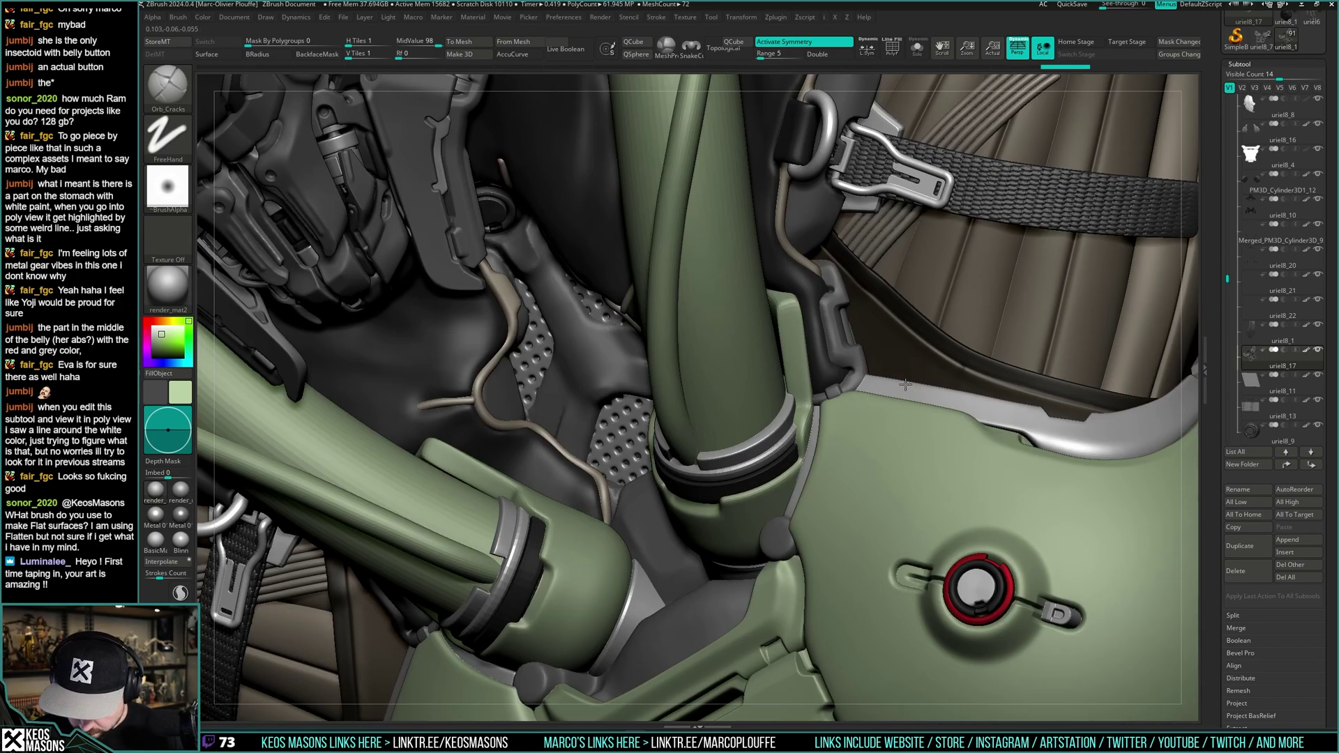
pyautogui.keyDown('alt'); pyautogui.click(849, 385); pyautogui.keyUp('alt')
pyautogui.rightClick(846, 406)
pyautogui.moveTo(852, 403)
pyautogui.mouseDown(button='right')
pyautogui.moveTo(904, 357)
pyautogui.moveTo(840, 337)
pyautogui.moveTo(771, 343)
pyautogui.moveTo(766, 359)
pyautogui.moveTo(835, 394)
pyautogui.mouseUp(button='right')
pyautogui.press('b')
pyautogui.press('d')
pyautogui.press('s')
pyautogui.rightClick(835, 398)
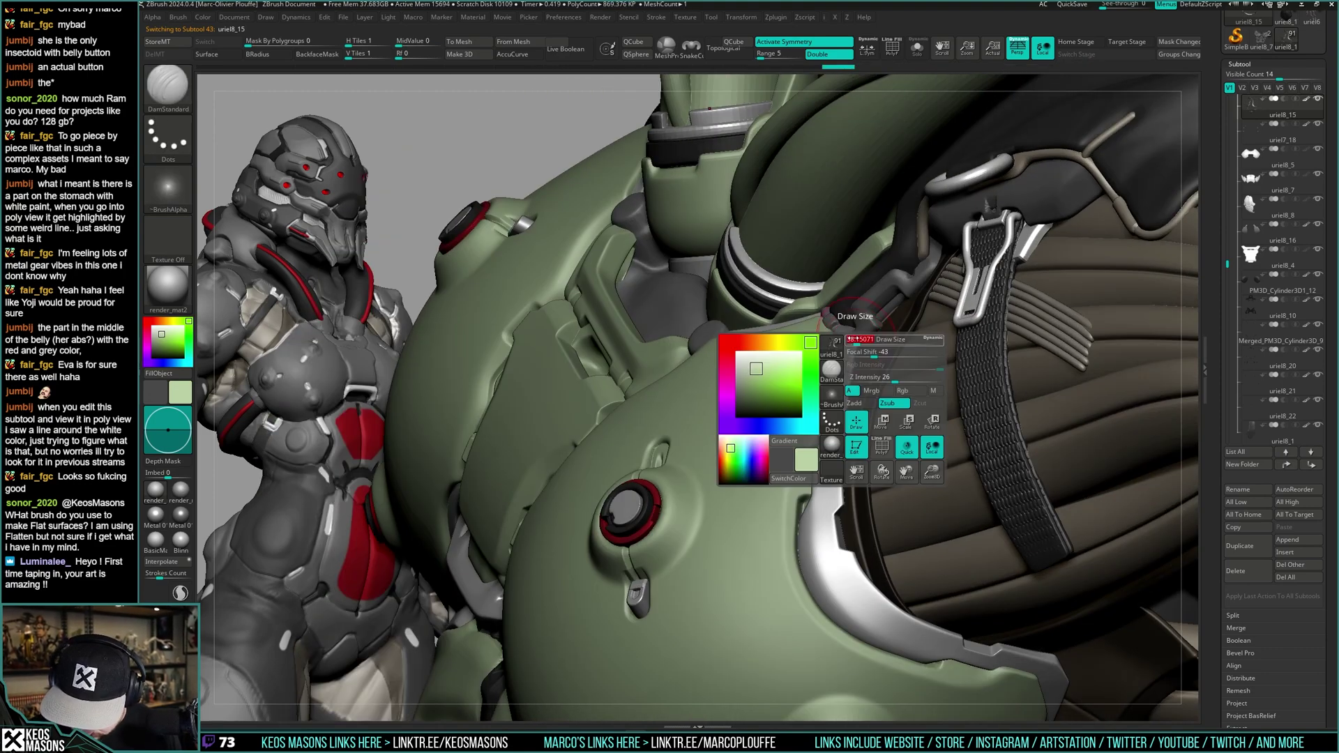
pyautogui.moveTo(884, 343); pyautogui.dragTo(711, 394, button='right')
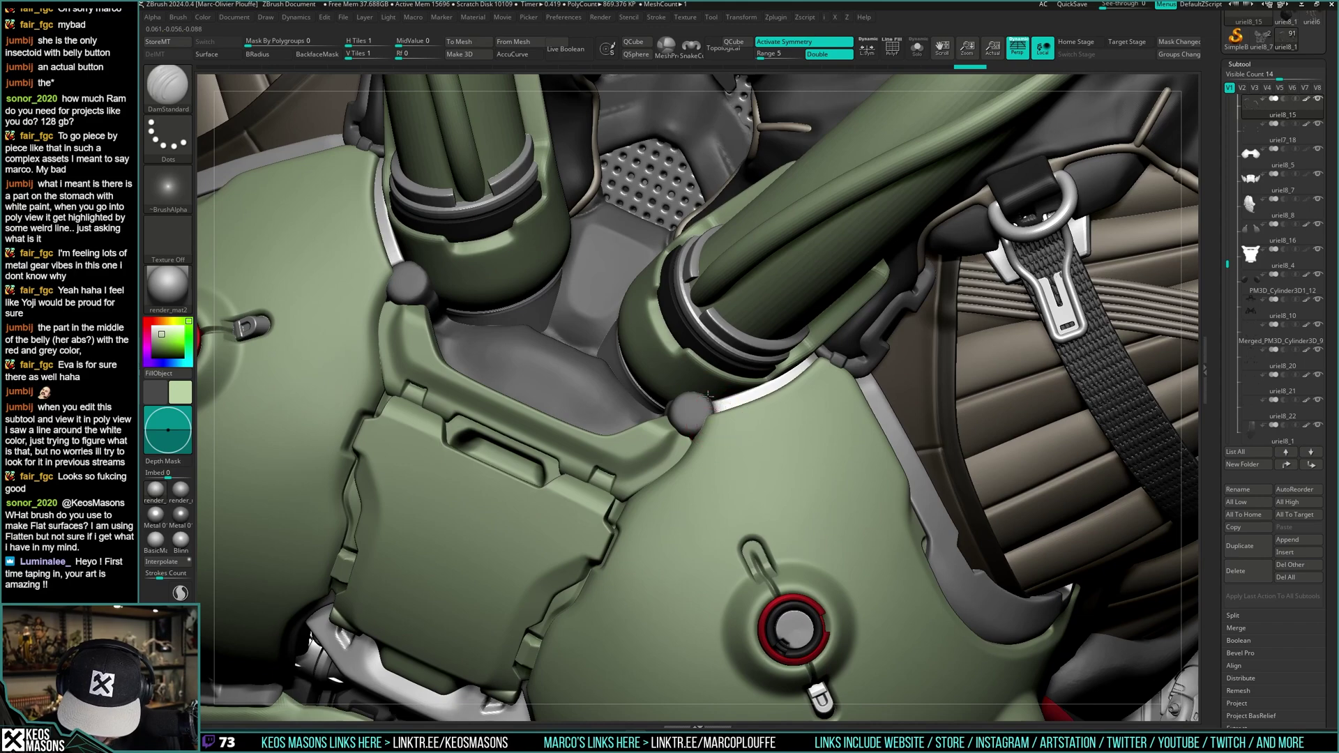
# - Examine the metal trim strip in isolation and bring the full model back
pyautogui.hotkey('shift', 's')
pyautogui.moveTo(726, 441); pyautogui.dragTo(753, 447, button='right')
pyautogui.rightClick(752, 447)
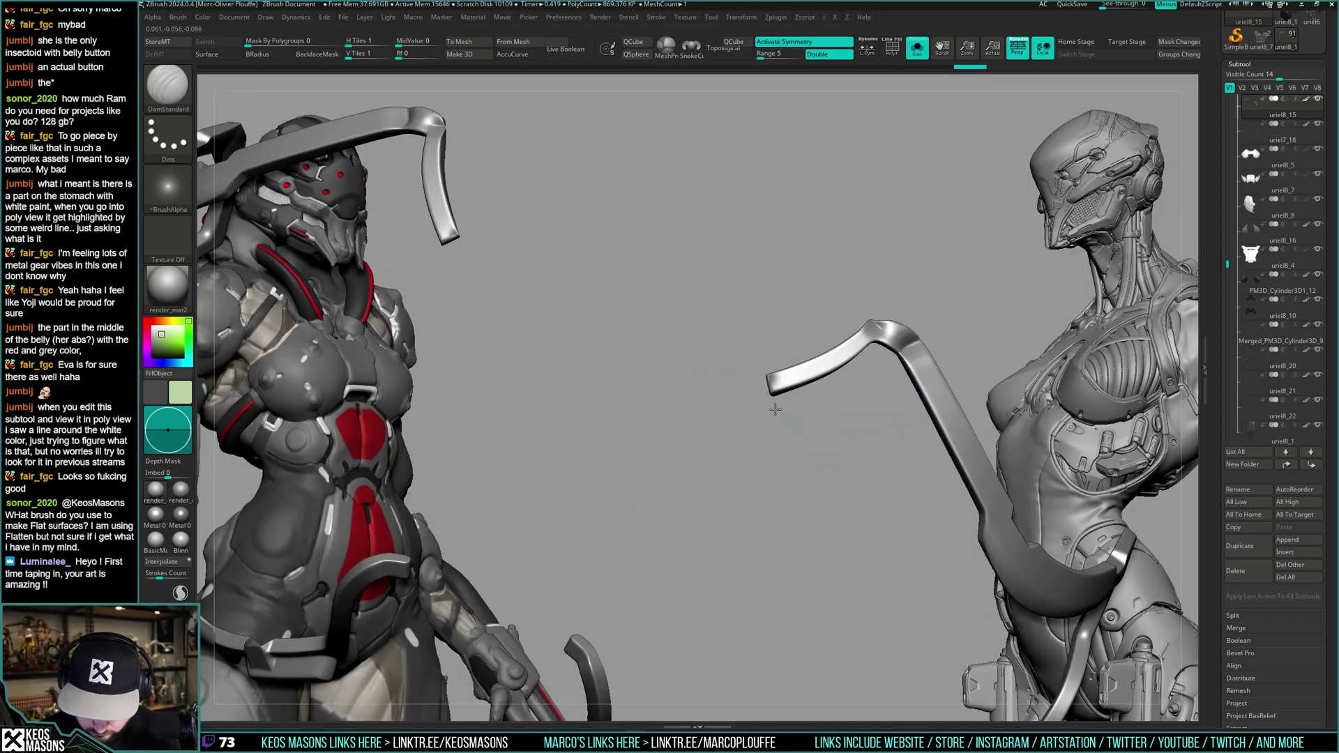
pyautogui.hotkey('shift', 'ctrl', 's')
pyautogui.moveTo(782, 319); pyautogui.dragTo(792, 352, button='right')
pyautogui.moveTo(786, 418)
pyautogui.keyDown('ctrl'); pyautogui.mouseDown(button='right')
pyautogui.moveTo(784, 383)
pyautogui.moveTo(935, 389)
pyautogui.moveTo(915, 471)
pyautogui.mouseUp(button='right'); pyautogui.keyUp('ctrl')
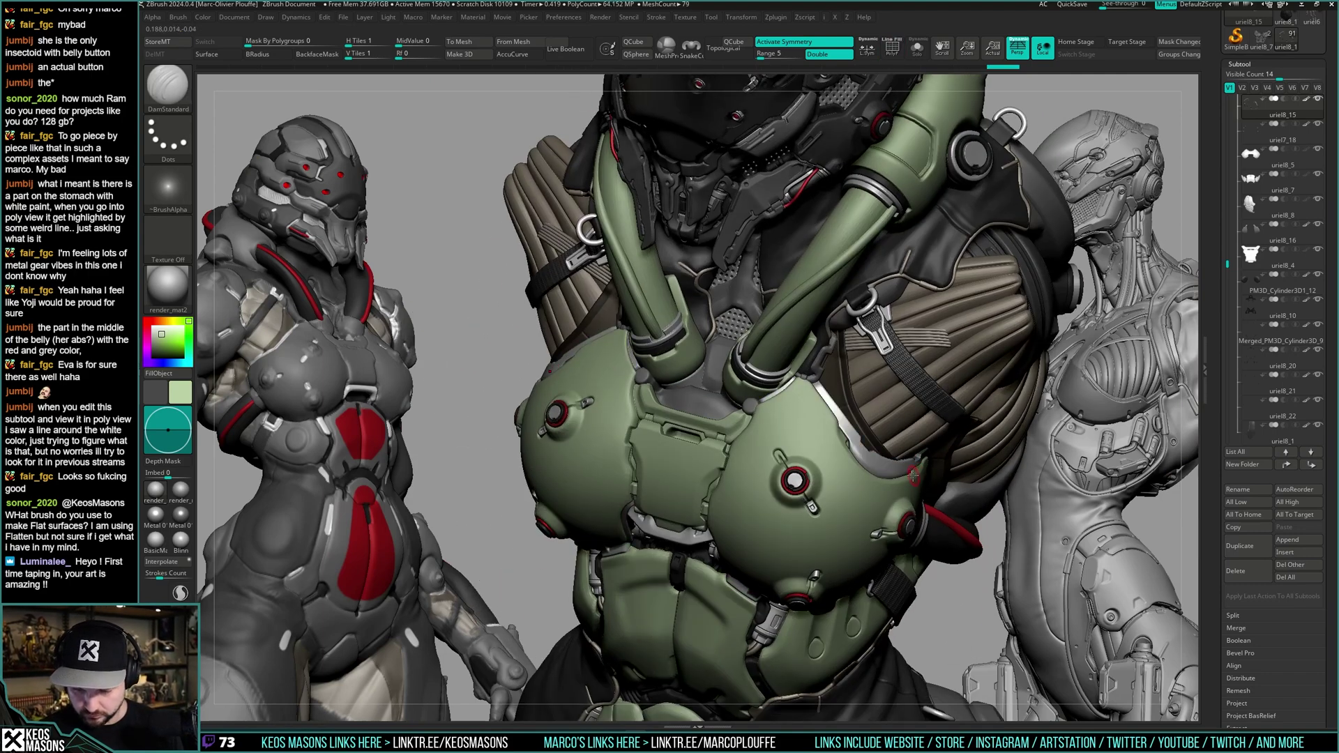
# - Select the dark collar piece behind the strap buckle and check its recessed details in isolation
pyautogui.moveTo(912, 475); pyautogui.dragTo(813, 412, button='right')
pyautogui.keyDown('alt'); pyautogui.click(874, 323); pyautogui.keyUp('alt')
pyautogui.press('f')
pyautogui.rightClick(813, 411)
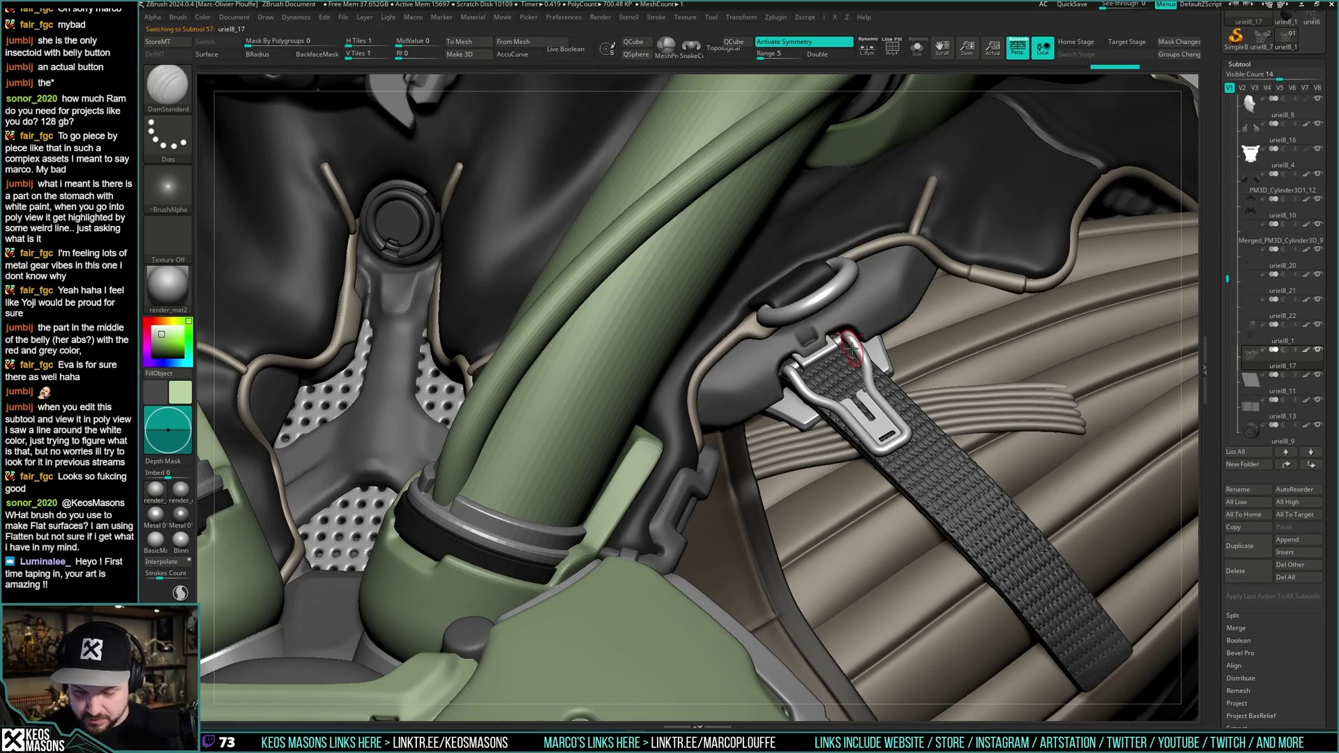
pyautogui.moveTo(851, 350)
pyautogui.mouseDown(button='right')
pyautogui.moveTo(781, 349)
pyautogui.moveTo(890, 309)
pyautogui.moveTo(856, 314)
pyautogui.moveTo(860, 336)
pyautogui.mouseUp(button='right')
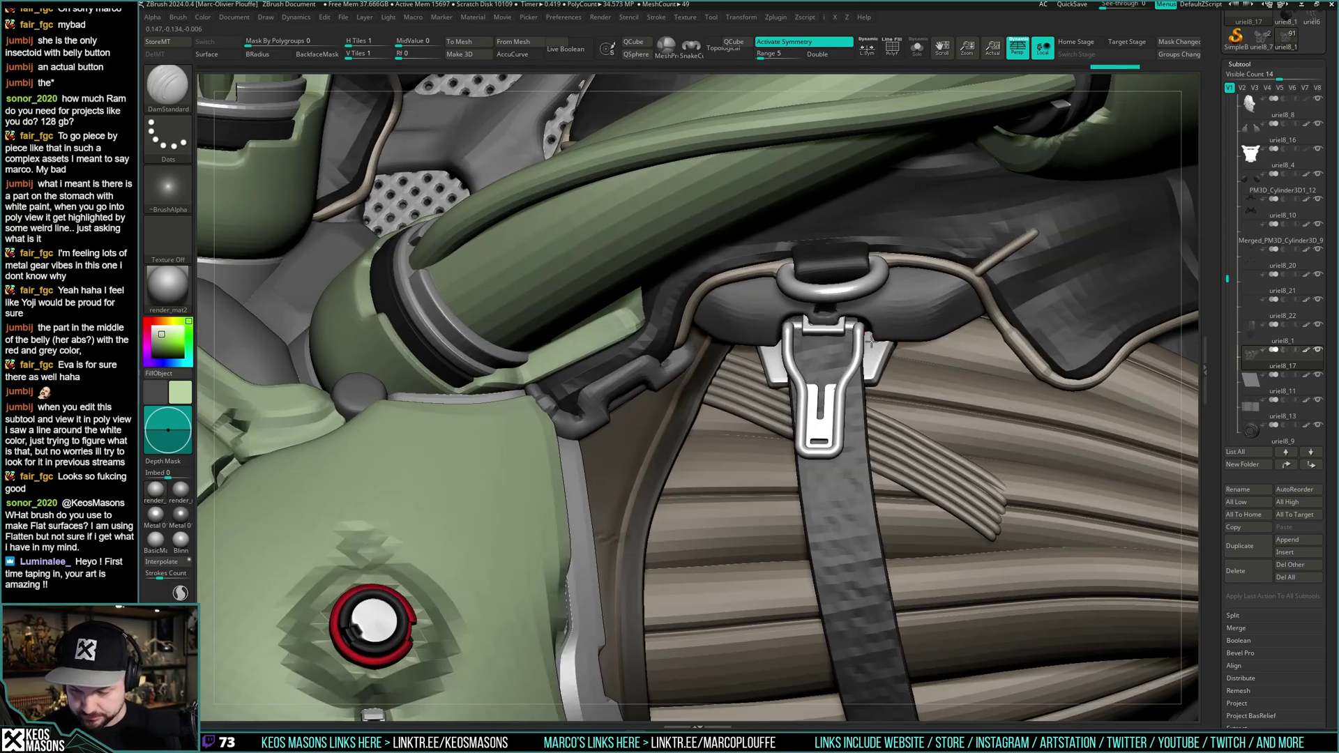
pyautogui.hotkey('alt', 's')
pyautogui.rightClick(865, 338)
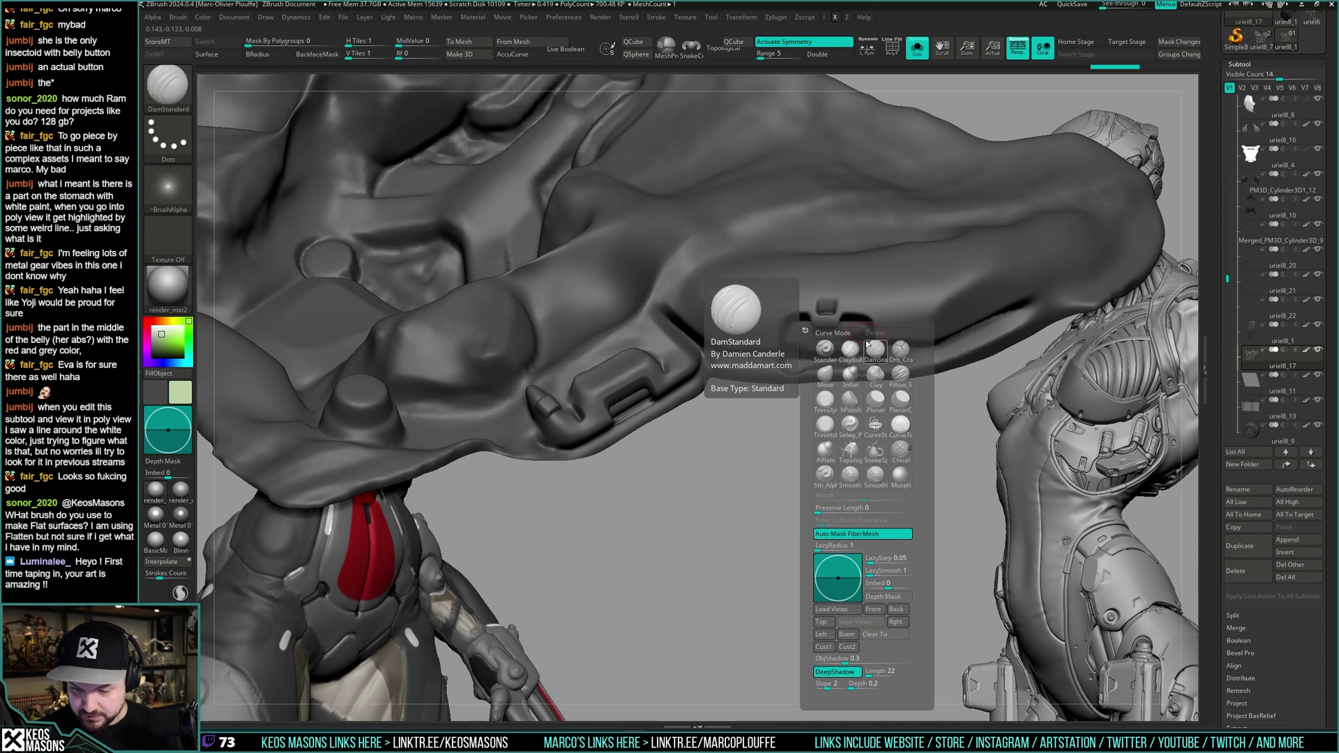
pyautogui.hotkey('shift', 'ctrl', 's')
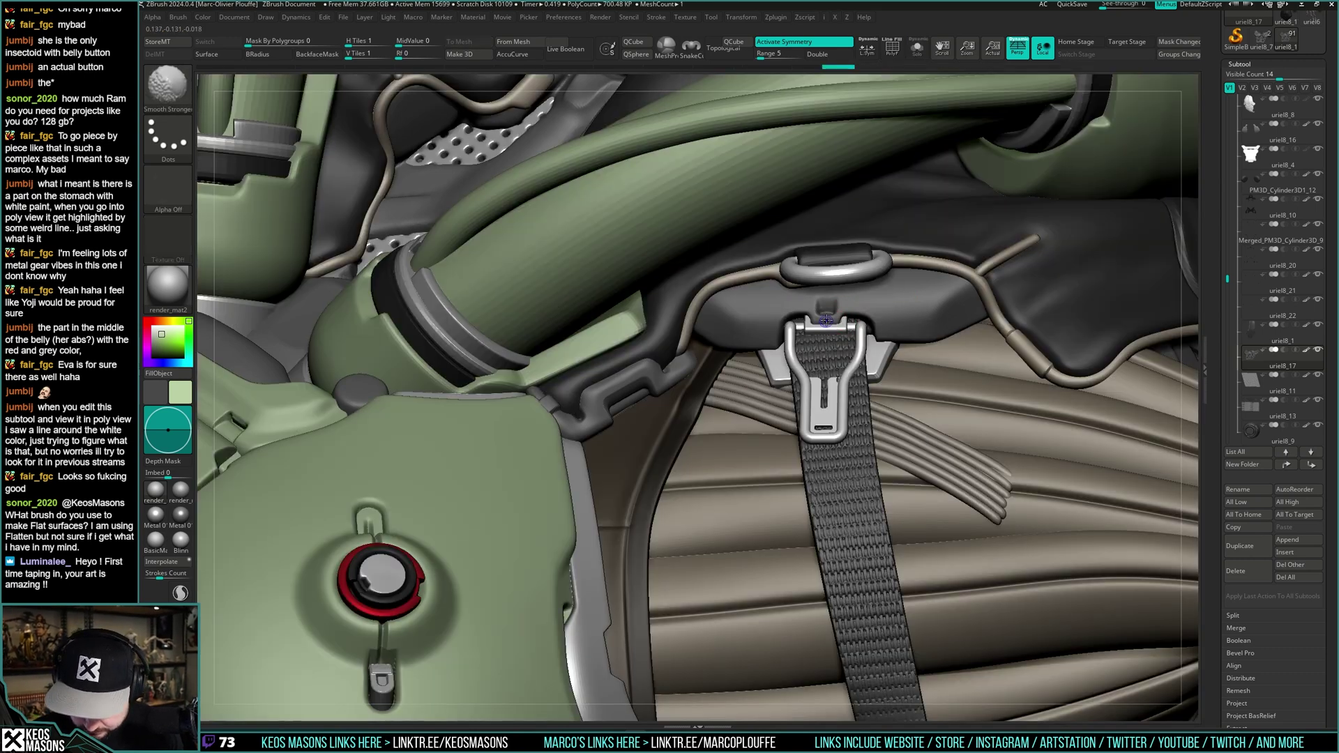
# - Fill and smooth away the small detail above the strap buckle with the ClayBuildup brush
pyautogui.press('space')
pyautogui.click(838, 322)
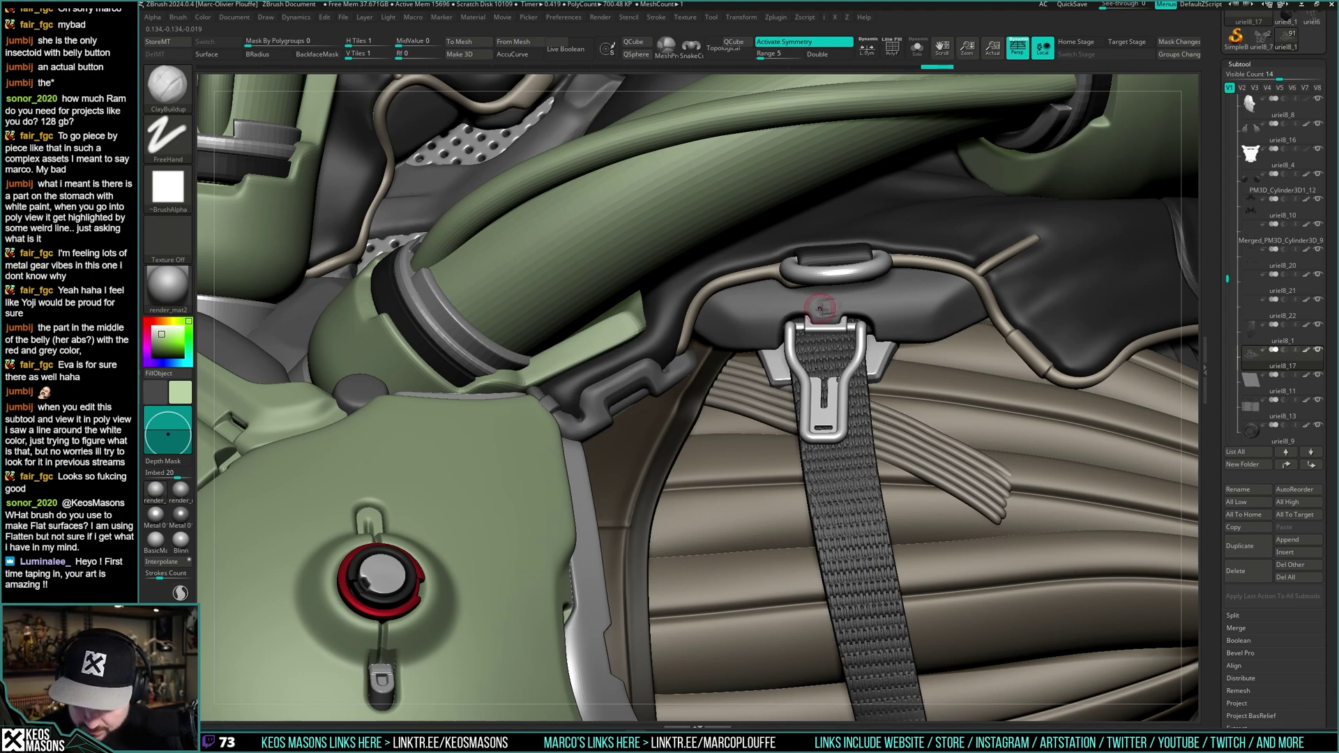
pyautogui.press('shift')
pyautogui.moveTo(834, 303)
pyautogui.mouseDown(button='right')
pyautogui.moveTo(822, 272)
pyautogui.moveTo(875, 216)
pyautogui.moveTo(889, 265)
pyautogui.moveTo(833, 306)
pyautogui.moveTo(854, 311)
pyautogui.moveTo(837, 359)
pyautogui.moveTo(810, 322)
pyautogui.moveTo(778, 334)
pyautogui.mouseUp(button='right')
pyautogui.press('shift')
pyautogui.press('shift')
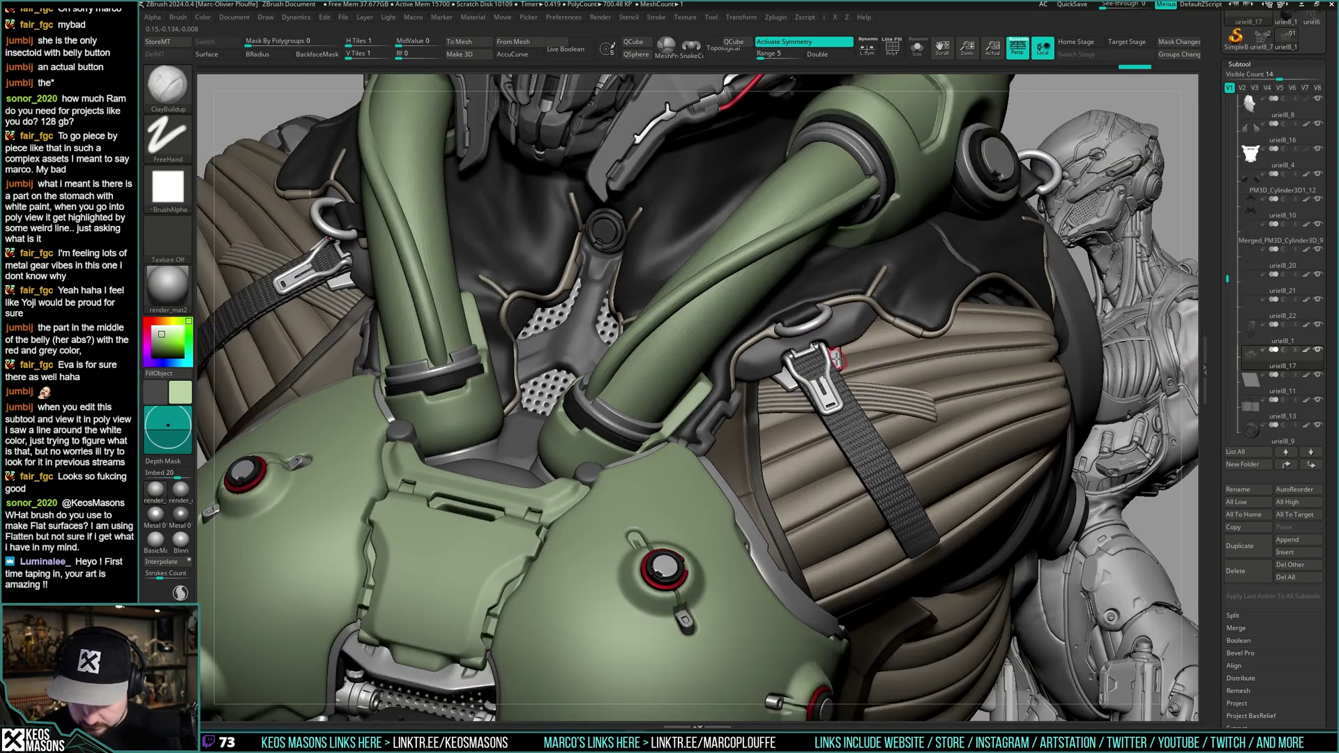
# - Stamp a small alpha detail into the collar piece just above the strap buckle using a DragDot alpha brush
pyautogui.hotkey('shift', 's')
pyautogui.rightClick(830, 359)
pyautogui.hotkey('shift', 's')
pyautogui.rightClick(813, 341)
pyautogui.click(794, 481)
pyautogui.press('a')
pyautogui.click(846, 385)
pyautogui.press('s')
pyautogui.moveTo(776, 336); pyautogui.dragTo(786, 335)
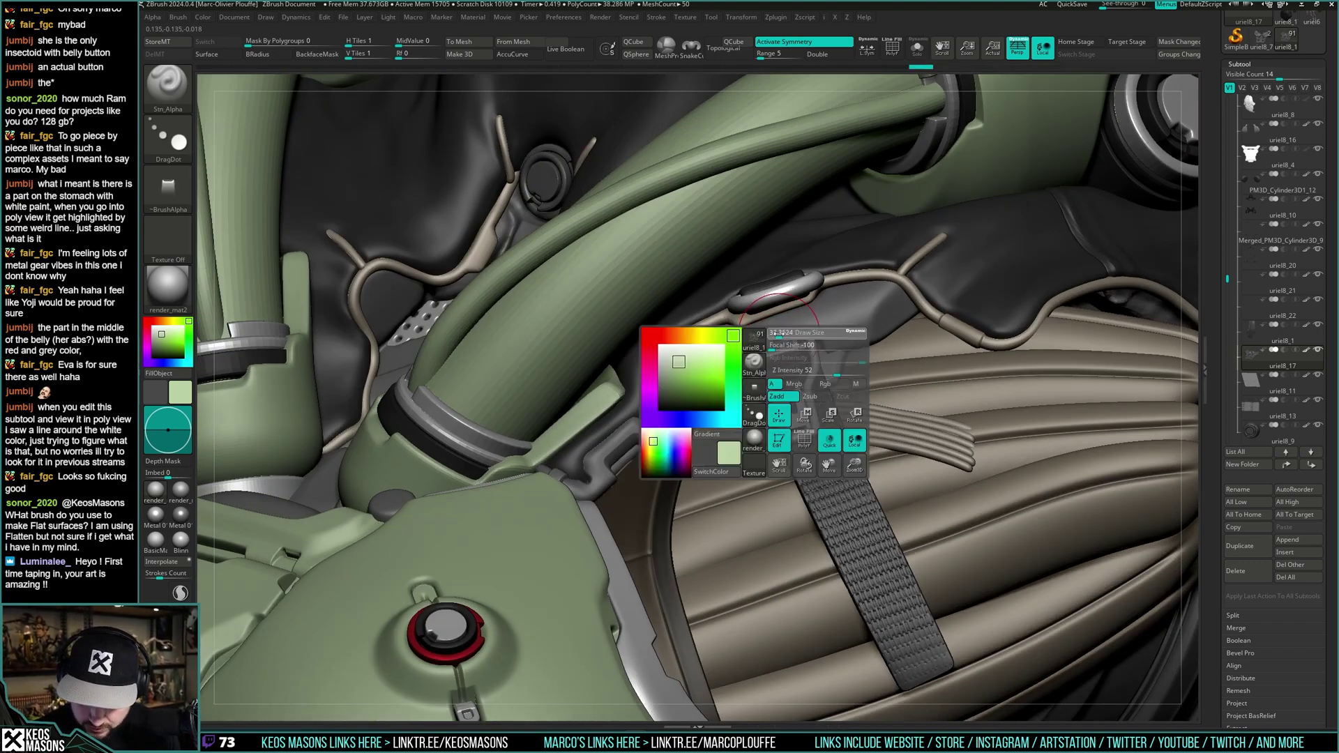
pyautogui.hotkey('ctrl', 'z')
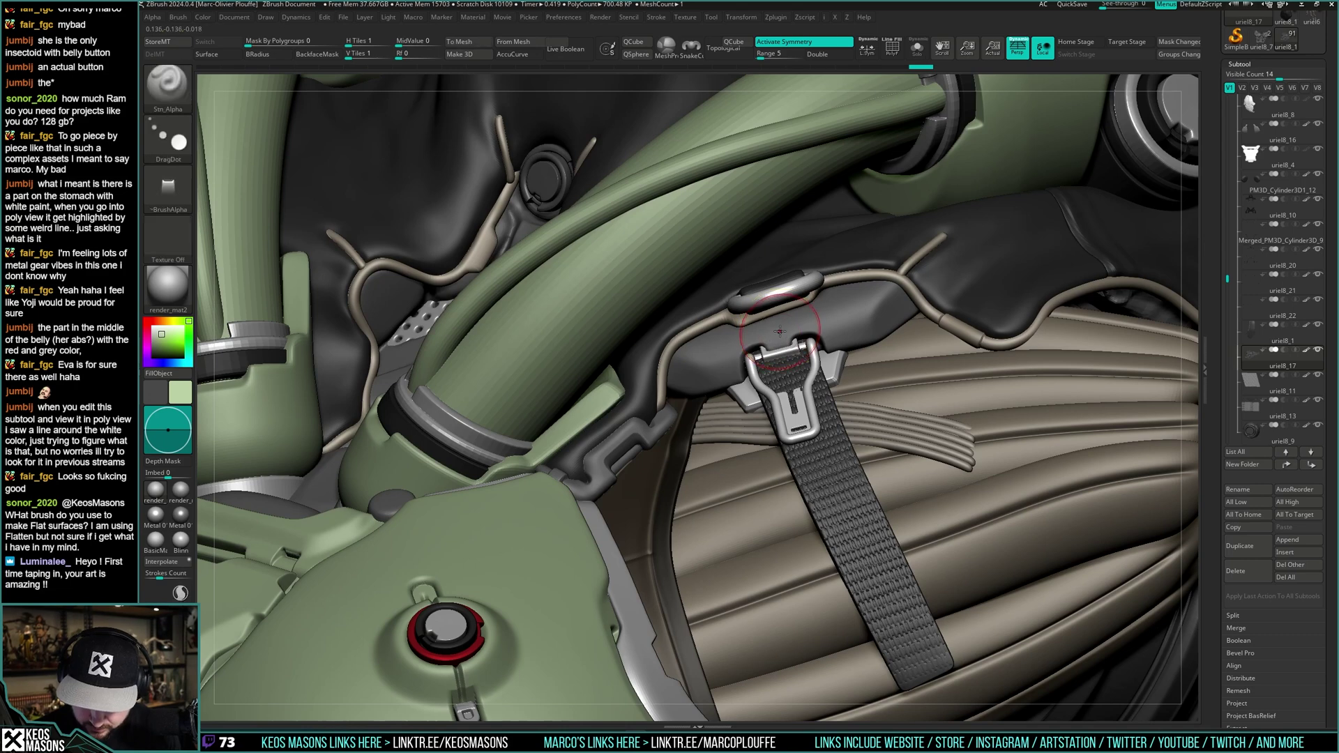
pyautogui.rightClick(779, 331)
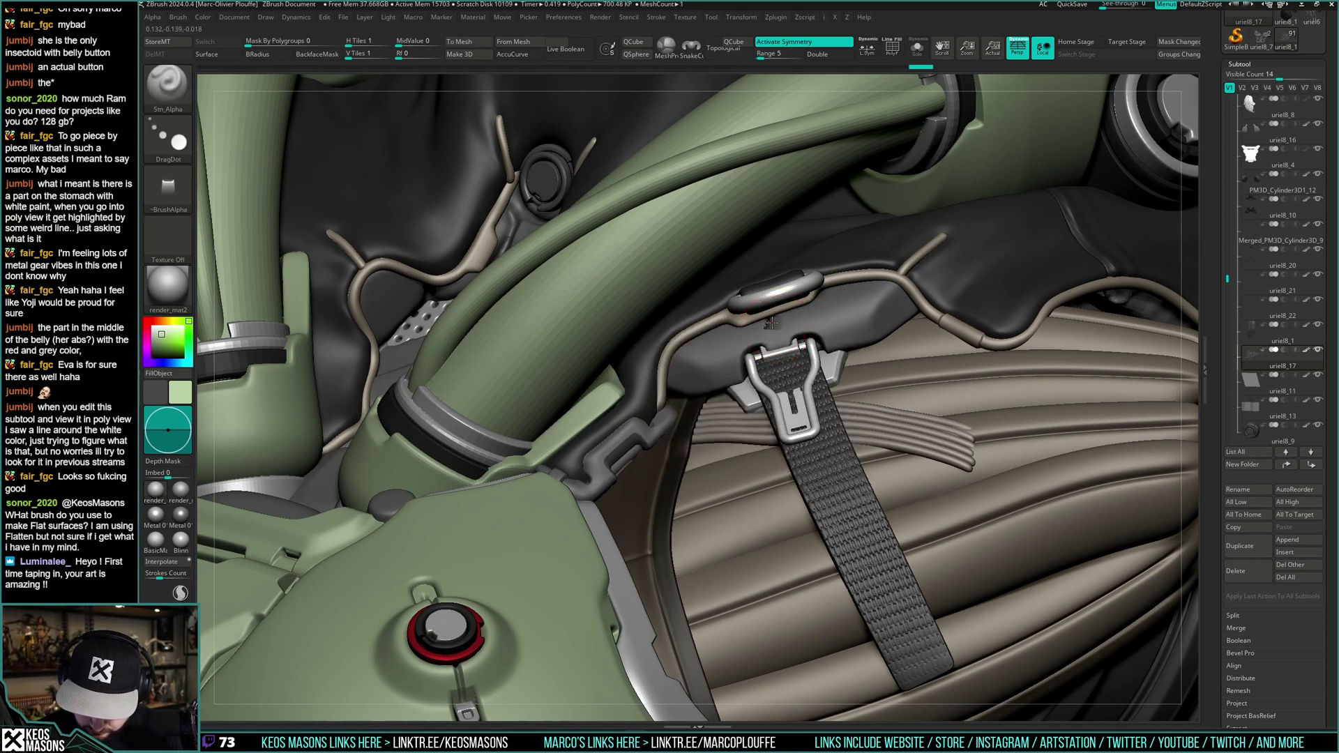
pyautogui.moveTo(775, 334)
pyautogui.keyDown('ctrl'); pyautogui.mouseDown(button='right')
pyautogui.moveTo(802, 387)
pyautogui.moveTo(830, 402)
pyautogui.moveTo(851, 336)
pyautogui.moveTo(854, 352)
pyautogui.mouseUp(button='right'); pyautogui.keyUp('ctrl')
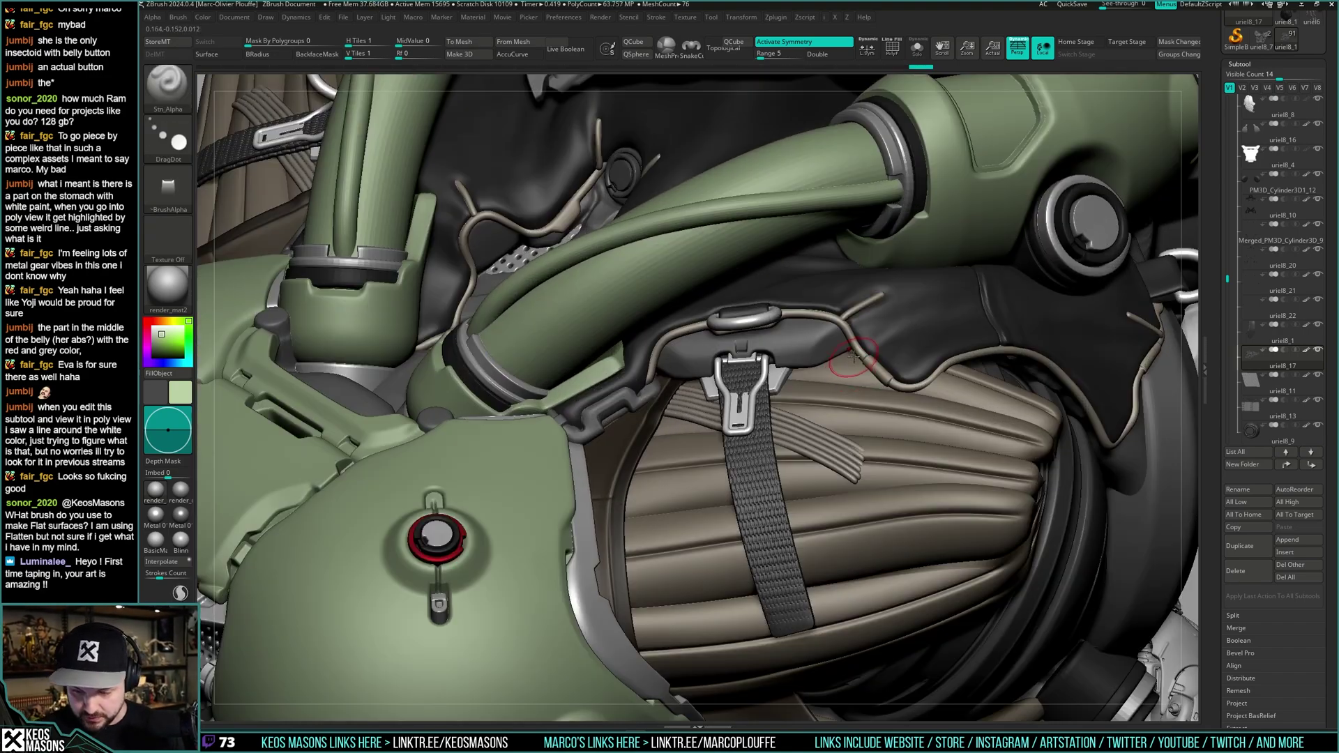
# - Touch up the collar piece around the buckle in isolation with the hPolish brush, and return to the ClayBuildup brush
pyautogui.press('space')
pyautogui.click(841, 372)
pyautogui.hotkey('alt', 's')
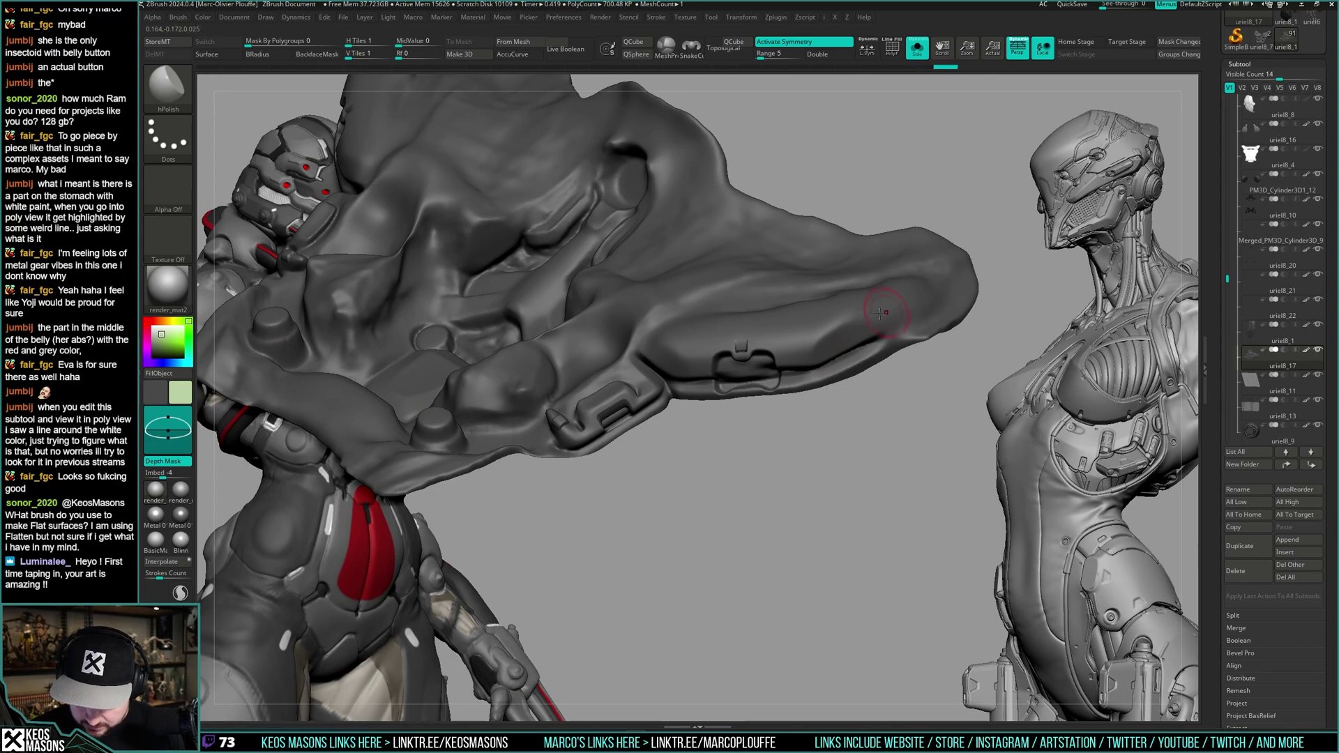
pyautogui.hotkey('alt', 's')
pyautogui.moveTo(867, 321)
pyautogui.mouseDown(button='right')
pyautogui.moveTo(819, 356)
pyautogui.moveTo(785, 343)
pyautogui.moveTo(670, 375)
pyautogui.moveTo(729, 363)
pyautogui.moveTo(726, 378)
pyautogui.moveTo(719, 336)
pyautogui.moveTo(806, 382)
pyautogui.moveTo(744, 378)
pyautogui.moveTo(786, 409)
pyautogui.moveTo(828, 389)
pyautogui.moveTo(853, 405)
pyautogui.moveTo(862, 383)
pyautogui.moveTo(846, 407)
pyautogui.moveTo(845, 370)
pyautogui.mouseUp(button='right')
pyautogui.hotkey('alt', 's')
pyautogui.press('space')
pyautogui.click(830, 377)
# - Isolate the small metal plate behind the strap buckle with its polygon wireframe shown, and switch to the ZModeler brush
pyautogui.keyDown('alt'); pyautogui.click(852, 286); pyautogui.keyUp('alt')
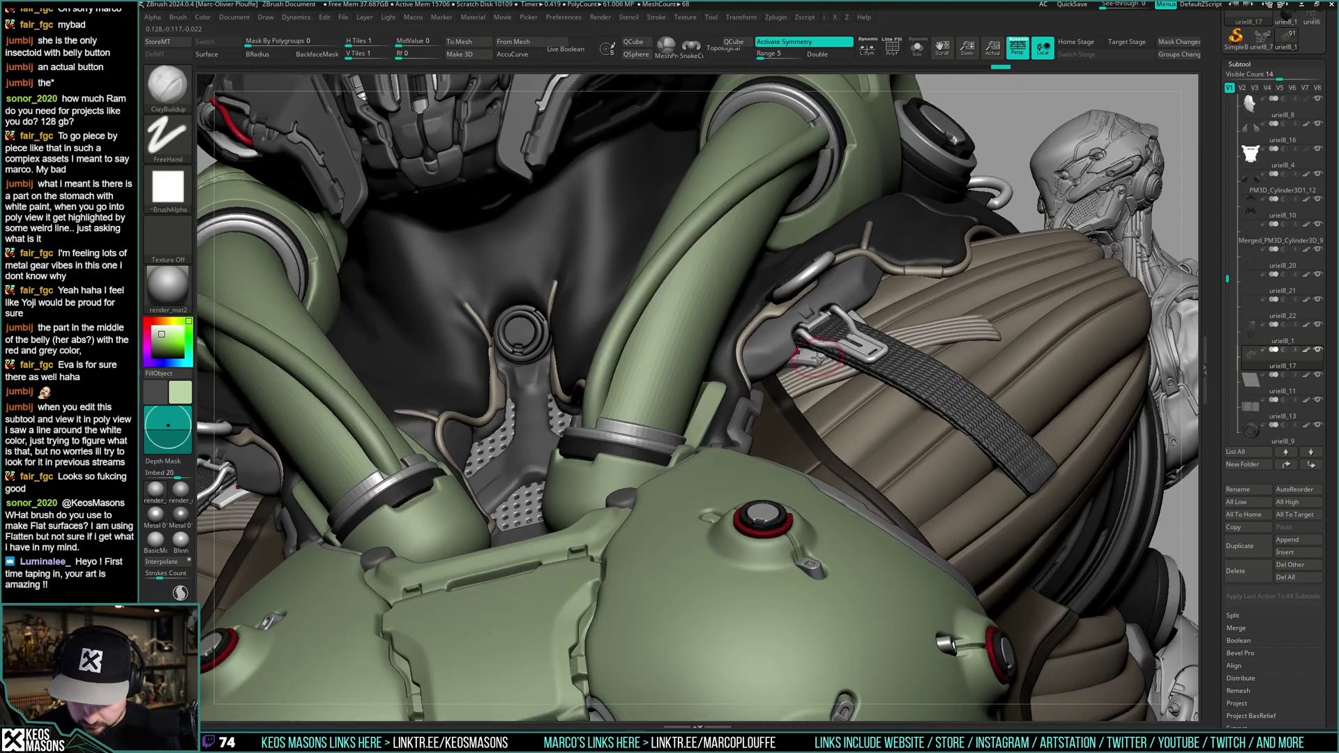
pyautogui.hotkey('alt', 's')
pyautogui.hotkey('shift', 'f')
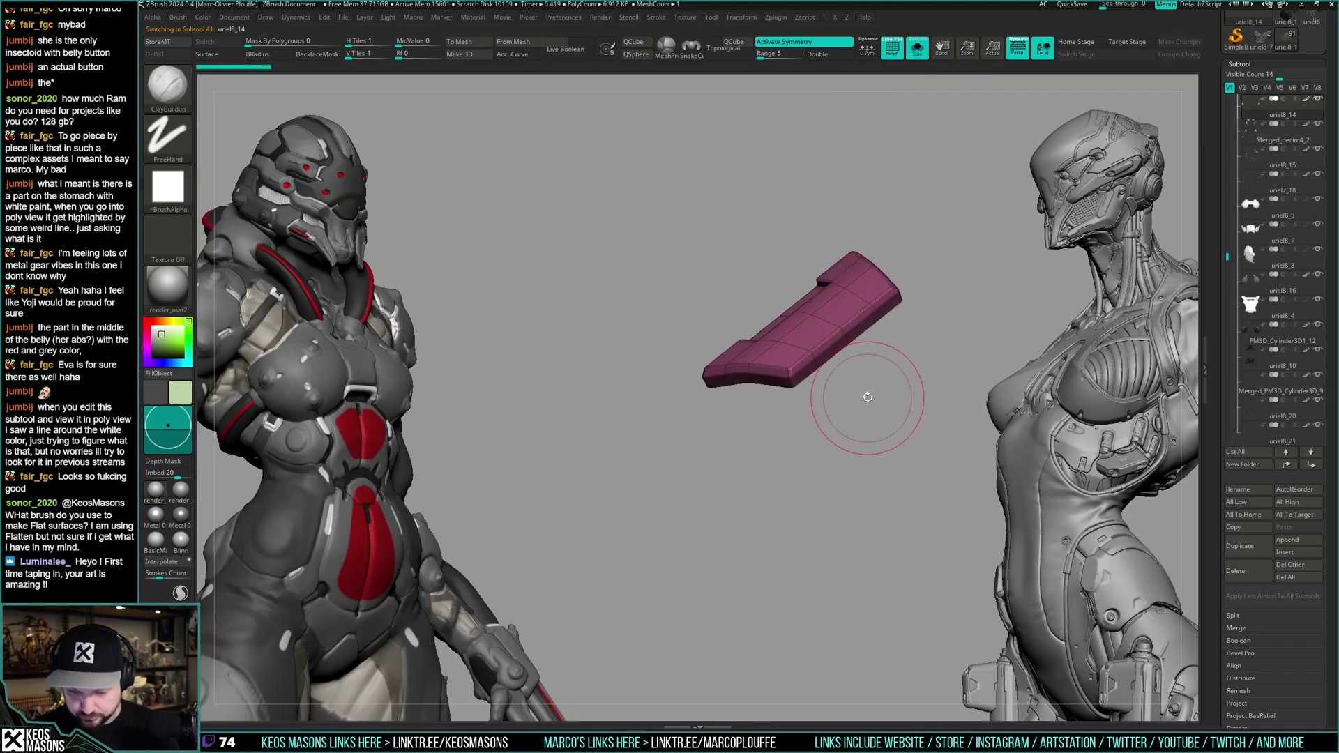
pyautogui.press('b')
pyautogui.press('z')
pyautogui.press('m')
pyautogui.hotkey('shift', 'f')
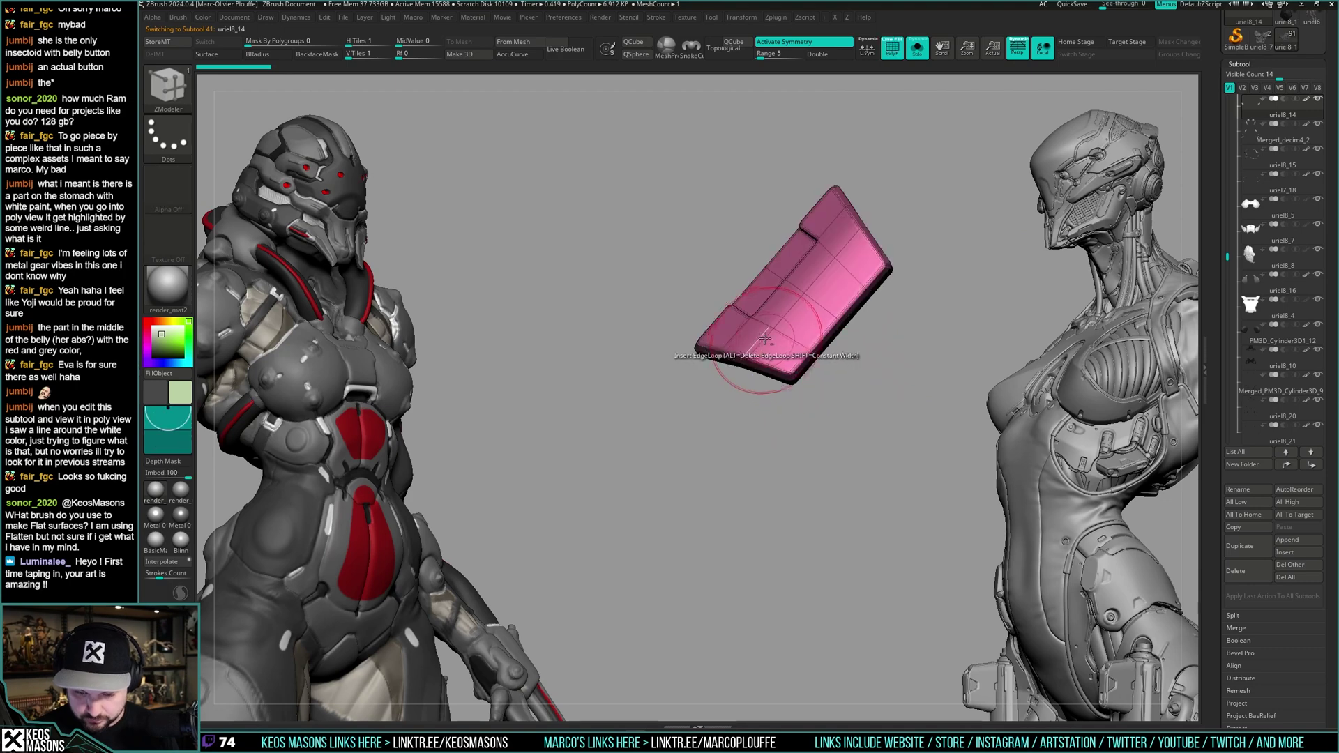
# - Mark the plate's upper faces as a temporary polygroup and inflate them with the Inflate polygon action targeting Polygroup All
pyautogui.moveTo(852, 247)
pyautogui.keyDown('alt'); pyautogui.mouseDown()
pyautogui.moveTo(837, 220)
pyautogui.moveTo(893, 296)
pyautogui.mouseUp(); pyautogui.keyUp('alt')
pyautogui.press('space')
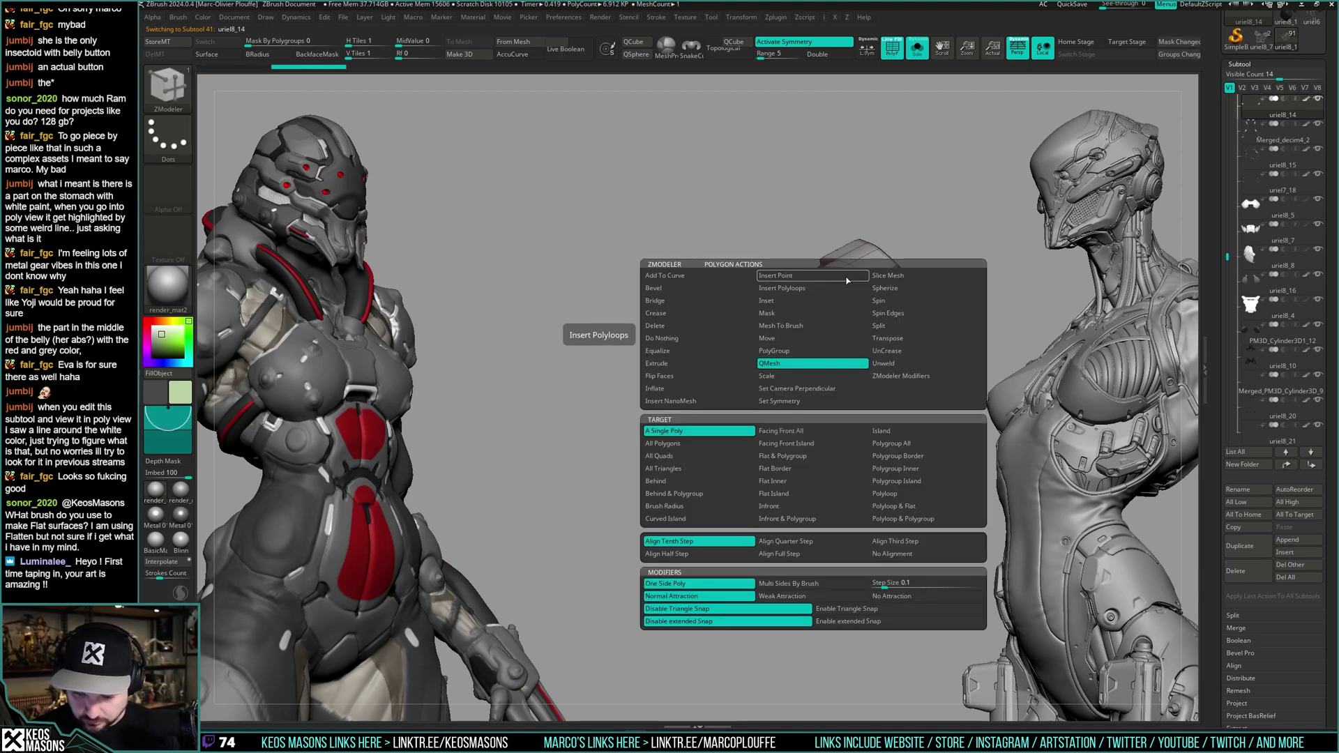
pyautogui.click(812, 301)
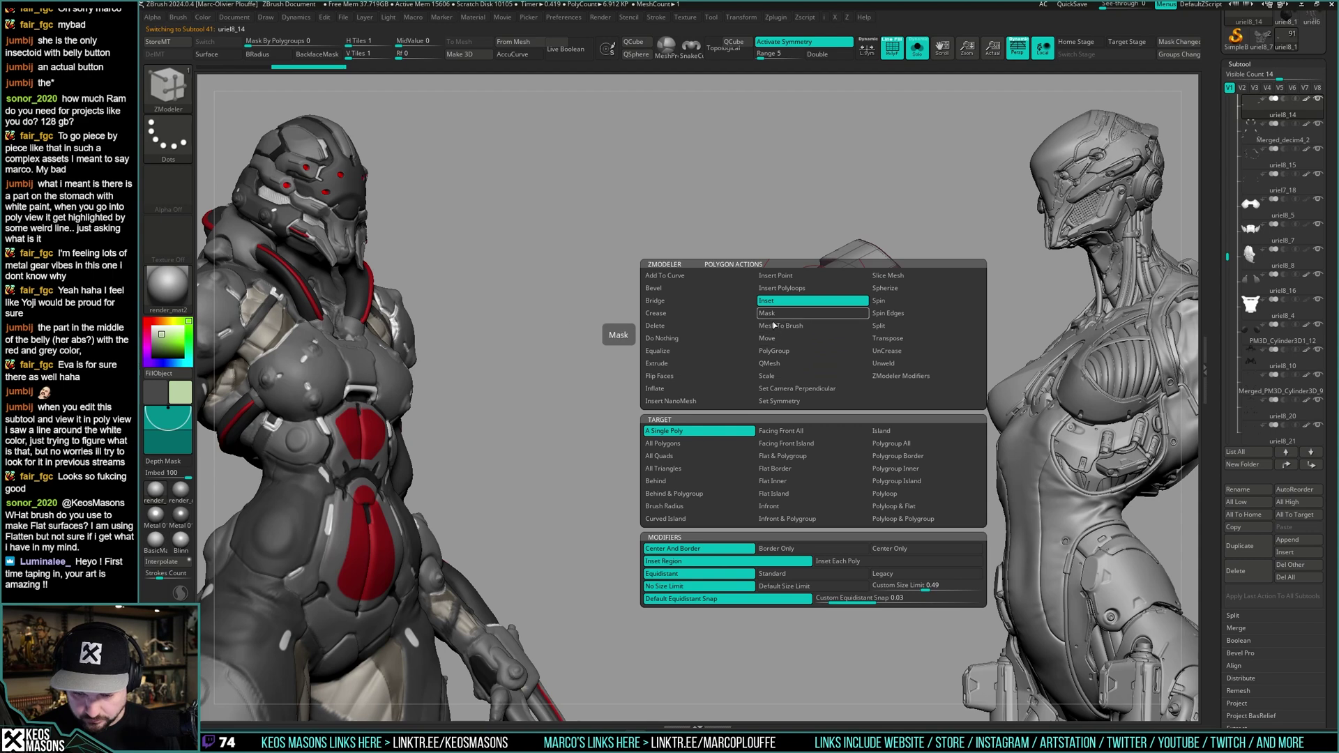
pyautogui.click(713, 388)
pyautogui.click(905, 442)
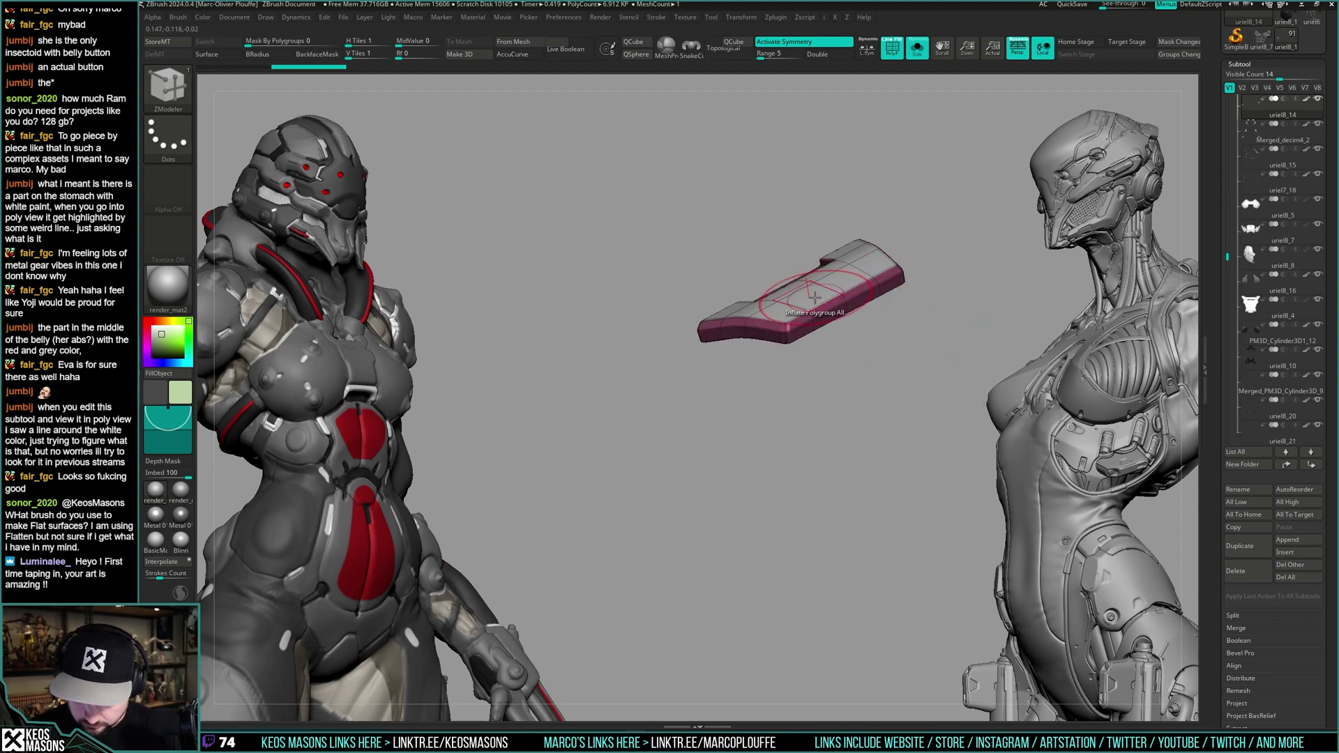
pyautogui.press('space')
pyautogui.rightClick(899, 359)
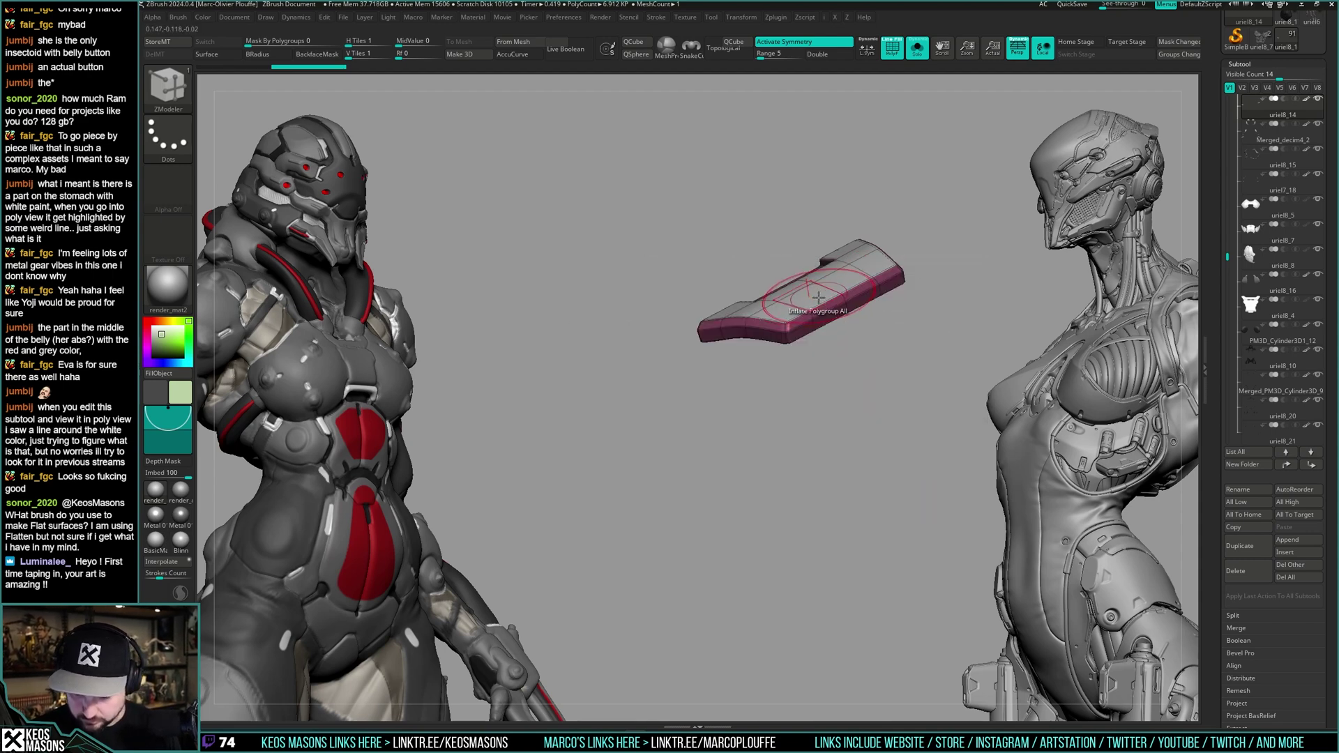
pyautogui.moveTo(820, 299); pyautogui.dragTo(906, 332)
# - Hide the plate's wireframe, toggle its subdivision smoothing, and show the full model again
pyautogui.hotkey('shift', 'f')
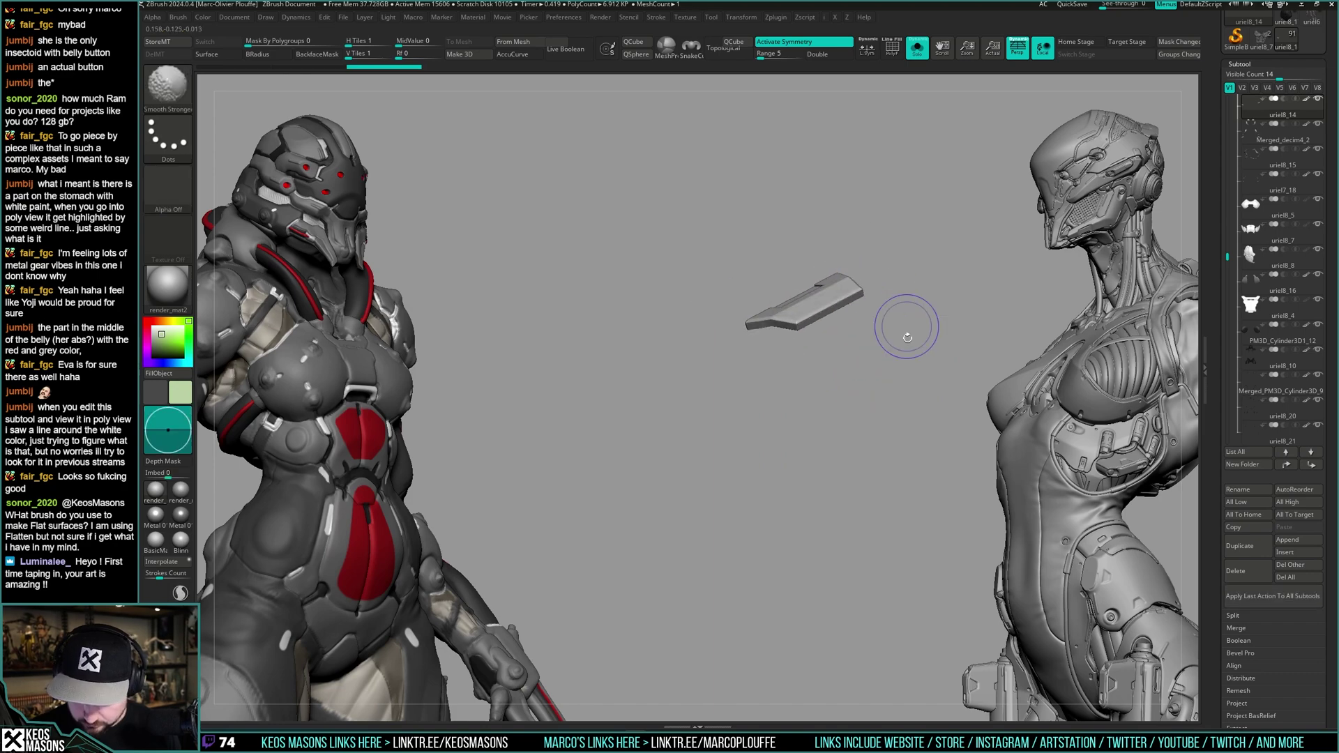
pyautogui.hotkey('shift', 'd')
pyautogui.press('d')
pyautogui.hotkey('alt', 's')
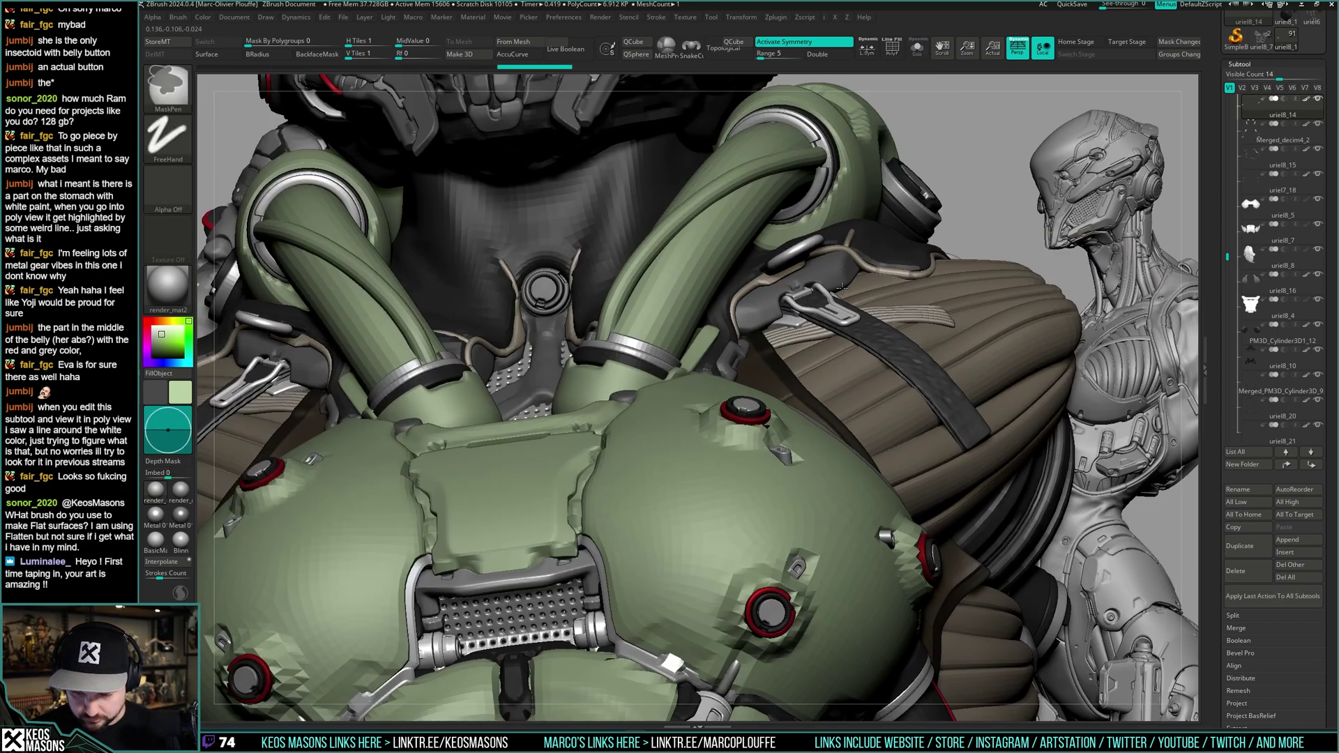
pyautogui.keyDown('ctrl'); pyautogui.moveTo(884, 376); pyautogui.dragTo(873, 362, button='right'); pyautogui.keyUp('ctrl')
pyautogui.keyDown('shift'); pyautogui.moveTo(873, 362); pyautogui.dragTo(862, 377); pyautogui.keyUp('shift')
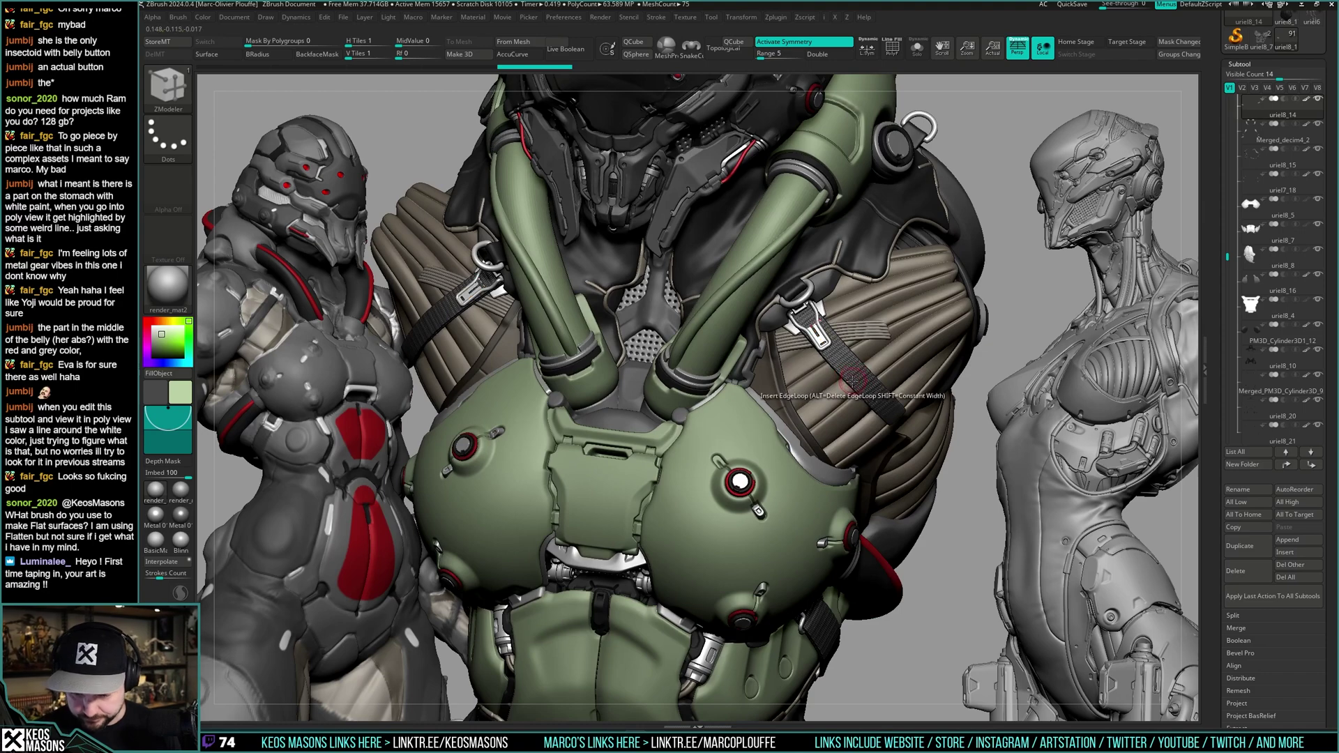
# - Crease the isolated plate's front corner edges with the ZModeler Crease action set to EdgeLoop Partial, and restore the normal full-model view
pyautogui.hotkey('ctrl', 'shift', 's')
pyautogui.hotkey('shift', 'f')
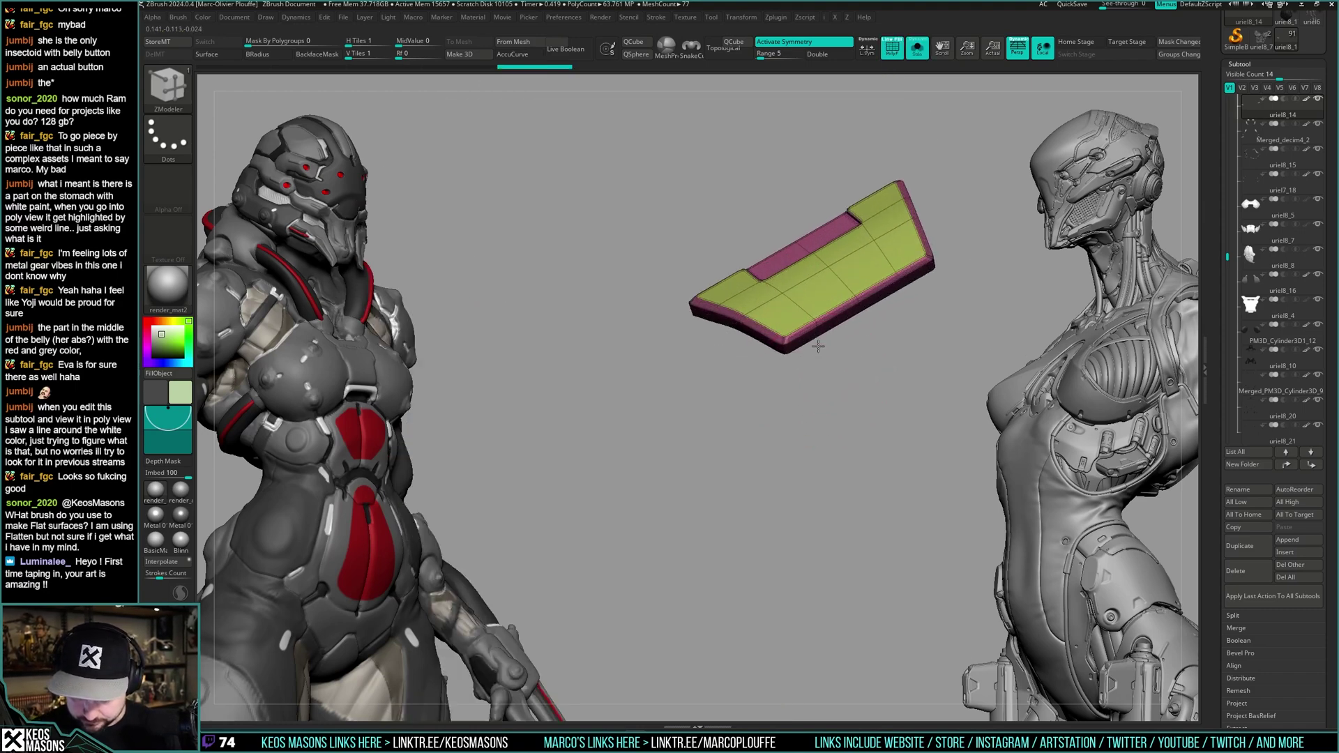
pyautogui.press('space')
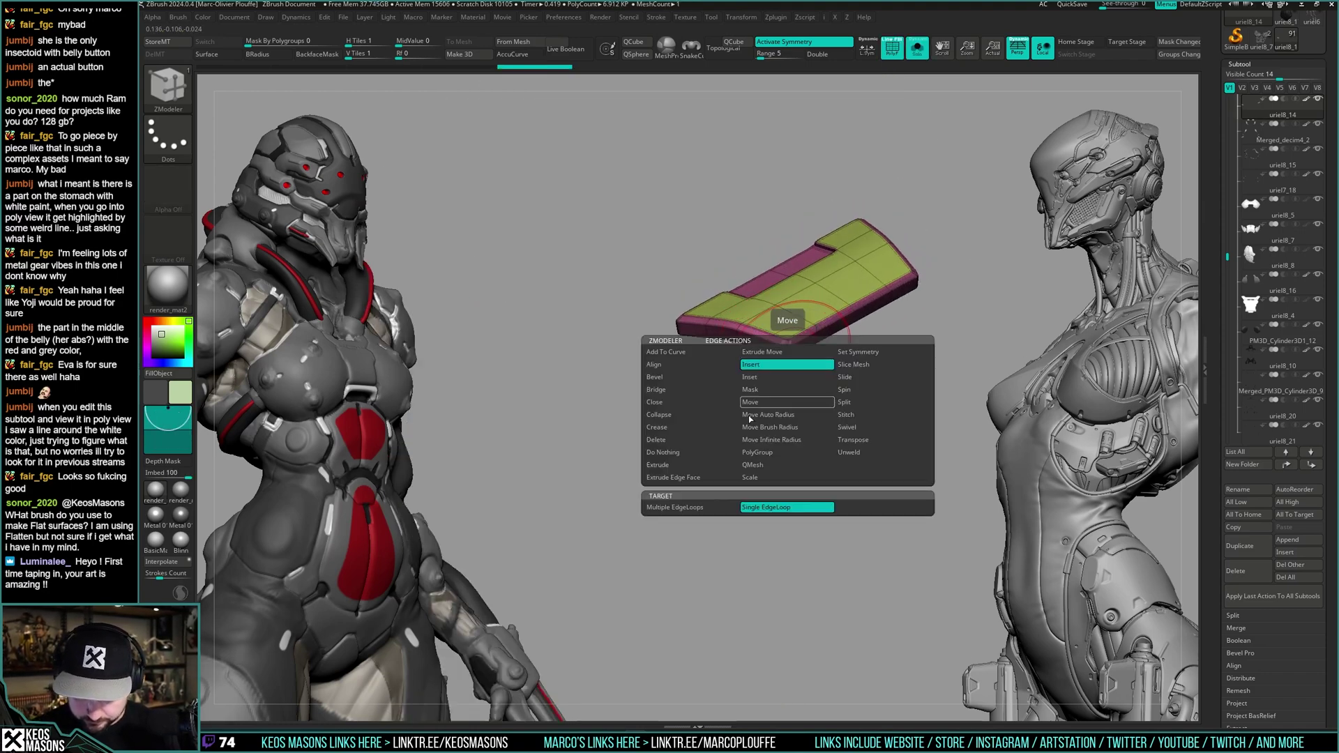
pyautogui.click(689, 428)
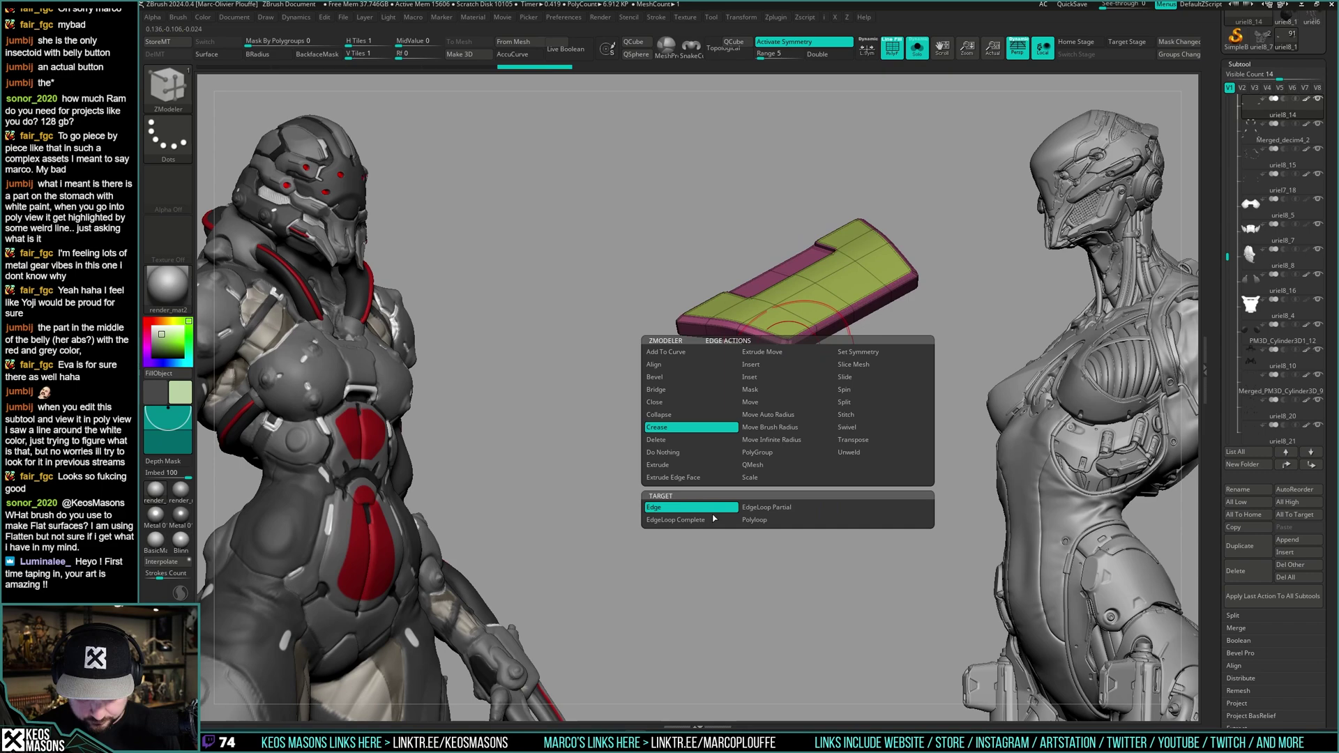
pyautogui.click(761, 508)
pyautogui.moveTo(788, 355); pyautogui.dragTo(769, 370)
pyautogui.click(788, 341)
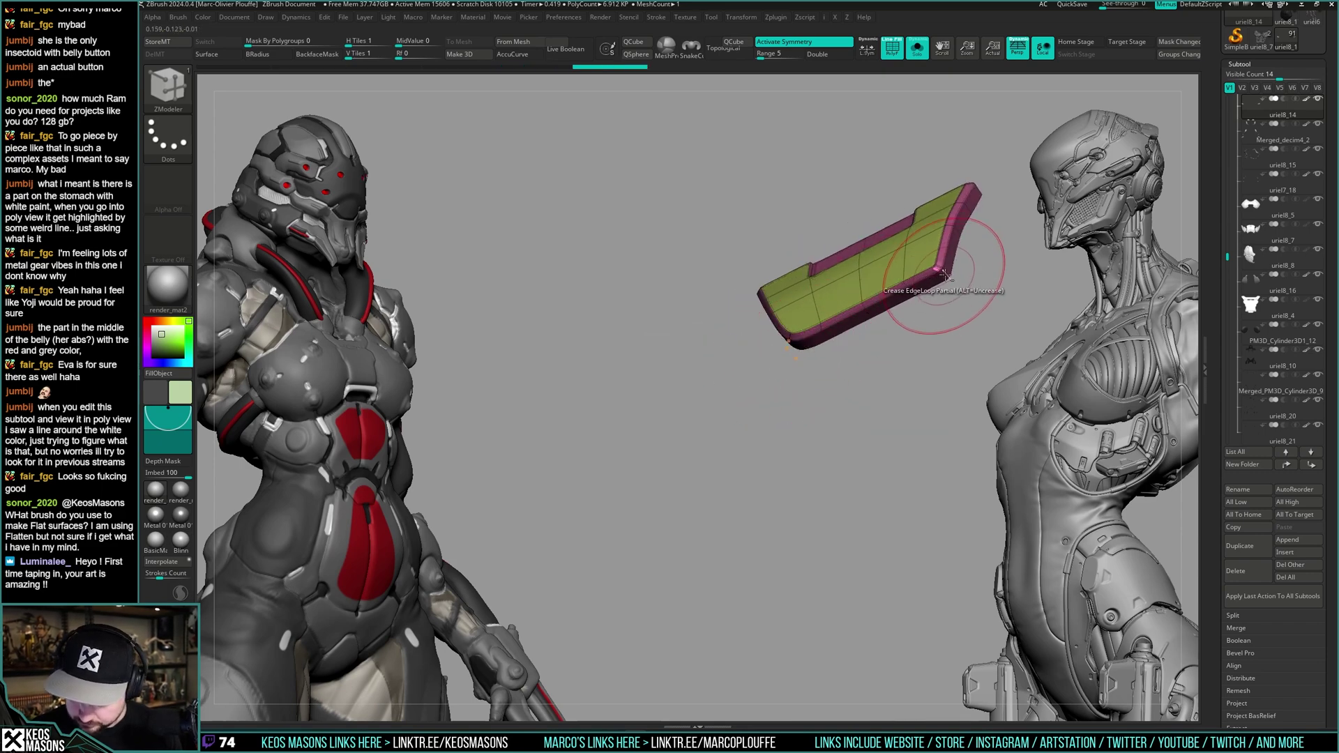
pyautogui.moveTo(957, 277); pyautogui.dragTo(931, 209)
pyautogui.click(946, 280)
pyautogui.hotkey('shift', 'f')
pyautogui.click(917, 48)
pyautogui.keyDown('alt'); pyautogui.moveTo(937, 391); pyautogui.dragTo(917, 349); pyautogui.keyUp('alt')
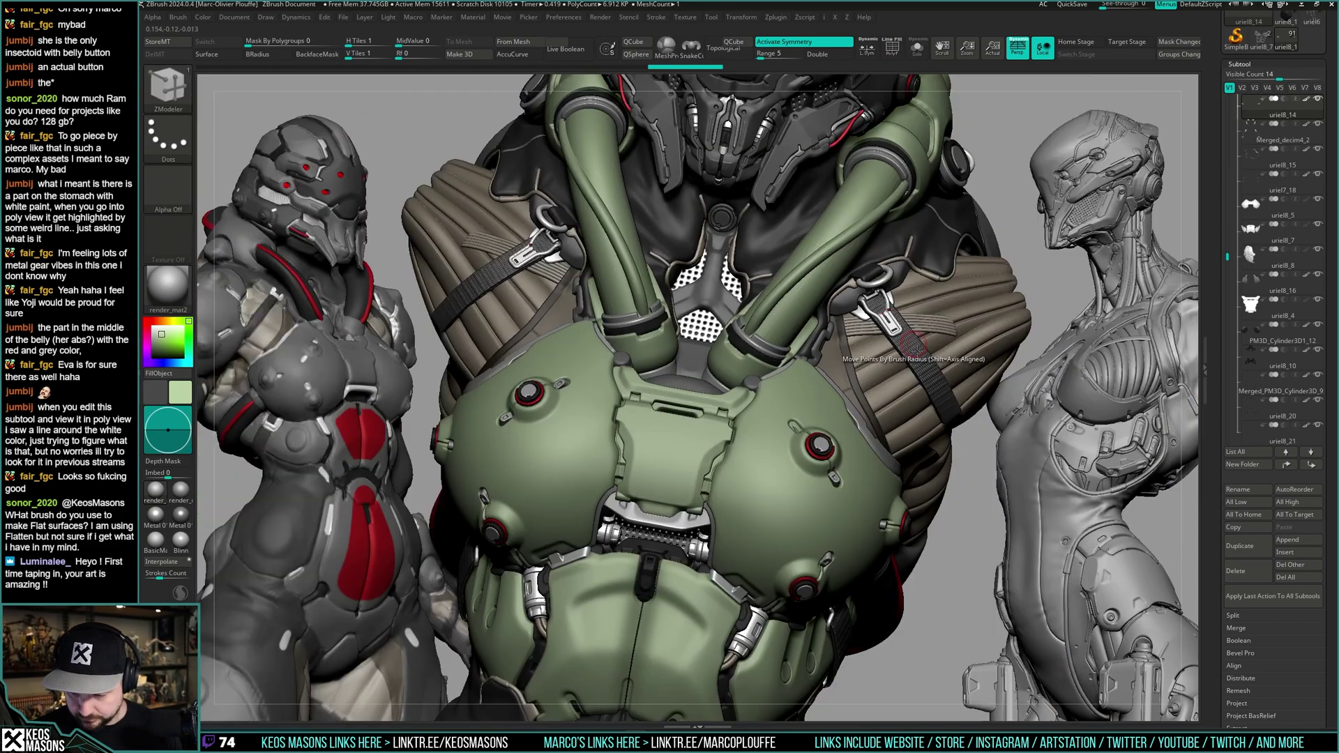
# - Select the webbing strap under the shoulder buckle, hide its Untitled Layer 1 and switch to the Standard air brush
pyautogui.moveTo(917, 349)
pyautogui.keyDown('shift'); pyautogui.mouseDown(button='right')
pyautogui.moveTo(928, 465)
pyautogui.moveTo(907, 366)
pyautogui.mouseUp(button='right'); pyautogui.keyUp('shift')
pyautogui.rightClick(910, 399)
pyautogui.rightClick(907, 365)
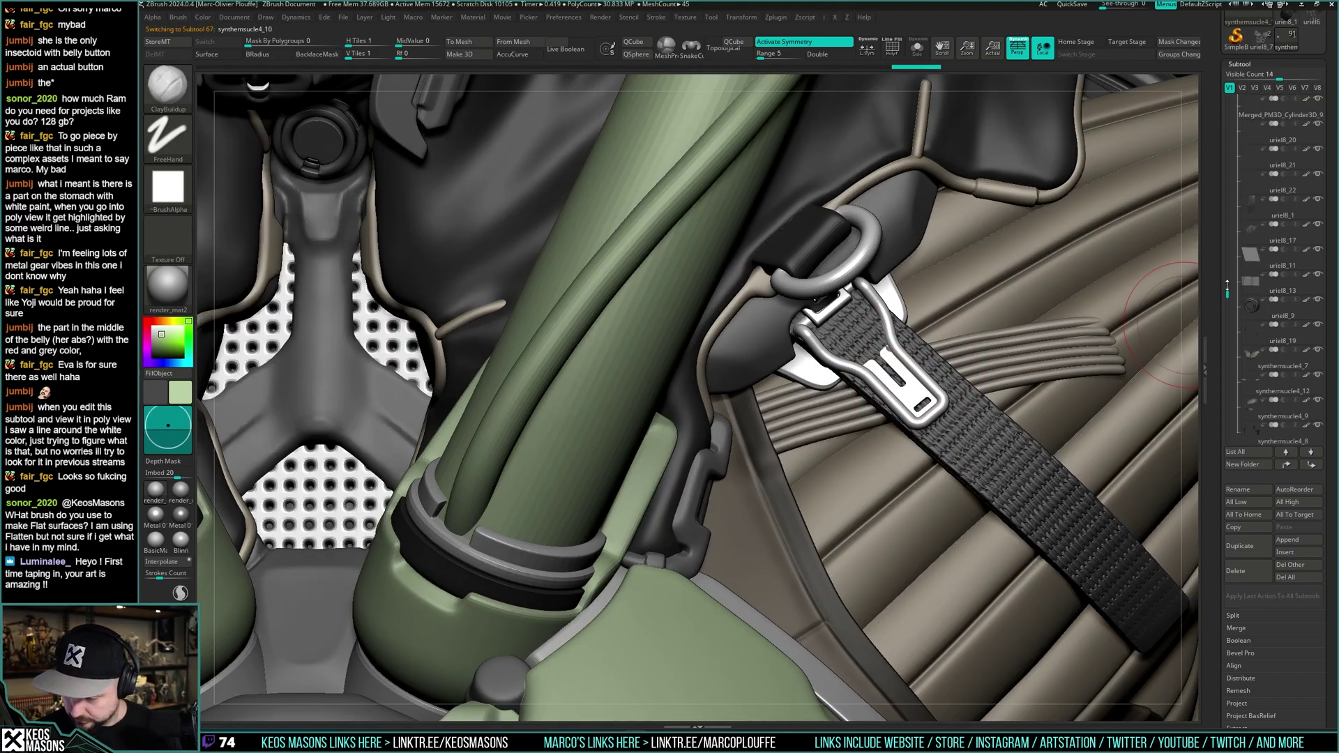
pyautogui.scroll(-10, 1220, 168)
pyautogui.moveTo(1220, 168); pyautogui.dragTo(1221, 172)
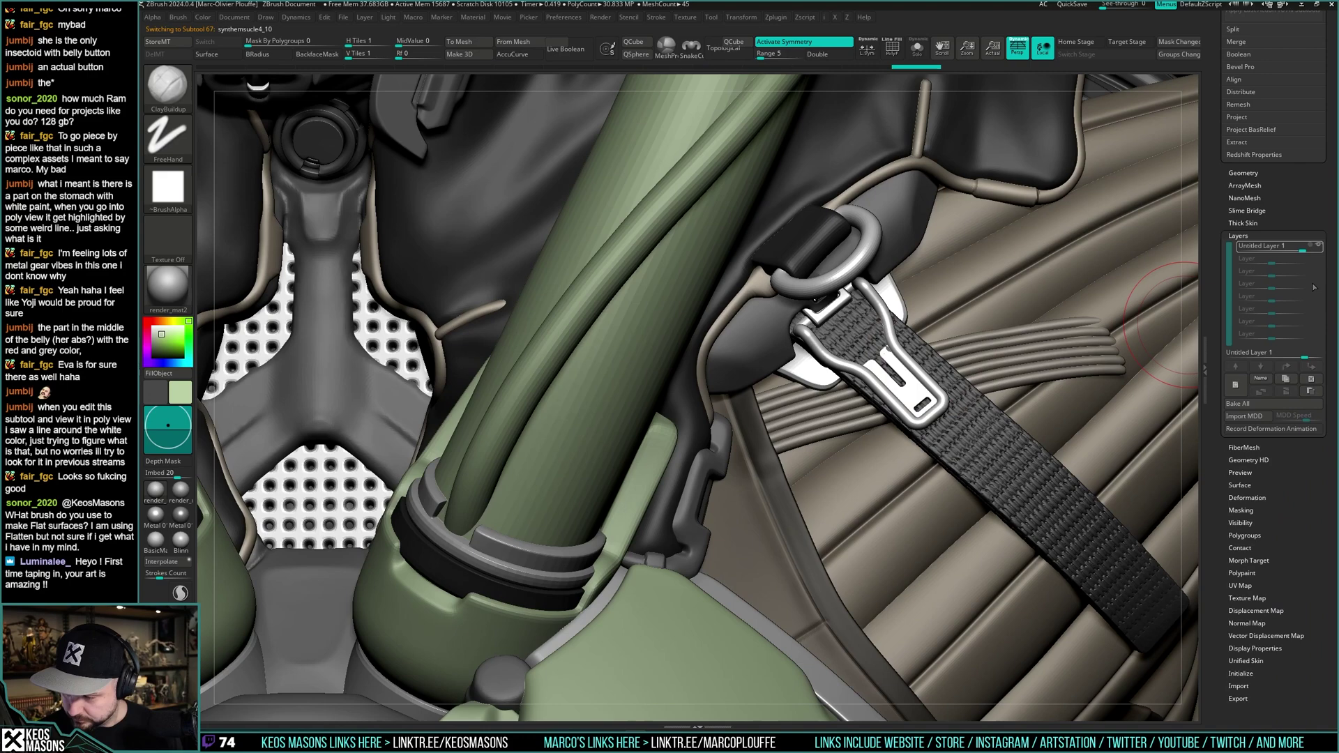
pyautogui.click(1317, 246)
pyautogui.press('1')
pyautogui.click(874, 377)
pyautogui.press('space')
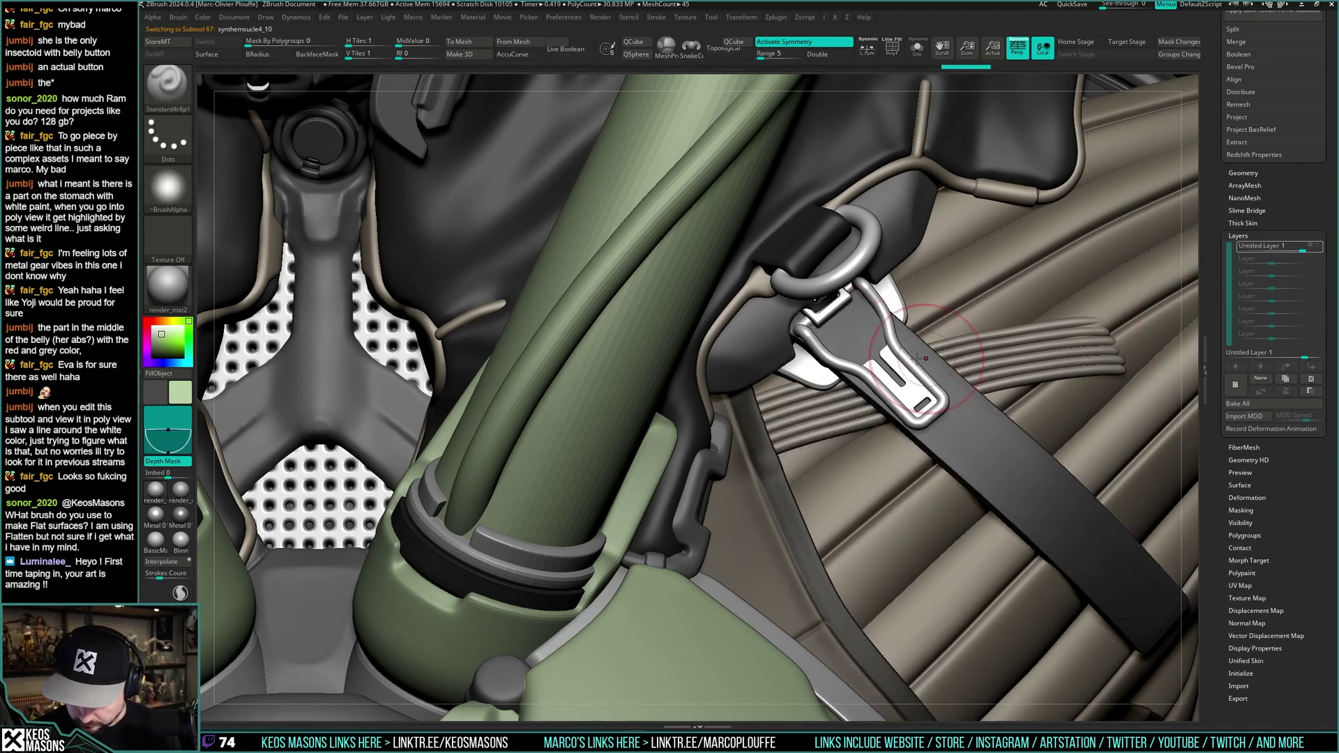
# - Touch up the strap beside the buckle at Z Intensity 4 and check the strap in isolation
pyautogui.moveTo(905, 338); pyautogui.dragTo(910, 357, button='right')
pyautogui.press('space')
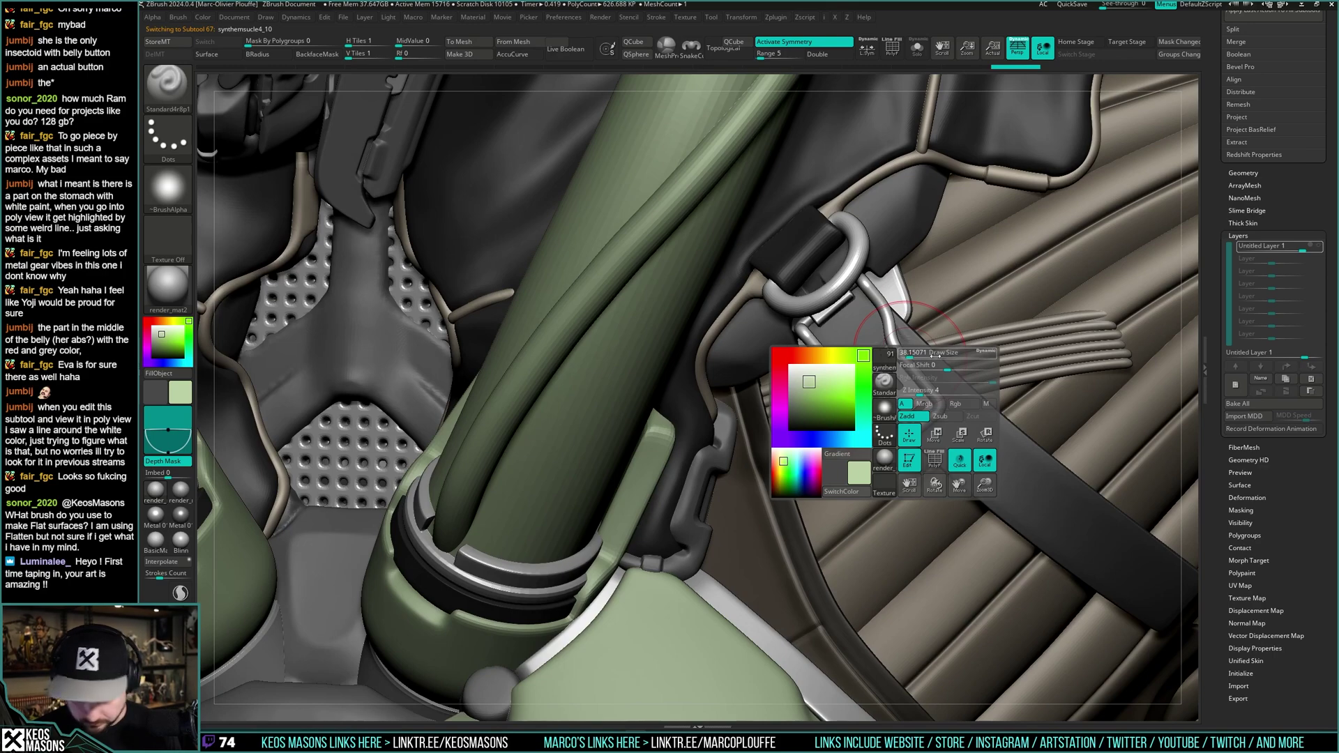
pyautogui.press('space')
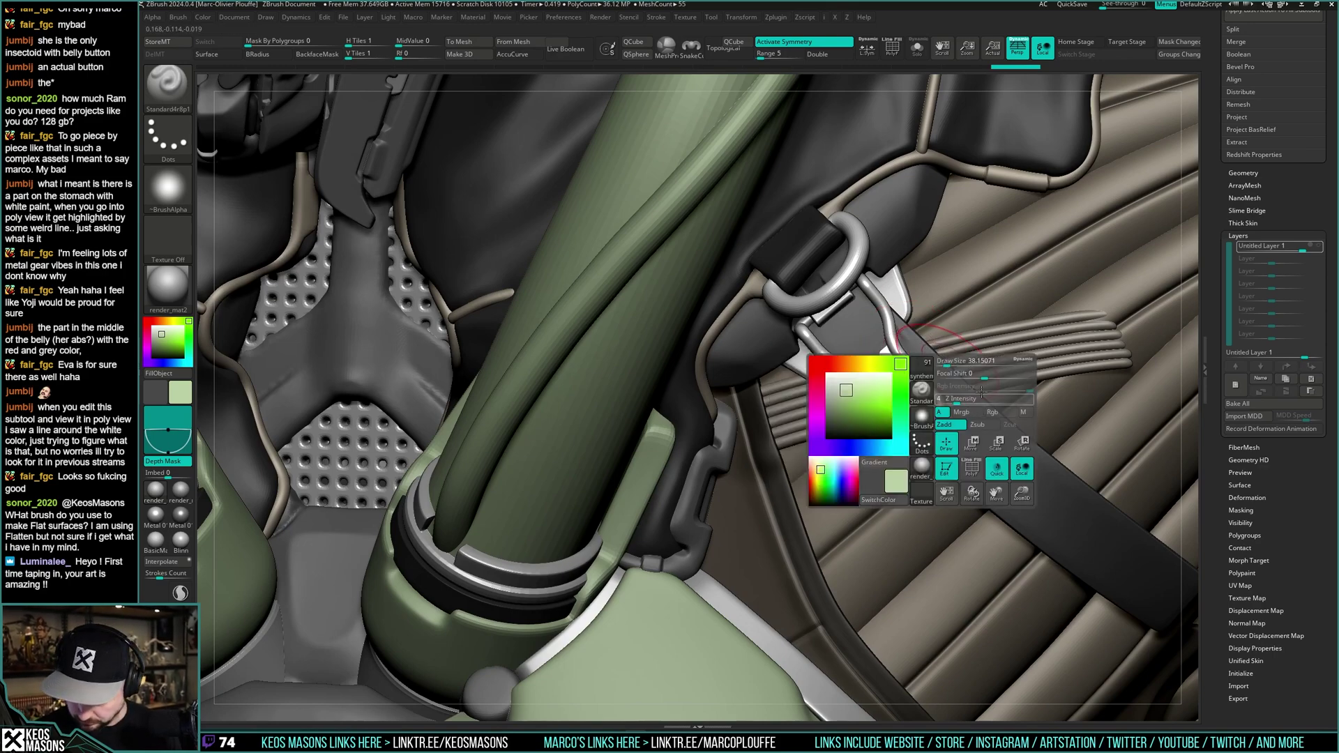
pyautogui.hotkey('ctrl', 's')
pyautogui.hotkey('ctrl', 'z')
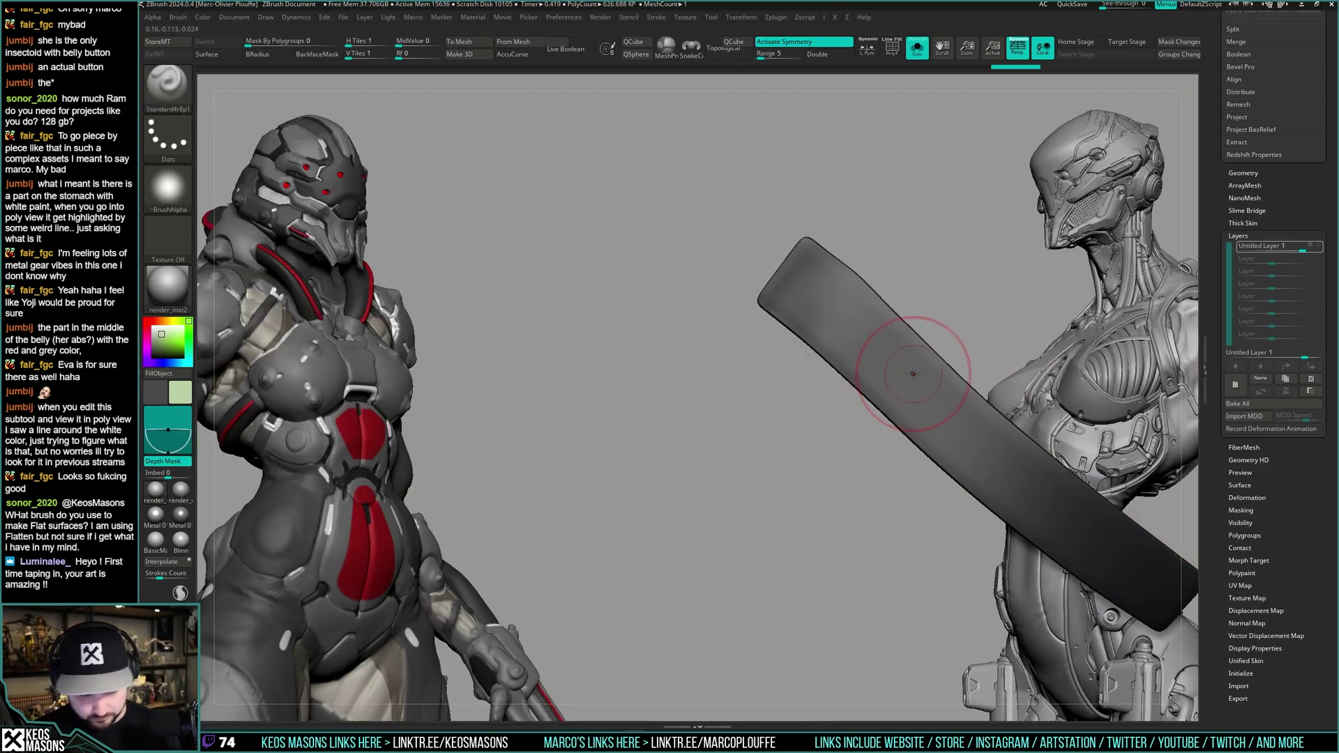
pyautogui.hotkey('shift', 'ctrl', 's')
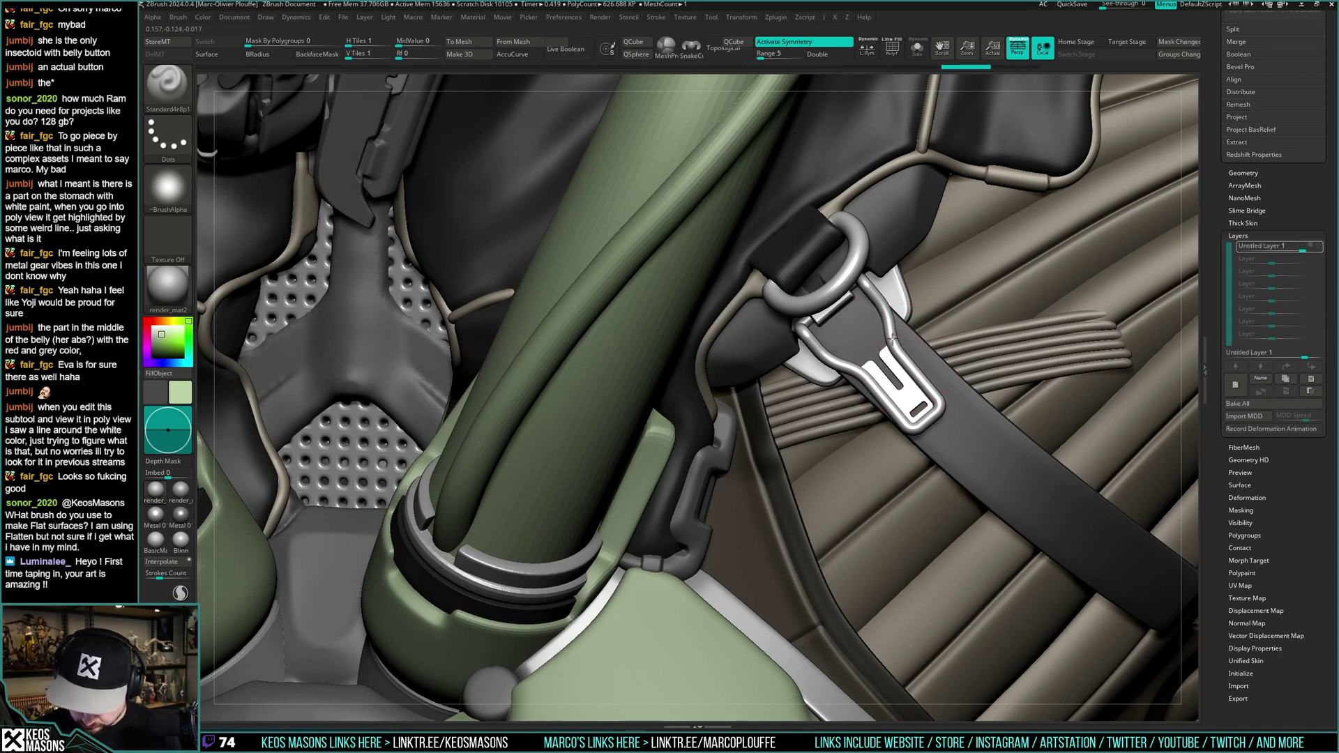
# - Isolate the metal strap buckle to inspect it, show the full model again and switch to the DamStandard brush
pyautogui.moveTo(882, 356); pyautogui.dragTo(836, 358, button='right')
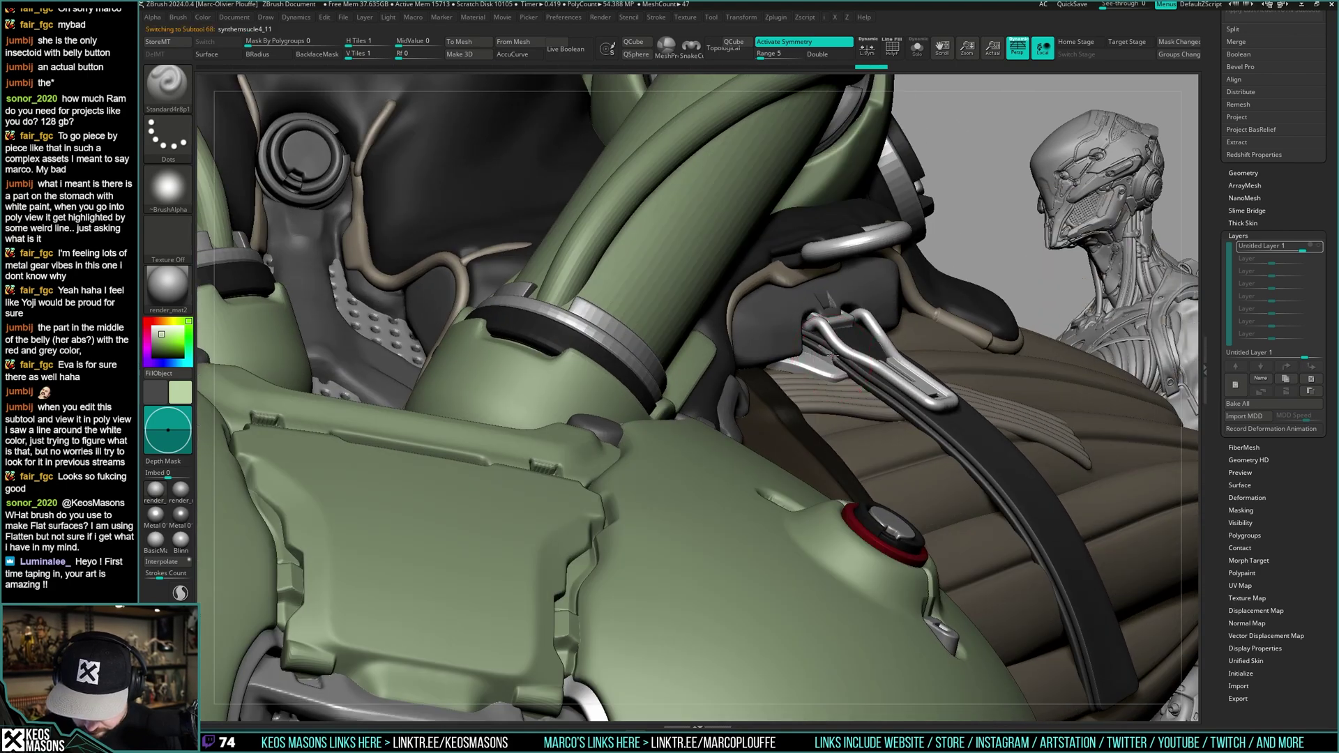
pyautogui.press('s')
pyautogui.hotkey('shift', 's')
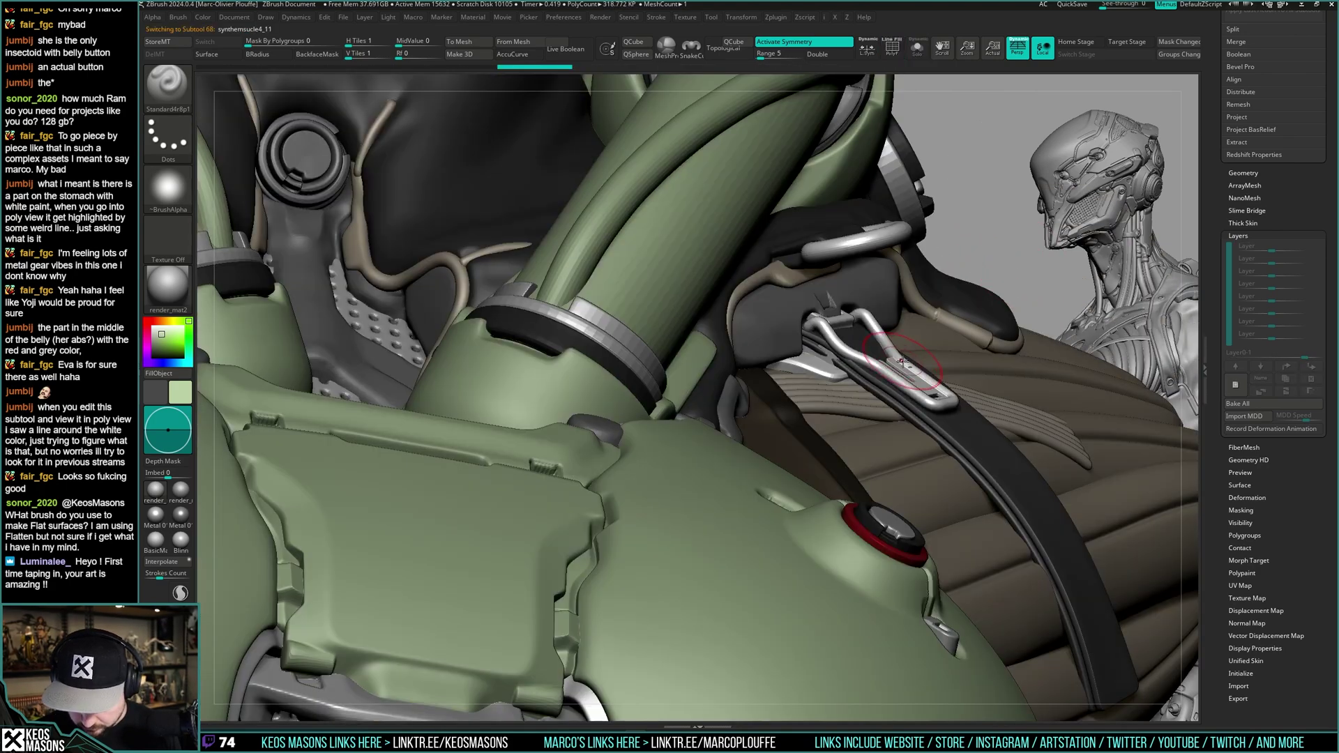
pyautogui.hotkey('shift', 's')
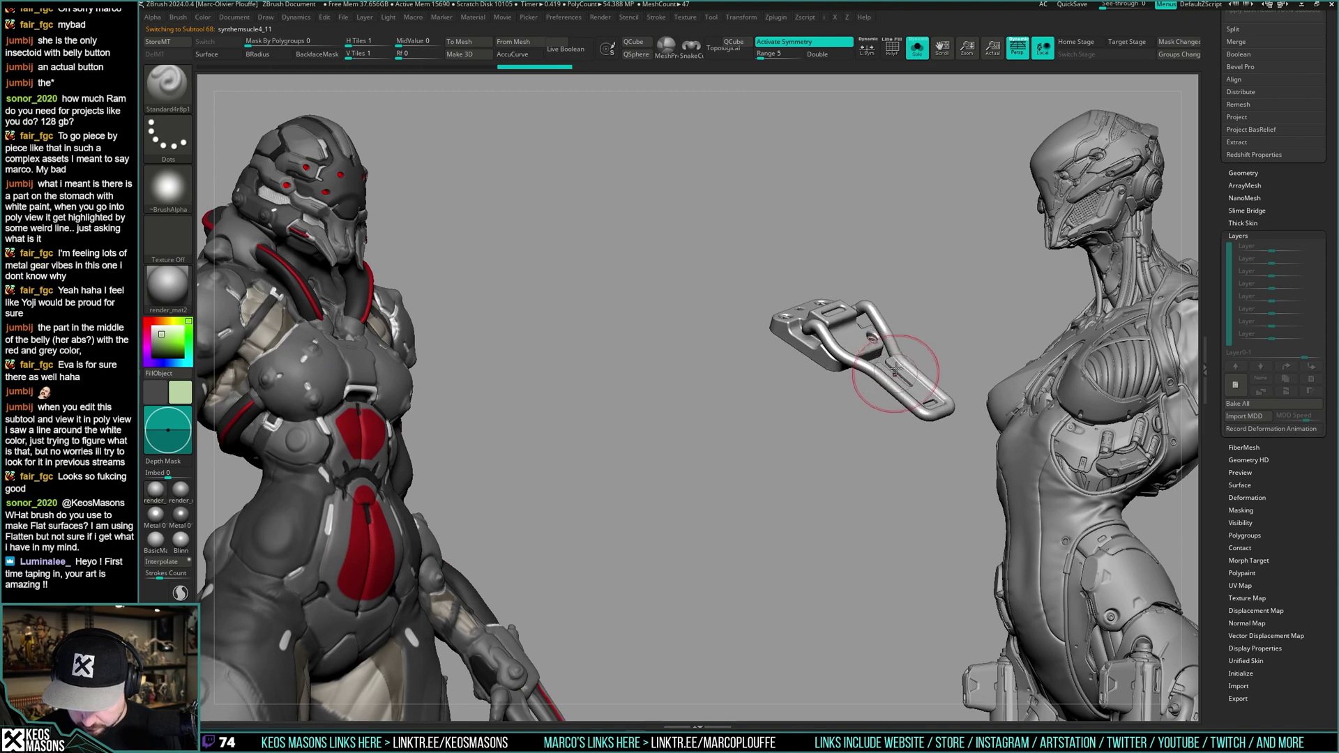
pyautogui.hotkey('shift', 's')
pyautogui.press('space')
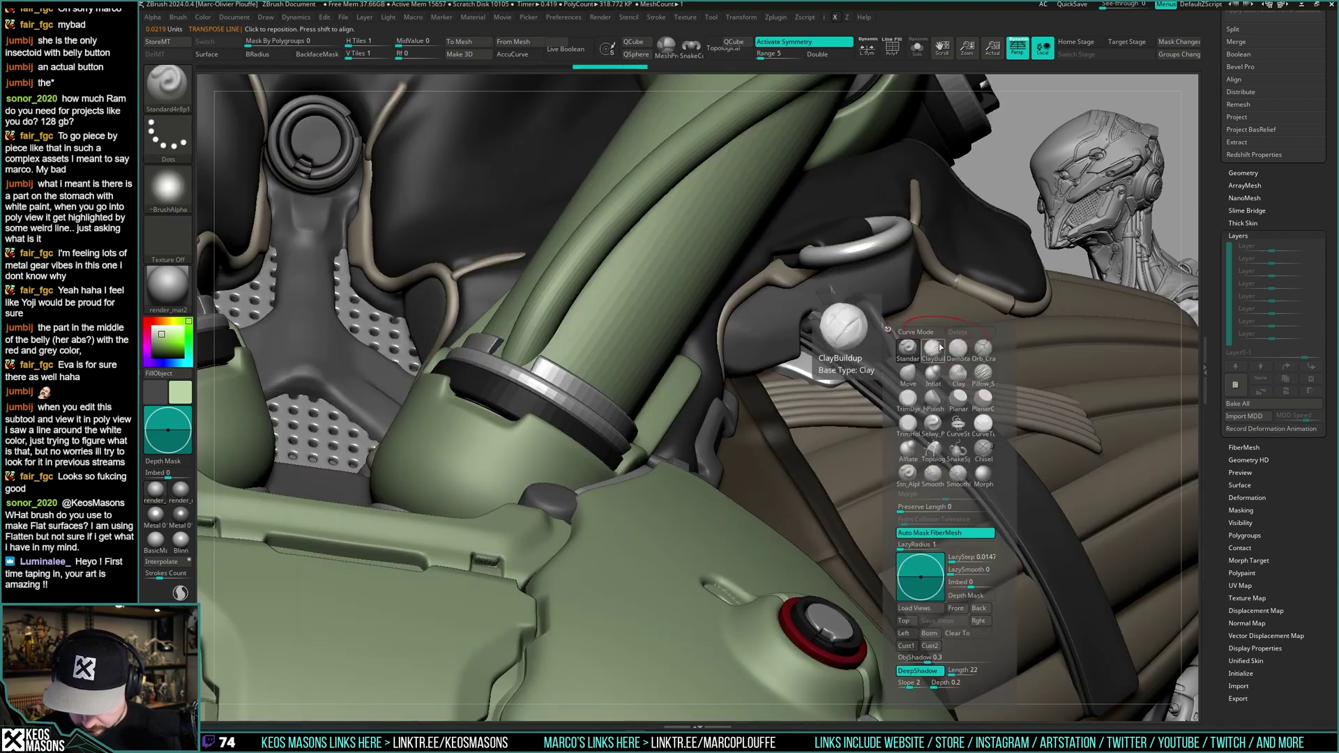
pyautogui.click(965, 360)
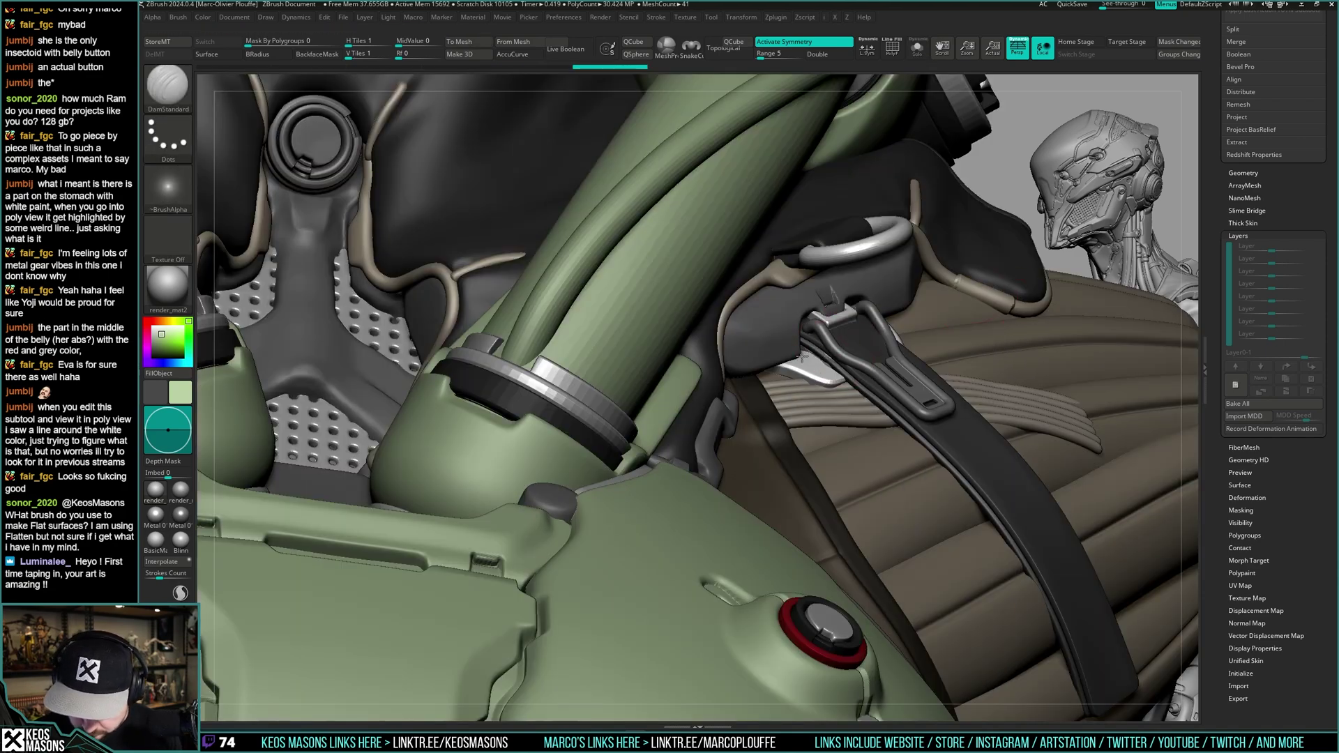
# - Reselect the webbing strap and turn its Untitled Layer 1 back on to restore the woven texture
pyautogui.moveTo(839, 379); pyautogui.dragTo(778, 373, button='right')
pyautogui.moveTo(934, 314); pyautogui.dragTo(900, 352, button='right')
pyautogui.moveTo(806, 357); pyautogui.dragTo(892, 354, button='right')
pyautogui.keyDown('alt'); pyautogui.click(901, 364); pyautogui.keyUp('alt')
pyautogui.press('d')
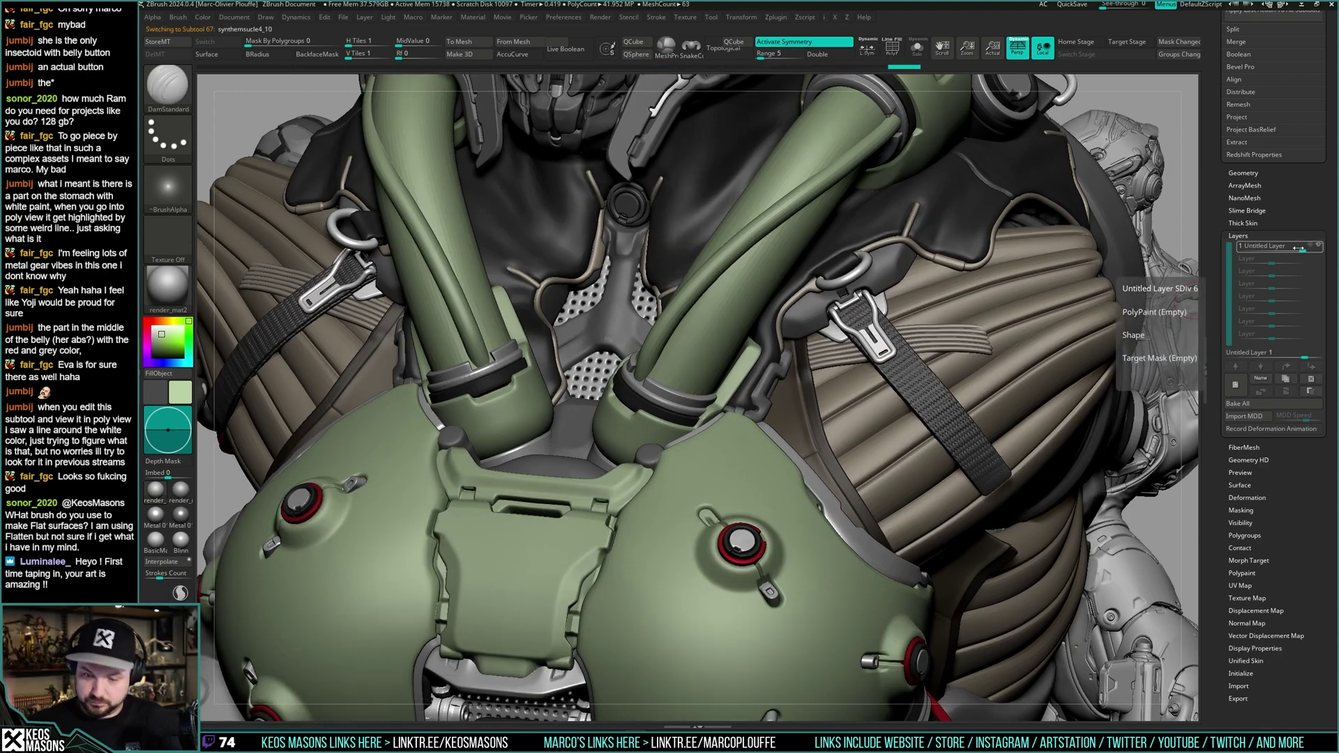
# - Select the dark collar piece behind the strap buckle and set the Standard air brush to Z Intensity 12
pyautogui.moveTo(885, 262)
pyautogui.mouseDown(button='right')
pyautogui.moveTo(915, 272)
pyautogui.moveTo(877, 326)
pyautogui.moveTo(890, 340)
pyautogui.moveTo(852, 322)
pyautogui.moveTo(837, 390)
pyautogui.moveTo(800, 392)
pyautogui.moveTo(787, 355)
pyautogui.moveTo(809, 338)
pyautogui.mouseUp(button='right')
pyautogui.keyDown('alt'); pyautogui.click(917, 269); pyautogui.keyUp('alt')
pyautogui.hotkey('alt', 's')
pyautogui.hotkey('alt', 's')
pyautogui.press('b')
pyautogui.click(787, 357)
pyautogui.press('space')
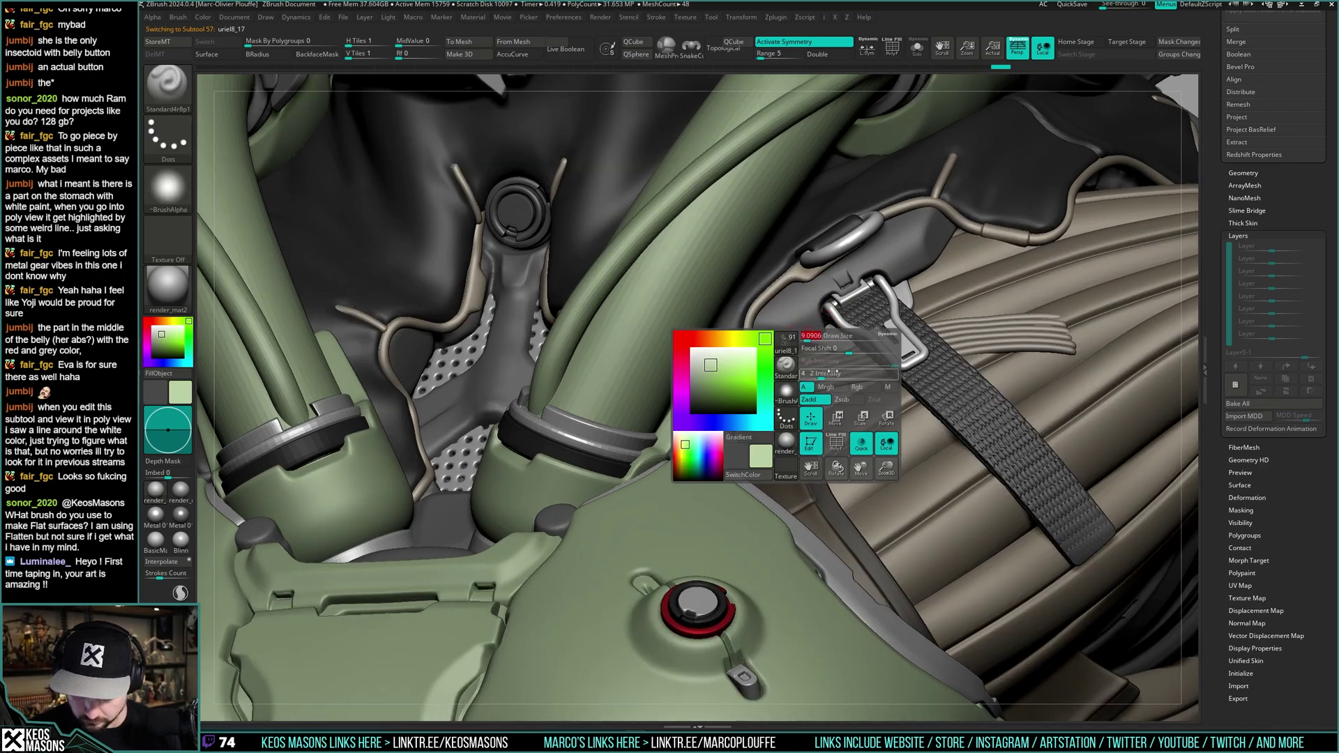
pyautogui.moveTo(822, 375); pyautogui.dragTo(852, 373)
pyautogui.press('space')
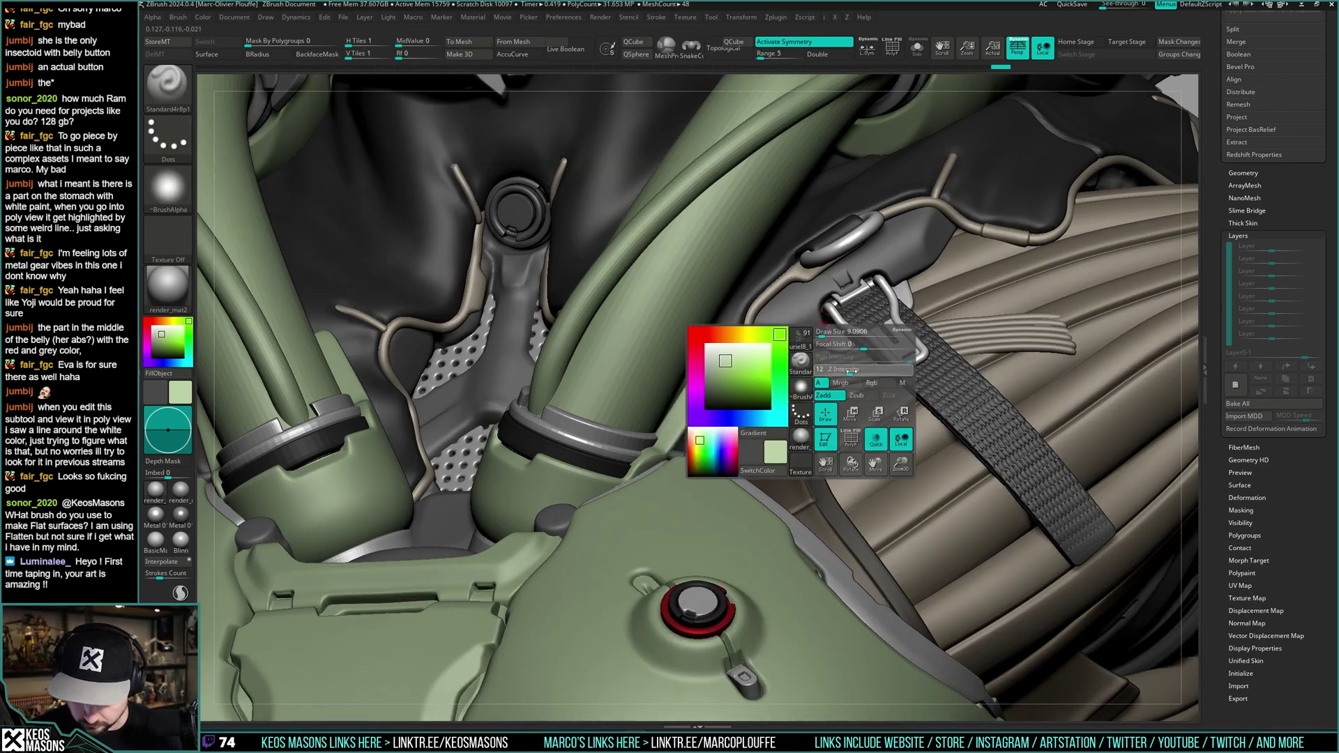
# - Try Alpha 14 on the brush and replace it with Alpha 48
pyautogui.press('a')
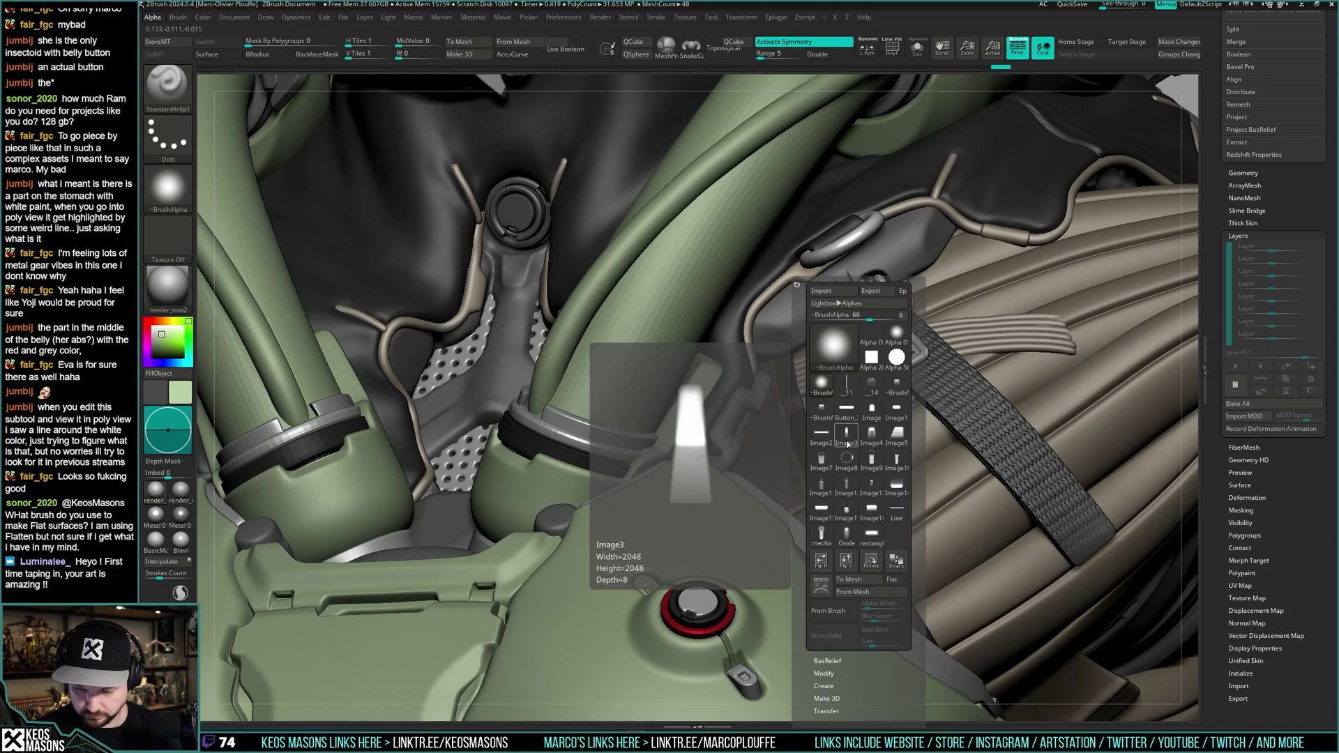
pyautogui.click(840, 363)
pyautogui.click(185, 472)
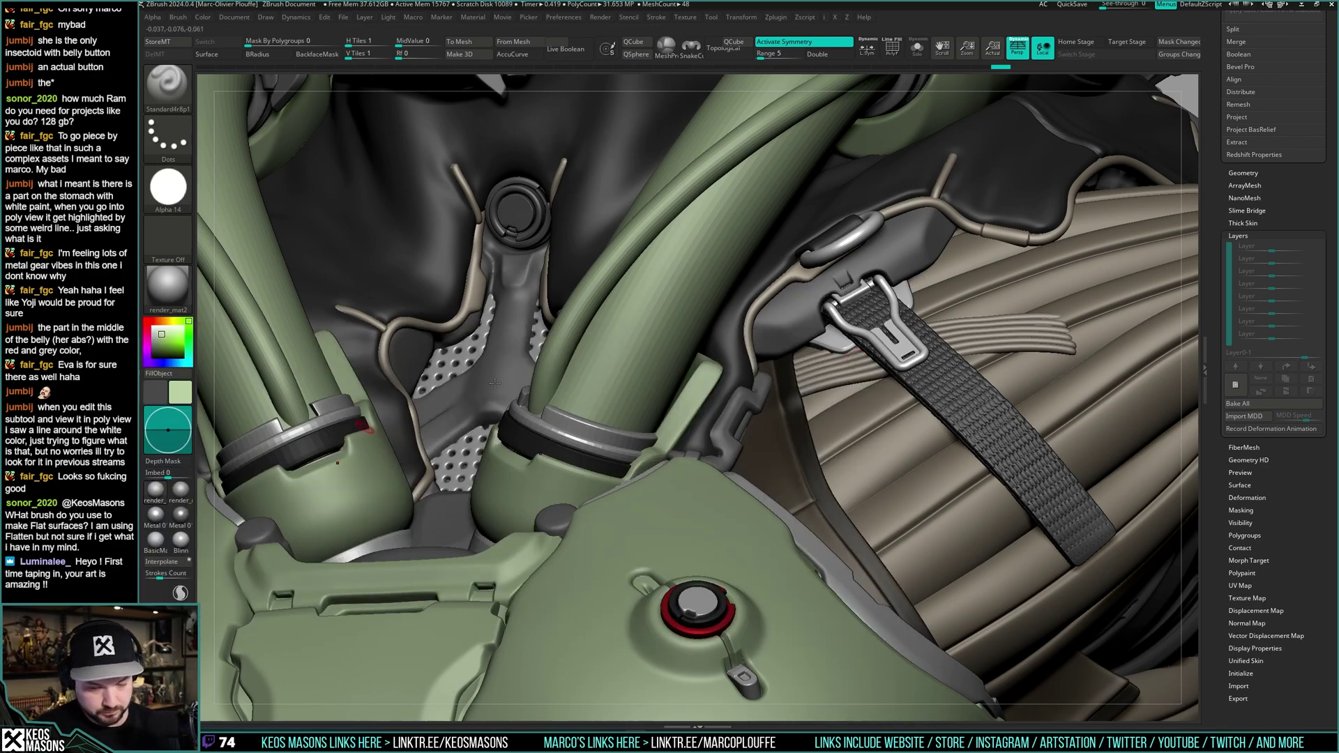
pyautogui.hotkey('alt', 'a')
pyautogui.click(798, 352)
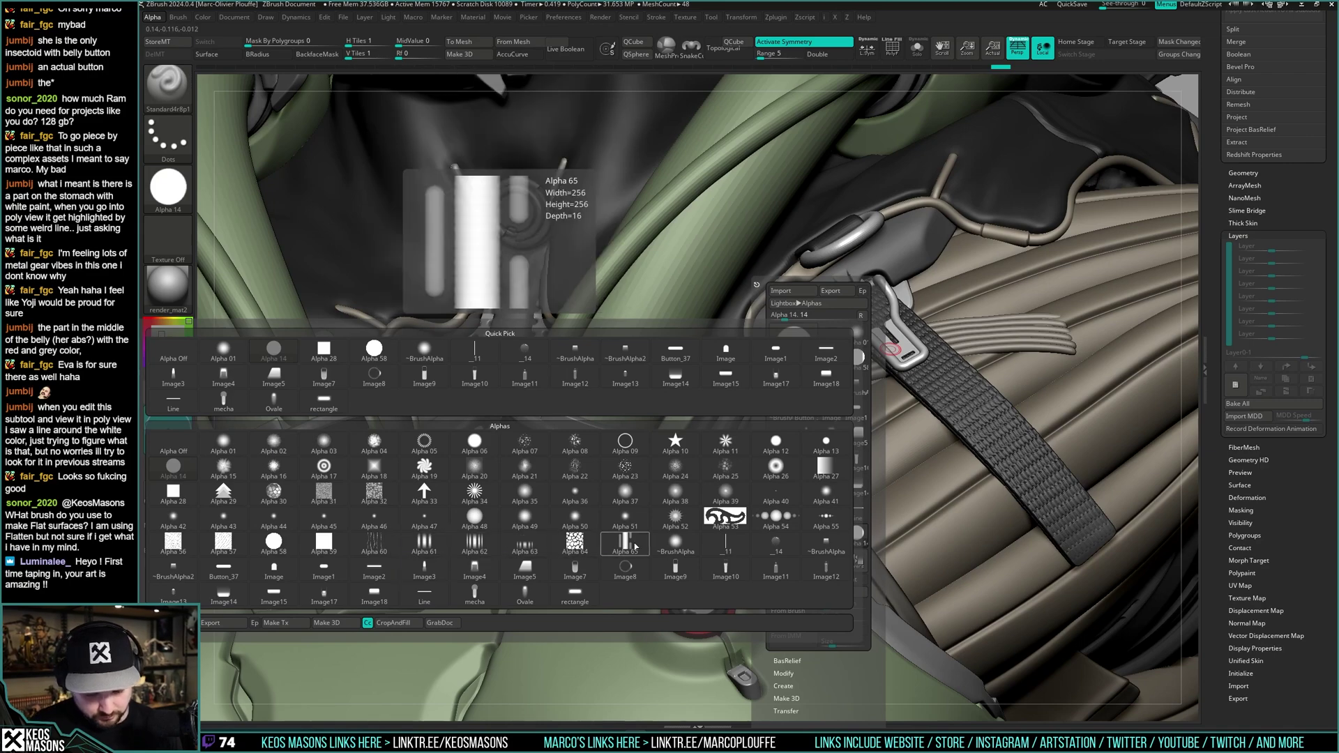
pyautogui.click(474, 518)
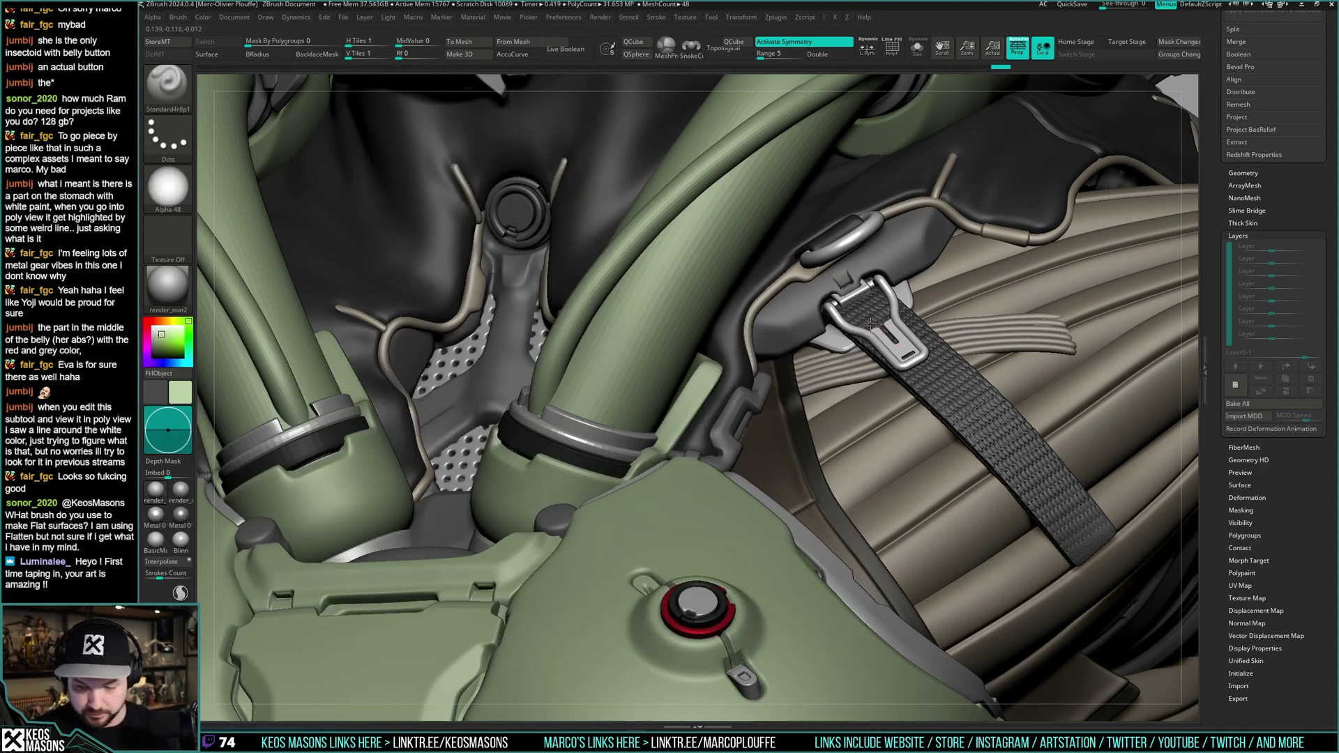
# - Sculpt short strokes along the edge of the collar pad beside the strap buckle and review the chest from several angles
pyautogui.moveTo(870, 322)
pyautogui.mouseDown(button='right')
pyautogui.moveTo(872, 279)
pyautogui.moveTo(886, 345)
pyautogui.mouseUp(button='right')
pyautogui.press('space')
pyautogui.click(902, 282)
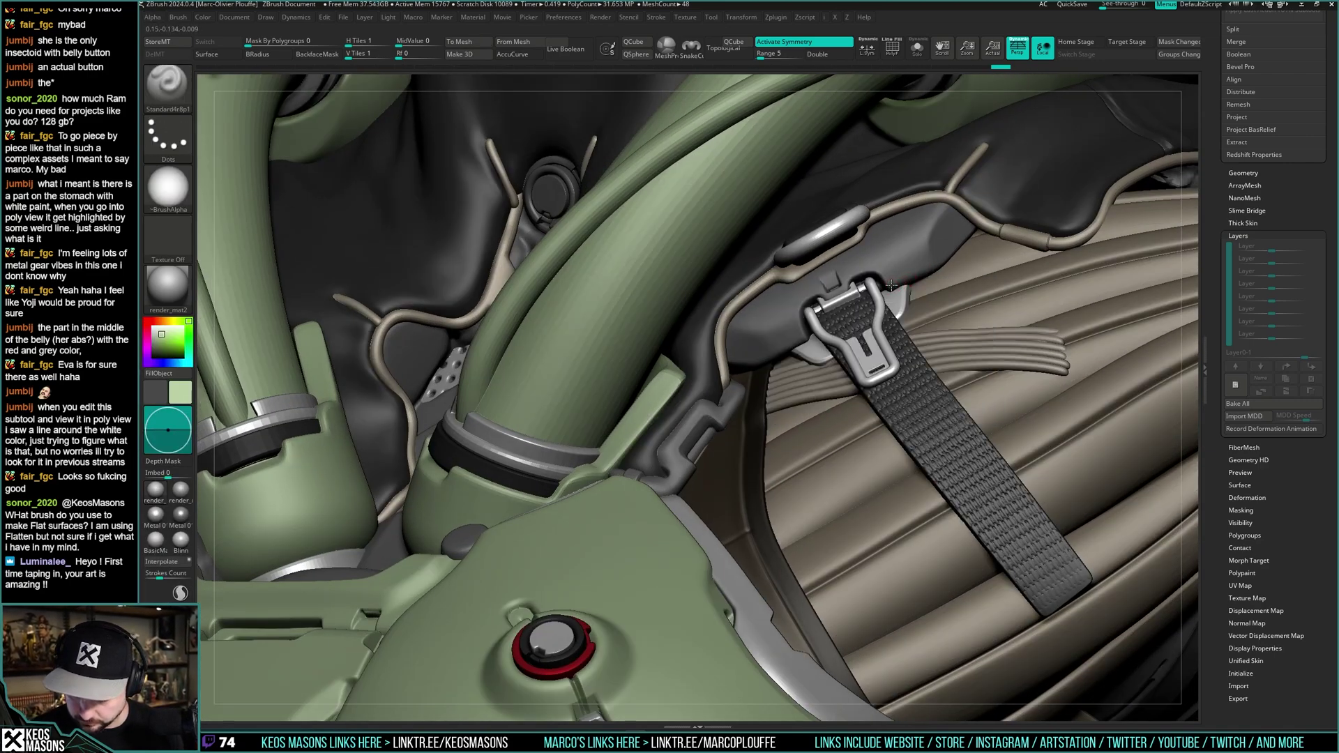
pyautogui.moveTo(933, 266); pyautogui.dragTo(946, 256)
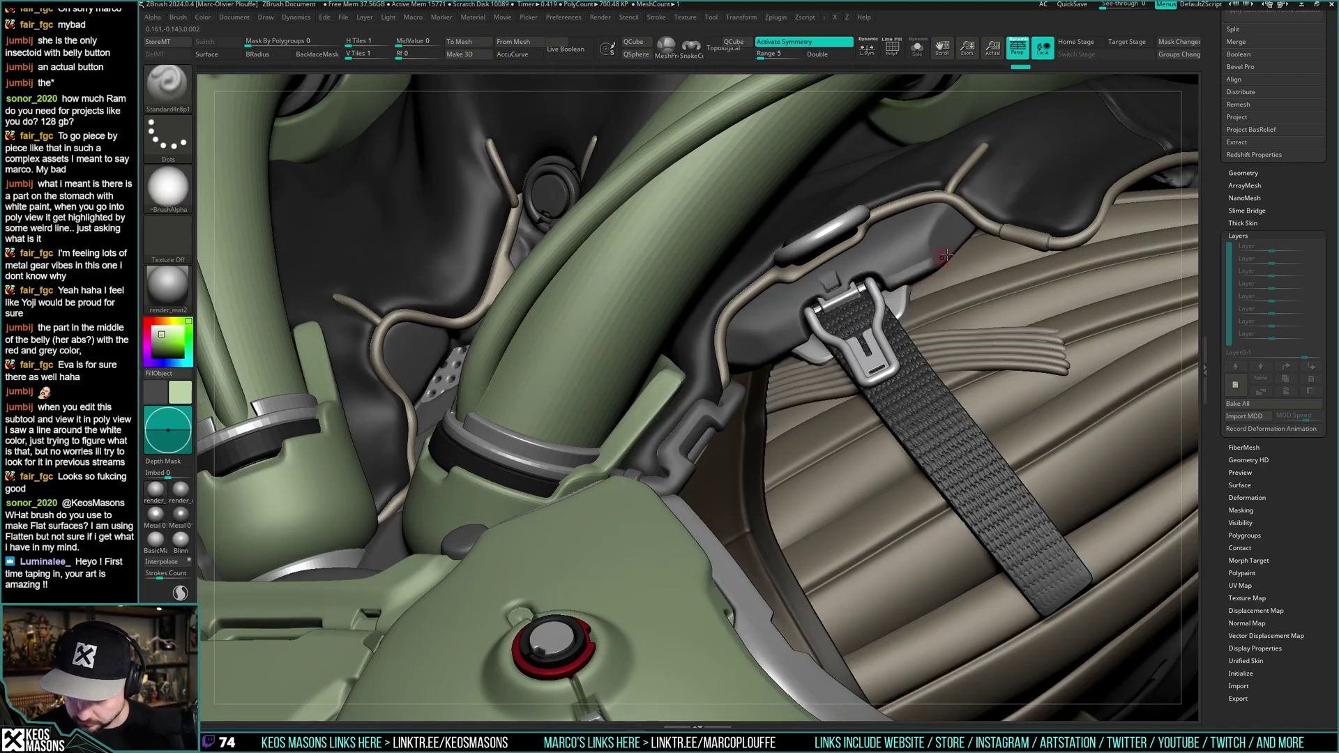
pyautogui.rightClick(778, 350)
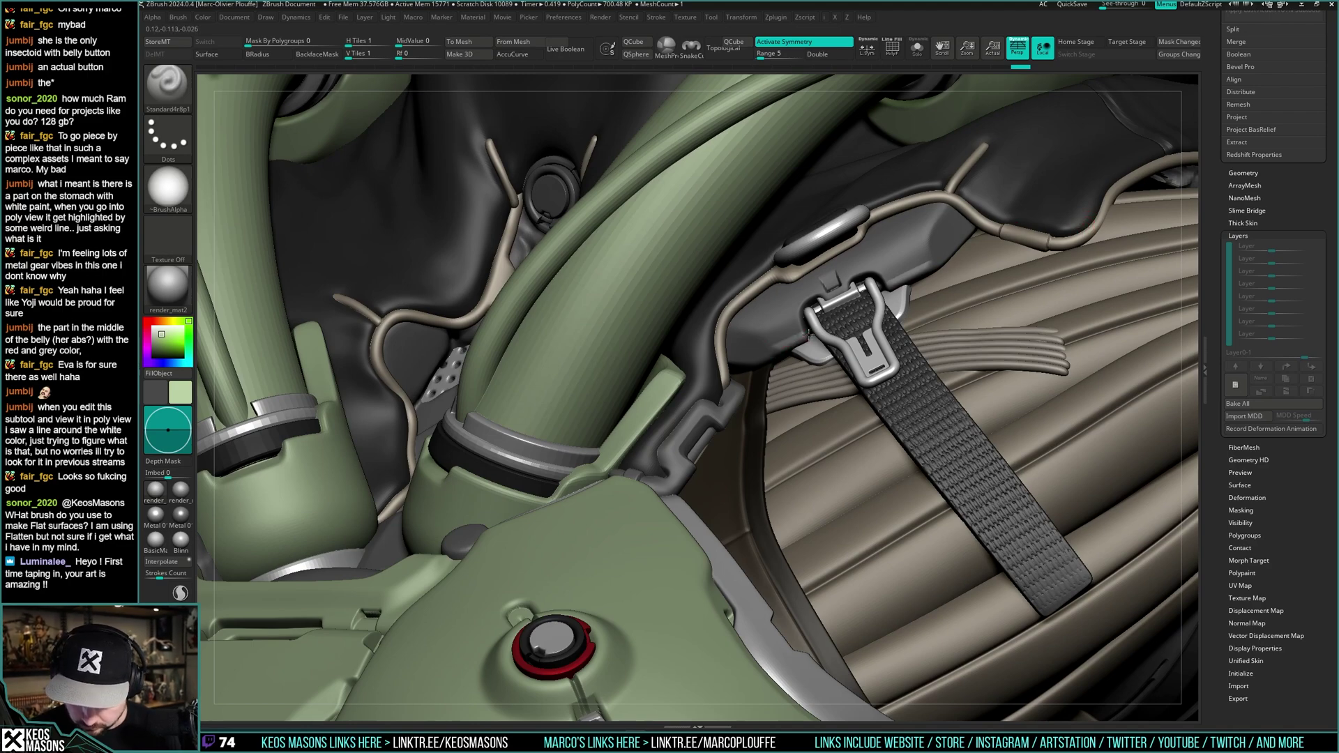
pyautogui.moveTo(808, 335); pyautogui.dragTo(781, 349, button='right')
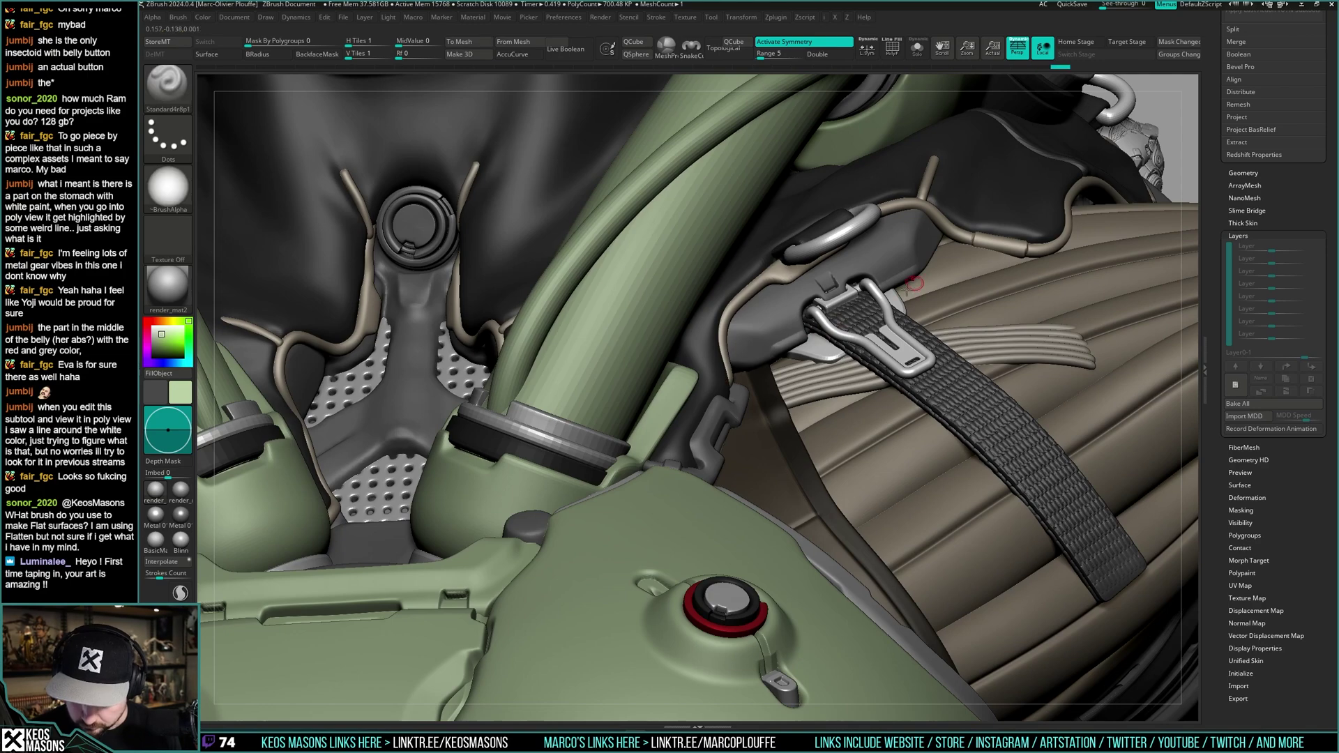
pyautogui.moveTo(913, 286); pyautogui.dragTo(875, 293, button='right')
pyautogui.keyDown('ctrl'); pyautogui.moveTo(907, 202); pyautogui.dragTo(919, 105, button='right'); pyautogui.keyUp('ctrl')
pyautogui.keyDown('shift'); pyautogui.moveTo(928, 293); pyautogui.dragTo(936, 367, button='right'); pyautogui.keyUp('shift')
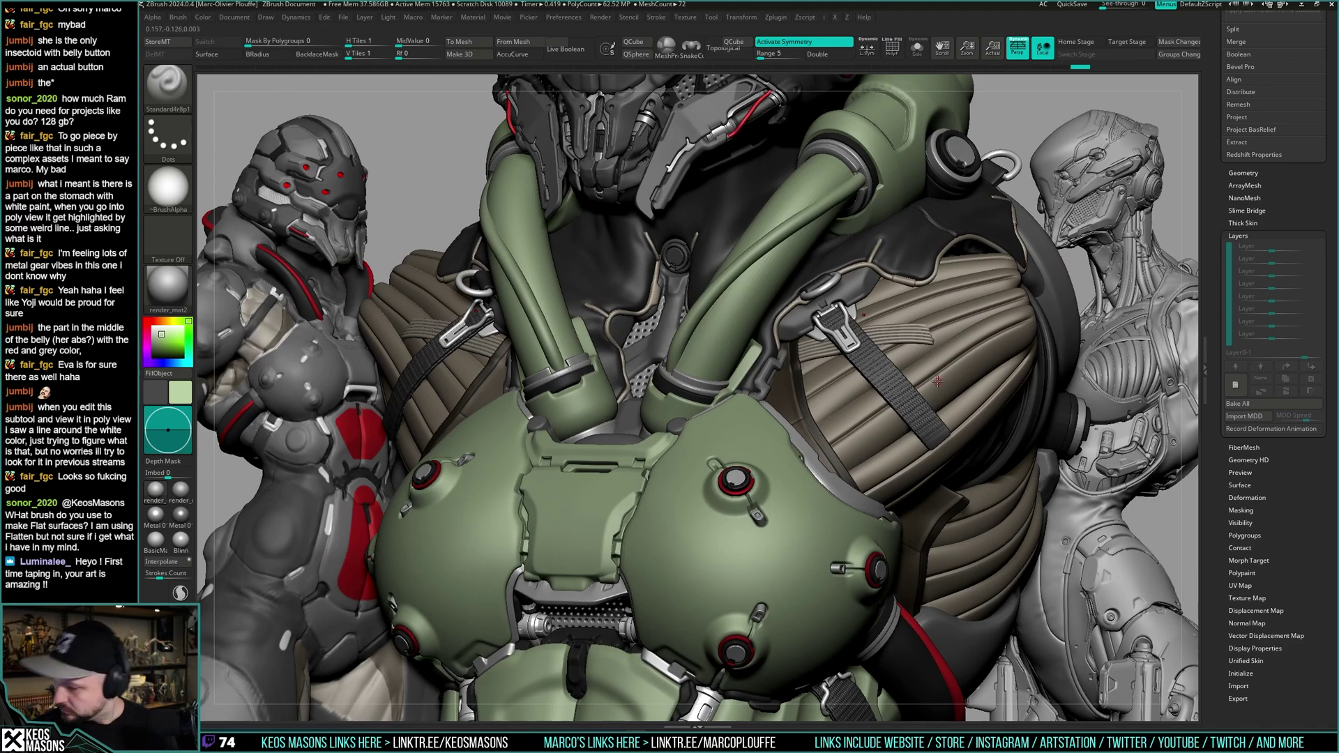
pyautogui.moveTo(937, 382)
pyautogui.mouseDown(button='right')
pyautogui.moveTo(947, 366)
pyautogui.moveTo(921, 376)
pyautogui.moveTo(920, 356)
pyautogui.mouseUp(button='right')
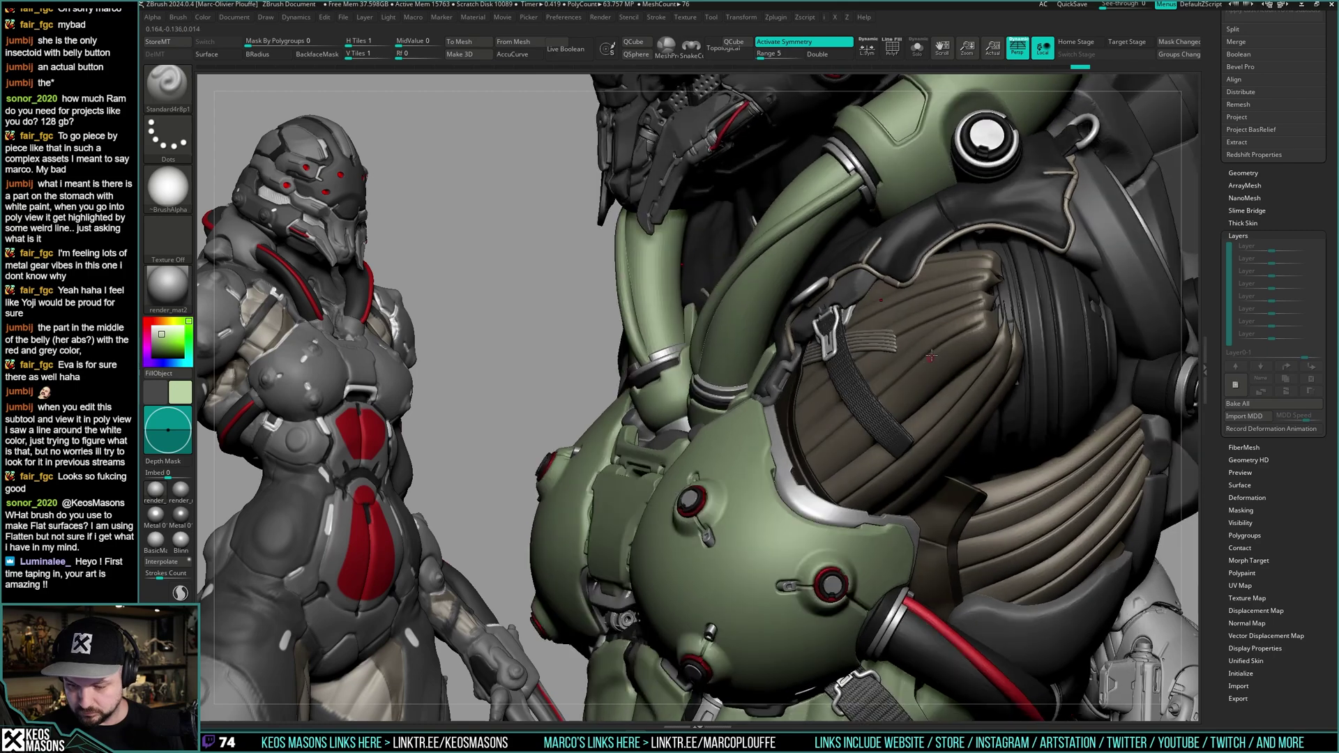
# - Switch to the Move brush and select the beige piping along the collar's edge
pyautogui.press('b')
pyautogui.press('m')
pyautogui.press('v')
pyautogui.keyDown('ctrl'); pyautogui.moveTo(943, 244); pyautogui.dragTo(905, 349, button='right'); pyautogui.keyUp('ctrl')
pyautogui.keyDown('alt'); pyautogui.click(915, 282); pyautogui.keyUp('alt')
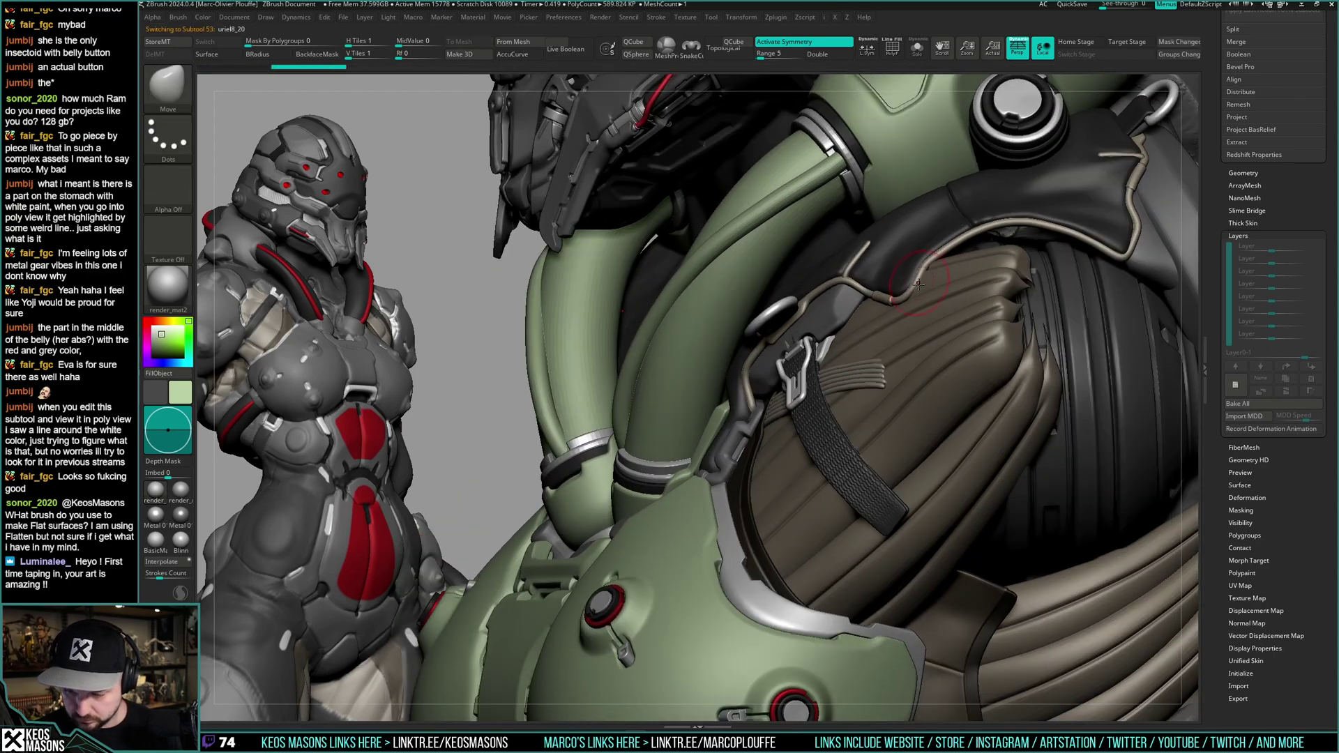
pyautogui.moveTo(916, 282)
pyautogui.mouseDown(button='right')
pyautogui.moveTo(976, 285)
pyautogui.moveTo(861, 301)
pyautogui.moveTo(910, 286)
pyautogui.moveTo(809, 362)
pyautogui.moveTo(845, 340)
pyautogui.moveTo(823, 347)
pyautogui.moveTo(848, 371)
pyautogui.mouseUp(button='right')
pyautogui.rightClick(802, 421)
# - Reselect the dark collar piece, switch to the Sim_Alpha DragDot brush and isolate the collar
pyautogui.keyDown('alt'); pyautogui.click(814, 333); pyautogui.keyUp('alt')
pyautogui.hotkey('shift', 'f')
pyautogui.hotkey('shift', 'f')
pyautogui.press('space')
pyautogui.click(833, 508)
pyautogui.hotkey('alt', 's')
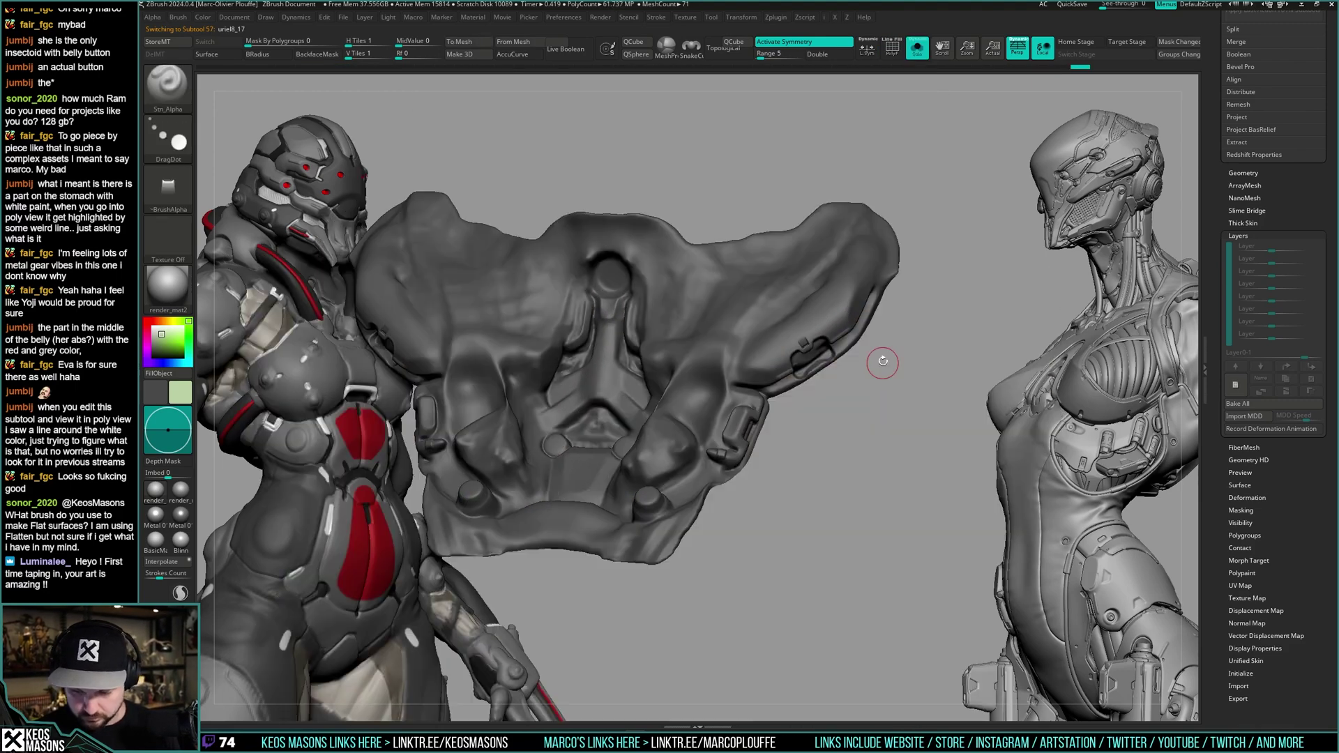
# - Try a horizontal line alpha on the collar pad beside the buckle and replace it with a vertical line alpha
pyautogui.press('a')
pyautogui.click(924, 486)
pyautogui.moveTo(1001, 245)
pyautogui.mouseDown(button='right')
pyautogui.moveTo(867, 359)
pyautogui.moveTo(836, 306)
pyautogui.moveTo(822, 309)
pyautogui.mouseUp(button='right')
pyautogui.hotkey('alt', 's')
pyautogui.rightClick(824, 317)
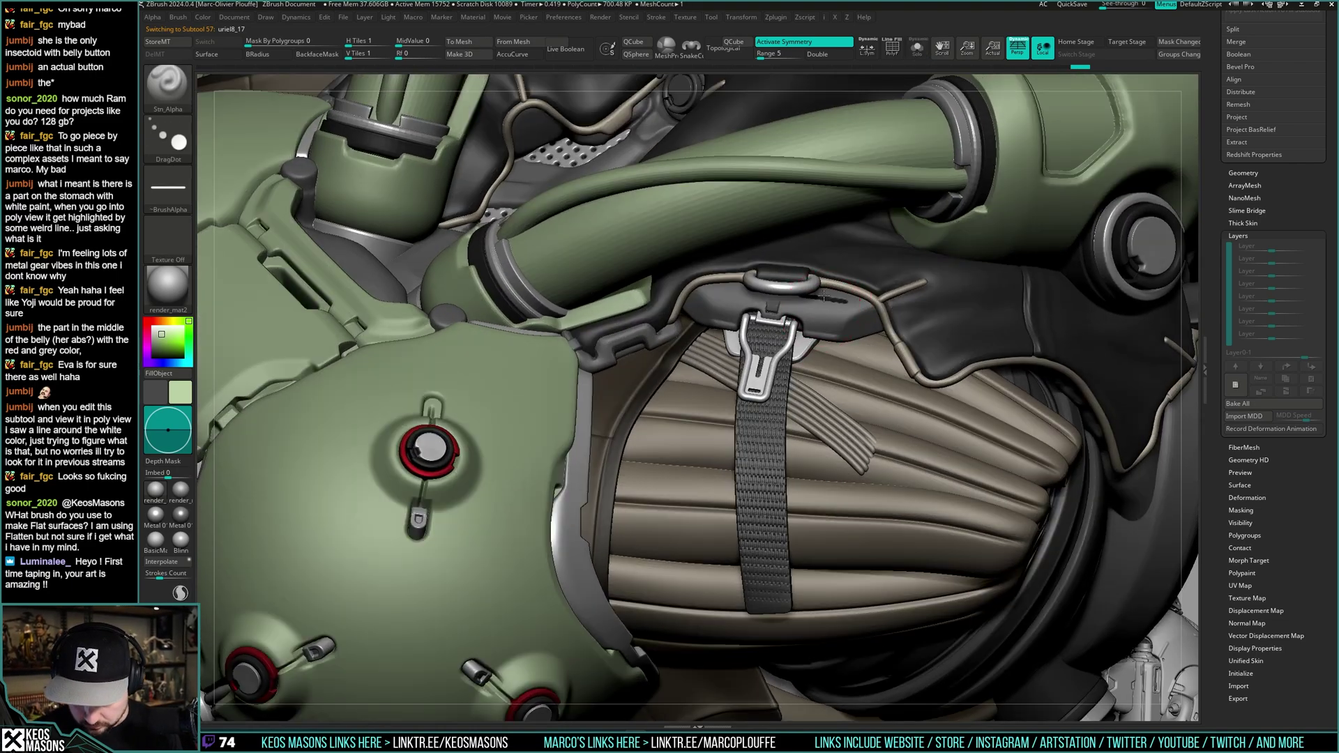
pyautogui.press('a')
pyautogui.click(867, 559)
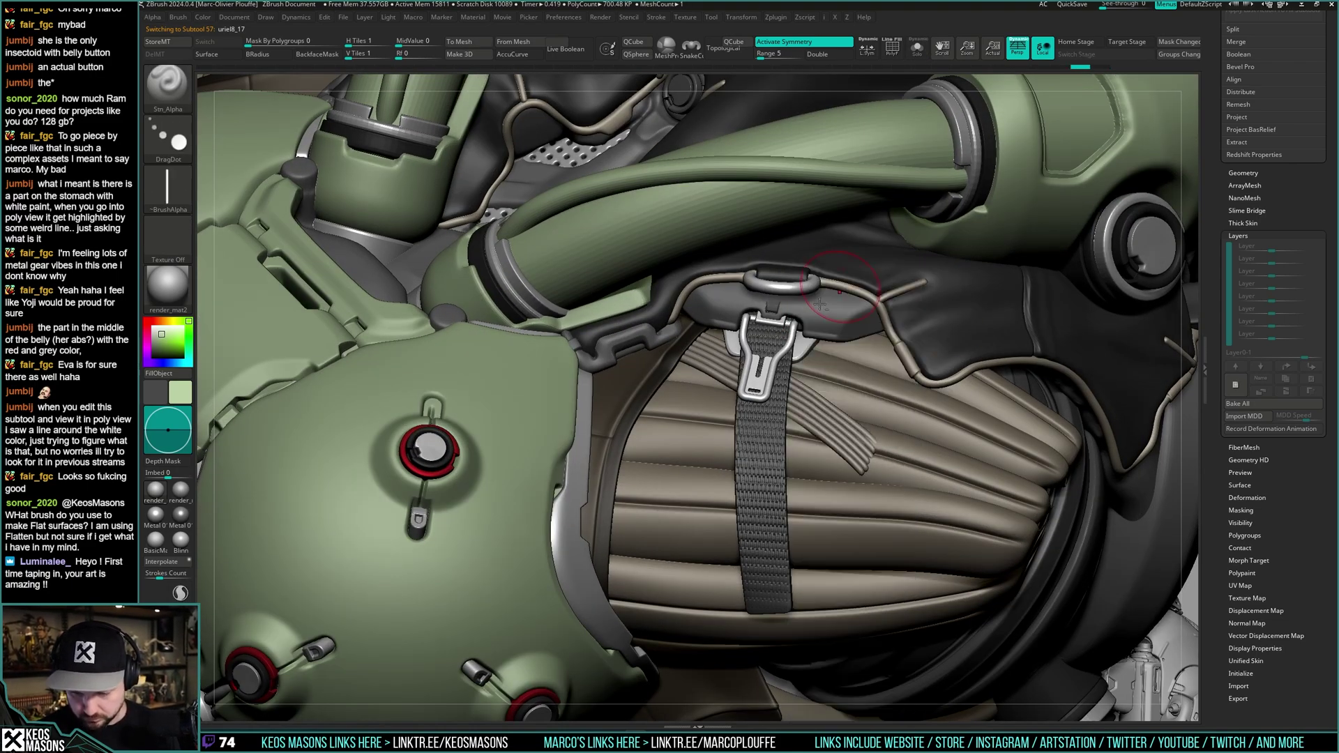
# - Stamp narrow line grooves into the collar pad on both sides of the metal ring above the strap buckle
pyautogui.rightClick(821, 311)
pyautogui.rightClick(830, 308)
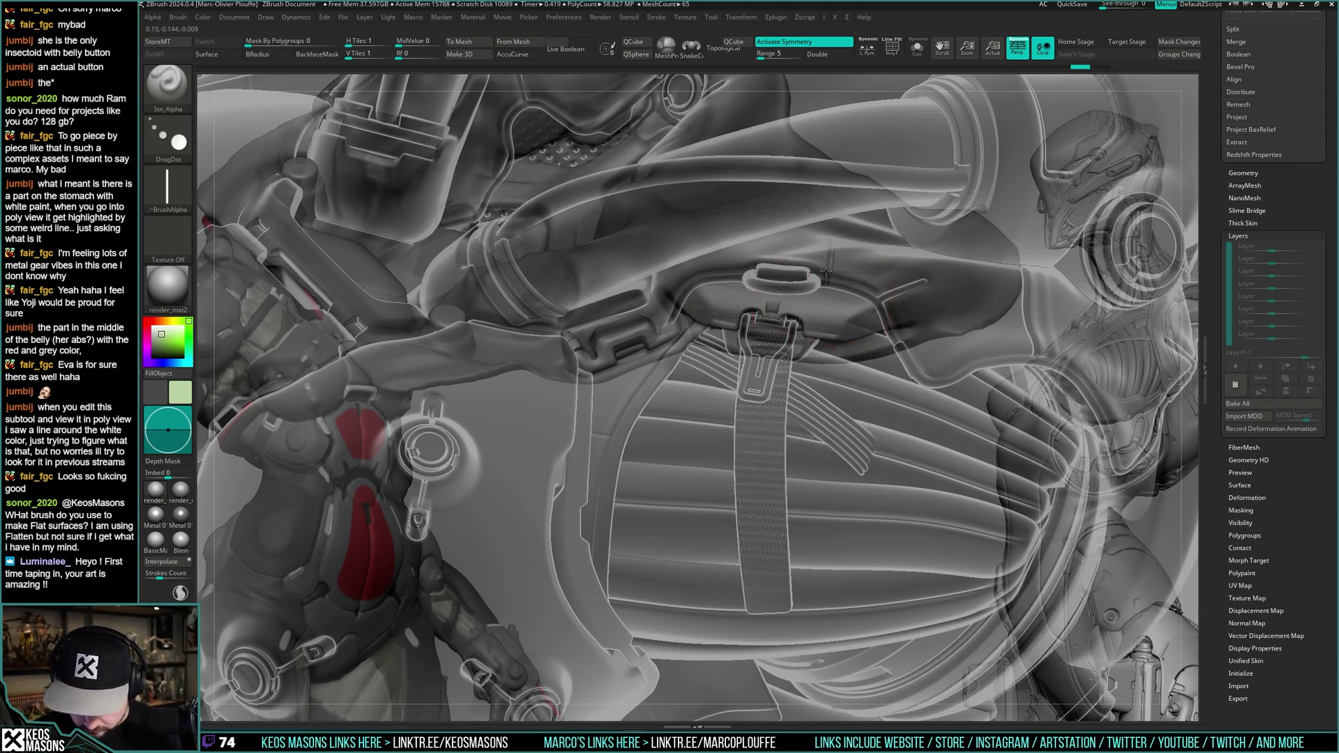
pyautogui.hotkey('ctrl', 'z')
pyautogui.press('s')
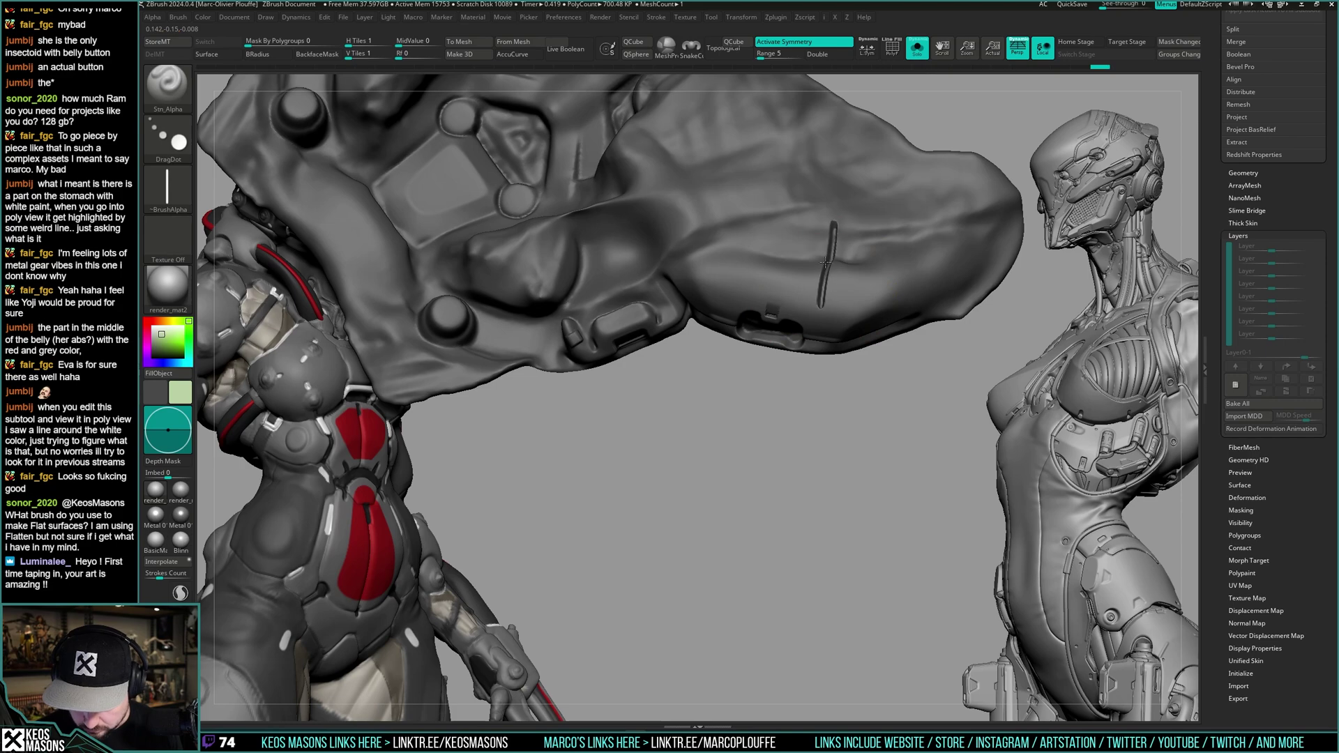
pyautogui.hotkey('ctrl', 'shift', 's')
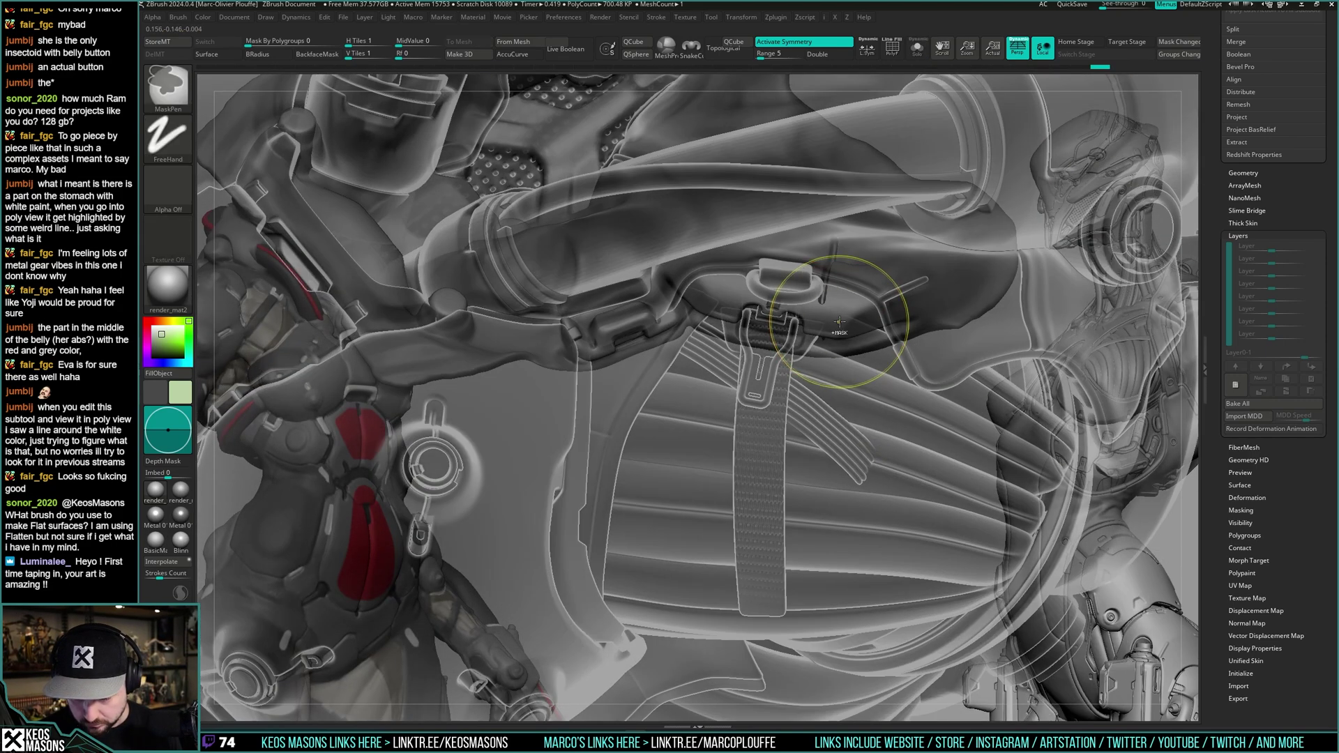
pyautogui.press('space')
pyautogui.hotkey('ctrl', 'z')
pyautogui.moveTo(823, 294); pyautogui.dragTo(820, 285)
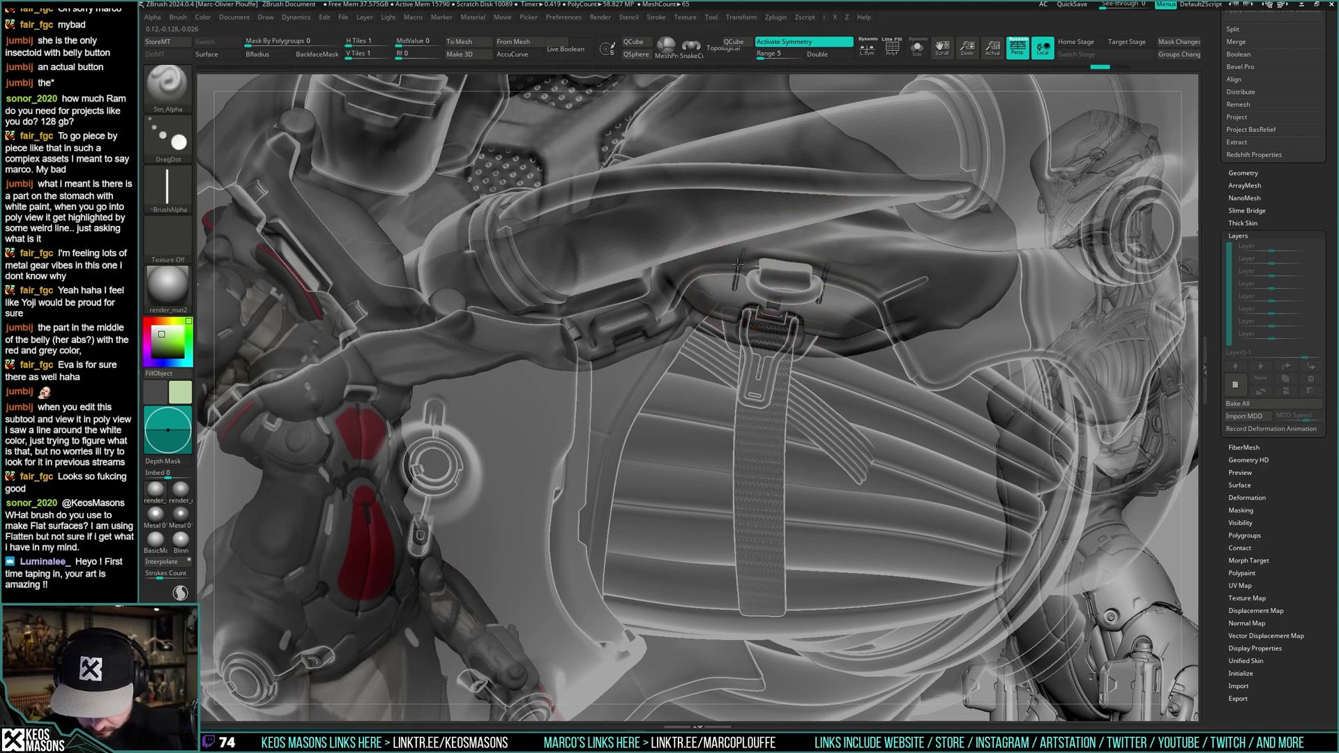
# - Turn off the transparent display, isolate the collar to check its grooves, and show the full model again
pyautogui.hotkey('shift', 't')
pyautogui.keyDown('ctrl'); pyautogui.moveTo(782, 254); pyautogui.dragTo(778, 217, button='right'); pyautogui.keyUp('ctrl')
pyautogui.moveTo(778, 279)
pyautogui.keyDown('shift'); pyautogui.mouseDown(button='right')
pyautogui.moveTo(868, 362)
pyautogui.moveTo(872, 325)
pyautogui.moveTo(920, 342)
pyautogui.moveTo(855, 380)
pyautogui.moveTo(868, 367)
pyautogui.moveTo(847, 405)
pyautogui.moveTo(887, 382)
pyautogui.mouseUp(button='right'); pyautogui.keyUp('shift')
pyautogui.hotkey('shift', 's')
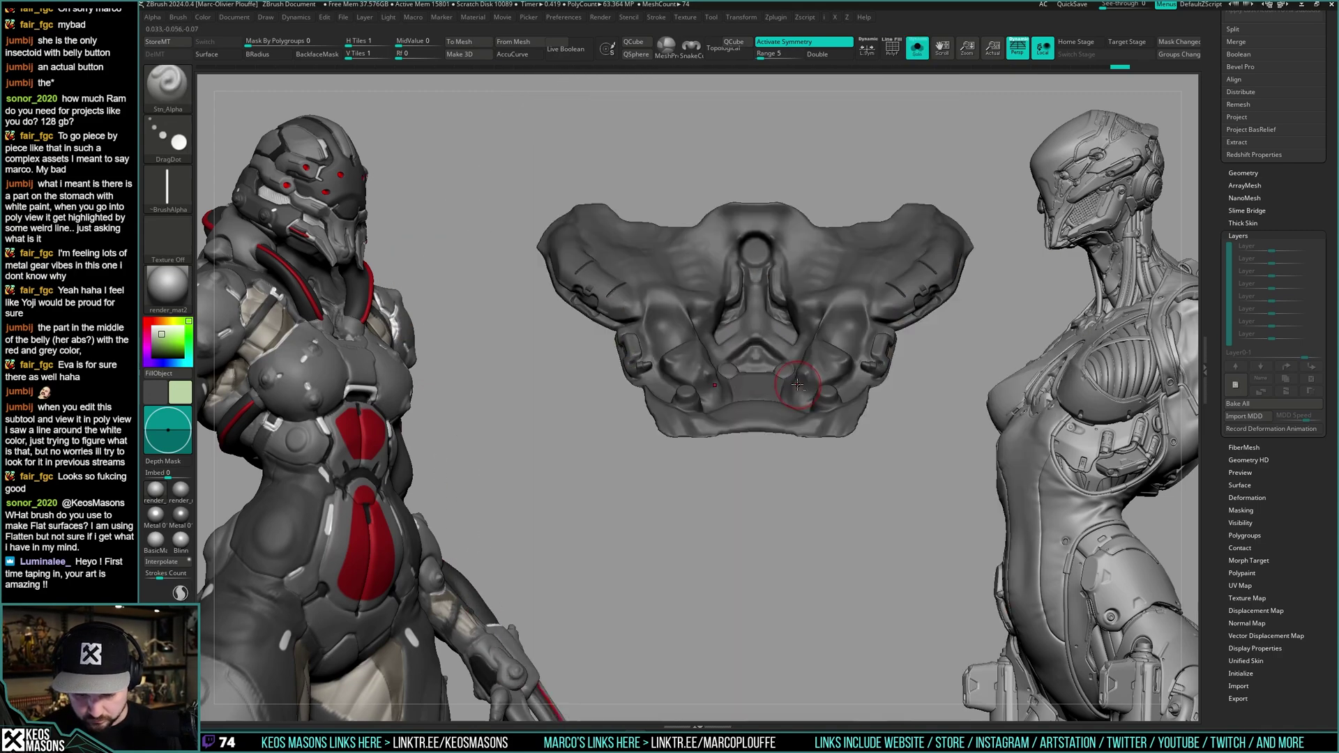
pyautogui.hotkey('shift', 'f')
pyautogui.hotkey('shift', 'f')
pyautogui.hotkey('ctrl', 'shift', 's')
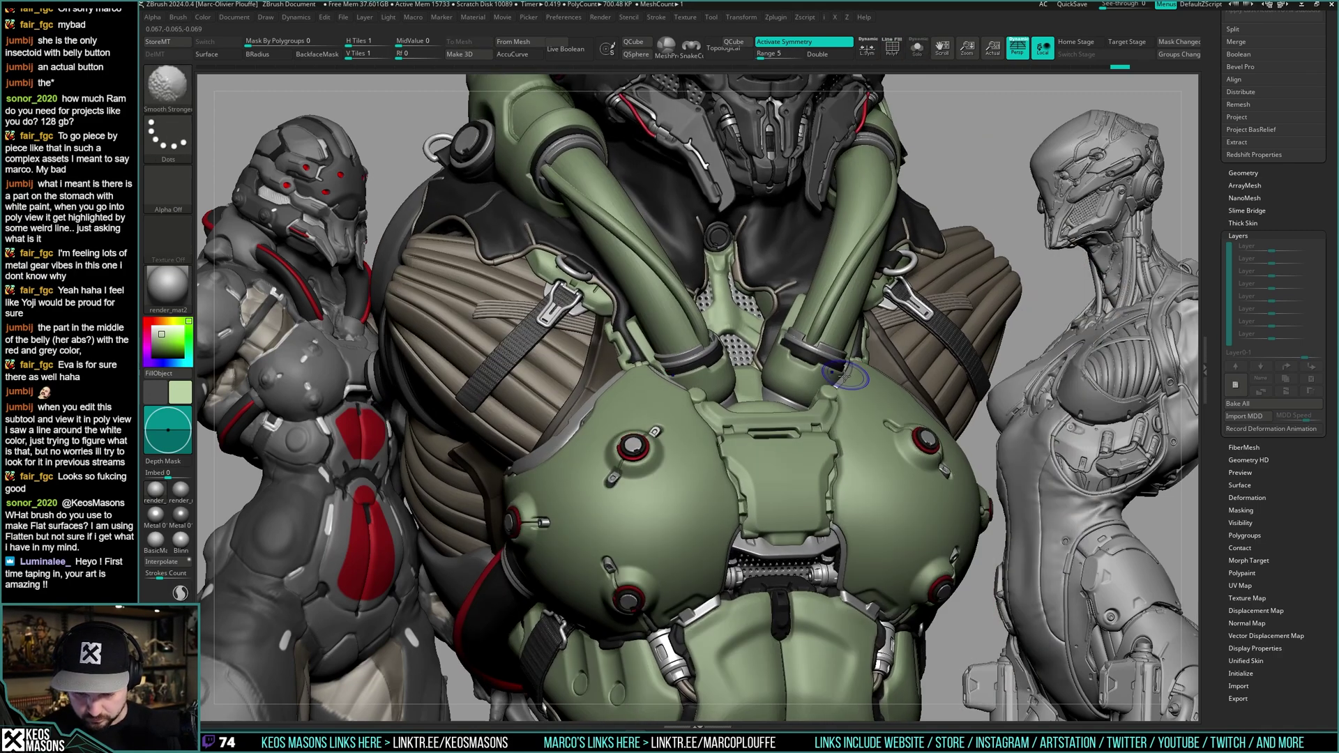
# - Isolate the dark collar piece and switch from the Sim_Alpha brush to the TrimHole brush
pyautogui.moveTo(843, 375)
pyautogui.mouseDown(button='right')
pyautogui.moveTo(833, 411)
pyautogui.moveTo(815, 289)
pyautogui.moveTo(816, 386)
pyautogui.moveTo(808, 373)
pyautogui.mouseUp(button='right')
pyautogui.hotkey('shift', 's')
pyautogui.hotkey('shift', 's')
pyautogui.hotkey('ctrl', 'shift', 's')
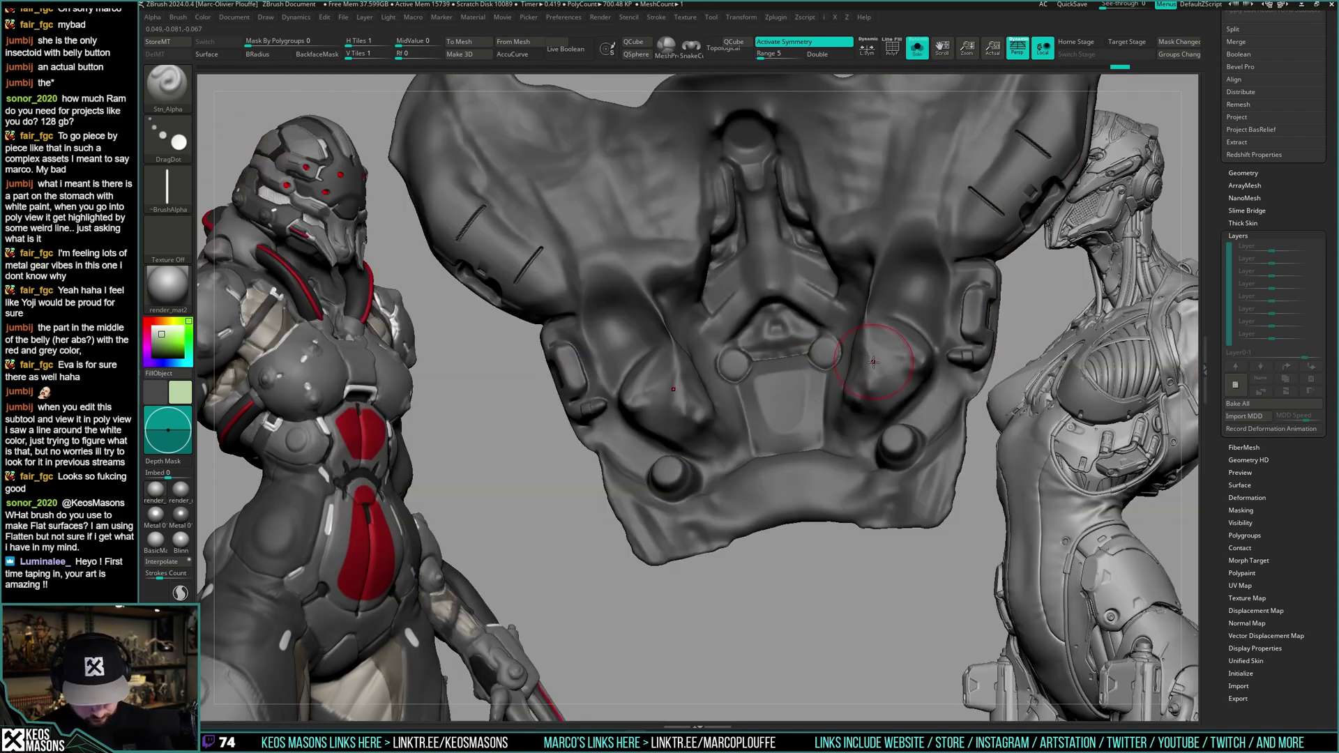
pyautogui.press('b')
pyautogui.click(867, 315)
pyautogui.press('space')
pyautogui.click(830, 351)
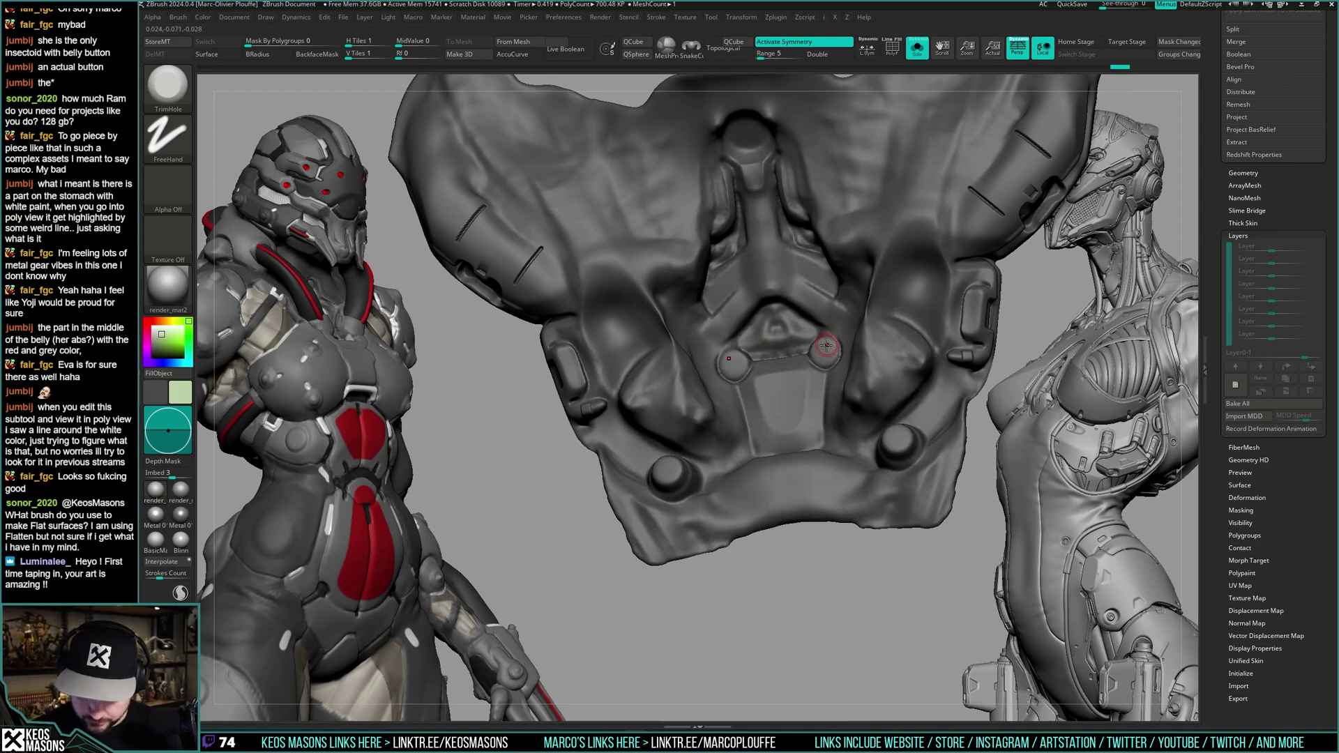
# - Flatten the tops of the two round studs beside the collar's central panel with TrimHole, undoing one stroke and redoing it
pyautogui.press('space')
pyautogui.moveTo(827, 345)
pyautogui.mouseDown(button='right')
pyautogui.moveTo(821, 376)
pyautogui.moveTo(825, 359)
pyautogui.mouseUp(button='right')
pyautogui.click(837, 400)
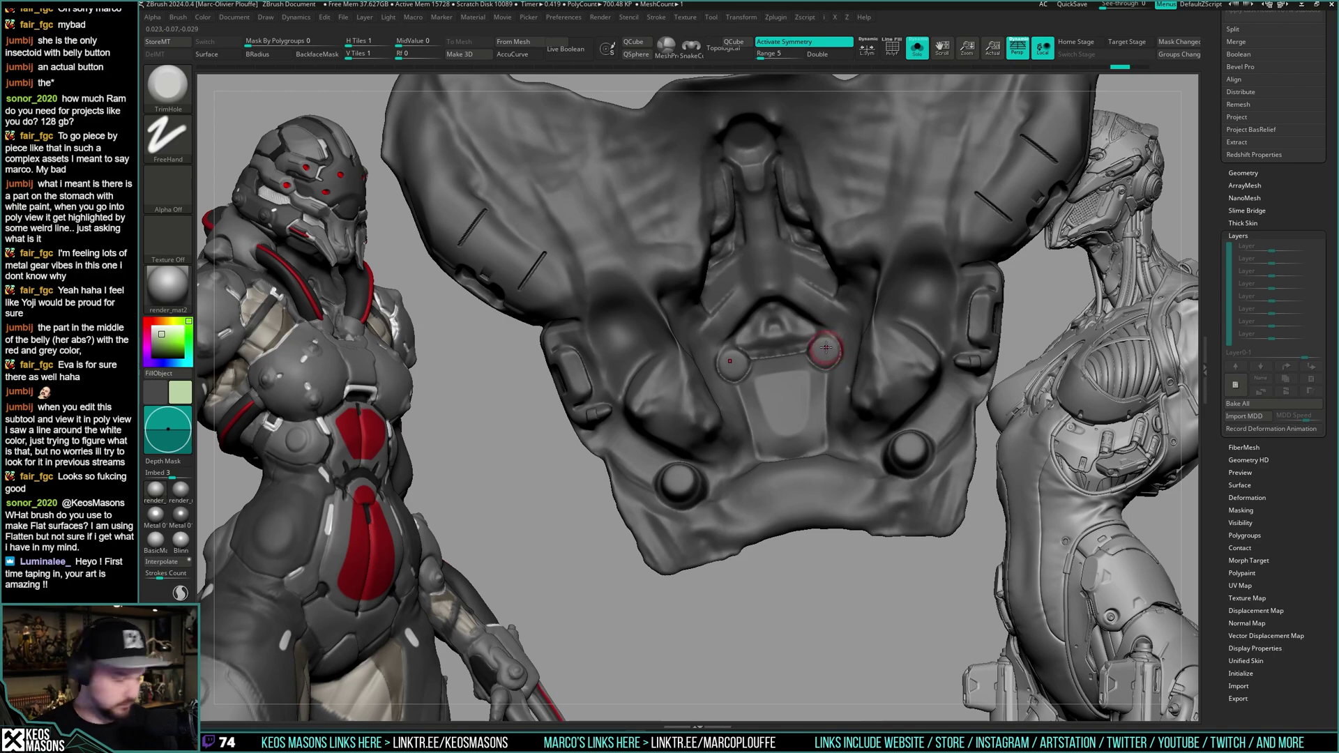
pyautogui.press('space')
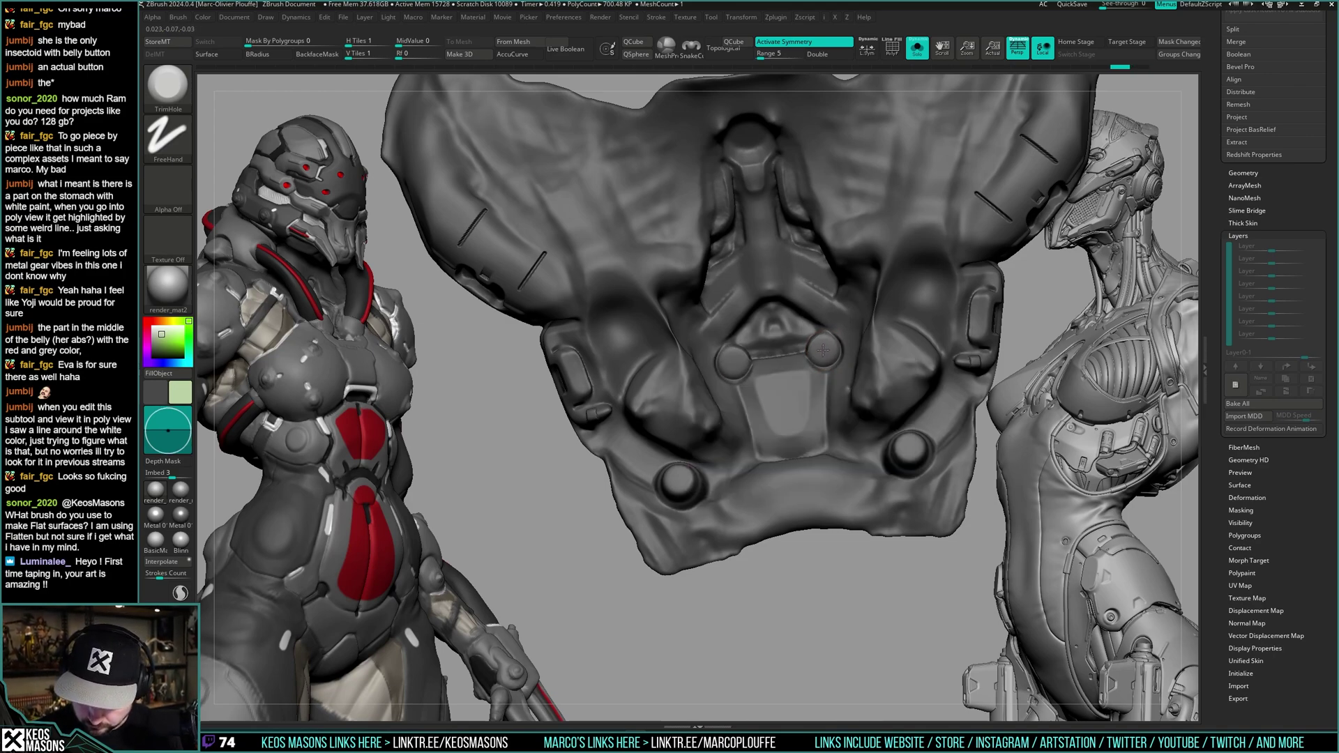
pyautogui.hotkey('alt', 's')
pyautogui.moveTo(824, 349)
pyautogui.mouseDown(button='right')
pyautogui.moveTo(858, 302)
pyautogui.moveTo(812, 372)
pyautogui.mouseUp(button='right')
pyautogui.hotkey('alt', 's')
pyautogui.hotkey('ctrl', 'z')
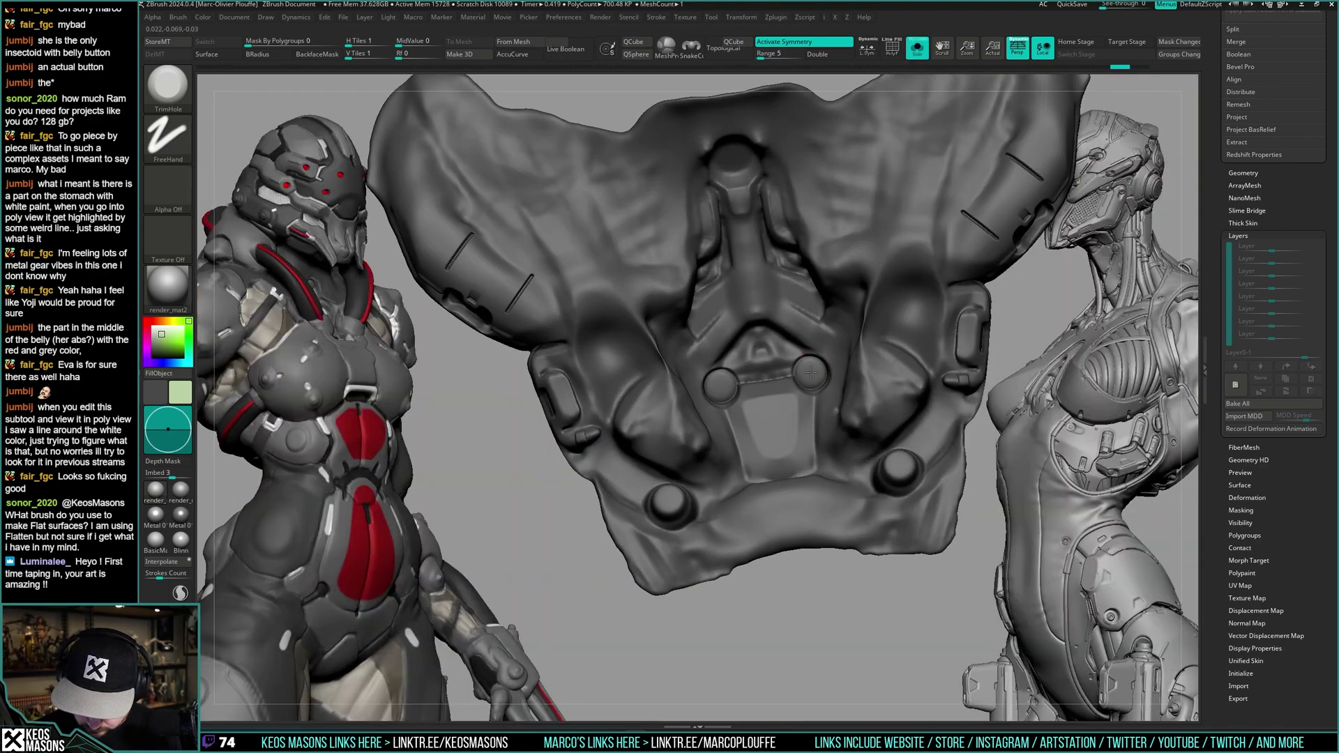
pyautogui.moveTo(812, 372); pyautogui.dragTo(811, 374)
pyautogui.hotkey('alt', 's')
pyautogui.moveTo(811, 374)
pyautogui.mouseDown(button='right')
pyautogui.moveTo(801, 363)
pyautogui.moveTo(809, 407)
pyautogui.mouseUp(button='right')
# - Show the full model, reselect the grey collar piece between the green hose sockets and flatten its front with the hPolish brush
pyautogui.moveTo(802, 381)
pyautogui.keyDown('alt'); pyautogui.mouseDown(button='right')
pyautogui.moveTo(806, 335)
pyautogui.moveTo(870, 322)
pyautogui.moveTo(897, 298)
pyautogui.mouseUp(button='right'); pyautogui.keyUp('alt')
pyautogui.press('space')
pyautogui.click(841, 357)
pyautogui.press('space')
pyautogui.keyDown('alt'); pyautogui.click(858, 325); pyautogui.keyUp('alt')
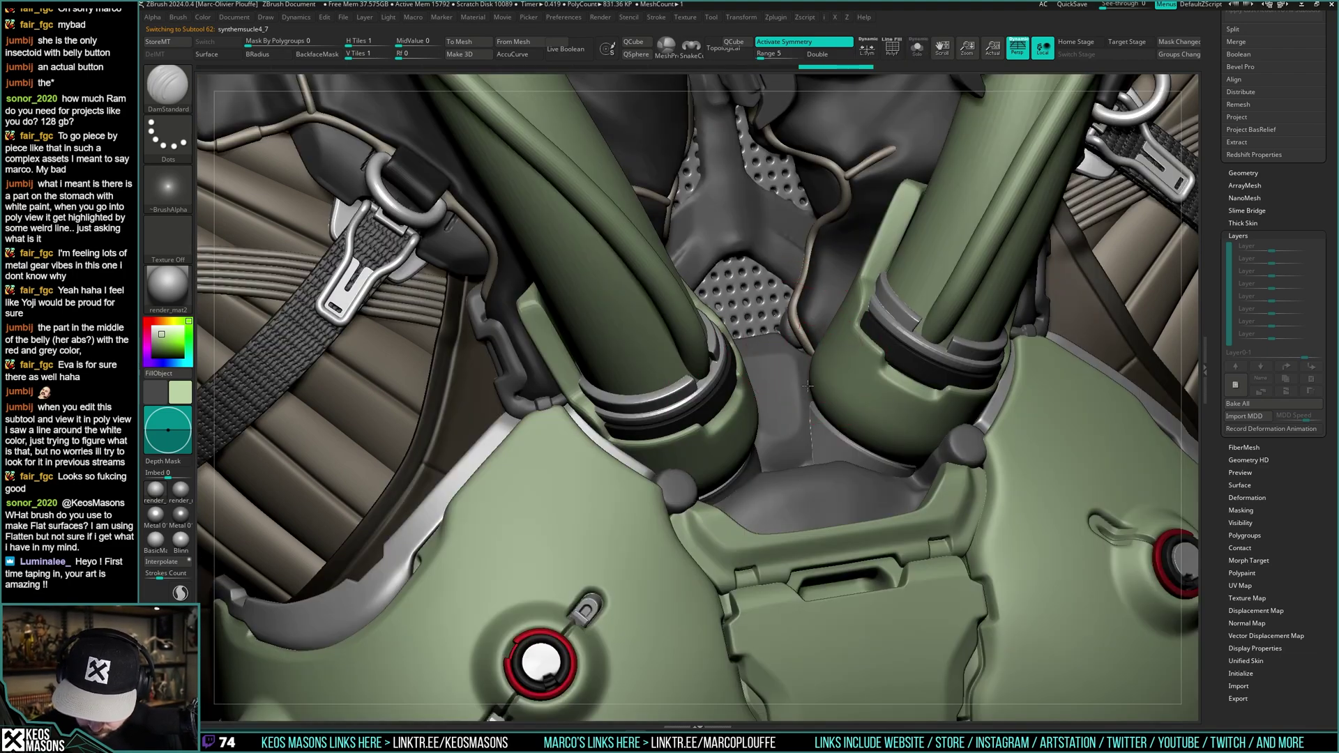
pyautogui.moveTo(805, 397); pyautogui.dragTo(789, 418, button='right')
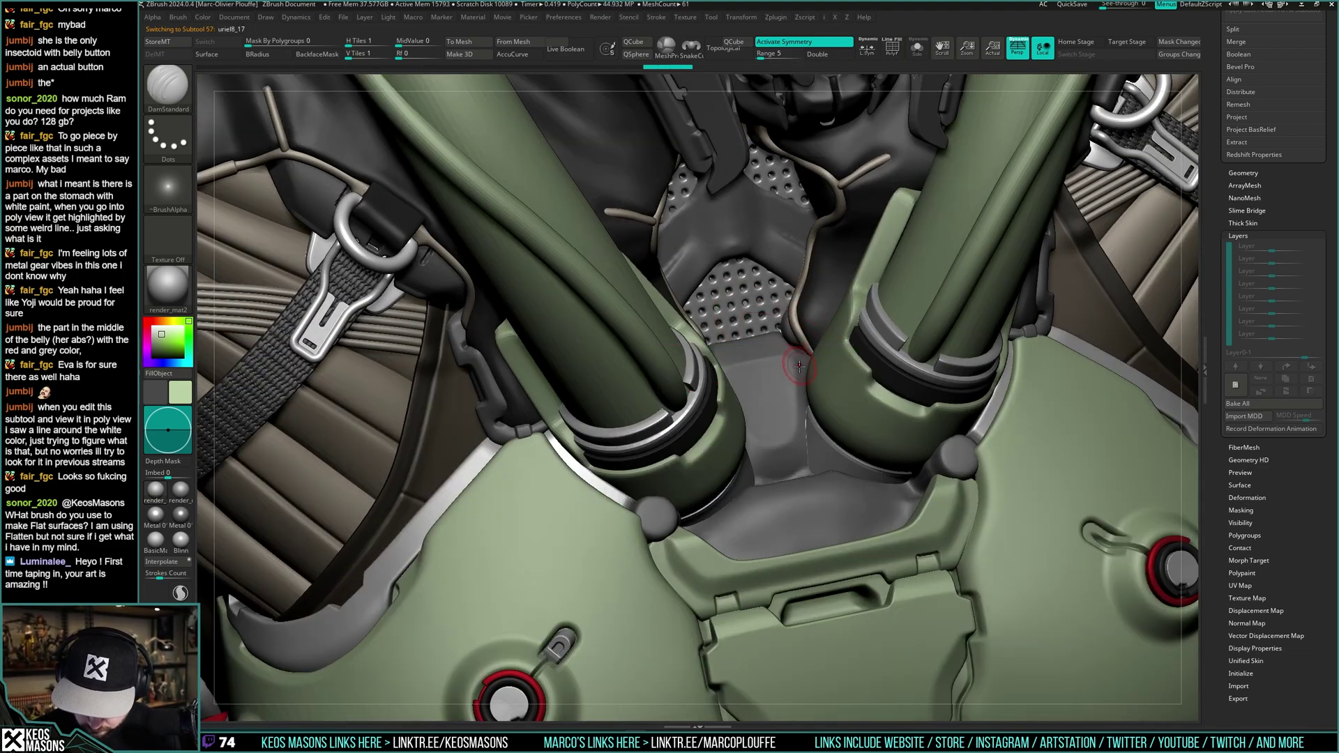
pyautogui.moveTo(799, 366)
pyautogui.keyDown('ctrl'); pyautogui.mouseDown(button='right')
pyautogui.moveTo(802, 307)
pyautogui.moveTo(860, 403)
pyautogui.moveTo(868, 374)
pyautogui.moveTo(834, 372)
pyautogui.mouseUp(button='right'); pyautogui.keyUp('ctrl')
pyautogui.press('space')
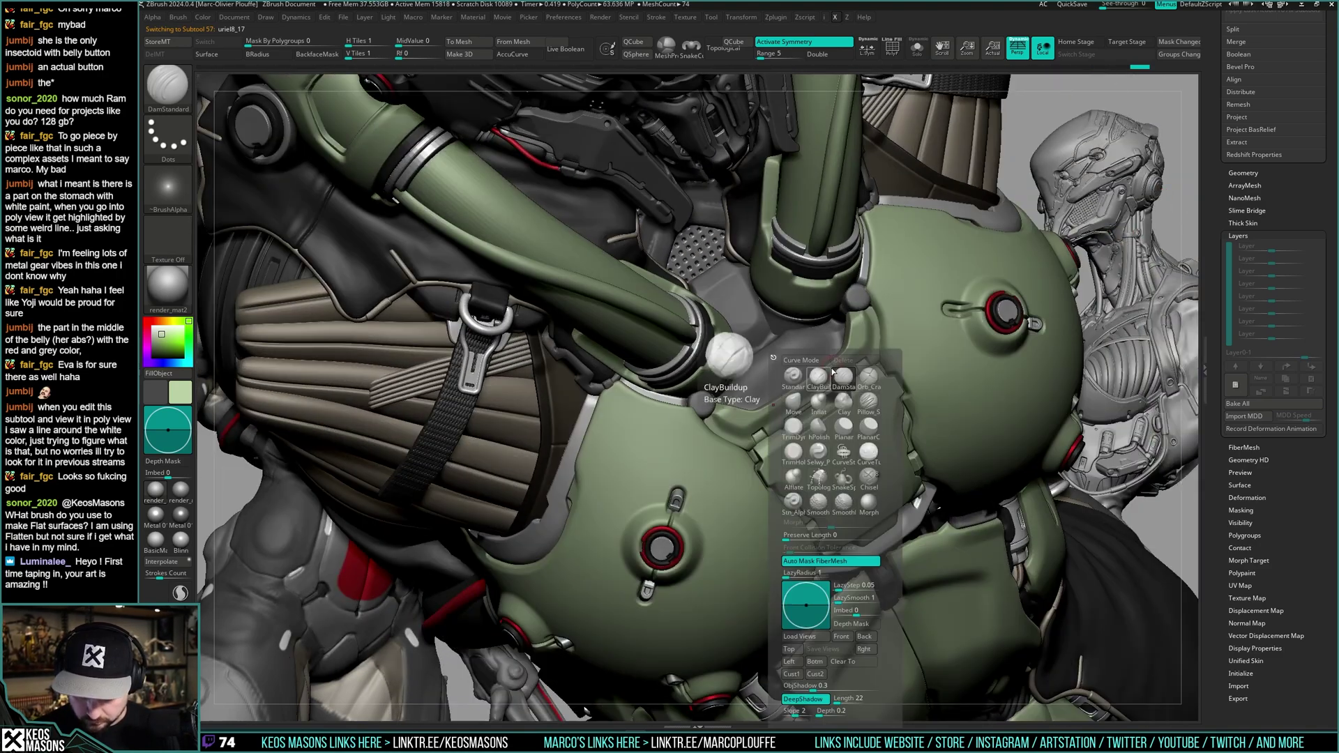
pyautogui.click(820, 426)
pyautogui.moveTo(823, 428)
pyautogui.mouseDown(button='right')
pyautogui.moveTo(840, 379)
pyautogui.moveTo(765, 341)
pyautogui.moveTo(788, 337)
pyautogui.mouseUp(button='right')
# - Switch to the Orb_Cracks brush, isolate the collar and carve a groove along the lower edge of its central panel
pyautogui.press('space')
pyautogui.click(838, 359)
pyautogui.hotkey('shift', 's')
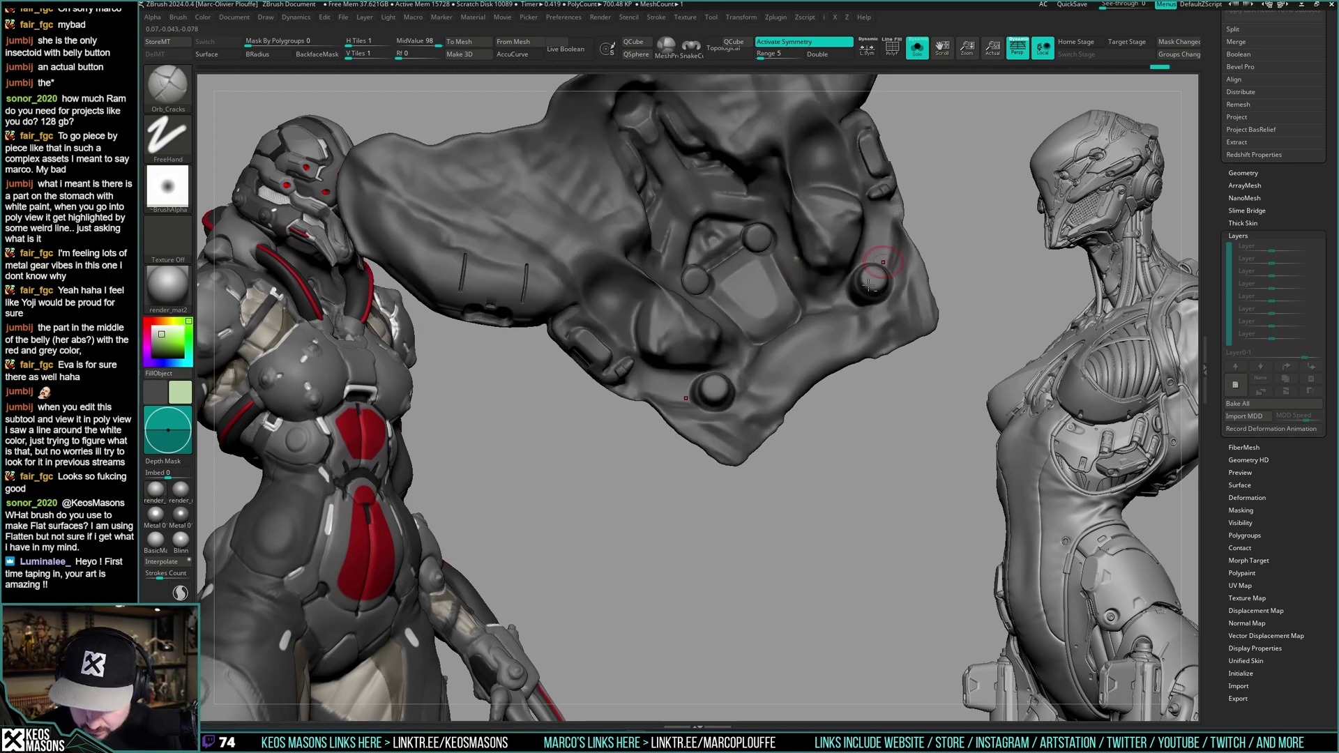
pyautogui.hotkey('ctrl', 'shift', 'f')
pyautogui.hotkey('ctrl', 'shift', 'f')
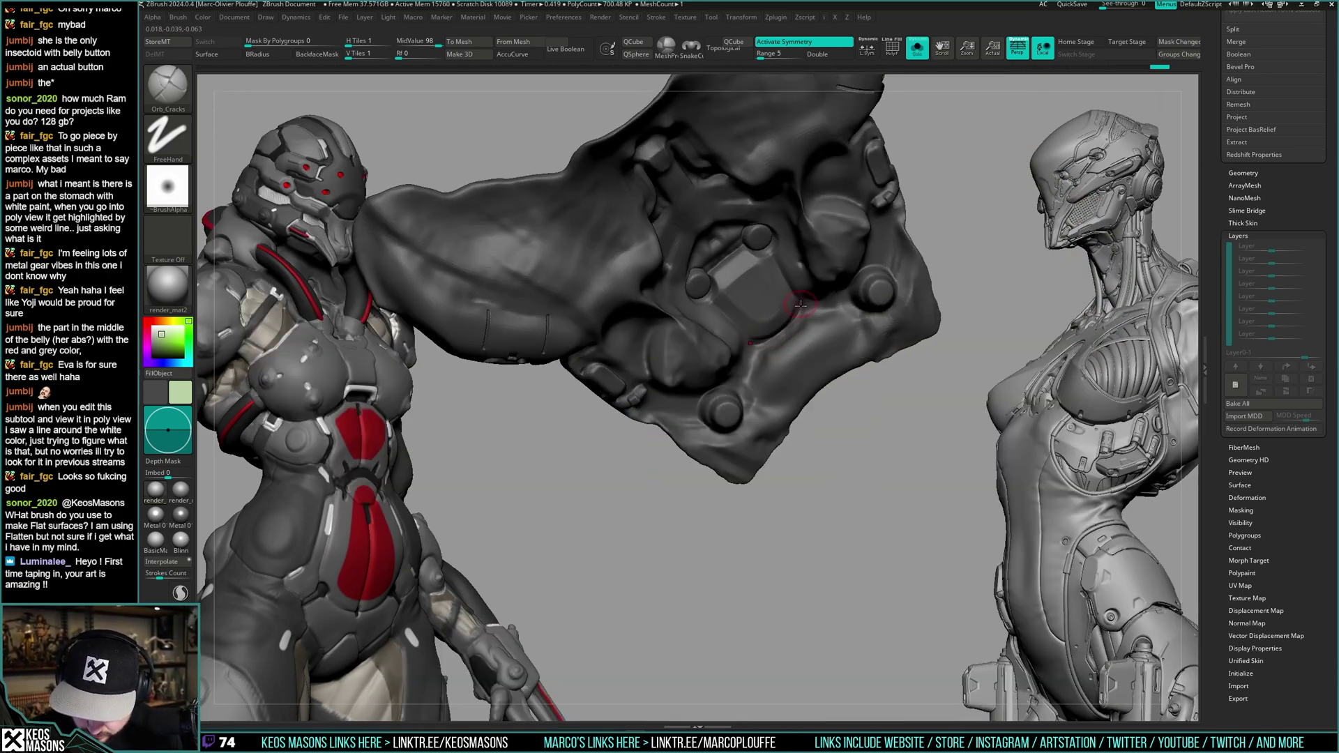
pyautogui.hotkey('ctrl', 'shift', 'f')
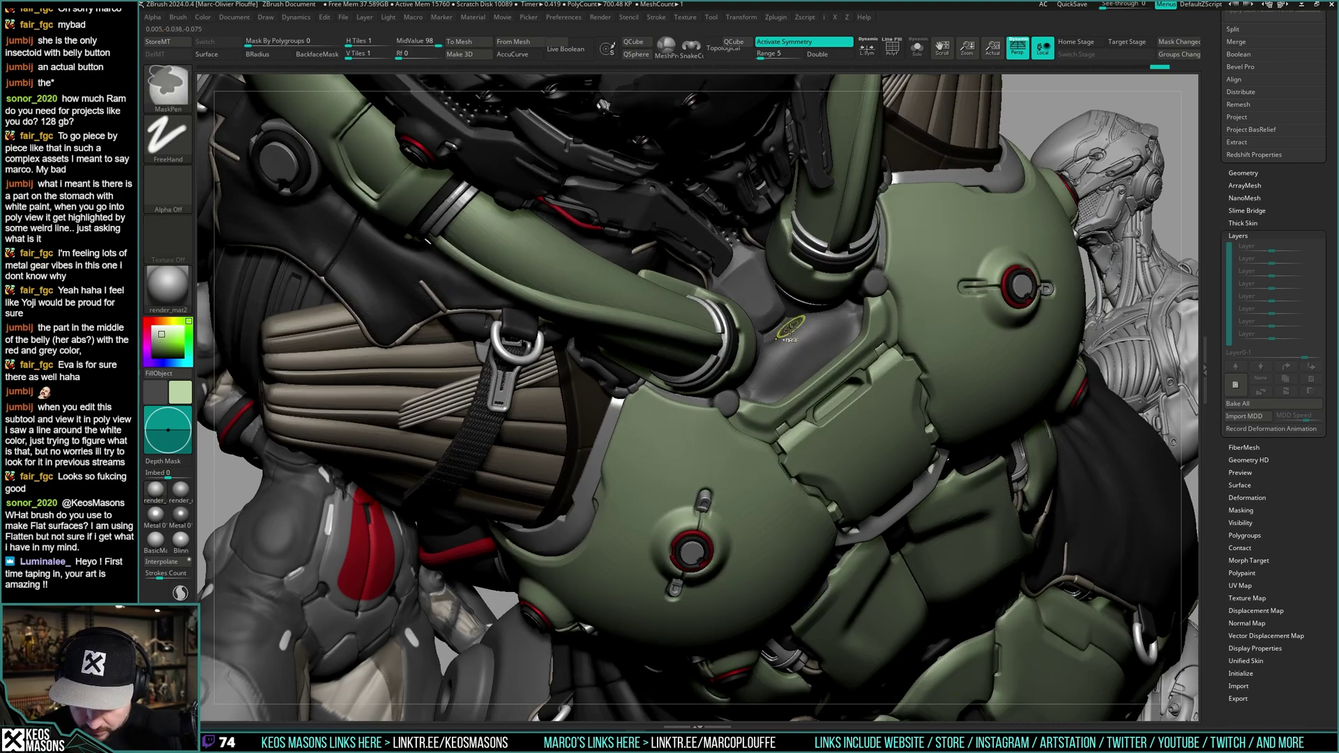
# - Examine the collar's central panel between the hose sockets through the transparent display, then restore the solid display
pyautogui.keyDown('ctrl'); pyautogui.moveTo(790, 328); pyautogui.dragTo(759, 394, button='right'); pyautogui.keyUp('ctrl')
pyautogui.moveTo(807, 314)
pyautogui.mouseDown(button='right')
pyautogui.moveTo(847, 295)
pyautogui.moveTo(796, 284)
pyautogui.moveTo(830, 299)
pyautogui.moveTo(810, 333)
pyautogui.moveTo(823, 292)
pyautogui.mouseUp(button='right')
pyautogui.hotkey('shift', 's')
pyautogui.hotkey('shift', 's')
pyautogui.hotkey('shift', 't')
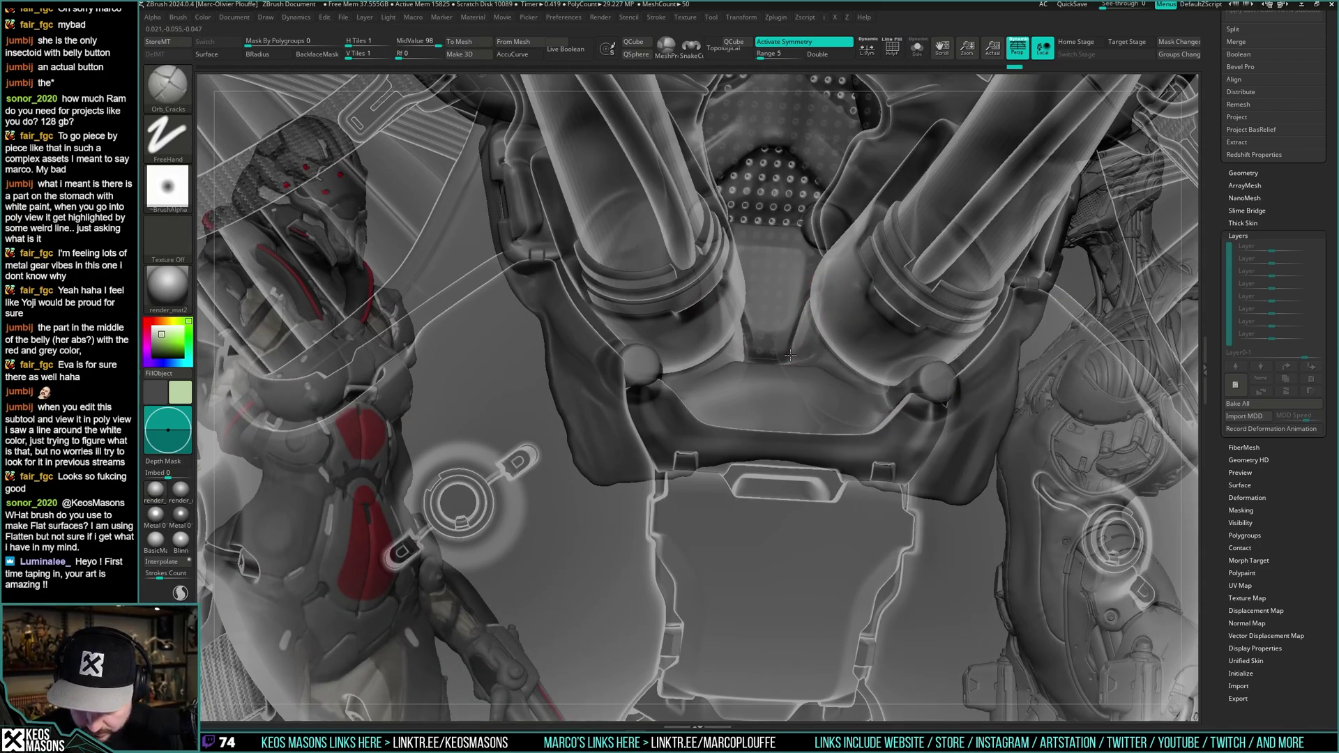
pyautogui.moveTo(789, 355); pyautogui.dragTo(807, 327, button='right')
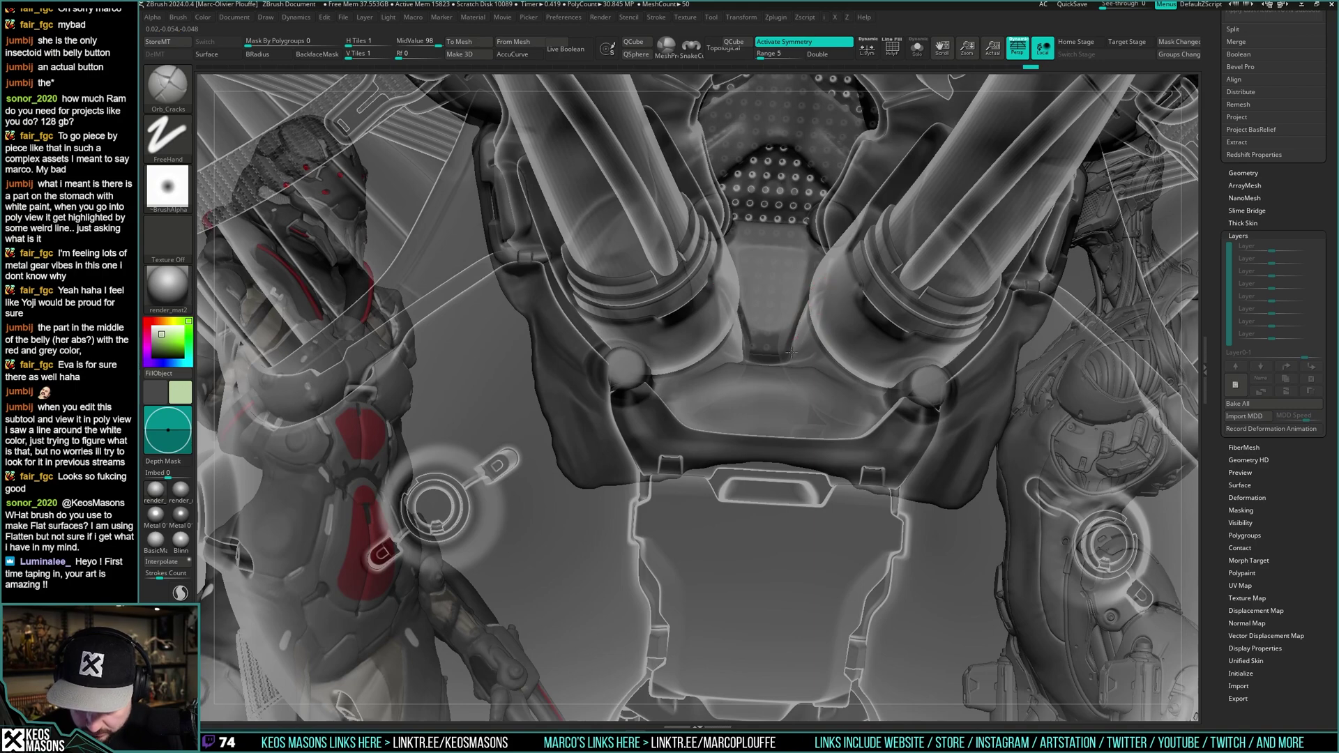
pyautogui.hotkey('shift', 't')
# - Refine the groove under the collar's central panel with smoothing and Orb_Cracks, and check it with the collar isolated
pyautogui.moveTo(795, 363); pyautogui.dragTo(795, 365, button='right')
pyautogui.keyDown('shift'); pyautogui.moveTo(771, 367); pyautogui.dragTo(766, 364); pyautogui.keyUp('shift')
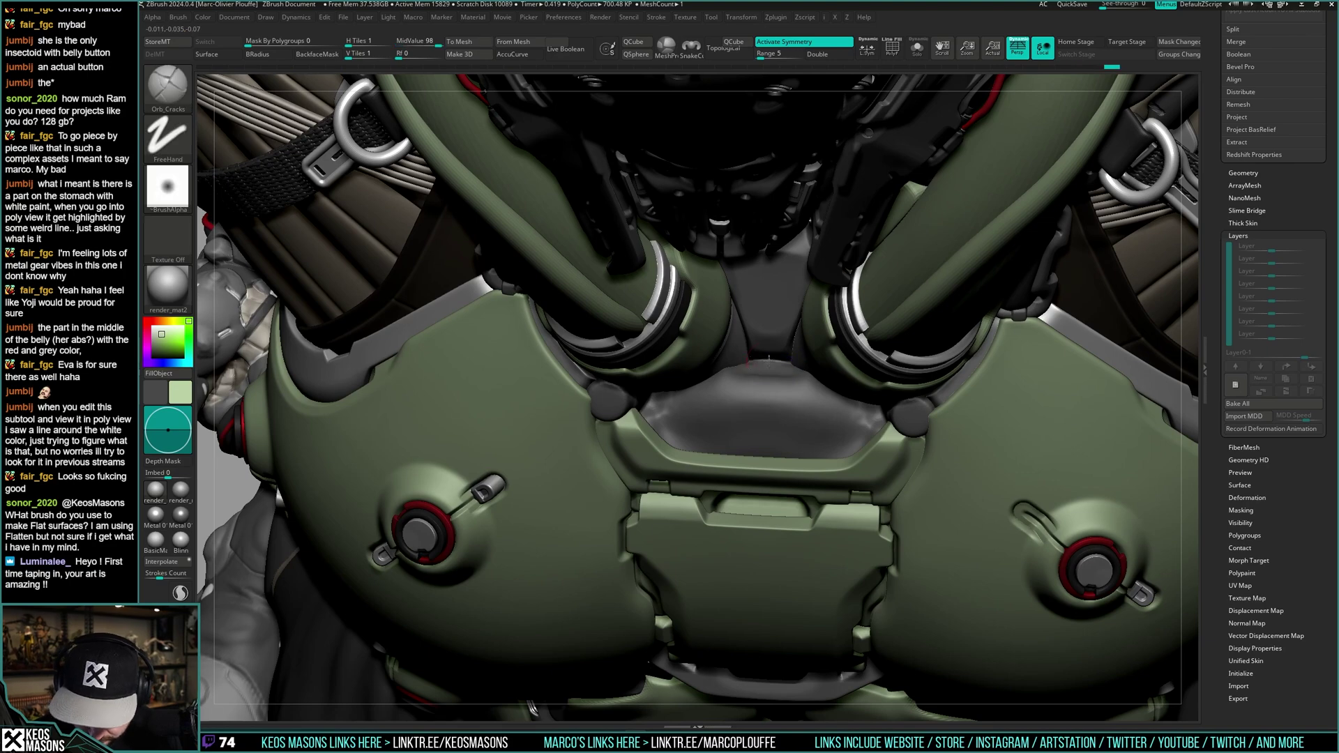
pyautogui.moveTo(797, 356); pyautogui.dragTo(726, 350, button='right')
pyautogui.hotkey('shift', 's')
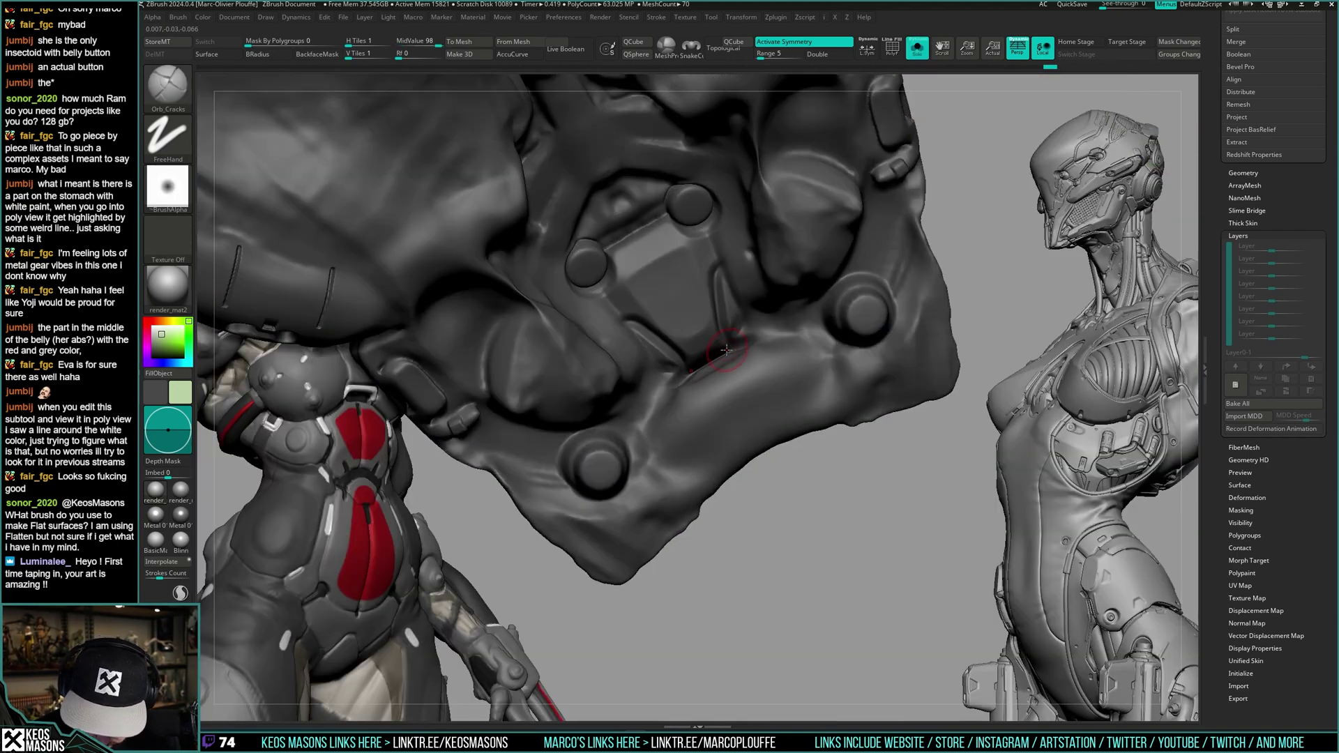
pyautogui.hotkey('ctrl', 'shift', 's')
pyautogui.hotkey('ctrl', 'shift', 's')
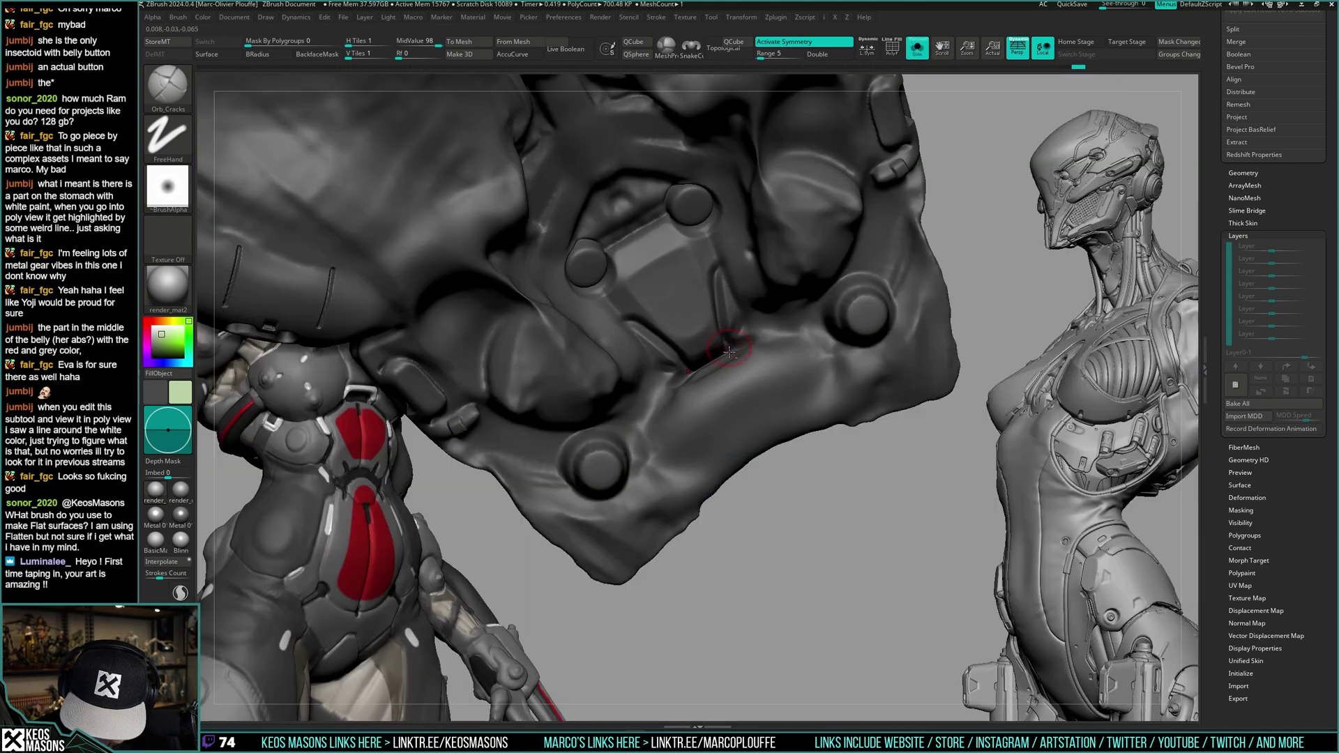
pyautogui.hotkey('ctrl', 'shift', 's')
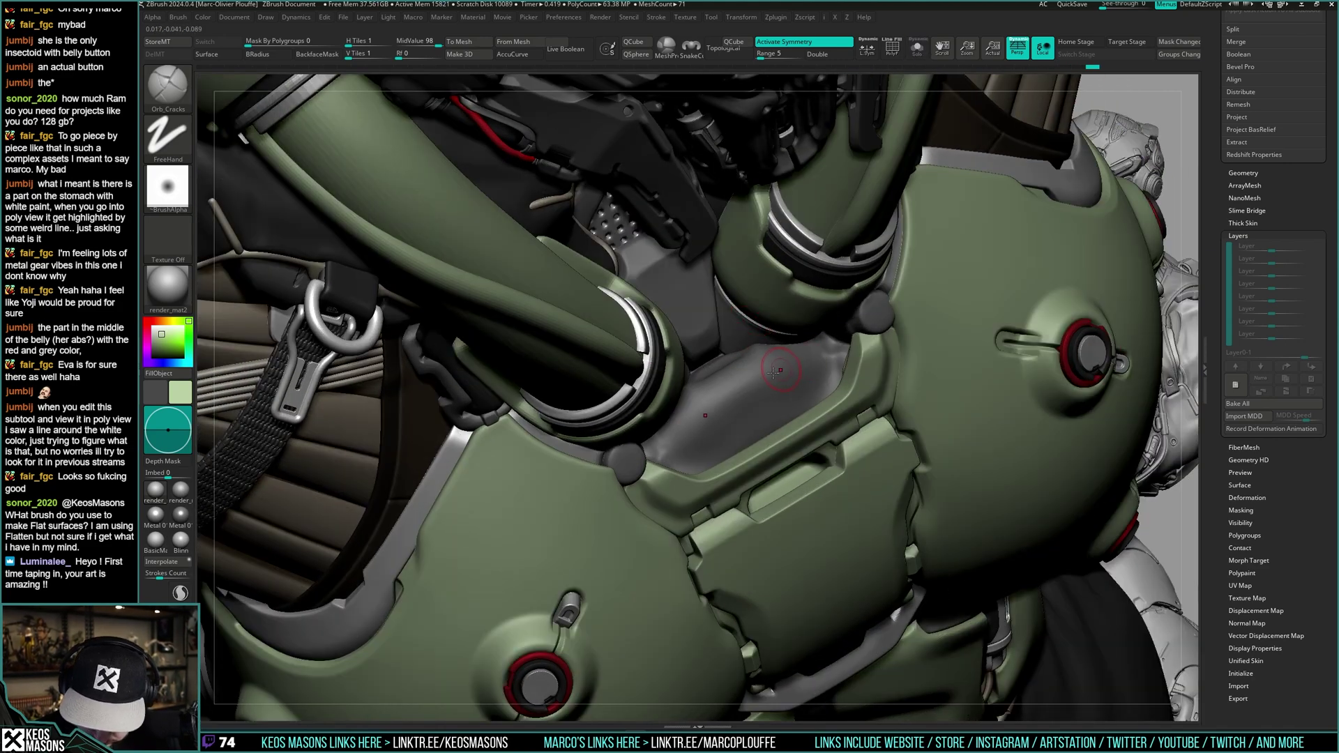
# - Switch to the hPolish brush, adjust its size and flatten the collar surface between the central panel and green chest armor
pyautogui.moveTo(773, 372); pyautogui.dragTo(839, 370, button='right')
pyautogui.press('b')
pyautogui.click(839, 380)
pyautogui.press('space')
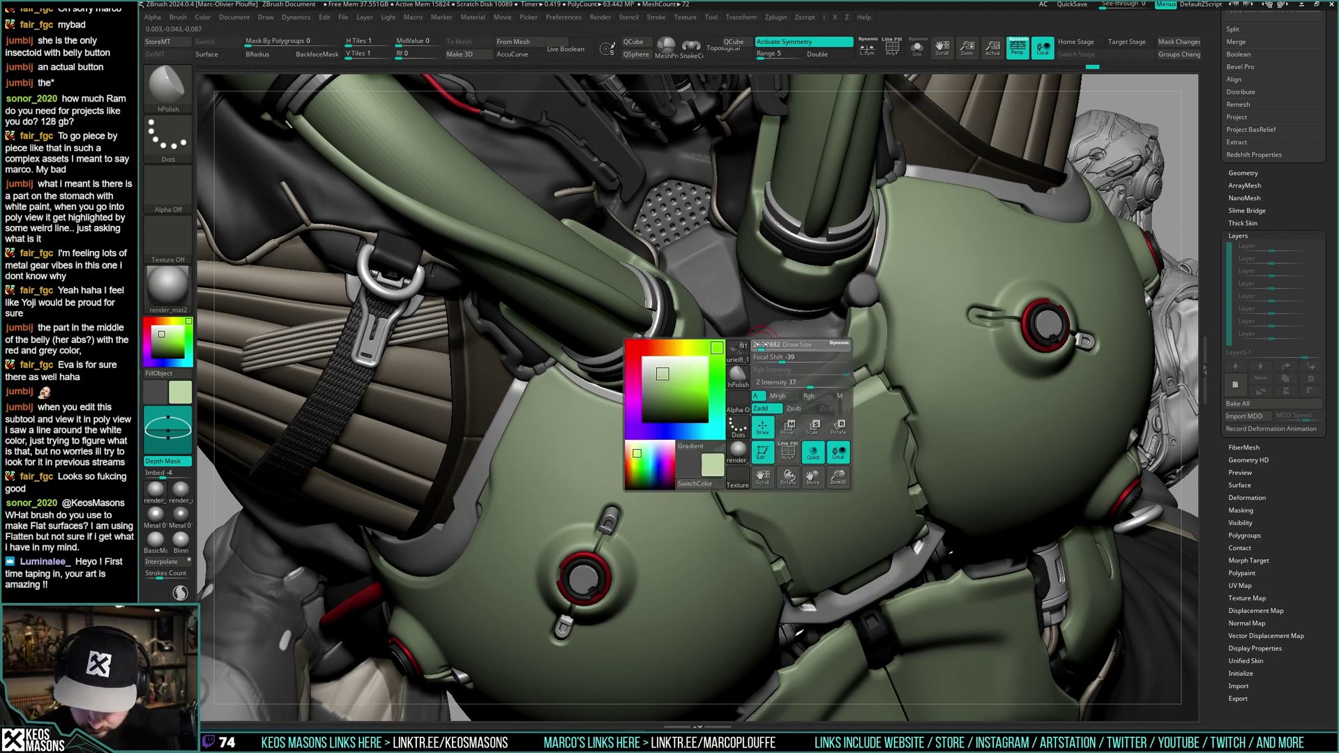
pyautogui.moveTo(760, 345); pyautogui.dragTo(772, 345)
pyautogui.moveTo(781, 346); pyautogui.dragTo(757, 338, button='right')
pyautogui.press('space')
pyautogui.moveTo(756, 338); pyautogui.dragTo(771, 335)
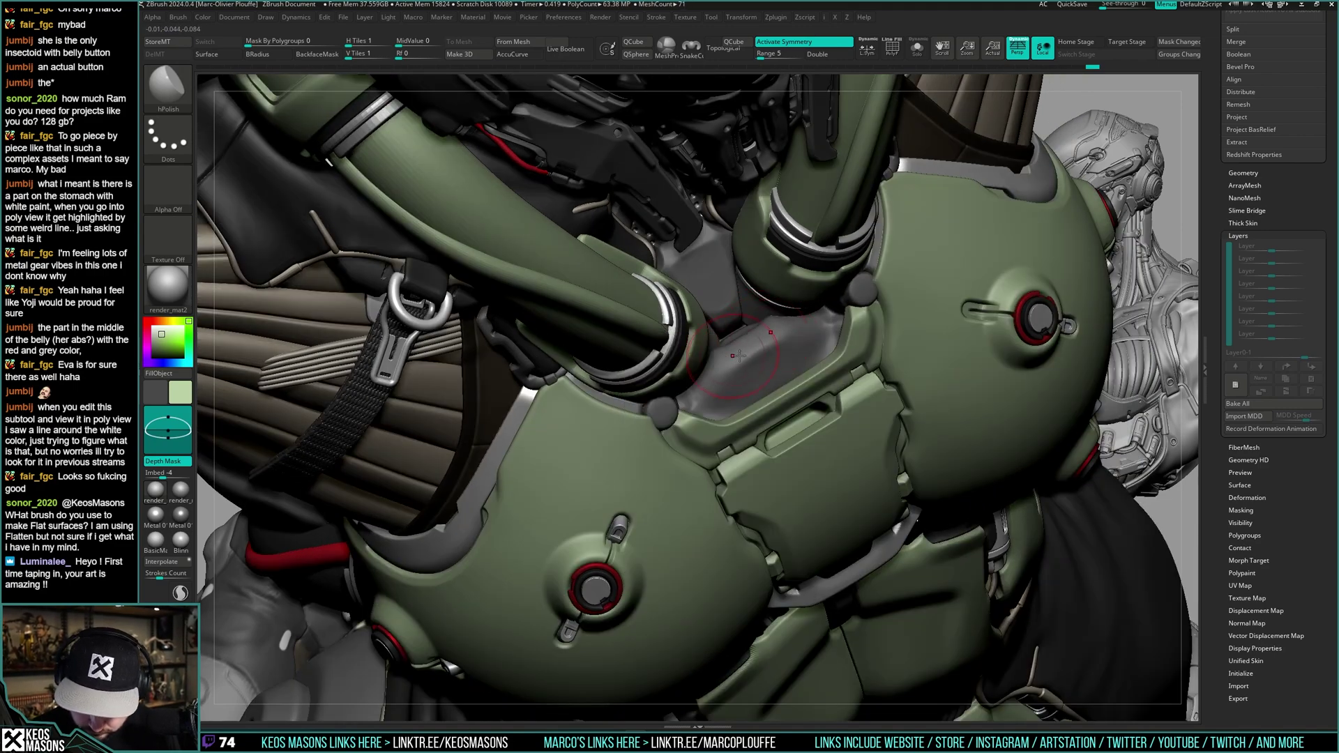
pyautogui.moveTo(738, 355); pyautogui.dragTo(740, 349, button='right')
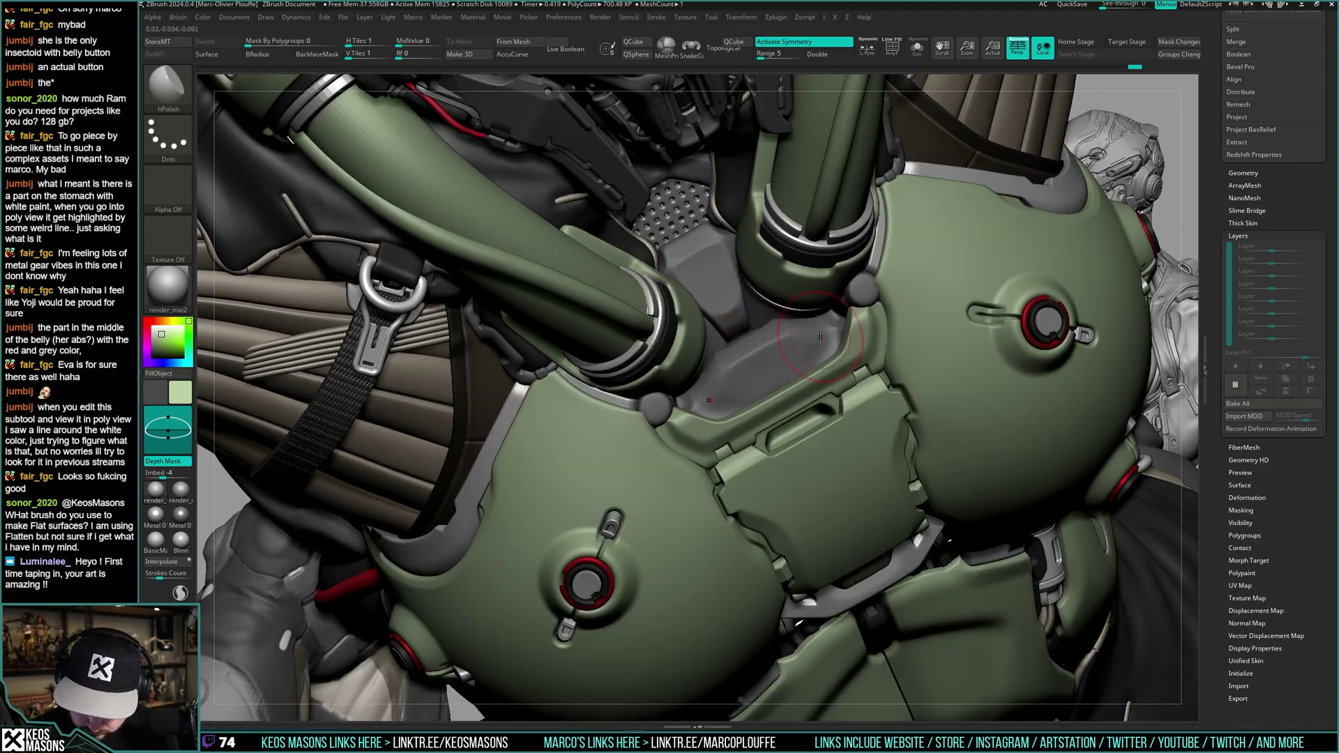
# - Polish sharper bevelled facets into the collar's lower plate, checking them both isolated and within the full model
pyautogui.hotkey('alt', 's')
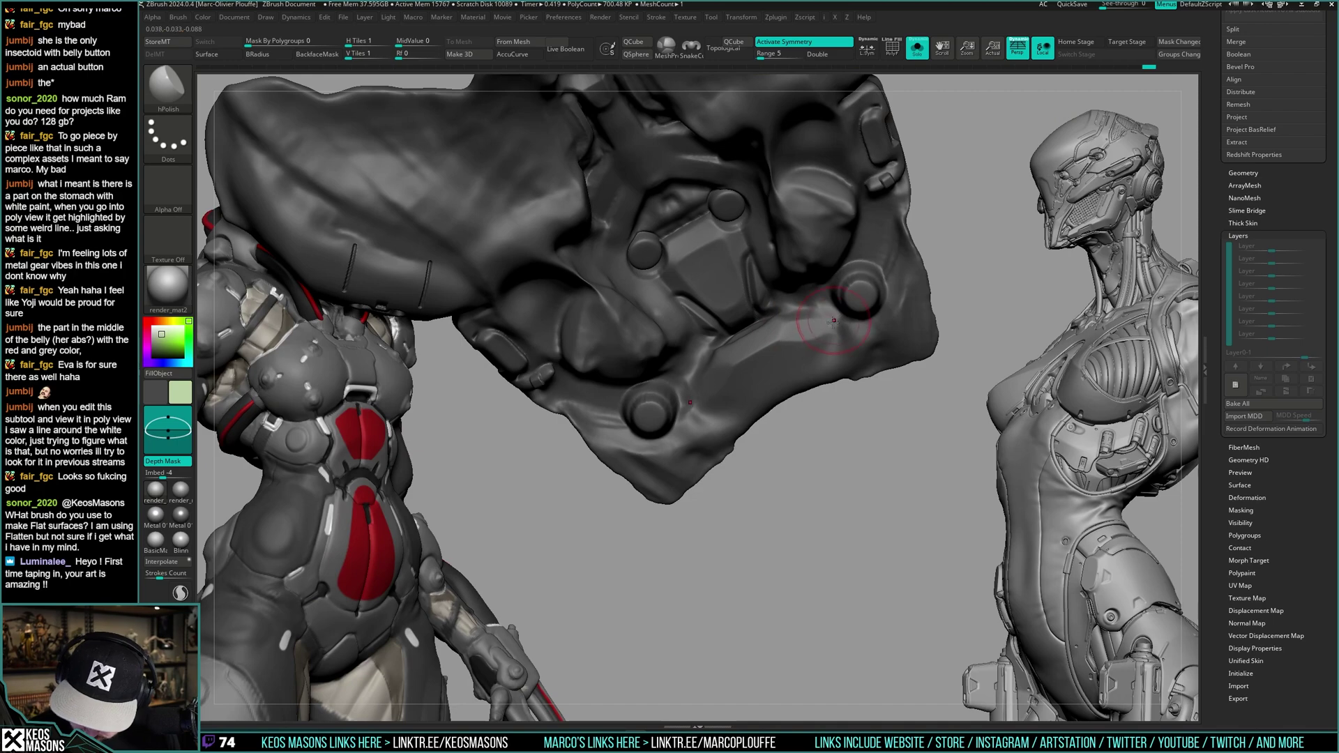
pyautogui.hotkey('alt', 's')
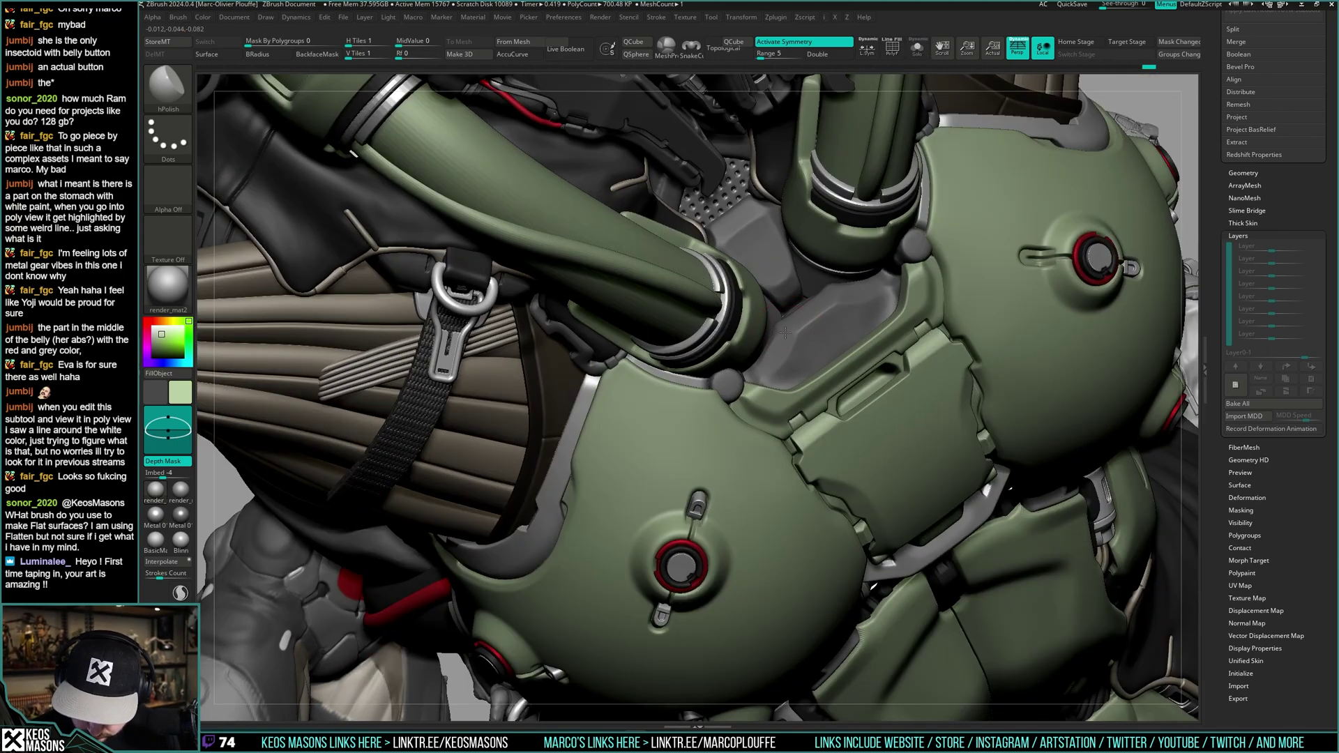
pyautogui.moveTo(816, 306)
pyautogui.mouseDown(button='right')
pyautogui.moveTo(834, 292)
pyautogui.moveTo(806, 325)
pyautogui.mouseUp(button='right')
pyautogui.hotkey('alt', 's')
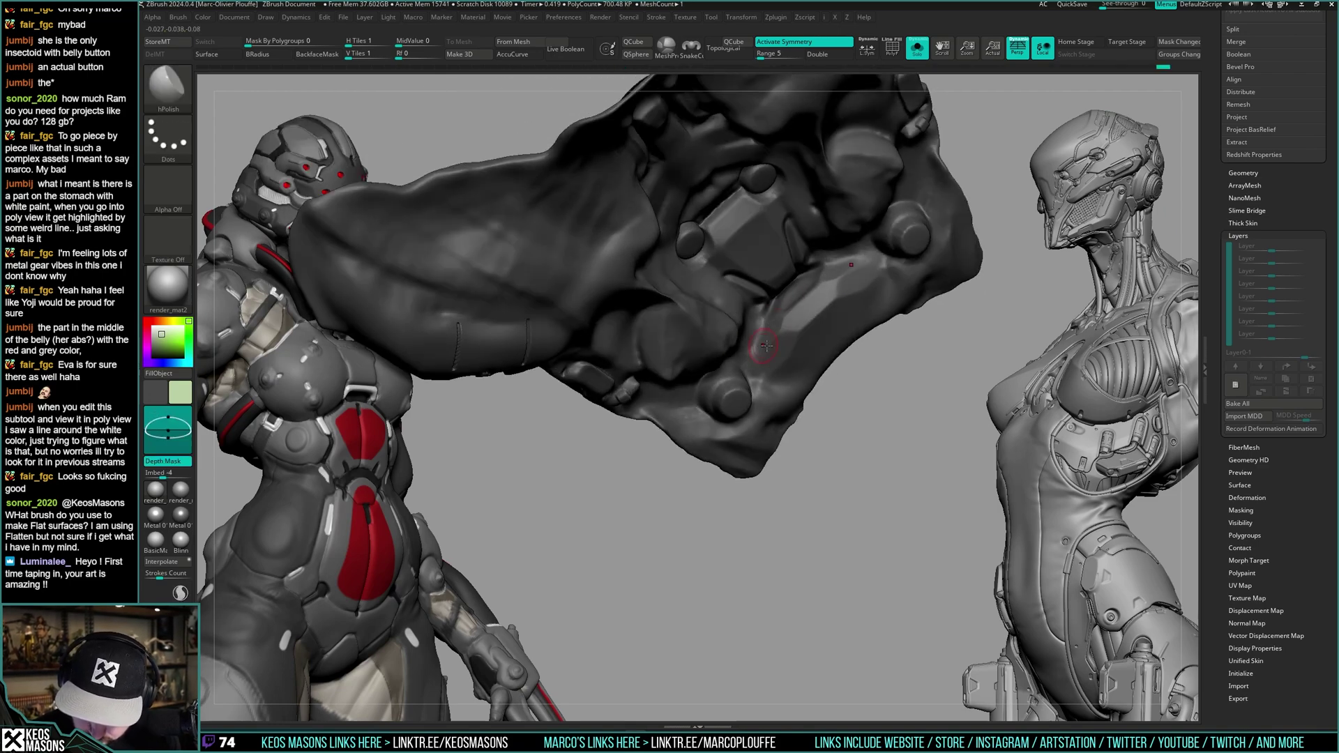
pyautogui.hotkey('alt', 's')
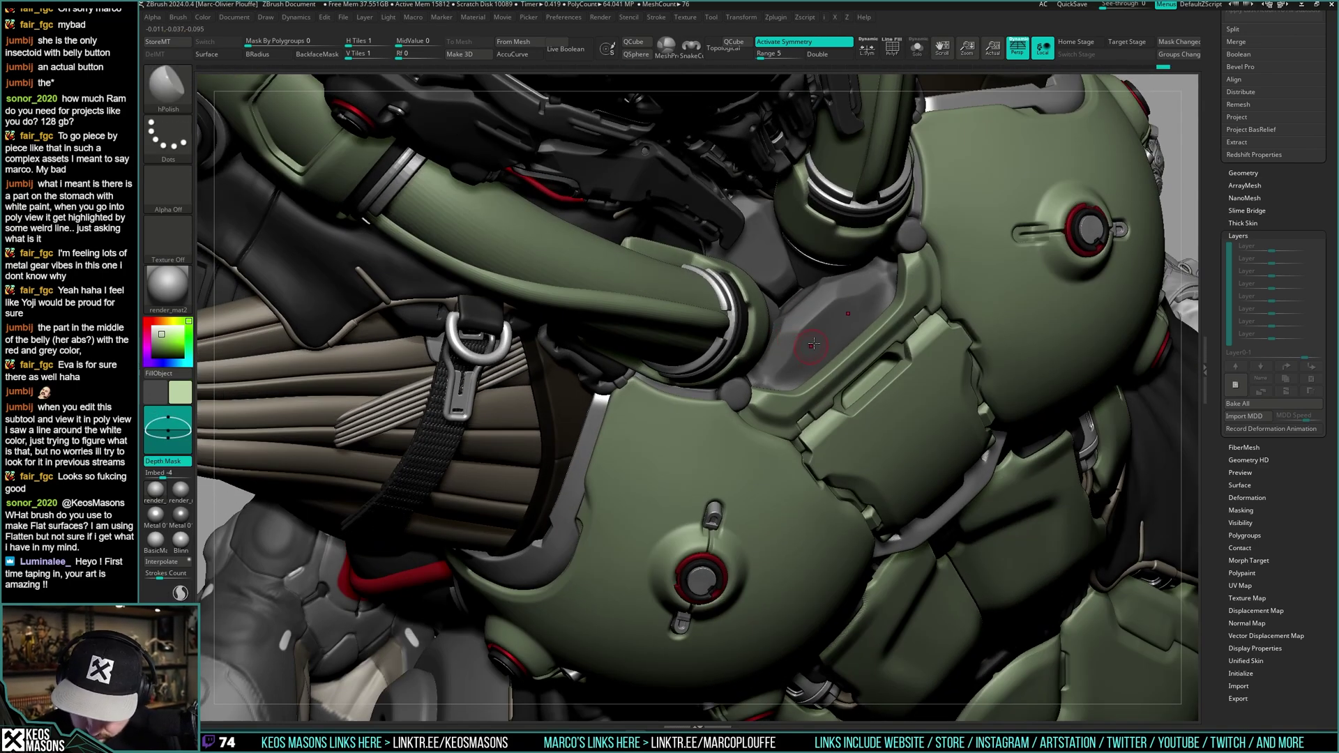
# - Try to carve an Orb_Cracks line at the end of the isolated collar's lower plate and undo the stroke
pyautogui.press('ctrl')
pyautogui.hotkey('alt', 's')
pyautogui.press('space')
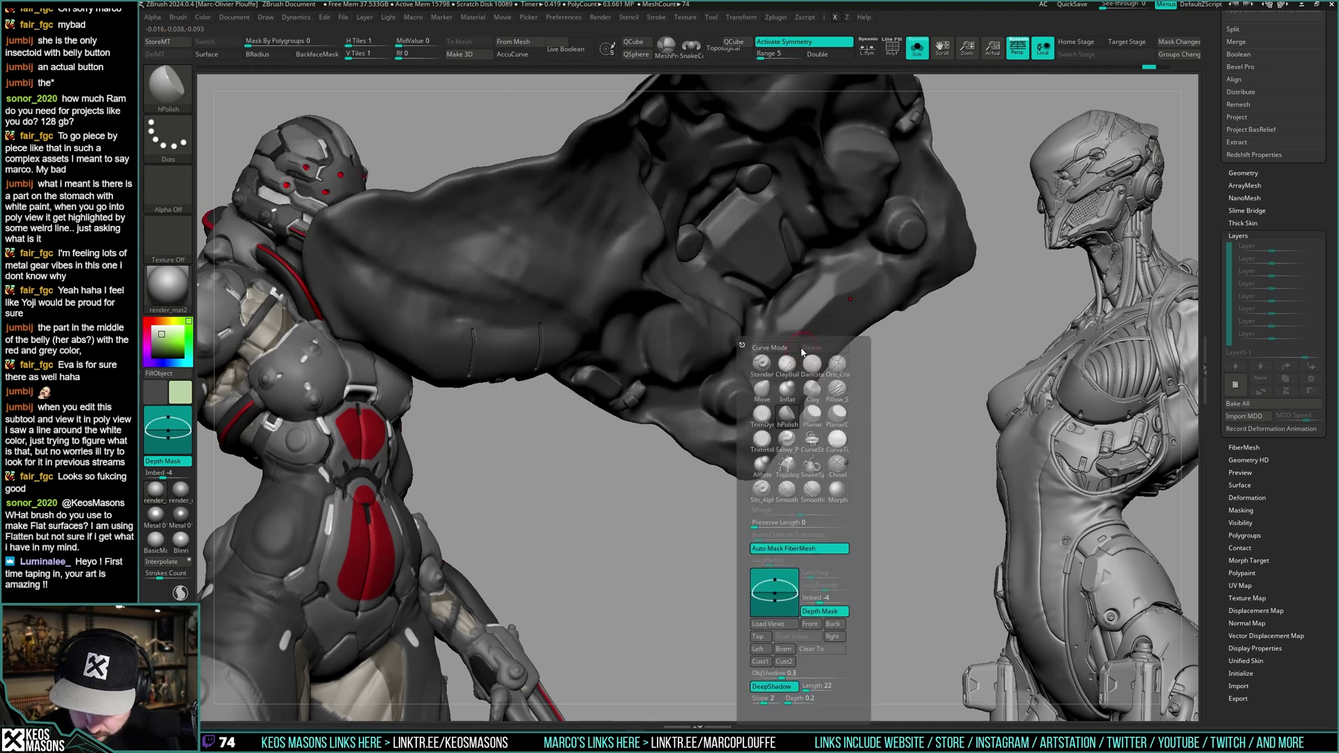
pyautogui.click(842, 366)
pyautogui.moveTo(787, 376); pyautogui.dragTo(747, 397, button='right')
pyautogui.moveTo(788, 334)
pyautogui.mouseDown(button='right')
pyautogui.moveTo(745, 394)
pyautogui.moveTo(776, 323)
pyautogui.mouseUp(button='right')
pyautogui.moveTo(767, 343); pyautogui.dragTo(753, 380)
pyautogui.rightClick(750, 391)
pyautogui.hotkey('ctrl', 'z')
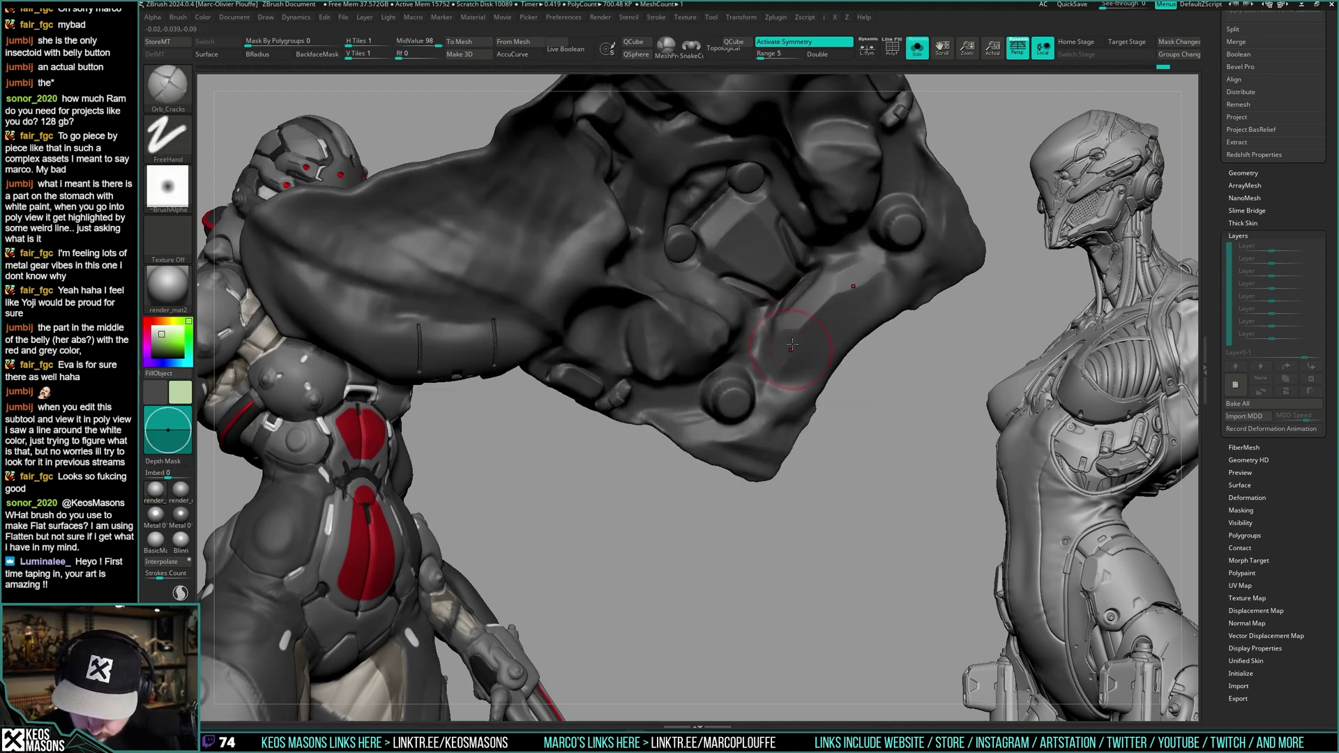
# - Switch to the DamStandard brush and define the crease at the end of the collar's lower plate beside the hose socket
pyautogui.press('space')
pyautogui.click(827, 435)
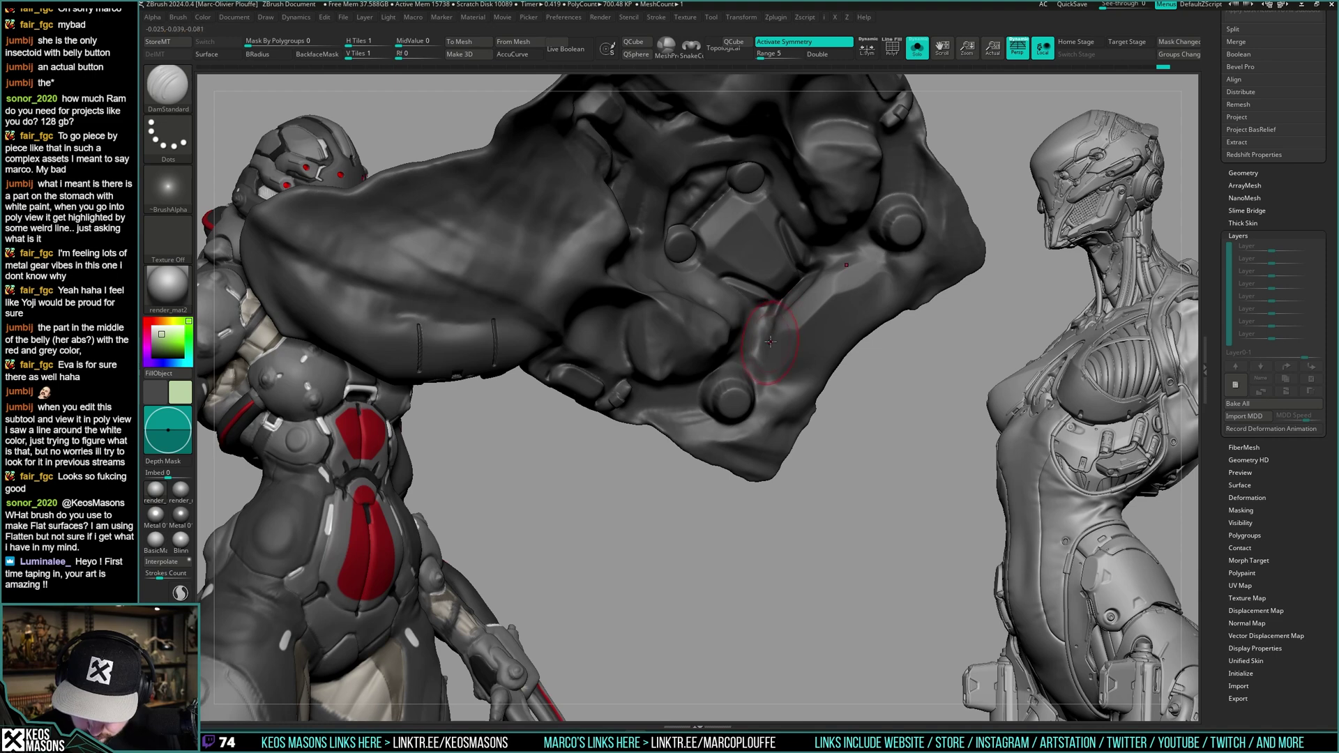
pyautogui.hotkey('alt', 's')
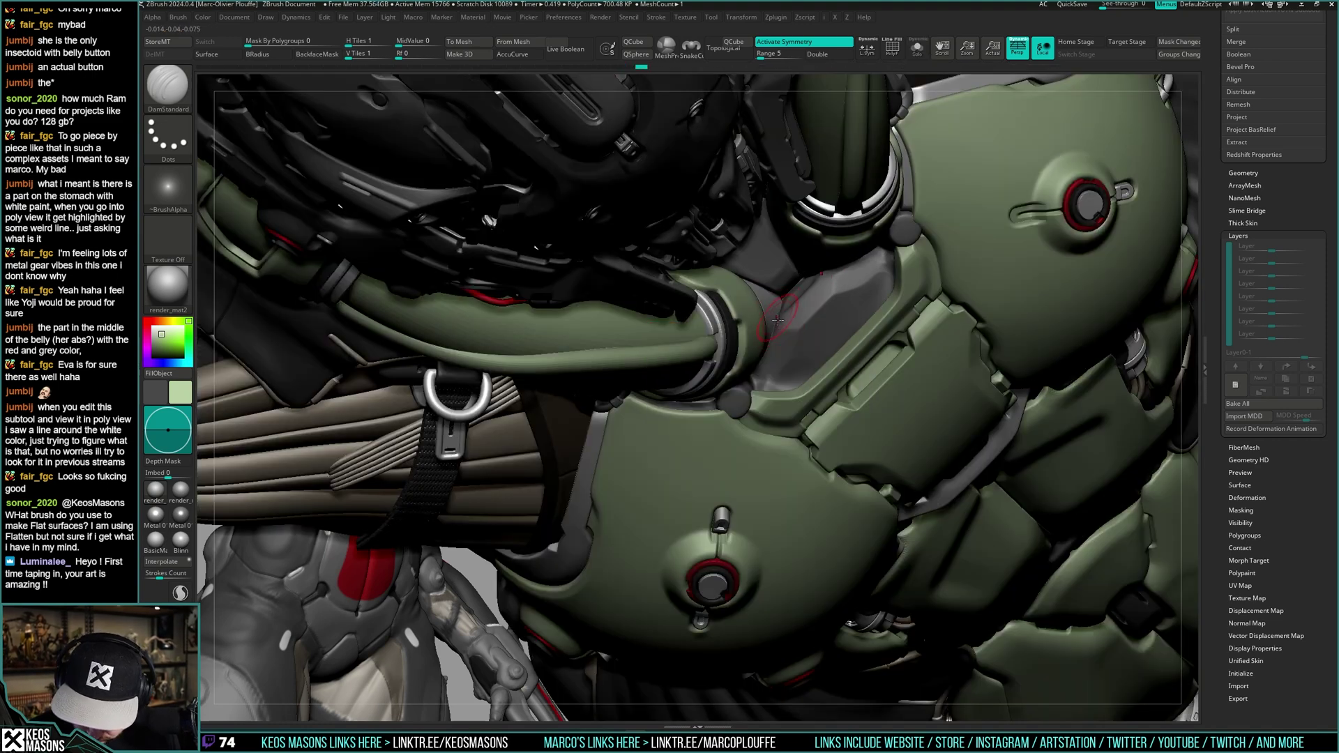
pyautogui.hotkey('alt', 's')
pyautogui.moveTo(777, 322); pyautogui.dragTo(772, 342, button='right')
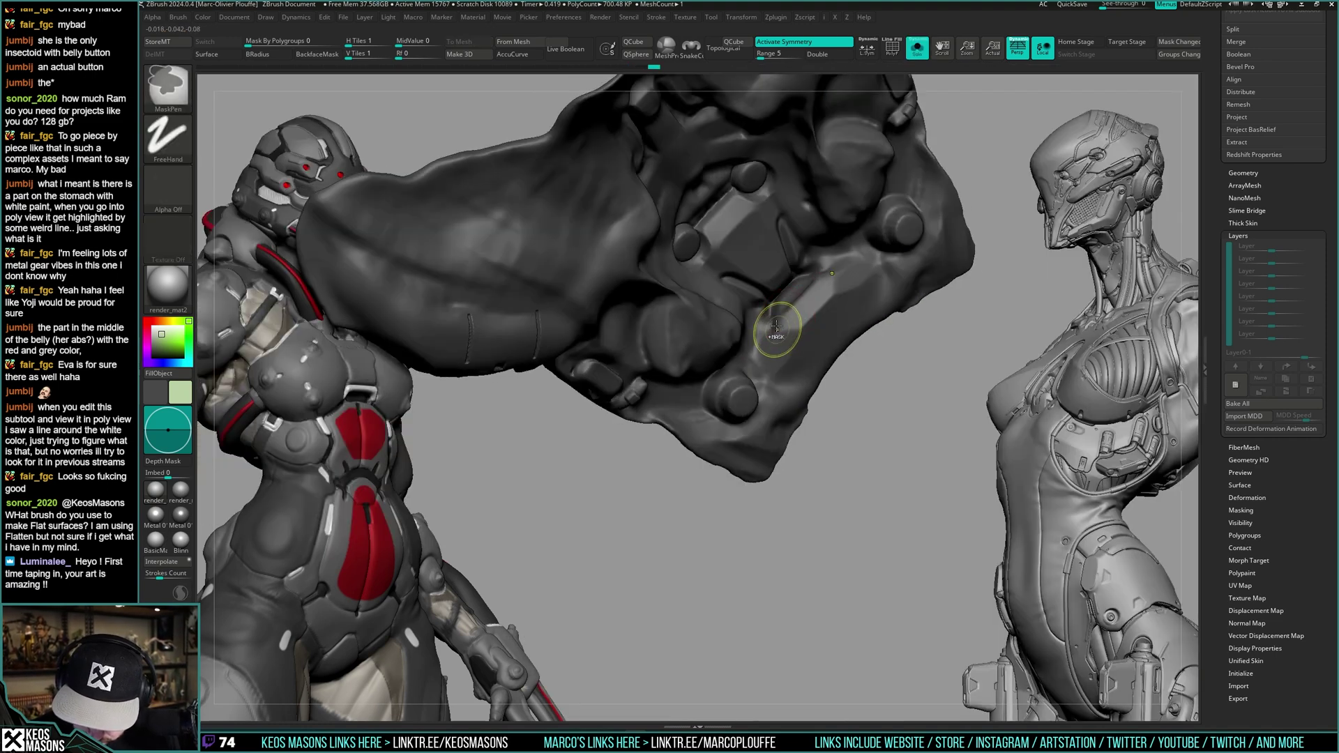
pyautogui.hotkey('alt', 's')
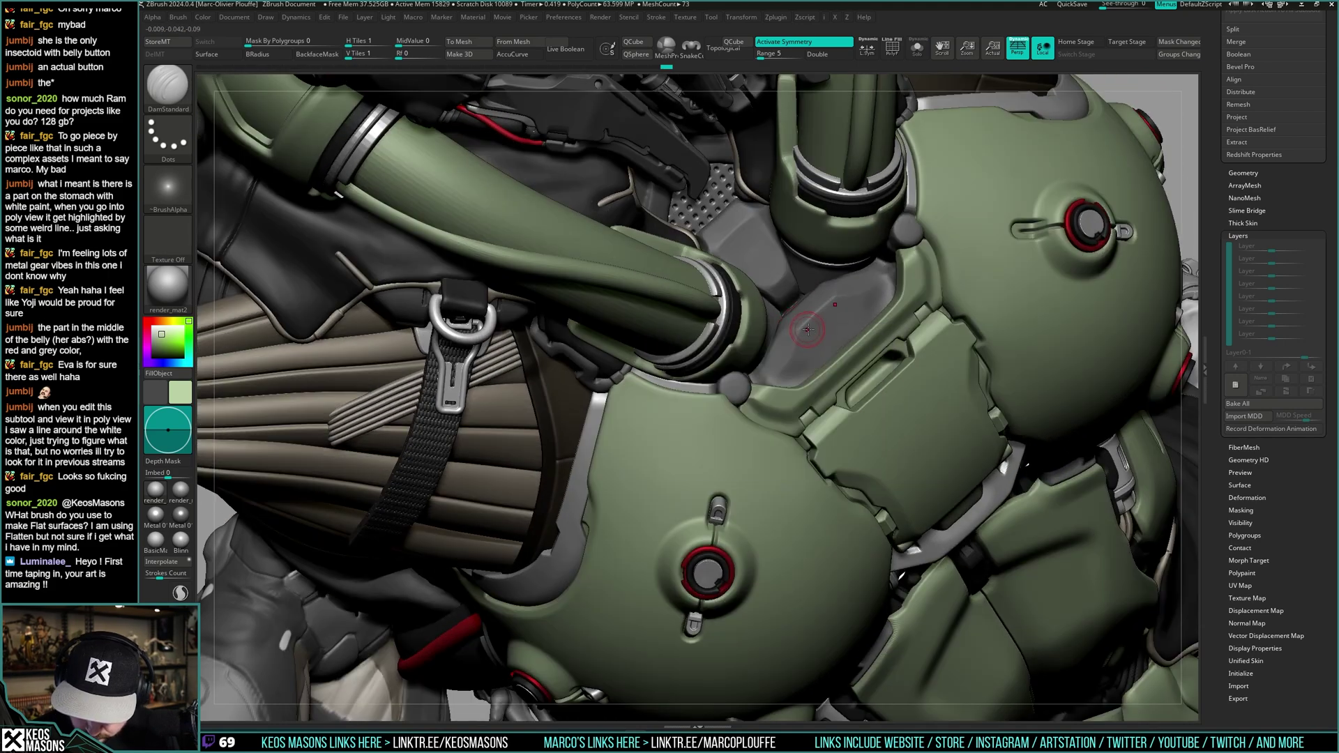
# - Return to the hPolish brush, clean up the lower plate's bevels near the hose sockets and isolate the collar
pyautogui.moveTo(808, 329); pyautogui.dragTo(833, 327, button='right')
pyautogui.press('space')
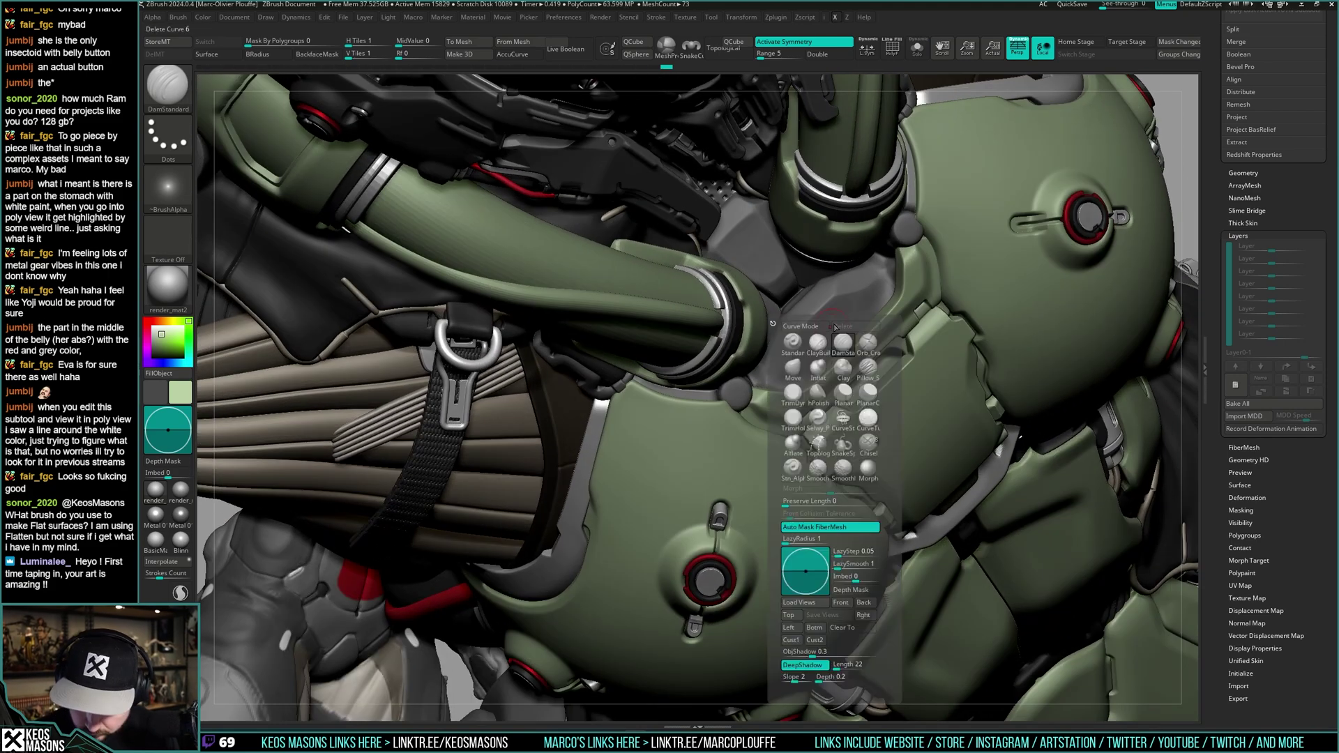
pyautogui.click(823, 406)
pyautogui.press('space')
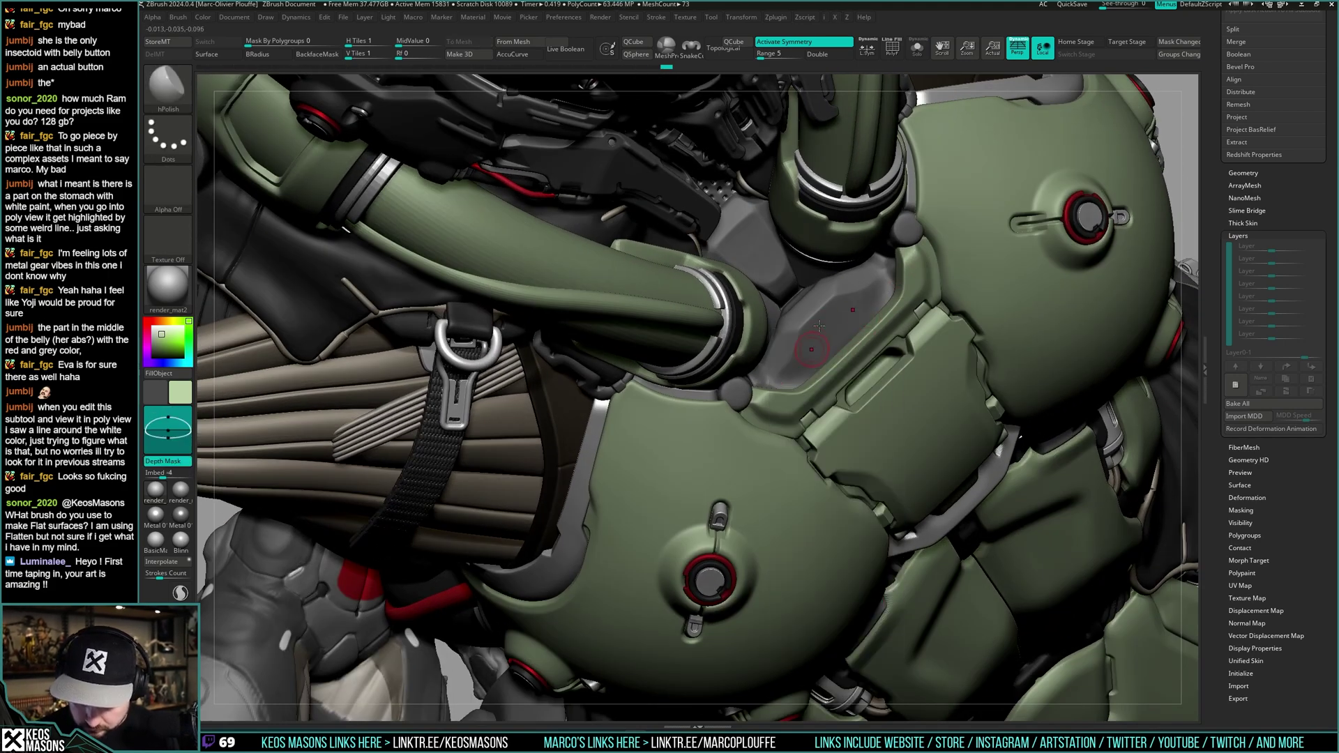
pyautogui.moveTo(818, 326); pyautogui.dragTo(858, 316, button='right')
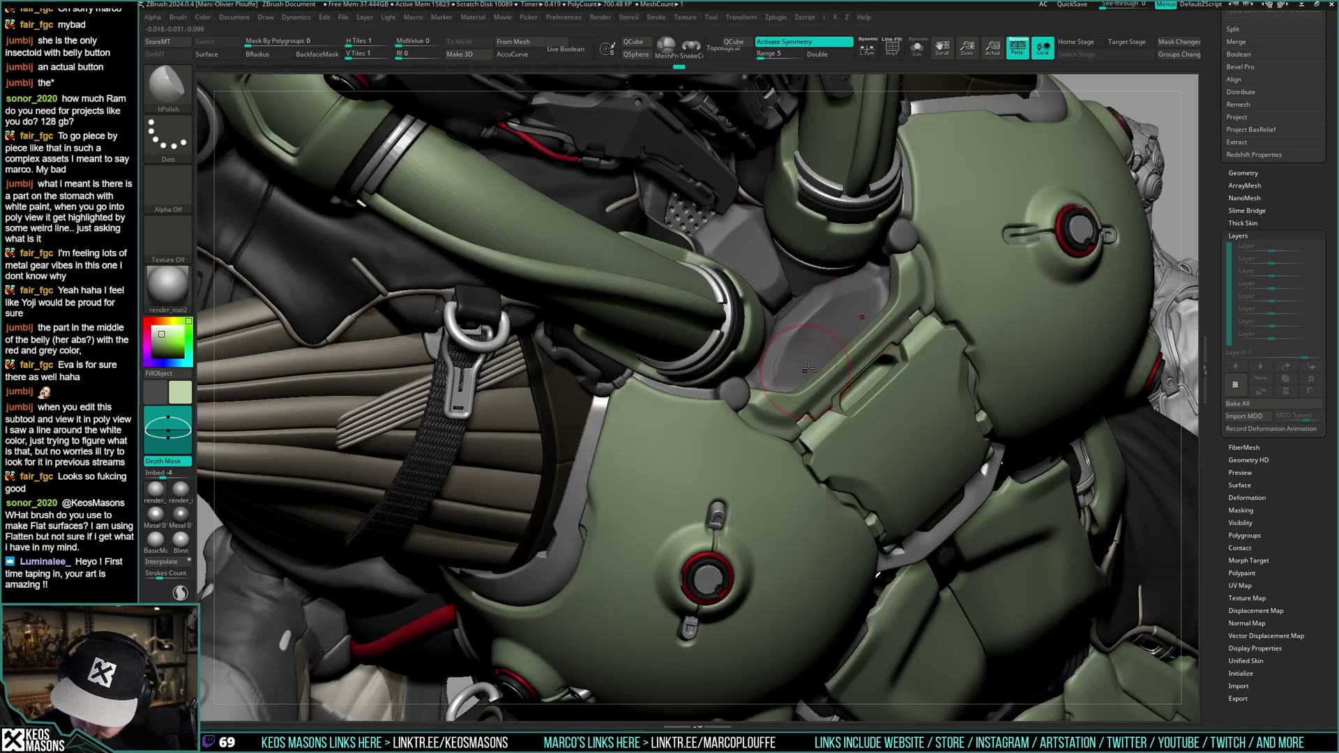
pyautogui.press('space')
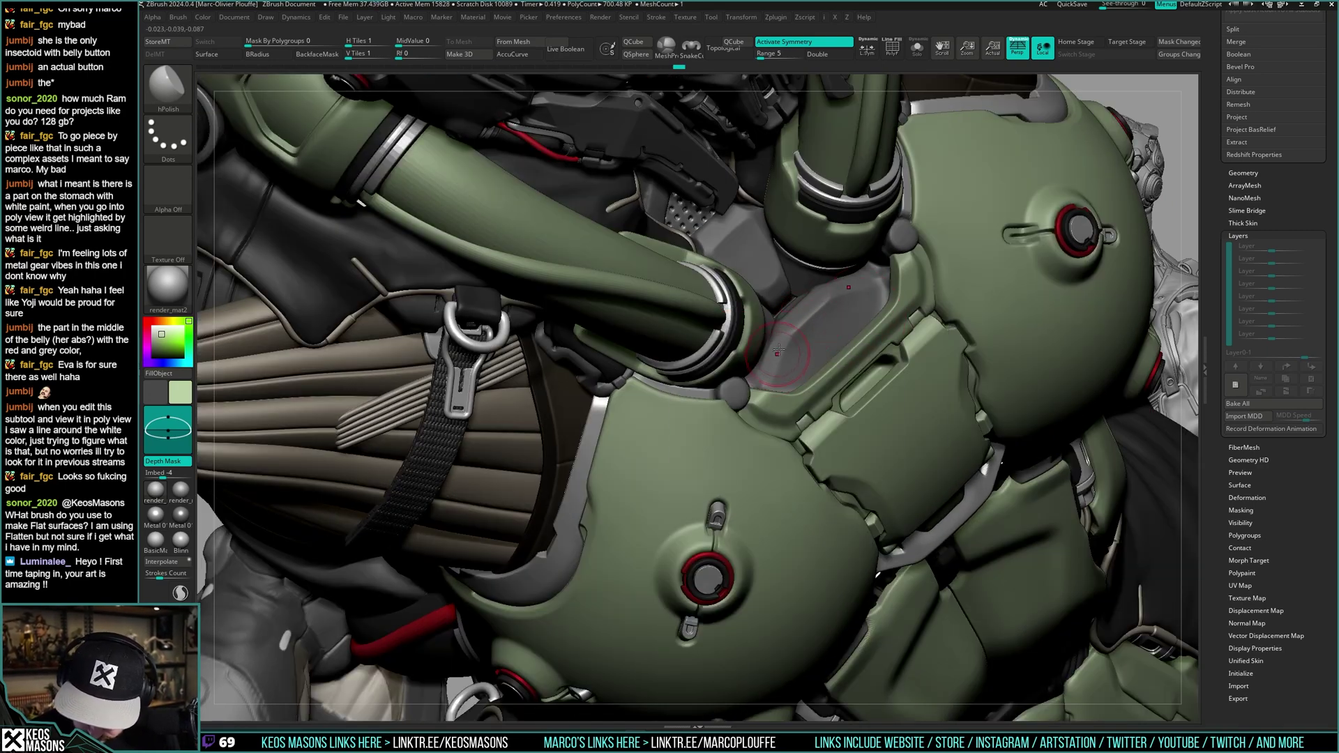
pyautogui.hotkey('alt', 's')
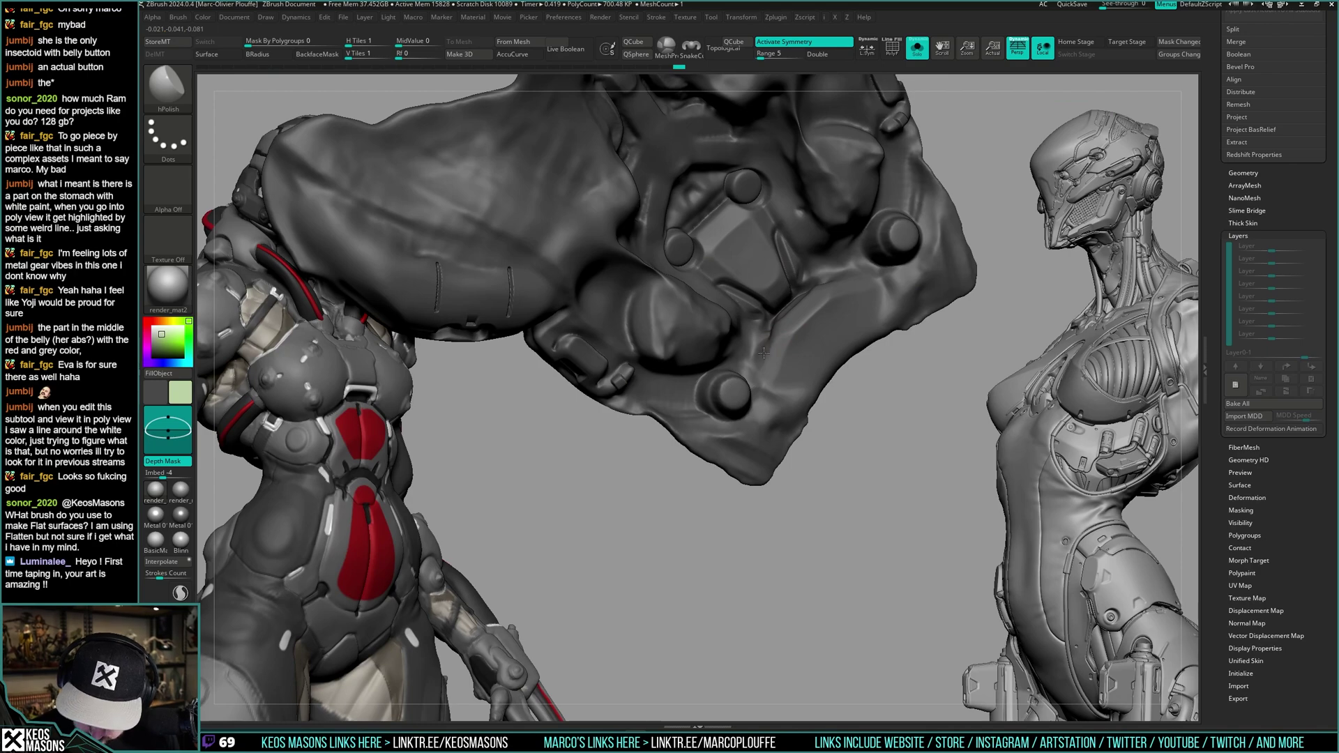
# - Polish cleaner bevels into the collar's lower plate with the hPolish brush, comparing it isolated and within the full model
pyautogui.hotkey('shift', 'alt', 's')
pyautogui.press('space')
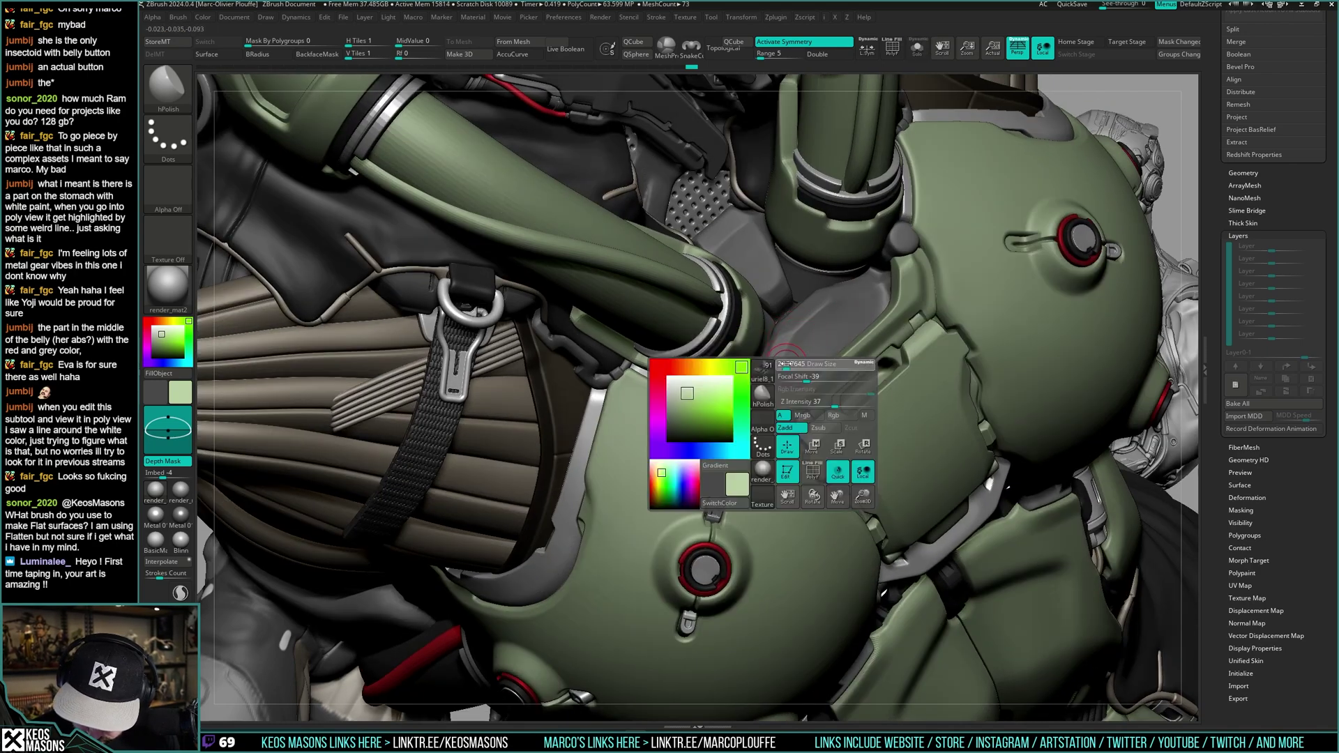
pyautogui.moveTo(779, 393); pyautogui.dragTo(785, 348, button='right')
pyautogui.hotkey('shift', 'alt', 's')
pyautogui.press('space')
# - Switch to the Orb_Cracks brush and carve a line at the lower plate's end beside the hose socket, with the surrounding parts ghosted
pyautogui.press('b')
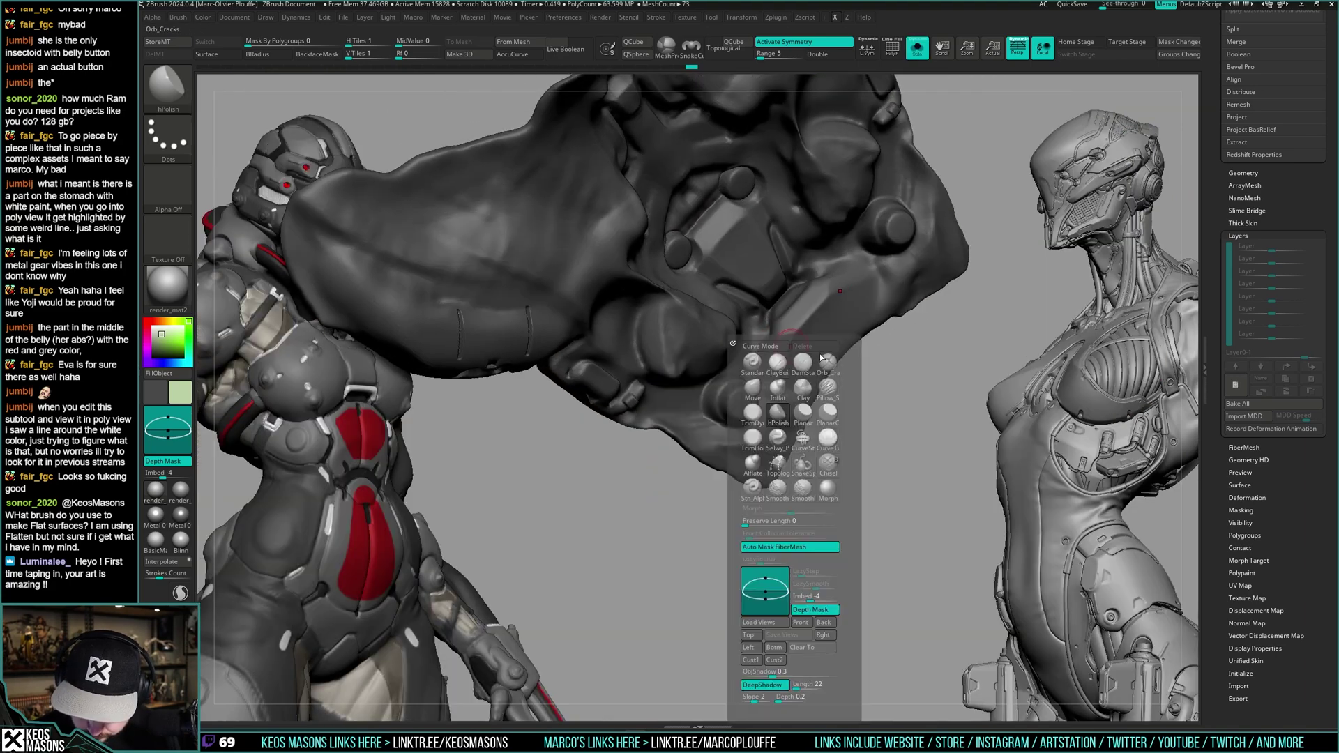
pyautogui.click(777, 360)
pyautogui.press('space')
pyautogui.hotkey('shift', 'alt', 's')
pyautogui.hotkey('shift', 't')
pyautogui.hotkey('shift', 't')
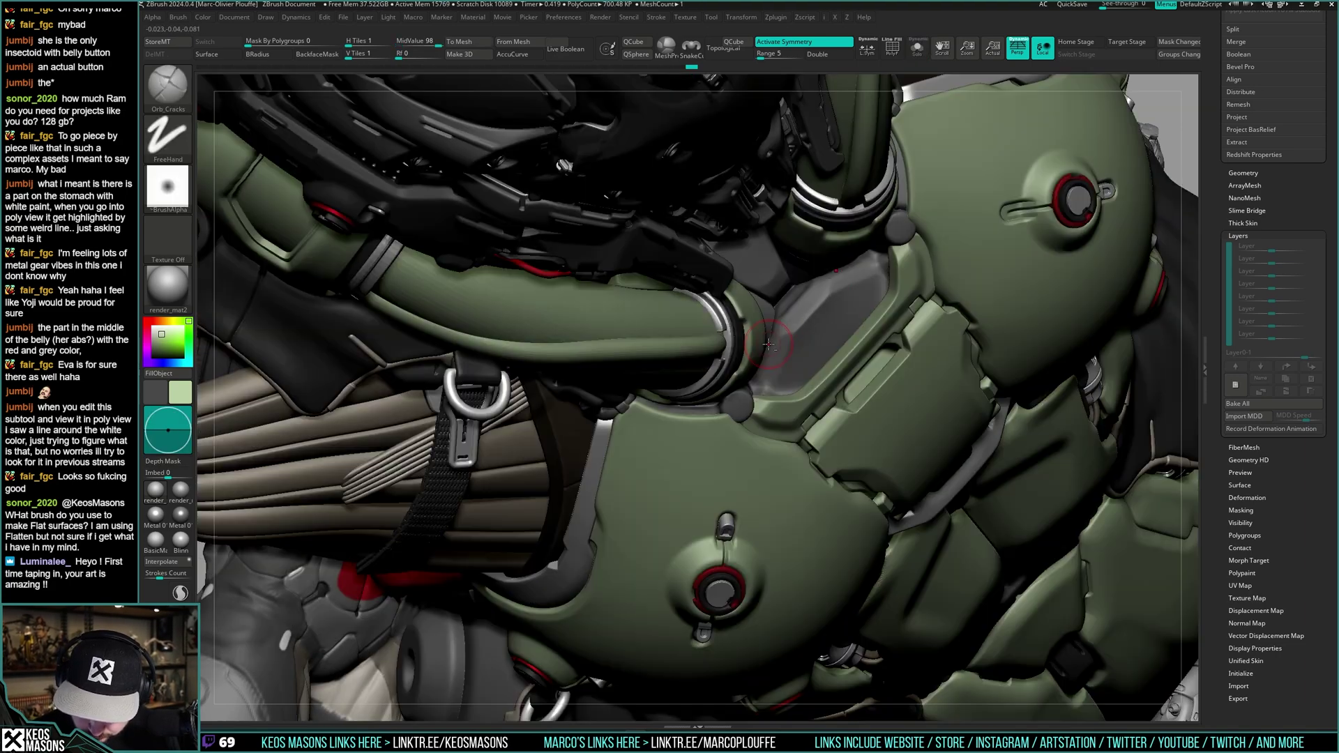
pyautogui.hotkey('shift', 't')
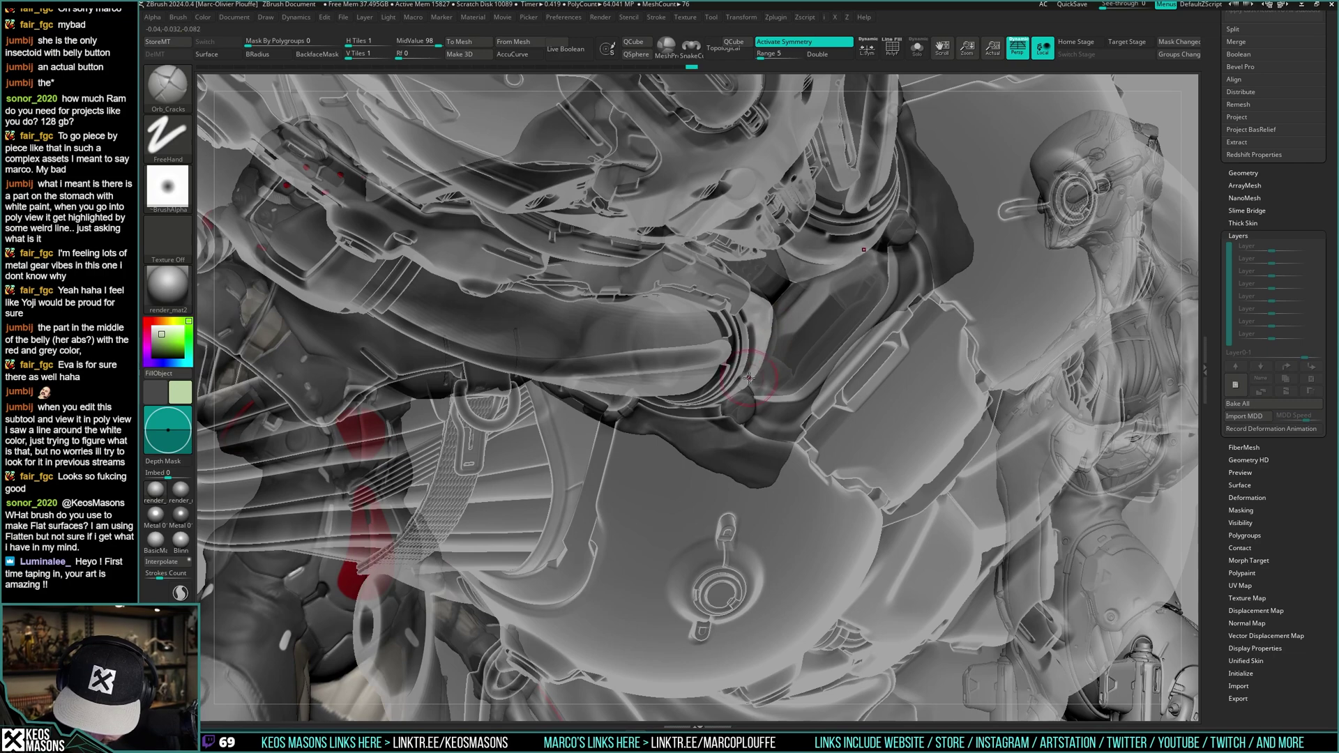
pyautogui.moveTo(770, 321)
pyautogui.mouseDown(button='right')
pyautogui.moveTo(802, 329)
pyautogui.moveTo(763, 331)
pyautogui.moveTo(765, 315)
pyautogui.mouseUp(button='right')
pyautogui.keyDown('alt'); pyautogui.click(764, 325); pyautogui.keyUp('alt')
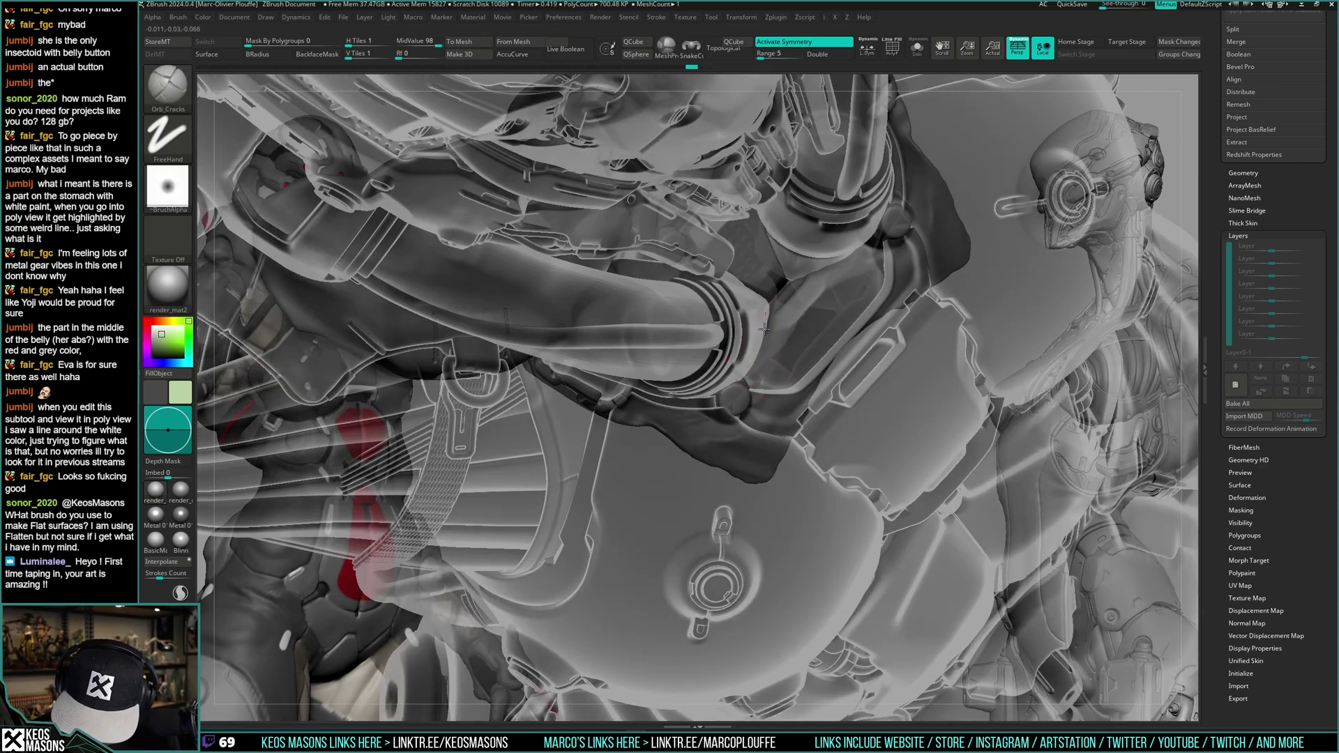
pyautogui.moveTo(754, 343); pyautogui.dragTo(741, 373)
# - Turn off the ghosting, isolate the collar and carve a thin Orb_Cracks line along the lower plate's upper edge
pyautogui.hotkey('shift', 't')
pyautogui.moveTo(771, 352)
pyautogui.mouseDown(button='right')
pyautogui.moveTo(787, 309)
pyautogui.moveTo(753, 404)
pyautogui.moveTo(745, 350)
pyautogui.moveTo(771, 424)
pyautogui.moveTo(739, 377)
pyautogui.moveTo(739, 334)
pyautogui.moveTo(735, 362)
pyautogui.mouseUp(button='right')
pyautogui.rightClick(747, 418)
pyautogui.hotkey('alt', 'shift', 's')
pyautogui.hotkey('alt', 'shift', 's')
pyautogui.hotkey('ctrl', 'shift', 'f')
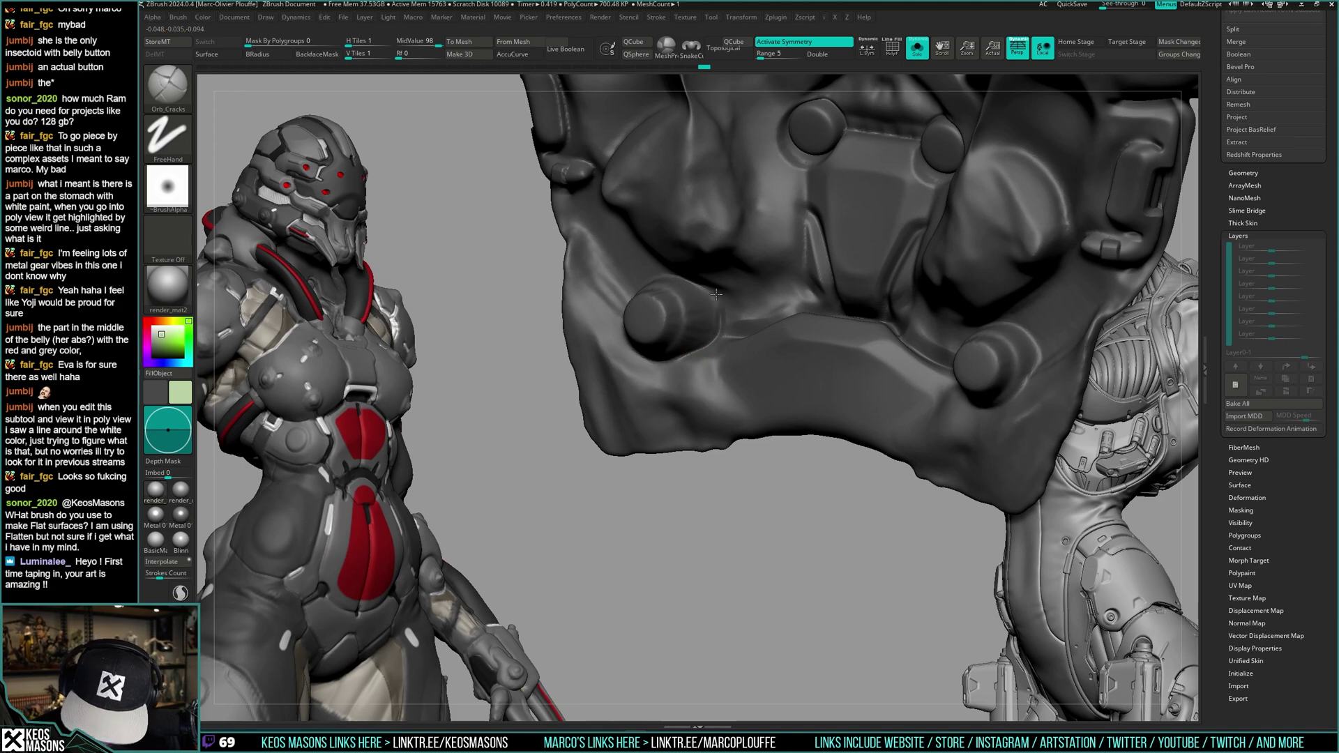
pyautogui.hotkey('ctrl', 'shift', 'f')
pyautogui.hotkey('ctrl', 'shift', 'f')
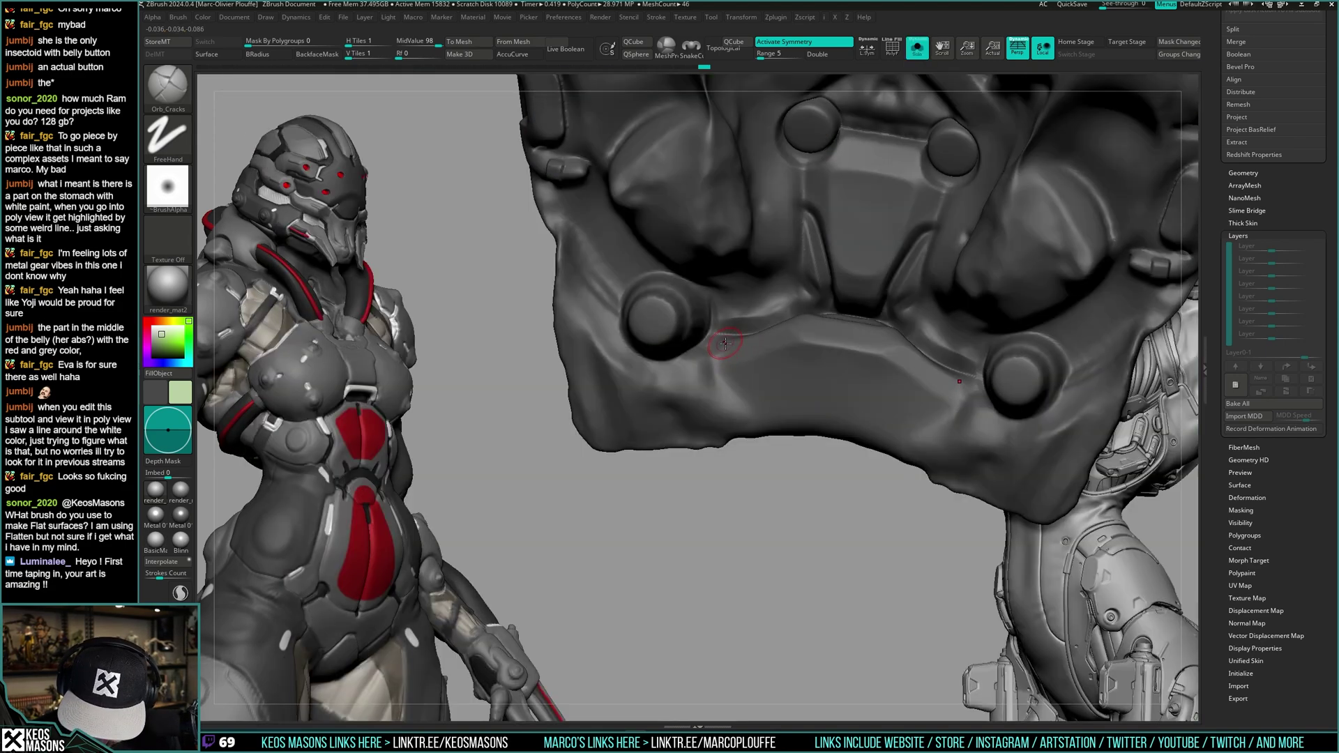
# - Switch to the DamStandard brush and crease the outline at both ends of the lower plate beside the round studs
pyautogui.press('b')
pyautogui.press('d')
pyautogui.press('s')
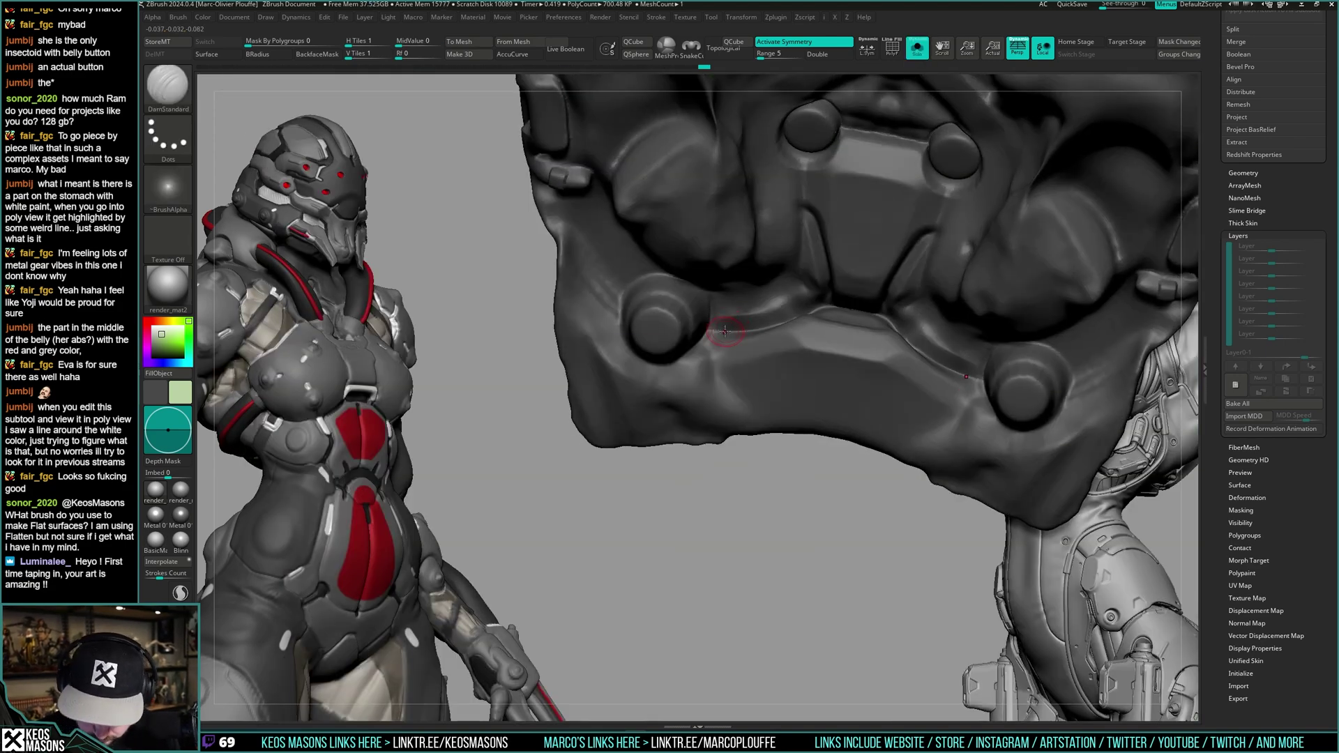
pyautogui.hotkey('ctrl', 'shift', 'f')
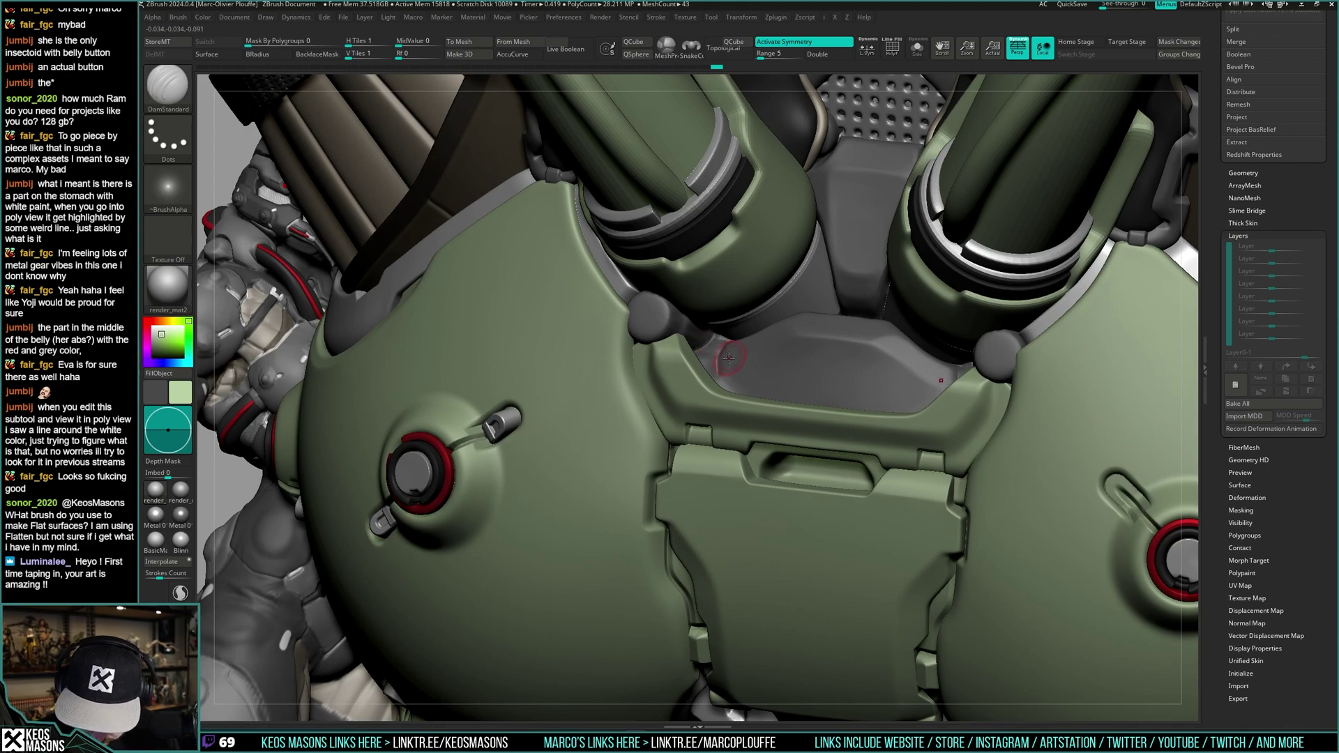
pyautogui.hotkey('ctrl', 'shift', 'f')
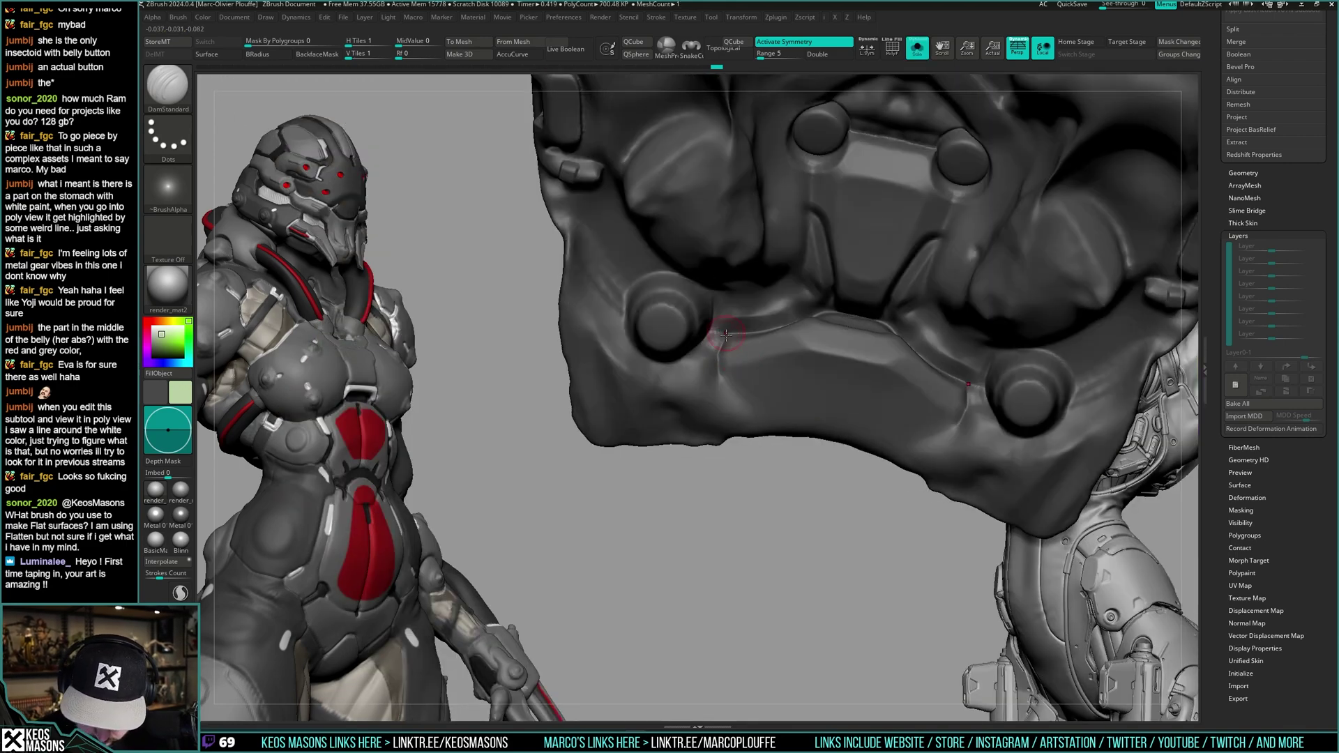
pyautogui.moveTo(725, 336); pyautogui.dragTo(703, 362, button='right')
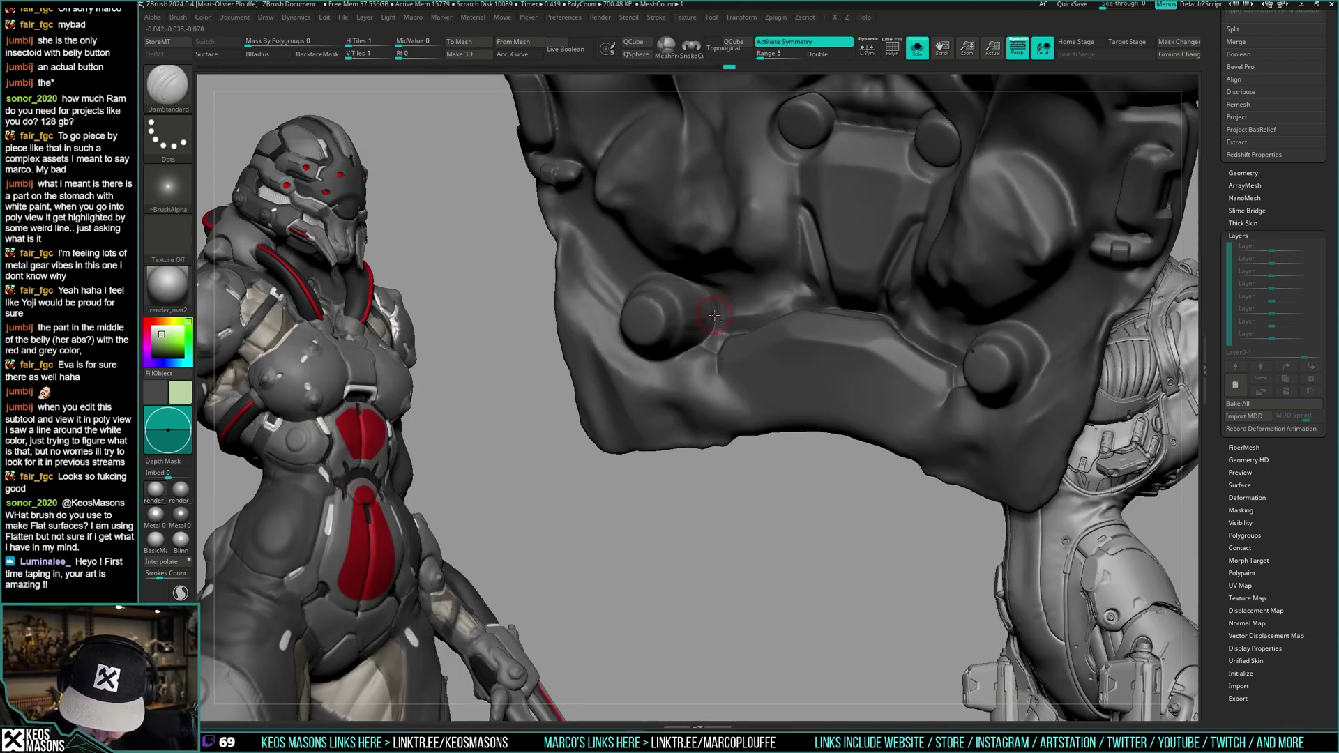
pyautogui.hotkey('ctrl', 'shift', 'f')
pyautogui.hotkey('ctrl', 'shift', 'f')
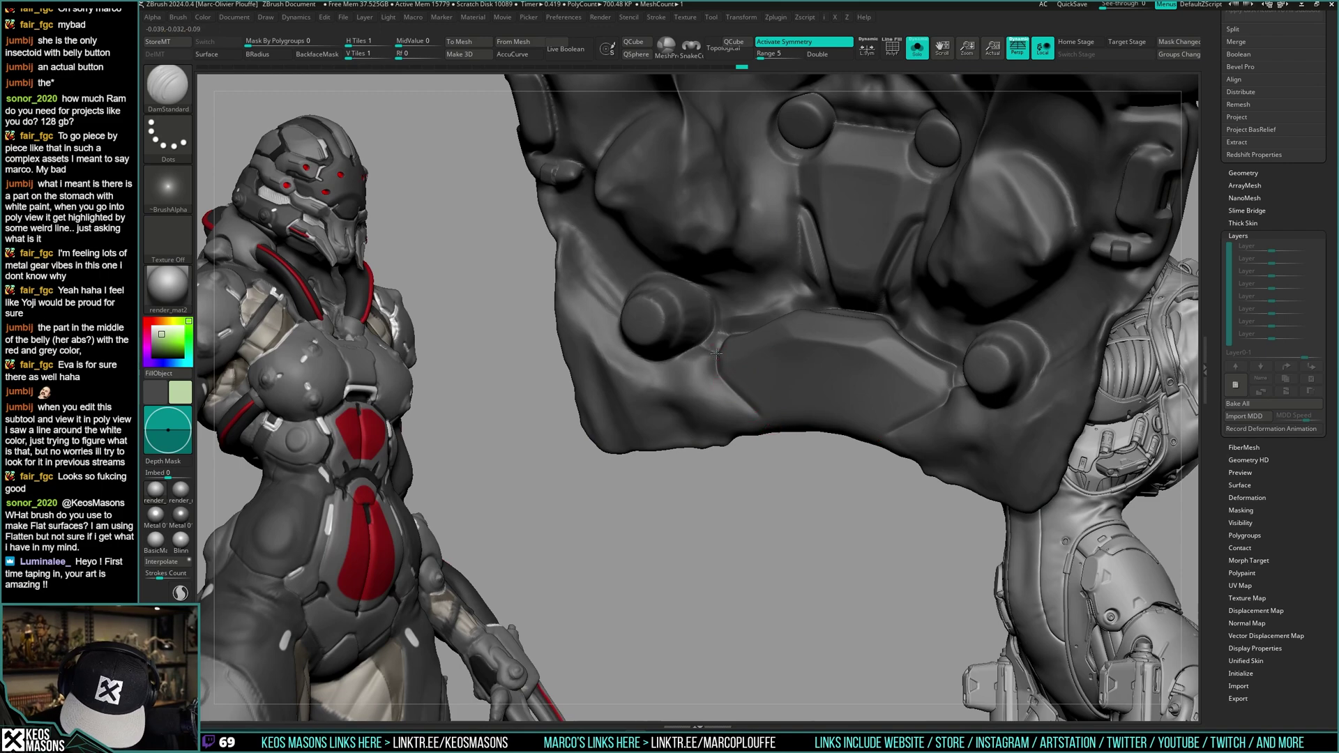
# - Continue the DamStandard crease down the lower plate's end and define the base of the neighbouring round stud
pyautogui.moveTo(716, 353); pyautogui.dragTo(763, 422)
pyautogui.keyDown('ctrl'); pyautogui.moveTo(768, 426); pyautogui.dragTo(772, 305, button='right'); pyautogui.keyUp('ctrl')
pyautogui.hotkey('ctrl', 'shift', 'f')
pyautogui.moveTo(881, 294)
pyautogui.mouseDown(button='right')
pyautogui.moveTo(877, 371)
pyautogui.moveTo(840, 327)
pyautogui.moveTo(871, 265)
pyautogui.moveTo(891, 323)
pyautogui.mouseUp(button='right')
pyautogui.hotkey('ctrl', 'shift', 'f')
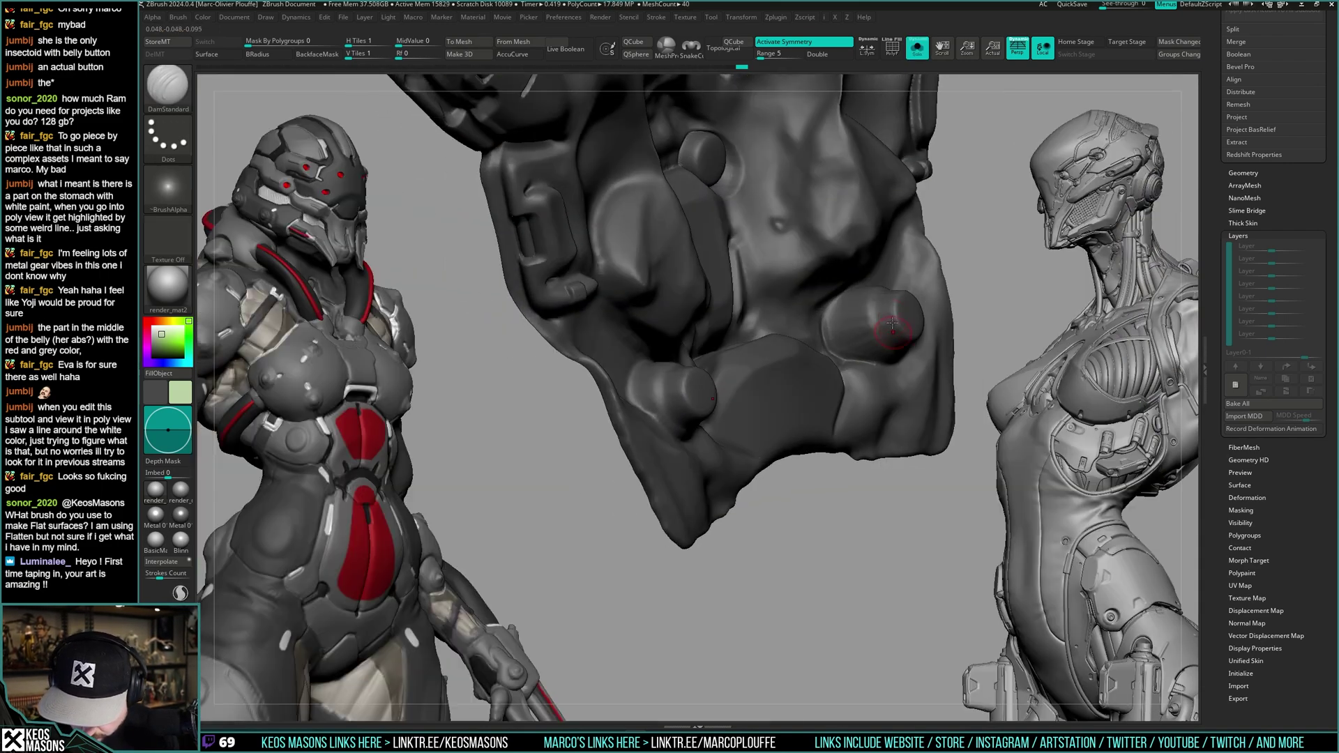
pyautogui.moveTo(894, 353); pyautogui.dragTo(910, 345)
pyautogui.hotkey('ctrl', 'shift', 'f')
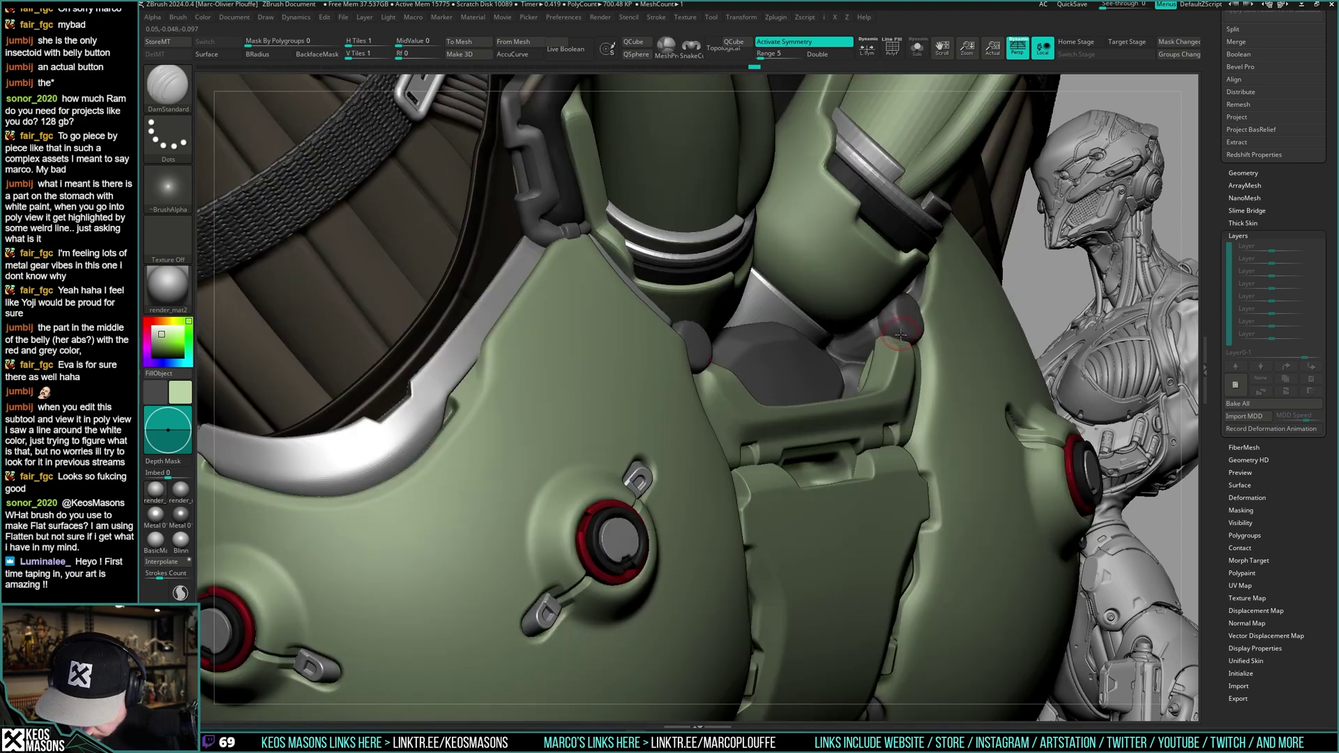
# - Switch to the hPolish brush, flatten the base of the round studs on the isolated collar and smooth the surface around them
pyautogui.press('space')
pyautogui.click(887, 401)
pyautogui.hotkey('ctrl', 'shift', 'f')
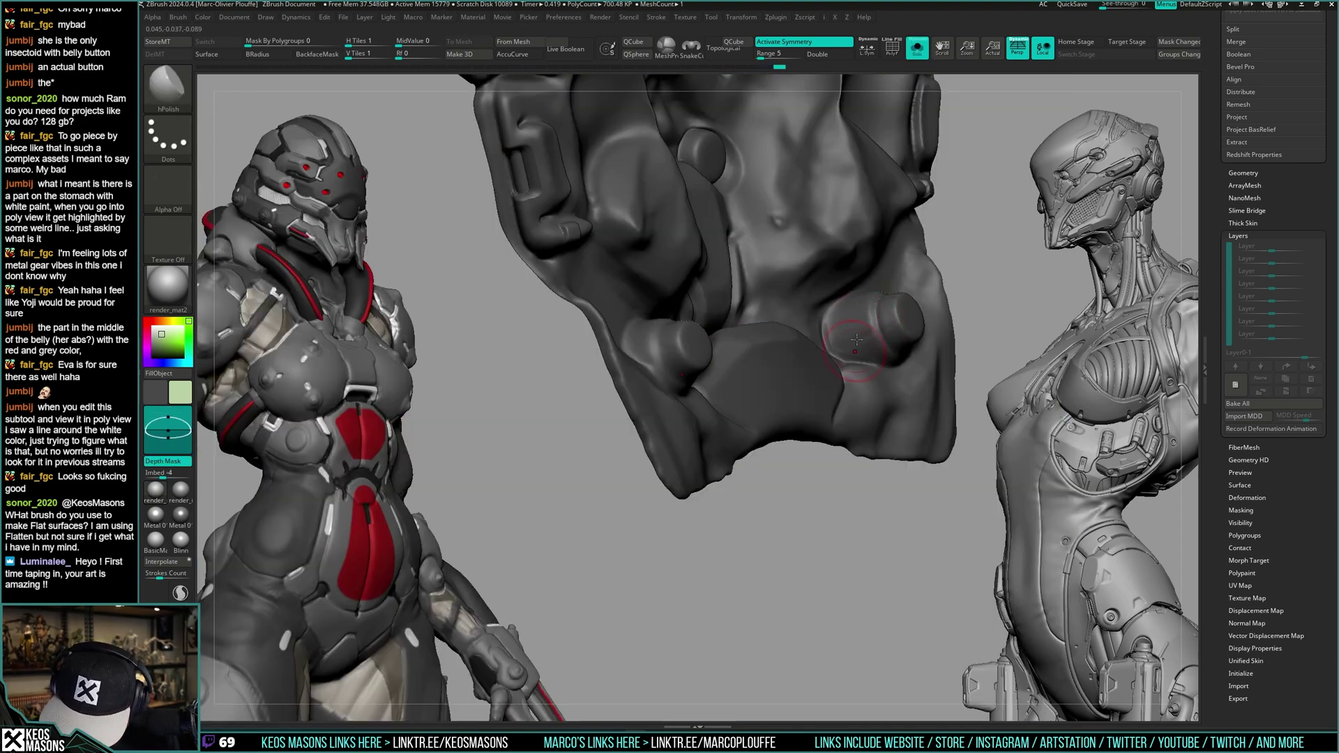
pyautogui.press('shift')
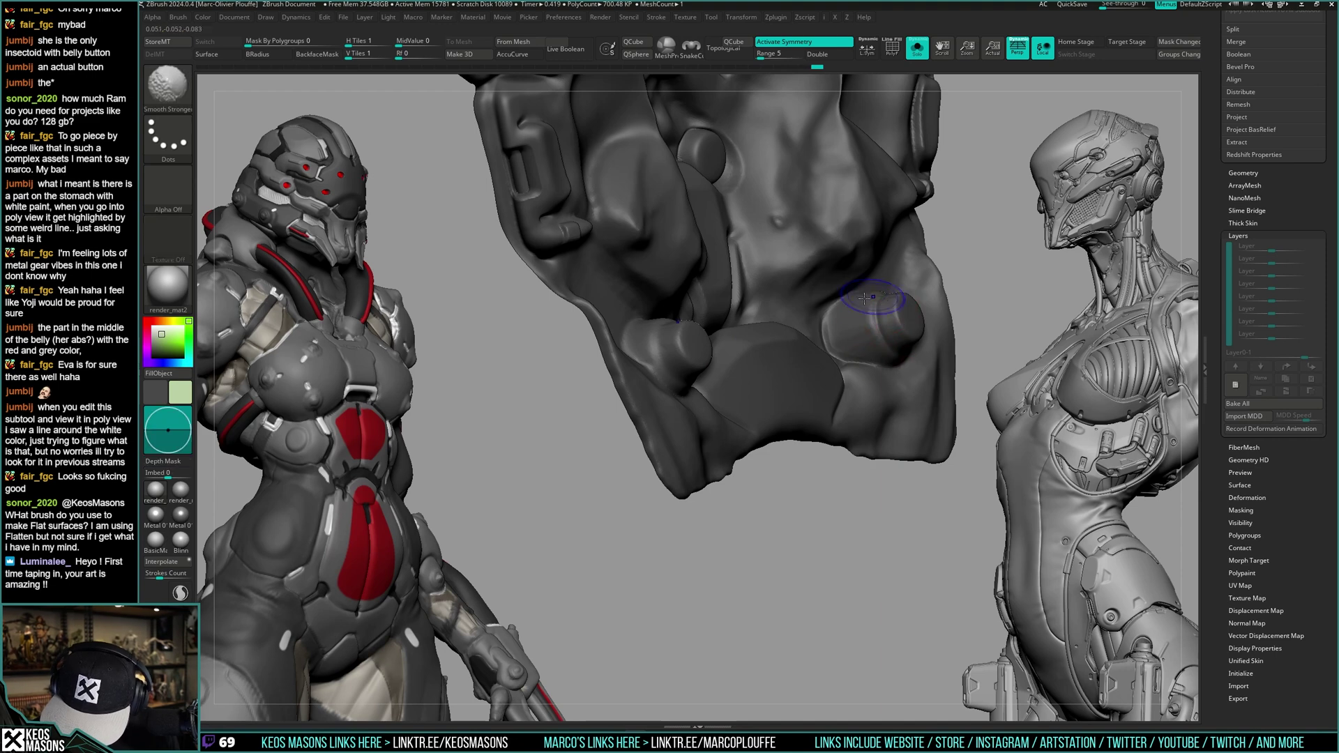
# - Switch to the Orb_Cracks brush and sharpen the groove around the two lower collar studs
pyautogui.press('space')
pyautogui.click(959, 339)
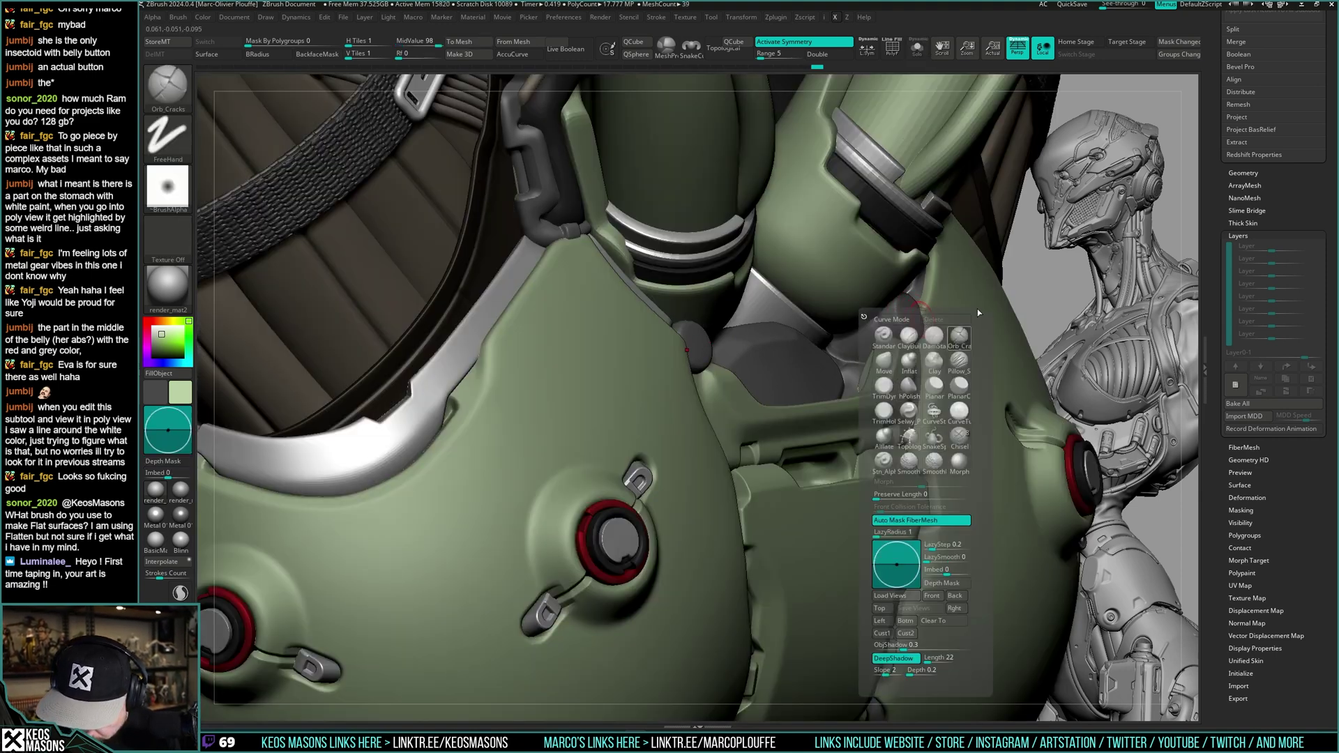
pyautogui.moveTo(976, 311)
pyautogui.mouseDown(button='right')
pyautogui.moveTo(880, 317)
pyautogui.moveTo(889, 344)
pyautogui.moveTo(956, 291)
pyautogui.moveTo(945, 360)
pyautogui.moveTo(910, 350)
pyautogui.moveTo(914, 365)
pyautogui.moveTo(922, 350)
pyautogui.mouseUp(button='right')
pyautogui.press('s')
pyautogui.press('space')
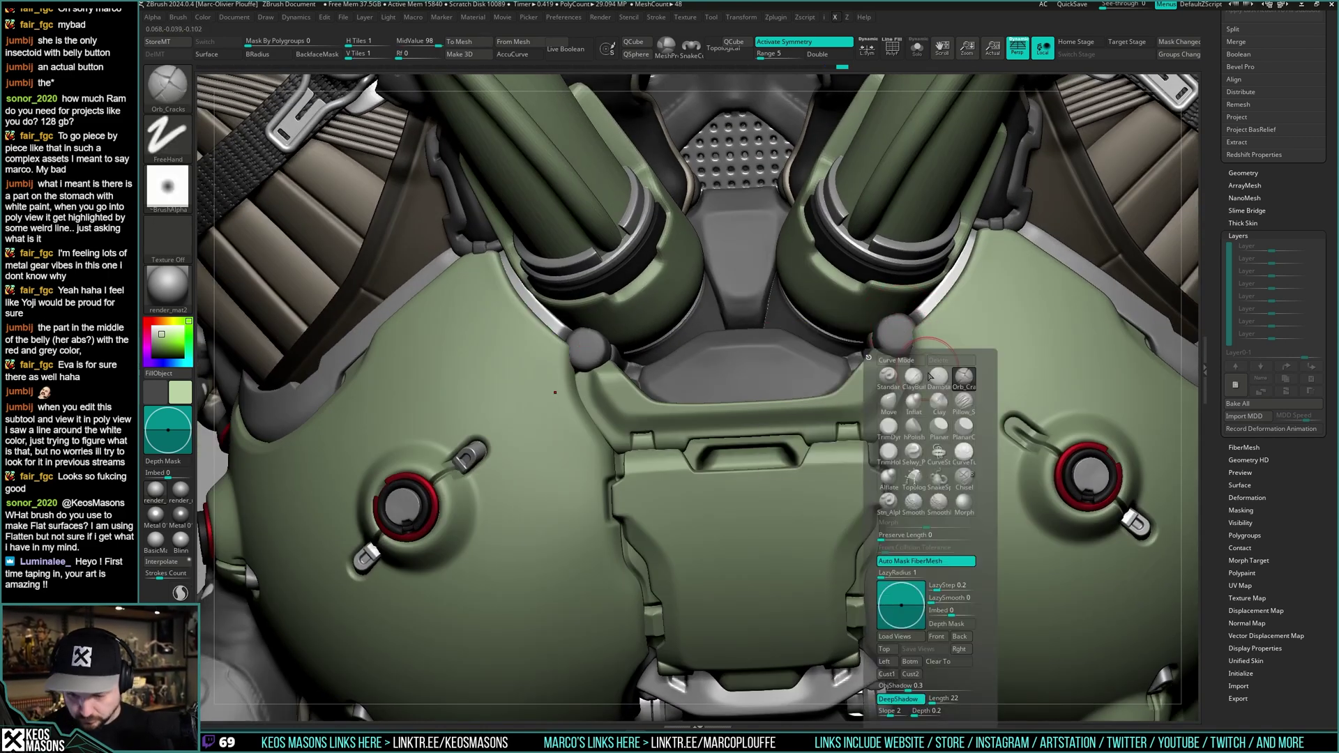
# - Stamp a circular ring detail onto the two lower collar studs using the DragDot alpha brush with the Image8 alpha
pyautogui.click(938, 378)
pyautogui.press('F4')
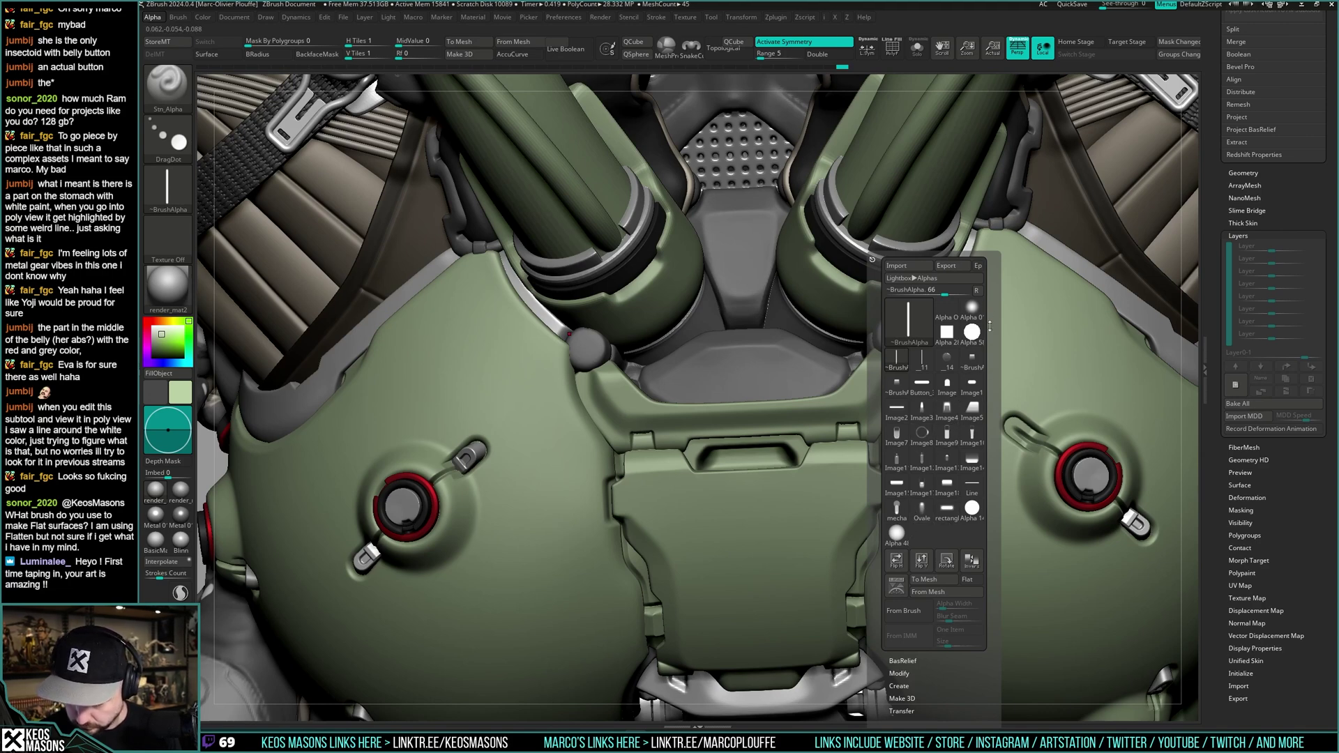
pyautogui.click(921, 435)
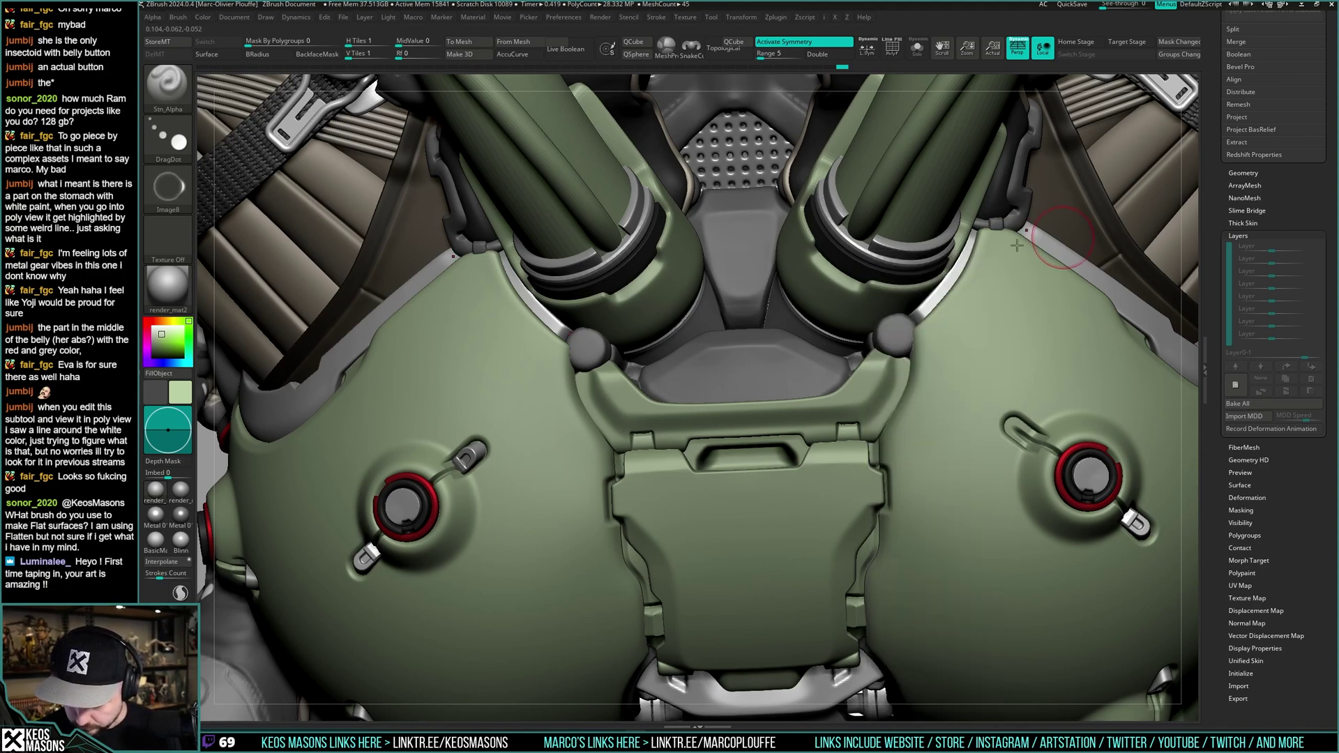
pyautogui.rightClick(897, 332)
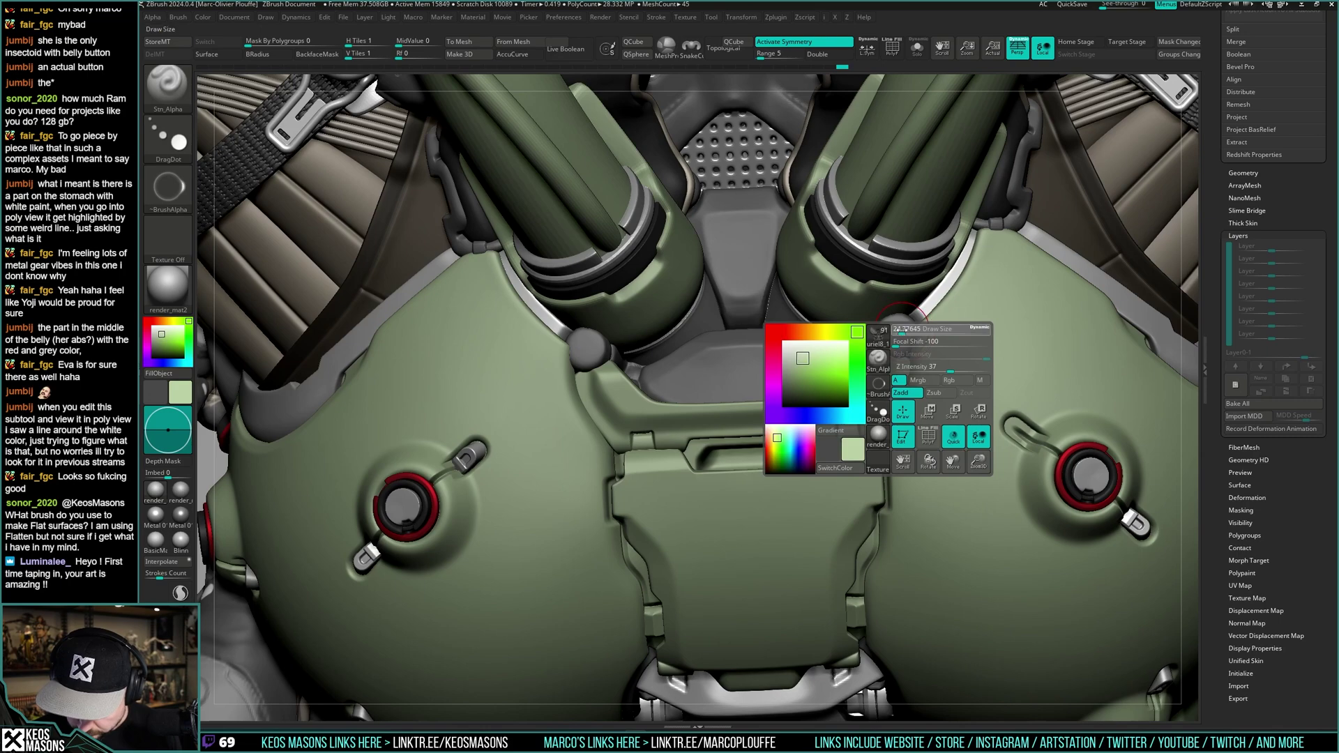
pyautogui.moveTo(901, 329); pyautogui.dragTo(900, 332)
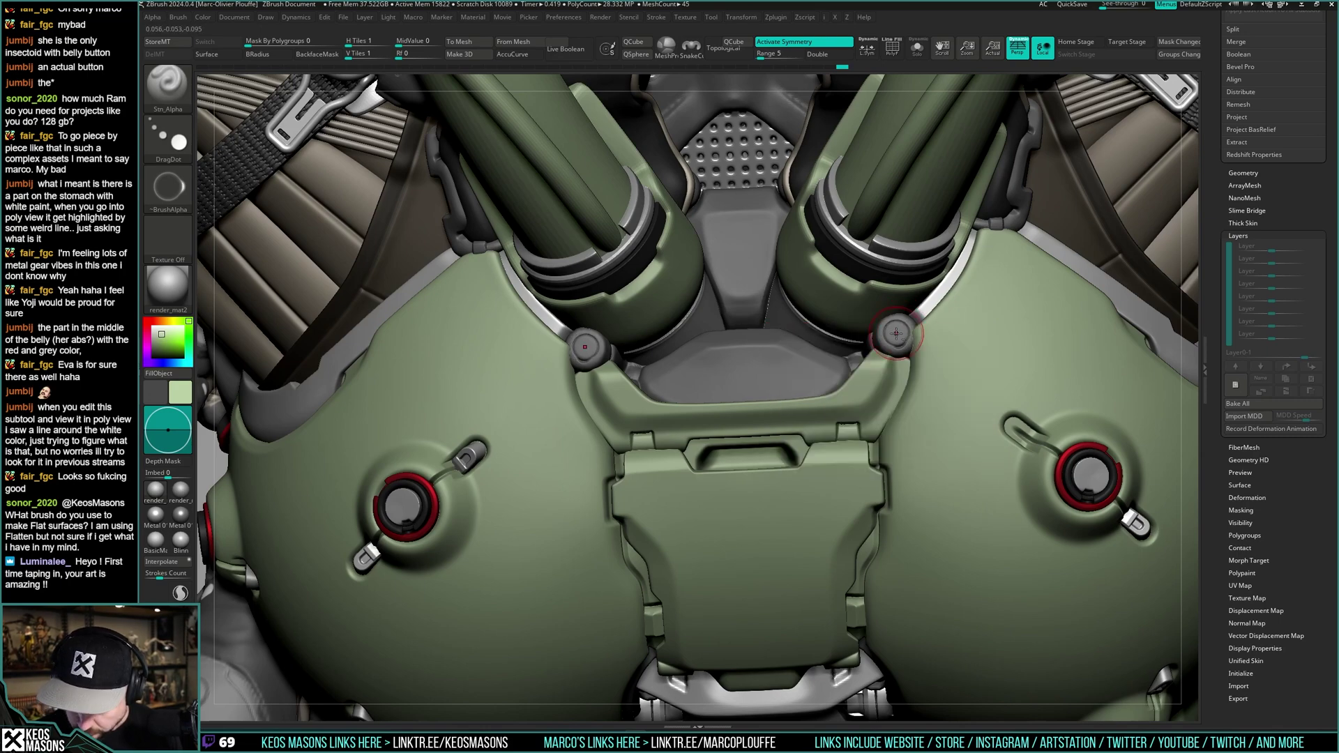
pyautogui.keyDown('ctrl'); pyautogui.moveTo(896, 333); pyautogui.dragTo(924, 392, button='right'); pyautogui.keyUp('ctrl')
pyautogui.rightClick(925, 394)
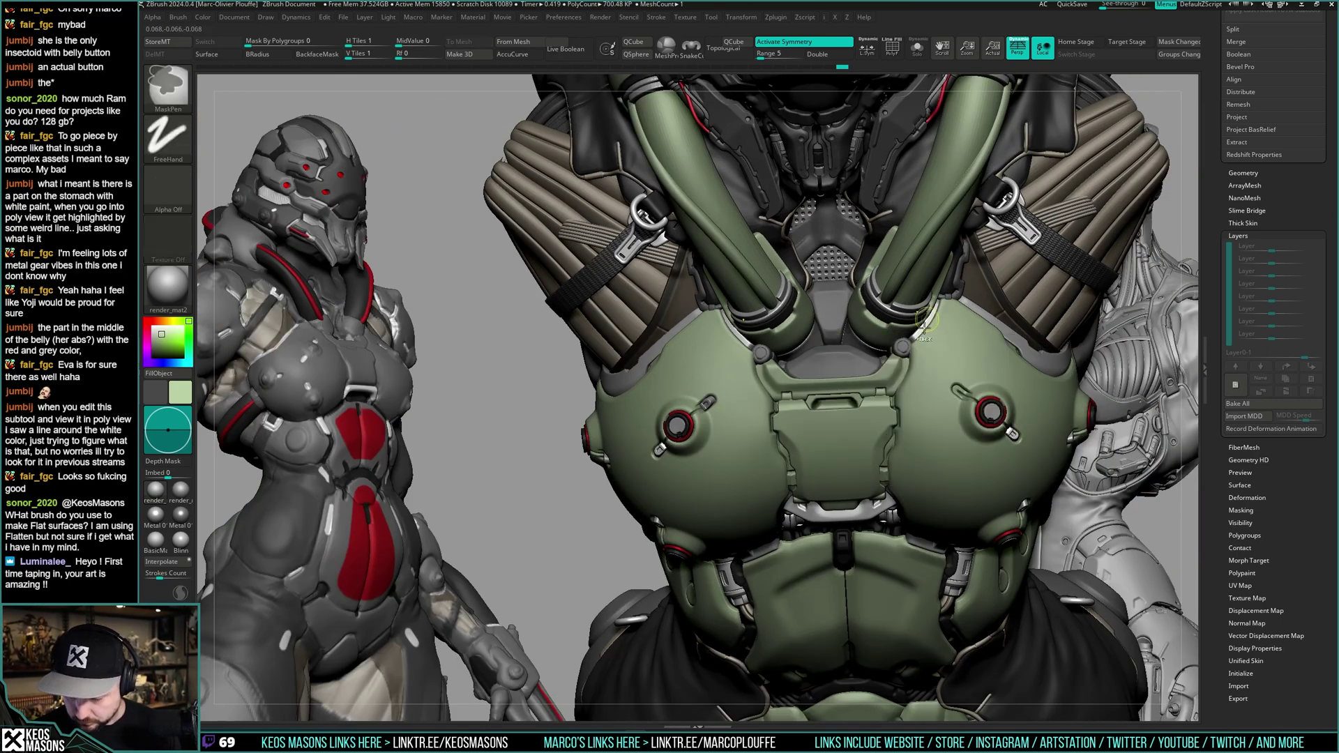
pyautogui.hotkey('ctrl', 'shift', 'z')
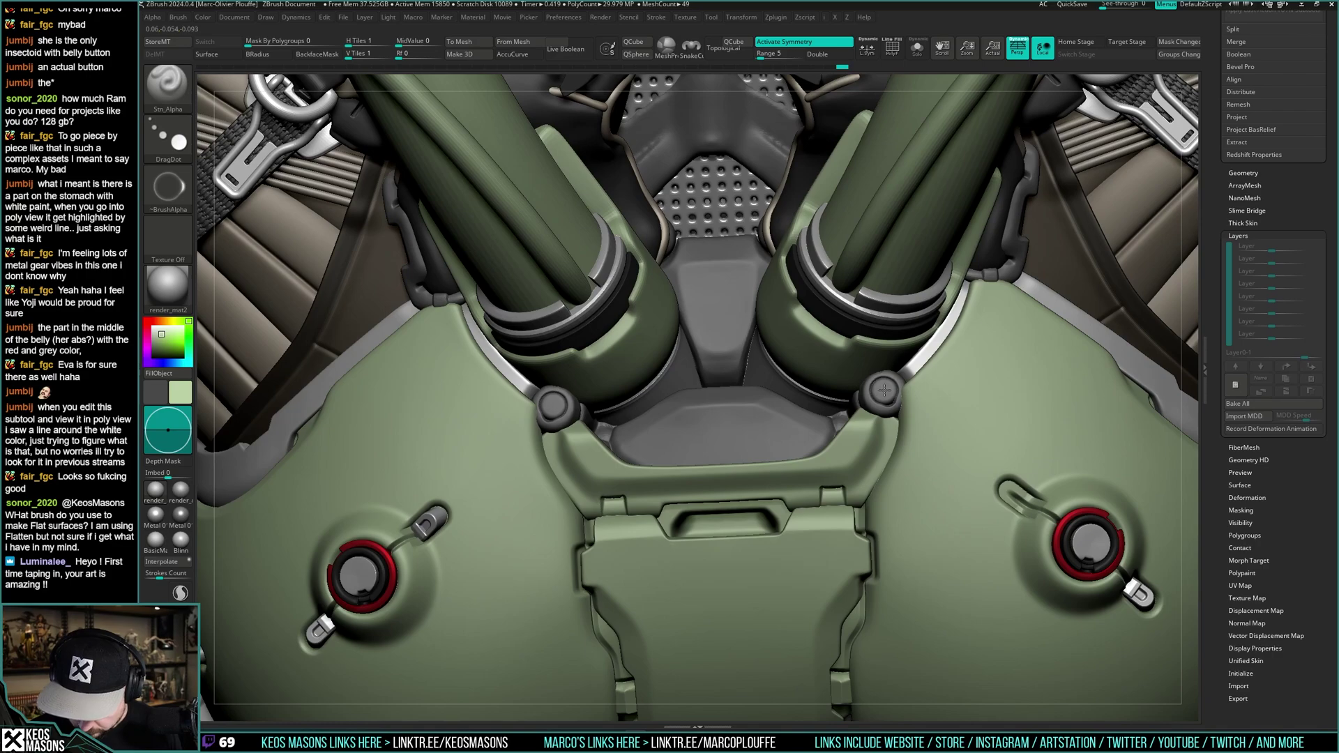
pyautogui.hotkey('ctrl', 'z')
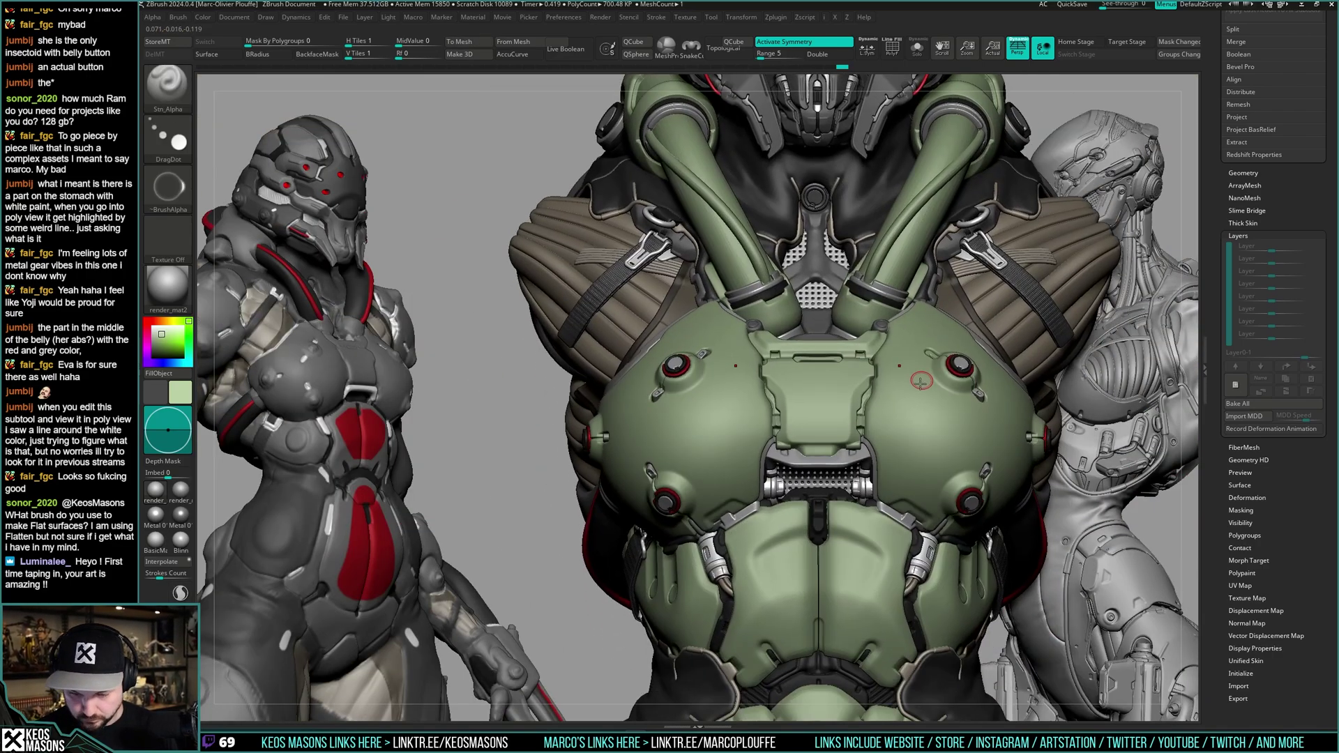
# - Switch back to the hPolish brush and flatten the collar's lower plate between the two hose sockets
pyautogui.moveTo(917, 352)
pyautogui.mouseDown(button='right')
pyautogui.moveTo(914, 380)
pyautogui.moveTo(851, 419)
pyautogui.moveTo(868, 405)
pyautogui.moveTo(906, 411)
pyautogui.moveTo(876, 399)
pyautogui.mouseUp(button='right')
pyautogui.hotkey('shift', 'f')
pyautogui.hotkey('shift', 'f')
pyautogui.press('space')
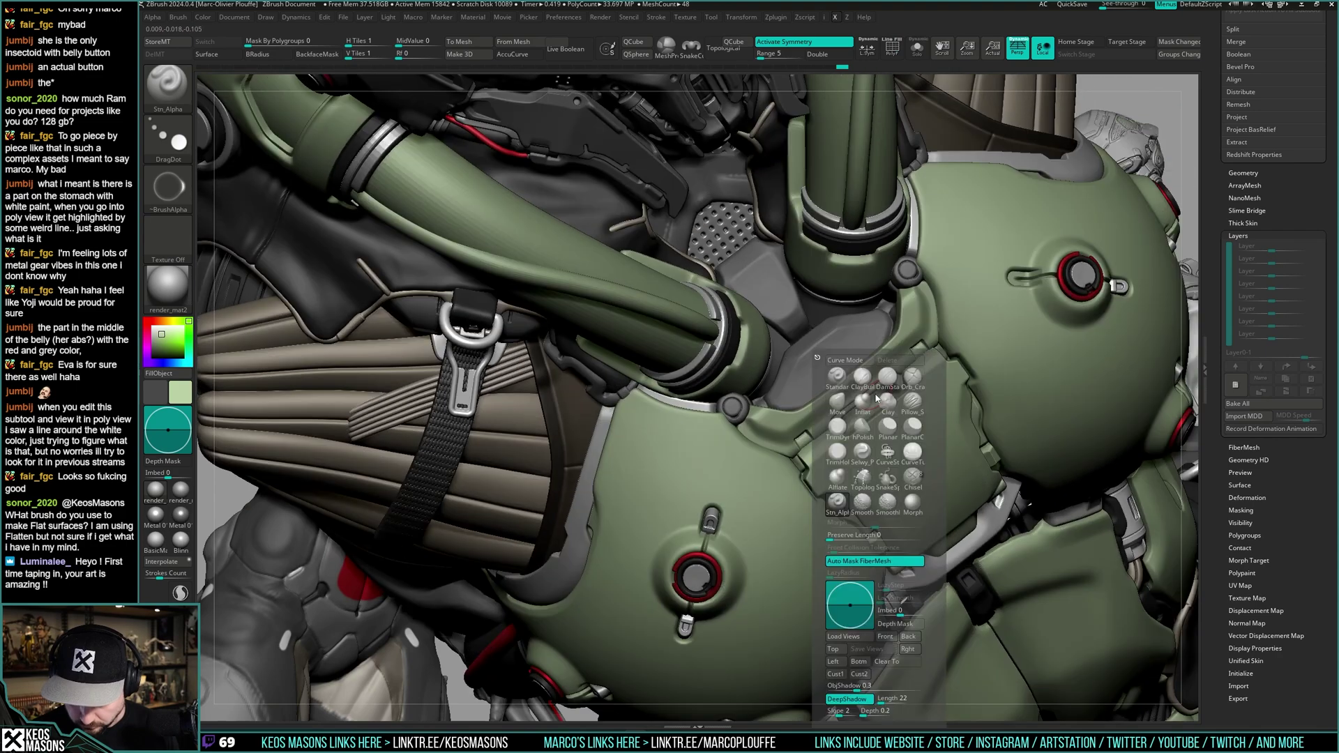
pyautogui.click(863, 428)
pyautogui.moveTo(828, 349)
pyautogui.mouseDown(button='right')
pyautogui.moveTo(865, 340)
pyautogui.moveTo(826, 343)
pyautogui.moveTo(809, 383)
pyautogui.moveTo(830, 344)
pyautogui.moveTo(817, 350)
pyautogui.mouseUp(button='right')
# - Switch to the Clay brush and build up volume on the collar's lower plate
pyautogui.press('space')
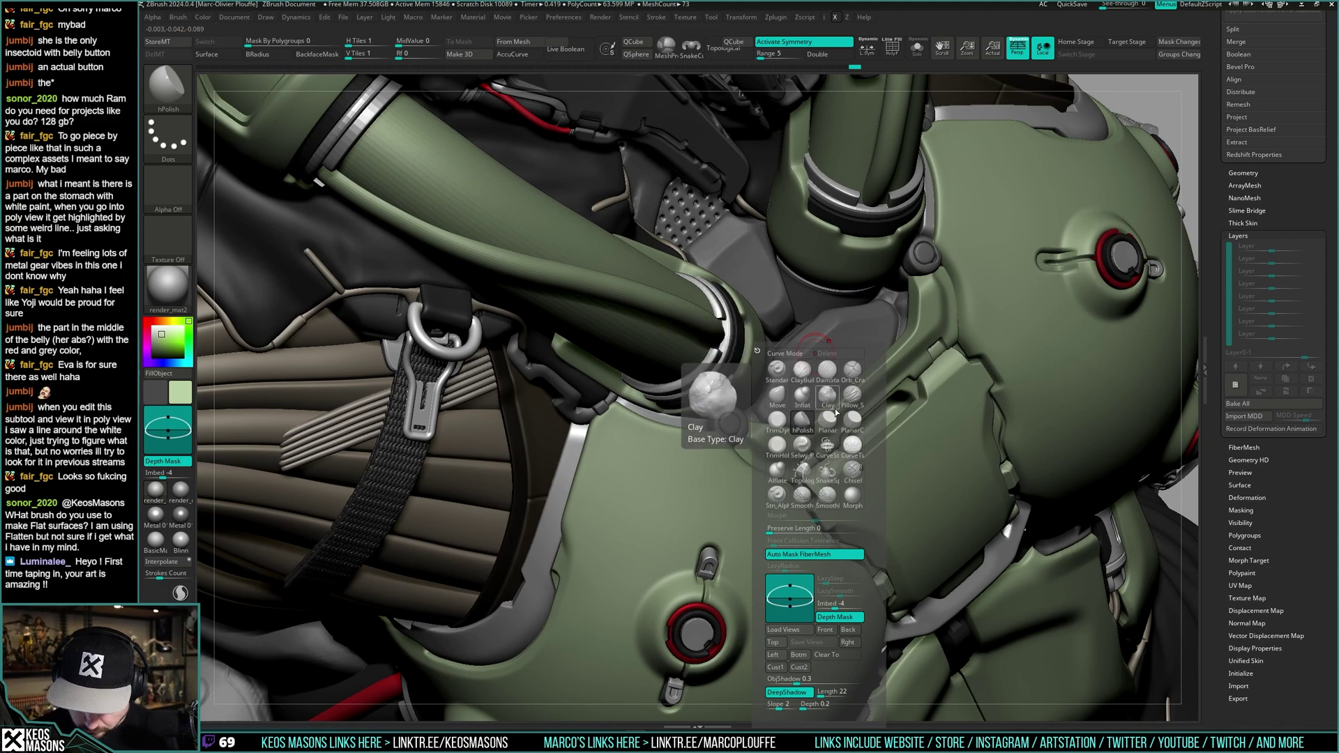
pyautogui.click(781, 392)
pyautogui.press('space')
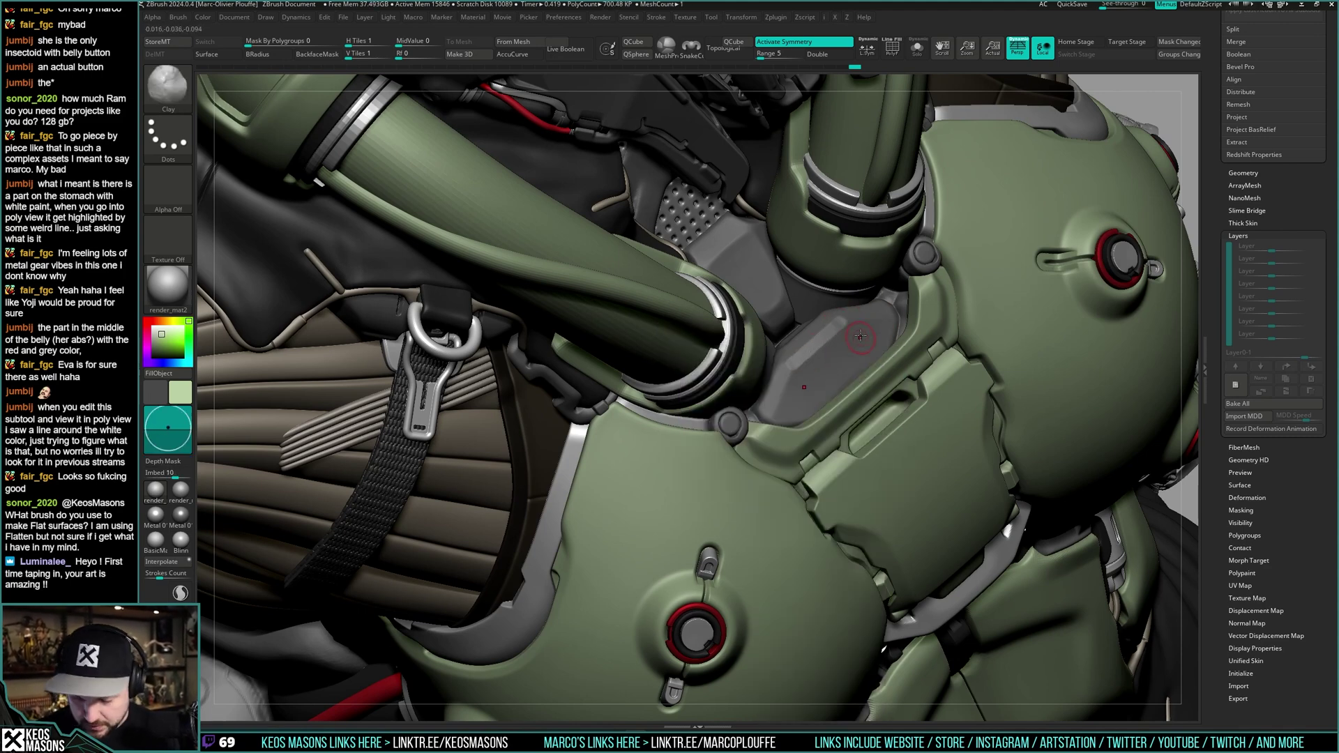
# - Return to the hPolish brush and flatten the built-up face of the lower plate into clean planes
pyautogui.press('b')
pyautogui.press('h')
pyautogui.press('p')
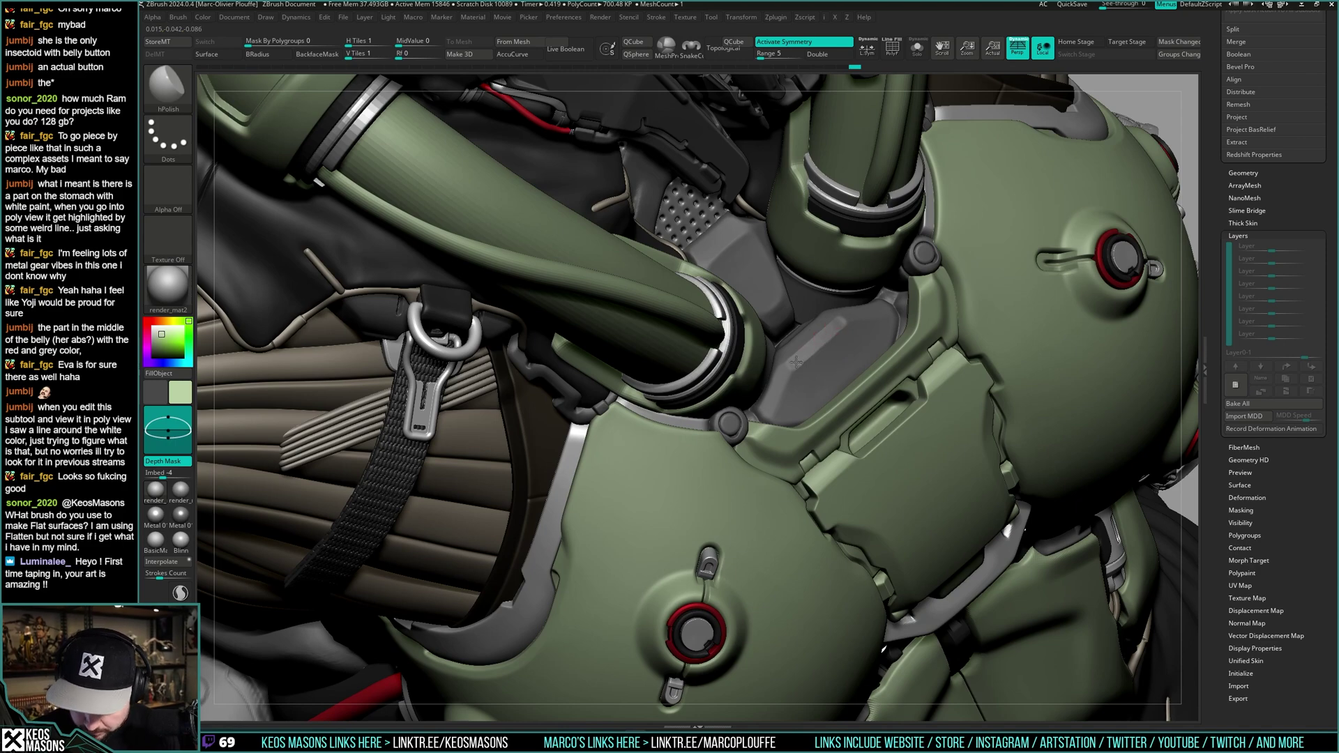
pyautogui.moveTo(793, 368); pyautogui.dragTo(802, 367, button='right')
pyautogui.press('space')
pyautogui.moveTo(802, 367); pyautogui.dragTo(807, 366)
pyautogui.moveTo(807, 367); pyautogui.dragTo(794, 370, button='right')
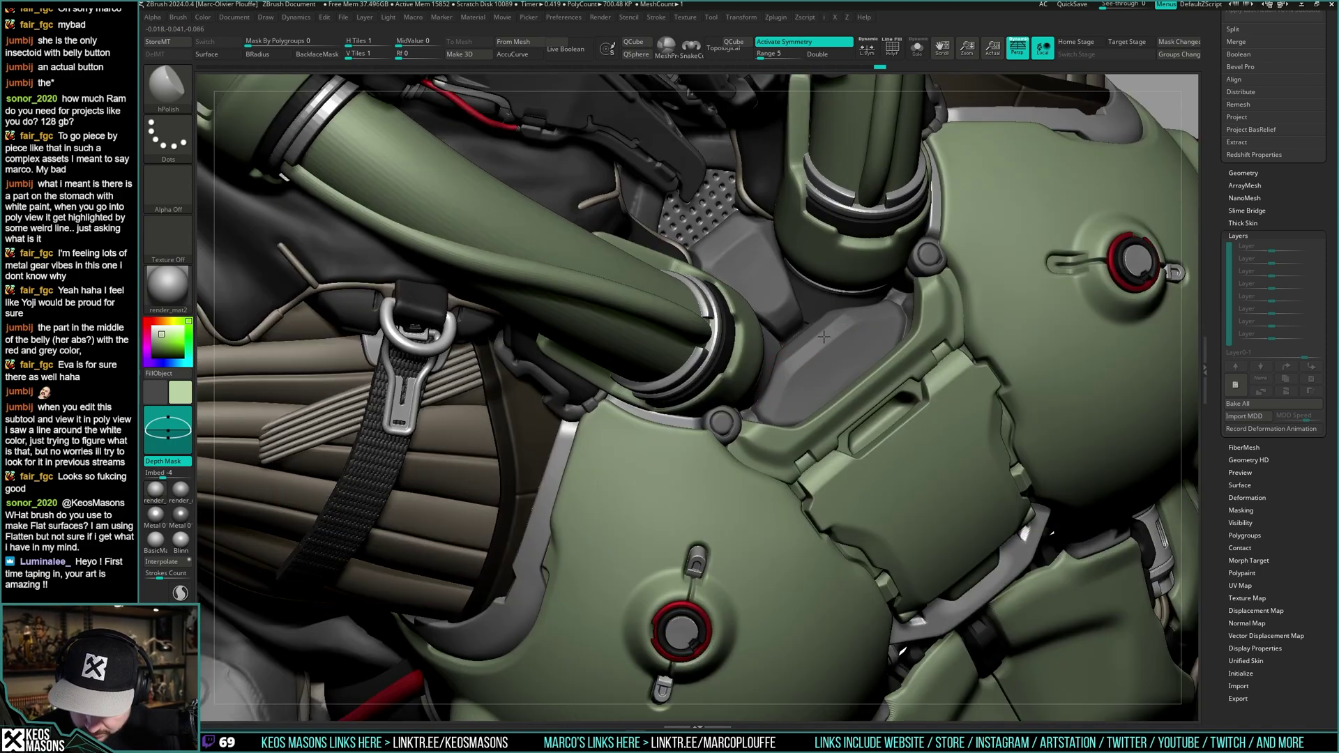
# - Isolate the collar and polish the lower plate's broad face and ends, checking the facets from a steeper angle with all parts shown
pyautogui.moveTo(885, 341); pyautogui.dragTo(810, 428, button='right')
pyautogui.hotkey('shift', 's')
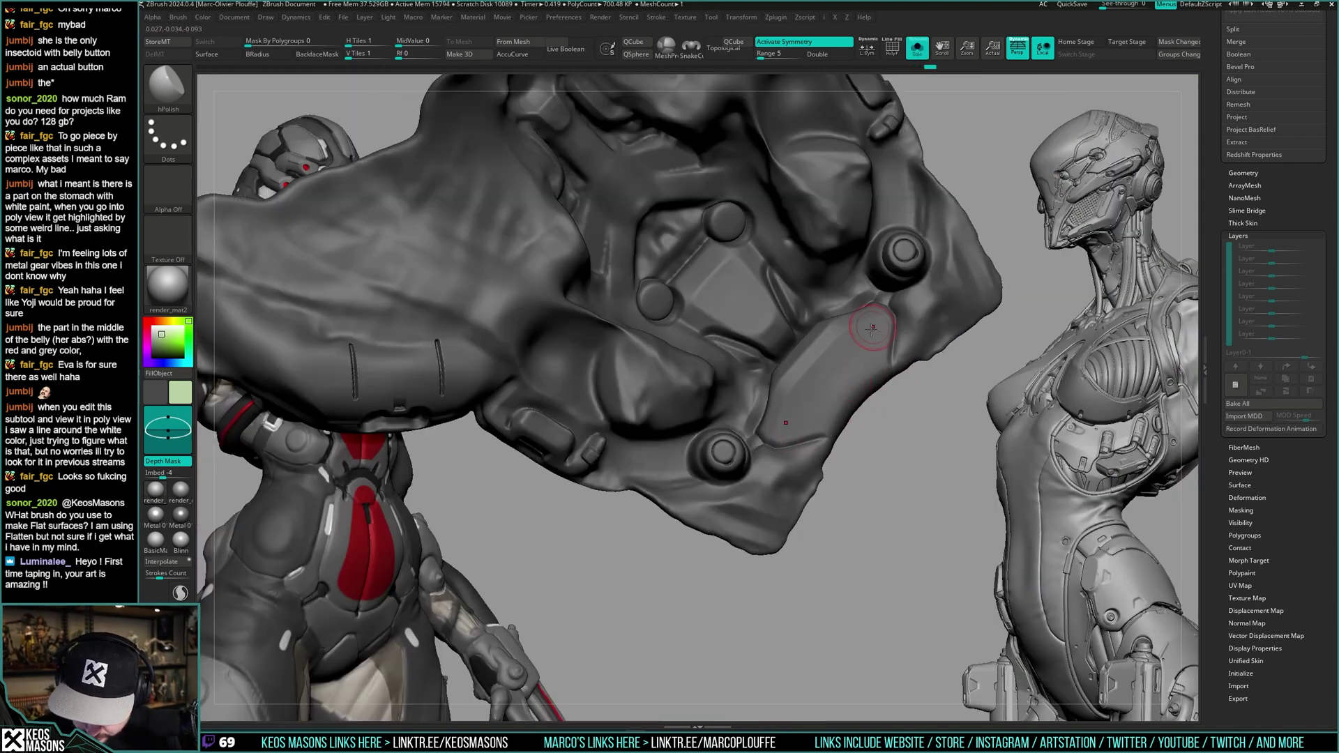
pyautogui.moveTo(871, 329)
pyautogui.mouseDown()
pyautogui.moveTo(832, 413)
pyautogui.moveTo(837, 368)
pyautogui.mouseUp()
pyautogui.hotkey('shift', 's')
pyautogui.moveTo(839, 356)
pyautogui.mouseDown(button='right')
pyautogui.moveTo(792, 372)
pyautogui.moveTo(804, 339)
pyautogui.mouseUp(button='right')
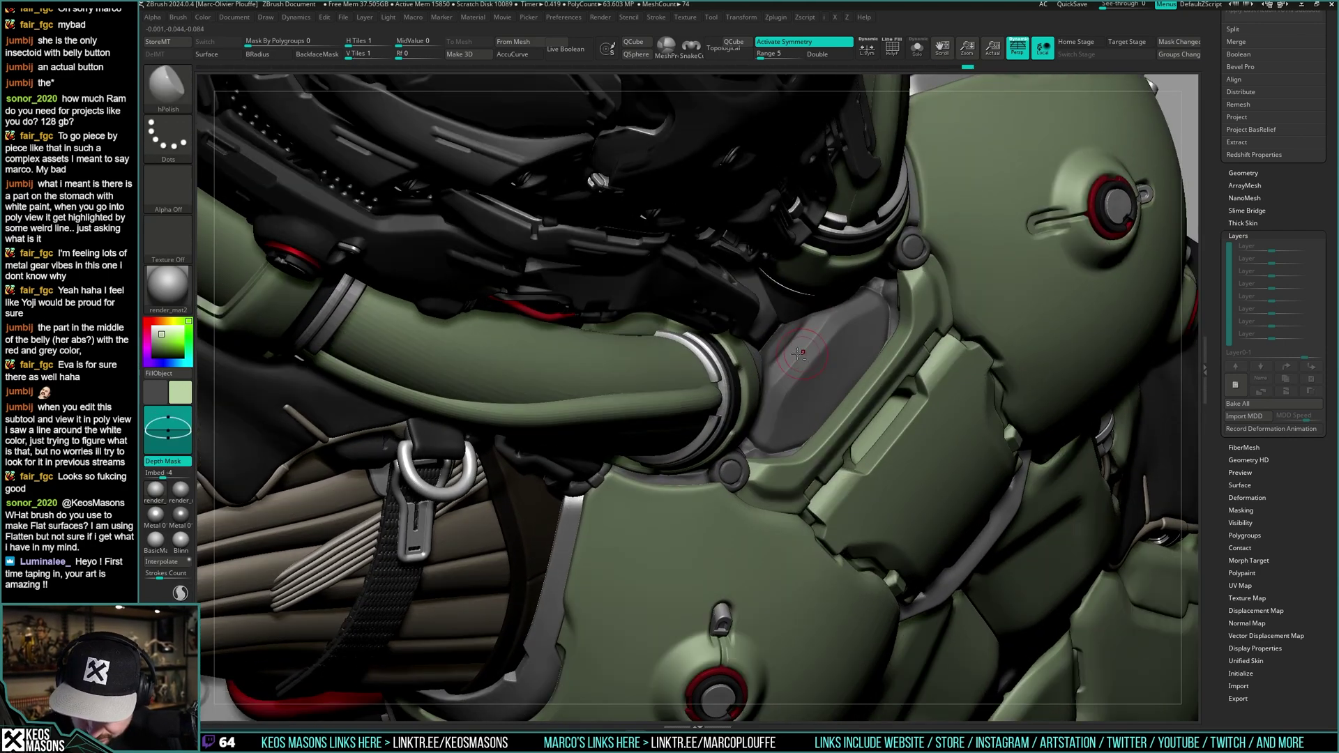
pyautogui.hotkey('shift', 's')
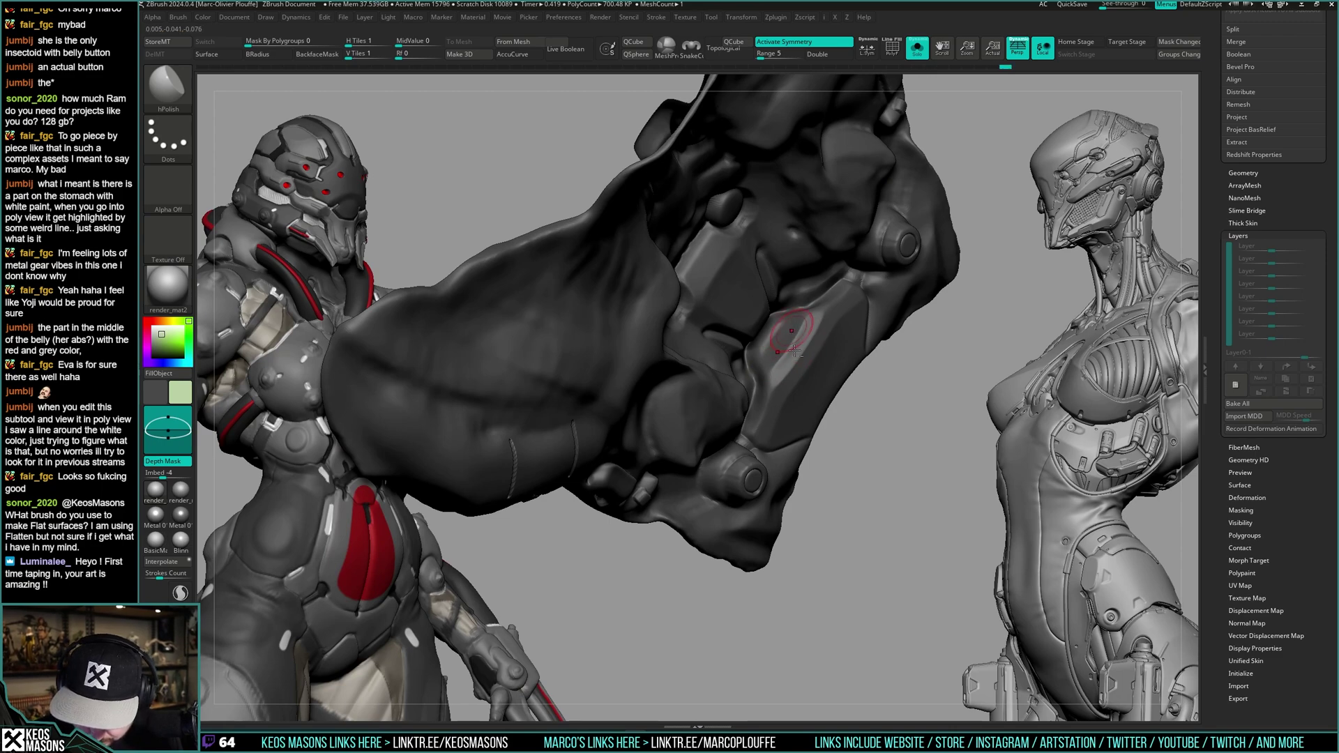
# - Refine the bevel along the lower plate's upper edge with hPolish, comparing the isolated collar with the full model
pyautogui.hotkey('shift', 's')
pyautogui.moveTo(794, 350); pyautogui.dragTo(830, 417, button='right')
pyautogui.hotkey('shift', 's')
pyautogui.hotkey('shift', 's')
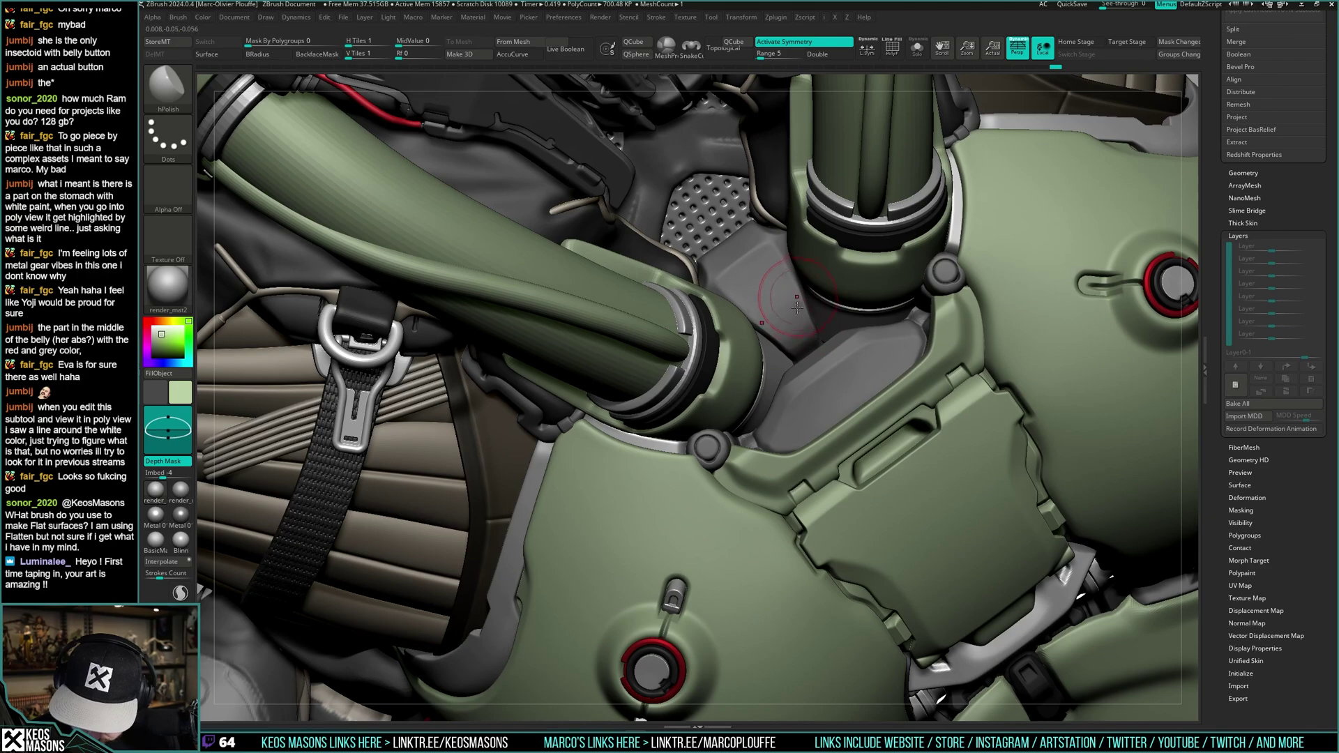
# - Switch to the DamStandard brush and recut the creases at the lower plate's ends on the isolated collar
pyautogui.moveTo(797, 306)
pyautogui.mouseDown(button='right')
pyautogui.moveTo(812, 334)
pyautogui.moveTo(826, 307)
pyautogui.moveTo(862, 339)
pyautogui.moveTo(756, 392)
pyautogui.moveTo(854, 395)
pyautogui.moveTo(833, 392)
pyautogui.moveTo(835, 439)
pyautogui.moveTo(872, 327)
pyautogui.moveTo(836, 394)
pyautogui.moveTo(854, 327)
pyautogui.mouseUp(button='right')
pyautogui.hotkey('alt', 's')
pyautogui.hotkey('alt', 's')
pyautogui.press('b')
pyautogui.press('d')
pyautogui.press('s')
pyautogui.hotkey('alt', 's')
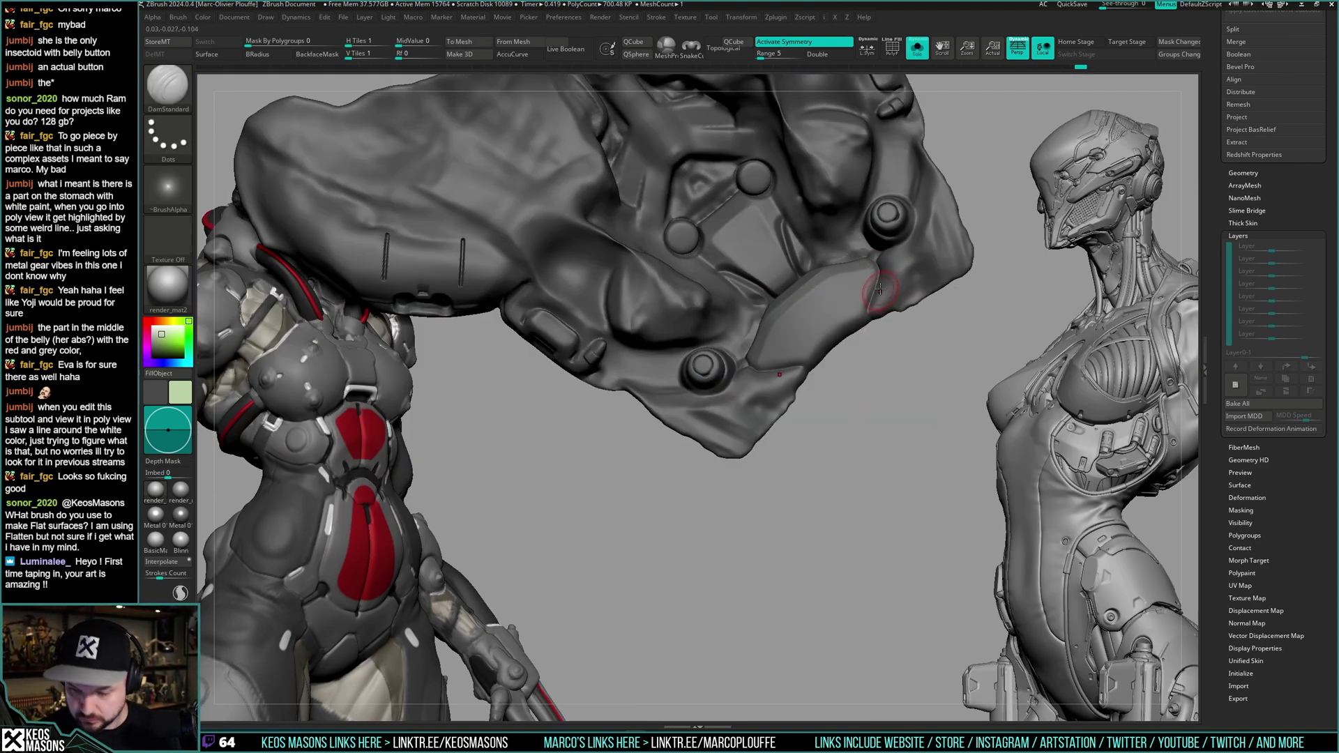
# - Compare the isolated collar with the full model, then set up the alpha stamping brush with a soft-edged rectangular alpha
pyautogui.hotkey('alt', 's')
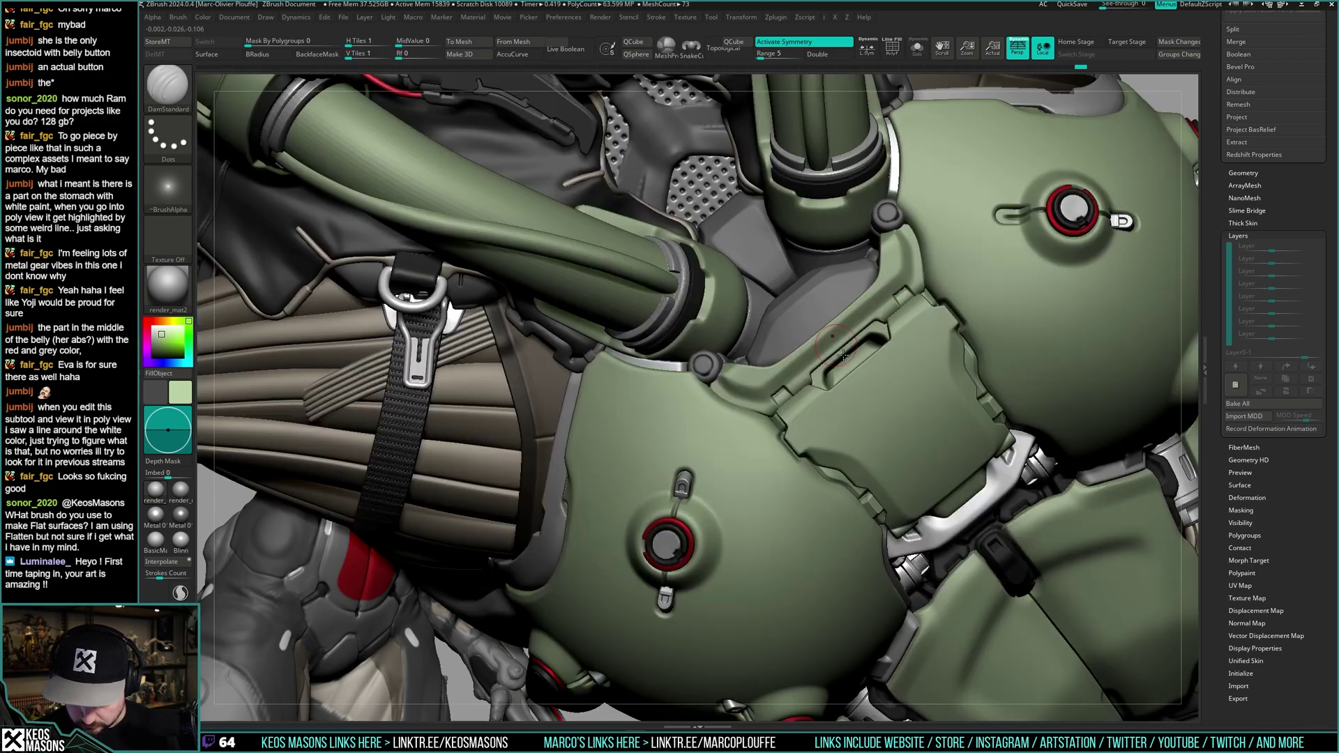
pyautogui.moveTo(881, 332); pyautogui.dragTo(835, 379, button='right')
pyautogui.hotkey('alt', 's')
pyautogui.press('space')
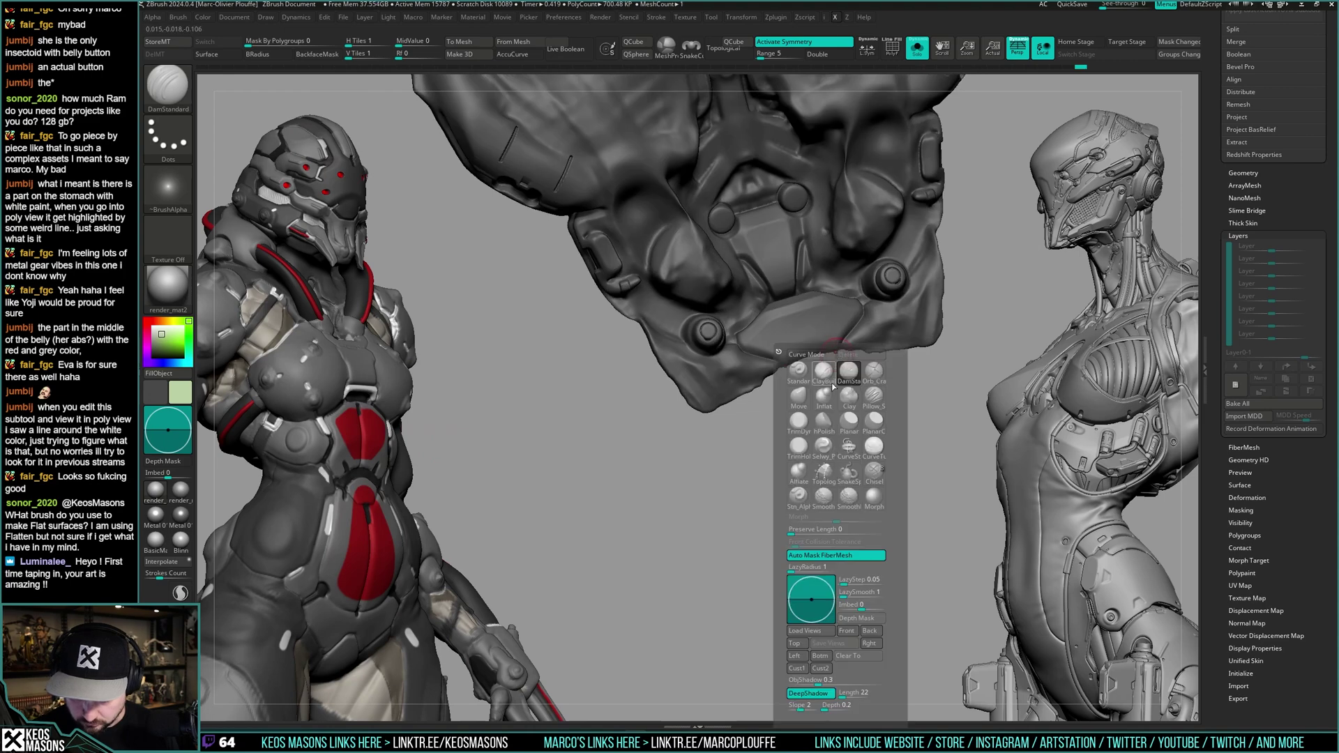
pyautogui.click(805, 500)
pyautogui.moveTo(809, 481); pyautogui.dragTo(847, 411, button='right')
pyautogui.press('a')
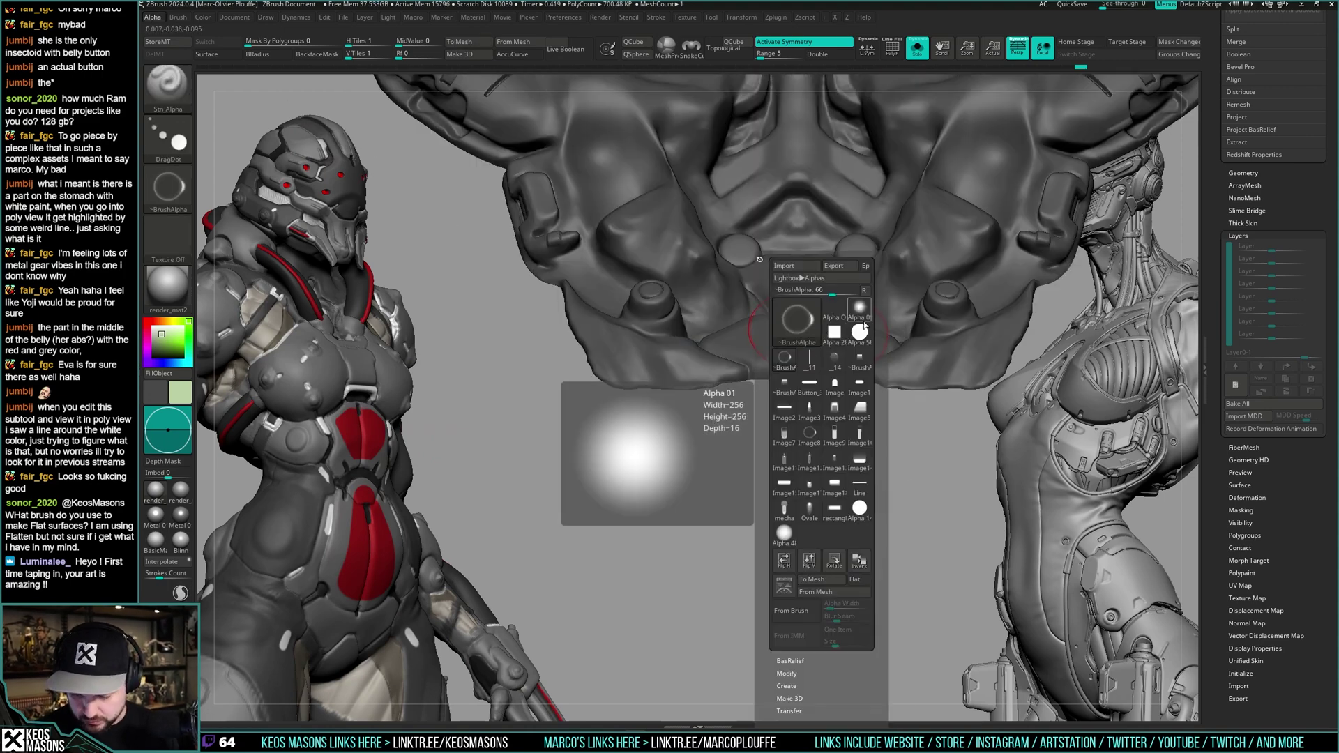
pyautogui.click(859, 460)
# - Try stamping a large rectangular recess into the centre of the collar's lower plate, and undo the stamp
pyautogui.press('space')
pyautogui.moveTo(798, 373); pyautogui.dragTo(816, 373)
pyautogui.moveTo(802, 390); pyautogui.dragTo(798, 347, button='right')
pyautogui.moveTo(798, 351); pyautogui.dragTo(797, 336)
pyautogui.press('space')
pyautogui.hotkey('ctrl', 'z')
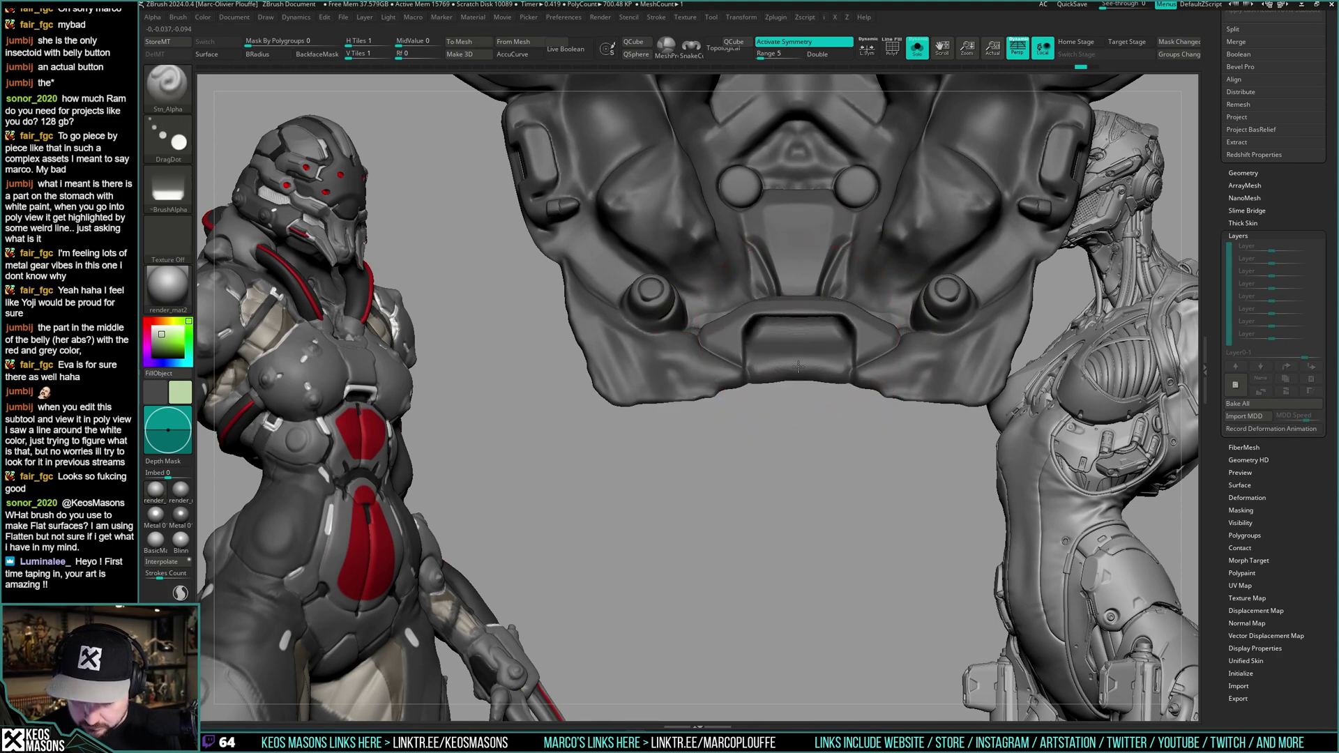
pyautogui.hotkey('alt', 's')
pyautogui.moveTo(843, 364)
pyautogui.mouseDown(button='right')
pyautogui.moveTo(837, 397)
pyautogui.moveTo(845, 355)
pyautogui.mouseUp(button='right')
pyautogui.hotkey('alt', 's')
pyautogui.hotkey('ctrl', 'z')
# - Adjust the stamp's intensity and stamp a smaller recess into the lower plate's centre, smoothing it against the full model
pyautogui.press('space')
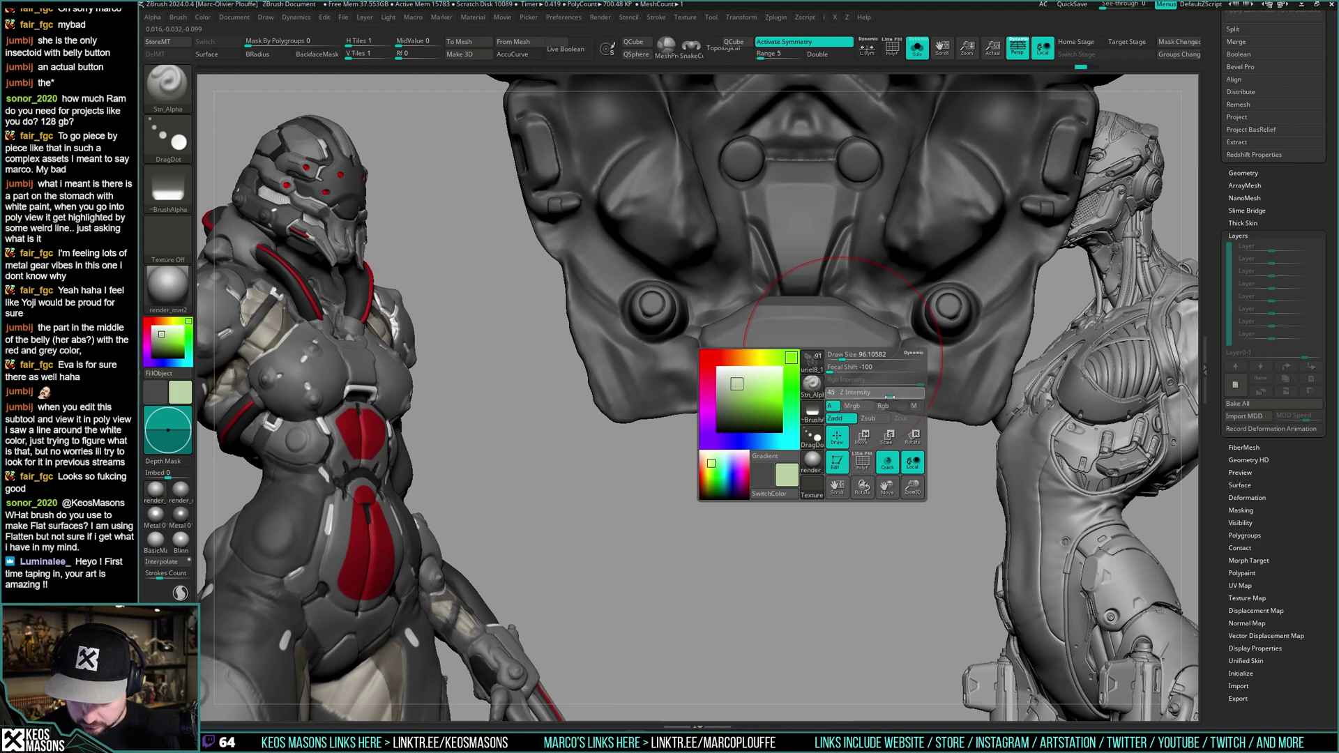
pyautogui.press('space')
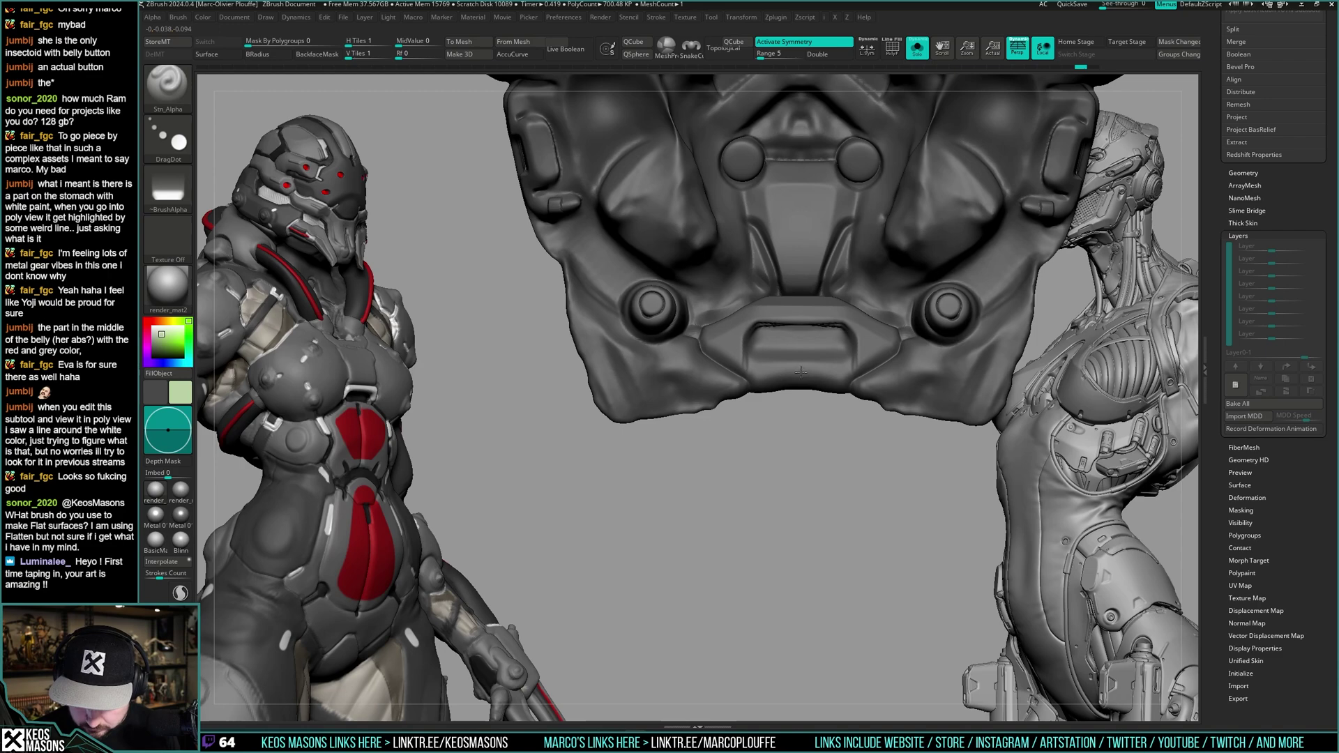
pyautogui.hotkey('alt', 's')
pyautogui.moveTo(829, 350)
pyautogui.mouseDown(button='right')
pyautogui.moveTo(852, 348)
pyautogui.moveTo(838, 361)
pyautogui.mouseUp(button='right')
pyautogui.hotkey('shift', 's')
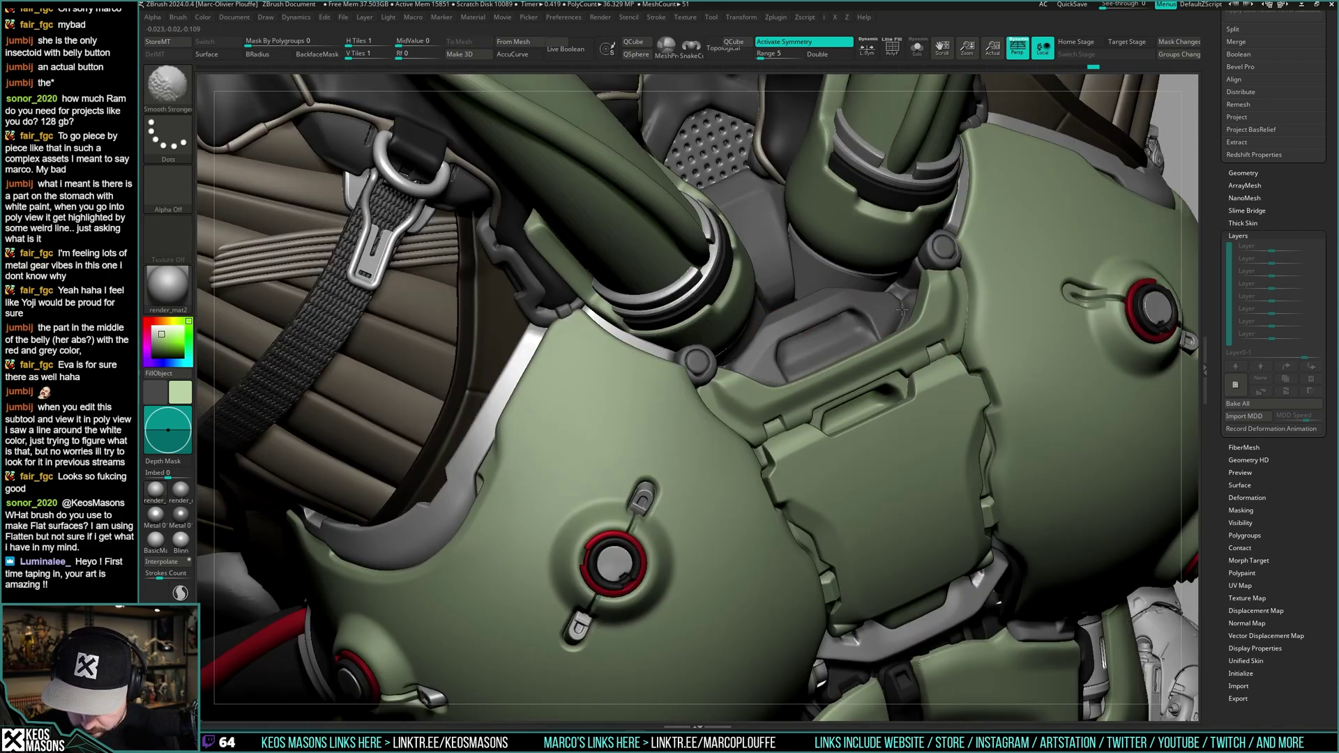
pyautogui.hotkey('shift', 's')
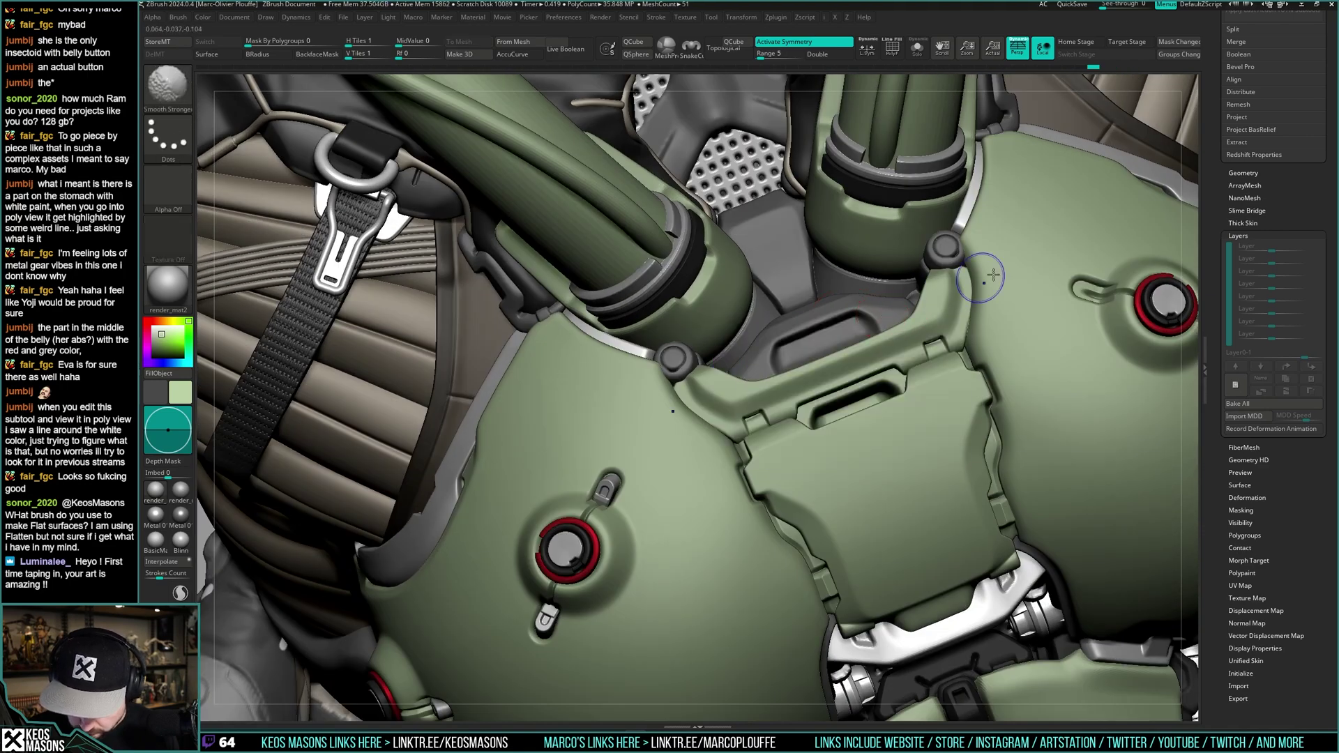
# - Switch to the hPolish brush and flatten the surfaces in and around the lower plate's stamped recess
pyautogui.moveTo(876, 354)
pyautogui.mouseDown(button='right')
pyautogui.moveTo(881, 382)
pyautogui.moveTo(839, 433)
pyautogui.moveTo(836, 471)
pyautogui.moveTo(859, 404)
pyautogui.mouseUp(button='right')
pyautogui.press('space')
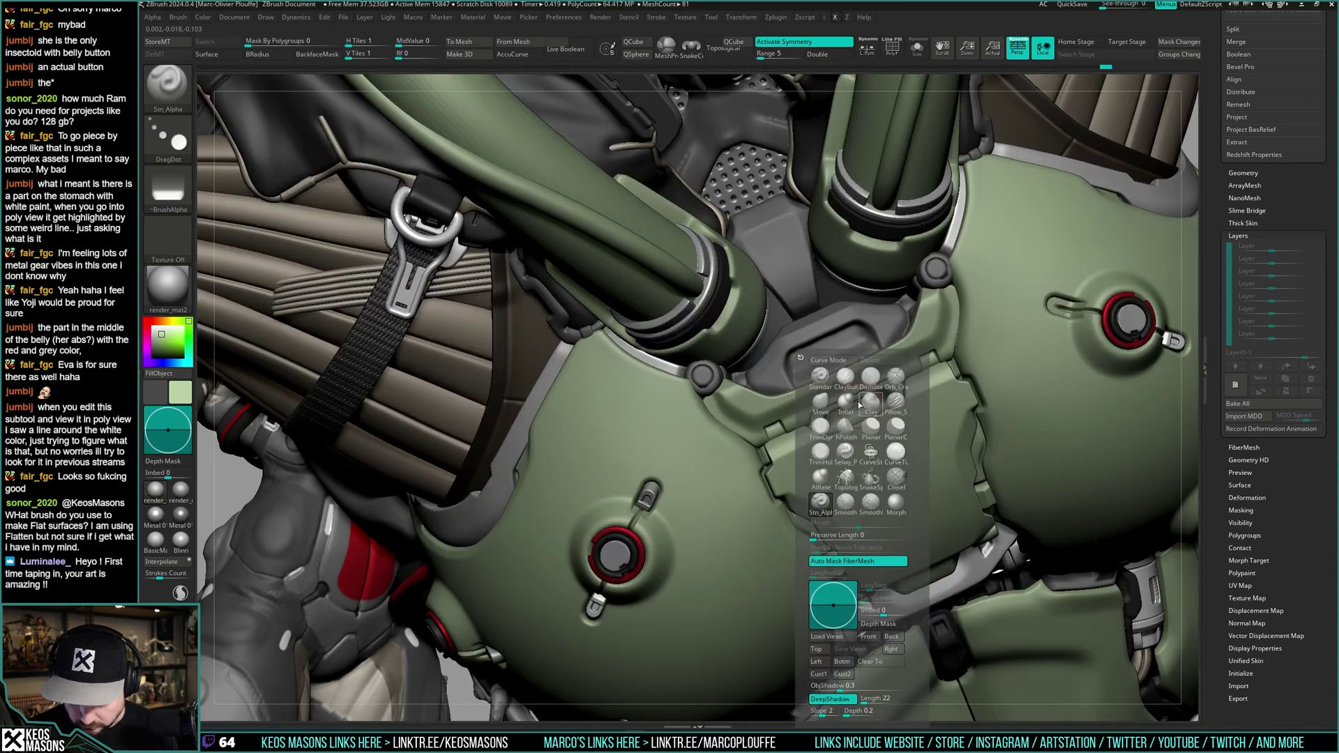
pyautogui.click(845, 427)
pyautogui.press('space')
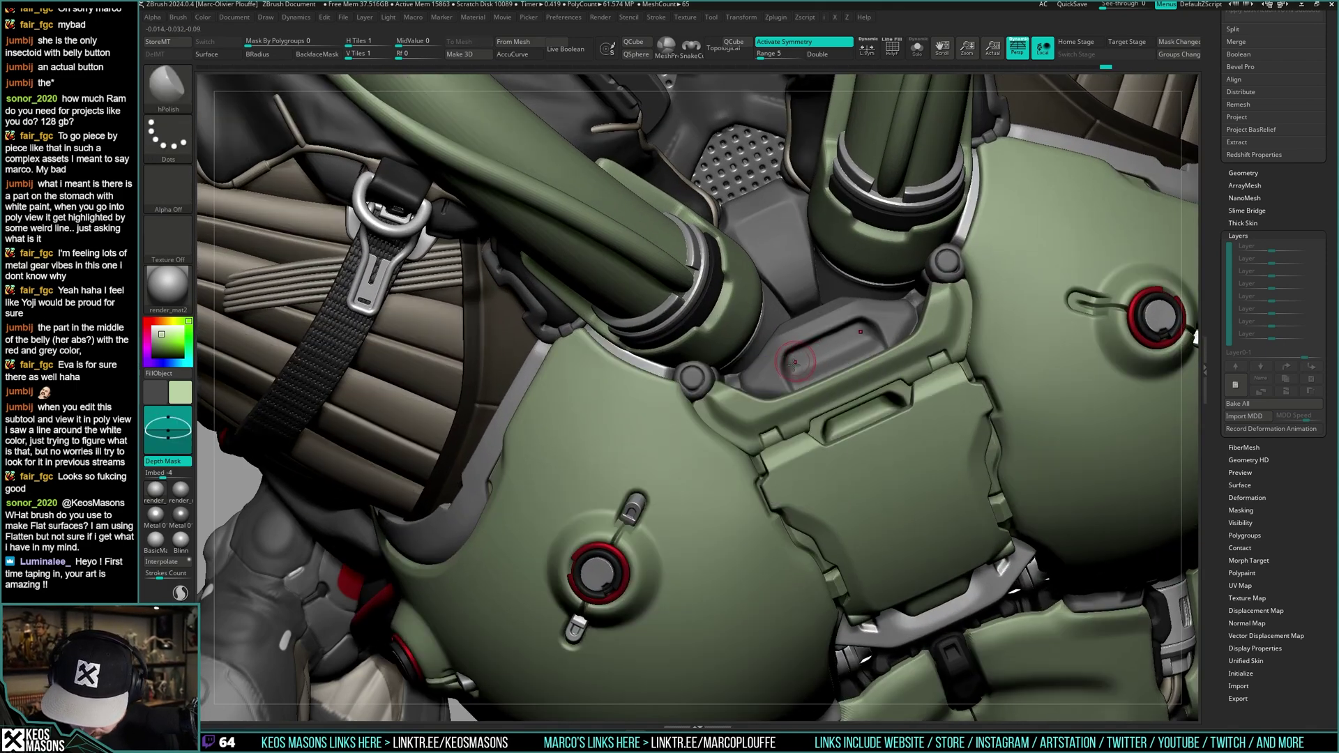
pyautogui.press('space')
pyautogui.moveTo(805, 361); pyautogui.dragTo(865, 327)
pyautogui.moveTo(847, 390)
pyautogui.mouseDown(button='right')
pyautogui.moveTo(825, 407)
pyautogui.moveTo(812, 364)
pyautogui.moveTo(908, 370)
pyautogui.mouseUp(button='right')
pyautogui.press('space')
pyautogui.hotkey('shift', 's')
# - Switch to the DamStandard brush and sharpen the creases at the lower plate's ends and along the recess's upper edge
pyautogui.press('space')
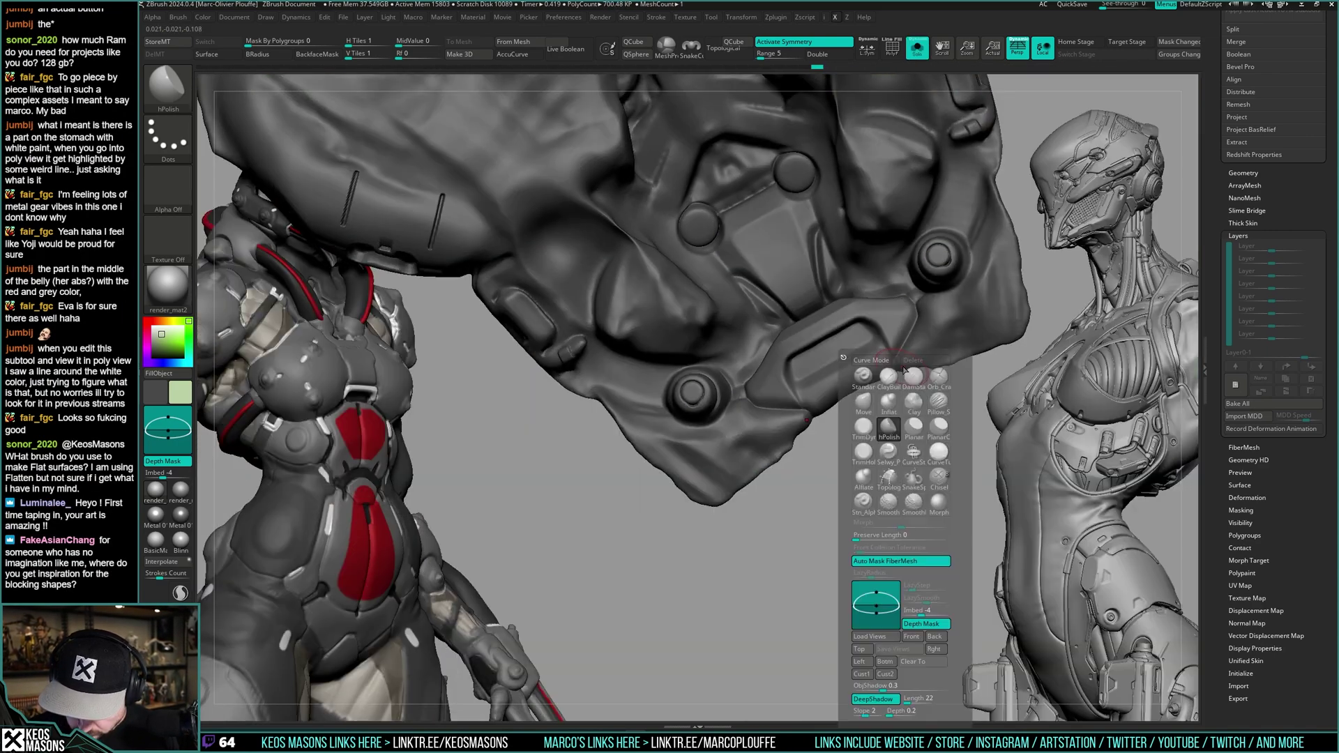
pyautogui.click(914, 380)
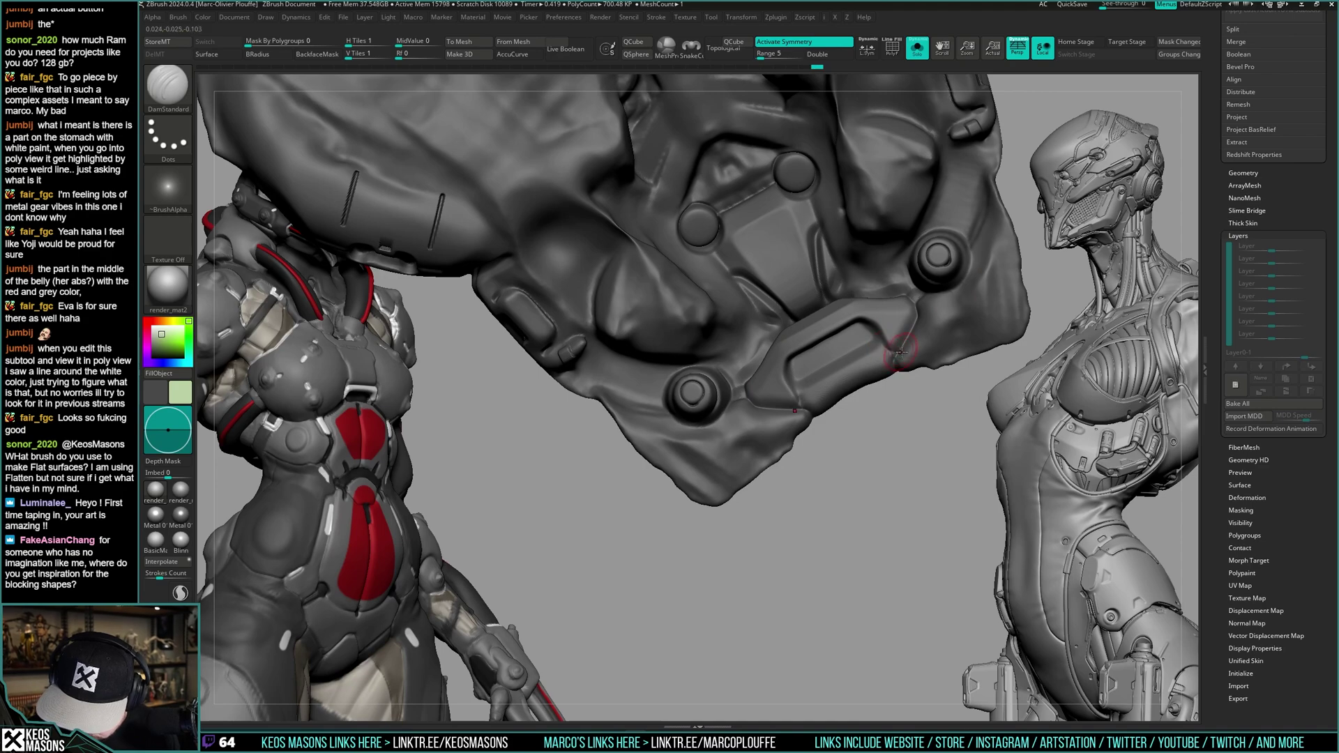
pyautogui.hotkey('alt', 's')
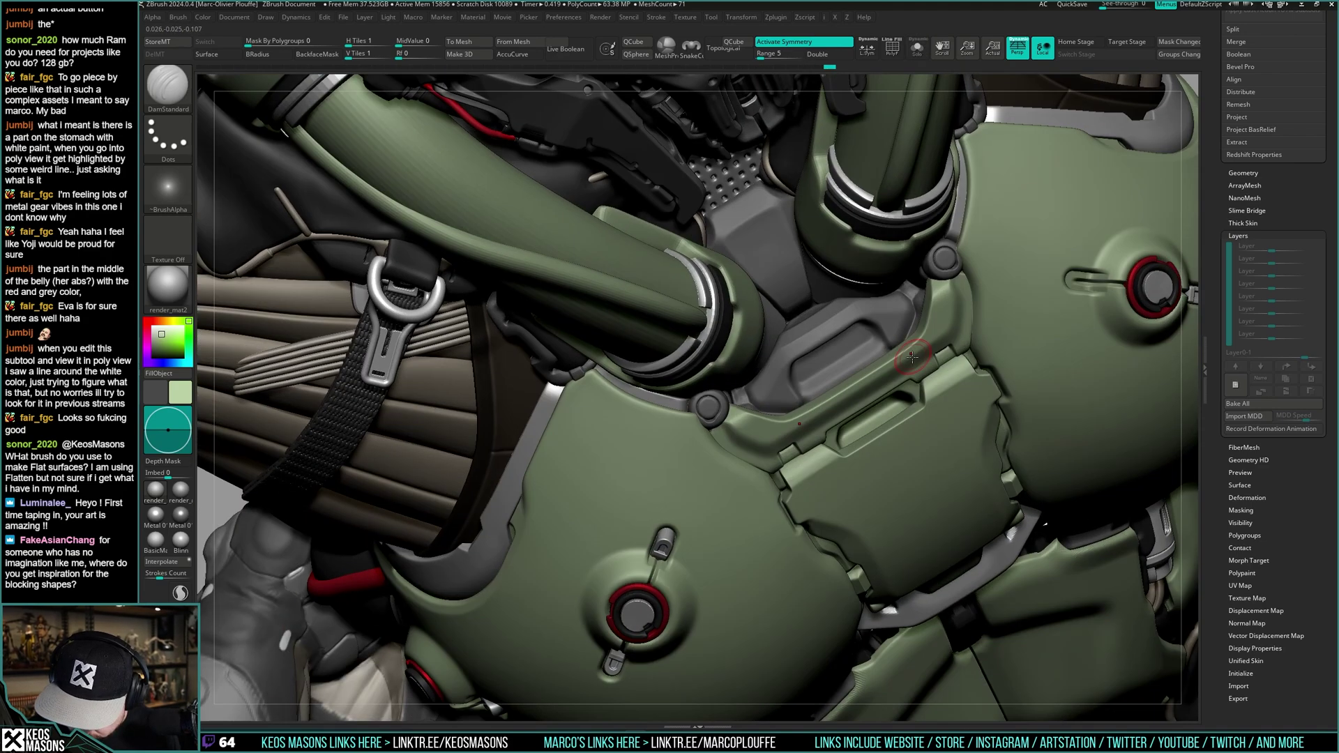
pyautogui.hotkey('alt', 's')
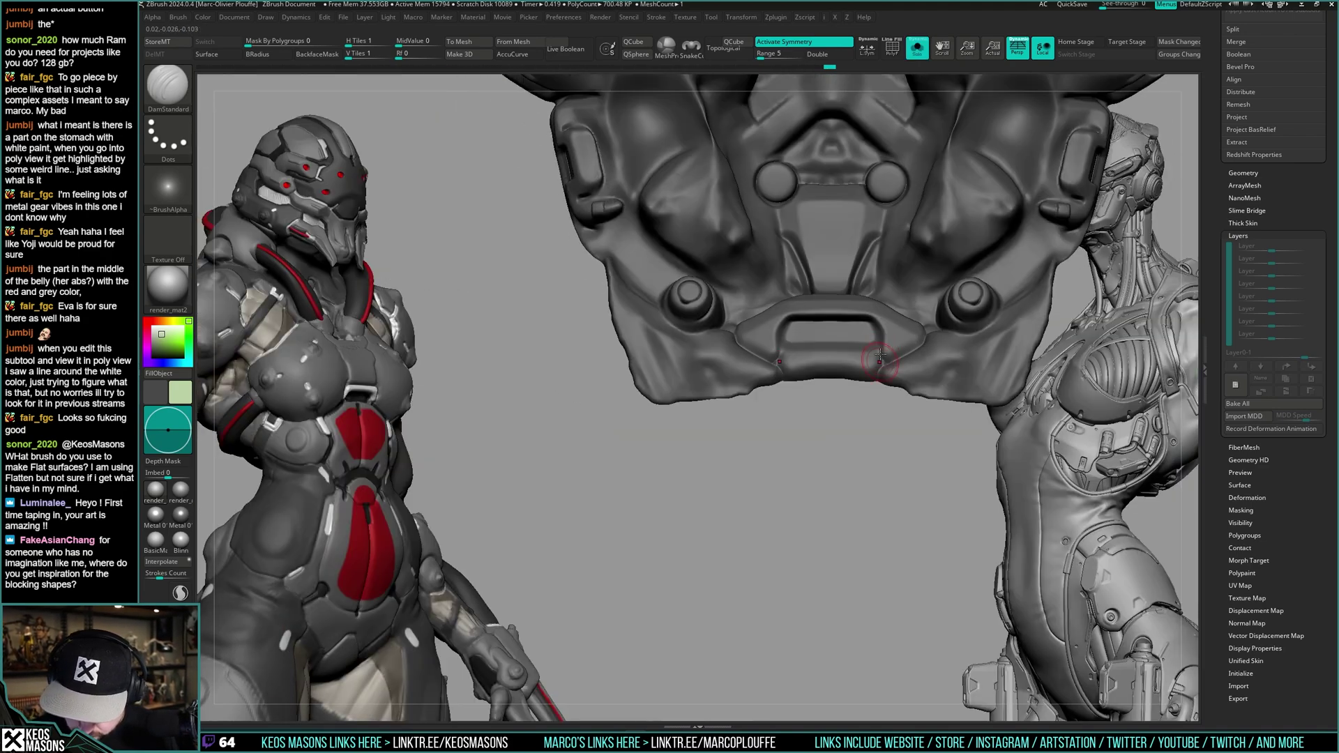
pyautogui.moveTo(884, 354); pyautogui.dragTo(780, 347, button='right')
pyautogui.rightClick(776, 357)
pyautogui.rightClick(780, 347)
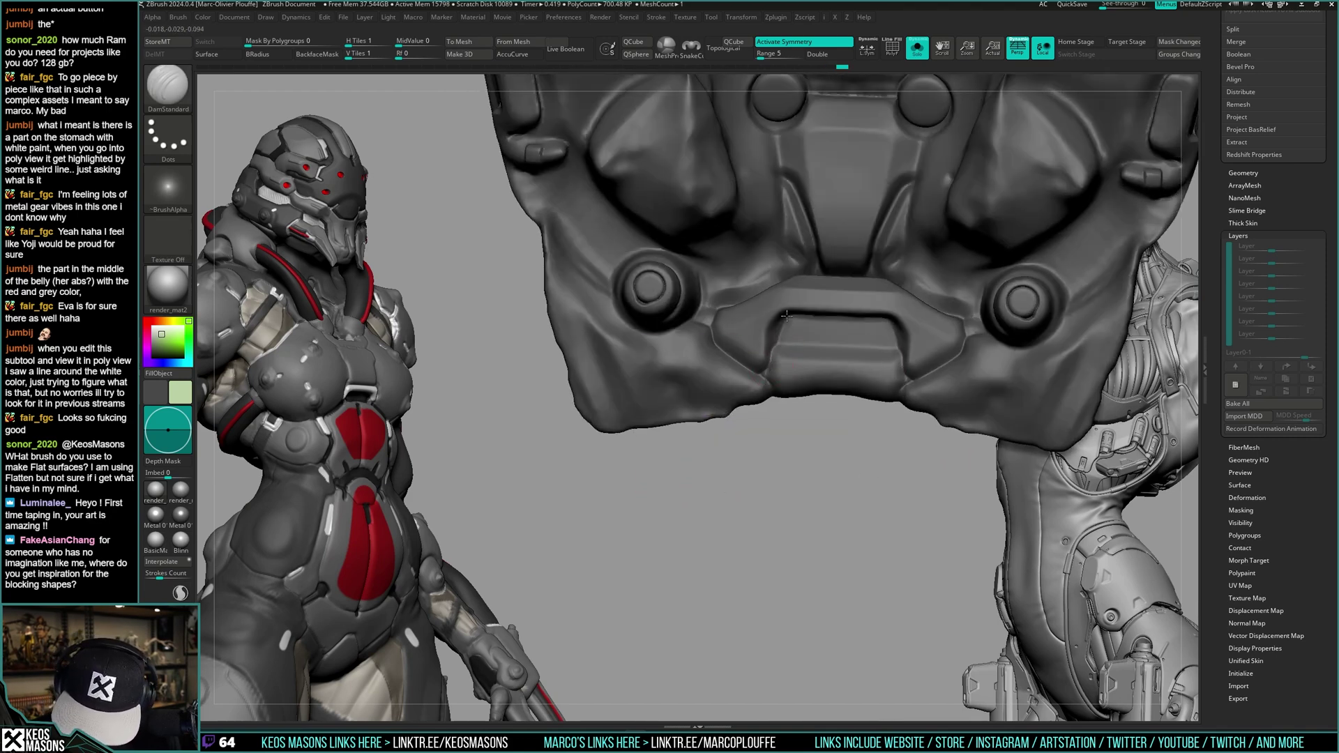
pyautogui.moveTo(786, 316)
pyautogui.mouseDown(button='right')
pyautogui.moveTo(808, 298)
pyautogui.moveTo(787, 324)
pyautogui.moveTo(803, 328)
pyautogui.mouseUp(button='right')
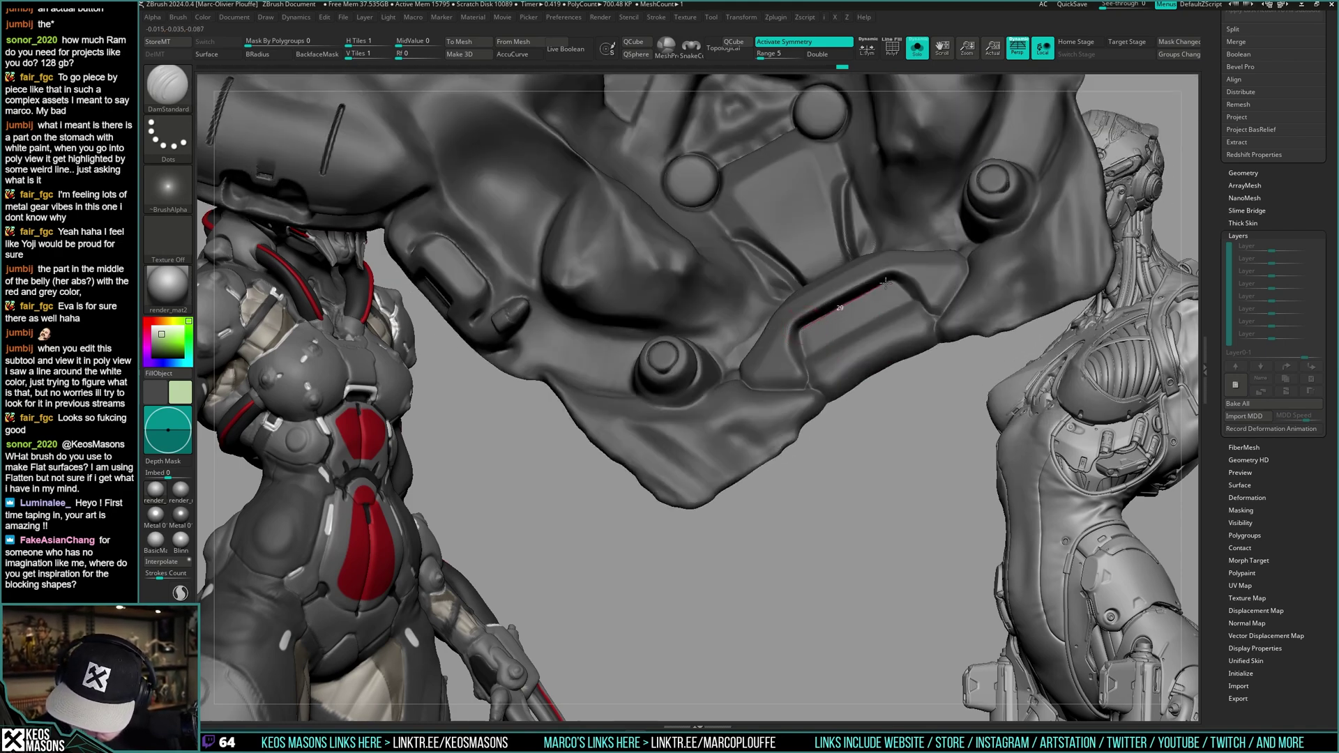
pyautogui.moveTo(889, 281)
pyautogui.keyDown('ctrl'); pyautogui.mouseDown(button='right')
pyautogui.moveTo(914, 327)
pyautogui.moveTo(950, 314)
pyautogui.moveTo(859, 368)
pyautogui.moveTo(809, 230)
pyautogui.moveTo(847, 244)
pyautogui.moveTo(861, 426)
pyautogui.moveTo(871, 416)
pyautogui.mouseUp(button='right'); pyautogui.keyUp('ctrl')
# - Review the full chest, then use the Orb_Cracks brush to carve a crease around the lower plate's ends, undoing the last stroke
pyautogui.hotkey('ctrl', 'shift', 's')
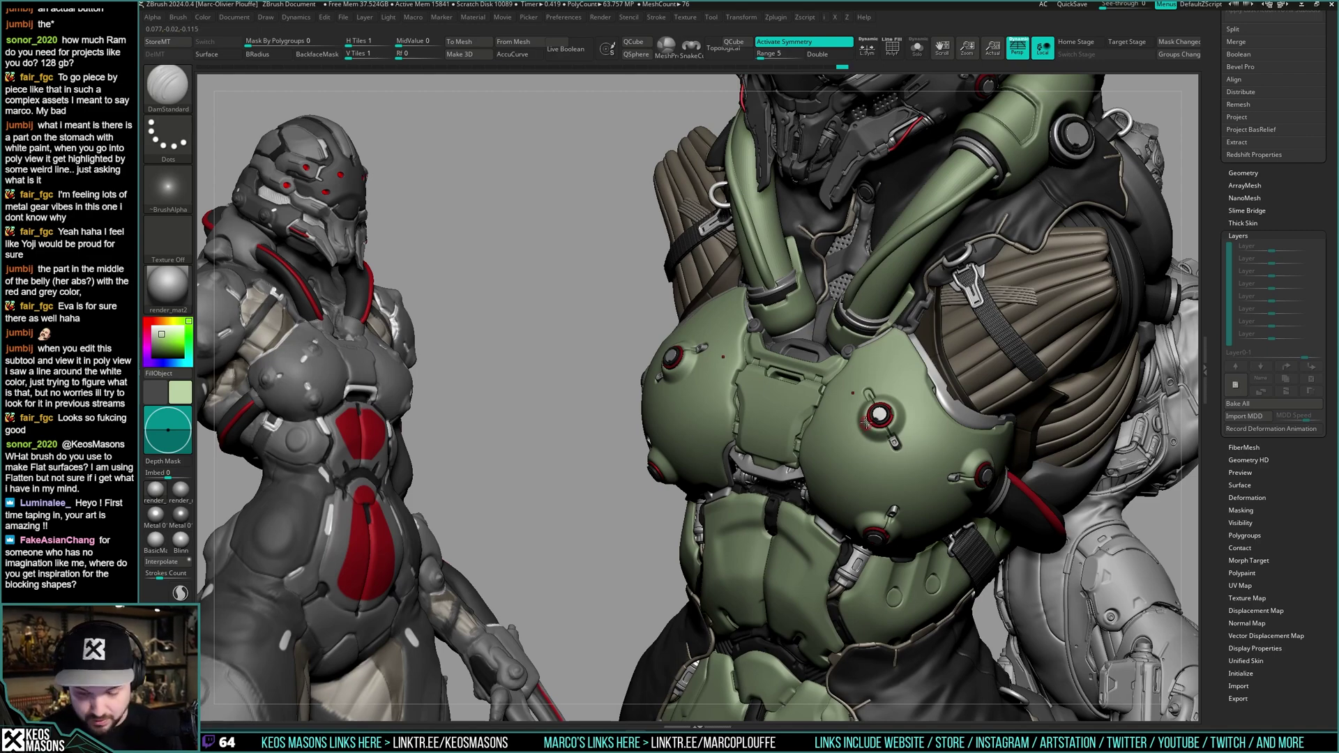
pyautogui.moveTo(827, 385); pyautogui.dragTo(880, 366, button='right')
pyautogui.moveTo(837, 328)
pyautogui.keyDown('ctrl'); pyautogui.mouseDown(button='right')
pyautogui.moveTo(823, 349)
pyautogui.moveTo(844, 352)
pyautogui.moveTo(823, 425)
pyautogui.moveTo(847, 380)
pyautogui.moveTo(896, 363)
pyautogui.moveTo(886, 340)
pyautogui.moveTo(834, 354)
pyautogui.mouseUp(button='right'); pyautogui.keyUp('ctrl')
pyautogui.press('space')
pyautogui.click(920, 367)
pyautogui.hotkey('ctrl', 'shift', 's')
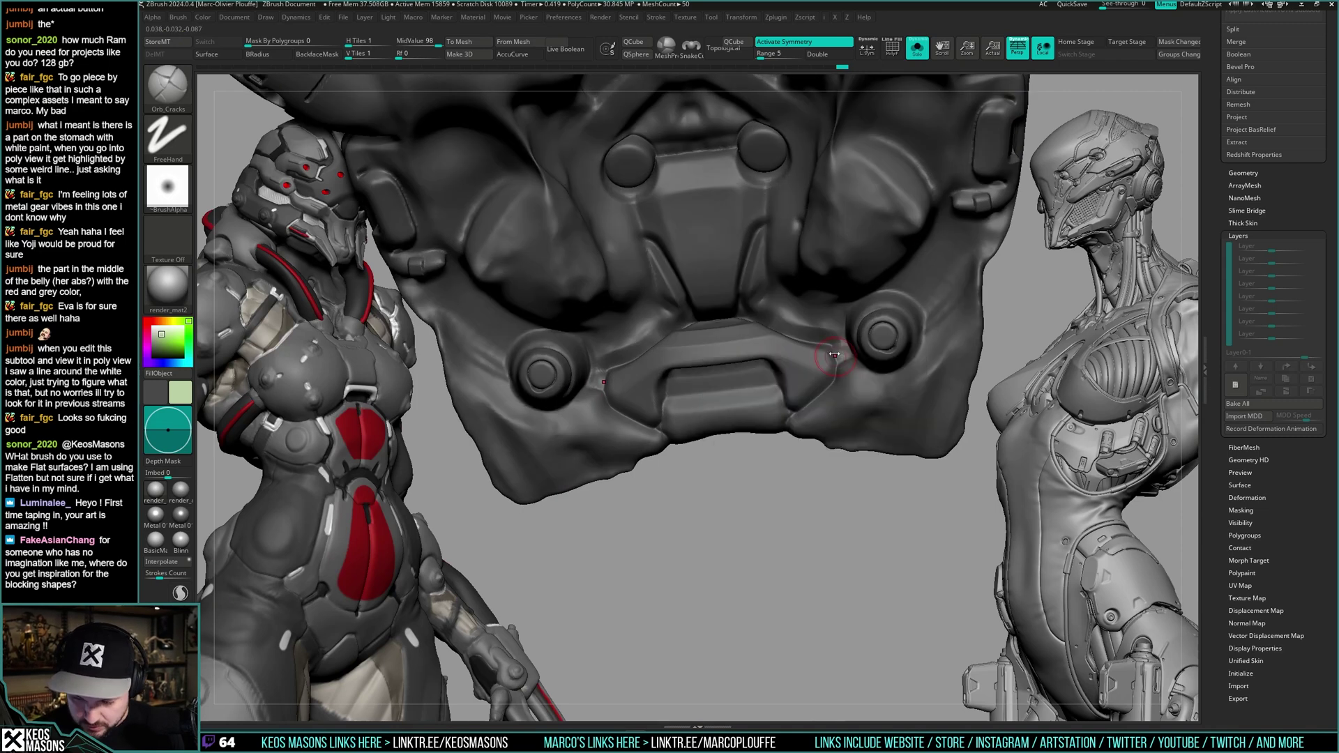
pyautogui.moveTo(836, 359); pyautogui.dragTo(834, 374)
pyautogui.moveTo(835, 372)
pyautogui.mouseDown(button='right')
pyautogui.moveTo(841, 357)
pyautogui.moveTo(837, 372)
pyautogui.moveTo(815, 337)
pyautogui.moveTo(778, 336)
pyautogui.mouseUp(button='right')
pyautogui.hotkey('ctrl', 'z')
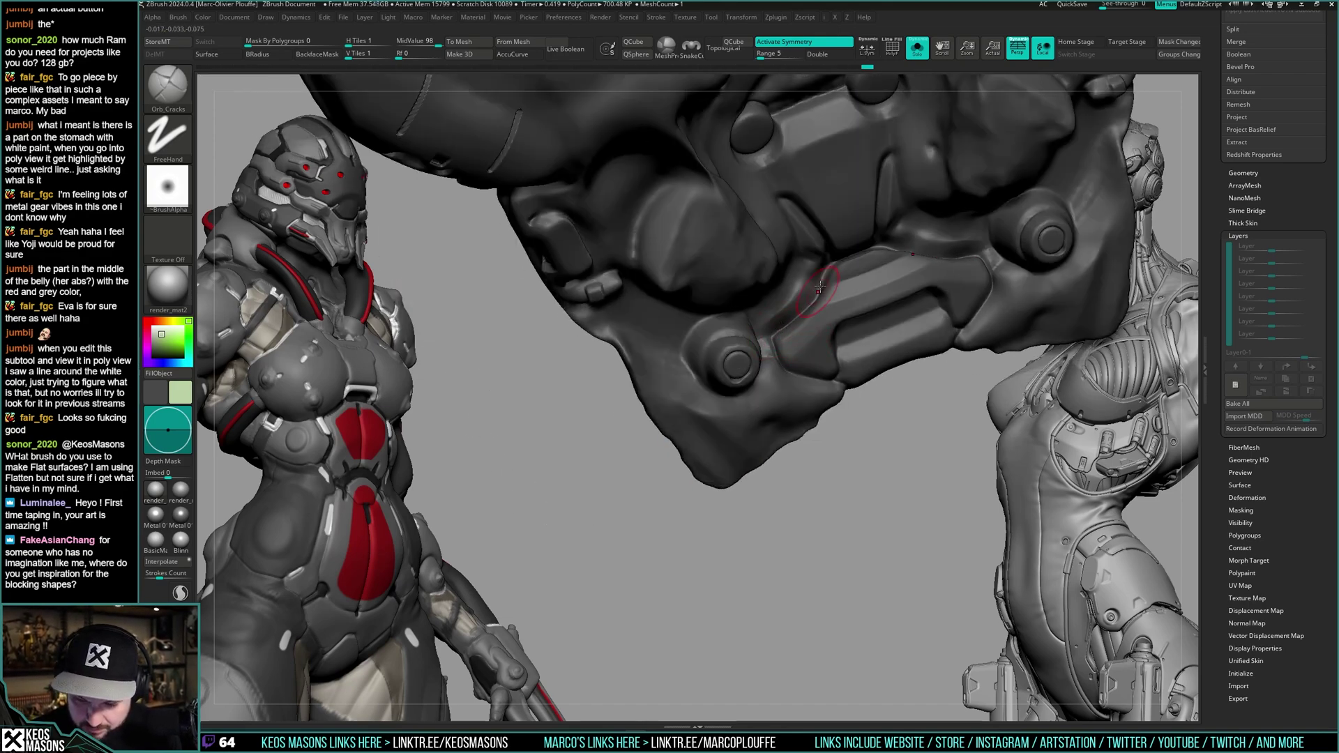
# - Continue the Orb_Cracks crease around the lower plate's outline and smooth the transition between the plate's end and the stud
pyautogui.moveTo(820, 288); pyautogui.dragTo(778, 324, button='right')
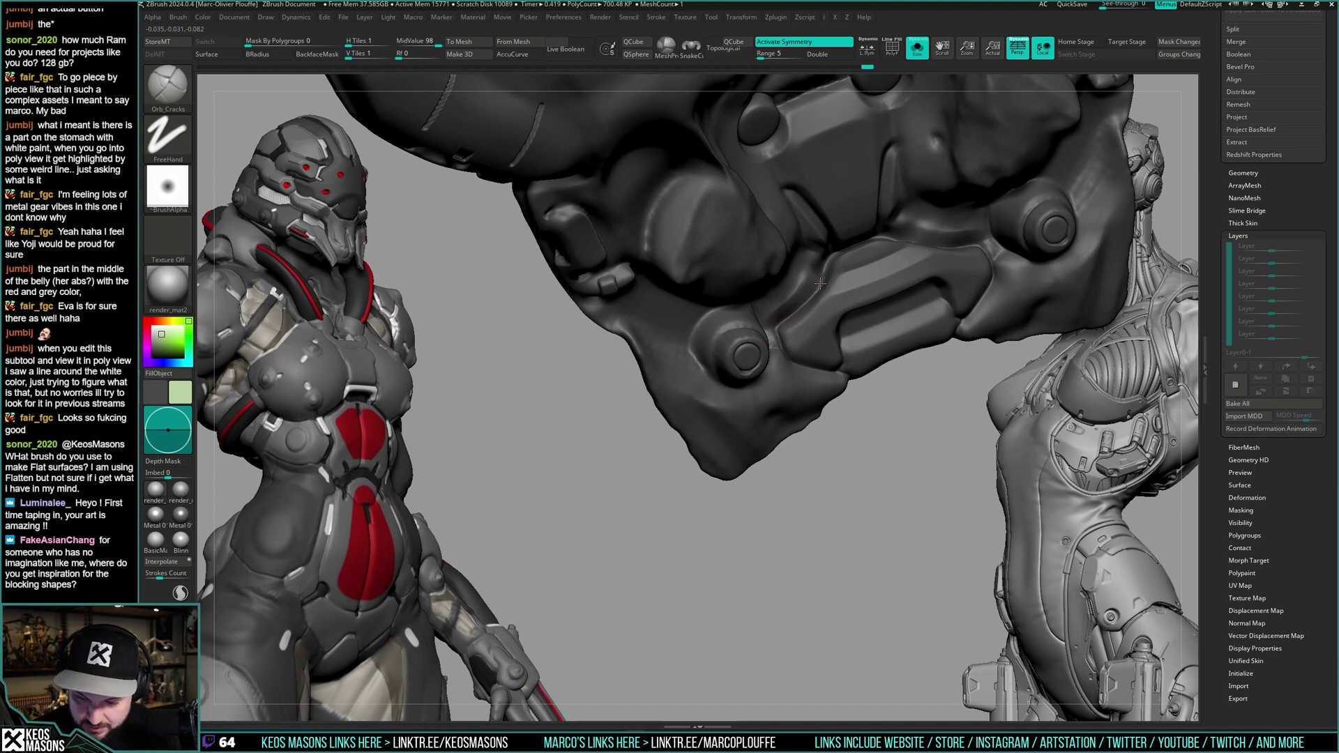
pyautogui.moveTo(820, 283)
pyautogui.mouseDown(button='right')
pyautogui.moveTo(826, 271)
pyautogui.moveTo(774, 323)
pyautogui.moveTo(768, 274)
pyautogui.moveTo(800, 292)
pyautogui.moveTo(825, 254)
pyautogui.moveTo(794, 317)
pyautogui.moveTo(733, 300)
pyautogui.mouseUp(button='right')
pyautogui.hotkey('alt', 's')
pyautogui.hotkey('alt', 's')
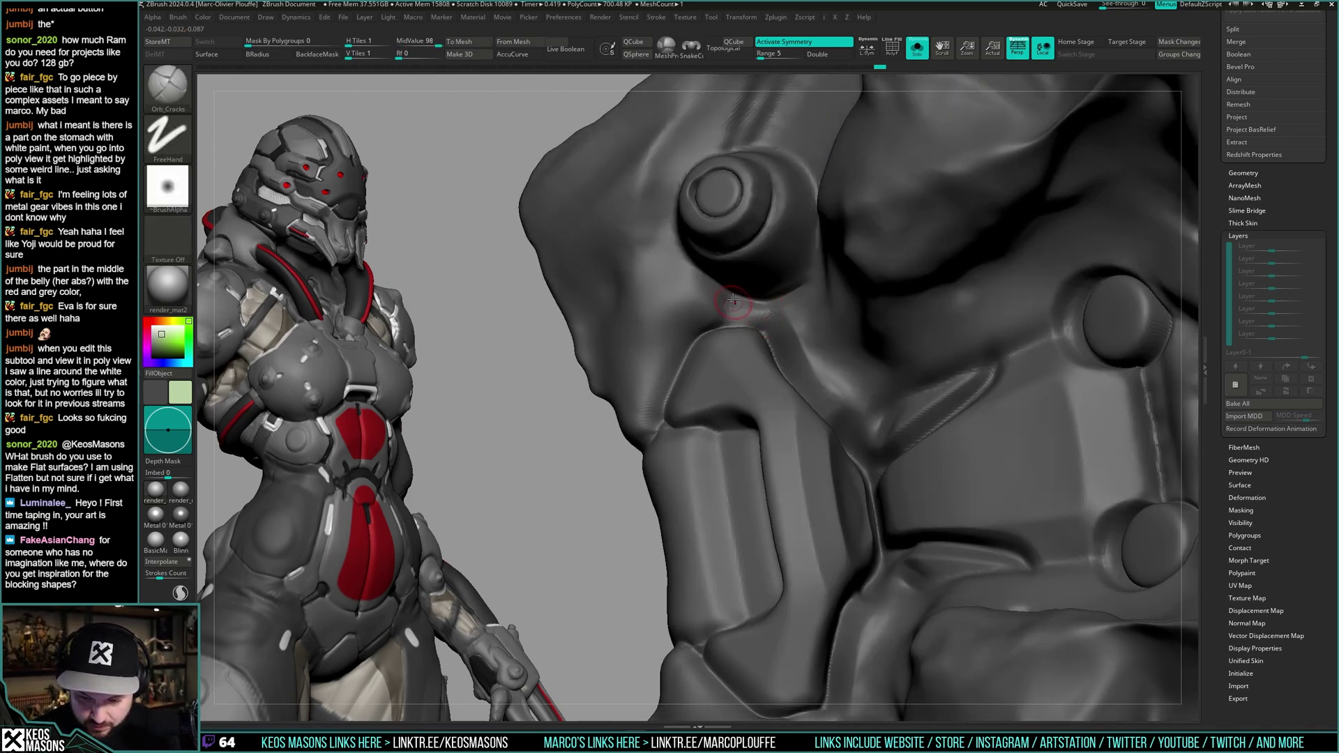
pyautogui.moveTo(729, 302)
pyautogui.mouseDown(button='right')
pyautogui.moveTo(769, 322)
pyautogui.moveTo(786, 277)
pyautogui.mouseUp(button='right')
pyautogui.keyDown('shift'); pyautogui.moveTo(785, 276); pyautogui.dragTo(774, 300); pyautogui.keyUp('shift')
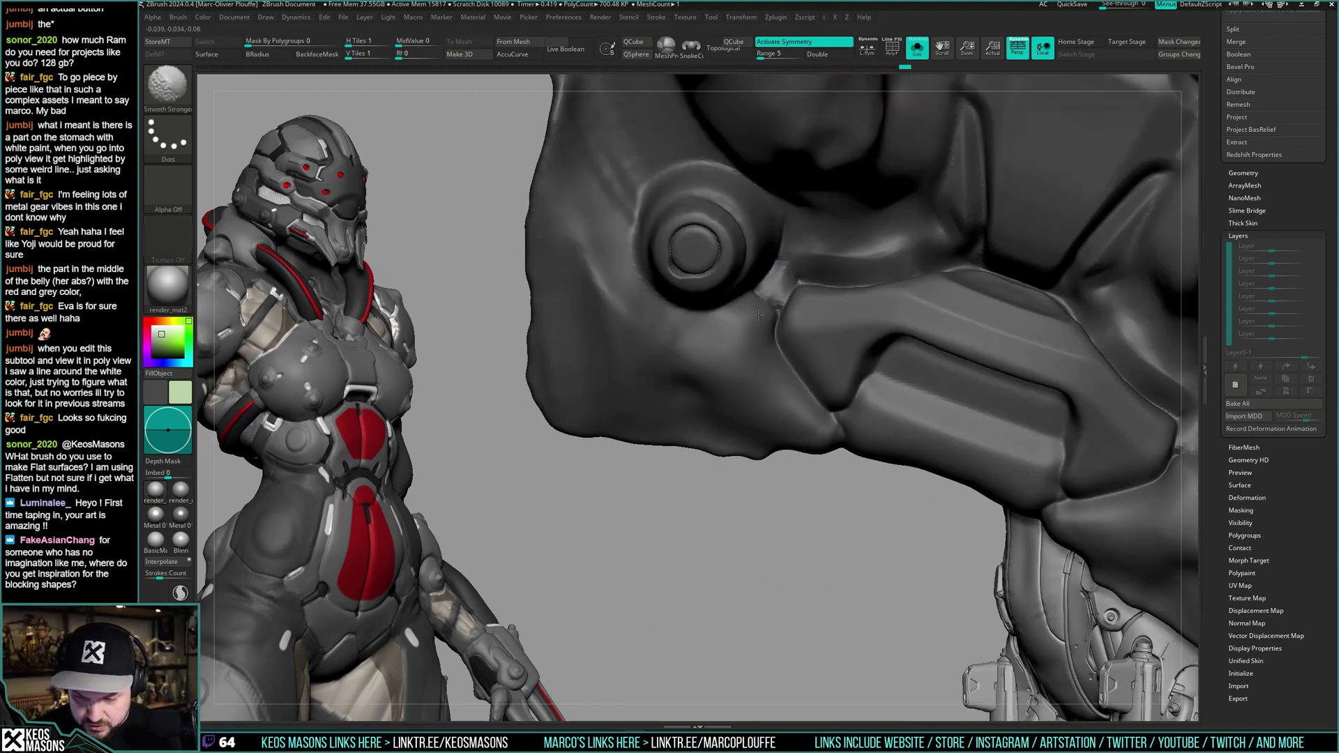
pyautogui.moveTo(775, 305); pyautogui.dragTo(884, 229, button='right')
pyautogui.hotkey('shift', 's')
# - Flatten the small bridge between the stud and the lower plate's end with hPolish, checking it among the surrounding armor
pyautogui.moveTo(940, 280)
pyautogui.mouseDown(button='right')
pyautogui.moveTo(821, 330)
pyautogui.moveTo(814, 352)
pyautogui.moveTo(803, 345)
pyautogui.mouseUp(button='right')
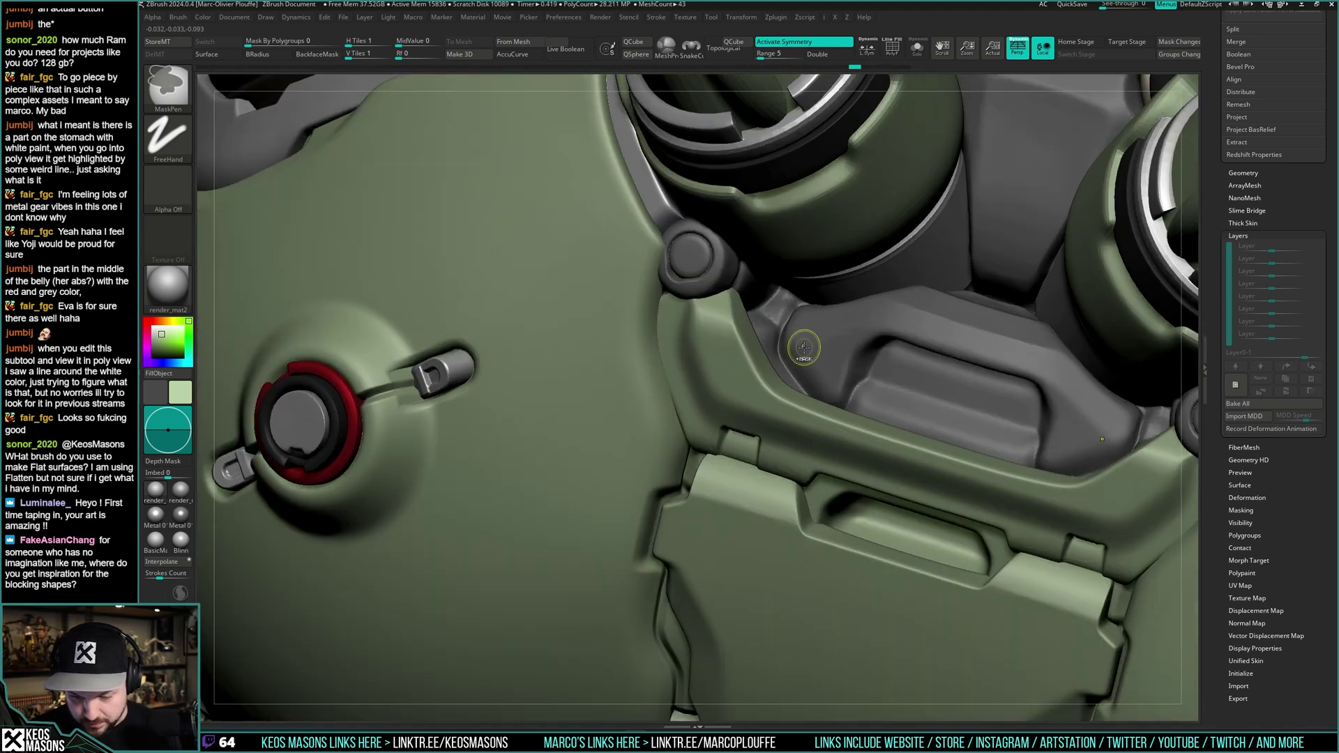
pyautogui.hotkey('ctrl', 'shift')
pyautogui.press('space')
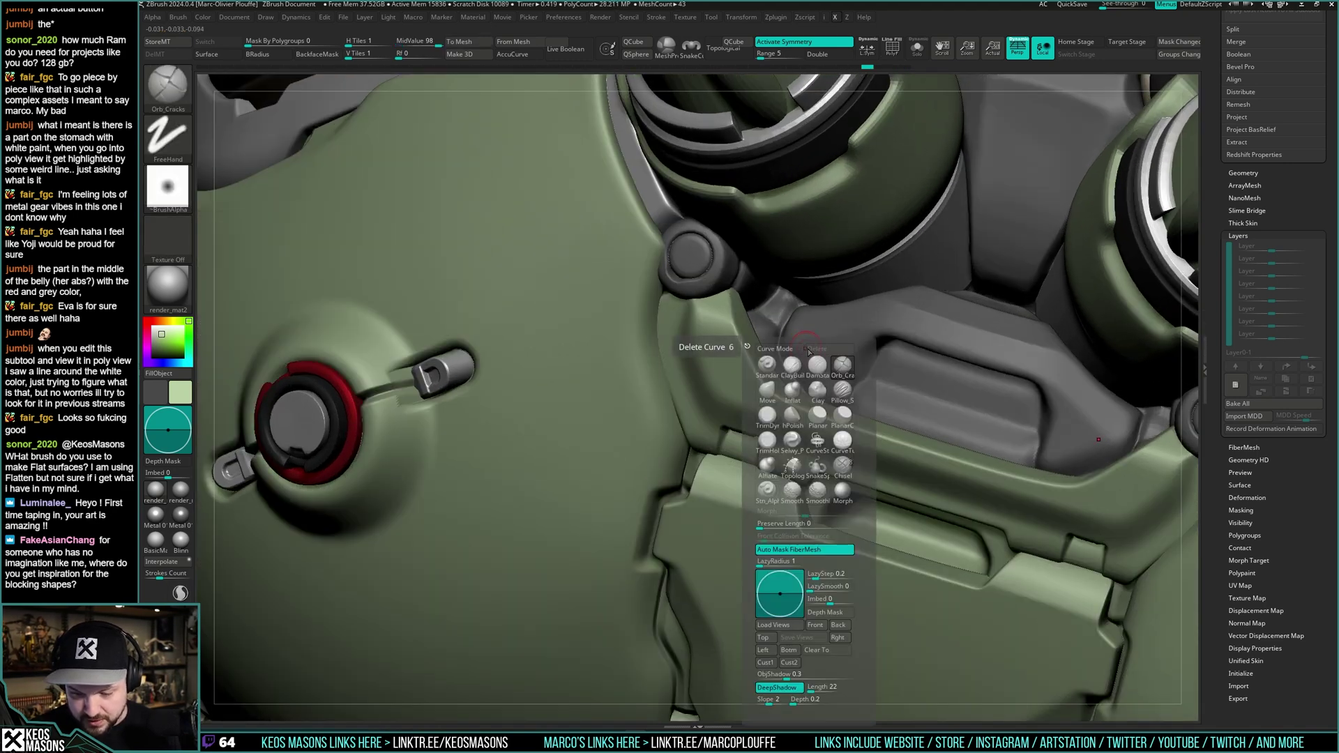
pyautogui.click(795, 419)
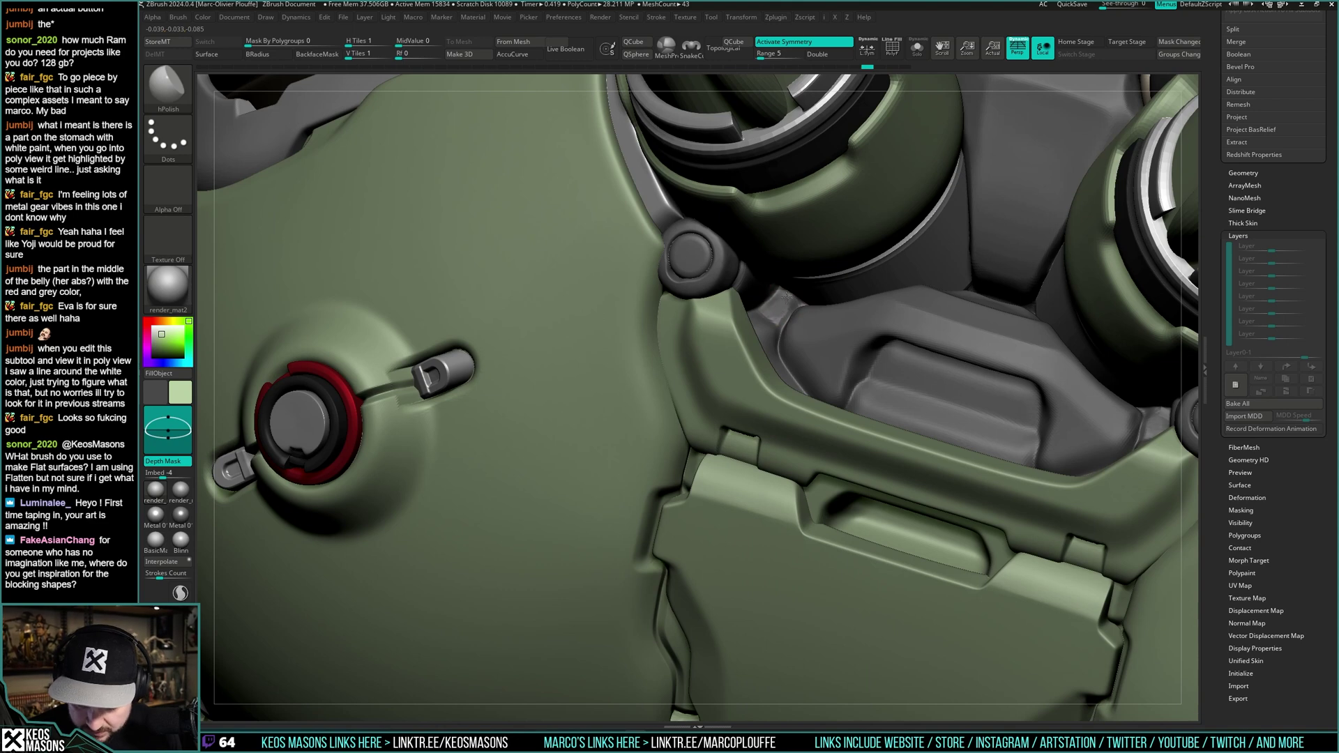
pyautogui.moveTo(783, 307); pyautogui.dragTo(788, 300)
pyautogui.moveTo(788, 299)
pyautogui.mouseDown(button='right')
pyautogui.moveTo(796, 282)
pyautogui.moveTo(785, 305)
pyautogui.mouseUp(button='right')
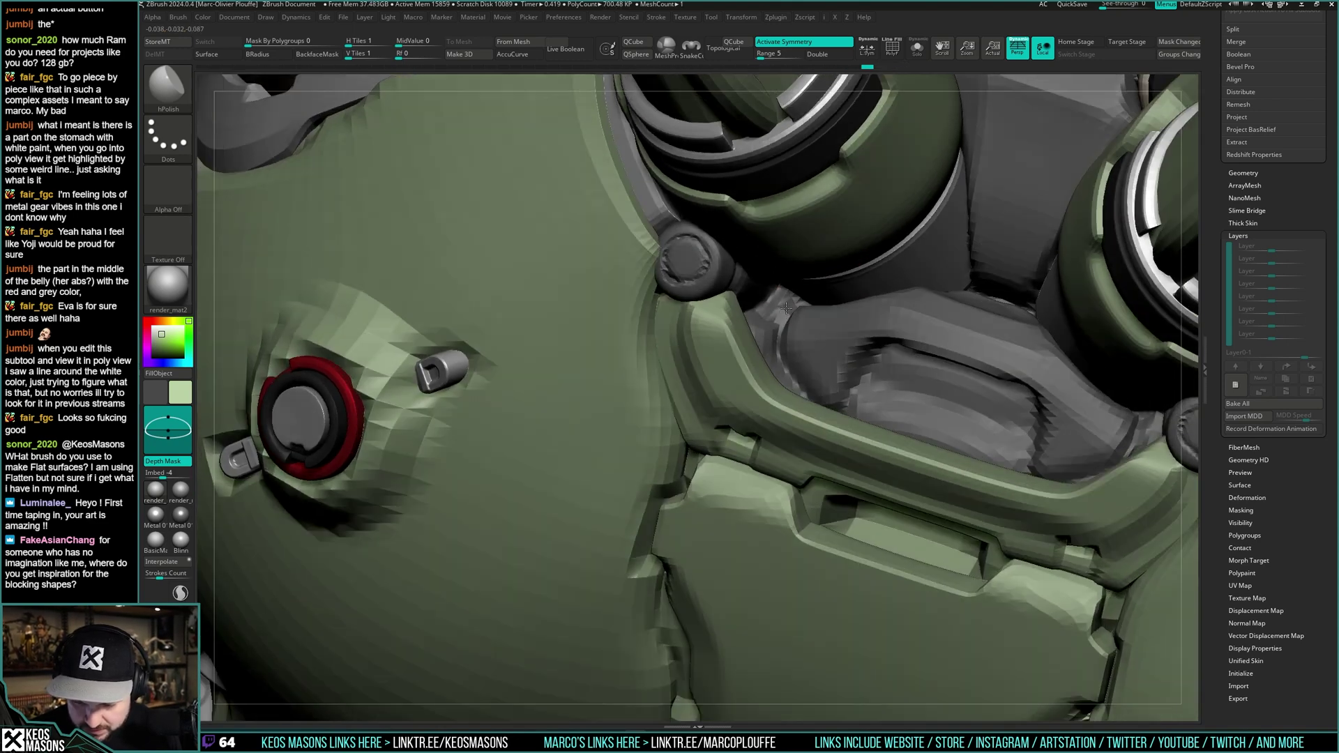
pyautogui.press('space')
pyautogui.press('space')
pyautogui.hotkey('alt', 'shift', 's')
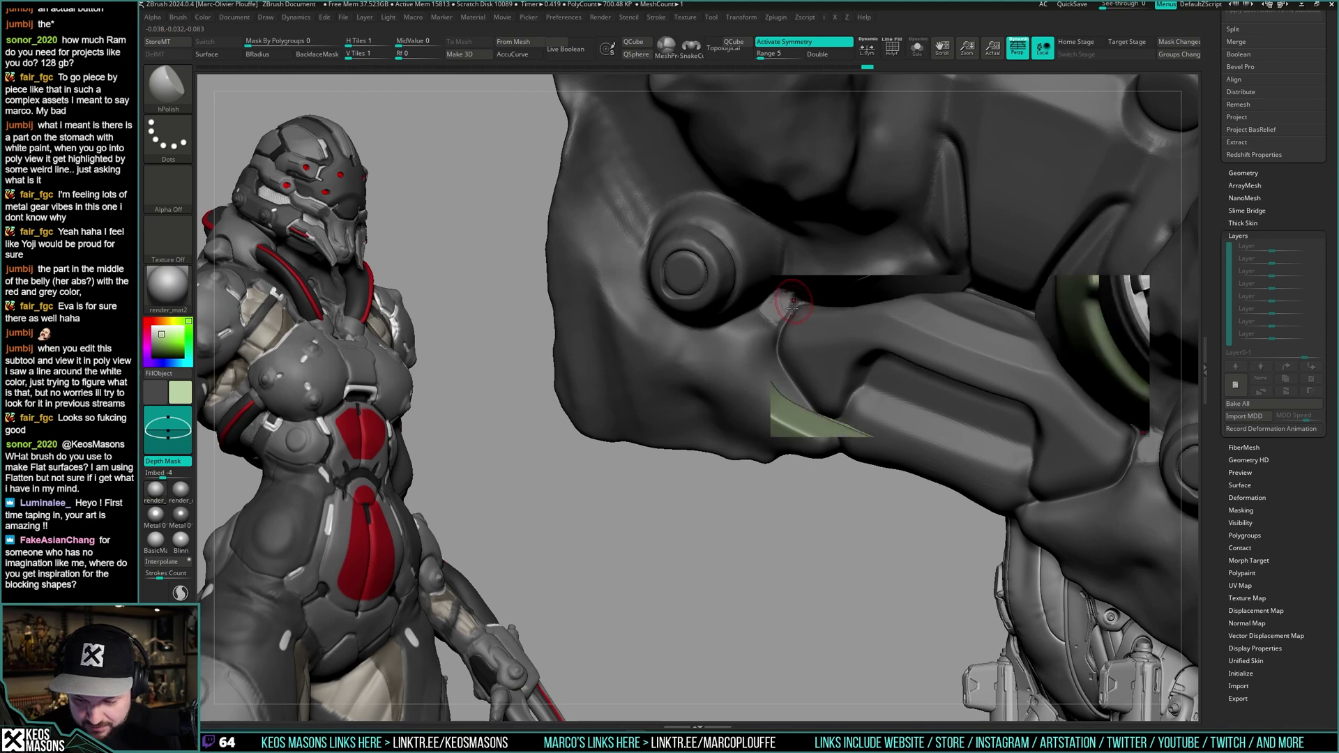
pyautogui.hotkey('shift', 's')
pyautogui.press('space')
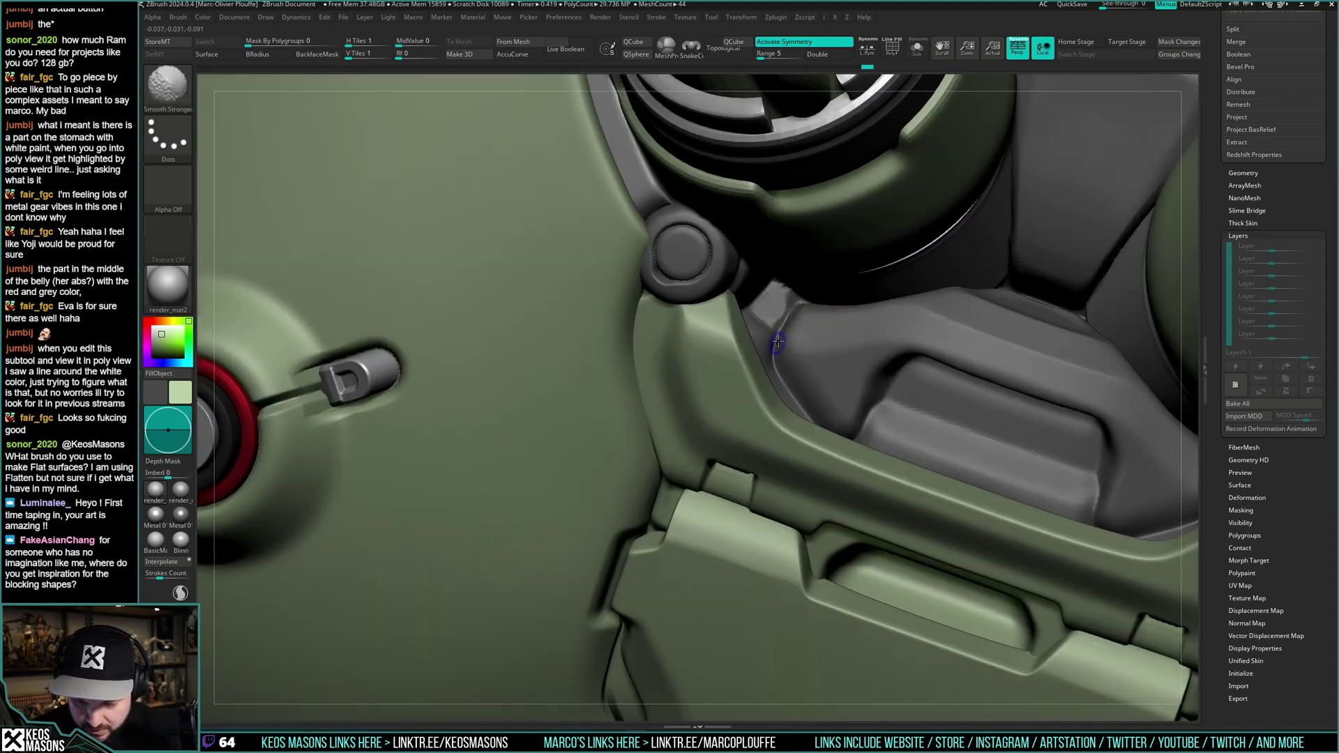
# - Return to the Orb_Cracks brush and define the edges of the small bridge where it meets the lower plate's end
pyautogui.press('space')
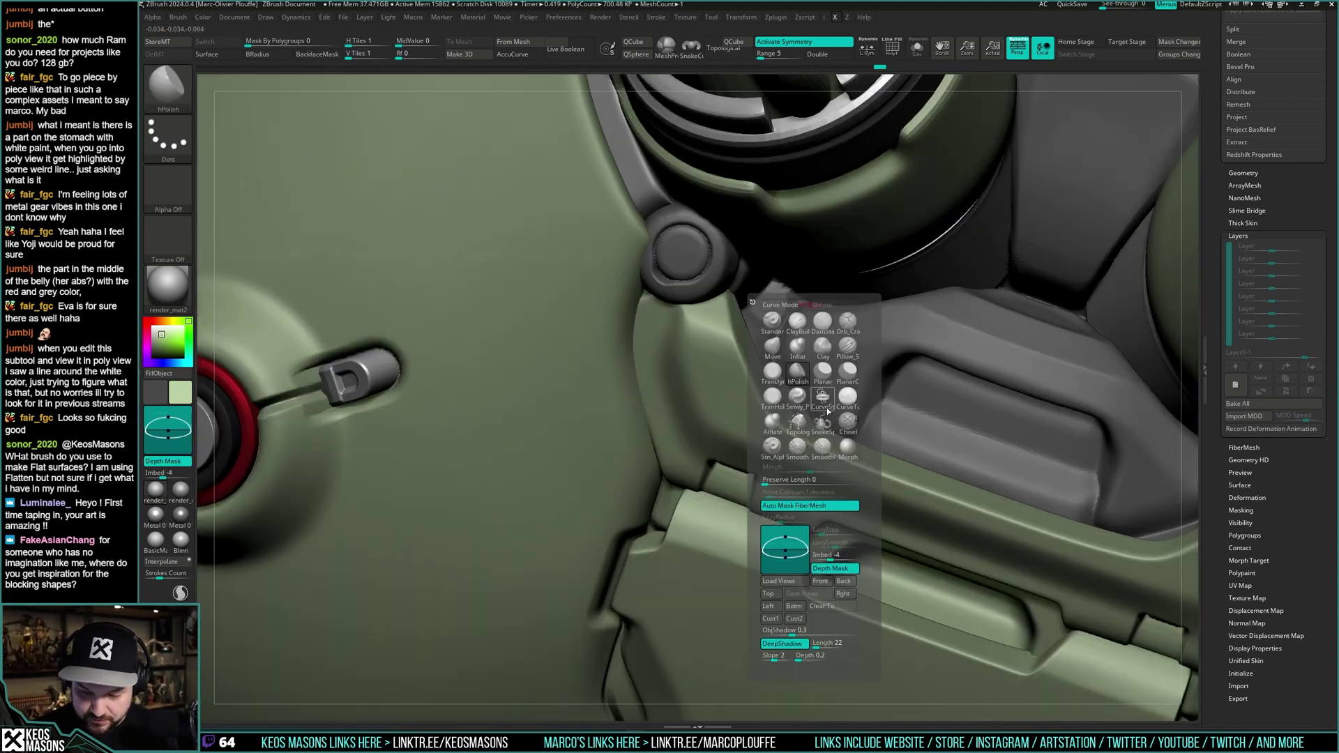
pyautogui.click(848, 321)
pyautogui.rightClick(805, 305)
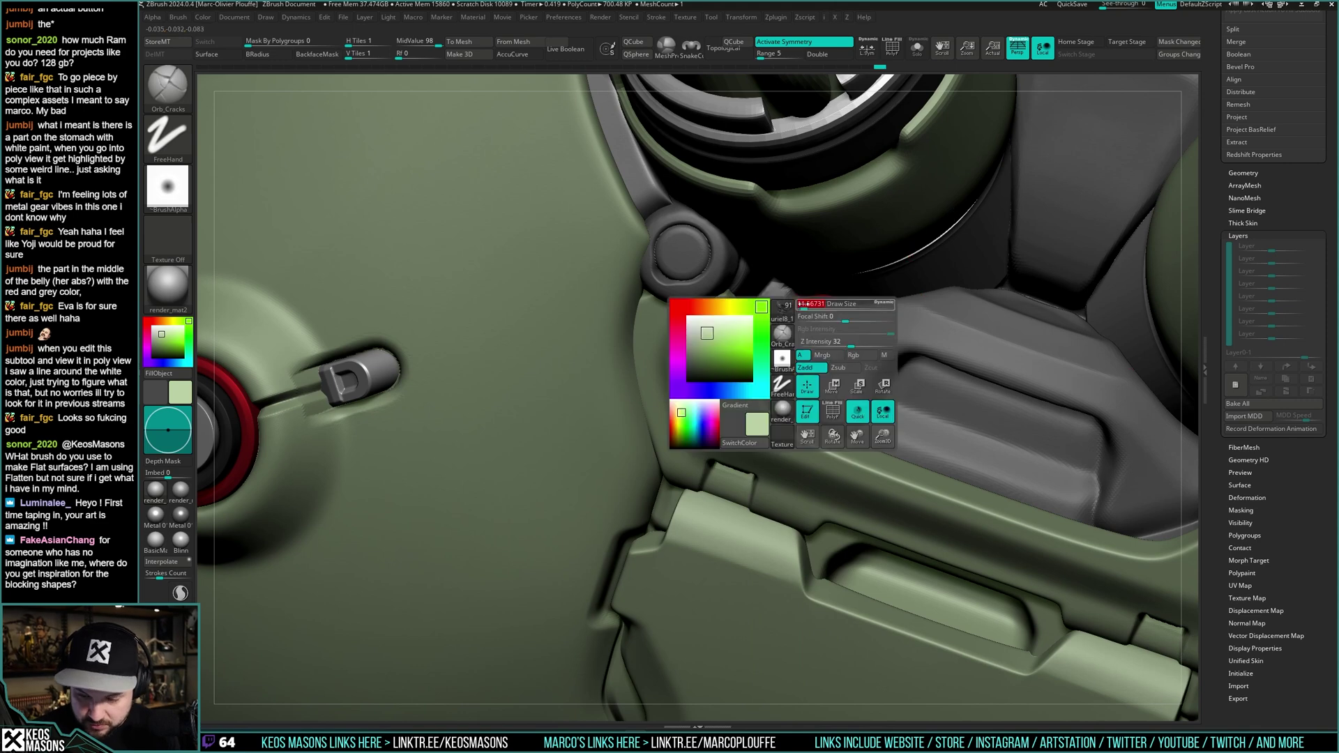
pyautogui.moveTo(805, 305); pyautogui.dragTo(775, 330, button='right')
pyautogui.hotkey('alt', 's')
pyautogui.rightClick(782, 324)
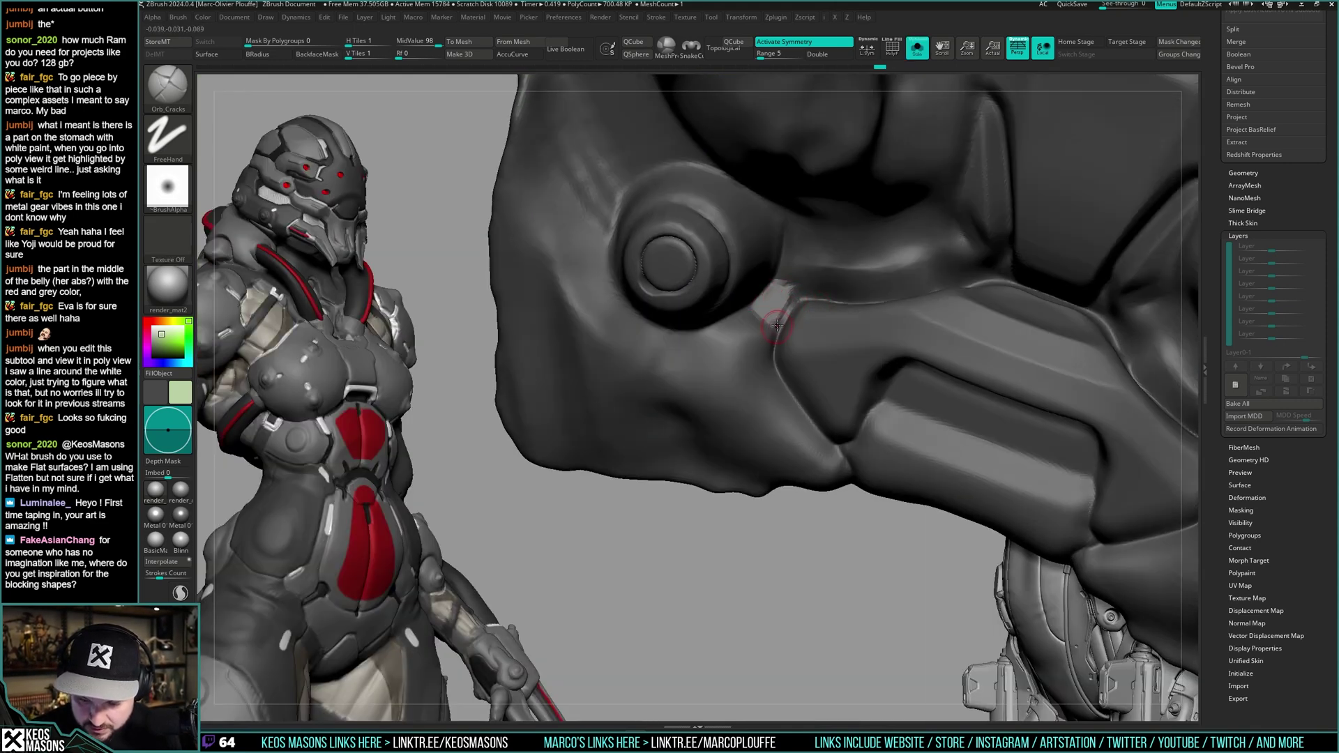
pyautogui.hotkey('ctrl', 'shift', 's')
pyautogui.moveTo(787, 300); pyautogui.dragTo(769, 319, button='right')
# - Switch to the DamStandard brush and deepen the crease between the small bridge and the lower plate's rounded end
pyautogui.press('space')
pyautogui.click(808, 312)
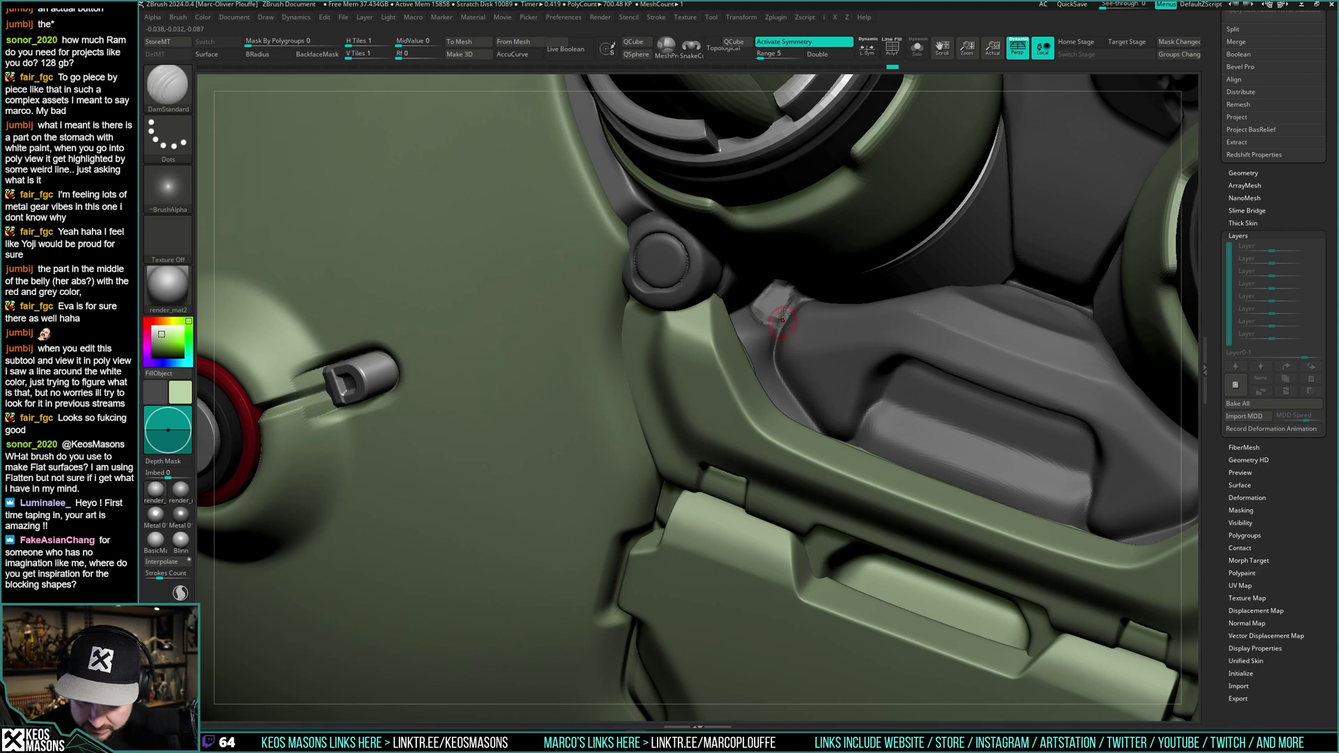
pyautogui.moveTo(785, 315)
pyautogui.mouseDown(button='right')
pyautogui.moveTo(800, 279)
pyautogui.moveTo(785, 347)
pyautogui.moveTo(762, 315)
pyautogui.mouseUp(button='right')
pyautogui.press('s')
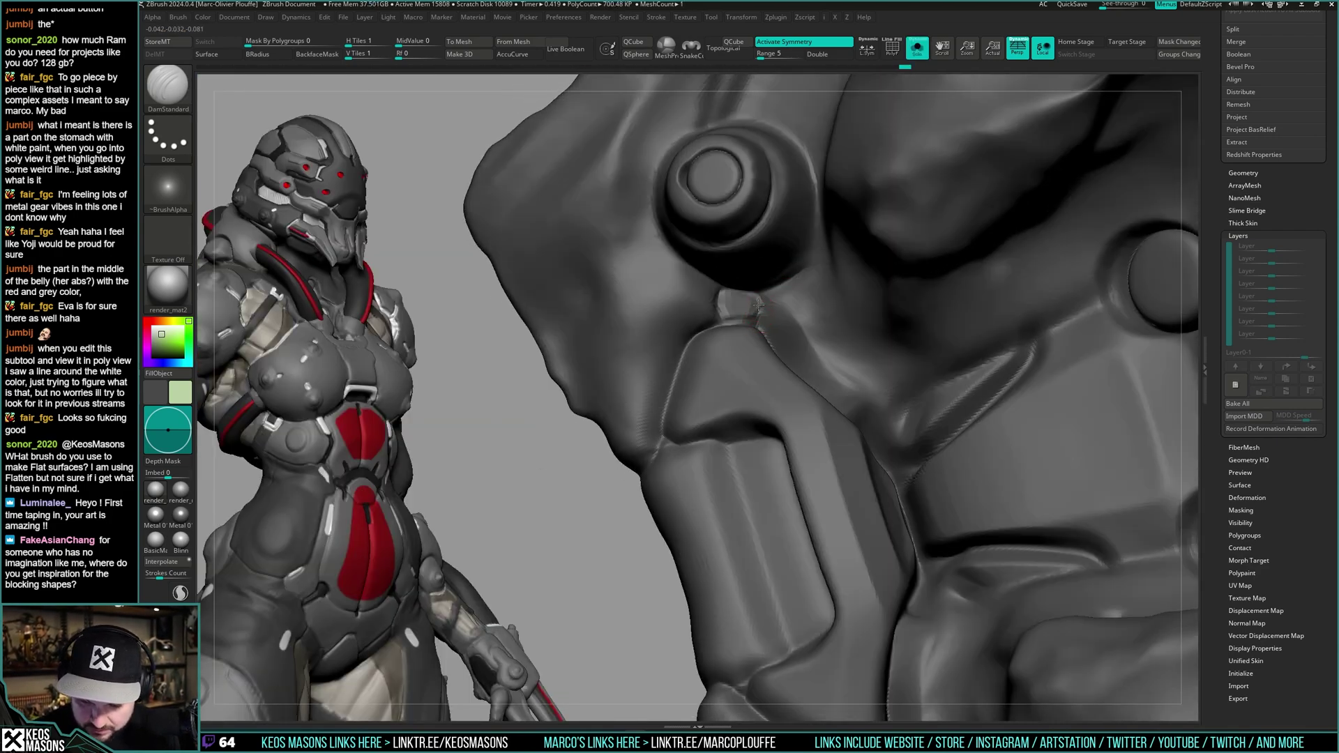
pyautogui.hotkey('alt', 's')
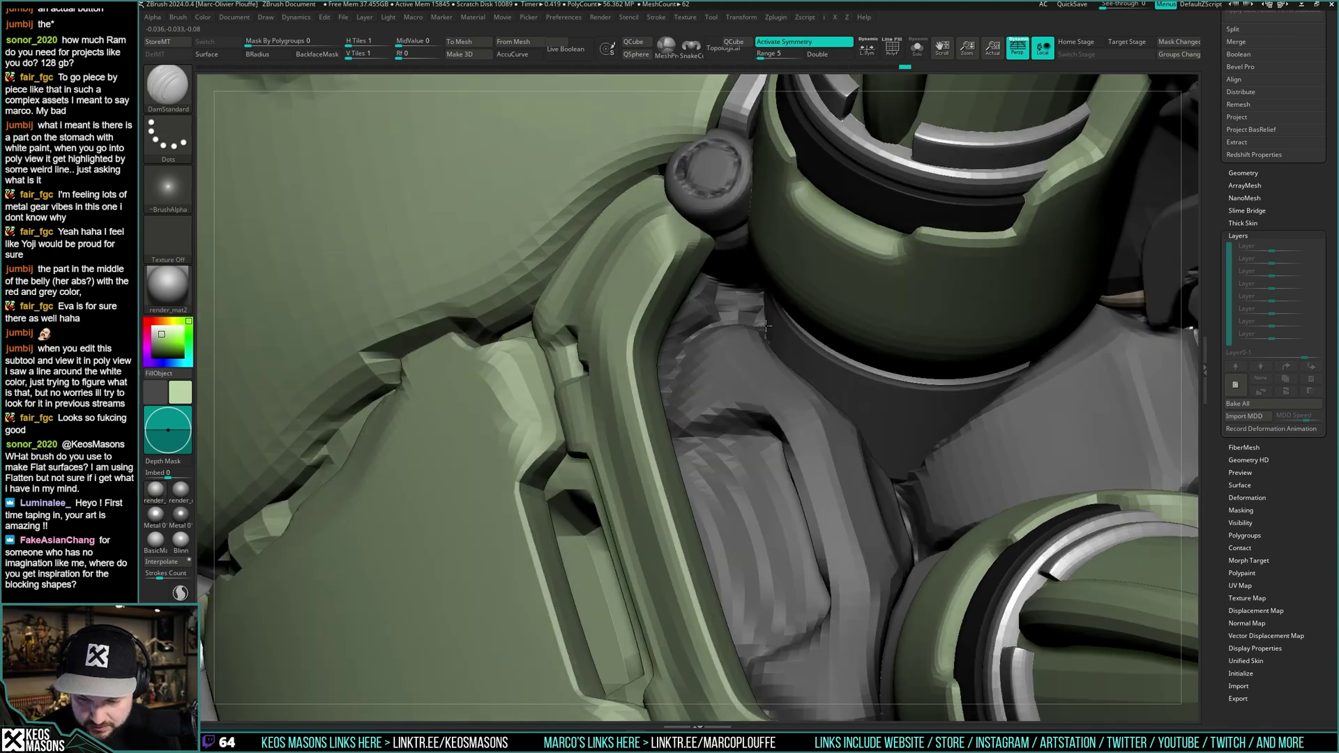
pyautogui.hotkey('alt', 's')
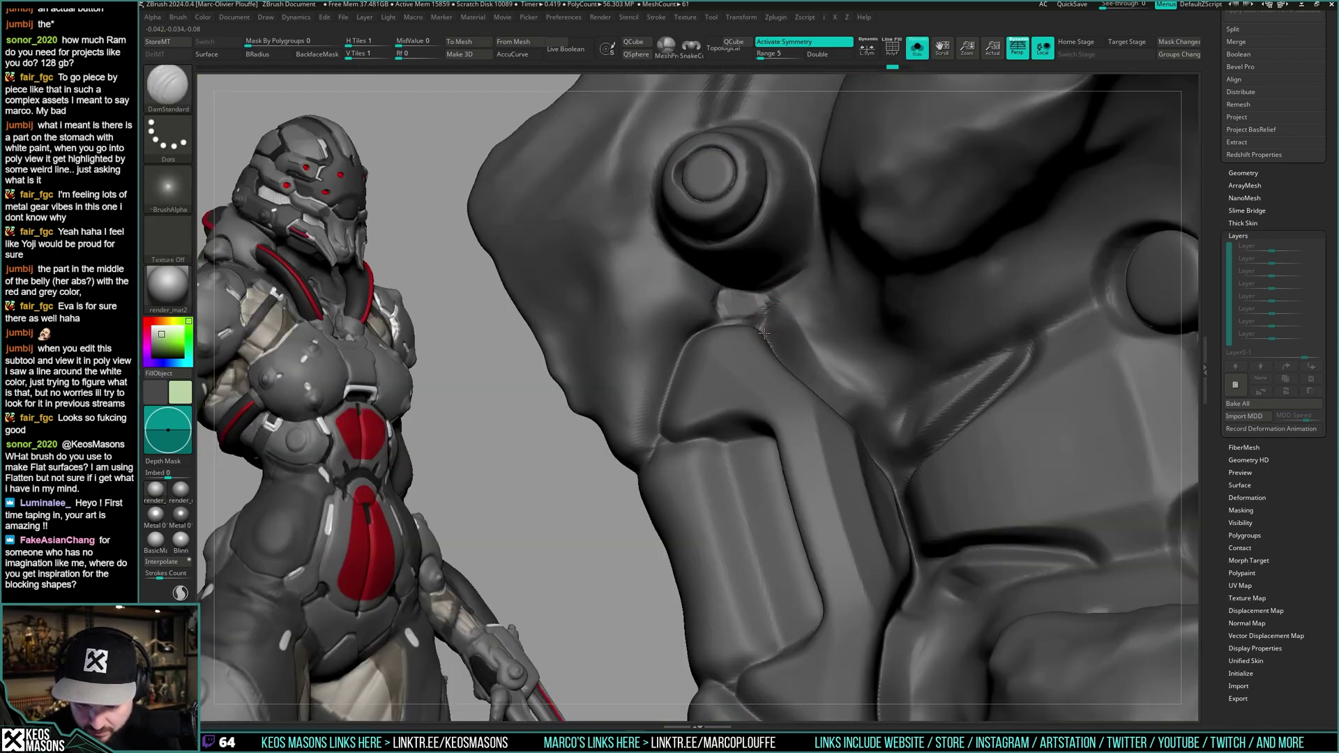
# - Adjust the edge of the small bridge below the stud with the Move brush, checking its fit among the surrounding armor
pyautogui.hotkey('alt', 's')
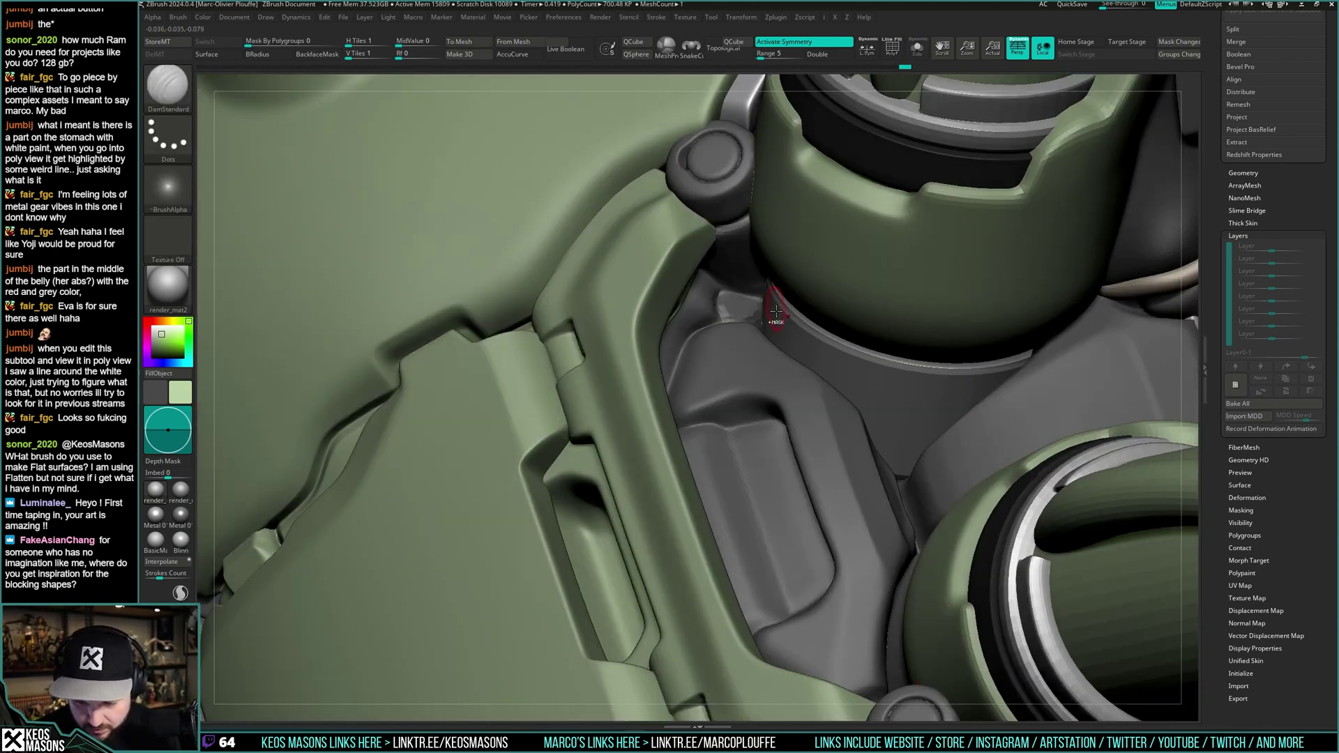
pyautogui.hotkey('alt', 's')
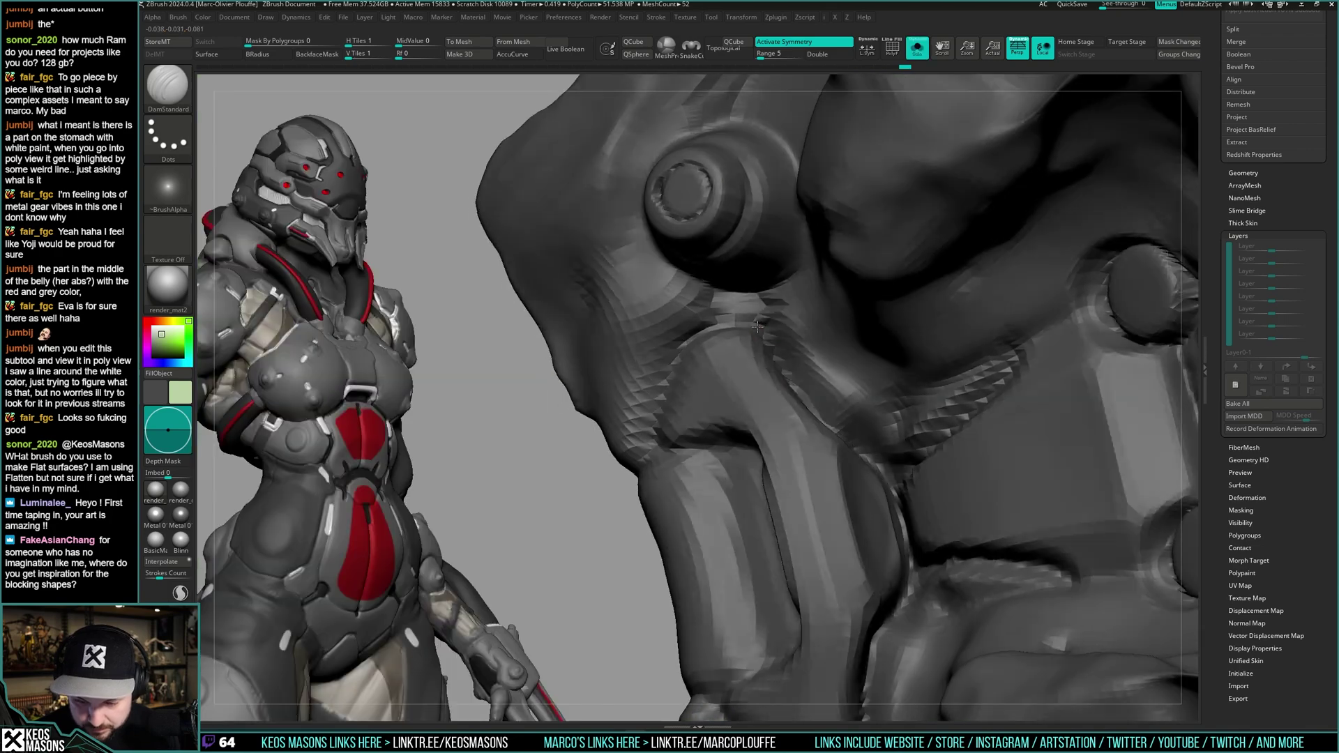
pyautogui.hotkey('ctrl', 'space')
pyautogui.click(738, 336)
pyautogui.press('space')
pyautogui.click(759, 313)
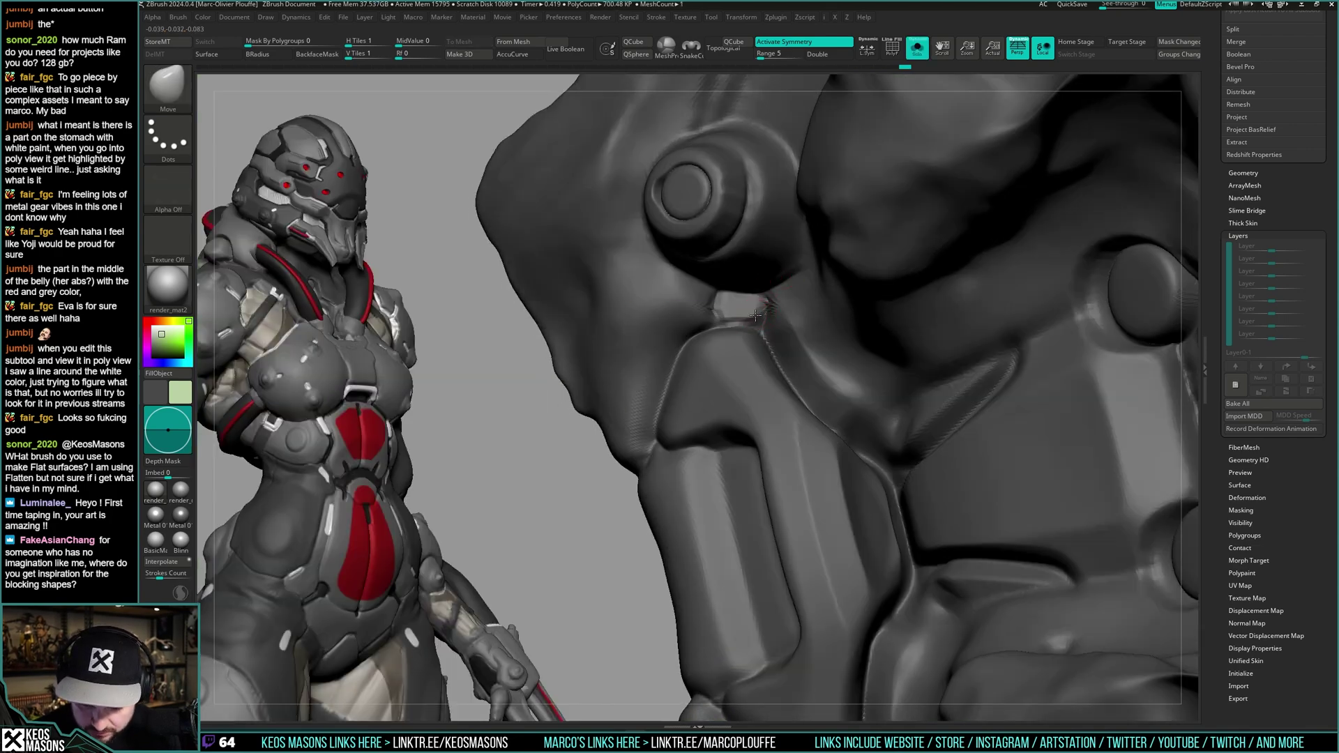
pyautogui.hotkey('alt', 's')
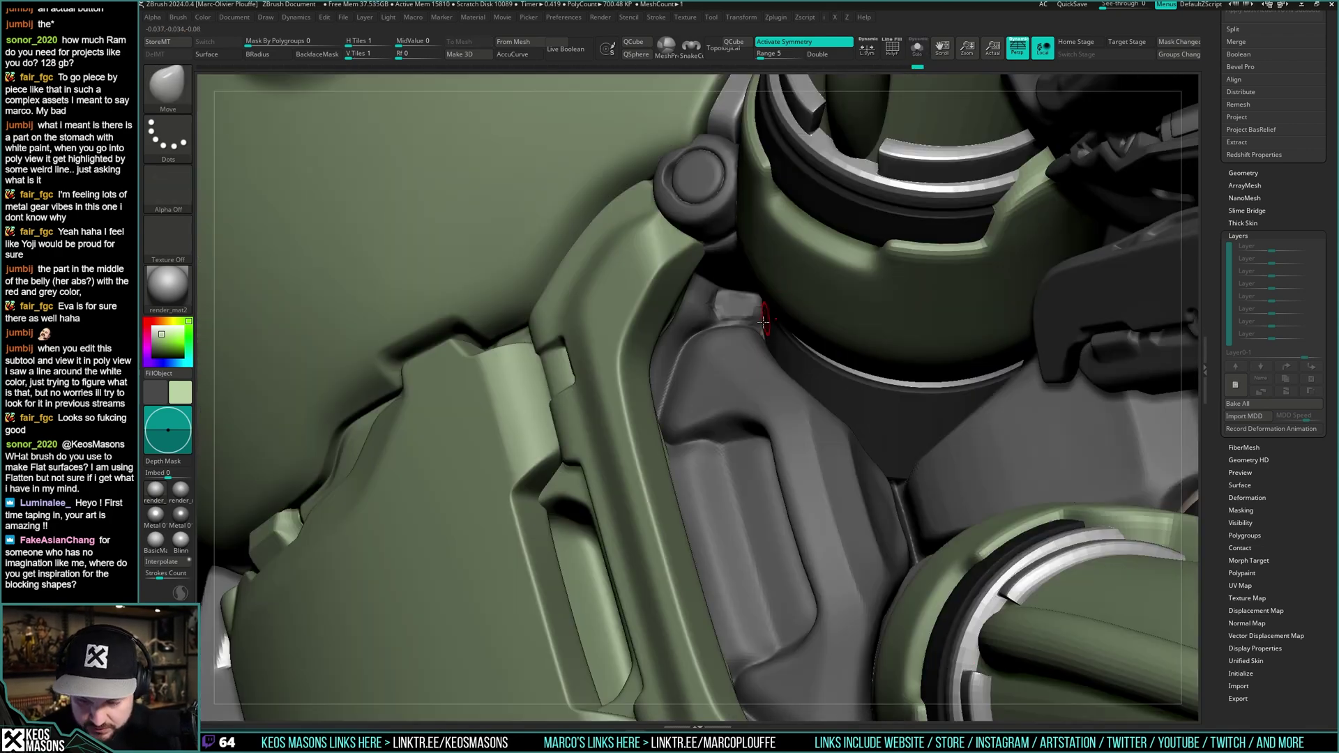
pyautogui.moveTo(752, 304); pyautogui.dragTo(812, 358, button='right')
pyautogui.hotkey('alt', 's')
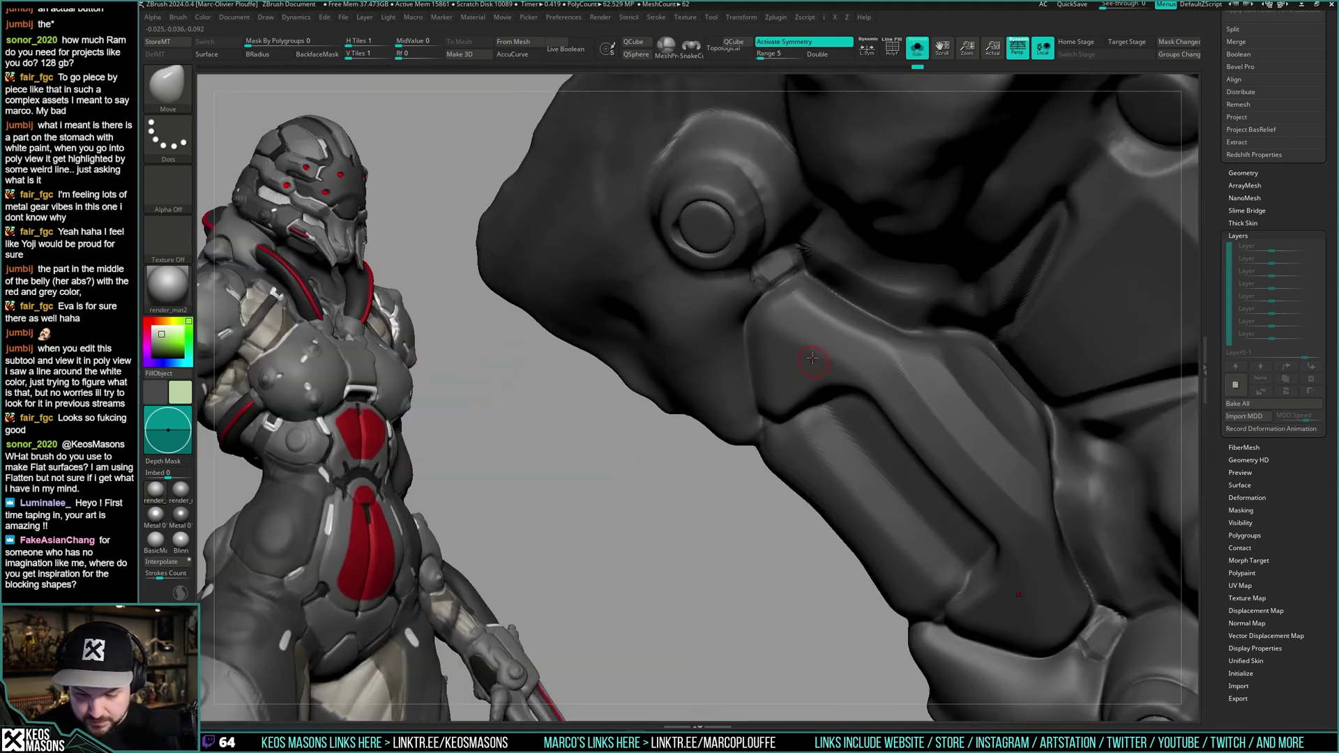
# - Return to DamStandard and refine the crease where the small bridge meets the lower plate, checking it with the other armor parts shown
pyautogui.press('b')
pyautogui.press('d')
pyautogui.press('s')
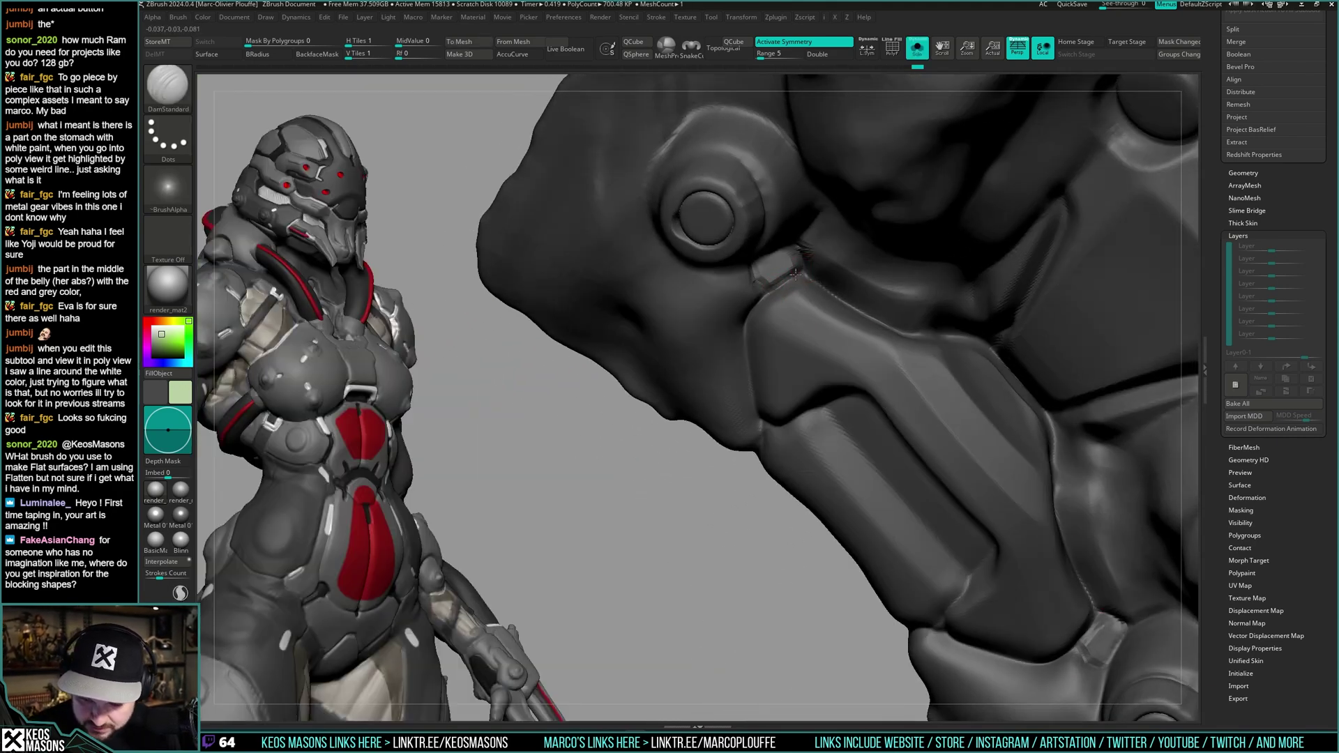
pyautogui.moveTo(809, 265)
pyautogui.keyDown('ctrl'); pyautogui.mouseDown(button='right')
pyautogui.moveTo(780, 155)
pyautogui.moveTo(888, 337)
pyautogui.moveTo(806, 339)
pyautogui.moveTo(814, 391)
pyautogui.moveTo(774, 338)
pyautogui.moveTo(756, 354)
pyautogui.moveTo(753, 321)
pyautogui.moveTo(739, 375)
pyautogui.mouseUp(button='right'); pyautogui.keyUp('ctrl')
pyautogui.hotkey('alt', 's')
pyautogui.hotkey('alt', 's')
pyautogui.hotkey('alt', 's')
pyautogui.press('space')
pyautogui.moveTo(770, 305); pyautogui.dragTo(765, 298)
pyautogui.moveTo(765, 298)
pyautogui.keyDown('shift'); pyautogui.mouseDown(button='right')
pyautogui.moveTo(765, 283)
pyautogui.moveTo(780, 317)
pyautogui.mouseUp(button='right'); pyautogui.keyUp('shift')
pyautogui.press('space')
pyautogui.hotkey('alt', 's')
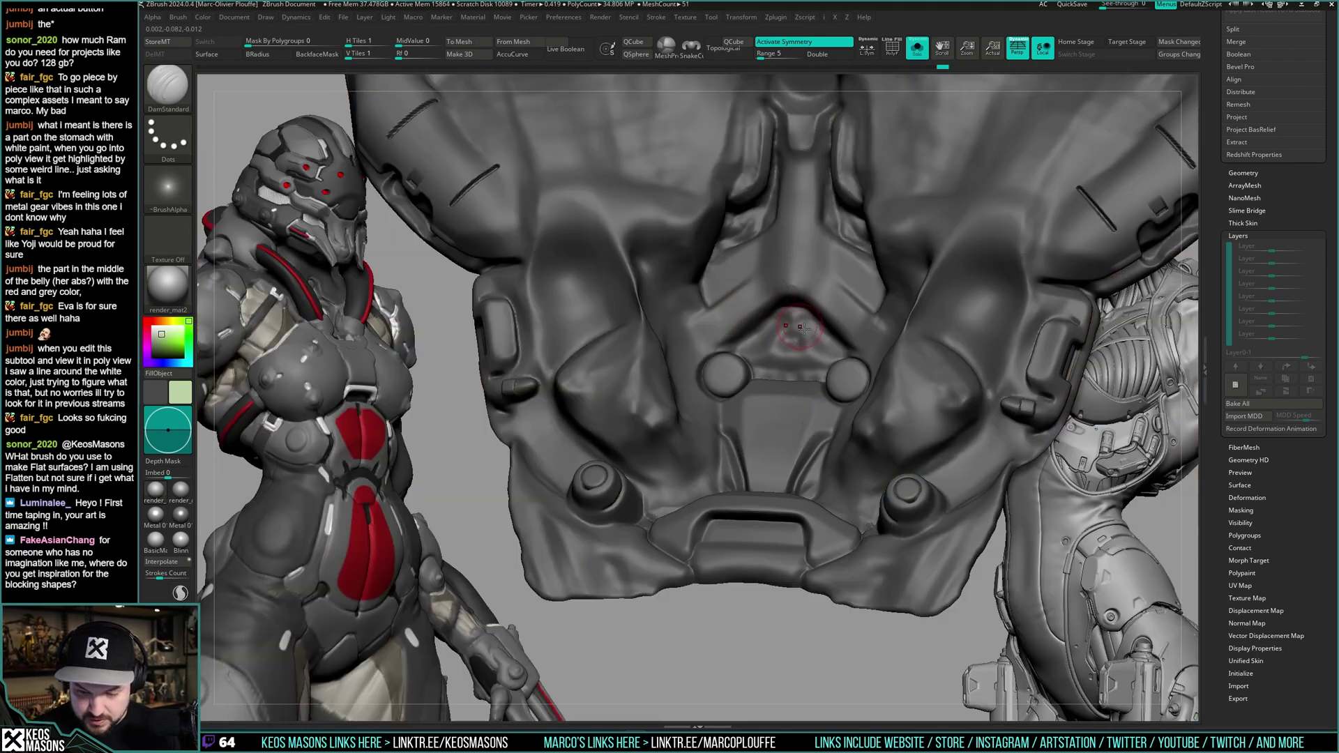
# - Smooth the Y-shaped center bracket below the neck and flatten its side arms with hPolish
pyautogui.press('b')
pyautogui.click(794, 396)
pyautogui.moveTo(790, 380)
pyautogui.mouseDown(button='right')
pyautogui.moveTo(776, 303)
pyautogui.moveTo(803, 299)
pyautogui.moveTo(764, 366)
pyautogui.mouseUp(button='right')
pyautogui.press('space')
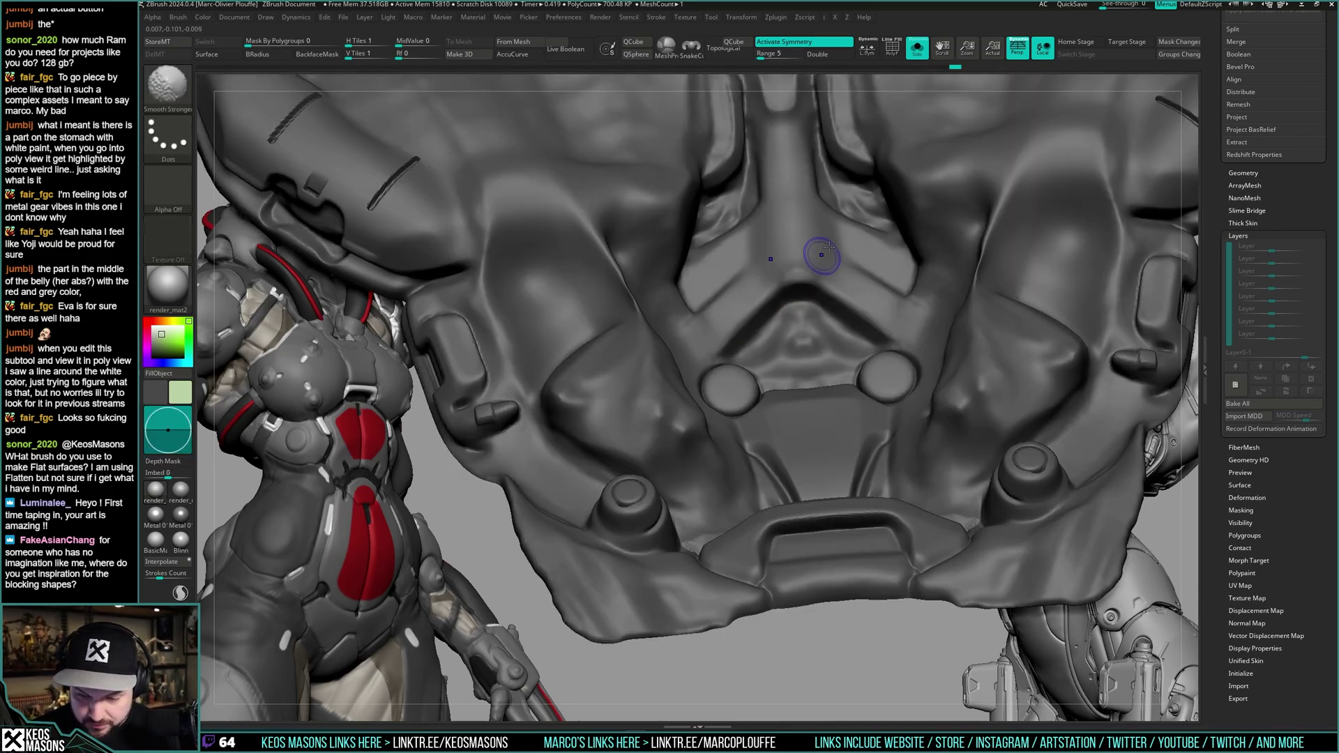
pyautogui.keyDown('shift'); pyautogui.moveTo(821, 260); pyautogui.dragTo(840, 273); pyautogui.keyUp('shift')
pyautogui.hotkey('alt', 's')
pyautogui.moveTo(836, 256)
pyautogui.mouseDown(button='right')
pyautogui.moveTo(827, 288)
pyautogui.moveTo(842, 300)
pyautogui.moveTo(800, 284)
pyautogui.mouseUp(button='right')
pyautogui.hotkey('alt', 's')
pyautogui.moveTo(726, 354); pyautogui.dragTo(740, 390, button='right')
pyautogui.moveTo(760, 292); pyautogui.dragTo(748, 310, button='right')
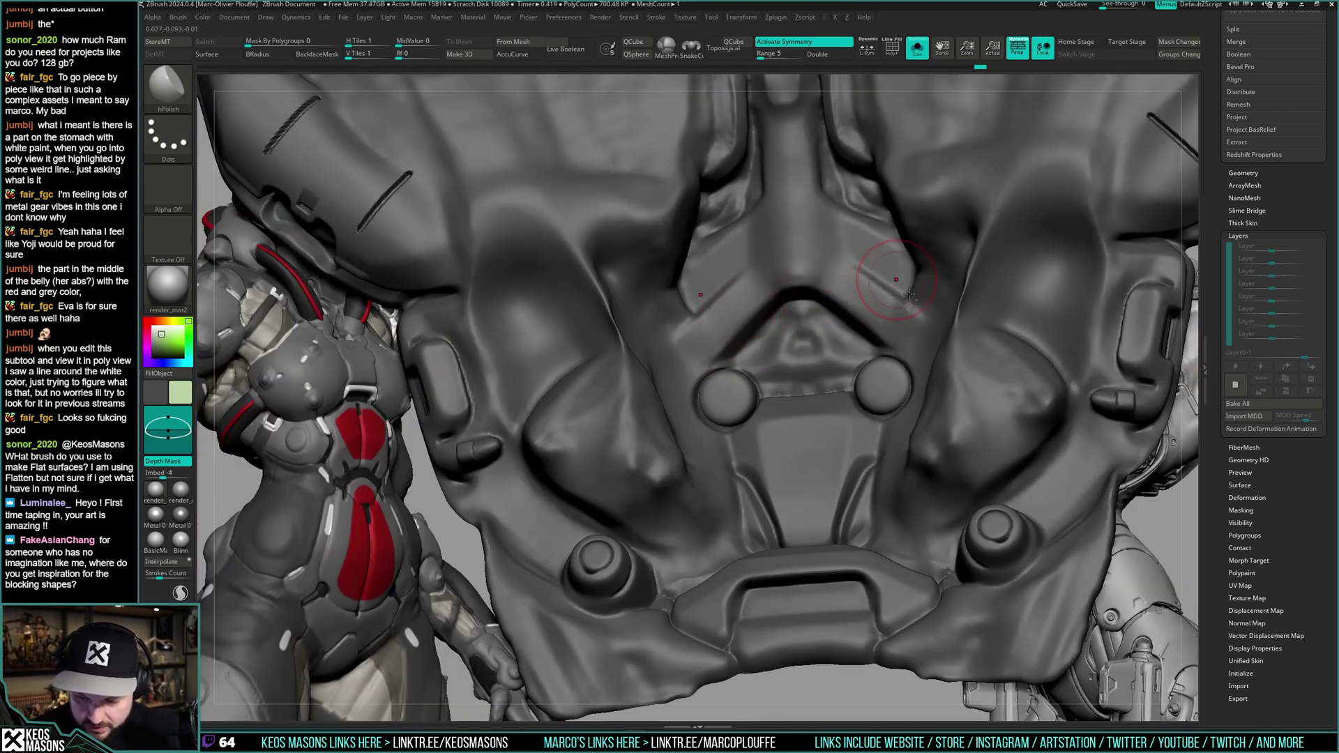
# - Show all parts and adjust the center plate below the perforated mesh with the Move brush
pyautogui.hotkey('shift', 's')
pyautogui.moveTo(824, 337)
pyautogui.mouseDown(button='right')
pyautogui.moveTo(786, 346)
pyautogui.moveTo(807, 338)
pyautogui.mouseUp(button='right')
pyautogui.press('space')
pyautogui.click(771, 376)
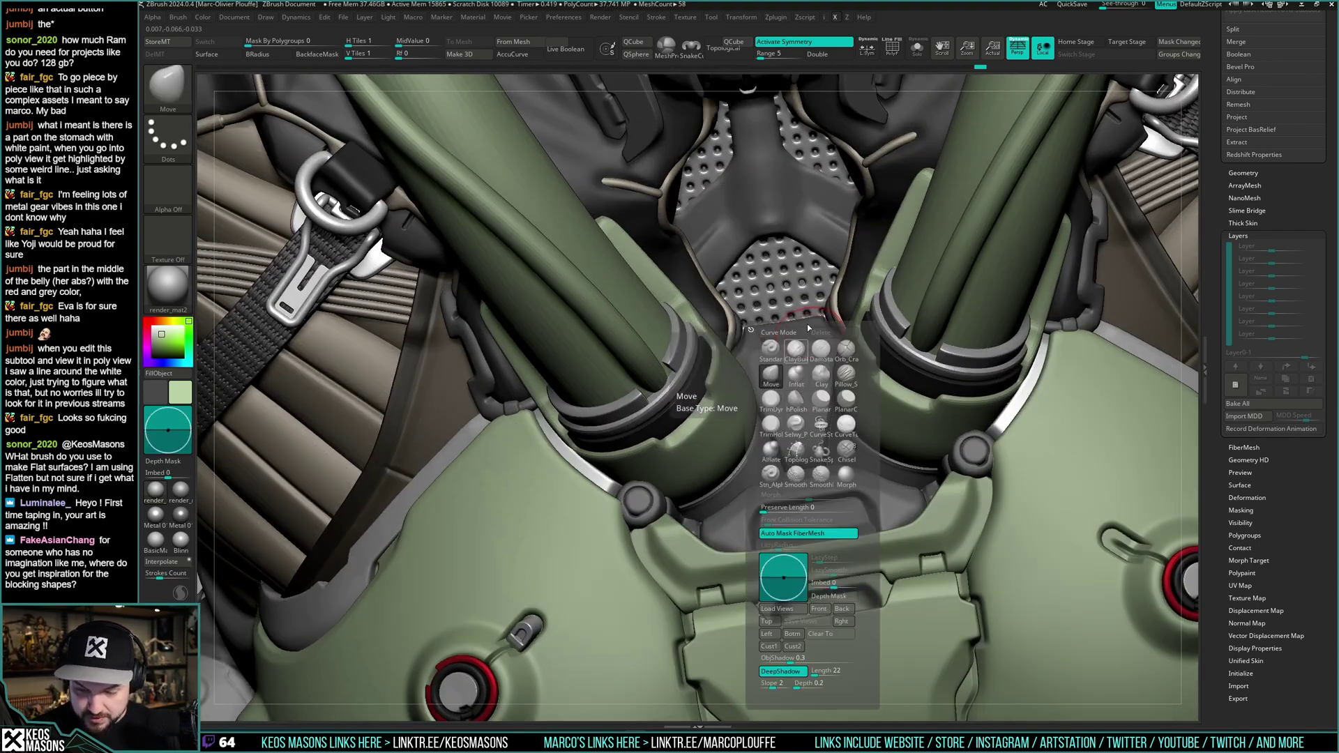
pyautogui.press('space')
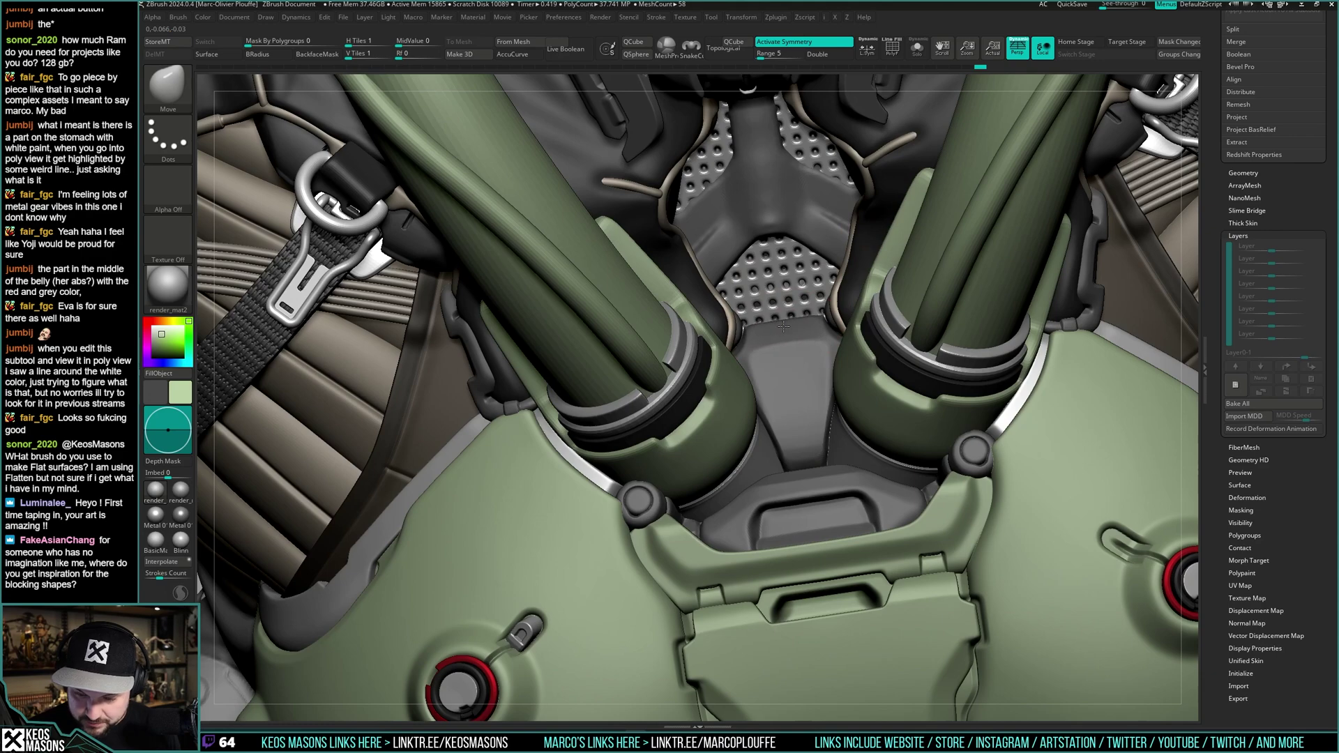
pyautogui.keyDown('alt'); pyautogui.click(797, 351); pyautogui.keyUp('alt')
pyautogui.moveTo(812, 333)
pyautogui.mouseDown(button='right')
pyautogui.moveTo(860, 300)
pyautogui.moveTo(781, 334)
pyautogui.mouseUp(button='right')
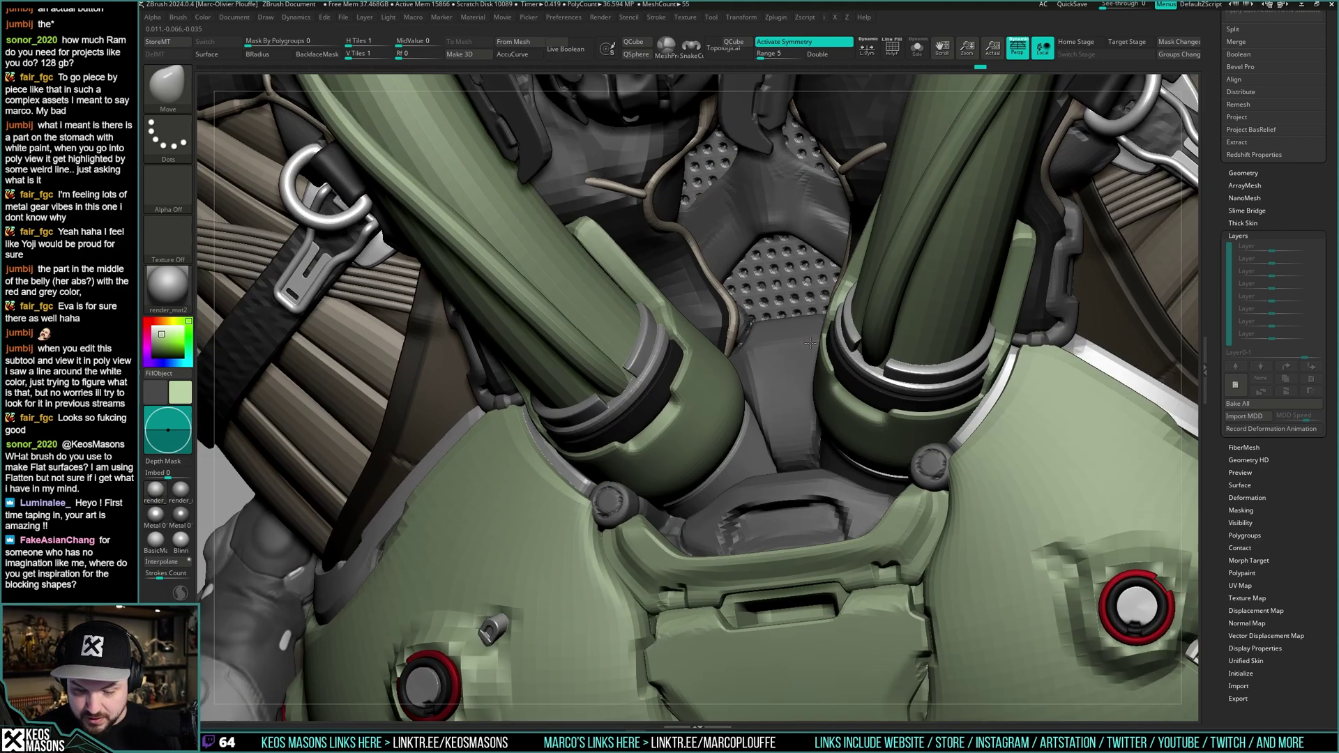
# - Try to inflate the area where the center plate meets the perforated mesh with the Inflat brush
pyautogui.press('space')
pyautogui.press('b')
pyautogui.click(732, 367)
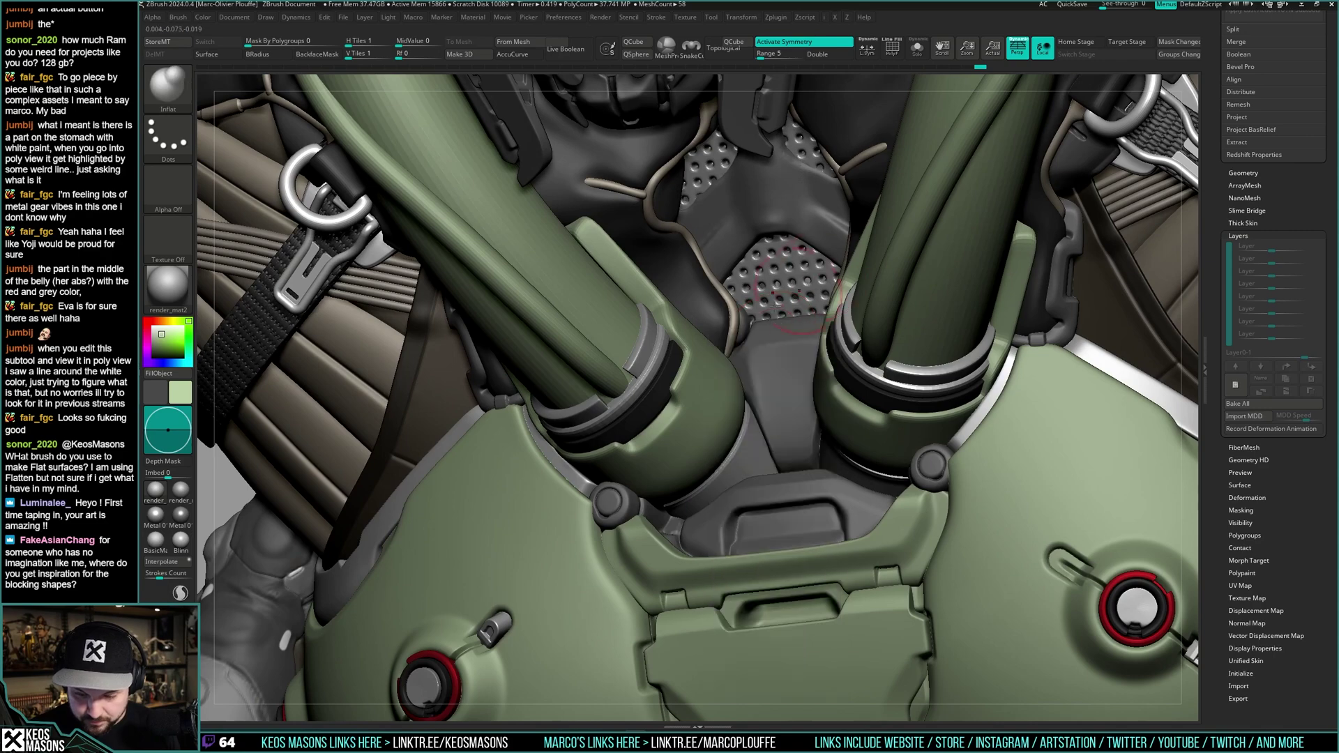
pyautogui.keyDown('alt'); pyautogui.click(778, 350); pyautogui.keyUp('alt')
pyautogui.moveTo(697, 382); pyautogui.dragTo(856, 317, button='right')
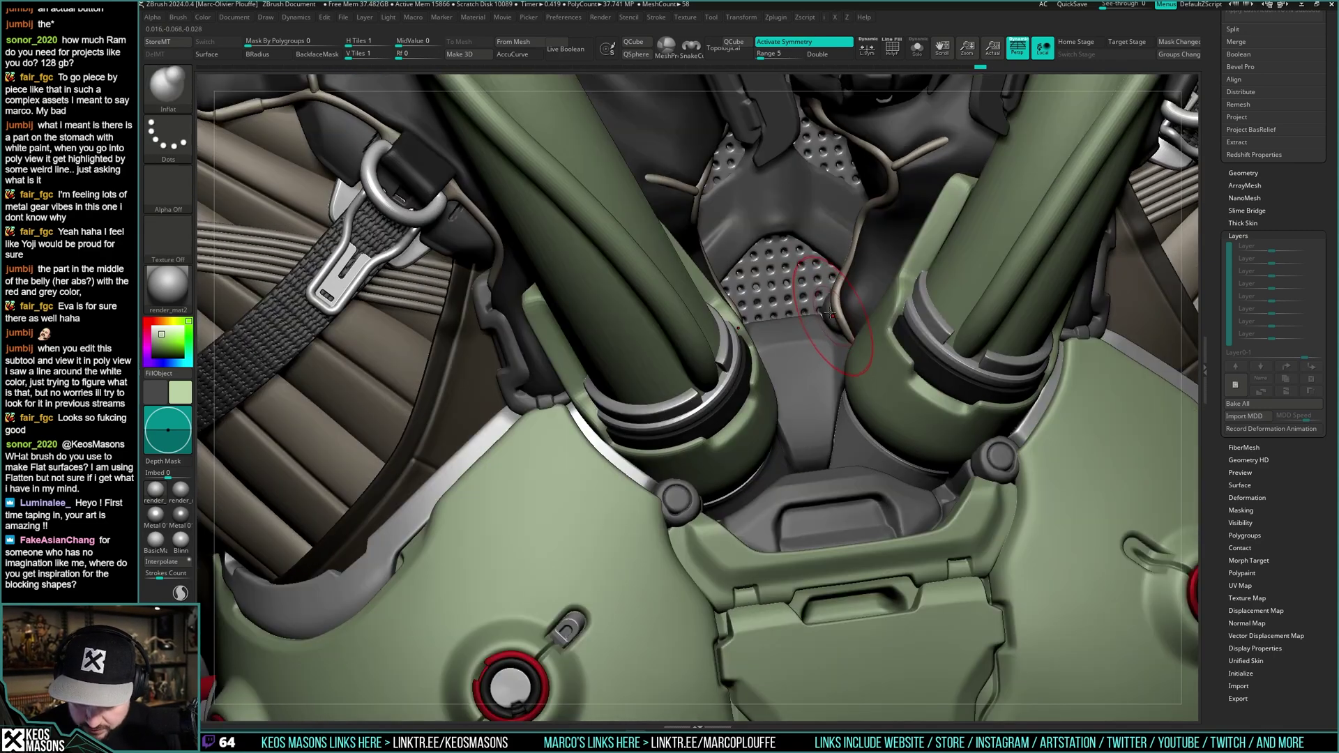
pyautogui.moveTo(833, 319); pyautogui.dragTo(840, 337)
pyautogui.hotkey('ctrl', 'z')
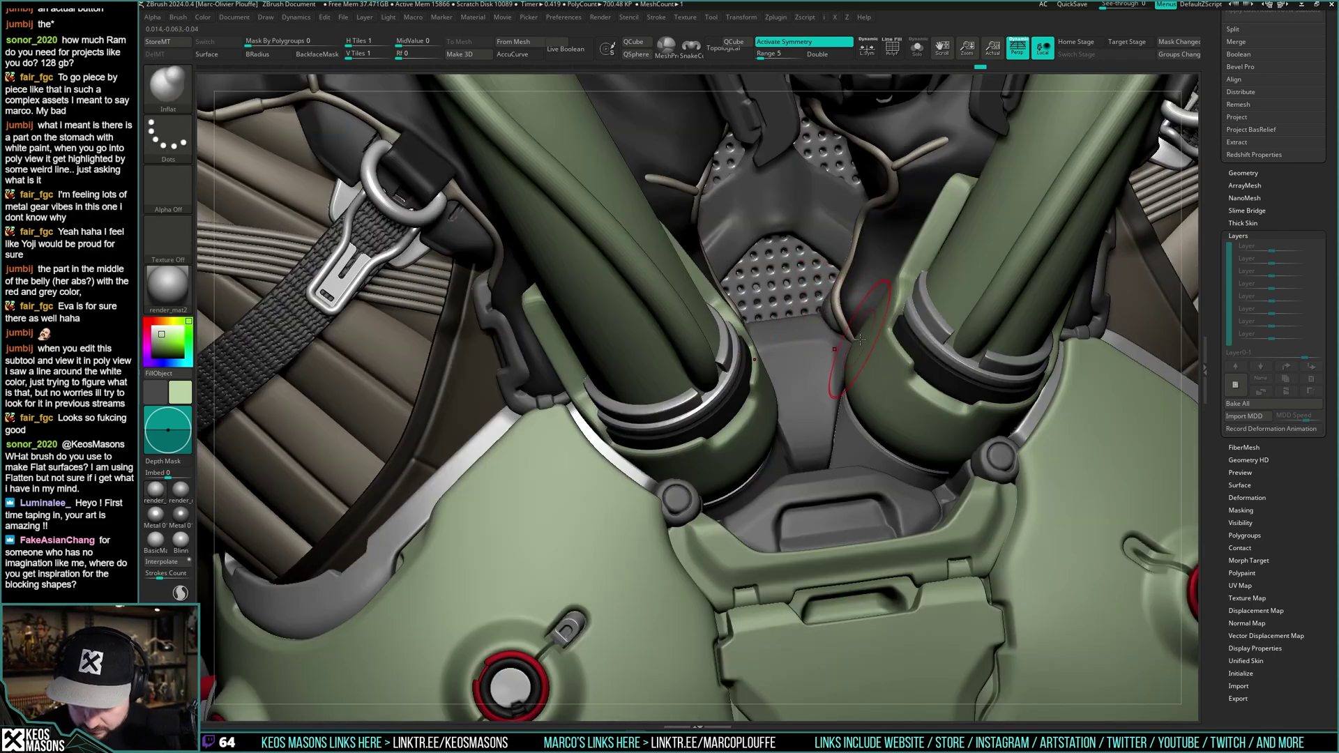
# - Isolate the Y-shaped bracket's sculpt and define the creases around its stem and arms with the Orb_Cracks brush
pyautogui.press('space')
pyautogui.moveTo(842, 332)
pyautogui.mouseDown(button='right')
pyautogui.moveTo(760, 353)
pyautogui.moveTo(756, 291)
pyautogui.moveTo(783, 274)
pyautogui.moveTo(823, 317)
pyautogui.moveTo(823, 354)
pyautogui.moveTo(769, 323)
pyautogui.moveTo(806, 328)
pyautogui.moveTo(822, 294)
pyautogui.mouseUp(button='right')
pyautogui.press('b')
pyautogui.click(868, 327)
pyautogui.press('space')
pyautogui.press('space')
pyautogui.keyDown('alt'); pyautogui.click(830, 319); pyautogui.keyUp('alt')
pyautogui.press('space')
pyautogui.press('s')
pyautogui.press('x')
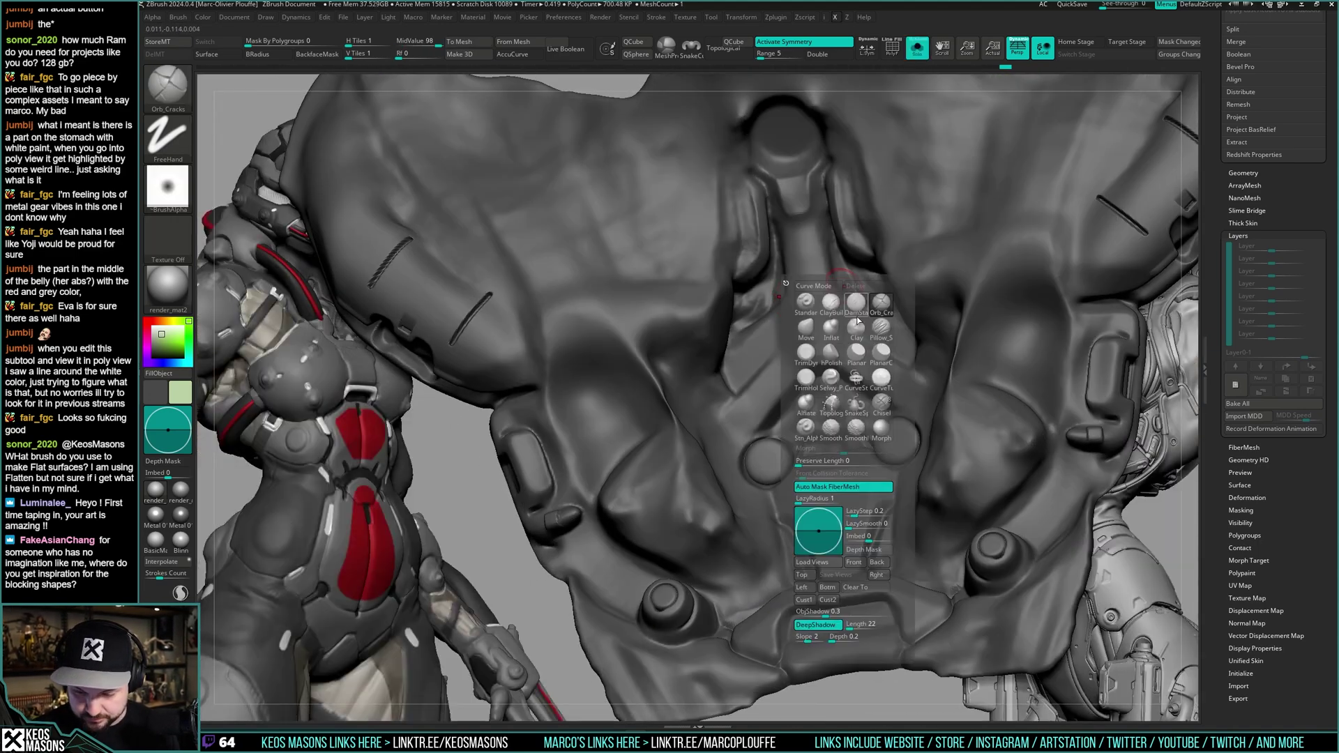
# - Rework the recesses beside the bracket's stem with ClayBuildup and smoothing, checking them against the perforated mesh in the transparent view
pyautogui.hotkey('ctrl', 'shift', 's')
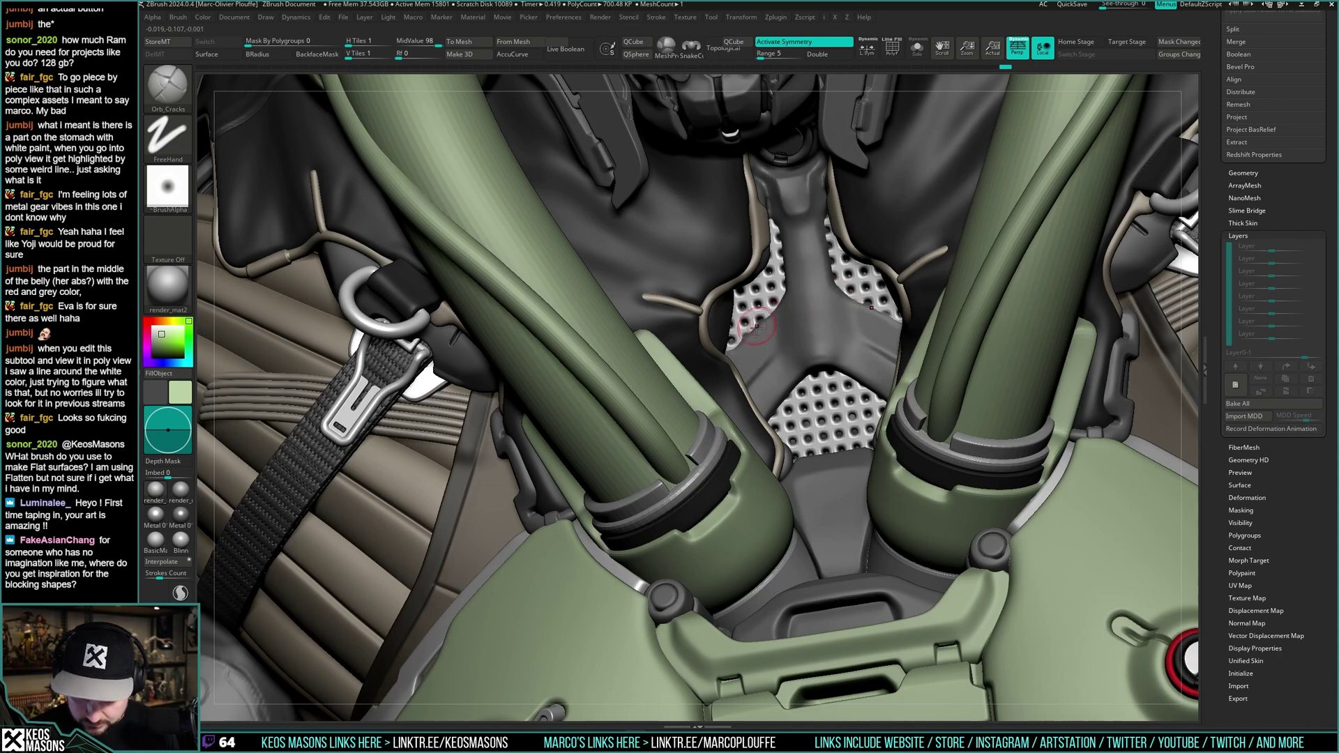
pyautogui.moveTo(756, 326)
pyautogui.mouseDown(button='right')
pyautogui.moveTo(759, 338)
pyautogui.moveTo(750, 328)
pyautogui.moveTo(761, 328)
pyautogui.mouseUp(button='right')
pyautogui.hotkey('ctrl', 'shift', 't')
pyautogui.rightClick(738, 334)
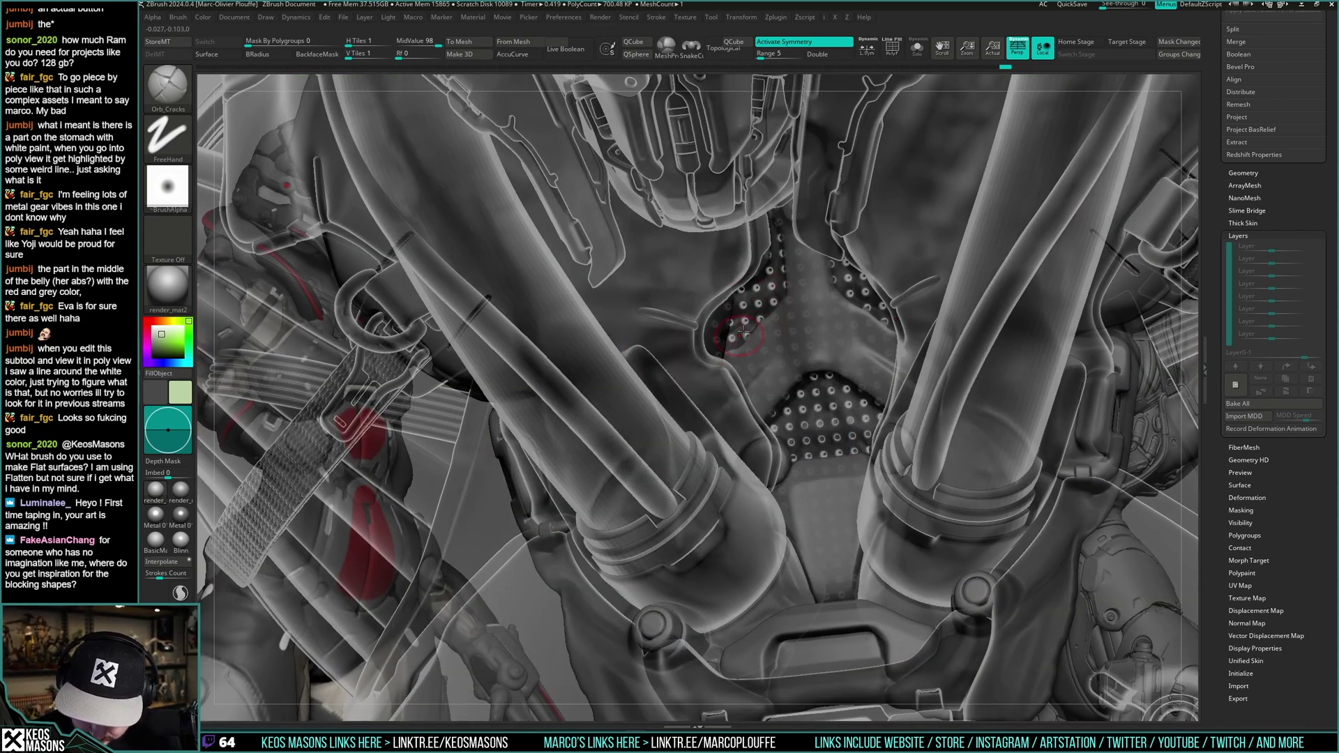
pyautogui.keyDown('alt'); pyautogui.click(787, 292); pyautogui.keyUp('alt')
pyautogui.hotkey('alt', 's')
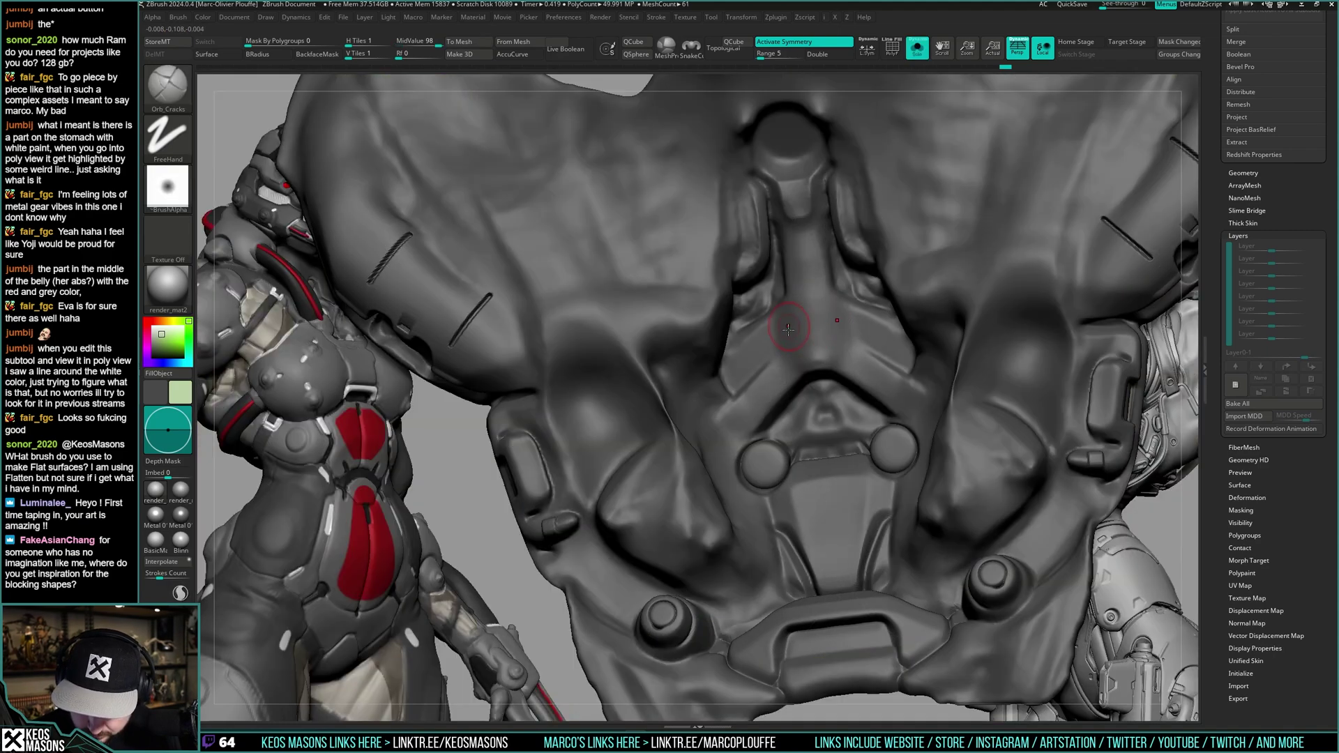
pyautogui.press('space')
pyautogui.click(783, 345)
pyautogui.moveTo(781, 312); pyautogui.dragTo(774, 296, button='right')
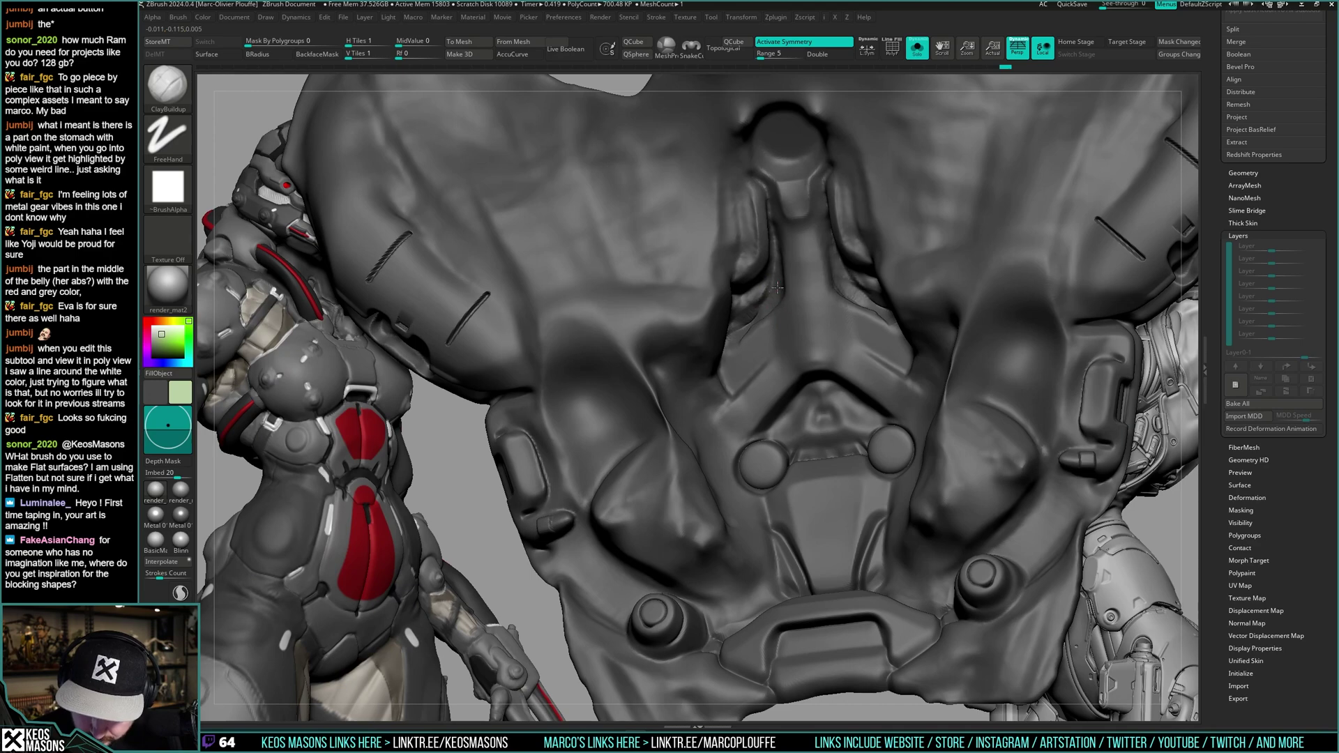
pyautogui.hotkey('ctrl', 'shift', 's')
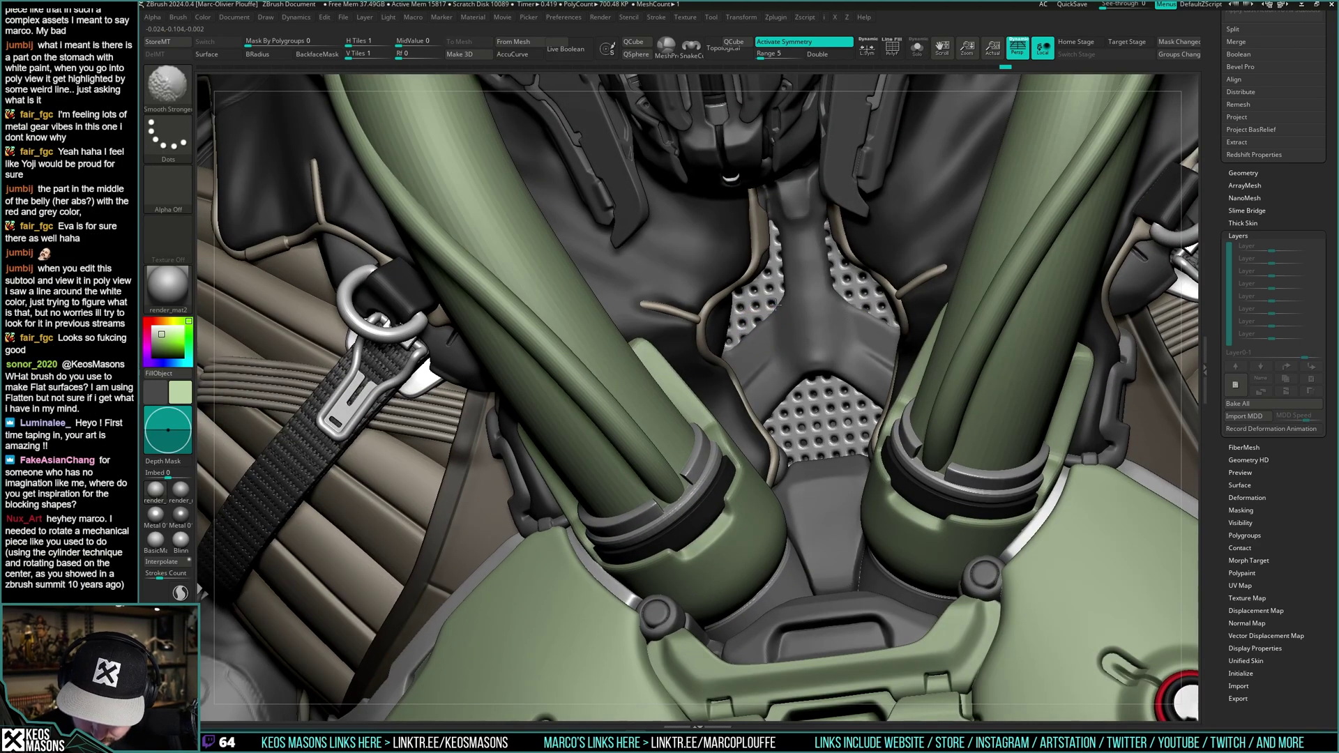
pyautogui.hotkey('ctrl', 'shift', 's')
pyautogui.press('space')
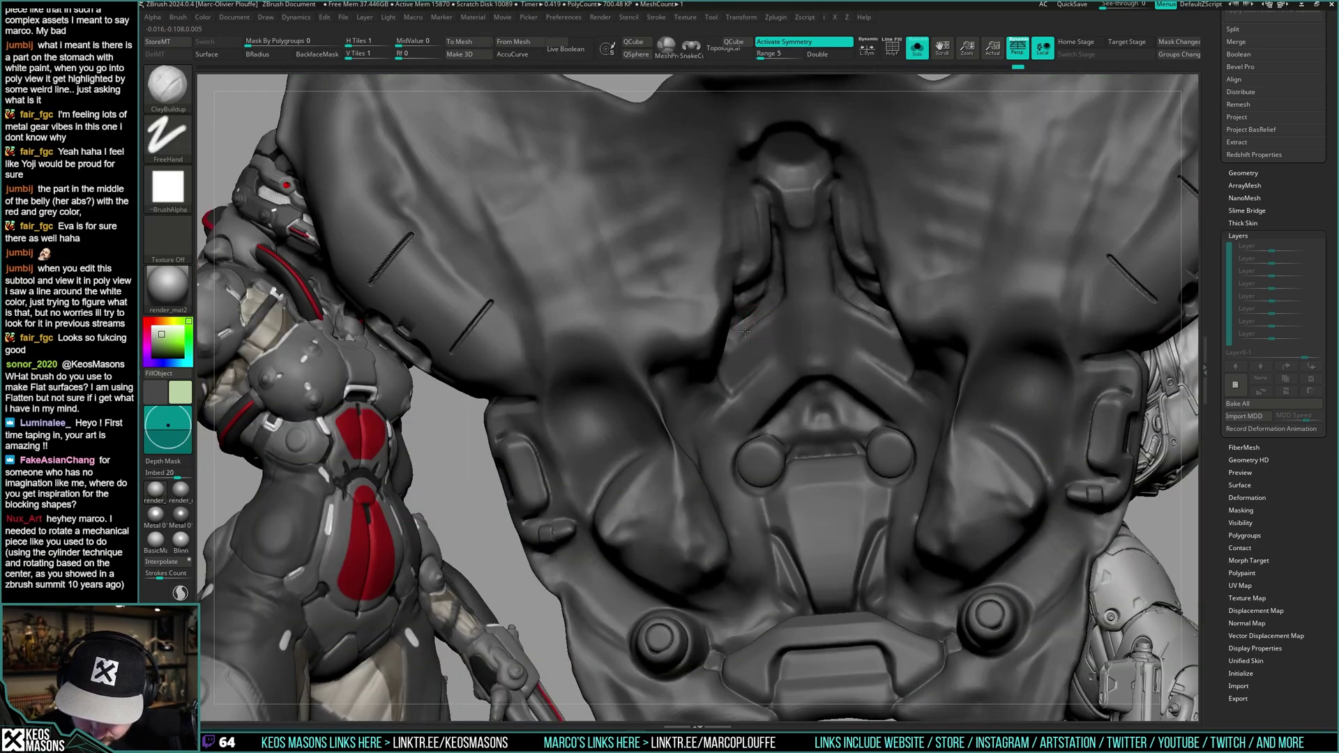
# - Flatten the bracket's arms and their borders with the perforated openings using hPolish, comparing with all parts shown
pyautogui.hotkey('ctrl', 'shift', 's')
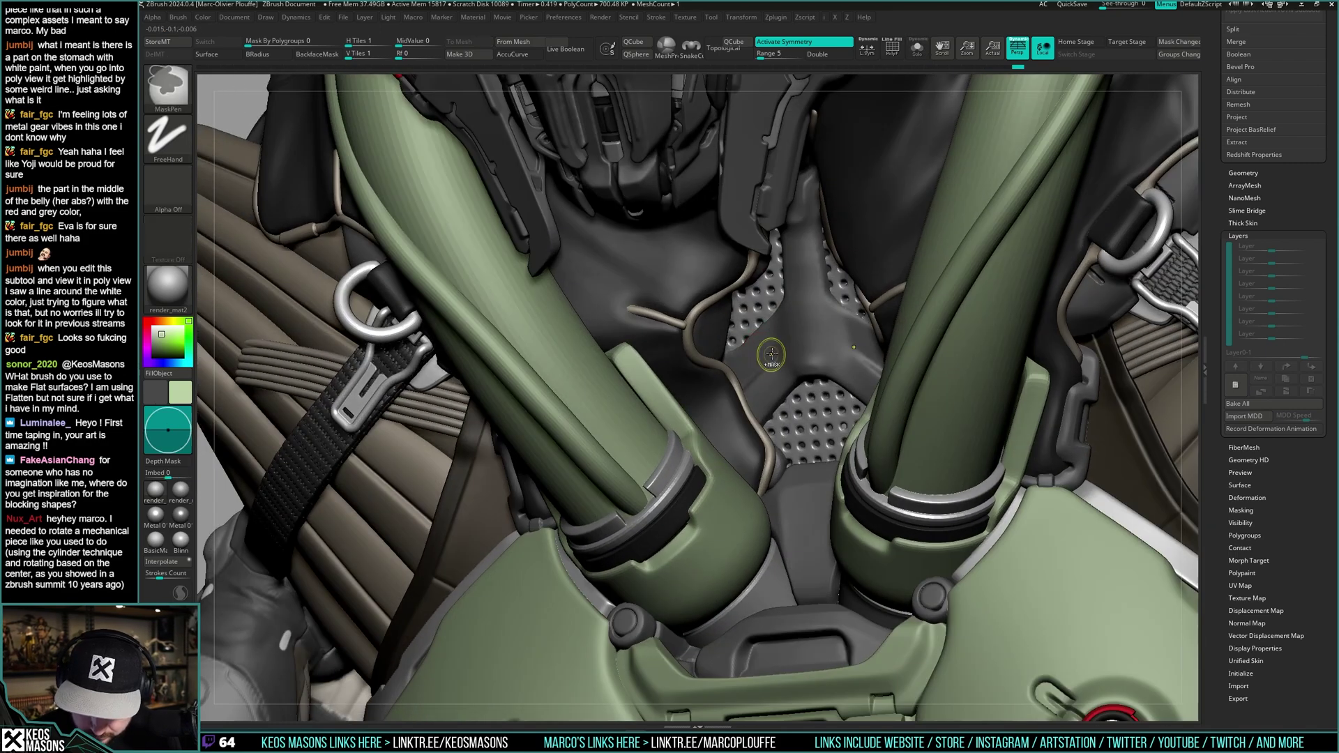
pyautogui.moveTo(771, 355)
pyautogui.mouseDown(button='right')
pyautogui.moveTo(746, 408)
pyautogui.moveTo(737, 357)
pyautogui.moveTo(778, 344)
pyautogui.mouseUp(button='right')
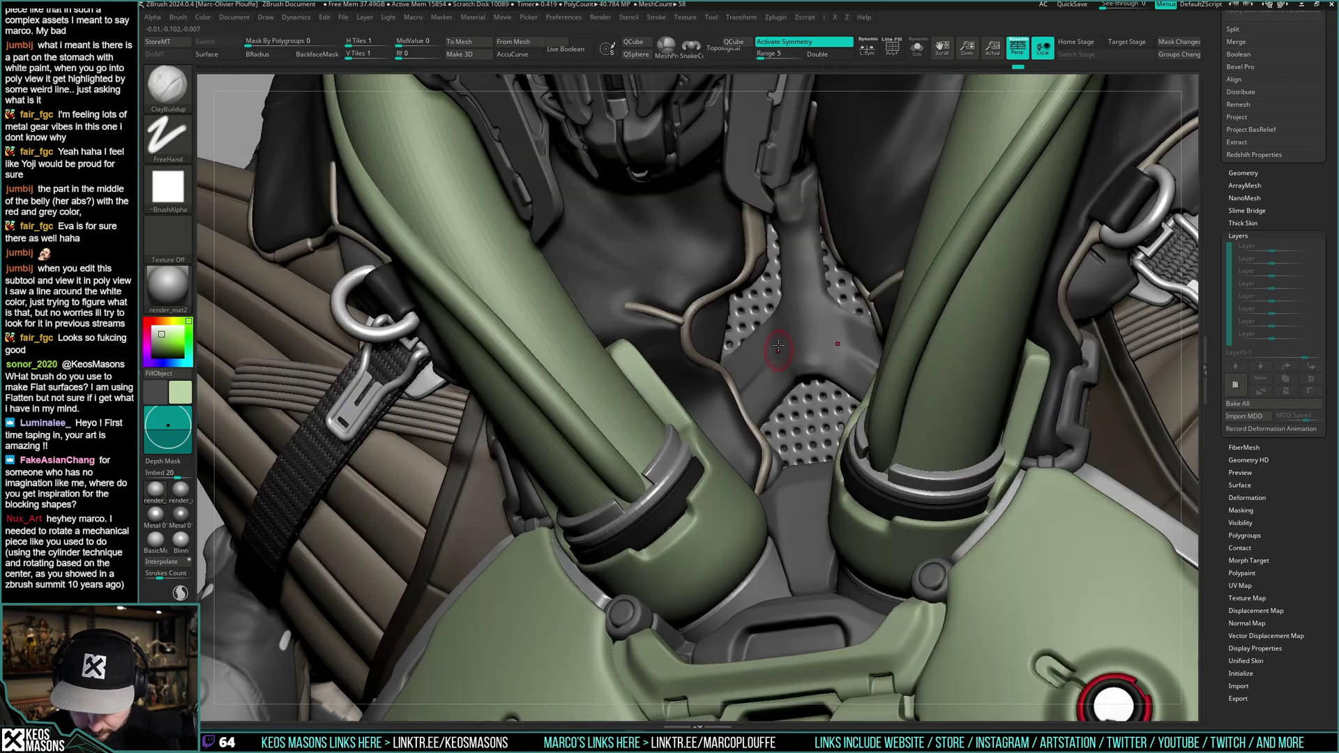
pyautogui.press('space')
pyautogui.click(752, 420)
pyautogui.hotkey('ctrl', 'shift', 's')
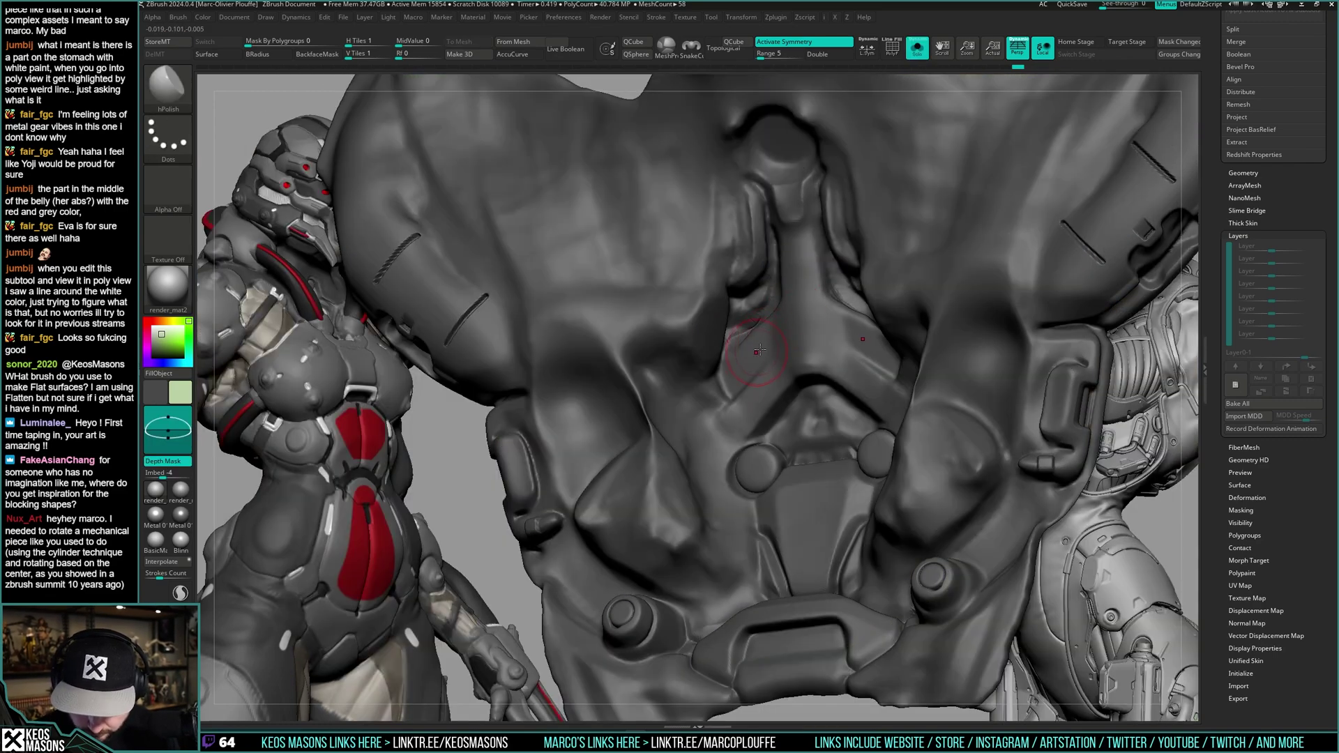
pyautogui.rightClick(773, 329)
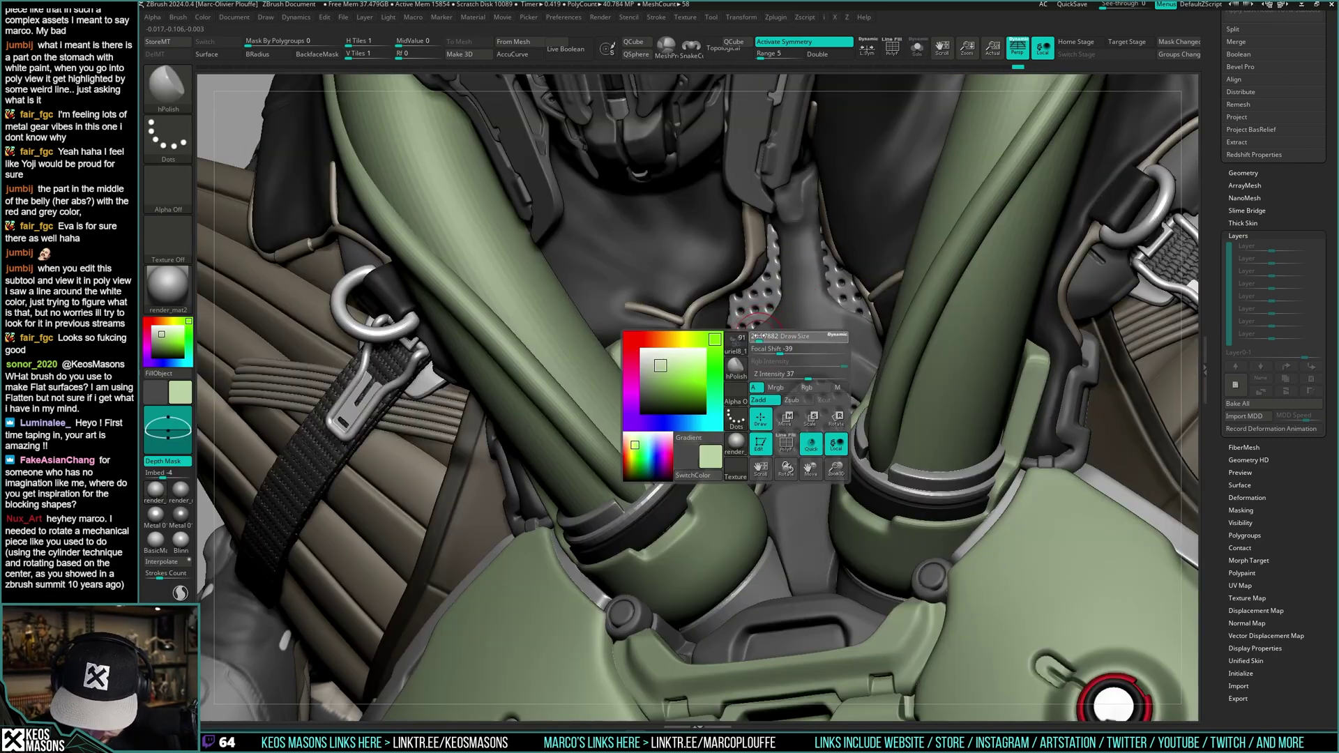
pyautogui.moveTo(773, 329); pyautogui.dragTo(742, 335, button='right')
pyautogui.hotkey('ctrl', 'shift', 's')
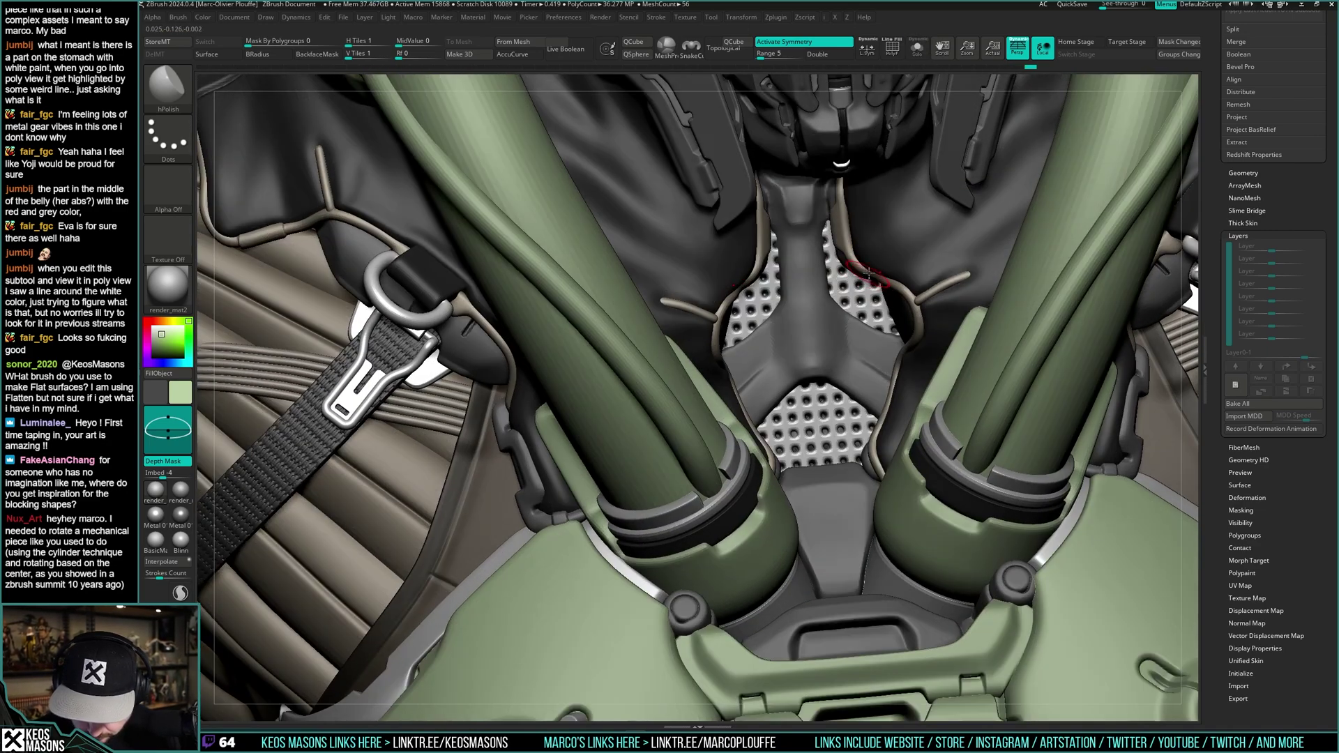
pyautogui.hotkey('ctrl', 'shift', 's')
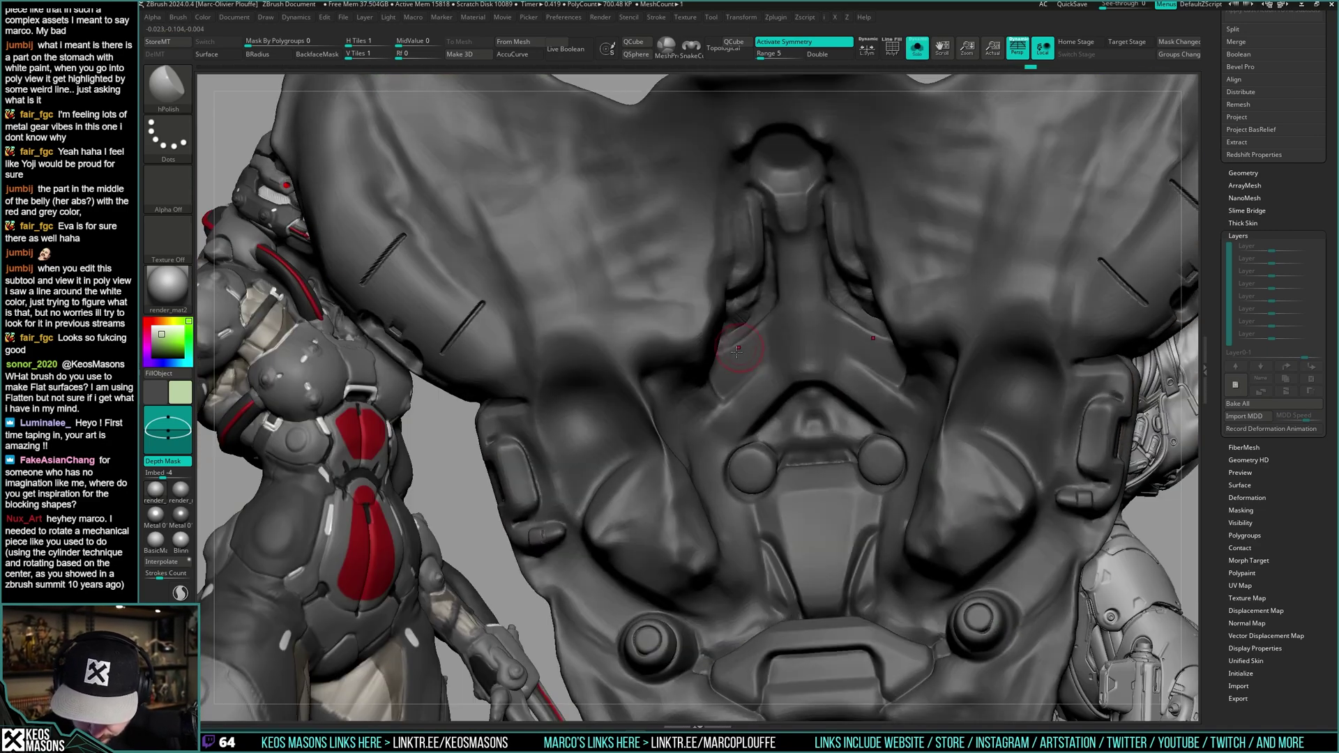
pyautogui.moveTo(738, 336)
pyautogui.mouseDown(button='right')
pyautogui.moveTo(774, 328)
pyautogui.moveTo(830, 347)
pyautogui.moveTo(819, 352)
pyautogui.moveTo(830, 310)
pyautogui.moveTo(809, 324)
pyautogui.mouseUp(button='right')
# - Switch to DamStandard and sharpen the edges of the bracket's stem beside the perforated openings, checking through the transparent view
pyautogui.hotkey('ctrl', 'shift', 's')
pyautogui.press('space')
pyautogui.click(832, 359)
pyautogui.hotkey('ctrl', 'shift', 't')
pyautogui.keyDown('ctrl'); pyautogui.moveTo(843, 265); pyautogui.dragTo(814, 225, button='right'); pyautogui.keyUp('ctrl')
pyautogui.rightClick(807, 234)
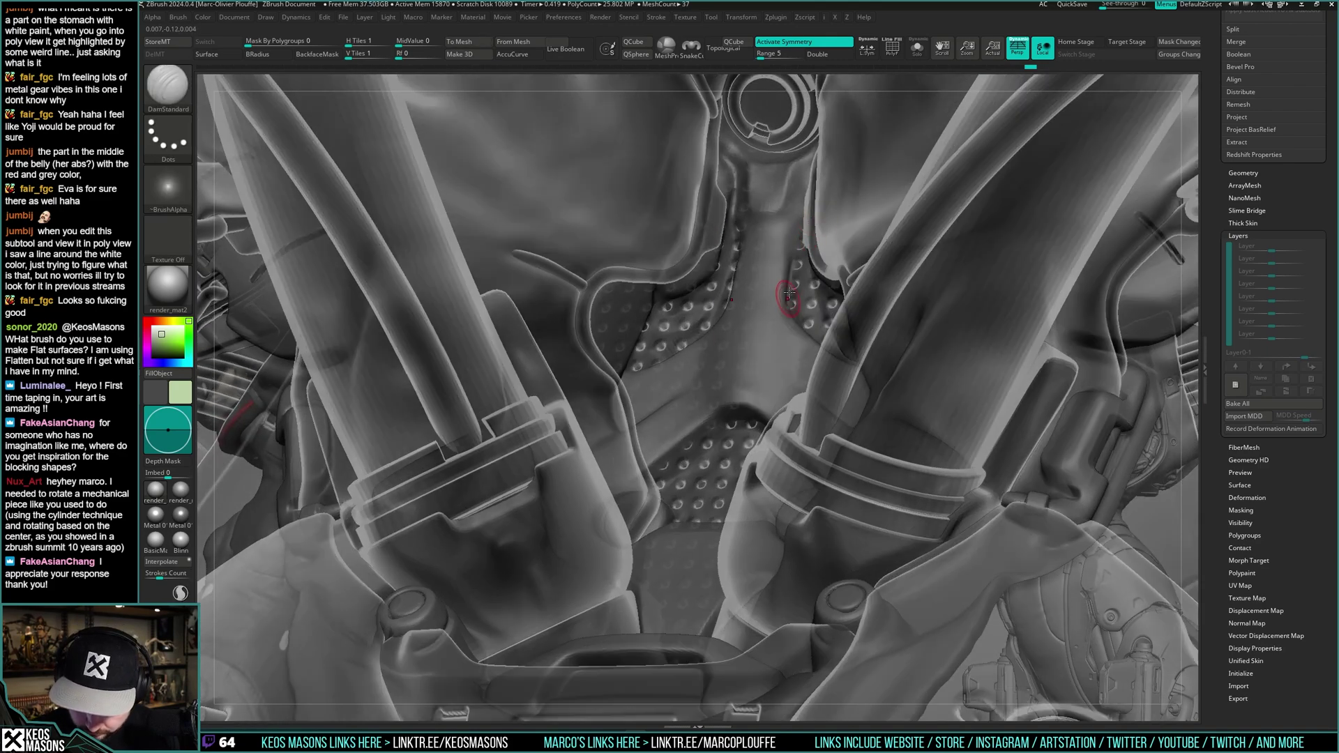
pyautogui.keyDown('shift'); pyautogui.moveTo(789, 293); pyautogui.dragTo(822, 260, button='right'); pyautogui.keyUp('shift')
pyautogui.hotkey('ctrl', 'shift', 't')
pyautogui.hotkey('ctrl', 'shift', 's')
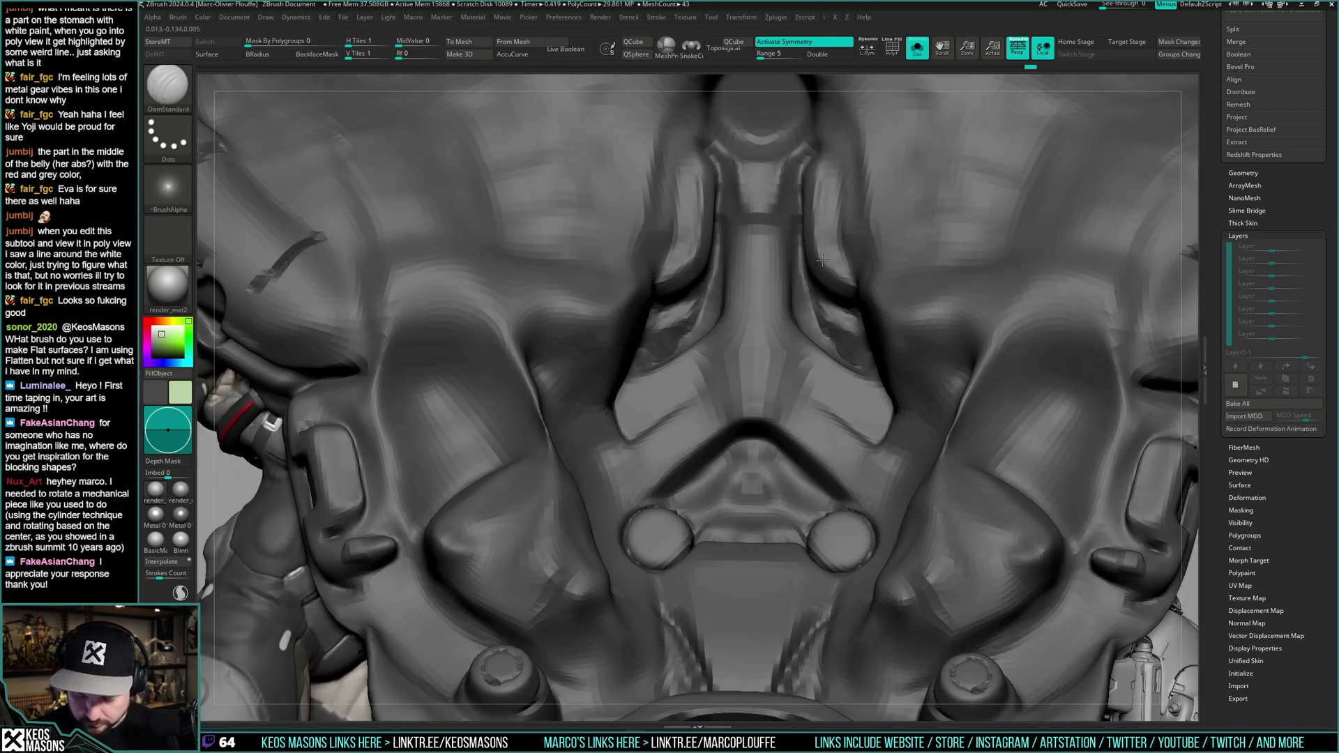
# - Sharpen the upper ends of the perforated openings beside the bracket's stem with DamStandard, checking the isolated and transparent views
pyautogui.hotkey('ctrl', 'shift', 's')
pyautogui.hotkey('ctrl', 'shift', 't')
pyautogui.hotkey('ctrl', 'shift', 't')
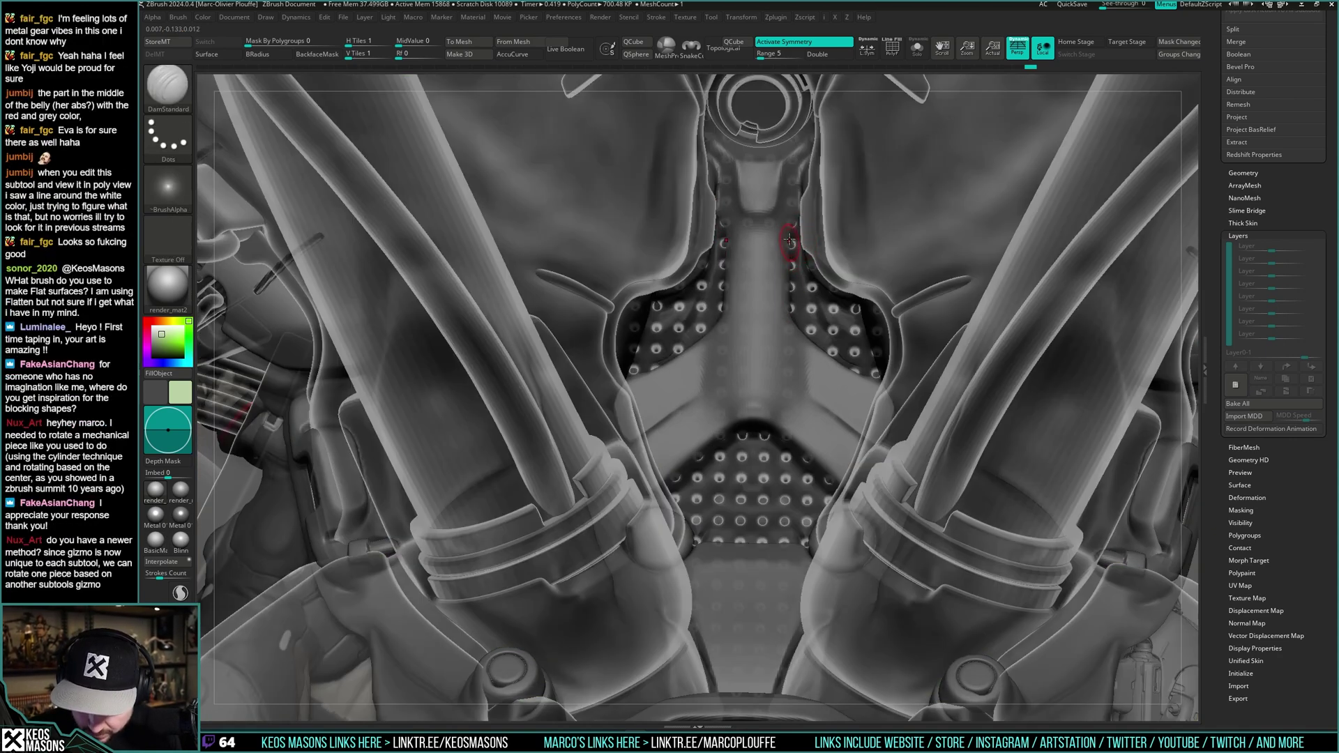
pyautogui.moveTo(791, 234); pyautogui.dragTo(799, 225, button='right')
pyautogui.hotkey('ctrl', 'shift', 't')
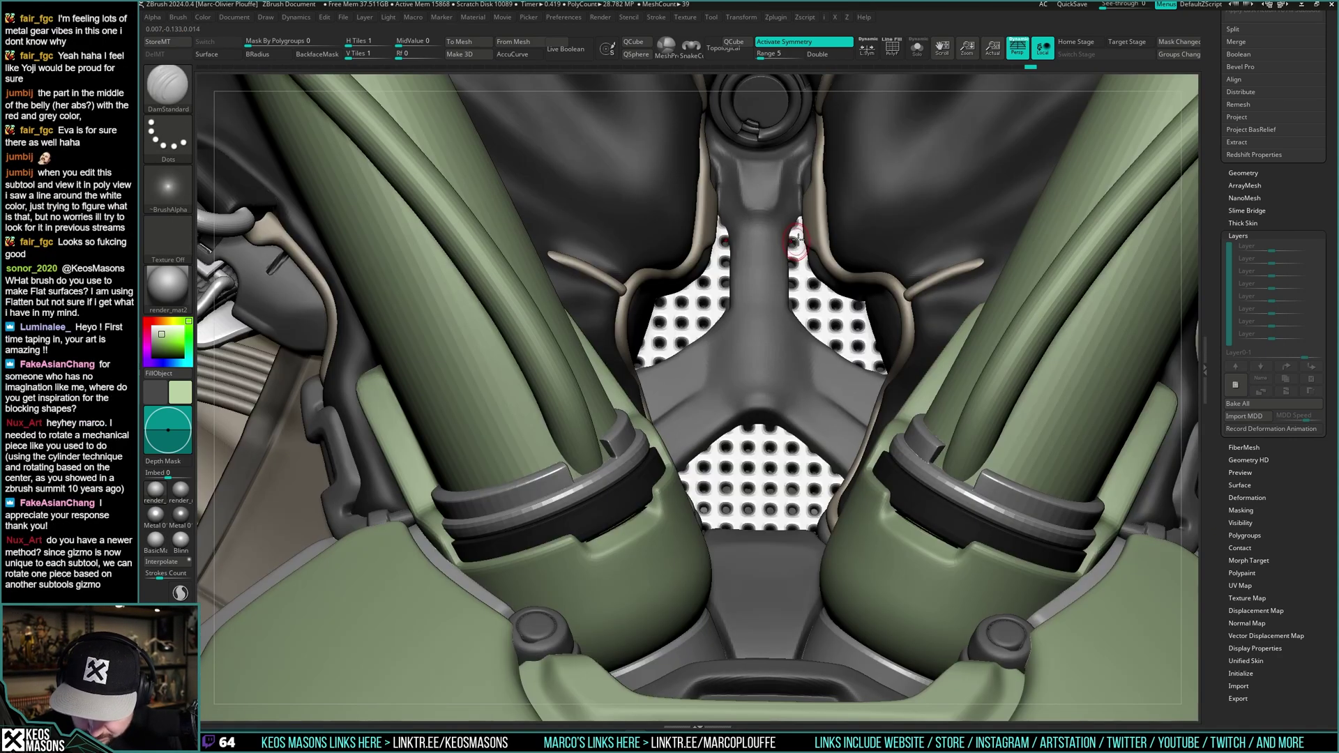
pyautogui.hotkey('alt', 's')
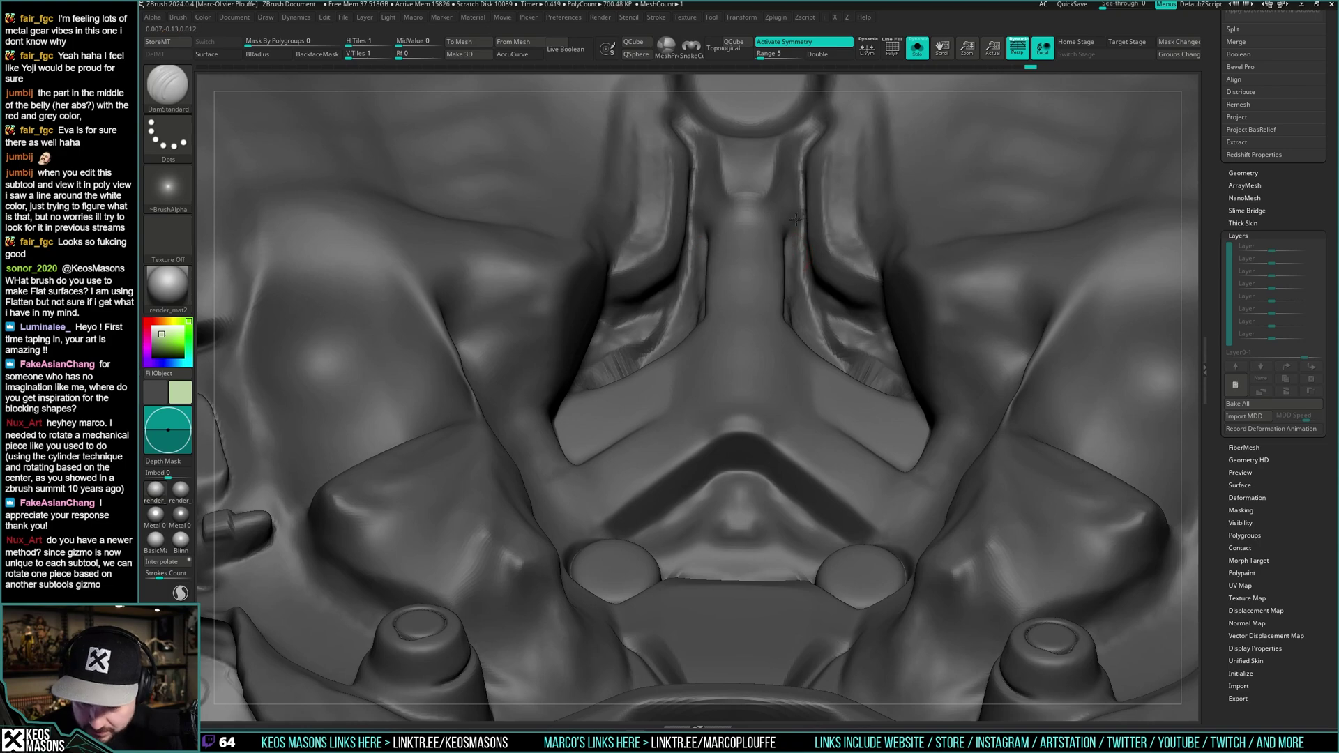
pyautogui.hotkey('alt', 's')
pyautogui.hotkey('alt', 's')
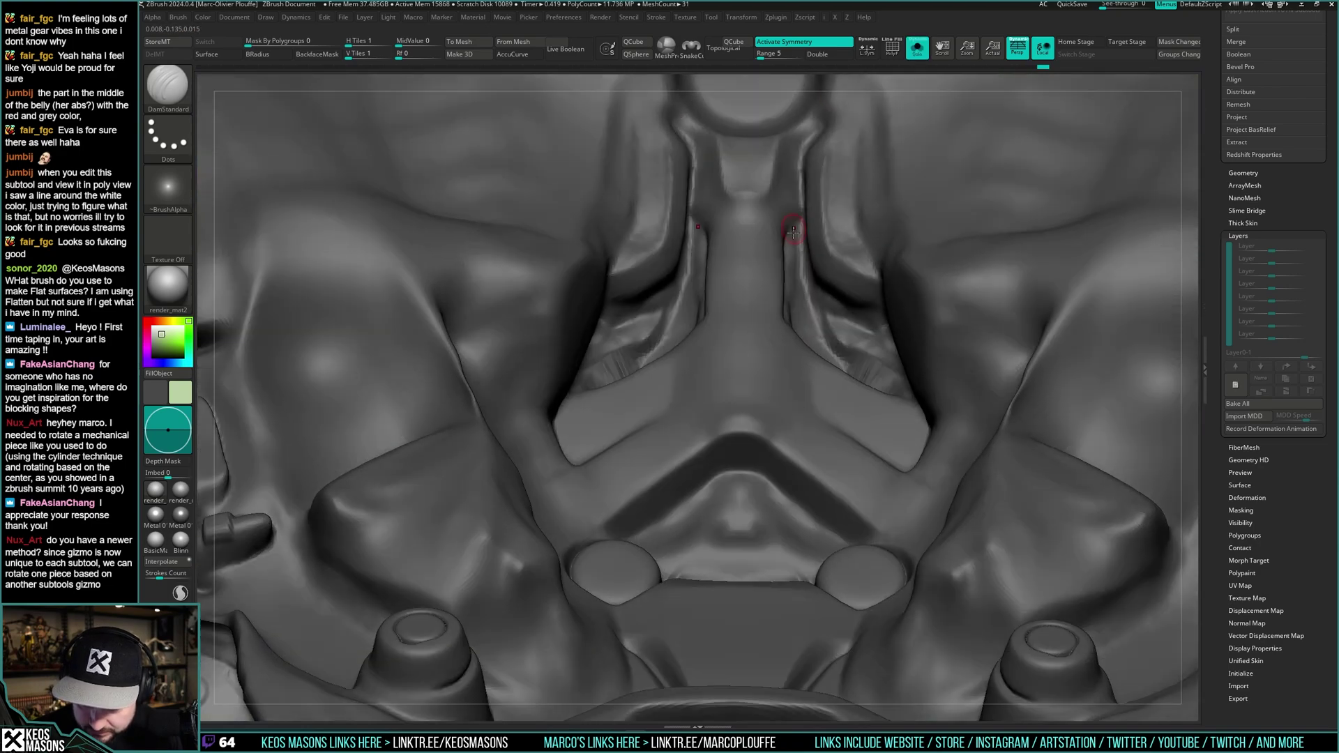
# - Refine the edges of the bracket's upper stem beside the piping and smooth the transition toward the round cap
pyautogui.moveTo(801, 209); pyautogui.dragTo(799, 212, button='right')
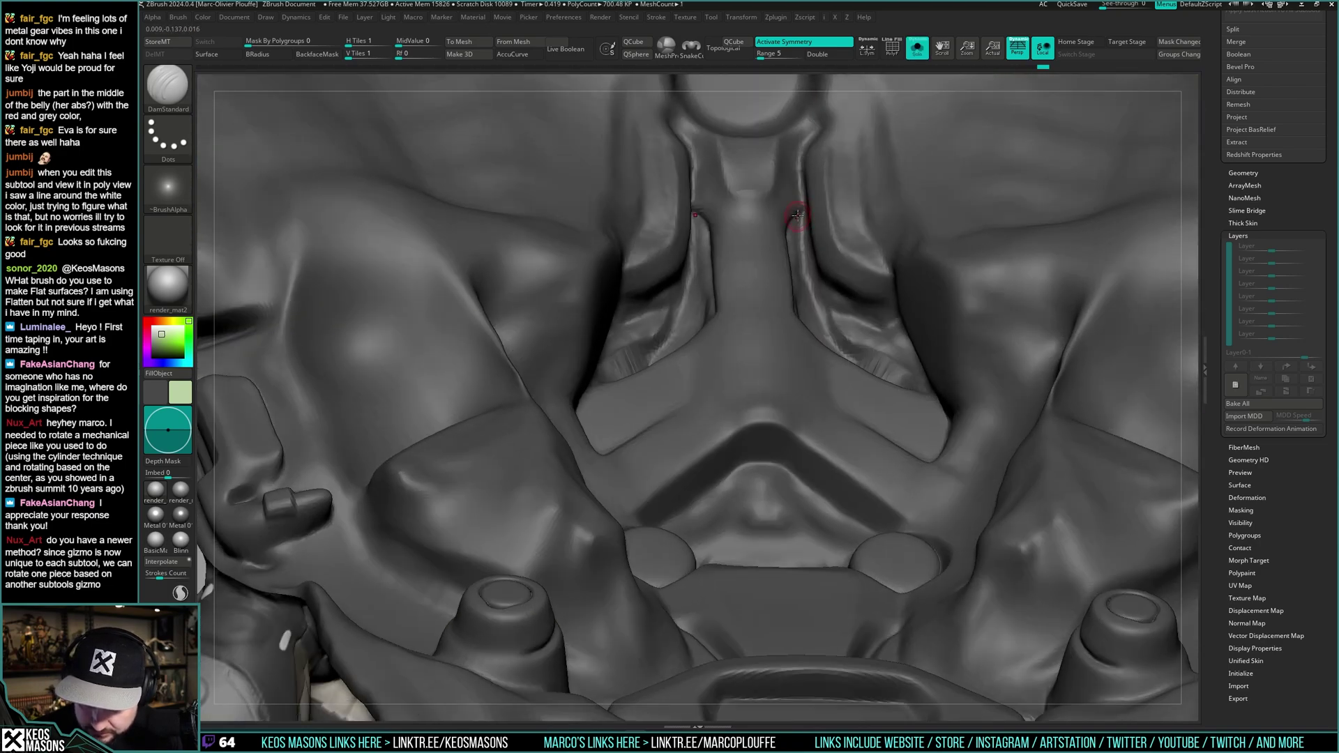
pyautogui.hotkey('alt', 's')
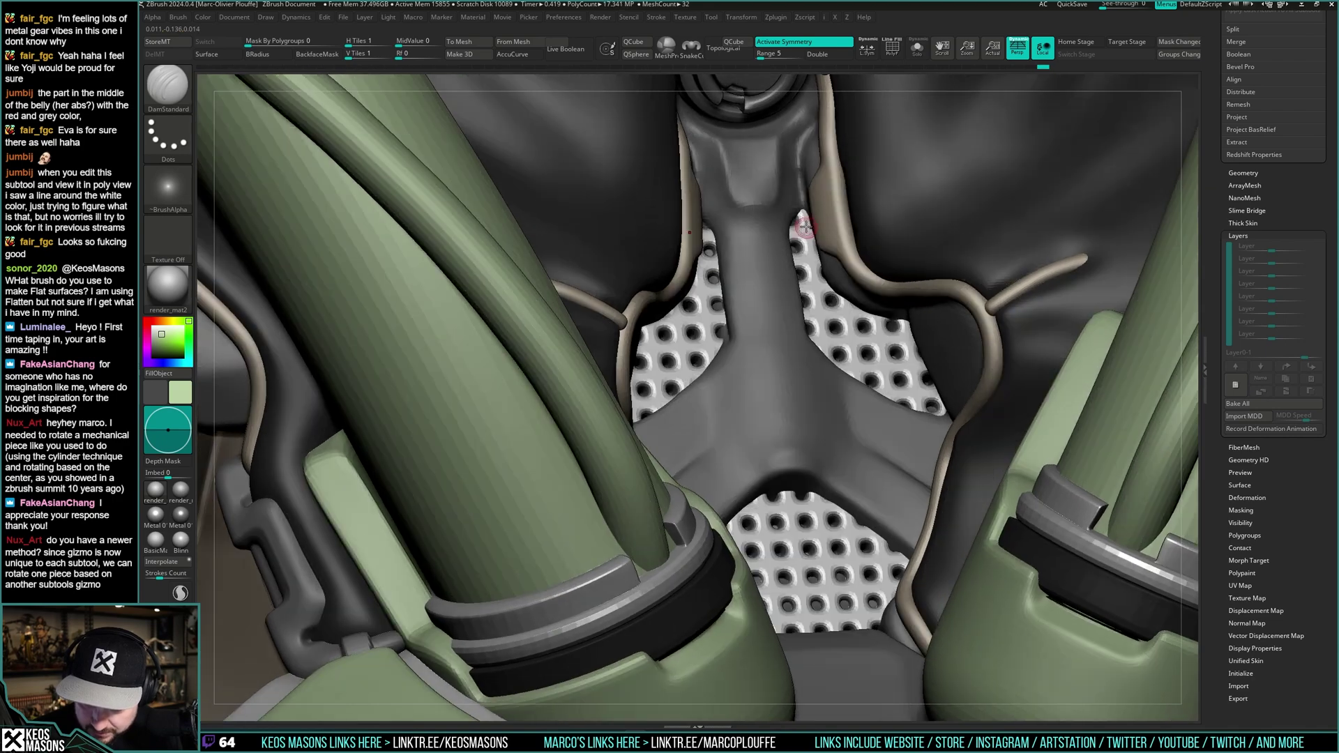
pyautogui.moveTo(805, 226)
pyautogui.mouseDown(button='right')
pyautogui.moveTo(787, 266)
pyautogui.moveTo(793, 248)
pyautogui.mouseUp(button='right')
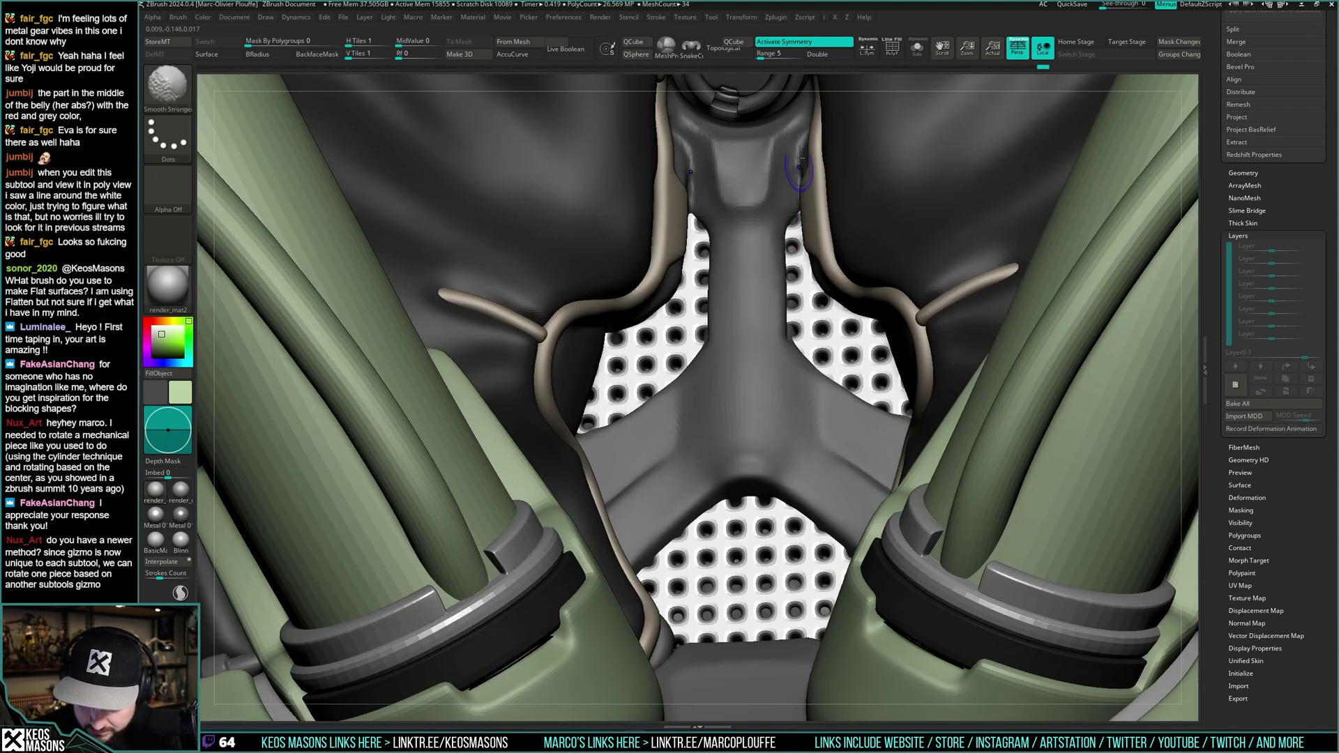
pyautogui.keyDown('ctrl'); pyautogui.moveTo(792, 388); pyautogui.dragTo(812, 251, button='right'); pyautogui.keyUp('ctrl')
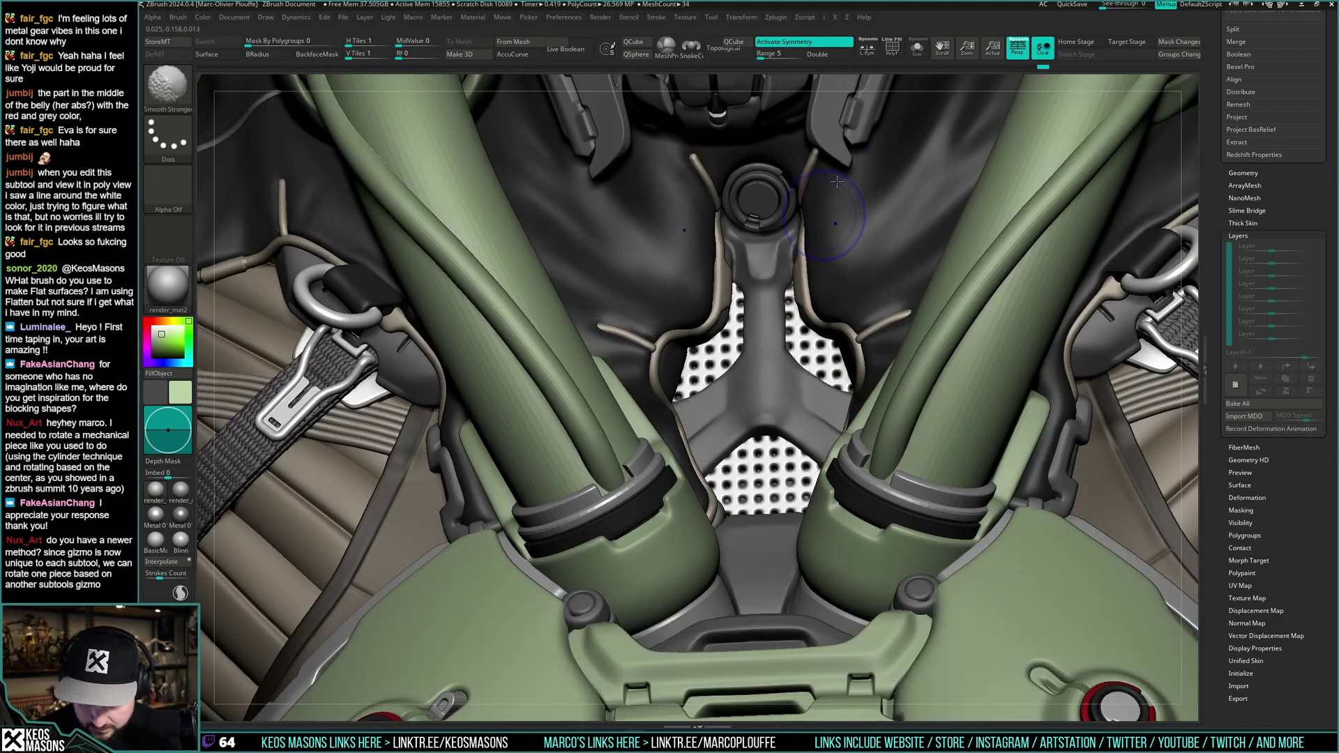
pyautogui.moveTo(784, 461); pyautogui.dragTo(788, 410, button='right')
pyautogui.rightClick(787, 410)
# - Switch to hPolish and flatten the outer ends of the bracket's arms along the piping, comparing with the isolated sculpt
pyautogui.keyDown('alt'); pyautogui.click(802, 345); pyautogui.keyUp('alt')
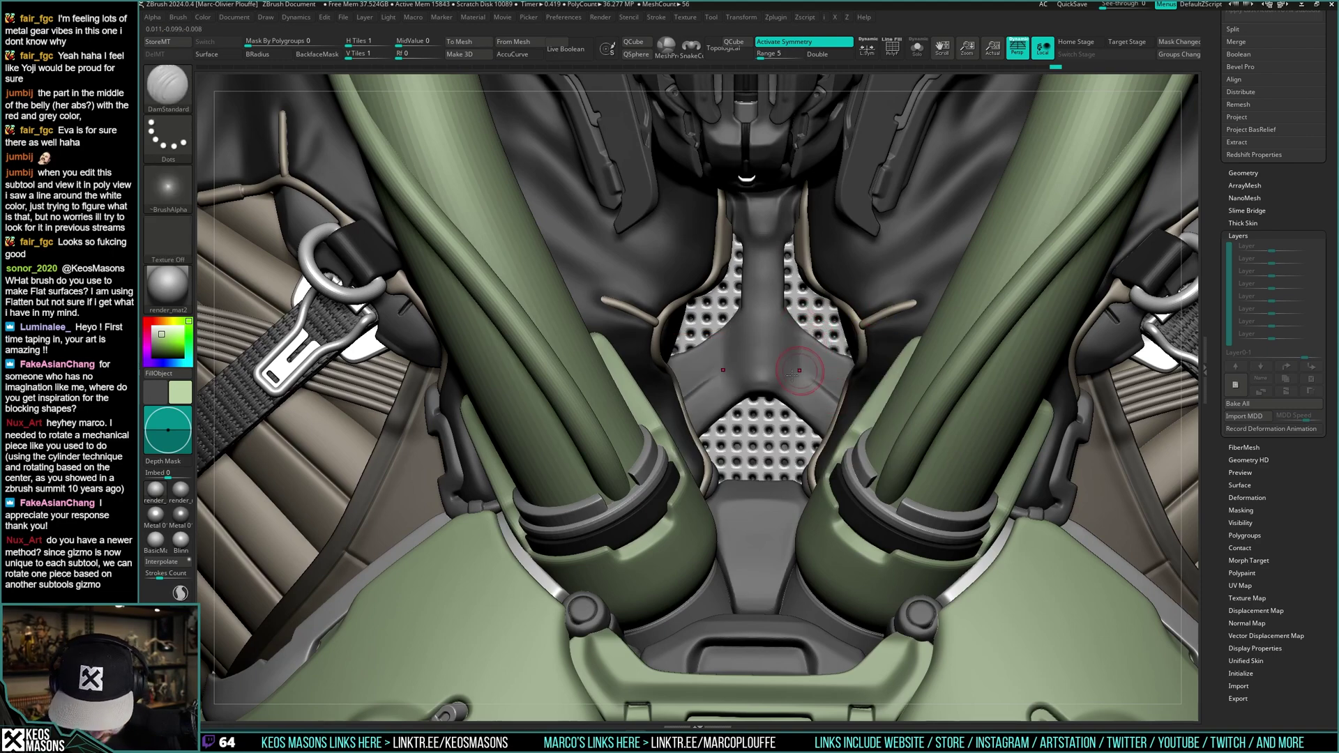
pyautogui.moveTo(798, 366)
pyautogui.mouseDown(button='right')
pyautogui.moveTo(814, 325)
pyautogui.moveTo(828, 329)
pyautogui.mouseUp(button='right')
pyautogui.rightClick(827, 328)
pyautogui.click(816, 392)
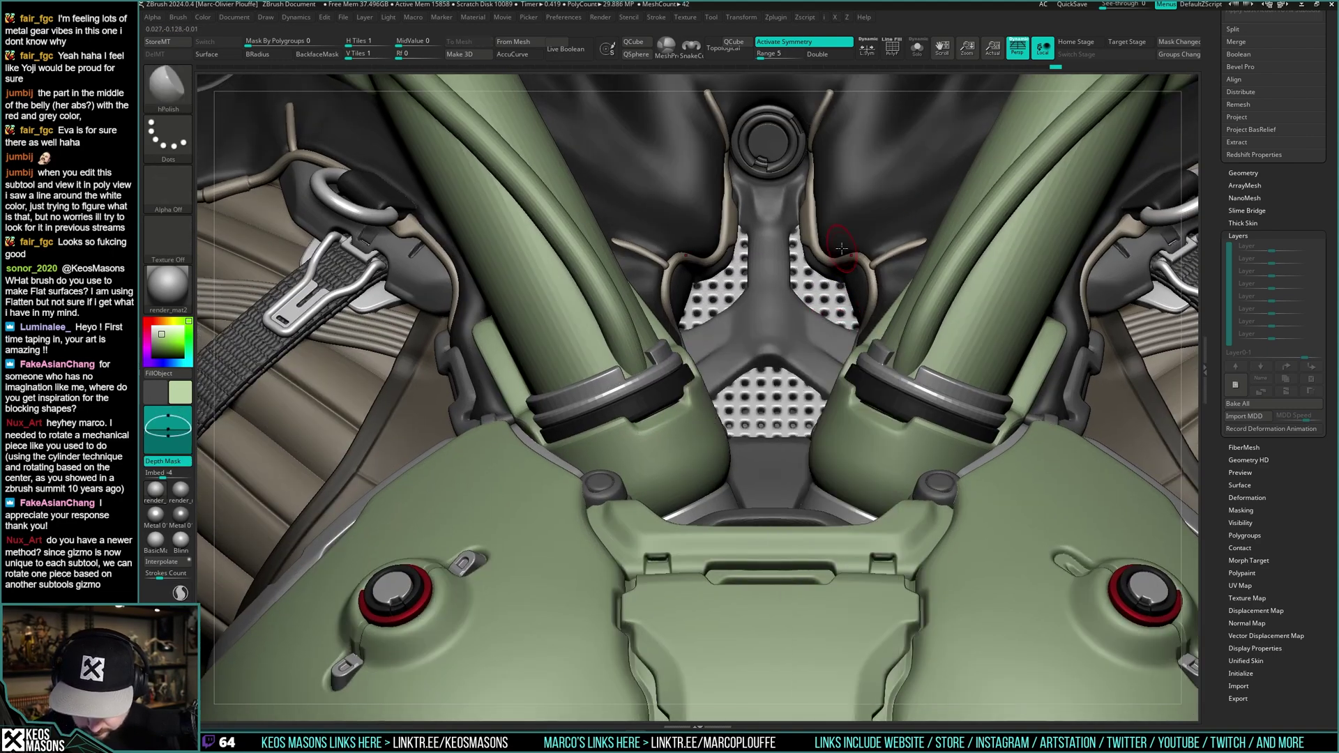
pyautogui.moveTo(815, 392); pyautogui.dragTo(739, 348, button='right')
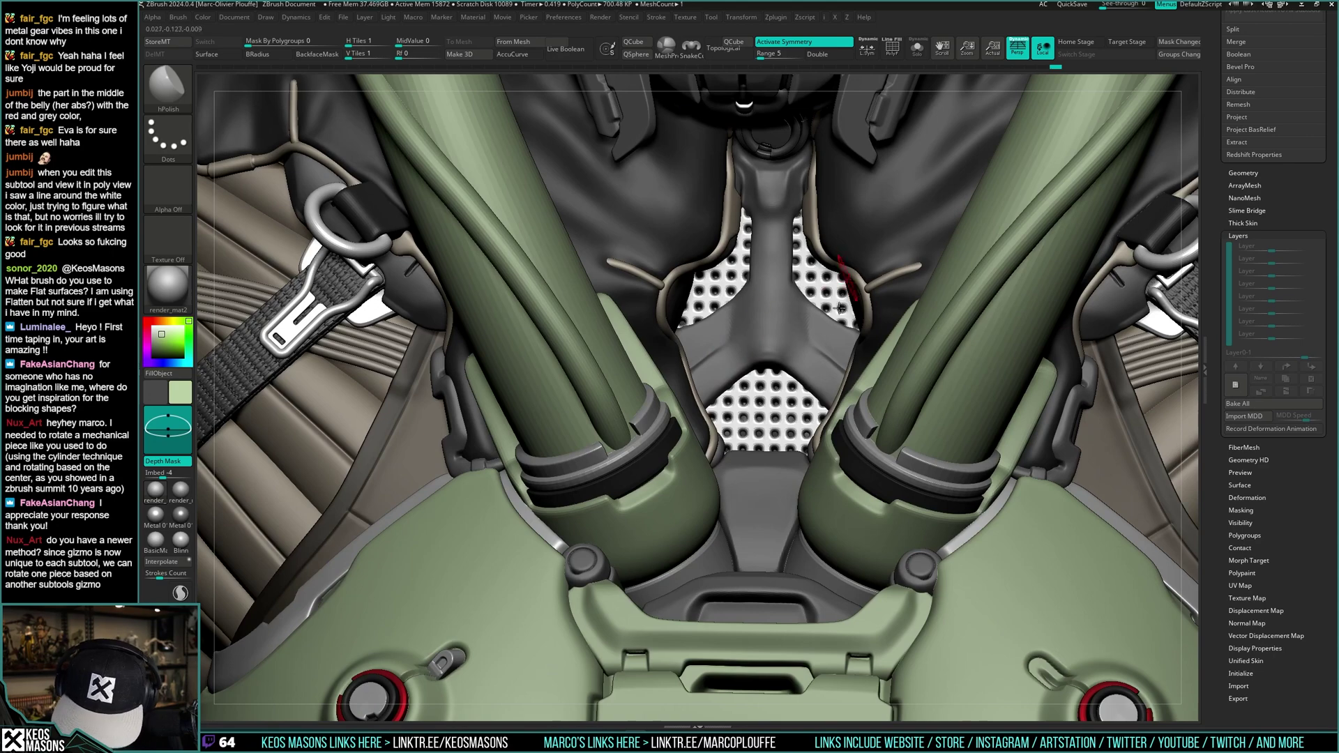
pyautogui.moveTo(826, 317)
pyautogui.mouseDown(button='right')
pyautogui.moveTo(838, 337)
pyautogui.moveTo(821, 296)
pyautogui.mouseUp(button='right')
pyautogui.hotkey('alt', 's')
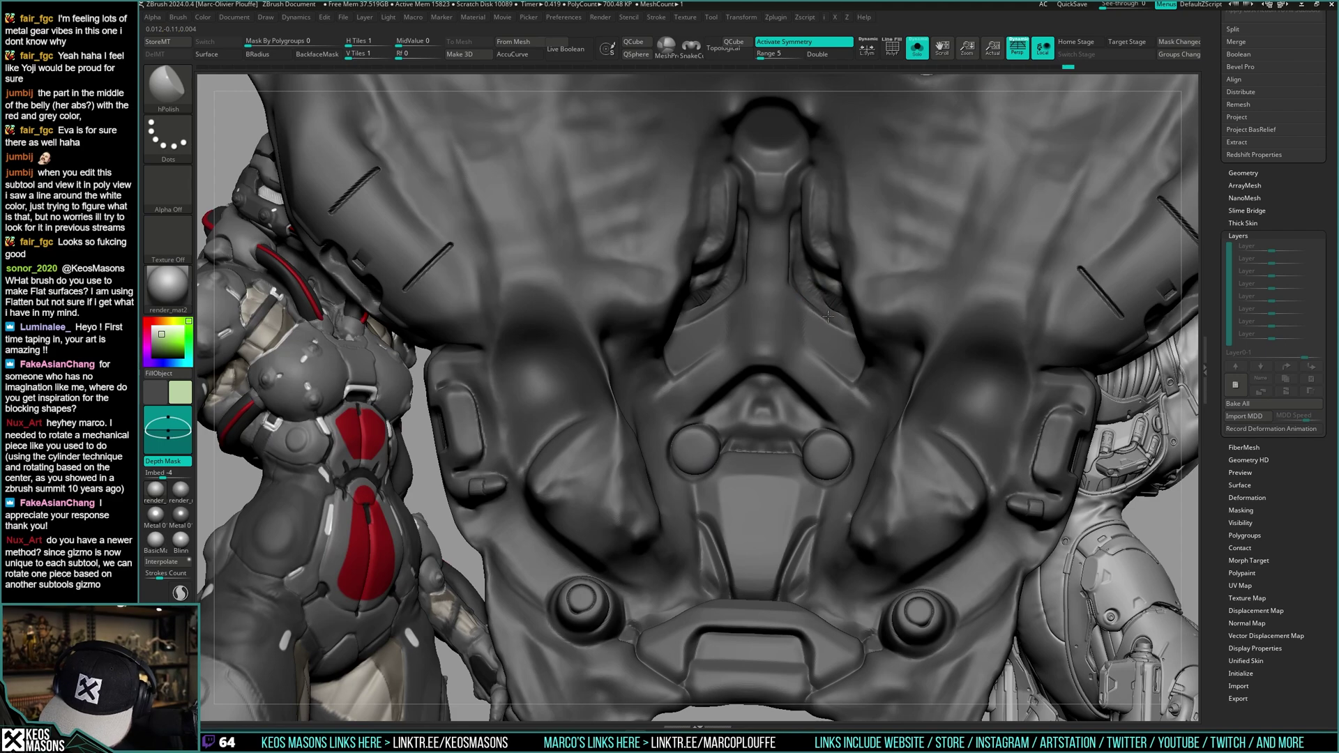
pyautogui.hotkey('shift', 'alt', 's')
pyautogui.moveTo(852, 328); pyautogui.dragTo(857, 338, button='right')
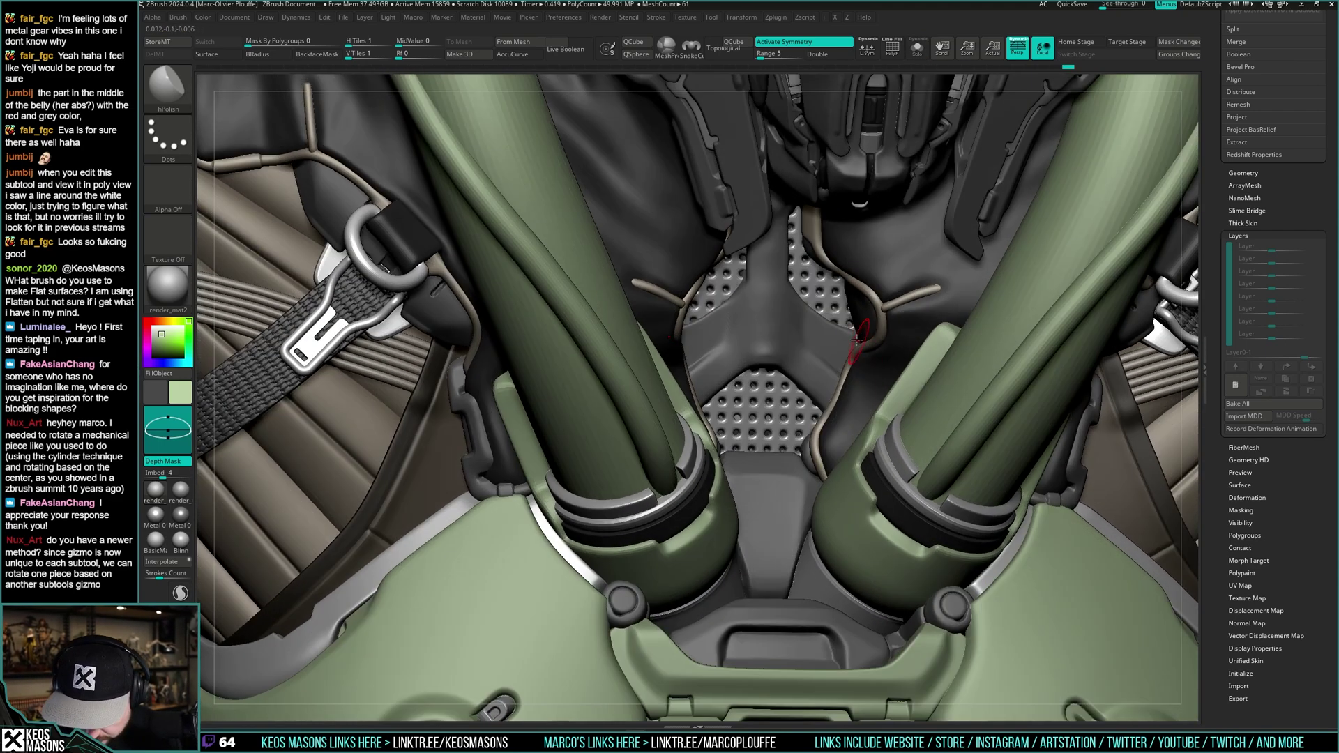
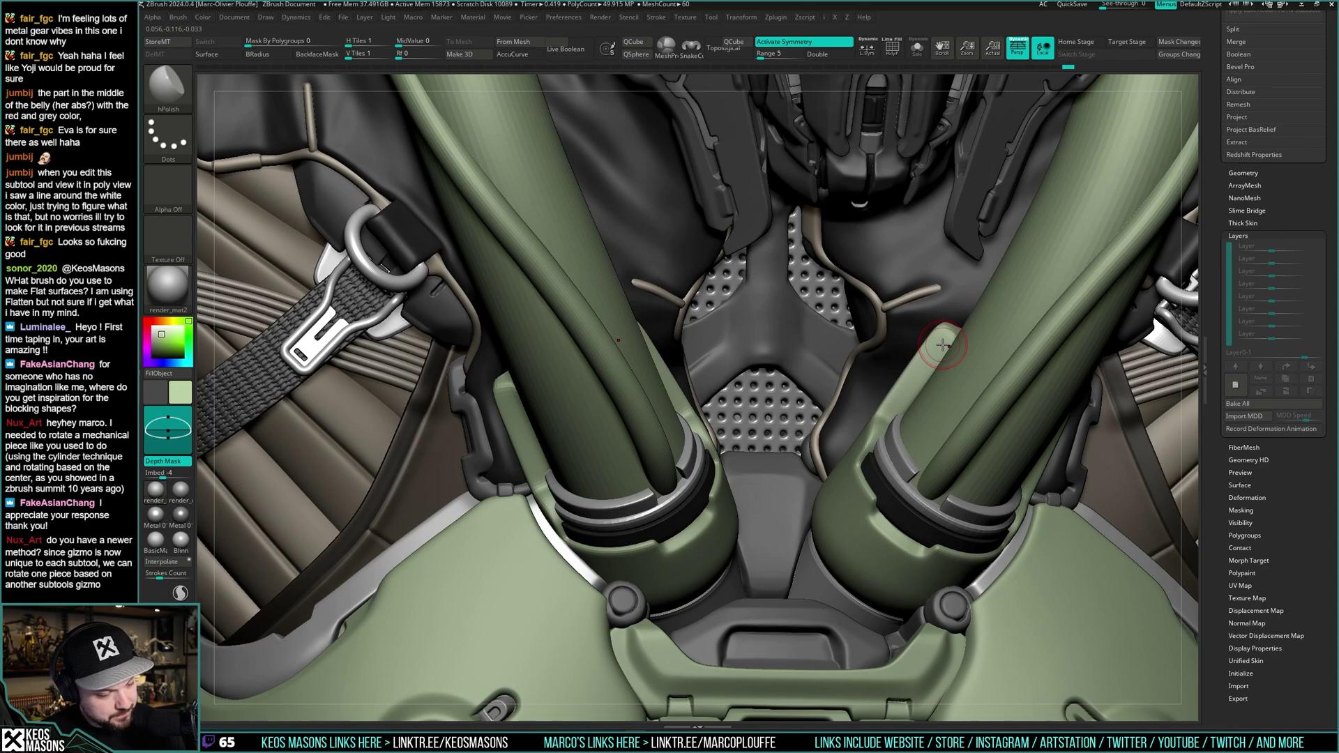
# - Rework the uneven recess above the bracket's arm with ClayBuildup and smoothing, comparing the isolated sculpt with all parts shown
pyautogui.moveTo(852, 358)
pyautogui.mouseDown(button='right')
pyautogui.moveTo(844, 342)
pyautogui.moveTo(830, 350)
pyautogui.moveTo(845, 348)
pyautogui.moveTo(836, 332)
pyautogui.mouseUp(button='right')
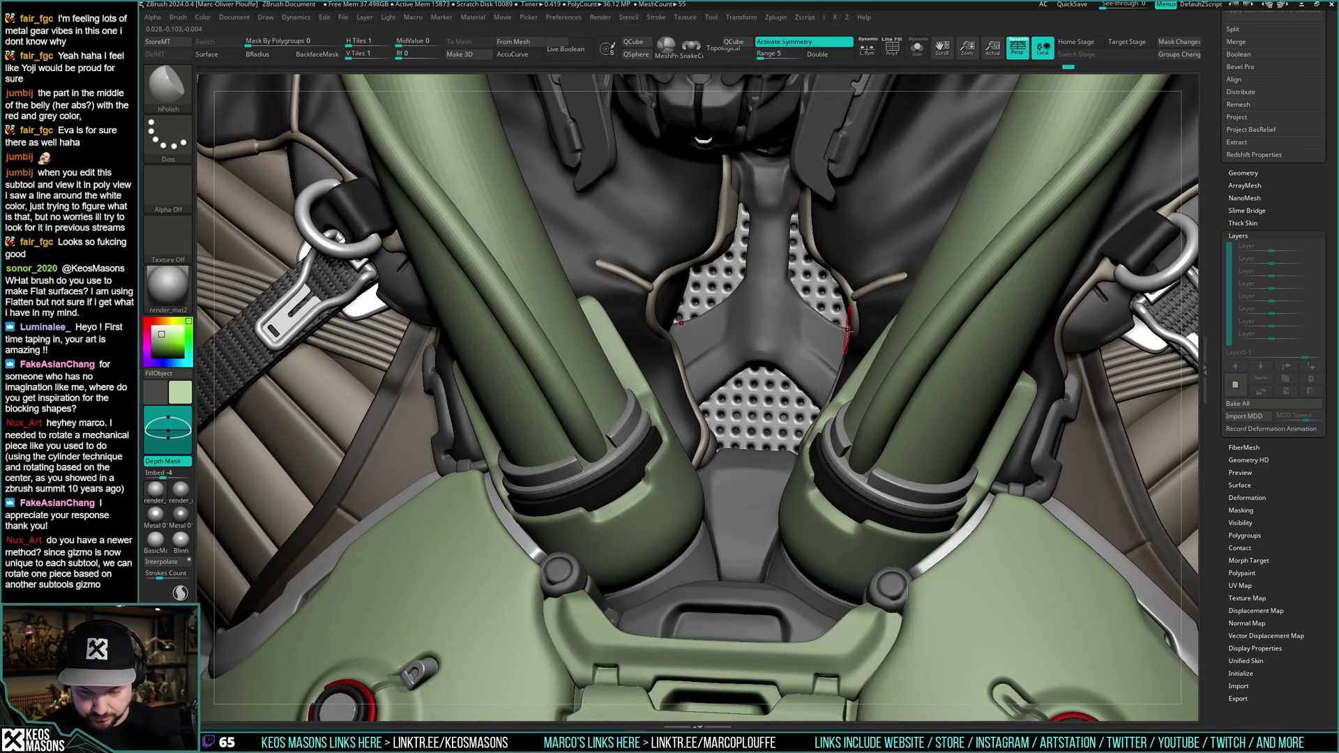
pyautogui.hotkey('alt', 's')
pyautogui.keyDown('ctrl'); pyautogui.moveTo(681, 317); pyautogui.dragTo(687, 335, button='right'); pyautogui.keyUp('ctrl')
pyautogui.moveTo(686, 335); pyautogui.dragTo(690, 349, button='right')
pyautogui.moveTo(690, 349); pyautogui.dragTo(703, 323)
pyautogui.moveTo(703, 322); pyautogui.dragTo(772, 242, button='right')
pyautogui.press('b')
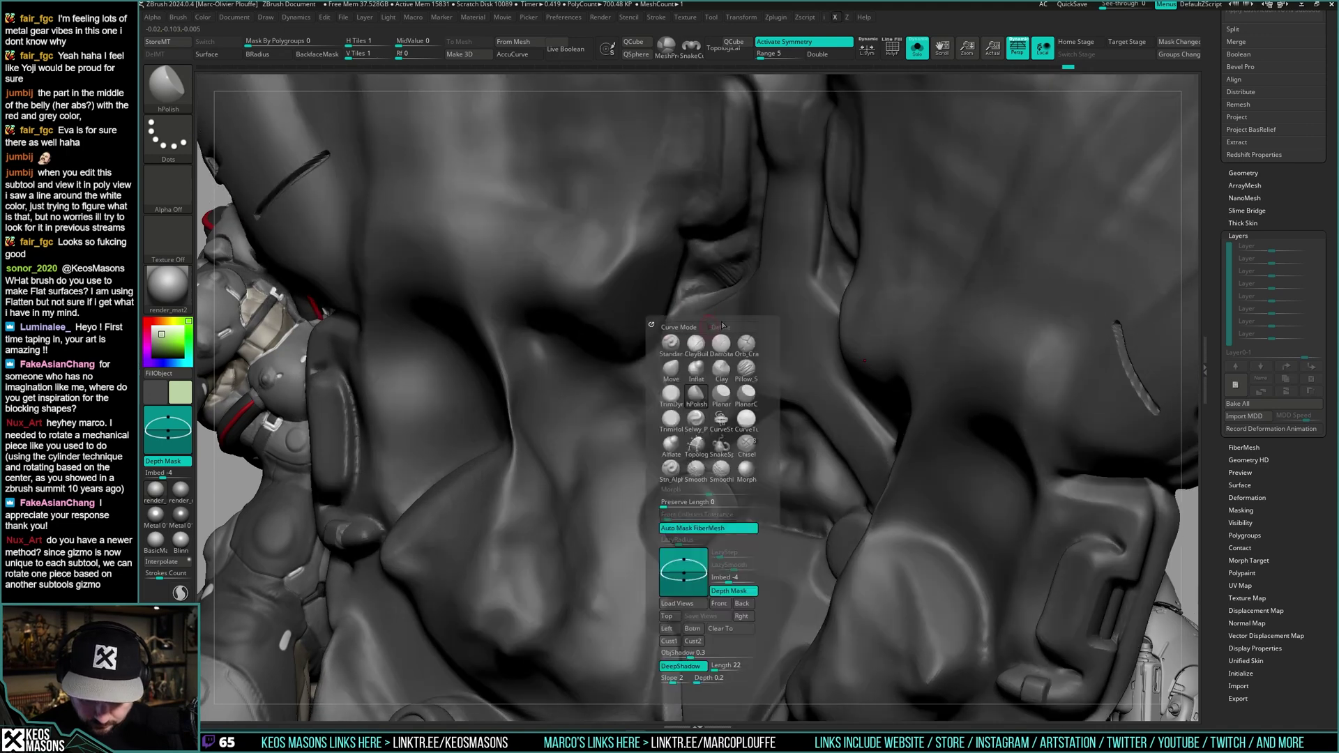
pyautogui.press('c')
pyautogui.press('b')
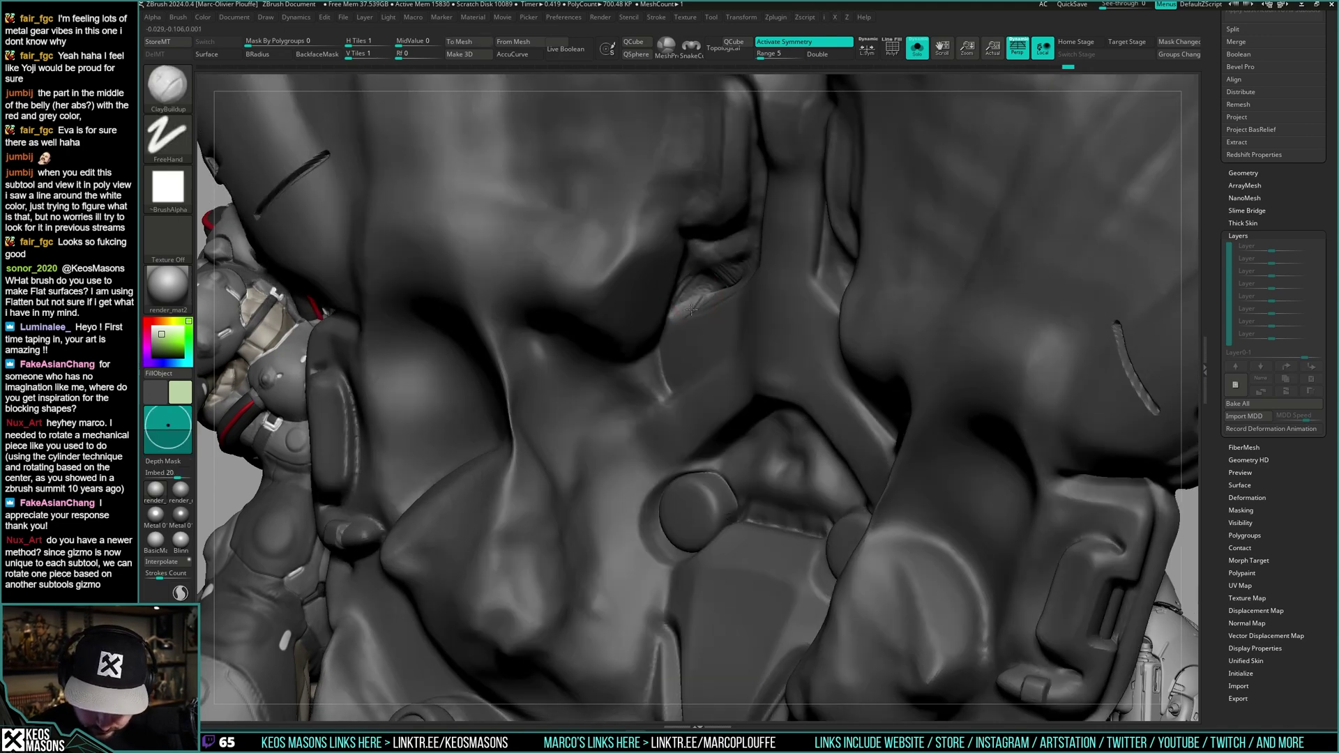
pyautogui.hotkey('shift', 'ctrl', 's')
pyautogui.hotkey('shift', 'ctrl', 's')
pyautogui.moveTo(695, 301); pyautogui.dragTo(729, 295, button='right')
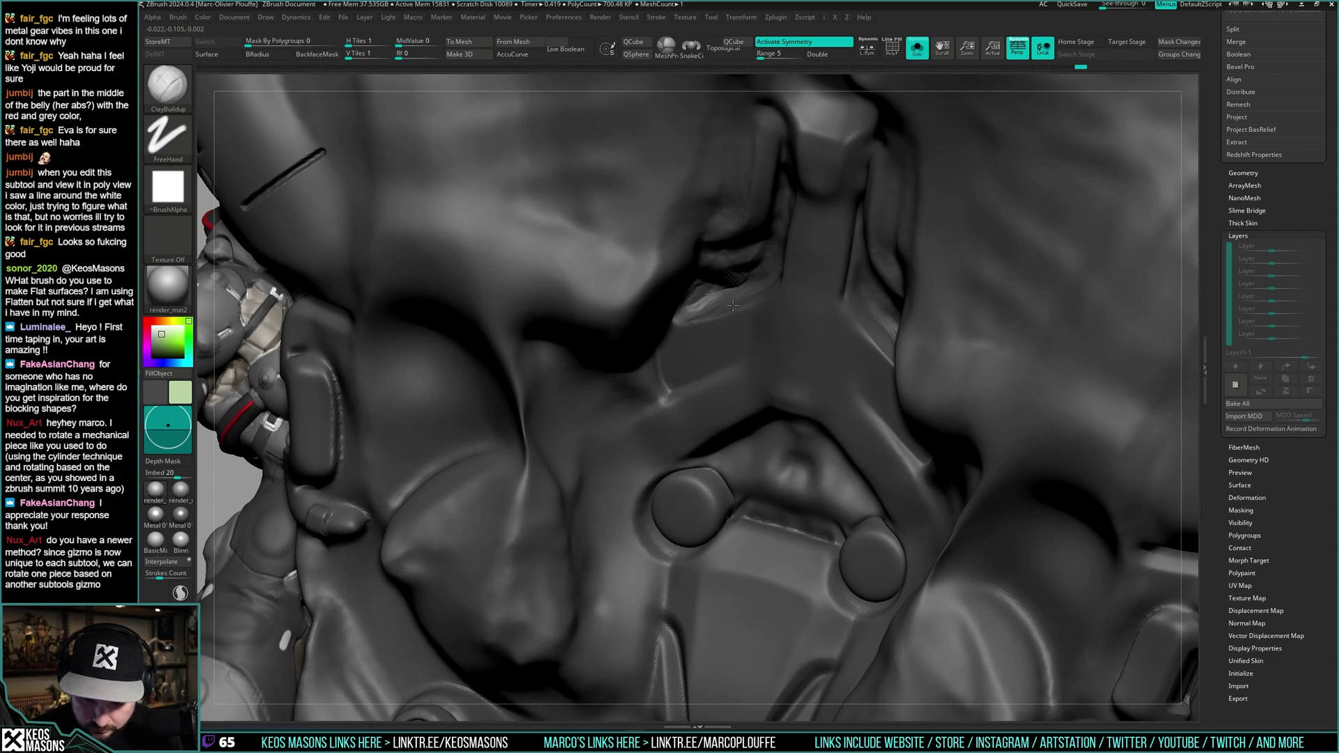
pyautogui.hotkey('shift', 'ctrl', 's')
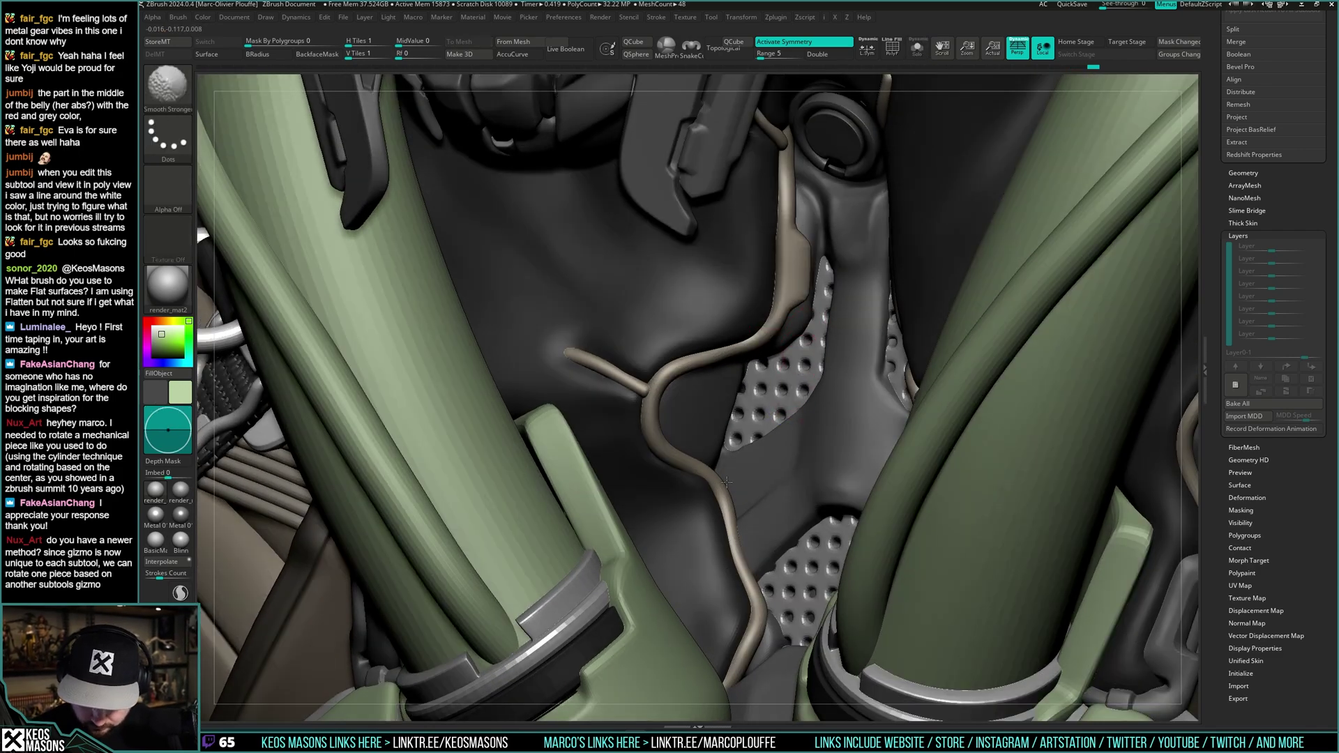
pyautogui.moveTo(809, 377)
pyautogui.keyDown('alt'); pyautogui.mouseDown(button='right')
pyautogui.moveTo(813, 261)
pyautogui.moveTo(781, 275)
pyautogui.moveTo(786, 341)
pyautogui.mouseUp(button='right'); pyautogui.keyUp('alt')
# - Clean up the arm's border with the perforated opening using hPolish and TrimDynamic, and switch to the Move brush
pyautogui.hotkey('ctrl', 'shift', 's')
pyautogui.press('space')
pyautogui.click(774, 407)
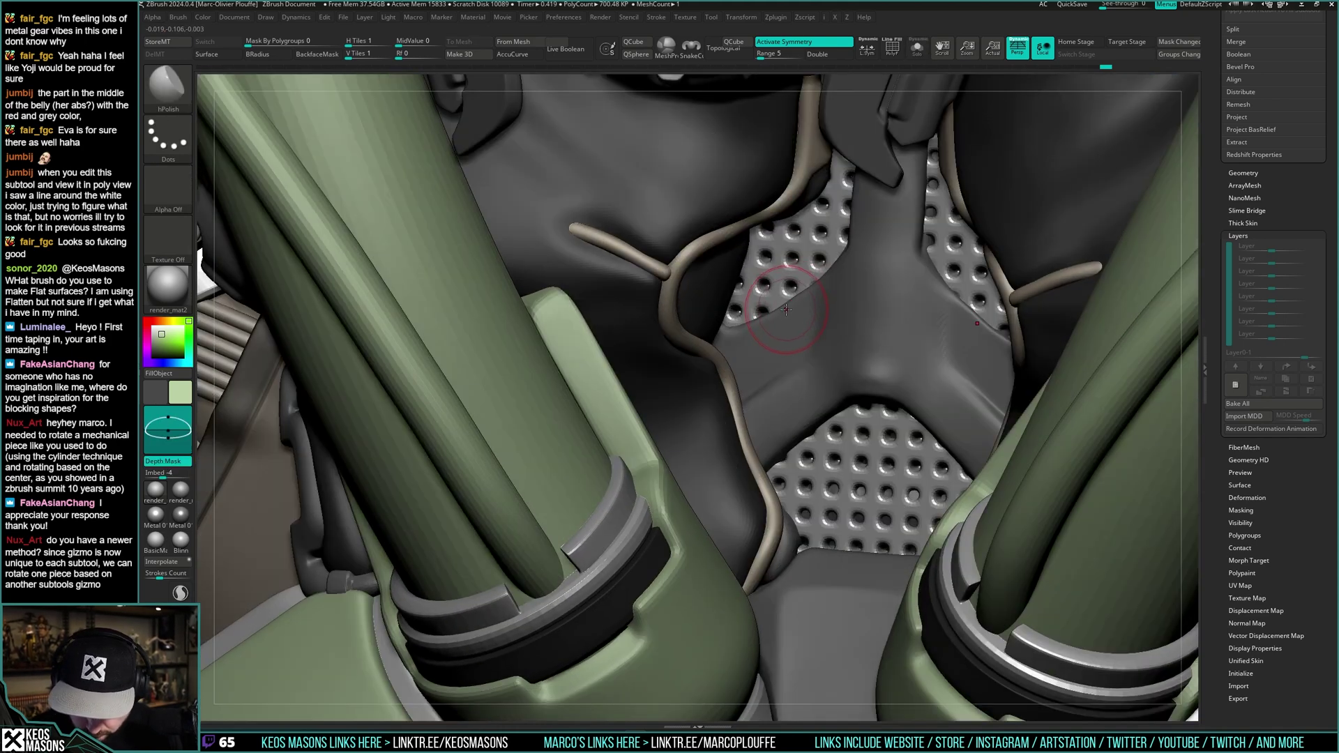
pyautogui.press('space')
pyautogui.click(772, 356)
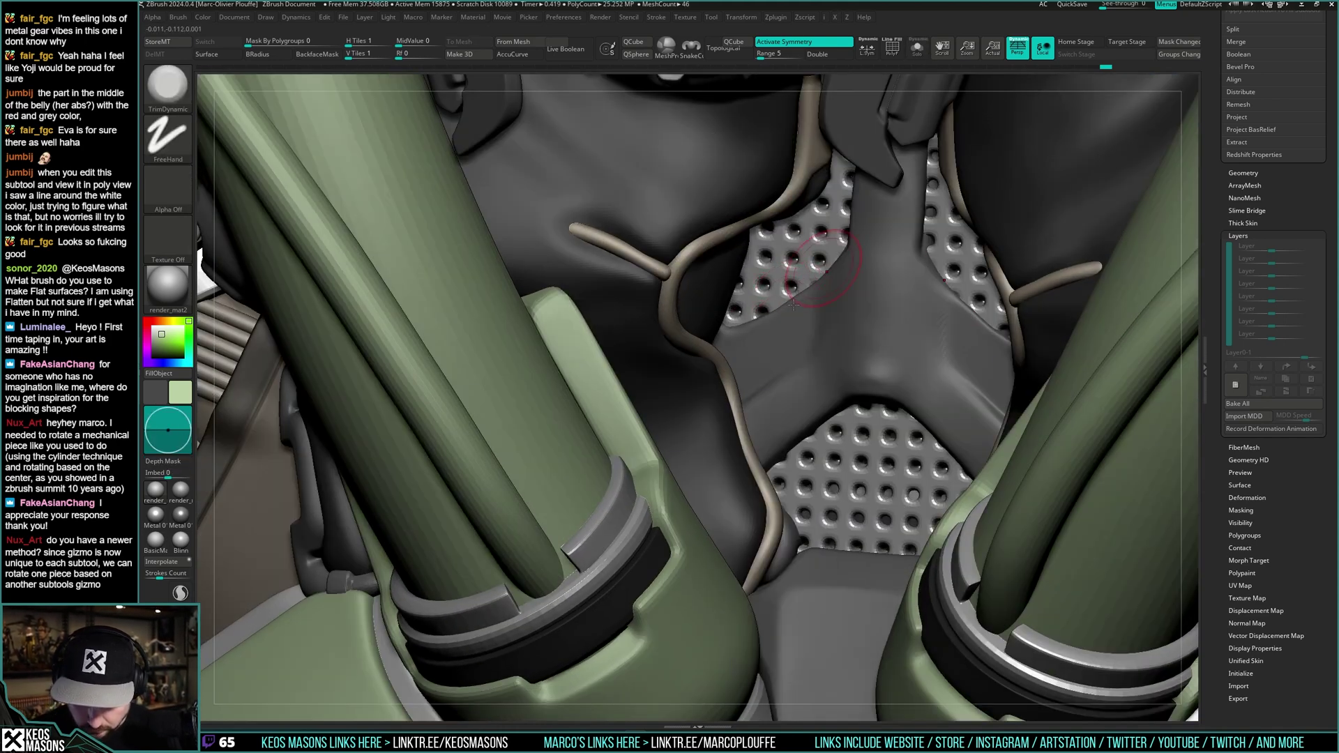
pyautogui.press('space')
pyautogui.click(730, 381)
# - Review the bracket against the whole torso and undo the last change
pyautogui.moveTo(742, 328)
pyautogui.mouseDown(button='right')
pyautogui.moveTo(829, 299)
pyautogui.moveTo(931, 317)
pyautogui.moveTo(887, 370)
pyautogui.mouseUp(button='right')
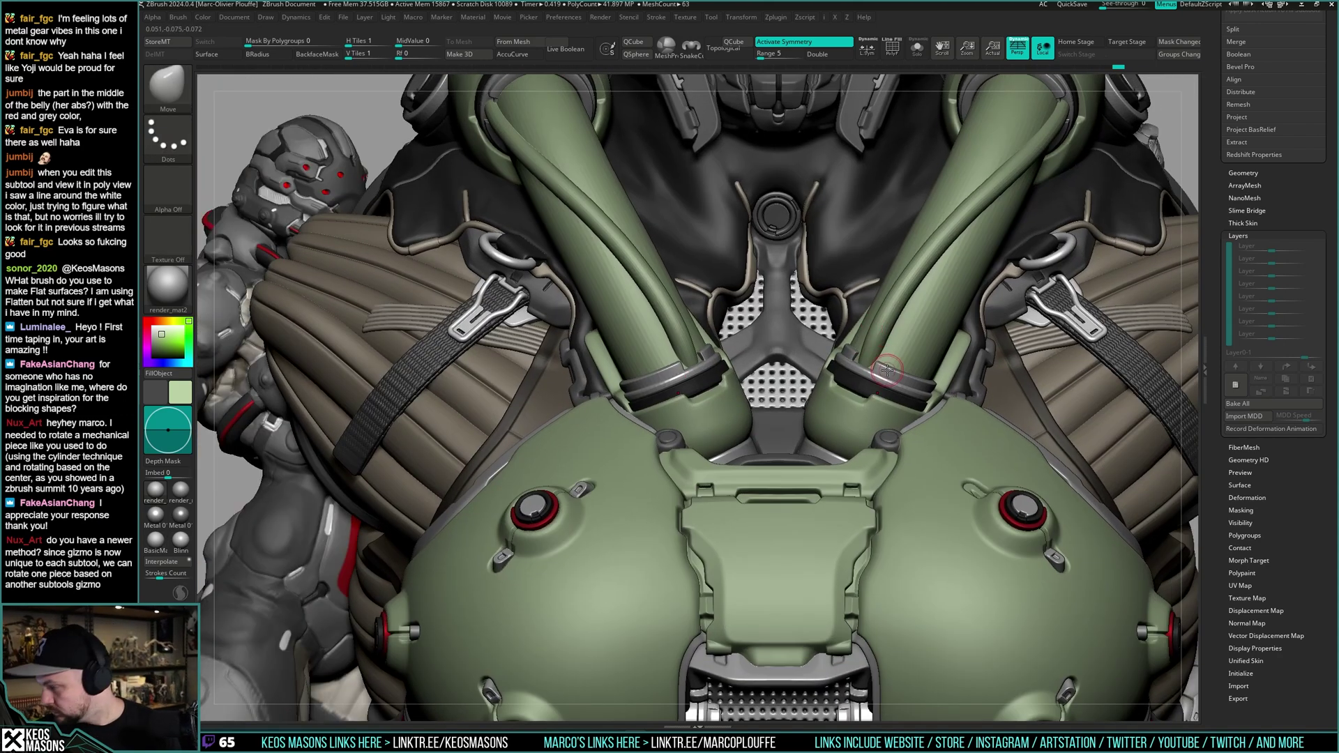
pyautogui.moveTo(887, 371); pyautogui.dragTo(884, 411, button='right')
pyautogui.moveTo(822, 370)
pyautogui.keyDown('ctrl'); pyautogui.mouseDown(button='right')
pyautogui.moveTo(797, 293)
pyautogui.moveTo(823, 419)
pyautogui.mouseUp(button='right'); pyautogui.keyUp('ctrl')
pyautogui.hotkey('ctrl', 'z')
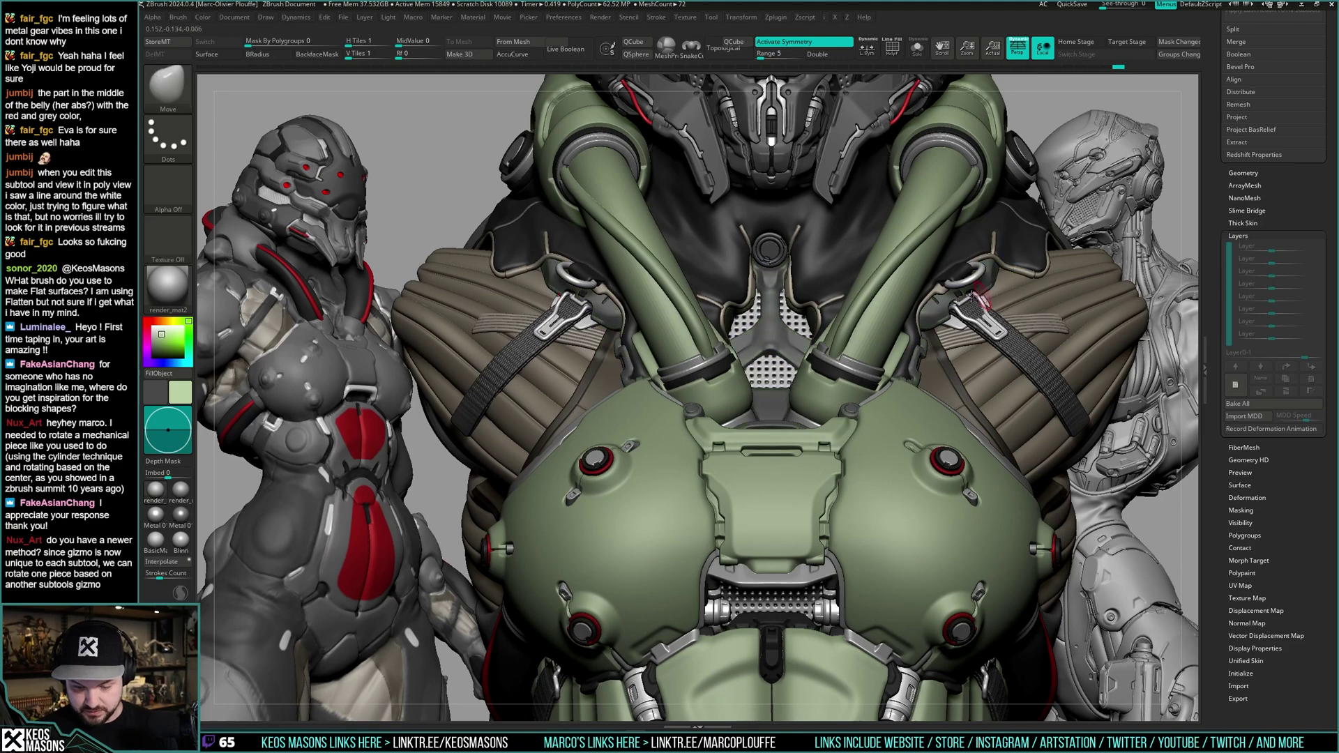
# - Isolate the bracket's sculpt and crease the upper stem beside the side flaps with the Orb_Cracks brush
pyautogui.moveTo(892, 326)
pyautogui.mouseDown(button='right')
pyautogui.moveTo(788, 313)
pyautogui.moveTo(787, 279)
pyautogui.moveTo(783, 334)
pyautogui.moveTo(797, 313)
pyautogui.mouseUp(button='right')
pyautogui.hotkey('shift', 's')
pyautogui.press('z')
pyautogui.click(826, 353)
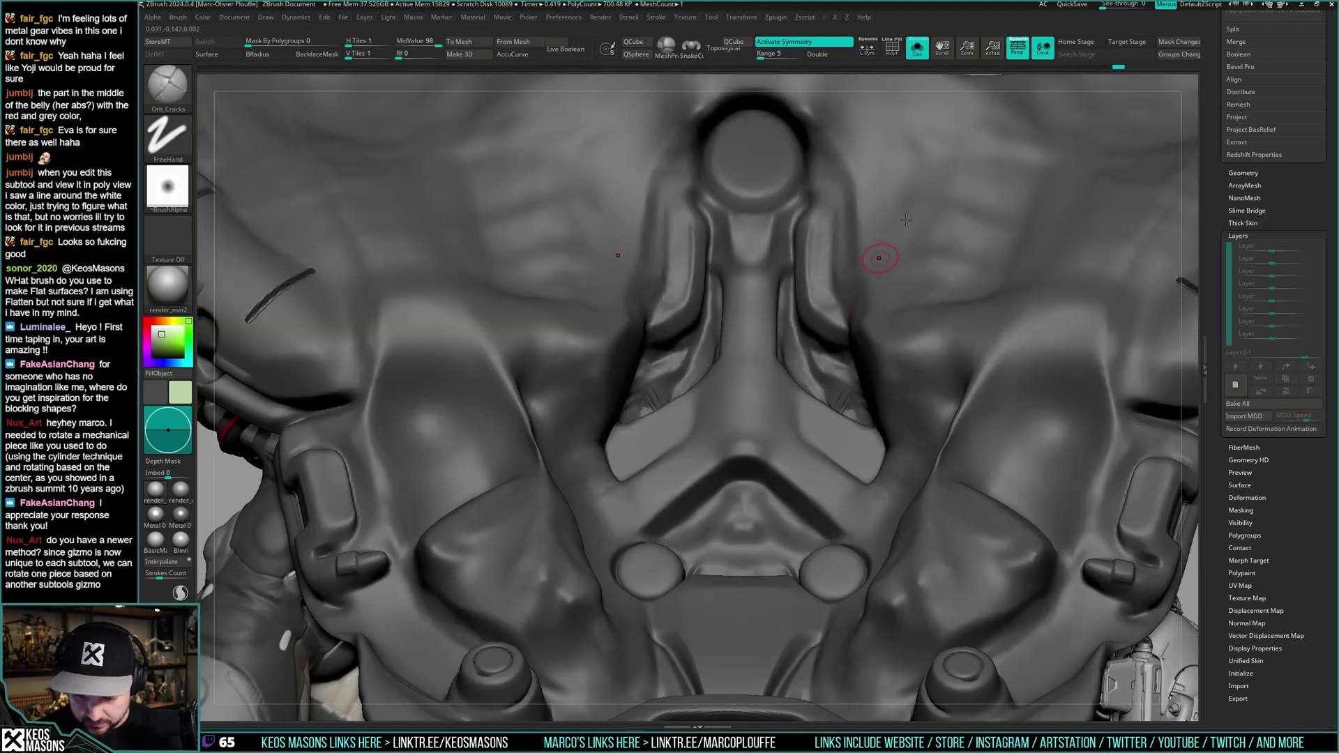
pyautogui.moveTo(905, 220)
pyautogui.mouseDown(button='right')
pyautogui.moveTo(785, 280)
pyautogui.moveTo(774, 259)
pyautogui.moveTo(801, 183)
pyautogui.mouseUp(button='right')
pyautogui.hotkey('shift', 's')
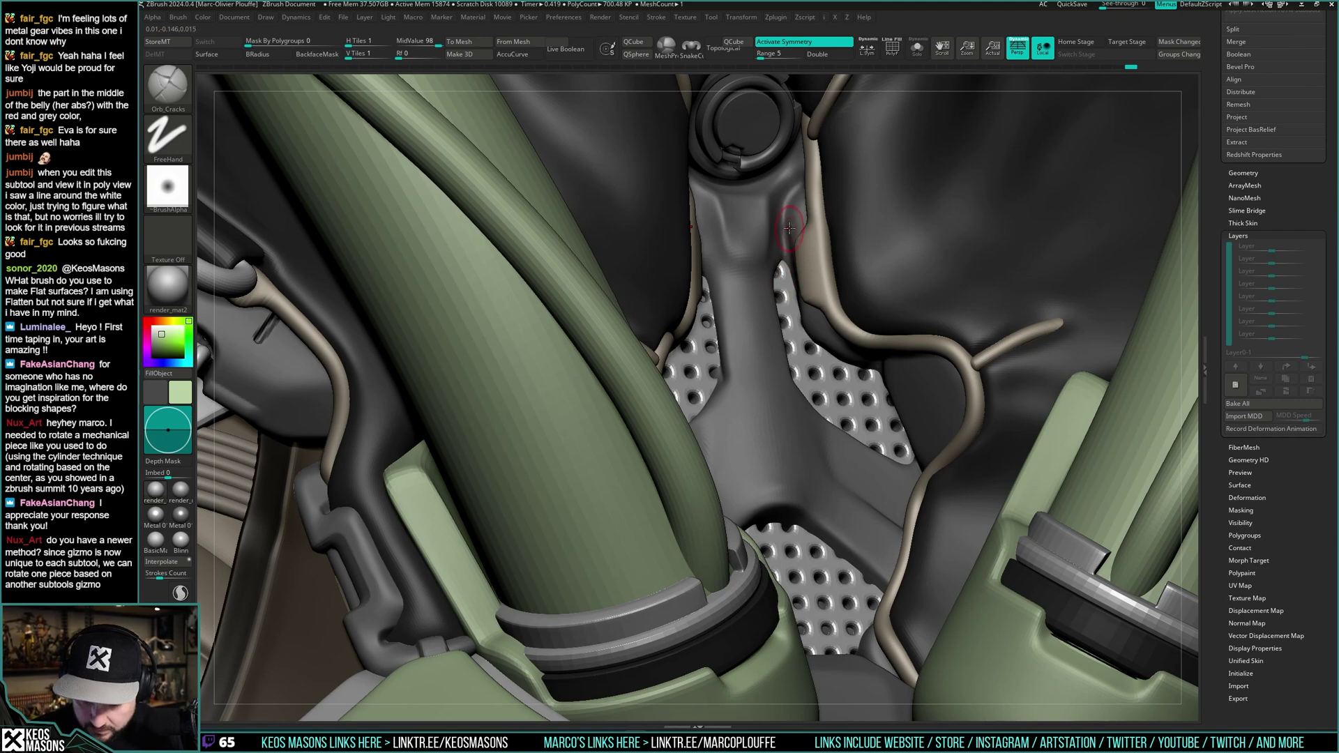
# - Carve the creases between the bracket's head and the side flaps up toward the round cap, comparing with all parts shown
pyautogui.hotkey('ctrl', 'shift', 's')
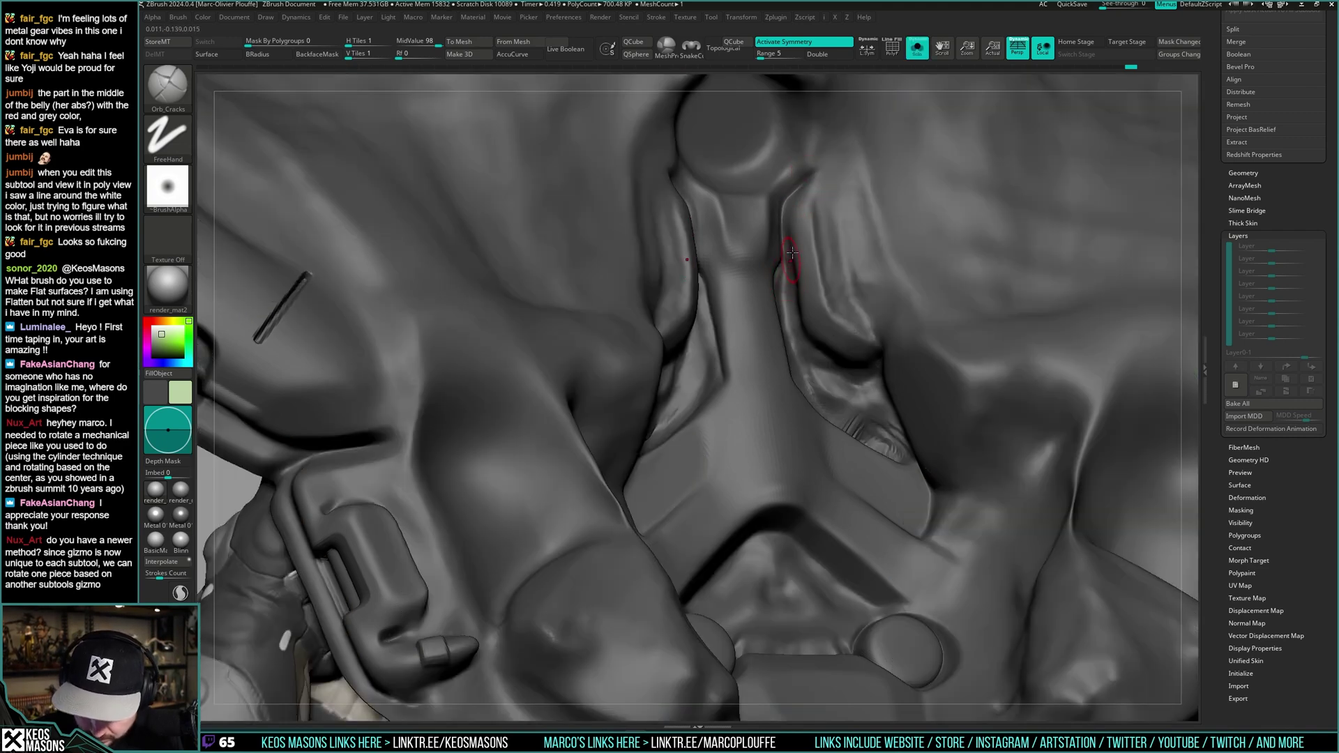
pyautogui.moveTo(792, 253); pyautogui.dragTo(813, 151, button='right')
pyautogui.hotkey('ctrl', 'shift', 's')
pyautogui.moveTo(805, 223); pyautogui.dragTo(803, 234, button='right')
pyautogui.hotkey('ctrl', 'shift', 's')
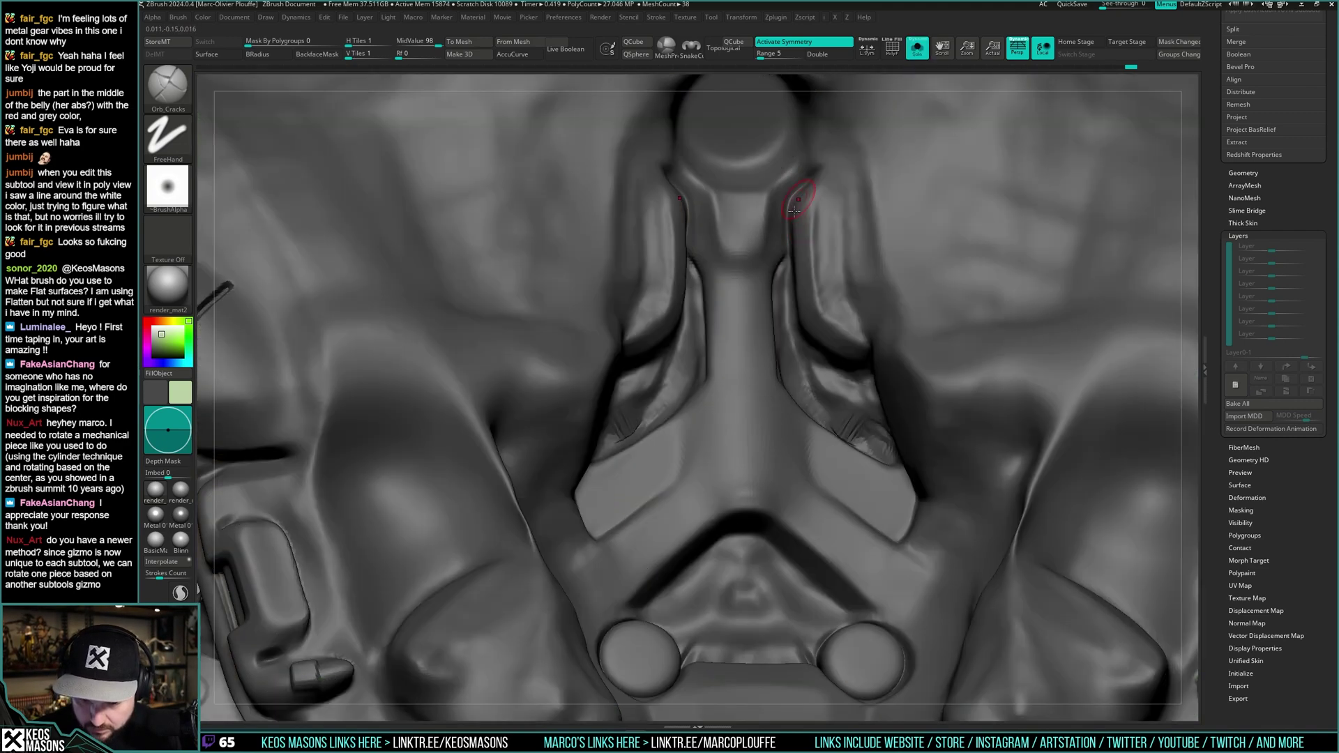
pyautogui.moveTo(787, 198); pyautogui.dragTo(805, 177)
pyautogui.moveTo(804, 176); pyautogui.dragTo(823, 151)
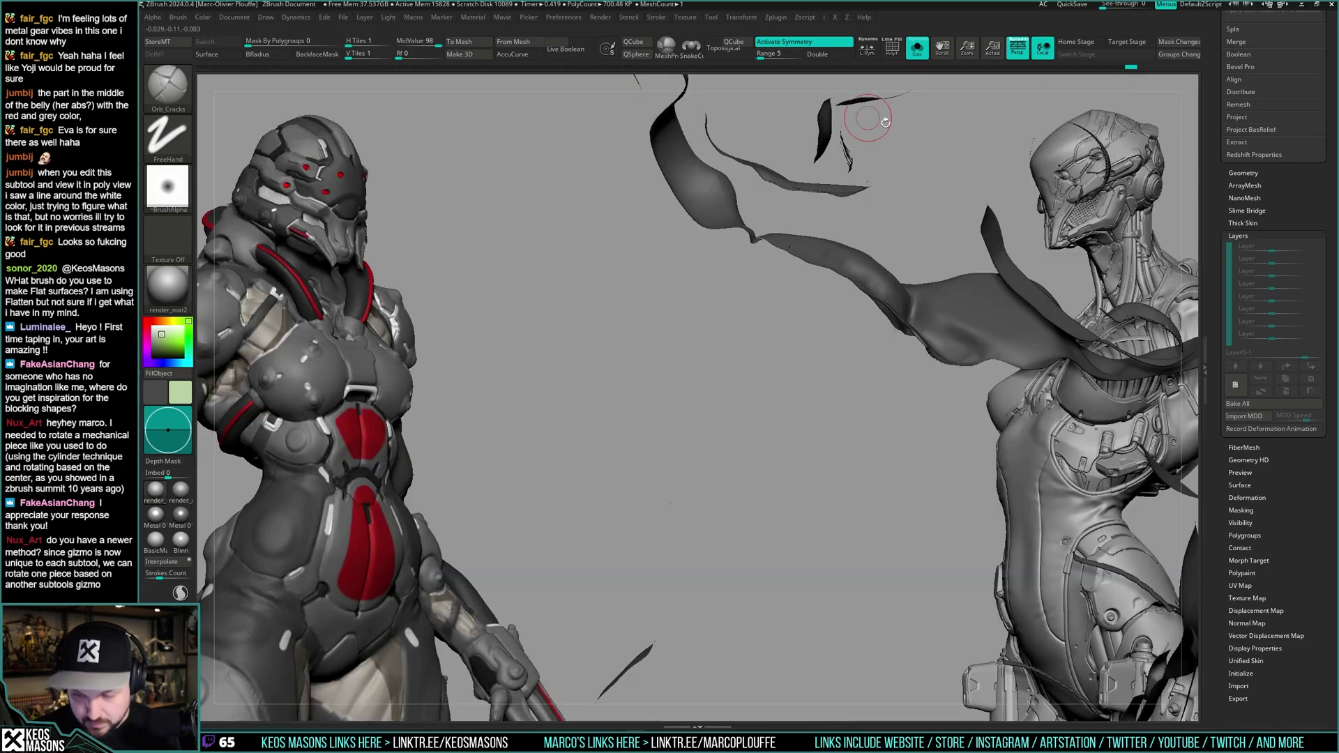
# - Refine the crease where the bracket's head meets the round cap, working from a side angle
pyautogui.moveTo(933, 158)
pyautogui.mouseDown(button='right')
pyautogui.moveTo(866, 209)
pyautogui.moveTo(876, 221)
pyautogui.moveTo(886, 210)
pyautogui.mouseUp(button='right')
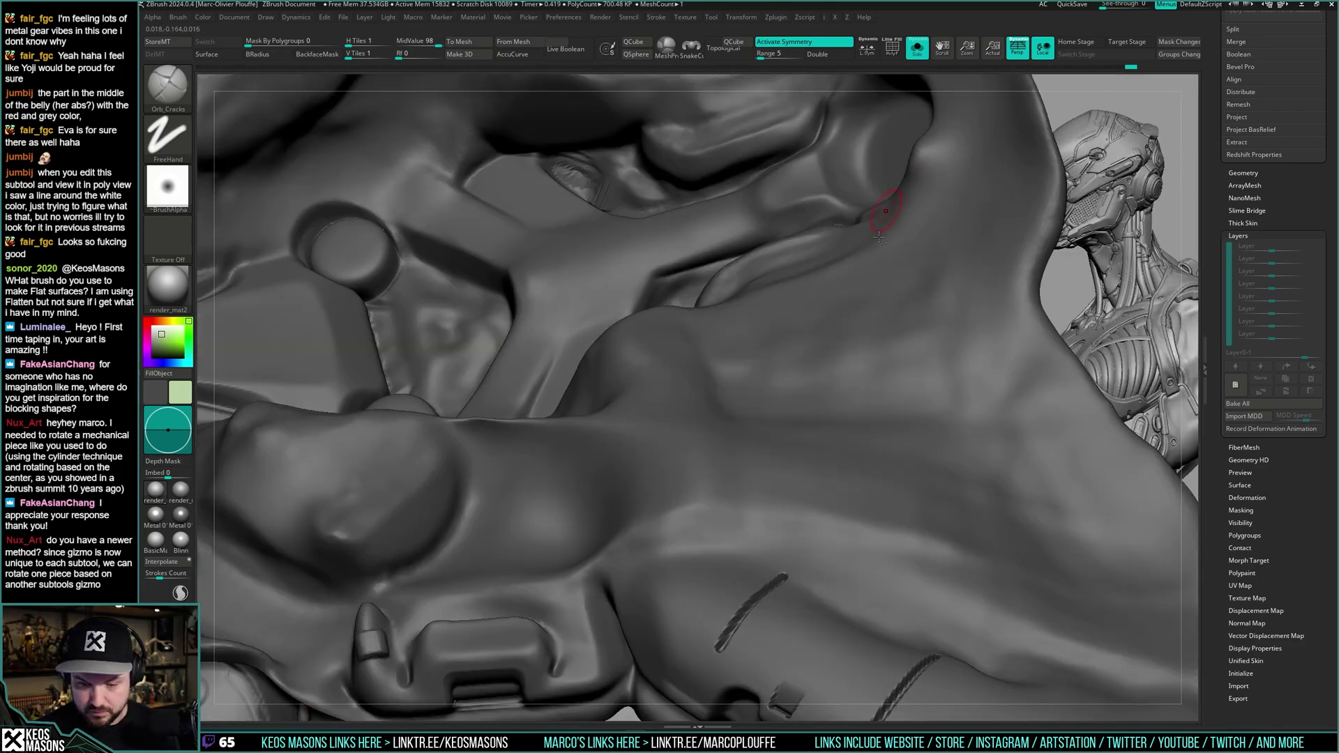
pyautogui.hotkey('ctrl', 'shift', 's')
pyautogui.hotkey('ctrl', 'shift', 's')
pyautogui.moveTo(870, 281)
pyautogui.mouseDown(button='right')
pyautogui.moveTo(908, 276)
pyautogui.moveTo(855, 284)
pyautogui.moveTo(862, 297)
pyautogui.moveTo(742, 401)
pyautogui.mouseUp(button='right')
pyautogui.hotkey('ctrl', 'shift', 's')
# - Switch to hPolish and flatten the planes of the bracket's head around the central recess below the round cap
pyautogui.press('b')
pyautogui.click(795, 412)
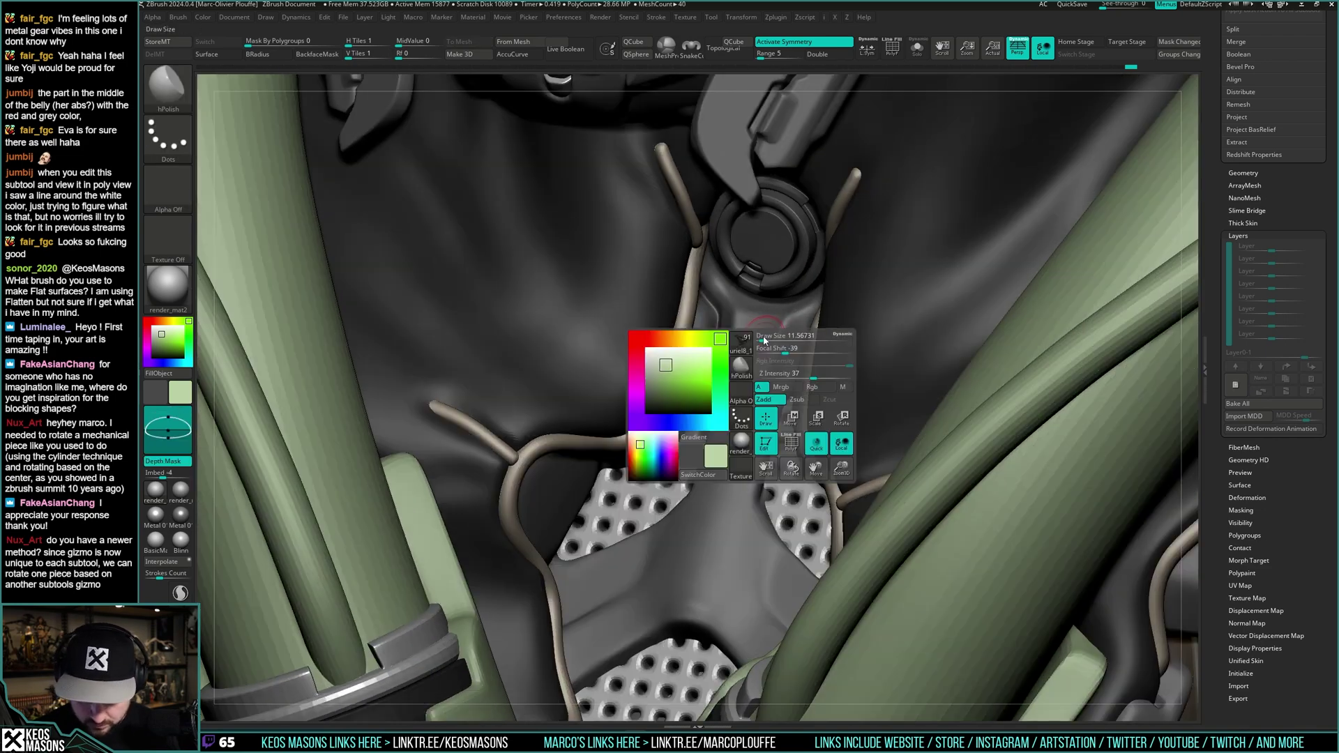
pyautogui.moveTo(756, 326); pyautogui.dragTo(791, 333, button='right')
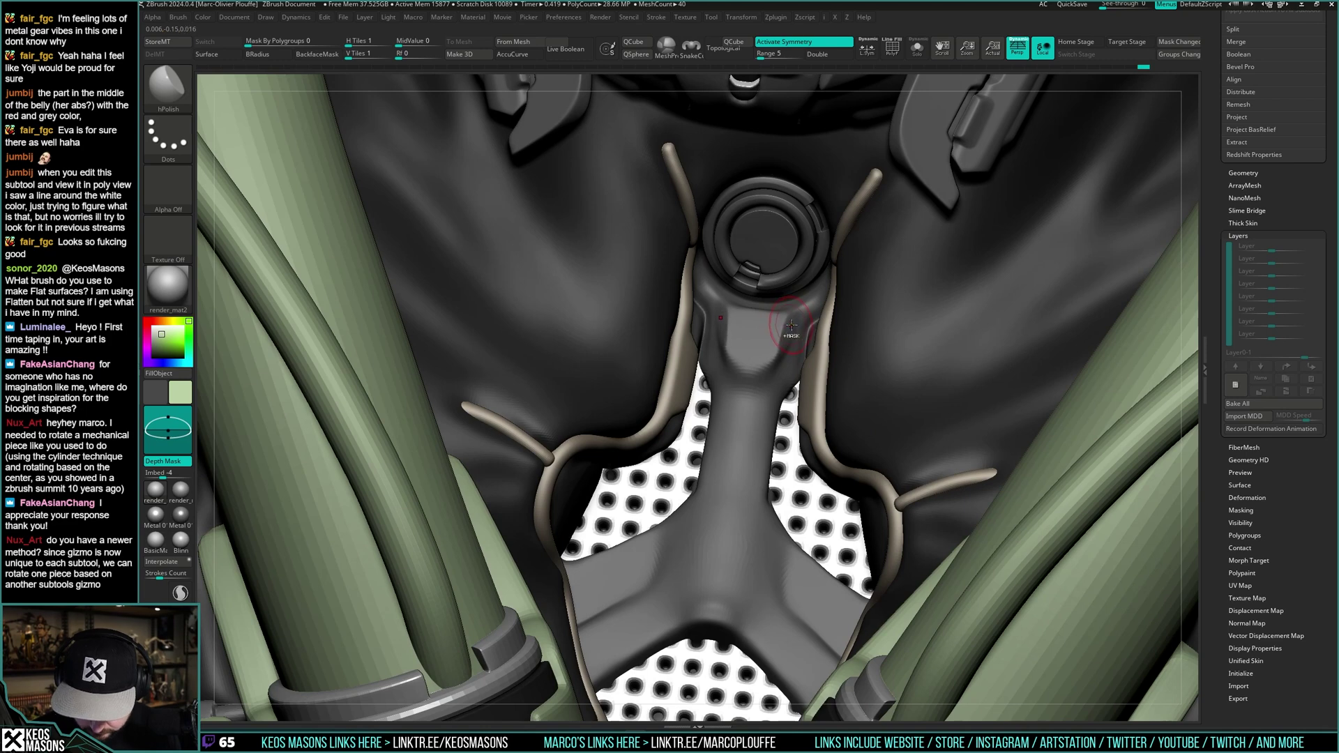
pyautogui.hotkey('ctrl', 'z')
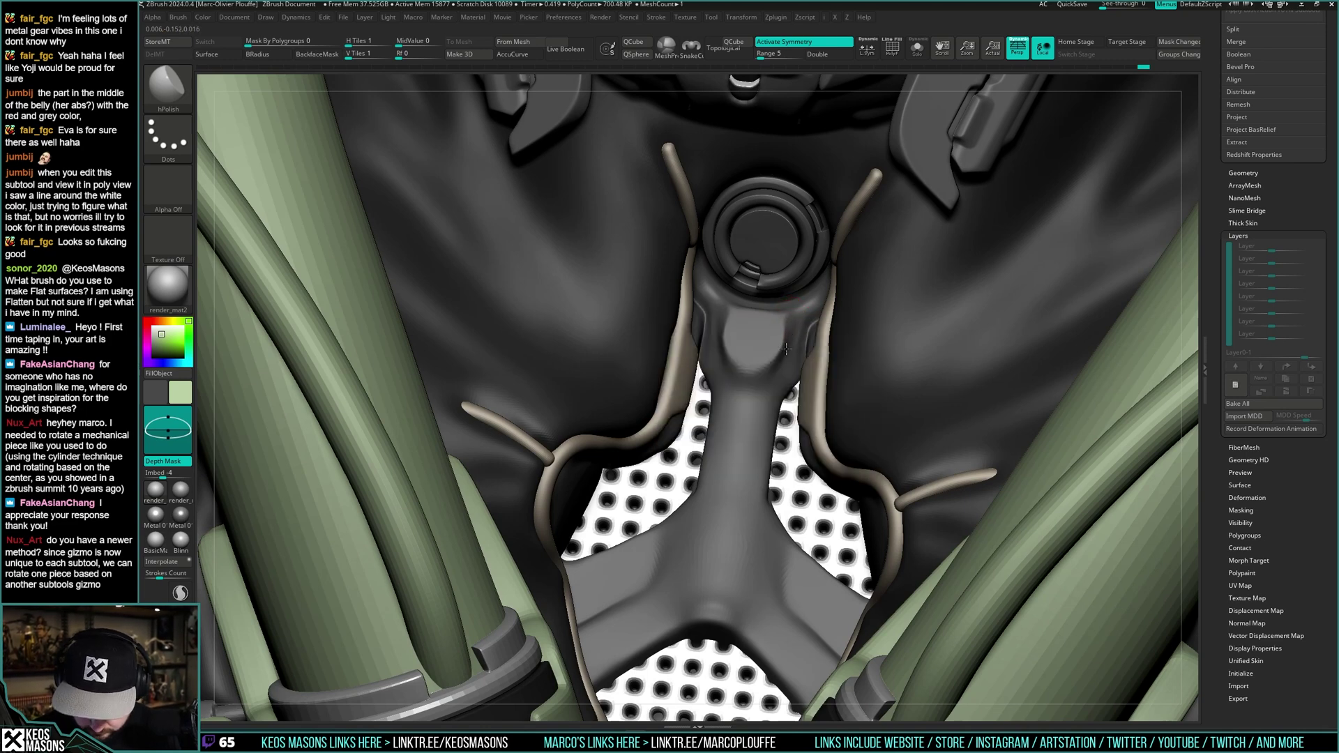
pyautogui.rightClick(785, 339)
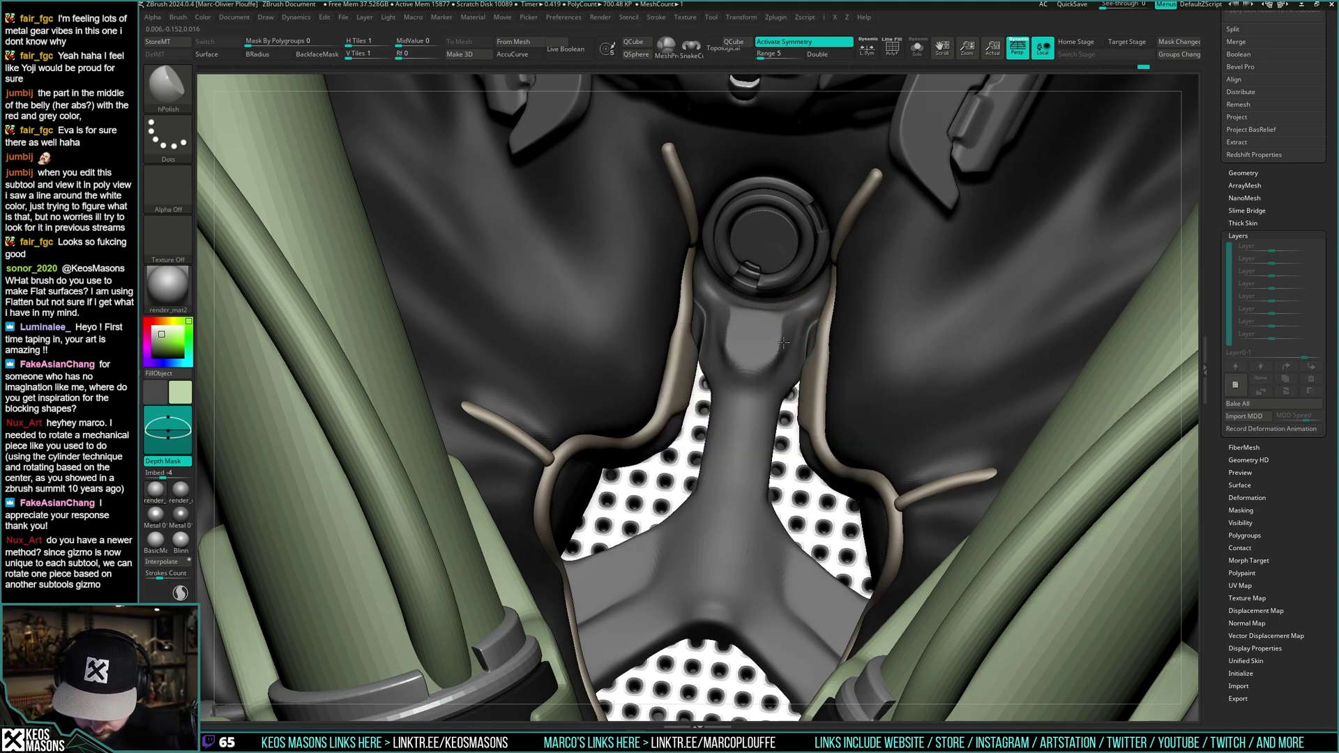
pyautogui.moveTo(780, 360)
pyautogui.mouseDown(button='right')
pyautogui.moveTo(764, 352)
pyautogui.moveTo(764, 380)
pyautogui.mouseUp(button='right')
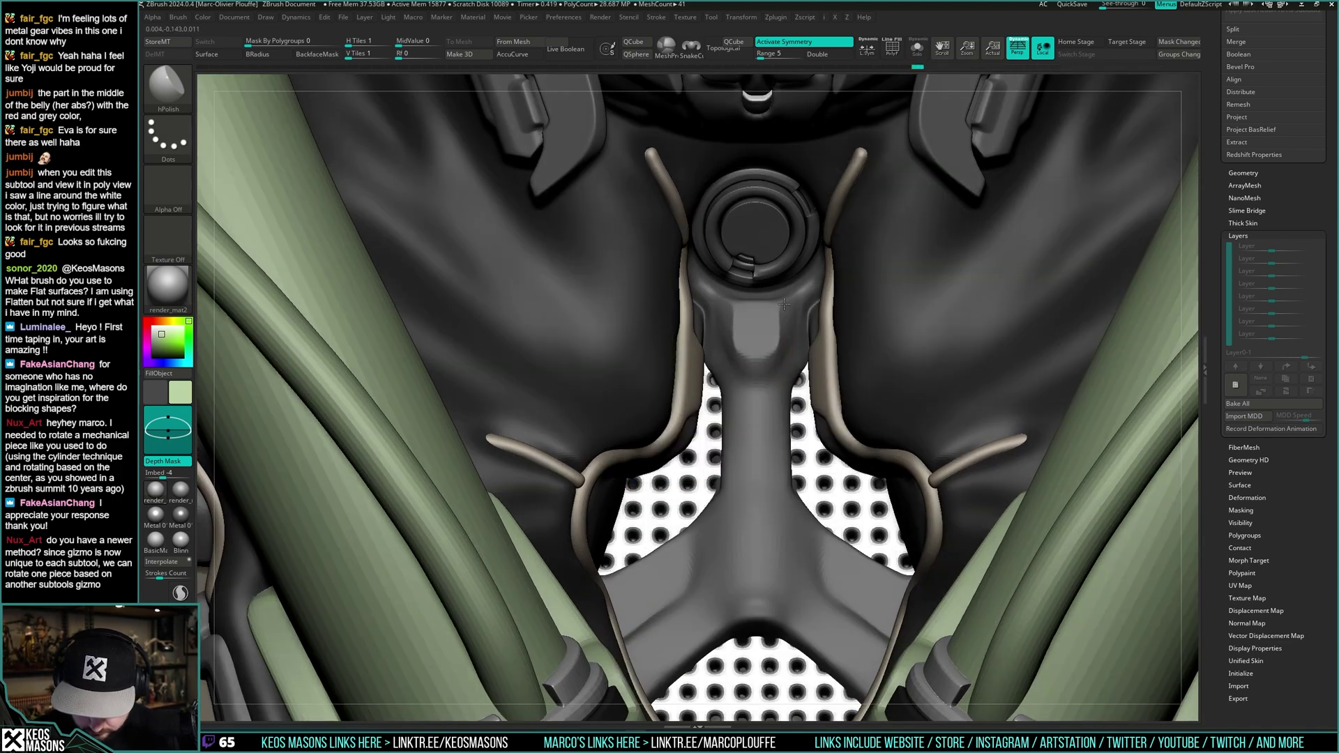
pyautogui.moveTo(783, 304); pyautogui.dragTo(778, 357)
pyautogui.moveTo(790, 345); pyautogui.dragTo(754, 288, button='right')
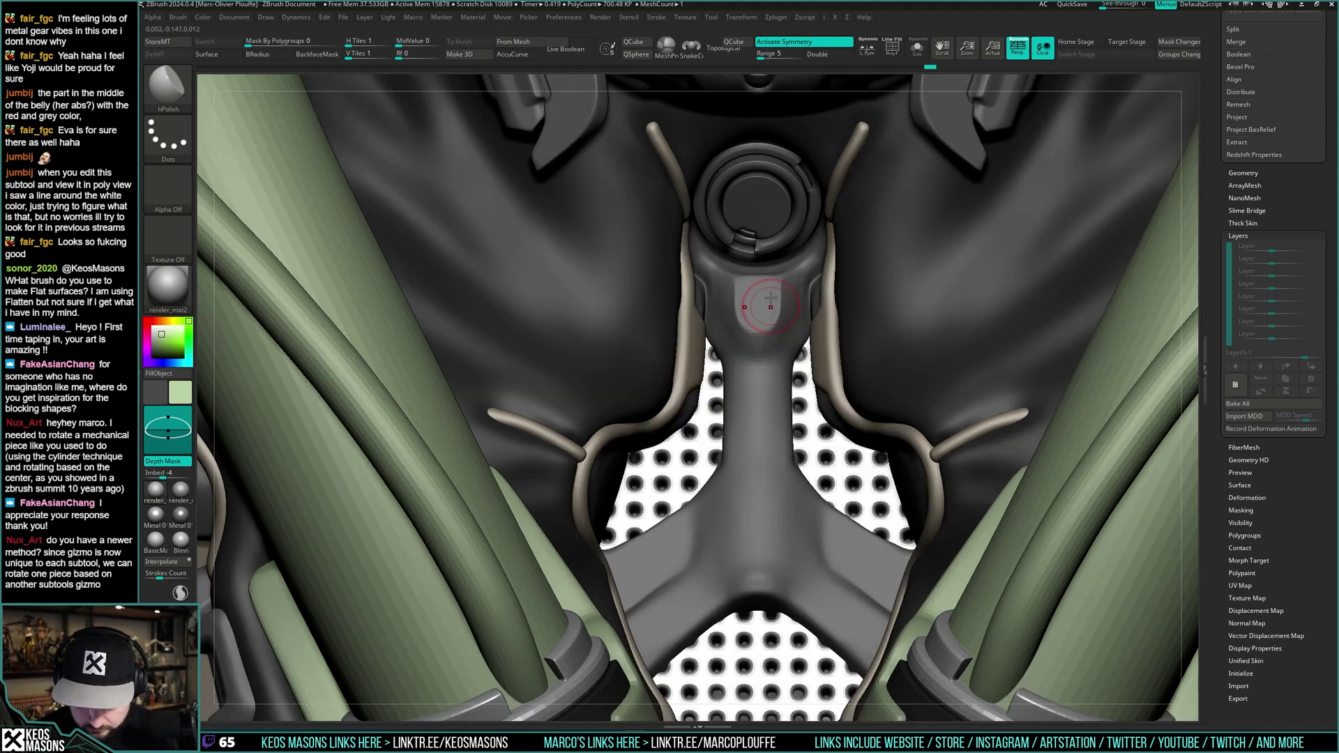
# - Flatten the recess and lower edge of the bracket's head with hPolish, comparing the isolated part with the full model
pyautogui.hotkey('alt', 's')
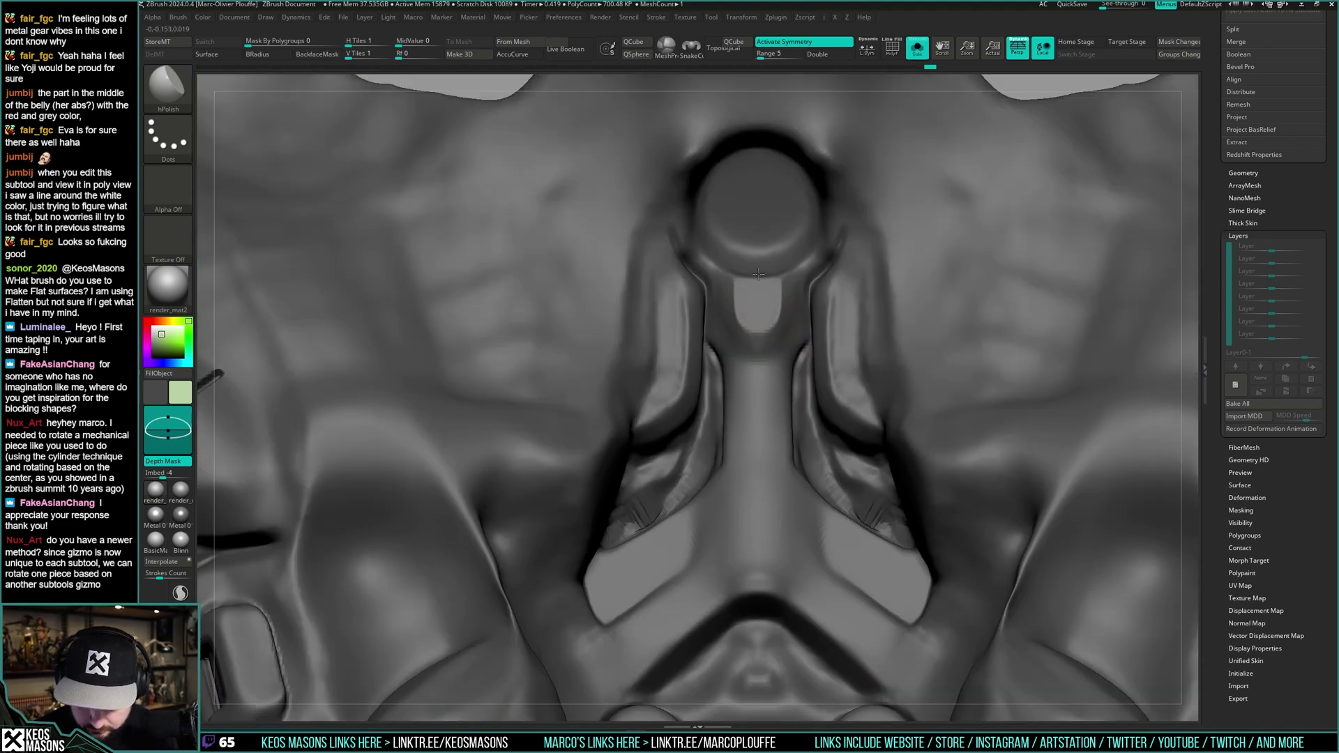
pyautogui.hotkey('shift', 's')
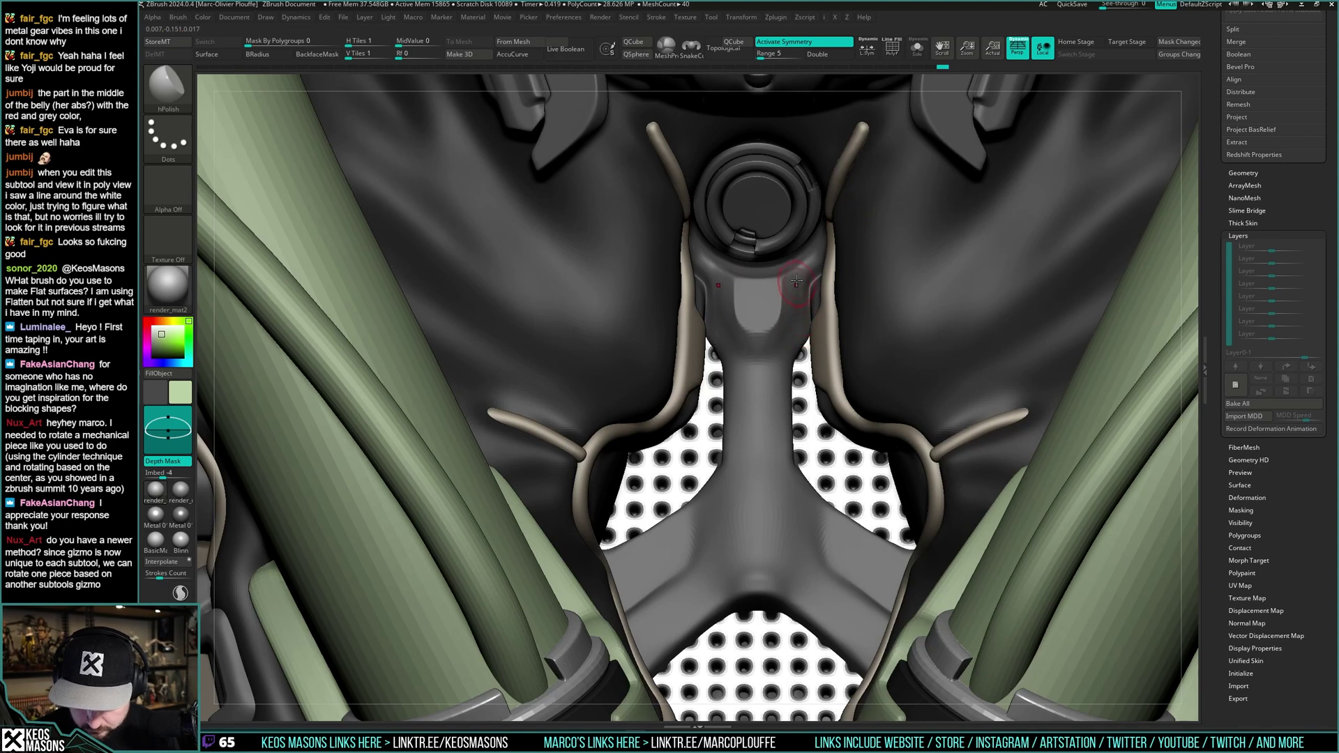
pyautogui.rightClick(778, 347)
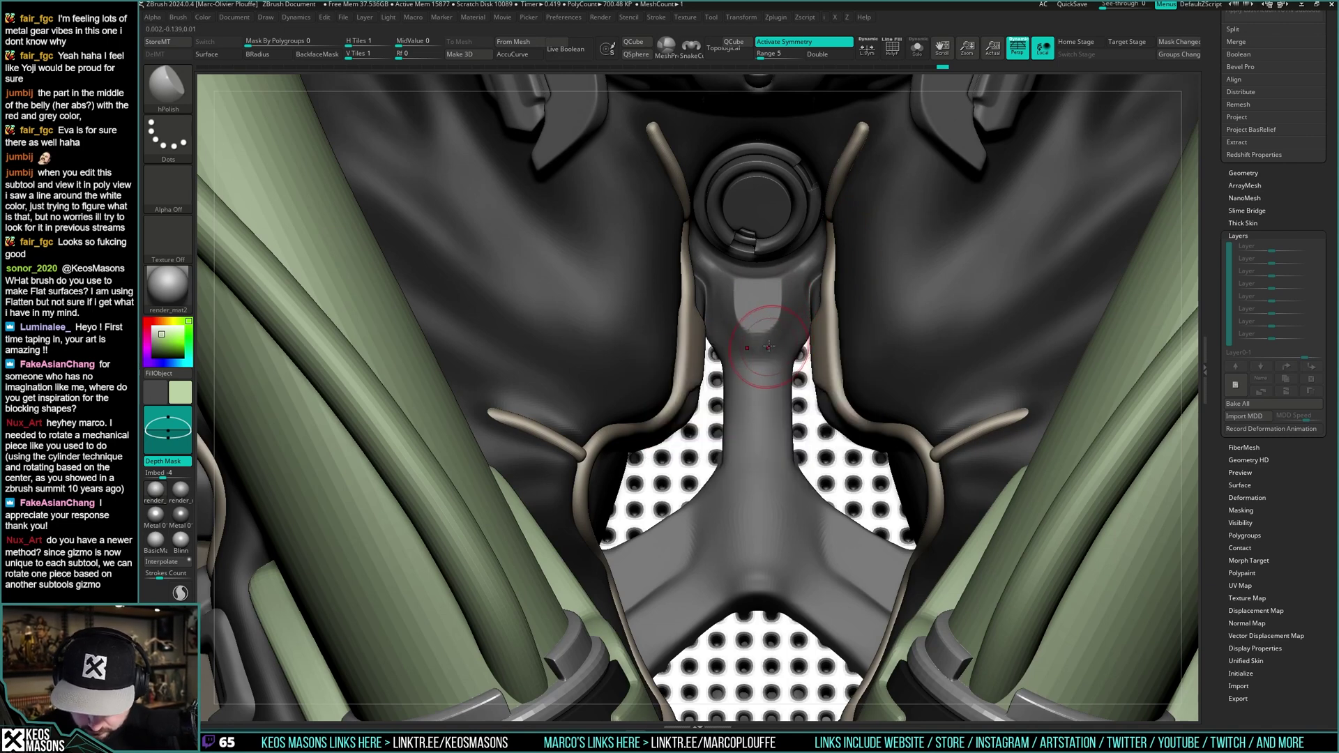
pyautogui.moveTo(767, 348); pyautogui.dragTo(748, 345)
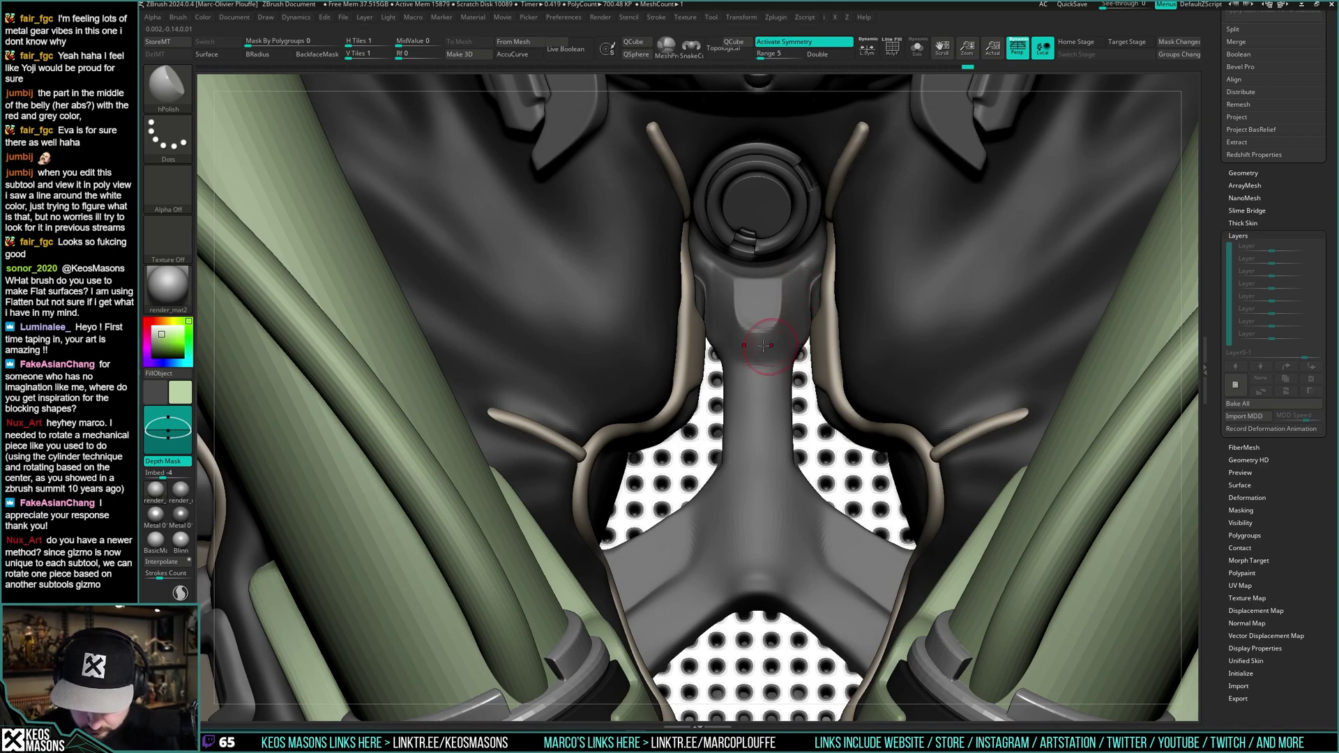
pyautogui.moveTo(776, 302)
pyautogui.keyDown('ctrl'); pyautogui.mouseDown(button='right')
pyautogui.moveTo(775, 258)
pyautogui.moveTo(801, 308)
pyautogui.moveTo(786, 333)
pyautogui.mouseUp(button='right'); pyautogui.keyUp('ctrl')
pyautogui.press('space')
pyautogui.moveTo(785, 322); pyautogui.dragTo(783, 333)
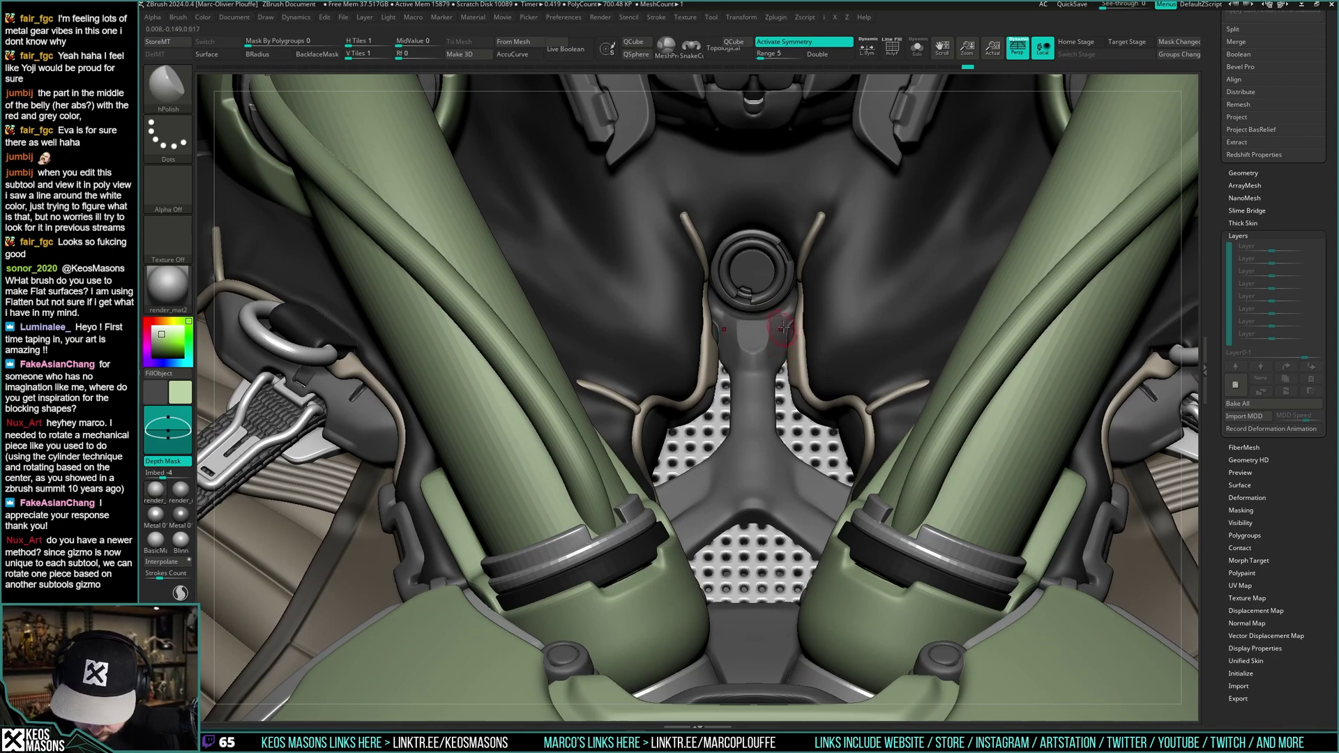
# - Polish the side planes of the bracket's head below the round cap, checking them with the other parts hidden and shown
pyautogui.keyDown('ctrl'); pyautogui.moveTo(788, 298); pyautogui.dragTo(790, 319, button='right'); pyautogui.keyUp('ctrl')
pyautogui.press('space')
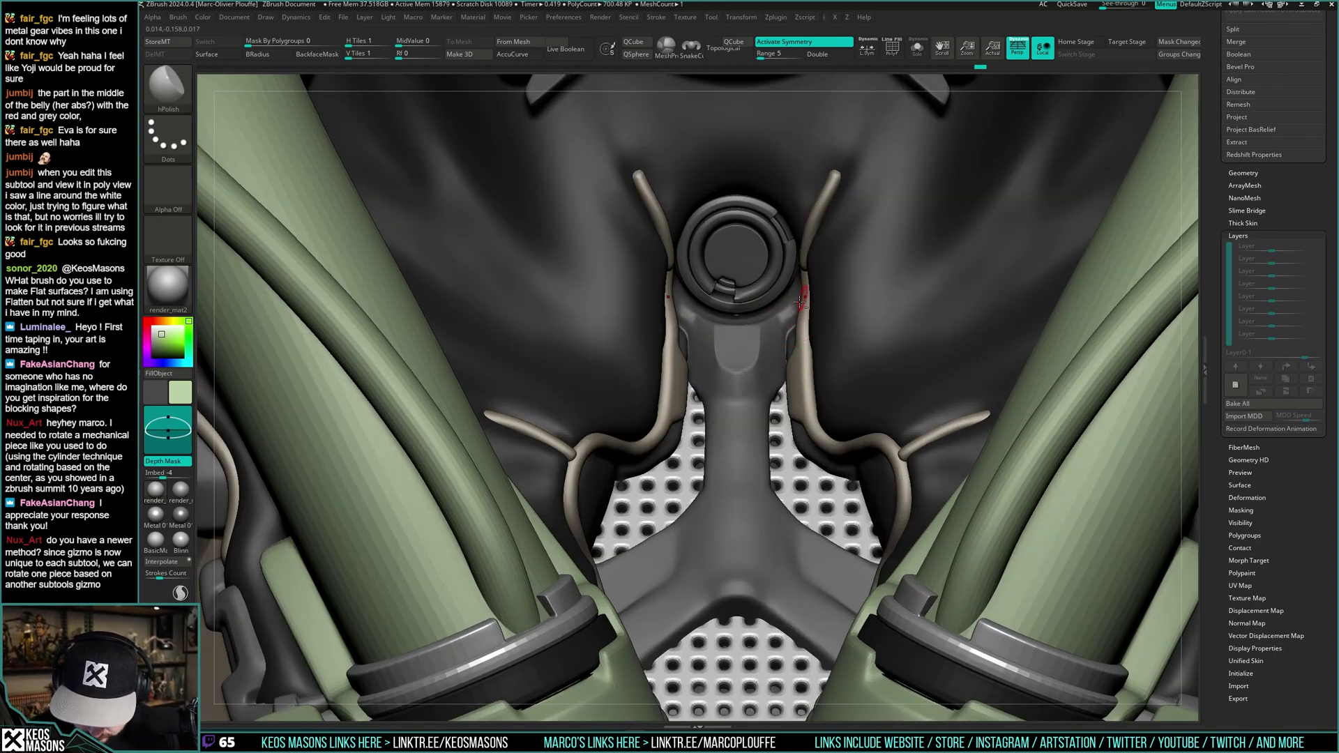
pyautogui.hotkey('alt', 's')
pyautogui.press('space')
pyautogui.hotkey('alt', 's')
pyautogui.press('space')
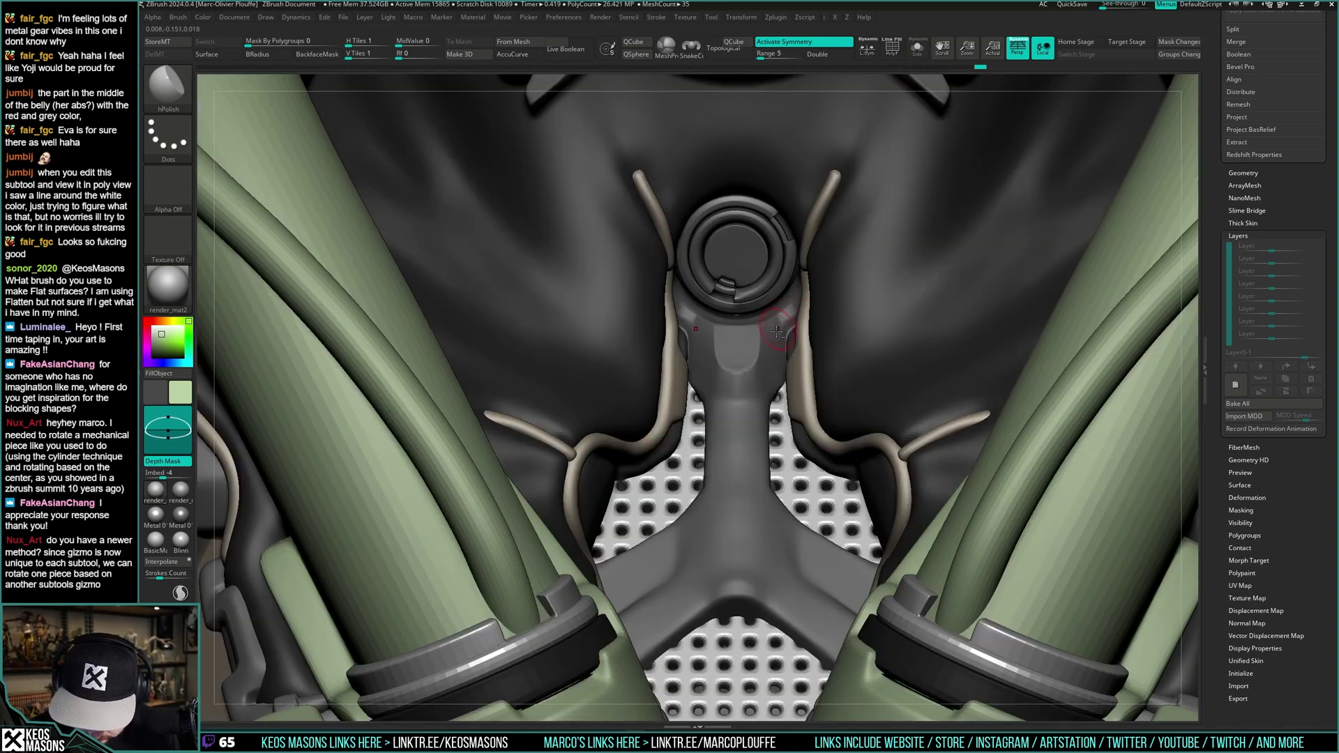
pyautogui.hotkey('alt', 's')
pyautogui.hotkey('shift', 'ctrl', 'alt', 's')
# - Smooth the bracket's stem beside the perforated mesh and refine its surface with the hPolish brush
pyautogui.keyDown('ctrl'); pyautogui.moveTo(807, 281); pyautogui.dragTo(775, 361, button='right'); pyautogui.keyUp('ctrl')
pyautogui.hotkey('alt', 's')
pyautogui.press('d')
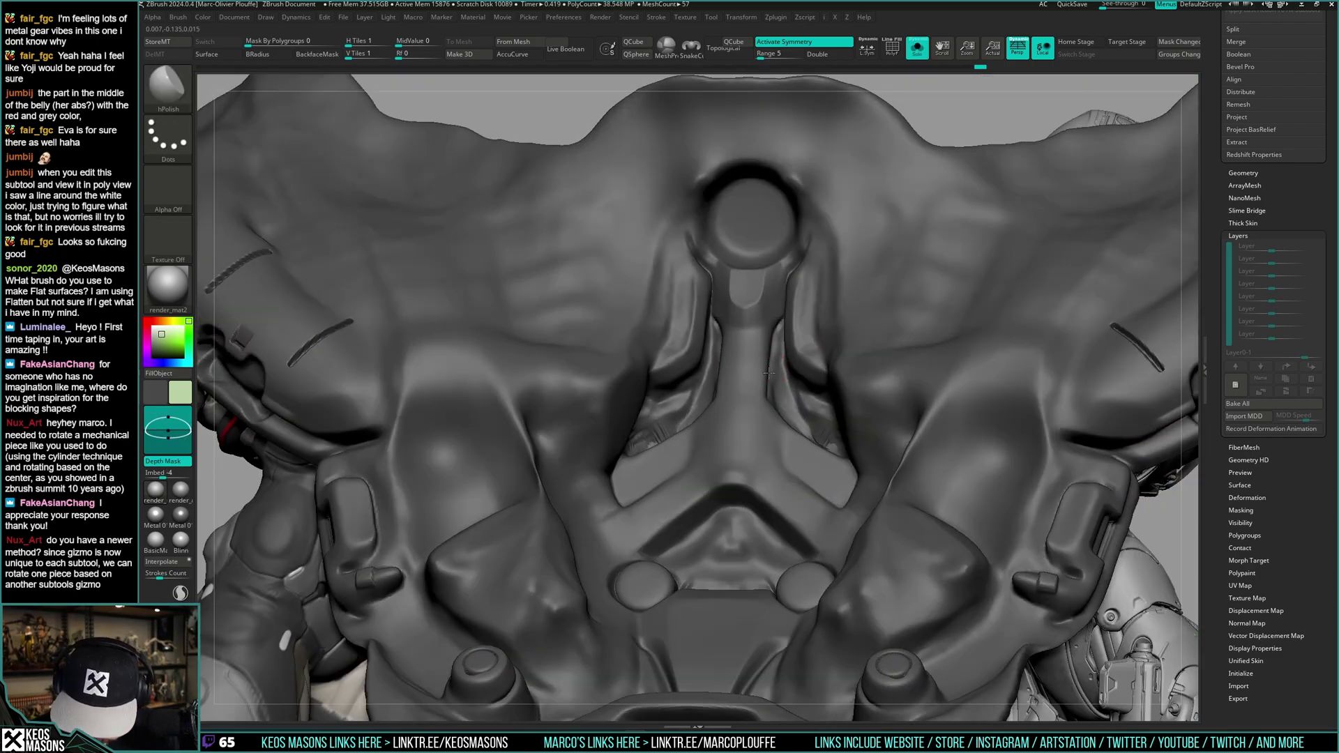
pyautogui.hotkey('shift', 'ctrl', 'alt', 's')
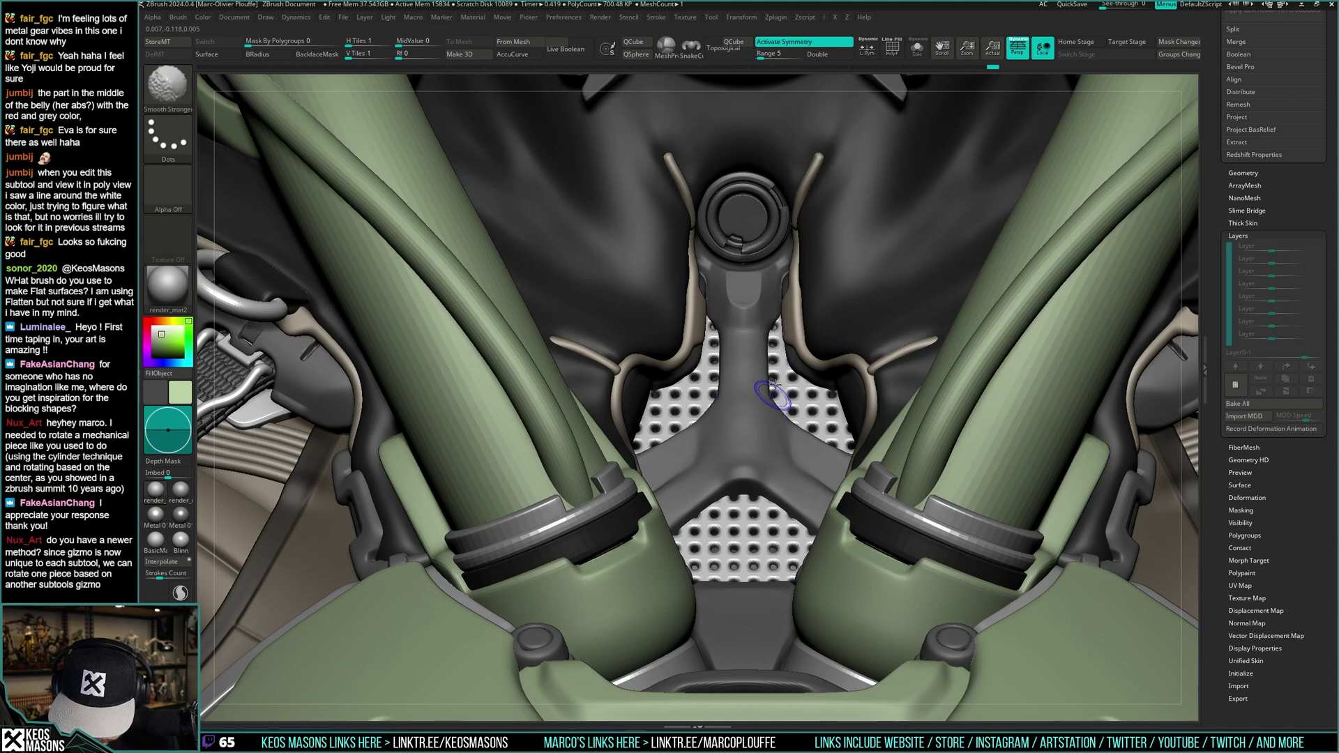
pyautogui.rightClick(775, 384)
pyautogui.press('space')
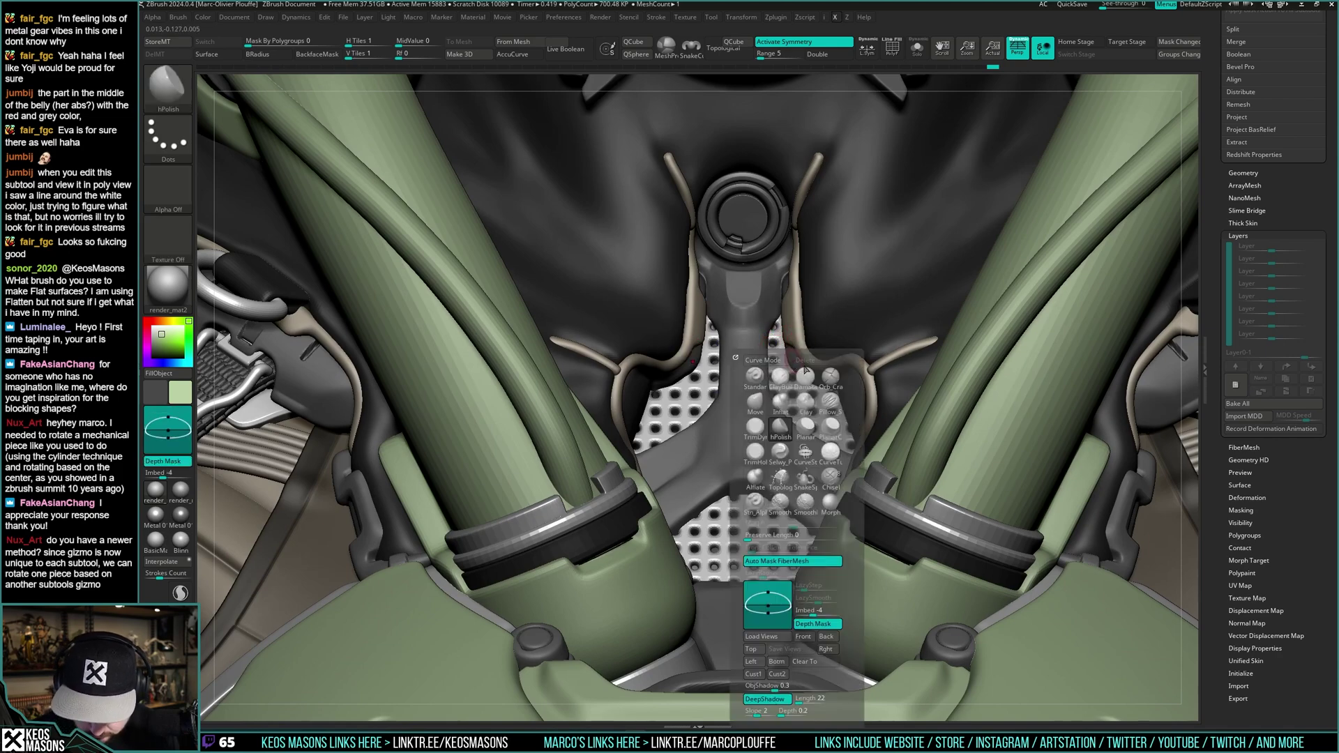
pyautogui.click(796, 418)
pyautogui.hotkey('shift', 't')
pyautogui.rightClick(777, 391)
pyautogui.moveTo(858, 289)
pyautogui.keyDown('ctrl'); pyautogui.mouseDown(button='right')
pyautogui.moveTo(788, 376)
pyautogui.moveTo(771, 335)
pyautogui.moveTo(799, 301)
pyautogui.moveTo(778, 335)
pyautogui.moveTo(788, 355)
pyautogui.mouseUp(button='right'); pyautogui.keyUp('ctrl')
pyautogui.hotkey('shift', 't')
# - Examine the bracket's head, stem and arm junction from wider and angled views with all parts shown
pyautogui.hotkey('shift', 'ctrl', 'alt', 's')
pyautogui.moveTo(787, 309)
pyautogui.mouseDown(button='right')
pyautogui.moveTo(847, 326)
pyautogui.moveTo(877, 388)
pyautogui.moveTo(861, 369)
pyautogui.moveTo(848, 389)
pyautogui.mouseUp(button='right')
pyautogui.hotkey('shift', 'ctrl', 'alt', 's')
pyautogui.press('space')
pyautogui.press('space')
pyautogui.press('space')
pyautogui.click(835, 426)
pyautogui.press('space')
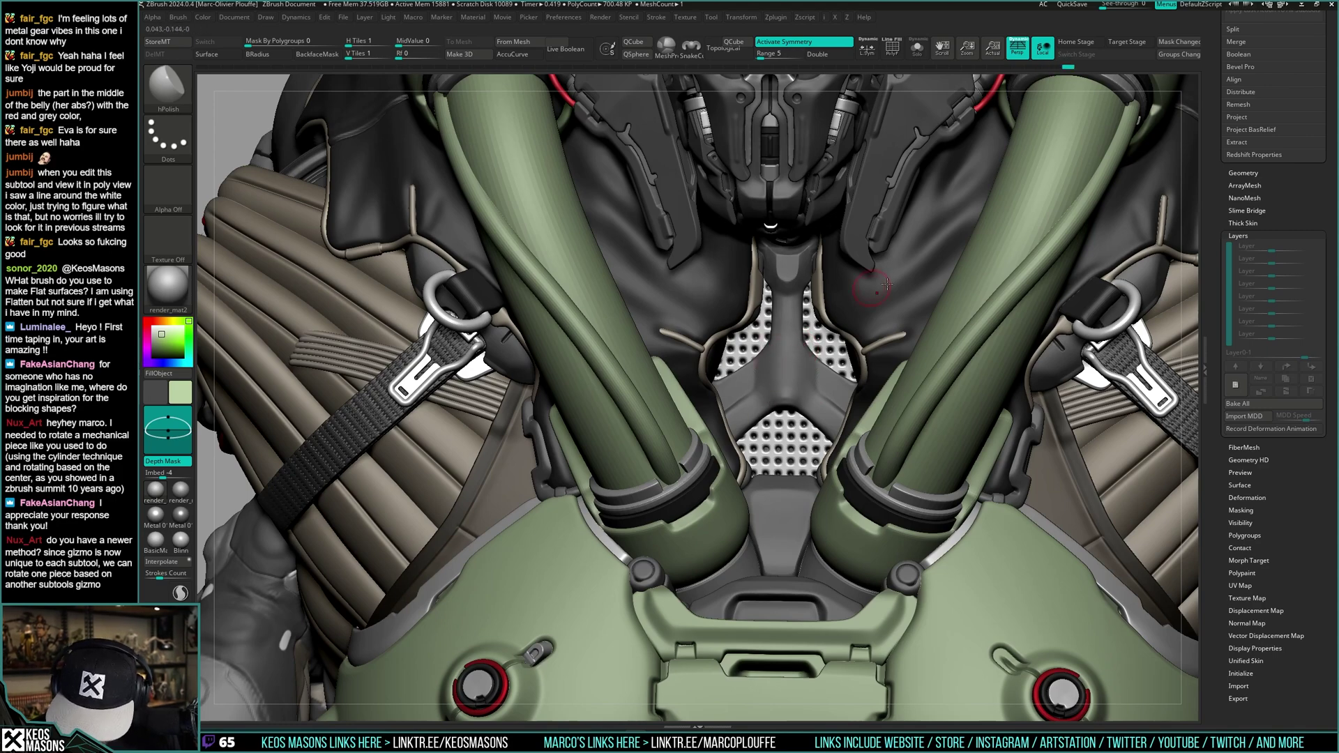
pyautogui.moveTo(812, 395); pyautogui.dragTo(792, 361, button='right')
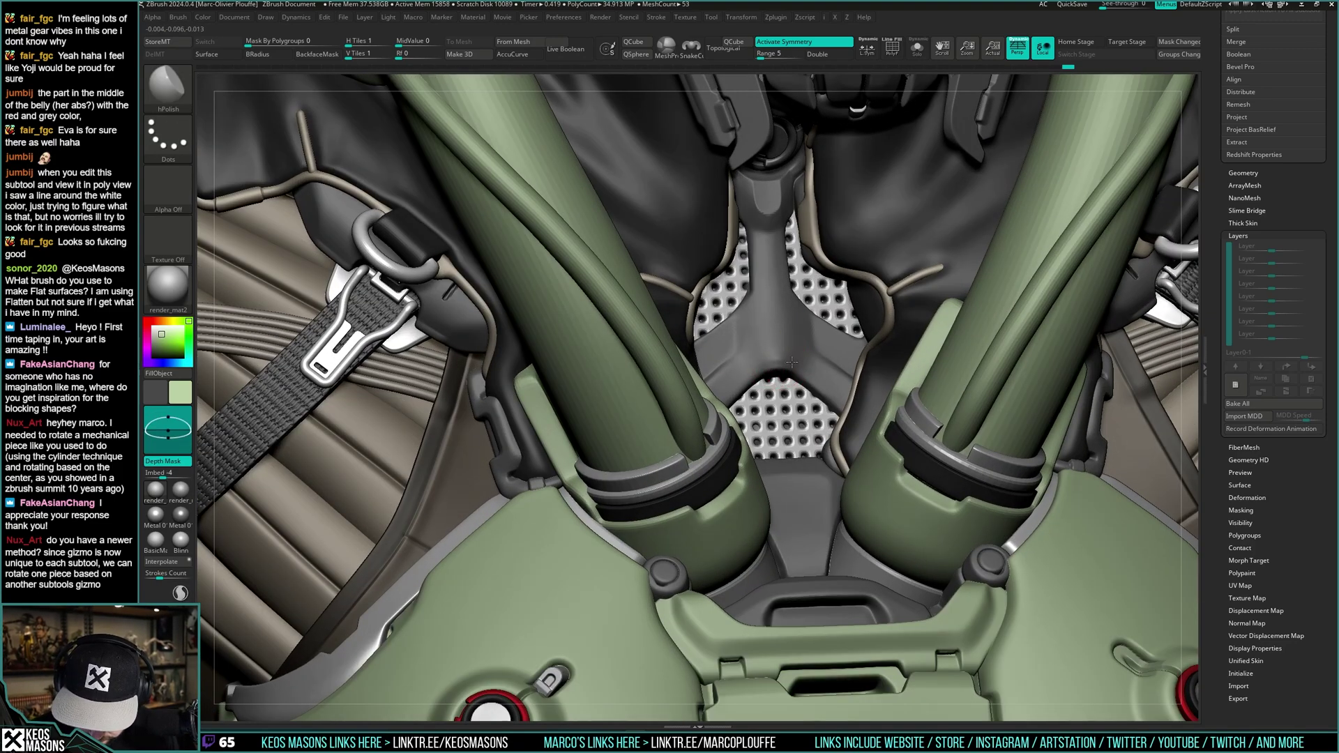
pyautogui.moveTo(786, 346); pyautogui.dragTo(776, 351, button='right')
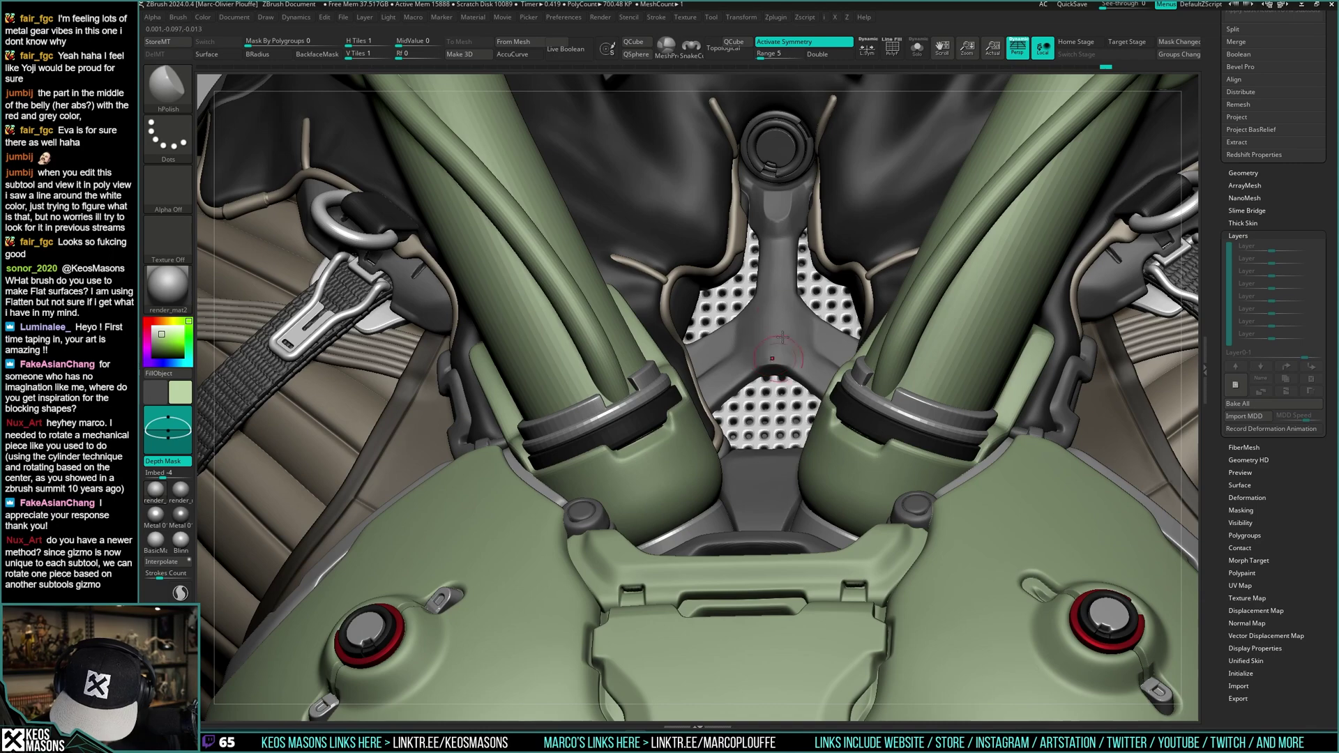
pyautogui.press('shift')
# - Refine the transition from the bracket's head to its stem, checking the shape from a side angle
pyautogui.moveTo(783, 287)
pyautogui.keyDown('ctrl'); pyautogui.mouseDown(button='right')
pyautogui.moveTo(775, 447)
pyautogui.moveTo(778, 425)
pyautogui.moveTo(794, 513)
pyautogui.moveTo(787, 302)
pyautogui.moveTo(764, 361)
pyautogui.mouseUp(button='right'); pyautogui.keyUp('ctrl')
pyautogui.keyDown('alt'); pyautogui.click(772, 392); pyautogui.keyUp('alt')
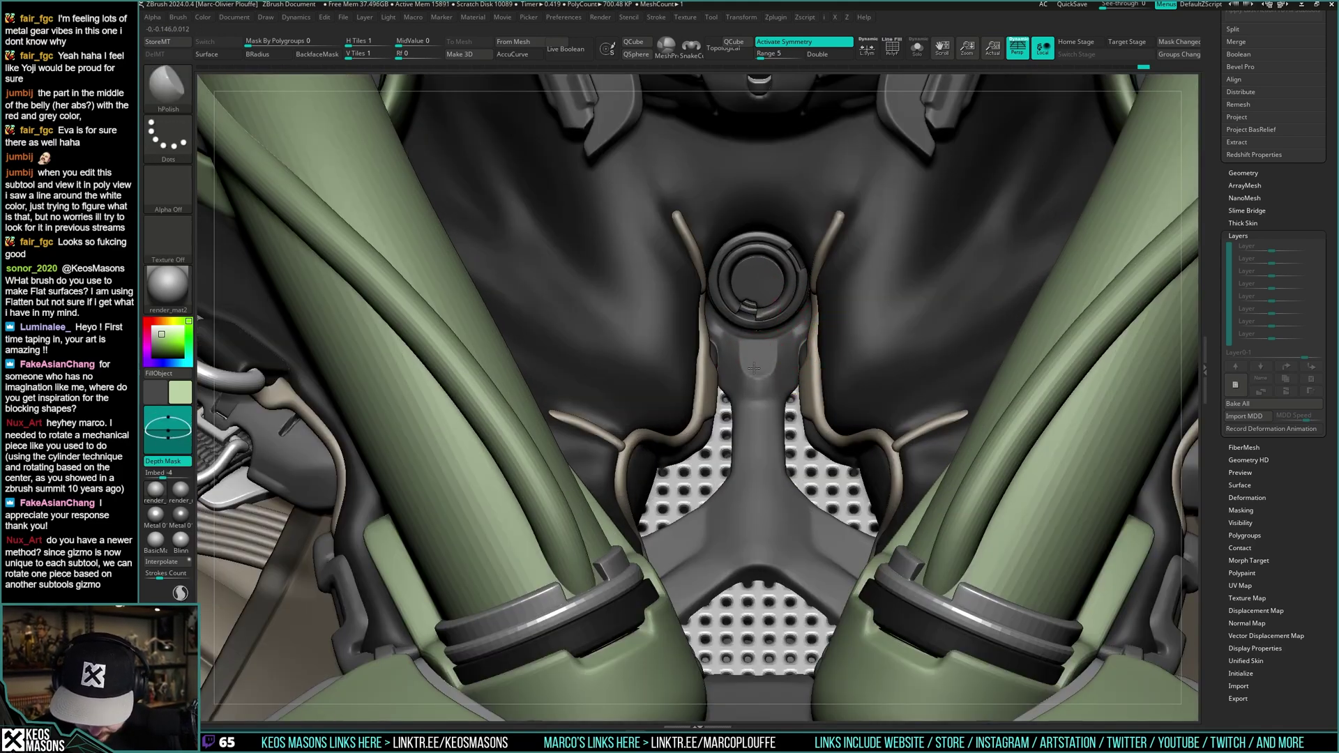
pyautogui.press('shift')
pyautogui.press('ctrl')
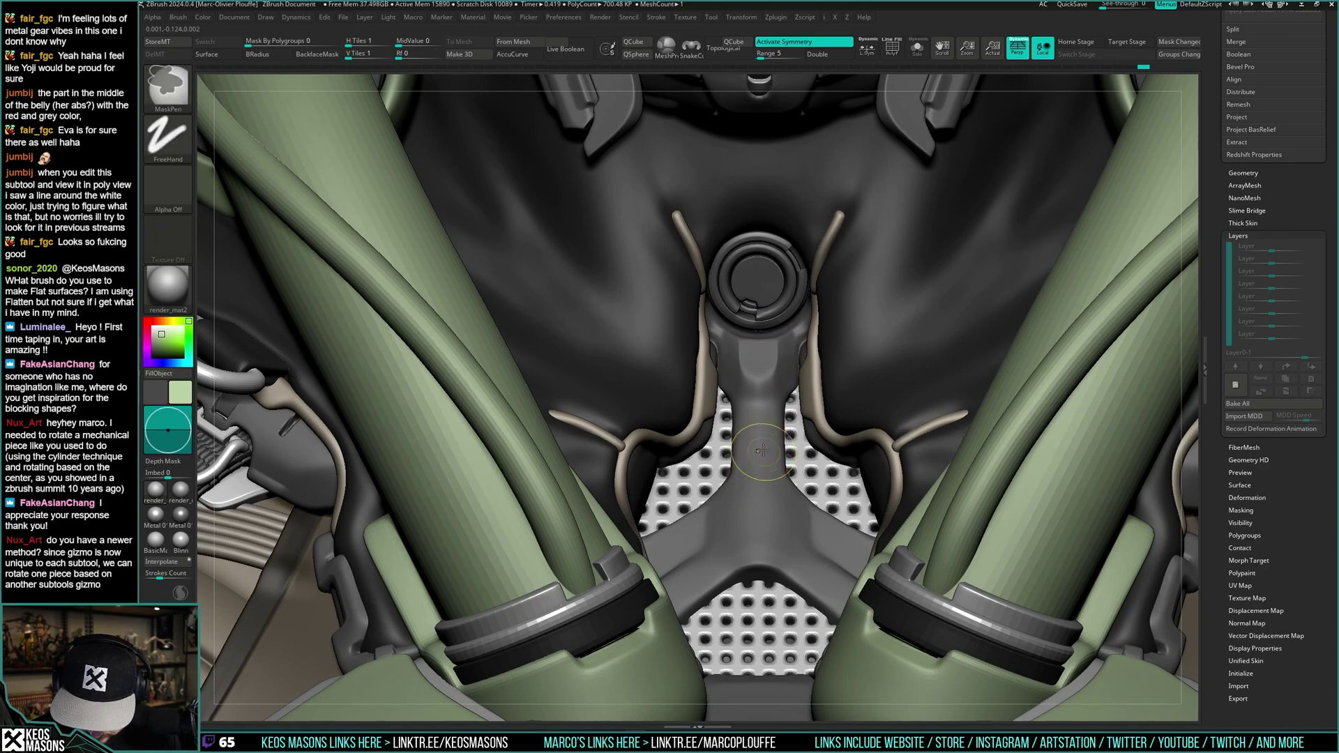
pyautogui.press('shift')
pyautogui.moveTo(780, 380); pyautogui.dragTo(708, 383, button='right')
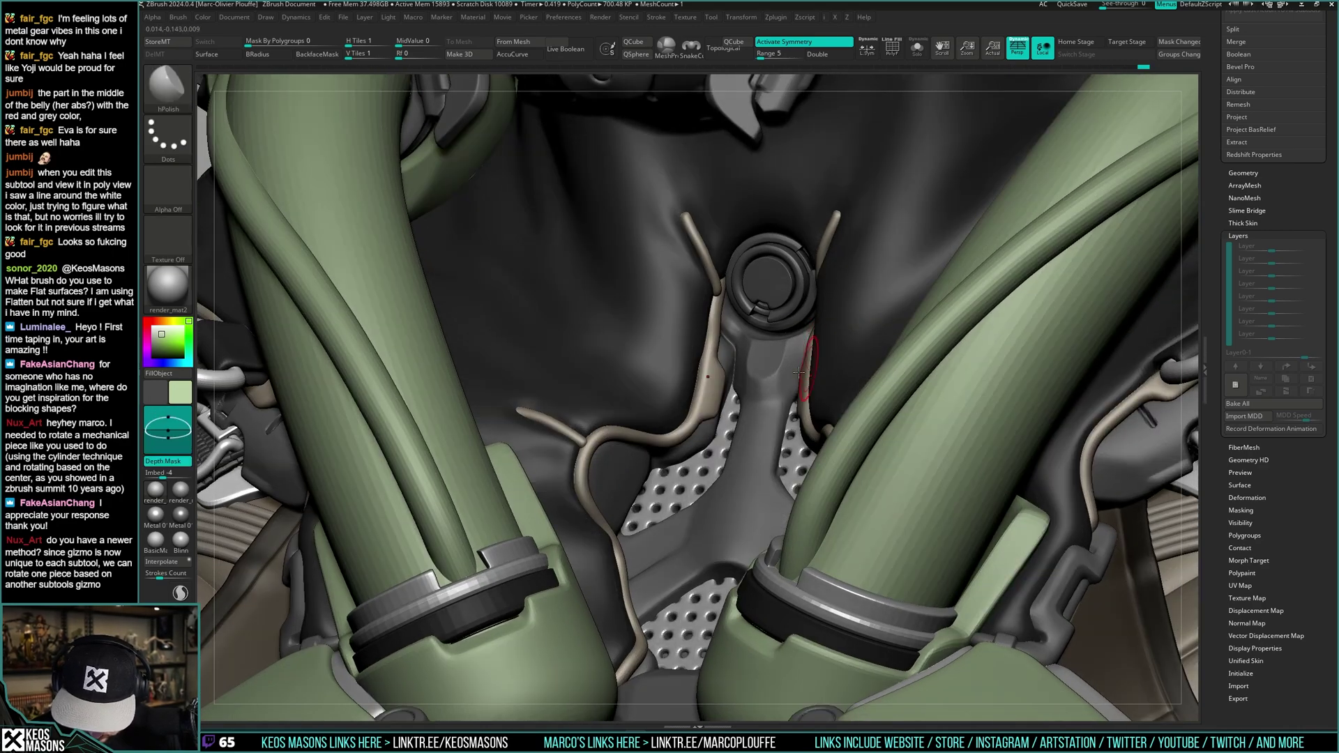
pyautogui.moveTo(740, 482); pyautogui.dragTo(752, 368, button='right')
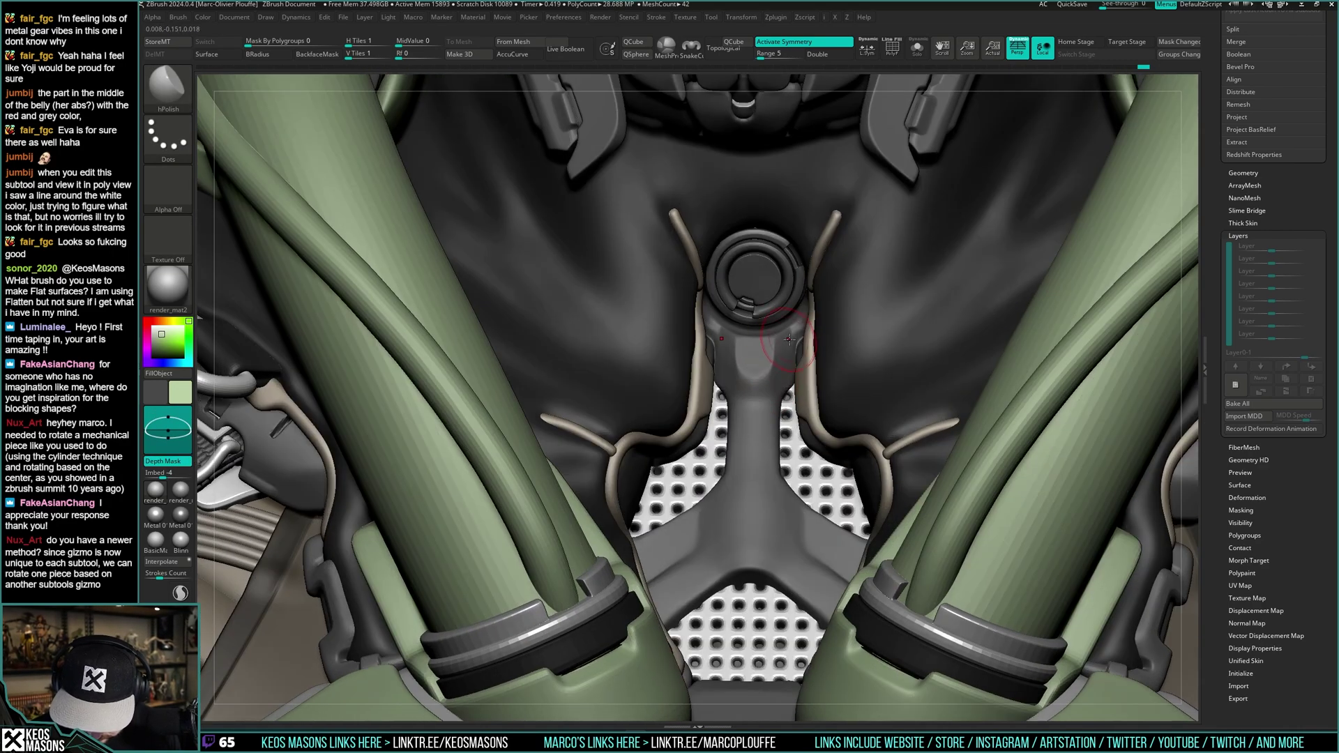
# - Adjust the hPolish brush size and flatten the recess in the bracket's head below the round cap
pyautogui.press('space')
pyautogui.press('space')
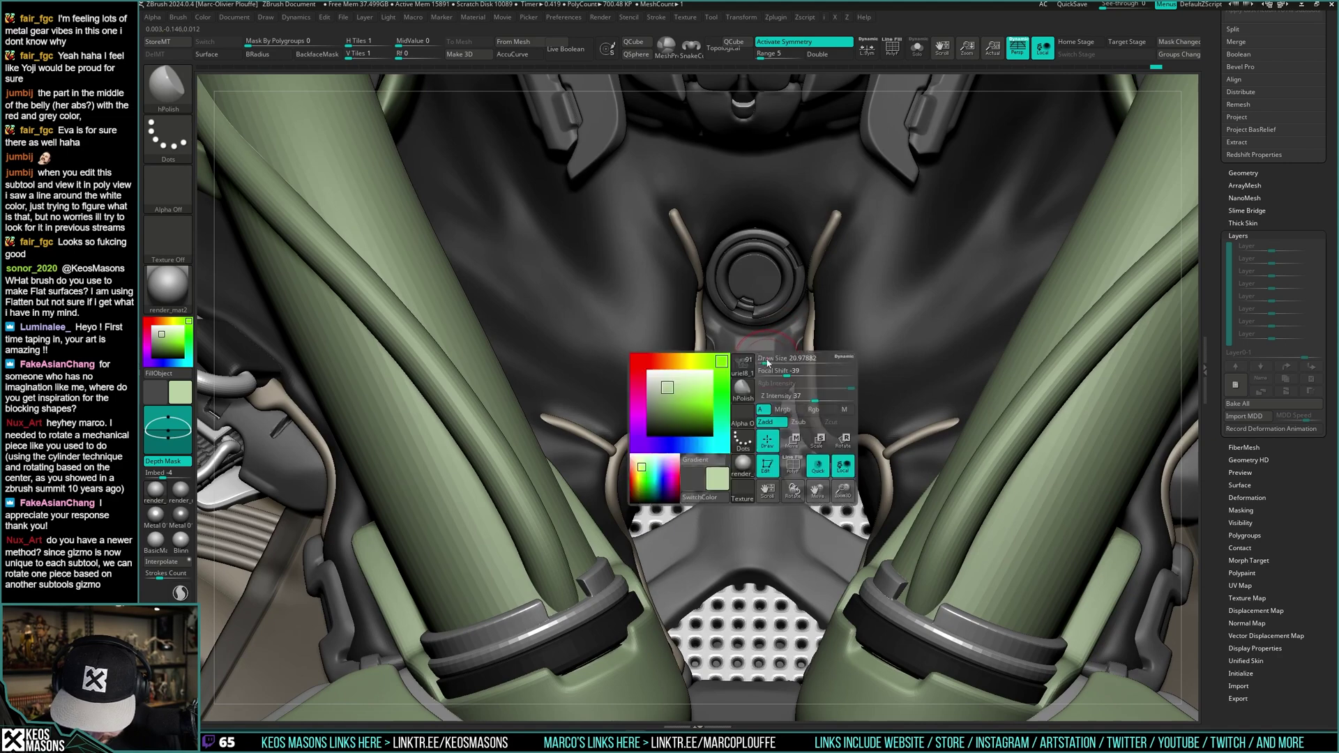
pyautogui.moveTo(767, 366); pyautogui.dragTo(802, 383, button='right')
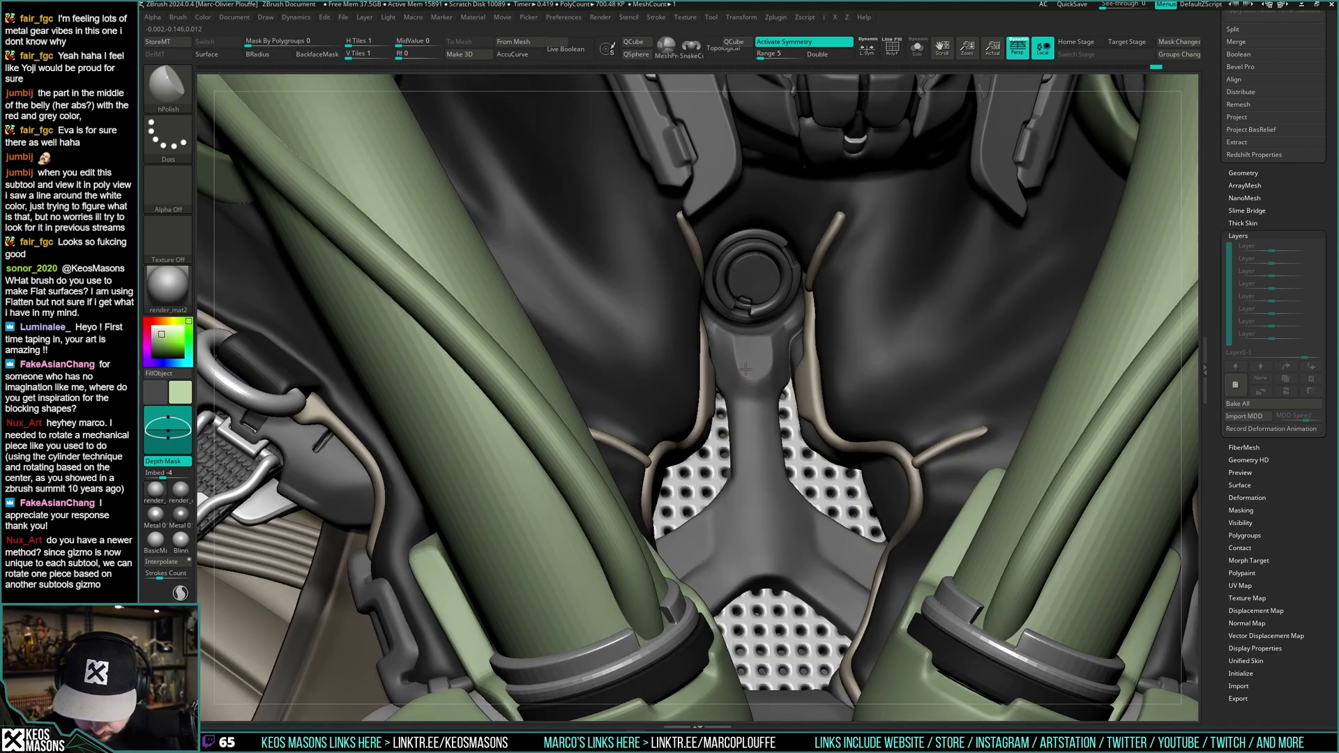
pyautogui.moveTo(740, 351); pyautogui.dragTo(743, 373)
pyautogui.rightClick(715, 420)
pyautogui.moveTo(716, 419); pyautogui.dragTo(676, 418, button='right')
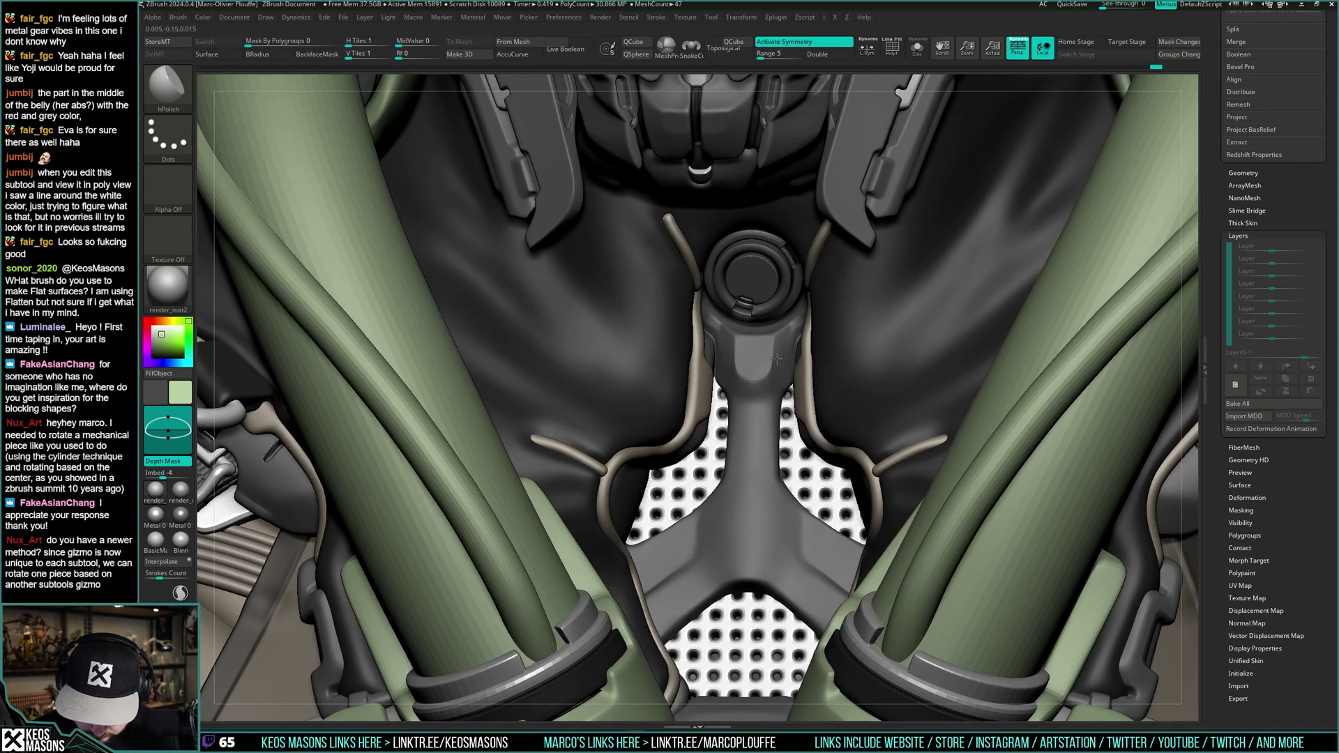
pyautogui.moveTo(789, 374); pyautogui.dragTo(768, 433, button='right')
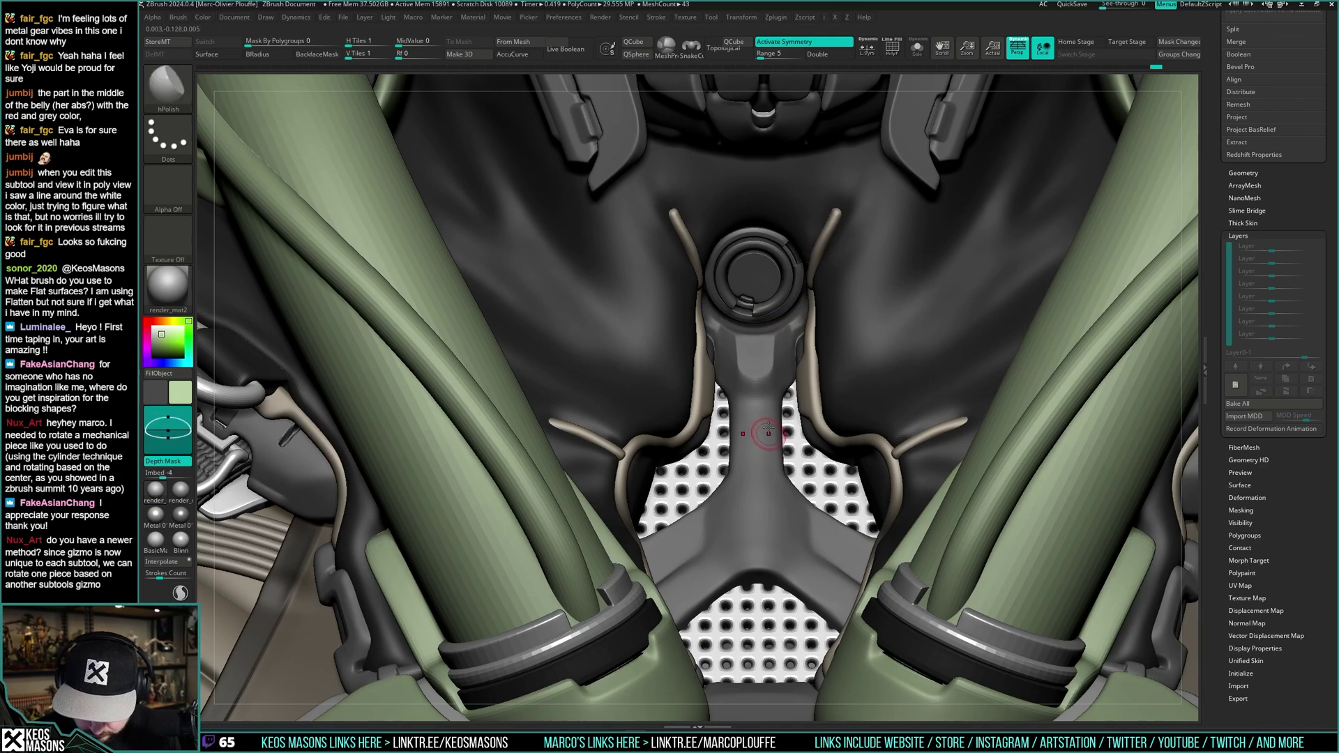
# - Isolate the bracket's sculpt, switch to the Stn_Alpha brush with the Image18 alpha and test a stamp under the round cap
pyautogui.keyDown('ctrl'); pyautogui.moveTo(773, 326); pyautogui.dragTo(796, 410, button='right'); pyautogui.keyUp('ctrl')
pyautogui.hotkey('alt', 's')
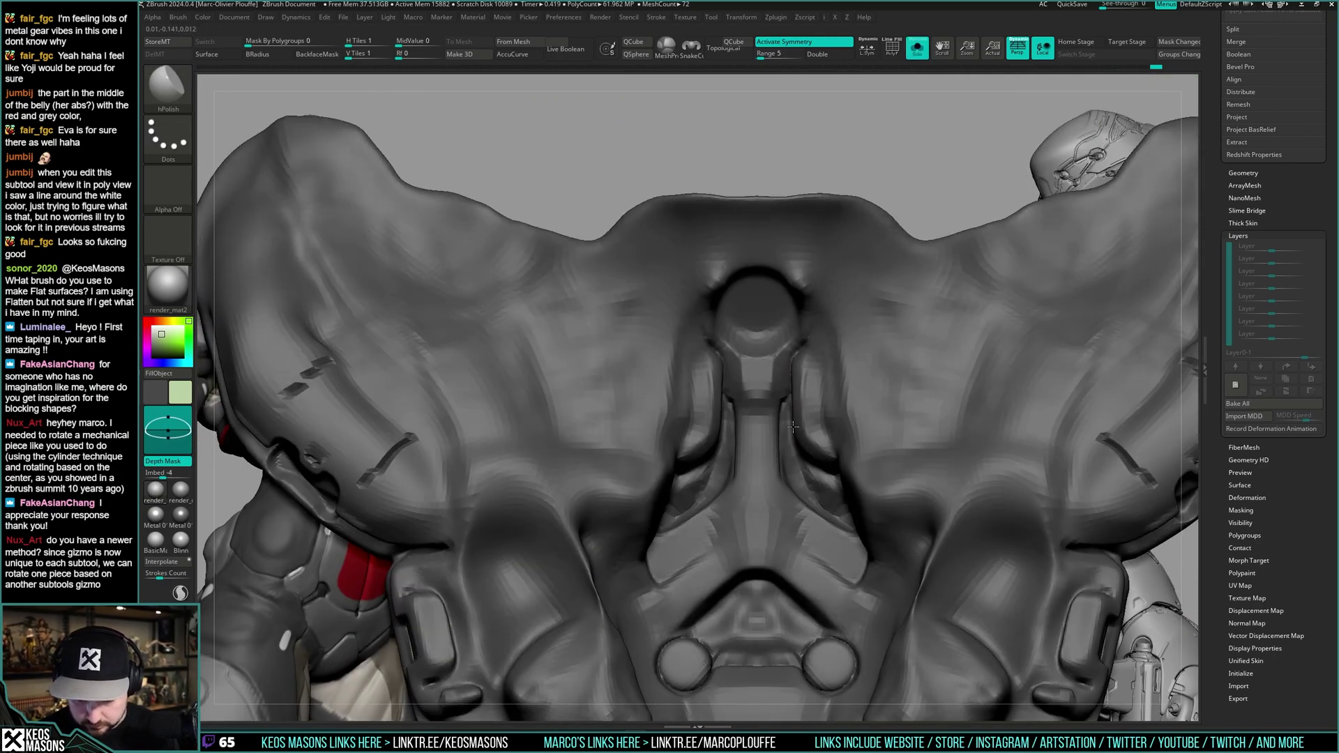
pyautogui.press('b')
pyautogui.click(782, 410)
pyautogui.press('a')
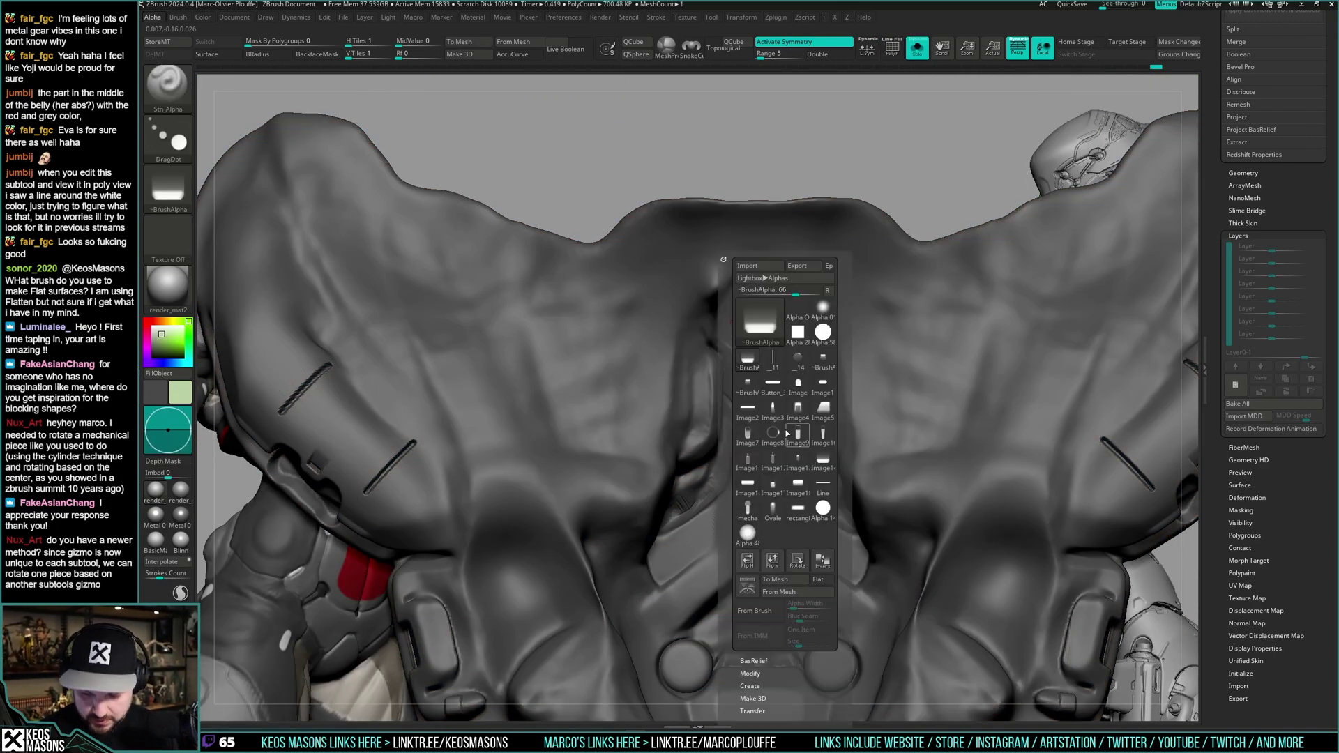
pyautogui.click(798, 483)
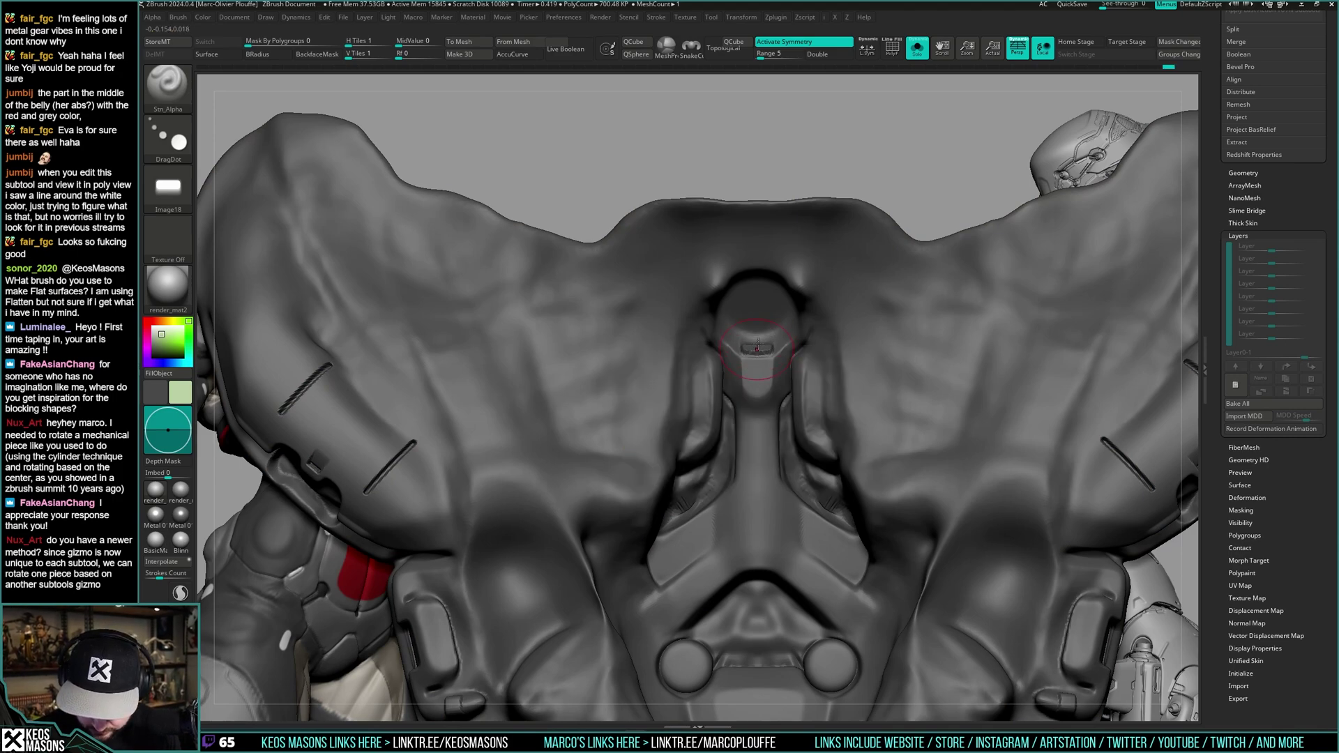
pyautogui.hotkey('shift', 's')
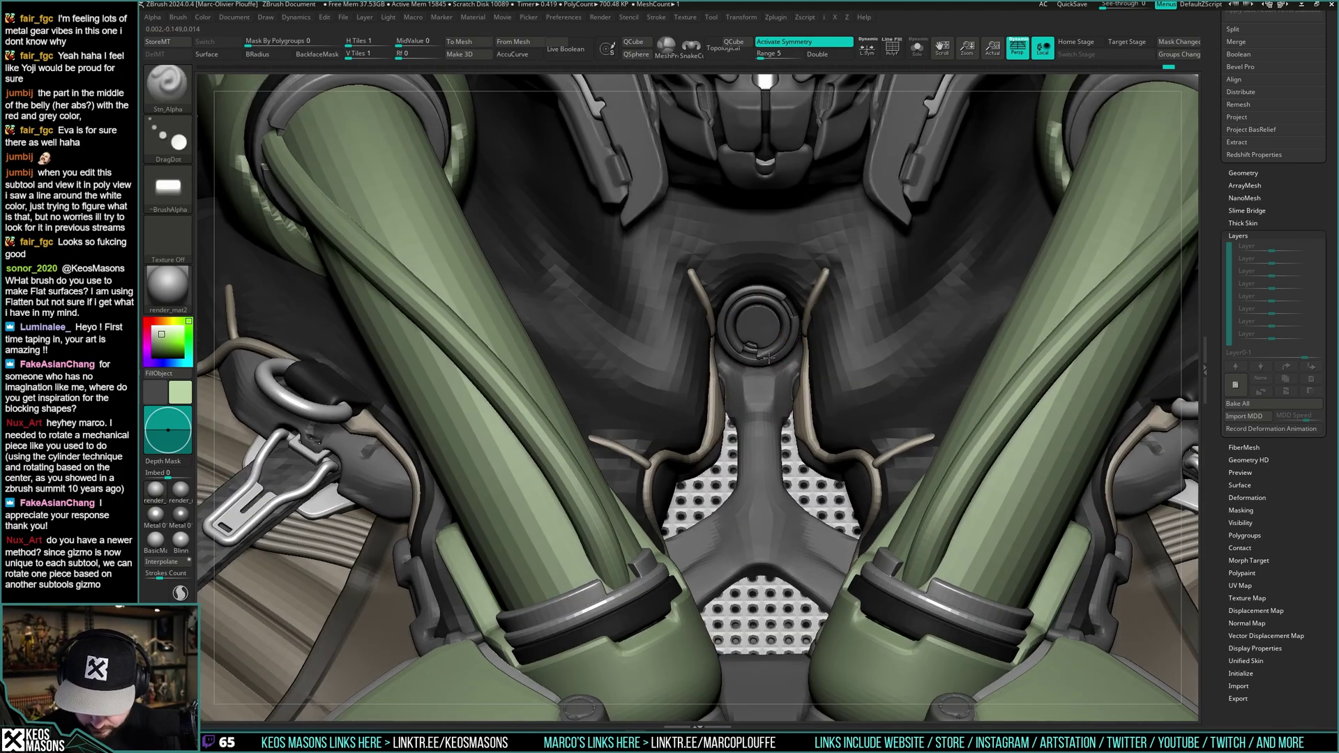
# - Set the stamp brush's Z Intensity to 39 and try stamping a notch where the bracket's head meets the round cap
pyautogui.moveTo(802, 377); pyautogui.dragTo(779, 433, button='right')
pyautogui.press('space')
pyautogui.click(854, 403)
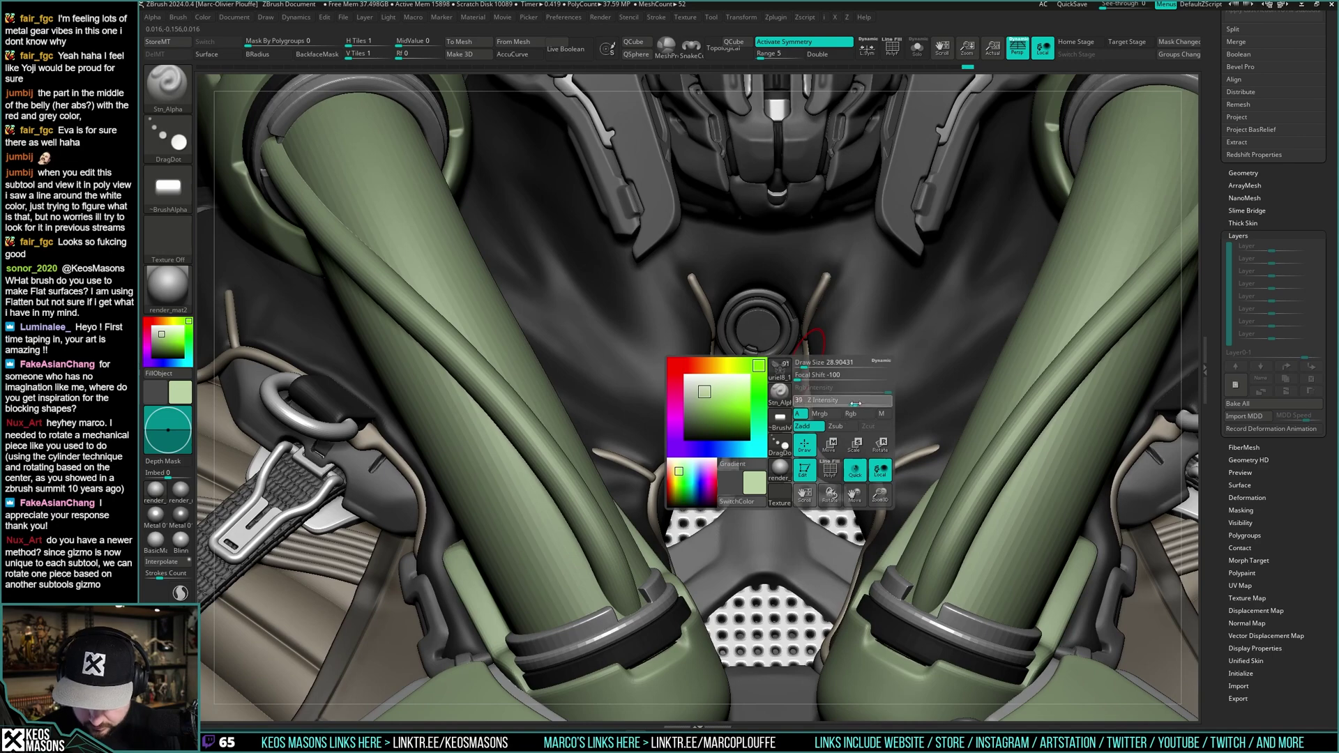
pyautogui.hotkey('shift', 's')
pyautogui.hotkey('shift', 'f')
pyautogui.hotkey('shift', 'f')
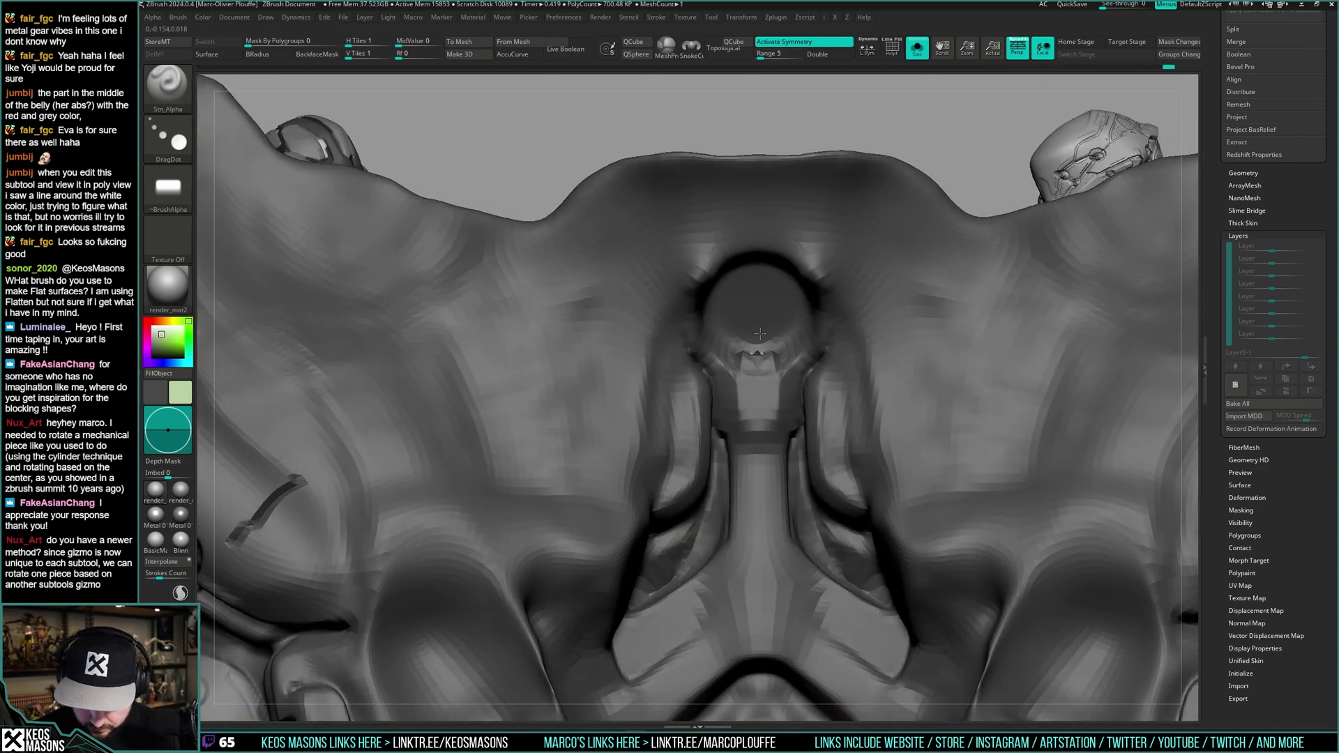
pyautogui.hotkey('shift', 's')
# - Try stamping mirrored notches on both sides of the round cap, comparing them with all parts shown
pyautogui.moveTo(766, 335)
pyautogui.mouseDown(button='right')
pyautogui.moveTo(743, 331)
pyautogui.moveTo(760, 202)
pyautogui.mouseUp(button='right')
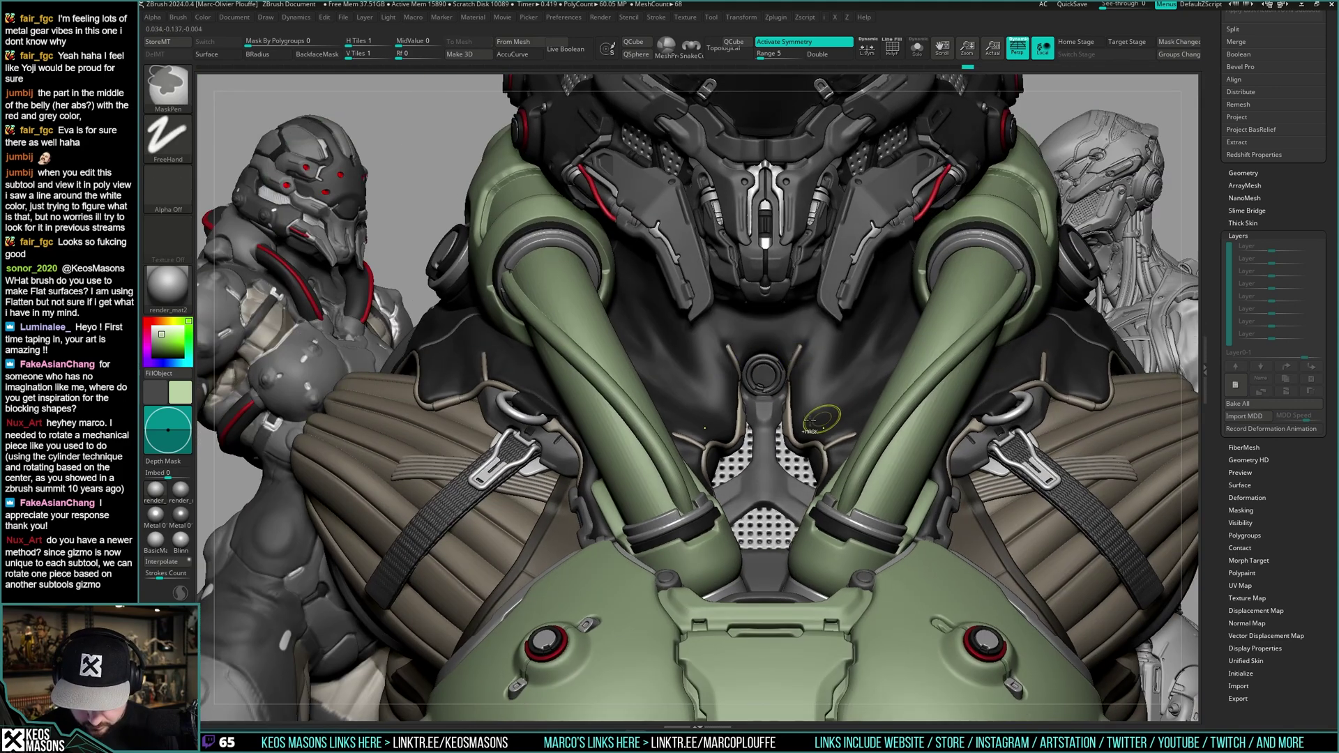
pyautogui.keyDown('ctrl'); pyautogui.moveTo(822, 424); pyautogui.dragTo(810, 445, button='right'); pyautogui.keyUp('ctrl')
pyautogui.hotkey('shift', 's')
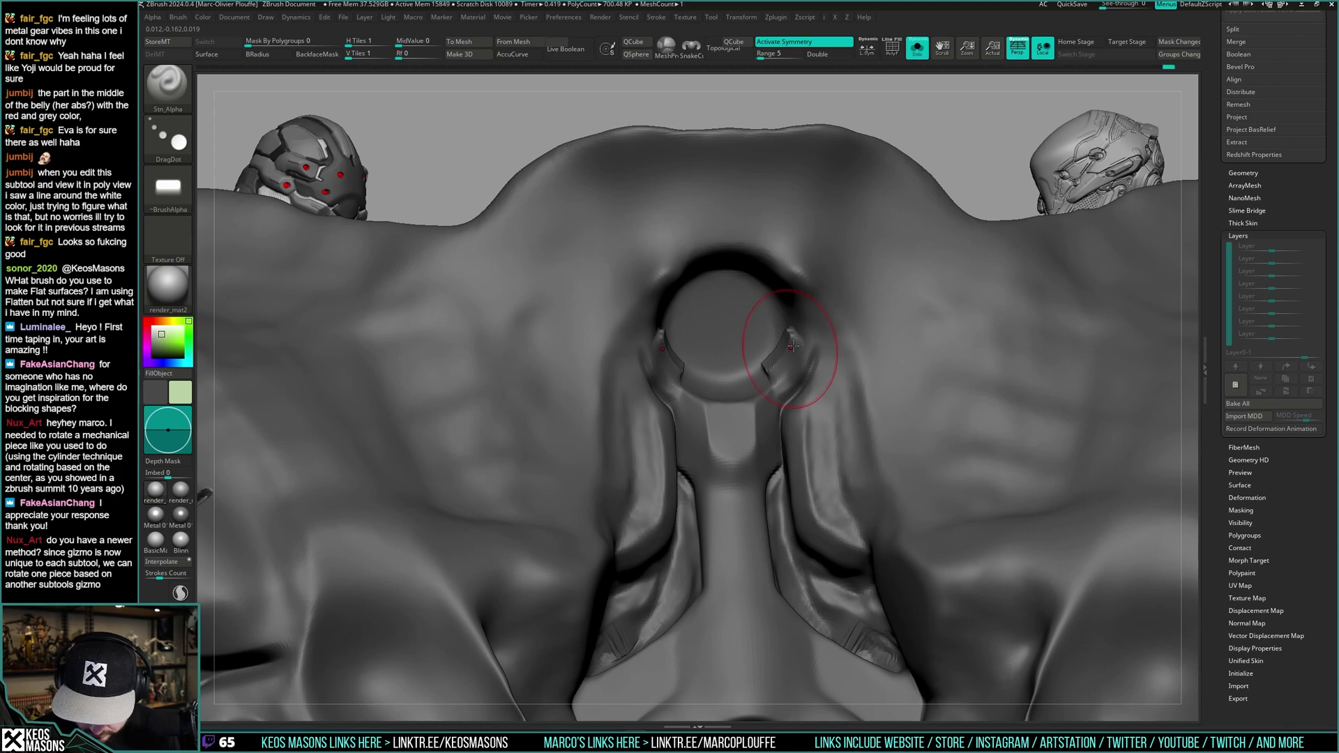
pyautogui.hotkey('shift', 's')
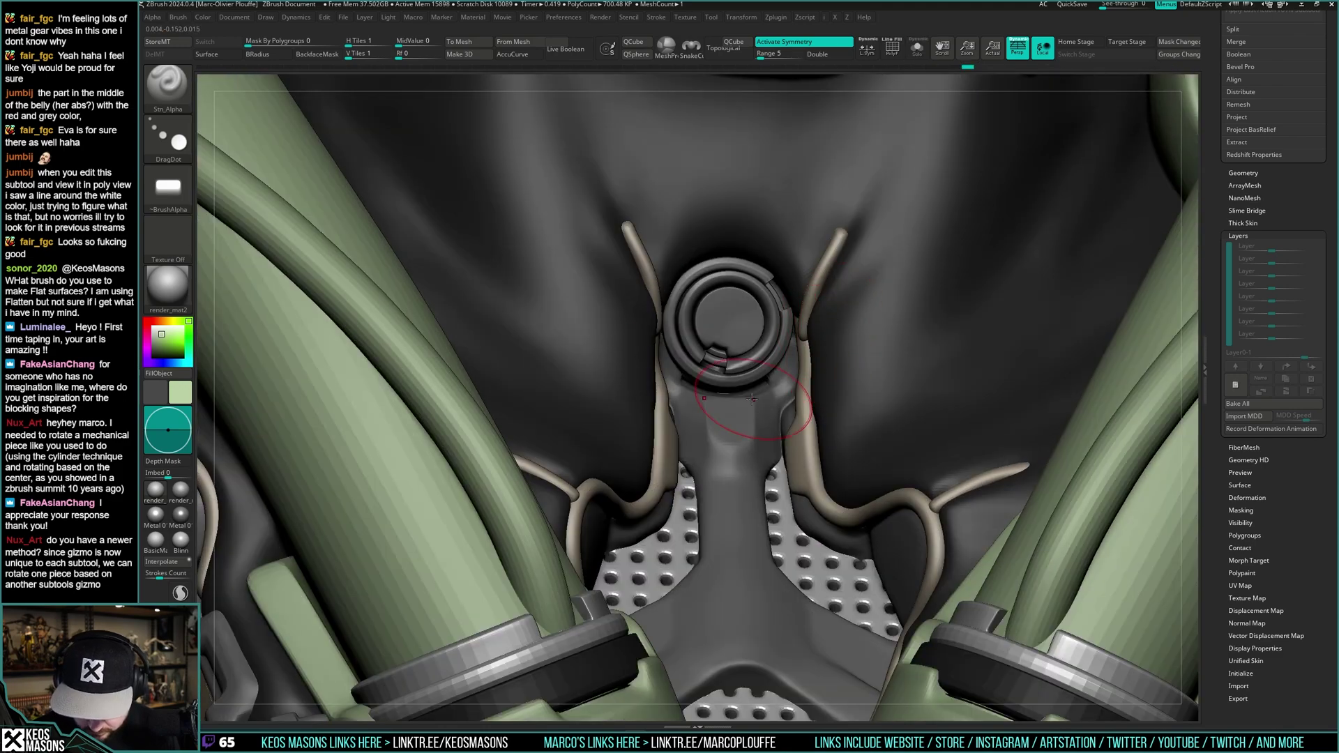
pyautogui.moveTo(721, 463)
pyautogui.keyDown('ctrl'); pyautogui.mouseDown(button='right')
pyautogui.moveTo(809, 303)
pyautogui.moveTo(823, 335)
pyautogui.mouseUp(button='right'); pyautogui.keyUp('ctrl')
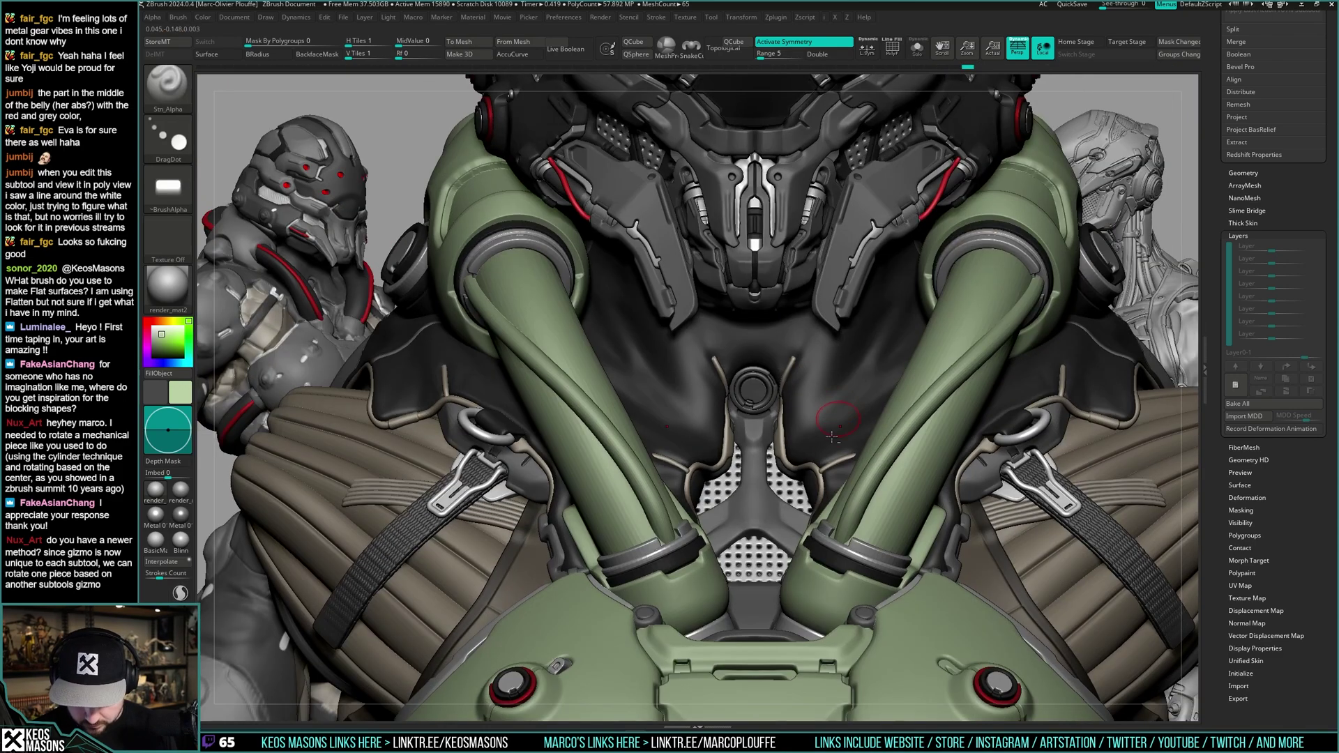
# - Stamp mirrored notches into the lower edges of the bracket's arms above the lower mesh, redoing the first attempt
pyautogui.keyDown('alt'); pyautogui.moveTo(832, 436); pyautogui.dragTo(816, 362, button='right'); pyautogui.keyUp('alt')
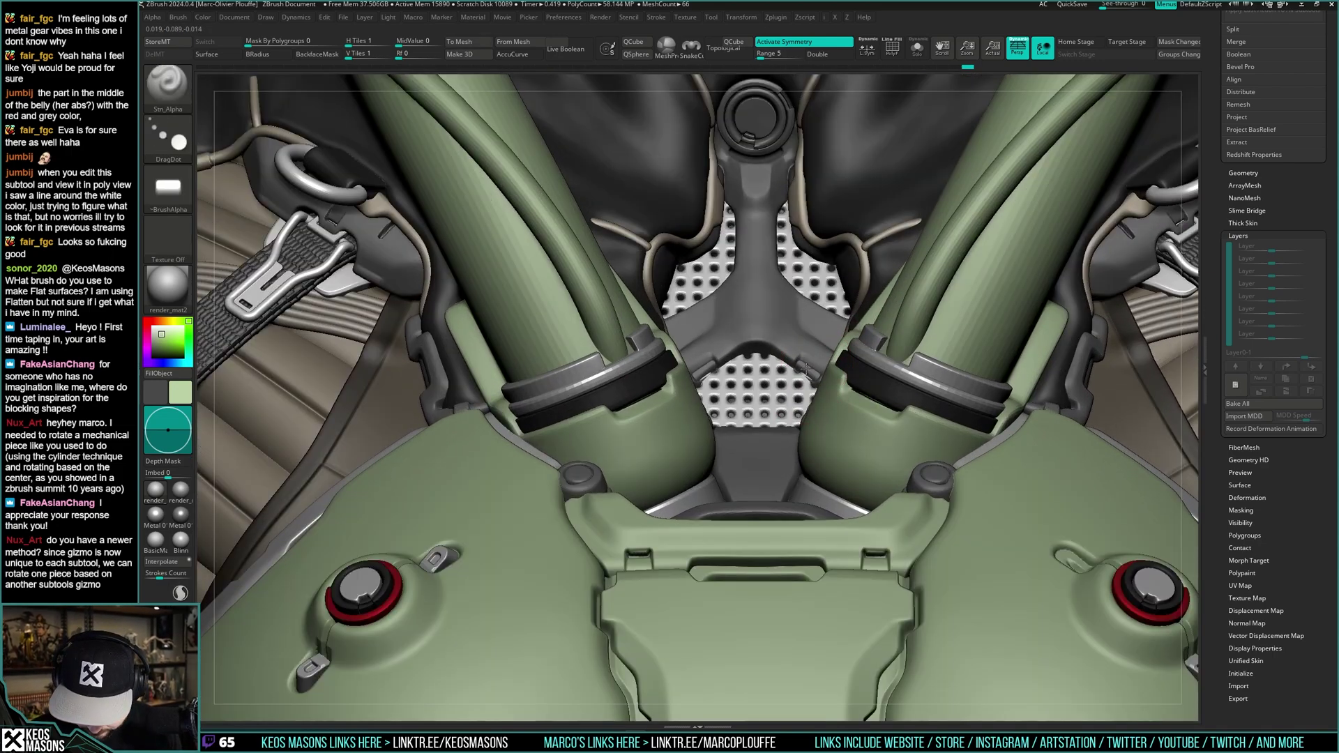
pyautogui.hotkey('ctrl', 'z')
pyautogui.moveTo(805, 369); pyautogui.dragTo(806, 367)
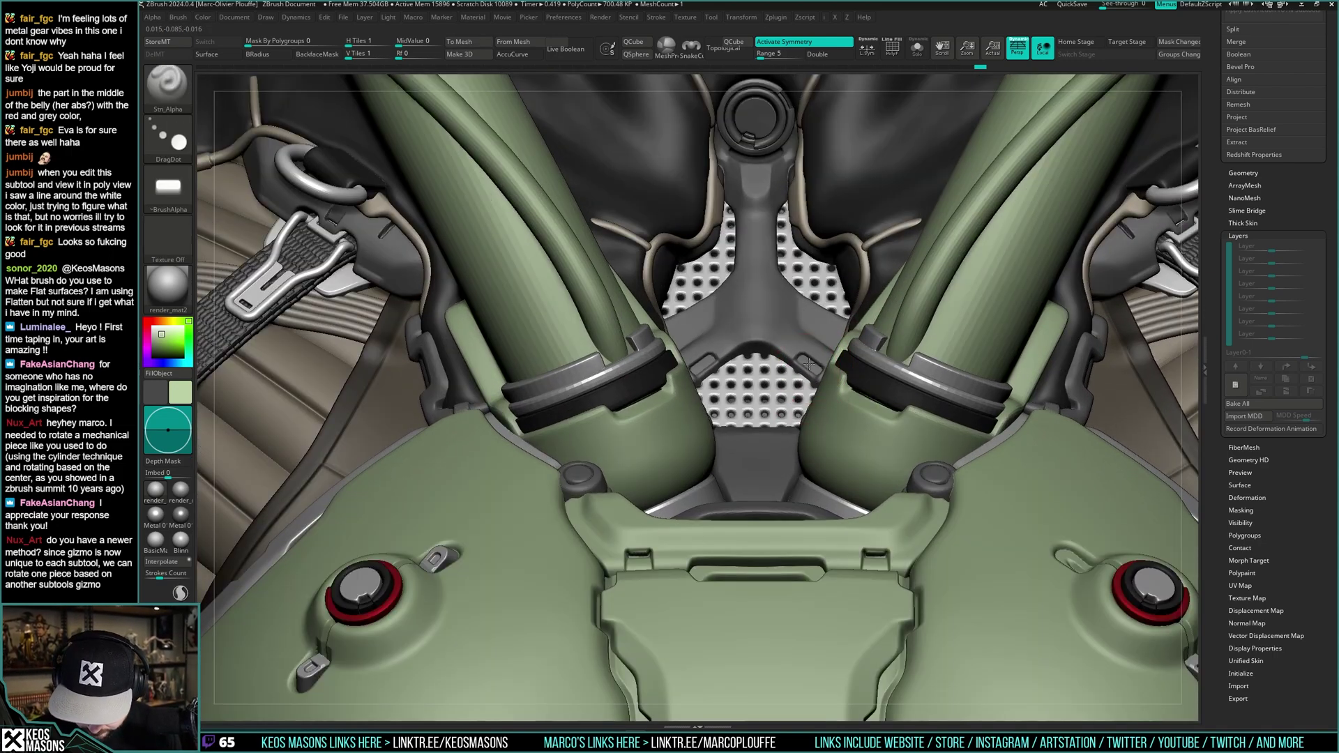
pyautogui.moveTo(807, 364); pyautogui.dragTo(811, 373, button='right')
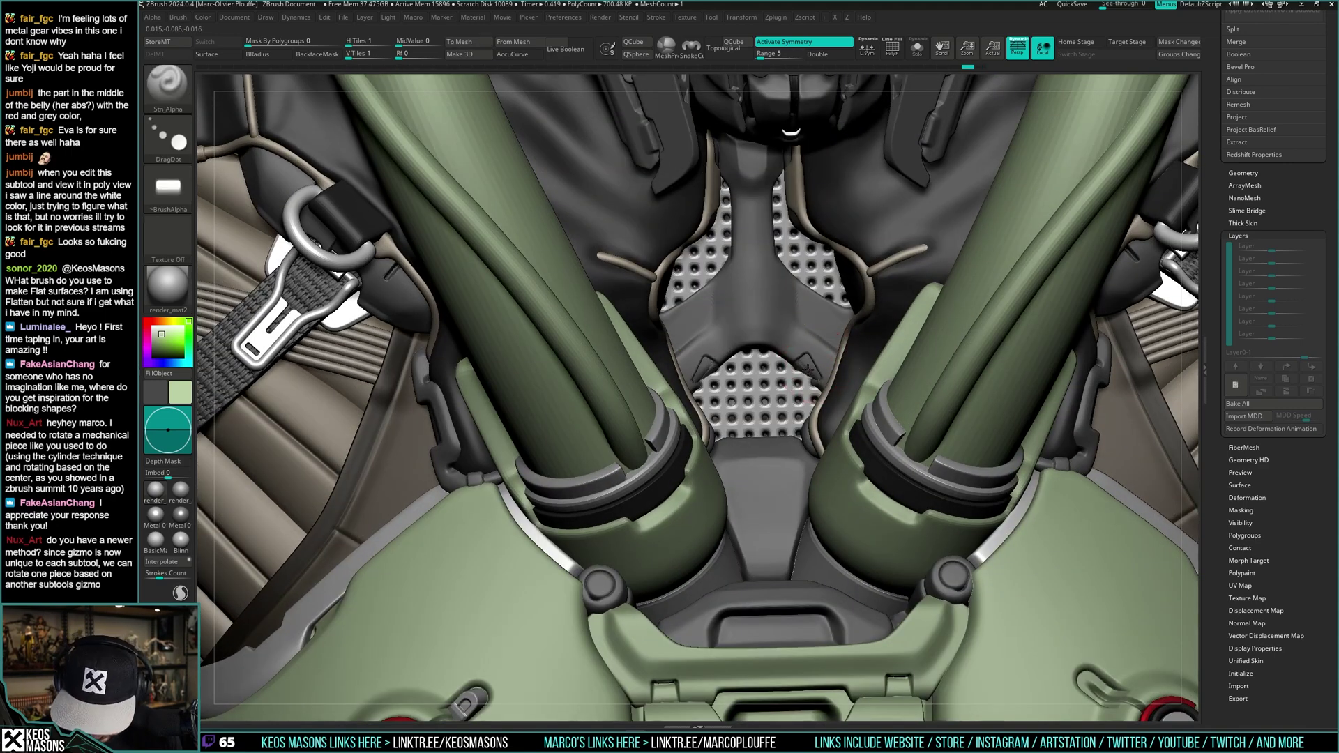
pyautogui.moveTo(801, 343); pyautogui.dragTo(778, 339, button='right')
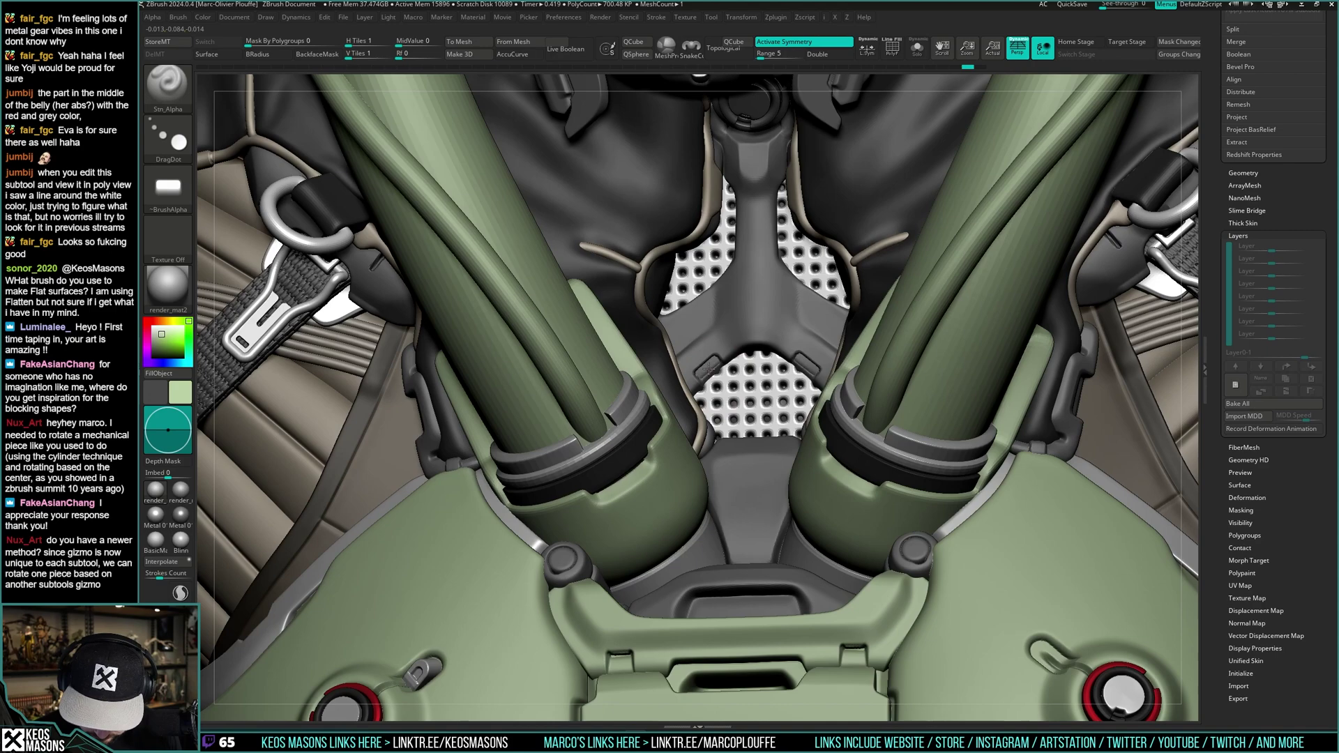
# - Isolate the bracket's sculpt and work the recess between its lower arms with the ClayBuildup brush
pyautogui.moveTo(709, 367); pyautogui.dragTo(686, 339, button='right')
pyautogui.hotkey('alt', 's')
pyautogui.press('space')
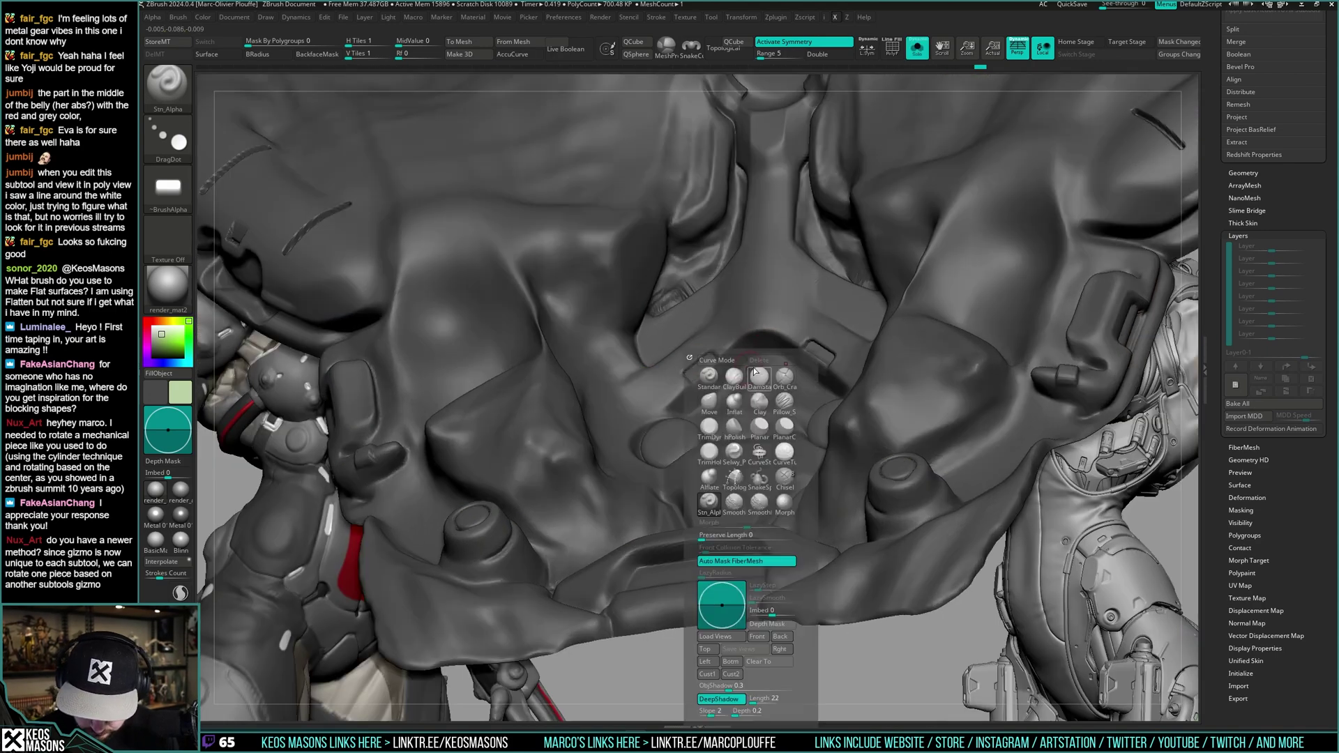
pyautogui.click(784, 377)
pyautogui.hotkey('alt', 's')
pyautogui.moveTo(782, 357)
pyautogui.mouseDown(button='right')
pyautogui.moveTo(748, 353)
pyautogui.moveTo(854, 376)
pyautogui.moveTo(865, 341)
pyautogui.moveTo(876, 368)
pyautogui.moveTo(856, 350)
pyautogui.moveTo(816, 354)
pyautogui.moveTo(799, 386)
pyautogui.moveTo(813, 395)
pyautogui.moveTo(802, 357)
pyautogui.mouseUp(button='right')
pyautogui.press('space')
pyautogui.click(759, 380)
pyautogui.hotkey('alt', 's')
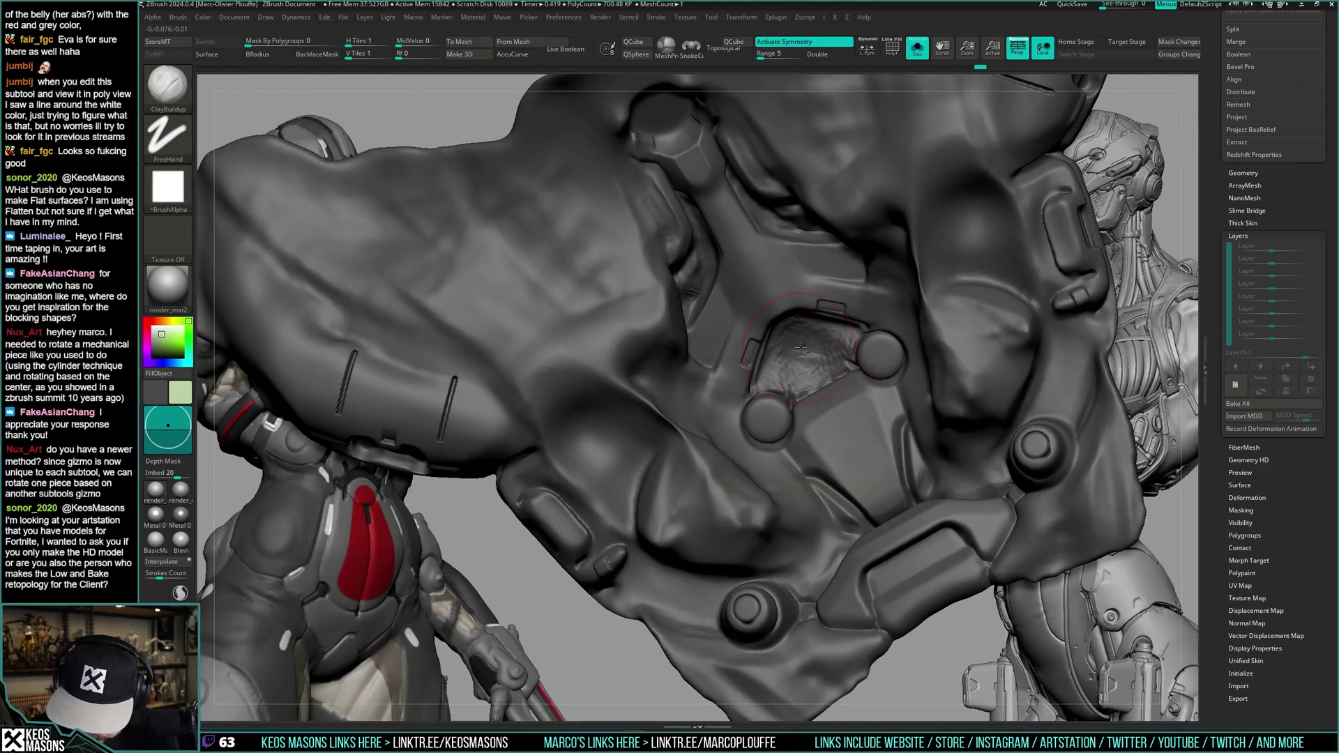
pyautogui.hotkey('alt', 's')
pyautogui.moveTo(800, 347)
pyautogui.mouseDown(button='right')
pyautogui.moveTo(862, 392)
pyautogui.moveTo(847, 395)
pyautogui.moveTo(862, 390)
pyautogui.moveTo(856, 370)
pyautogui.mouseUp(button='right')
# - Refine the rim of the recess between the bracket's arms with the Orb_Cracks brush, checking it with all parts shown
pyautogui.hotkey('alt', 's')
pyautogui.press('space')
pyautogui.click(910, 375)
pyautogui.click(899, 377)
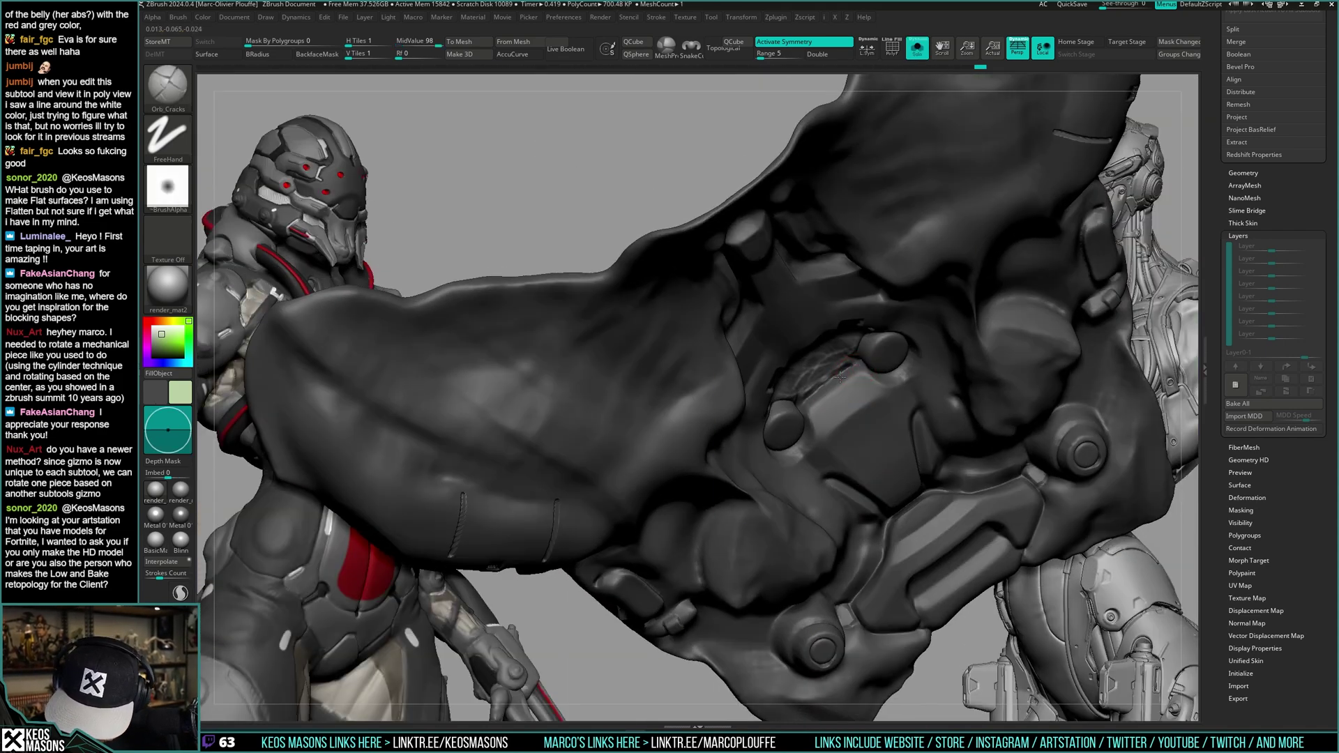
pyautogui.moveTo(809, 412); pyautogui.dragTo(807, 419, button='right')
pyautogui.hotkey('alt', 's')
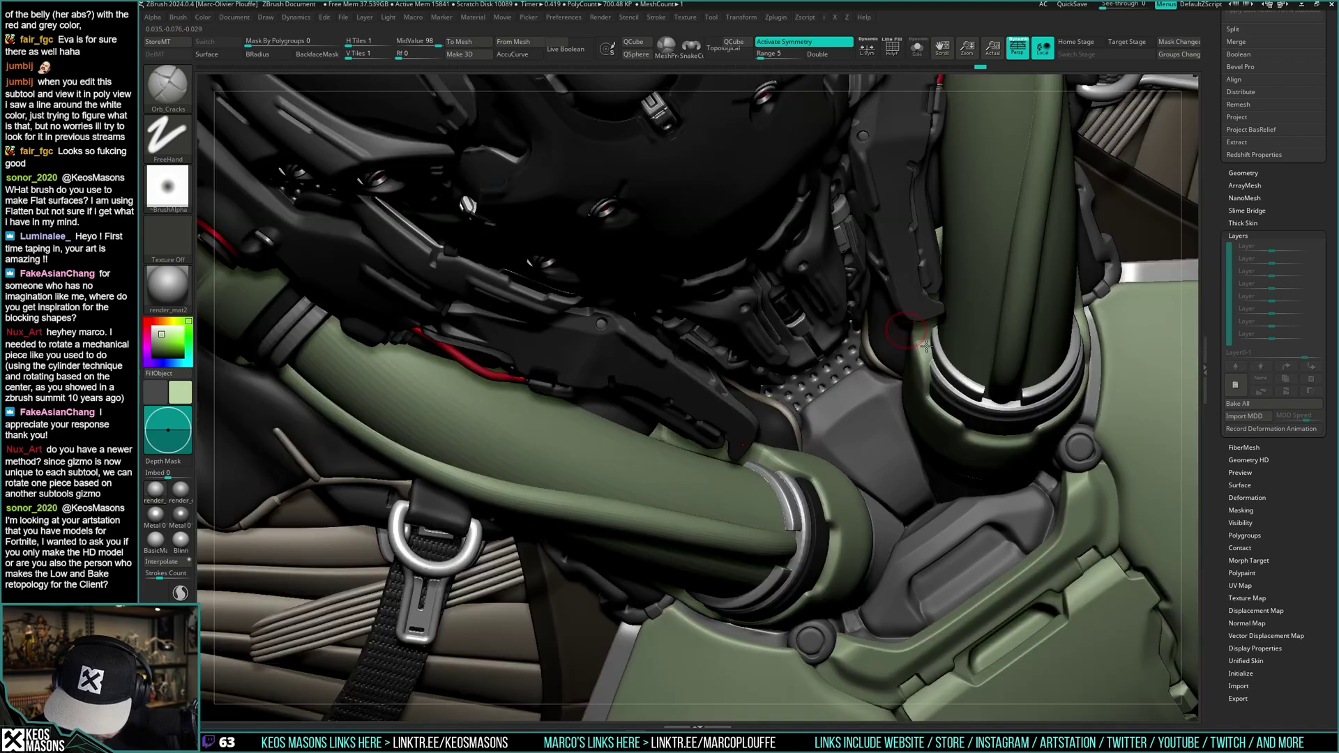
pyautogui.moveTo(872, 381)
pyautogui.mouseDown(button='right')
pyautogui.moveTo(856, 351)
pyautogui.moveTo(869, 300)
pyautogui.moveTo(859, 363)
pyautogui.moveTo(872, 251)
pyautogui.moveTo(883, 401)
pyautogui.moveTo(842, 417)
pyautogui.moveTo(830, 469)
pyautogui.mouseUp(button='right')
pyautogui.hotkey('alt', 's')
# - Try a Standard airbrush stroke at the bracket's center and check it on the whole torso
pyautogui.hotkey('alt', 's')
pyautogui.press('space')
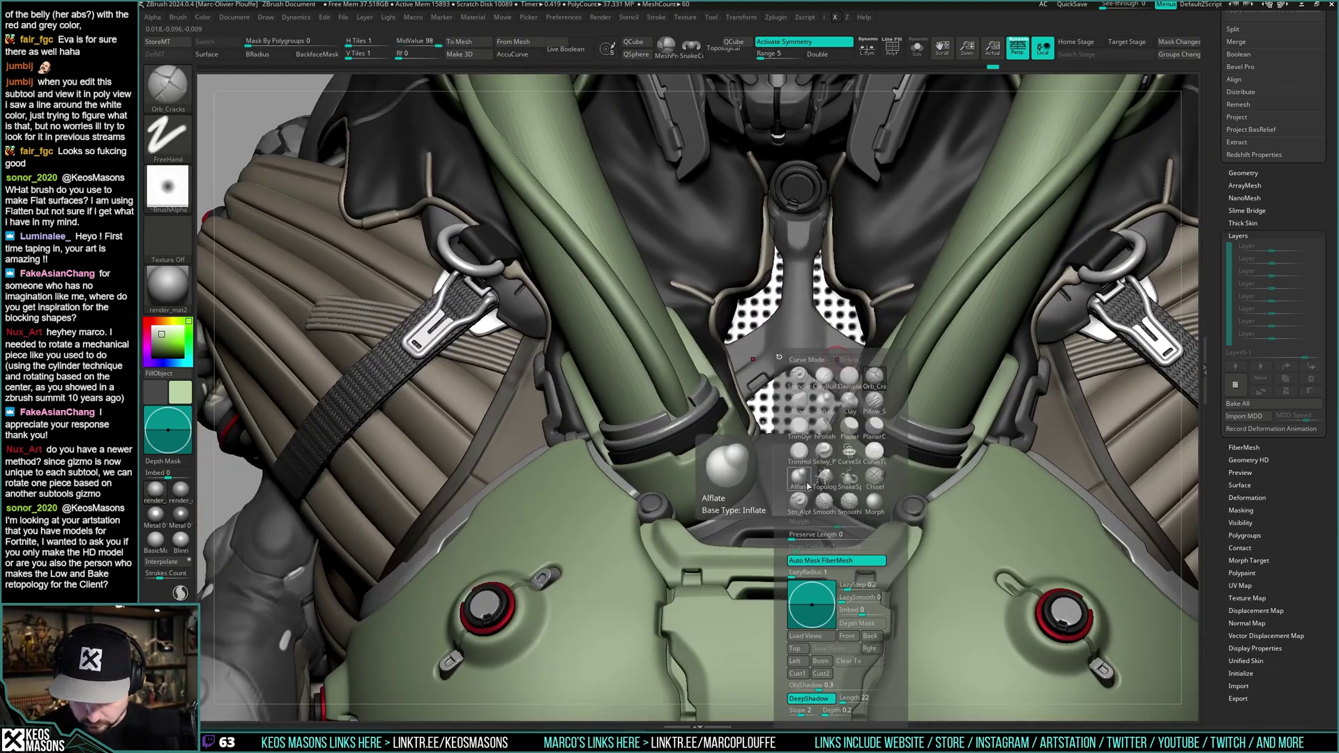
pyautogui.click(807, 504)
pyautogui.press('F4')
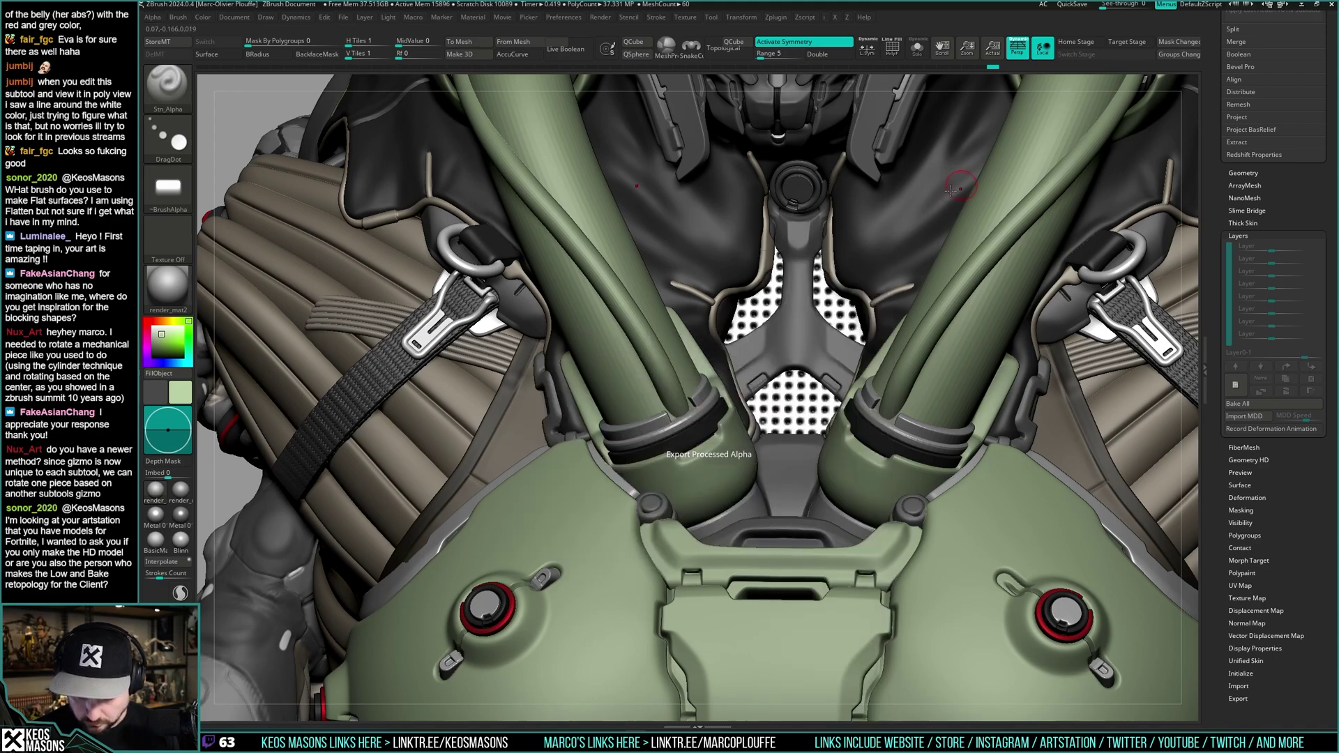
pyautogui.press('b')
pyautogui.click(827, 322)
pyautogui.moveTo(781, 390); pyautogui.dragTo(798, 336, button='right')
pyautogui.press('space')
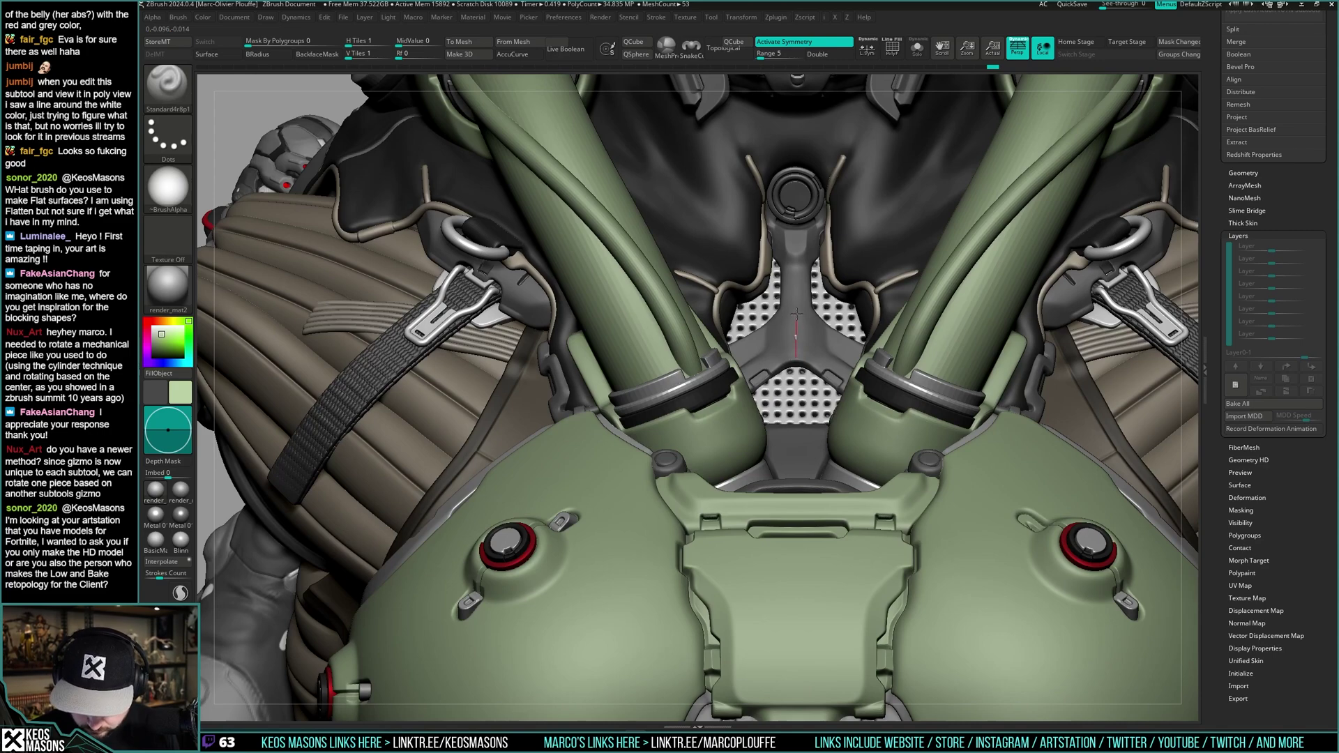
pyautogui.moveTo(796, 315); pyautogui.dragTo(796, 313)
pyautogui.keyDown('ctrl'); pyautogui.moveTo(826, 283); pyautogui.dragTo(815, 112, button='right'); pyautogui.keyUp('ctrl')
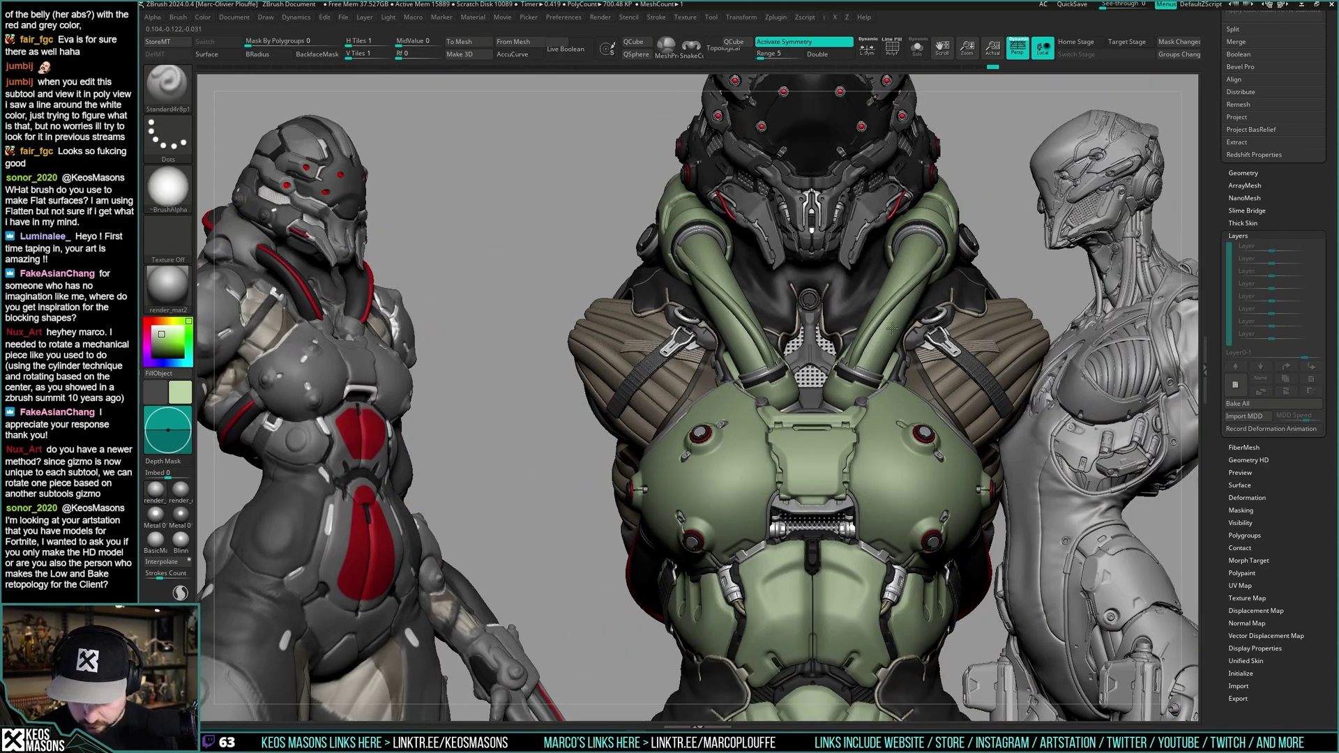
pyautogui.moveTo(969, 314); pyautogui.dragTo(916, 324, button='right')
pyautogui.keyDown('ctrl'); pyautogui.moveTo(839, 342); pyautogui.dragTo(834, 425, button='right'); pyautogui.keyUp('ctrl')
pyautogui.moveTo(788, 356)
pyautogui.mouseDown(button='right')
pyautogui.moveTo(823, 341)
pyautogui.moveTo(817, 381)
pyautogui.moveTo(823, 283)
pyautogui.mouseUp(button='right')
pyautogui.moveTo(837, 335)
pyautogui.keyDown('alt'); pyautogui.mouseDown(button='right')
pyautogui.moveTo(822, 290)
pyautogui.moveTo(887, 350)
pyautogui.moveTo(820, 439)
pyautogui.mouseUp(button='right'); pyautogui.keyUp('alt')
pyautogui.moveTo(803, 398)
pyautogui.mouseDown(button='right')
pyautogui.moveTo(804, 417)
pyautogui.moveTo(813, 387)
pyautogui.moveTo(818, 400)
pyautogui.moveTo(790, 355)
pyautogui.moveTo(816, 398)
pyautogui.mouseUp(button='right')
# - Switch to the Stn_Alpha brush with the Line alpha and rotate the alpha to vertical
pyautogui.press('space')
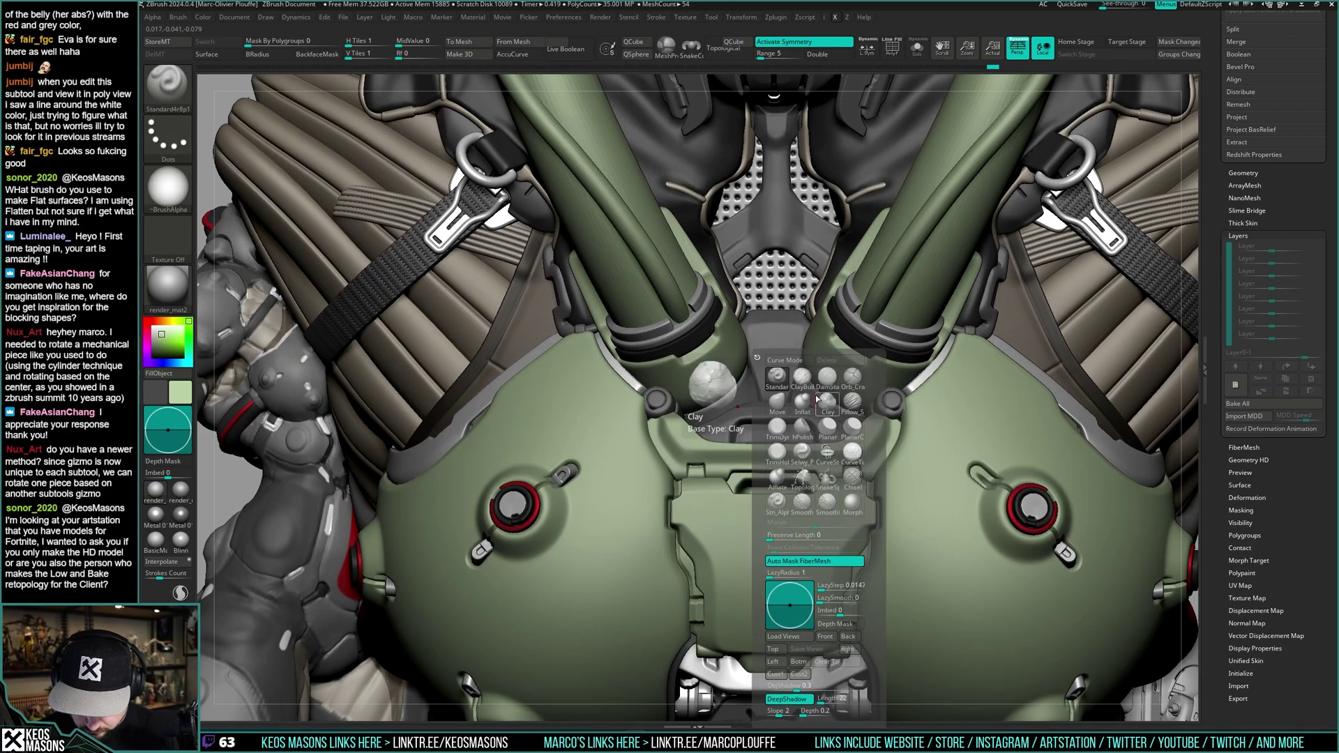
pyautogui.click(777, 503)
pyautogui.press('a')
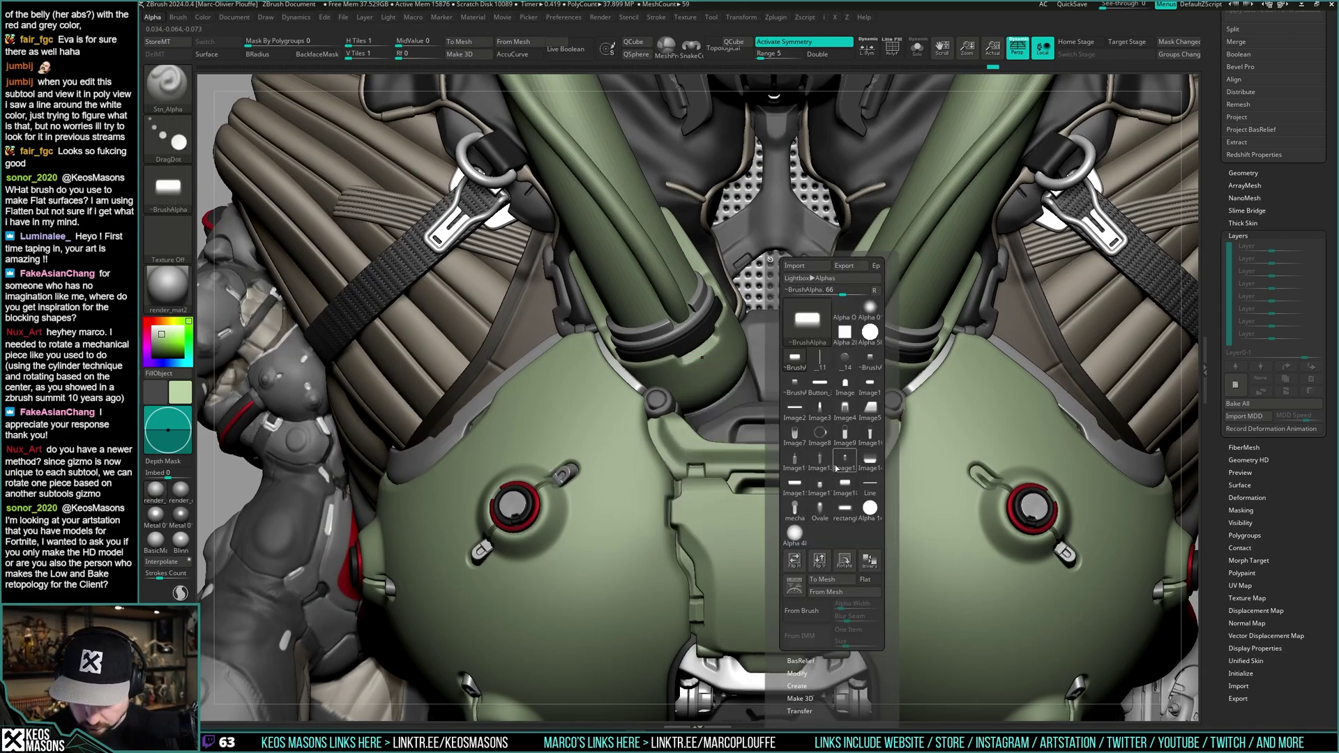
pyautogui.click(870, 486)
pyautogui.press('space')
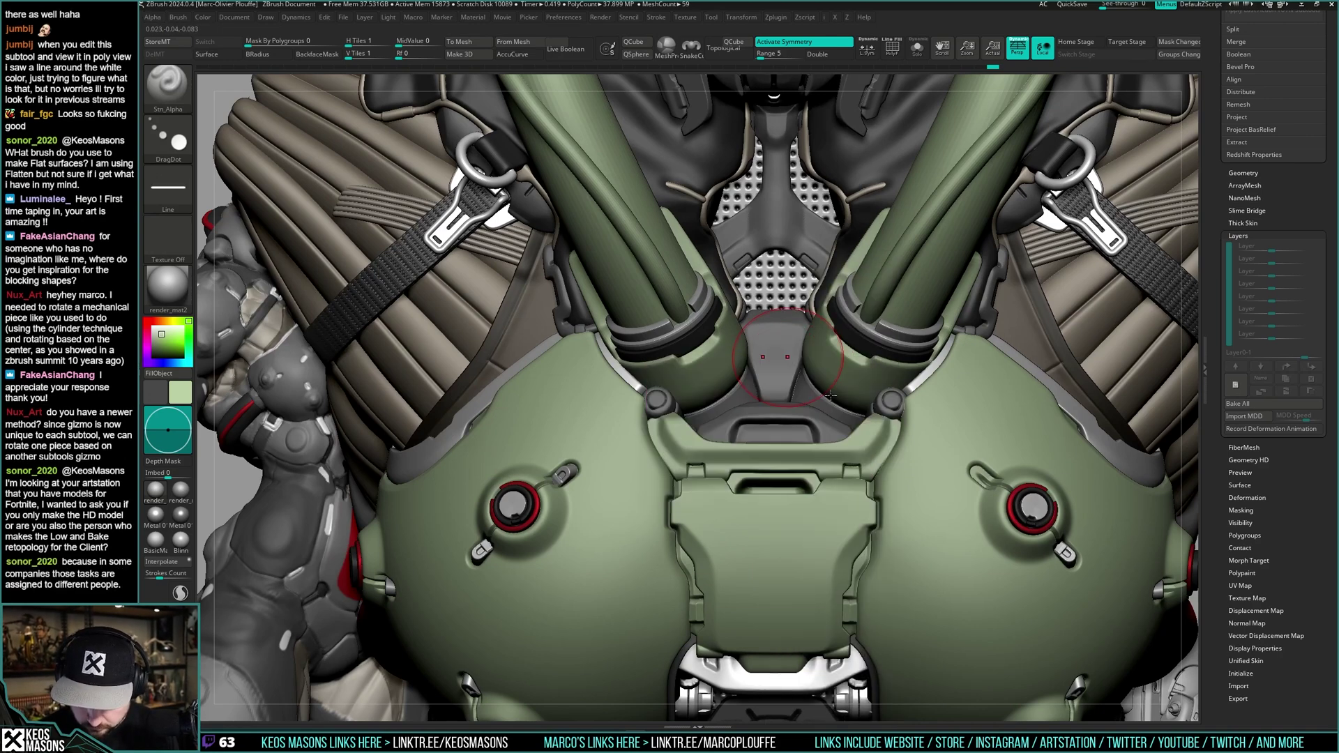
pyautogui.press('a')
pyautogui.click(845, 561)
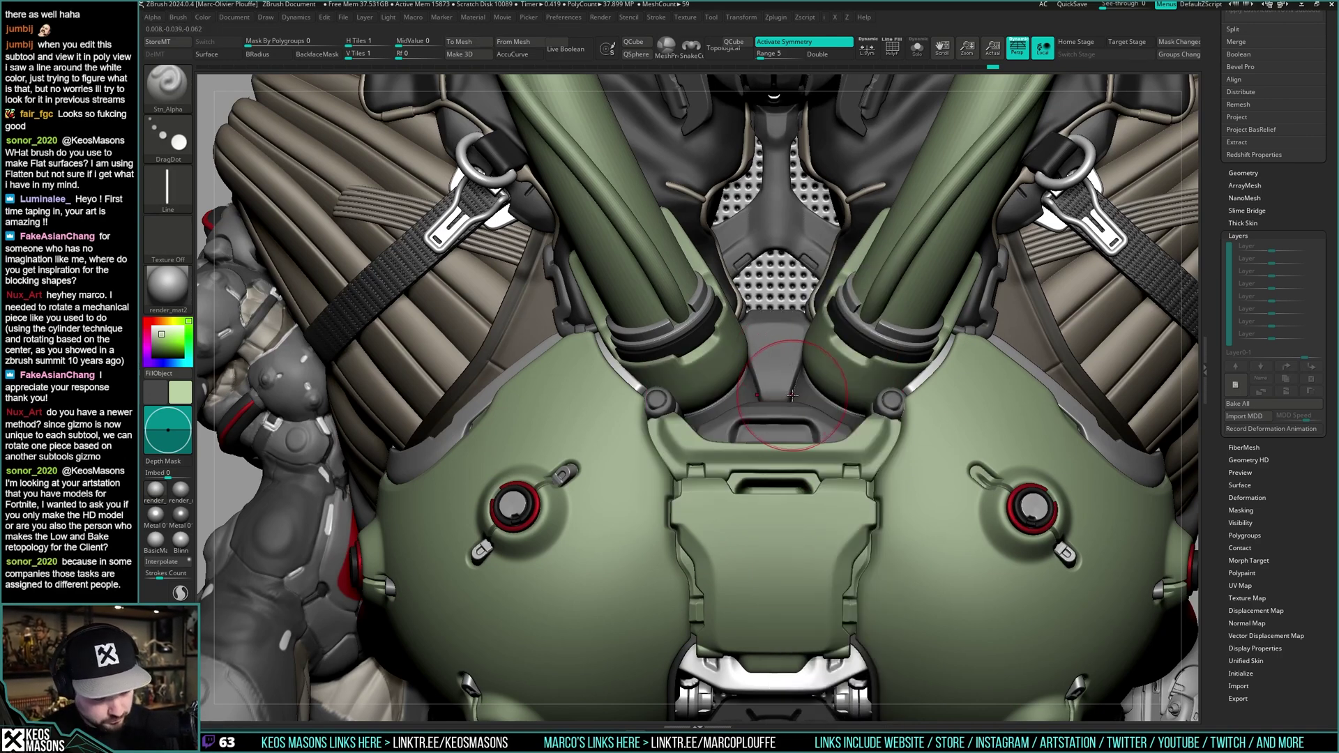
# - Stamp mirrored slanted line grooves into the plate below the lower mesh, redoing the first attempt
pyautogui.press('space')
pyautogui.press('space')
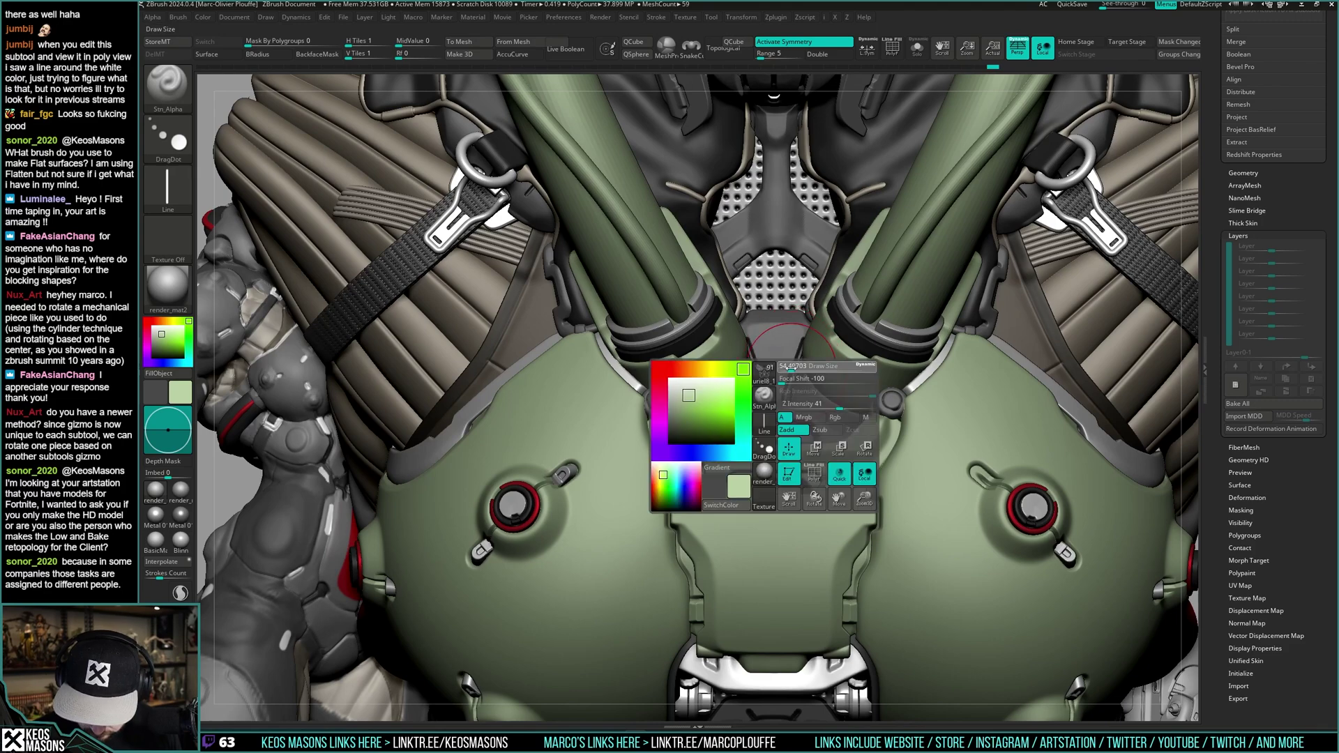
pyautogui.hotkey('ctrl', 'z')
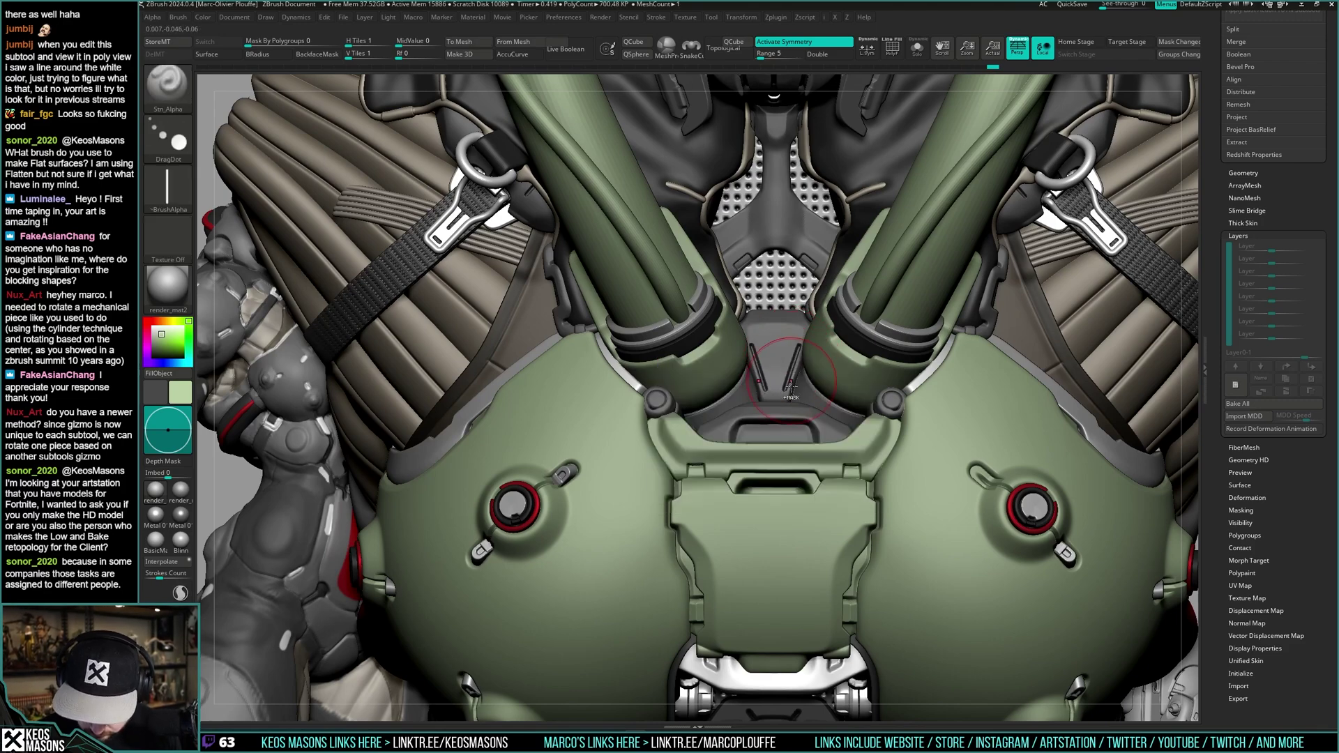
pyautogui.keyDown('ctrl'); pyautogui.moveTo(791, 387); pyautogui.dragTo(792, 241, button='right'); pyautogui.keyUp('ctrl')
pyautogui.keyDown('ctrl'); pyautogui.moveTo(792, 160); pyautogui.dragTo(803, 318, button='right'); pyautogui.keyUp('ctrl')
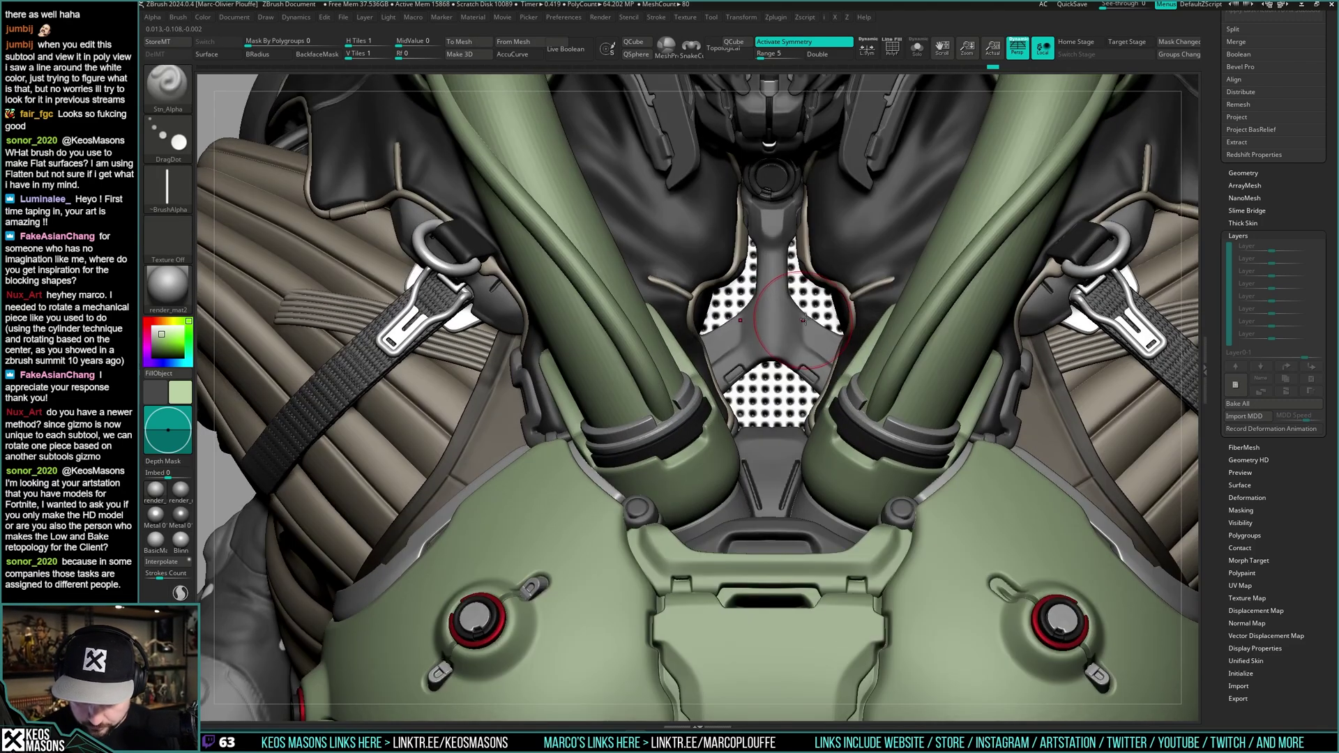
# - Try stamping mirrored diagonal line grooves across the bracket's arms, comparing them in isolation and with all parts shown
pyautogui.hotkey('alt', 's')
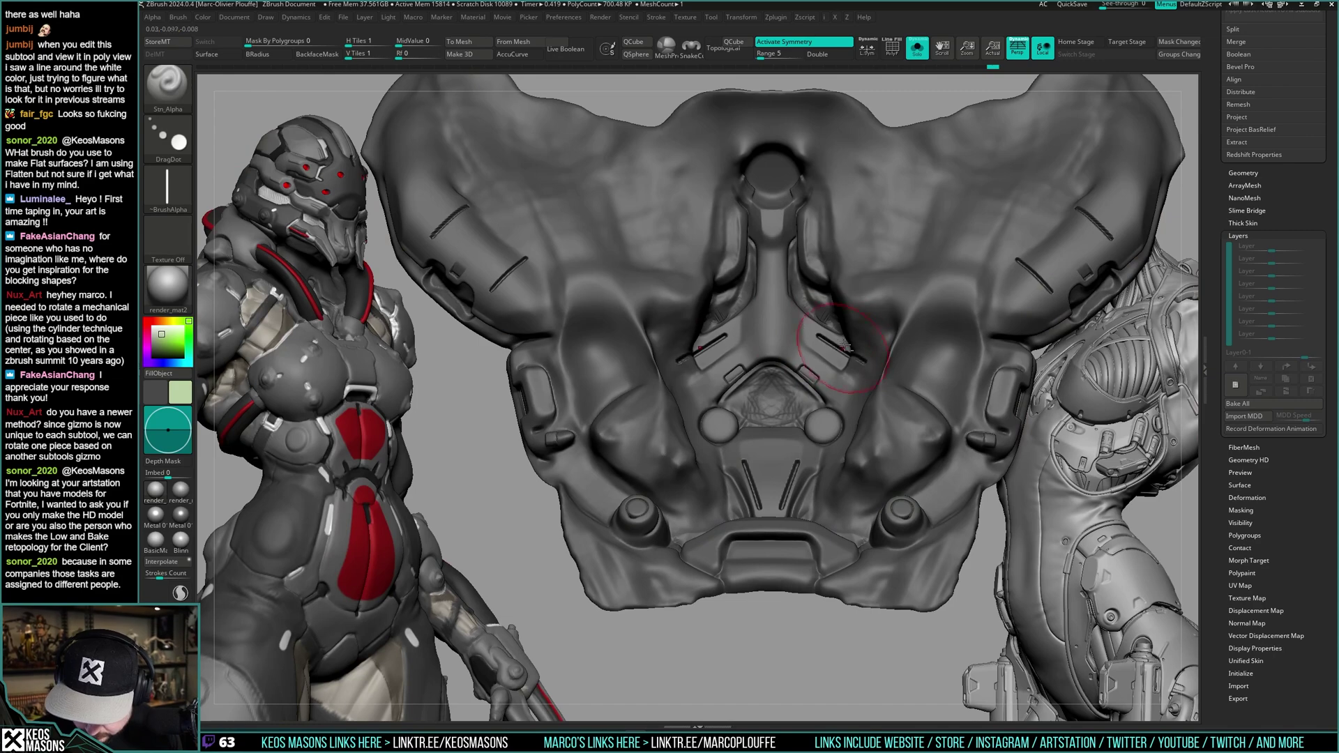
pyautogui.hotkey('shift', 'alt', 's')
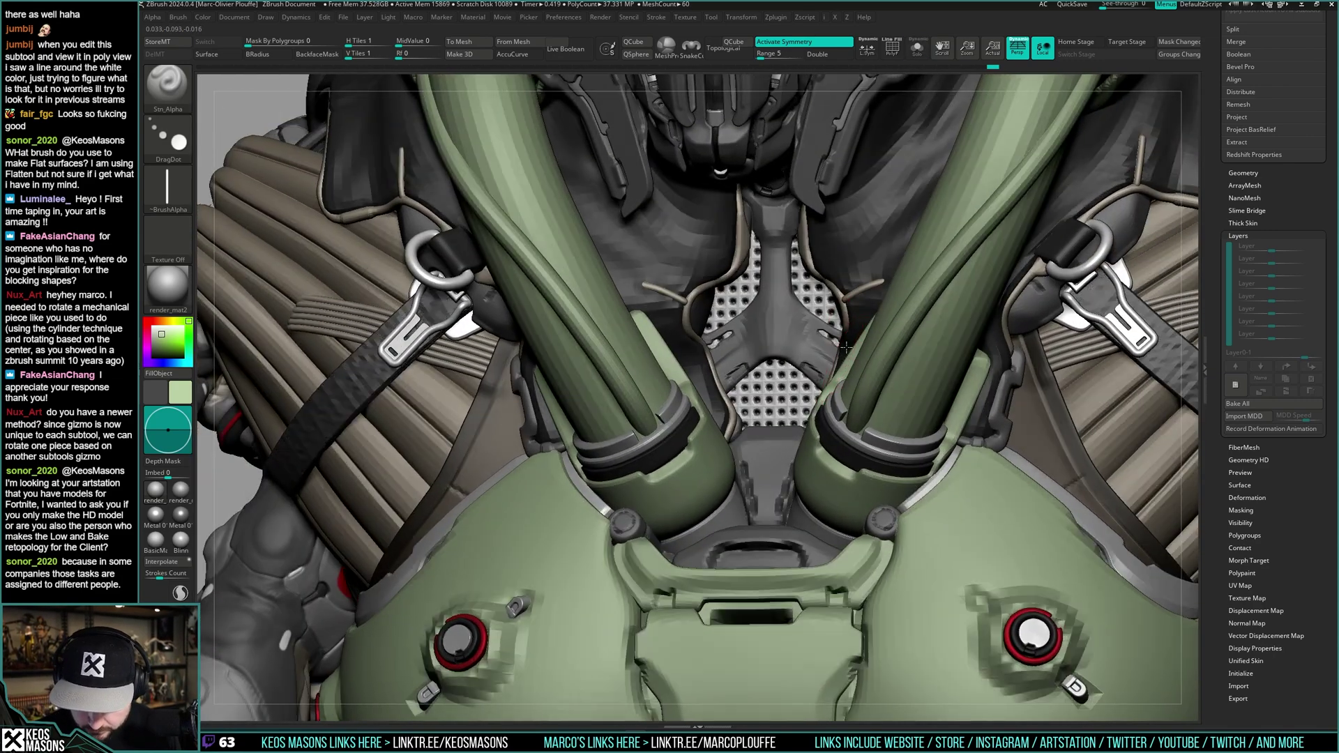
pyautogui.hotkey('shift', 'alt', 's')
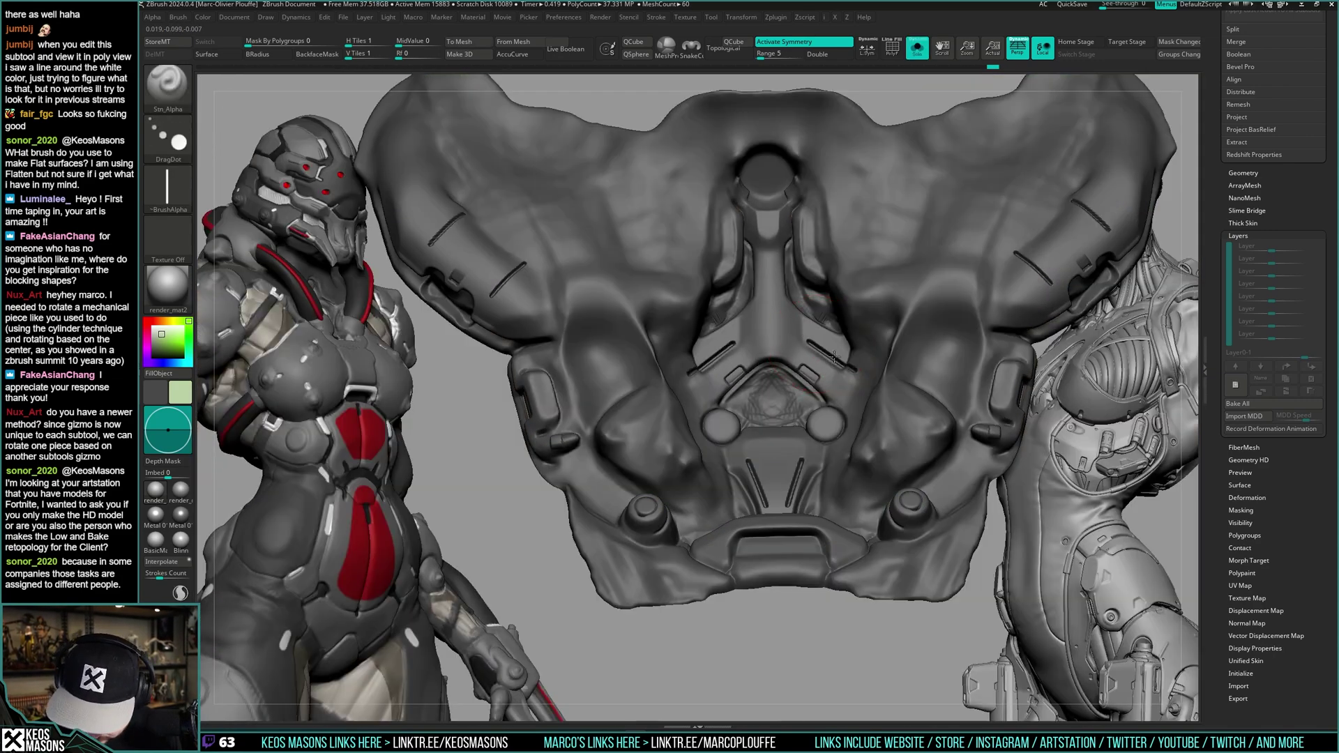
pyautogui.hotkey('shift', 'alt', 's')
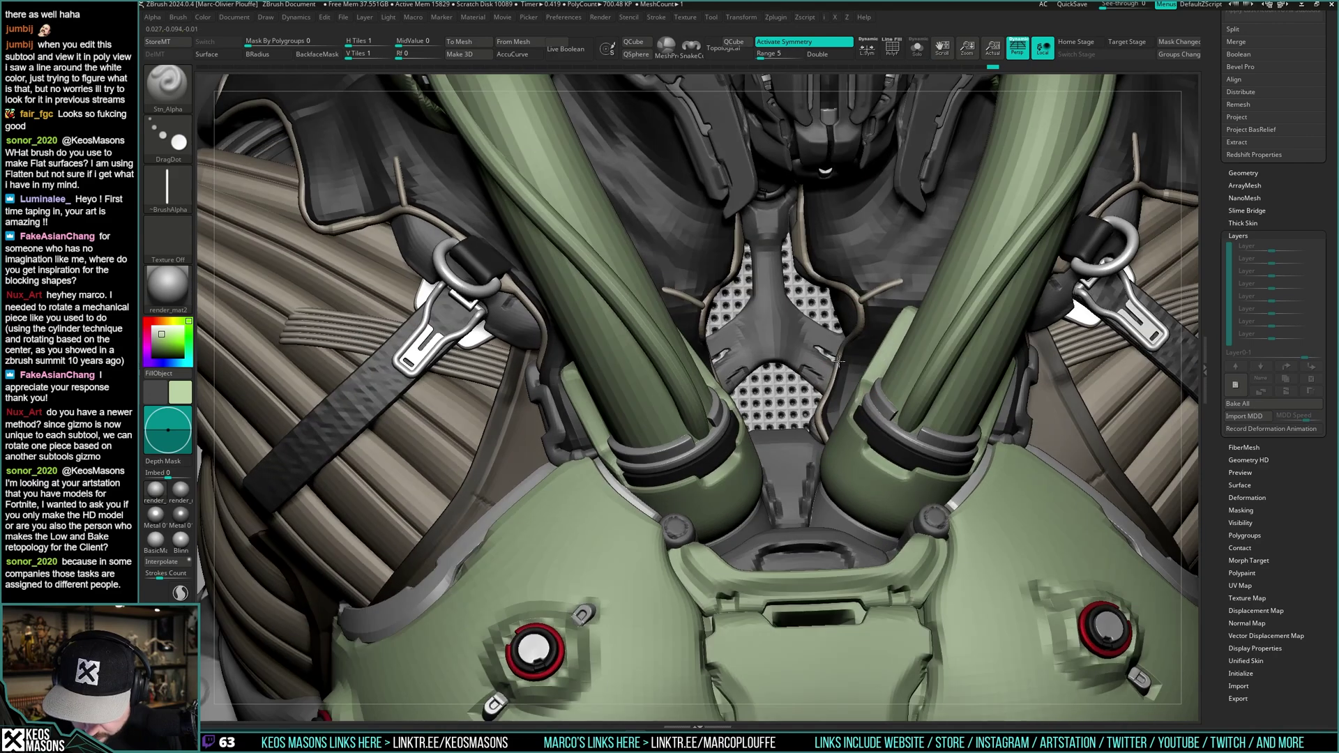
pyautogui.press('space')
# - Stamp two mirrored vertical line grooves into the bracket's head below the round cap, redoing the first attempt
pyautogui.moveTo(865, 357); pyautogui.dragTo(829, 393, button='right')
pyautogui.keyDown('ctrl'); pyautogui.moveTo(791, 337); pyautogui.dragTo(768, 299, button='right'); pyautogui.keyUp('ctrl')
pyautogui.hotkey('shift', 'alt', 's')
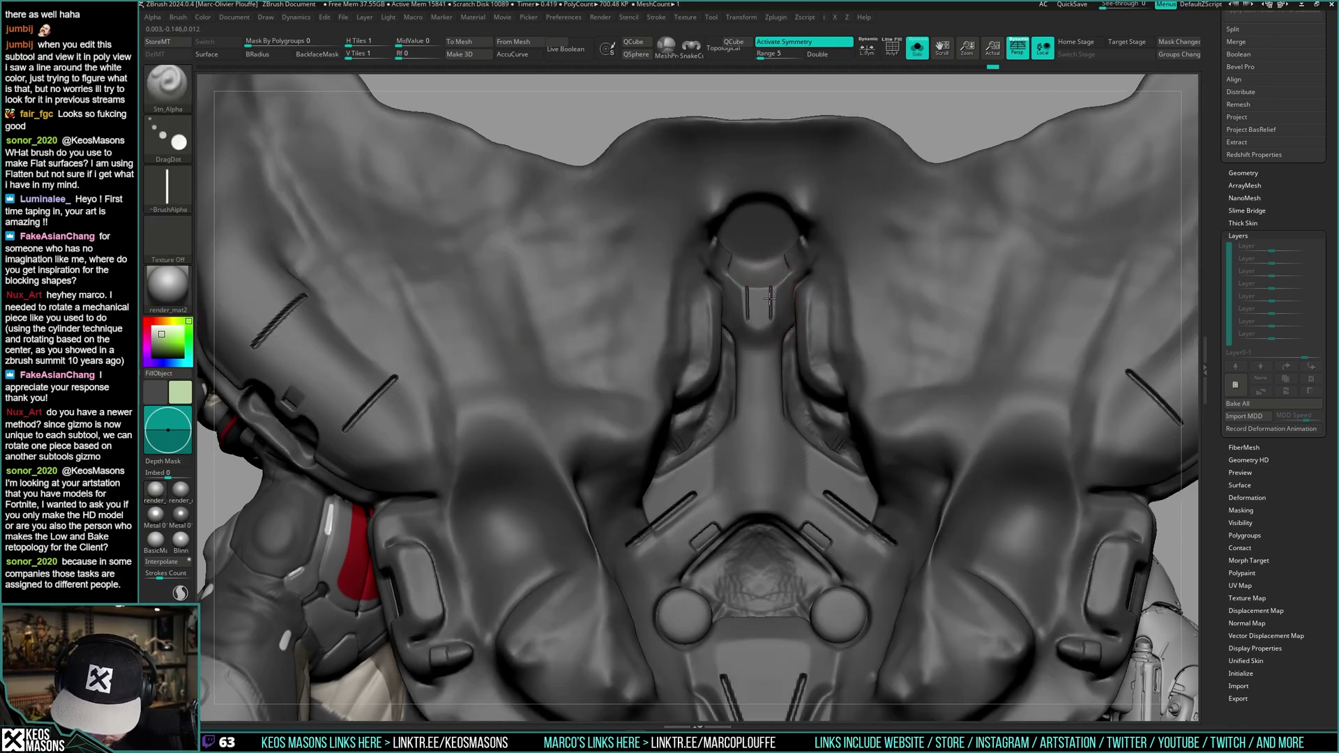
pyautogui.moveTo(768, 291); pyautogui.dragTo(768, 292)
pyautogui.moveTo(769, 293)
pyautogui.mouseDown(button='right')
pyautogui.moveTo(789, 271)
pyautogui.moveTo(825, 314)
pyautogui.moveTo(855, 354)
pyautogui.moveTo(856, 406)
pyautogui.mouseUp(button='right')
pyautogui.hotkey('shift', 'alt', 's')
pyautogui.press('ctrl')
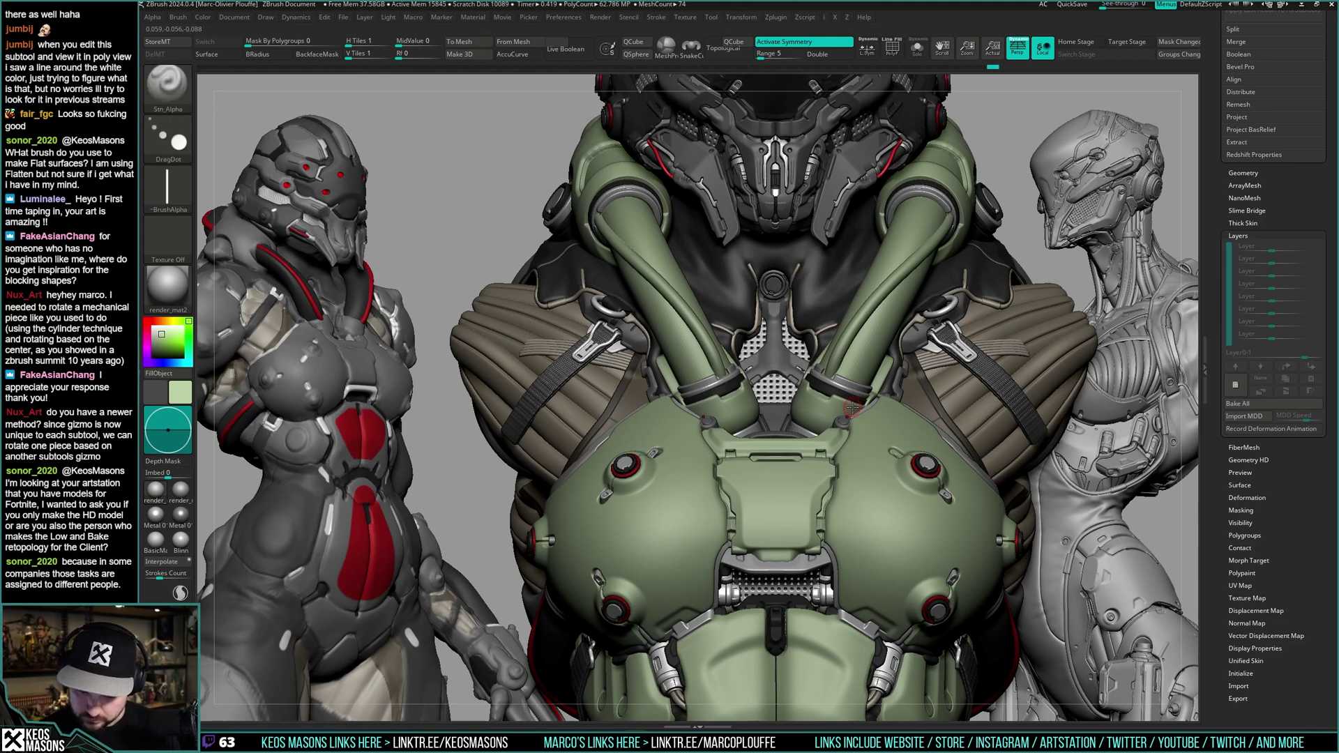
pyautogui.keyDown('ctrl'); pyautogui.moveTo(783, 287); pyautogui.dragTo(747, 356, button='right'); pyautogui.keyUp('ctrl')
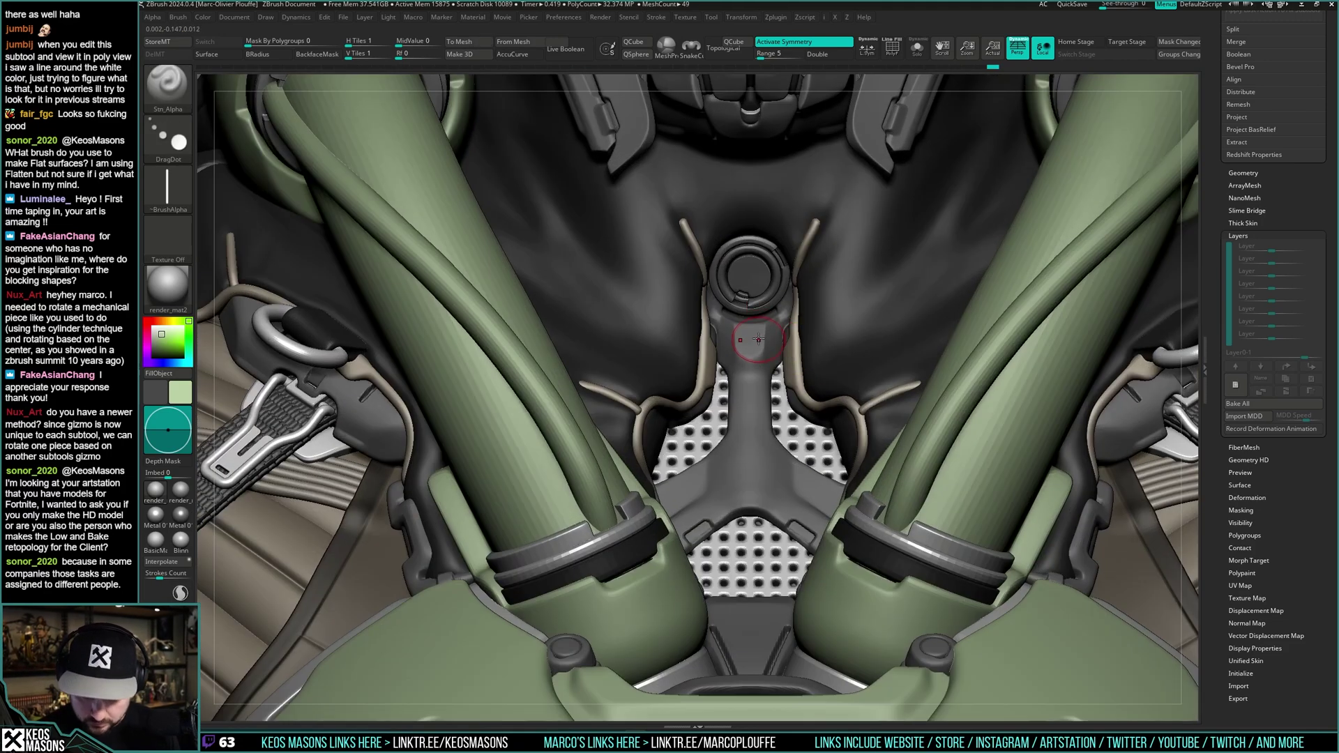
pyautogui.press('space')
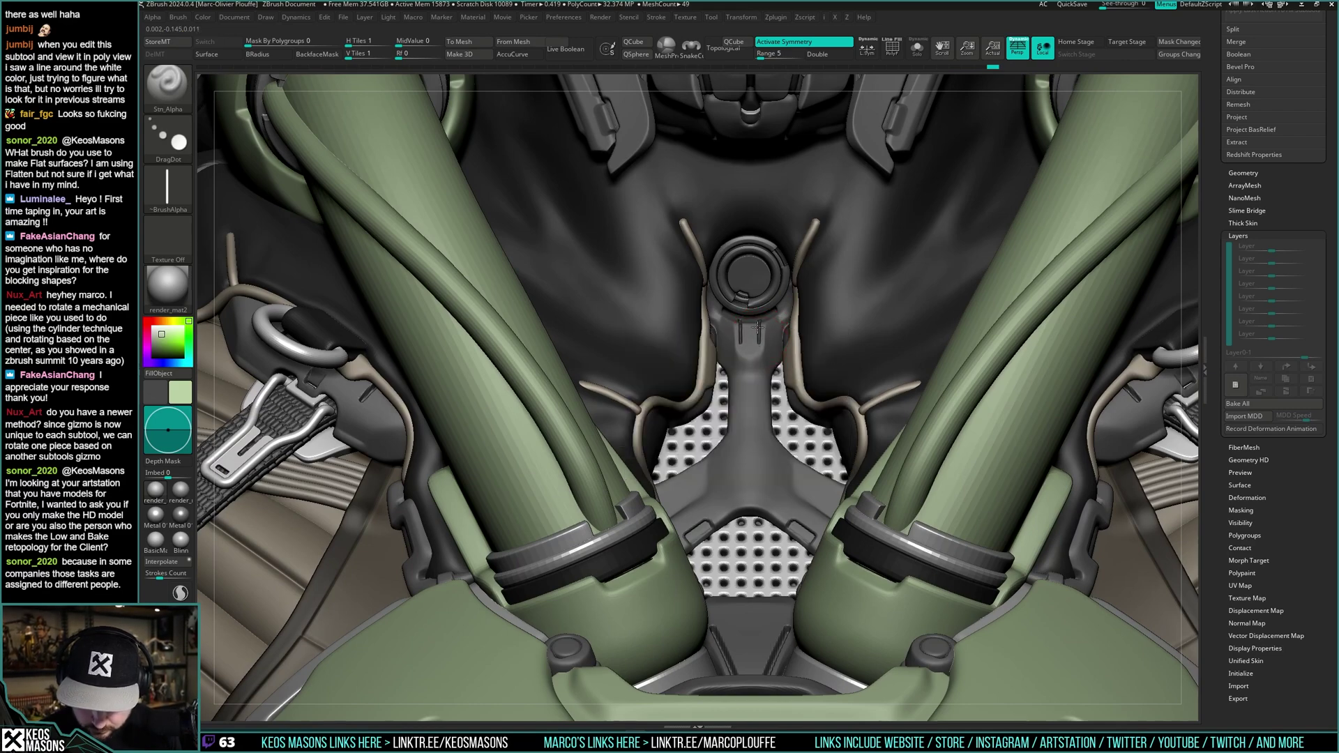
# - Try stamping the mirrored line grooves on the bracket's arms again at different placements, undoing the attempts
pyautogui.keyDown('ctrl'); pyautogui.moveTo(758, 327); pyautogui.dragTo(774, 237, button='right'); pyautogui.keyUp('ctrl')
pyautogui.moveTo(784, 426)
pyautogui.mouseDown(button='right')
pyautogui.moveTo(795, 391)
pyautogui.moveTo(830, 370)
pyautogui.moveTo(821, 378)
pyautogui.mouseUp(button='right')
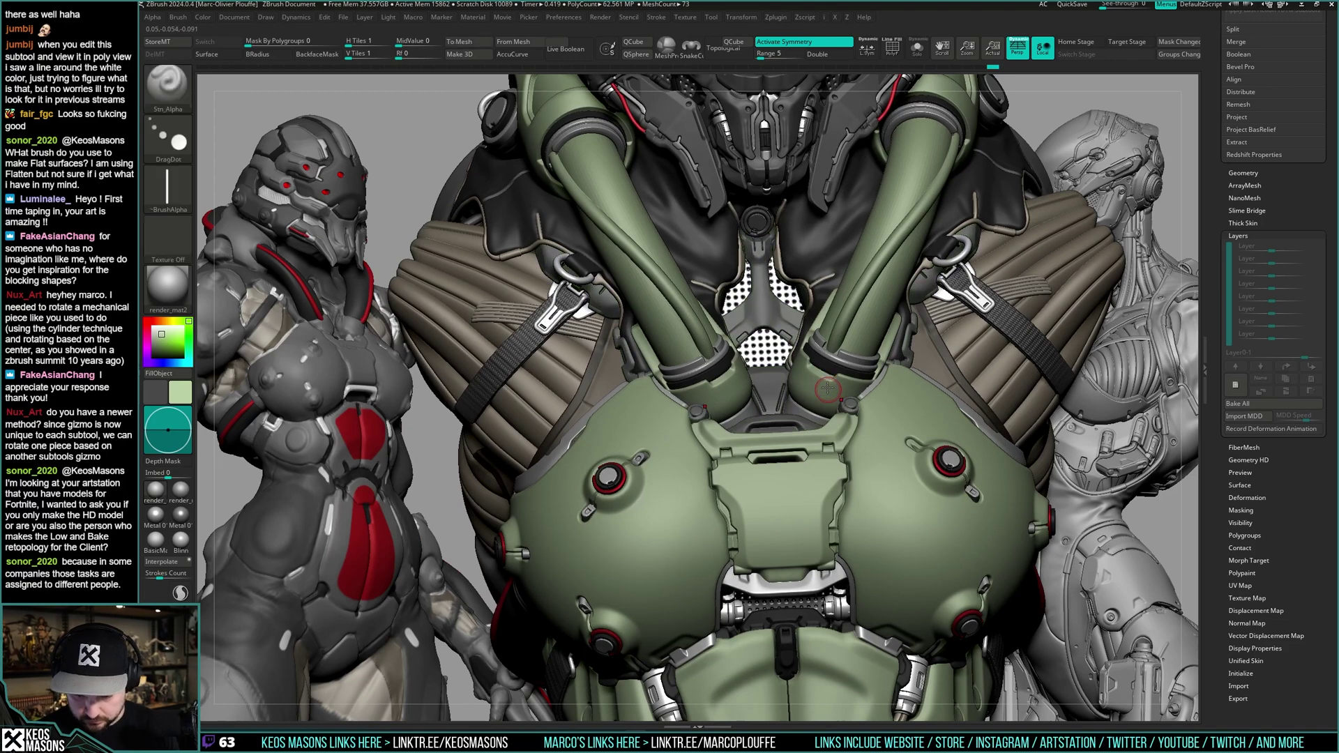
pyautogui.keyDown('ctrl'); pyautogui.moveTo(740, 289); pyautogui.dragTo(718, 349, button='right'); pyautogui.keyUp('ctrl')
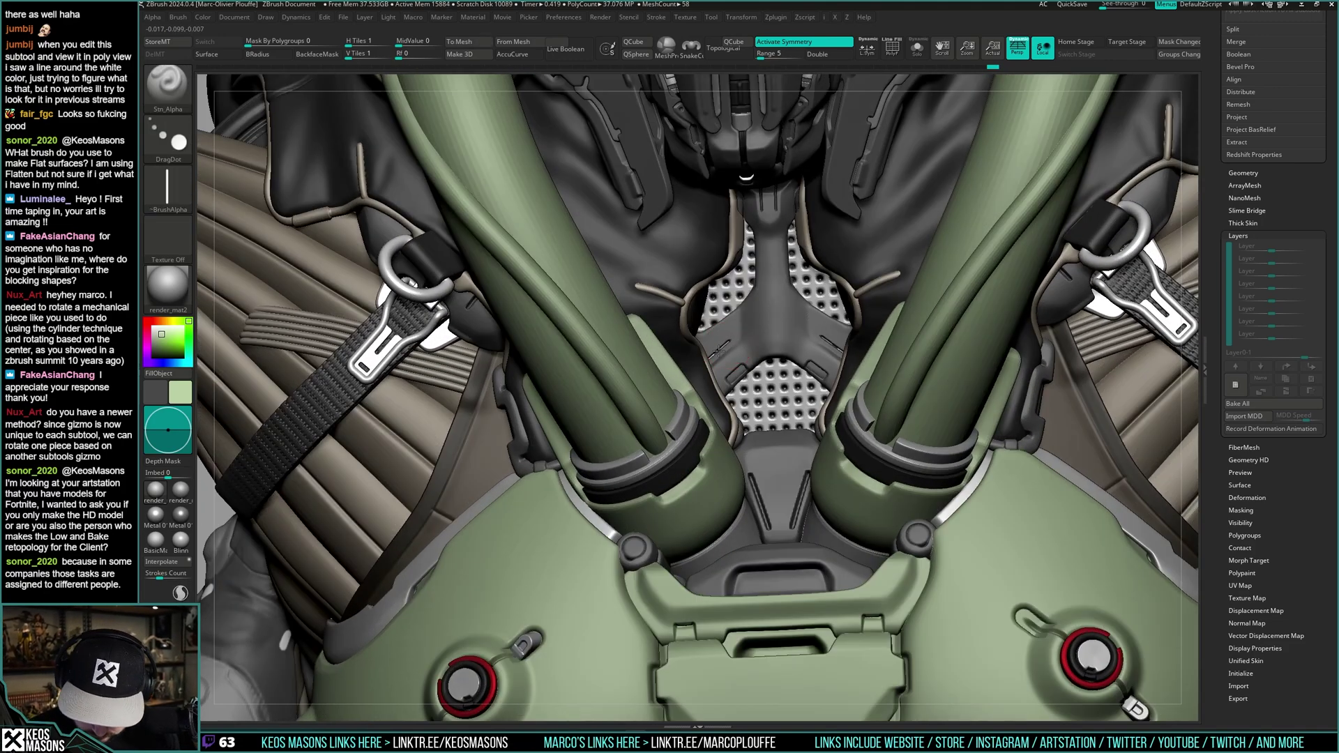
pyautogui.hotkey('ctrl', 'z')
pyautogui.rightClick(826, 370)
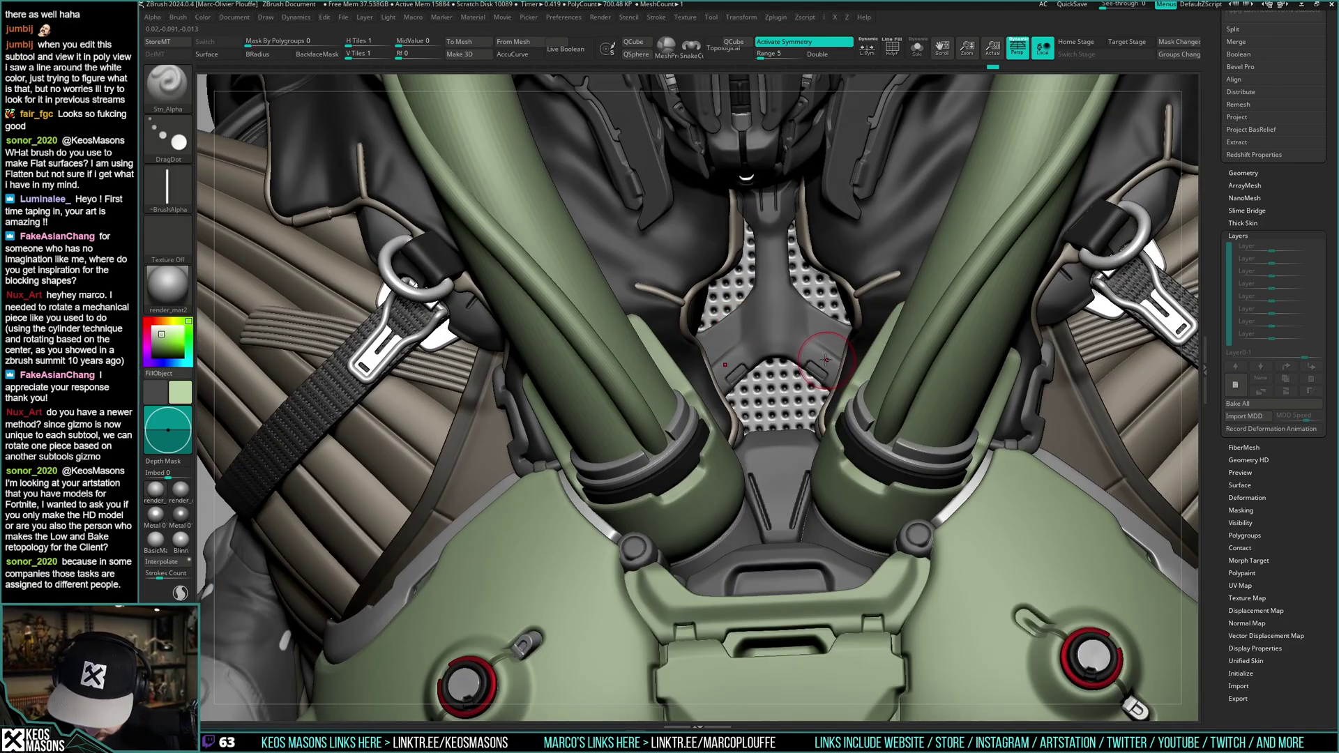
pyautogui.moveTo(815, 354); pyautogui.dragTo(830, 366)
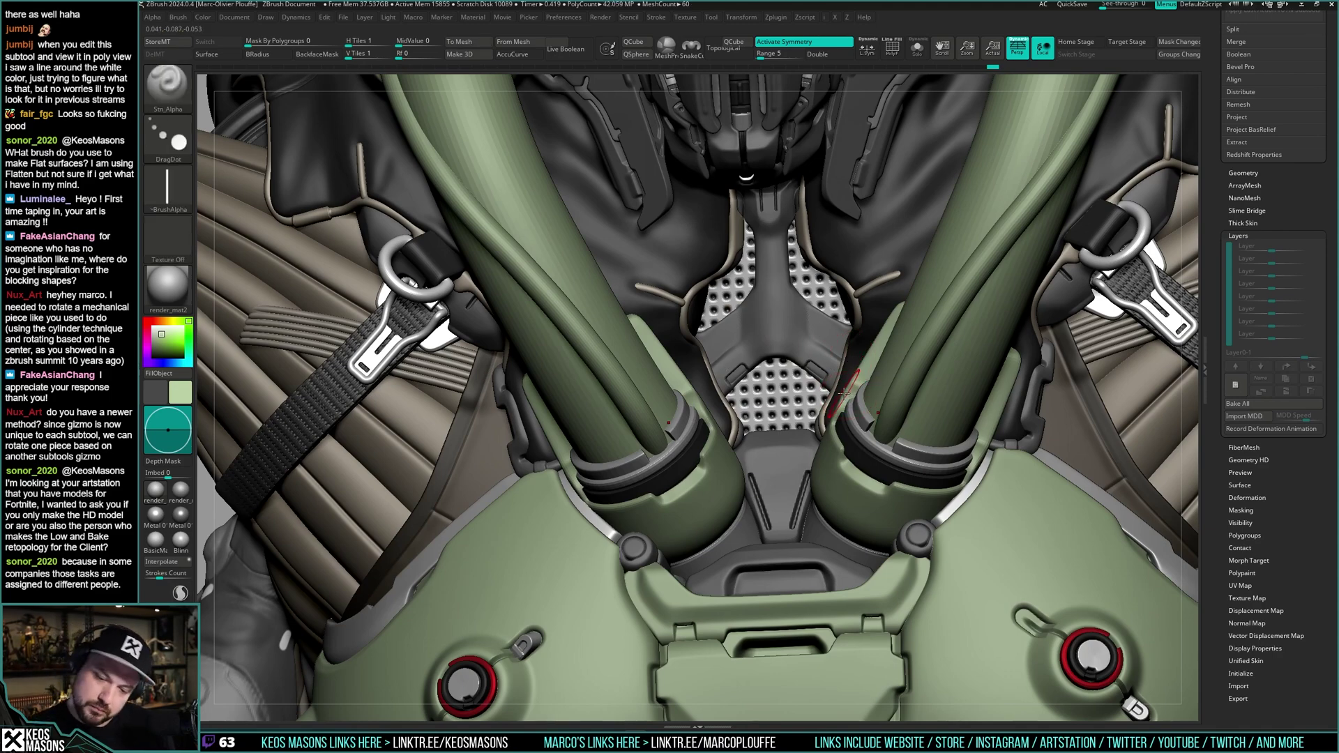
# - Polish the surfaces and edges of the bracket's arms with the hPolish brush, checking them with all parts shown
pyautogui.moveTo(850, 378)
pyautogui.mouseDown(button='right')
pyautogui.moveTo(869, 374)
pyautogui.moveTo(859, 357)
pyautogui.mouseUp(button='right')
pyautogui.hotkey('alt', 's')
pyautogui.rightClick(858, 357)
pyautogui.click(863, 414)
pyautogui.moveTo(976, 256); pyautogui.dragTo(844, 332, button='right')
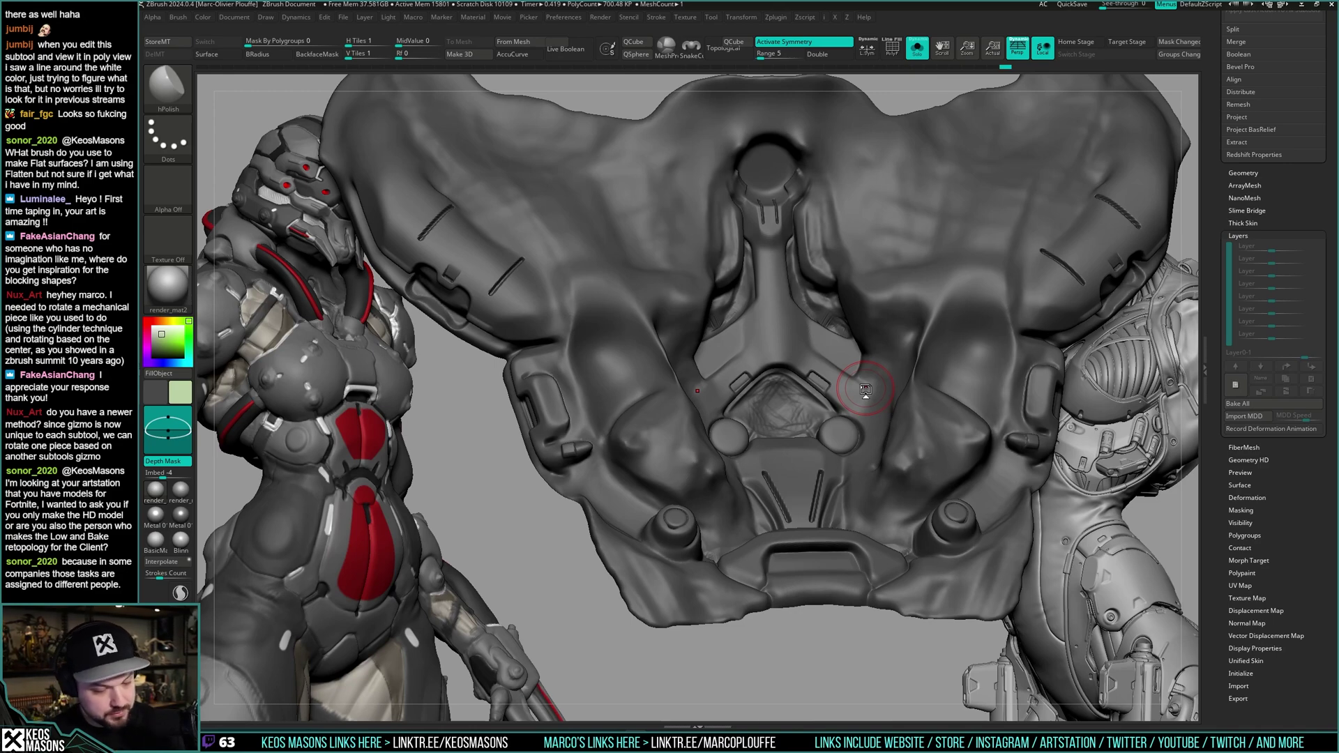
pyautogui.moveTo(851, 383)
pyautogui.mouseDown(button='right')
pyautogui.moveTo(846, 353)
pyautogui.moveTo(851, 368)
pyautogui.moveTo(829, 347)
pyautogui.moveTo(848, 368)
pyautogui.mouseUp(button='right')
pyautogui.hotkey('alt', 's')
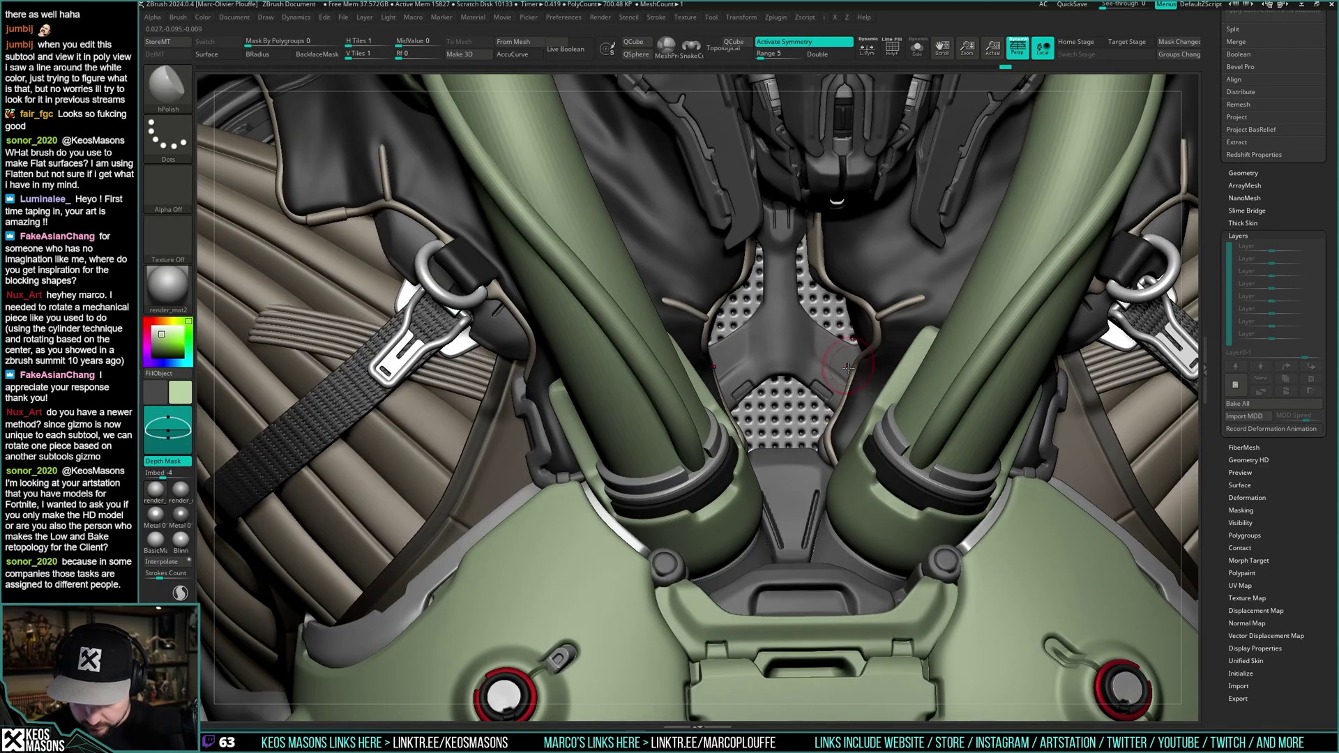
pyautogui.rightClick(775, 383)
pyautogui.moveTo(772, 384); pyautogui.dragTo(756, 353, button='right')
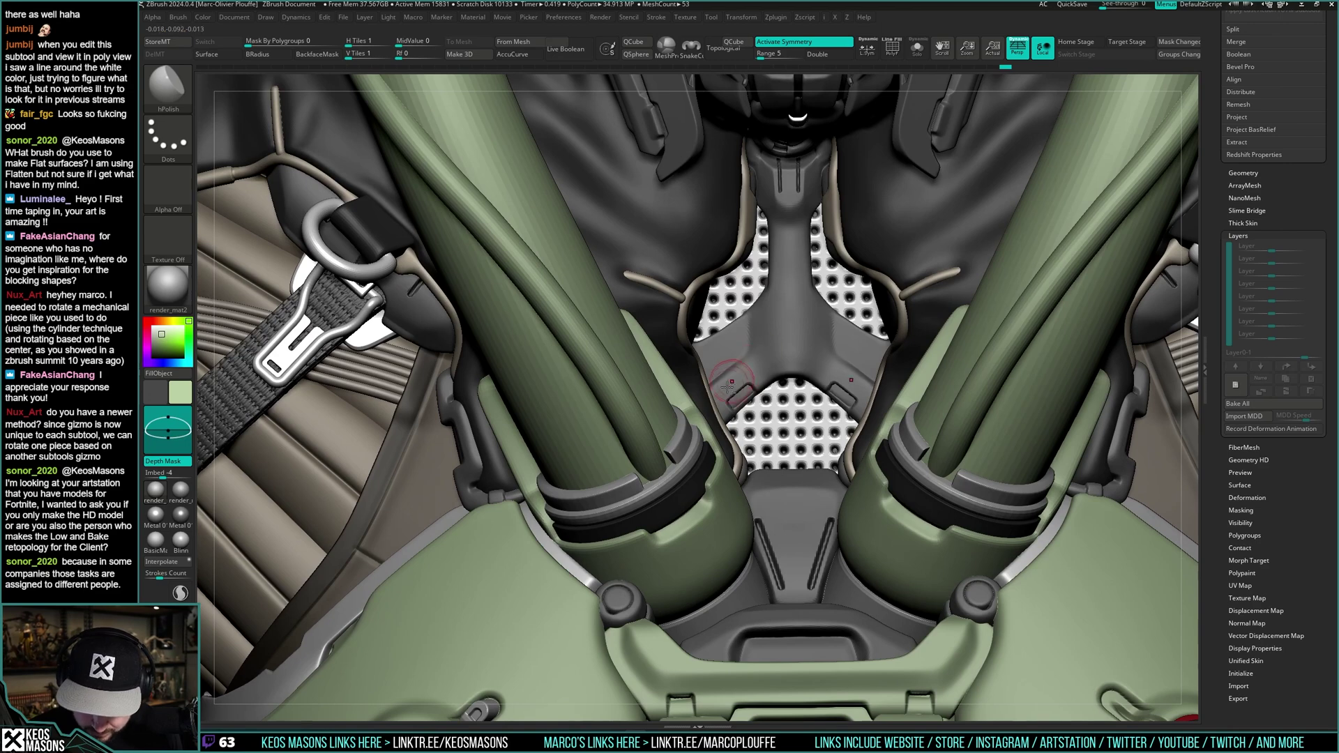
pyautogui.moveTo(760, 297); pyautogui.dragTo(778, 309)
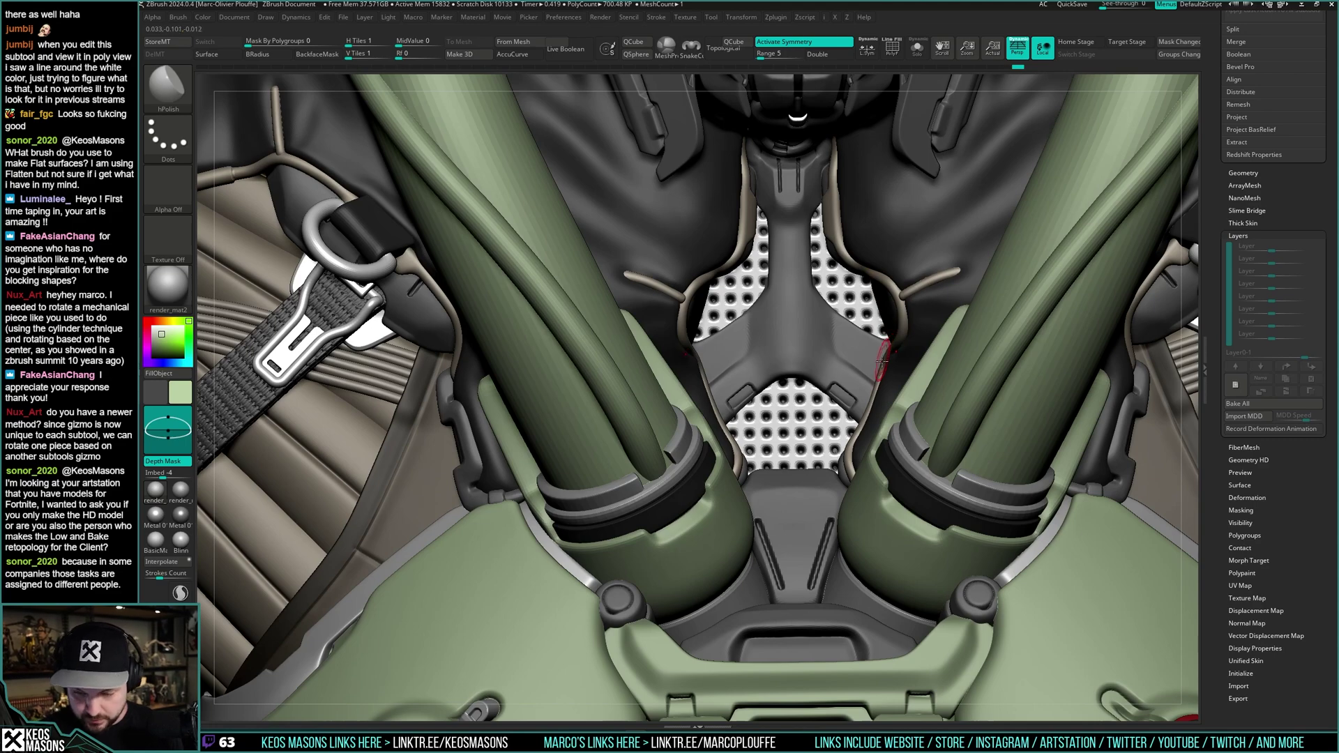
# - Isolate the sculpt and work mirrored ClayBuildup strokes along the sides of the bracket's stem, undoing the last stroke
pyautogui.moveTo(881, 361); pyautogui.dragTo(854, 329, button='right')
pyautogui.hotkey('alt', 's')
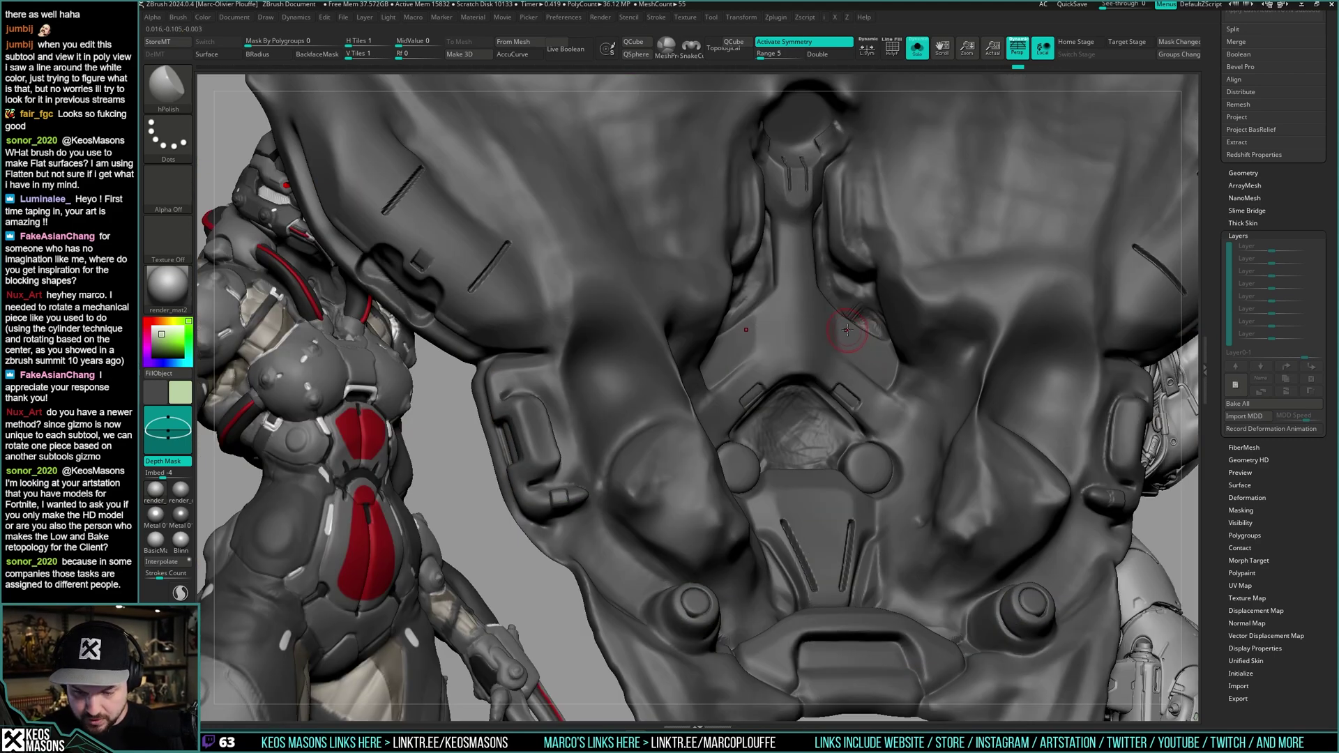
pyautogui.press('space')
pyautogui.click(885, 346)
pyautogui.moveTo(923, 232)
pyautogui.mouseDown(button='right')
pyautogui.moveTo(792, 254)
pyautogui.moveTo(794, 244)
pyautogui.moveTo(862, 269)
pyautogui.mouseUp(button='right')
pyautogui.press('space')
pyautogui.moveTo(859, 226); pyautogui.dragTo(849, 315)
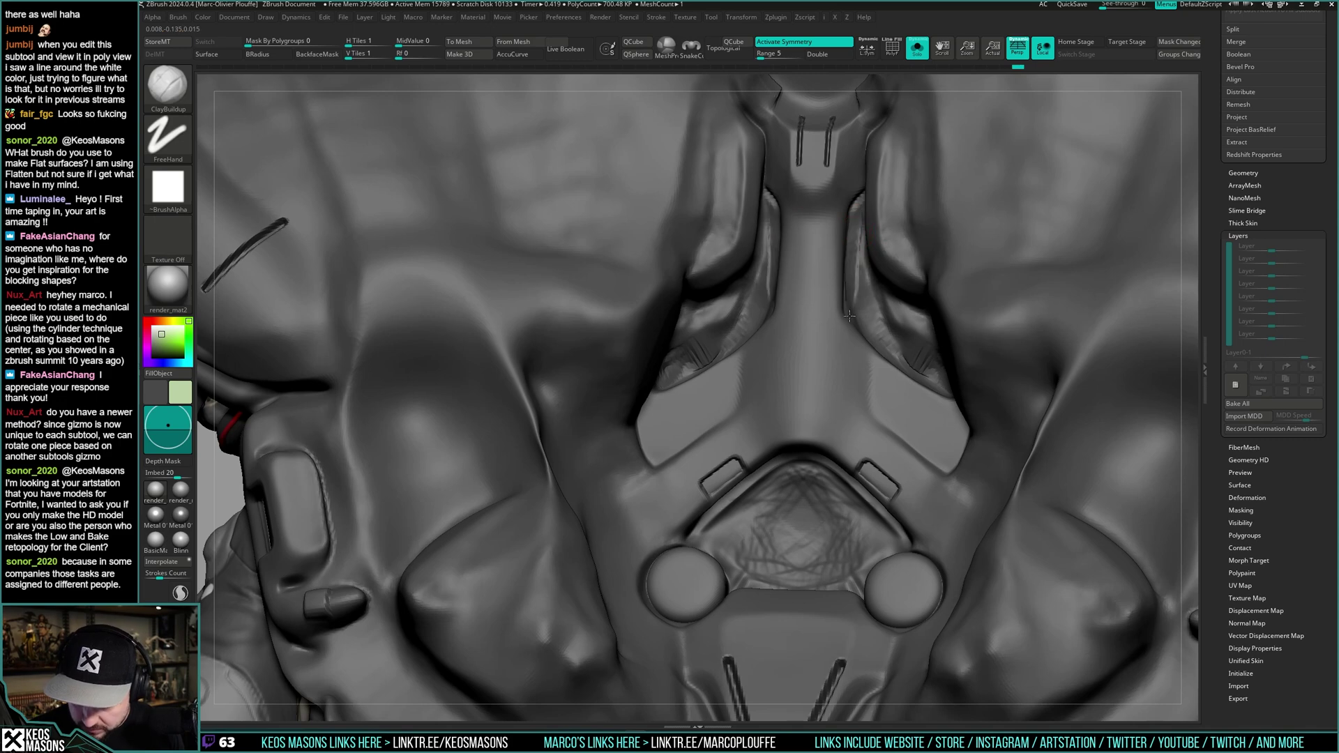
pyautogui.moveTo(855, 221); pyautogui.dragTo(850, 290, button='right')
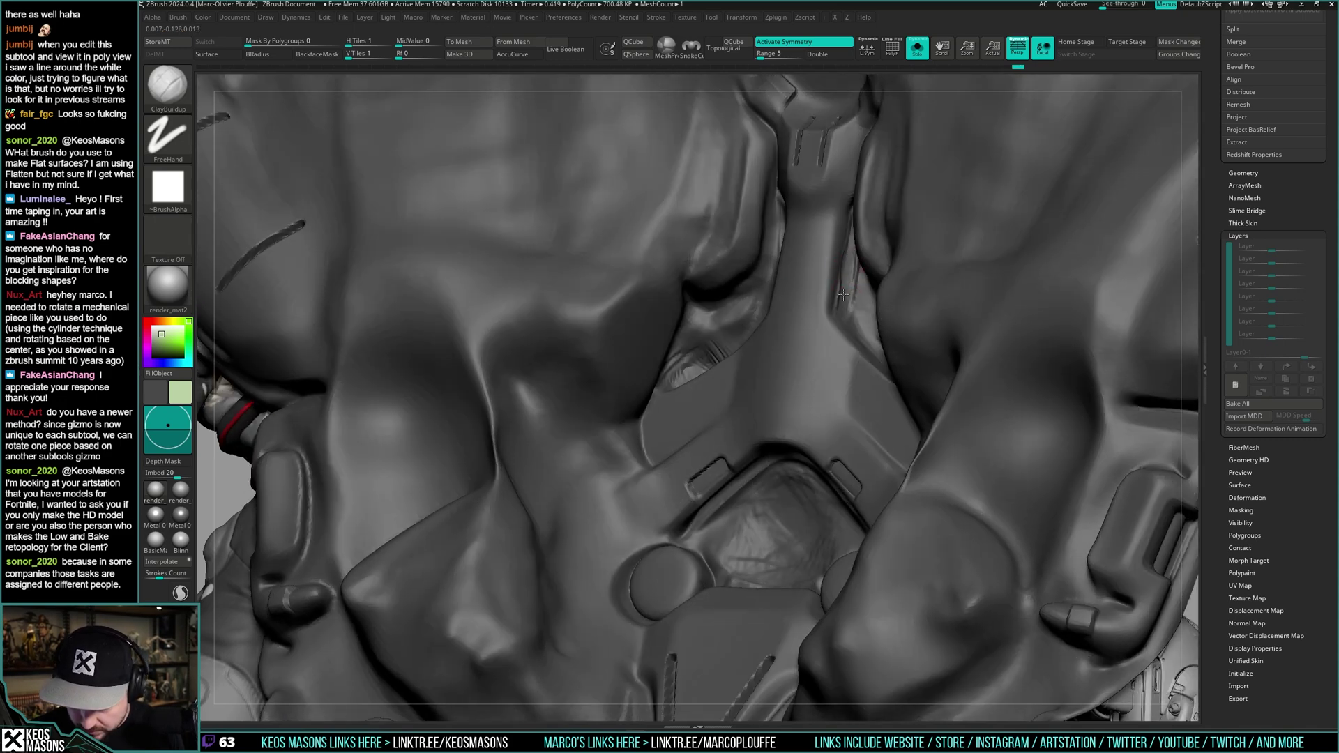
pyautogui.moveTo(843, 321); pyautogui.dragTo(844, 325)
pyautogui.hotkey('ctrl', 'z')
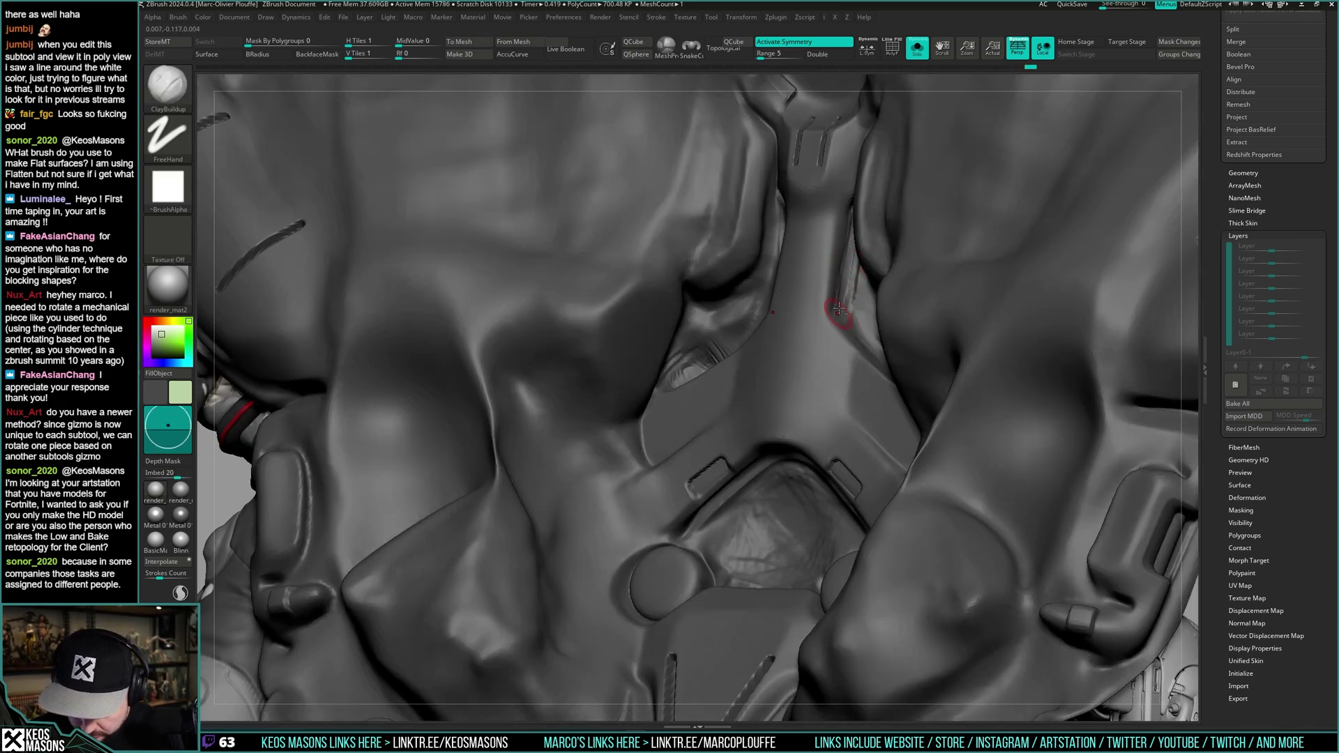
# - Isolate the sculpt and stamp a mirrored pair of U-shaped notches into the recessed panel of its lower plate
pyautogui.moveTo(838, 309)
pyautogui.mouseDown(button='right')
pyautogui.moveTo(843, 321)
pyautogui.moveTo(852, 292)
pyautogui.mouseUp(button='right')
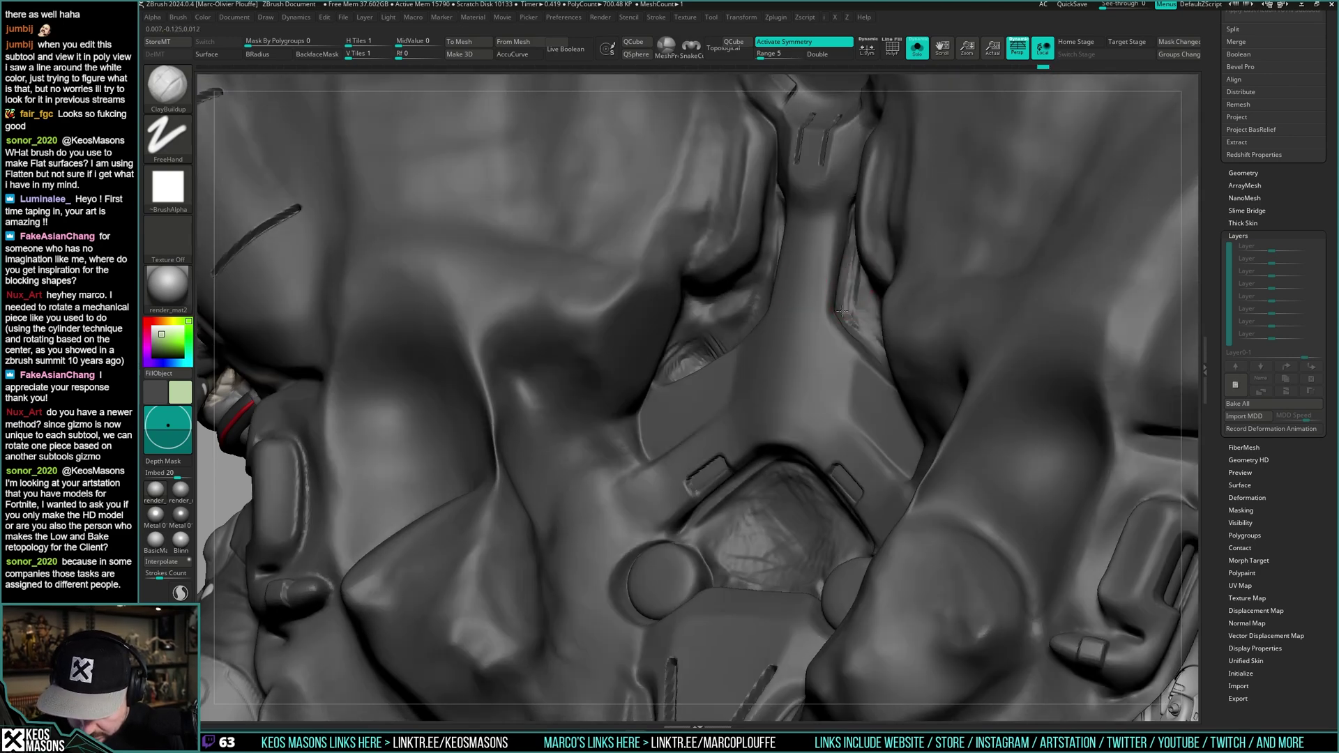
pyautogui.hotkey('alt', 's')
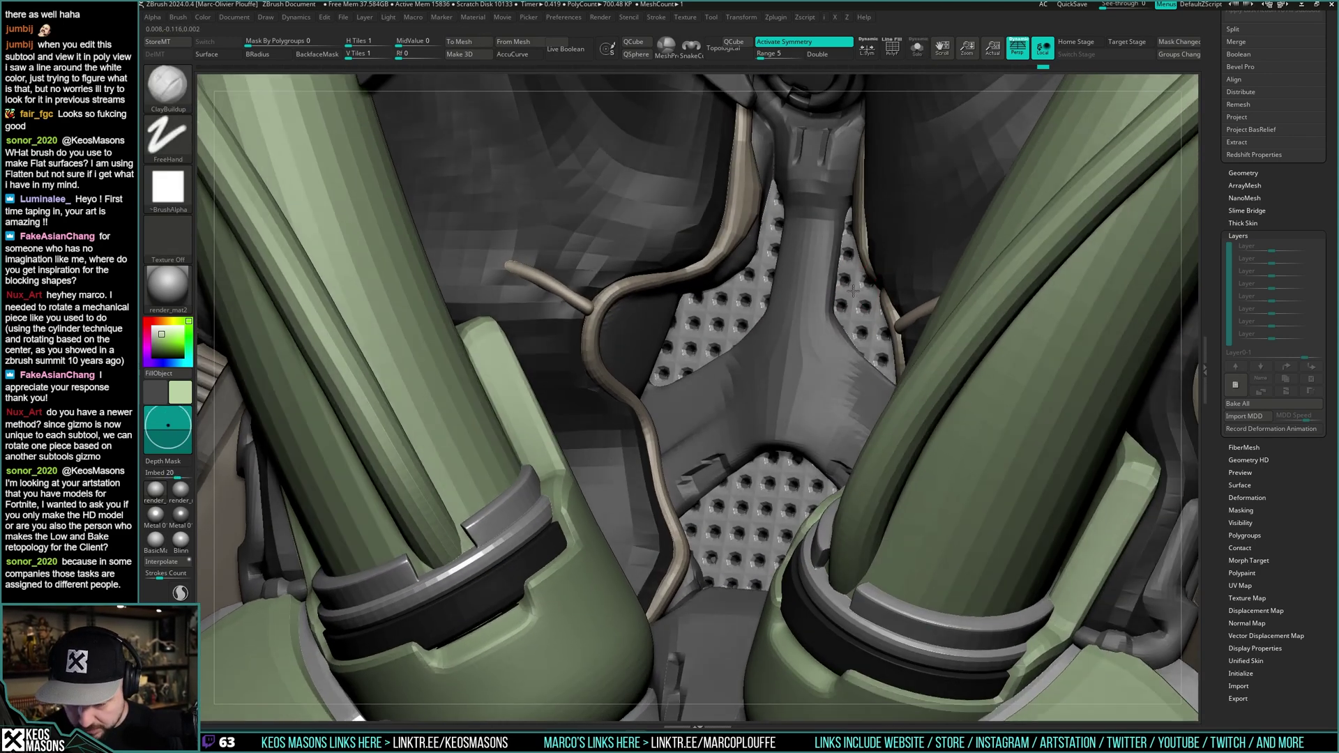
pyautogui.hotkey('alt', 's')
pyautogui.moveTo(851, 256)
pyautogui.mouseDown(button='right')
pyautogui.moveTo(851, 225)
pyautogui.moveTo(862, 233)
pyautogui.moveTo(852, 228)
pyautogui.moveTo(852, 297)
pyautogui.moveTo(858, 279)
pyautogui.moveTo(877, 347)
pyautogui.moveTo(949, 335)
pyautogui.moveTo(844, 413)
pyautogui.mouseUp(button='right')
pyautogui.hotkey('alt', 's')
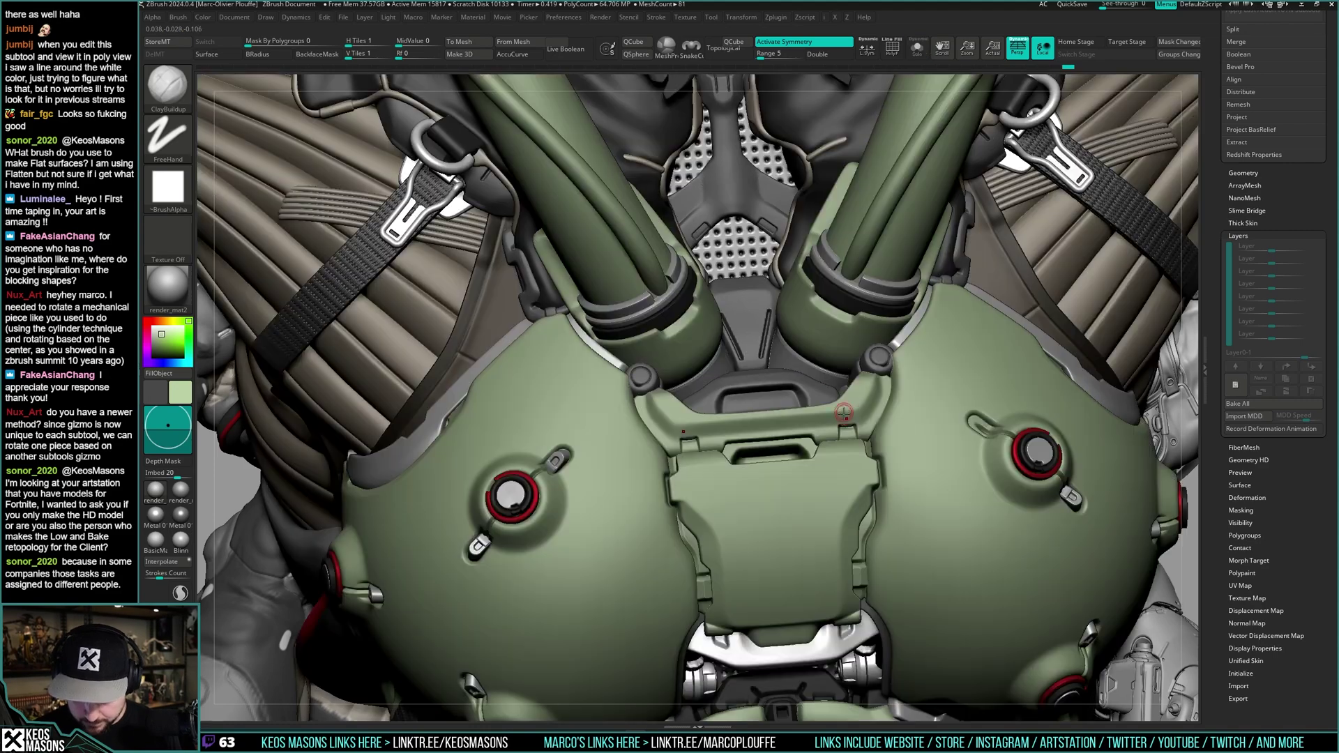
pyautogui.press('space')
pyautogui.click(853, 427)
pyautogui.keyDown('ctrl'); pyautogui.moveTo(997, 292); pyautogui.dragTo(817, 408, button='right'); pyautogui.keyUp('ctrl')
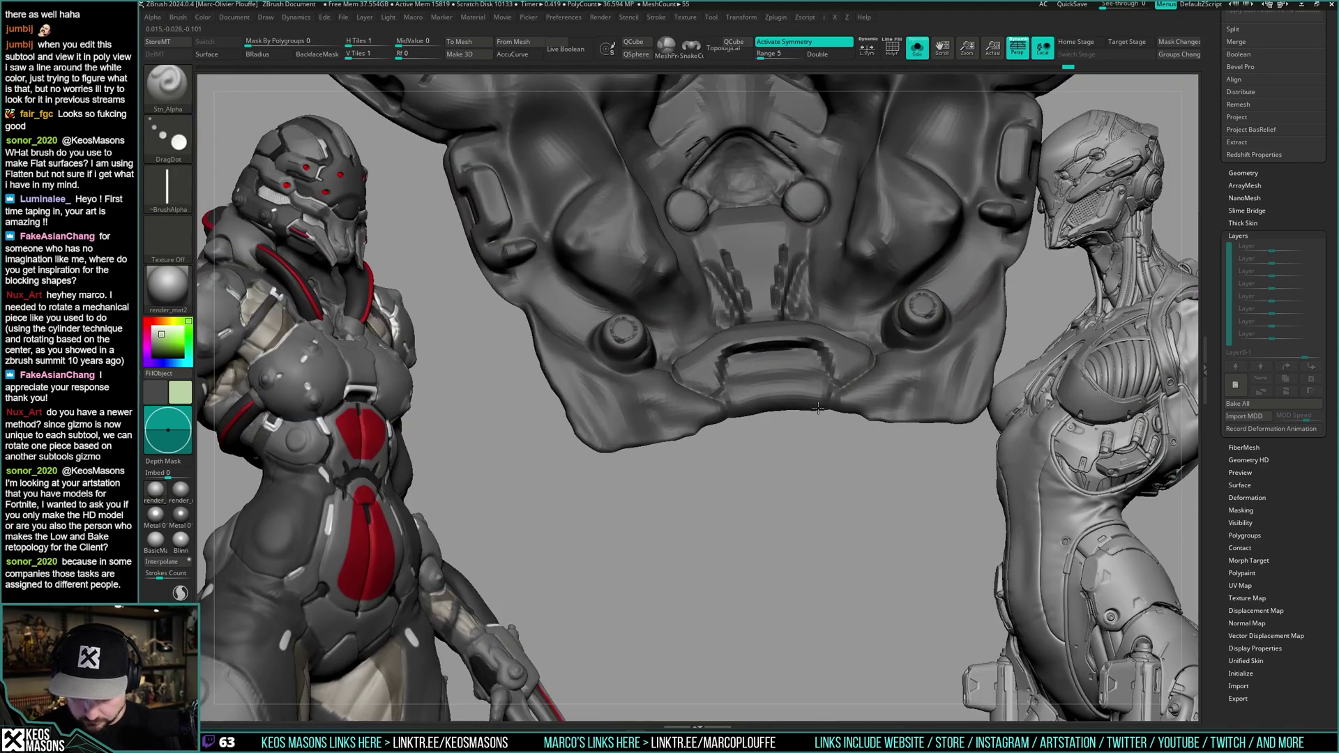
pyautogui.press('a')
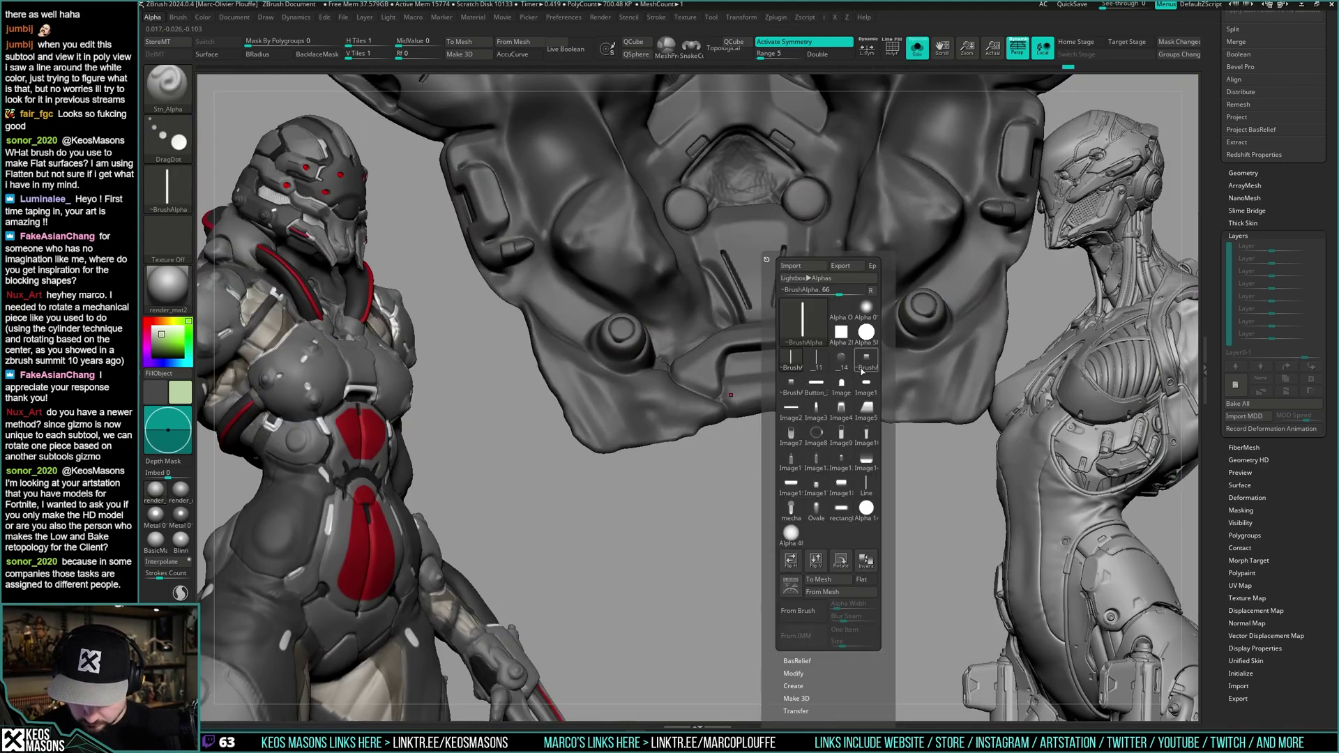
pyautogui.click(841, 410)
pyautogui.moveTo(837, 307); pyautogui.dragTo(802, 376, button='right')
pyautogui.moveTo(803, 372); pyautogui.dragTo(803, 375)
pyautogui.press('space')
pyautogui.hotkey('ctrl', 'z')
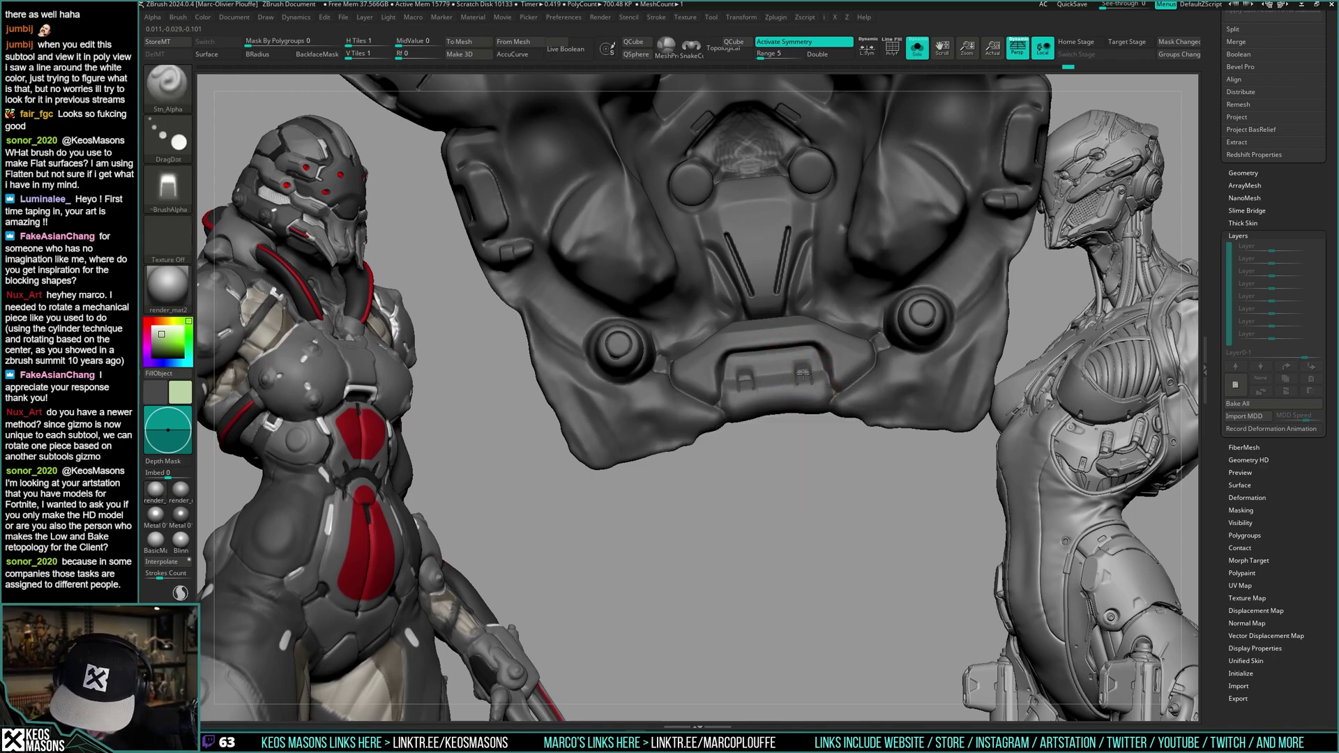
# - Carve mirrored line grooves from the stamped notches to the panel's lower edge with the Orb_Cracks brush
pyautogui.hotkey('alt', 's')
pyautogui.moveTo(832, 360); pyautogui.dragTo(830, 394, button='right')
pyautogui.hotkey('alt', 's')
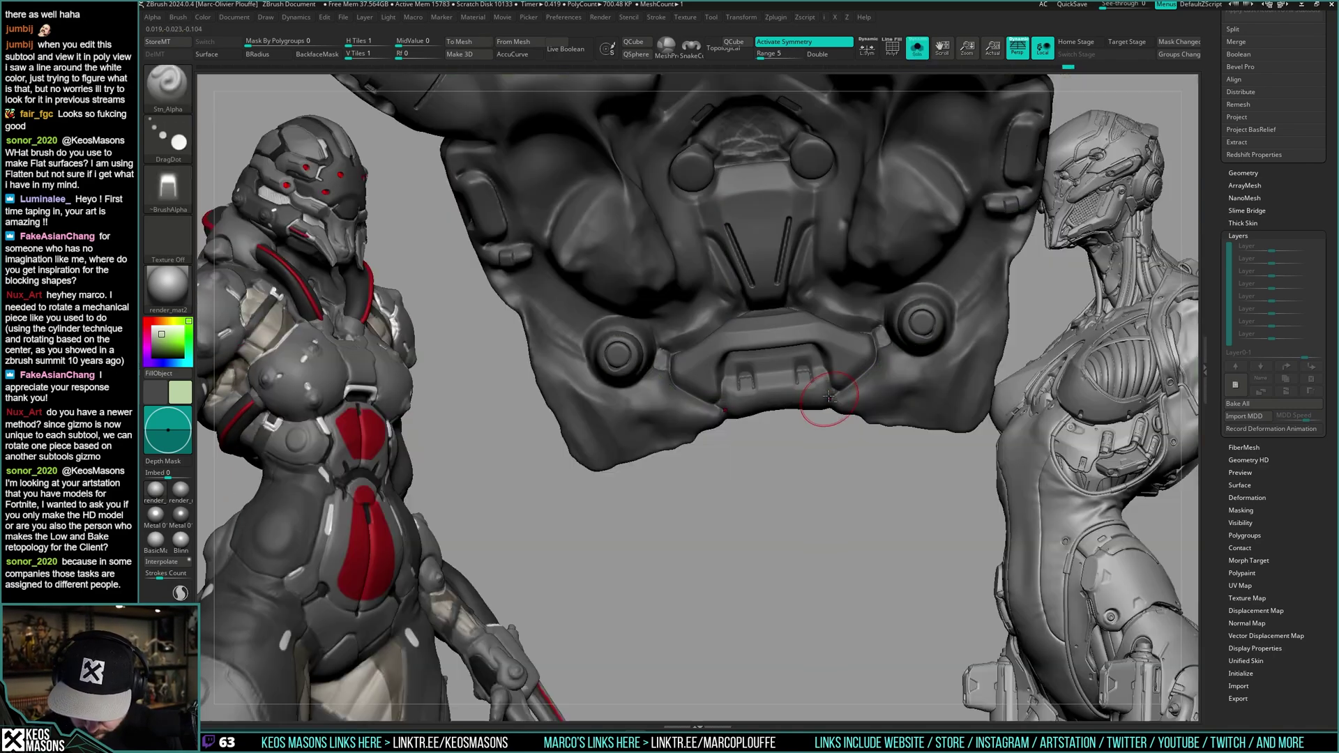
pyautogui.press('space')
pyautogui.click(867, 378)
pyautogui.keyDown('ctrl'); pyautogui.moveTo(910, 323); pyautogui.dragTo(905, 418, button='right'); pyautogui.keyUp('ctrl')
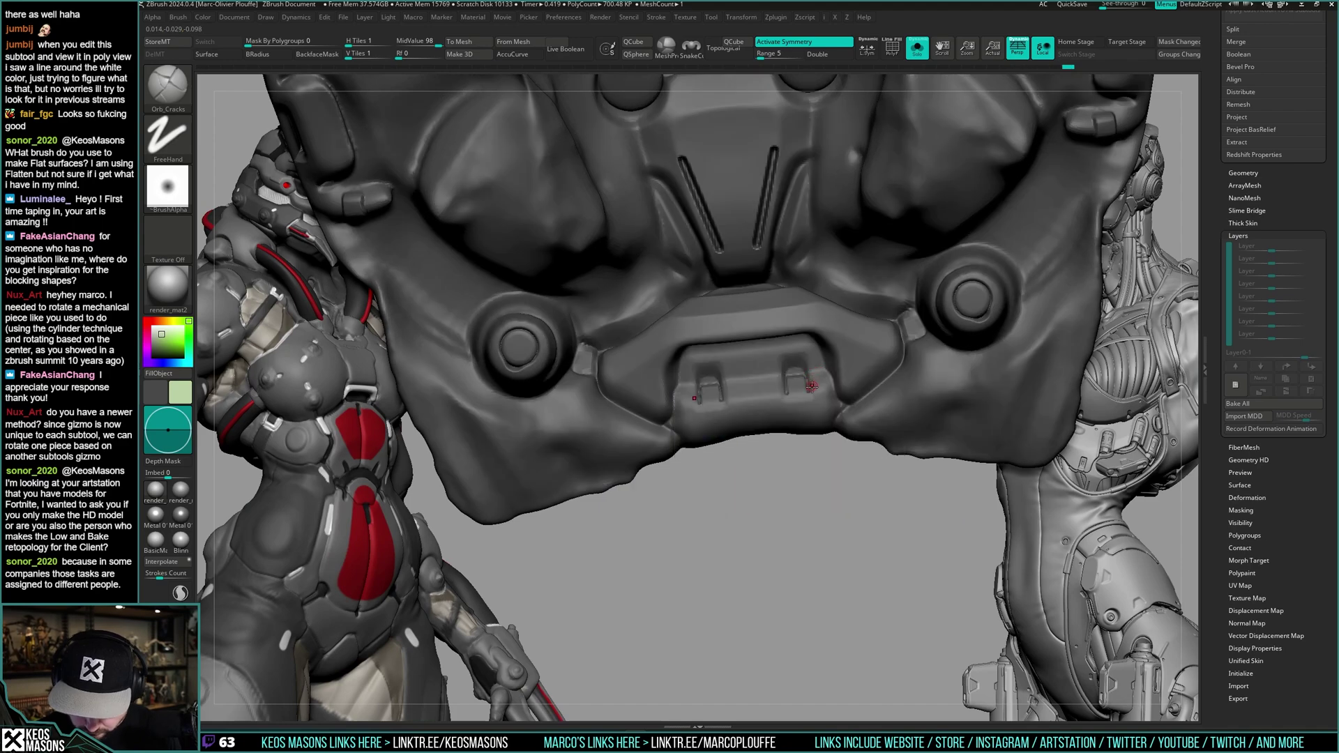
pyautogui.moveTo(806, 380); pyautogui.dragTo(812, 415)
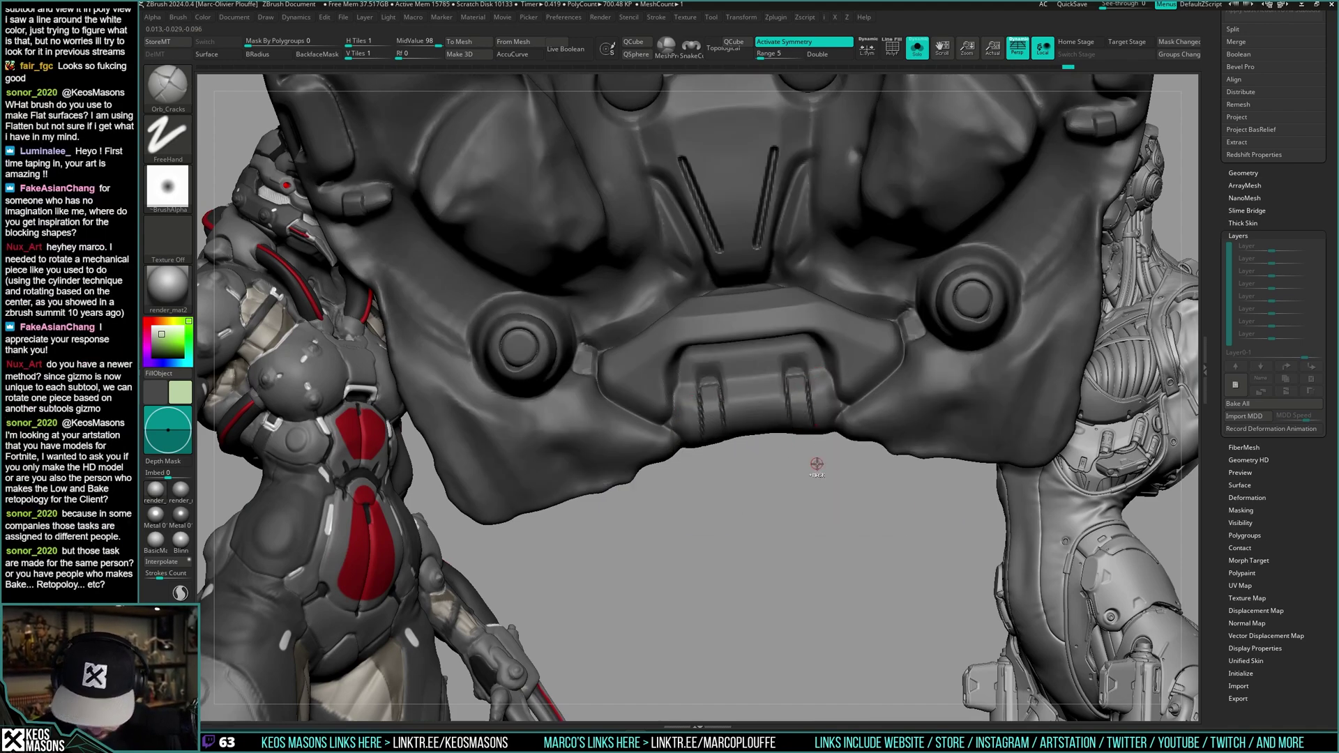
pyautogui.hotkey('ctrl', 'shift', 's')
# - Polish the edge of the tapered center plate between the two round caps with the hPolish brush
pyautogui.moveTo(868, 403)
pyautogui.keyDown('ctrl'); pyautogui.mouseDown(button='right')
pyautogui.moveTo(815, 328)
pyautogui.moveTo(857, 332)
pyautogui.moveTo(804, 327)
pyautogui.moveTo(822, 342)
pyautogui.moveTo(788, 373)
pyautogui.moveTo(805, 396)
pyautogui.moveTo(843, 363)
pyautogui.moveTo(844, 387)
pyautogui.moveTo(845, 365)
pyautogui.moveTo(809, 401)
pyautogui.mouseUp(button='right'); pyautogui.keyUp('ctrl')
pyautogui.press('space')
pyautogui.rightClick(845, 365)
pyautogui.click(827, 427)
pyautogui.press('space')
pyautogui.click(816, 417)
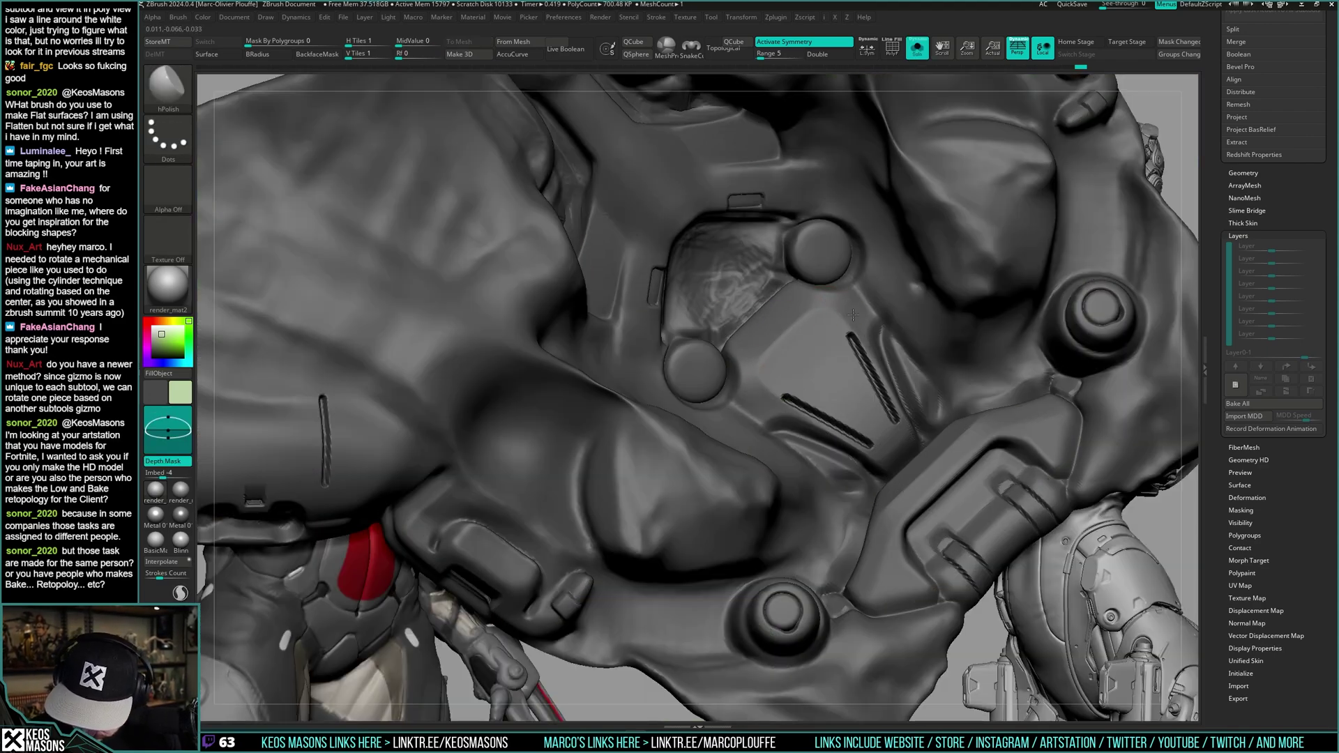
pyautogui.moveTo(838, 306); pyautogui.dragTo(807, 318)
pyautogui.moveTo(751, 356); pyautogui.dragTo(758, 391)
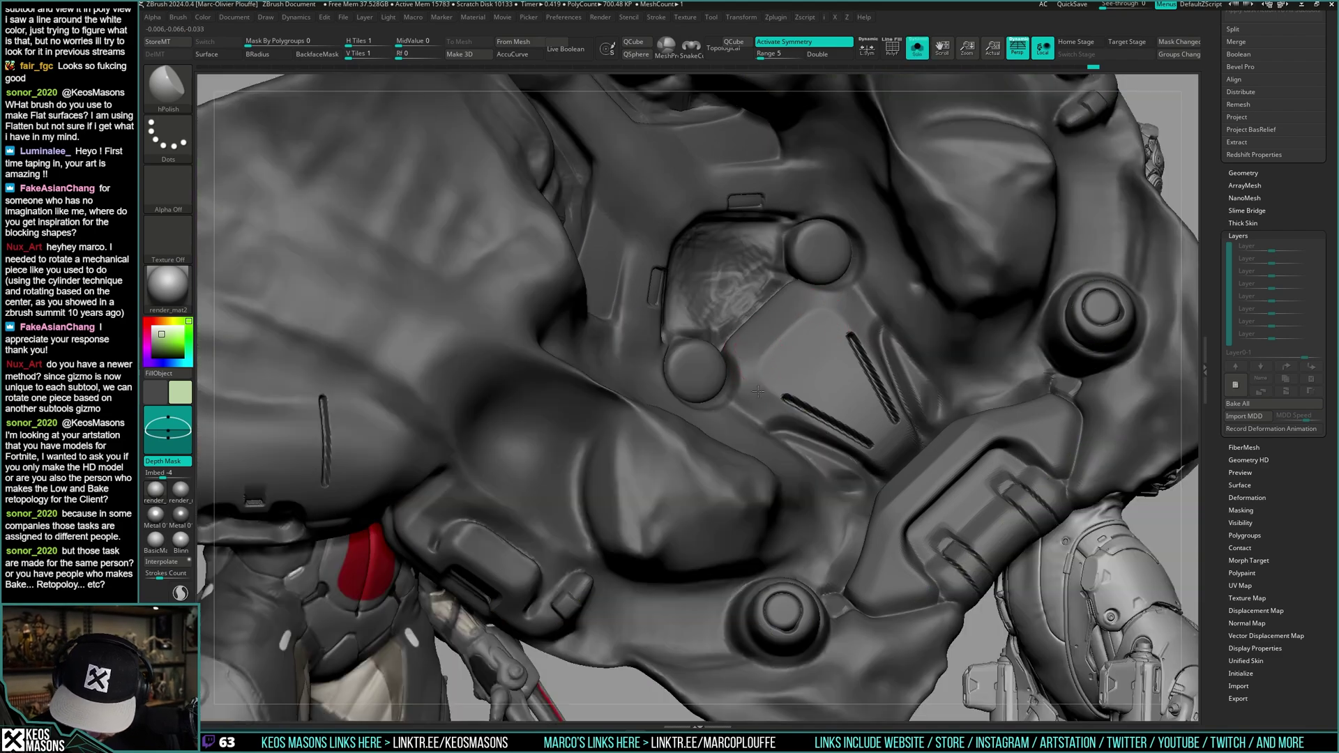
# - With all parts shown, stamp the Image14 alpha on the tapered plate's edge beside the perforated mesh, redoing the first attempt
pyautogui.moveTo(824, 319)
pyautogui.keyDown('ctrl'); pyautogui.mouseDown(button='right')
pyautogui.moveTo(881, 284)
pyautogui.moveTo(864, 362)
pyautogui.moveTo(899, 373)
pyautogui.moveTo(852, 373)
pyautogui.mouseUp(button='right'); pyautogui.keyUp('ctrl')
pyautogui.hotkey('alt', 's')
pyautogui.press('space')
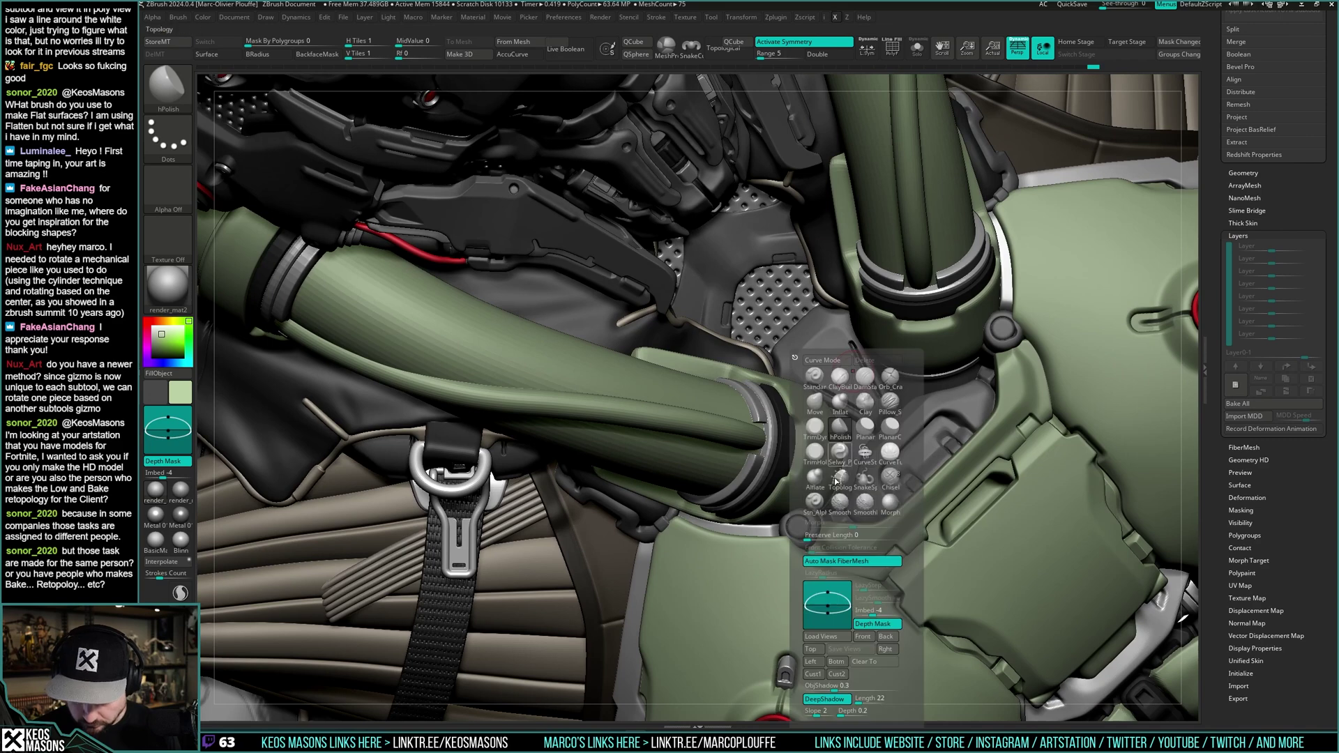
pyautogui.click(814, 505)
pyautogui.press('a')
pyautogui.click(891, 460)
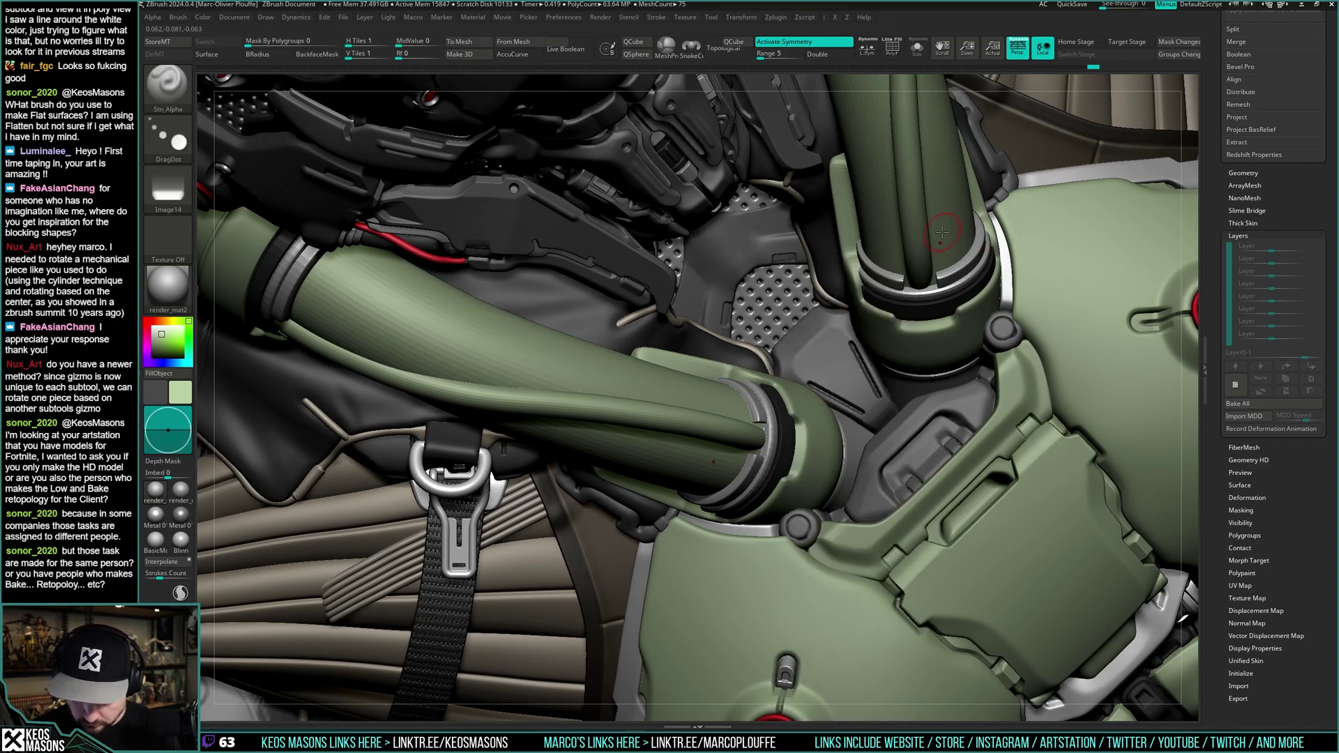
pyautogui.hotkey('alt', 'c')
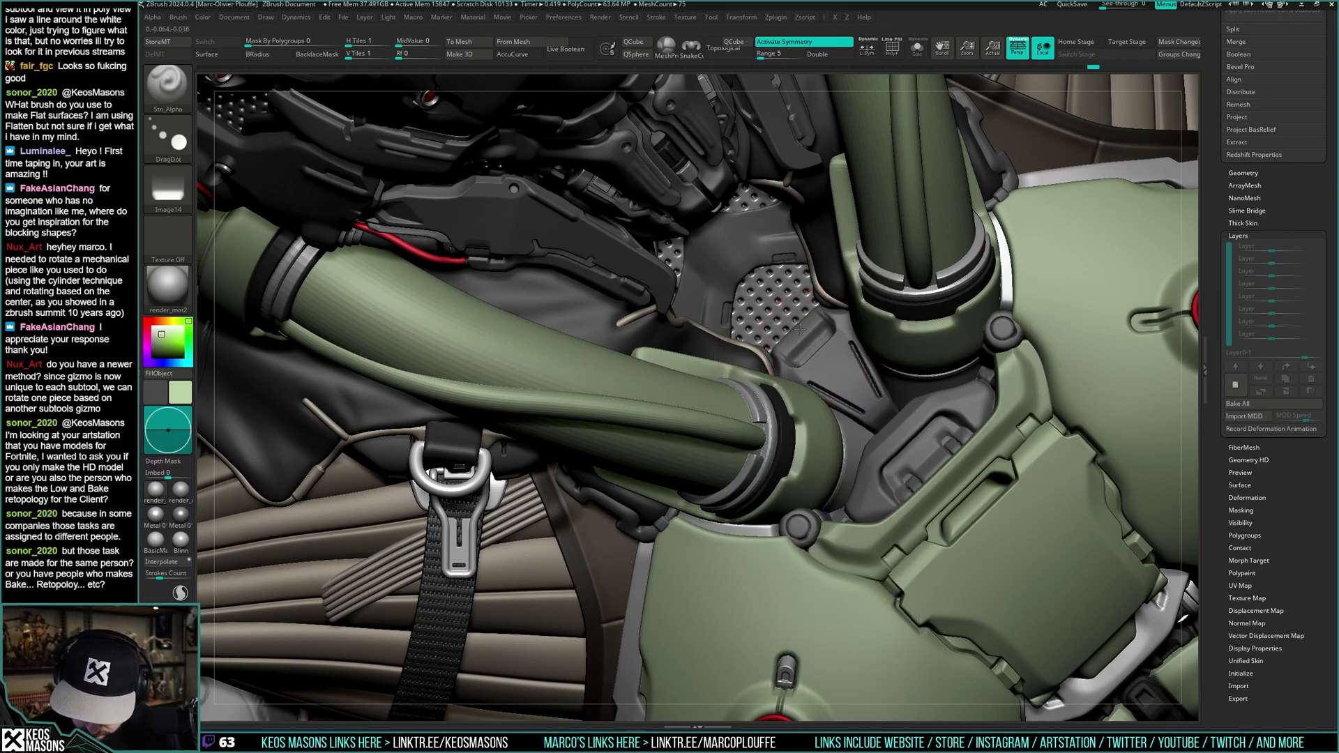
pyautogui.moveTo(793, 324); pyautogui.dragTo(806, 335)
pyautogui.press('space')
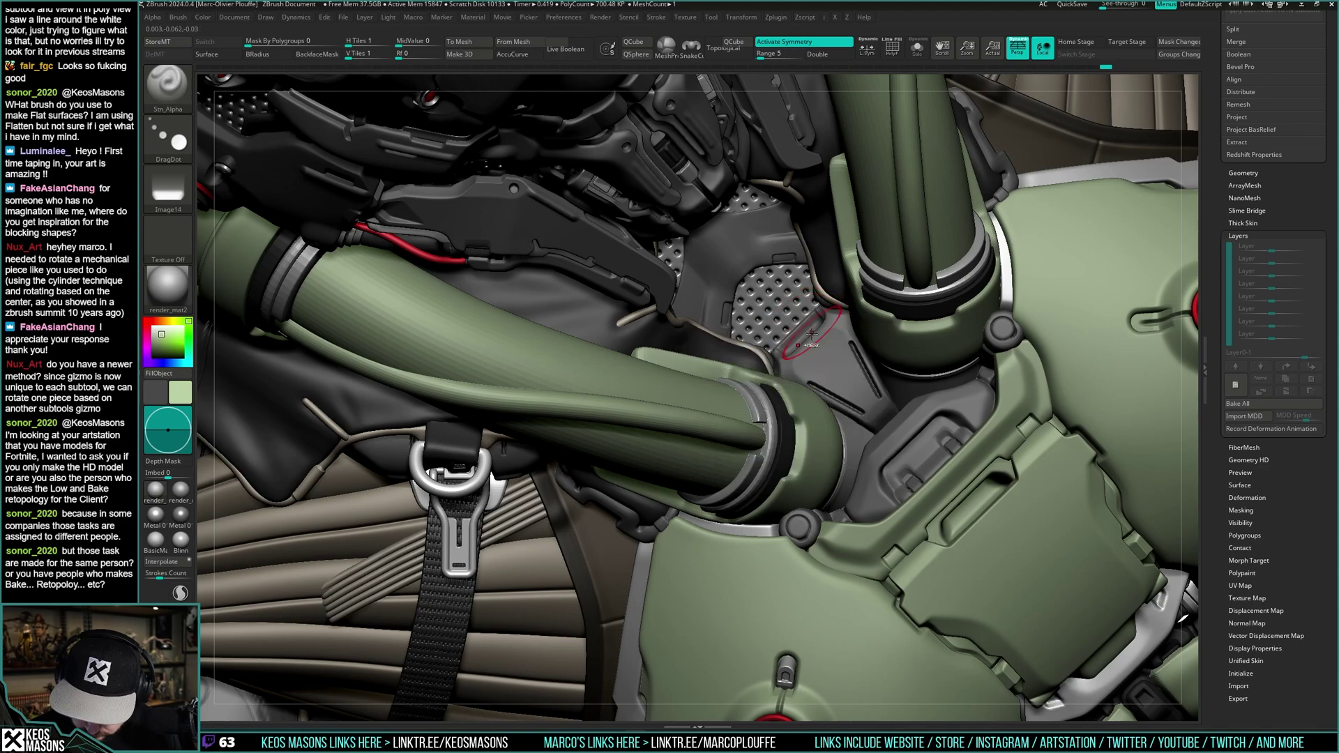
pyautogui.hotkey('ctrl', 'z')
pyautogui.press('space')
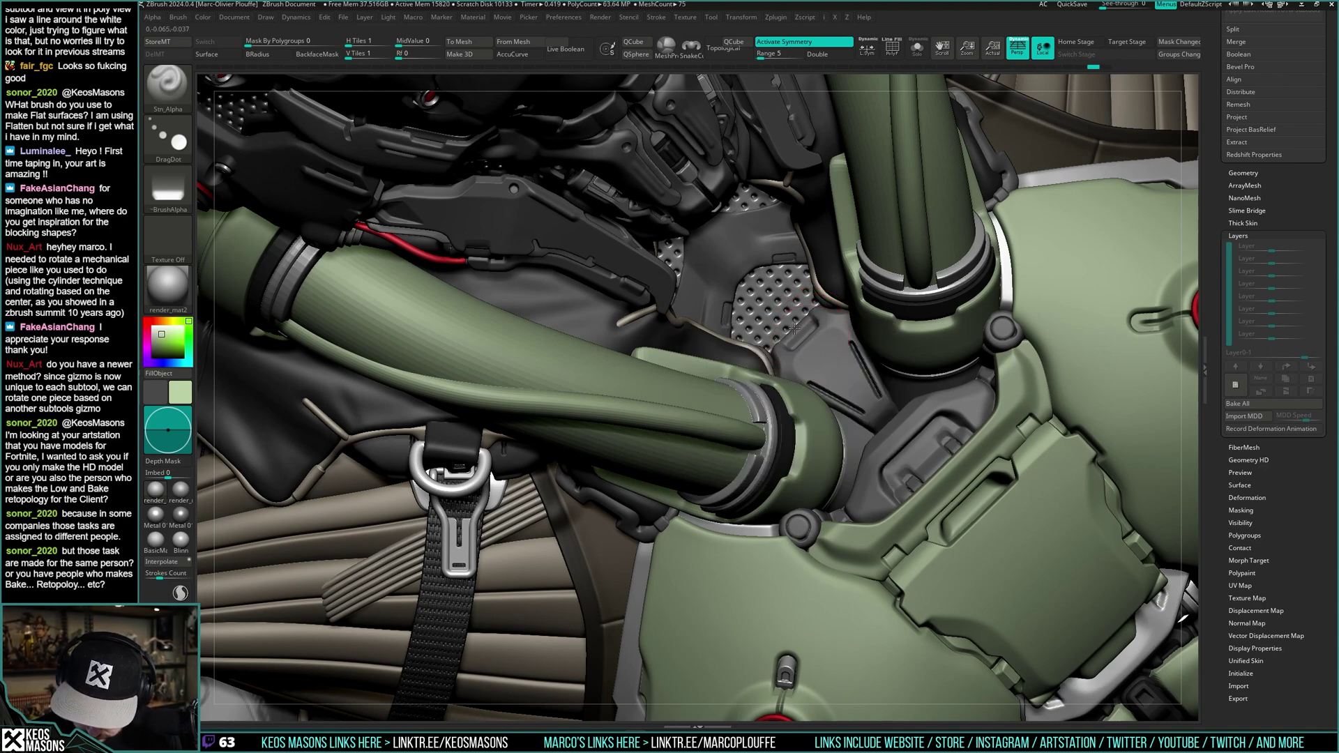
pyautogui.moveTo(795, 327); pyautogui.dragTo(799, 329)
pyautogui.moveTo(822, 341)
pyautogui.mouseDown(button='right')
pyautogui.moveTo(845, 373)
pyautogui.moveTo(857, 349)
pyautogui.moveTo(868, 394)
pyautogui.moveTo(847, 363)
pyautogui.moveTo(867, 354)
pyautogui.moveTo(840, 346)
pyautogui.moveTo(808, 390)
pyautogui.moveTo(827, 380)
pyautogui.mouseUp(button='right')
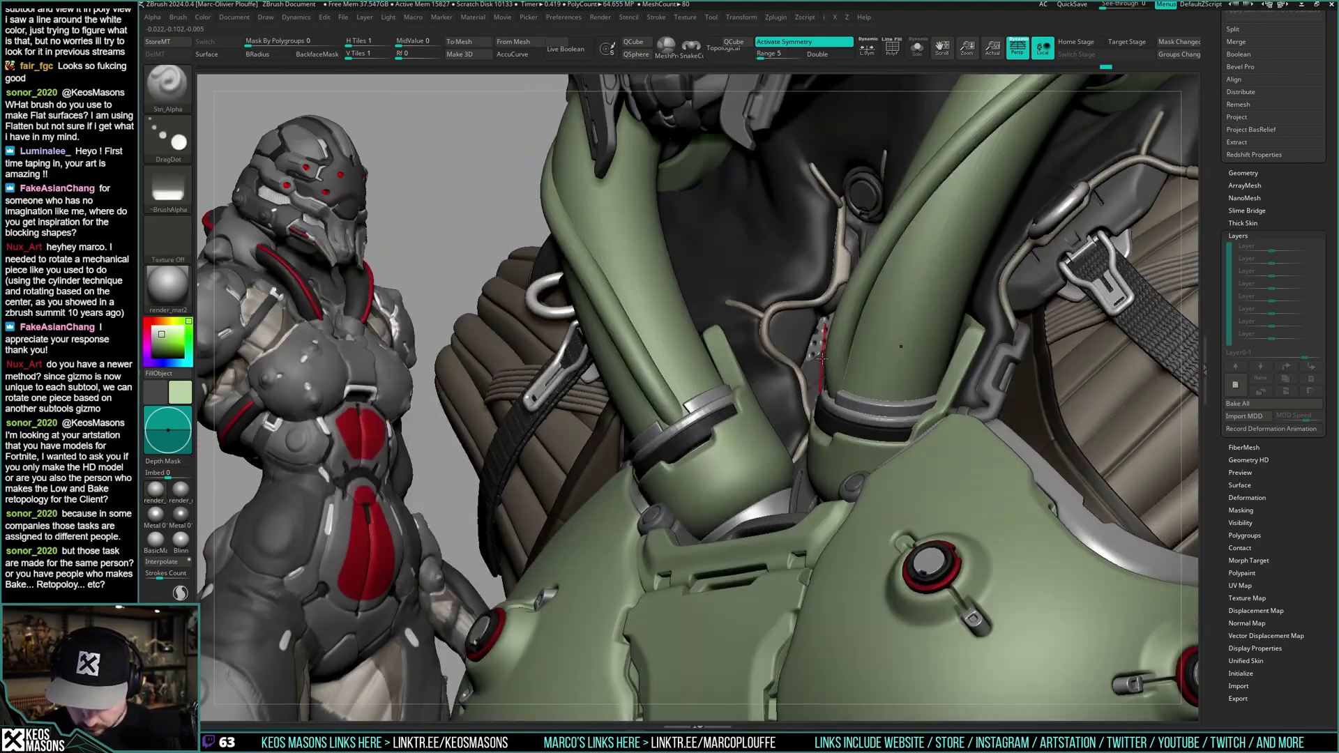
# - Stamp a round ring detail with the Image8 alpha between the curved cord and the perforated mesh
pyautogui.press('space')
pyautogui.click(785, 500)
pyautogui.press('a')
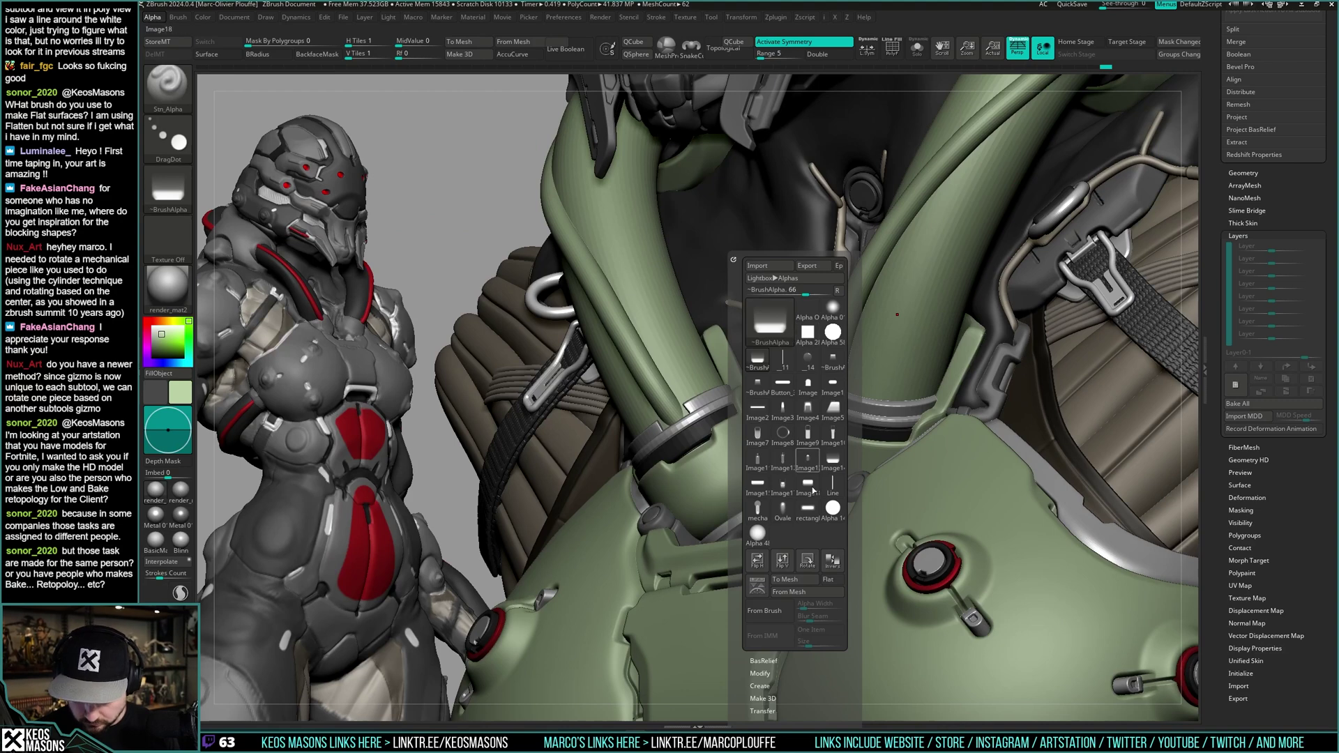
pyautogui.click(782, 434)
pyautogui.press('space')
pyautogui.moveTo(788, 325); pyautogui.dragTo(792, 332)
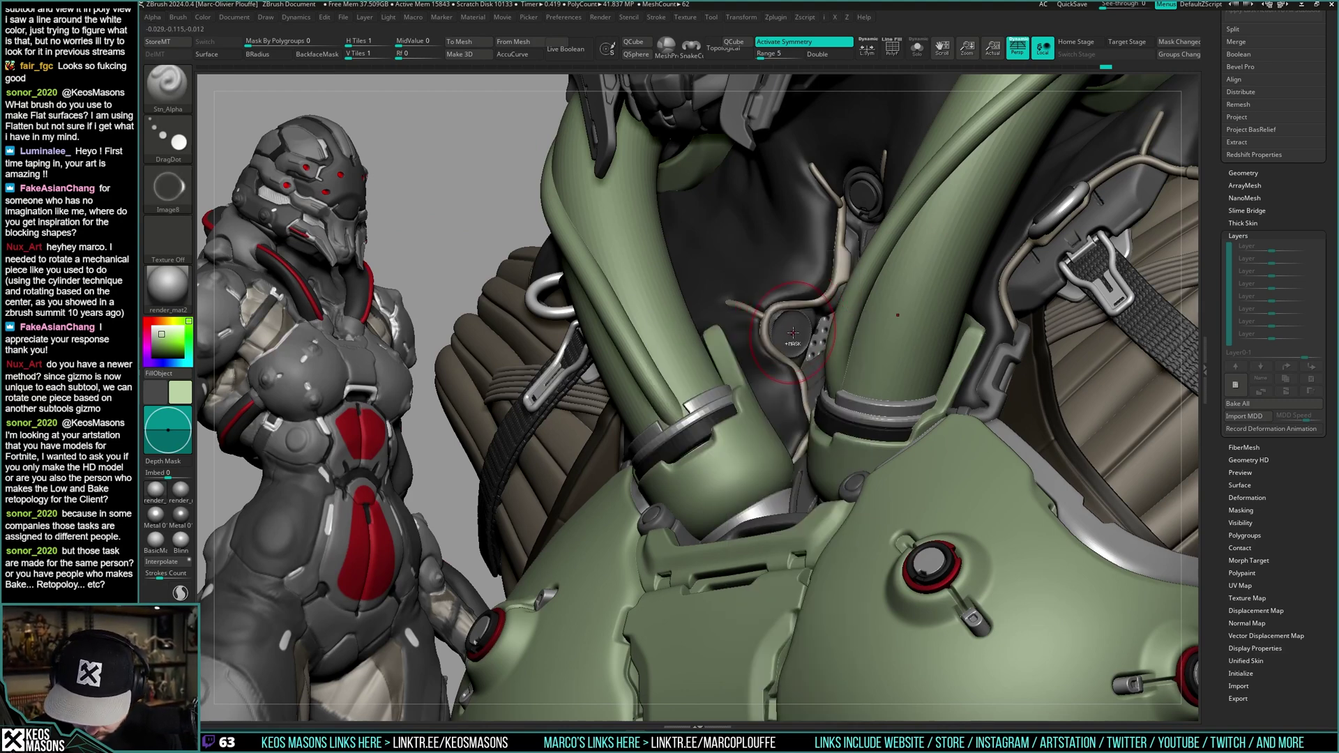
pyautogui.press('space')
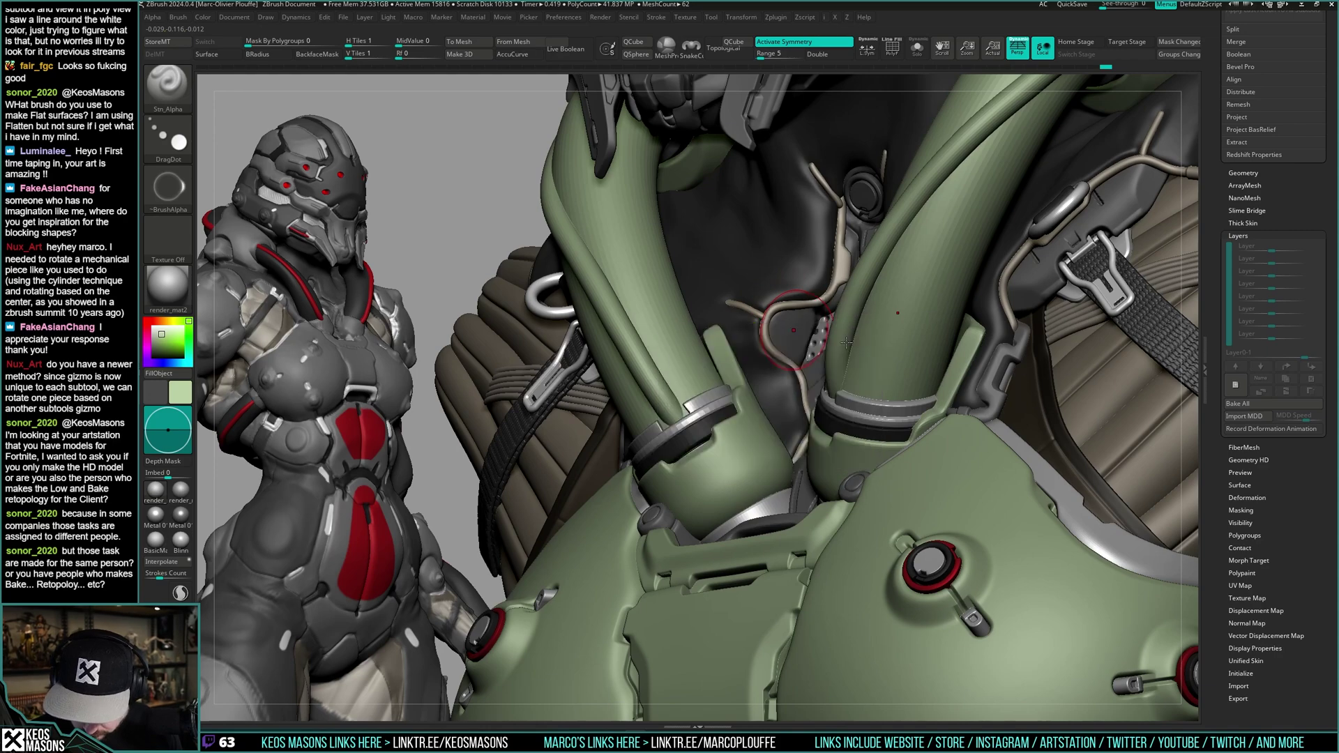
pyautogui.moveTo(790, 332); pyautogui.dragTo(789, 330)
pyautogui.hotkey('ctrl', 'z')
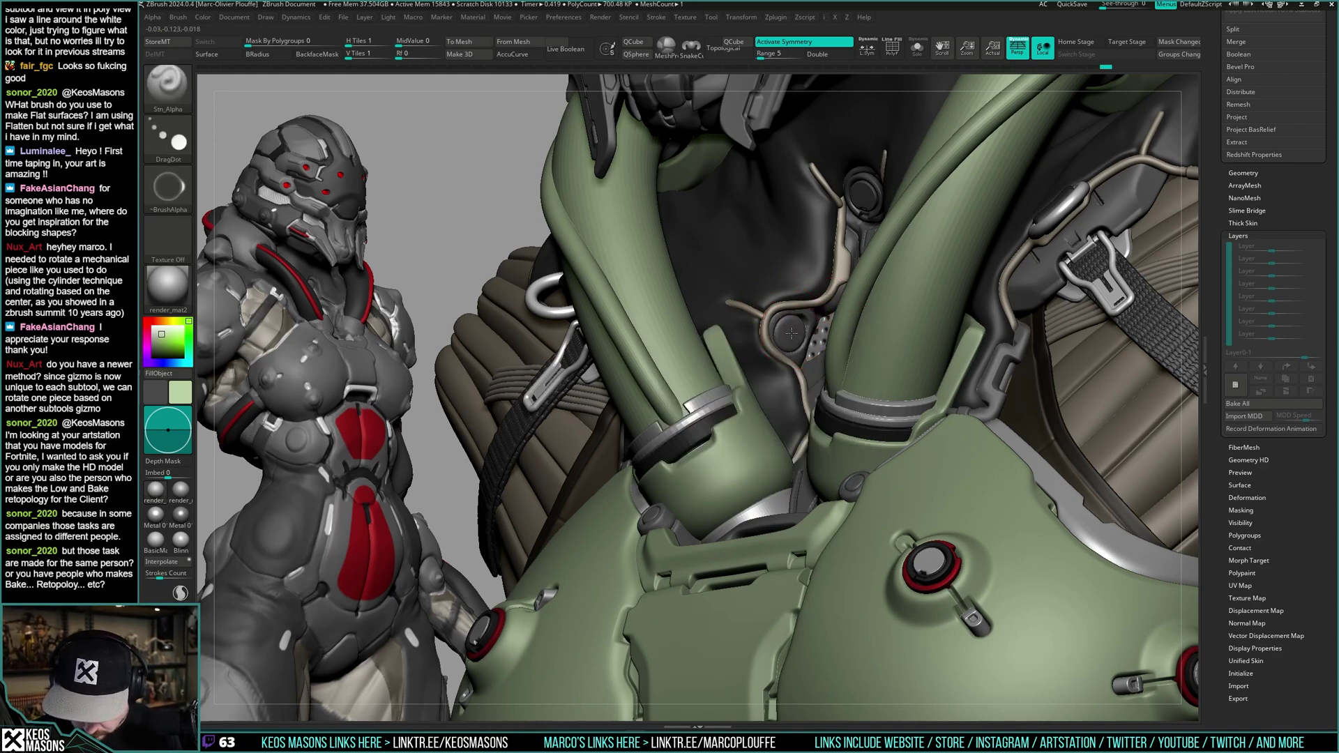
# - Switch to ClayBuildup and examine the whole torso from several angles, bringing up the subtool list
pyautogui.moveTo(790, 333)
pyautogui.keyDown('ctrl'); pyautogui.mouseDown(button='right')
pyautogui.moveTo(792, 271)
pyautogui.moveTo(860, 325)
pyautogui.moveTo(829, 337)
pyautogui.mouseUp(button='right'); pyautogui.keyUp('ctrl')
pyautogui.press('space')
pyautogui.click(821, 371)
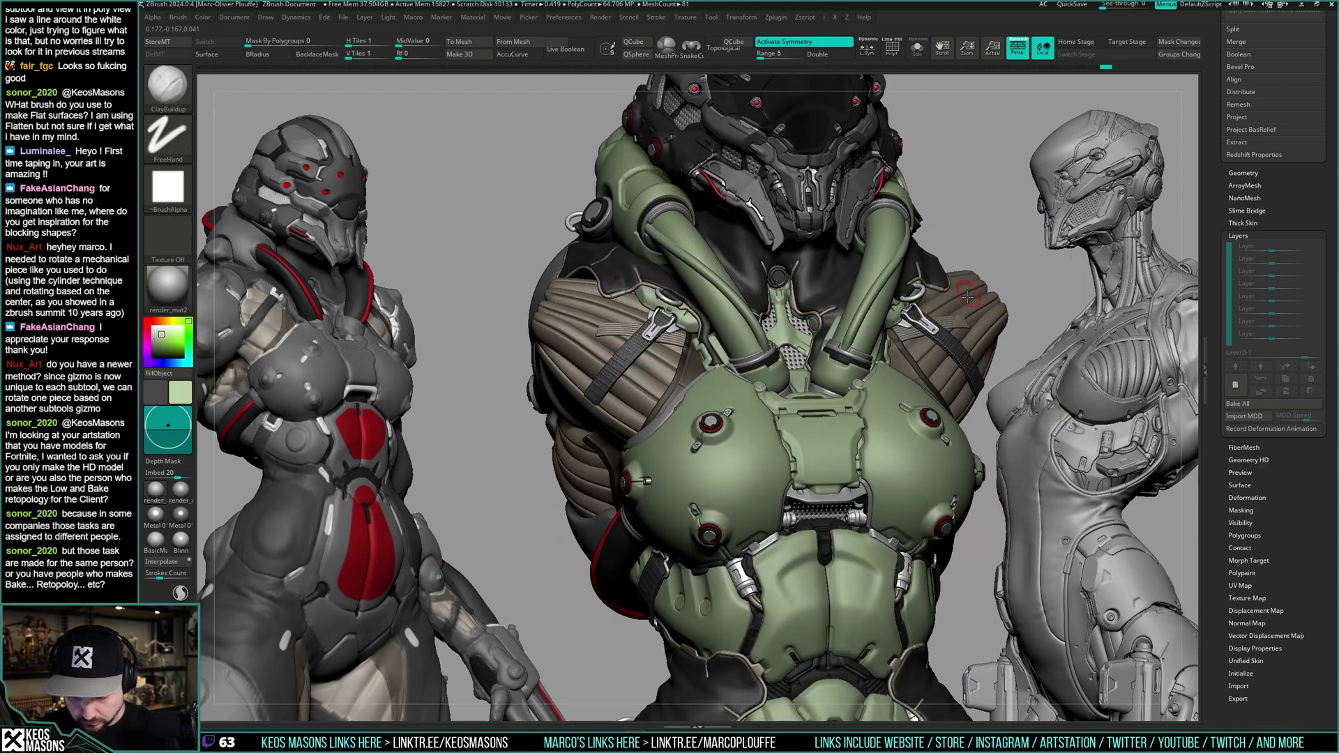
pyautogui.press('shift')
pyautogui.moveTo(987, 297)
pyautogui.mouseDown(button='right')
pyautogui.moveTo(941, 325)
pyautogui.moveTo(961, 321)
pyautogui.moveTo(954, 356)
pyautogui.moveTo(884, 287)
pyautogui.moveTo(911, 307)
pyautogui.moveTo(900, 338)
pyautogui.moveTo(875, 303)
pyautogui.mouseUp(button='right')
pyautogui.keyDown('ctrl'); pyautogui.moveTo(875, 303); pyautogui.dragTo(892, 329, button='right'); pyautogui.keyUp('ctrl')
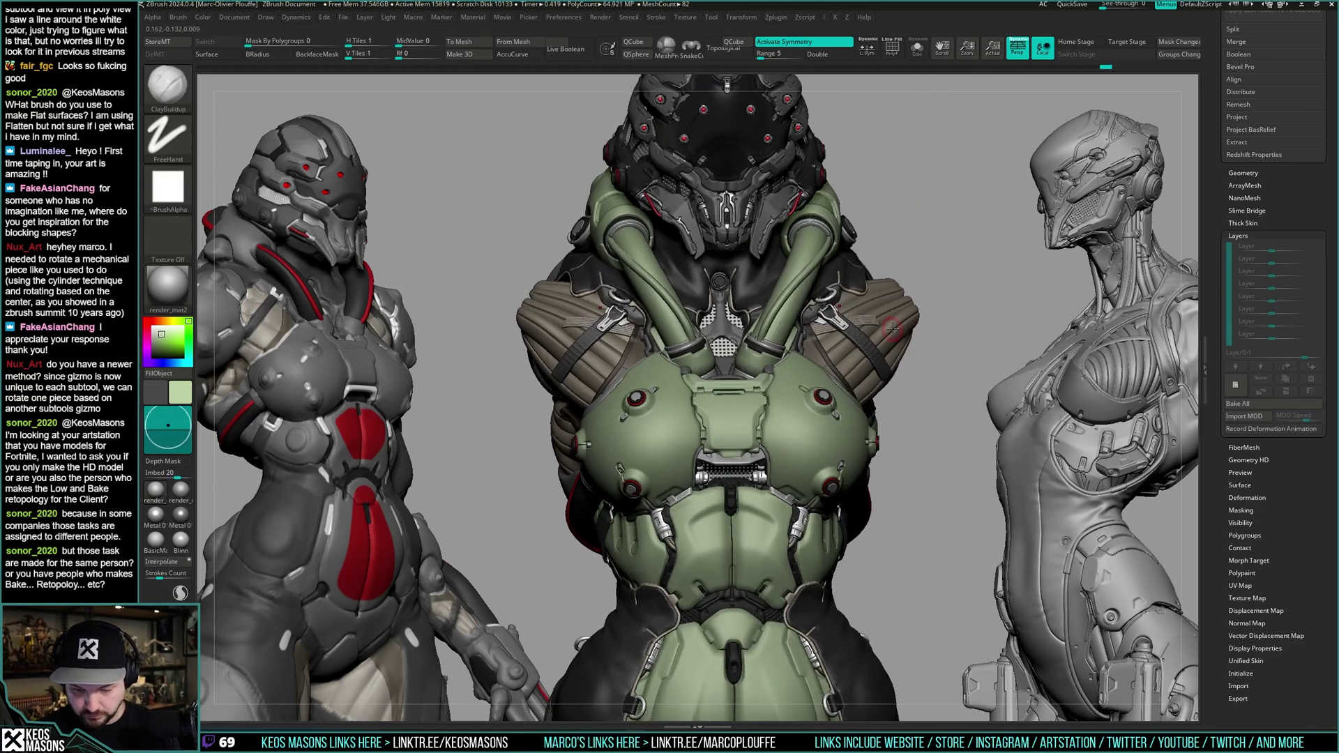
pyautogui.rightClick(893, 328)
pyautogui.moveTo(948, 290); pyautogui.dragTo(930, 295, button='right')
pyautogui.keyDown('alt'); pyautogui.moveTo(930, 378); pyautogui.dragTo(931, 333, button='right'); pyautogui.keyUp('alt')
pyautogui.moveTo(1217, 205); pyautogui.dragTo(1228, 405)
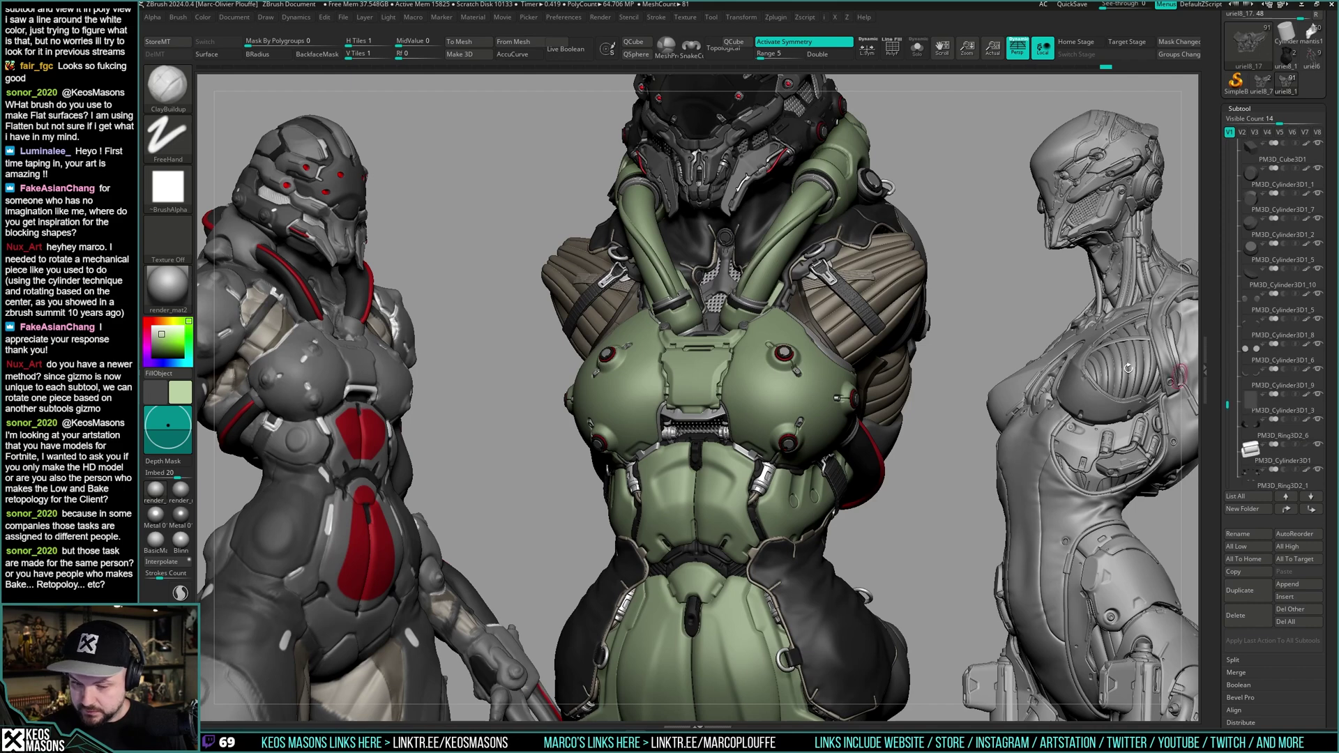
# - Undo the green fill on the neck hoses and the chest shells, one subtool at a time
pyautogui.moveTo(822, 366)
pyautogui.keyDown('alt'); pyautogui.mouseDown(button='right')
pyautogui.moveTo(857, 281)
pyautogui.moveTo(840, 364)
pyautogui.mouseUp(button='right'); pyautogui.keyUp('alt')
pyautogui.keyDown('alt'); pyautogui.click(864, 225); pyautogui.keyUp('alt')
pyautogui.hotkey('ctrl', 'z')
pyautogui.keyDown('alt'); pyautogui.click(818, 300); pyautogui.keyUp('alt')
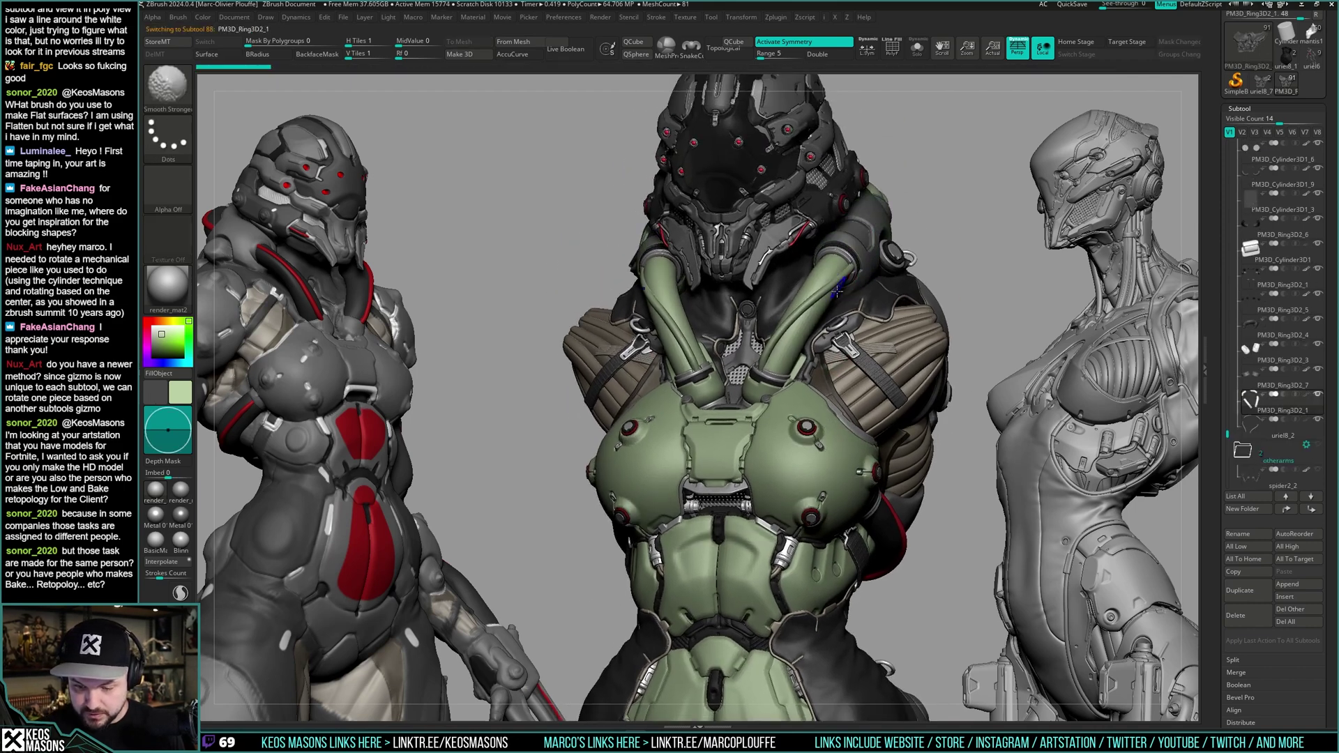
pyautogui.hotkey('ctrl', 'z')
pyautogui.keyDown('alt'); pyautogui.click(827, 287); pyautogui.keyUp('alt')
pyautogui.hotkey('ctrl', 'z')
pyautogui.keyDown('alt'); pyautogui.moveTo(809, 468); pyautogui.dragTo(830, 373, button='right'); pyautogui.keyUp('alt')
pyautogui.keyDown('alt'); pyautogui.click(830, 373); pyautogui.keyUp('alt')
pyautogui.hotkey('ctrl', 'z')
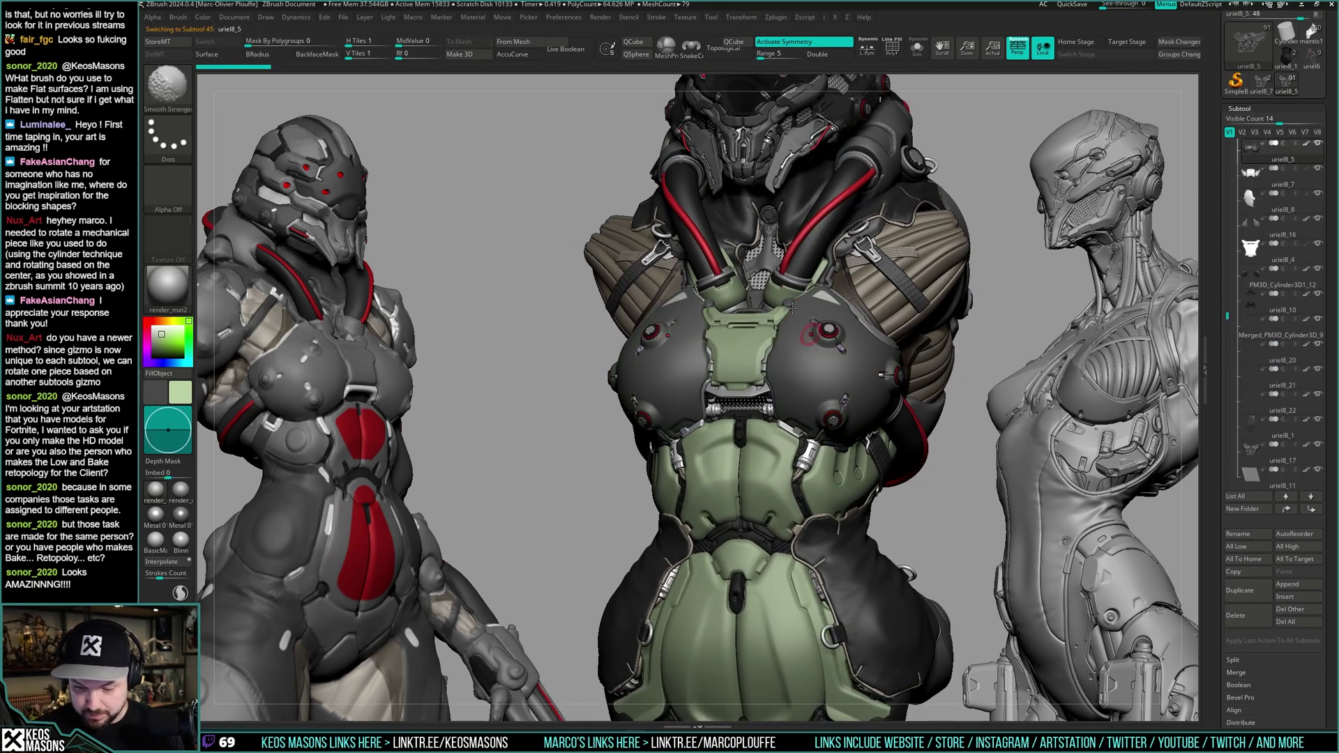
# - Undo the green fill on the chest's center plate and try the hose cuffs without it
pyautogui.keyDown('alt'); pyautogui.click(787, 304); pyautogui.keyUp('alt')
pyautogui.hotkey('ctrl', 'z')
pyautogui.hotkey('ctrl', 'z')
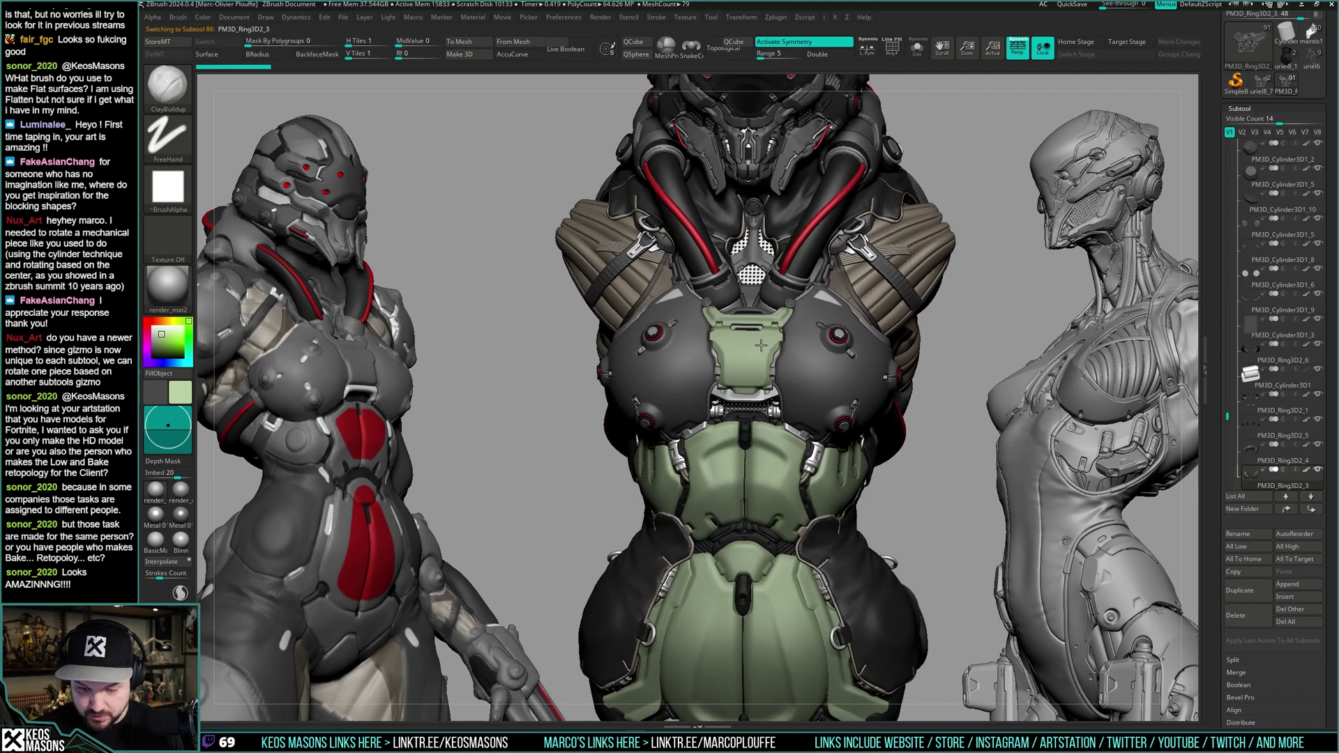
pyautogui.keyDown('alt'); pyautogui.click(778, 315); pyautogui.keyUp('alt')
pyautogui.click(779, 317)
pyautogui.click(853, 317)
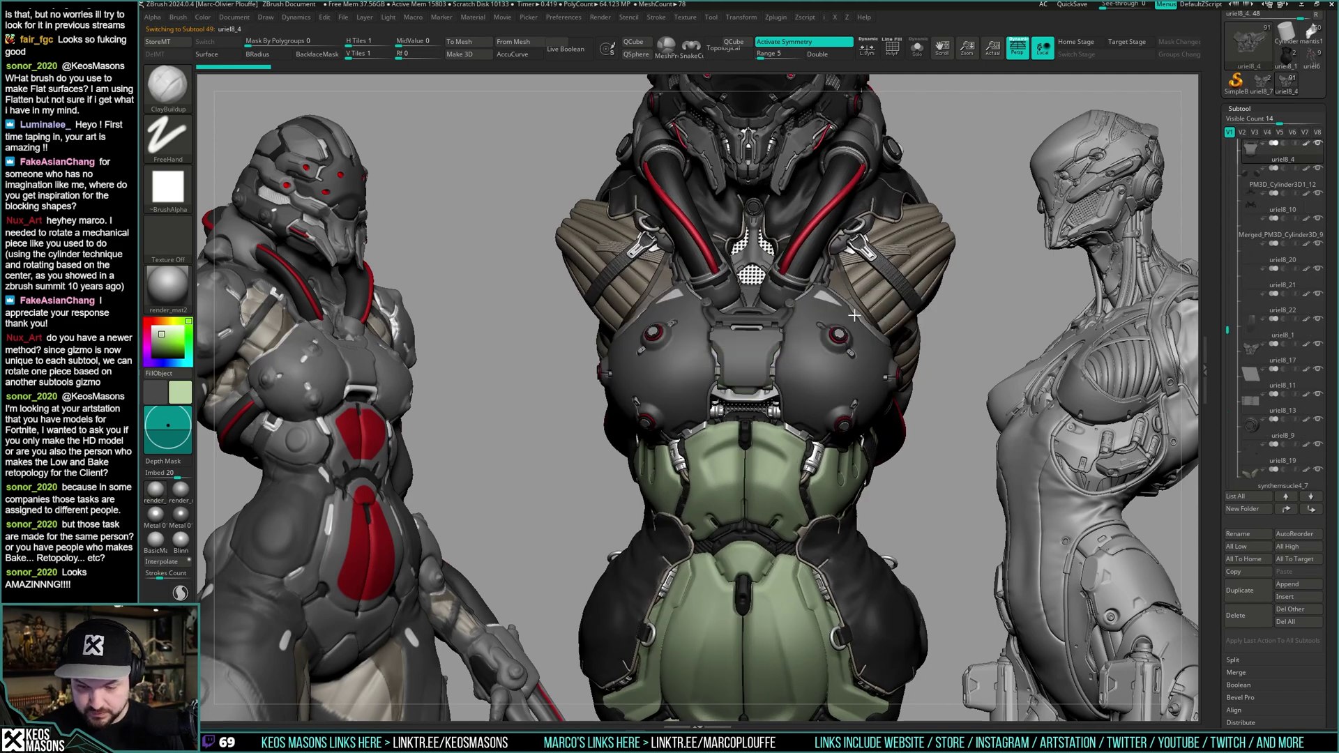
pyautogui.keyDown('alt'); pyautogui.click(784, 295); pyautogui.keyUp('alt')
pyautogui.click(852, 314)
# - Restore the green fill on the chest shells, center plate and neck hoses, checking the torso from other angles
pyautogui.moveTo(851, 316); pyautogui.dragTo(801, 353, button='right')
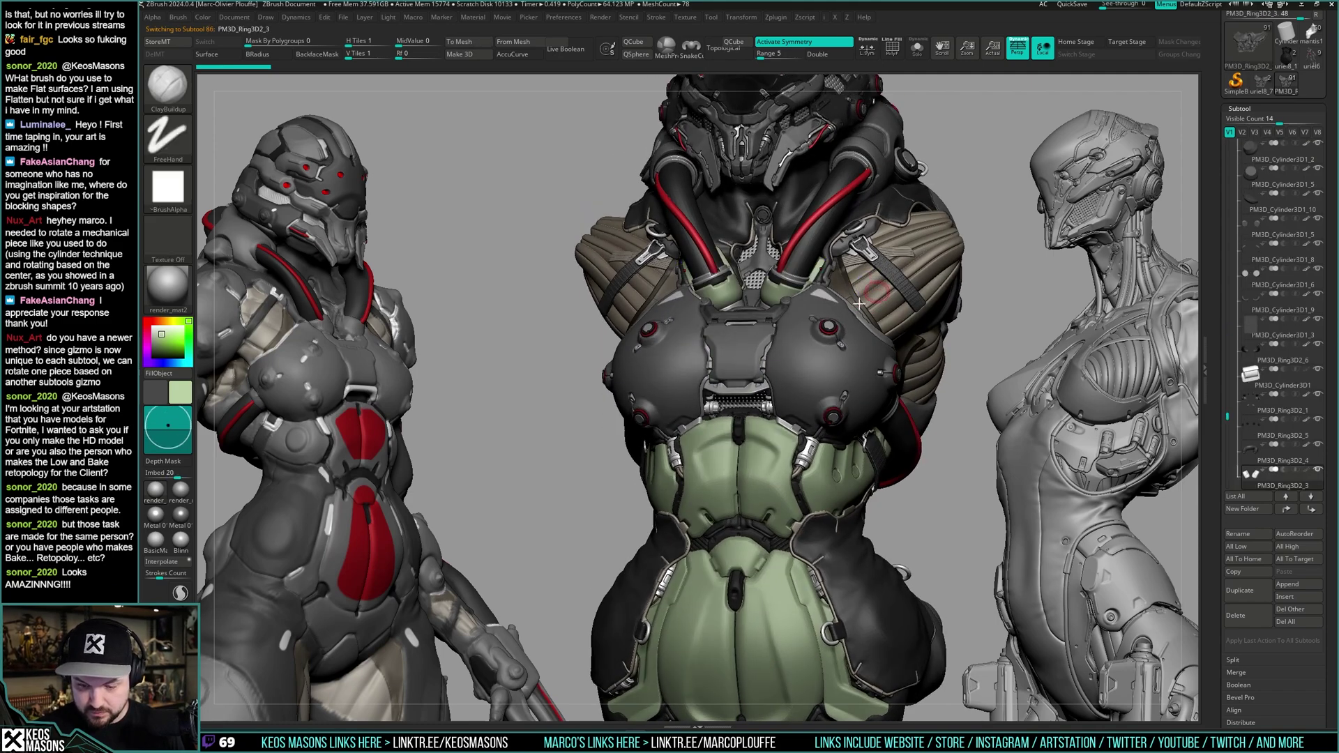
pyautogui.keyDown('alt'); pyautogui.click(800, 354); pyautogui.keyUp('alt')
pyautogui.keyDown('alt'); pyautogui.click(762, 306); pyautogui.keyUp('alt')
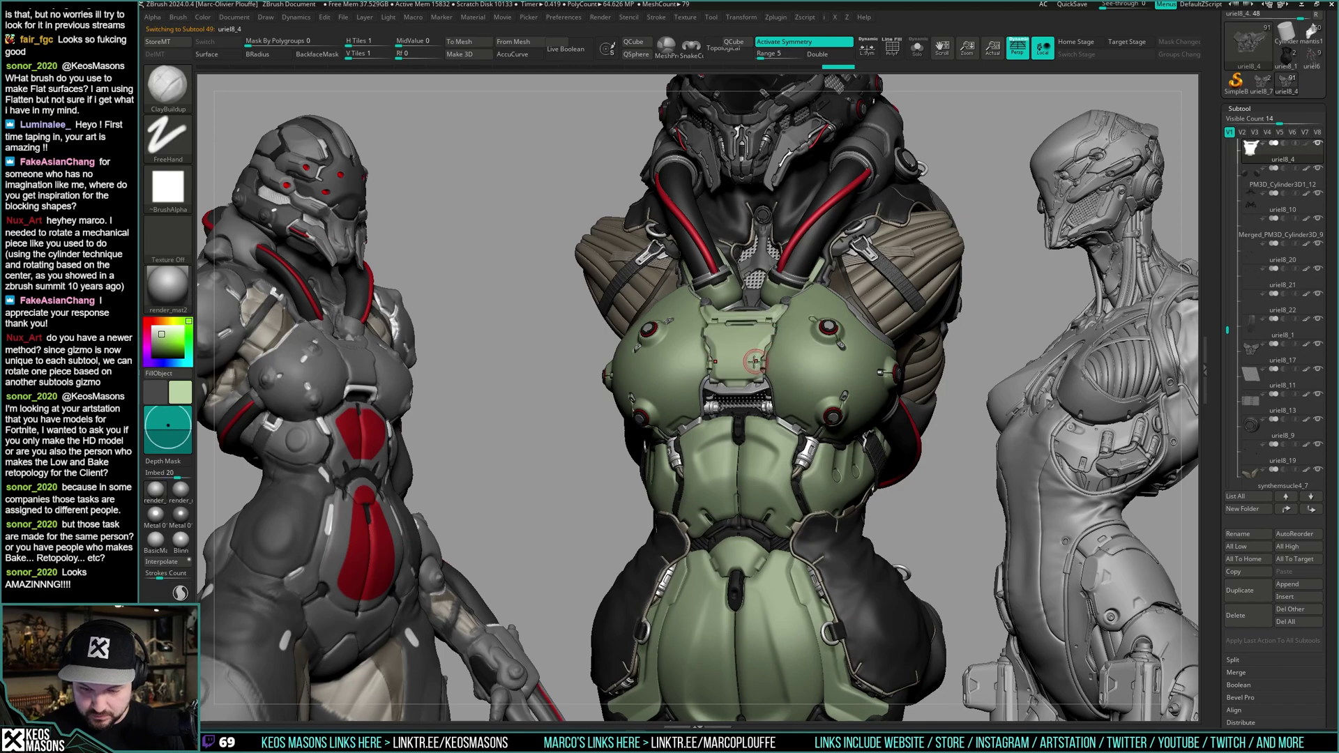
pyautogui.keyDown('alt'); pyautogui.click(882, 278); pyautogui.keyUp('alt')
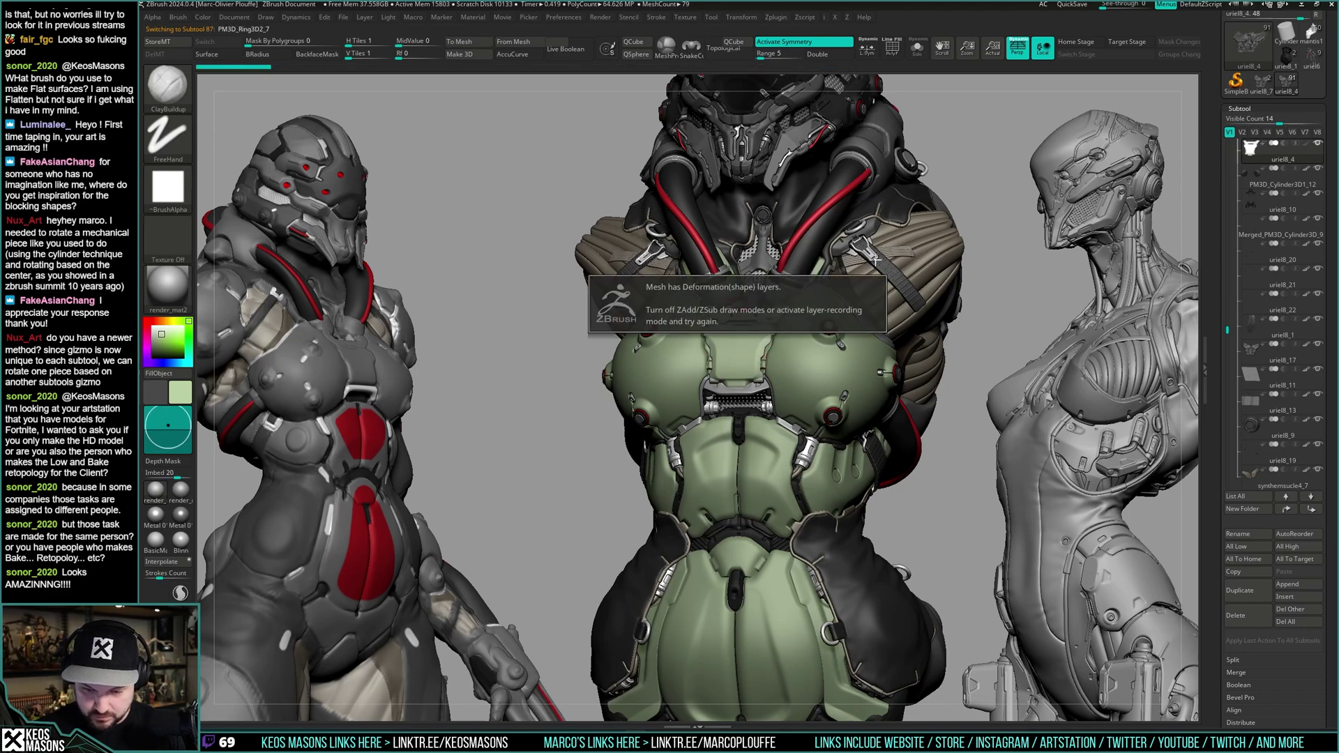
pyautogui.moveTo(882, 277); pyautogui.dragTo(852, 269, button='right')
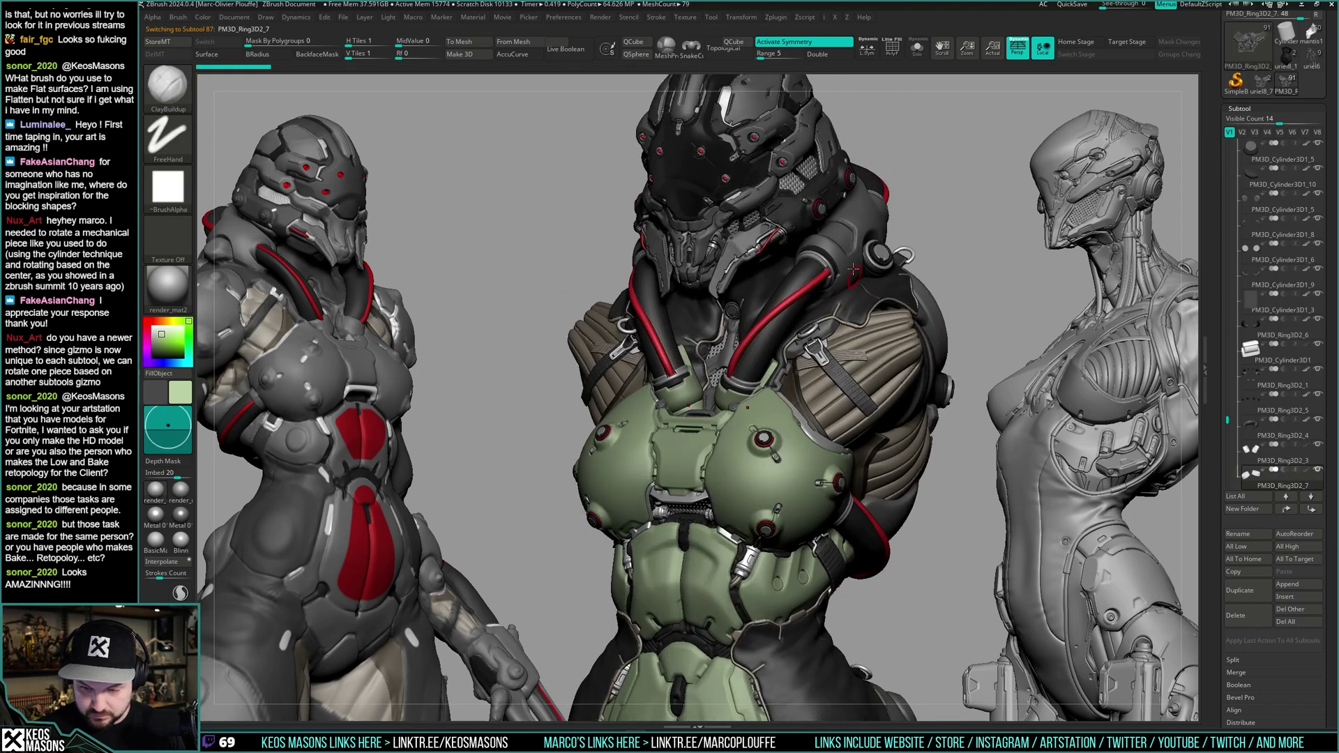
pyautogui.keyDown('alt'); pyautogui.click(886, 288); pyautogui.keyUp('alt')
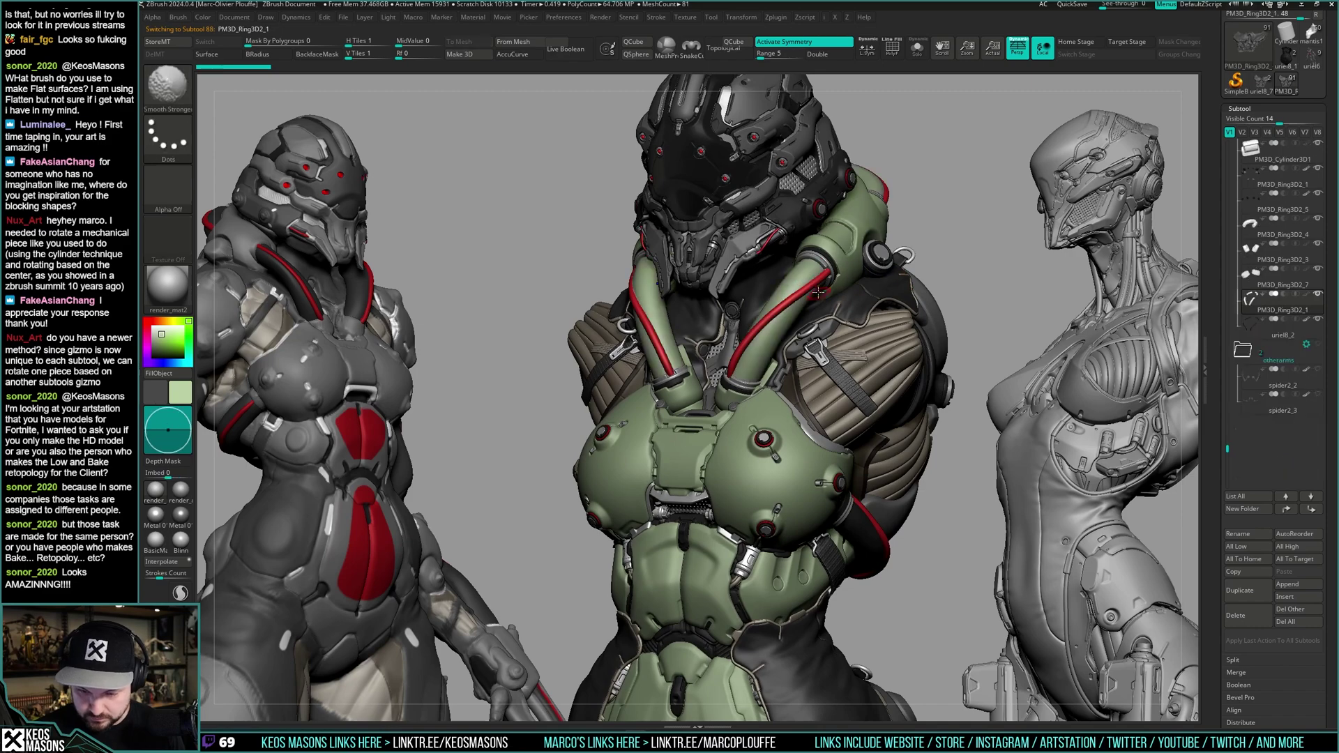
pyautogui.keyDown('alt'); pyautogui.click(875, 286); pyautogui.keyUp('alt')
pyautogui.moveTo(874, 287); pyautogui.dragTo(893, 384, button='right')
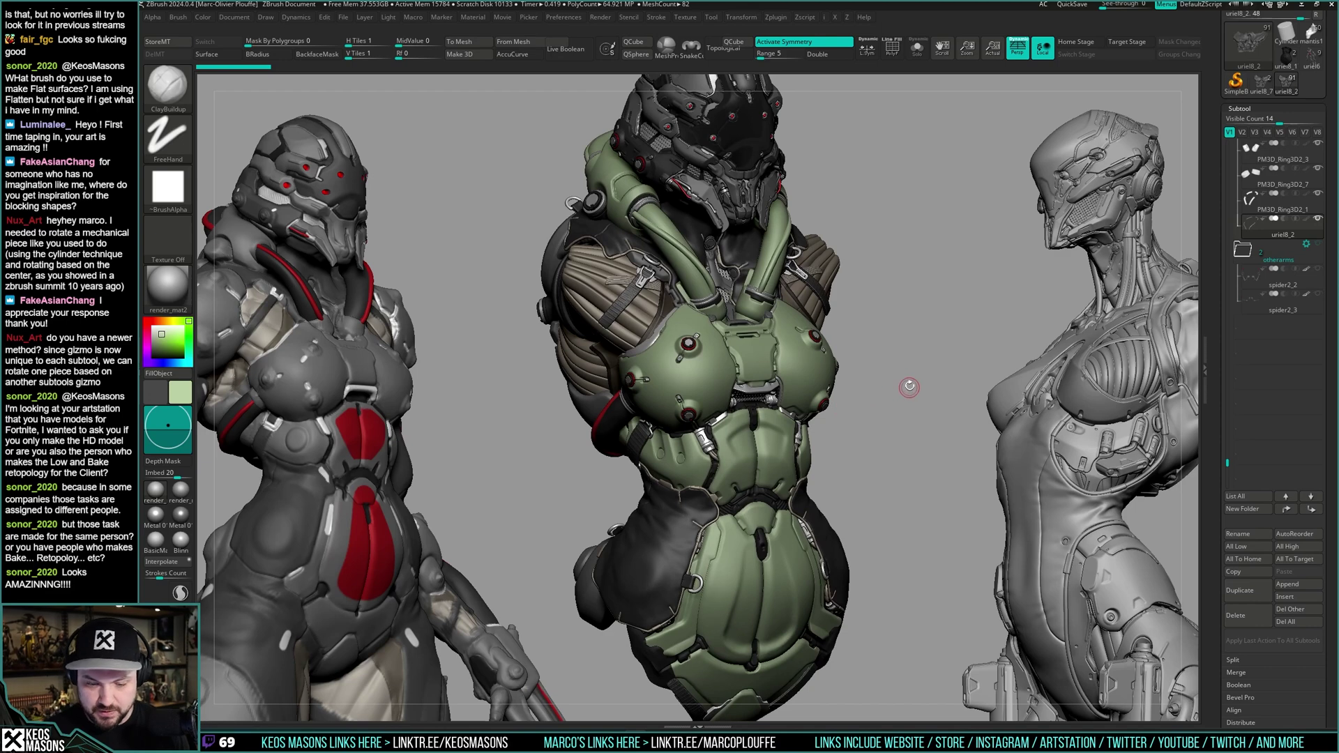
pyautogui.moveTo(897, 409); pyautogui.dragTo(926, 363, button='right')
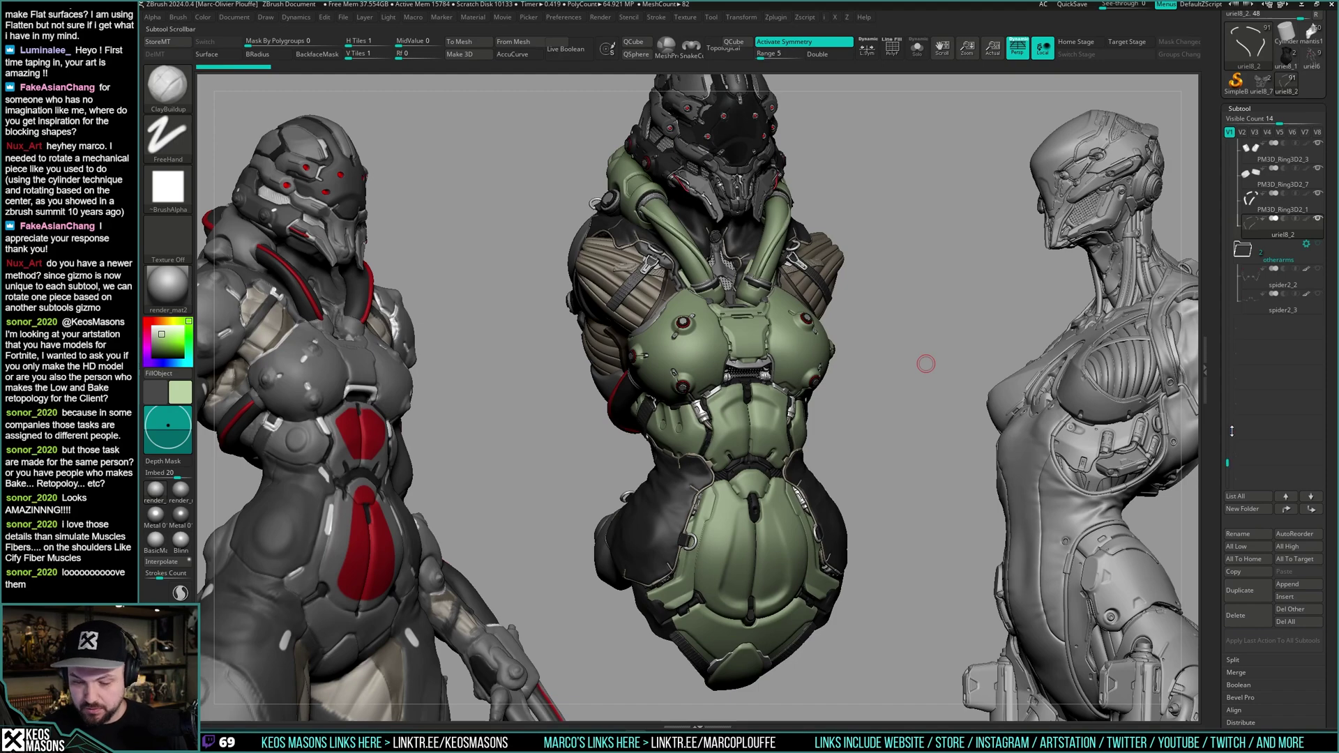
# - Show the subtools of the body folder and frame the whole character from the front
pyautogui.moveTo(963, 242)
pyautogui.mouseDown()
pyautogui.moveTo(996, 236)
pyautogui.moveTo(977, 225)
pyautogui.mouseUp()
pyautogui.moveTo(973, 274); pyautogui.dragTo(891, 284)
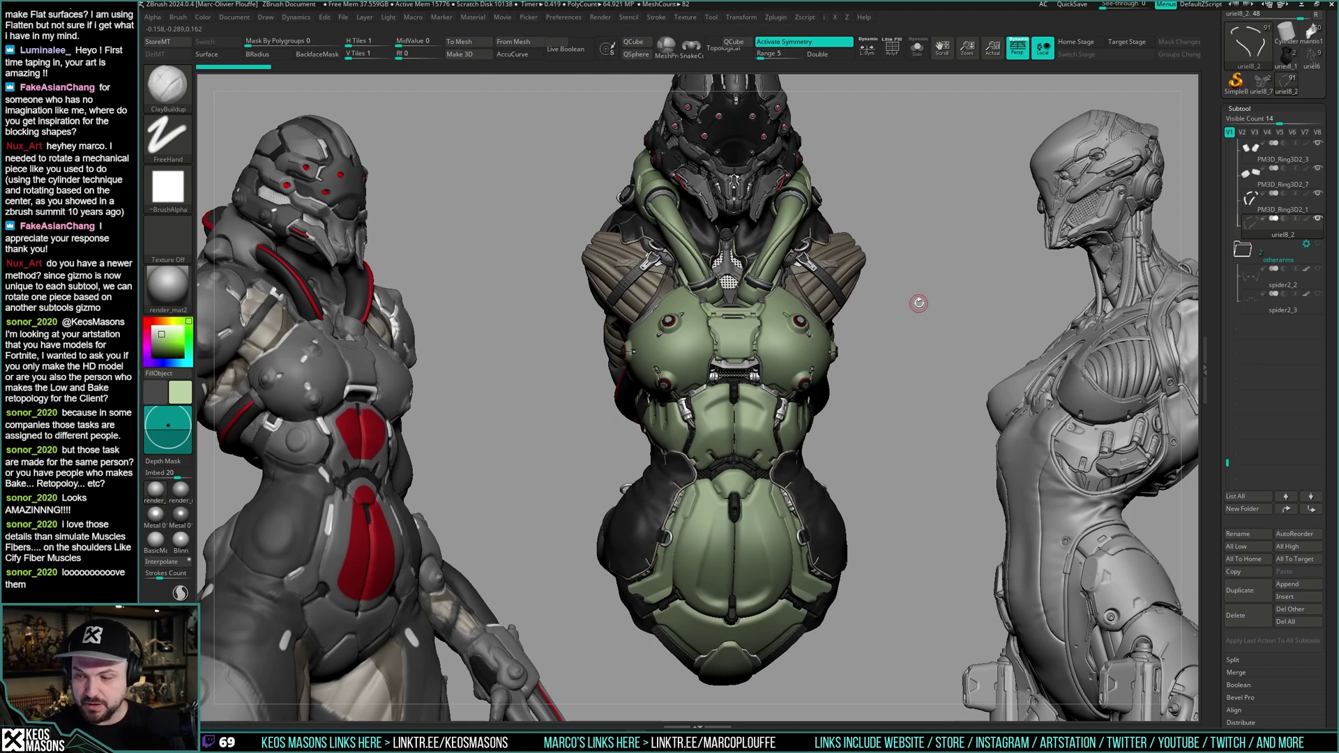
pyautogui.moveTo(1227, 463); pyautogui.dragTo(1232, 268)
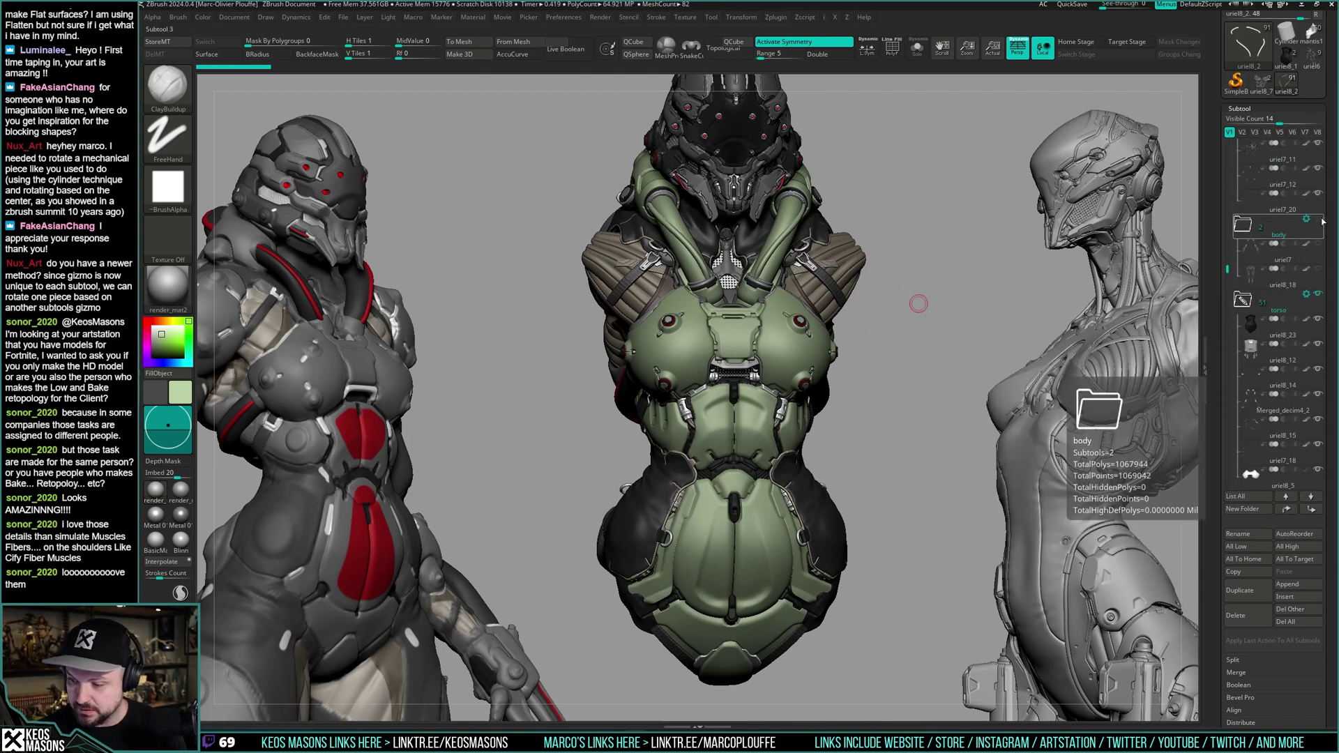
pyautogui.click(1321, 220)
pyautogui.keyDown('alt'); pyautogui.moveTo(950, 326); pyautogui.dragTo(940, 276); pyautogui.keyUp('alt')
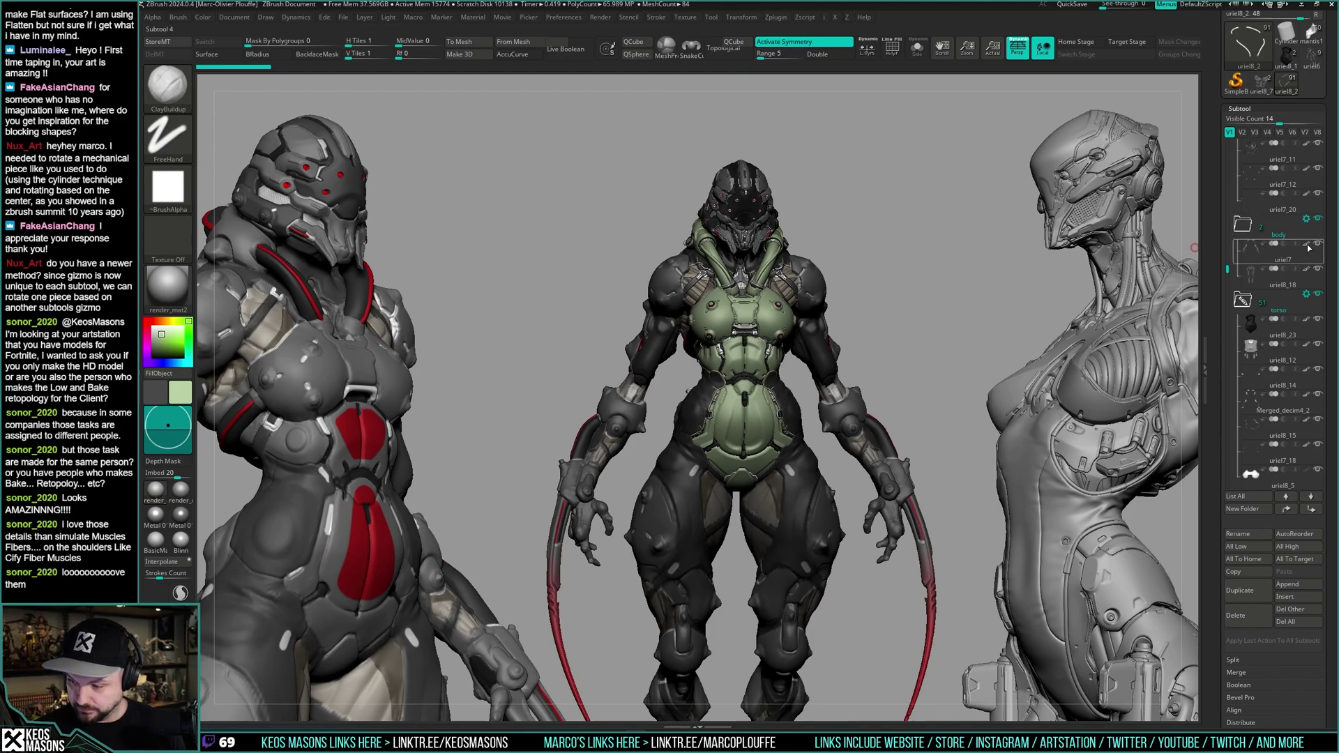
# - Turn off polypaint on the arms and legs to preview them in the current green, checking the full figure and upper body
pyautogui.click(1308, 247)
pyautogui.moveTo(1025, 286); pyautogui.dragTo(949, 221)
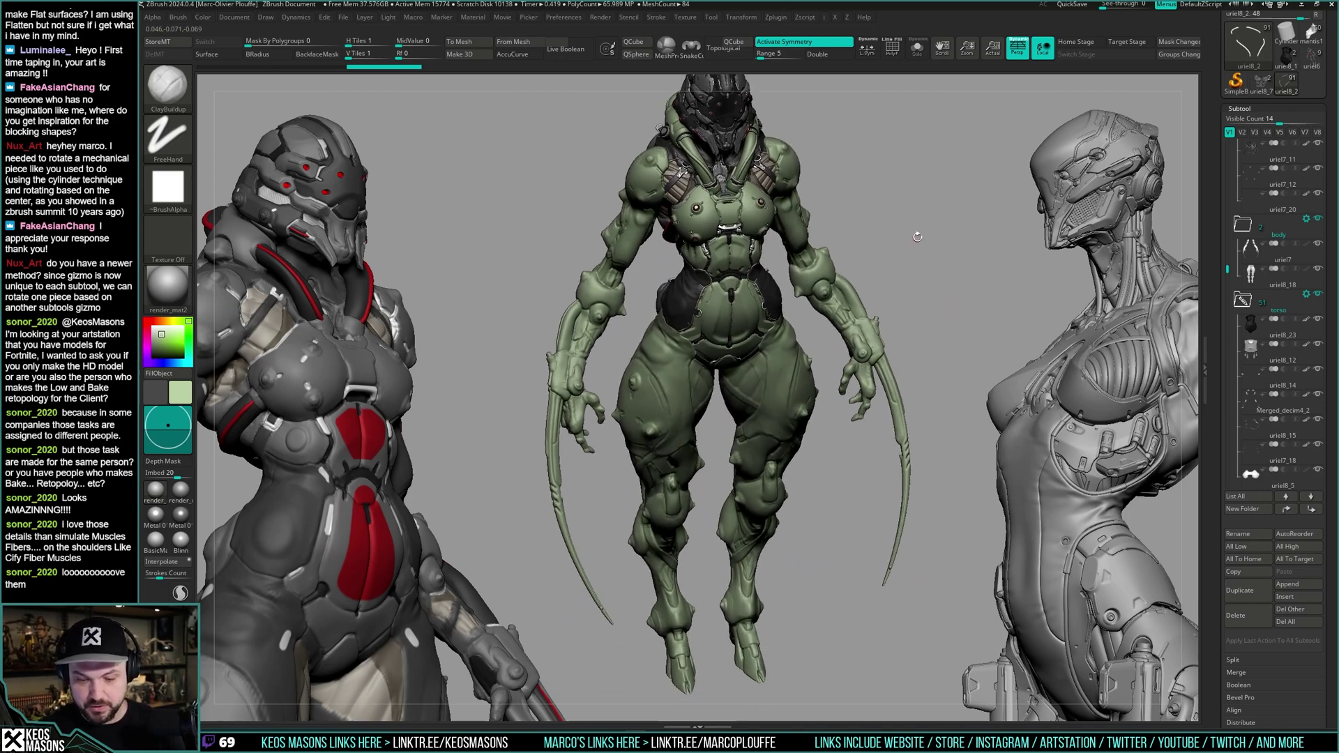
pyautogui.moveTo(954, 293); pyautogui.dragTo(952, 275)
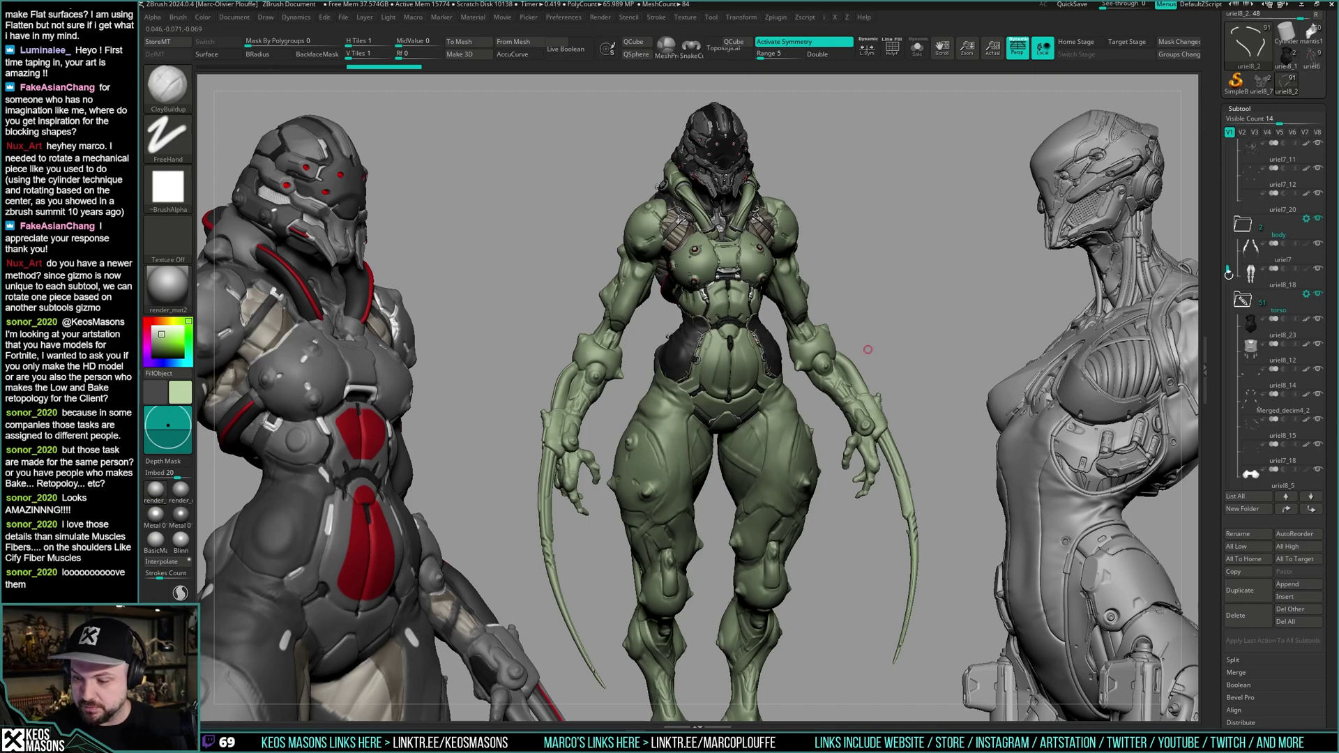
pyautogui.moveTo(863, 298)
pyautogui.keyDown('alt'); pyautogui.mouseDown()
pyautogui.moveTo(890, 337)
pyautogui.moveTo(941, 279)
pyautogui.moveTo(913, 329)
pyautogui.moveTo(907, 310)
pyautogui.moveTo(917, 331)
pyautogui.moveTo(932, 299)
pyautogui.mouseUp(); pyautogui.keyUp('alt')
# - Save the tool as a ZTL file in the spider project folder
pyautogui.hotkey('ctrl', 'shift')
pyautogui.hotkey('ctrl', 's')
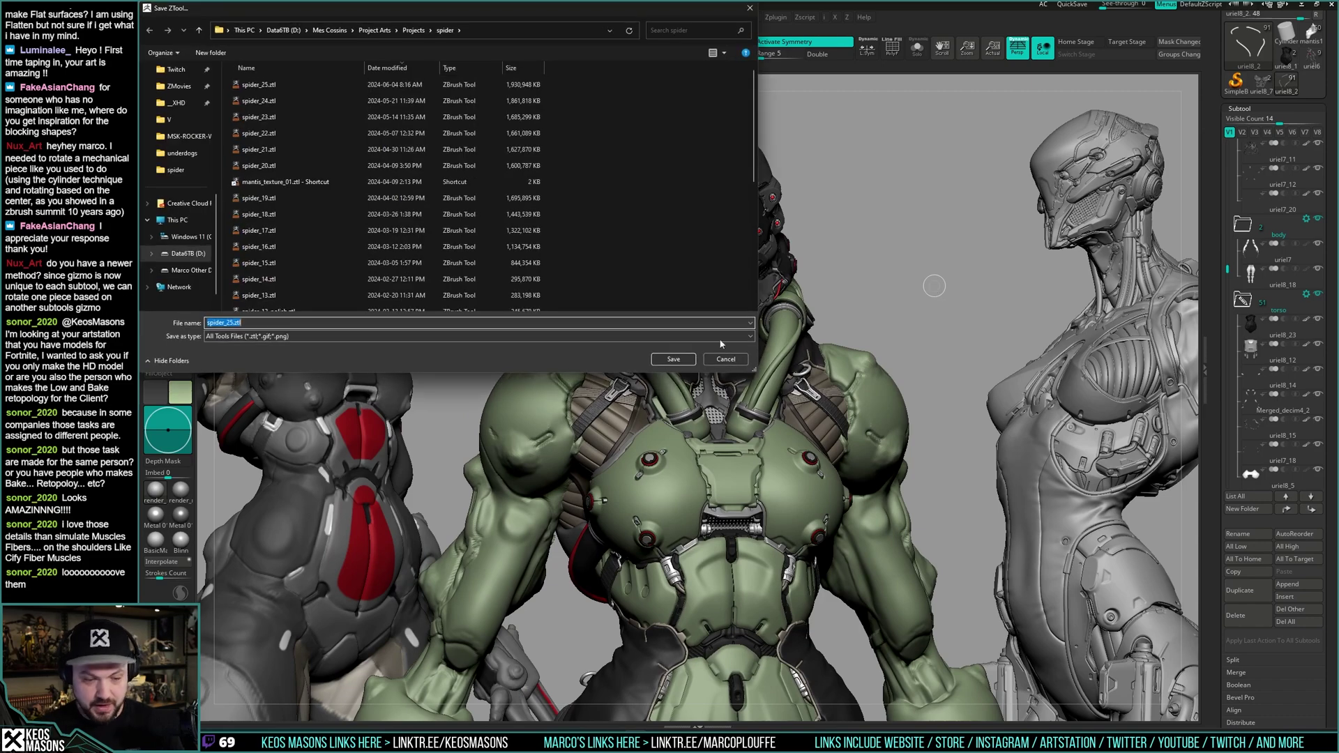
pyautogui.click(235, 323)
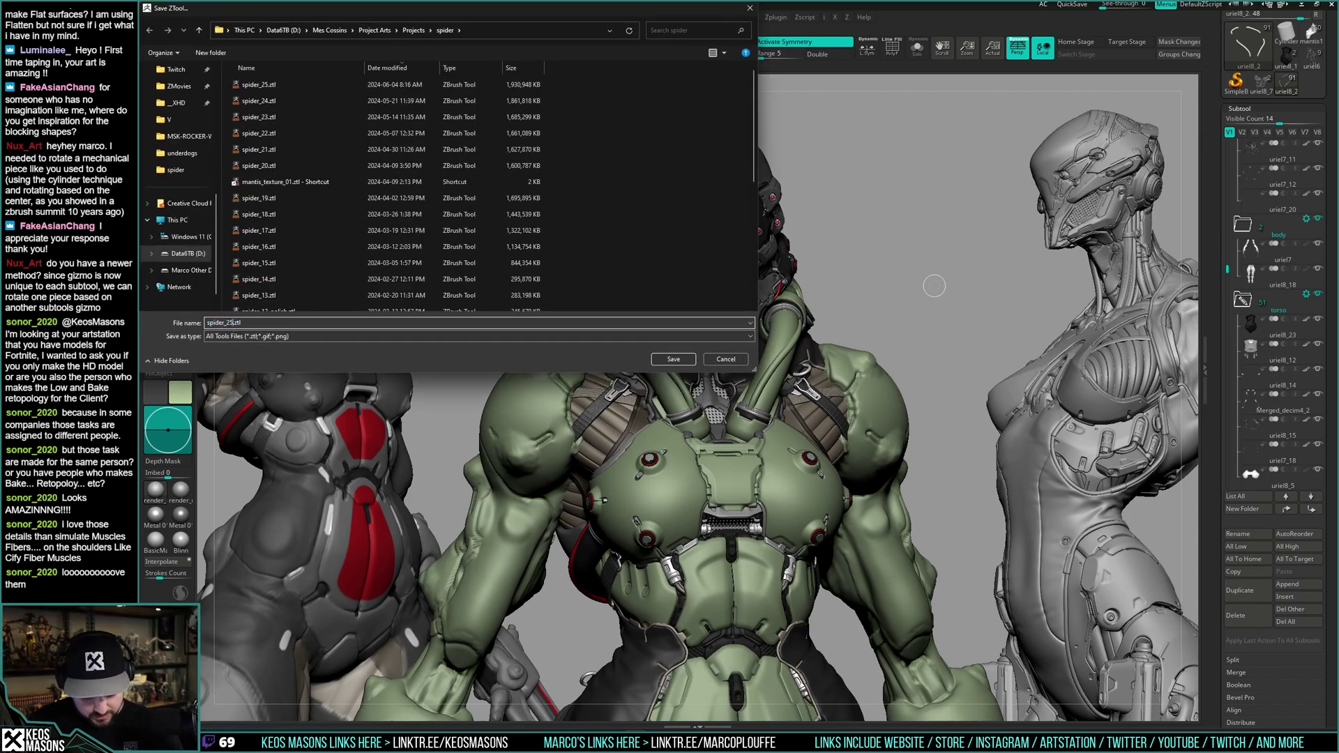
pyautogui.press('Return')
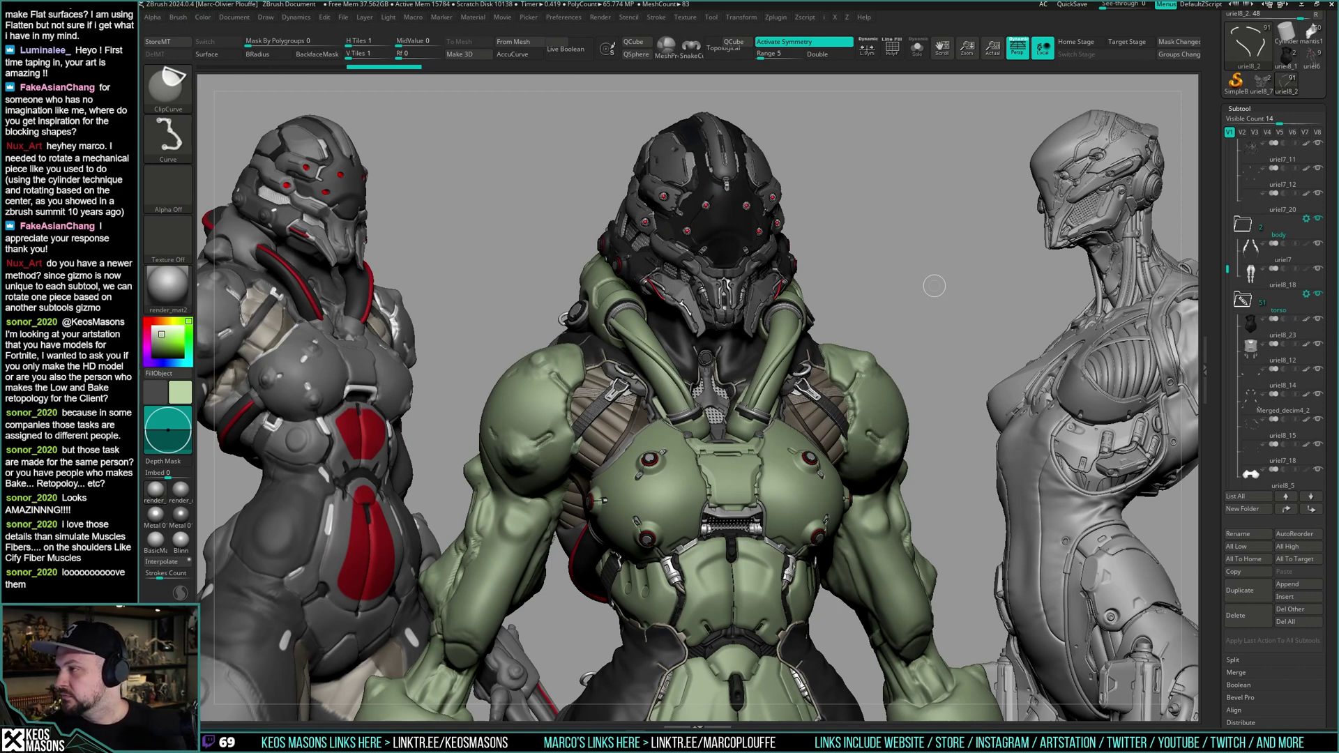
pyautogui.hotkey('ctrl', 'shift')
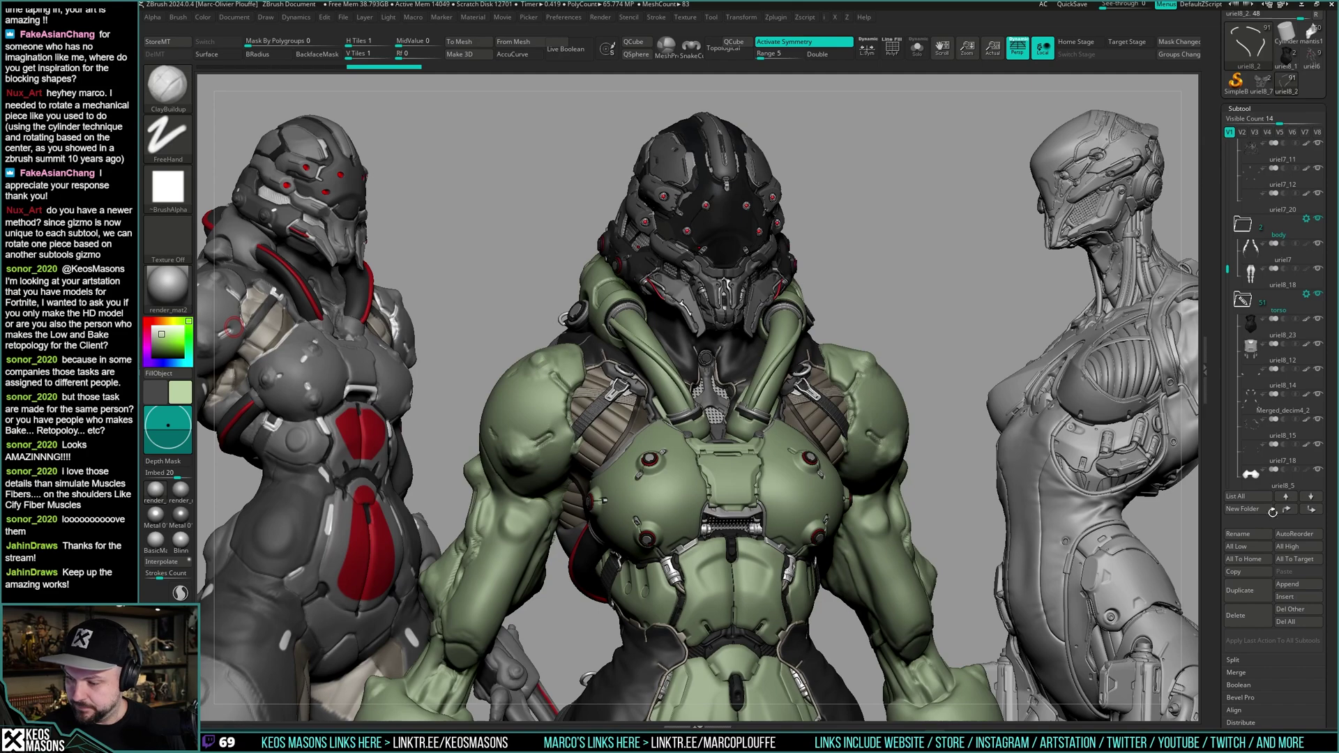
# - Turn polypaint off for all subtools to preview a fully green figure, and turn it back on to show the original dark and red colors
pyautogui.keyDown('shift'); pyautogui.click(1307, 245); pyautogui.keyUp('shift')
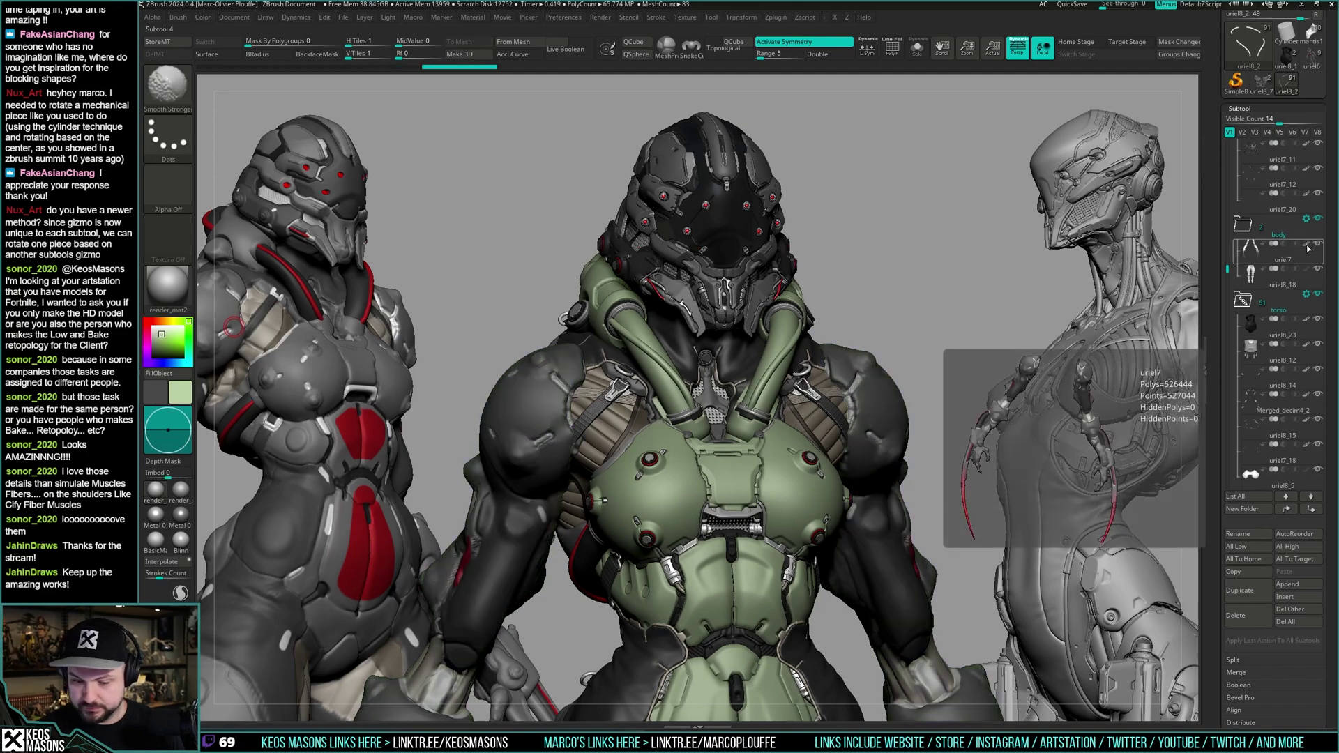
pyautogui.keyDown('shift'); pyautogui.click(1306, 245); pyautogui.keyUp('shift')
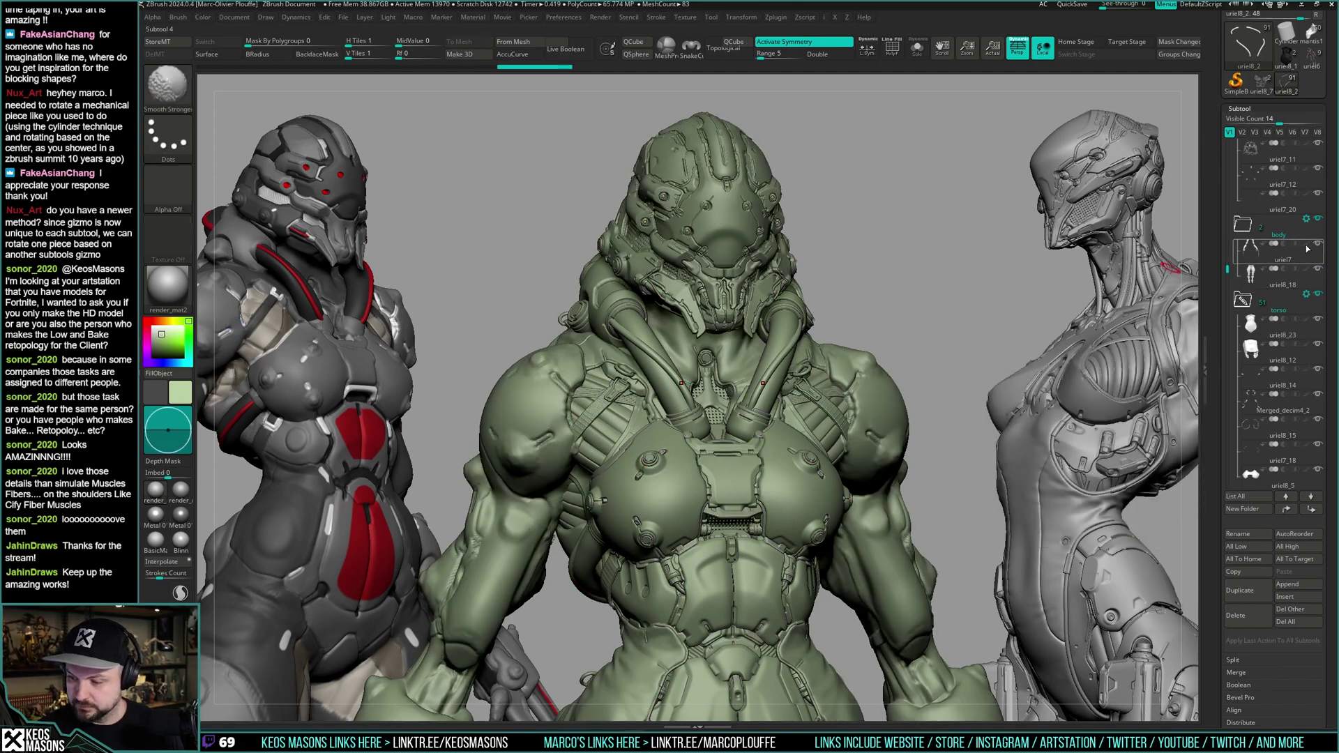
pyautogui.keyDown('shift'); pyautogui.click(1306, 246); pyautogui.keyUp('shift')
pyautogui.keyDown('alt'); pyautogui.moveTo(986, 337); pyautogui.dragTo(980, 317); pyautogui.keyUp('alt')
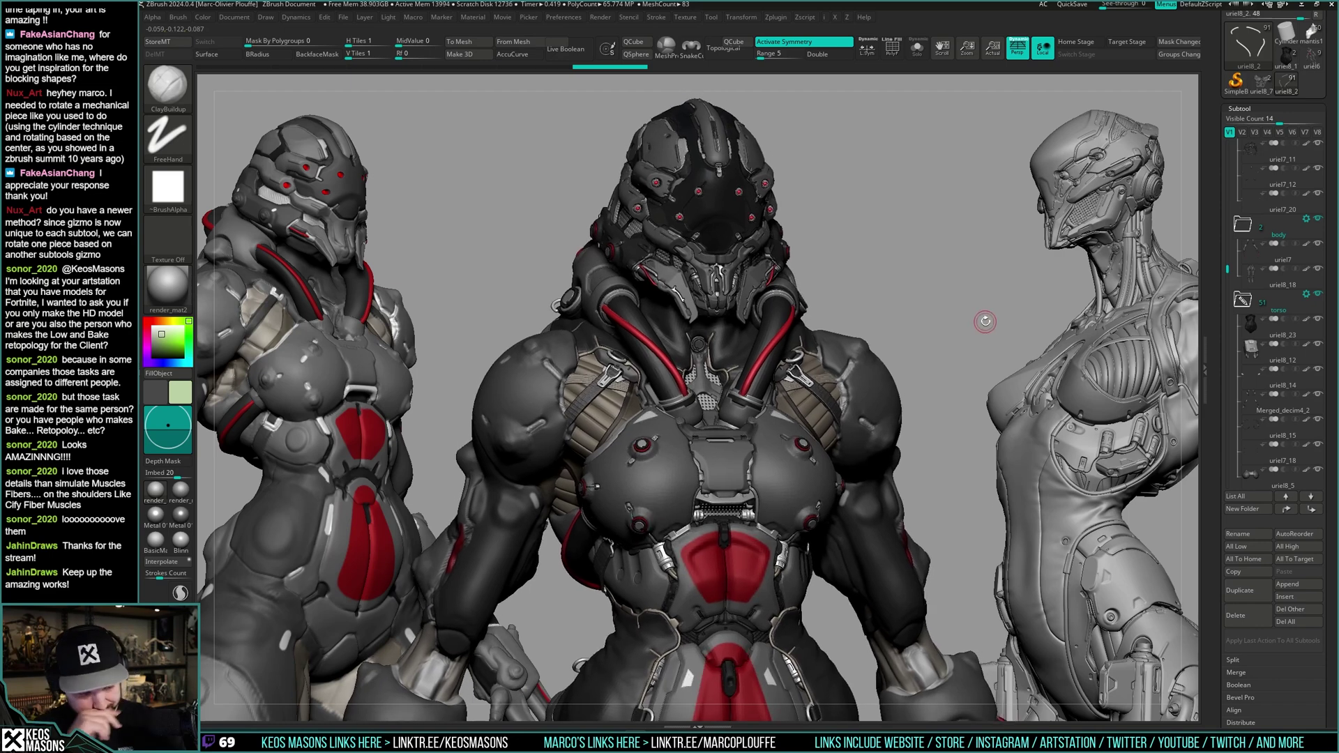